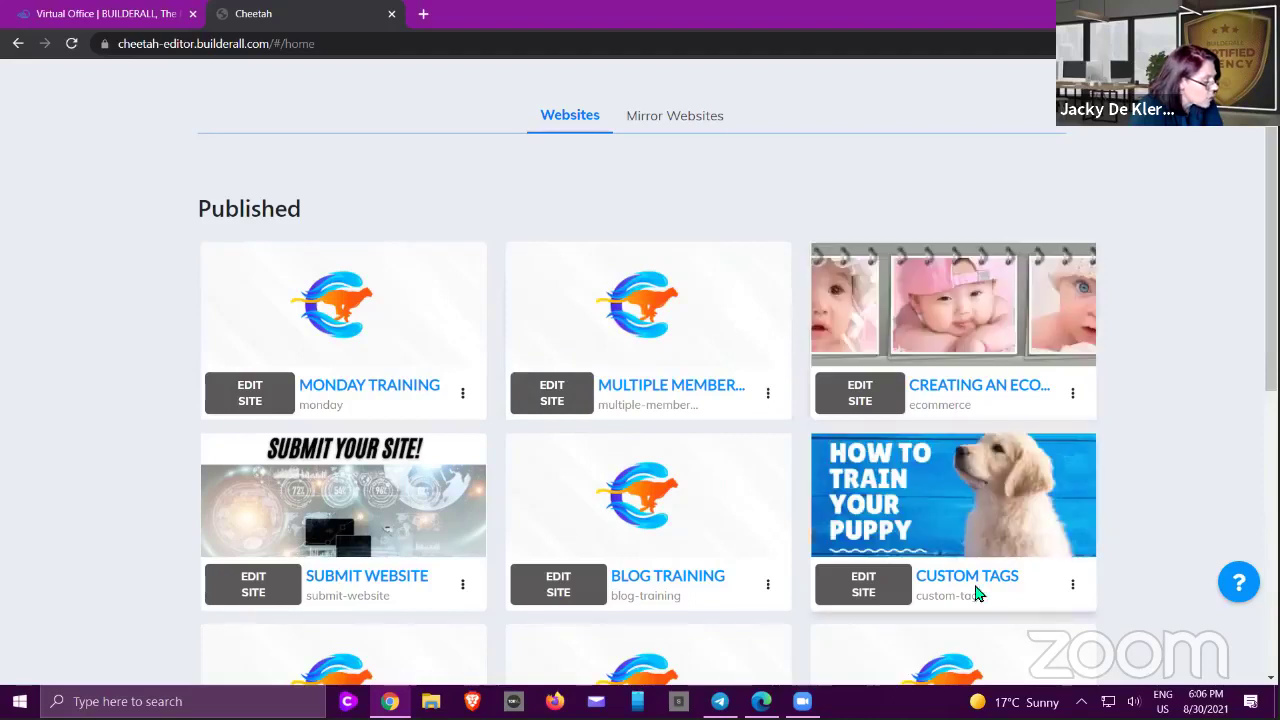
- Open the live website of the Monday Training site, check its web address and close it again
{"action": "left_click", "coordinate": [464, 398]}
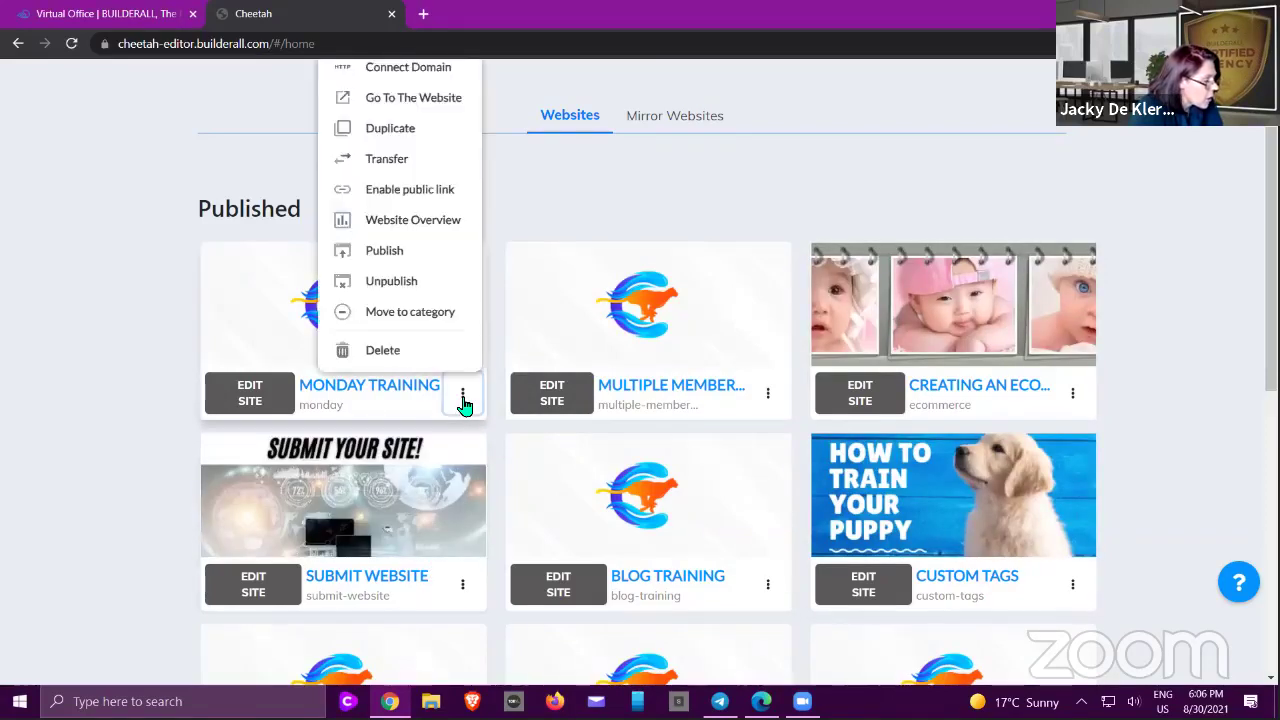
{"action": "left_click", "coordinate": [408, 98]}
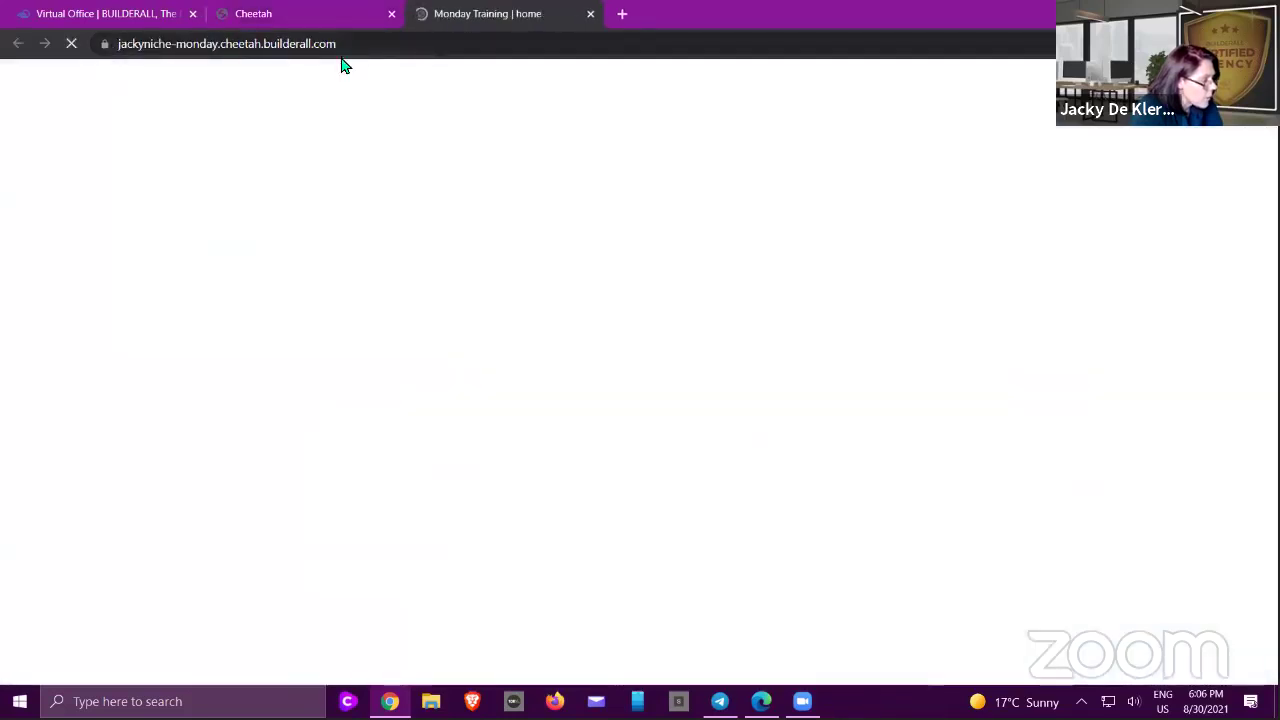
{"action": "left_click_drag", "start_coordinate": [120, 43], "coordinate": [553, 15]}
{"action": "left_click", "coordinate": [589, 14]}
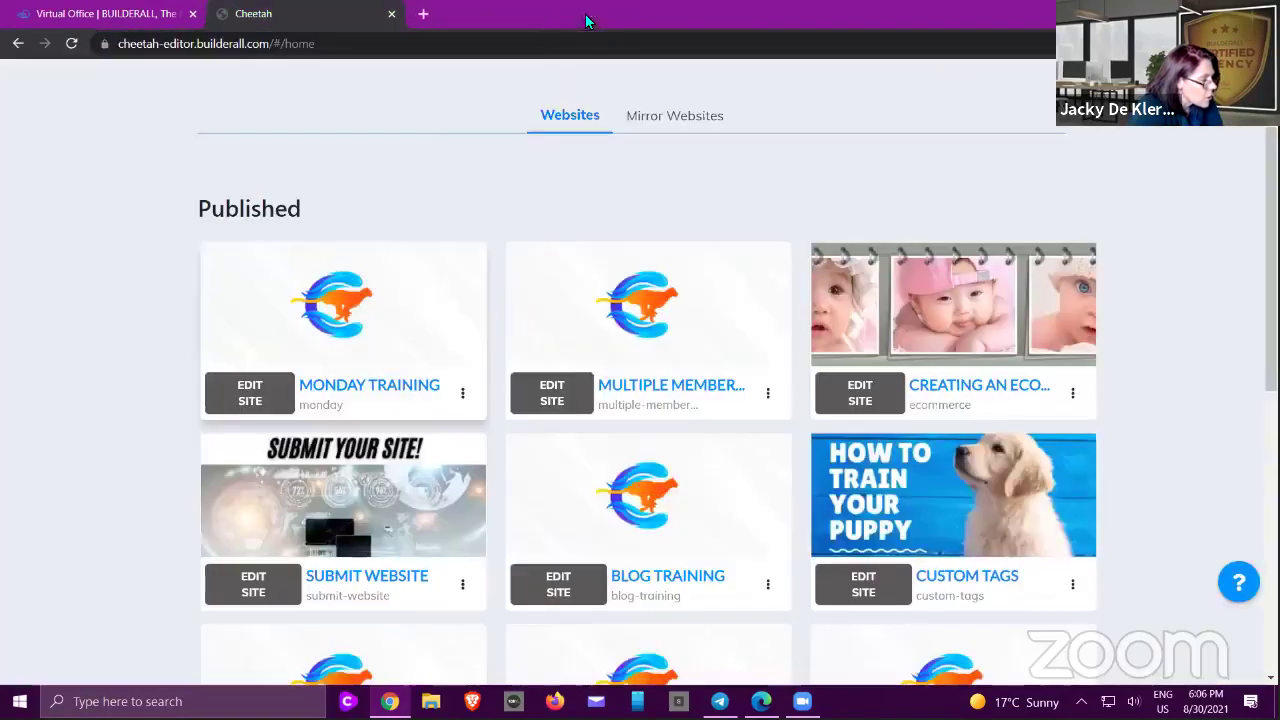
- Look through the published and unpublished site lists and check which categories are available for filtering them
{"action": "scroll", "coordinate": [190, 277], "scroll_direction": "down", "scroll_amount": 5}
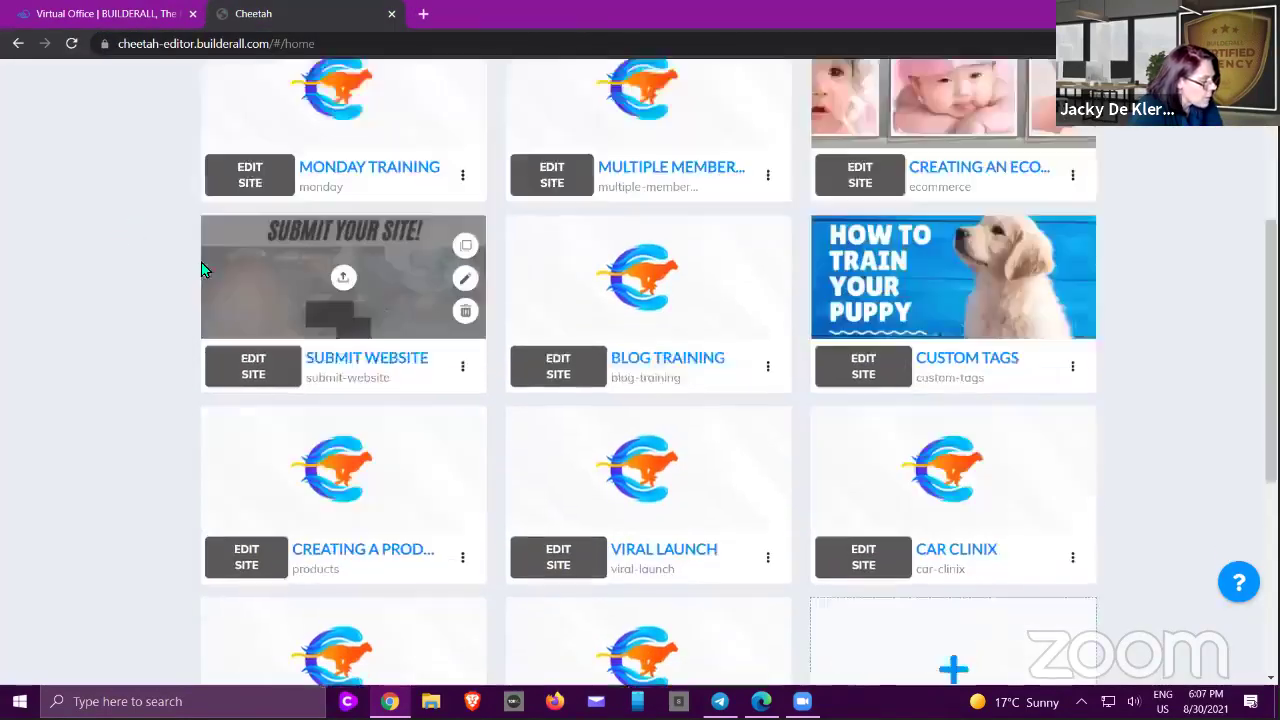
{"action": "scroll", "coordinate": [193, 273], "scroll_direction": "down", "scroll_amount": 1}
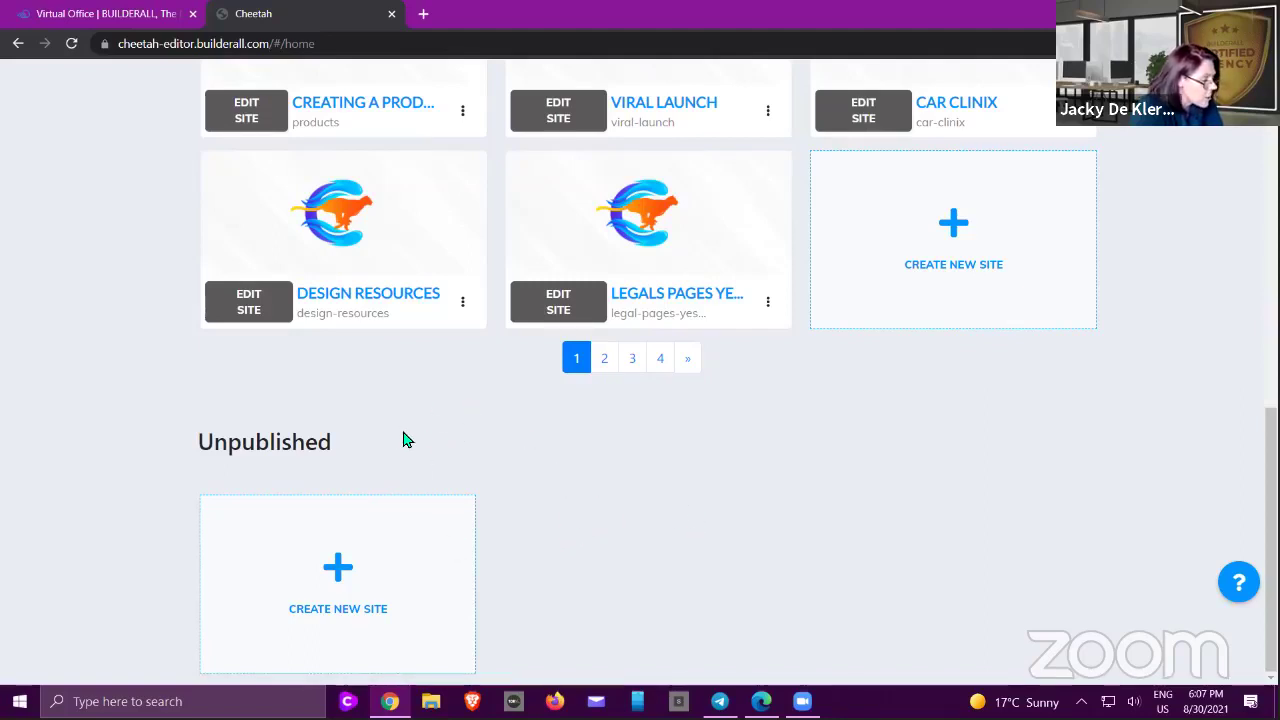
{"action": "scroll", "coordinate": [405, 440], "scroll_direction": "up", "scroll_amount": 8}
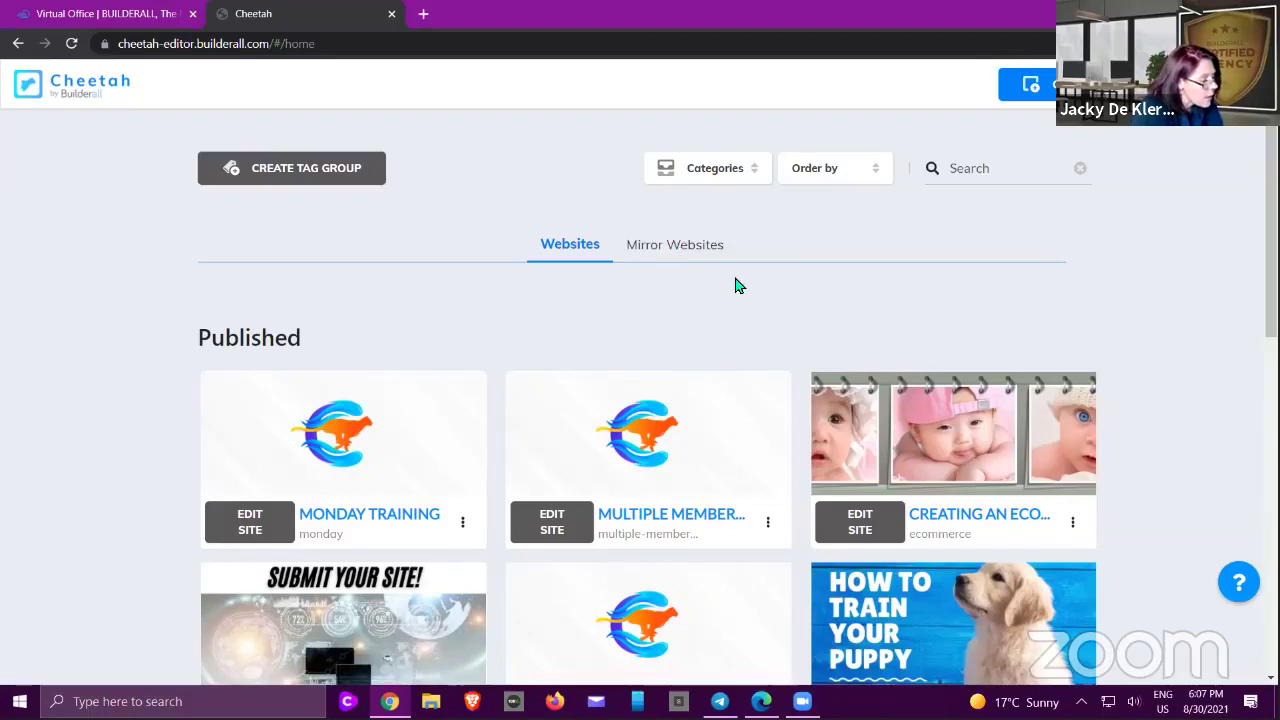
{"action": "left_click", "coordinate": [751, 177]}
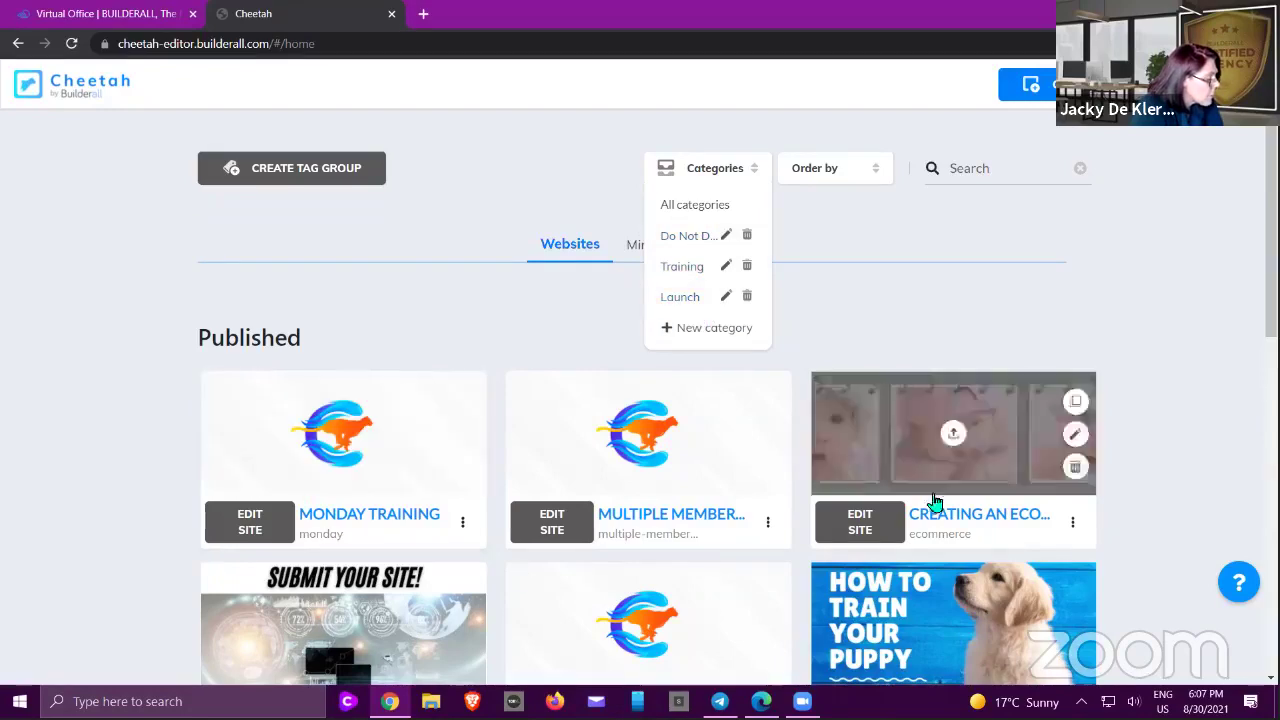
{"action": "mouse_move", "coordinate": [789, 601]}
{"action": "left_click", "coordinate": [1091, 271]}
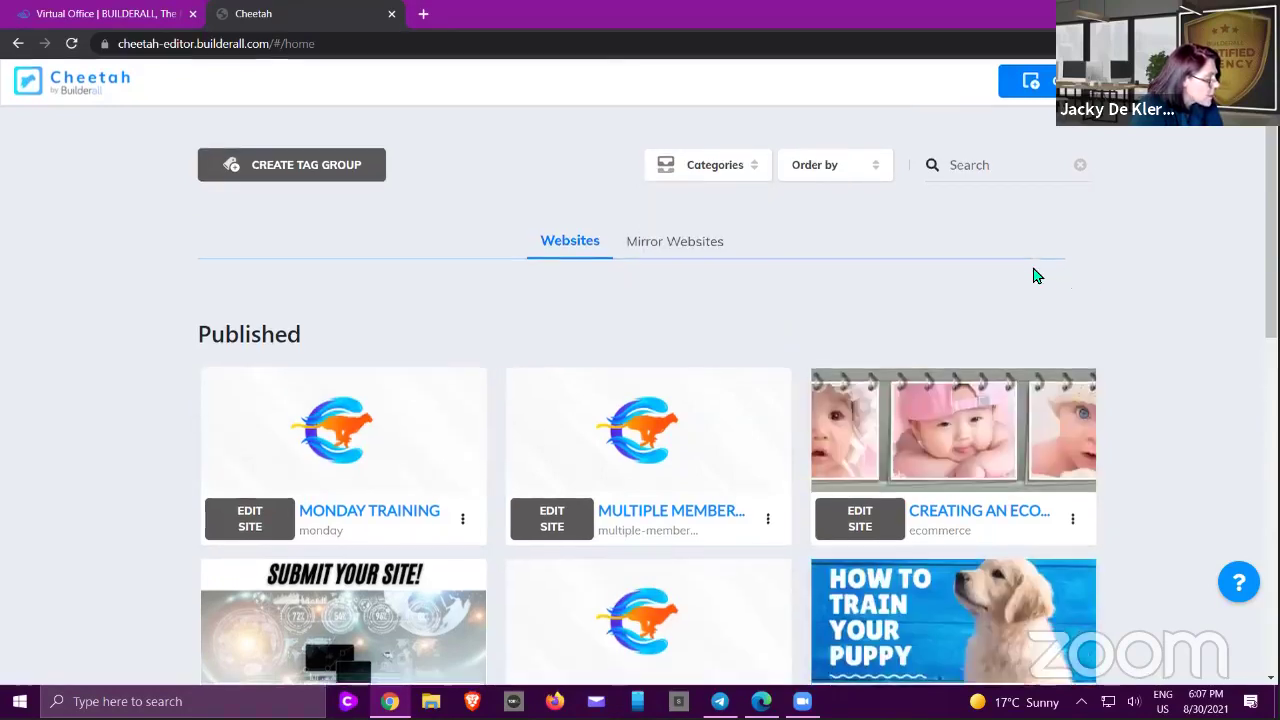
{"action": "scroll", "coordinate": [729, 457], "scroll_direction": "down", "scroll_amount": 2}
{"action": "scroll", "coordinate": [729, 457], "scroll_direction": "down", "scroll_amount": 1}
{"action": "scroll", "coordinate": [860, 340], "scroll_direction": "up", "scroll_amount": 3}
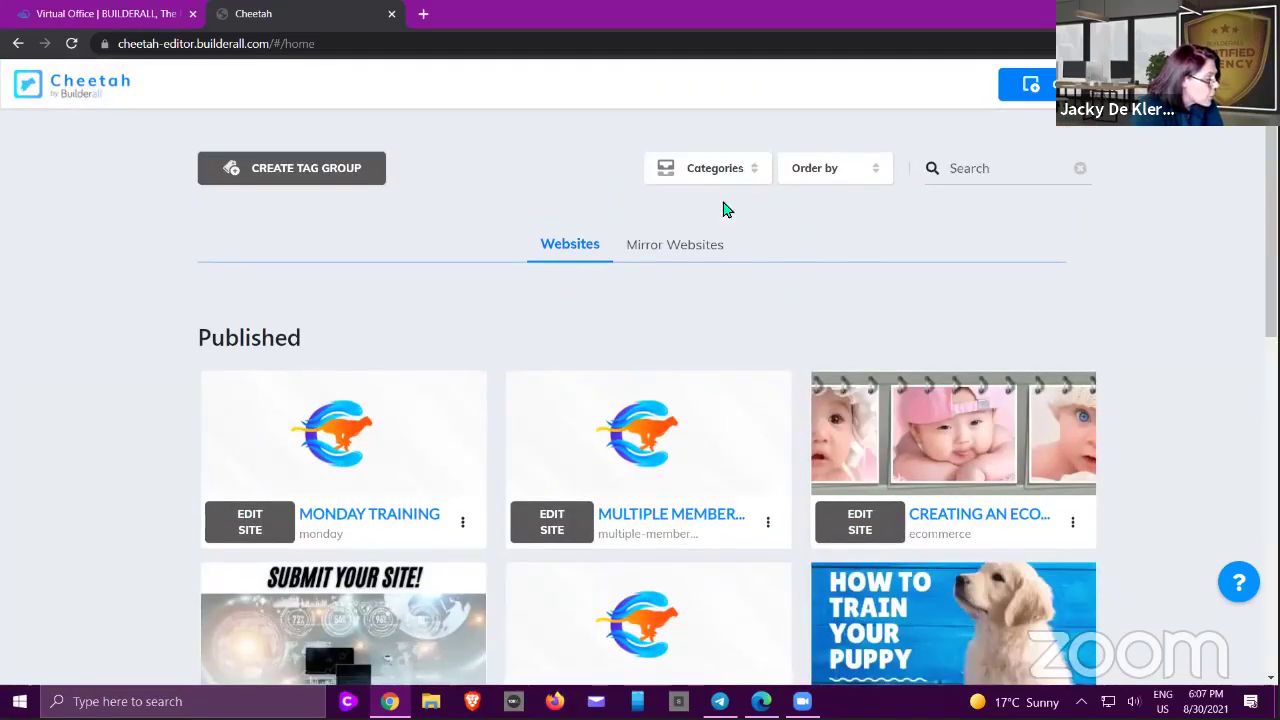
- View the categories the Multiple Member site can be moved to, without assigning one
{"action": "left_click", "coordinate": [769, 526]}
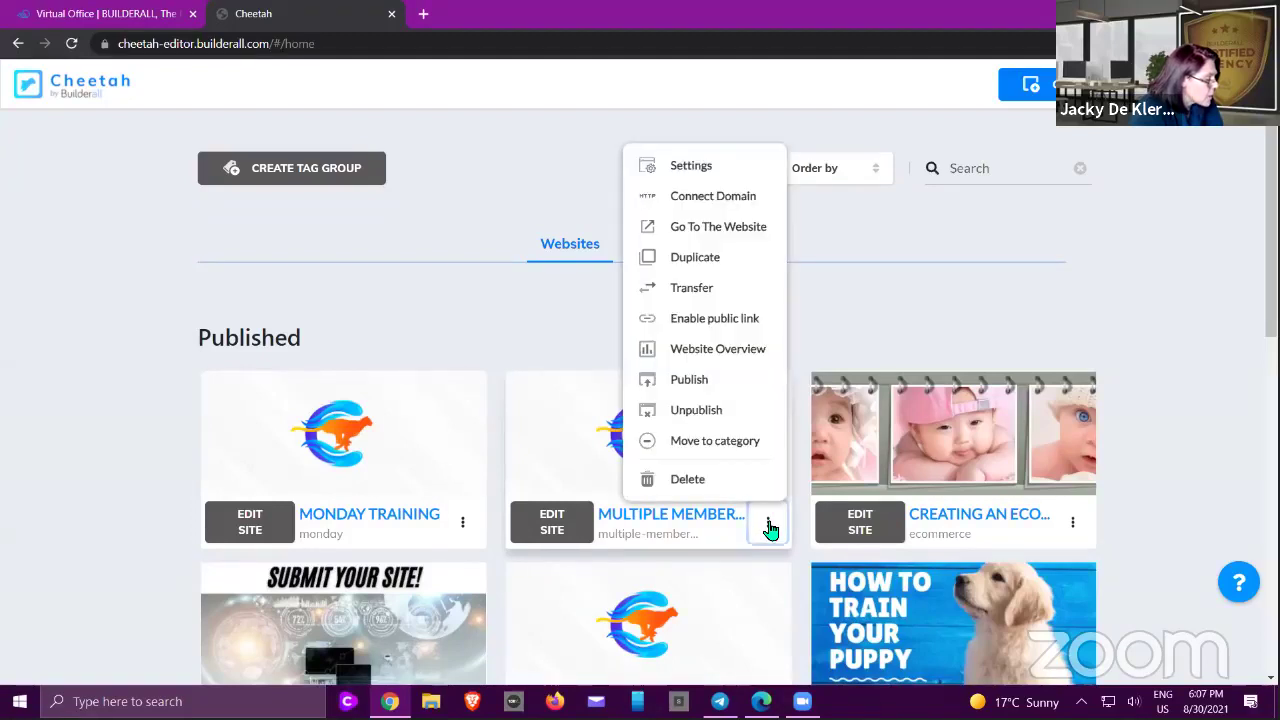
{"action": "left_click", "coordinate": [723, 449]}
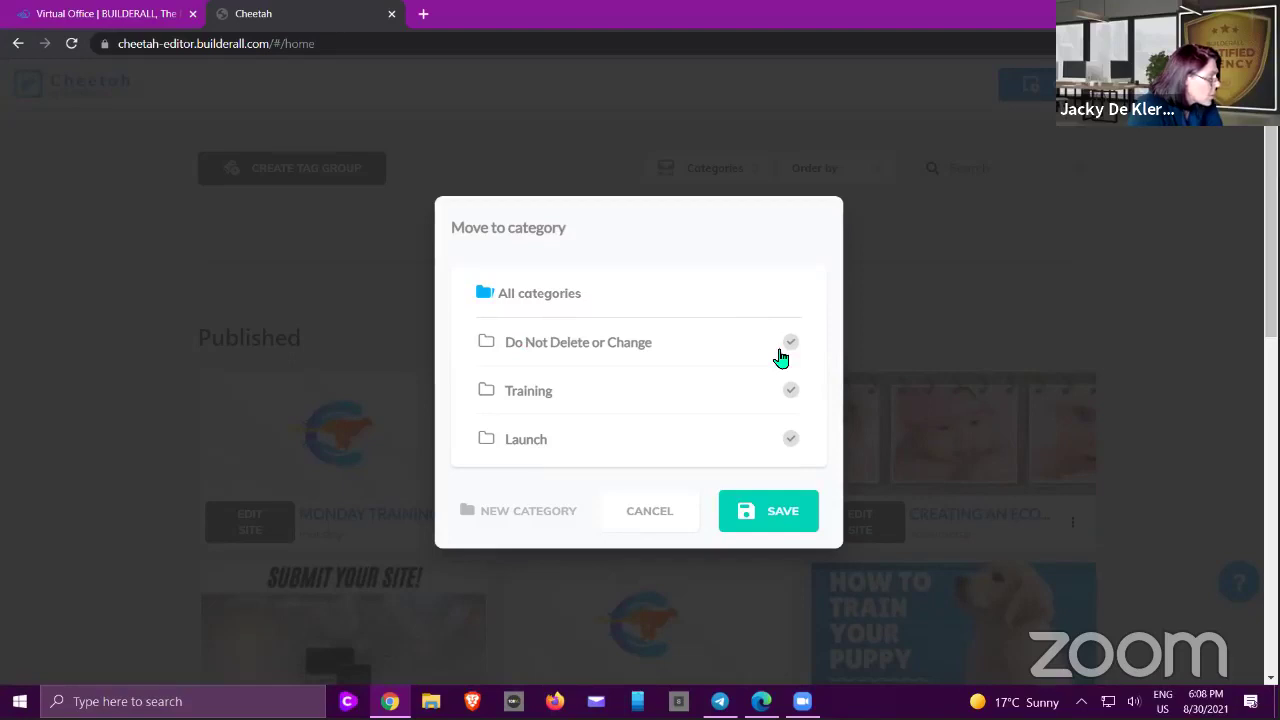
{"action": "left_click", "coordinate": [643, 514]}
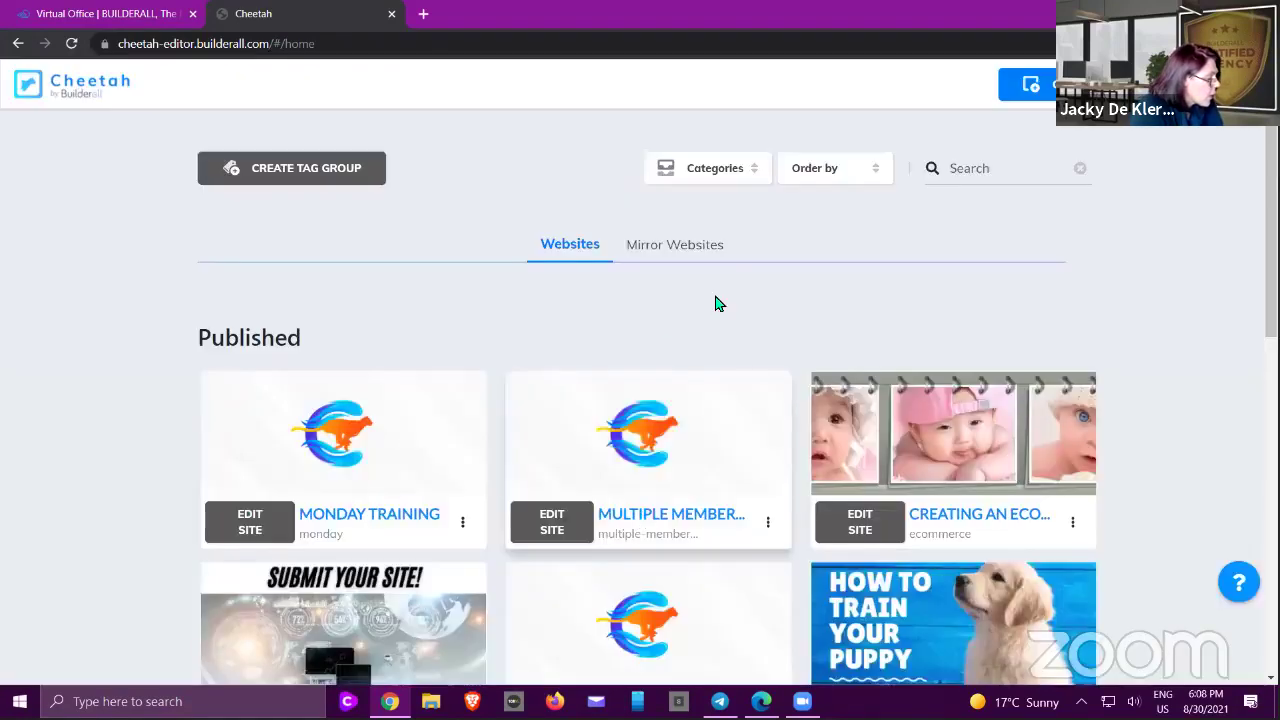
- Examine the sorting options for the site list without applying one, and look over the listed sites
{"action": "left_click", "coordinate": [868, 174]}
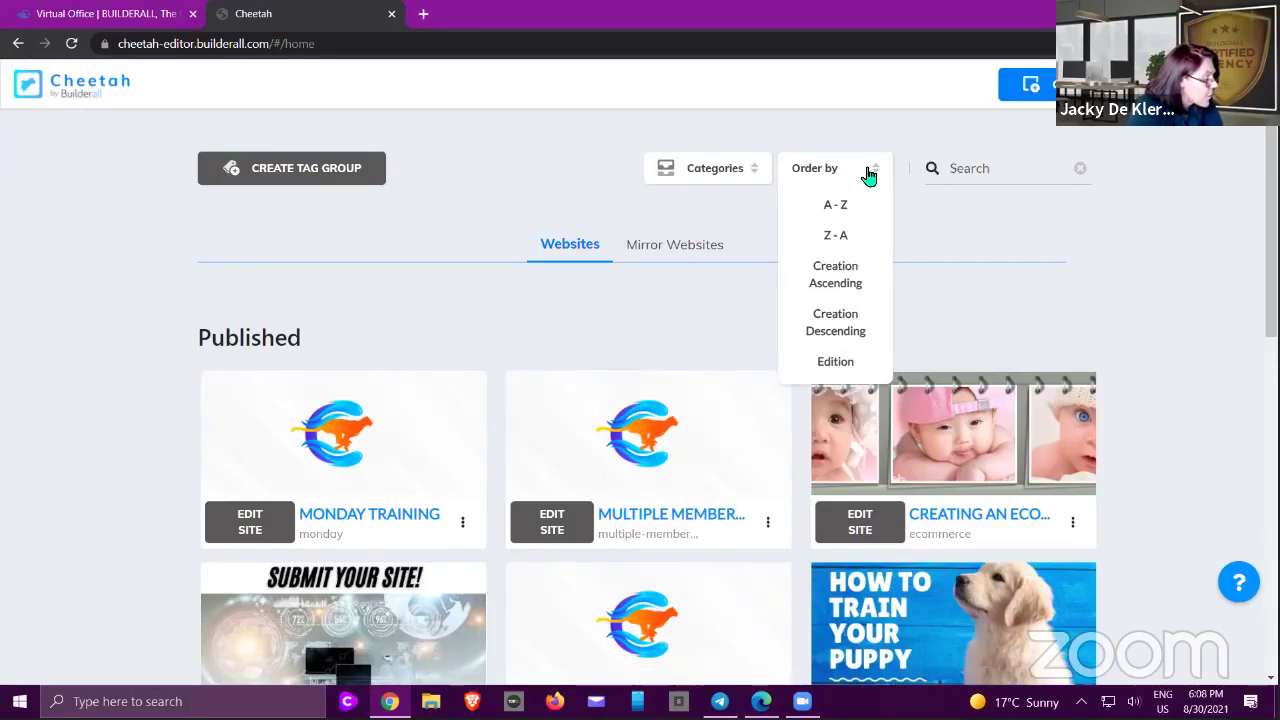
{"action": "left_click", "coordinate": [1046, 291]}
{"action": "scroll", "coordinate": [1046, 291], "scroll_direction": "down", "scroll_amount": 4}
{"action": "scroll", "coordinate": [800, 382], "scroll_direction": "down", "scroll_amount": 4}
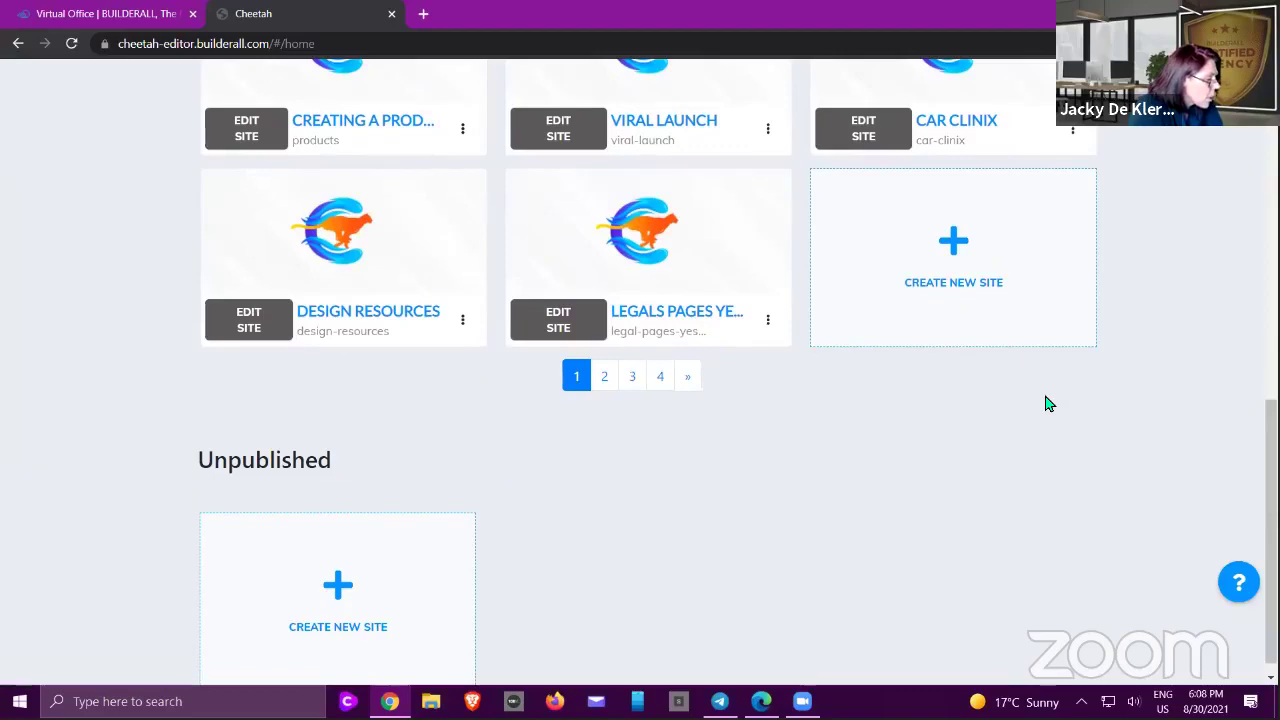
{"action": "scroll", "coordinate": [1055, 403], "scroll_direction": "up", "scroll_amount": 8}
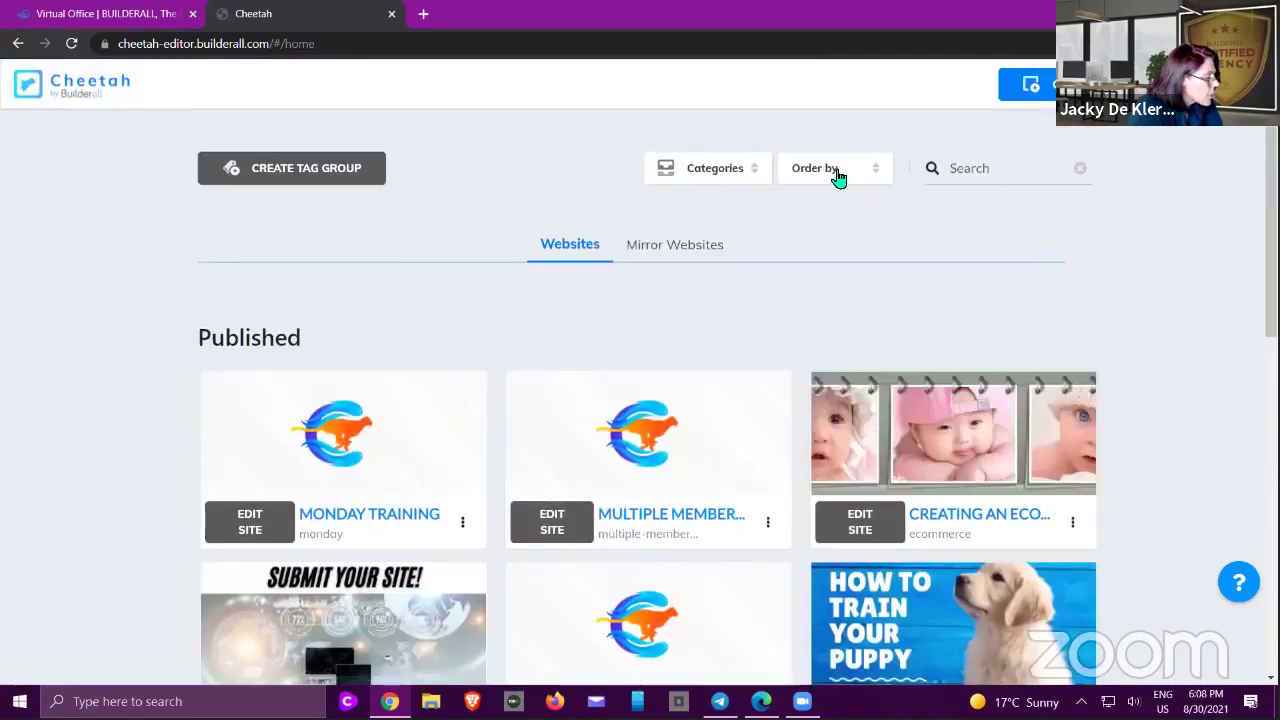
{"action": "left_click", "coordinate": [876, 180]}
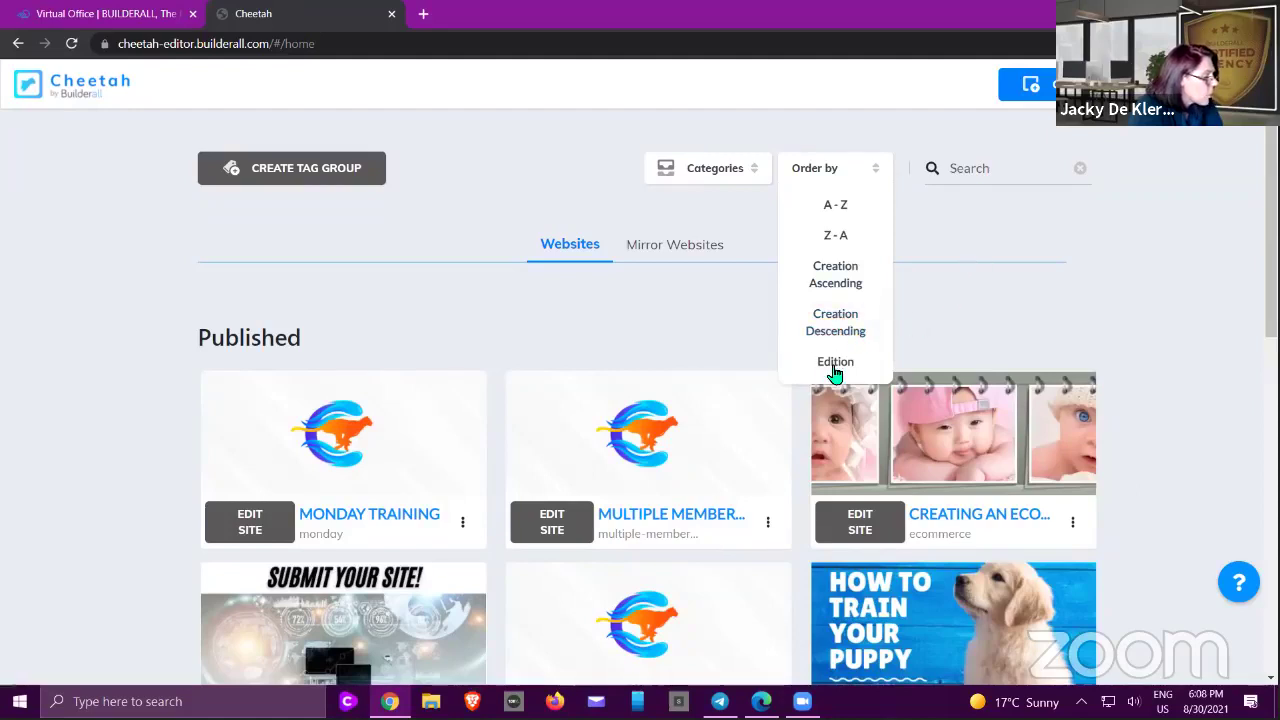
{"action": "left_click", "coordinate": [1040, 247]}
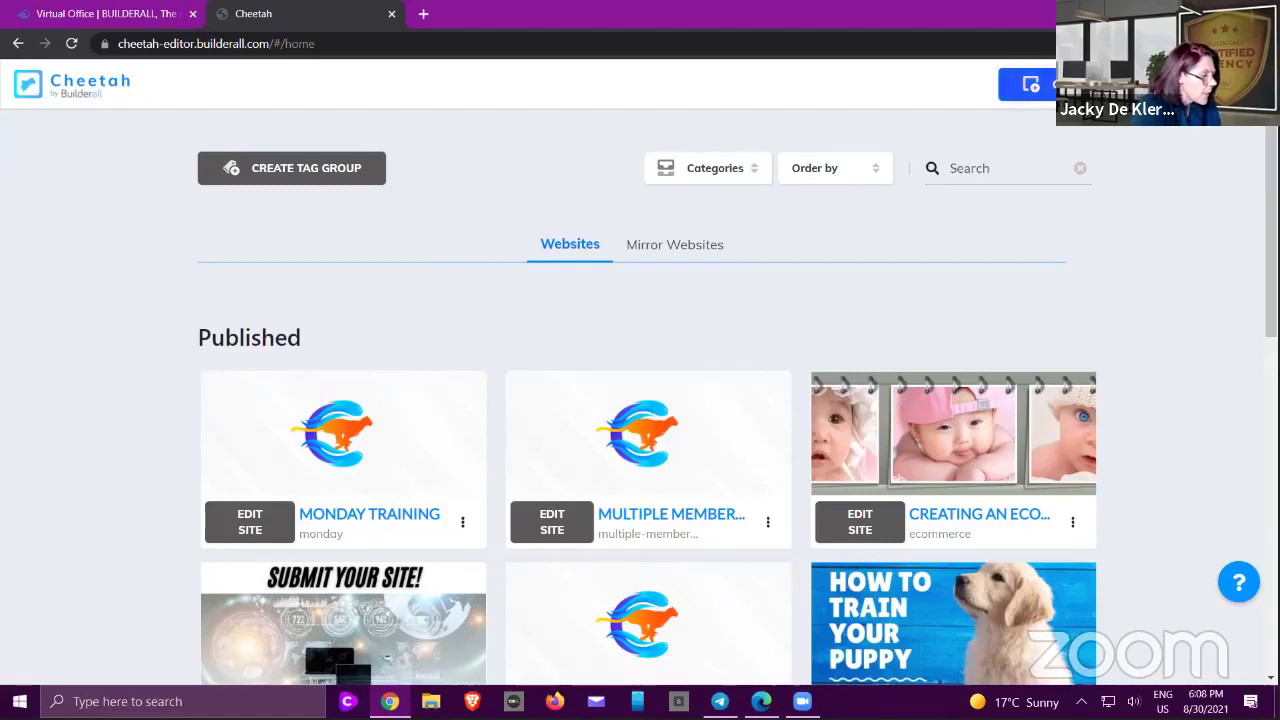
- Start creating a new website based on a Smart Template with existing tags
{"action": "left_click", "coordinate": [1030, 85]}
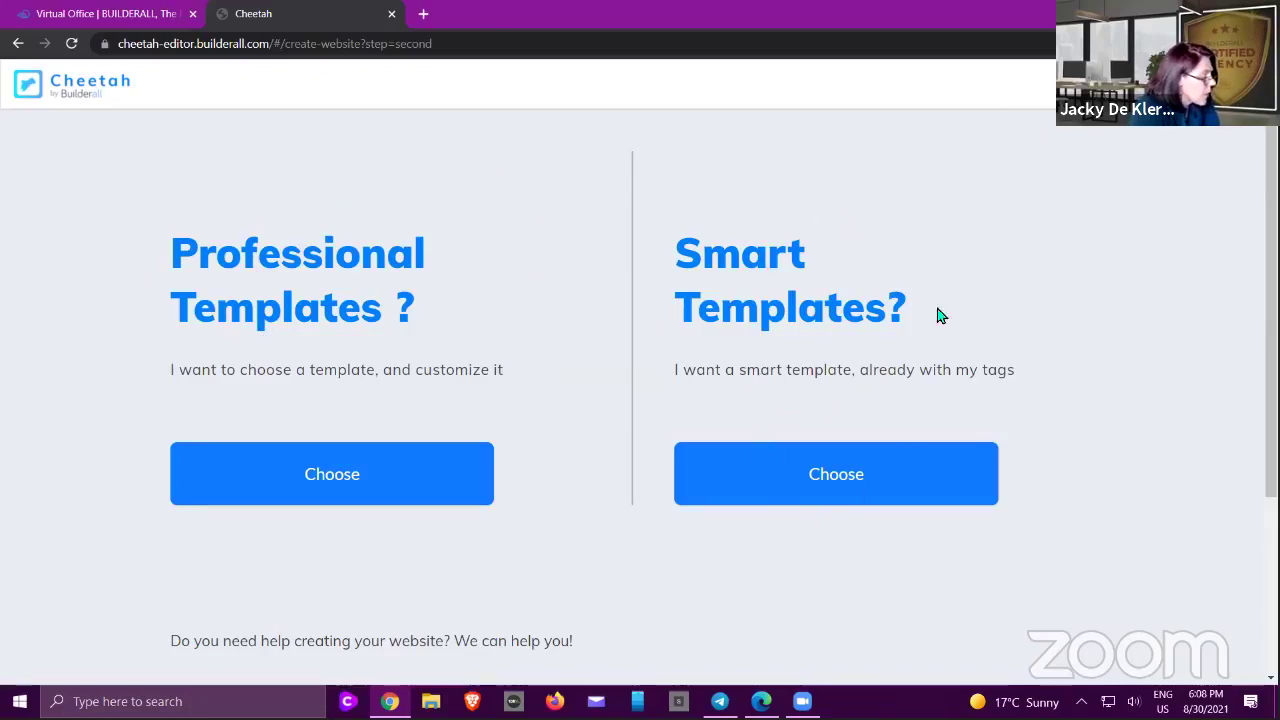
{"action": "left_click", "coordinate": [835, 474]}
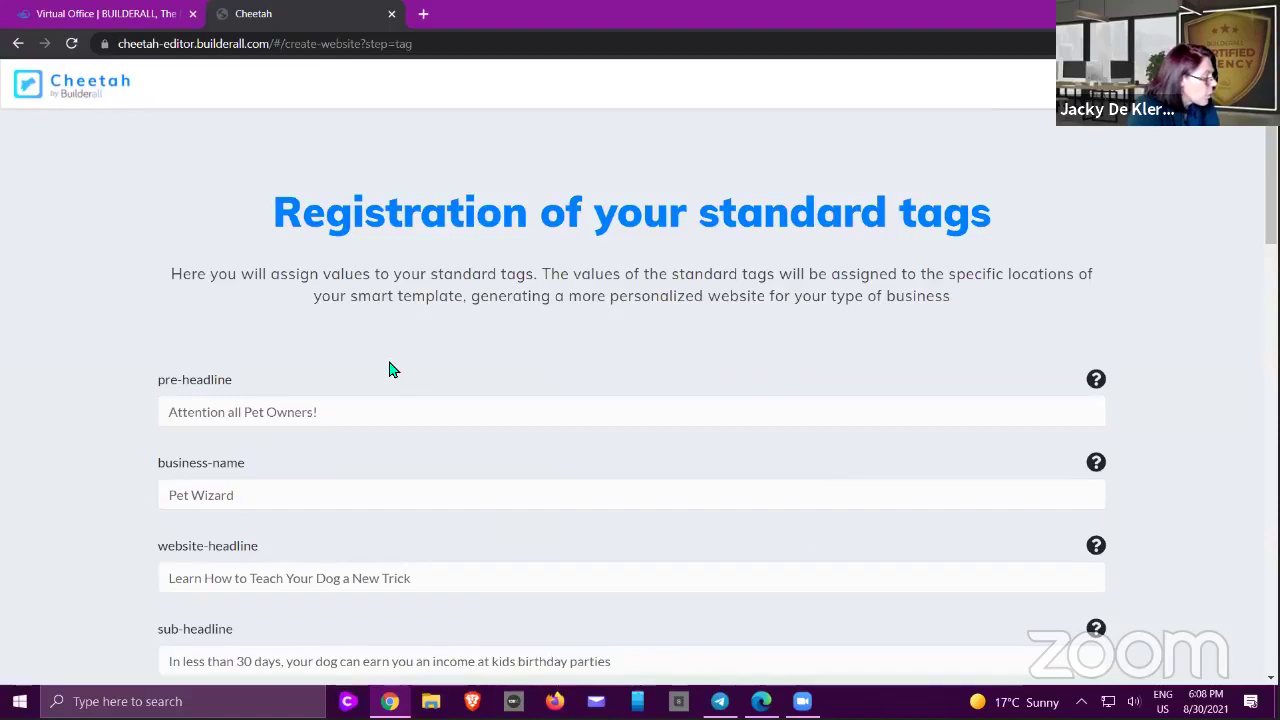
- Review the standard tag fields and their values, from the pre-headline to the service list
{"action": "scroll", "coordinate": [393, 368], "scroll_direction": "down", "scroll_amount": 2}
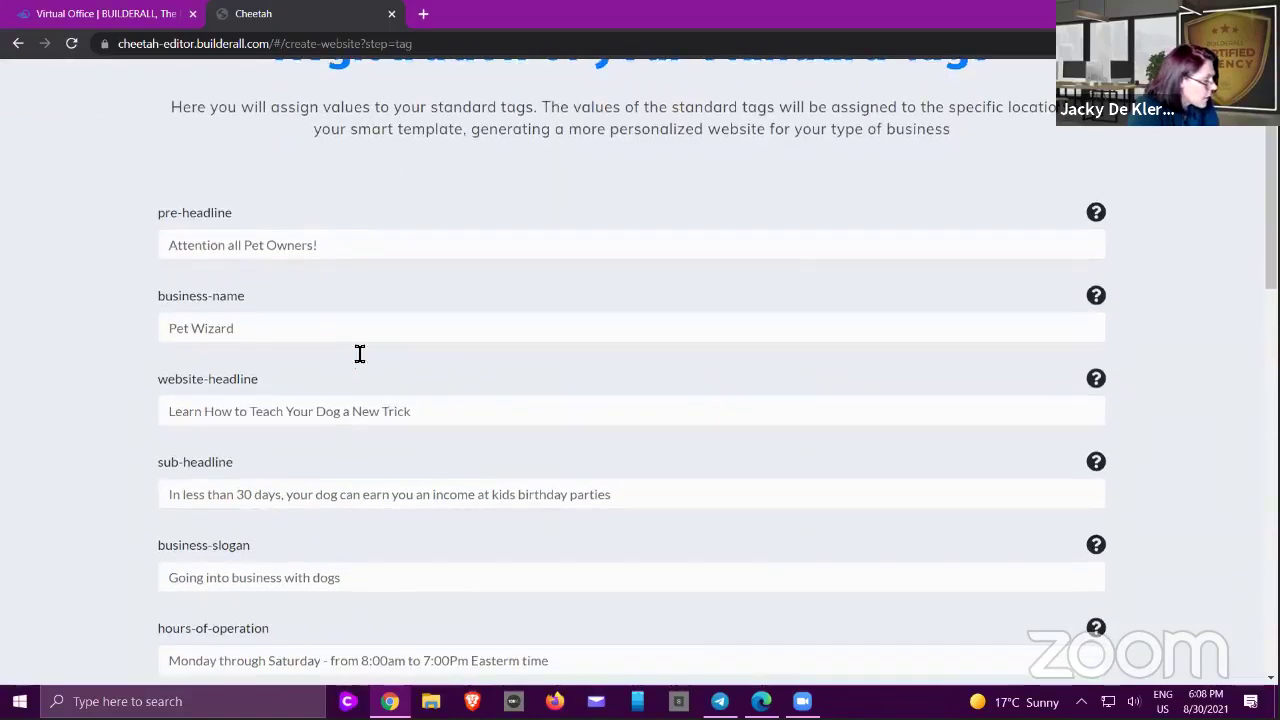
{"action": "scroll", "coordinate": [362, 352], "scroll_direction": "down", "scroll_amount": 5}
{"action": "scroll", "coordinate": [365, 350], "scroll_direction": "down", "scroll_amount": 4}
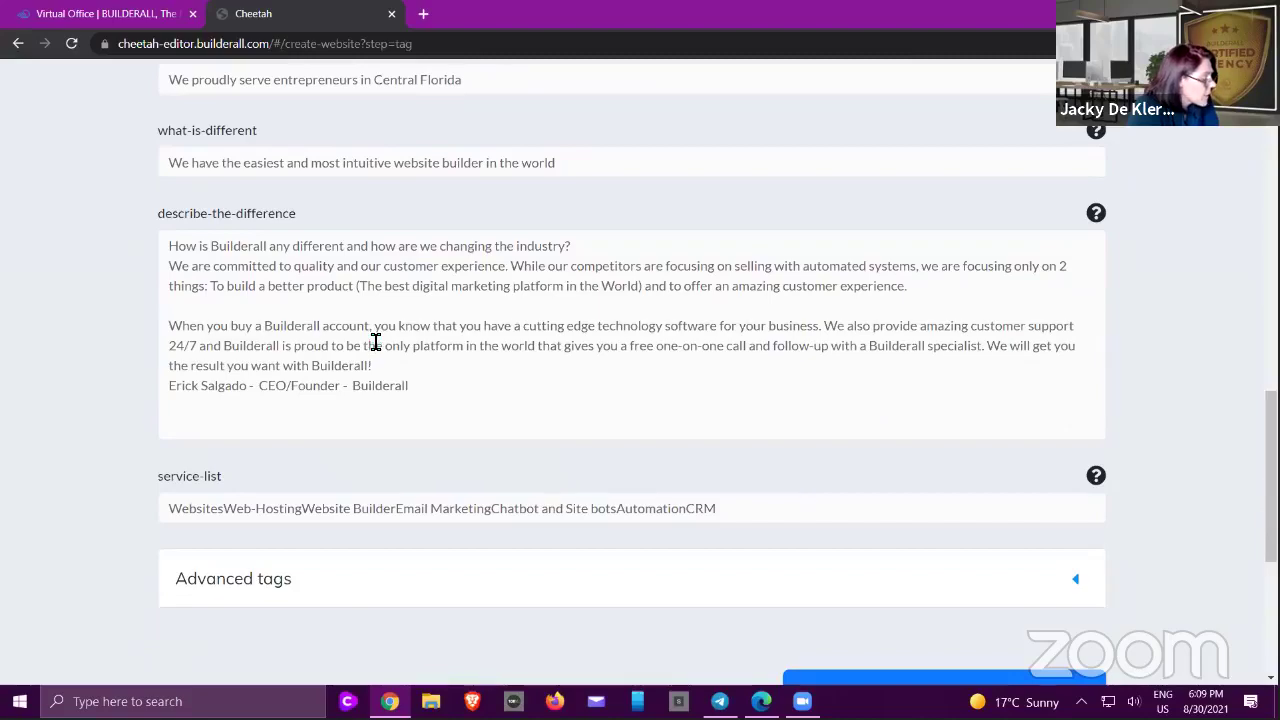
{"action": "scroll", "coordinate": [378, 341], "scroll_direction": "up", "scroll_amount": 2}
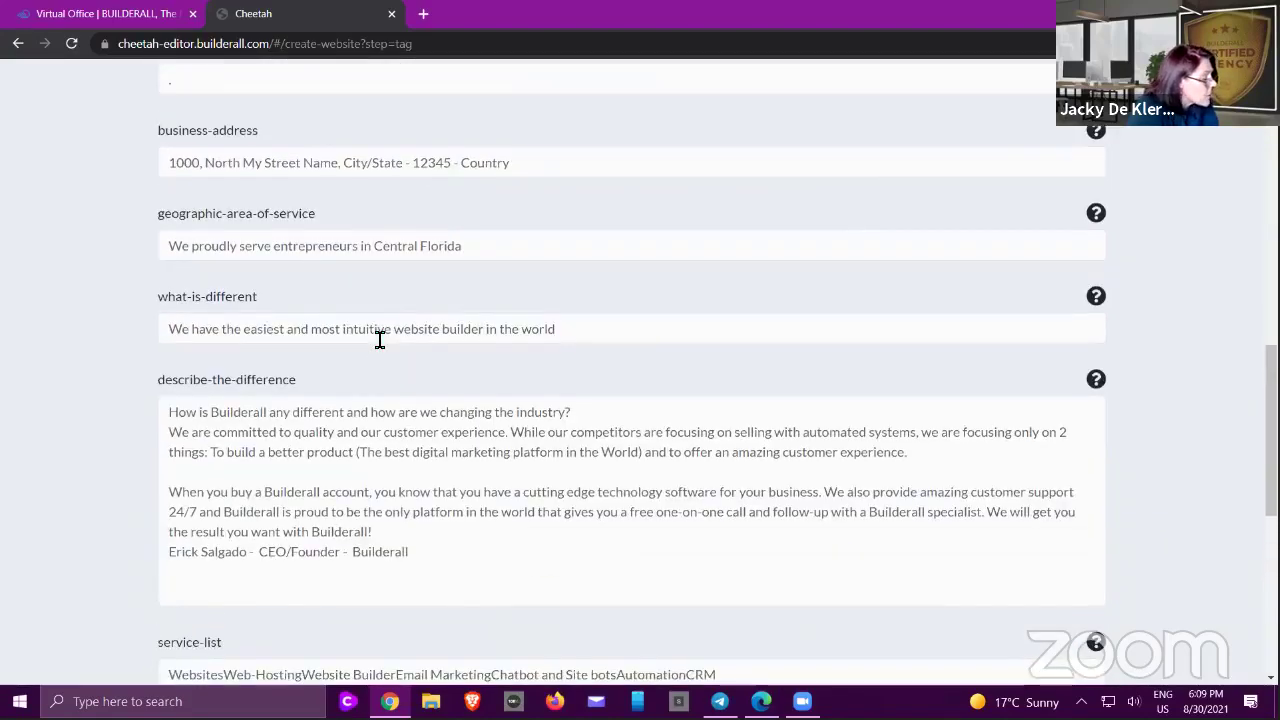
{"action": "scroll", "coordinate": [380, 340], "scroll_direction": "up", "scroll_amount": 10}
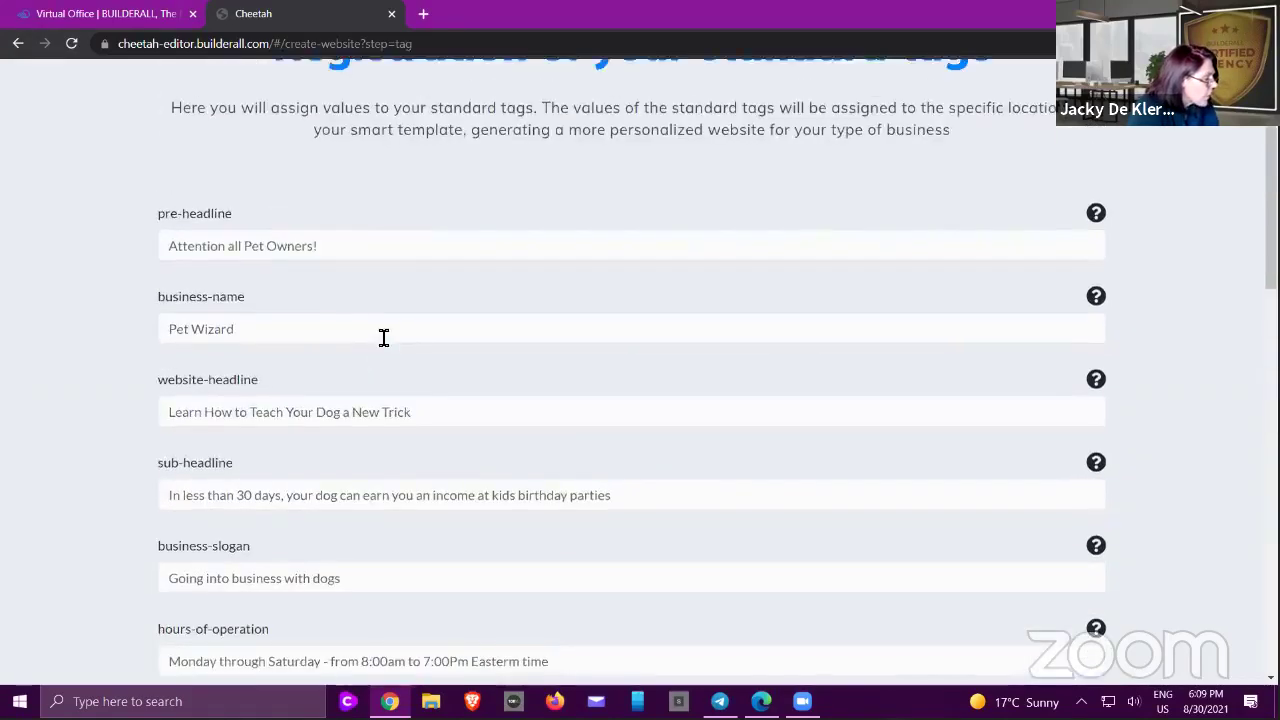
{"action": "scroll", "coordinate": [383, 338], "scroll_direction": "up", "scroll_amount": 1}
{"action": "scroll", "coordinate": [123, 338], "scroll_direction": "down", "scroll_amount": 2}
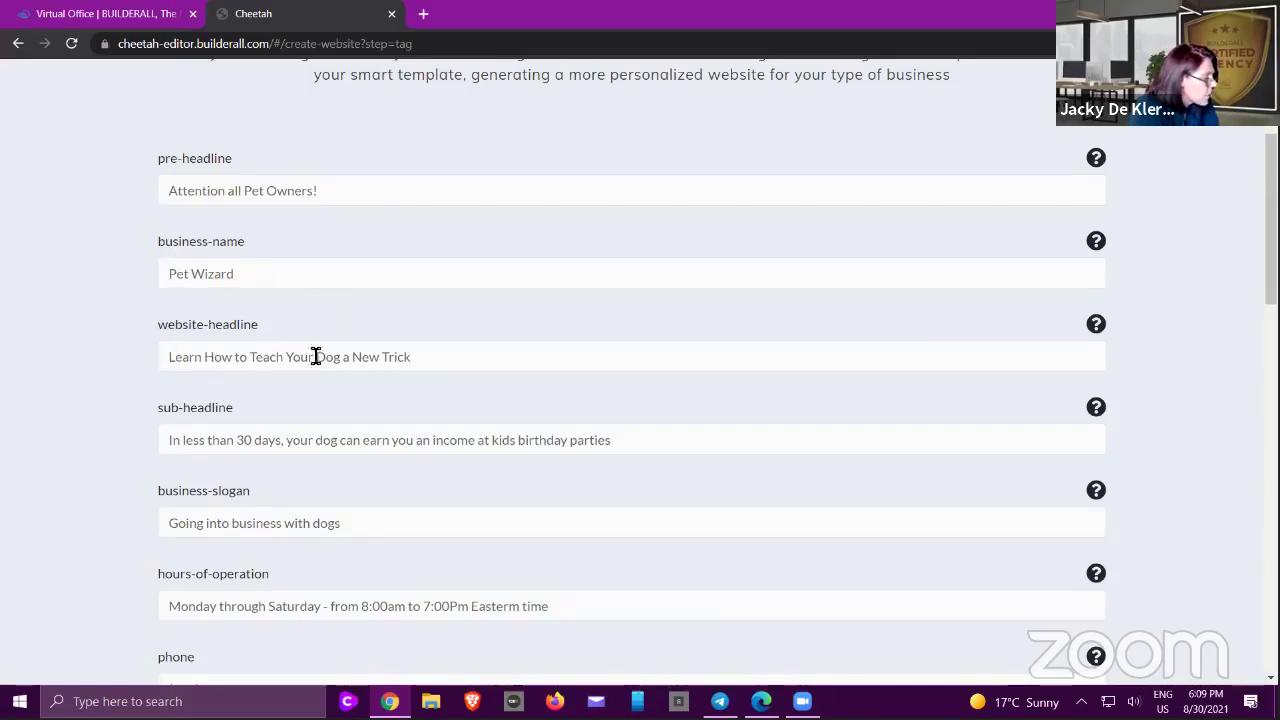
{"action": "scroll", "coordinate": [493, 356], "scroll_direction": "down", "scroll_amount": 2}
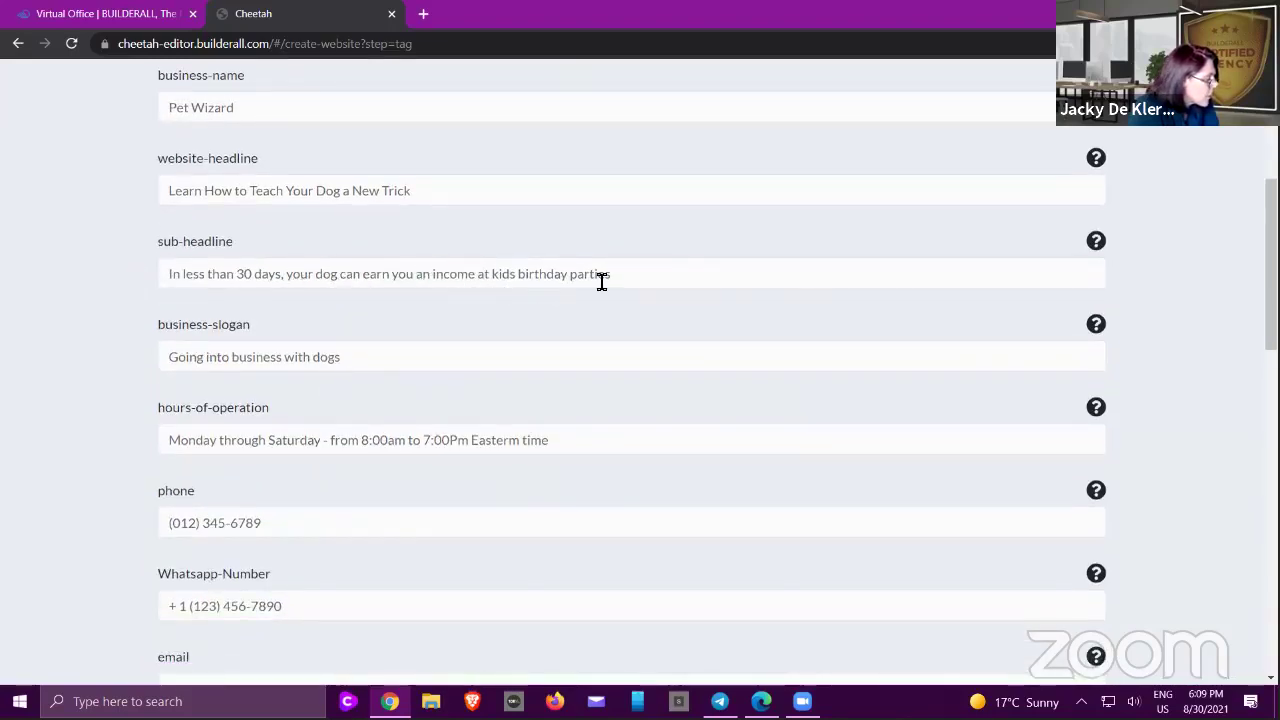
{"action": "scroll", "coordinate": [711, 279], "scroll_direction": "down", "scroll_amount": 2}
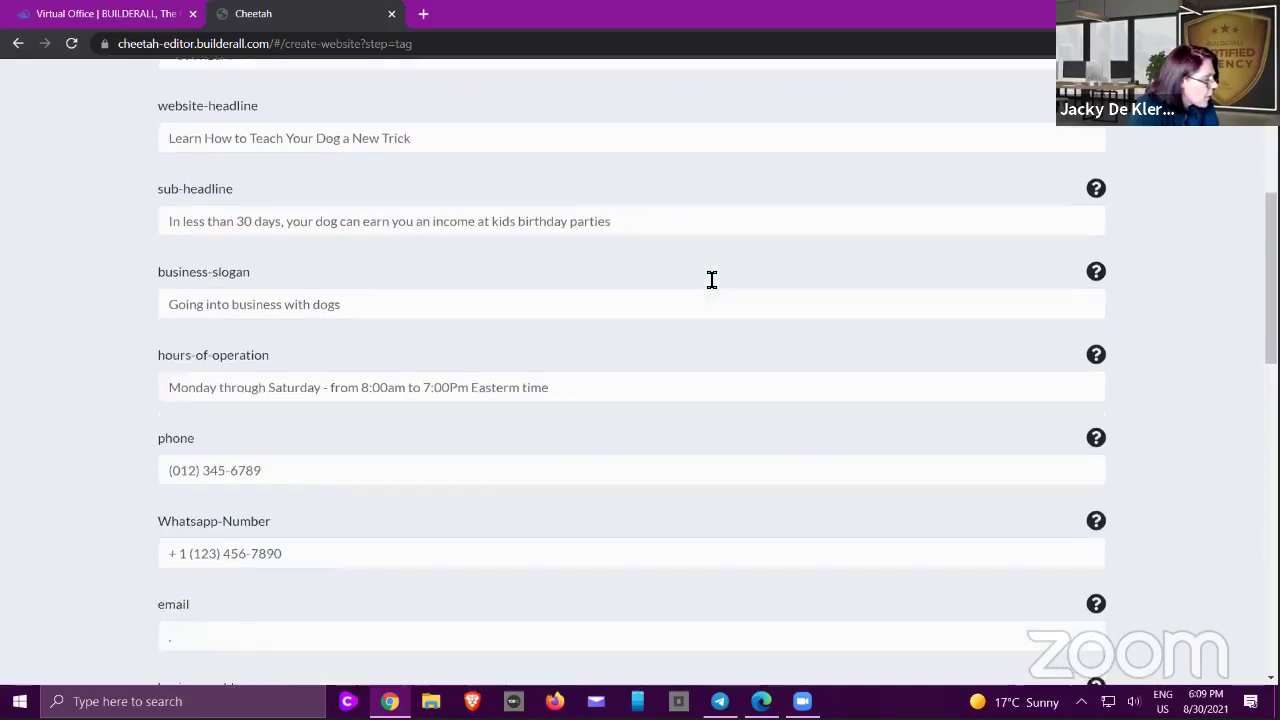
{"action": "scroll", "coordinate": [707, 284], "scroll_direction": "down", "scroll_amount": 4}
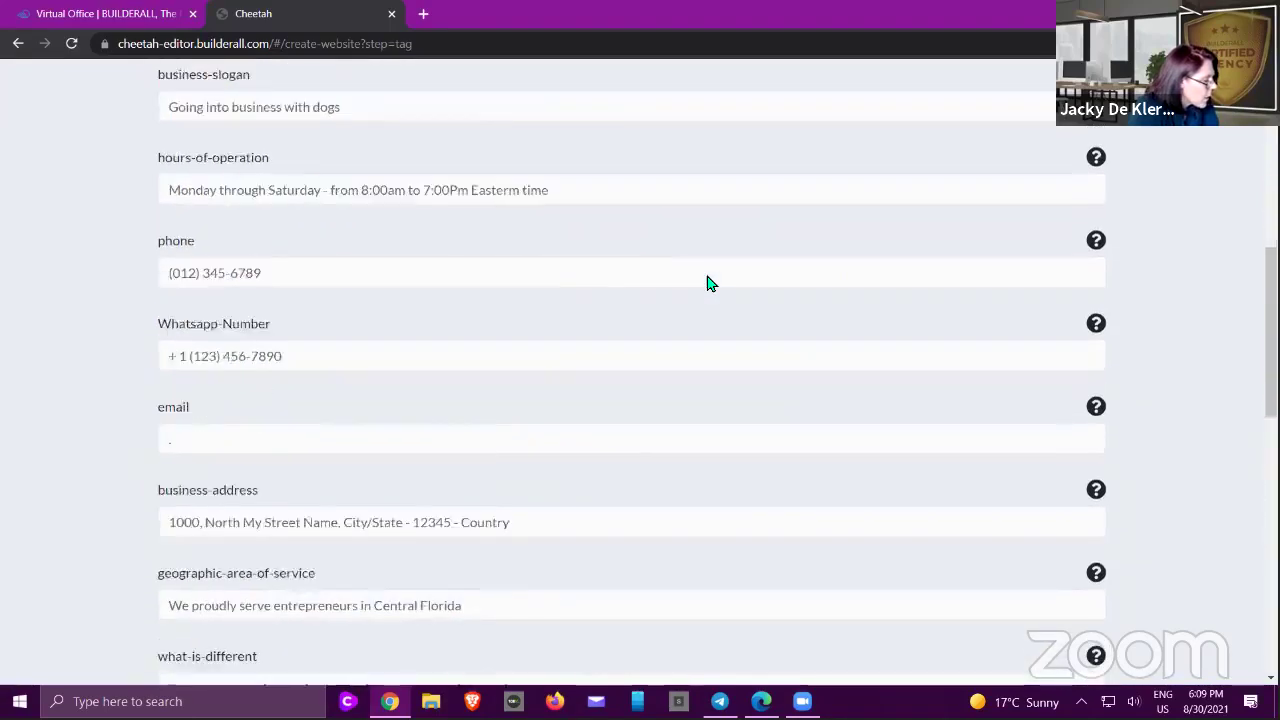
{"action": "scroll", "coordinate": [360, 237], "scroll_direction": "down", "scroll_amount": 5}
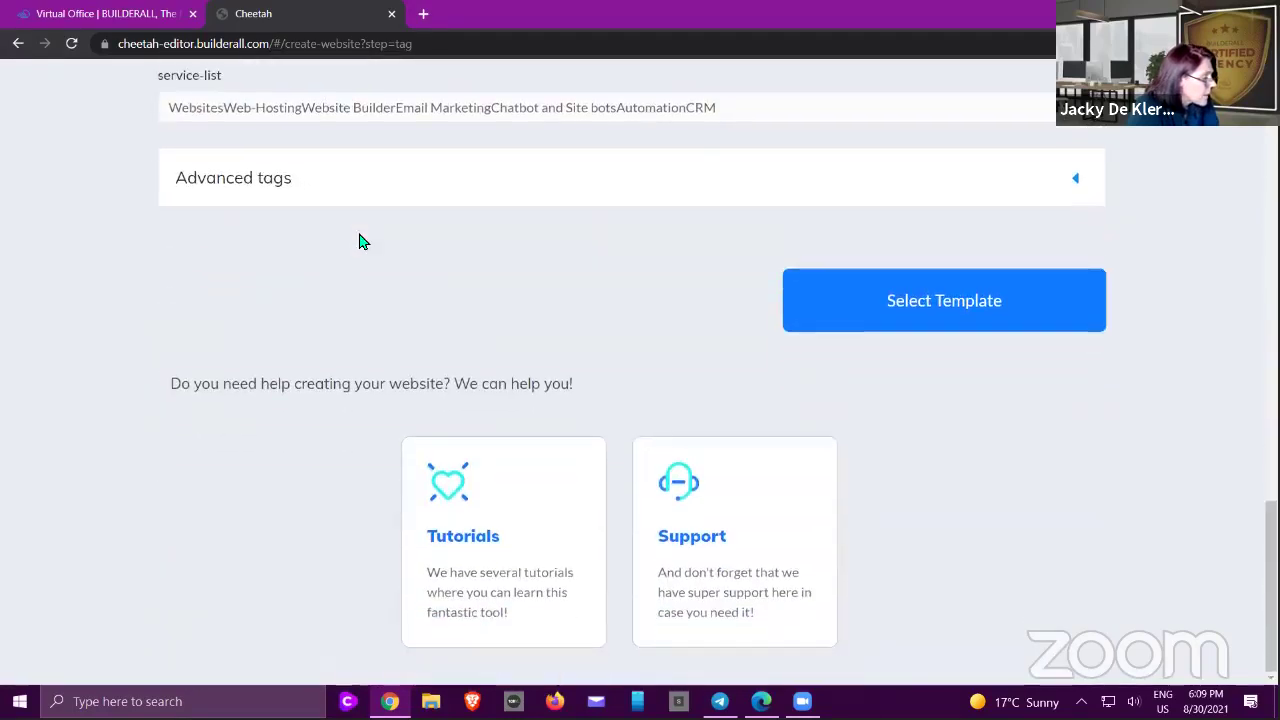
{"action": "scroll", "coordinate": [434, 240], "scroll_direction": "up", "scroll_amount": 3}
{"action": "scroll", "coordinate": [437, 234], "scroll_direction": "up", "scroll_amount": 1}
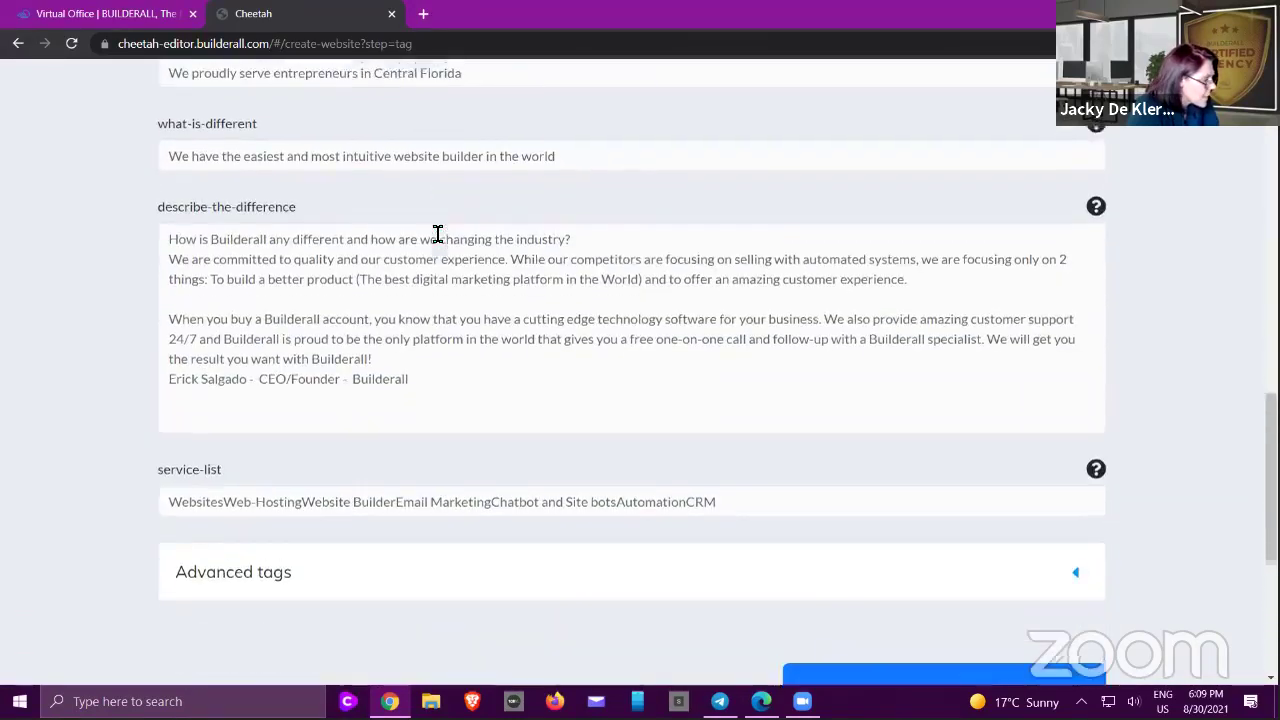
{"action": "scroll", "coordinate": [551, 203], "scroll_direction": "down", "scroll_amount": 4}
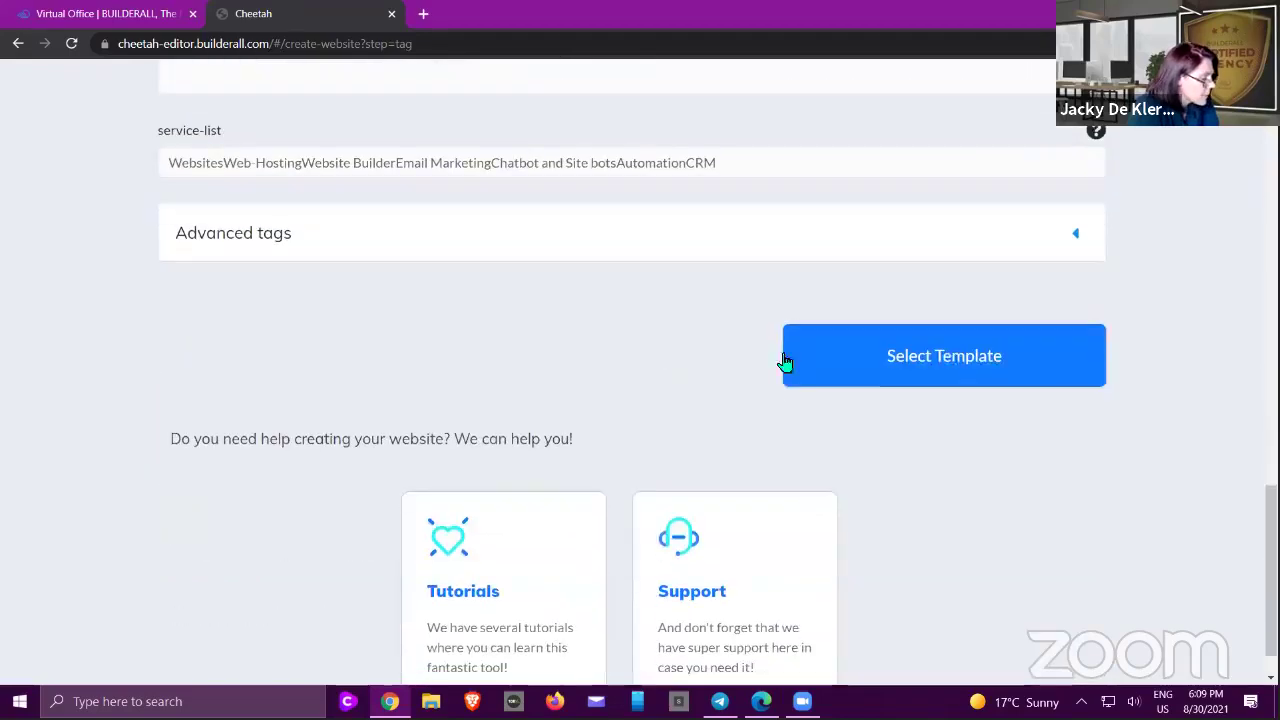
- Create the website from the Veterinary Smart Tag Template, confirm its publishing and skip the dashboard tour
{"action": "left_click", "coordinate": [955, 355]}
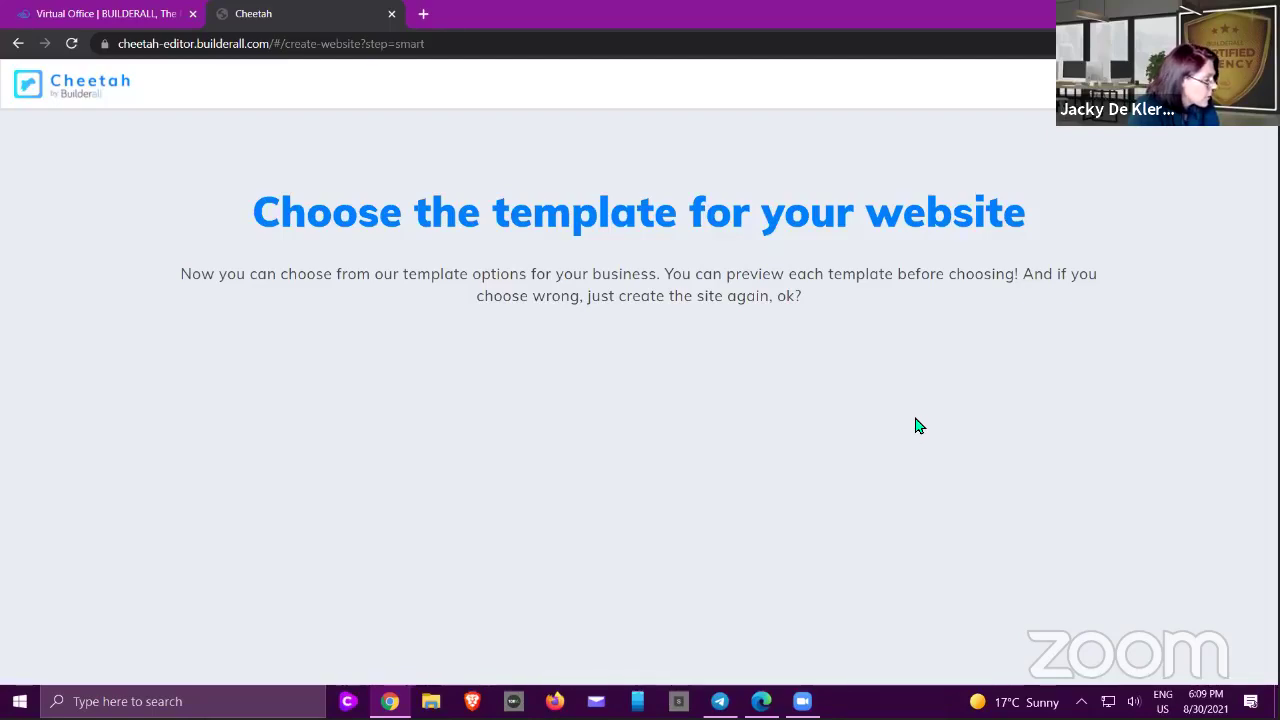
{"action": "scroll", "coordinate": [1062, 381], "scroll_direction": "down", "scroll_amount": 3}
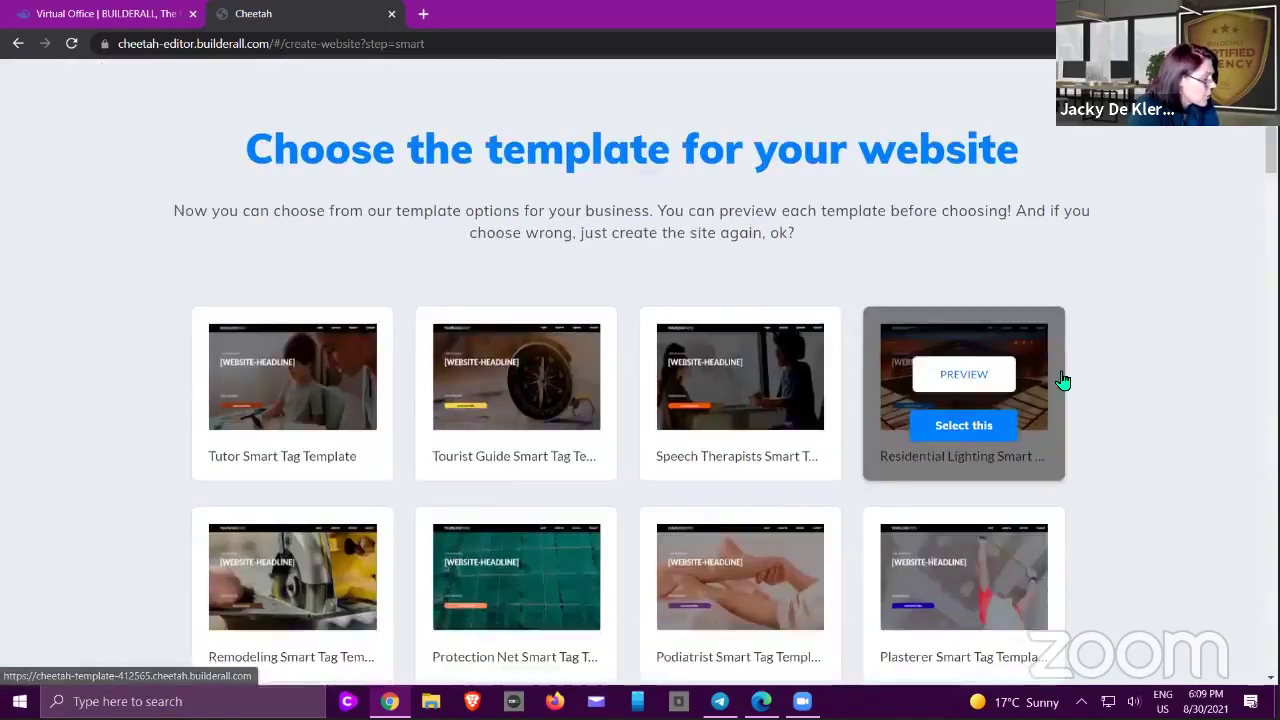
{"action": "scroll", "coordinate": [1062, 381], "scroll_direction": "down", "scroll_amount": 10}
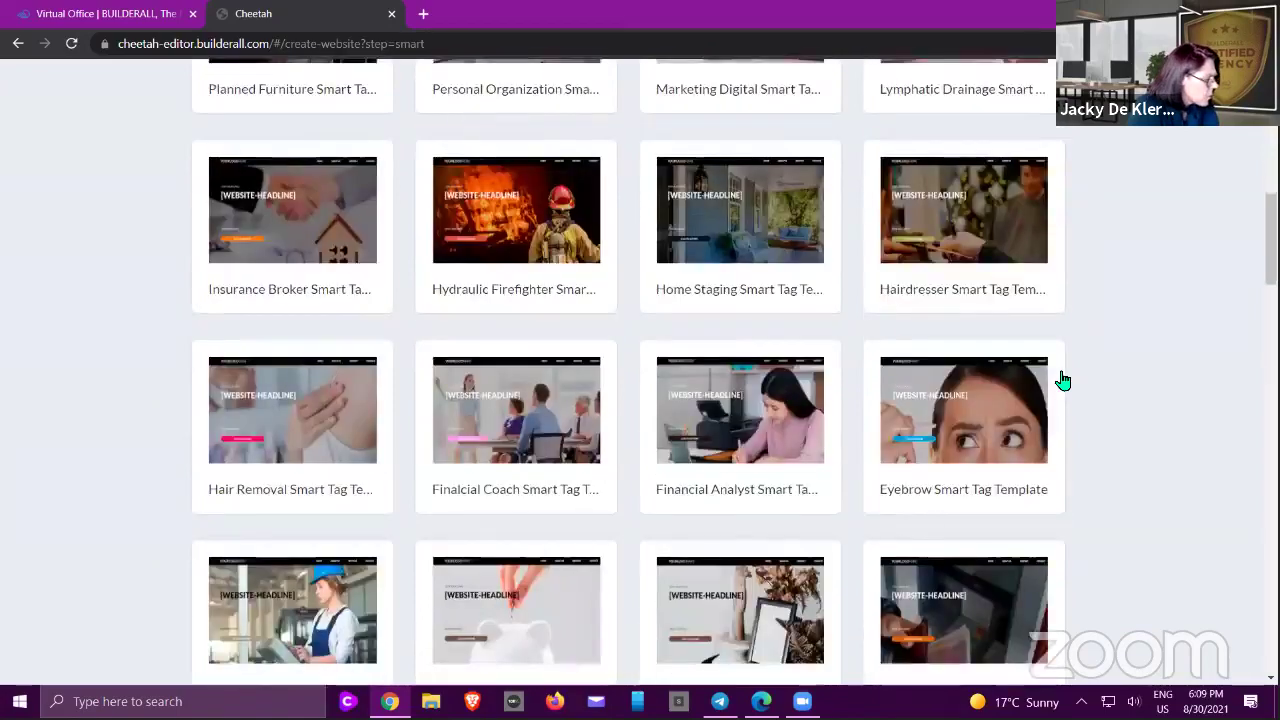
{"action": "scroll", "coordinate": [1062, 381], "scroll_direction": "down", "scroll_amount": 5}
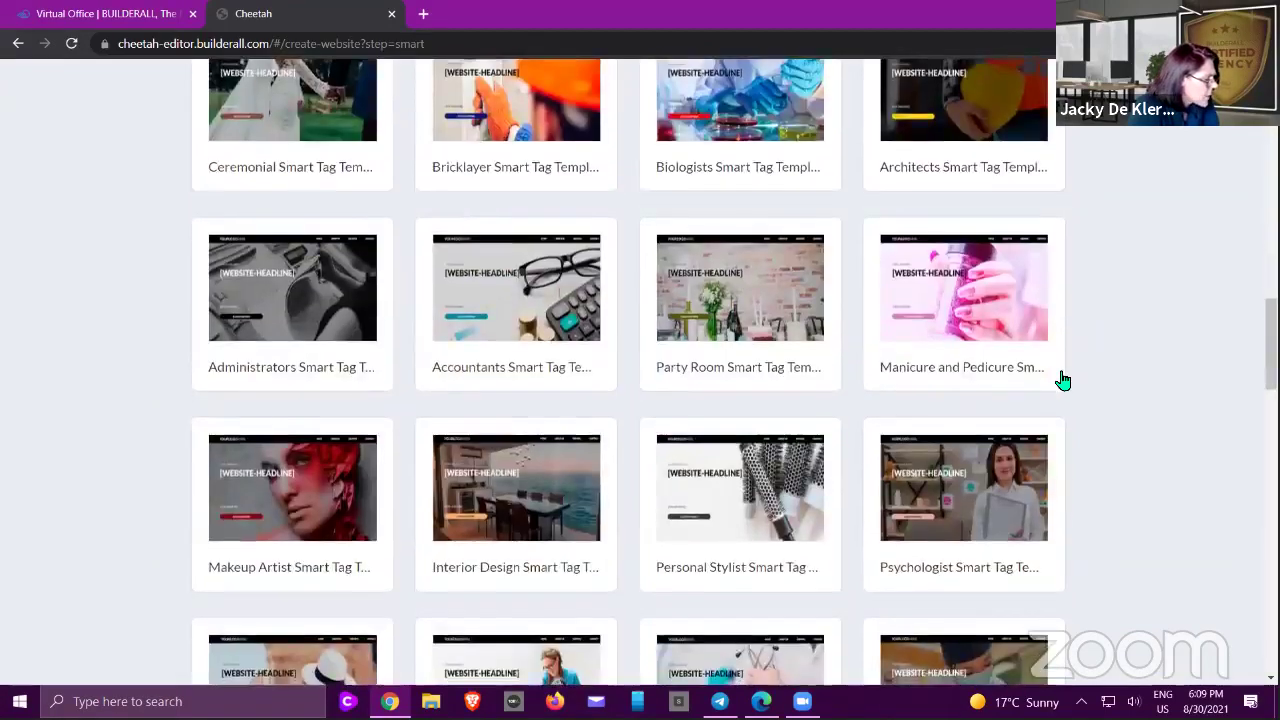
{"action": "scroll", "coordinate": [481, 279], "scroll_direction": "down", "scroll_amount": 4}
{"action": "mouse_move", "coordinate": [523, 317]}
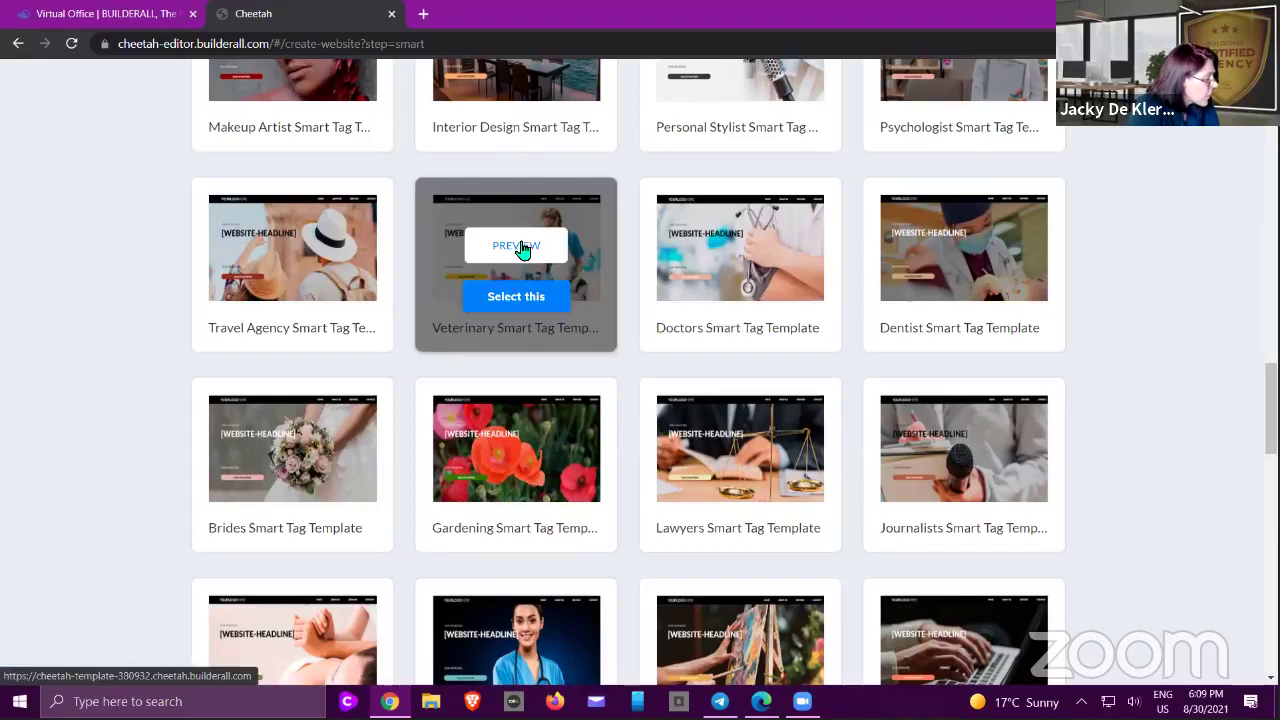
{"action": "left_click", "coordinate": [511, 304]}
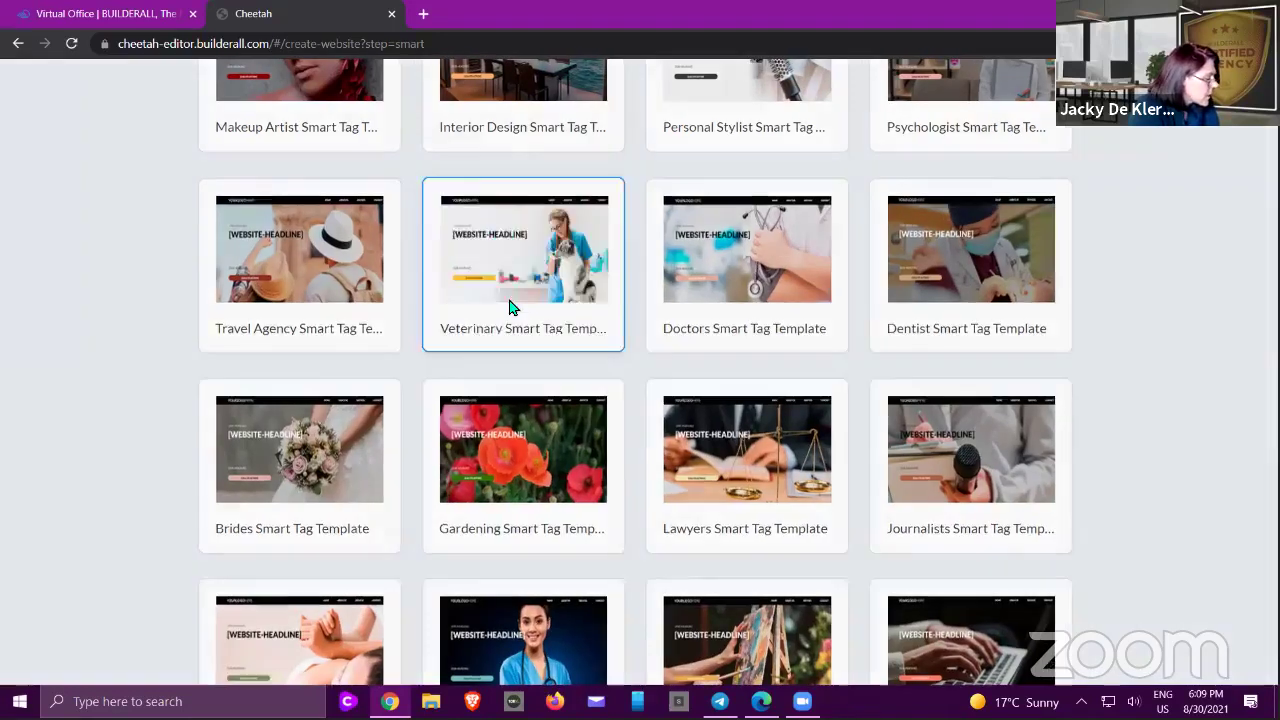
{"action": "left_click", "coordinate": [753, 439]}
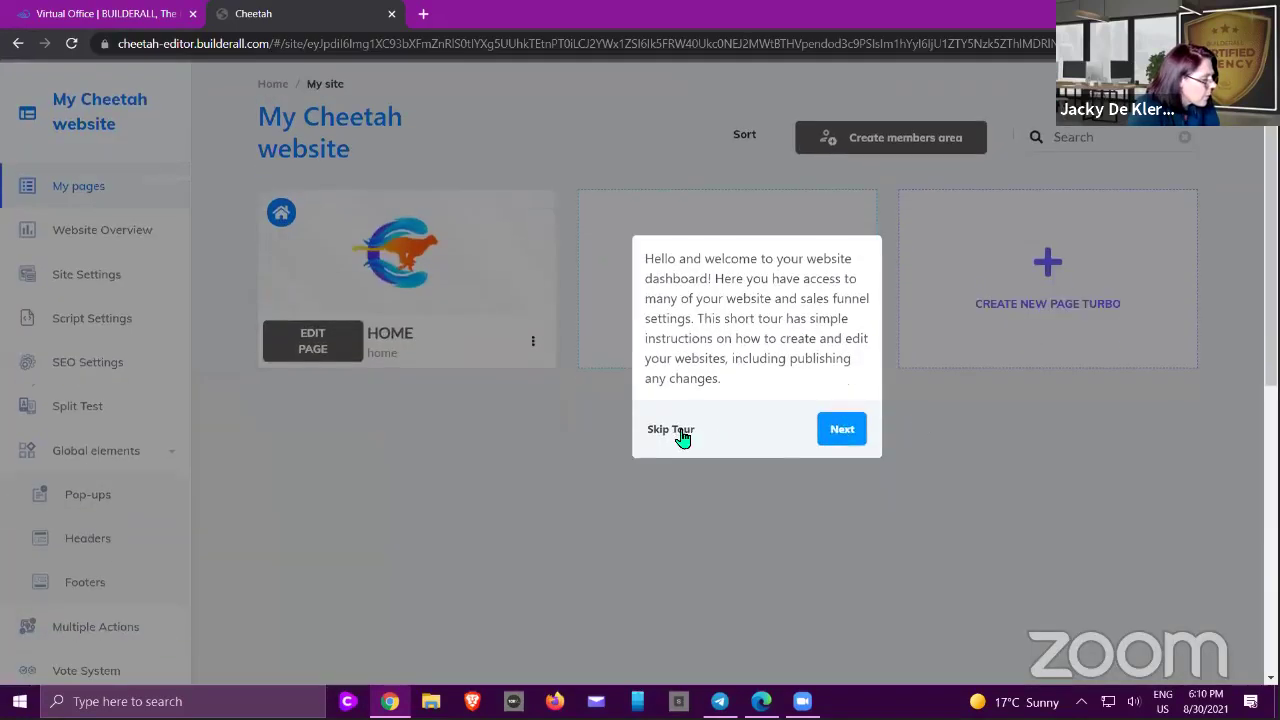
{"action": "left_click", "coordinate": [678, 432]}
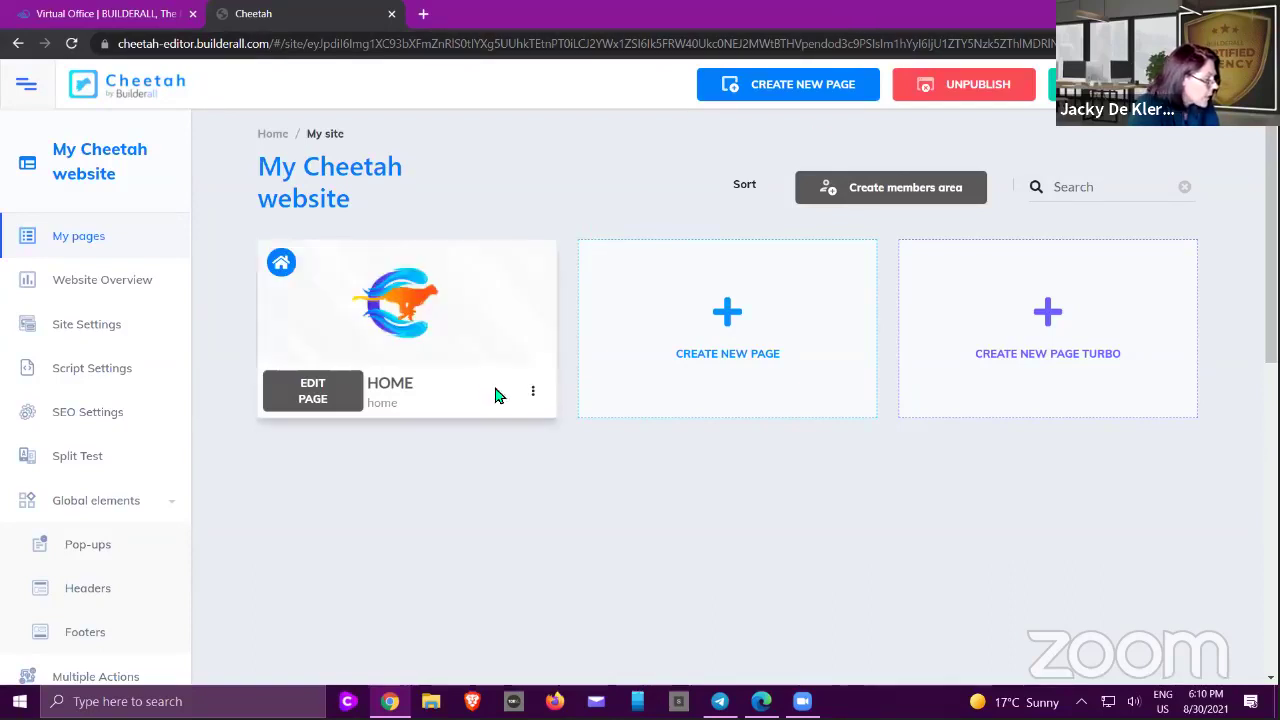
- View the live website page of the new site's Home page and close it again
{"action": "left_click", "coordinate": [534, 392]}
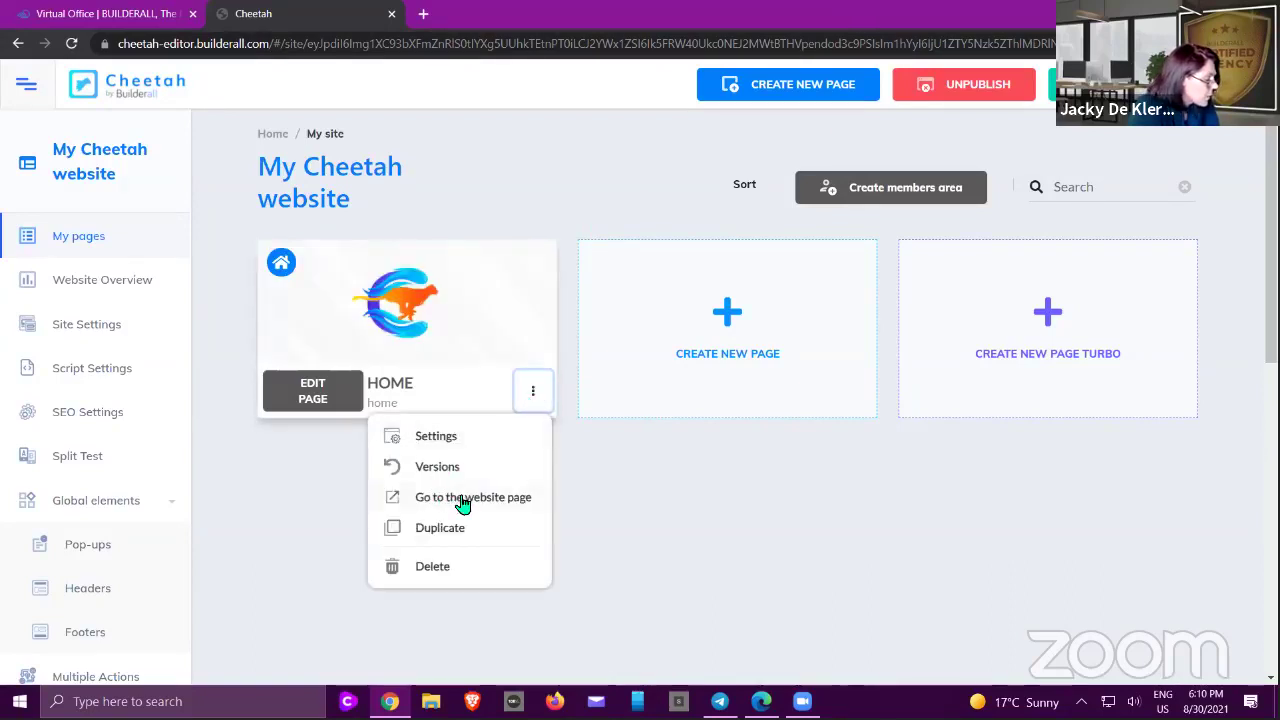
{"action": "left_click", "coordinate": [497, 506]}
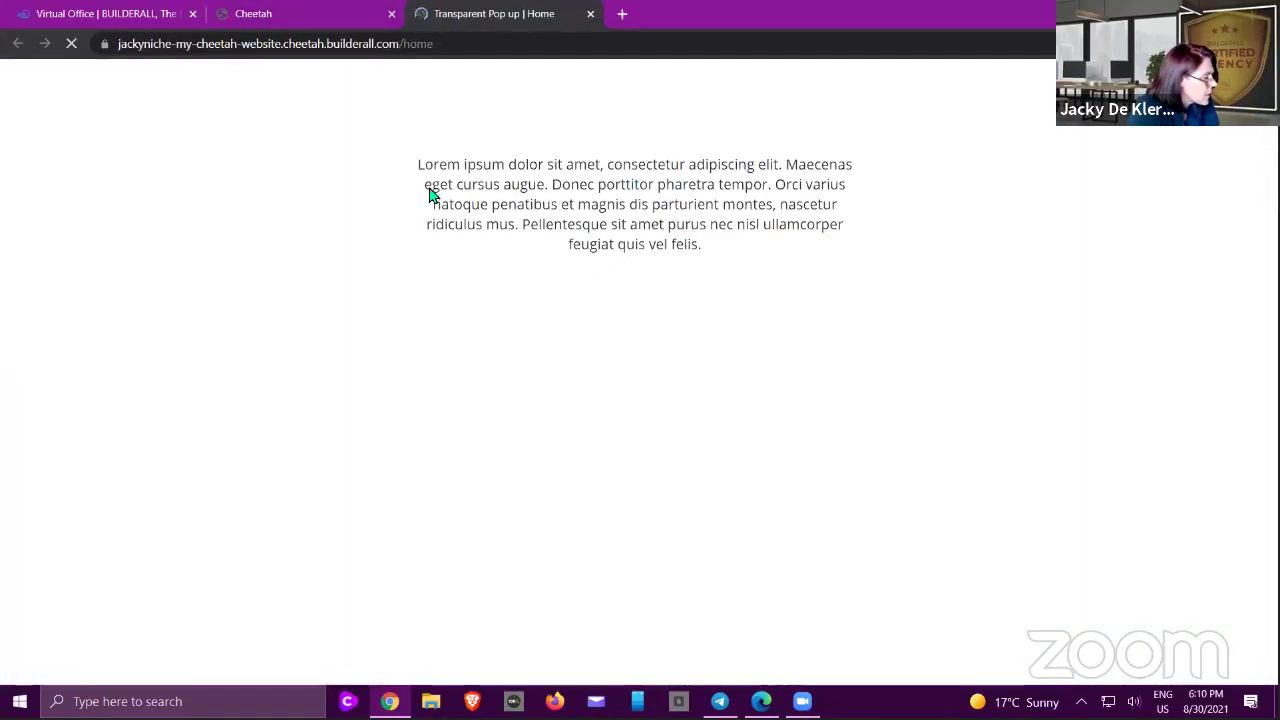
{"action": "left_click", "coordinate": [590, 13]}
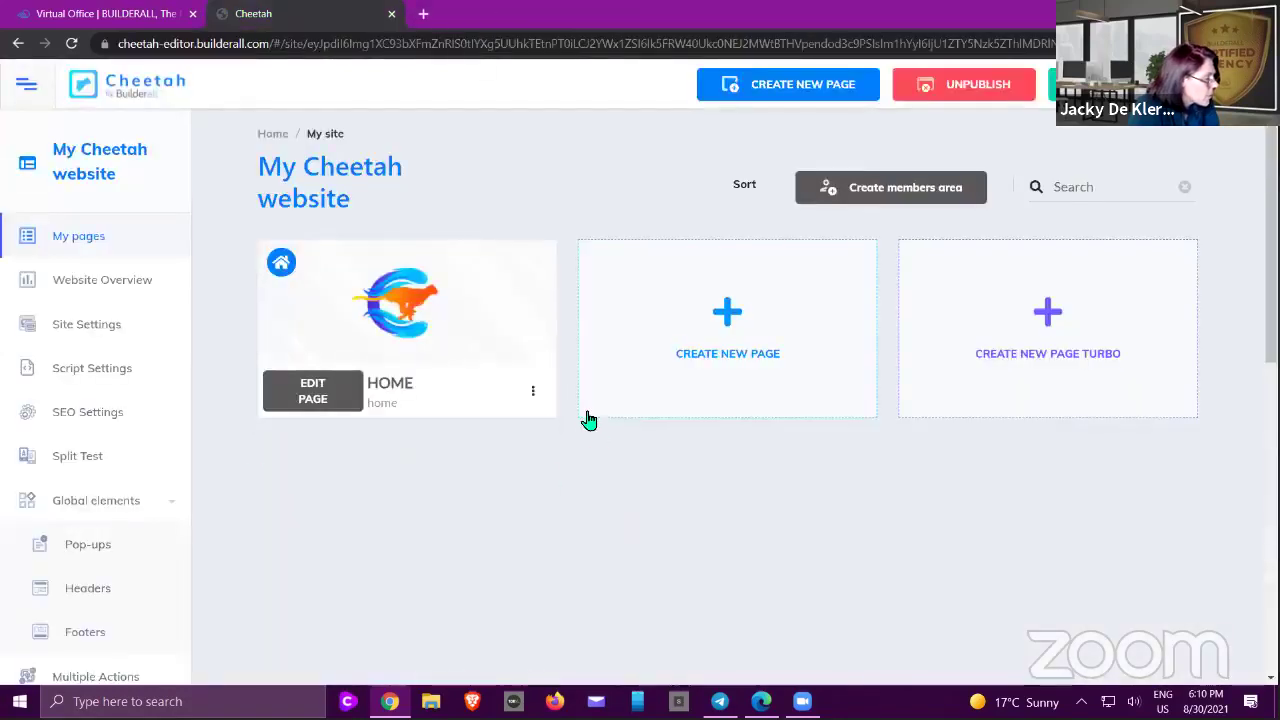
- Return to the site list and start creating another website from the regular template library
{"action": "left_click", "coordinate": [155, 90]}
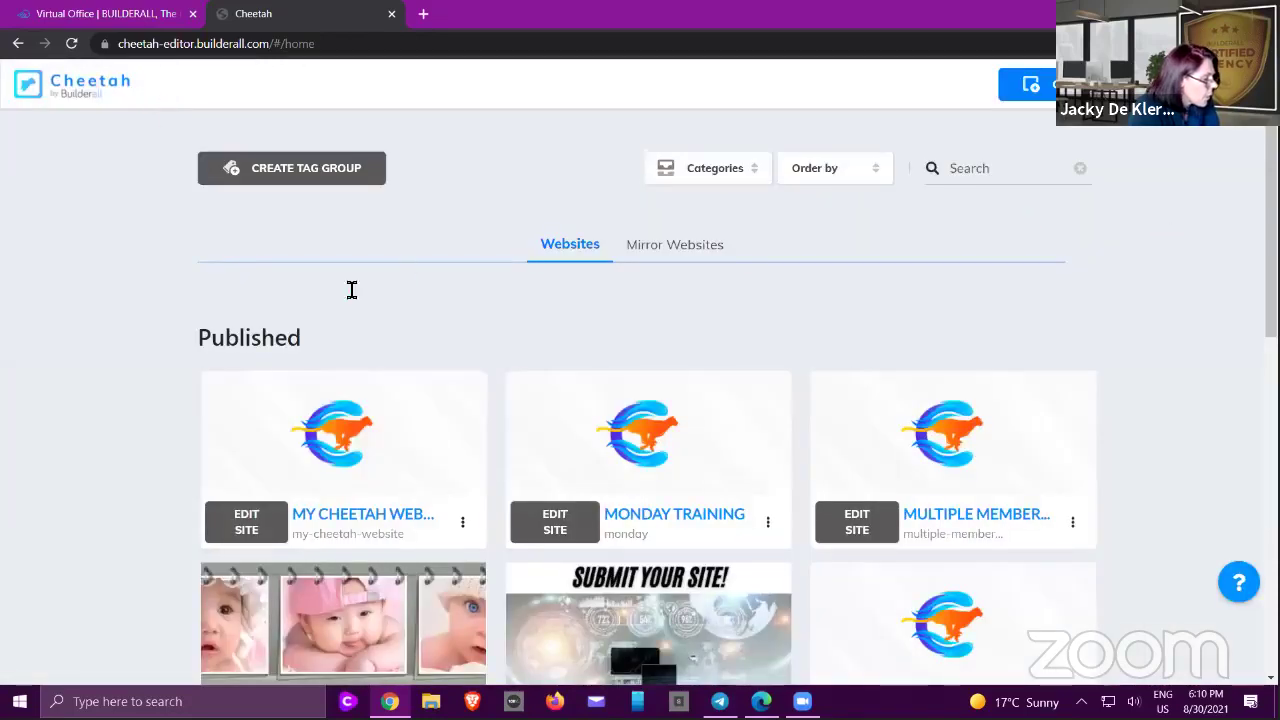
{"action": "mouse_move", "coordinate": [335, 450]}
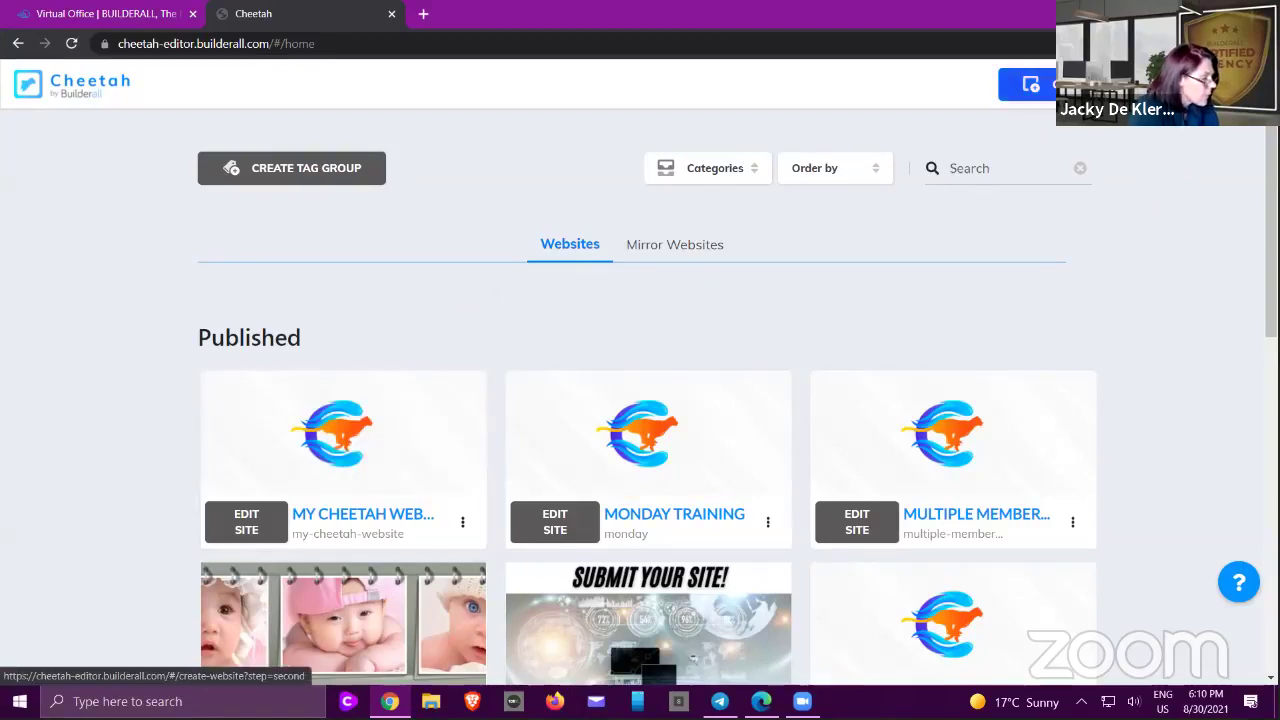
{"action": "left_click", "coordinate": [1030, 84]}
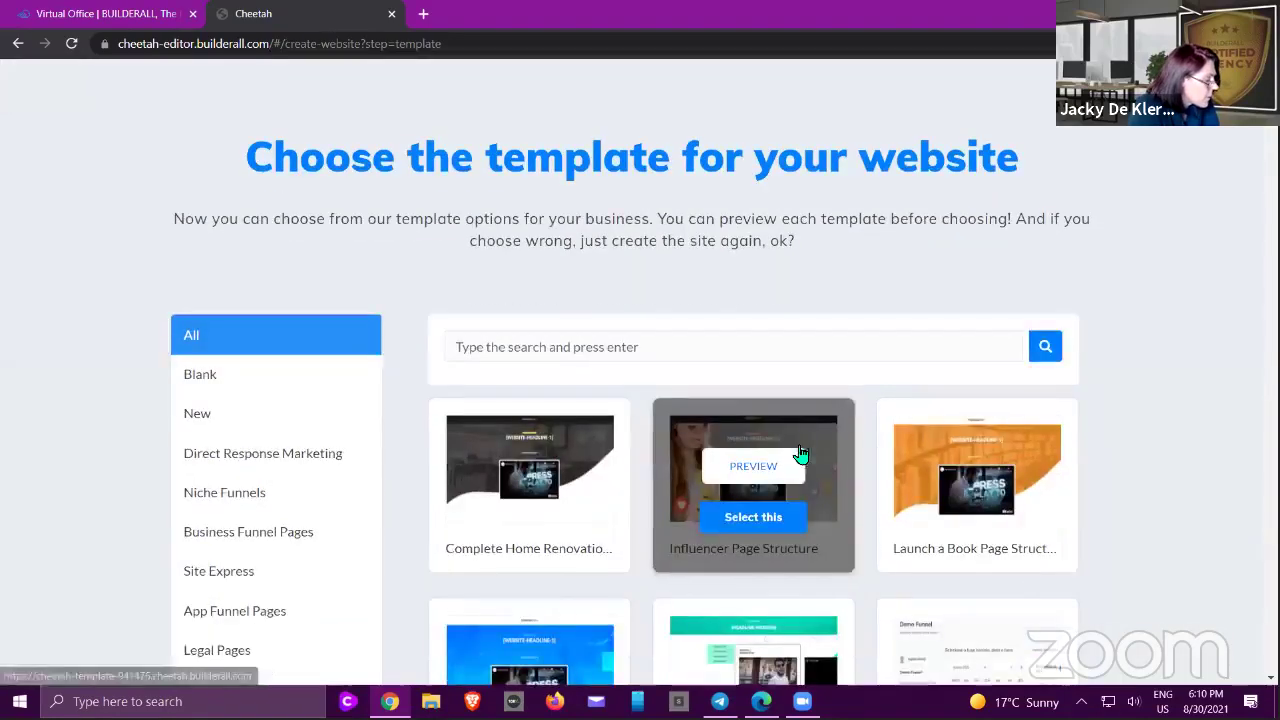
- Look through the website templates and the list of template categories
{"action": "scroll", "coordinate": [840, 422], "scroll_direction": "down", "scroll_amount": 4}
{"action": "scroll", "coordinate": [840, 422], "scroll_direction": "down", "scroll_amount": 7}
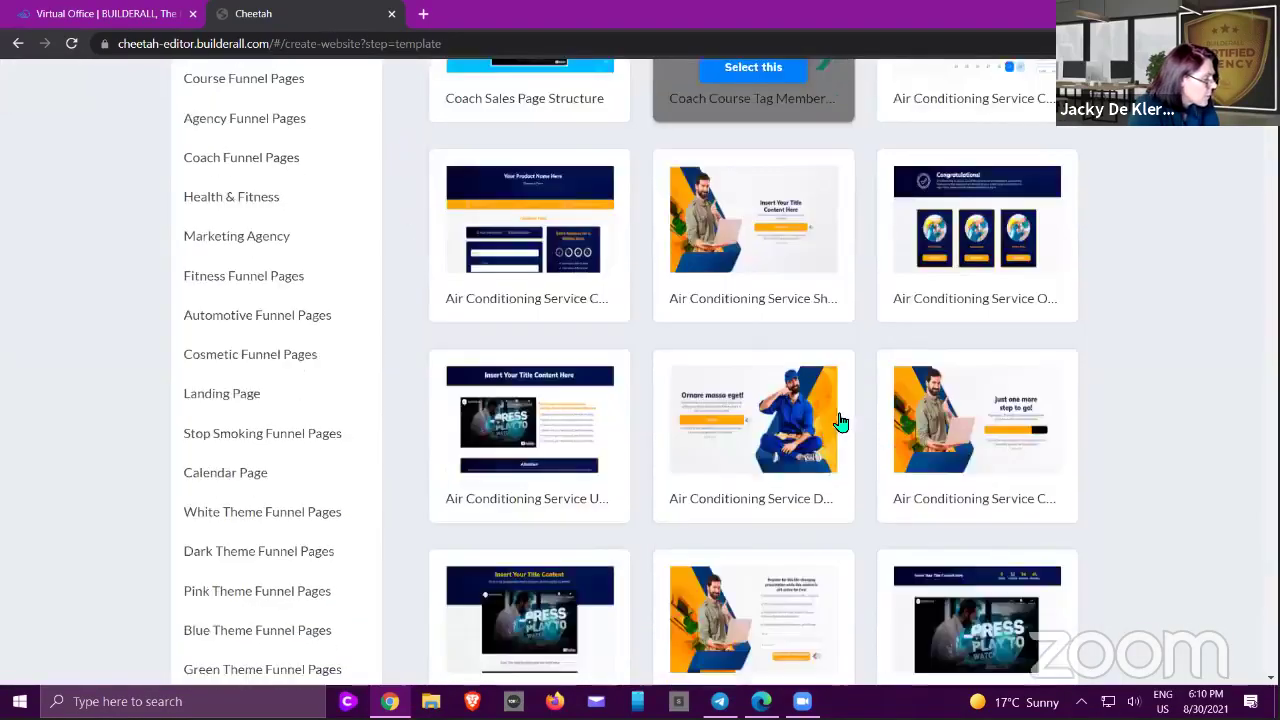
{"action": "scroll", "coordinate": [292, 258], "scroll_direction": "down", "scroll_amount": 2}
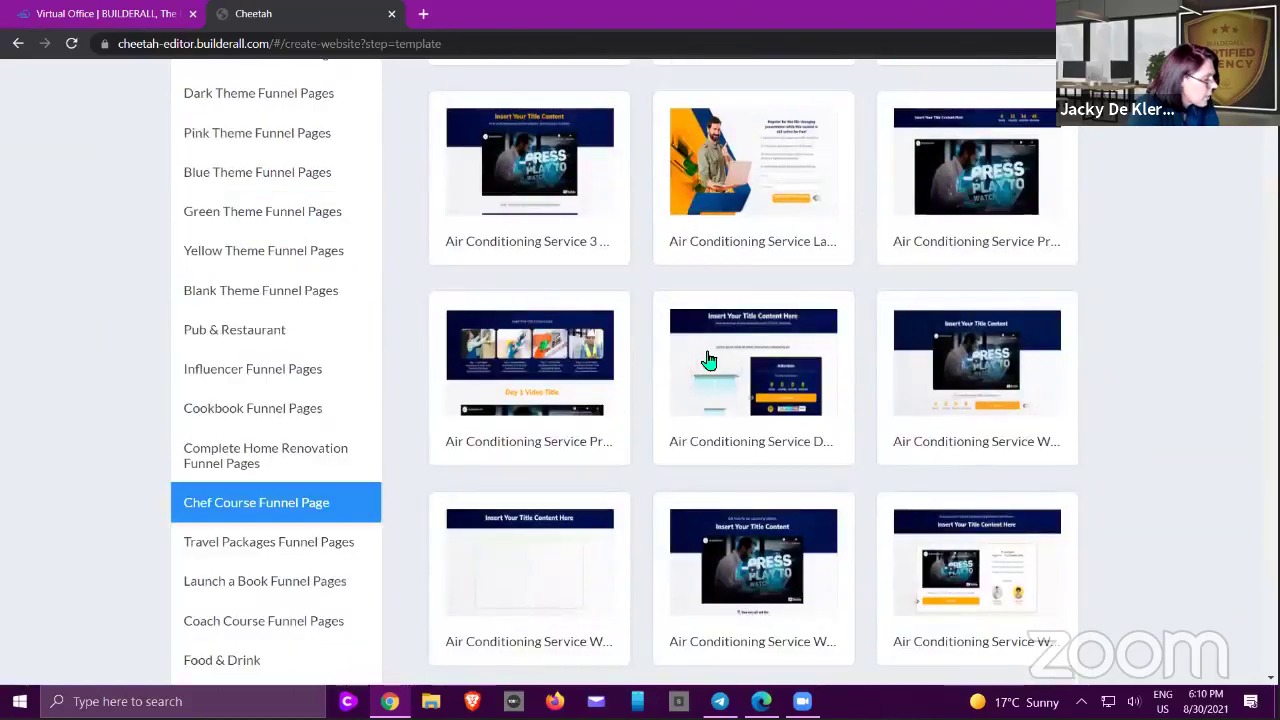
{"action": "mouse_move", "coordinate": [717, 357]}
{"action": "scroll", "coordinate": [720, 355], "scroll_direction": "down", "scroll_amount": 6}
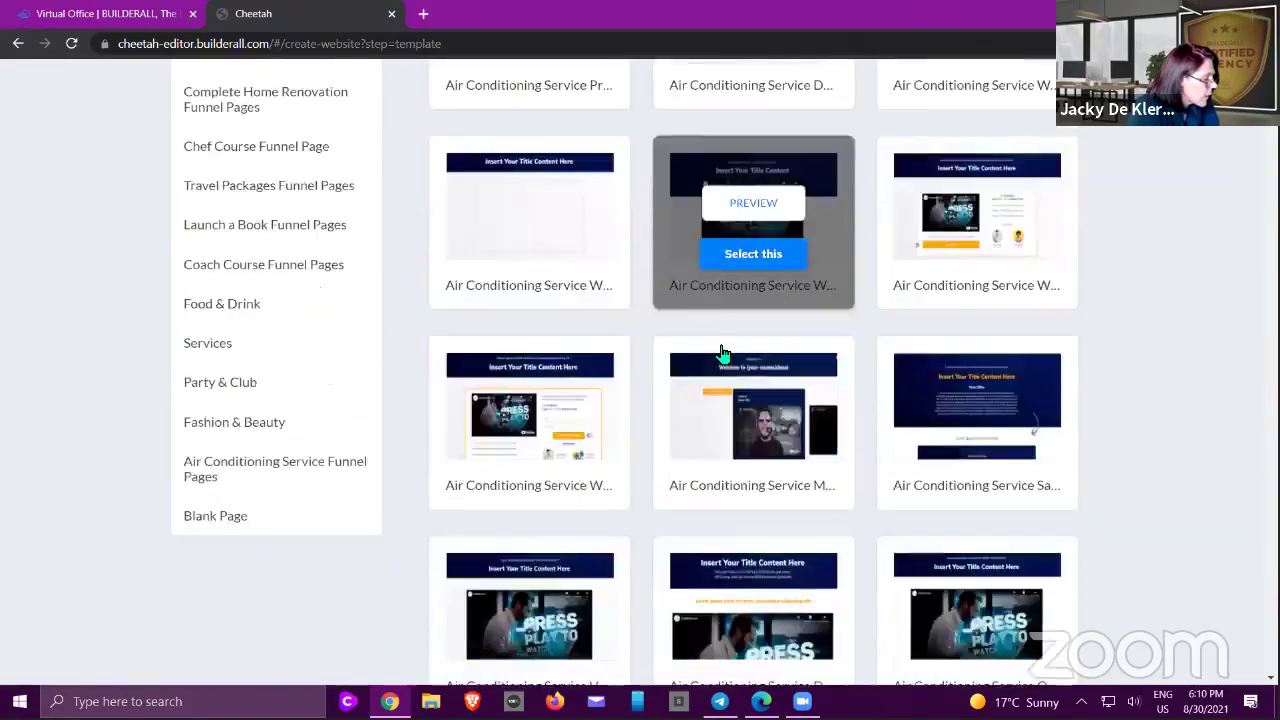
{"action": "scroll", "coordinate": [727, 353], "scroll_direction": "down", "scroll_amount": 7}
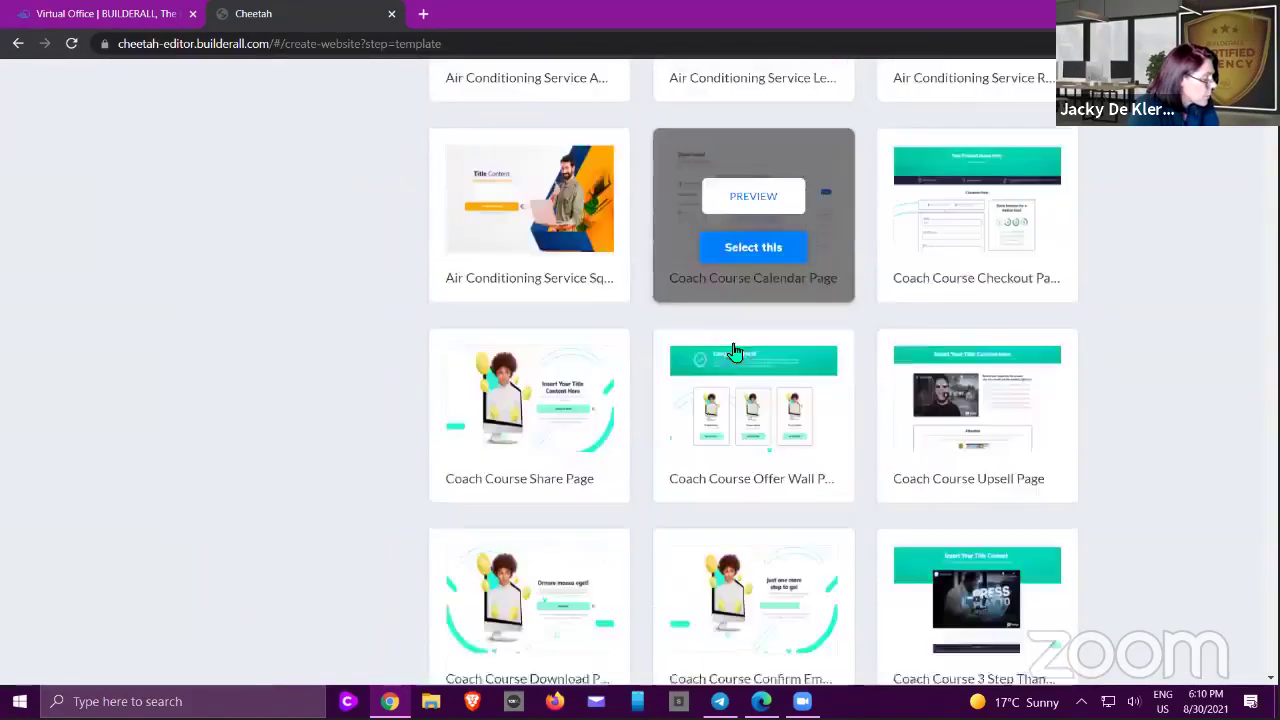
{"action": "scroll", "coordinate": [733, 352], "scroll_direction": "down", "scroll_amount": 4}
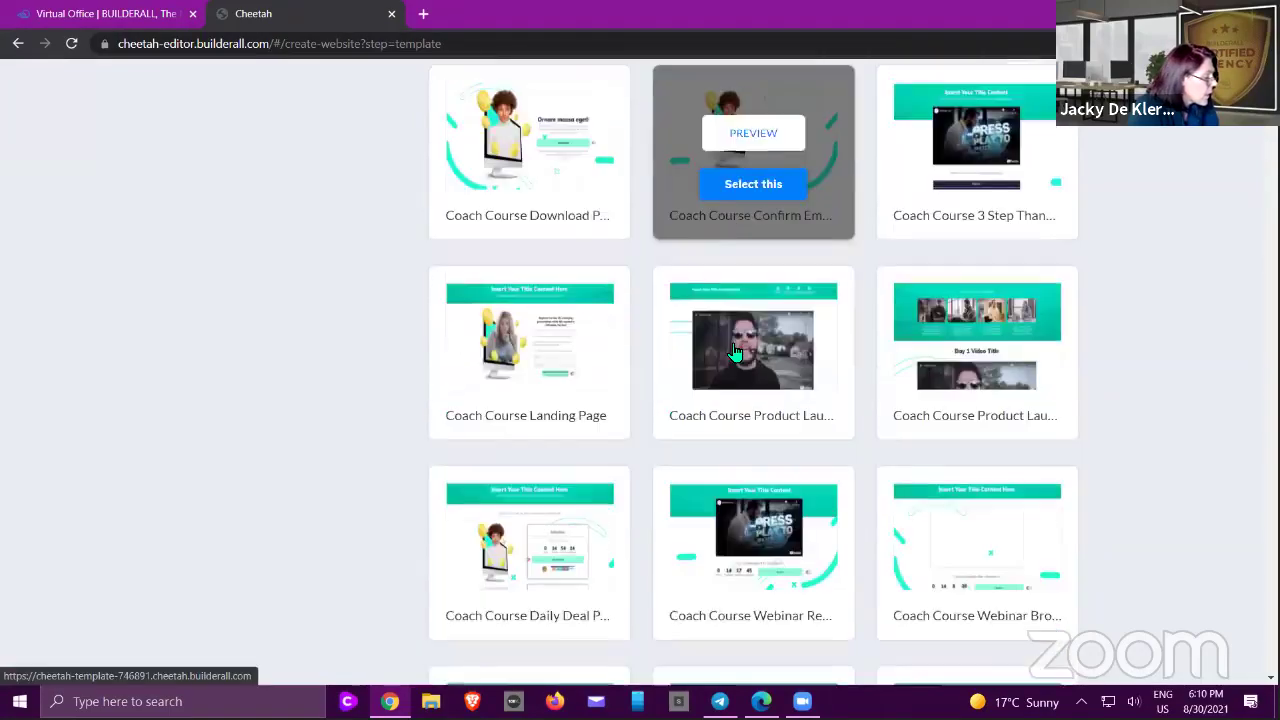
{"action": "scroll", "coordinate": [733, 352], "scroll_direction": "up", "scroll_amount": 5}
{"action": "scroll", "coordinate": [733, 352], "scroll_direction": "up", "scroll_amount": 8}
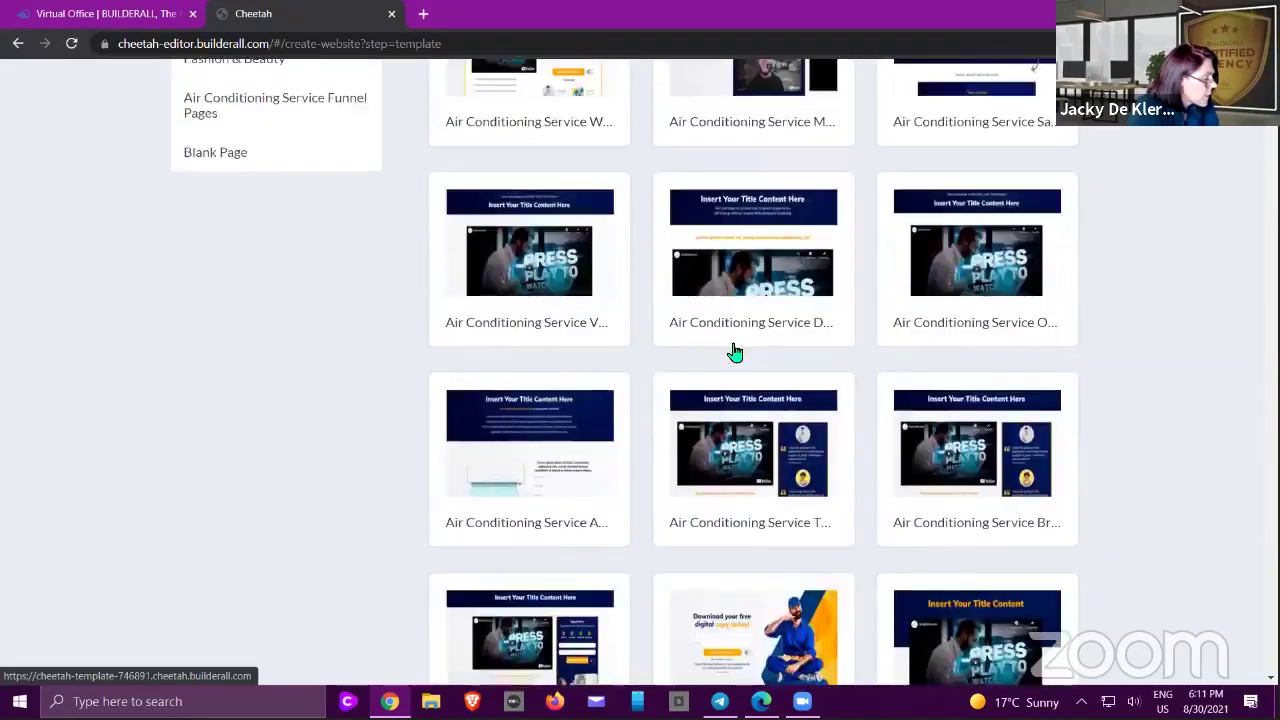
{"action": "scroll", "coordinate": [735, 350], "scroll_direction": "up", "scroll_amount": 10}
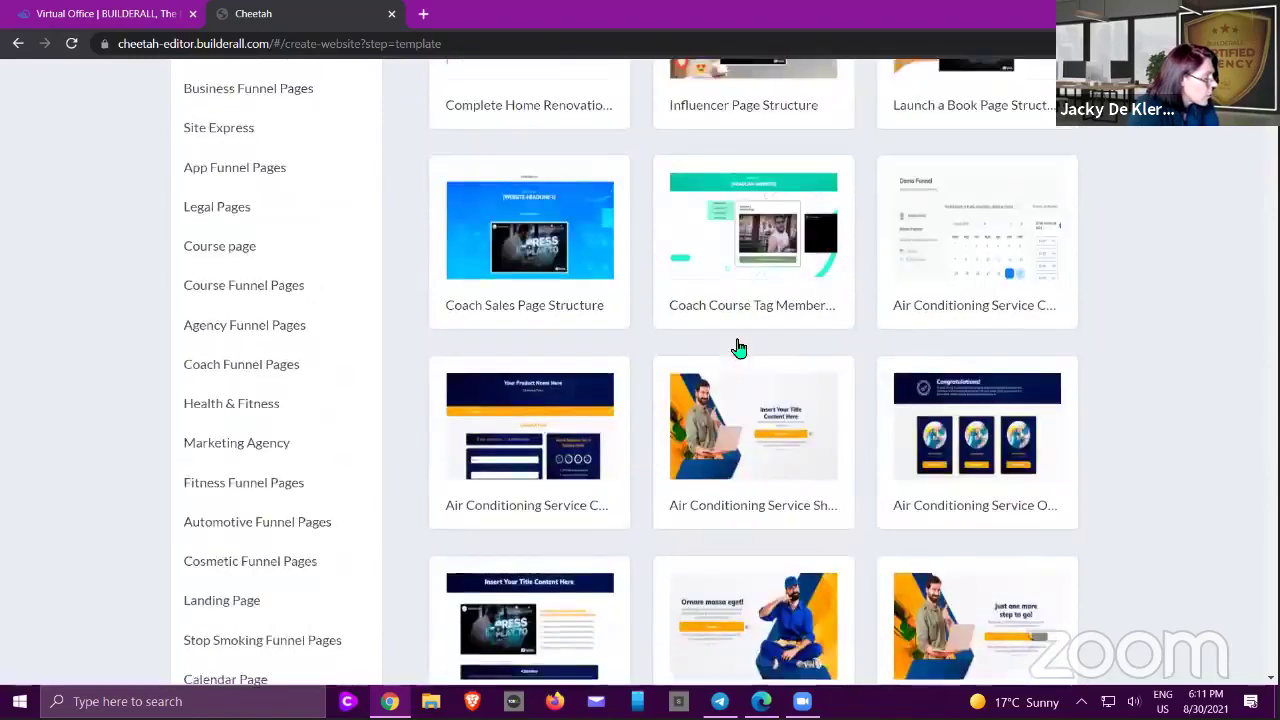
{"action": "scroll", "coordinate": [462, 520], "scroll_direction": "up", "scroll_amount": 1}
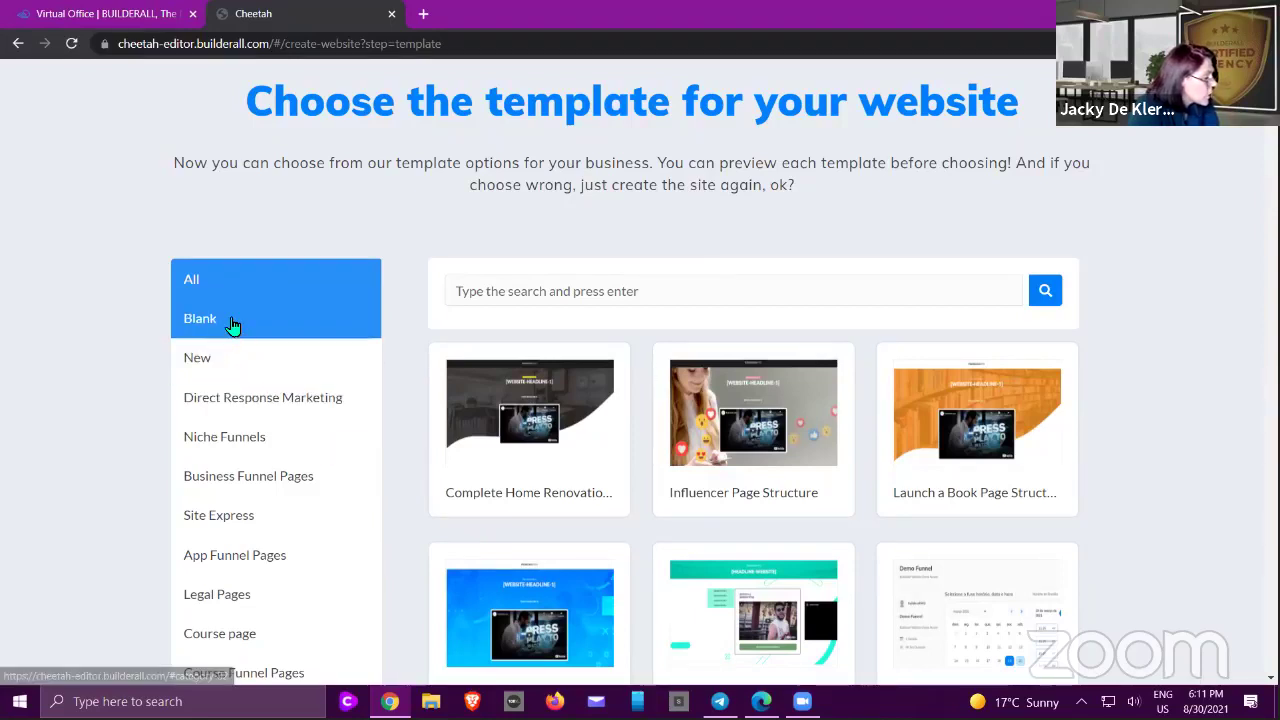
- Create the website from the Blank Template in the Blank category and confirm its publishing
{"action": "left_click", "coordinate": [195, 323]}
{"action": "mouse_move", "coordinate": [491, 466]}
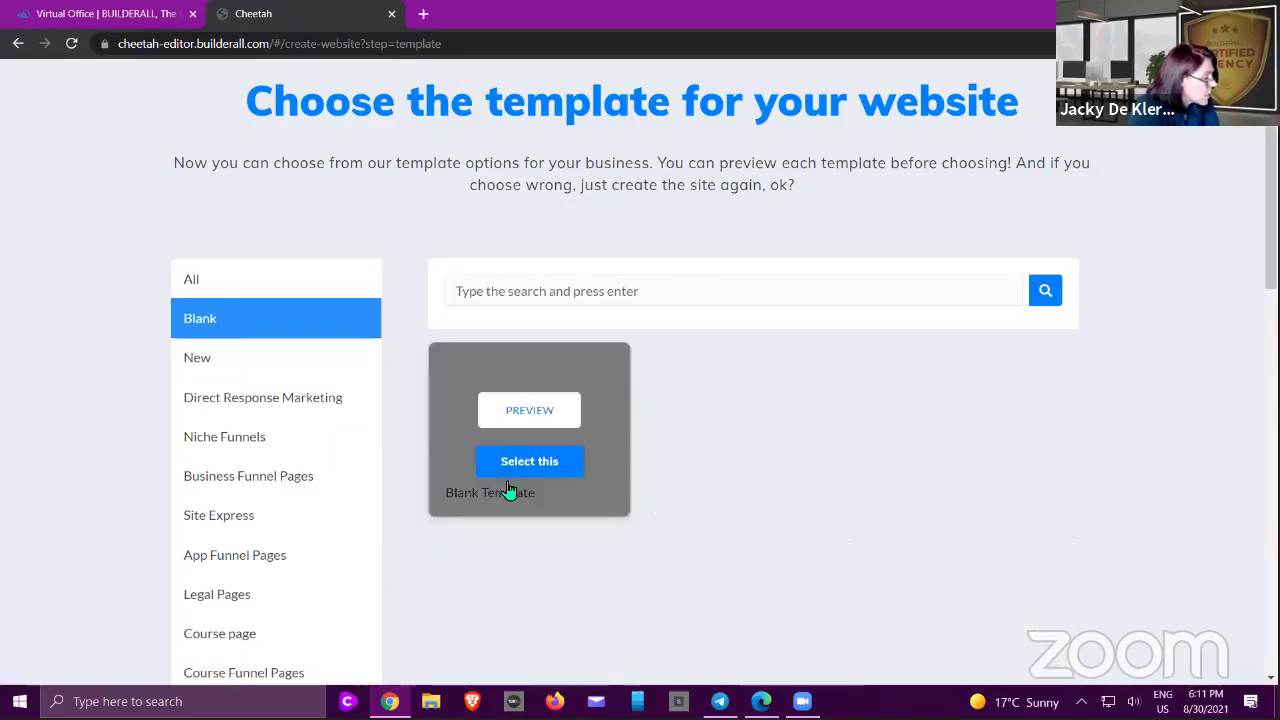
{"action": "left_click", "coordinate": [528, 462]}
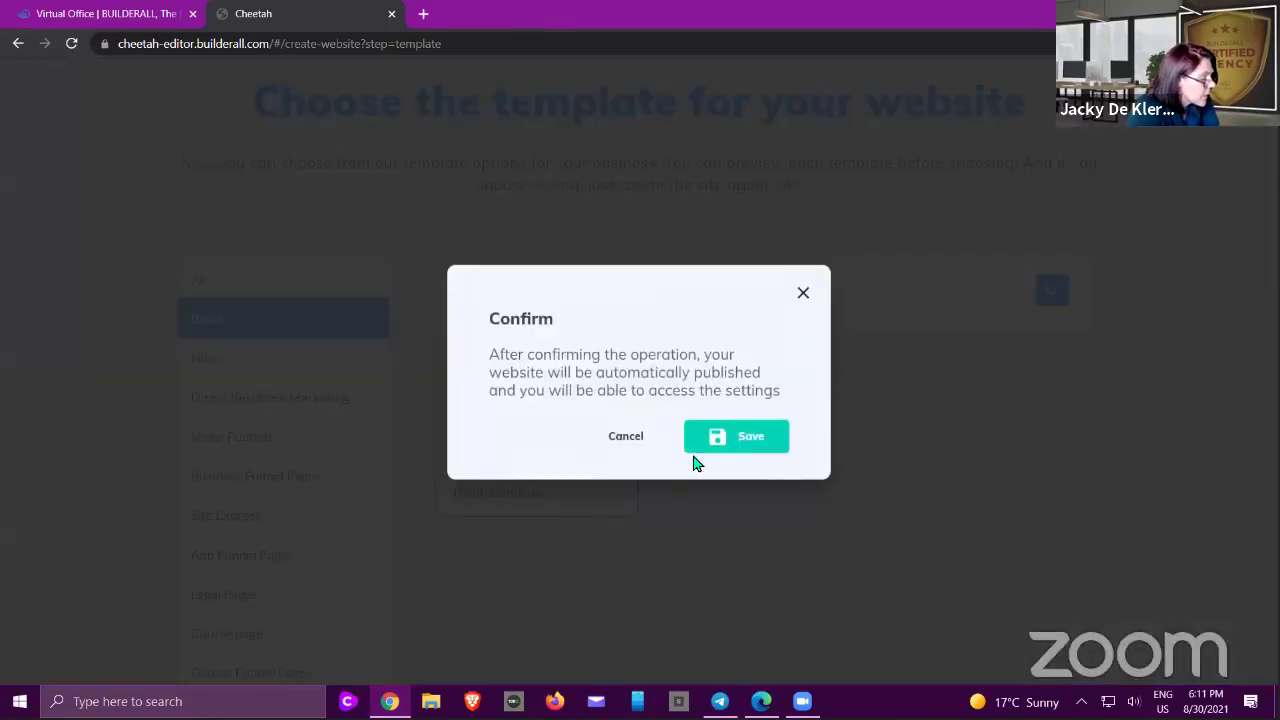
{"action": "left_click", "coordinate": [748, 437]}
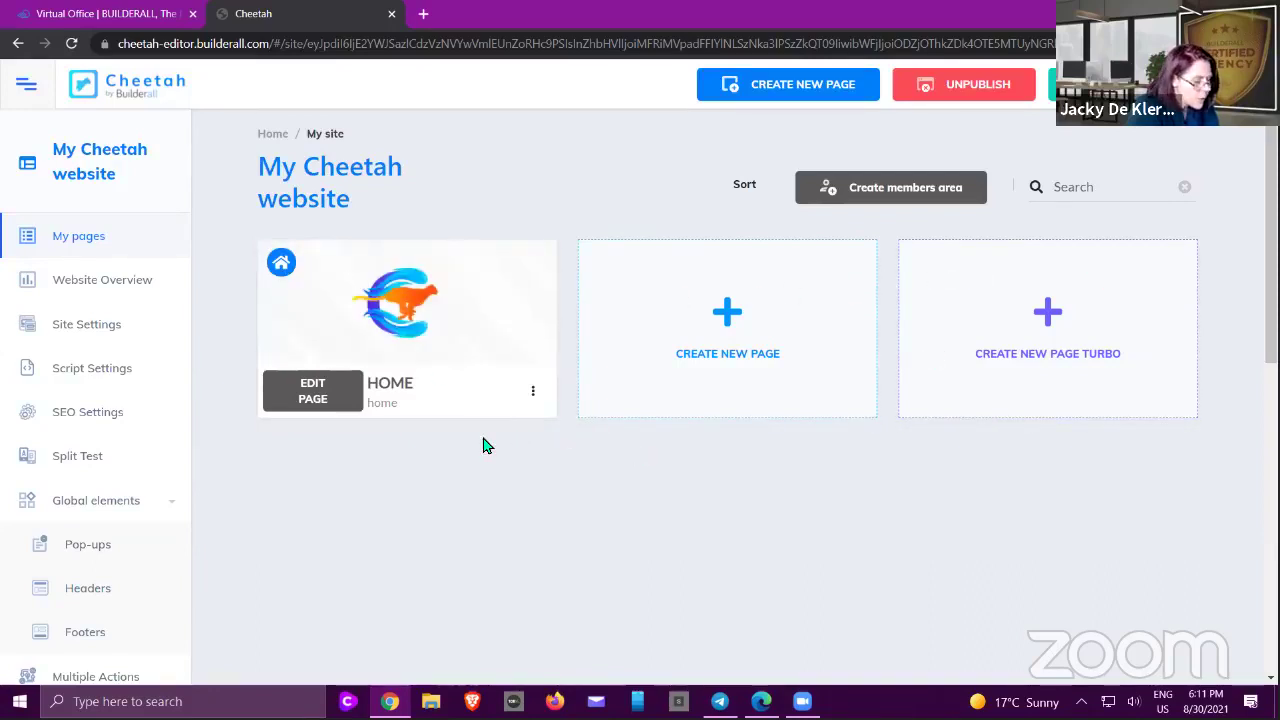
- Duplicate the Home page, and duplicate the resulting home-copy page as well
{"action": "left_click", "coordinate": [534, 395]}
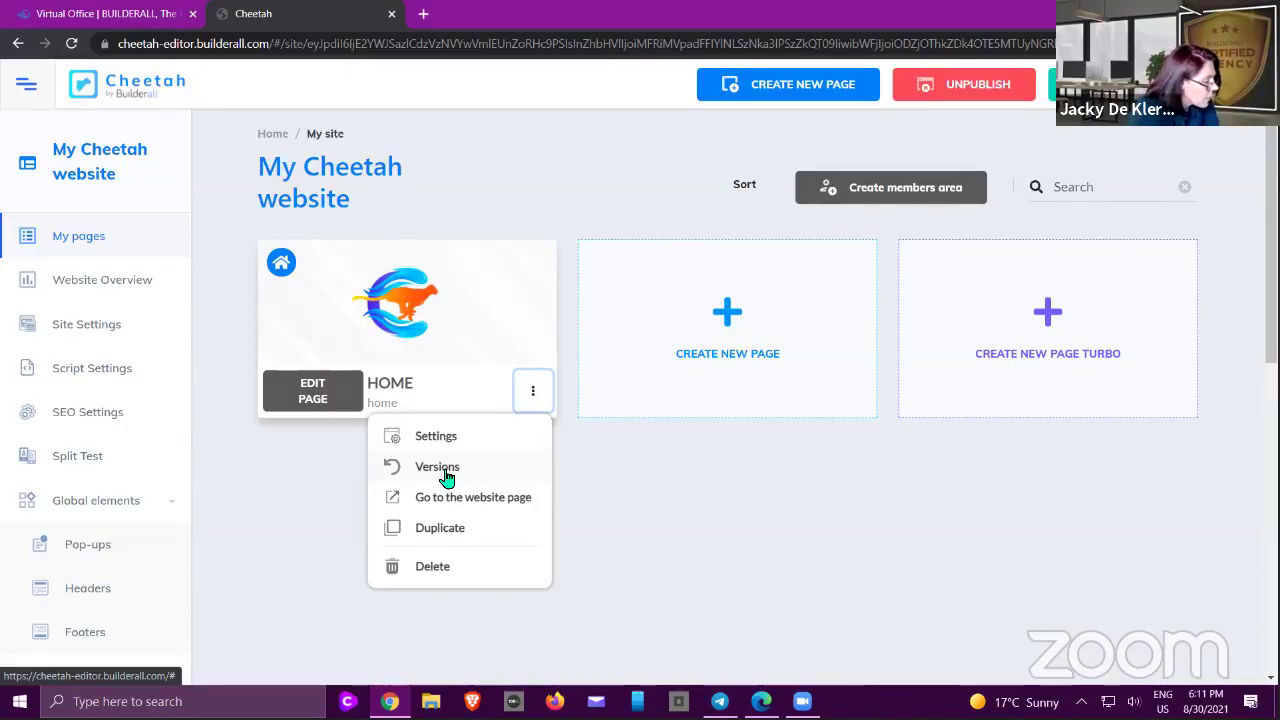
{"action": "mouse_move", "coordinate": [395, 318]}
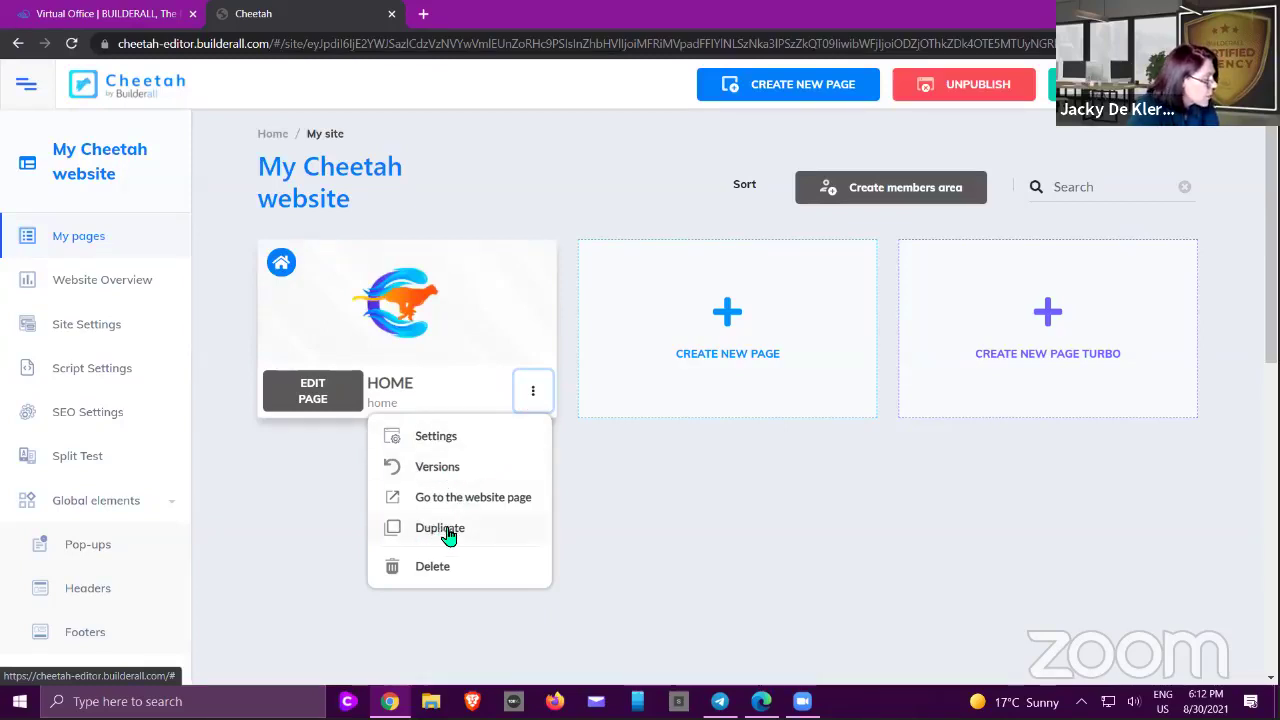
{"action": "left_click", "coordinate": [397, 528]}
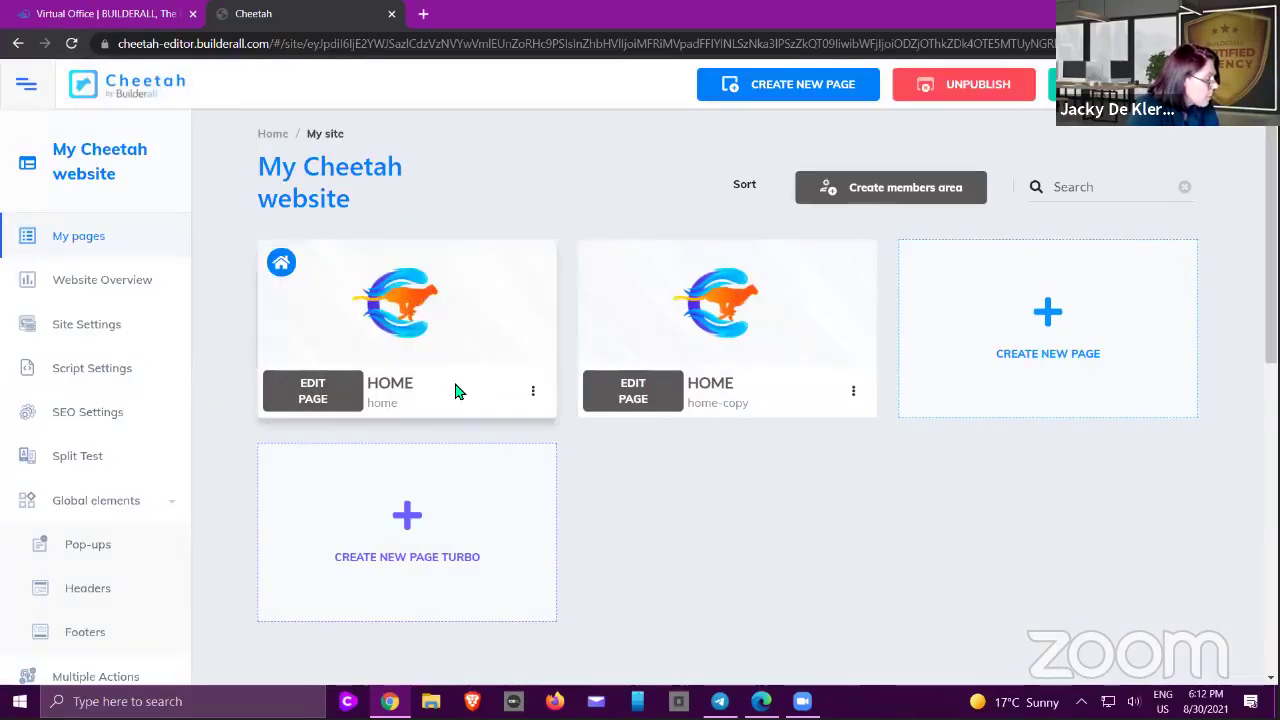
{"action": "mouse_move", "coordinate": [323, 265]}
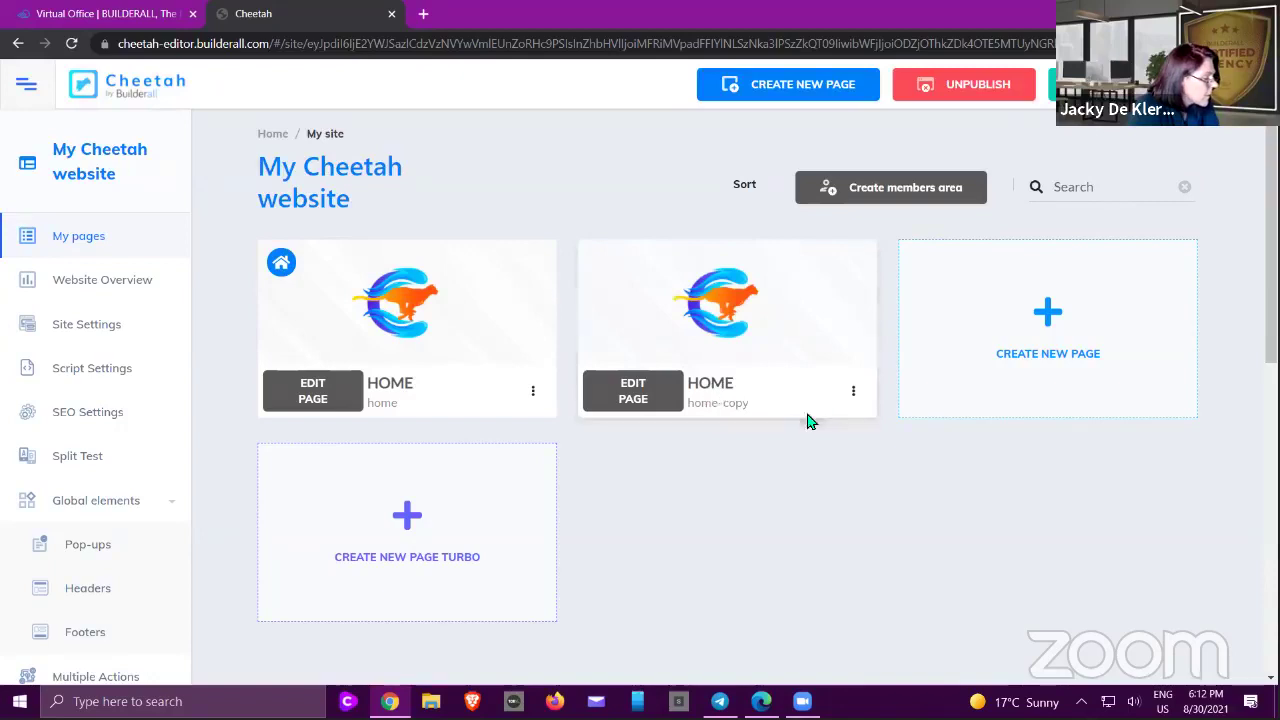
{"action": "left_click", "coordinate": [853, 391]}
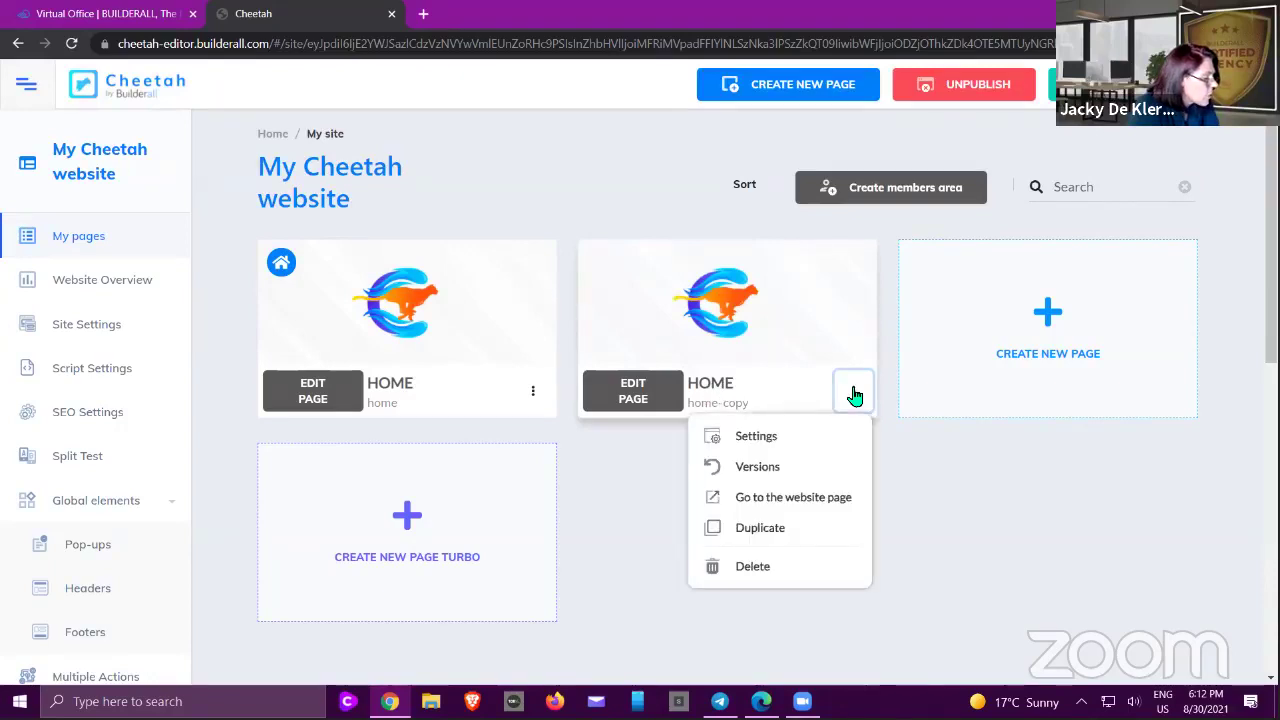
{"action": "left_click", "coordinate": [781, 530]}
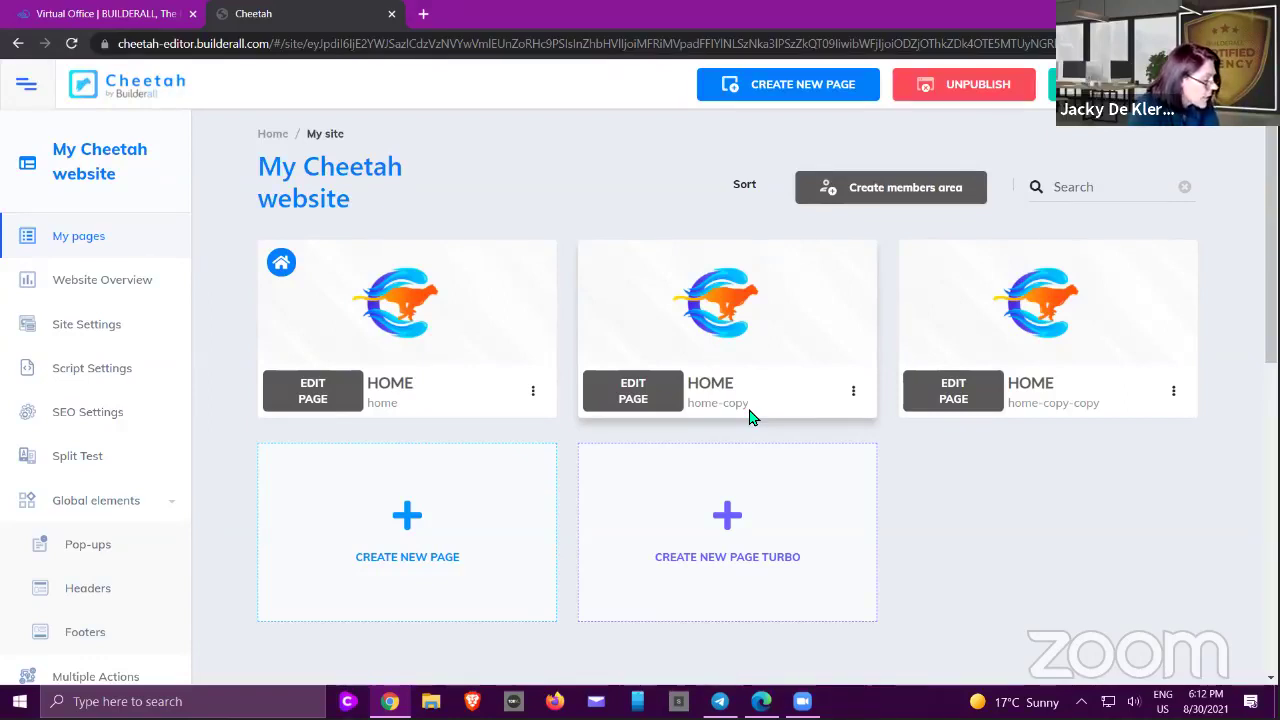
- Change the page name to "Thank You" in the settings of the home-copy page
{"action": "left_click", "coordinate": [853, 396]}
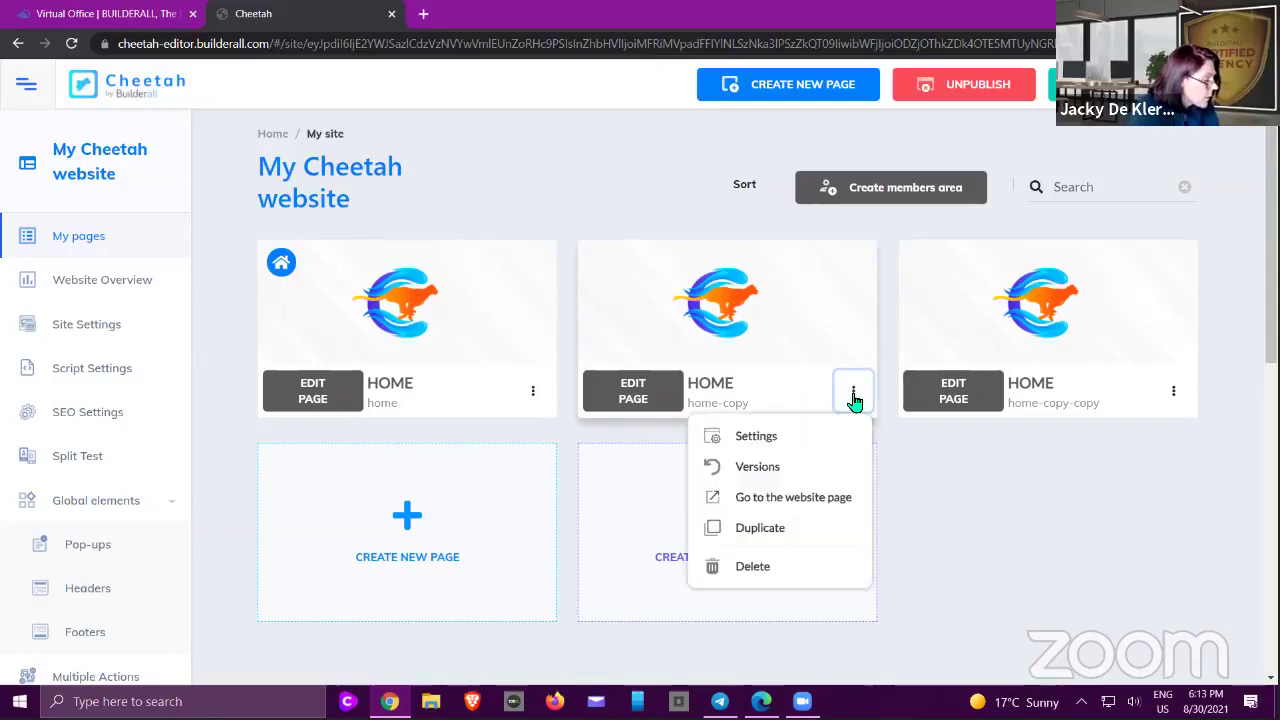
{"action": "left_click", "coordinate": [757, 436]}
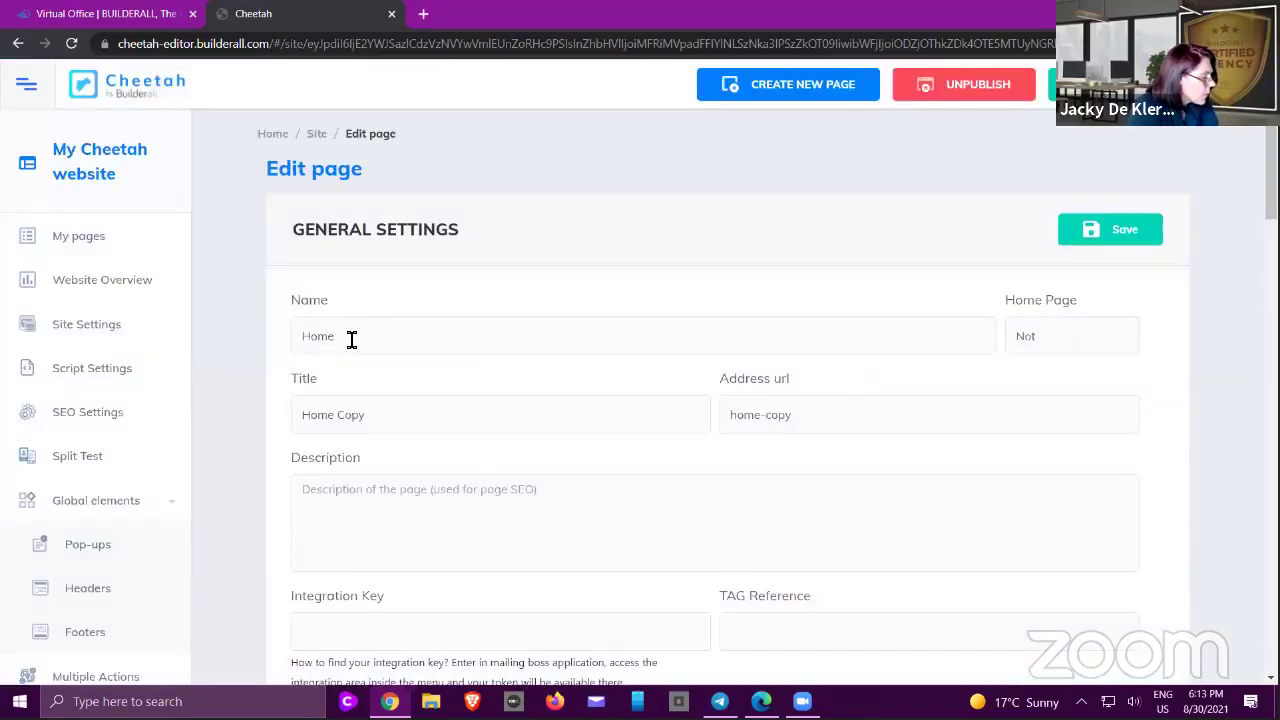
{"action": "left_click_drag", "start_coordinate": [349, 340], "coordinate": [277, 349]}
{"action": "type", "text": "Thna"}
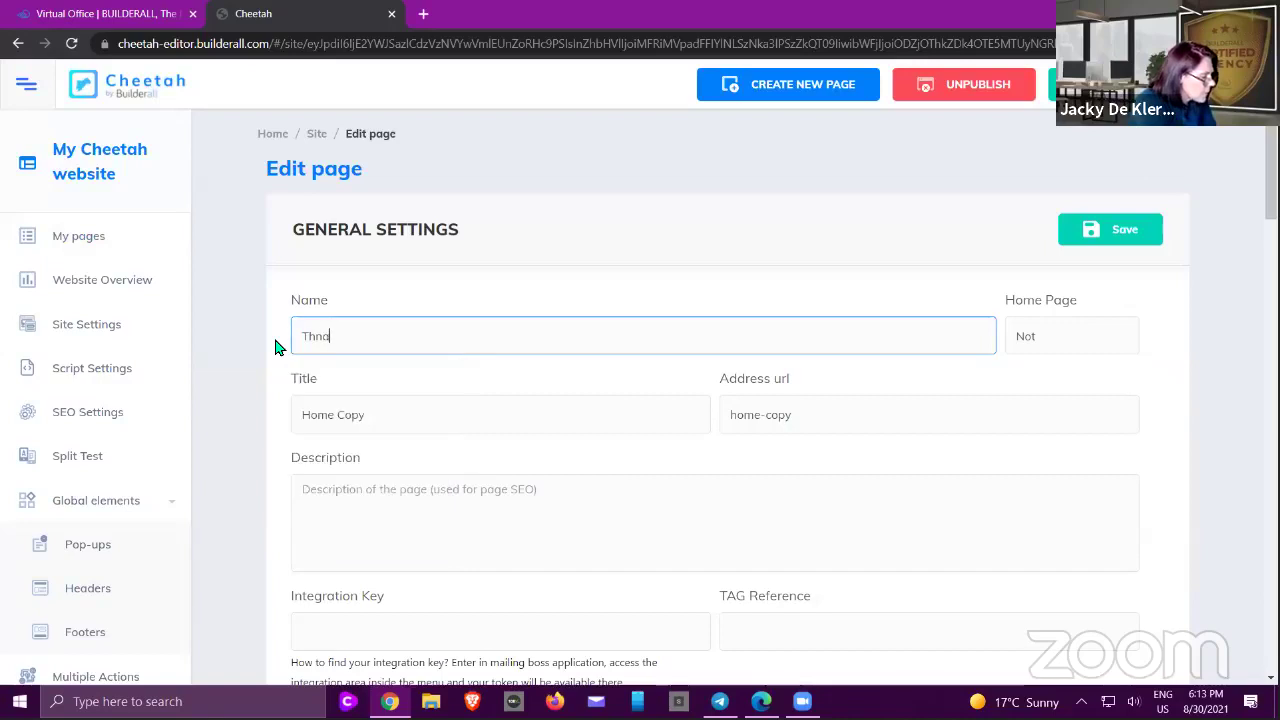
{"action": "key", "text": "BackSpace"}
{"action": "key", "text": "BackSpace"}
{"action": "type", "text": "ank You"}
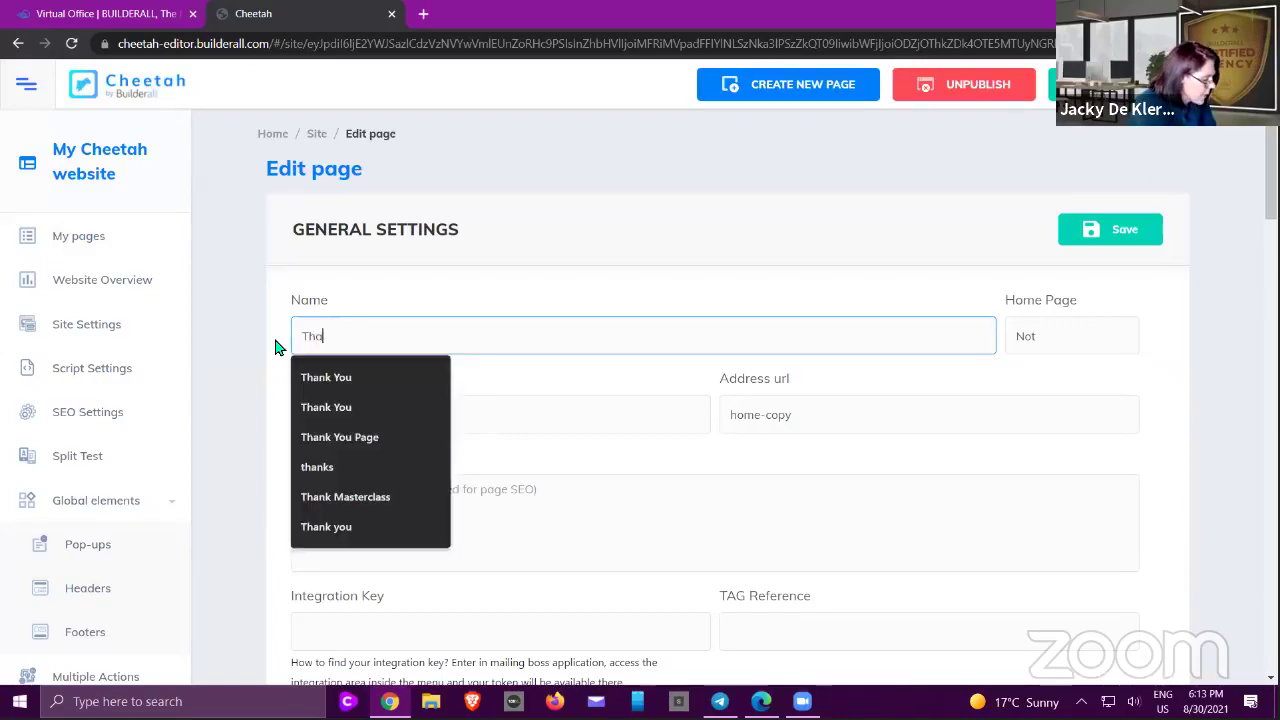
- Complete the page name as "Thank You Page", set the title to "Thank You" and the address URL to "thank-you", and save the settings
{"action": "type", "text": "  Page"}
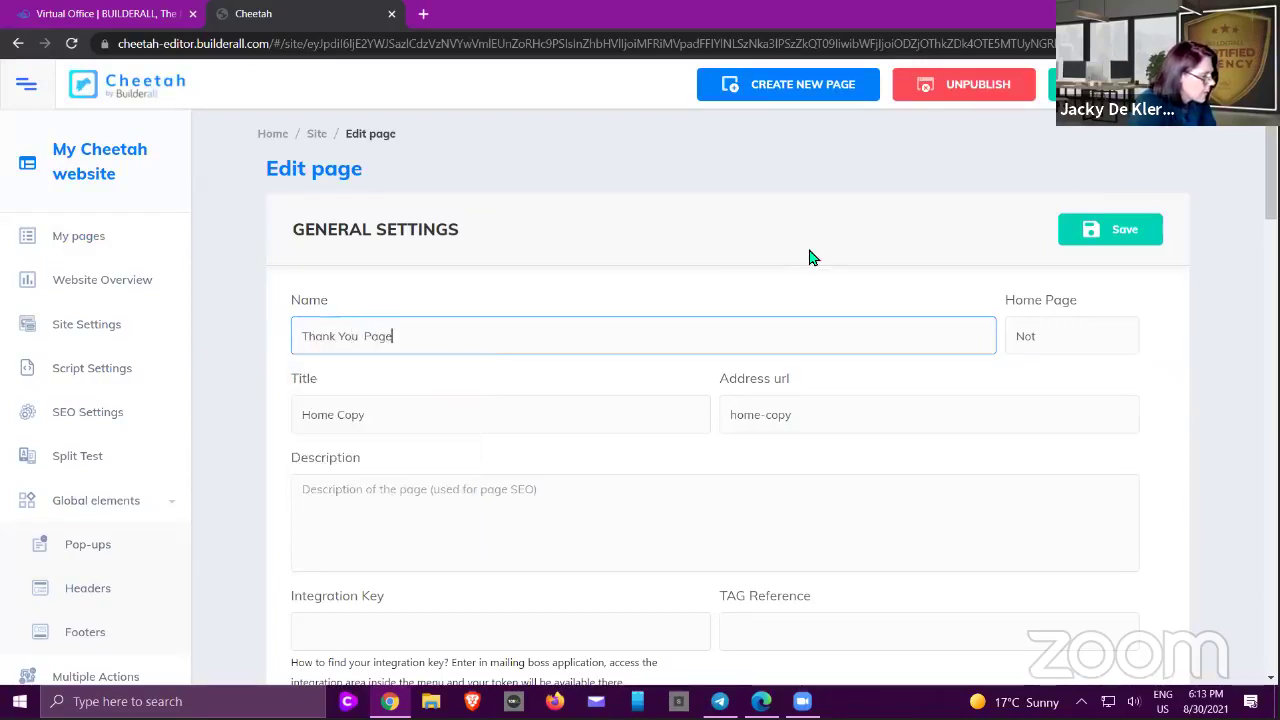
{"action": "left_click", "coordinate": [402, 414]}
{"action": "left_click_drag", "start_coordinate": [366, 414], "coordinate": [296, 410]}
{"action": "type", "text": "T"}
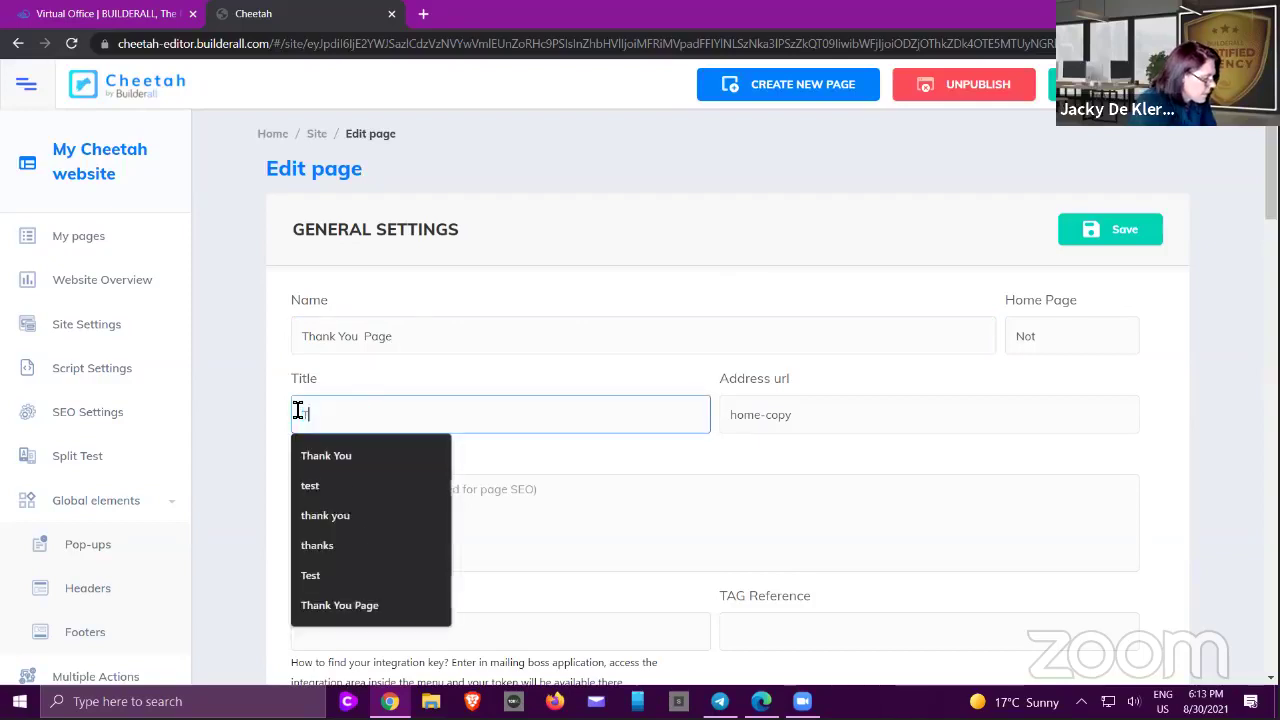
{"action": "type", "text": "hank You"}
{"action": "key", "text": "Tab"}
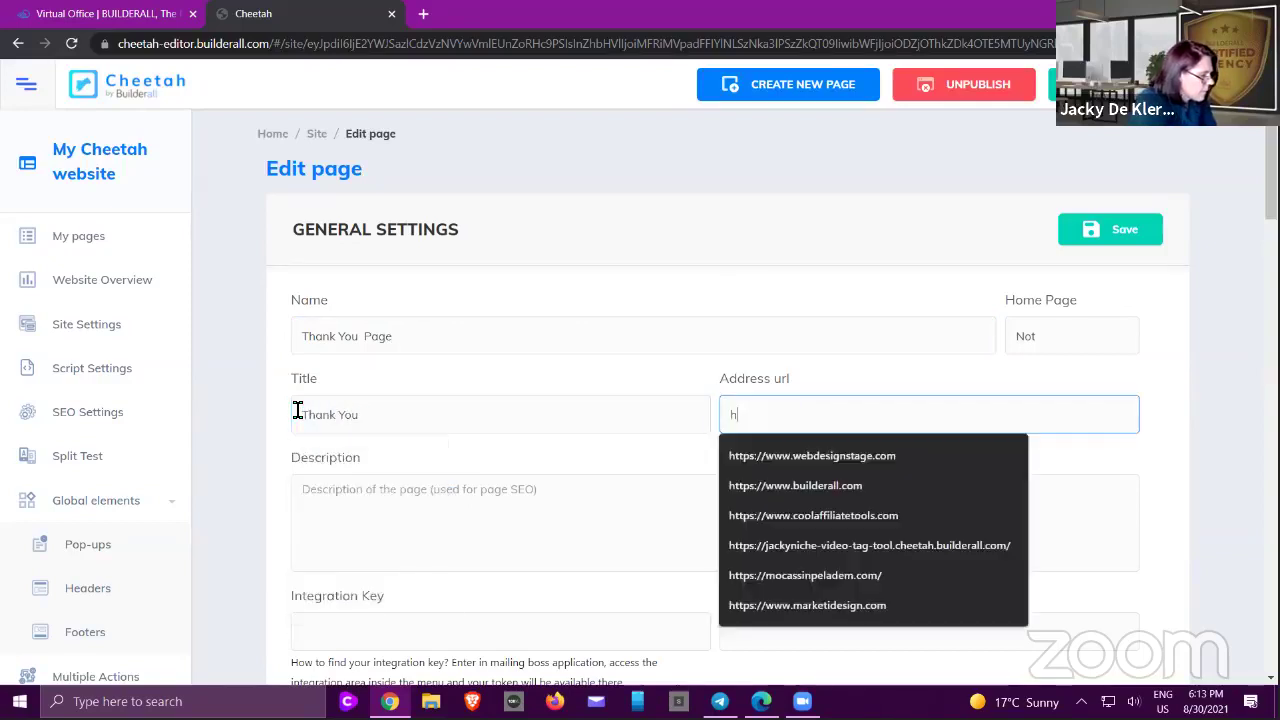
{"action": "type", "text": "thank-you"}
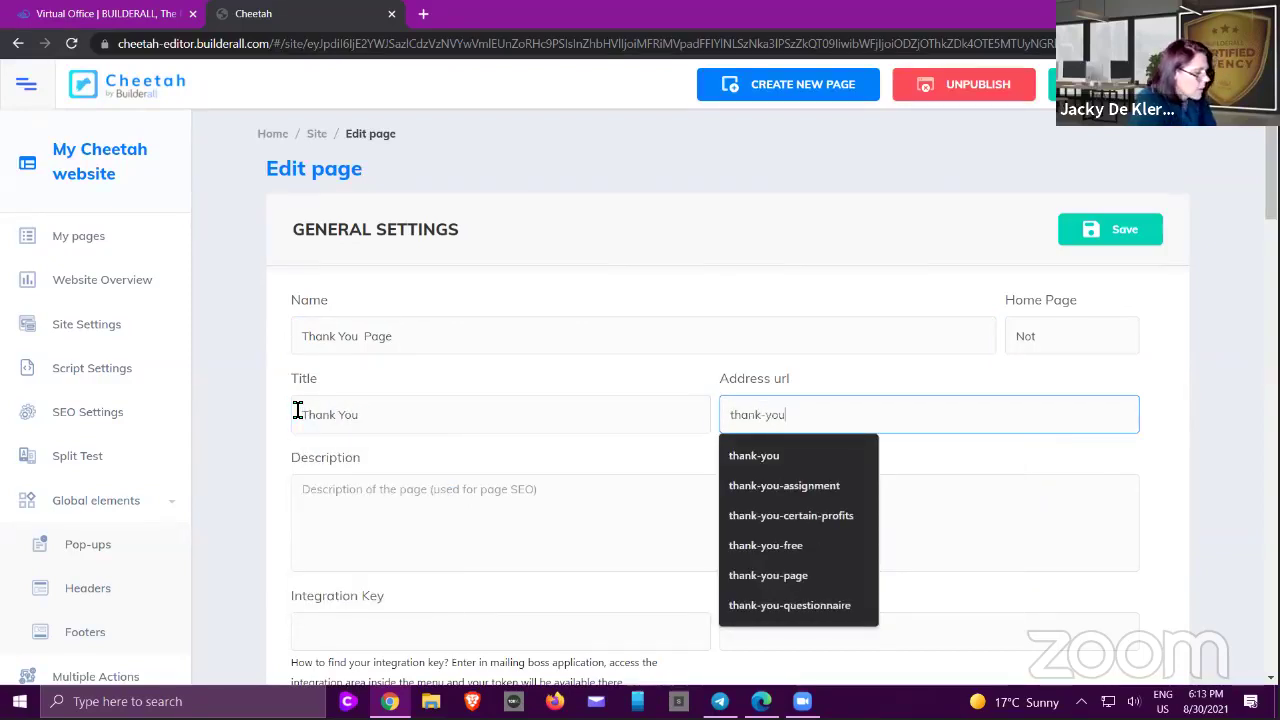
{"action": "left_click", "coordinate": [324, 511]}
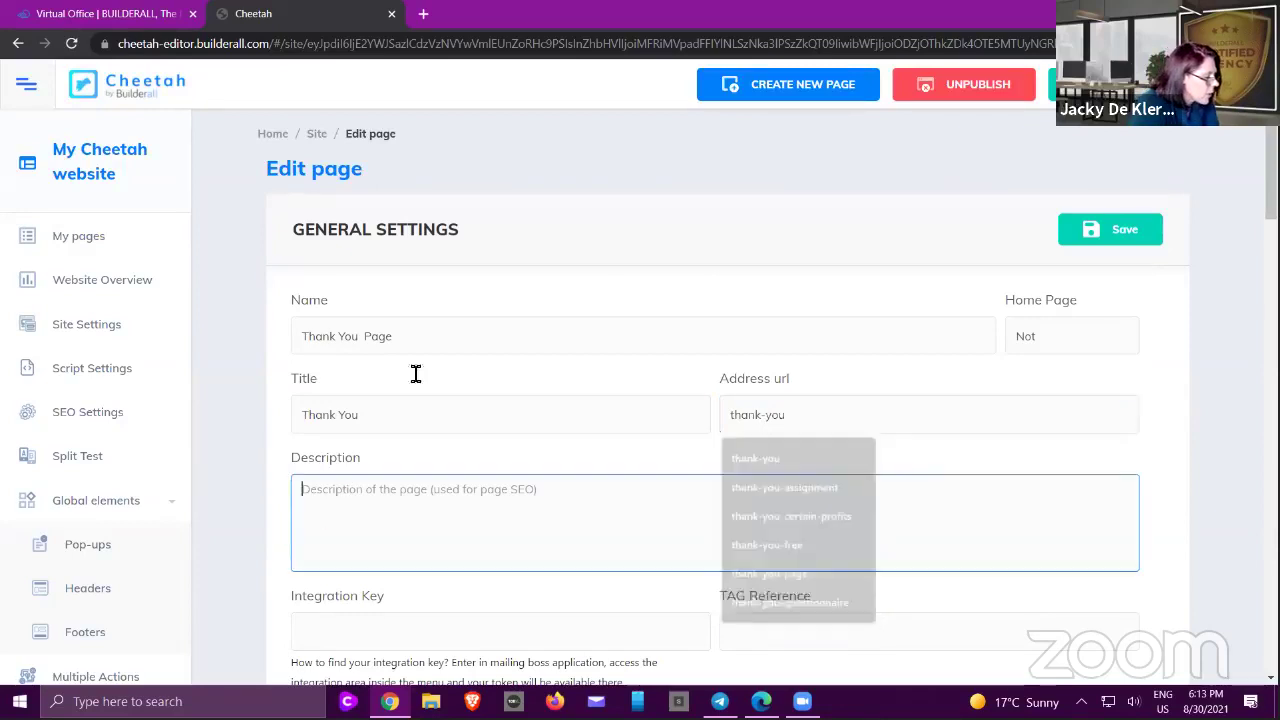
{"action": "left_click", "coordinate": [1105, 232]}
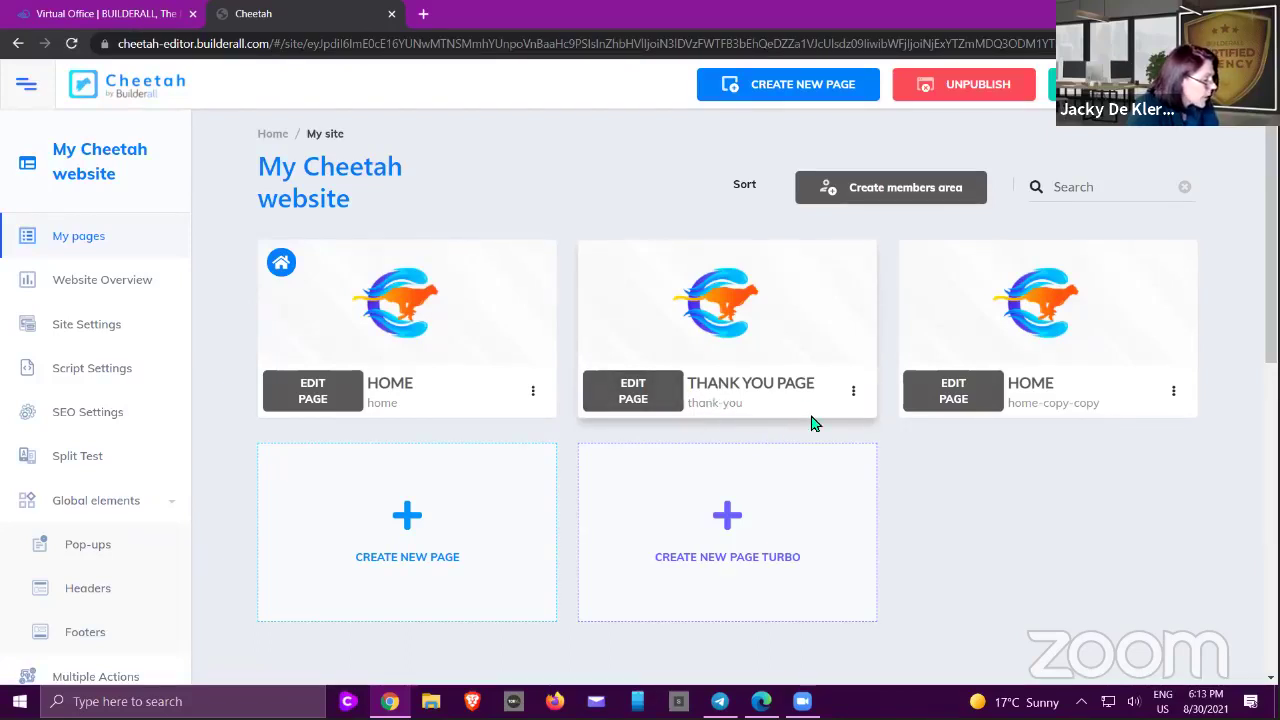
- Delete the home-copy-copy page and confirm the deletion
{"action": "mouse_move", "coordinate": [1011, 327]}
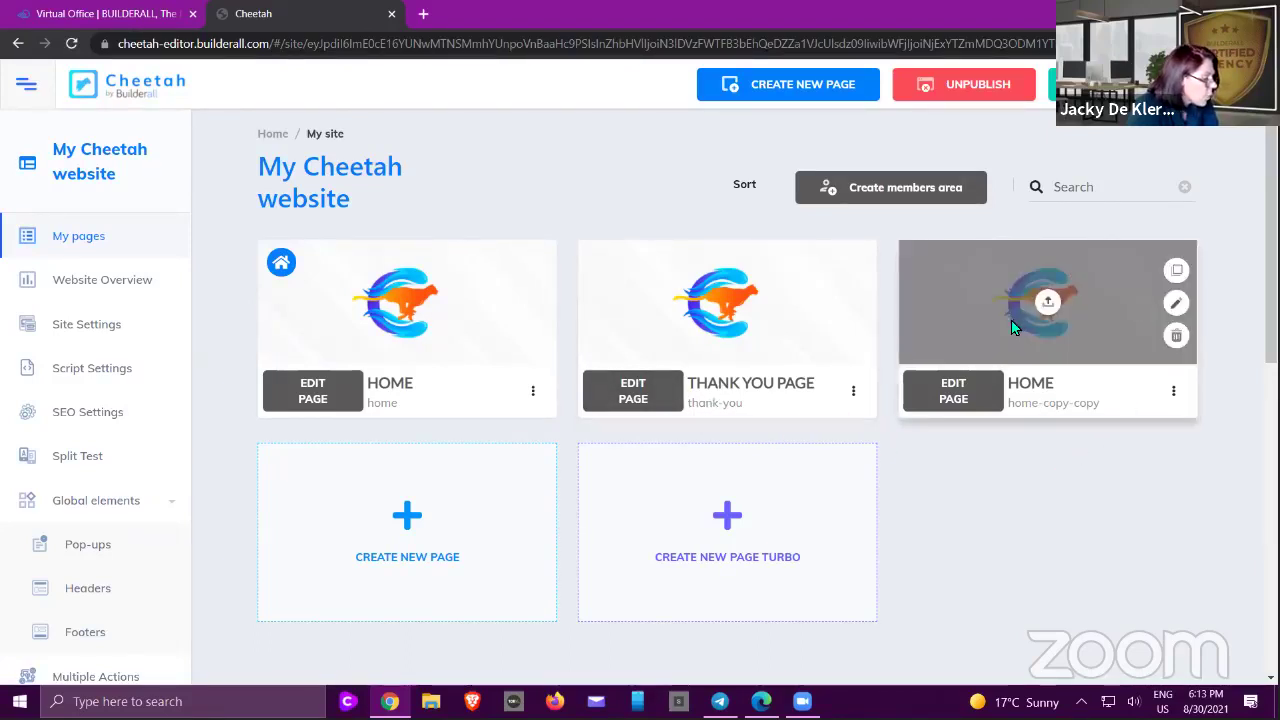
{"action": "left_click", "coordinate": [1174, 393]}
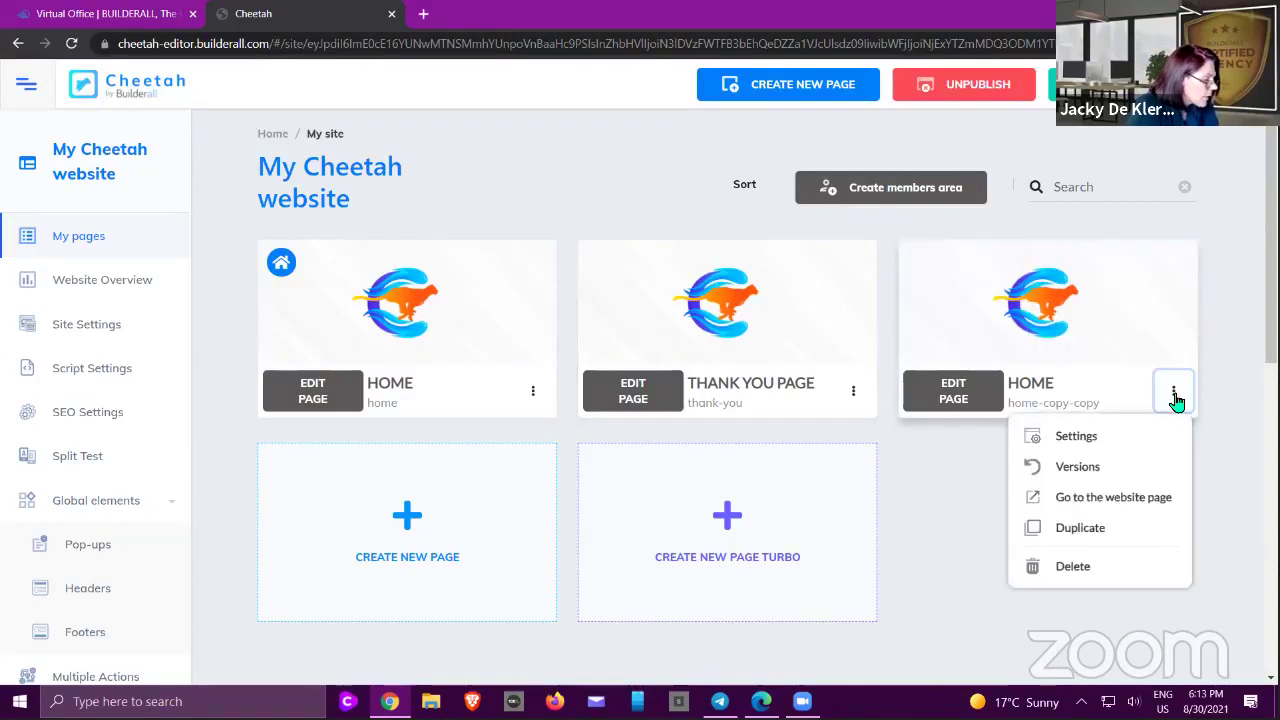
{"action": "left_click", "coordinate": [1077, 569]}
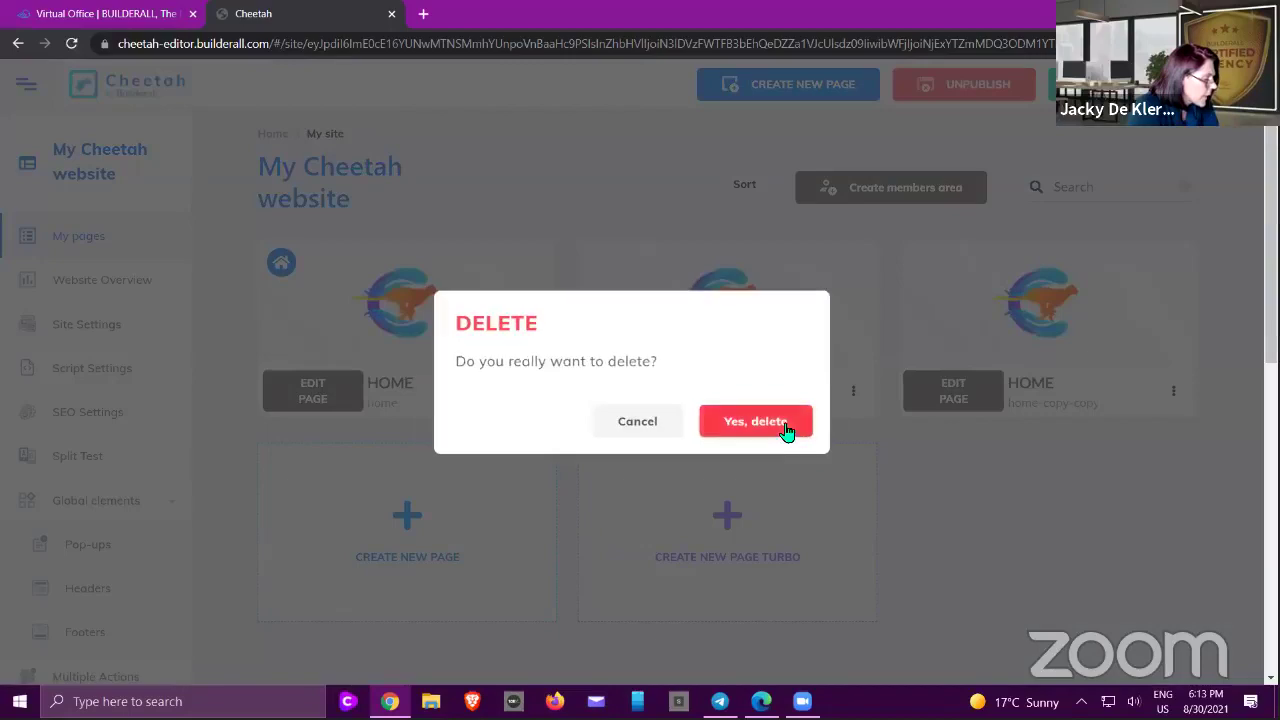
{"action": "left_click", "coordinate": [786, 432]}
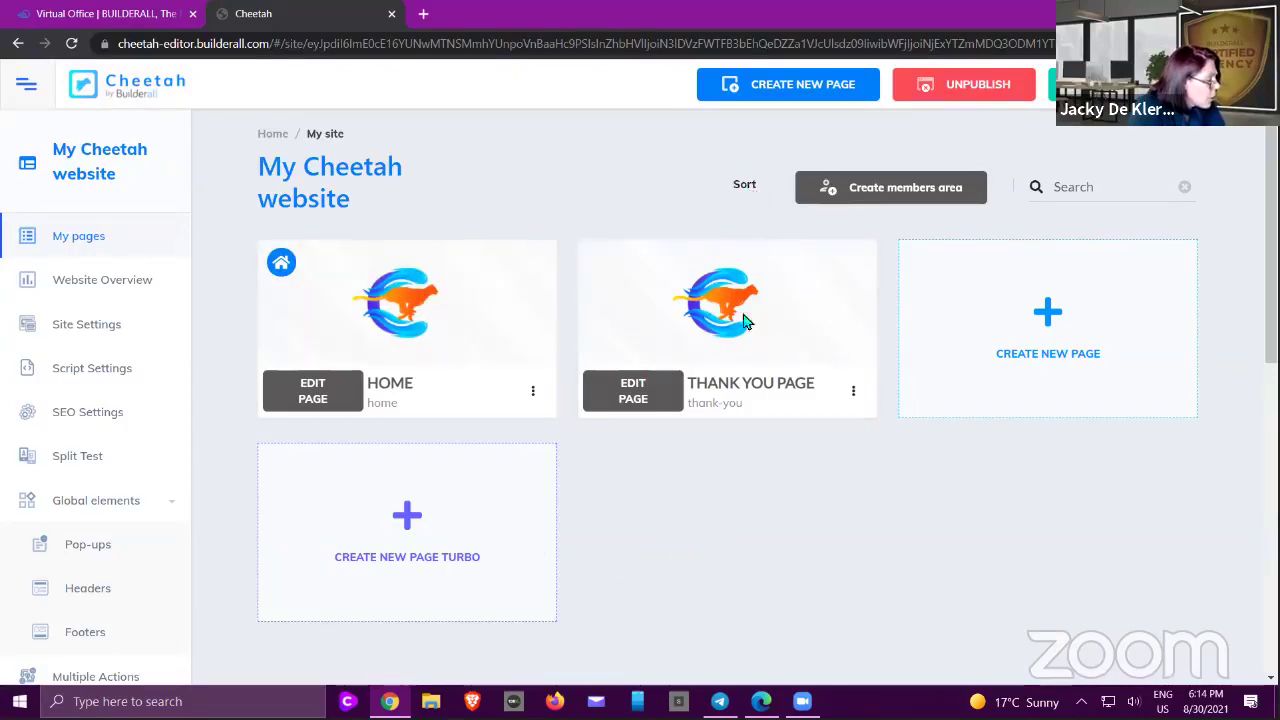
- Sort the pages by moving Home behind the Thank You page and back to first place, and save the order
{"action": "left_click", "coordinate": [744, 189]}
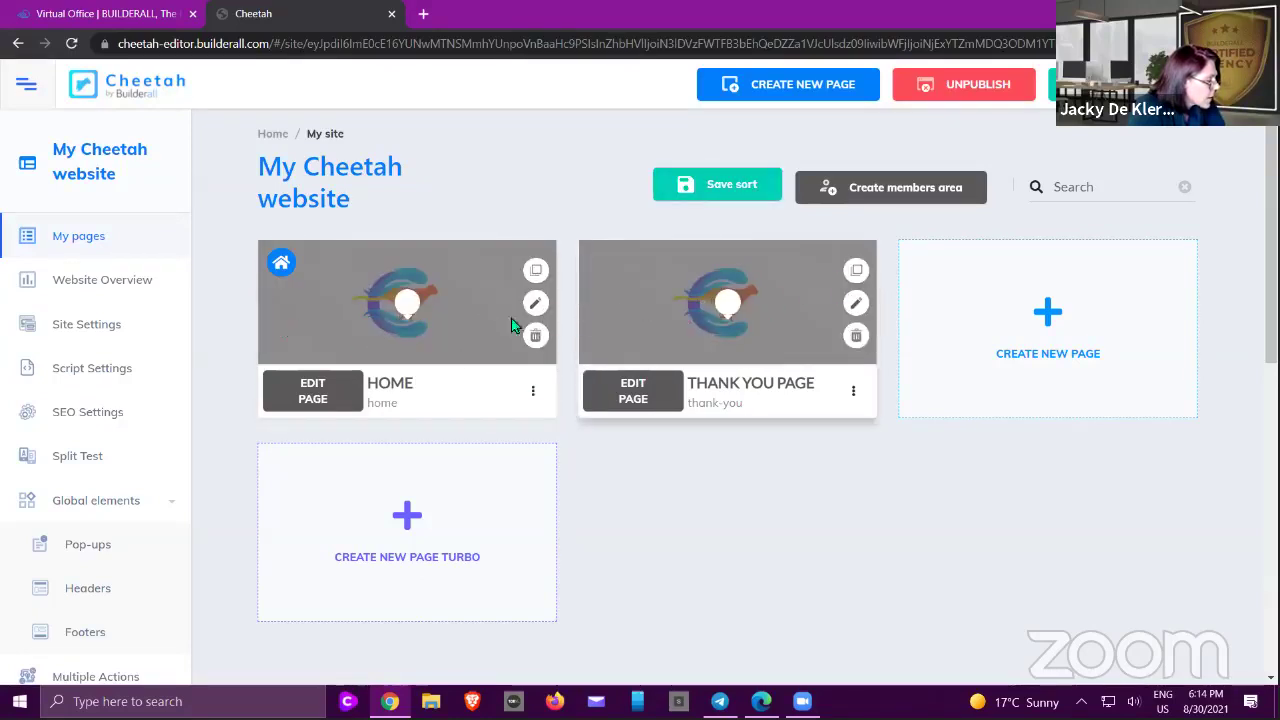
{"action": "left_click_drag", "start_coordinate": [511, 318], "coordinate": [729, 312]}
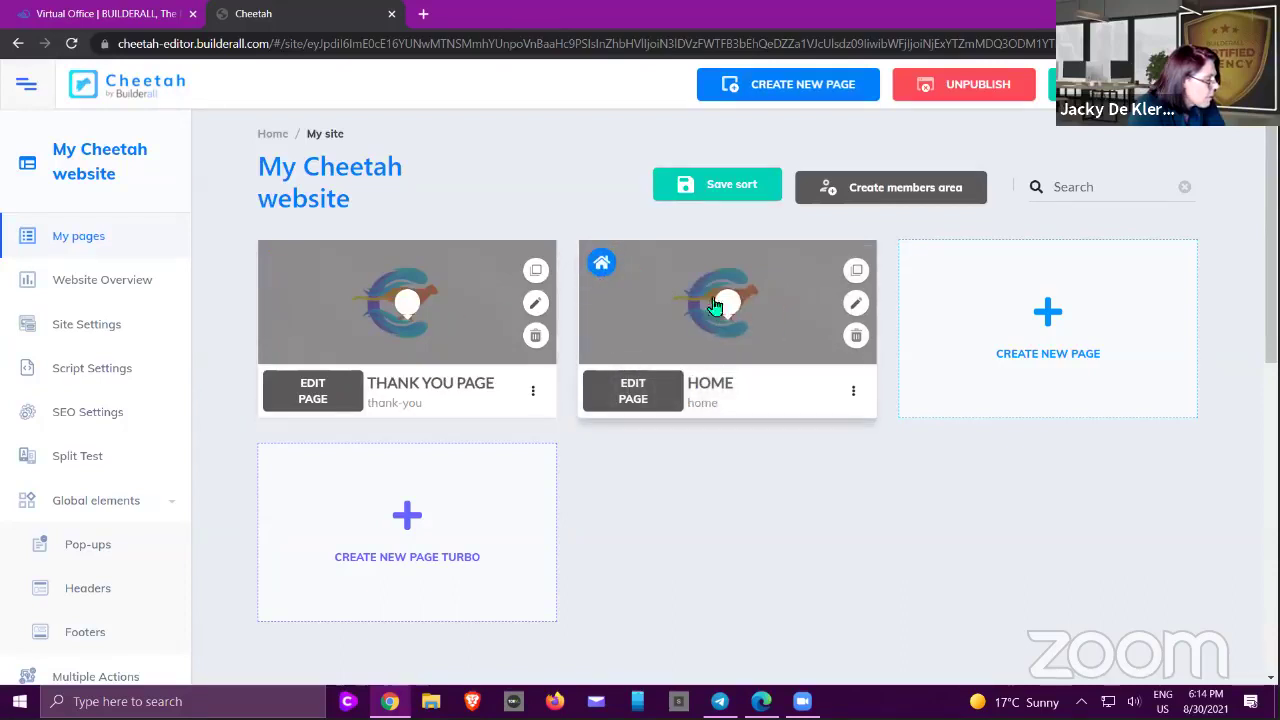
{"action": "left_click_drag", "start_coordinate": [725, 308], "coordinate": [376, 304]}
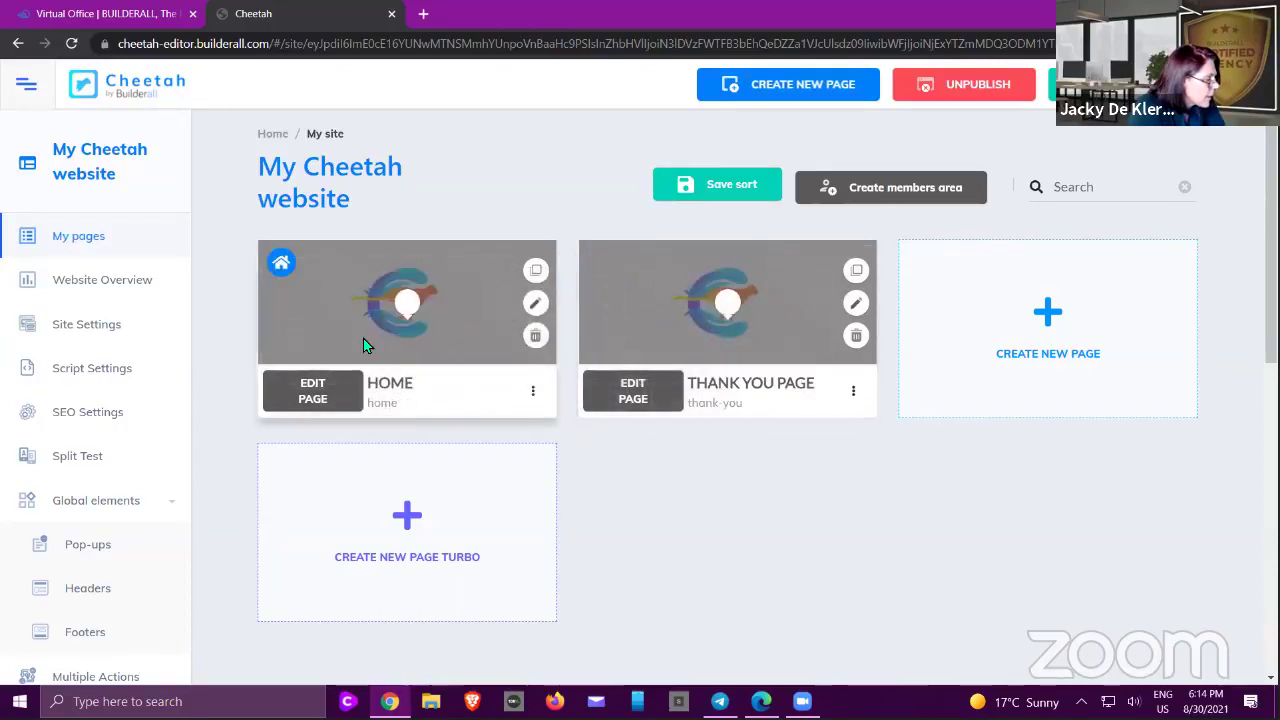
{"action": "left_click", "coordinate": [709, 187]}
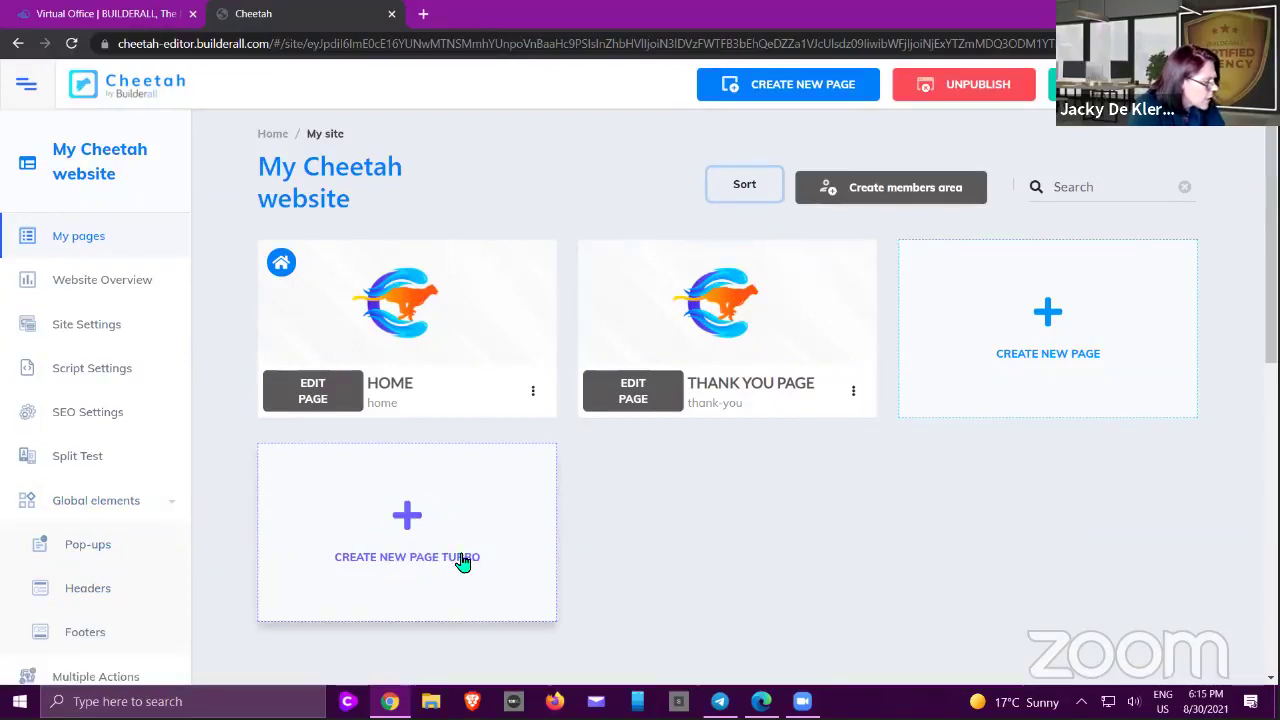
- Open the new Cheetah Turbo page form, examine its themes and its general, content and footer settings, and return to the page list
{"action": "left_click", "coordinate": [407, 517]}
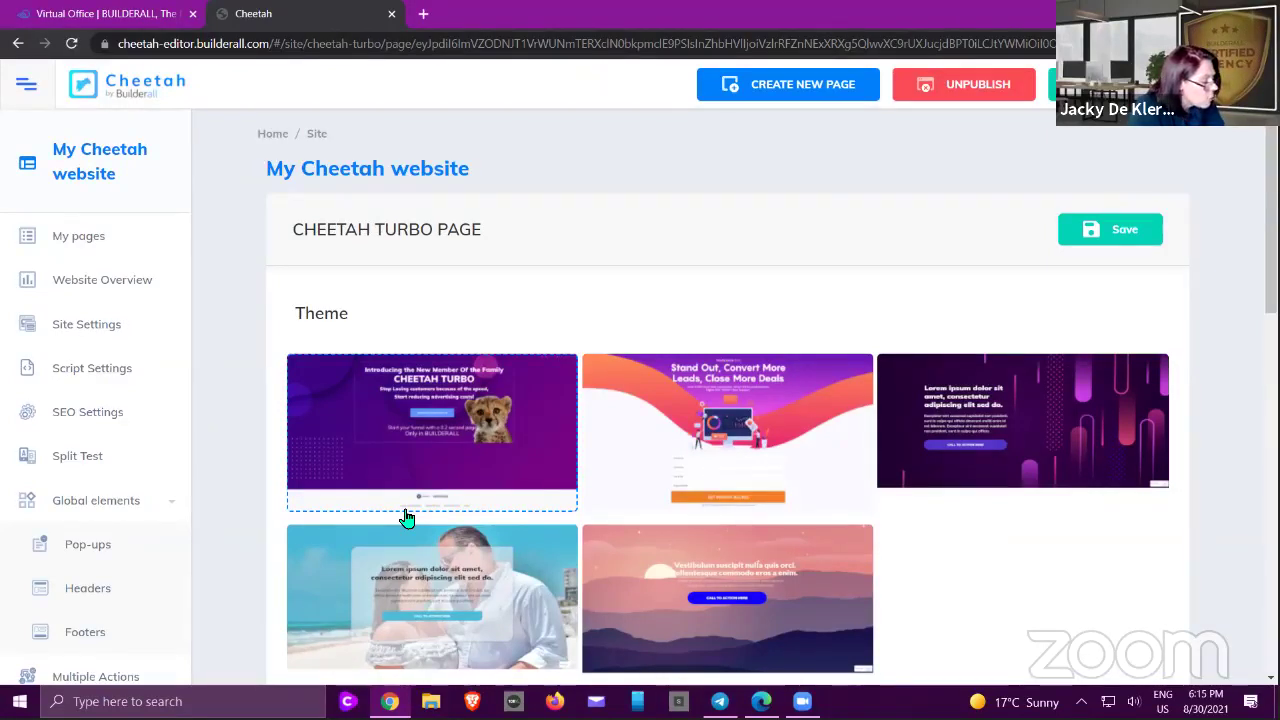
{"action": "scroll", "coordinate": [449, 497], "scroll_direction": "down", "scroll_amount": 2}
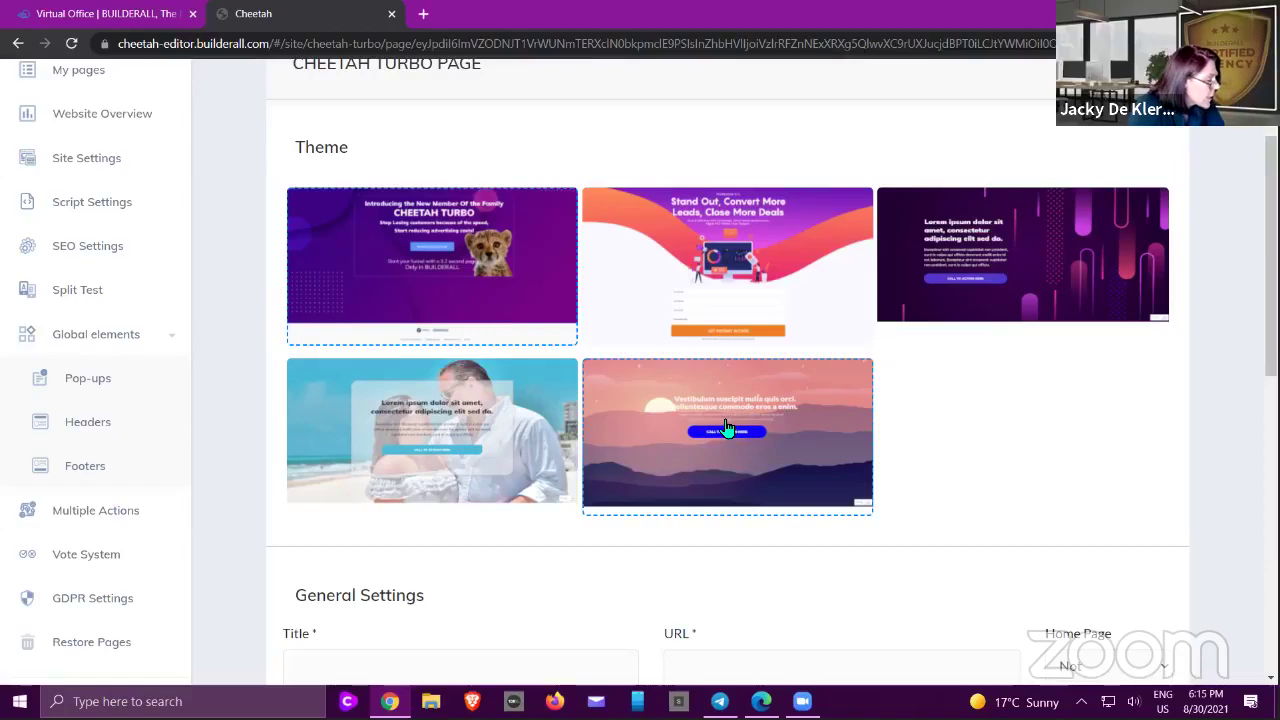
{"action": "scroll", "coordinate": [743, 234], "scroll_direction": "down", "scroll_amount": 2}
{"action": "scroll", "coordinate": [727, 246], "scroll_direction": "down", "scroll_amount": 2}
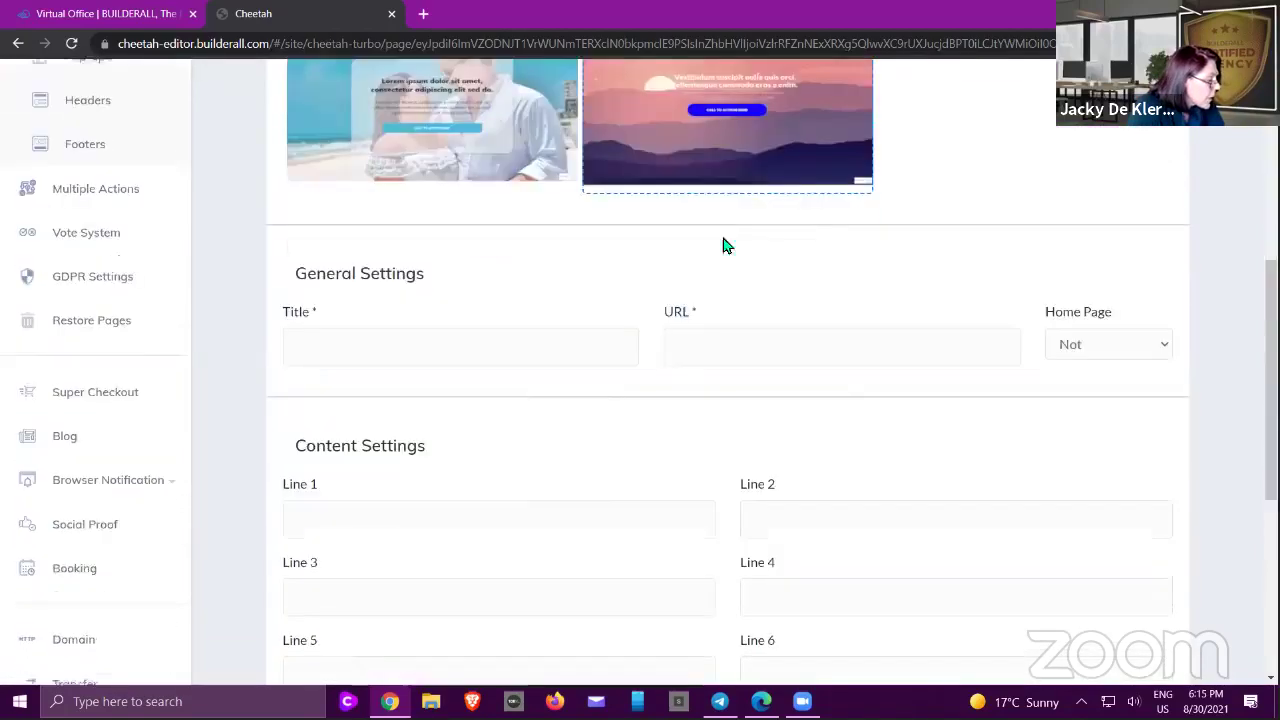
{"action": "scroll", "coordinate": [727, 246], "scroll_direction": "down", "scroll_amount": 2}
{"action": "scroll", "coordinate": [612, 288], "scroll_direction": "down", "scroll_amount": 1}
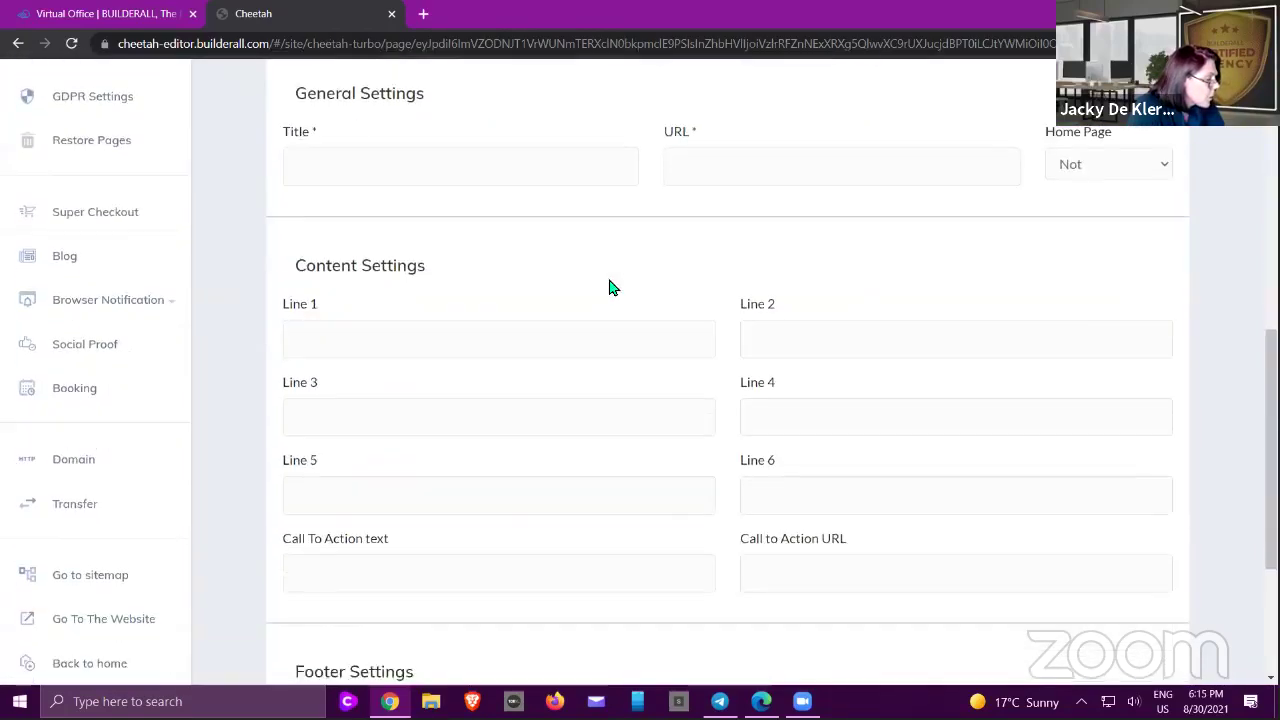
{"action": "scroll", "coordinate": [600, 340], "scroll_direction": "down", "scroll_amount": 2}
{"action": "scroll", "coordinate": [651, 531], "scroll_direction": "down", "scroll_amount": 1}
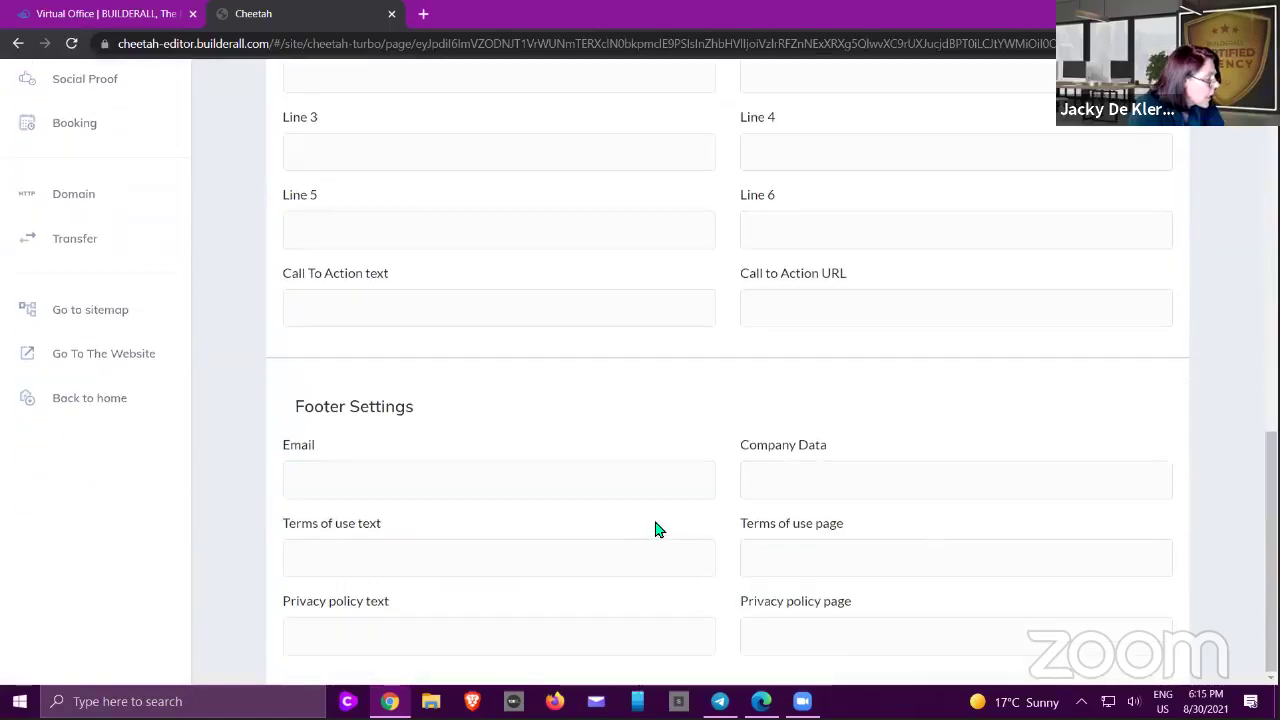
{"action": "scroll", "coordinate": [655, 529], "scroll_direction": "up", "scroll_amount": 7}
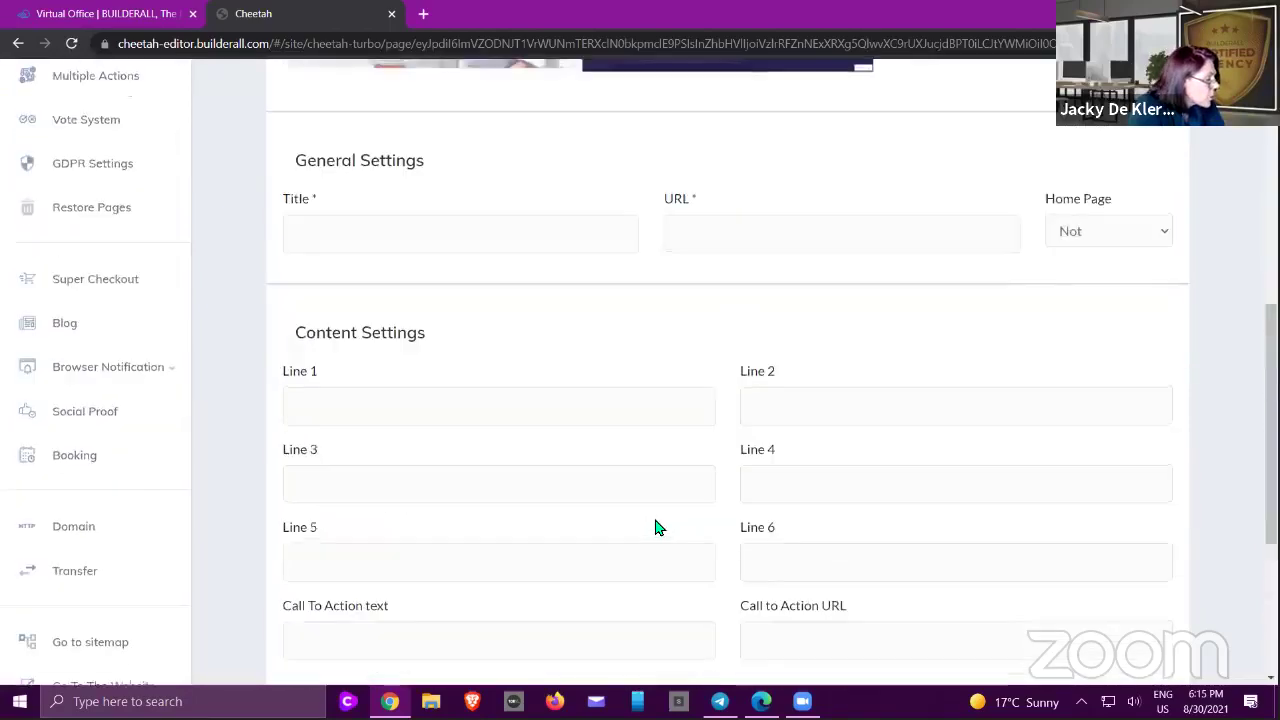
{"action": "scroll", "coordinate": [655, 529], "scroll_direction": "up", "scroll_amount": 3}
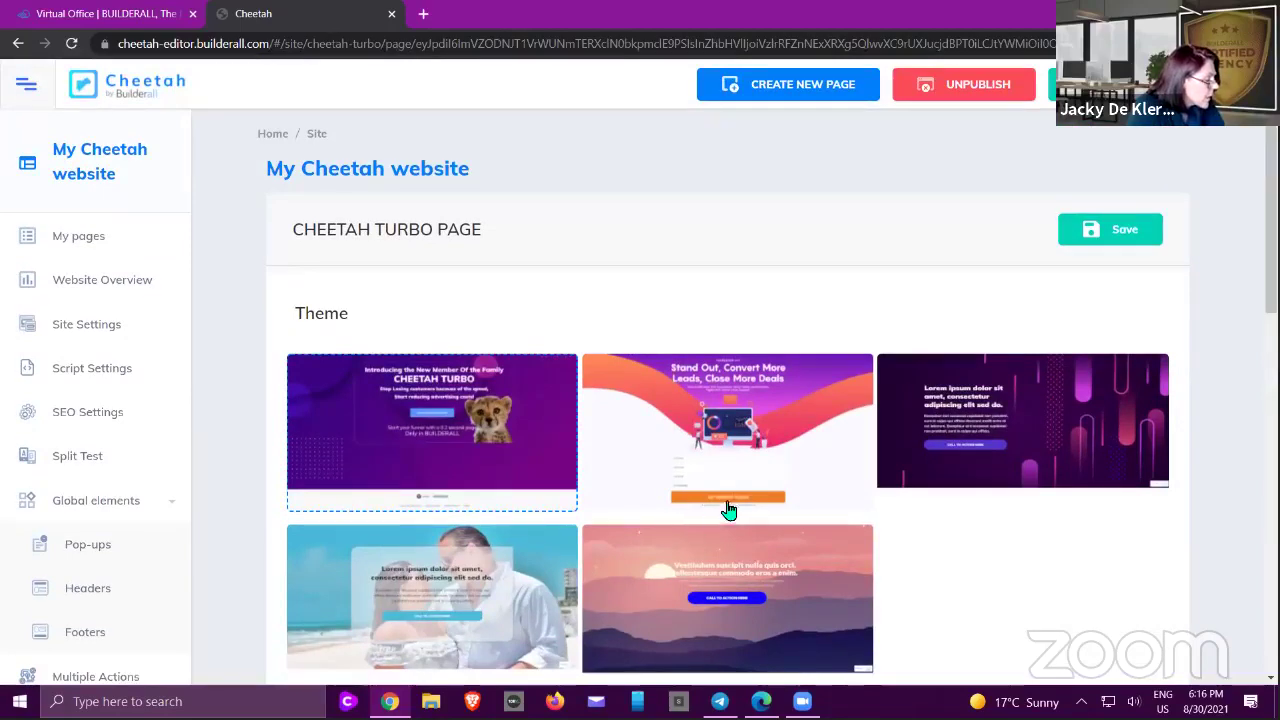
{"action": "scroll", "coordinate": [729, 511], "scroll_direction": "down", "scroll_amount": 8}
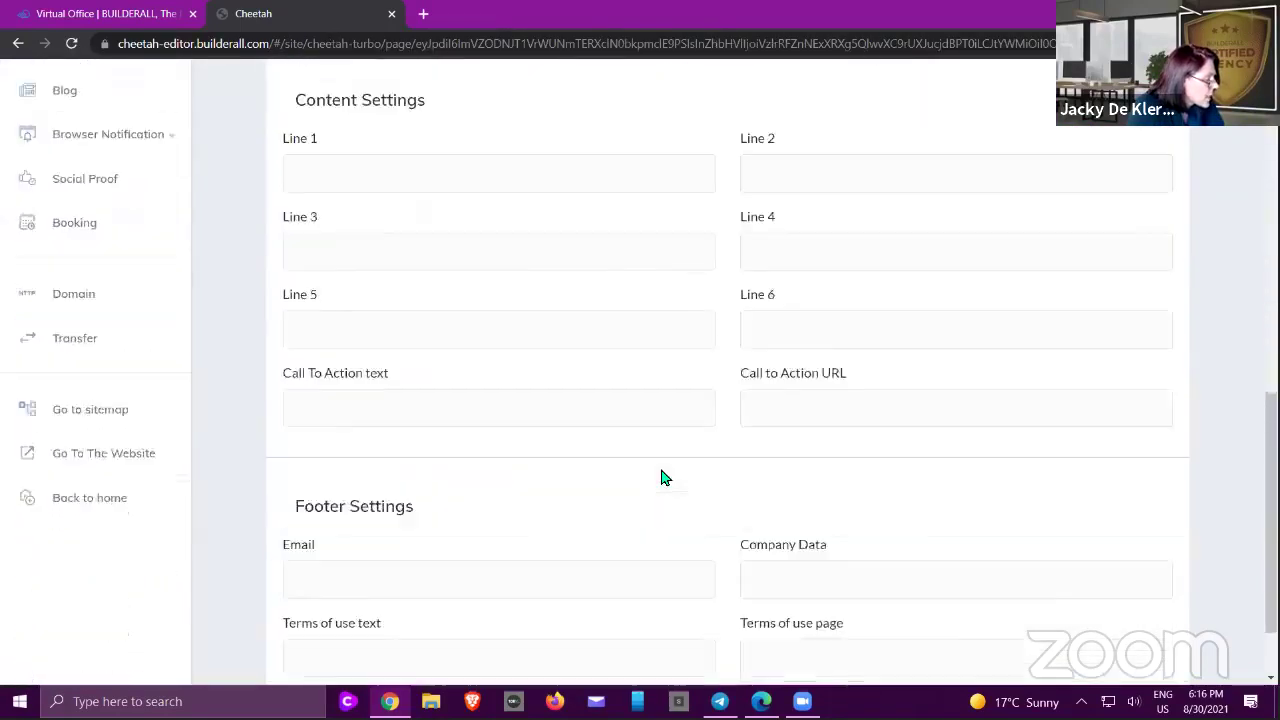
{"action": "scroll", "coordinate": [661, 477], "scroll_direction": "down", "scroll_amount": 1}
{"action": "scroll", "coordinate": [814, 437], "scroll_direction": "up", "scroll_amount": 4}
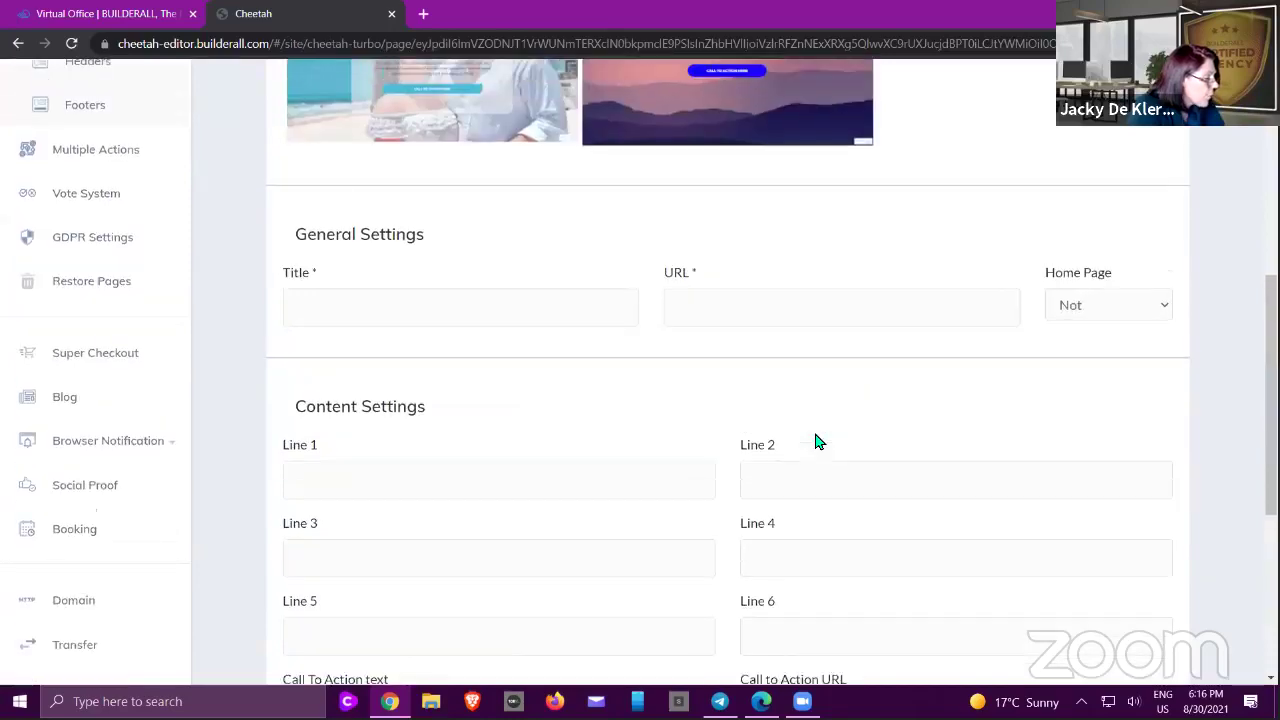
{"action": "scroll", "coordinate": [817, 442], "scroll_direction": "up", "scroll_amount": 6}
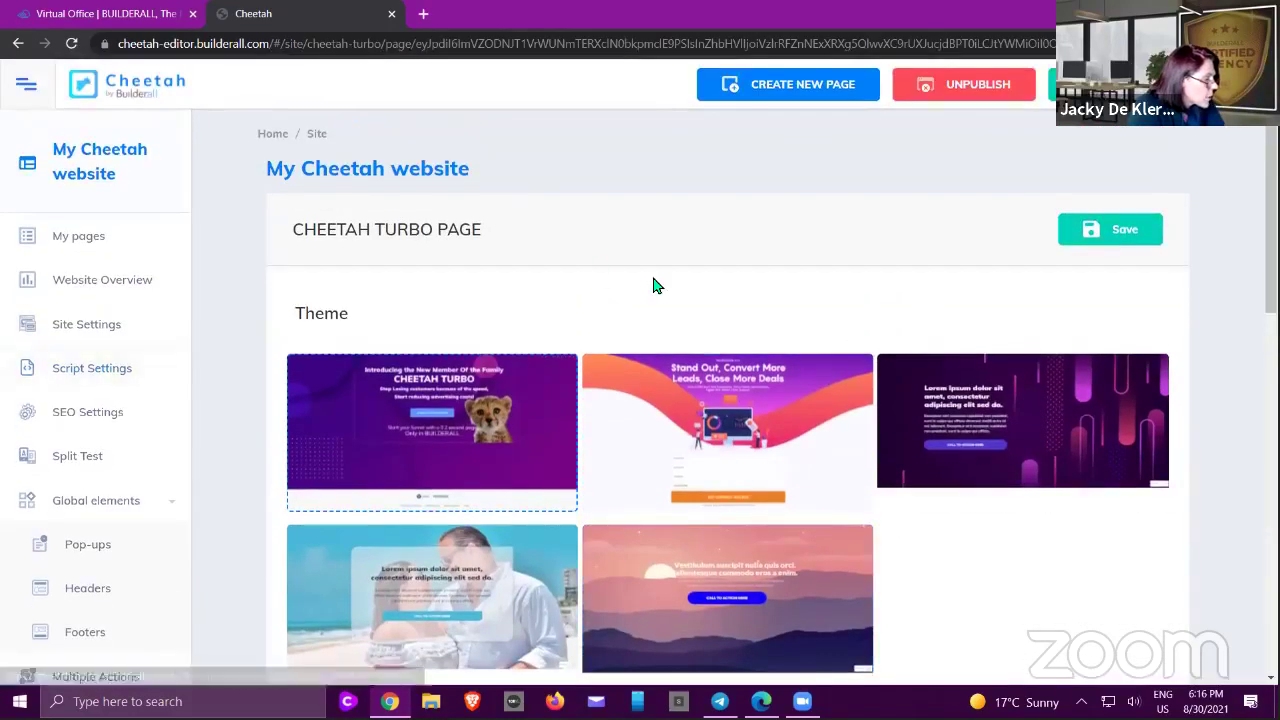
{"action": "left_click", "coordinate": [65, 240]}
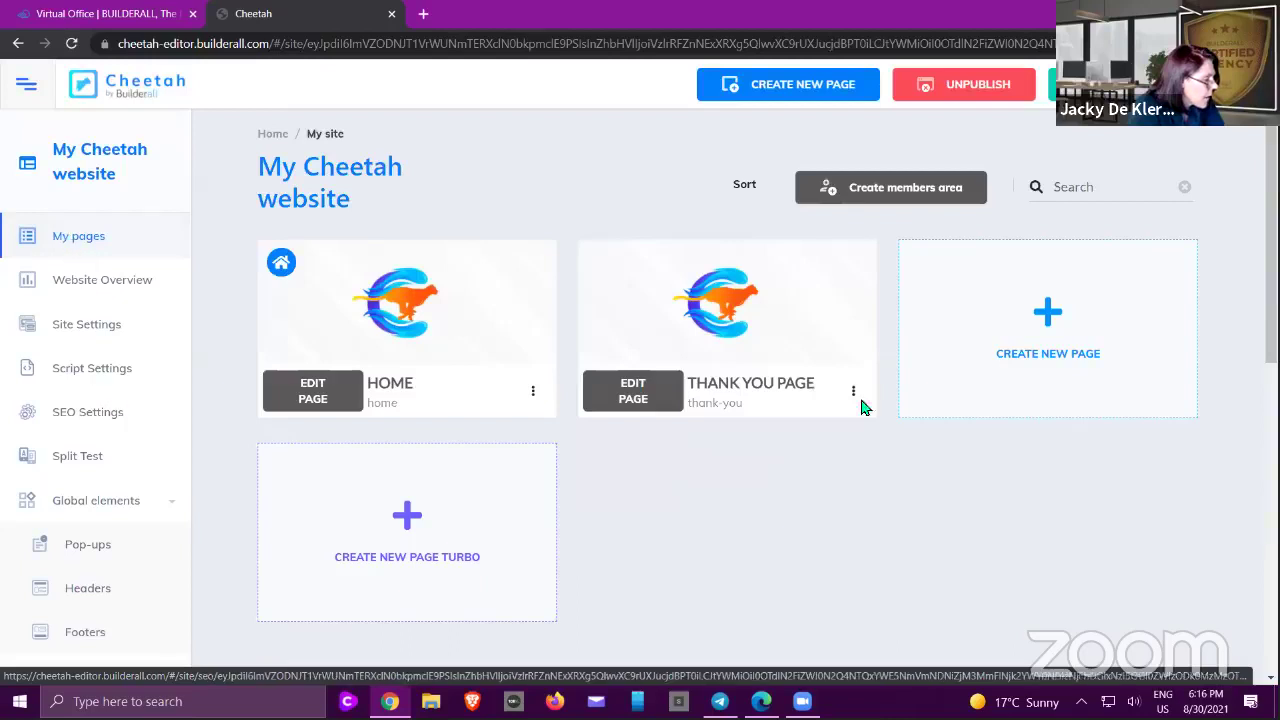
- Return to the websites dashboard, open the live my-cheetah-website-1 site, copy its web address and close the site
{"action": "left_click", "coordinate": [128, 80]}
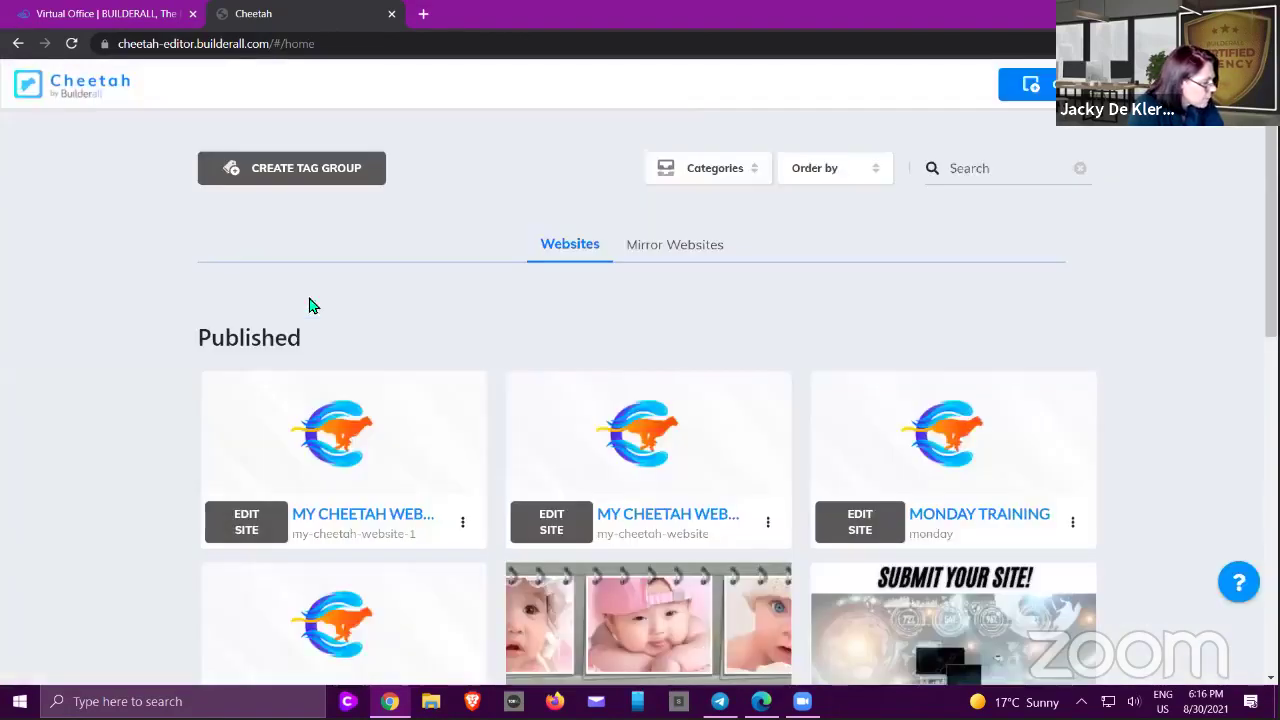
{"action": "left_click", "coordinate": [465, 523]}
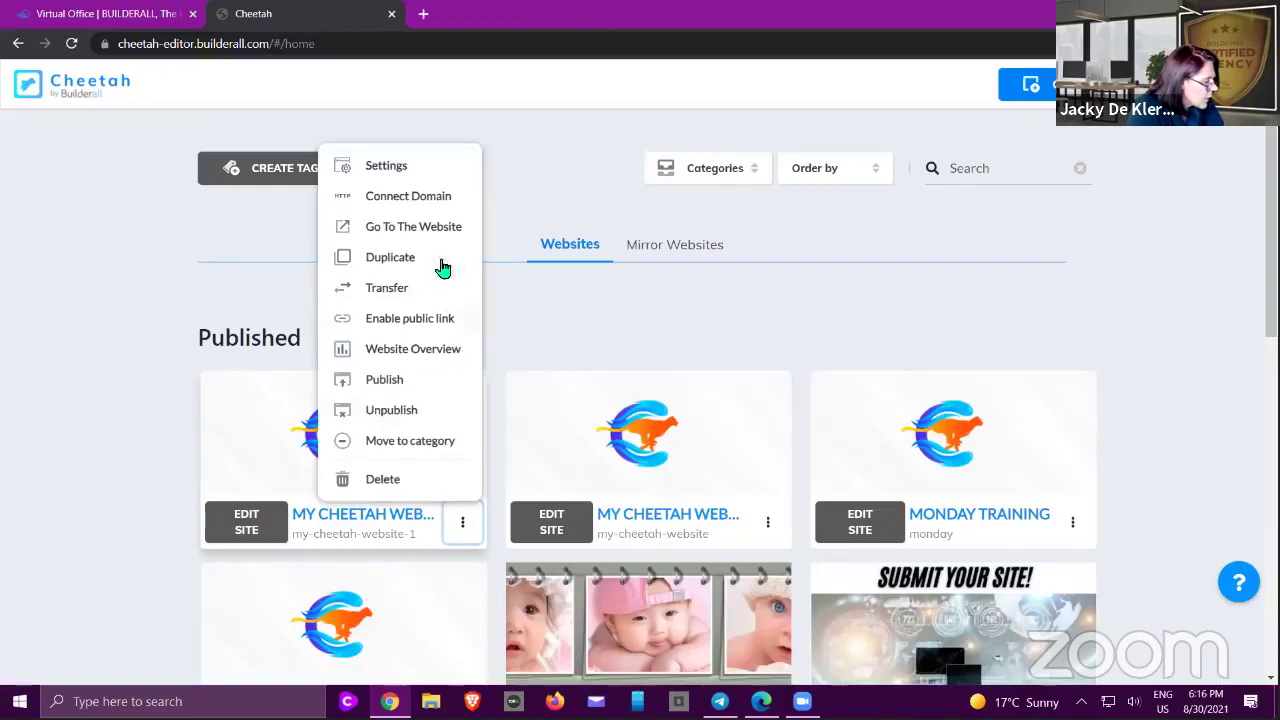
{"action": "left_click", "coordinate": [452, 226]}
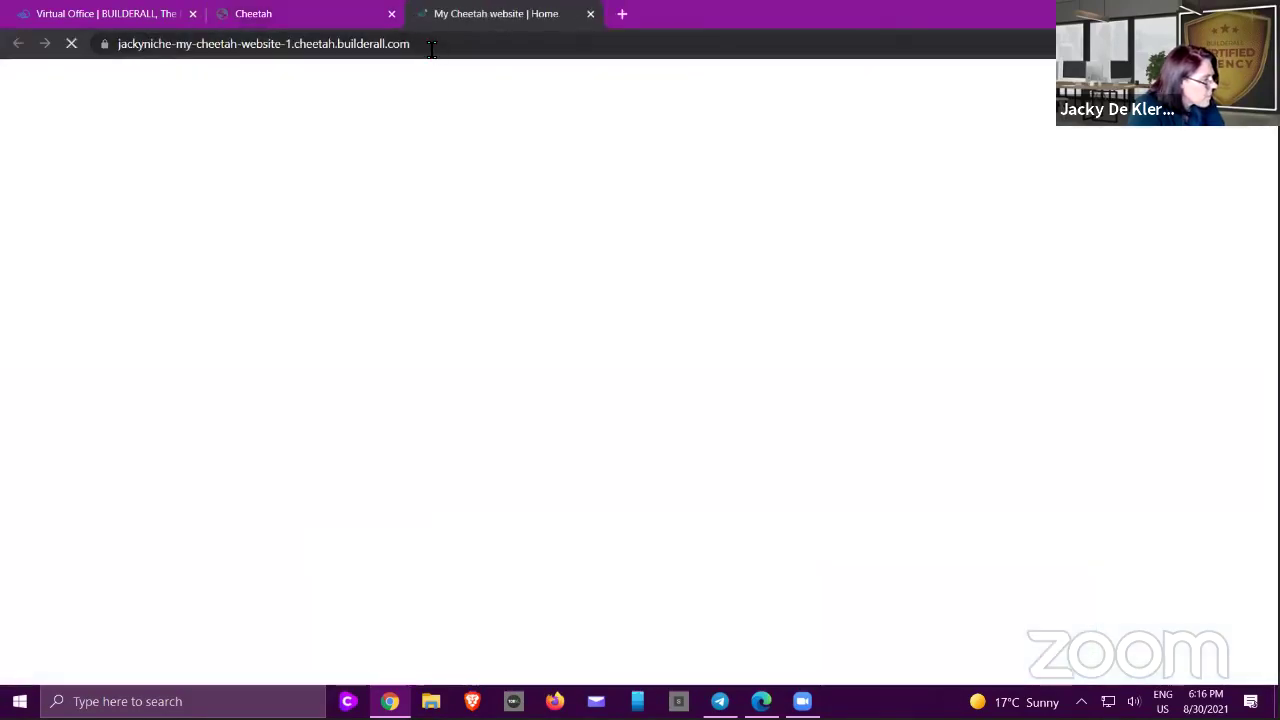
{"action": "left_click", "coordinate": [422, 47]}
{"action": "right_click", "coordinate": [372, 43]}
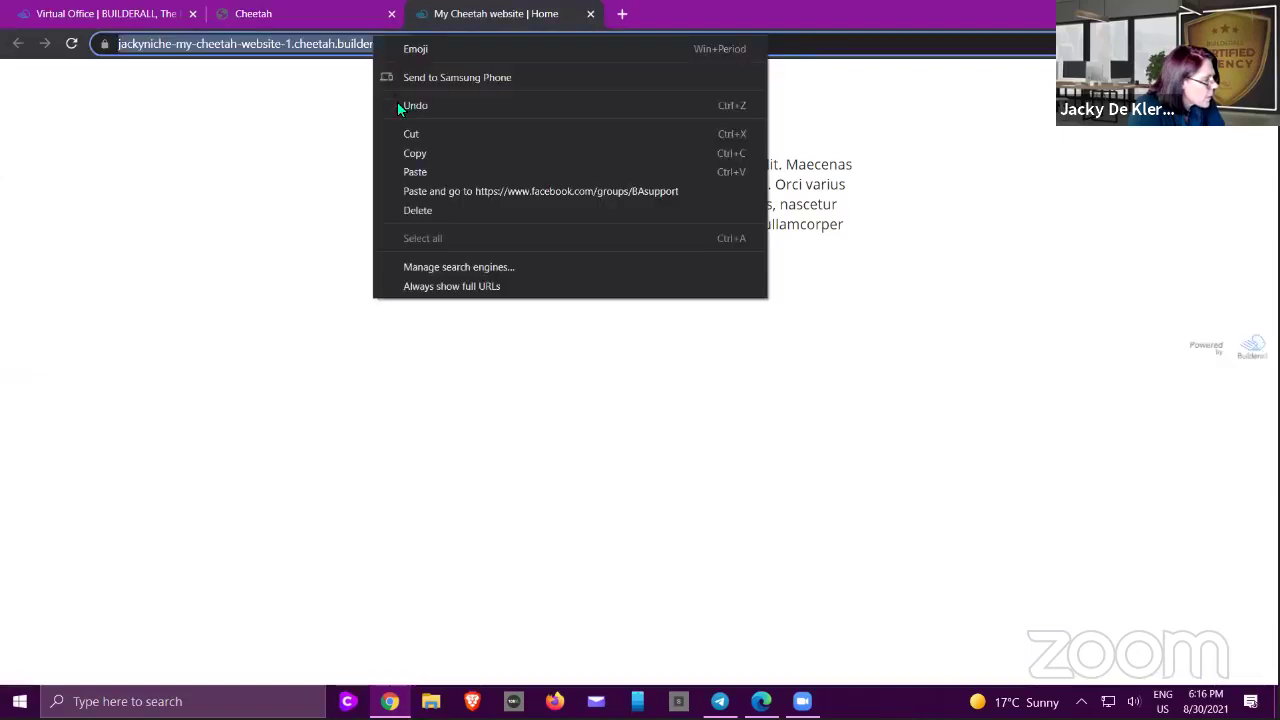
{"action": "left_click", "coordinate": [419, 153]}
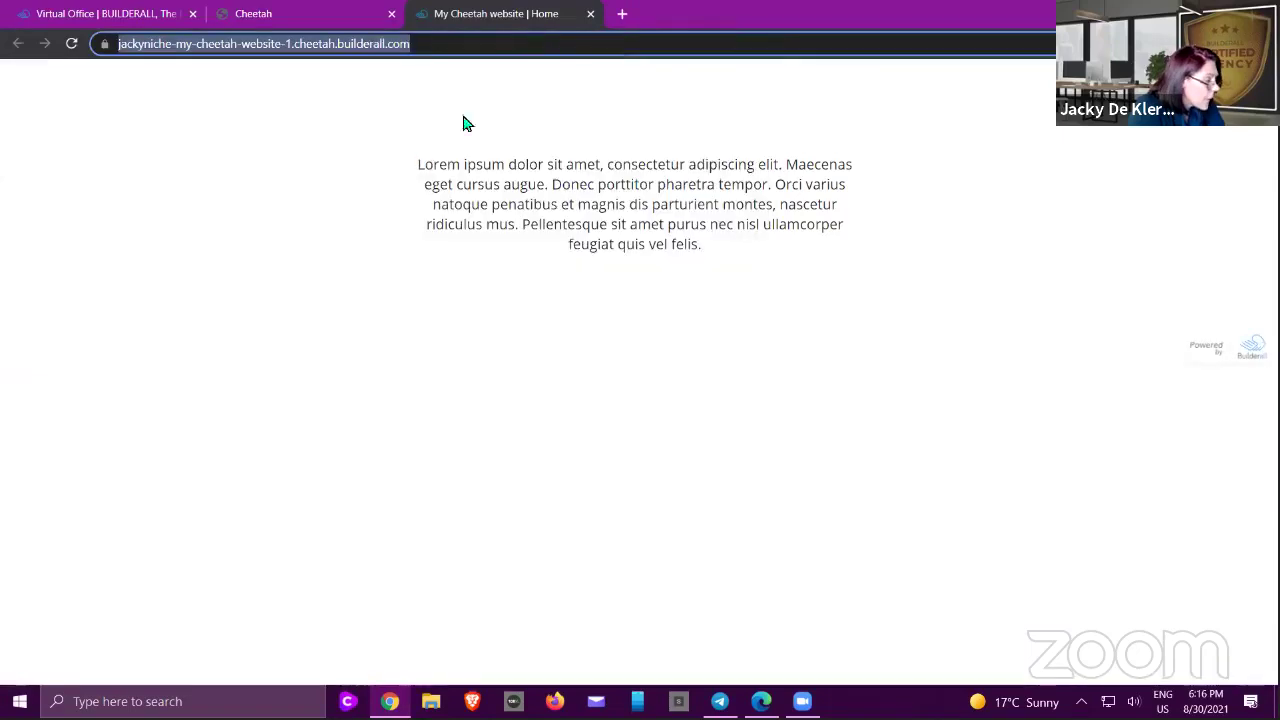
{"action": "left_click", "coordinate": [591, 14]}
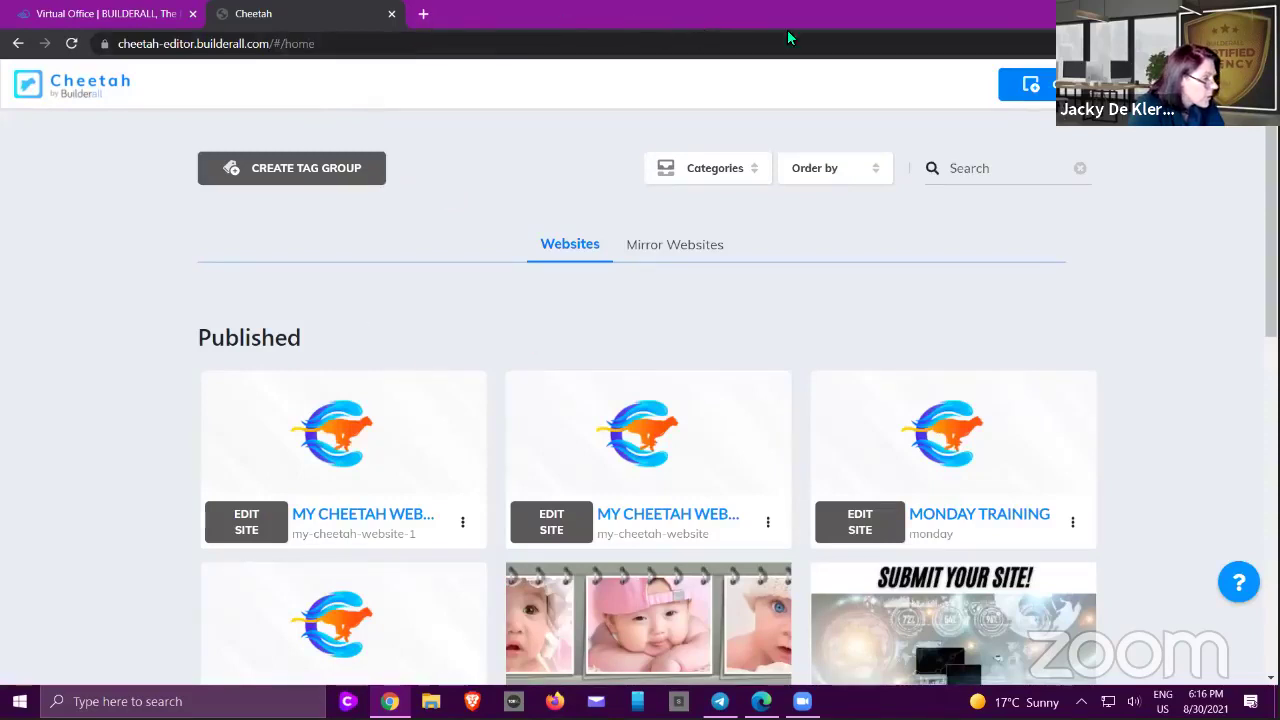
- Open an incognito browser window and load the copied website address in it
{"action": "left_click", "coordinate": [1262, 43]}
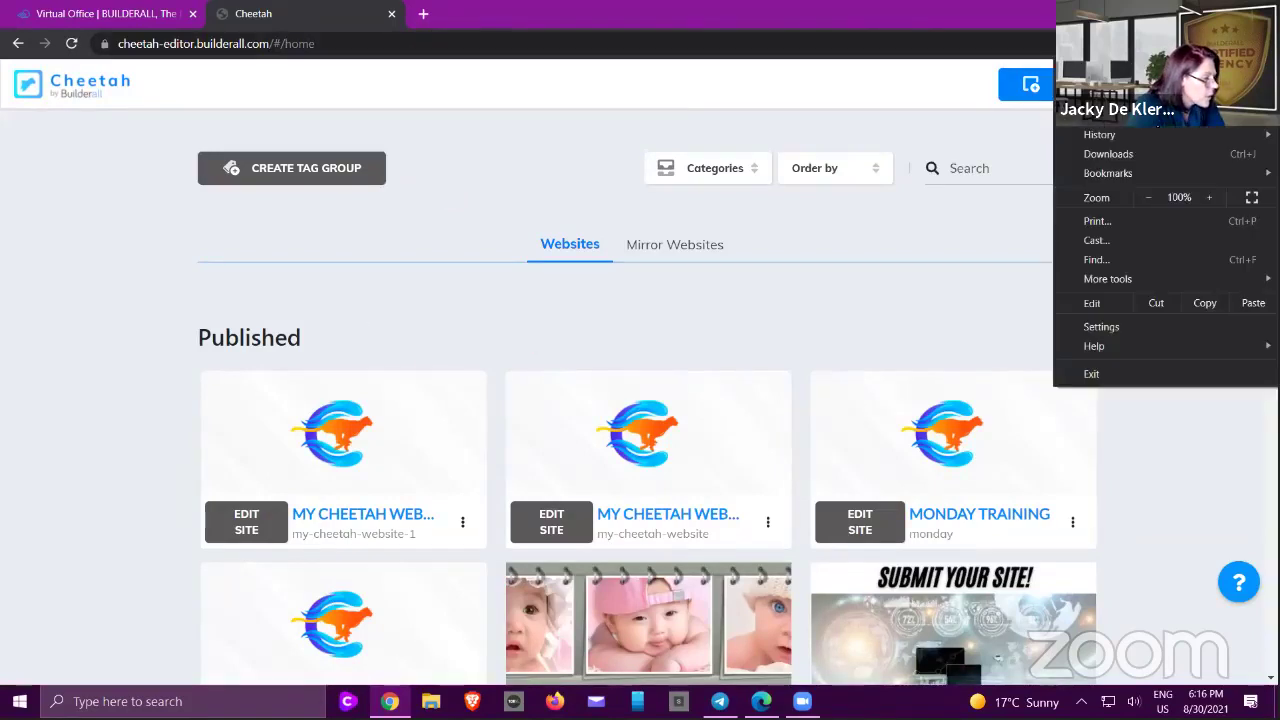
{"action": "left_click", "coordinate": [1110, 101]}
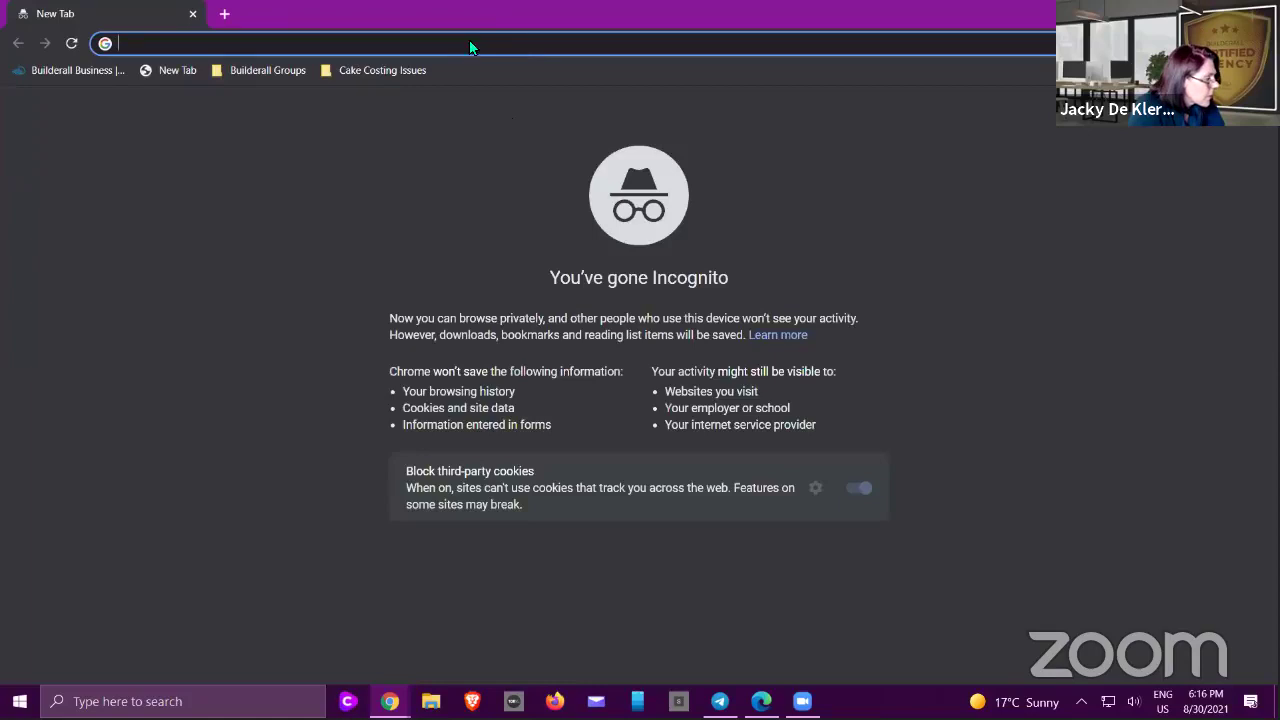
{"action": "right_click", "coordinate": [470, 47]}
{"action": "left_click", "coordinate": [511, 166]}
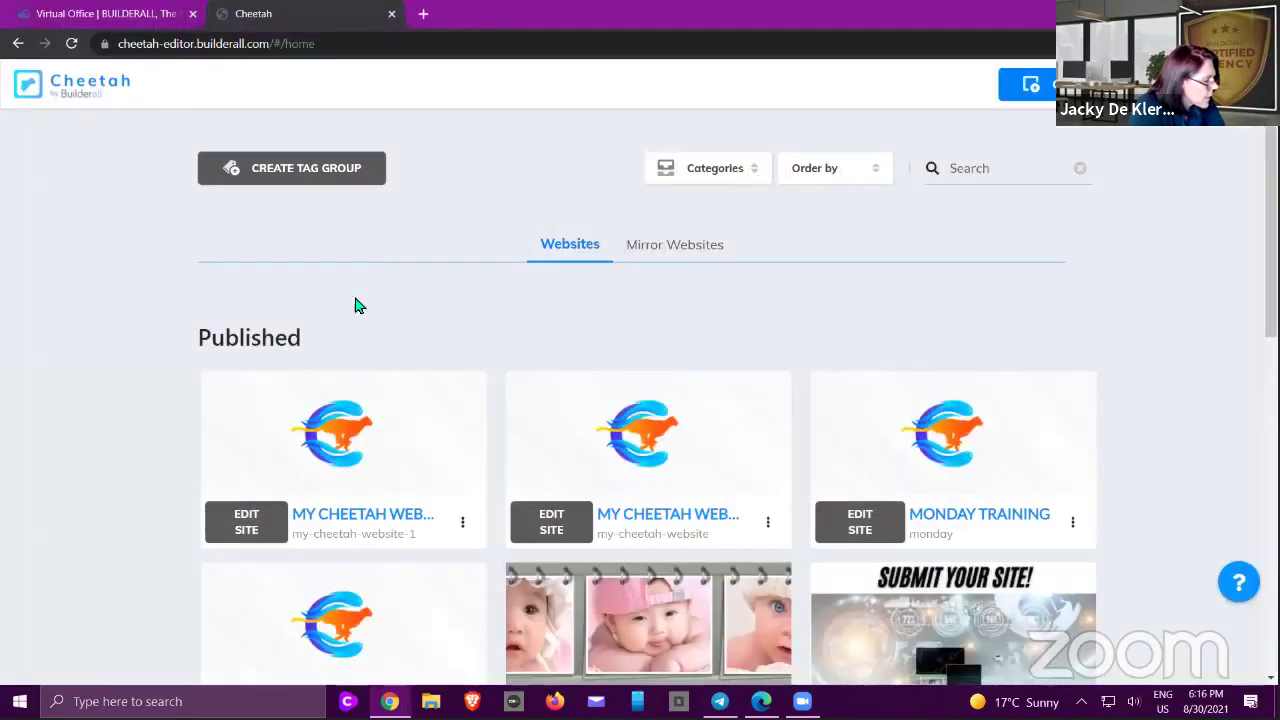
{"action": "double_click", "coordinate": [357, 303]}
{"action": "scroll", "coordinate": [518, 364], "scroll_direction": "down", "scroll_amount": 1}
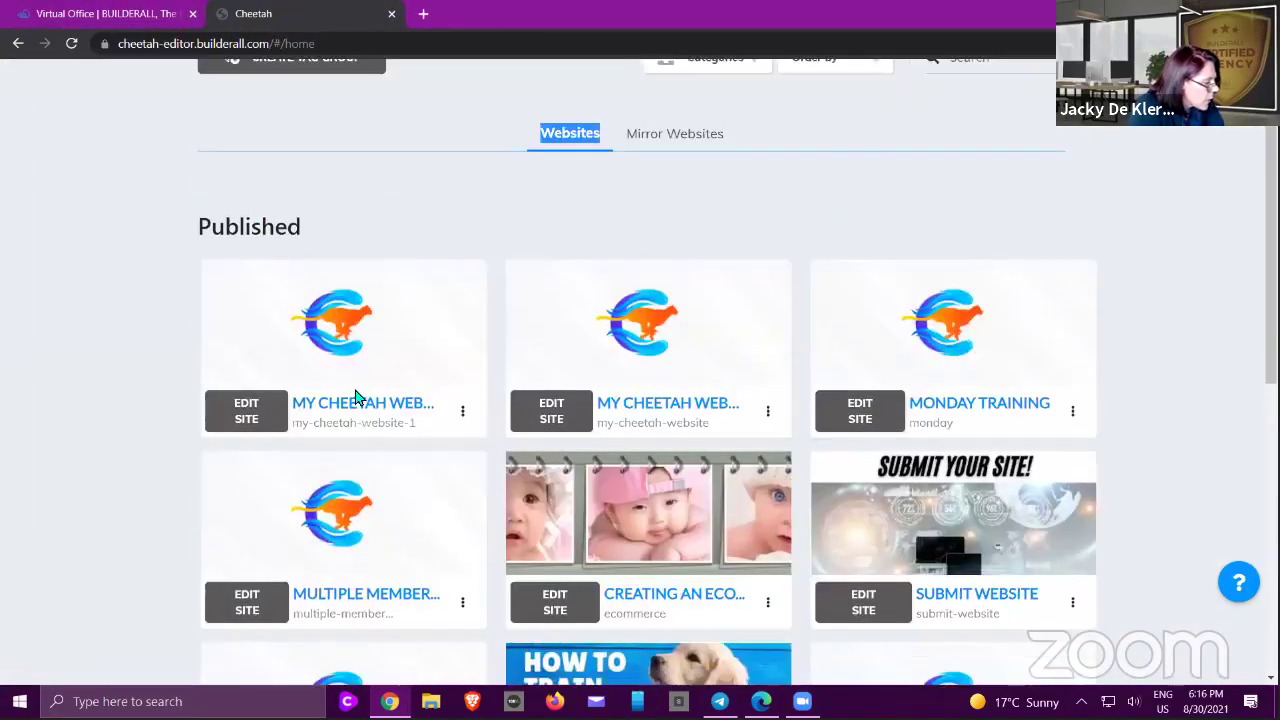
- Open the live version of my-cheetah-website from the dashboard, view it and close it again
{"action": "left_click", "coordinate": [768, 416]}
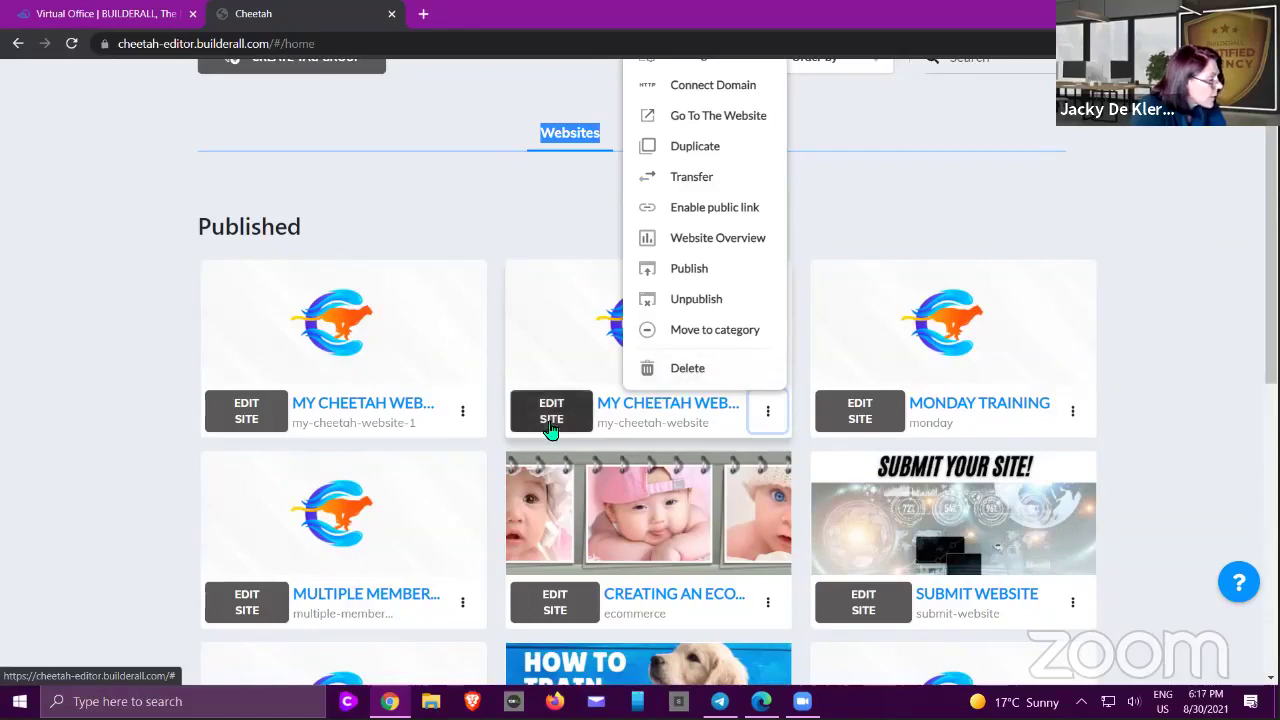
{"action": "scroll", "coordinate": [646, 397], "scroll_direction": "up", "scroll_amount": 1}
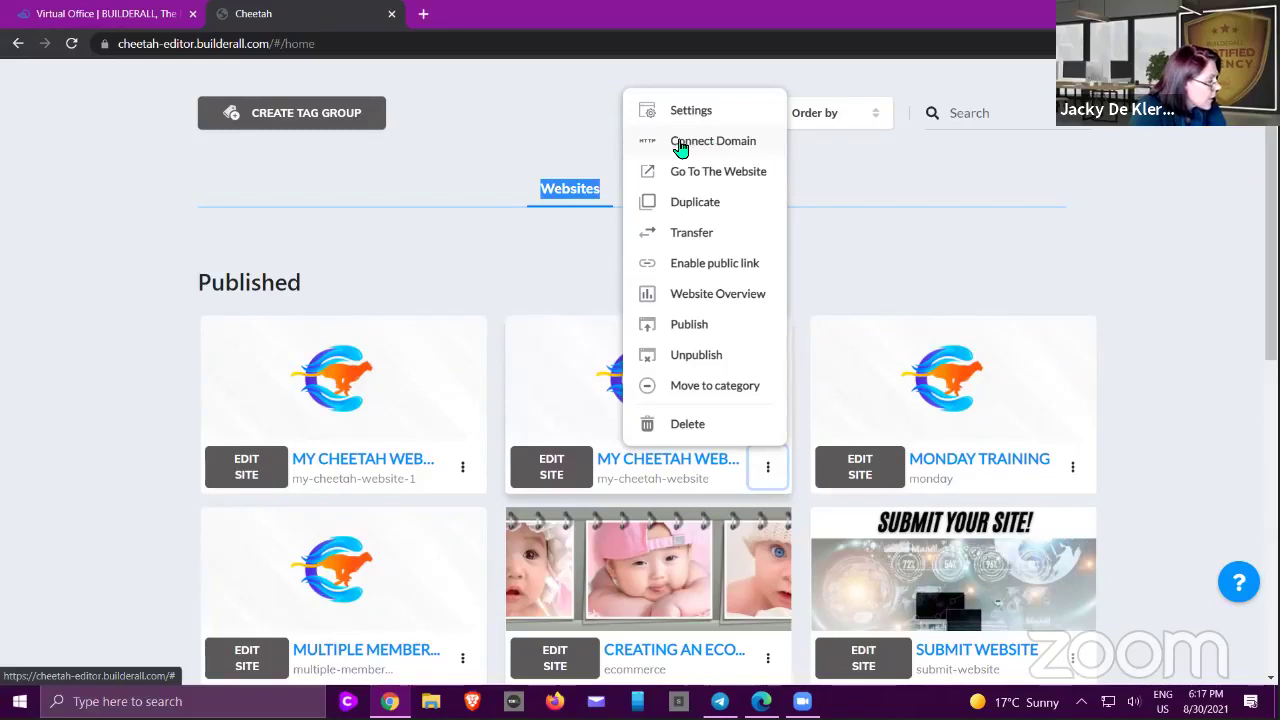
{"action": "left_click", "coordinate": [726, 177]}
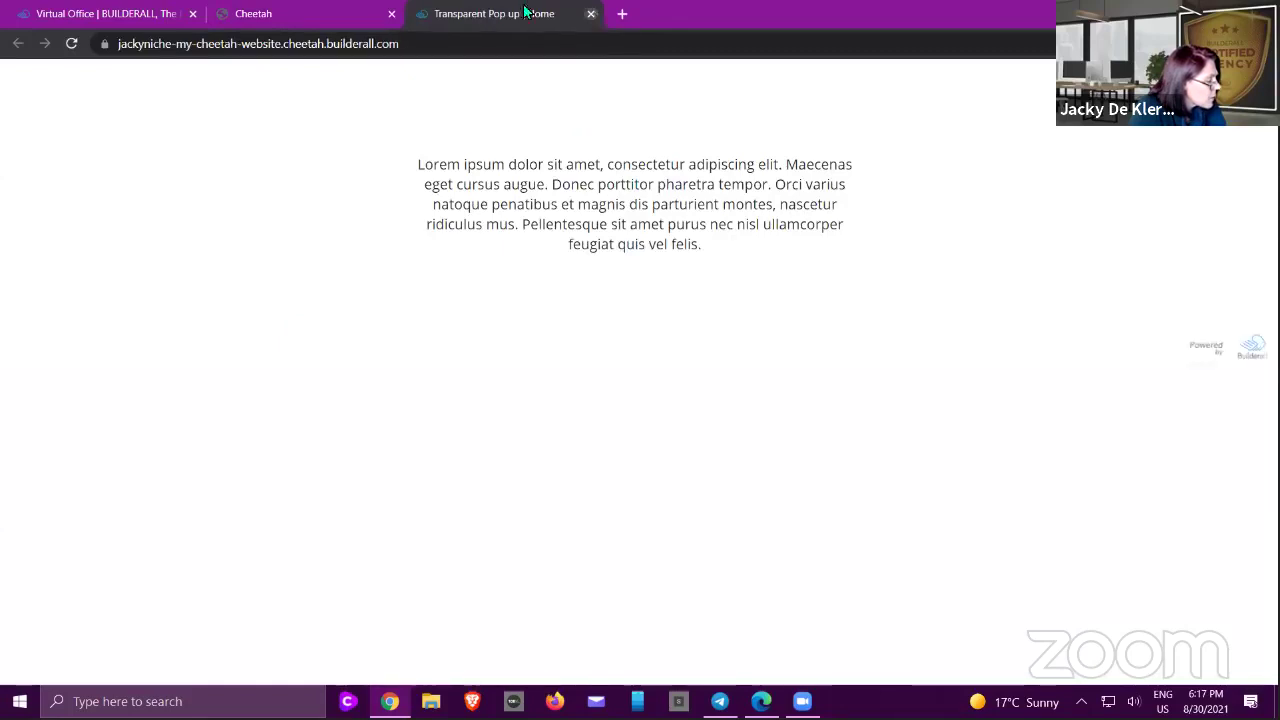
{"action": "left_click", "coordinate": [591, 14]}
- Examine my-cheetah-website's transfer form with its email field and two transfer types, cancel it, and review the site's remaining options
{"action": "left_click", "coordinate": [768, 468]}
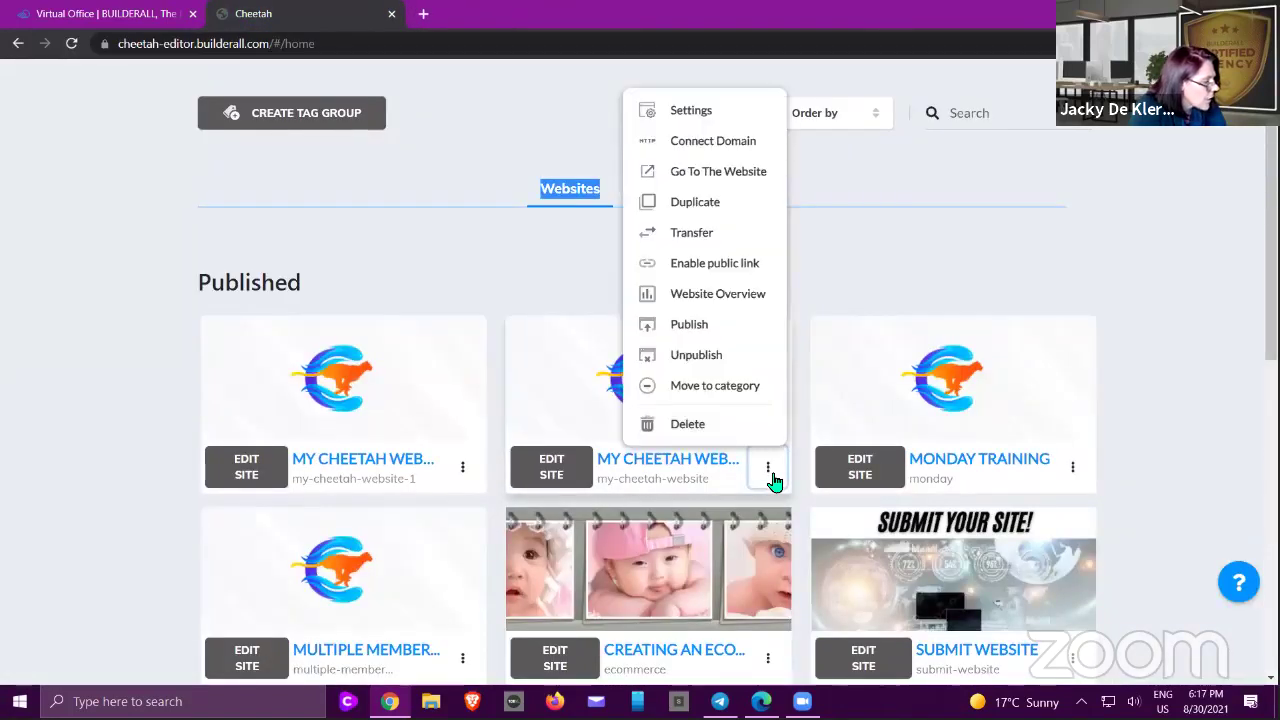
{"action": "left_click", "coordinate": [692, 240]}
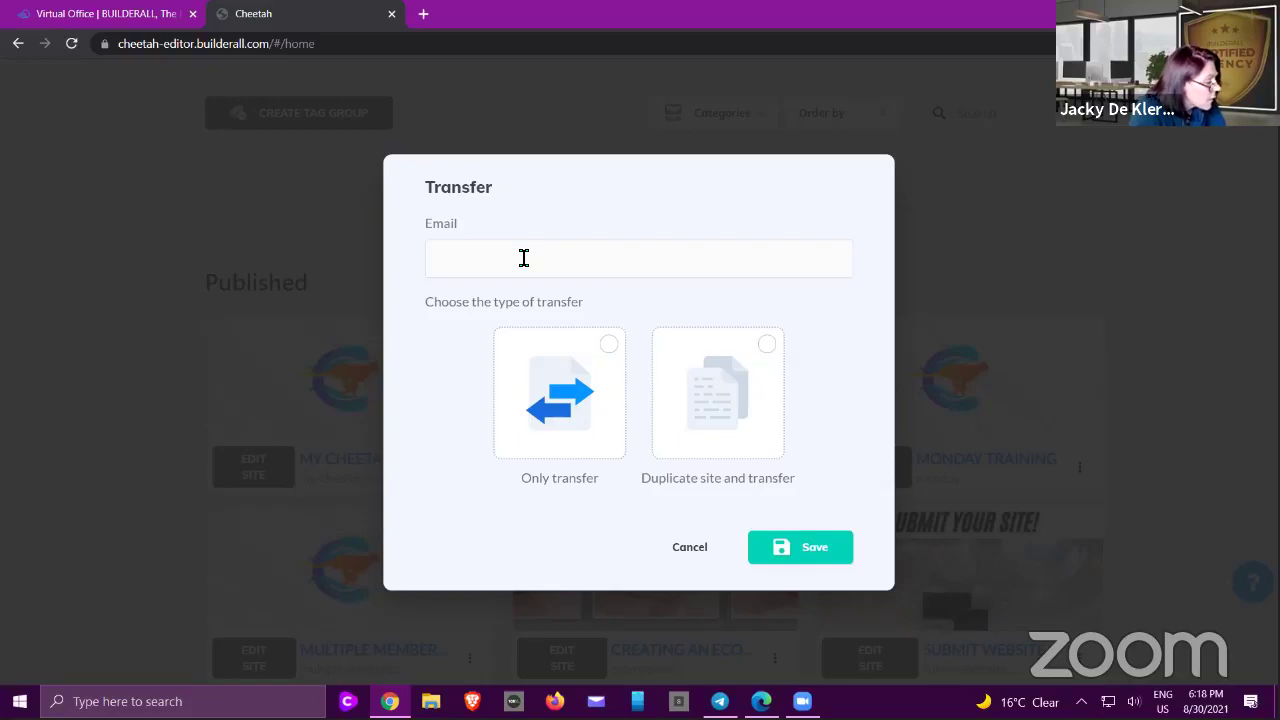
{"action": "left_click", "coordinate": [523, 258]}
{"action": "left_click", "coordinate": [525, 200]}
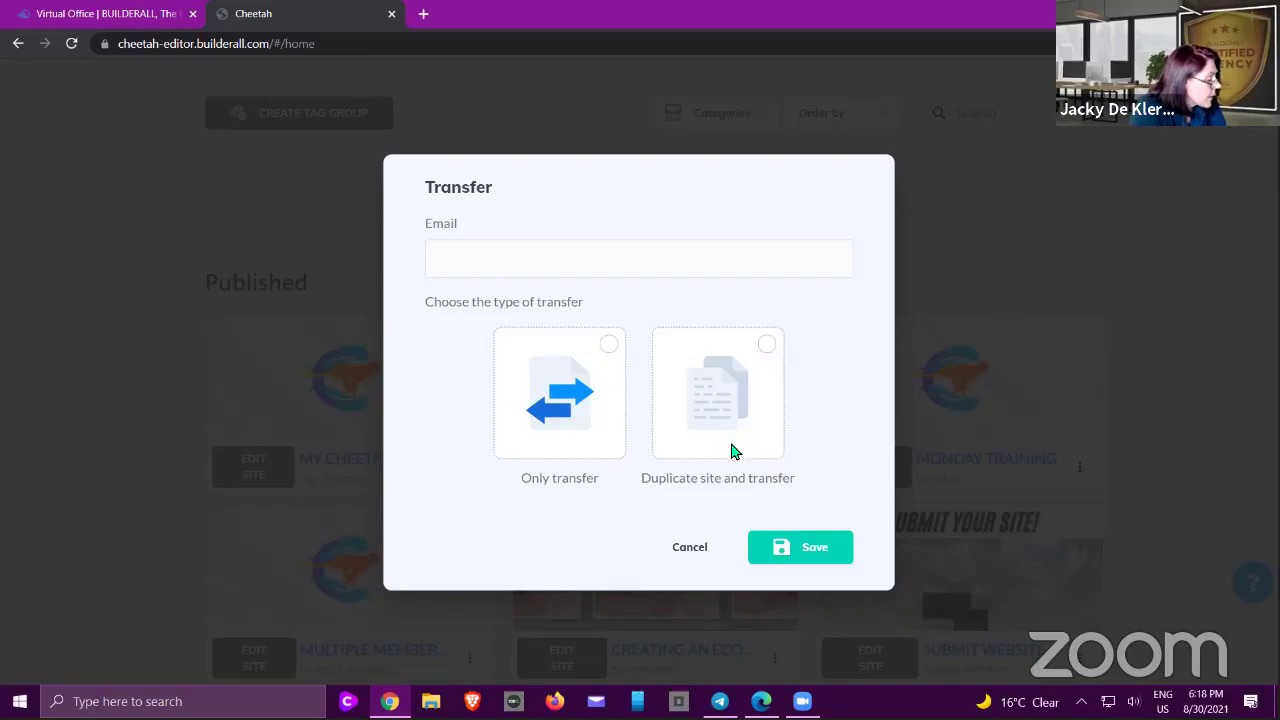
{"action": "left_click", "coordinate": [690, 549]}
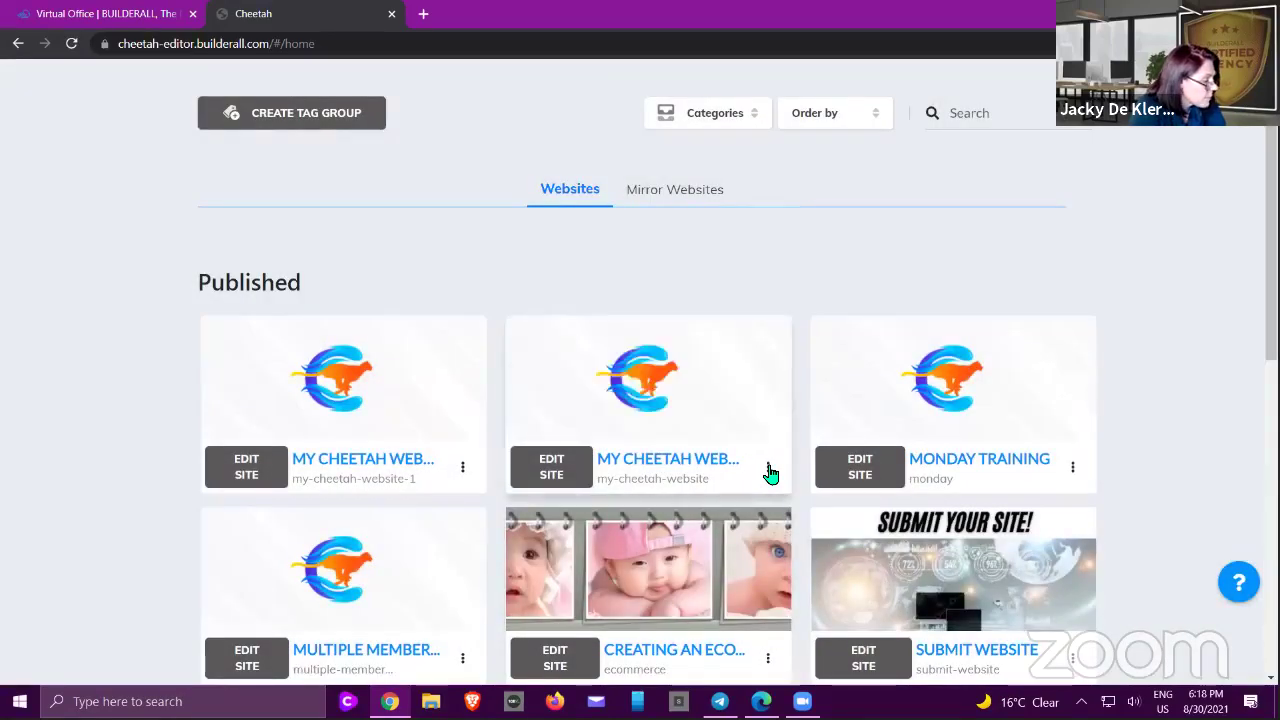
{"action": "left_click", "coordinate": [767, 467]}
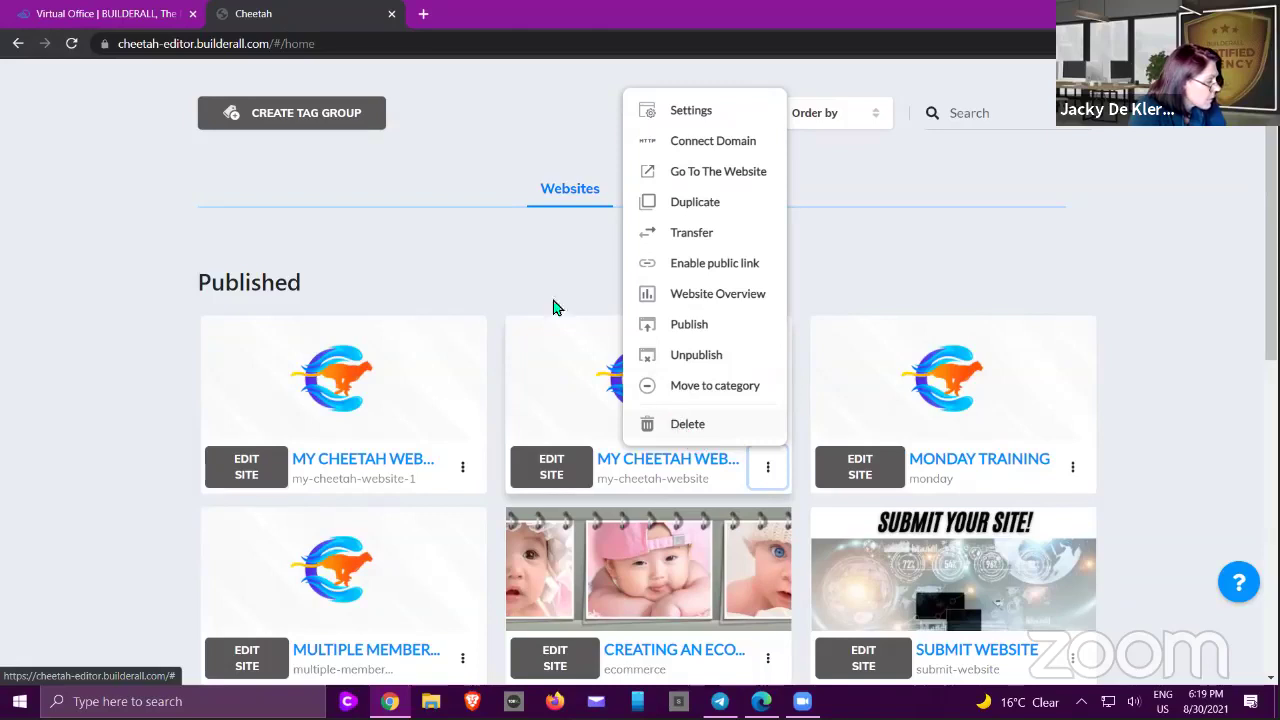
{"action": "left_click", "coordinate": [555, 268]}
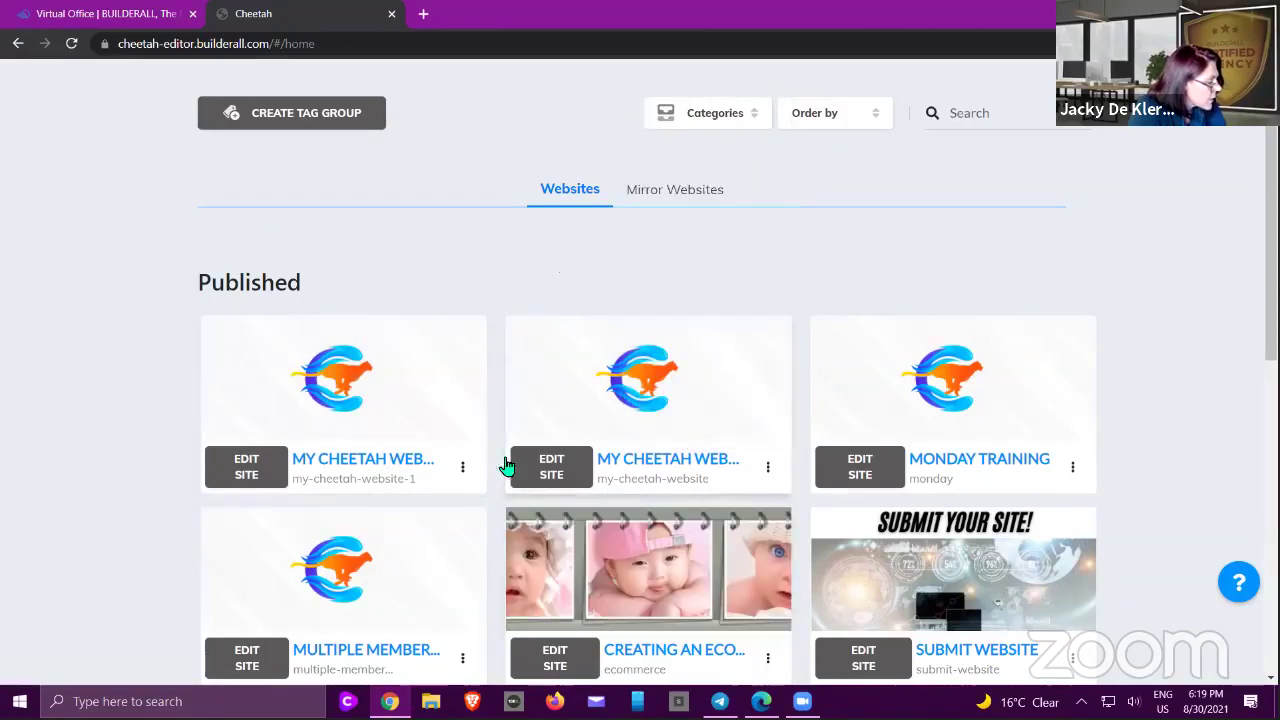
- Open my-cheetah-website for editing and load its Home page in the page editor
{"action": "left_click", "coordinate": [552, 467]}
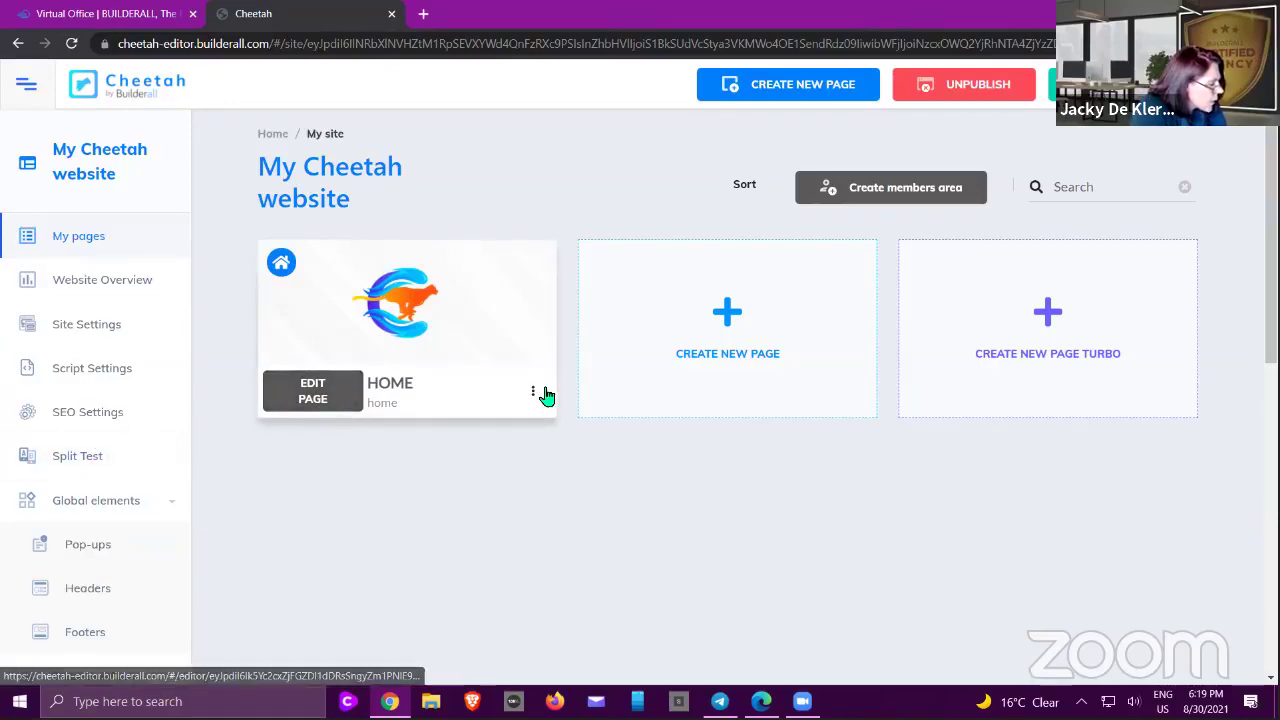
{"action": "left_click", "coordinate": [319, 398]}
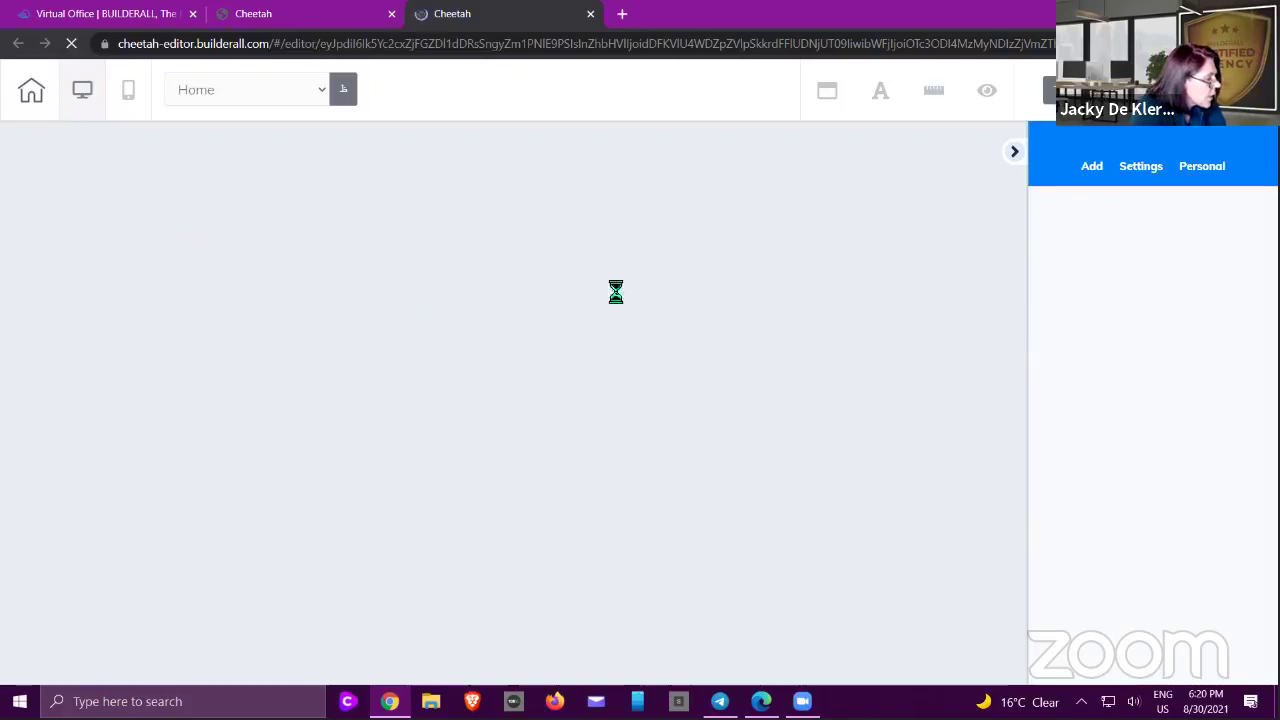
{"action": "left_click", "coordinate": [712, 226]}
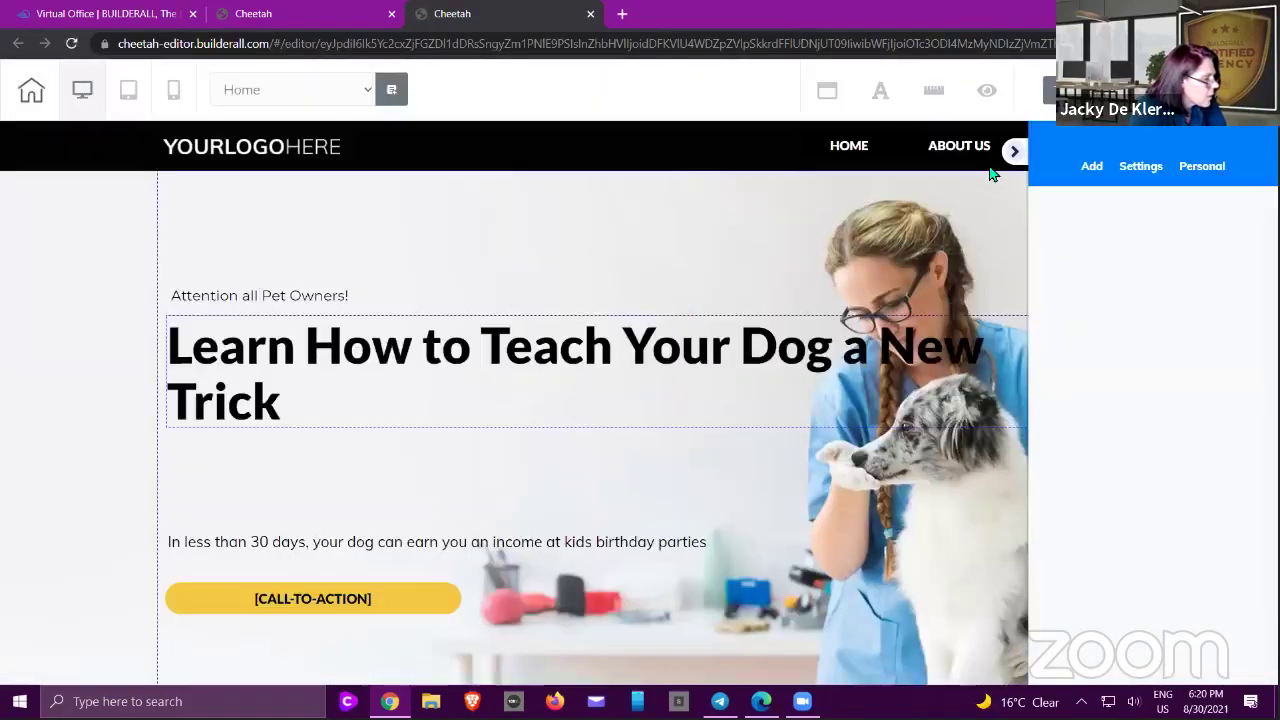
{"action": "left_click", "coordinate": [327, 15]}
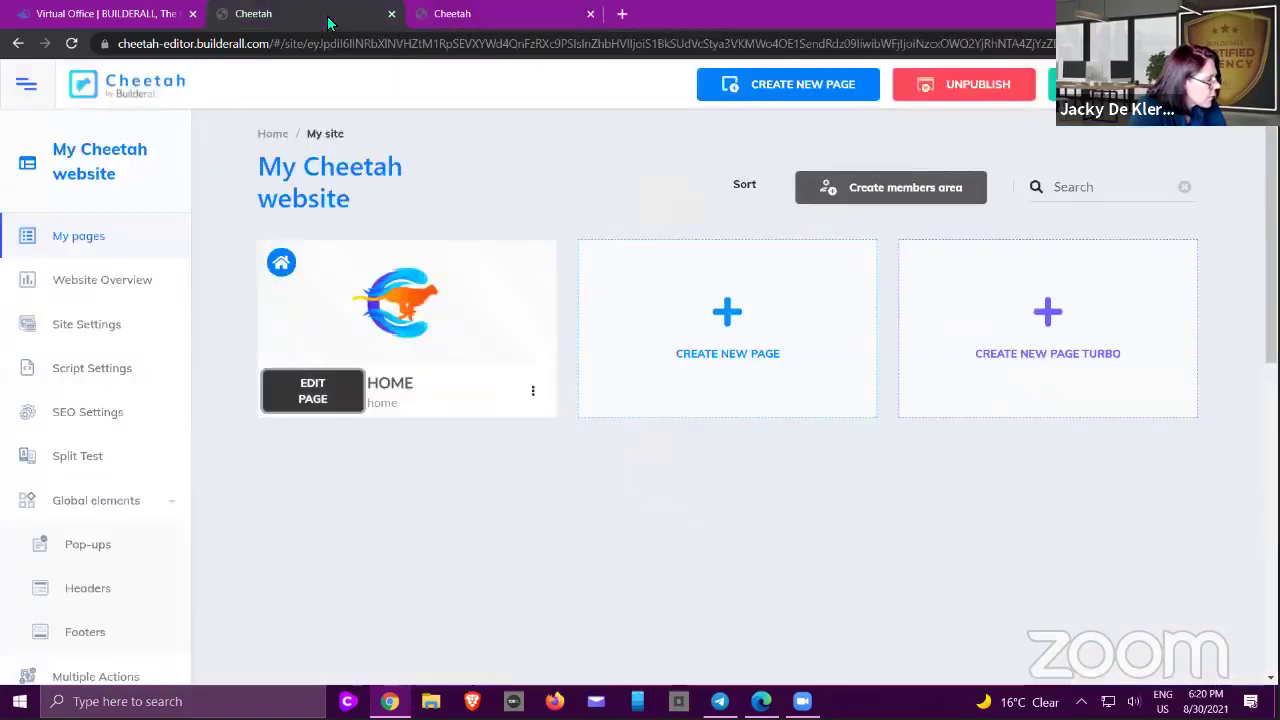
{"action": "left_click", "coordinate": [470, 18]}
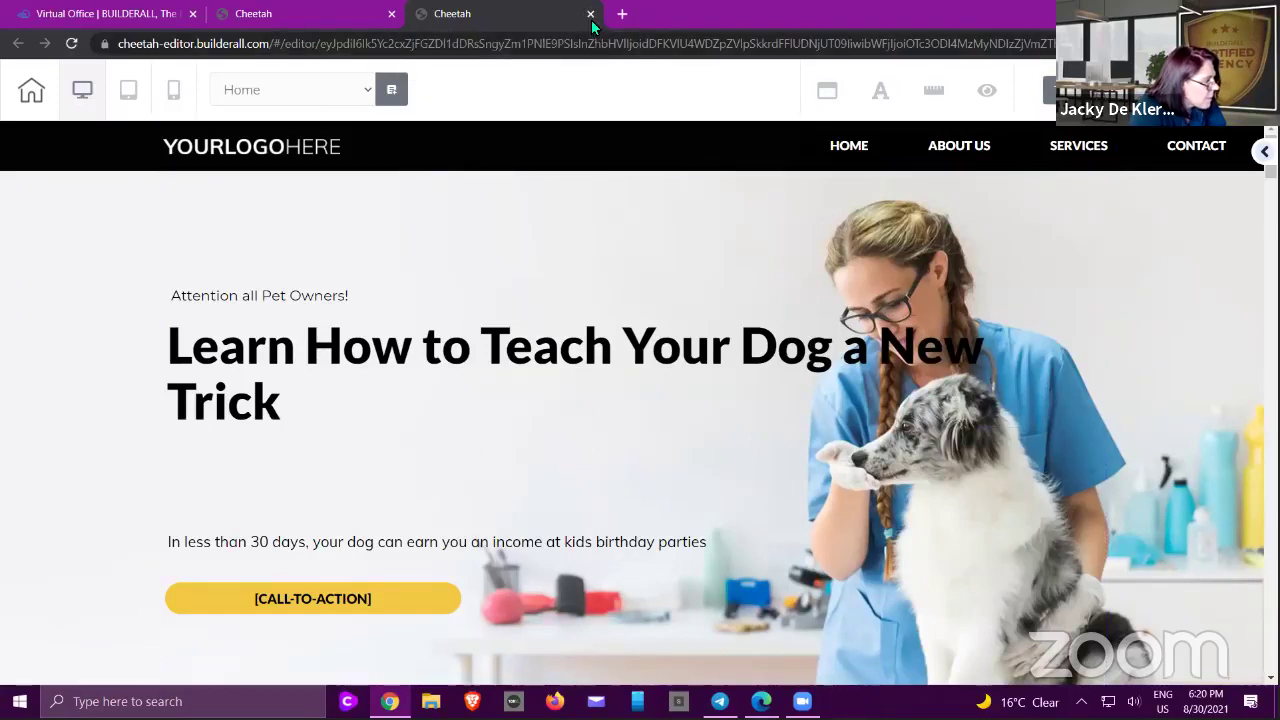
- Examine the Home page template from the dog-training hero section to the area-of-service section and its placeholder texts
{"action": "scroll", "coordinate": [565, 295], "scroll_direction": "down", "scroll_amount": 1}
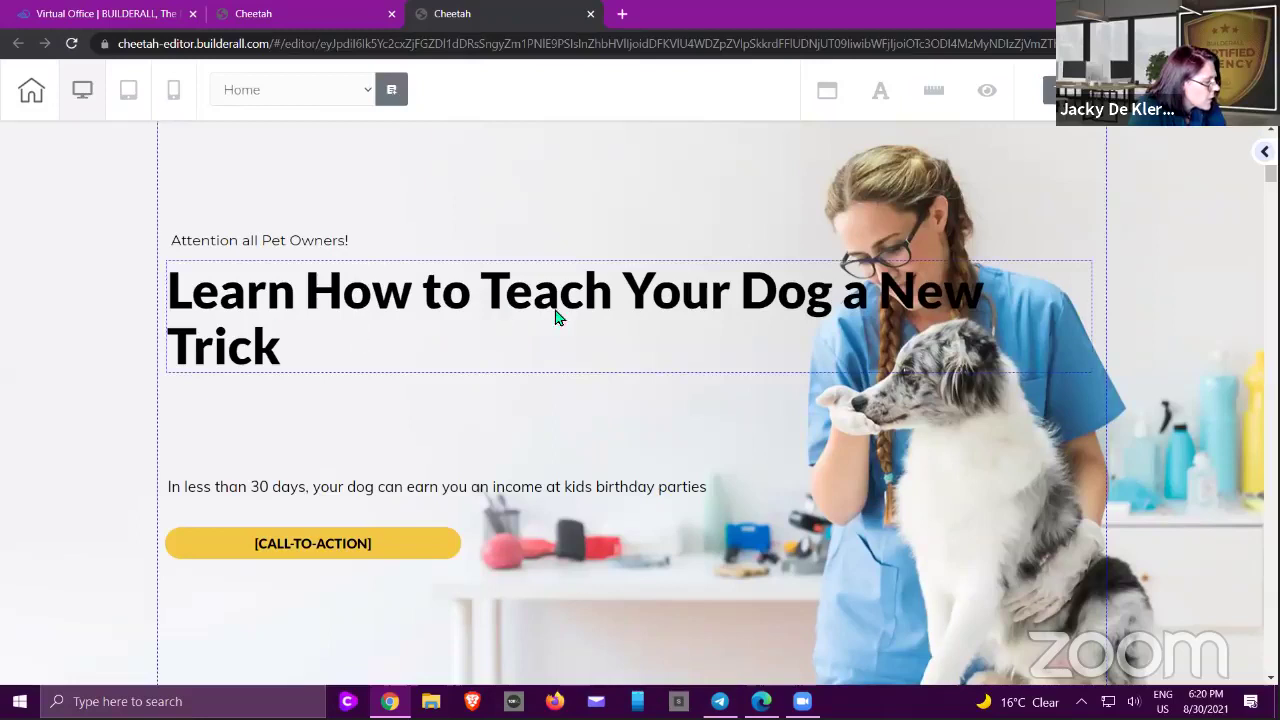
{"action": "scroll", "coordinate": [1158, 388], "scroll_direction": "down", "scroll_amount": 3}
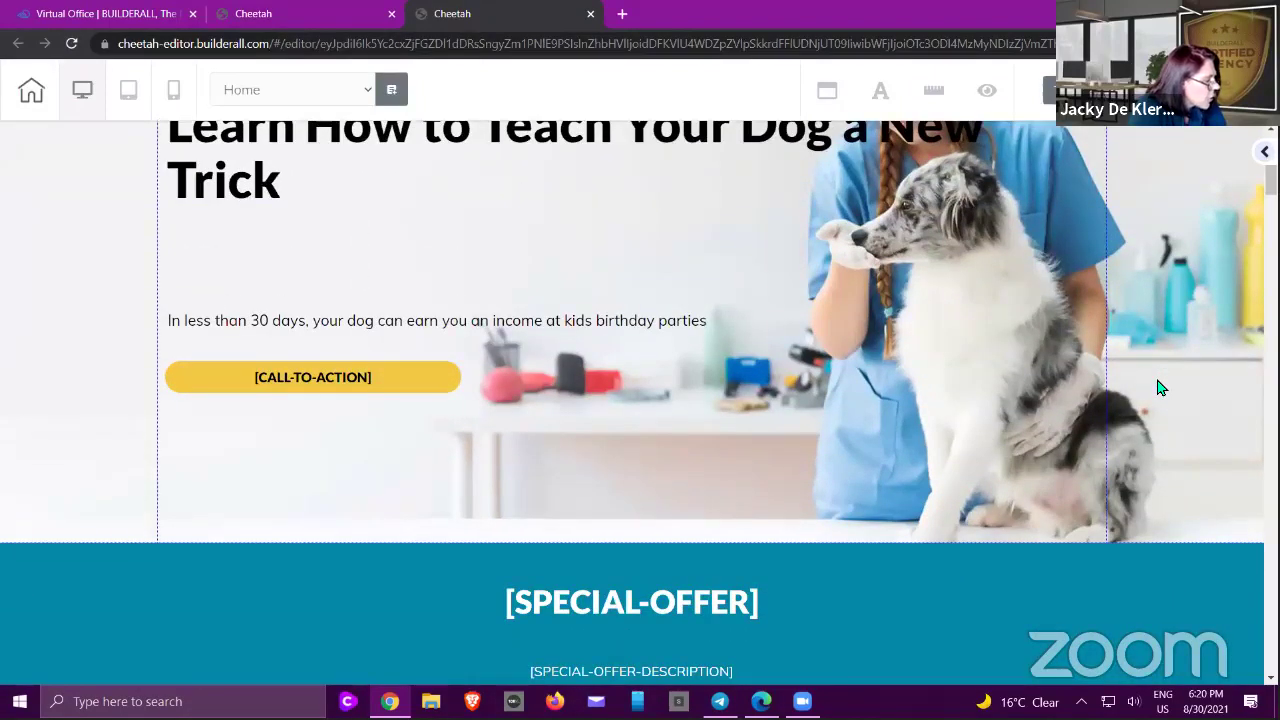
{"action": "scroll", "coordinate": [1160, 388], "scroll_direction": "down", "scroll_amount": 5}
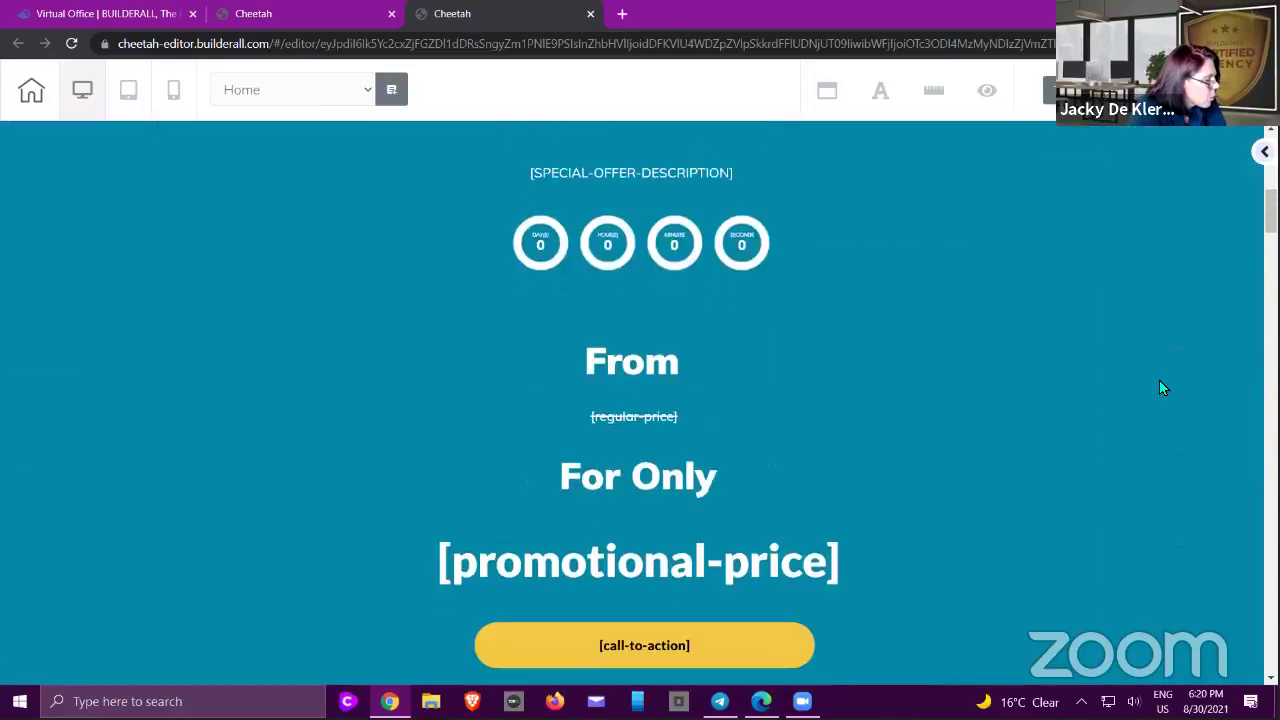
{"action": "scroll", "coordinate": [1162, 388], "scroll_direction": "down", "scroll_amount": 7}
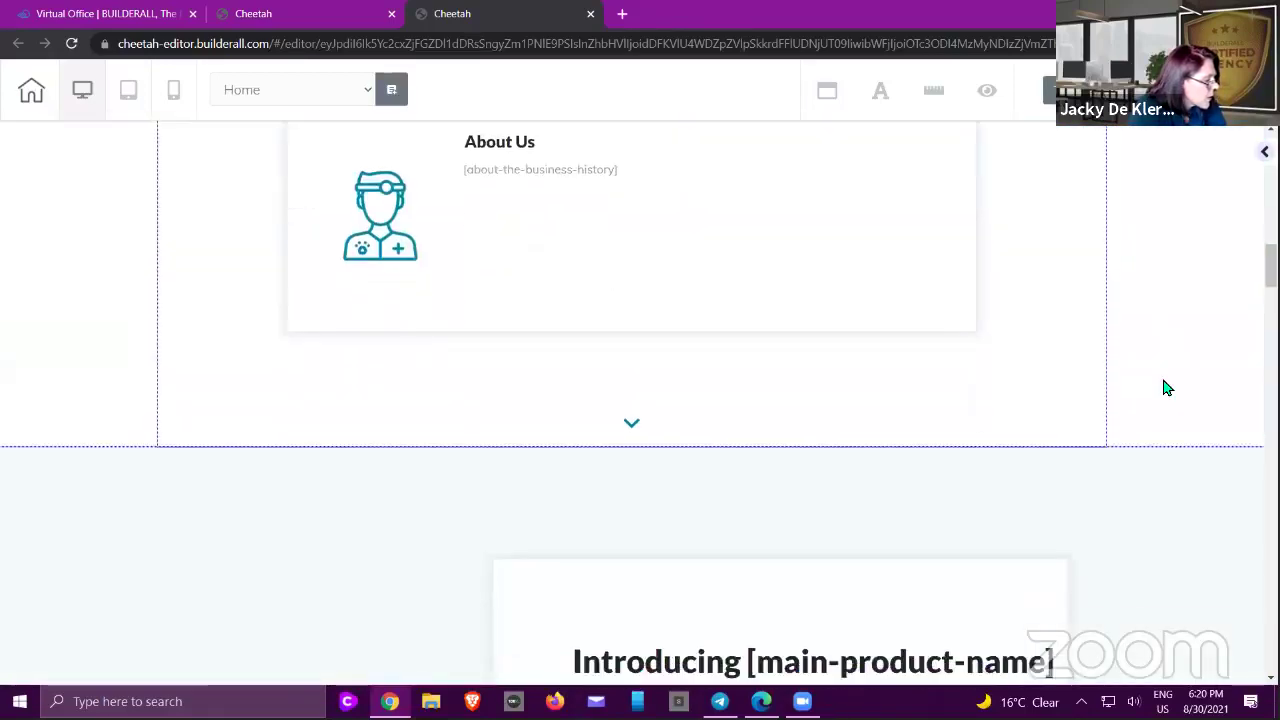
{"action": "scroll", "coordinate": [1166, 388], "scroll_direction": "down", "scroll_amount": 8}
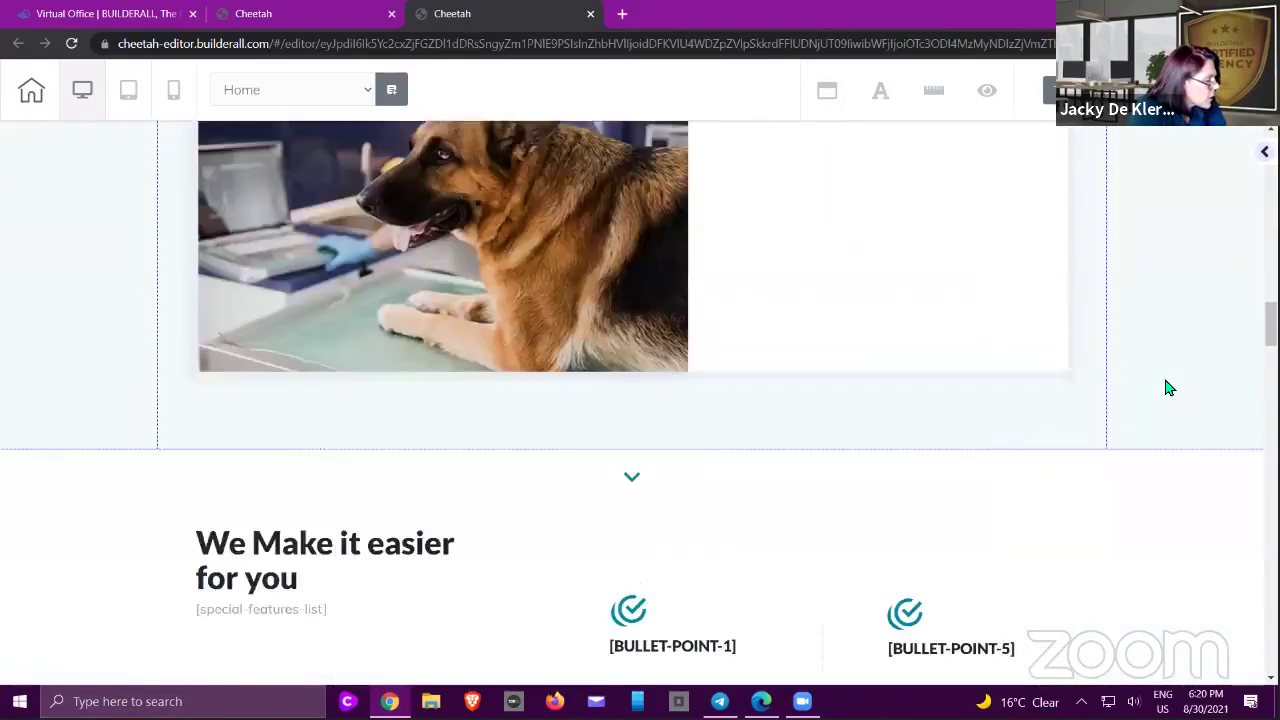
{"action": "scroll", "coordinate": [1169, 388], "scroll_direction": "down", "scroll_amount": 5}
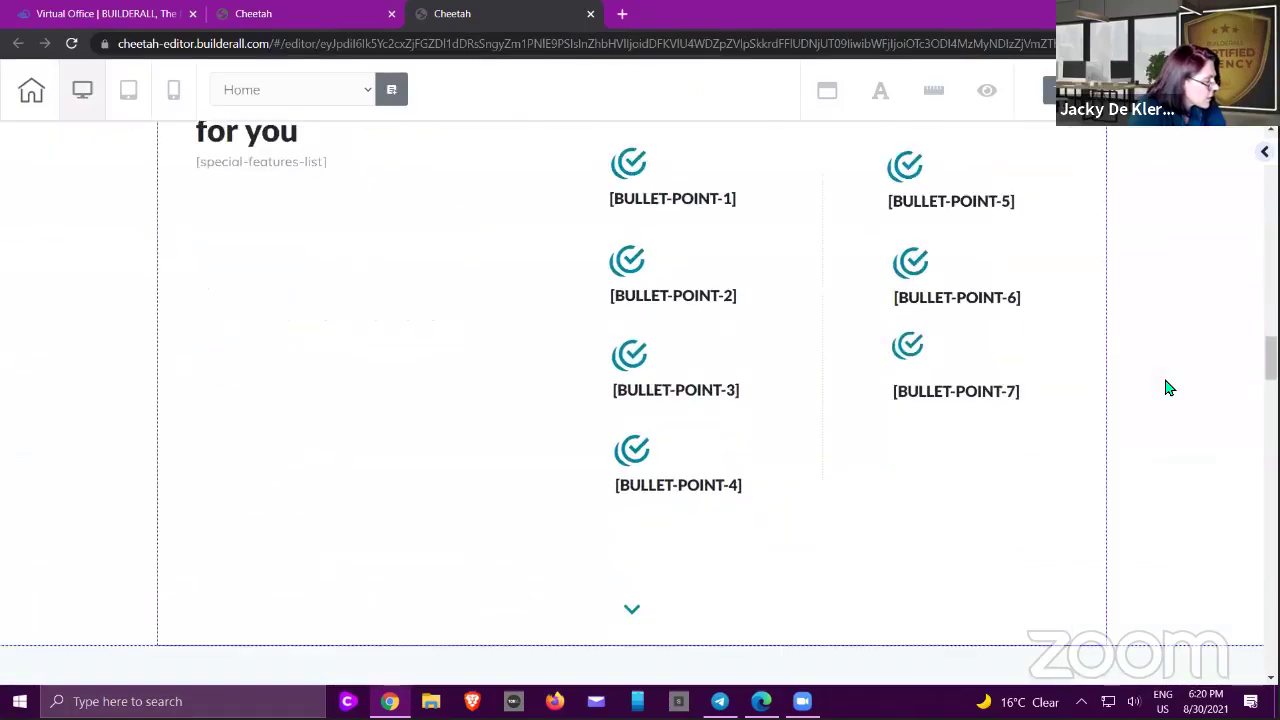
{"action": "scroll", "coordinate": [1169, 388], "scroll_direction": "up", "scroll_amount": 1}
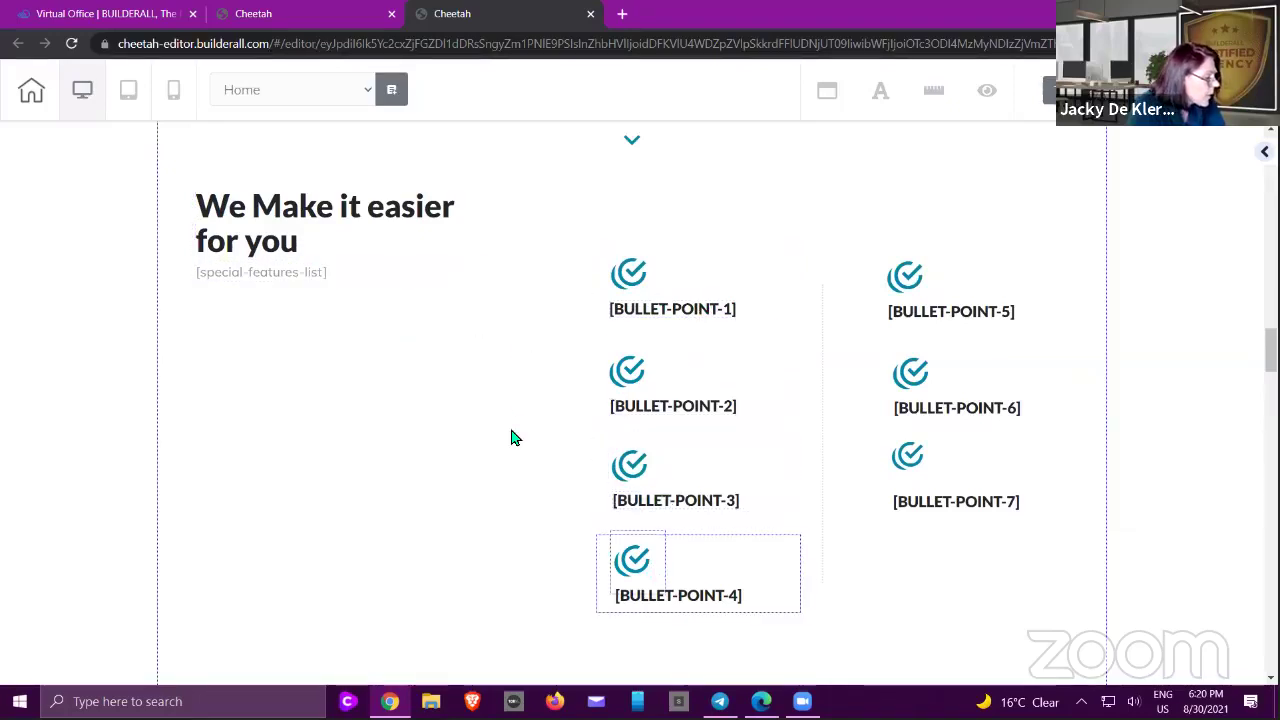
{"action": "scroll", "coordinate": [515, 420], "scroll_direction": "down", "scroll_amount": 5}
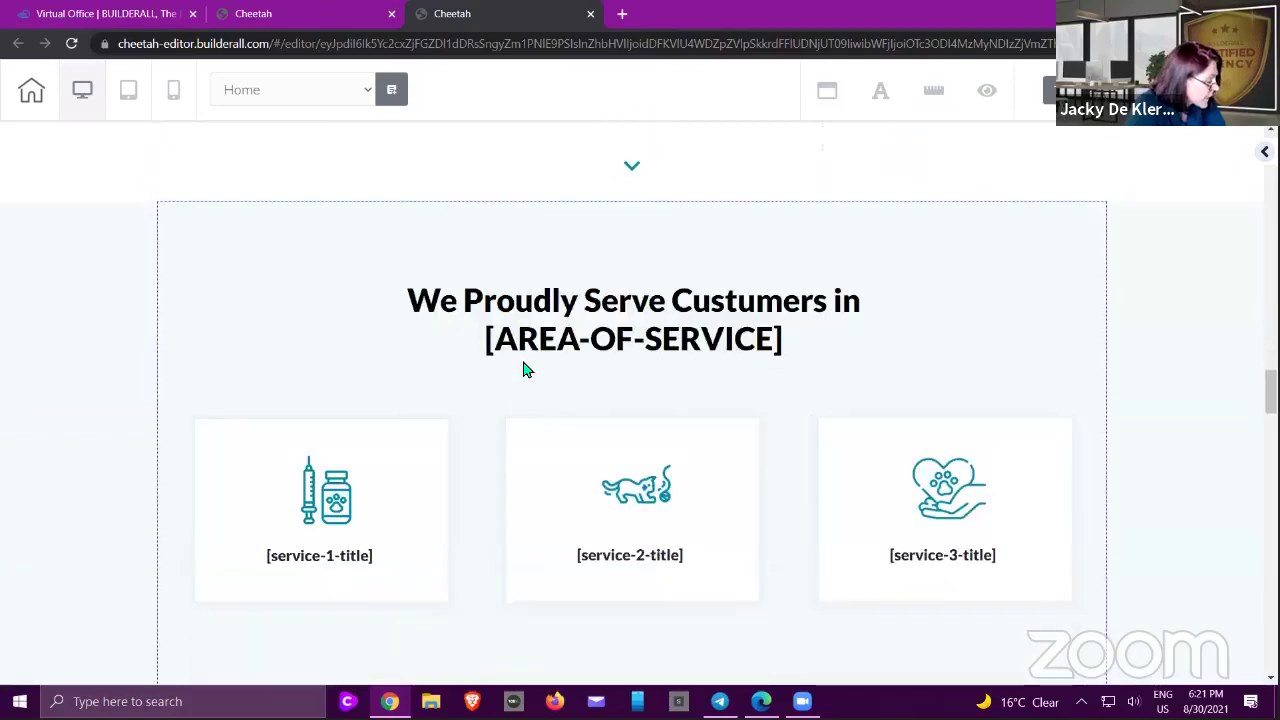
{"action": "scroll", "coordinate": [510, 345], "scroll_direction": "down", "scroll_amount": 2}
{"action": "scroll", "coordinate": [515, 340], "scroll_direction": "up", "scroll_amount": 10}
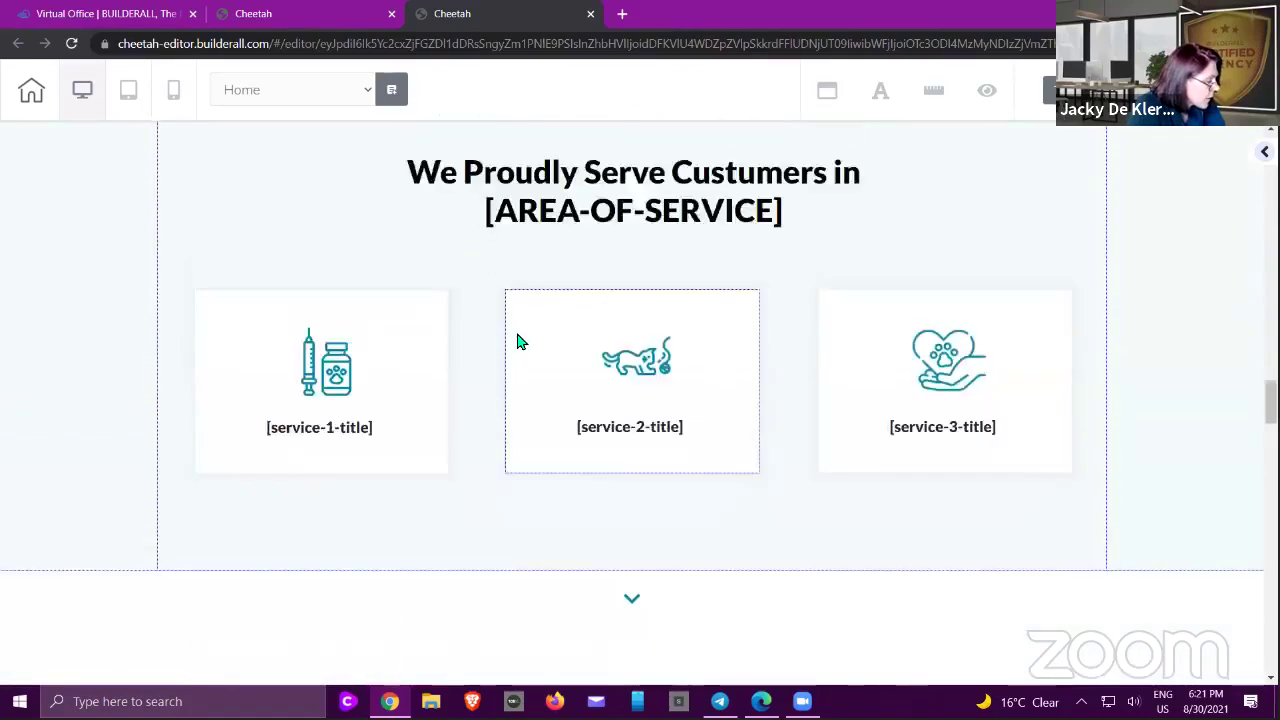
{"action": "scroll", "coordinate": [530, 343], "scroll_direction": "down", "scroll_amount": 8}
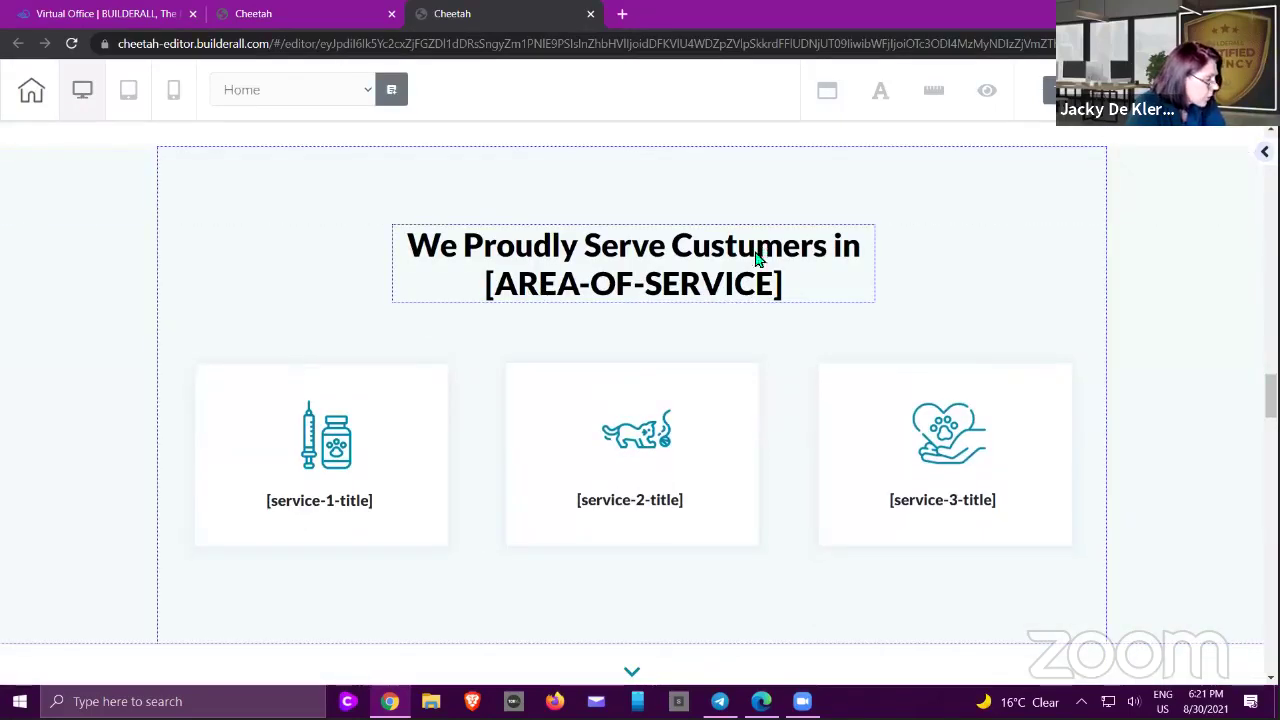
- Replace the "We Proudly Serve Custumers in [AREA-OF-SERVICE]" heading with "Change the Text"
{"action": "left_click", "coordinate": [600, 281]}
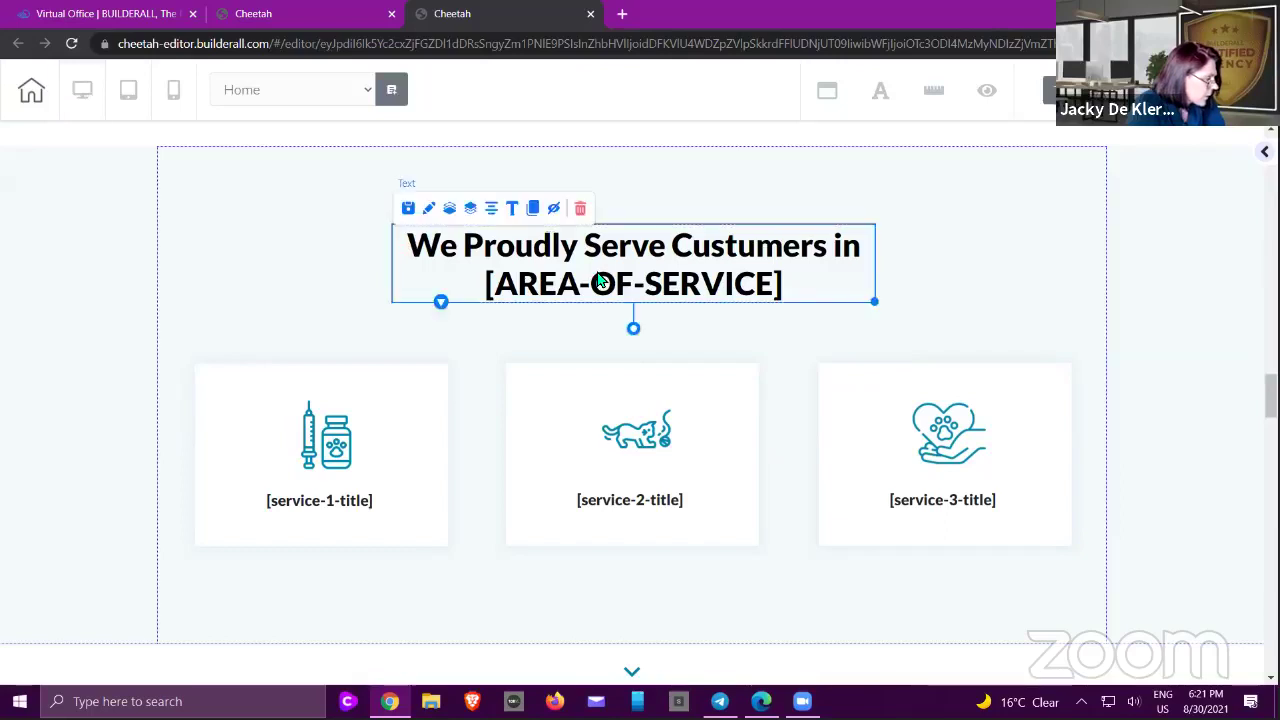
{"action": "left_click", "coordinate": [781, 285]}
{"action": "left_click_drag", "start_coordinate": [781, 285], "coordinate": [411, 253]}
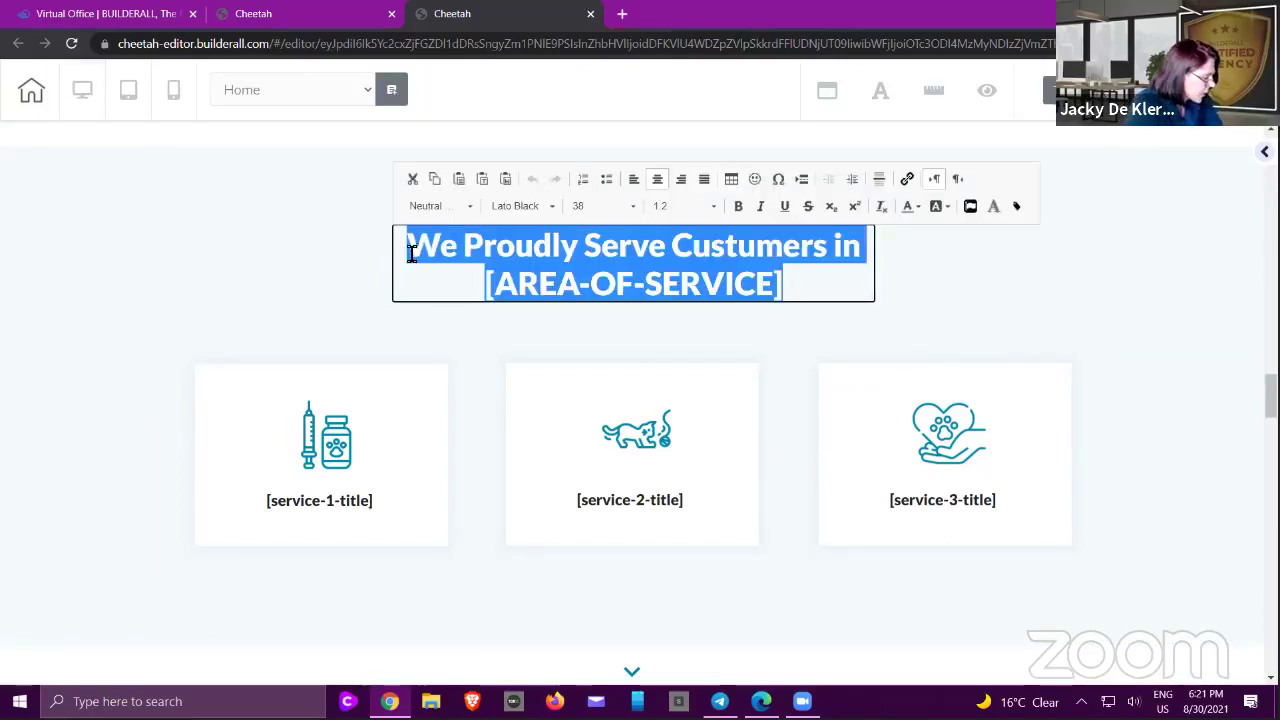
{"action": "type", "text": "Change "}
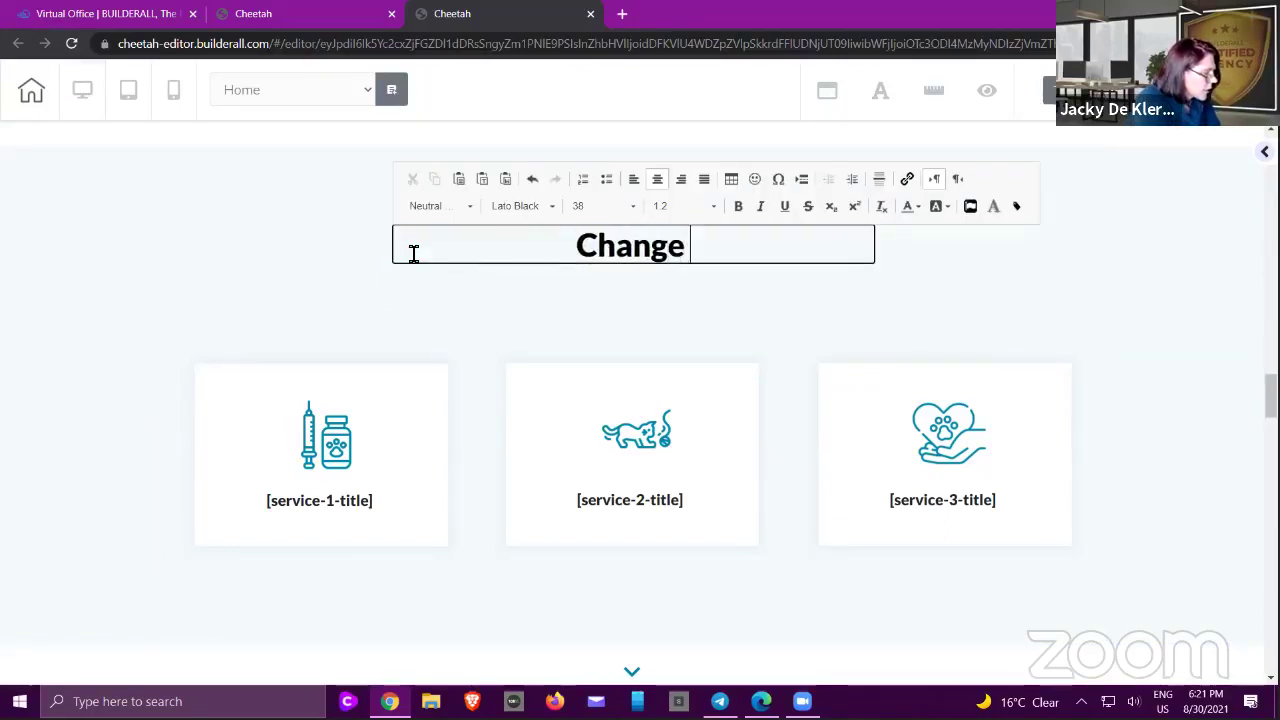
{"action": "type", "text": "the Text"}
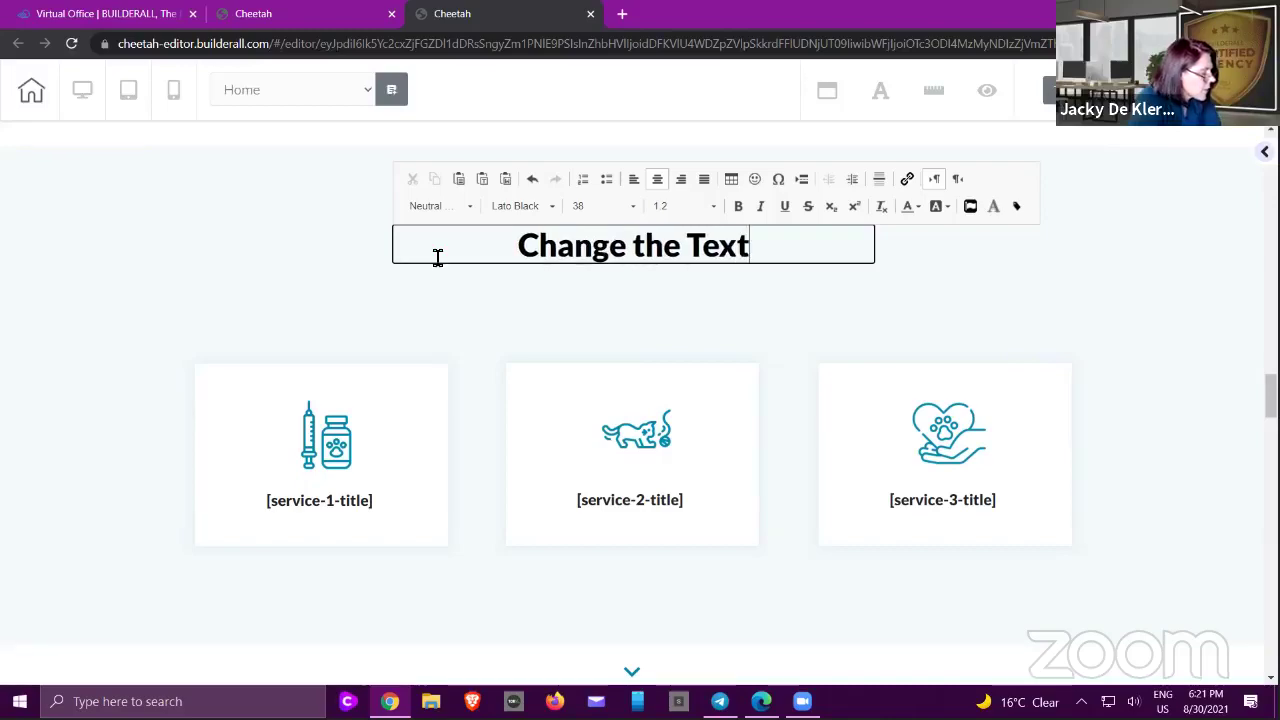
{"action": "left_click", "coordinate": [811, 340]}
- Examine the remaining Home page sections from Our Expertise to What Our Clients Say, and return to the hero section
{"action": "scroll", "coordinate": [813, 341], "scroll_direction": "down", "scroll_amount": 5}
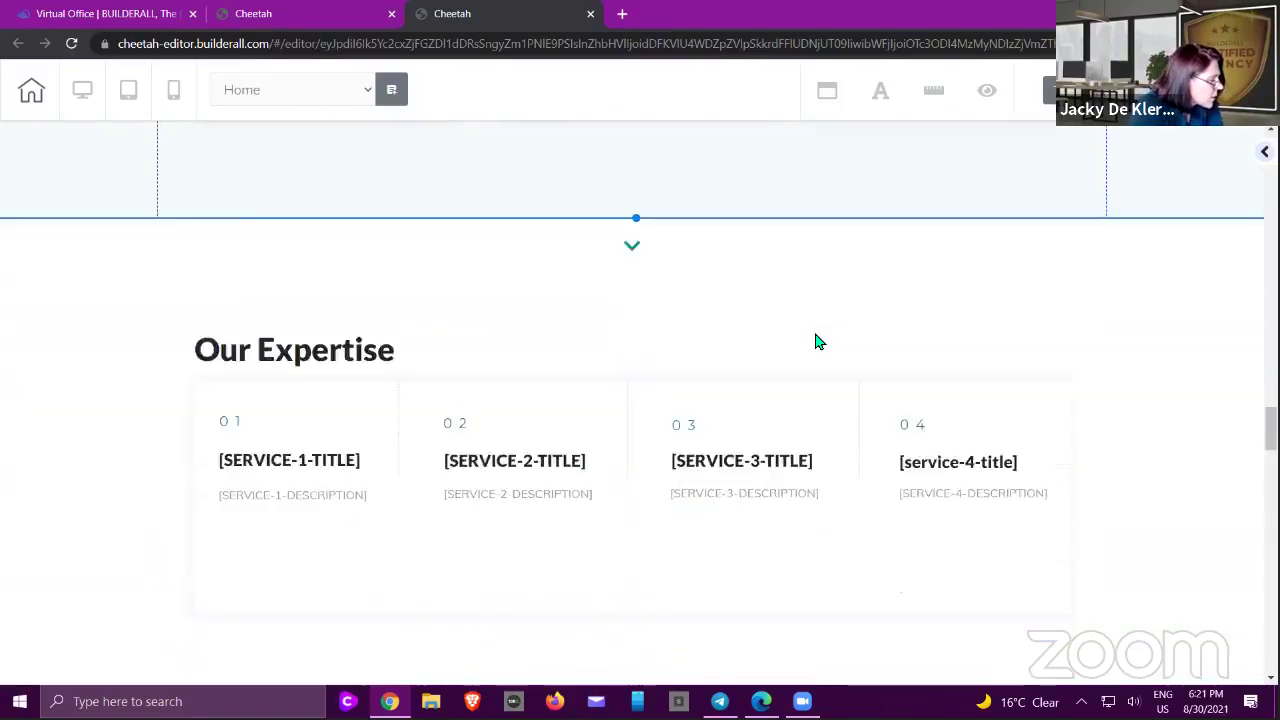
{"action": "scroll", "coordinate": [815, 342], "scroll_direction": "down", "scroll_amount": 10}
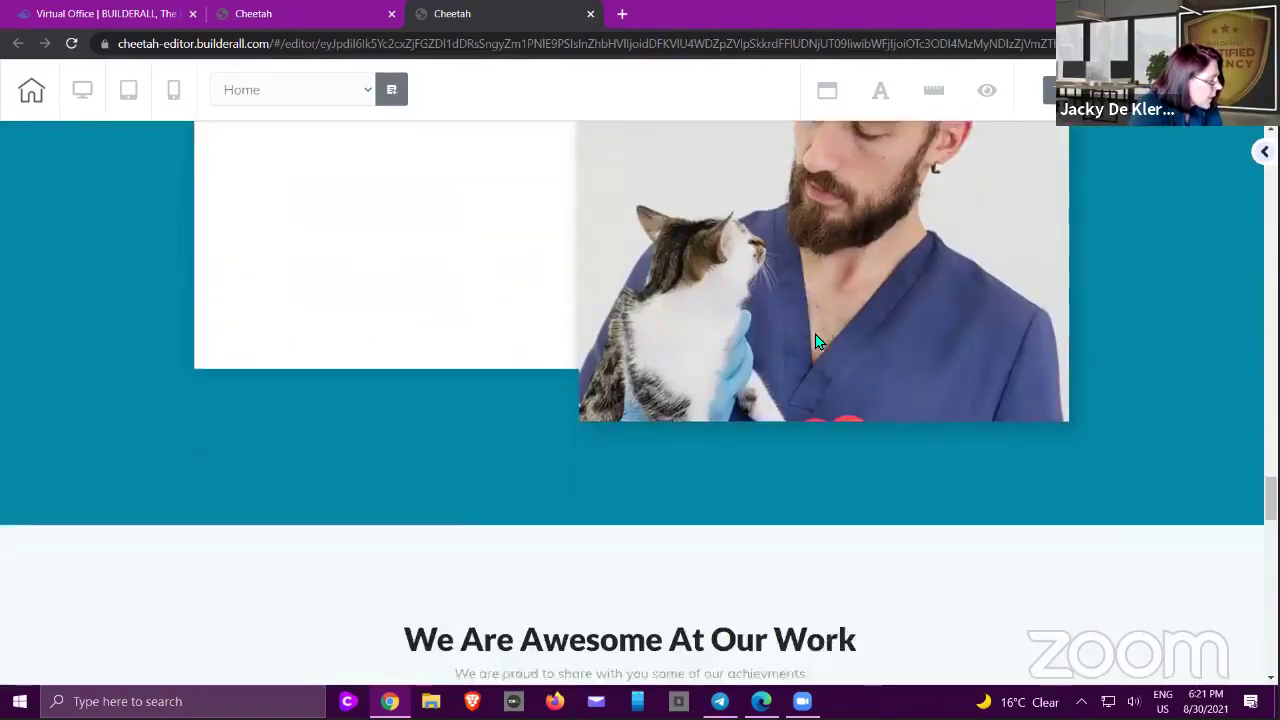
{"action": "scroll", "coordinate": [815, 342], "scroll_direction": "down", "scroll_amount": 8}
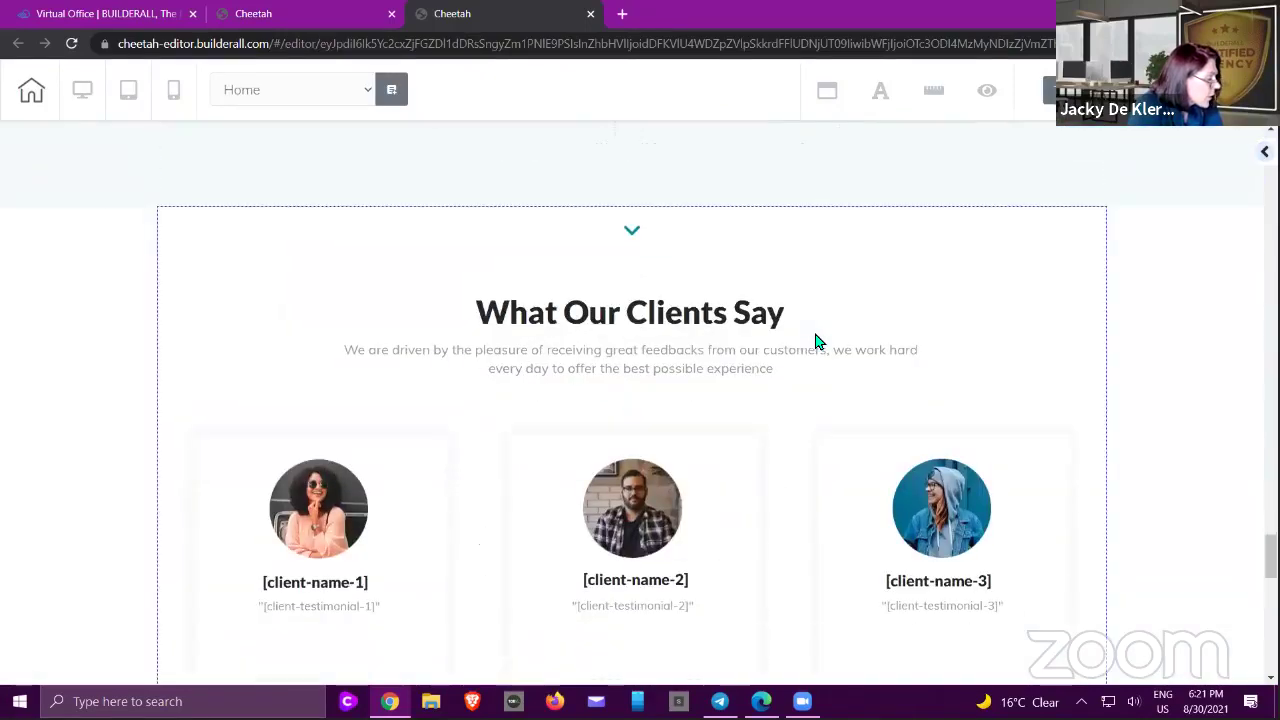
{"action": "scroll", "coordinate": [815, 342], "scroll_direction": "up", "scroll_amount": 15}
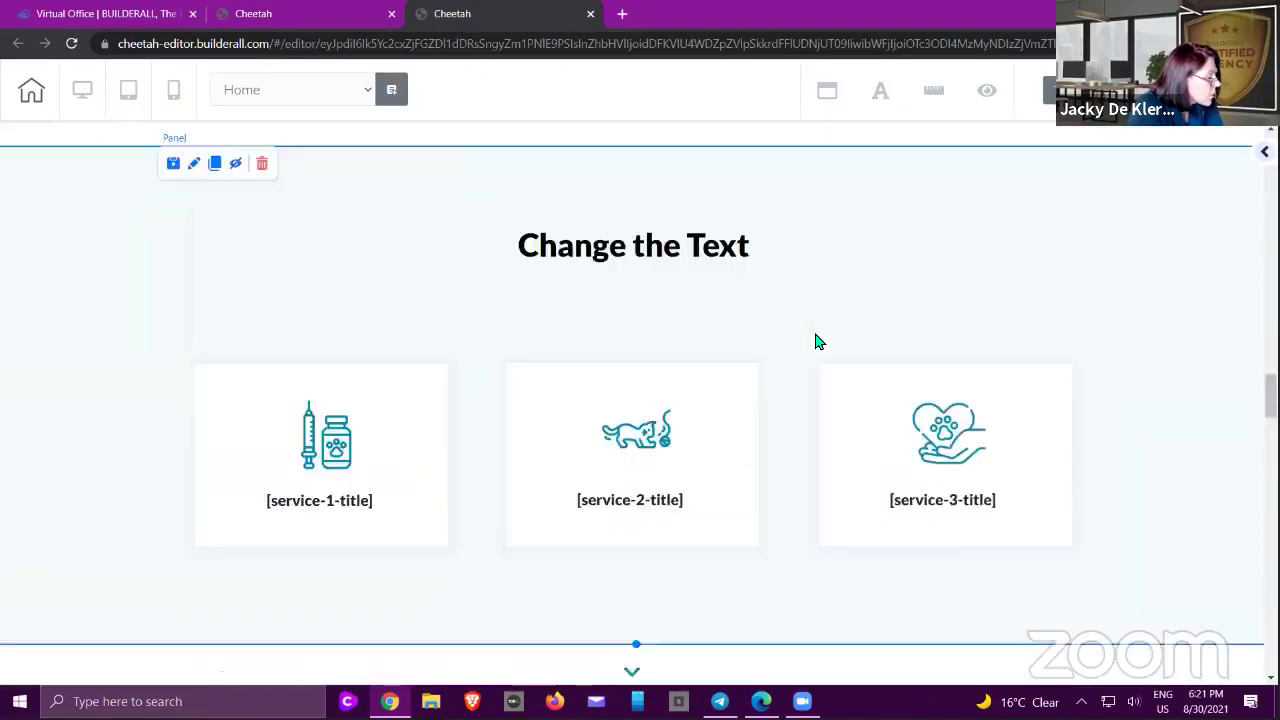
{"action": "scroll", "coordinate": [815, 342], "scroll_direction": "up", "scroll_amount": 15}
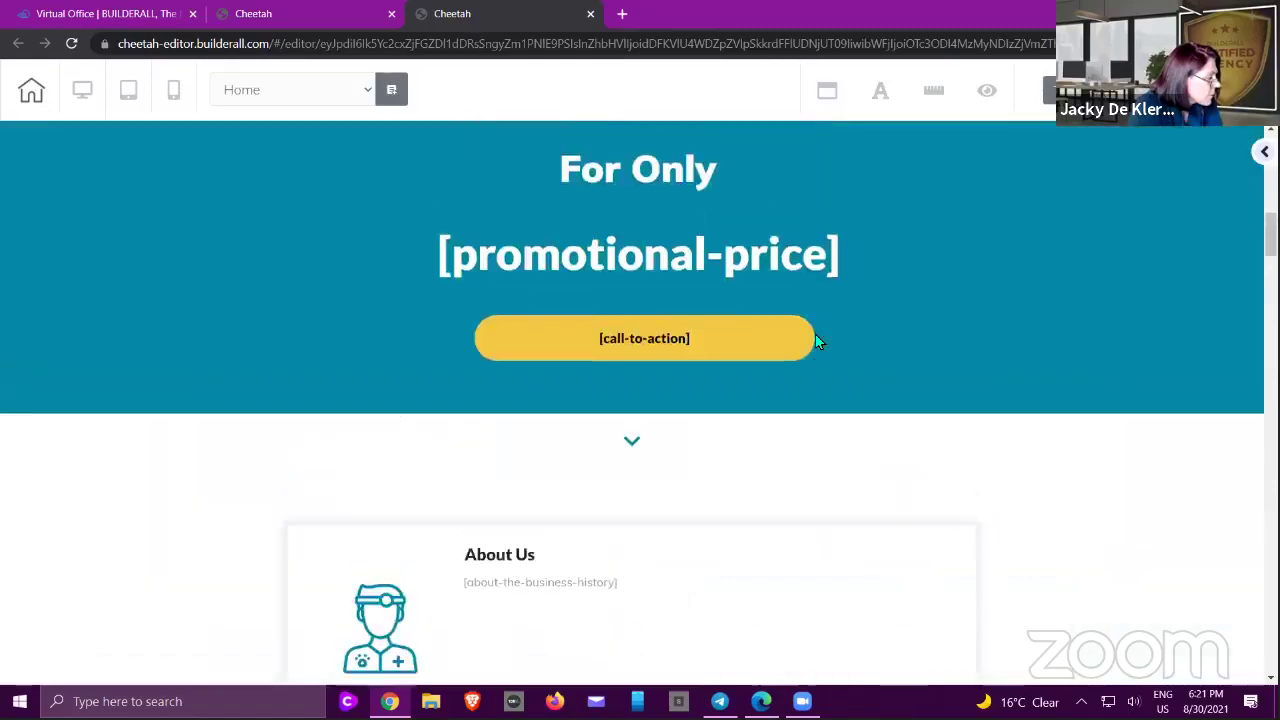
{"action": "scroll", "coordinate": [815, 341], "scroll_direction": "up", "scroll_amount": 8}
{"action": "scroll", "coordinate": [540, 397], "scroll_direction": "up", "scroll_amount": 2}
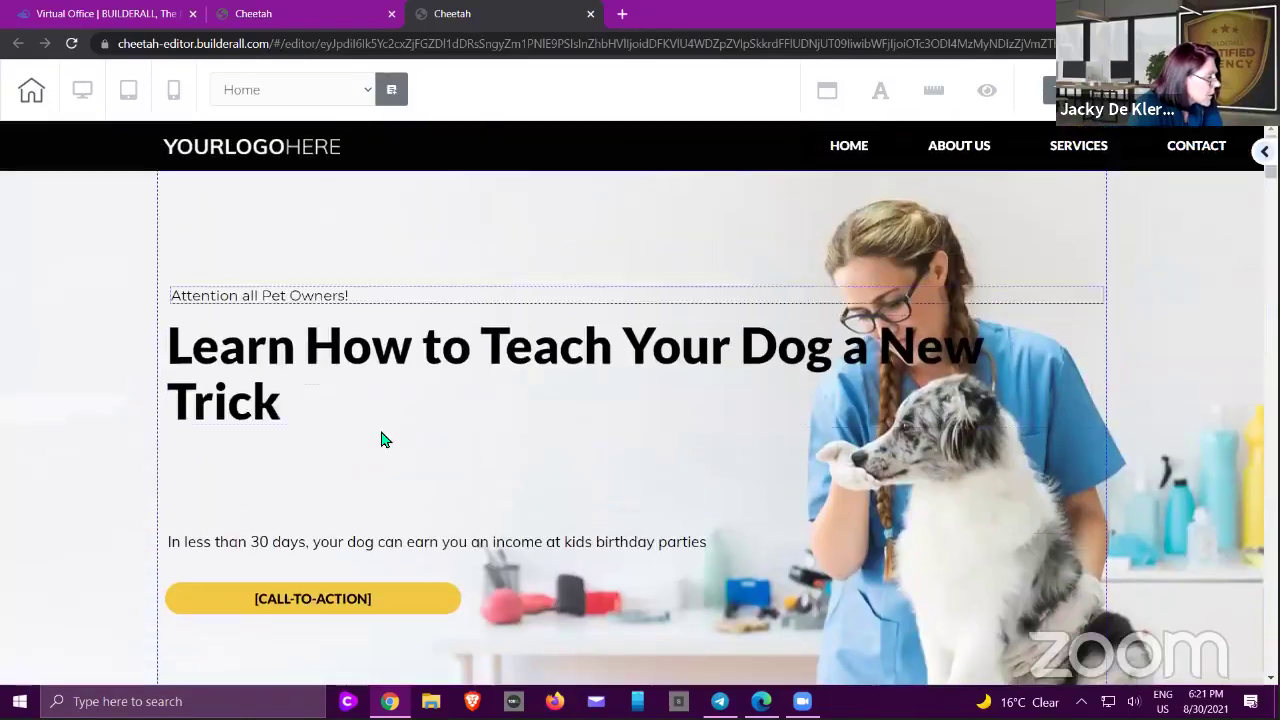
- Leave the page editor without saving the changes and return to the list of websites
{"action": "left_click", "coordinate": [591, 14]}
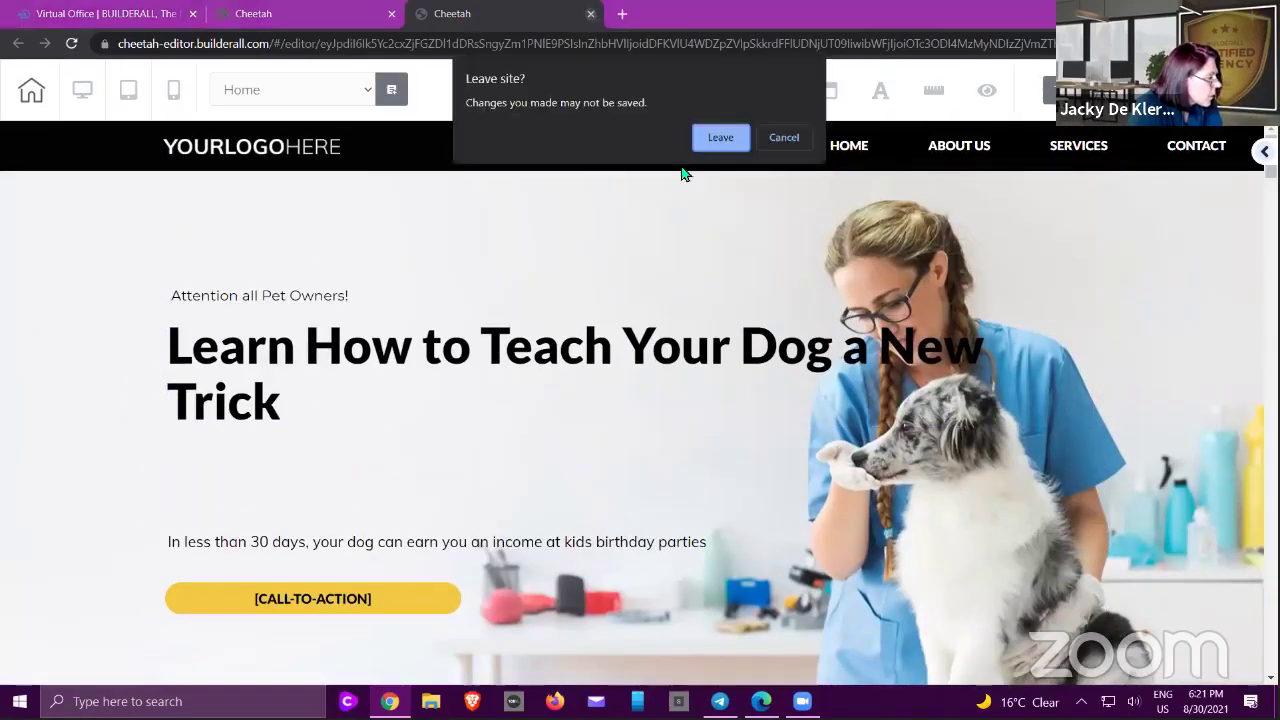
{"action": "left_click", "coordinate": [719, 139]}
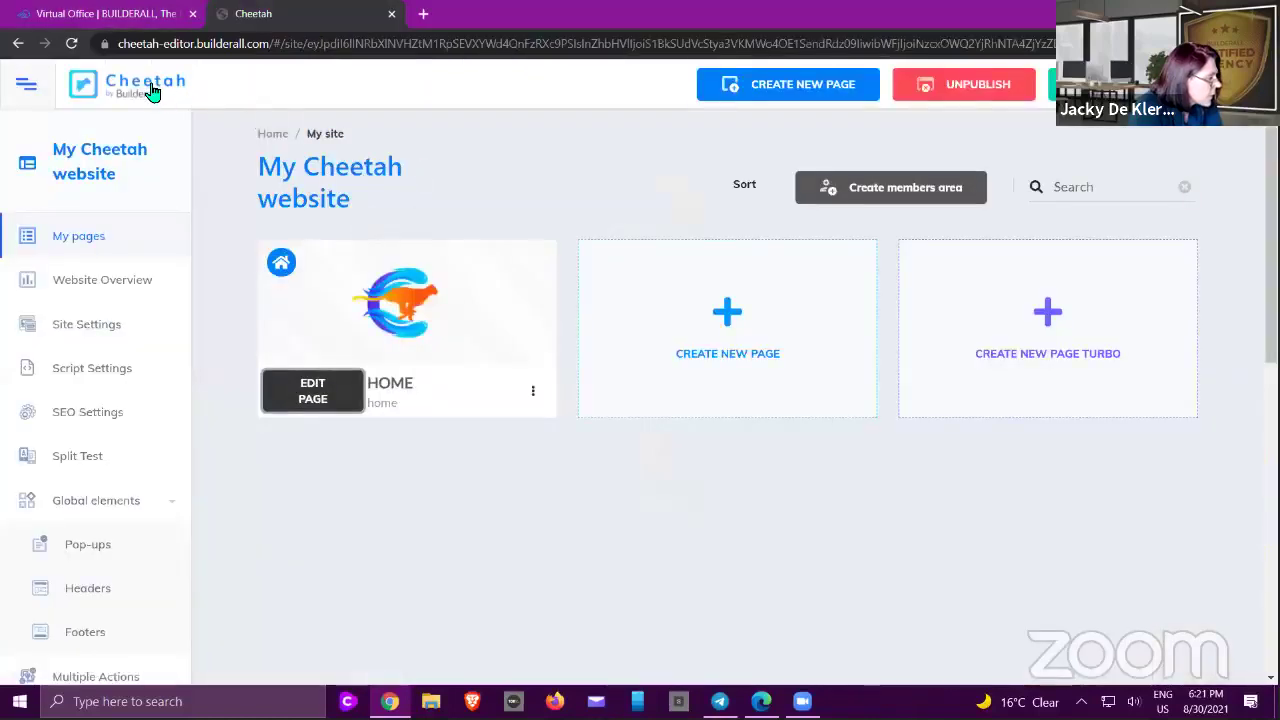
{"action": "left_click", "coordinate": [106, 88]}
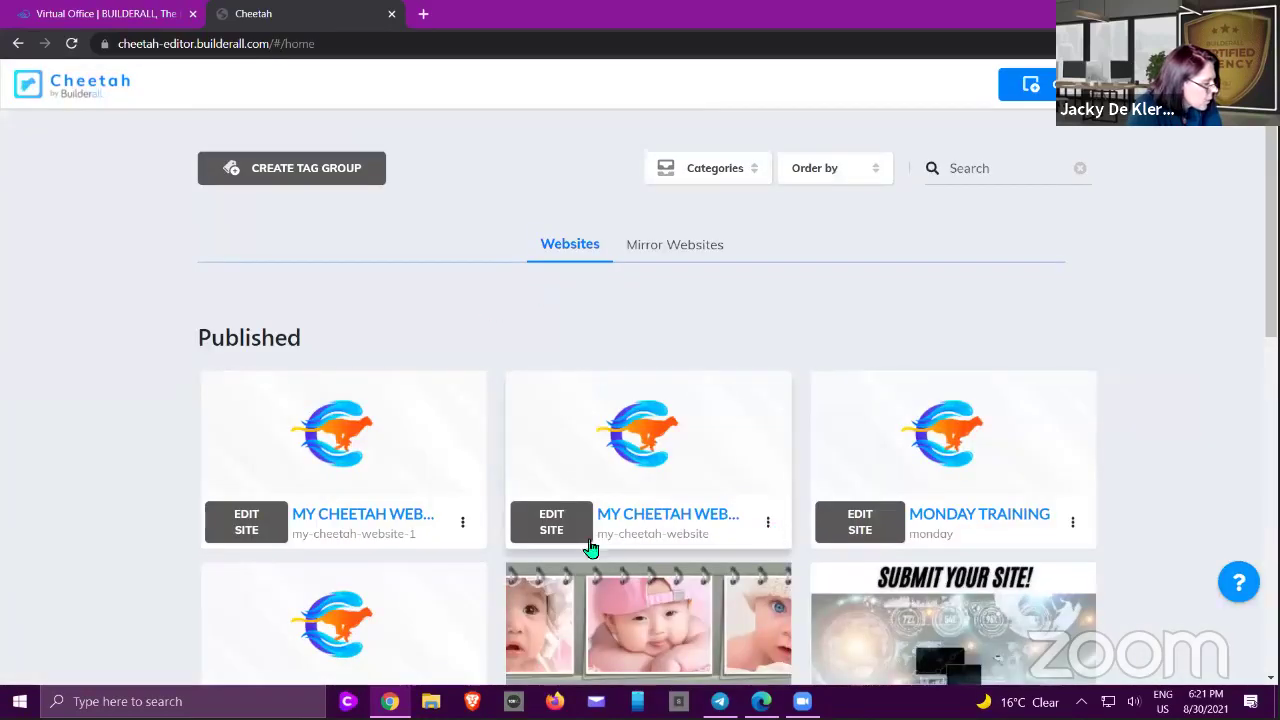
{"action": "left_click", "coordinate": [560, 526]}
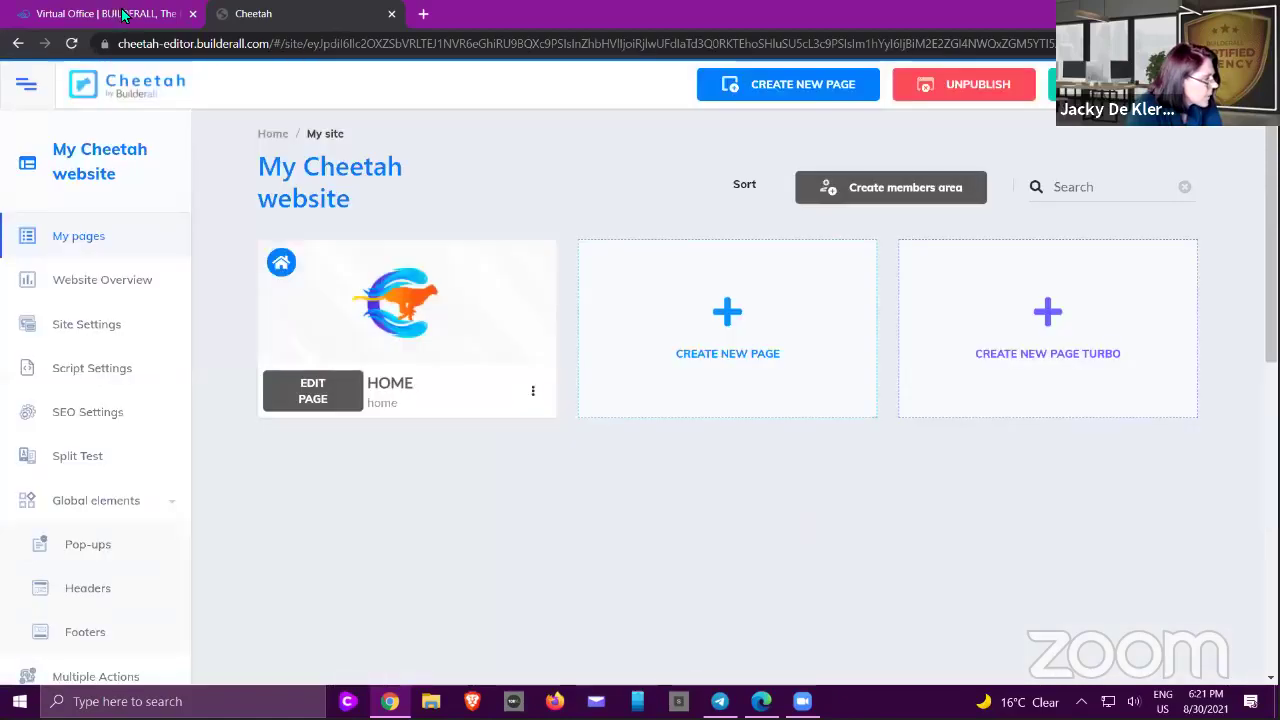
{"action": "left_click", "coordinate": [293, 398]}
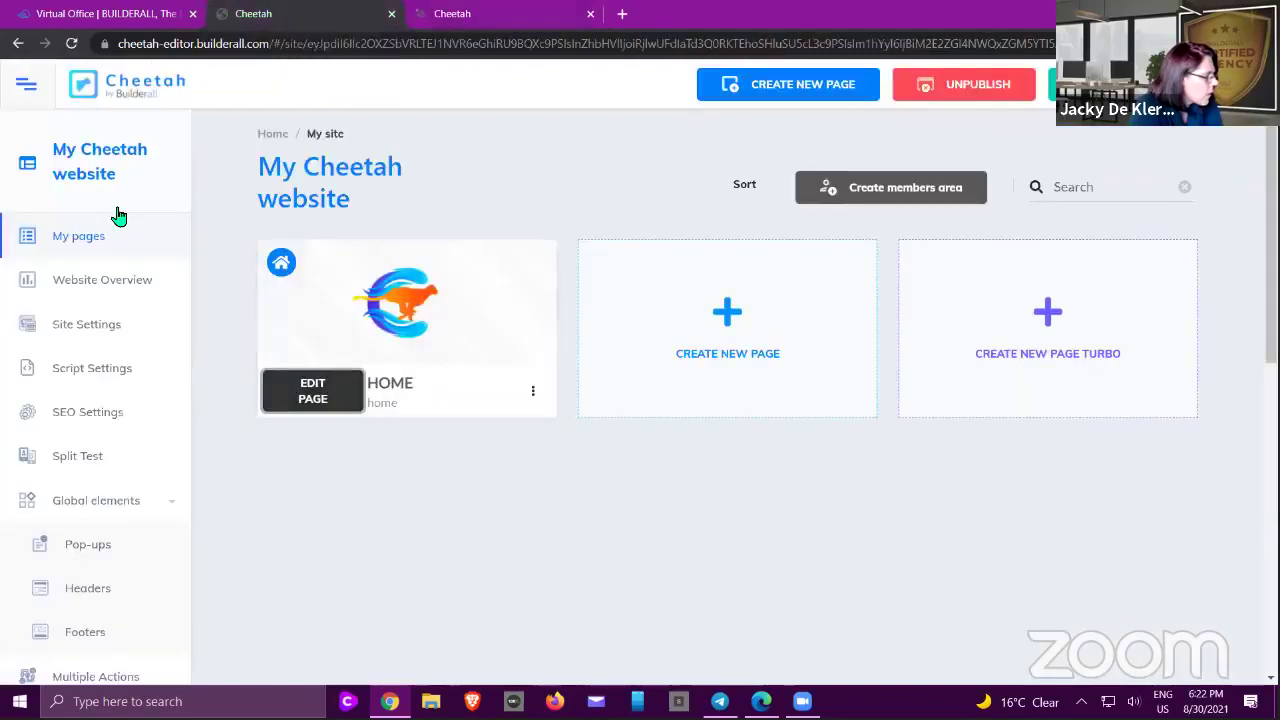
{"action": "left_click", "coordinate": [450, 14]}
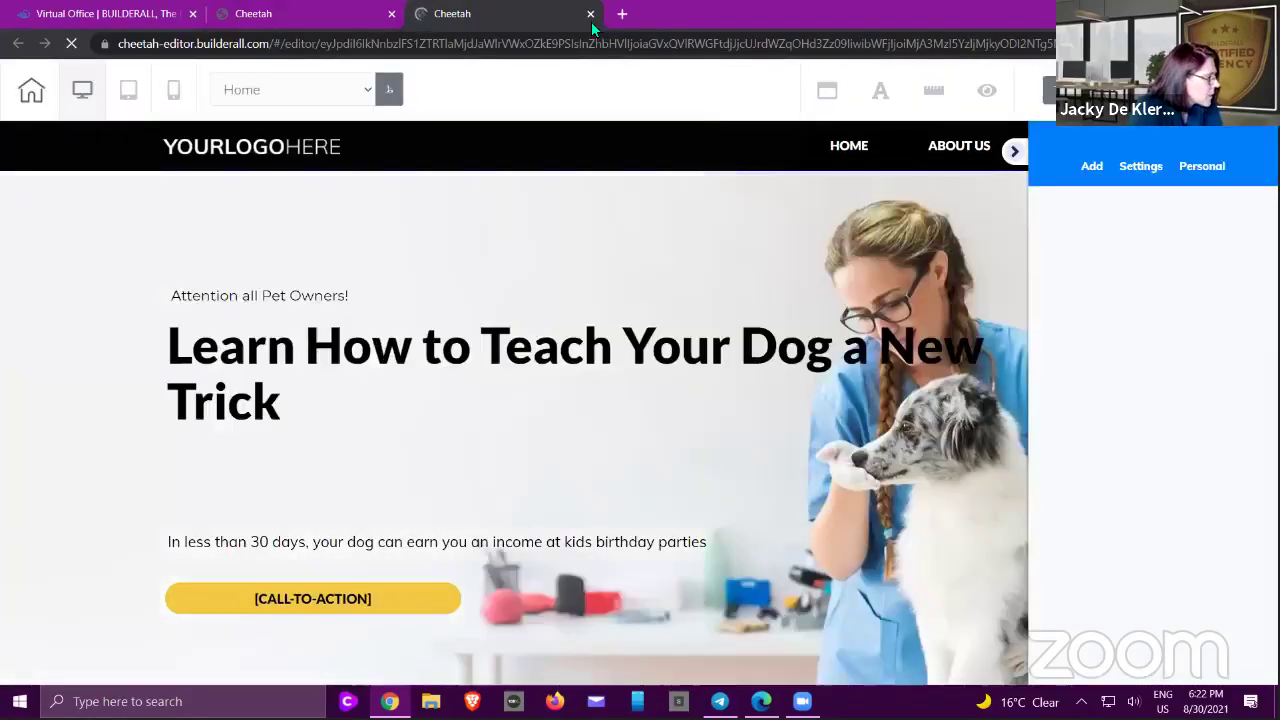
{"action": "left_click", "coordinate": [590, 14]}
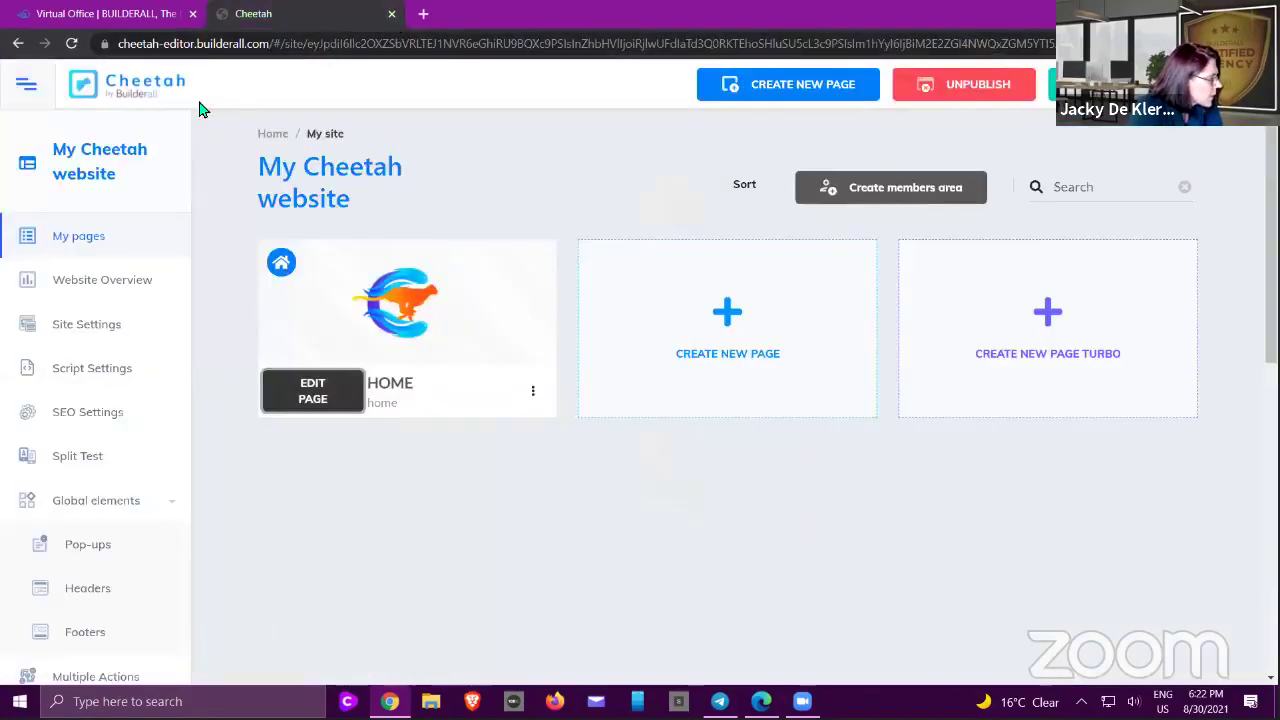
{"action": "left_click", "coordinate": [143, 90]}
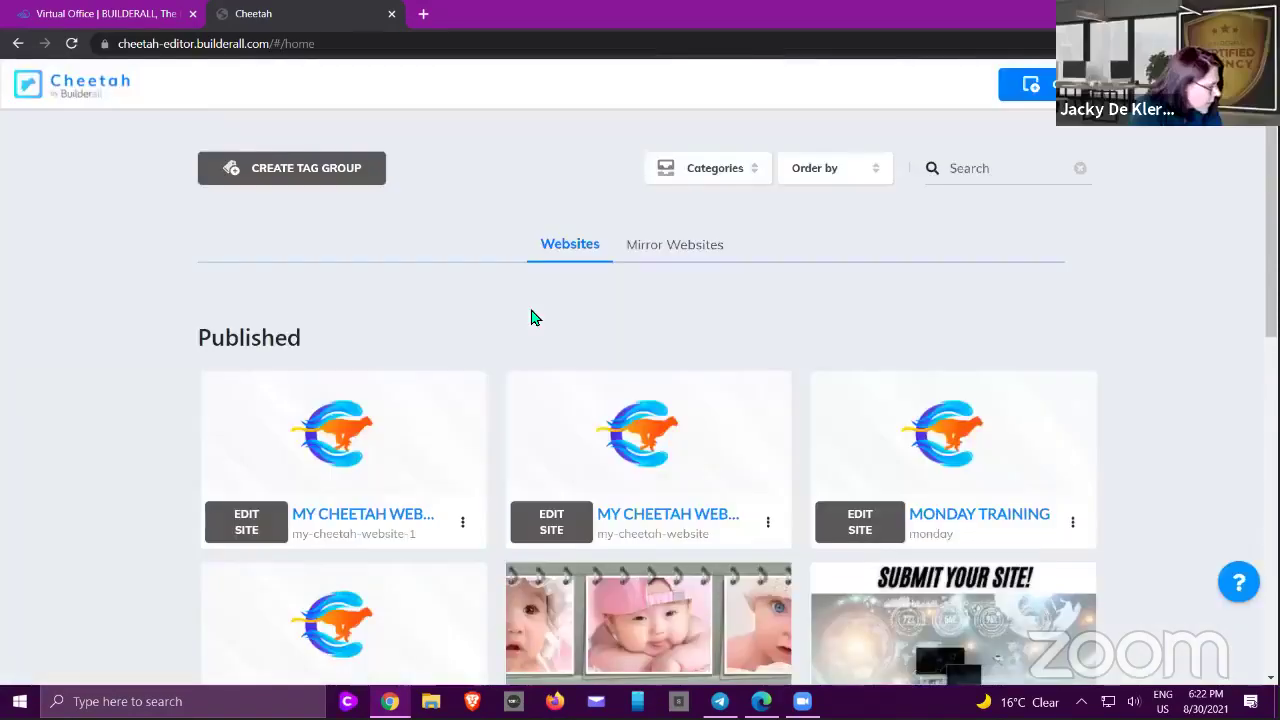
- Delete the published my-cheetah-website site and confirm the deletion
{"action": "scroll", "coordinate": [531, 318], "scroll_direction": "down", "scroll_amount": 2}
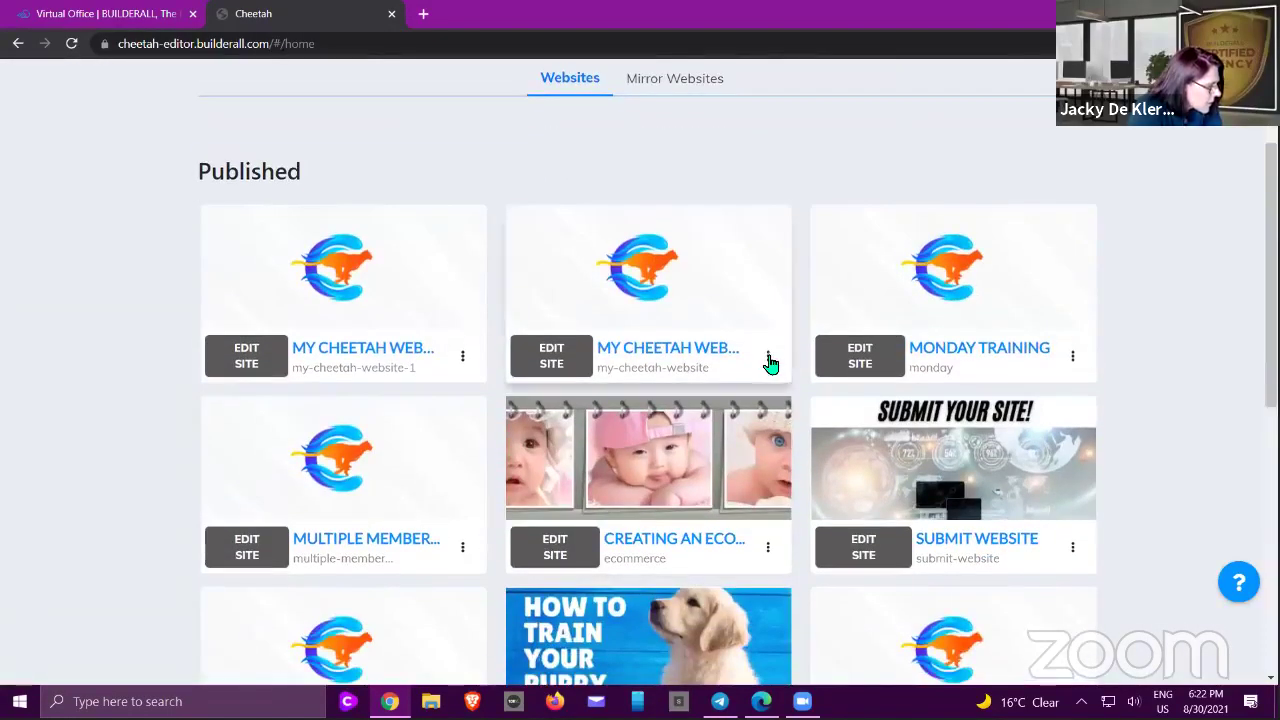
{"action": "left_click", "coordinate": [768, 356]}
{"action": "left_click", "coordinate": [690, 314]}
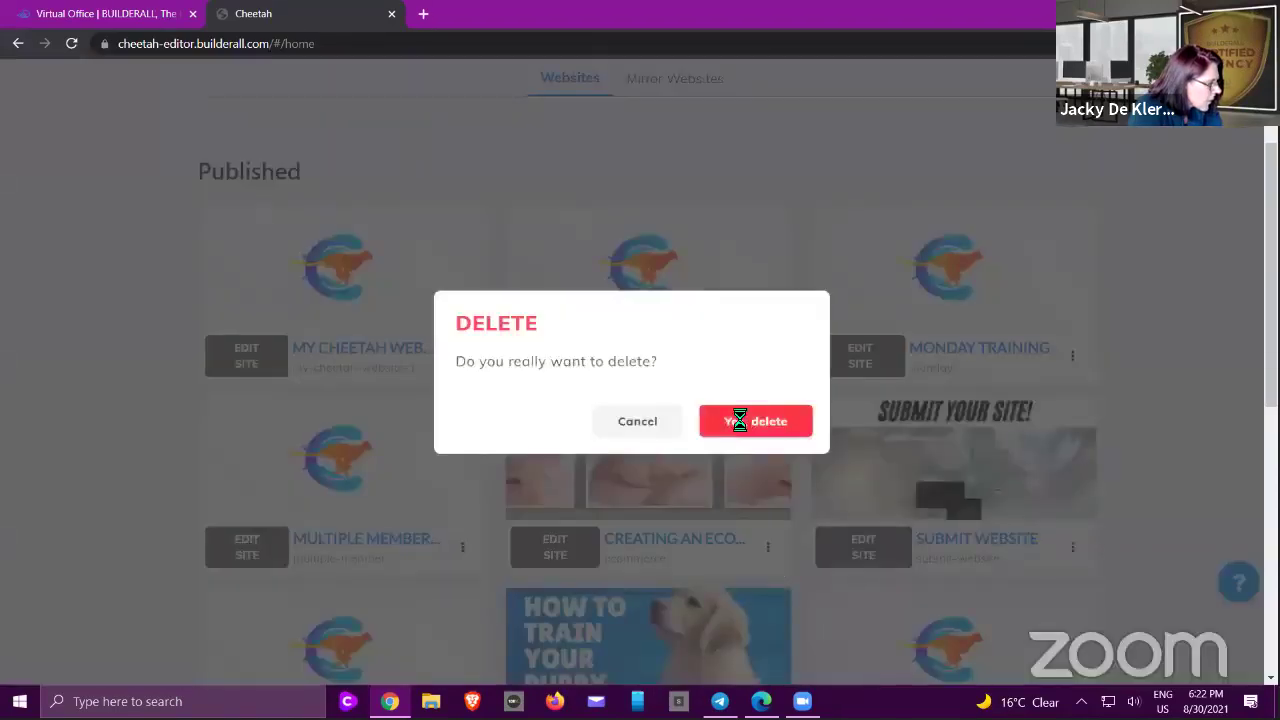
{"action": "left_click", "coordinate": [751, 420]}
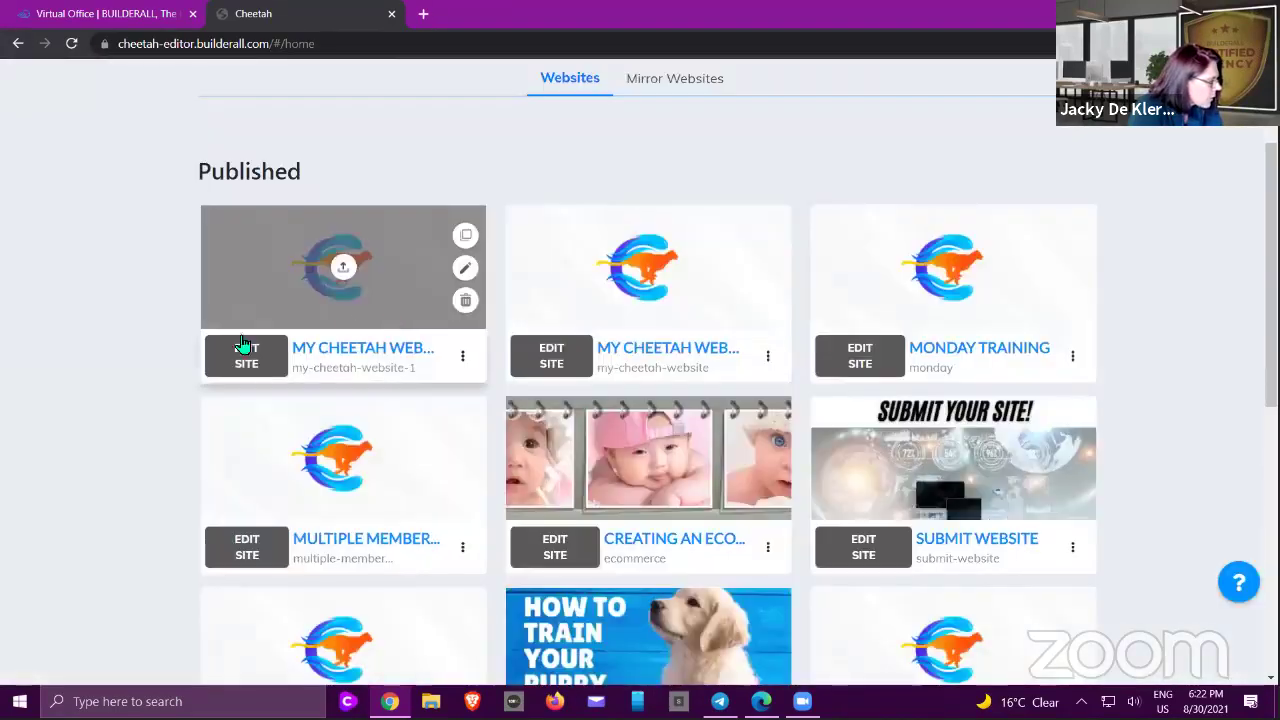
- Open my-cheetah-website-1, load its Home page in the page editor, and review the list of pages available for editing
{"action": "left_click", "coordinate": [250, 355]}
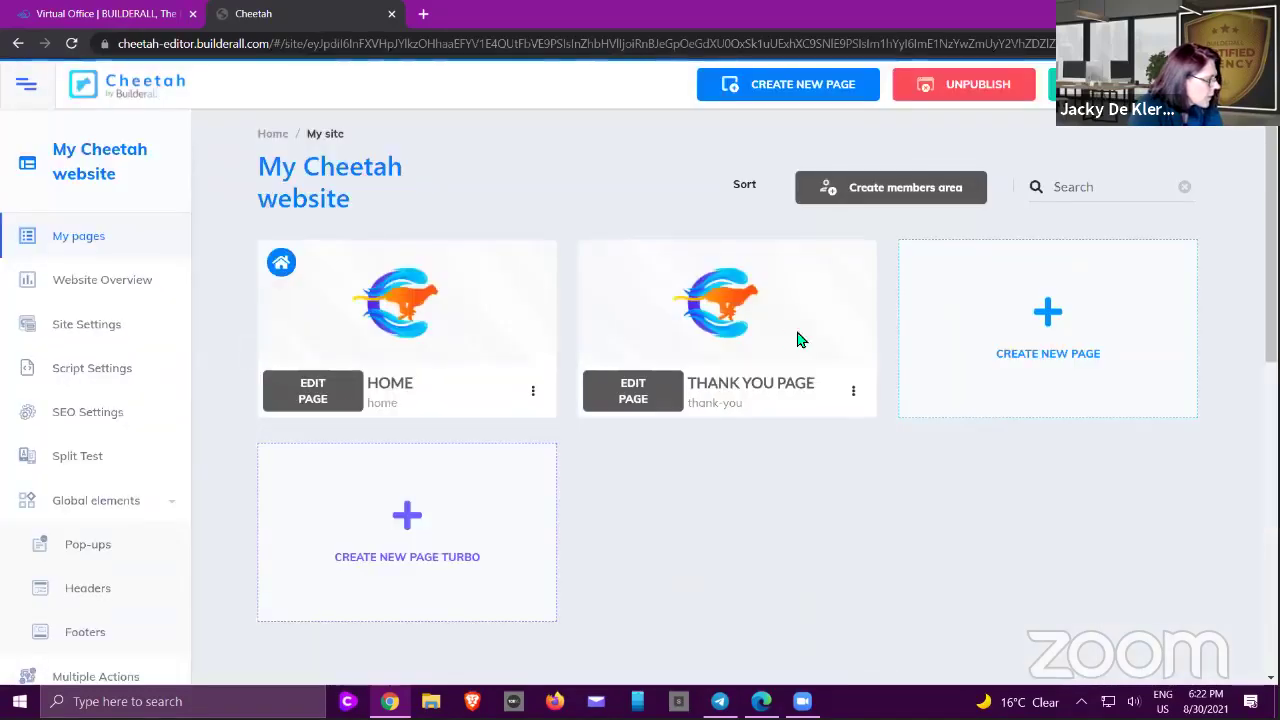
{"action": "left_click", "coordinate": [322, 392]}
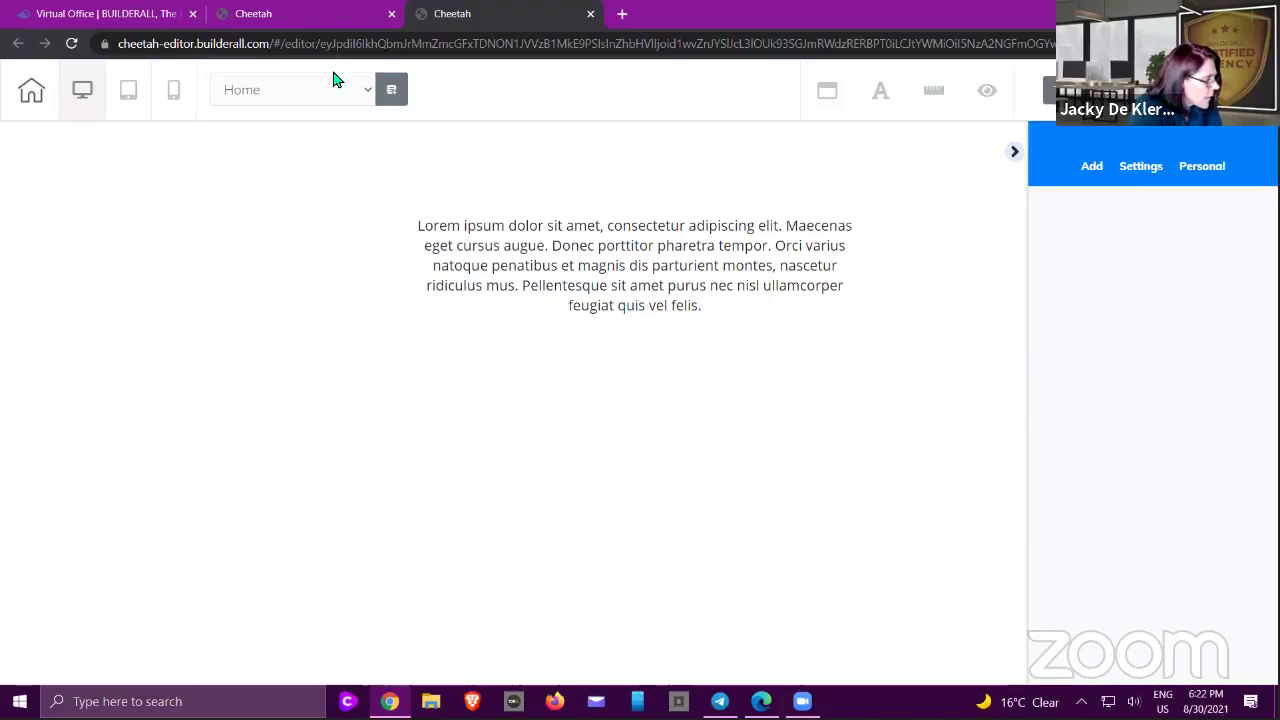
{"action": "left_click", "coordinate": [363, 93]}
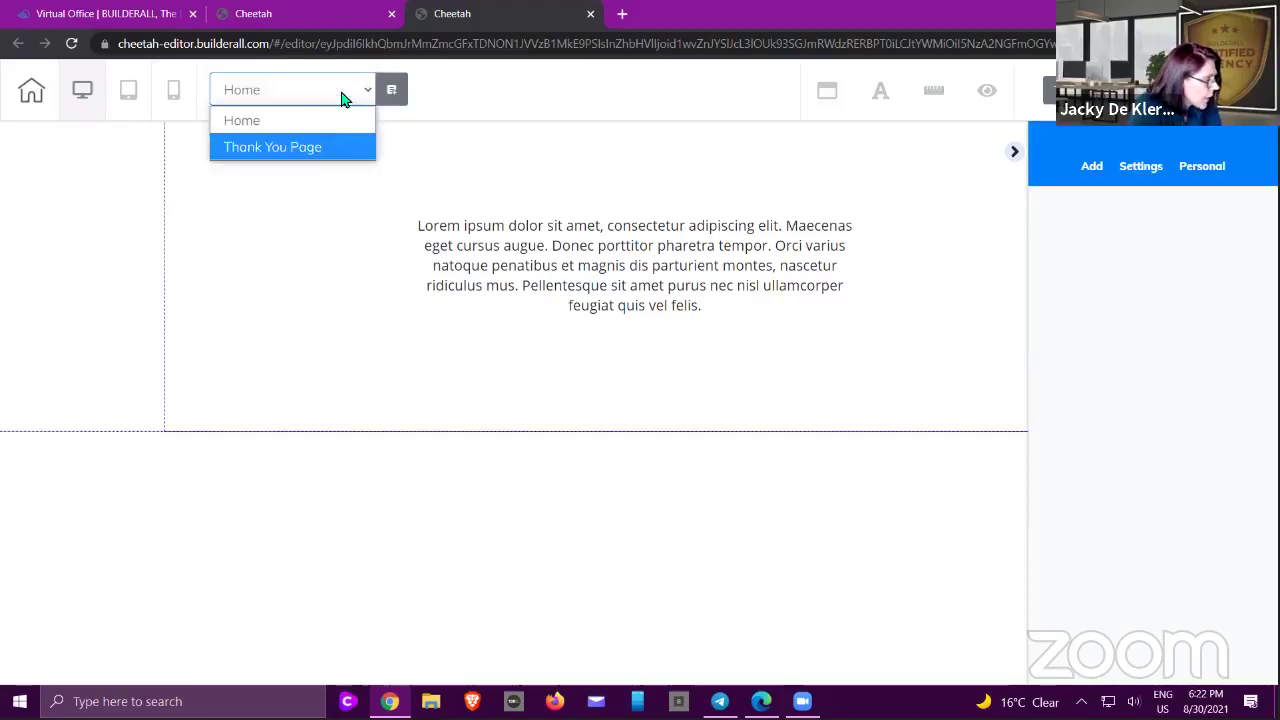
{"action": "left_click", "coordinate": [392, 105]}
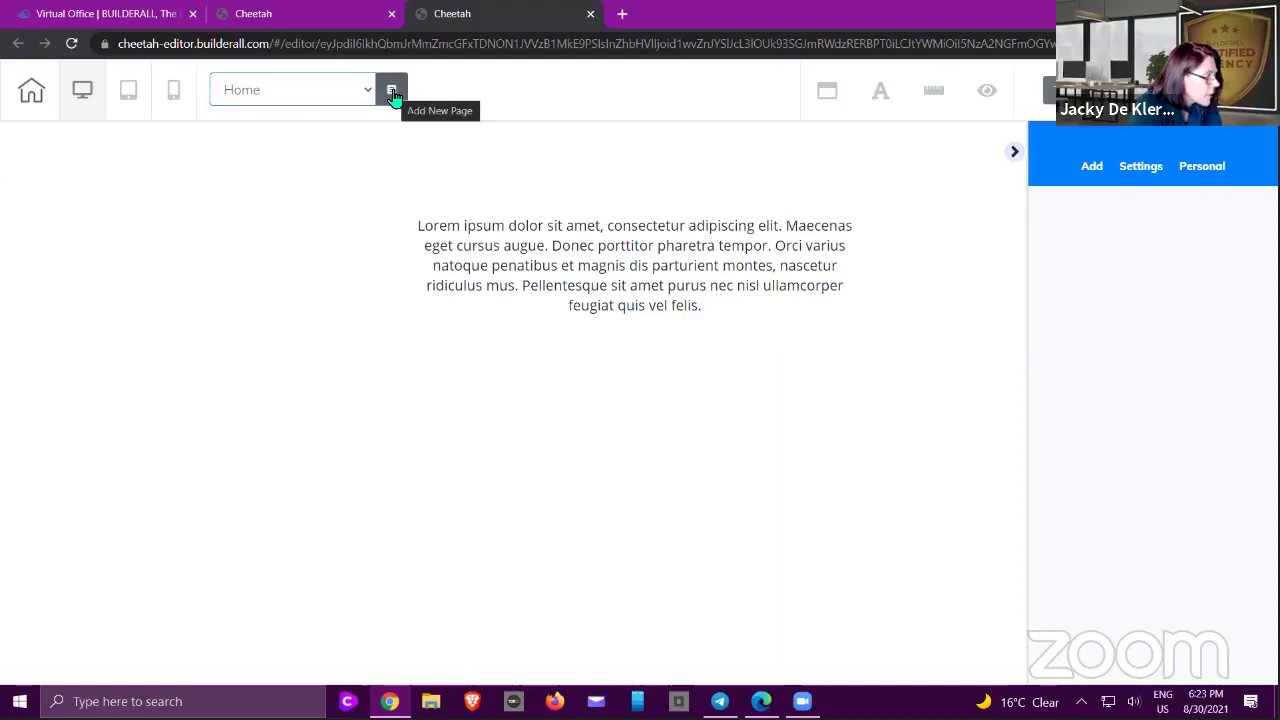
- Set the Home page's background color to blue 50A2C9
{"action": "left_click", "coordinate": [827, 95]}
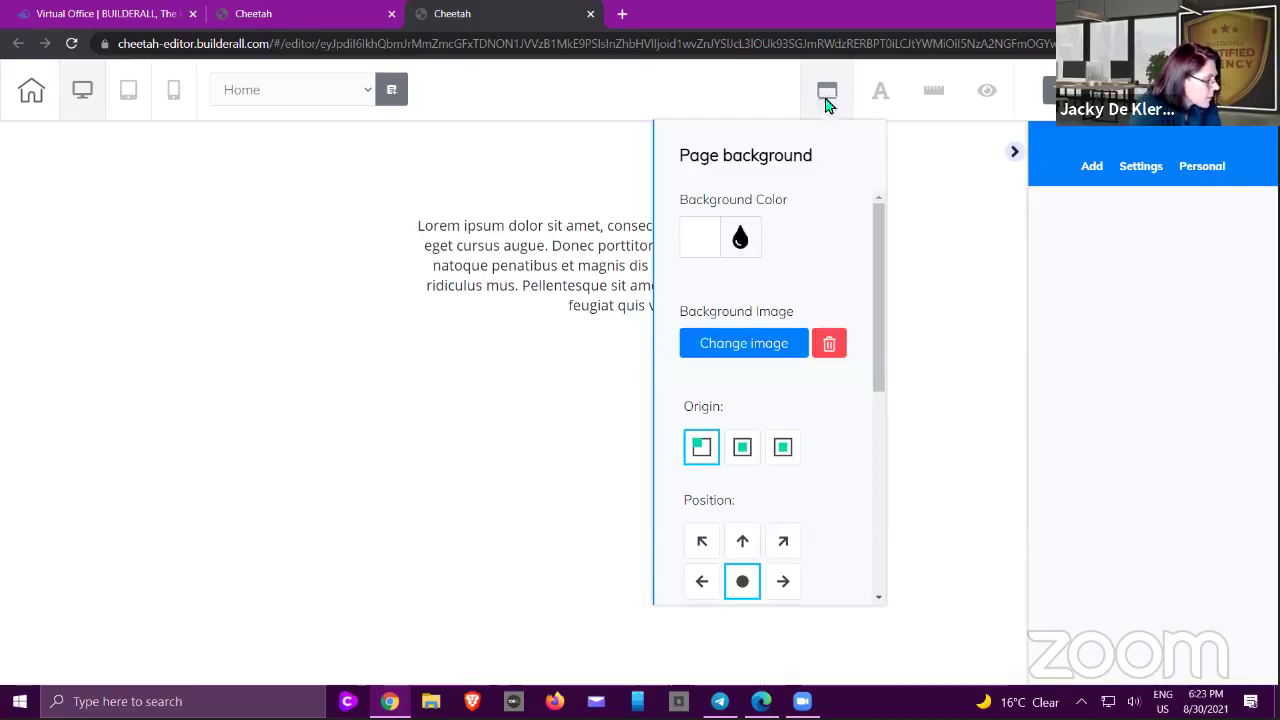
{"action": "left_click", "coordinate": [582, 285]}
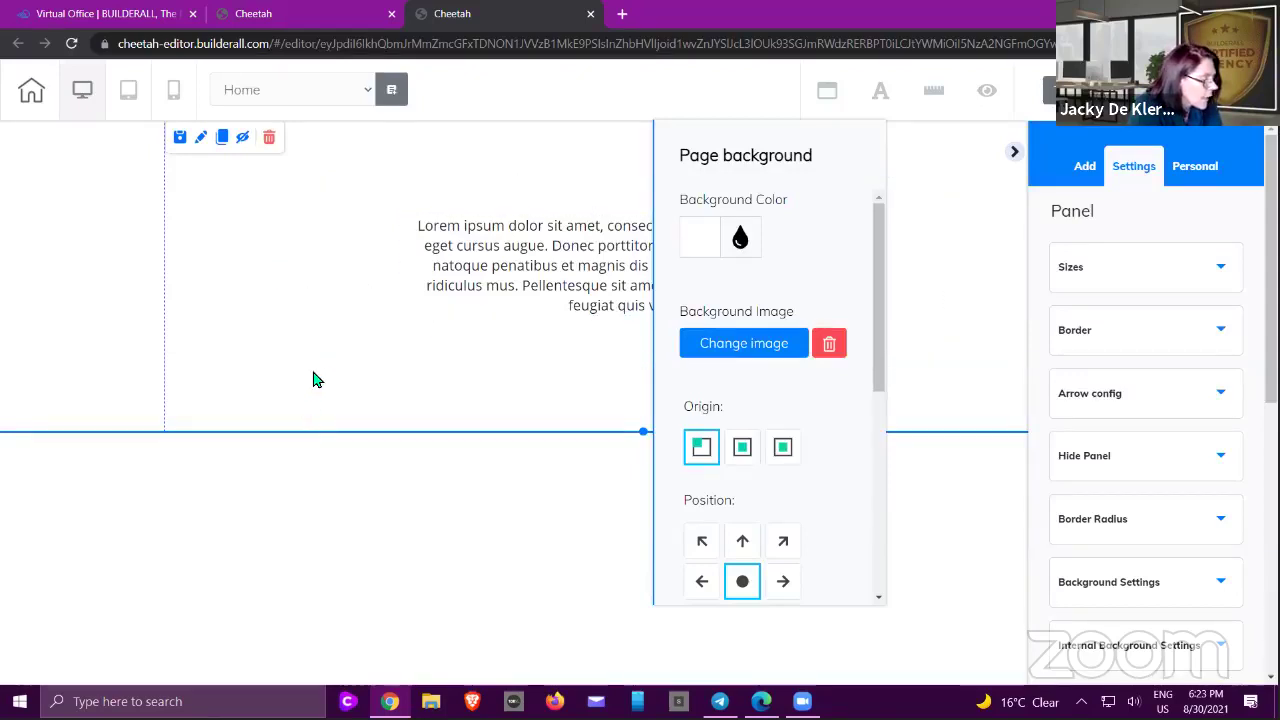
{"action": "left_click", "coordinate": [707, 245]}
{"action": "left_click", "coordinate": [777, 296]}
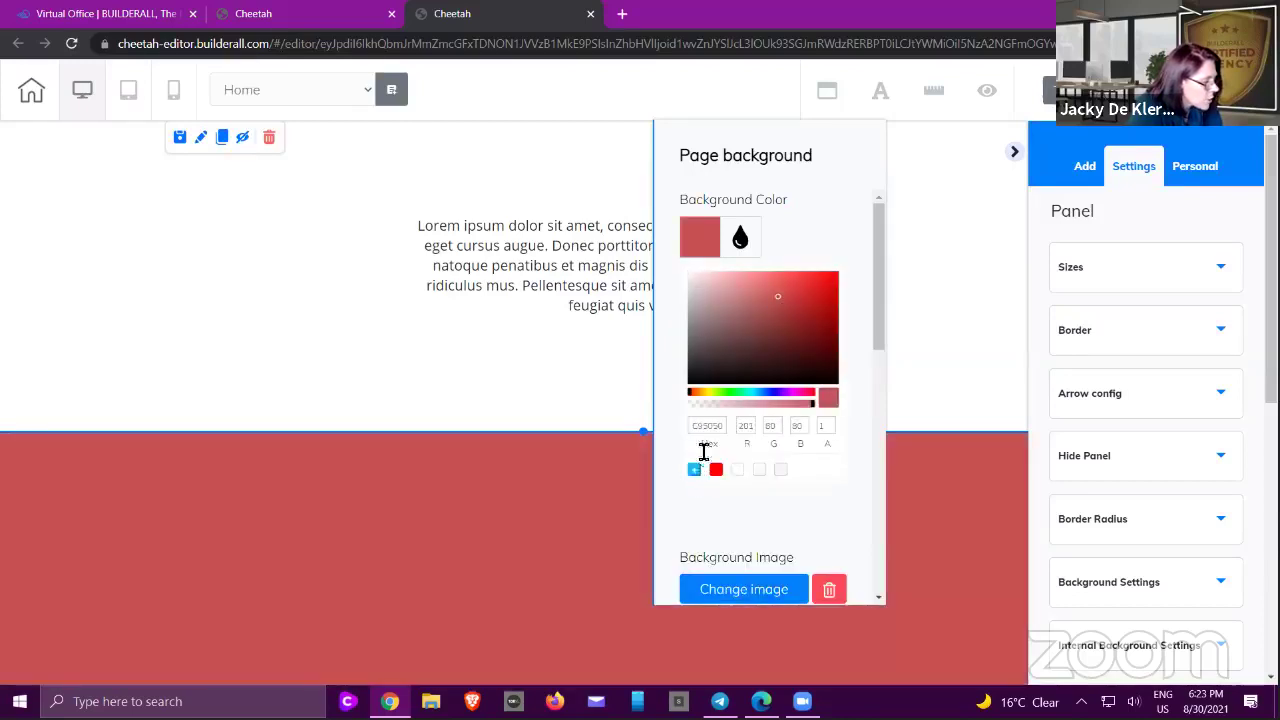
{"action": "left_click_drag", "start_coordinate": [729, 397], "coordinate": [757, 397]}
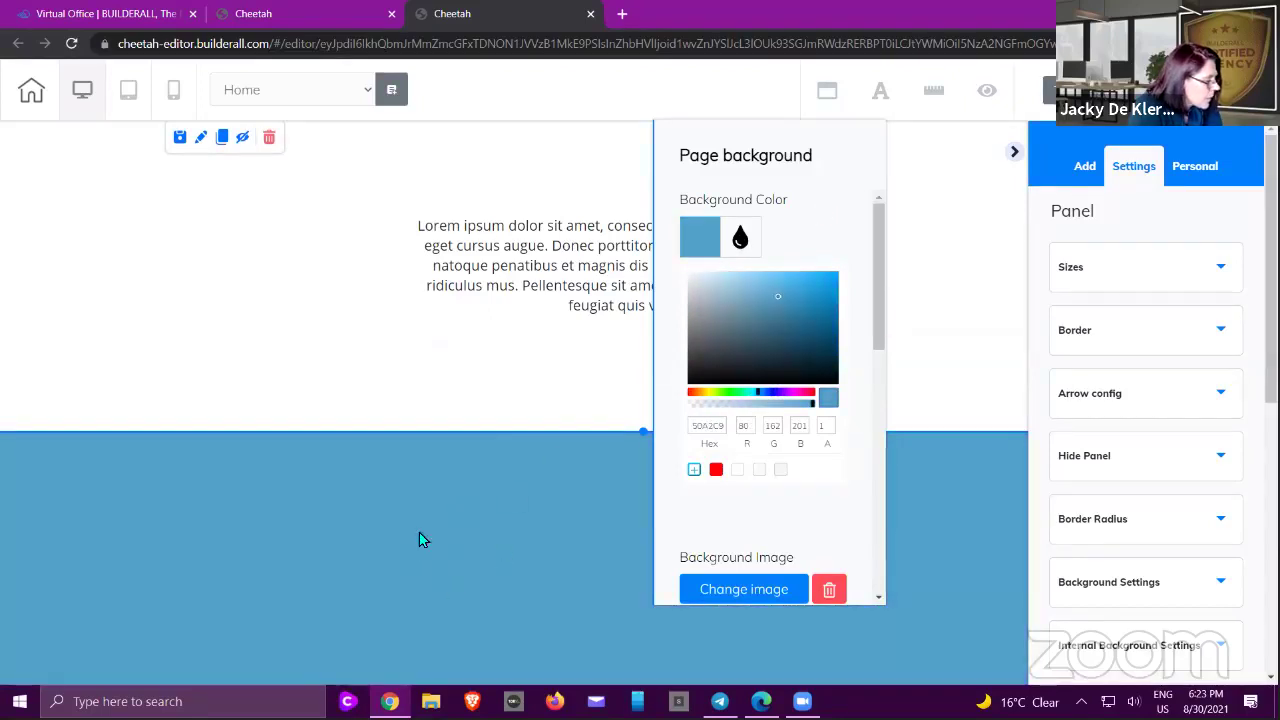
{"action": "left_click", "coordinate": [826, 93]}
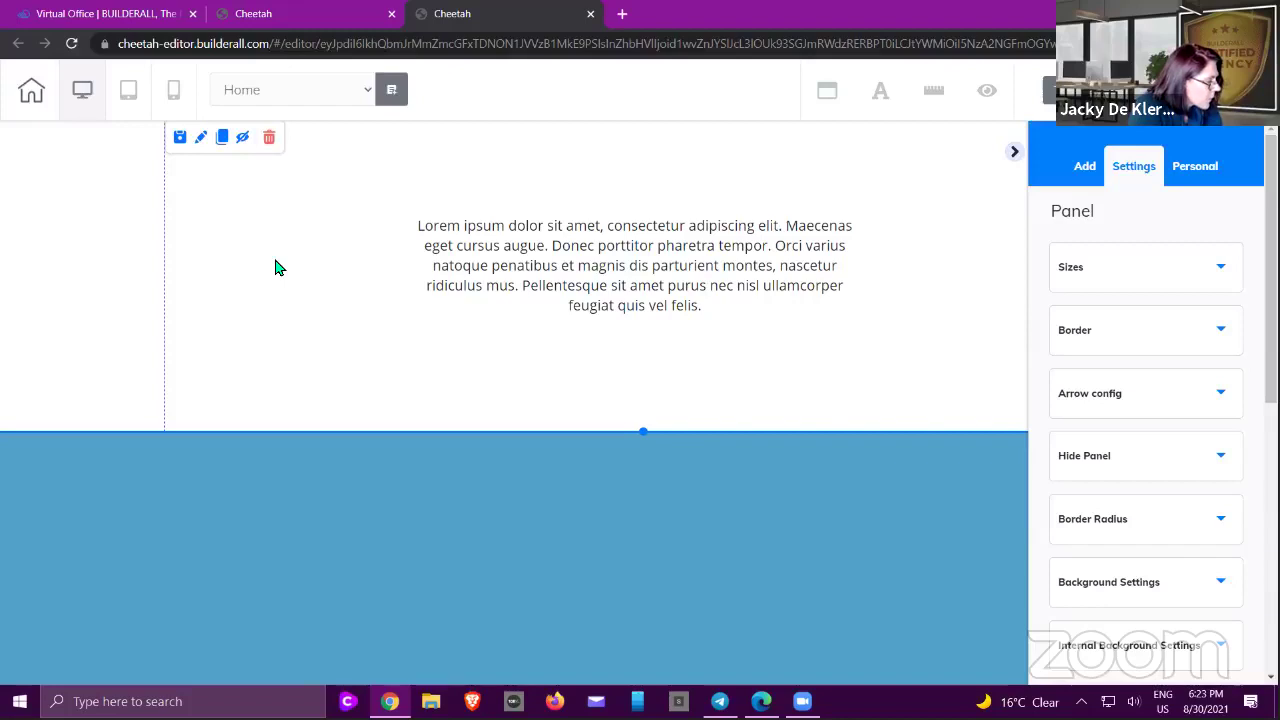
- Examine the lorem ipsum panel's background settings, including its solid color picker and image options
{"action": "scroll", "coordinate": [1080, 290], "scroll_direction": "down", "scroll_amount": 2}
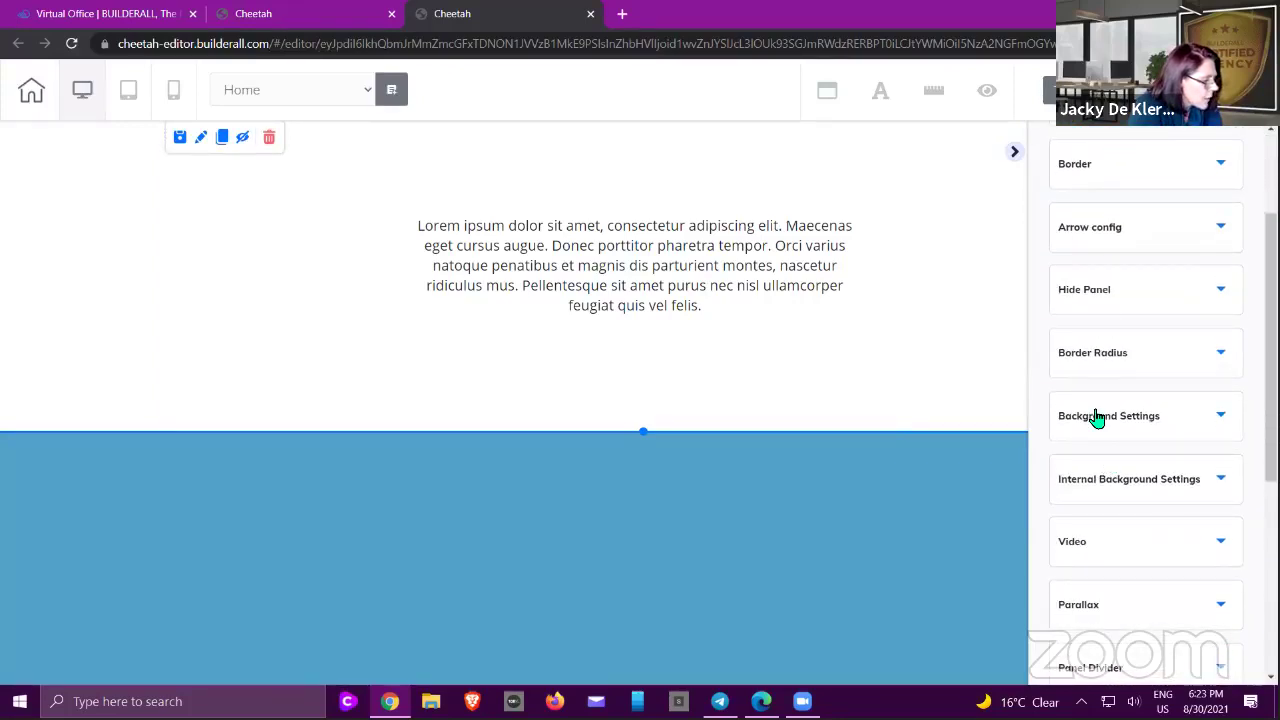
{"action": "left_click", "coordinate": [1097, 416]}
{"action": "scroll", "coordinate": [1128, 380], "scroll_direction": "down", "scroll_amount": 2}
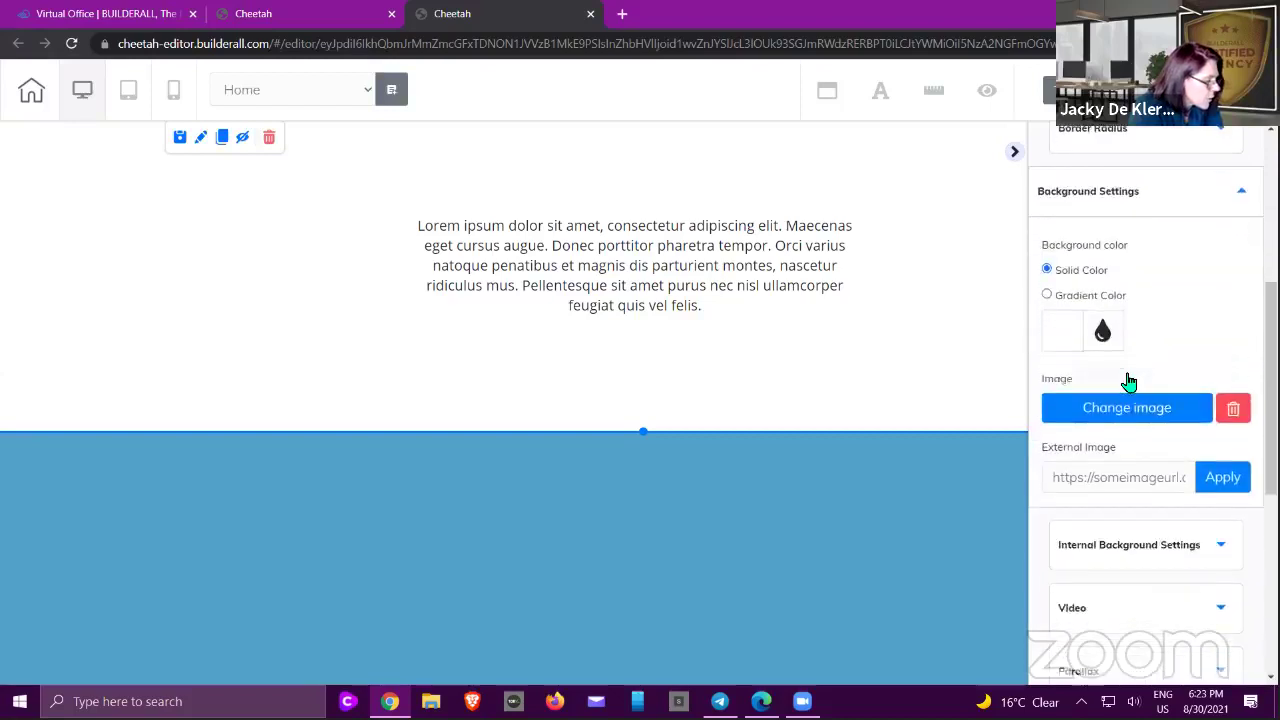
{"action": "scroll", "coordinate": [1128, 380], "scroll_direction": "down", "scroll_amount": 1}
{"action": "left_click", "coordinate": [1053, 289]}
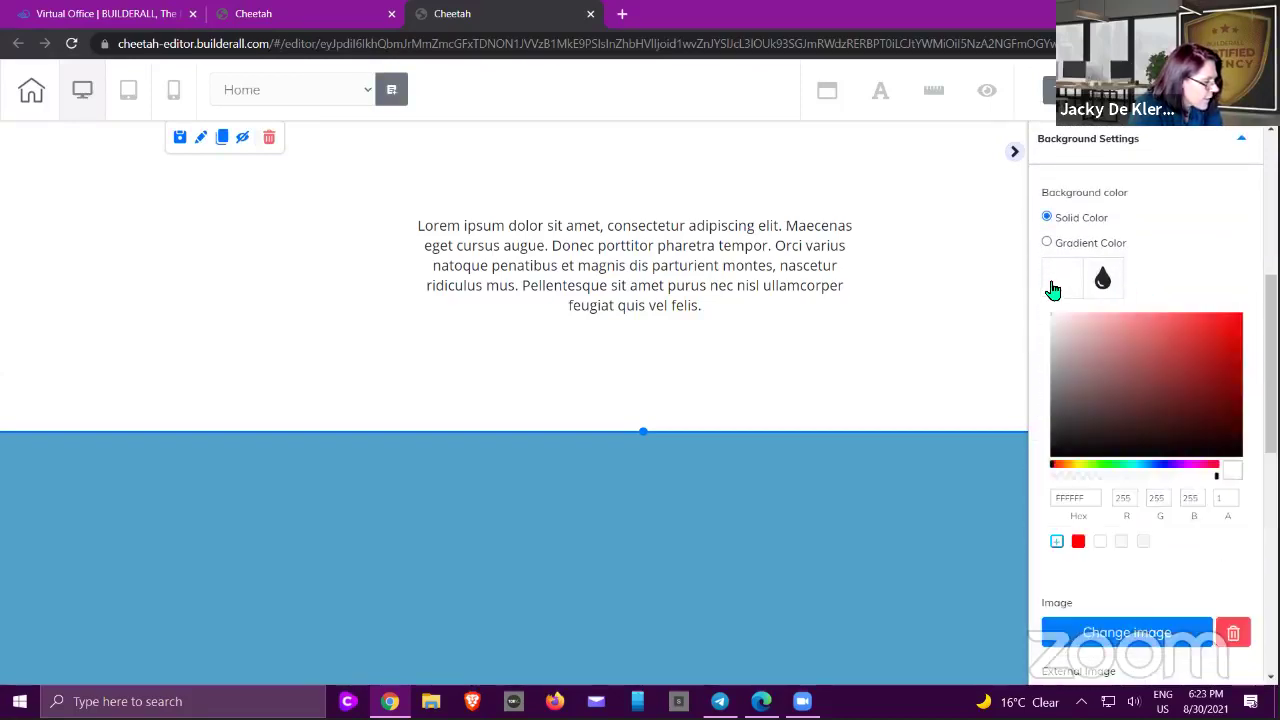
{"action": "mouse_move", "coordinate": [1215, 485]}
{"action": "left_mouse_down"}
{"action": "mouse_move", "coordinate": [1073, 497]}
{"action": "mouse_move", "coordinate": [1229, 490]}
{"action": "left_mouse_up"}
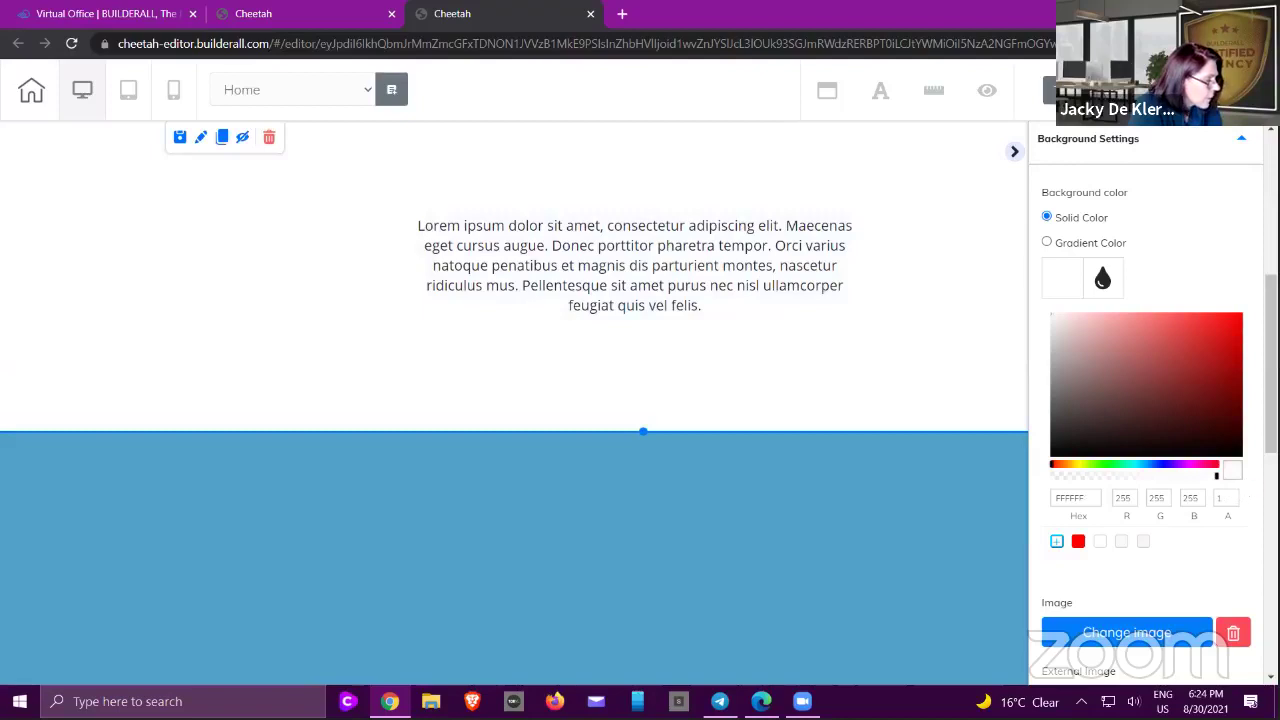
- Set the Home page's background image to the landscape-filled hands picture de2e6340b5fc61a177c2a24a2ba0c148 from the user files
{"action": "left_click", "coordinate": [828, 92]}
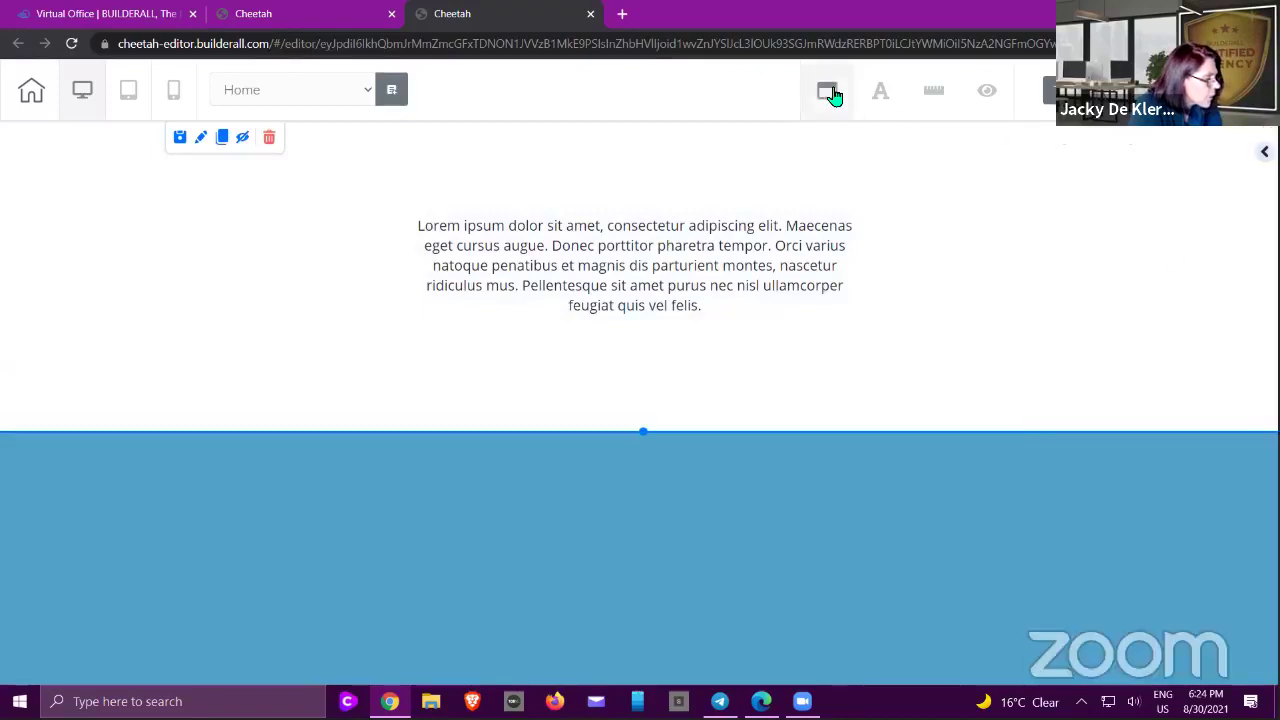
{"action": "scroll", "coordinate": [765, 370], "scroll_direction": "down", "scroll_amount": 2}
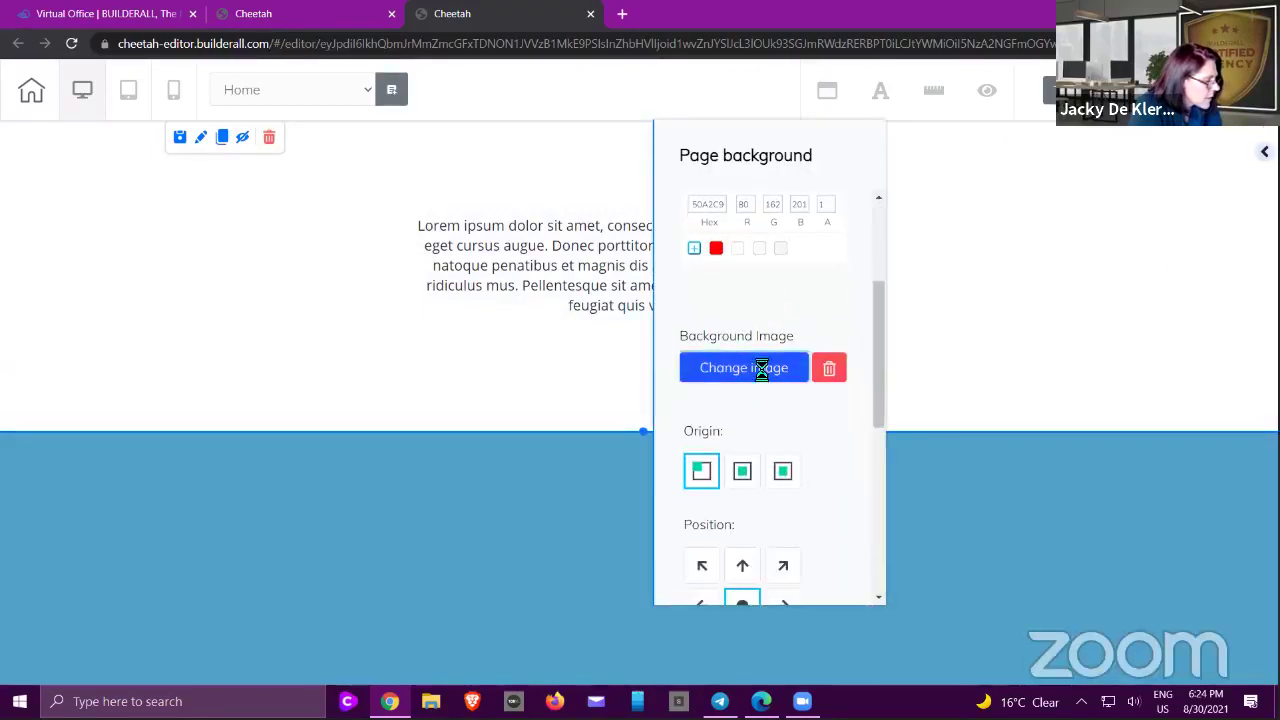
{"action": "left_click", "coordinate": [737, 378]}
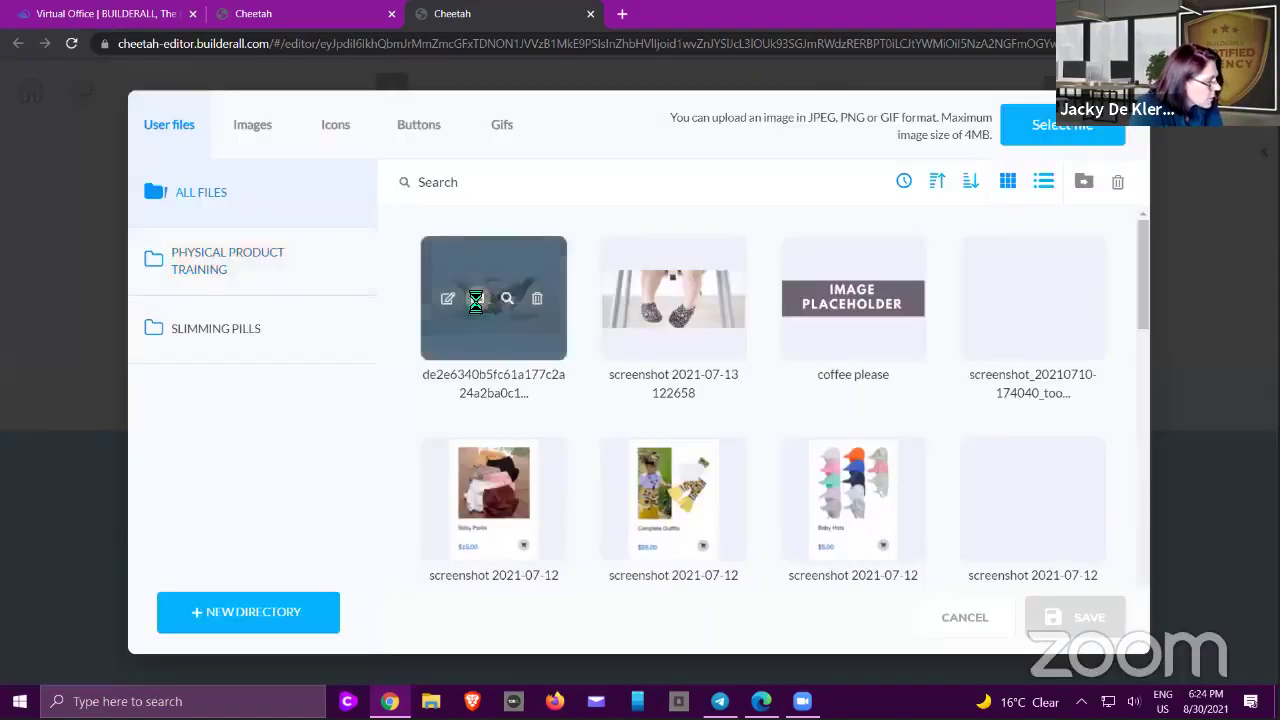
{"action": "left_click", "coordinate": [476, 301]}
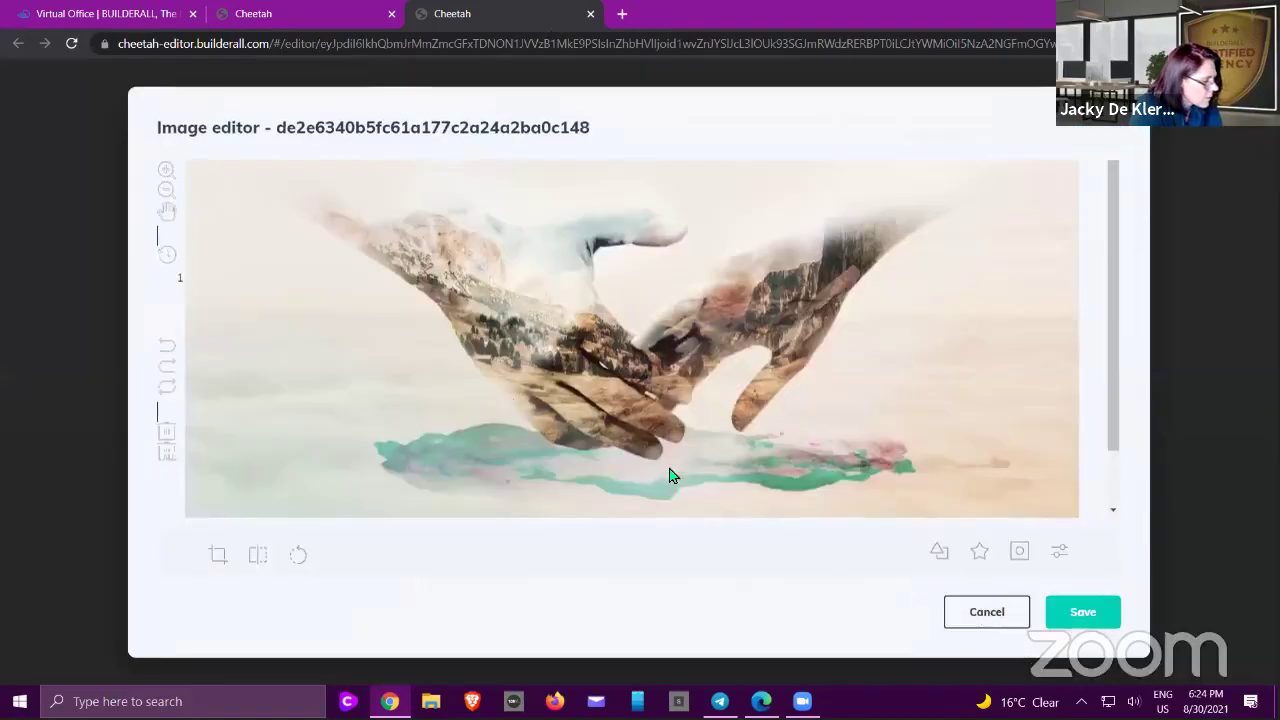
{"action": "key", "text": "Escape"}
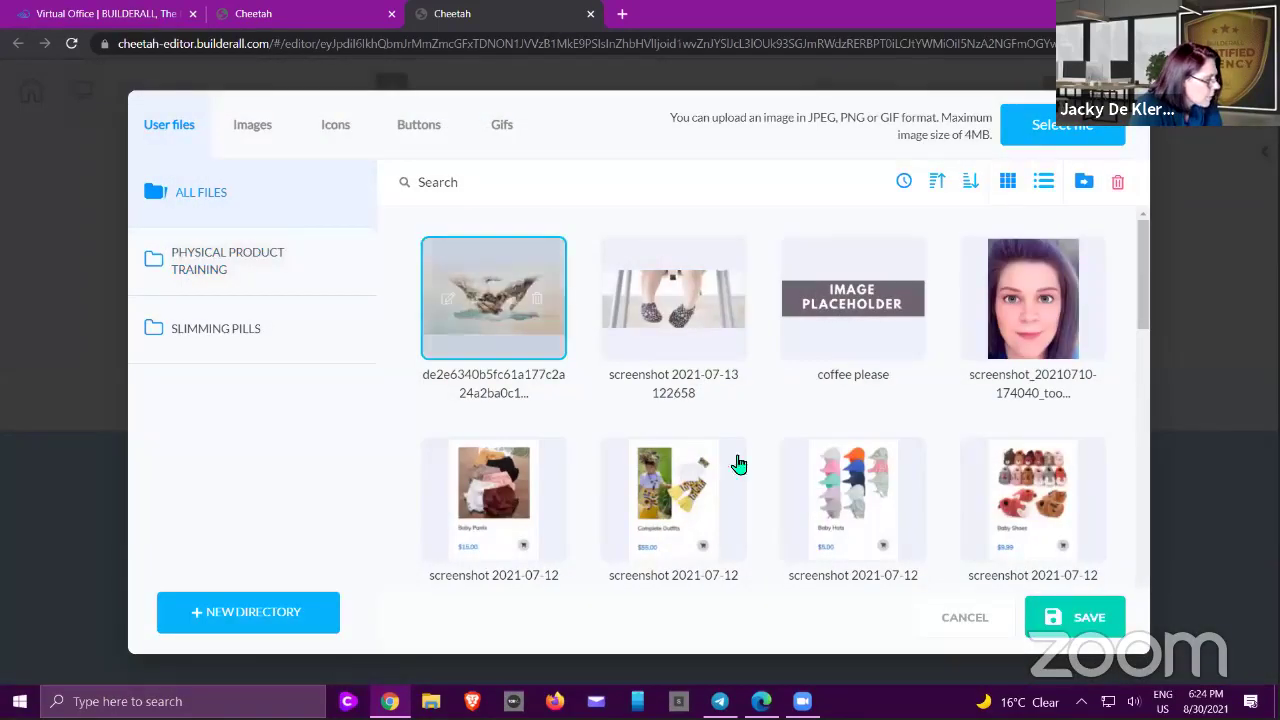
{"action": "left_click", "coordinate": [1084, 614]}
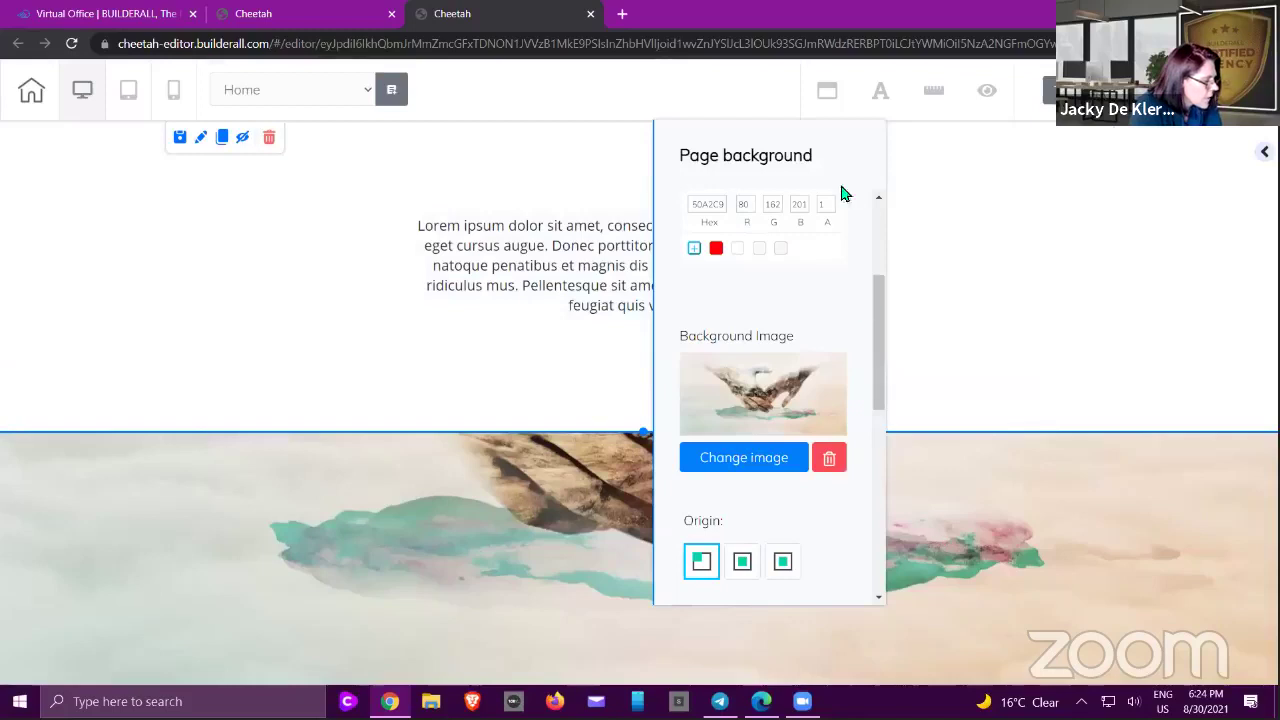
- Stretch the lorem ipsum panel down over the page's background image, and shrink it back to about its original height
{"action": "left_click_drag", "start_coordinate": [643, 432], "coordinate": [612, 680]}
{"action": "left_click", "coordinate": [827, 92]}
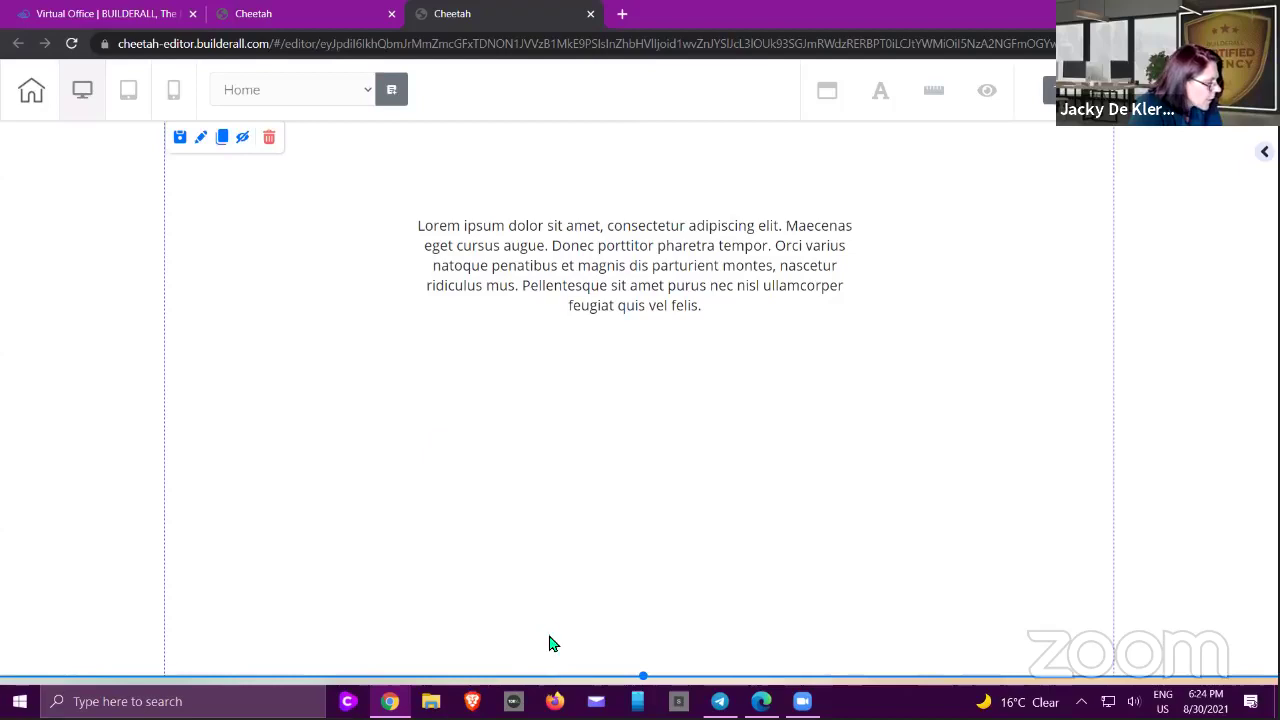
{"action": "left_click_drag", "start_coordinate": [641, 676], "coordinate": [540, 389]}
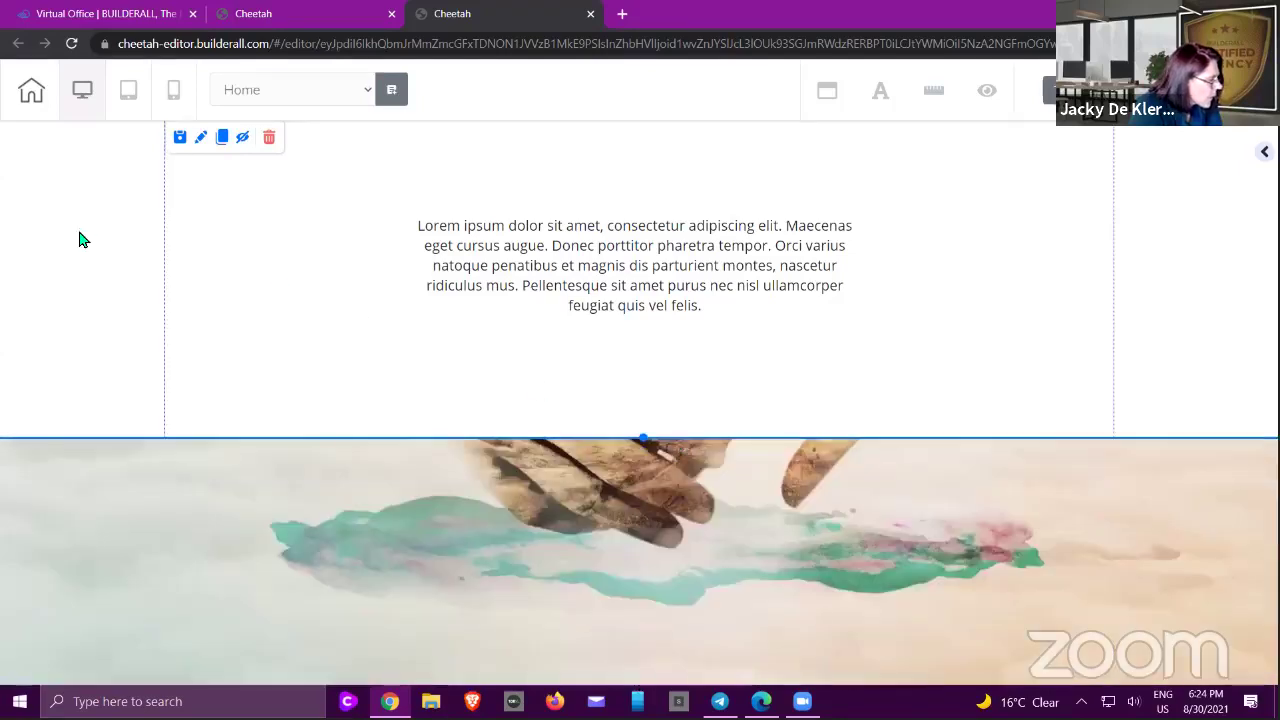
- Duplicate the lorem ipsum panel twice and make the middle panel's white background fully transparent with alpha 0
{"action": "left_click", "coordinate": [222, 145]}
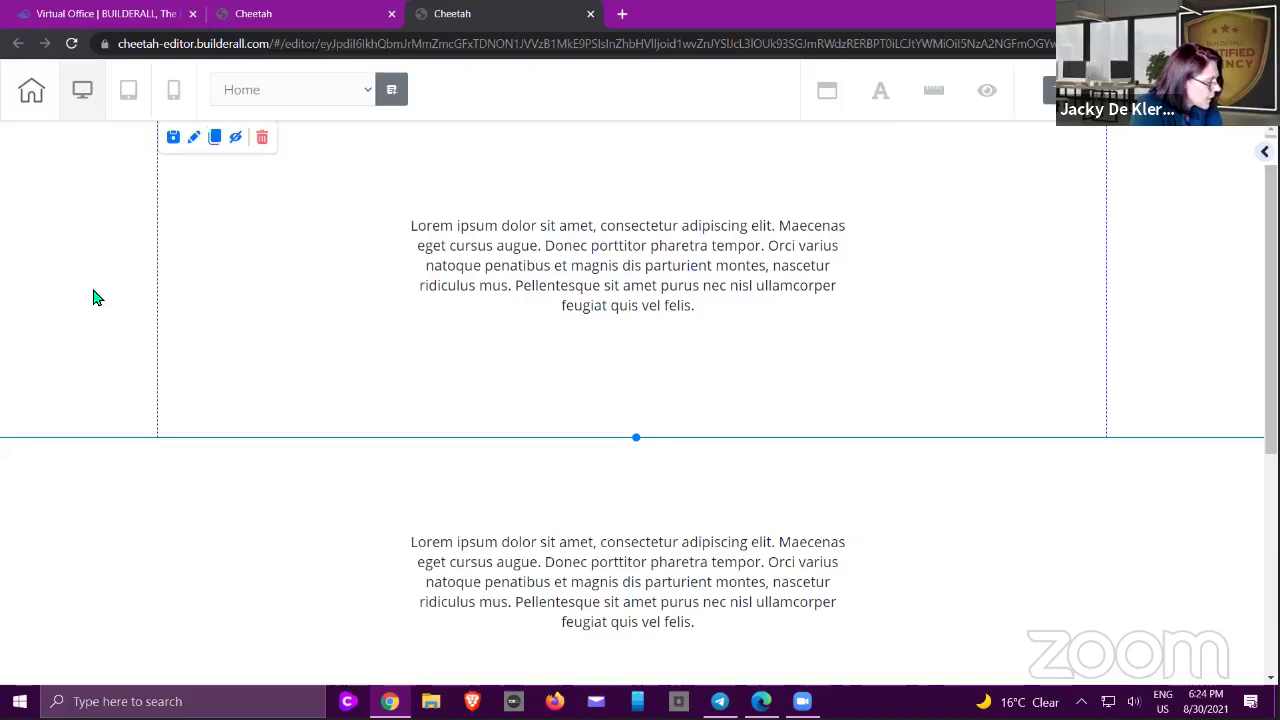
{"action": "scroll", "coordinate": [177, 329], "scroll_direction": "down", "scroll_amount": 2}
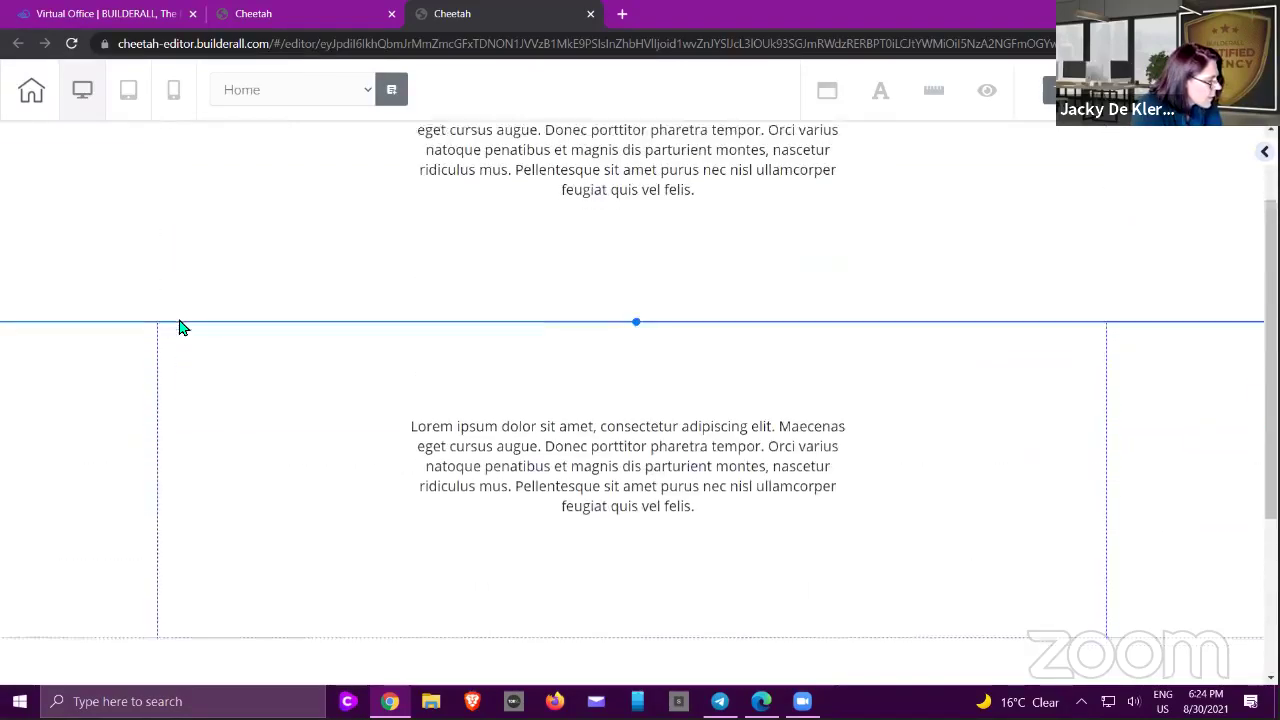
{"action": "scroll", "coordinate": [180, 327], "scroll_direction": "down", "scroll_amount": 1}
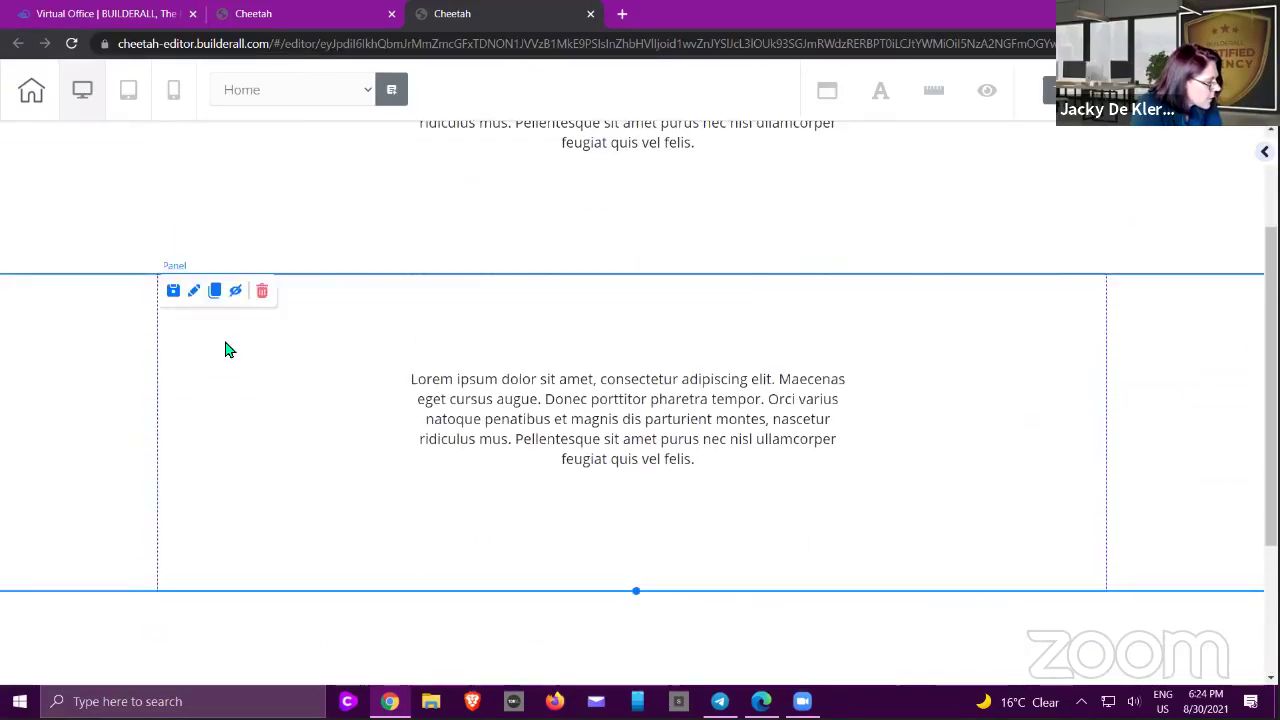
{"action": "left_click", "coordinate": [225, 349]}
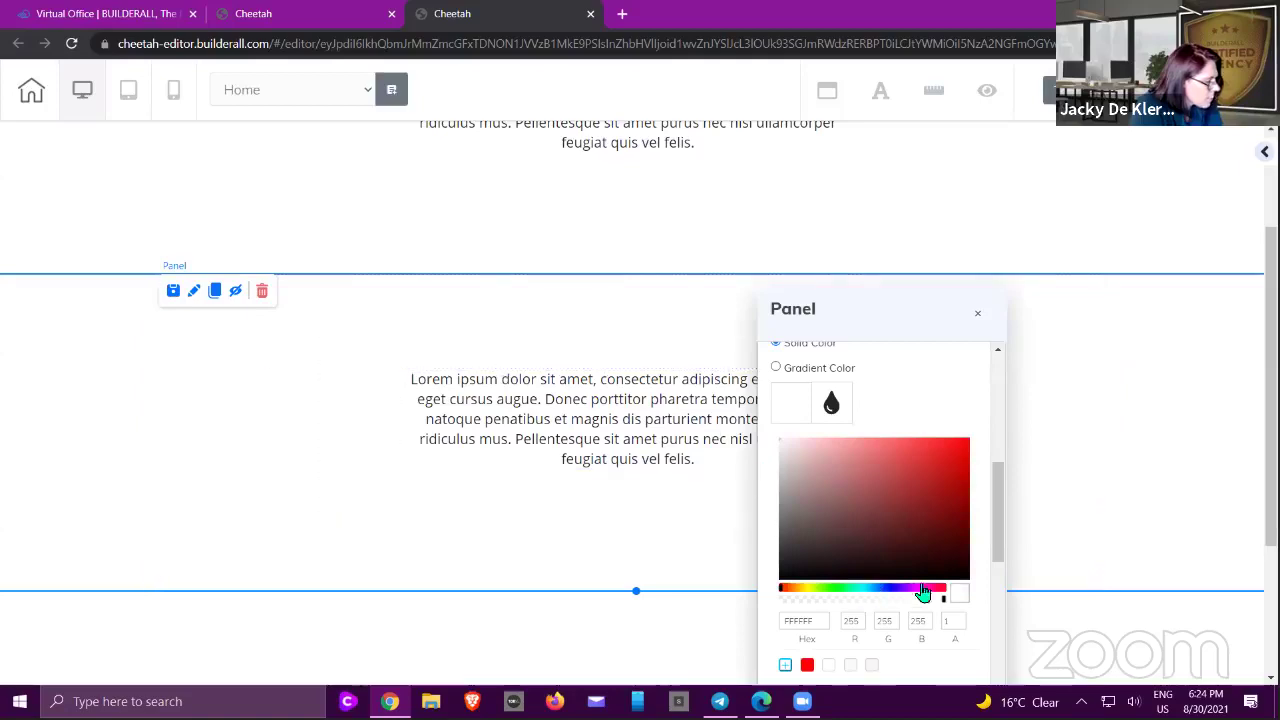
{"action": "left_click_drag", "start_coordinate": [945, 605], "coordinate": [786, 603]}
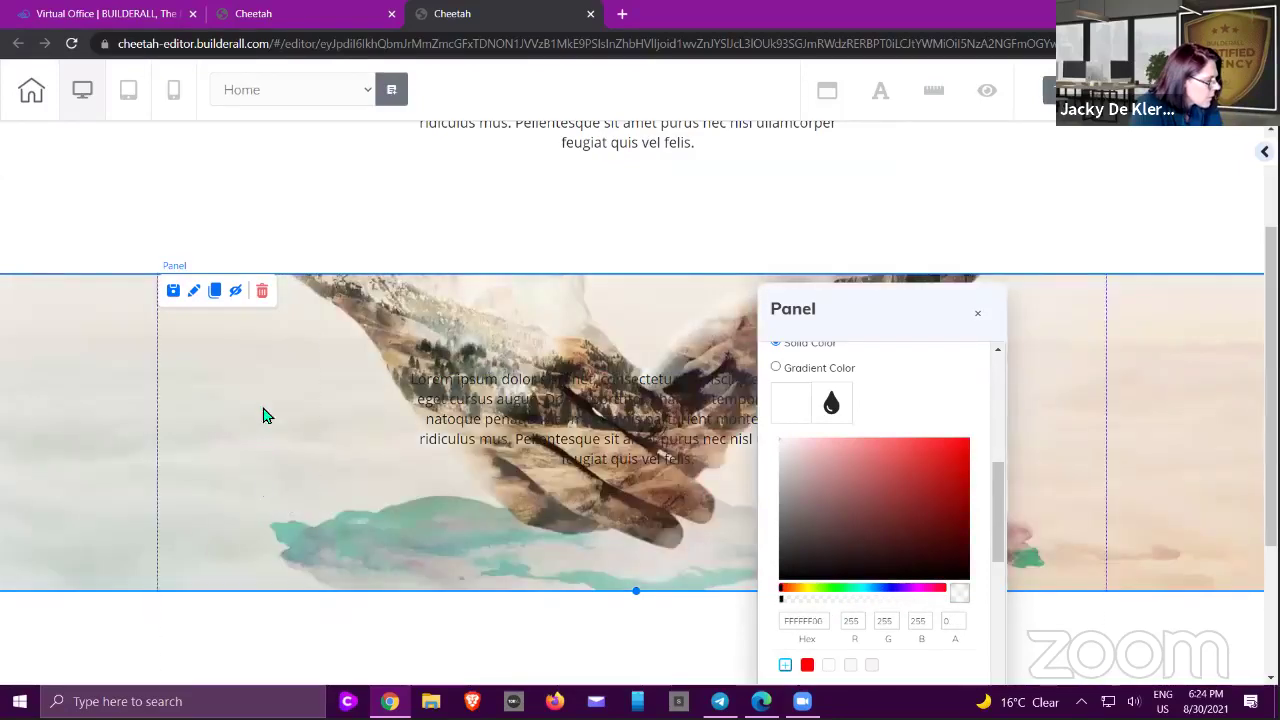
{"action": "left_click", "coordinate": [305, 424]}
- Examine how the page's background image moves behind the transparent middle panel along the length of the page
{"action": "scroll", "coordinate": [307, 424], "scroll_direction": "down", "scroll_amount": 2}
{"action": "scroll", "coordinate": [310, 424], "scroll_direction": "up", "scroll_amount": 3}
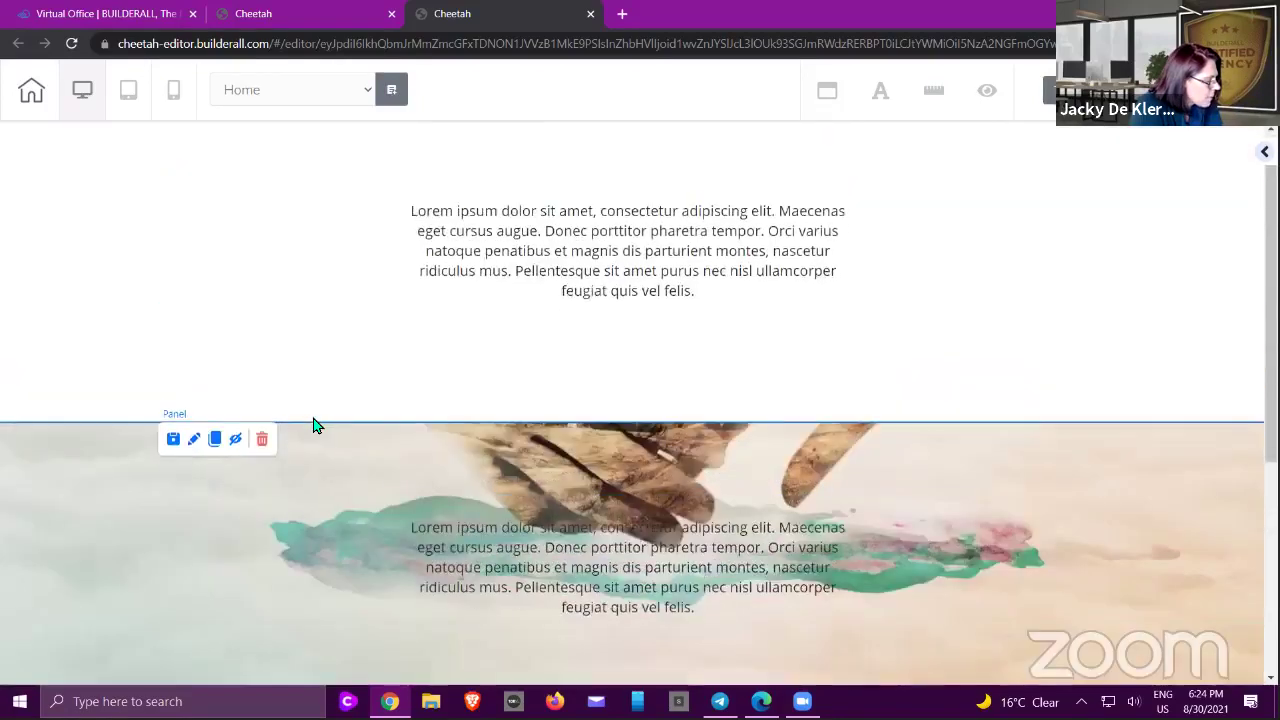
{"action": "scroll", "coordinate": [313, 425], "scroll_direction": "down", "scroll_amount": 3}
{"action": "scroll", "coordinate": [315, 426], "scroll_direction": "down", "scroll_amount": 3}
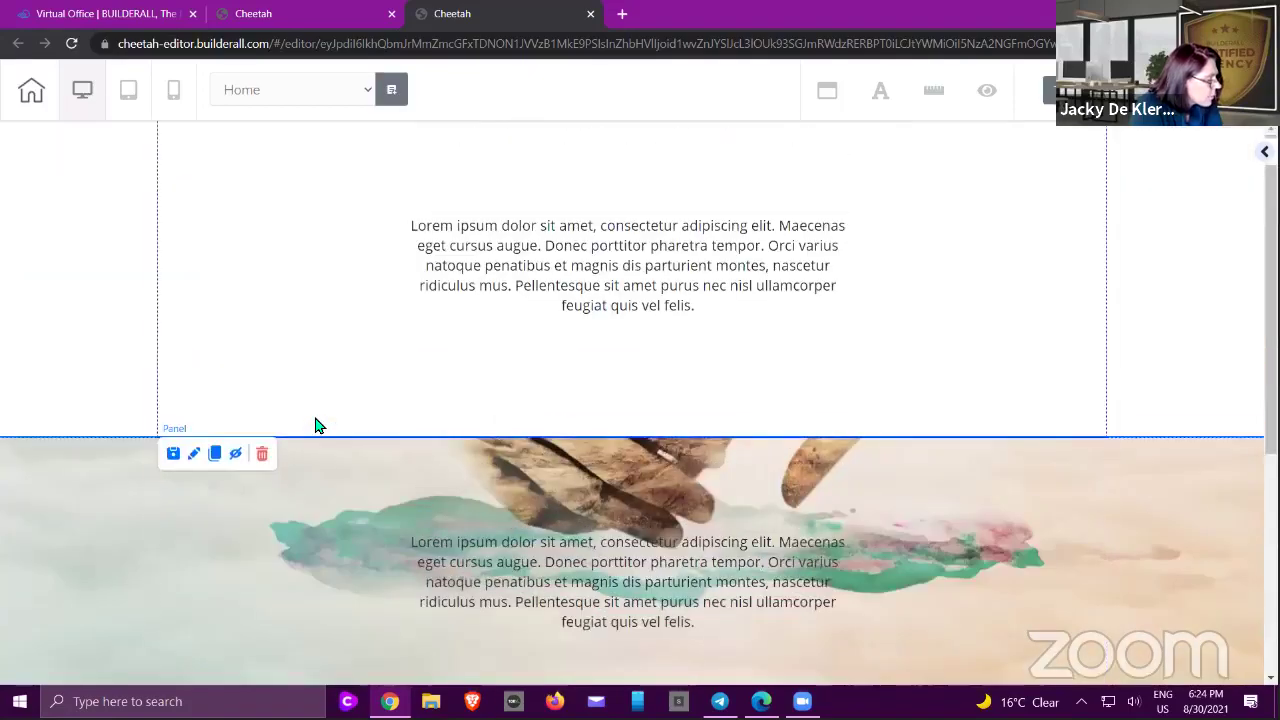
{"action": "scroll", "coordinate": [315, 426], "scroll_direction": "down", "scroll_amount": 2}
{"action": "scroll", "coordinate": [315, 426], "scroll_direction": "down", "scroll_amount": 3}
{"action": "scroll", "coordinate": [315, 424], "scroll_direction": "up", "scroll_amount": 3}
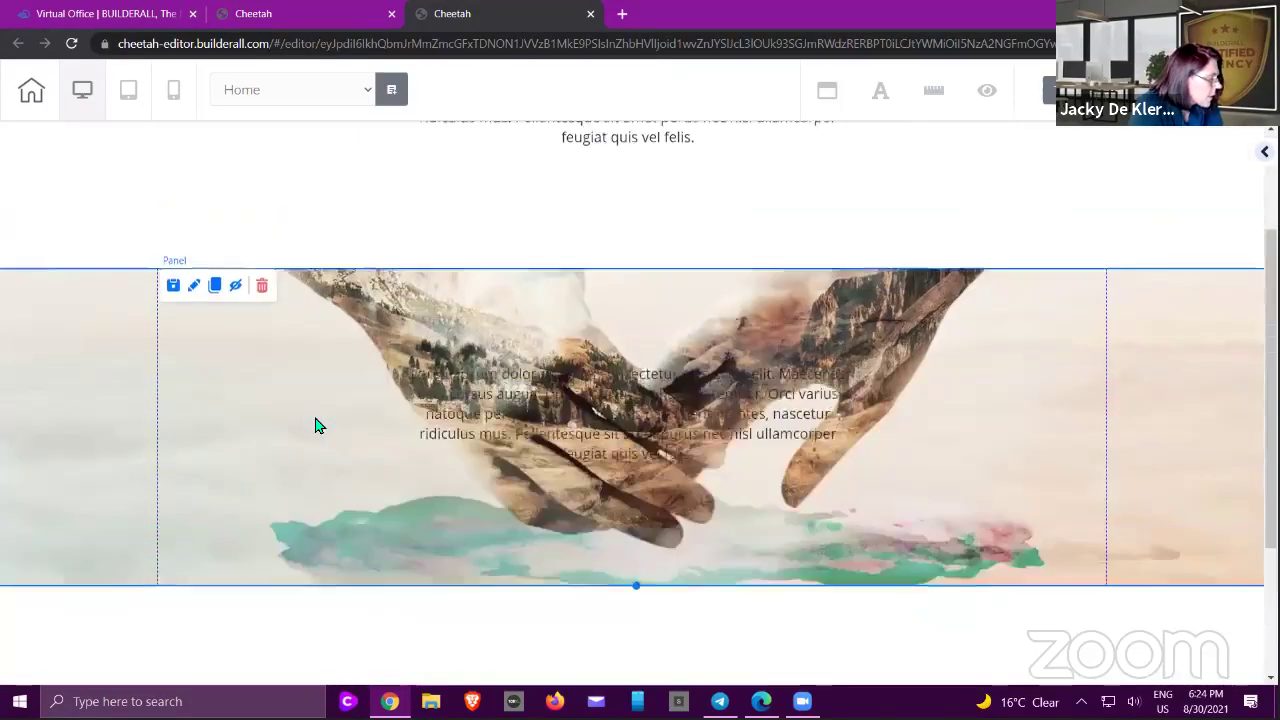
{"action": "scroll", "coordinate": [320, 424], "scroll_direction": "up", "scroll_amount": 2}
{"action": "scroll", "coordinate": [320, 425], "scroll_direction": "down", "scroll_amount": 2}
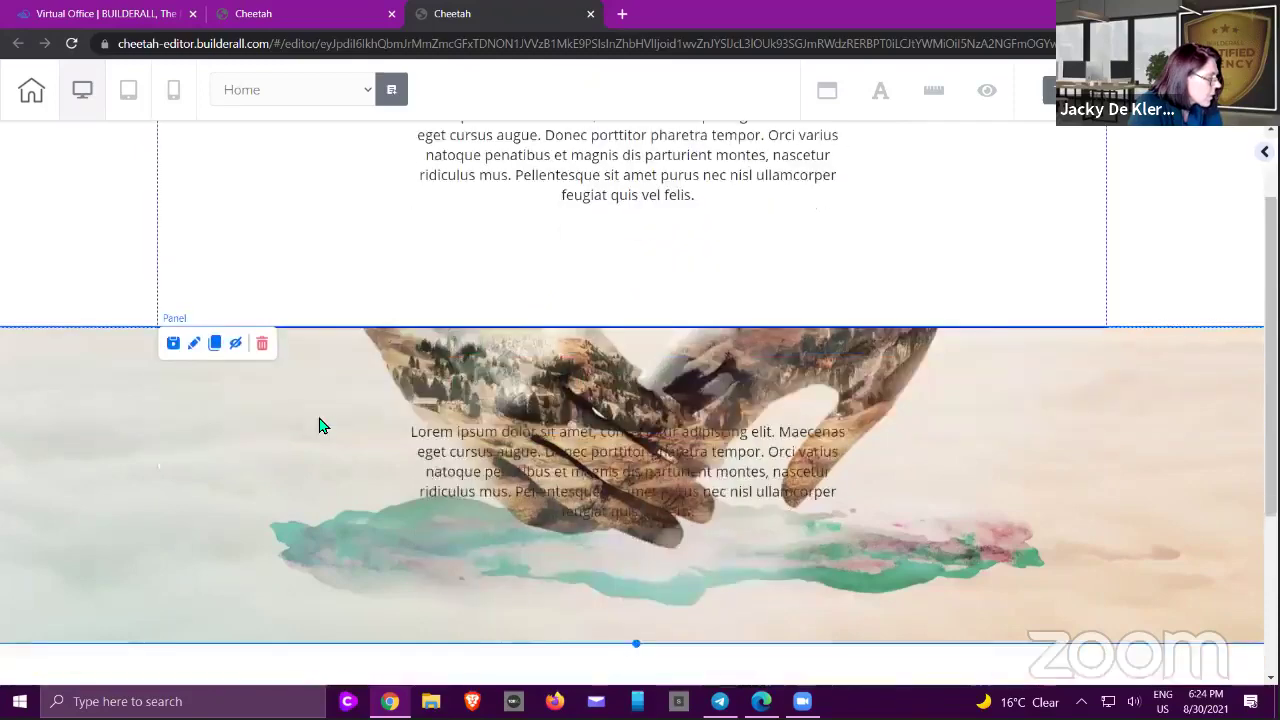
{"action": "scroll", "coordinate": [320, 427], "scroll_direction": "down", "scroll_amount": 1}
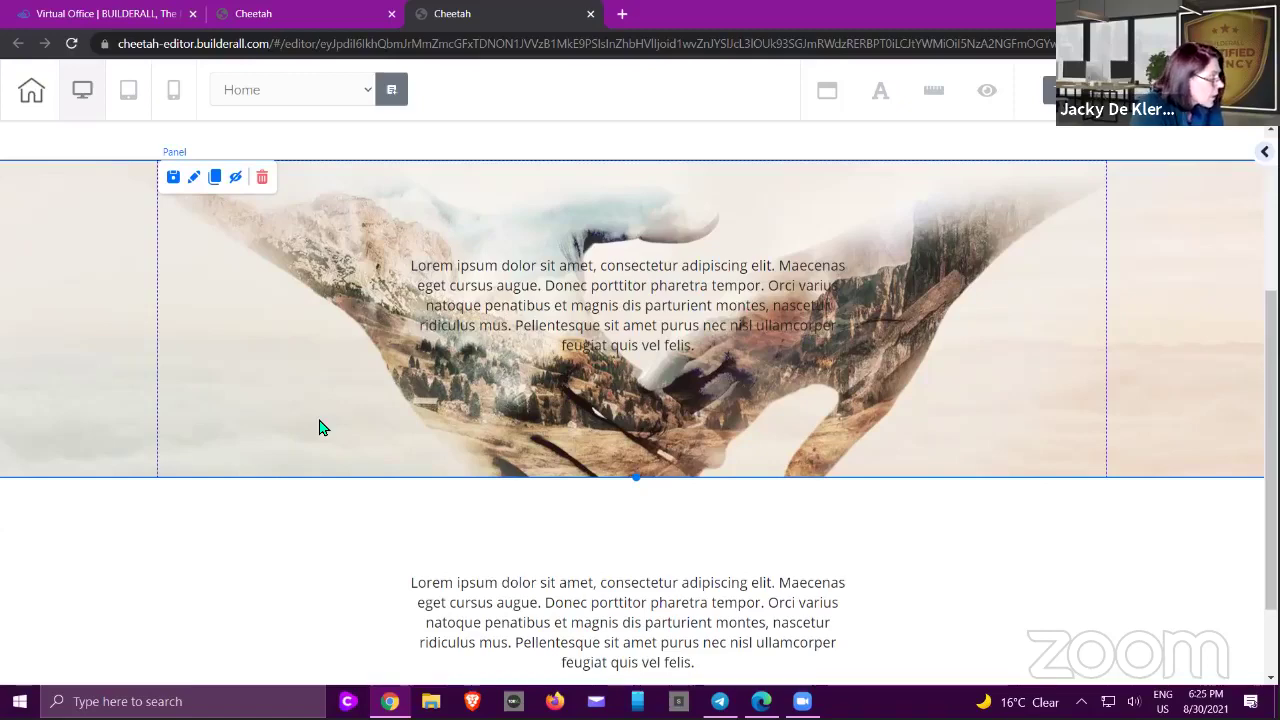
{"action": "scroll", "coordinate": [320, 427], "scroll_direction": "up", "scroll_amount": 3}
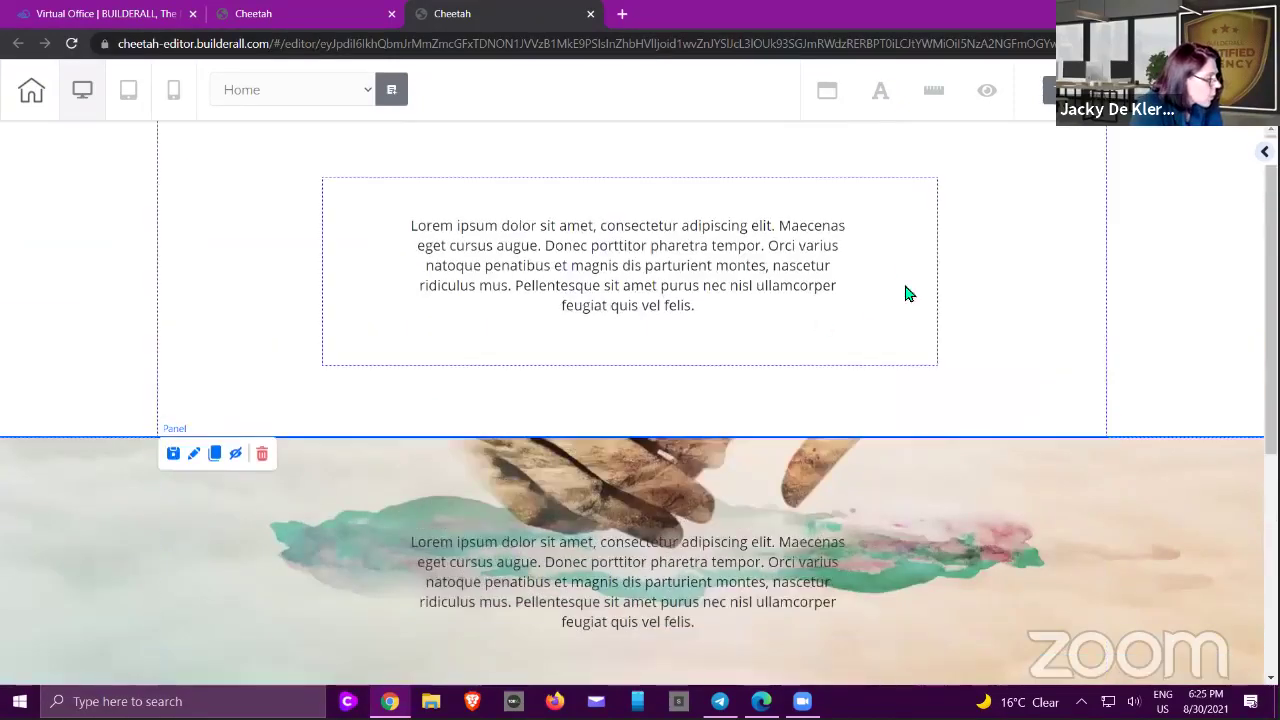
- Remove the background image from the Home page's background settings
{"action": "left_click", "coordinate": [827, 91]}
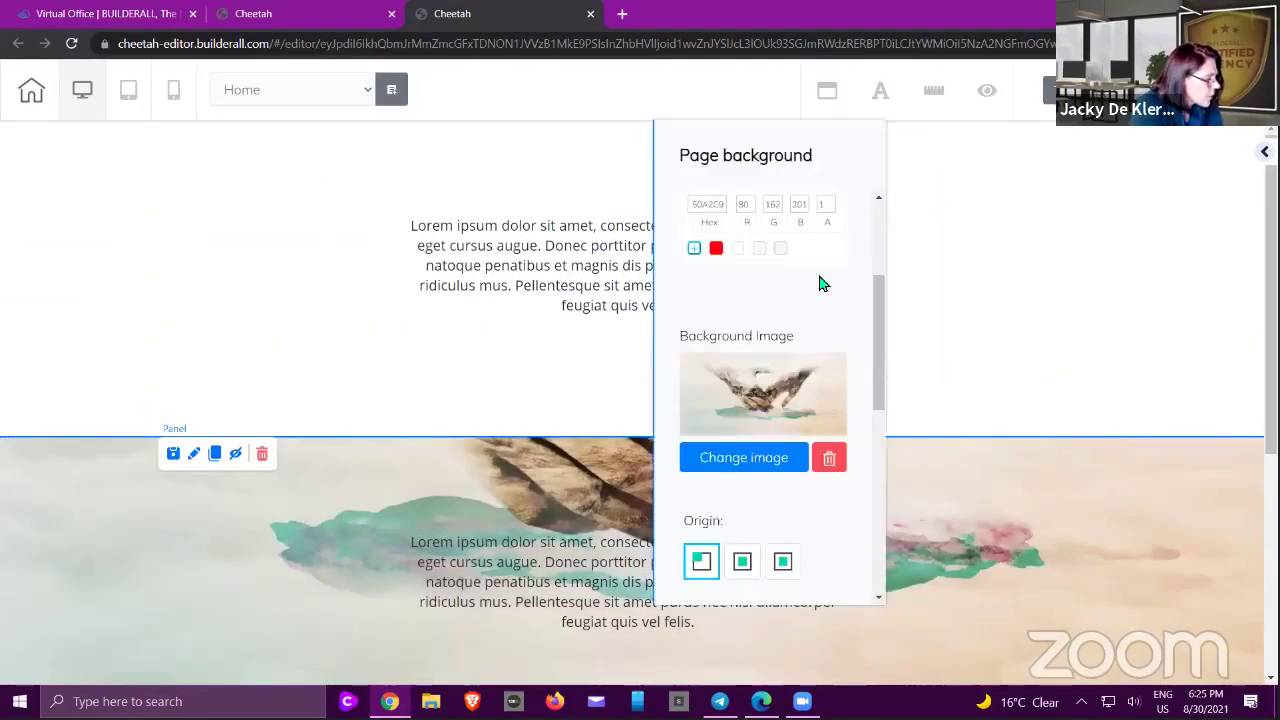
{"action": "left_click", "coordinate": [829, 457]}
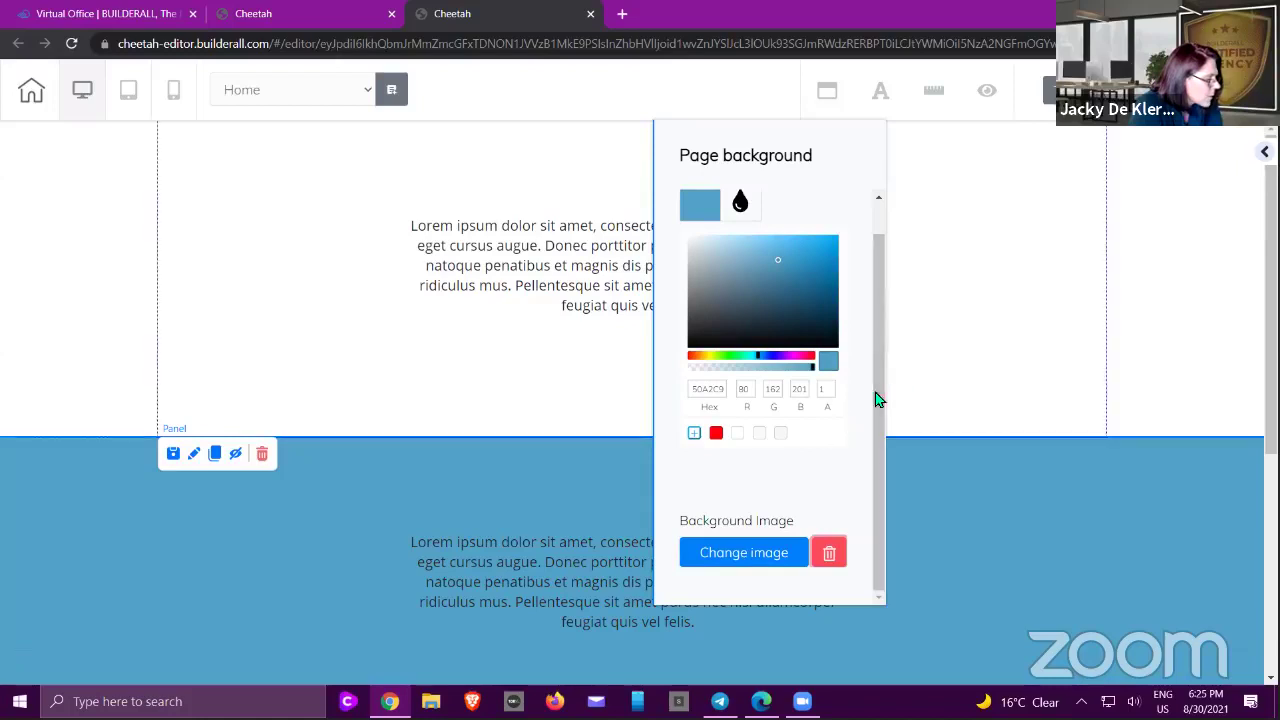
{"action": "left_click", "coordinate": [827, 92]}
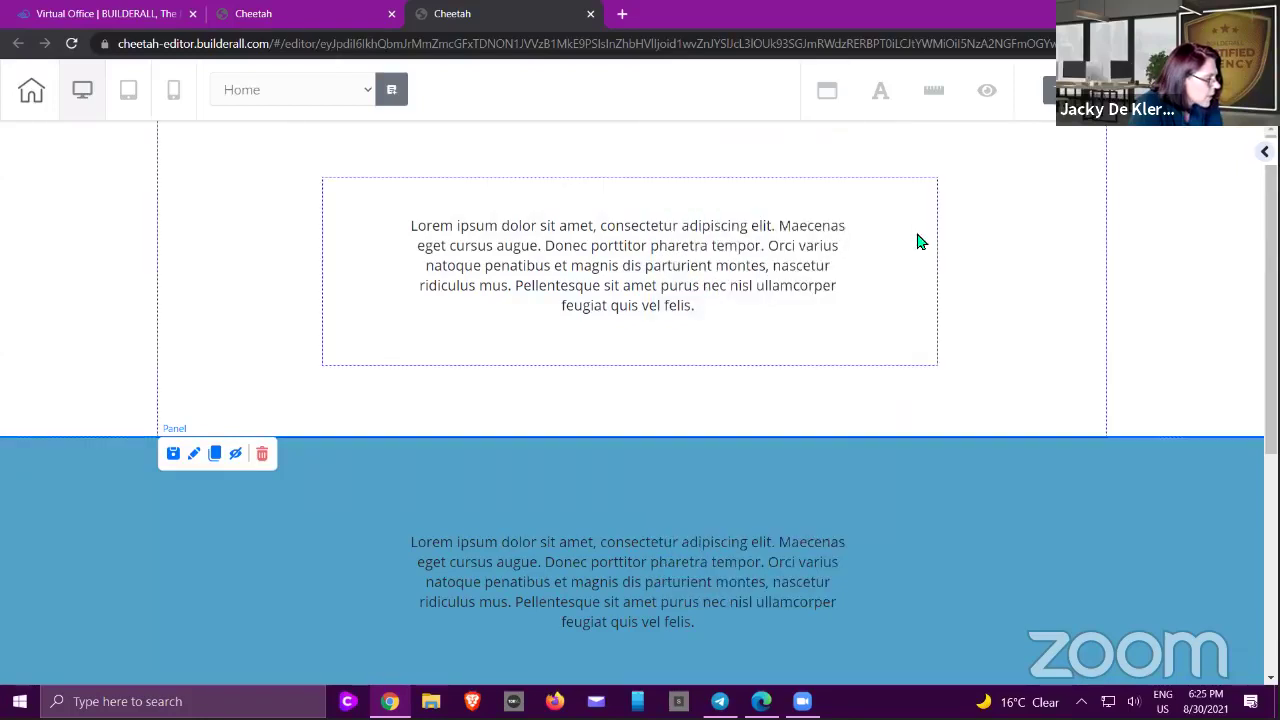
- Delete the transparent panel and the remaining duplicate panel below the original, confirming each deletion
{"action": "left_click", "coordinate": [262, 453]}
{"action": "left_click", "coordinate": [762, 424]}
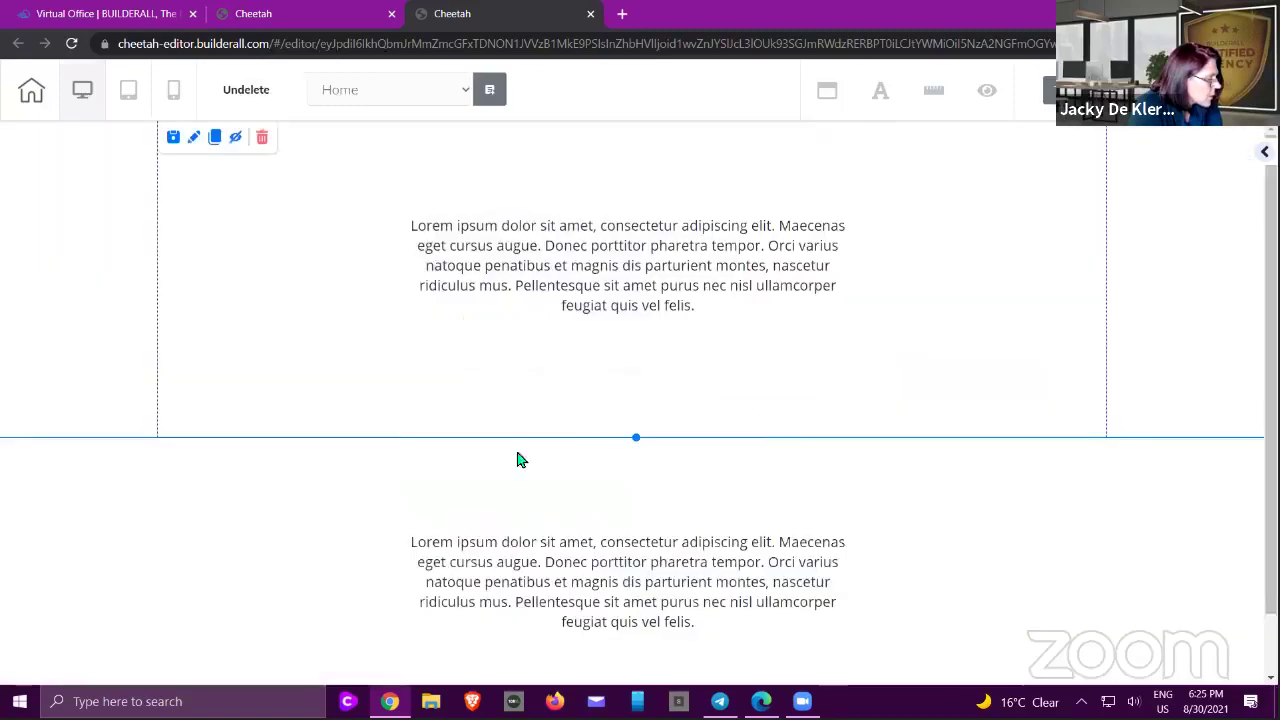
{"action": "left_click", "coordinate": [261, 389]}
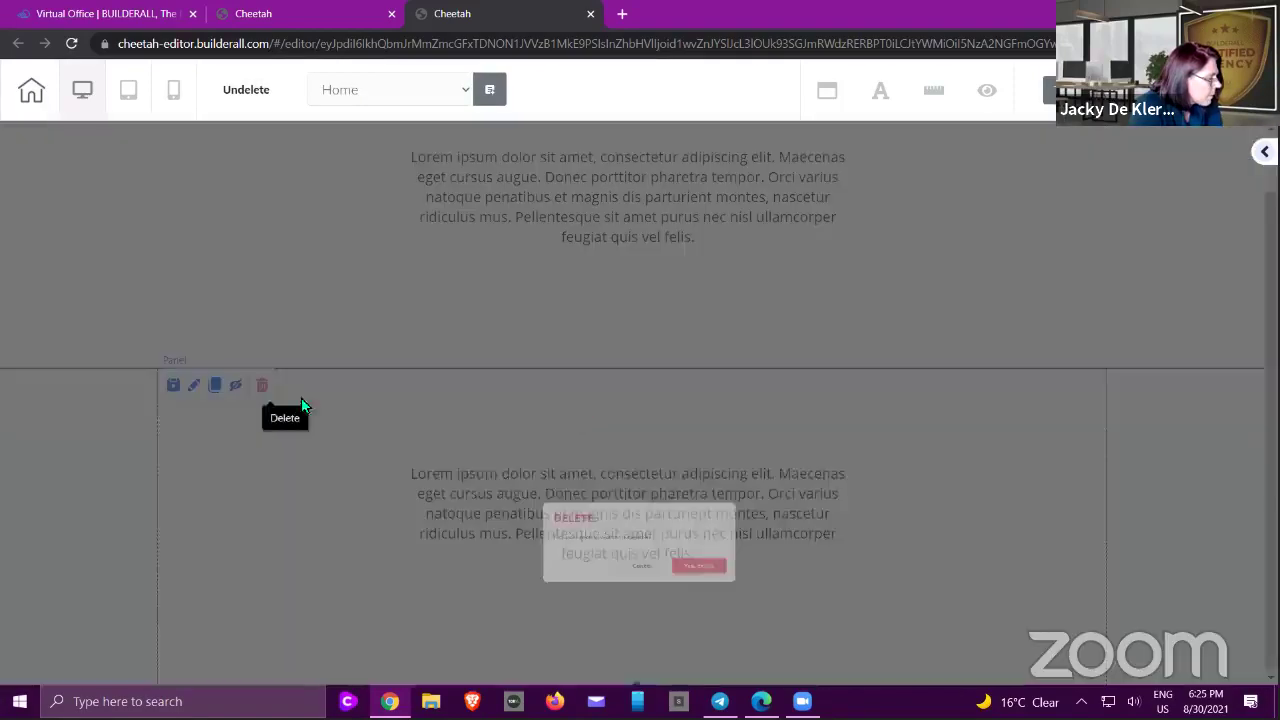
{"action": "left_click", "coordinate": [757, 428]}
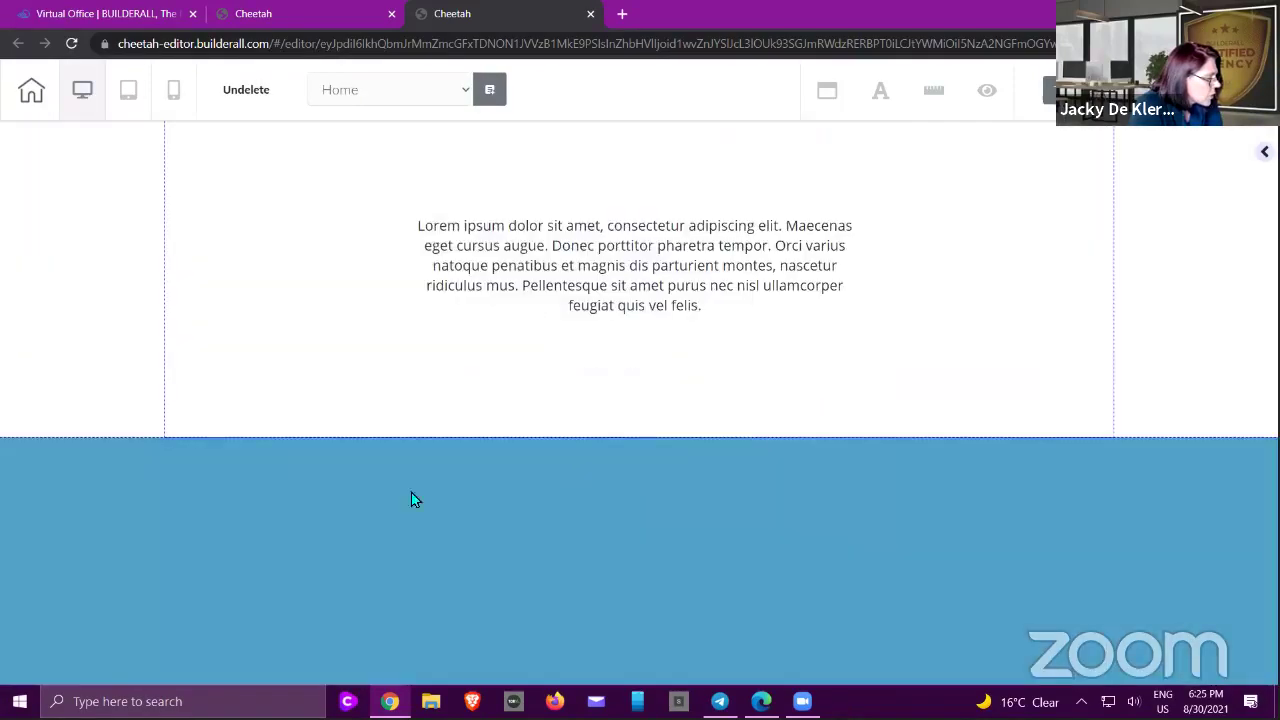
- Set the Home page's background color to white FFFFFF
{"action": "left_click", "coordinate": [827, 91]}
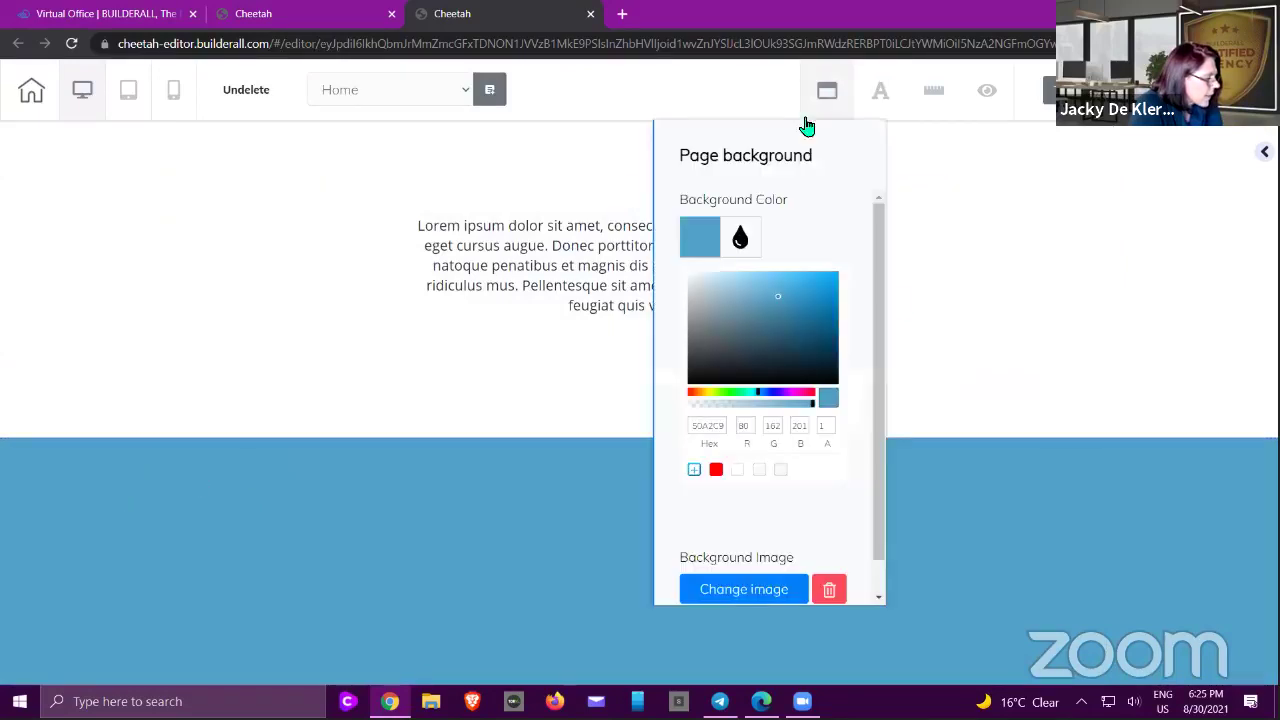
{"action": "left_click", "coordinate": [709, 248]}
{"action": "left_click", "coordinate": [706, 240]}
{"action": "left_click", "coordinate": [689, 274]}
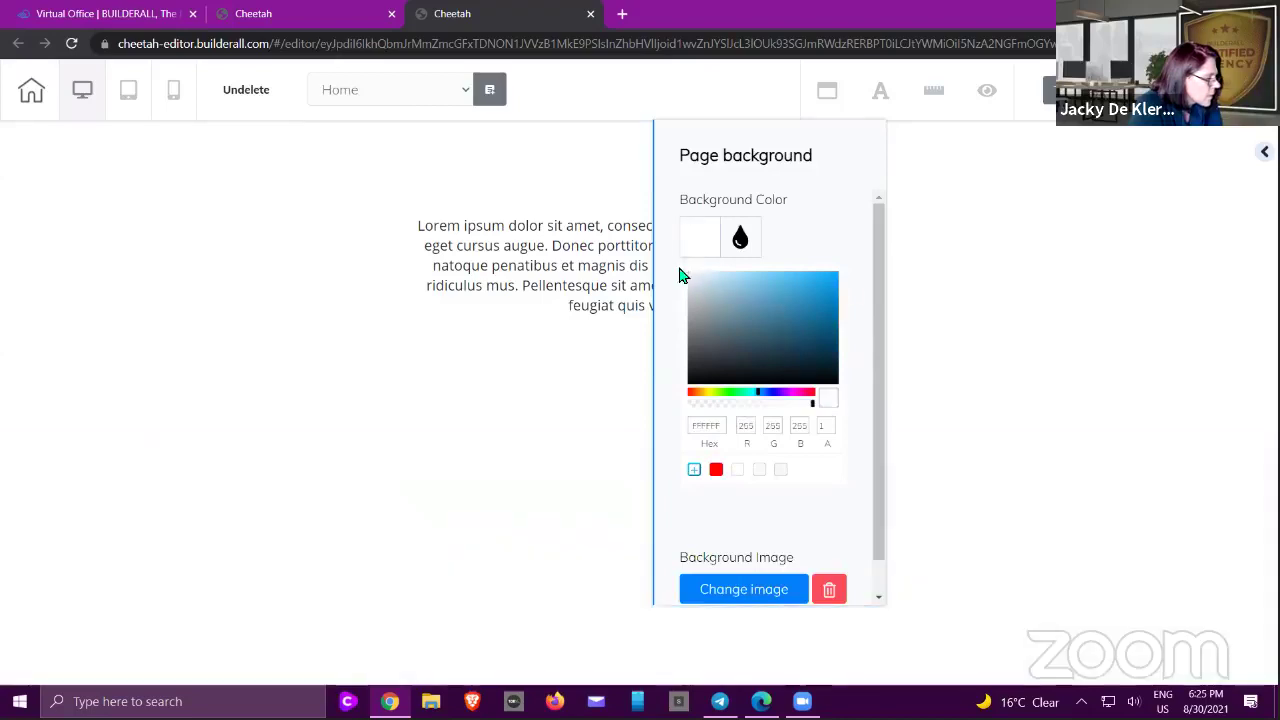
{"action": "left_click", "coordinate": [833, 97]}
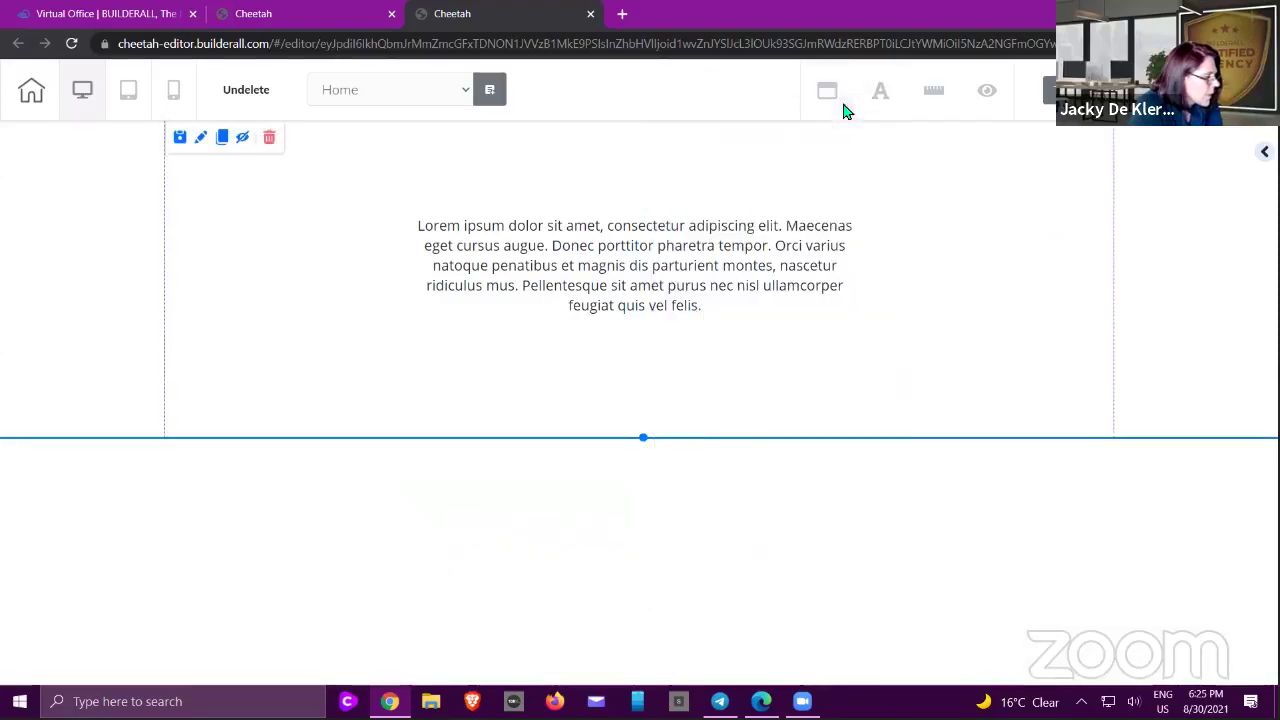
- Examine the site font settings for Title H1, including its size options and the list of available font families
{"action": "left_click", "coordinate": [884, 100]}
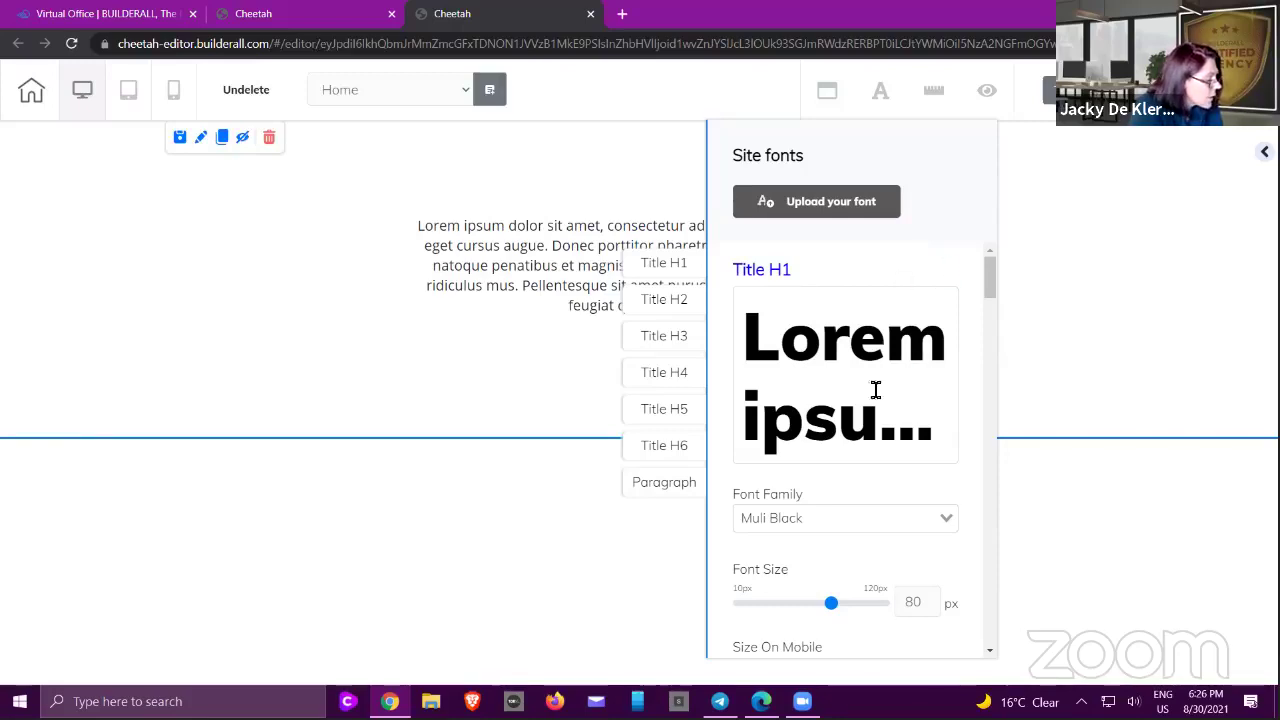
{"action": "scroll", "coordinate": [840, 443], "scroll_direction": "down", "scroll_amount": 1}
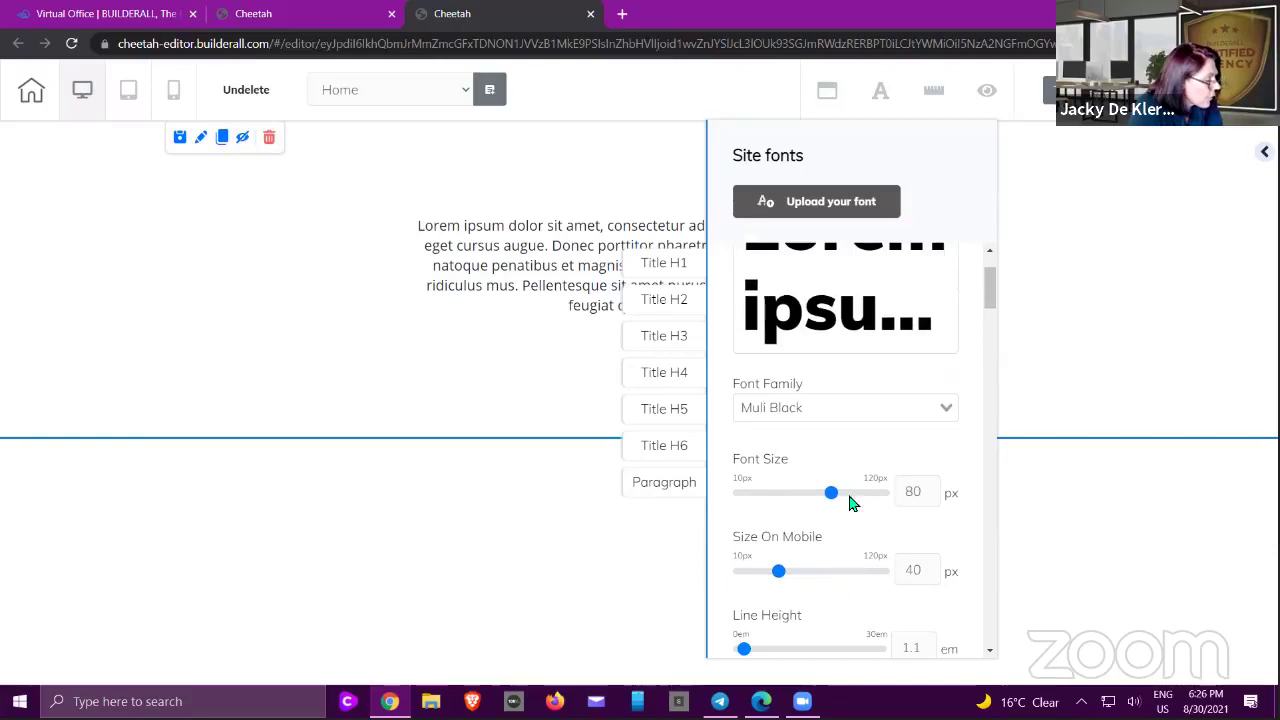
{"action": "left_click", "coordinate": [949, 409]}
{"action": "scroll", "coordinate": [949, 409], "scroll_direction": "down", "scroll_amount": 2}
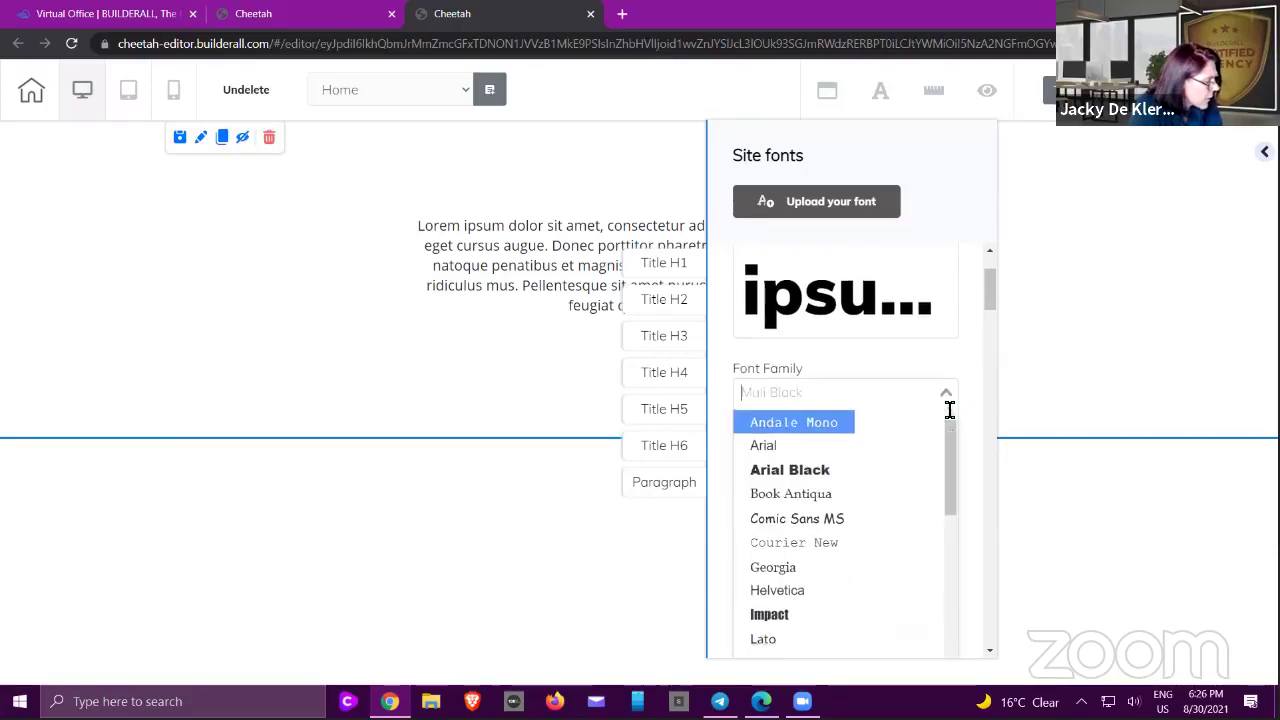
{"action": "scroll", "coordinate": [900, 420], "scroll_direction": "down", "scroll_amount": 3}
{"action": "scroll", "coordinate": [925, 415], "scroll_direction": "down", "scroll_amount": 5}
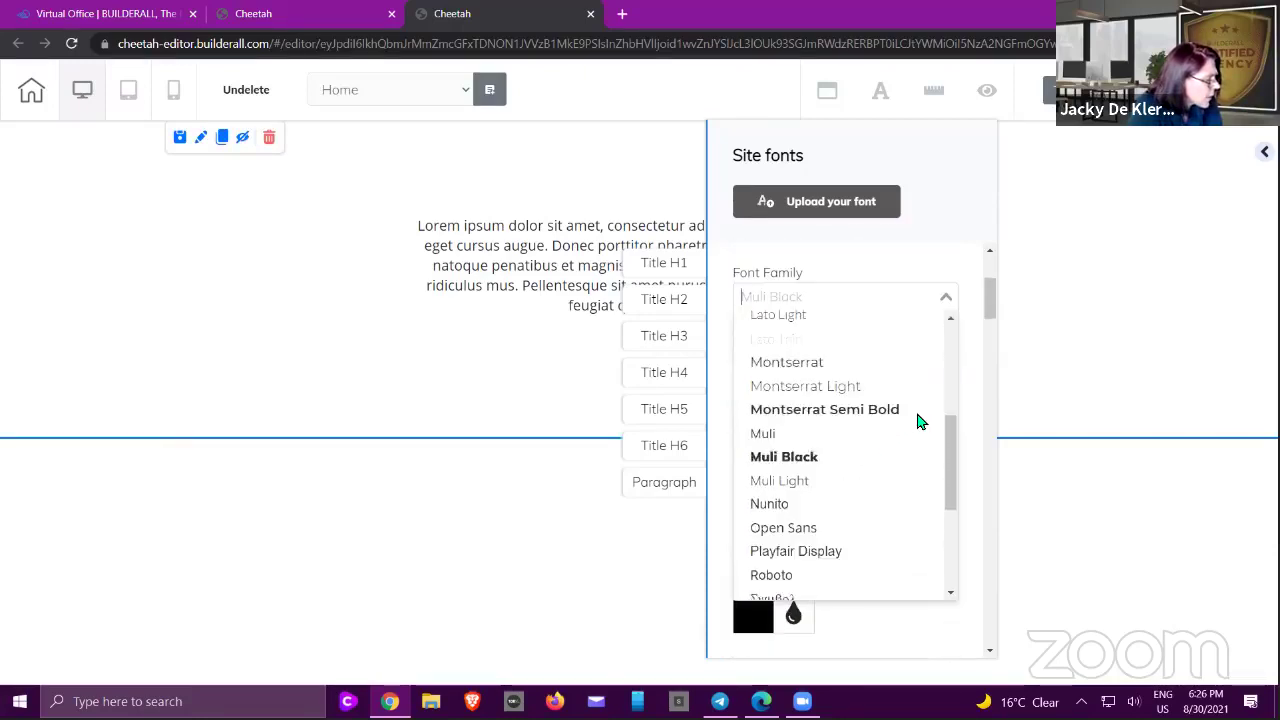
{"action": "scroll", "coordinate": [927, 437], "scroll_direction": "up", "scroll_amount": 5}
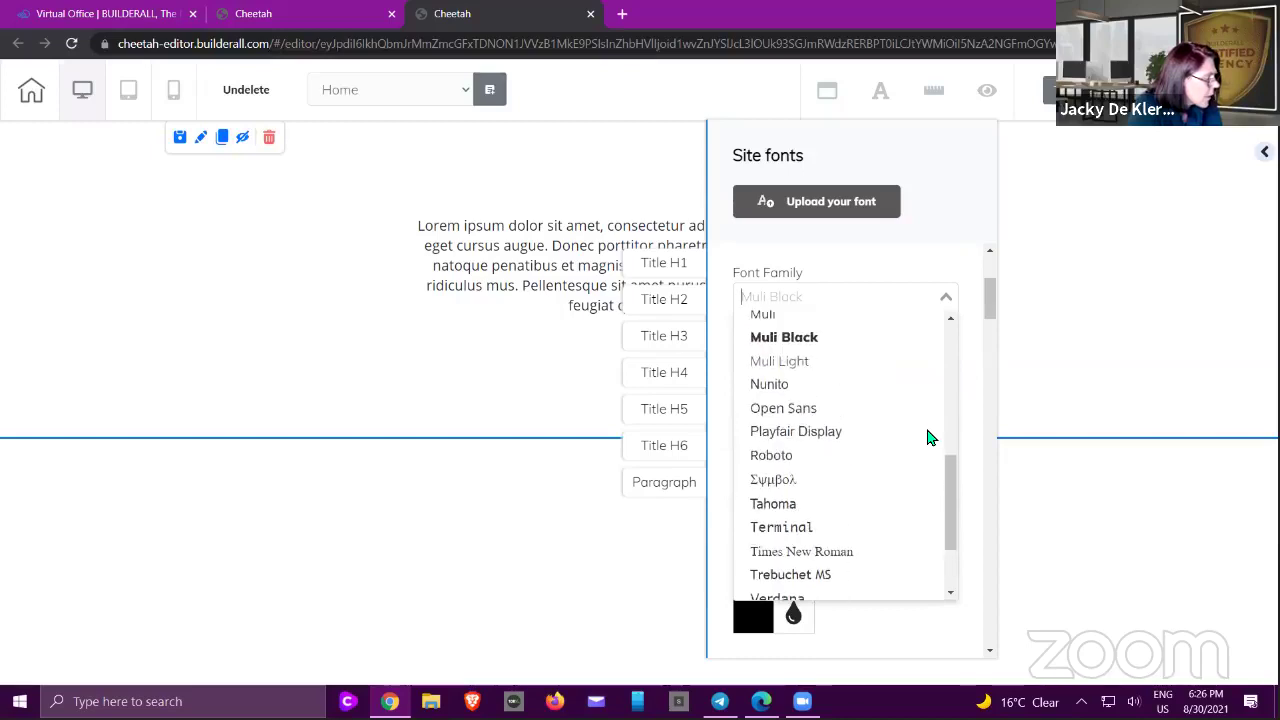
{"action": "scroll", "coordinate": [929, 435], "scroll_direction": "up", "scroll_amount": 2}
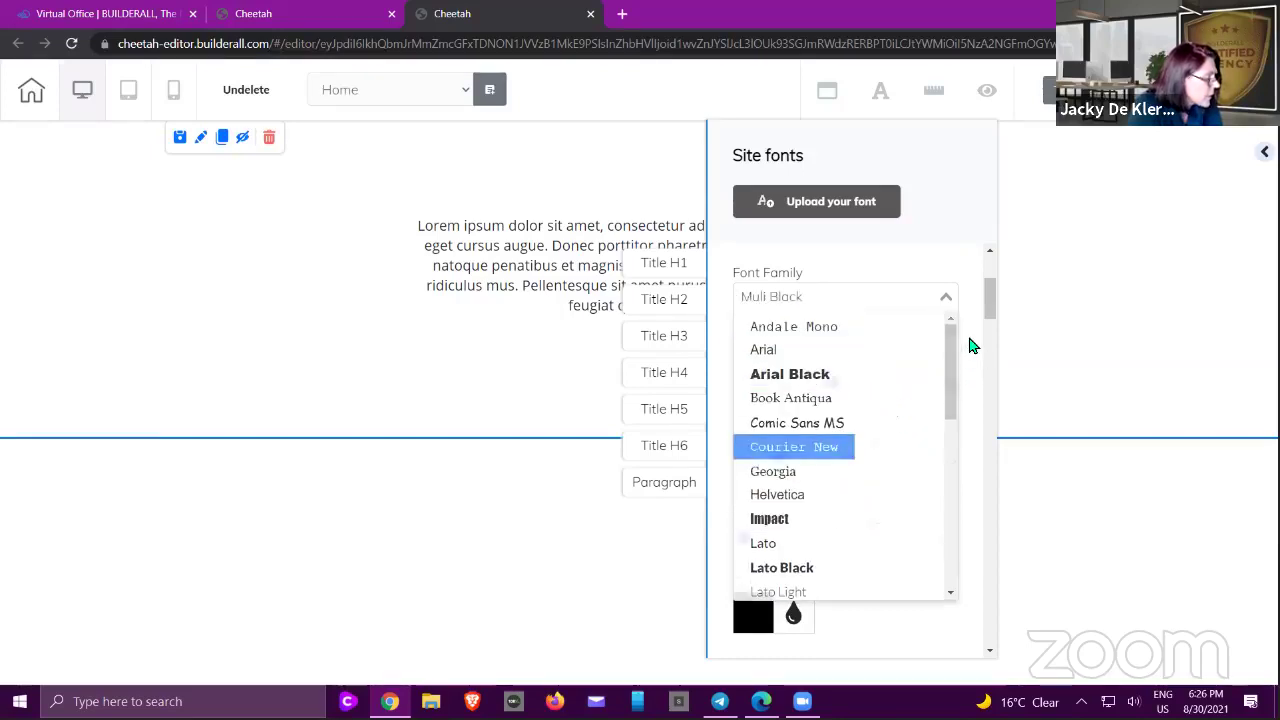
{"action": "left_click", "coordinate": [967, 360]}
{"action": "scroll", "coordinate": [967, 362], "scroll_direction": "up", "scroll_amount": 2}
{"action": "scroll", "coordinate": [967, 362], "scroll_direction": "up", "scroll_amount": 2}
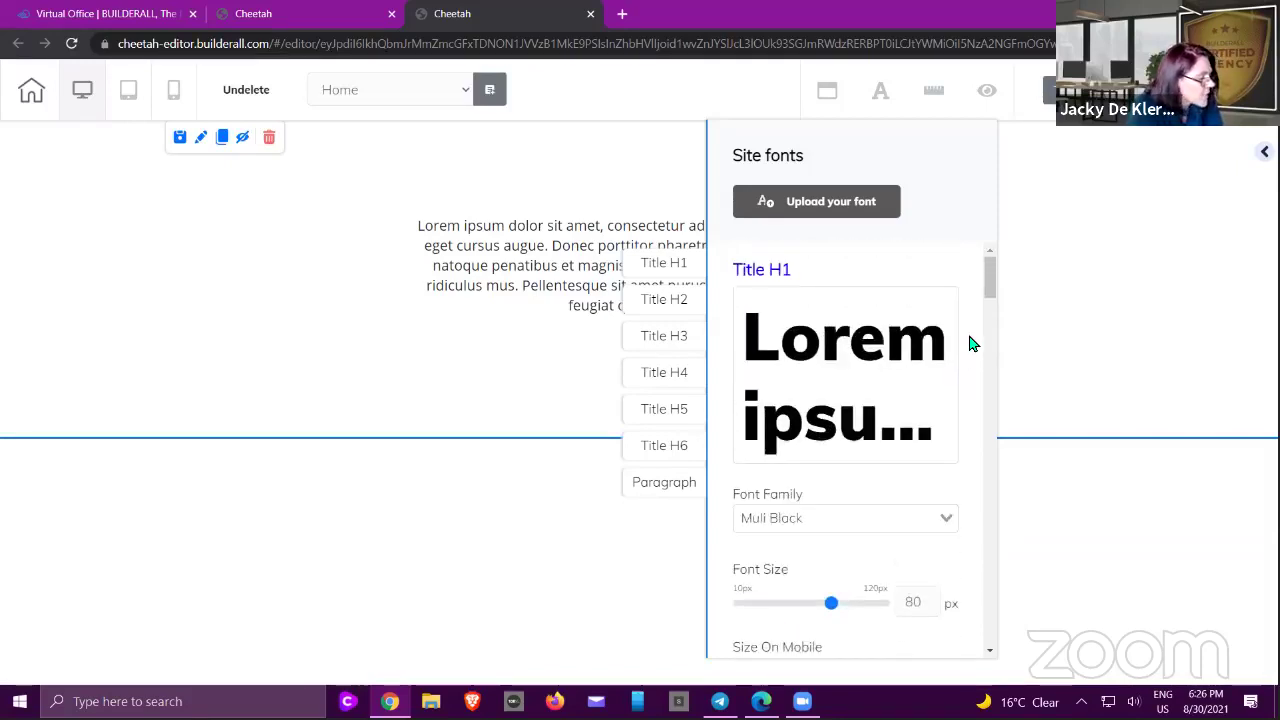
- Review the site font settings for Titles H2 to H5, including font family, size, mobile size, line height and color
{"action": "left_click", "coordinate": [660, 299]}
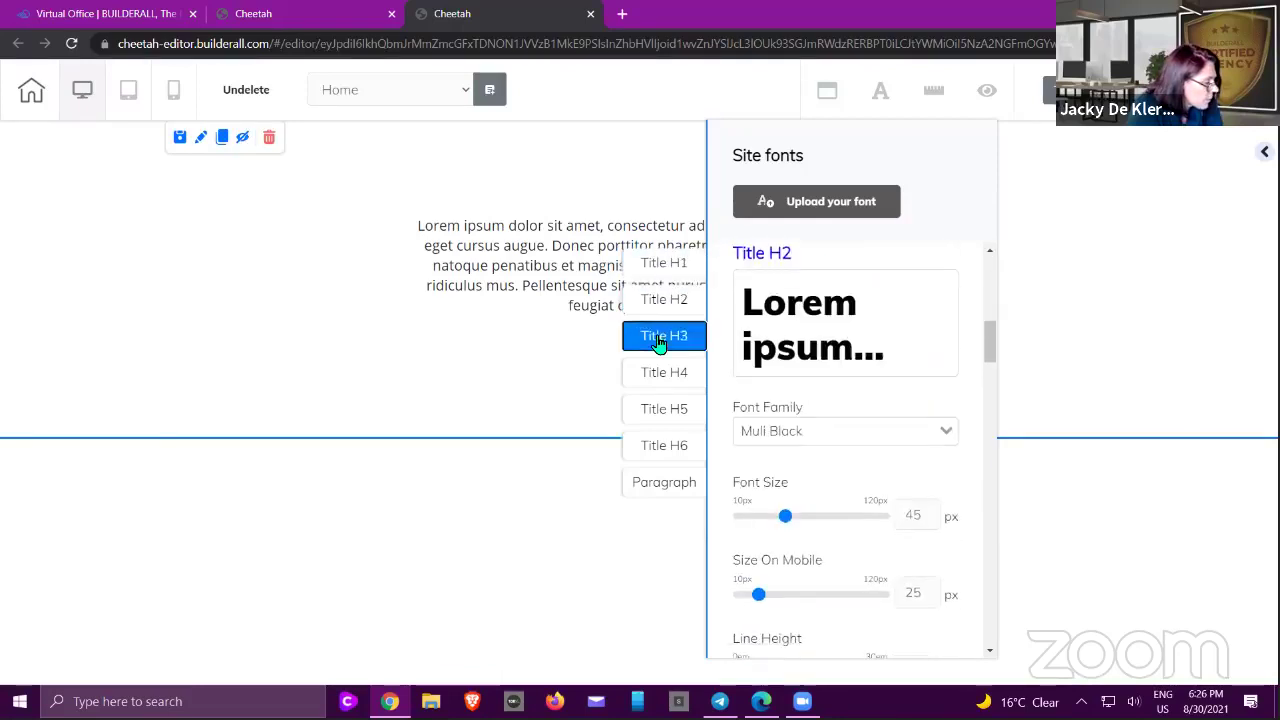
{"action": "left_click", "coordinate": [660, 340]}
{"action": "left_click", "coordinate": [658, 373]}
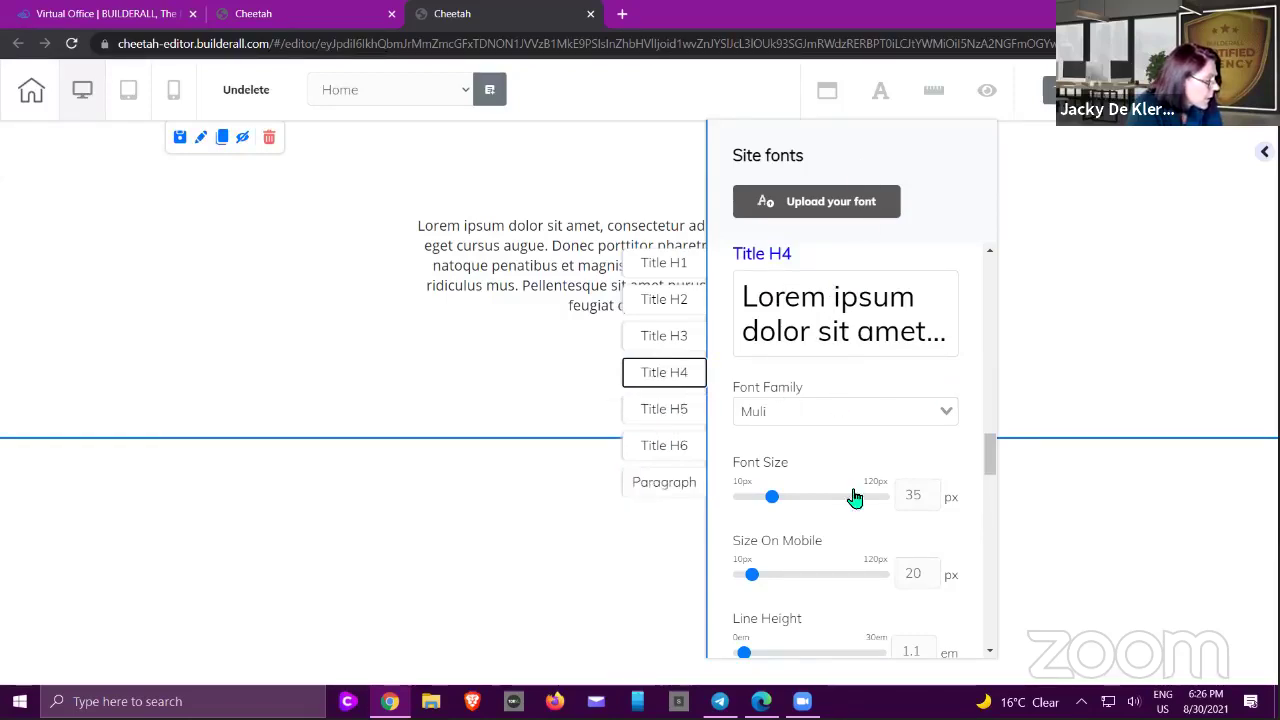
{"action": "scroll", "coordinate": [935, 500], "scroll_direction": "down", "scroll_amount": 2}
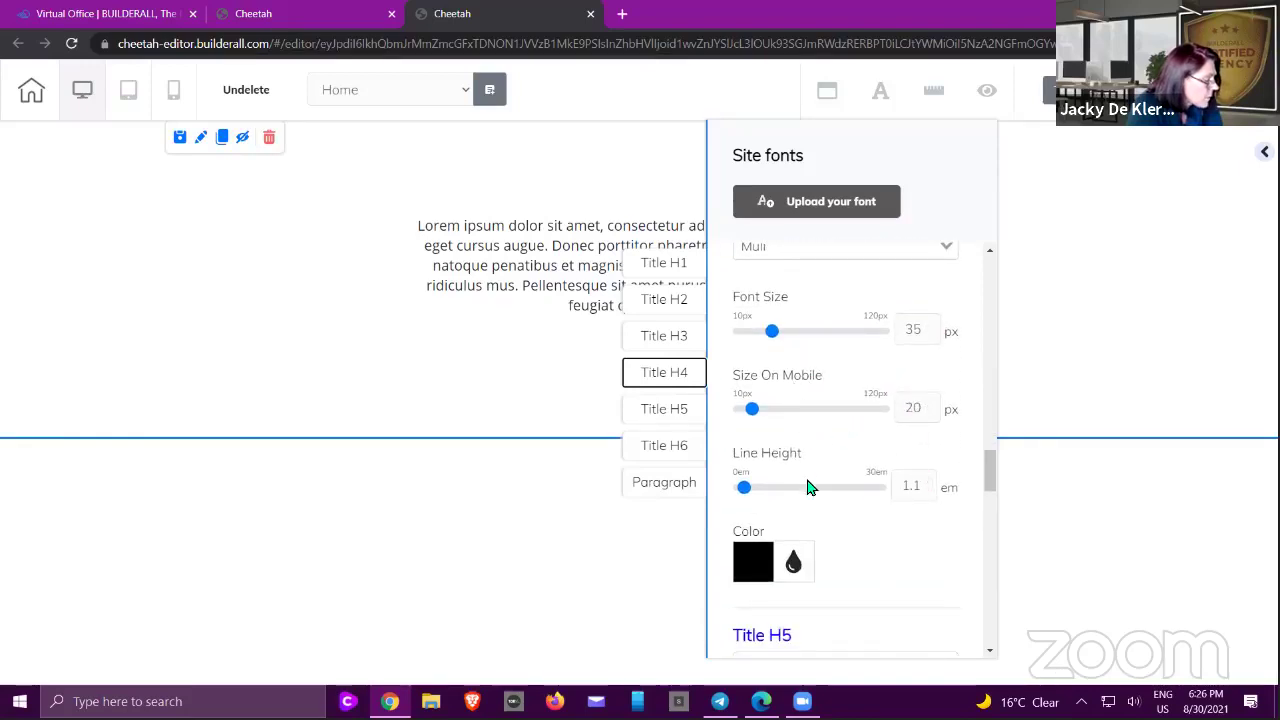
{"action": "scroll", "coordinate": [812, 487], "scroll_direction": "down", "scroll_amount": 1}
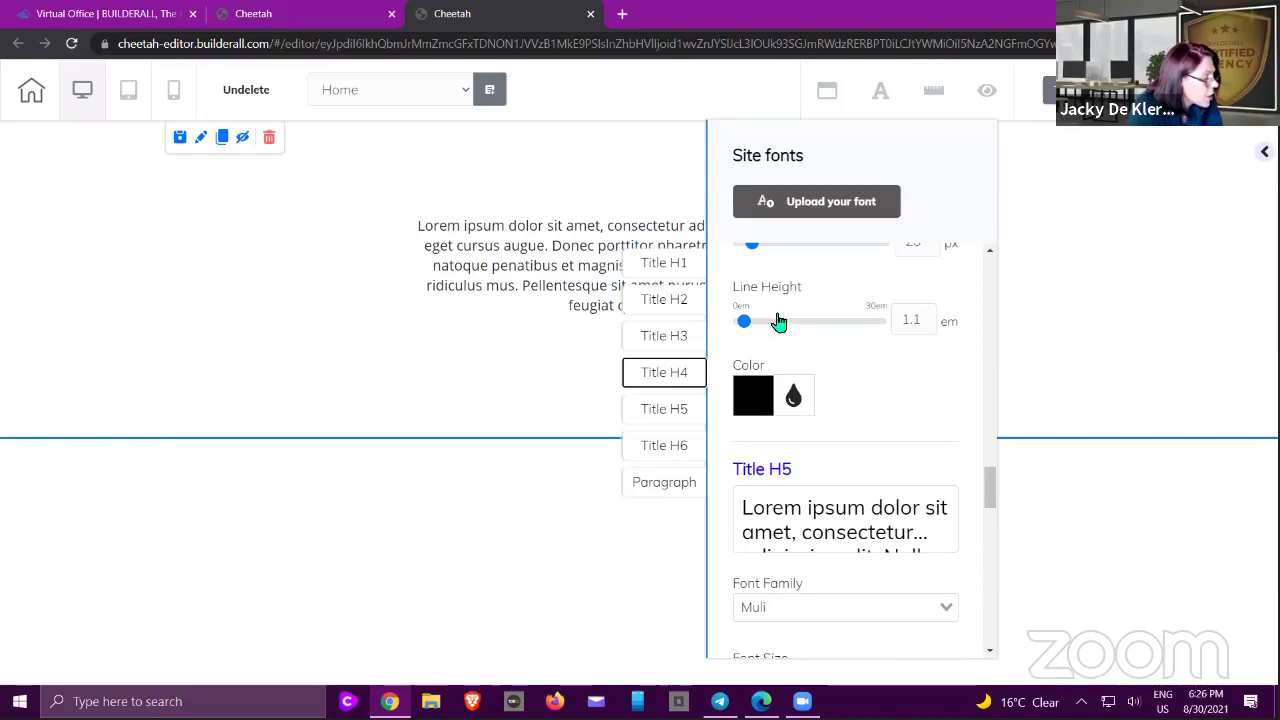
{"action": "left_click", "coordinate": [880, 93]}
- Extend the panel's lower edge downward and place a vertical ruler guide at about 185 px
{"action": "left_click", "coordinate": [933, 90]}
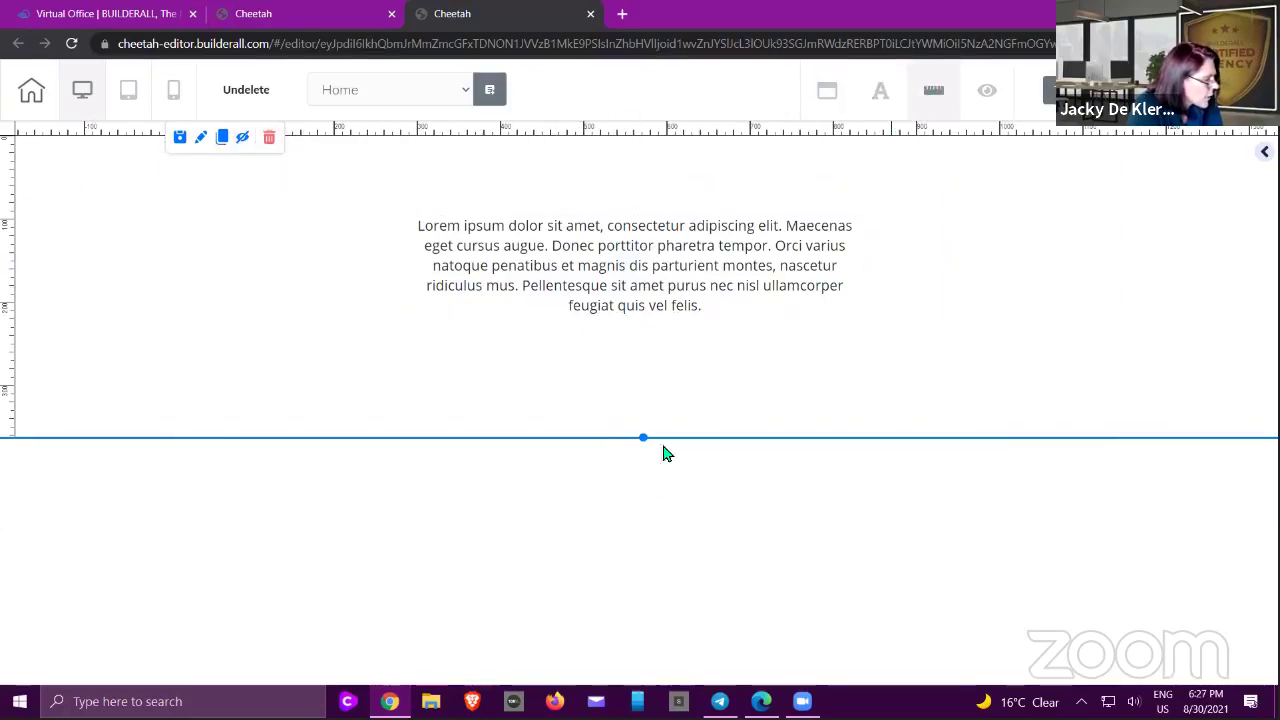
{"action": "left_click_drag", "start_coordinate": [640, 437], "coordinate": [616, 617]}
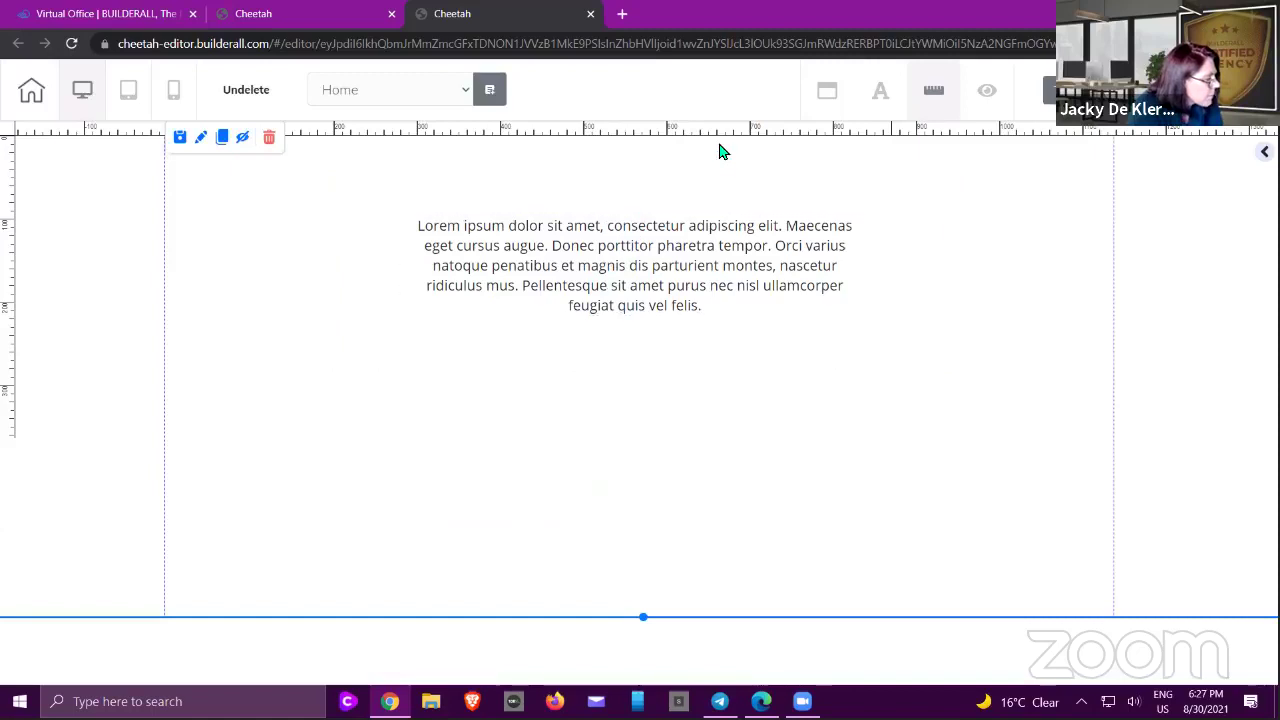
{"action": "left_click", "coordinate": [421, 133]}
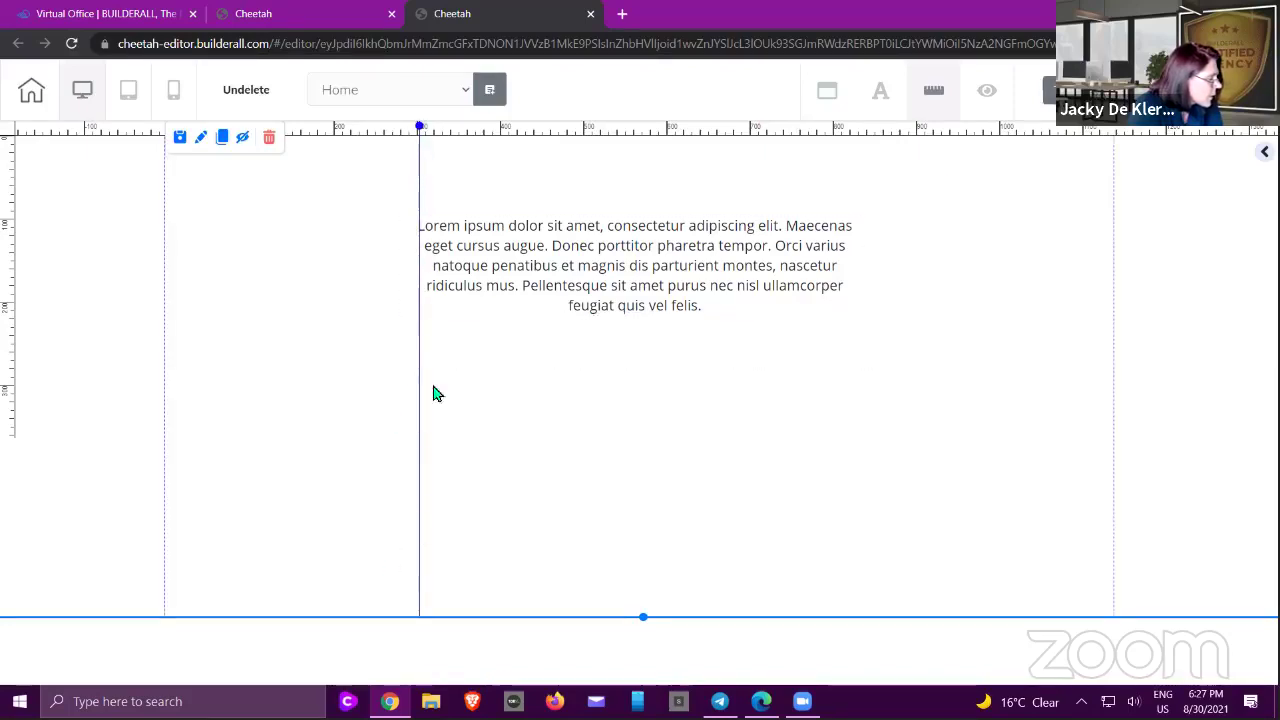
{"action": "left_click_drag", "start_coordinate": [421, 133], "coordinate": [322, 162]}
- Move the text box so its left edge lines up with the vertical guide
{"action": "left_click_drag", "start_coordinate": [588, 258], "coordinate": [526, 254]}
{"action": "left_click_drag", "start_coordinate": [892, 308], "coordinate": [900, 333]}
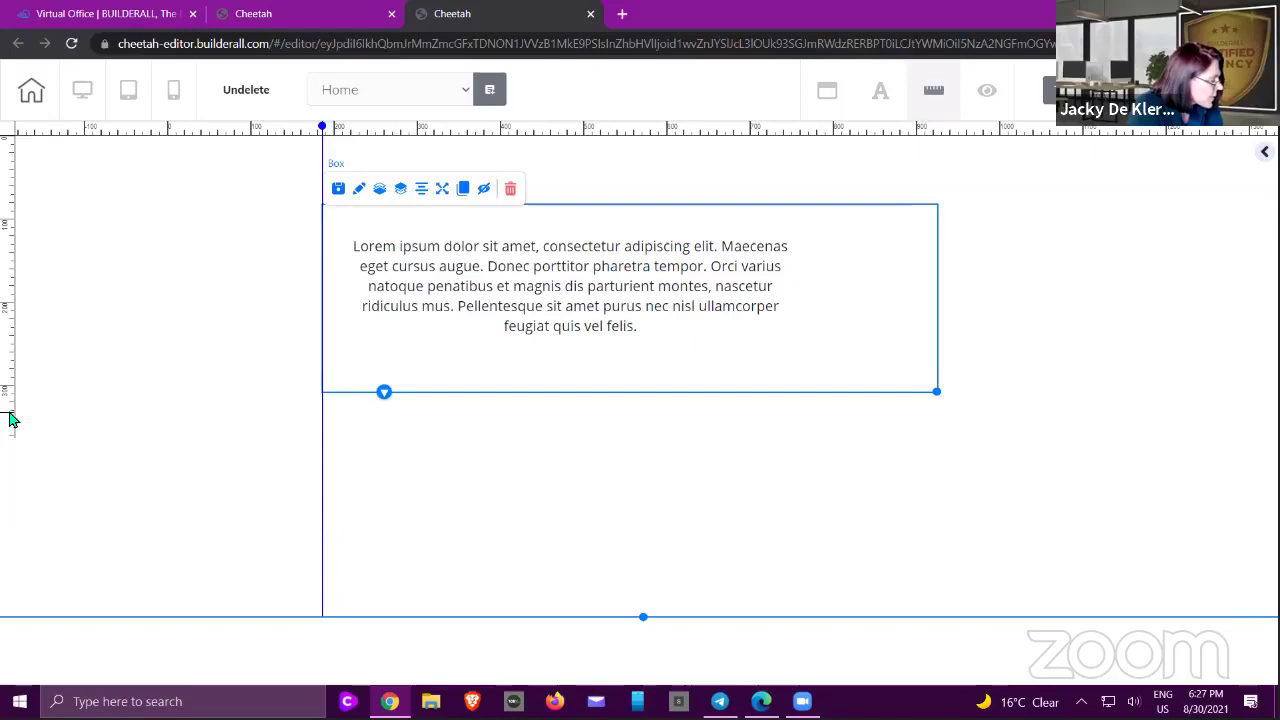
- Place a horizontal ruler guide along the text box's lower edge and move the box slightly above it
{"action": "left_click", "coordinate": [9, 413]}
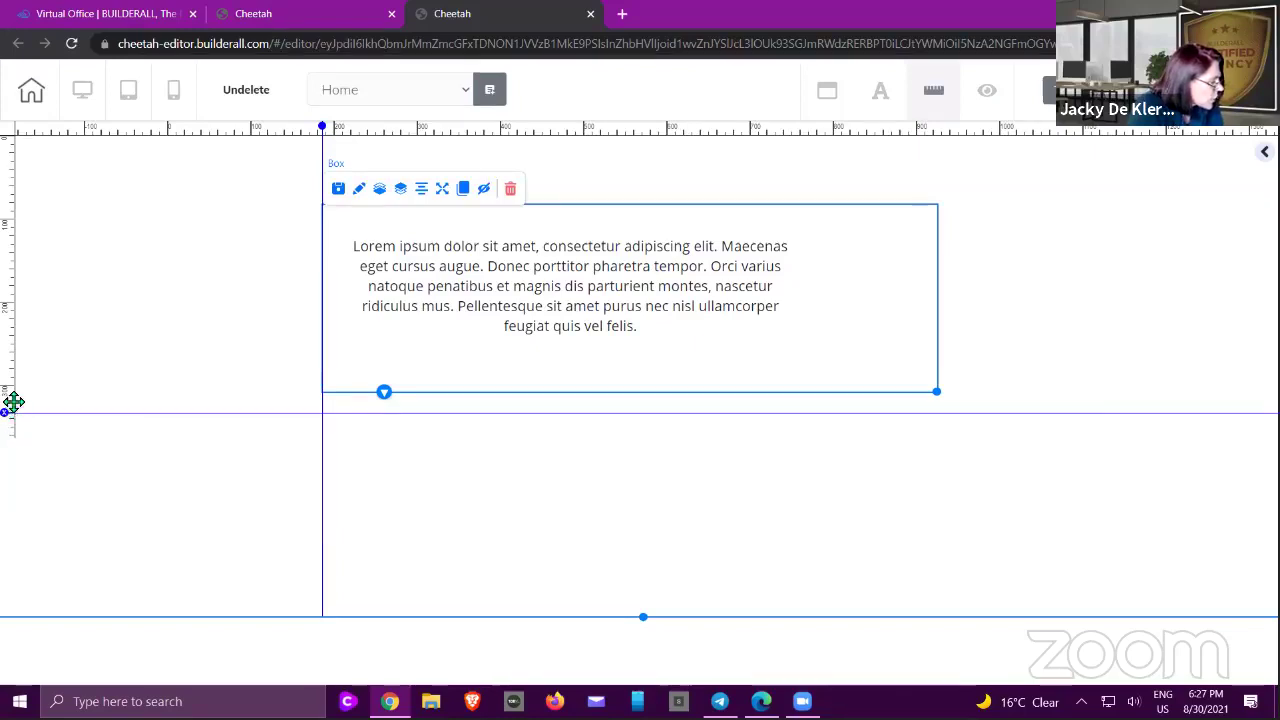
{"action": "left_click_drag", "start_coordinate": [13, 403], "coordinate": [20, 400]}
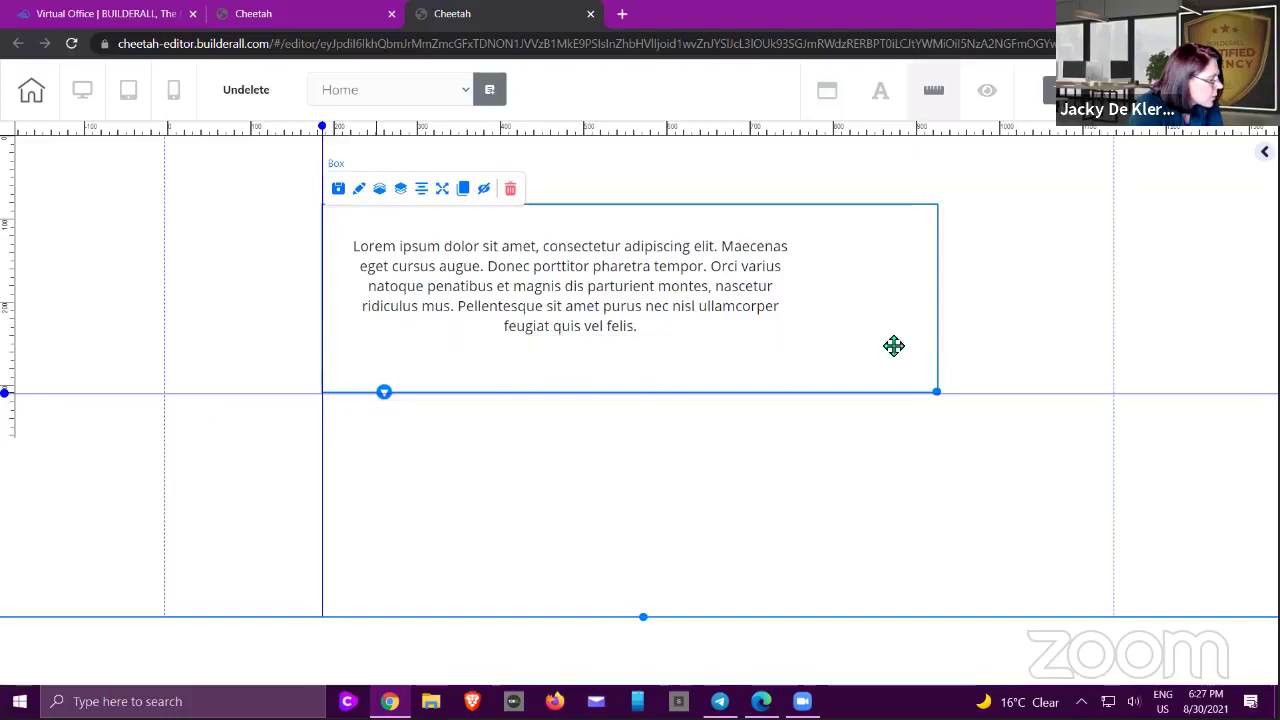
{"action": "mouse_move", "coordinate": [894, 346]}
{"action": "left_mouse_down"}
{"action": "mouse_move", "coordinate": [971, 314]}
{"action": "mouse_move", "coordinate": [889, 337]}
{"action": "left_mouse_up"}
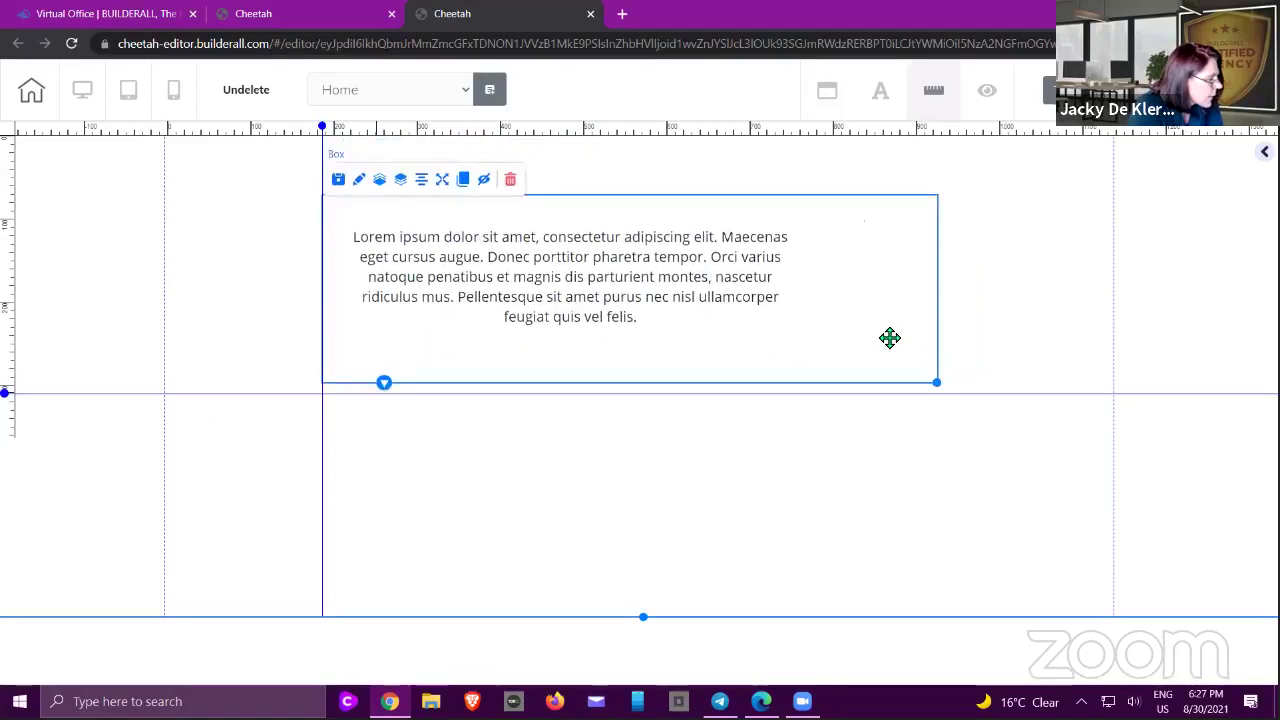
{"action": "left_click", "coordinate": [934, 89]}
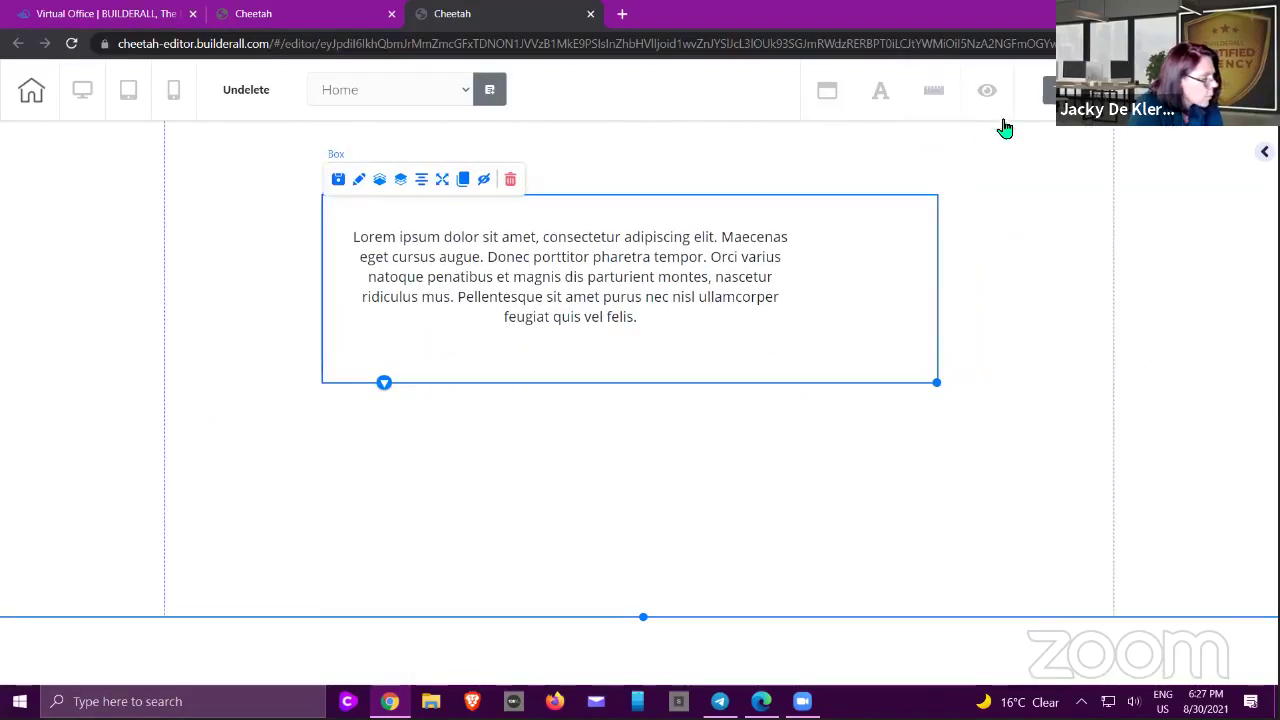
- Move the lorem ipsum paragraph toward the center of its box
{"action": "left_click", "coordinate": [987, 92]}
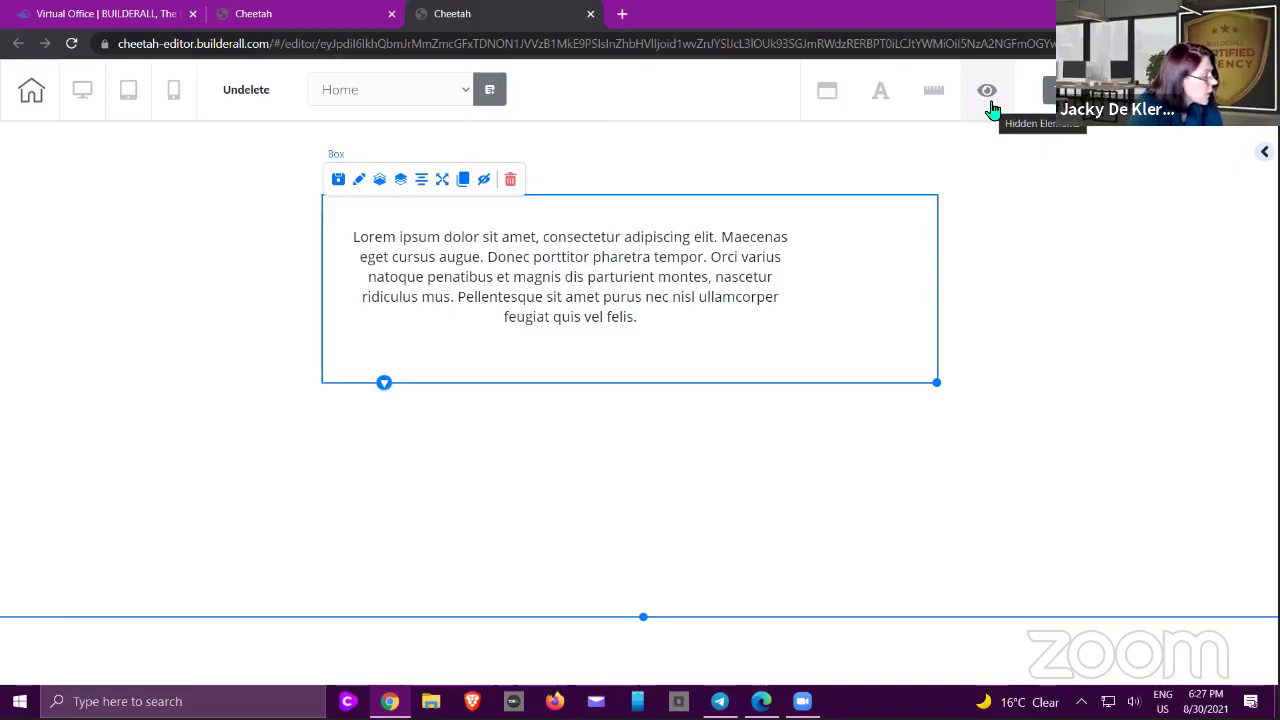
{"action": "left_click", "coordinate": [990, 103]}
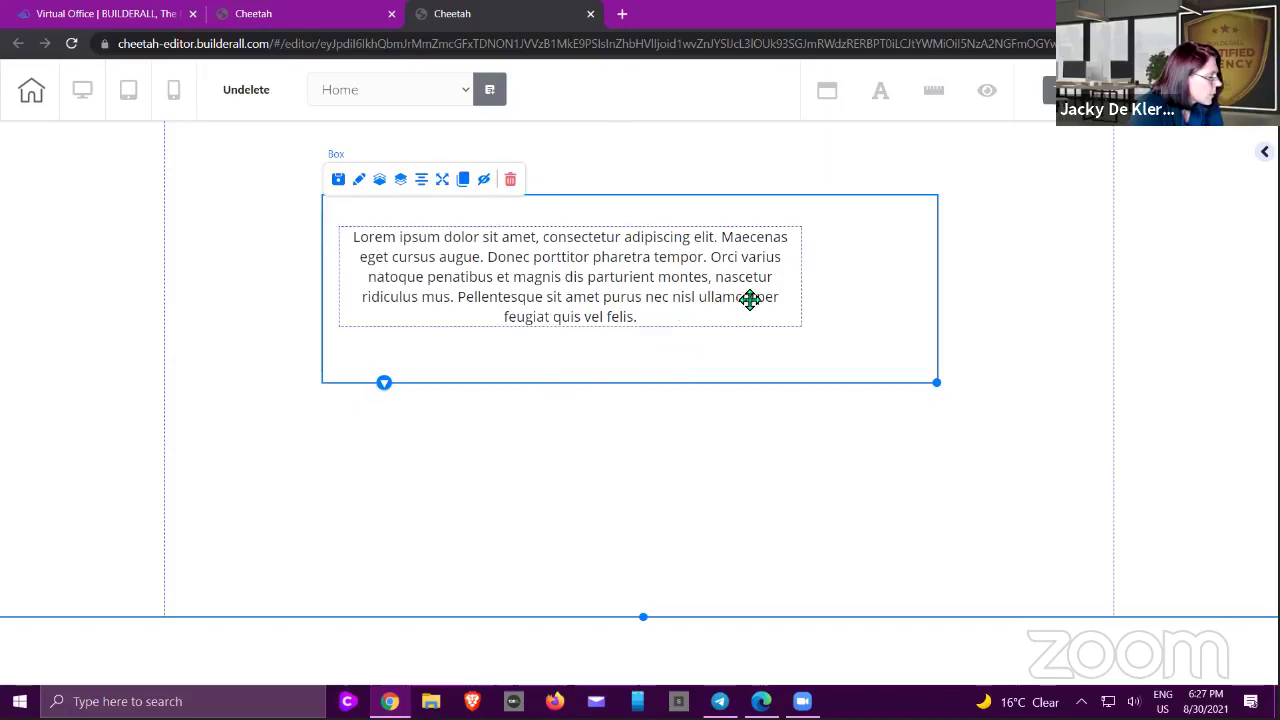
{"action": "left_click_drag", "start_coordinate": [749, 297], "coordinate": [440, 366]}
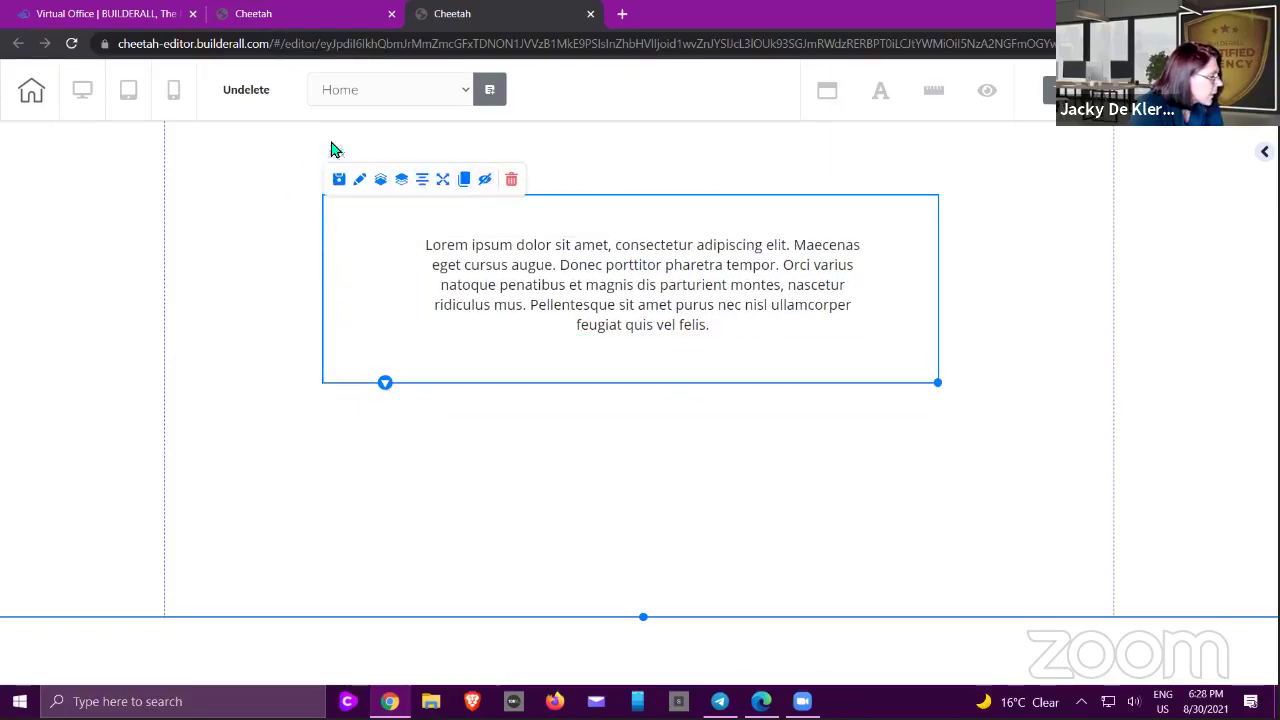
- Hide the text box on the page and restore it from the hidden elements list
{"action": "left_click", "coordinate": [485, 182]}
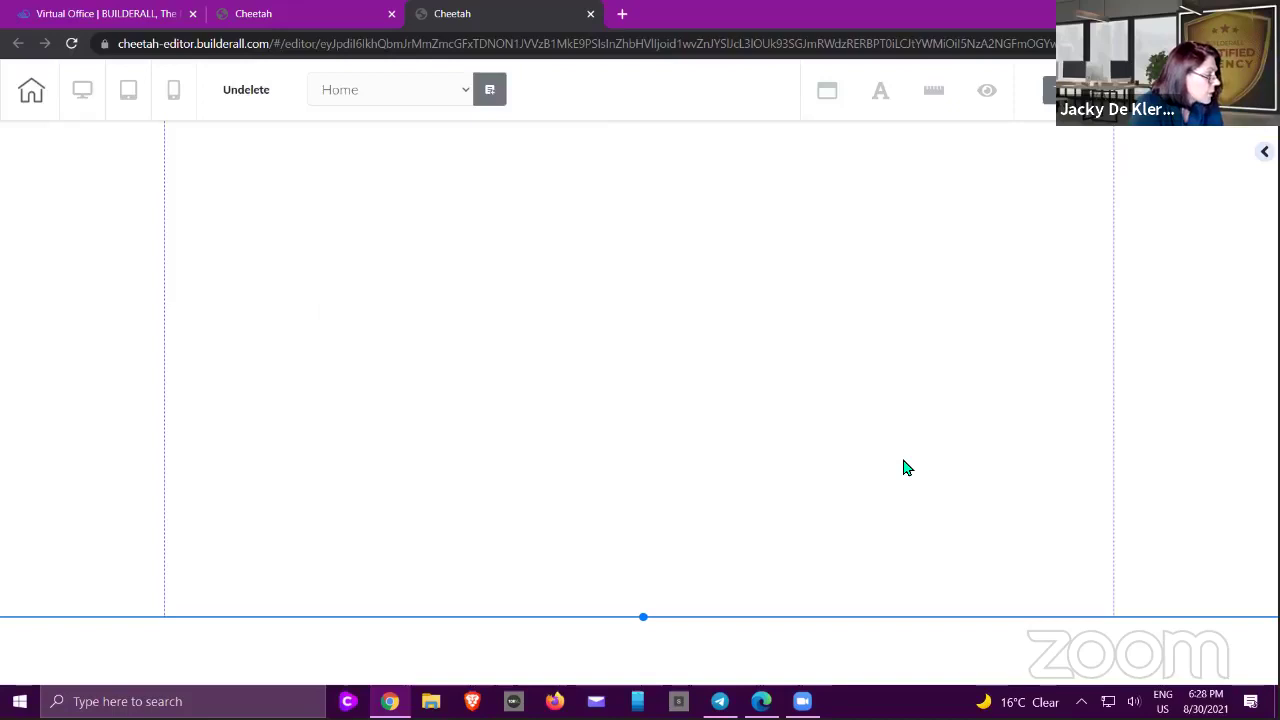
{"action": "left_click", "coordinate": [988, 100]}
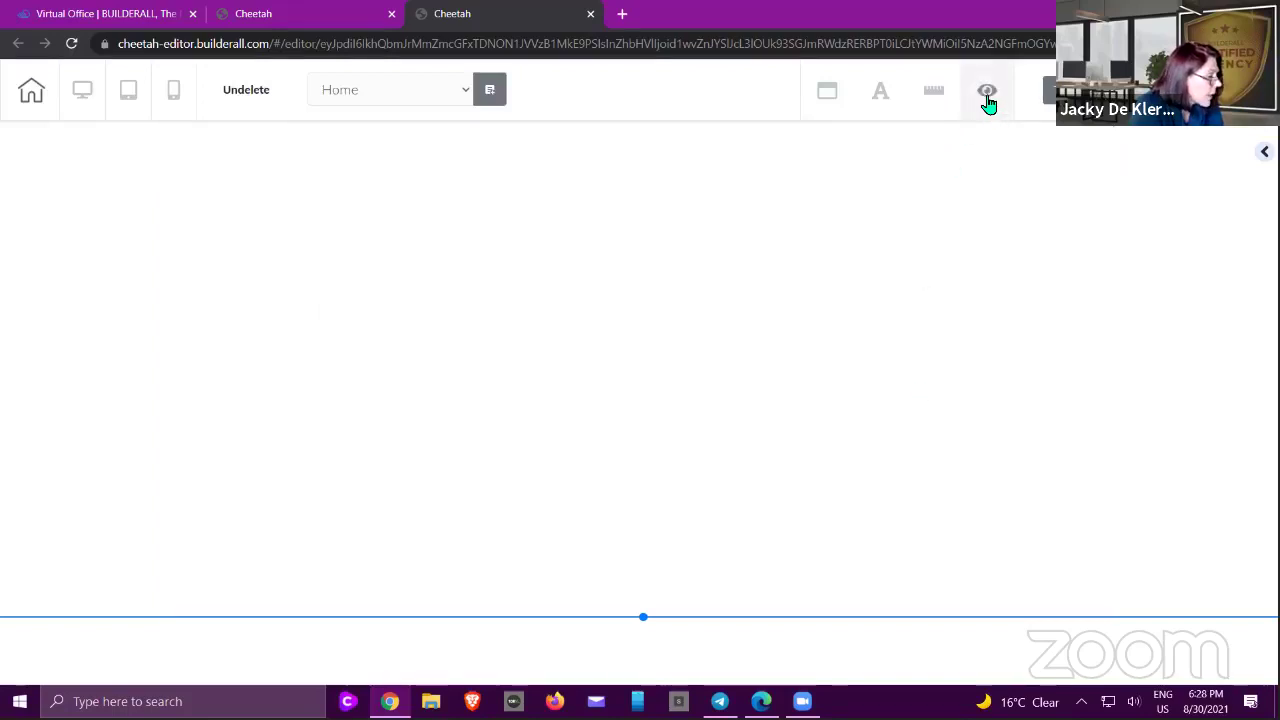
{"action": "left_click", "coordinate": [988, 100]}
{"action": "left_click", "coordinate": [908, 216]}
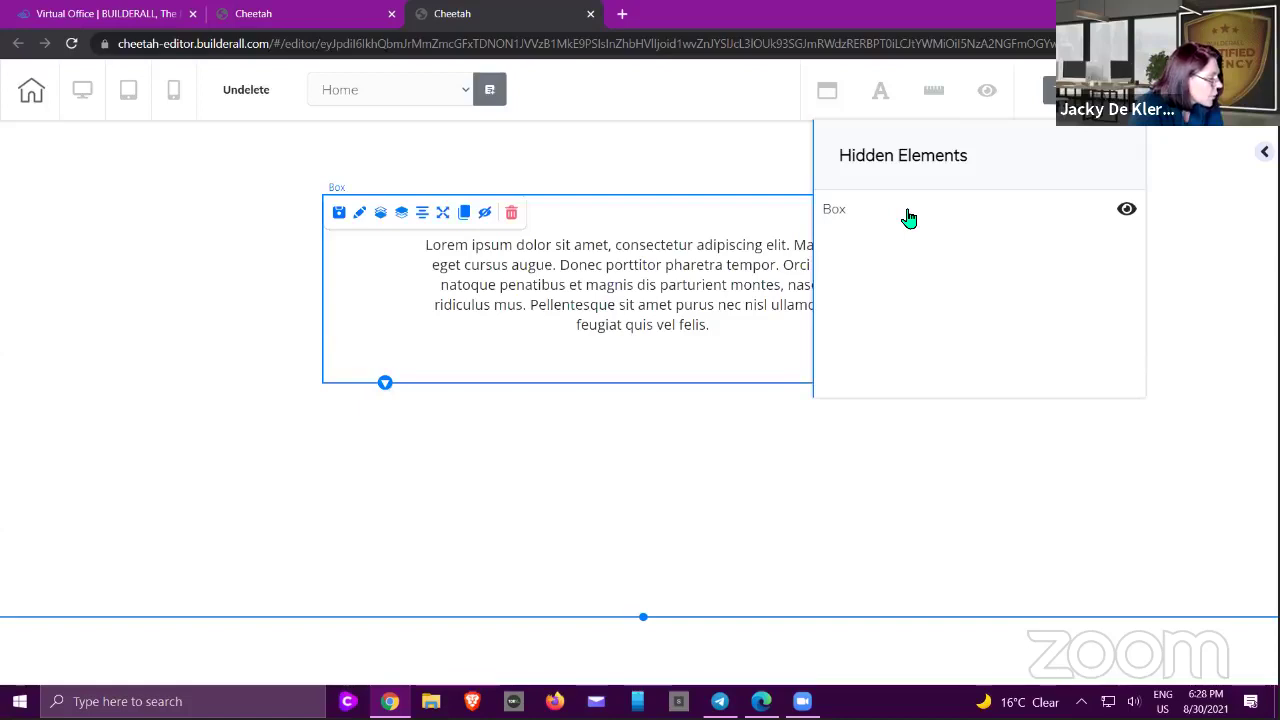
{"action": "left_click", "coordinate": [1127, 209]}
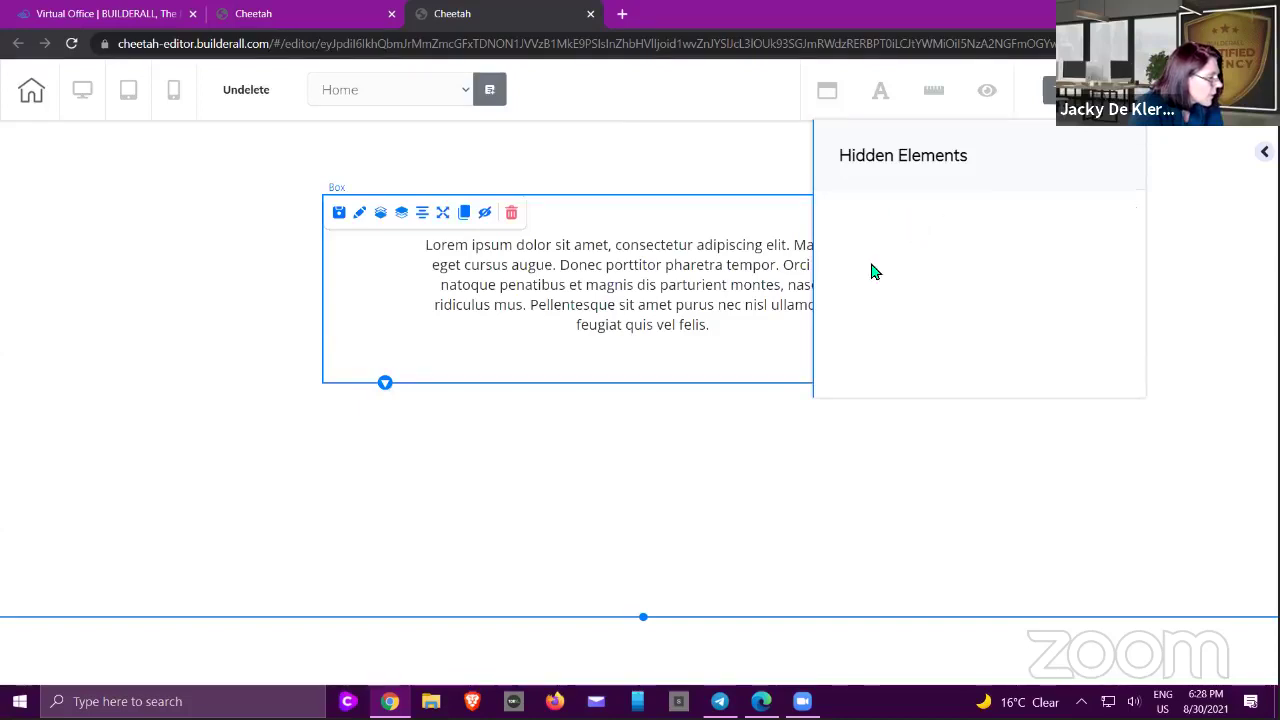
{"action": "left_click", "coordinate": [989, 92]}
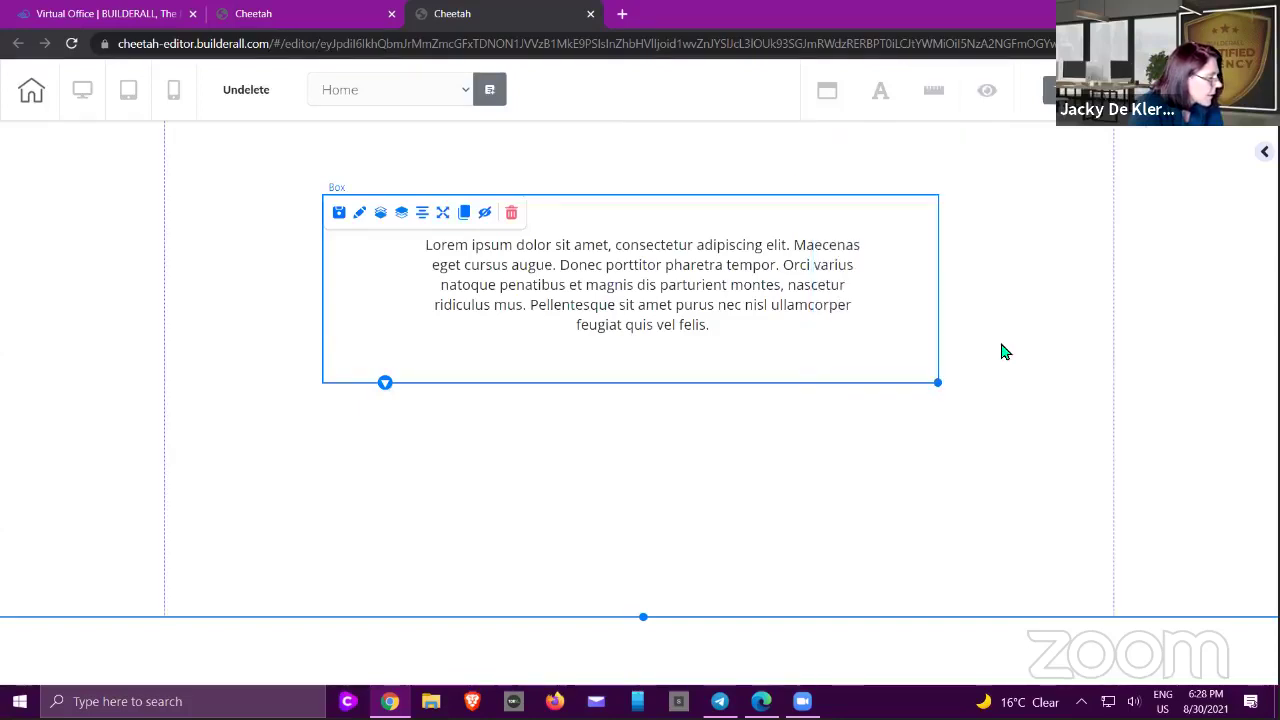
{"action": "left_click", "coordinate": [990, 360]}
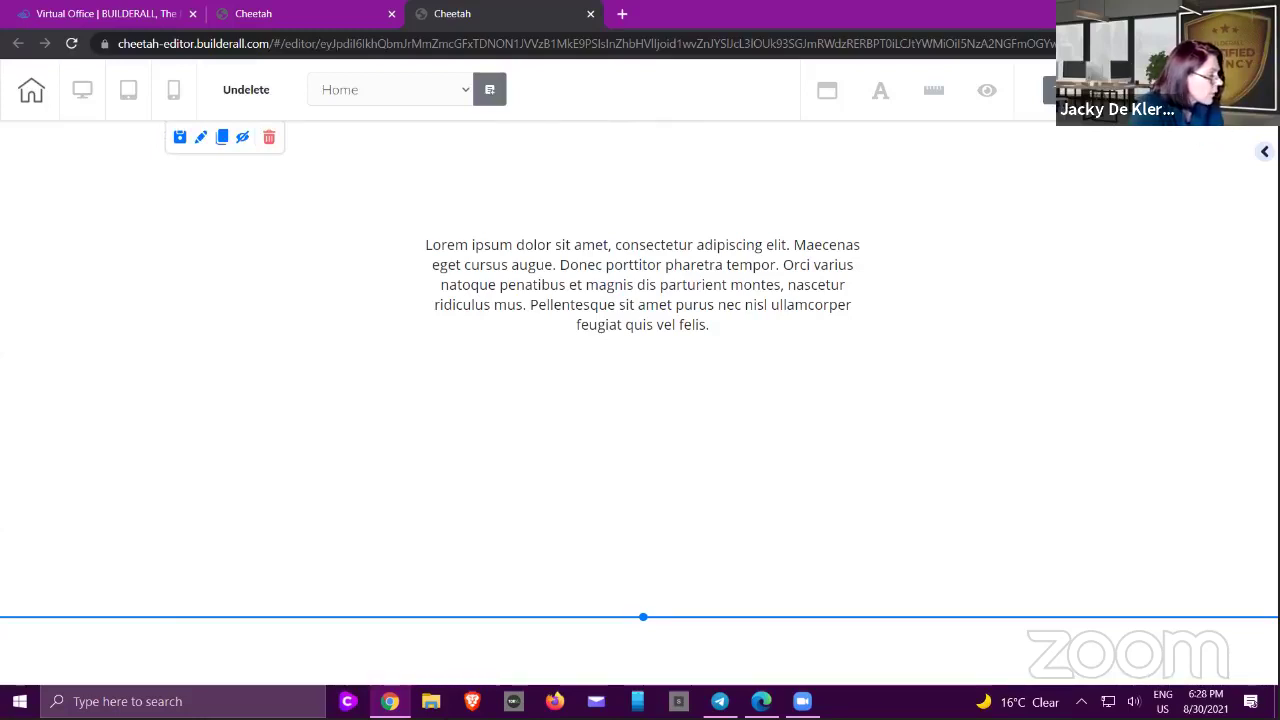
- Restore the two previously deleted panels with Undelete and delete both again, confirming each deletion
{"action": "left_click", "coordinate": [240, 98]}
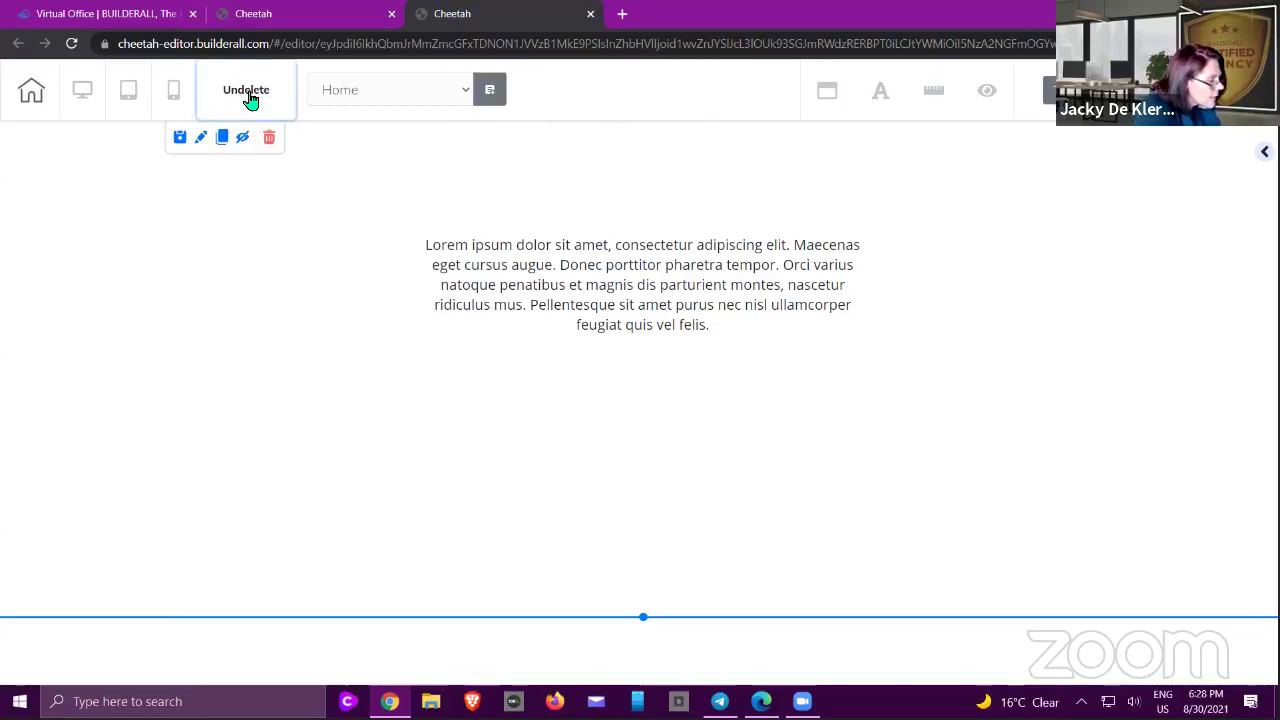
{"action": "left_click", "coordinate": [251, 98]}
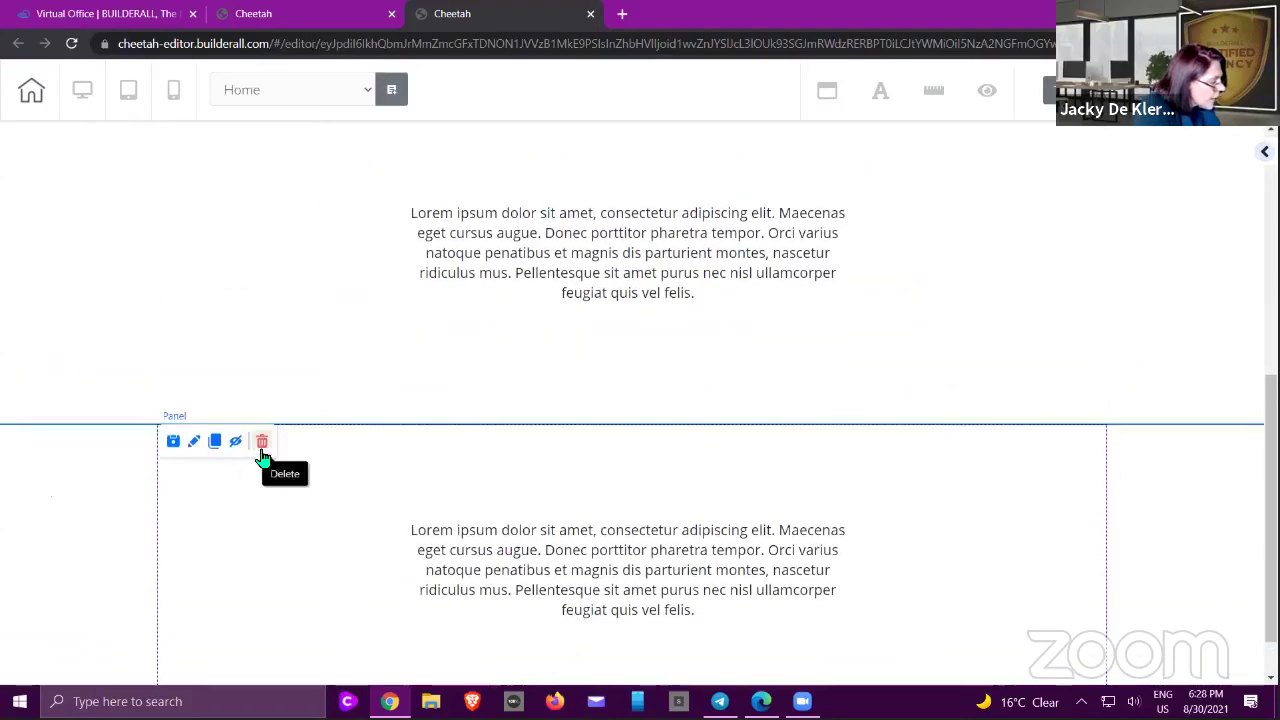
{"action": "left_click", "coordinate": [262, 443]}
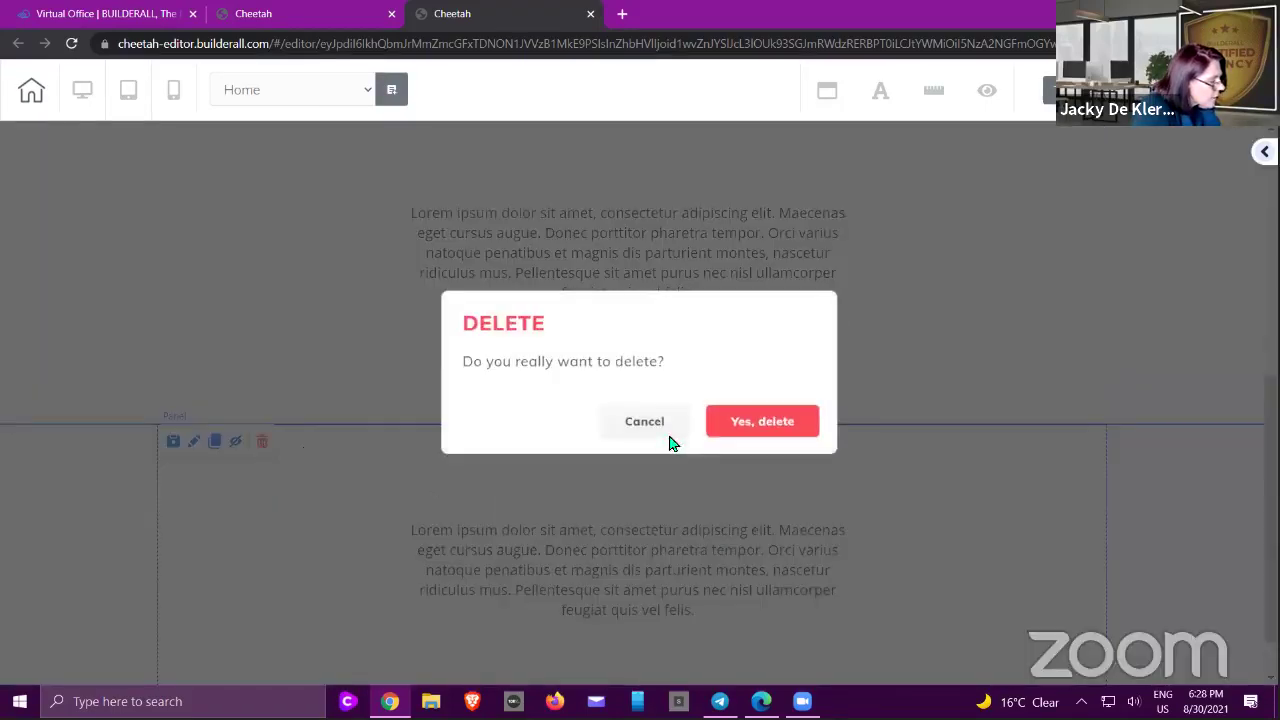
{"action": "left_click", "coordinate": [730, 427]}
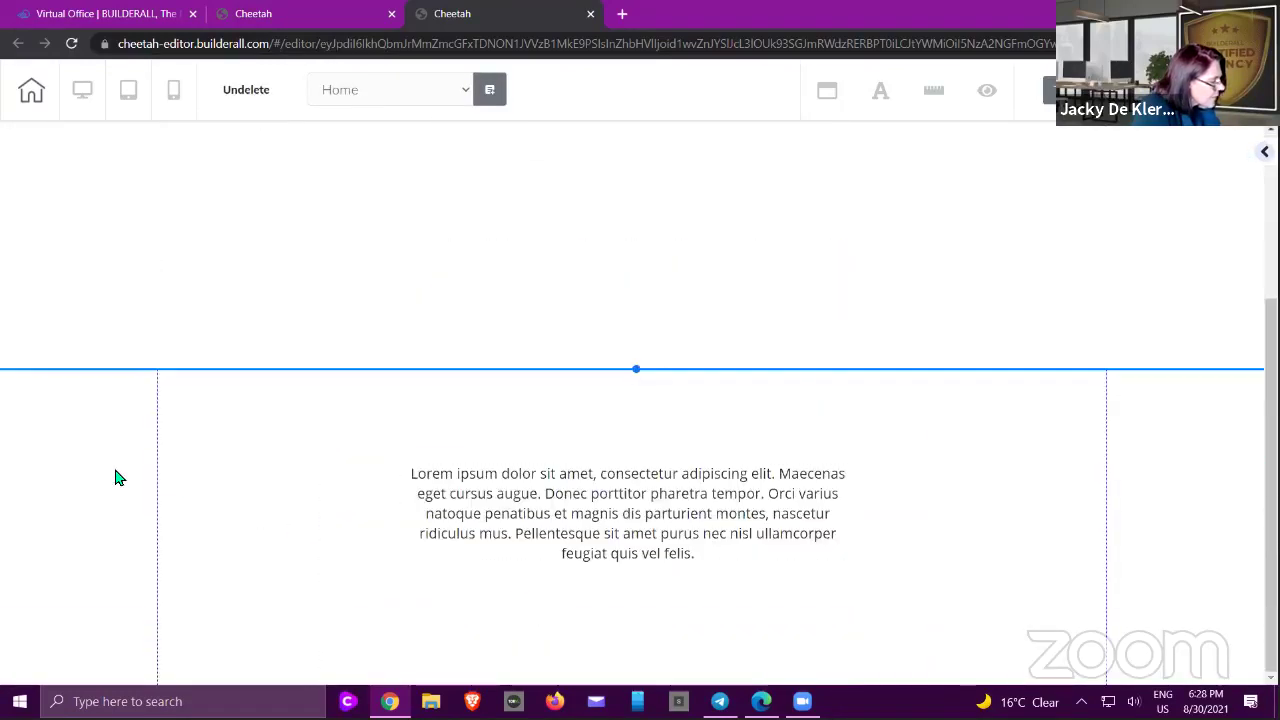
{"action": "left_click", "coordinate": [263, 388]}
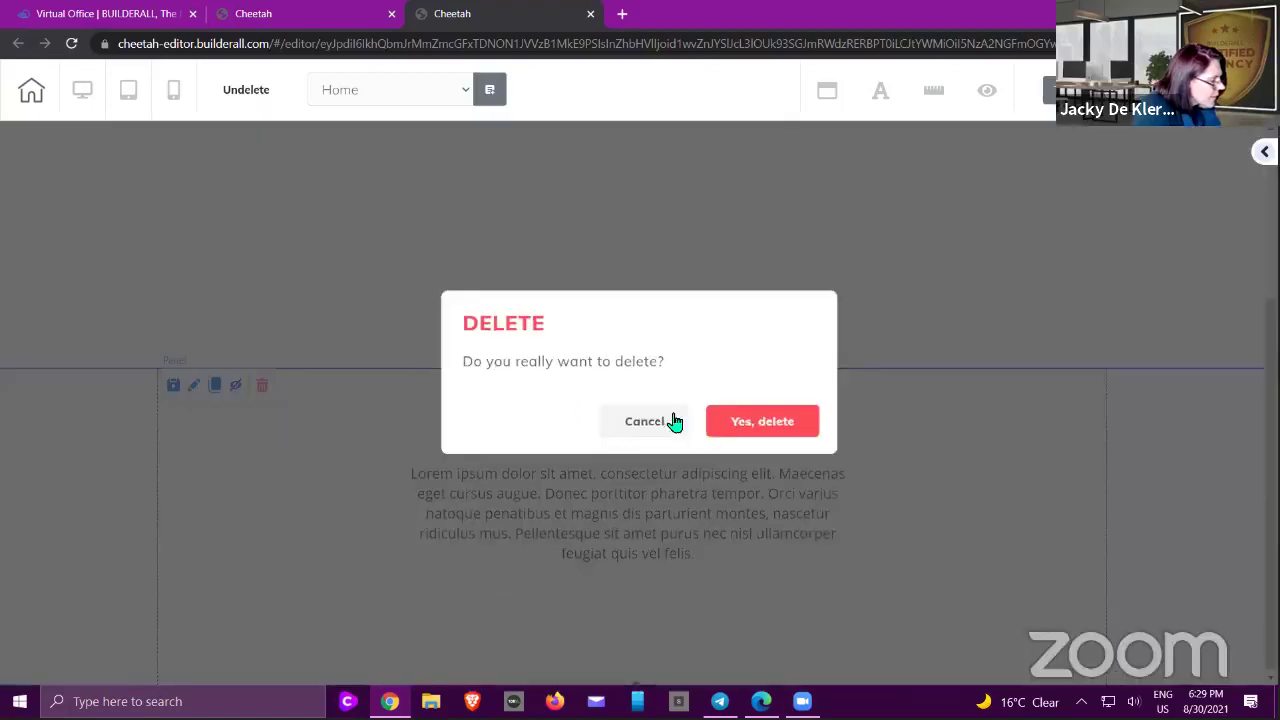
{"action": "left_click", "coordinate": [740, 424]}
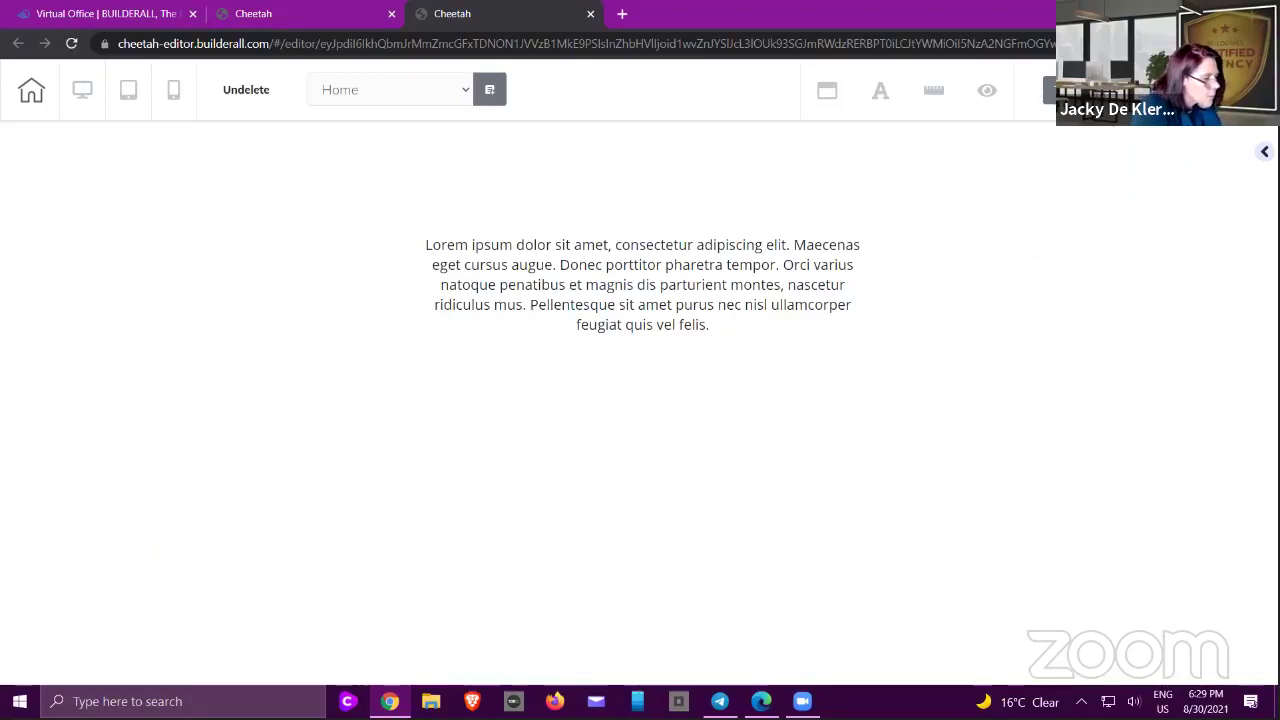
- Browse the elements and panels that can be added to the page
{"action": "left_click", "coordinate": [1264, 151]}
{"action": "scroll", "coordinate": [1206, 269], "scroll_direction": "up", "scroll_amount": 5}
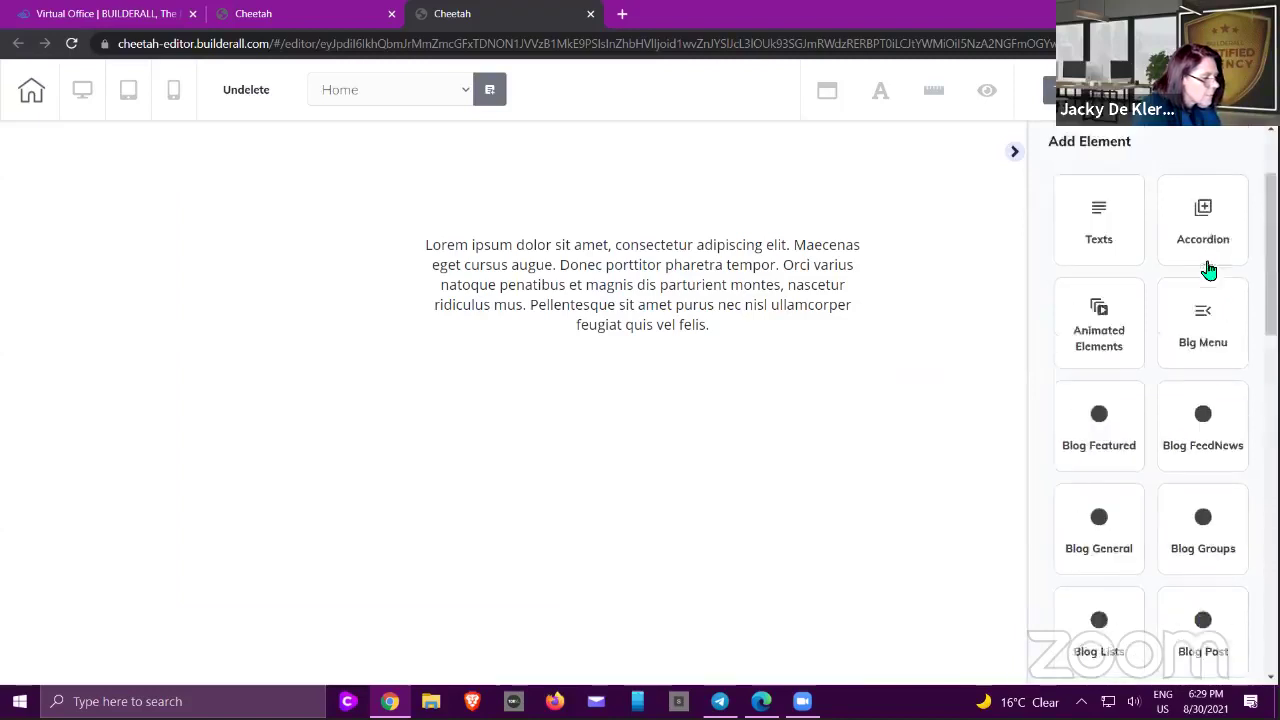
{"action": "left_click", "coordinate": [1090, 220]}
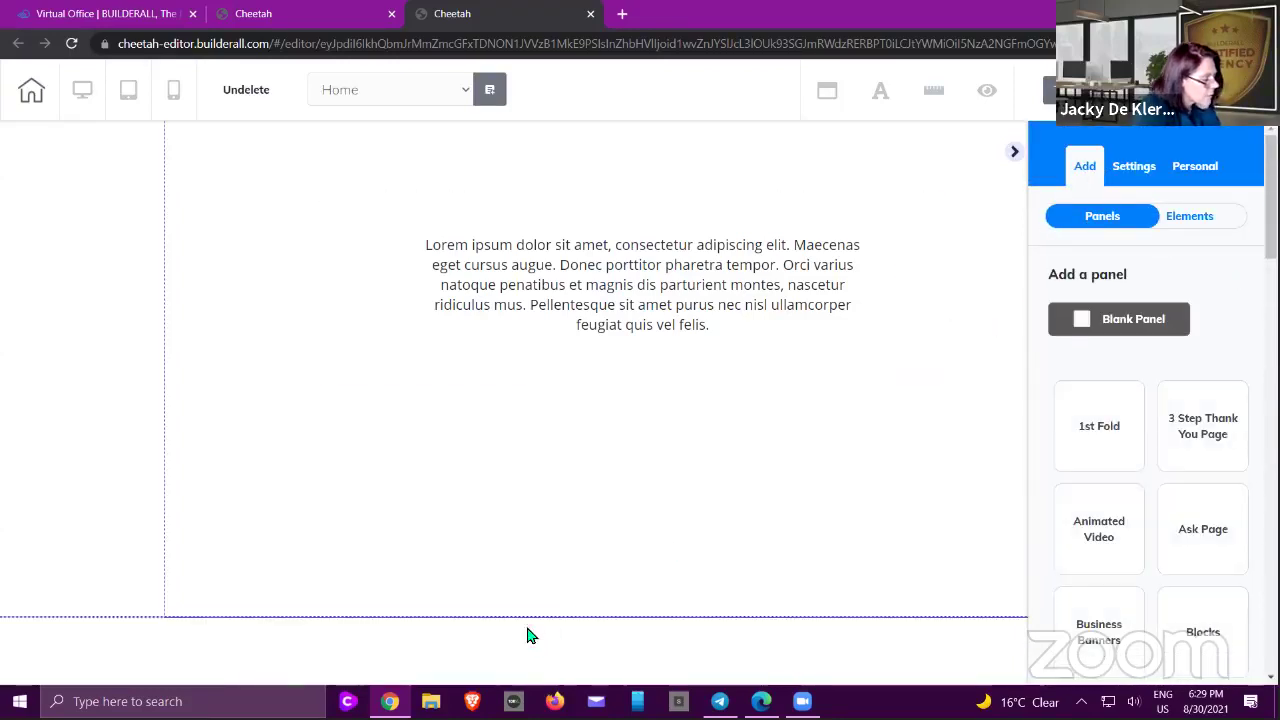
- Resize the panel by raising its lower edge and extending it down again to below the text box
{"action": "left_click", "coordinate": [593, 581]}
{"action": "left_click_drag", "start_coordinate": [641, 616], "coordinate": [583, 486]}
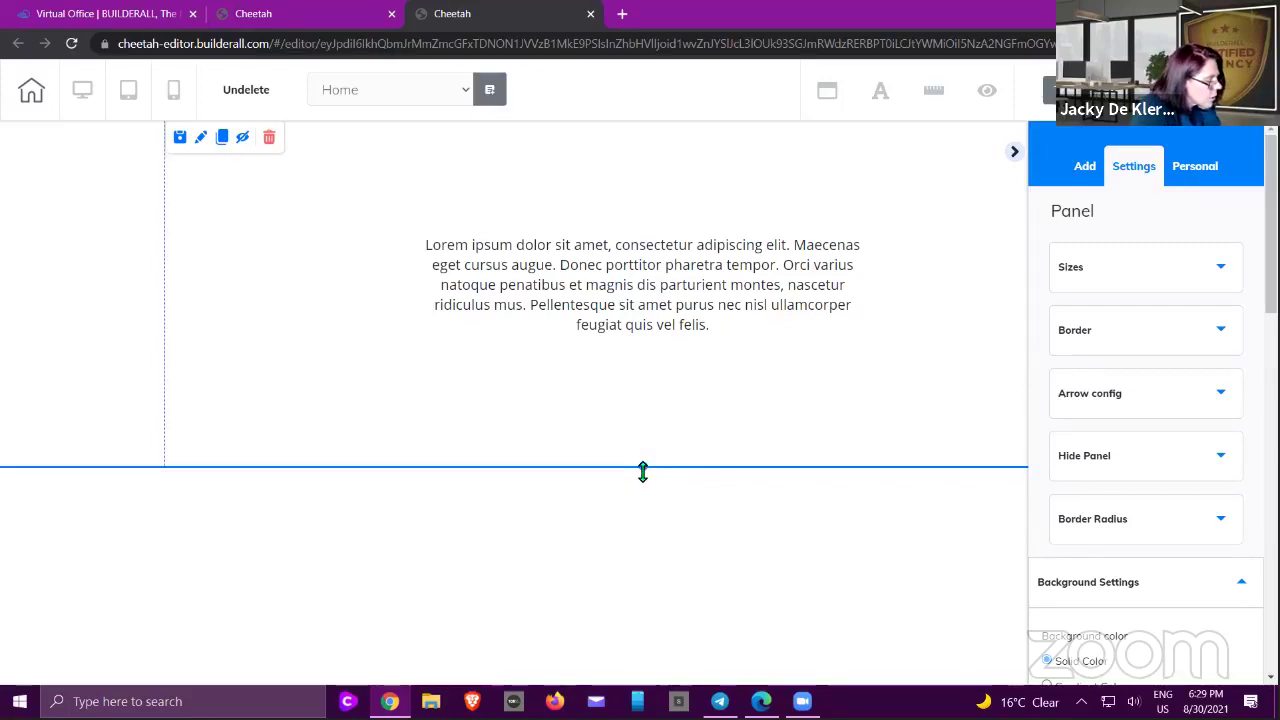
{"action": "left_click_drag", "start_coordinate": [643, 472], "coordinate": [654, 580]}
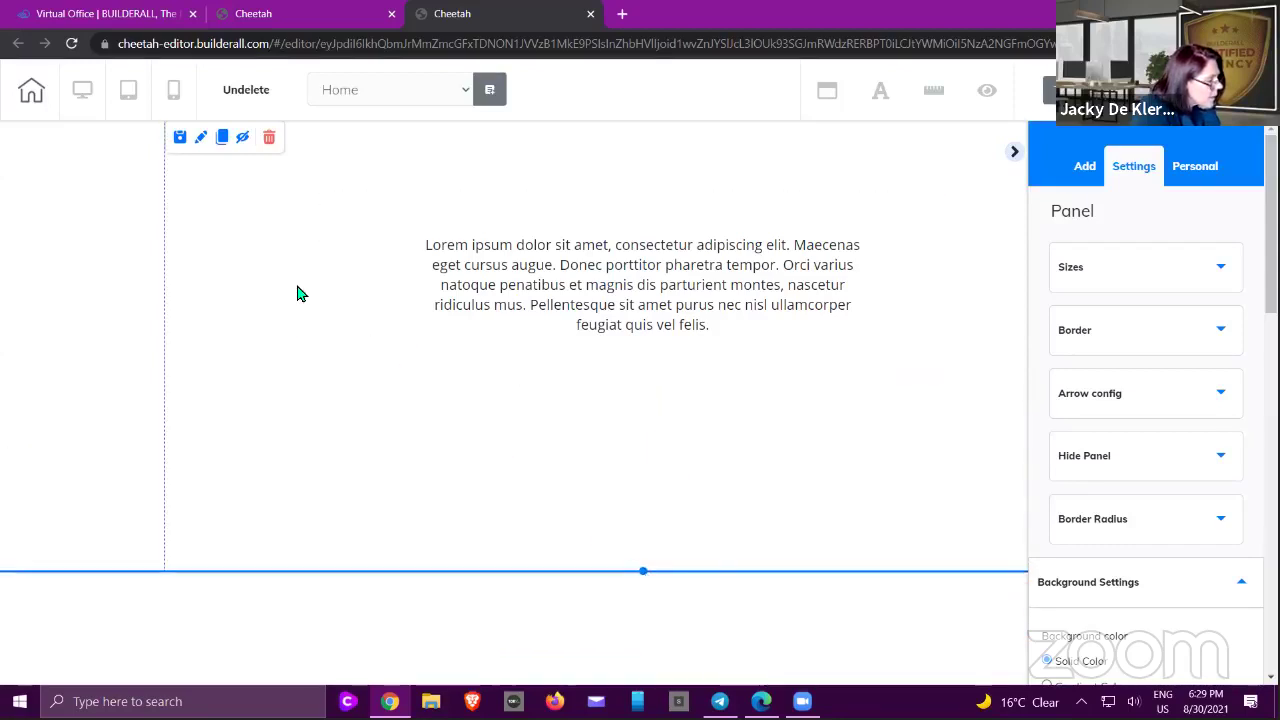
- Move the text box with its paragraph down and to the right within the panel
{"action": "left_click", "coordinate": [393, 263]}
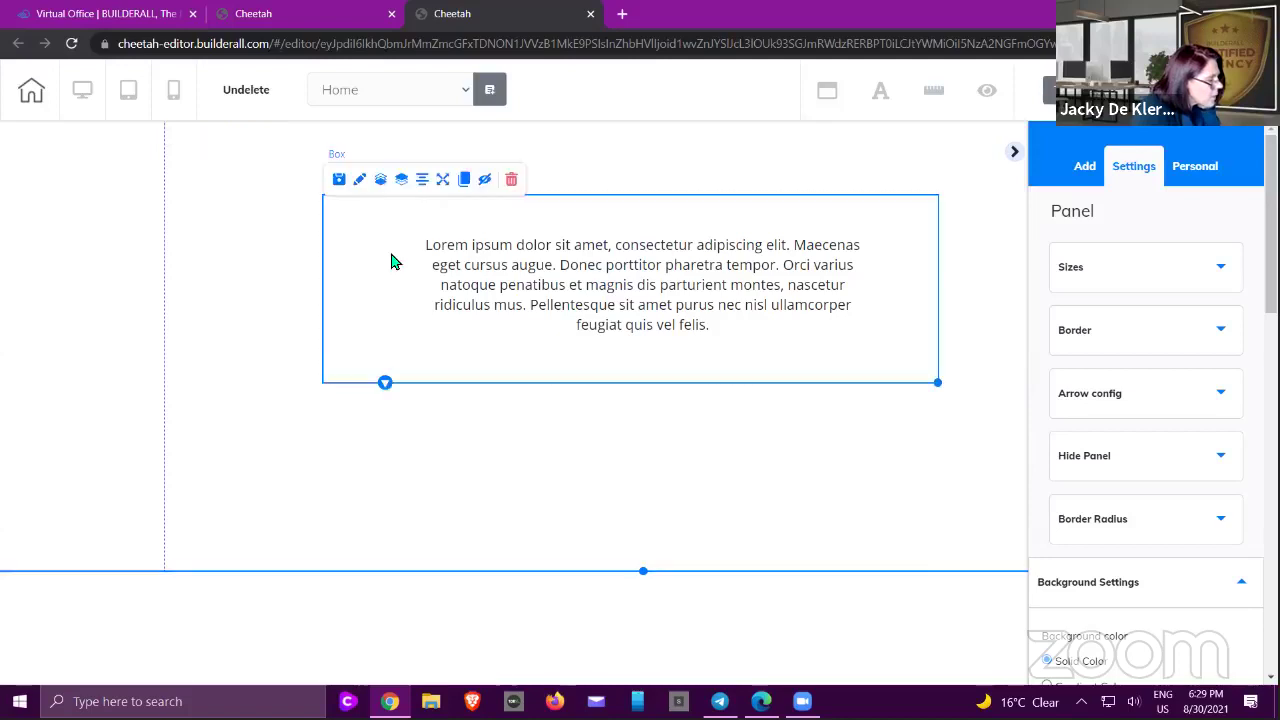
{"action": "left_click_drag", "start_coordinate": [415, 280], "coordinate": [485, 343]}
{"action": "left_click", "coordinate": [265, 240]}
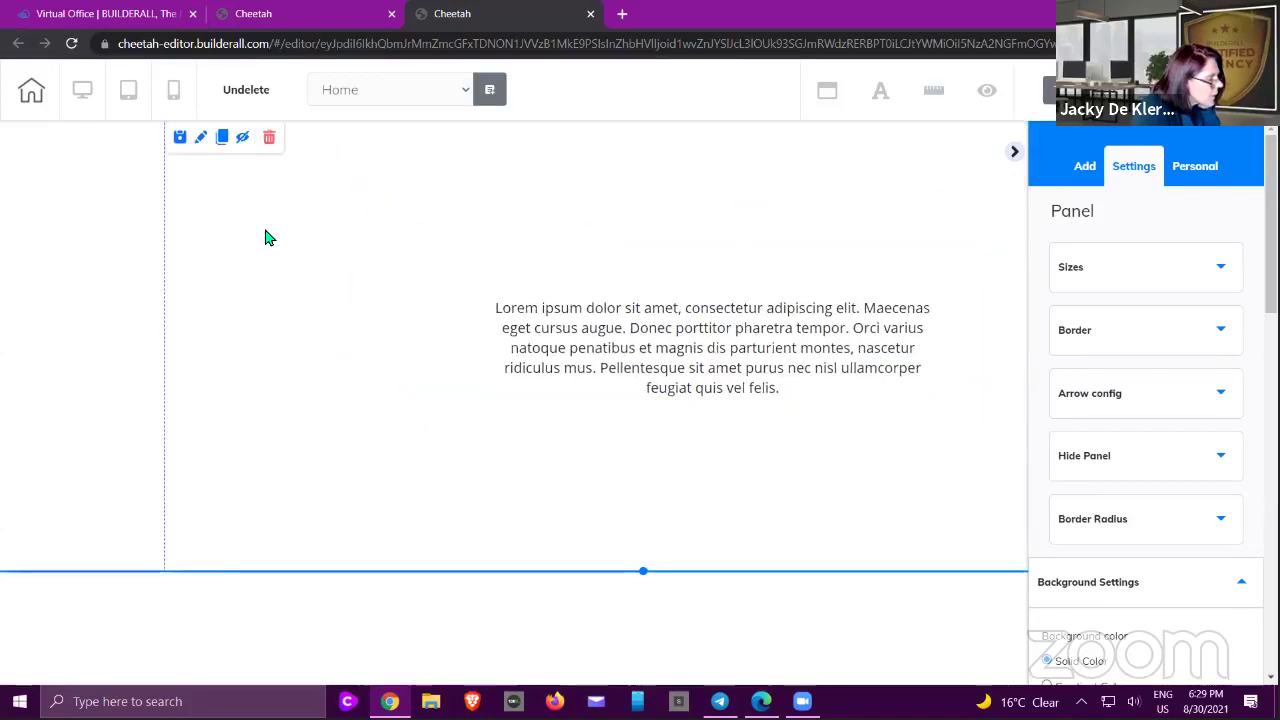
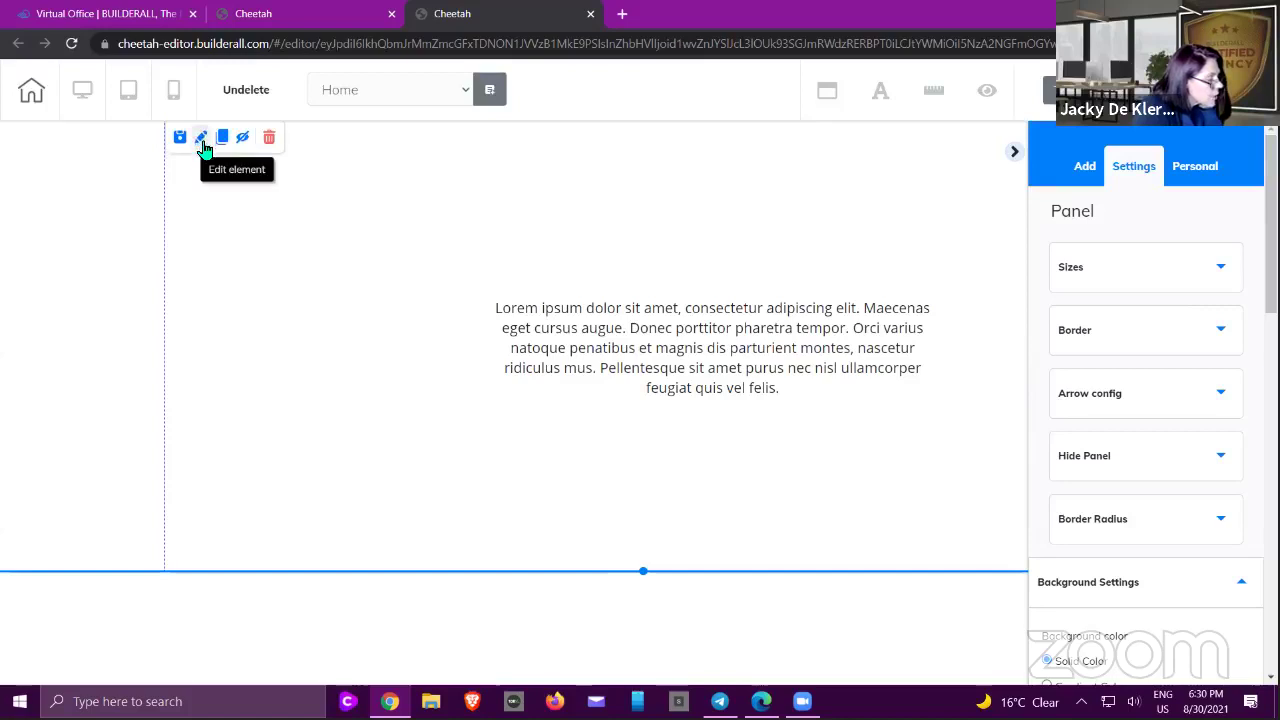
{"action": "left_click", "coordinate": [1014, 156]}
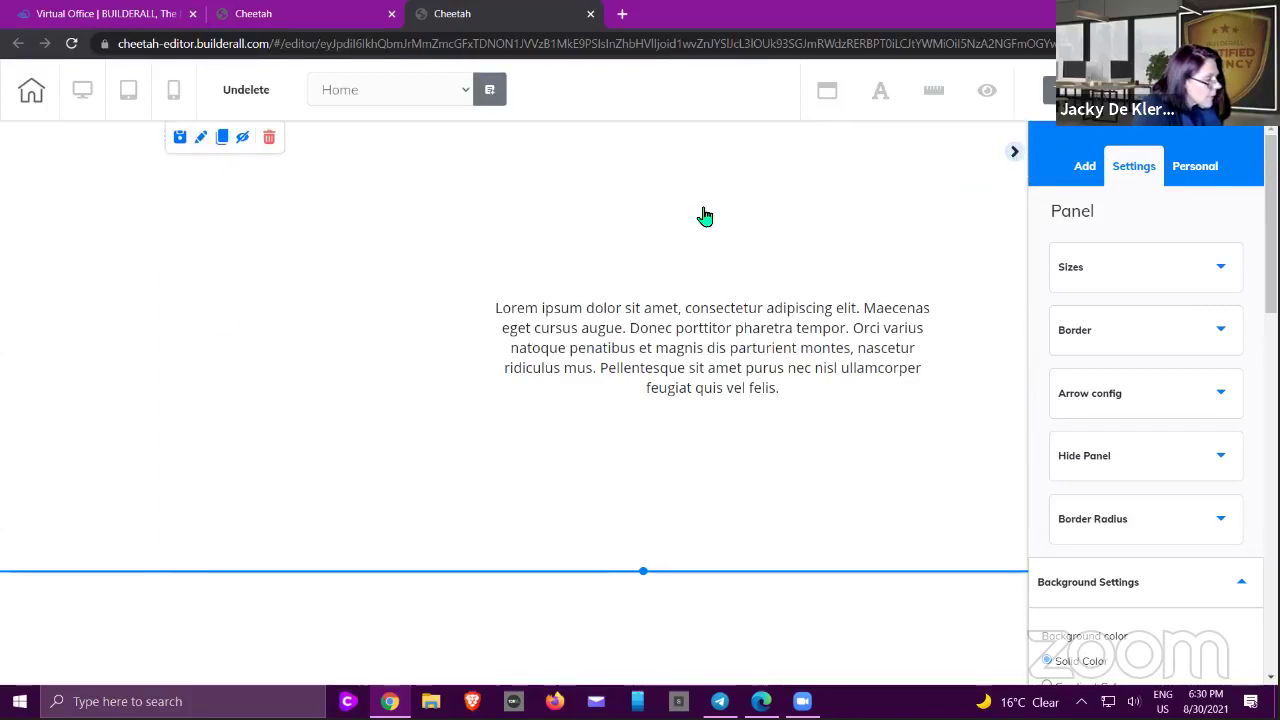
- Open the panel's size settings in the floating settings window and extend the panel to a height of about 555
{"action": "left_click", "coordinate": [201, 140]}
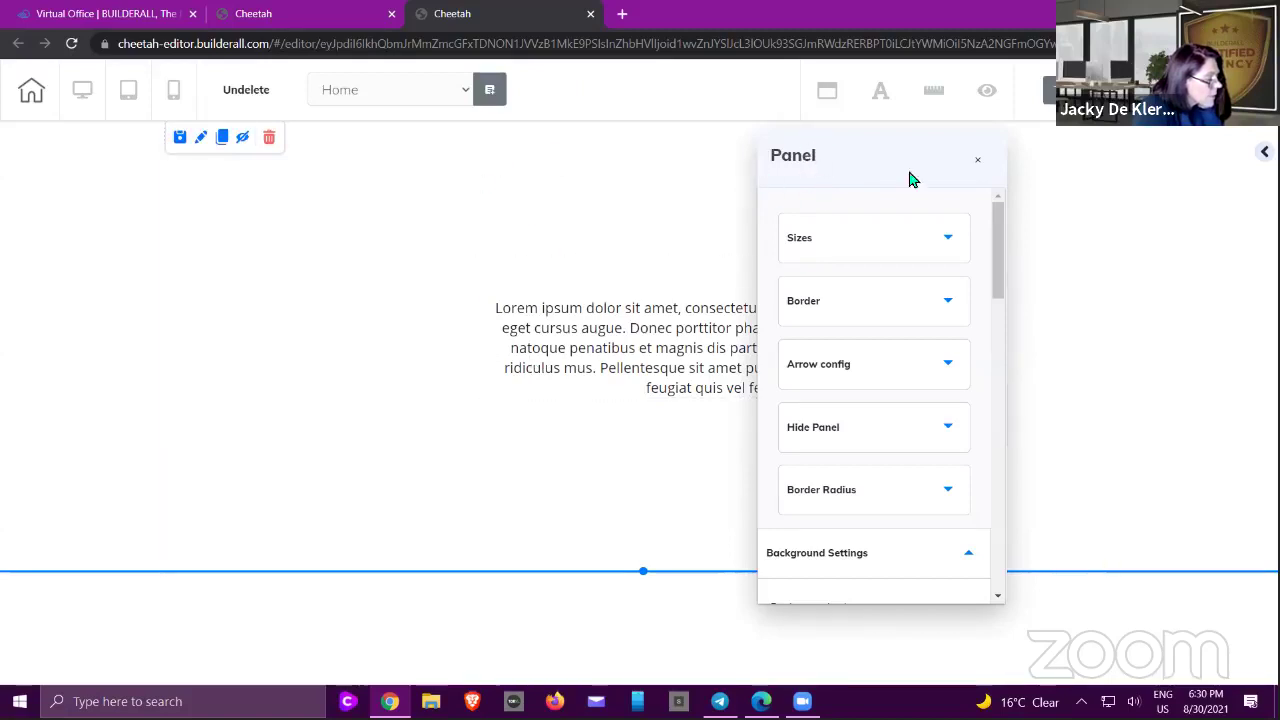
{"action": "left_click", "coordinate": [979, 163]}
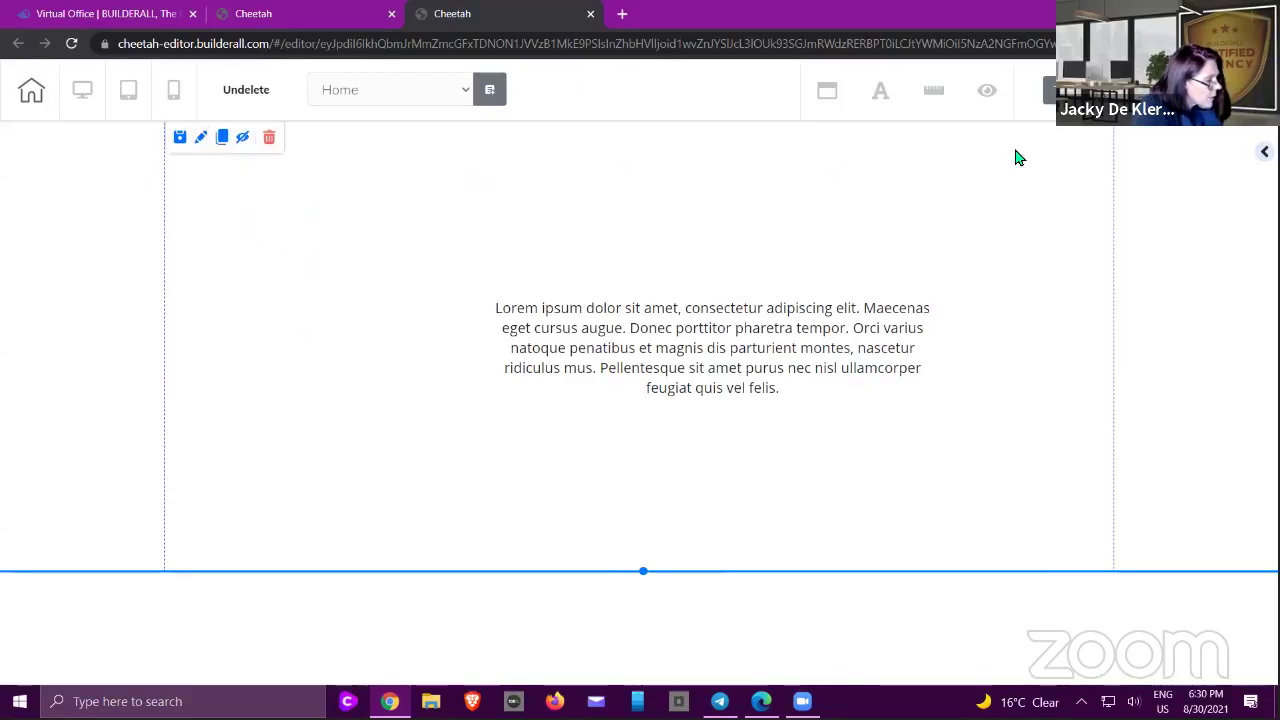
{"action": "left_click_drag", "start_coordinate": [866, 165], "coordinate": [943, 164]}
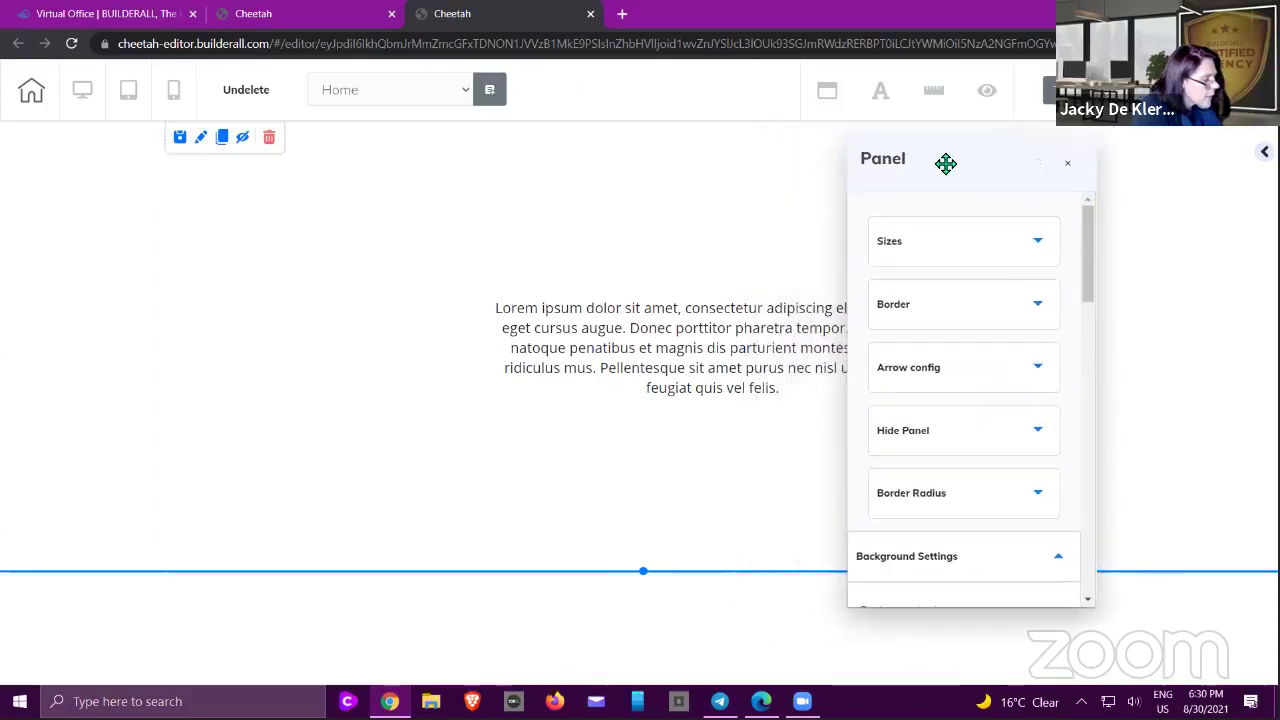
{"action": "left_click", "coordinate": [933, 249]}
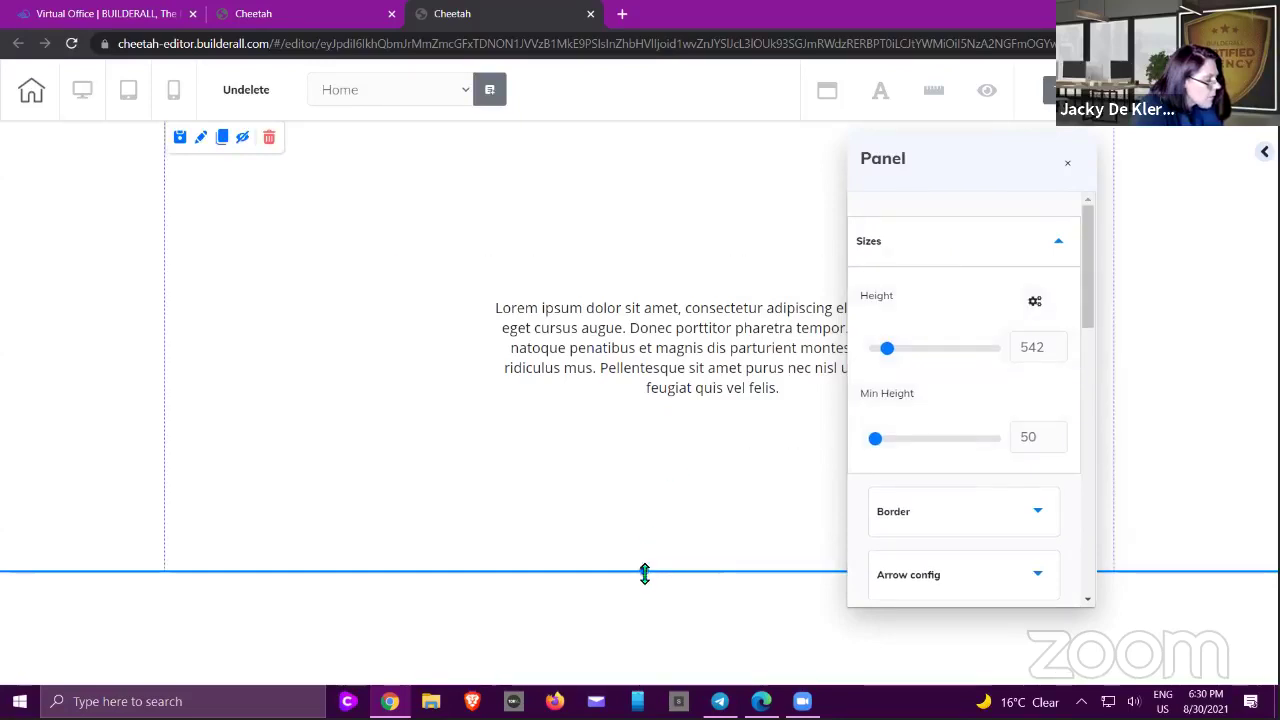
{"action": "left_click_drag", "start_coordinate": [644, 573], "coordinate": [680, 583]}
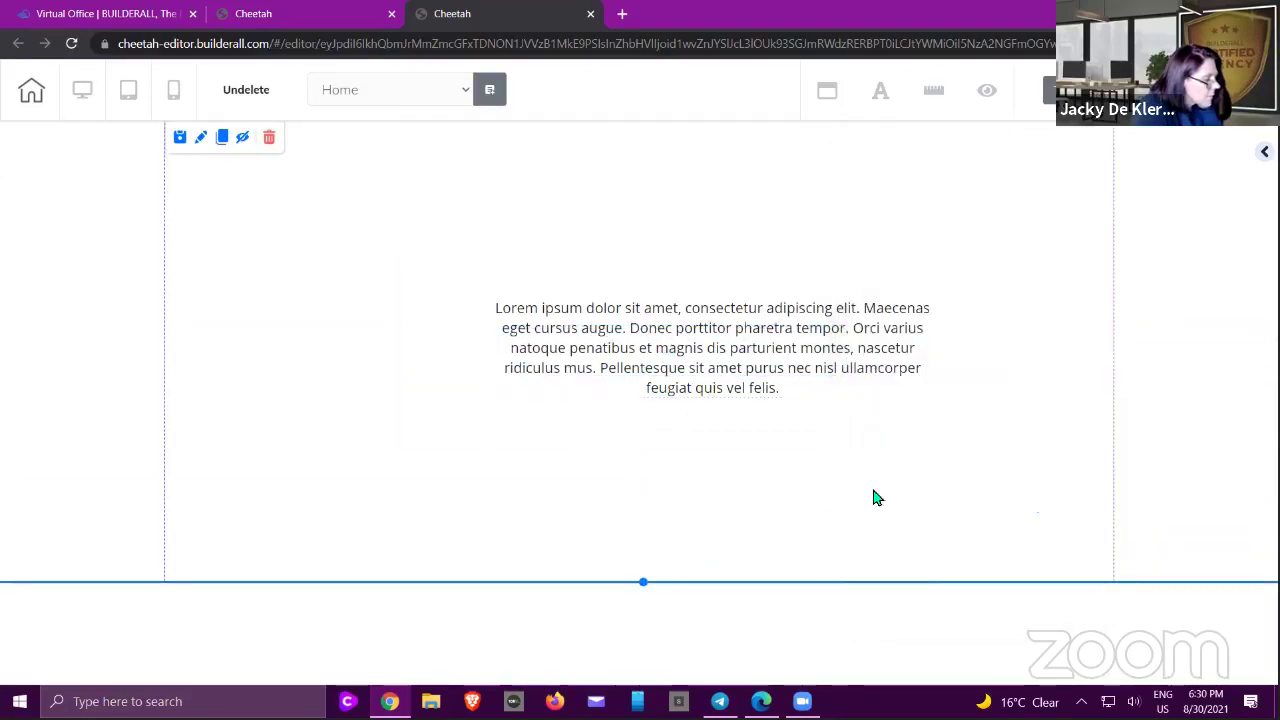
{"action": "double_click", "coordinate": [999, 212]}
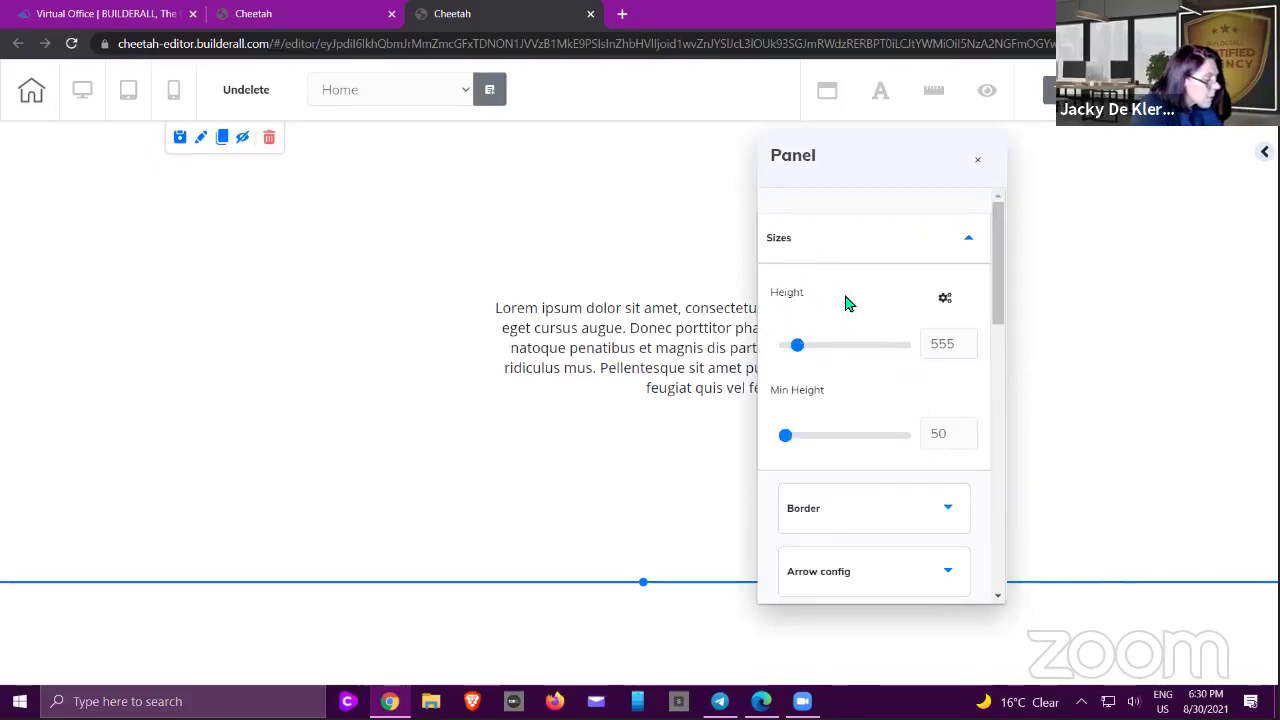
- Delete the text box with the Lorem ipsum paragraph from the panel and confirm the deletion
{"action": "left_click", "coordinate": [479, 303]}
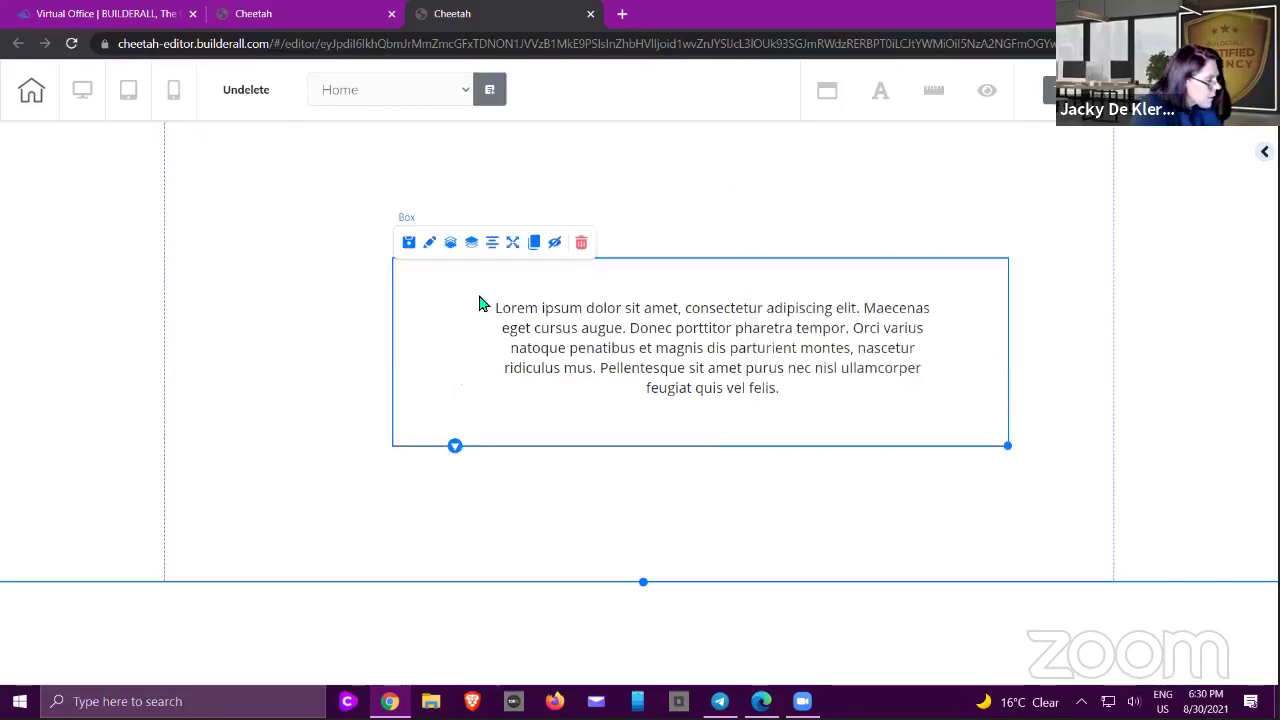
{"action": "left_click", "coordinate": [581, 242]}
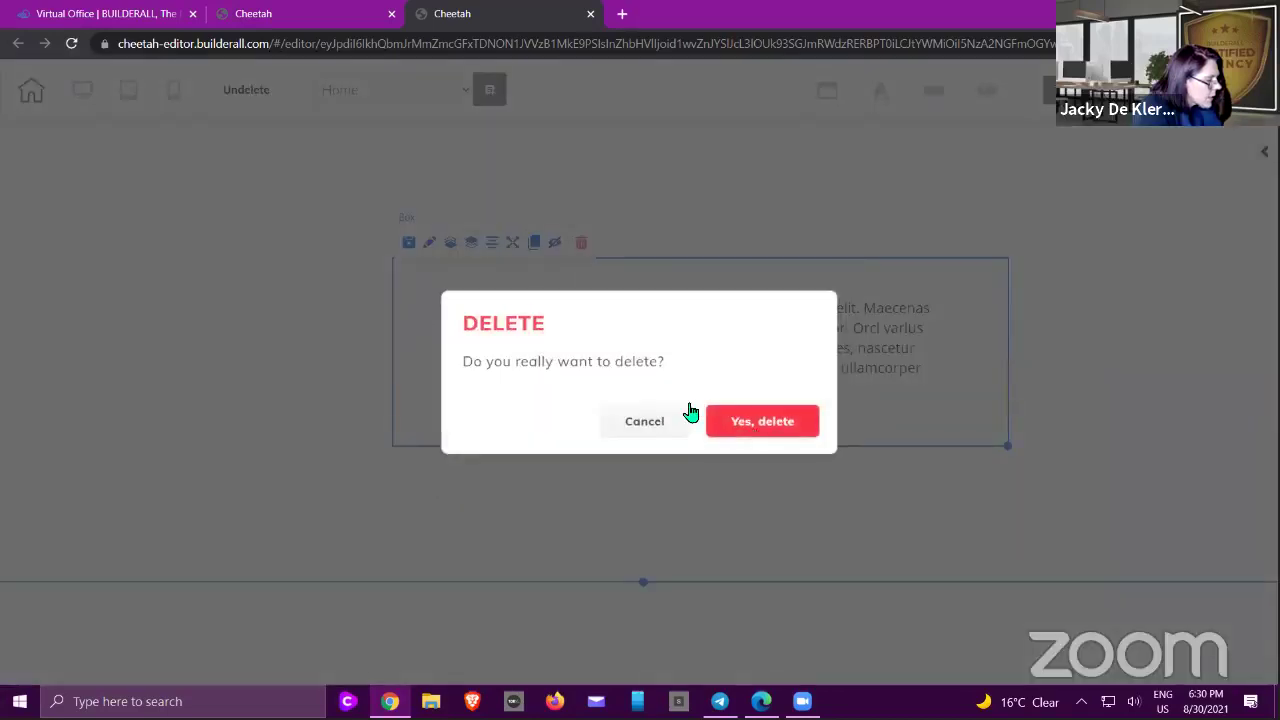
{"action": "left_click", "coordinate": [714, 421]}
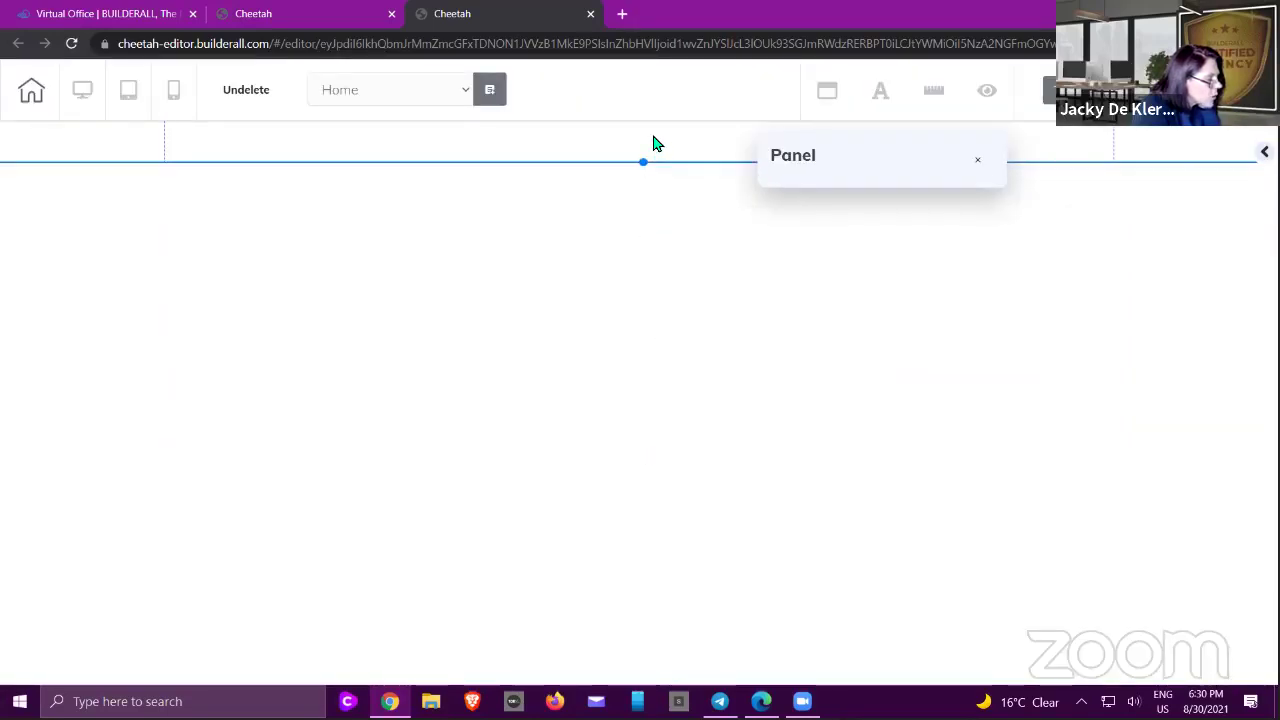
- Resize the empty panel to a height of about 142 and raise its minimum height to 151
{"action": "left_click_drag", "start_coordinate": [643, 161], "coordinate": [647, 240]}
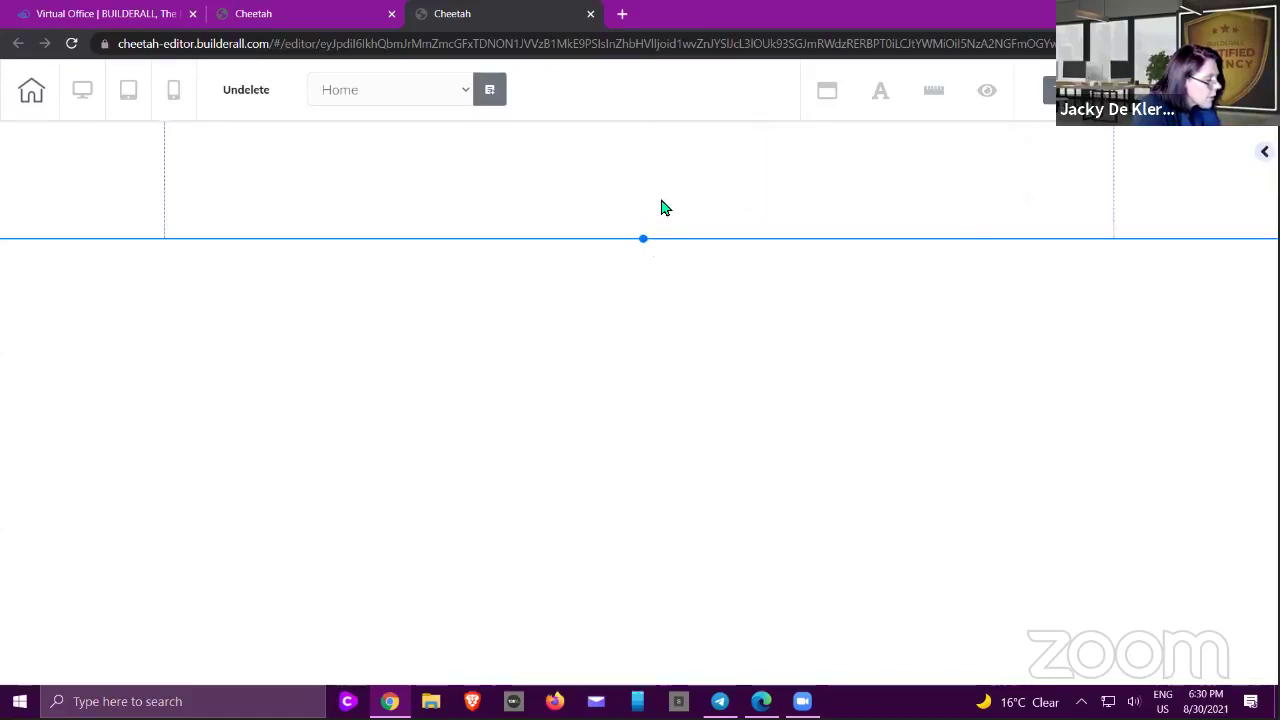
{"action": "left_click", "coordinate": [665, 207]}
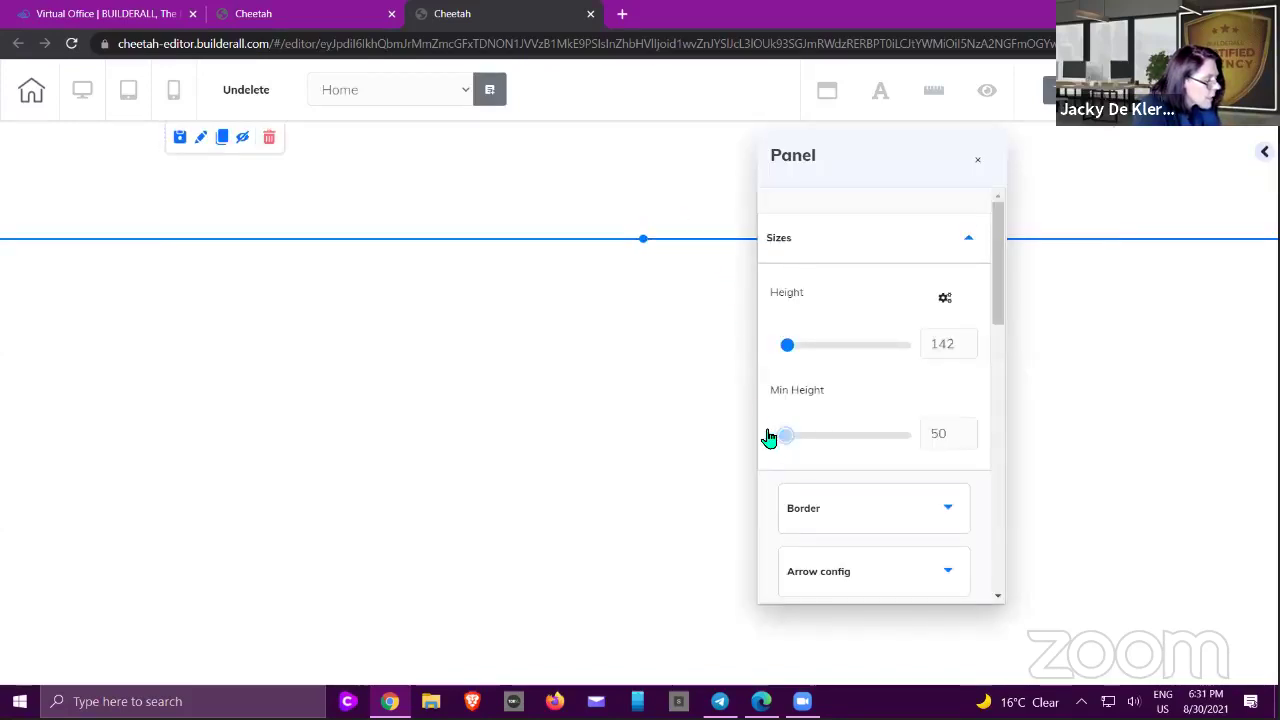
{"action": "left_click_drag", "start_coordinate": [786, 437], "coordinate": [802, 437]}
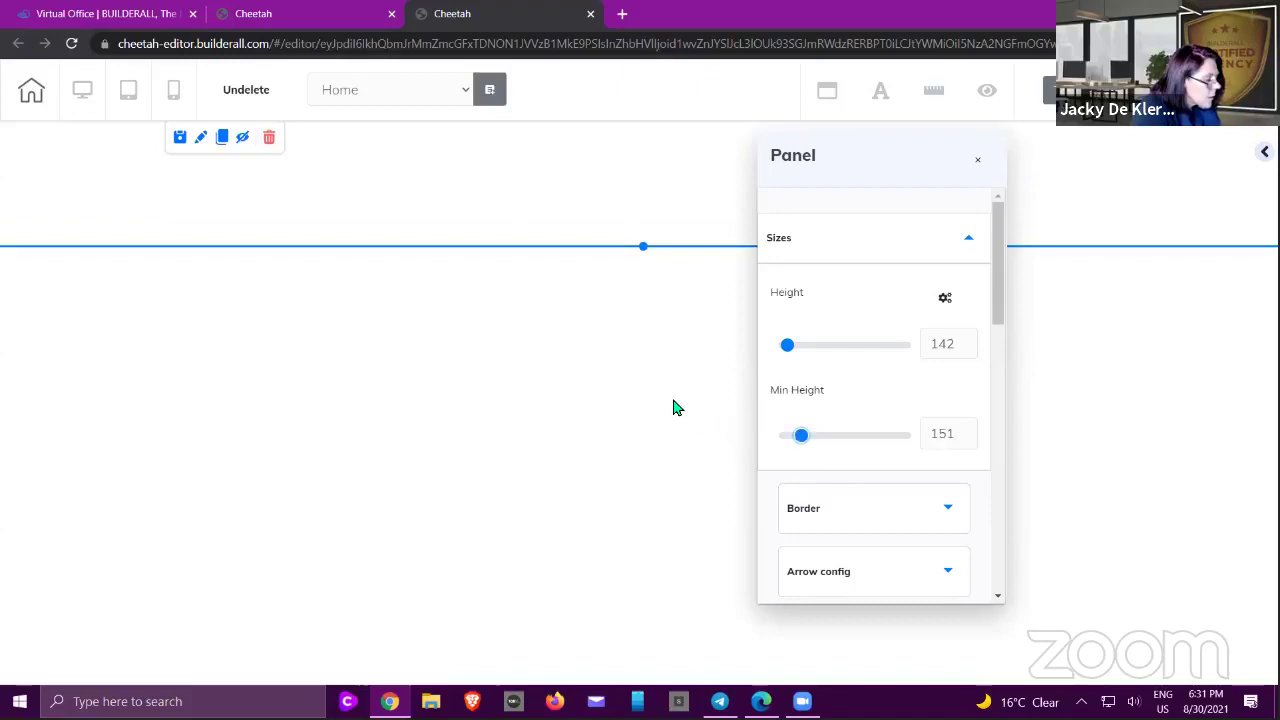
{"action": "left_click", "coordinate": [977, 160]}
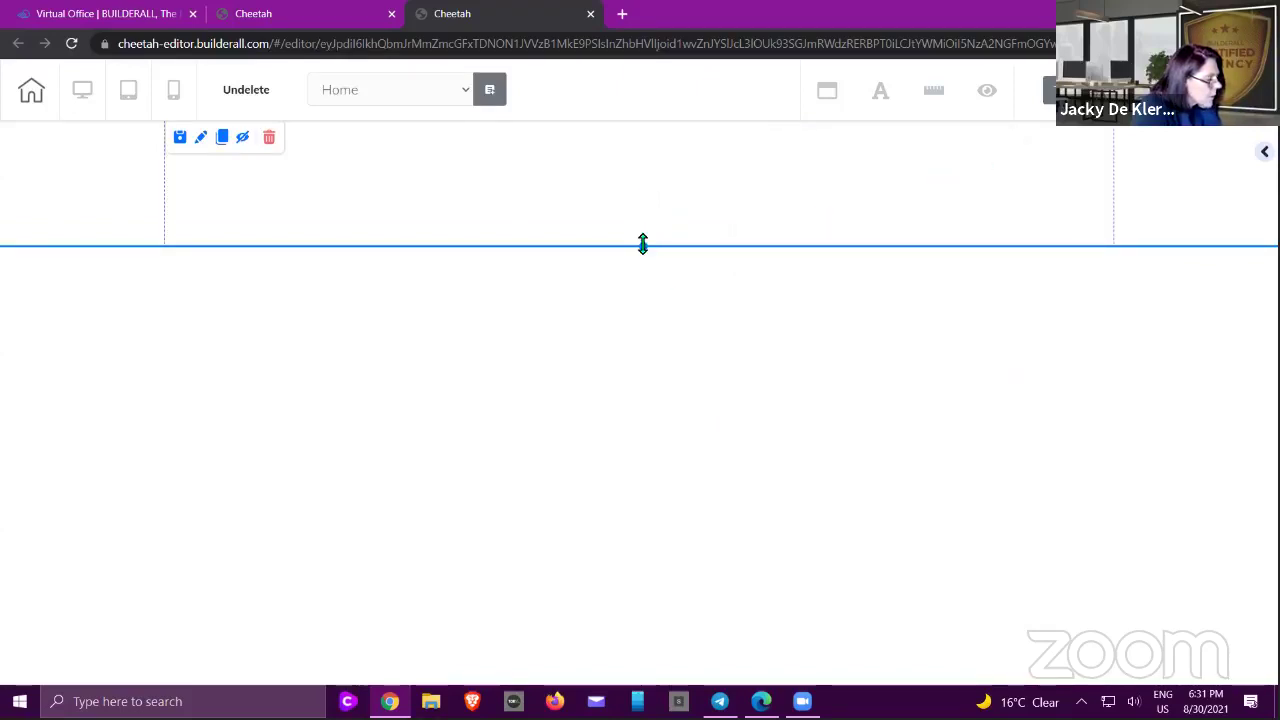
- Set the panel's minimum height to 50 and extend its lower edge far down the page
{"action": "left_click", "coordinate": [718, 185]}
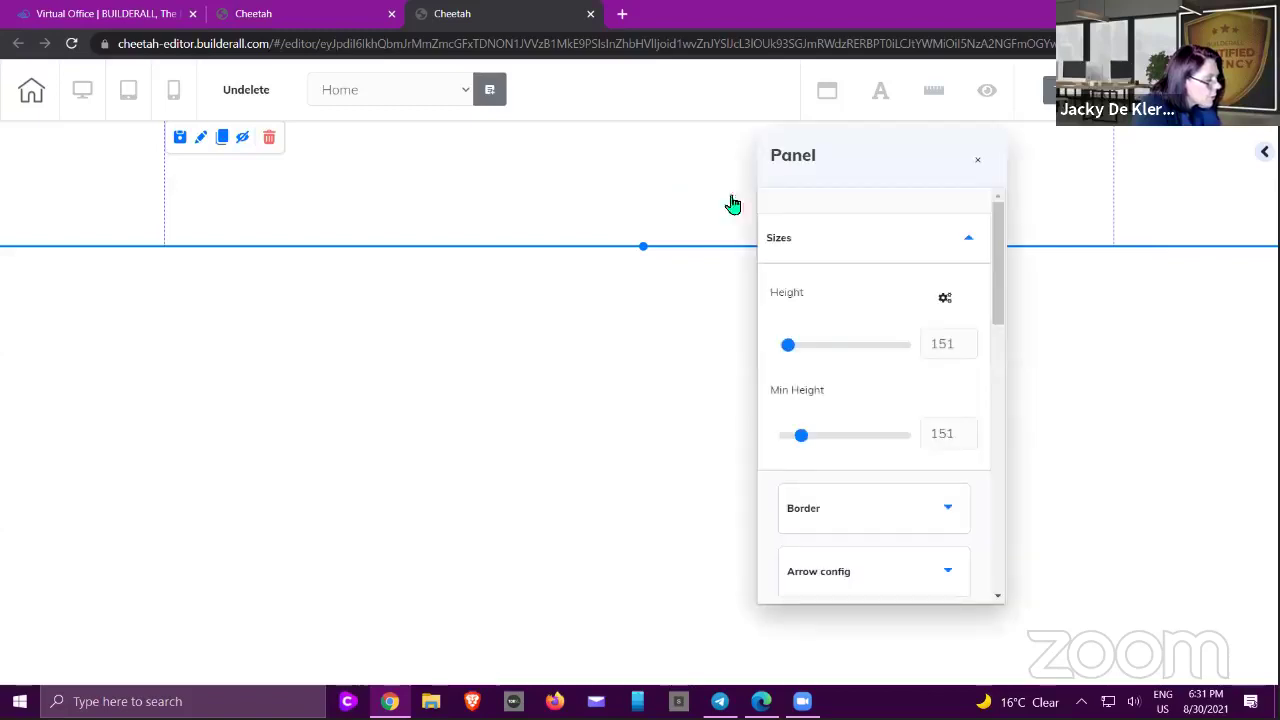
{"action": "left_click_drag", "start_coordinate": [797, 440], "coordinate": [774, 446]}
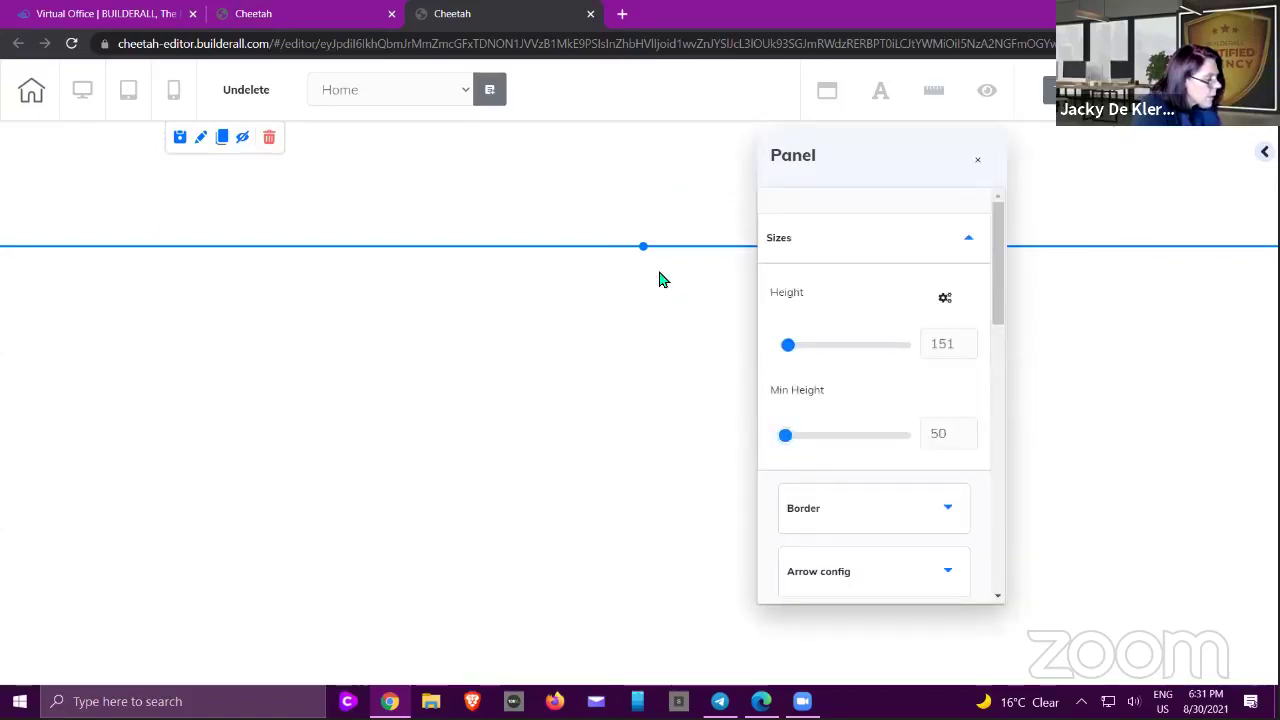
{"action": "left_click_drag", "start_coordinate": [640, 249], "coordinate": [603, 604]}
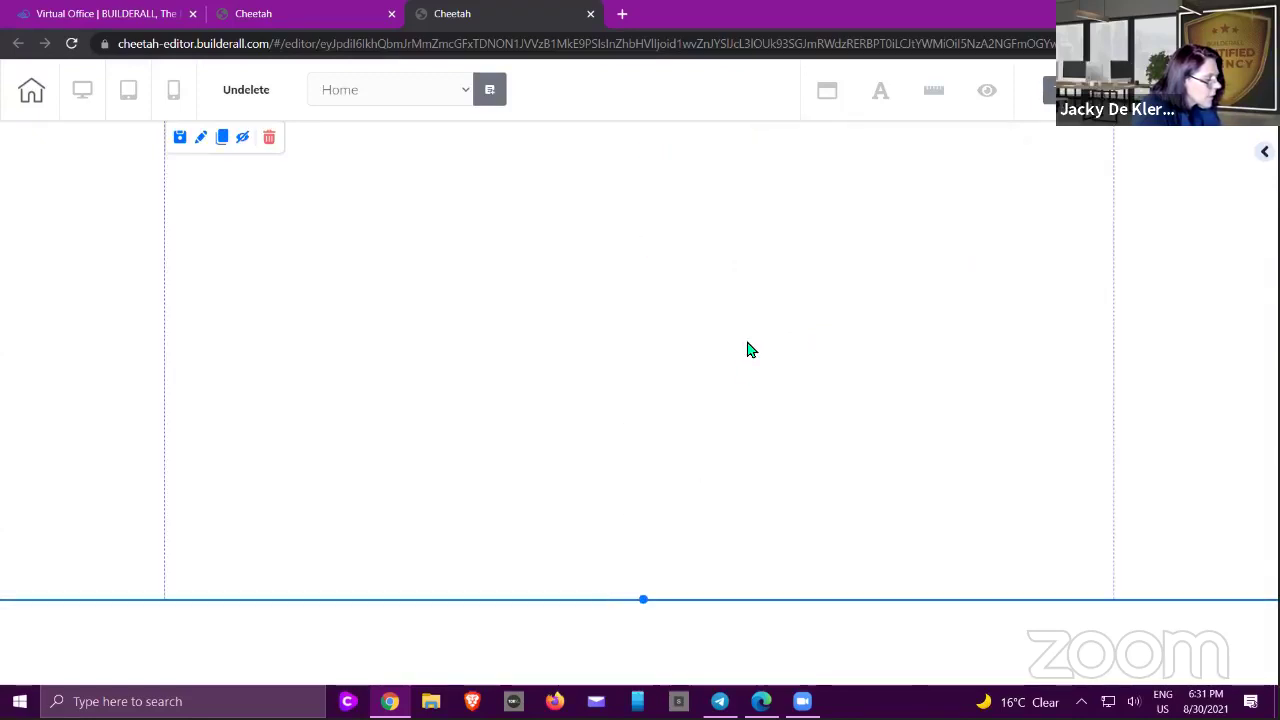
- Review the panel's border size, color and available border shapes without choosing one
{"action": "left_click", "coordinate": [846, 240]}
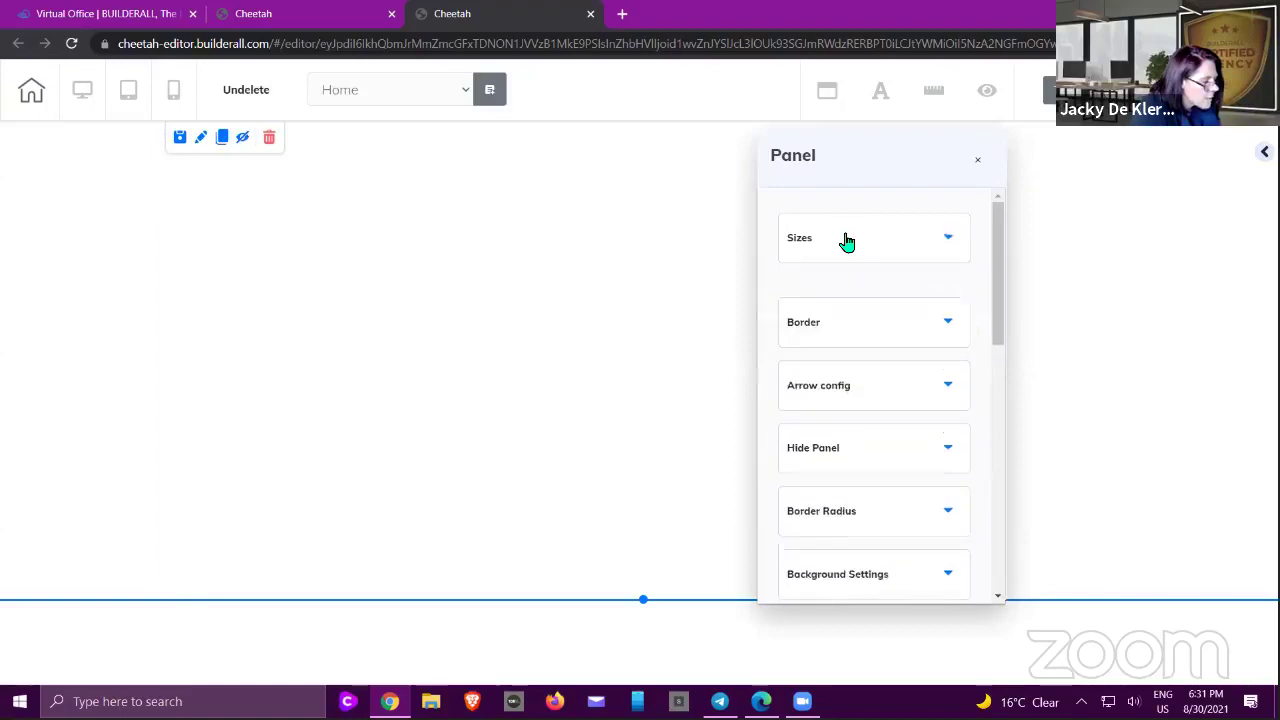
{"action": "left_click", "coordinate": [930, 297]}
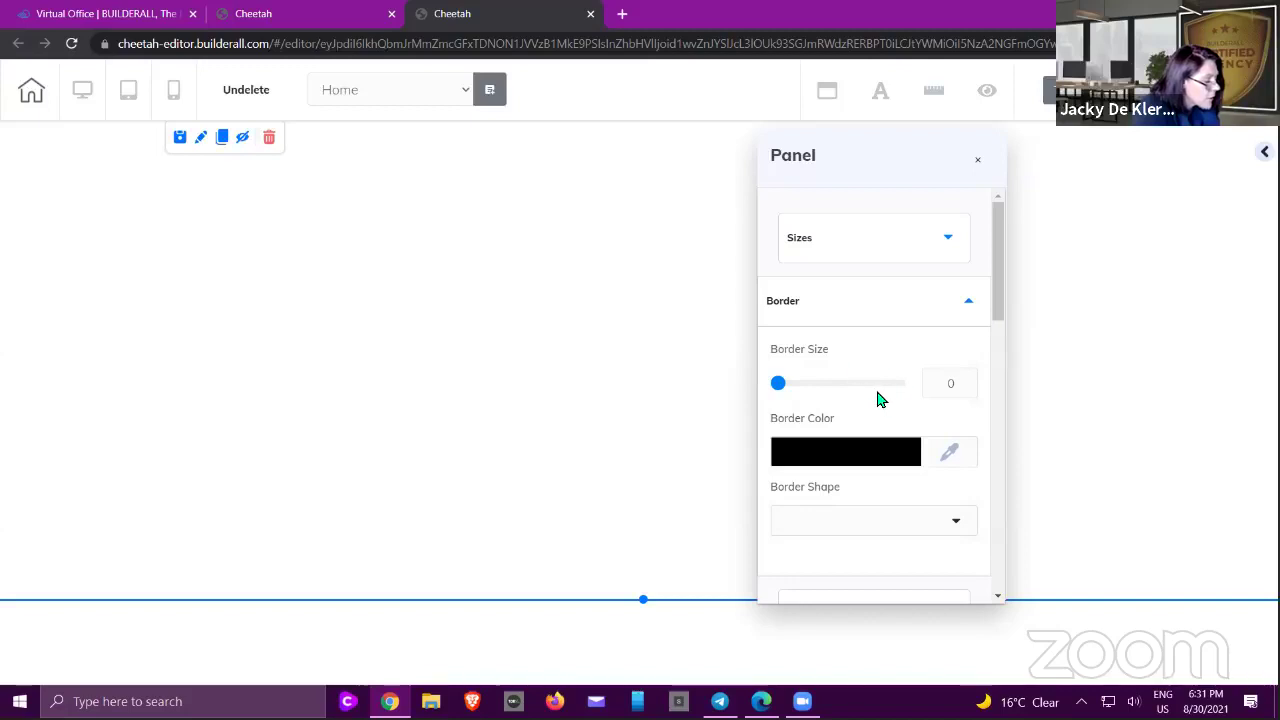
{"action": "scroll", "coordinate": [878, 400], "scroll_direction": "down", "scroll_amount": 1}
{"action": "scroll", "coordinate": [864, 516], "scroll_direction": "down", "scroll_amount": 1}
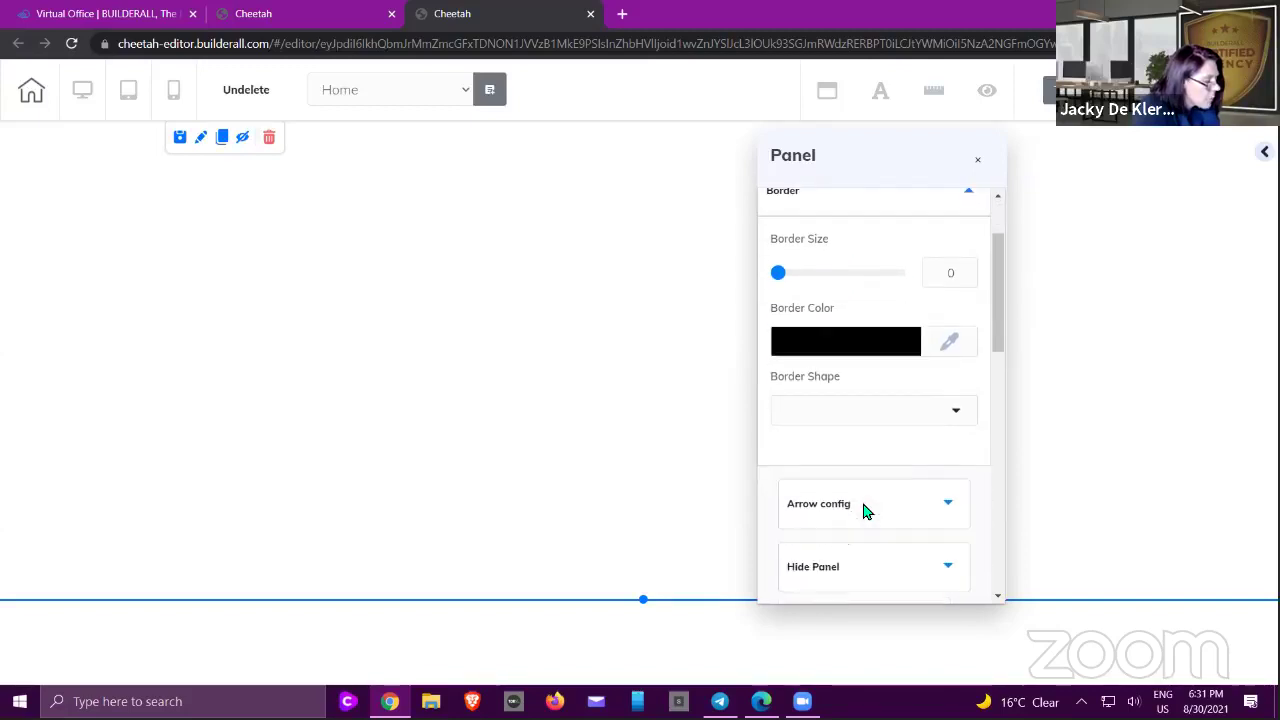
{"action": "left_click", "coordinate": [962, 414]}
{"action": "scroll", "coordinate": [925, 488], "scroll_direction": "down", "scroll_amount": 2}
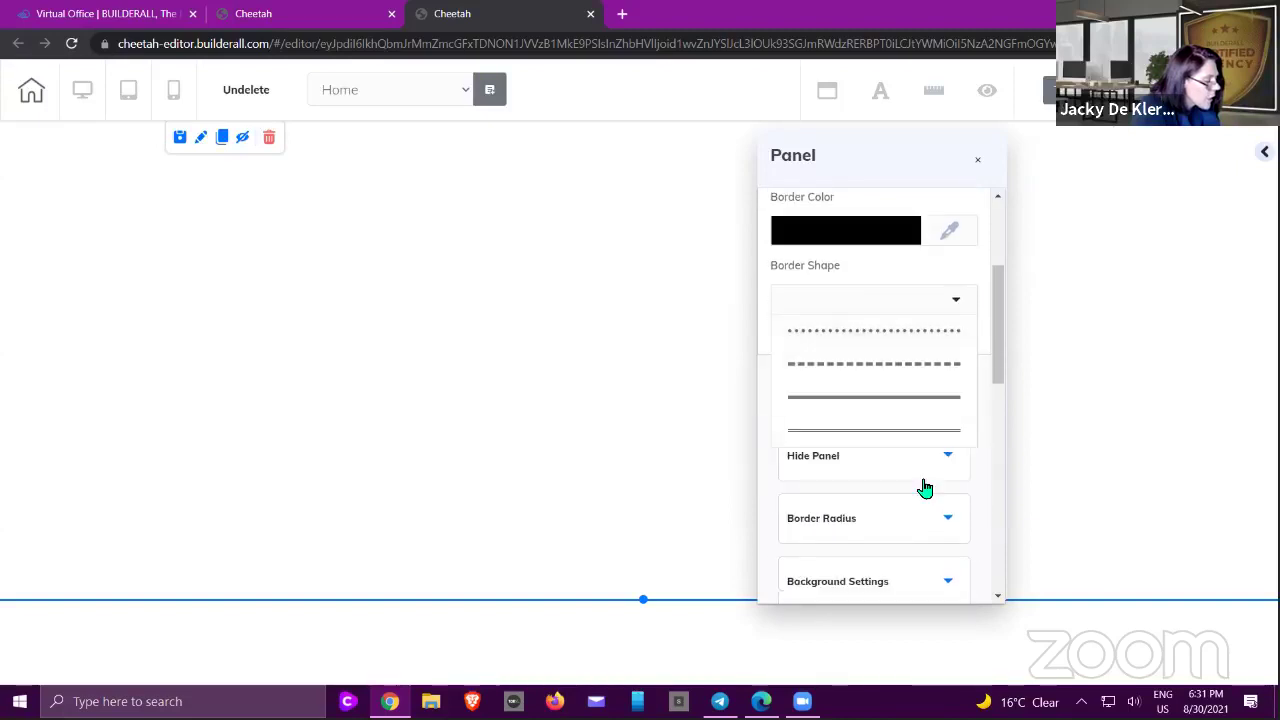
{"action": "left_click", "coordinate": [956, 303]}
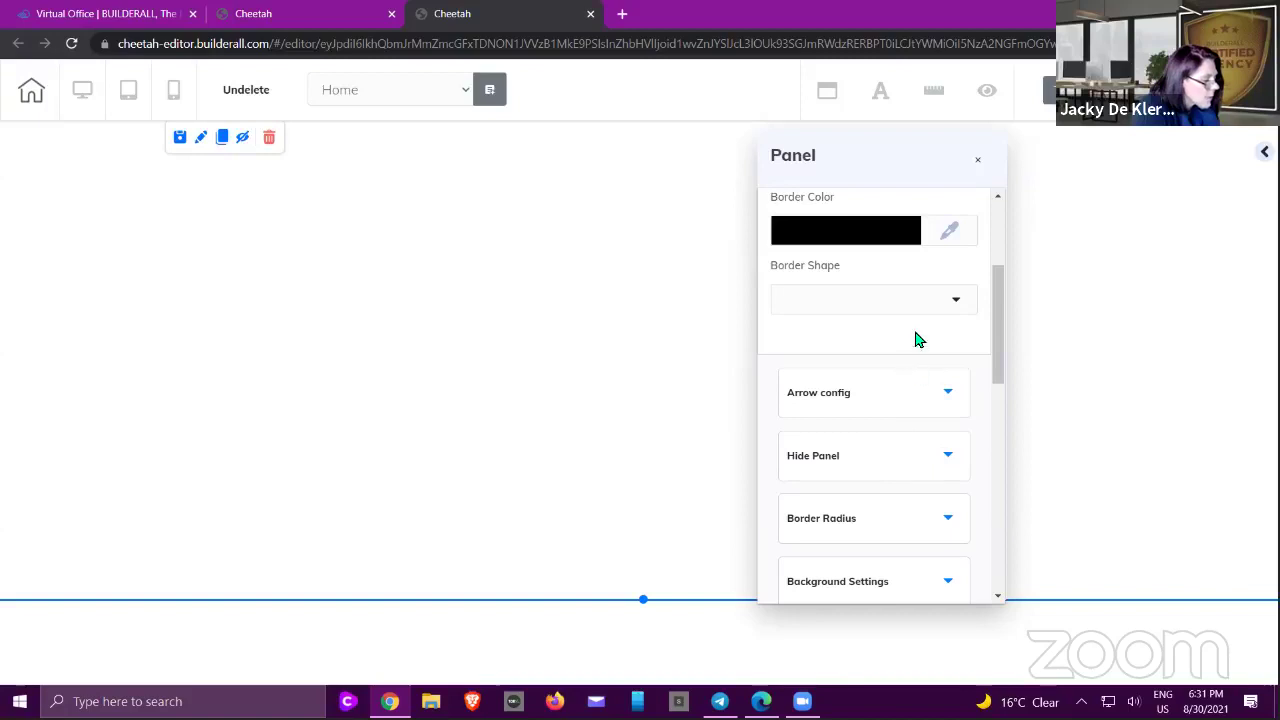
- Enable the arrow effect on the panel and set the arrow color to red DB3D3D
{"action": "left_click", "coordinate": [948, 395]}
{"action": "scroll", "coordinate": [943, 394], "scroll_direction": "down", "scroll_amount": 2}
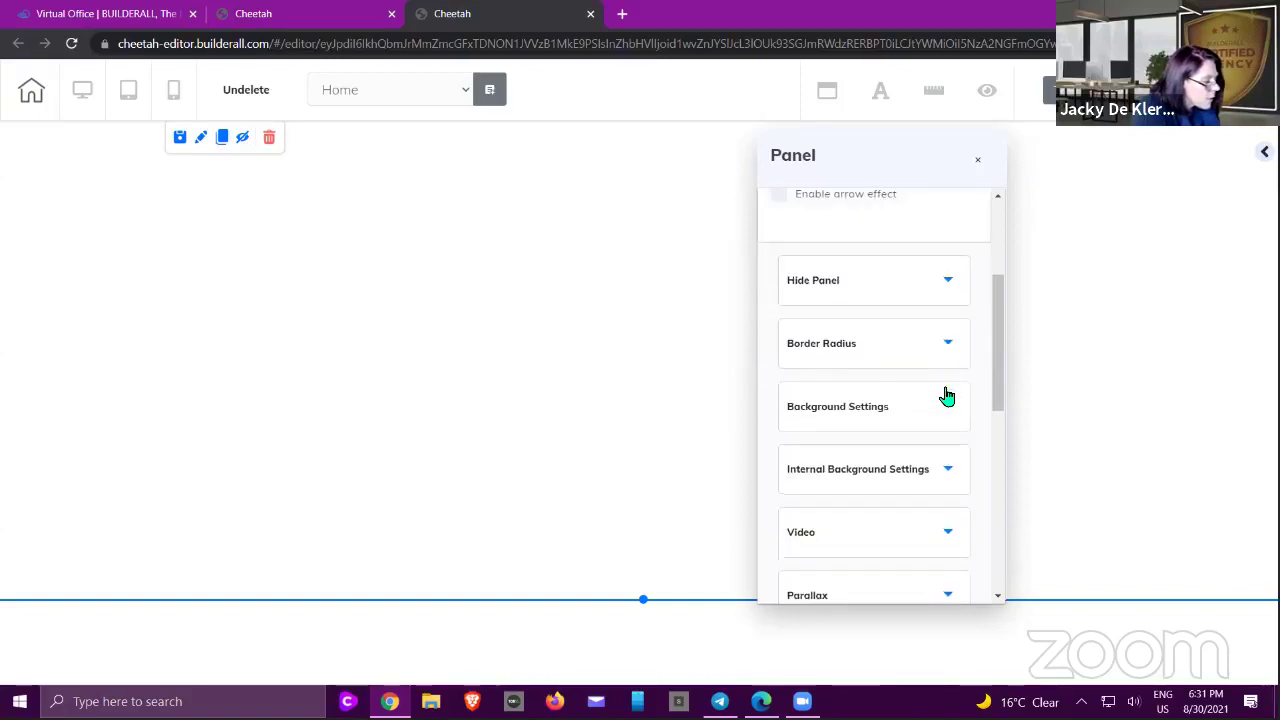
{"action": "scroll", "coordinate": [977, 346], "scroll_direction": "up", "scroll_amount": 2}
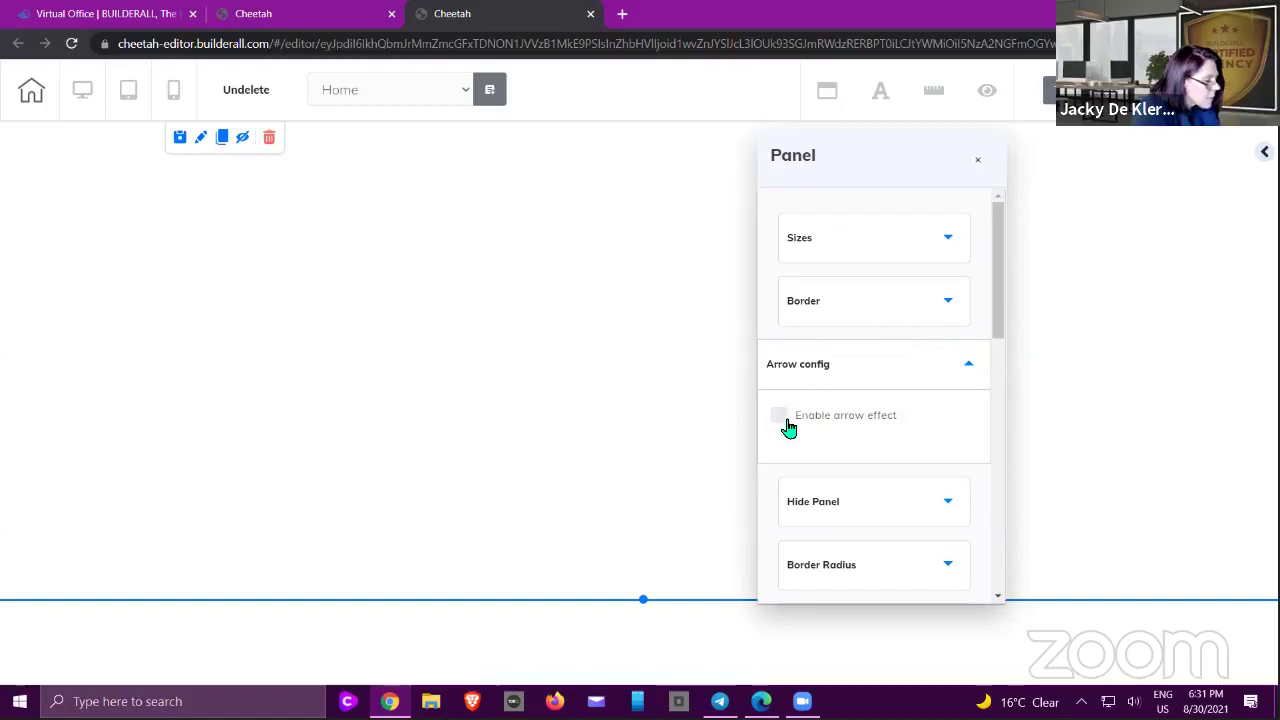
{"action": "left_click", "coordinate": [780, 416]}
{"action": "scroll", "coordinate": [846, 489], "scroll_direction": "down", "scroll_amount": 2}
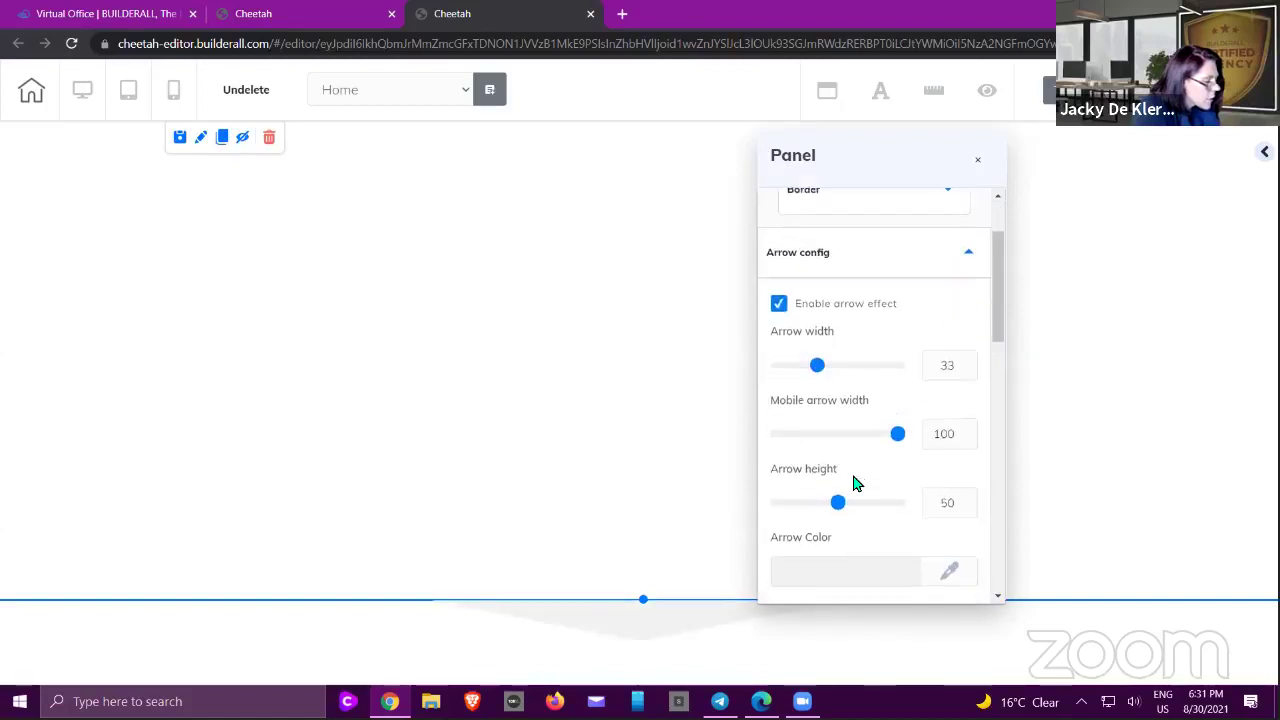
{"action": "scroll", "coordinate": [855, 484], "scroll_direction": "down", "scroll_amount": 2}
{"action": "left_click", "coordinate": [880, 456]}
{"action": "left_click", "coordinate": [894, 529]}
{"action": "left_click", "coordinate": [916, 507]}
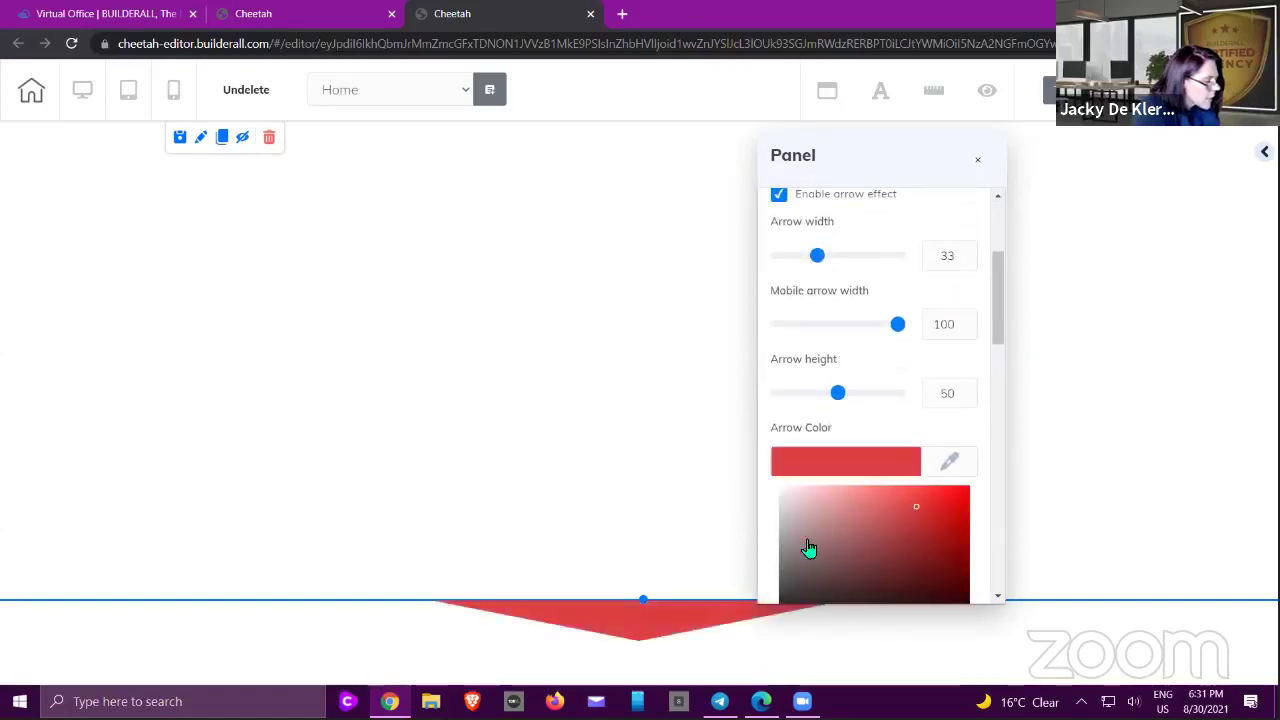
- Raise the lower edge of the panel with its attached arrow and extend it down again near the page bottom
{"action": "left_click_drag", "start_coordinate": [641, 600], "coordinate": [417, 411]}
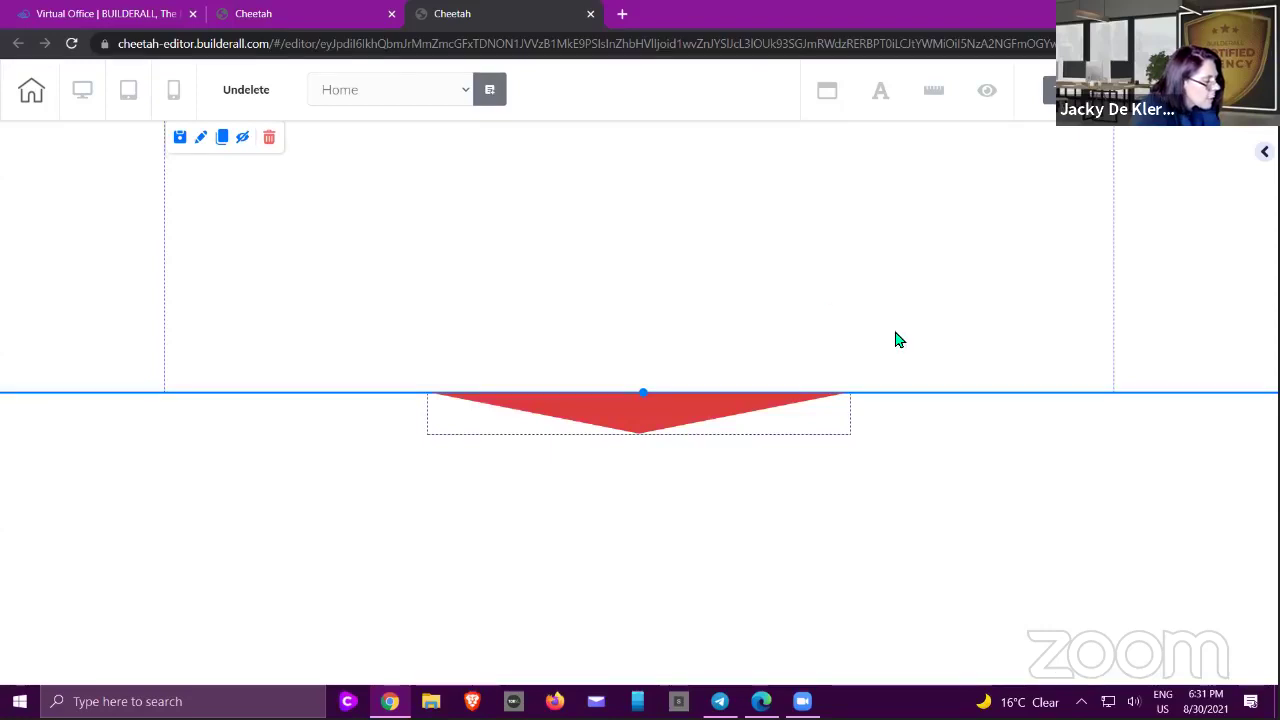
{"action": "left_click_drag", "start_coordinate": [641, 390], "coordinate": [625, 634]}
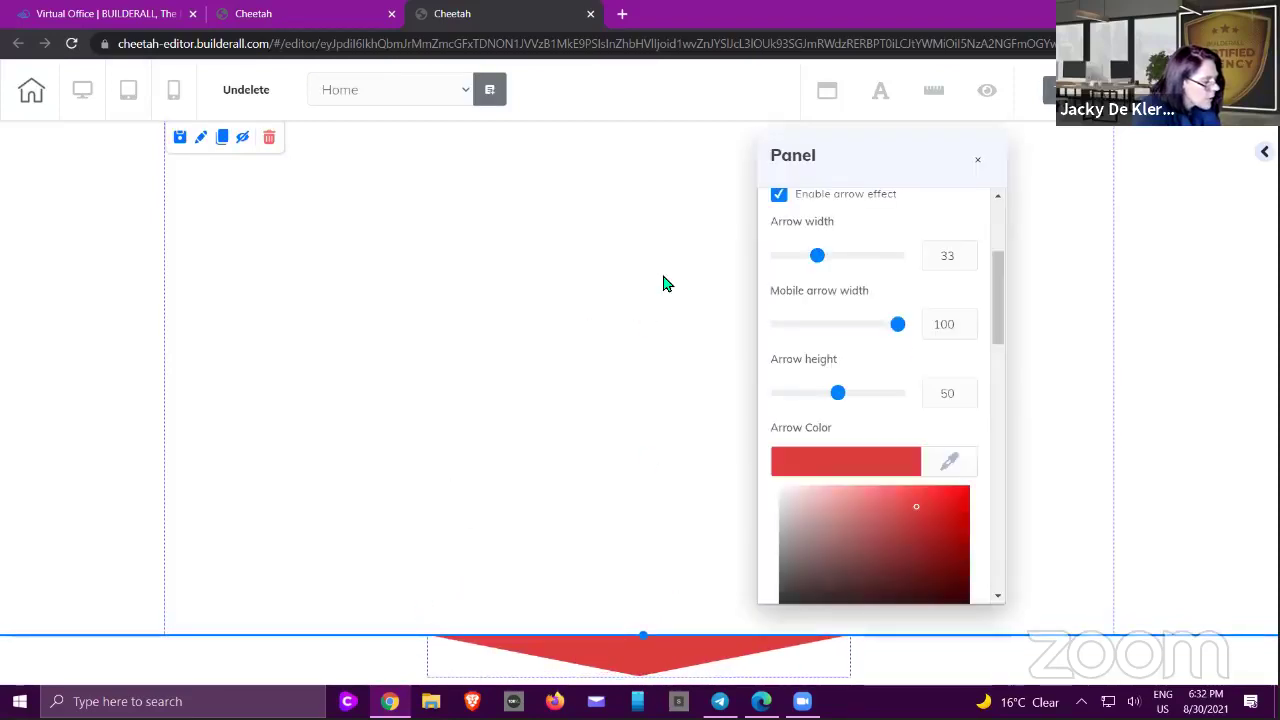
- Disable the panel's arrow effect and collapse the arrow configuration
{"action": "scroll", "coordinate": [871, 343], "scroll_direction": "down", "scroll_amount": 2}
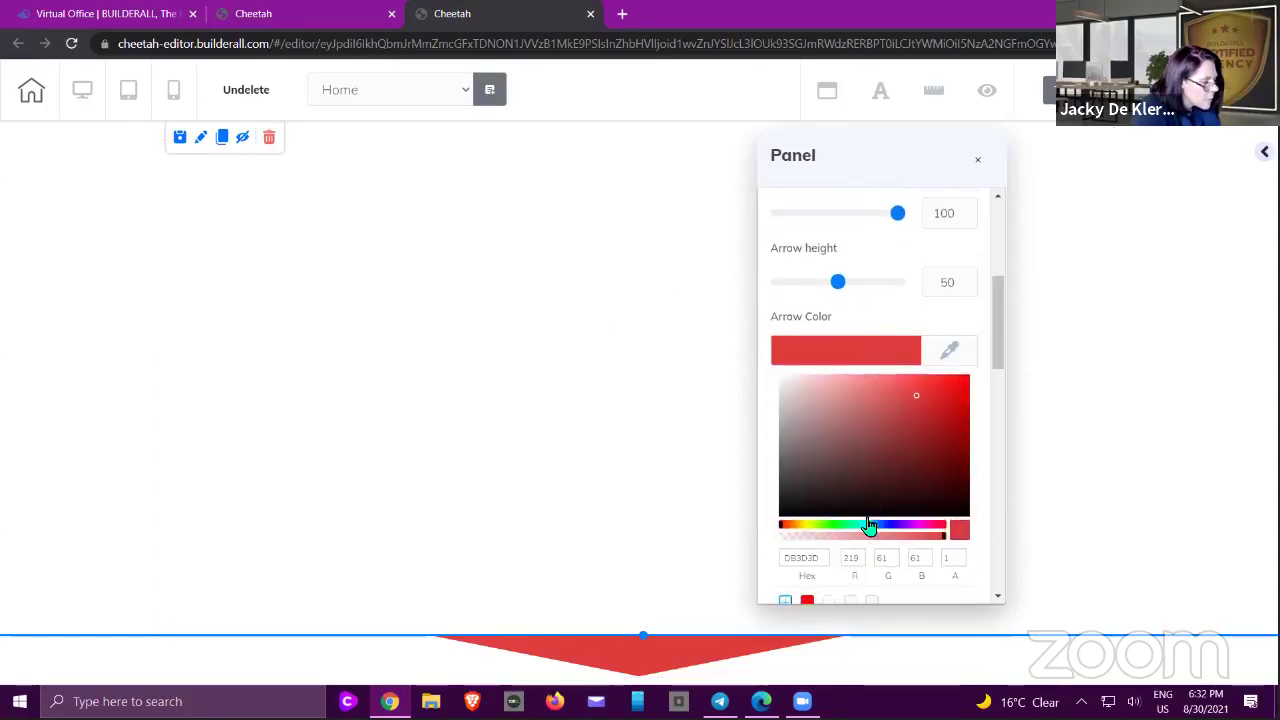
{"action": "scroll", "coordinate": [918, 367], "scroll_direction": "up", "scroll_amount": 2}
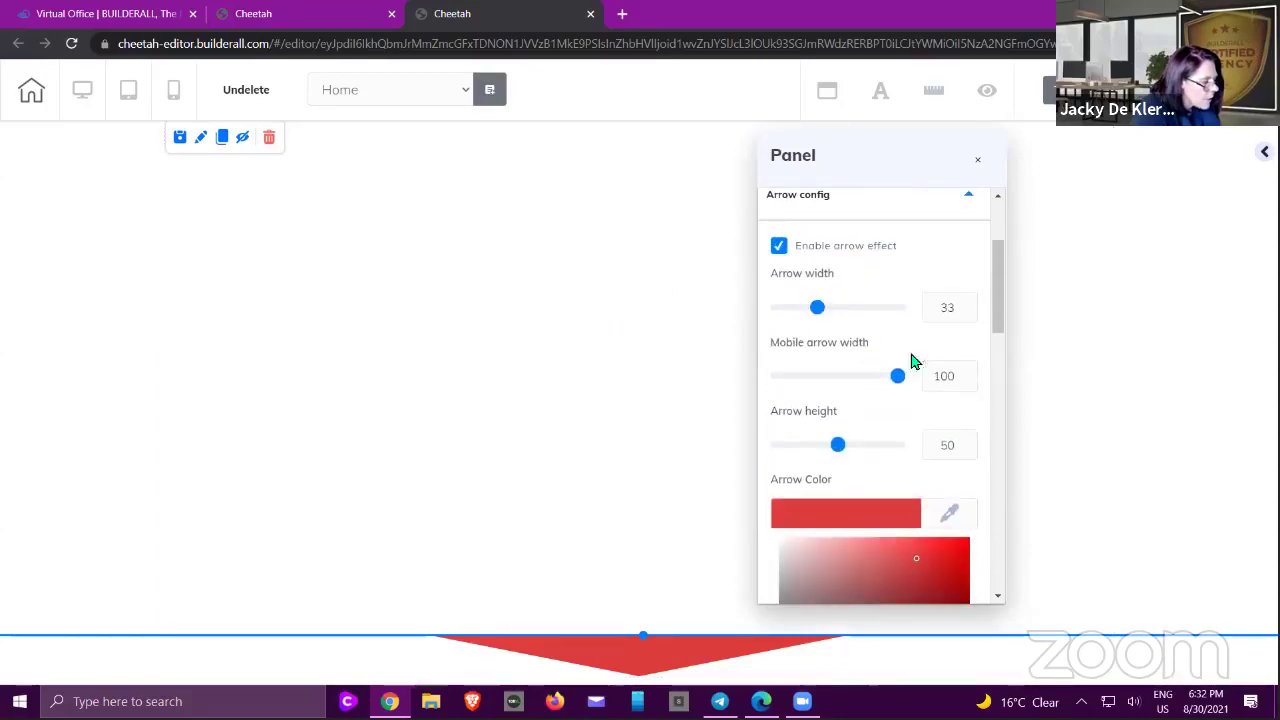
{"action": "left_click", "coordinate": [797, 251]}
{"action": "left_click", "coordinate": [886, 220]}
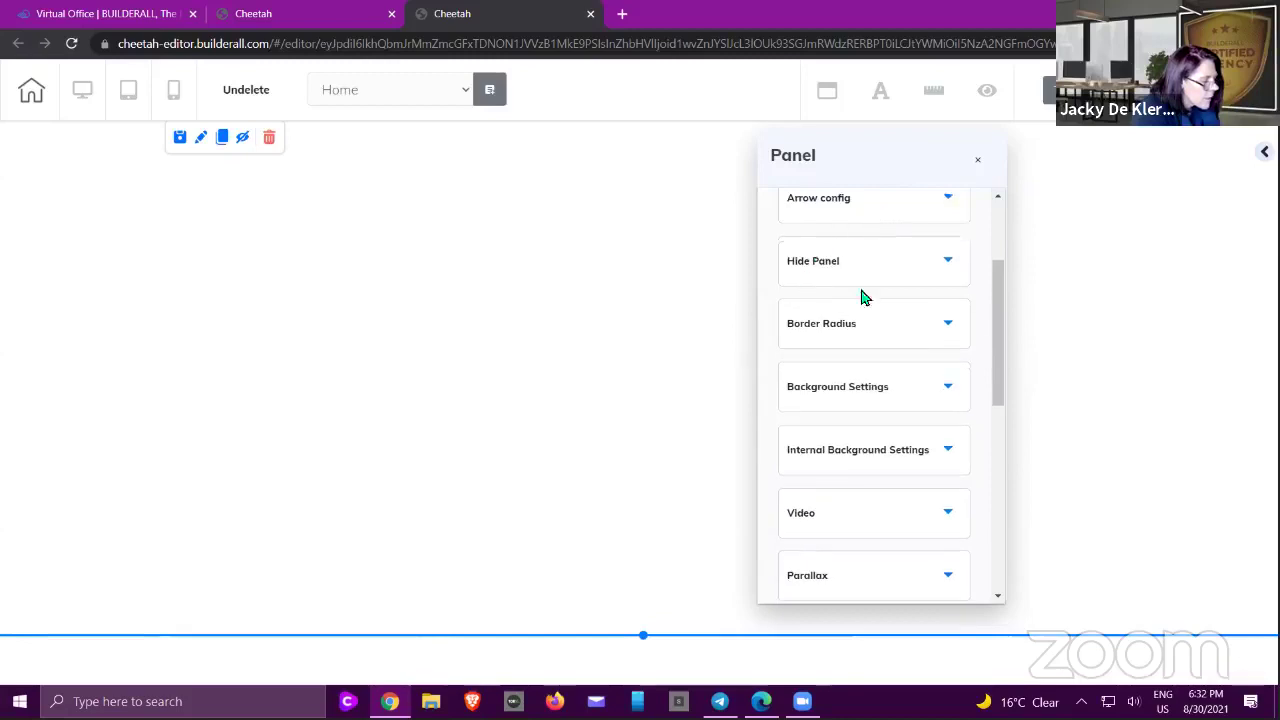
- Examine the panel's corner radius options and its background color and image settings
{"action": "left_click", "coordinate": [895, 328]}
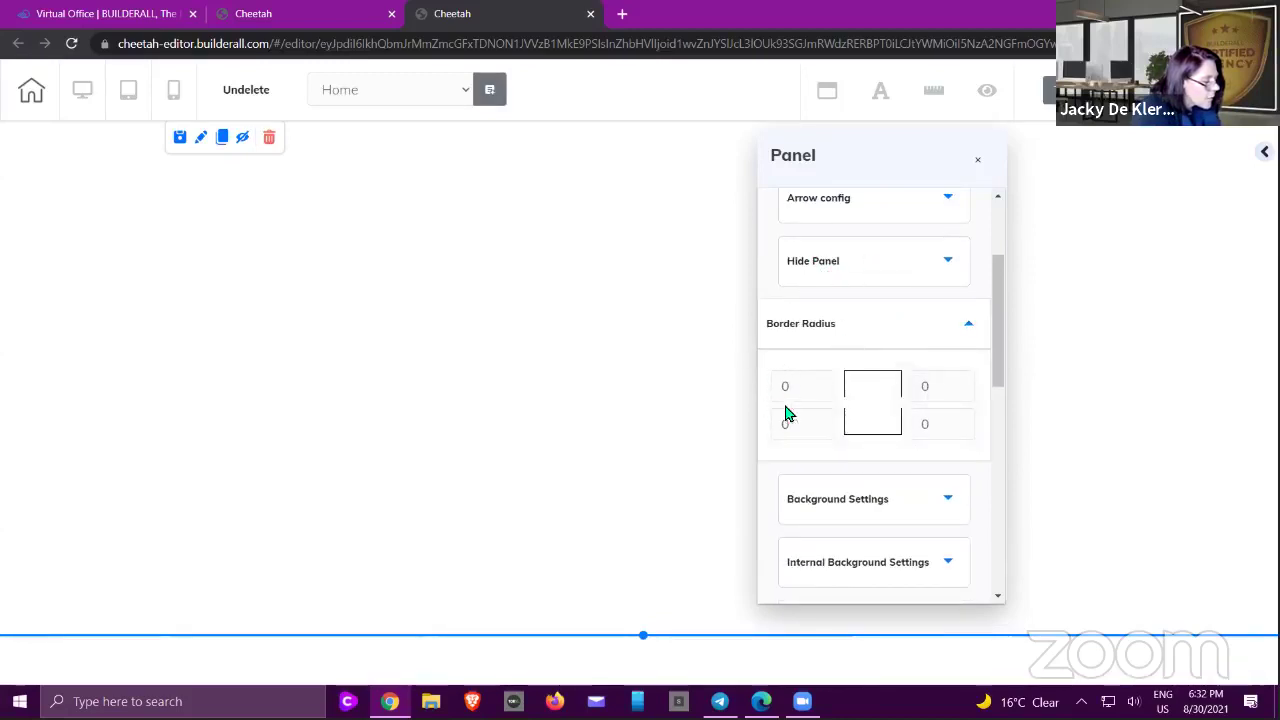
{"action": "left_click", "coordinate": [863, 326]}
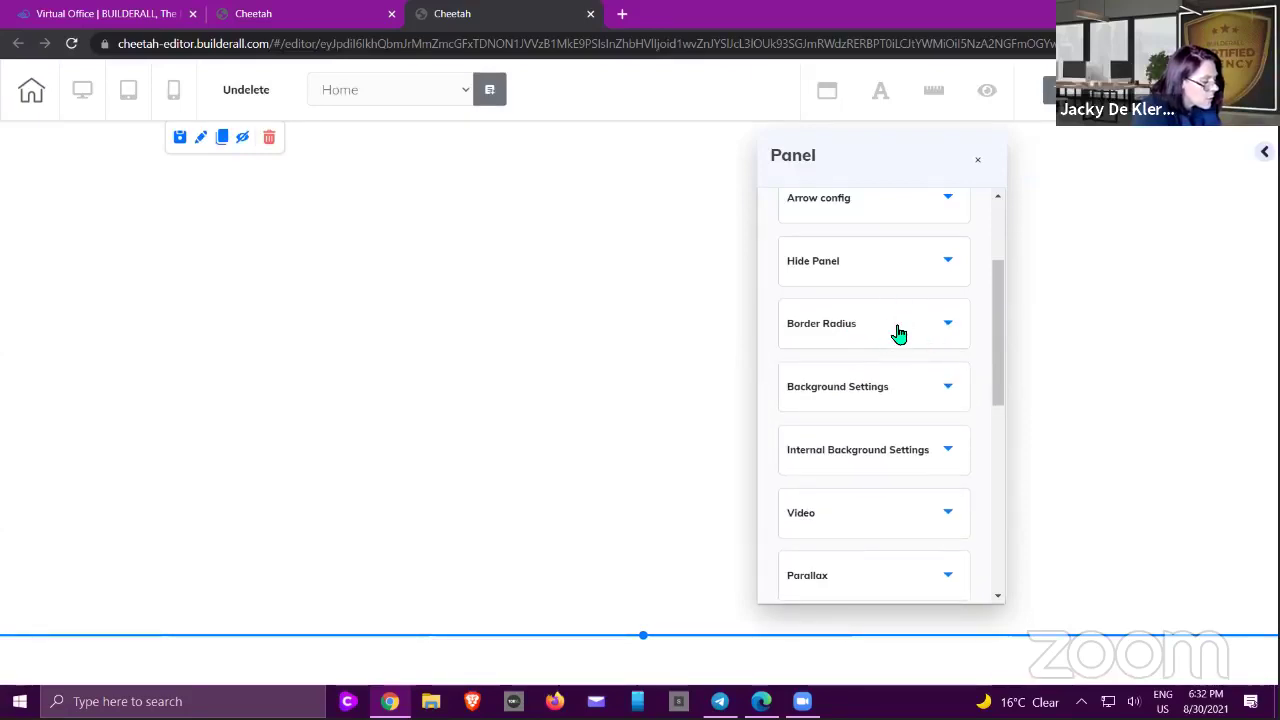
{"action": "scroll", "coordinate": [897, 334], "scroll_direction": "down", "scroll_amount": 2}
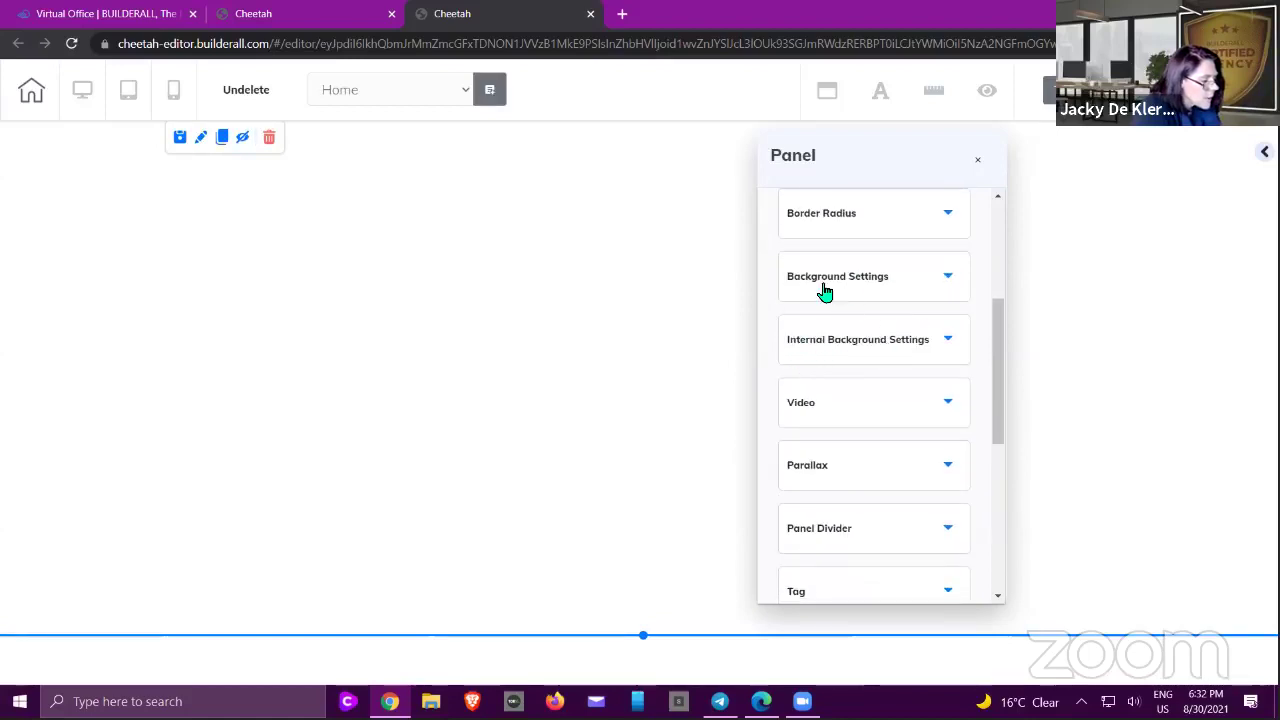
{"action": "left_click", "coordinate": [910, 278]}
{"action": "scroll", "coordinate": [915, 282], "scroll_direction": "down", "scroll_amount": 1}
{"action": "scroll", "coordinate": [915, 282], "scroll_direction": "down", "scroll_amount": 6}
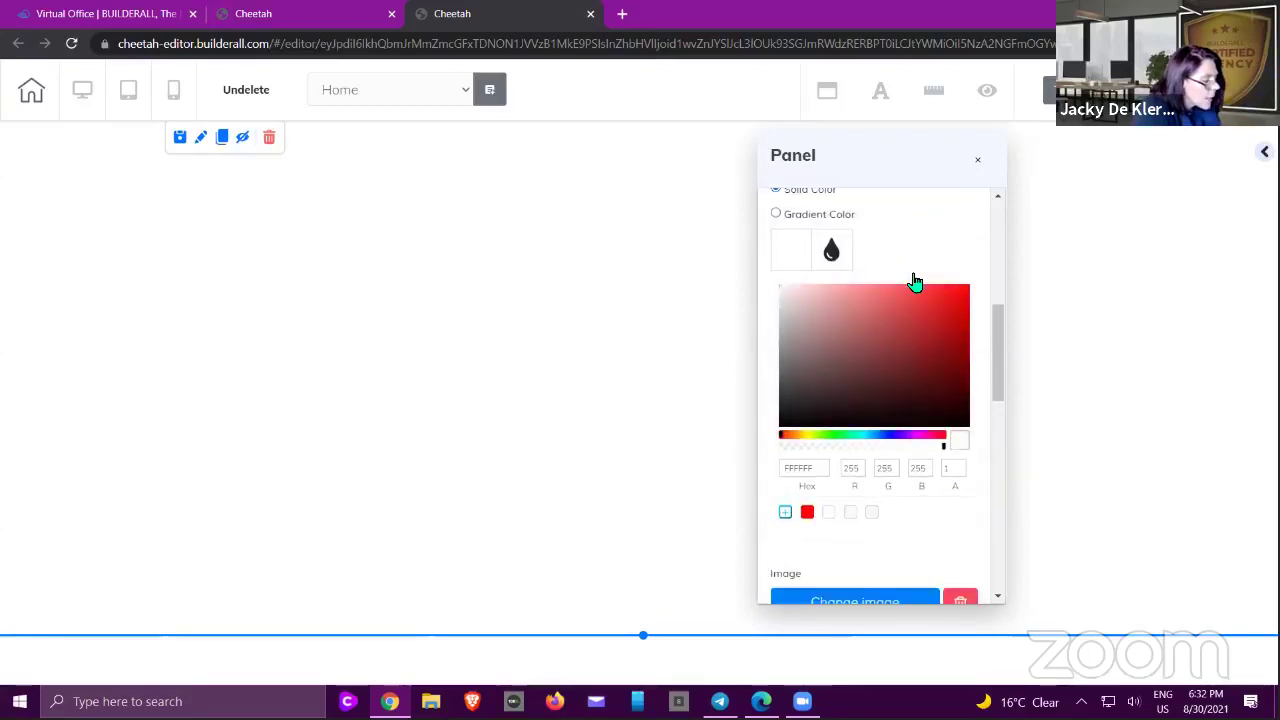
{"action": "scroll", "coordinate": [915, 282], "scroll_direction": "up", "scroll_amount": 2}
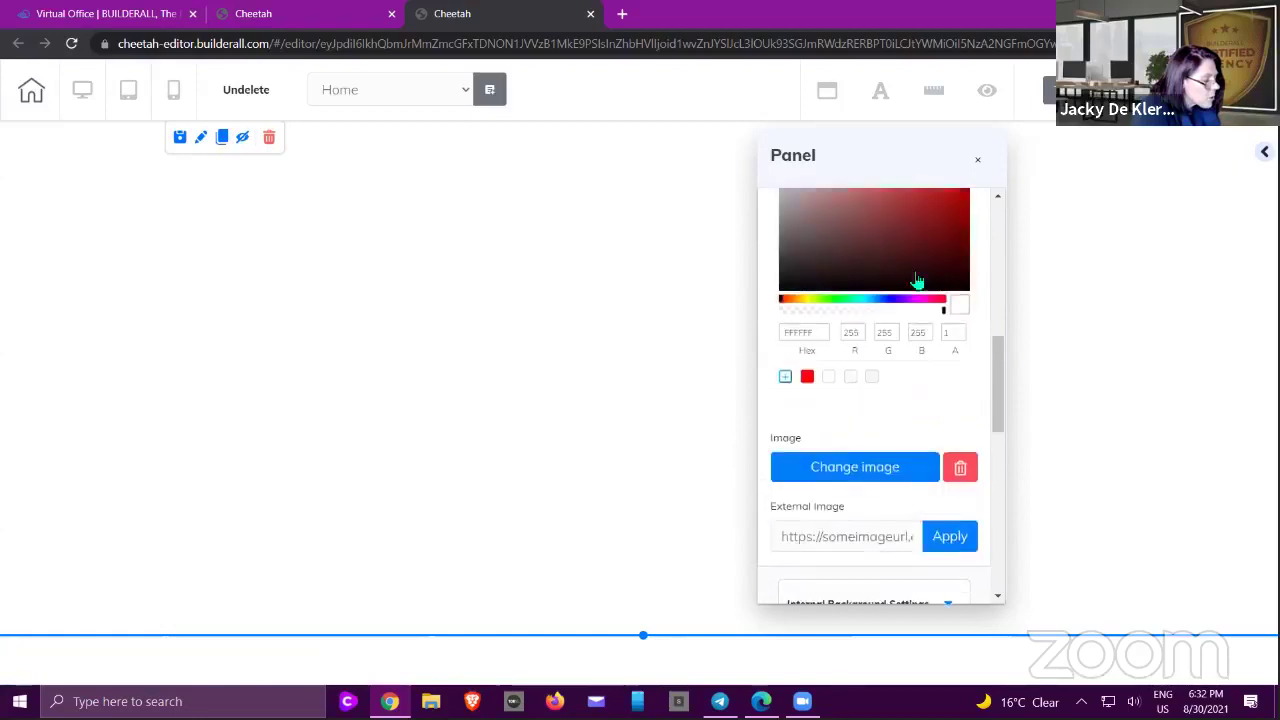
- Try red E40F0F as the panel's background color and change it to near-black 040404
{"action": "left_click", "coordinate": [958, 194]}
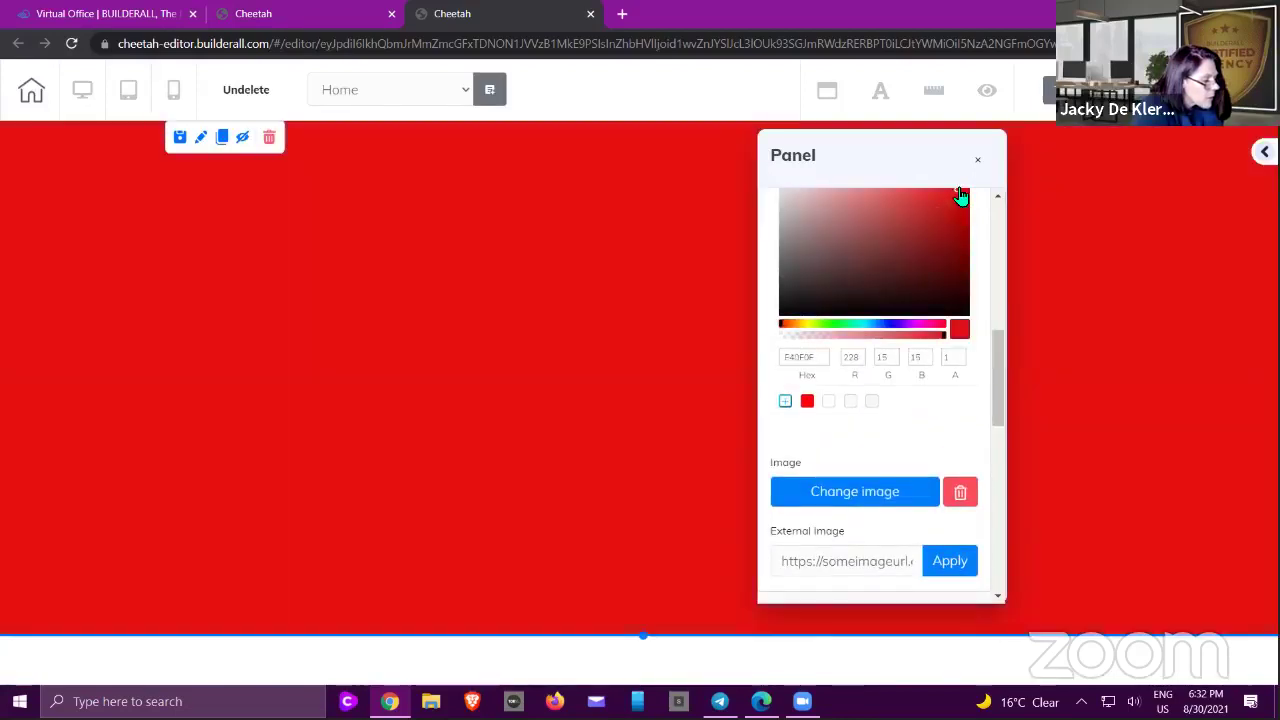
{"action": "left_click_drag", "start_coordinate": [960, 195], "coordinate": [780, 318]}
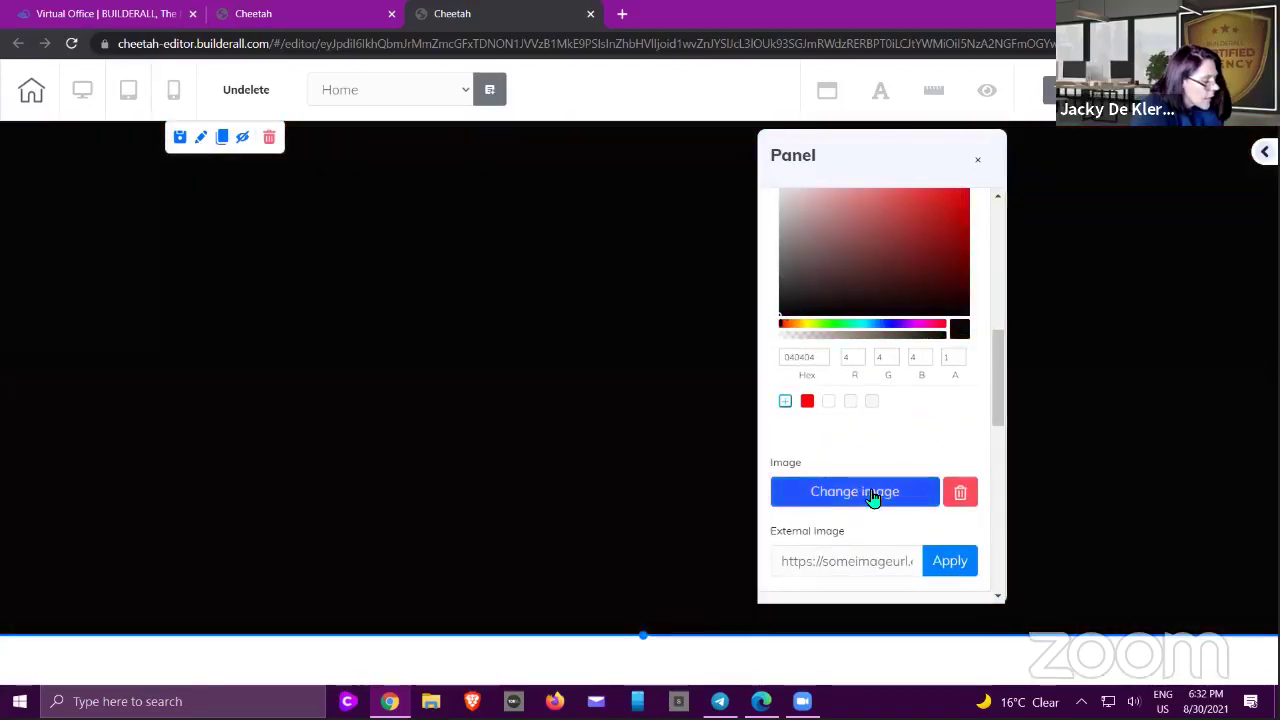
{"action": "scroll", "coordinate": [925, 370], "scroll_direction": "down", "scroll_amount": 4}
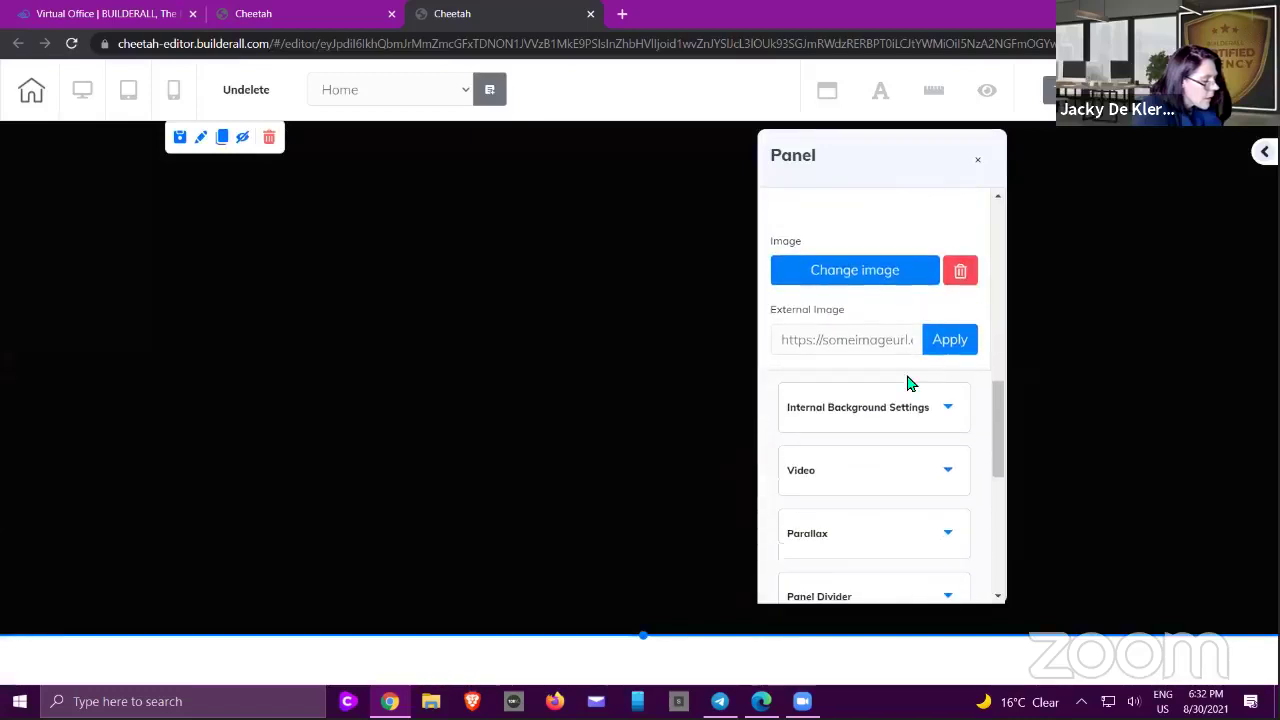
{"action": "left_click", "coordinate": [850, 279]}
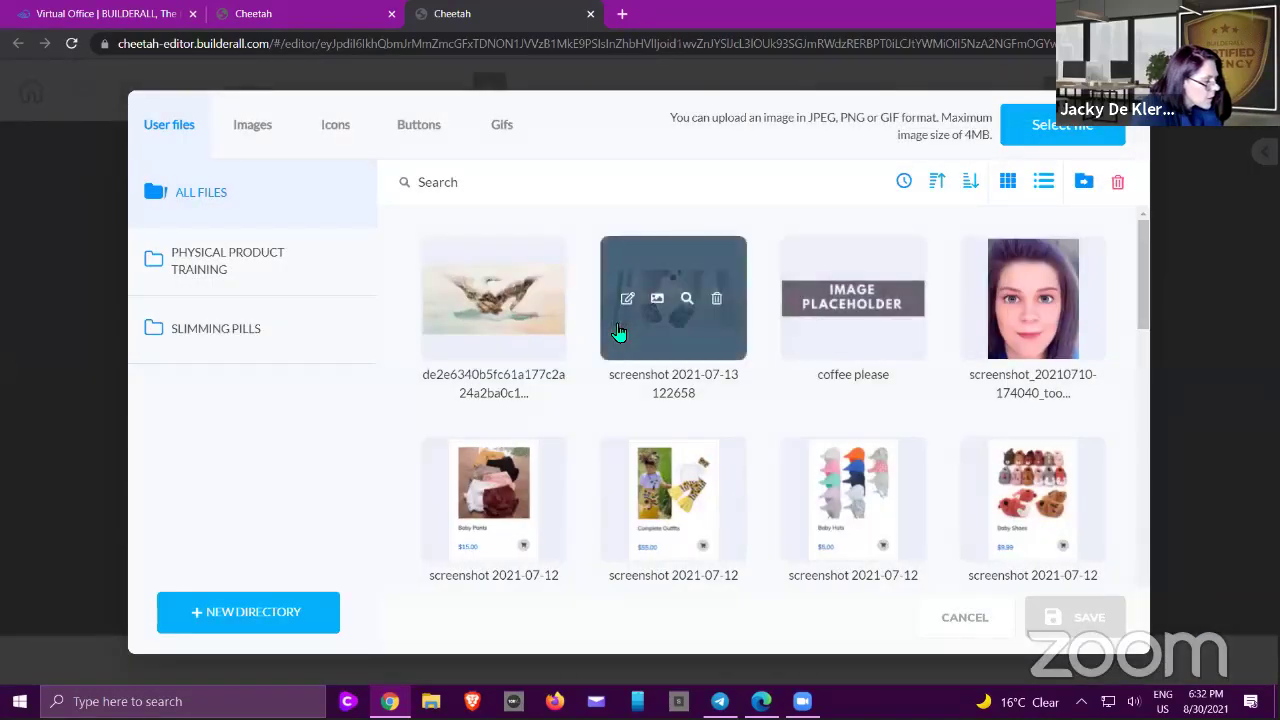
{"action": "left_click", "coordinate": [620, 330]}
{"action": "left_click", "coordinate": [1065, 614]}
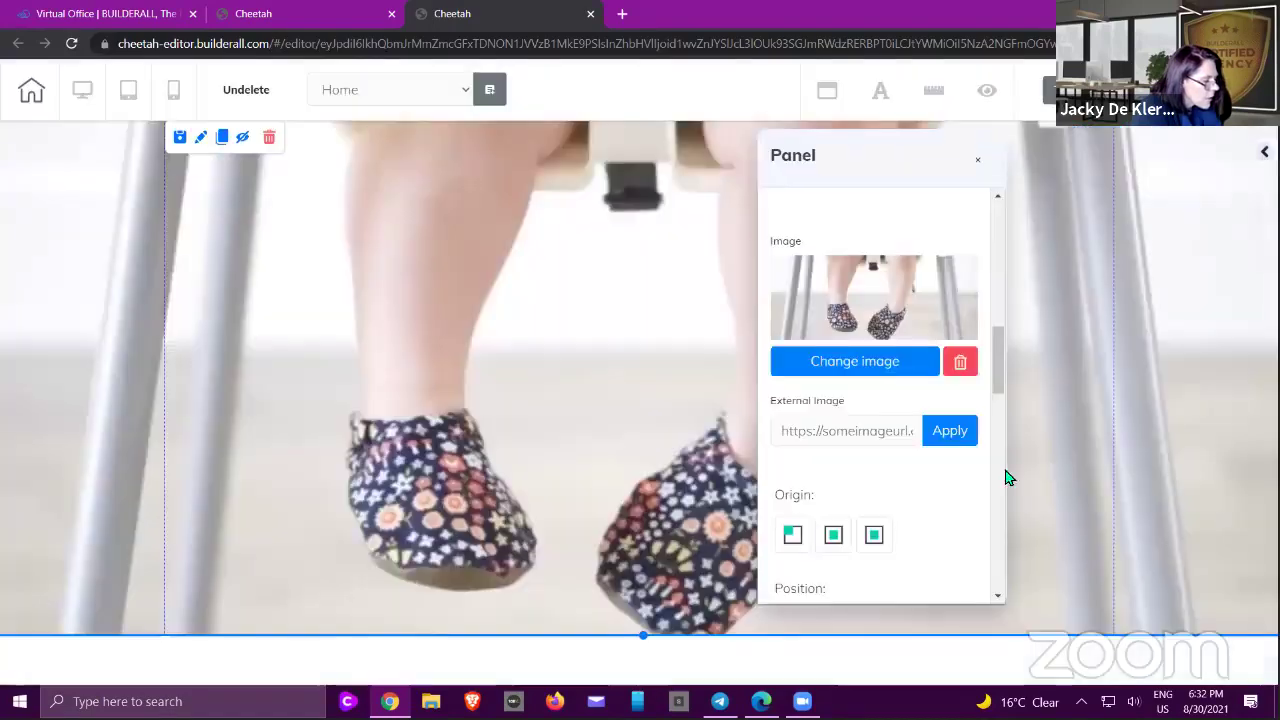
- Close the panel settings and extend the panel's lower edge slightly further down the page
{"action": "left_click", "coordinate": [1122, 416]}
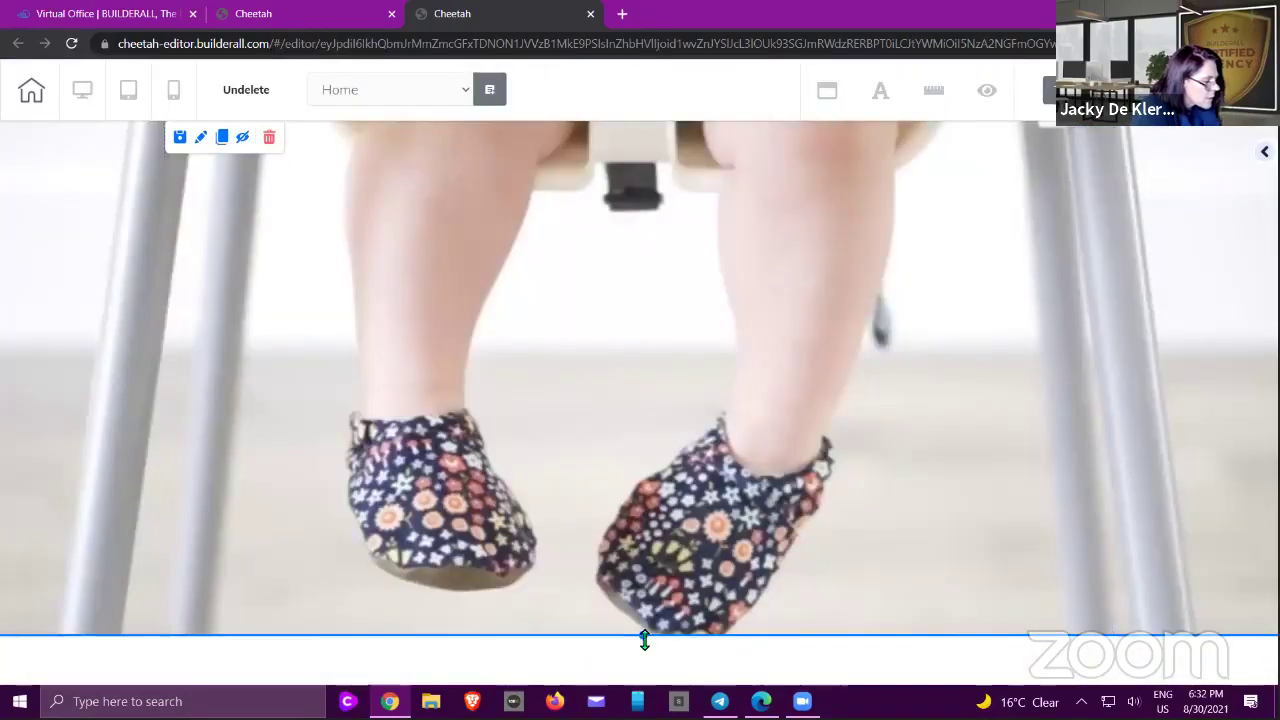
{"action": "left_click_drag", "start_coordinate": [643, 637], "coordinate": [640, 676]}
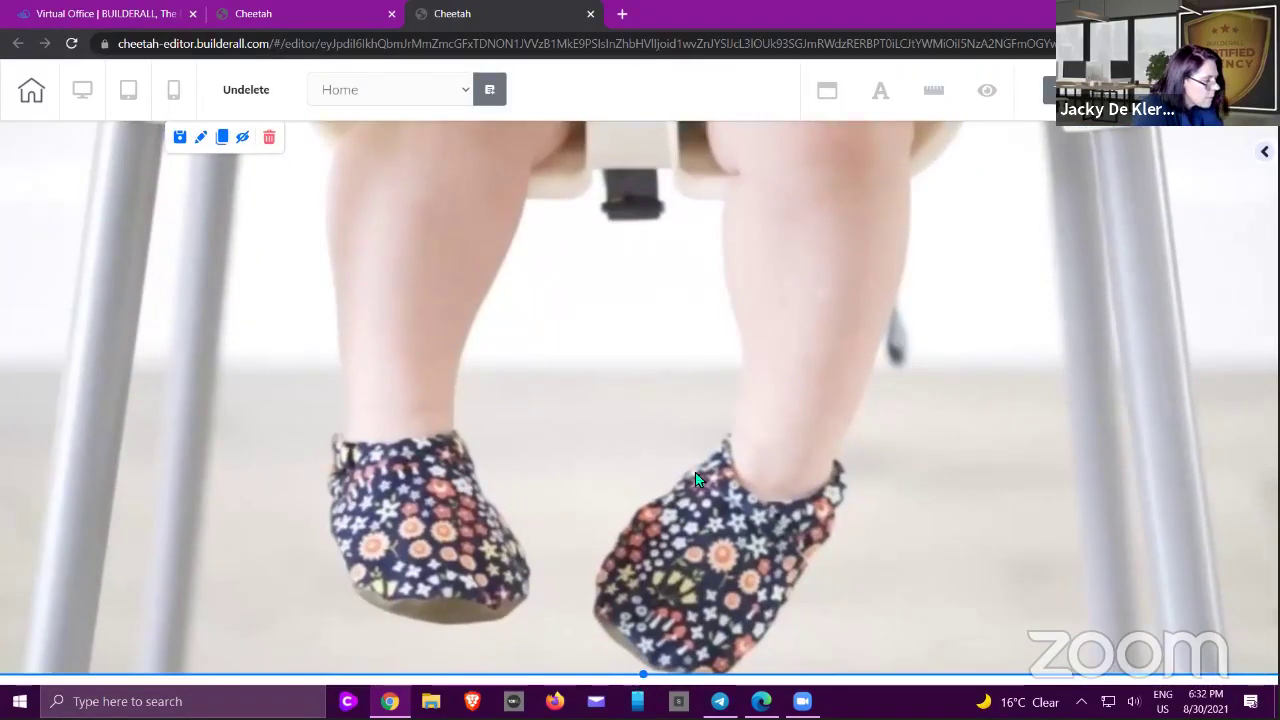
- Reopen the panel settings and try the three background image origin options, leaving the middle one selected
{"action": "double_click", "coordinate": [727, 240]}
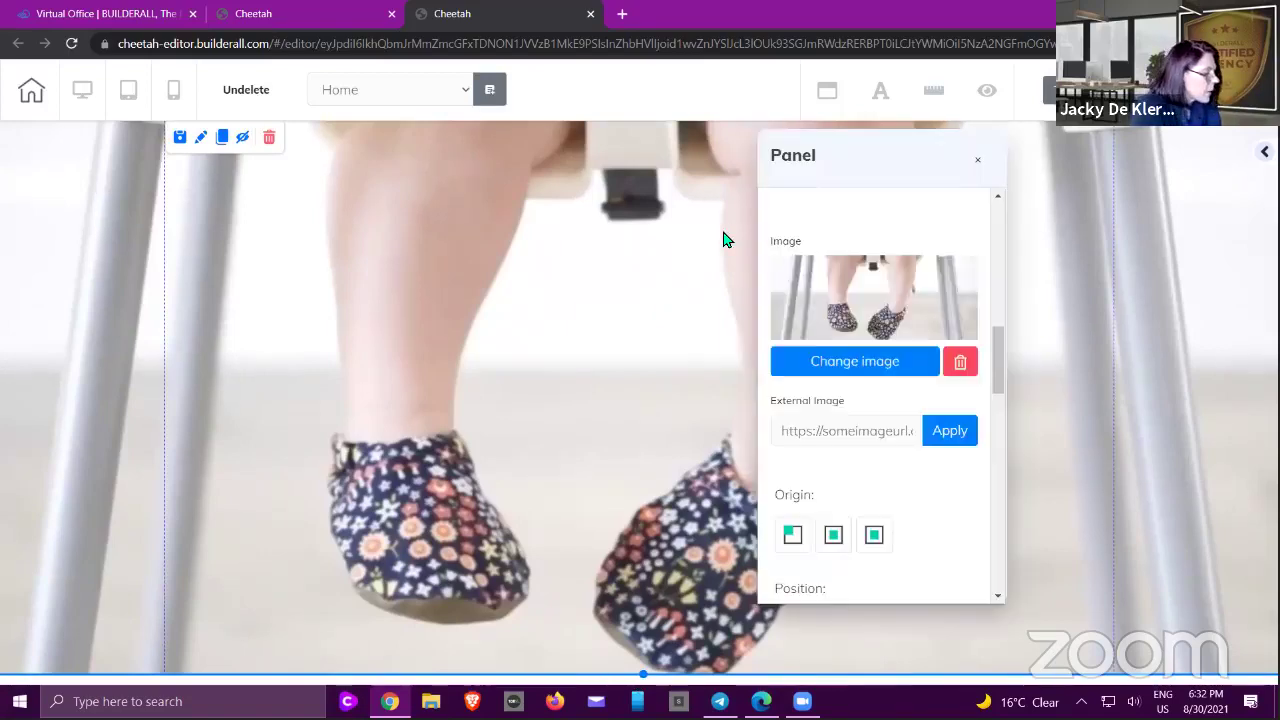
{"action": "scroll", "coordinate": [857, 385], "scroll_direction": "down", "scroll_amount": 2}
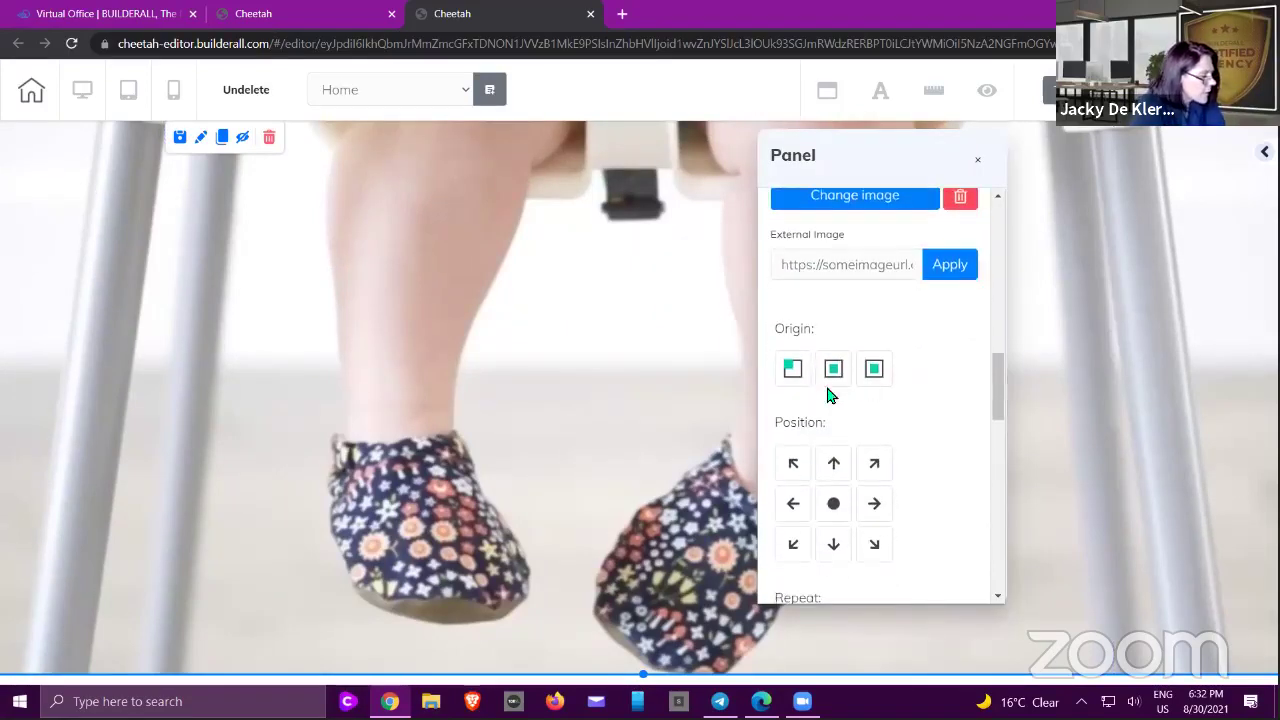
{"action": "left_click", "coordinate": [833, 372]}
{"action": "left_click", "coordinate": [874, 375]}
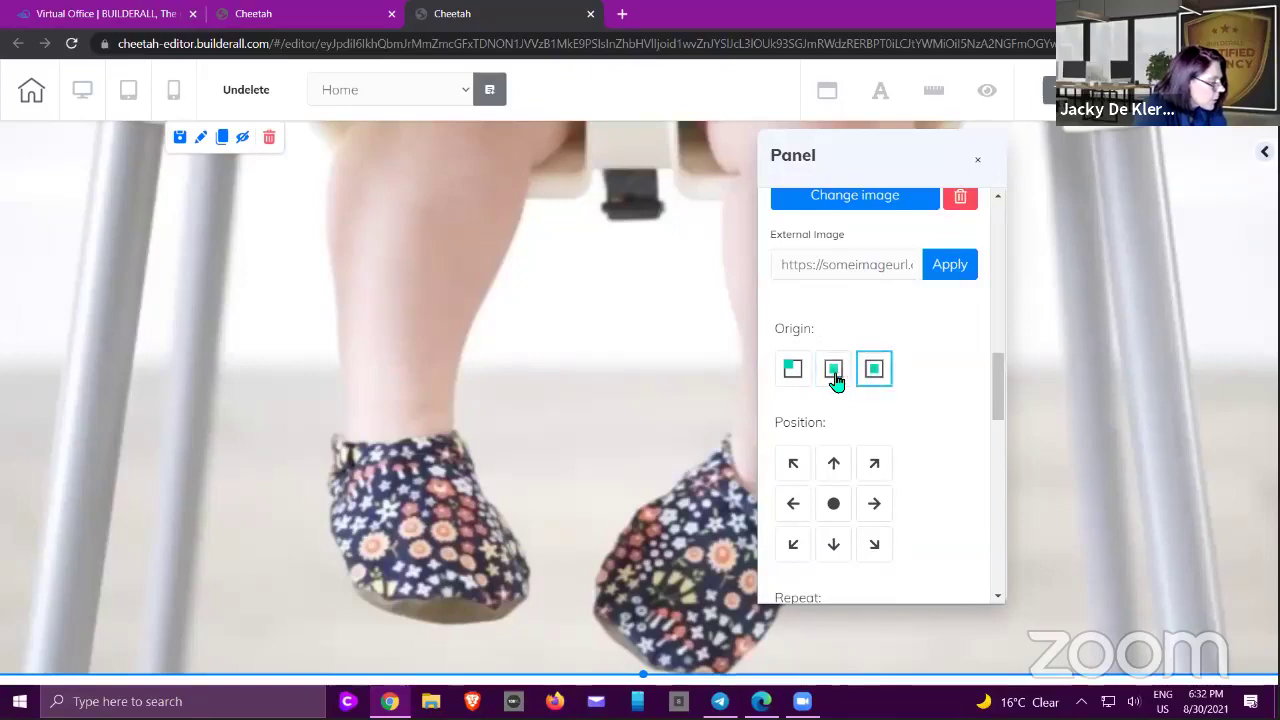
{"action": "left_click", "coordinate": [834, 378]}
{"action": "left_click", "coordinate": [795, 375]}
{"action": "left_click", "coordinate": [834, 374]}
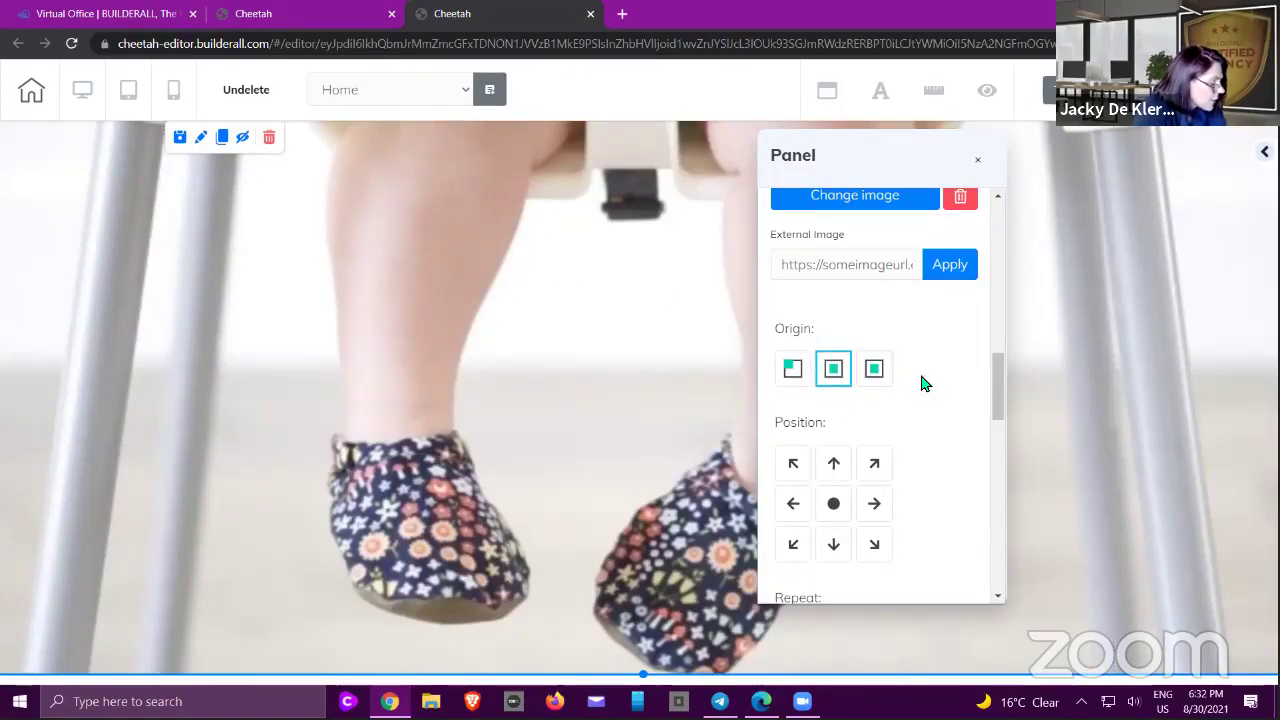
- Try several position options for the panel's background image, including bottom, left and bottom-right, and settle on bottom-left
{"action": "left_click", "coordinate": [831, 553]}
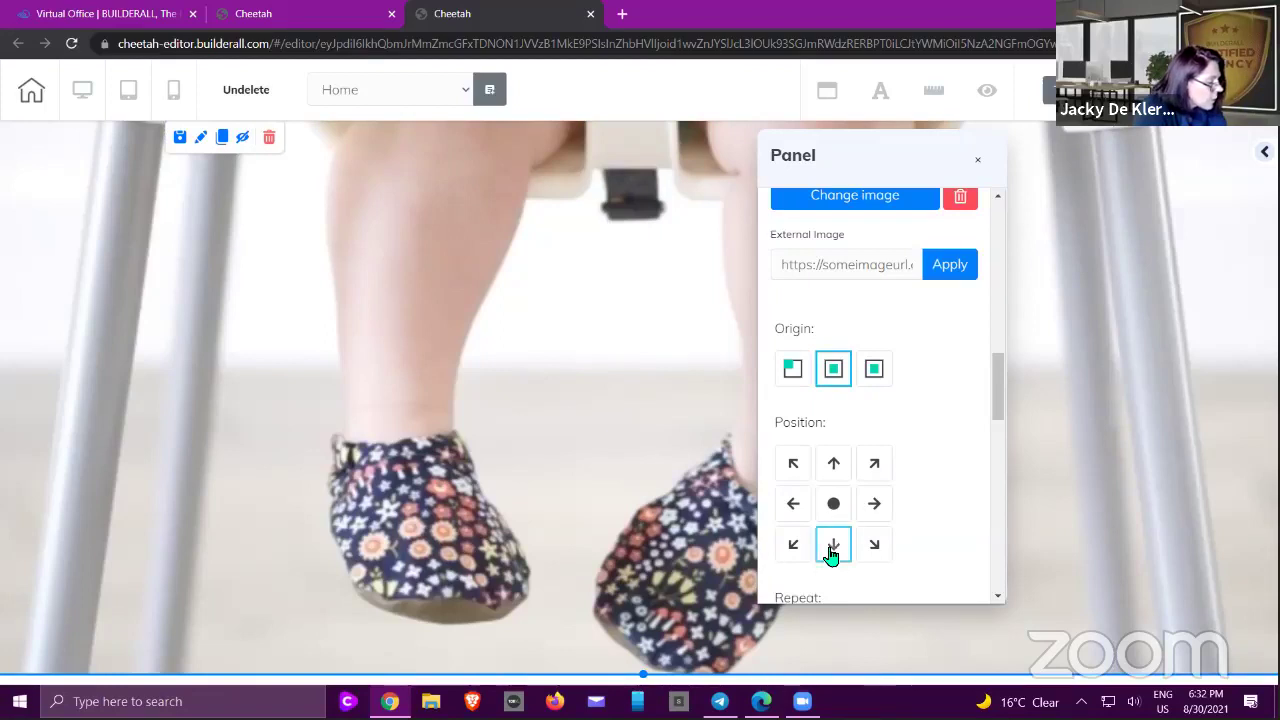
{"action": "left_click", "coordinate": [833, 463]}
{"action": "left_click", "coordinate": [872, 505]}
{"action": "left_click", "coordinate": [792, 505]}
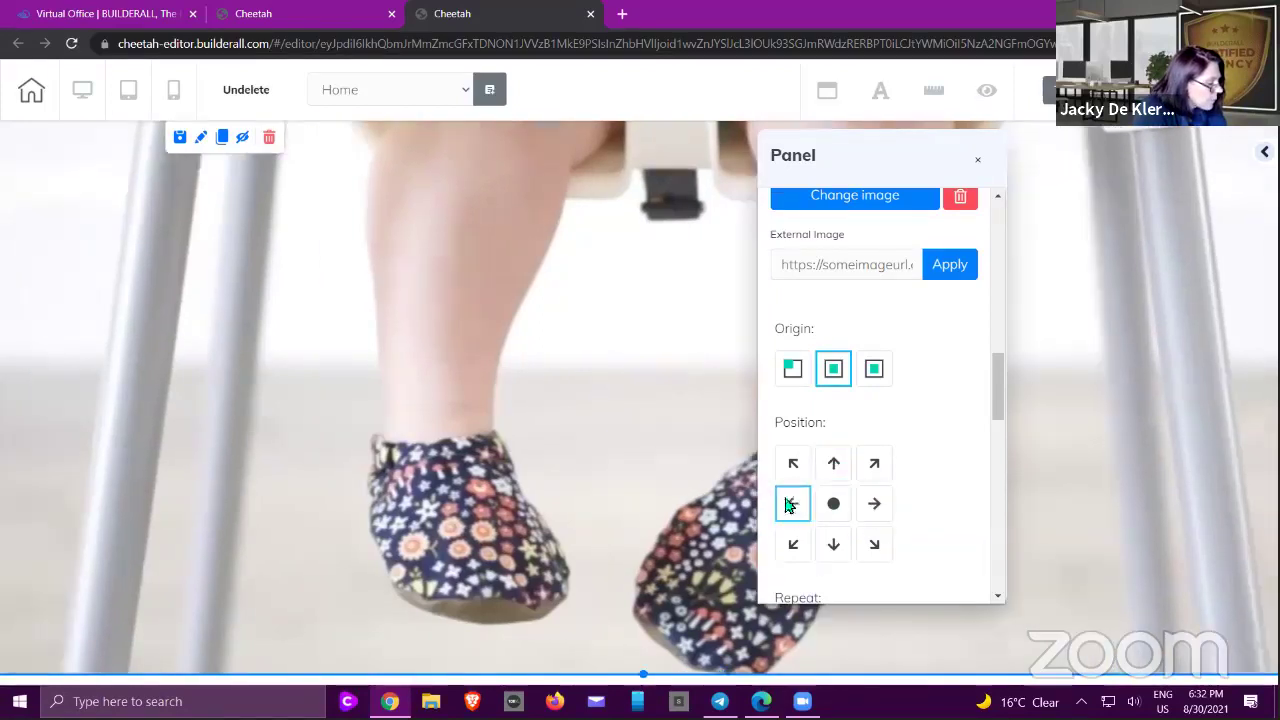
{"action": "left_click", "coordinate": [792, 548]}
{"action": "left_click", "coordinate": [873, 548]}
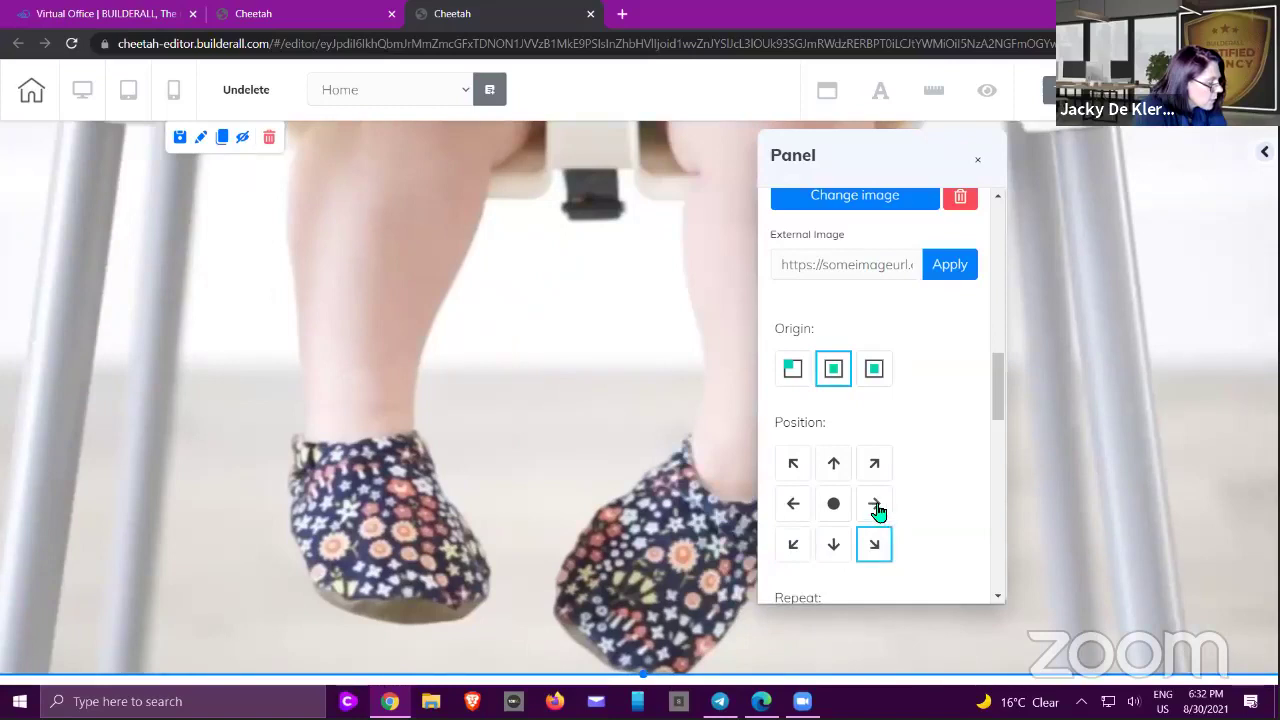
{"action": "left_click", "coordinate": [792, 546]}
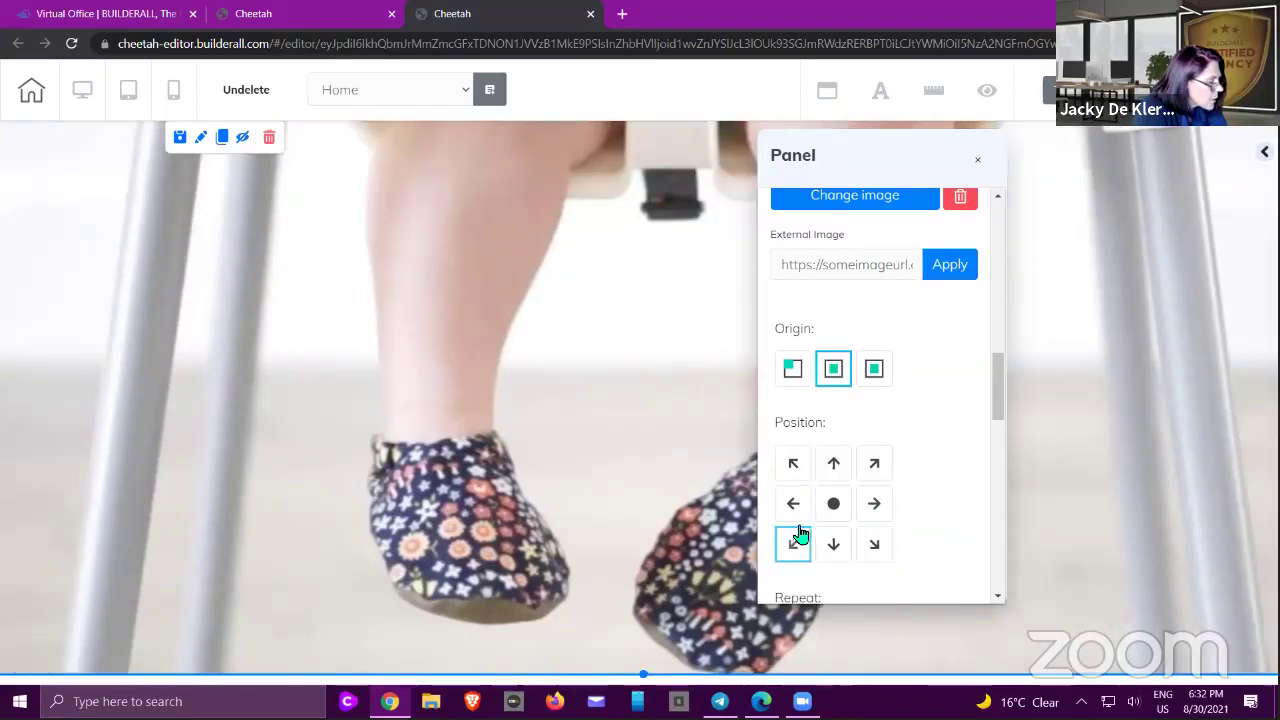
- Try different repeat options for the panel's background image and choose horizontal repeat
{"action": "scroll", "coordinate": [911, 426], "scroll_direction": "down", "scroll_amount": 5}
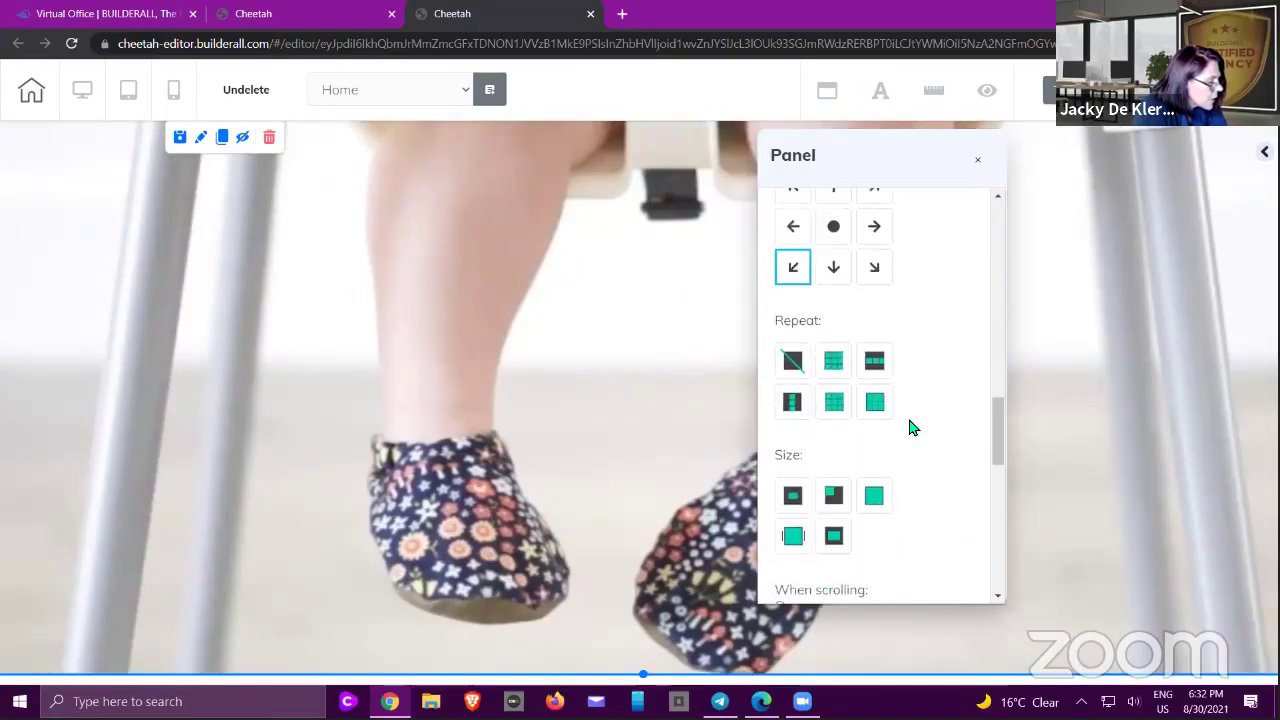
{"action": "left_click", "coordinate": [810, 358]}
{"action": "left_click", "coordinate": [836, 350]}
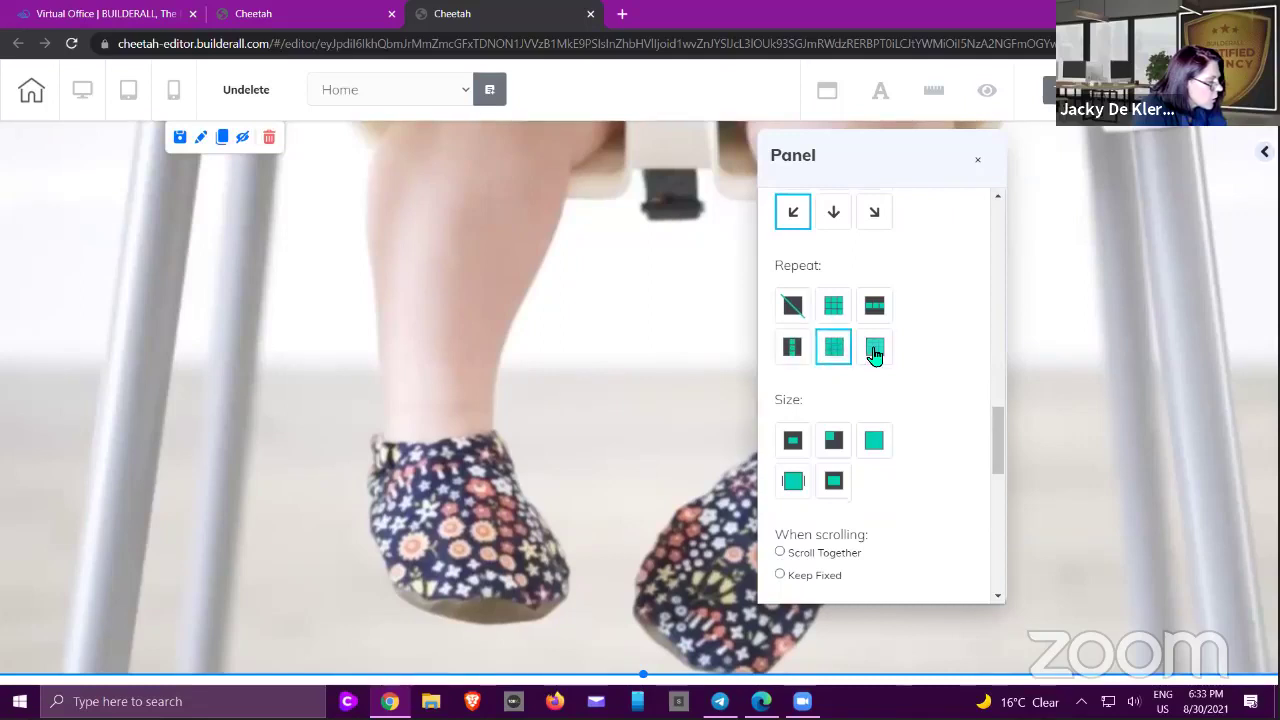
{"action": "left_click", "coordinate": [874, 348]}
{"action": "left_click", "coordinate": [875, 306]}
- Try the background image's size options, choose the one that fits it inside the panel, and set scrolling behavior to Keep Fixed
{"action": "scroll", "coordinate": [890, 398], "scroll_direction": "down", "scroll_amount": 3}
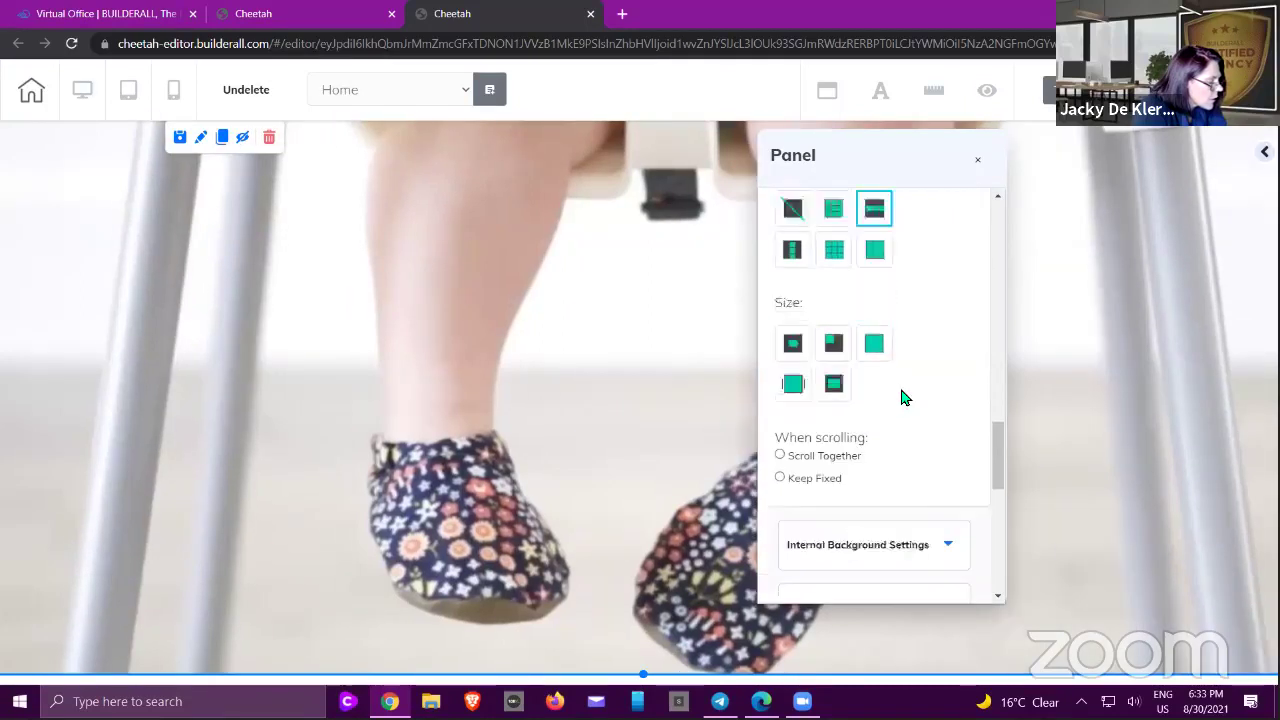
{"action": "left_click", "coordinate": [834, 316]}
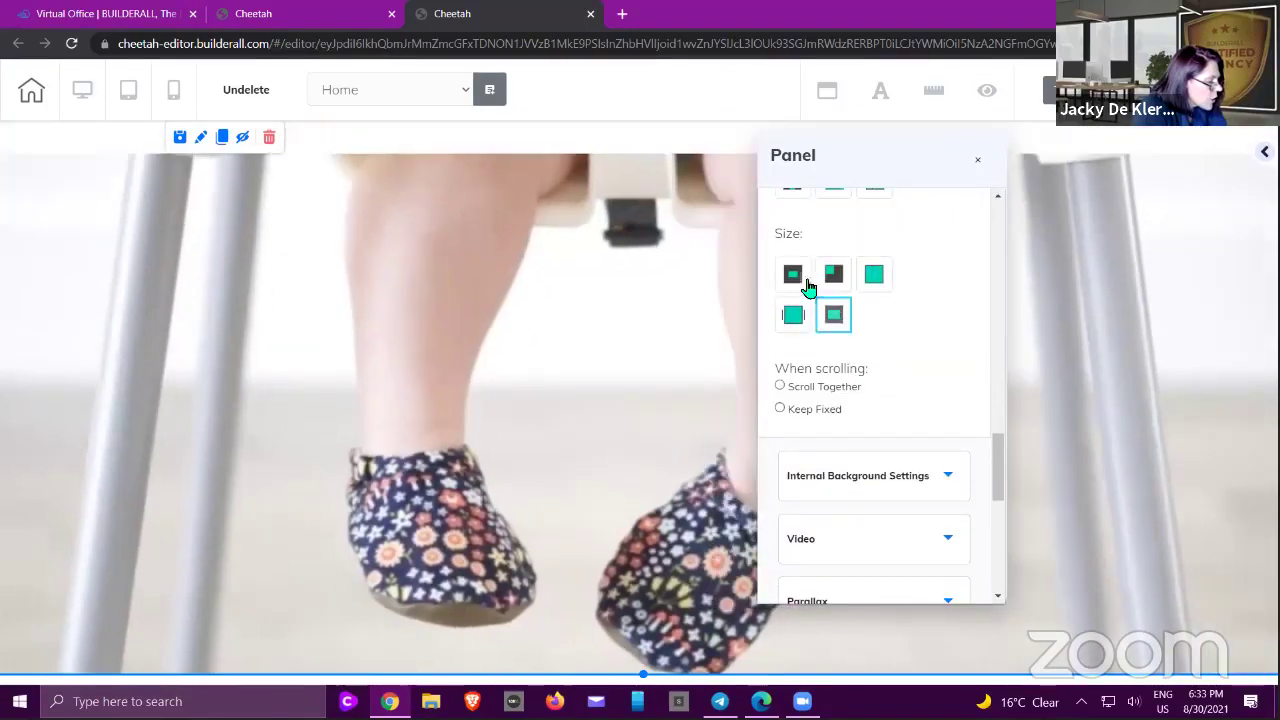
{"action": "left_click", "coordinate": [794, 275]}
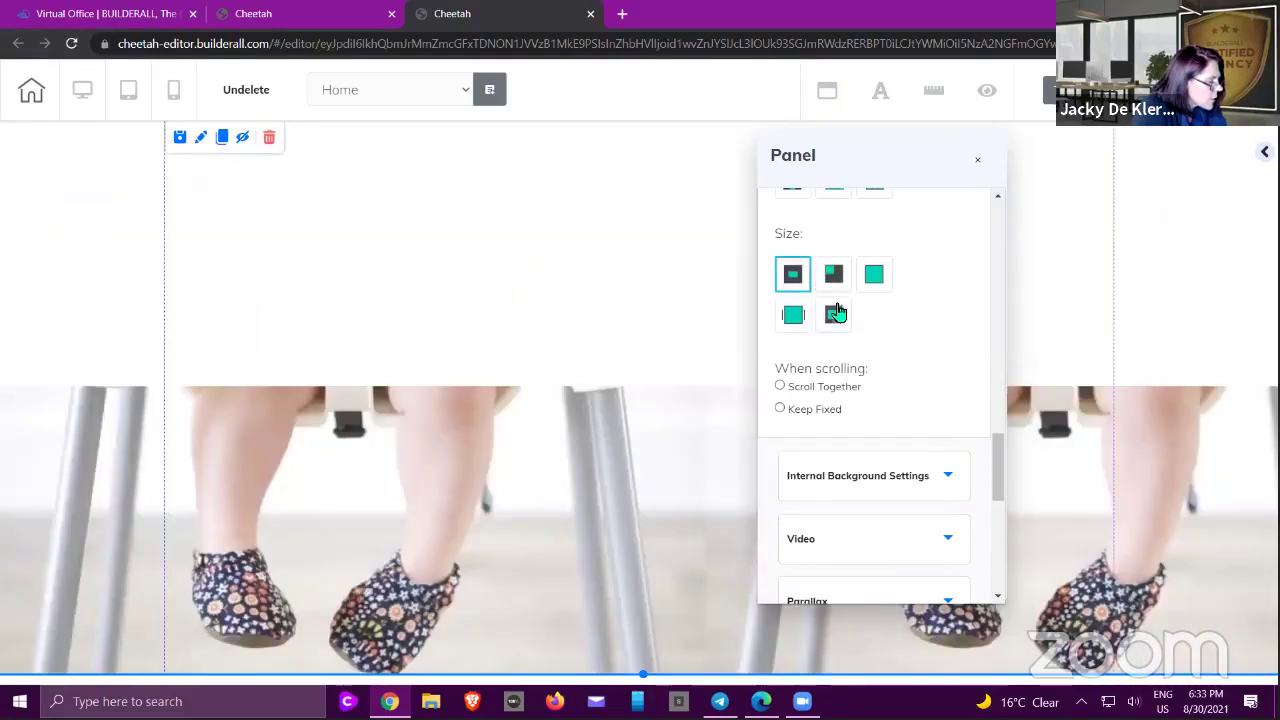
{"action": "left_click", "coordinate": [834, 274]}
{"action": "left_click", "coordinate": [877, 276]}
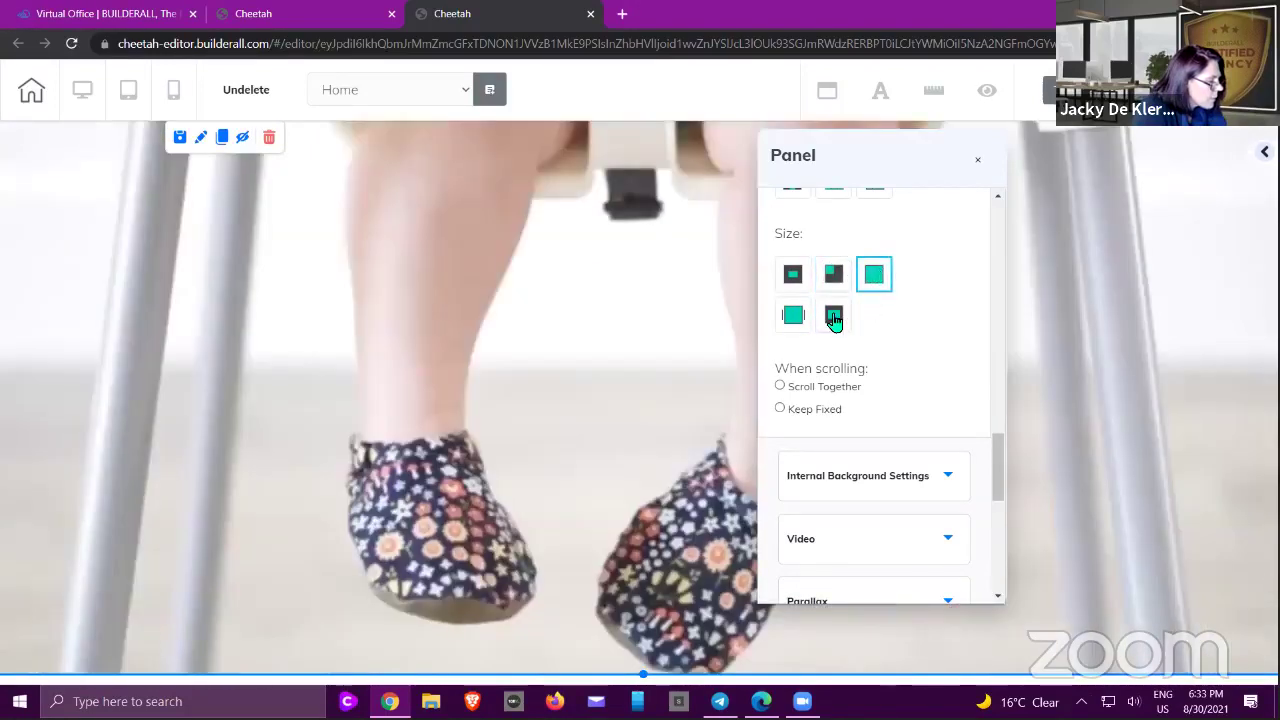
{"action": "left_click", "coordinate": [834, 316]}
{"action": "scroll", "coordinate": [926, 350], "scroll_direction": "down", "scroll_amount": 1}
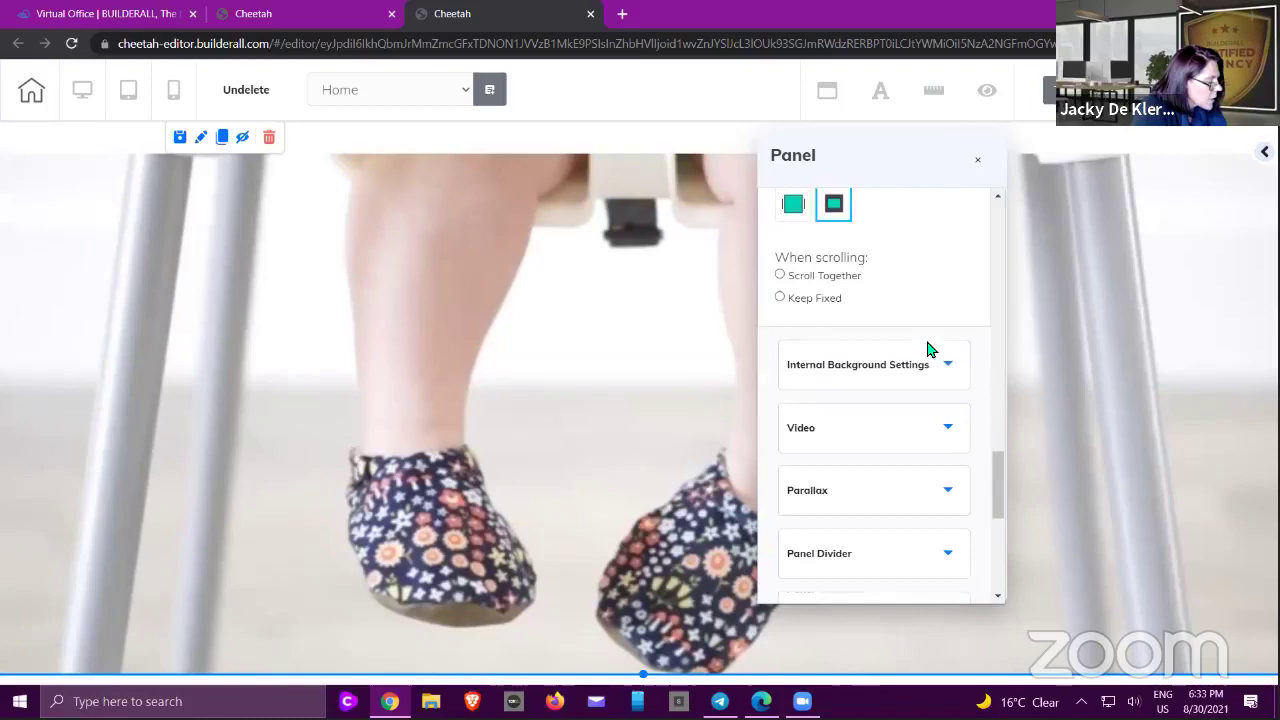
{"action": "left_click", "coordinate": [780, 299]}
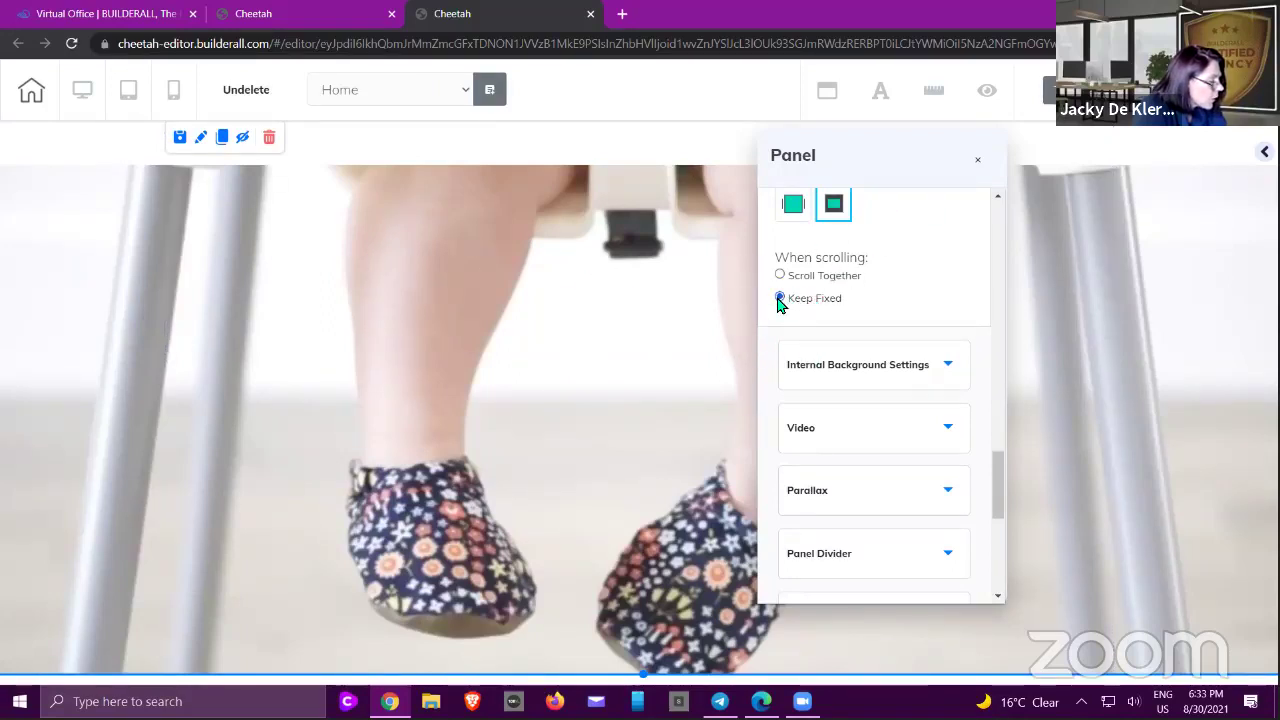
- Remove the background image from the panel
{"action": "scroll", "coordinate": [851, 300], "scroll_direction": "up", "scroll_amount": 5}
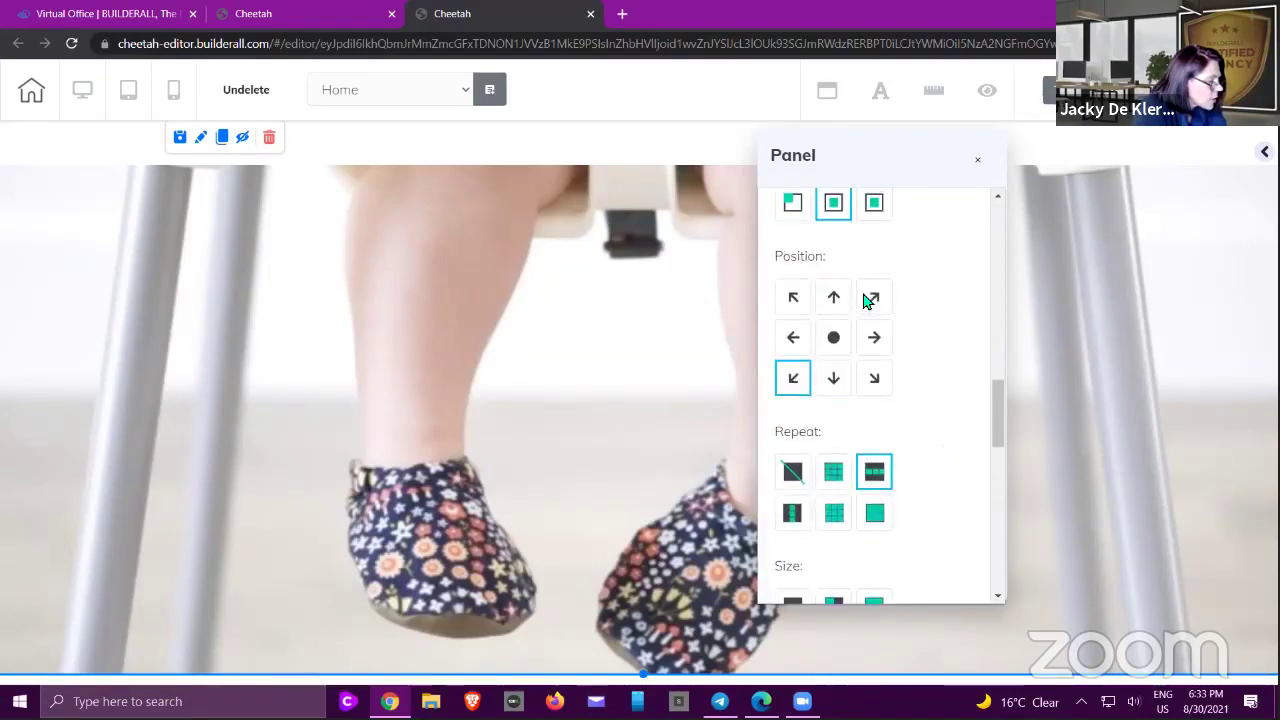
{"action": "scroll", "coordinate": [866, 302], "scroll_direction": "up", "scroll_amount": 3}
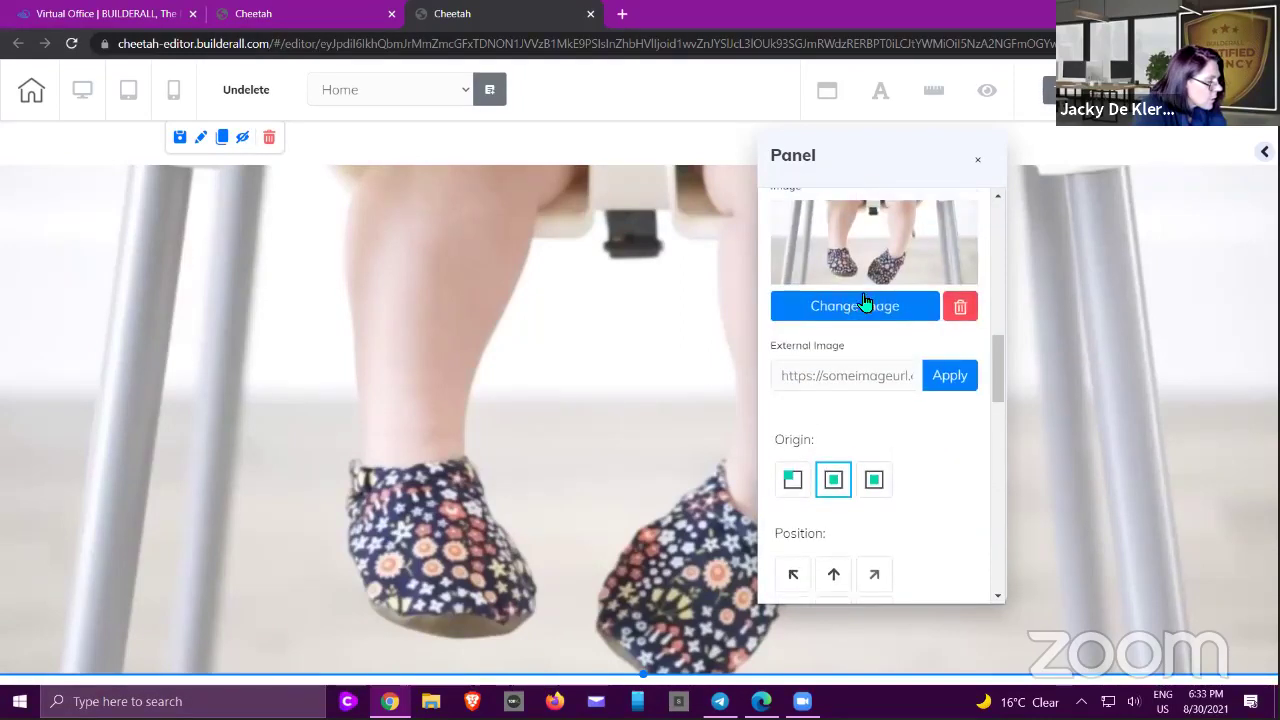
{"action": "left_click", "coordinate": [957, 306]}
- Examine the color and image options in the panel's Internal Background Settings
{"action": "scroll", "coordinate": [888, 314], "scroll_direction": "down", "scroll_amount": 2}
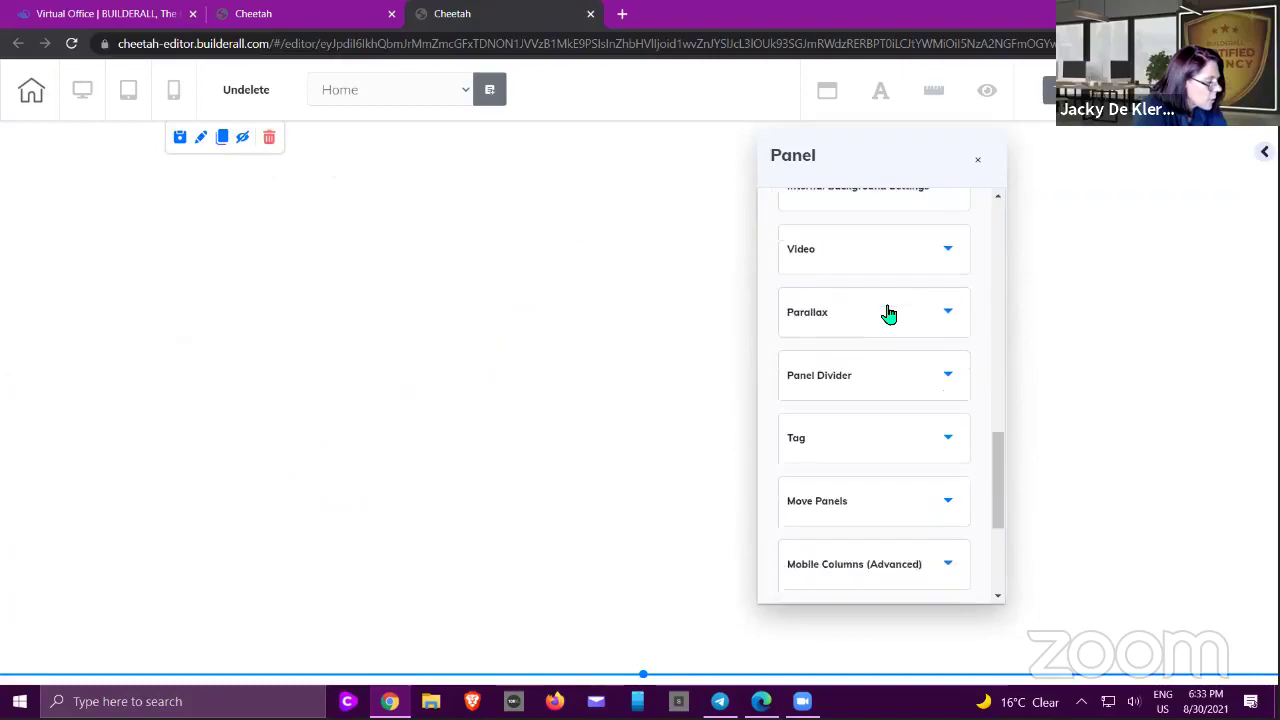
{"action": "scroll", "coordinate": [900, 325], "scroll_direction": "up", "scroll_amount": 1}
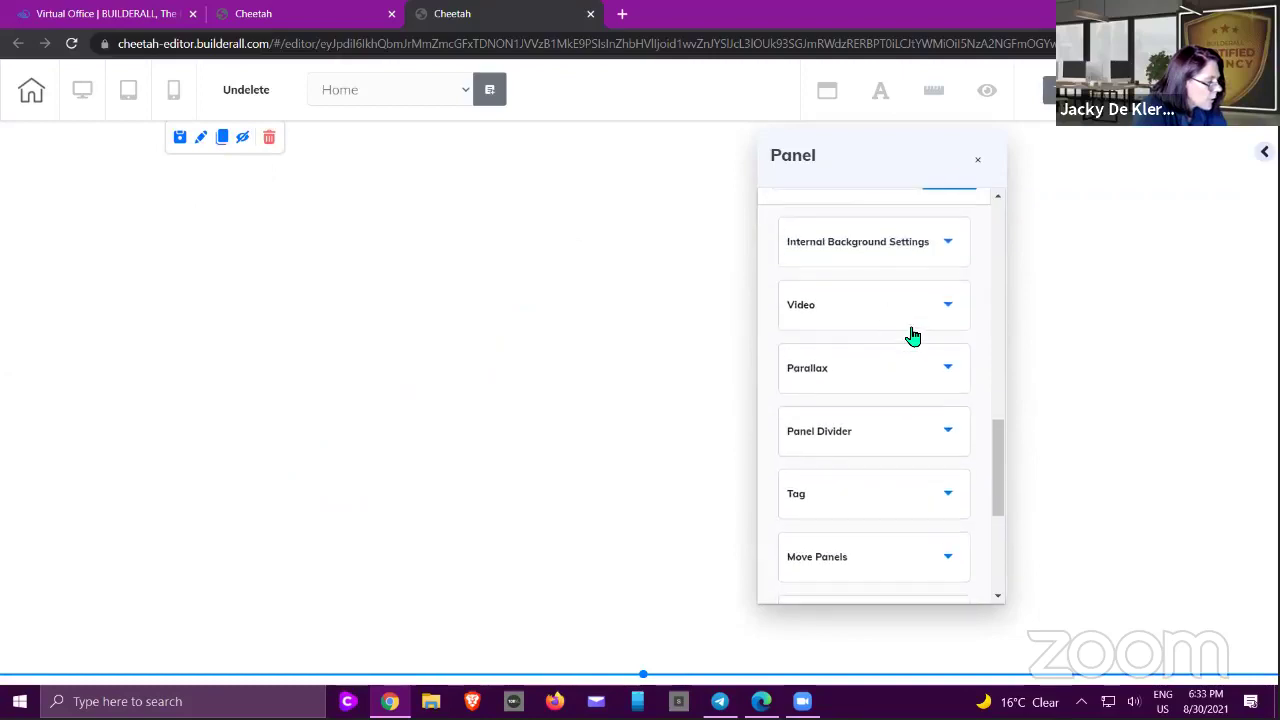
{"action": "left_click", "coordinate": [891, 257]}
{"action": "scroll", "coordinate": [930, 311], "scroll_direction": "up", "scroll_amount": 6}
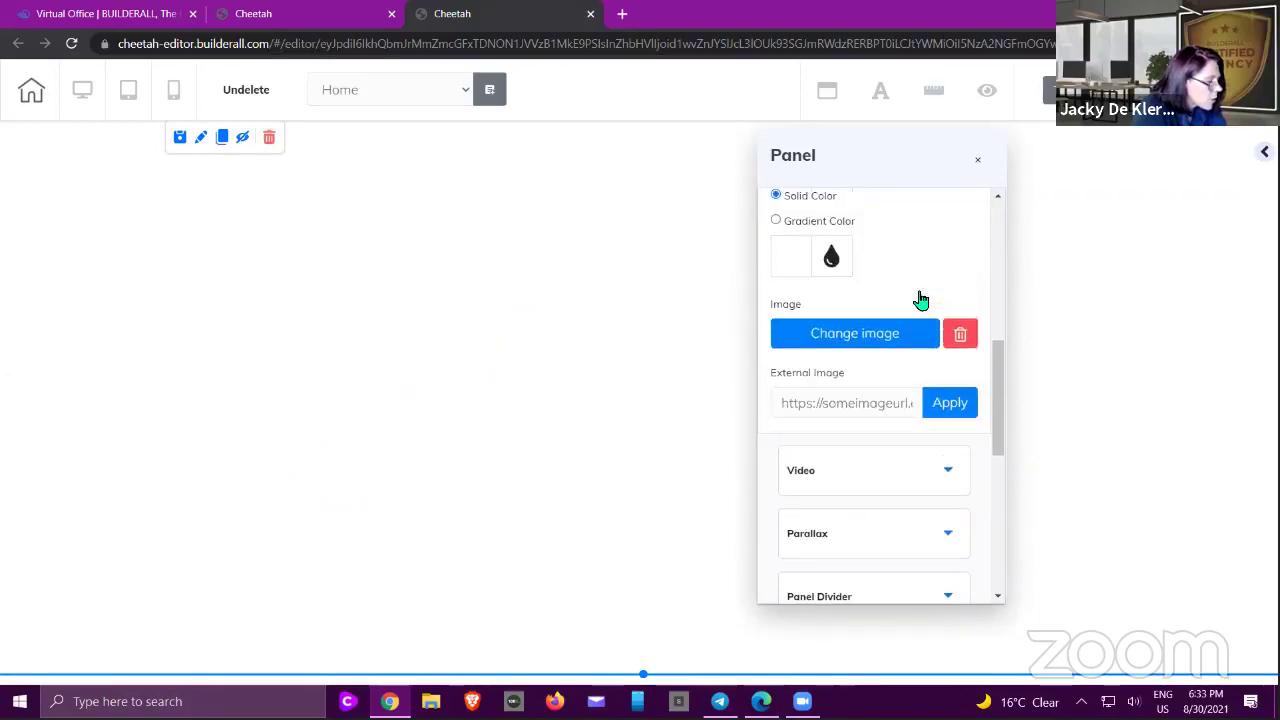
{"action": "scroll", "coordinate": [866, 277], "scroll_direction": "up", "scroll_amount": 1}
{"action": "scroll", "coordinate": [880, 291], "scroll_direction": "down", "scroll_amount": 4}
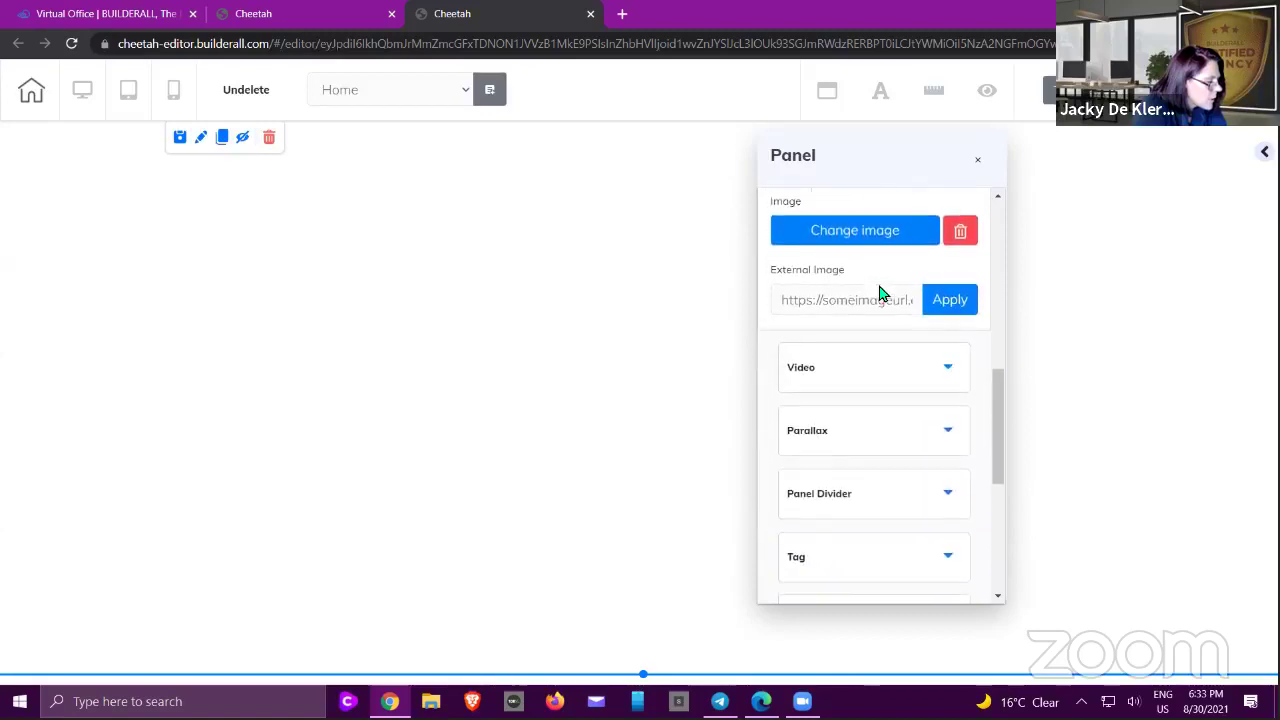
- Examine the panel's background video options, including the external video setting
{"action": "left_click", "coordinate": [846, 312]}
{"action": "scroll", "coordinate": [900, 300], "scroll_direction": "up", "scroll_amount": 4}
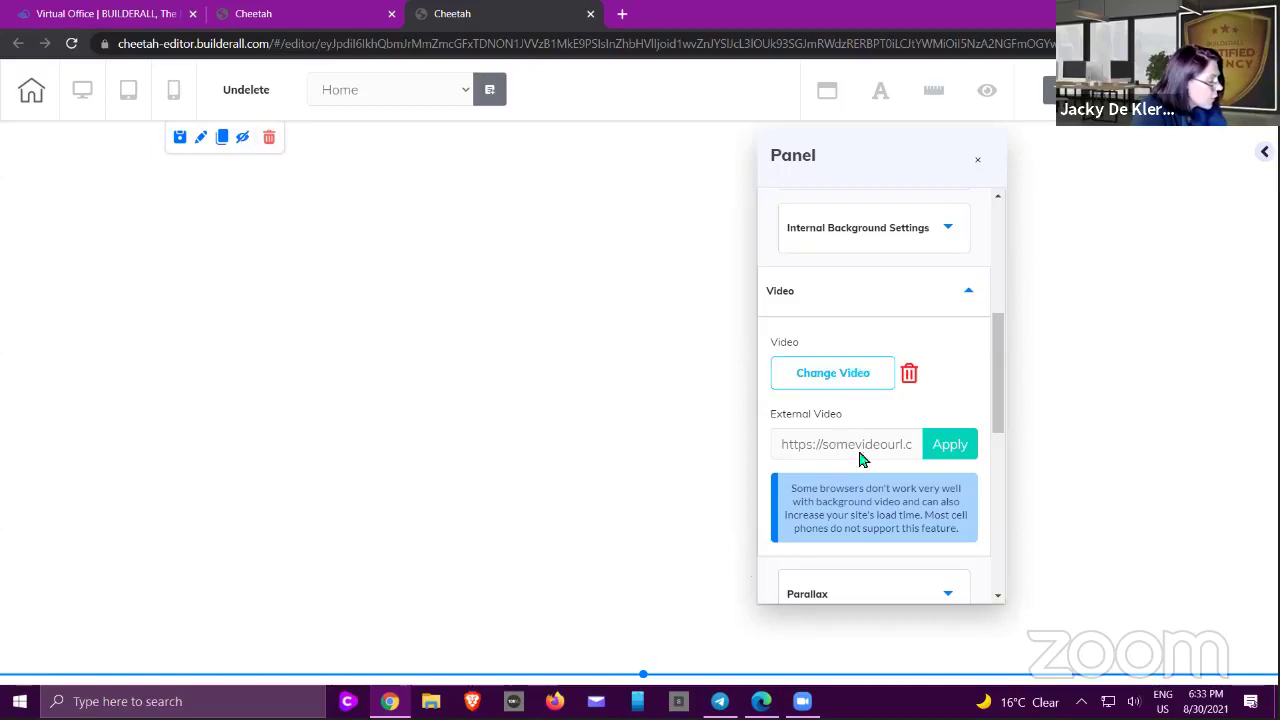
{"action": "scroll", "coordinate": [914, 423], "scroll_direction": "down", "scroll_amount": 3}
- Activate parallax on the panel, view its available effects, and collapse the parallax settings
{"action": "scroll", "coordinate": [915, 426], "scroll_direction": "down", "scroll_amount": 2}
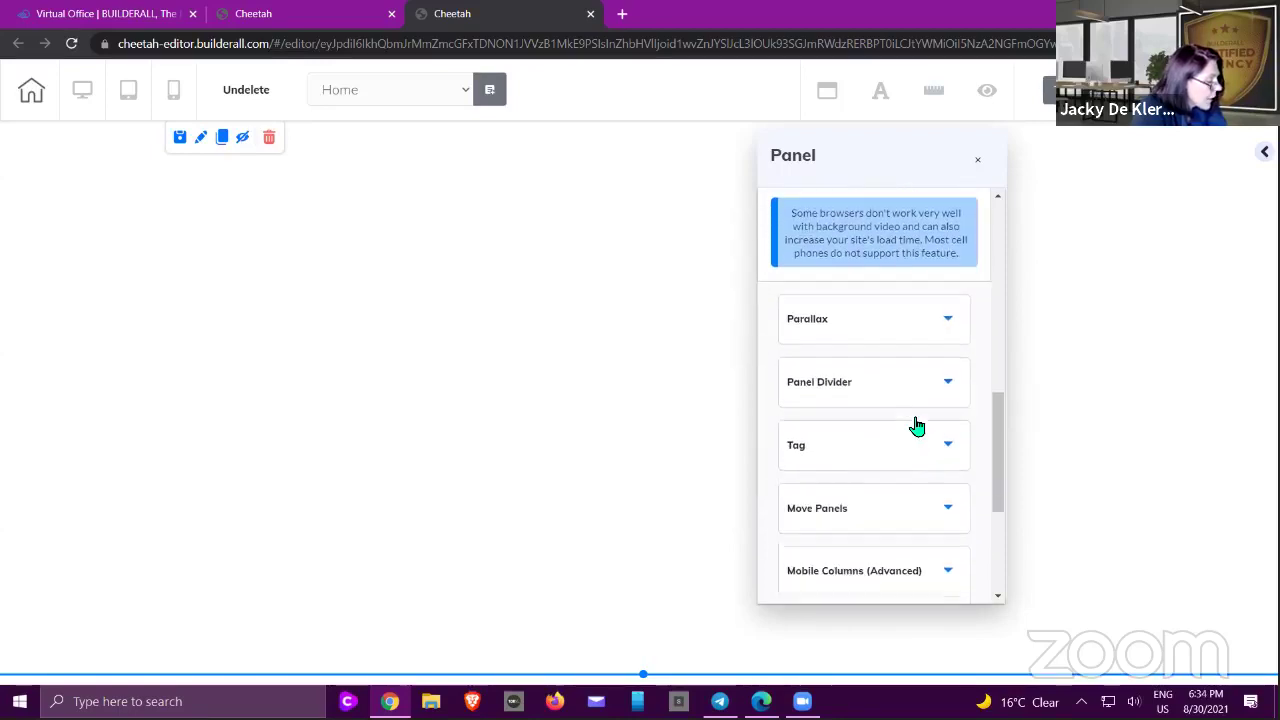
{"action": "scroll", "coordinate": [938, 322], "scroll_direction": "down", "scroll_amount": 3}
{"action": "scroll", "coordinate": [945, 333], "scroll_direction": "up", "scroll_amount": 5}
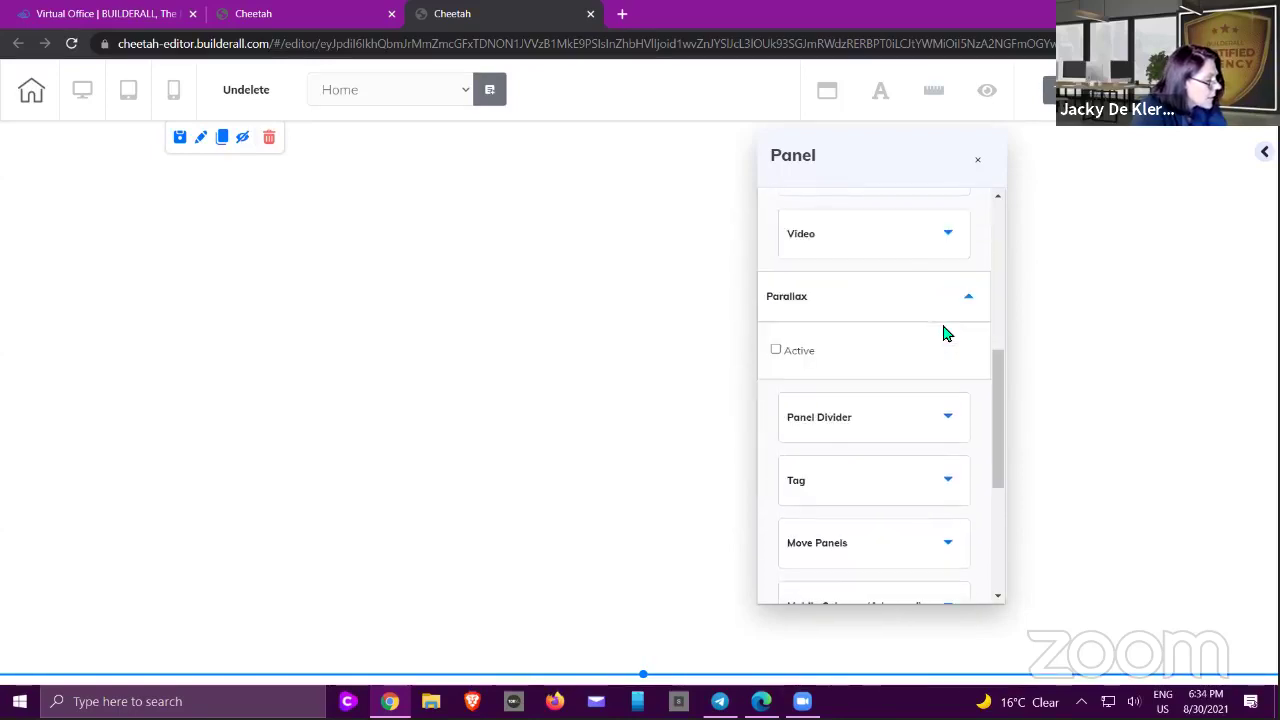
{"action": "left_click", "coordinate": [798, 403]}
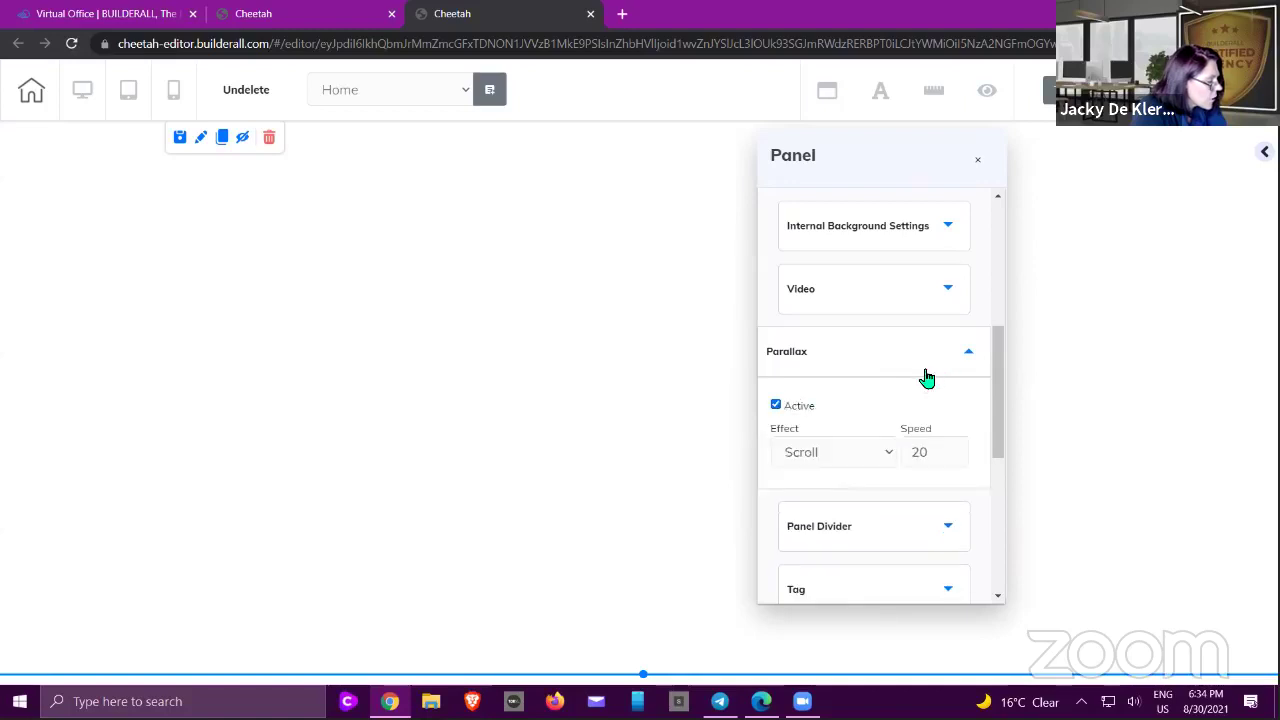
{"action": "scroll", "coordinate": [915, 380], "scroll_direction": "down", "scroll_amount": 1}
{"action": "left_click", "coordinate": [890, 400]}
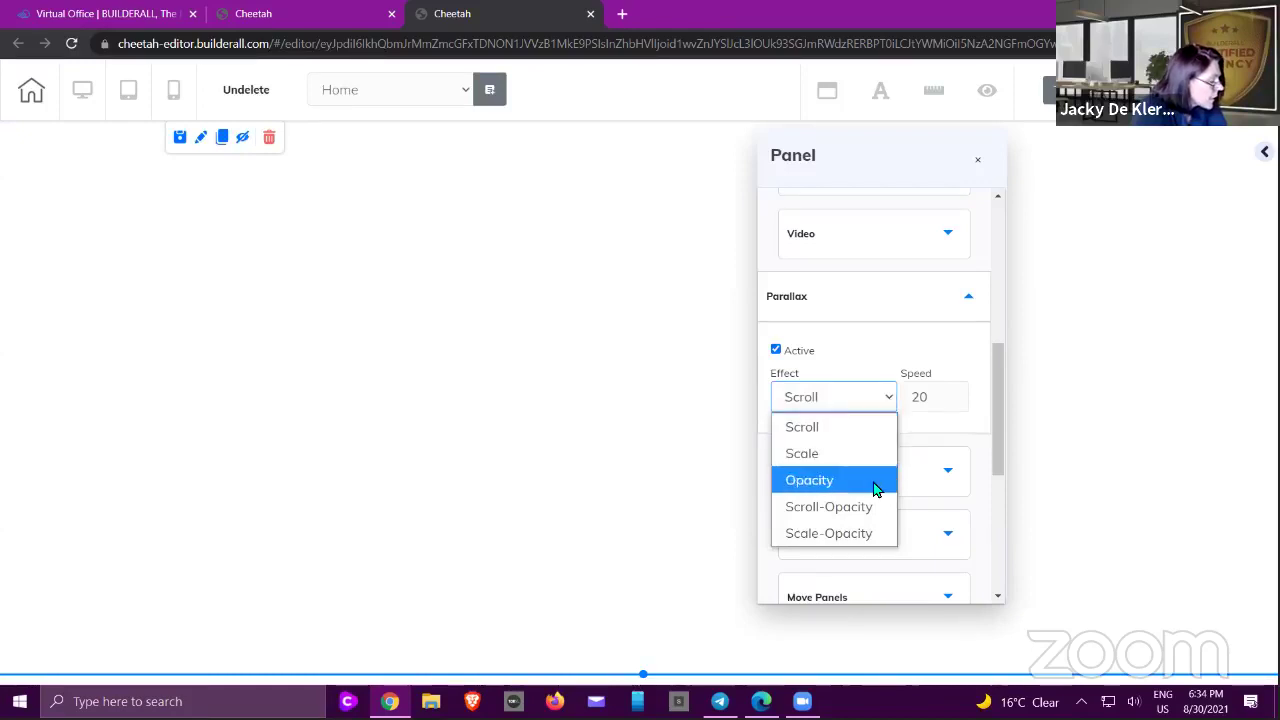
{"action": "left_click", "coordinate": [852, 298]}
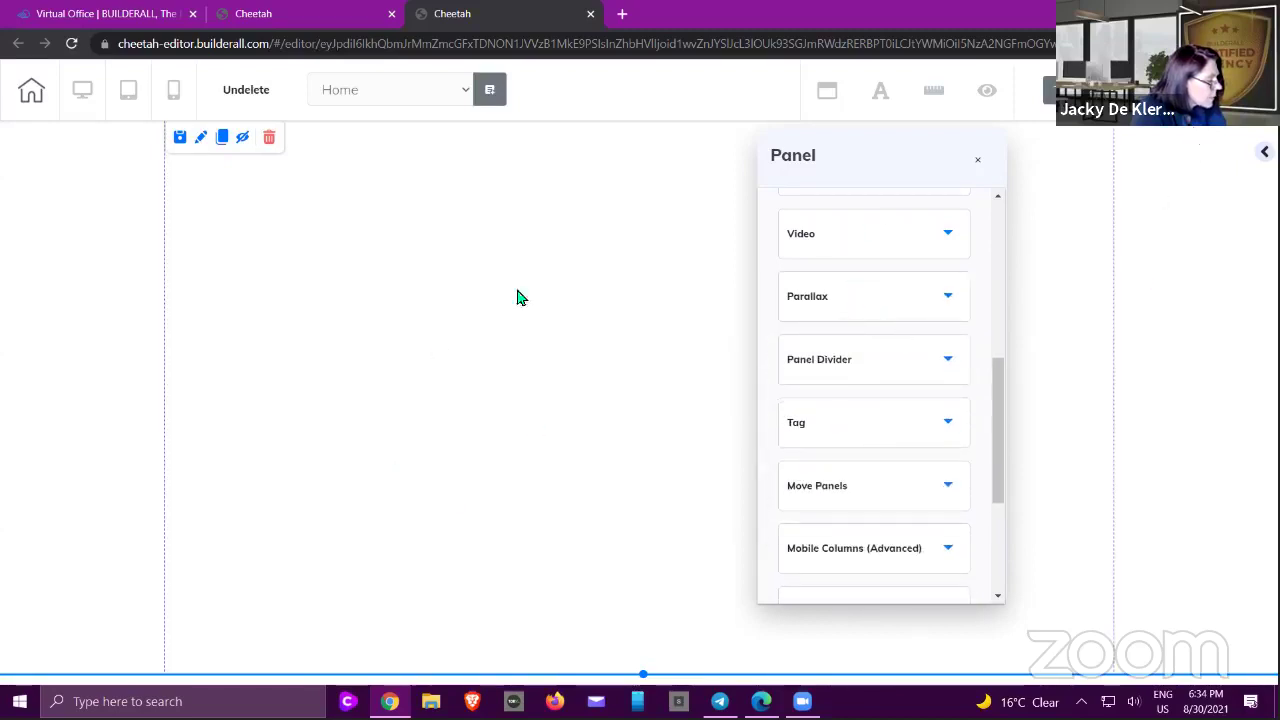
- Activate the panel divider and try the Drip Down and Clouds effects on it
{"action": "left_click", "coordinate": [903, 364]}
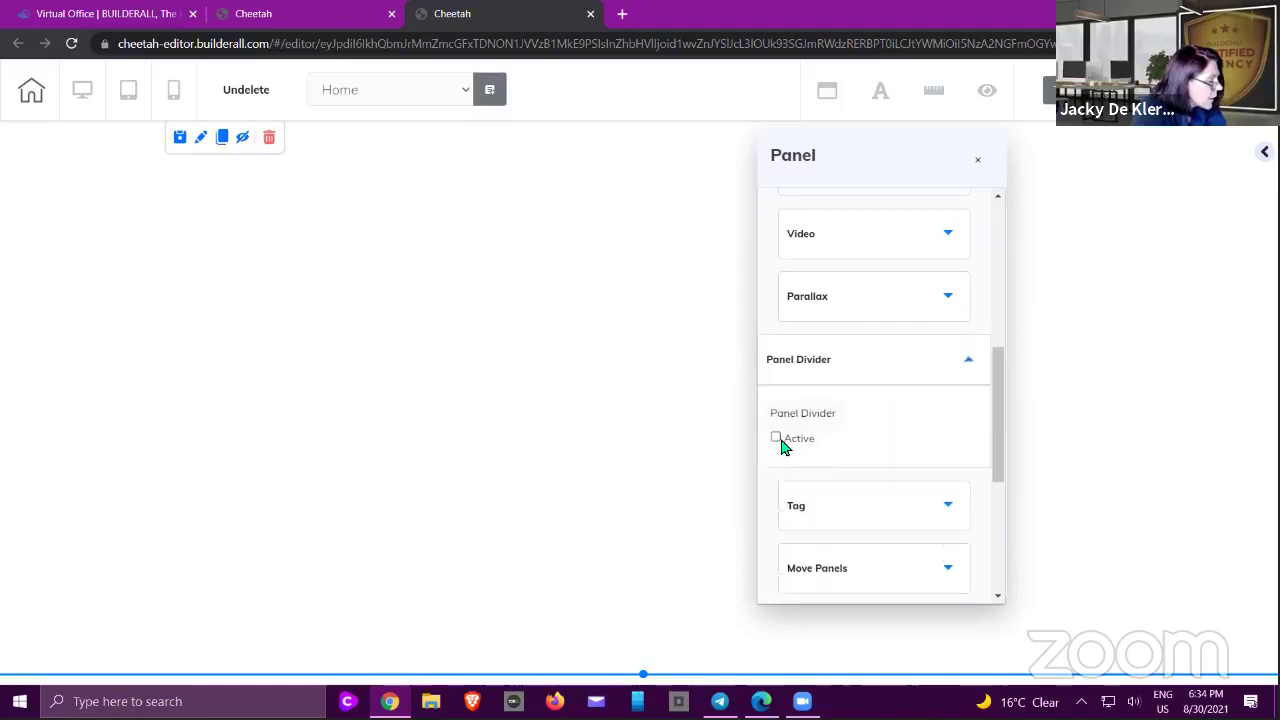
{"action": "left_click", "coordinate": [776, 439]}
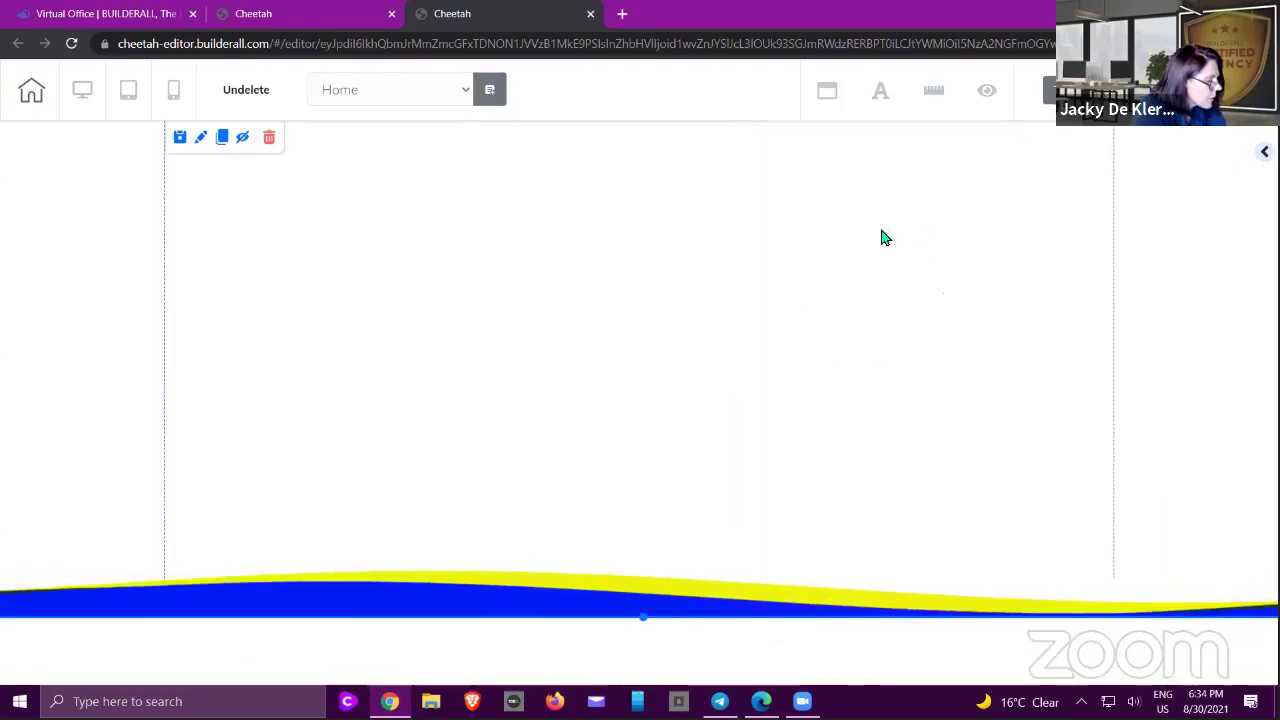
{"action": "left_click", "coordinate": [963, 488]}
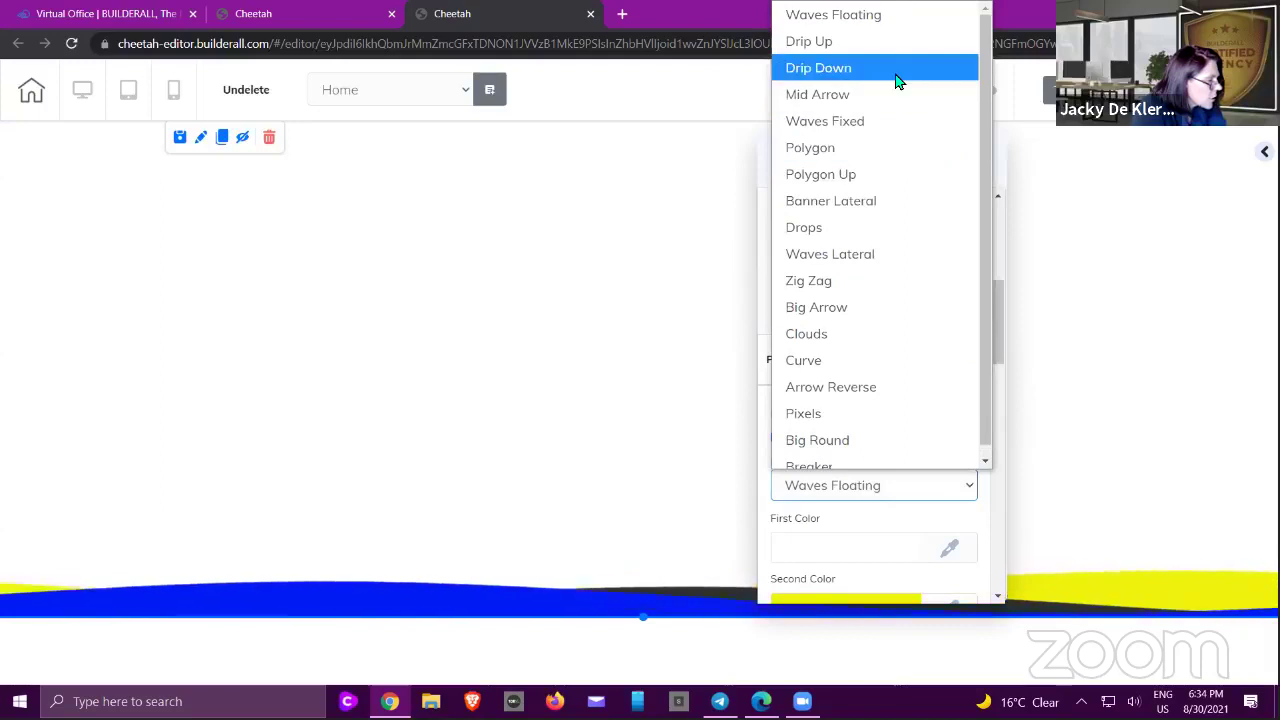
{"action": "left_click", "coordinate": [895, 57]}
{"action": "left_click", "coordinate": [968, 491]}
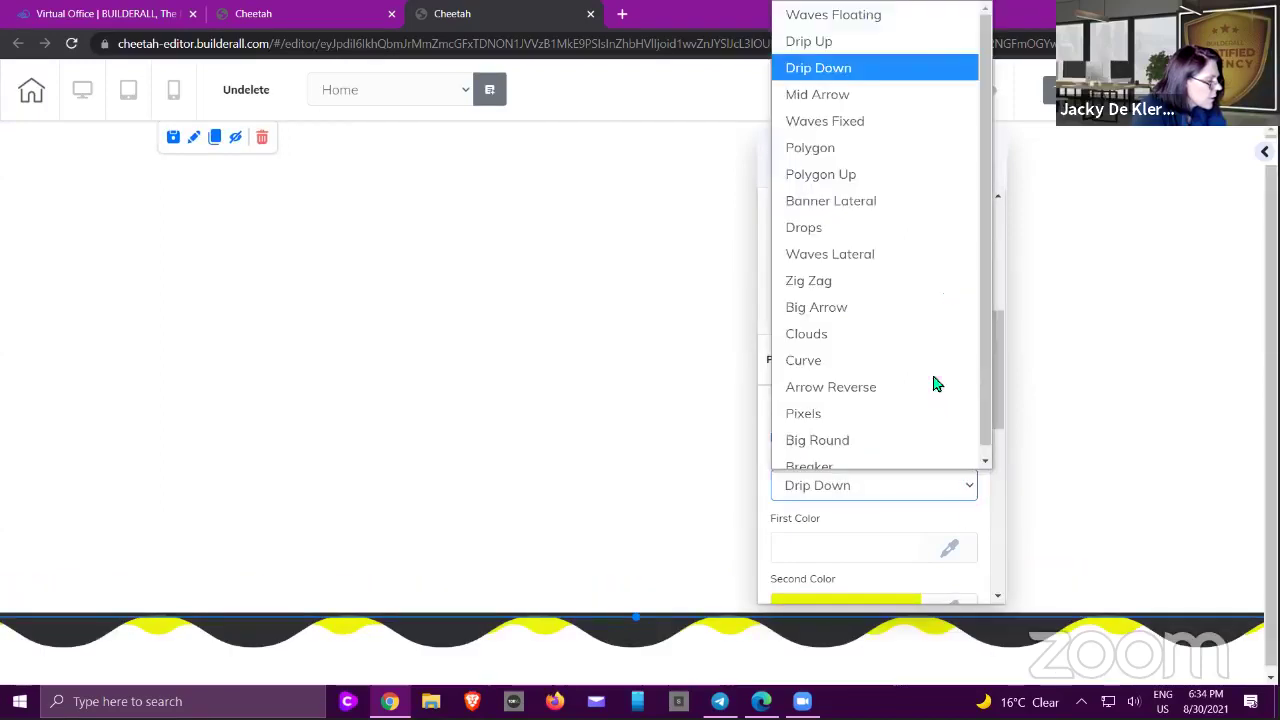
{"action": "left_click", "coordinate": [874, 328]}
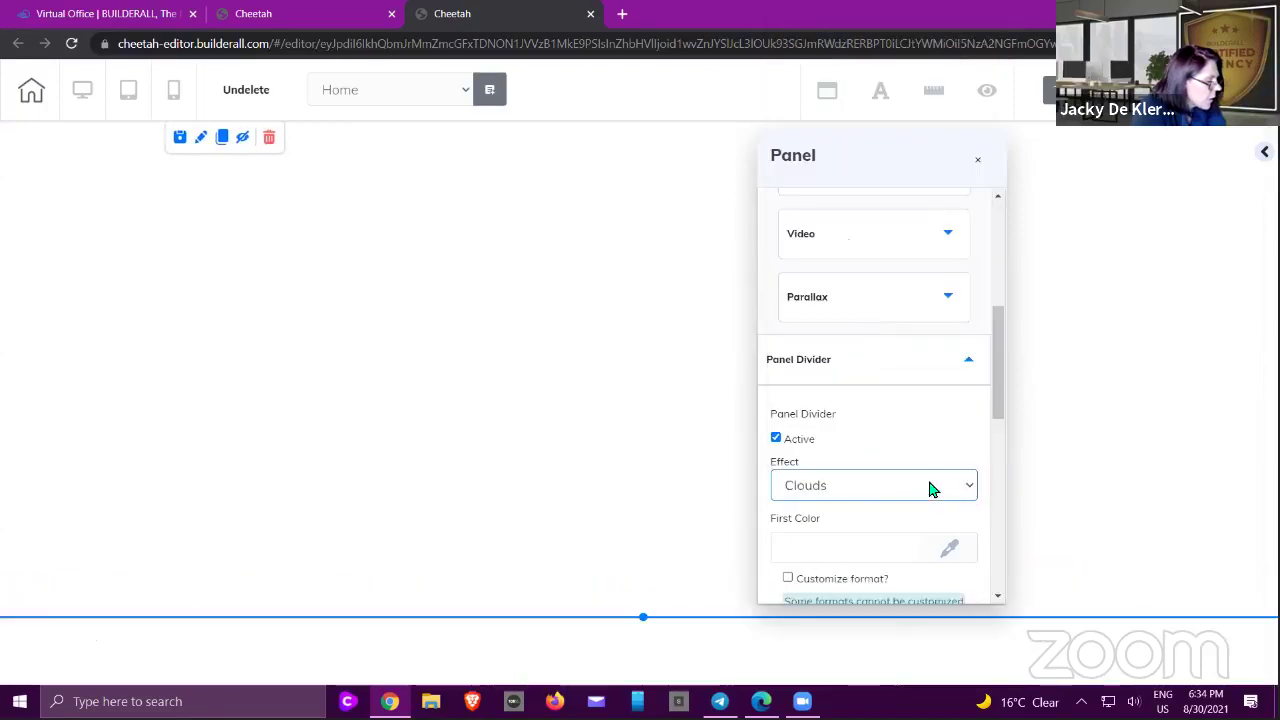
- Try the Zig Zag and Polygon Up effects on the panel divider
{"action": "scroll", "coordinate": [963, 455], "scroll_direction": "down", "scroll_amount": 1}
{"action": "left_click", "coordinate": [965, 440]}
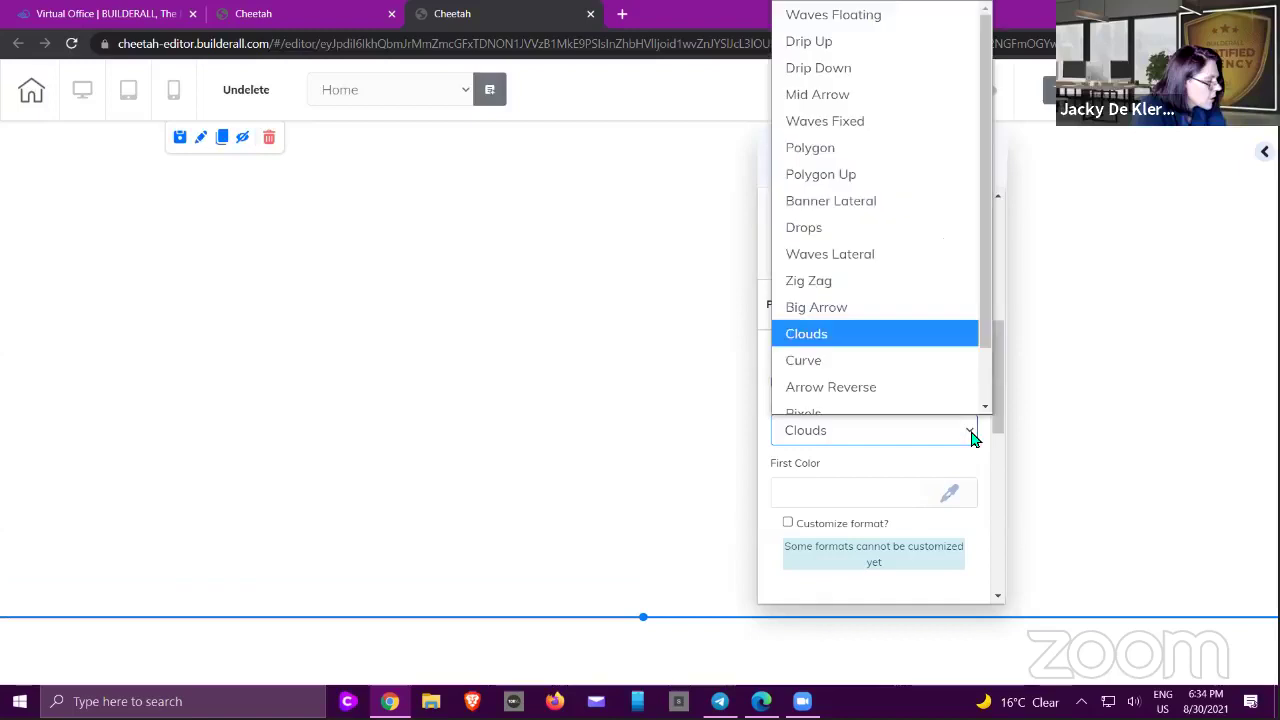
{"action": "left_click", "coordinate": [894, 283]}
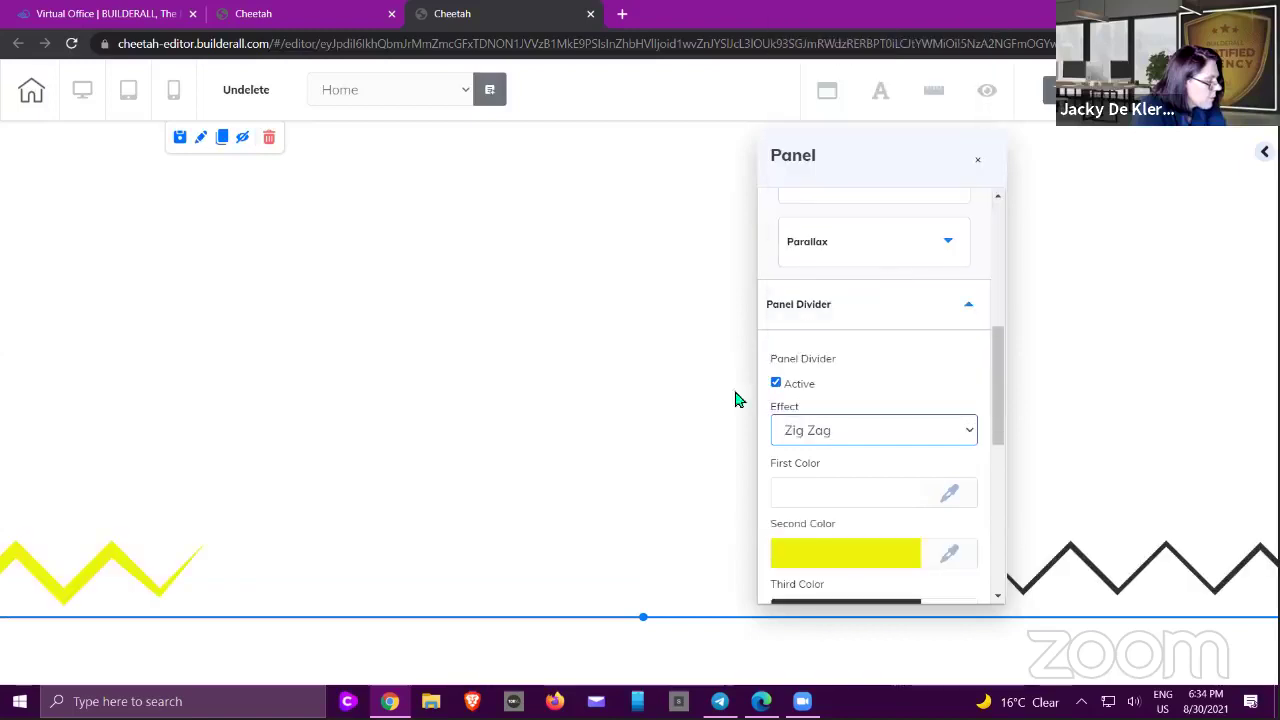
{"action": "left_click", "coordinate": [967, 435]}
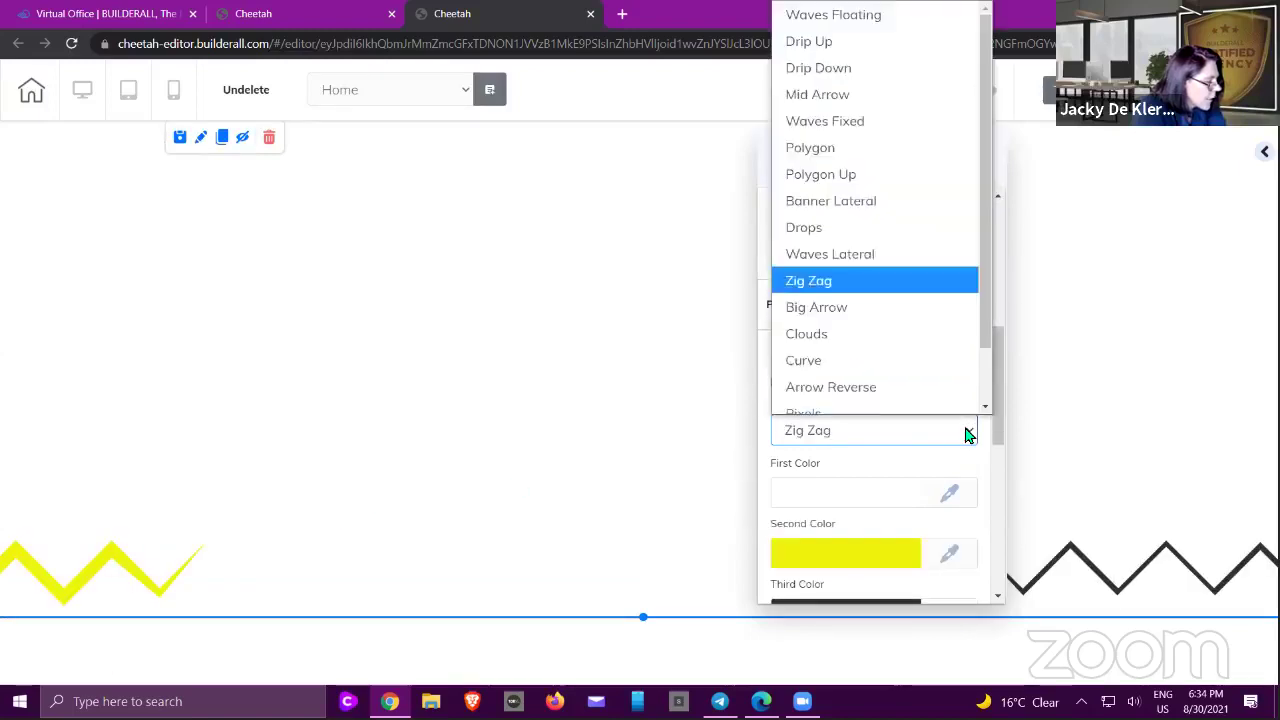
{"action": "left_click", "coordinate": [911, 177]}
- Toggle the divider's custom format on and off, and set its second shape to 10
{"action": "scroll", "coordinate": [880, 480], "scroll_direction": "down", "scroll_amount": 1}
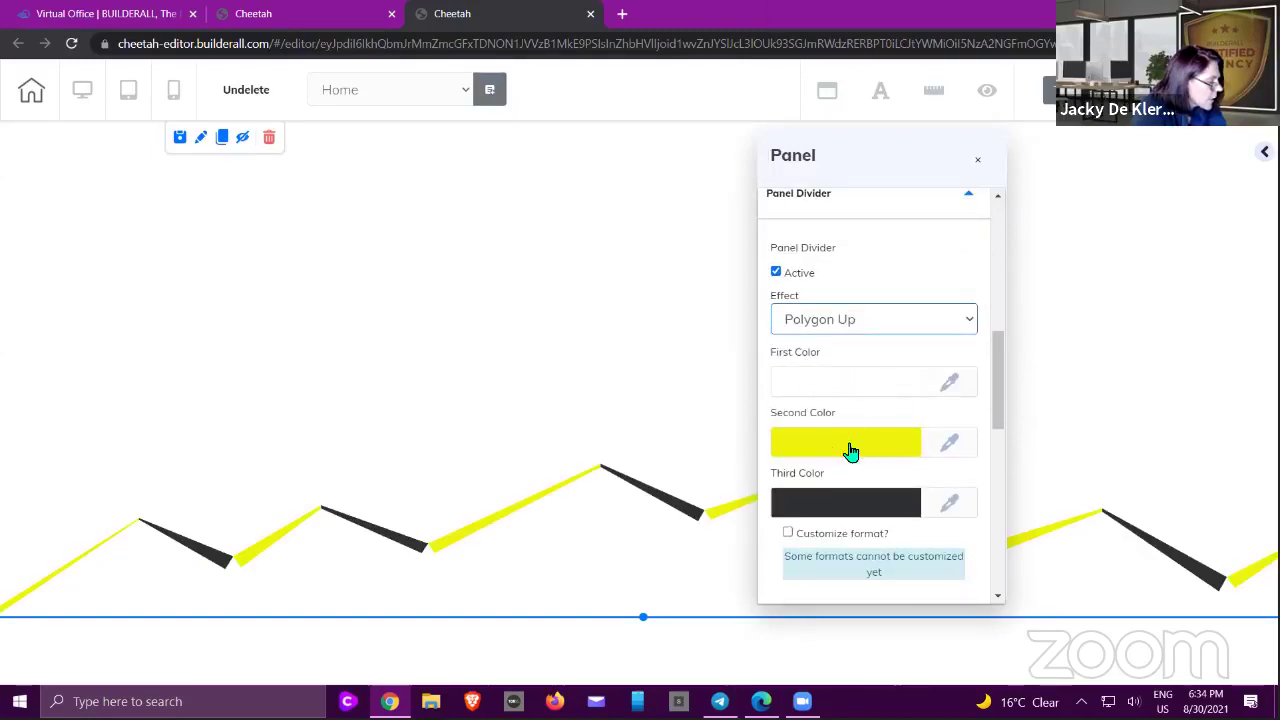
{"action": "scroll", "coordinate": [850, 452], "scroll_direction": "down", "scroll_amount": 1}
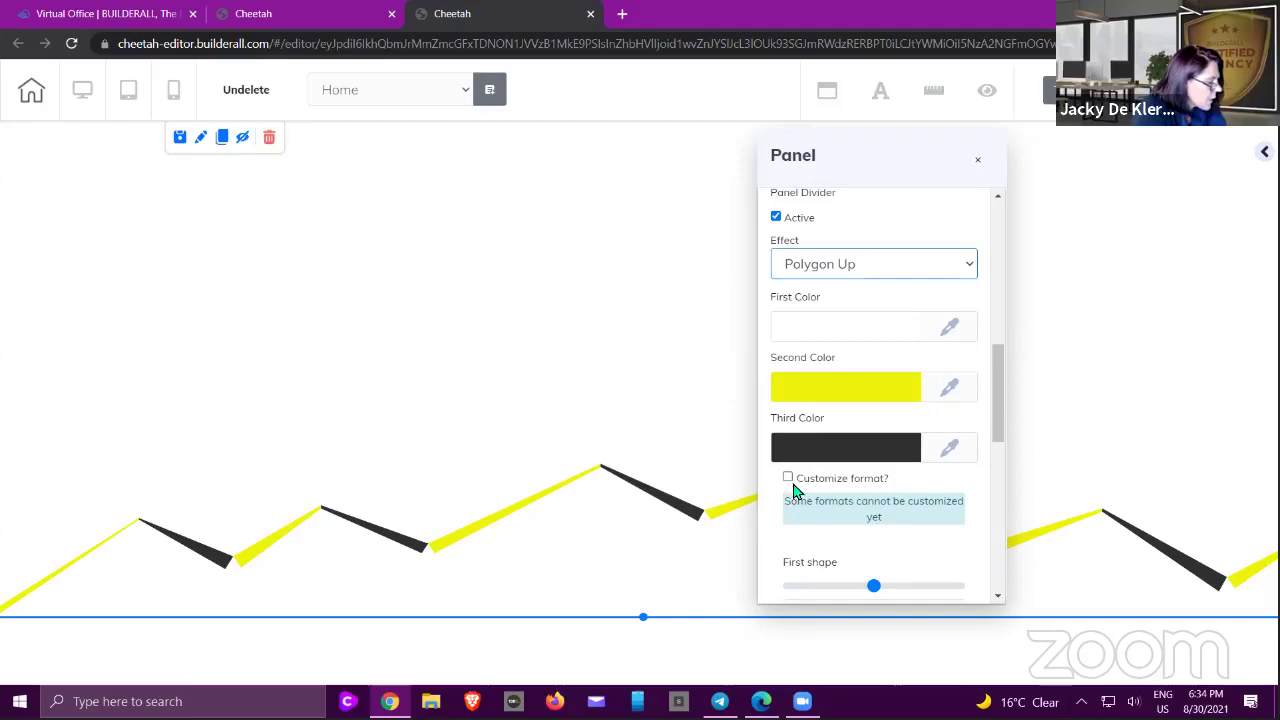
{"action": "left_click", "coordinate": [790, 482]}
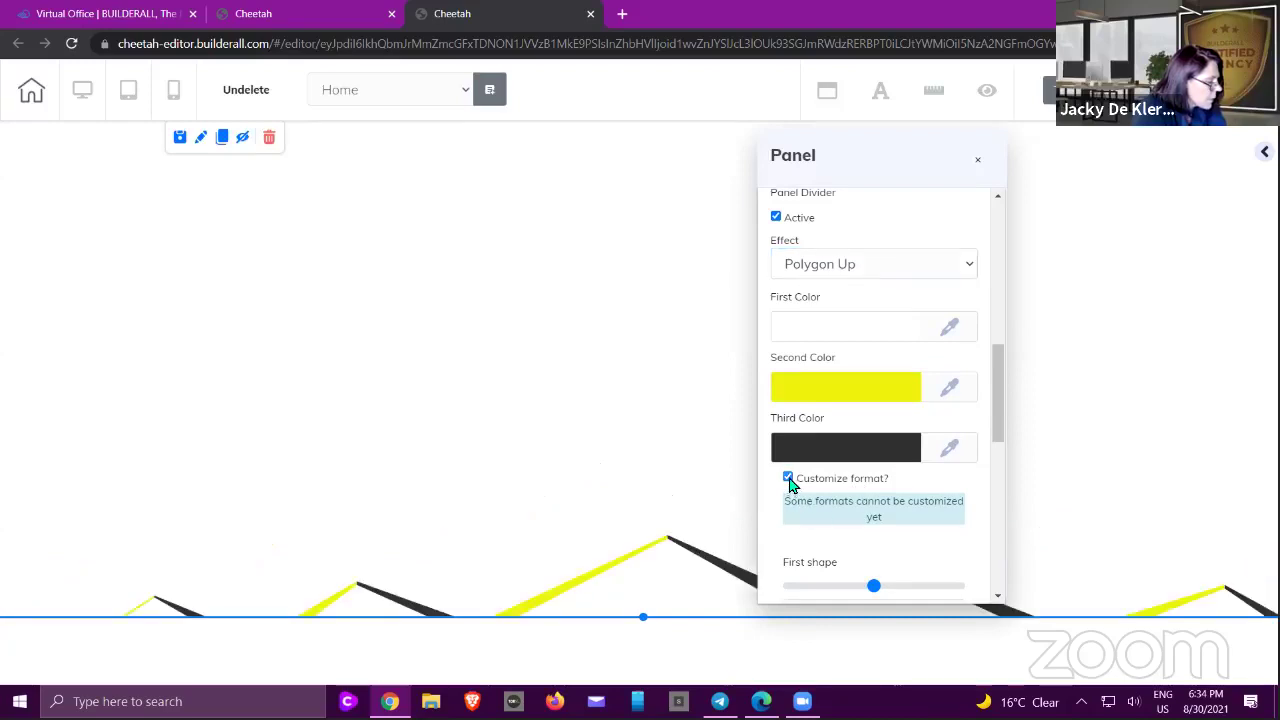
{"action": "left_click", "coordinate": [790, 480]}
{"action": "scroll", "coordinate": [850, 400], "scroll_direction": "down", "scroll_amount": 3}
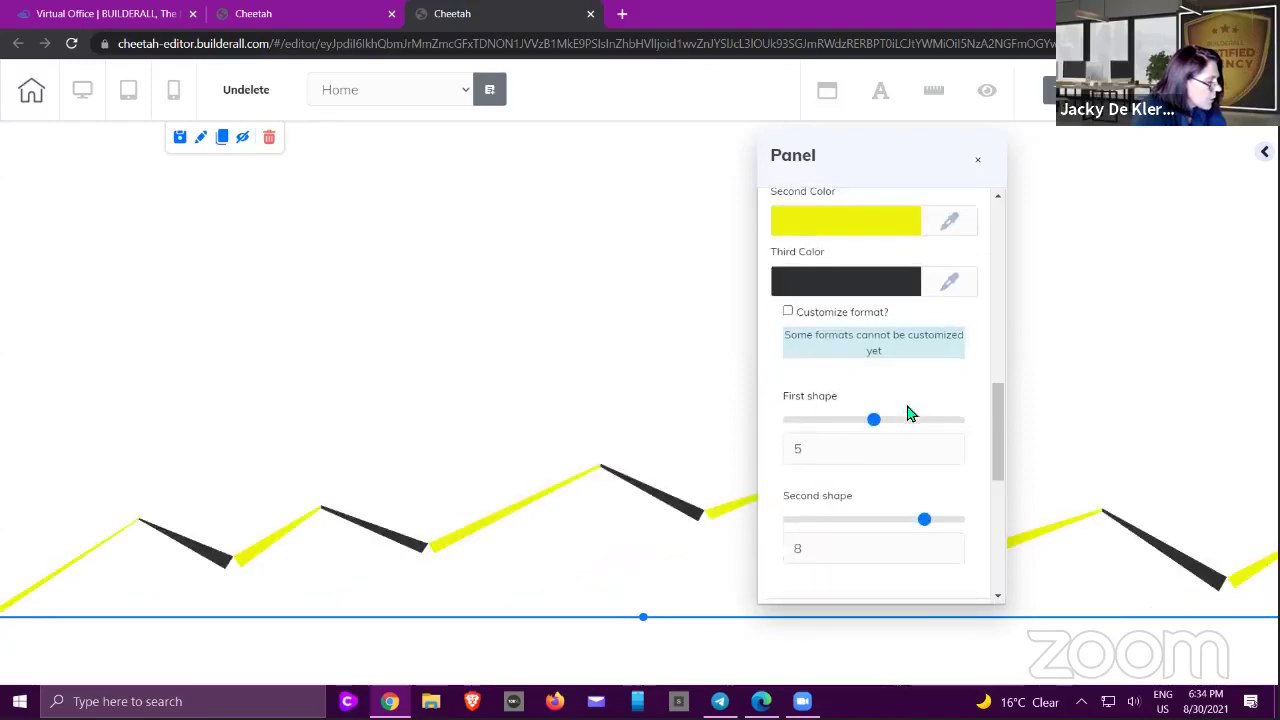
{"action": "scroll", "coordinate": [908, 440], "scroll_direction": "down", "scroll_amount": 1}
{"action": "mouse_move", "coordinate": [922, 465]}
{"action": "left_mouse_down"}
{"action": "mouse_move", "coordinate": [841, 470]}
{"action": "mouse_move", "coordinate": [949, 460]}
{"action": "mouse_move", "coordinate": [929, 451]}
{"action": "left_mouse_up"}
{"action": "scroll", "coordinate": [923, 443], "scroll_direction": "up", "scroll_amount": 3}
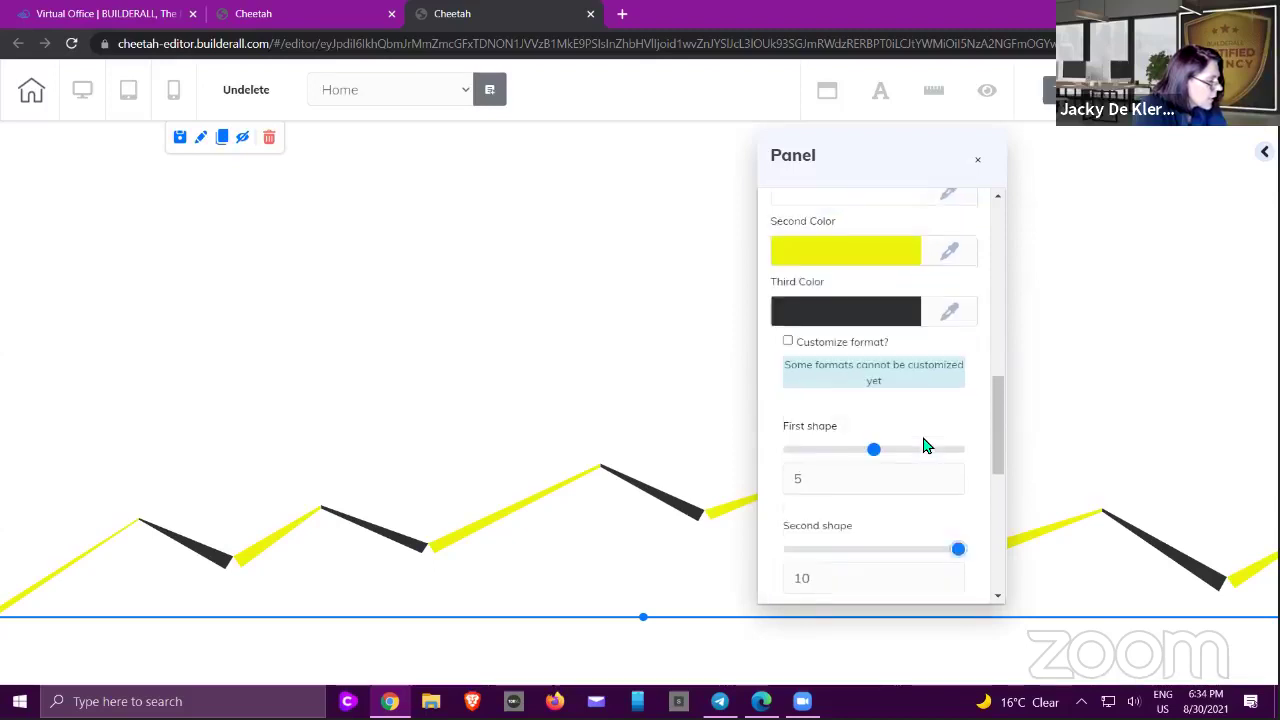
- Deactivate the panel divider and collapse its settings
{"action": "scroll", "coordinate": [925, 445], "scroll_direction": "up", "scroll_amount": 2}
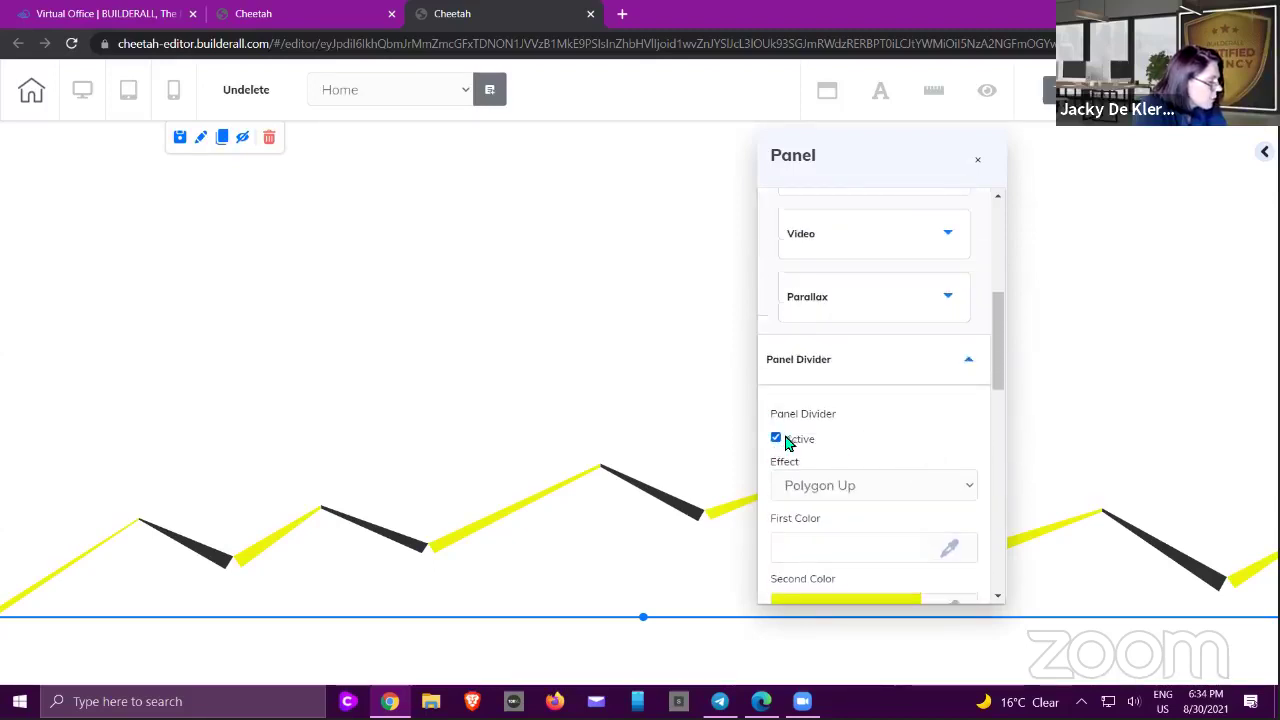
{"action": "left_click", "coordinate": [786, 443]}
{"action": "left_click", "coordinate": [970, 368]}
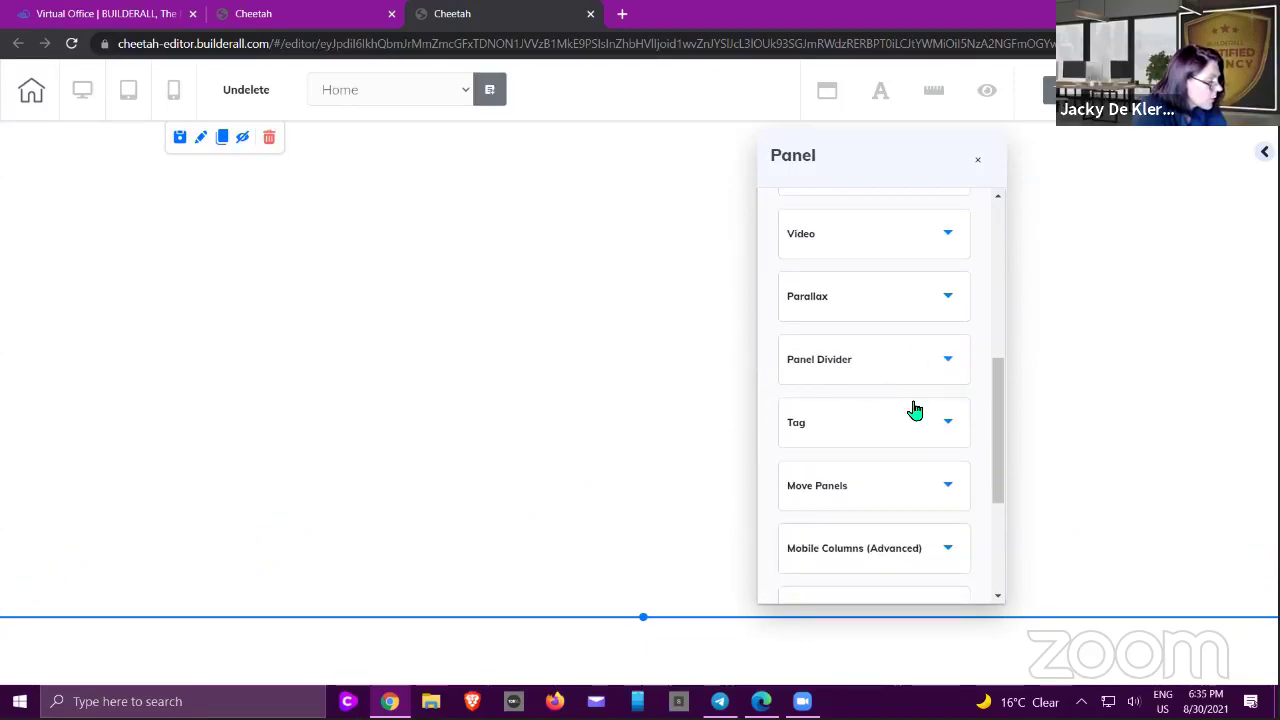
- Examine the panel's Tag settings and collapse them again
{"action": "scroll", "coordinate": [914, 410], "scroll_direction": "down", "scroll_amount": 2}
{"action": "left_click", "coordinate": [948, 258]}
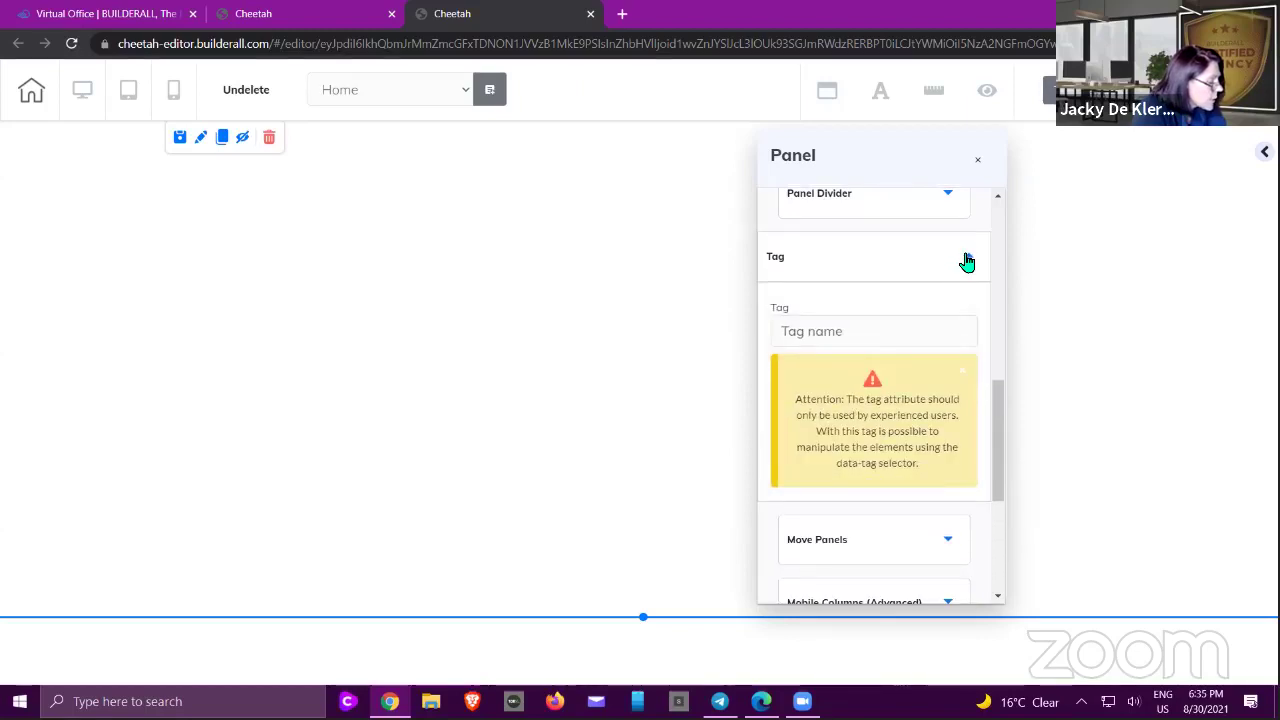
{"action": "left_click", "coordinate": [967, 262]}
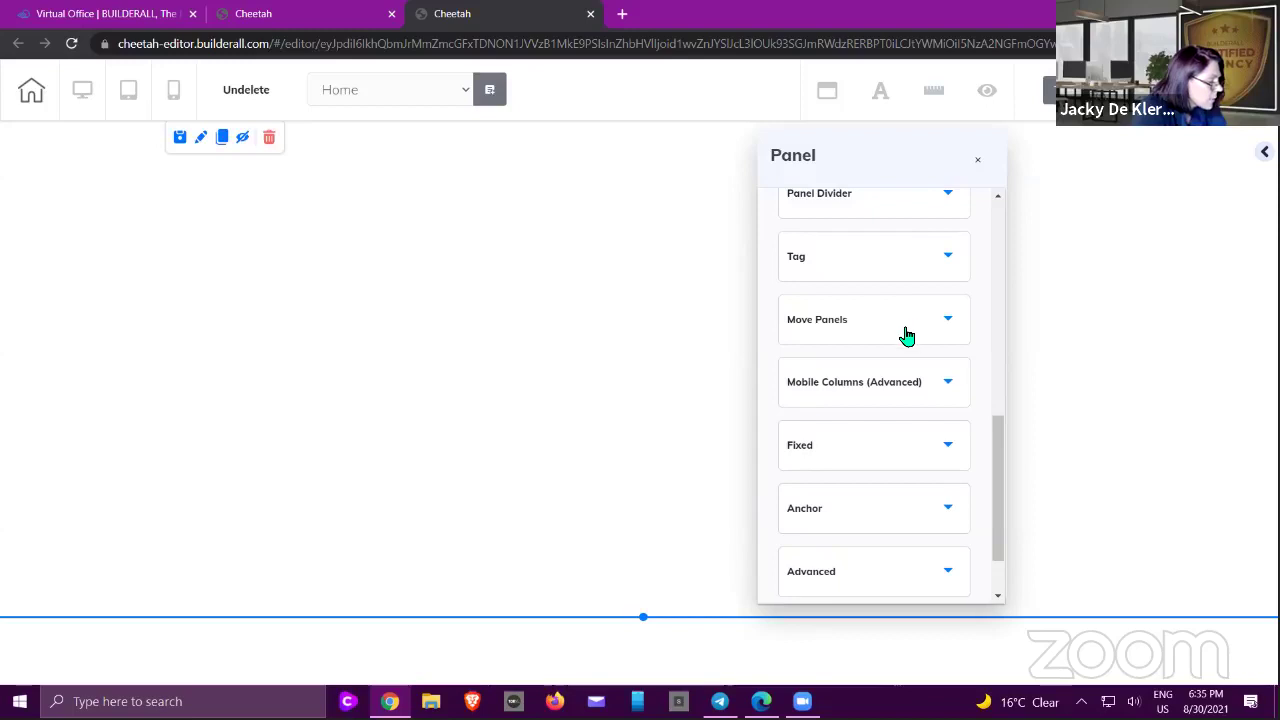
- Activate the sticky header for desktop in the panel's Fixed settings and collapse that section
{"action": "scroll", "coordinate": [907, 336], "scroll_direction": "down", "scroll_amount": 2}
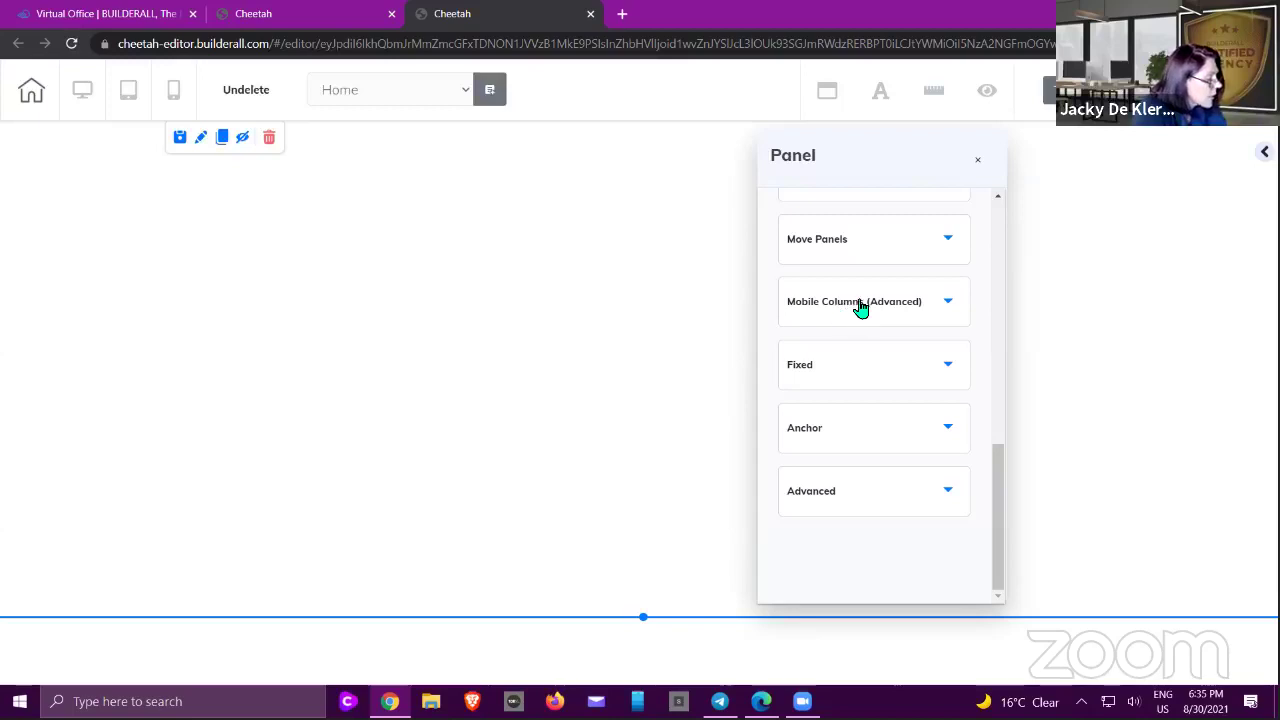
{"action": "left_click", "coordinate": [876, 365]}
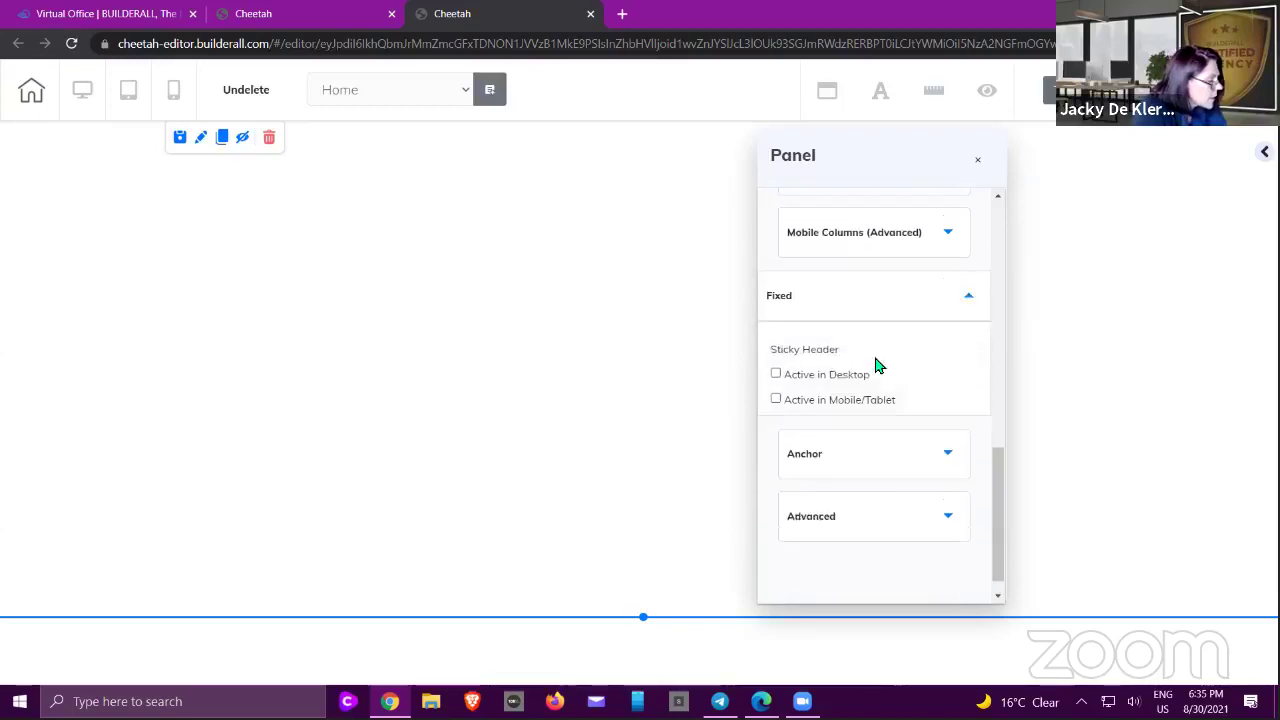
{"action": "scroll", "coordinate": [870, 362], "scroll_direction": "down", "scroll_amount": 1}
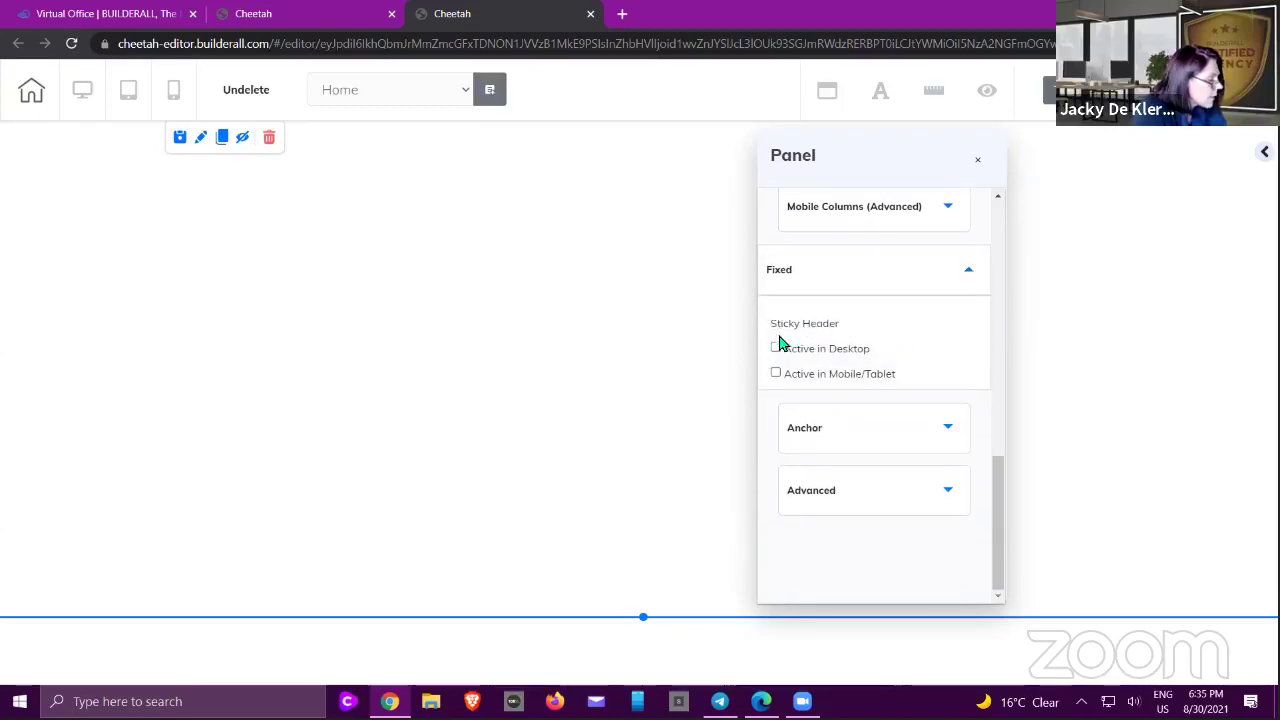
{"action": "left_click", "coordinate": [776, 348]}
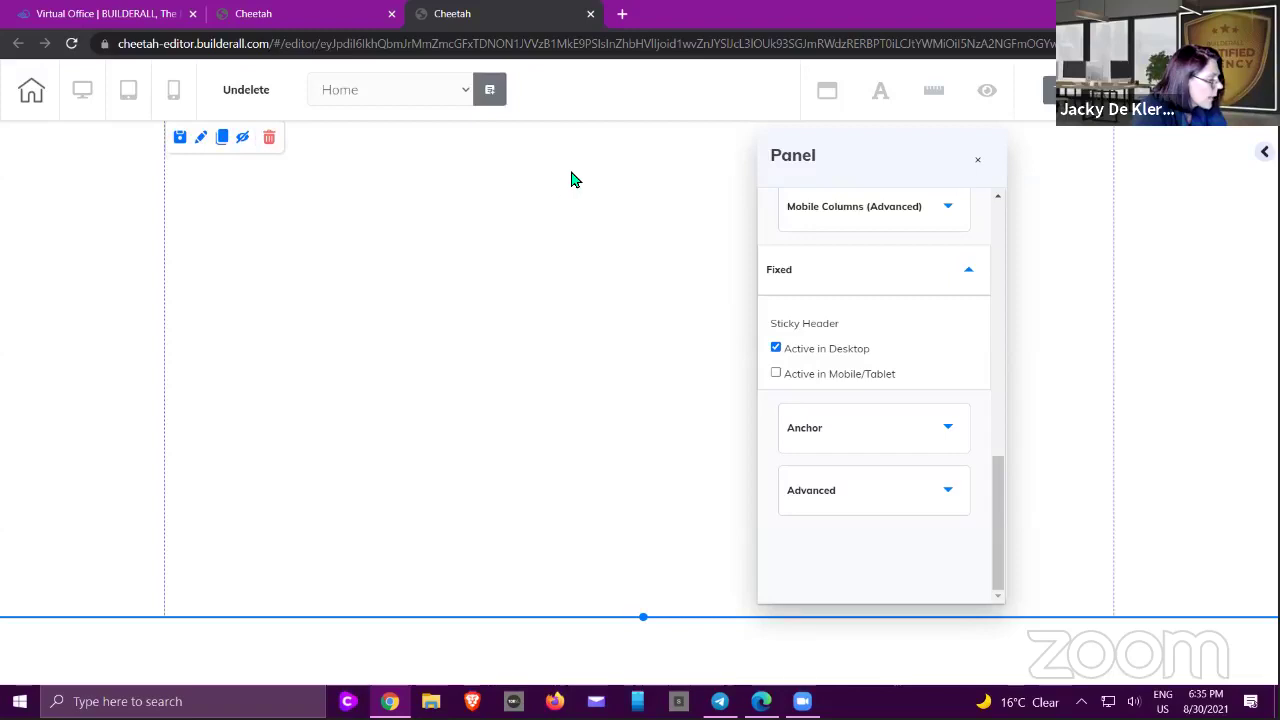
{"action": "left_click", "coordinate": [964, 270]}
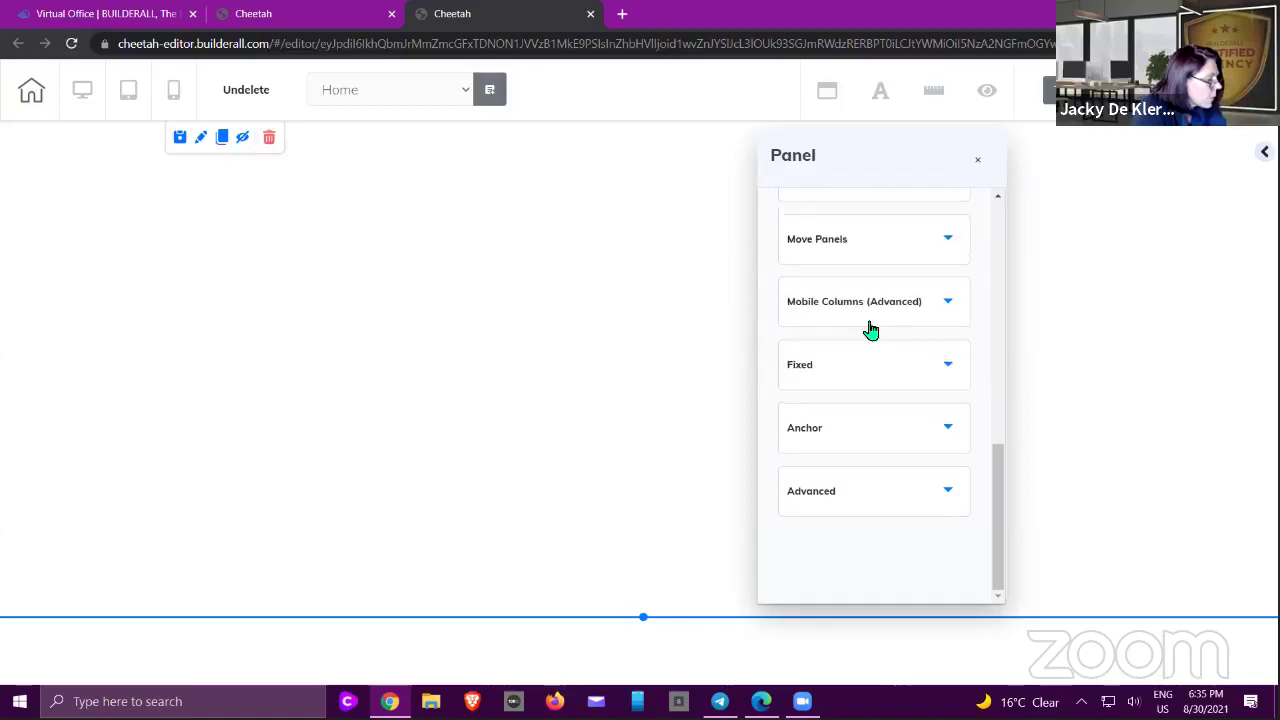
- Examine the Advanced options for saving the panel as a personal element, and close the panel settings
{"action": "left_click", "coordinate": [869, 500]}
{"action": "scroll", "coordinate": [929, 434], "scroll_direction": "down", "scroll_amount": 2}
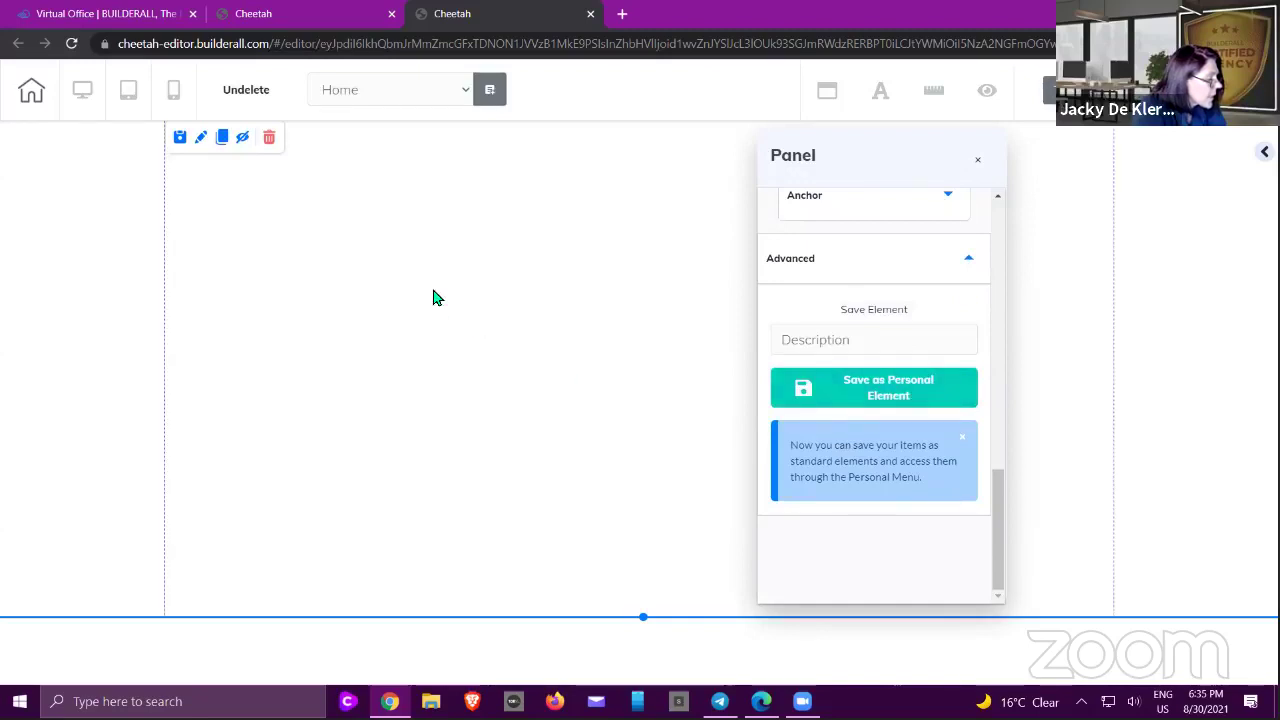
{"action": "left_click", "coordinate": [181, 144]}
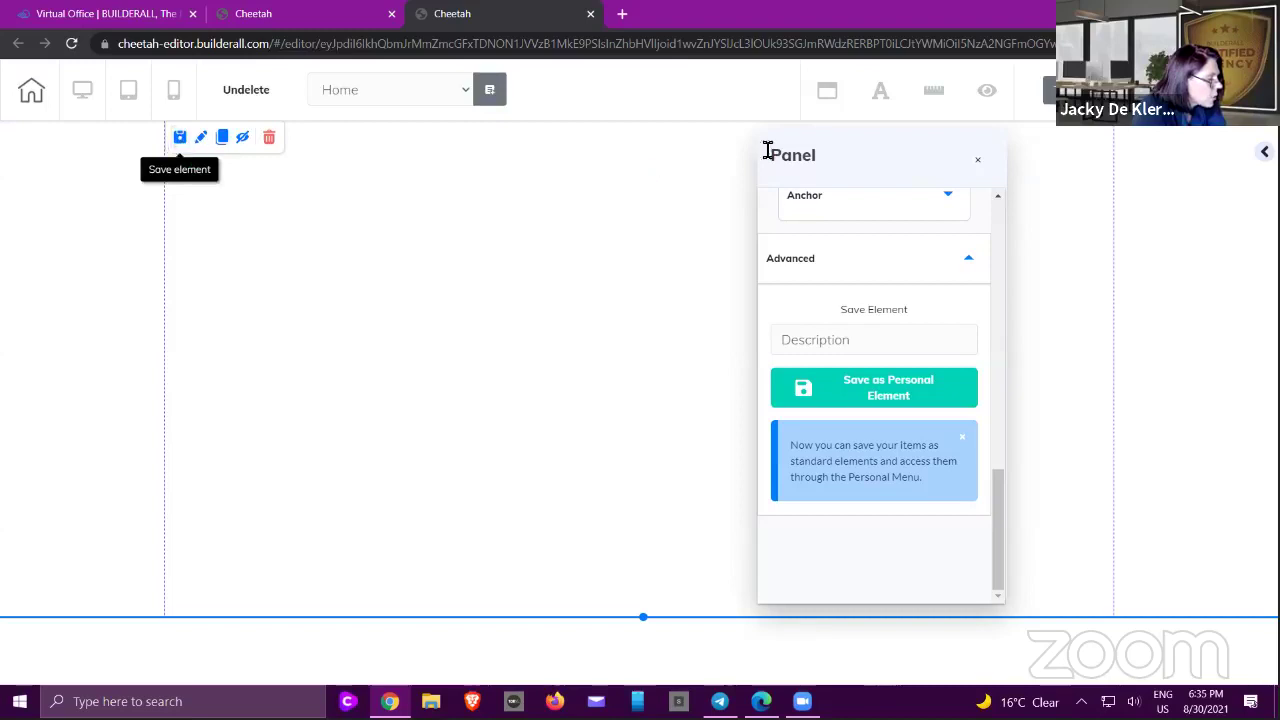
{"action": "left_click", "coordinate": [978, 162]}
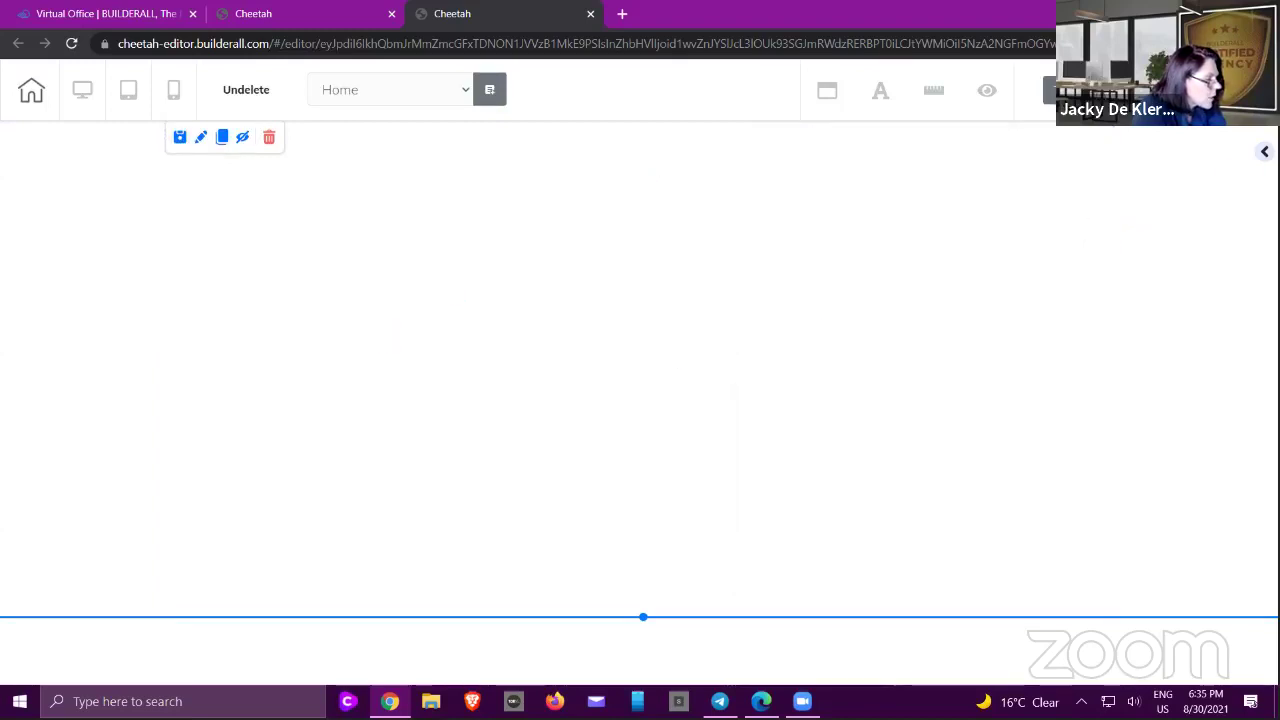
- Browse the categories of ready-made panels and open the 1st Fold templates
{"action": "left_click", "coordinate": [1264, 151]}
{"action": "scroll", "coordinate": [1145, 270], "scroll_direction": "up", "scroll_amount": 8}
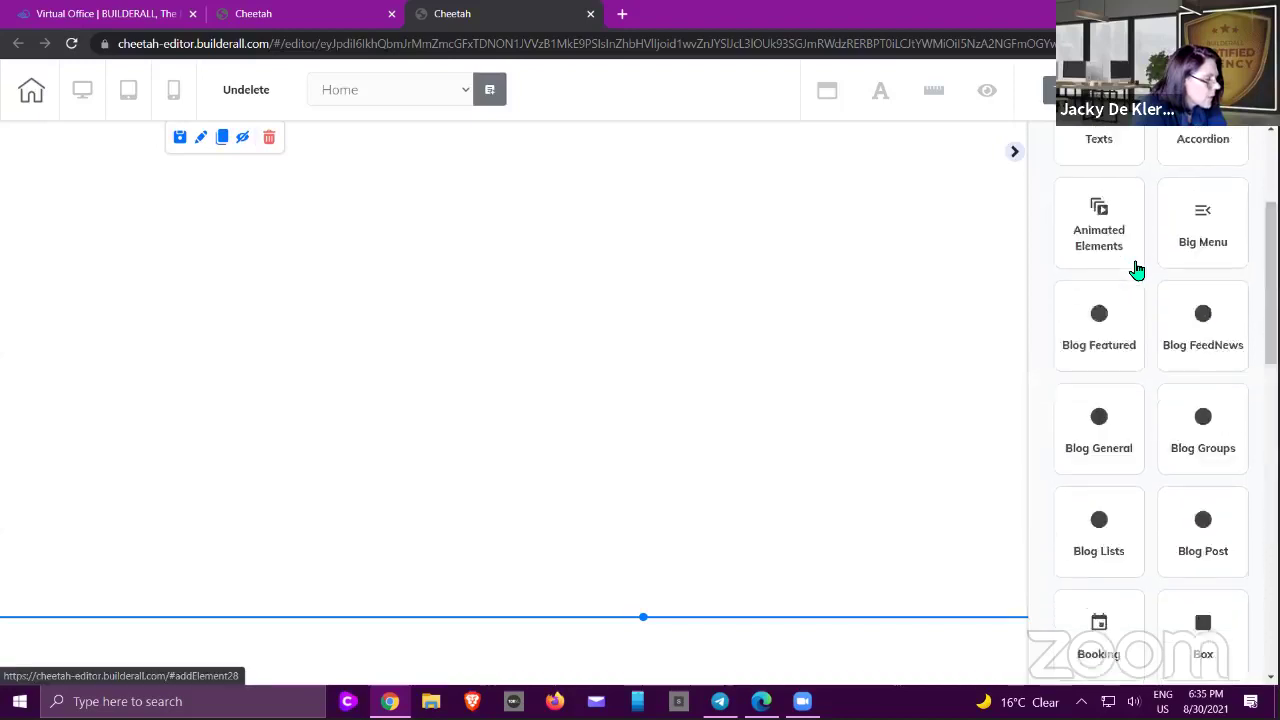
{"action": "left_click", "coordinate": [1100, 224]}
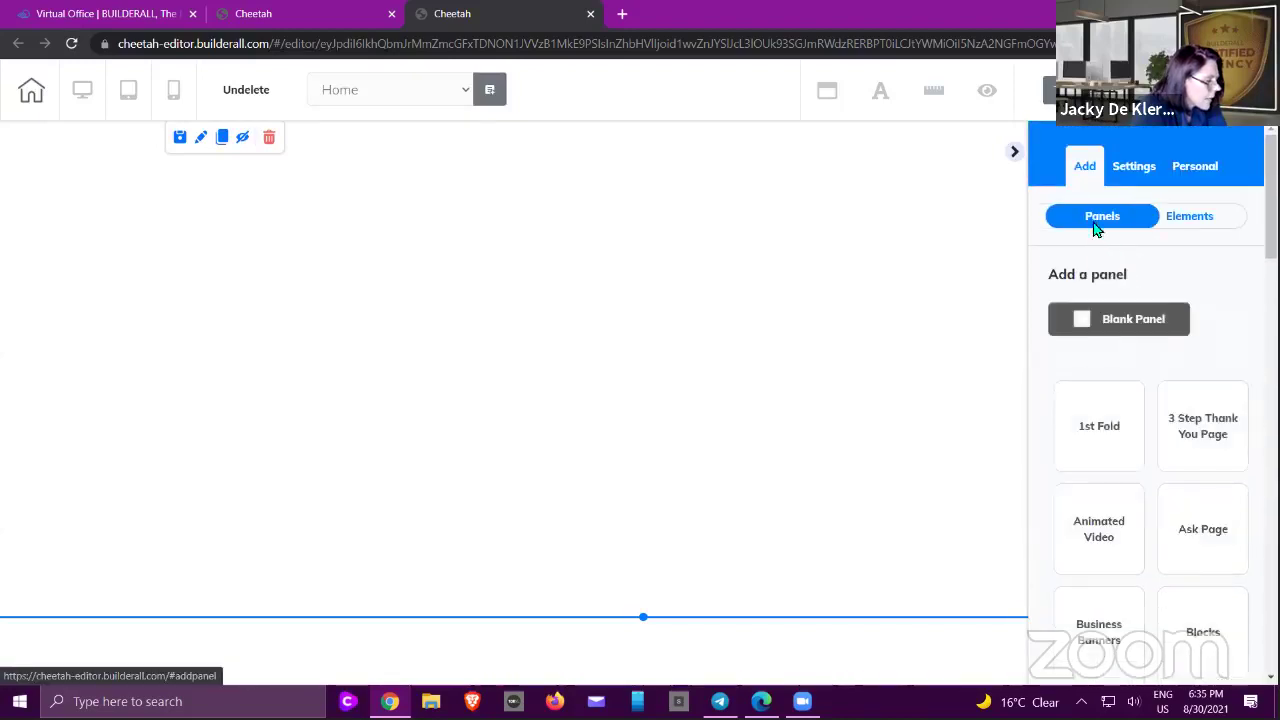
{"action": "scroll", "coordinate": [1105, 420], "scroll_direction": "down", "scroll_amount": 5}
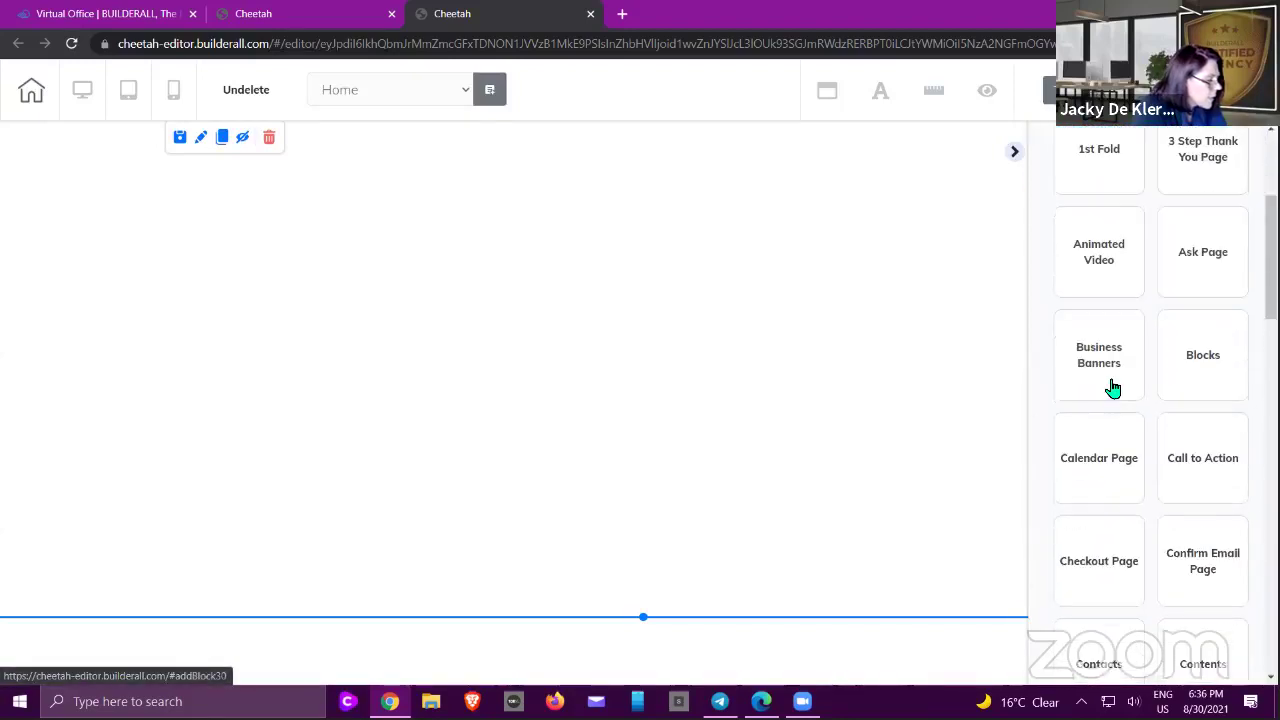
{"action": "scroll", "coordinate": [1117, 388], "scroll_direction": "down", "scroll_amount": 7}
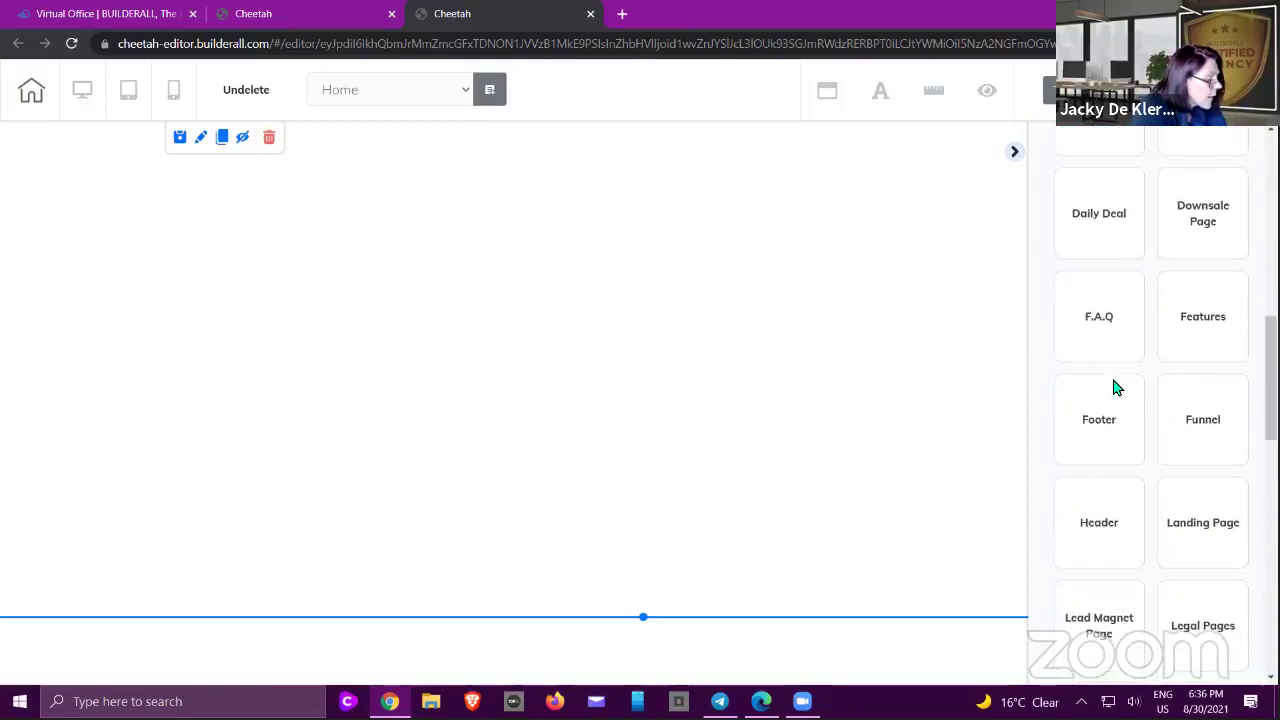
{"action": "scroll", "coordinate": [1117, 388], "scroll_direction": "down", "scroll_amount": 6}
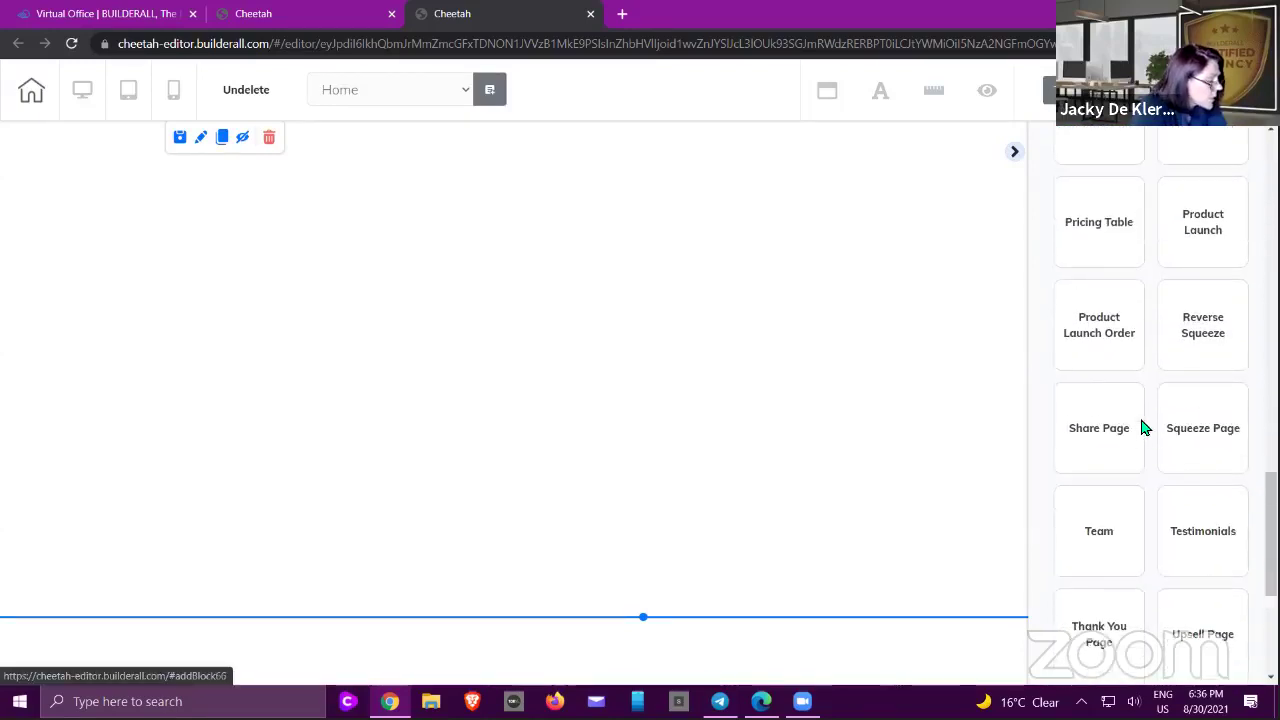
{"action": "scroll", "coordinate": [1143, 427], "scroll_direction": "down", "scroll_amount": 3}
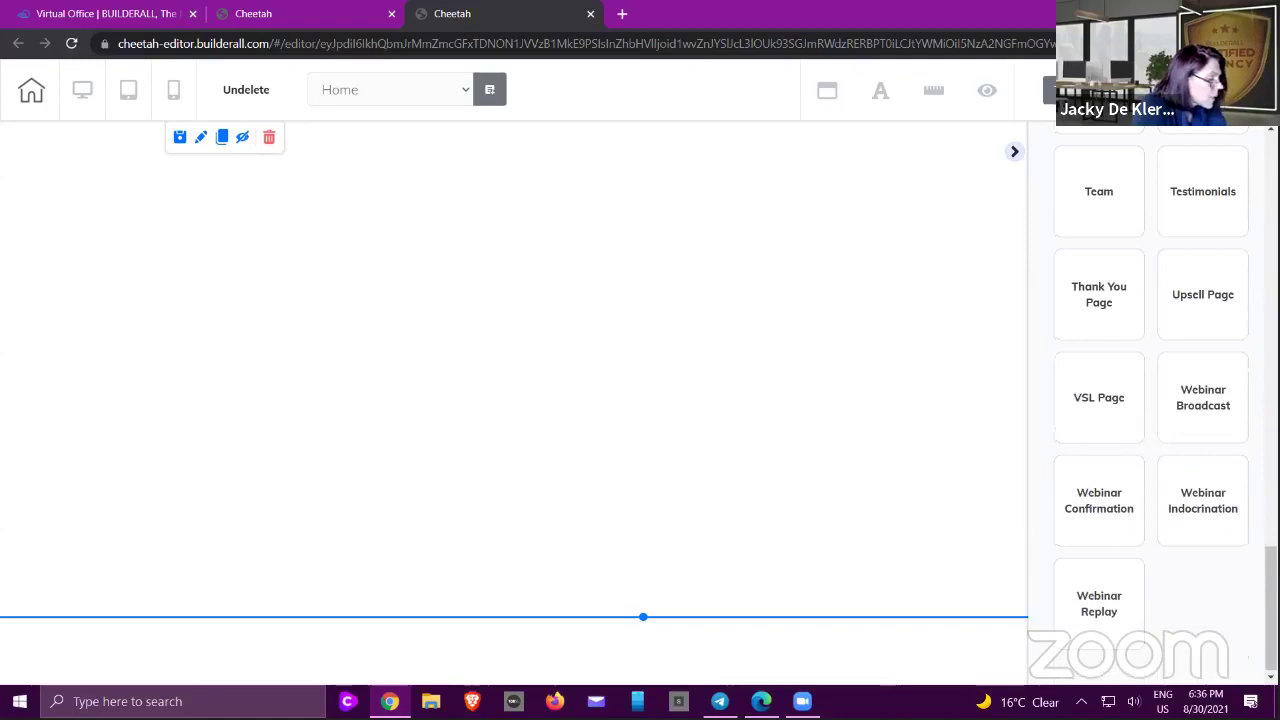
{"action": "scroll", "coordinate": [1194, 206], "scroll_direction": "up", "scroll_amount": 6}
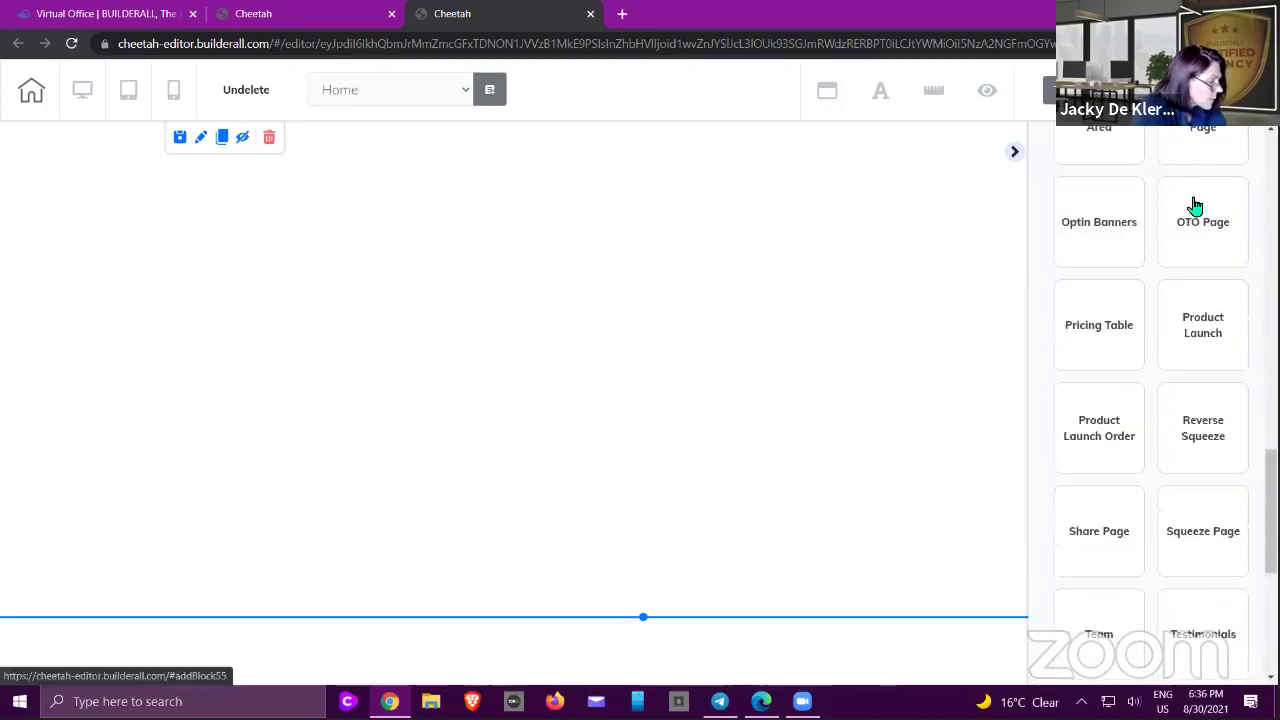
{"action": "scroll", "coordinate": [1194, 208], "scroll_direction": "up", "scroll_amount": 8}
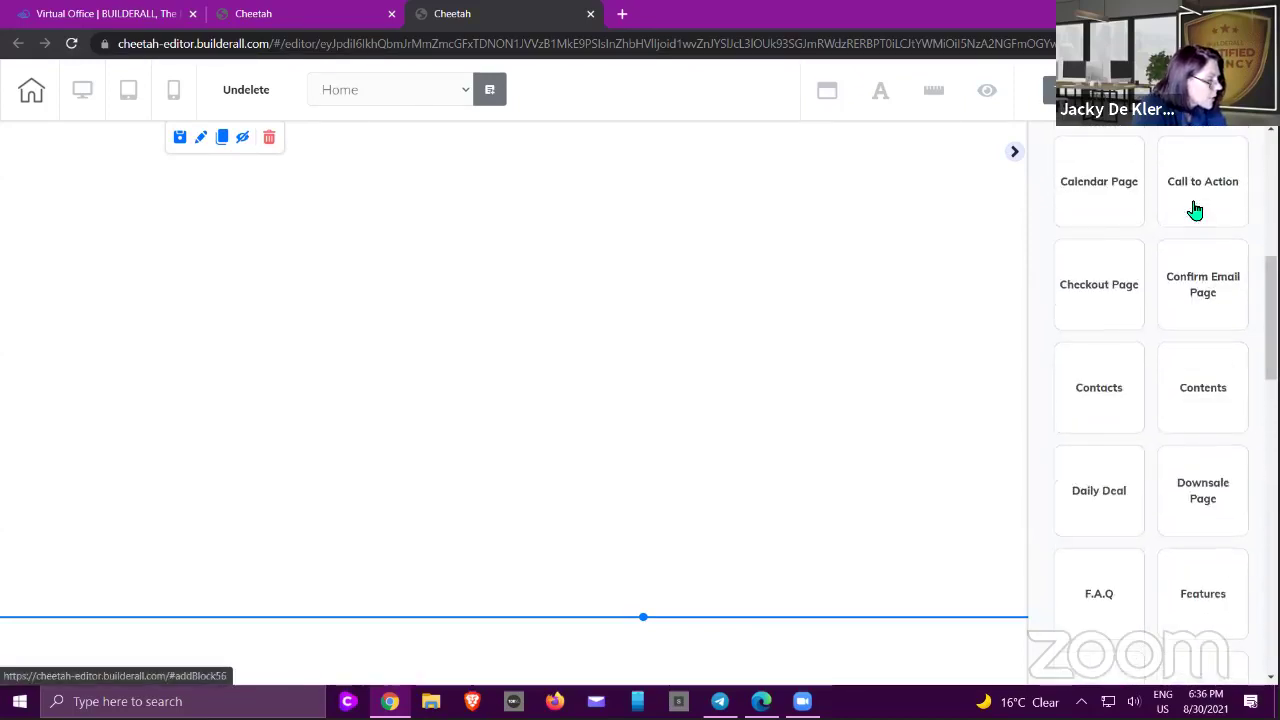
{"action": "scroll", "coordinate": [1194, 210], "scroll_direction": "up", "scroll_amount": 5}
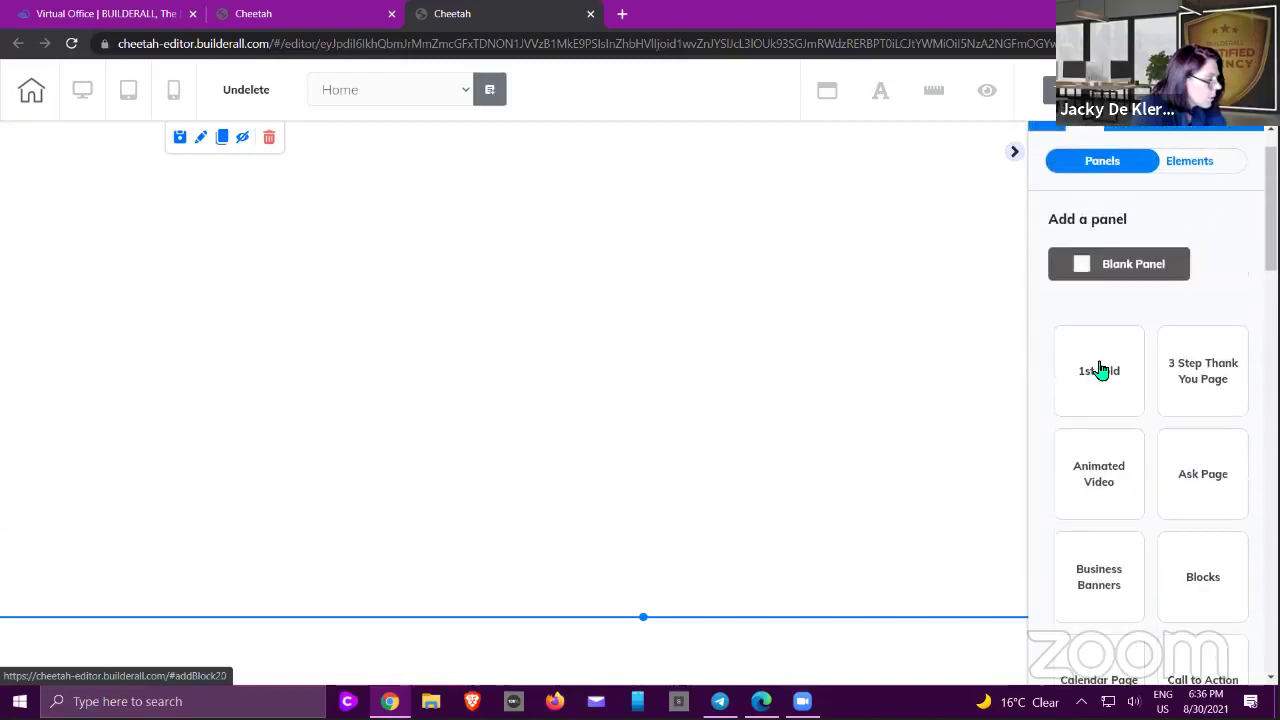
{"action": "left_click", "coordinate": [1101, 371]}
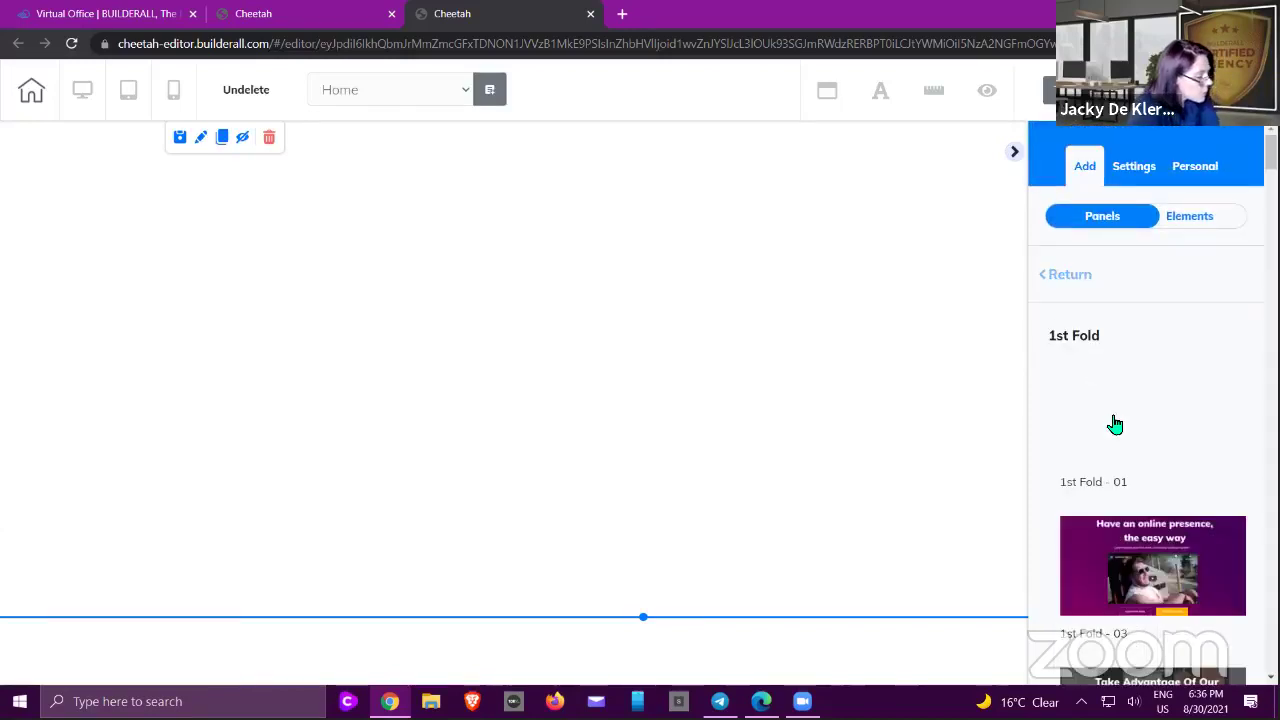
- Browse the 1st Fold templates and add the Interior Designer 1st Fold panel to the page
{"action": "scroll", "coordinate": [1137, 412], "scroll_direction": "down", "scroll_amount": 4}
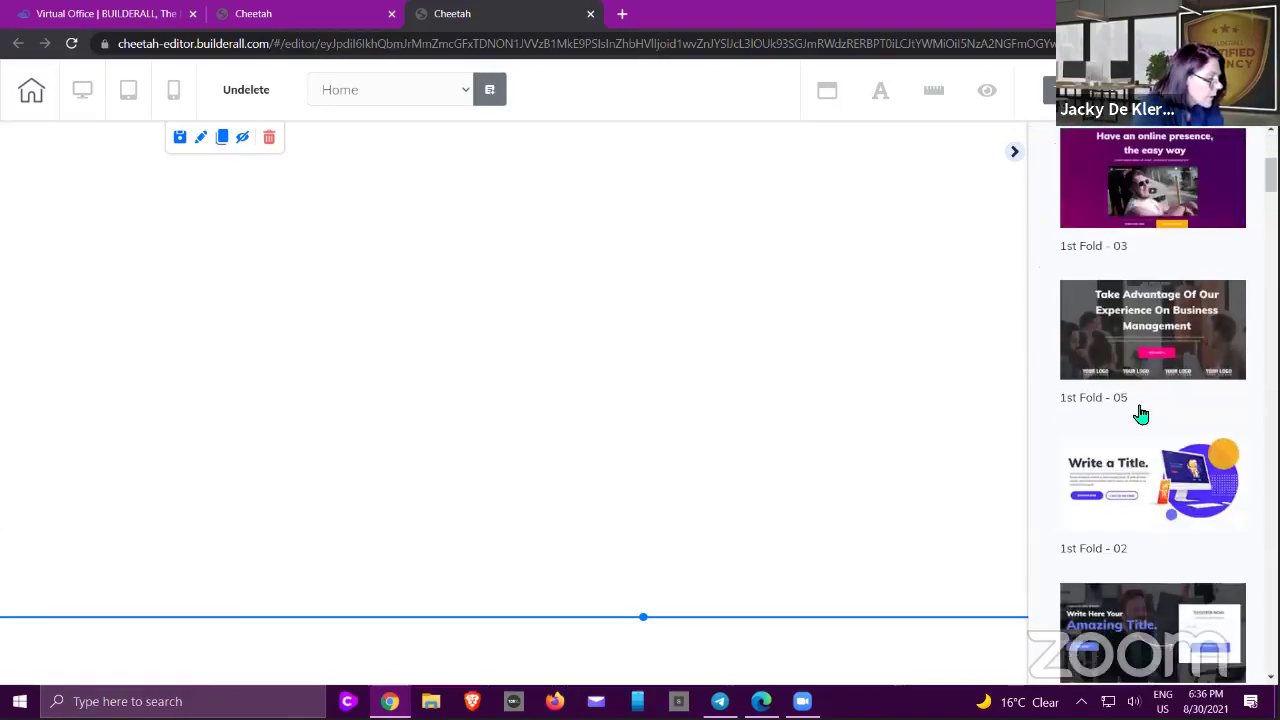
{"action": "scroll", "coordinate": [1141, 414], "scroll_direction": "down", "scroll_amount": 3}
{"action": "scroll", "coordinate": [1143, 380], "scroll_direction": "down", "scroll_amount": 7}
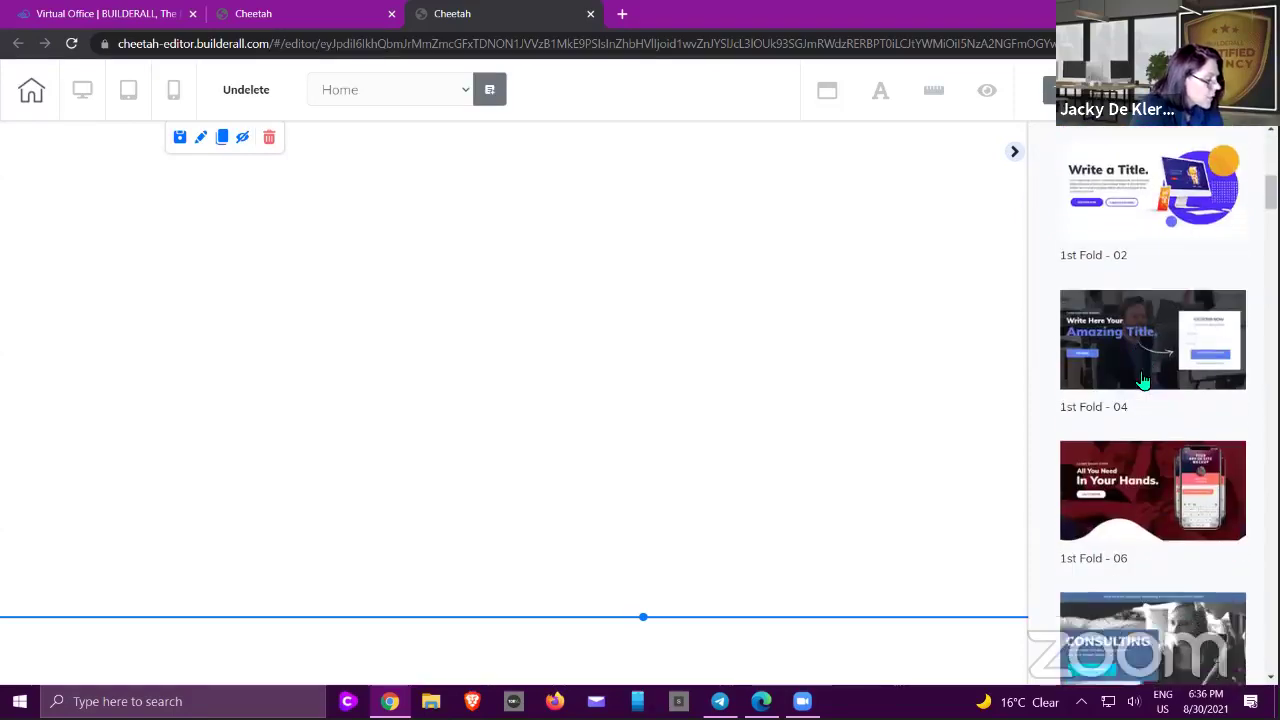
{"action": "scroll", "coordinate": [1145, 380], "scroll_direction": "down", "scroll_amount": 5}
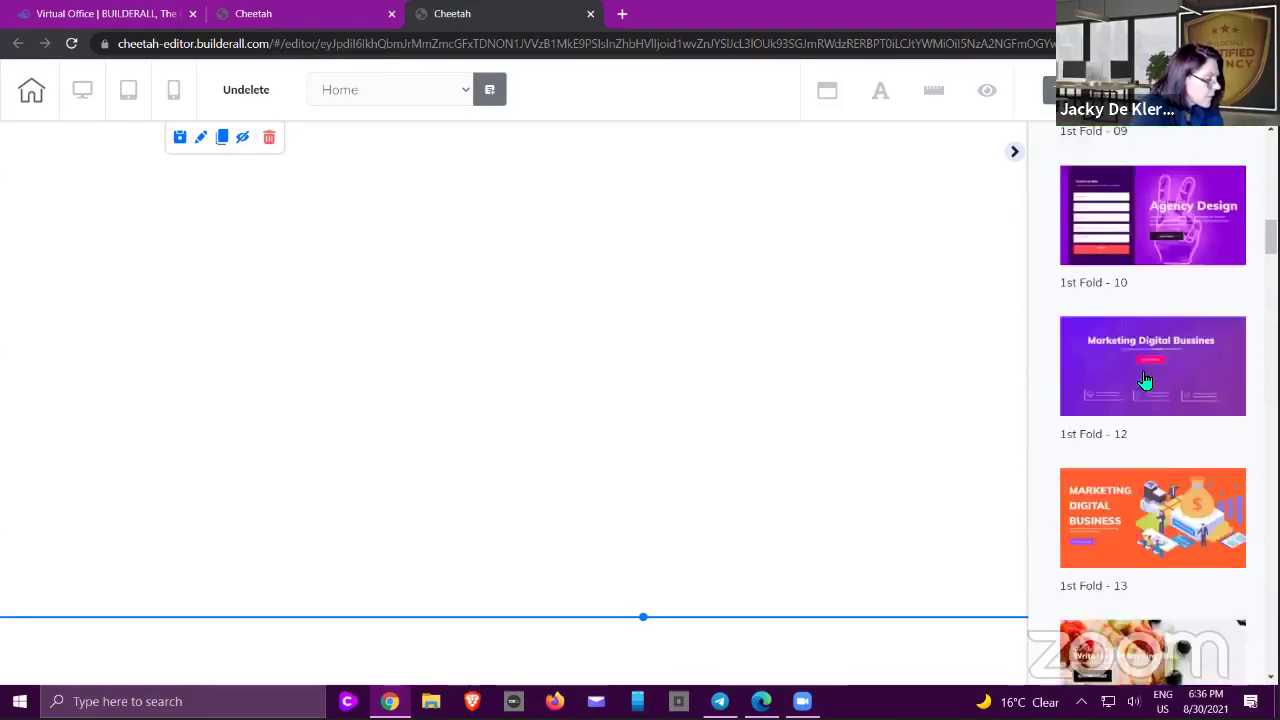
{"action": "scroll", "coordinate": [1145, 380], "scroll_direction": "down", "scroll_amount": 4}
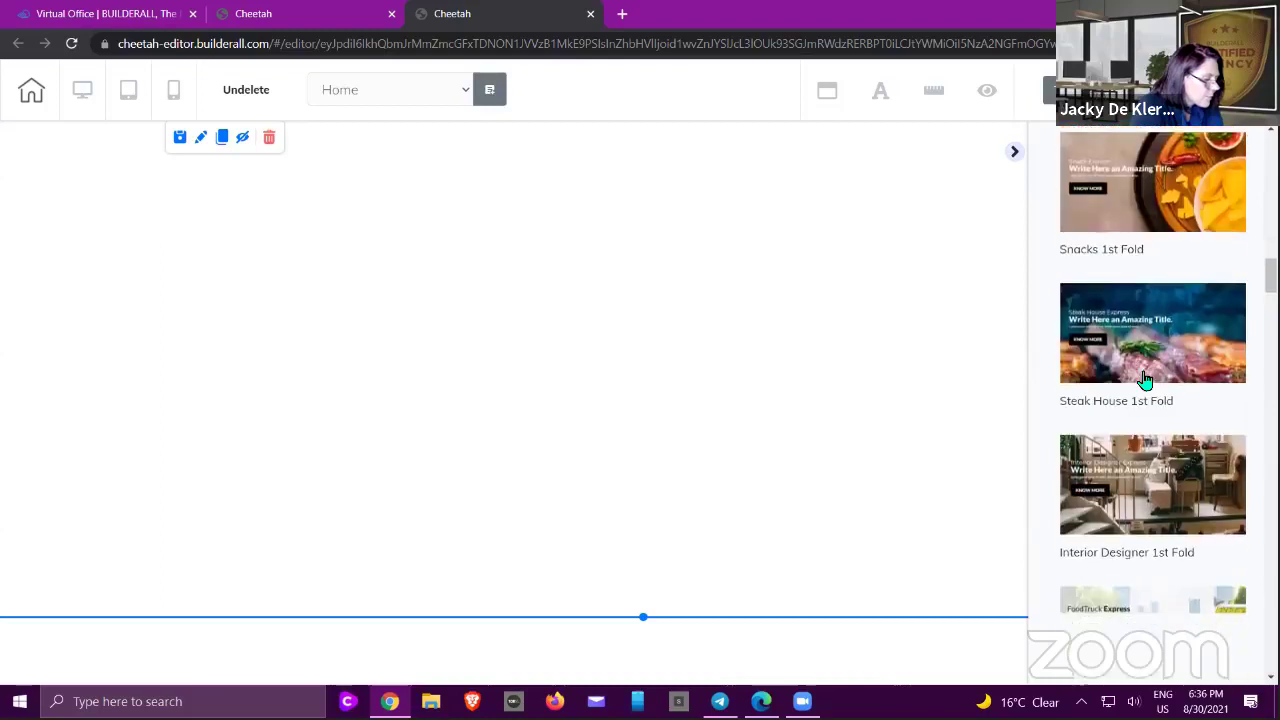
{"action": "left_click", "coordinate": [1137, 407]}
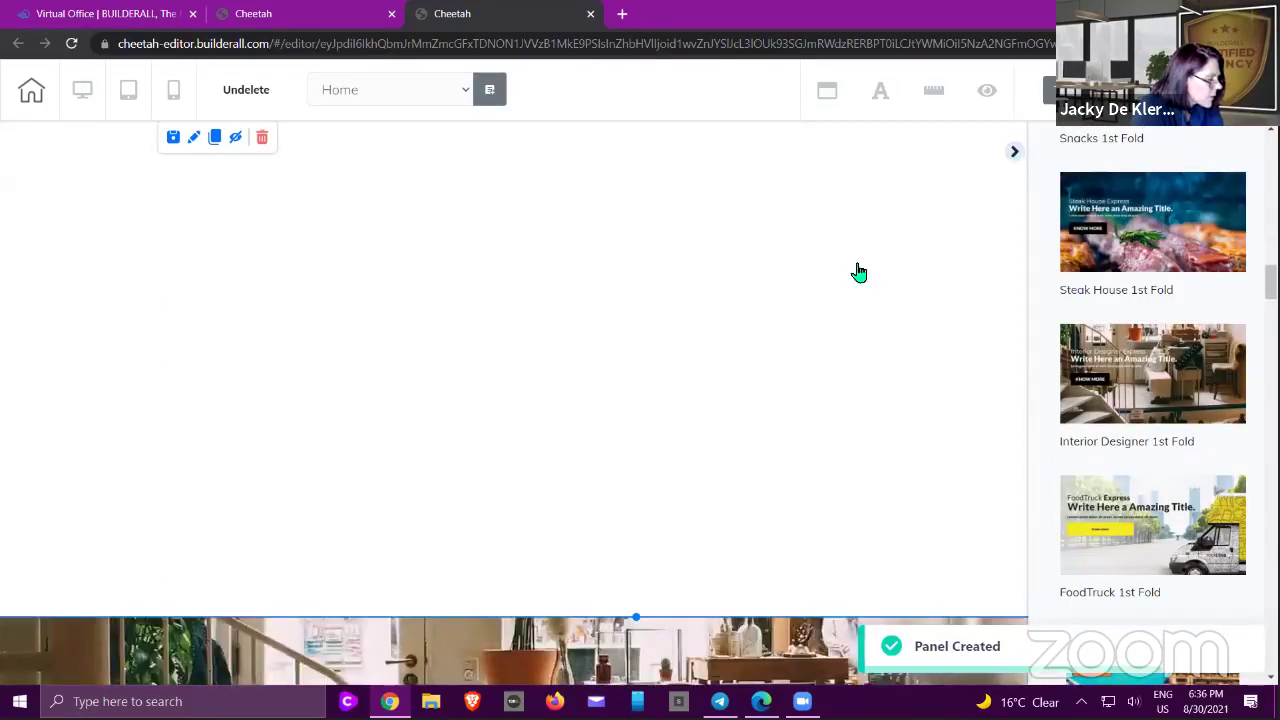
- Move the Interior Designer panel above the blank panel through its Move Panels settings and close the panel settings
{"action": "scroll", "coordinate": [591, 307], "scroll_direction": "down", "scroll_amount": 2}
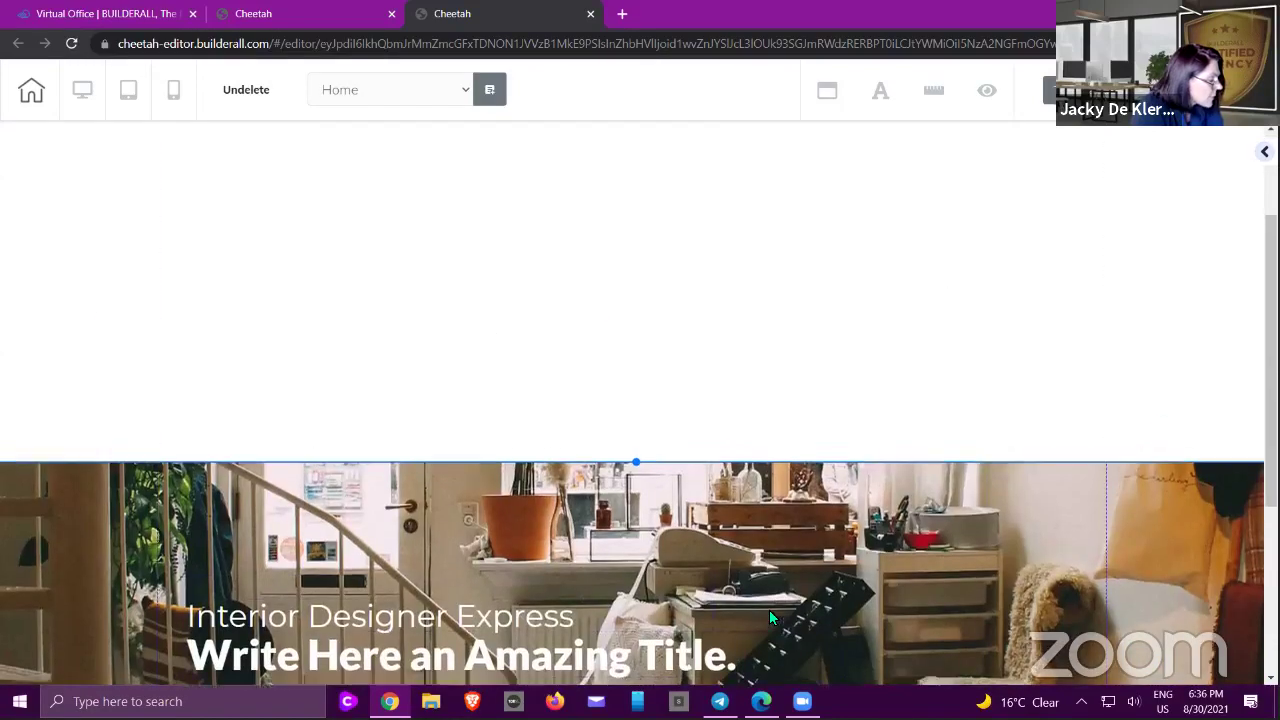
{"action": "scroll", "coordinate": [769, 609], "scroll_direction": "up", "scroll_amount": 2}
{"action": "scroll", "coordinate": [840, 397], "scroll_direction": "down", "scroll_amount": 3}
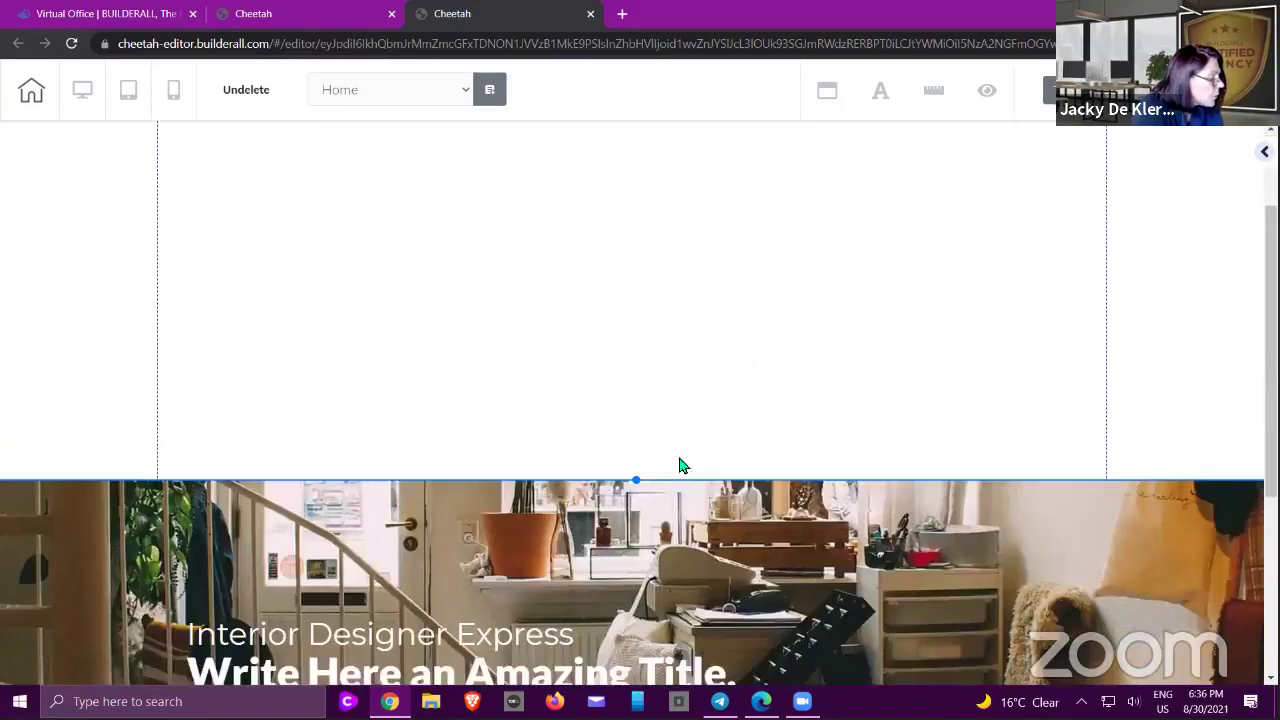
{"action": "scroll", "coordinate": [605, 286], "scroll_direction": "up", "scroll_amount": 3}
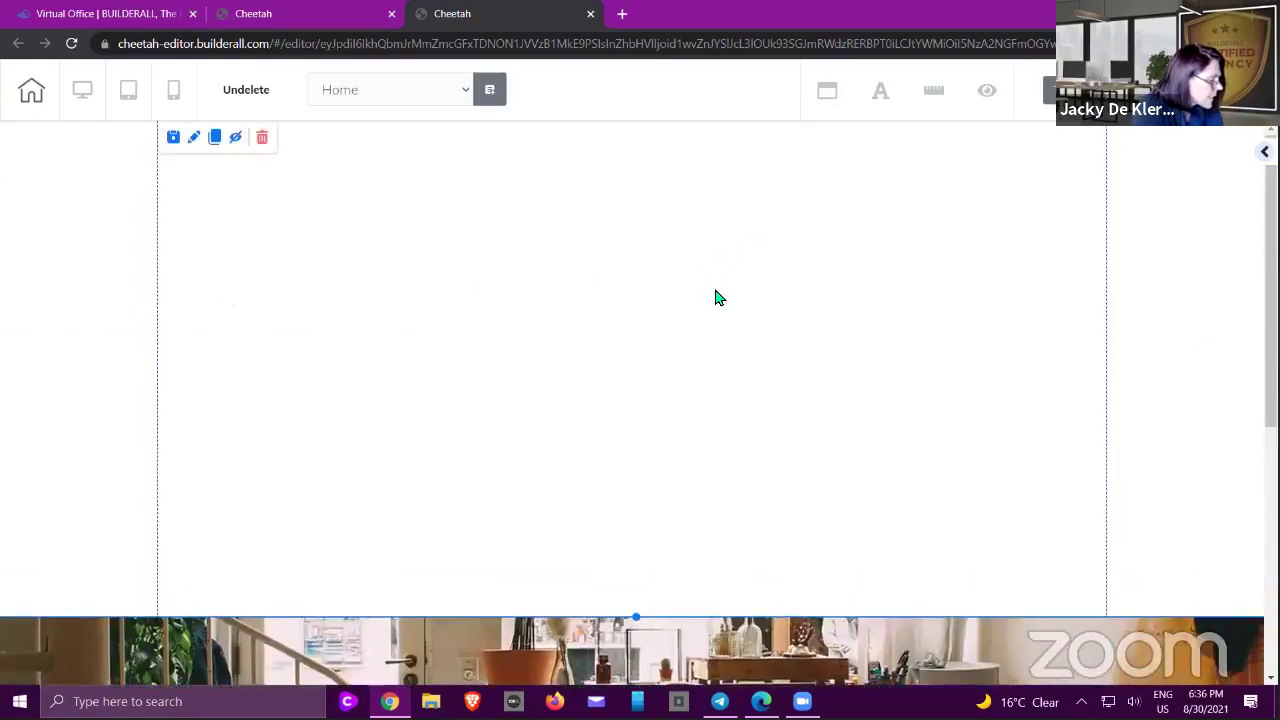
{"action": "scroll", "coordinate": [716, 297], "scroll_direction": "down", "scroll_amount": 4}
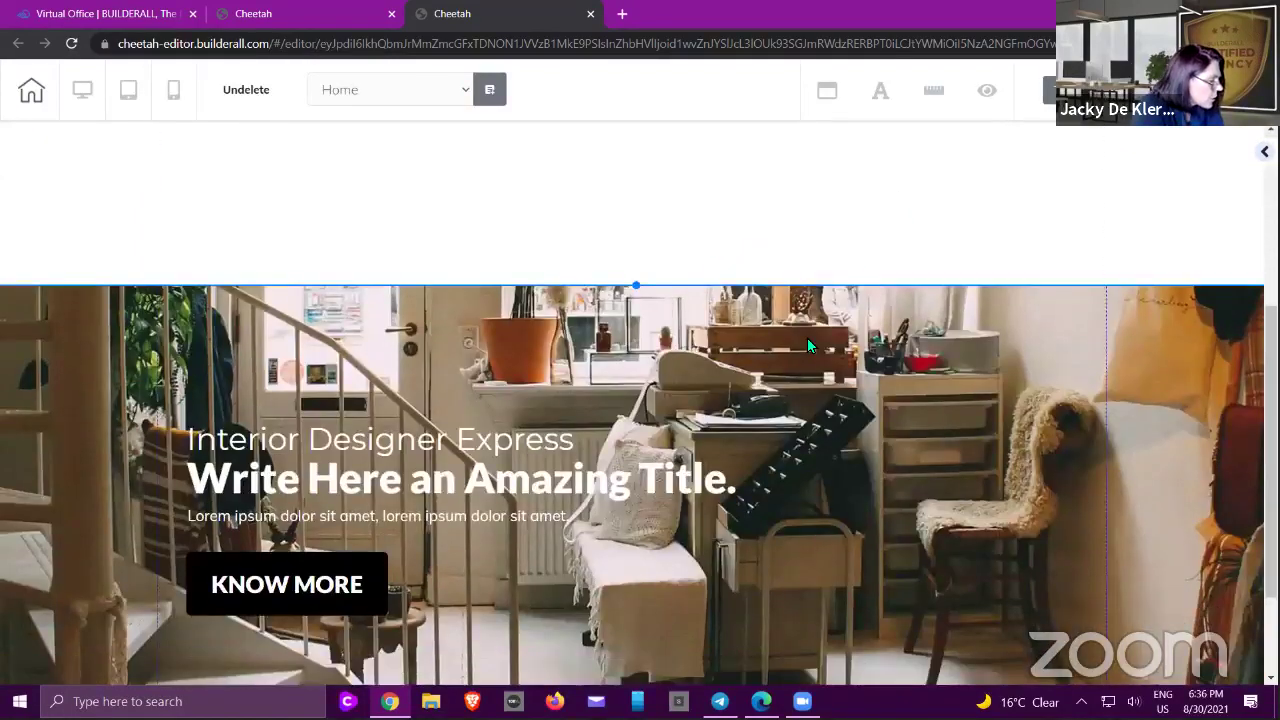
{"action": "scroll", "coordinate": [807, 337], "scroll_direction": "down", "scroll_amount": 1}
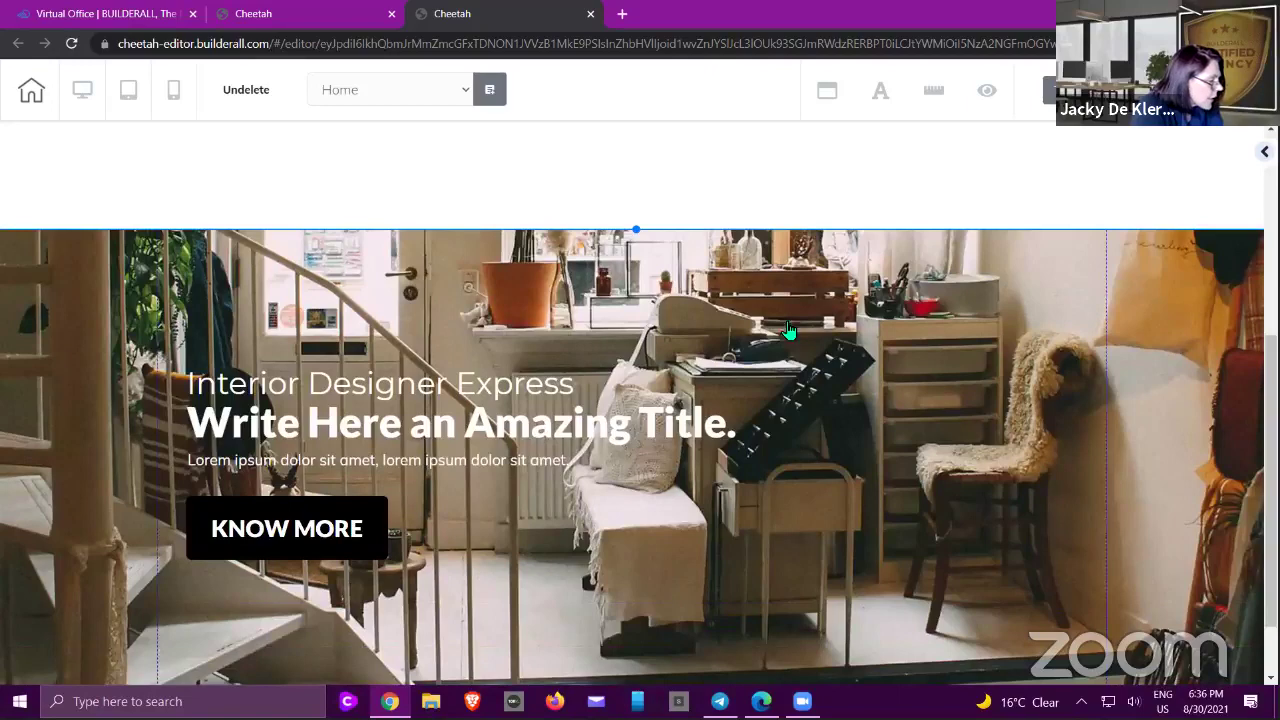
{"action": "left_click", "coordinate": [785, 327]}
{"action": "scroll", "coordinate": [868, 331], "scroll_direction": "up", "scroll_amount": 3}
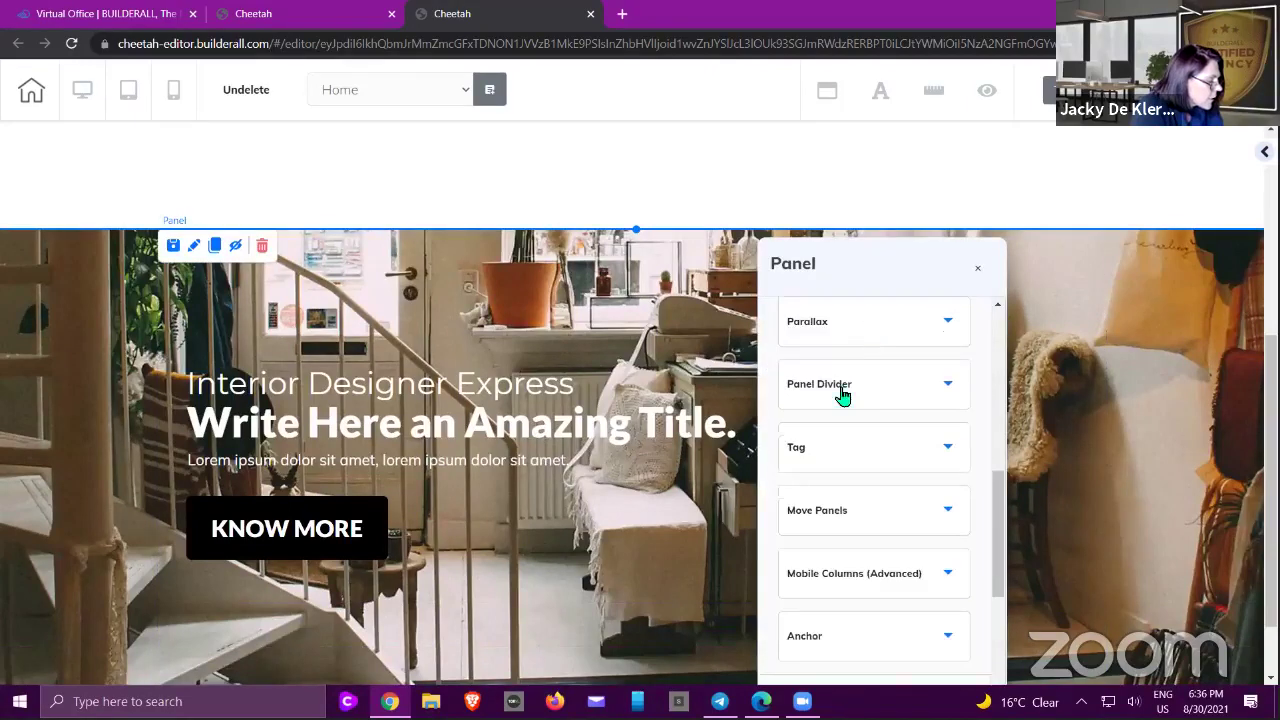
{"action": "left_click", "coordinate": [810, 512]}
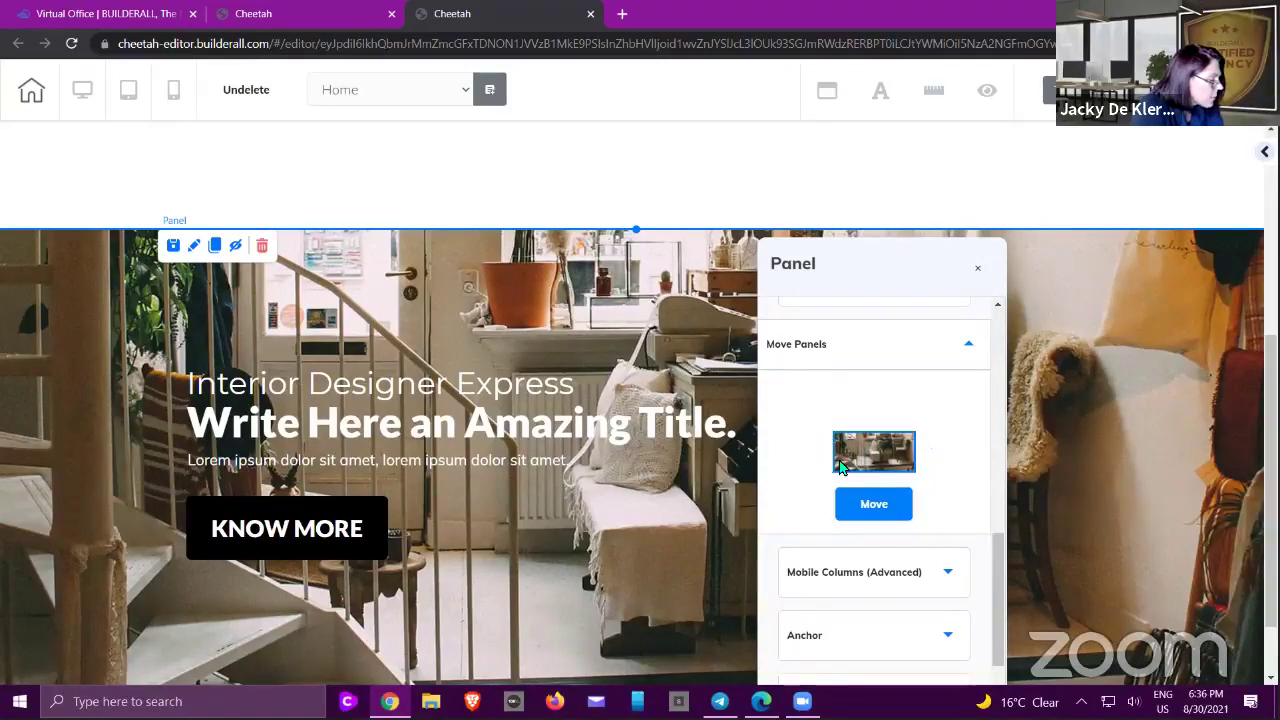
{"action": "left_click_drag", "start_coordinate": [860, 459], "coordinate": [853, 403]}
{"action": "left_click", "coordinate": [873, 502]}
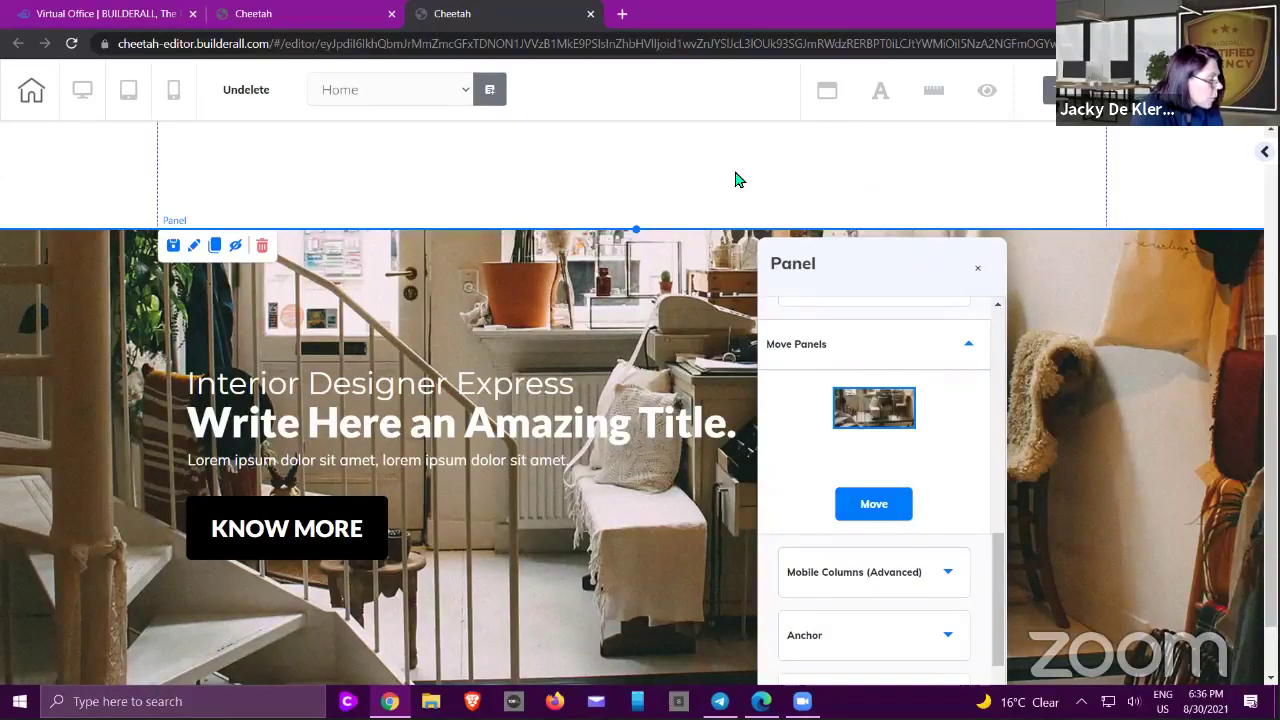
{"action": "left_click", "coordinate": [877, 510]}
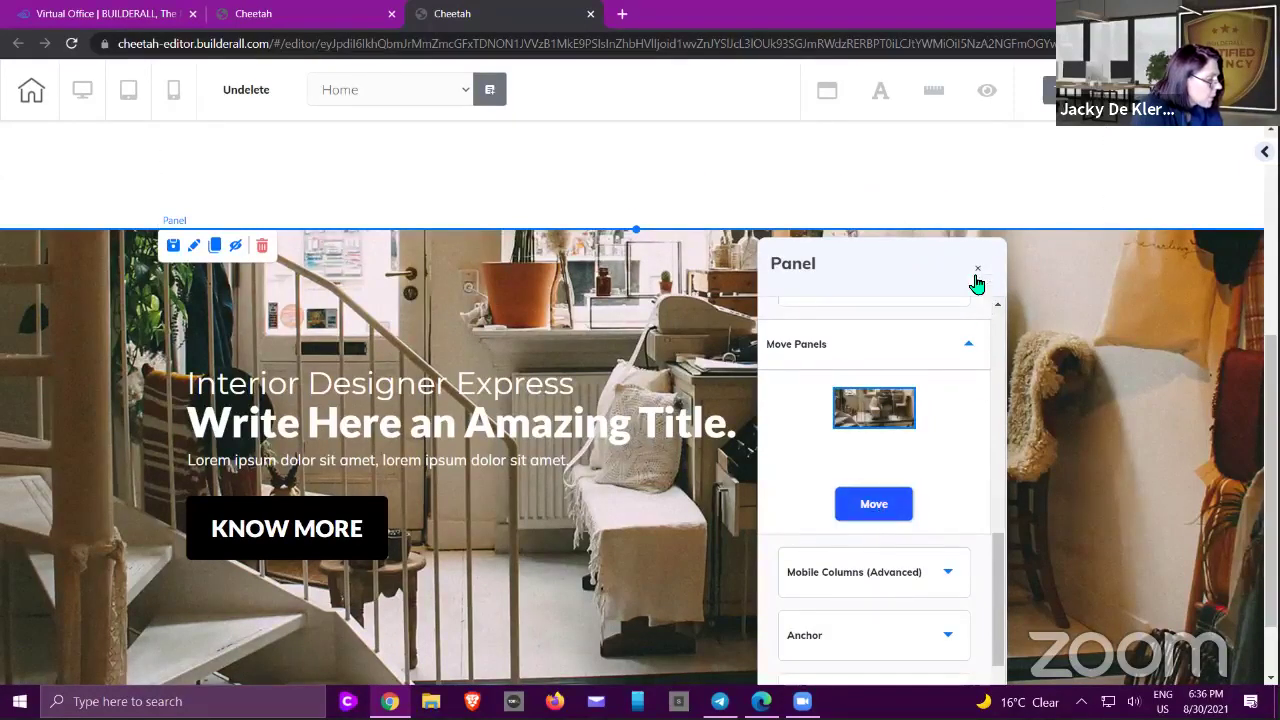
{"action": "left_click", "coordinate": [977, 272]}
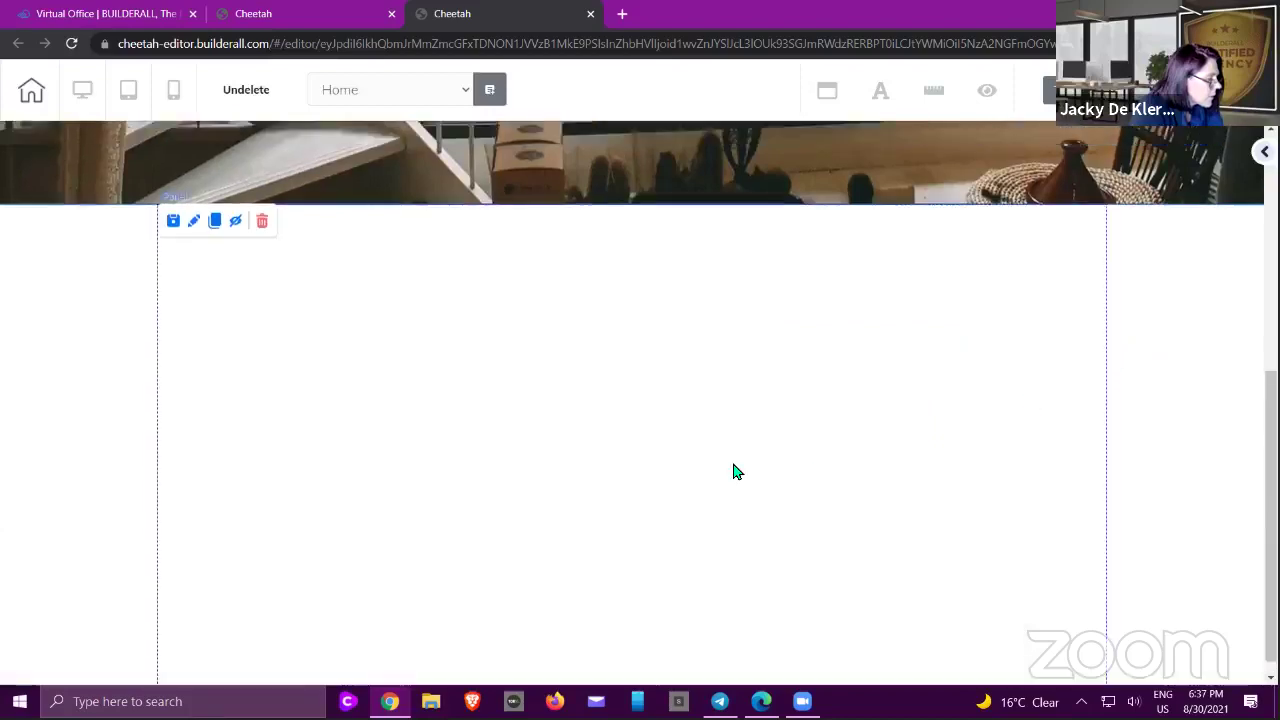
- Check the new panel order on the page and show the list of ready-made panel categories again
{"action": "scroll", "coordinate": [733, 472], "scroll_direction": "up", "scroll_amount": 5}
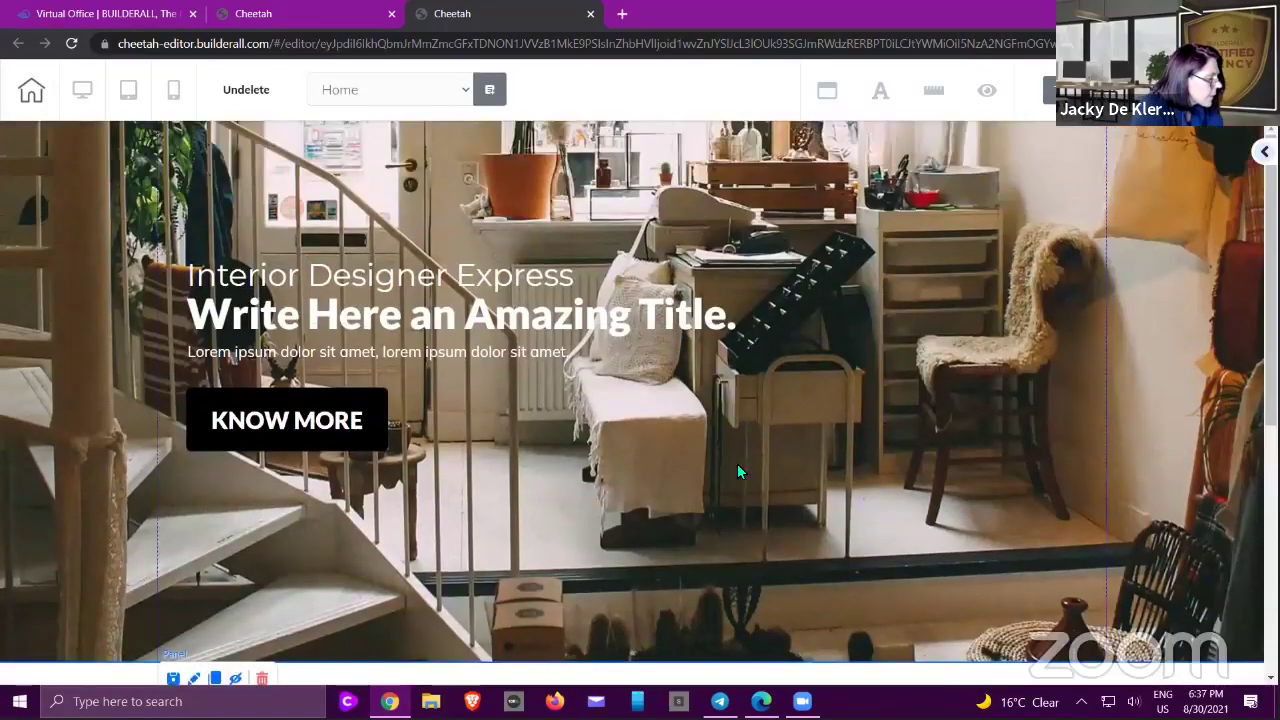
{"action": "scroll", "coordinate": [737, 472], "scroll_direction": "down", "scroll_amount": 5}
{"action": "scroll", "coordinate": [1034, 377], "scroll_direction": "up", "scroll_amount": 5}
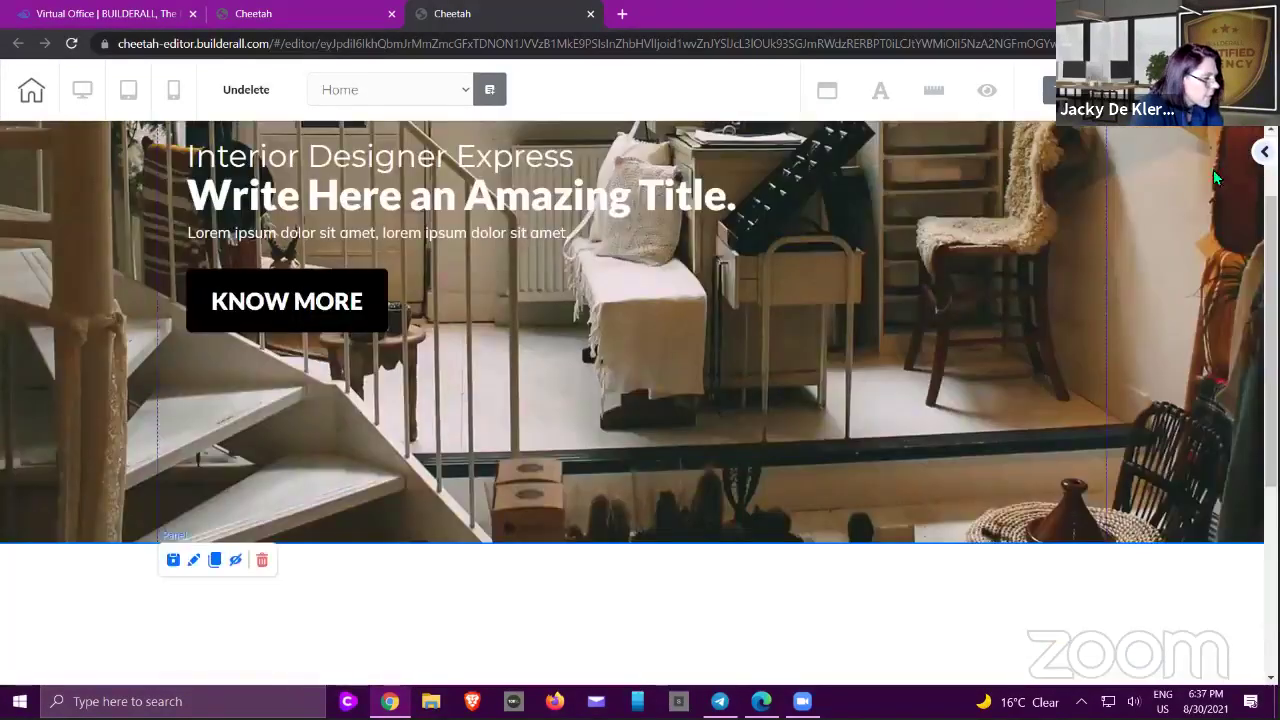
{"action": "left_click", "coordinate": [1263, 151]}
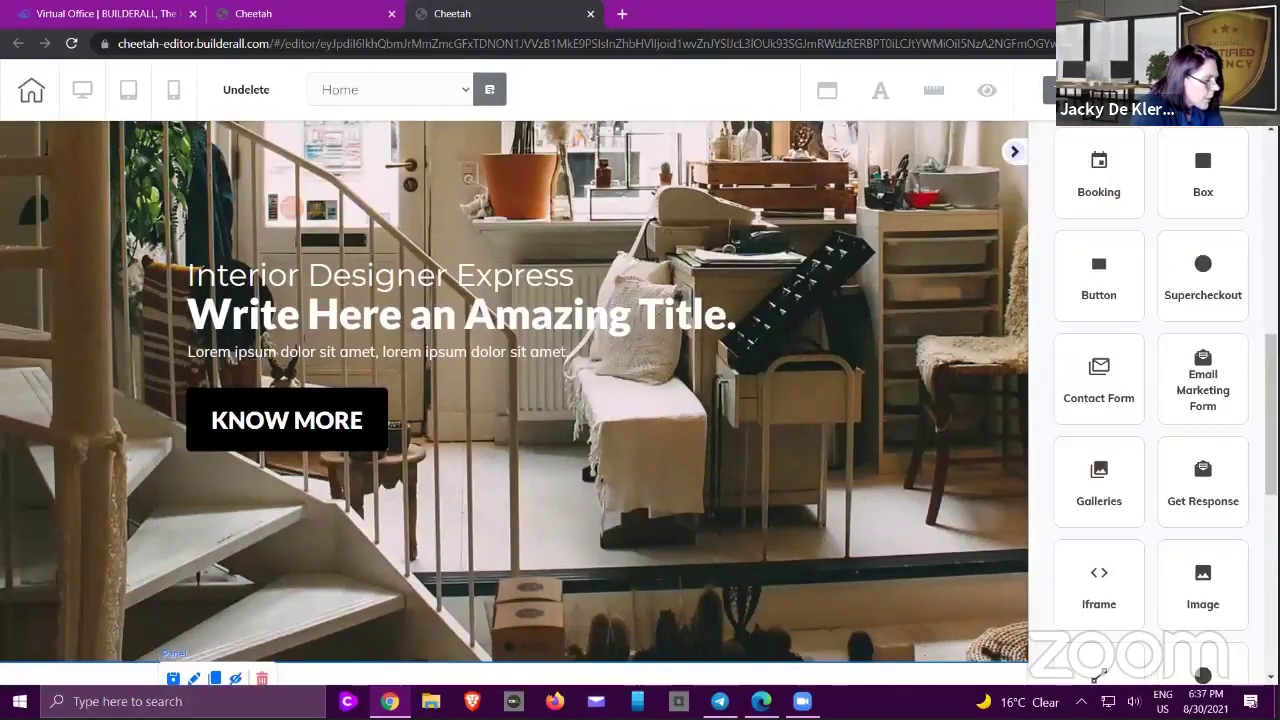
{"action": "scroll", "coordinate": [1105, 225], "scroll_direction": "up", "scroll_amount": 5}
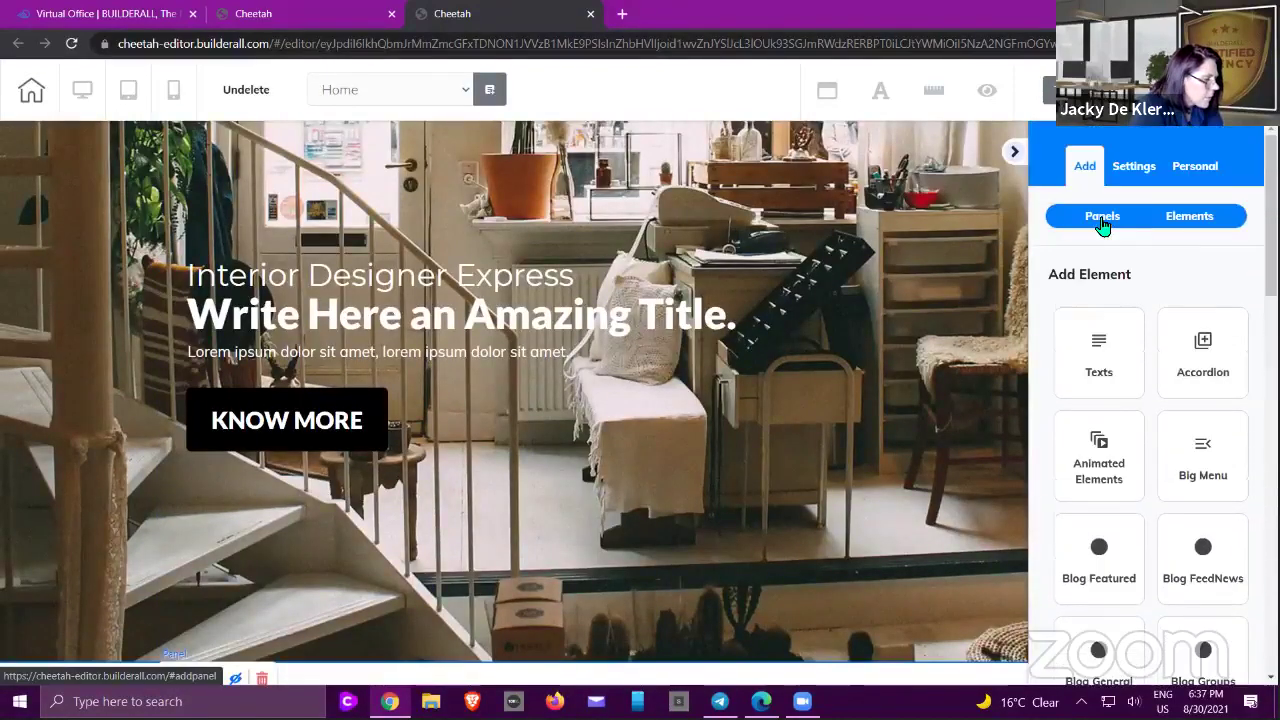
{"action": "left_click", "coordinate": [1085, 215]}
{"action": "left_click", "coordinate": [1068, 275]}
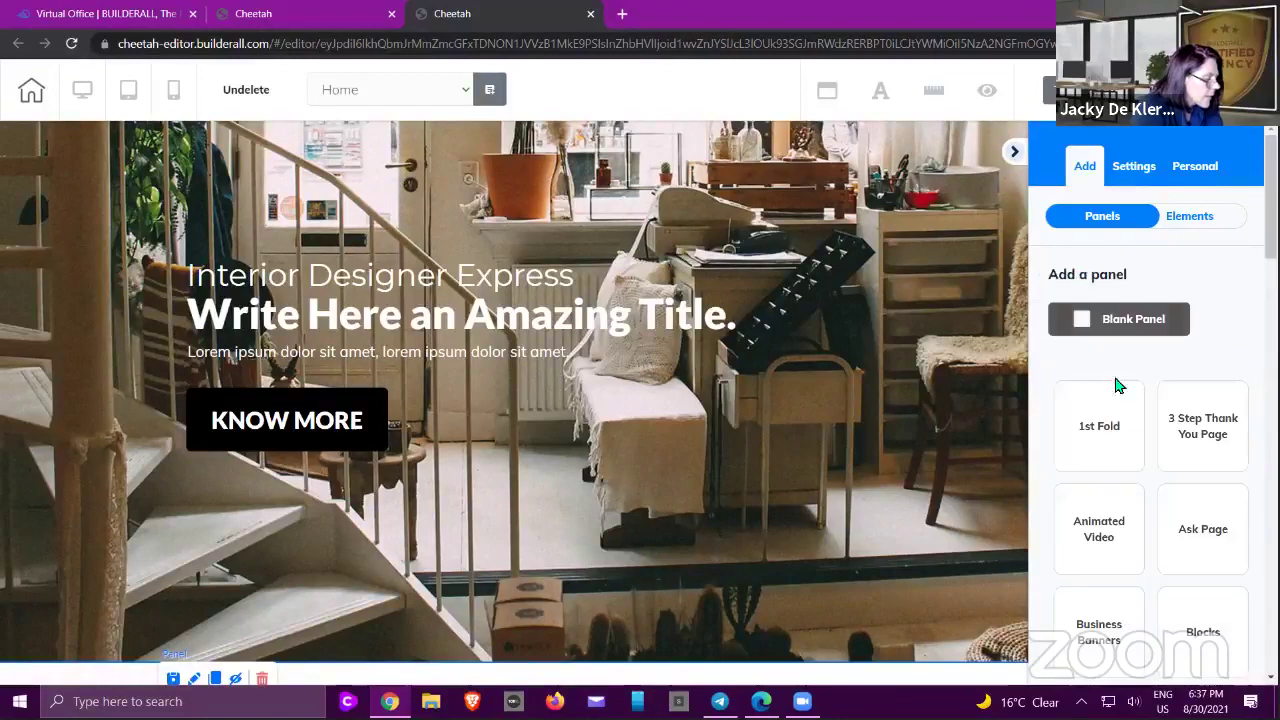
- Review the two stacked panels and lower the Interior Designer panel's bottom edge slightly to make it taller
{"action": "scroll", "coordinate": [1130, 418], "scroll_direction": "down", "scroll_amount": 1}
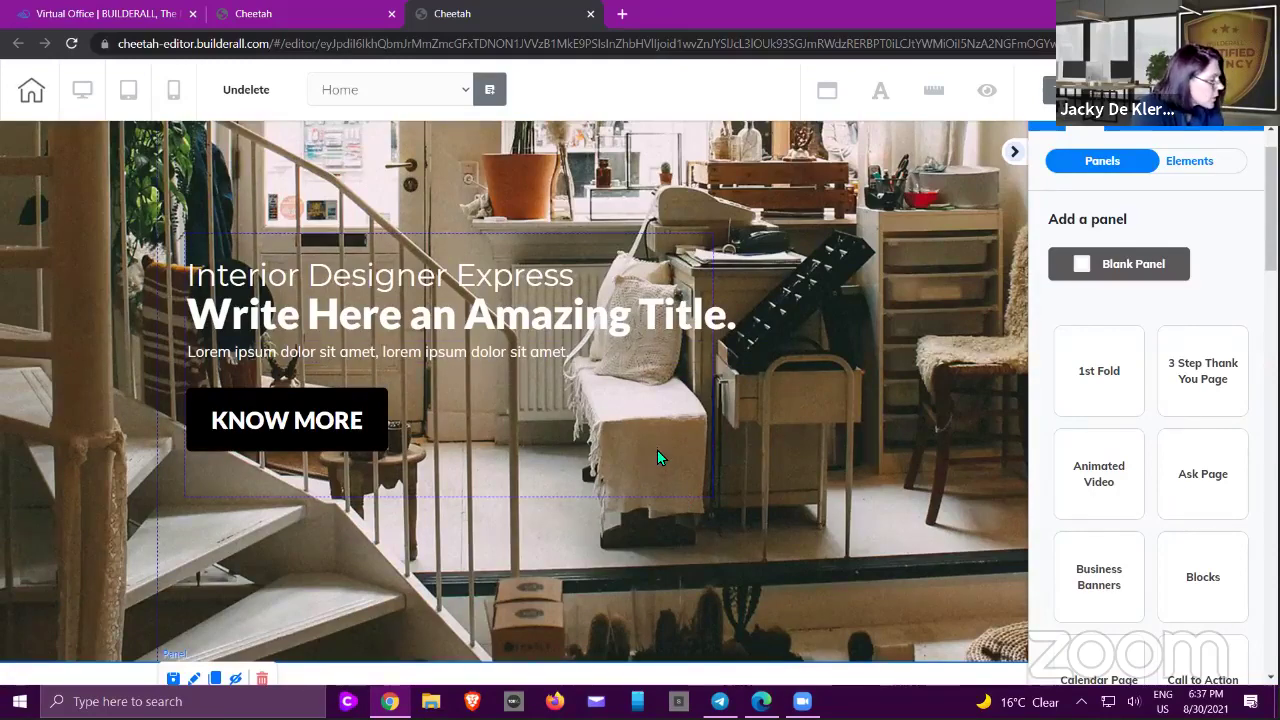
{"action": "scroll", "coordinate": [509, 517], "scroll_direction": "down", "scroll_amount": 3}
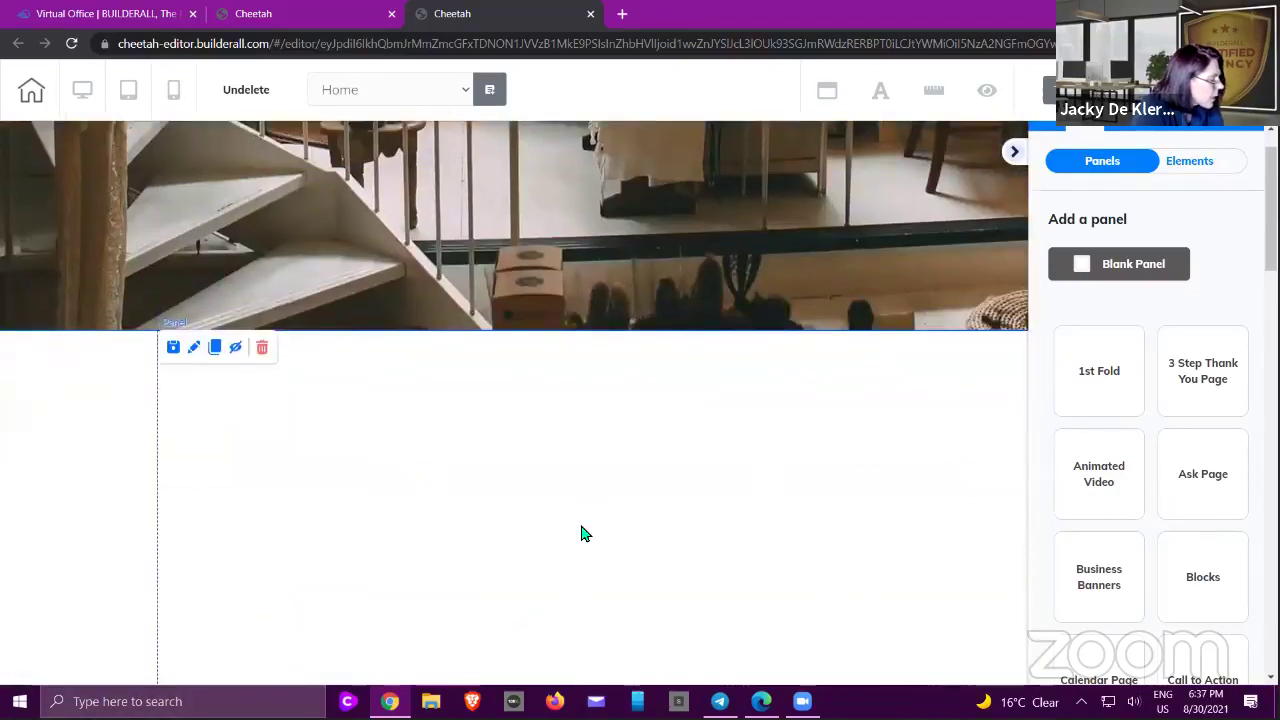
{"action": "scroll", "coordinate": [890, 556], "scroll_direction": "down", "scroll_amount": 1}
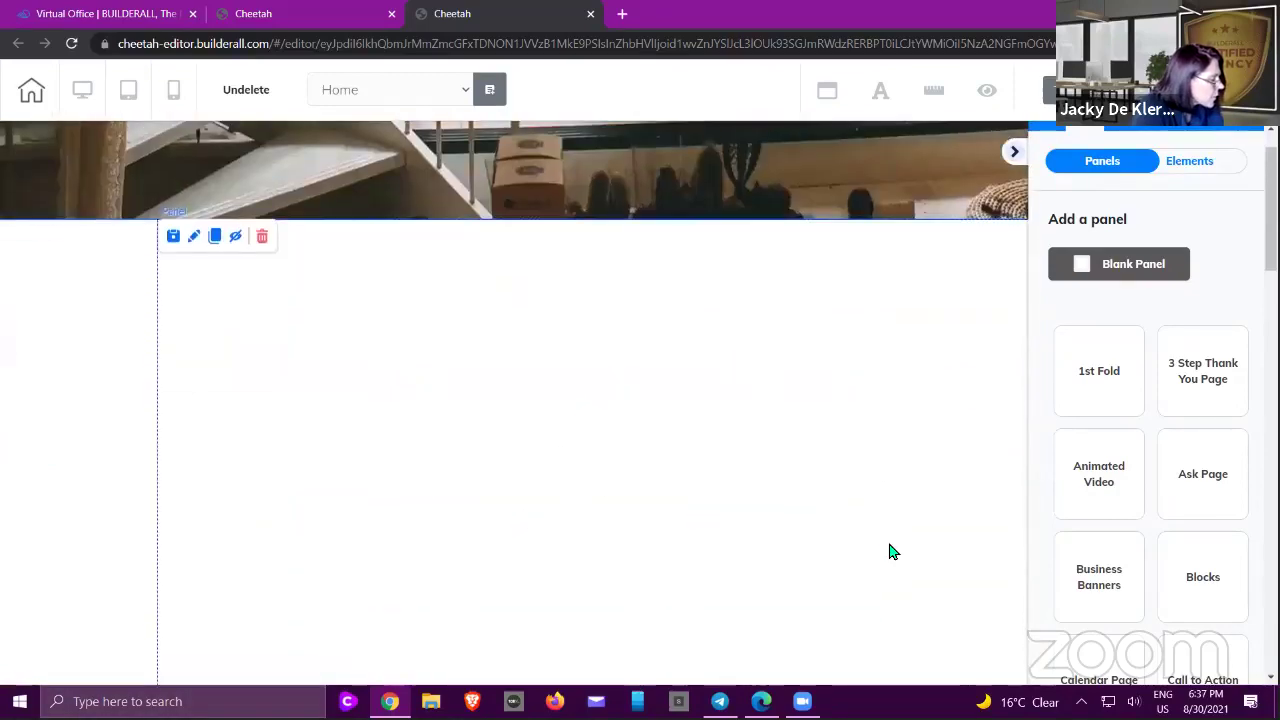
{"action": "scroll", "coordinate": [900, 549], "scroll_direction": "up", "scroll_amount": 4}
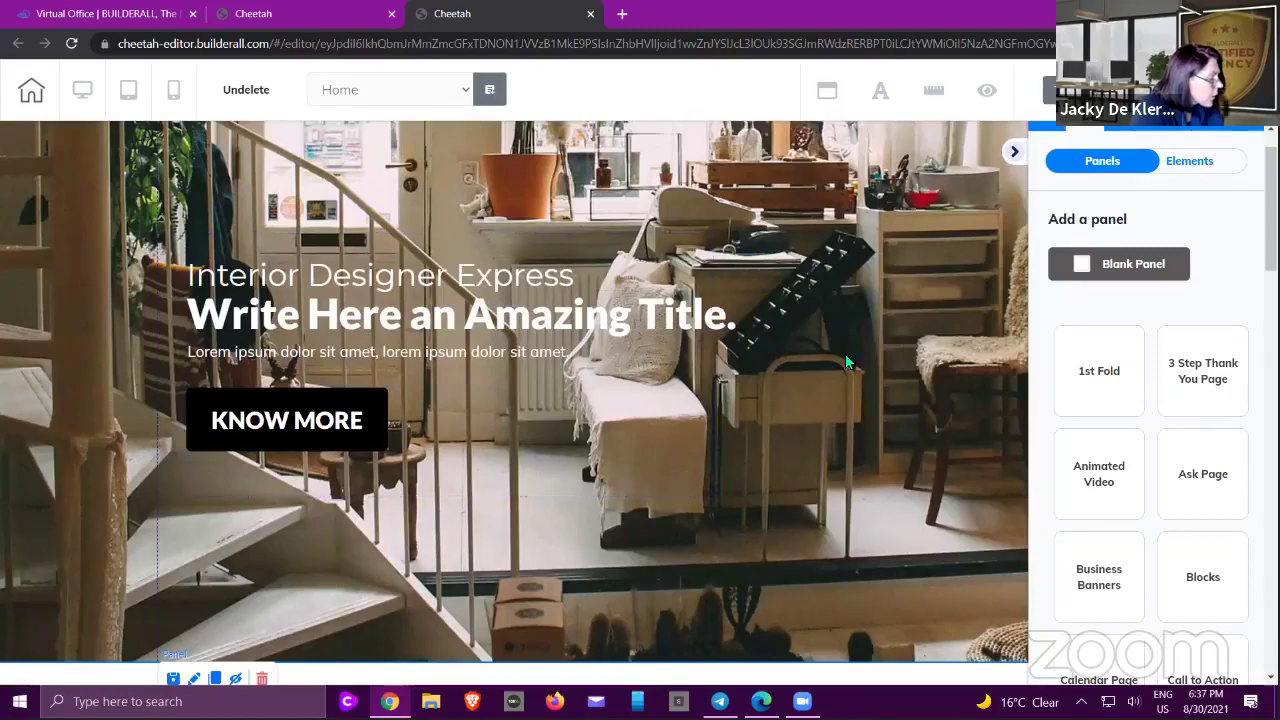
{"action": "scroll", "coordinate": [847, 362], "scroll_direction": "down", "scroll_amount": 1}
{"action": "scroll", "coordinate": [847, 353], "scroll_direction": "down", "scroll_amount": 4}
{"action": "scroll", "coordinate": [851, 356], "scroll_direction": "up", "scroll_amount": 3}
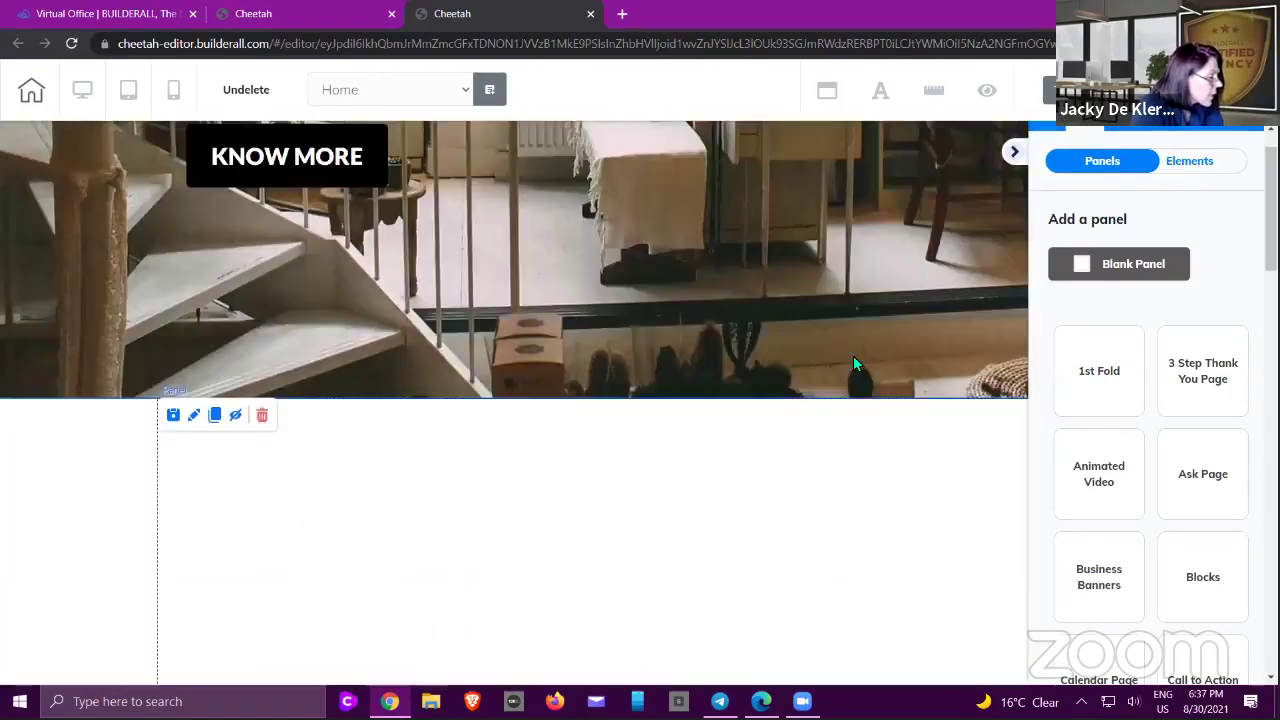
{"action": "scroll", "coordinate": [829, 300], "scroll_direction": "up", "scroll_amount": 2}
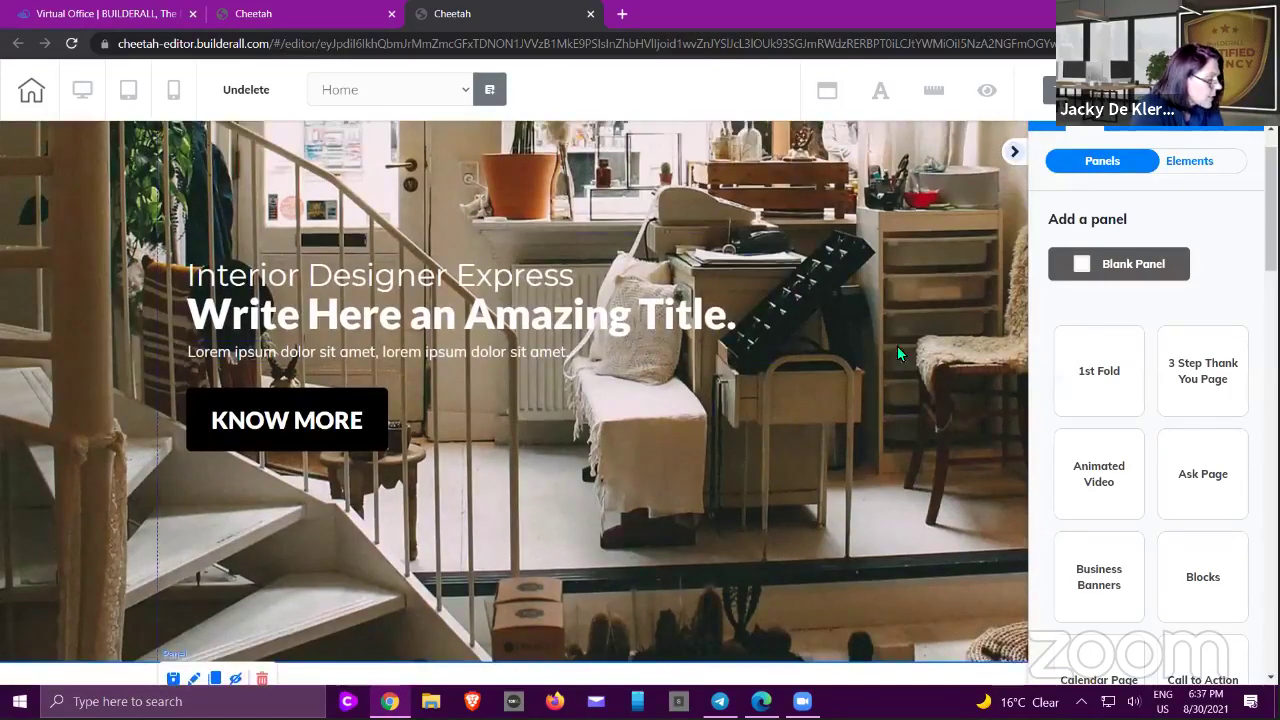
{"action": "left_click", "coordinate": [615, 673]}
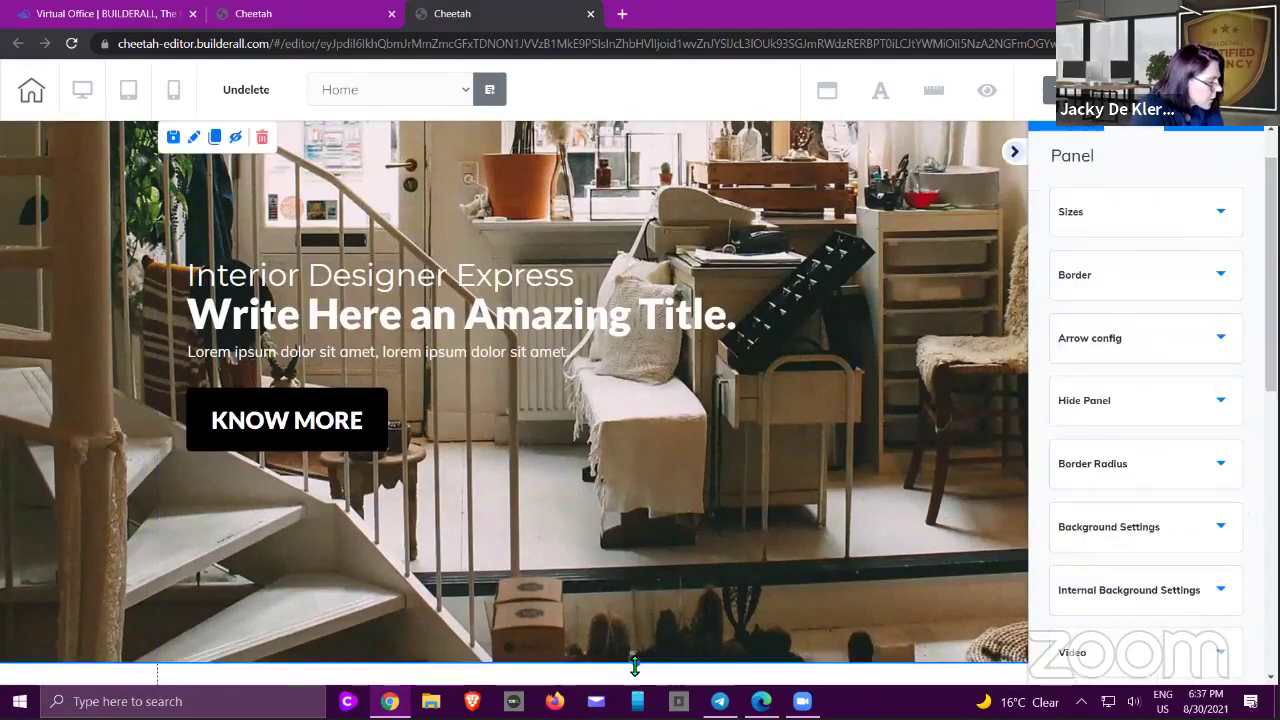
{"action": "scroll", "coordinate": [1114, 351], "scroll_direction": "up", "scroll_amount": 1}
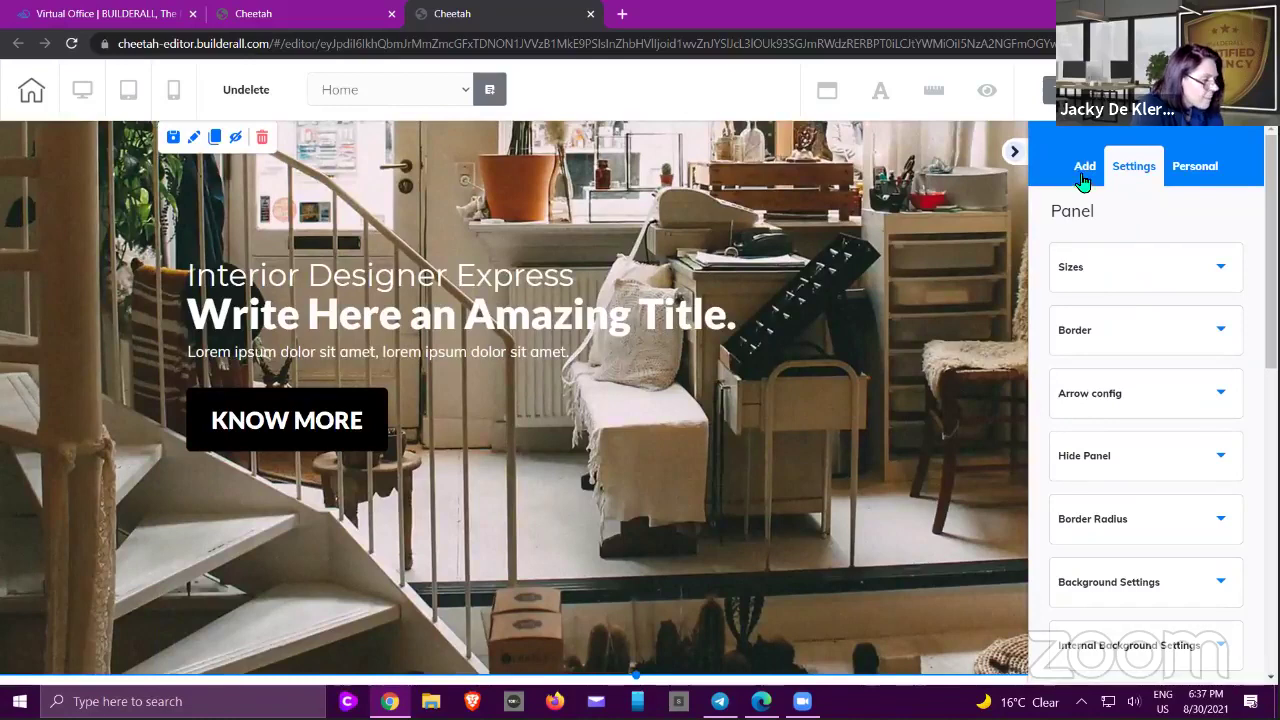
- Add the Contents - 01 panel from the Contents templates, return to the panel categories and view the added panel
{"action": "left_click", "coordinate": [1083, 170]}
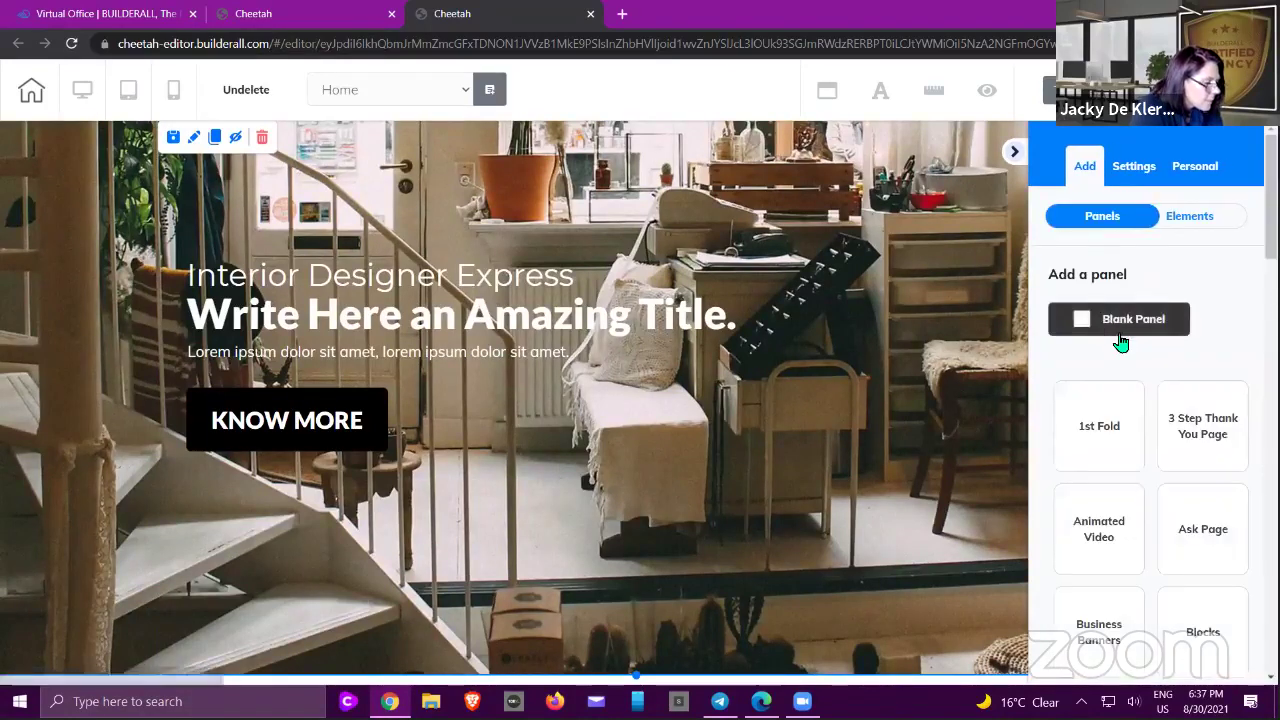
{"action": "scroll", "coordinate": [1120, 340], "scroll_direction": "down", "scroll_amount": 2}
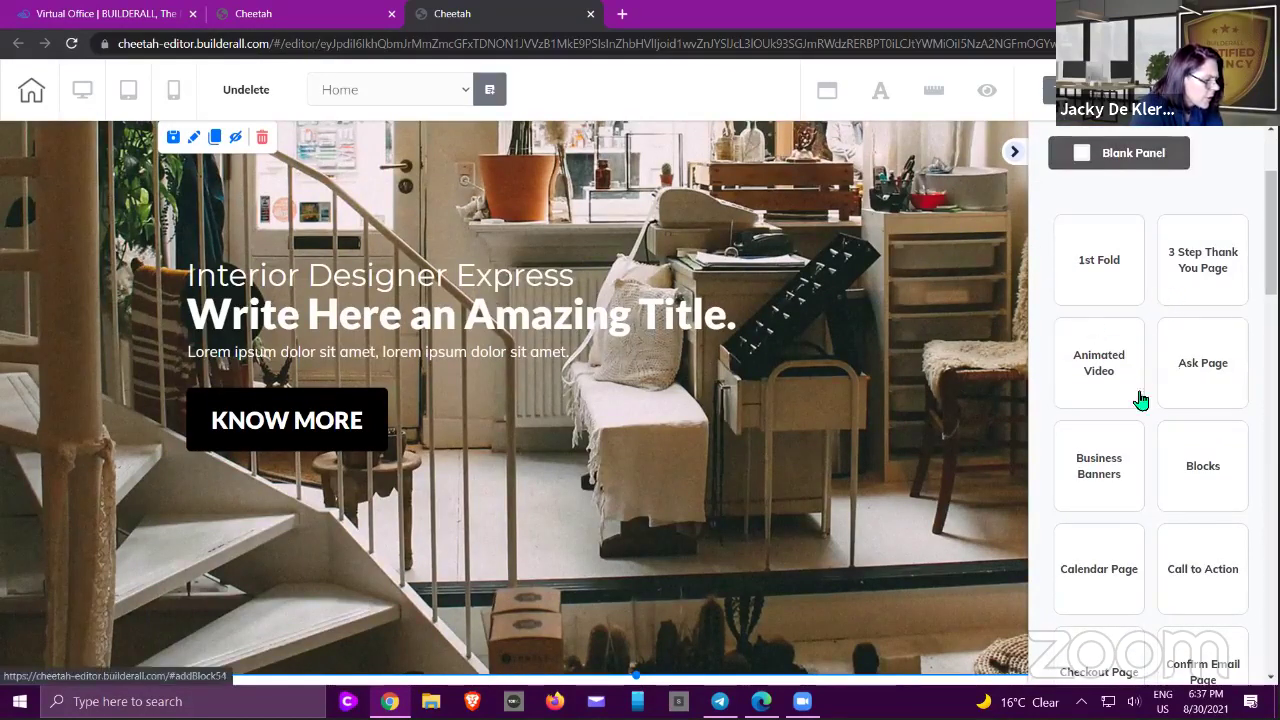
{"action": "scroll", "coordinate": [1143, 490], "scroll_direction": "down", "scroll_amount": 2}
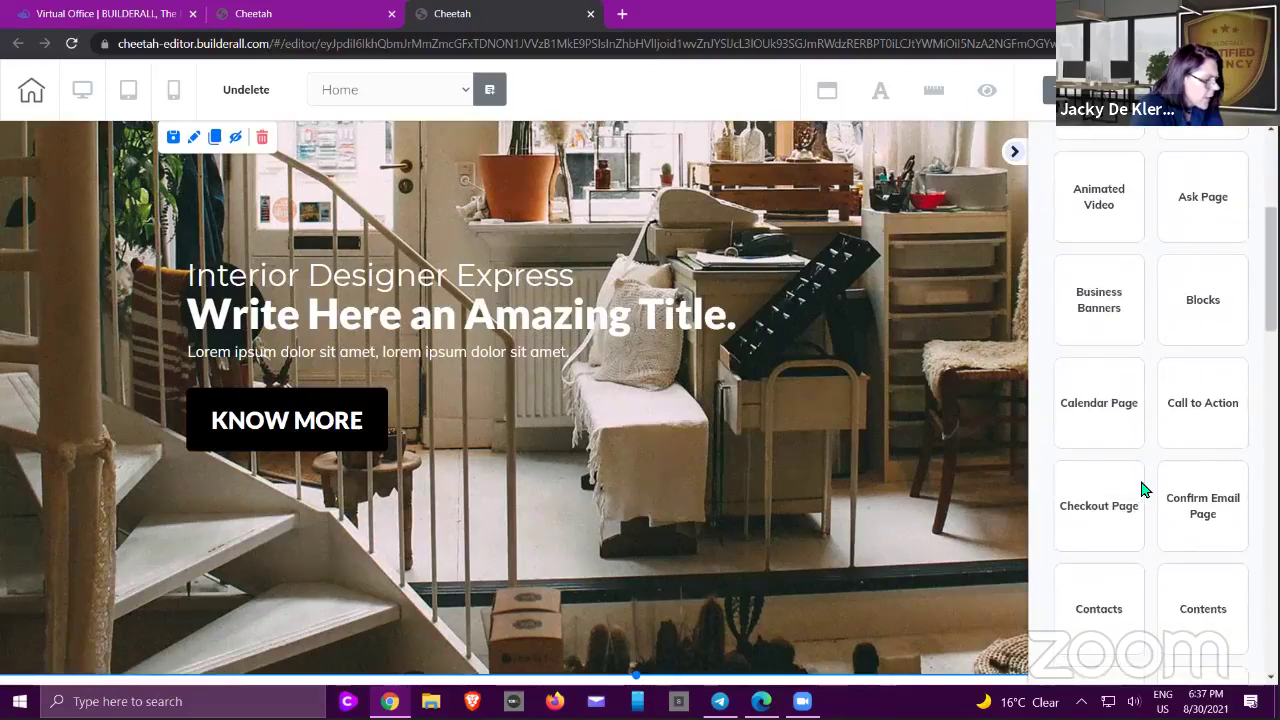
{"action": "scroll", "coordinate": [1143, 490], "scroll_direction": "down", "scroll_amount": 1}
{"action": "left_click", "coordinate": [1187, 497]}
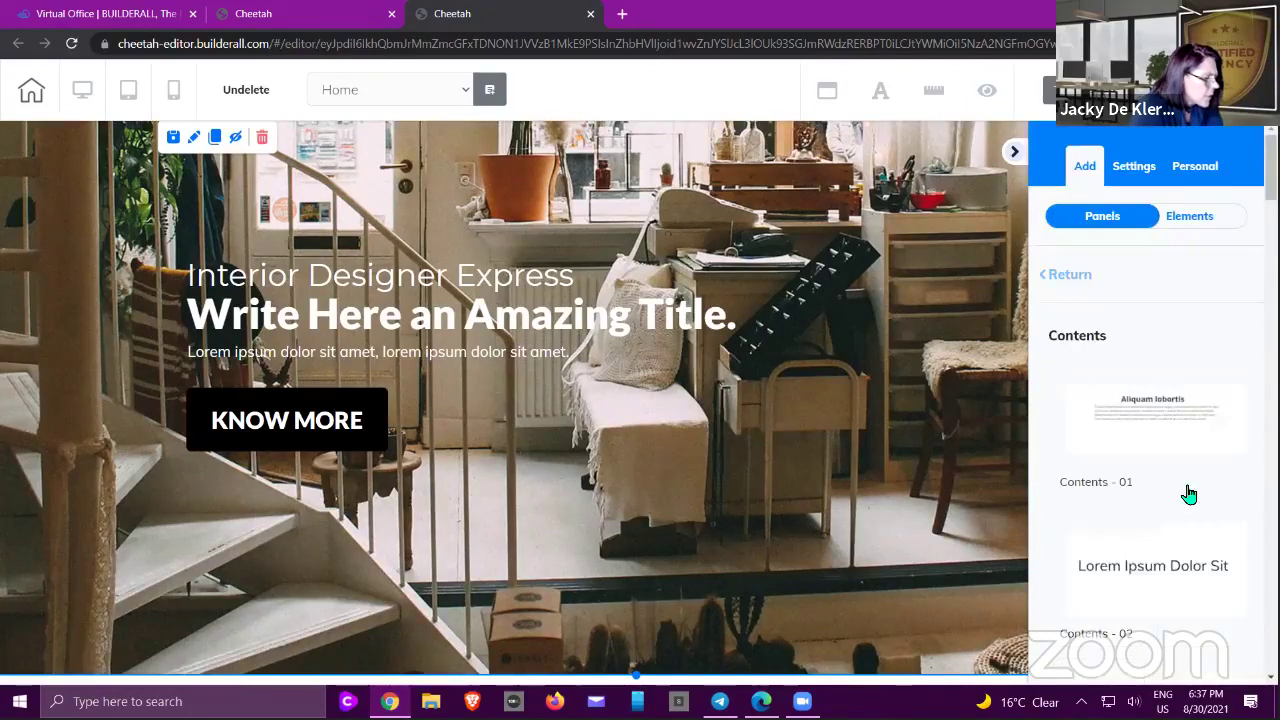
{"action": "left_click", "coordinate": [1190, 434]}
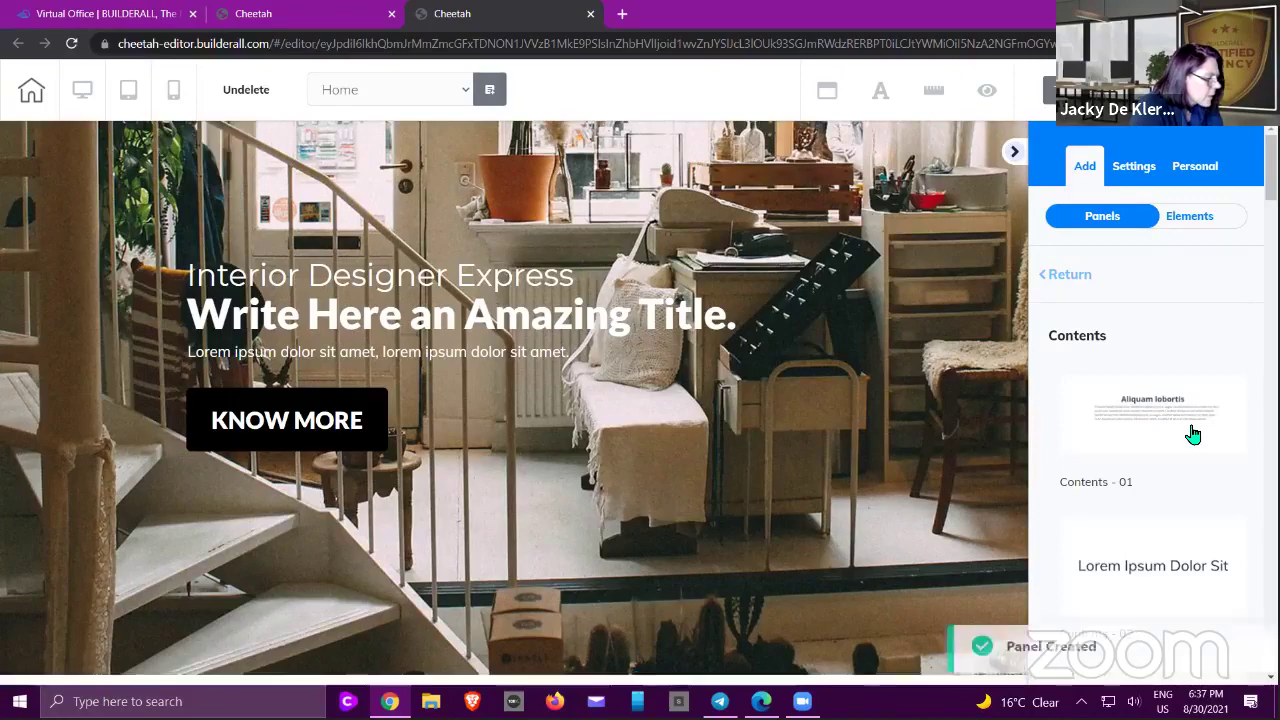
{"action": "left_click", "coordinate": [1066, 280]}
{"action": "scroll", "coordinate": [931, 383], "scroll_direction": "down", "scroll_amount": 4}
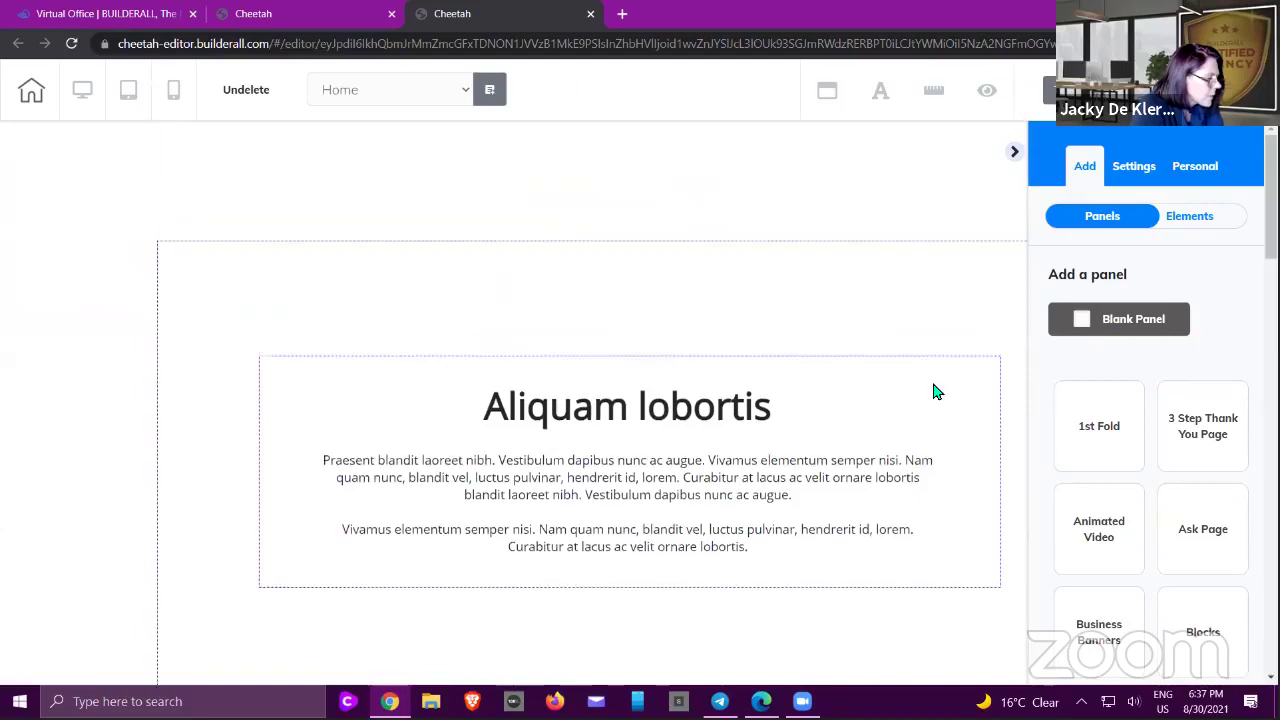
- Delete the empty panel directly below the interior designer banner
{"action": "left_click", "coordinate": [247, 291]}
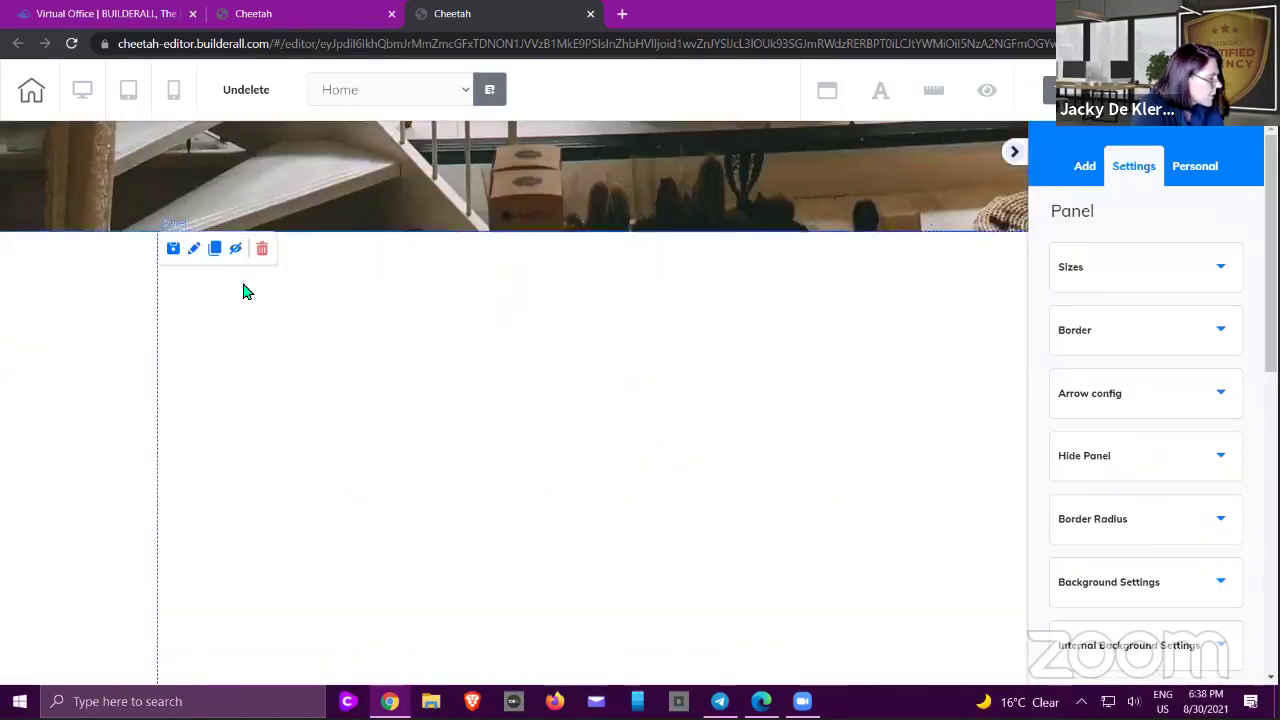
{"action": "left_click", "coordinate": [262, 249]}
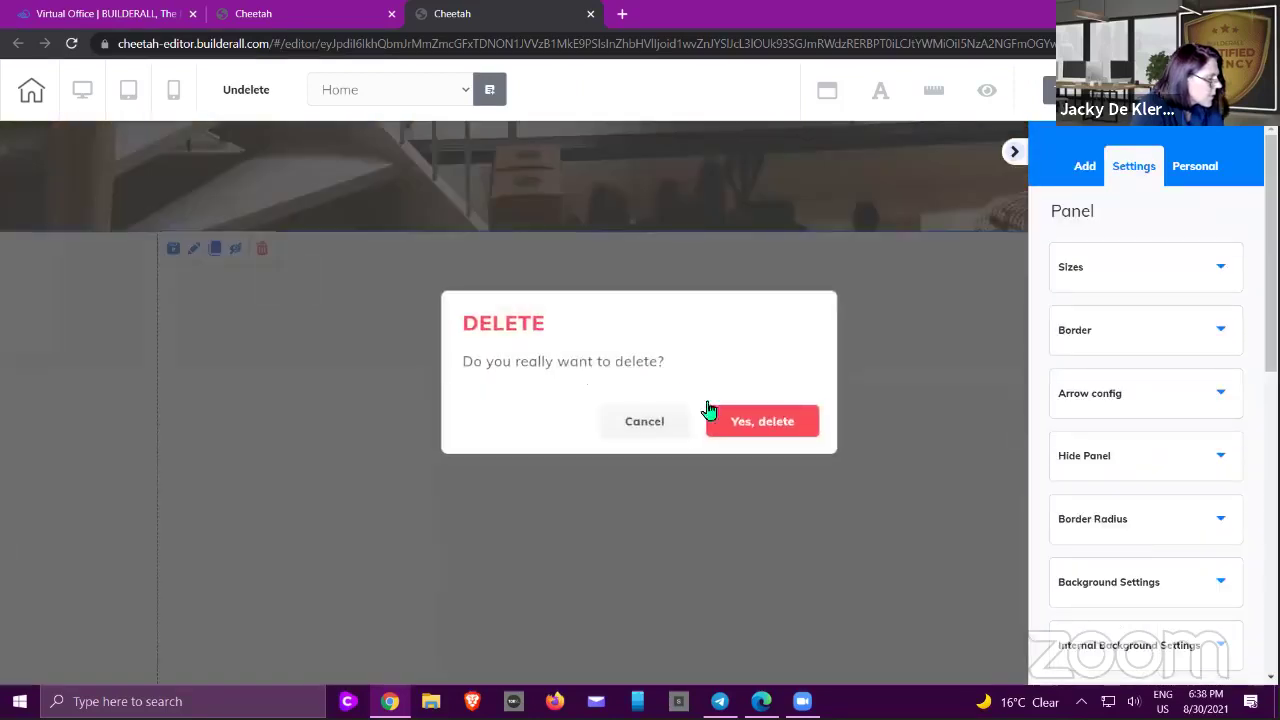
{"action": "left_click", "coordinate": [735, 412]}
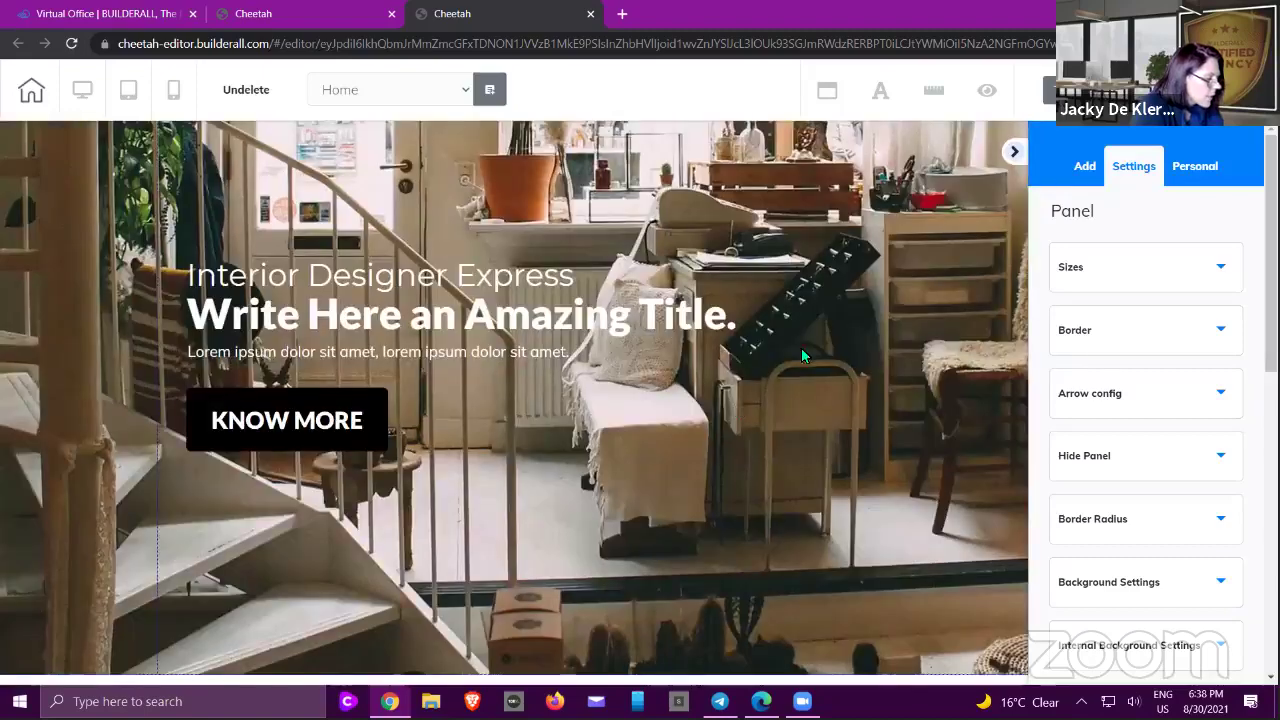
- Move the "Aliquam lobortis" text box higher in its panel and shorten the panel from its lower edge
{"action": "scroll", "coordinate": [805, 330], "scroll_direction": "down", "scroll_amount": 5}
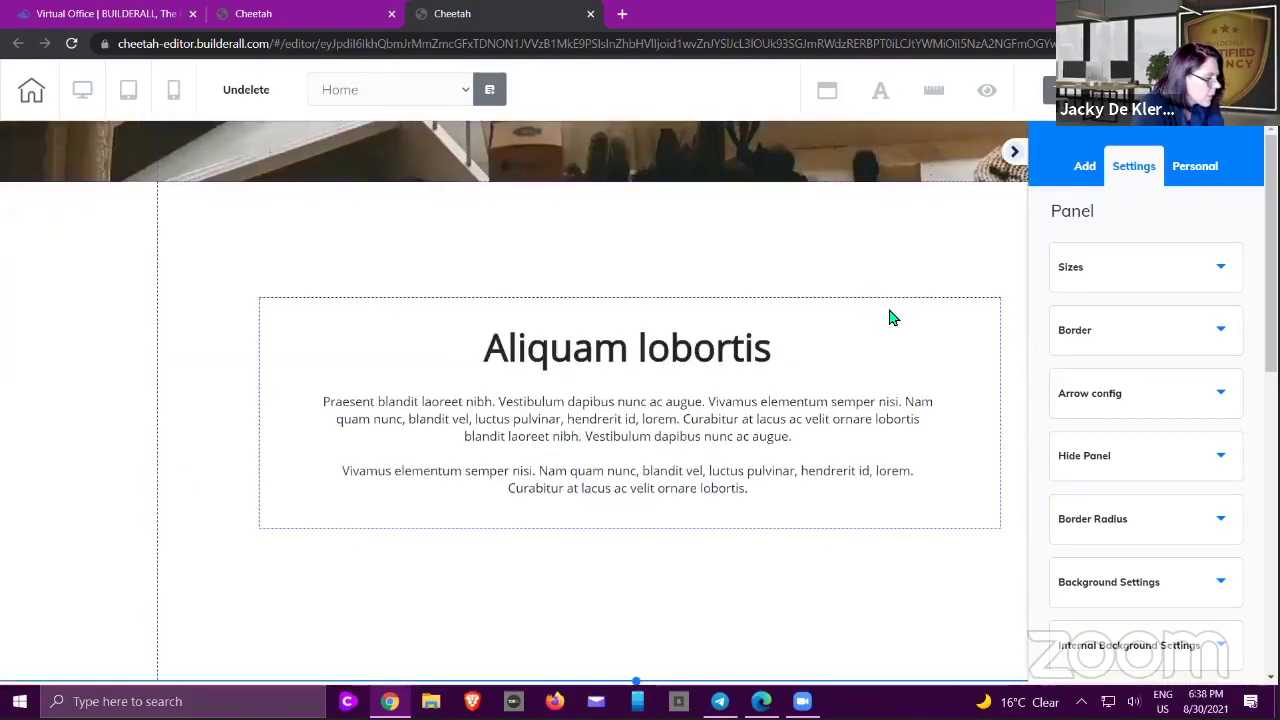
{"action": "left_click_drag", "start_coordinate": [926, 297], "coordinate": [923, 246]}
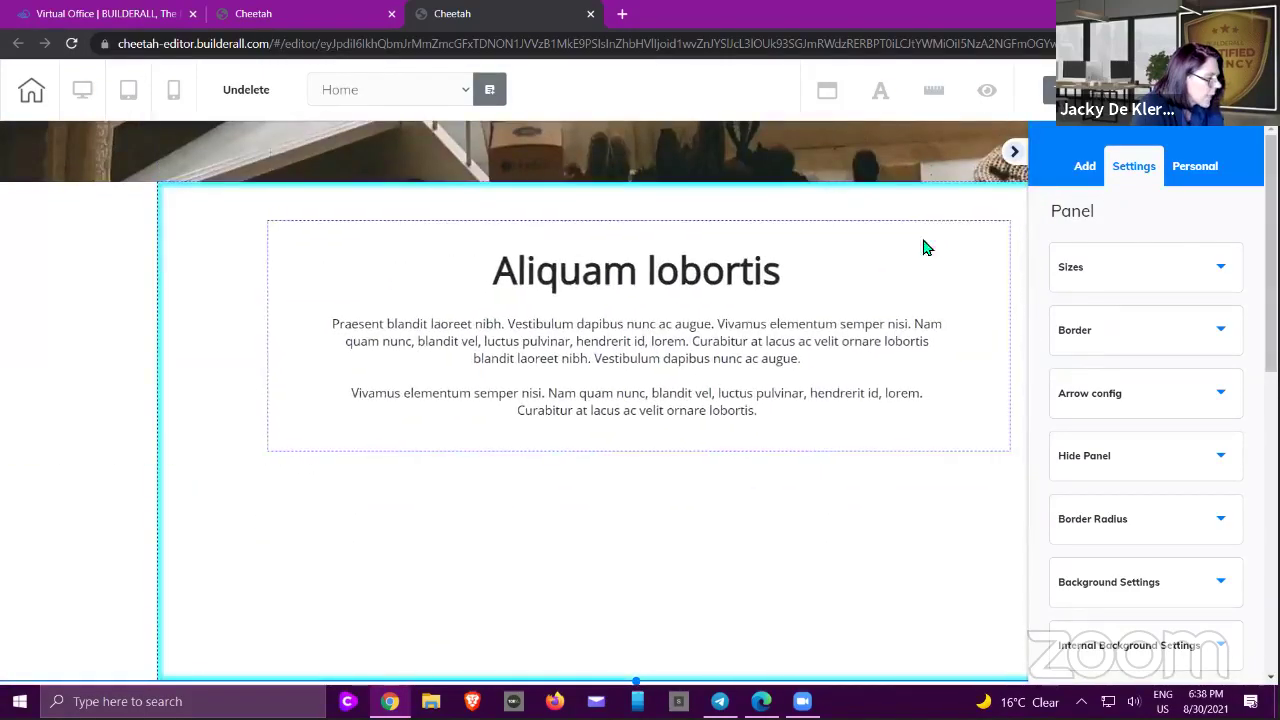
{"action": "left_click", "coordinate": [697, 597]}
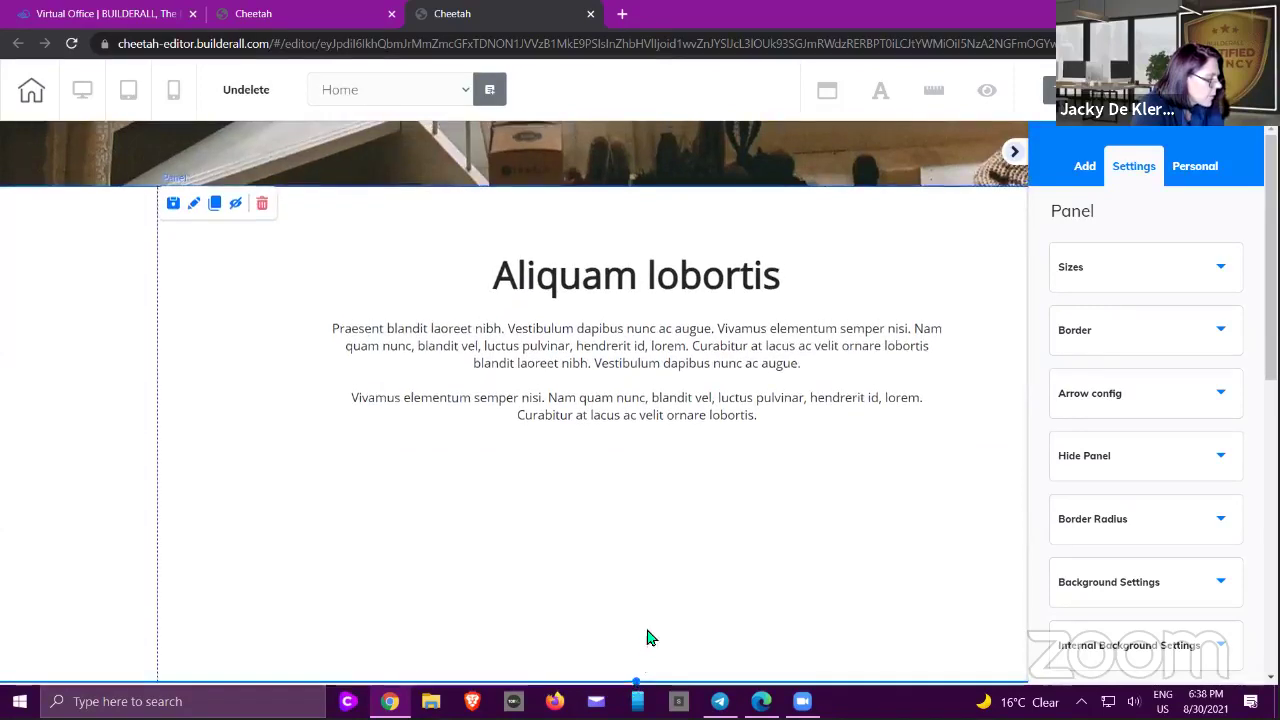
{"action": "scroll", "coordinate": [665, 570], "scroll_direction": "up", "scroll_amount": 2}
{"action": "scroll", "coordinate": [668, 570], "scroll_direction": "up", "scroll_amount": 4}
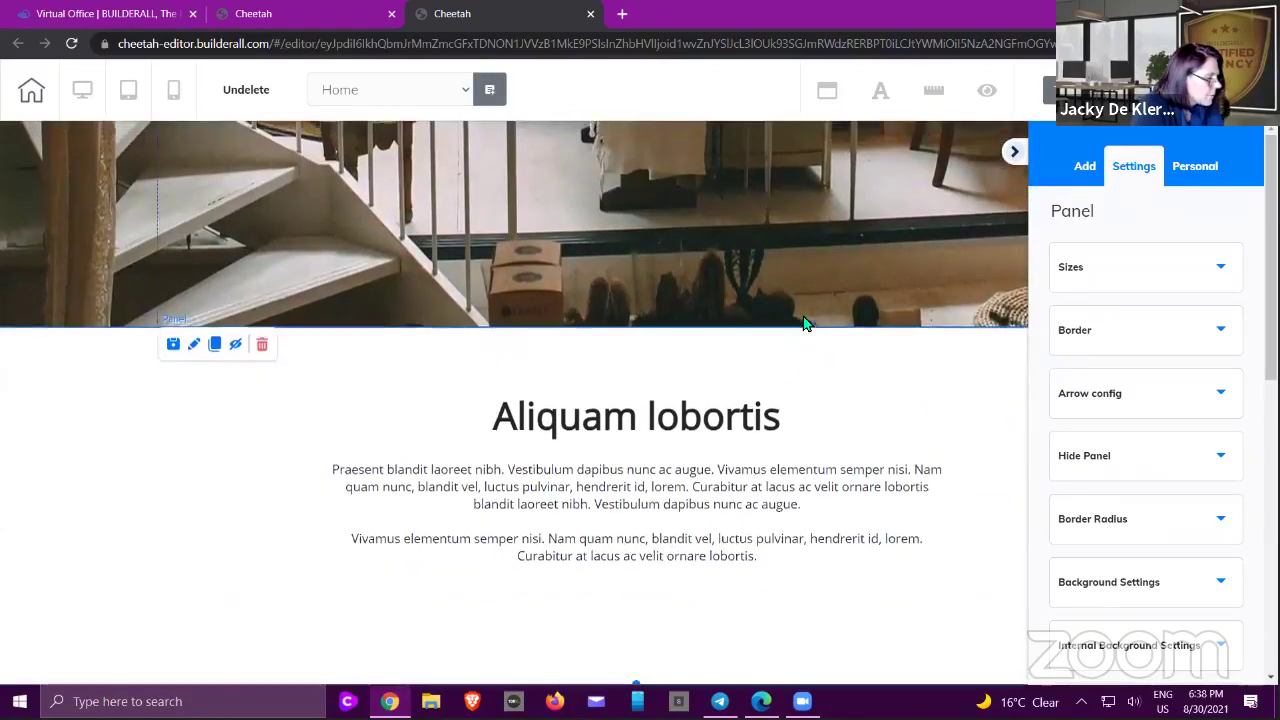
{"action": "scroll", "coordinate": [803, 320], "scroll_direction": "up", "scroll_amount": 5}
{"action": "scroll", "coordinate": [805, 315], "scroll_direction": "down", "scroll_amount": 8}
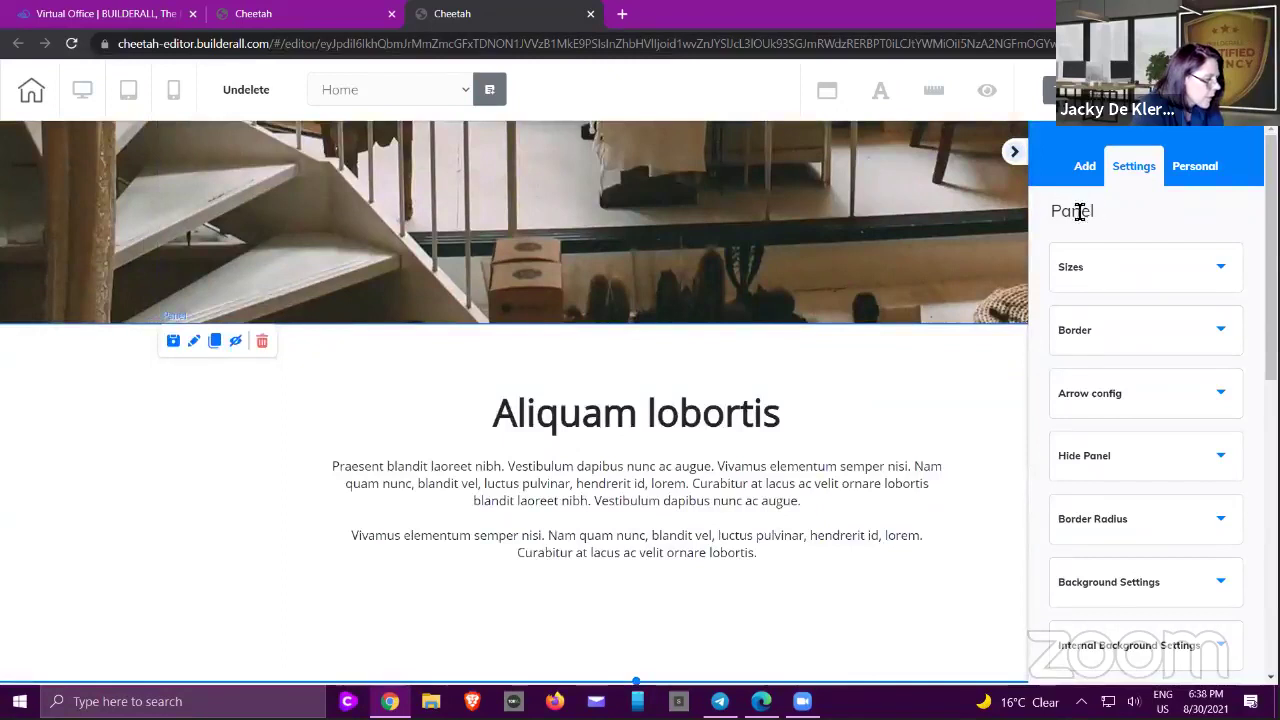
- Look through the ready-made panels in the Blocks category and return to the category list
{"action": "left_click", "coordinate": [1083, 170]}
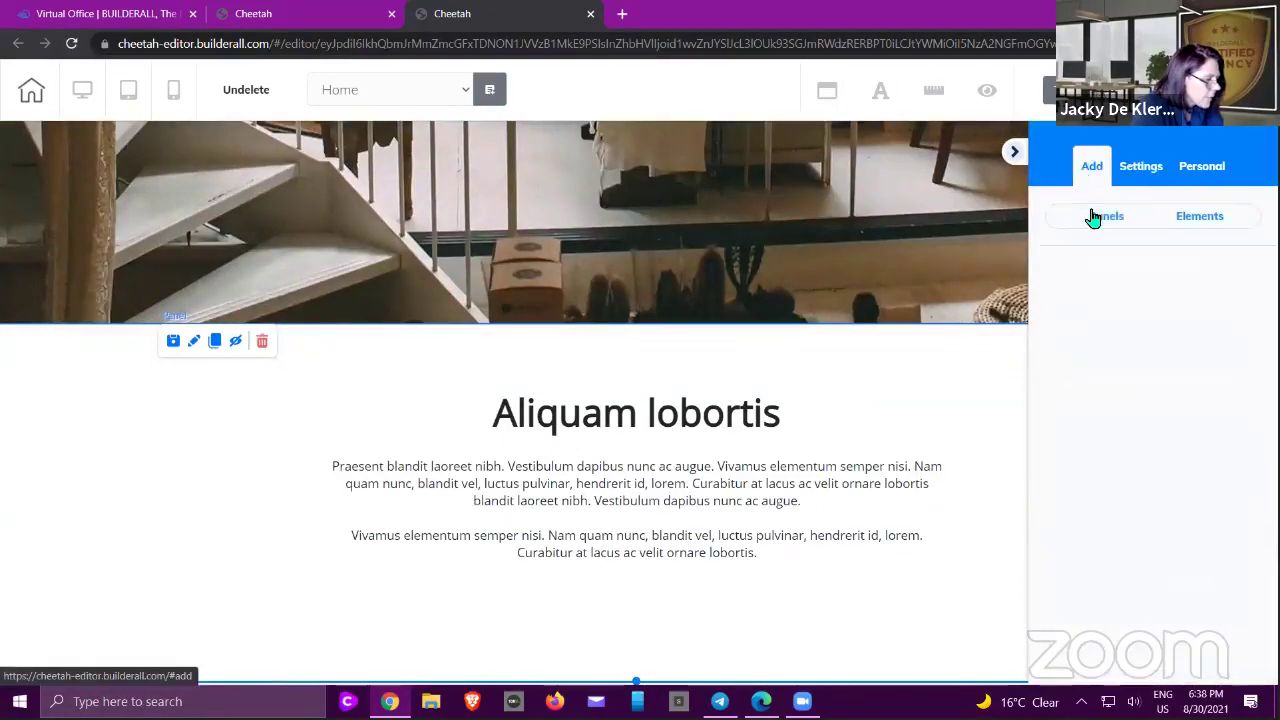
{"action": "left_click", "coordinate": [1093, 228]}
{"action": "scroll", "coordinate": [1140, 410], "scroll_direction": "down", "scroll_amount": 3}
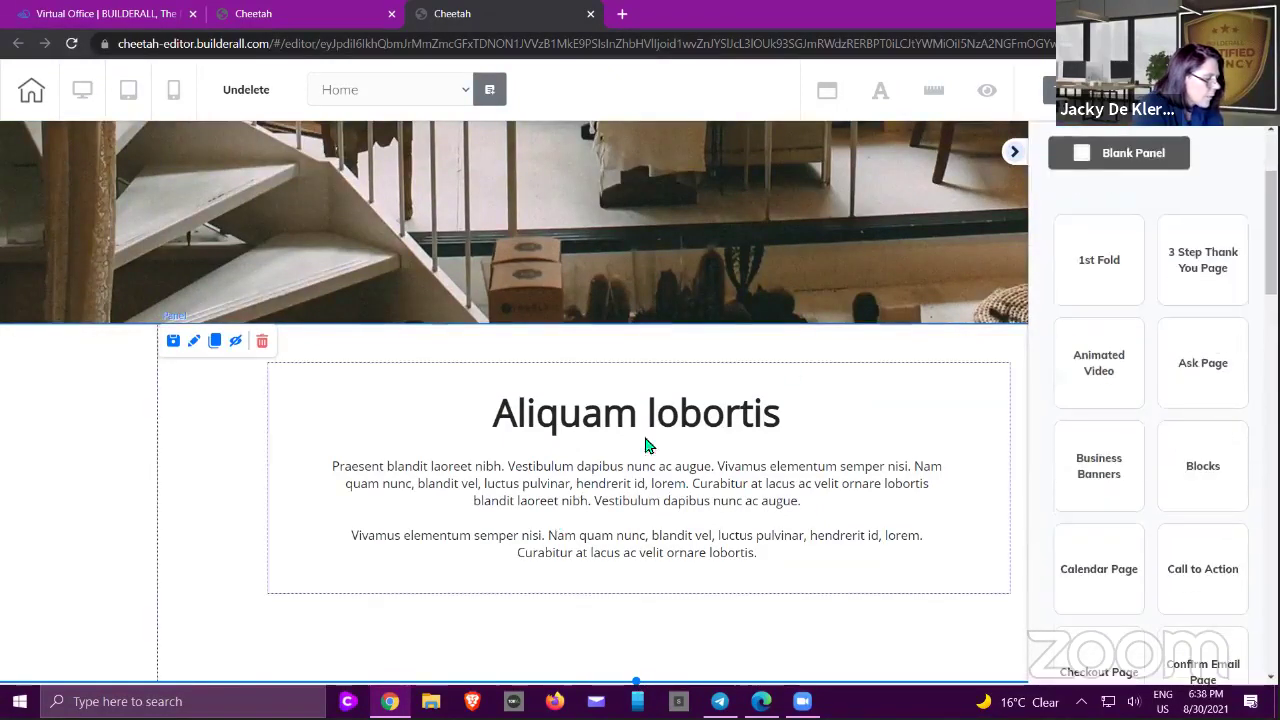
{"action": "scroll", "coordinate": [1137, 366], "scroll_direction": "down", "scroll_amount": 1}
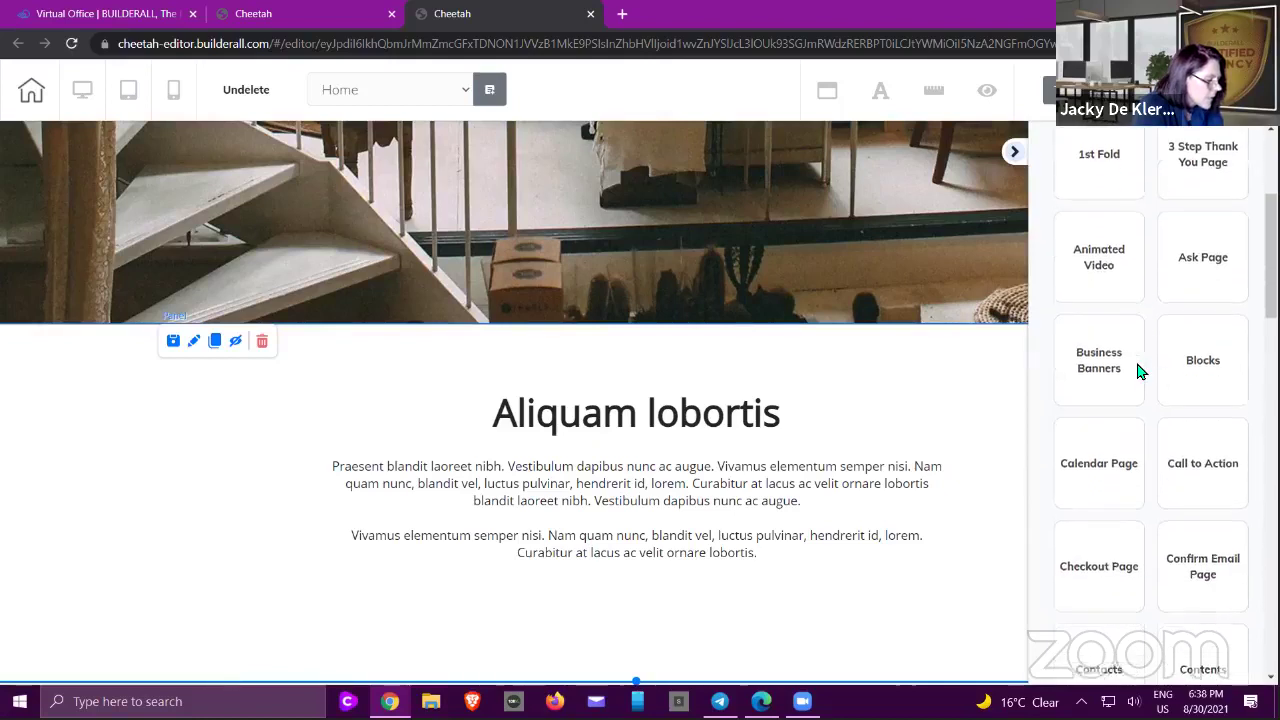
{"action": "left_click", "coordinate": [1197, 358]}
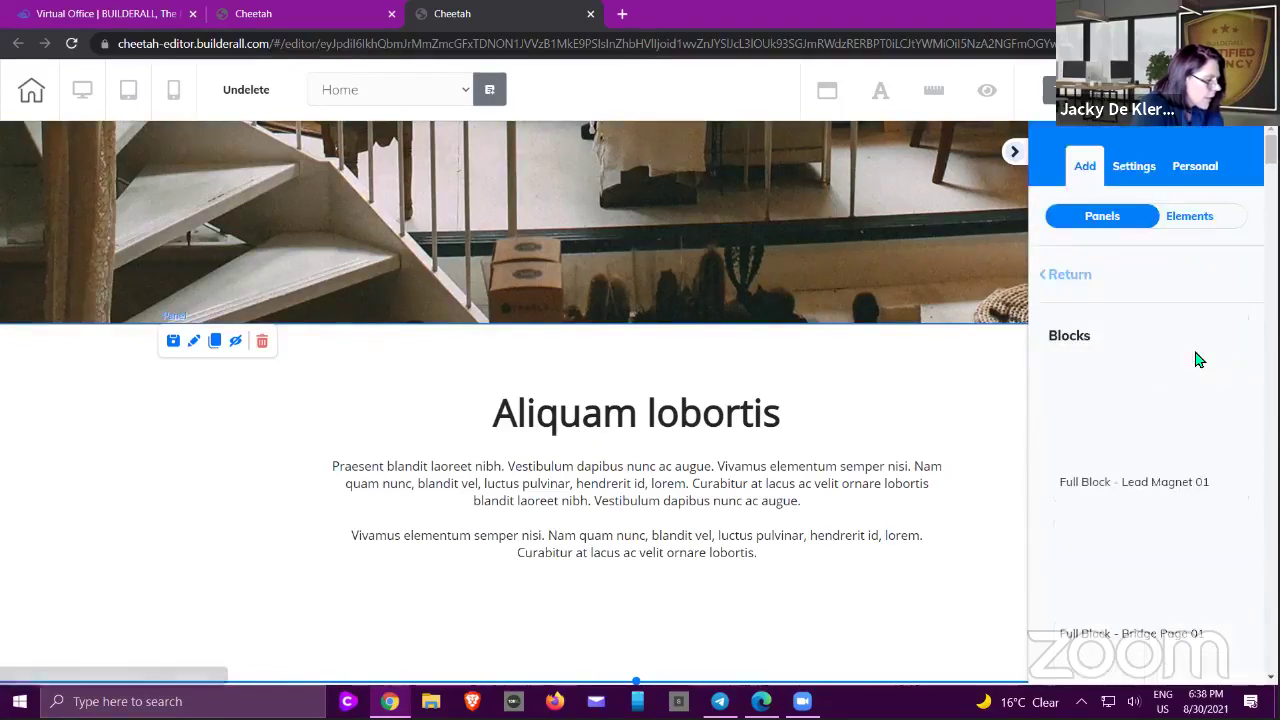
{"action": "scroll", "coordinate": [1155, 618], "scroll_direction": "down", "scroll_amount": 3}
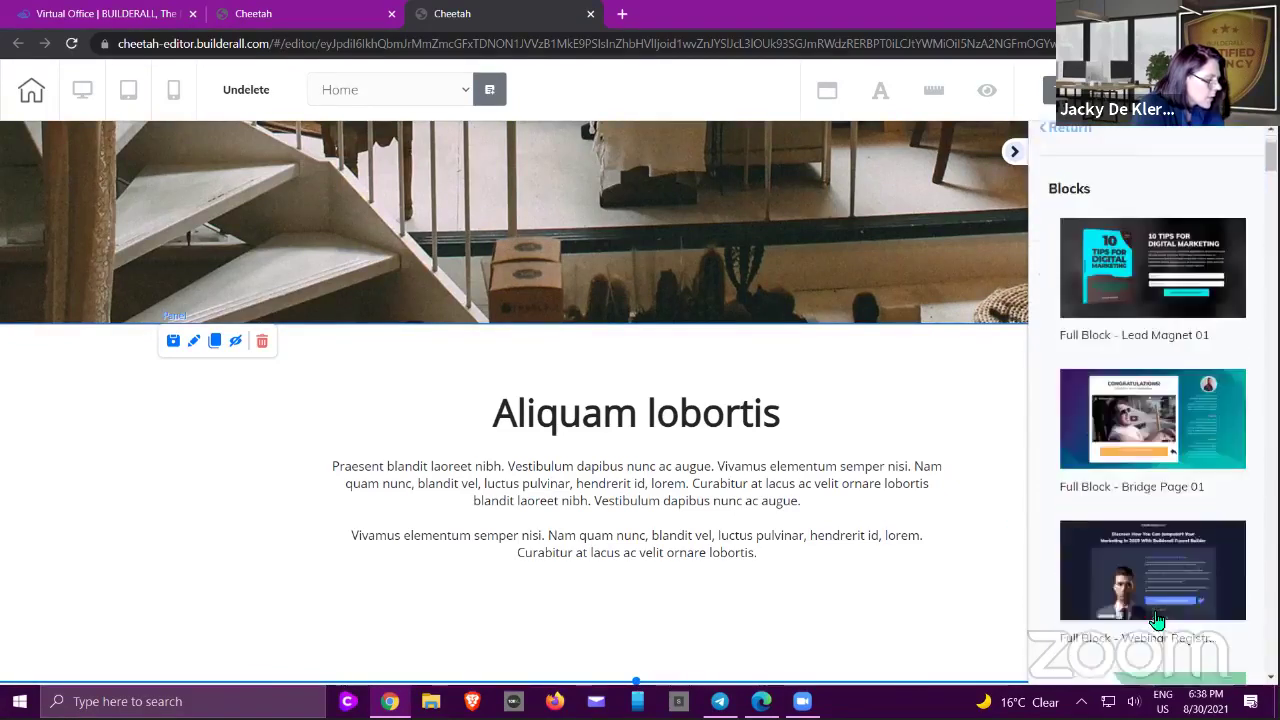
{"action": "scroll", "coordinate": [1157, 615], "scroll_direction": "up", "scroll_amount": 3}
{"action": "left_click", "coordinate": [1066, 282]}
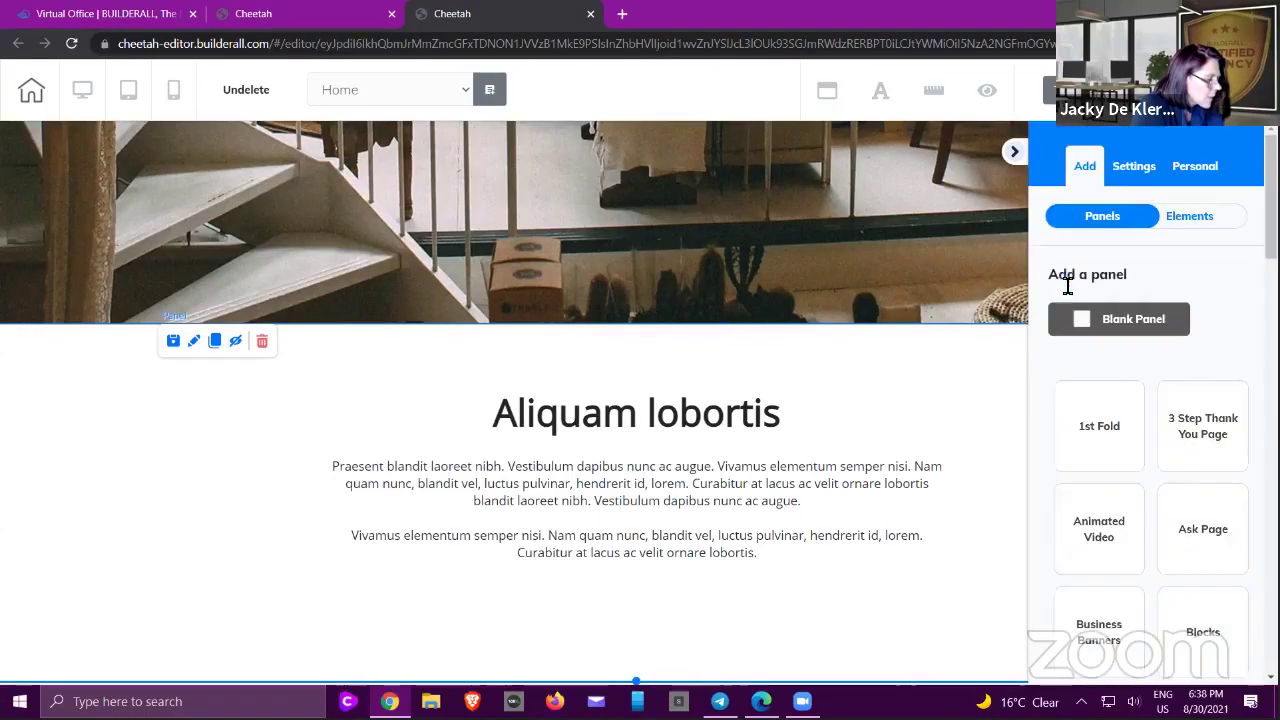
- Add the "Features - 04" panel from the Features category to the page
{"action": "scroll", "coordinate": [1155, 467], "scroll_direction": "down", "scroll_amount": 3}
{"action": "scroll", "coordinate": [1152, 466], "scroll_direction": "down", "scroll_amount": 3}
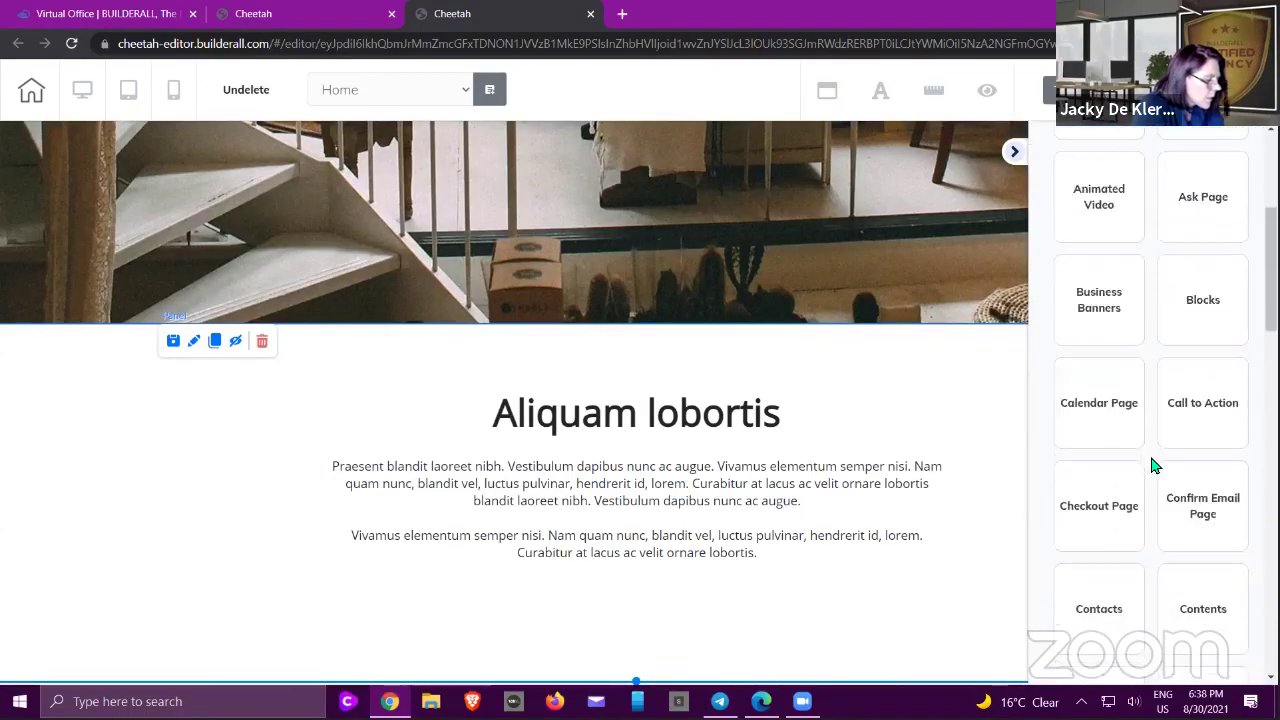
{"action": "scroll", "coordinate": [1145, 476], "scroll_direction": "down", "scroll_amount": 1}
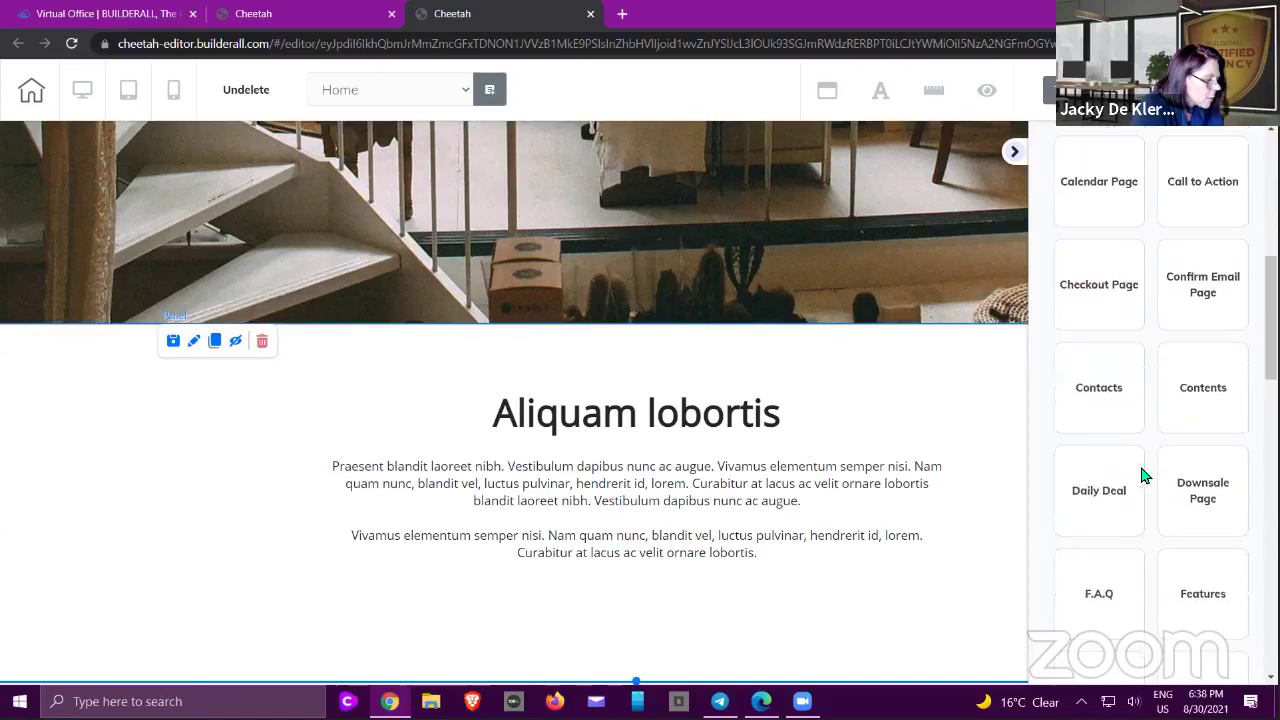
{"action": "scroll", "coordinate": [1145, 474], "scroll_direction": "down", "scroll_amount": 1}
{"action": "scroll", "coordinate": [1145, 474], "scroll_direction": "down", "scroll_amount": 1}
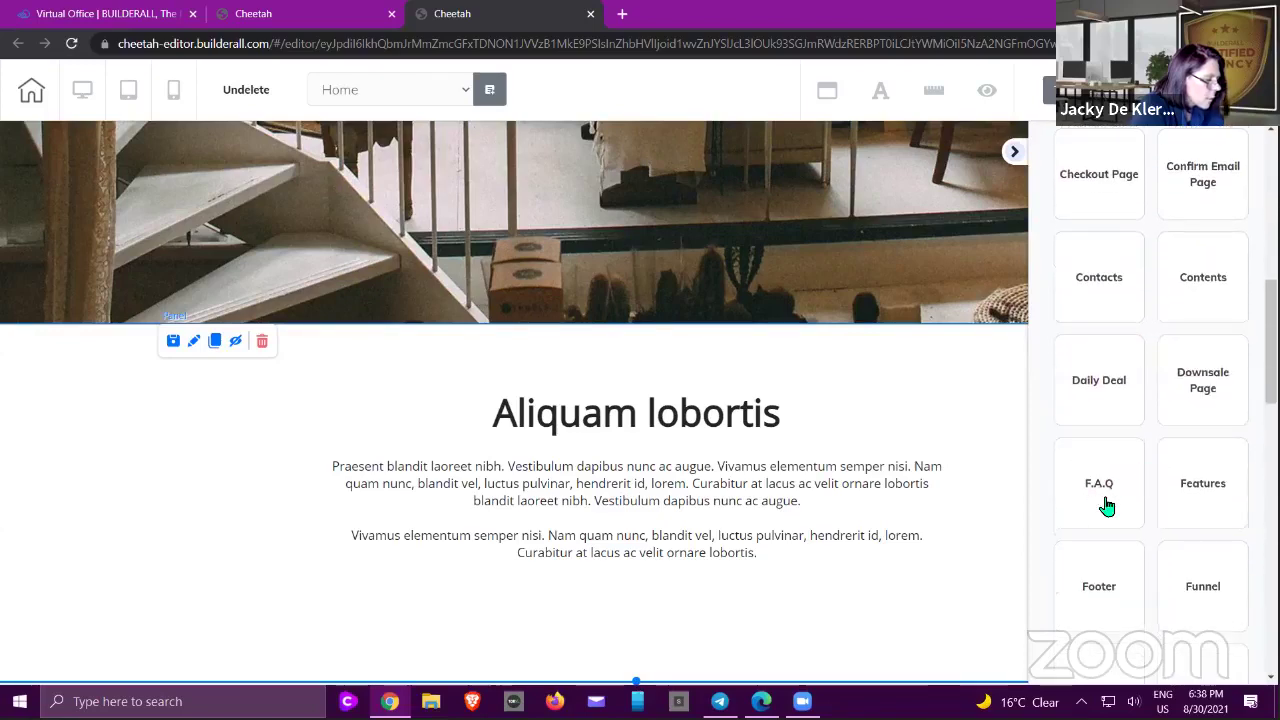
{"action": "left_click", "coordinate": [1208, 486]}
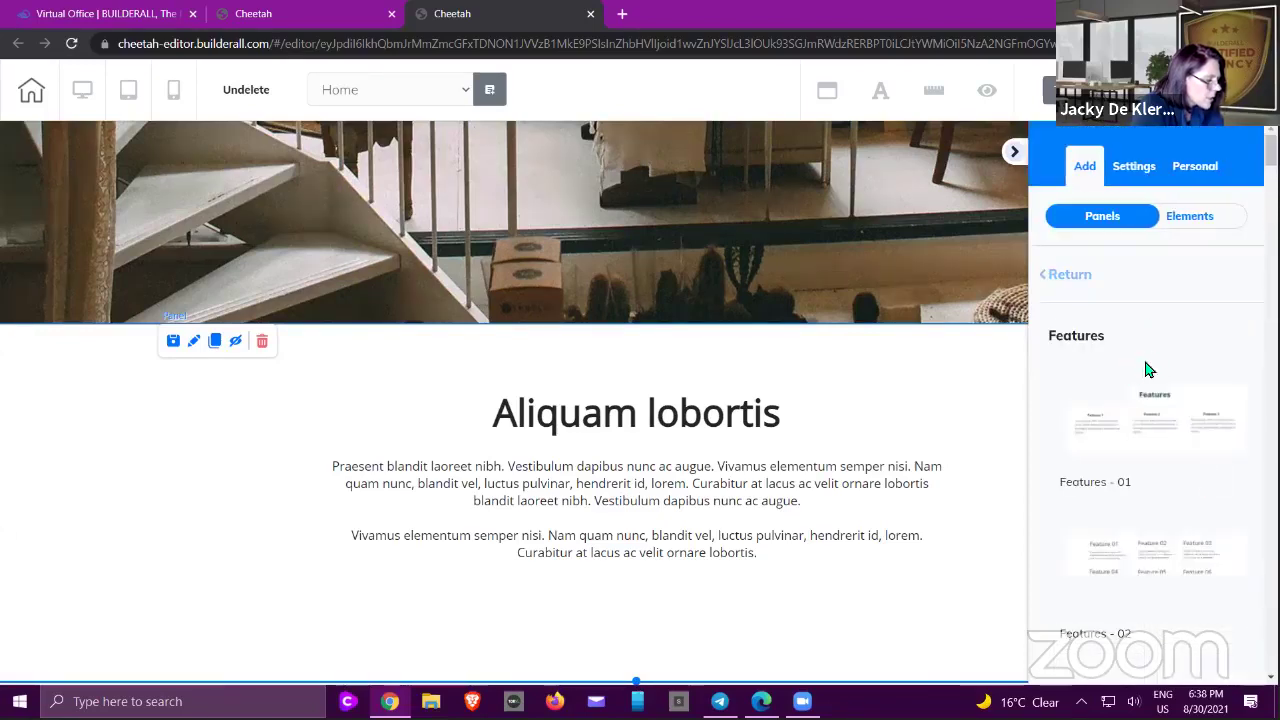
{"action": "scroll", "coordinate": [1140, 428], "scroll_direction": "down", "scroll_amount": 4}
{"action": "scroll", "coordinate": [1145, 428], "scroll_direction": "down", "scroll_amount": 4}
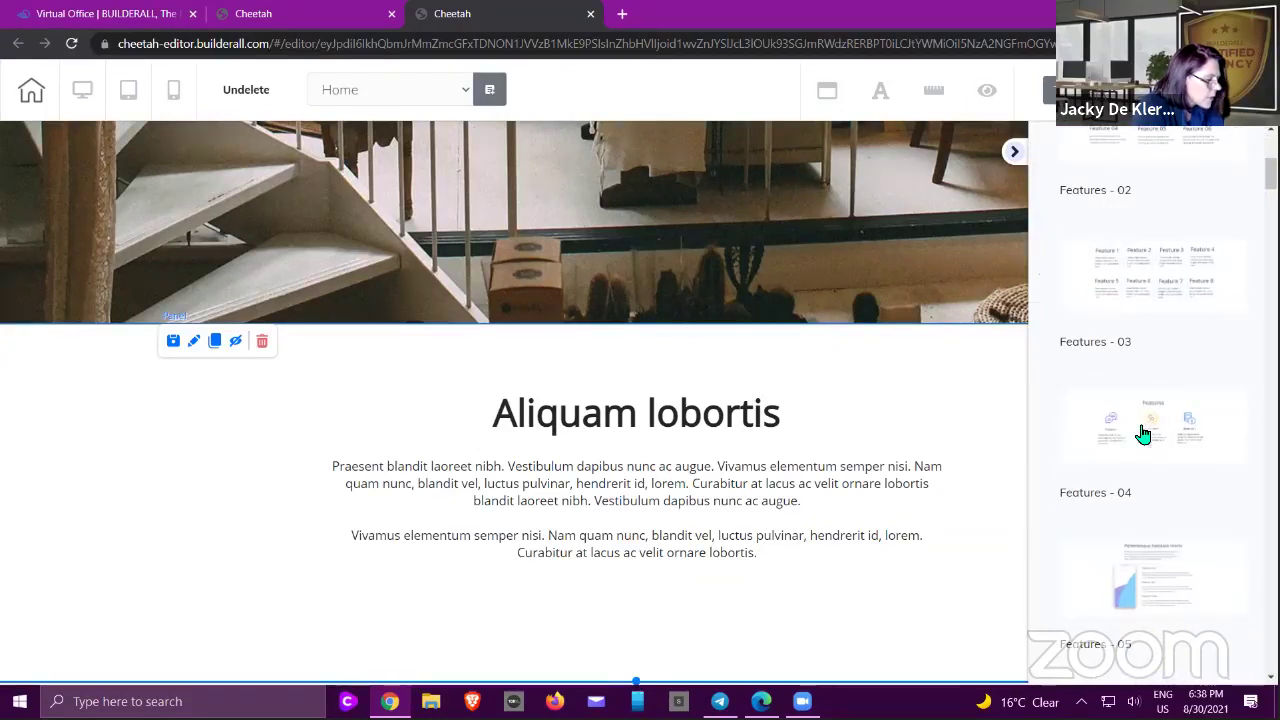
{"action": "left_click", "coordinate": [1165, 455]}
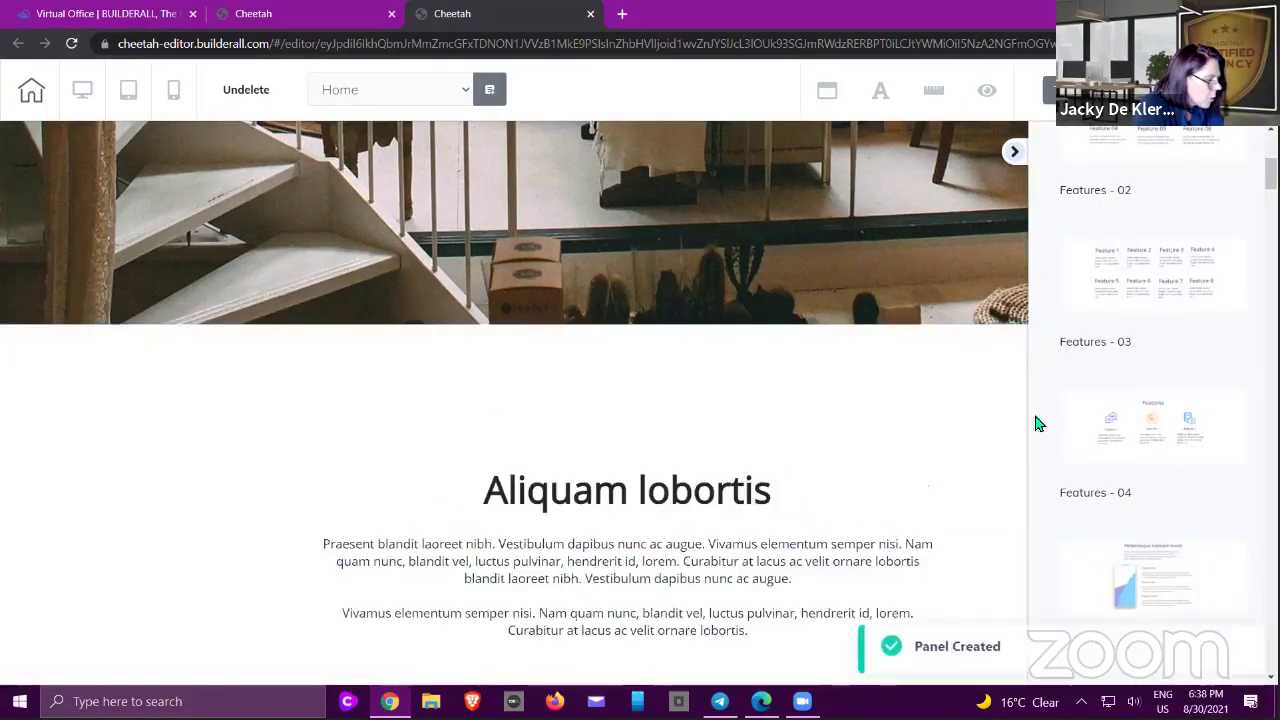
- Collapse the sidebar, check the new features section, and shift the "Aliquam lobortis" text box up again within its panel
{"action": "left_click", "coordinate": [1015, 158]}
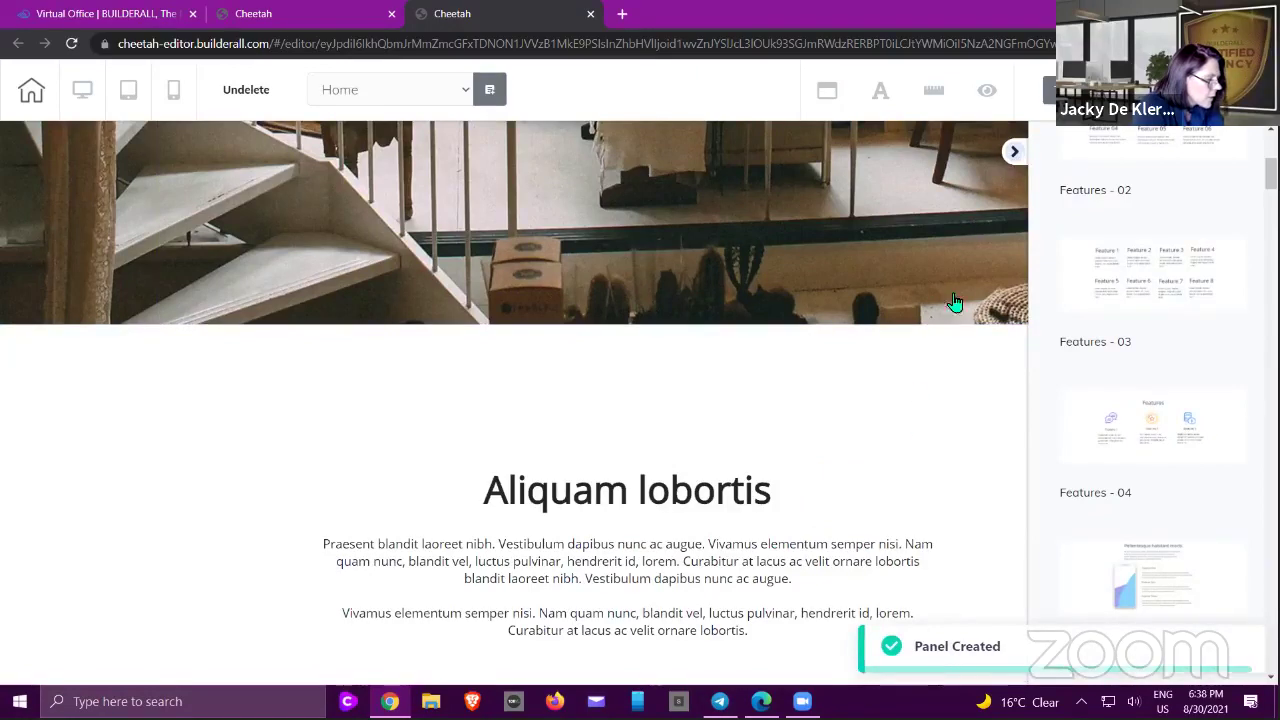
{"action": "scroll", "coordinate": [1046, 403], "scroll_direction": "down", "scroll_amount": 3}
{"action": "scroll", "coordinate": [1046, 403], "scroll_direction": "down", "scroll_amount": 2}
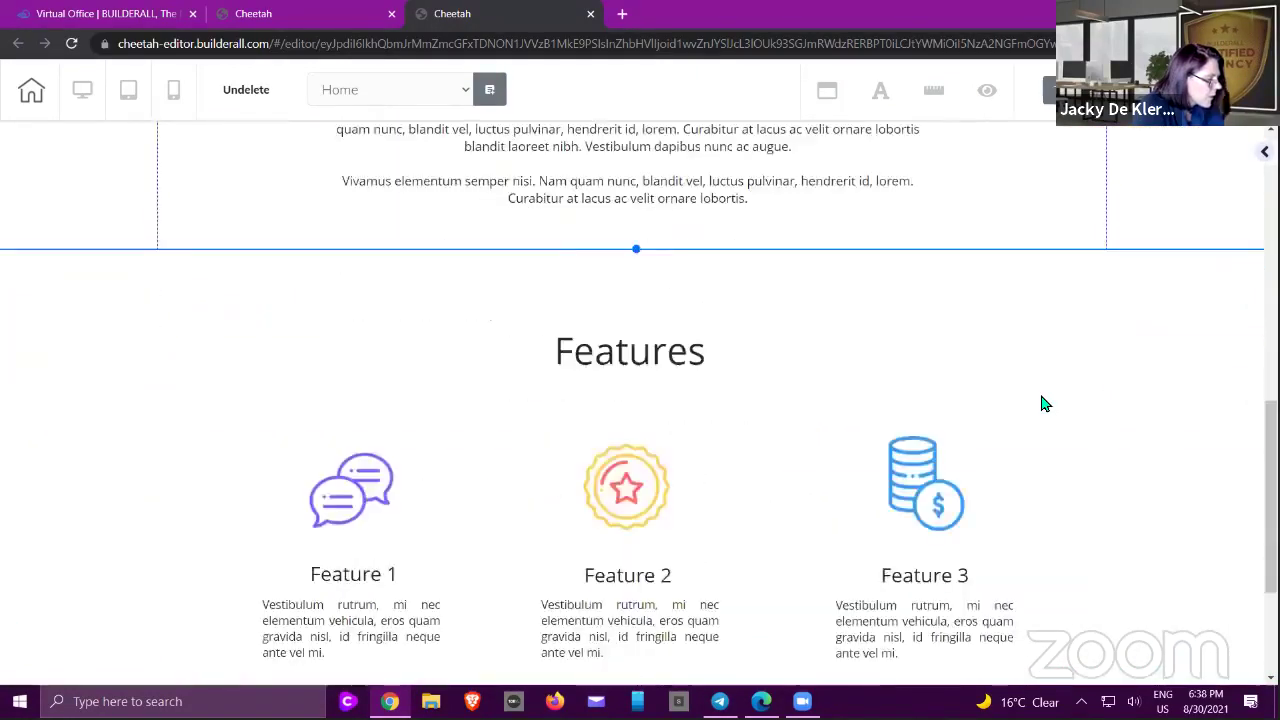
{"action": "scroll", "coordinate": [1046, 403], "scroll_direction": "up", "scroll_amount": 4}
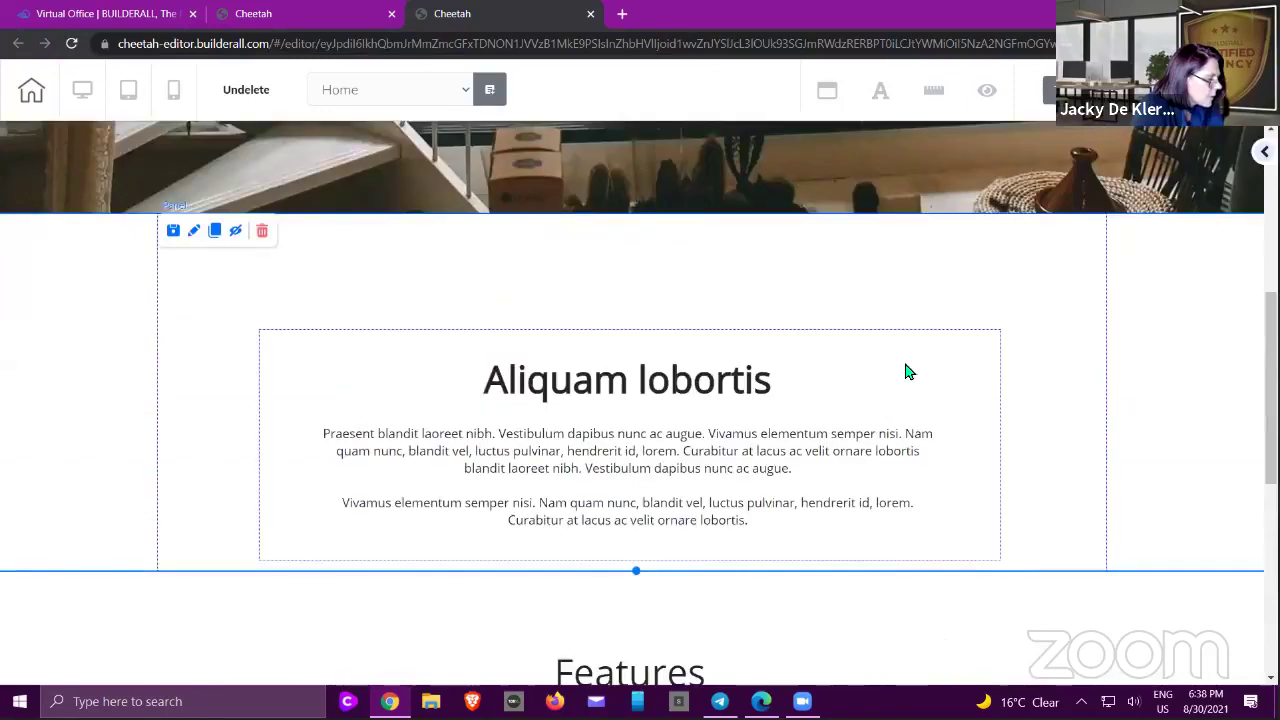
{"action": "left_click", "coordinate": [906, 298]}
- Add the "Express Footer" panel from the Footer category to the page
{"action": "left_click", "coordinate": [1189, 306]}
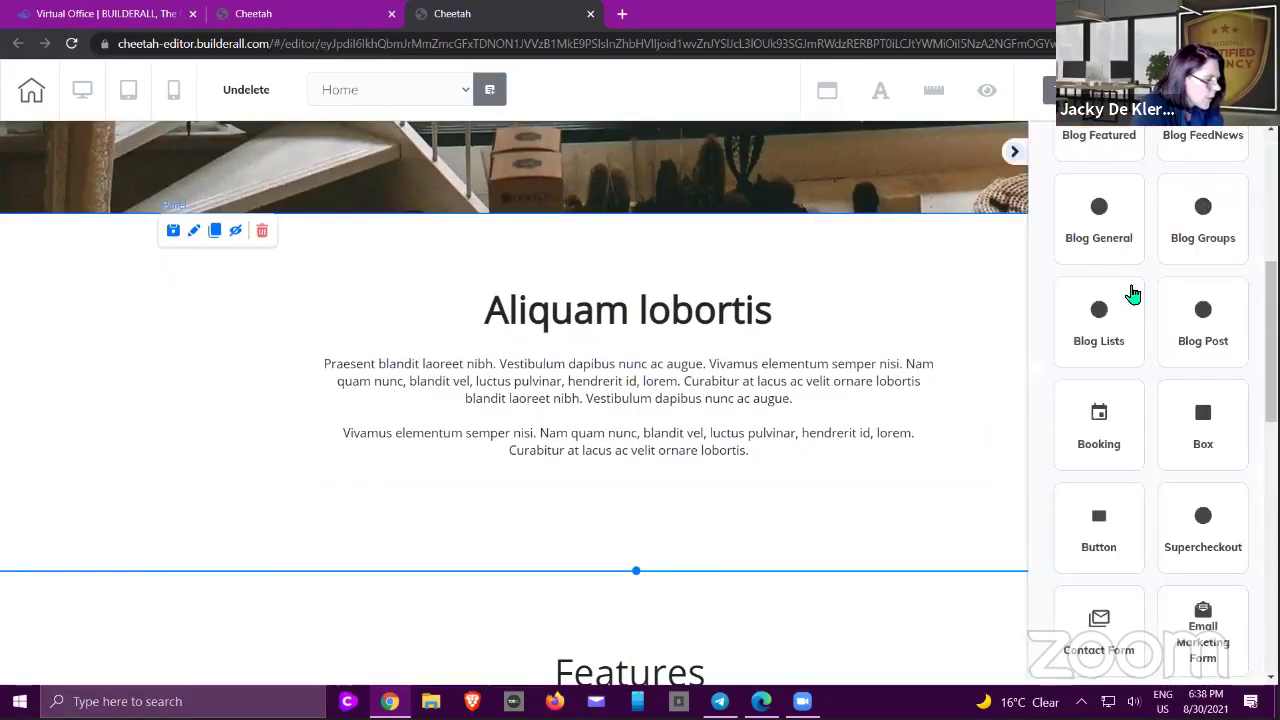
{"action": "scroll", "coordinate": [1128, 291], "scroll_direction": "up", "scroll_amount": 5}
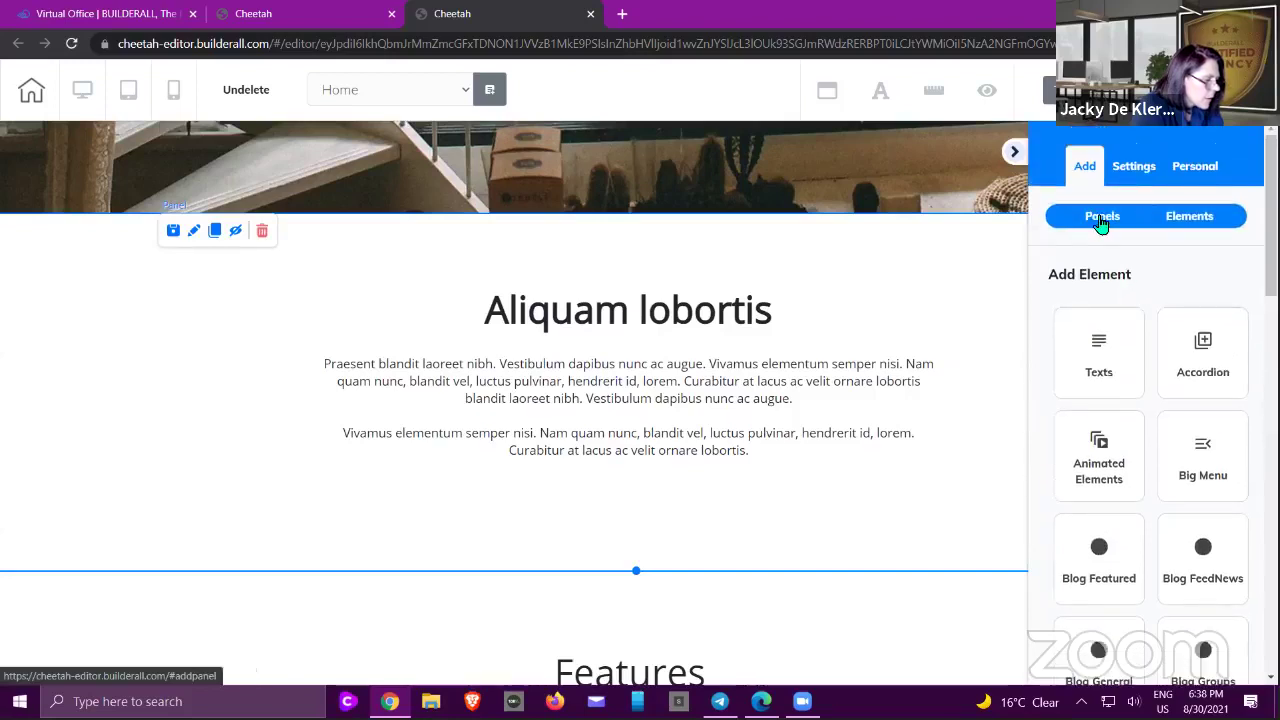
{"action": "left_click", "coordinate": [1102, 222]}
{"action": "left_click", "coordinate": [1068, 285]}
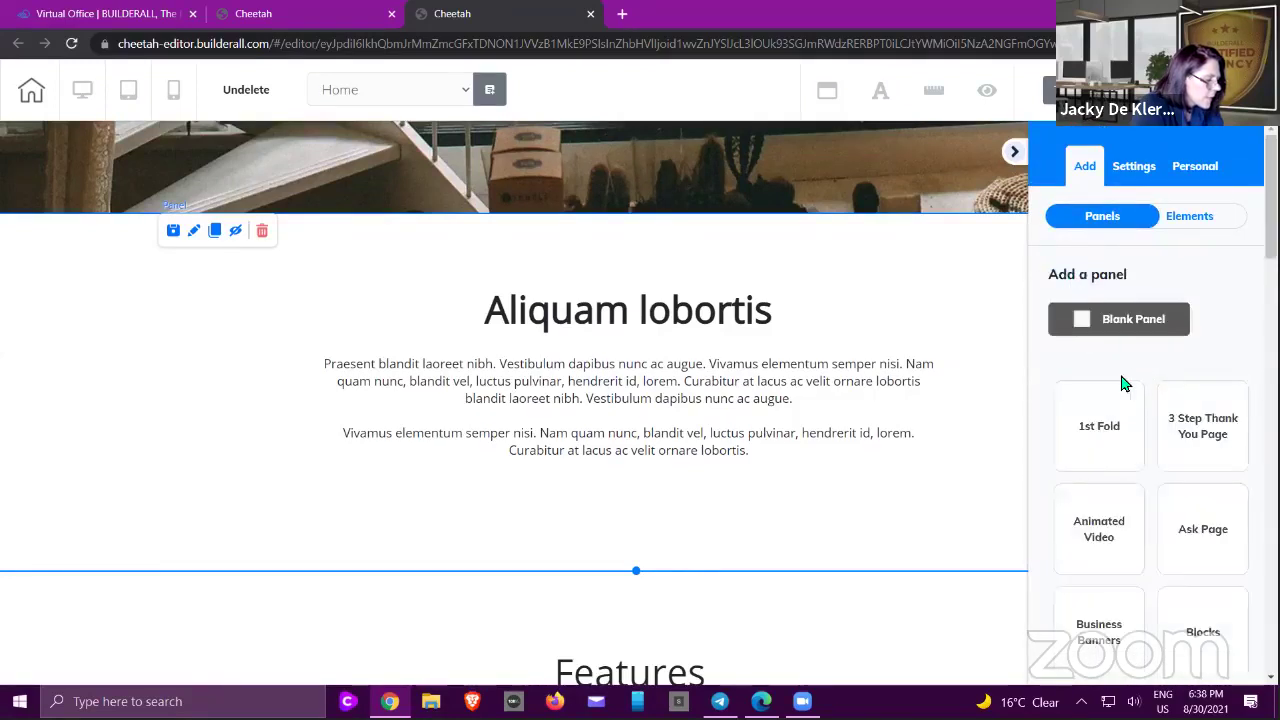
{"action": "scroll", "coordinate": [1120, 380], "scroll_direction": "down", "scroll_amount": 5}
{"action": "scroll", "coordinate": [1124, 382], "scroll_direction": "down", "scroll_amount": 4}
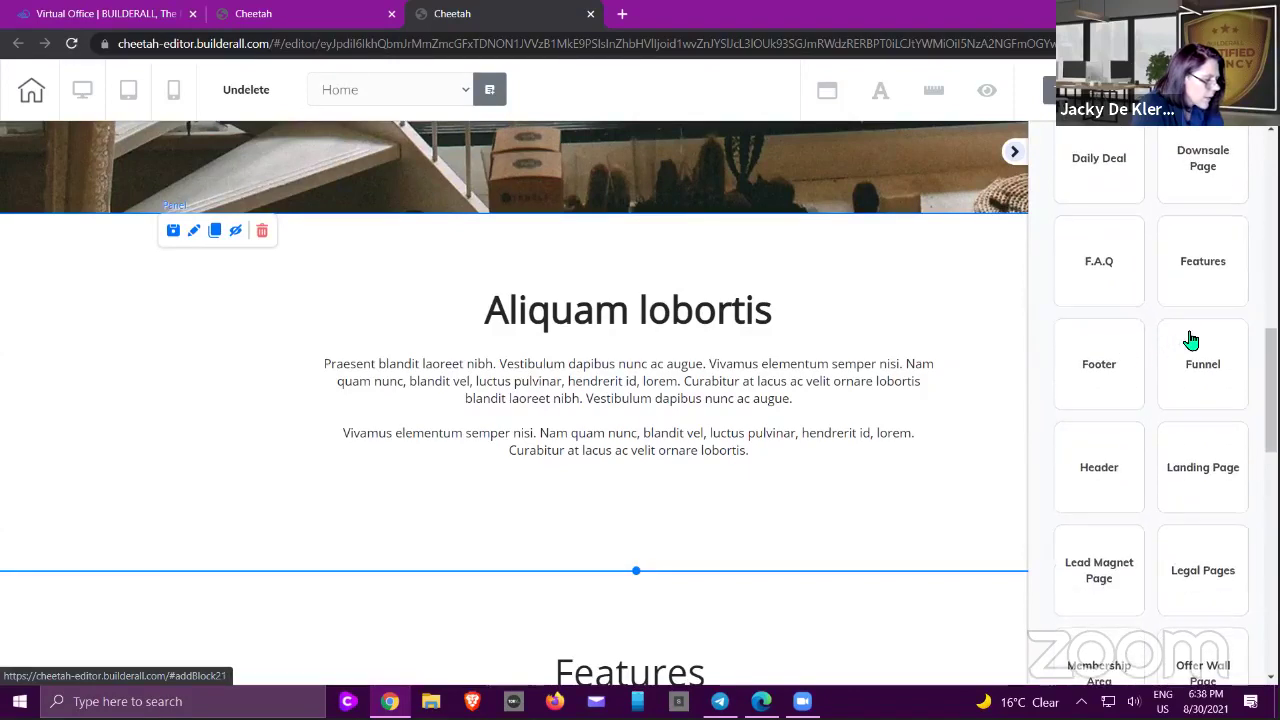
{"action": "left_click", "coordinate": [1100, 375]}
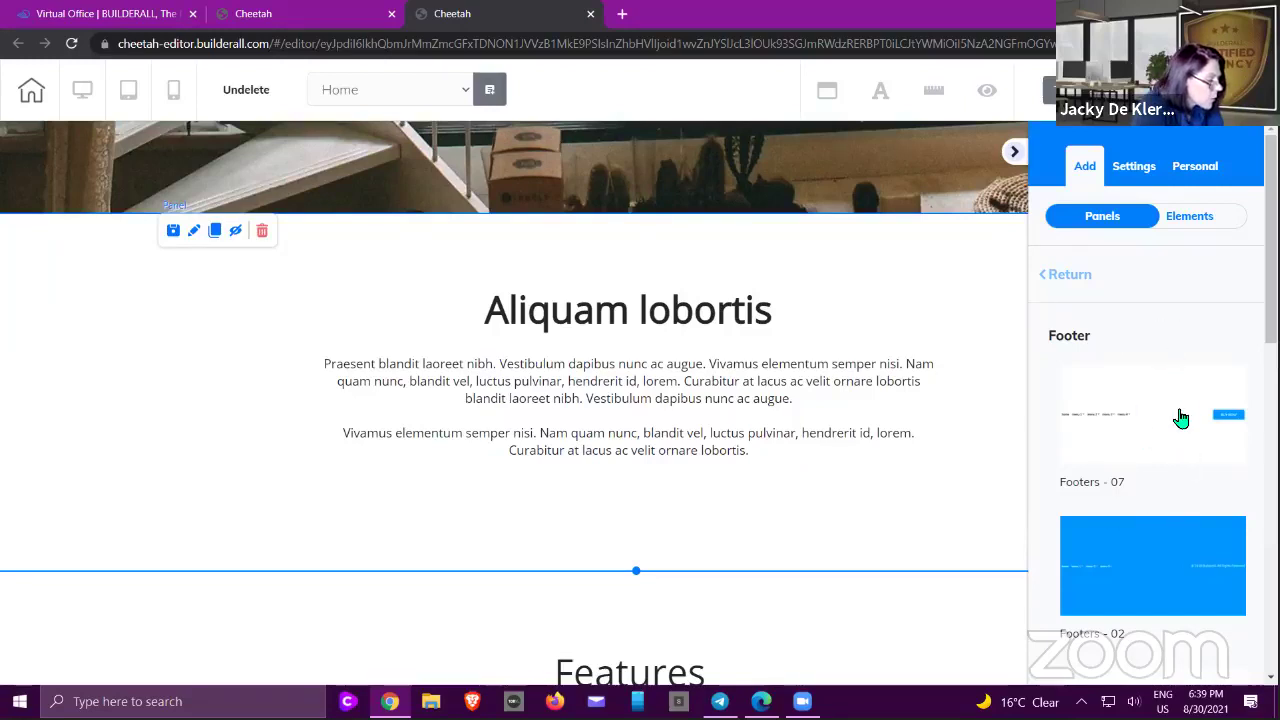
{"action": "scroll", "coordinate": [1154, 363], "scroll_direction": "down", "scroll_amount": 3}
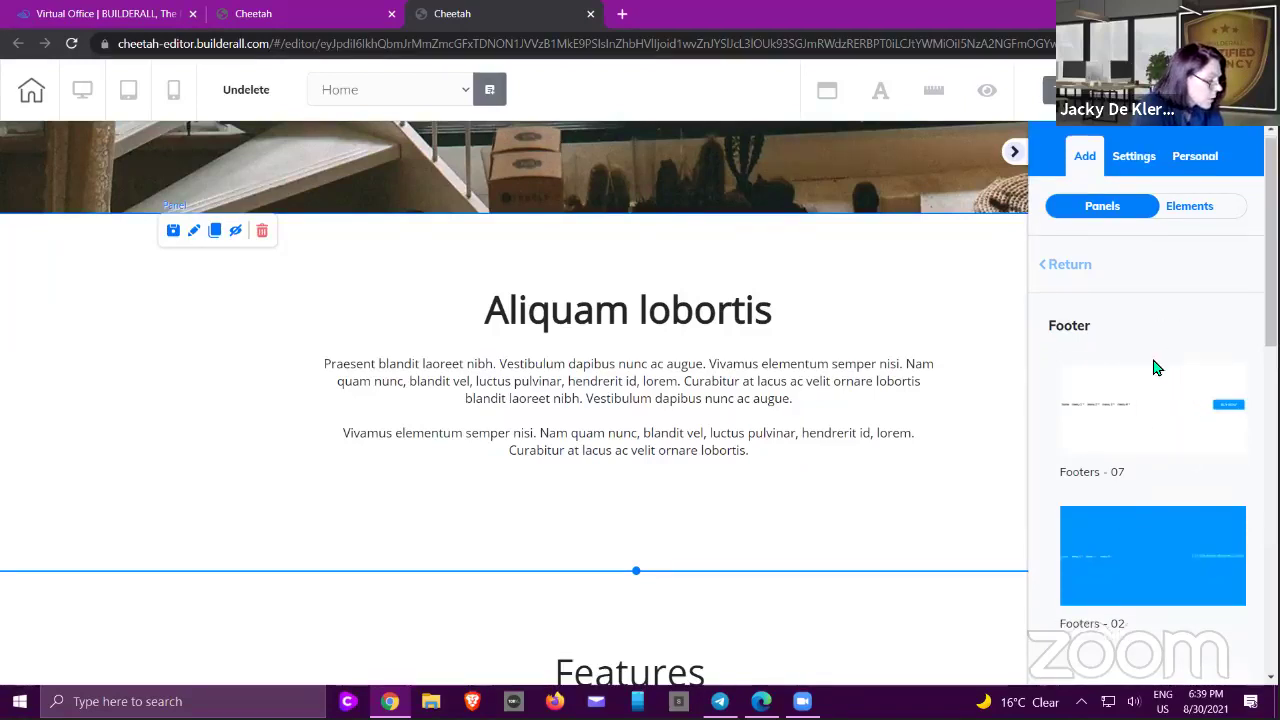
{"action": "scroll", "coordinate": [1153, 364], "scroll_direction": "down", "scroll_amount": 3}
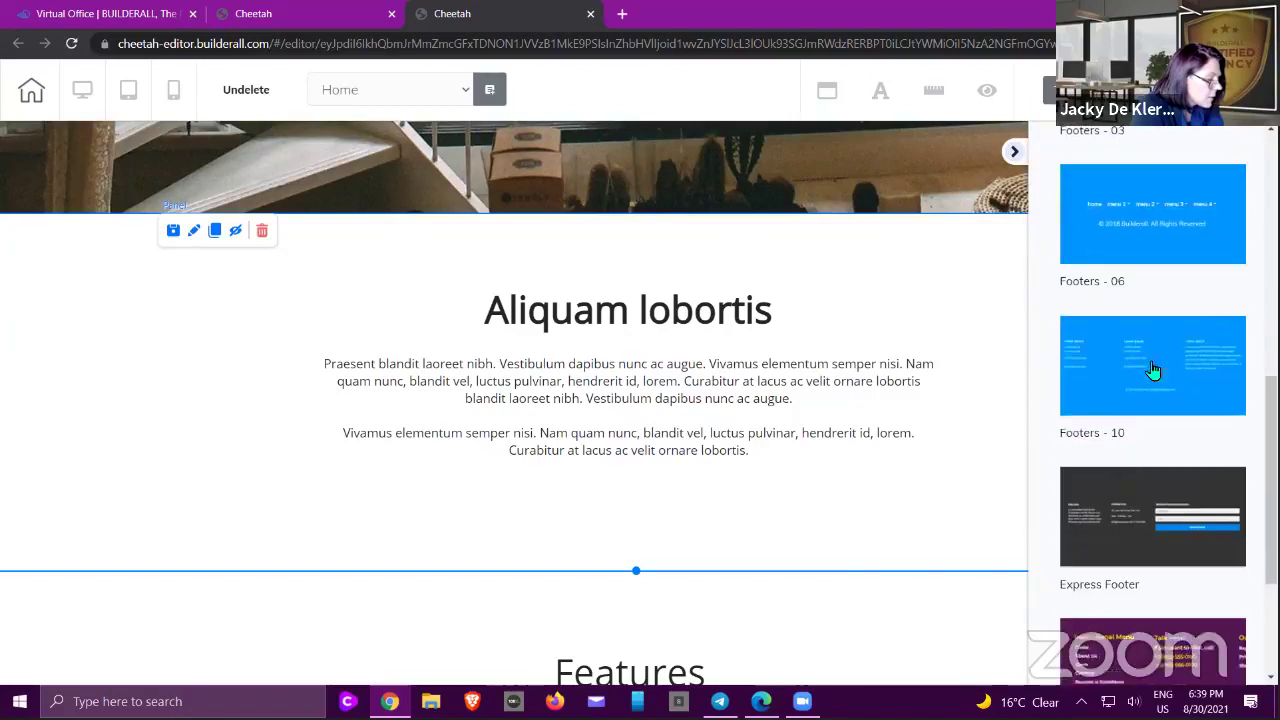
{"action": "left_click", "coordinate": [1119, 478]}
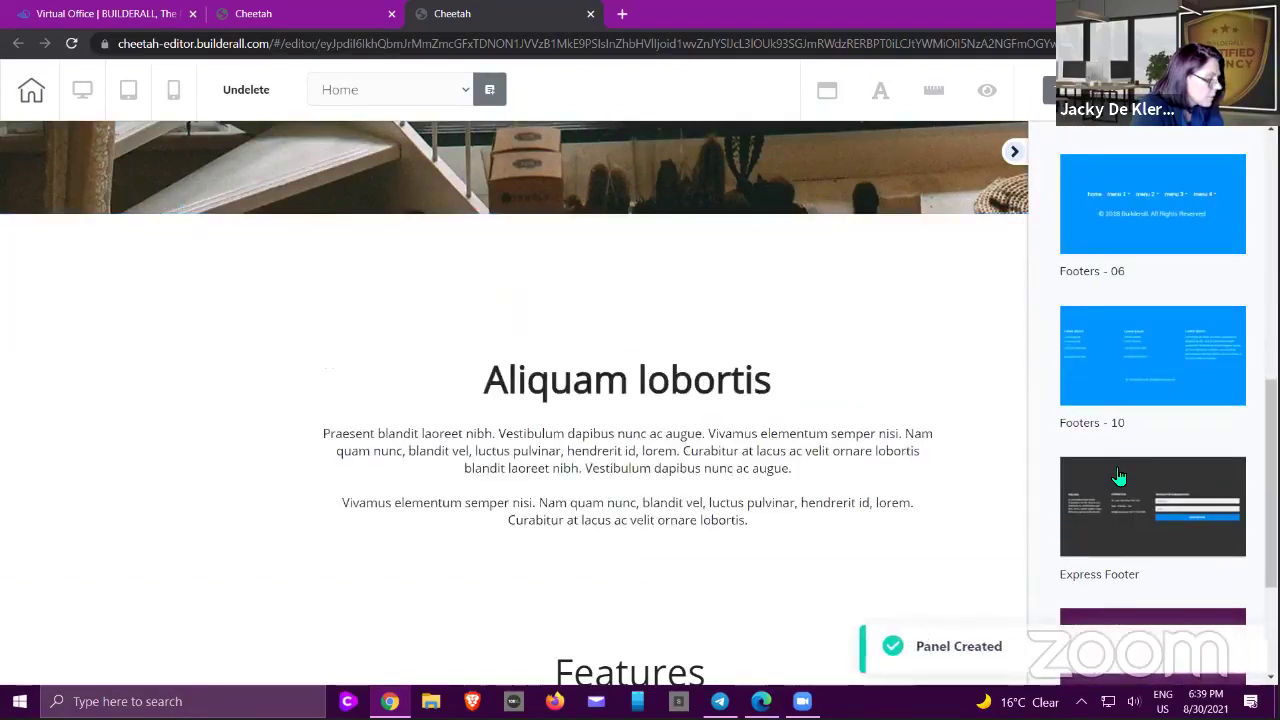
- Save the footer's newsletter subscription form as a personal element named "Training Emarketing Form"
{"action": "left_click", "coordinate": [1014, 157]}
{"action": "scroll", "coordinate": [940, 314], "scroll_direction": "down", "scroll_amount": 5}
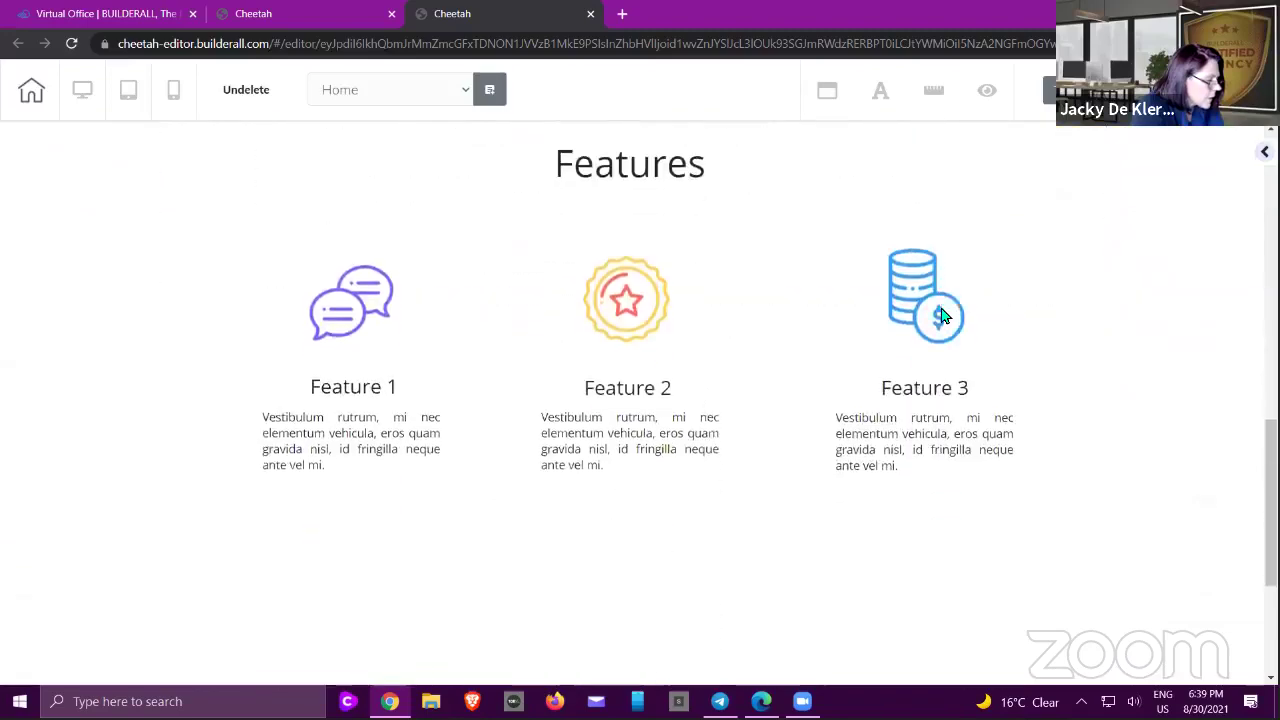
{"action": "scroll", "coordinate": [943, 316], "scroll_direction": "down", "scroll_amount": 3}
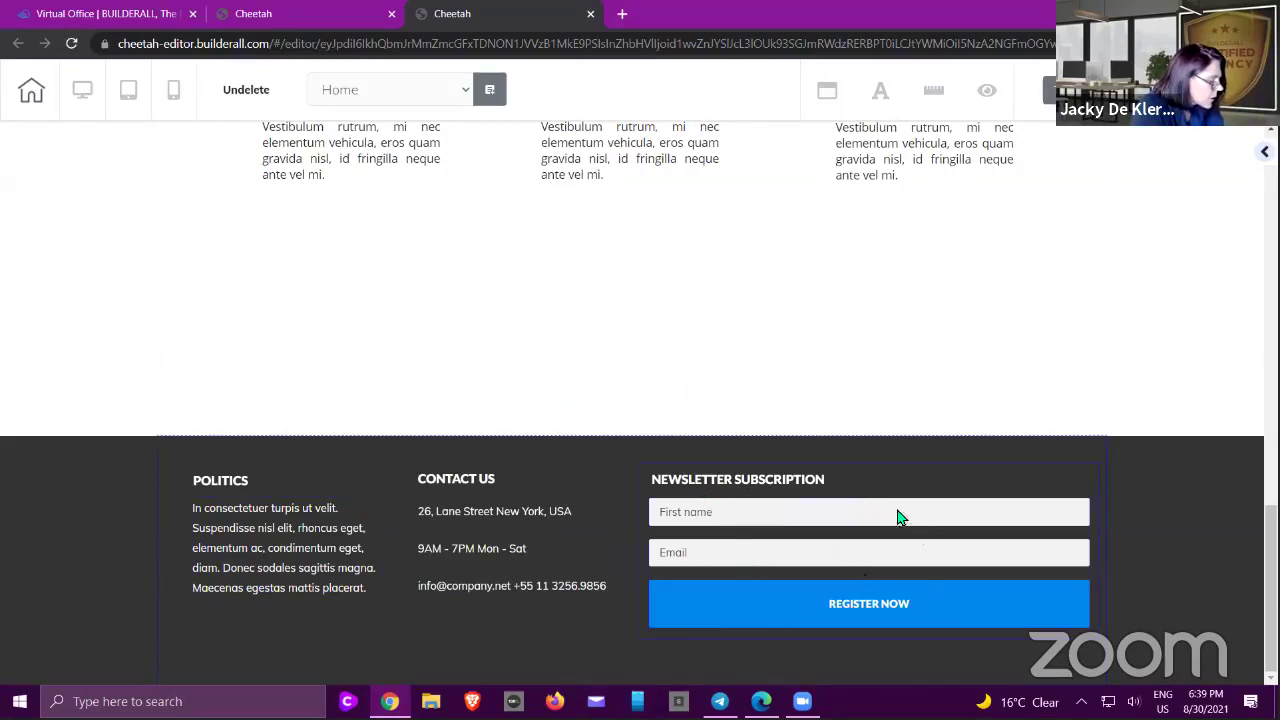
{"action": "left_click", "coordinate": [822, 520]}
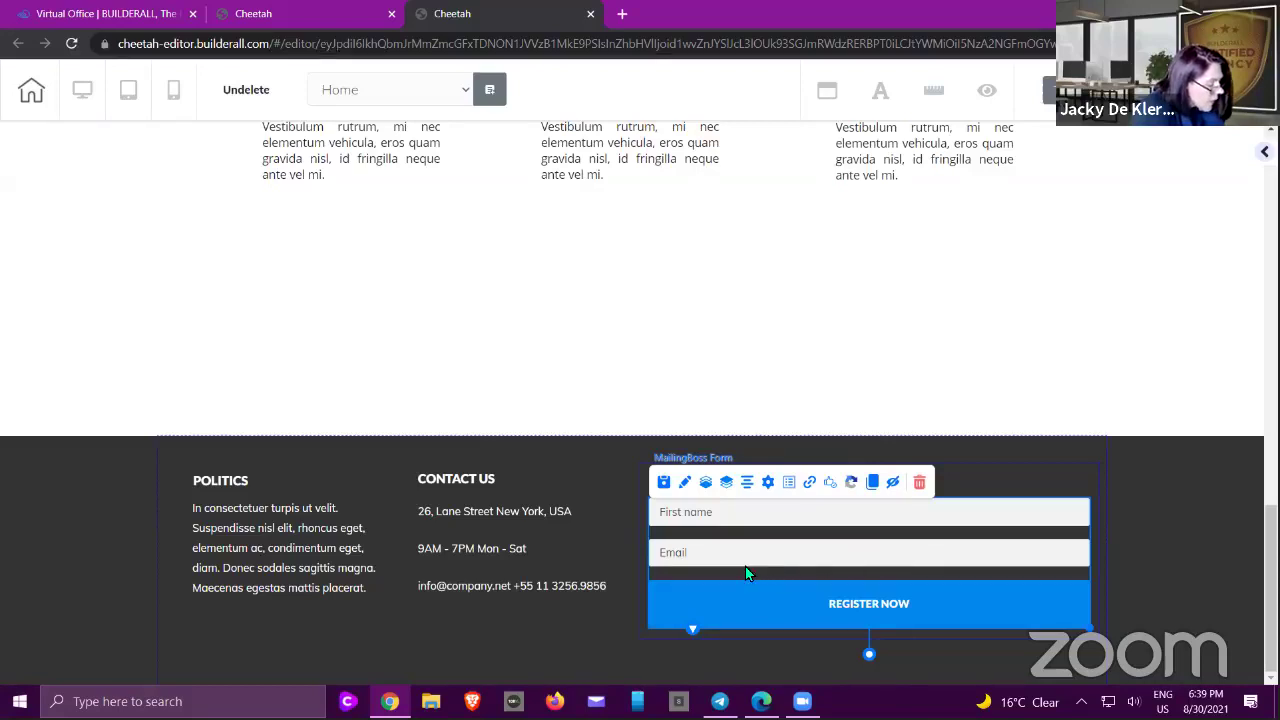
{"action": "left_click", "coordinate": [664, 484]}
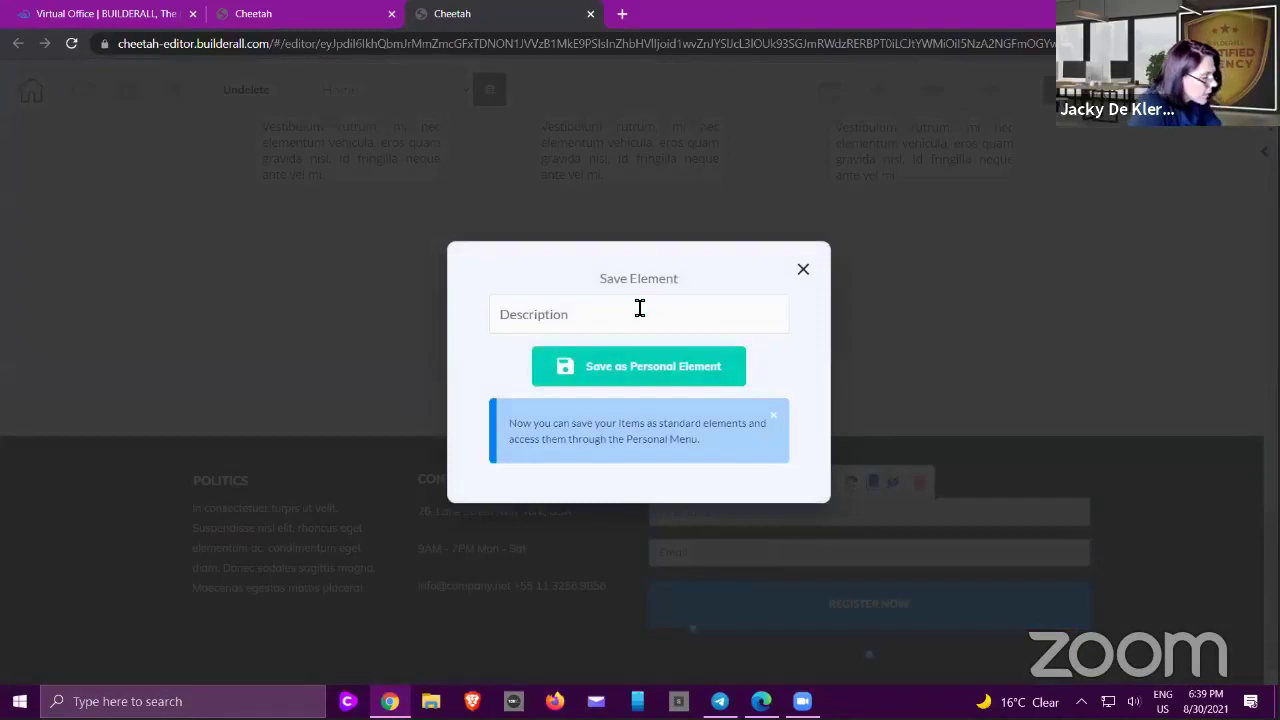
{"action": "type", "text": "Training Emarketing Form"}
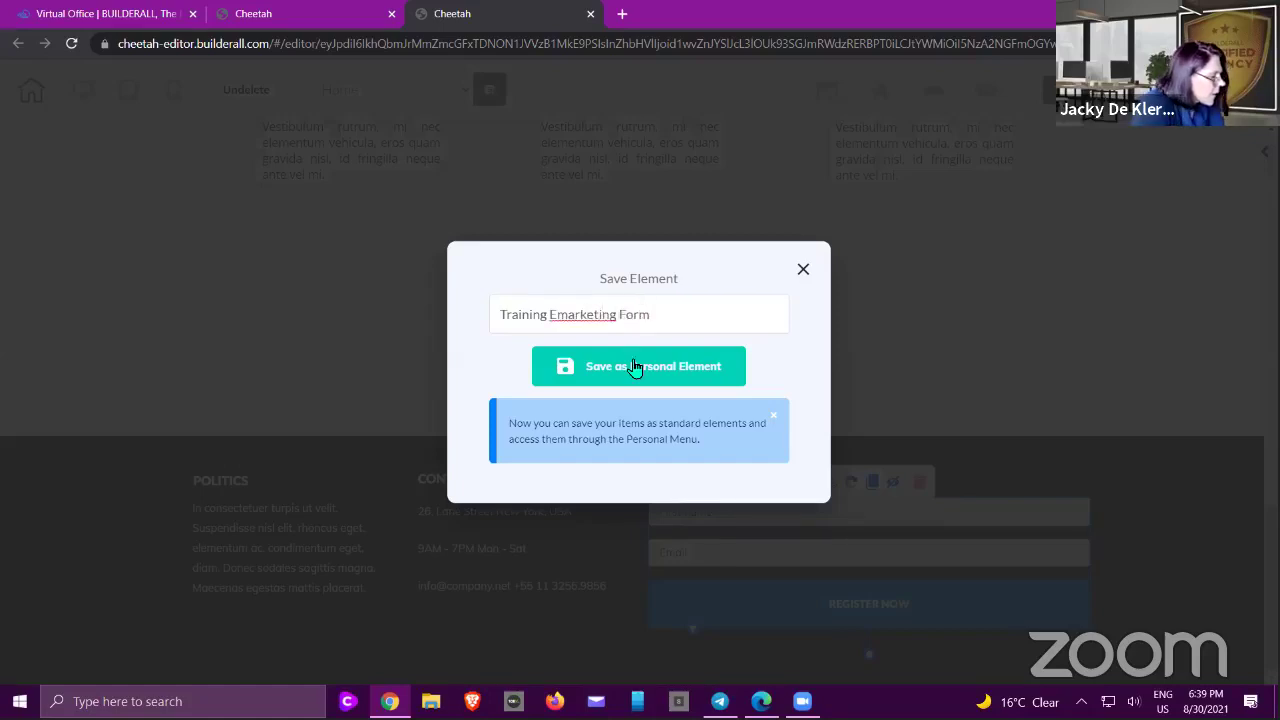
{"action": "left_click", "coordinate": [634, 367]}
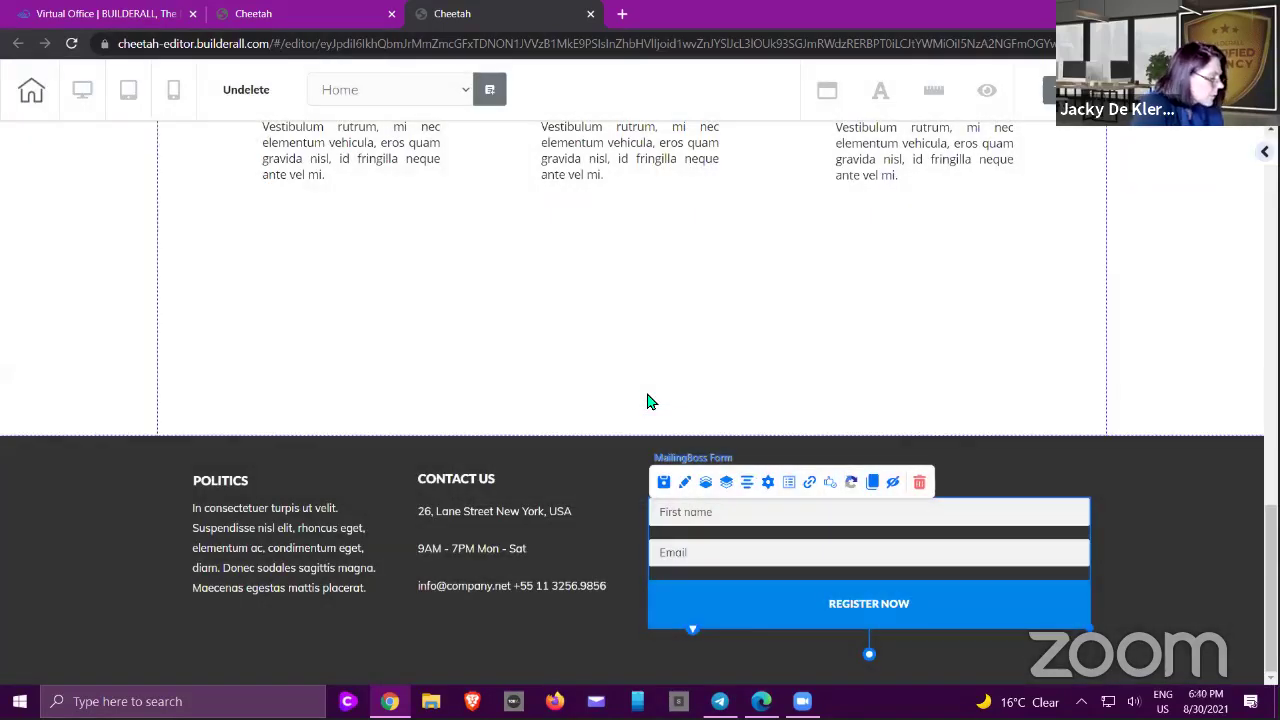
- Place the saved "Training Emarketing Form" personal element in the hero panel and shift it slightly up and to the right
{"action": "scroll", "coordinate": [810, 380], "scroll_direction": "up", "scroll_amount": 8}
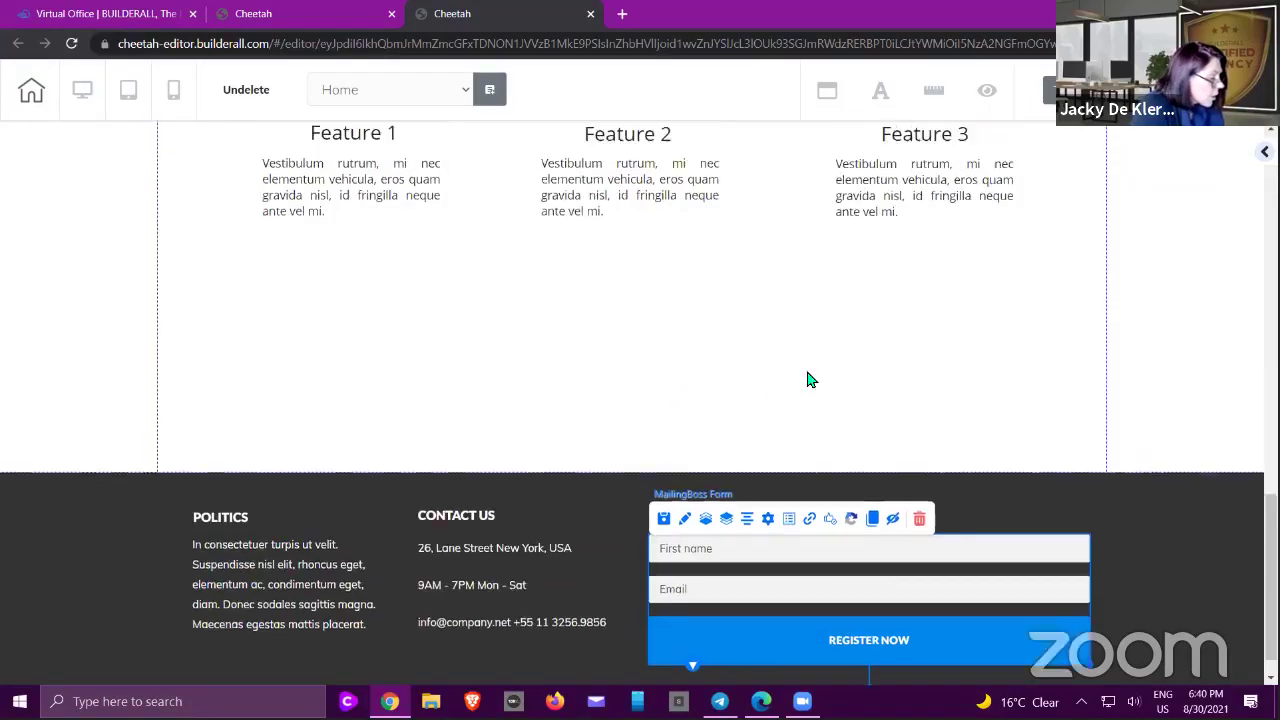
{"action": "scroll", "coordinate": [808, 377], "scroll_direction": "up", "scroll_amount": 4}
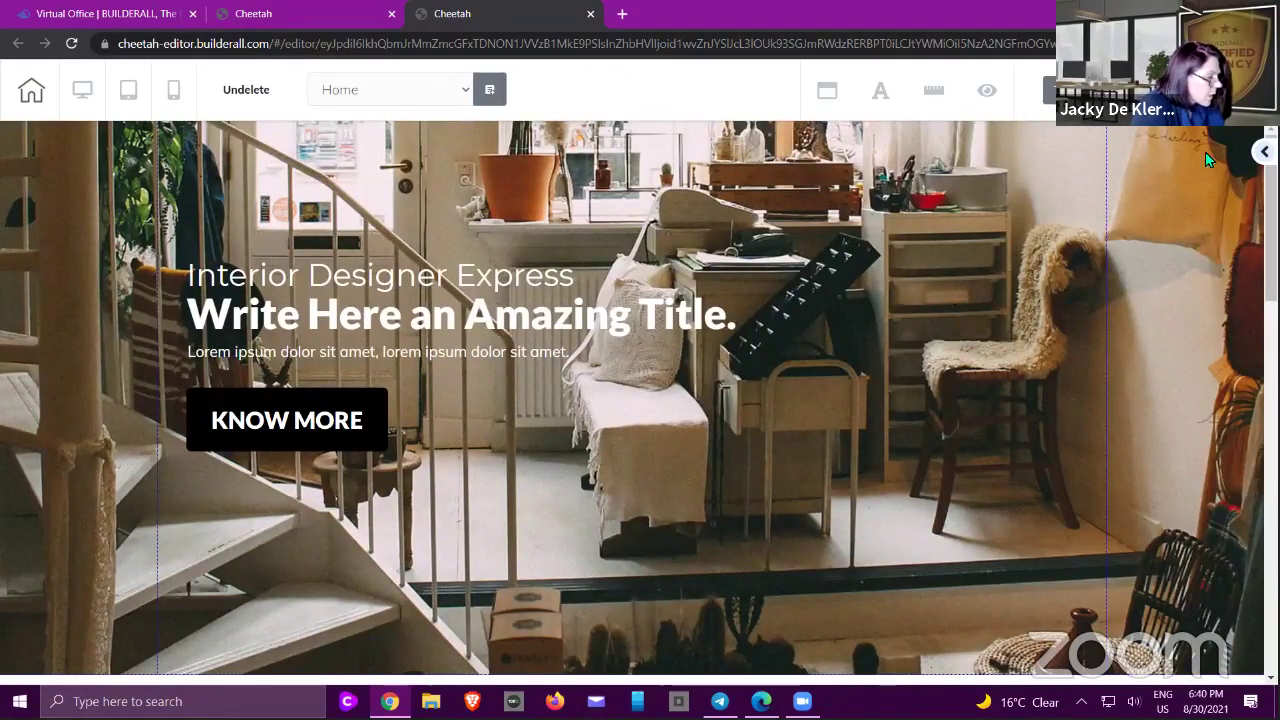
{"action": "left_click", "coordinate": [1263, 151]}
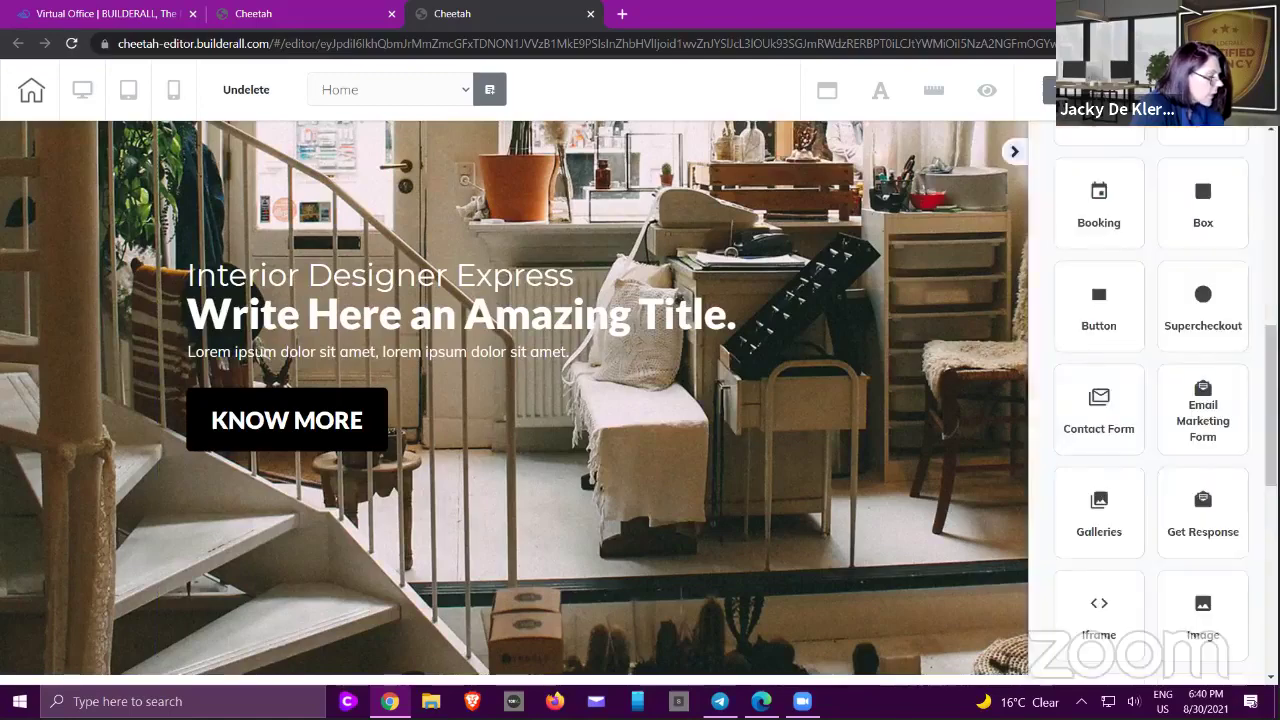
{"action": "scroll", "coordinate": [1197, 310], "scroll_direction": "up", "scroll_amount": 5}
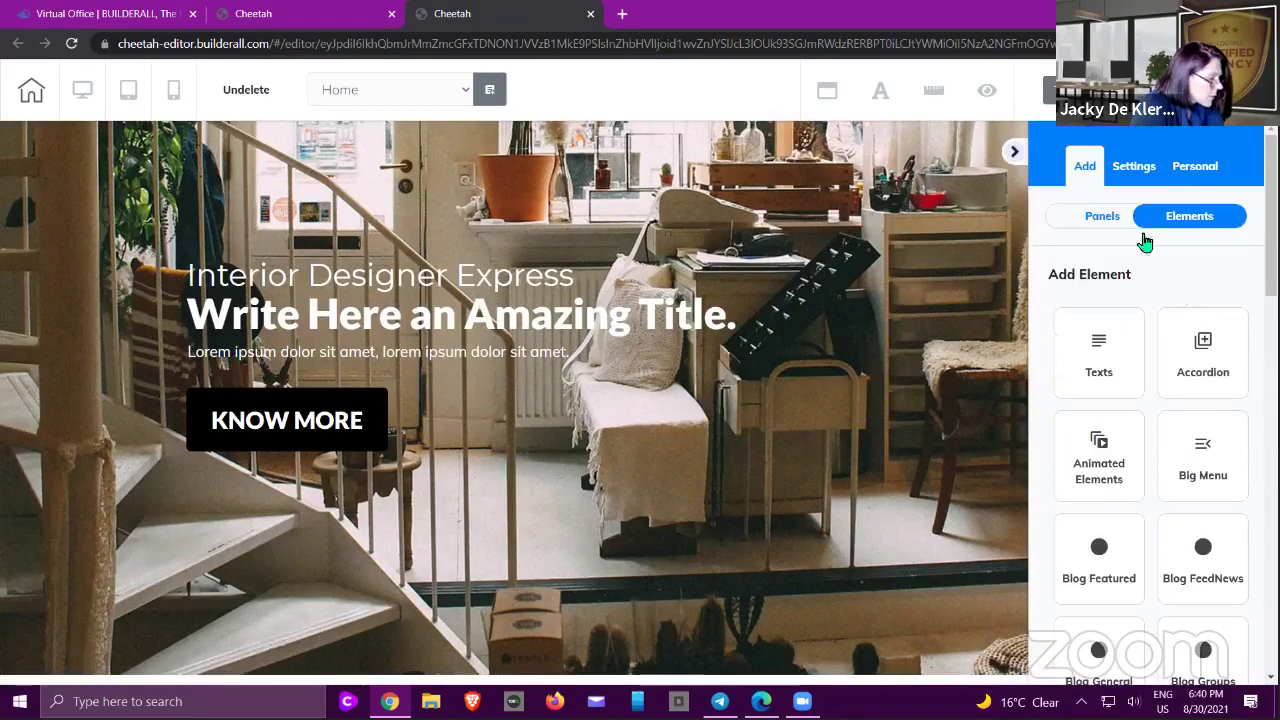
{"action": "left_click", "coordinate": [1194, 168]}
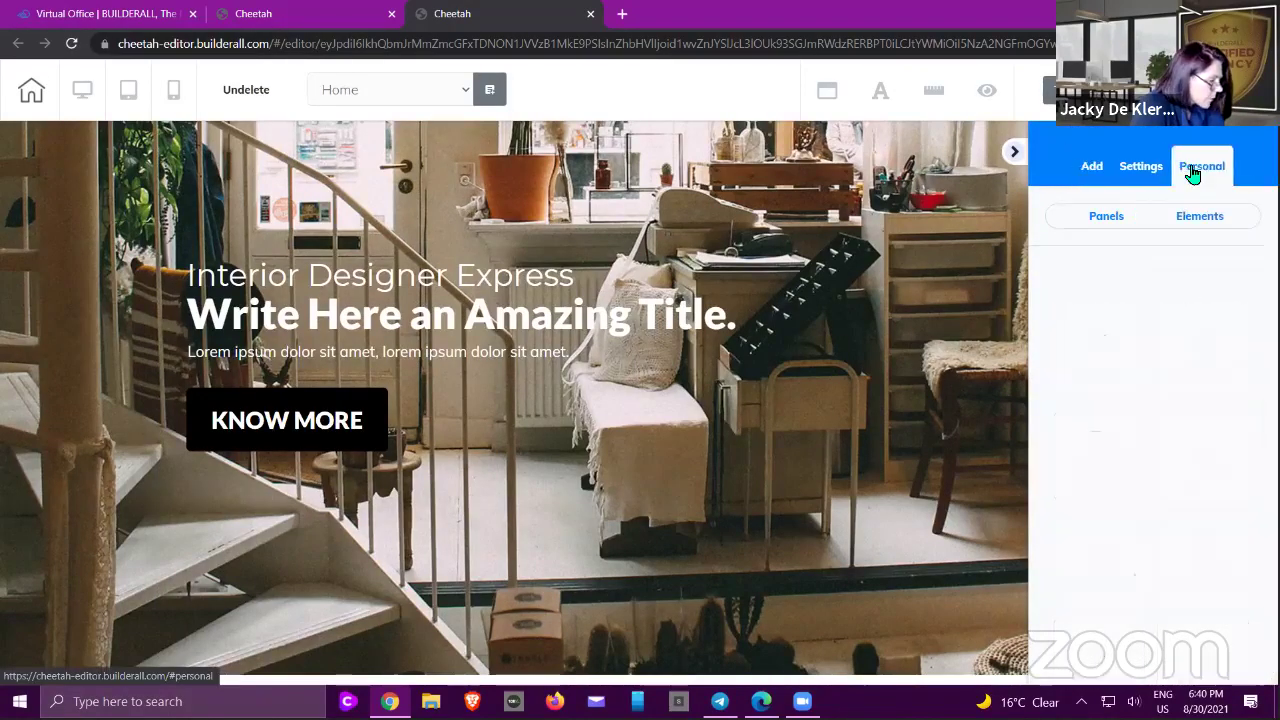
{"action": "left_click", "coordinate": [1200, 218]}
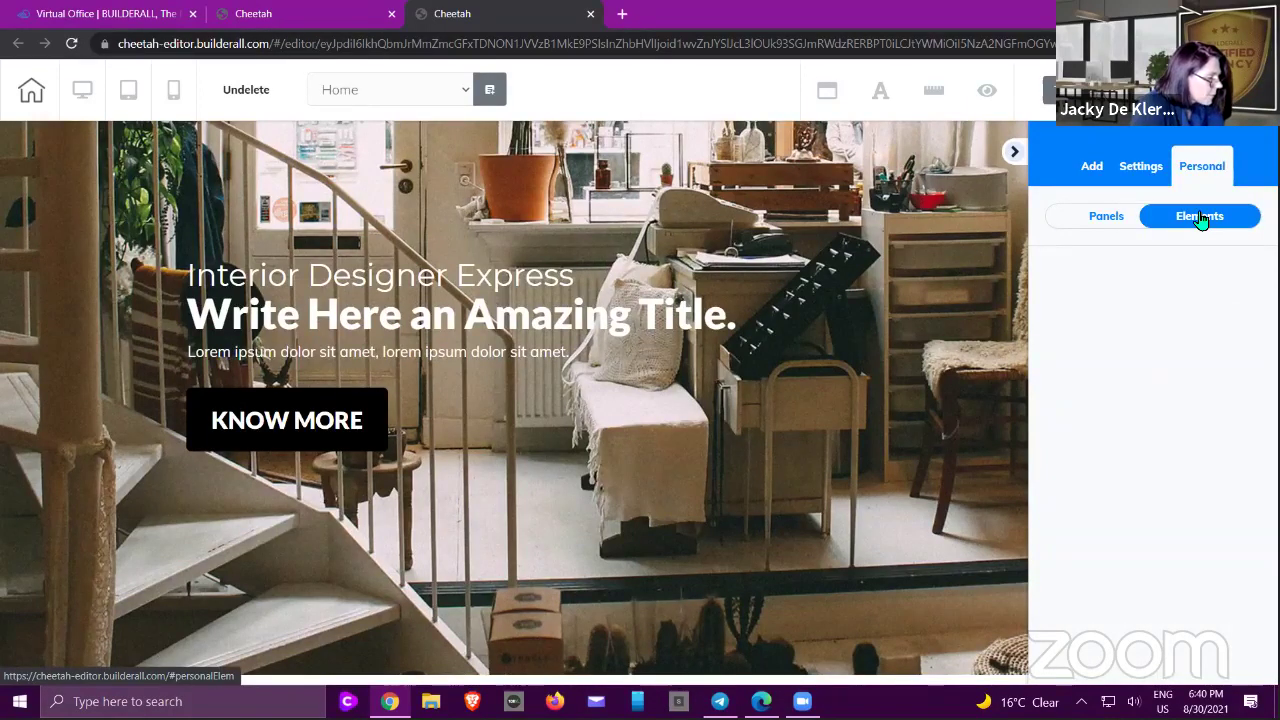
{"action": "left_click", "coordinate": [1110, 220]}
{"action": "left_click", "coordinate": [1168, 220]}
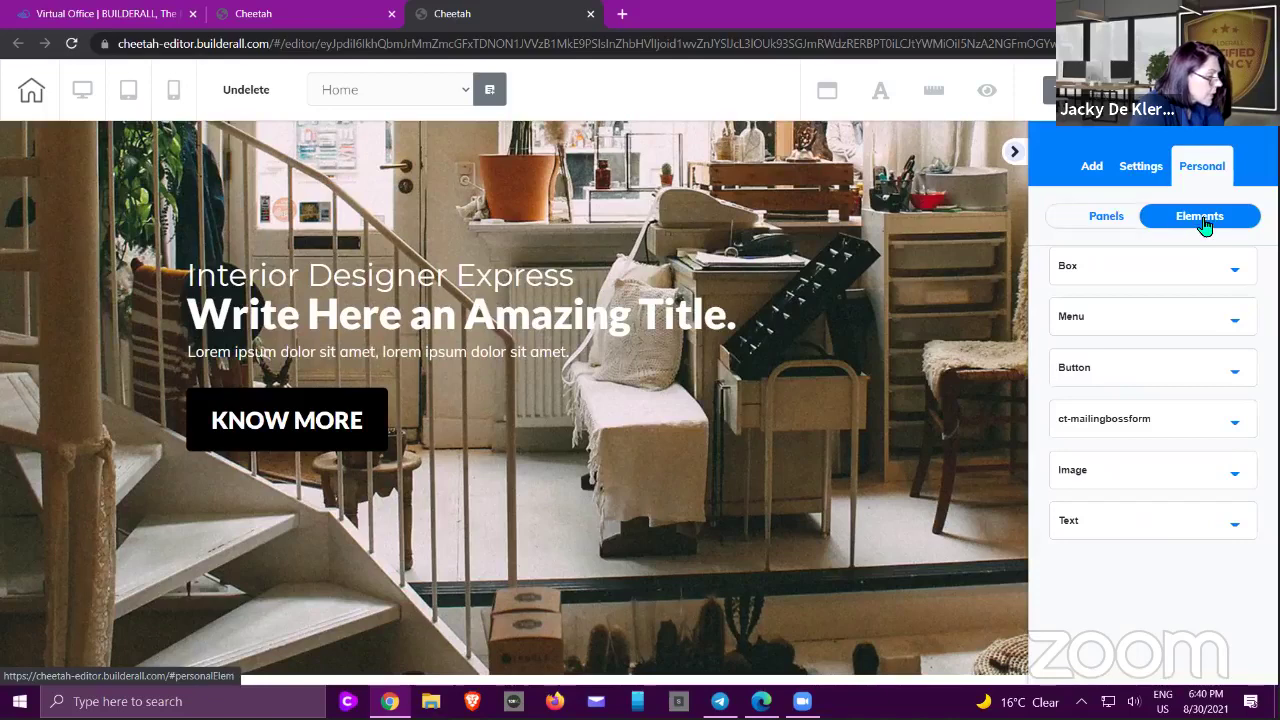
{"action": "left_click", "coordinate": [1115, 424]}
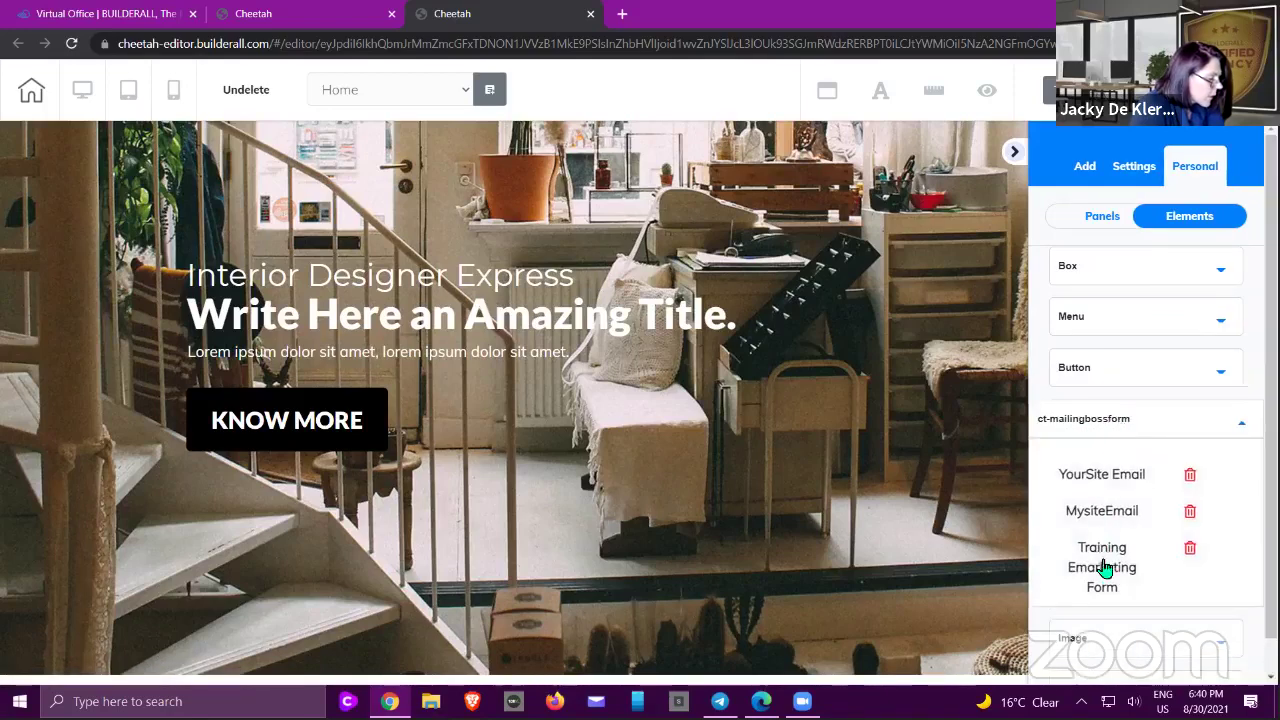
{"action": "left_click_drag", "start_coordinate": [1108, 567], "coordinate": [580, 500]}
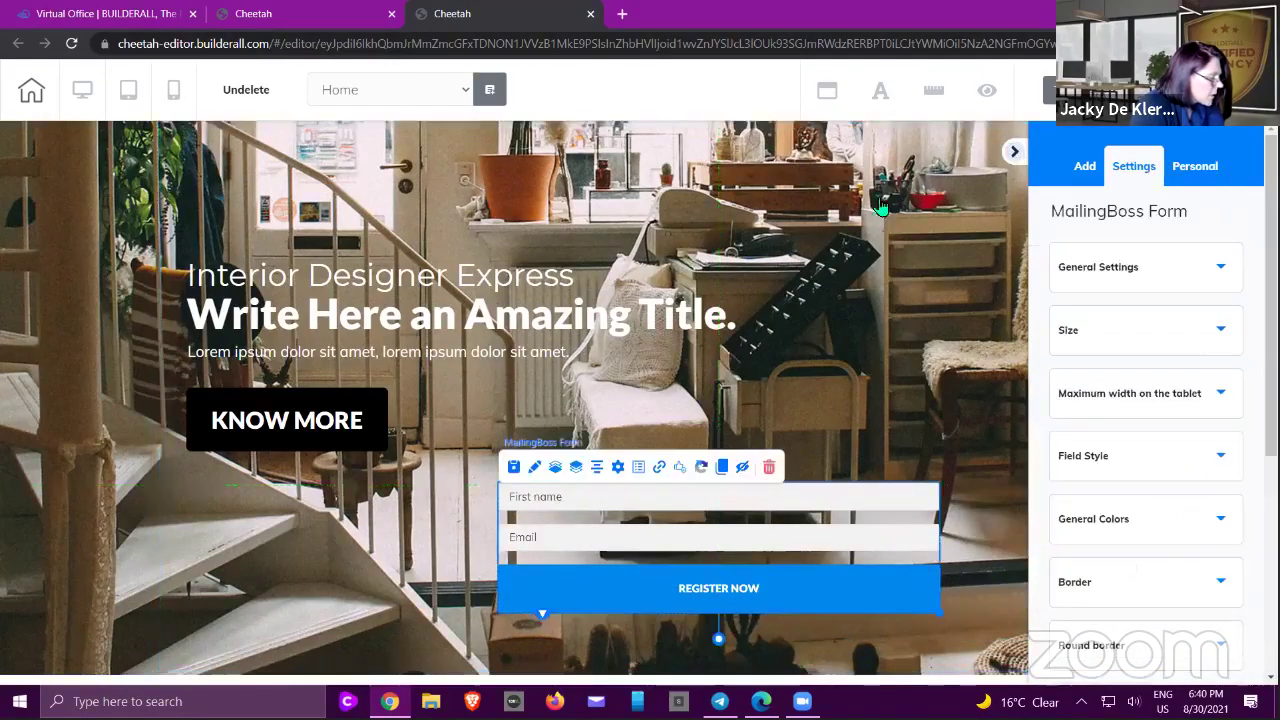
{"action": "left_click_drag", "start_coordinate": [849, 503], "coordinate": [871, 449]}
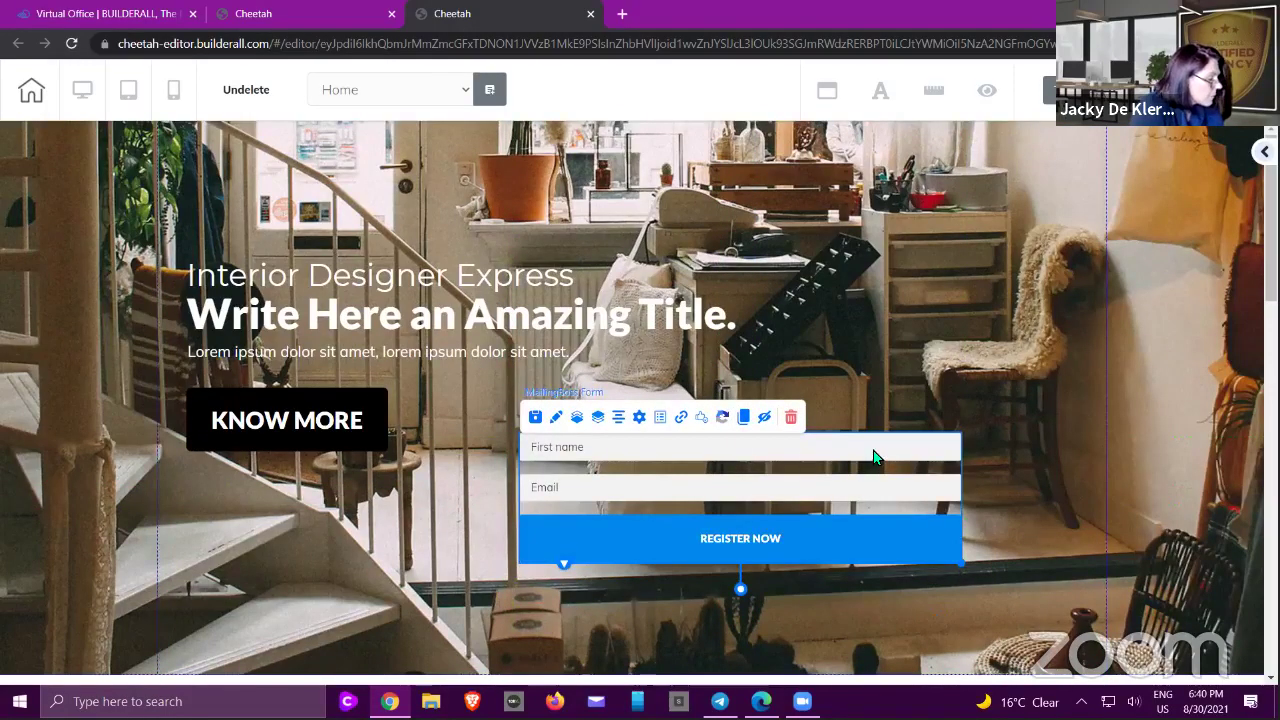
- Delete the placed mailing form from the hero panel
{"action": "left_click", "coordinate": [790, 417]}
{"action": "left_click", "coordinate": [762, 421]}
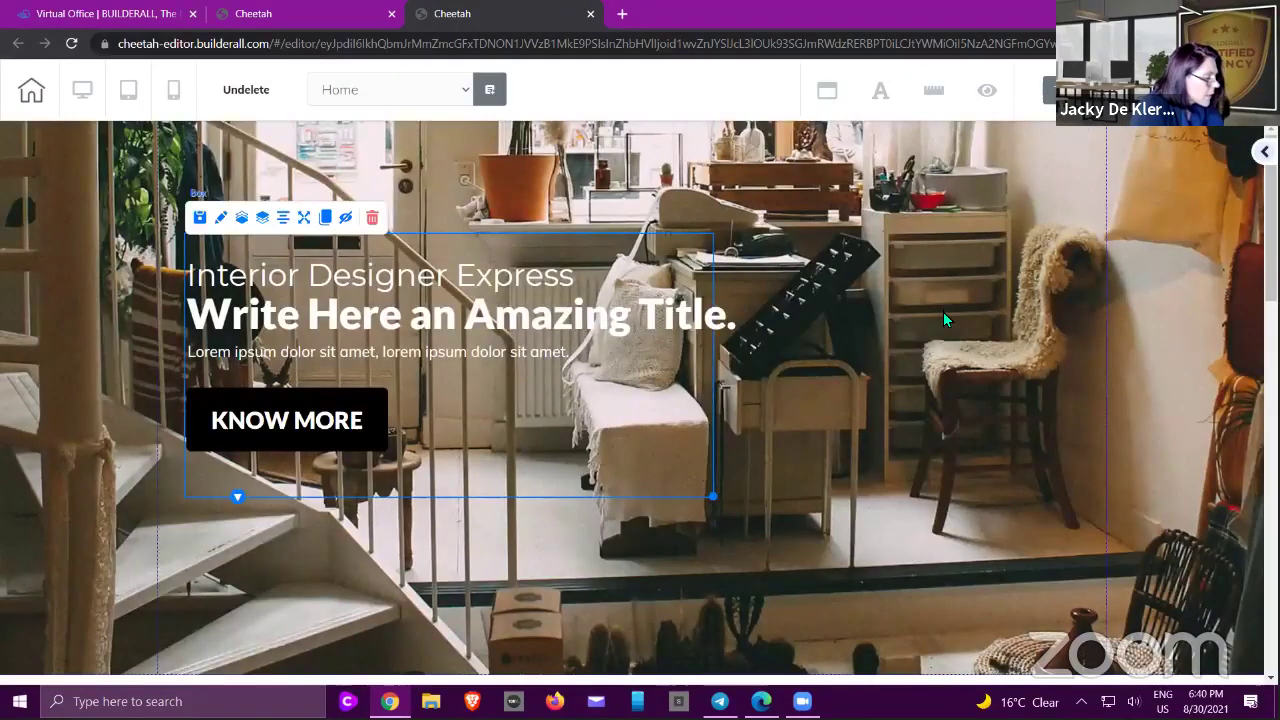
- Look through the hero panel's setting groups and close its settings
{"action": "double_click", "coordinate": [943, 313]}
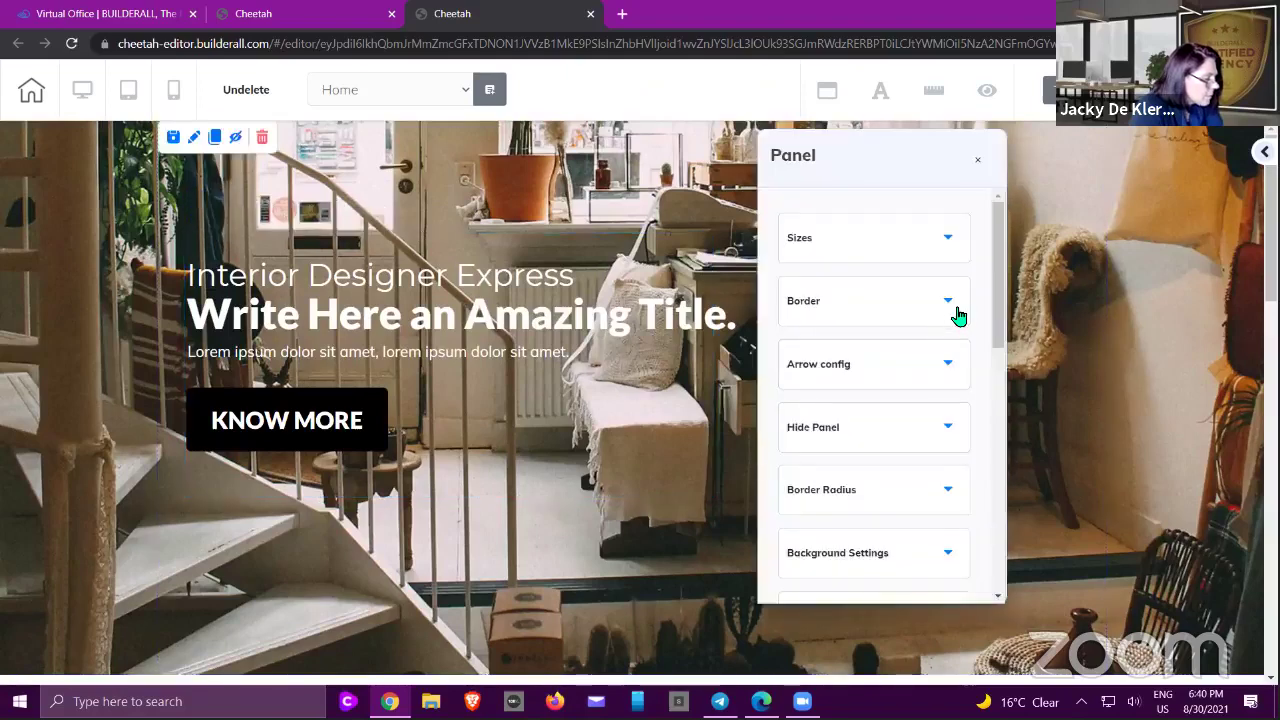
{"action": "scroll", "coordinate": [957, 314], "scroll_direction": "down", "scroll_amount": 2}
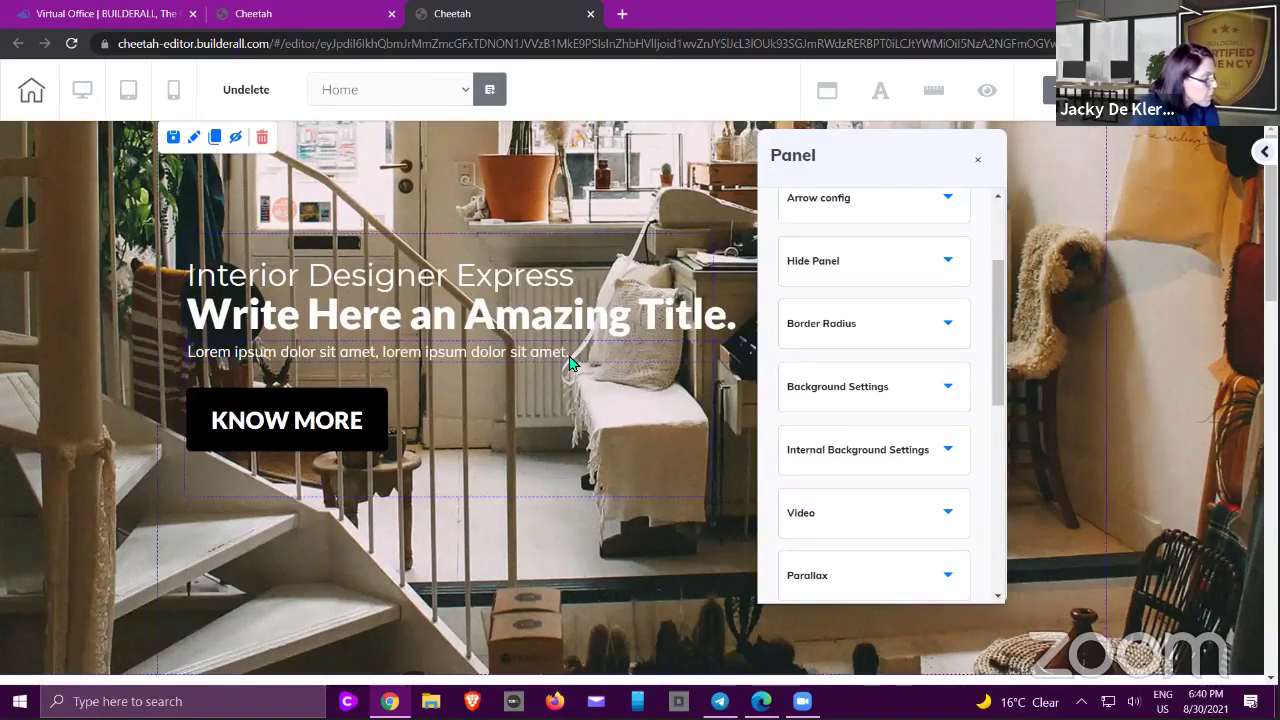
{"action": "left_click", "coordinate": [977, 160]}
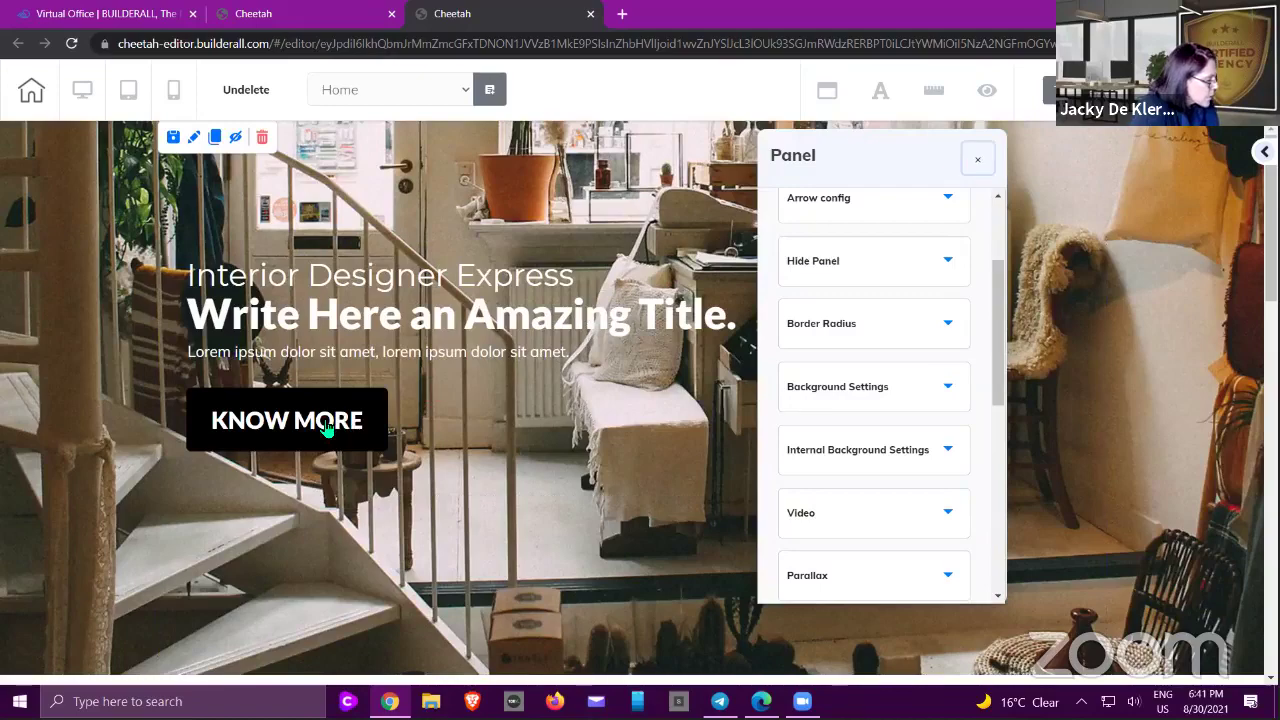
- Move the KNOW MORE button out below the hero text box, and shift the text box up and shorten it
{"action": "left_click_drag", "start_coordinate": [320, 425], "coordinate": [743, 600]}
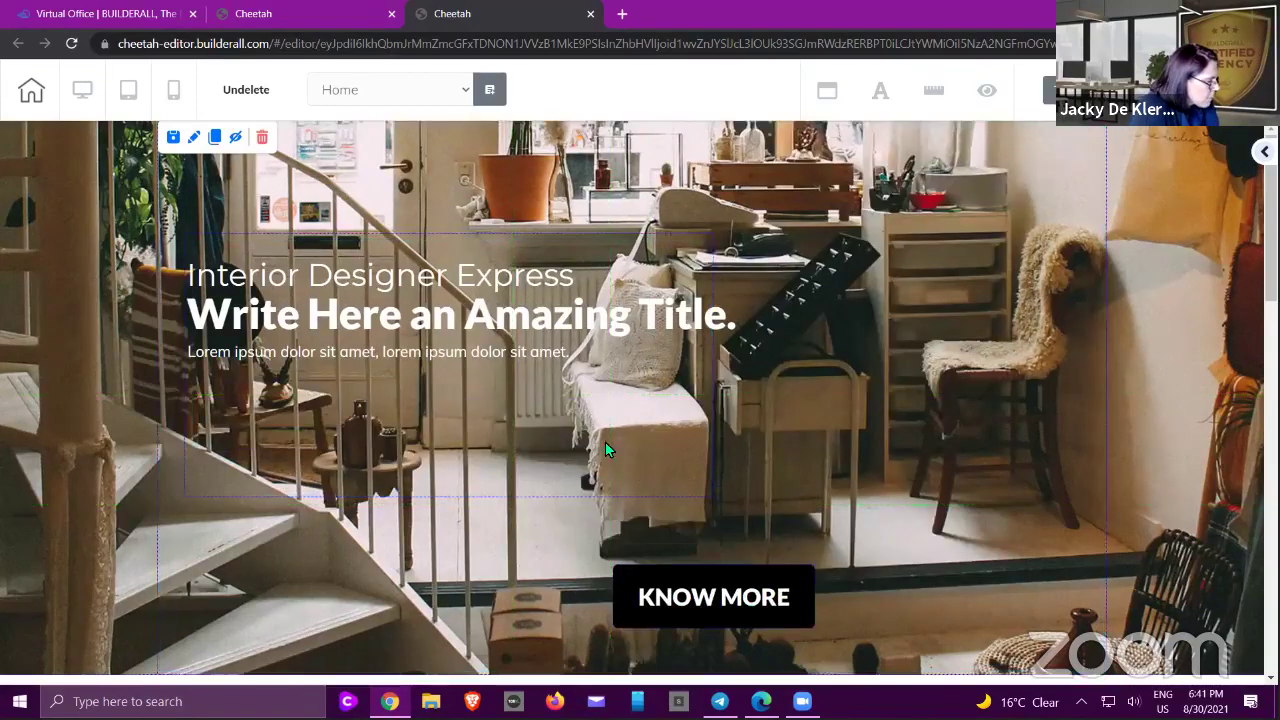
{"action": "left_click_drag", "start_coordinate": [603, 370], "coordinate": [608, 313]}
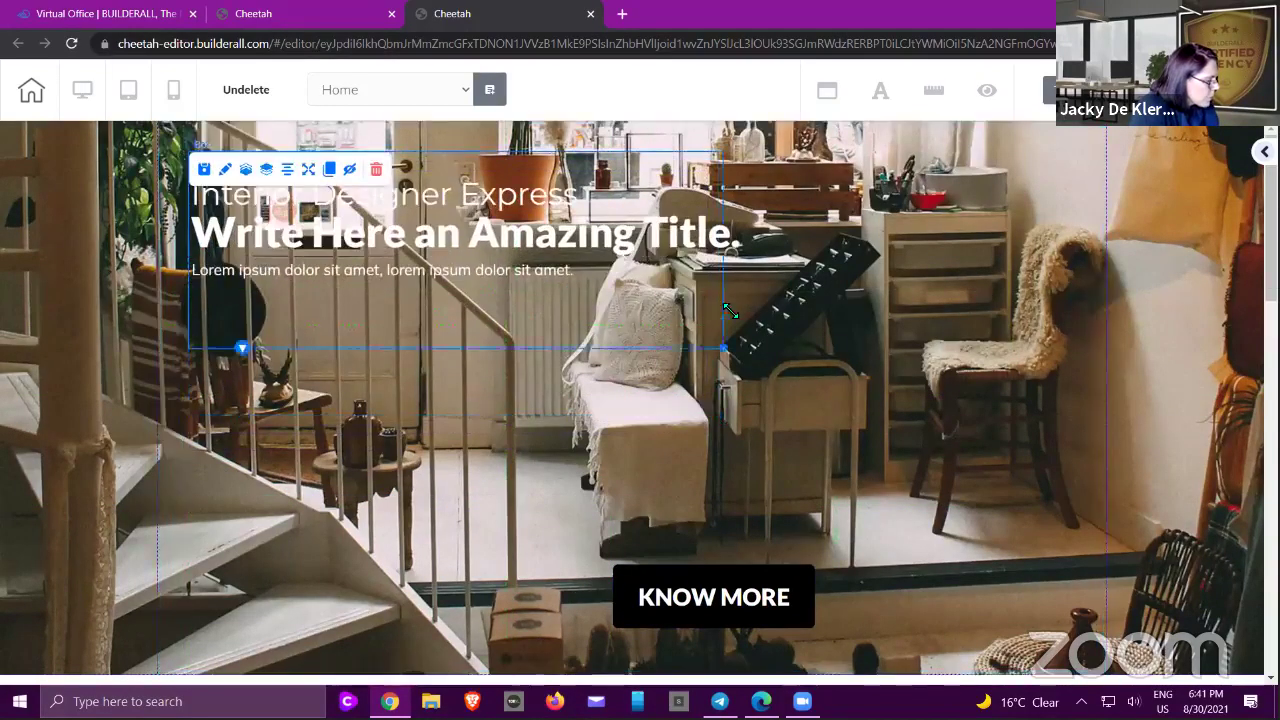
{"action": "left_click_drag", "start_coordinate": [748, 302], "coordinate": [750, 300]}
{"action": "left_click_drag", "start_coordinate": [625, 558], "coordinate": [652, 502]}
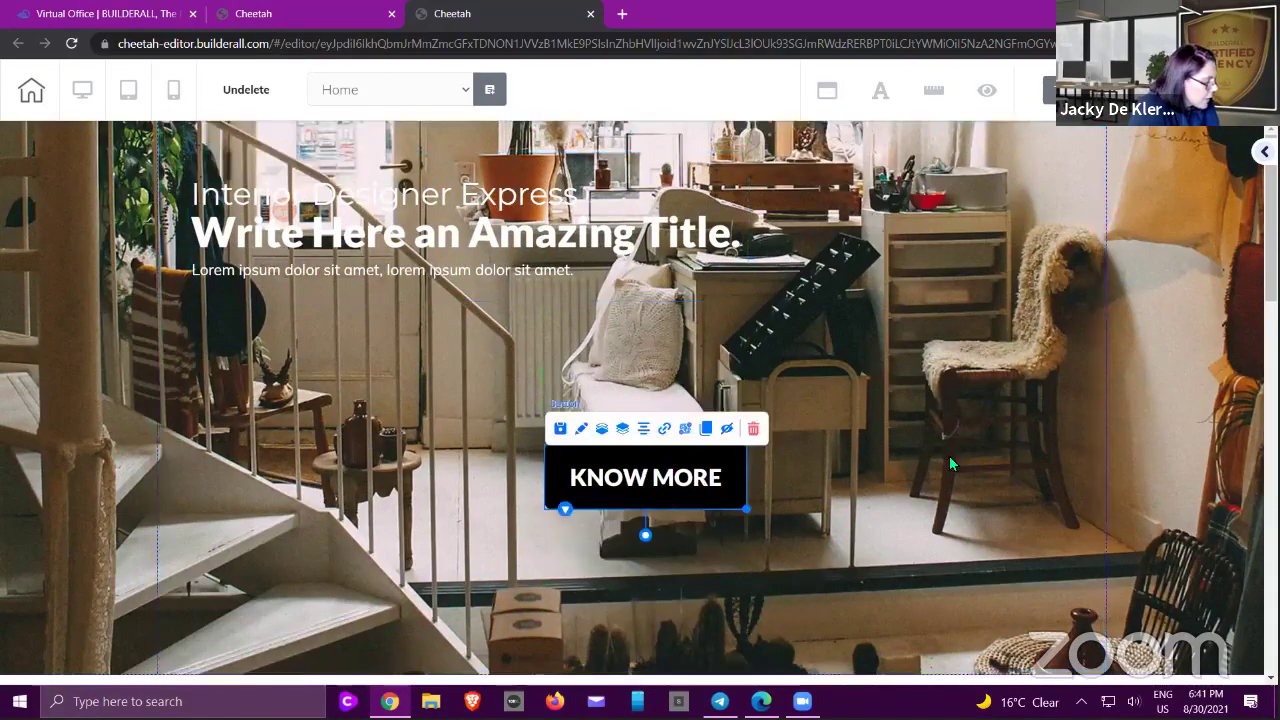
- Change the KNOW MORE button's headline to "Tutorial 1" and nudge the button slightly down and to the right
{"action": "double_click", "coordinate": [695, 484]}
{"action": "left_click_drag", "start_coordinate": [846, 491], "coordinate": [915, 180]}
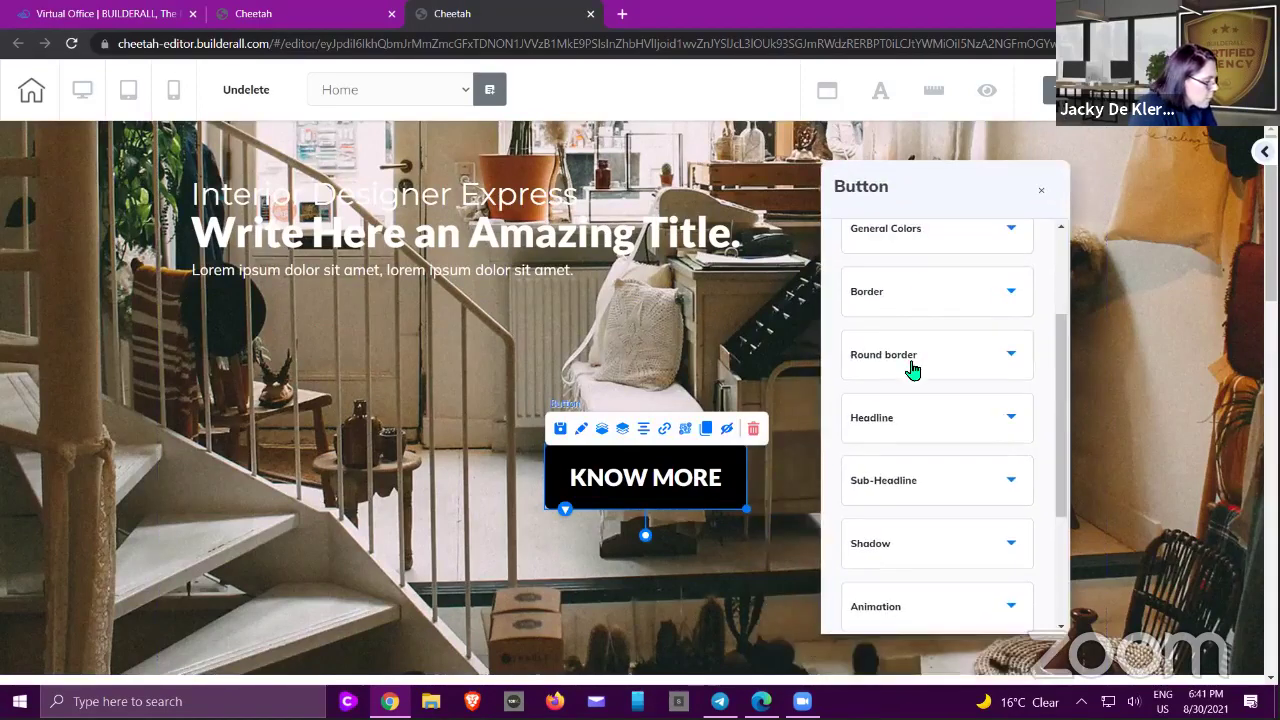
{"action": "scroll", "coordinate": [912, 370], "scroll_direction": "down", "scroll_amount": 1}
{"action": "left_click", "coordinate": [906, 371]}
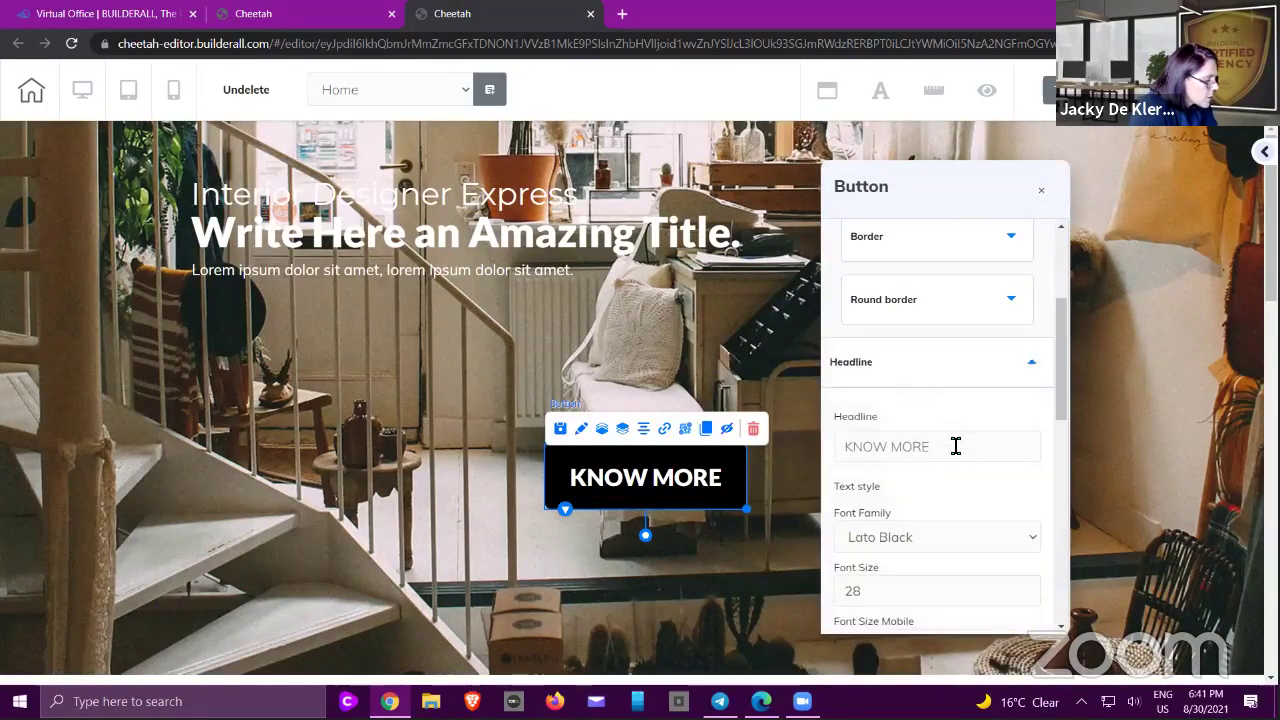
{"action": "left_click_drag", "start_coordinate": [955, 446], "coordinate": [843, 448]}
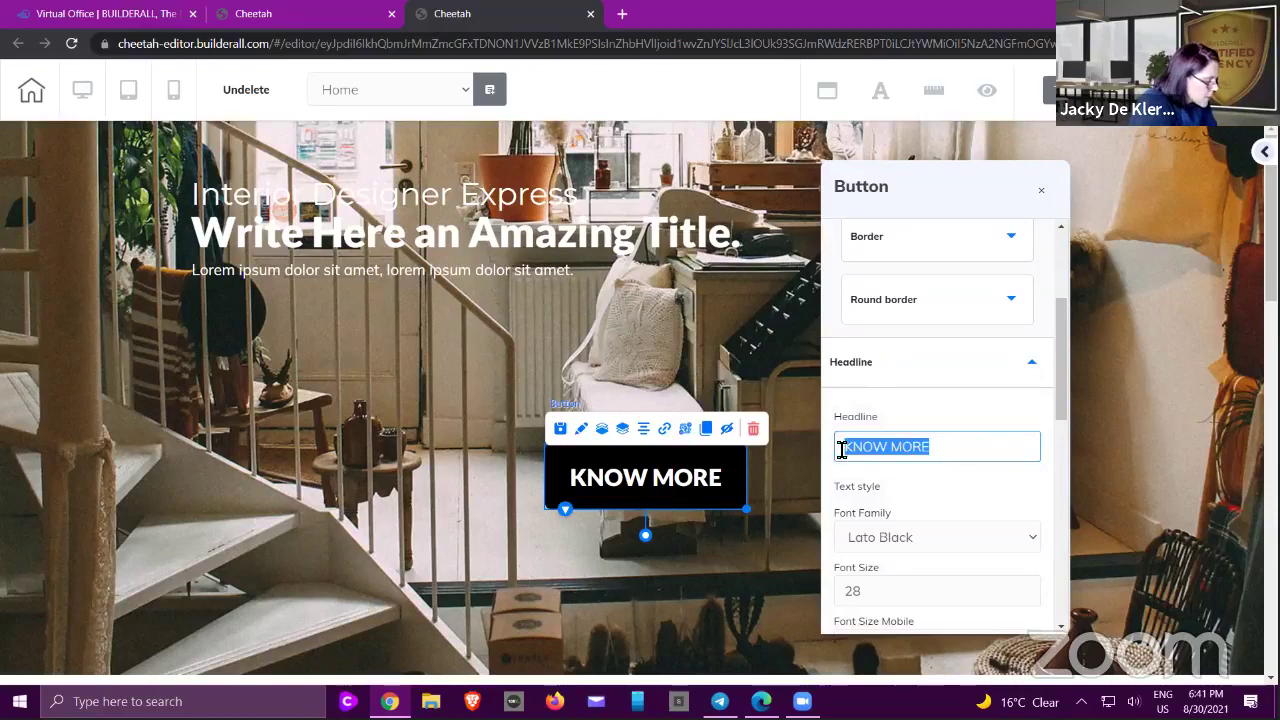
{"action": "type", "text": "Tutorial 1"}
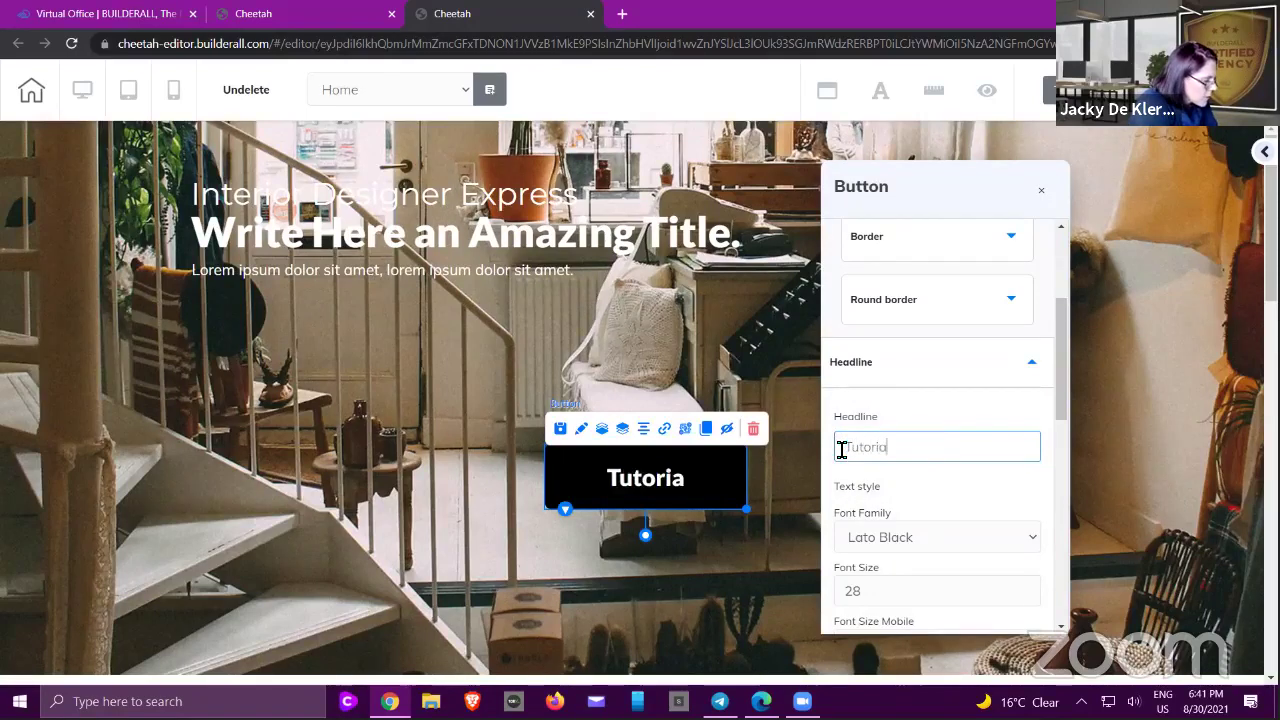
{"action": "left_click", "coordinate": [1042, 194]}
{"action": "left_click", "coordinate": [1148, 338]}
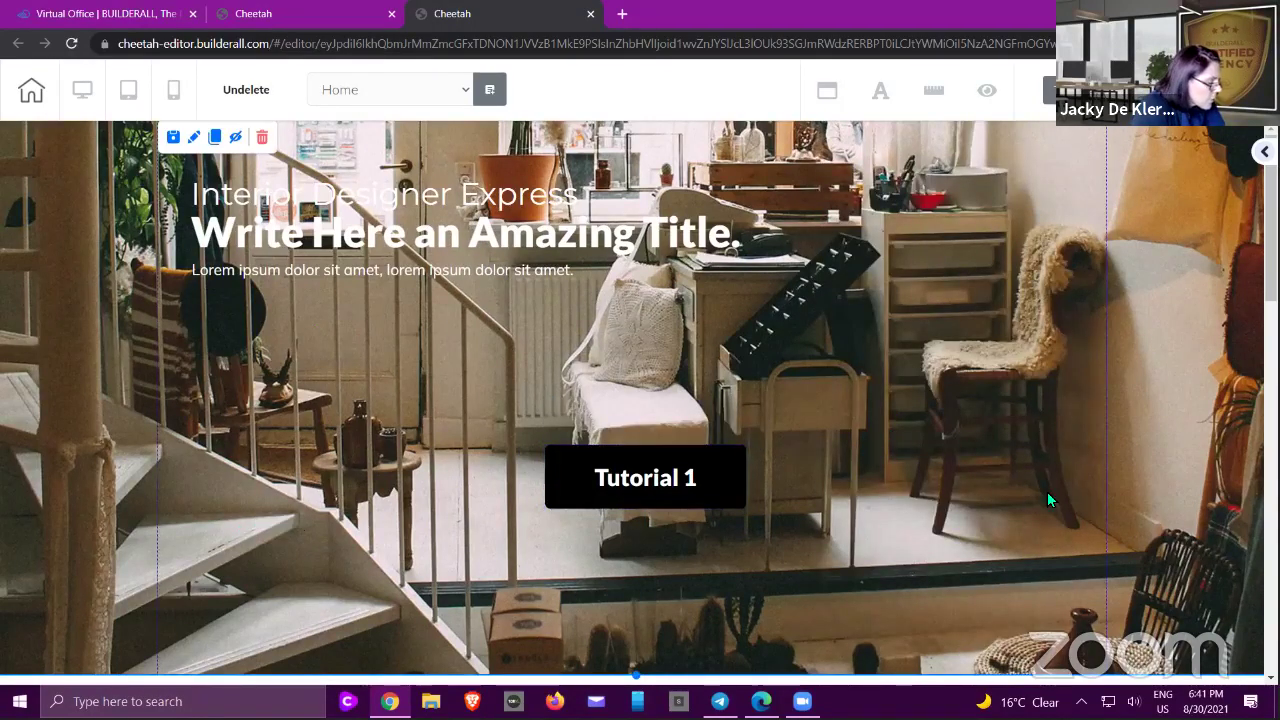
{"action": "left_click_drag", "start_coordinate": [549, 485], "coordinate": [706, 484]}
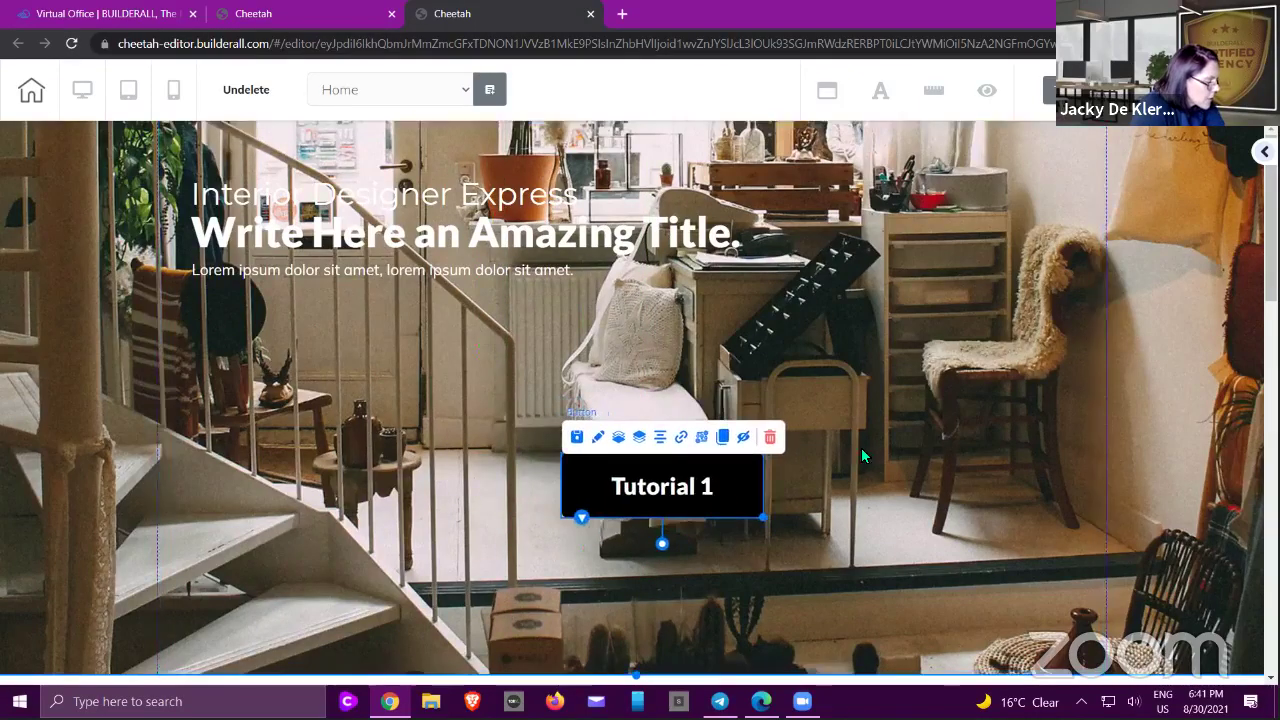
{"action": "left_click", "coordinate": [867, 441]}
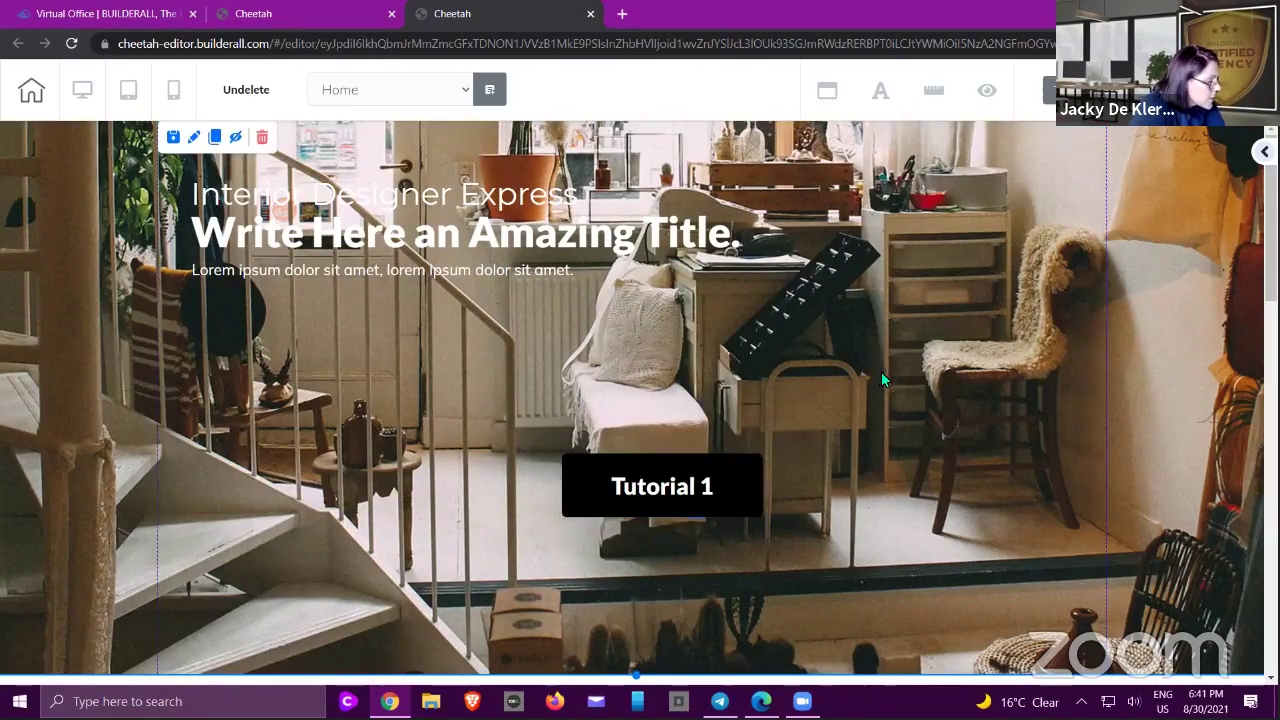
- Enable Hide Panel for the Features panel and set its type to Action
{"action": "scroll", "coordinate": [881, 378], "scroll_direction": "down", "scroll_amount": 3}
{"action": "scroll", "coordinate": [931, 260], "scroll_direction": "down", "scroll_amount": 3}
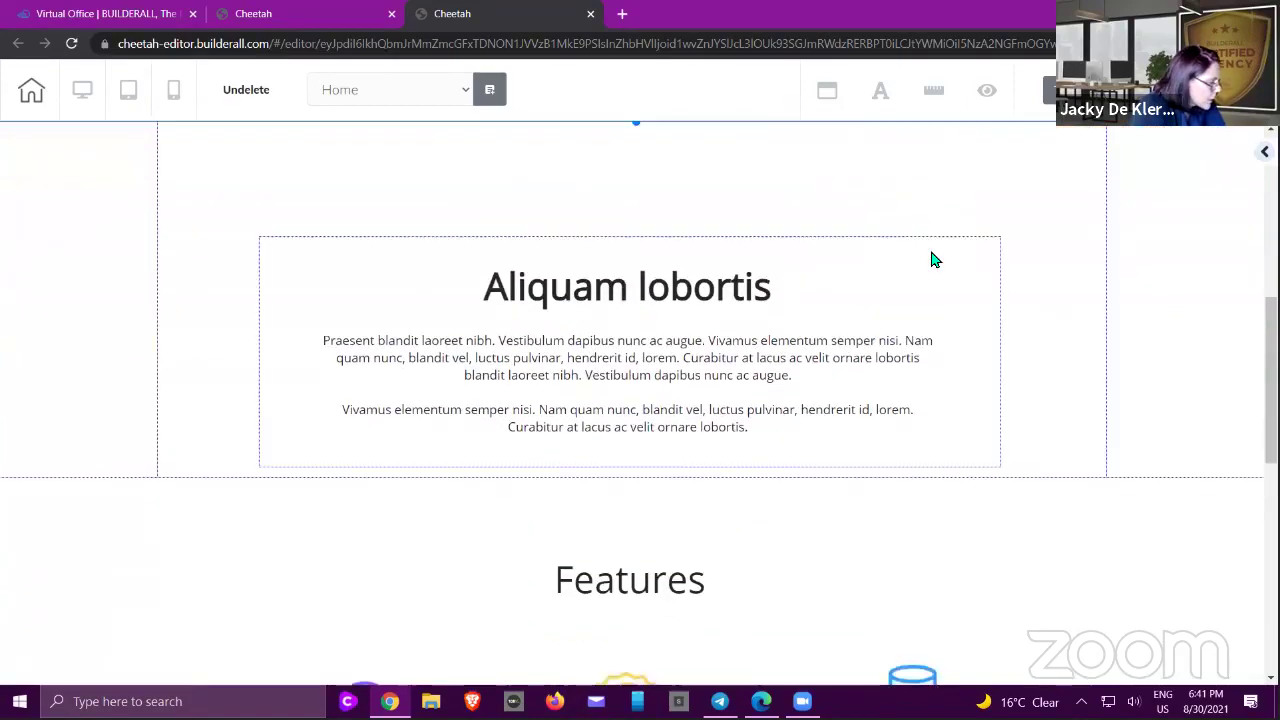
{"action": "scroll", "coordinate": [931, 260], "scroll_direction": "down", "scroll_amount": 4}
{"action": "scroll", "coordinate": [931, 260], "scroll_direction": "down", "scroll_amount": 2}
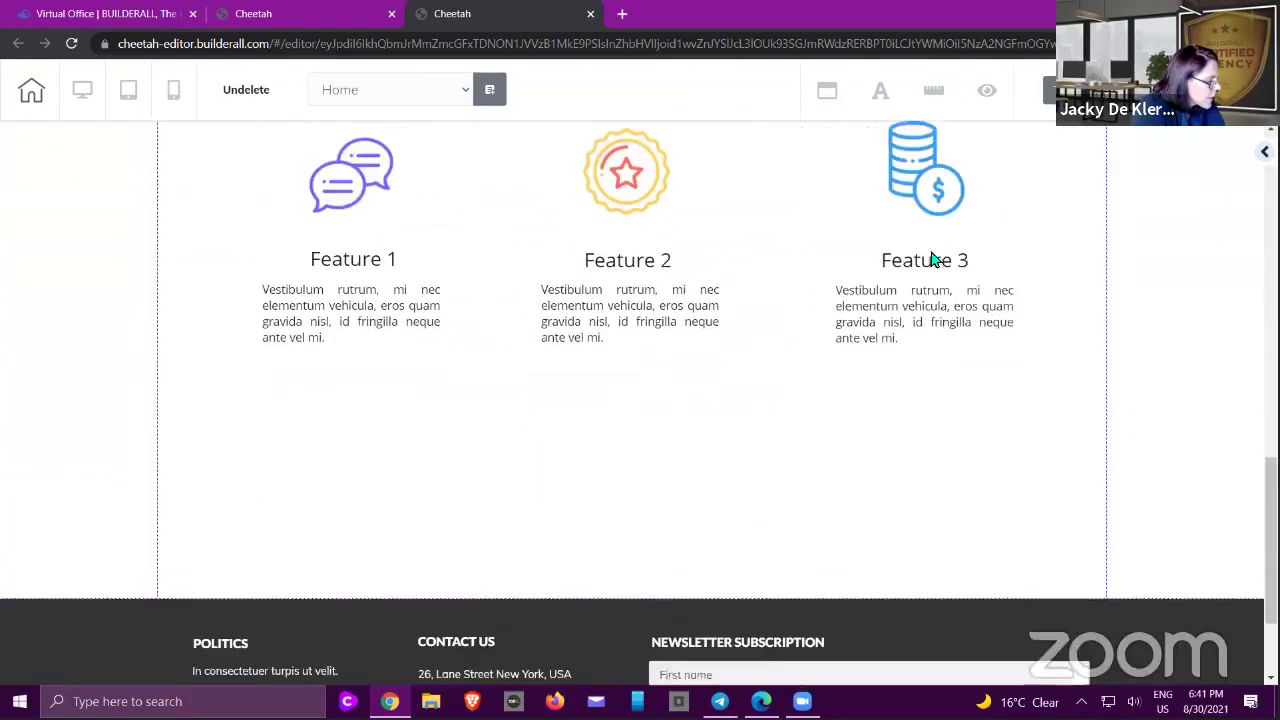
{"action": "scroll", "coordinate": [966, 294], "scroll_direction": "up", "scroll_amount": 2}
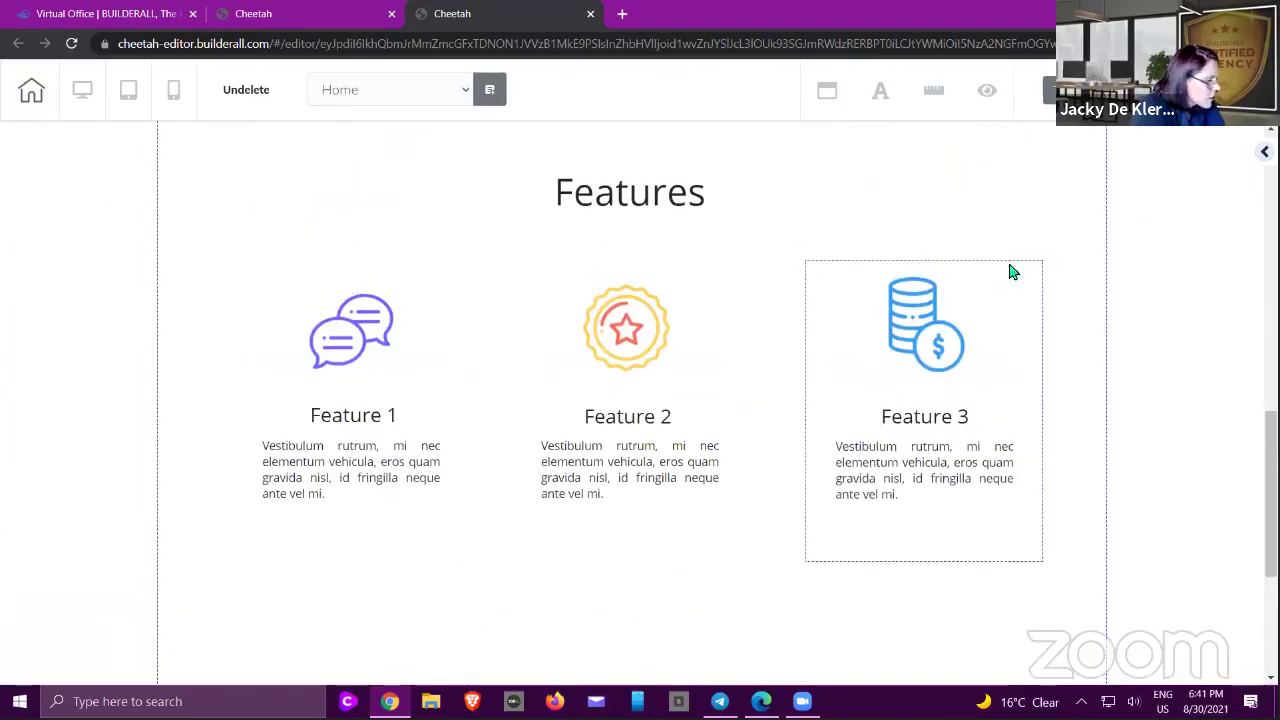
{"action": "left_click", "coordinate": [1130, 234]}
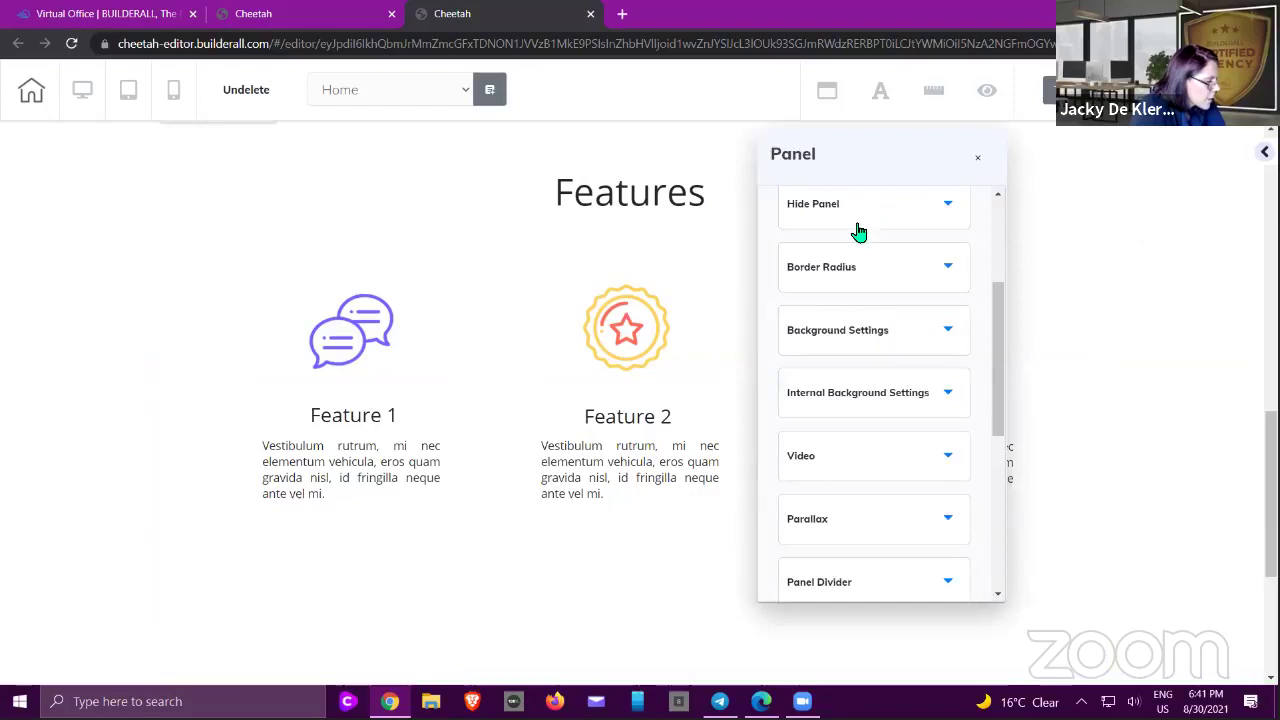
{"action": "left_click", "coordinate": [822, 207]}
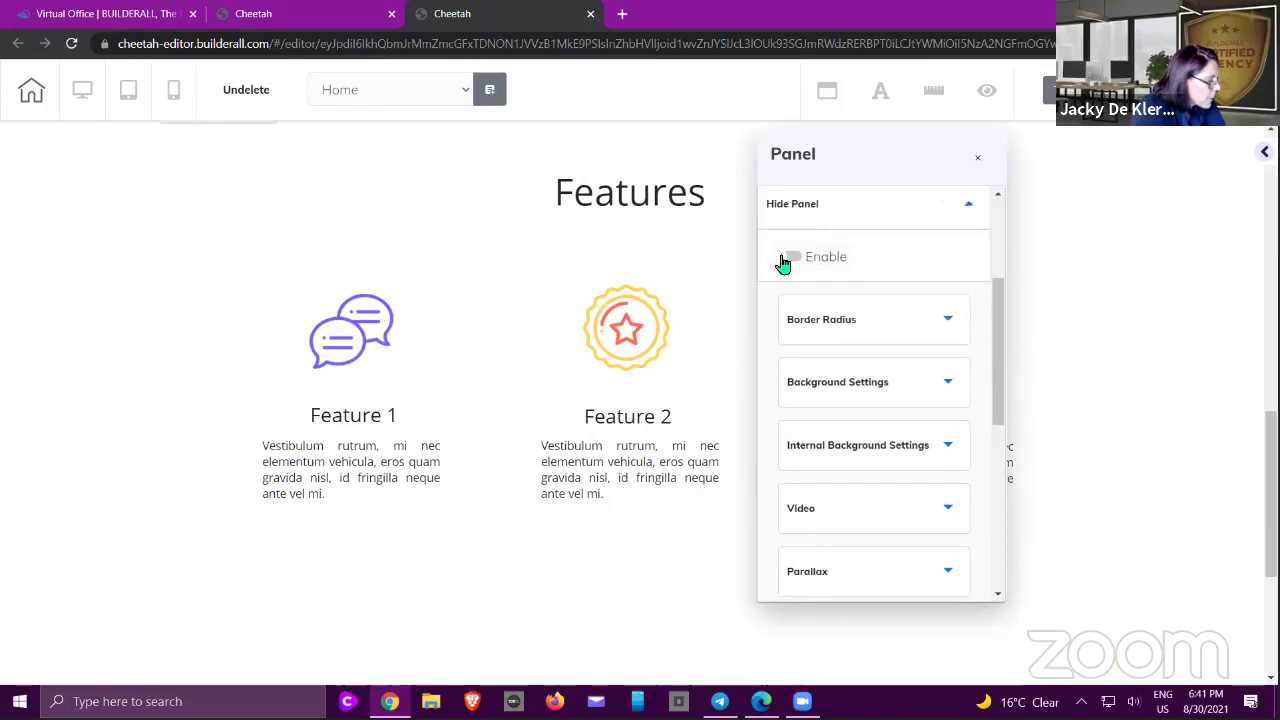
{"action": "left_click", "coordinate": [786, 259]}
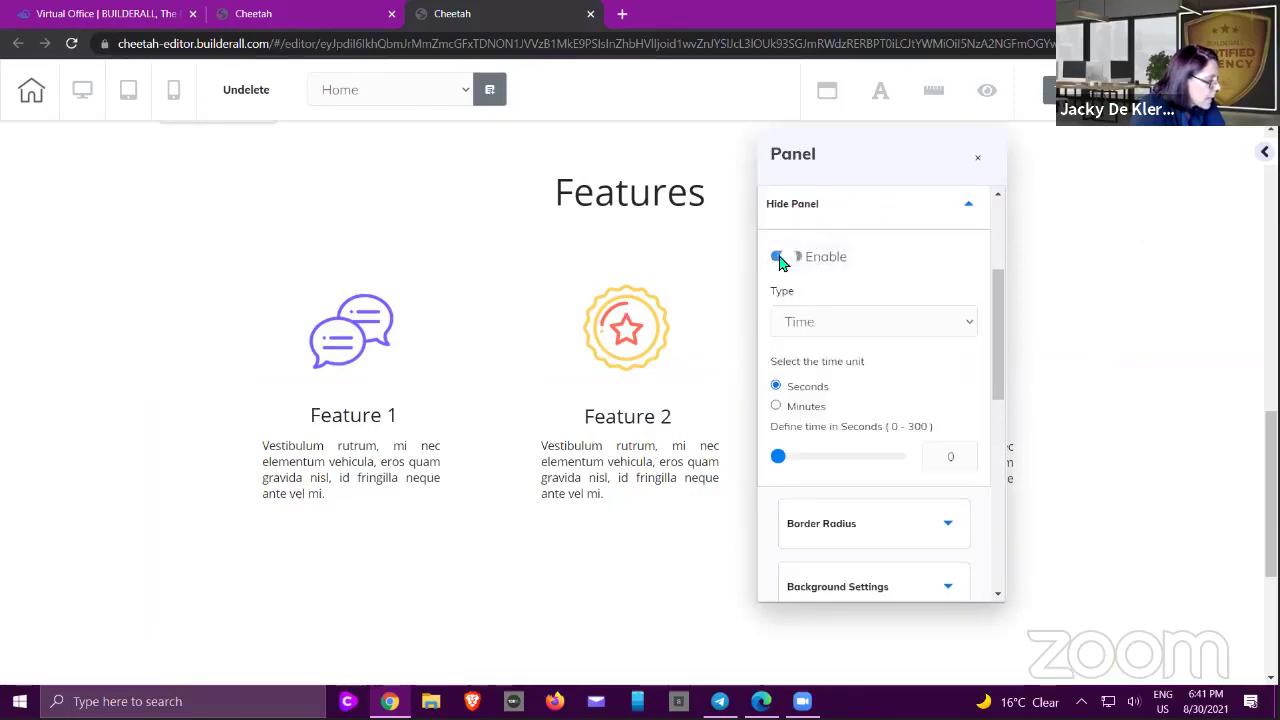
{"action": "left_click", "coordinate": [852, 331]}
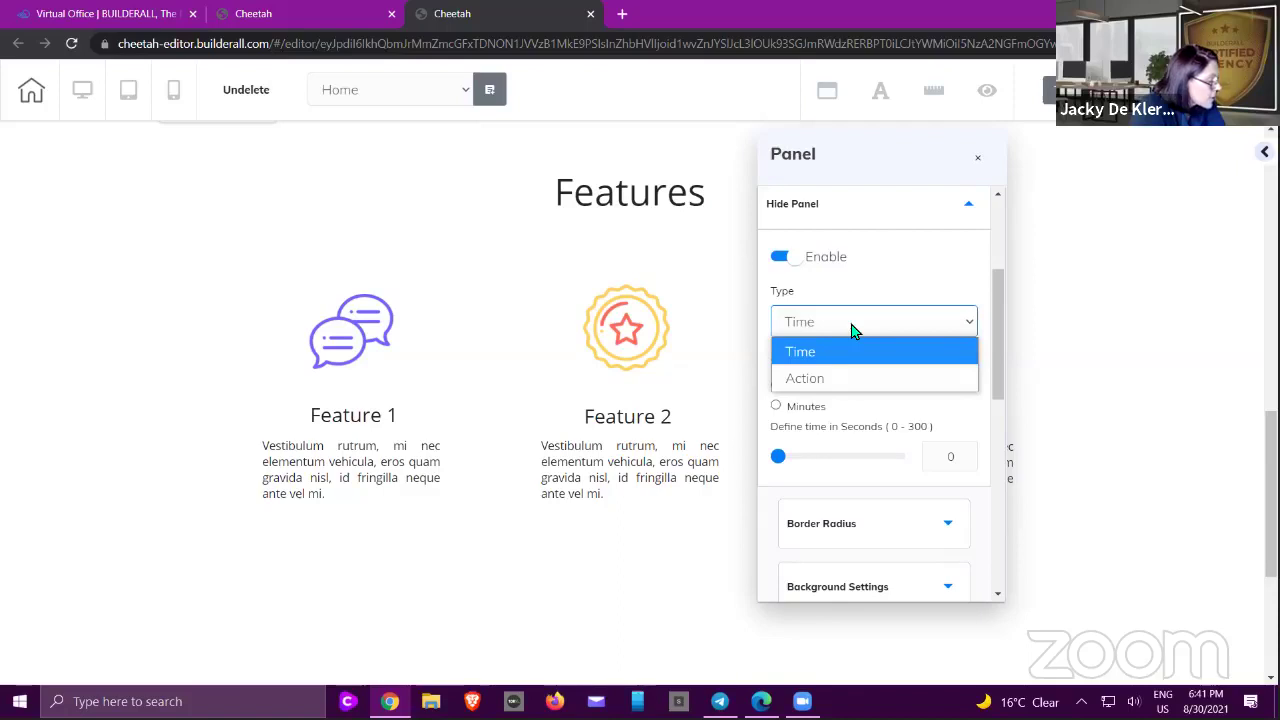
{"action": "left_click", "coordinate": [840, 378]}
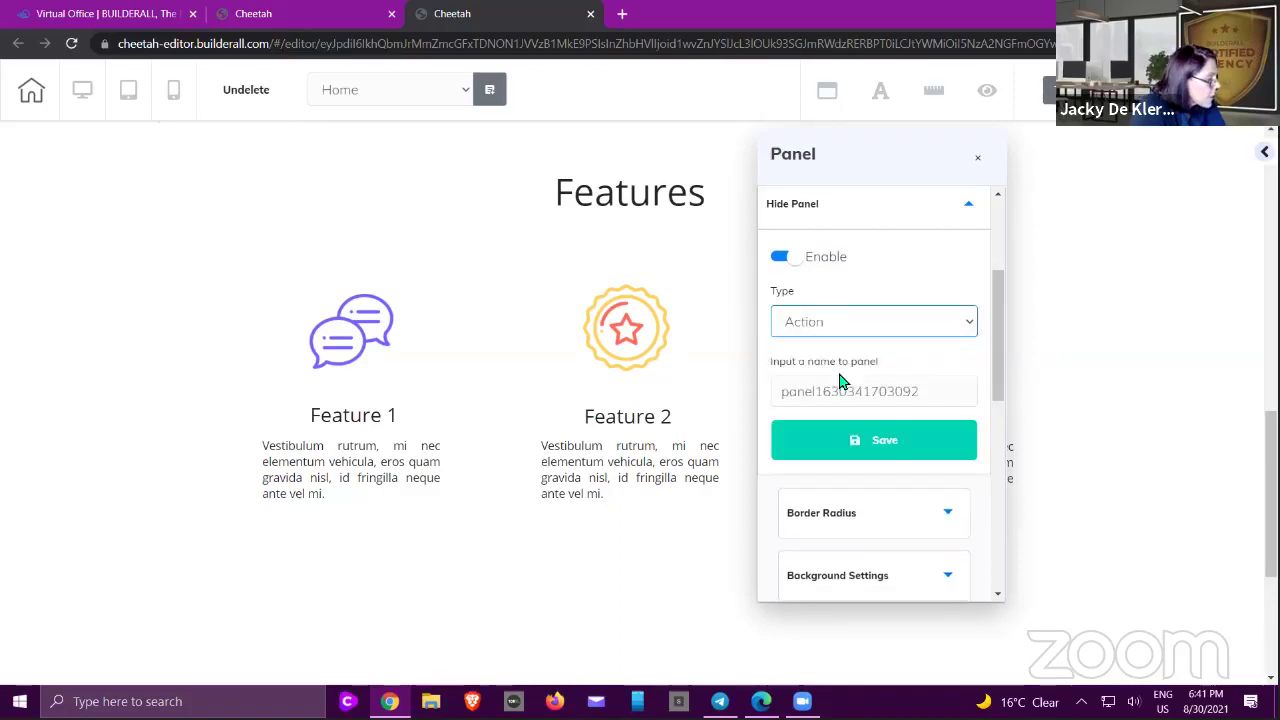
- Name the hidden panel "Features", save the name and close the panel settings
{"action": "left_click_drag", "start_coordinate": [925, 396], "coordinate": [776, 400]}
{"action": "type", "text": "Fe"}
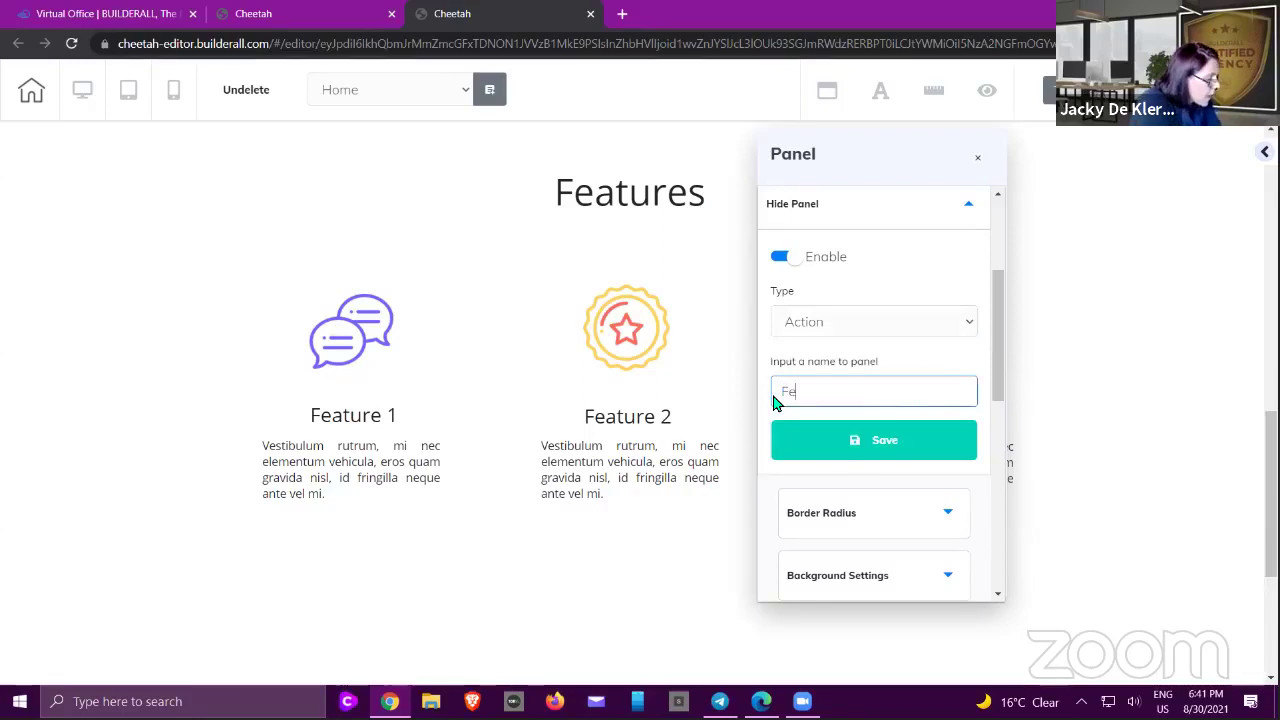
{"action": "type", "text": "atures"}
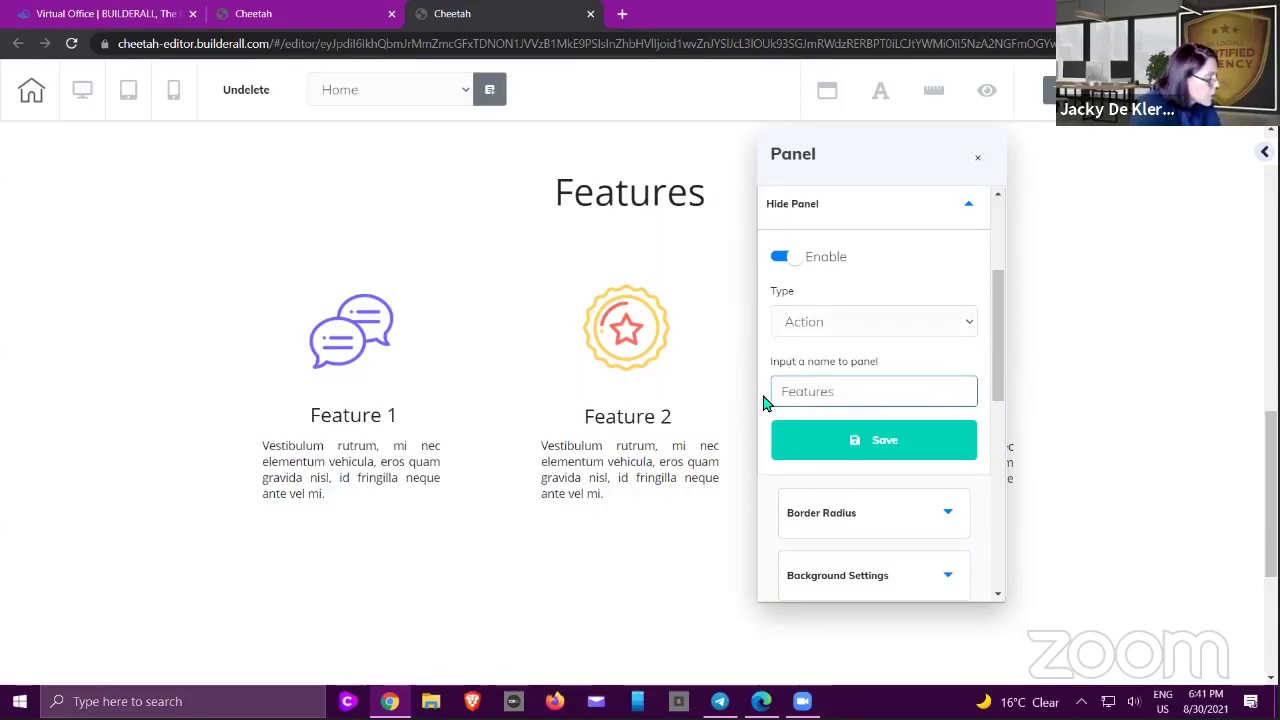
{"action": "left_click", "coordinate": [855, 439]}
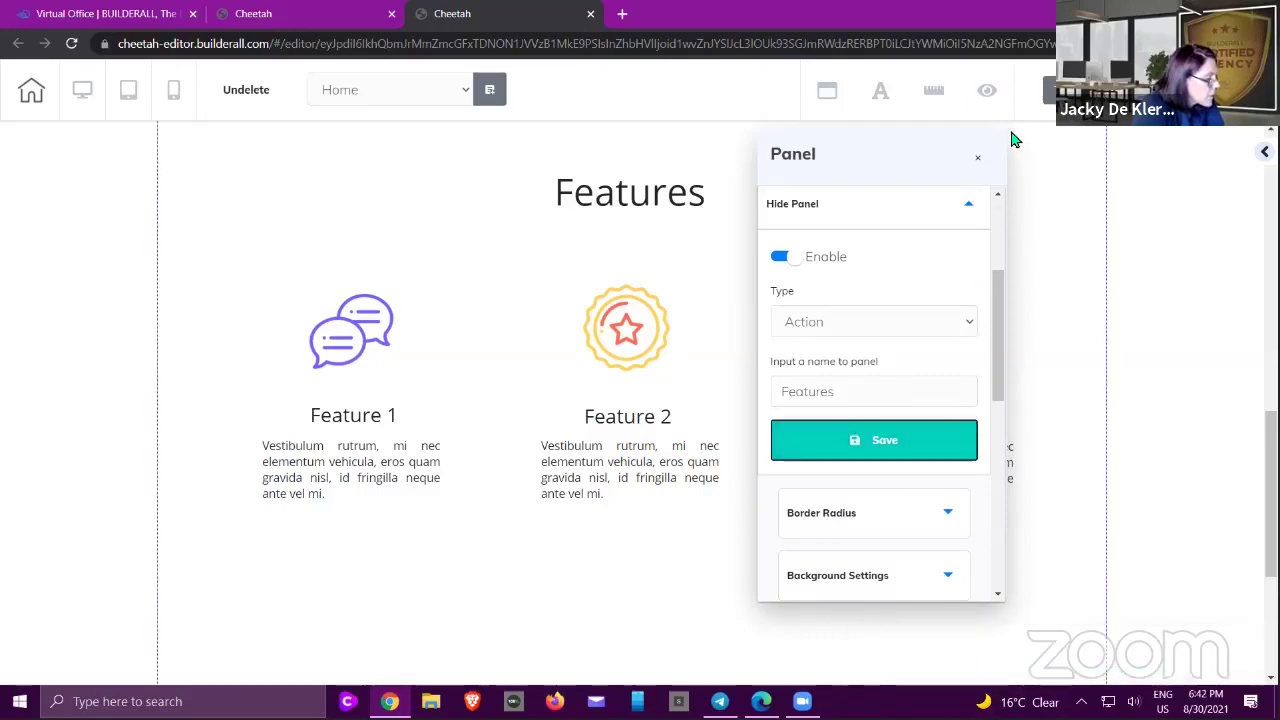
{"action": "left_click", "coordinate": [979, 159]}
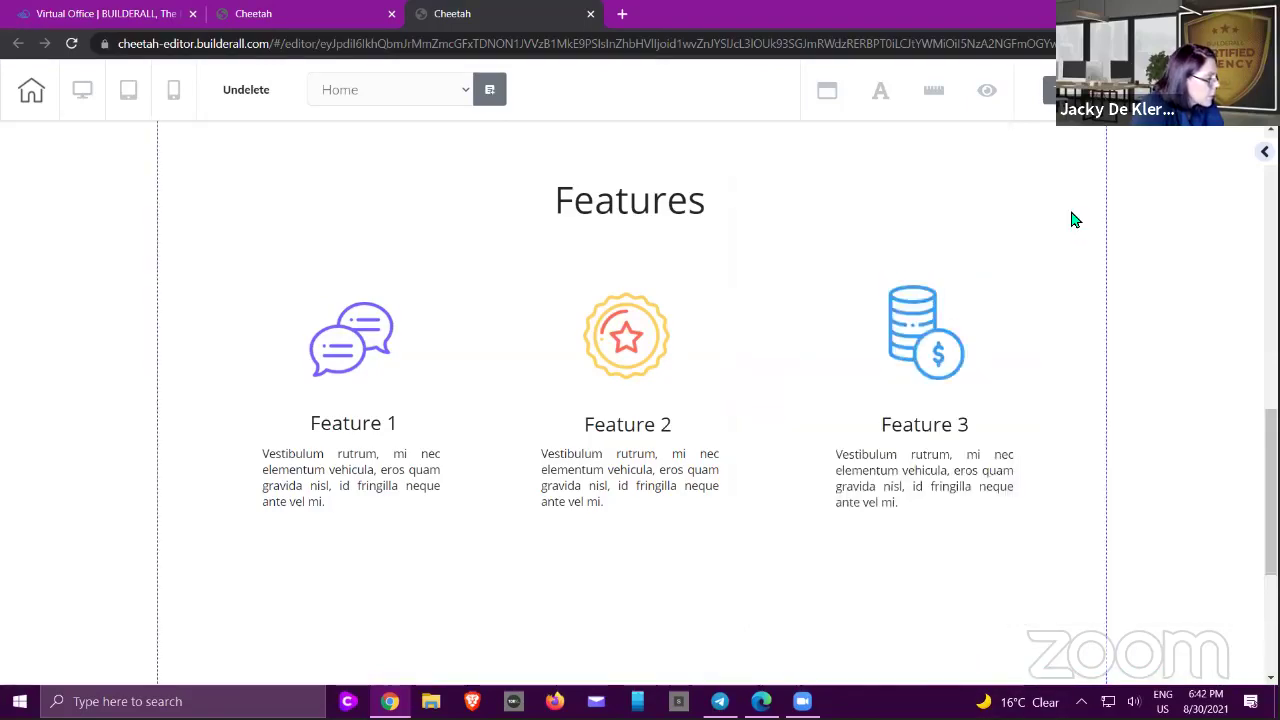
- Set the Tutorial 1 button's link to Show Hidden Panel with Features as the panel to show
{"action": "scroll", "coordinate": [1073, 219], "scroll_direction": "up", "scroll_amount": 8}
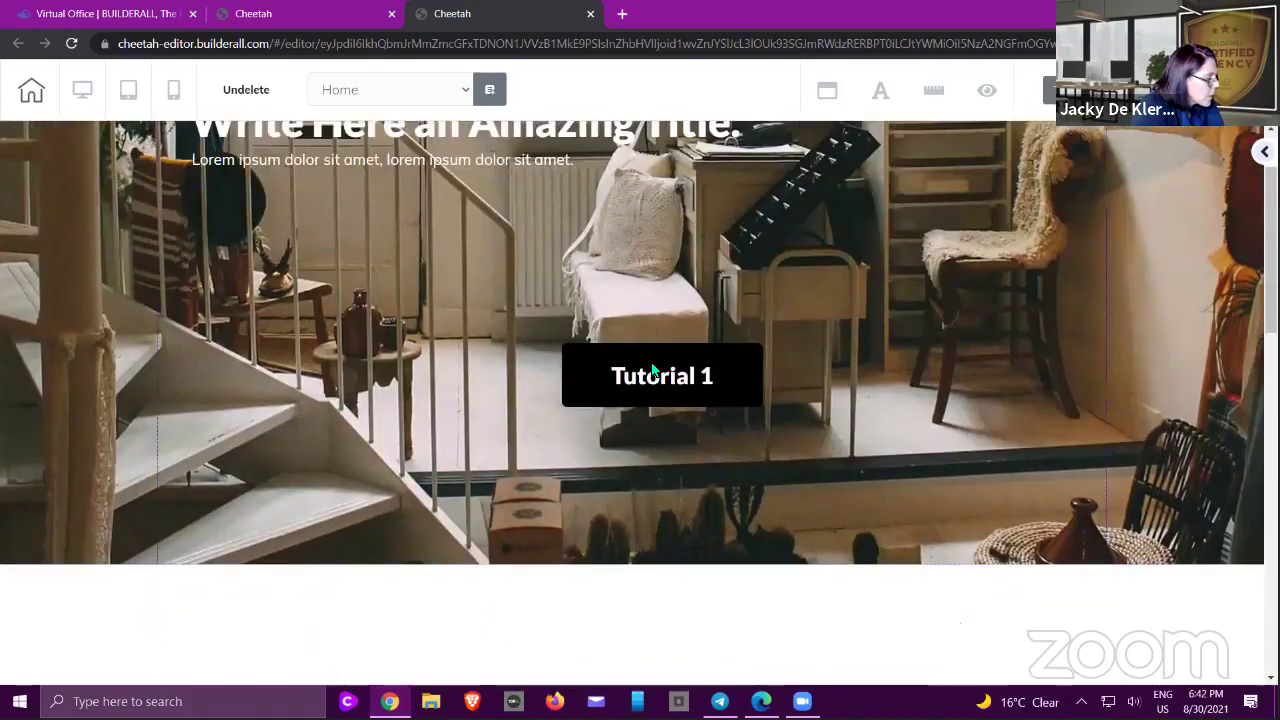
{"action": "left_click", "coordinate": [652, 370]}
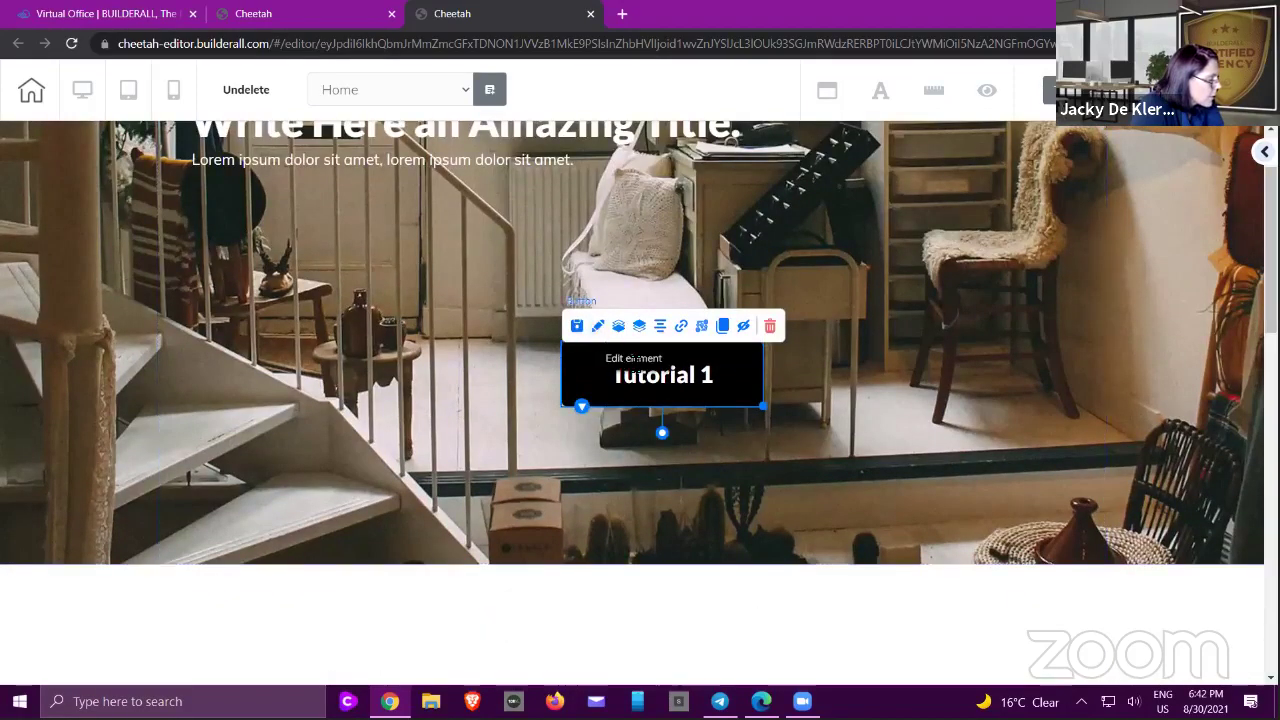
{"action": "left_click", "coordinate": [681, 326]}
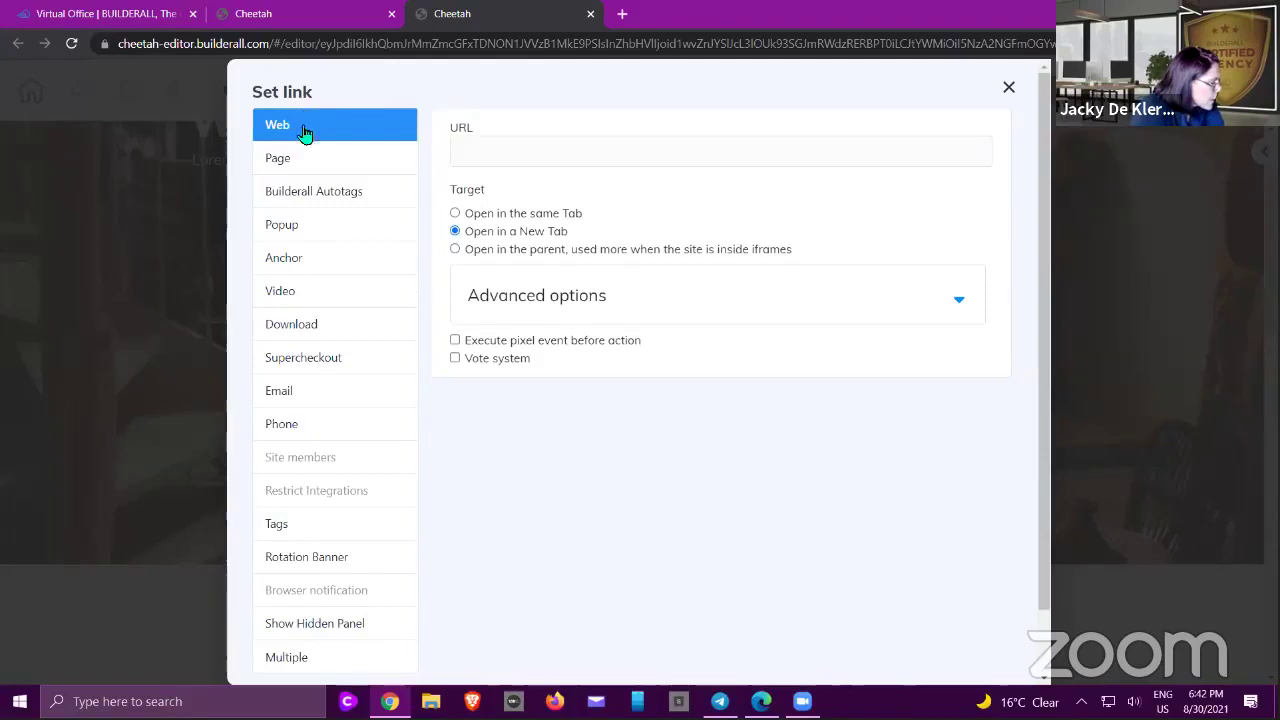
{"action": "left_click", "coordinate": [305, 630]}
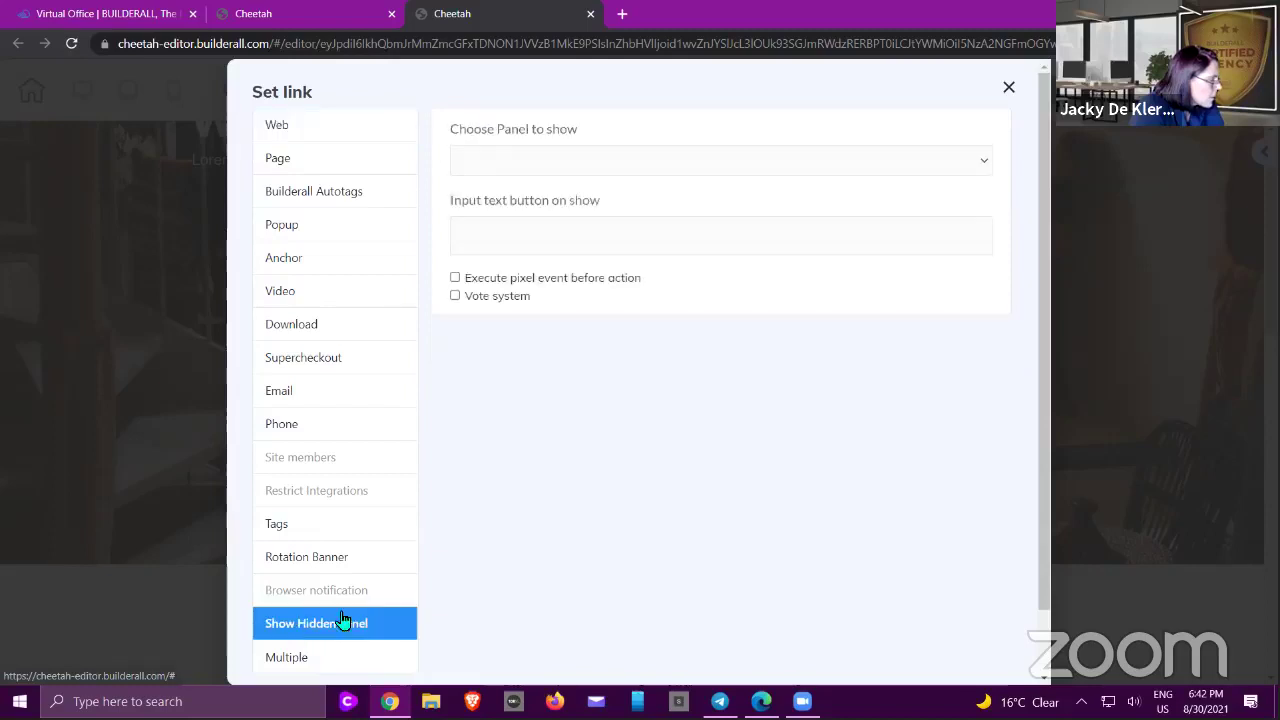
{"action": "left_click", "coordinate": [625, 163]}
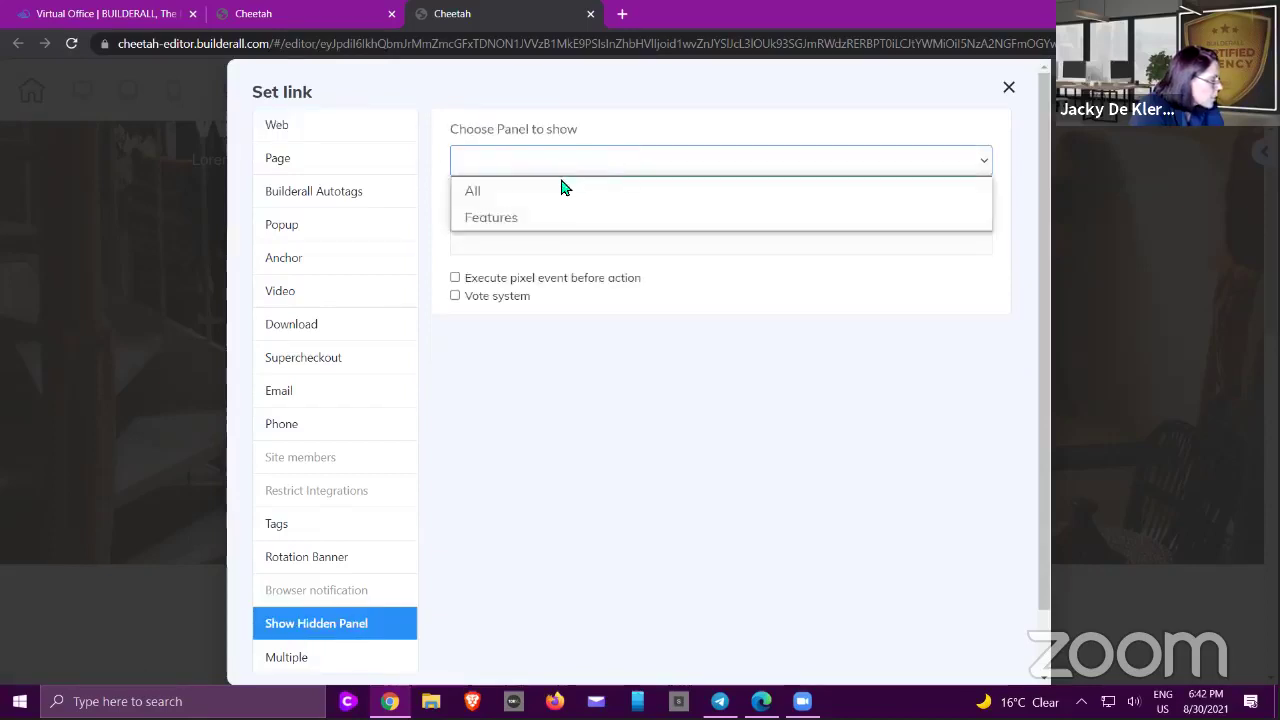
{"action": "left_click", "coordinate": [520, 220]}
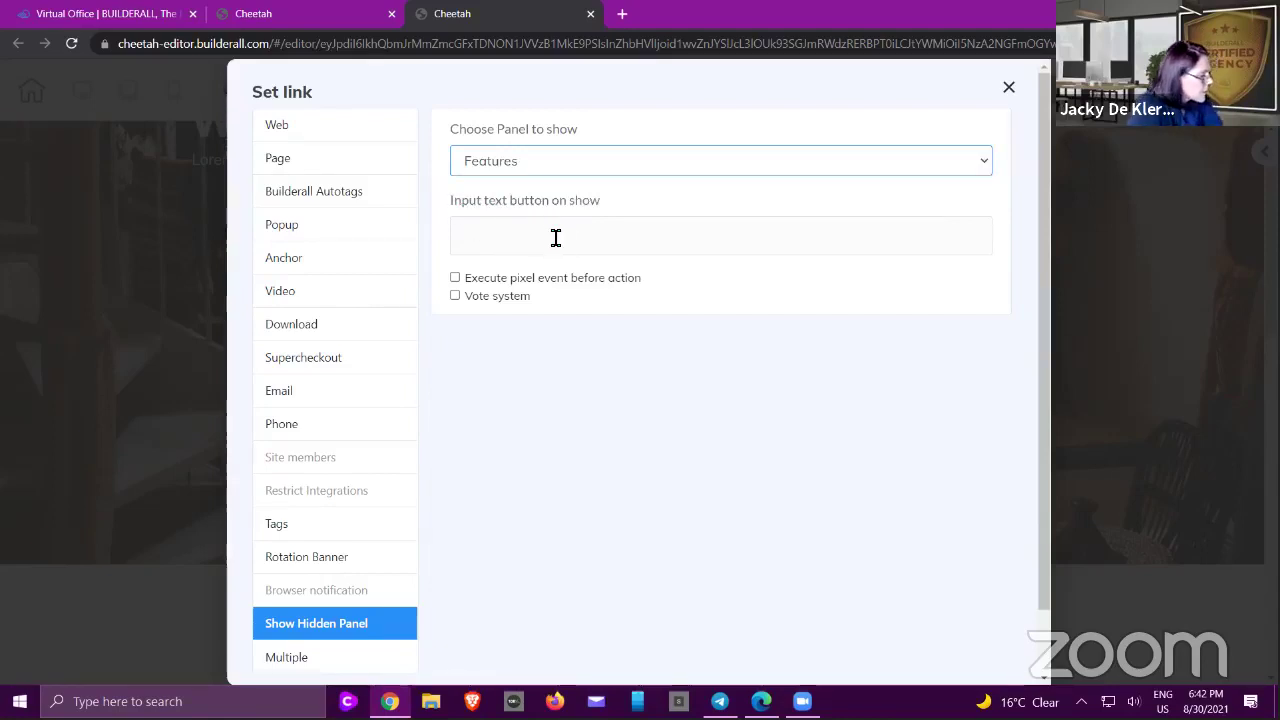
- Set the button's text on show to "Go Back", apply the link and deselect the button
{"action": "left_click", "coordinate": [556, 239]}
{"action": "type", "text": "Co"}
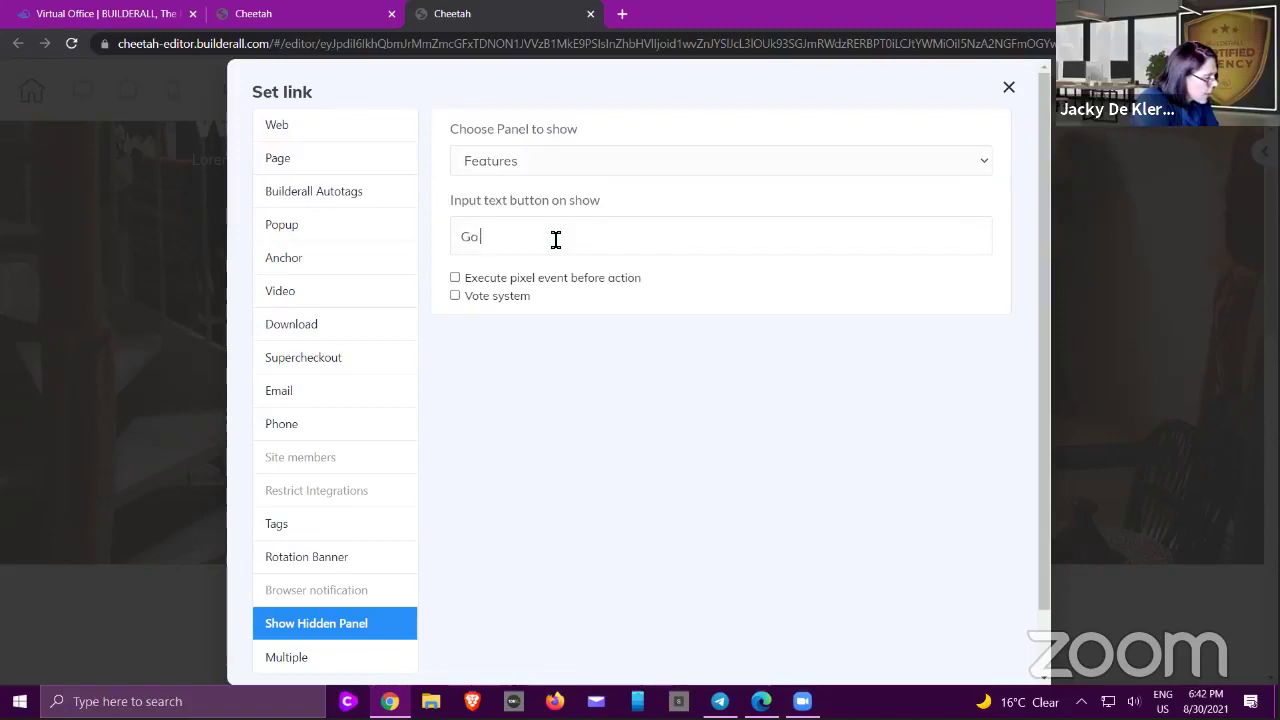
{"action": "type", "text": " Back"}
{"action": "scroll", "coordinate": [645, 368], "scroll_direction": "down", "scroll_amount": 1}
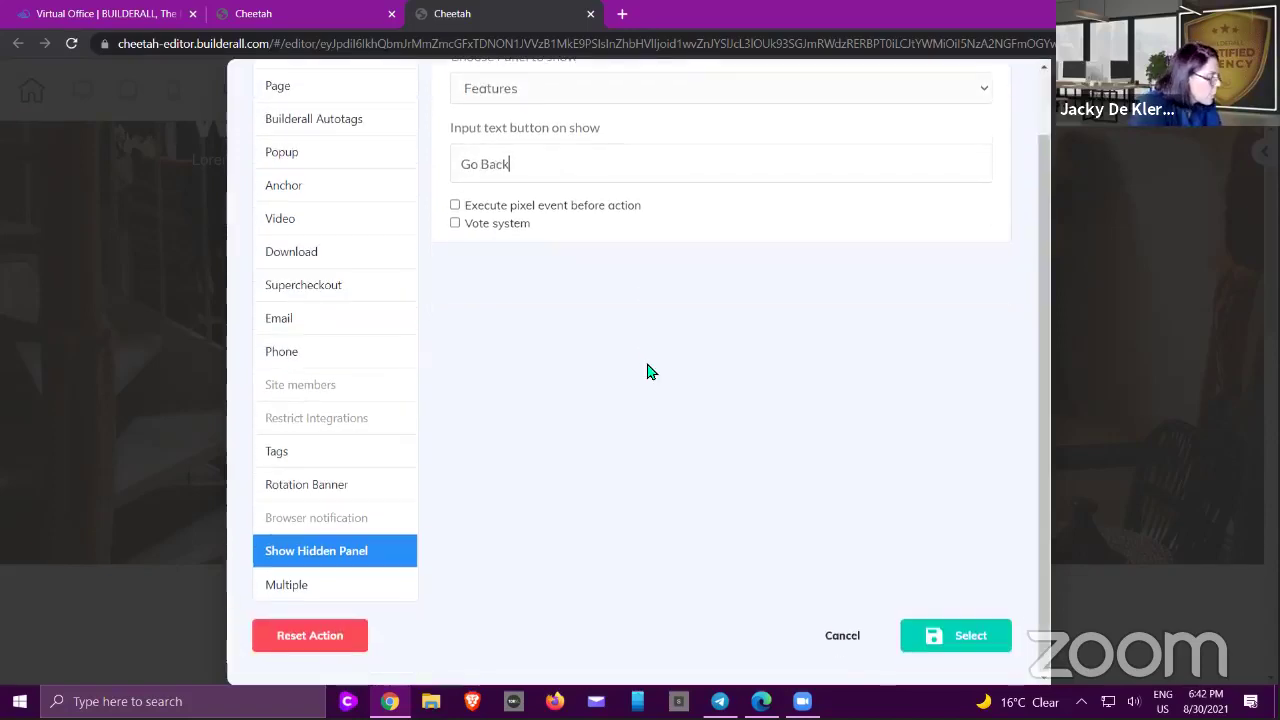
{"action": "left_click", "coordinate": [940, 638]}
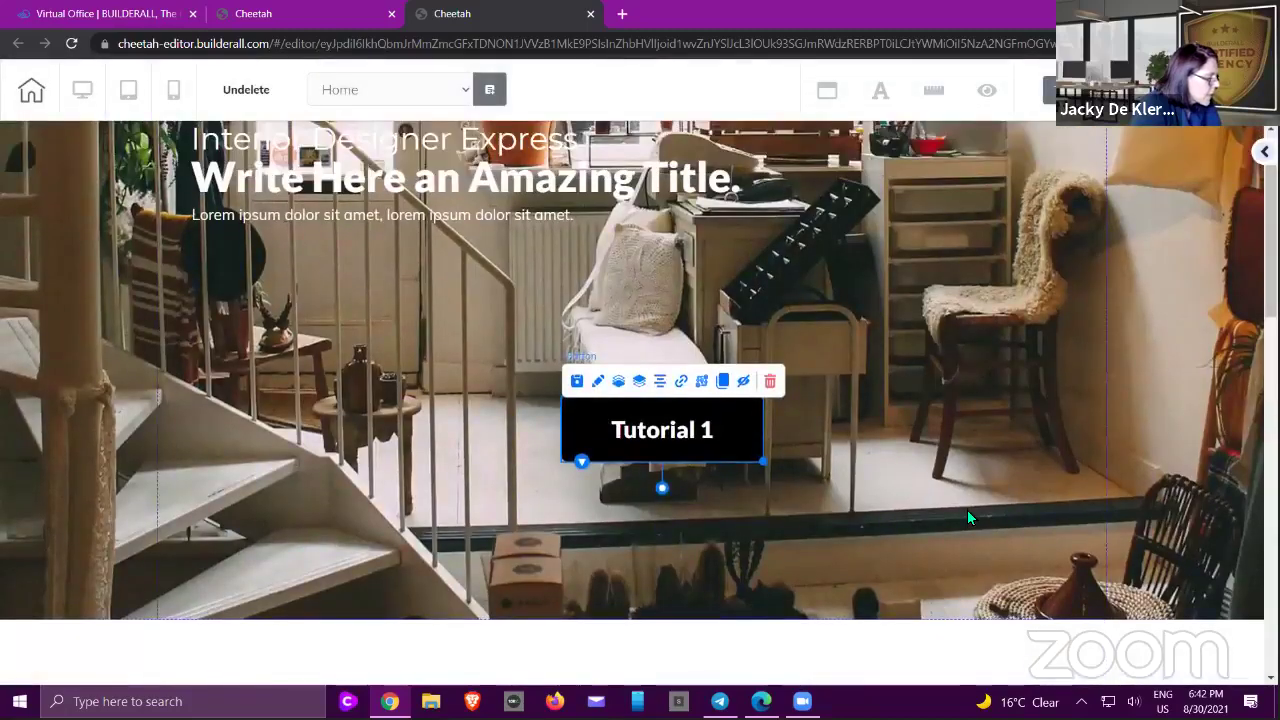
{"action": "left_click", "coordinate": [967, 509]}
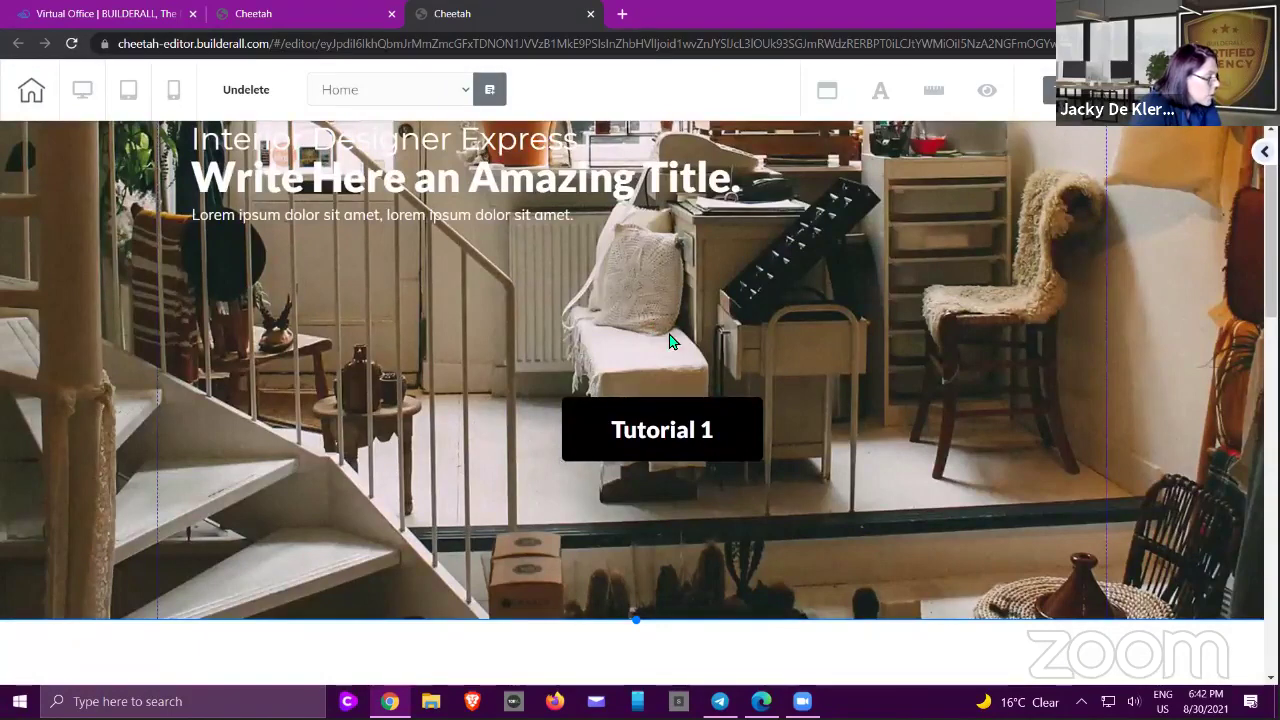
- Save and publish the site, and open the published Home page from the site's page list
{"action": "key", "text": "ctrl+s"}
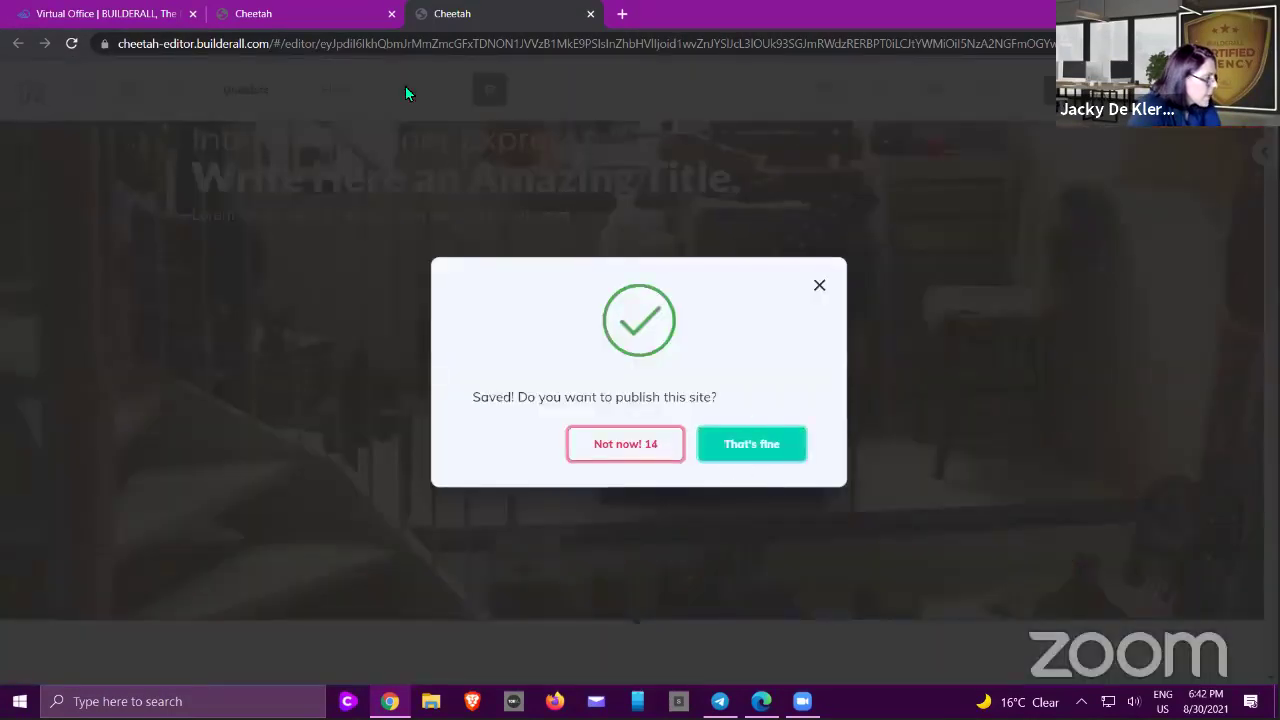
{"action": "left_click", "coordinate": [705, 440]}
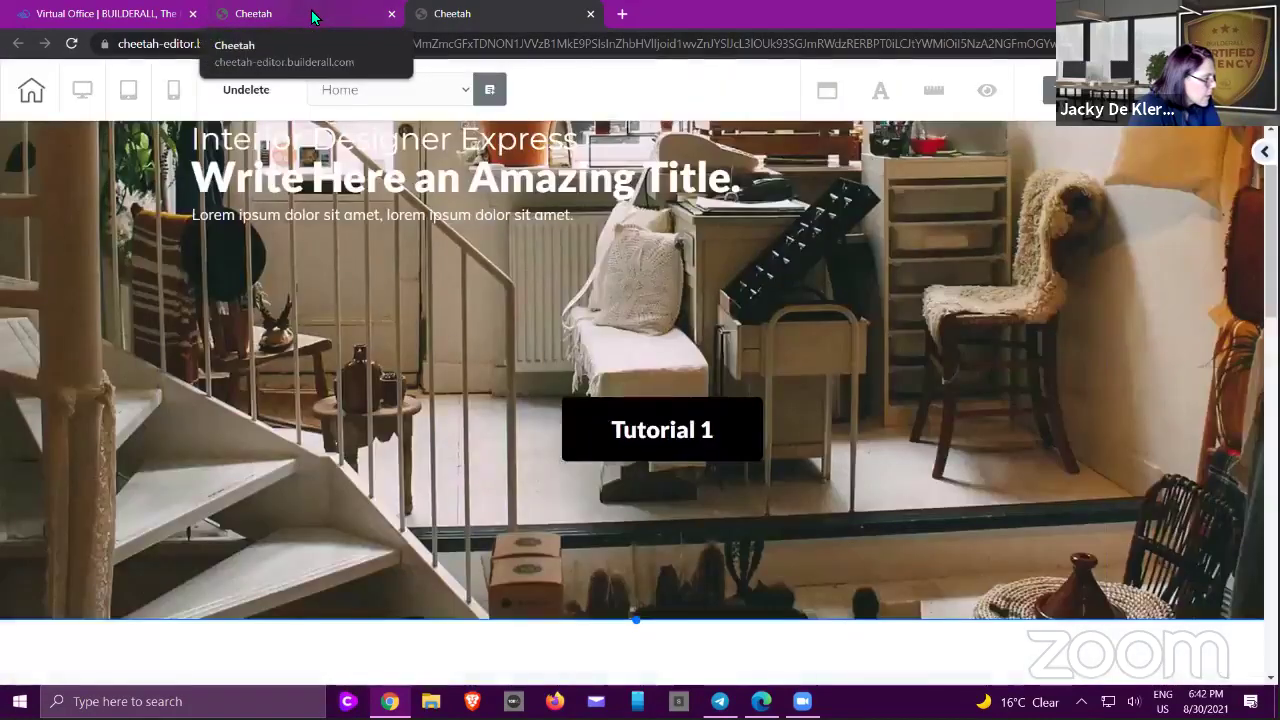
{"action": "left_click", "coordinate": [312, 16]}
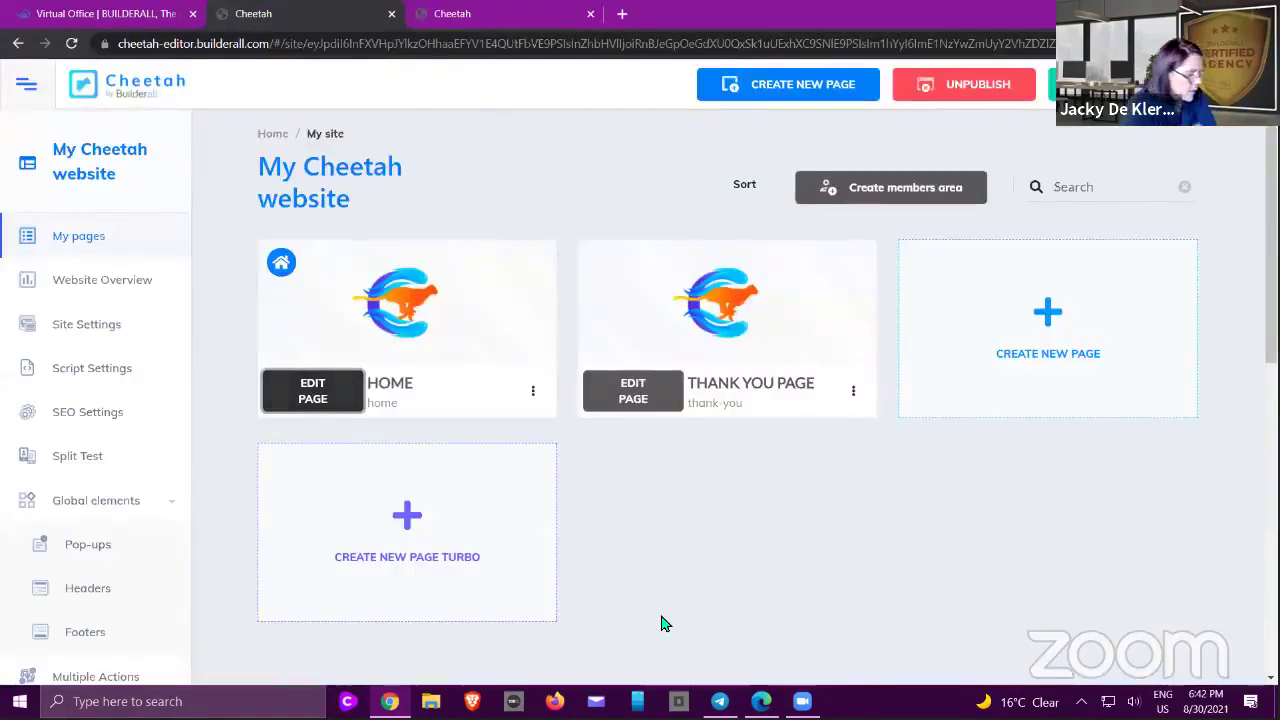
{"action": "left_click", "coordinate": [533, 391]}
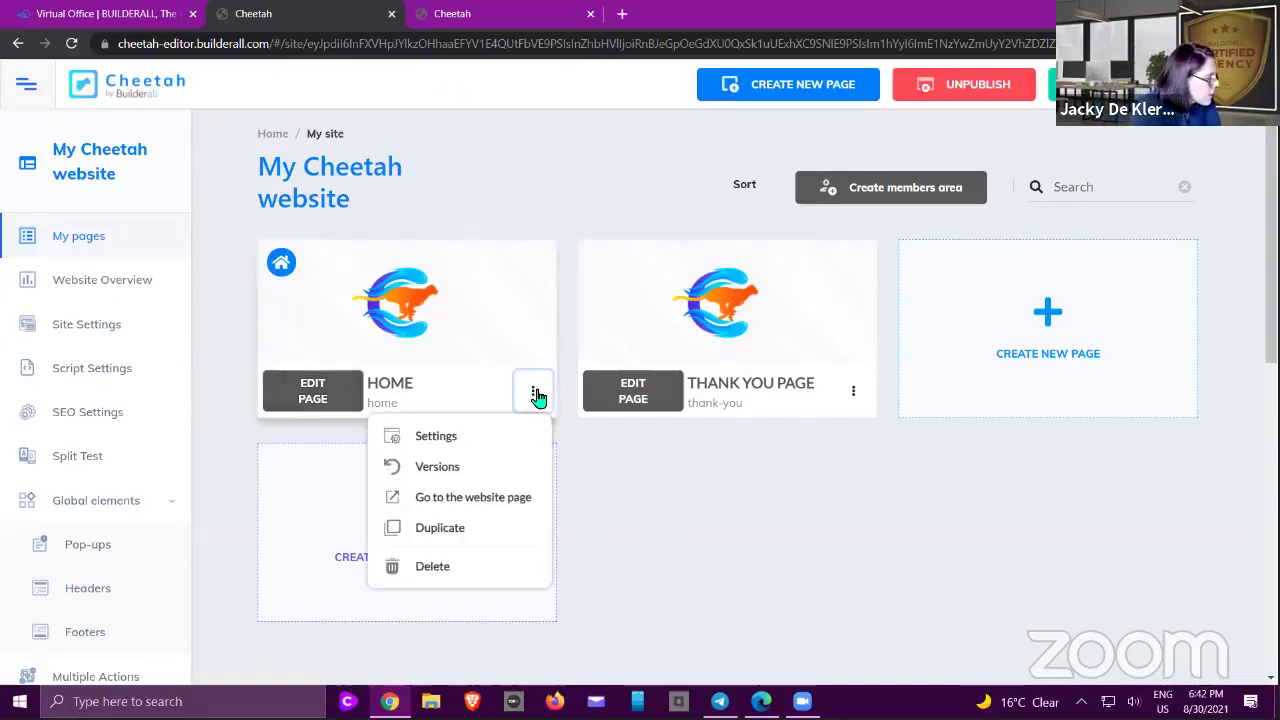
{"action": "left_click", "coordinate": [473, 499]}
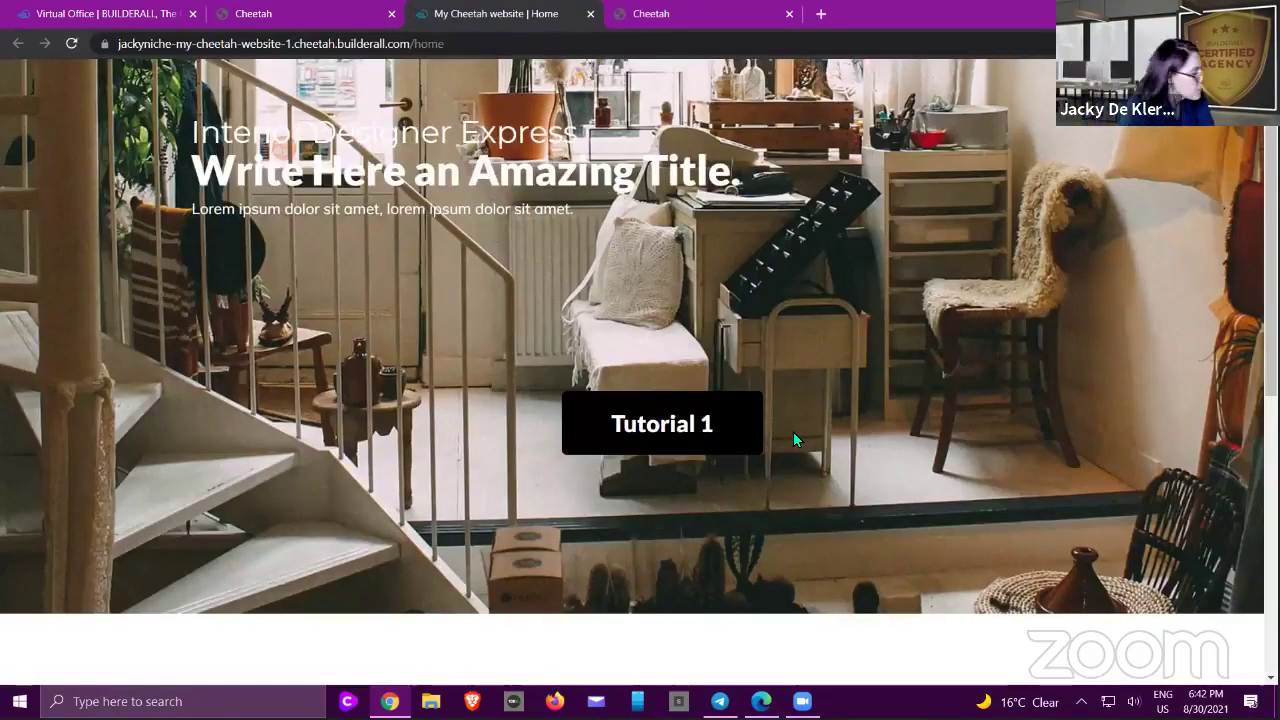
- Test on the published Home page how the Tutorial 1 button shows and hides the Features panel
{"action": "scroll", "coordinate": [875, 395], "scroll_direction": "down", "scroll_amount": 5}
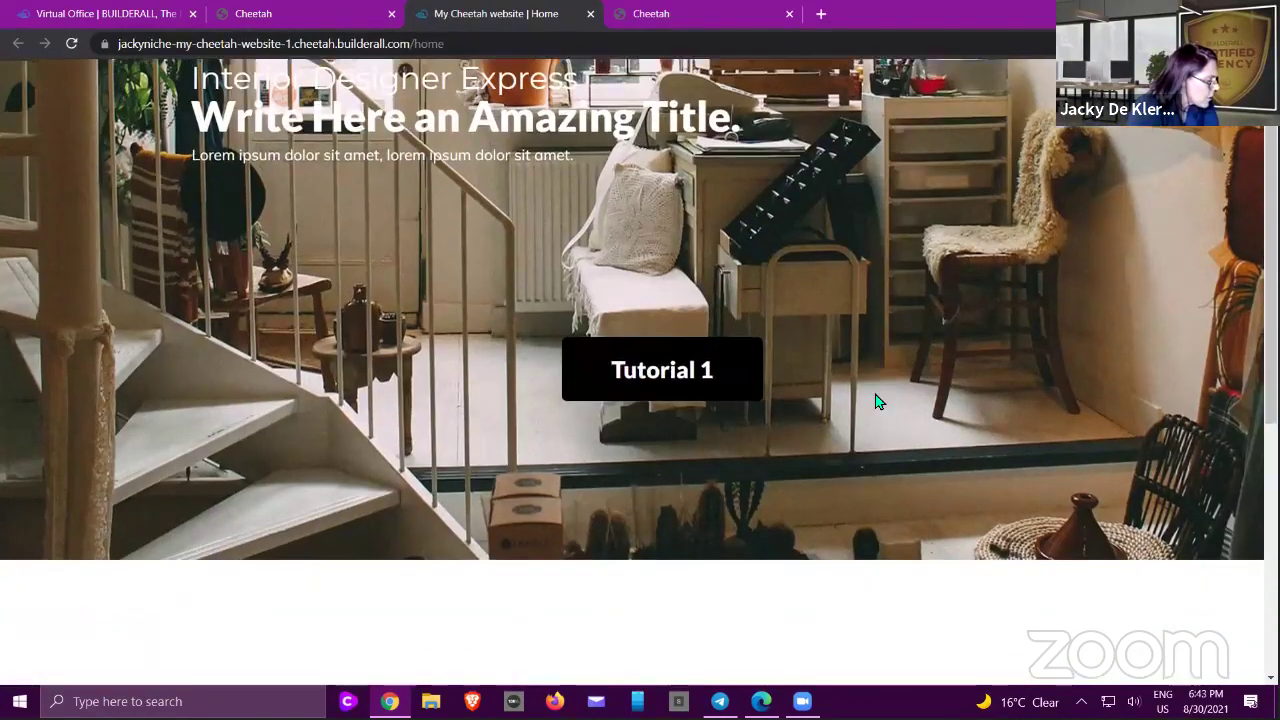
{"action": "scroll", "coordinate": [877, 400], "scroll_direction": "up", "scroll_amount": 5}
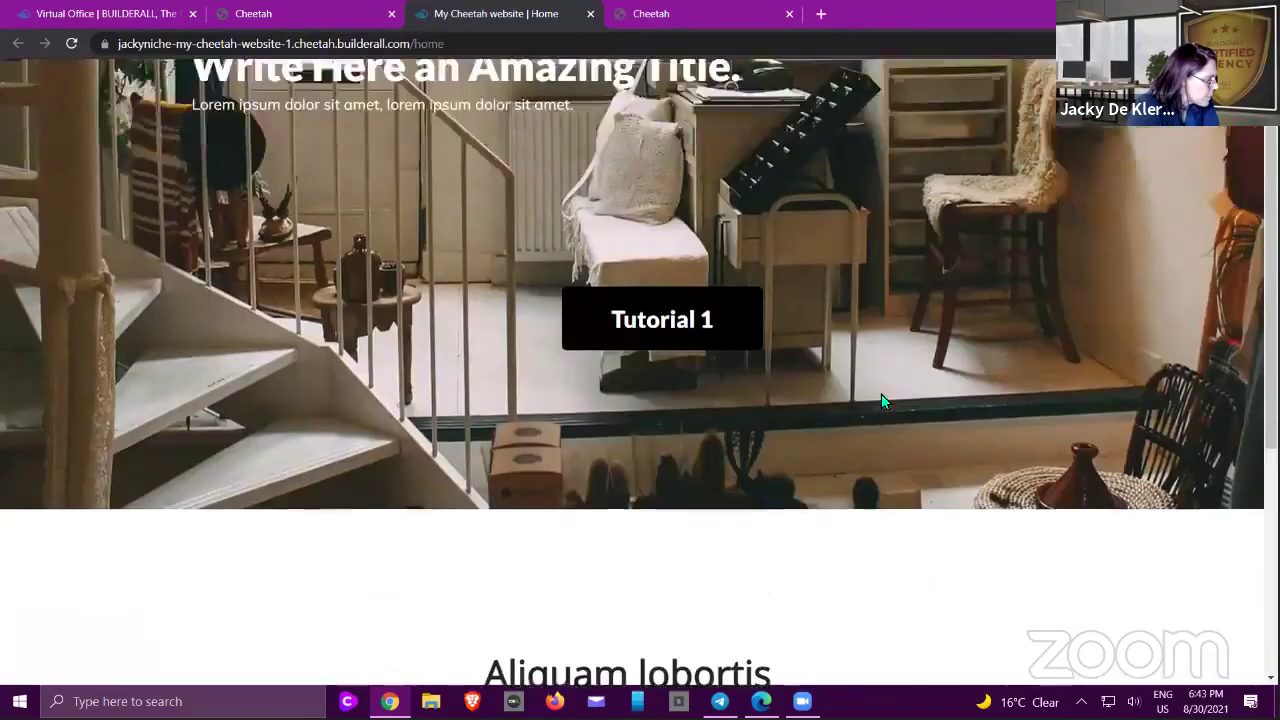
{"action": "scroll", "coordinate": [881, 398], "scroll_direction": "down", "scroll_amount": 5}
{"action": "scroll", "coordinate": [881, 398], "scroll_direction": "up", "scroll_amount": 4}
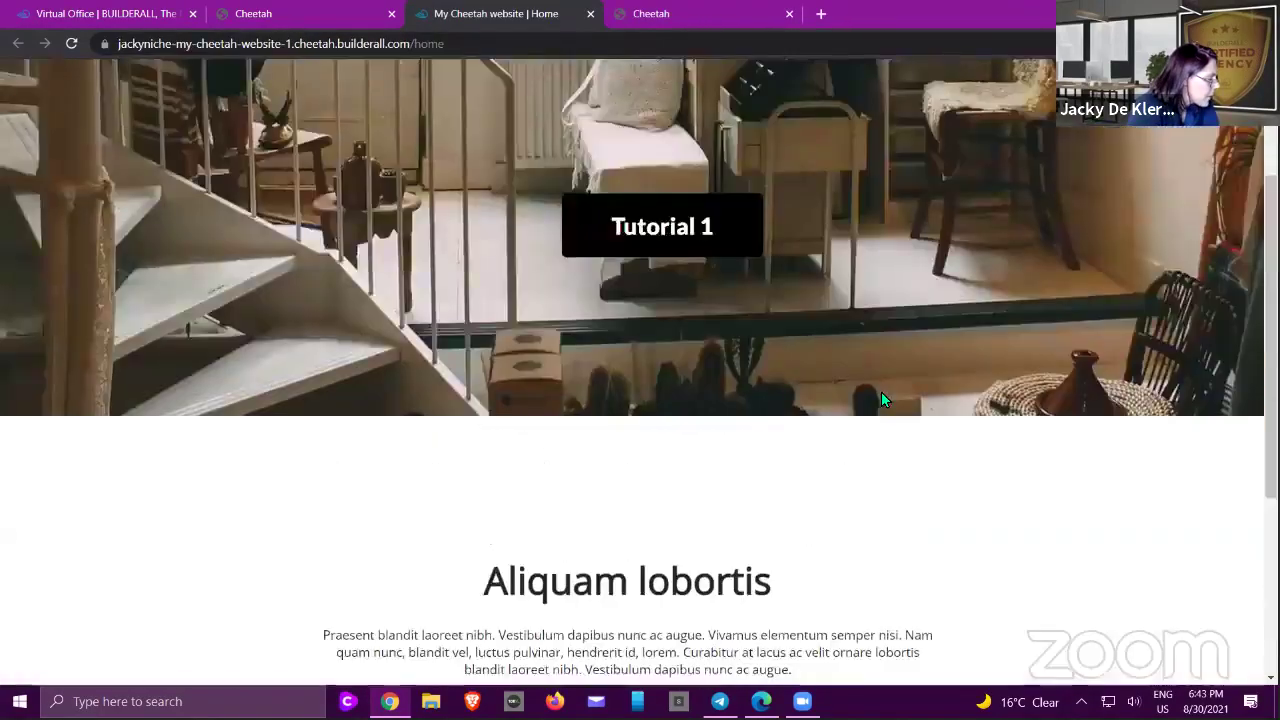
{"action": "scroll", "coordinate": [881, 398], "scroll_direction": "down", "scroll_amount": 3}
{"action": "scroll", "coordinate": [881, 395], "scroll_direction": "up", "scroll_amount": 4}
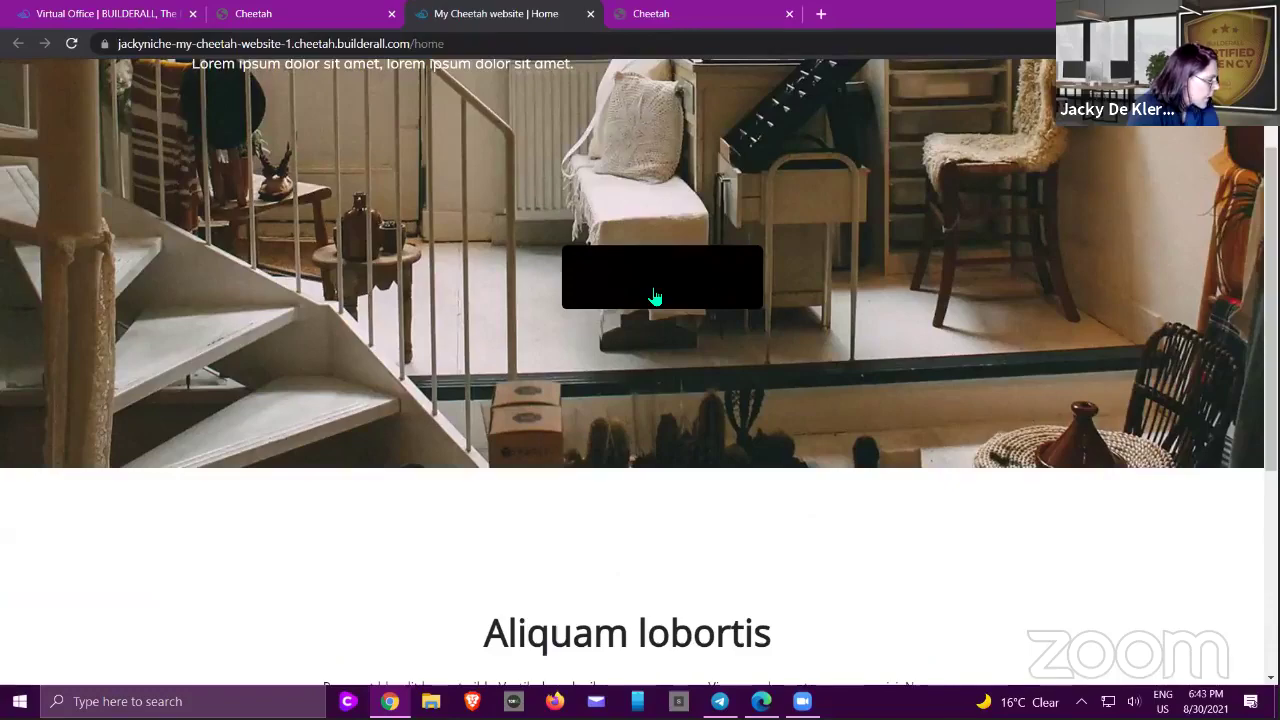
{"action": "scroll", "coordinate": [895, 320], "scroll_direction": "down", "scroll_amount": 5}
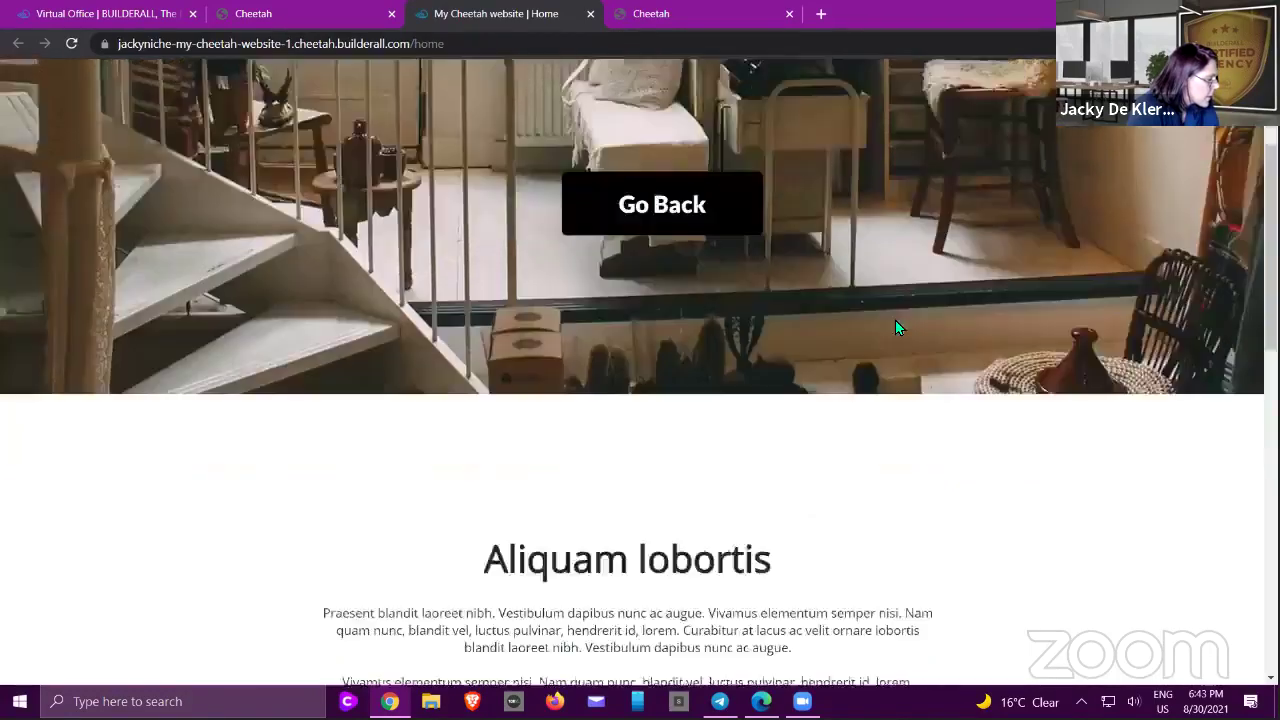
{"action": "scroll", "coordinate": [897, 325], "scroll_direction": "down", "scroll_amount": 3}
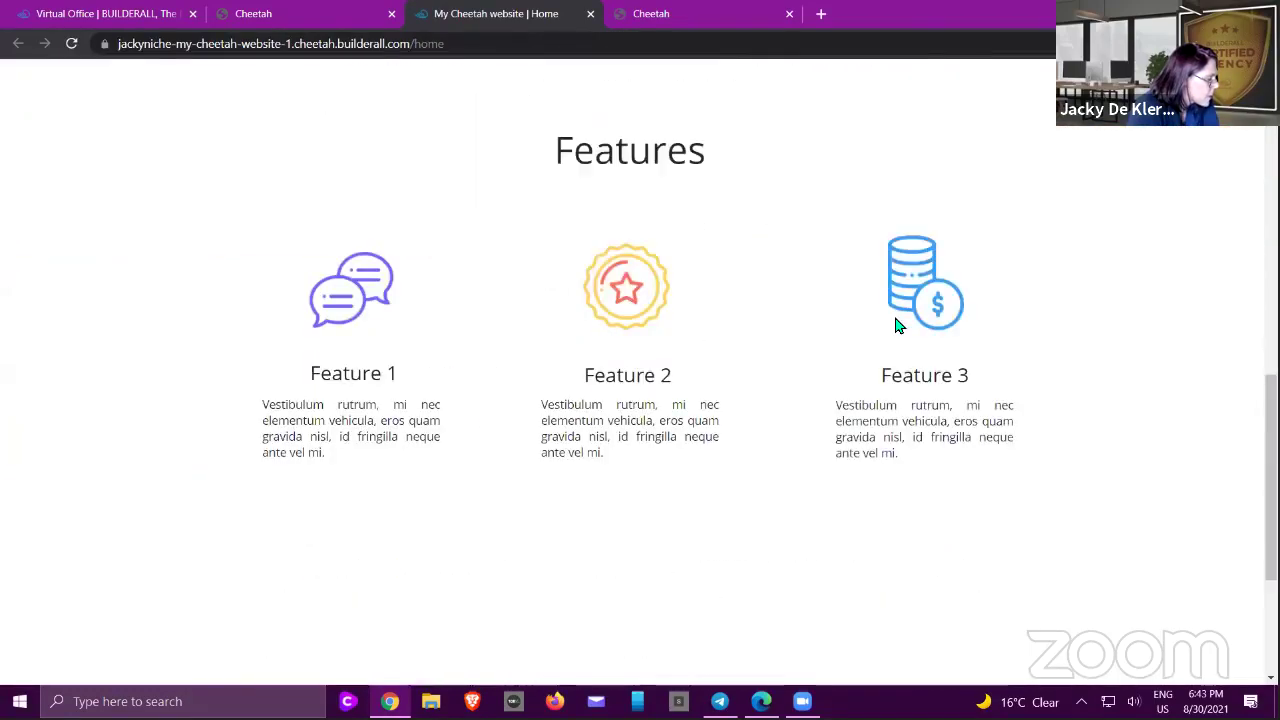
{"action": "scroll", "coordinate": [897, 325], "scroll_direction": "up", "scroll_amount": 8}
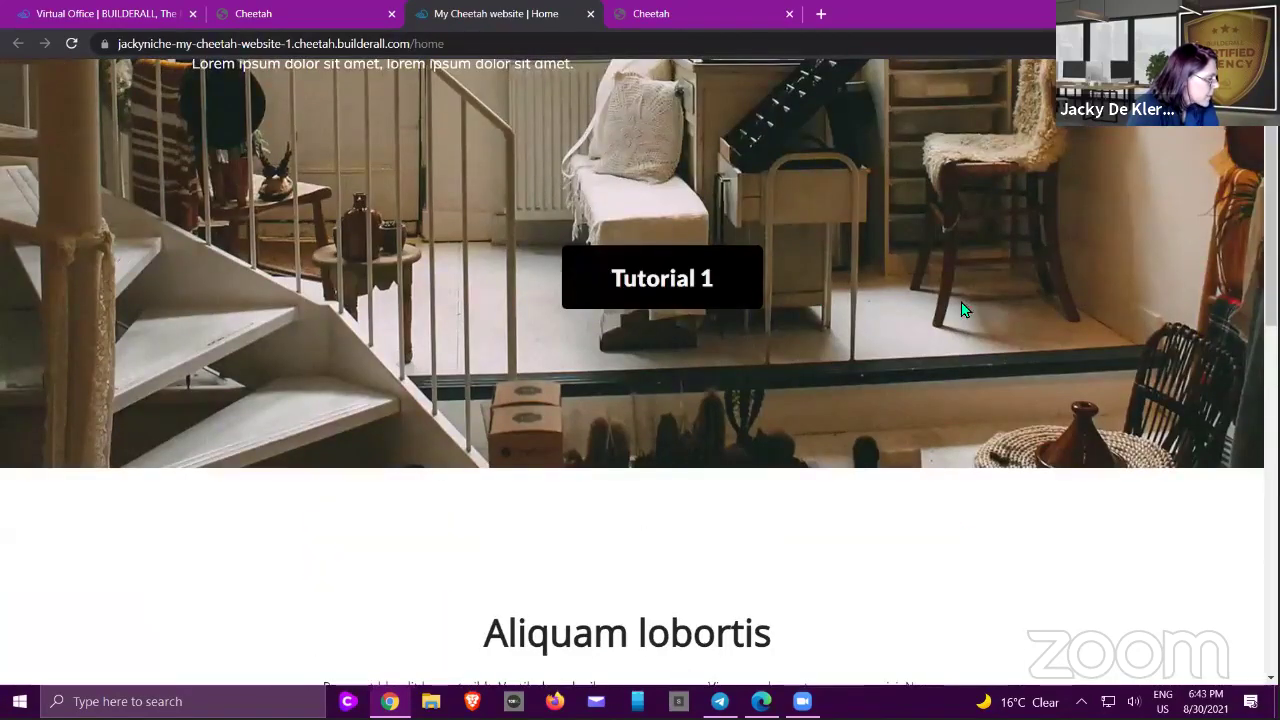
{"action": "scroll", "coordinate": [962, 310], "scroll_direction": "down", "scroll_amount": 4}
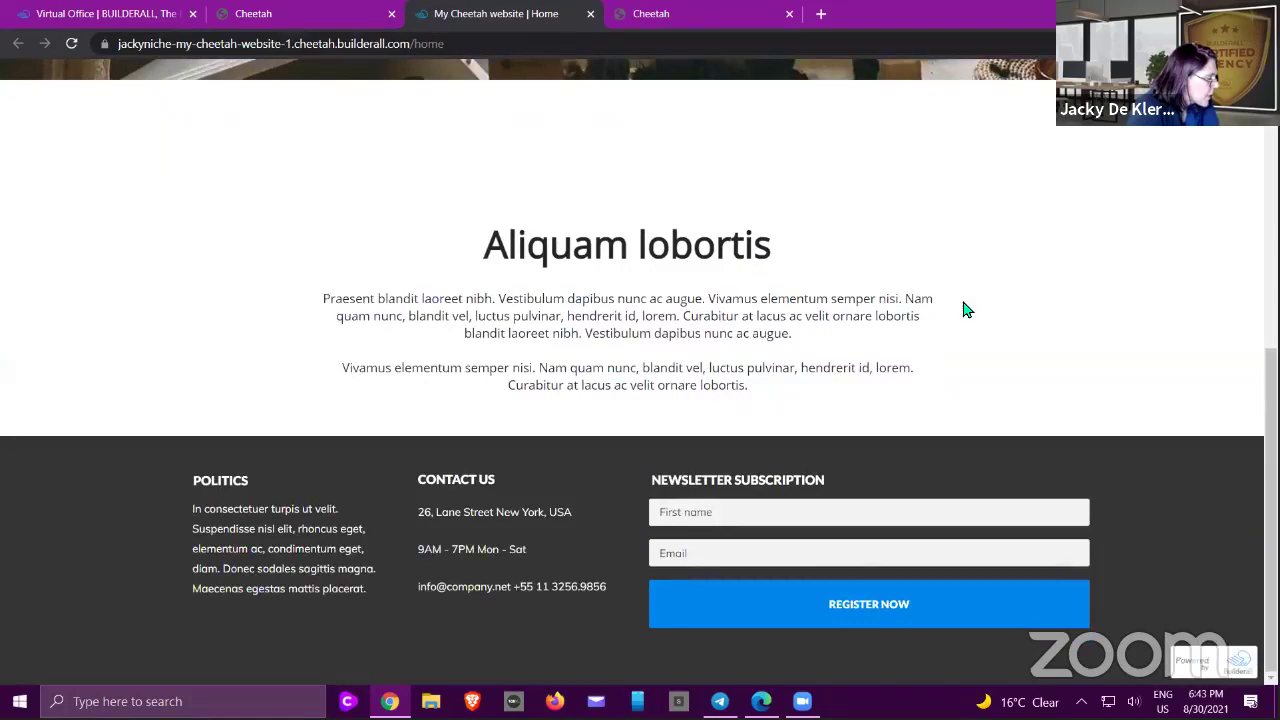
- Close the published Home page, return to the Cheetah editor and dismiss the publishing confirmation
{"action": "scroll", "coordinate": [966, 310], "scroll_direction": "up", "scroll_amount": 5}
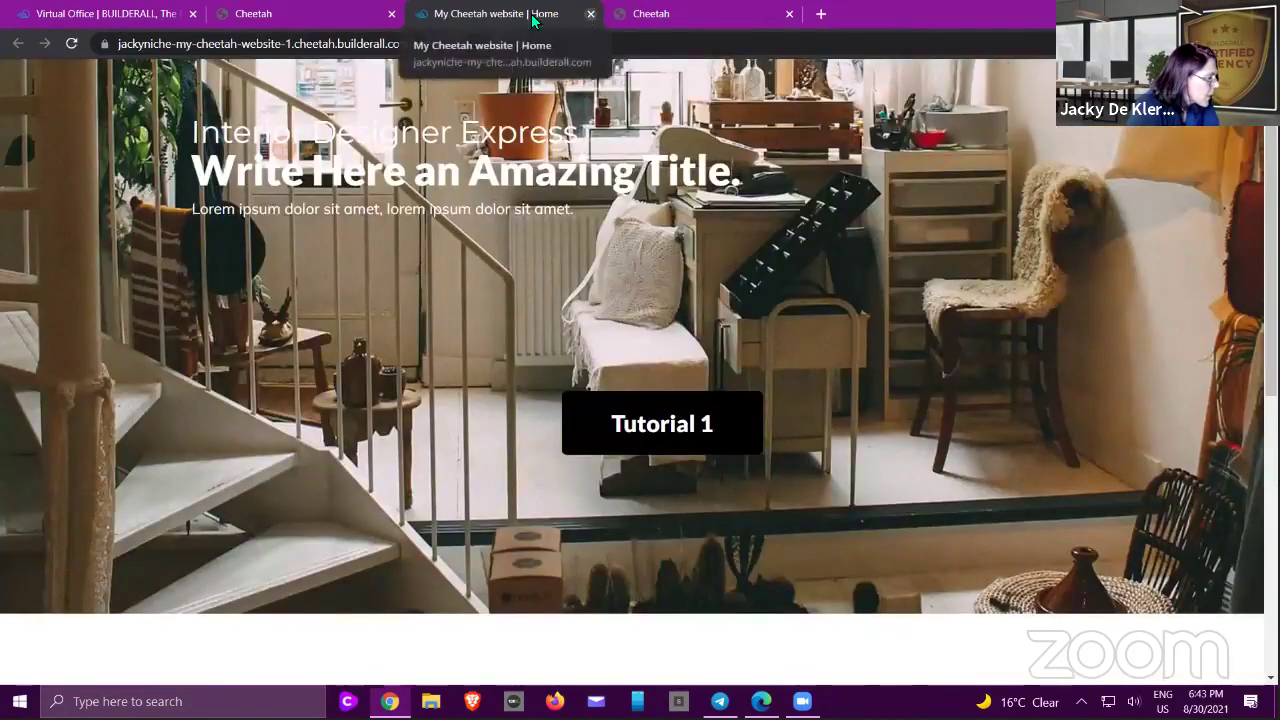
{"action": "left_click", "coordinate": [590, 13]}
{"action": "left_click", "coordinate": [499, 13]}
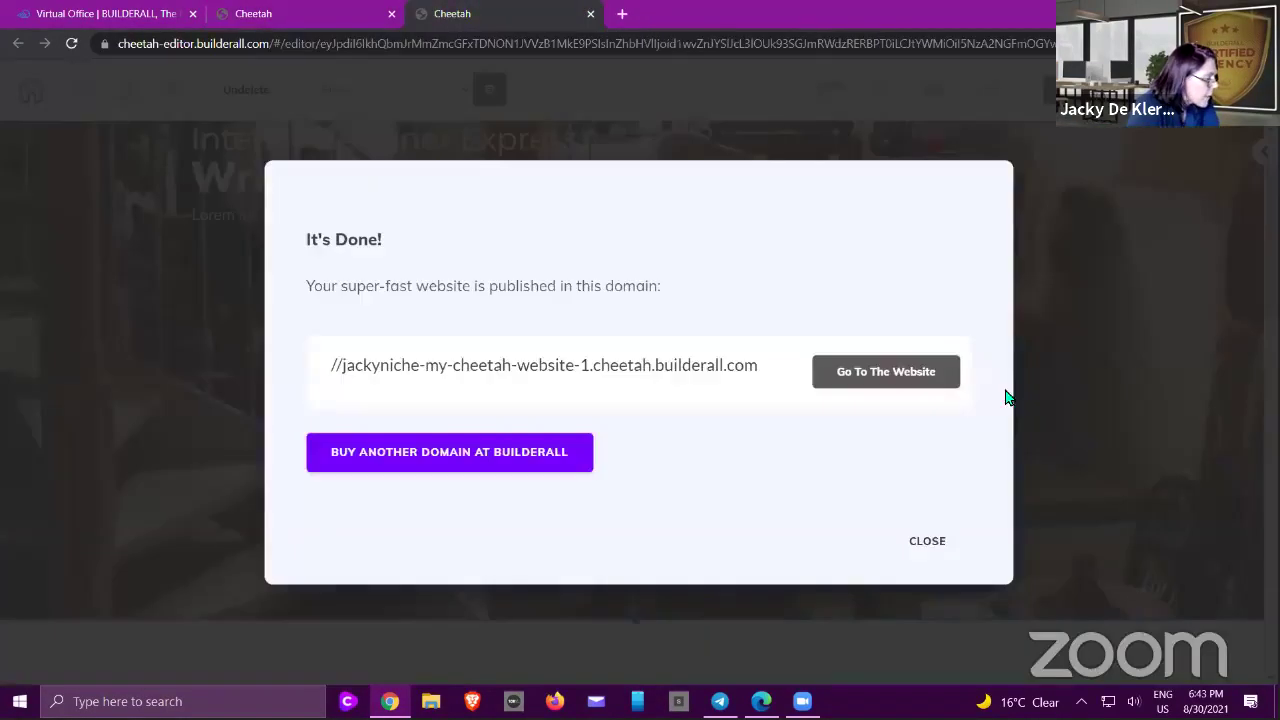
{"action": "left_click", "coordinate": [927, 542]}
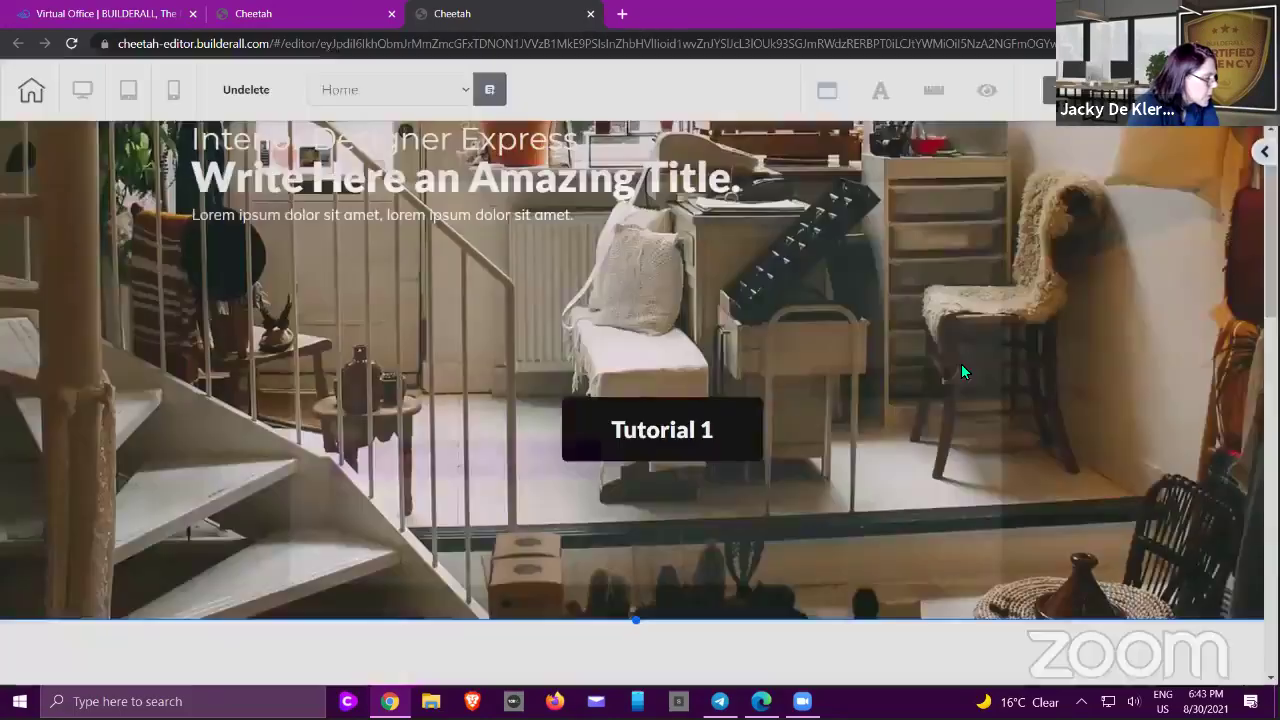
{"action": "scroll", "coordinate": [963, 367], "scroll_direction": "up", "scroll_amount": 1}
{"action": "scroll", "coordinate": [963, 372], "scroll_direction": "down", "scroll_amount": 1}
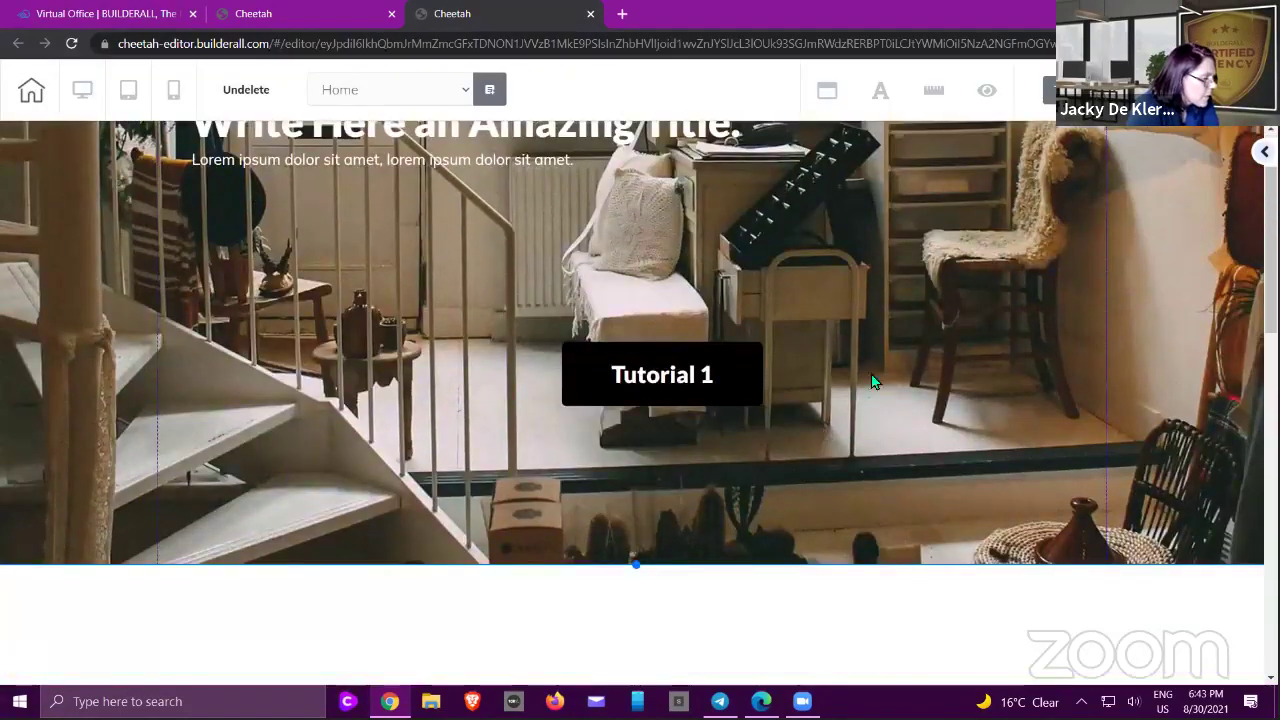
{"action": "scroll", "coordinate": [868, 430], "scroll_direction": "down", "scroll_amount": 3}
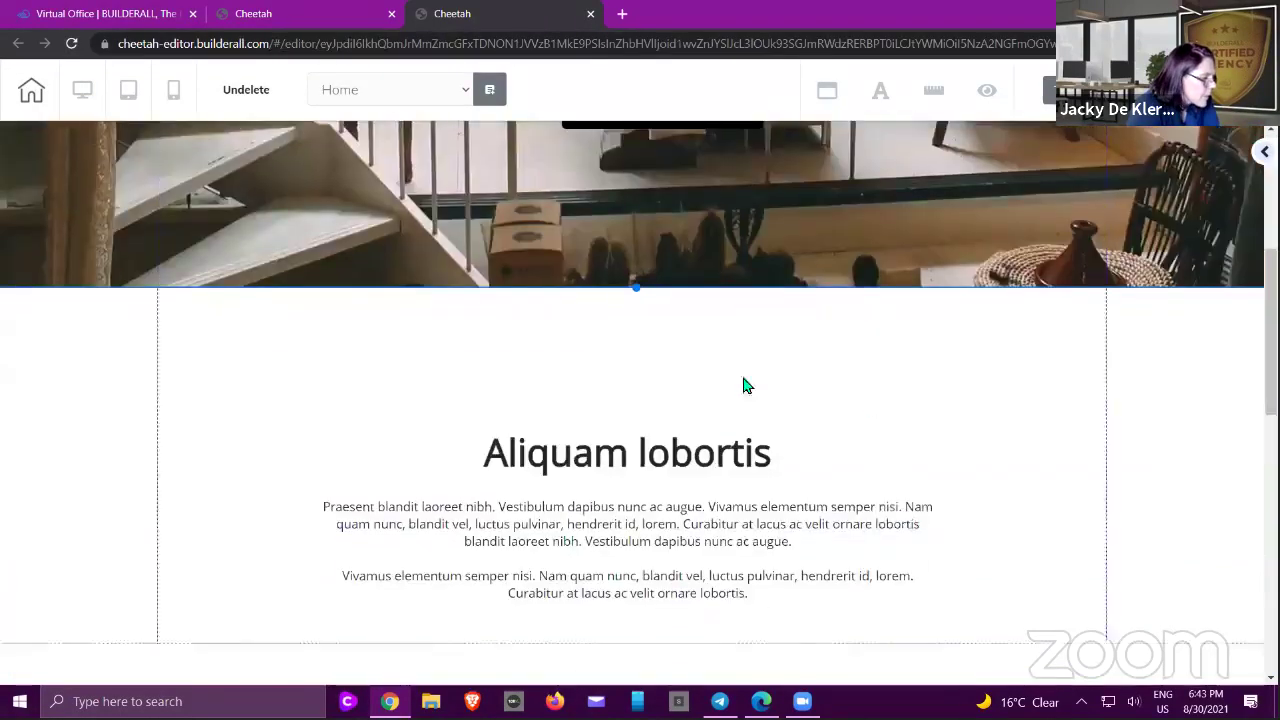
{"action": "left_click", "coordinate": [951, 385]}
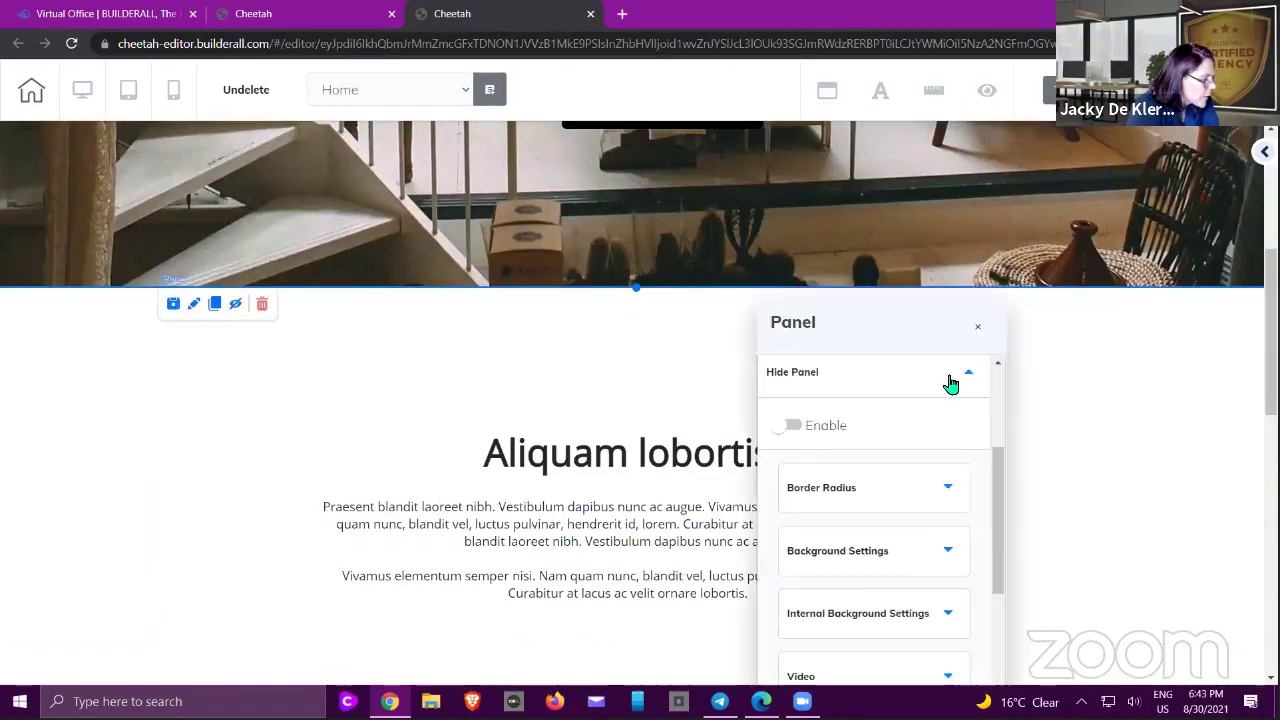
{"action": "left_click_drag", "start_coordinate": [882, 343], "coordinate": [934, 200]}
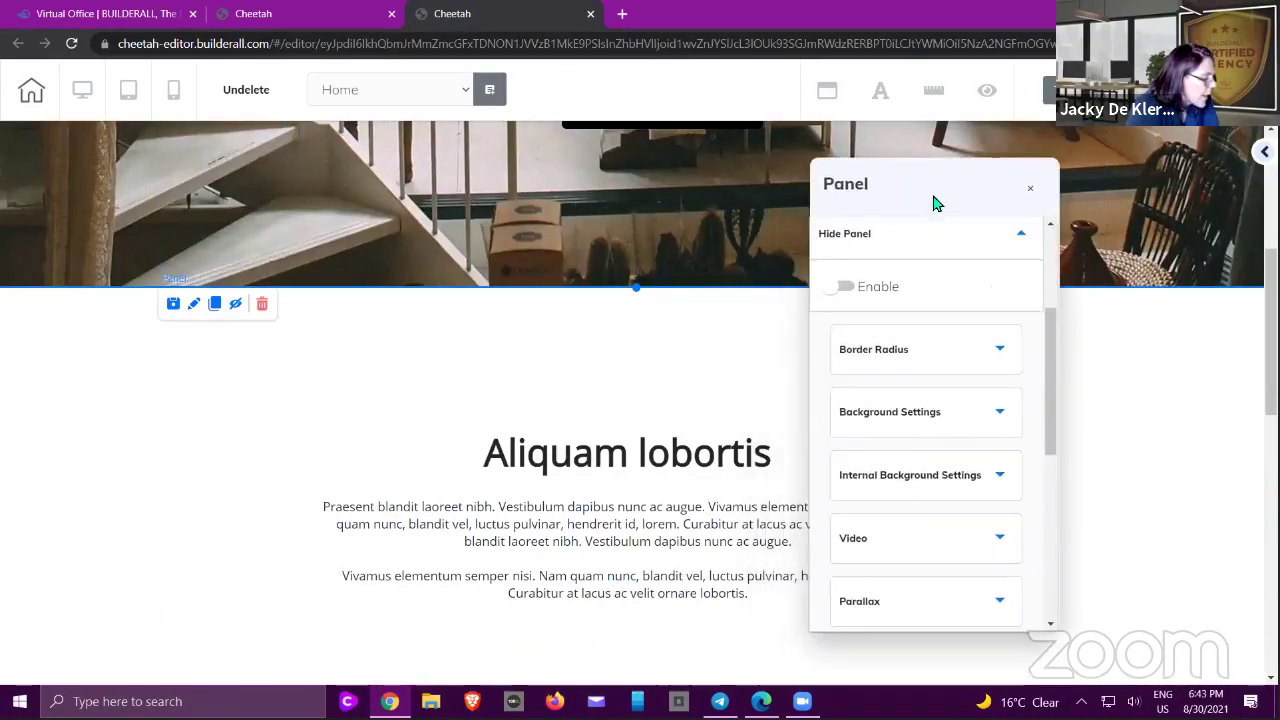
{"action": "scroll", "coordinate": [896, 380], "scroll_direction": "up", "scroll_amount": 3}
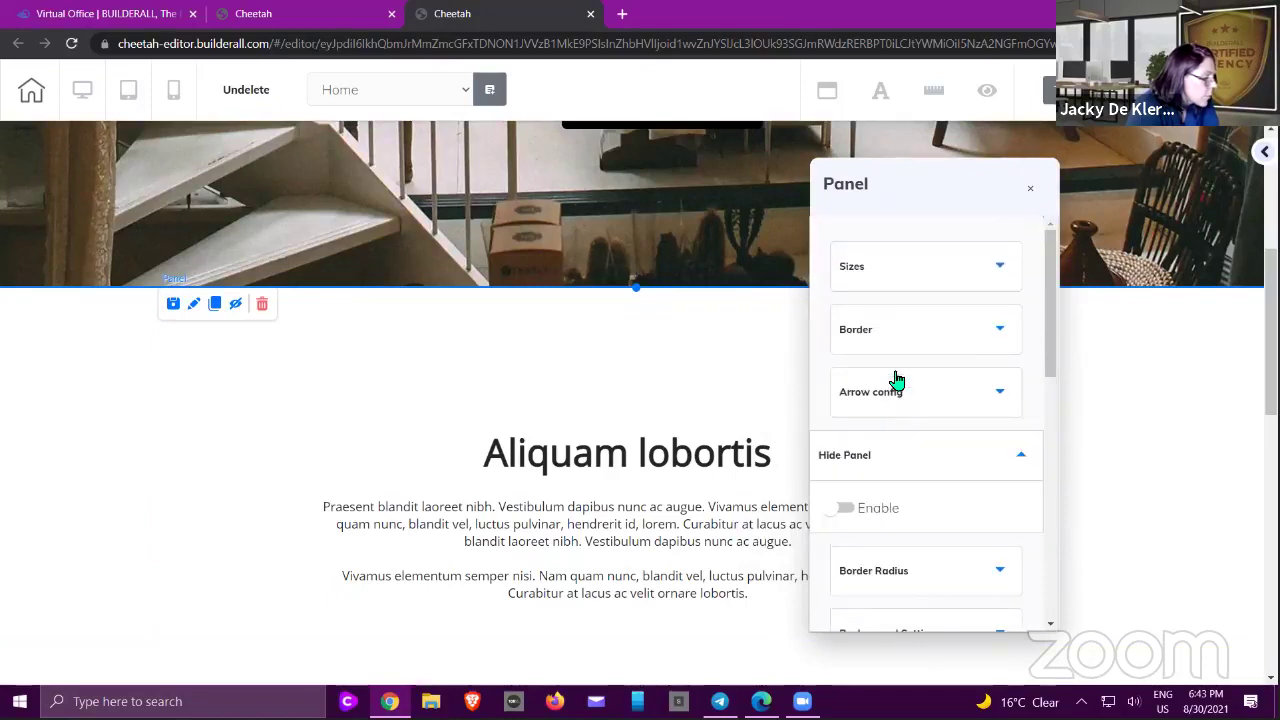
{"action": "left_click", "coordinate": [857, 457]}
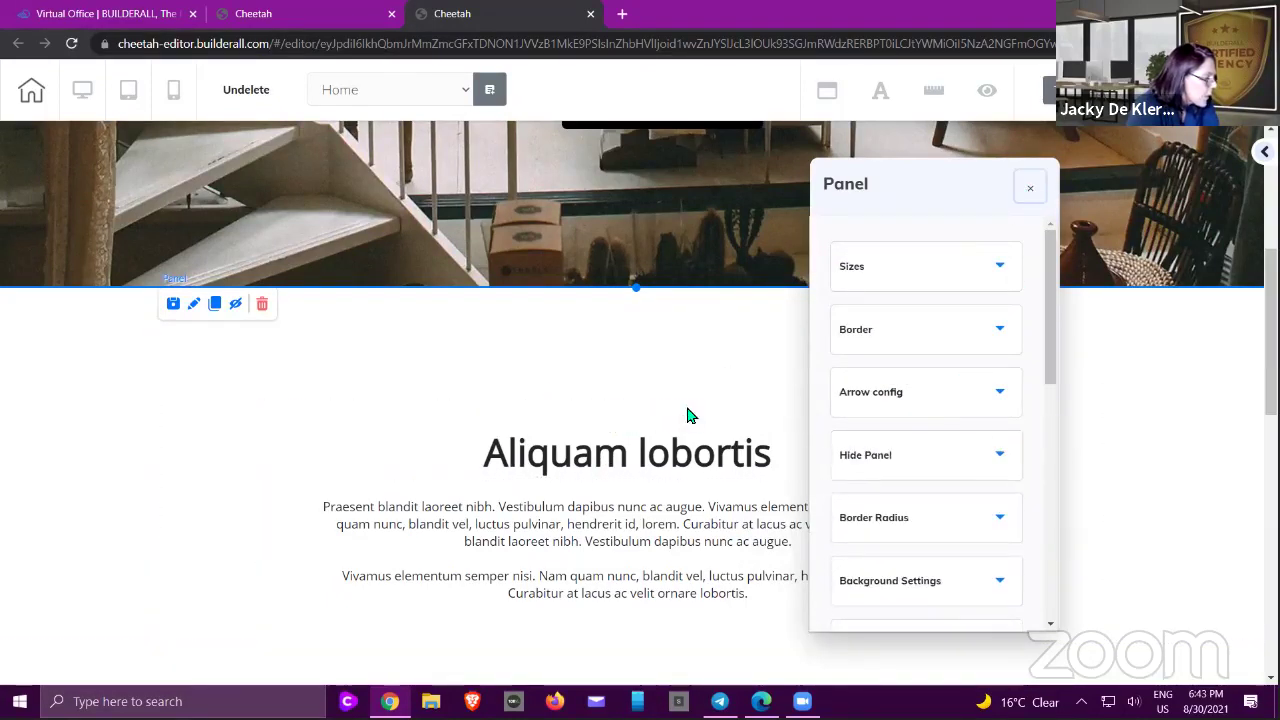
- Move the Aliquam lobortis text box higher within its panel and deselect it
{"action": "left_click_drag", "start_coordinate": [688, 415], "coordinate": [666, 357]}
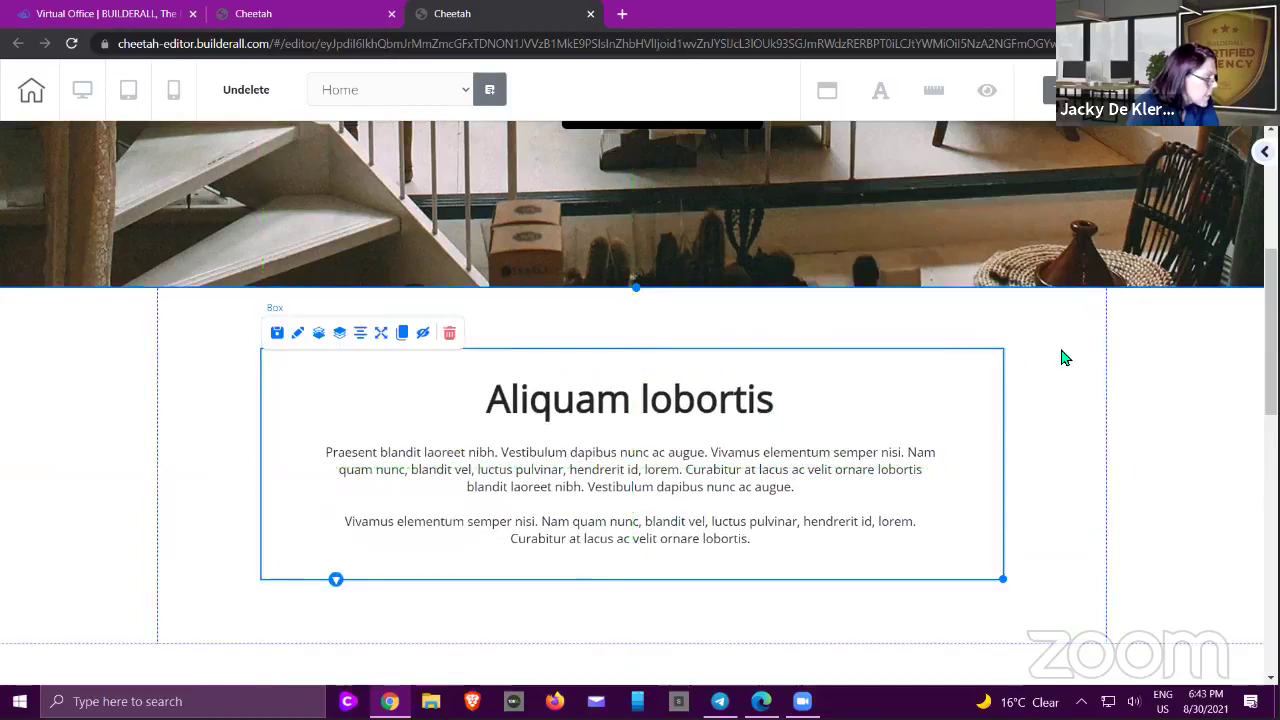
{"action": "left_click", "coordinate": [1055, 375]}
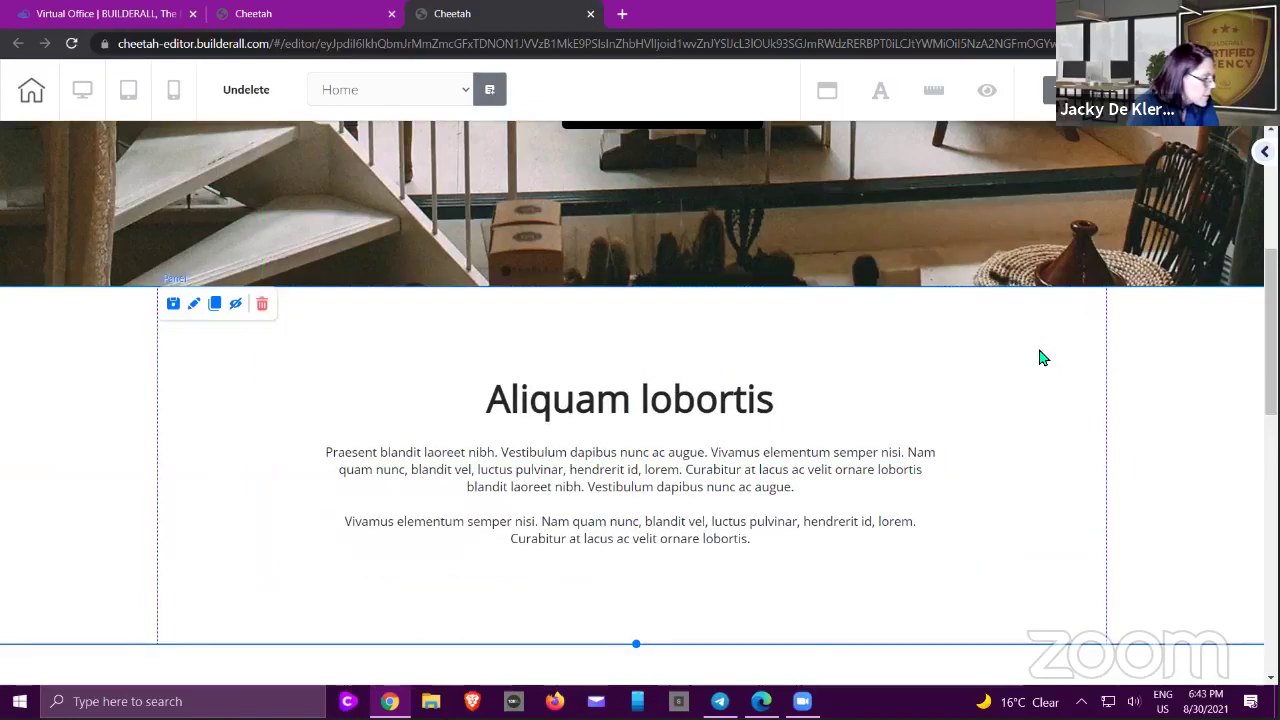
- Activate an anchor on the Aliquam lobortis panel, name it AboutMe and leave the panel settings
{"action": "double_click", "coordinate": [1040, 357]}
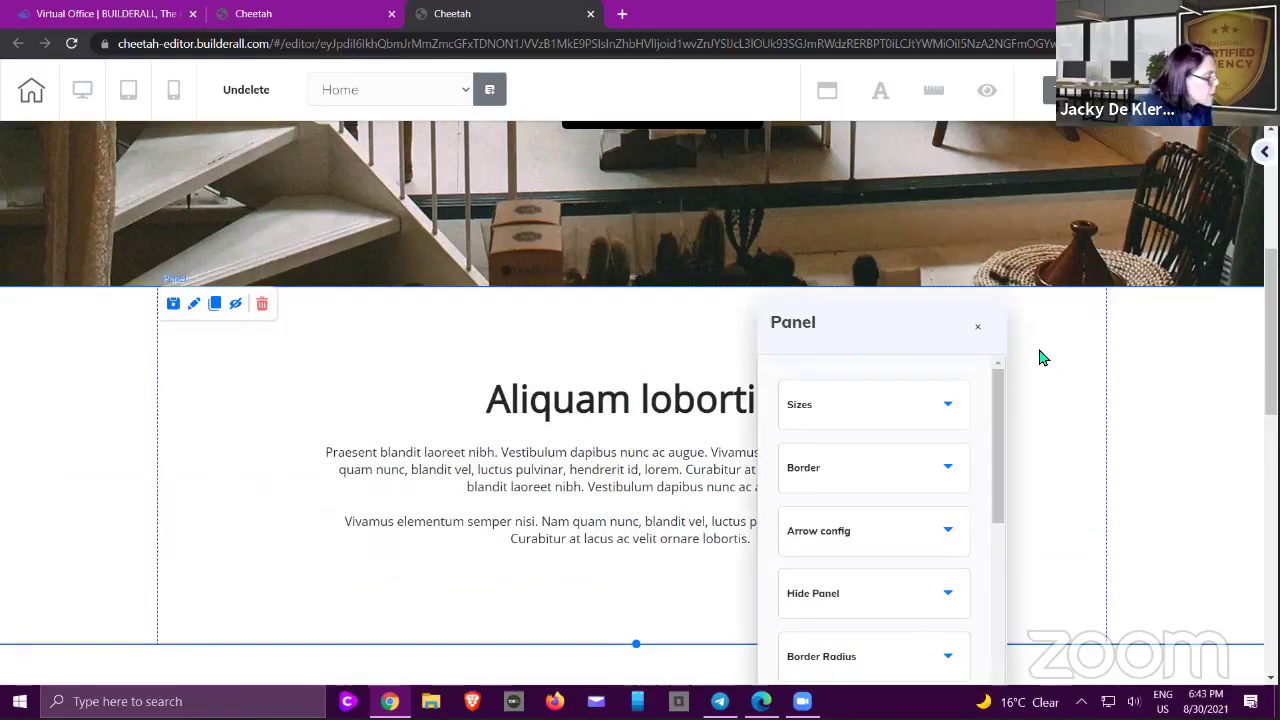
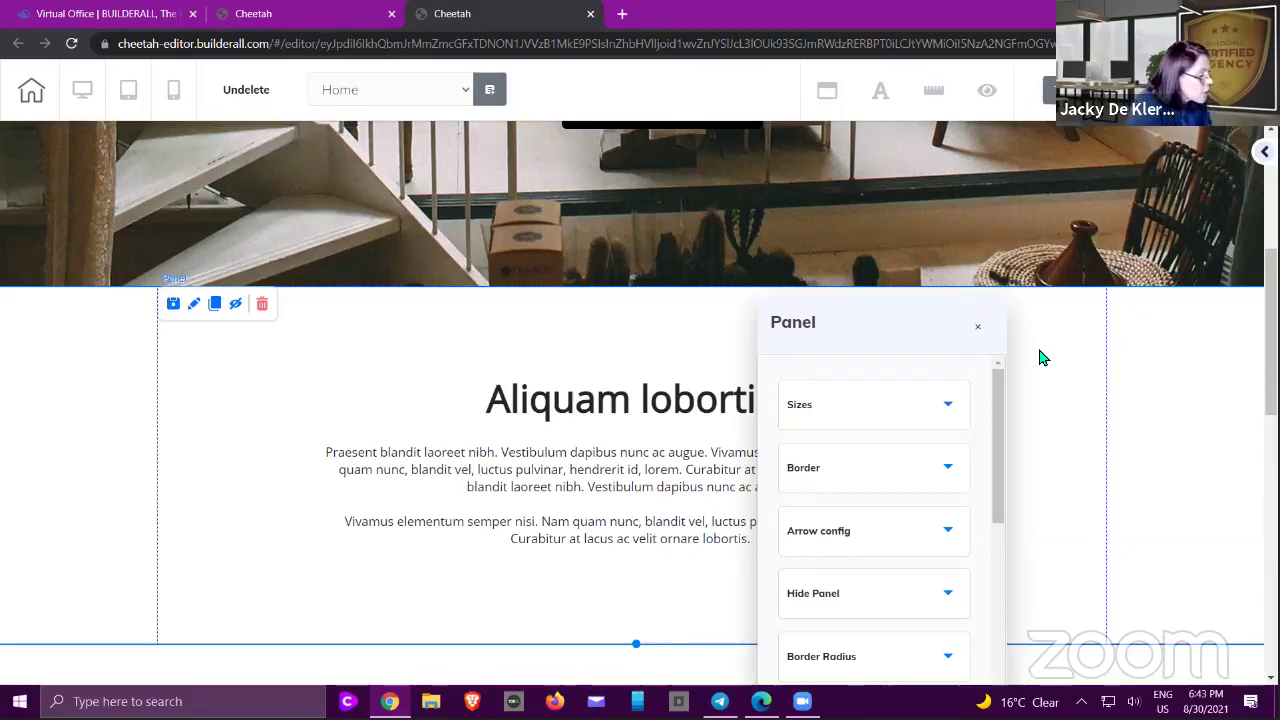
{"action": "scroll", "coordinate": [880, 432], "scroll_direction": "down", "scroll_amount": 3}
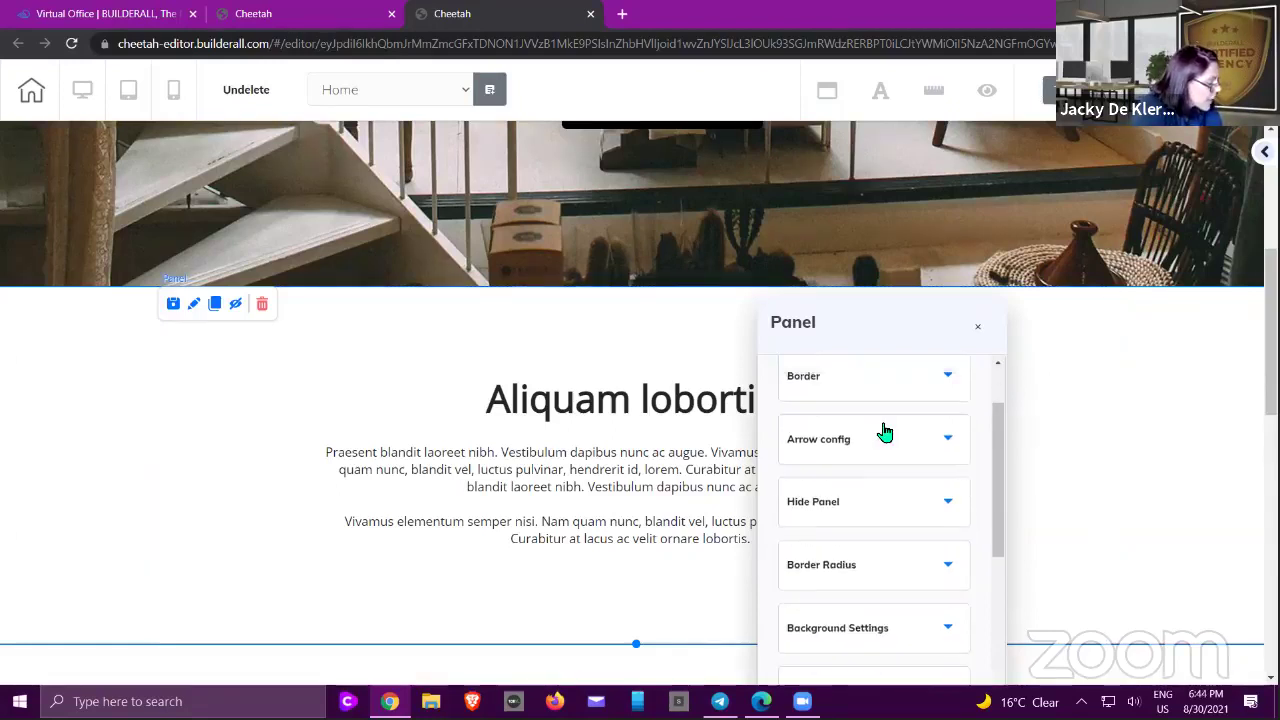
{"action": "scroll", "coordinate": [885, 430], "scroll_direction": "down", "scroll_amount": 5}
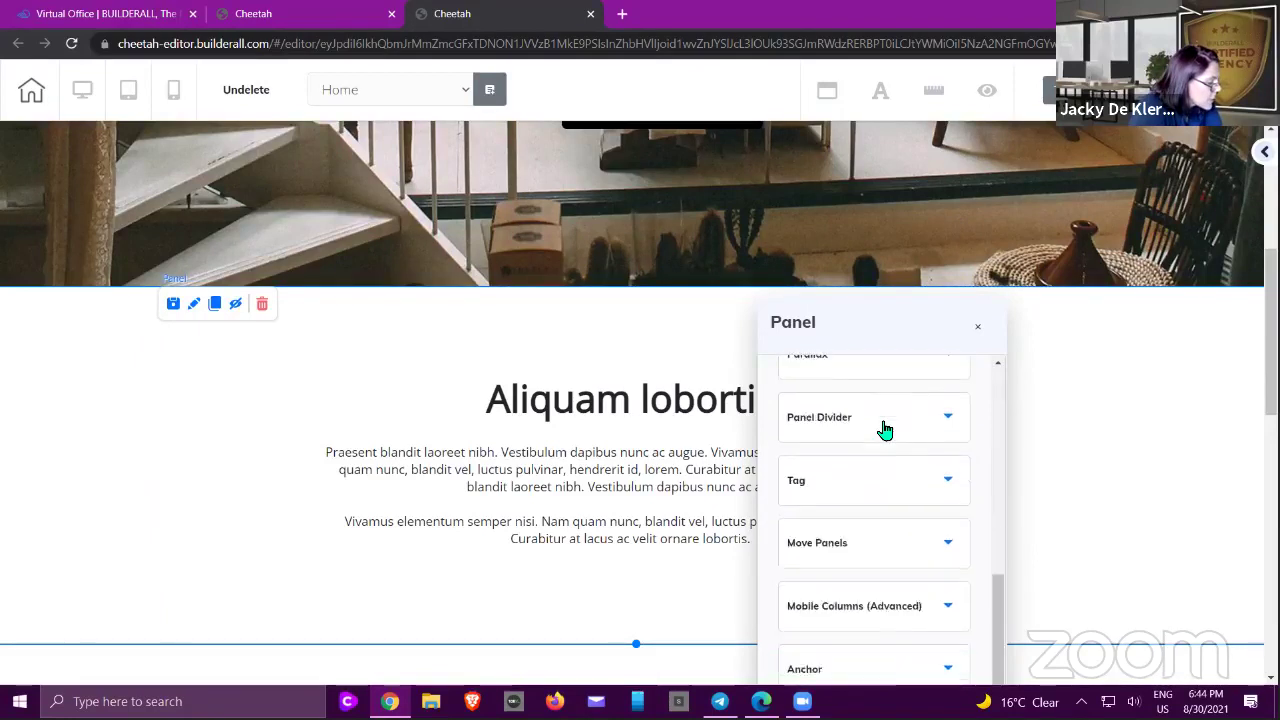
{"action": "left_click", "coordinate": [829, 598]}
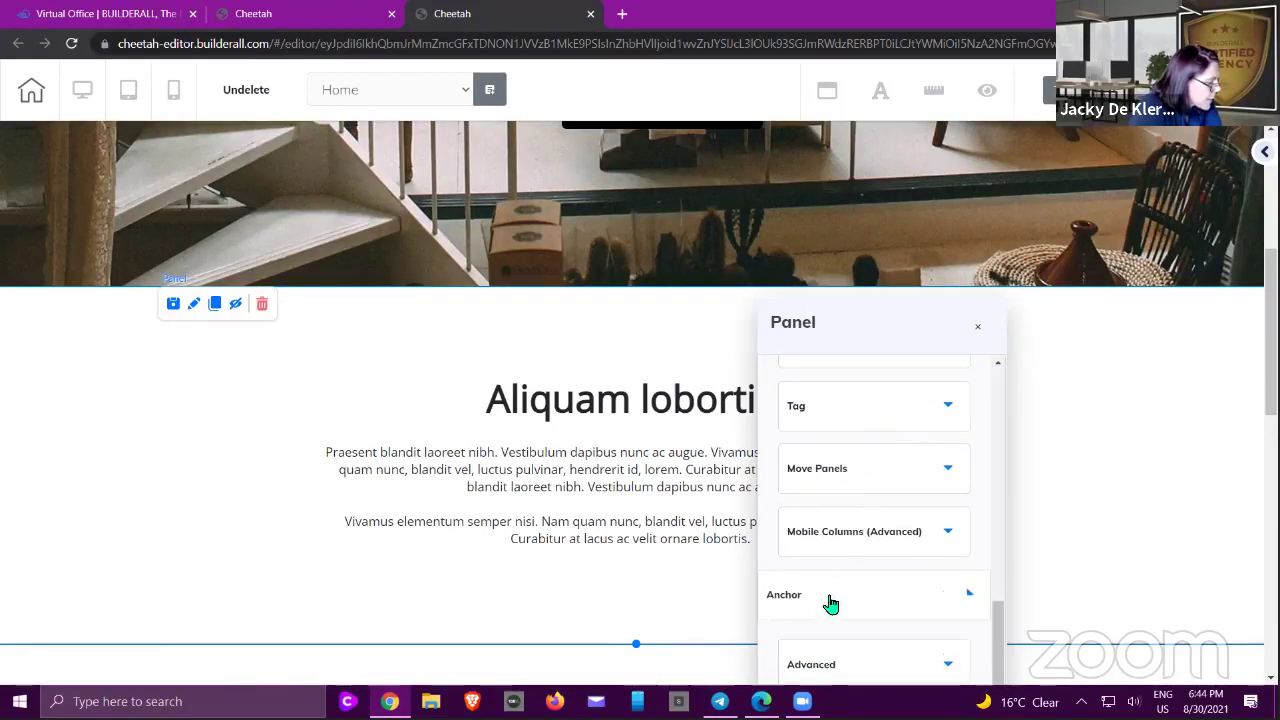
{"action": "left_click_drag", "start_coordinate": [909, 320], "coordinate": [1006, 157]}
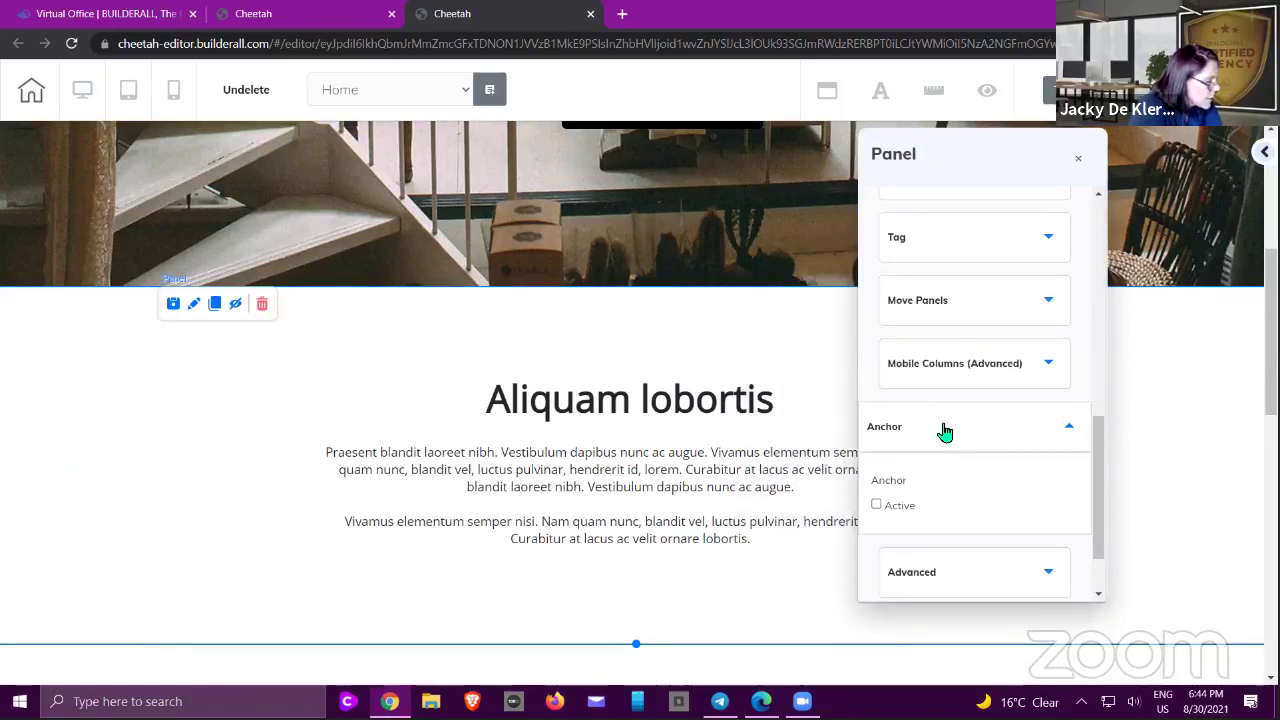
{"action": "scroll", "coordinate": [944, 431], "scroll_direction": "down", "scroll_amount": 1}
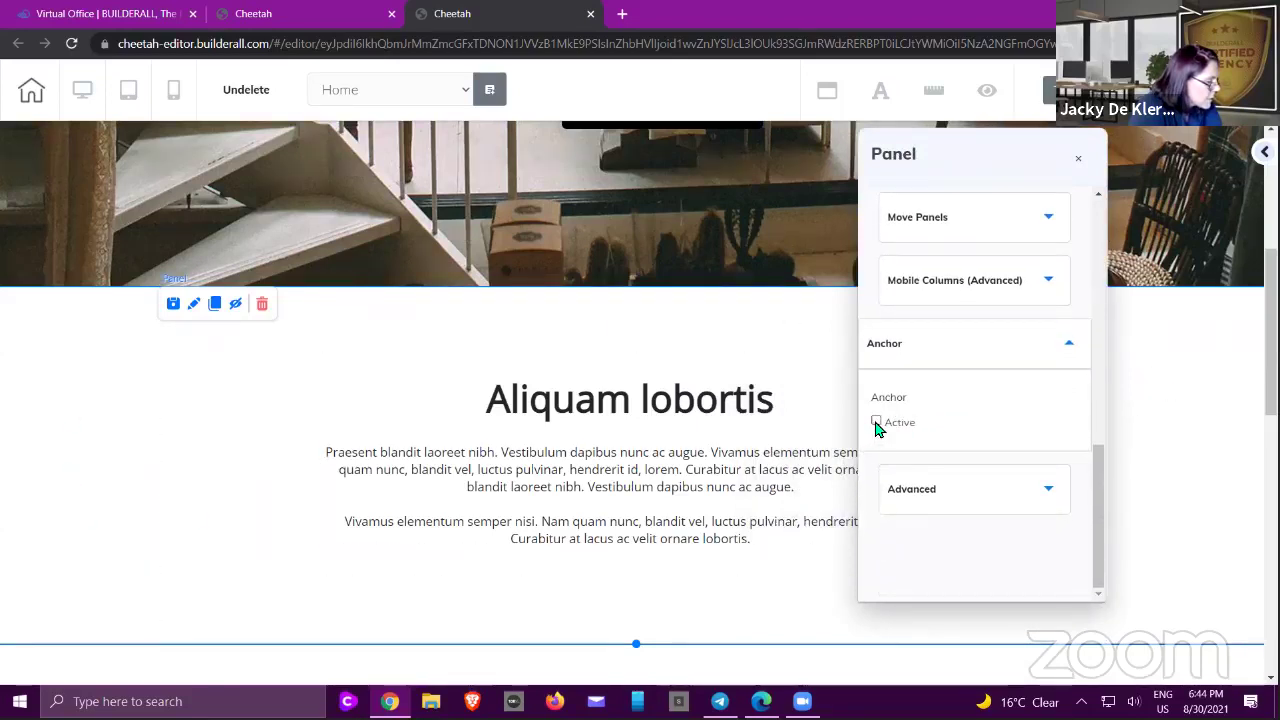
{"action": "left_click", "coordinate": [876, 423]}
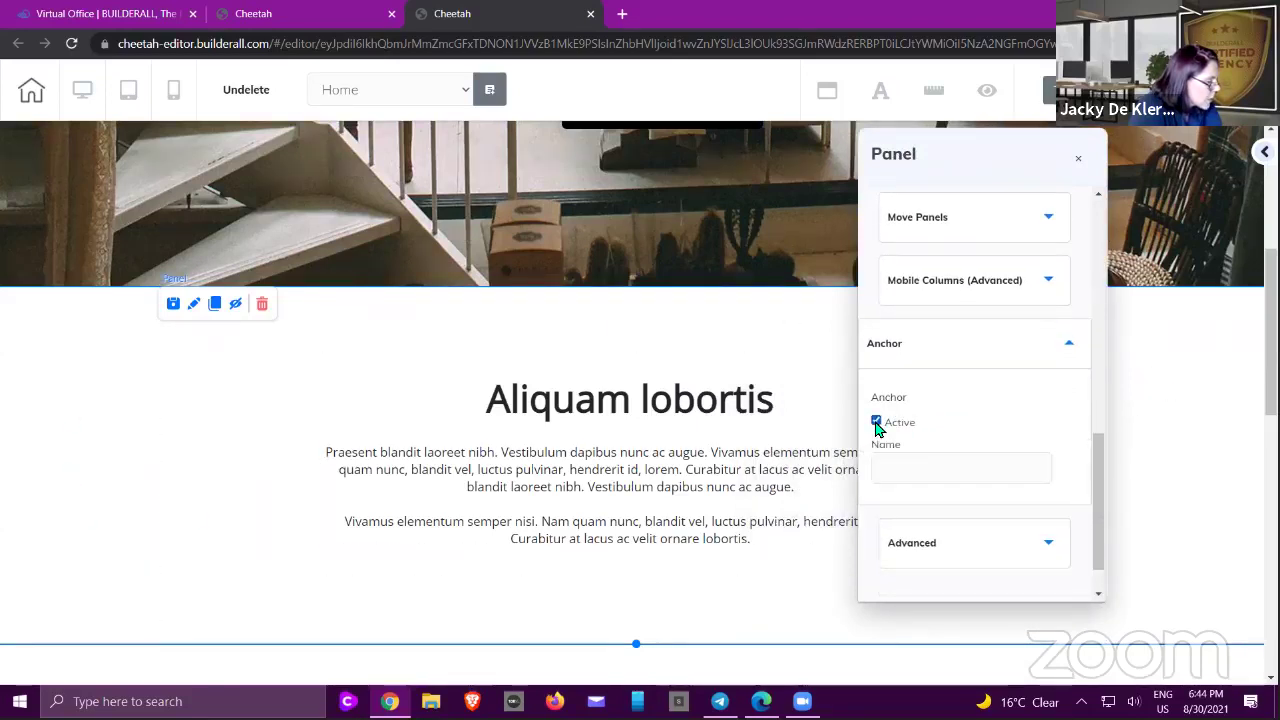
{"action": "left_click", "coordinate": [909, 468]}
{"action": "type", "text": "AboutMe"}
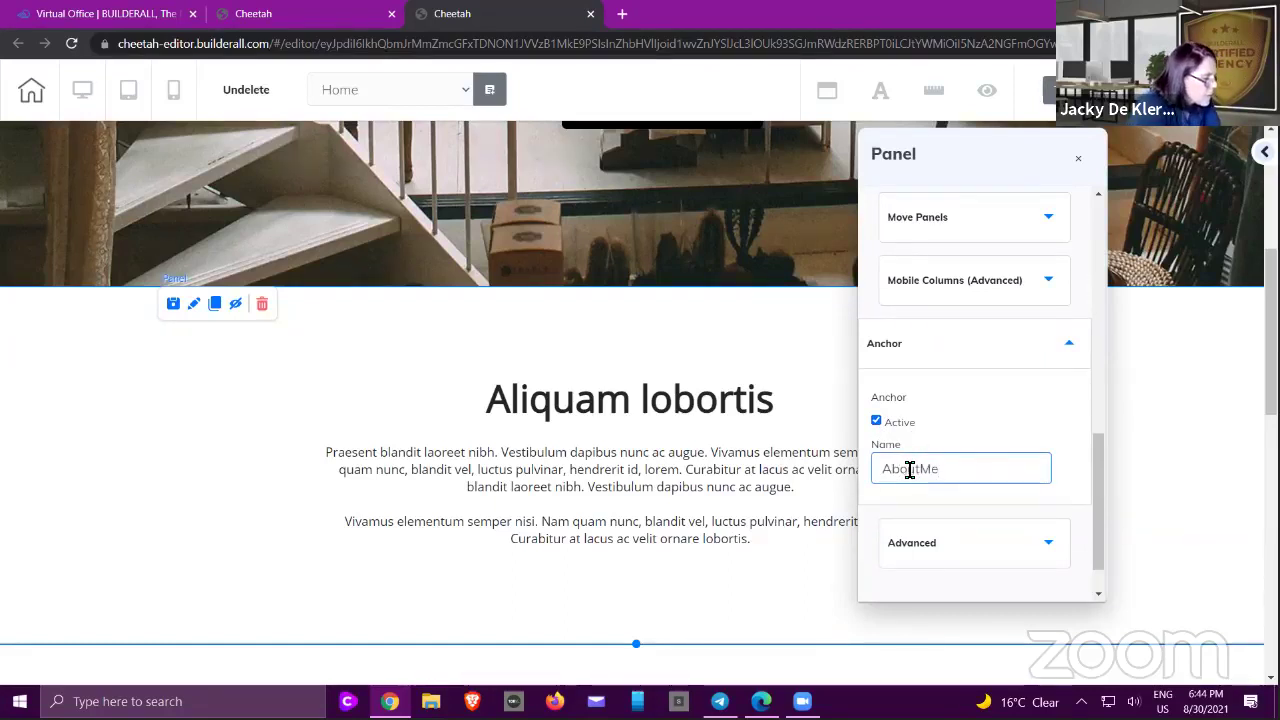
{"action": "left_click", "coordinate": [1042, 355]}
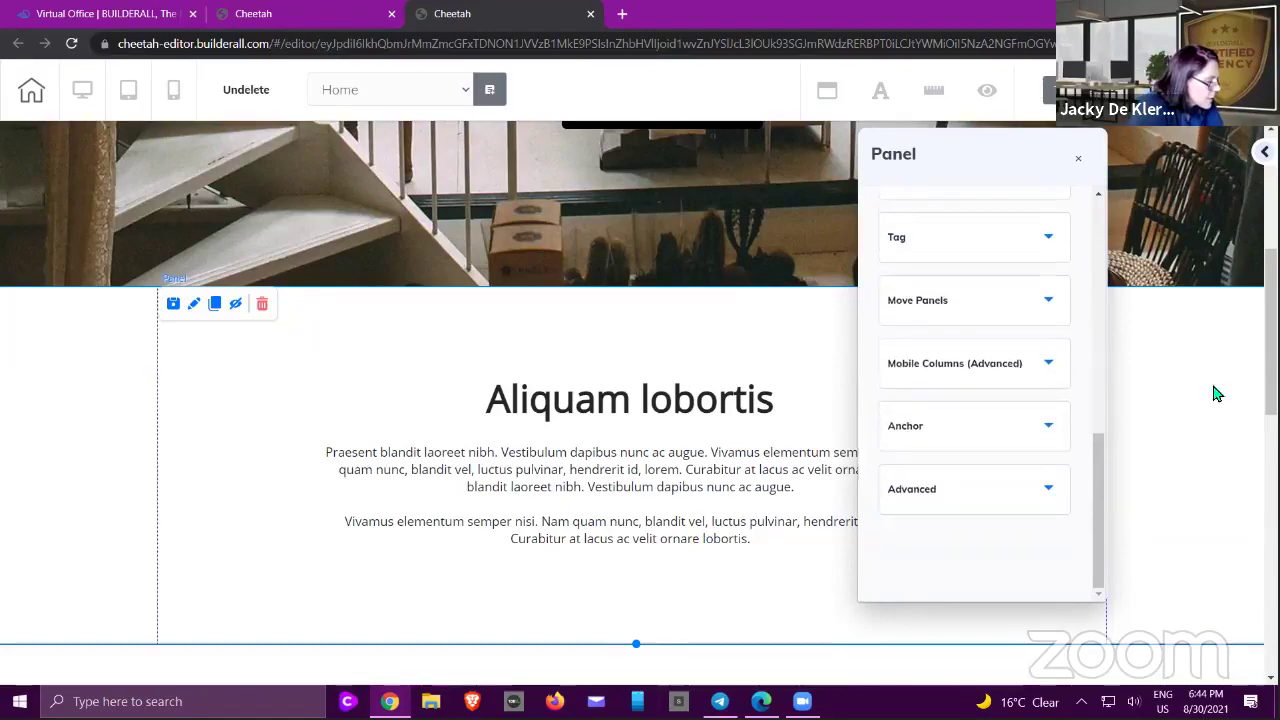
{"action": "left_click", "coordinate": [1160, 427]}
- Move the Tutorial 1 button closer to the hero text, clone it and place the copy beside the original
{"action": "scroll", "coordinate": [1157, 427], "scroll_direction": "up", "scroll_amount": 1}
{"action": "scroll", "coordinate": [980, 451], "scroll_direction": "up", "scroll_amount": 3}
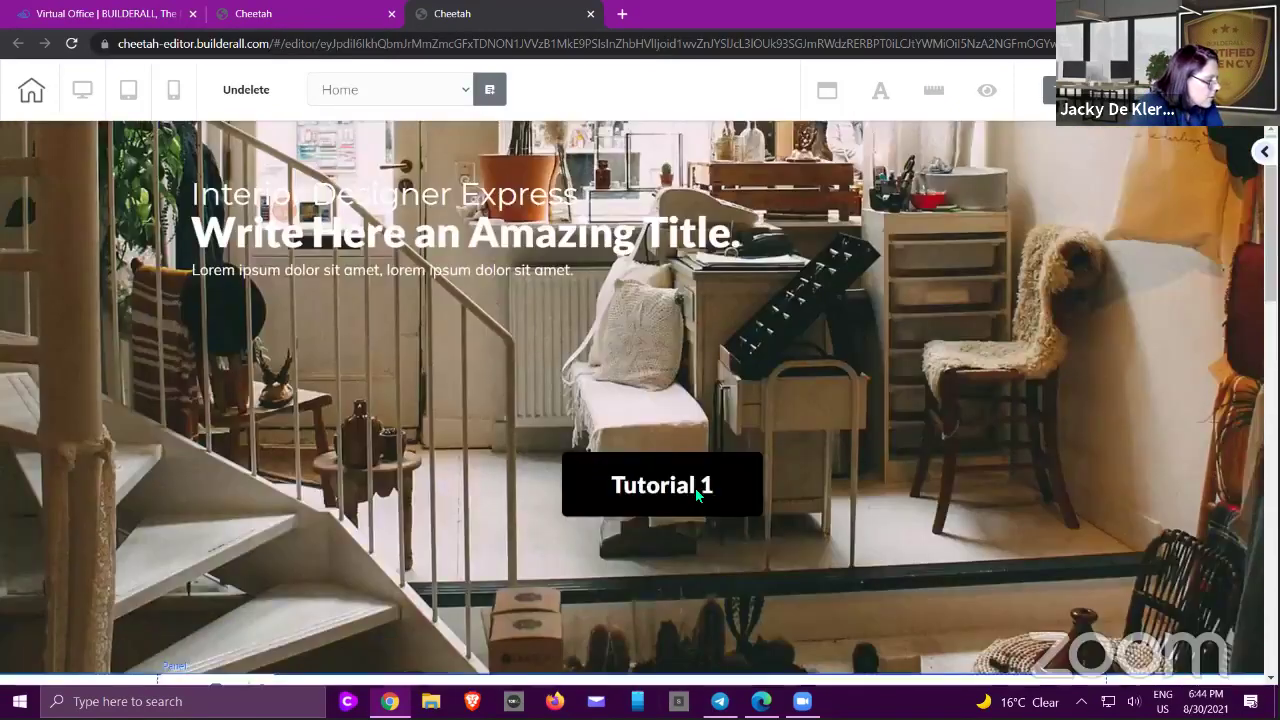
{"action": "left_click_drag", "start_coordinate": [675, 470], "coordinate": [481, 392]}
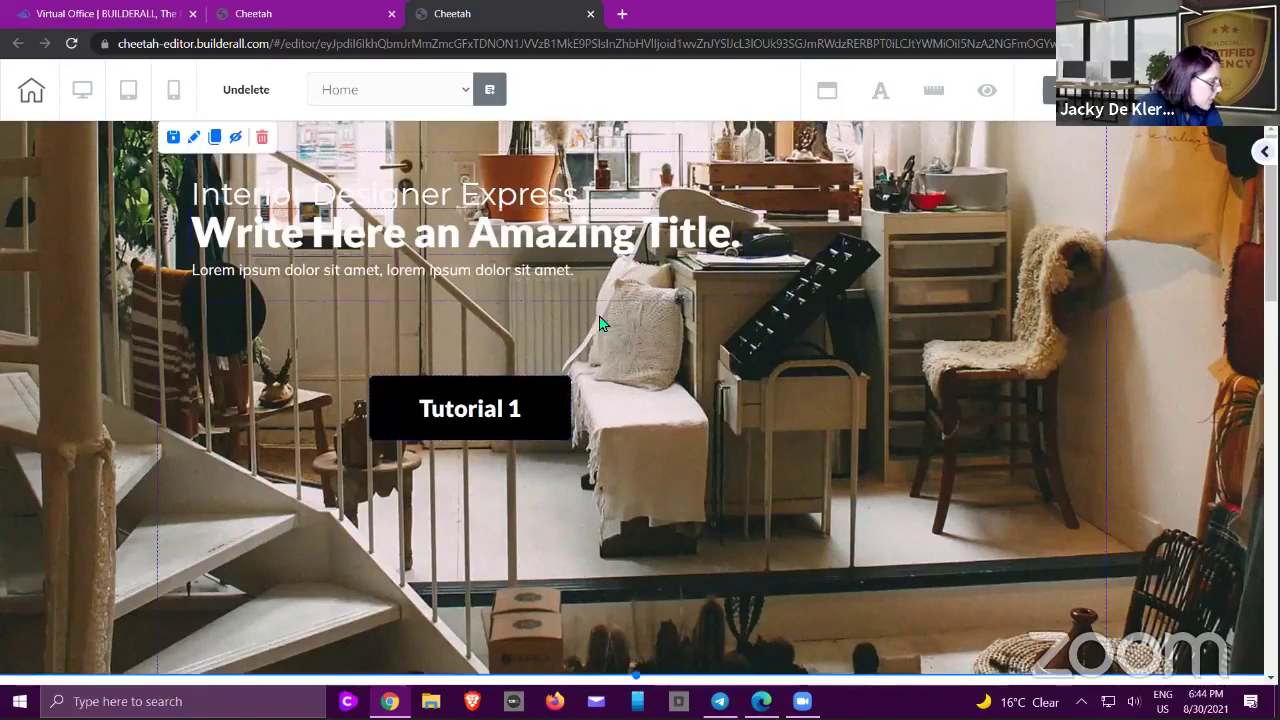
{"action": "left_click", "coordinate": [552, 401]}
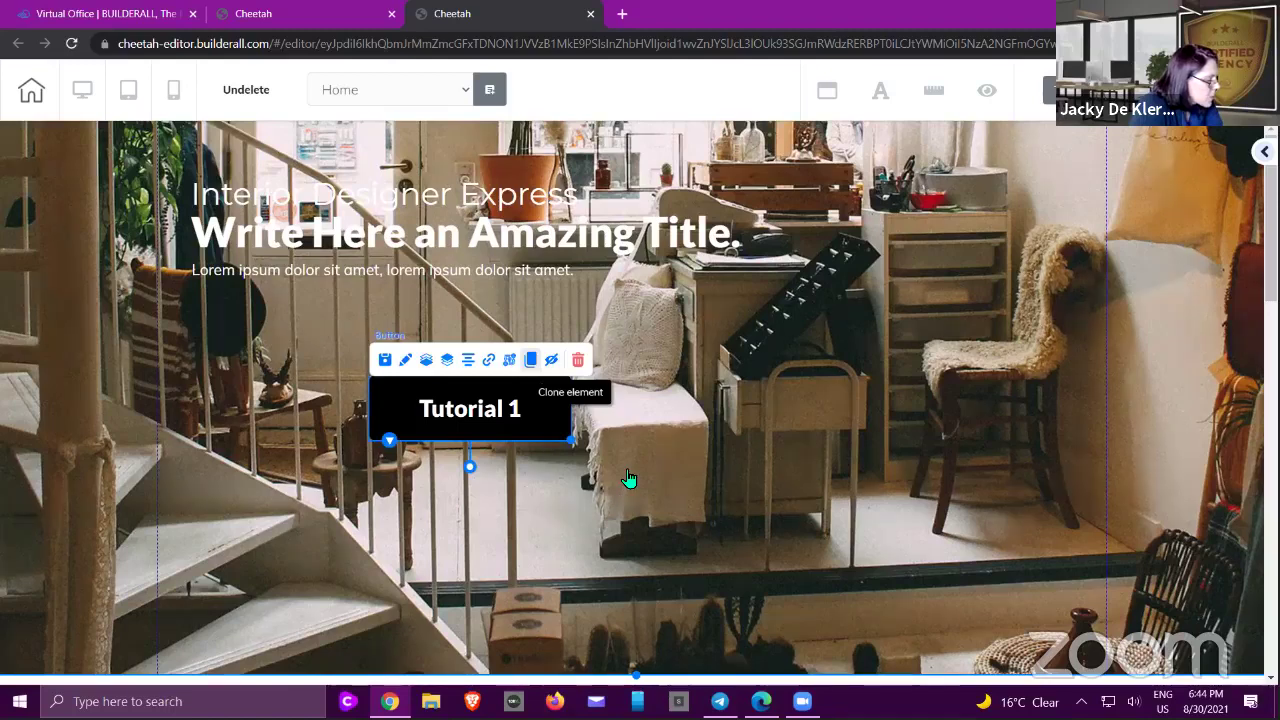
{"action": "mouse_move", "coordinate": [585, 436]}
{"action": "left_mouse_down"}
{"action": "mouse_move", "coordinate": [794, 414]}
{"action": "mouse_move", "coordinate": [784, 404]}
{"action": "left_mouse_up"}
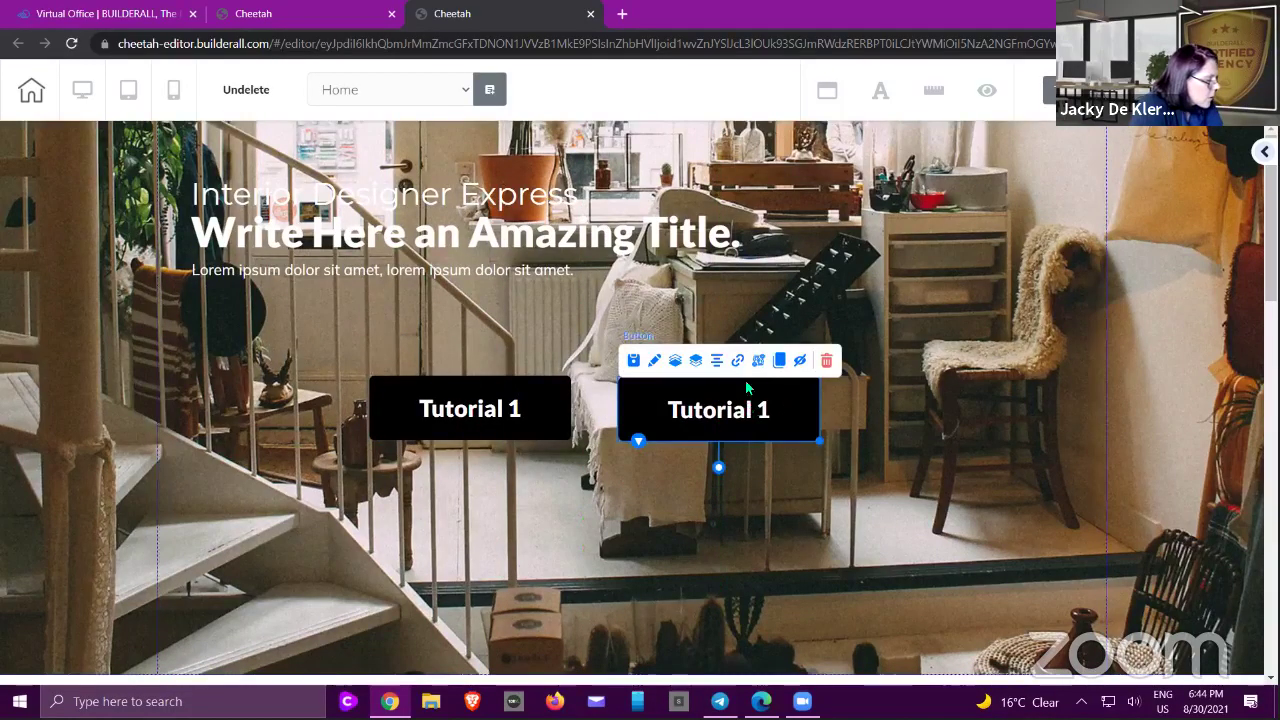
- Change the cloned button's headline text to "Anchor"
{"action": "double_click", "coordinate": [711, 420]}
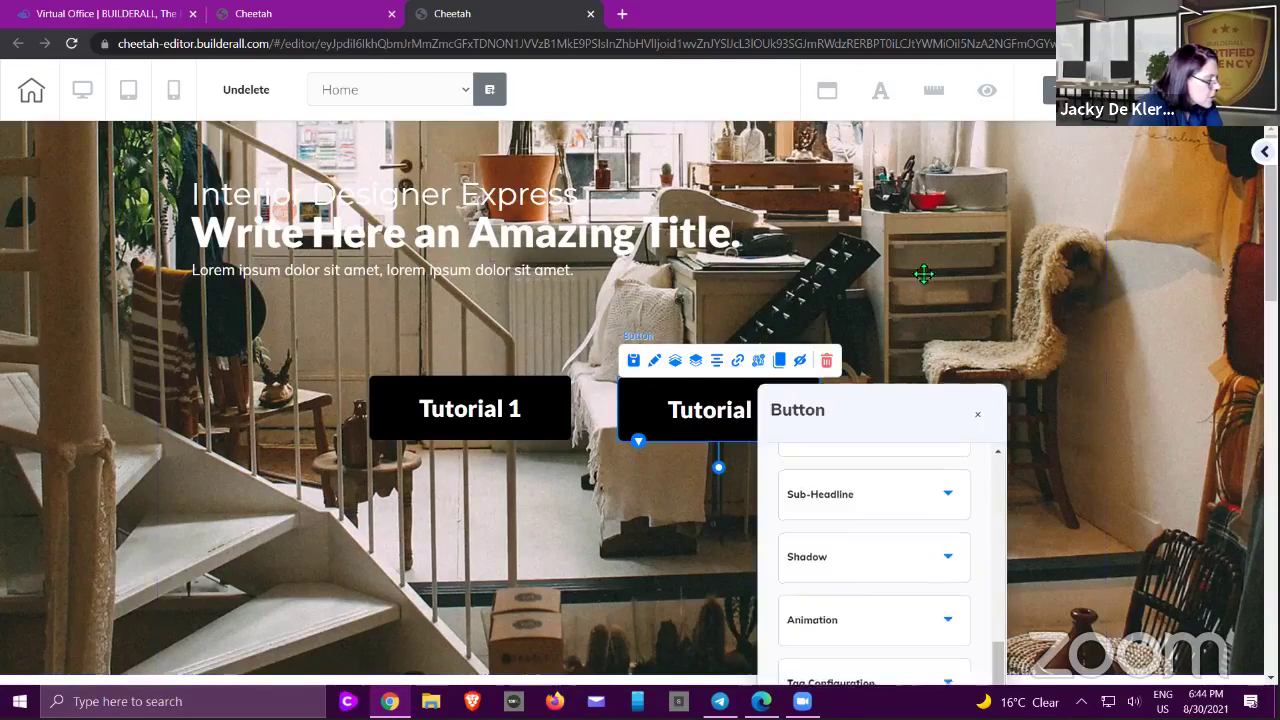
{"action": "scroll", "coordinate": [944, 347], "scroll_direction": "up", "scroll_amount": 1}
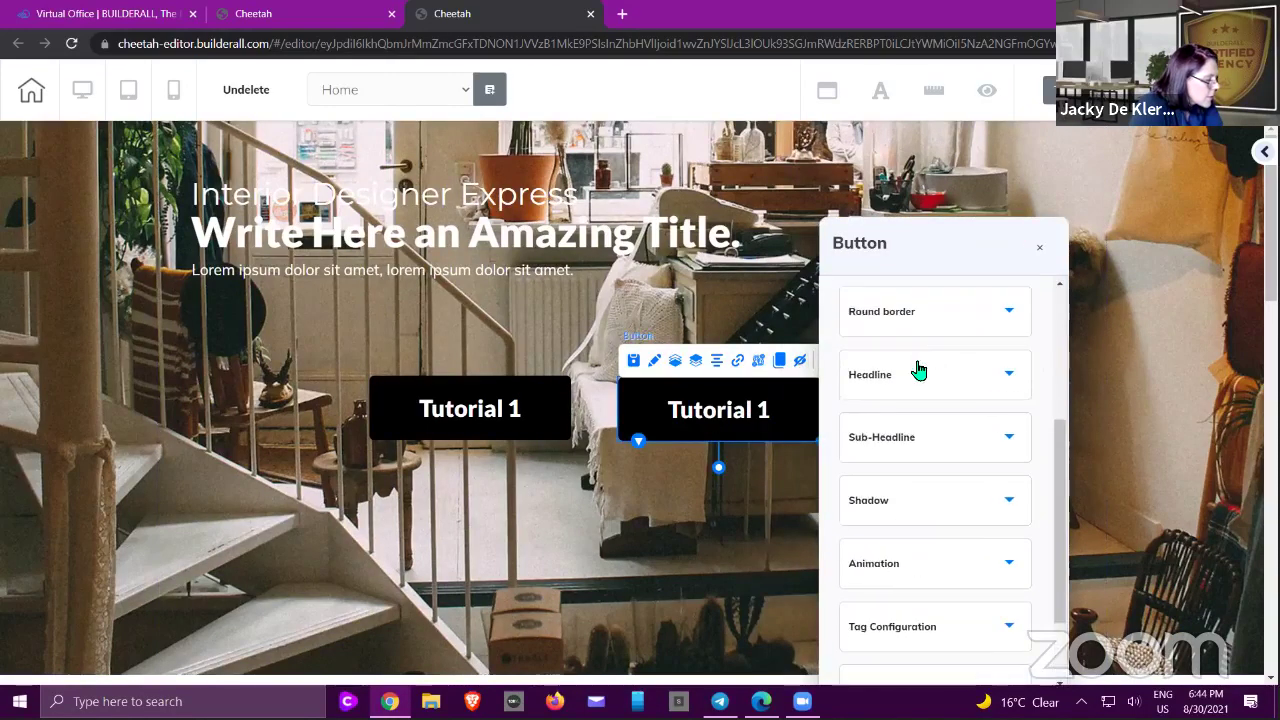
{"action": "left_click", "coordinate": [917, 368]}
{"action": "triple_click", "coordinate": [921, 456]}
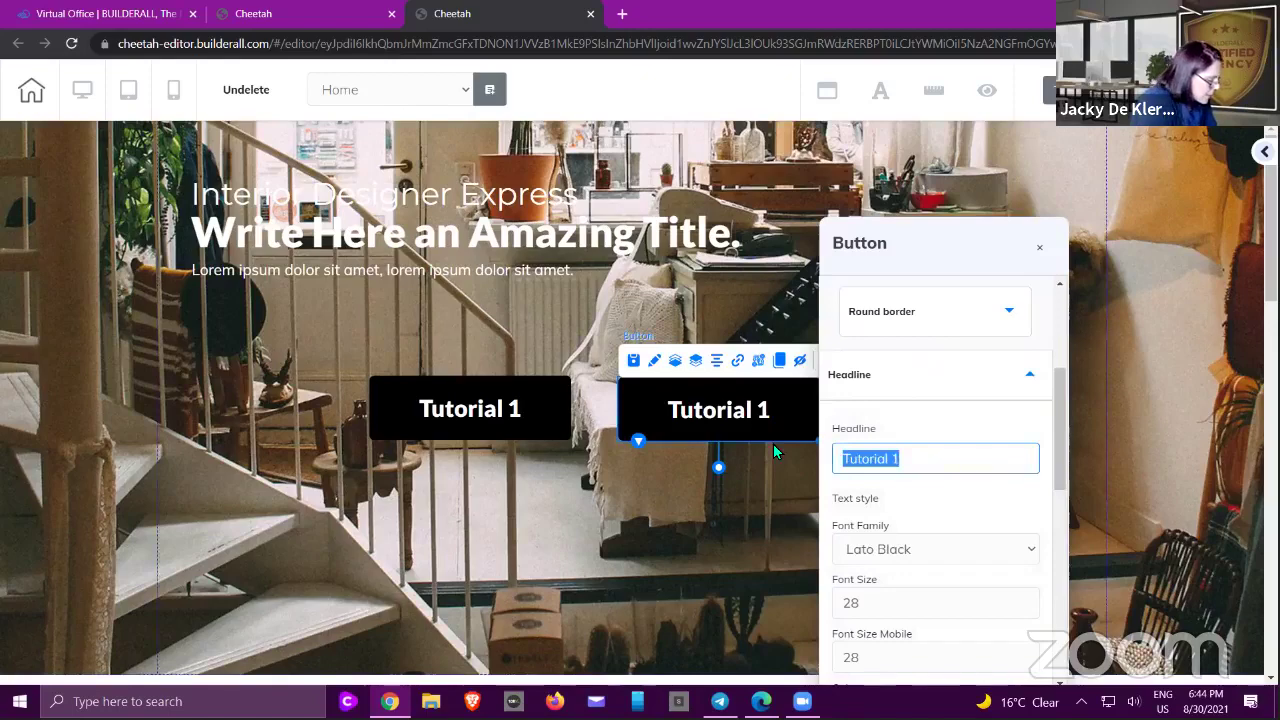
{"action": "type", "text": "Anchor"}
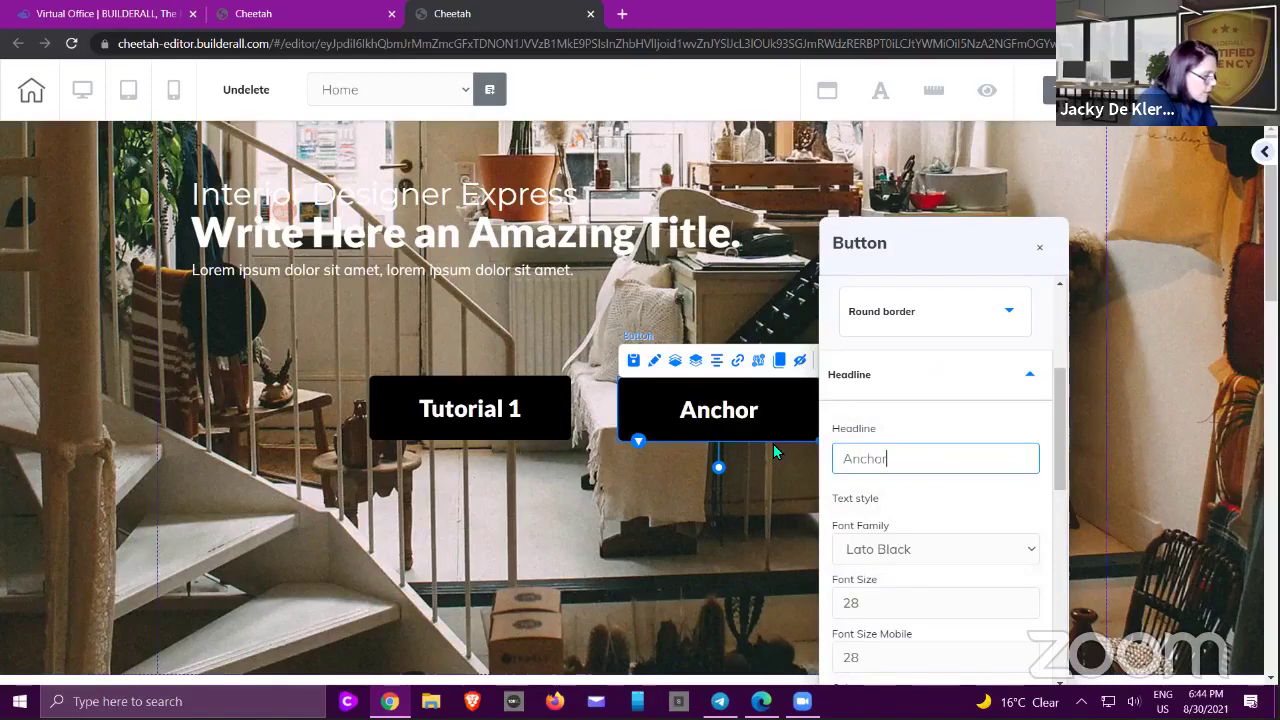
- Reset the Anchor button's link action to remove the Show Hidden Panel setting copied from the original button
{"action": "left_click", "coordinate": [738, 360]}
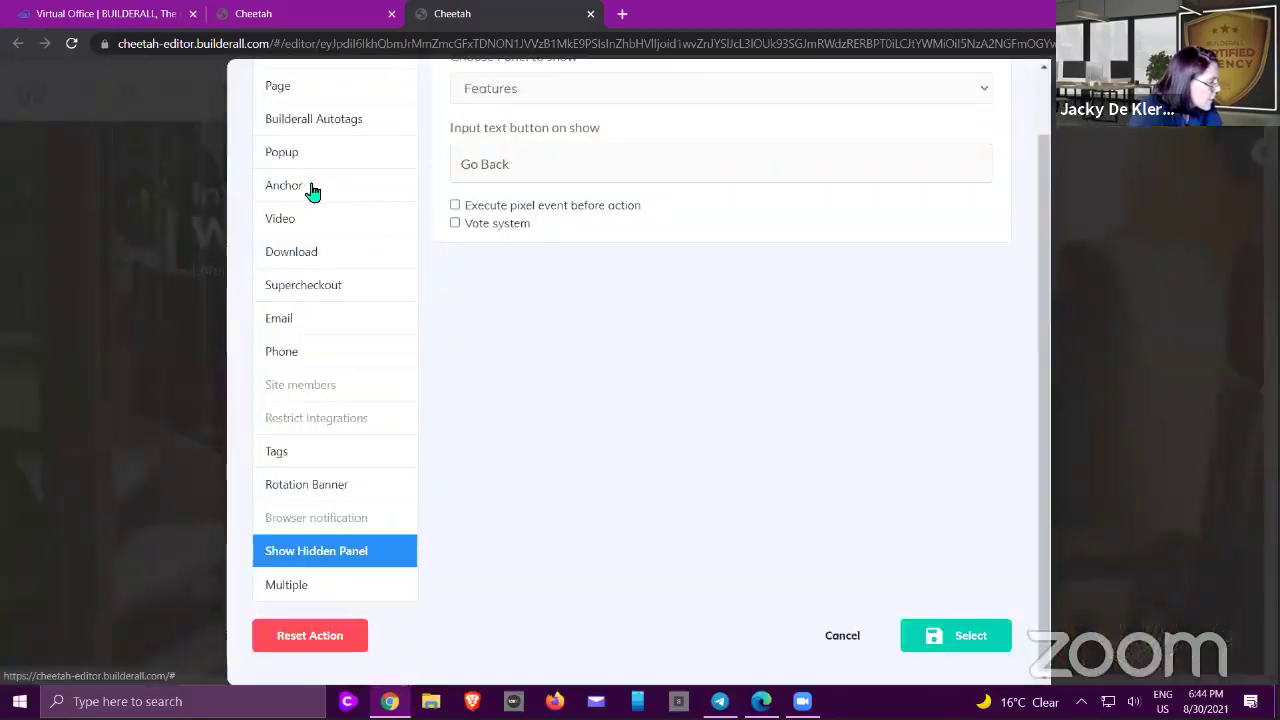
{"action": "scroll", "coordinate": [300, 240], "scroll_direction": "up", "scroll_amount": 1}
{"action": "left_click", "coordinate": [300, 262]}
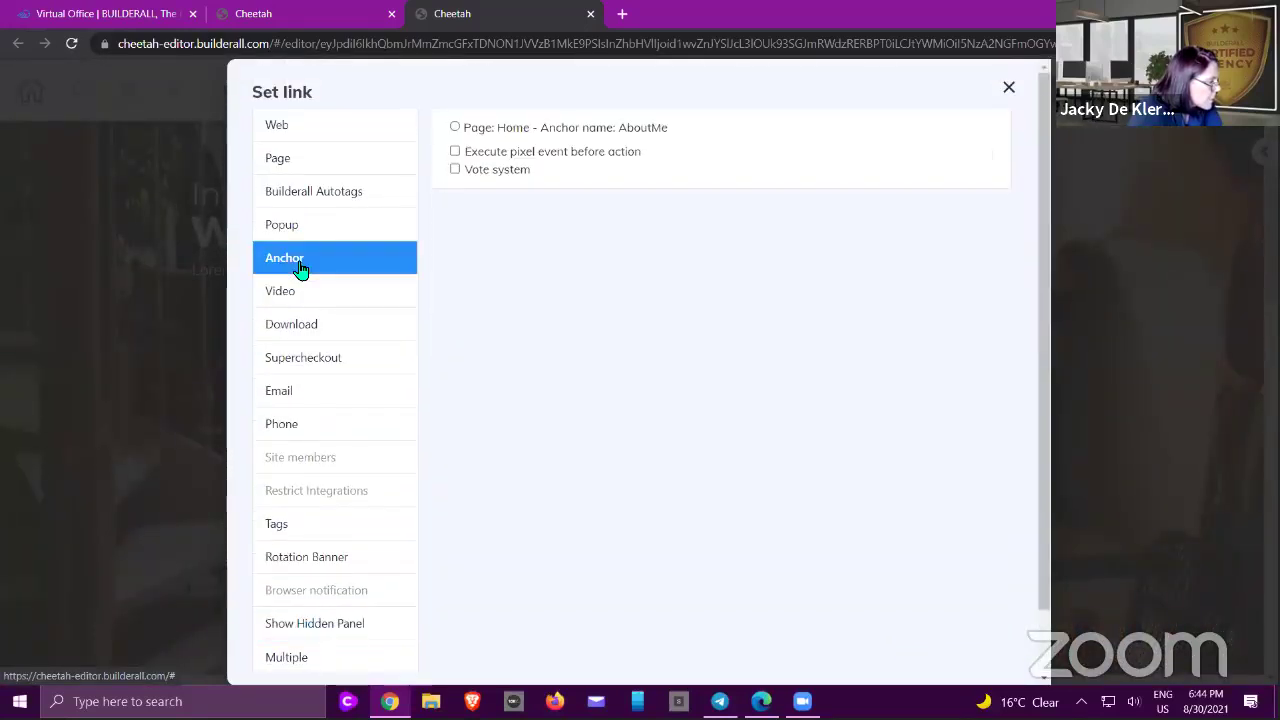
{"action": "scroll", "coordinate": [300, 270], "scroll_direction": "down", "scroll_amount": 1}
{"action": "left_click", "coordinate": [313, 636]}
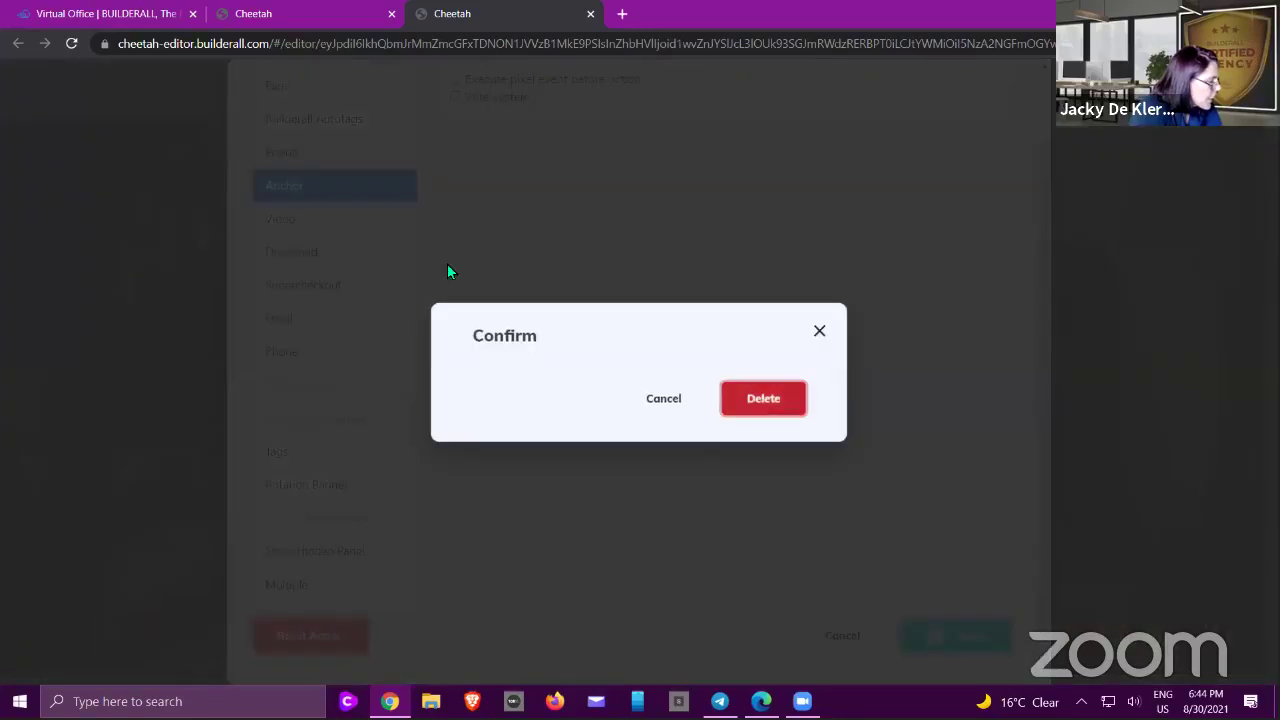
{"action": "left_click", "coordinate": [447, 270]}
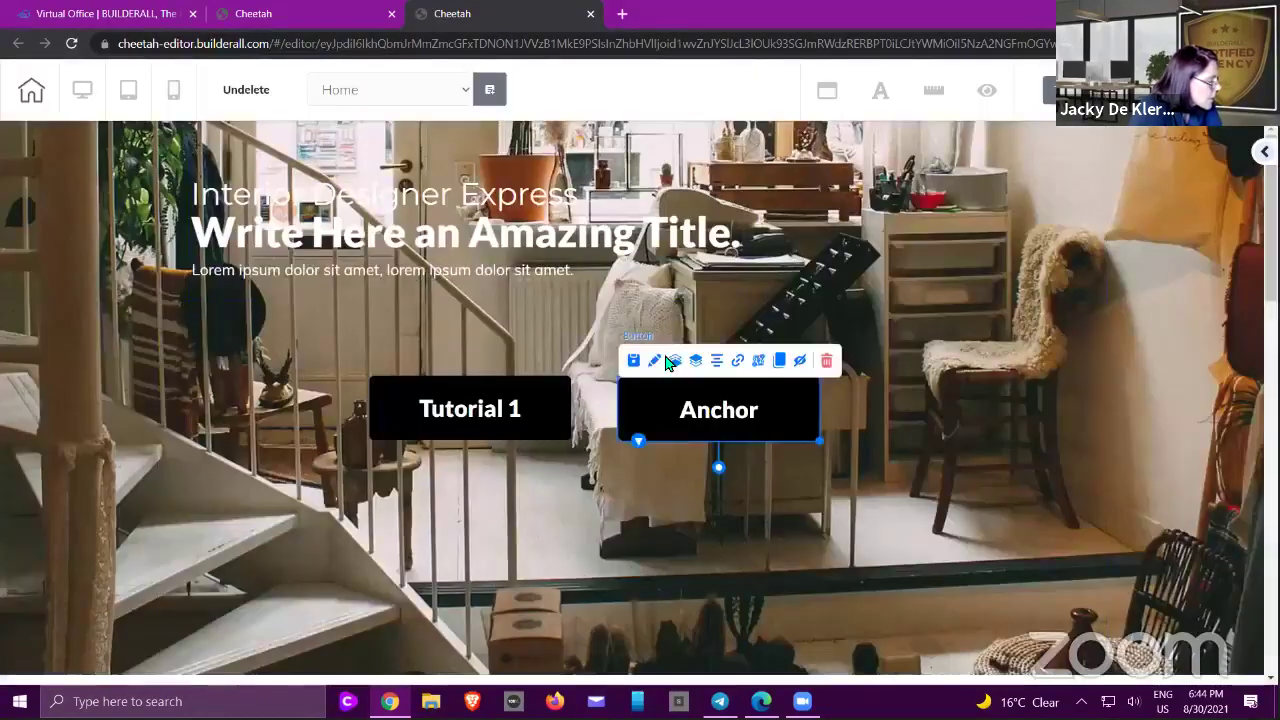
- Link the Anchor button to the AboutMe anchor on the Home page and save the page
{"action": "left_click", "coordinate": [670, 361]}
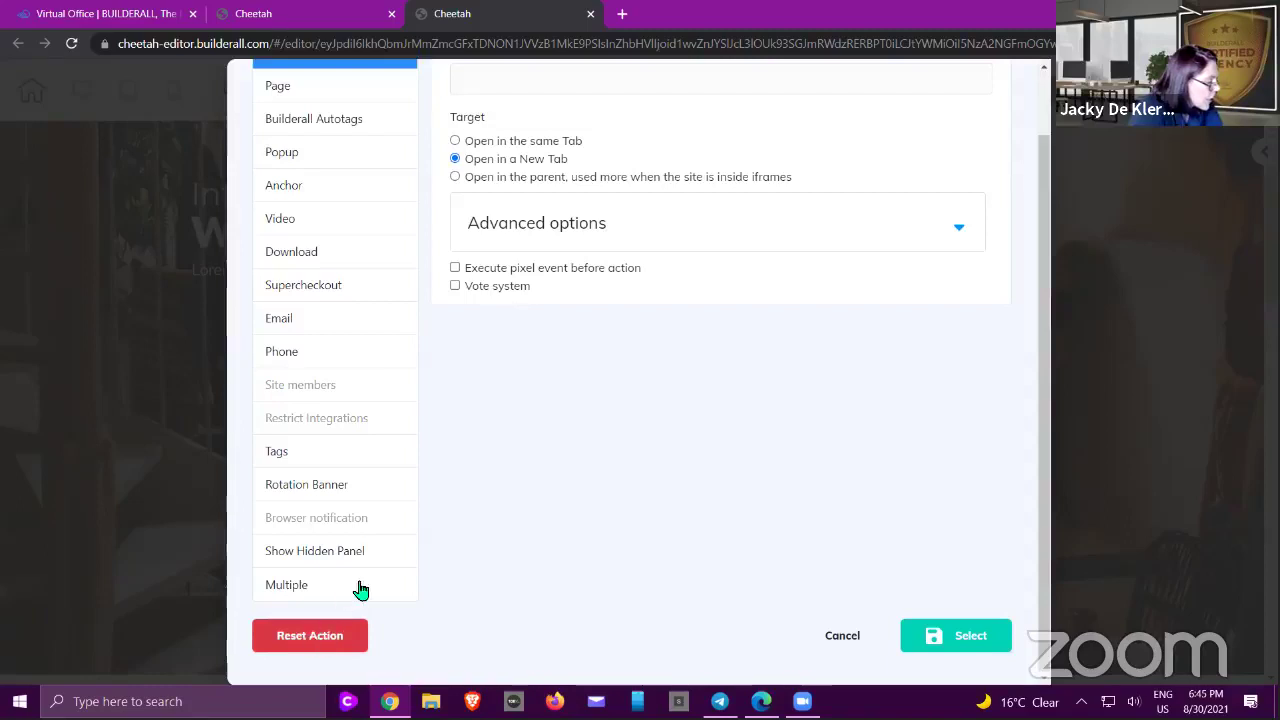
{"action": "scroll", "coordinate": [414, 529], "scroll_direction": "up", "scroll_amount": 1}
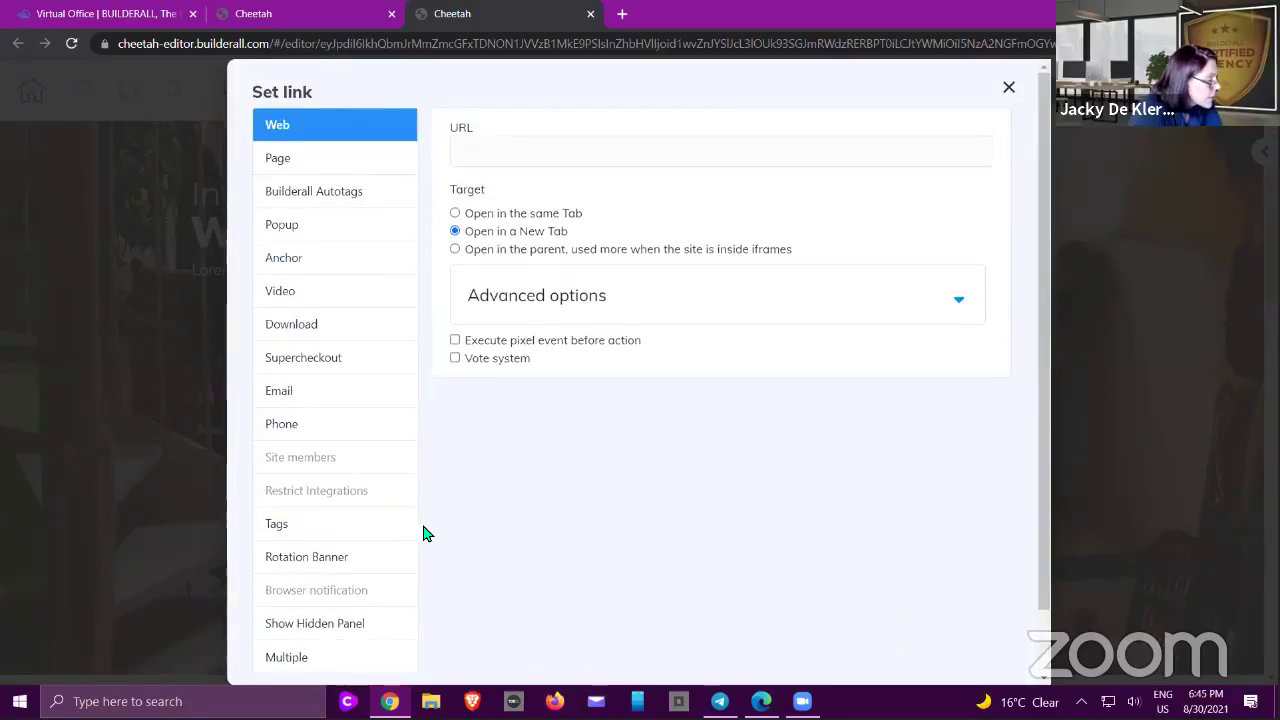
{"action": "left_click", "coordinate": [318, 259]}
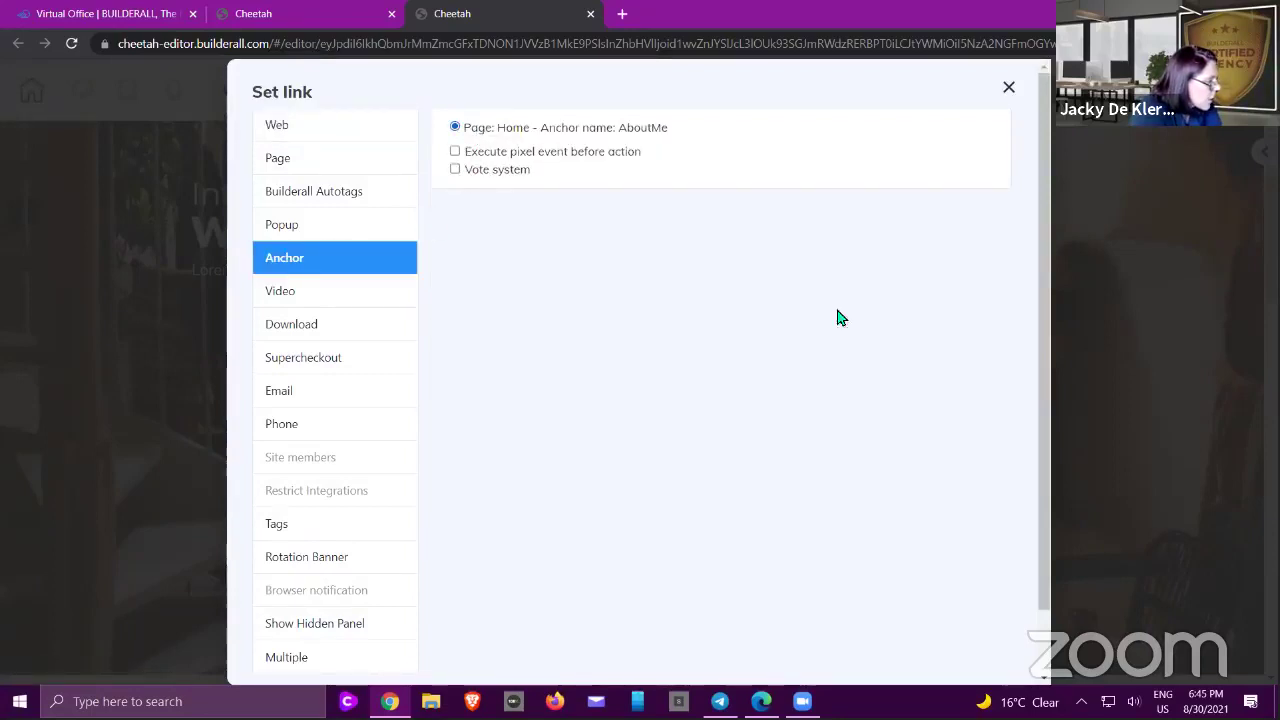
{"action": "scroll", "coordinate": [840, 318], "scroll_direction": "down", "scroll_amount": 2}
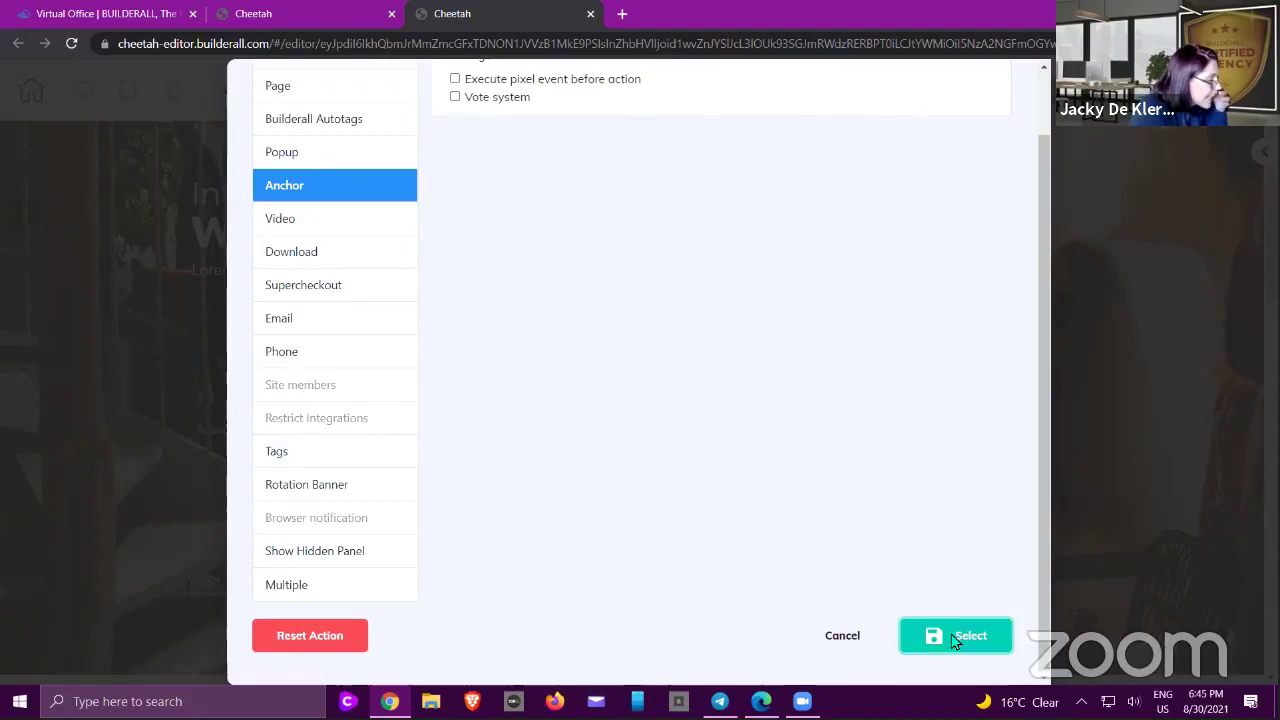
{"action": "left_click", "coordinate": [955, 638]}
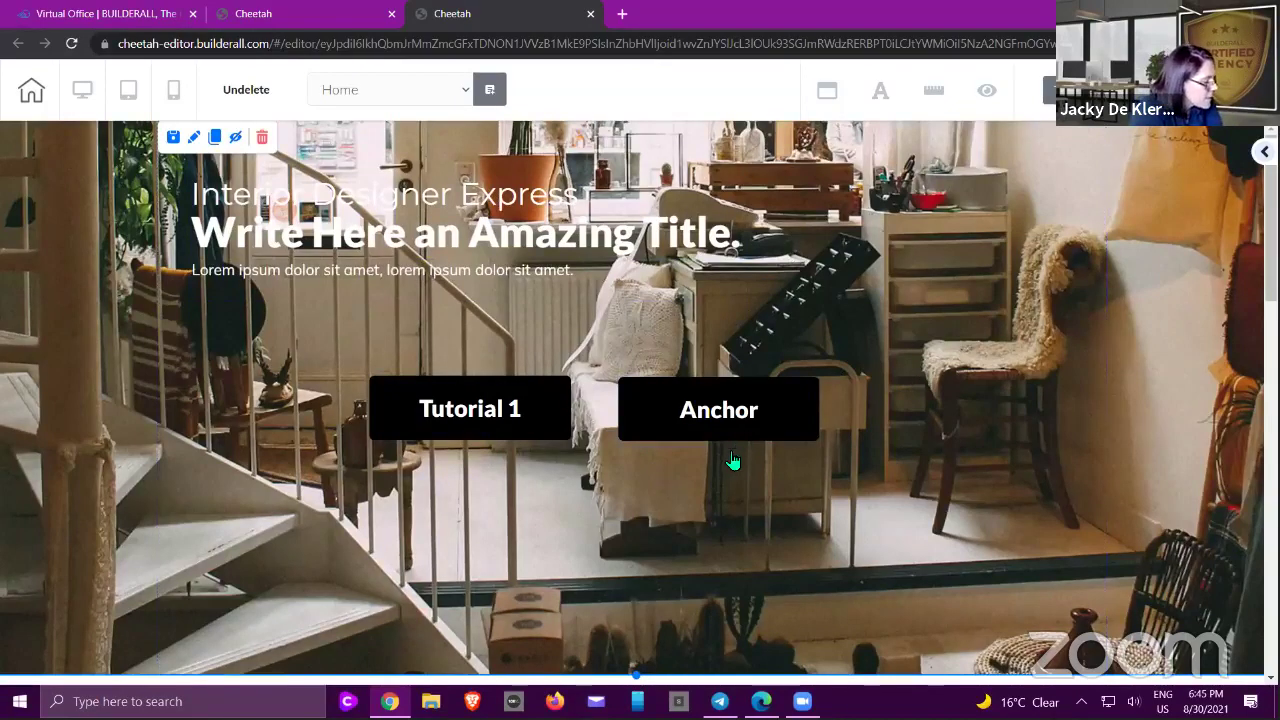
{"action": "key", "text": "ctrl+s"}
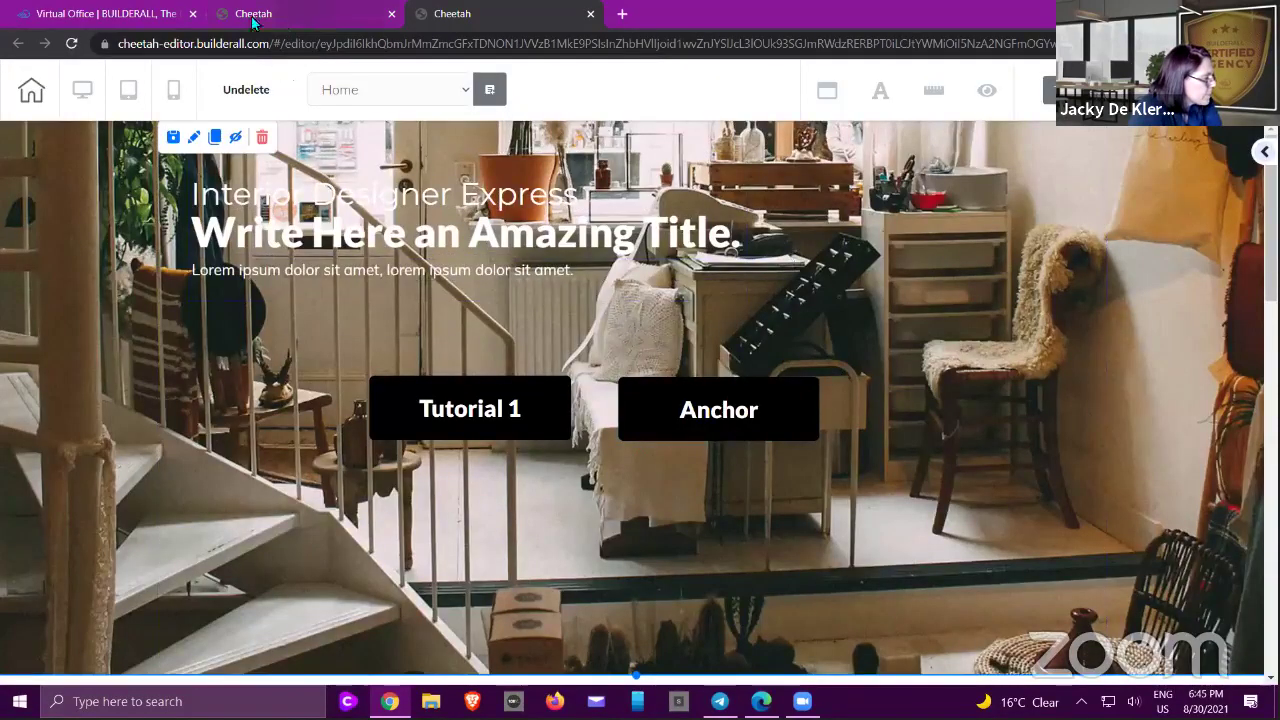
- Open the live Home page, test the Anchor button's jump to the AboutMe panel, and return to the page editor
{"action": "left_click", "coordinate": [293, 19]}
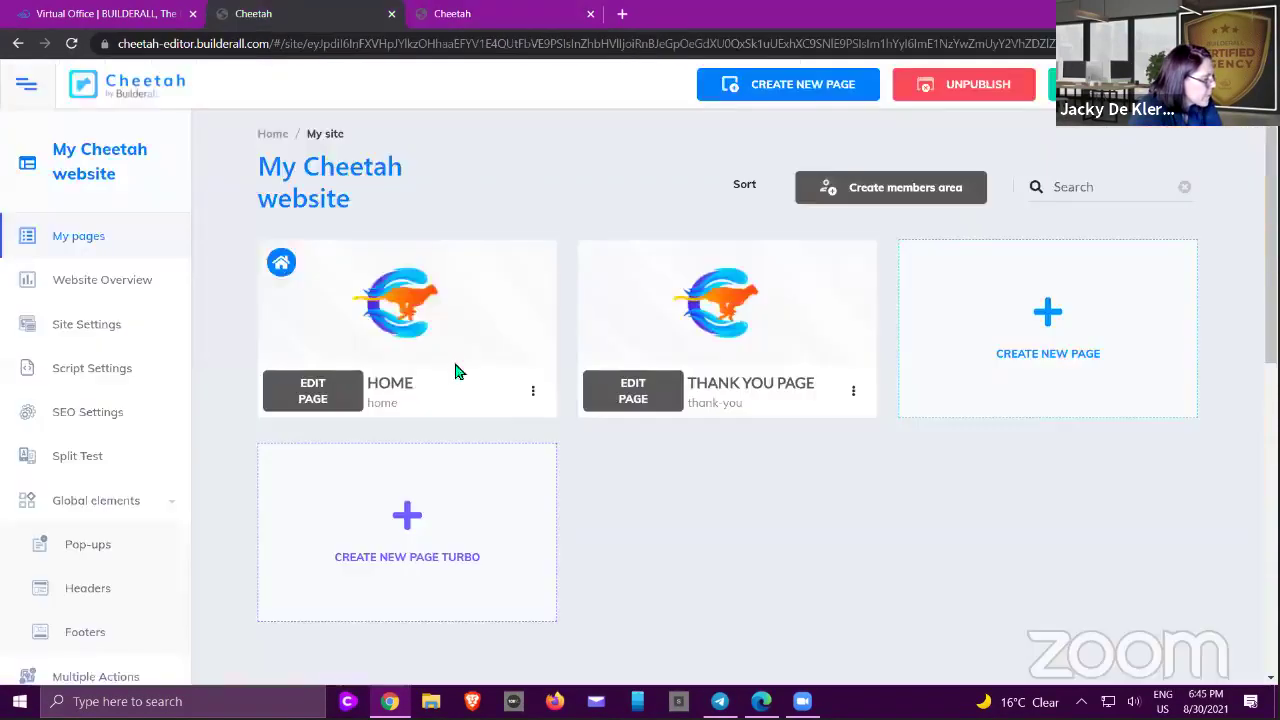
{"action": "left_click", "coordinate": [533, 391]}
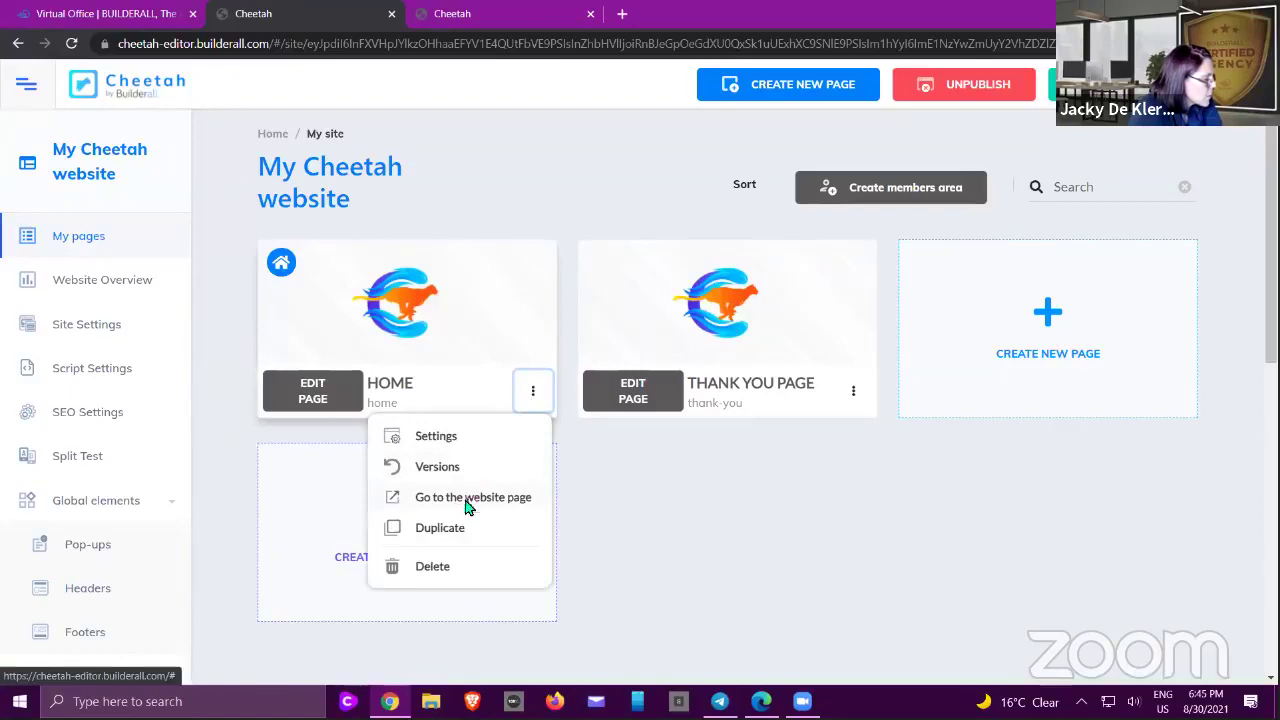
{"action": "left_click", "coordinate": [468, 507]}
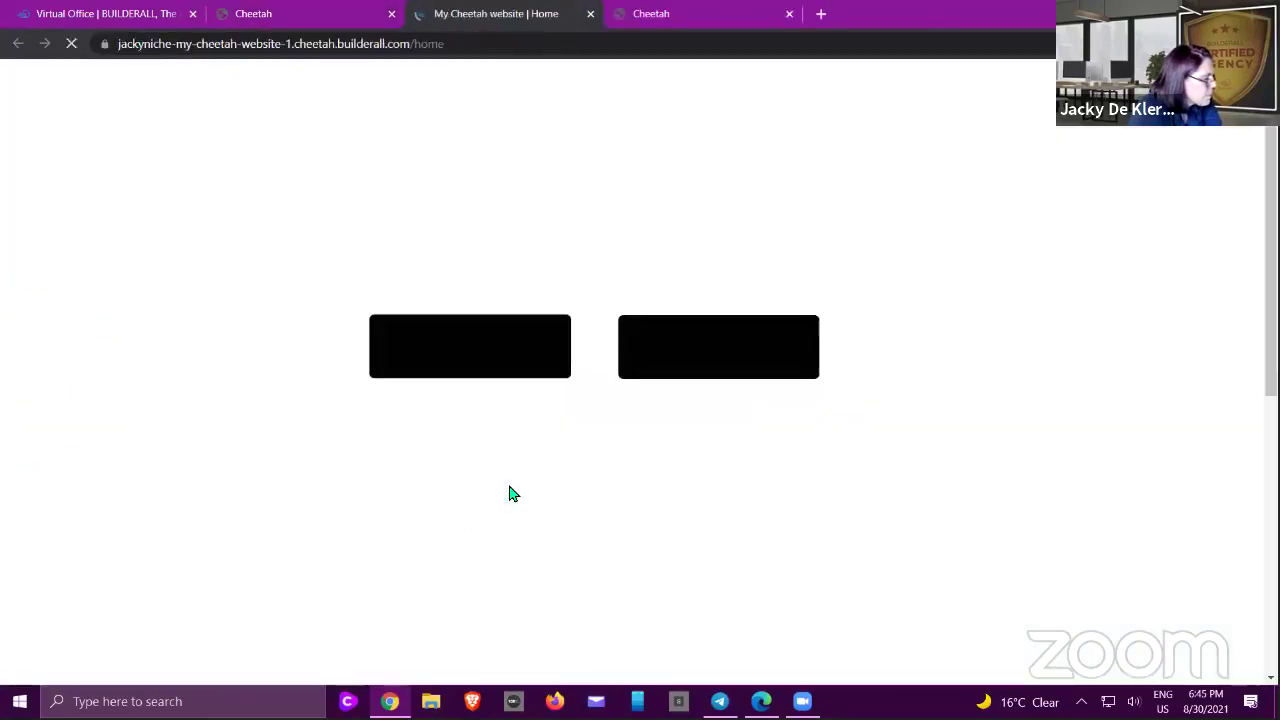
{"action": "scroll", "coordinate": [899, 365], "scroll_direction": "down", "scroll_amount": 1}
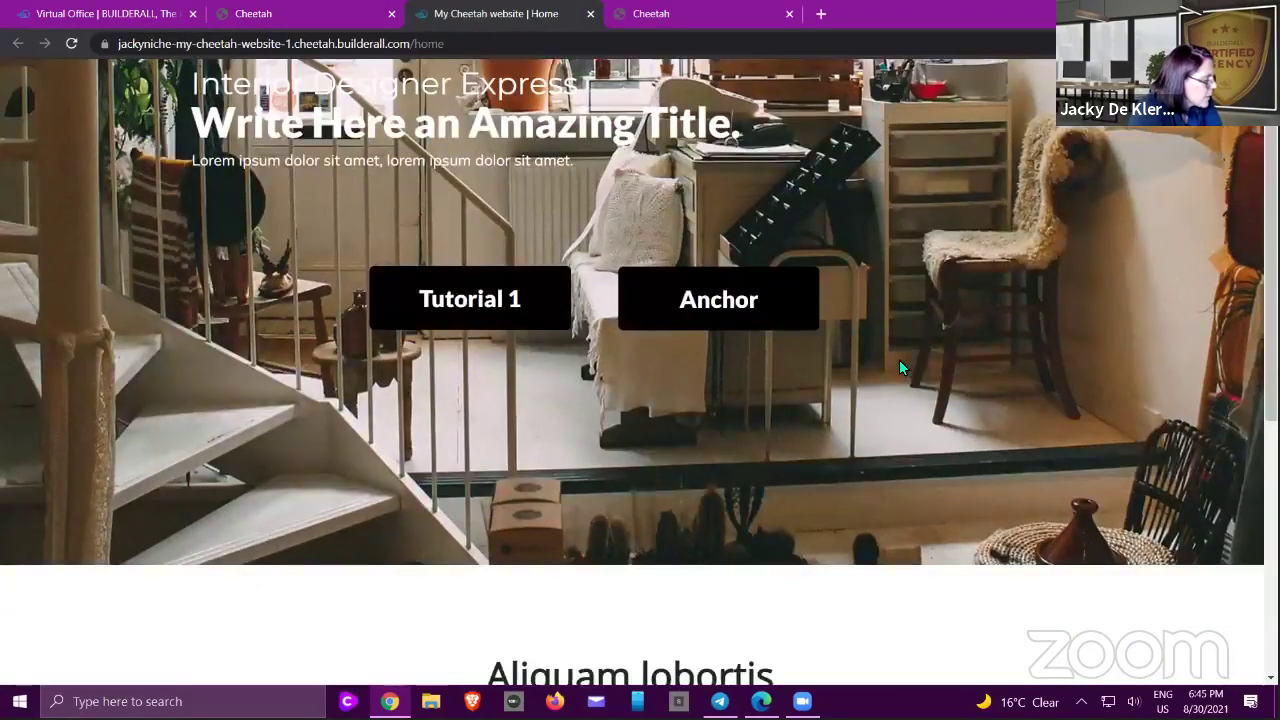
{"action": "scroll", "coordinate": [899, 367], "scroll_direction": "down", "scroll_amount": 2}
{"action": "scroll", "coordinate": [734, 357], "scroll_direction": "up", "scroll_amount": 2}
{"action": "left_click", "coordinate": [729, 355]}
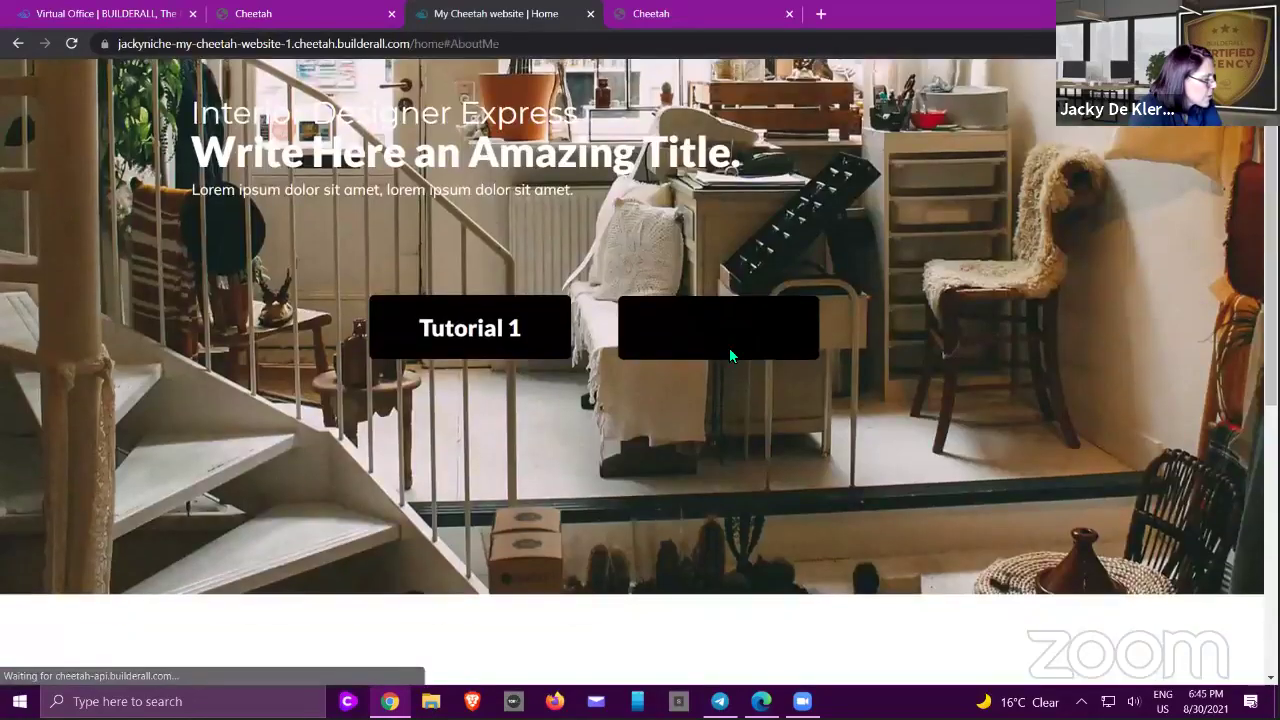
{"action": "scroll", "coordinate": [720, 300], "scroll_direction": "up", "scroll_amount": 3}
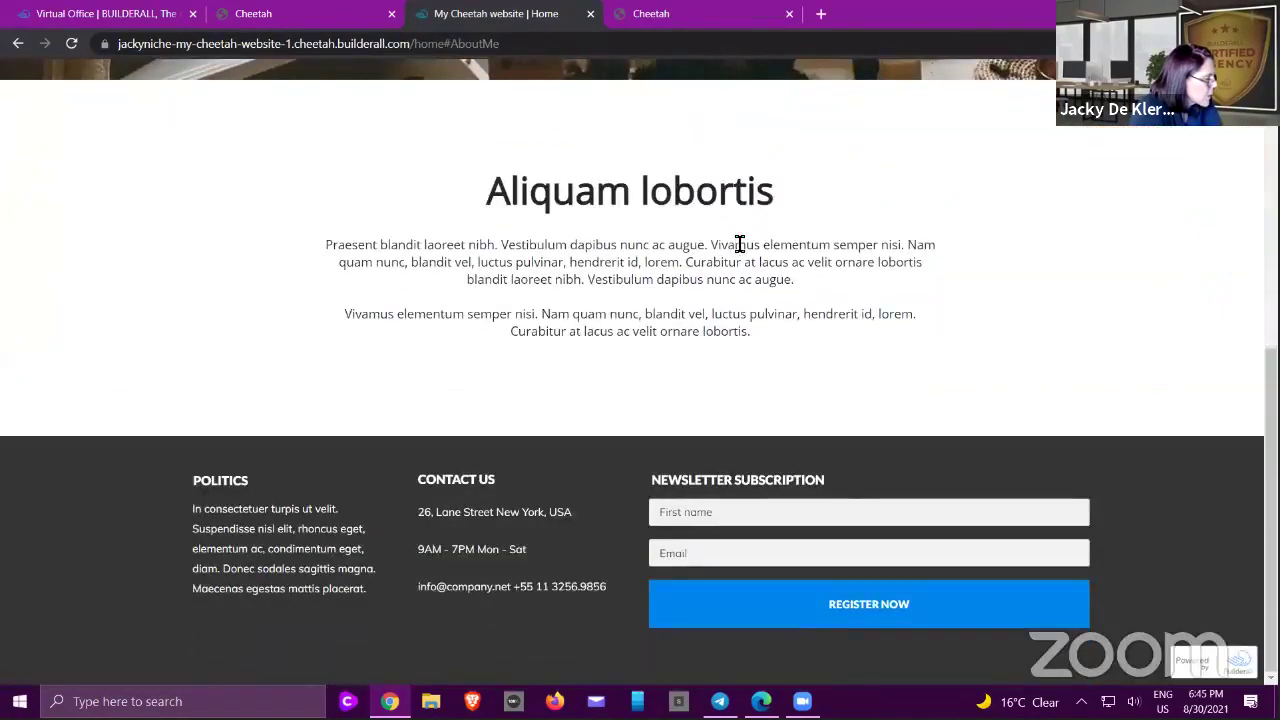
{"action": "scroll", "coordinate": [606, 149], "scroll_direction": "up", "scroll_amount": 5}
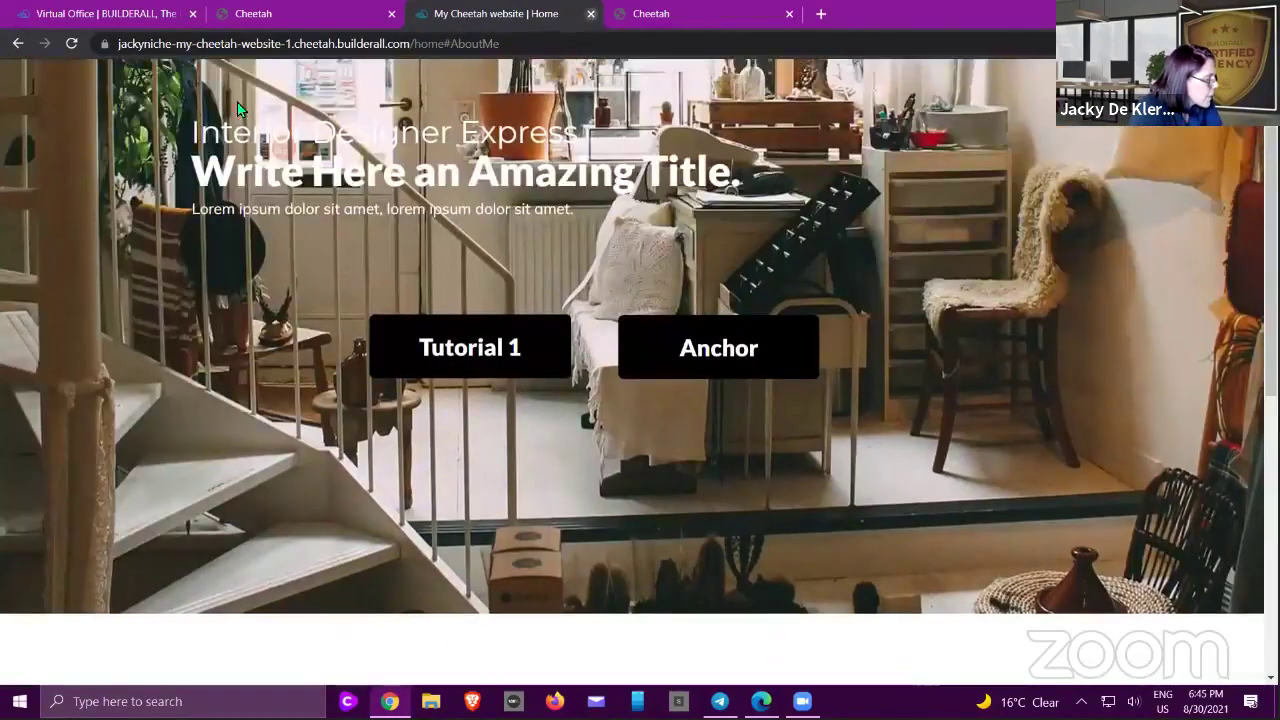
{"action": "key", "text": "ctrl+w"}
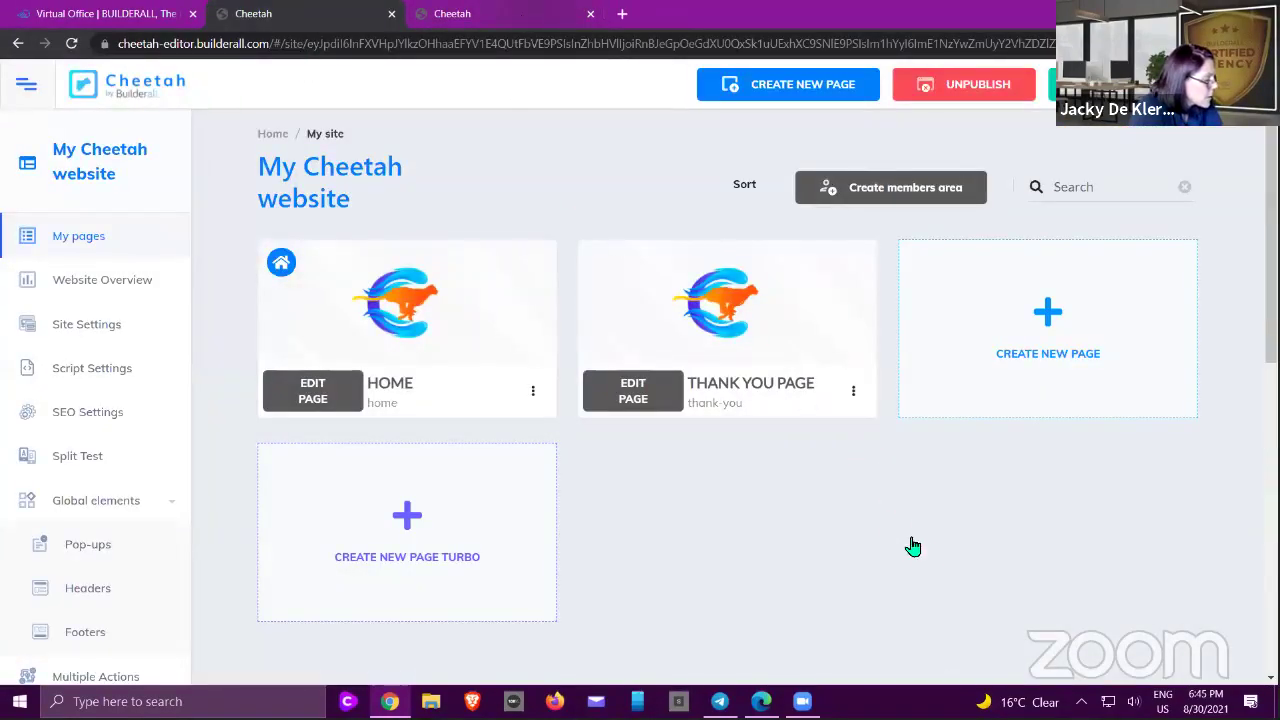
{"action": "key", "text": "ctrl+Tab"}
{"action": "left_click", "coordinate": [1015, 481]}
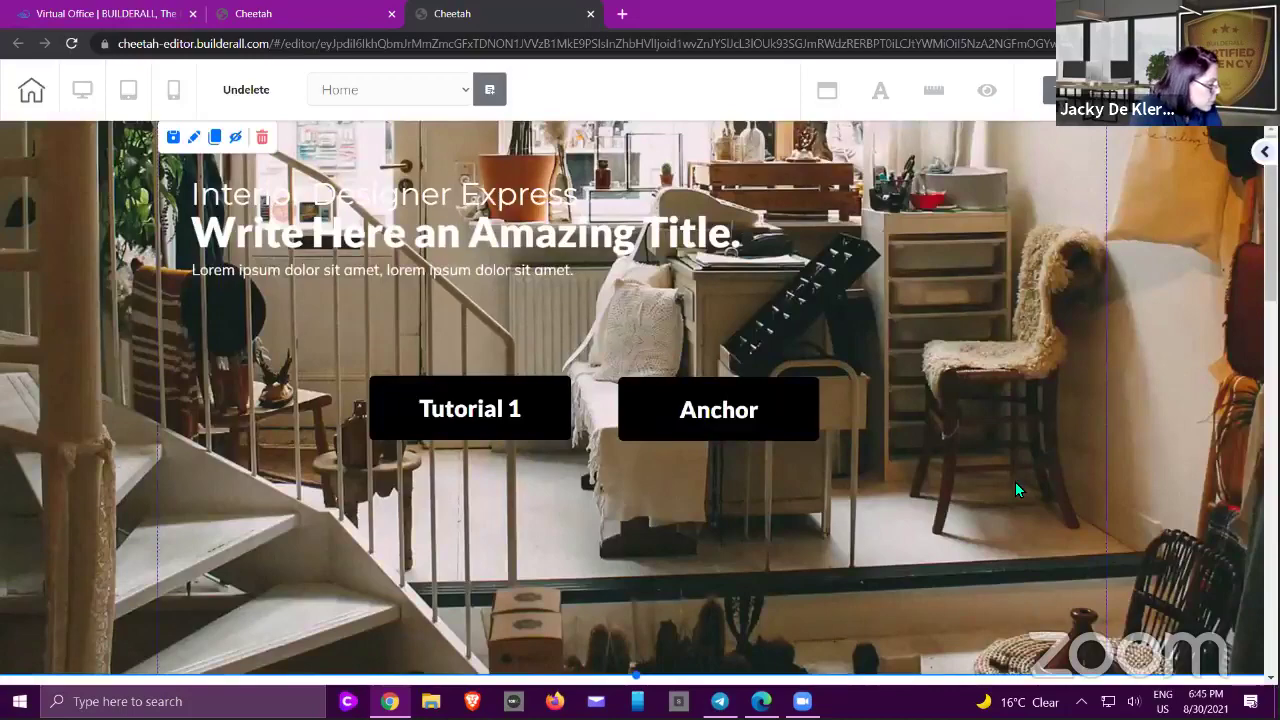
- Look through the hero panel's available settings, from Sizes to Move Panels, and close them
{"action": "scroll", "coordinate": [1015, 481], "scroll_direction": "down", "scroll_amount": 3}
{"action": "scroll", "coordinate": [1017, 489], "scroll_direction": "up", "scroll_amount": 2}
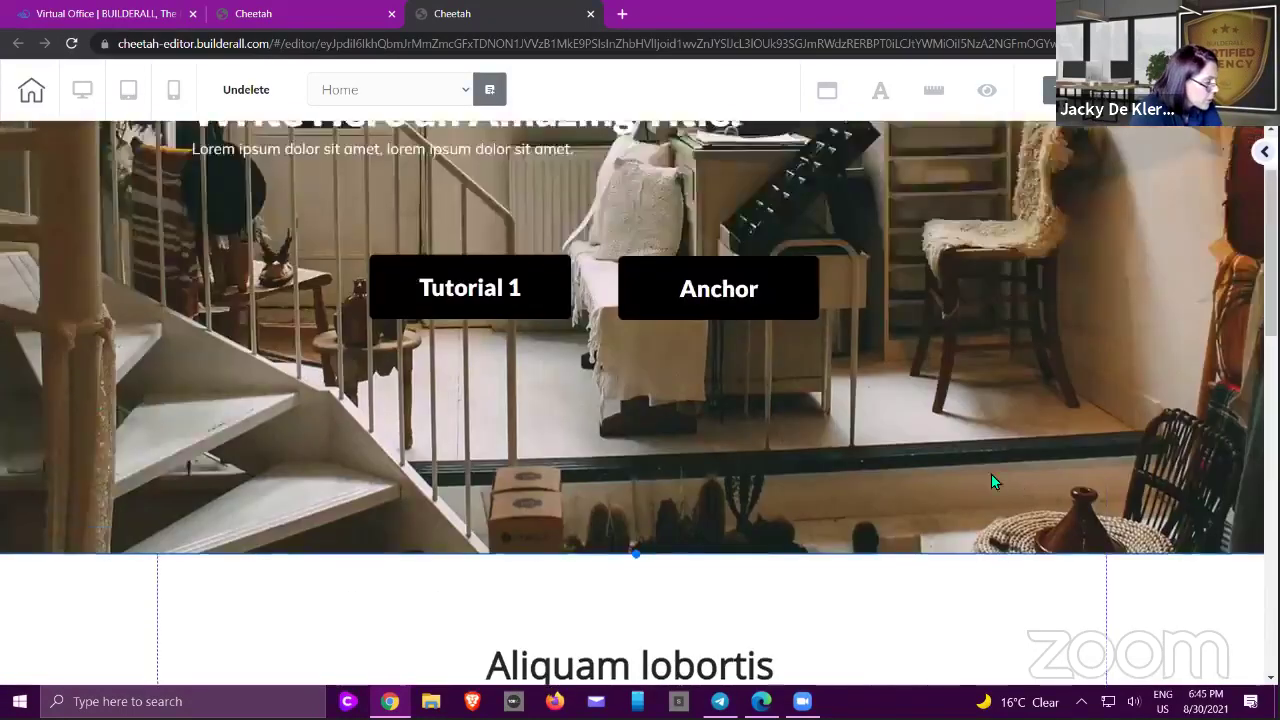
{"action": "scroll", "coordinate": [991, 481], "scroll_direction": "up", "scroll_amount": 1}
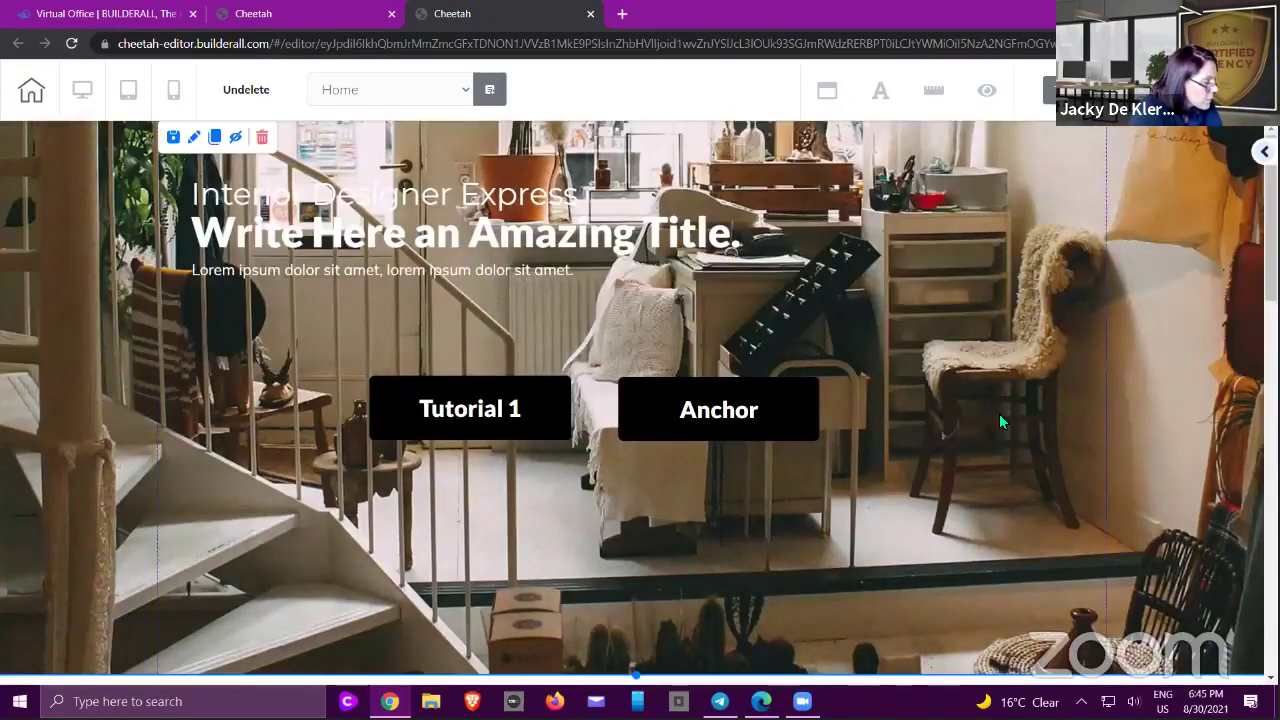
{"action": "double_click", "coordinate": [953, 273]}
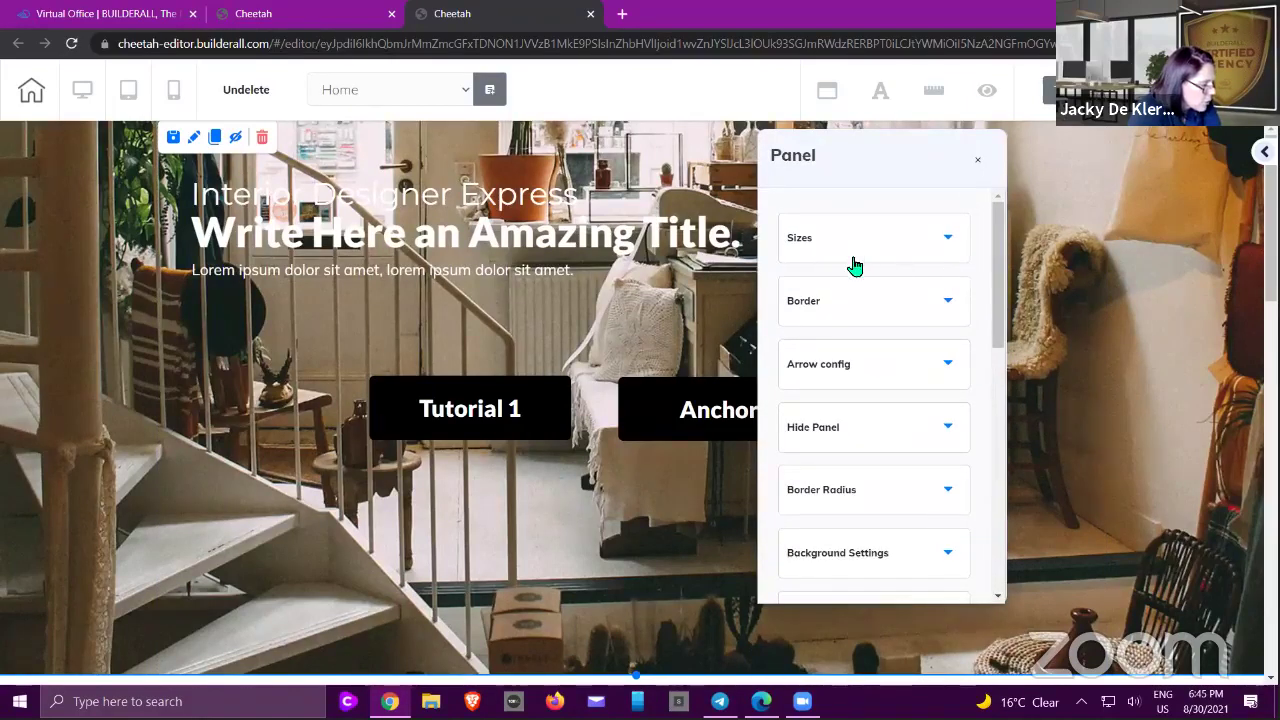
{"action": "scroll", "coordinate": [840, 428], "scroll_direction": "down", "scroll_amount": 2}
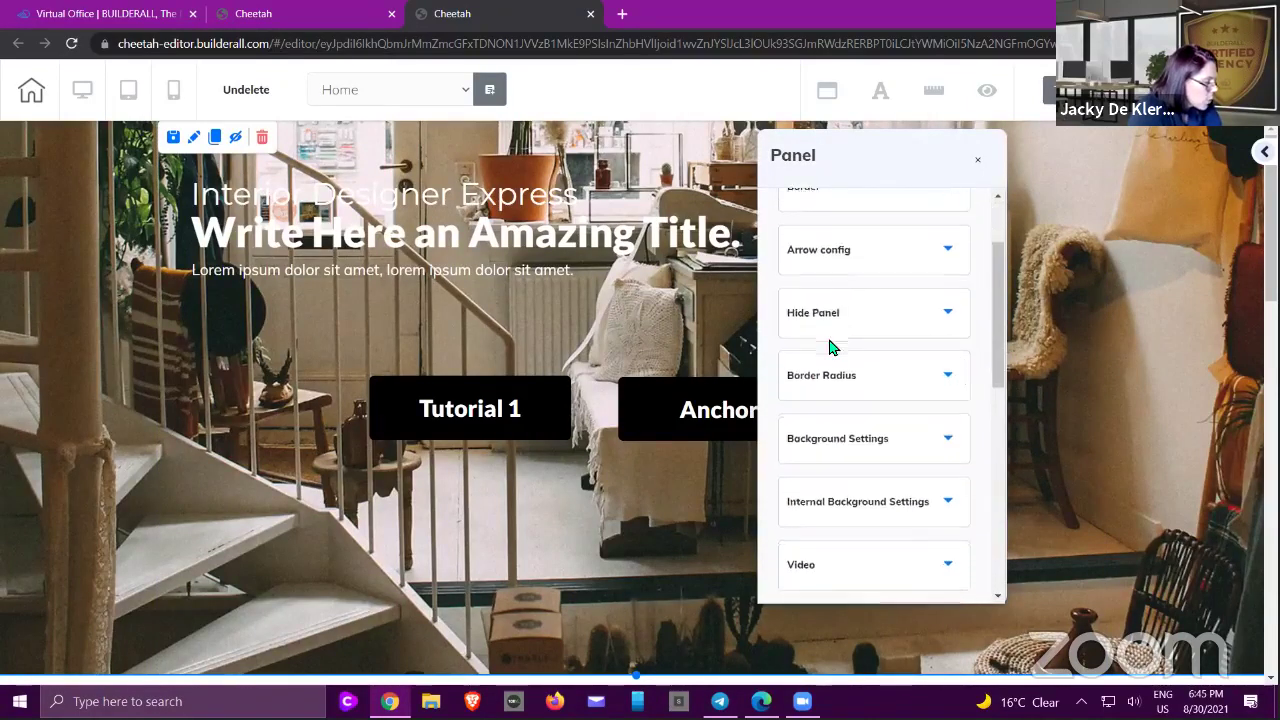
{"action": "scroll", "coordinate": [924, 350], "scroll_direction": "down", "scroll_amount": 3}
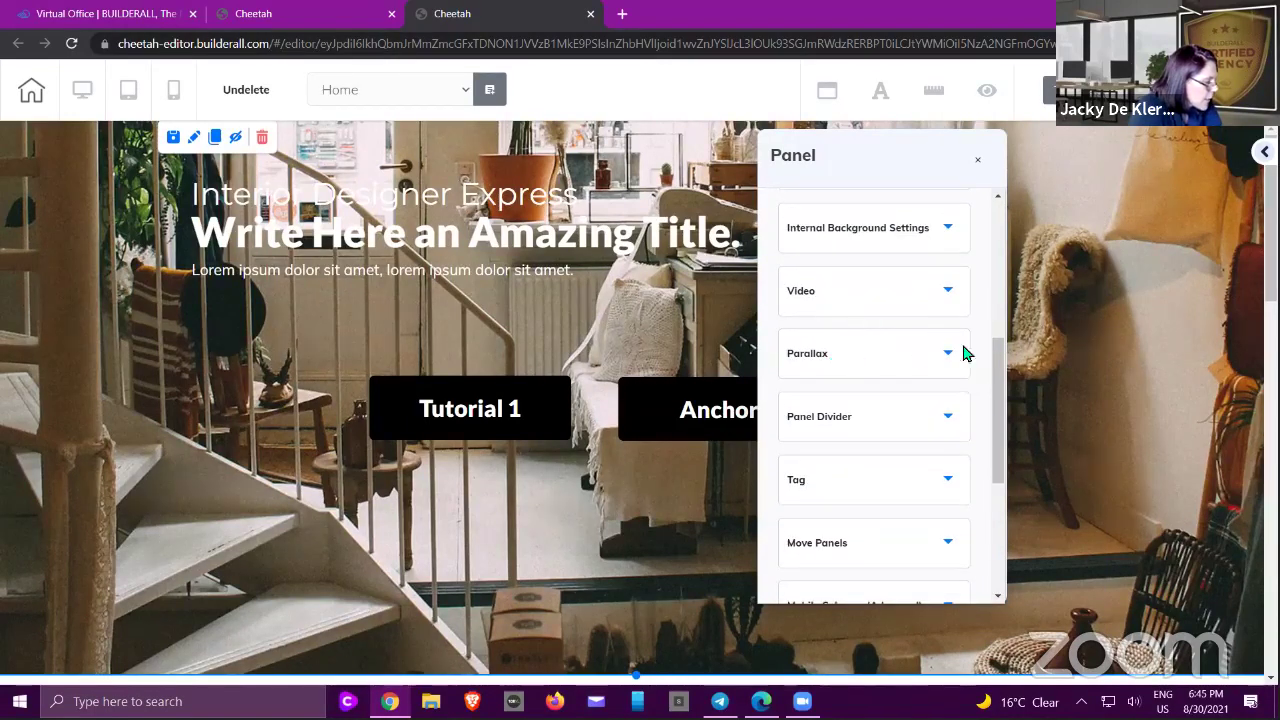
{"action": "left_click", "coordinate": [1071, 345]}
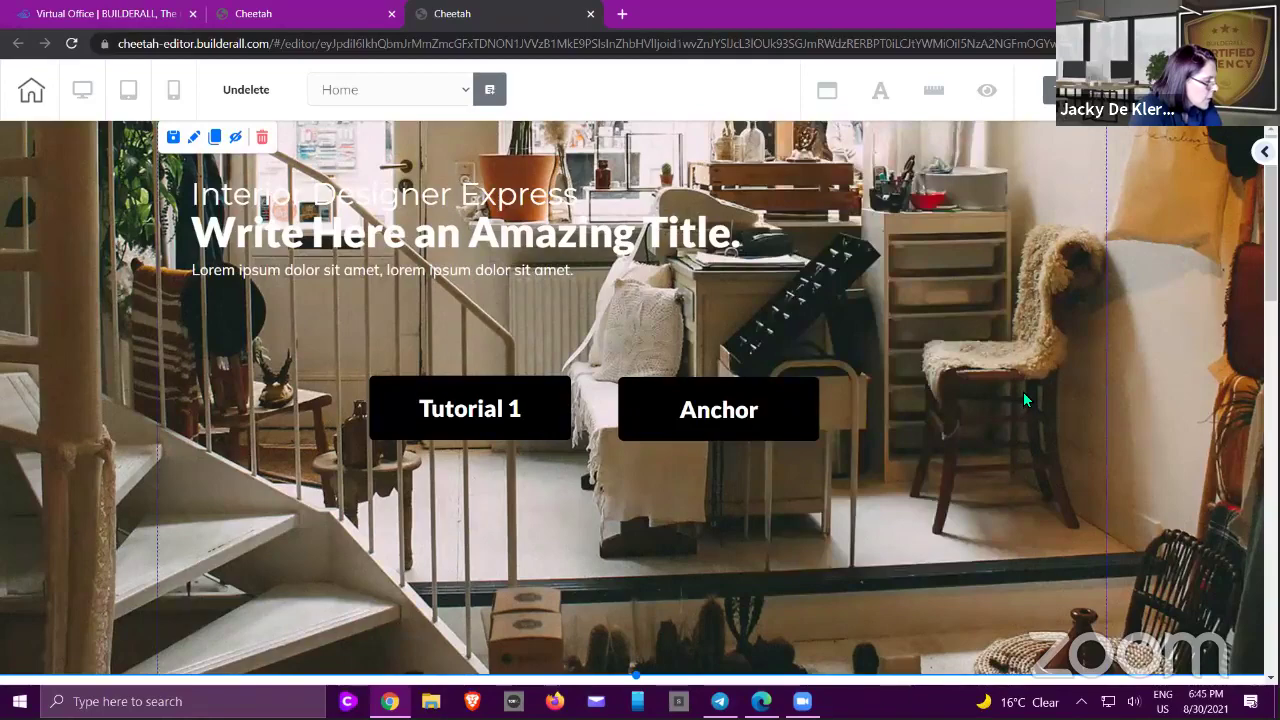
- Clone the Features panel below the Aliquam lobortis panel
{"action": "scroll", "coordinate": [1023, 394], "scroll_direction": "down", "scroll_amount": 10}
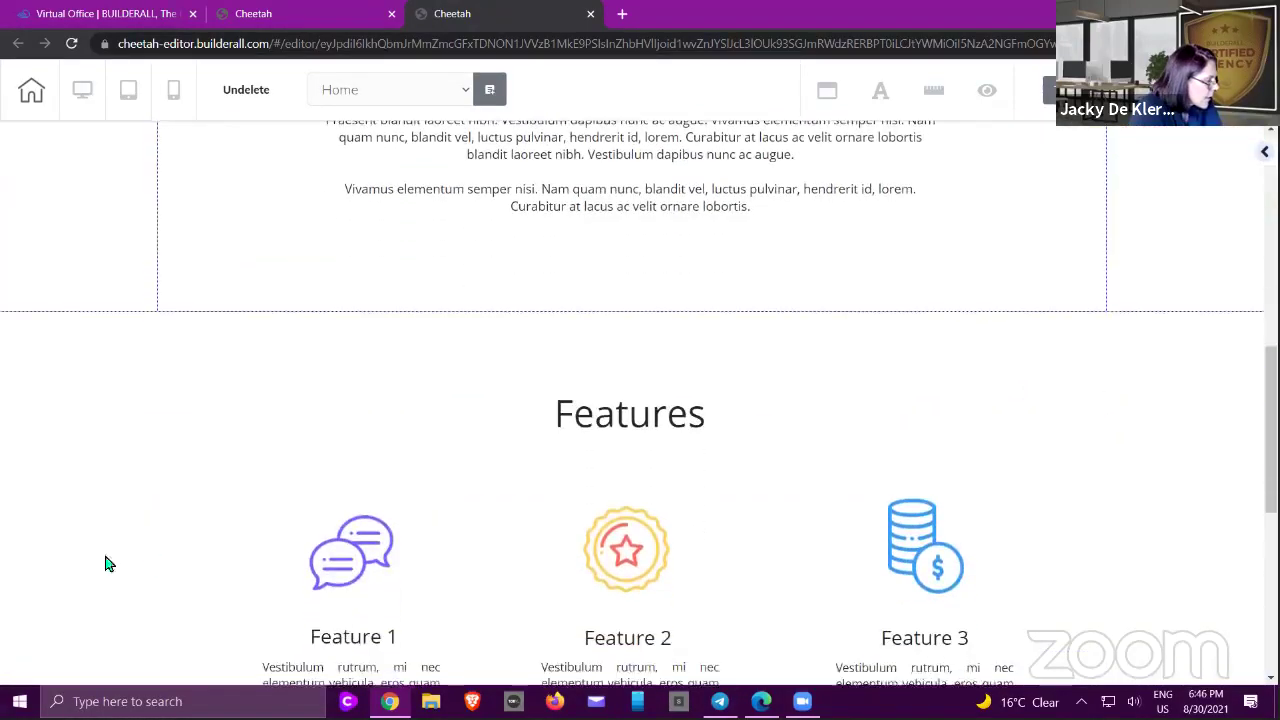
{"action": "scroll", "coordinate": [110, 565], "scroll_direction": "up", "scroll_amount": 1}
{"action": "mouse_move", "coordinate": [180, 446]}
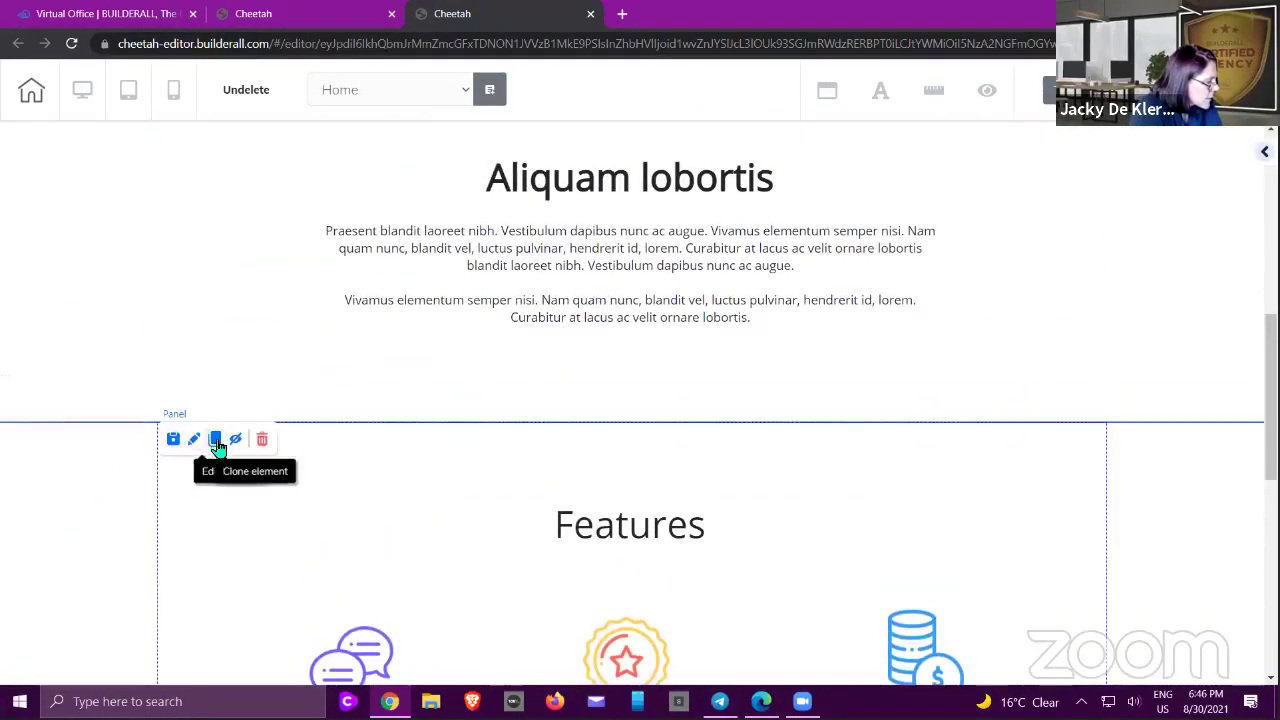
{"action": "left_click", "coordinate": [218, 444]}
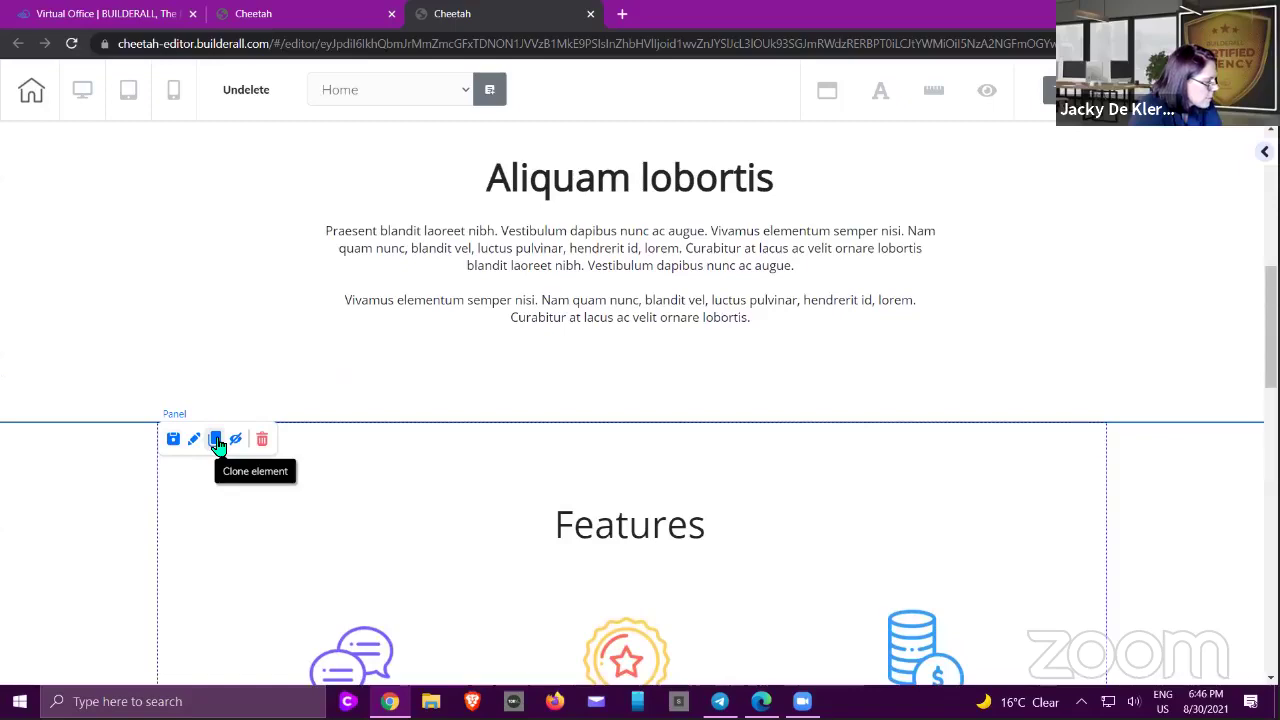
{"action": "scroll", "coordinate": [525, 395], "scroll_direction": "down", "scroll_amount": 1}
- Move the cloned Features panel from below the footer to directly beneath the Aliquam lobortis panel and close its settings
{"action": "scroll", "coordinate": [525, 395], "scroll_direction": "down", "scroll_amount": 9}
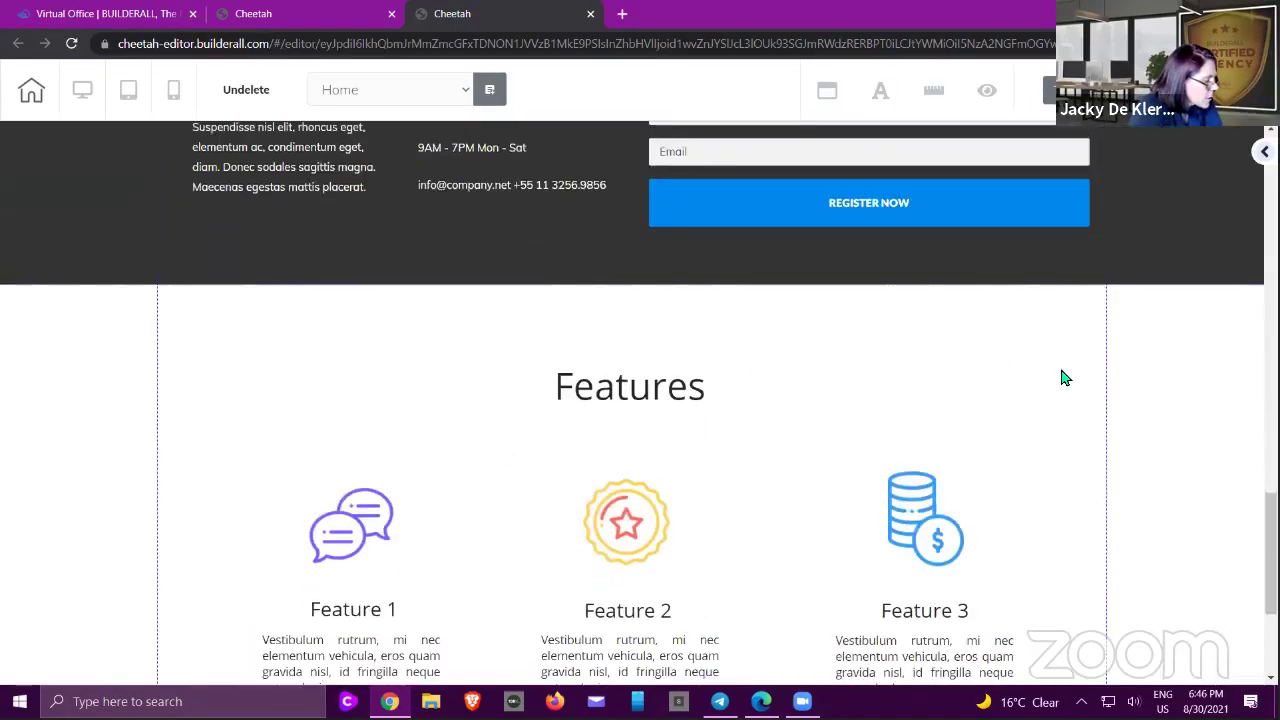
{"action": "double_click", "coordinate": [1066, 379]}
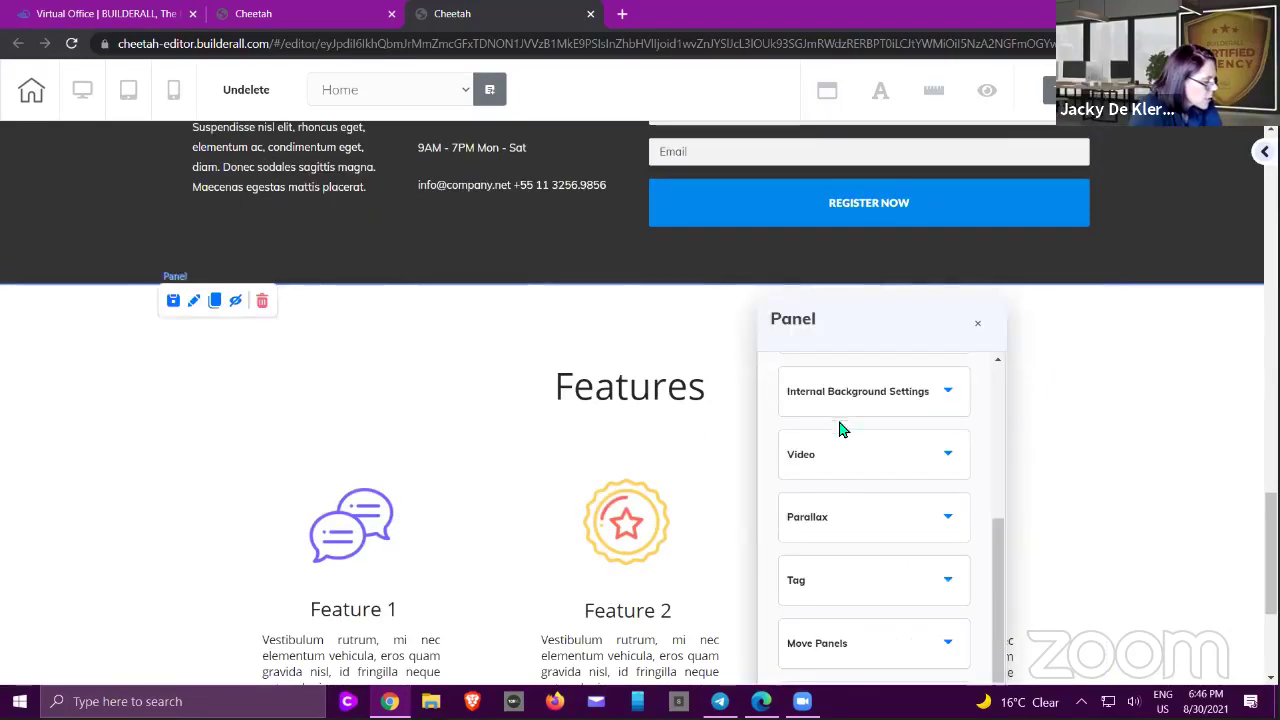
{"action": "scroll", "coordinate": [856, 436], "scroll_direction": "down", "scroll_amount": 2}
{"action": "left_click", "coordinate": [836, 480]}
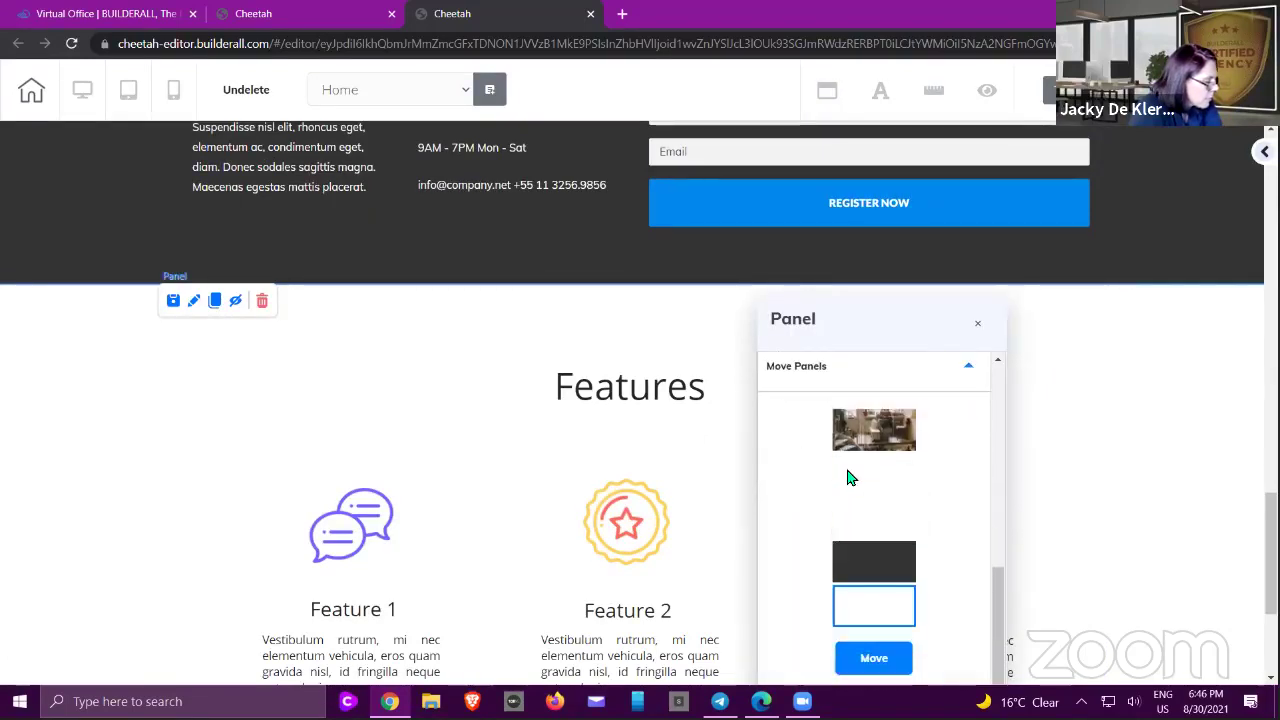
{"action": "left_click_drag", "start_coordinate": [851, 611], "coordinate": [848, 521]}
{"action": "left_click", "coordinate": [872, 657]}
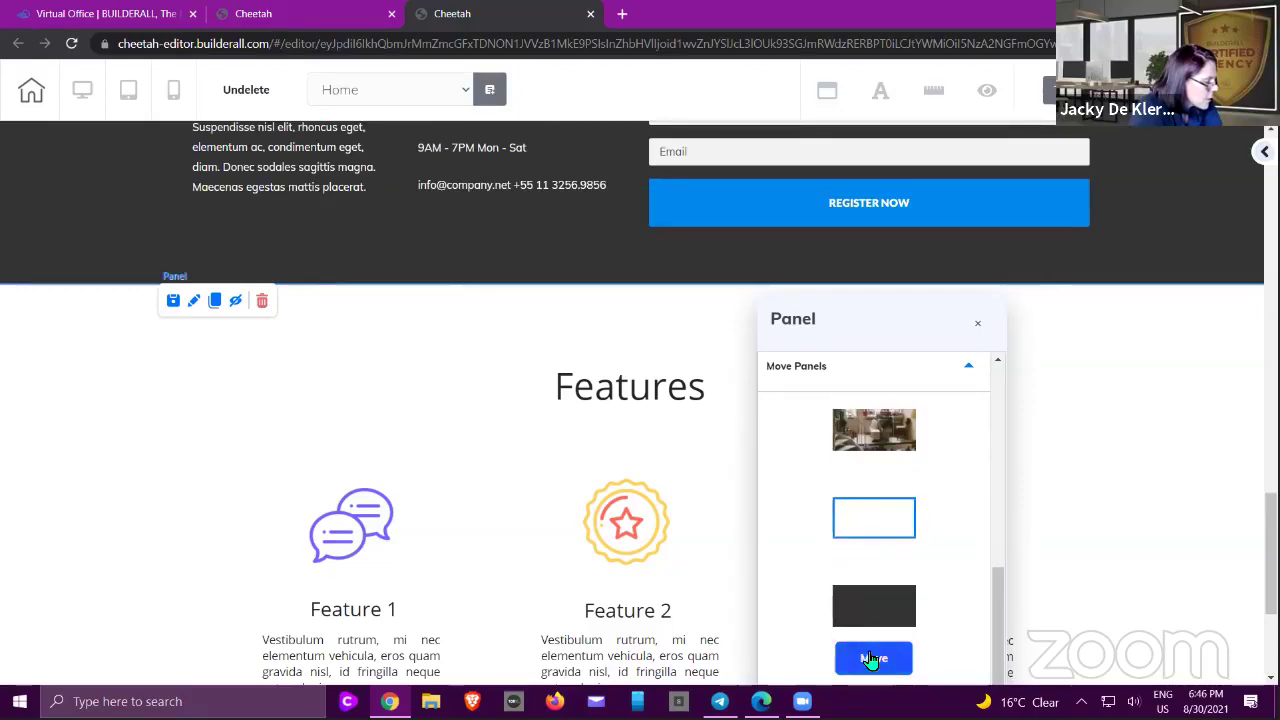
{"action": "left_click", "coordinate": [980, 333]}
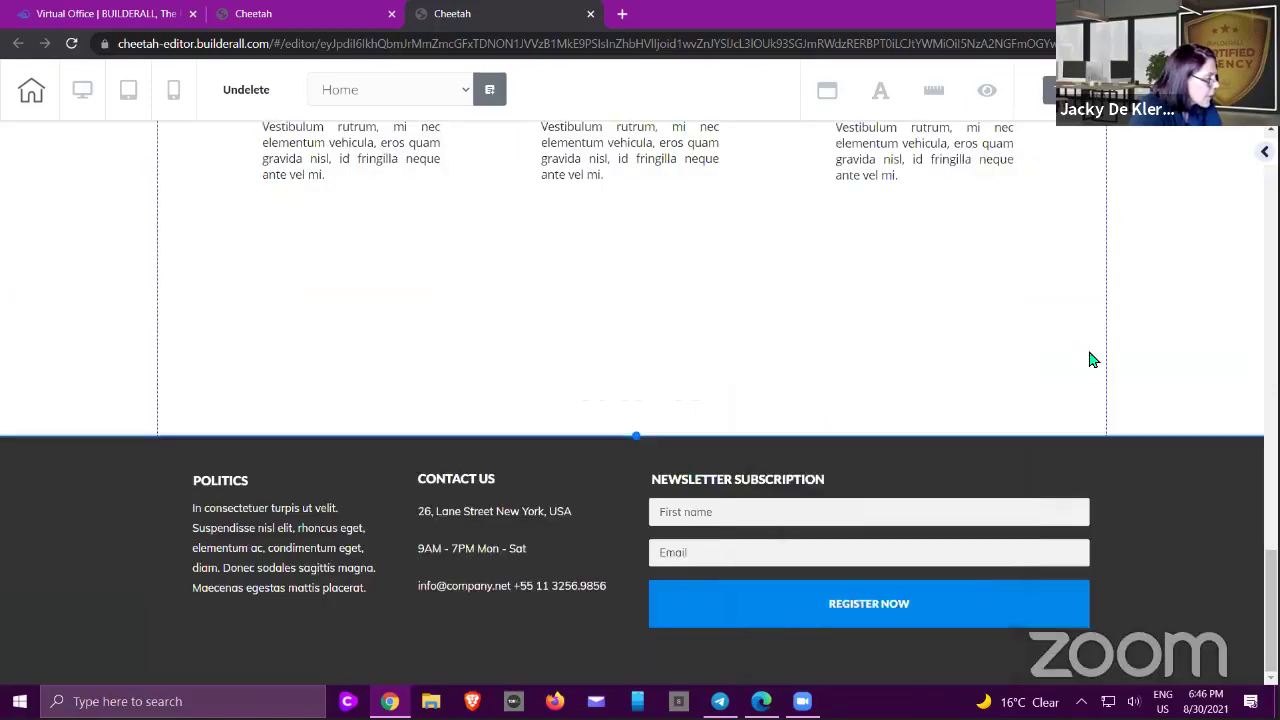
- Delete the Features heading from the lower of the two Features panels
{"action": "scroll", "coordinate": [1092, 360], "scroll_direction": "up", "scroll_amount": 10}
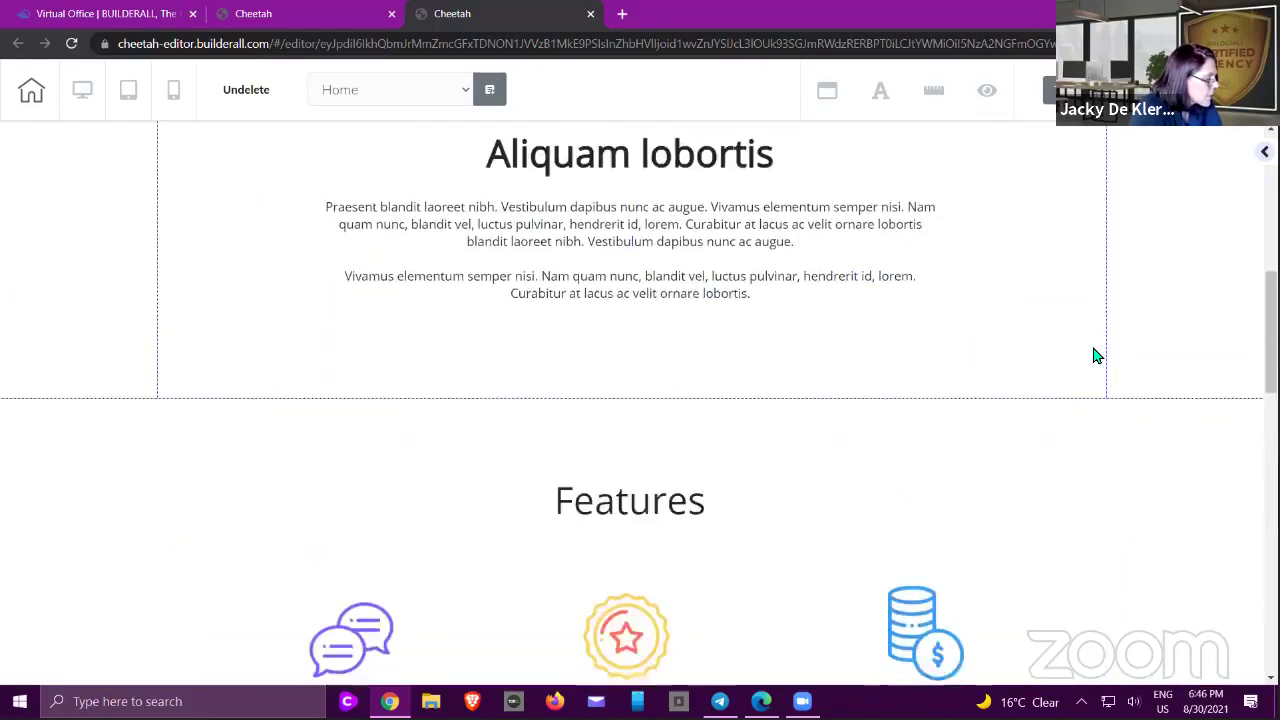
{"action": "scroll", "coordinate": [1095, 355], "scroll_direction": "down", "scroll_amount": 5}
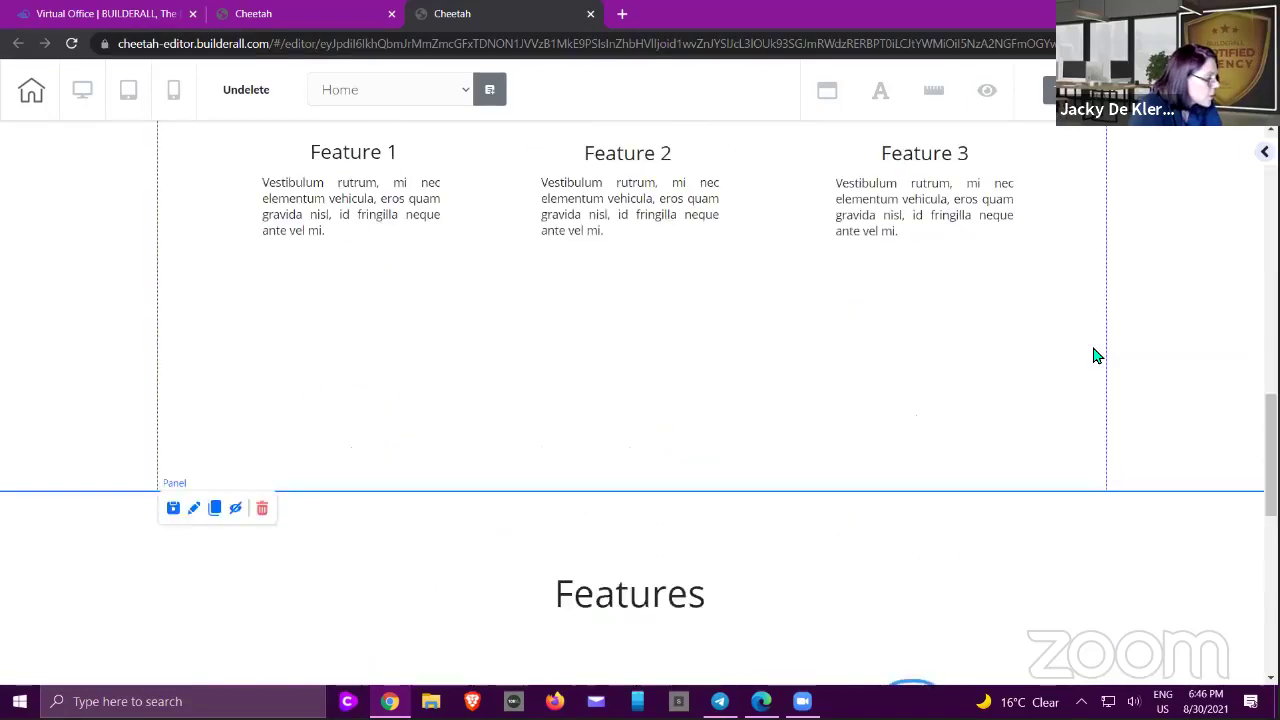
{"action": "scroll", "coordinate": [1093, 354], "scroll_direction": "down", "scroll_amount": 3}
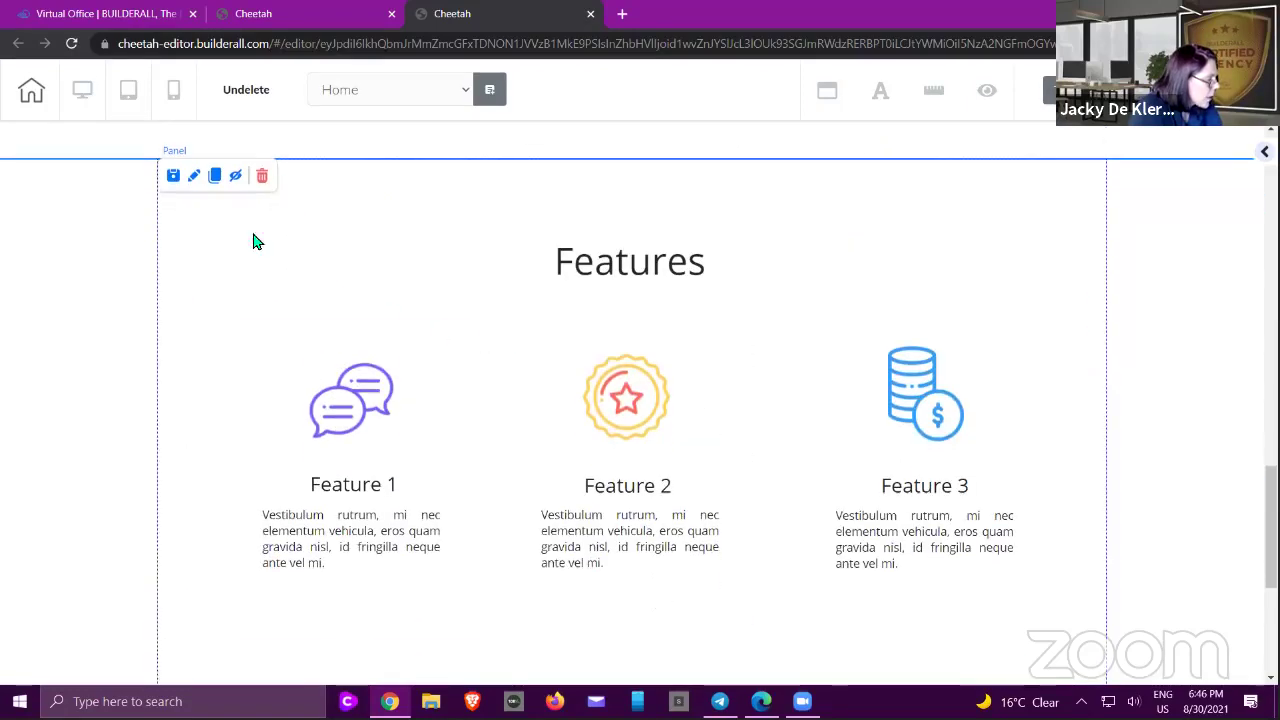
{"action": "left_click", "coordinate": [540, 242]}
{"action": "left_click", "coordinate": [692, 218]}
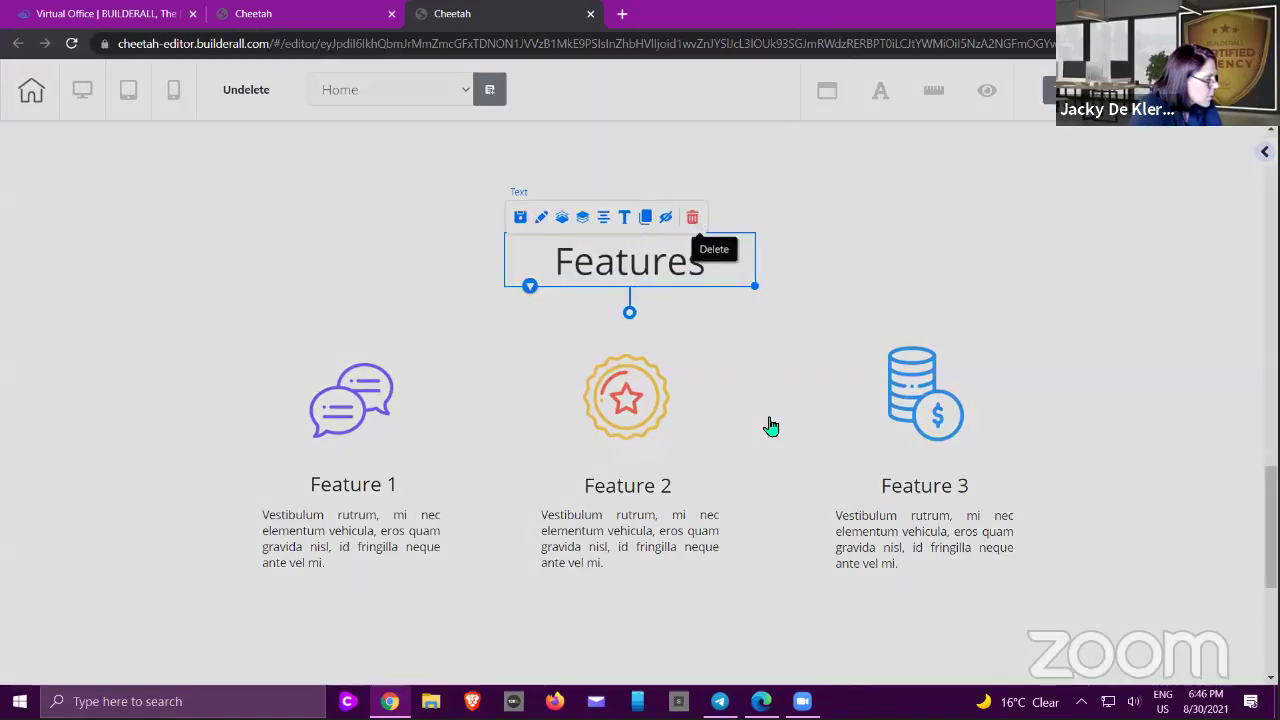
{"action": "key", "text": "Return"}
- Delete the Feature 1 box from the lower Features panel
{"action": "left_click", "coordinate": [443, 363]}
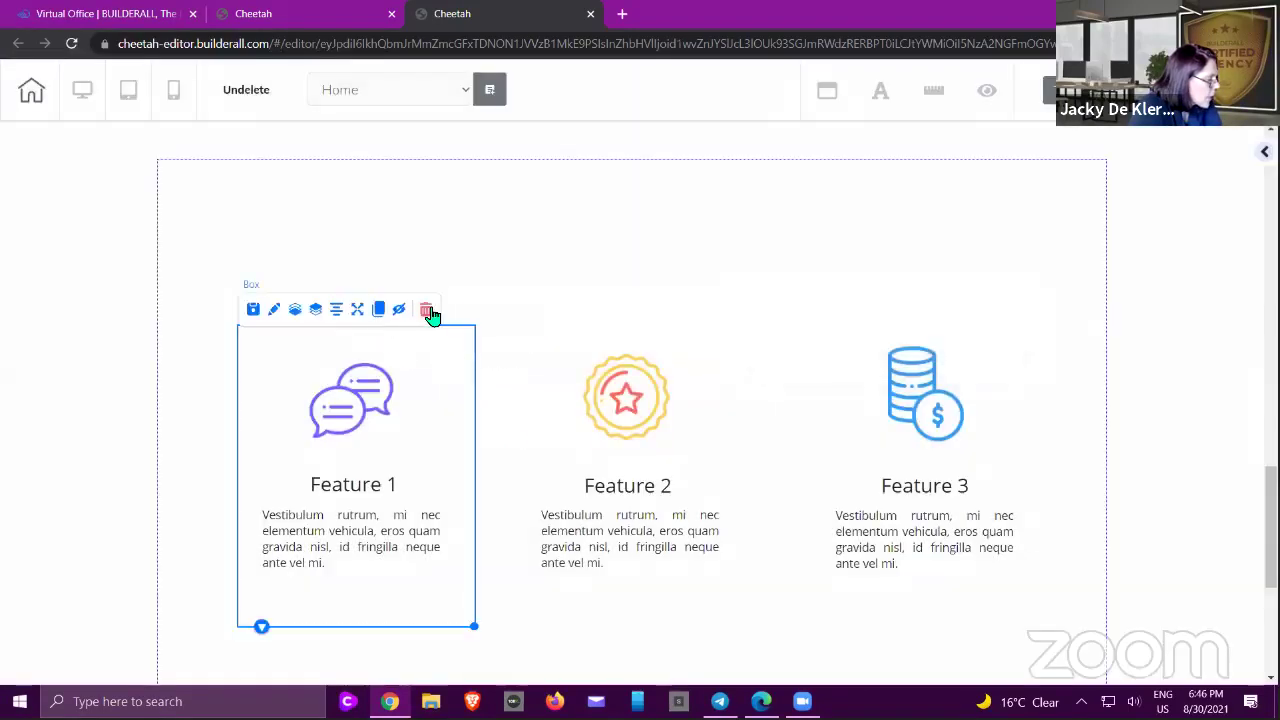
{"action": "left_click", "coordinate": [427, 312]}
{"action": "left_click", "coordinate": [743, 422]}
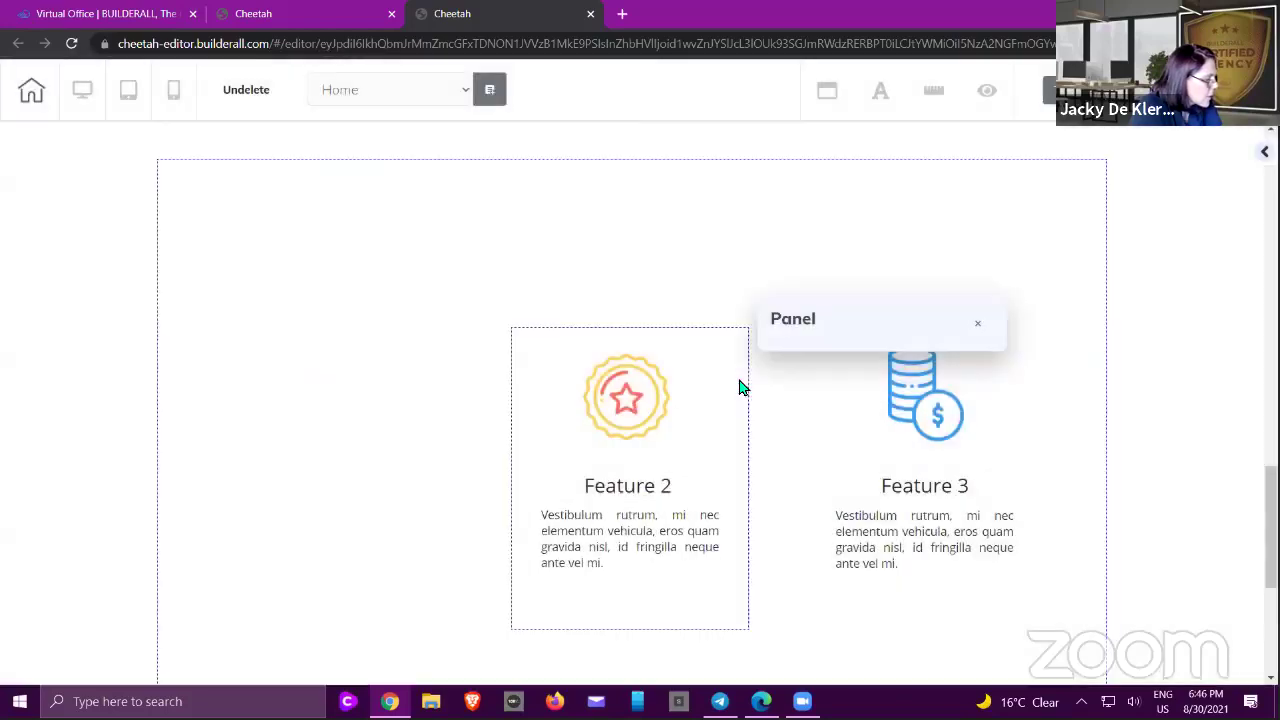
- Delete the Feature 2 and Feature 3 boxes from the lower Features panel
{"action": "left_click", "coordinate": [740, 387]}
{"action": "left_click", "coordinate": [697, 312]}
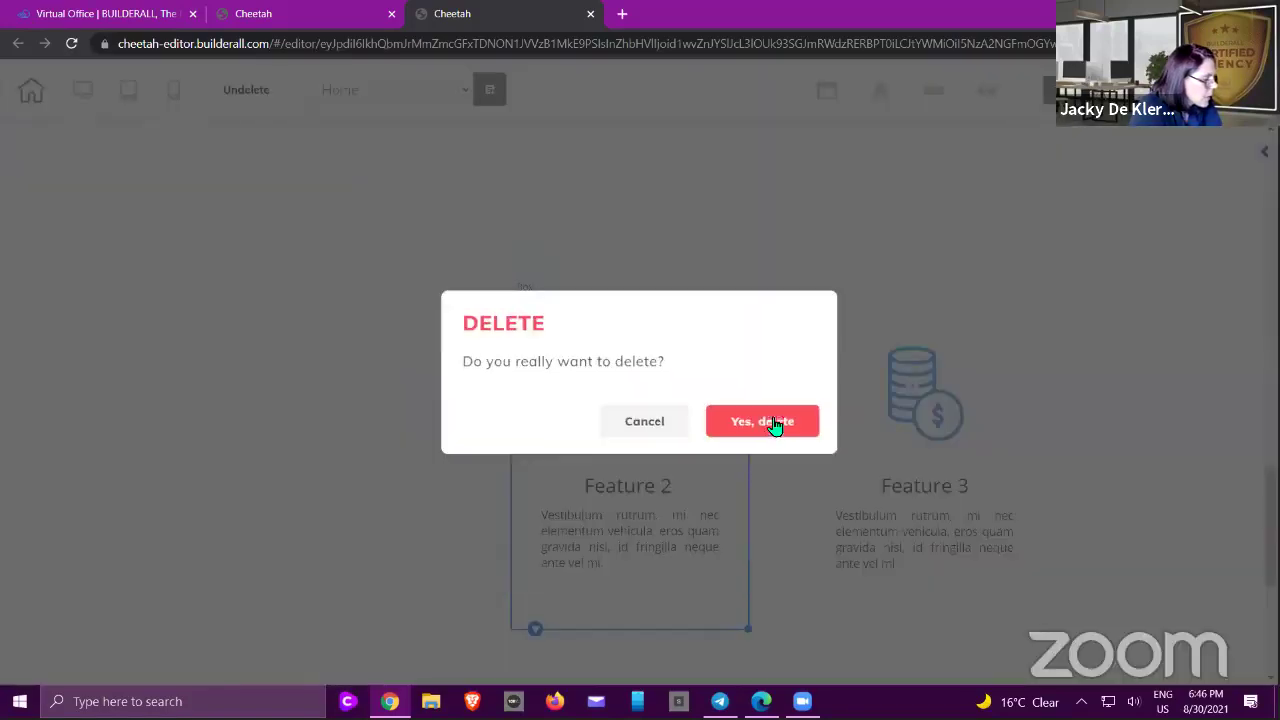
{"action": "key", "text": "Return"}
{"action": "left_click", "coordinate": [980, 345]}
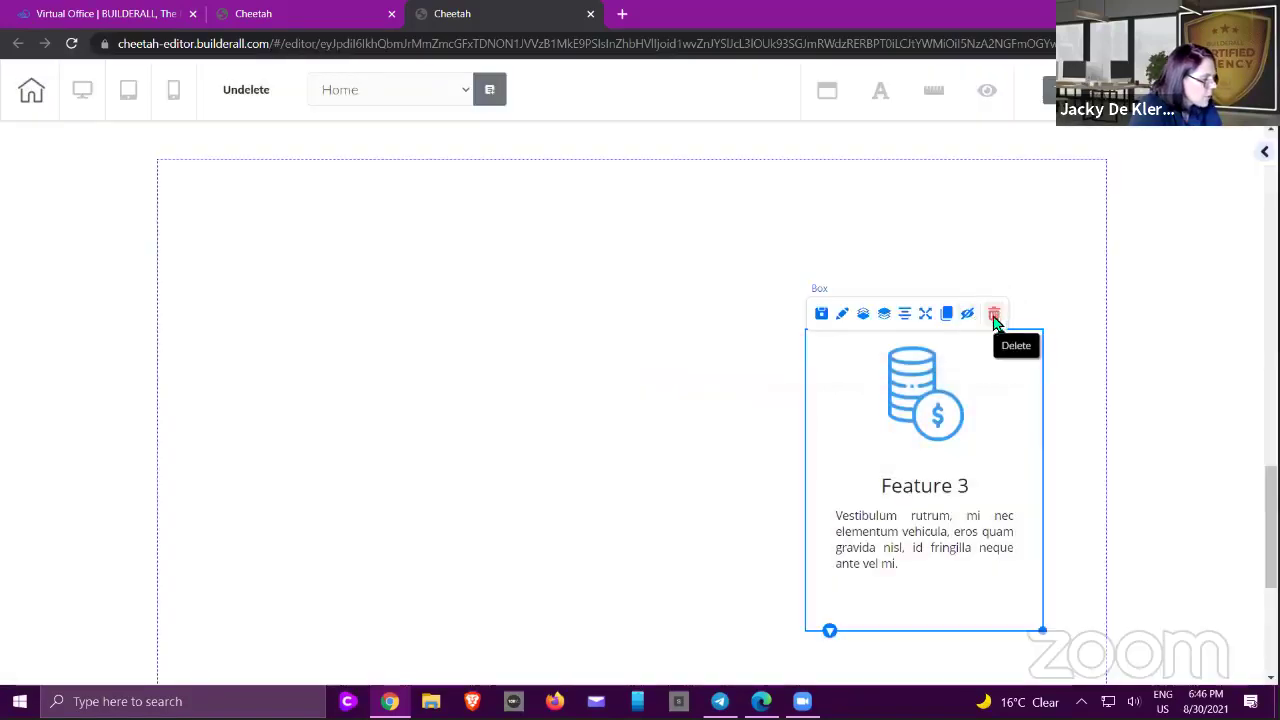
{"action": "left_click", "coordinate": [993, 314]}
{"action": "key", "text": "Return"}
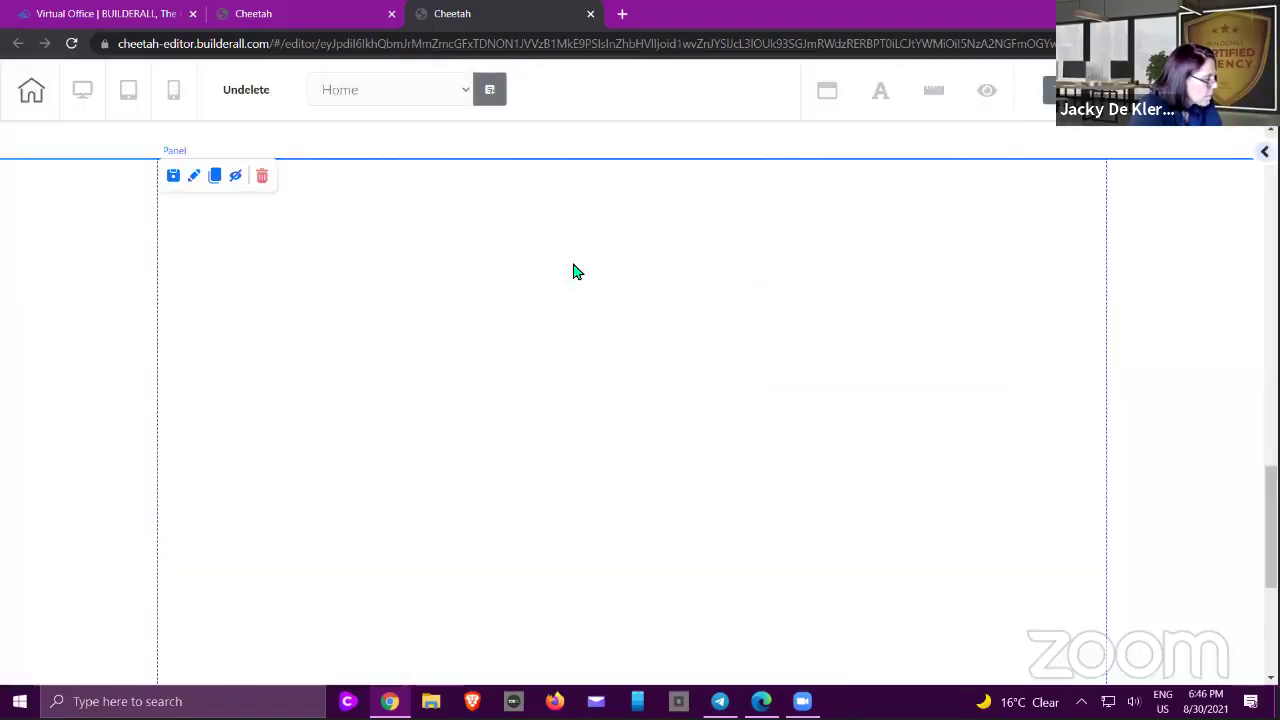
- Set the emptied panel's background image to the first picture in the user files, the landscape hands, and close the panel settings
{"action": "double_click", "coordinate": [575, 272]}
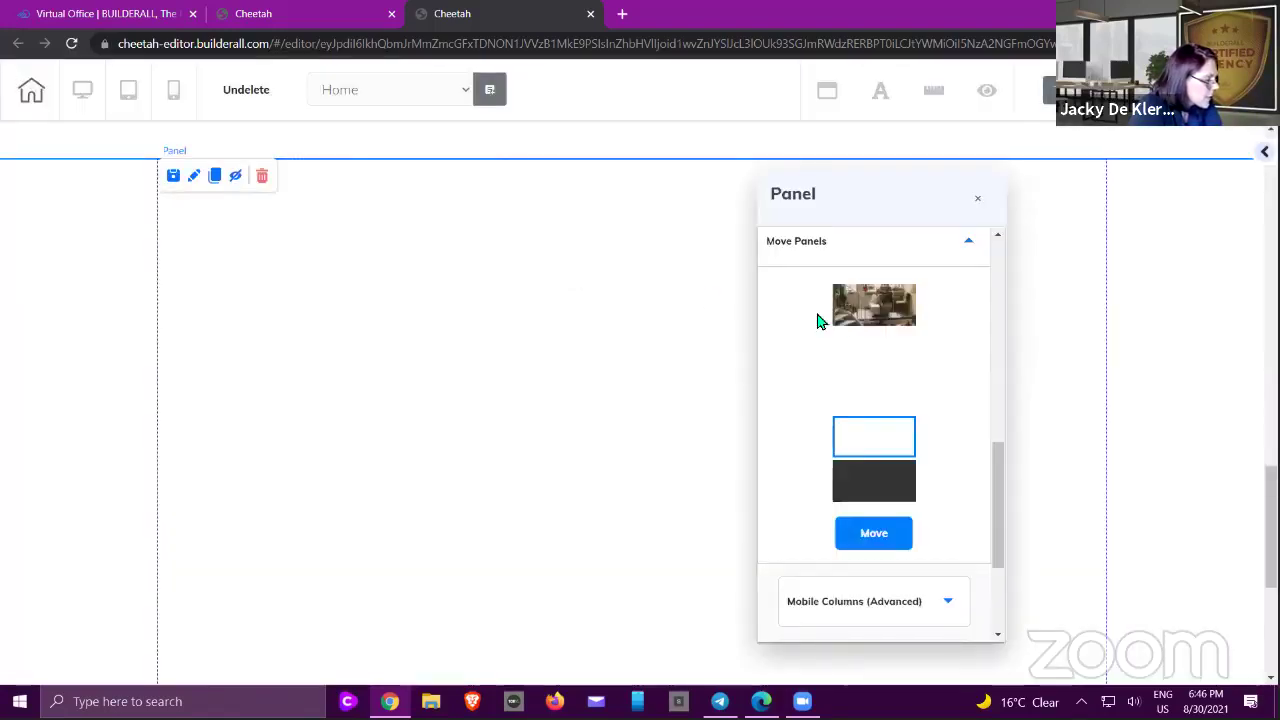
{"action": "scroll", "coordinate": [942, 262], "scroll_direction": "up", "scroll_amount": 3}
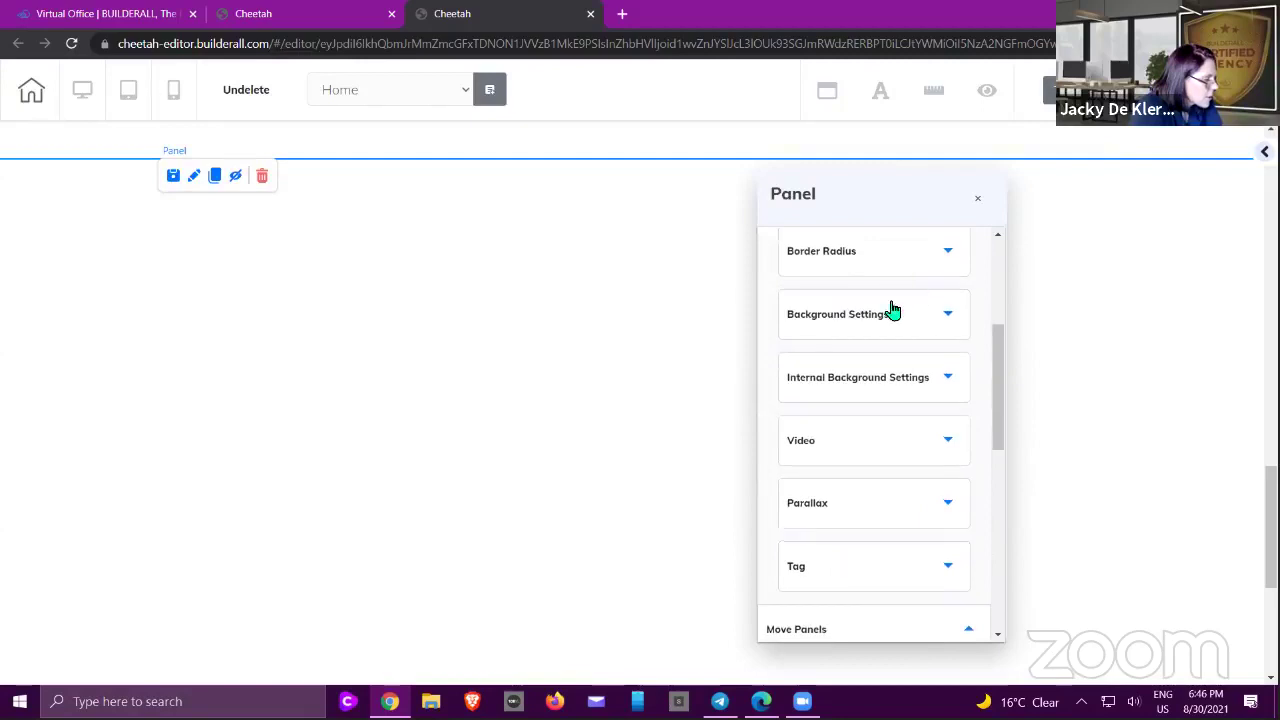
{"action": "left_click", "coordinate": [865, 316]}
{"action": "scroll", "coordinate": [866, 320], "scroll_direction": "down", "scroll_amount": 2}
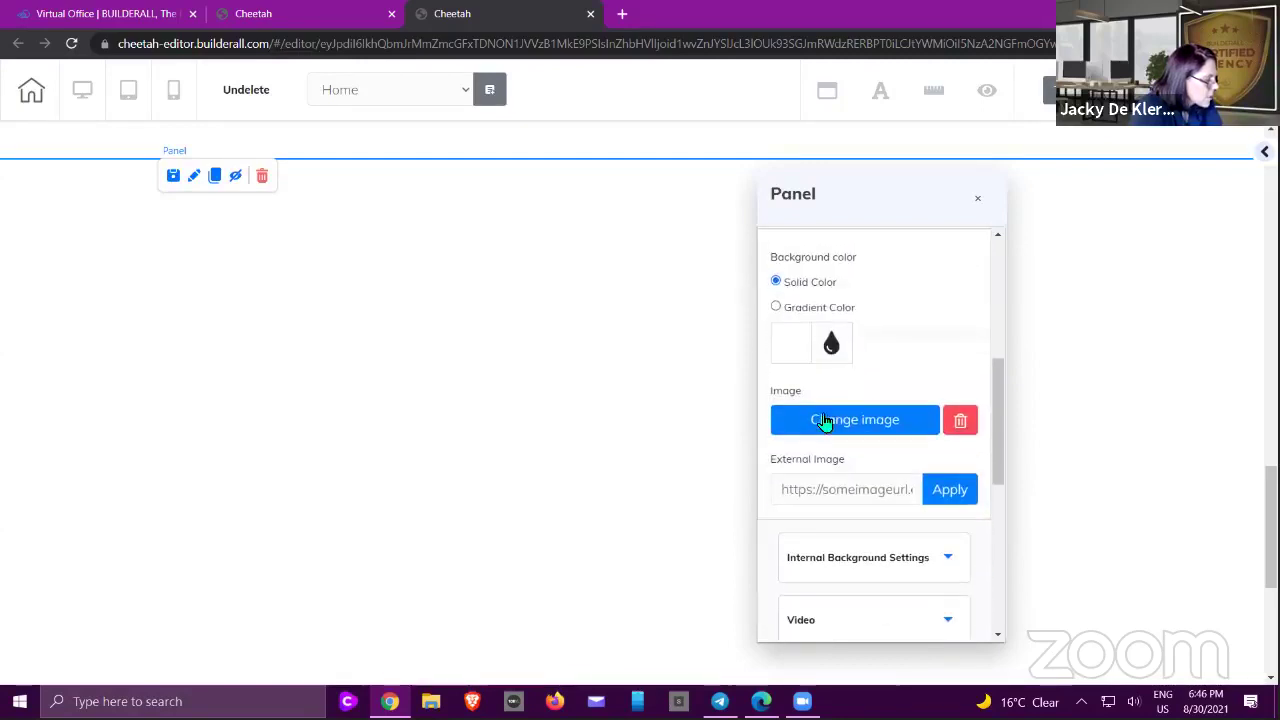
{"action": "left_click", "coordinate": [825, 419]}
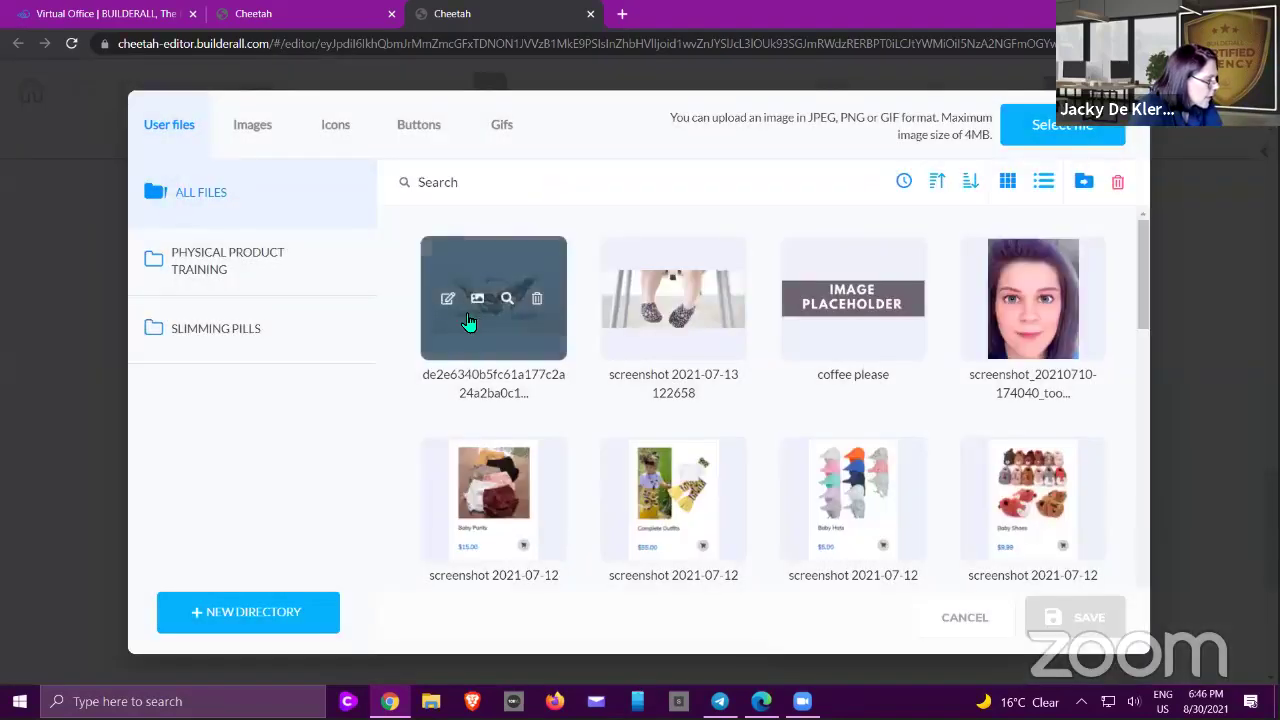
{"action": "left_click", "coordinate": [467, 332]}
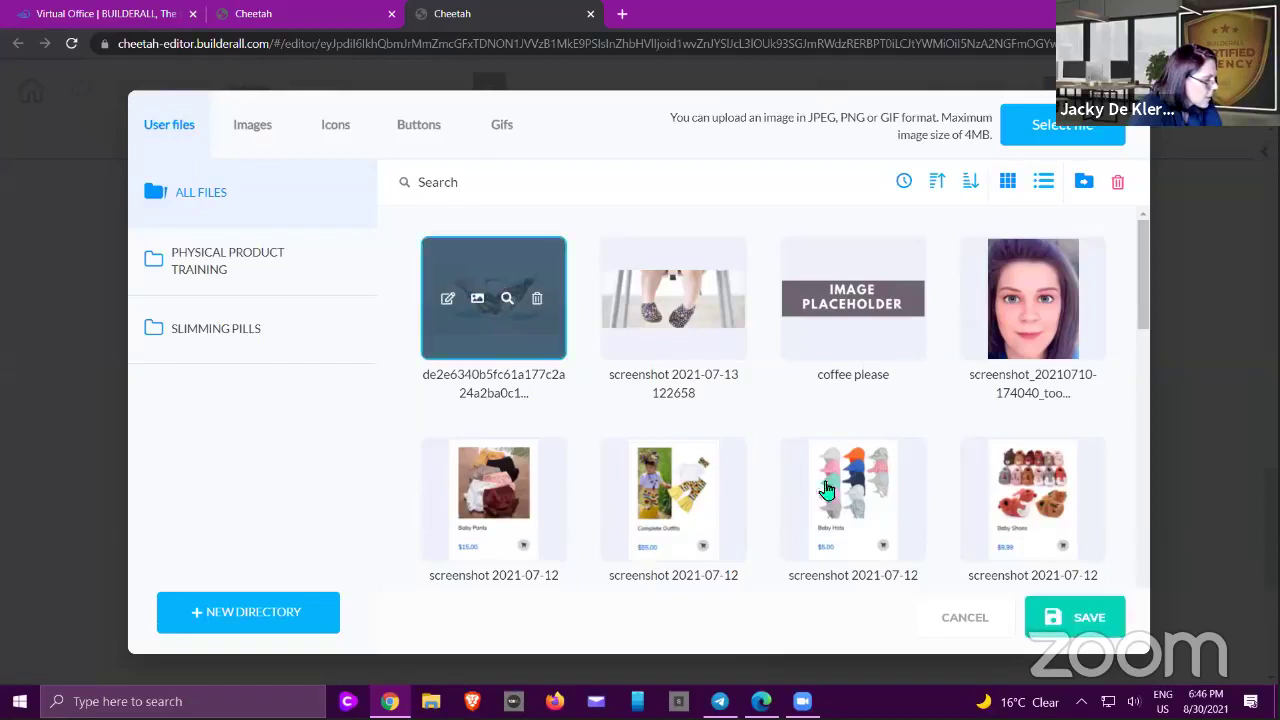
{"action": "left_click", "coordinate": [1074, 617]}
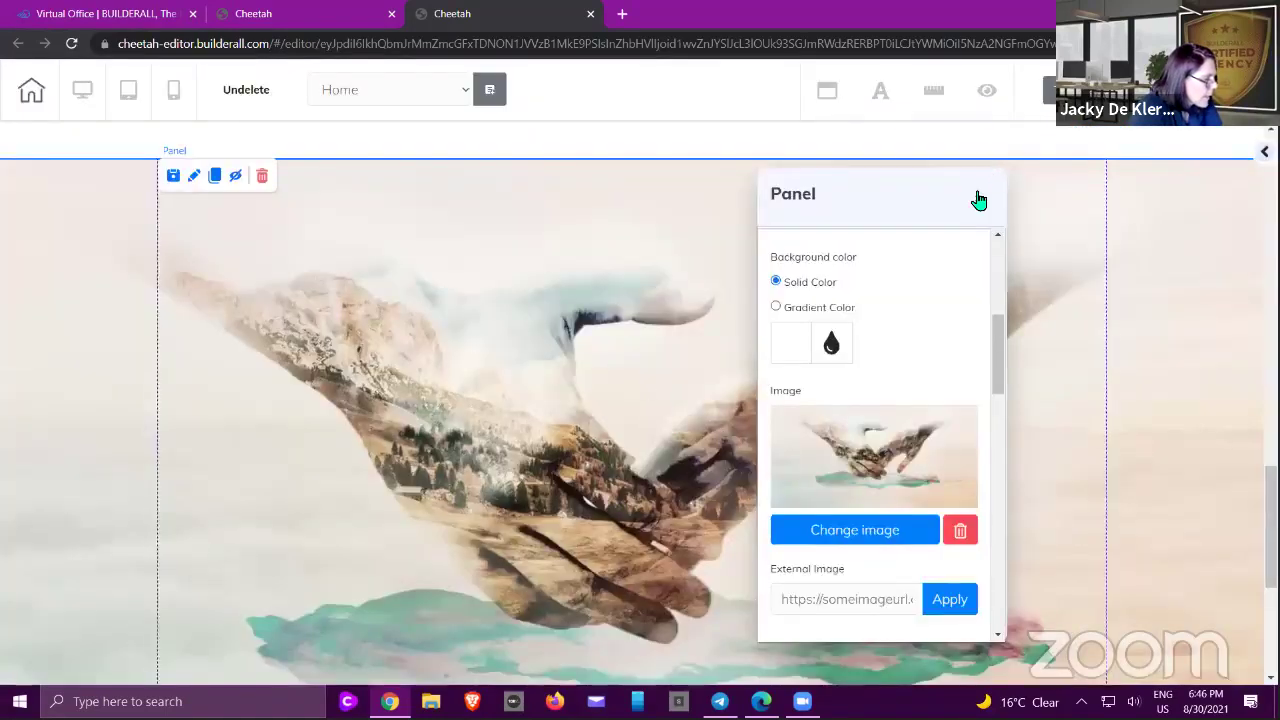
{"action": "left_click", "coordinate": [978, 198]}
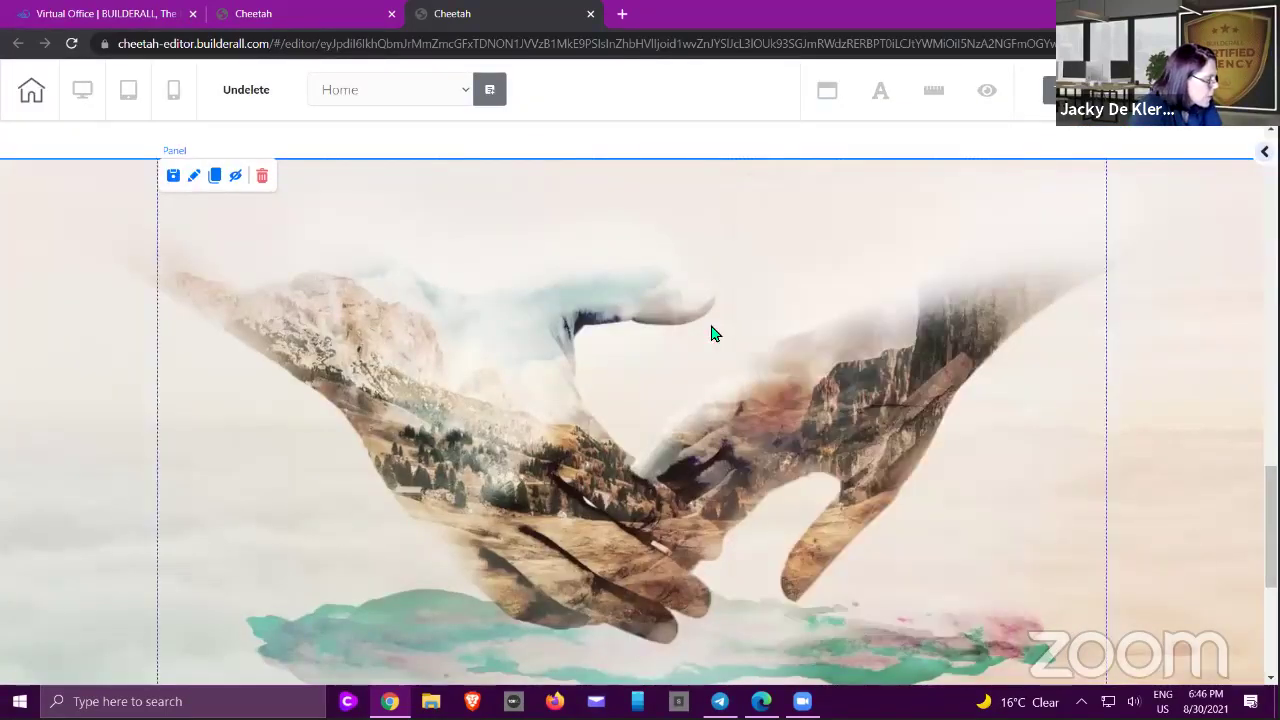
- Activate parallax on the hands image panel with the Scroll-Opacity effect
{"action": "double_click", "coordinate": [620, 277]}
{"action": "scroll", "coordinate": [838, 262], "scroll_direction": "up", "scroll_amount": 2}
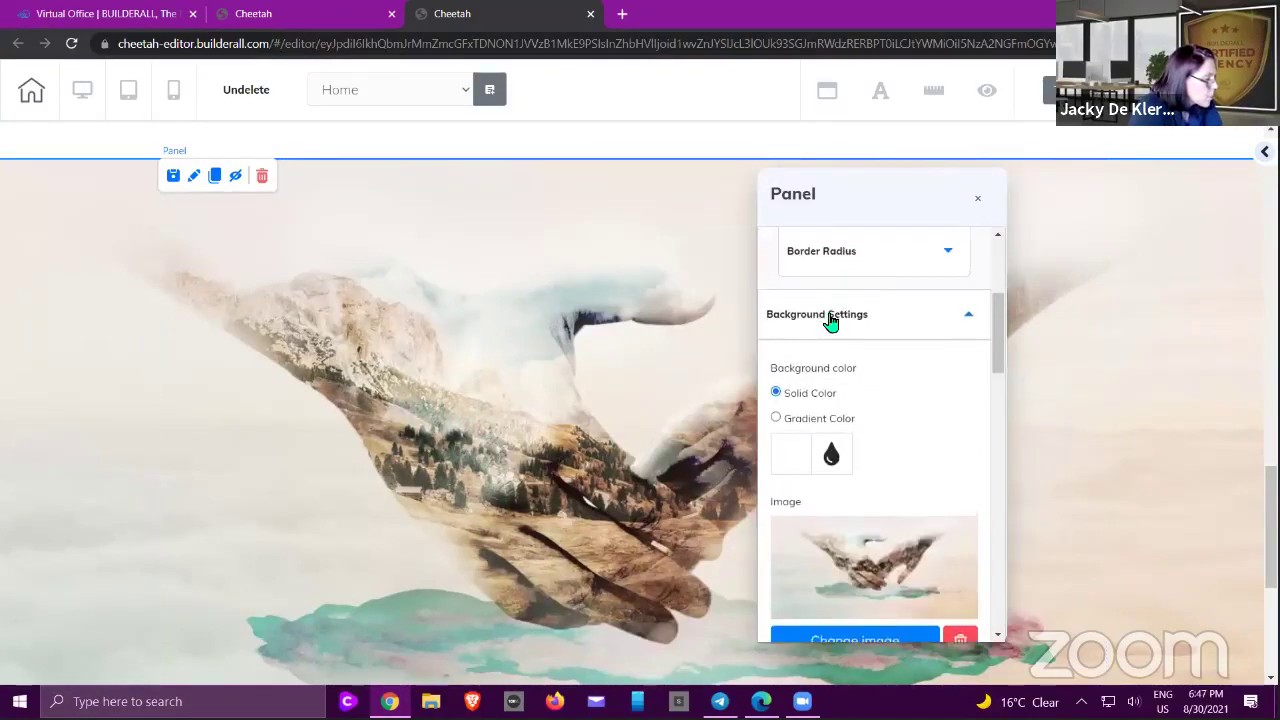
{"action": "left_click", "coordinate": [829, 318]}
{"action": "scroll", "coordinate": [921, 274], "scroll_direction": "up", "scroll_amount": 1}
{"action": "scroll", "coordinate": [921, 270], "scroll_direction": "up", "scroll_amount": 1}
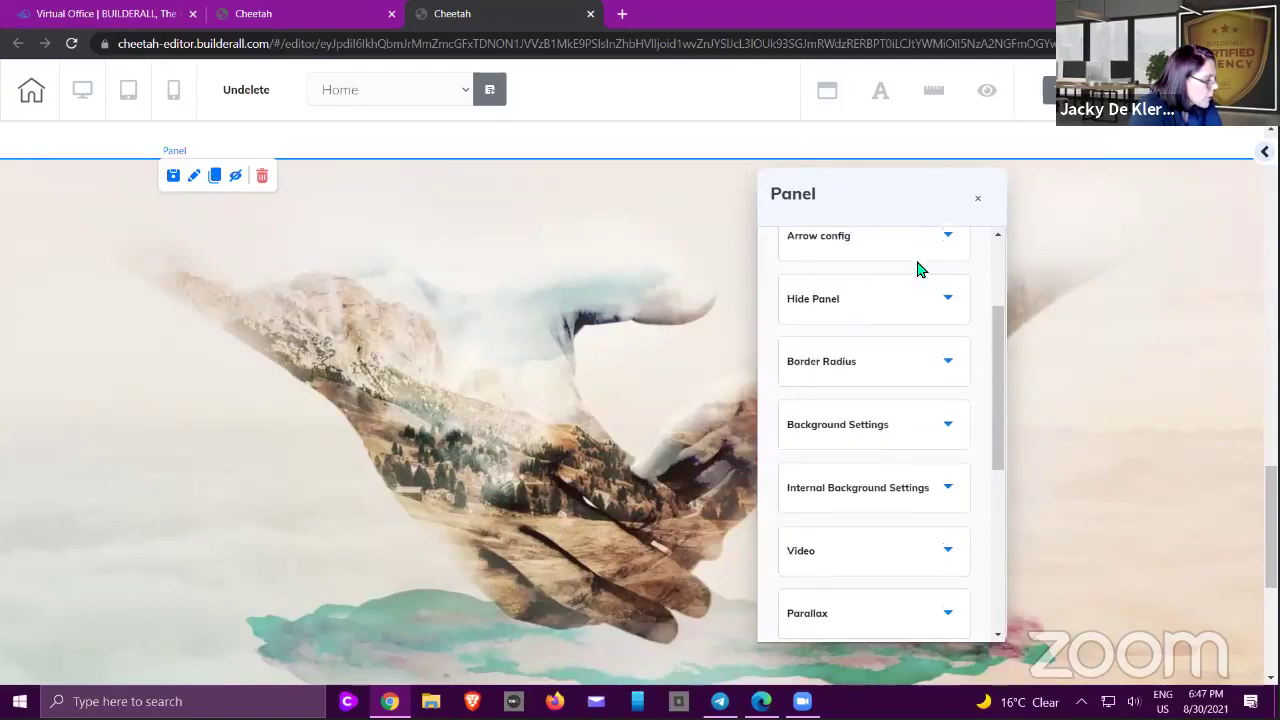
{"action": "scroll", "coordinate": [920, 265], "scroll_direction": "down", "scroll_amount": 4}
{"action": "left_click", "coordinate": [848, 336]}
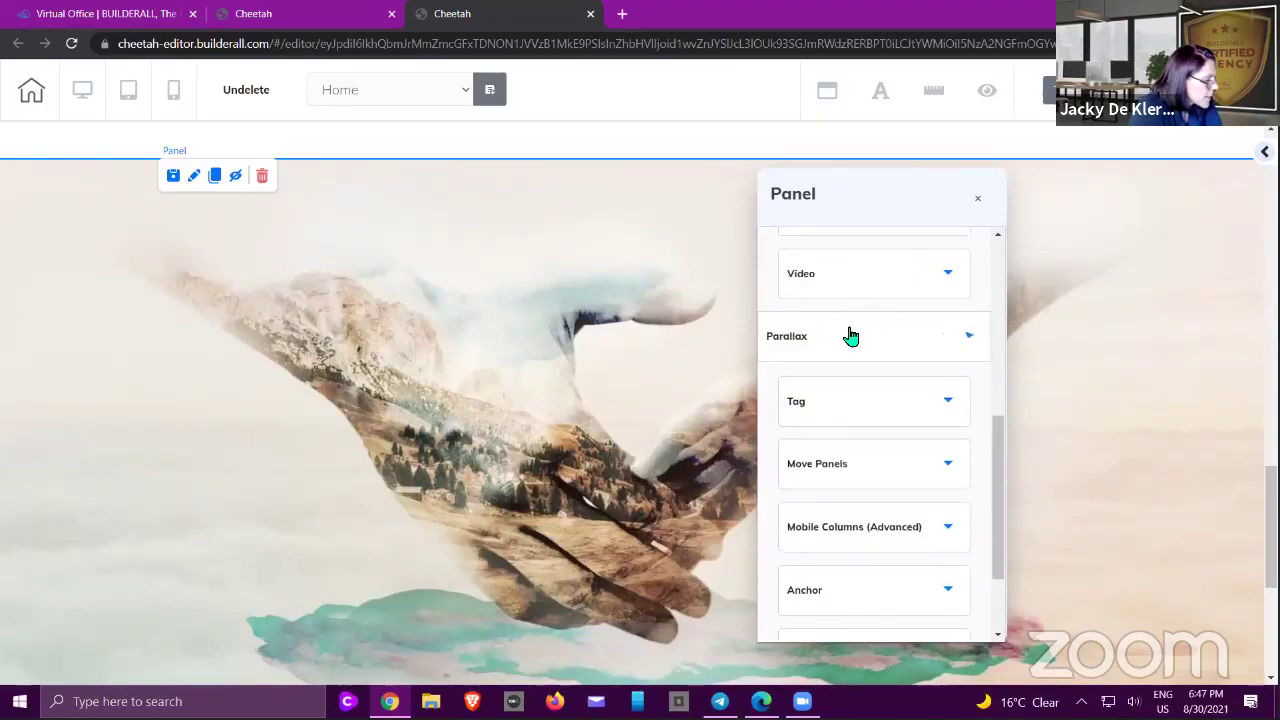
{"action": "scroll", "coordinate": [834, 340], "scroll_direction": "down", "scroll_amount": 1}
{"action": "left_click", "coordinate": [776, 337]}
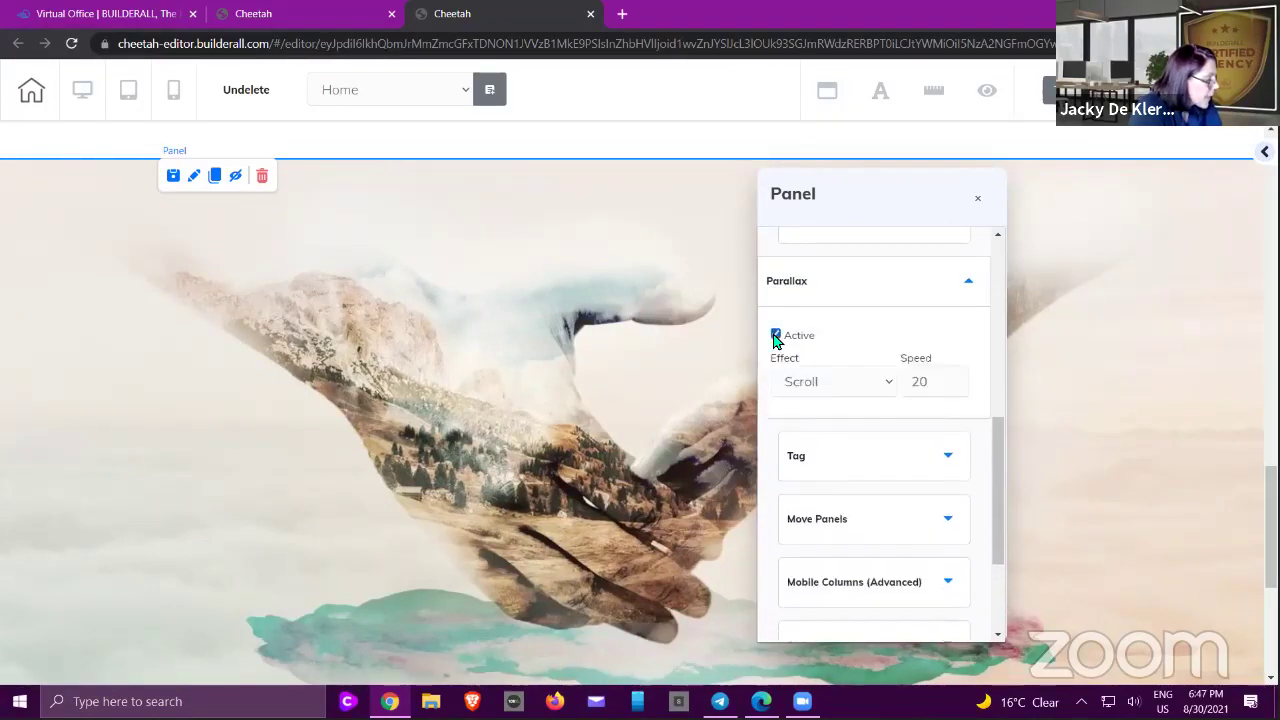
{"action": "left_click", "coordinate": [852, 387]}
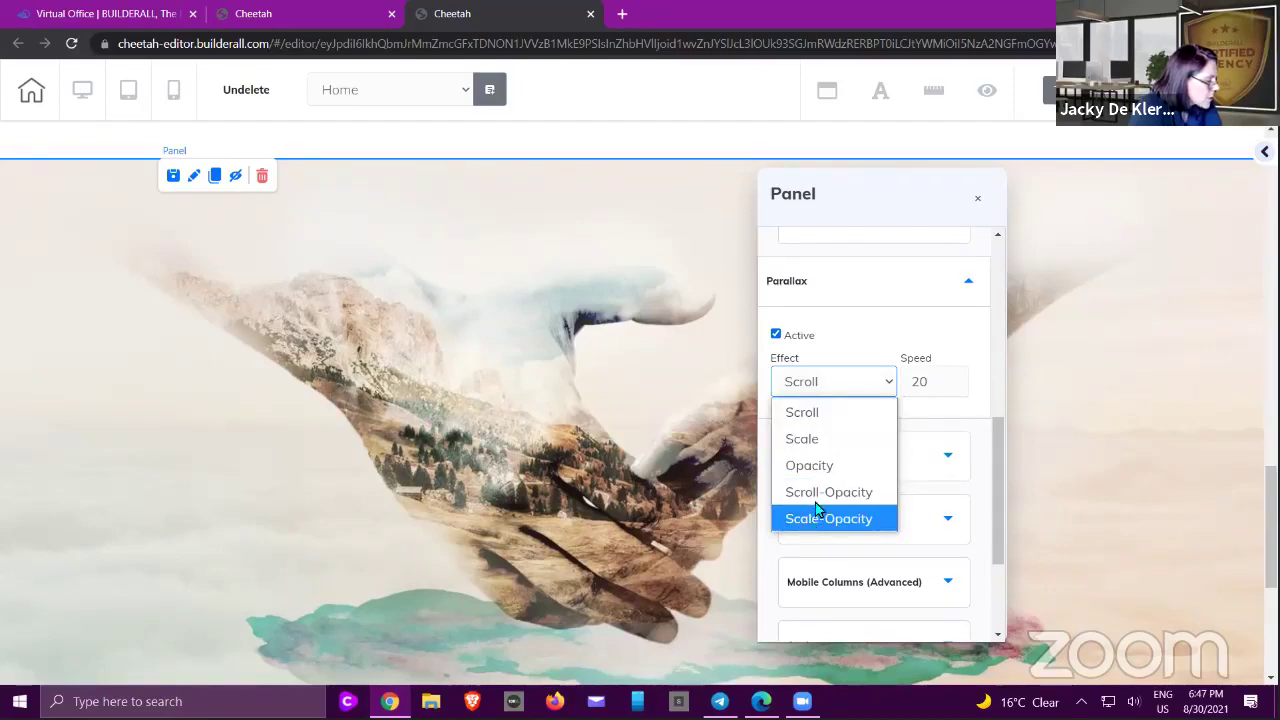
{"action": "left_click", "coordinate": [820, 494]}
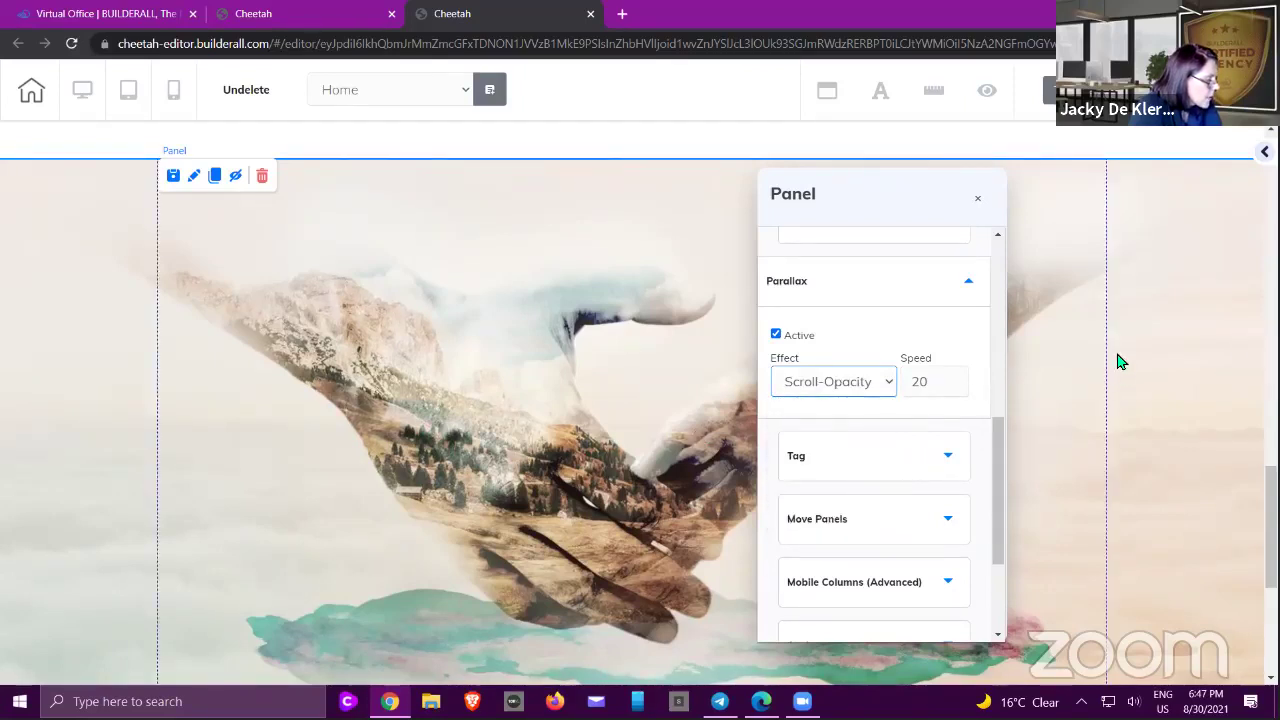
{"action": "left_click", "coordinate": [1120, 362]}
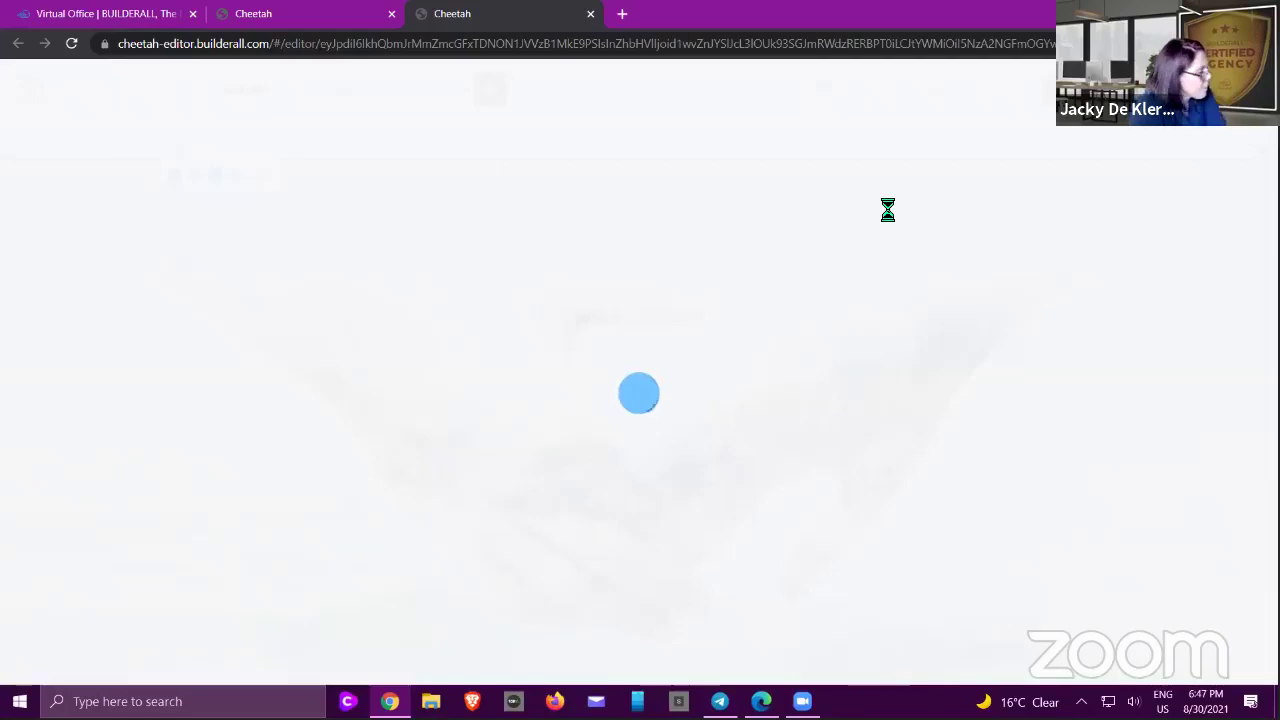
- Preview the page around the hands image panel to check its parallax effect, and return to editing
{"action": "scroll", "coordinate": [882, 241], "scroll_direction": "up", "scroll_amount": 5}
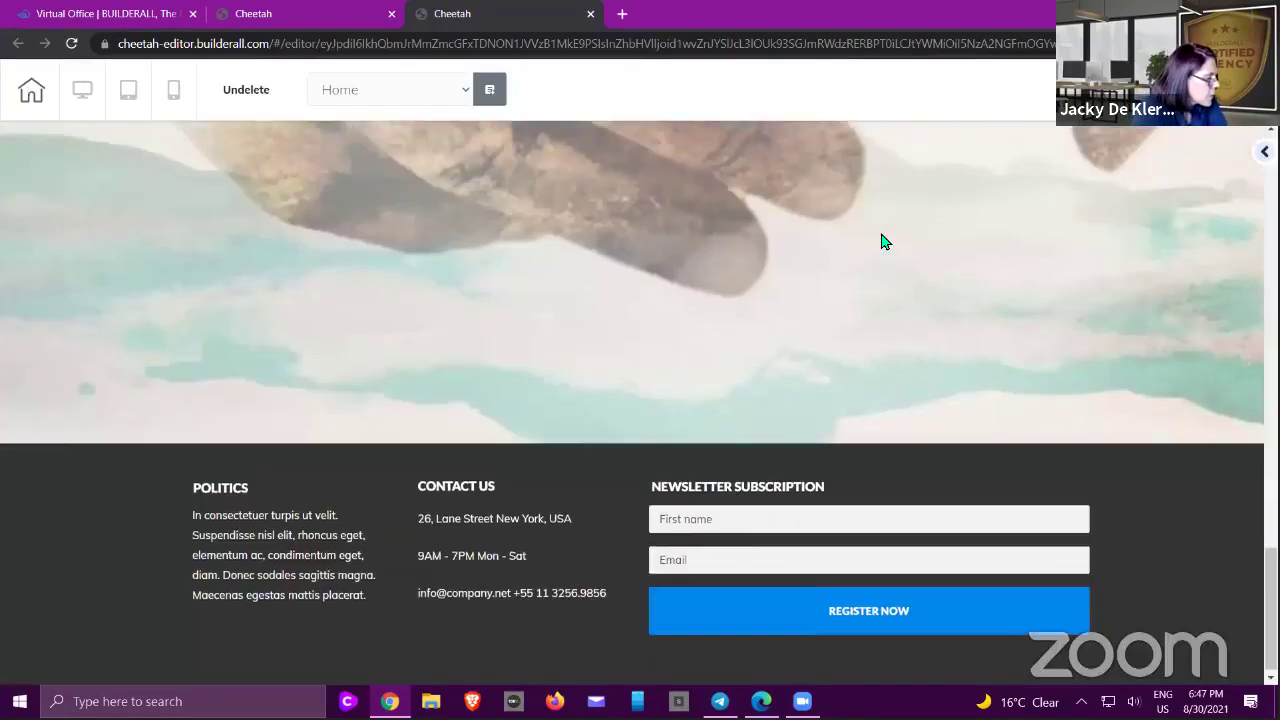
{"action": "scroll", "coordinate": [889, 254], "scroll_direction": "up", "scroll_amount": 5}
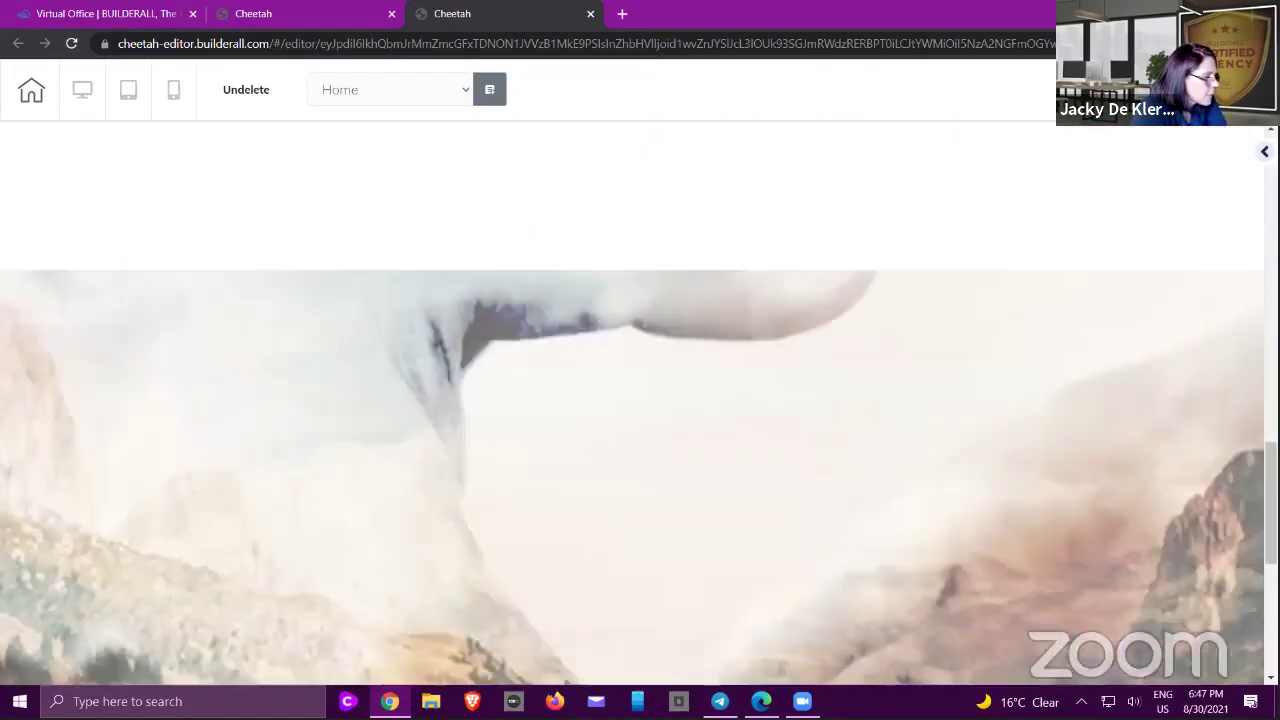
{"action": "scroll", "coordinate": [889, 254], "scroll_direction": "down", "scroll_amount": 4}
{"action": "left_click", "coordinate": [246, 90]}
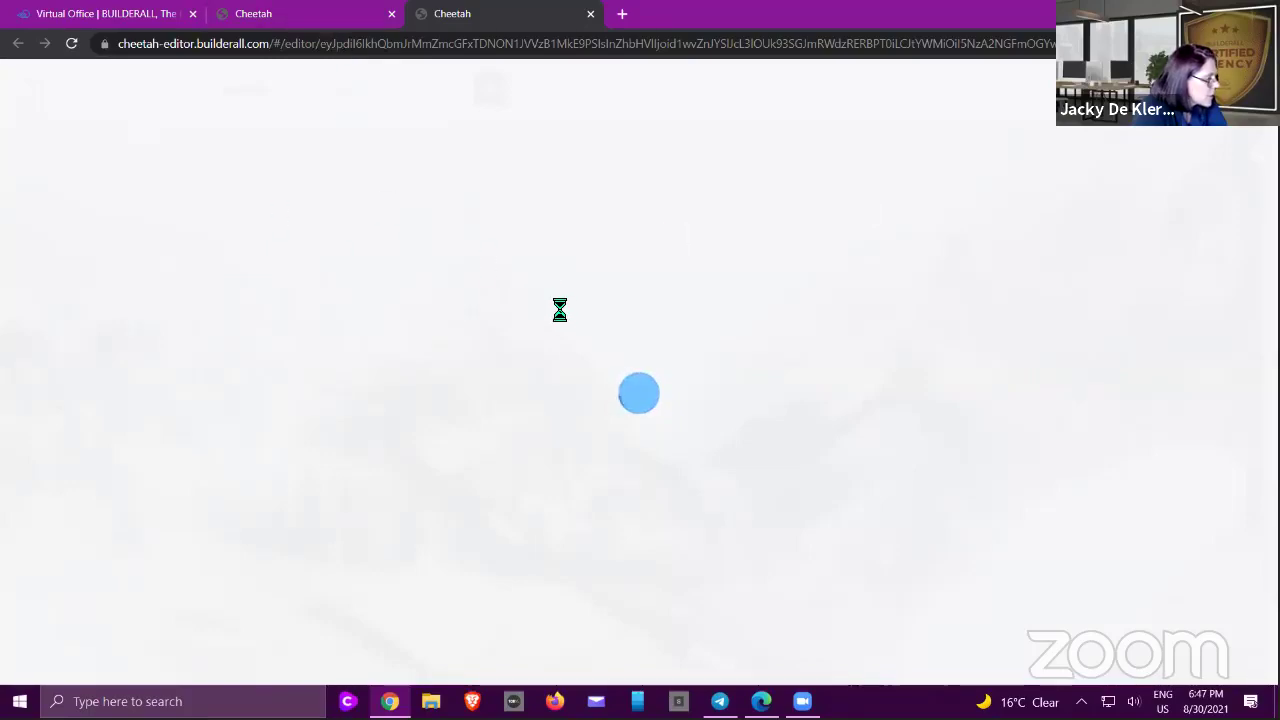
{"action": "scroll", "coordinate": [580, 311], "scroll_direction": "up", "scroll_amount": 10}
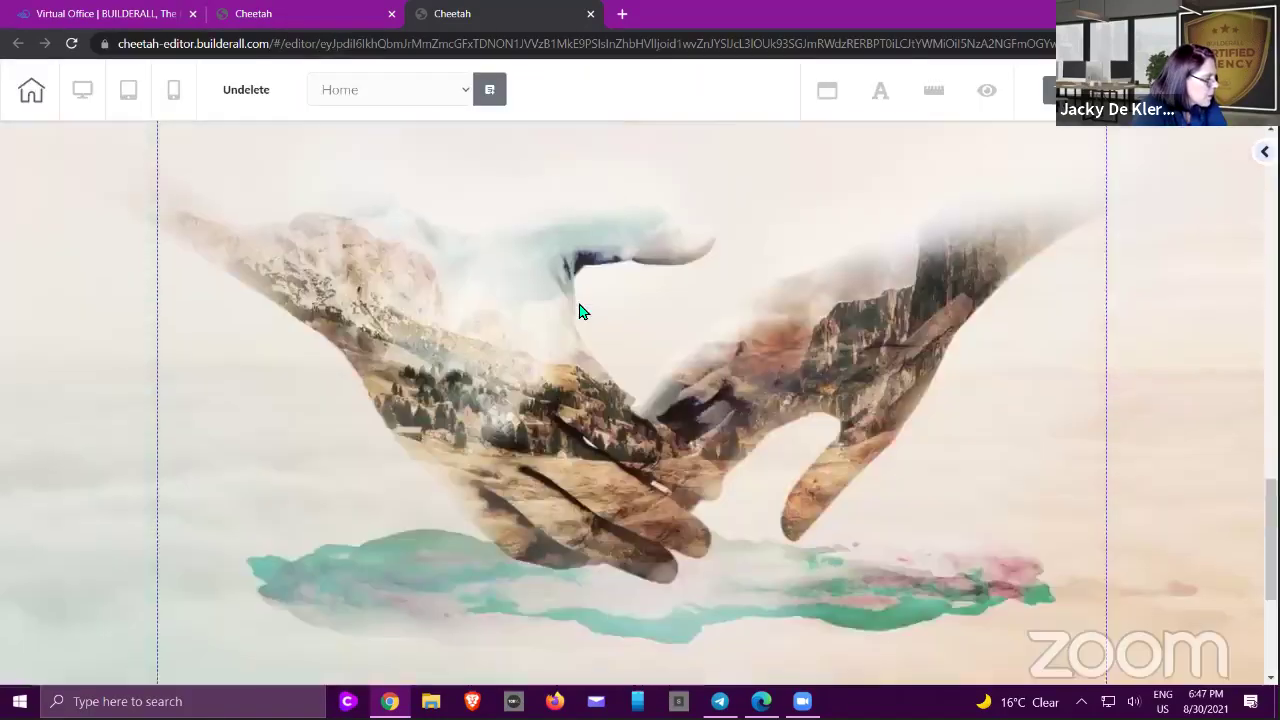
- View the live Home page from the site's page list to check the changes, and close it again
{"action": "scroll", "coordinate": [580, 311], "scroll_direction": "up", "scroll_amount": 8}
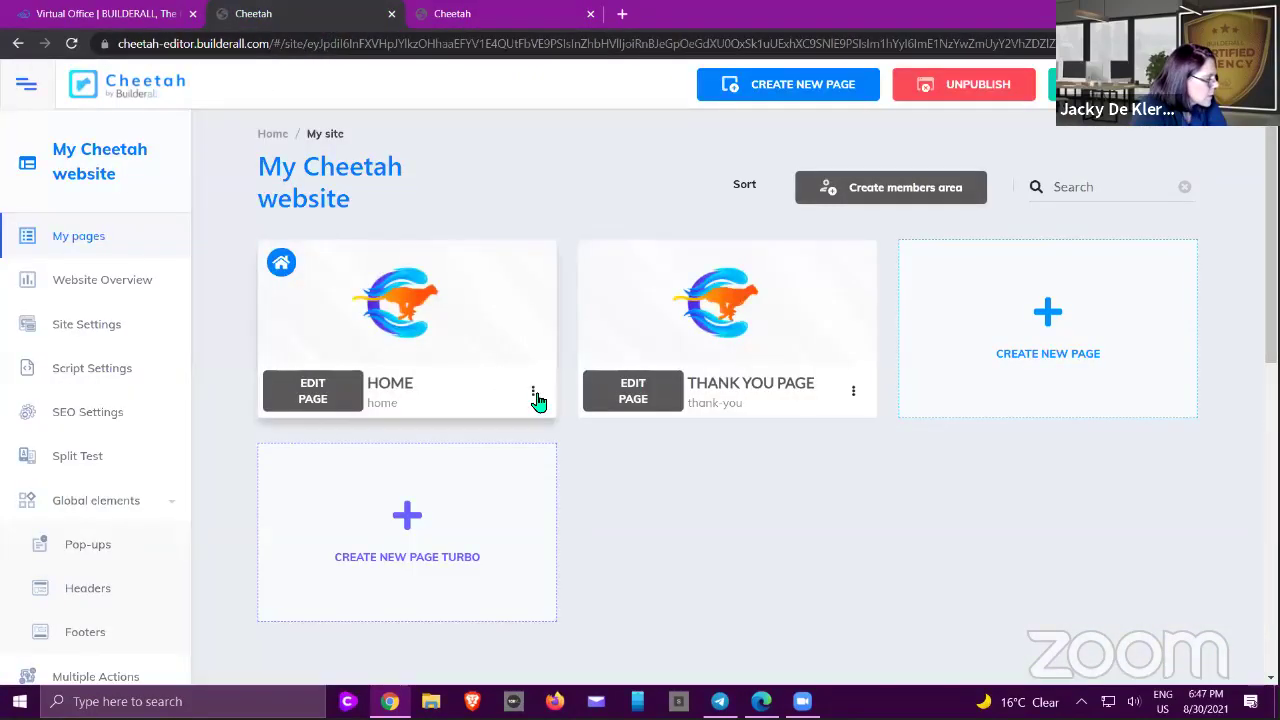
{"action": "left_click", "coordinate": [533, 392]}
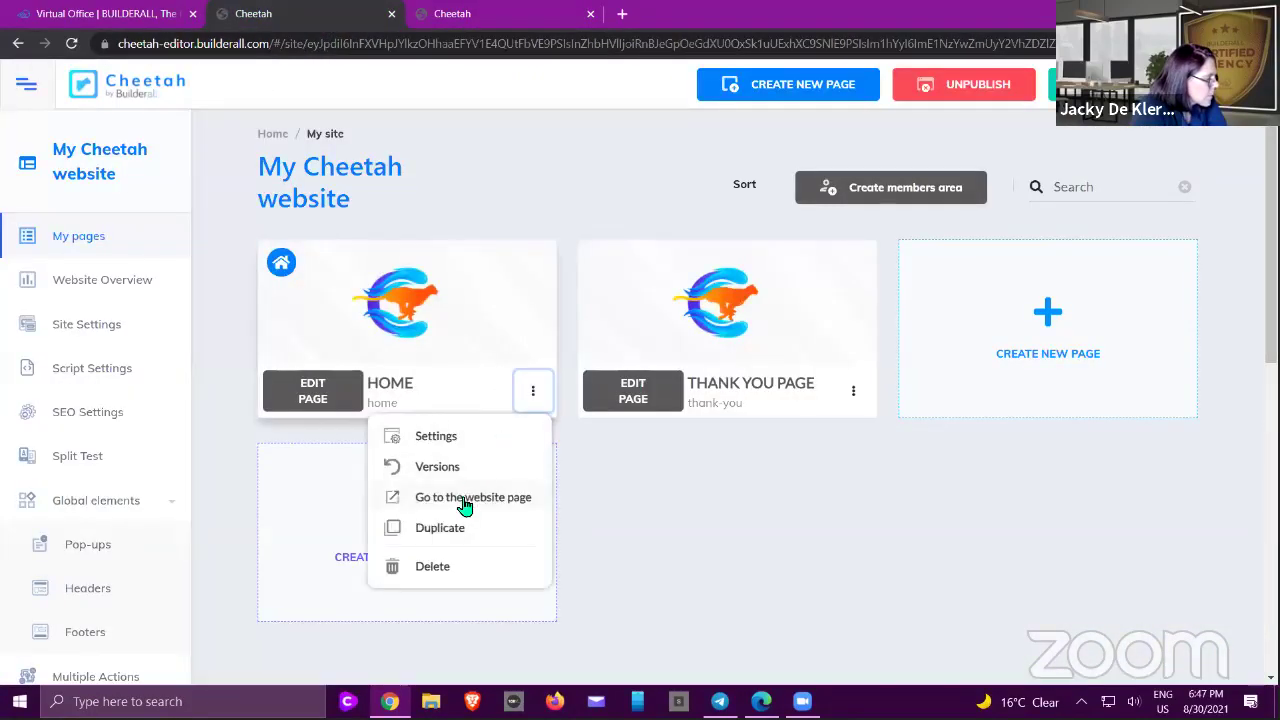
{"action": "left_click", "coordinate": [463, 500]}
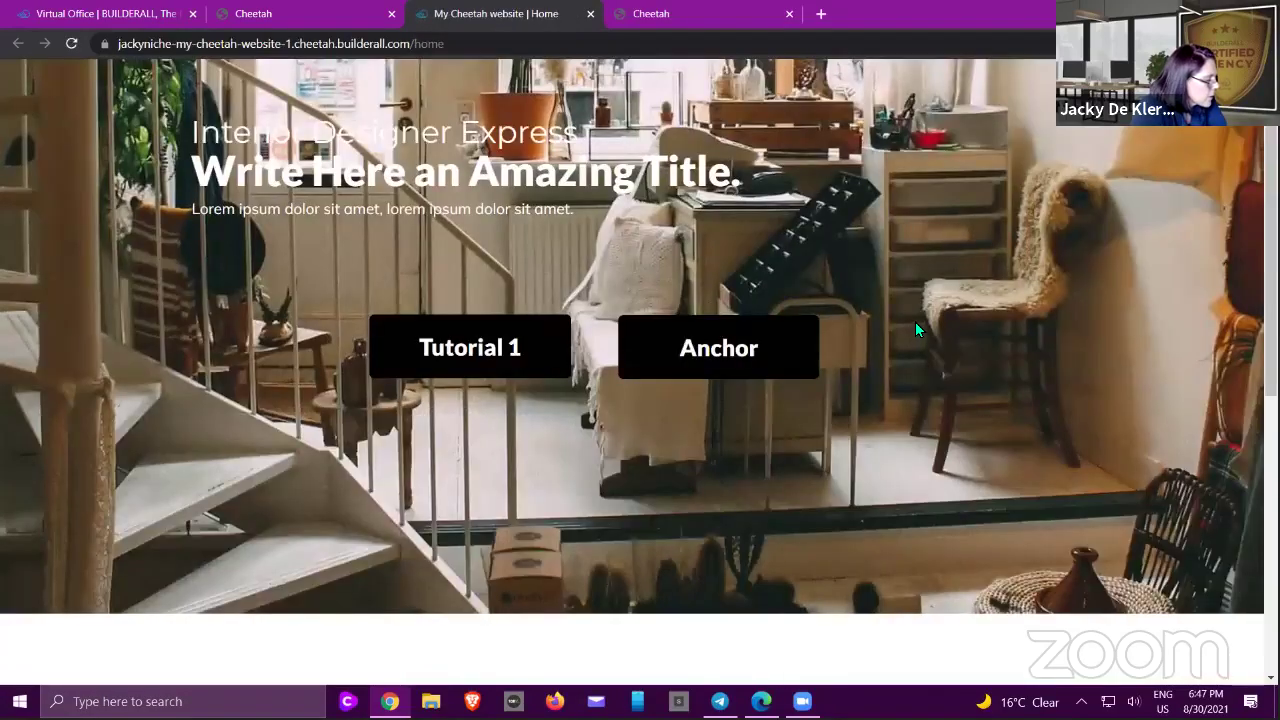
{"action": "scroll", "coordinate": [917, 320], "scroll_direction": "down", "scroll_amount": 3}
{"action": "scroll", "coordinate": [773, 118], "scroll_direction": "up", "scroll_amount": 3}
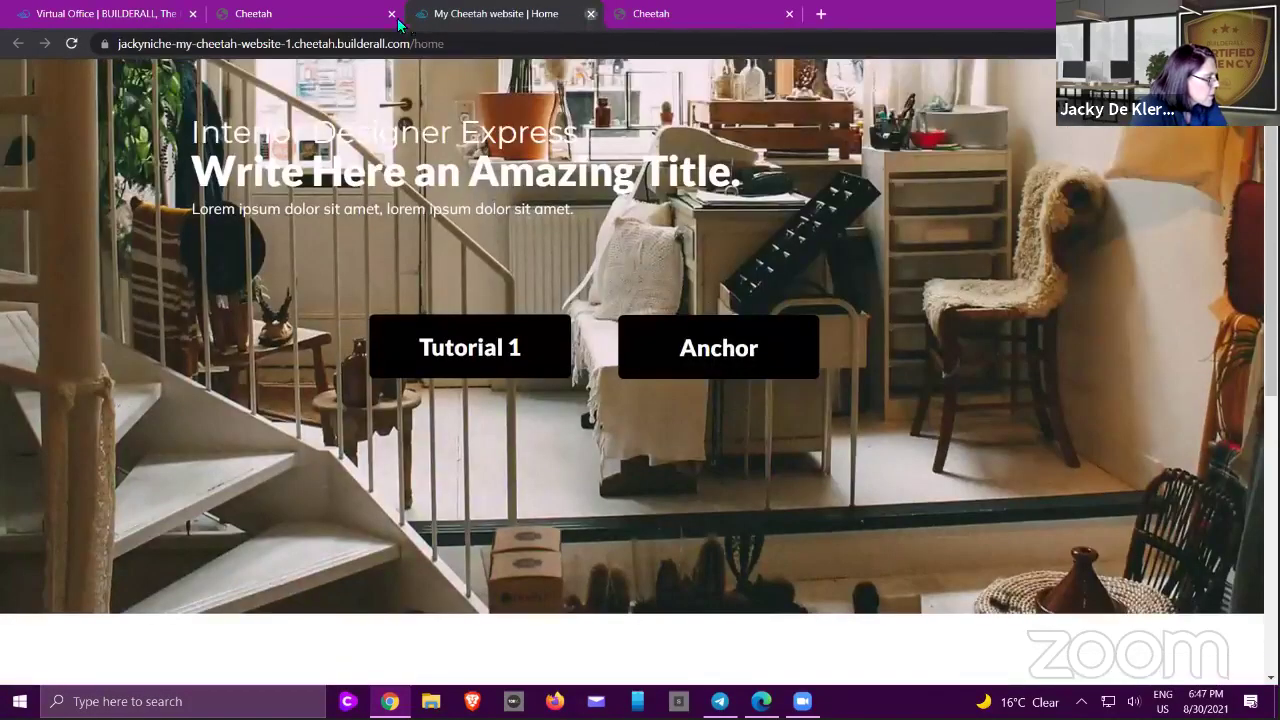
{"action": "key", "text": "ctrl+w"}
- Return to the Home page editor, save the page and publish the site
{"action": "left_click", "coordinate": [465, 14]}
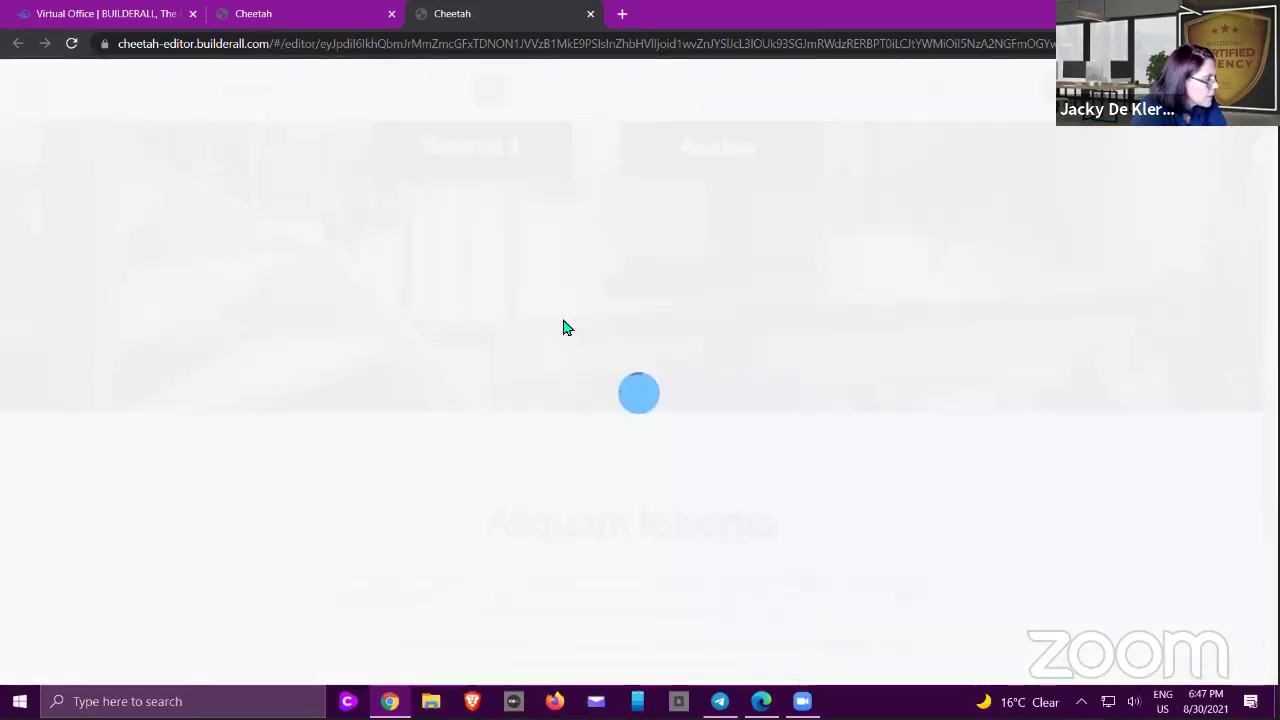
{"action": "scroll", "coordinate": [585, 337], "scroll_direction": "down", "scroll_amount": 8}
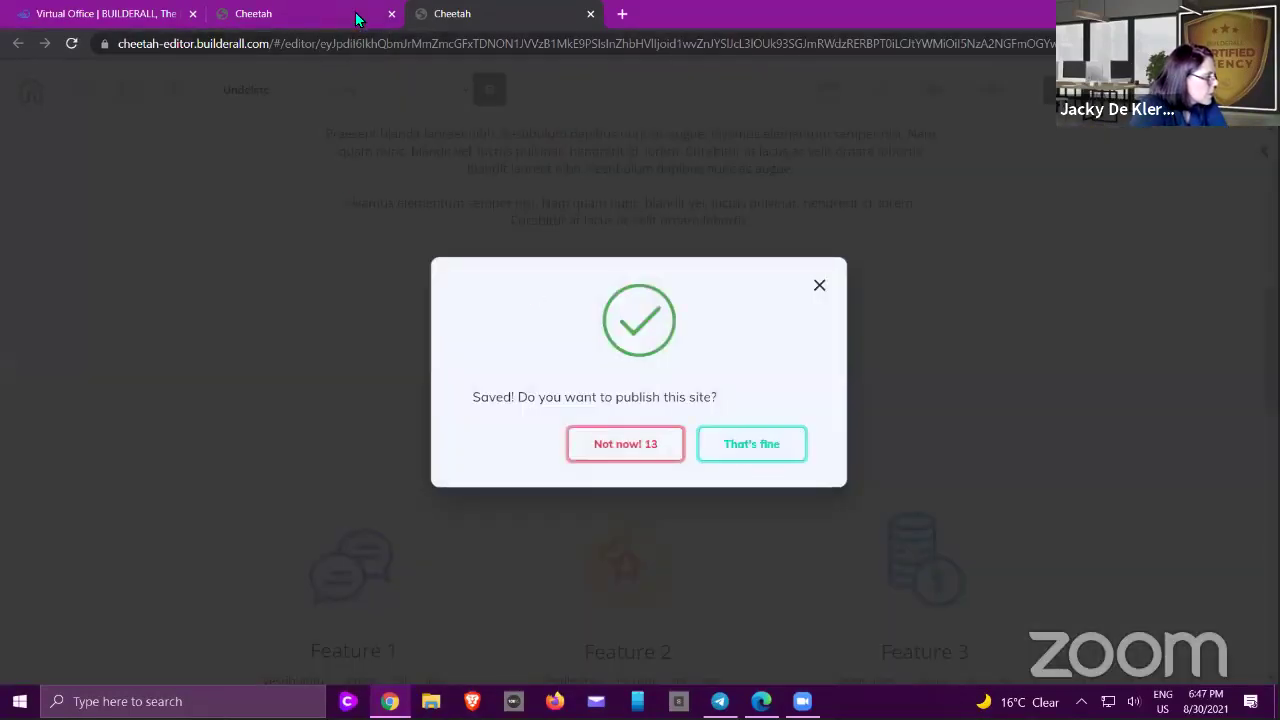
{"action": "left_click", "coordinate": [763, 449]}
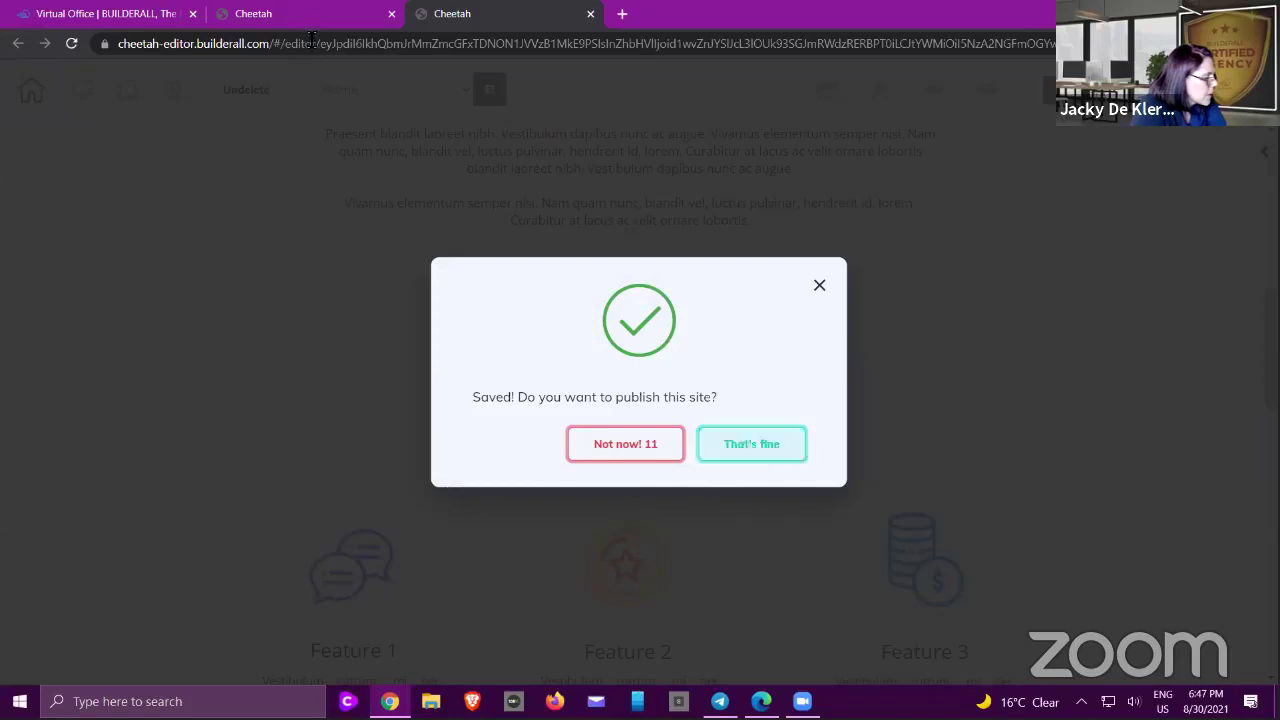
- Open the live Home page from the site's page list and copy its web address
{"action": "left_click", "coordinate": [301, 13]}
{"action": "left_click", "coordinate": [532, 396]}
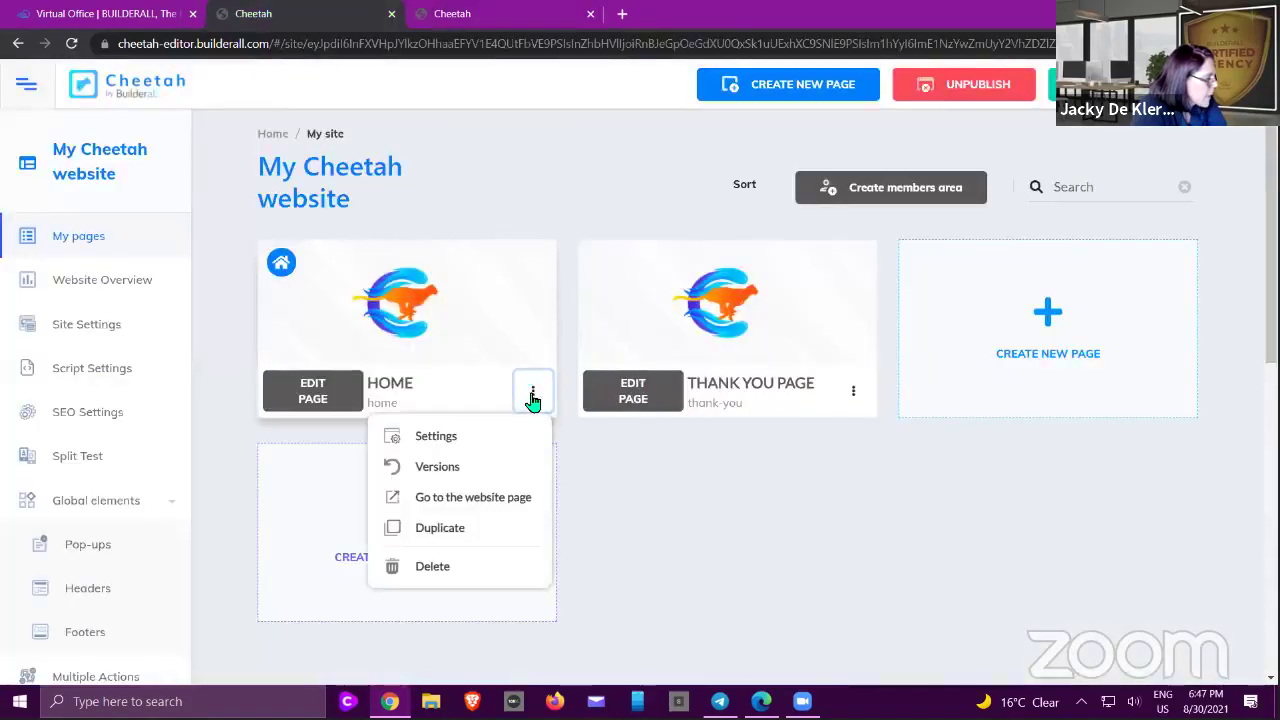
{"action": "left_click", "coordinate": [478, 505]}
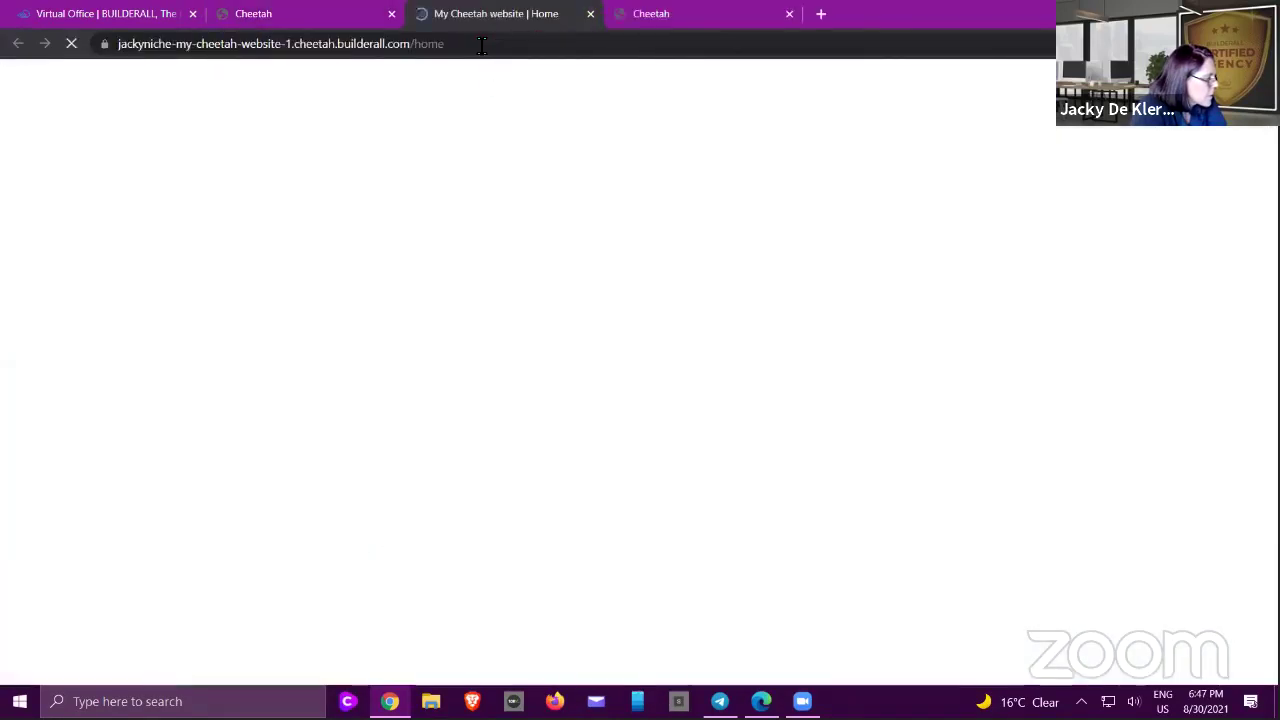
{"action": "left_click", "coordinate": [437, 46]}
{"action": "right_click", "coordinate": [427, 57]}
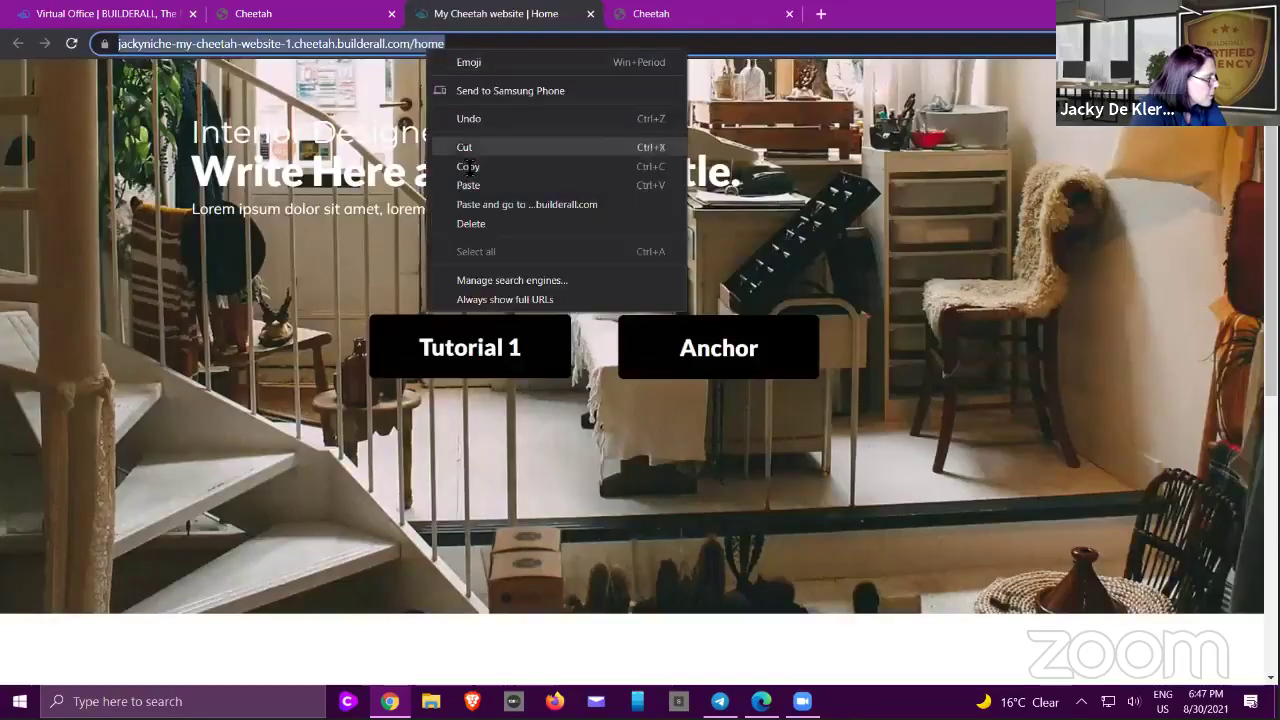
{"action": "left_click", "coordinate": [460, 157]}
- Look over the live Home page, close it and open a new incognito window
{"action": "scroll", "coordinate": [1129, 236], "scroll_direction": "down", "scroll_amount": 5}
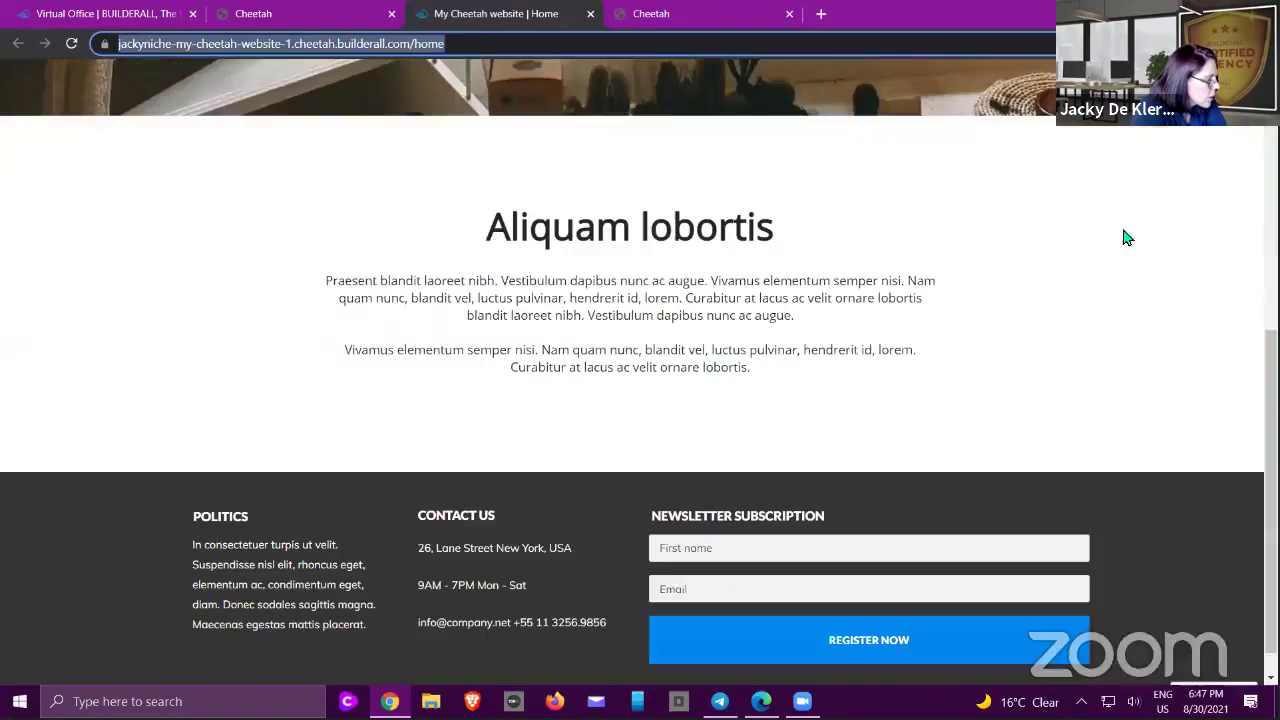
{"action": "scroll", "coordinate": [566, 94], "scroll_direction": "up", "scroll_amount": 10}
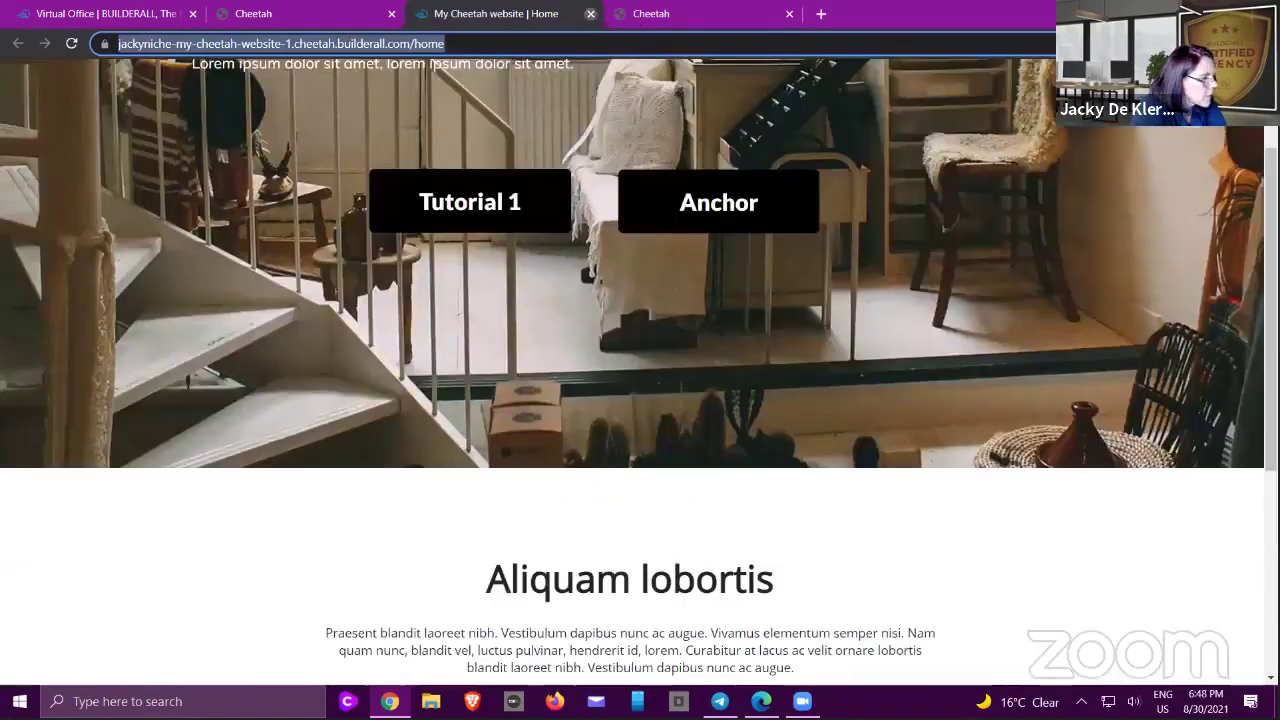
{"action": "left_click", "coordinate": [590, 14]}
{"action": "left_click", "coordinate": [1264, 43]}
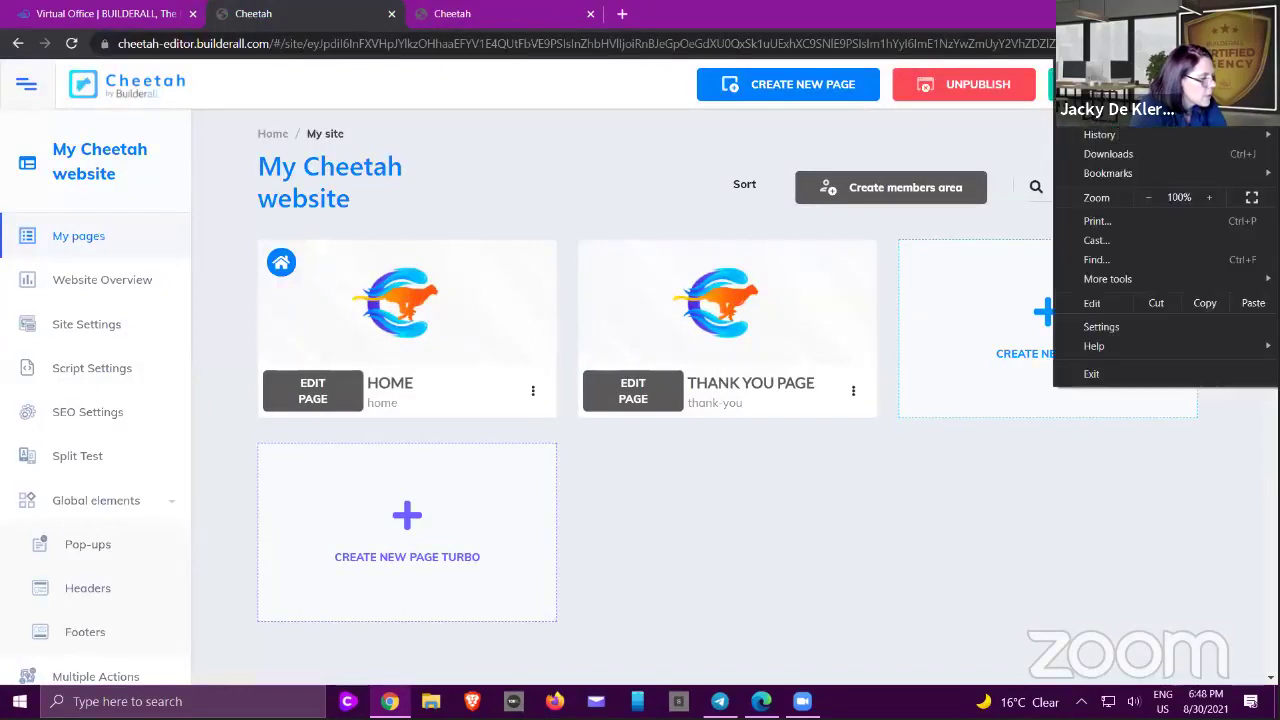
{"action": "key", "text": "ctrl+shift+n"}
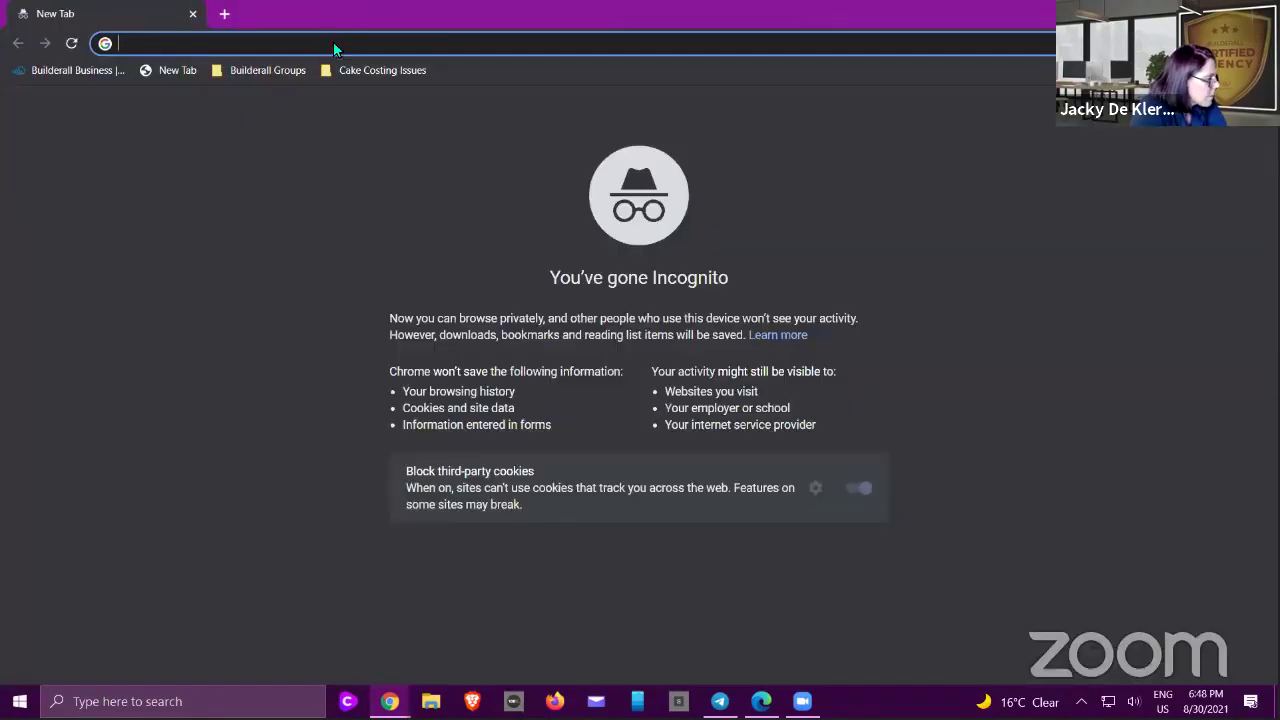
- Load the copied Home page address in the incognito window and view its connection and cookie information
{"action": "right_click", "coordinate": [335, 42]}
{"action": "left_click", "coordinate": [401, 172]}
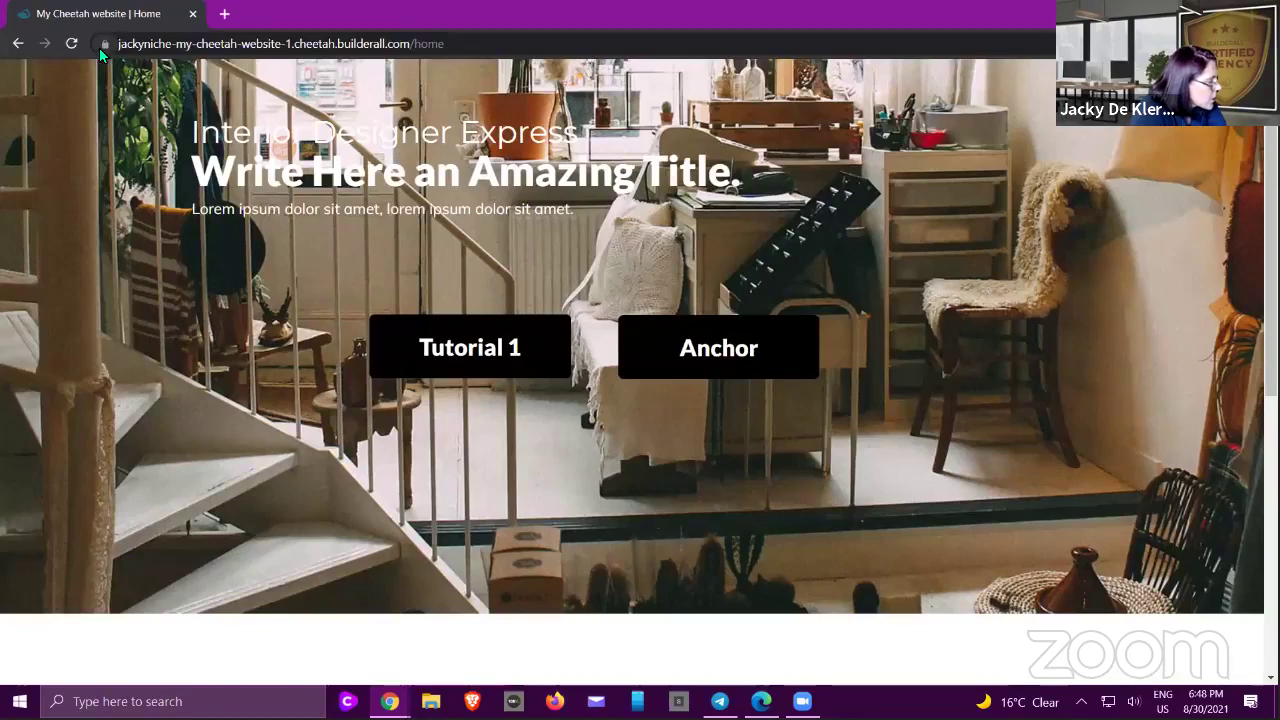
{"action": "left_click", "coordinate": [104, 45]}
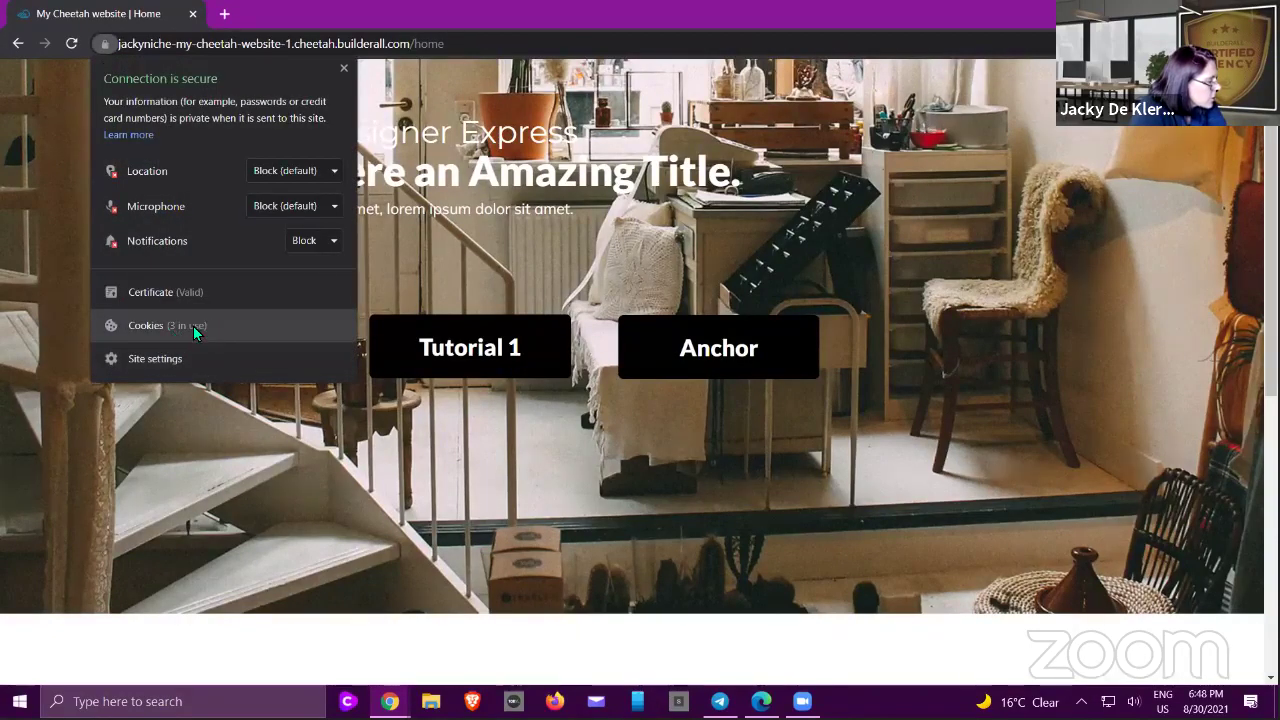
{"action": "left_click", "coordinate": [505, 280]}
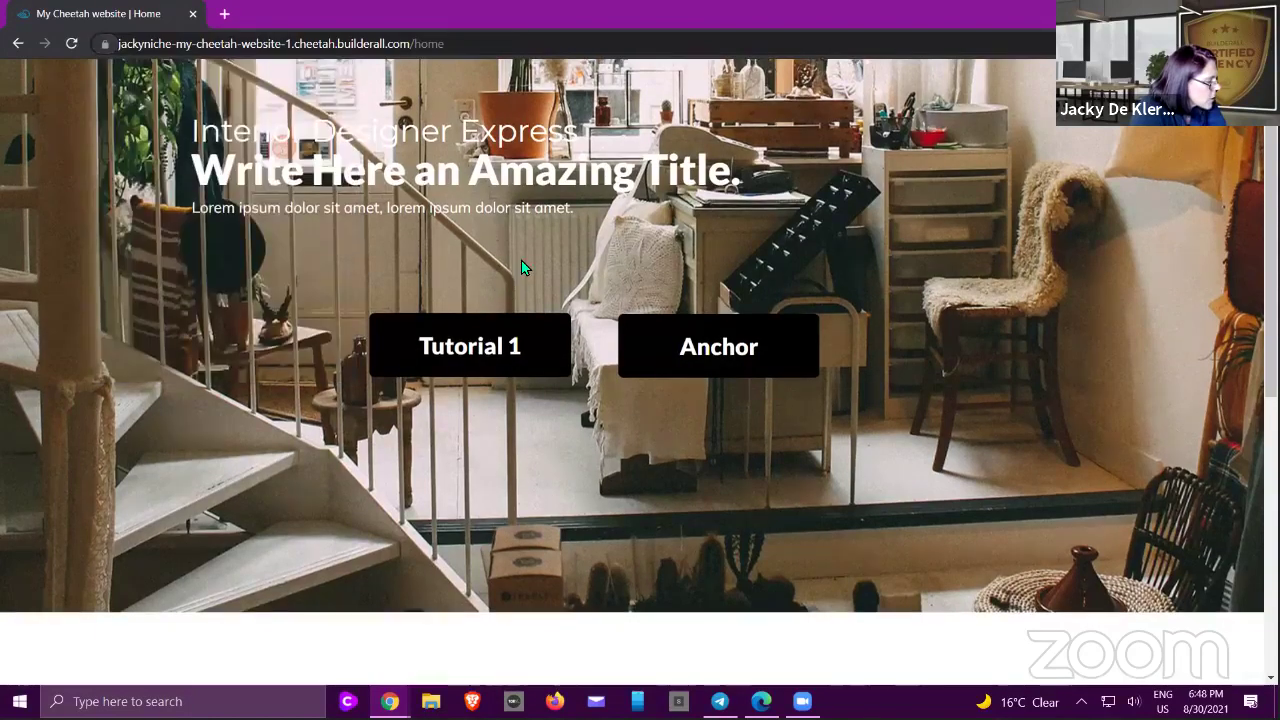
- Look over the published Home page from the hero panel down to the footer and close the incognito window
{"action": "scroll", "coordinate": [529, 257], "scroll_direction": "down", "scroll_amount": 5}
{"action": "scroll", "coordinate": [557, 420], "scroll_direction": "down", "scroll_amount": 2}
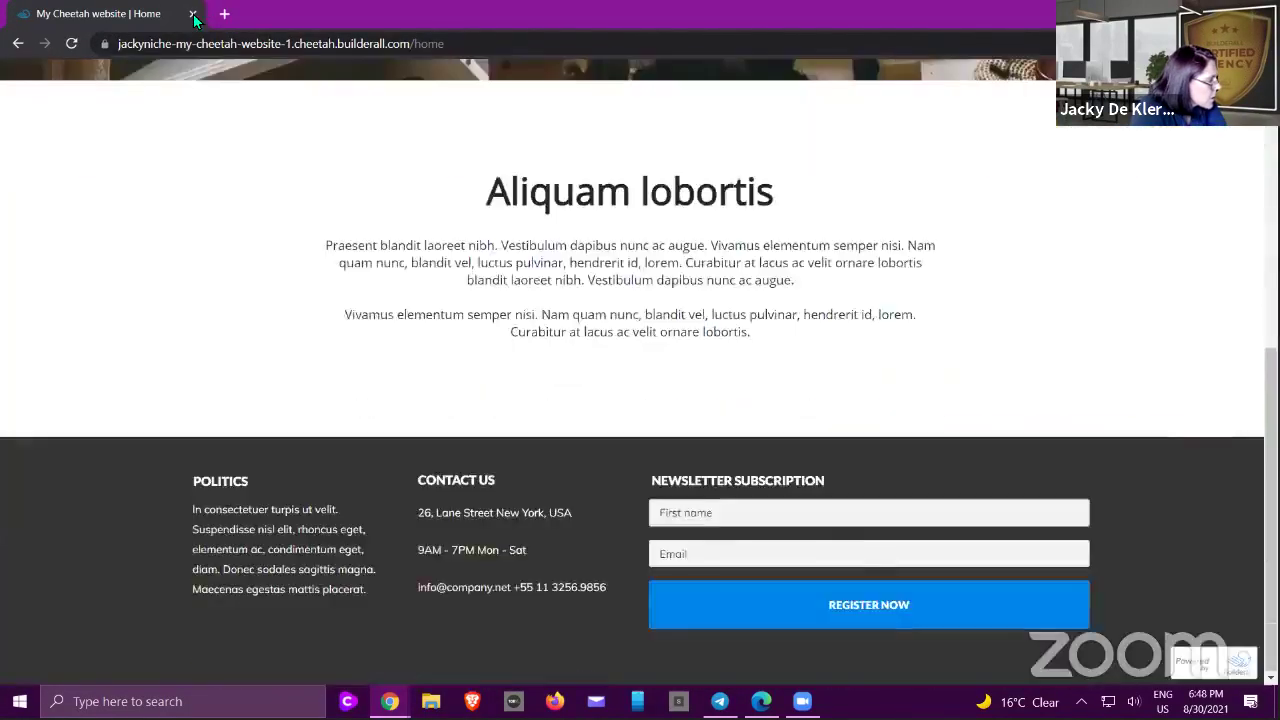
{"action": "scroll", "coordinate": [557, 420], "scroll_direction": "up", "scroll_amount": 5}
{"action": "key", "text": "ctrl+w"}
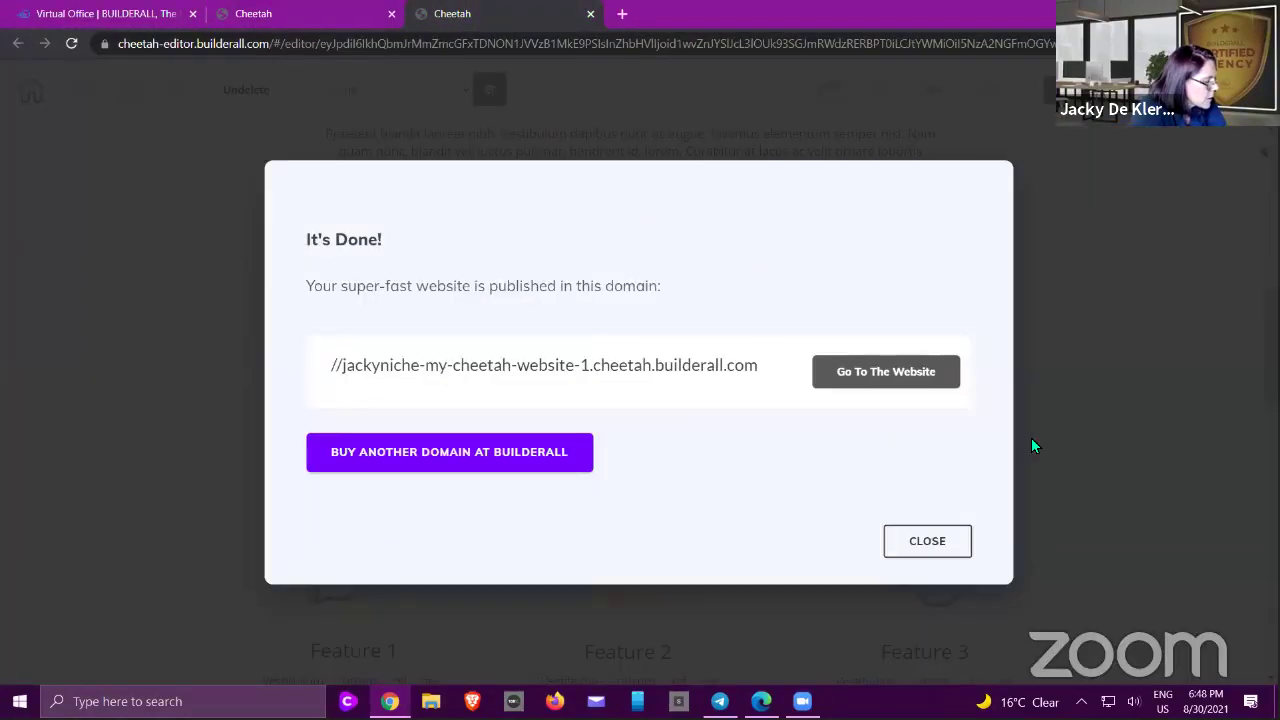
- Dismiss the publishing confirmation and change the parallax effect of the hands image panel to Scale-Opacity
{"action": "left_click", "coordinate": [1034, 446]}
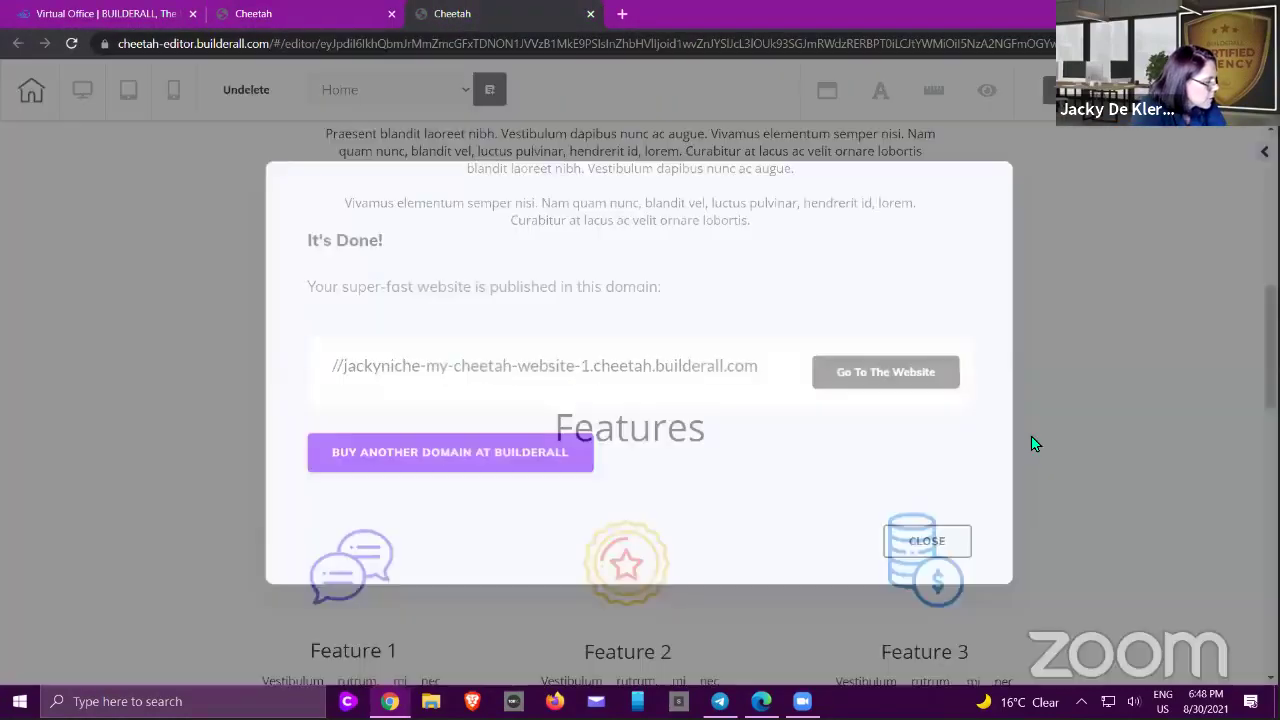
{"action": "scroll", "coordinate": [823, 349], "scroll_direction": "down", "scroll_amount": 8}
{"action": "scroll", "coordinate": [650, 320], "scroll_direction": "down", "scroll_amount": 3}
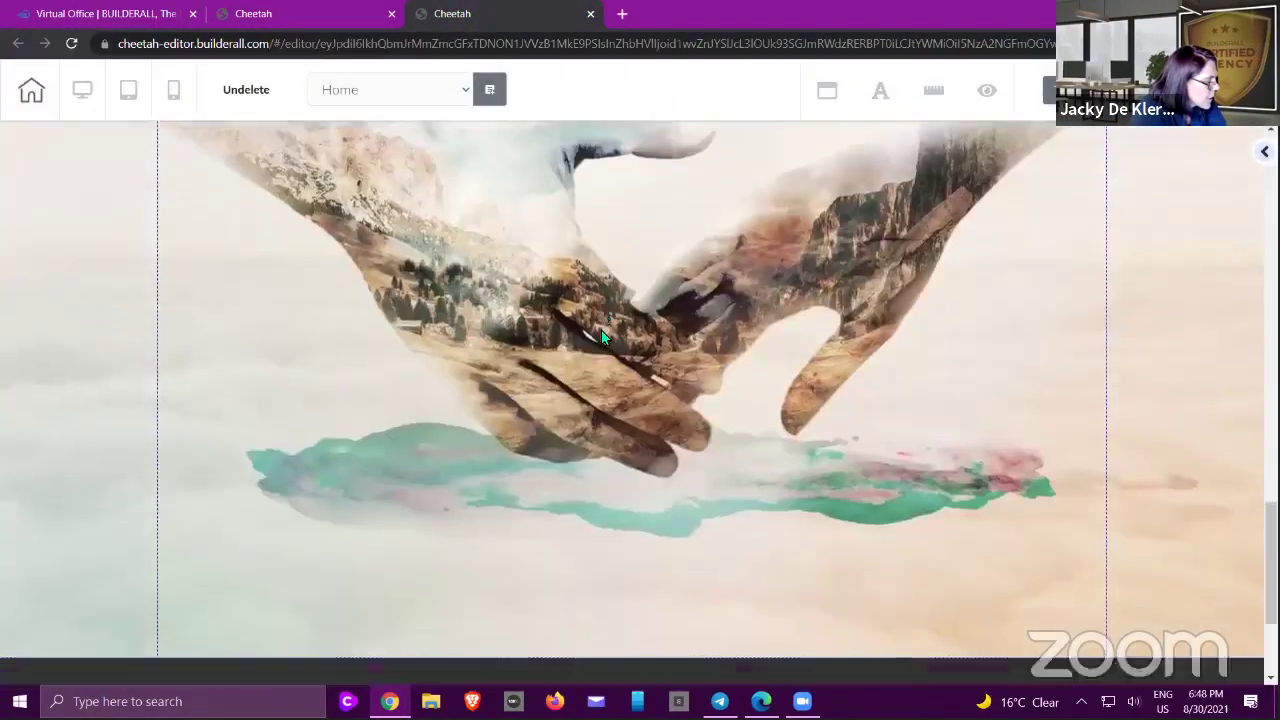
{"action": "scroll", "coordinate": [601, 333], "scroll_direction": "up", "scroll_amount": 2}
{"action": "double_click", "coordinate": [601, 337]}
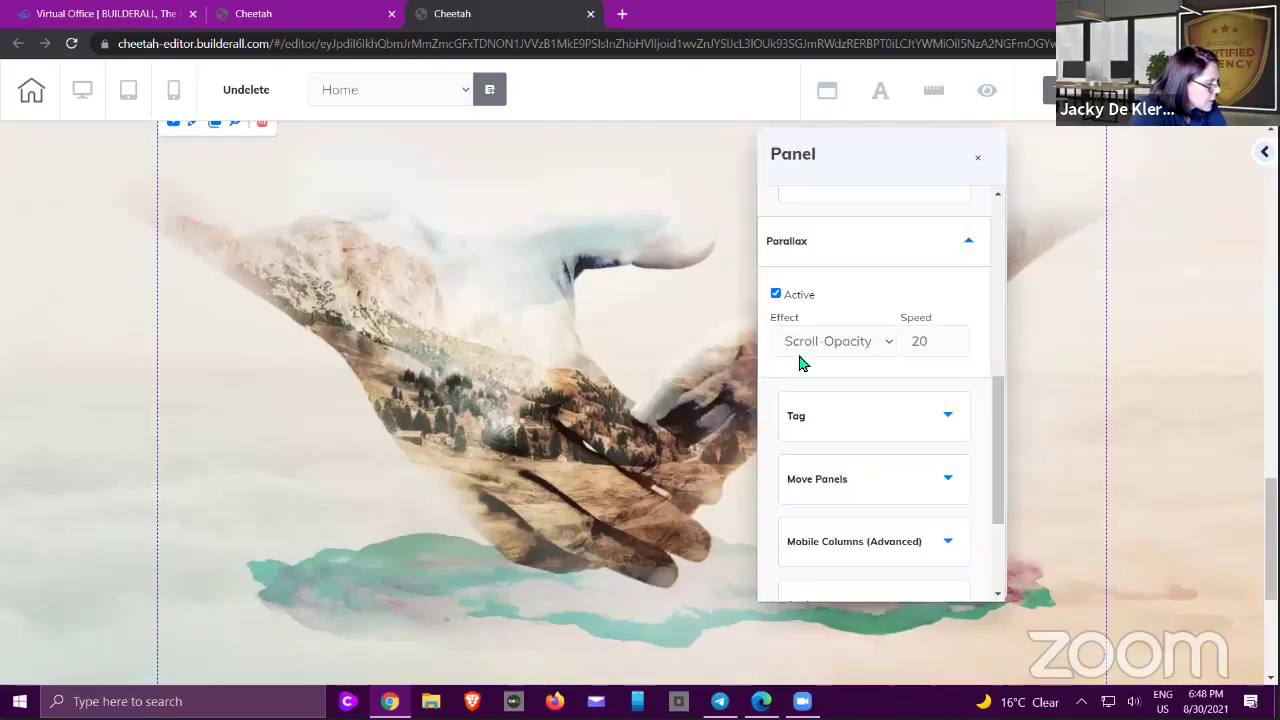
{"action": "left_click", "coordinate": [887, 345]}
{"action": "left_click", "coordinate": [830, 478]}
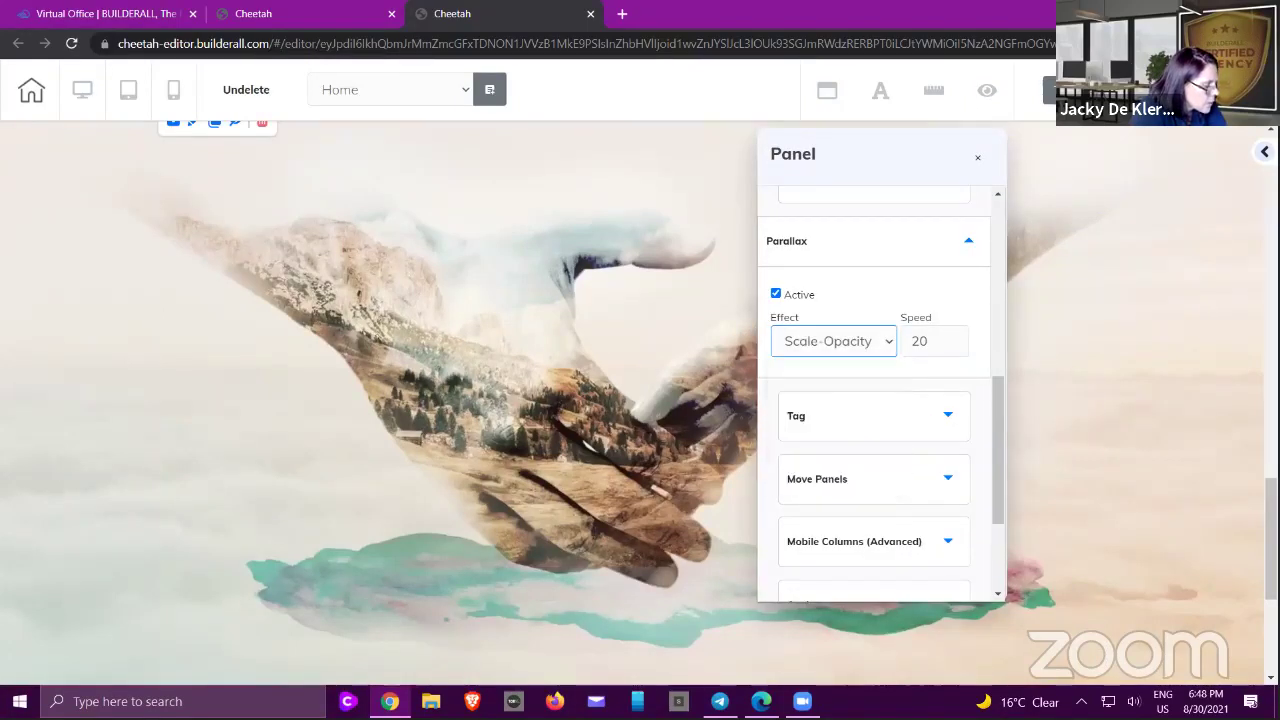
{"action": "left_click", "coordinate": [979, 160]}
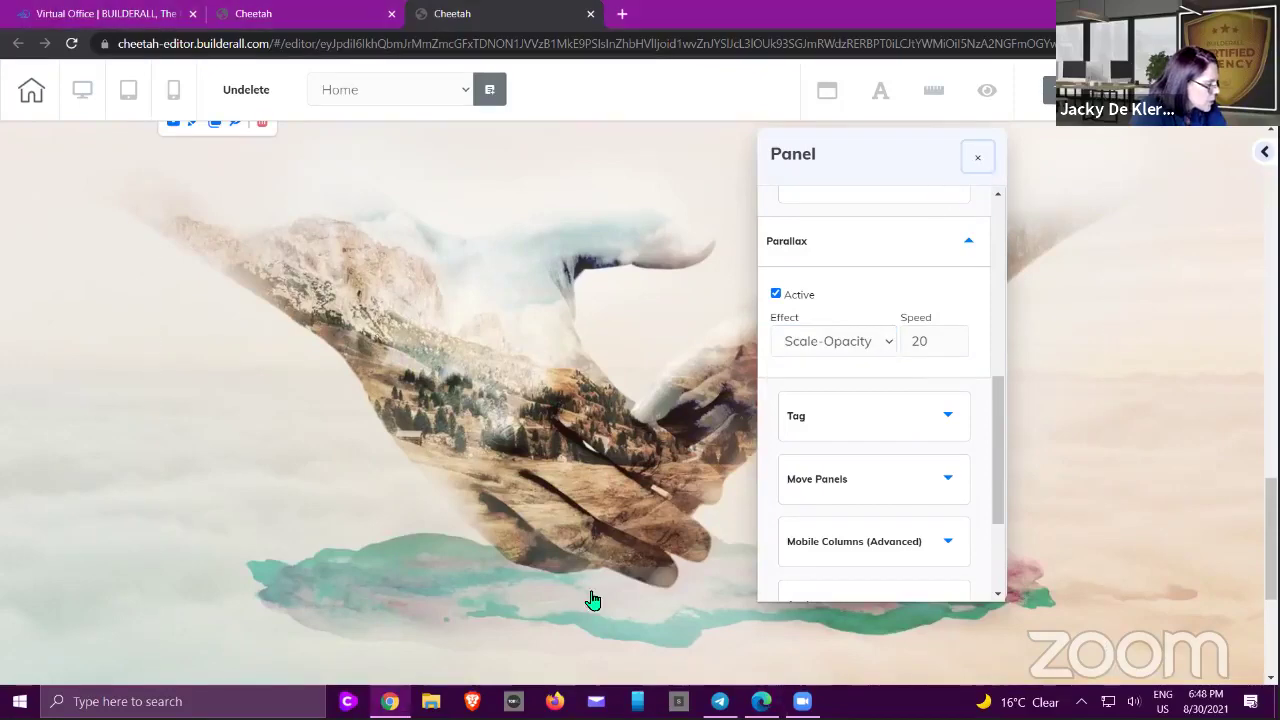
- Save the Home page, publish the site and dismiss the publishing confirmation
{"action": "scroll", "coordinate": [592, 600], "scroll_direction": "down", "scroll_amount": 3}
{"action": "scroll", "coordinate": [645, 529], "scroll_direction": "down", "scroll_amount": 2}
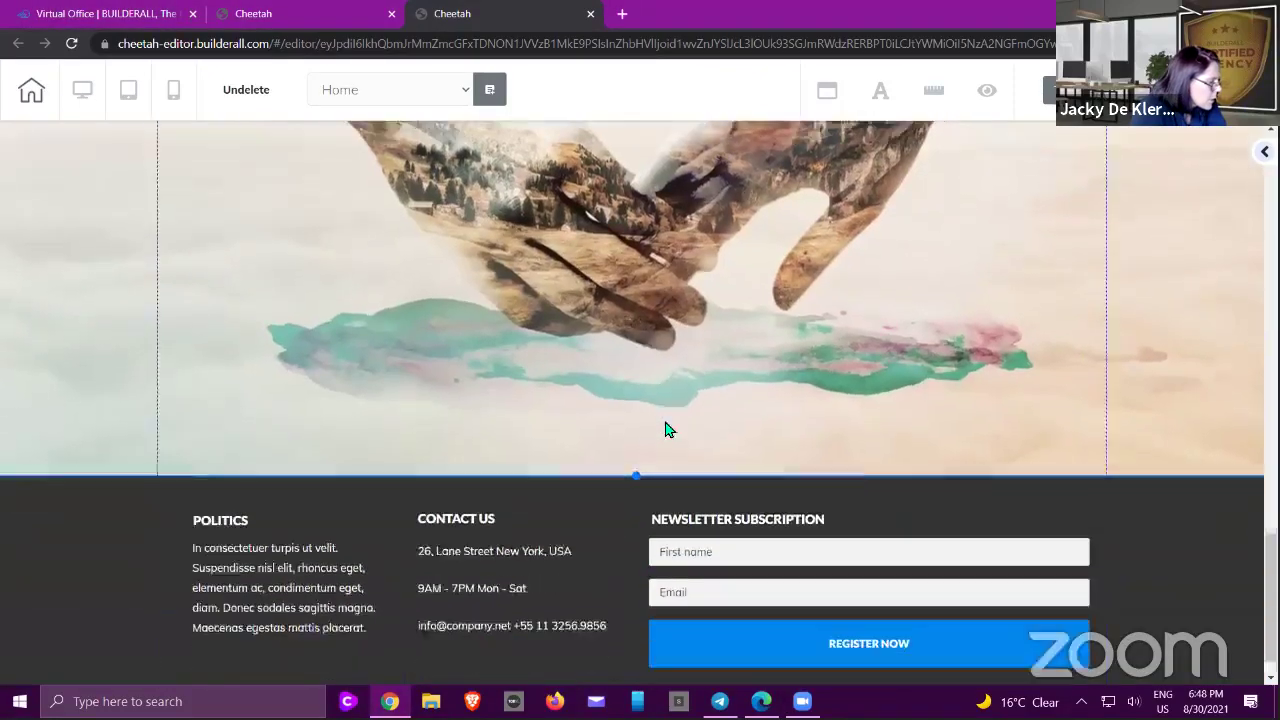
{"action": "scroll", "coordinate": [677, 400], "scroll_direction": "up", "scroll_amount": 3}
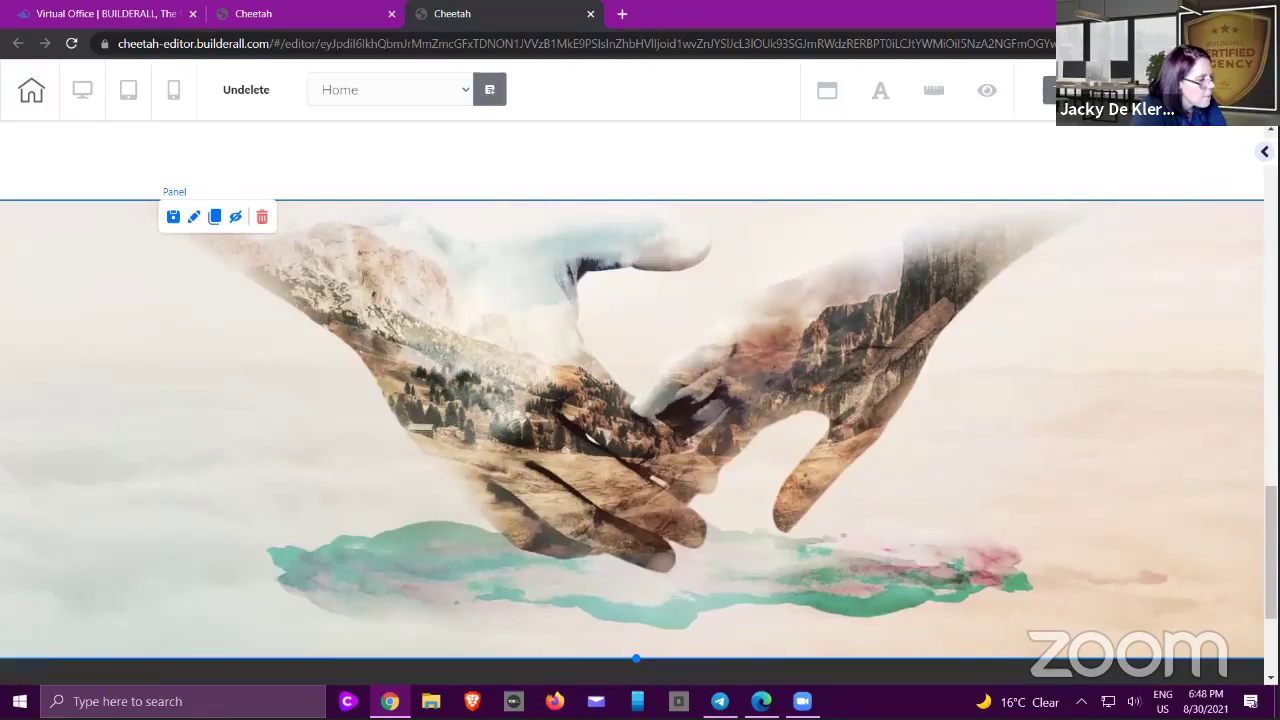
{"action": "key", "text": "ctrl+s"}
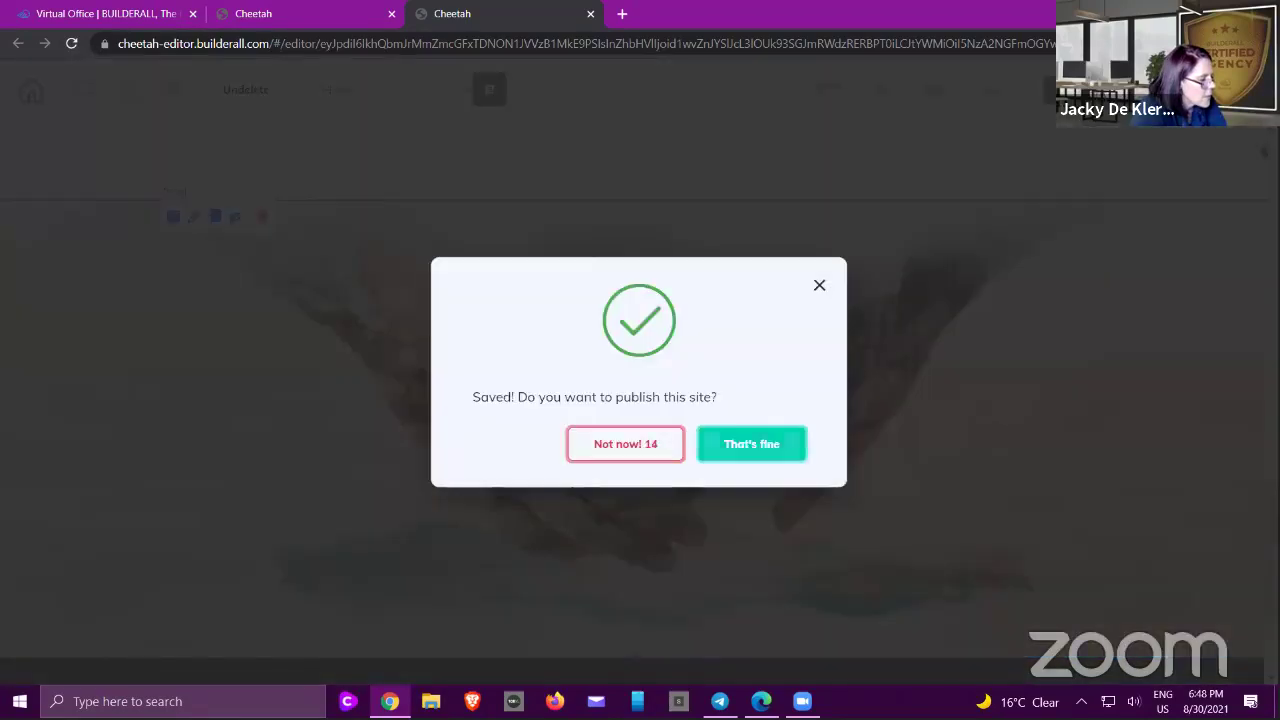
{"action": "left_click", "coordinate": [820, 286]}
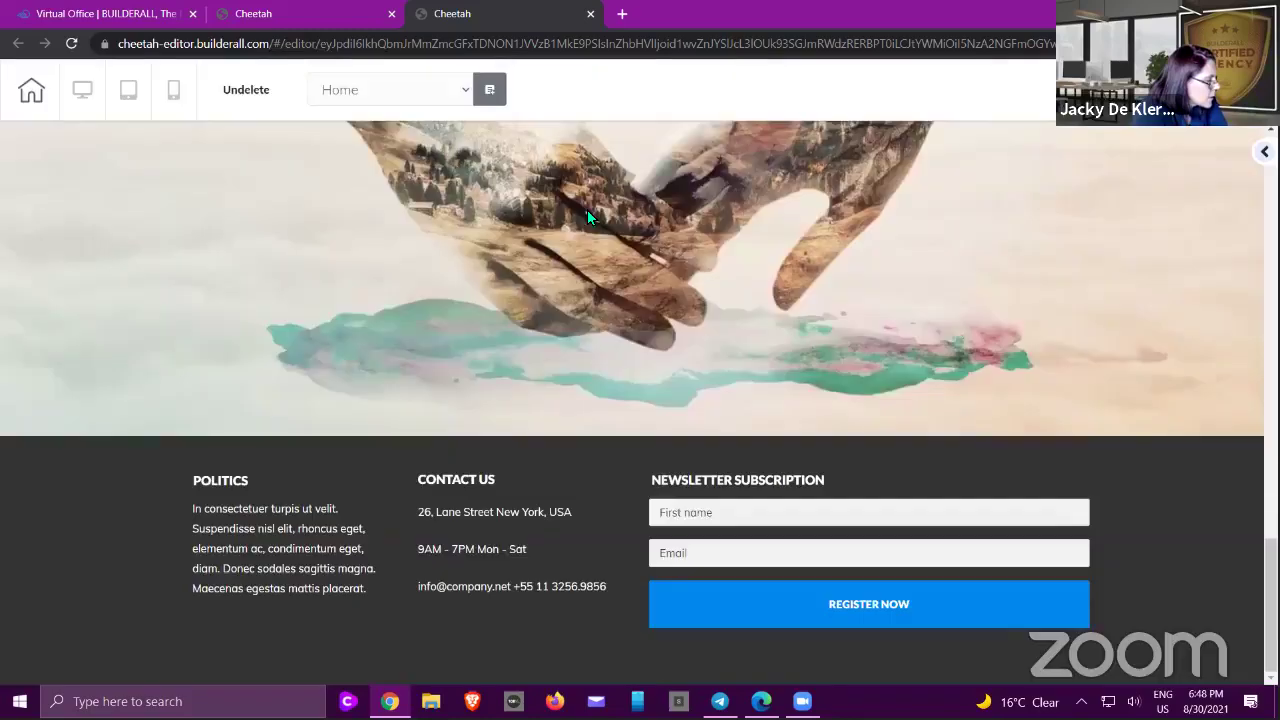
{"action": "scroll", "coordinate": [868, 517], "scroll_direction": "up", "scroll_amount": 4}
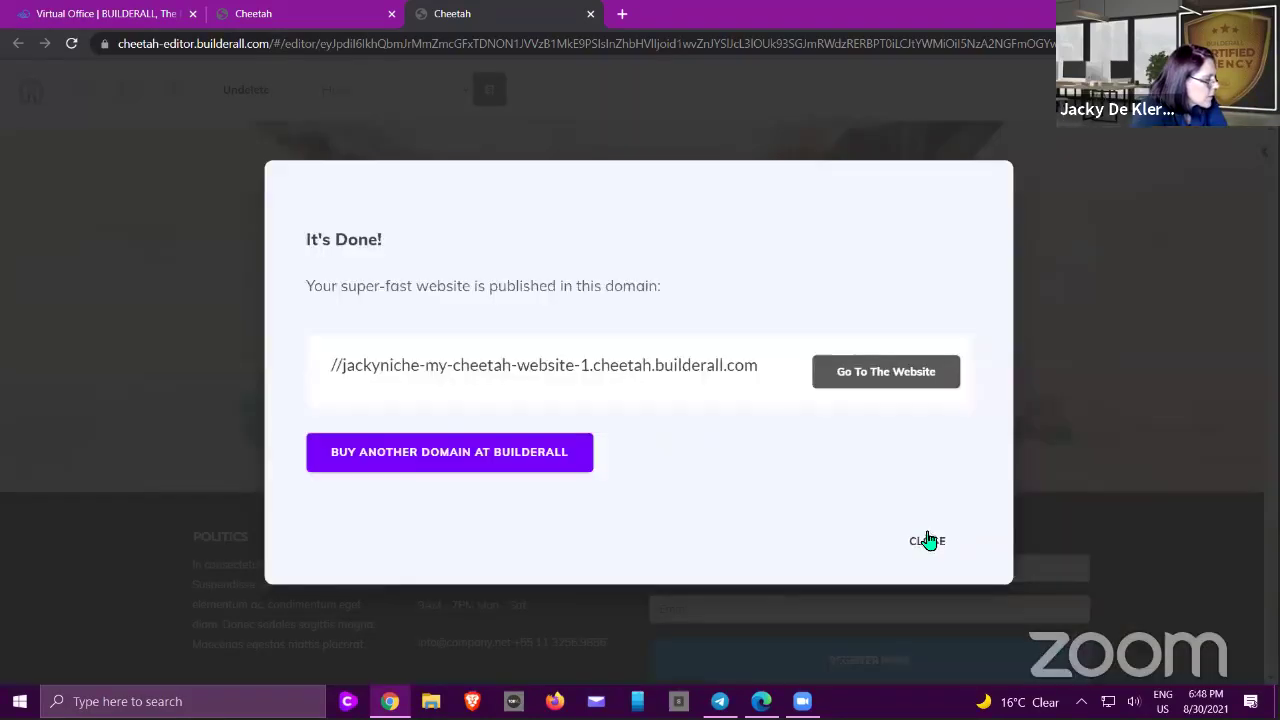
{"action": "left_click", "coordinate": [1019, 437]}
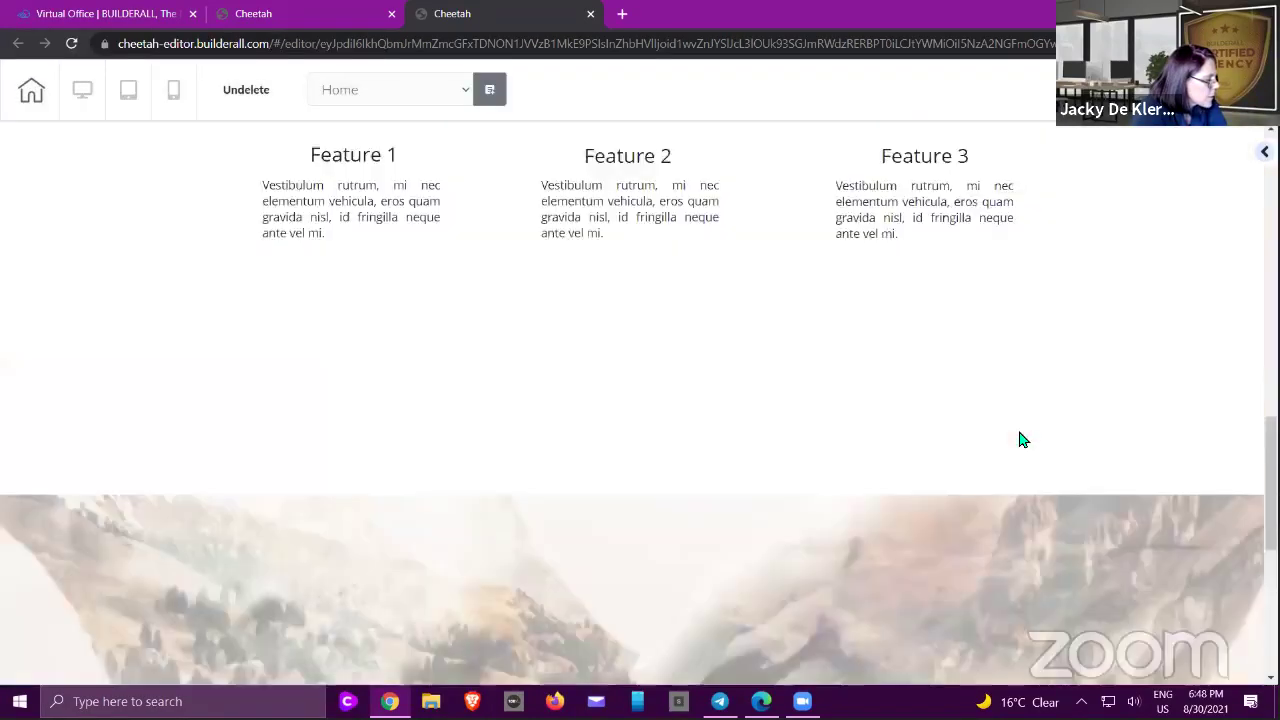
- Examine how the hands image panel's parallax effect behaves as the page moves in the editor
{"action": "scroll", "coordinate": [1017, 438], "scroll_direction": "down", "scroll_amount": 4}
{"action": "scroll", "coordinate": [1015, 438], "scroll_direction": "down", "scroll_amount": 2}
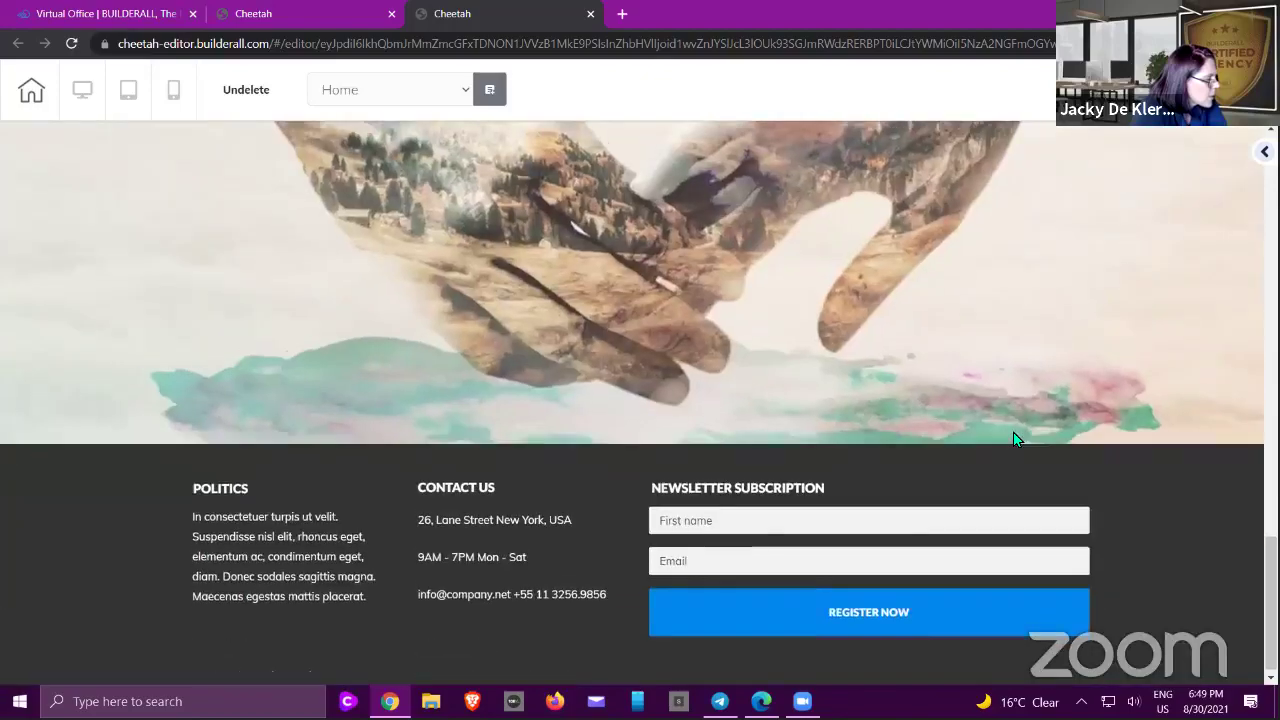
{"action": "scroll", "coordinate": [1012, 440], "scroll_direction": "up", "scroll_amount": 5}
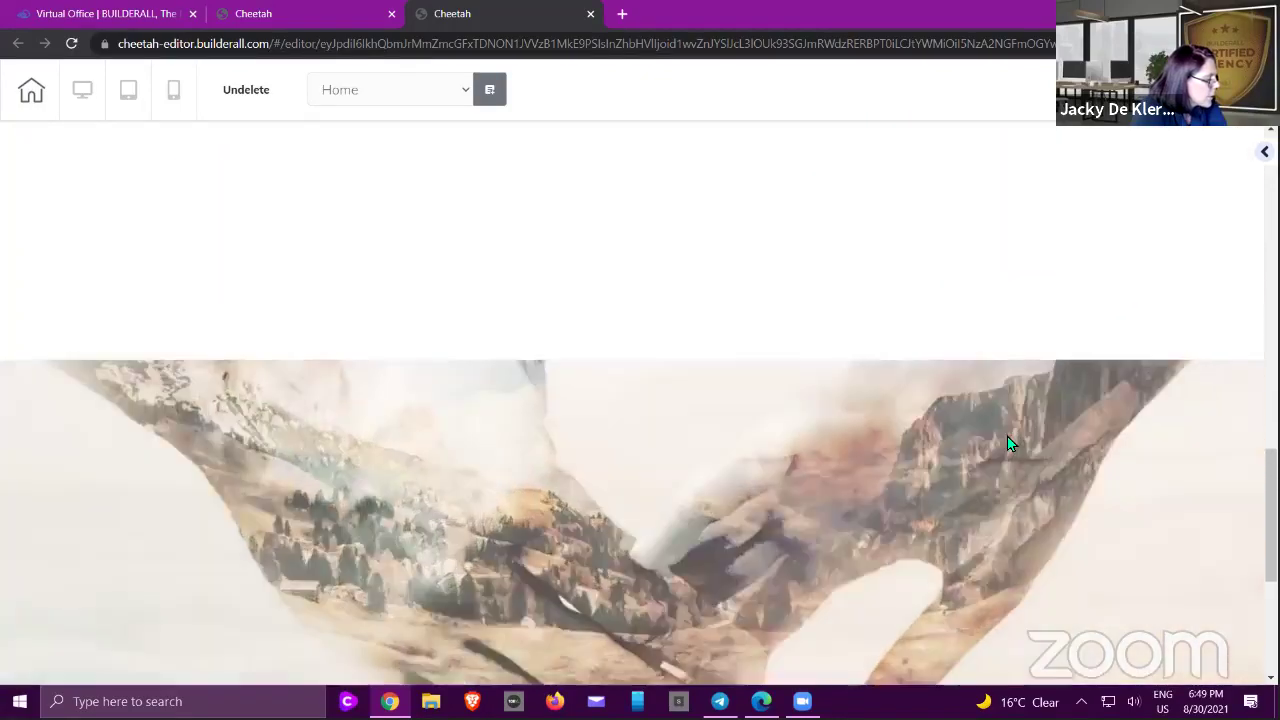
{"action": "scroll", "coordinate": [681, 400], "scroll_direction": "down", "scroll_amount": 5}
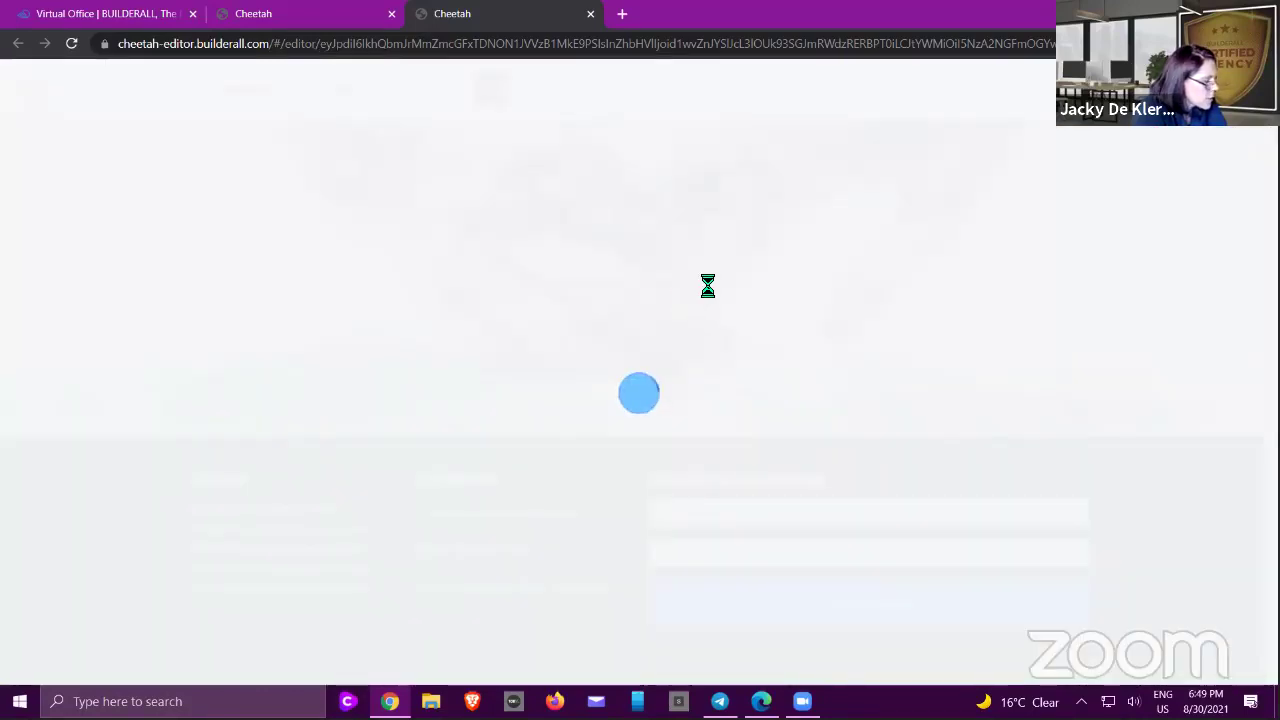
- Look over the settings available for the hero panel behind the Tutorial 1 and Anchor buttons, and close them
{"action": "scroll", "coordinate": [711, 292], "scroll_direction": "up", "scroll_amount": 8}
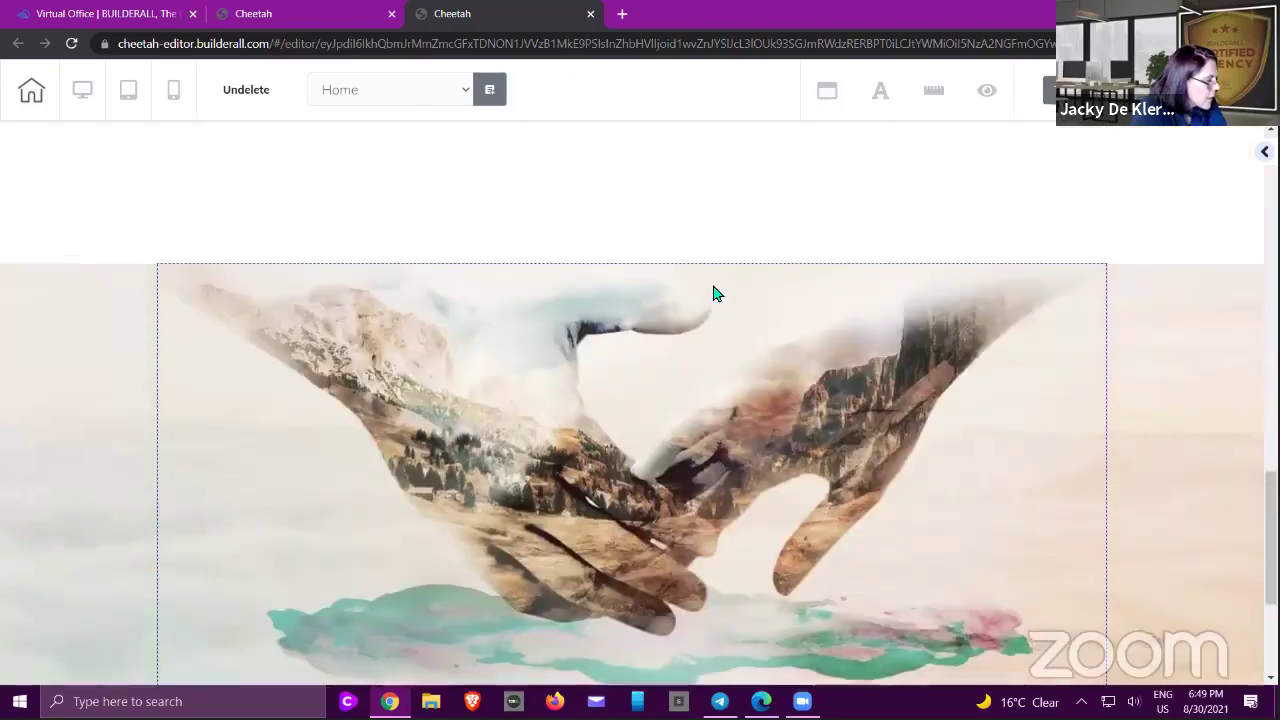
{"action": "scroll", "coordinate": [713, 292], "scroll_direction": "up", "scroll_amount": 6}
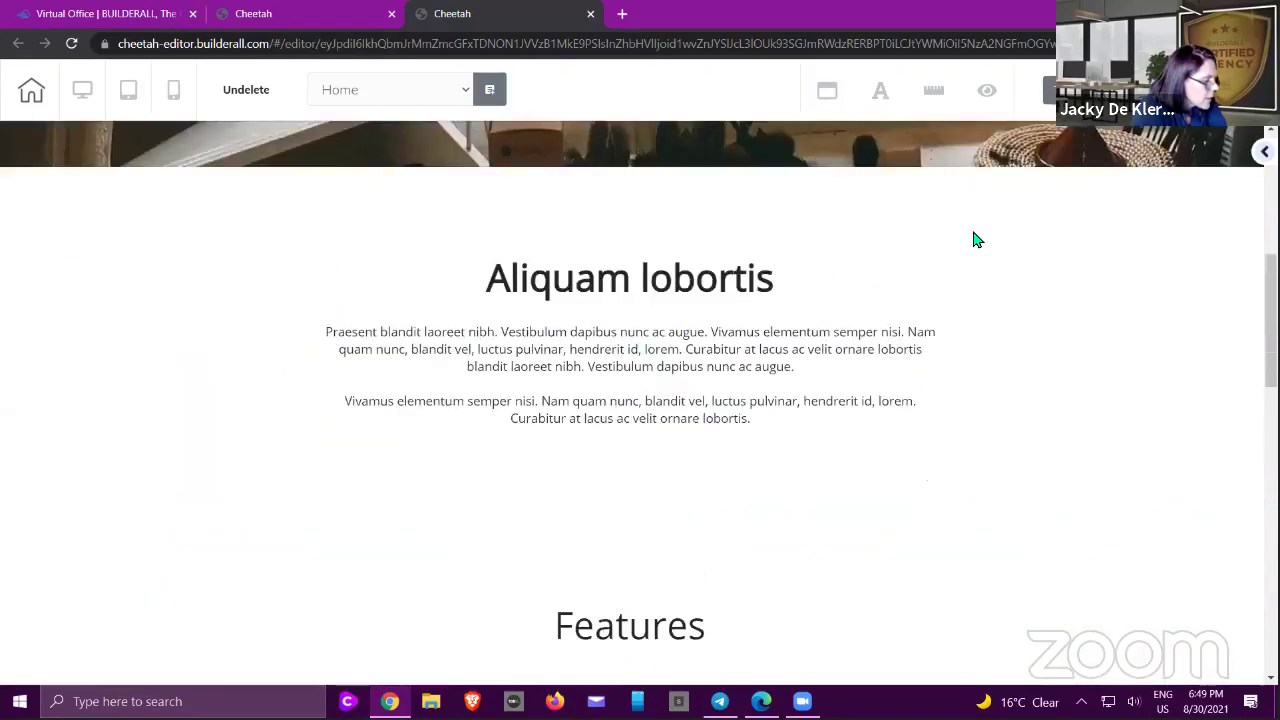
{"action": "scroll", "coordinate": [977, 240], "scroll_direction": "up", "scroll_amount": 5}
{"action": "left_click", "coordinate": [925, 255]}
{"action": "scroll", "coordinate": [846, 371], "scroll_direction": "down", "scroll_amount": 1}
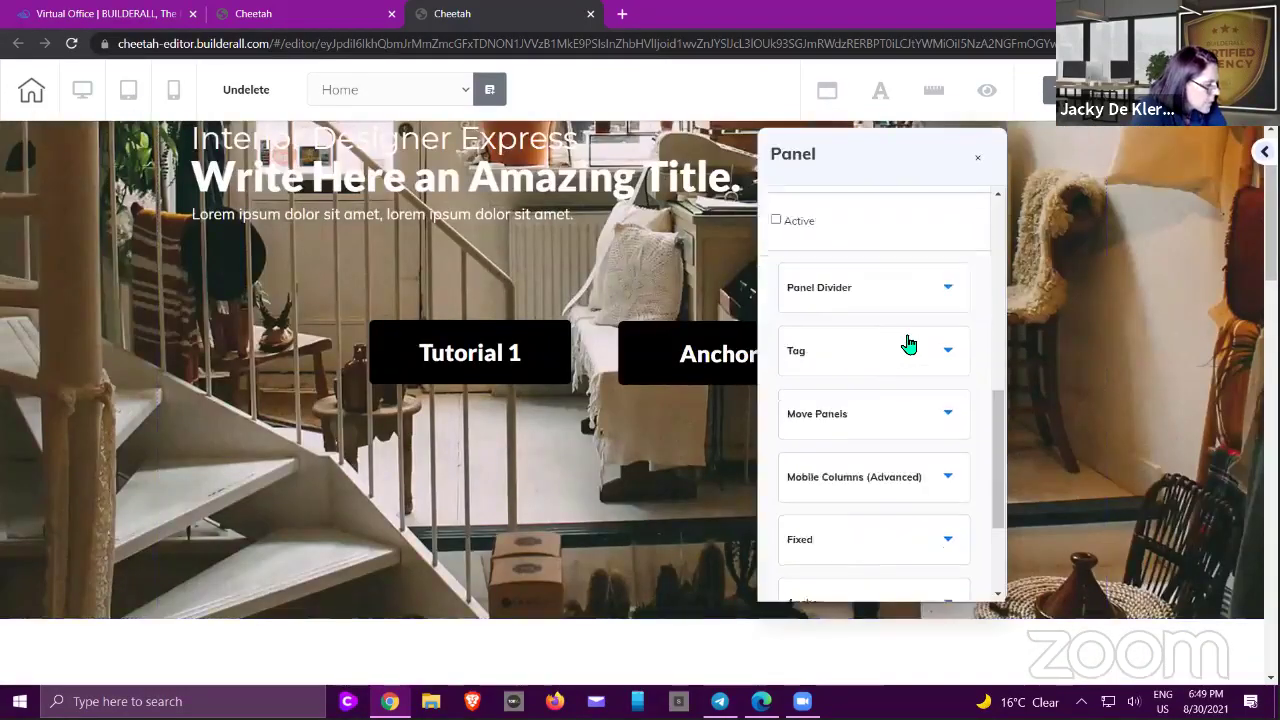
{"action": "scroll", "coordinate": [908, 345], "scroll_direction": "down", "scroll_amount": 3}
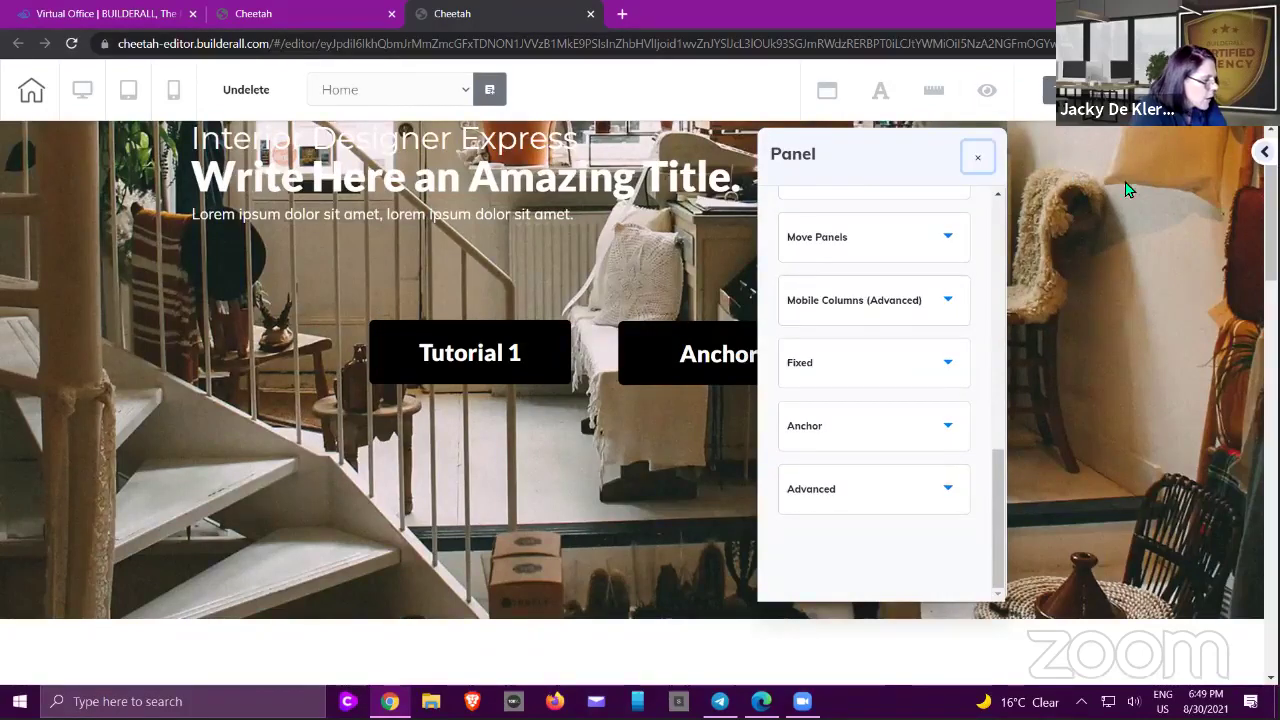
{"action": "left_click", "coordinate": [1240, 160]}
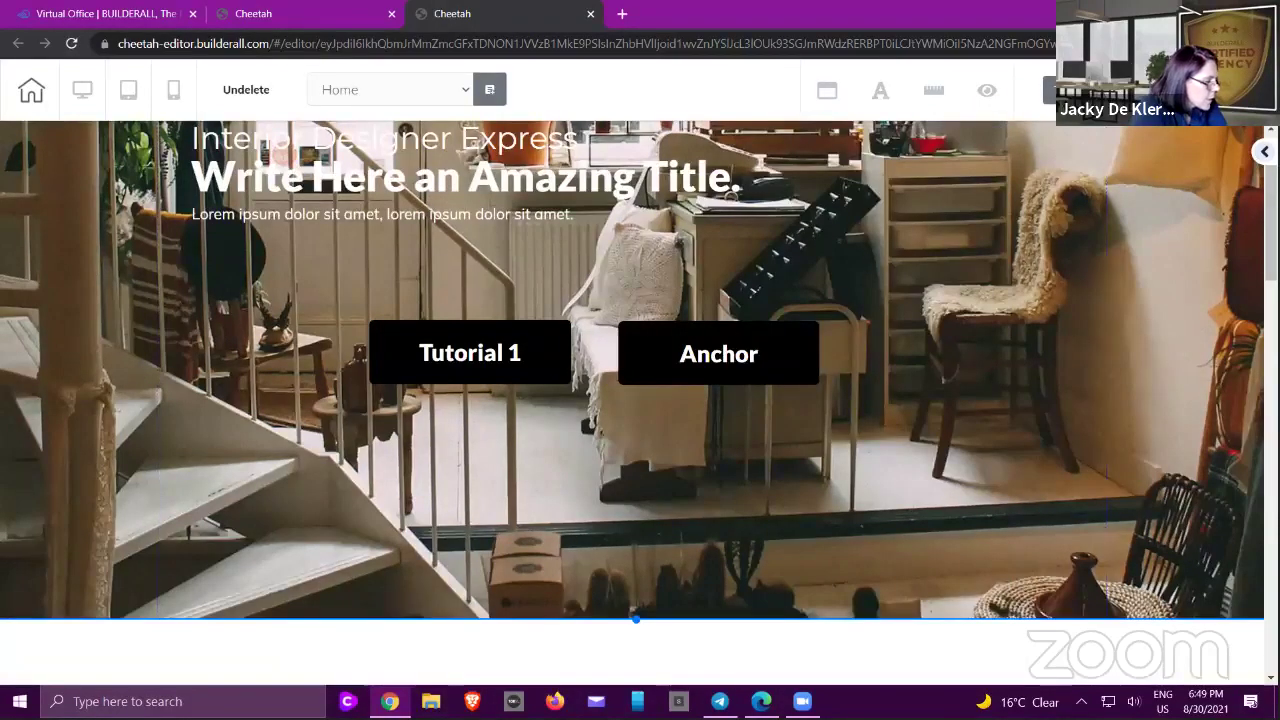
- Expand the editor sidebar and look over the elements that can be added and the panel's settings categories
{"action": "left_click", "coordinate": [1264, 151]}
{"action": "scroll", "coordinate": [1051, 371], "scroll_direction": "up", "scroll_amount": 5}
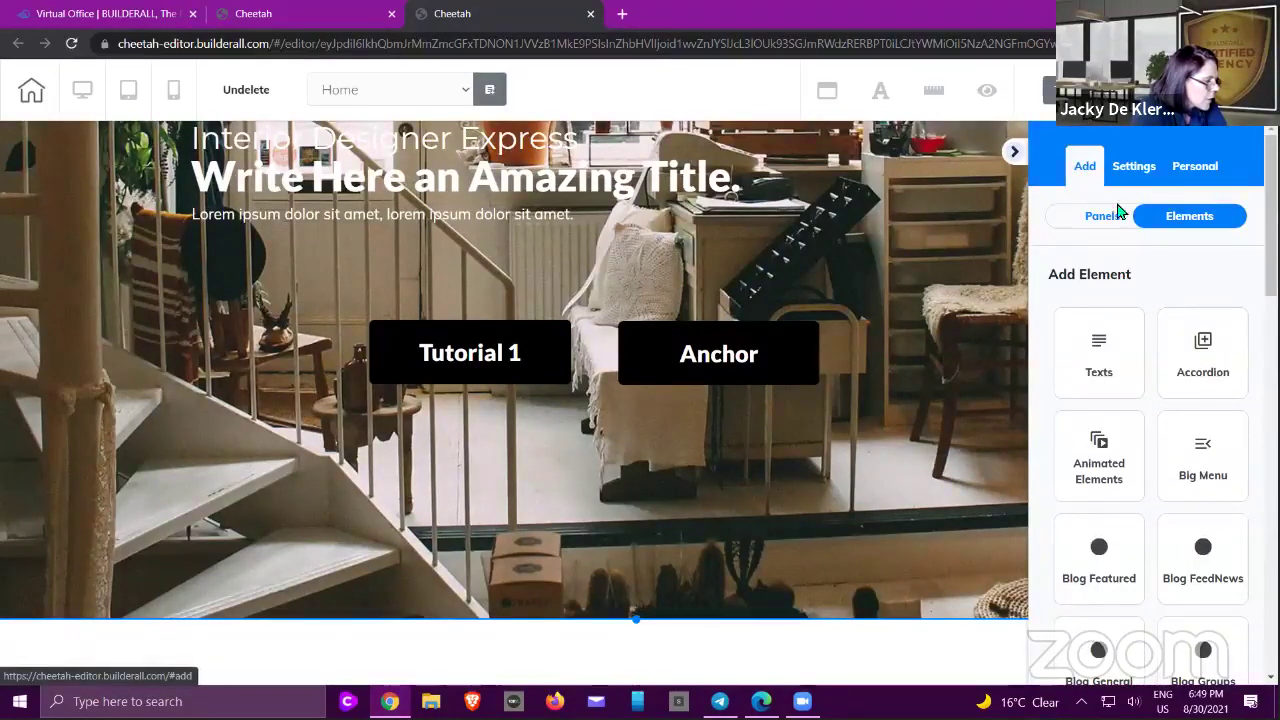
{"action": "left_click", "coordinate": [1116, 213]}
{"action": "left_click", "coordinate": [1174, 220]}
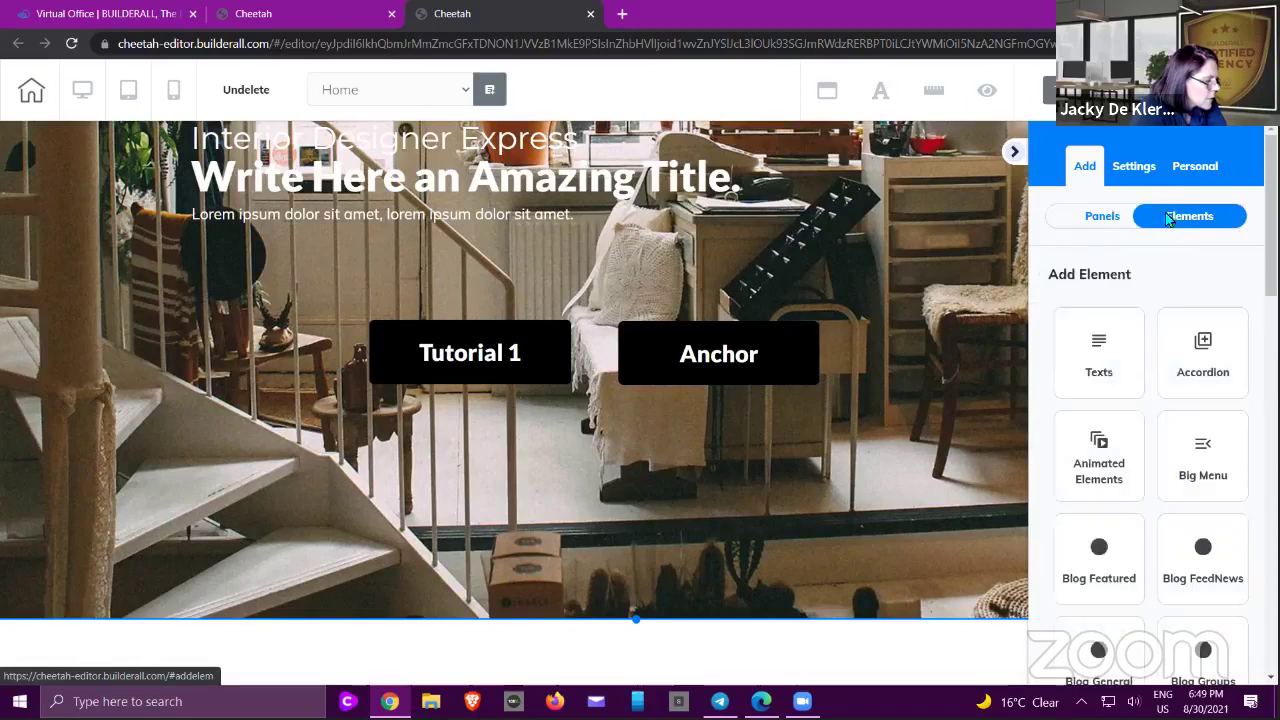
{"action": "left_click", "coordinate": [1131, 170]}
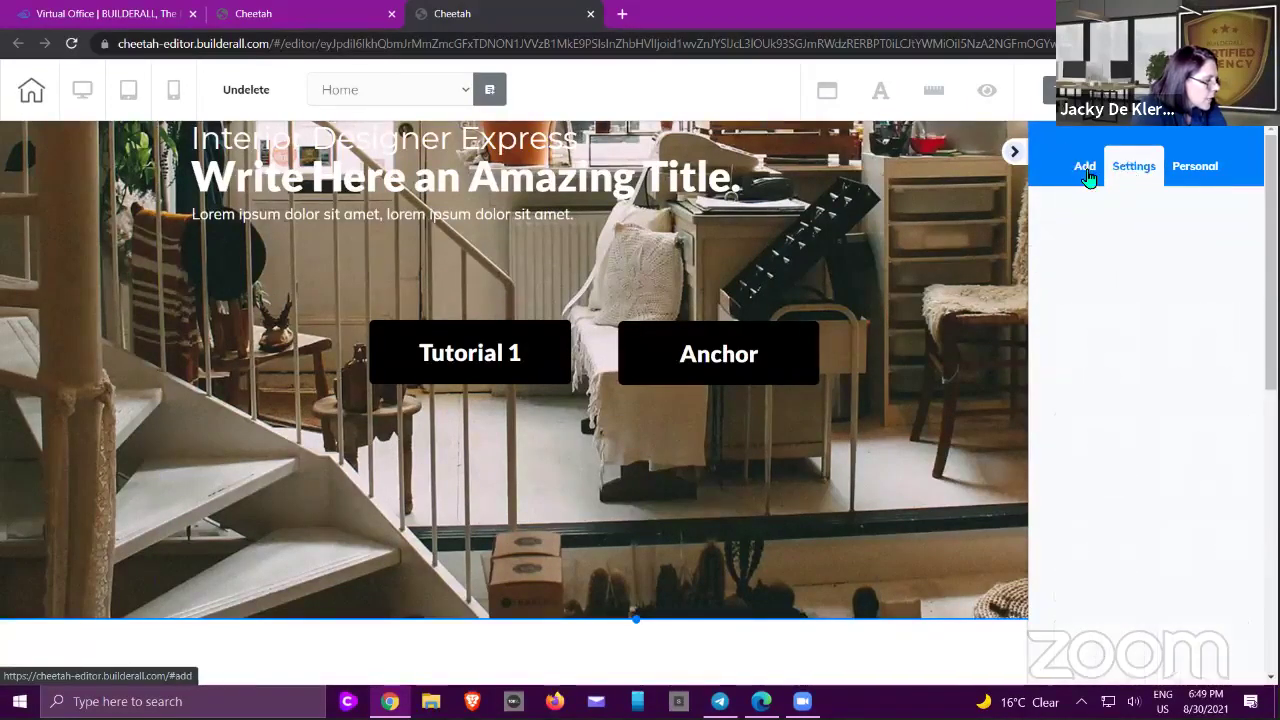
{"action": "left_click", "coordinate": [1082, 173]}
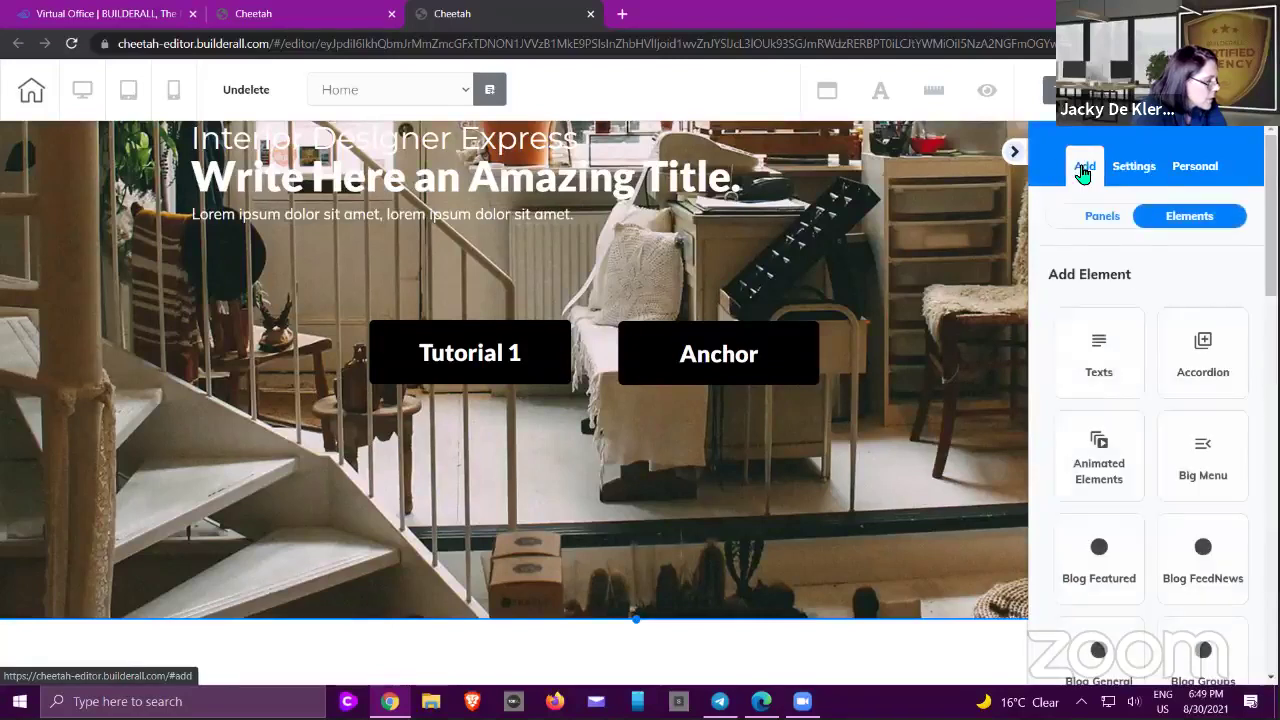
{"action": "left_click", "coordinate": [1125, 170]}
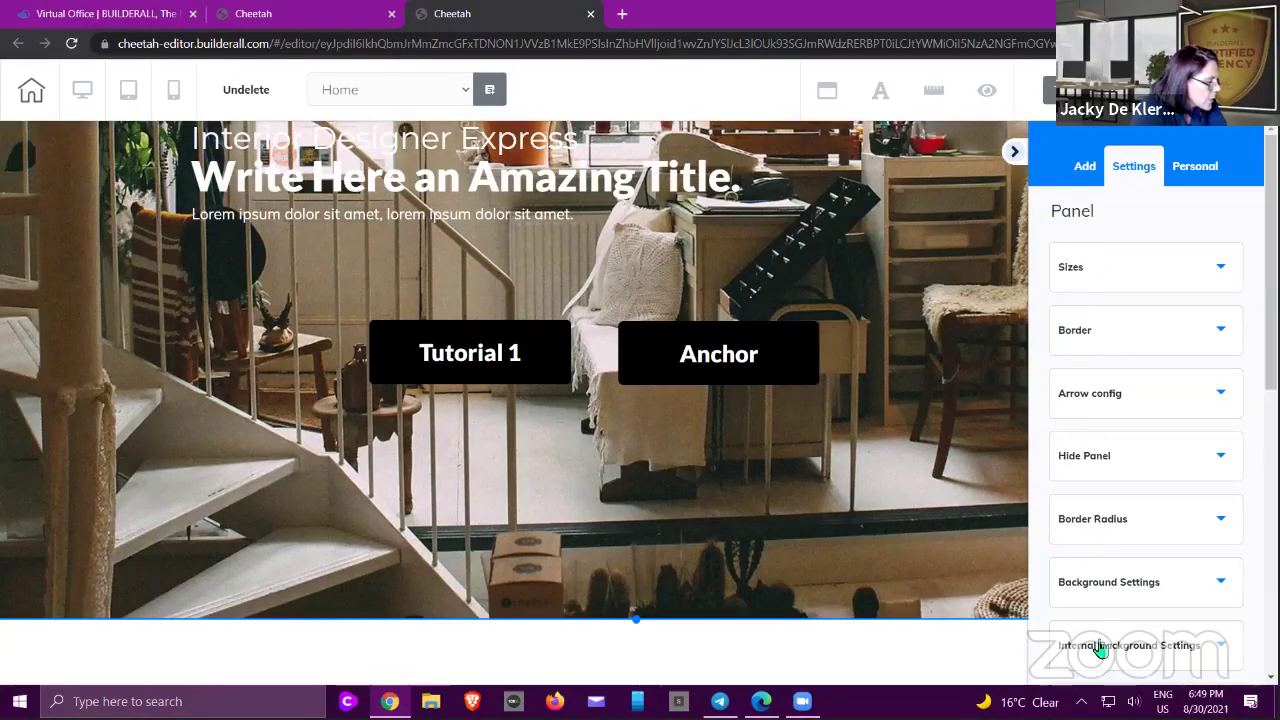
{"action": "scroll", "coordinate": [1190, 390], "scroll_direction": "down", "scroll_amount": 3}
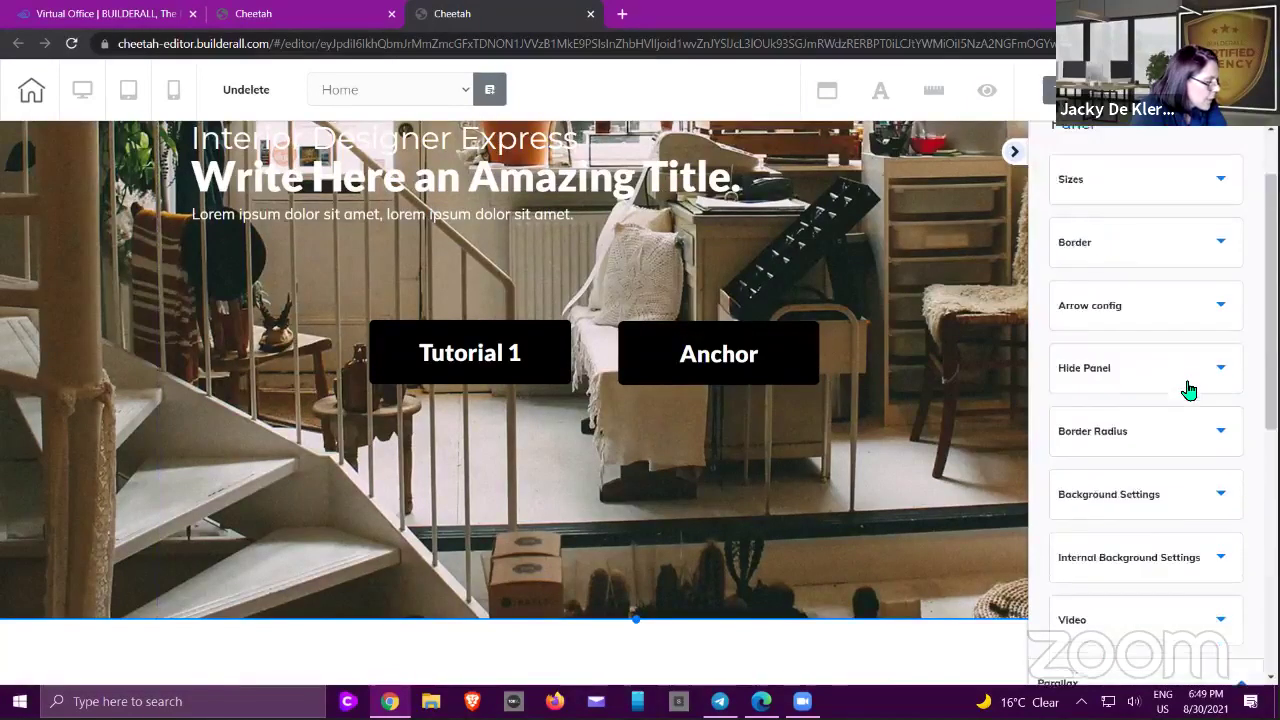
{"action": "scroll", "coordinate": [1190, 392], "scroll_direction": "up", "scroll_amount": 3}
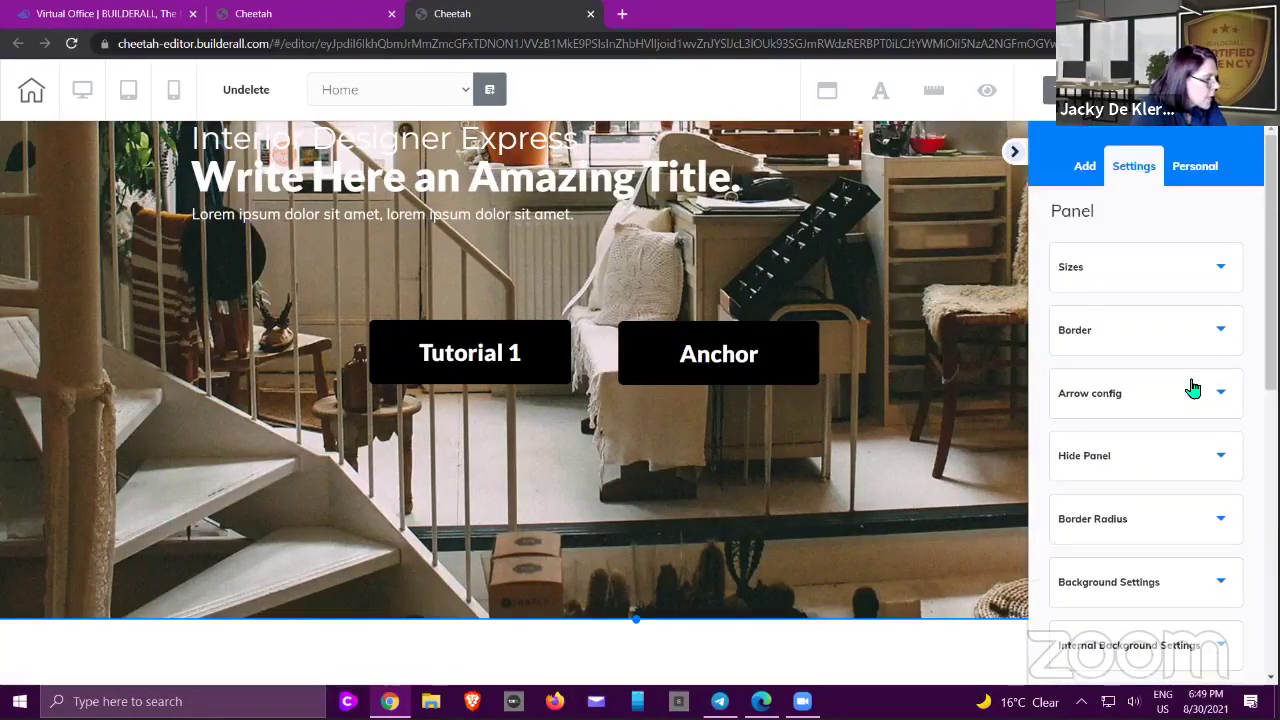
- Remove the hands background image from the parallax panel above the footer
{"action": "left_click", "coordinate": [1088, 165]}
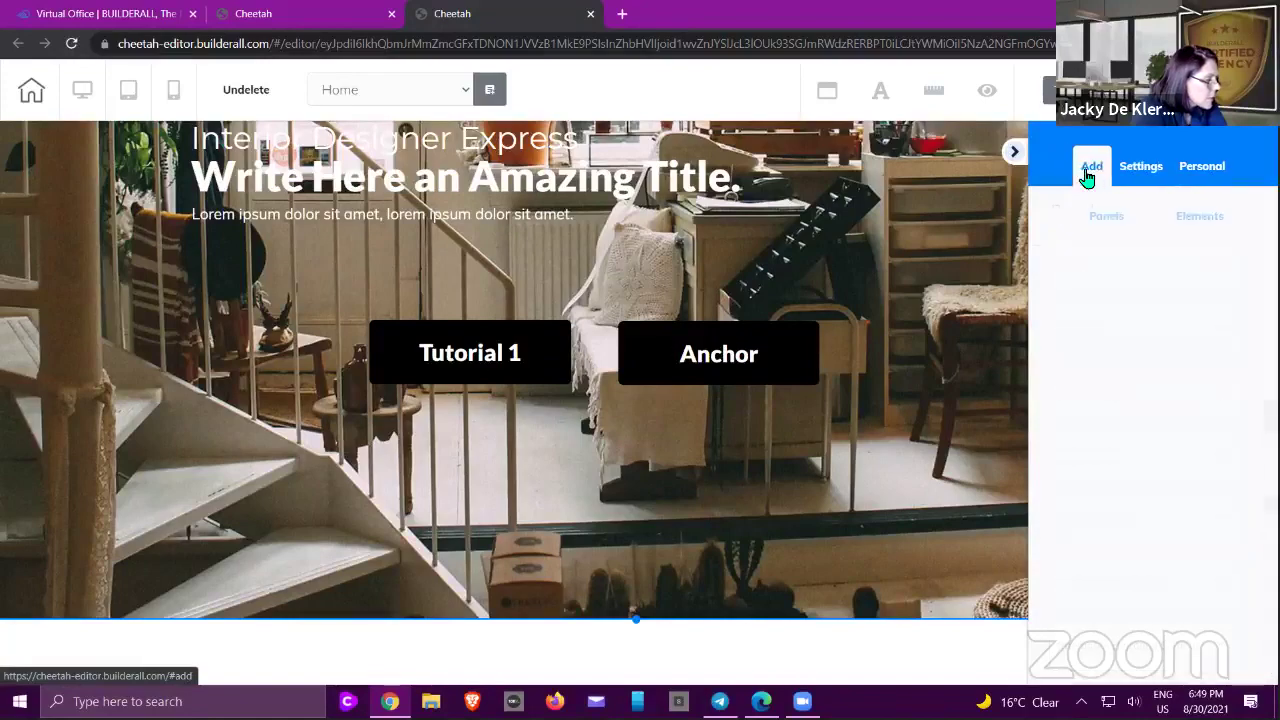
{"action": "left_click", "coordinate": [1181, 220]}
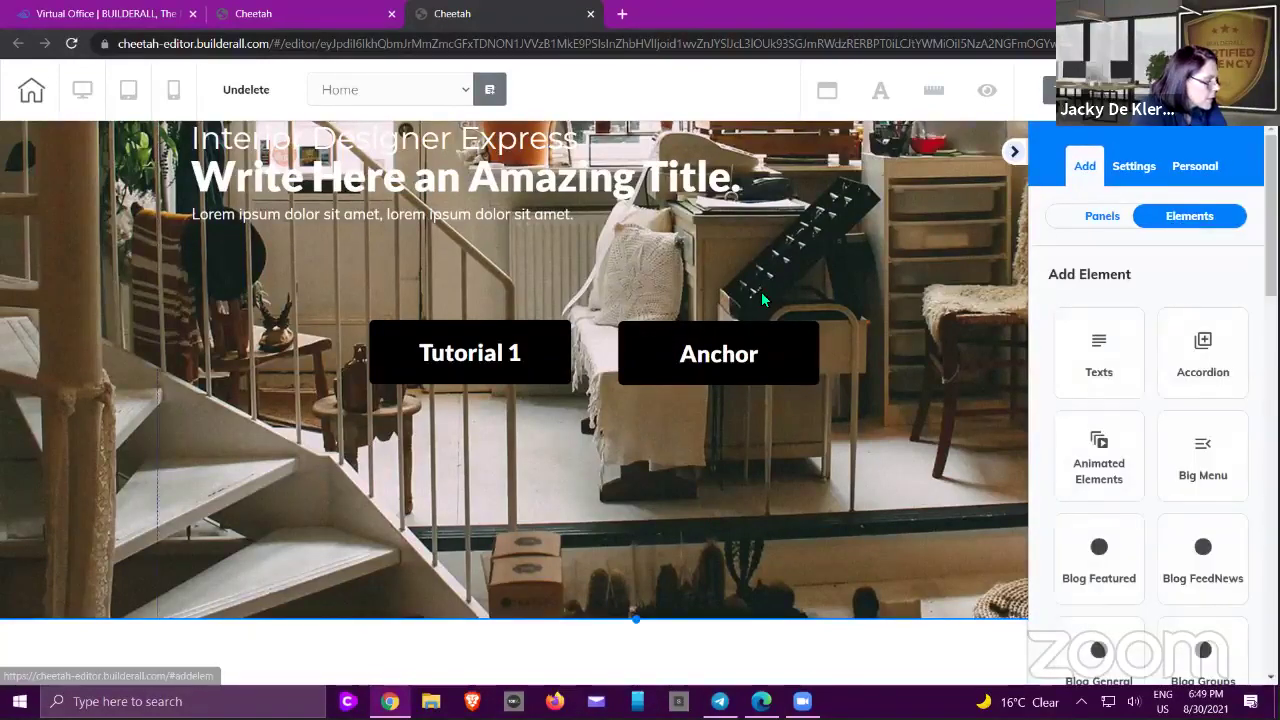
{"action": "scroll", "coordinate": [763, 299], "scroll_direction": "down", "scroll_amount": 5}
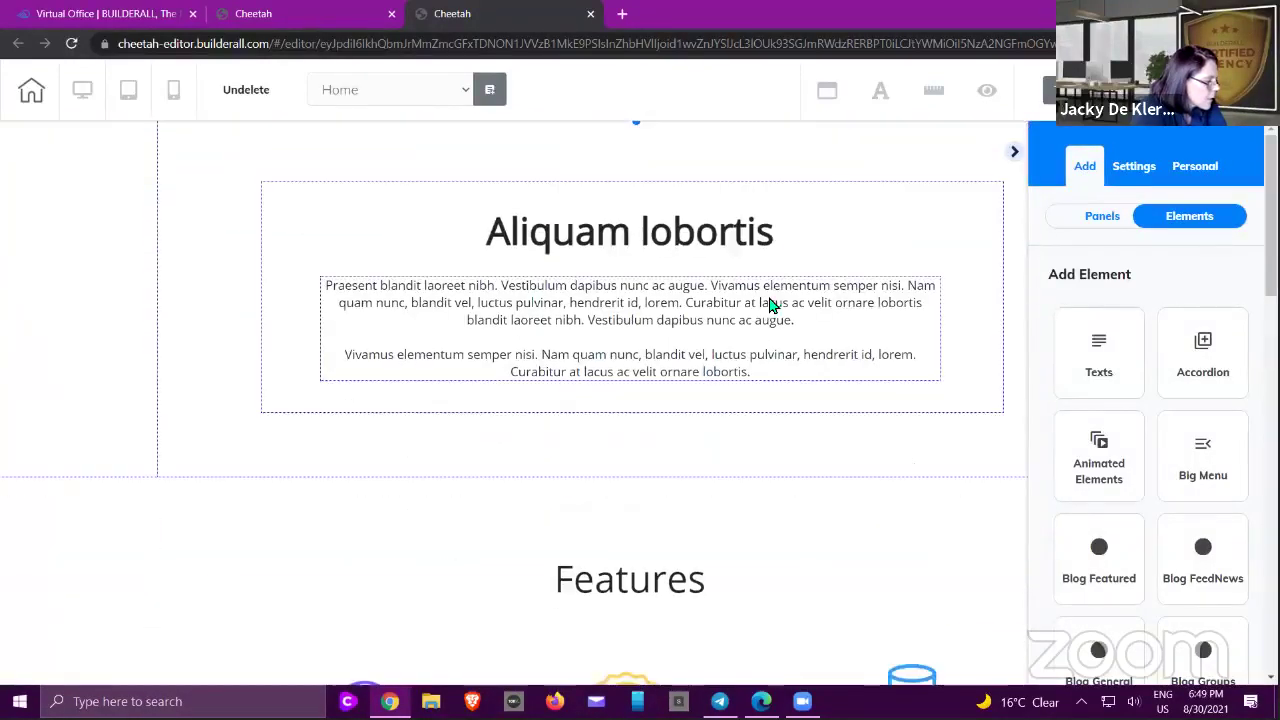
{"action": "scroll", "coordinate": [816, 413], "scroll_direction": "up", "scroll_amount": 1}
{"action": "scroll", "coordinate": [829, 391], "scroll_direction": "down", "scroll_amount": 7}
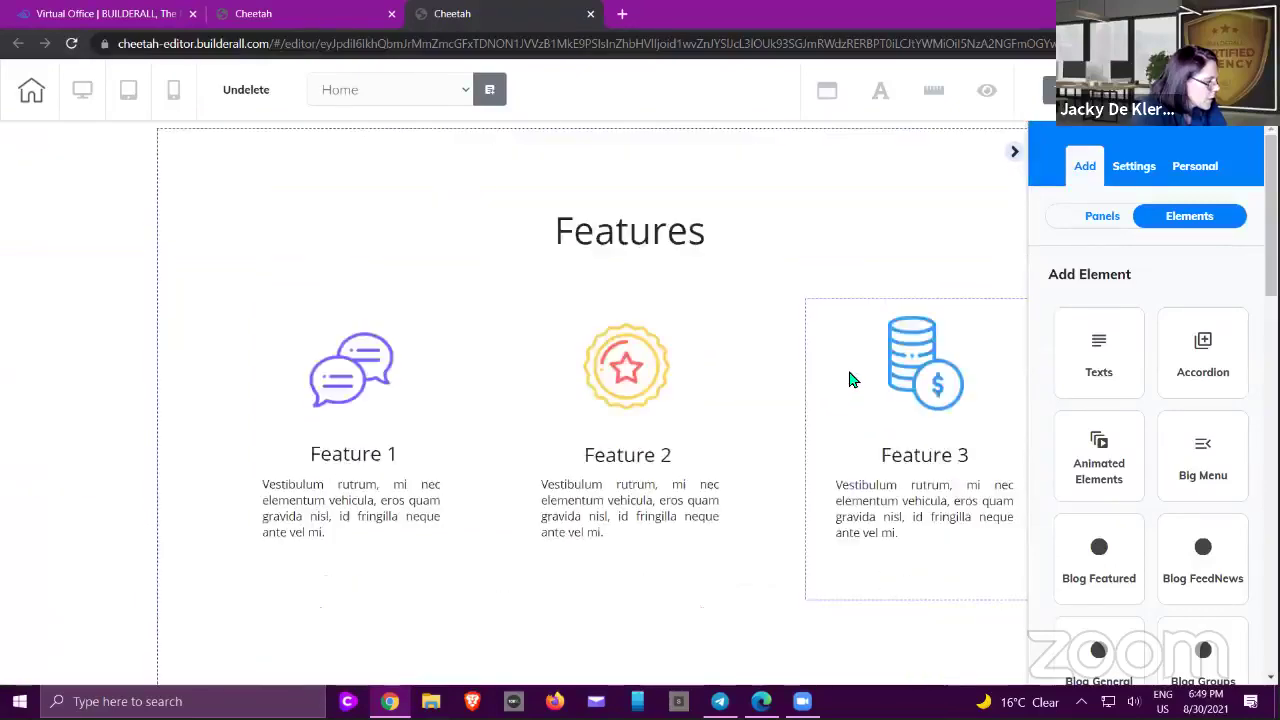
{"action": "scroll", "coordinate": [849, 380], "scroll_direction": "down", "scroll_amount": 3}
{"action": "left_click", "coordinate": [684, 377]}
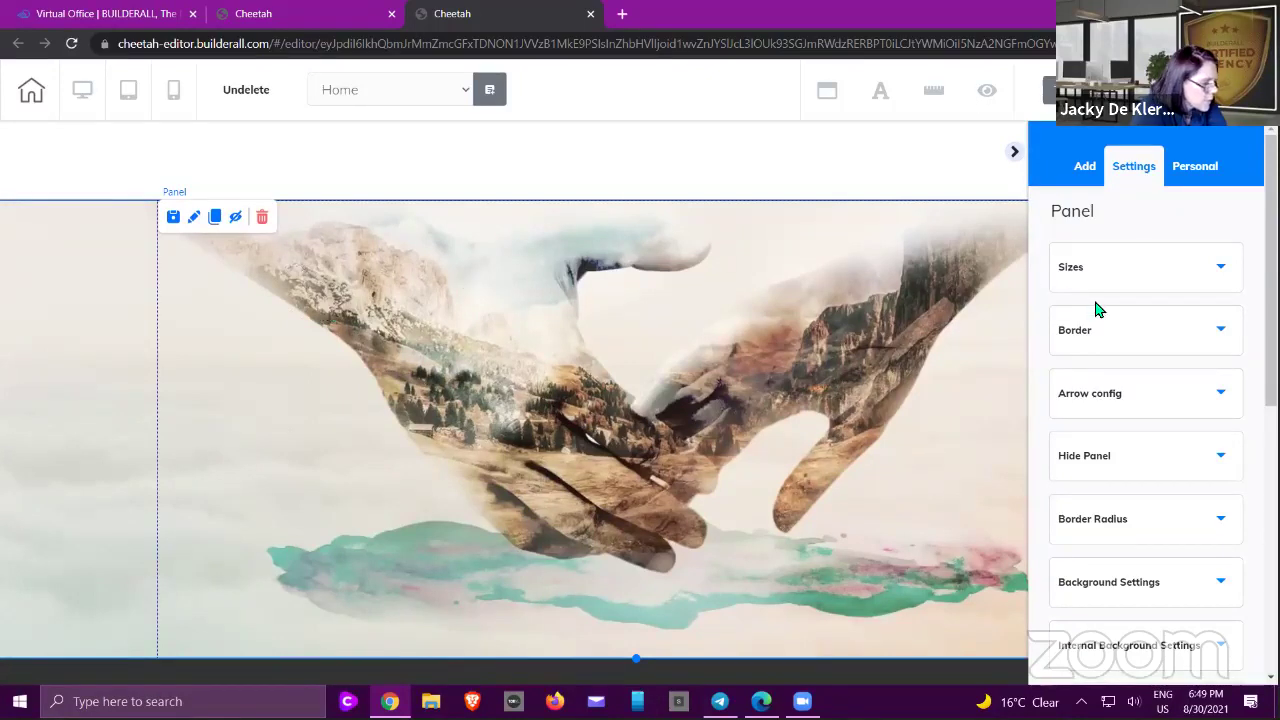
{"action": "scroll", "coordinate": [1094, 308], "scroll_direction": "down", "scroll_amount": 3}
{"action": "scroll", "coordinate": [1135, 275], "scroll_direction": "down", "scroll_amount": 2}
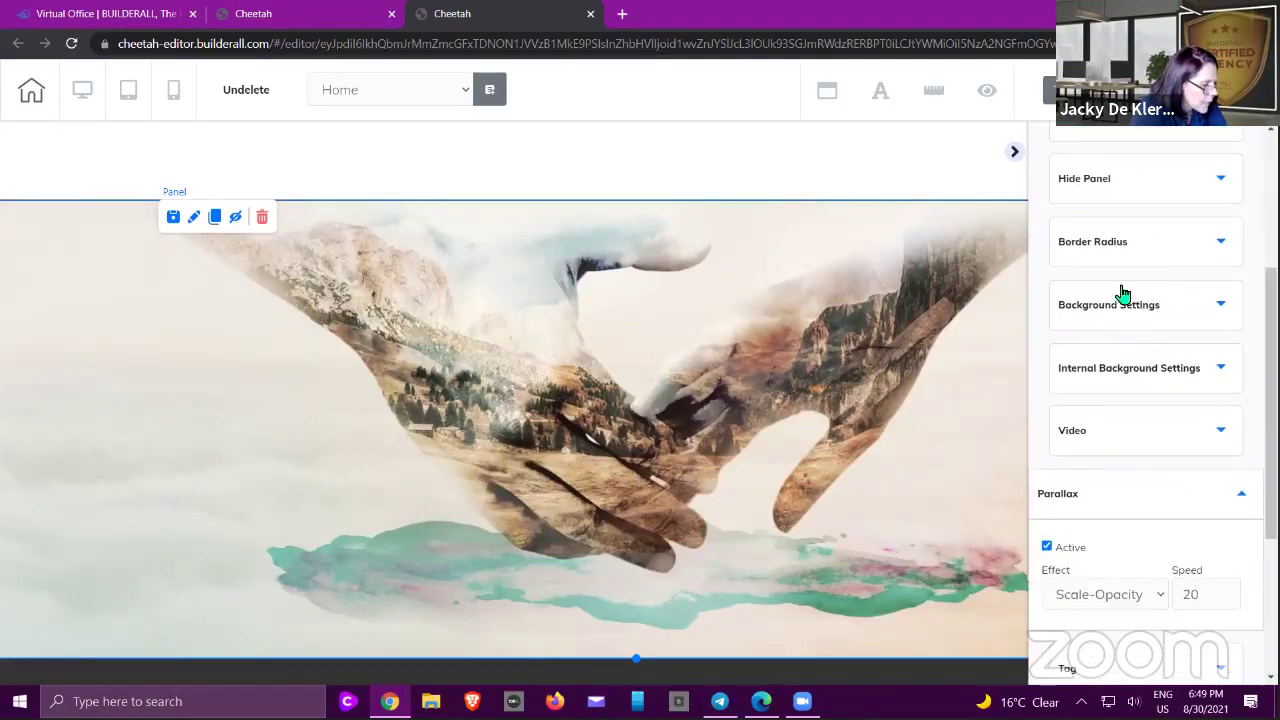
{"action": "left_click", "coordinate": [1122, 308]}
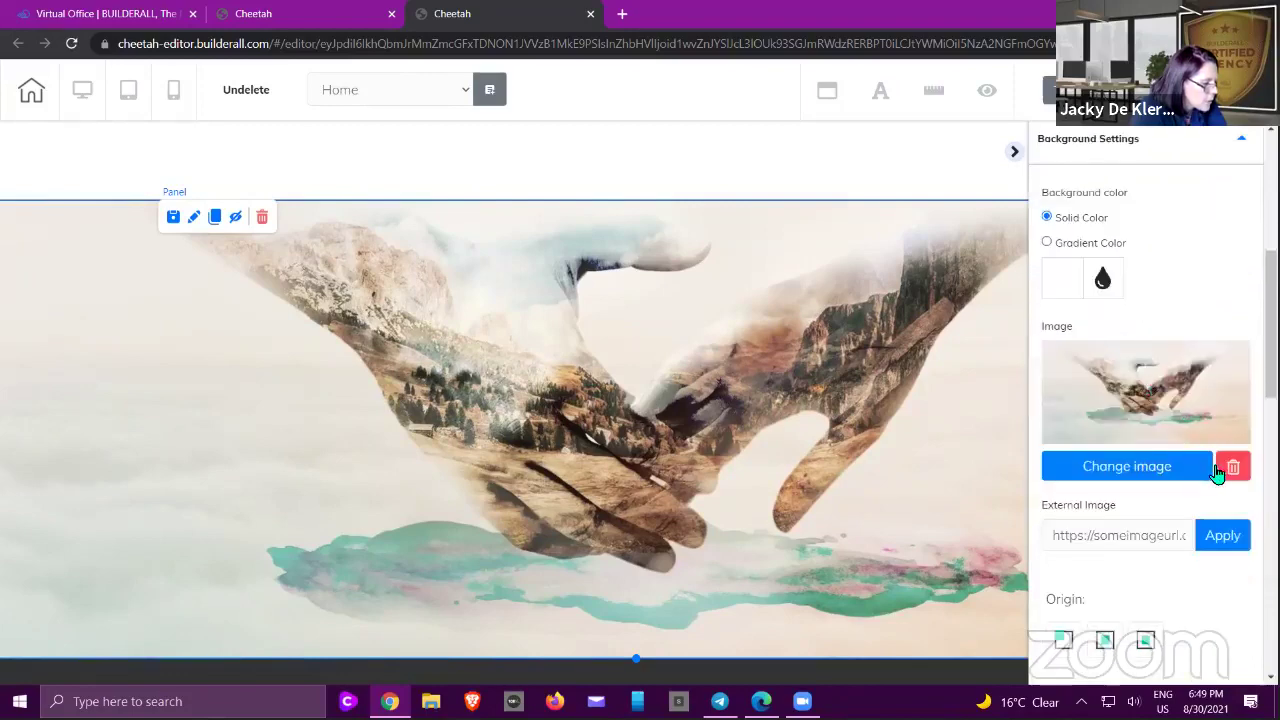
{"action": "left_click", "coordinate": [1230, 466]}
{"action": "scroll", "coordinate": [1057, 297], "scroll_direction": "up", "scroll_amount": 7}
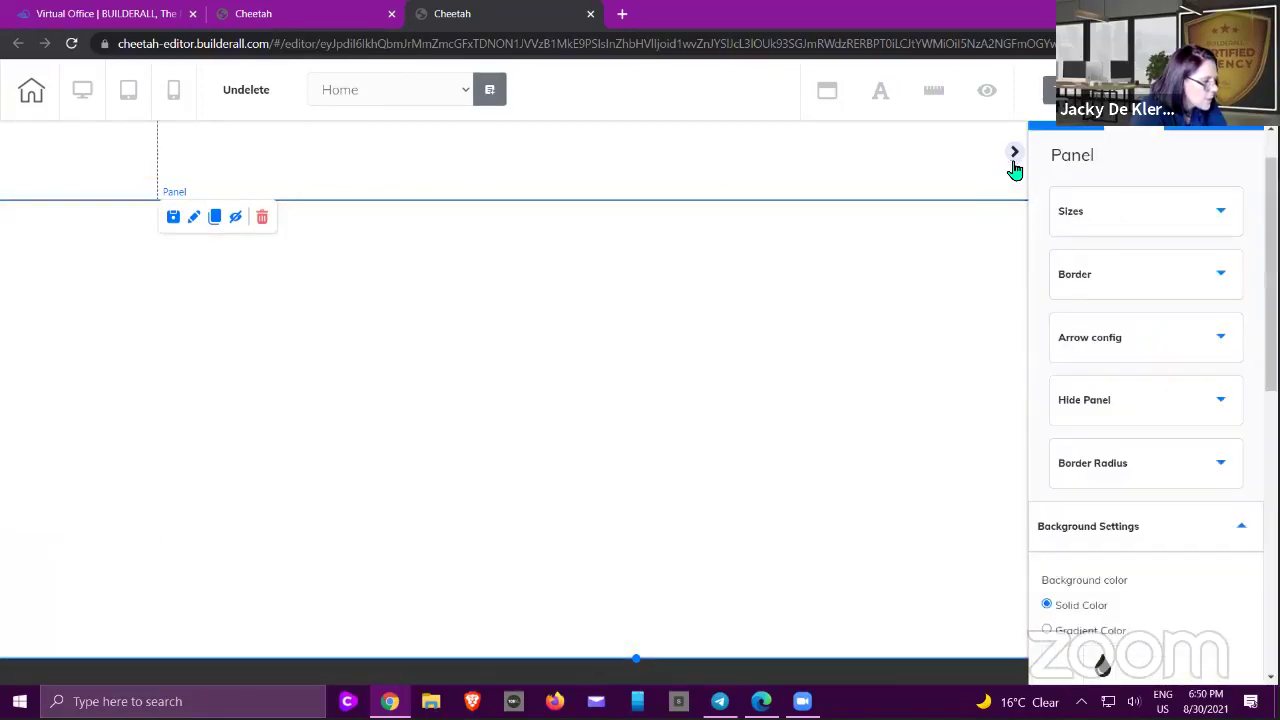
- Add a Title H1 text element near the top of the emptied panel above the footer
{"action": "left_click", "coordinate": [951, 376]}
{"action": "scroll", "coordinate": [949, 374], "scroll_direction": "up", "scroll_amount": 5}
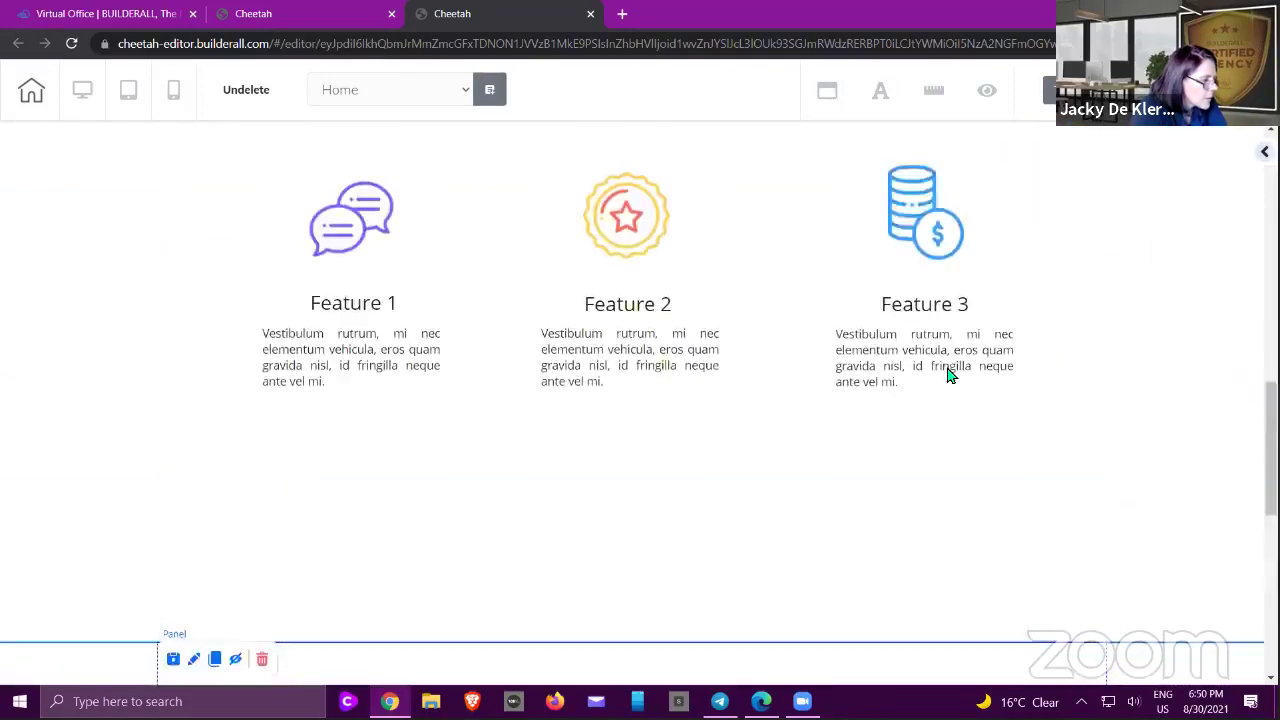
{"action": "scroll", "coordinate": [949, 374], "scroll_direction": "down", "scroll_amount": 5}
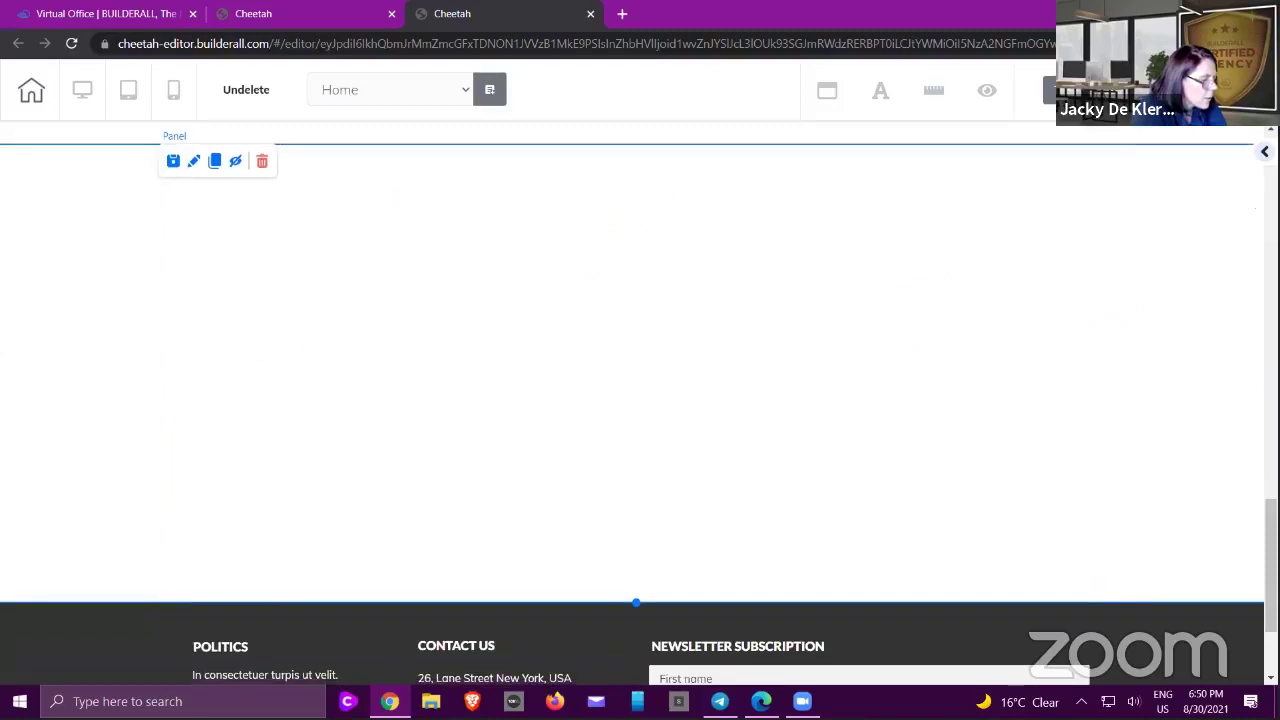
{"action": "left_click", "coordinate": [1264, 151]}
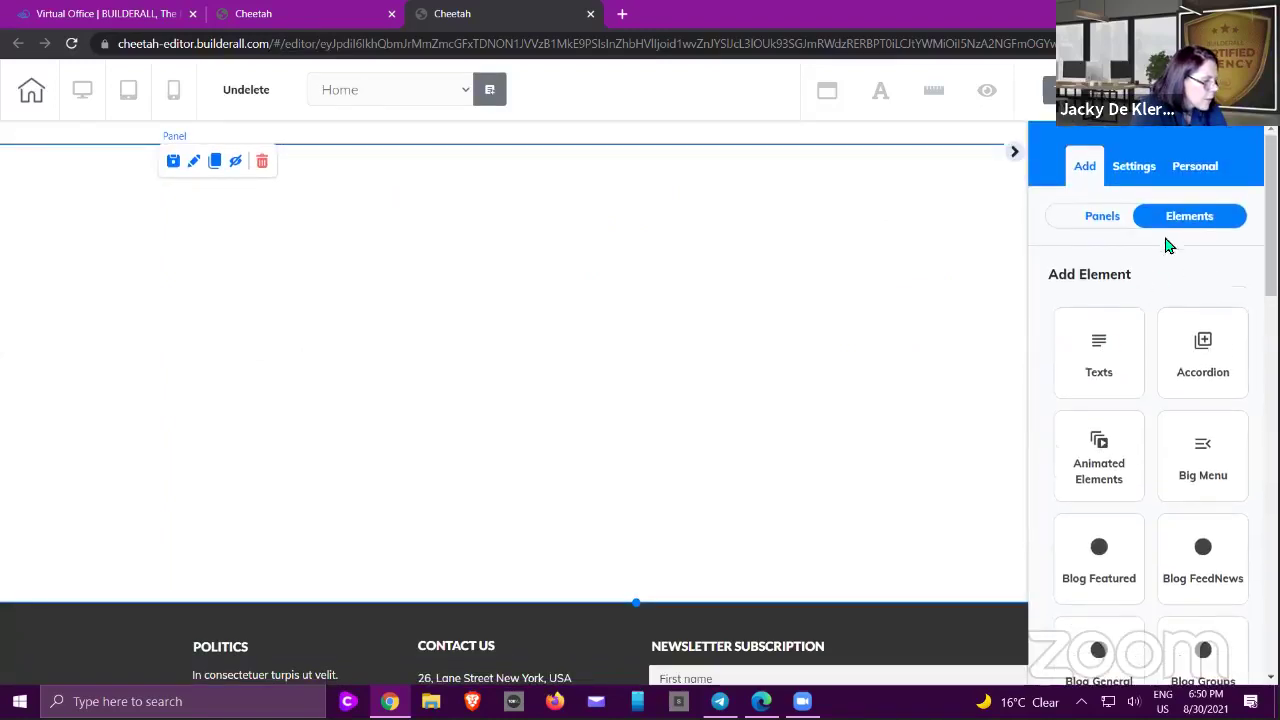
{"action": "left_click", "coordinate": [1105, 350]}
{"action": "scroll", "coordinate": [1128, 345], "scroll_direction": "down", "scroll_amount": 1}
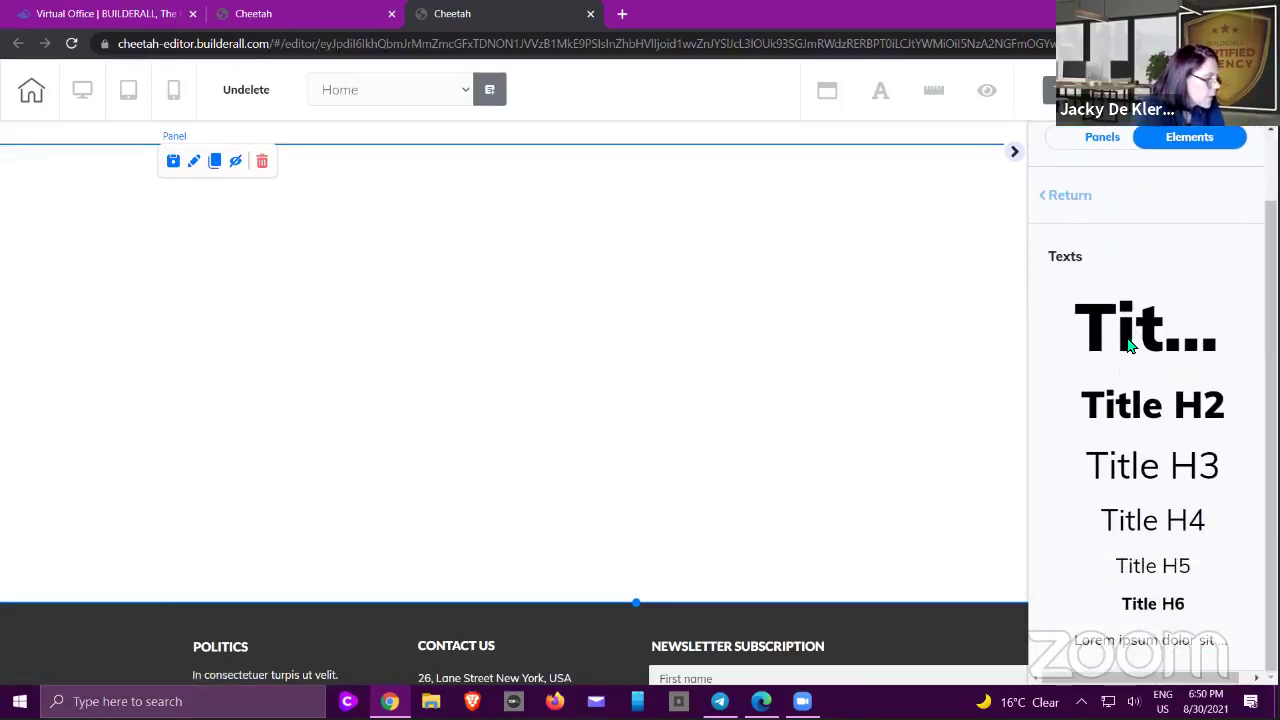
{"action": "scroll", "coordinate": [1123, 343], "scroll_direction": "up", "scroll_amount": 2}
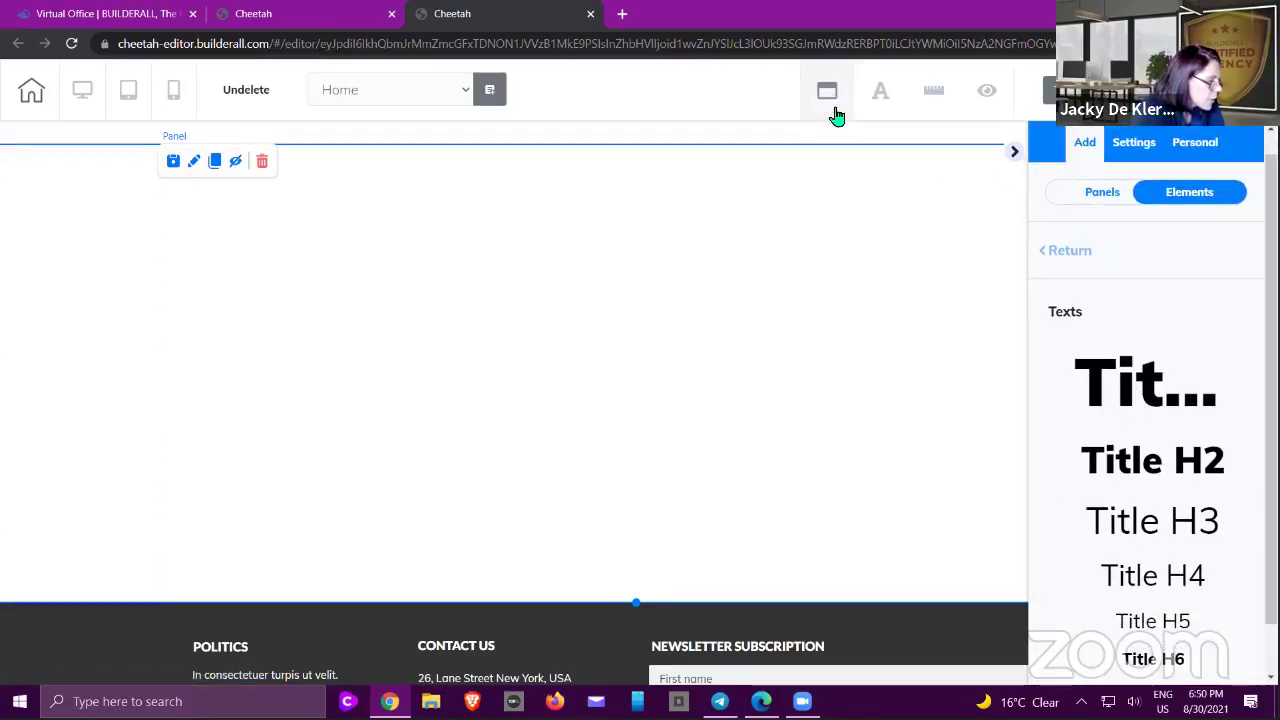
{"action": "scroll", "coordinate": [1155, 460], "scroll_direction": "down", "scroll_amount": 1}
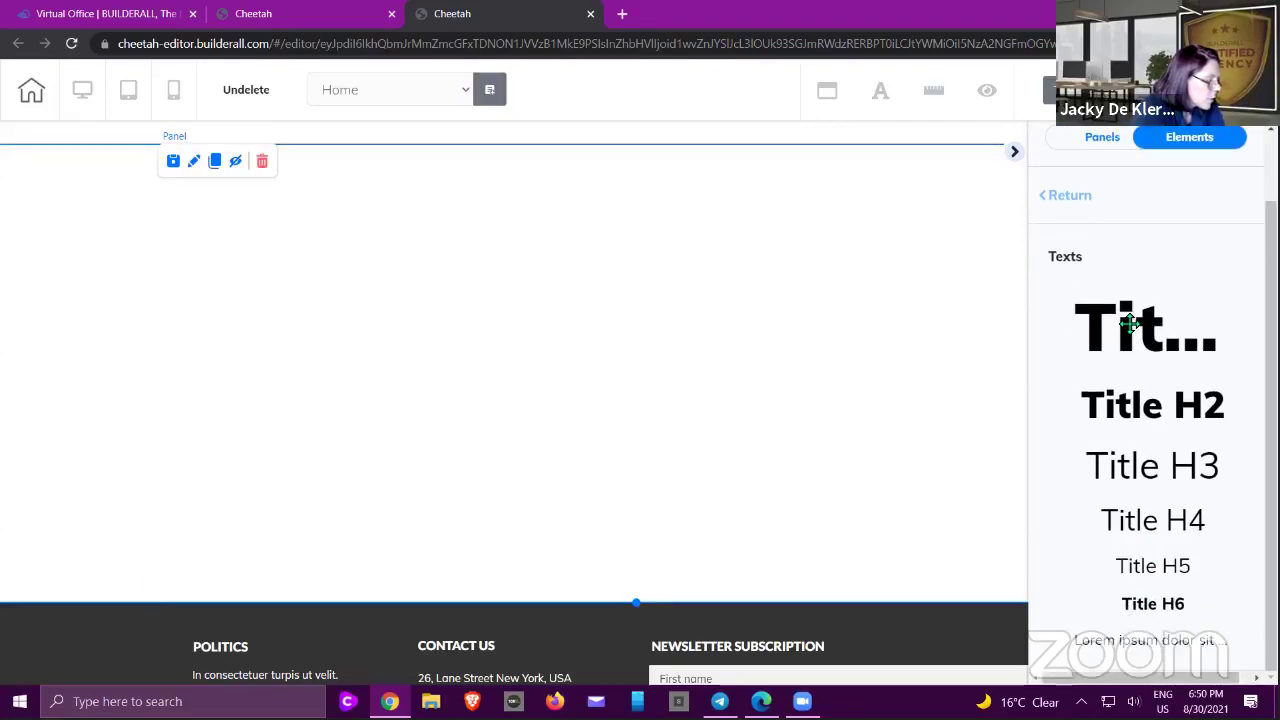
{"action": "left_click_drag", "start_coordinate": [1109, 329], "coordinate": [509, 214]}
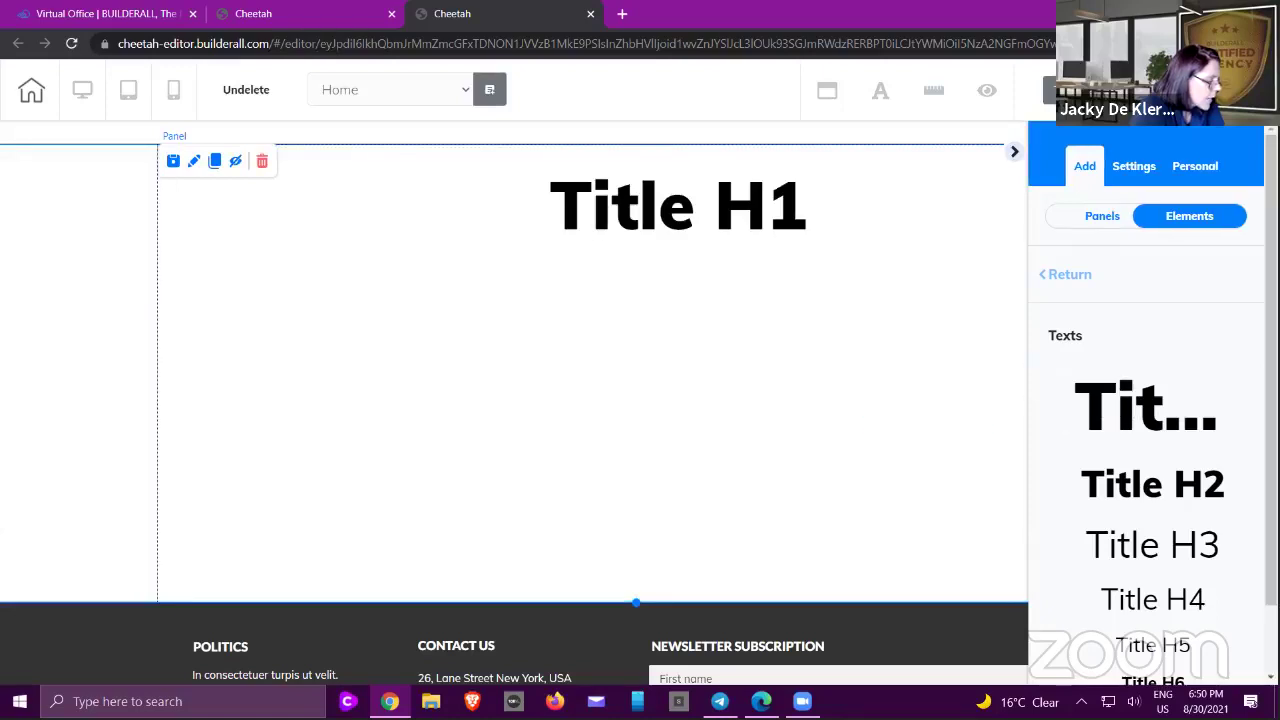
- Add the blue three-item accordion below the Title H1 text and move the group within the panel's width guides
{"action": "scroll", "coordinate": [1180, 409], "scroll_direction": "down", "scroll_amount": 1}
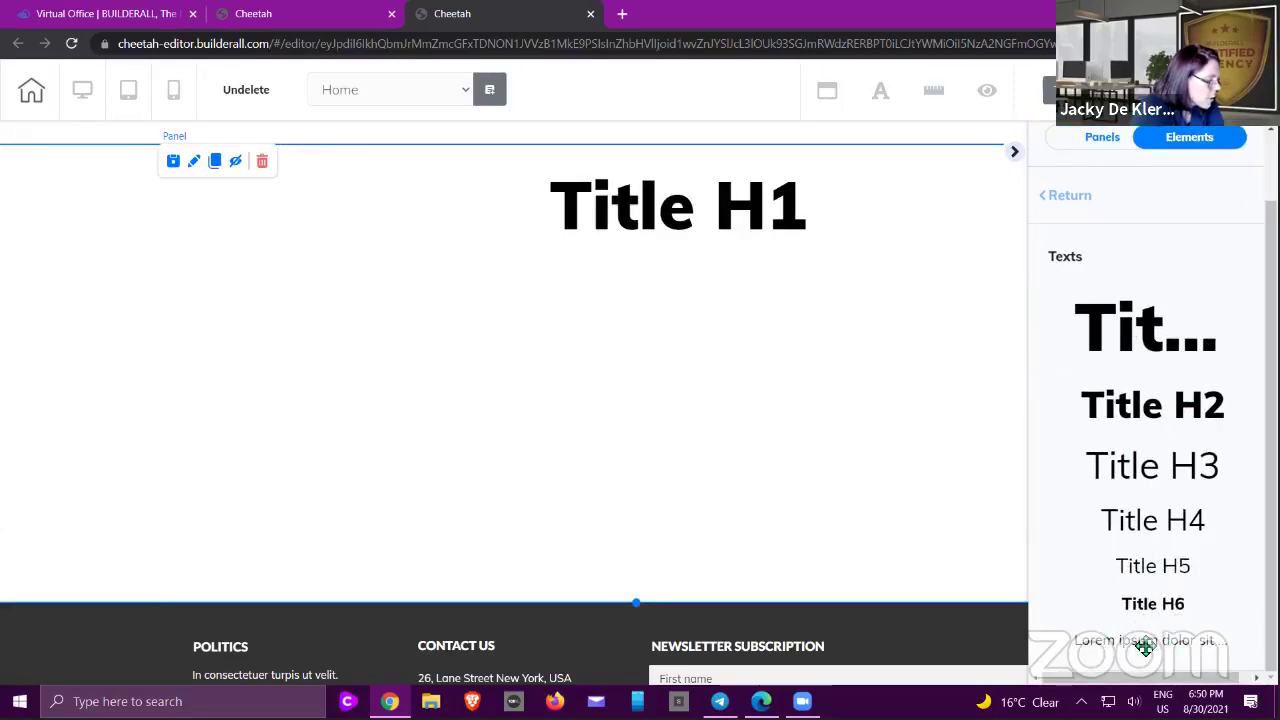
{"action": "left_click", "coordinate": [1069, 197]}
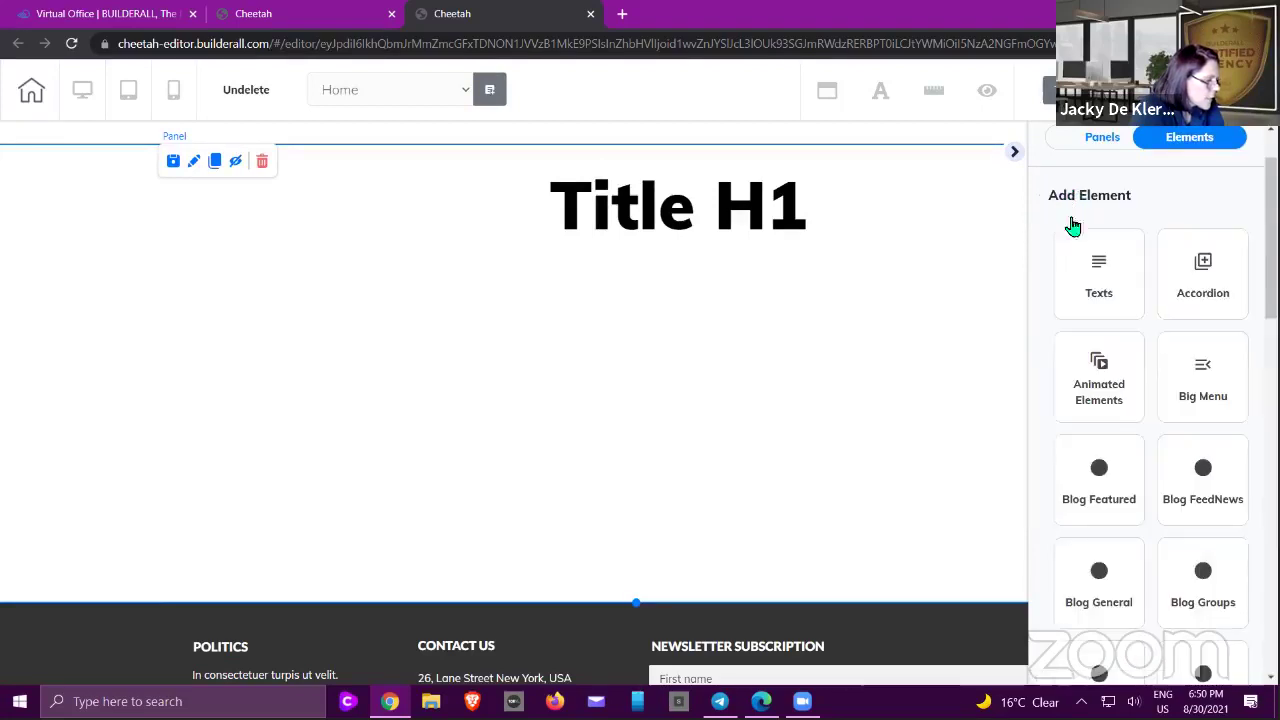
{"action": "left_click", "coordinate": [1205, 266]}
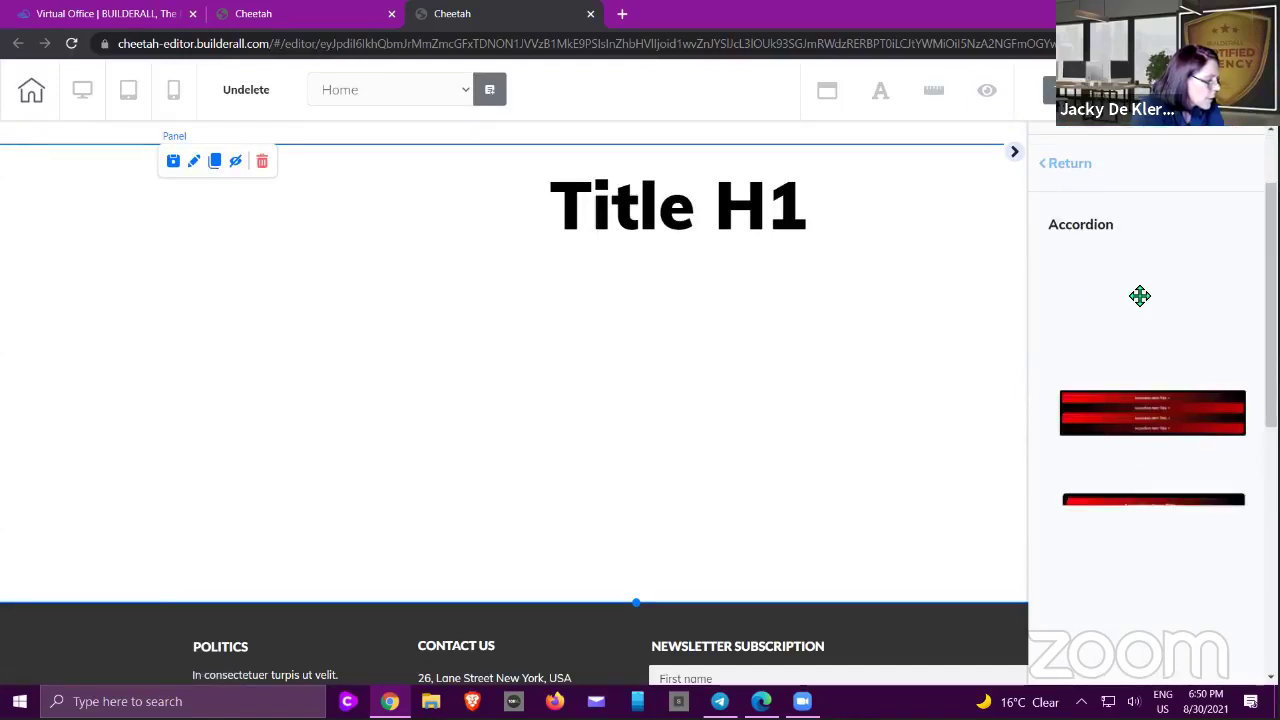
{"action": "scroll", "coordinate": [1140, 296], "scroll_direction": "down", "scroll_amount": 1}
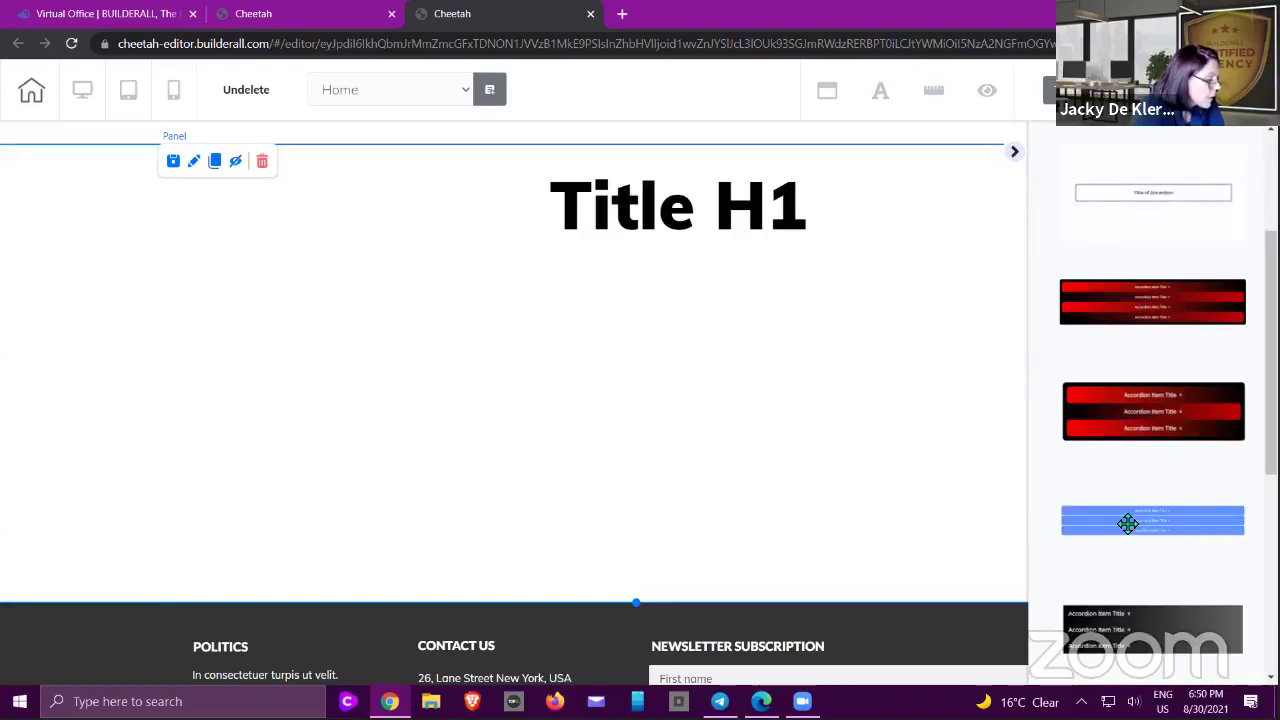
{"action": "left_click_drag", "start_coordinate": [1128, 524], "coordinate": [420, 323]}
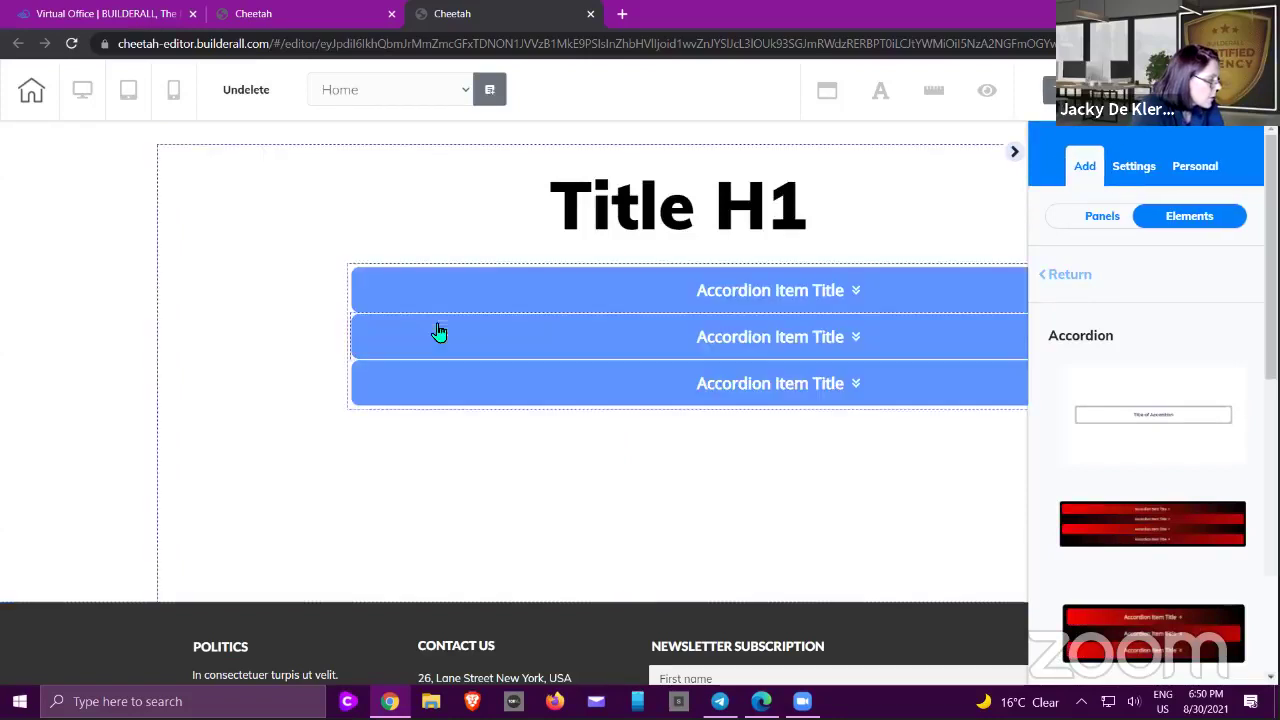
{"action": "left_click", "coordinate": [350, 273]}
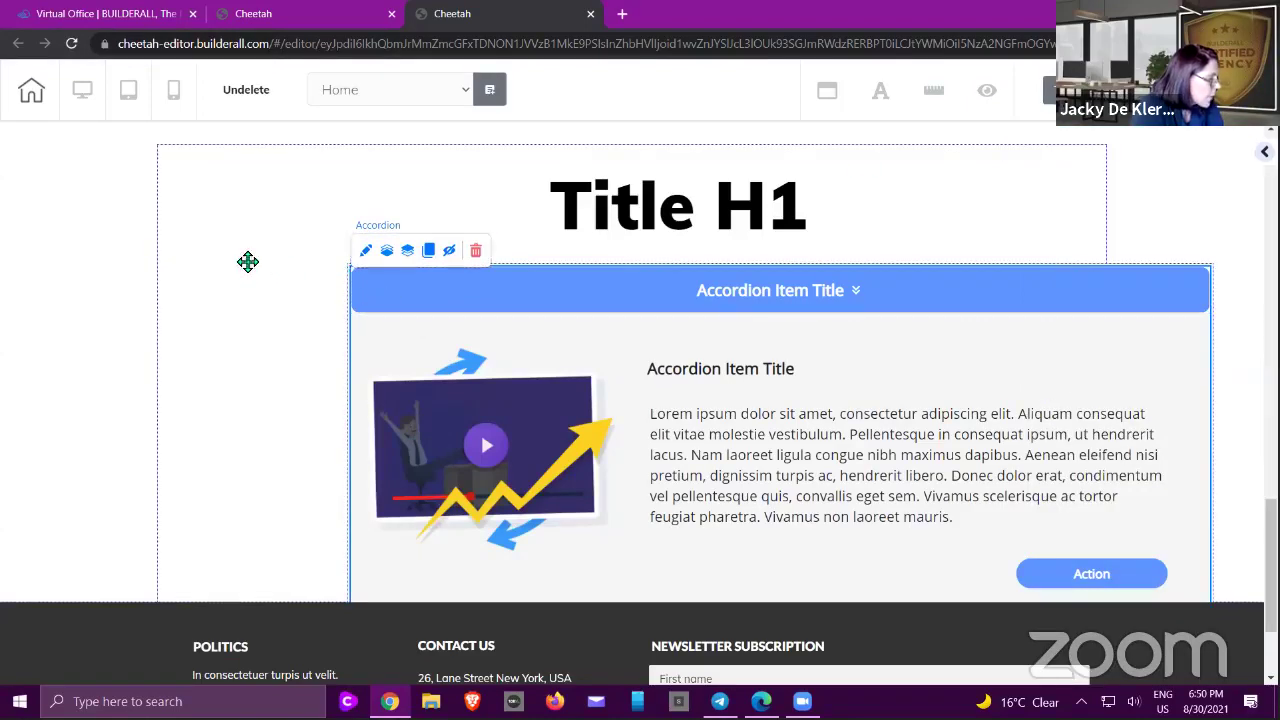
{"action": "left_click_drag", "start_coordinate": [248, 261], "coordinate": [236, 270]}
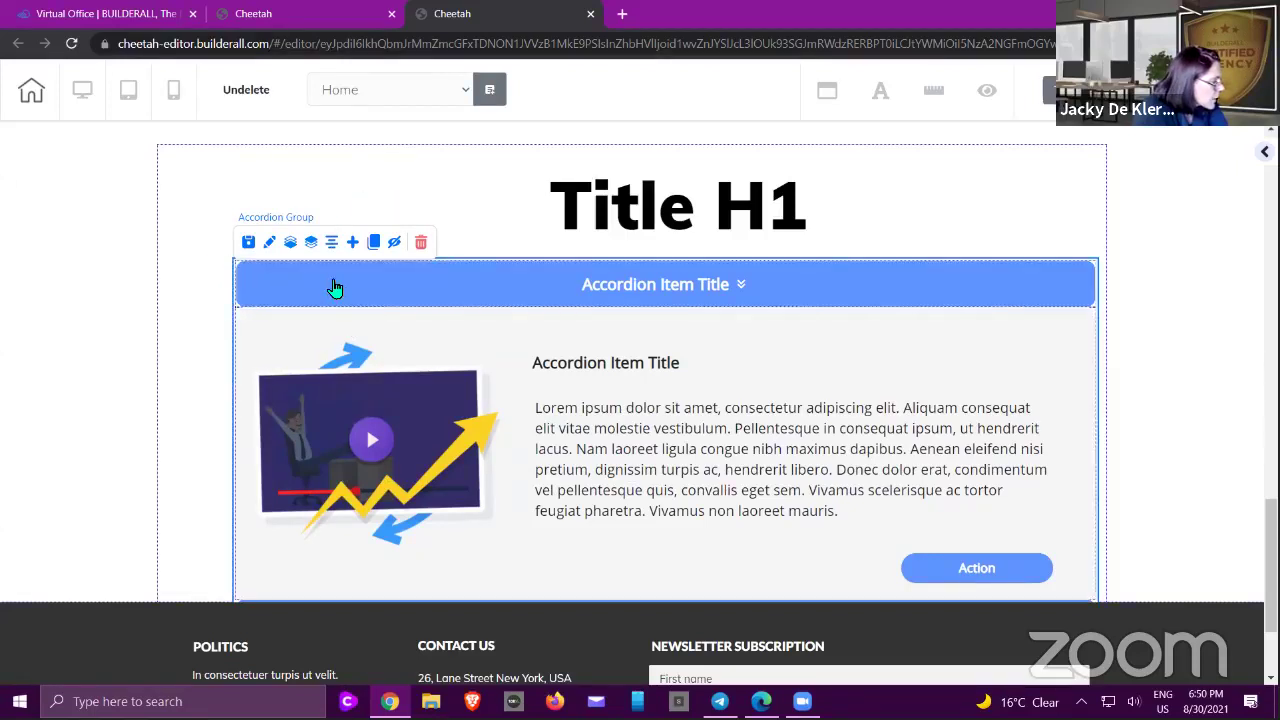
- Check the accordion's item image and group options, and delete the whole accordion group
{"action": "left_click", "coordinate": [415, 445]}
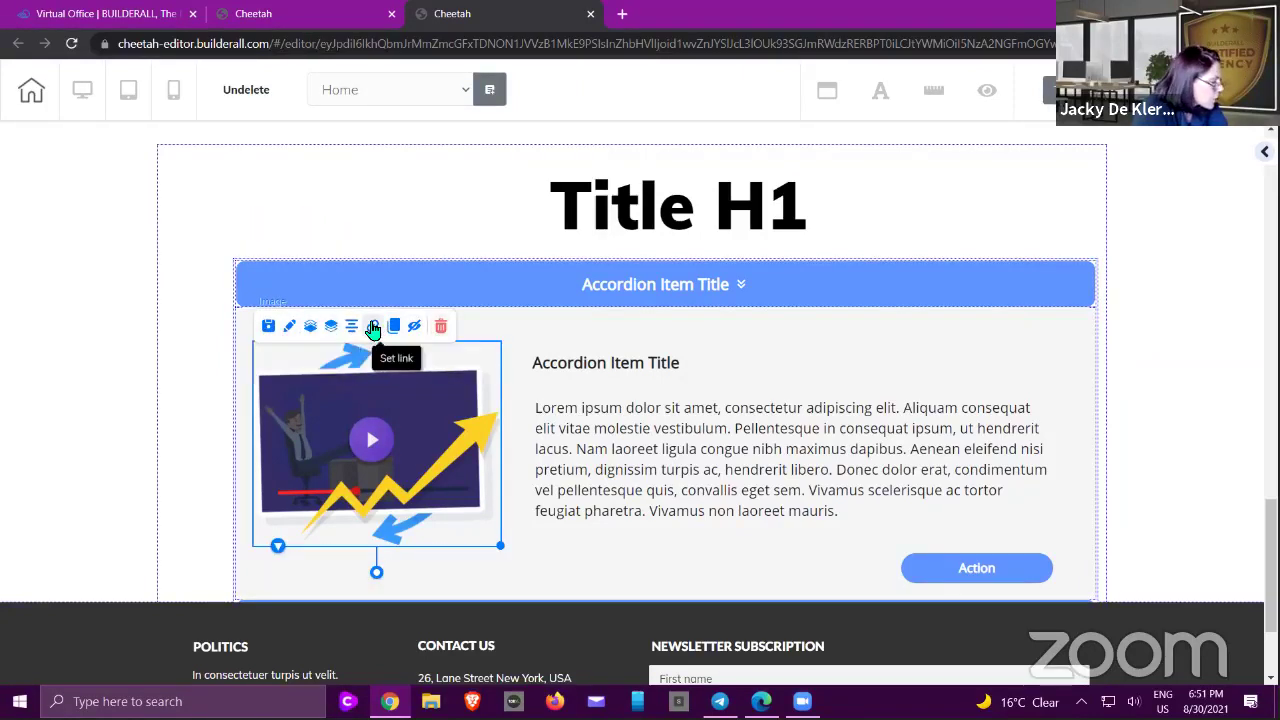
{"action": "left_click", "coordinate": [309, 272]}
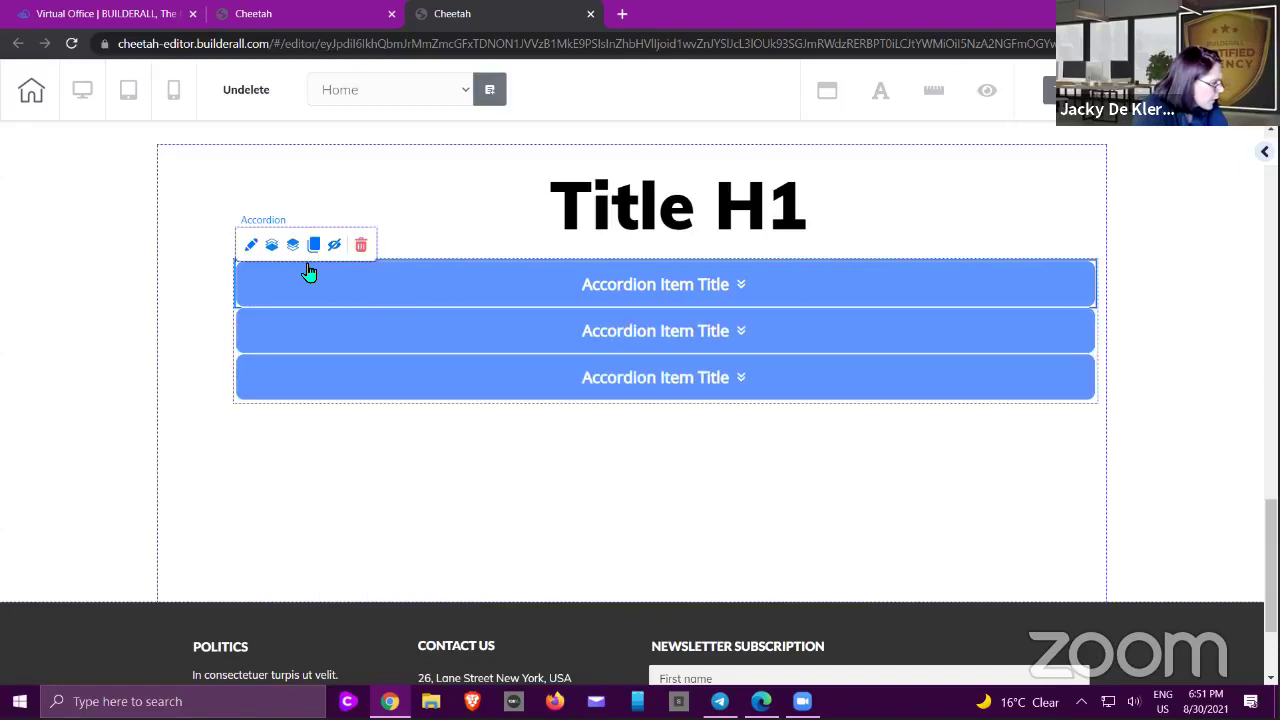
{"action": "left_click", "coordinate": [238, 267]}
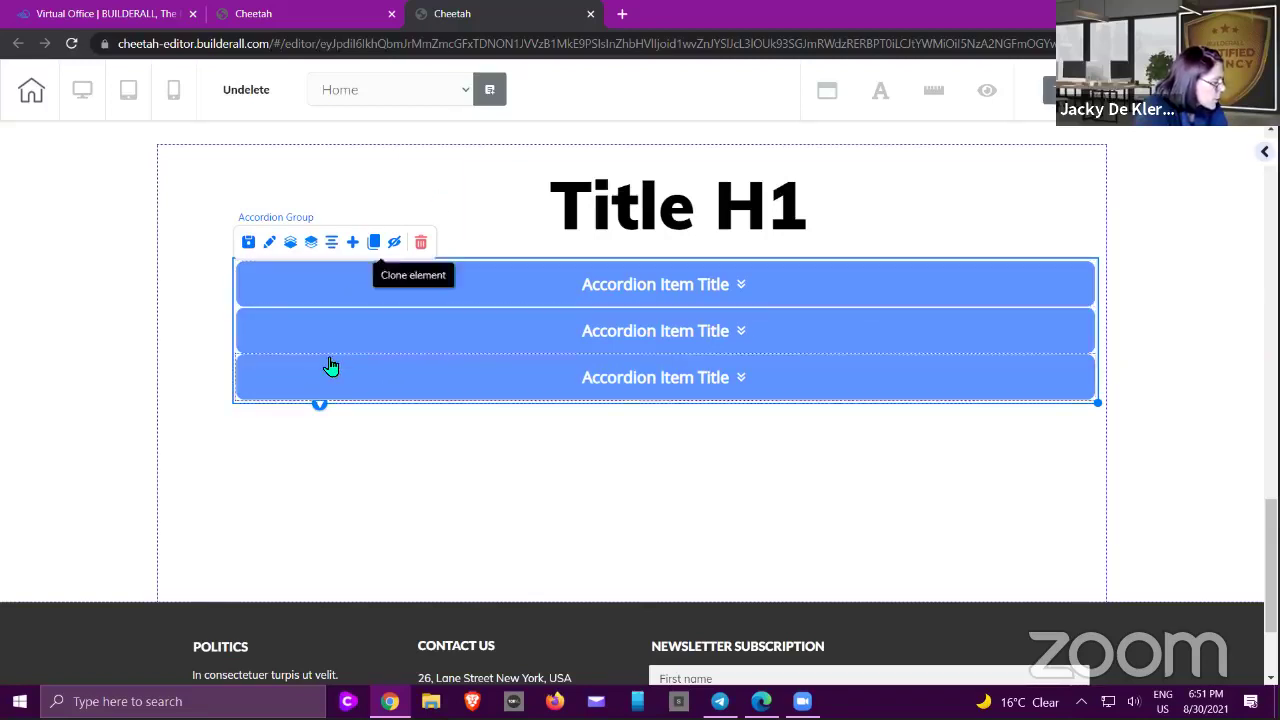
{"action": "left_click", "coordinate": [339, 287]}
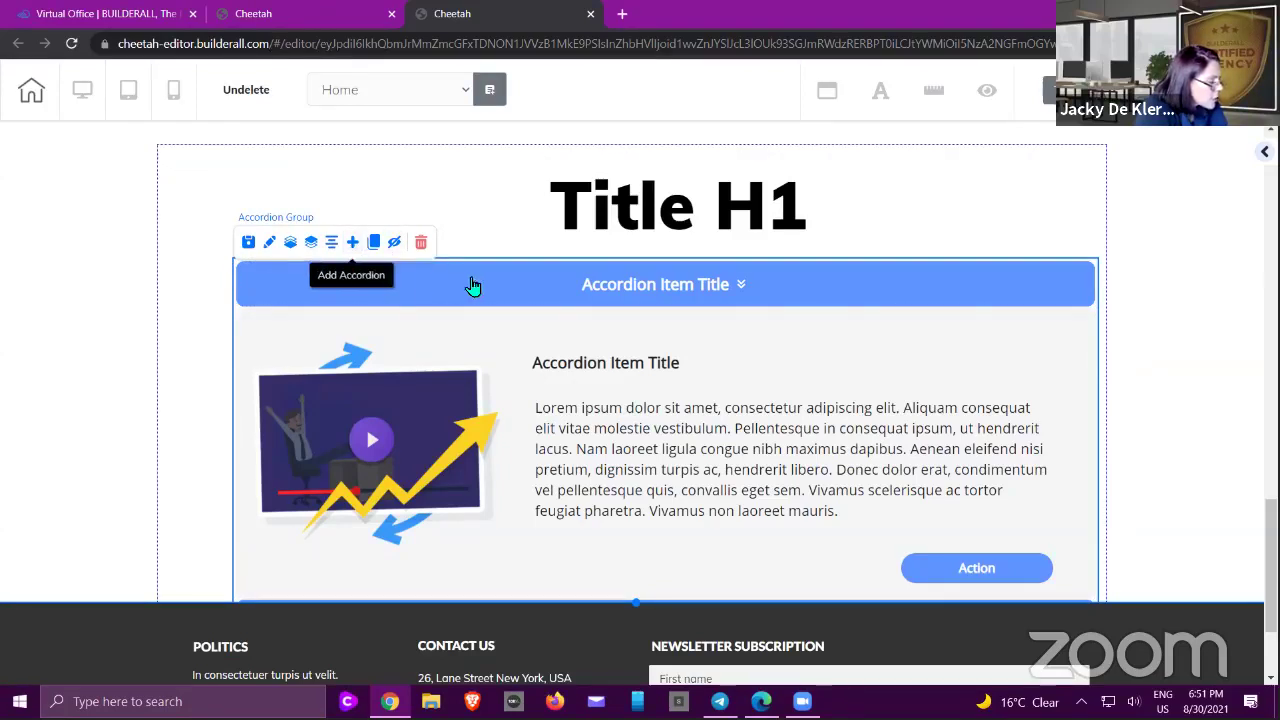
{"action": "left_click", "coordinate": [421, 250]}
{"action": "left_click", "coordinate": [745, 422]}
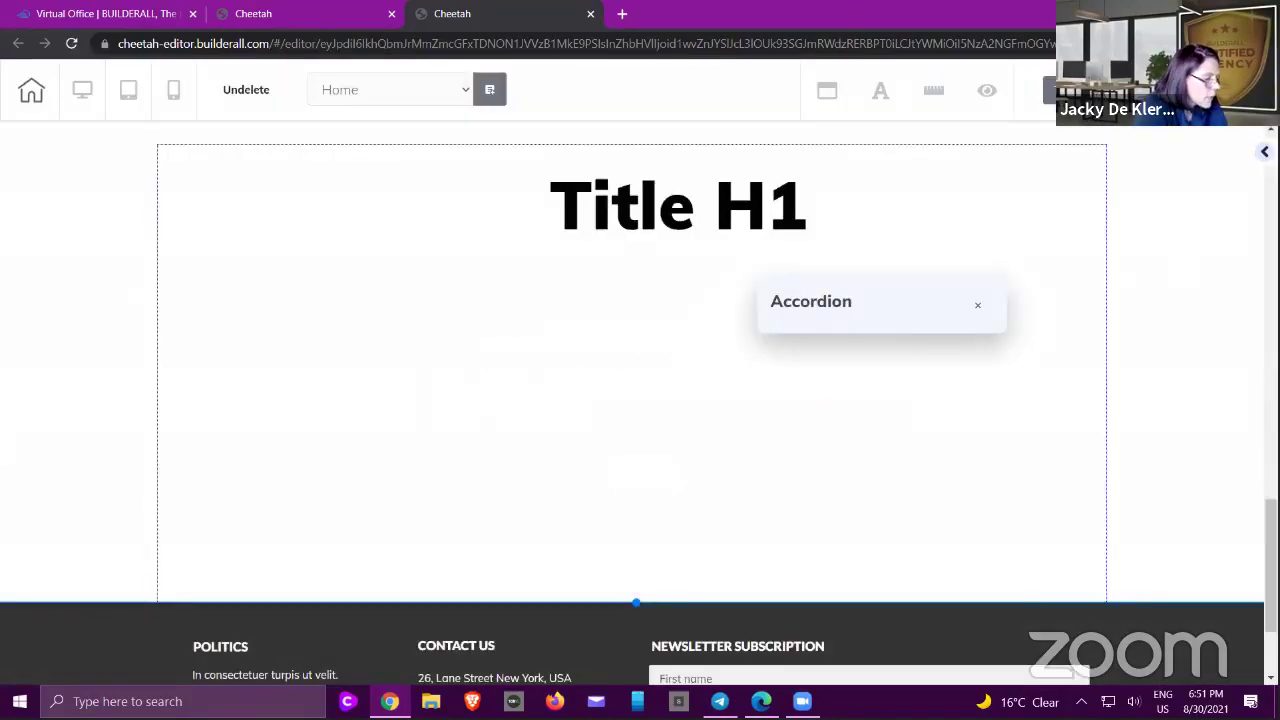
- Add the animated progress bar below the Title H1 text and shrink it to about half its width
{"action": "left_click", "coordinate": [1264, 151]}
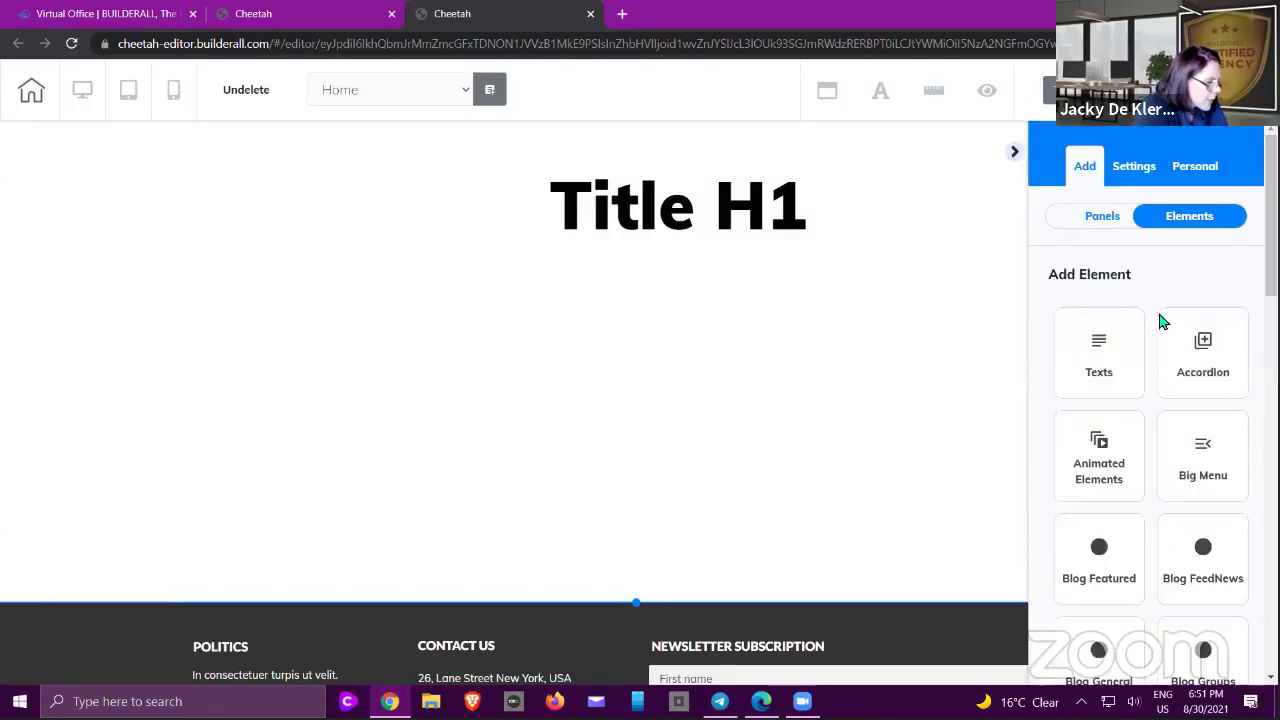
{"action": "left_click", "coordinate": [1090, 455]}
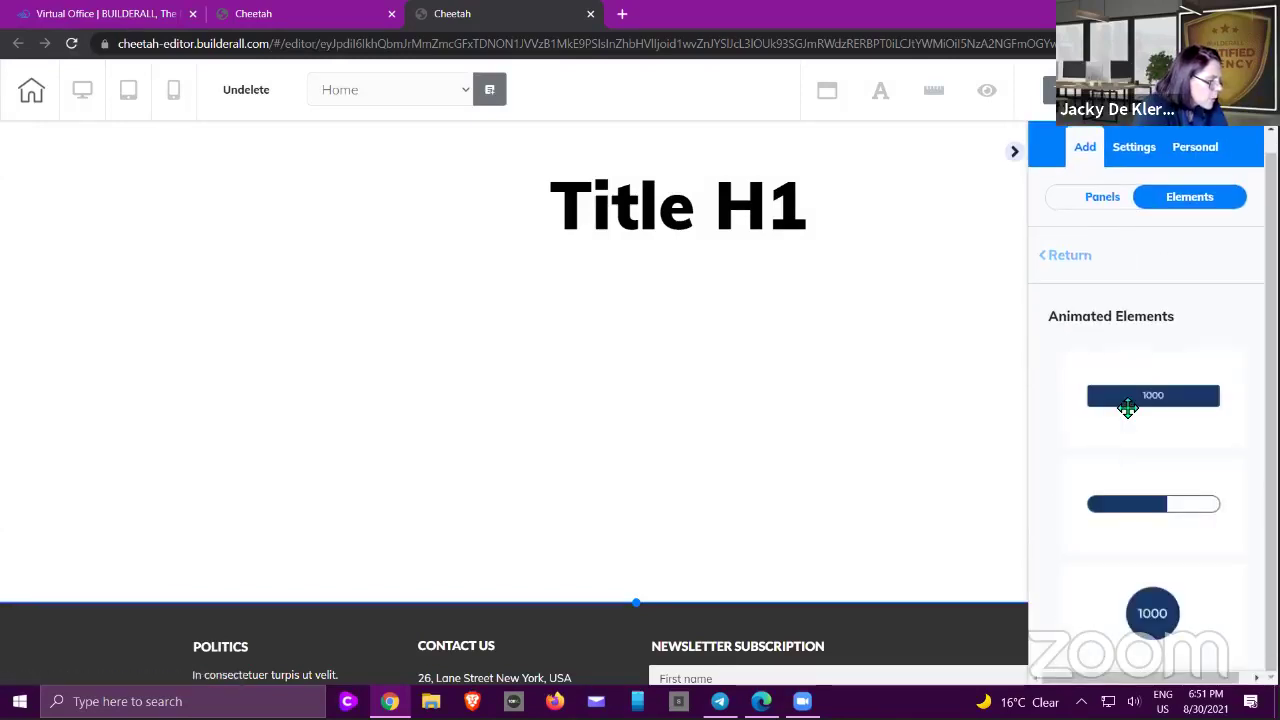
{"action": "left_click_drag", "start_coordinate": [988, 472], "coordinate": [230, 295]}
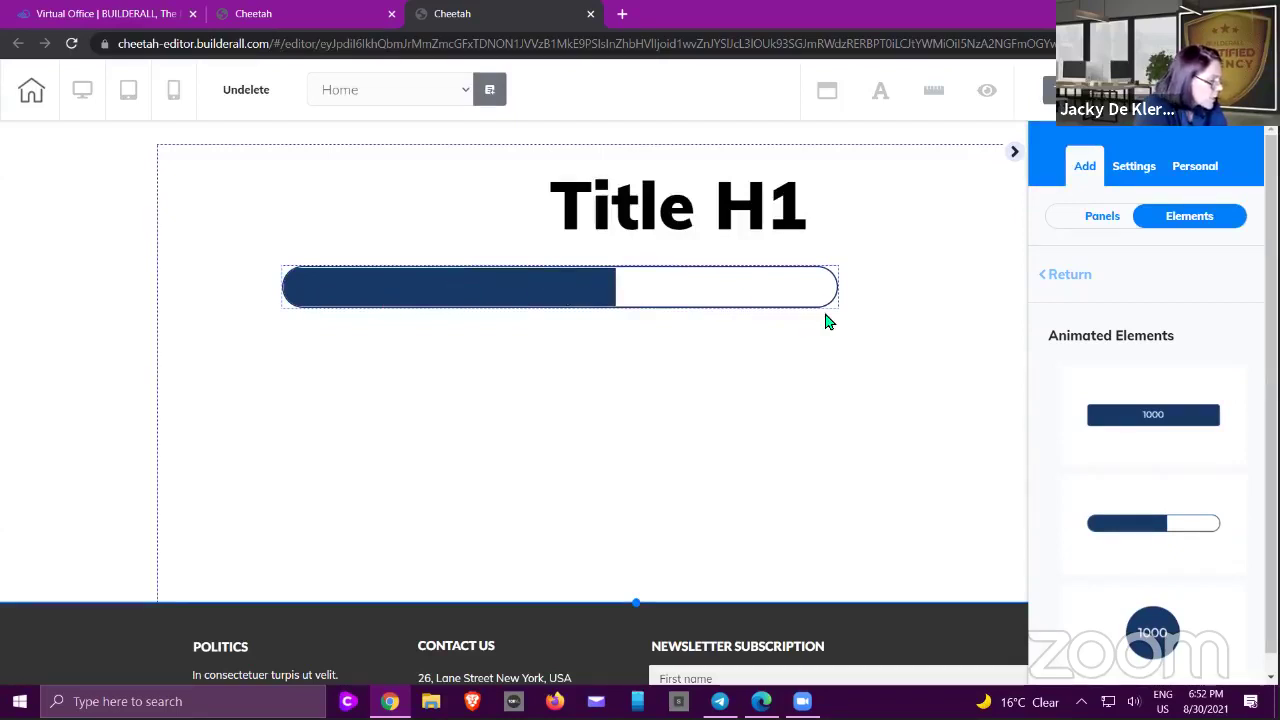
{"action": "left_click_drag", "start_coordinate": [834, 311], "coordinate": [565, 313]}
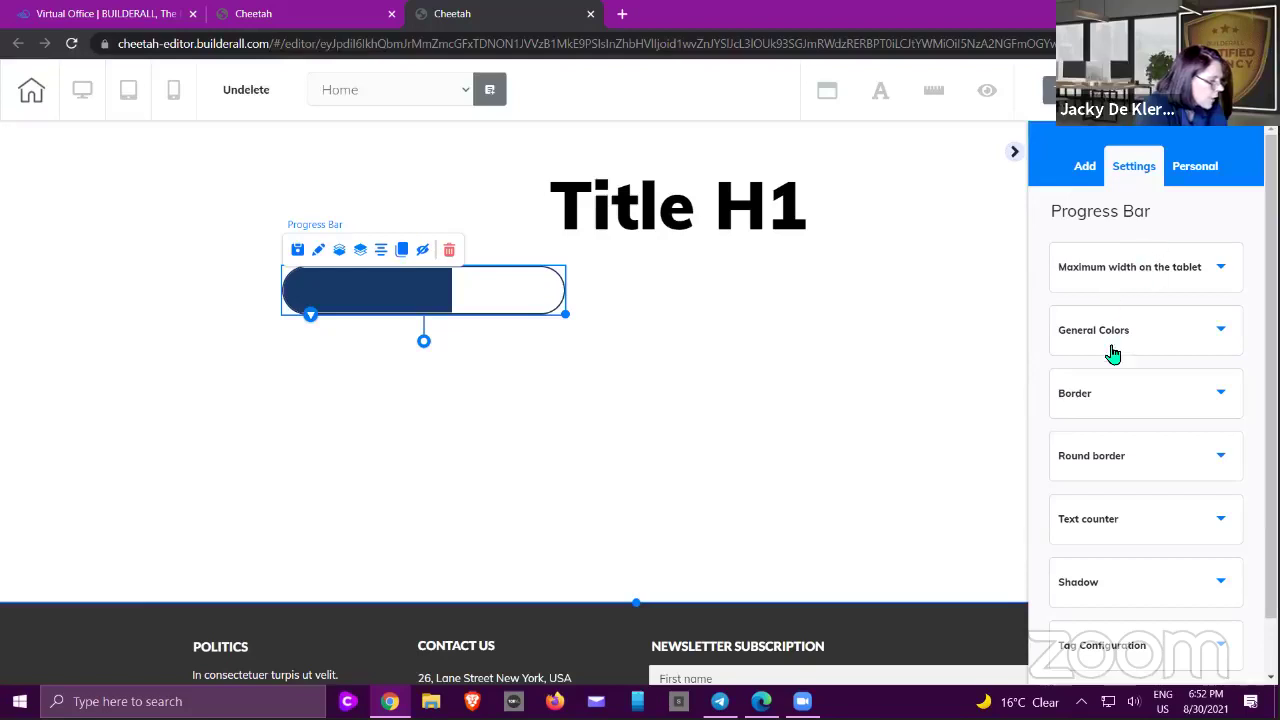
- Look over the progress bar's settings categories and its text counter's start number, end number and timer
{"action": "scroll", "coordinate": [1108, 286], "scroll_direction": "down", "scroll_amount": 1}
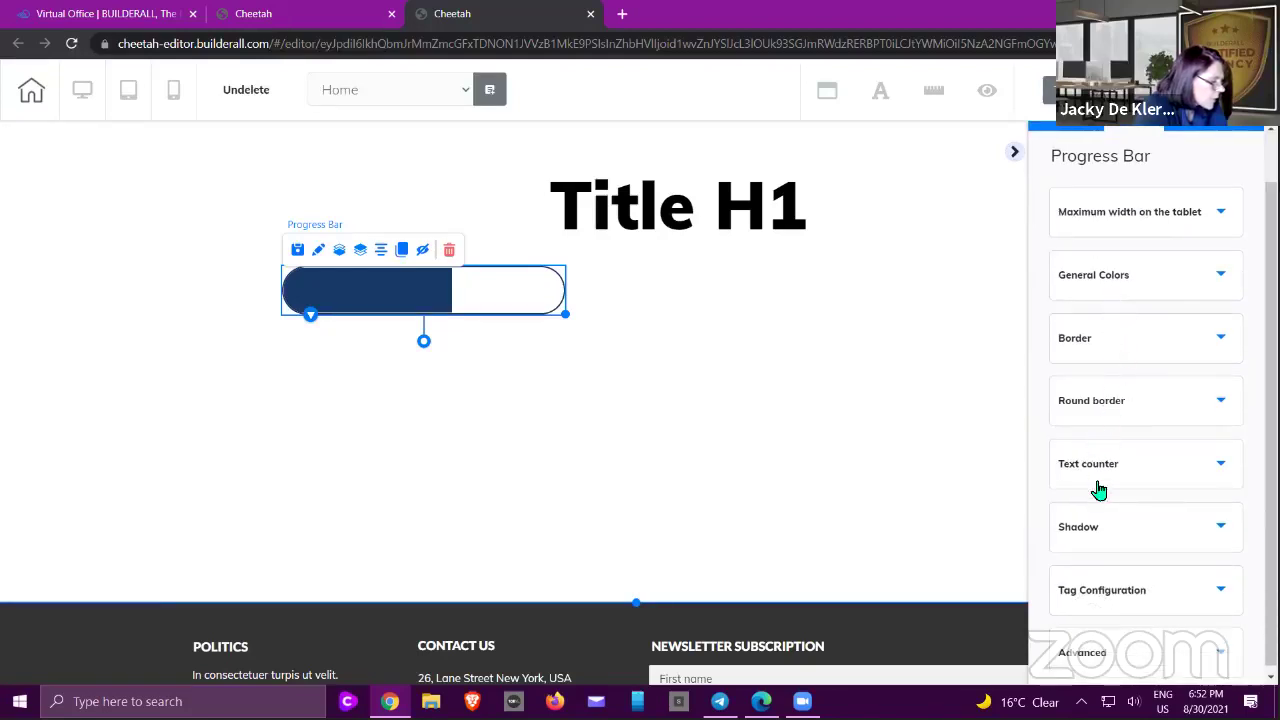
{"action": "scroll", "coordinate": [1150, 455], "scroll_direction": "down", "scroll_amount": 1}
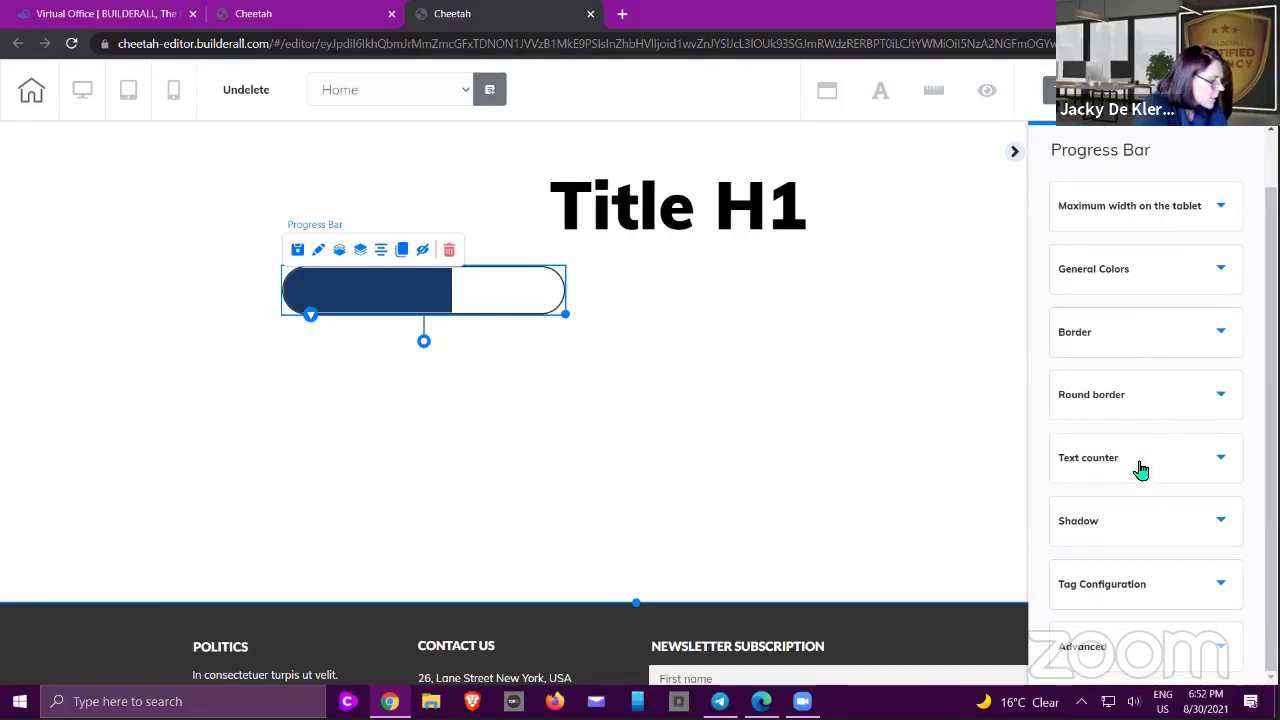
{"action": "left_click", "coordinate": [1141, 470]}
{"action": "scroll", "coordinate": [1151, 466], "scroll_direction": "down", "scroll_amount": 3}
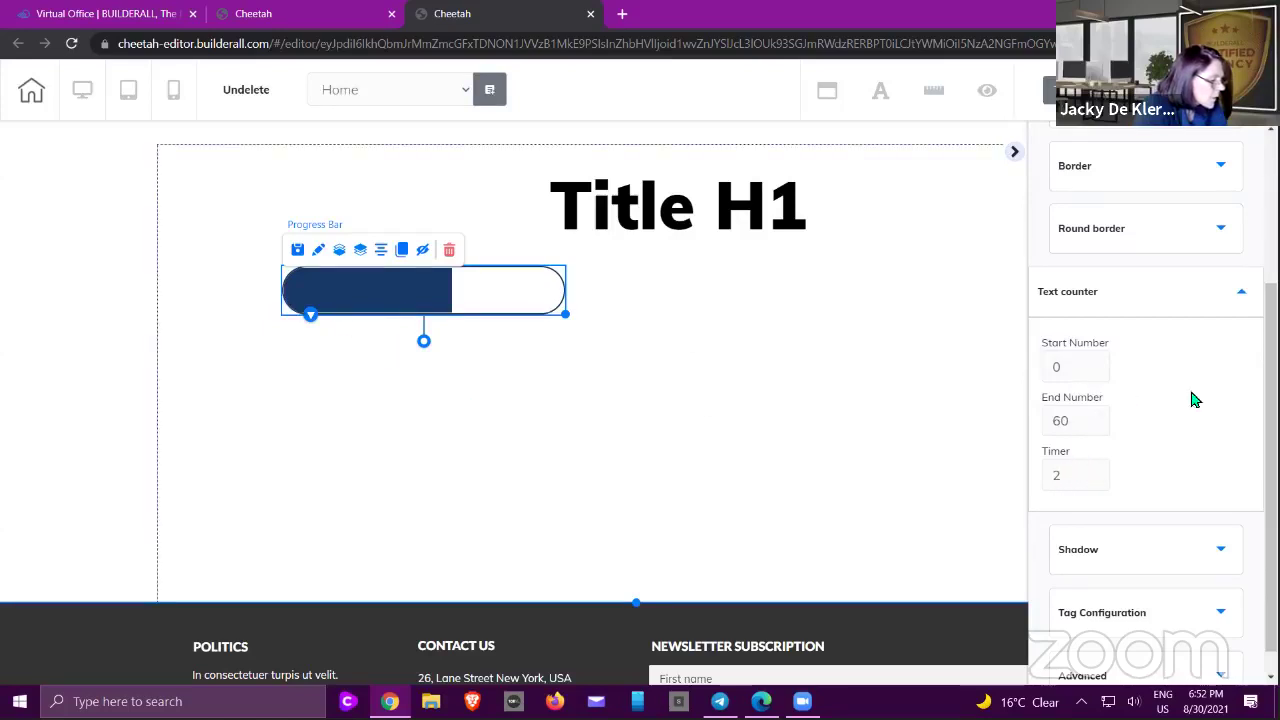
{"action": "scroll", "coordinate": [1110, 460], "scroll_direction": "down", "scroll_amount": 1}
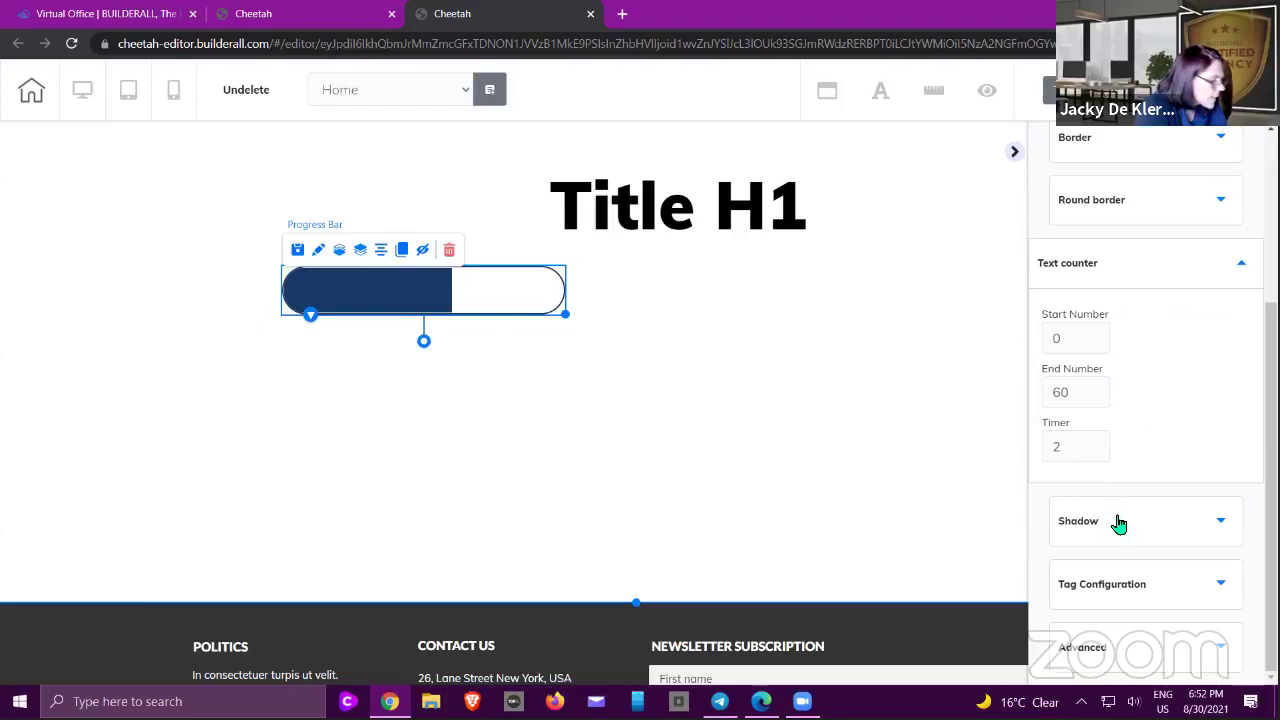
- Give the progress bar a shadow with a positive horizontal offset, a slight vertical offset and a small blur radius
{"action": "left_click", "coordinate": [1118, 524]}
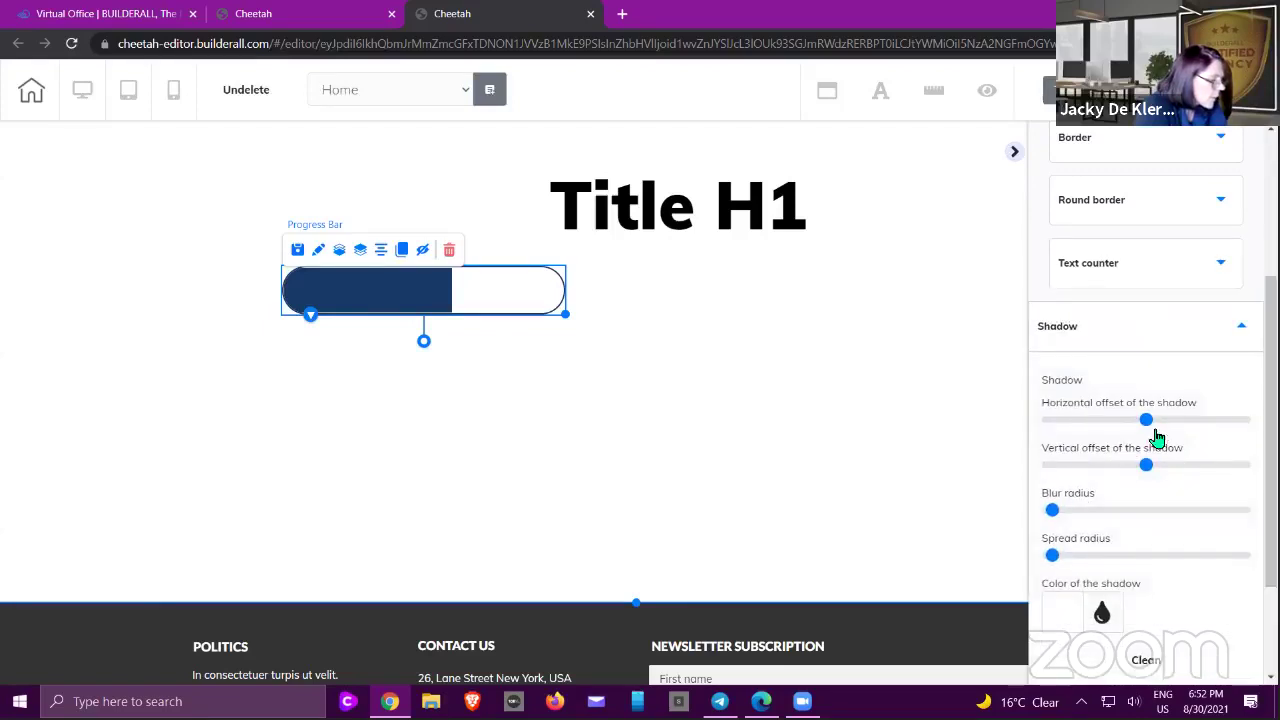
{"action": "left_click_drag", "start_coordinate": [1152, 420], "coordinate": [1163, 420]}
{"action": "left_click", "coordinate": [1067, 621]}
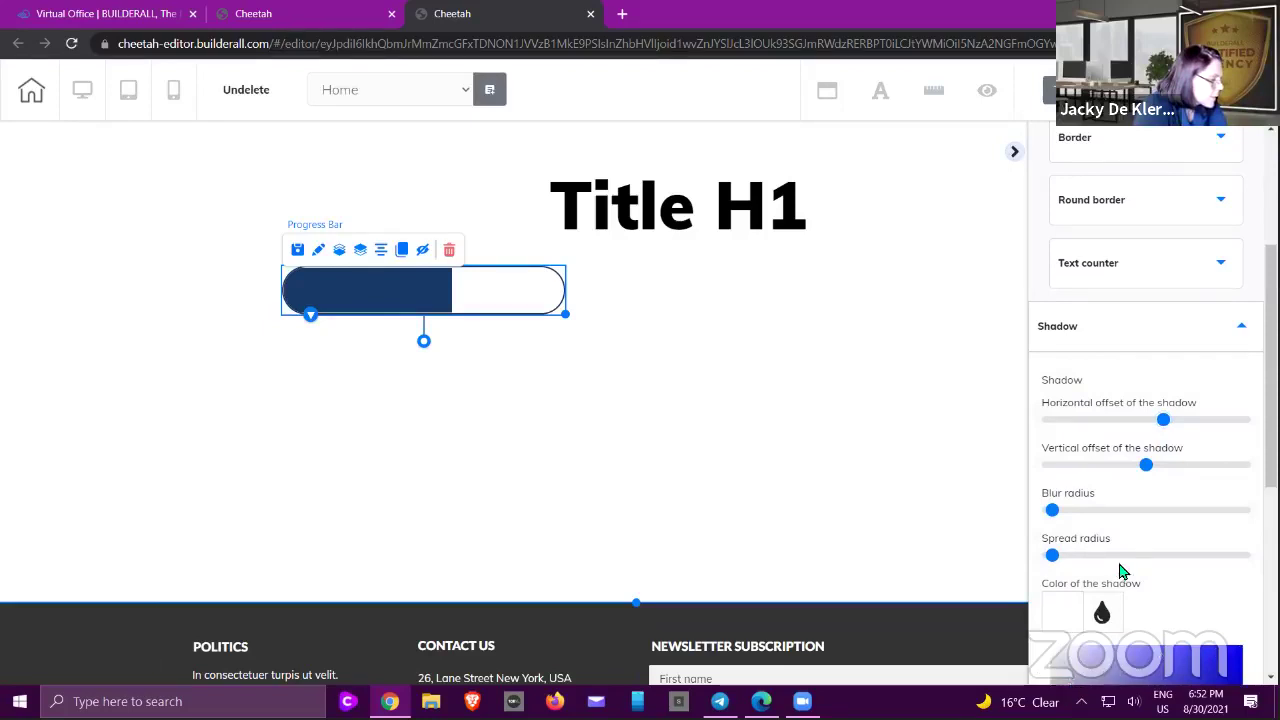
{"action": "left_click_drag", "start_coordinate": [1163, 420], "coordinate": [1179, 421]}
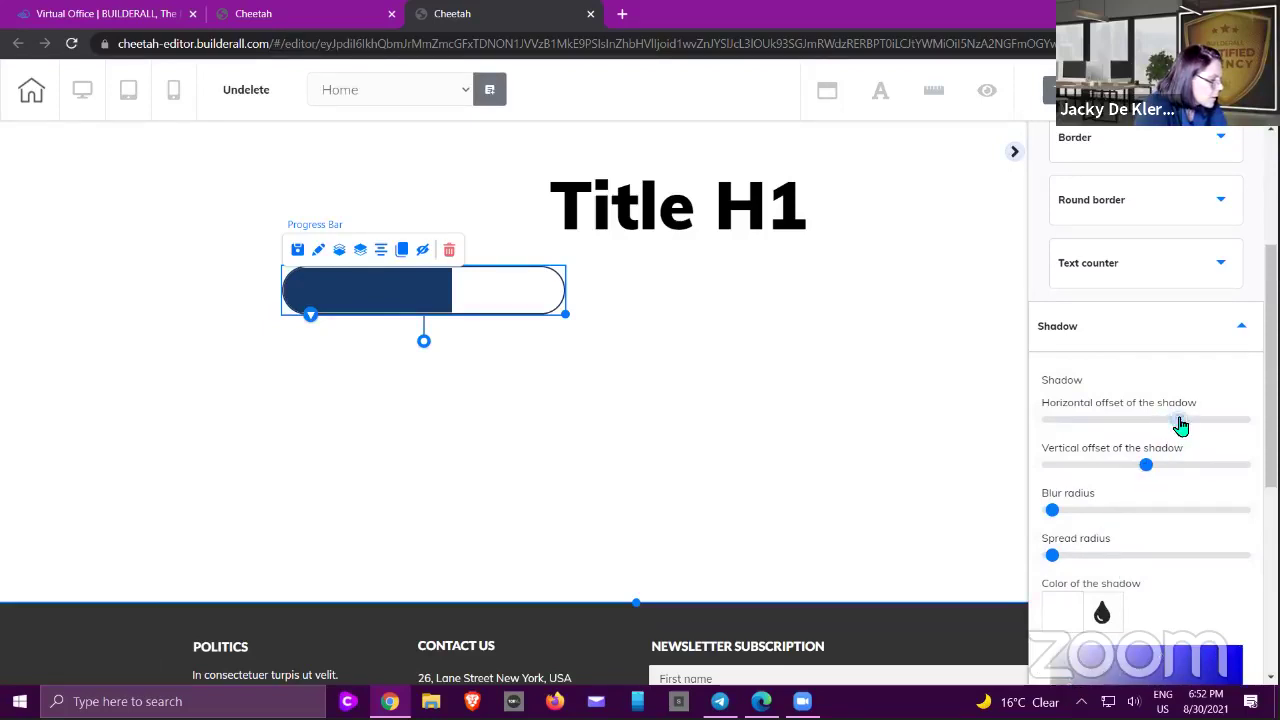
{"action": "left_click_drag", "start_coordinate": [1050, 511], "coordinate": [1064, 511]}
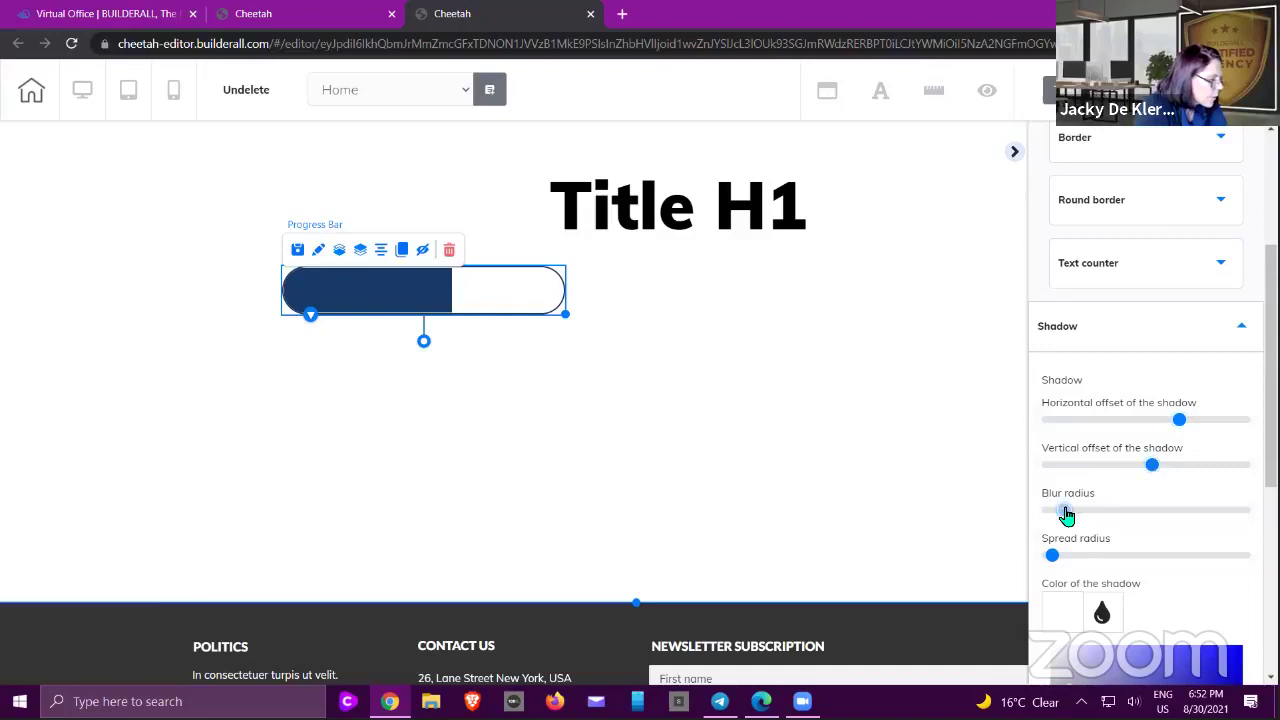
- Color the progress bar's shadow fully opaque grey 8E8E99 and reverse its horizontal offset to the negative side
{"action": "scroll", "coordinate": [1083, 506], "scroll_direction": "down", "scroll_amount": 3}
{"action": "left_click", "coordinate": [1084, 491]}
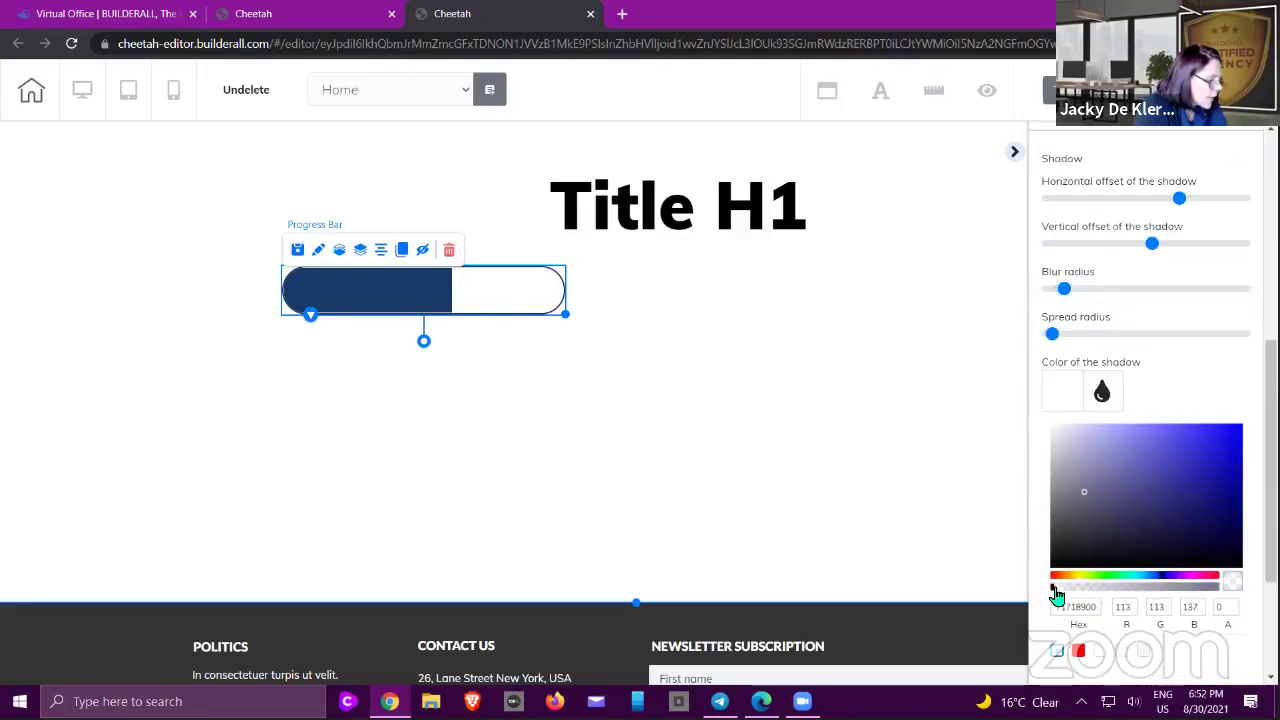
{"action": "mouse_move", "coordinate": [1149, 467]}
{"action": "left_mouse_down"}
{"action": "mouse_move", "coordinate": [1151, 486]}
{"action": "mouse_move", "coordinate": [1144, 475]}
{"action": "left_mouse_up"}
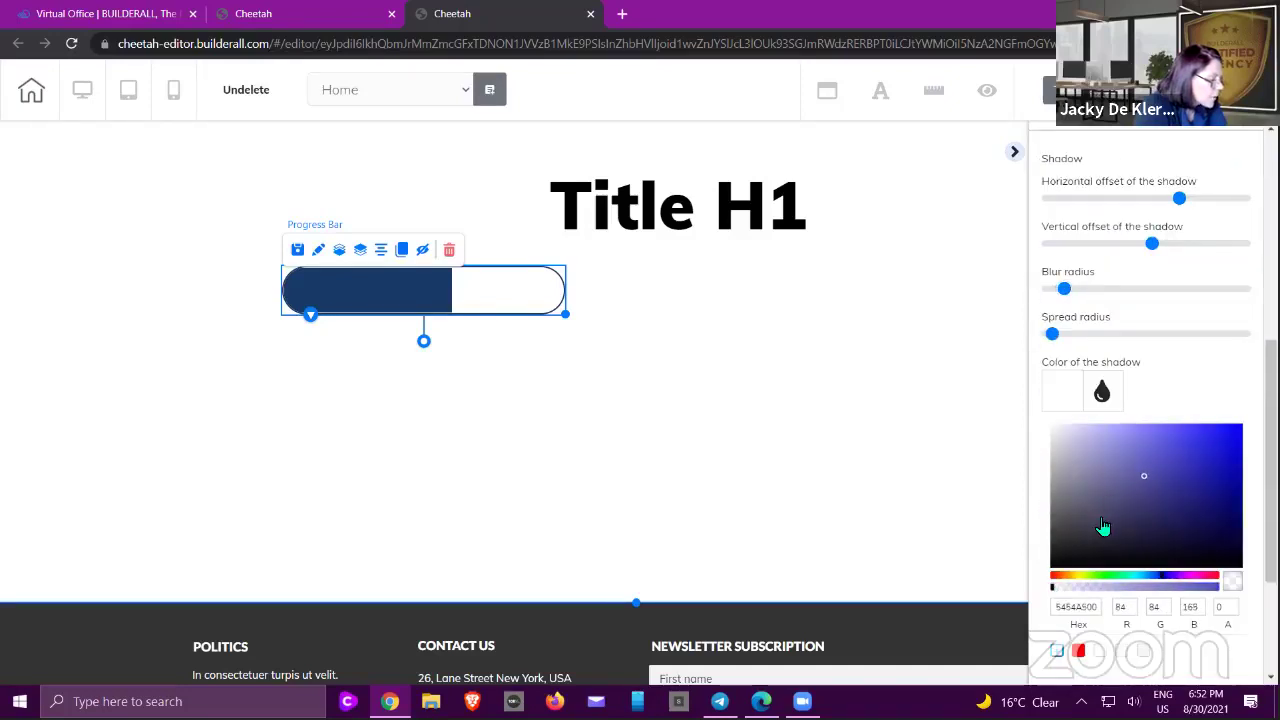
{"action": "left_click_drag", "start_coordinate": [1060, 595], "coordinate": [1231, 592]}
{"action": "mouse_move", "coordinate": [1143, 481]}
{"action": "left_mouse_down"}
{"action": "mouse_move", "coordinate": [1054, 480]}
{"action": "mouse_move", "coordinate": [1060, 466]}
{"action": "mouse_move", "coordinate": [1066, 489]}
{"action": "left_mouse_up"}
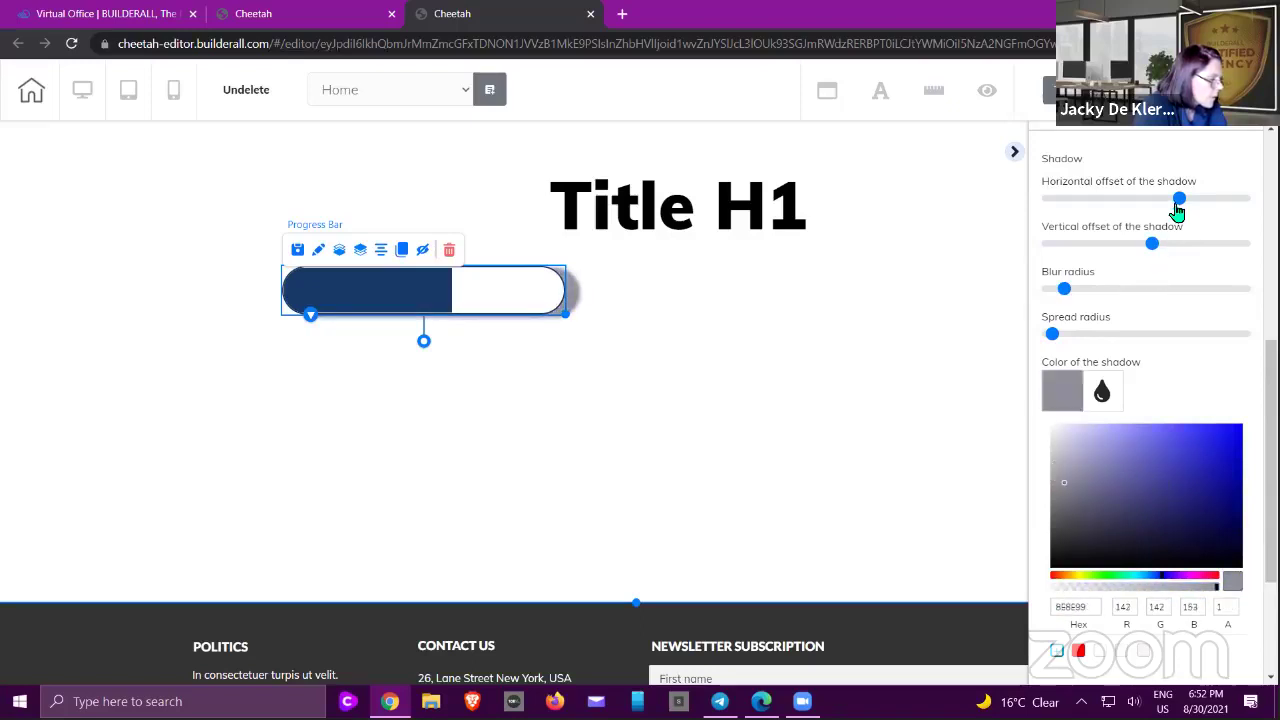
{"action": "left_click_drag", "start_coordinate": [1179, 199], "coordinate": [1111, 200]}
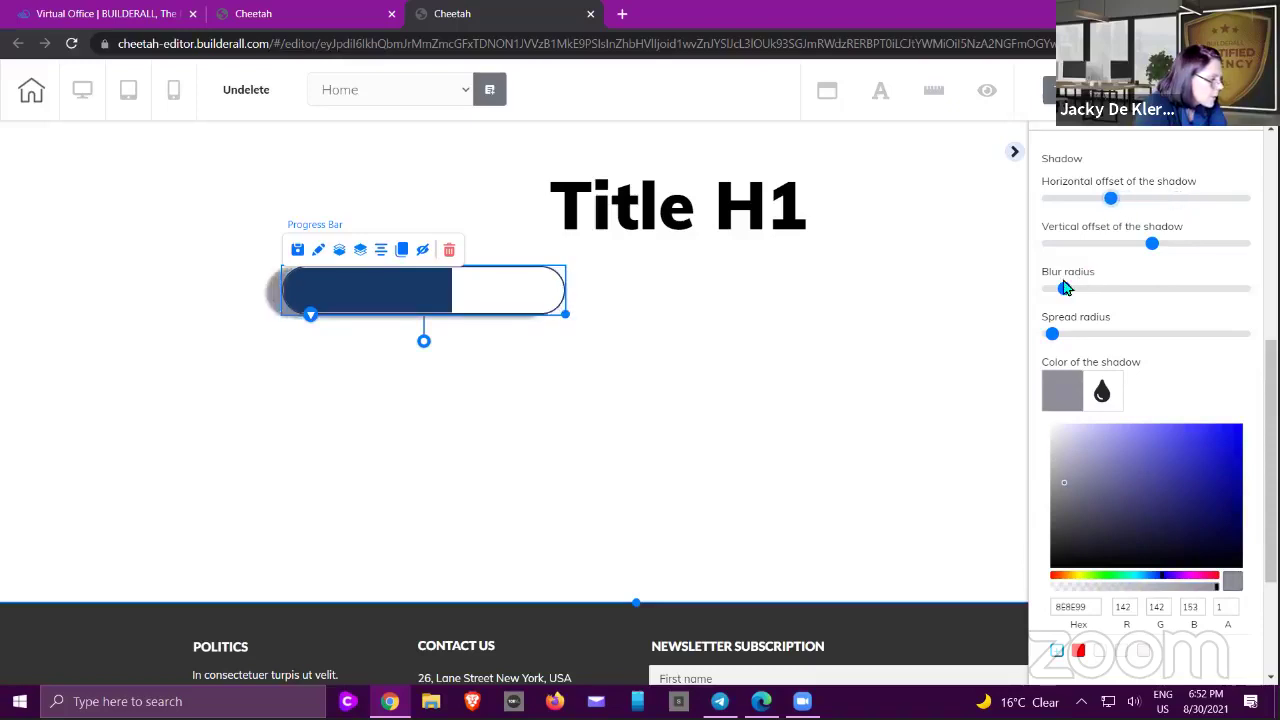
- Add the third Big Menu element, the five-tab one with colored tiles and banners, below the progress bar in the panel
{"action": "scroll", "coordinate": [1090, 300], "scroll_direction": "up", "scroll_amount": 8}
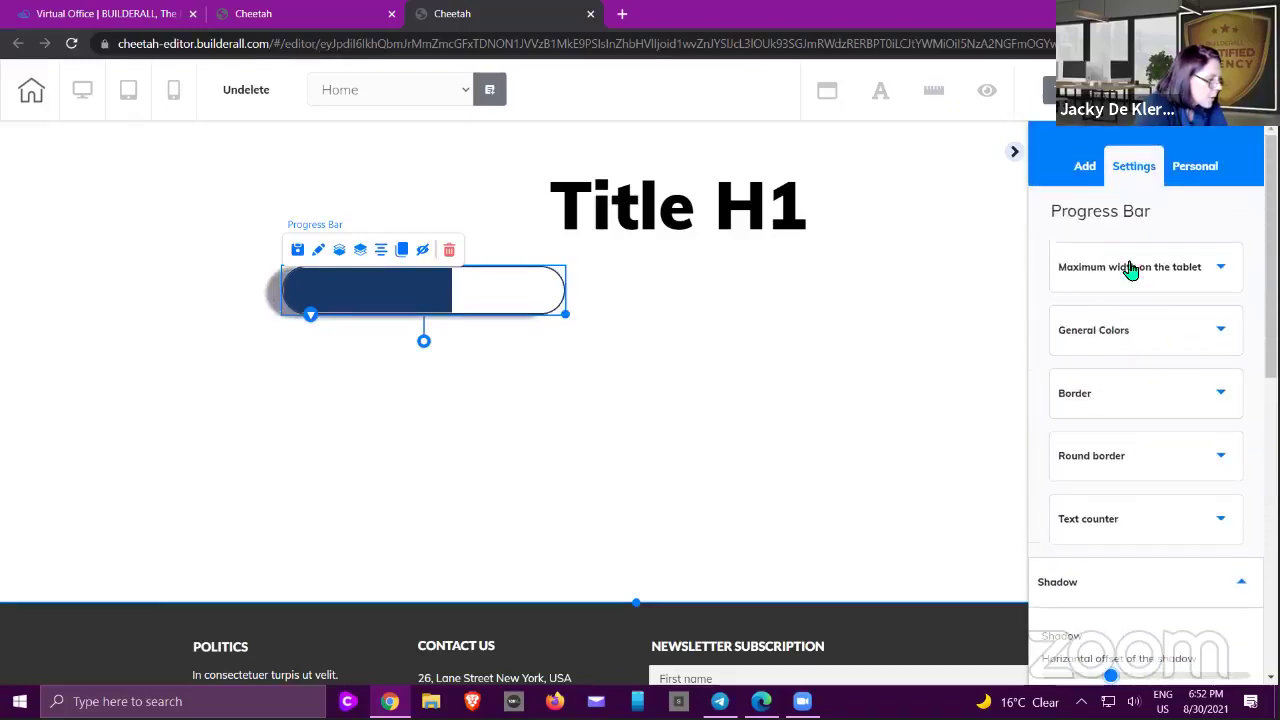
{"action": "left_click", "coordinate": [1084, 168]}
{"action": "left_click", "coordinate": [1200, 217]}
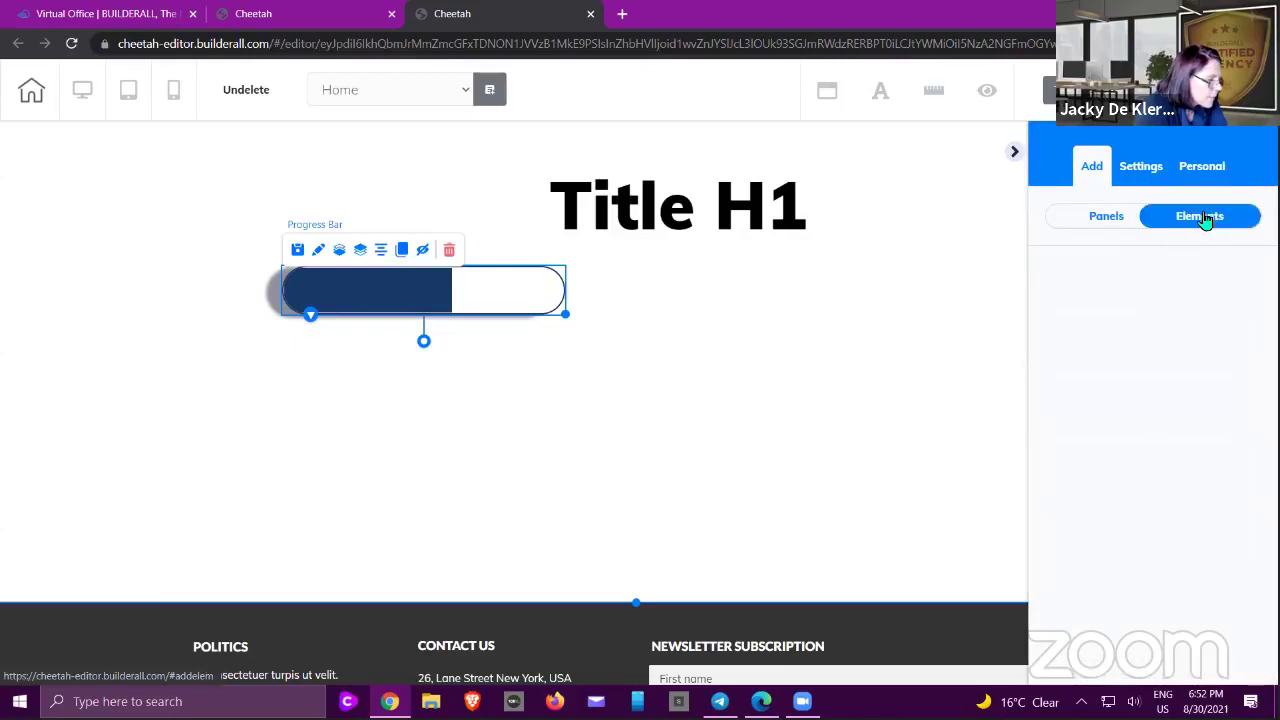
{"action": "left_click", "coordinate": [1088, 278]}
{"action": "scroll", "coordinate": [1097, 314], "scroll_direction": "down", "scroll_amount": 3}
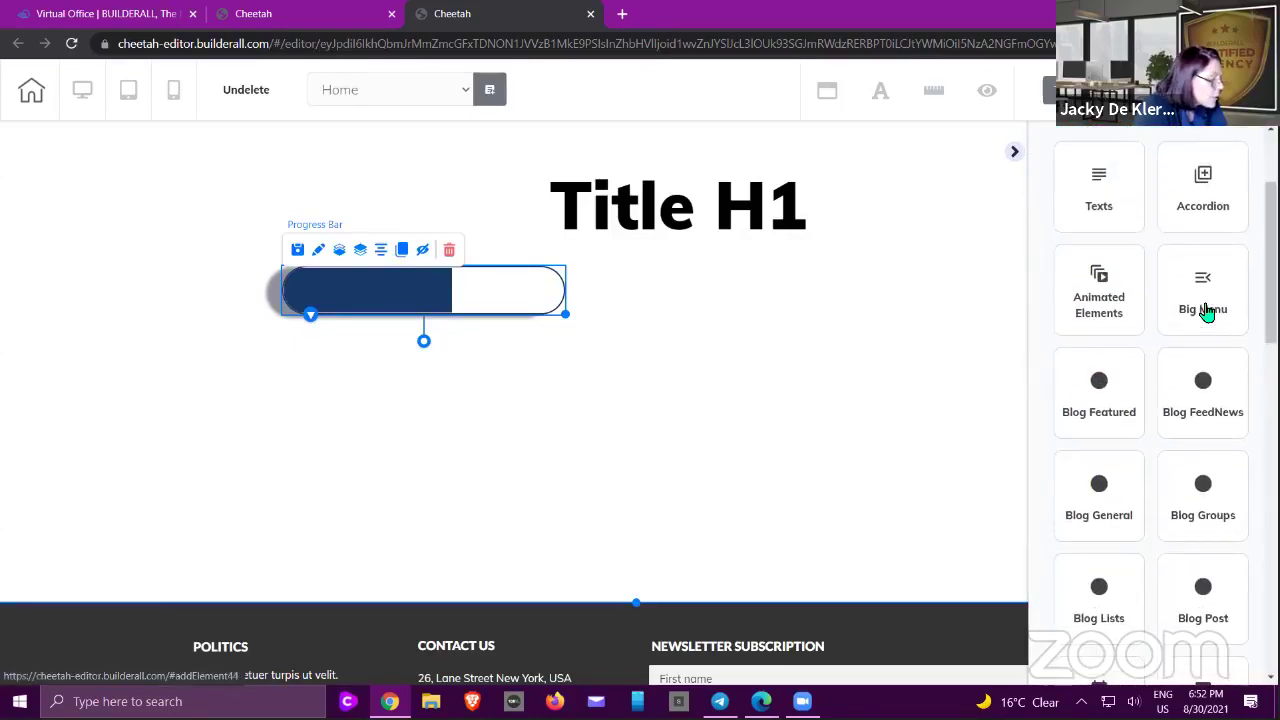
{"action": "left_click", "coordinate": [1200, 300]}
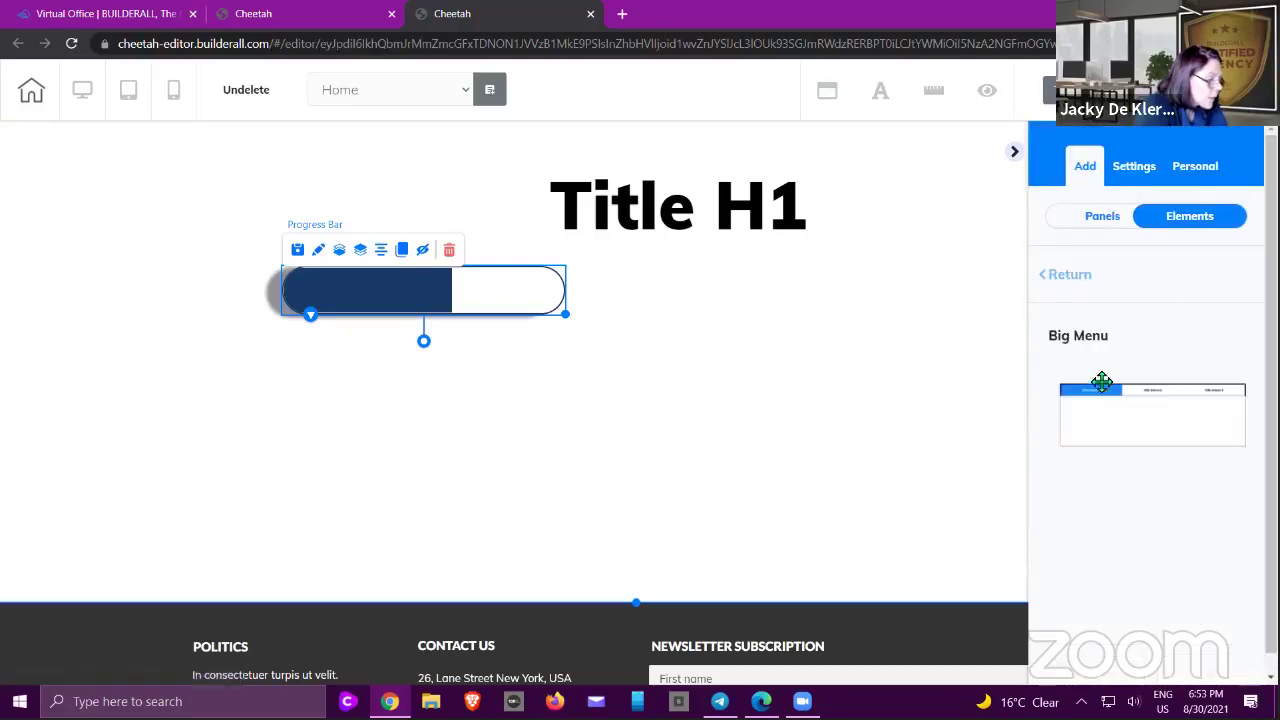
{"action": "scroll", "coordinate": [1121, 430], "scroll_direction": "down", "scroll_amount": 1}
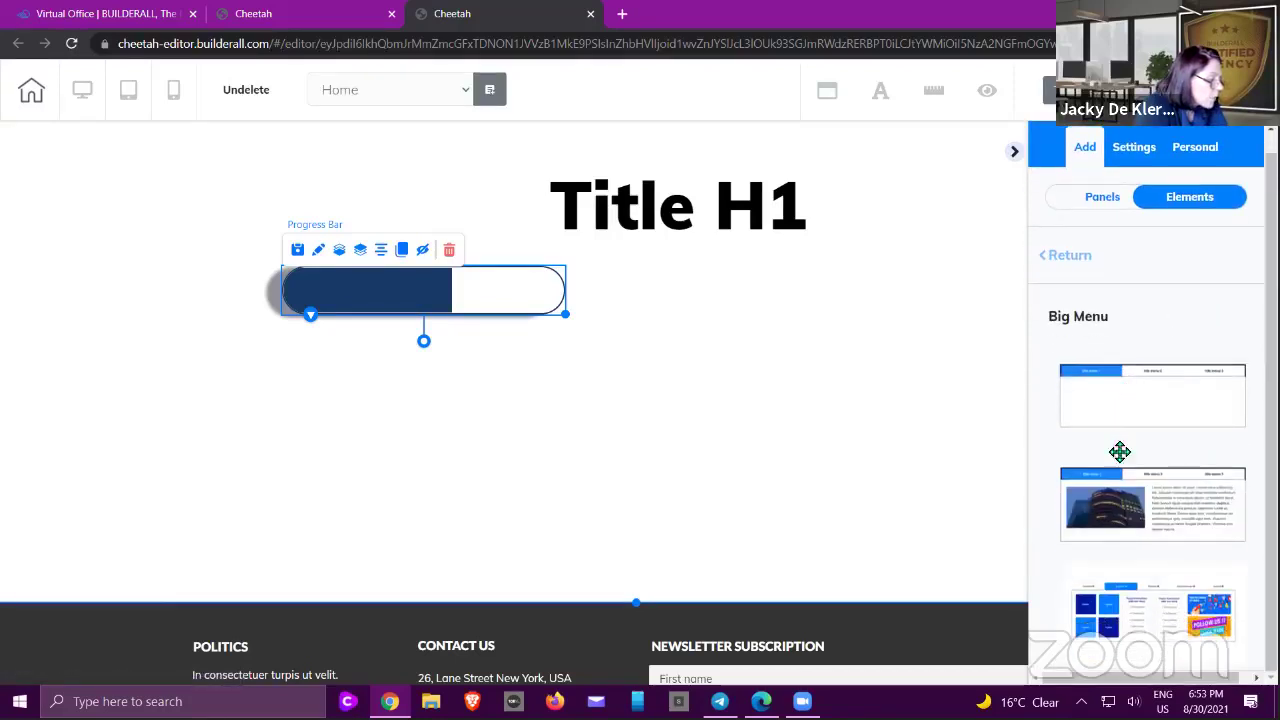
{"action": "left_click_drag", "start_coordinate": [1123, 380], "coordinate": [631, 280]}
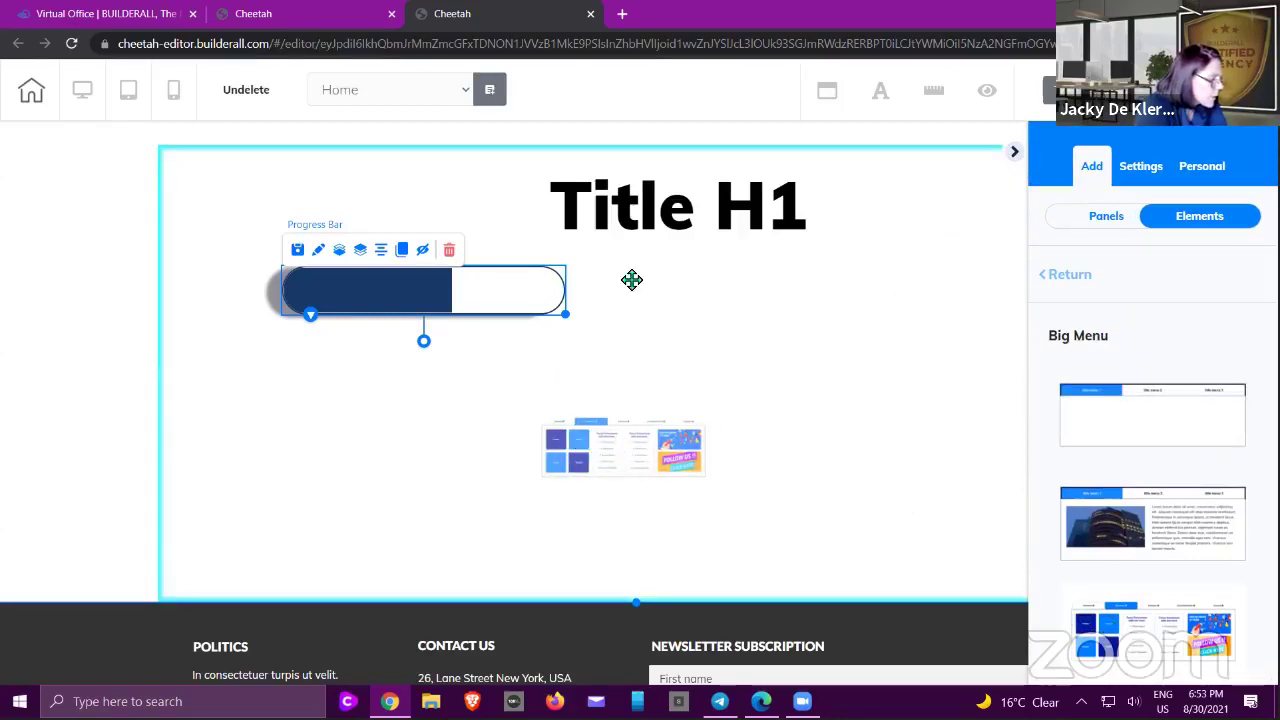
- Delete the Title H1 text and the progress bar from the panel
{"action": "left_click_drag", "start_coordinate": [617, 227], "coordinate": [594, 209]}
{"action": "left_click", "coordinate": [592, 218]}
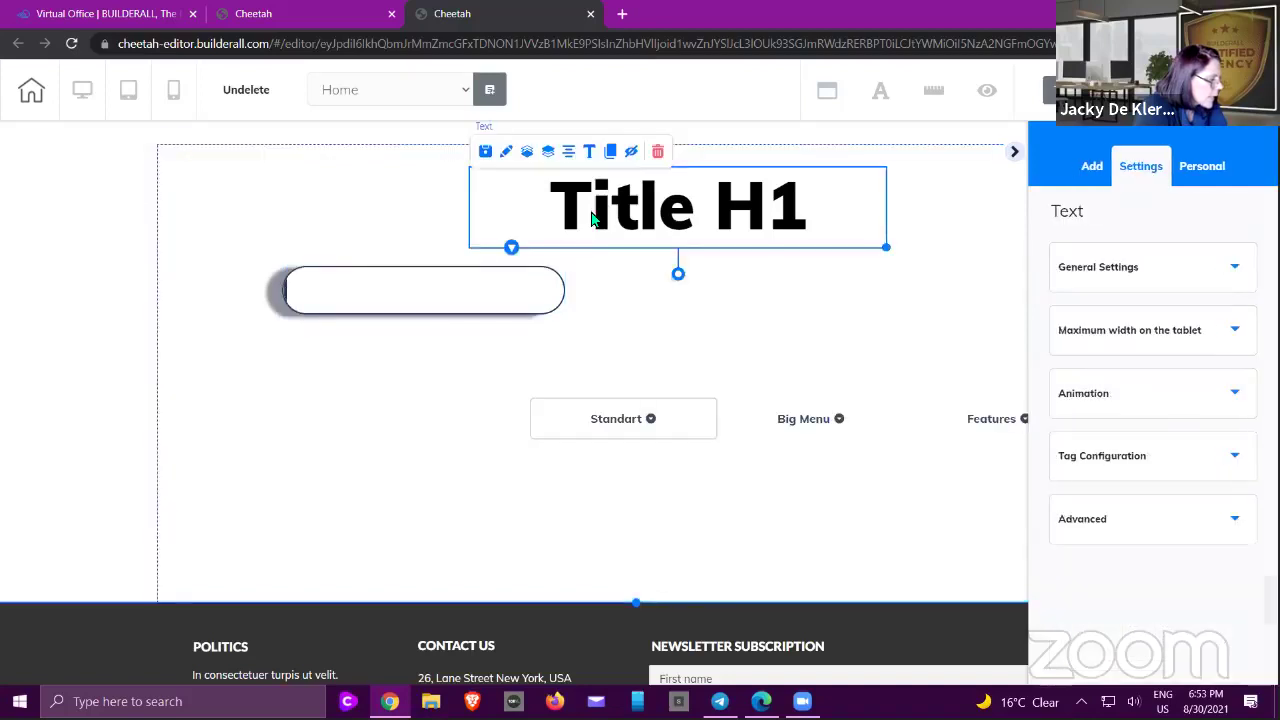
{"action": "left_click", "coordinate": [657, 151]}
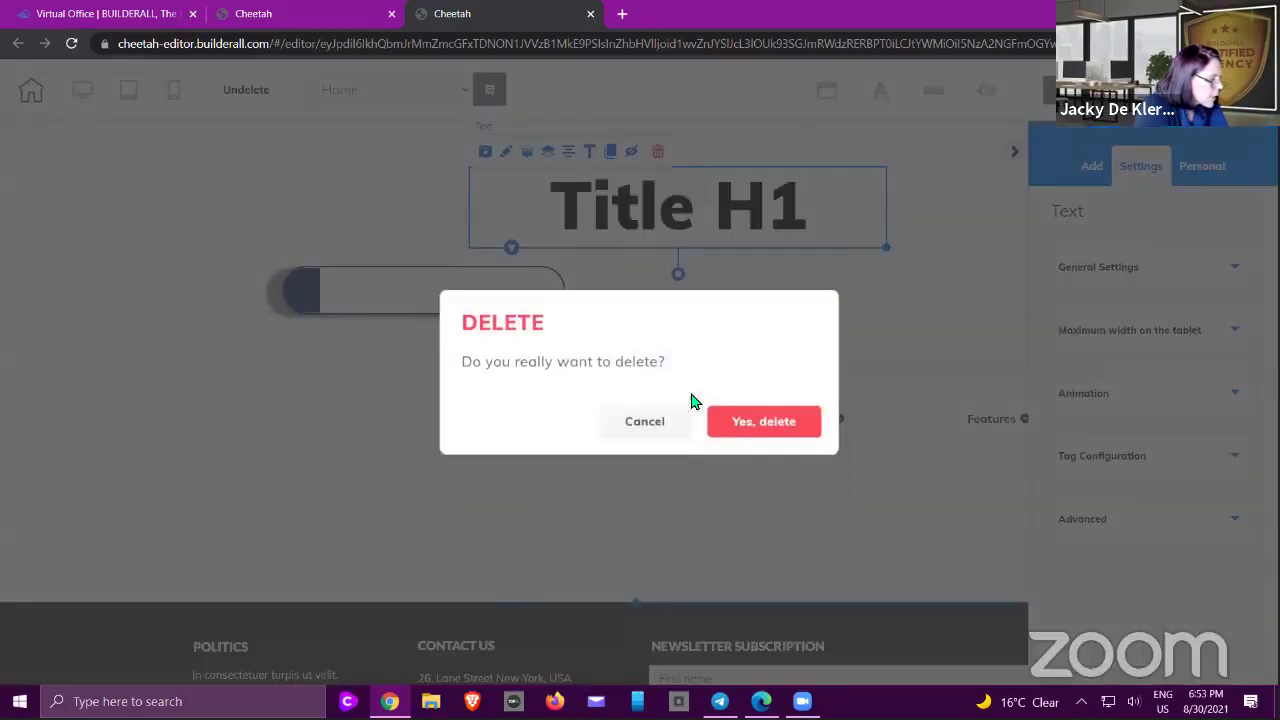
{"action": "left_click", "coordinate": [740, 423]}
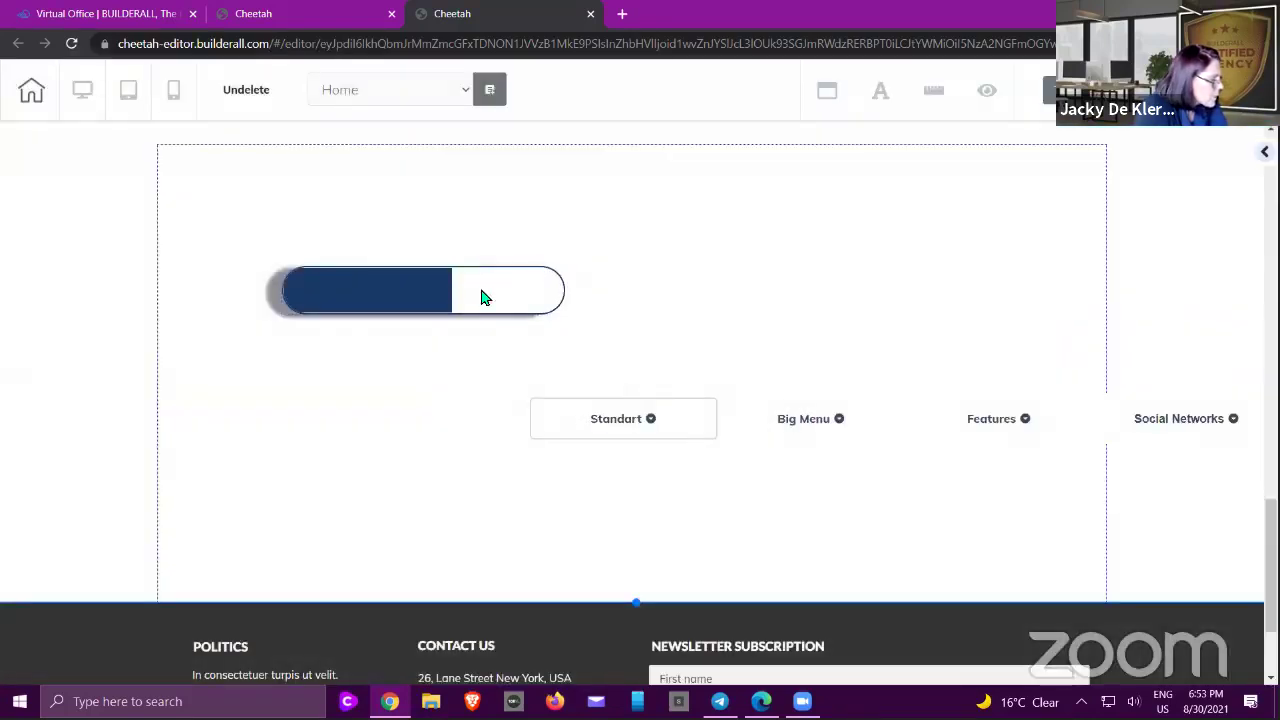
{"action": "left_click", "coordinate": [471, 294]}
{"action": "left_click", "coordinate": [449, 250]}
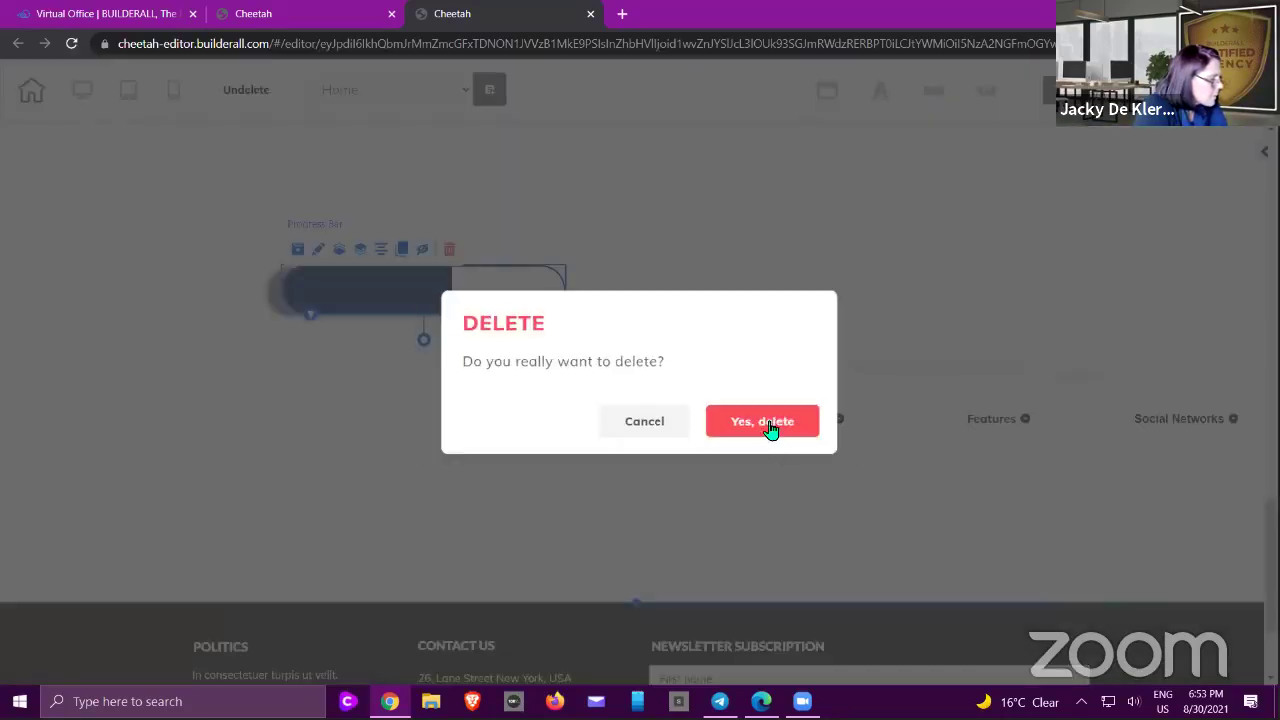
{"action": "left_click", "coordinate": [770, 428]}
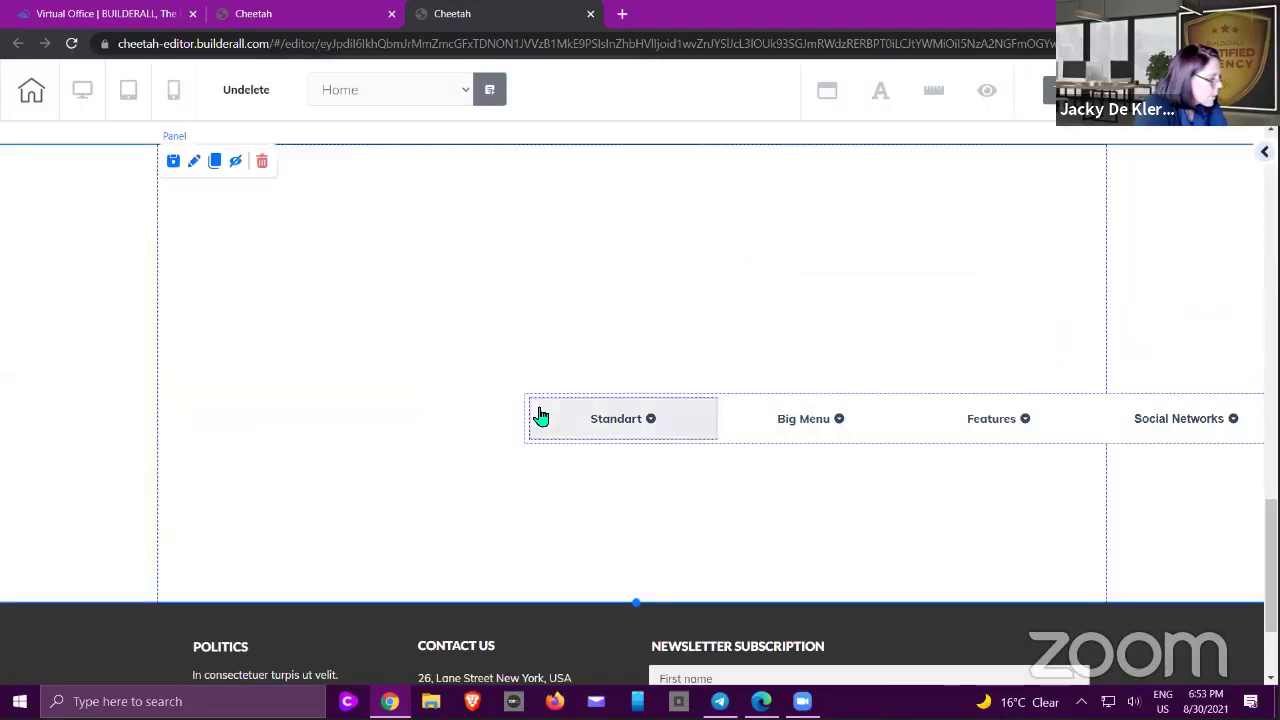
- Move the Big Menu up to the start of the panel and view its Standart, Big Menu, Features, Social Networks and Contact pages
{"action": "left_click_drag", "start_coordinate": [337, 290], "coordinate": [171, 177]}
{"action": "left_click", "coordinate": [300, 202]}
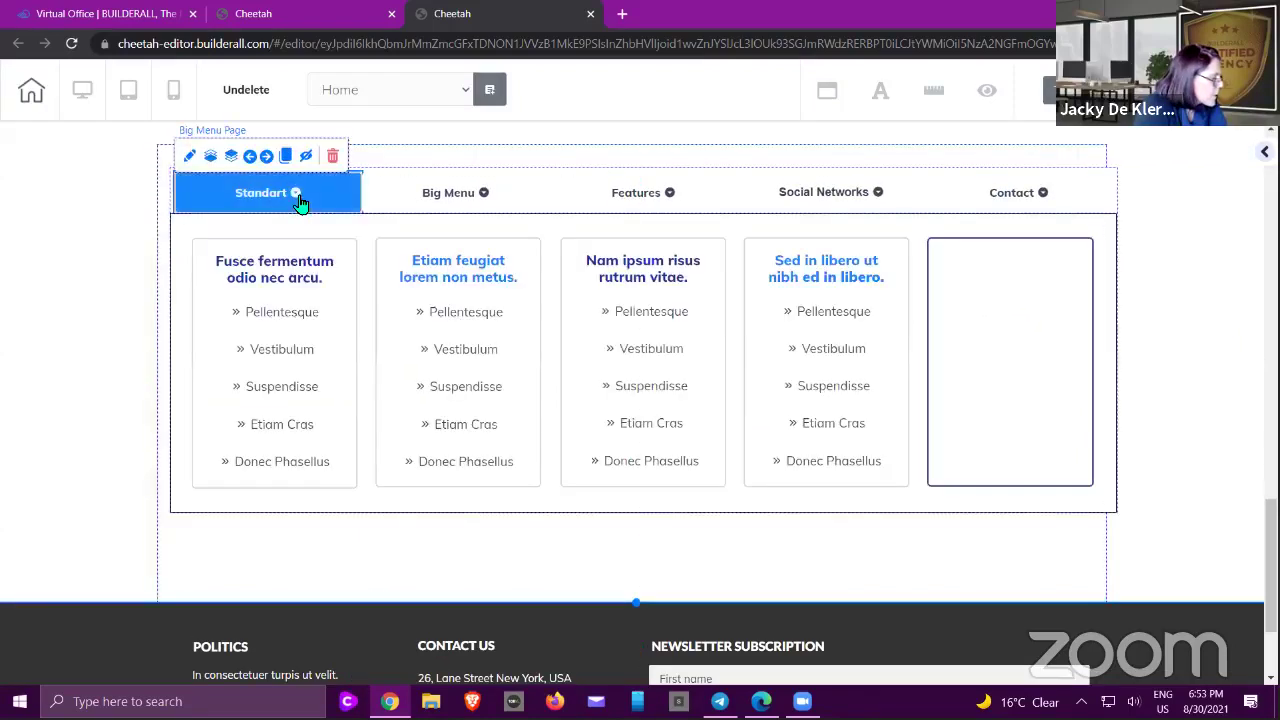
{"action": "left_click", "coordinate": [485, 200]}
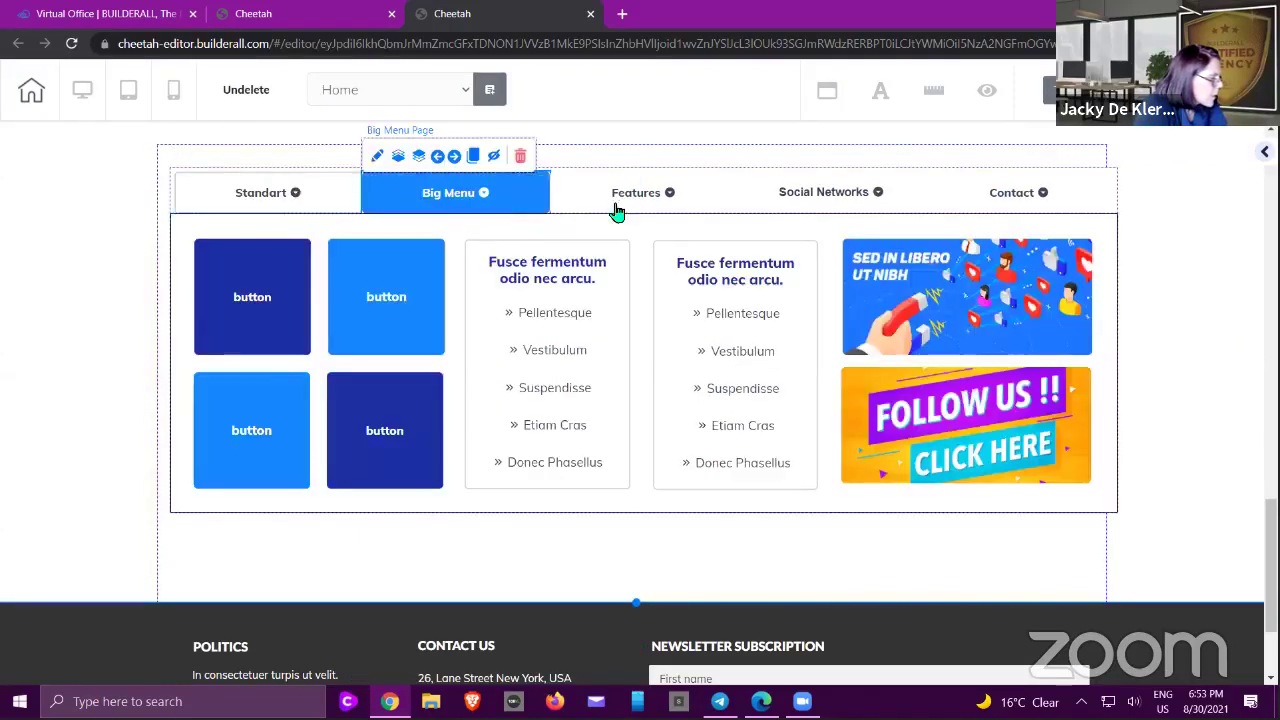
{"action": "left_click", "coordinate": [680, 201]}
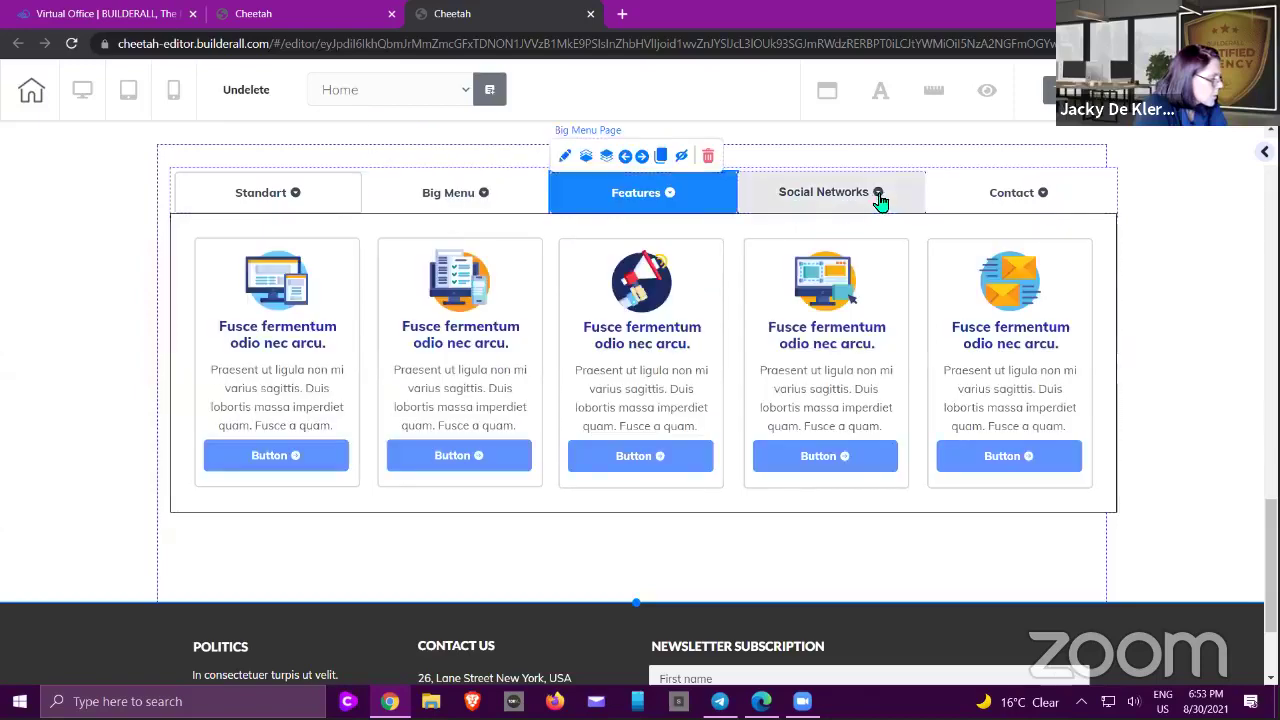
{"action": "left_click", "coordinate": [878, 200]}
{"action": "left_click", "coordinate": [1042, 204]}
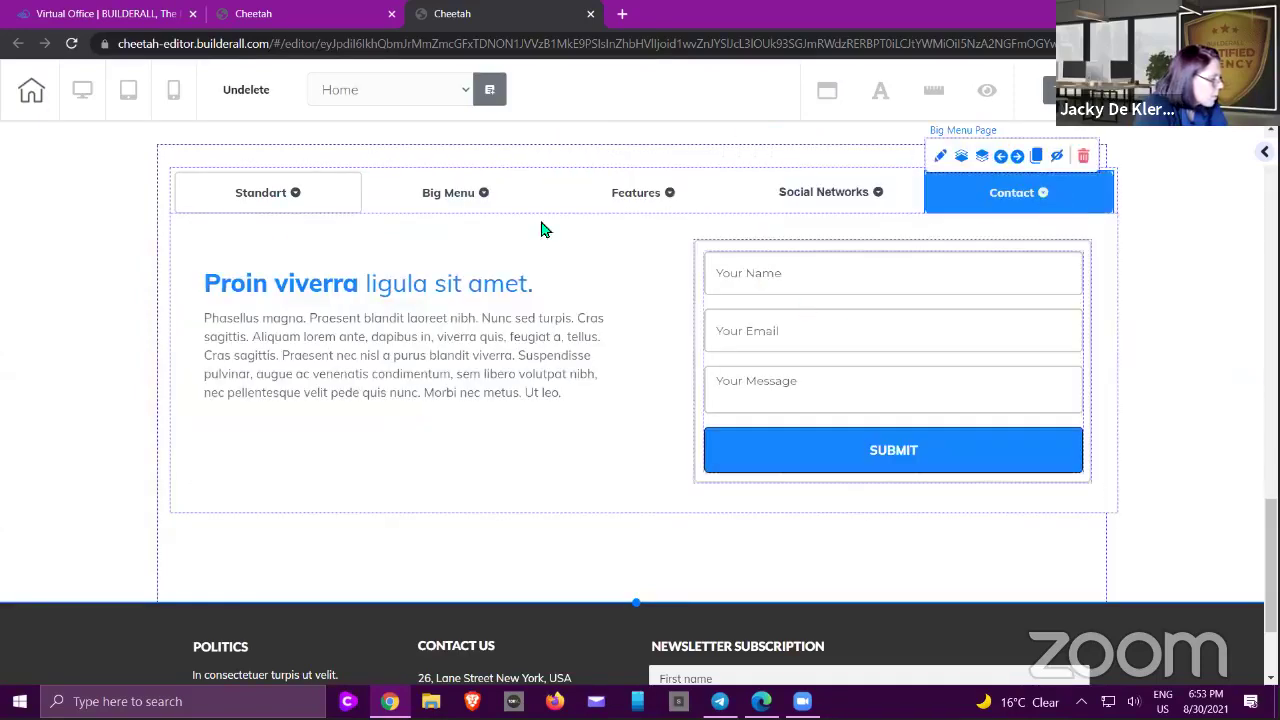
- On the Standart page, move the second column's link menu slightly down, and check its item settings without saving
{"action": "left_click", "coordinate": [297, 199]}
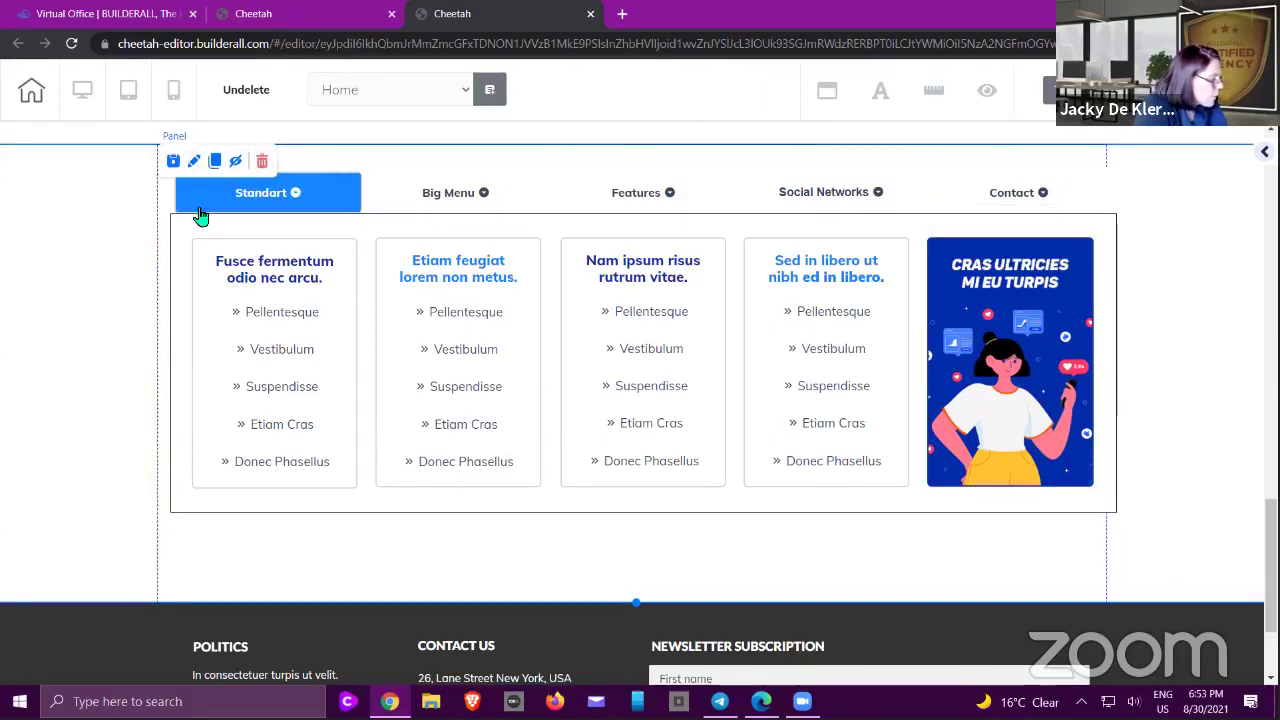
{"action": "left_click", "coordinate": [225, 278]}
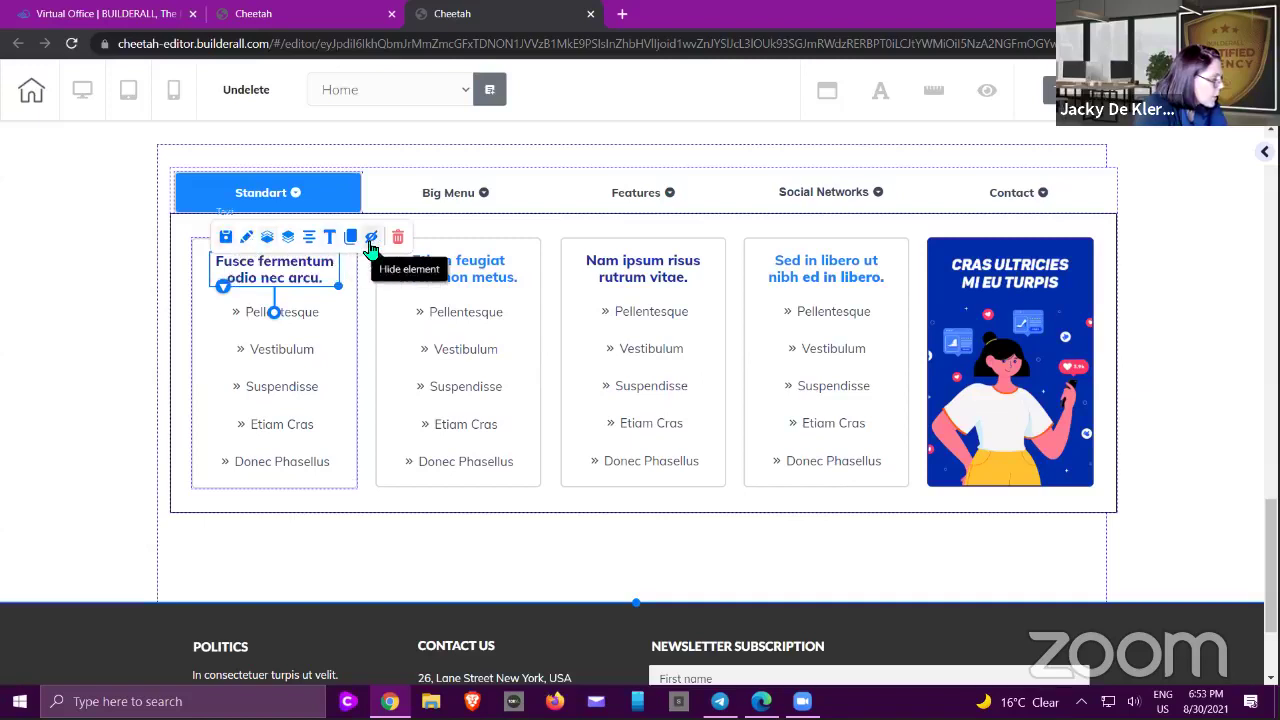
{"action": "left_click", "coordinate": [449, 346]}
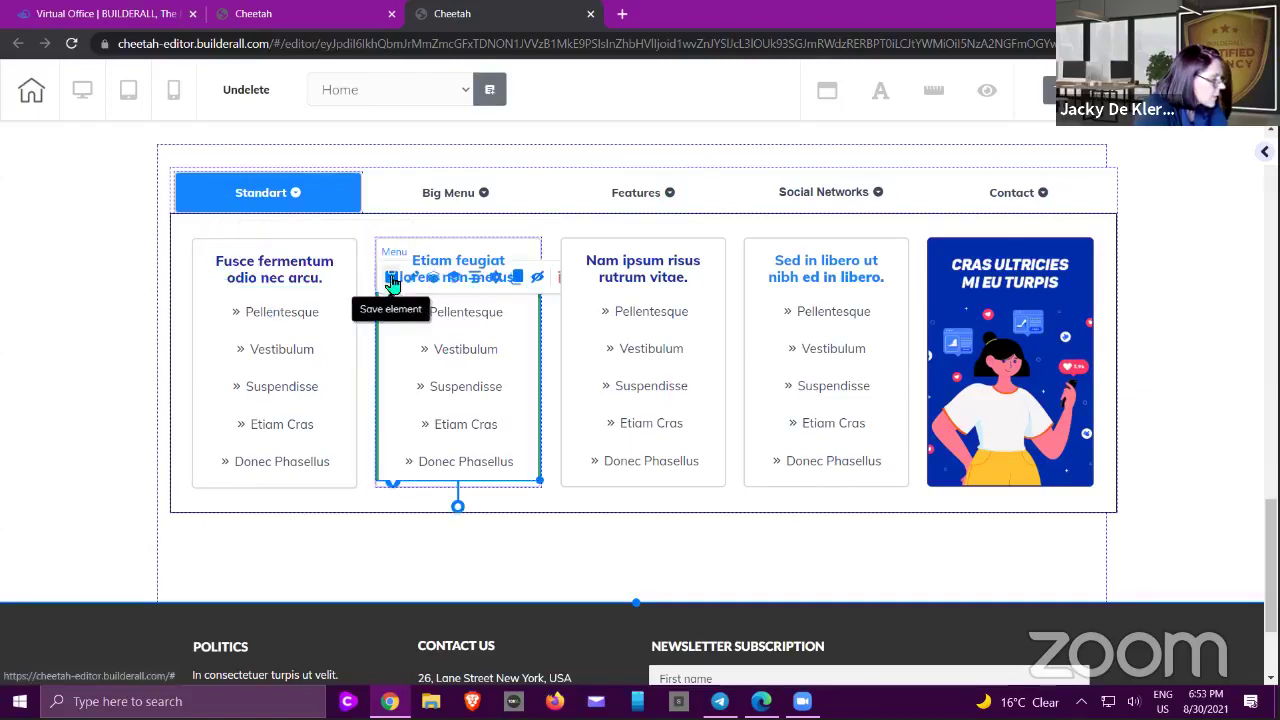
{"action": "left_click_drag", "start_coordinate": [477, 349], "coordinate": [477, 369]}
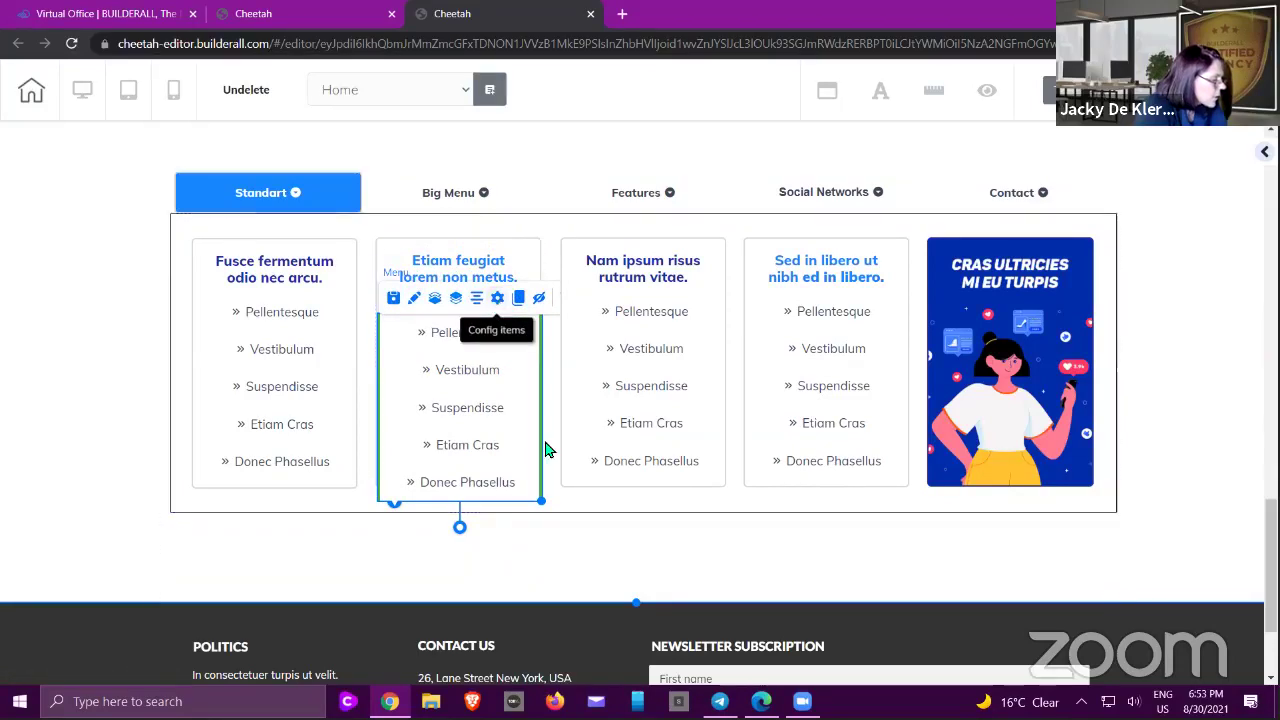
{"action": "left_click", "coordinate": [497, 297]}
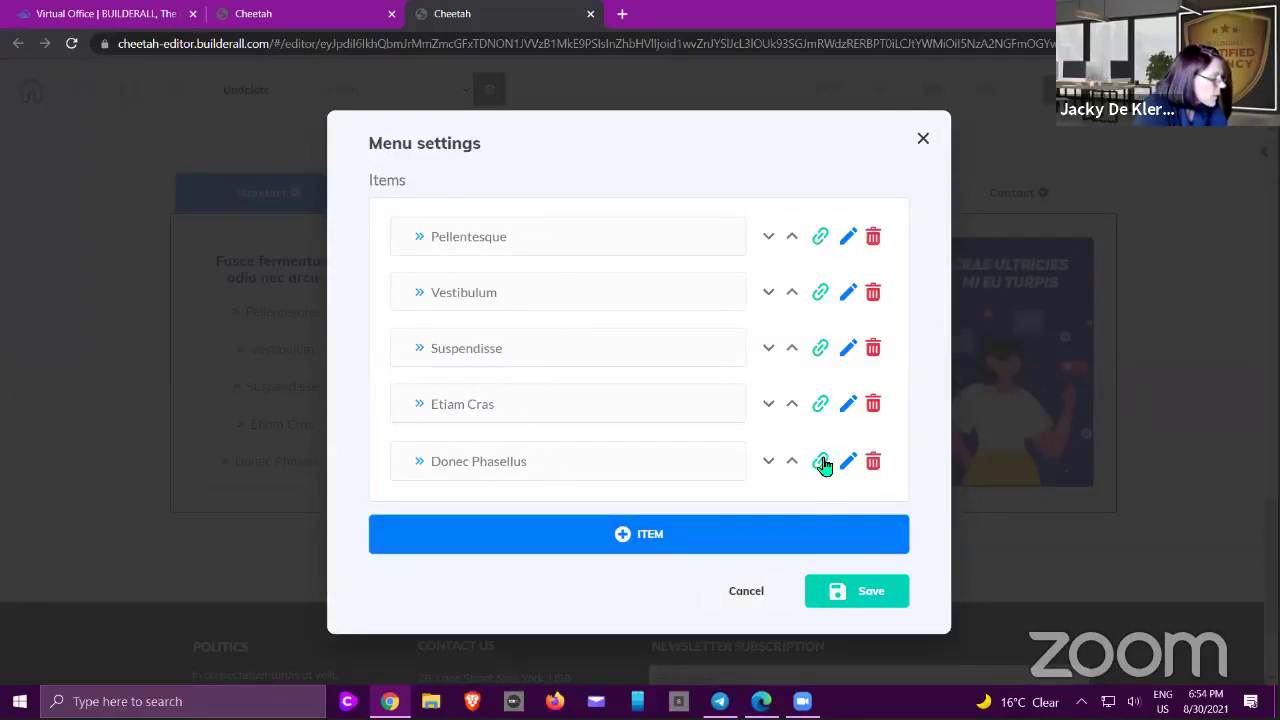
{"action": "left_click", "coordinate": [745, 591]}
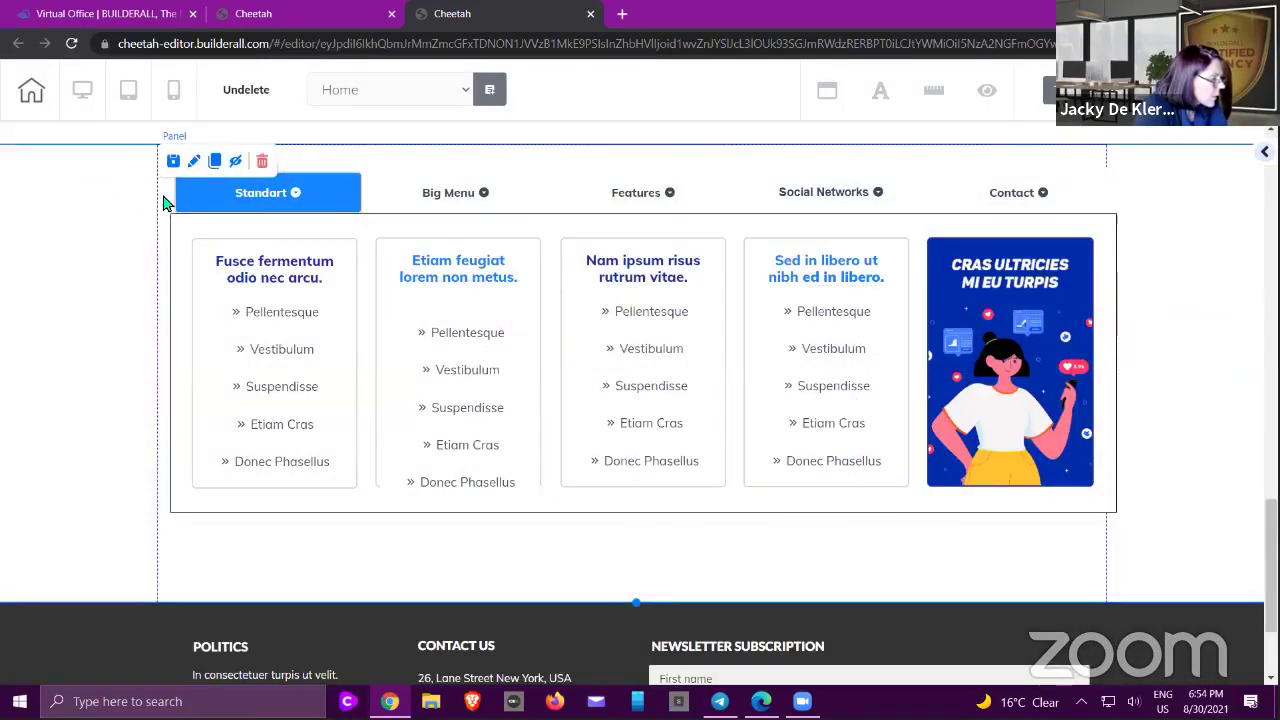
- Delete the whole Big Menu group from the panel
{"action": "left_click", "coordinate": [294, 185]}
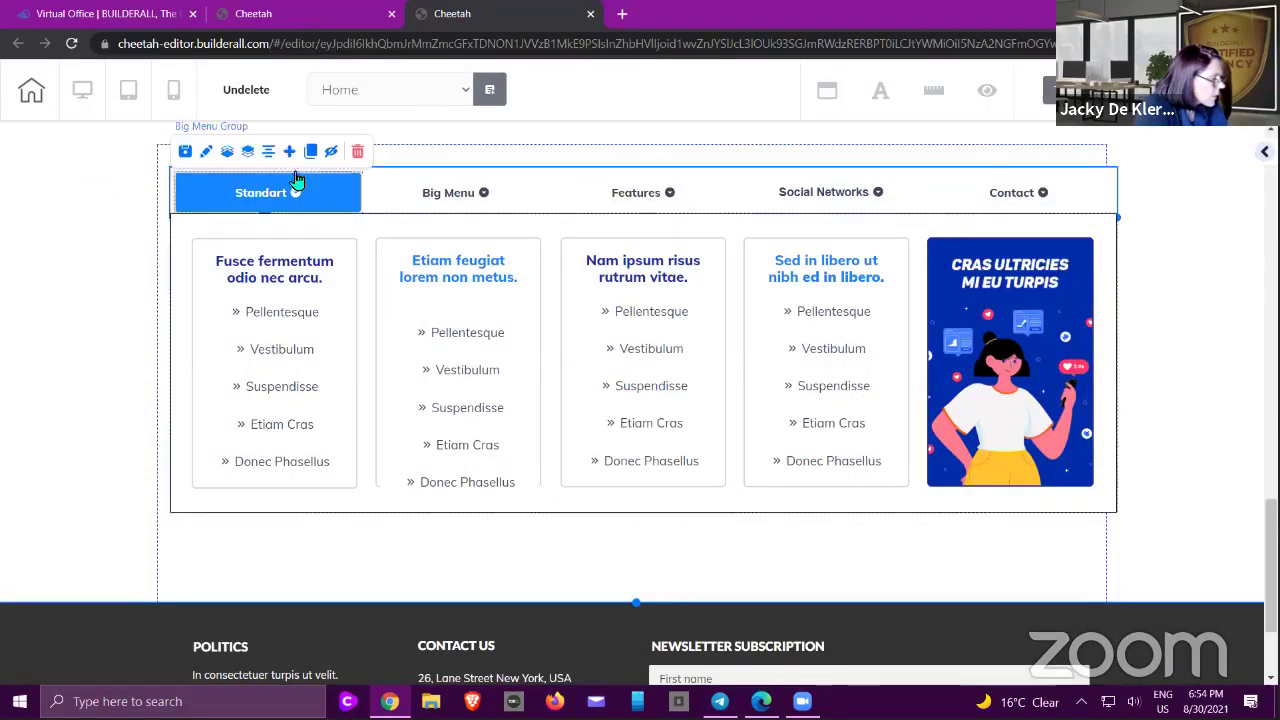
{"action": "left_click", "coordinate": [357, 151]}
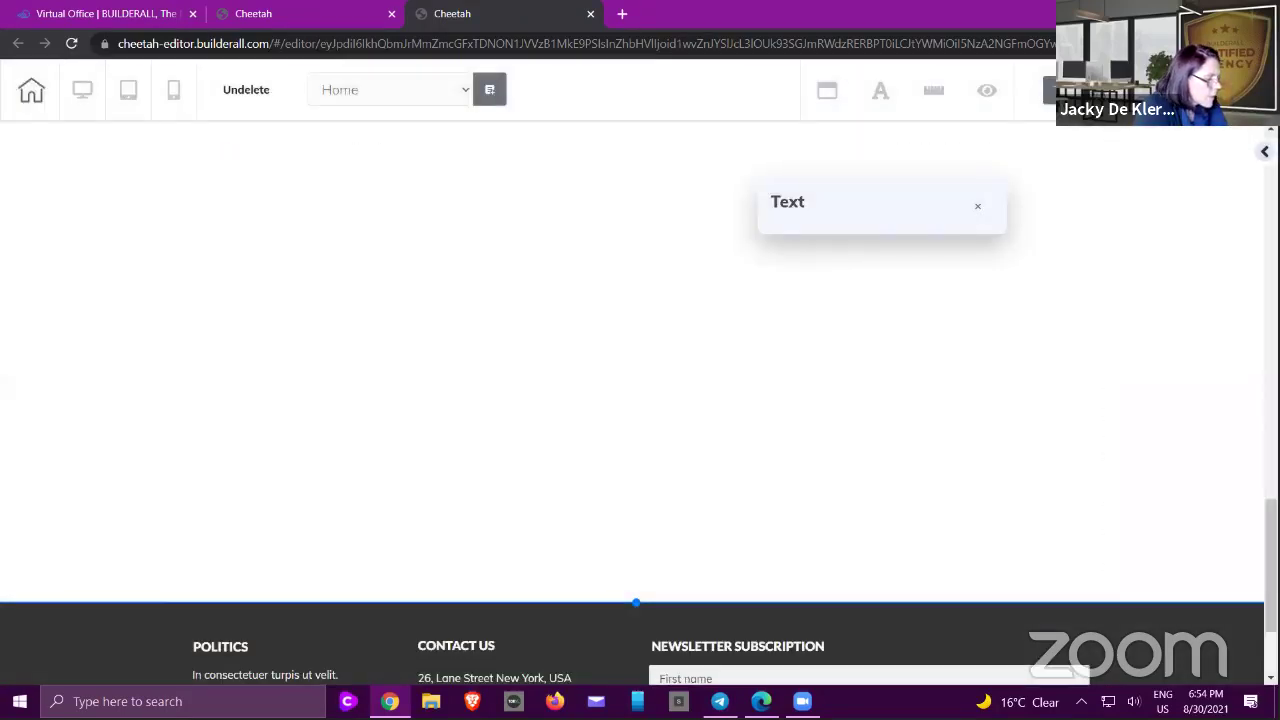
- Look over the available element categories, including the blog ones, and switch to the website's My pages overview
{"action": "left_click", "coordinate": [1264, 152]}
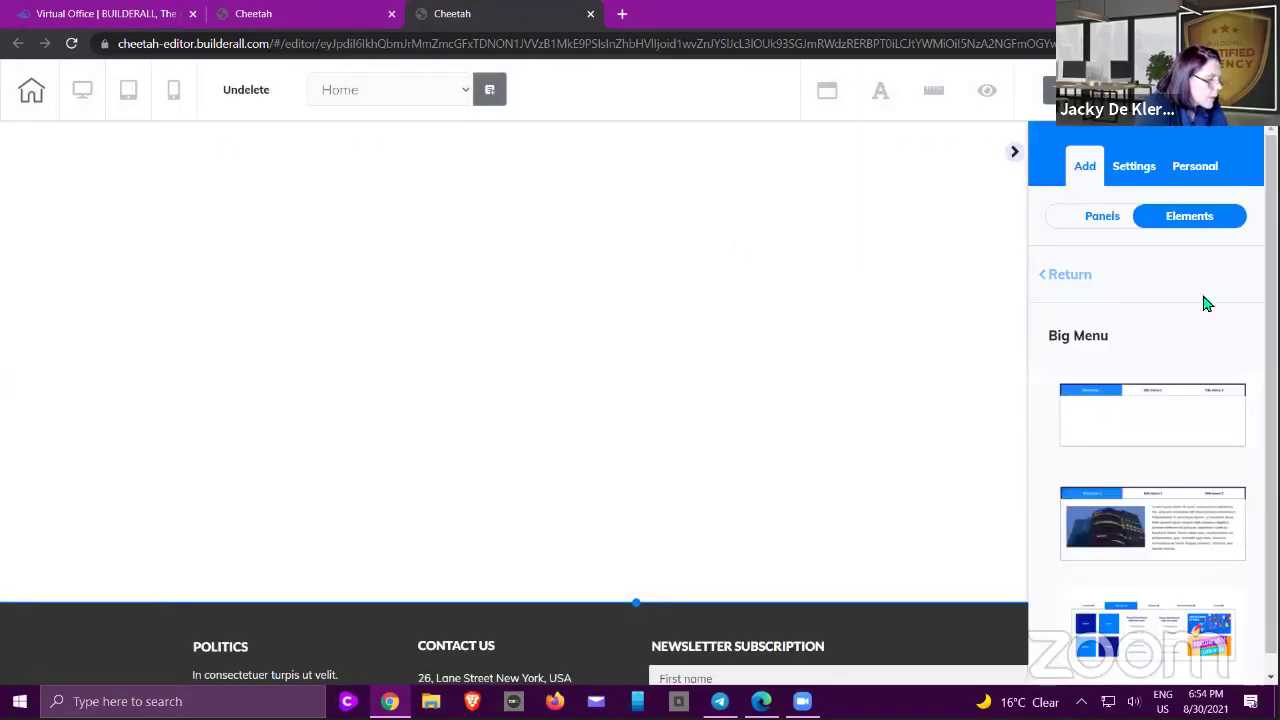
{"action": "left_click", "coordinate": [1072, 276]}
{"action": "scroll", "coordinate": [1088, 340], "scroll_direction": "down", "scroll_amount": 2}
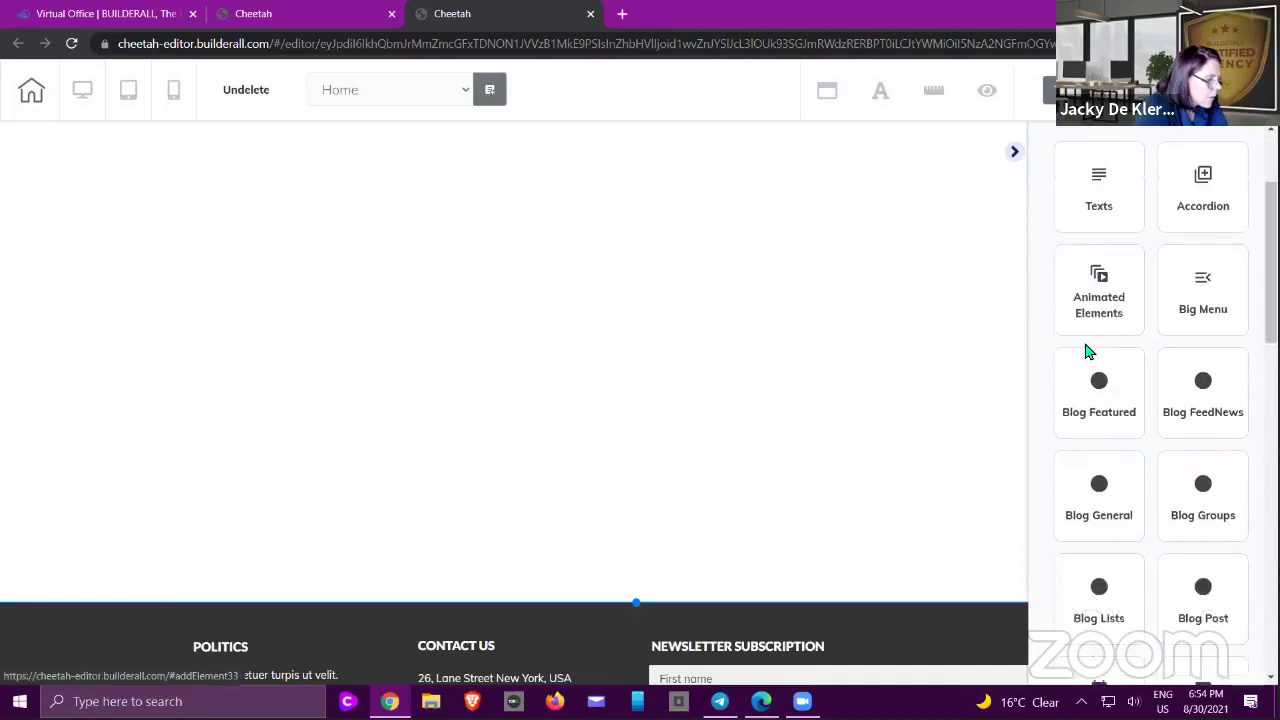
{"action": "scroll", "coordinate": [1090, 352], "scroll_direction": "down", "scroll_amount": 1}
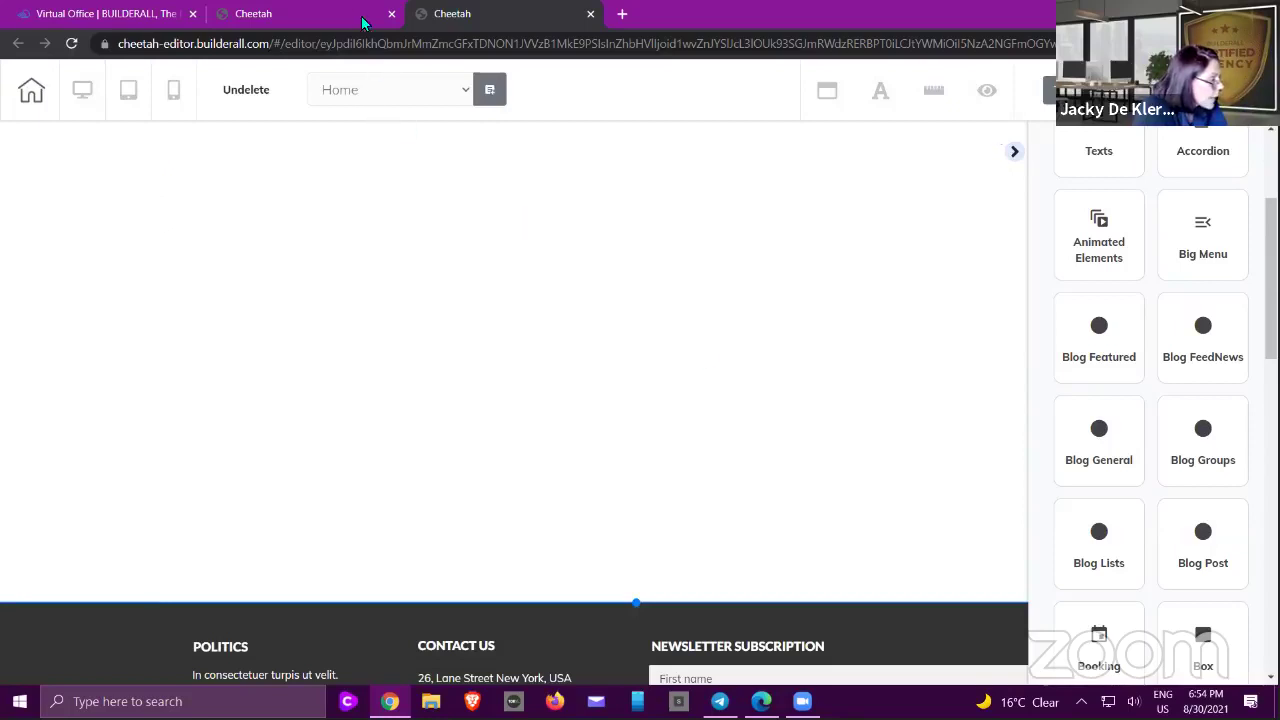
{"action": "key", "text": "ctrl+shift+Tab"}
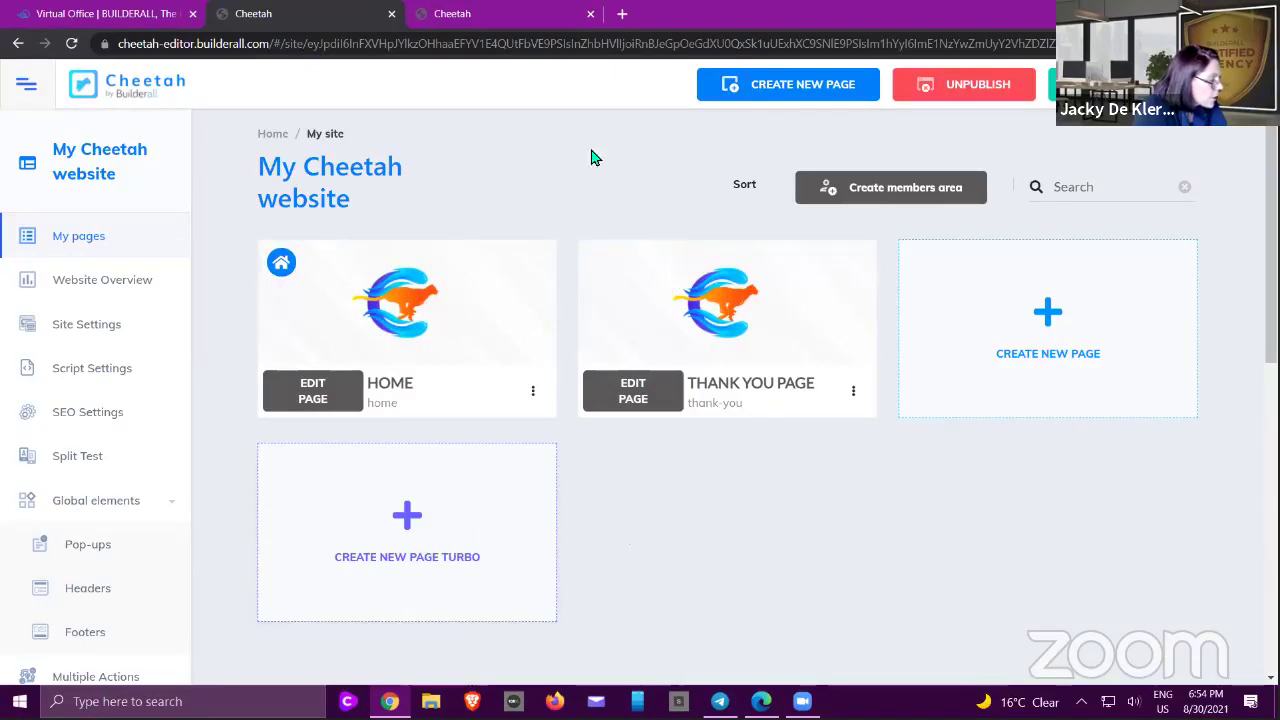
- Return to the page editor and add a Booking element using the Car Clinix calendar, with info shown and the all calendar option
{"action": "left_click", "coordinate": [518, 24]}
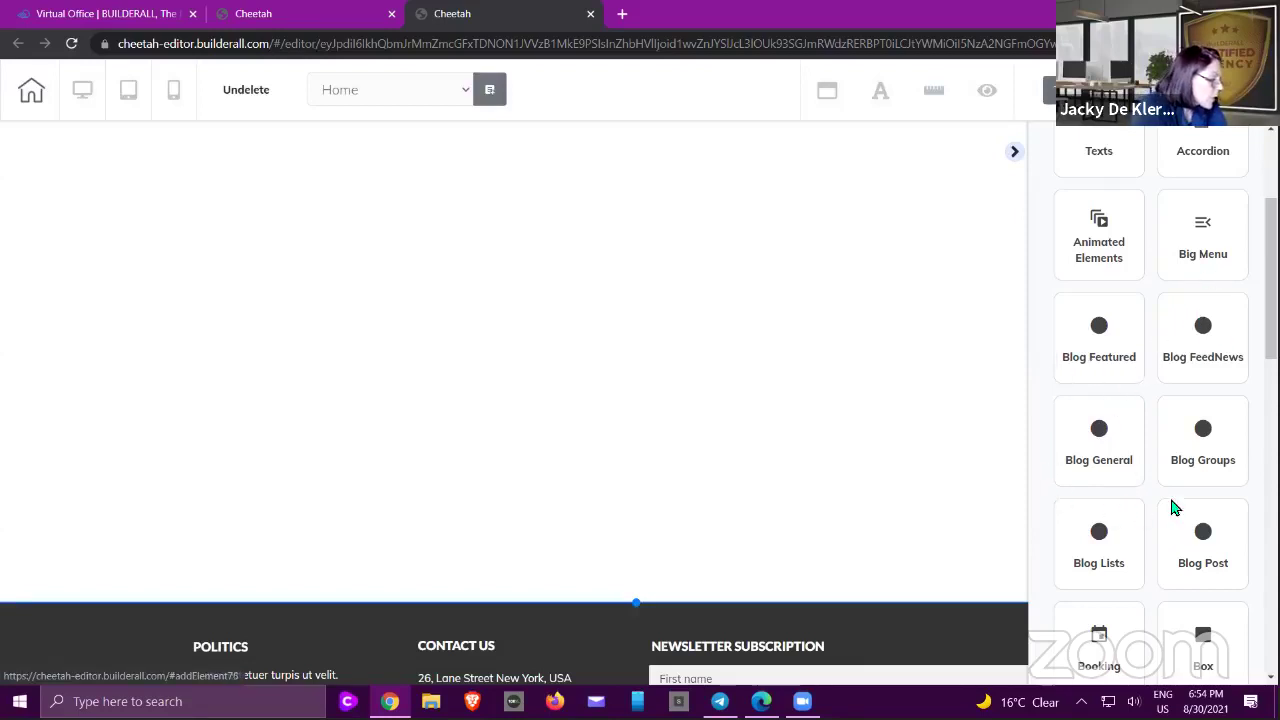
{"action": "scroll", "coordinate": [1188, 430], "scroll_direction": "down", "scroll_amount": 3}
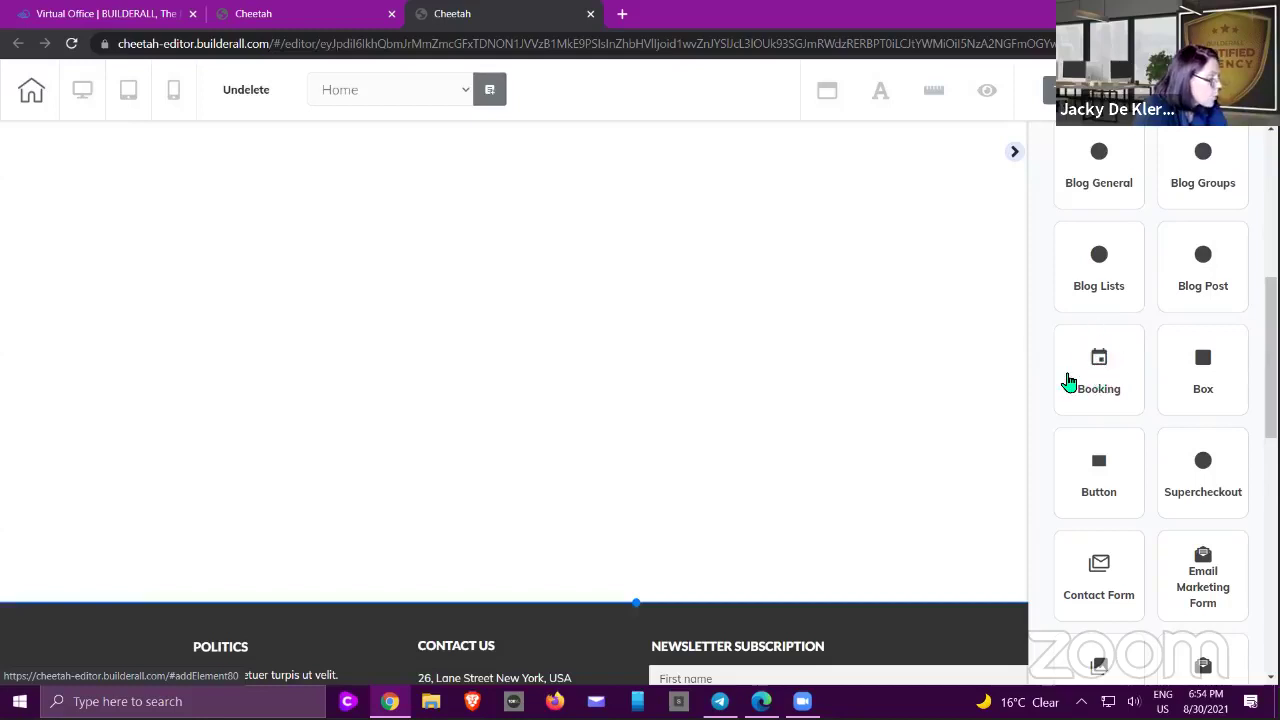
{"action": "left_click", "coordinate": [1099, 365]}
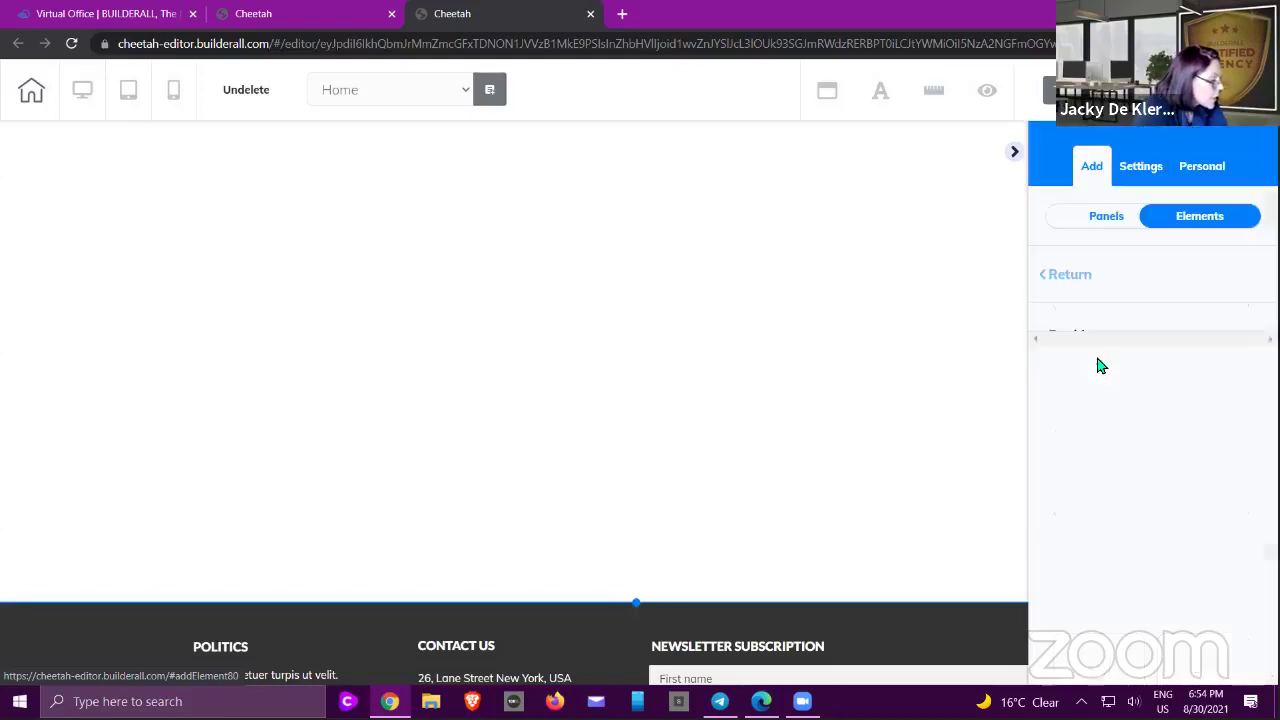
{"action": "left_click_drag", "start_coordinate": [1146, 418], "coordinate": [532, 288]}
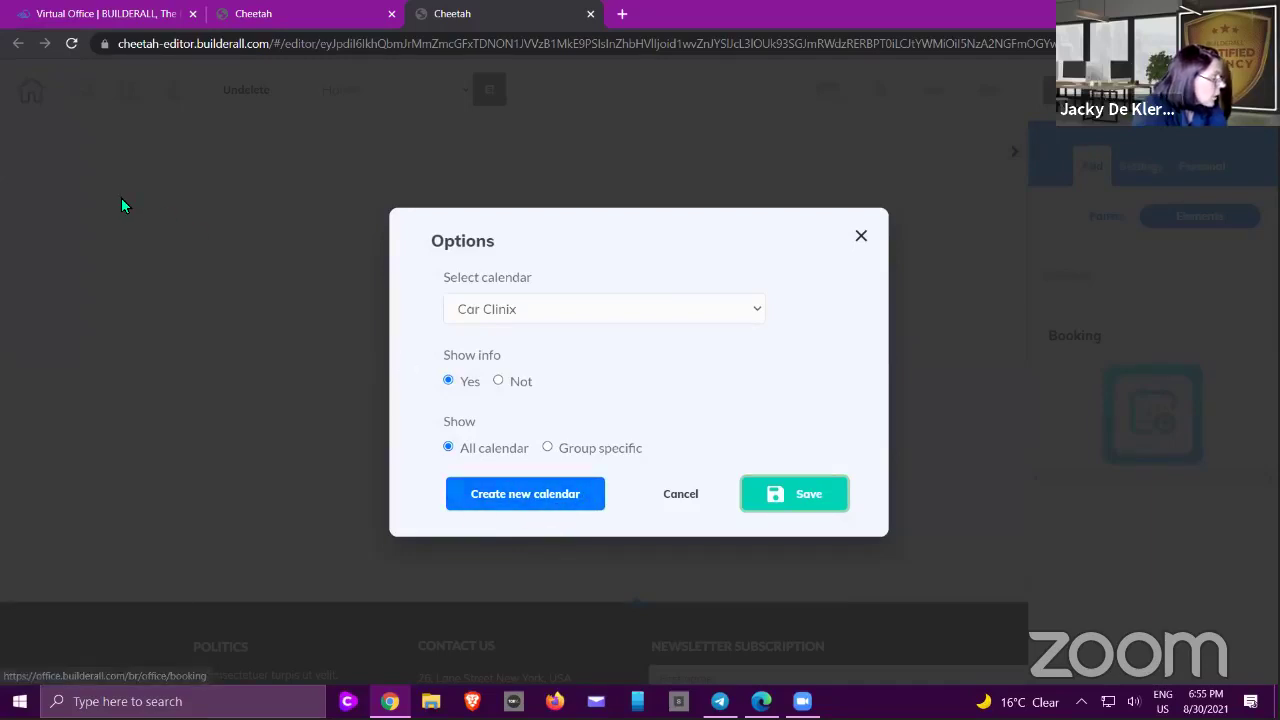
{"action": "left_click", "coordinate": [562, 318]}
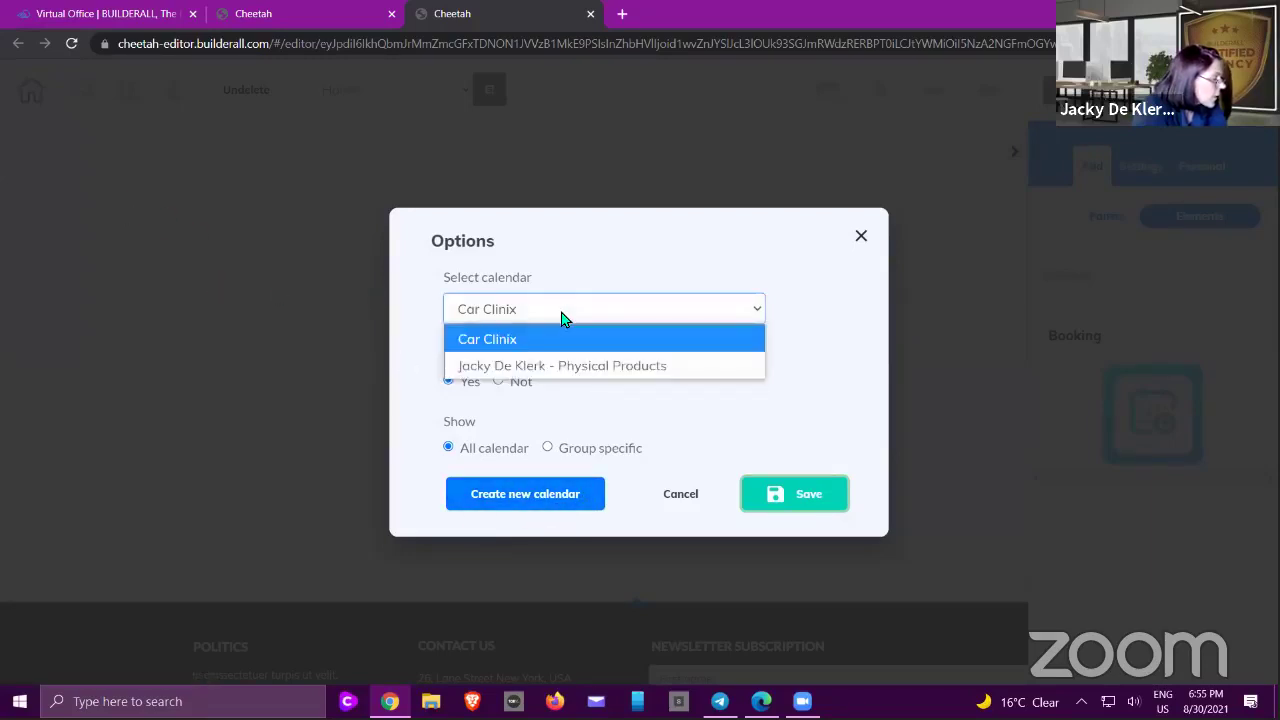
{"action": "left_click", "coordinate": [545, 322]}
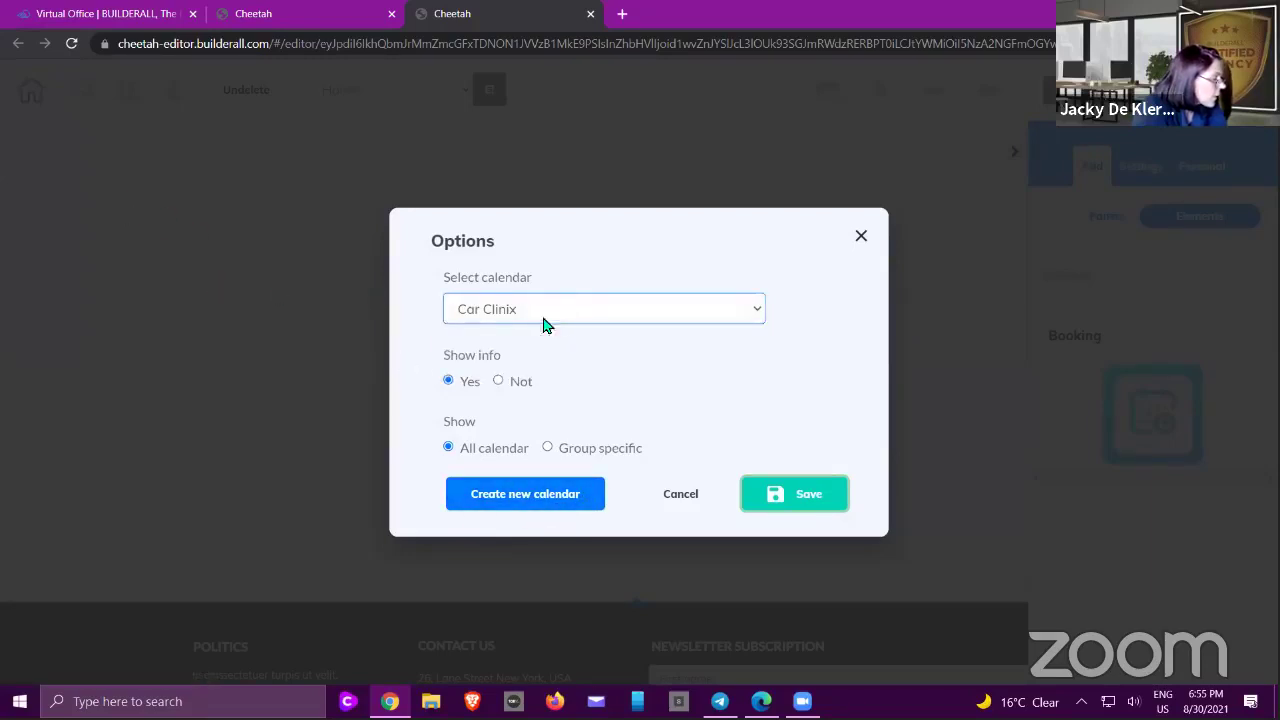
{"action": "left_click", "coordinate": [800, 507]}
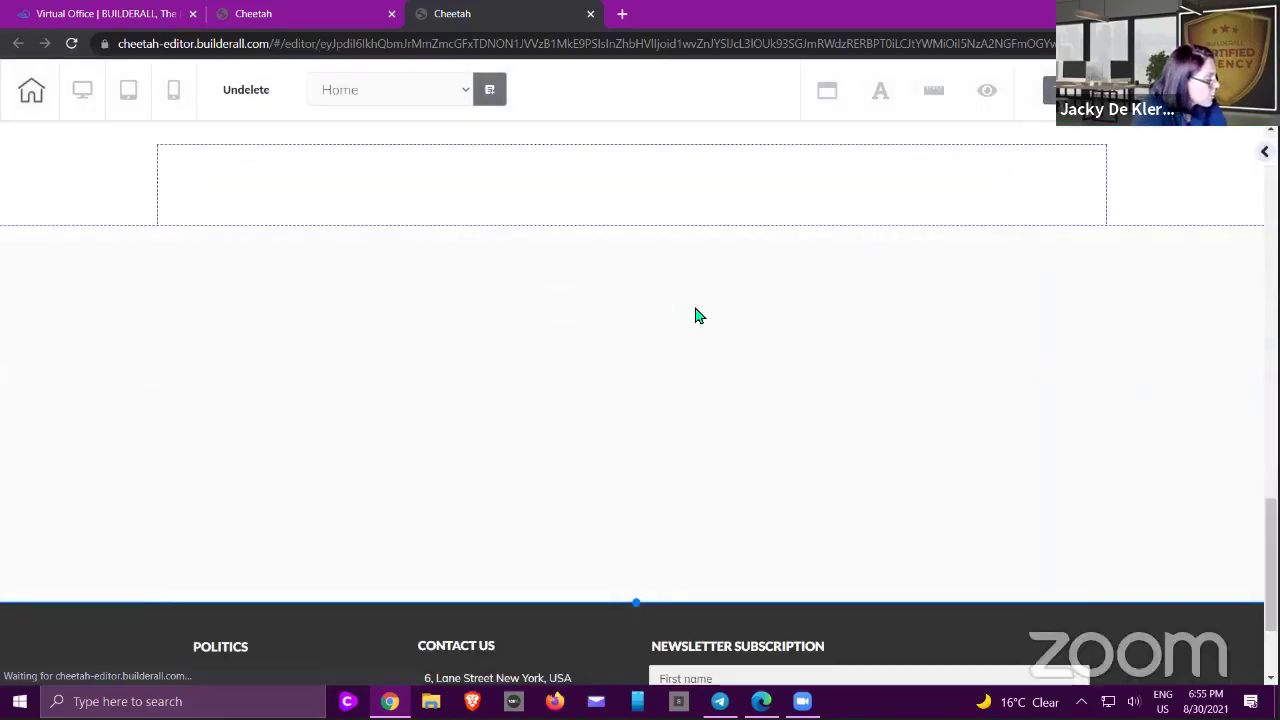
- Check the booking calendar on the page, move it slightly up in its panel, and delete it
{"action": "left_click", "coordinate": [637, 206]}
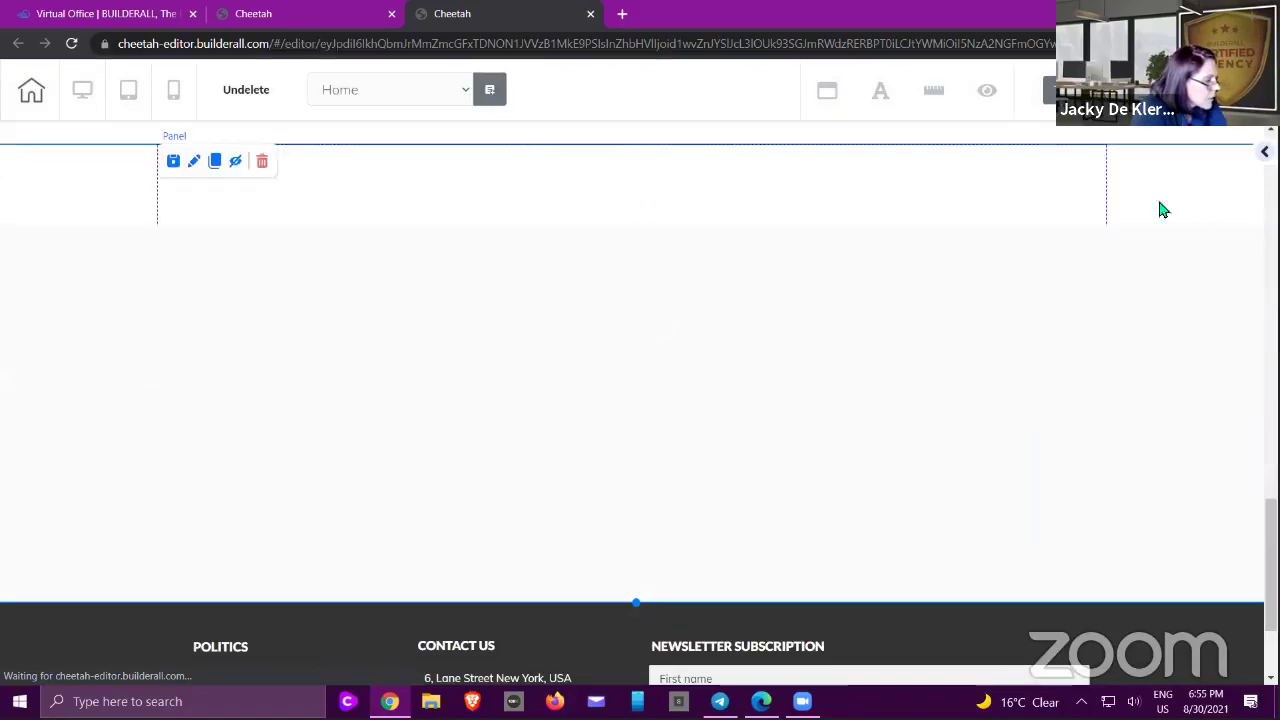
{"action": "scroll", "coordinate": [1005, 287], "scroll_direction": "up", "scroll_amount": 3}
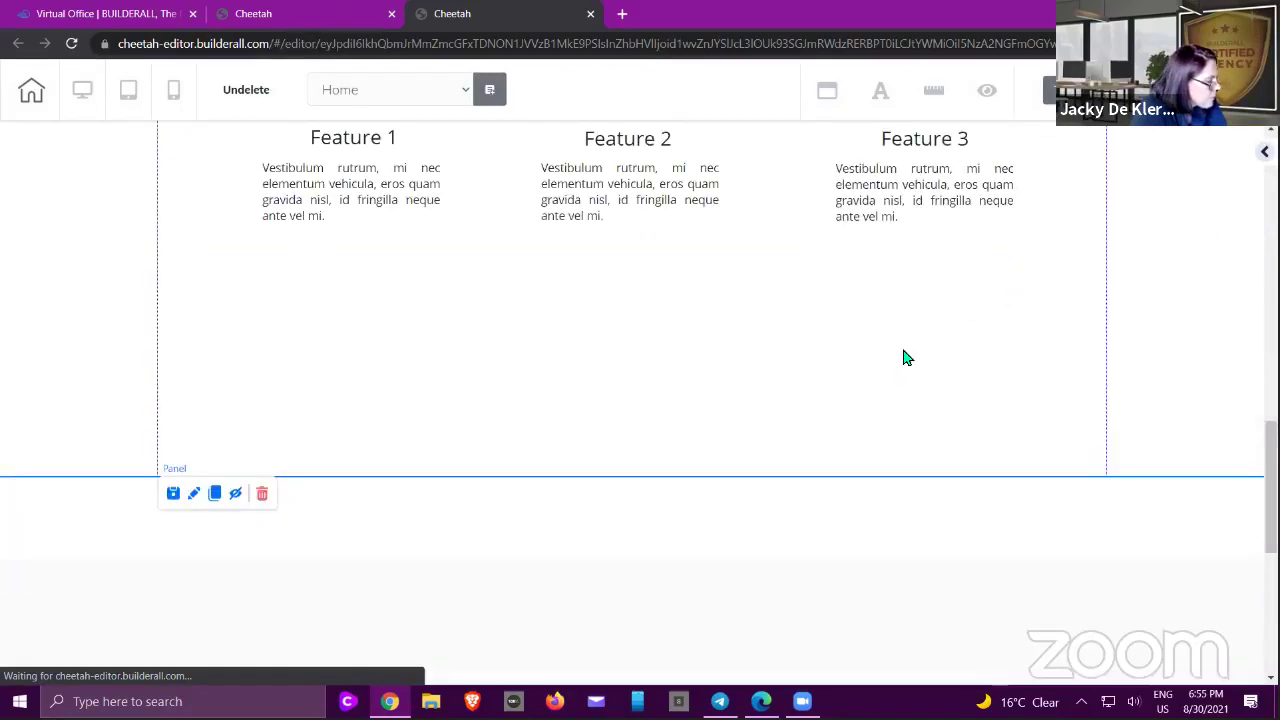
{"action": "scroll", "coordinate": [903, 357], "scroll_direction": "down", "scroll_amount": 3}
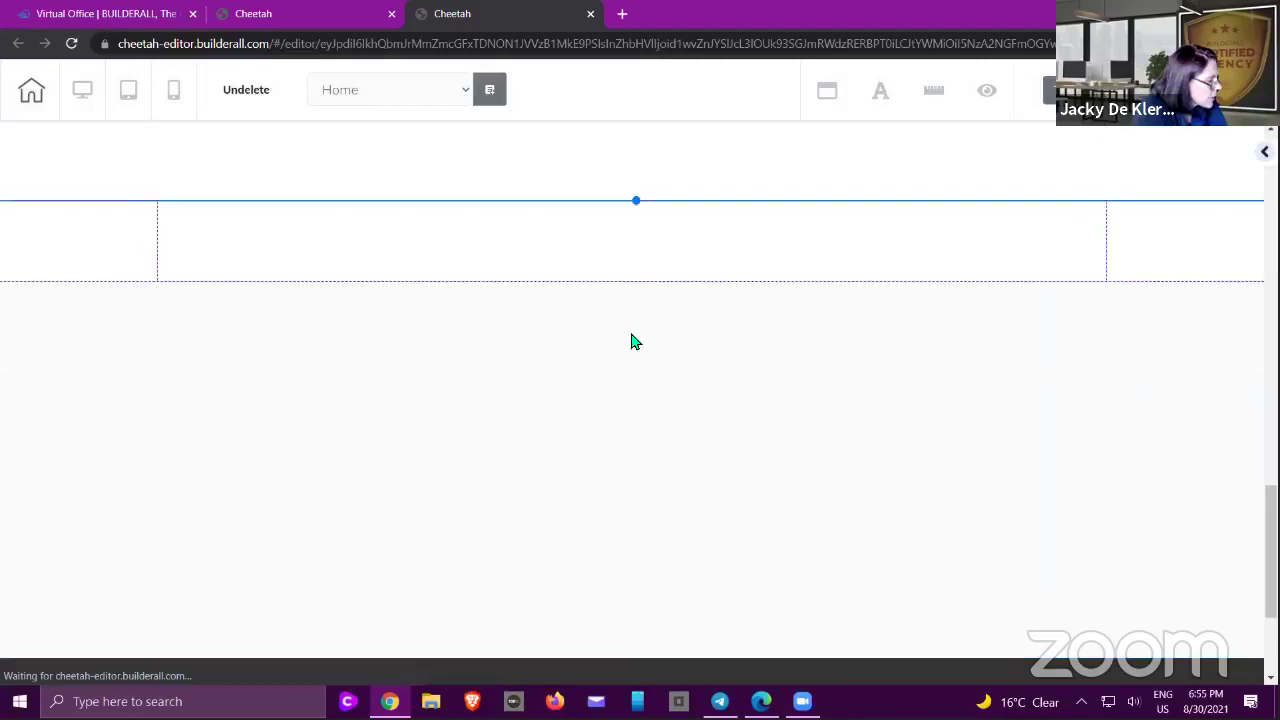
{"action": "mouse_move", "coordinate": [636, 200]}
{"action": "left_mouse_down"}
{"action": "mouse_move", "coordinate": [617, 257]}
{"action": "mouse_move", "coordinate": [634, 194]}
{"action": "left_mouse_up"}
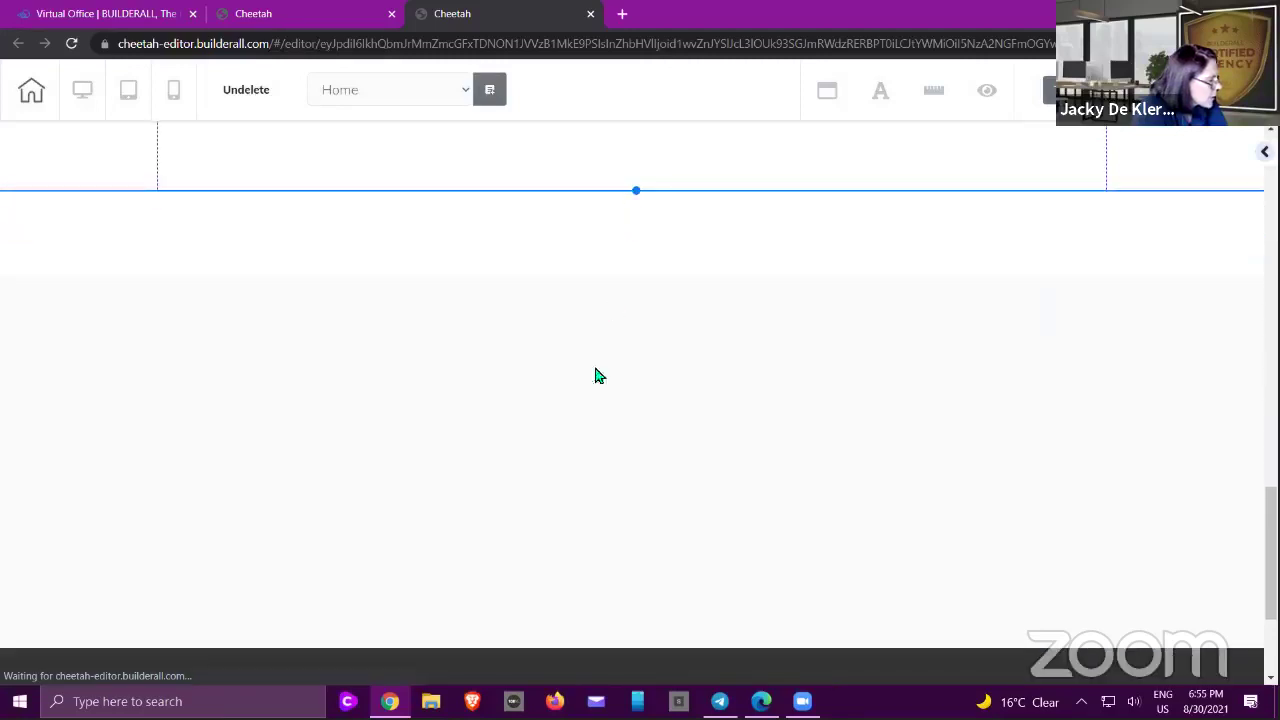
{"action": "scroll", "coordinate": [592, 390], "scroll_direction": "up", "scroll_amount": 2}
{"action": "scroll", "coordinate": [603, 369], "scroll_direction": "down", "scroll_amount": 3}
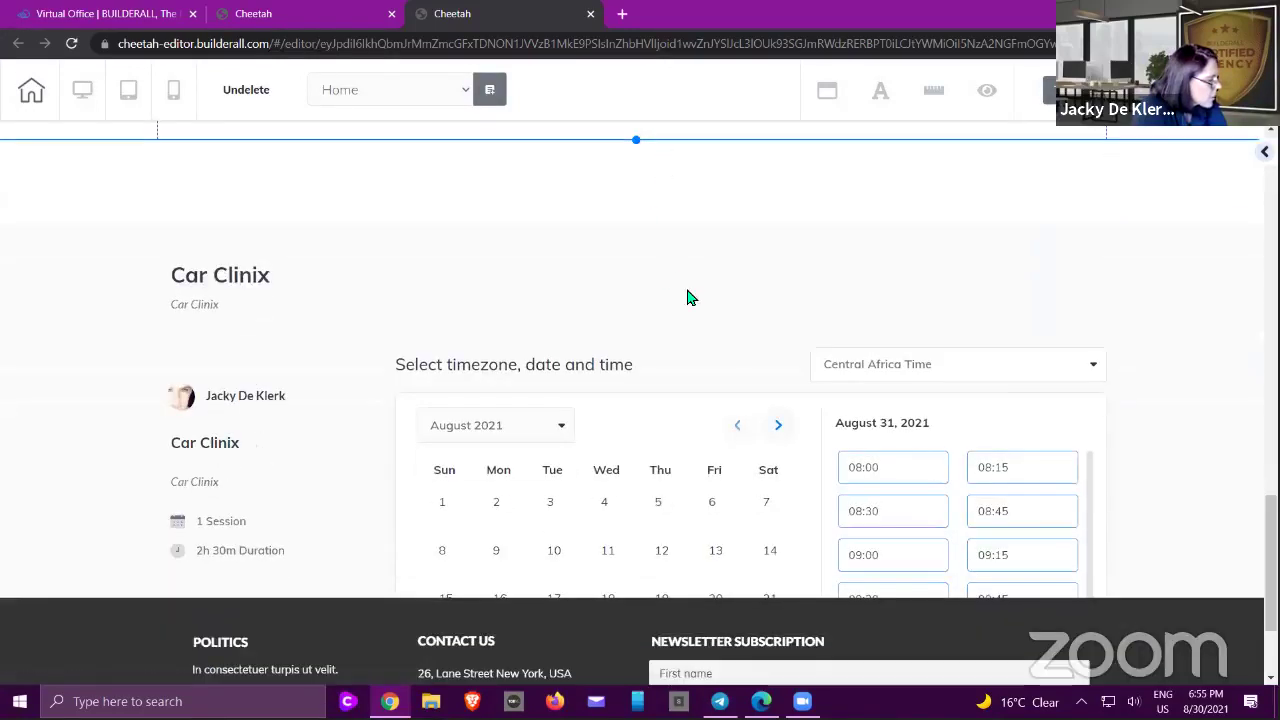
{"action": "left_click_drag", "start_coordinate": [671, 329], "coordinate": [689, 244]}
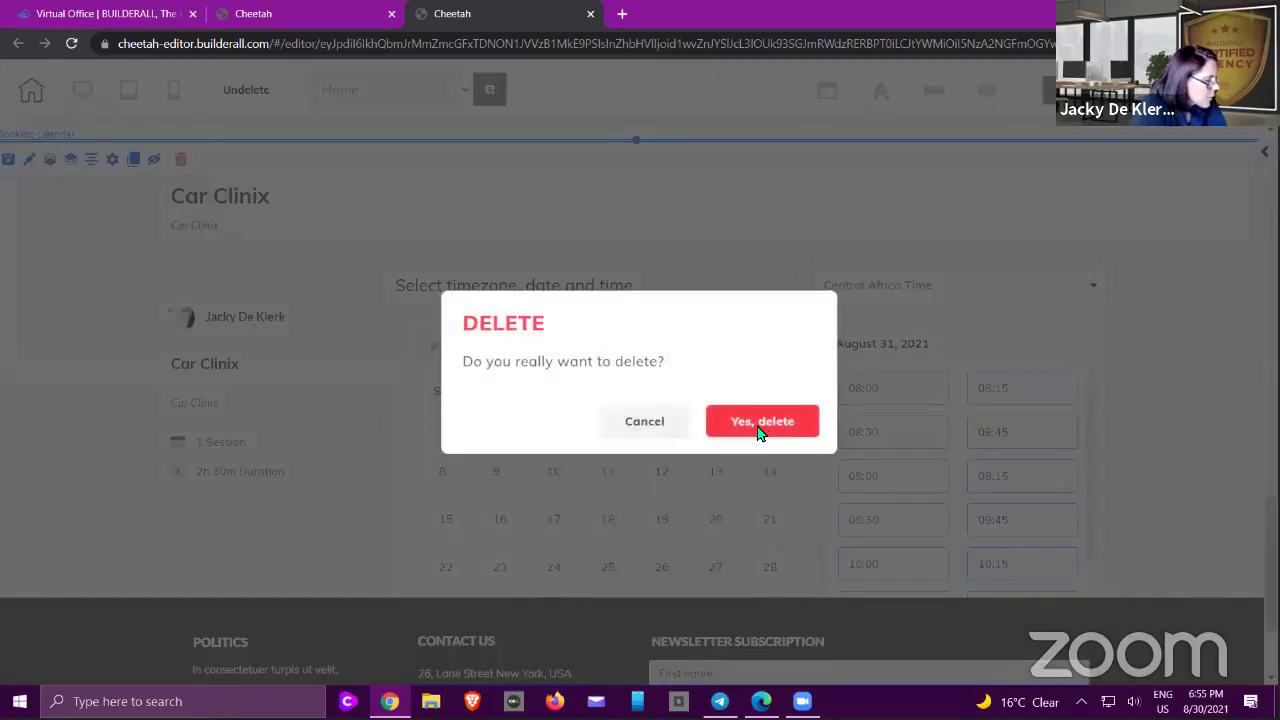
{"action": "left_click", "coordinate": [760, 428]}
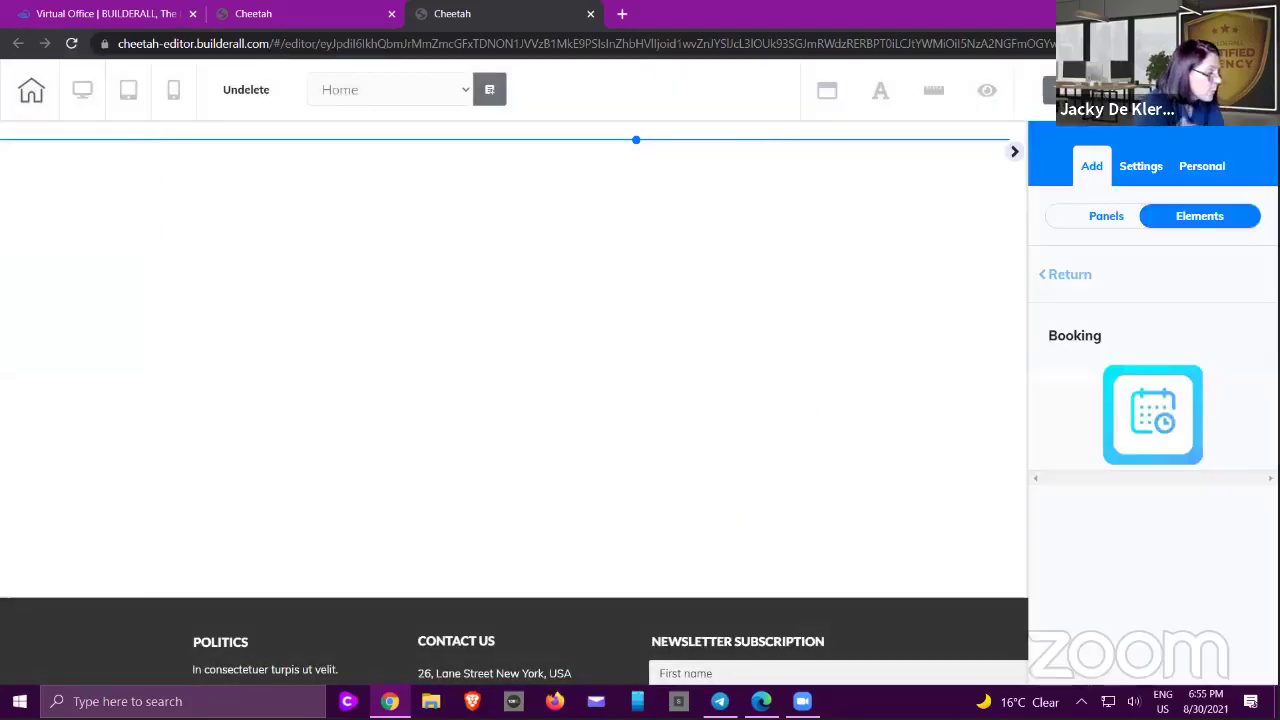
- Add the plain filled box from the Box elements to the empty panel above the footer
{"action": "left_click", "coordinate": [1077, 276]}
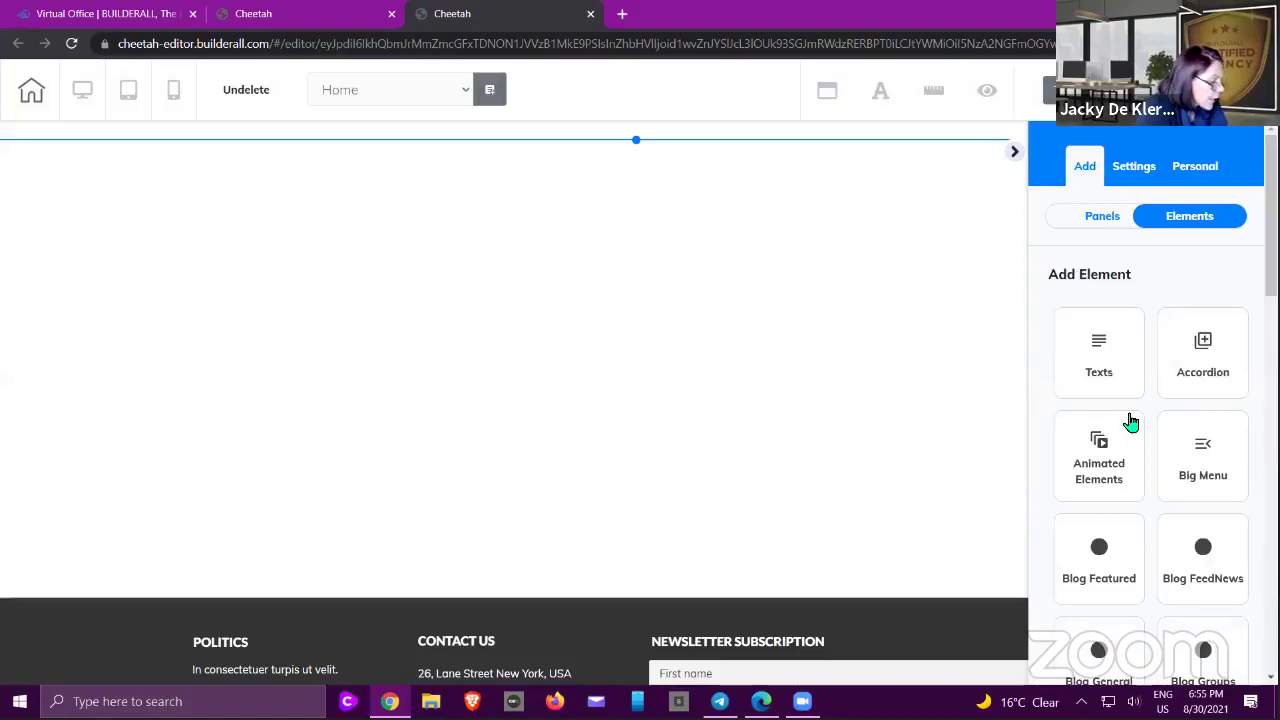
{"action": "scroll", "coordinate": [1138, 418], "scroll_direction": "down", "scroll_amount": 1}
{"action": "scroll", "coordinate": [1138, 418], "scroll_direction": "down", "scroll_amount": 3}
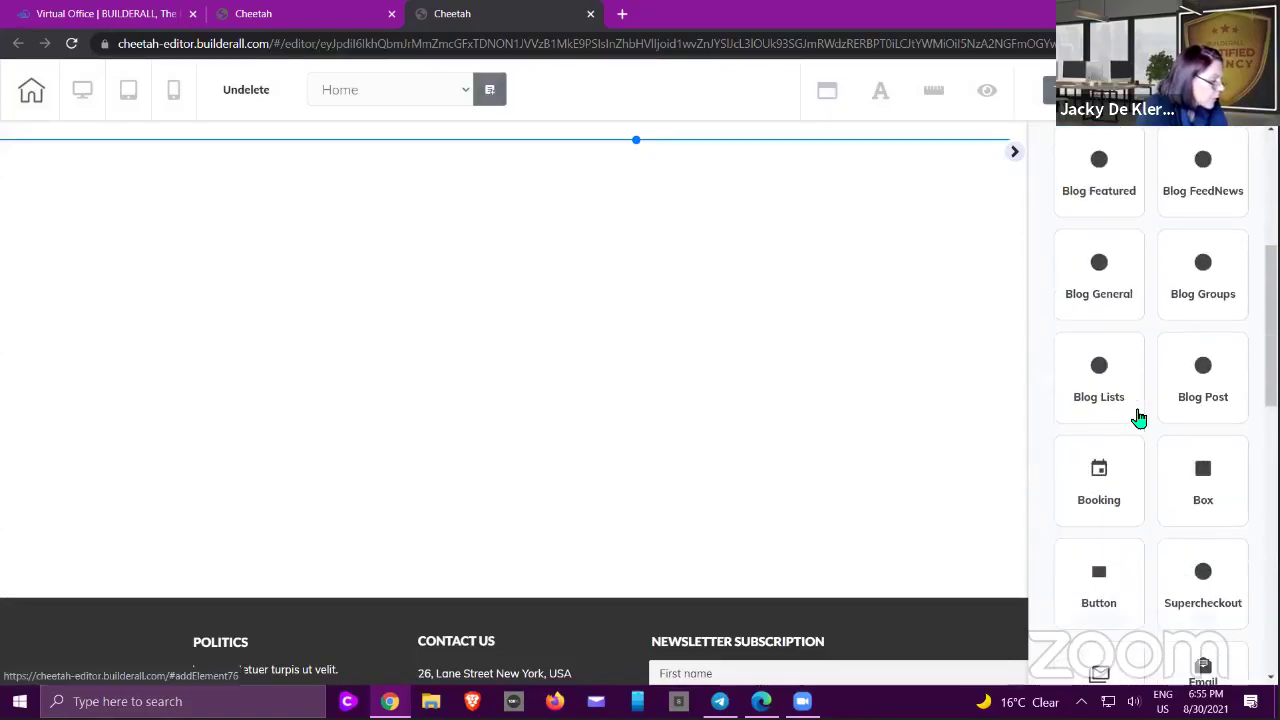
{"action": "scroll", "coordinate": [1138, 418], "scroll_direction": "down", "scroll_amount": 3}
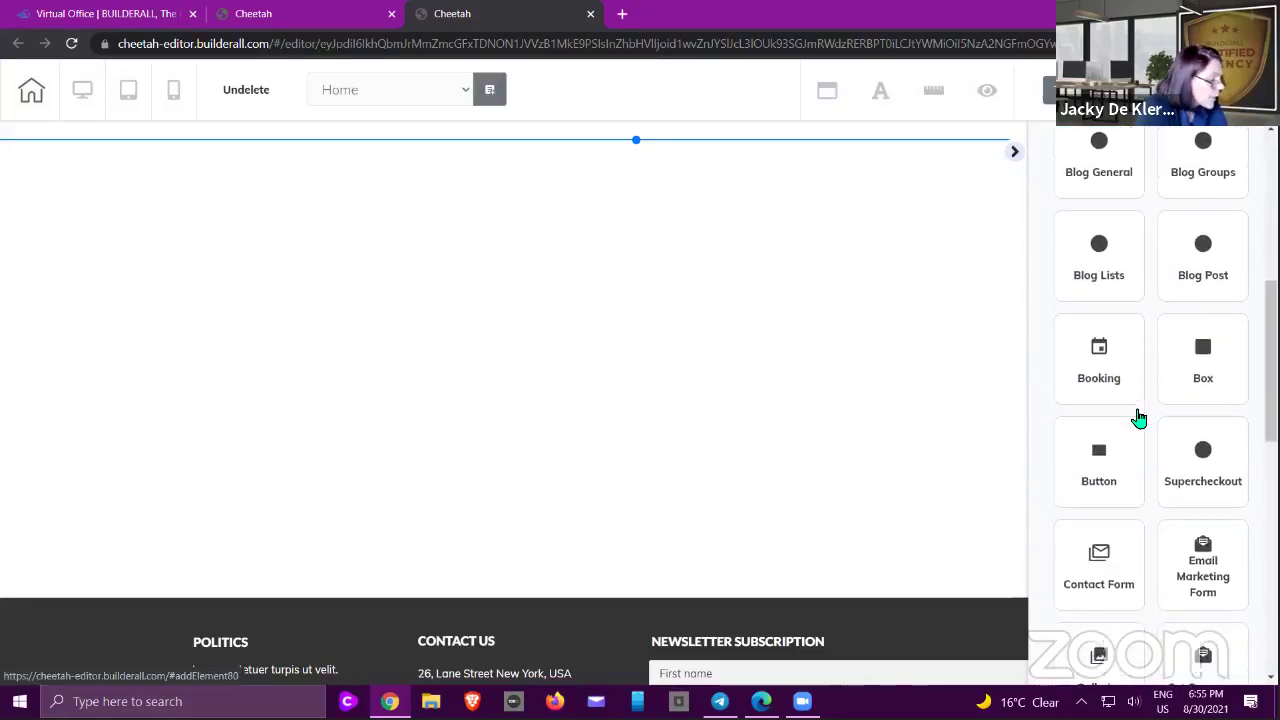
{"action": "left_click_drag", "start_coordinate": [1117, 309], "coordinate": [952, 340]}
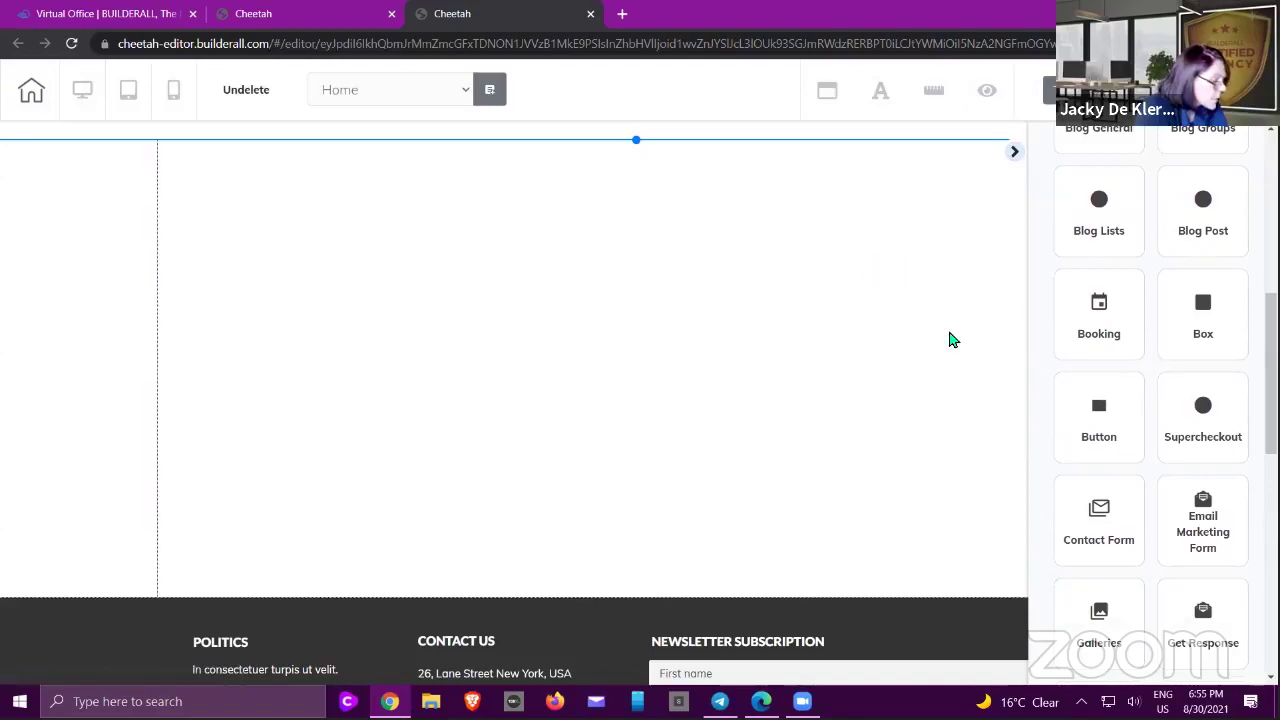
{"action": "left_click", "coordinate": [1200, 318]}
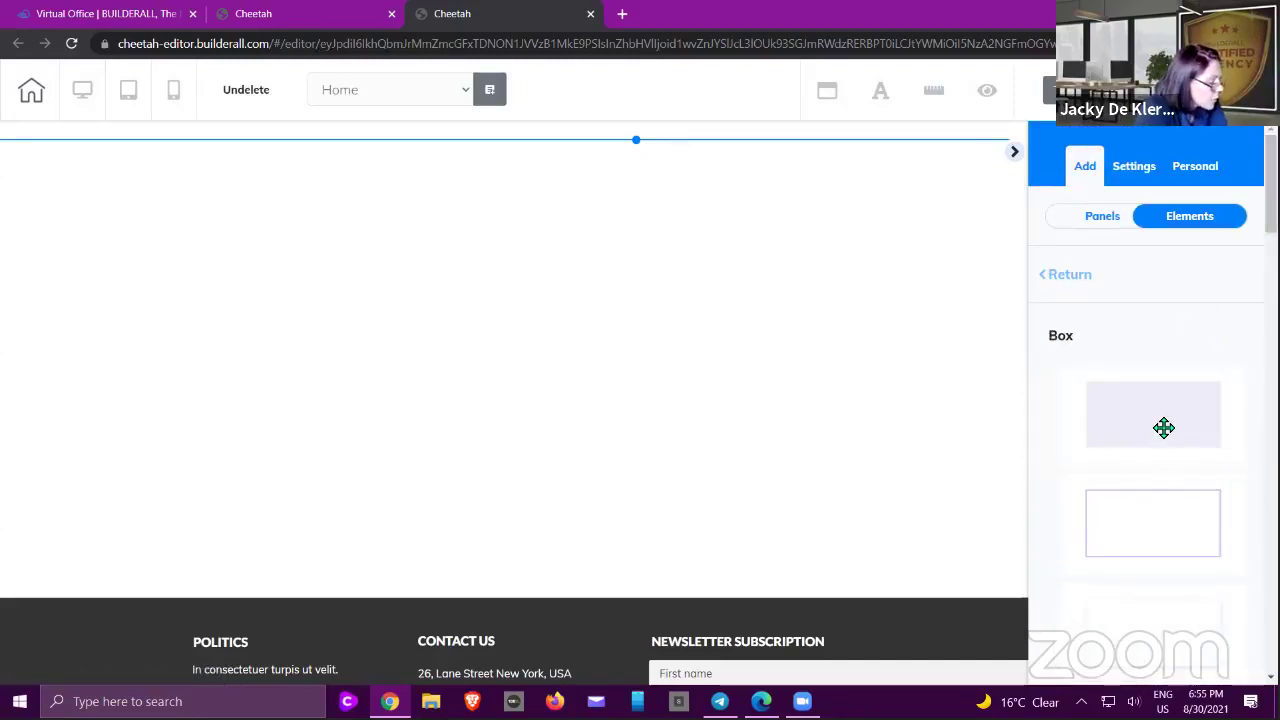
{"action": "left_click_drag", "start_coordinate": [1160, 411], "coordinate": [477, 289]}
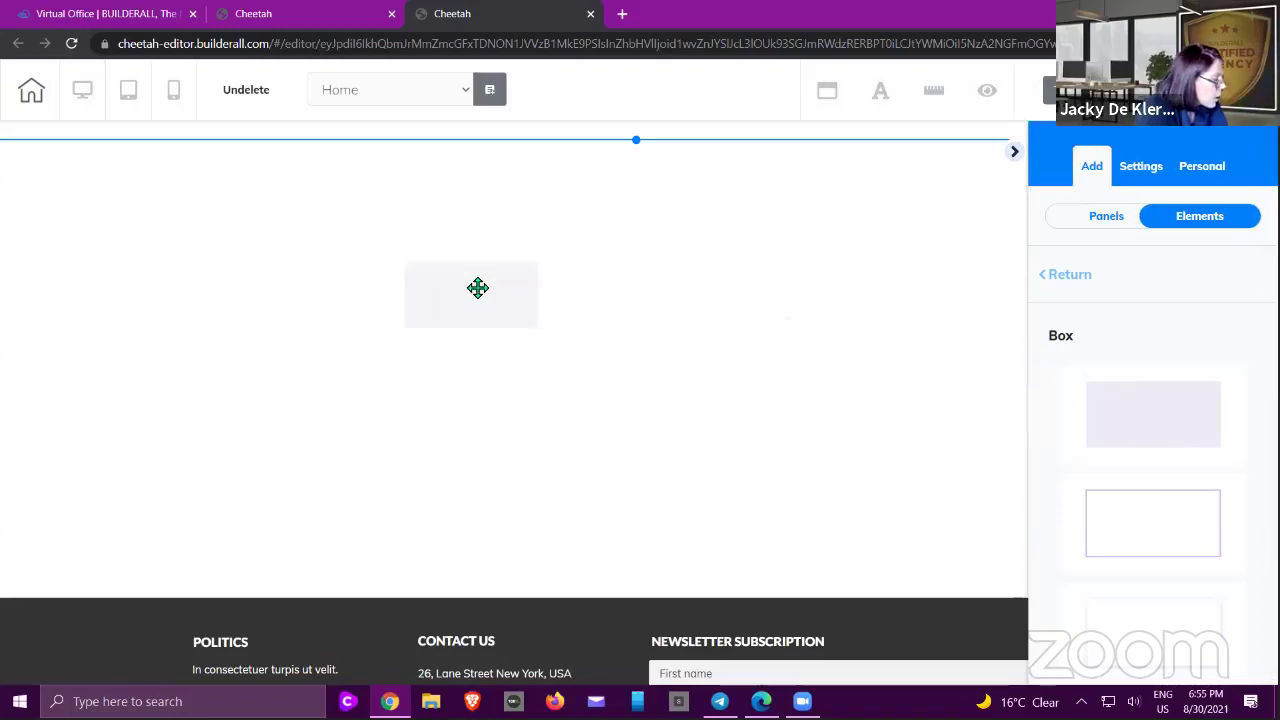
{"action": "left_click", "coordinate": [1016, 160]}
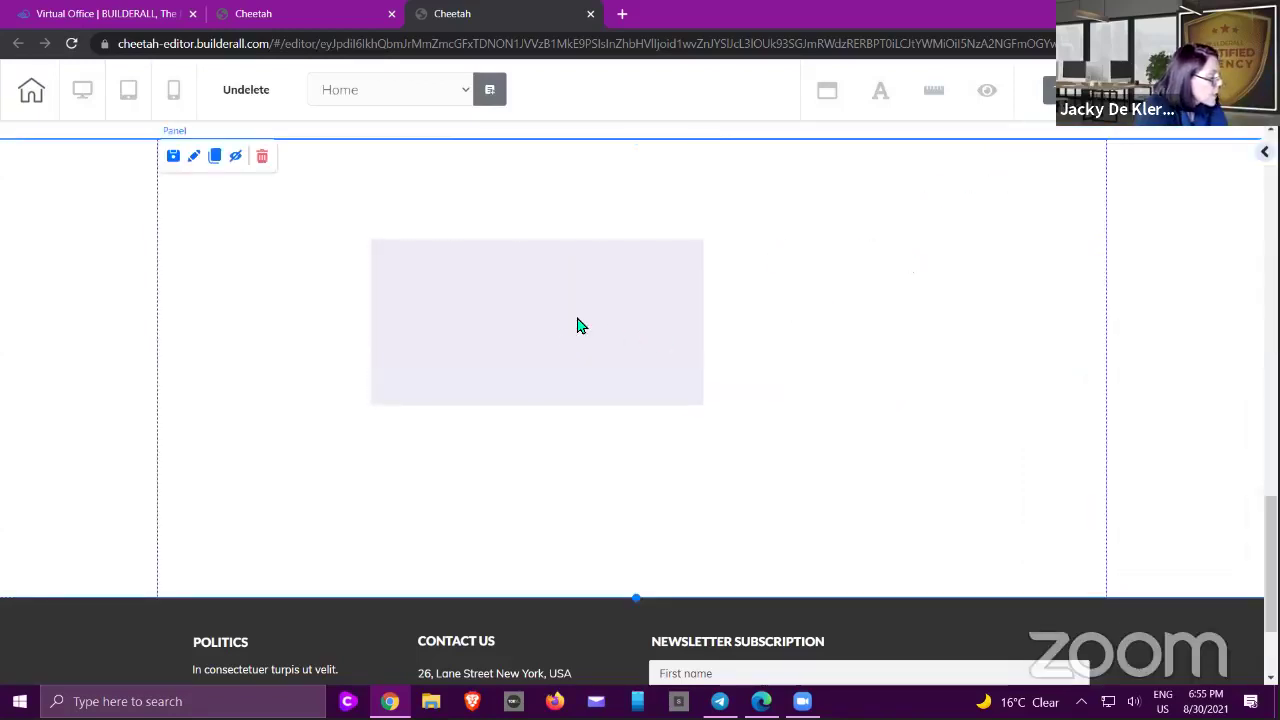
- Move the box to the panel's upper-left corner and enlarge it to nearly the full panel height
{"action": "left_click_drag", "start_coordinate": [578, 325], "coordinate": [388, 243]}
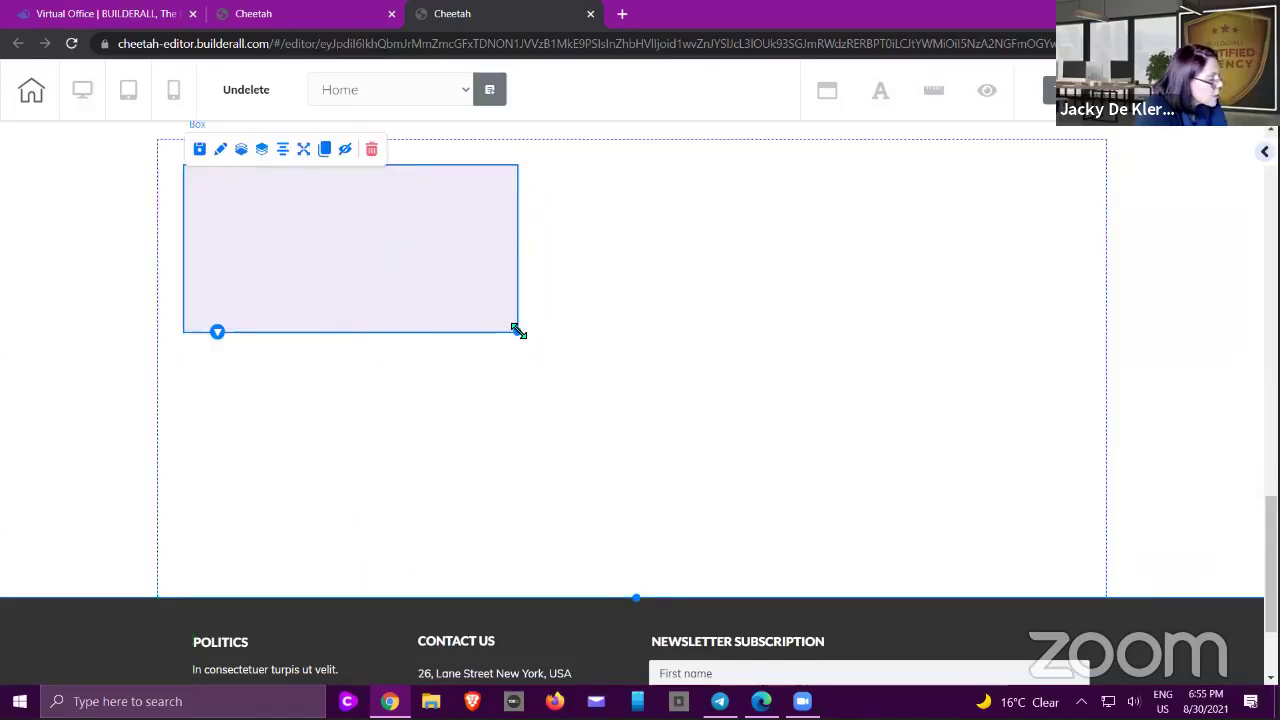
{"action": "left_click_drag", "start_coordinate": [517, 331], "coordinate": [517, 486]}
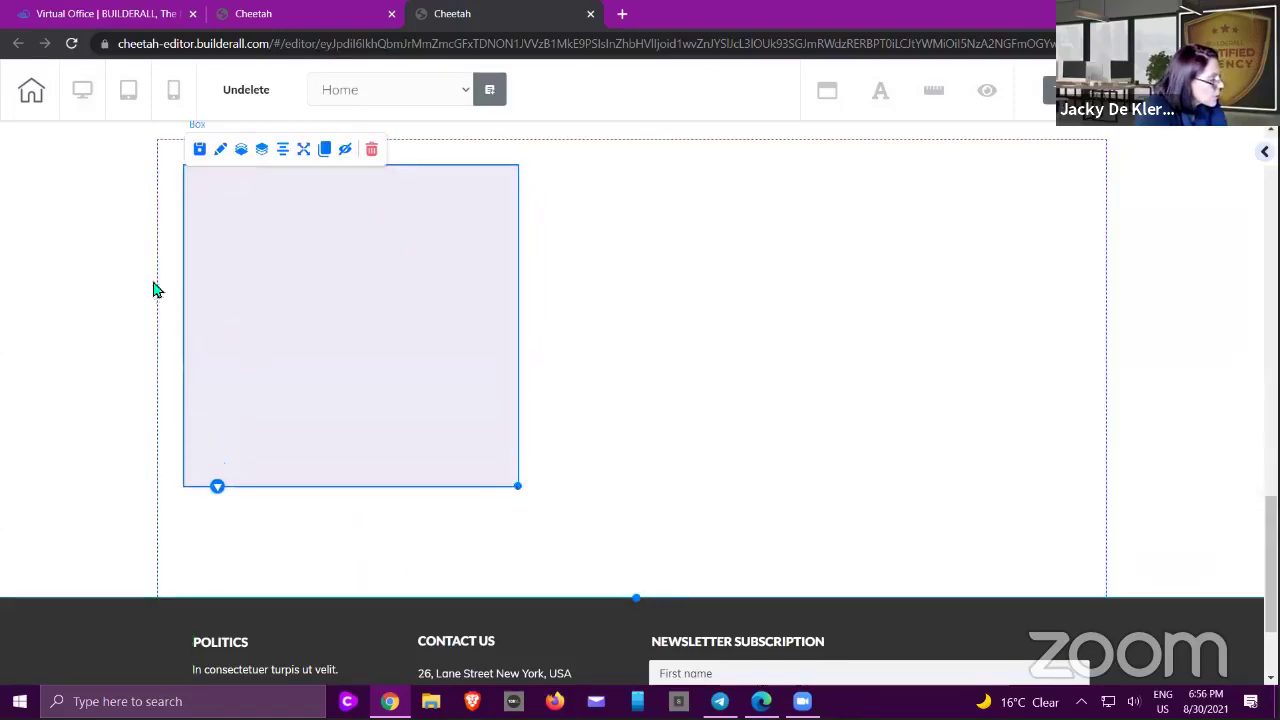
{"action": "left_click", "coordinate": [807, 197]}
{"action": "left_click", "coordinate": [296, 263]}
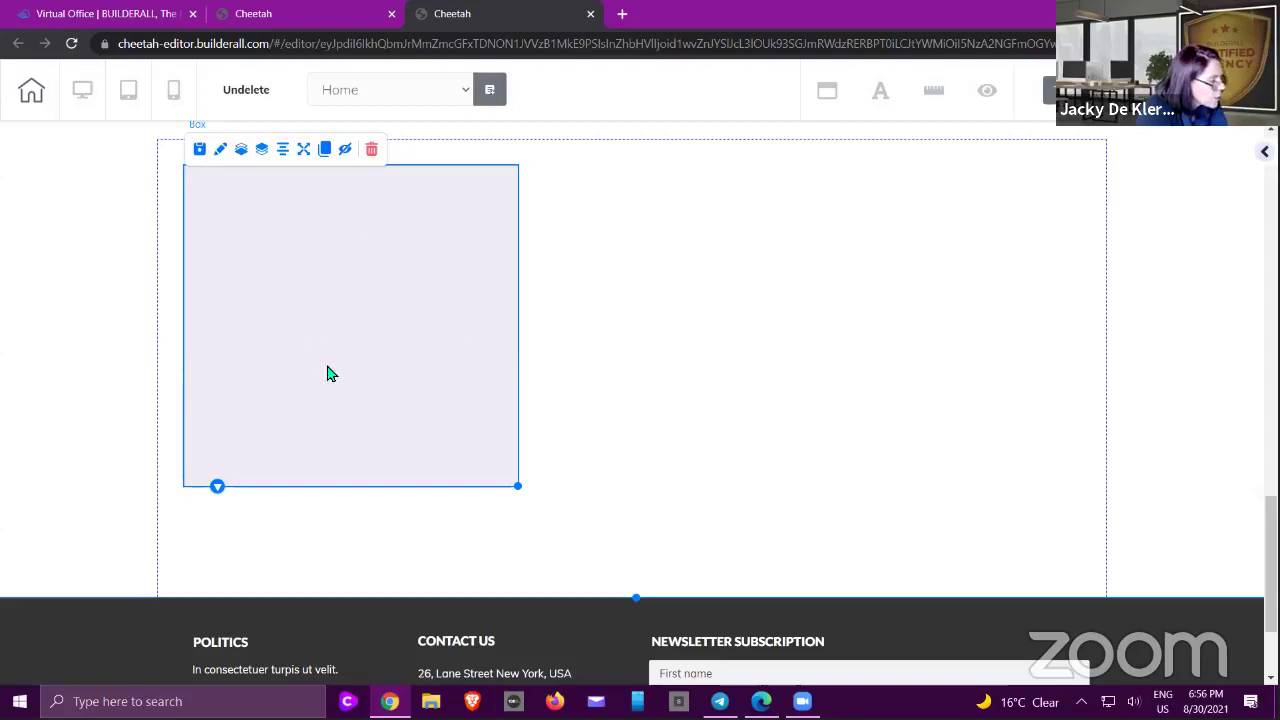
{"action": "left_click_drag", "start_coordinate": [518, 487], "coordinate": [545, 573]}
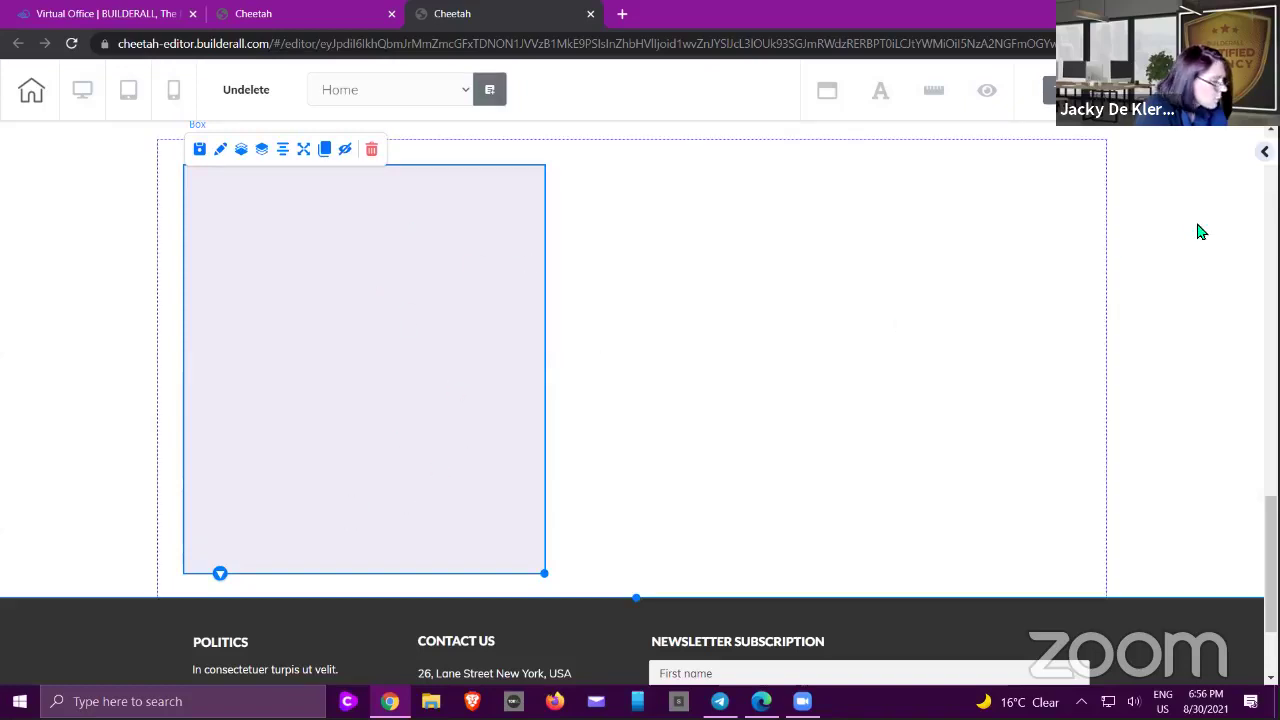
{"action": "left_click_drag", "start_coordinate": [449, 312], "coordinate": [444, 304]}
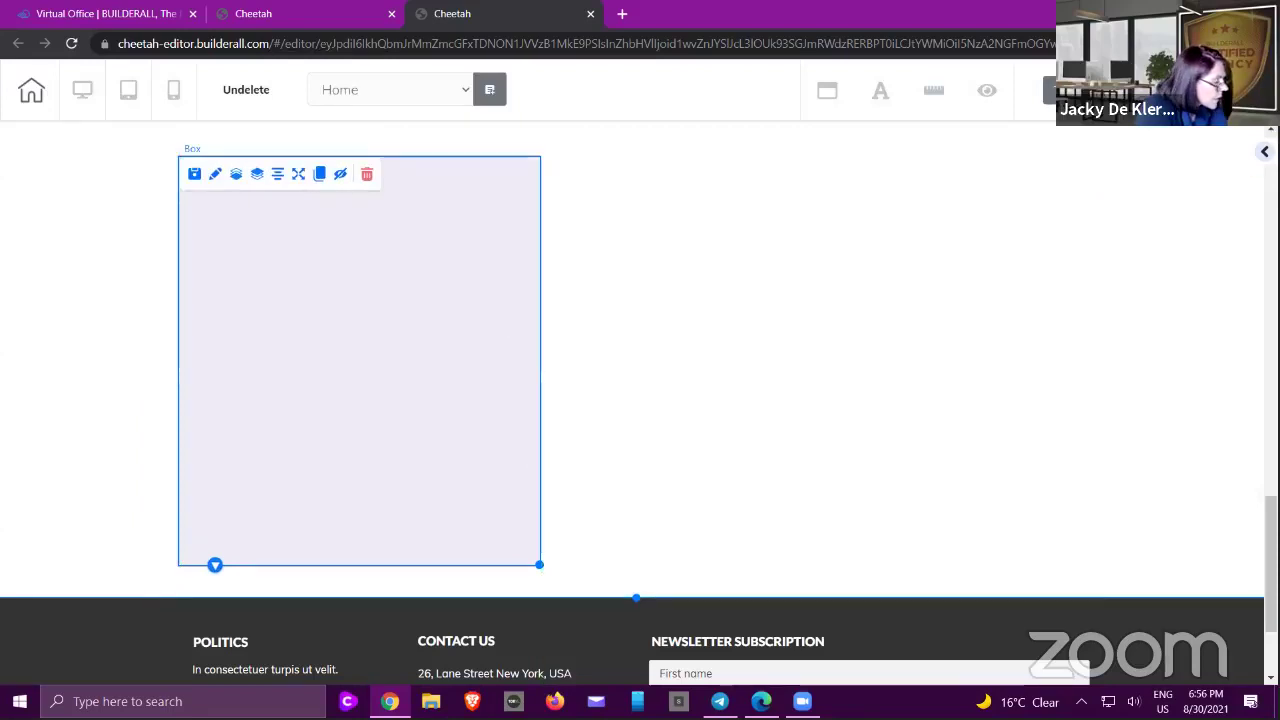
- Add a Title H4 text near the top of the box, and move the box to test that the title follows
{"action": "left_click", "coordinate": [1264, 151]}
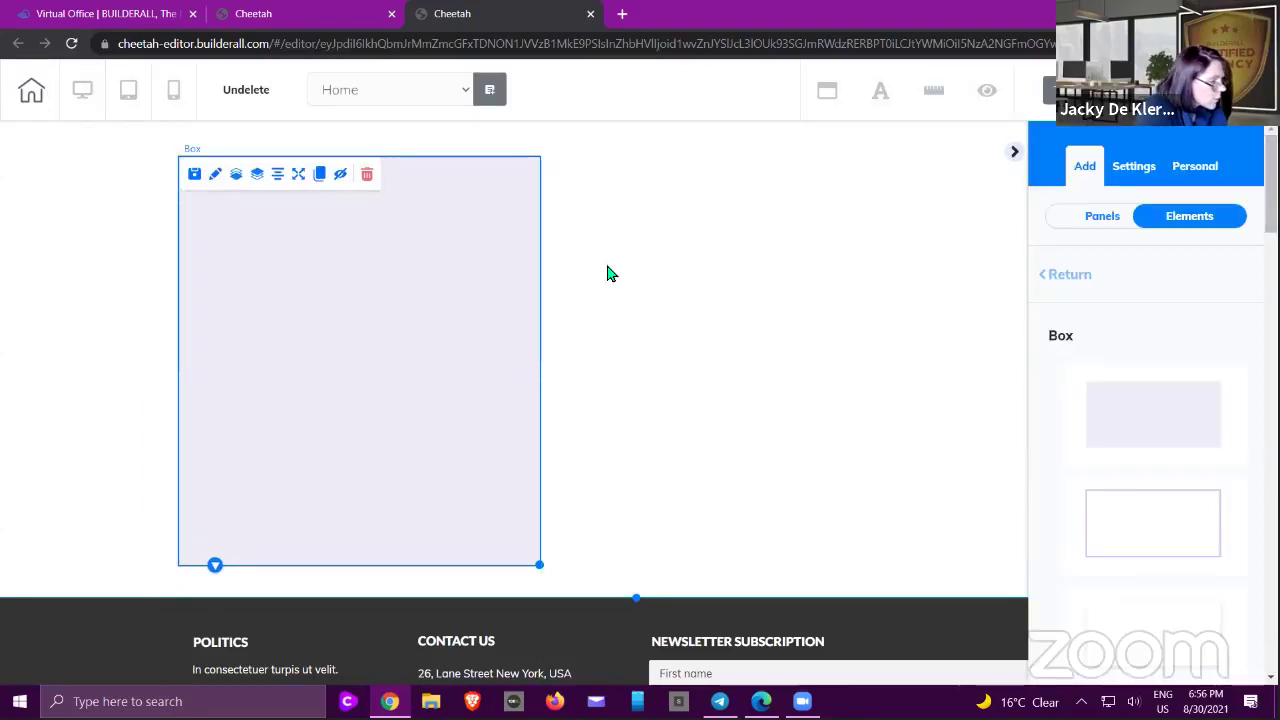
{"action": "left_click", "coordinate": [1068, 274]}
{"action": "left_click", "coordinate": [1102, 352]}
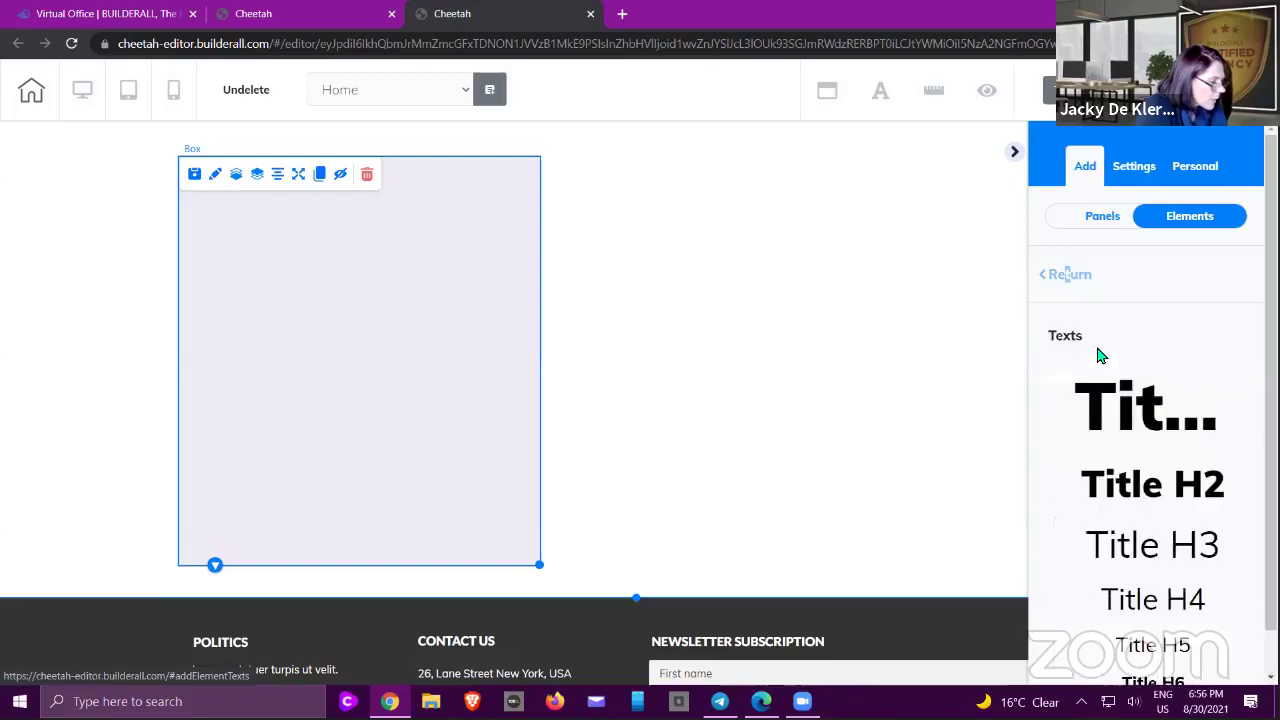
{"action": "scroll", "coordinate": [1100, 355], "scroll_direction": "down", "scroll_amount": 2}
{"action": "left_click_drag", "start_coordinate": [1128, 514], "coordinate": [308, 210]}
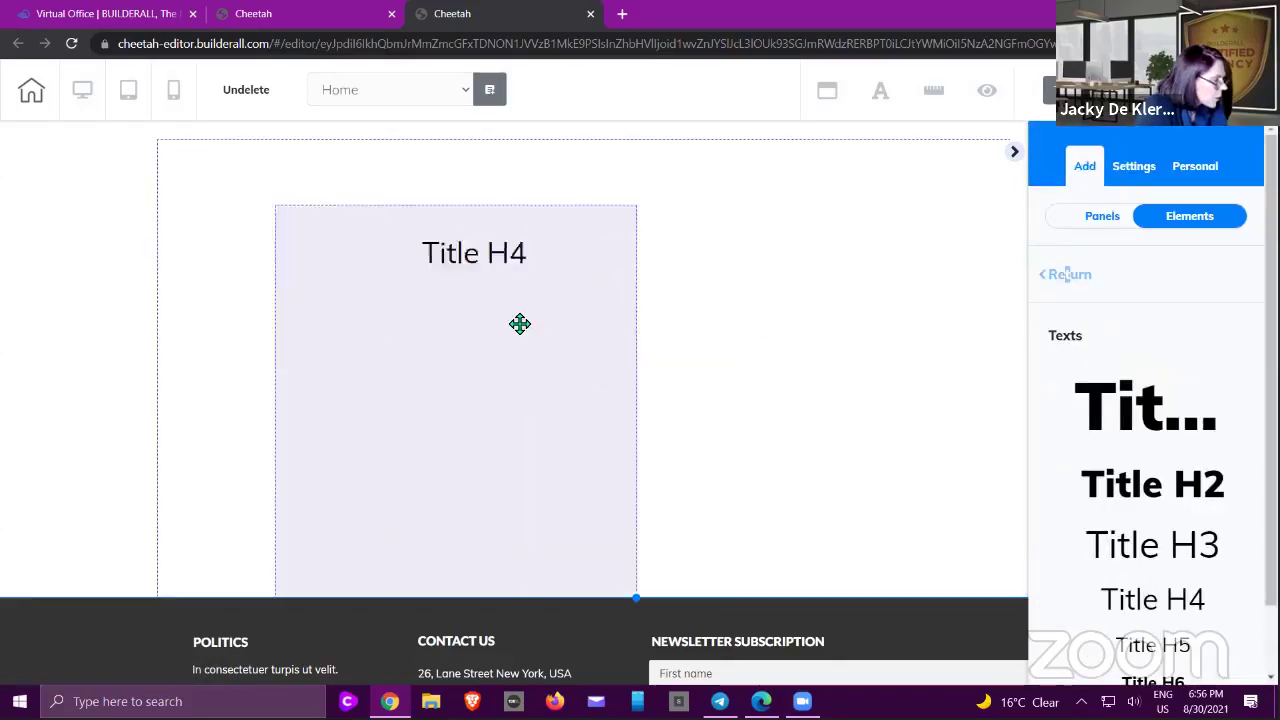
{"action": "left_click", "coordinate": [503, 311]}
- Add Lorem ipsum paragraph elements, one beside the box and one inside it below the Title H4 heading
{"action": "scroll", "coordinate": [1150, 560], "scroll_direction": "down", "scroll_amount": 1}
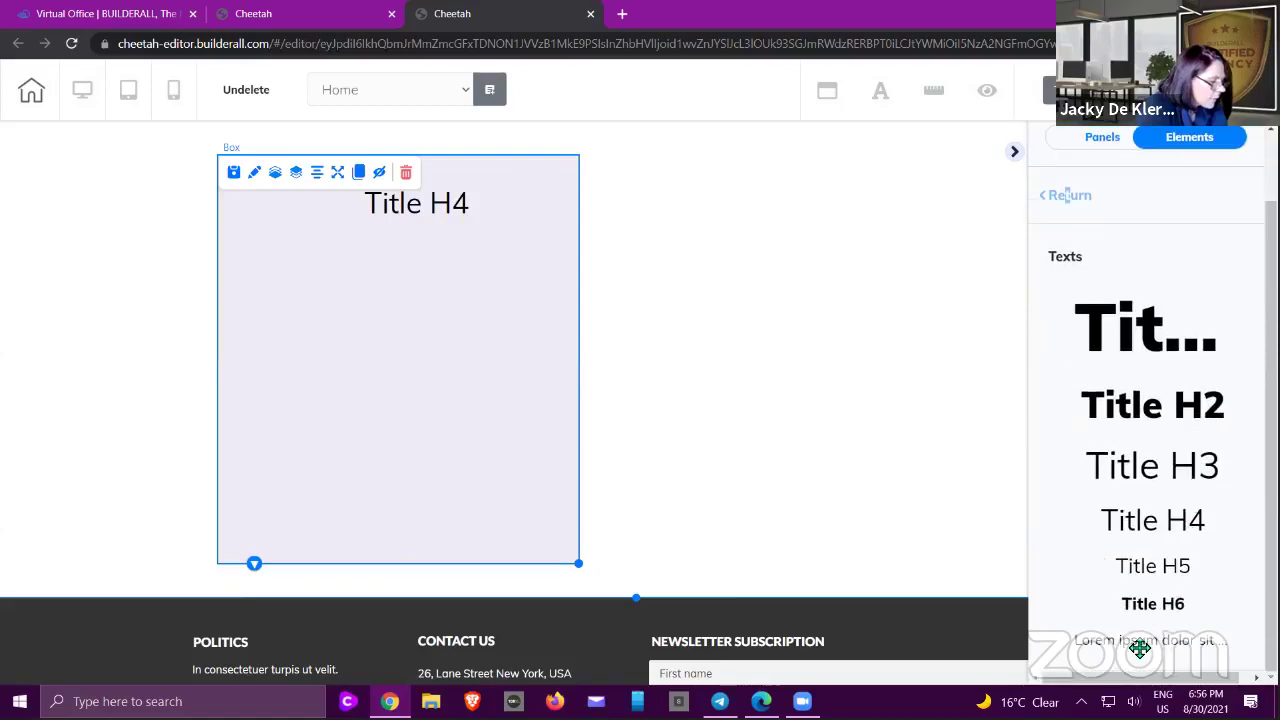
{"action": "left_click_drag", "start_coordinate": [1140, 645], "coordinate": [1131, 478]}
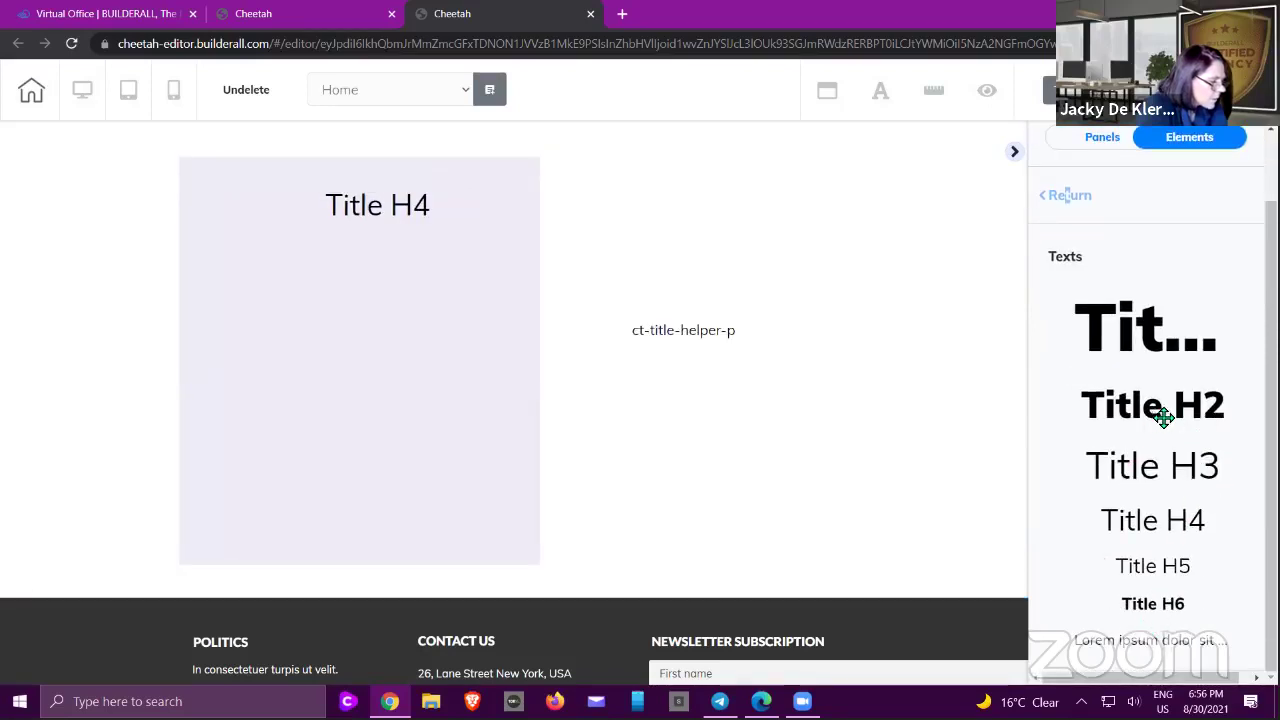
{"action": "left_click_drag", "start_coordinate": [1131, 640], "coordinate": [426, 374]}
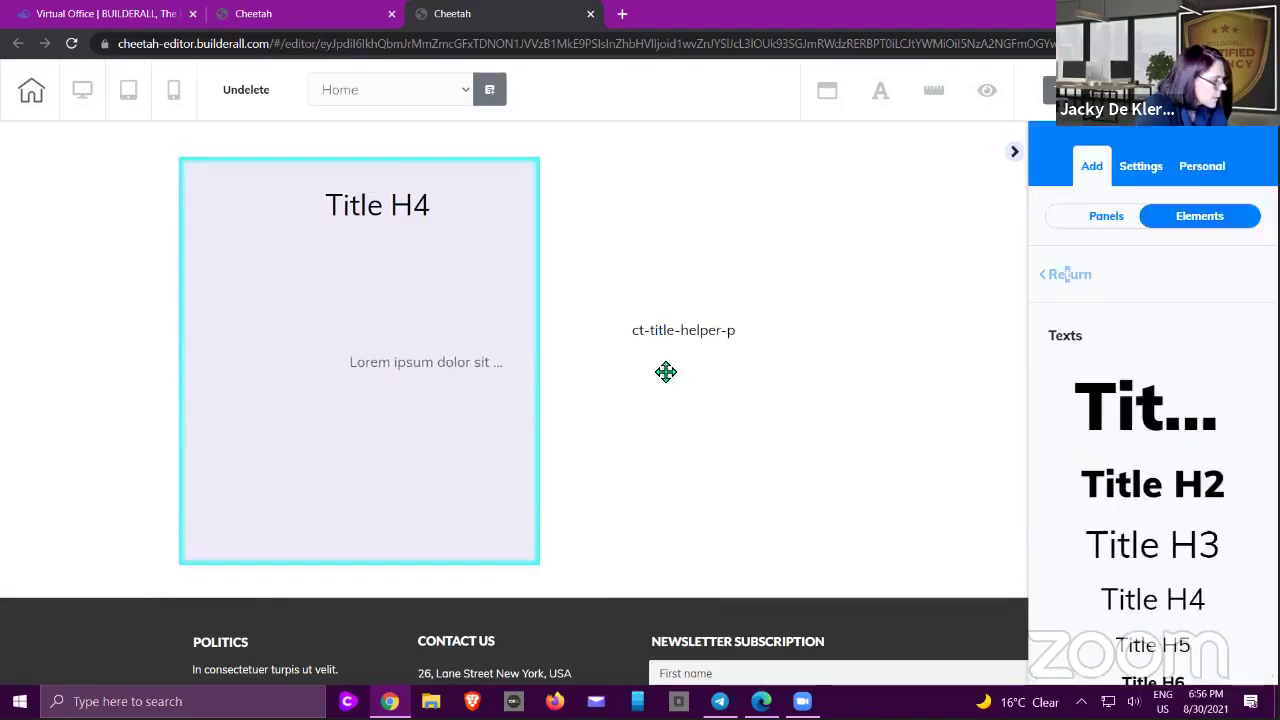
- Delete the stray ct-title-helper-p text beside the box
{"action": "left_click", "coordinate": [708, 330]}
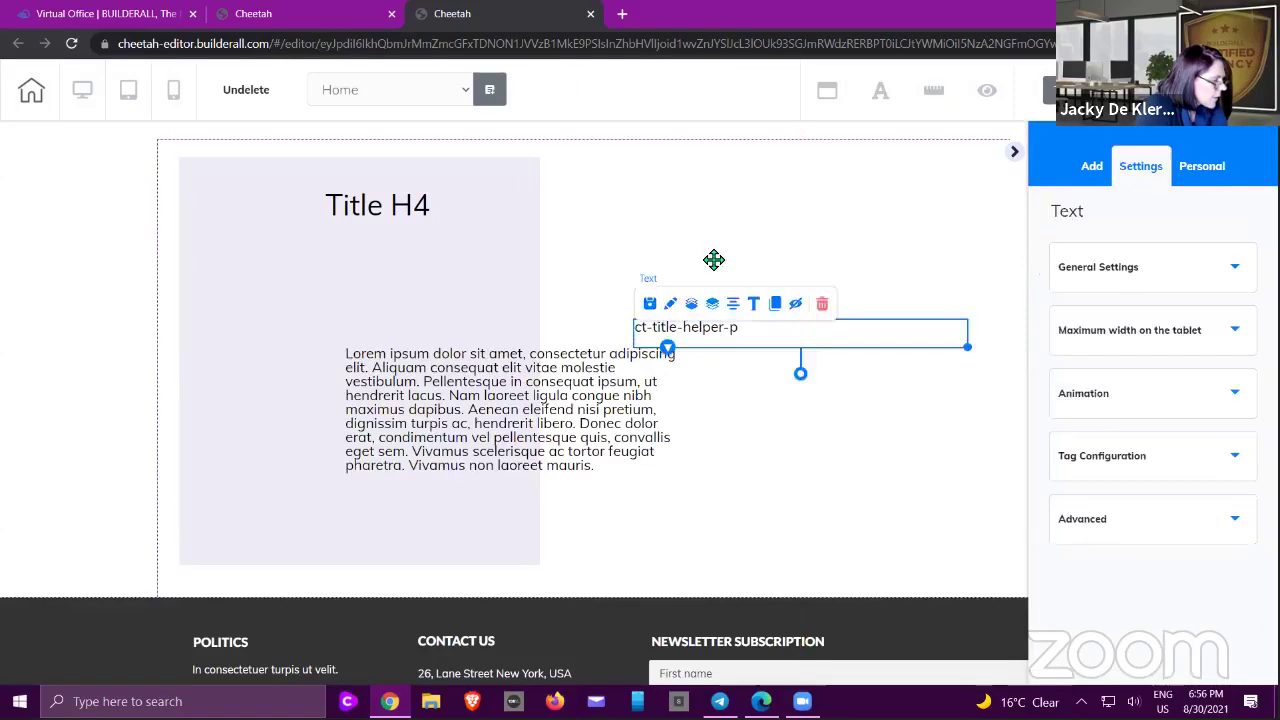
{"action": "left_click", "coordinate": [817, 230]}
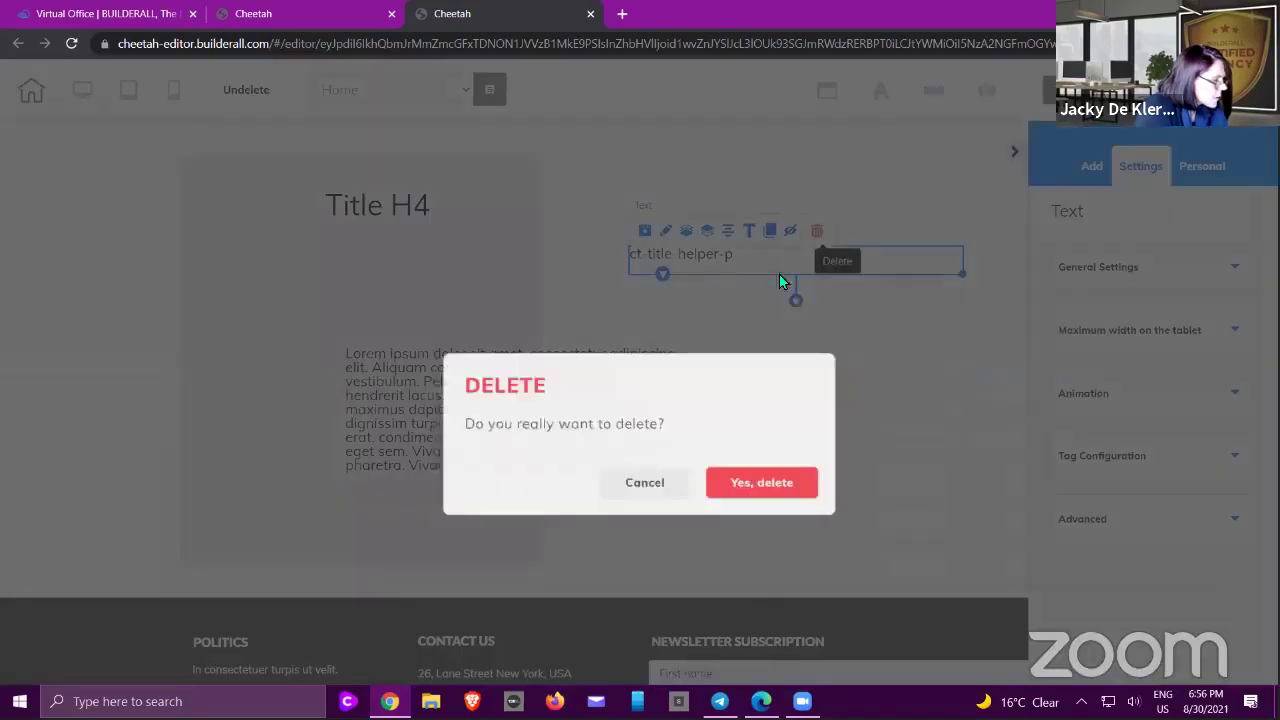
{"action": "left_click", "coordinate": [757, 430]}
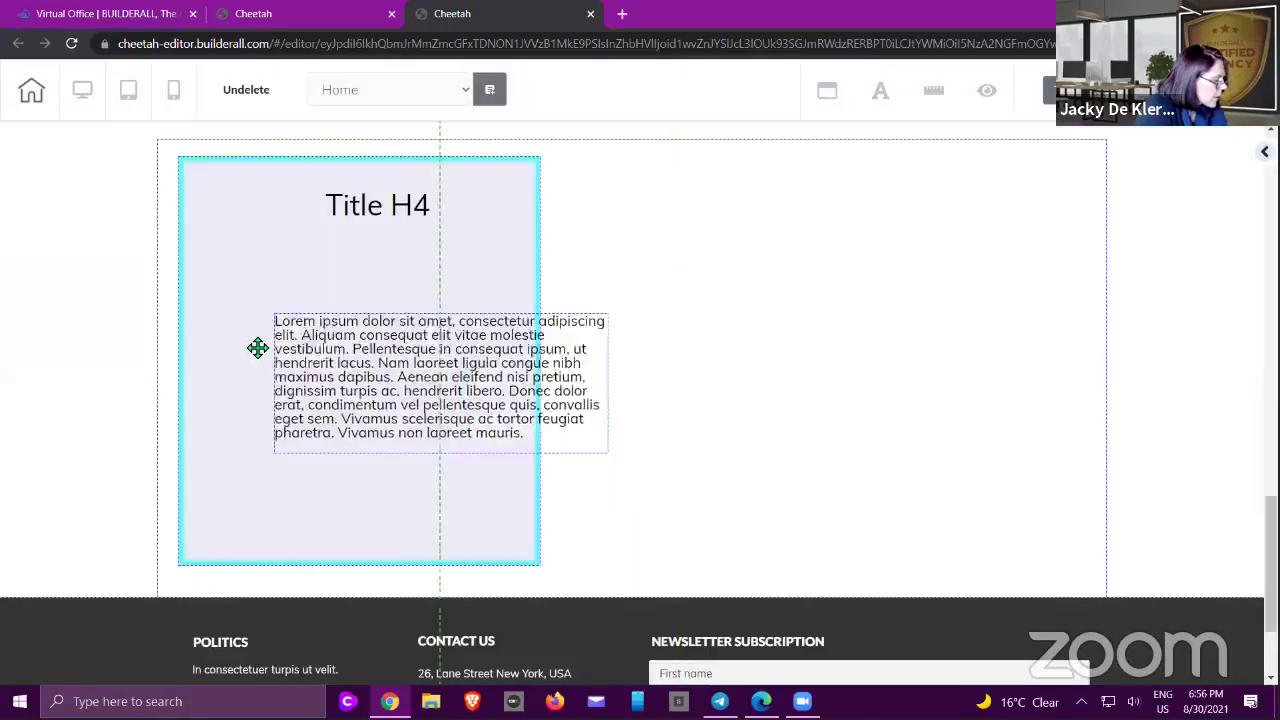
- Move the Lorem ipsum paragraph fully into the box, narrow it to fit, and place it directly below Title H4
{"action": "left_click_drag", "start_coordinate": [258, 347], "coordinate": [345, 402]}
{"action": "left_click_drag", "start_coordinate": [527, 438], "coordinate": [500, 437]}
{"action": "left_click_drag", "start_coordinate": [443, 380], "coordinate": [431, 323]}
- Add the rectangular green Register Now button element below the paragraph inside the box
{"action": "left_click", "coordinate": [1205, 226]}
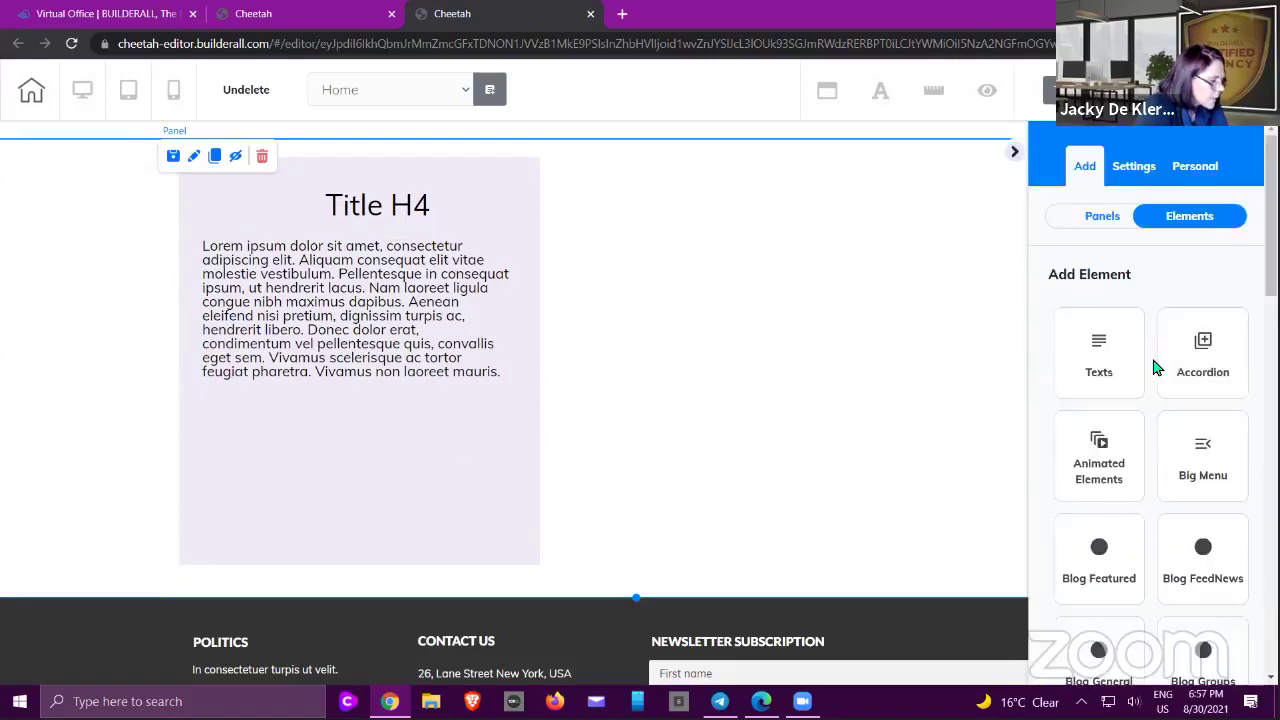
{"action": "scroll", "coordinate": [1160, 364], "scroll_direction": "down", "scroll_amount": 3}
{"action": "scroll", "coordinate": [1168, 362], "scroll_direction": "down", "scroll_amount": 2}
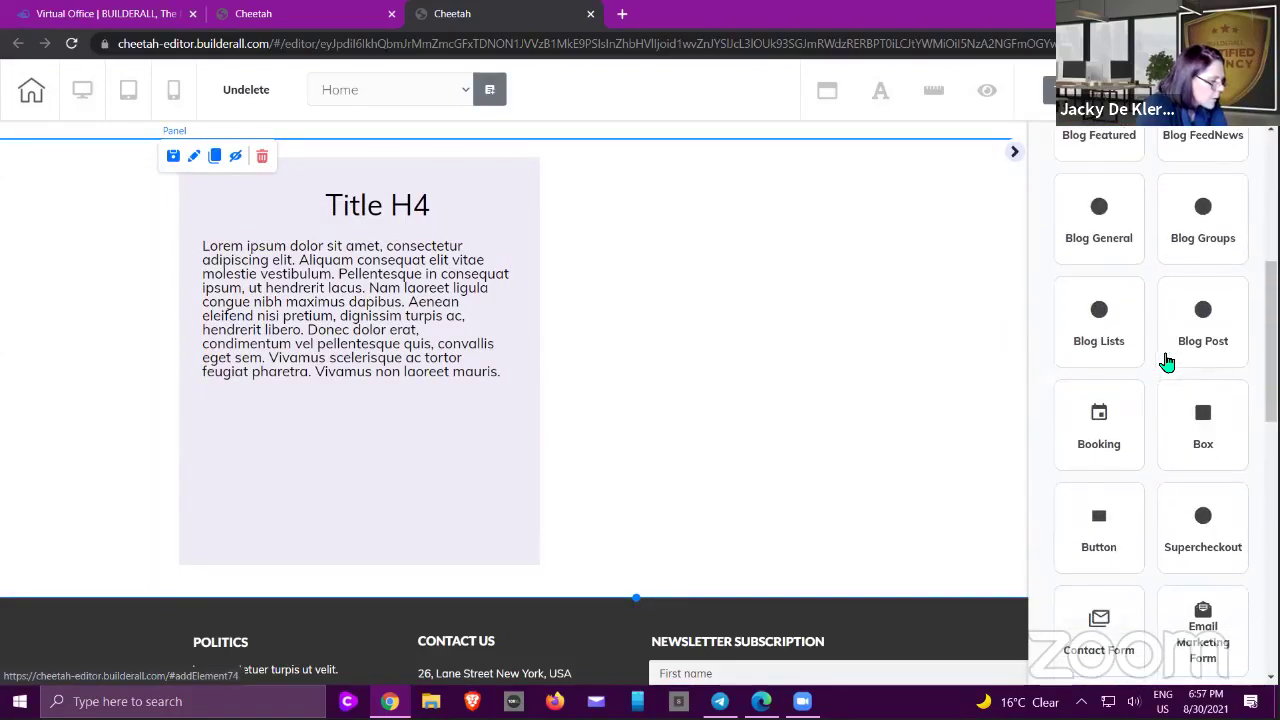
{"action": "left_click", "coordinate": [1097, 523]}
{"action": "left_click_drag", "start_coordinate": [1129, 414], "coordinate": [320, 449]}
{"action": "left_click", "coordinate": [1014, 151]}
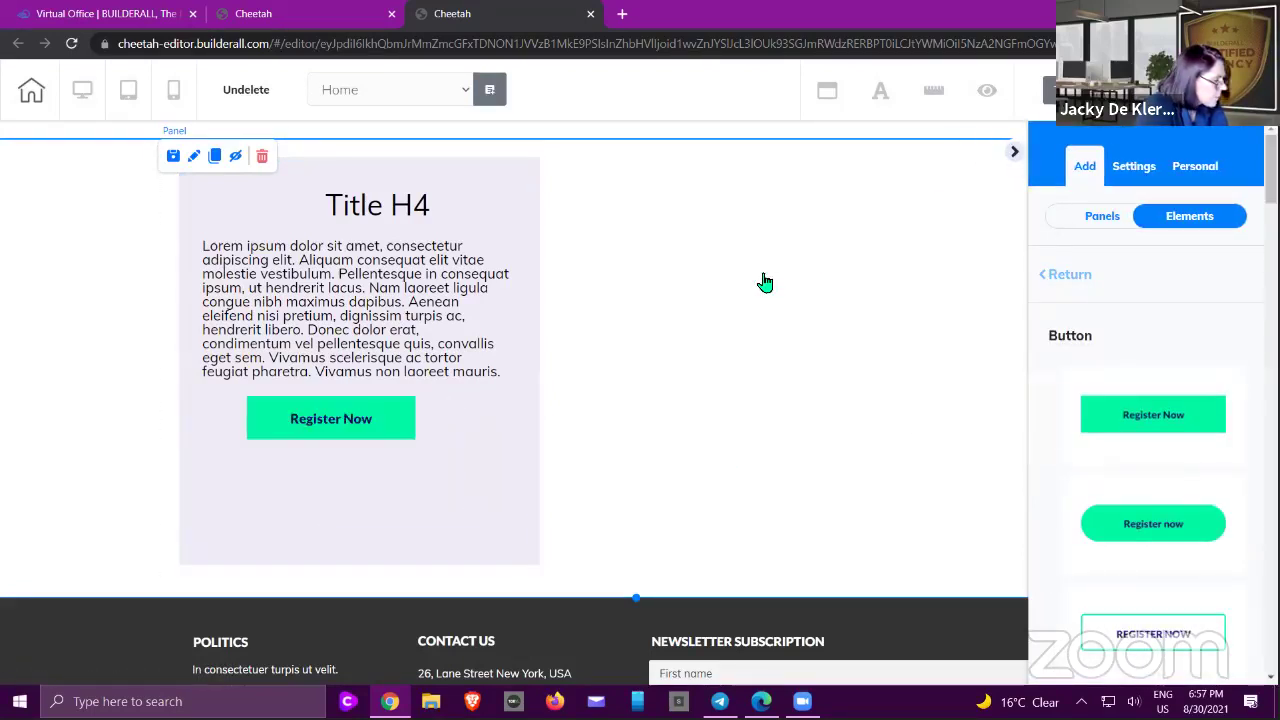
- Lower the Register Now button slightly and shorten the box to end a little below it
{"action": "mouse_move", "coordinate": [325, 425]}
{"action": "left_mouse_down"}
{"action": "mouse_move", "coordinate": [349, 437]}
{"action": "mouse_move", "coordinate": [340, 443]}
{"action": "left_mouse_up"}
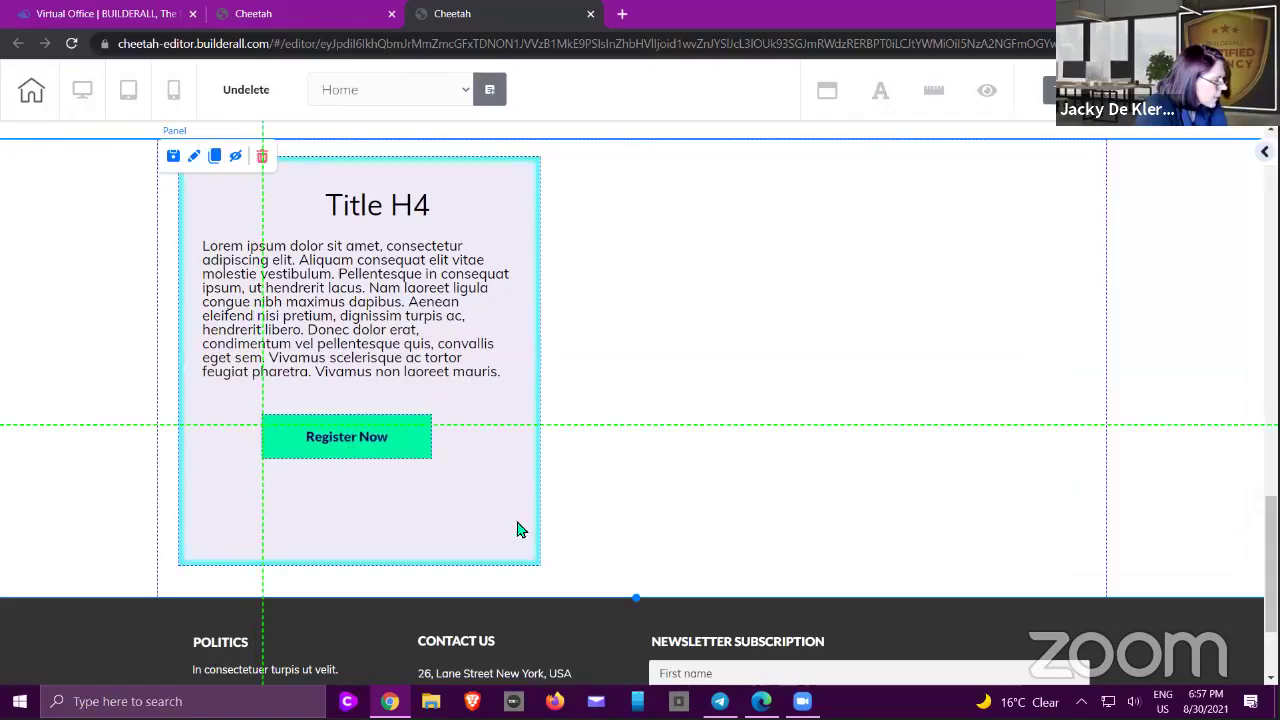
{"action": "left_click", "coordinate": [534, 566]}
{"action": "left_click_drag", "start_coordinate": [538, 567], "coordinate": [540, 503]}
- Move the paragraph, Title H4 and Register Now button out of the box into the empty panel area beside it
{"action": "left_click_drag", "start_coordinate": [449, 300], "coordinate": [790, 320]}
{"action": "left_click_drag", "start_coordinate": [396, 218], "coordinate": [751, 217]}
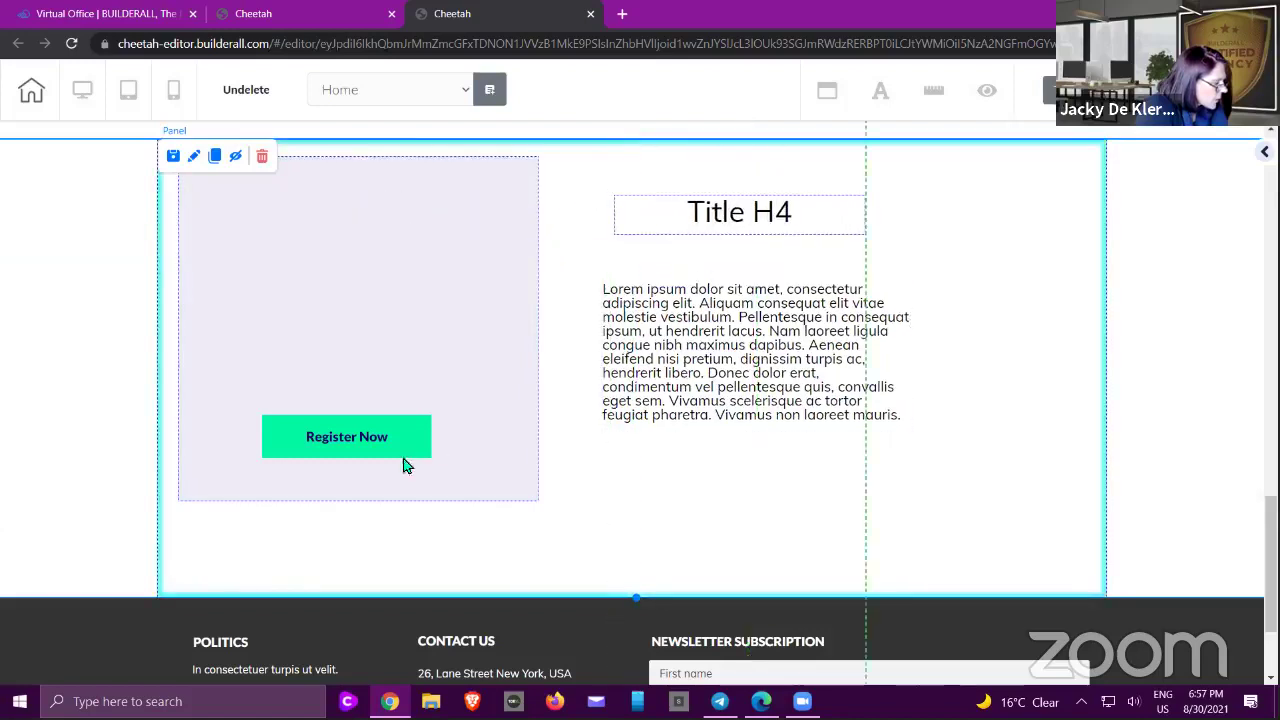
{"action": "left_click_drag", "start_coordinate": [405, 455], "coordinate": [806, 478]}
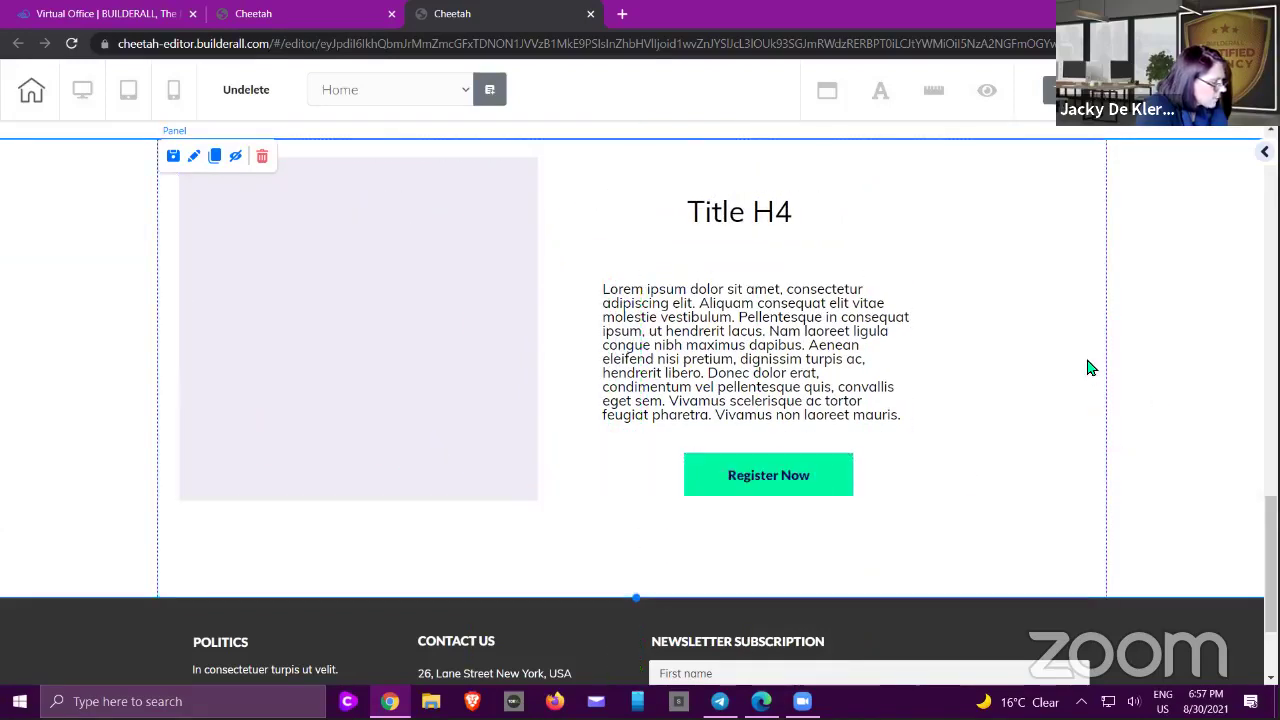
- Move the paragraph, Title H4 and Register Now button back into the box, with the title above and the button below the paragraph
{"action": "left_click", "coordinate": [825, 332]}
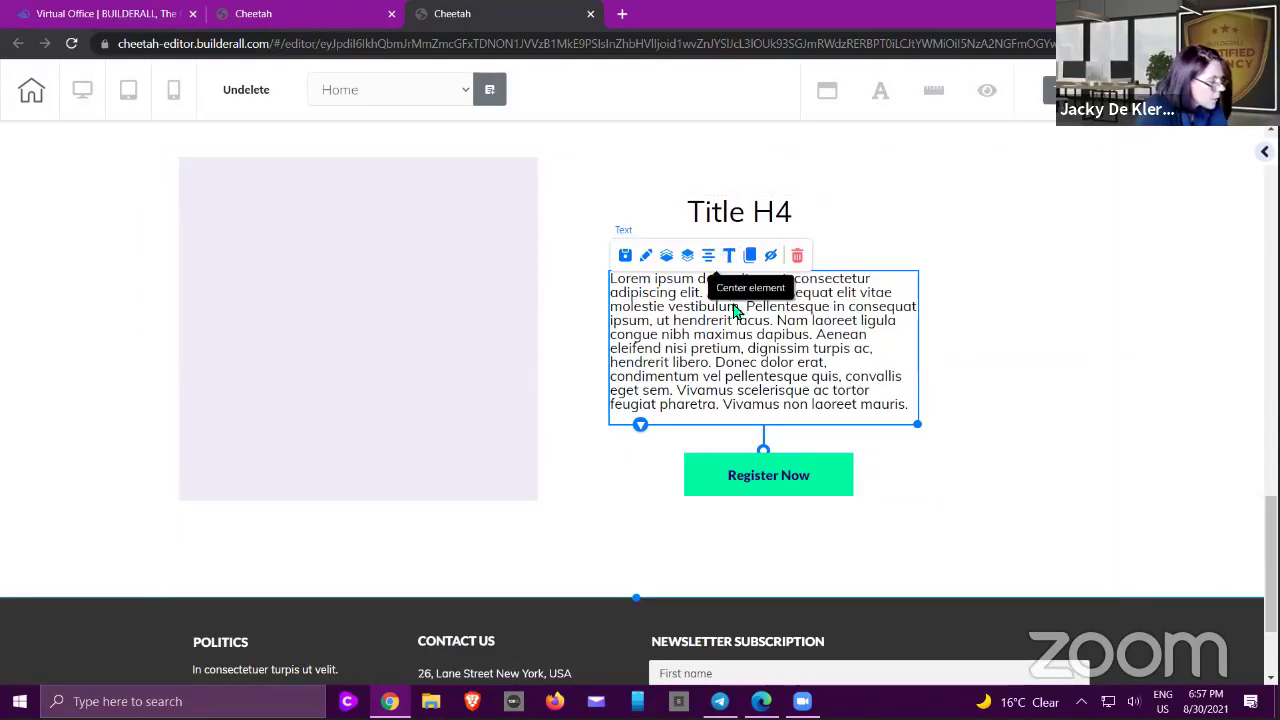
{"action": "left_click_drag", "start_coordinate": [749, 300], "coordinate": [445, 250]}
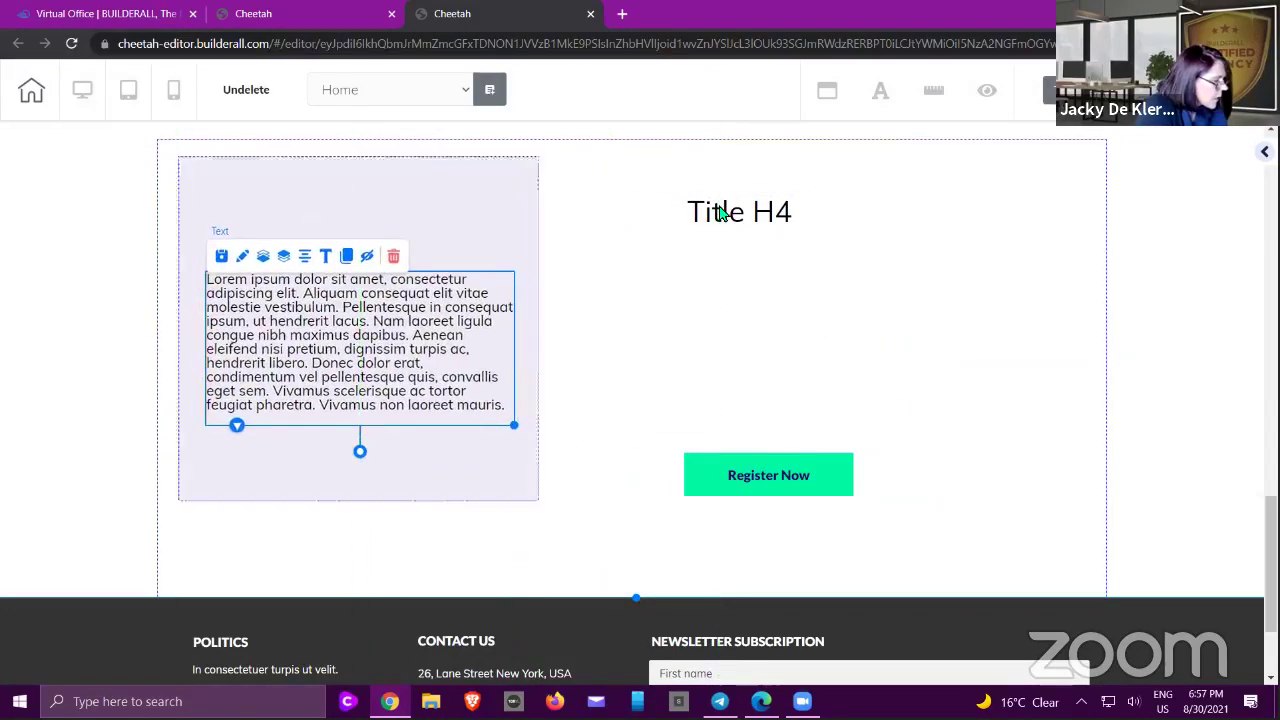
{"action": "left_click_drag", "start_coordinate": [728, 210], "coordinate": [336, 188]}
{"action": "left_click_drag", "start_coordinate": [709, 466], "coordinate": [378, 478]}
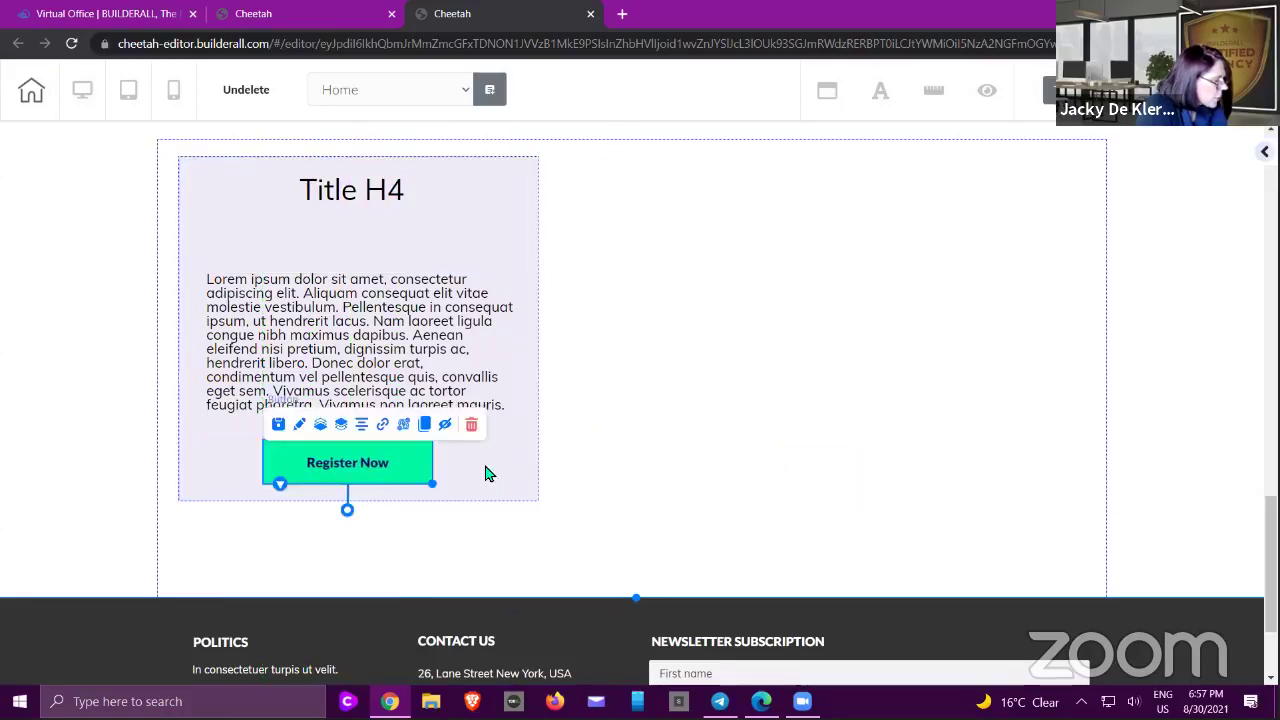
- Duplicate the box with its contents, place the copy beside the original, and nearly align the two boxes' upper edges
{"action": "left_click_drag", "start_coordinate": [486, 471], "coordinate": [519, 512]}
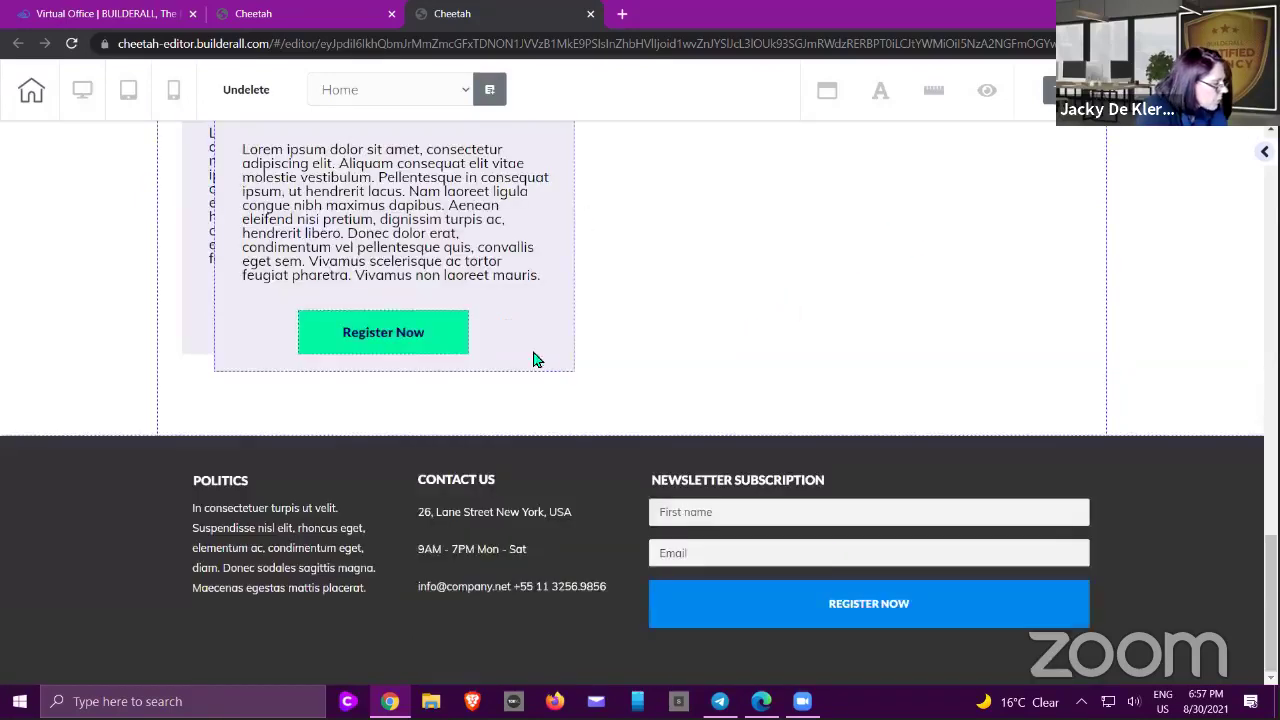
{"action": "mouse_move", "coordinate": [535, 360]}
{"action": "left_mouse_down"}
{"action": "mouse_move", "coordinate": [920, 346]}
{"action": "mouse_move", "coordinate": [885, 308]}
{"action": "mouse_move", "coordinate": [967, 251]}
{"action": "left_mouse_up"}
{"action": "scroll", "coordinate": [883, 308], "scroll_direction": "up", "scroll_amount": 2}
{"action": "left_click_drag", "start_coordinate": [517, 543], "coordinate": [537, 529]}
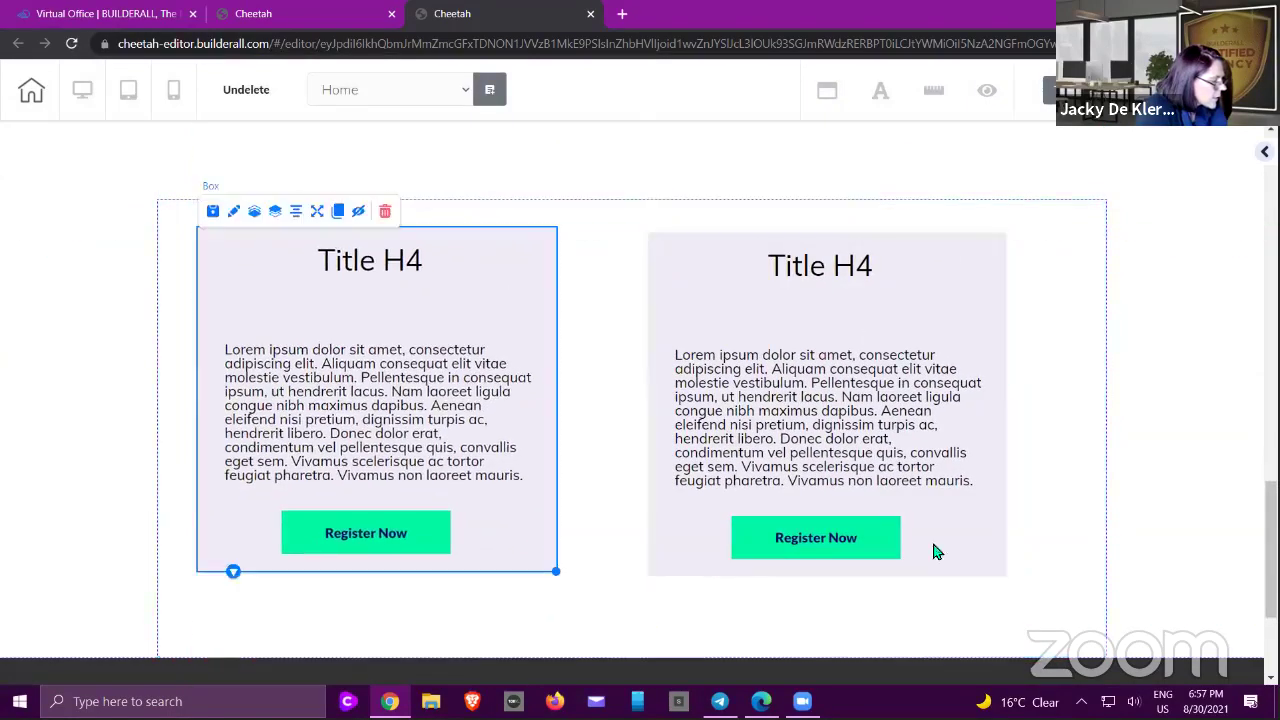
{"action": "left_click", "coordinate": [1082, 505]}
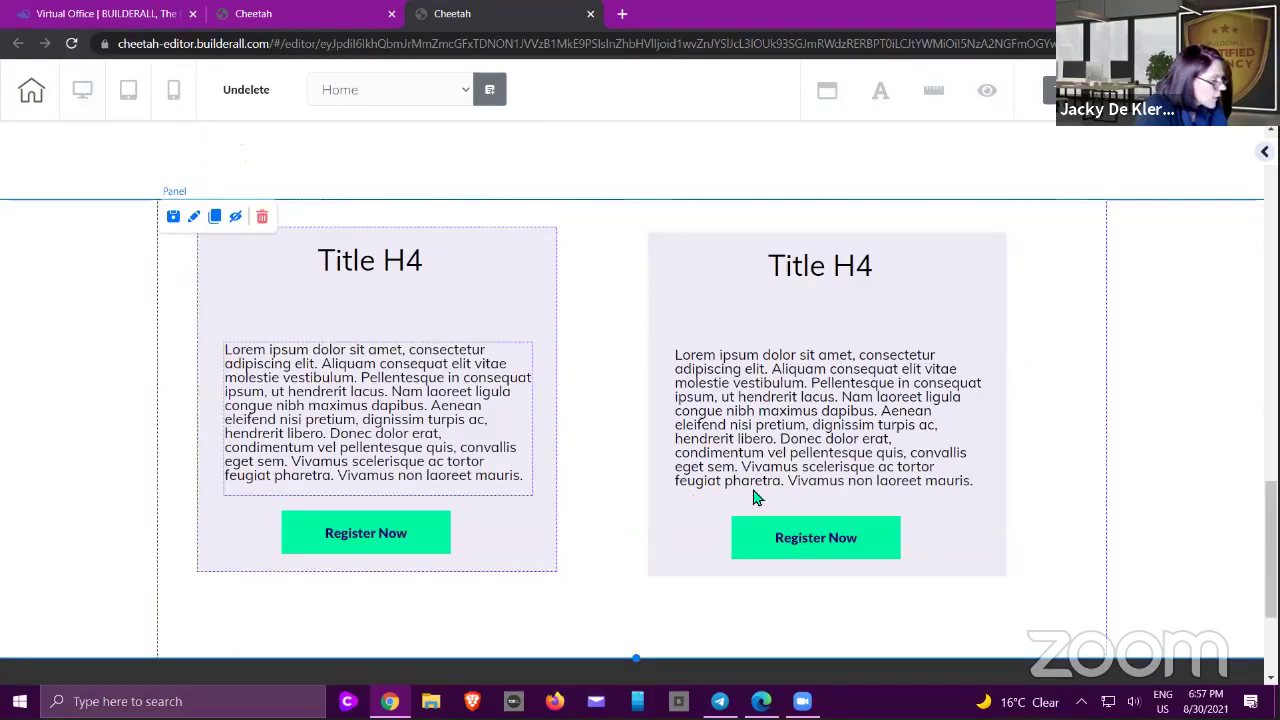
{"action": "scroll", "coordinate": [1146, 426], "scroll_direction": "down", "scroll_amount": 1}
{"action": "scroll", "coordinate": [1146, 426], "scroll_direction": "up", "scroll_amount": 1}
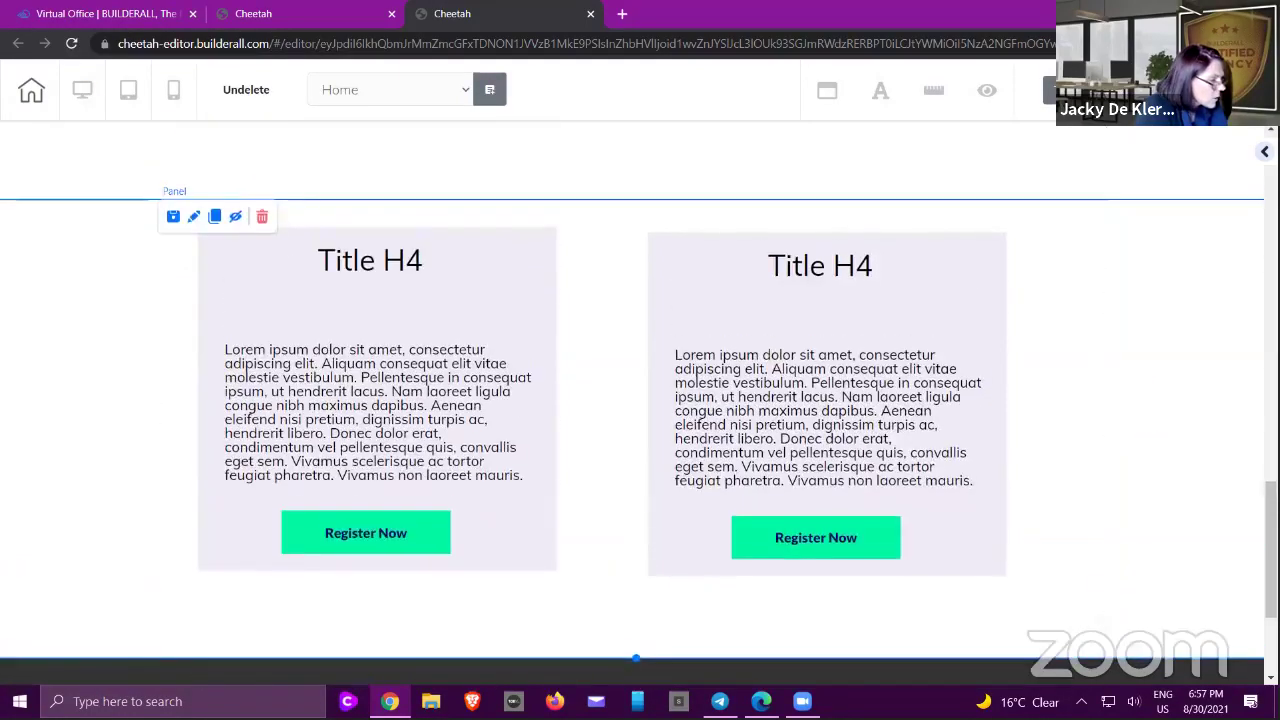
- Examine the button designs in the element library, from the Register Now styles to the BUY NOW! styles, and return to the element list
{"action": "left_click", "coordinate": [1264, 151]}
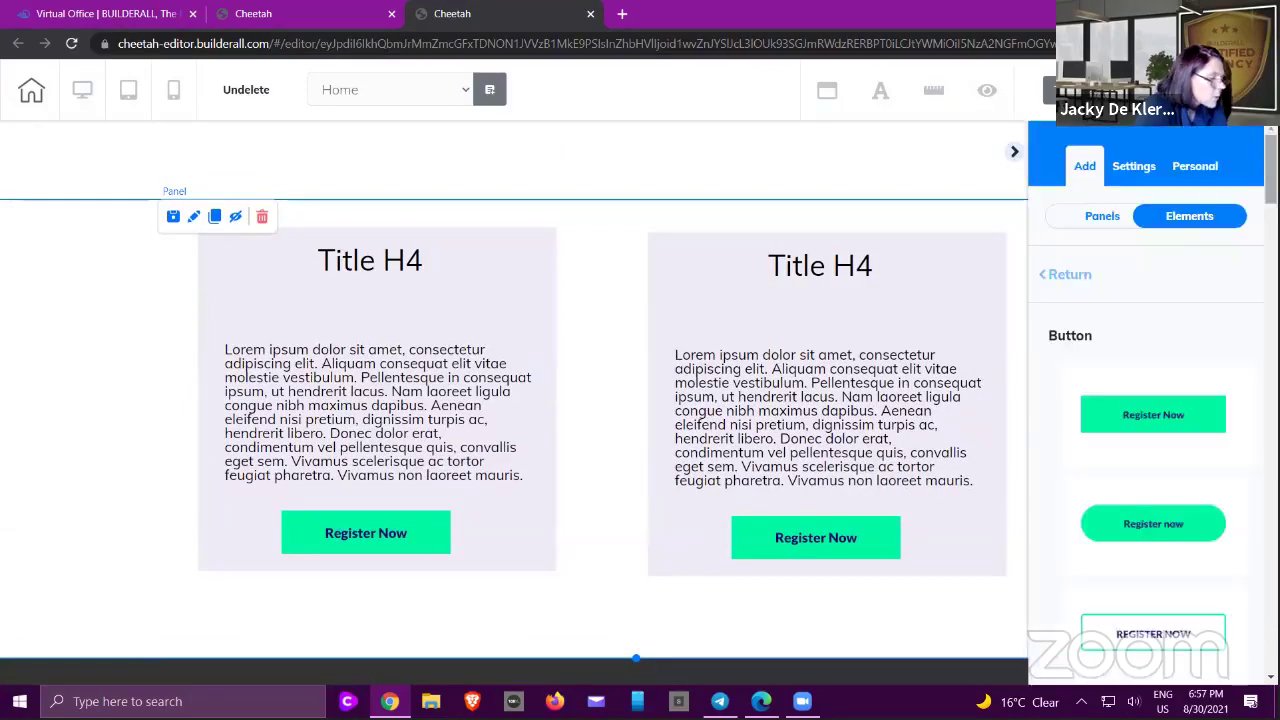
{"action": "left_click", "coordinate": [1070, 276]}
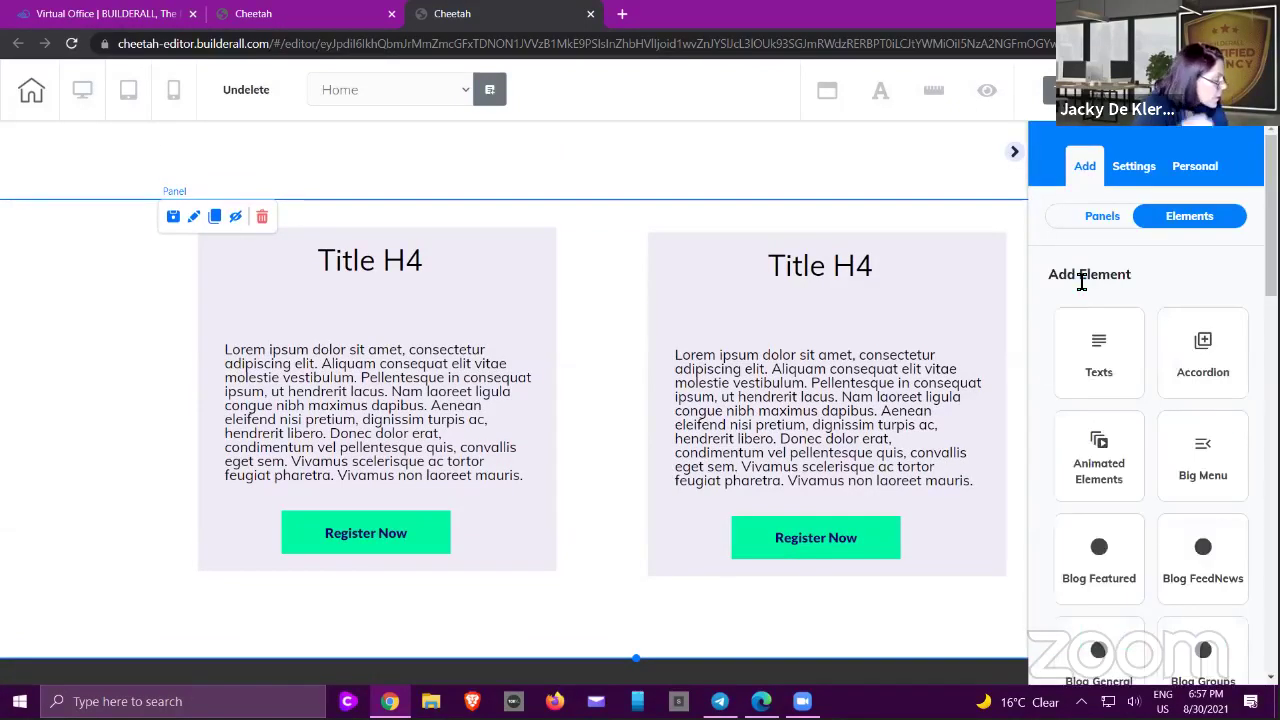
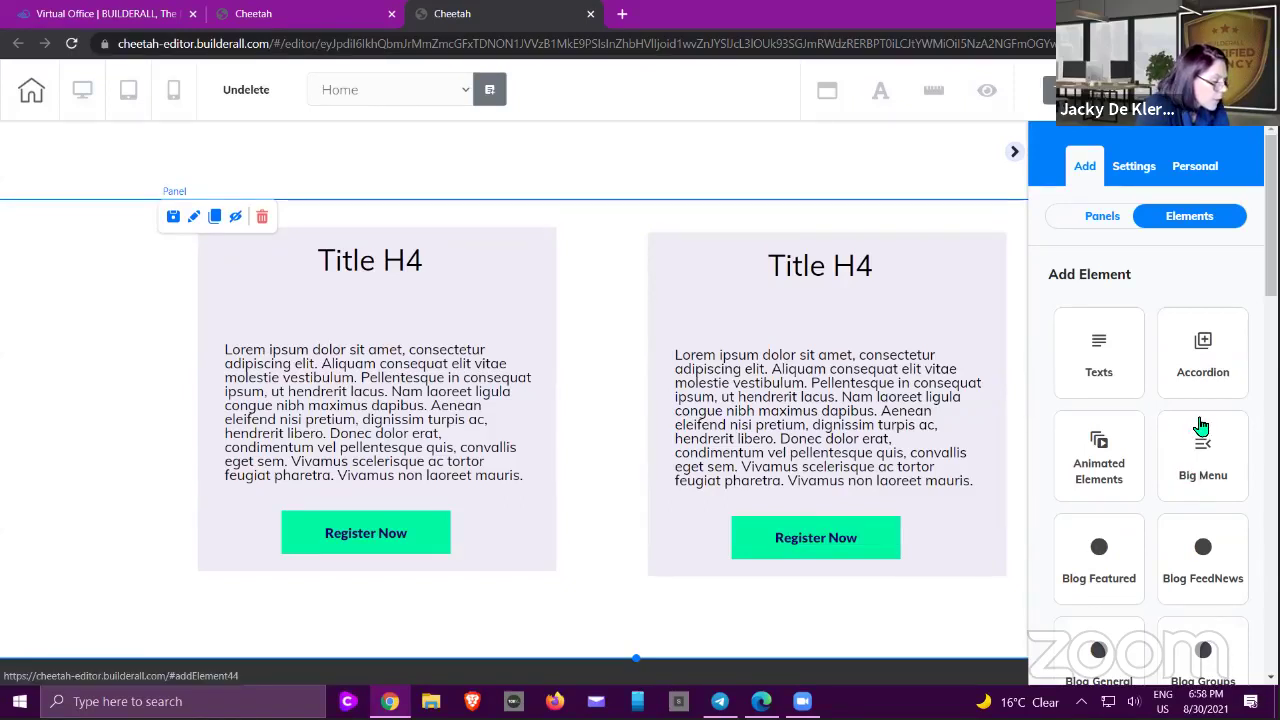
{"action": "scroll", "coordinate": [1193, 383], "scroll_direction": "down", "scroll_amount": 5}
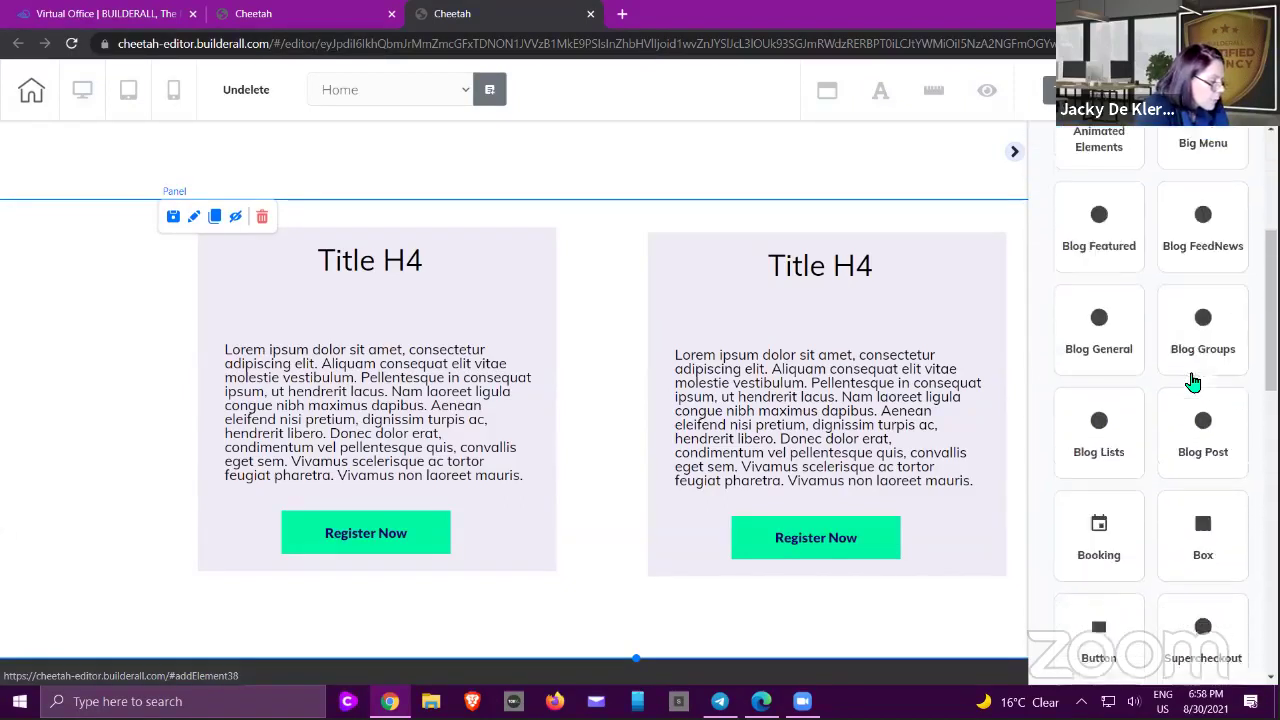
{"action": "scroll", "coordinate": [1190, 388], "scroll_direction": "down", "scroll_amount": 3}
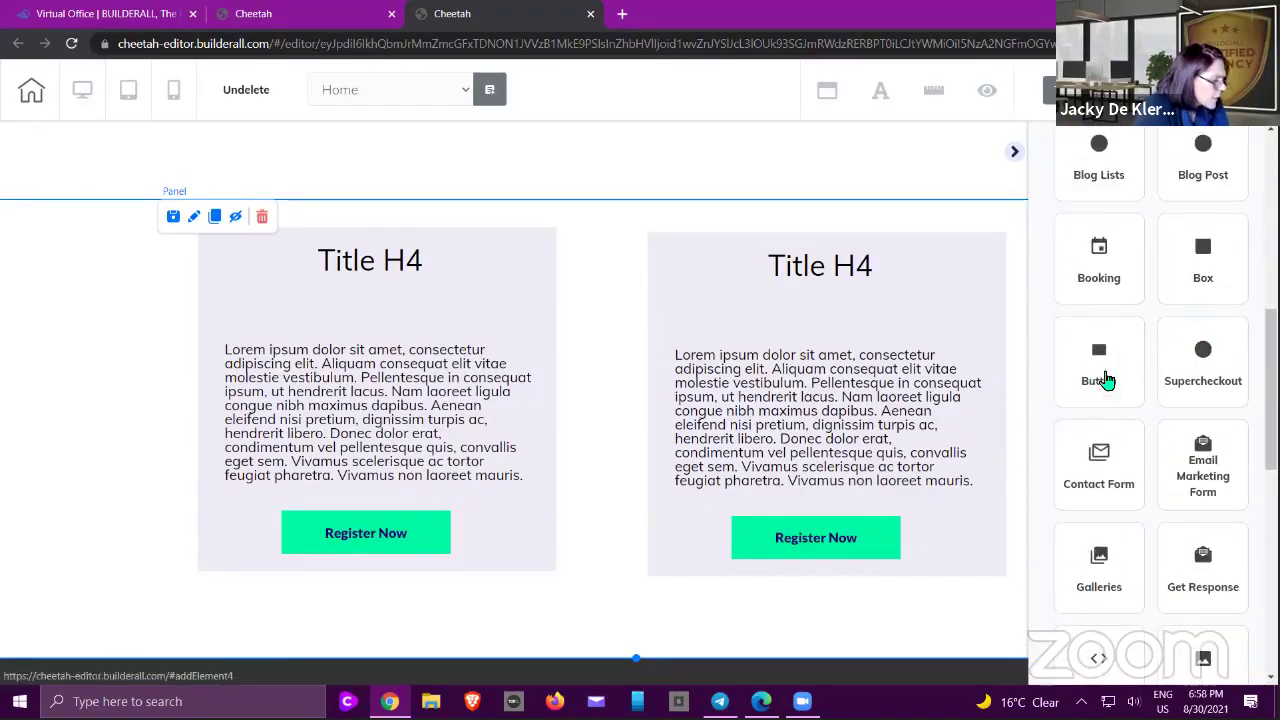
{"action": "left_click_drag", "start_coordinate": [1105, 370], "coordinate": [1110, 341]}
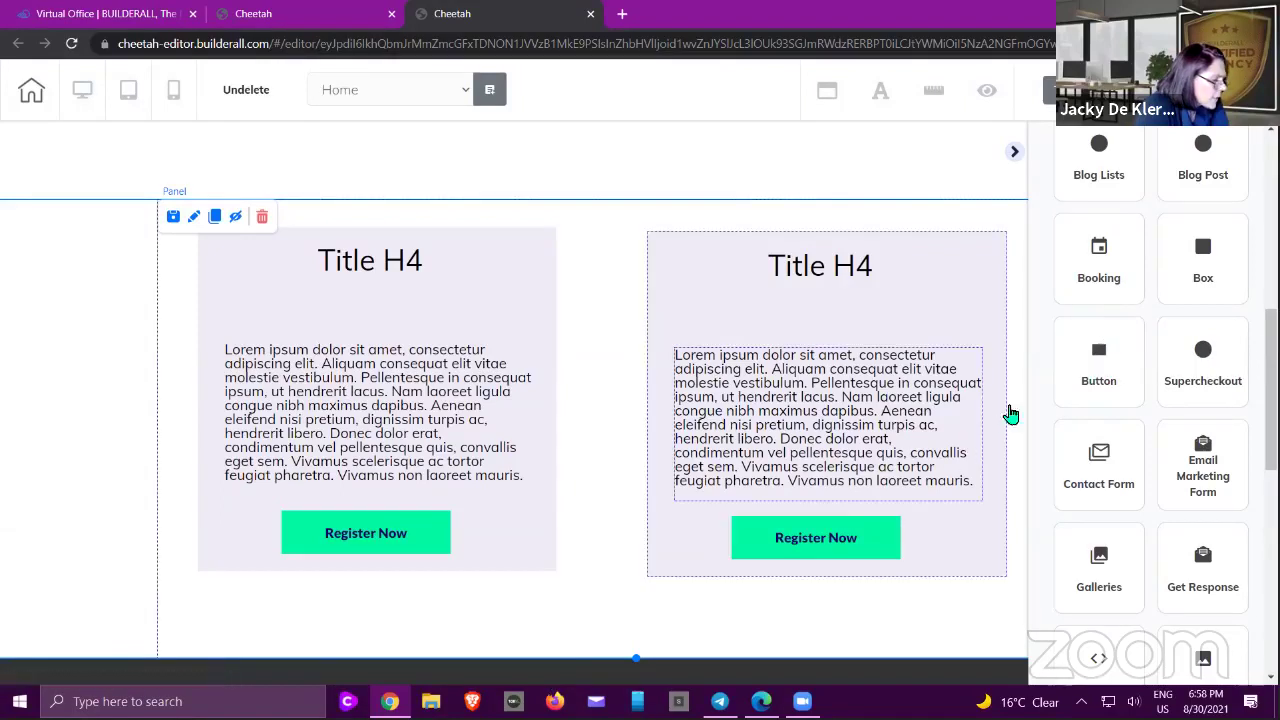
{"action": "left_click", "coordinate": [1130, 403]}
{"action": "scroll", "coordinate": [1140, 409], "scroll_direction": "down", "scroll_amount": 10}
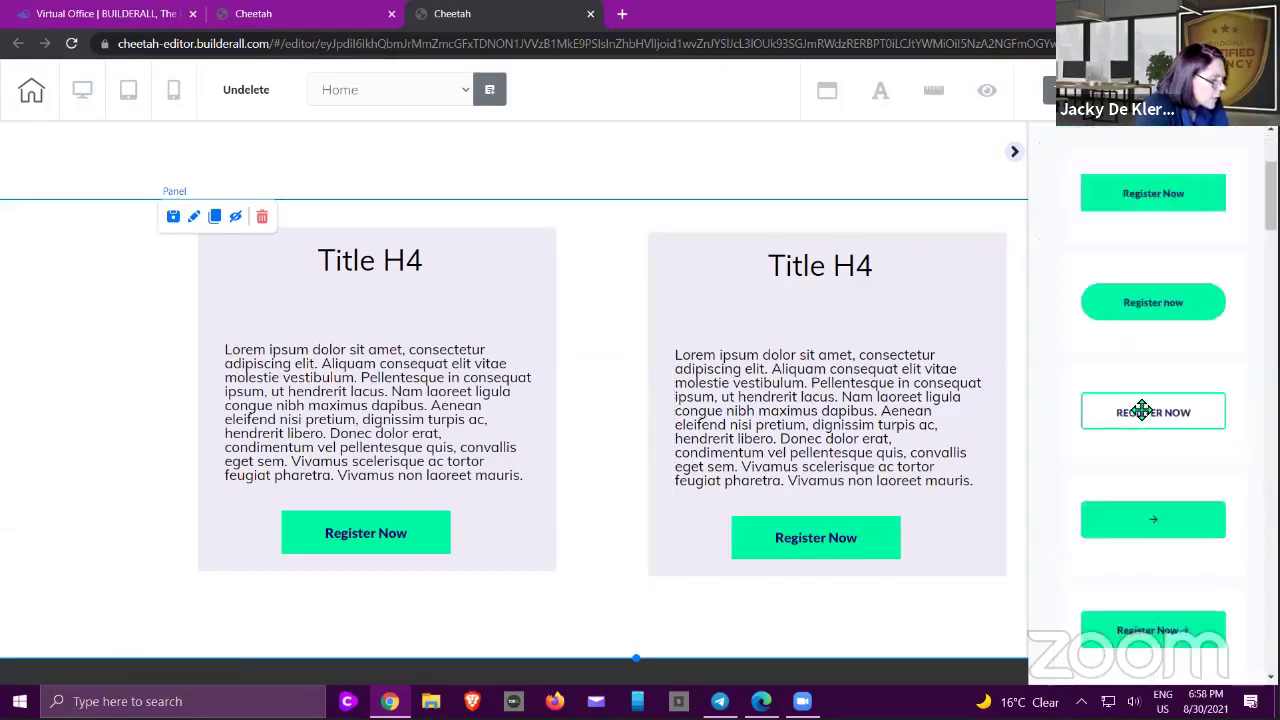
{"action": "scroll", "coordinate": [1141, 410], "scroll_direction": "down", "scroll_amount": 8}
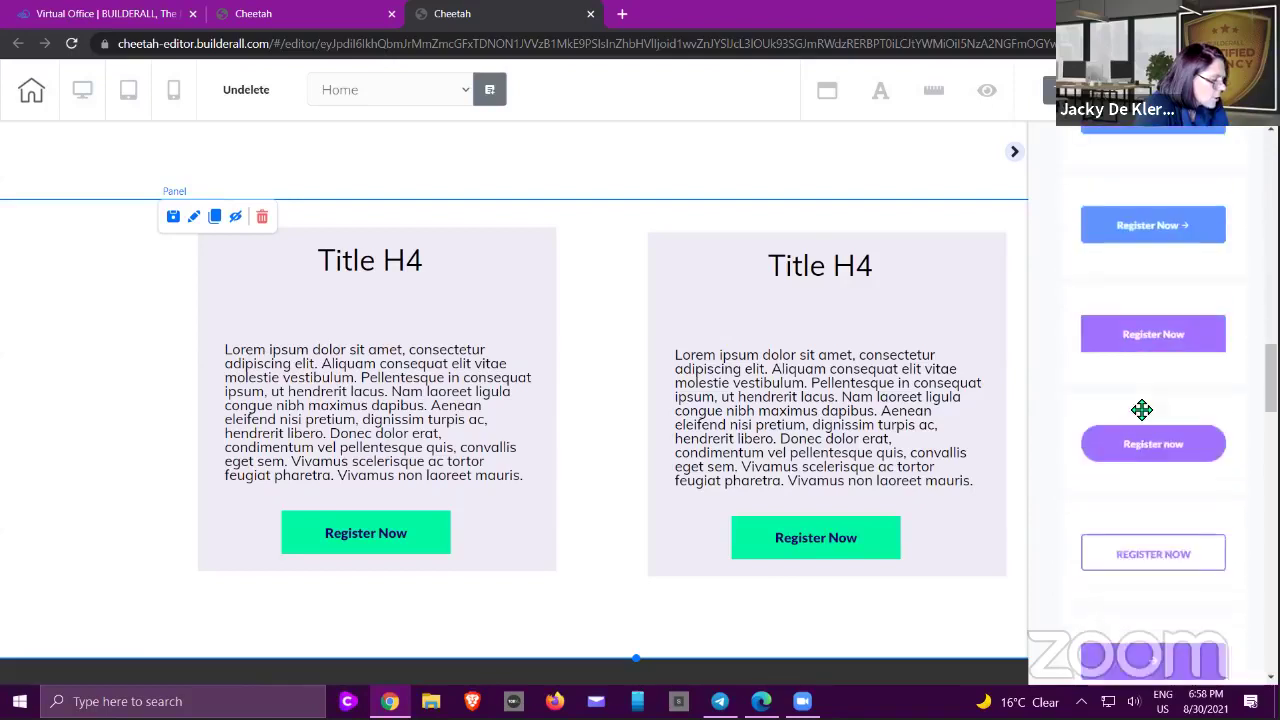
{"action": "scroll", "coordinate": [1143, 411], "scroll_direction": "down", "scroll_amount": 2}
{"action": "scroll", "coordinate": [1143, 408], "scroll_direction": "up", "scroll_amount": 10}
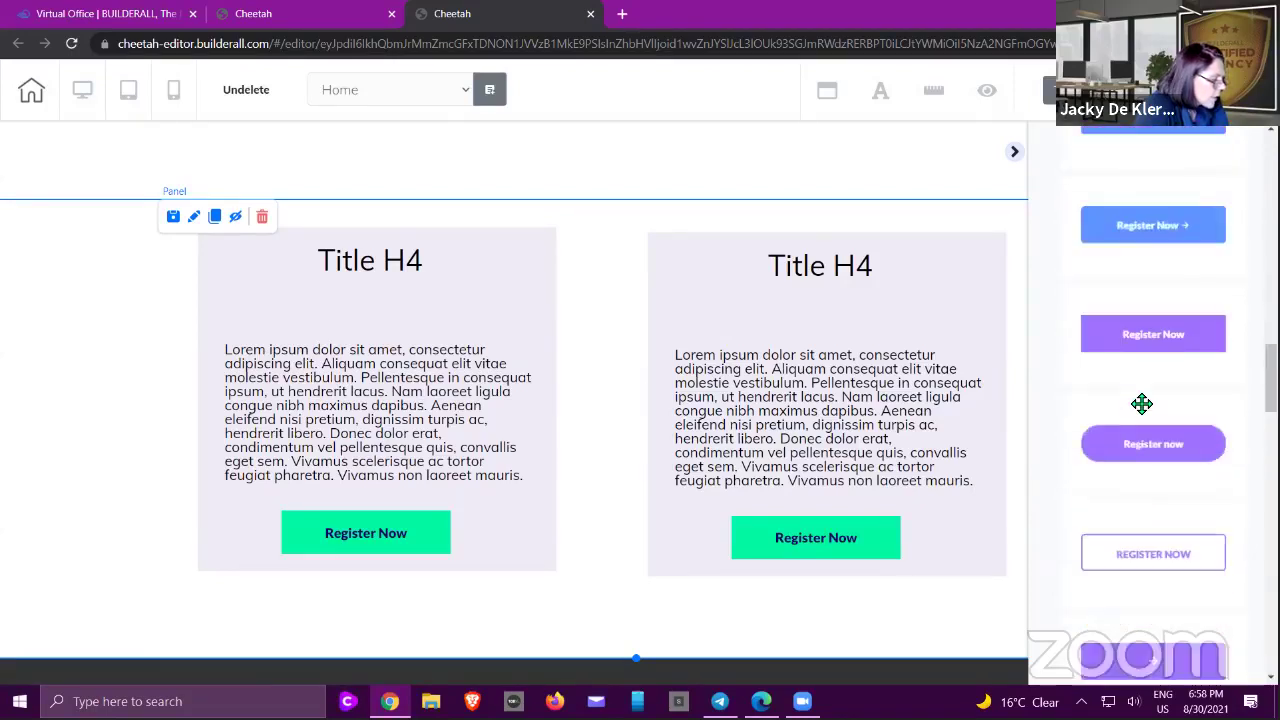
{"action": "scroll", "coordinate": [1145, 402], "scroll_direction": "down", "scroll_amount": 15}
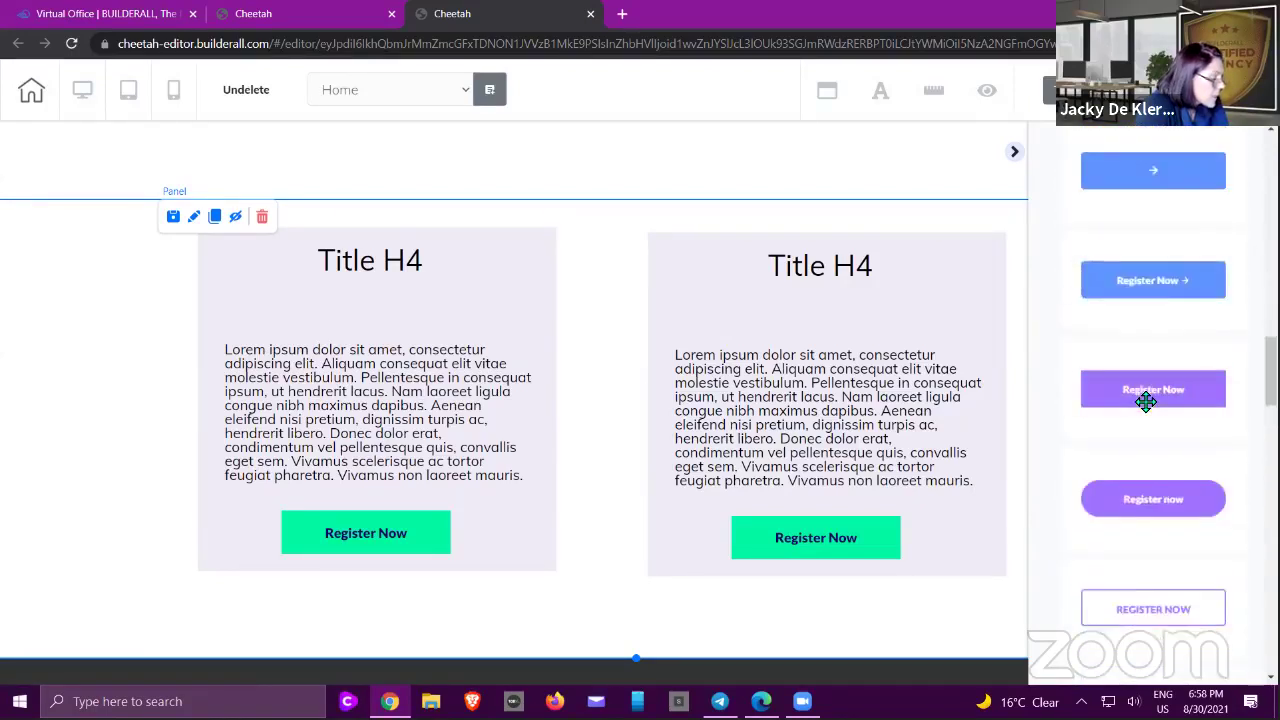
{"action": "scroll", "coordinate": [1145, 402], "scroll_direction": "down", "scroll_amount": 15}
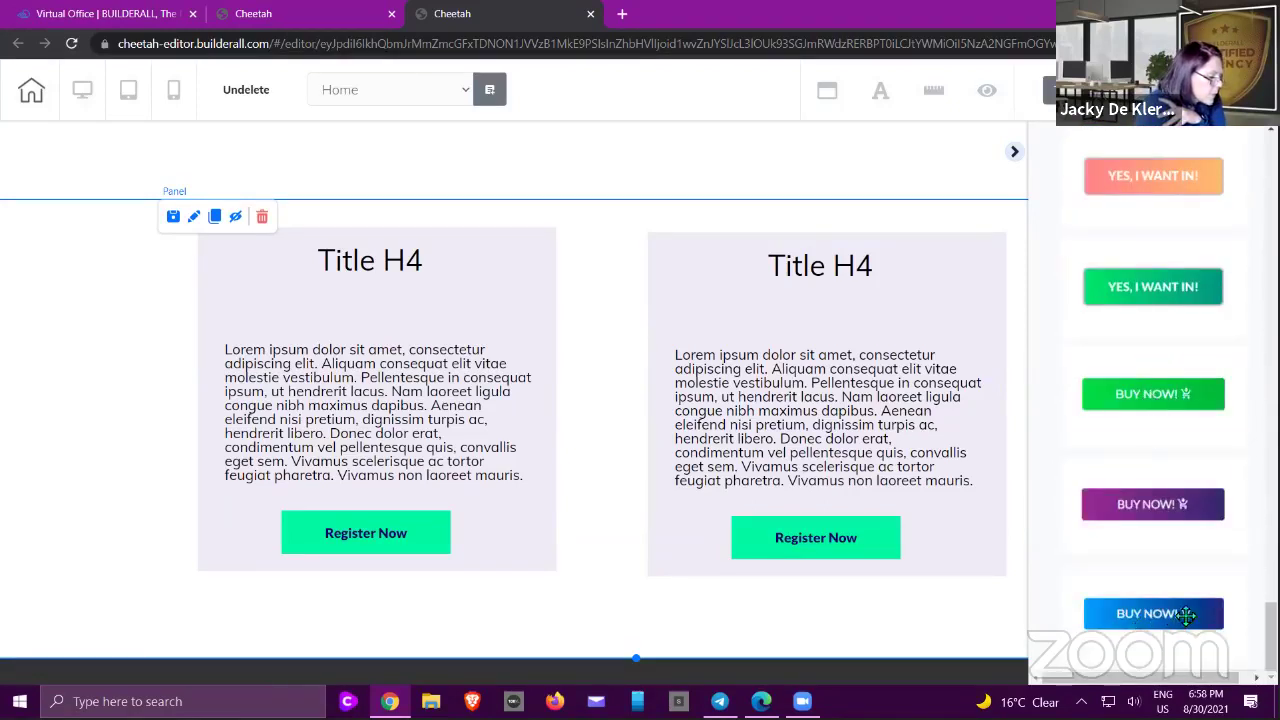
{"action": "scroll", "coordinate": [1172, 519], "scroll_direction": "up", "scroll_amount": 1}
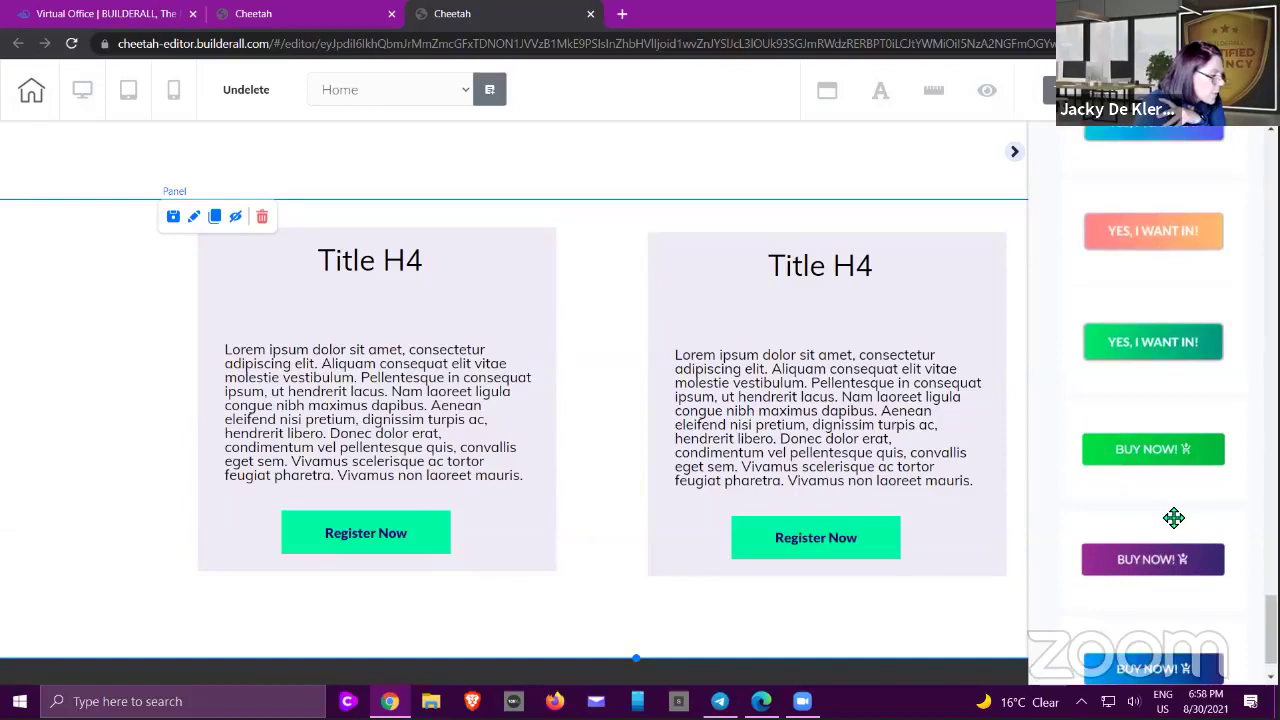
{"action": "scroll", "coordinate": [1168, 510], "scroll_direction": "up", "scroll_amount": 3}
{"action": "scroll", "coordinate": [1165, 505], "scroll_direction": "up", "scroll_amount": 8}
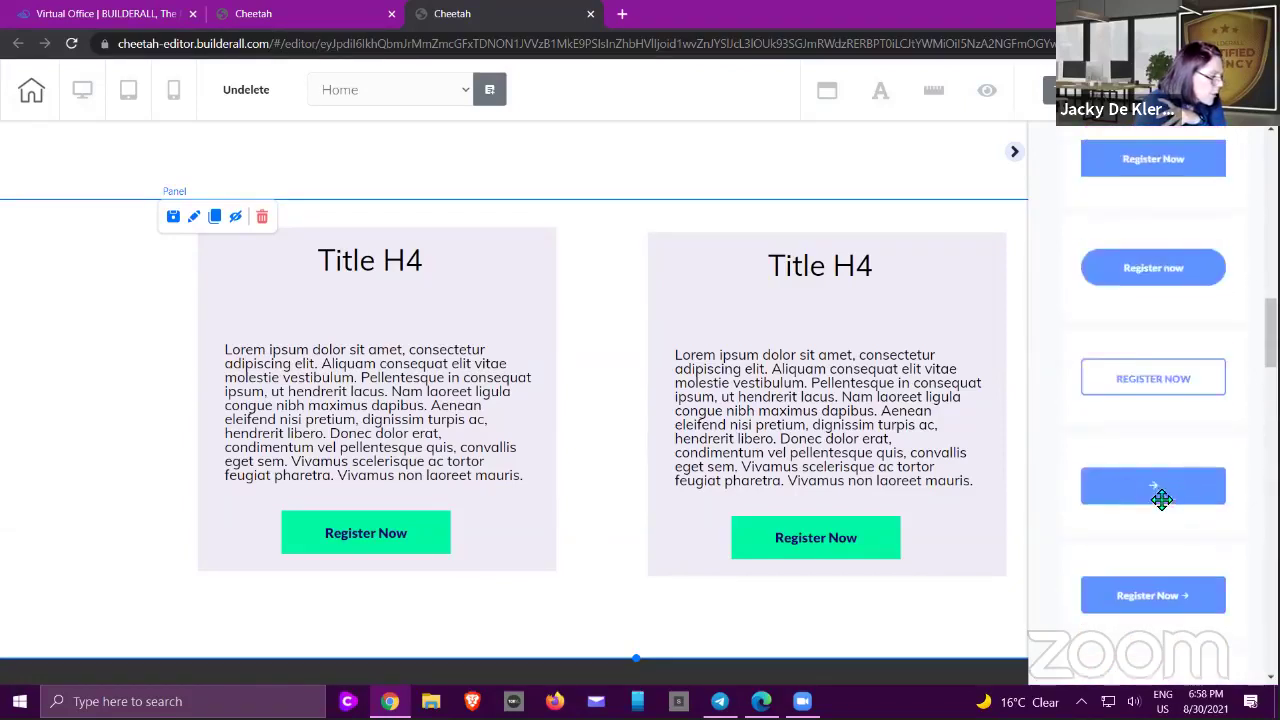
{"action": "scroll", "coordinate": [1160, 480], "scroll_direction": "up", "scroll_amount": 6}
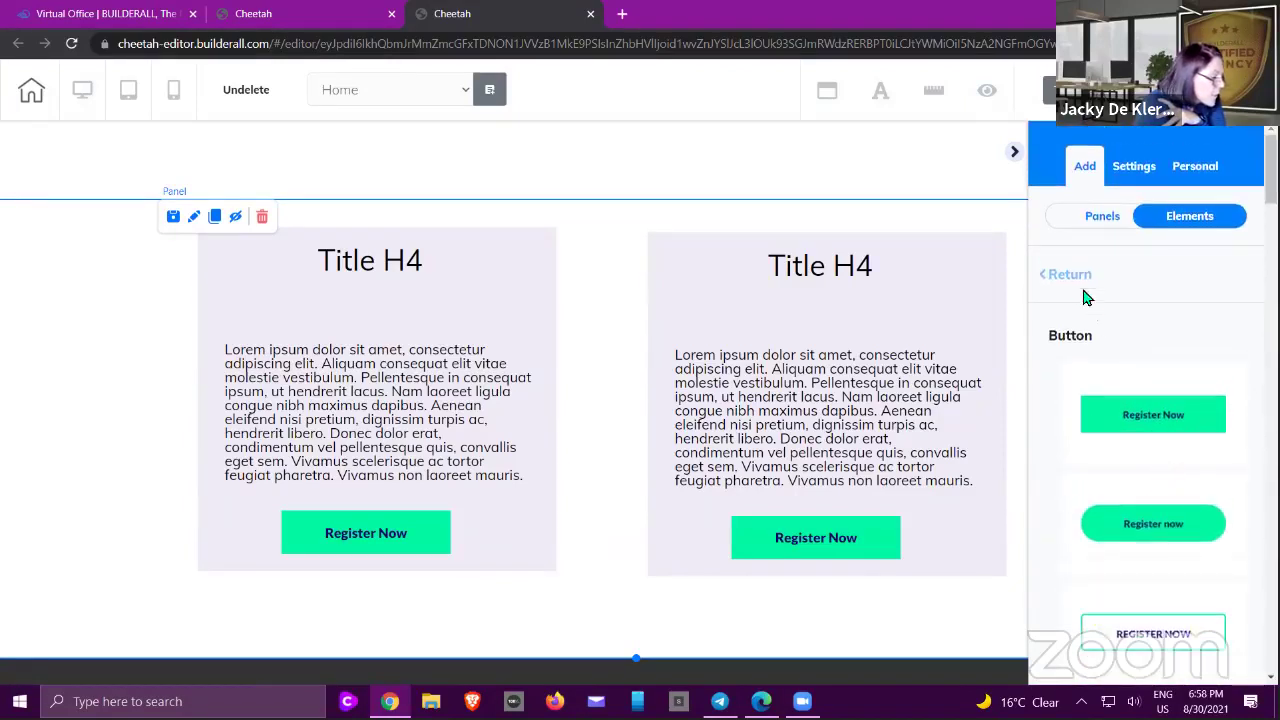
{"action": "left_click", "coordinate": [1072, 276]}
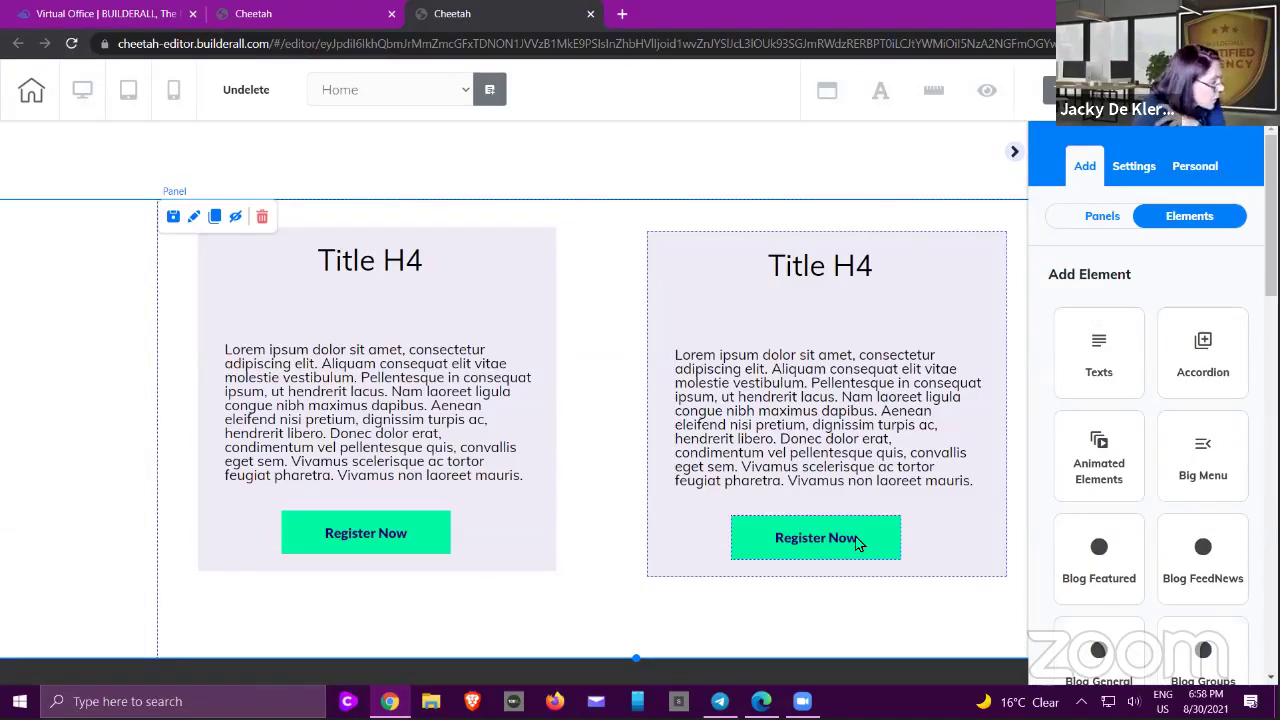
- In the duplicated box, move the paragraph up directly below Title H4 and raise the Register Now button beneath it
{"action": "left_click", "coordinate": [800, 551]}
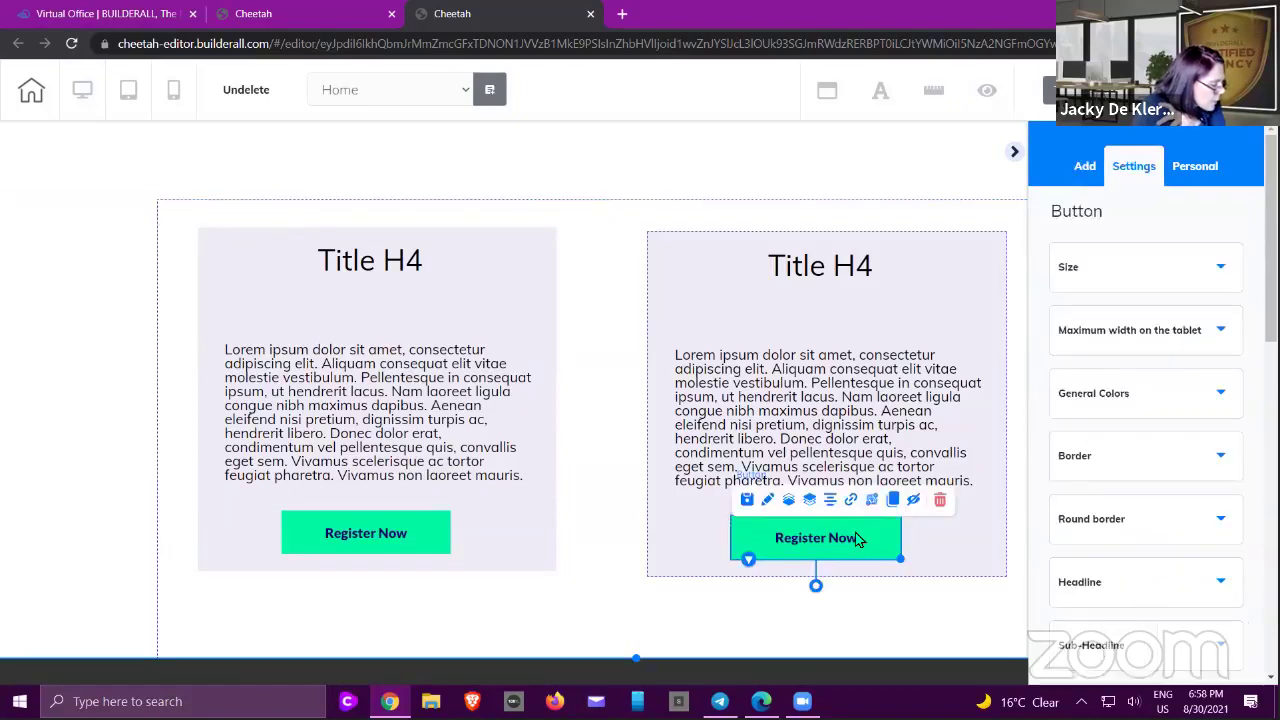
{"action": "left_click_drag", "start_coordinate": [808, 540], "coordinate": [754, 522]}
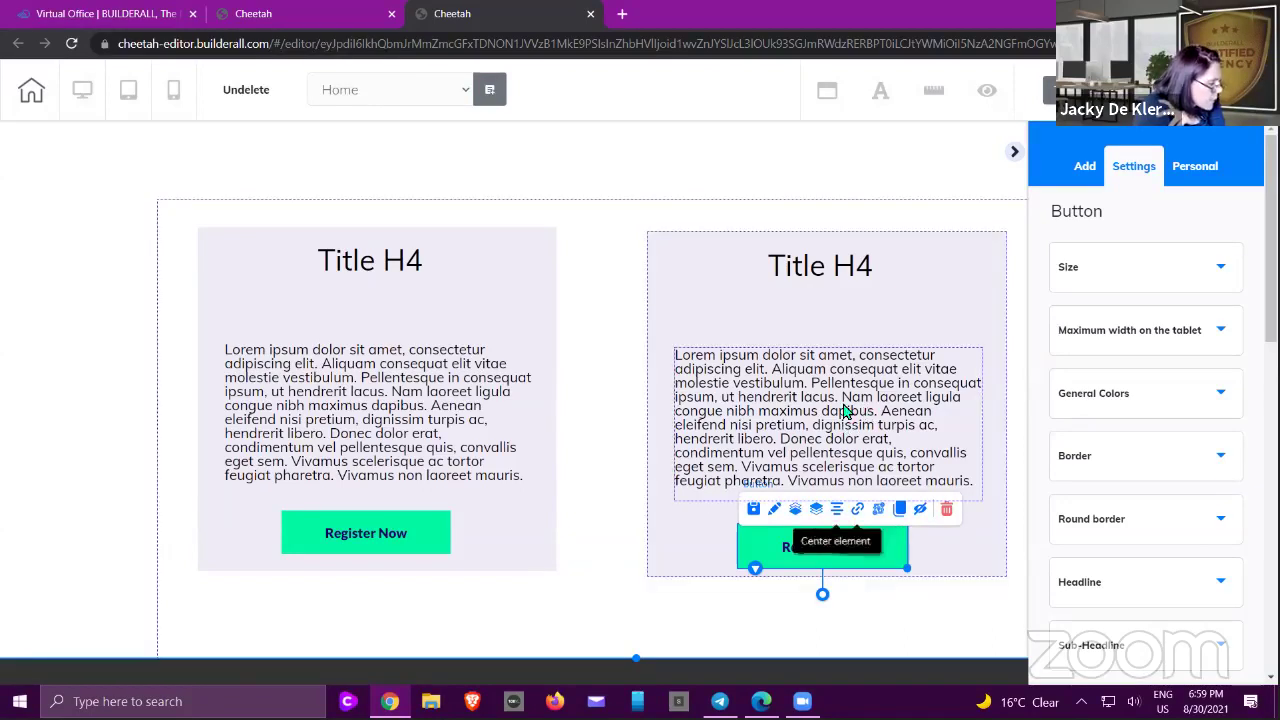
{"action": "left_click_drag", "start_coordinate": [846, 409], "coordinate": [857, 351]}
{"action": "left_click_drag", "start_coordinate": [892, 556], "coordinate": [901, 507]}
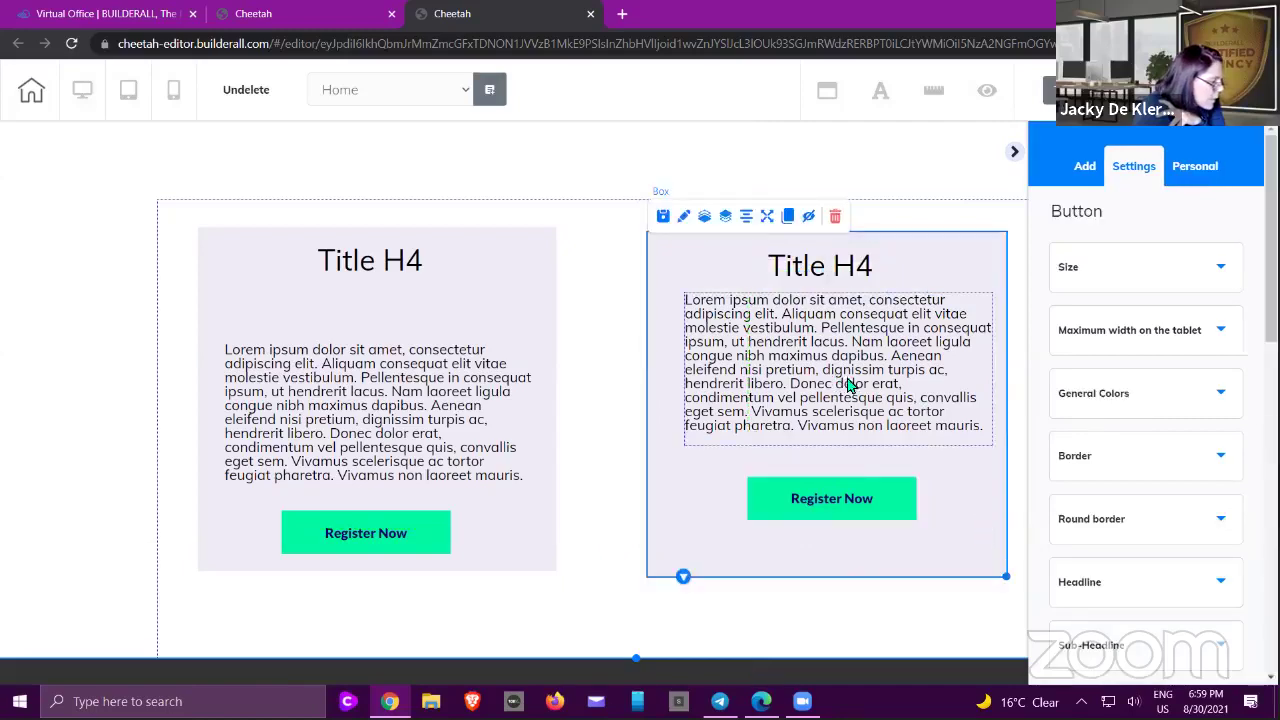
- Shift the second card's paragraph slightly within its box and add seven blank lines after its last sentence
{"action": "left_click_drag", "start_coordinate": [857, 373], "coordinate": [912, 437]}
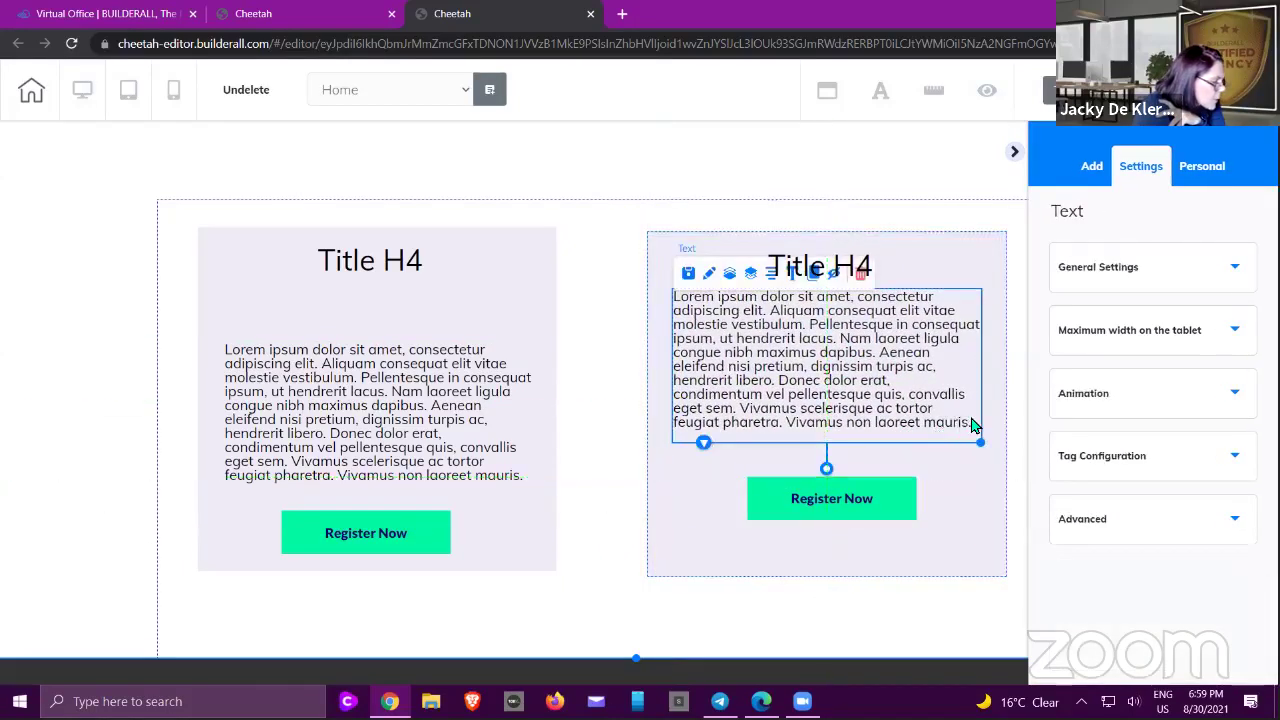
{"action": "double_click", "coordinate": [976, 426]}
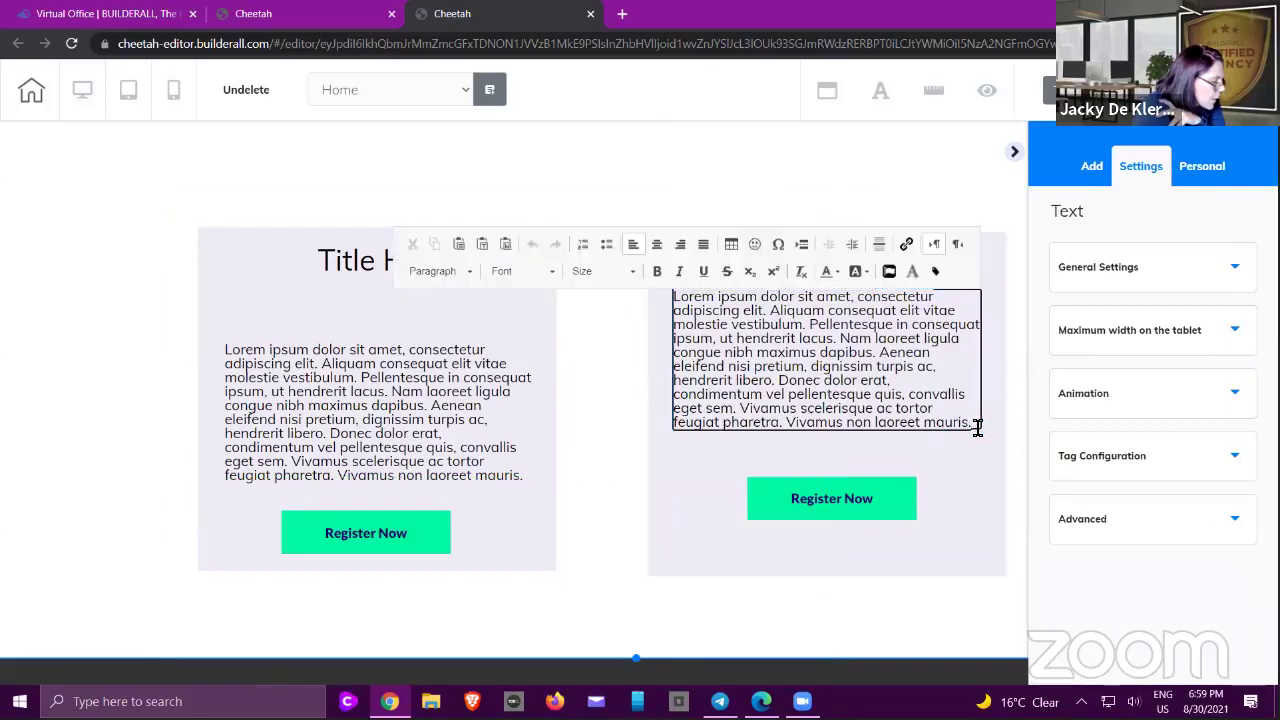
{"action": "key", "text": "Return"}
{"action": "key", "text": "Return"}
{"action": "key", "text": "Return"}
{"action": "key", "text": "Return"}
{"action": "key", "text": "Return"}
{"action": "key", "text": "Return"}
{"action": "key", "text": "Return"}
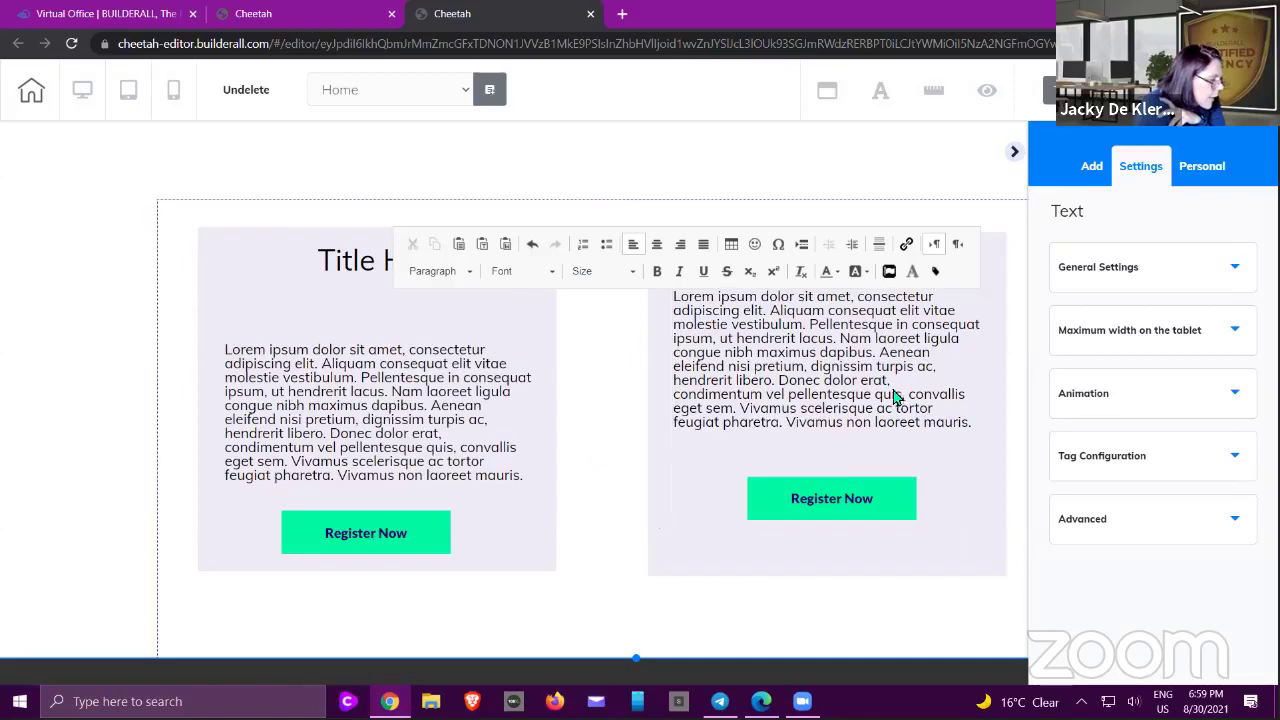
{"action": "left_click", "coordinate": [900, 428], "text": "shift"}
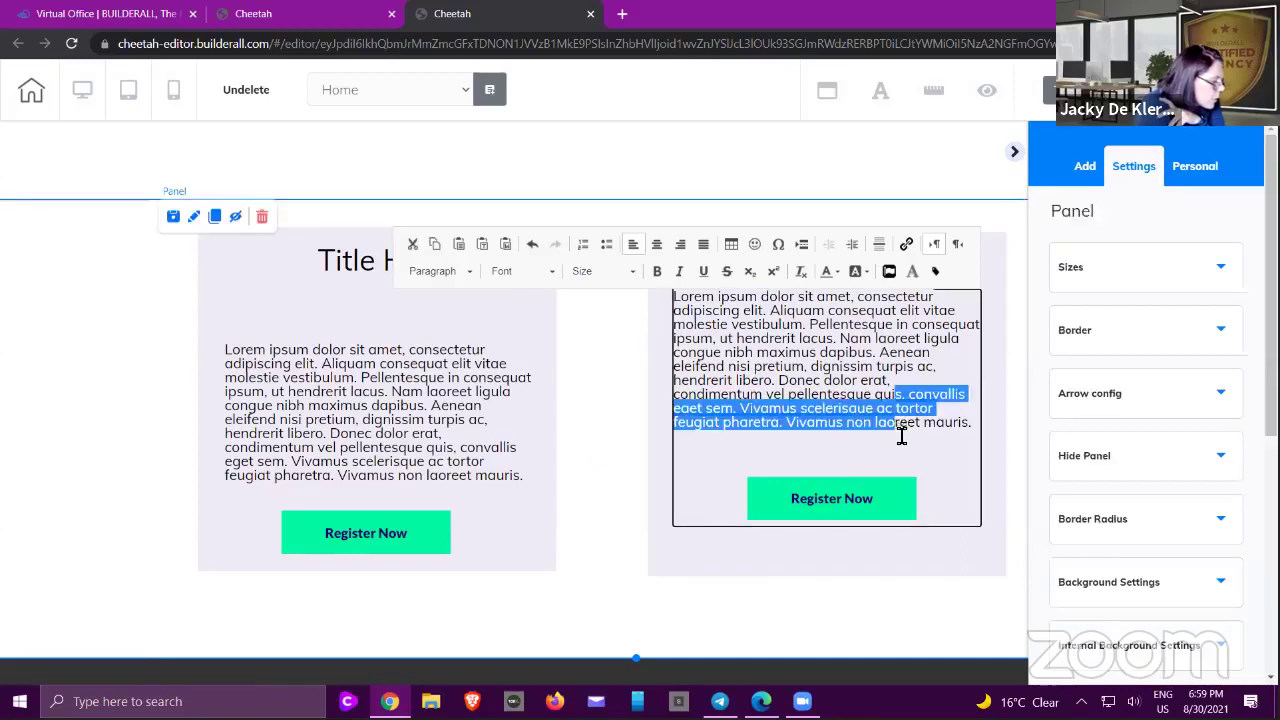
{"action": "left_click", "coordinate": [640, 383]}
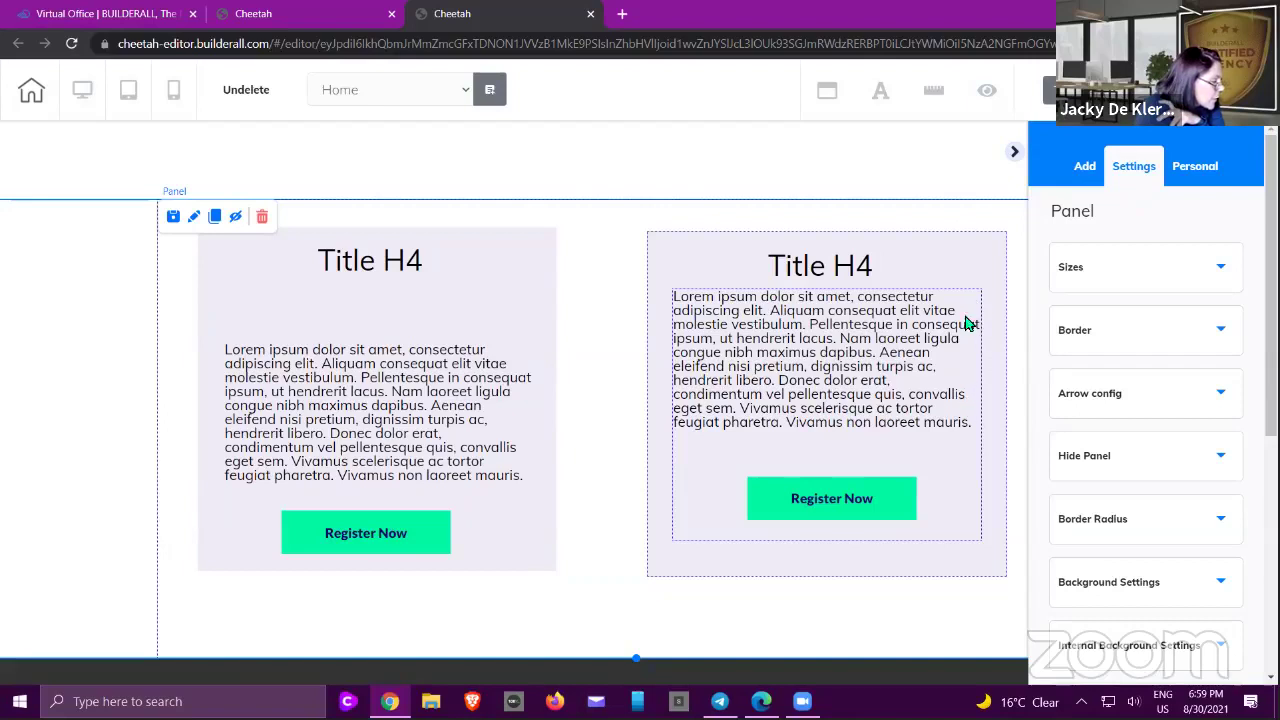
- Delete the surplus blank lines after the second card's paragraph and position its Title H4 heading centred above the text
{"action": "left_click", "coordinate": [798, 510]}
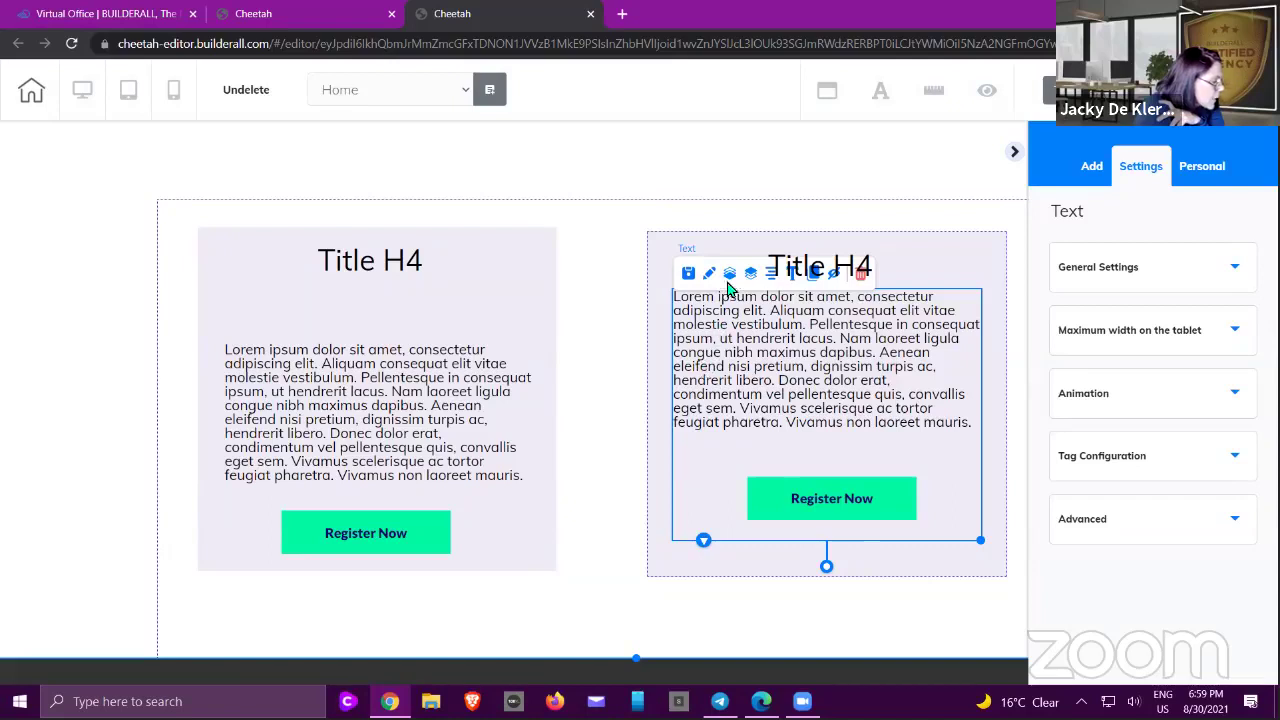
{"action": "left_click_drag", "start_coordinate": [866, 271], "coordinate": [910, 212]}
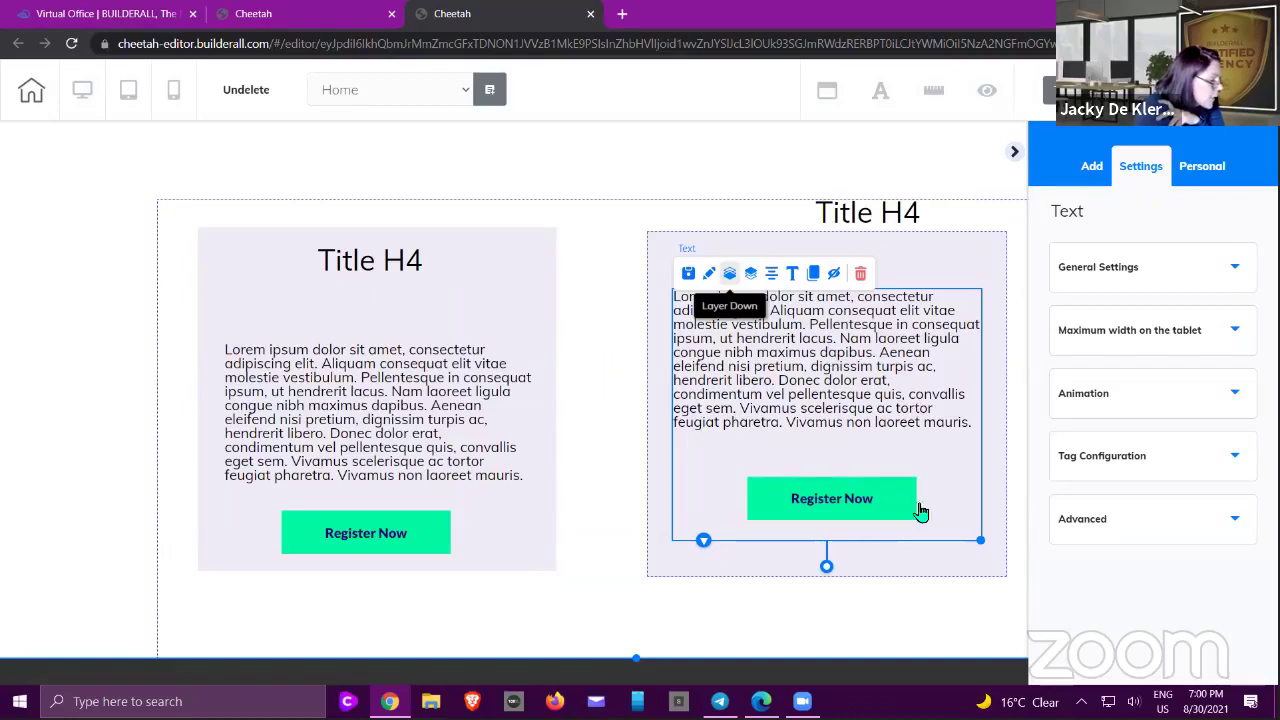
{"action": "left_click", "coordinate": [968, 430]}
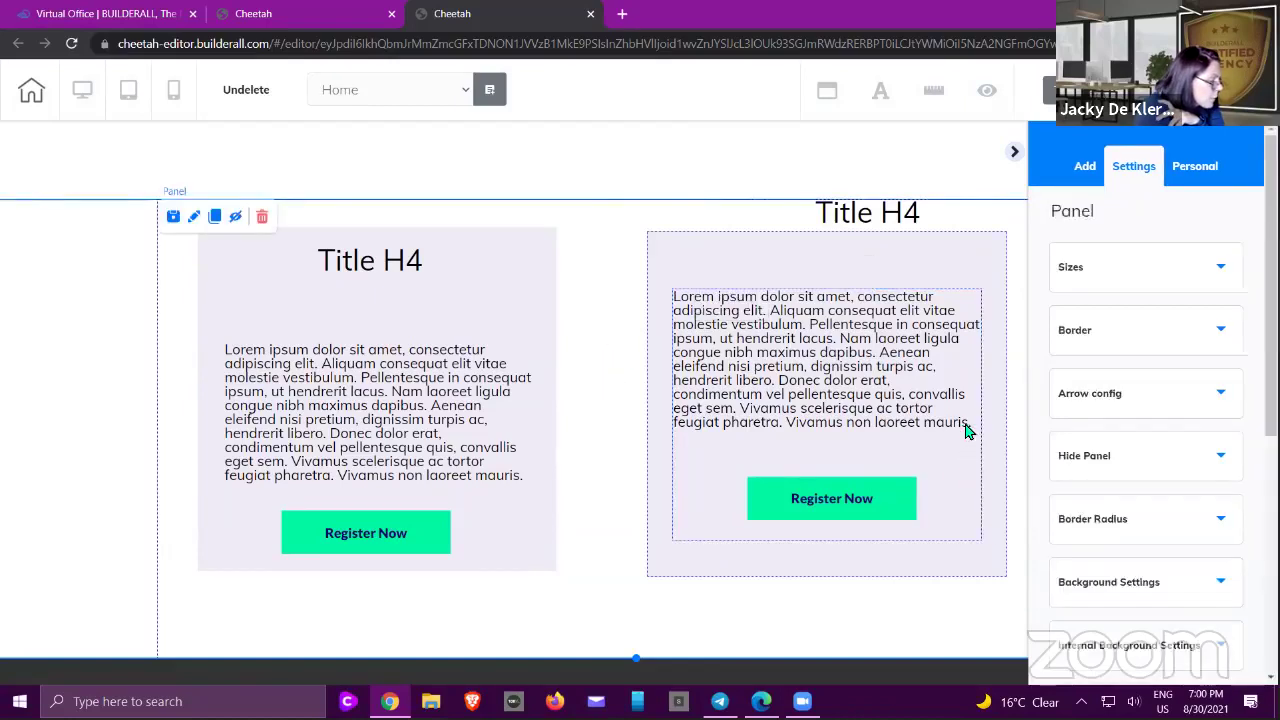
{"action": "left_click", "coordinate": [975, 430]}
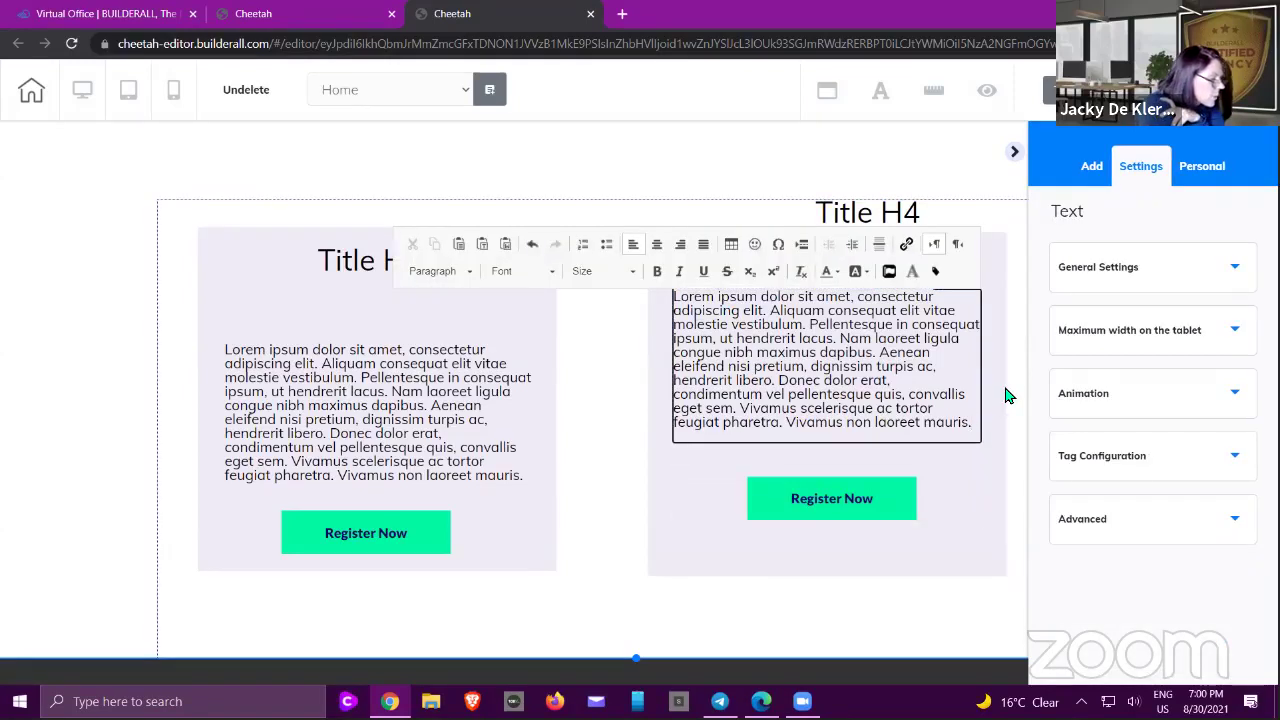
{"action": "left_click", "coordinate": [959, 533]}
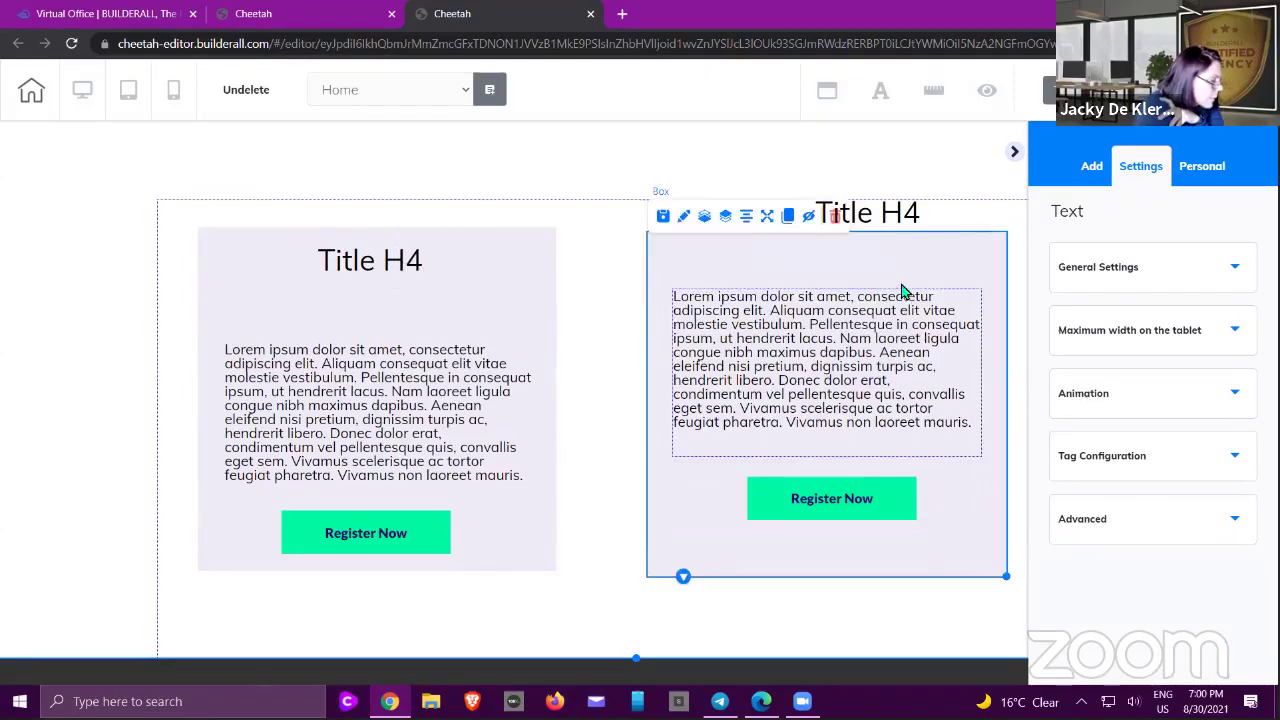
{"action": "left_click_drag", "start_coordinate": [897, 222], "coordinate": [862, 258]}
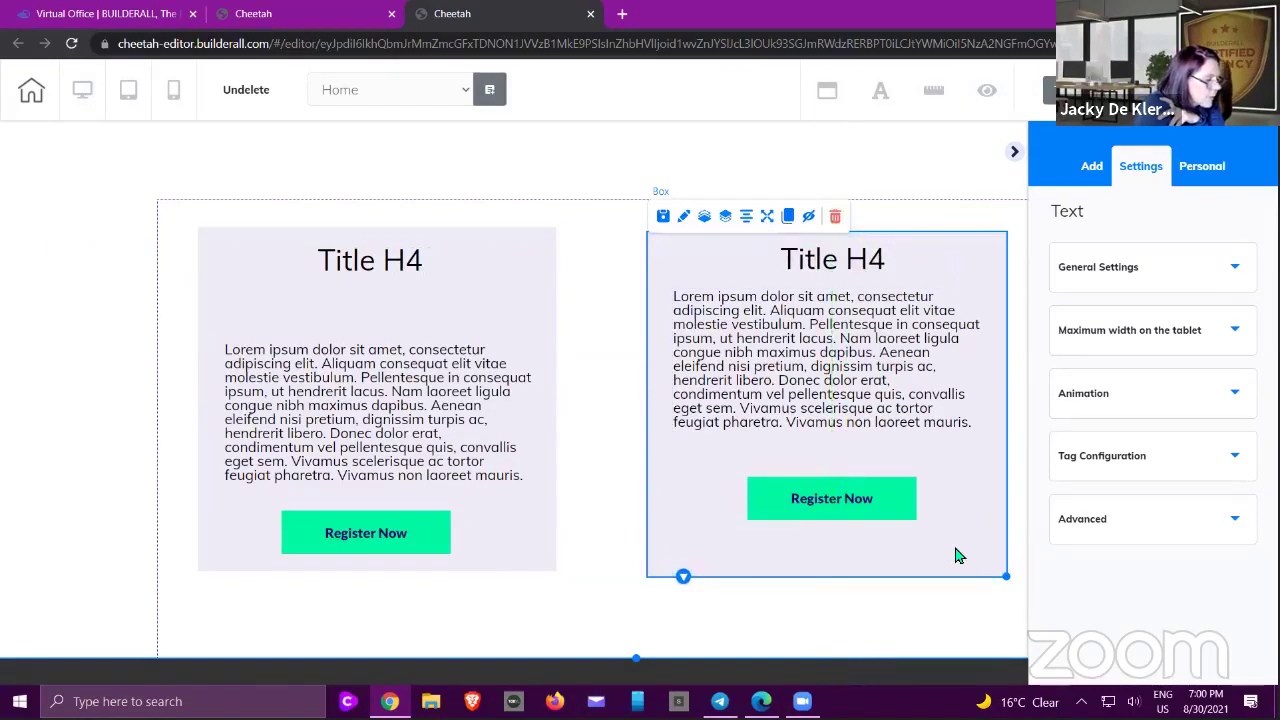
- Browse the addable page elements and examine the link types available for the second card's Register Now button
{"action": "left_click", "coordinate": [840, 519]}
{"action": "left_click", "coordinate": [1088, 170]}
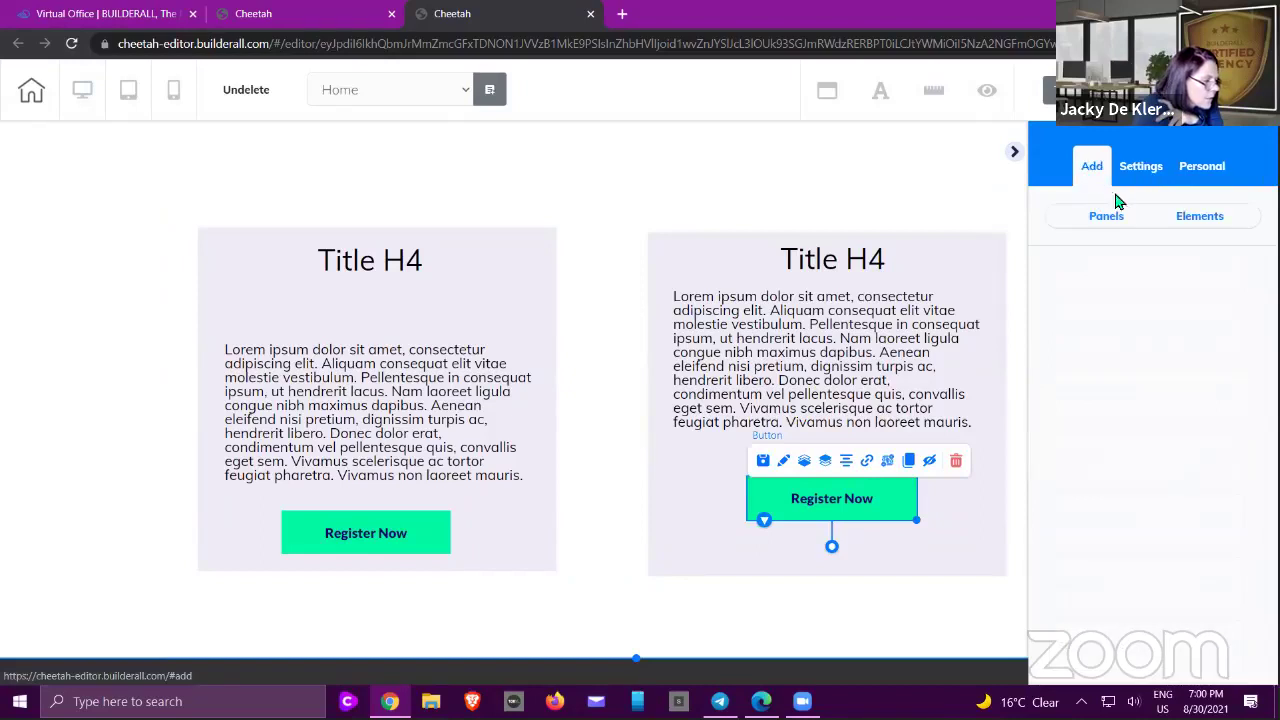
{"action": "left_click", "coordinate": [1205, 216]}
{"action": "scroll", "coordinate": [1172, 344], "scroll_direction": "down", "scroll_amount": 2}
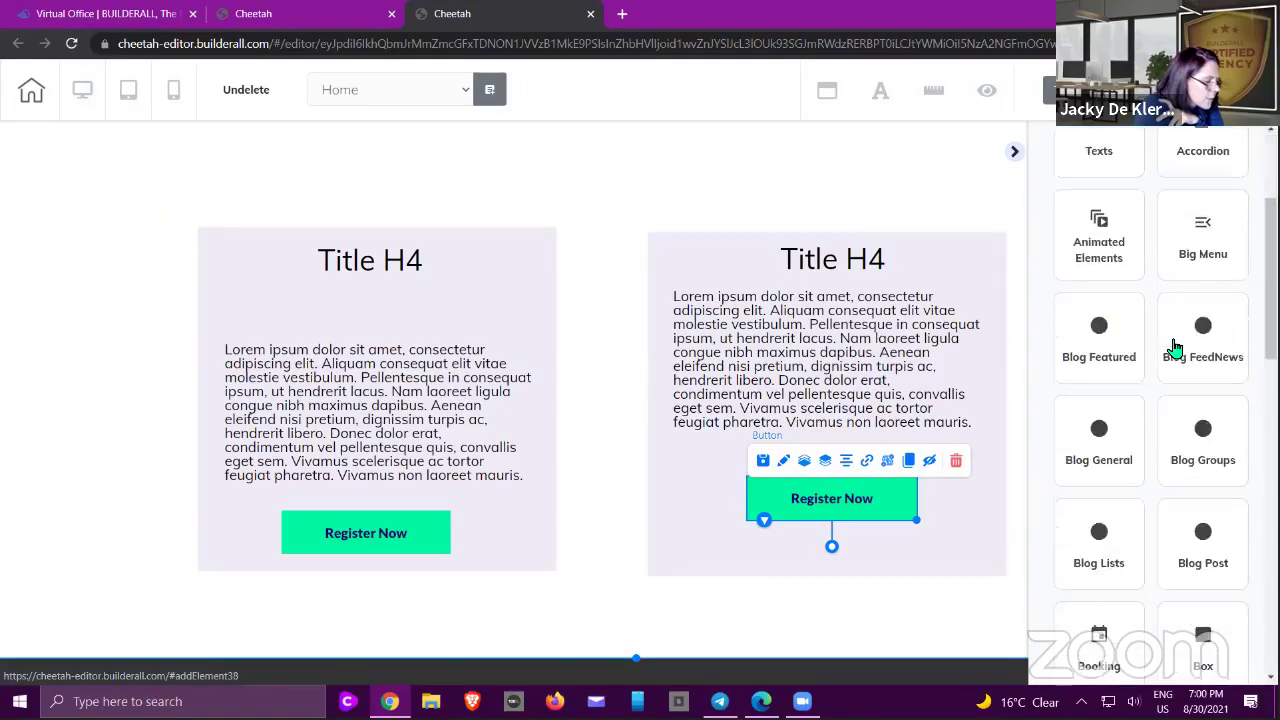
{"action": "scroll", "coordinate": [1174, 349], "scroll_direction": "down", "scroll_amount": 2}
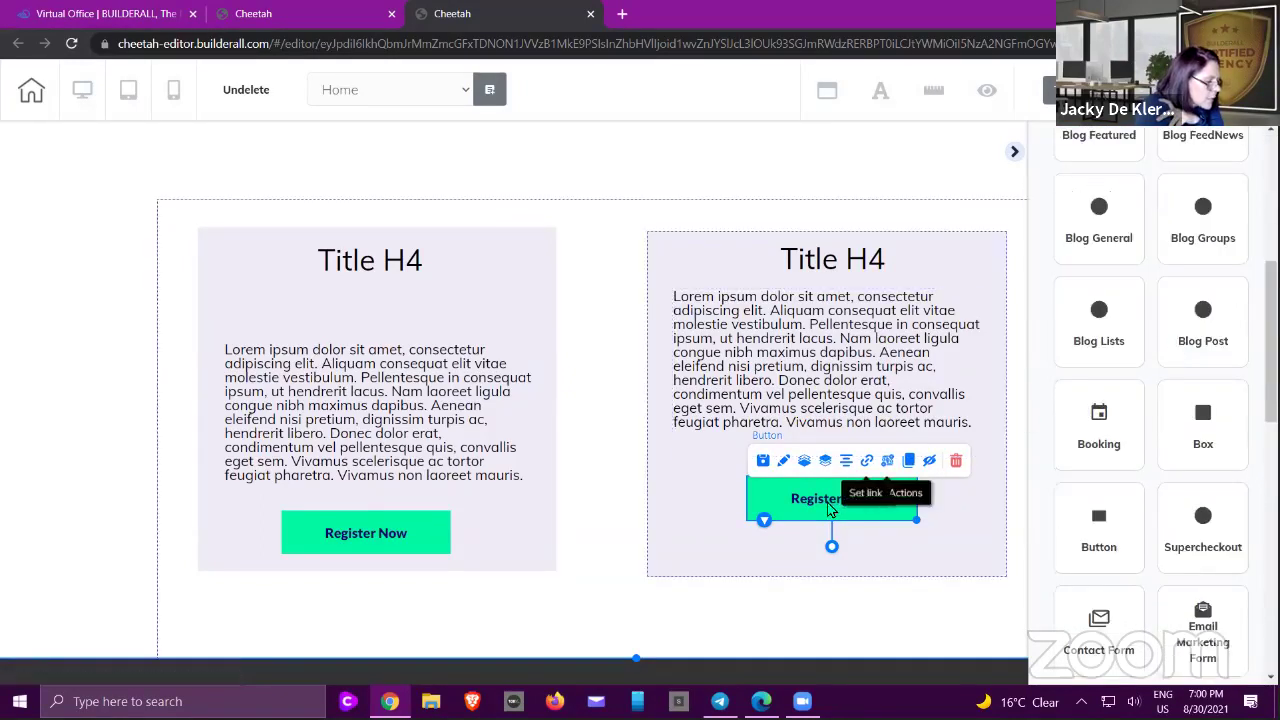
{"action": "left_click", "coordinate": [868, 462]}
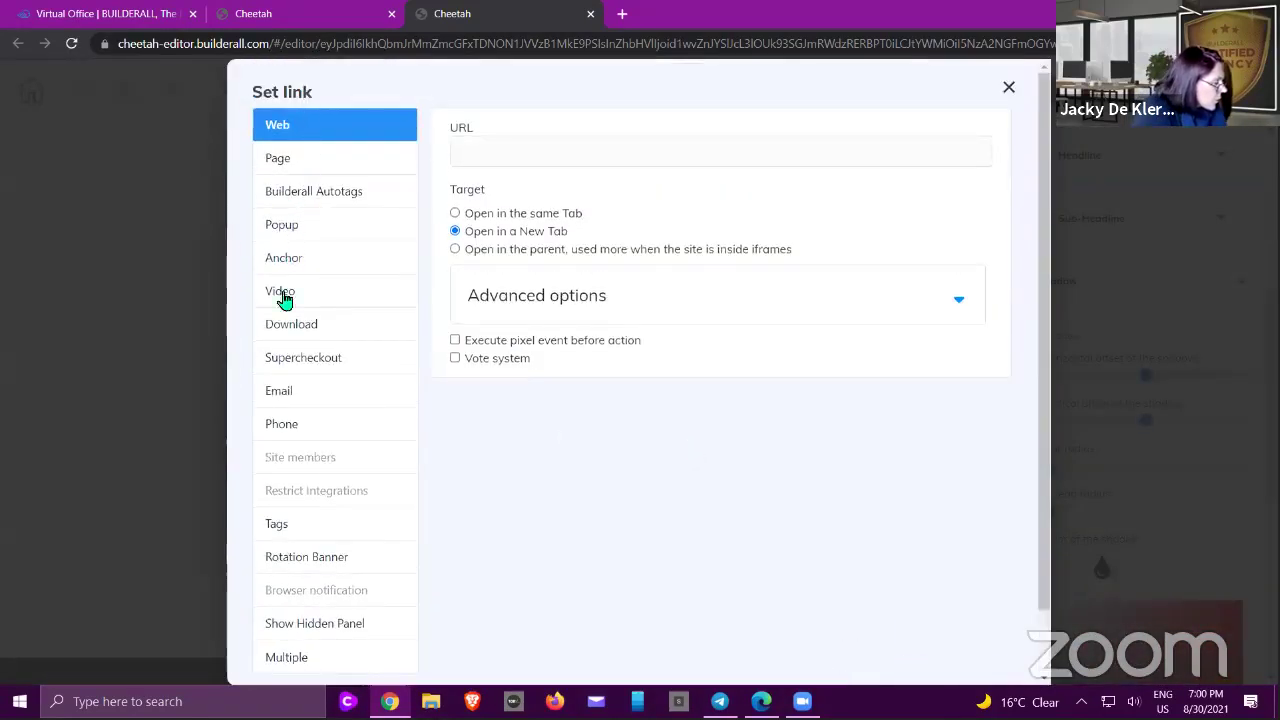
{"action": "scroll", "coordinate": [286, 534], "scroll_direction": "down", "scroll_amount": 1}
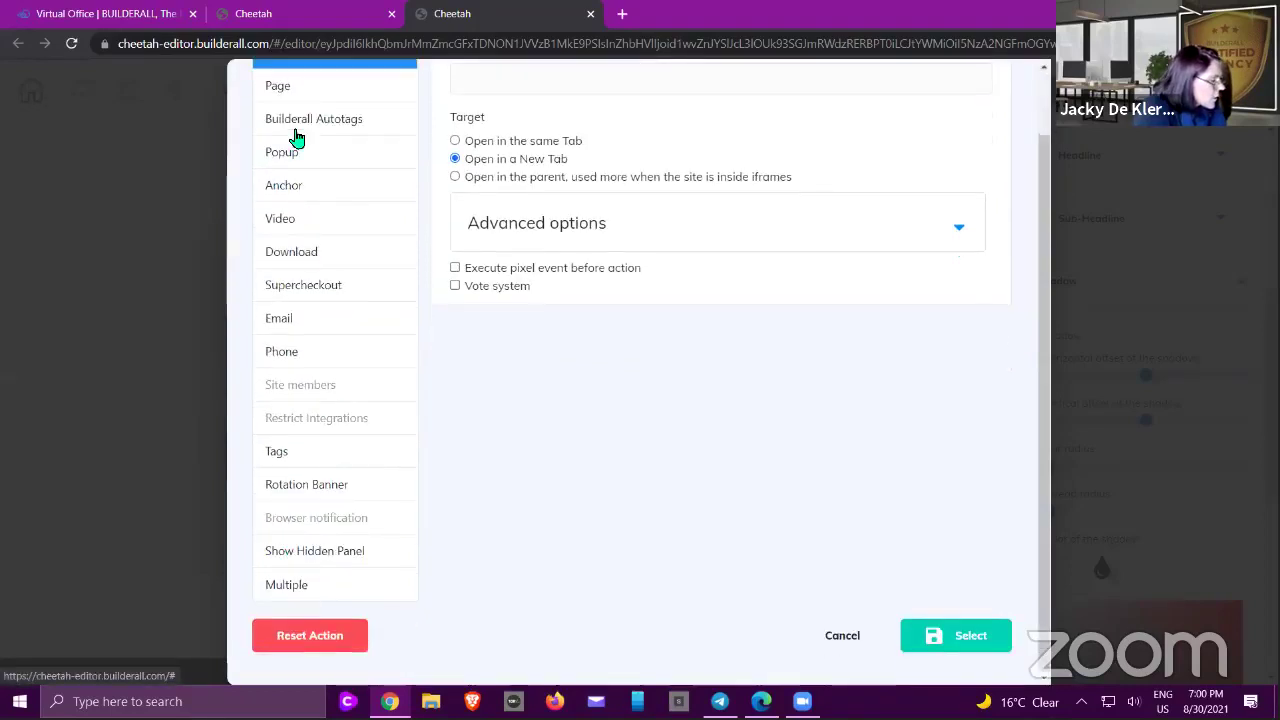
{"action": "scroll", "coordinate": [356, 580], "scroll_direction": "up", "scroll_amount": 1}
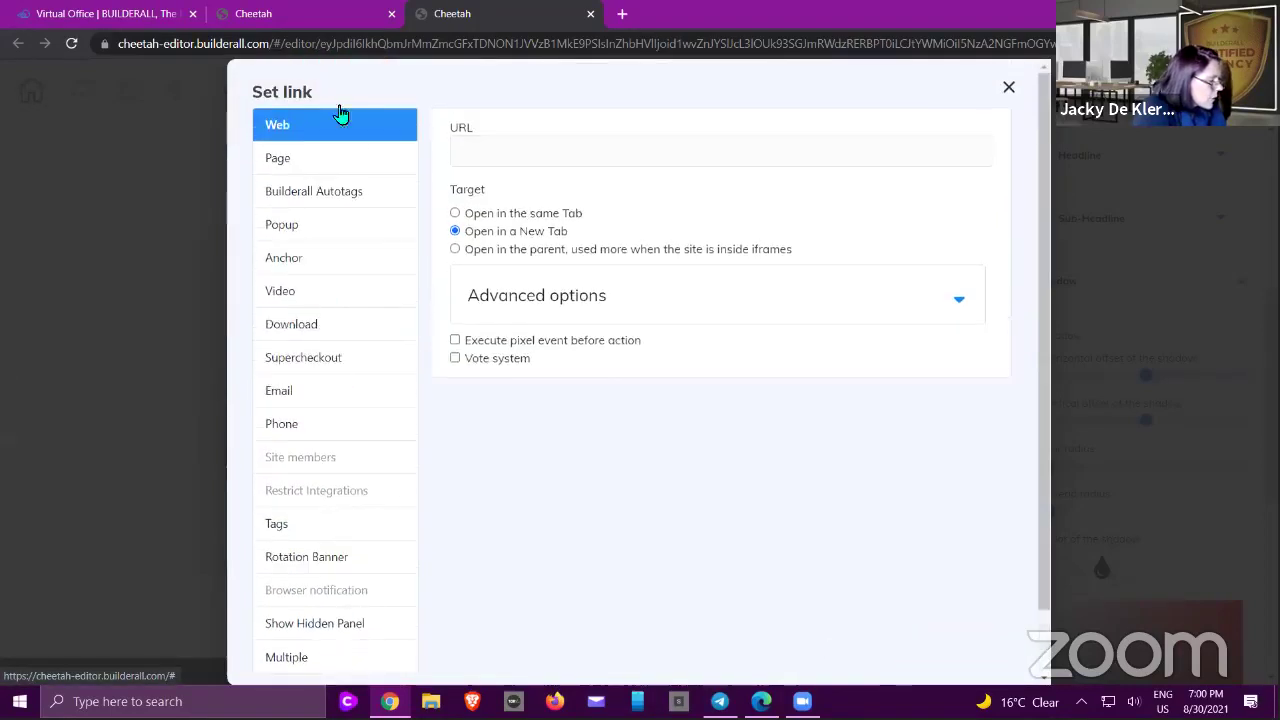
{"action": "scroll", "coordinate": [820, 540], "scroll_direction": "down", "scroll_amount": 1}
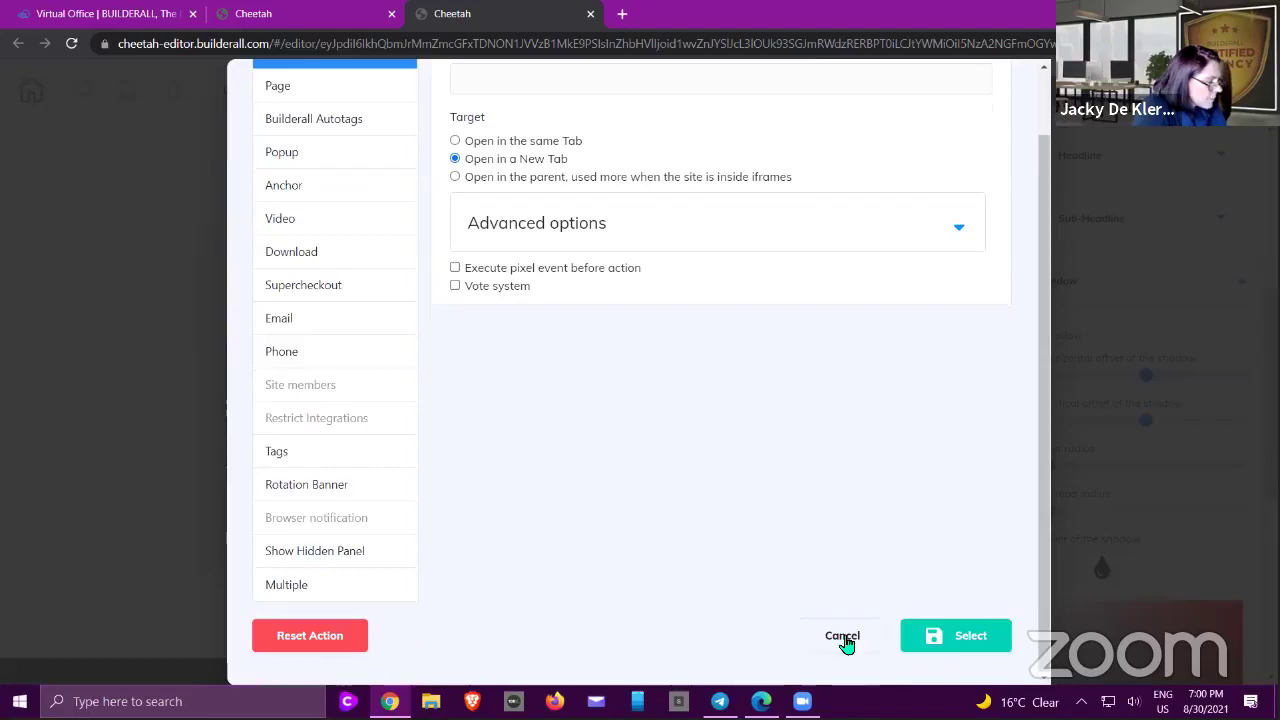
{"action": "left_click", "coordinate": [845, 638]}
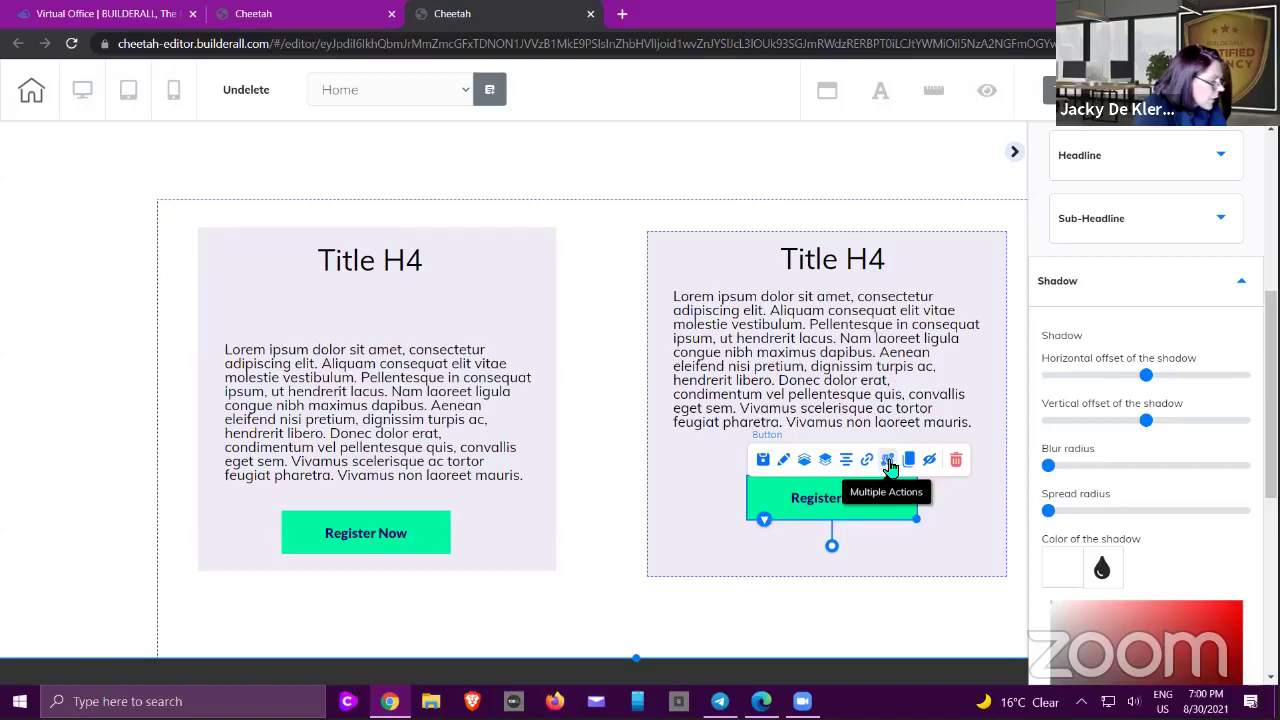
- Collapse the settings sidebar and add an action with value 50 to the second card's Register Now button using Multiple Actions
{"action": "left_click", "coordinate": [888, 462]}
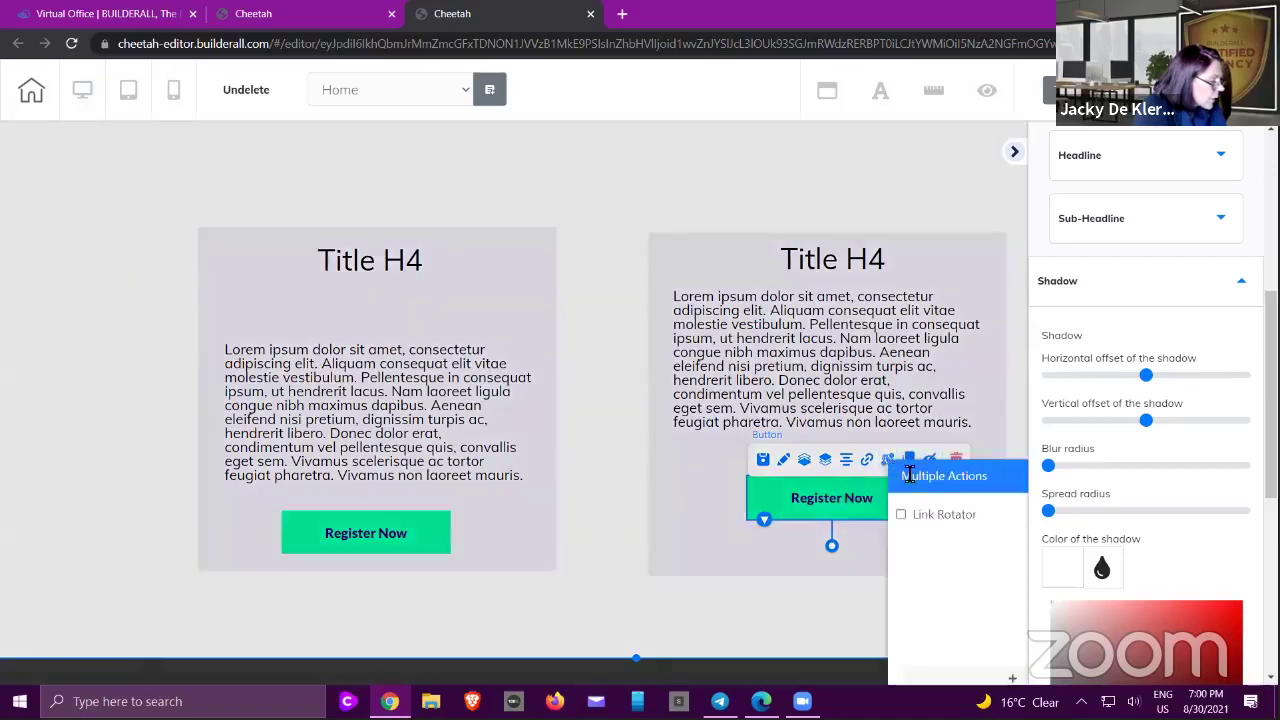
{"action": "left_click", "coordinate": [1013, 155]}
{"action": "left_click", "coordinate": [886, 508]}
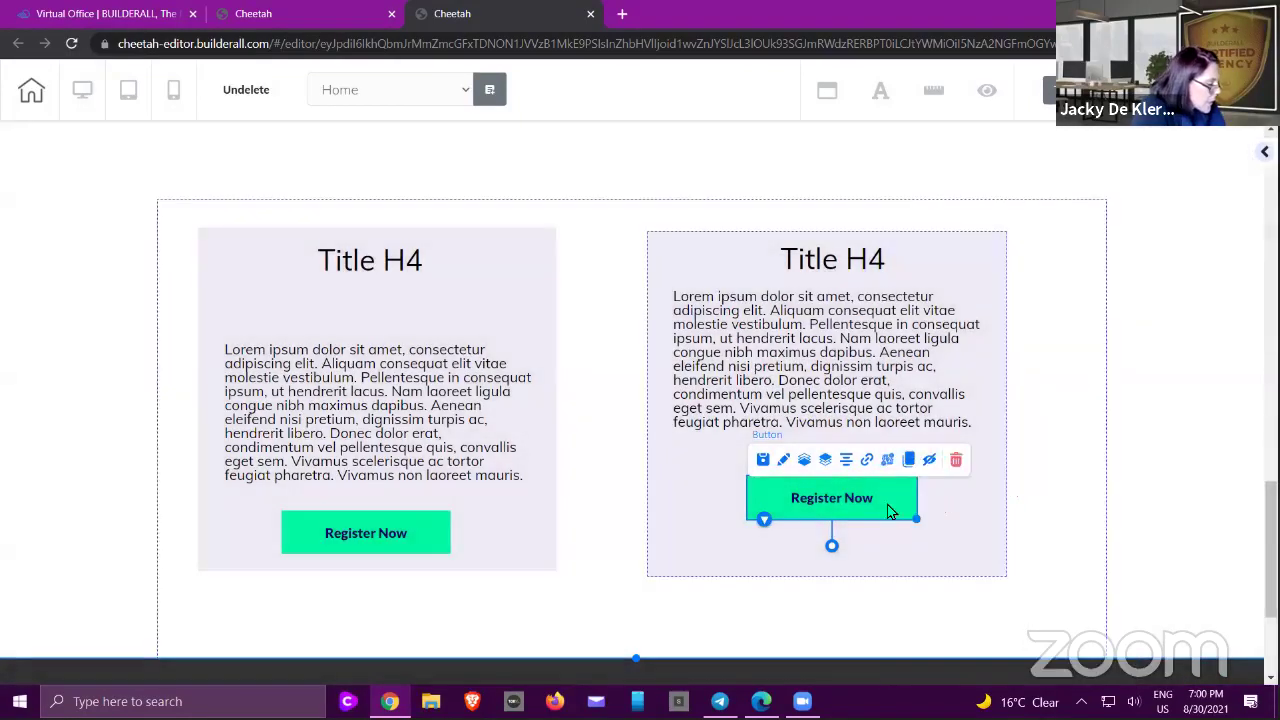
{"action": "scroll", "coordinate": [858, 498], "scroll_direction": "up", "scroll_amount": 1}
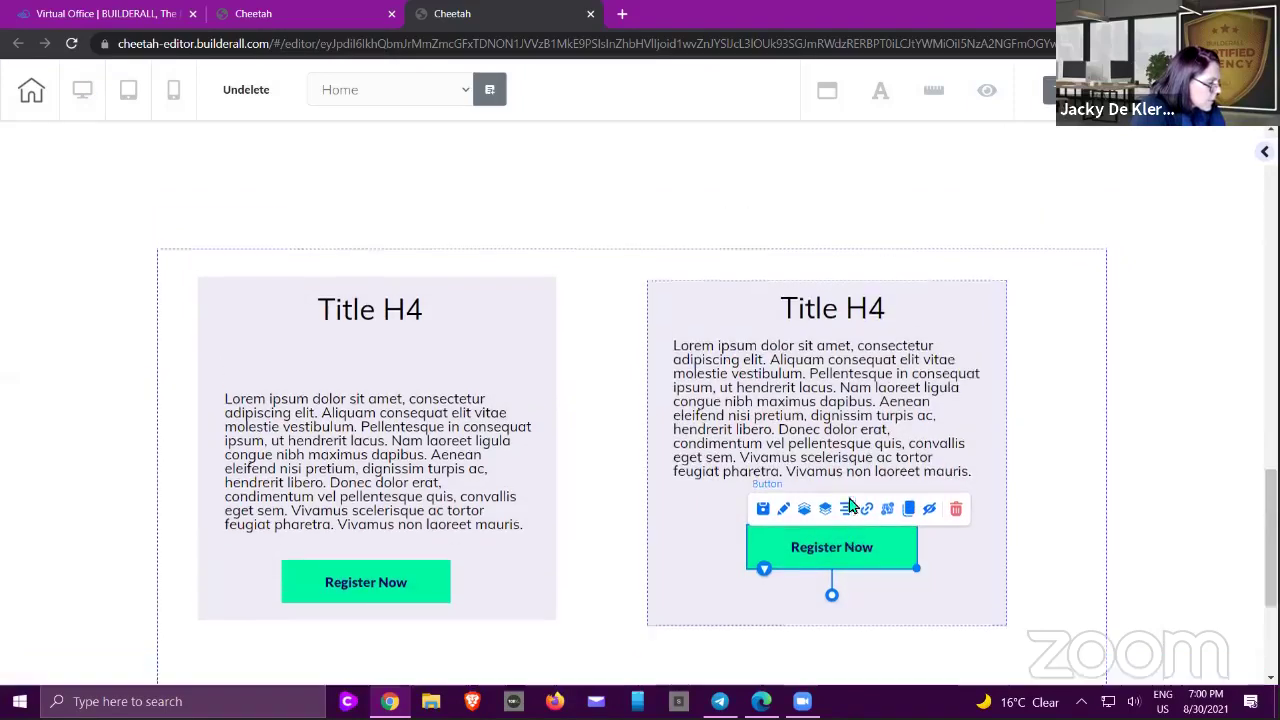
{"action": "scroll", "coordinate": [850, 460], "scroll_direction": "down", "scroll_amount": 3}
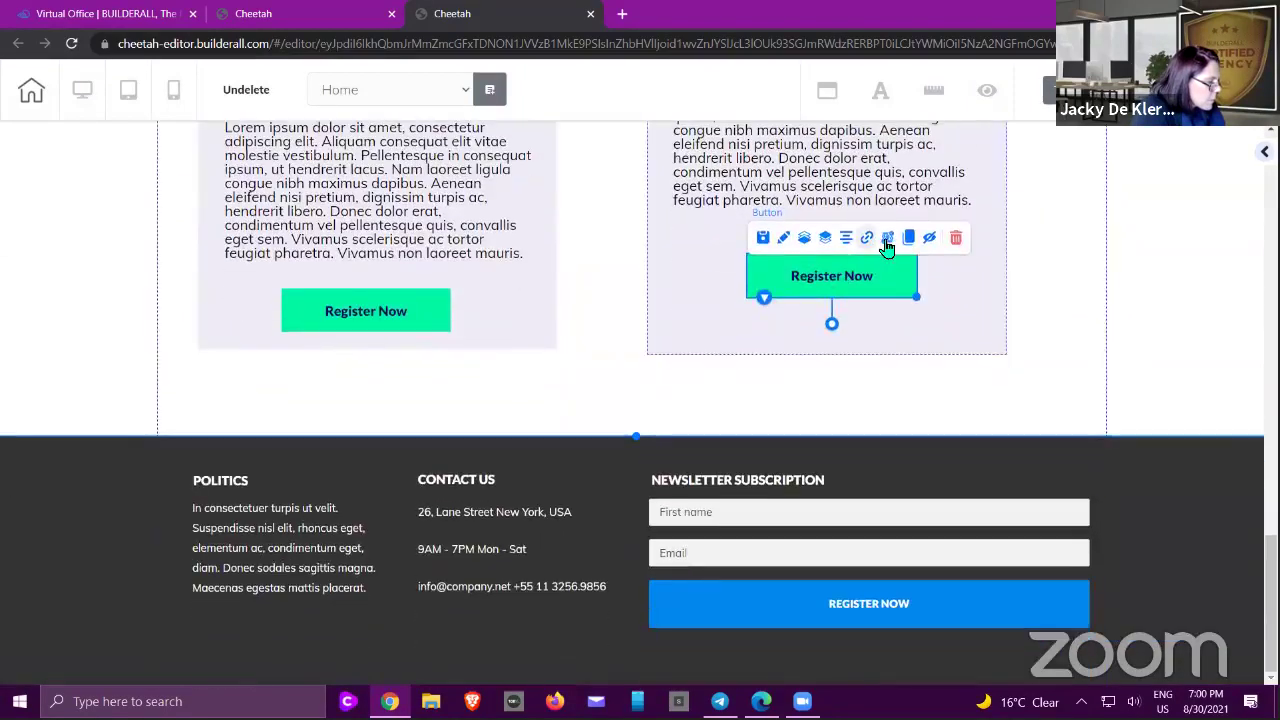
{"action": "left_click", "coordinate": [887, 237]}
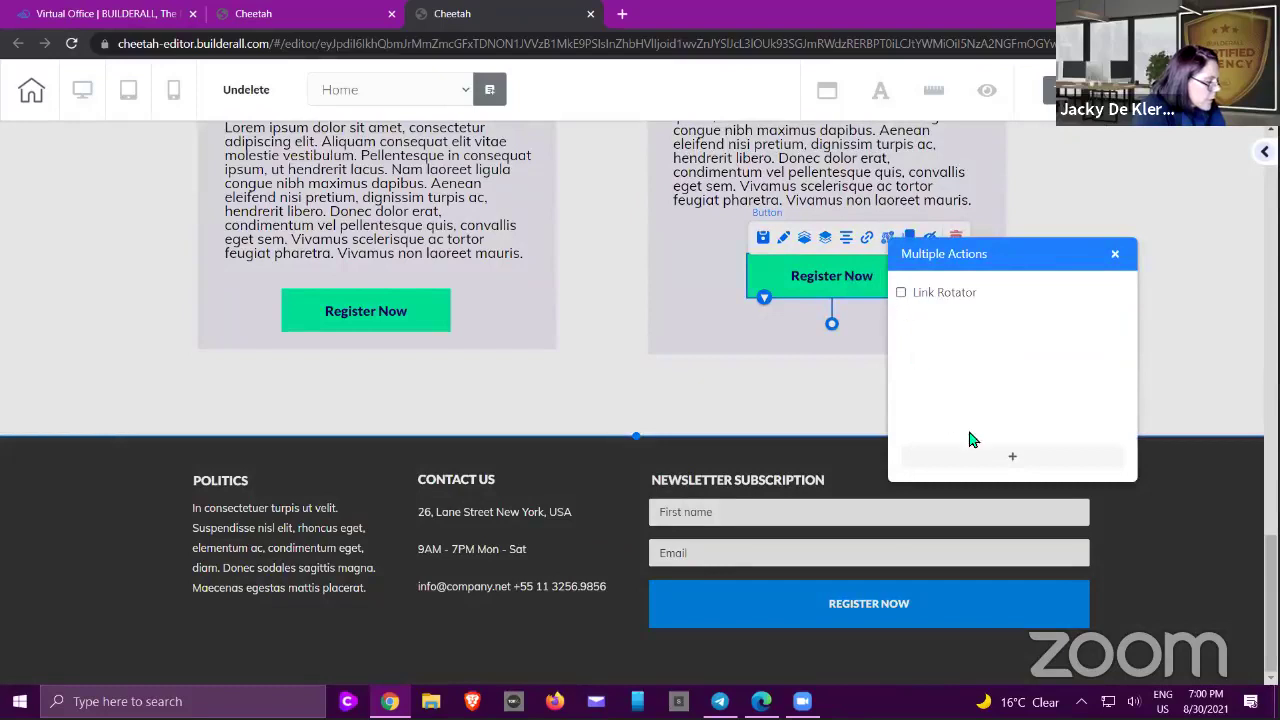
{"action": "left_click", "coordinate": [1022, 462]}
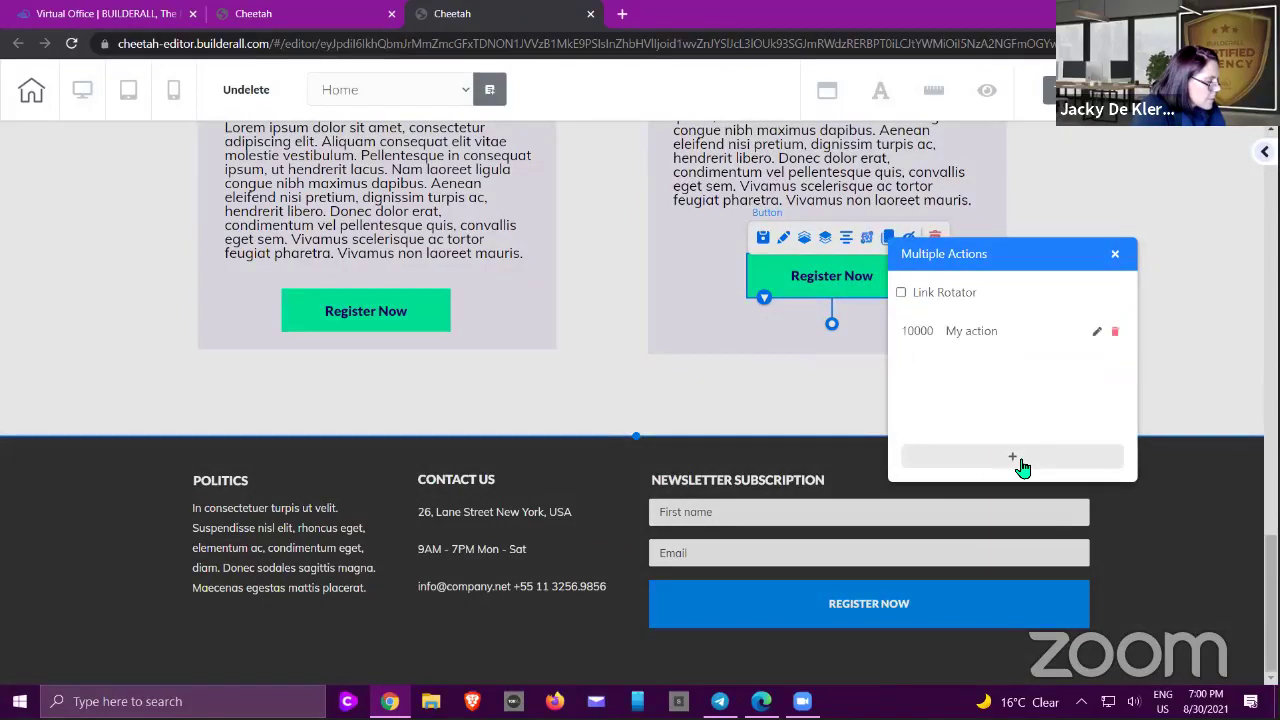
{"action": "double_click", "coordinate": [908, 331]}
{"action": "type", "text": "50"}
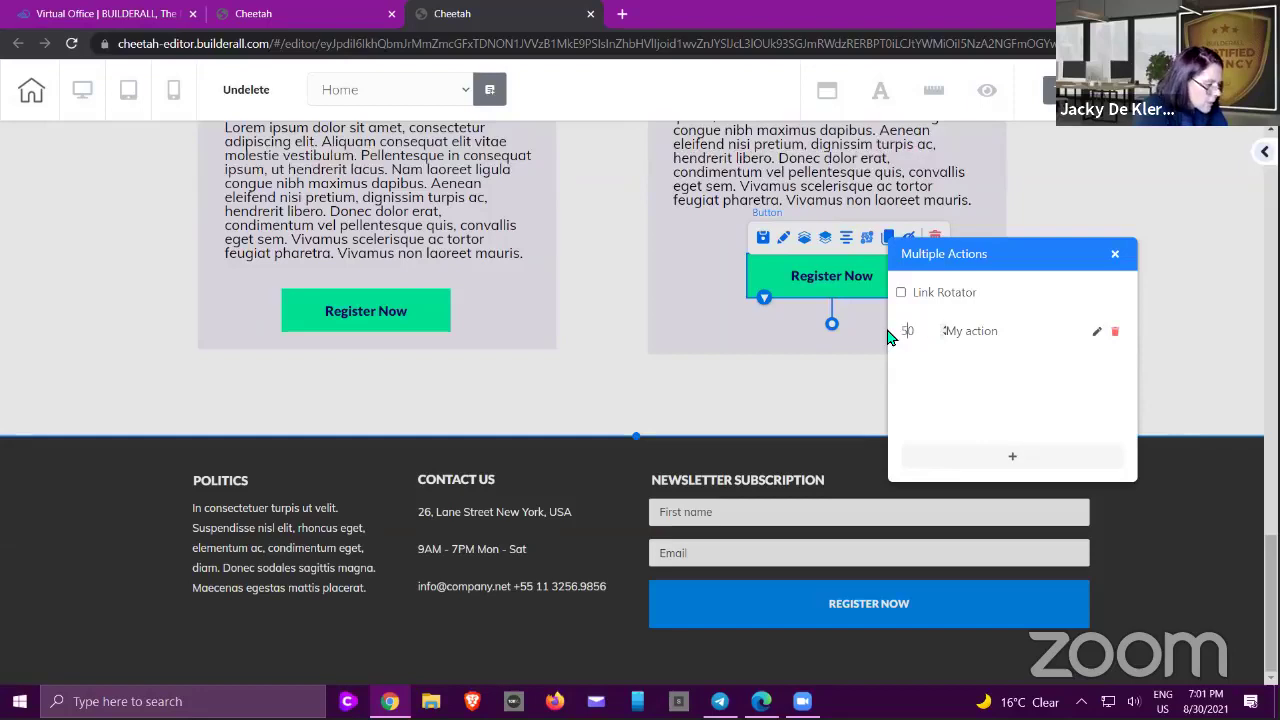
- Add a second action to the same button and set its value to 50
{"action": "left_click", "coordinate": [1005, 457]}
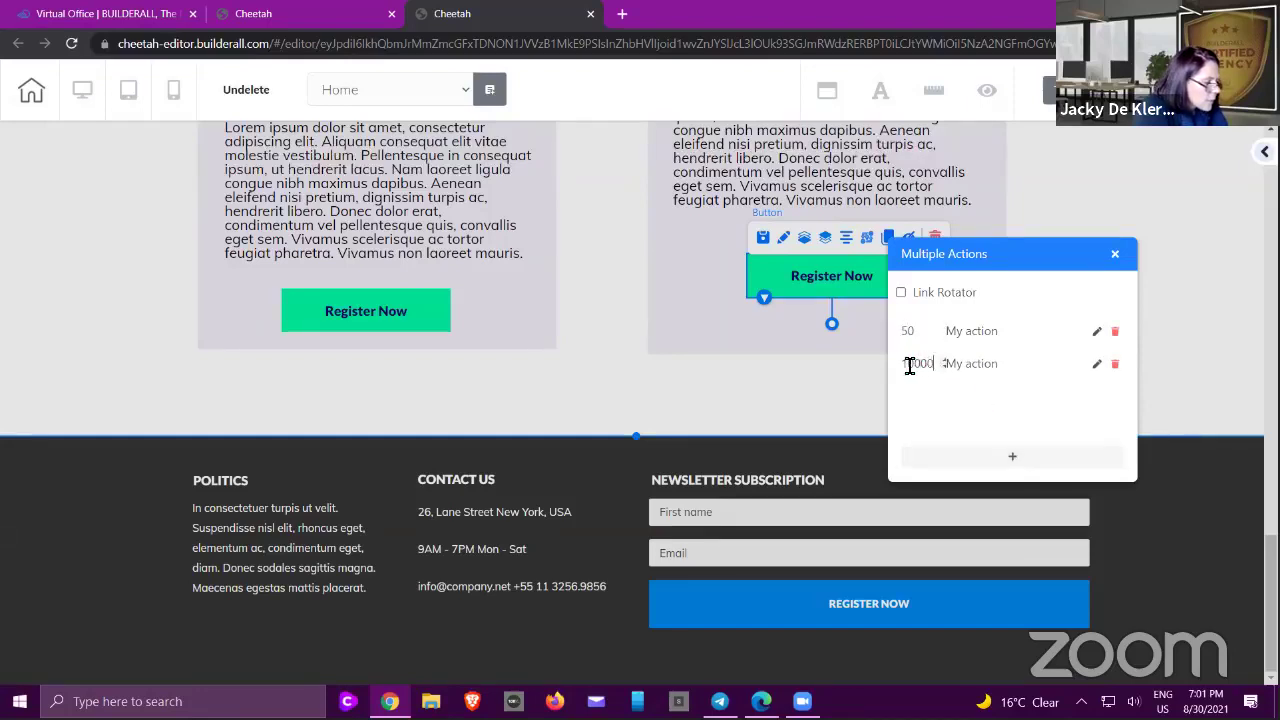
{"action": "double_click", "coordinate": [909, 365]}
{"action": "type", "text": "5"}
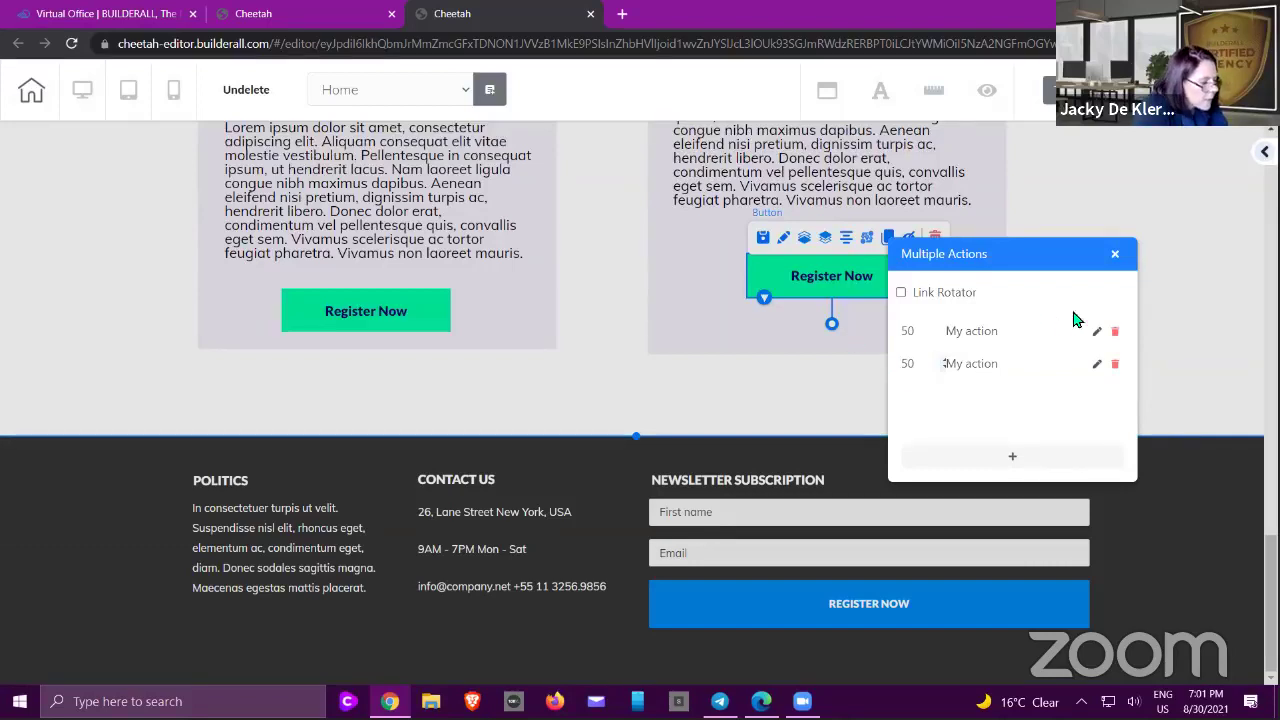
{"action": "type", "text": "0"}
- Review the first action's link options, including Page, without saving a link, and enable Link Rotator for the button's actions
{"action": "left_click", "coordinate": [1097, 334]}
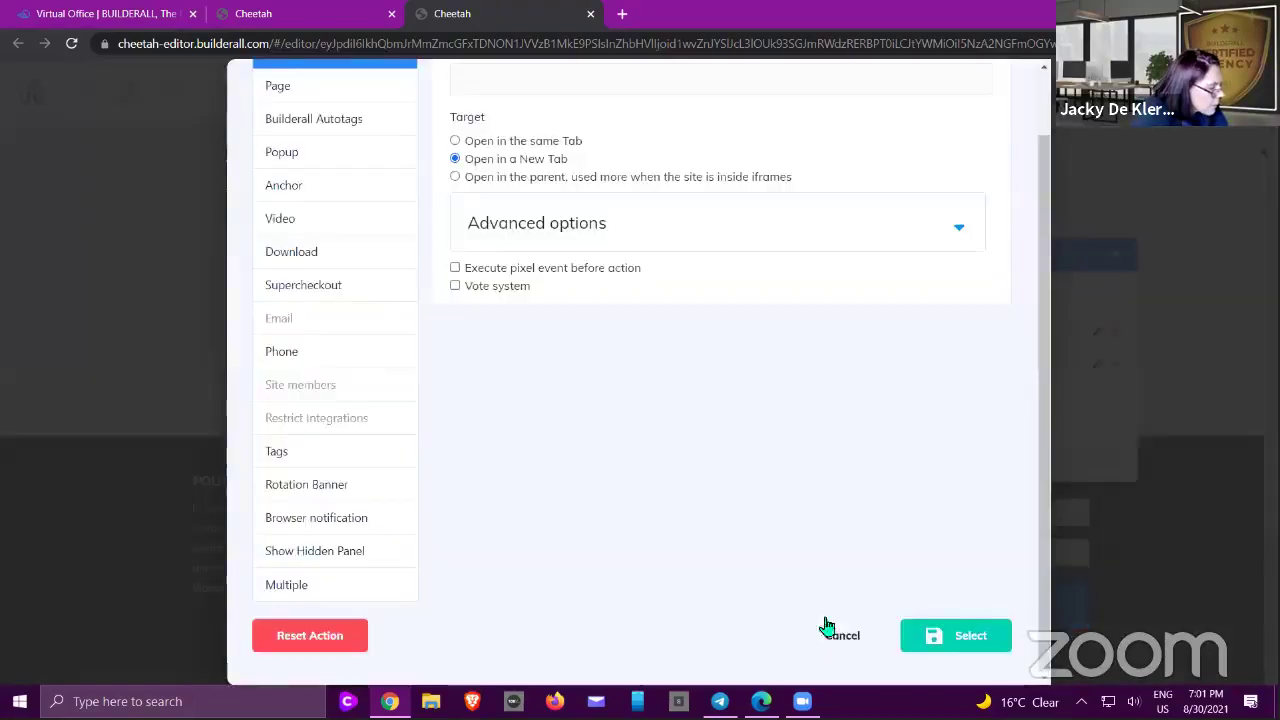
{"action": "left_click", "coordinate": [843, 636]}
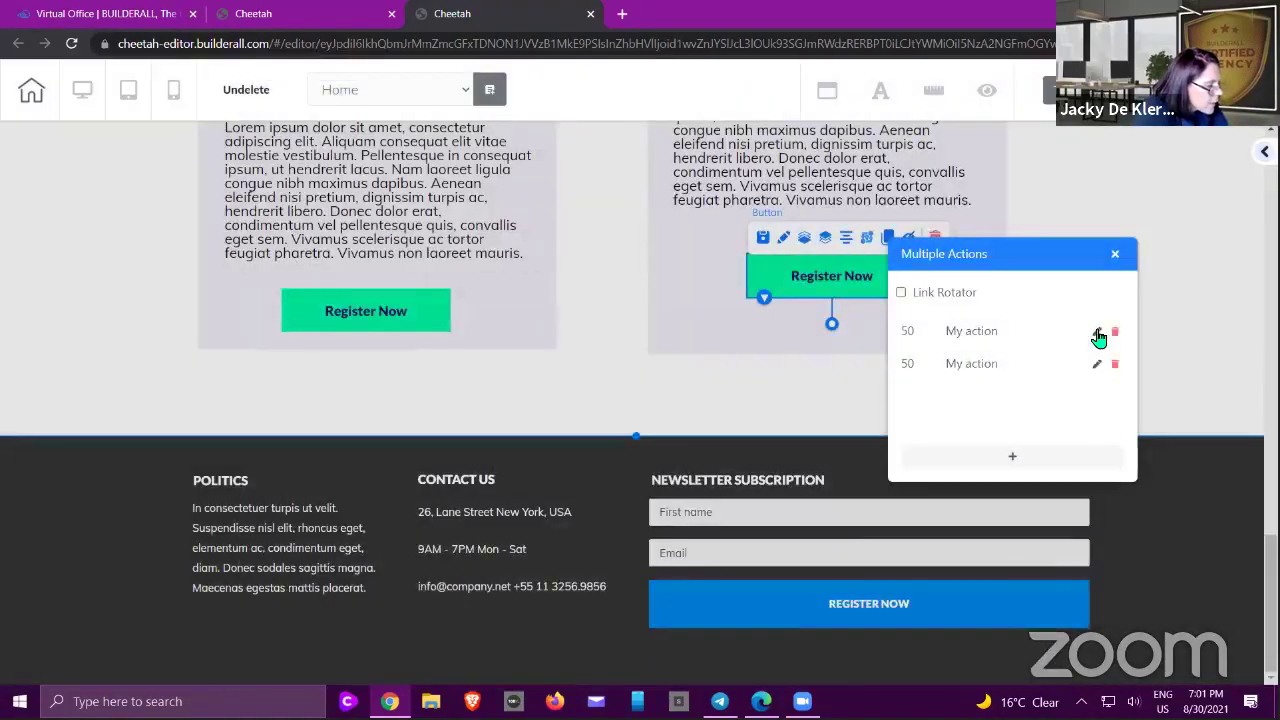
{"action": "left_click", "coordinate": [1099, 334]}
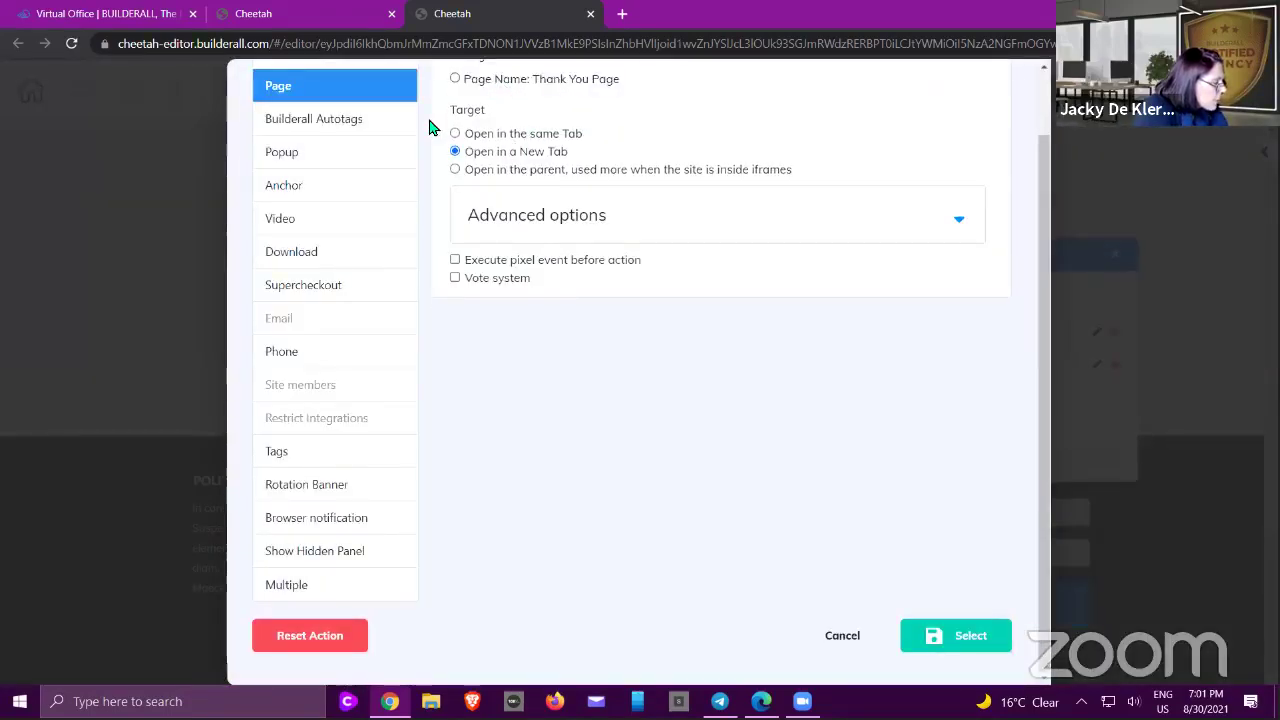
{"action": "left_click", "coordinate": [840, 638]}
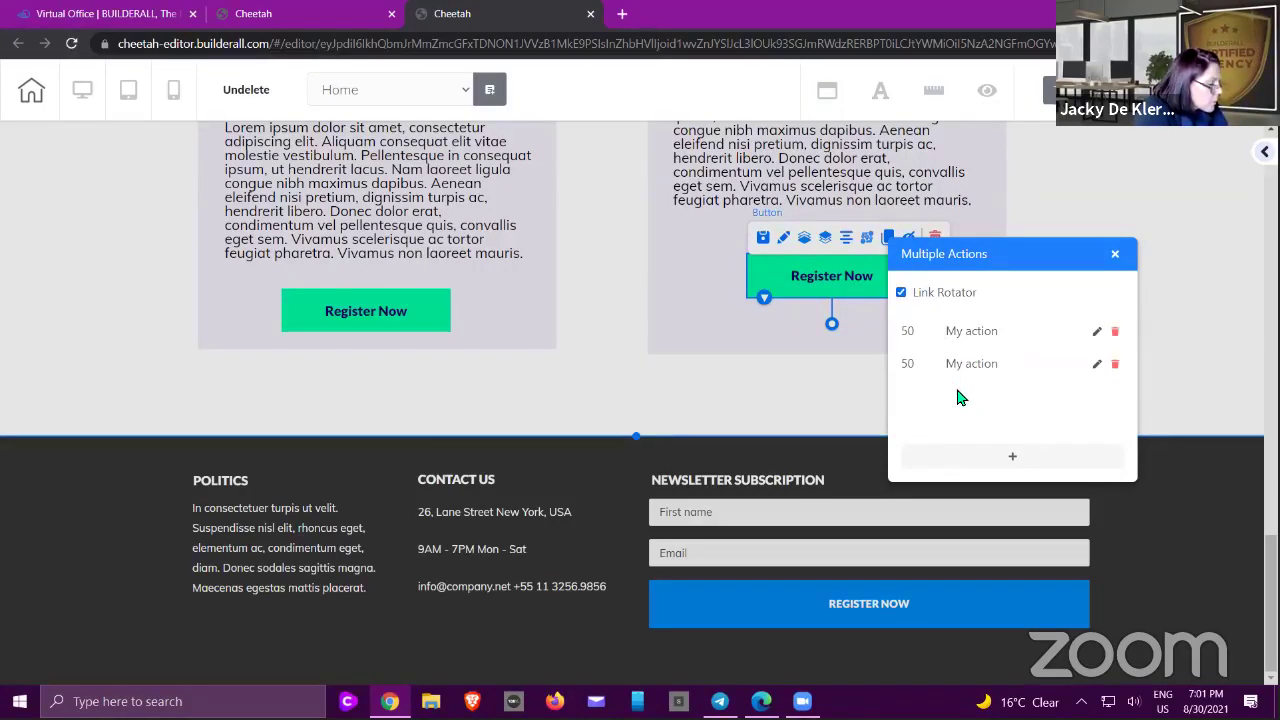
{"action": "left_click", "coordinate": [1116, 256]}
{"action": "left_click", "coordinate": [1090, 276]}
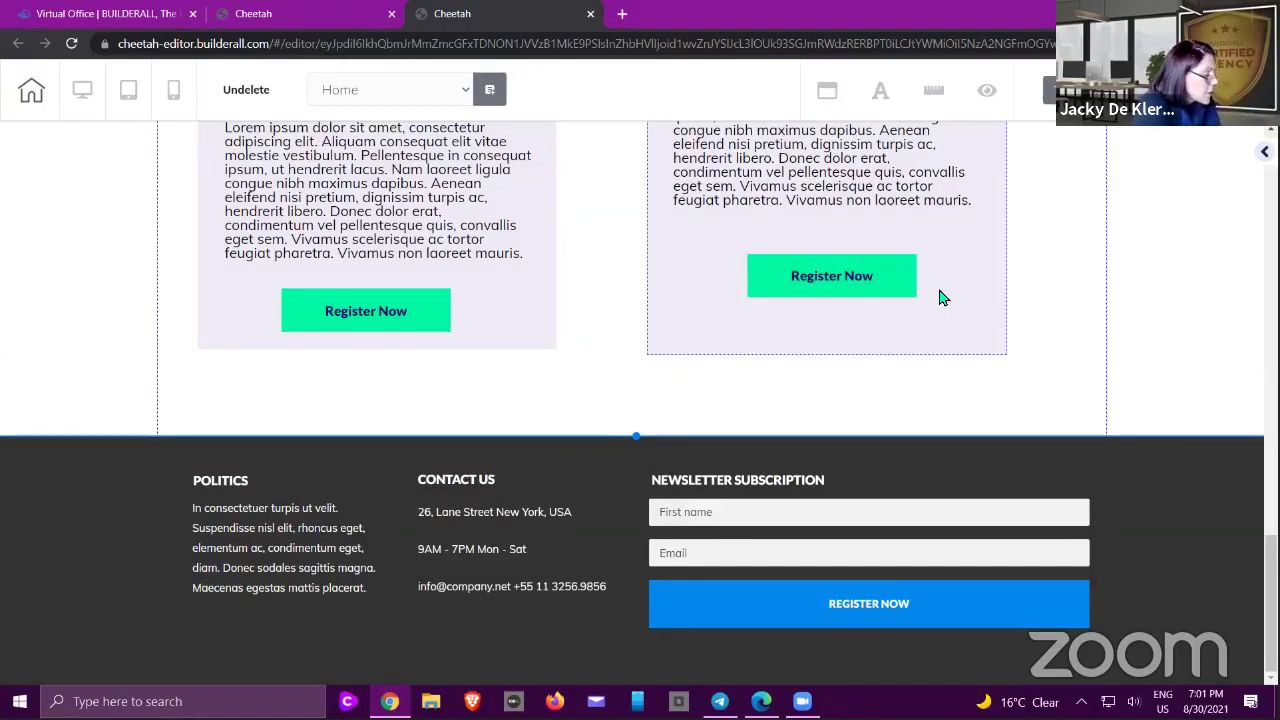
{"action": "left_click", "coordinate": [824, 279]}
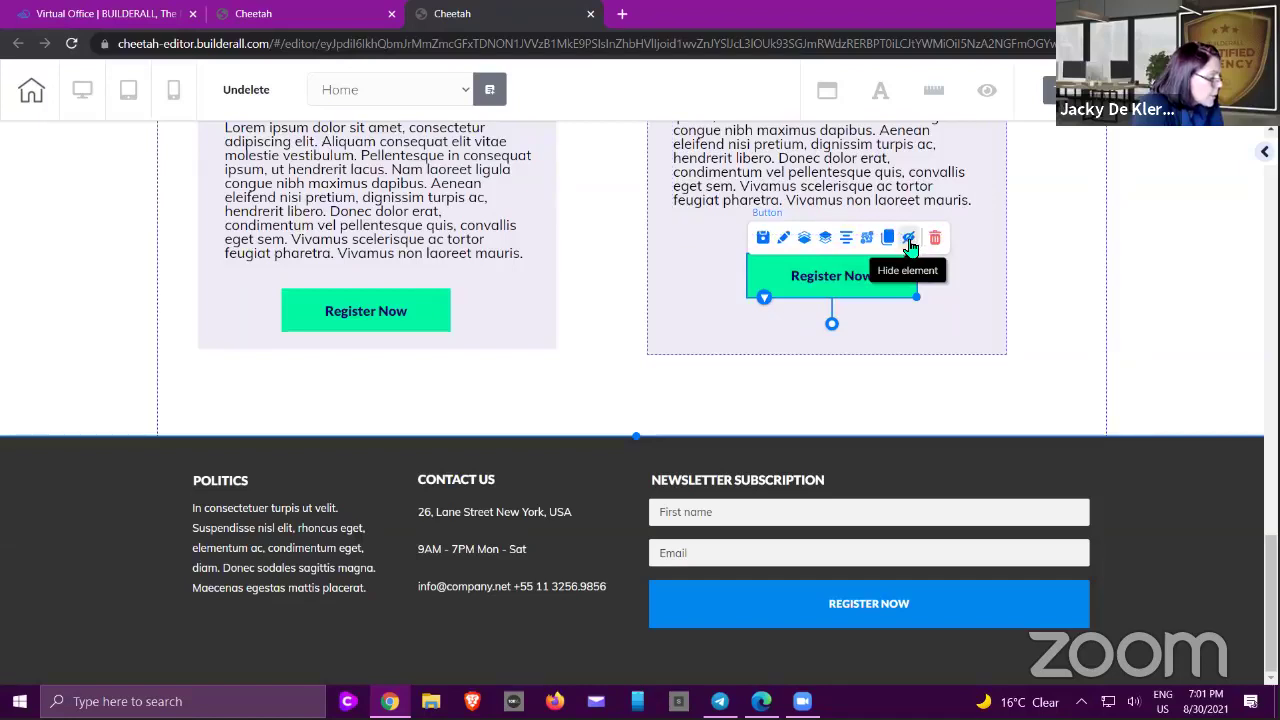
{"action": "left_click", "coordinate": [1014, 332]}
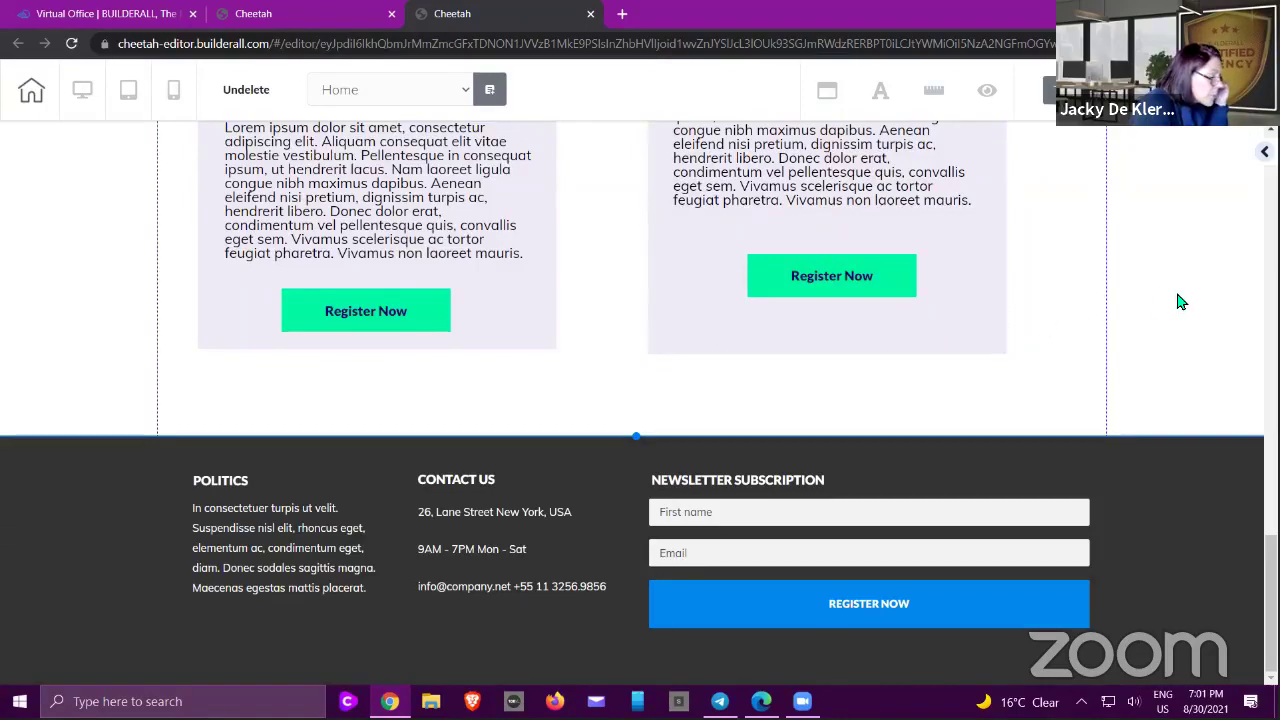
- Browse the addable page elements and open the Supercheckout element's designs
{"action": "scroll", "coordinate": [1180, 302], "scroll_direction": "up", "scroll_amount": 3}
{"action": "scroll", "coordinate": [640, 400], "scroll_direction": "up", "scroll_amount": 1}
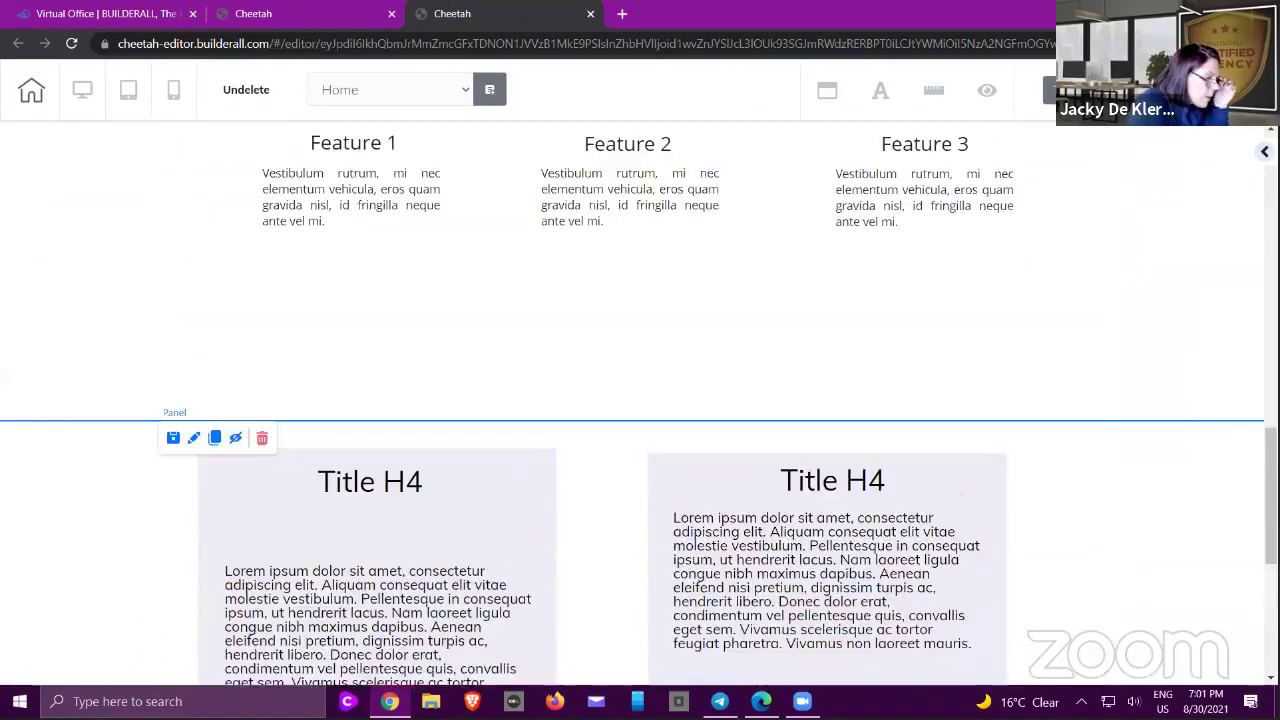
{"action": "left_click", "coordinate": [1264, 151]}
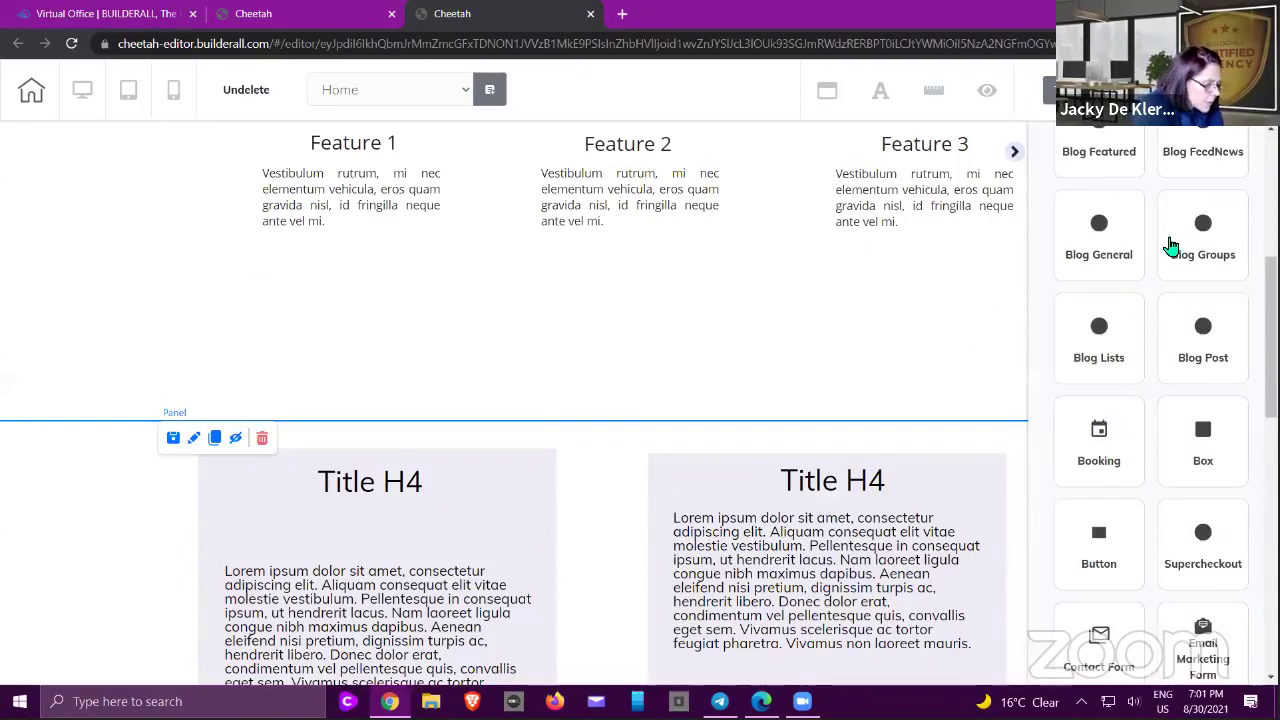
{"action": "scroll", "coordinate": [1172, 246], "scroll_direction": "down", "scroll_amount": 1}
{"action": "scroll", "coordinate": [1172, 246], "scroll_direction": "down", "scroll_amount": 3}
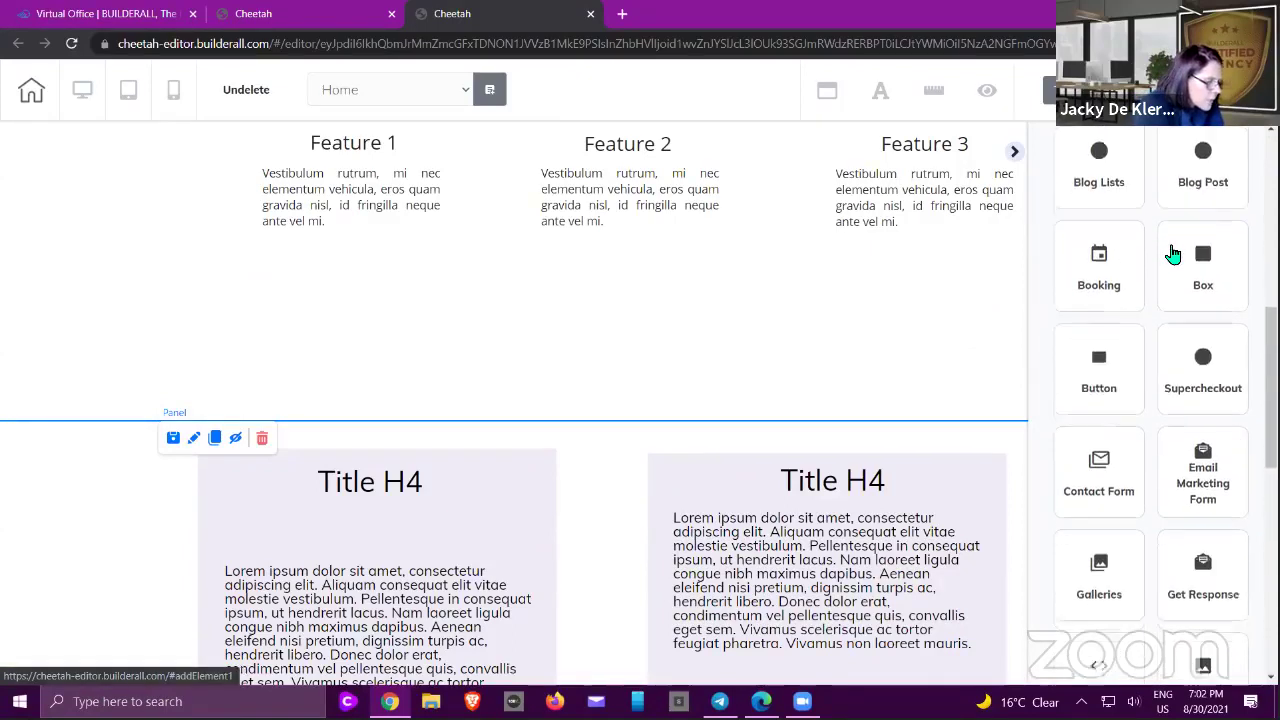
{"action": "scroll", "coordinate": [1172, 253], "scroll_direction": "down", "scroll_amount": 1}
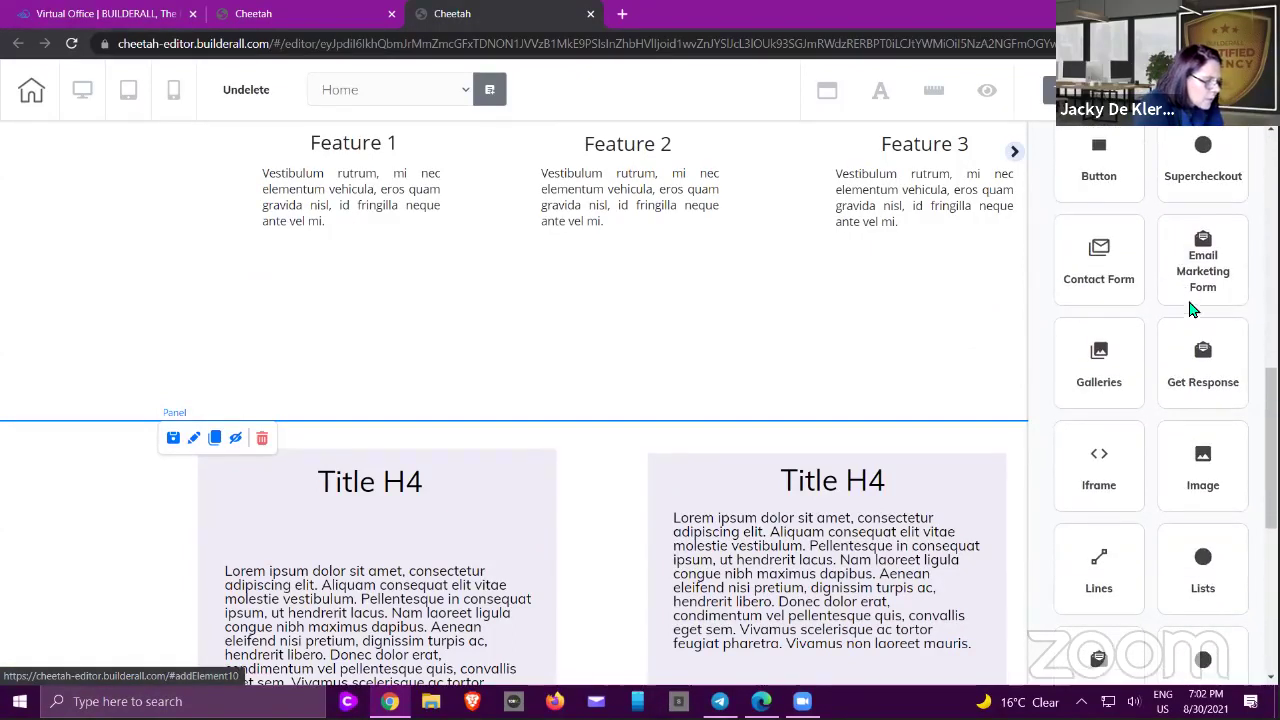
{"action": "scroll", "coordinate": [1186, 310], "scroll_direction": "up", "scroll_amount": 4}
{"action": "scroll", "coordinate": [1186, 312], "scroll_direction": "down", "scroll_amount": 1}
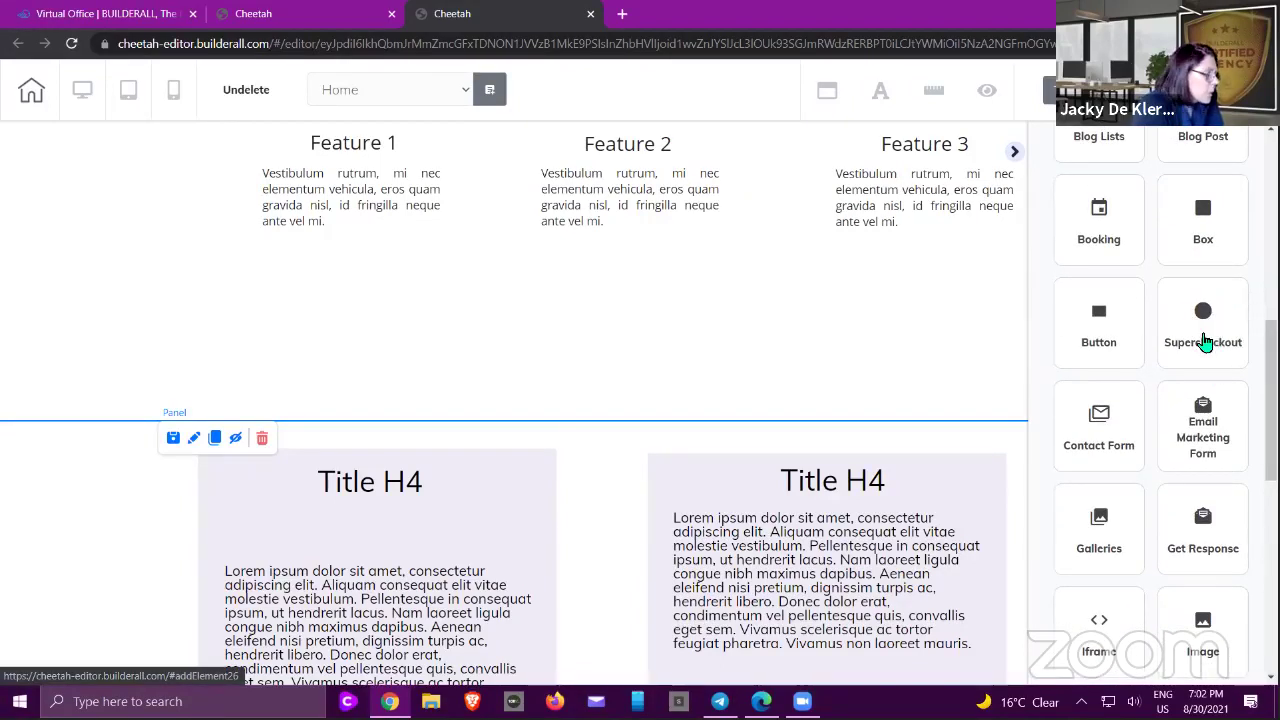
{"action": "left_click", "coordinate": [1203, 328]}
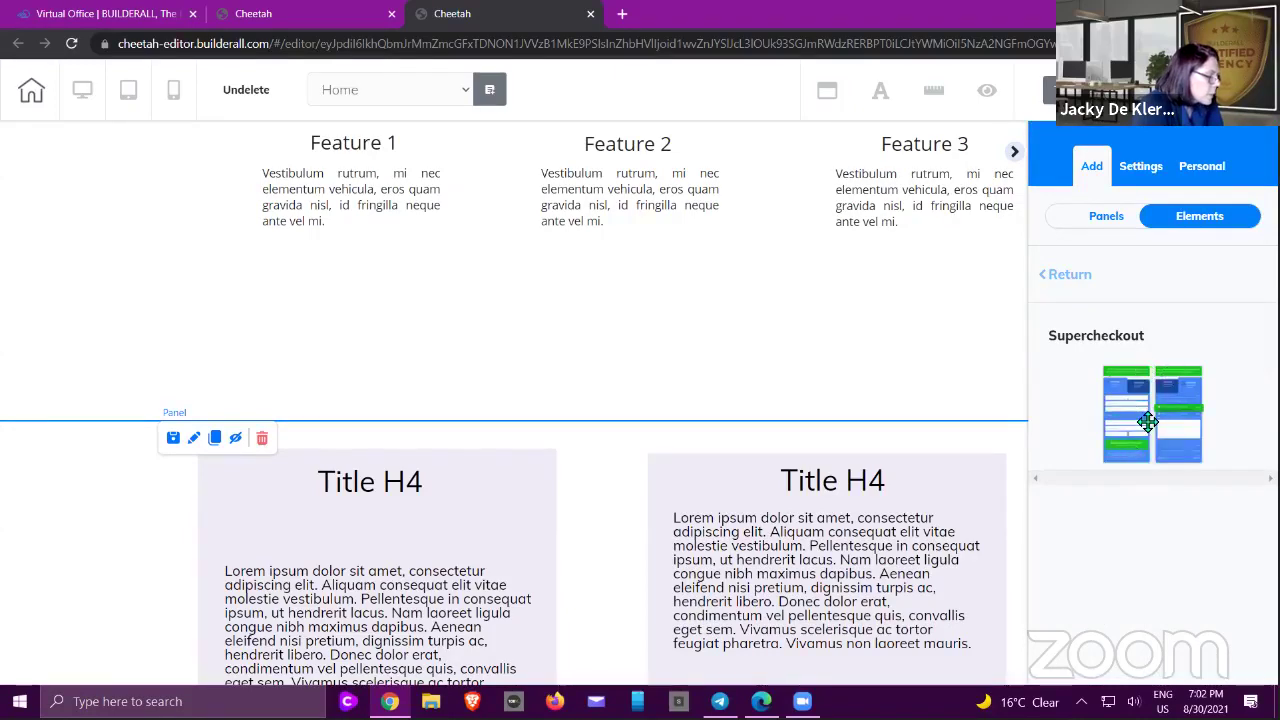
- Add a blank panel to the page
{"action": "scroll", "coordinate": [849, 366], "scroll_direction": "down", "scroll_amount": 5}
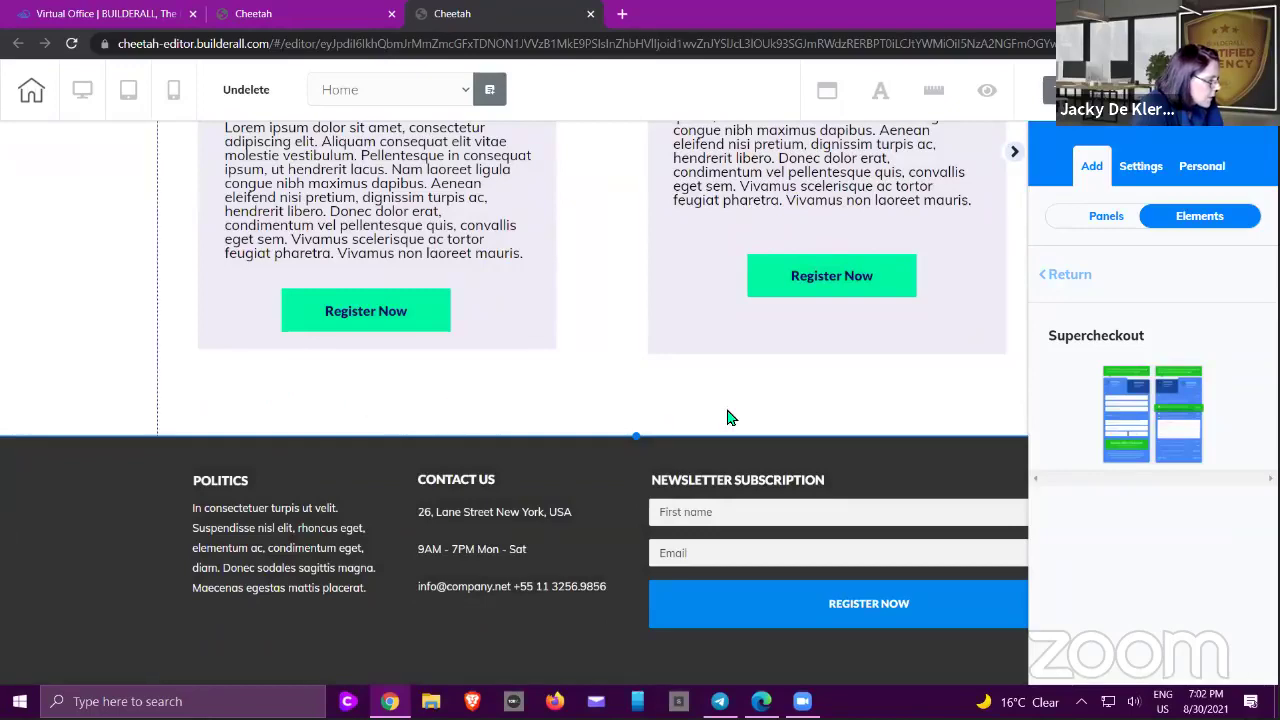
{"action": "scroll", "coordinate": [733, 413], "scroll_direction": "up", "scroll_amount": 3}
{"action": "scroll", "coordinate": [738, 407], "scroll_direction": "up", "scroll_amount": 3}
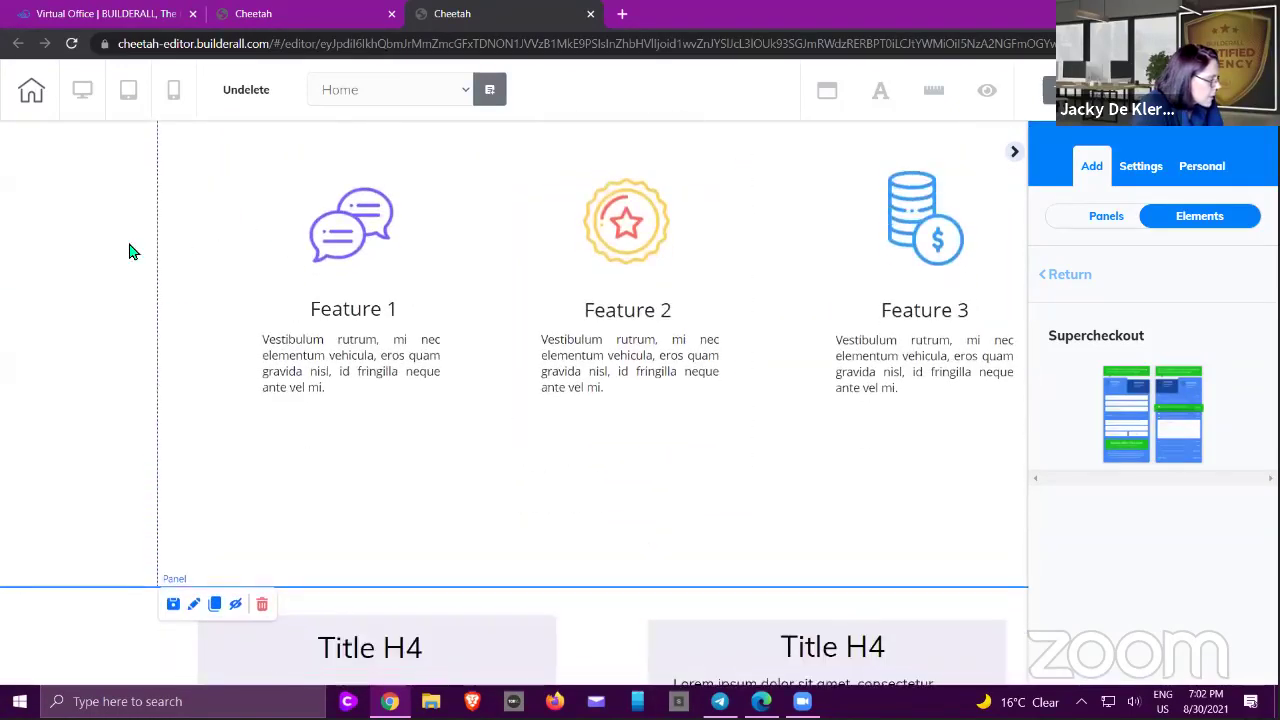
{"action": "scroll", "coordinate": [600, 300], "scroll_direction": "down", "scroll_amount": 1}
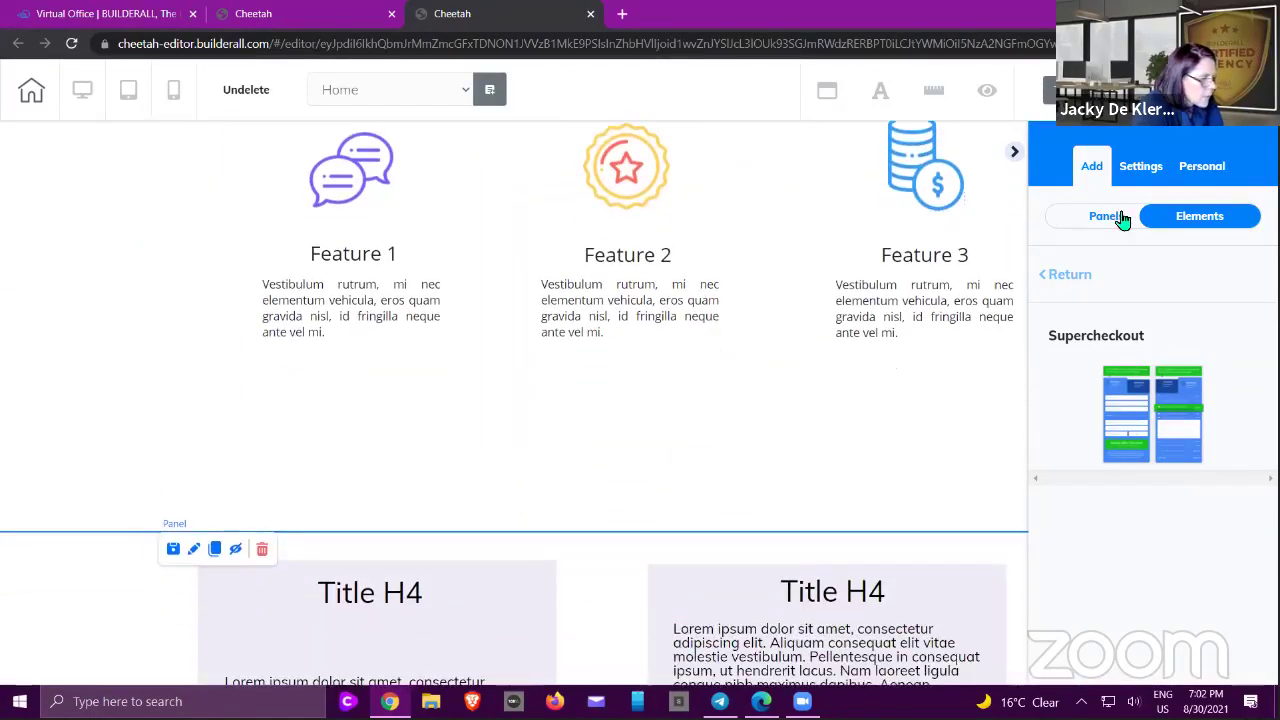
{"action": "left_click", "coordinate": [1110, 216]}
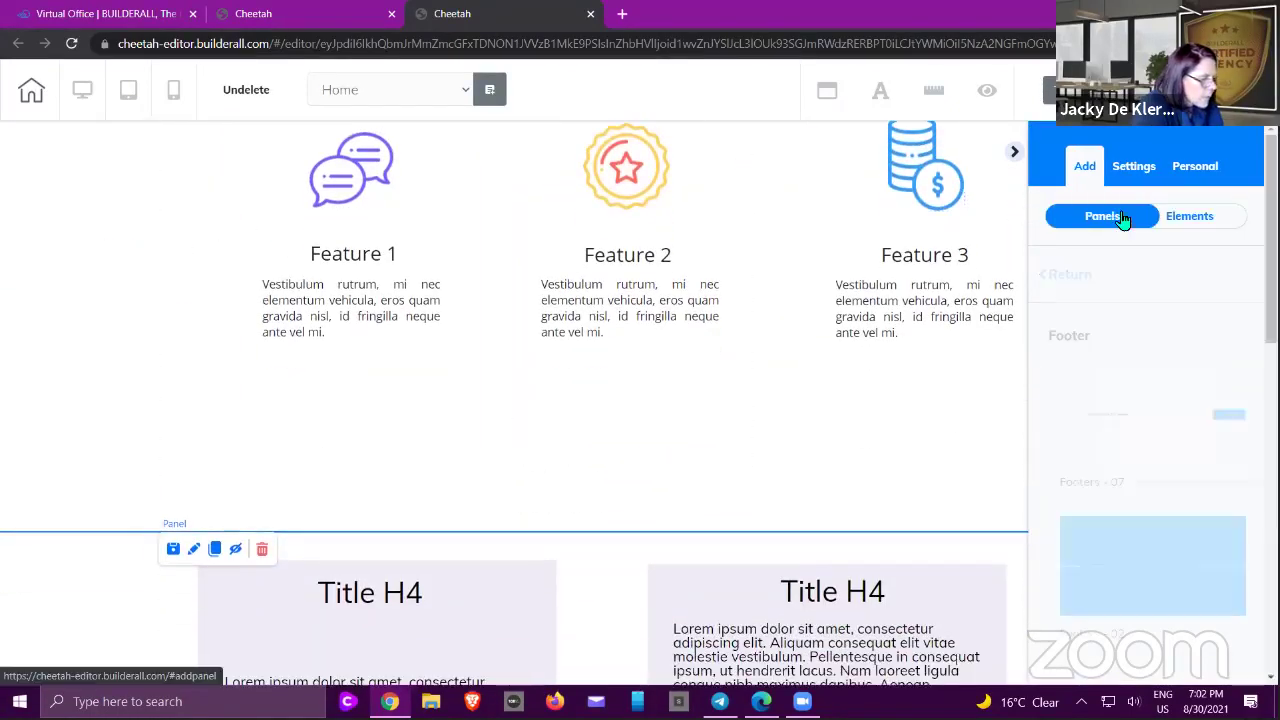
{"action": "left_click", "coordinate": [1086, 277]}
{"action": "left_click", "coordinate": [1117, 318]}
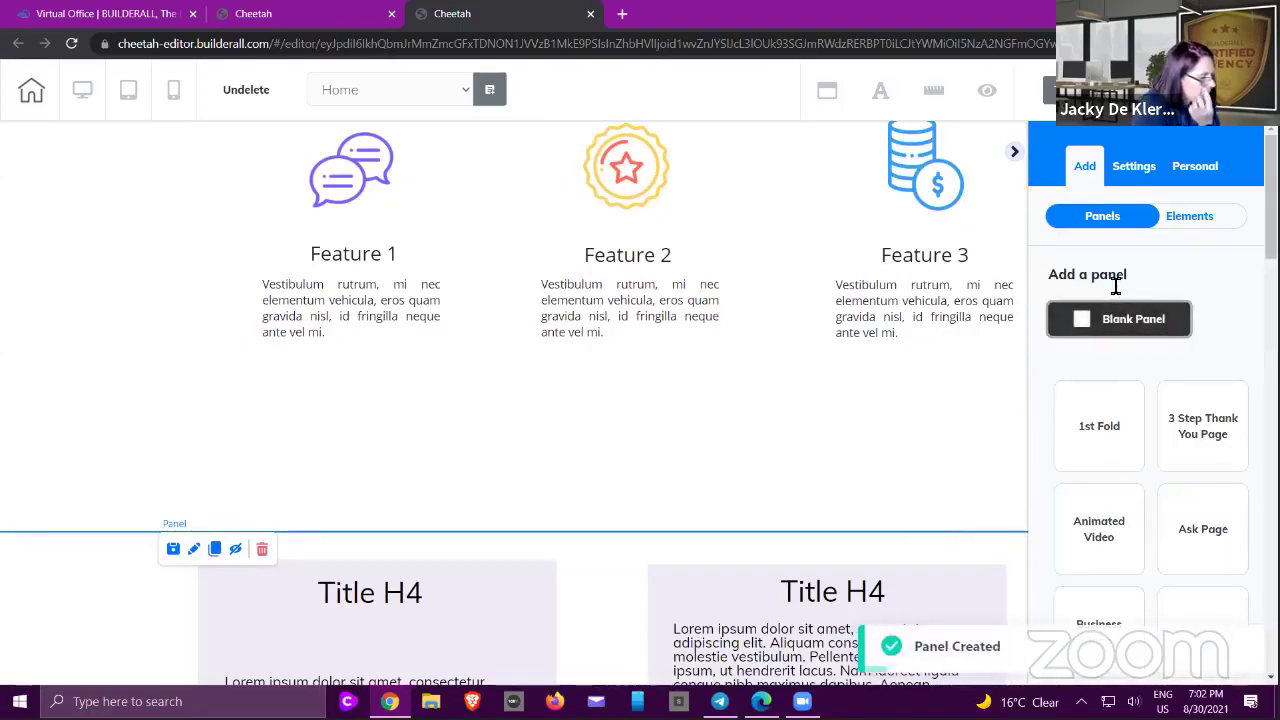
- Delete the placeholder text box from the new blank panel below the footer
{"action": "left_click", "coordinate": [1211, 217]}
{"action": "scroll", "coordinate": [921, 405], "scroll_direction": "down", "scroll_amount": 10}
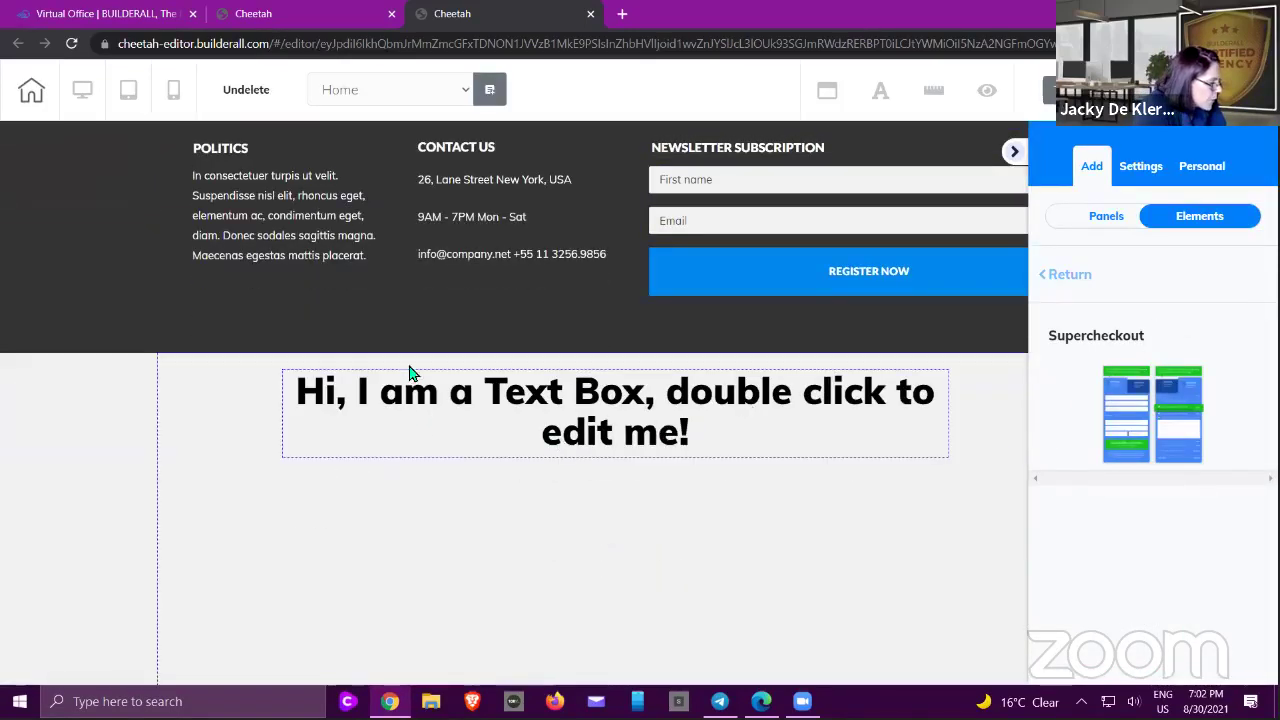
{"action": "left_click", "coordinate": [462, 372]}
{"action": "key", "text": "Delete"}
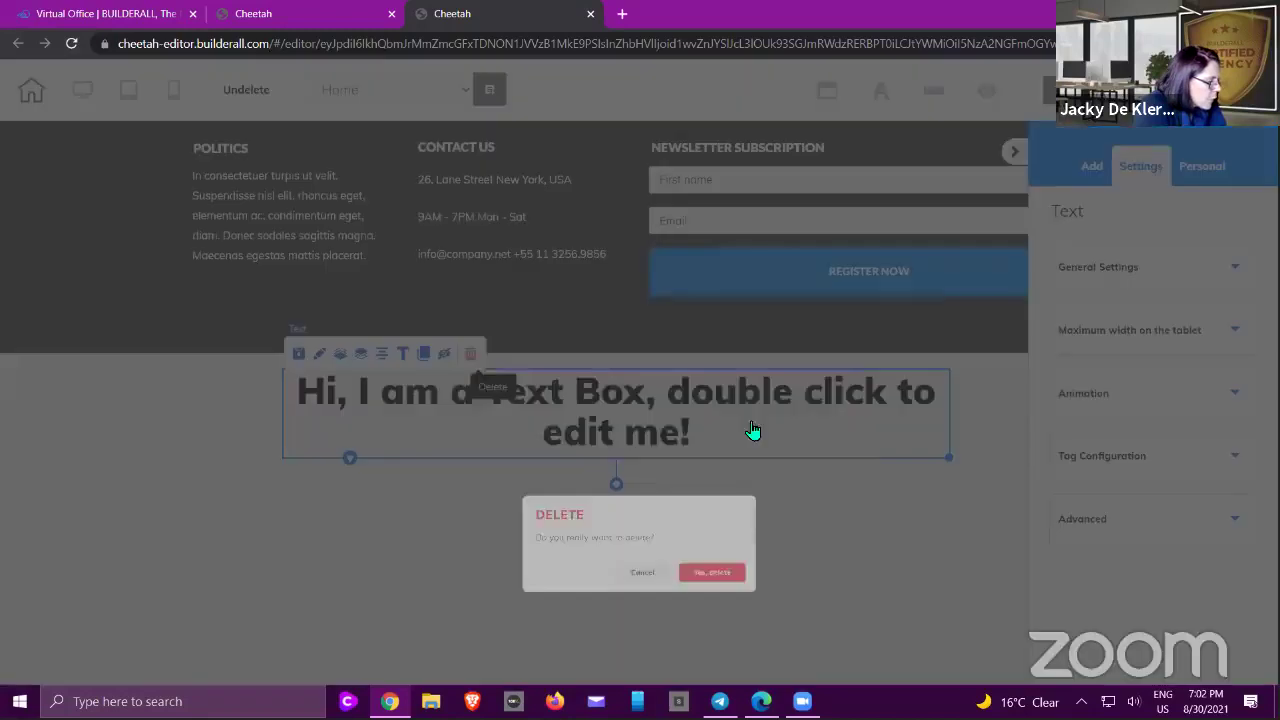
{"action": "left_click", "coordinate": [738, 427]}
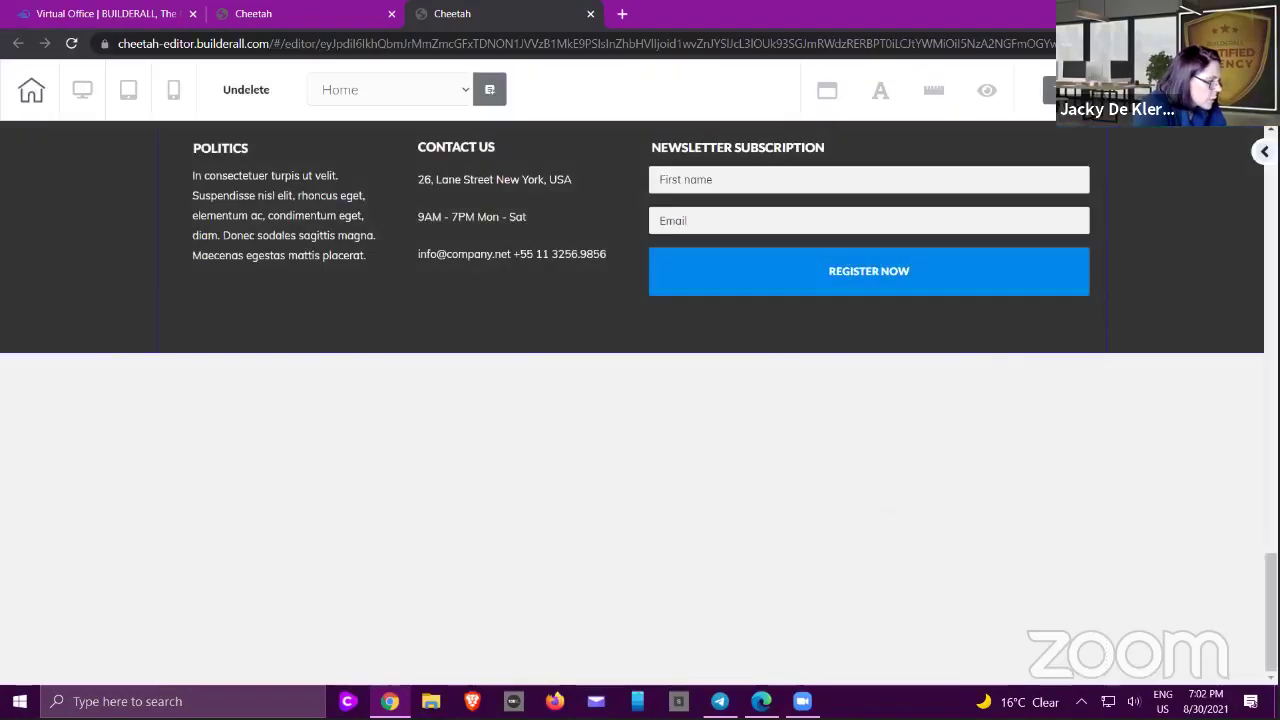
- Place a Supercheckout form in the blank panel and close its business information dialog without saving
{"action": "left_click", "coordinate": [1262, 151]}
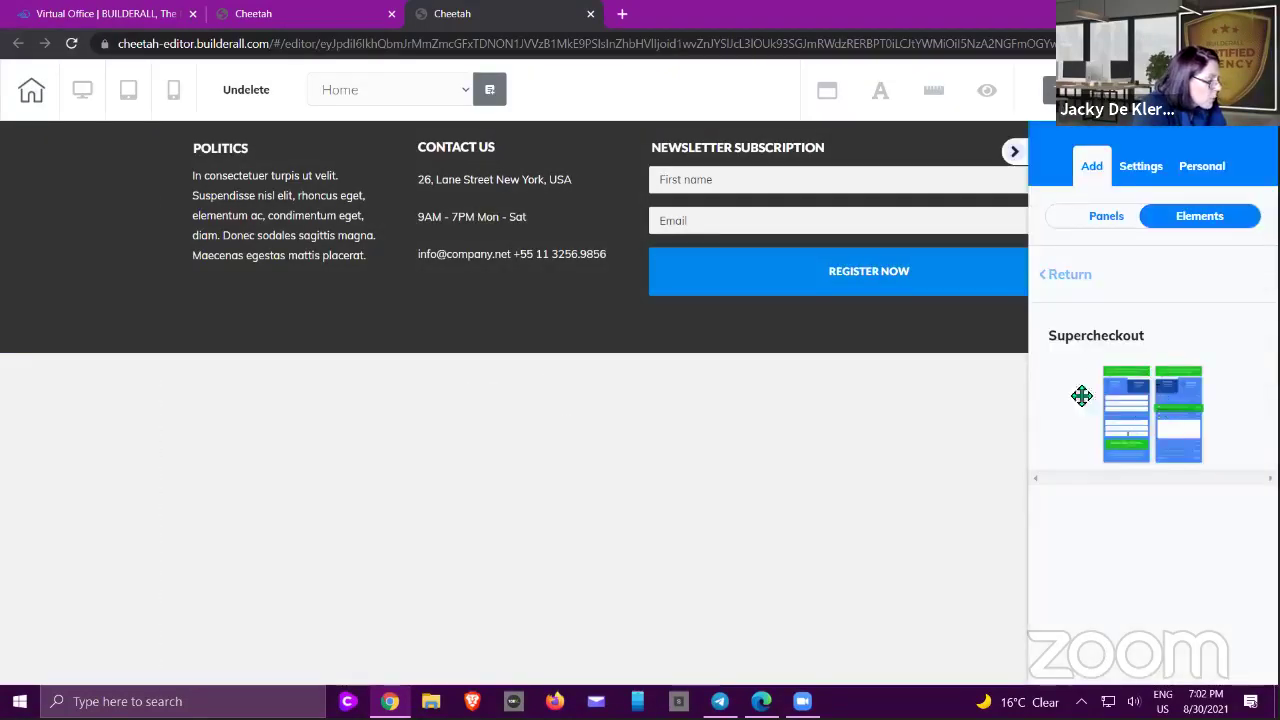
{"action": "left_click_drag", "start_coordinate": [1153, 405], "coordinate": [531, 479]}
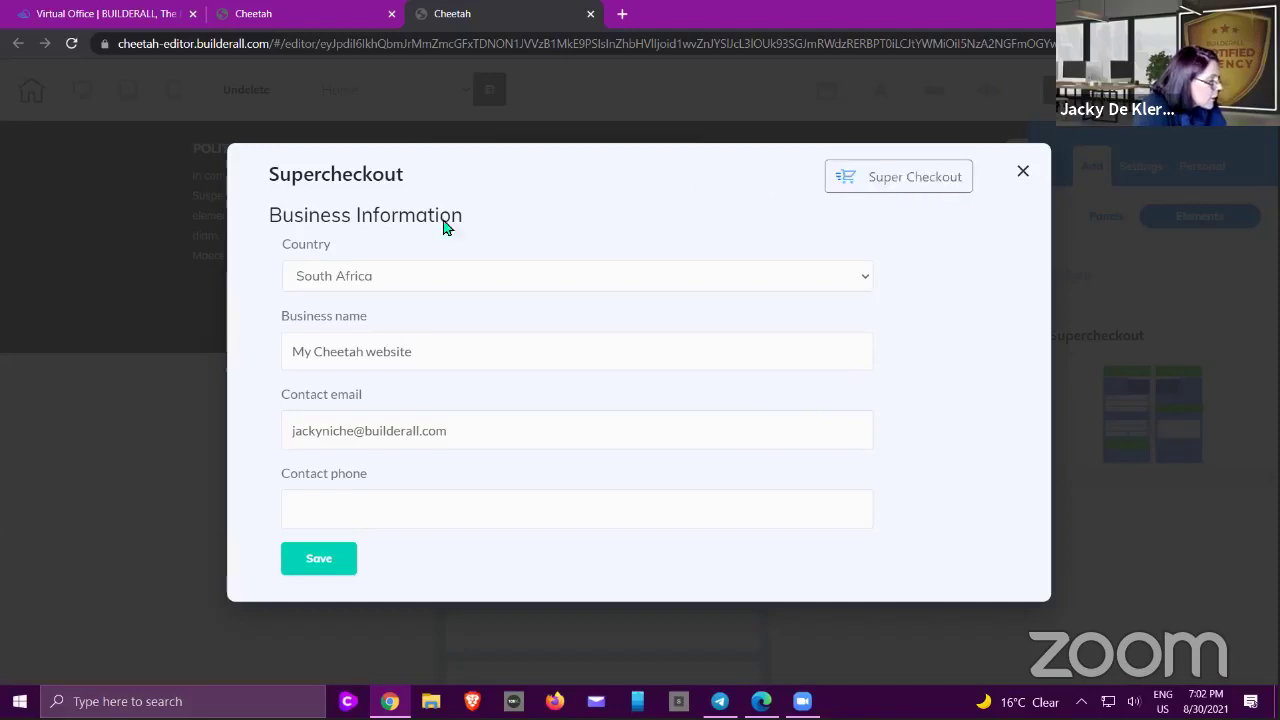
{"action": "left_click", "coordinate": [1023, 171]}
{"action": "left_click", "coordinate": [1071, 269]}
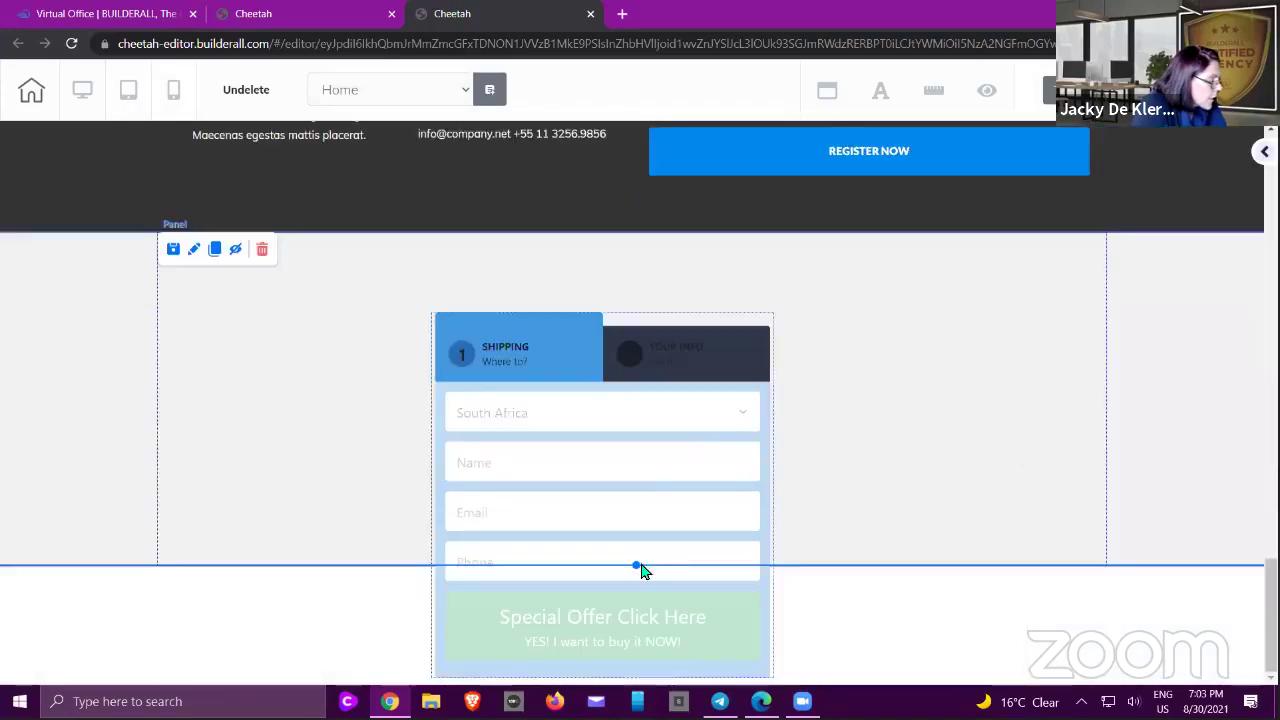
- Extend the new panel downward past the checkout form and move the form slightly higher in it
{"action": "left_click_drag", "start_coordinate": [636, 572], "coordinate": [634, 677]}
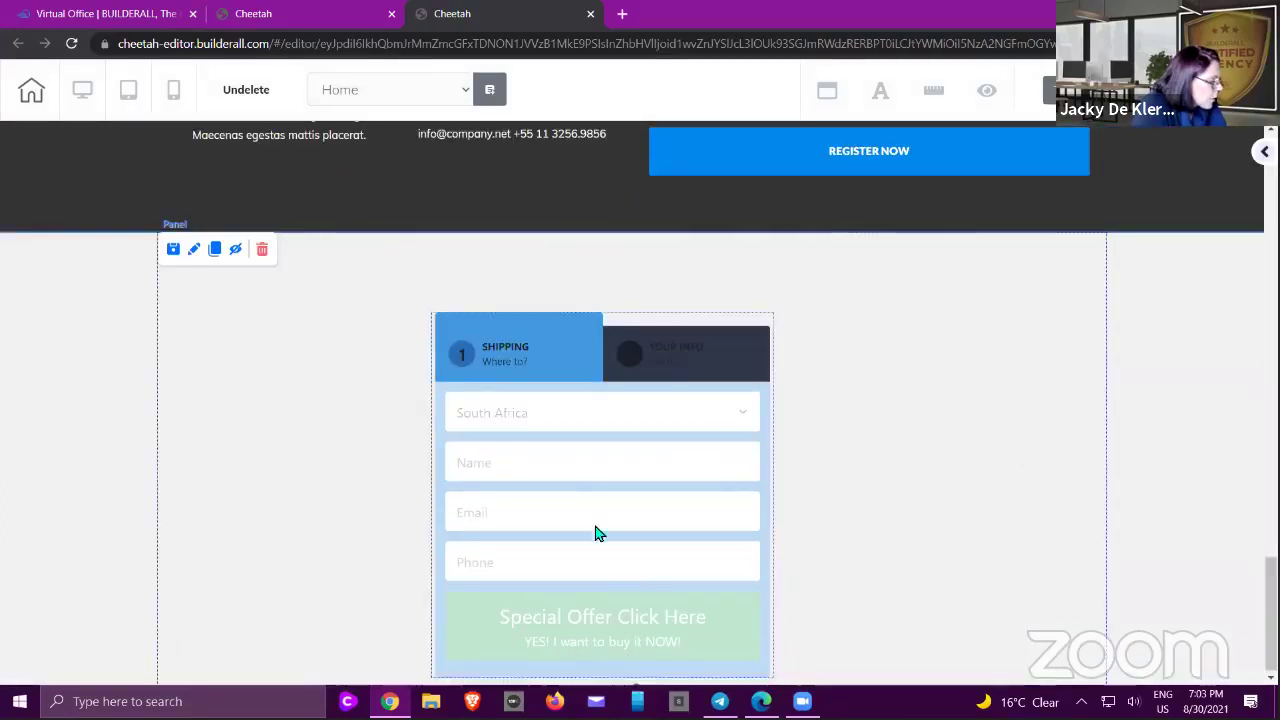
{"action": "left_click", "coordinate": [606, 441]}
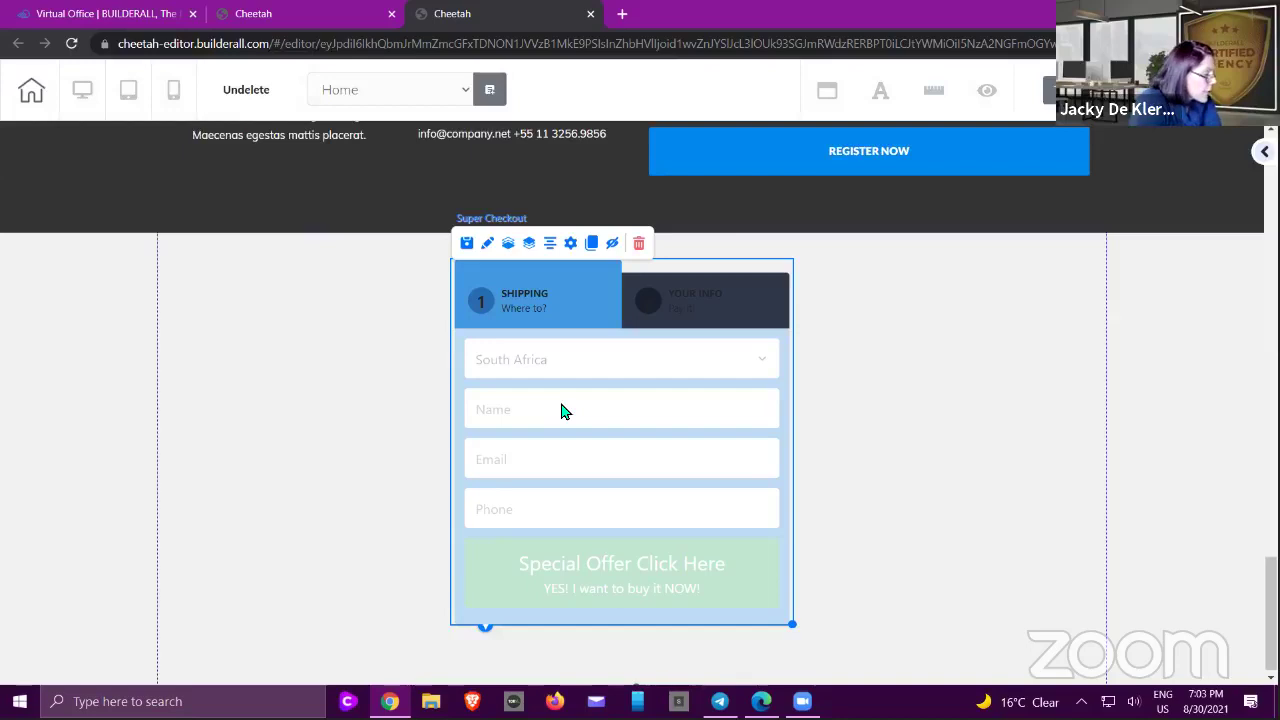
{"action": "left_click", "coordinate": [363, 314]}
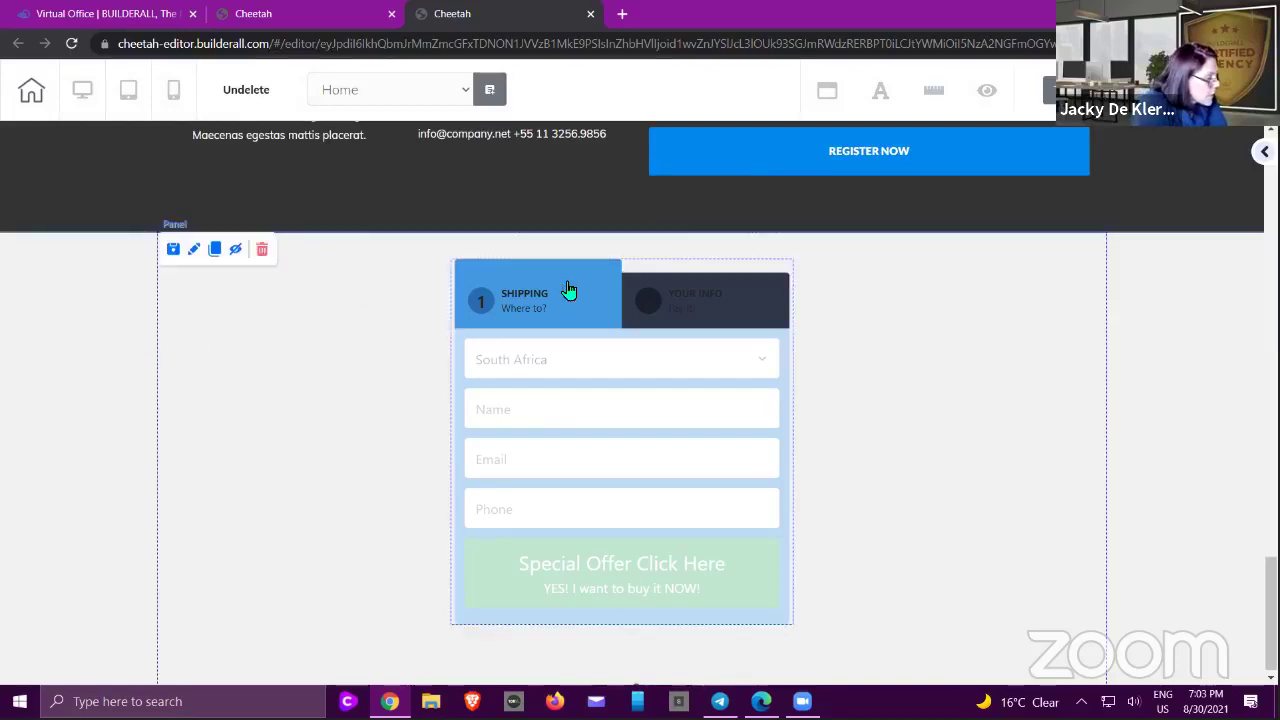
- Delete the Super Checkout form from the new panel
{"action": "left_click", "coordinate": [613, 272]}
{"action": "left_click", "coordinate": [639, 244]}
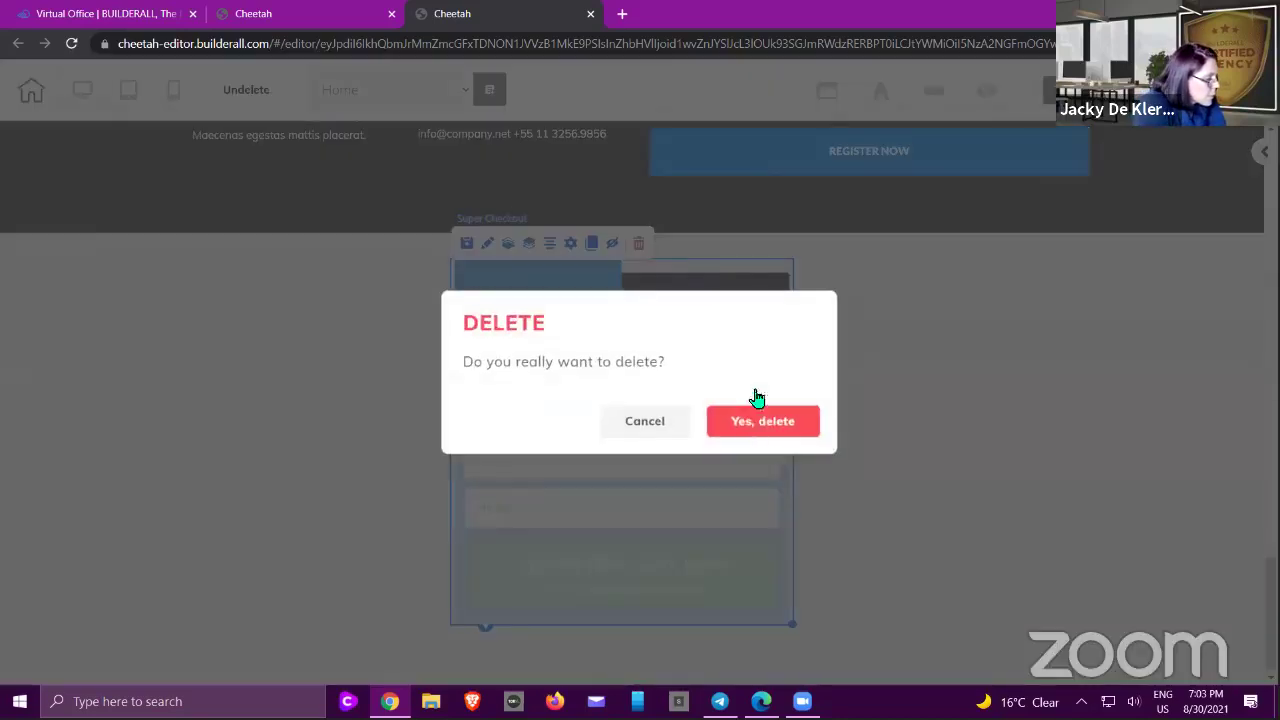
{"action": "left_click", "coordinate": [805, 421]}
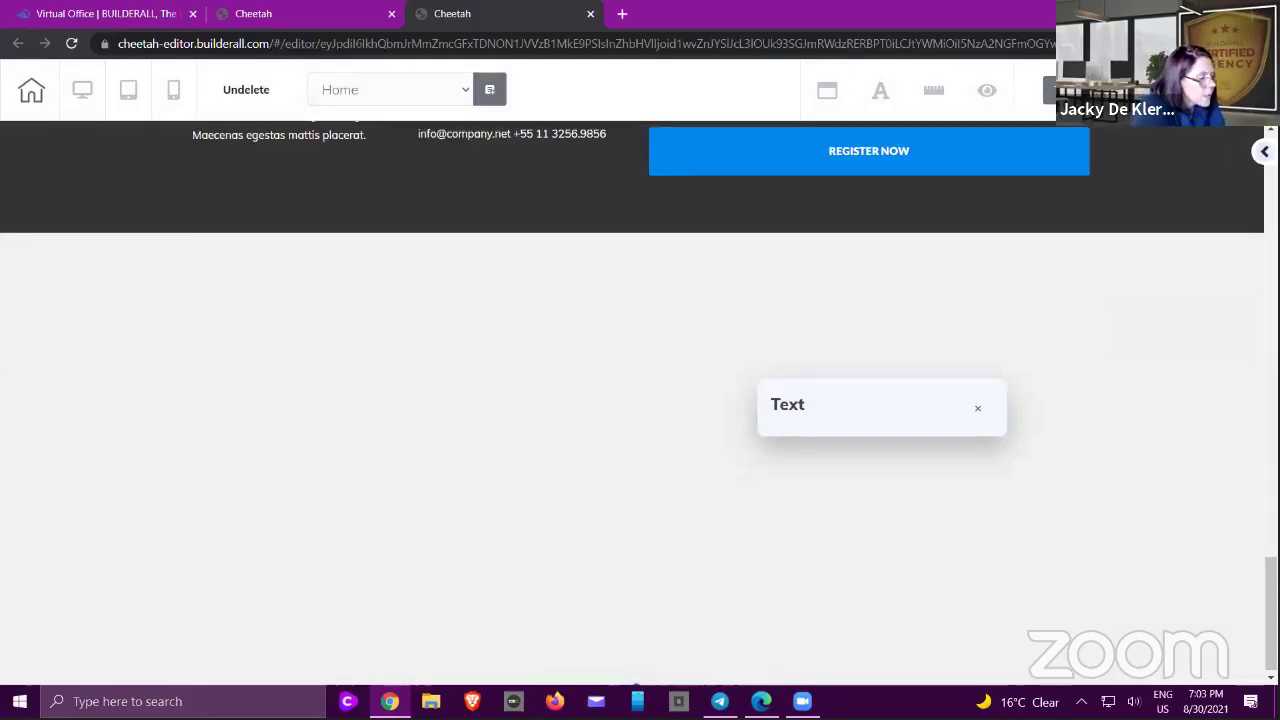
- Place the first Contact Form design, with the Get Instant Access button, in the left half of the empty panel
{"action": "left_click", "coordinate": [1264, 152]}
{"action": "left_click", "coordinate": [1085, 277]}
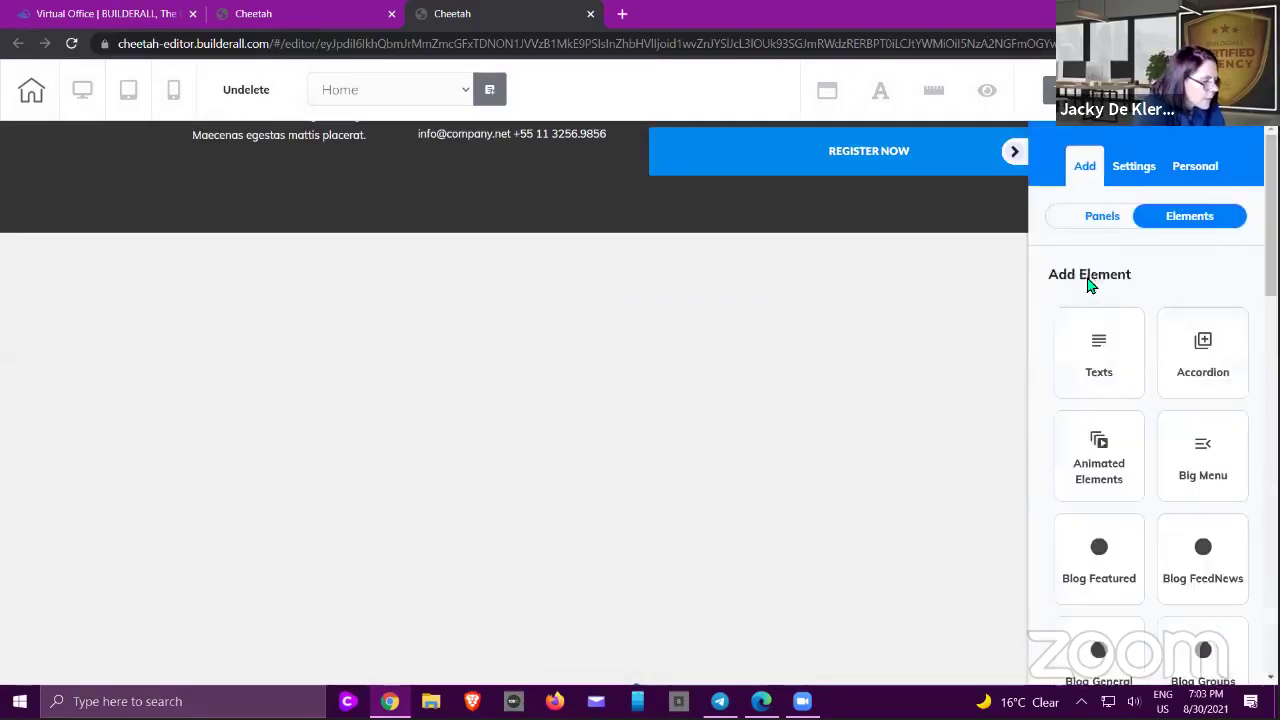
{"action": "scroll", "coordinate": [1103, 323], "scroll_direction": "down", "scroll_amount": 7}
{"action": "scroll", "coordinate": [1104, 315], "scroll_direction": "down", "scroll_amount": 1}
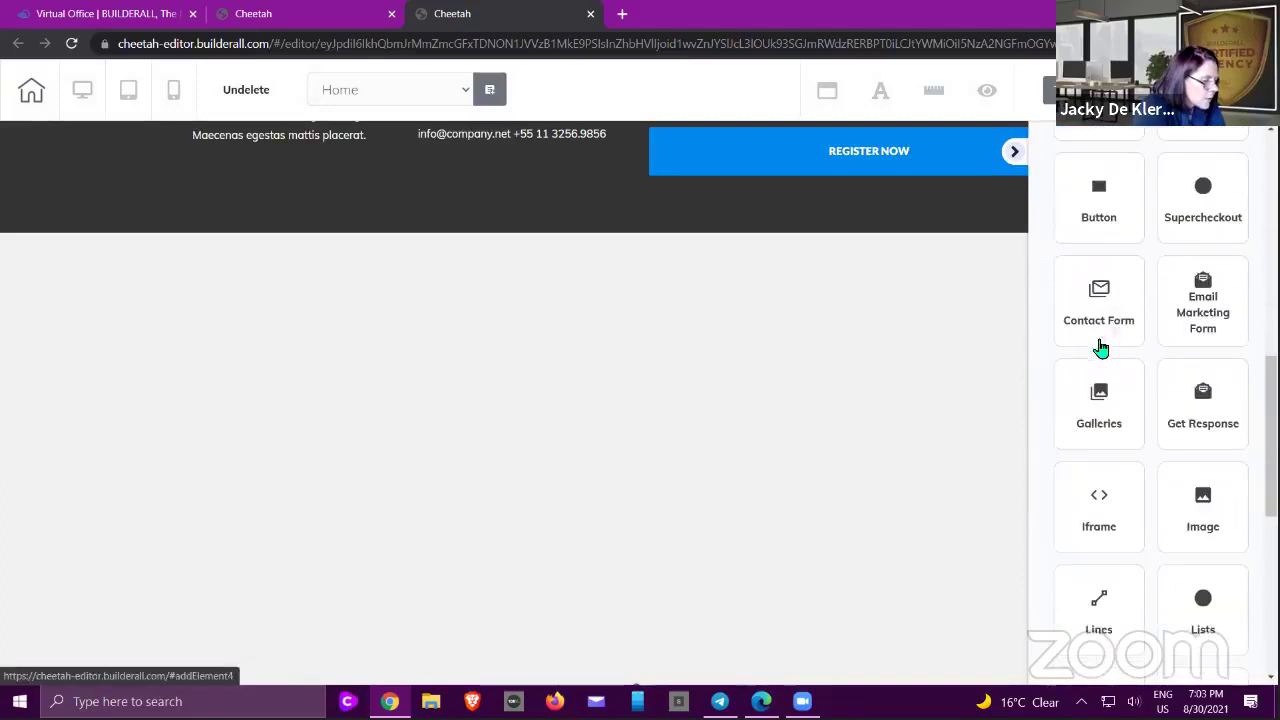
{"action": "left_click", "coordinate": [1097, 285]}
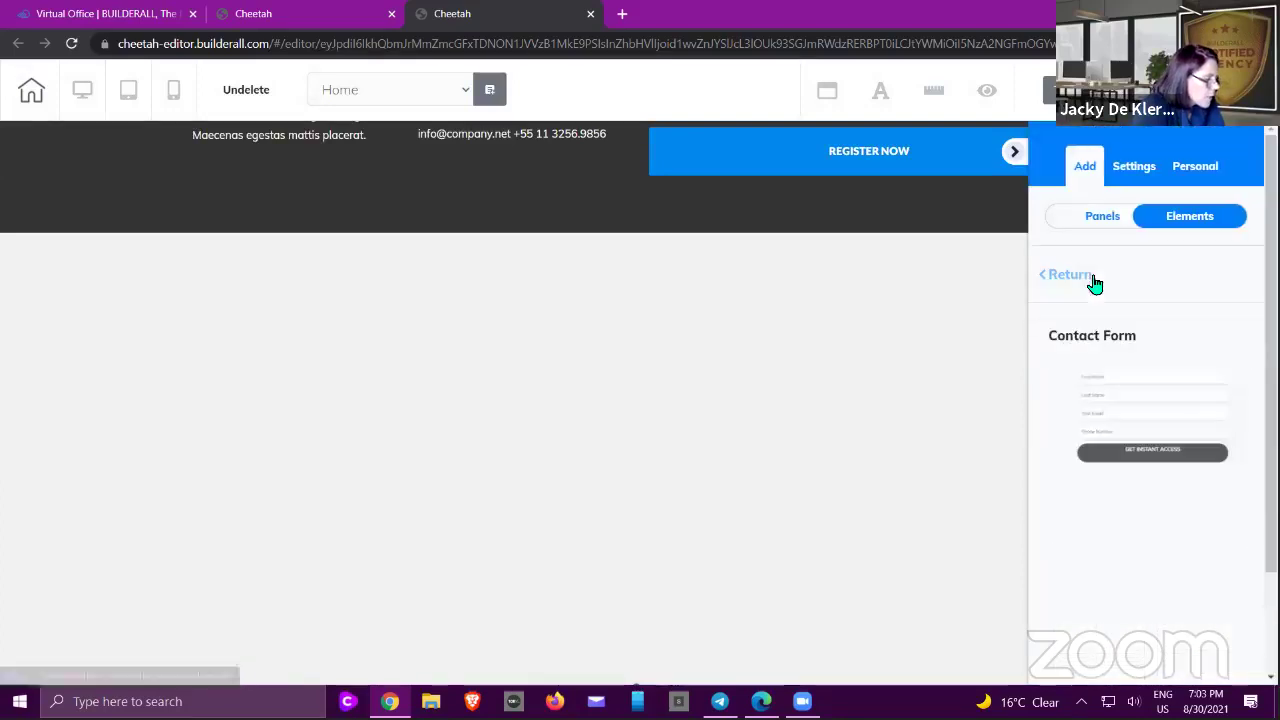
{"action": "left_click_drag", "start_coordinate": [1146, 397], "coordinate": [314, 342]}
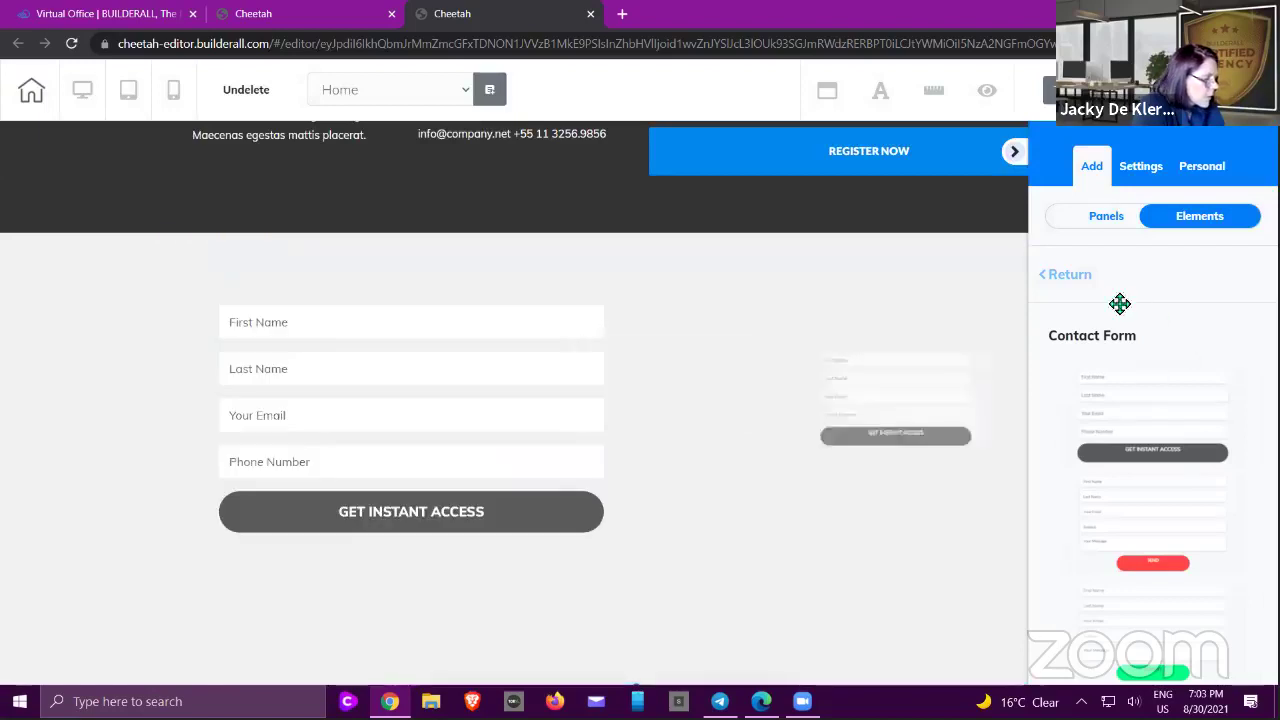
- Place the first Email Marketing Form design, with the My Button button, beside the contact form
{"action": "left_click", "coordinate": [1074, 280]}
{"action": "scroll", "coordinate": [1127, 369], "scroll_direction": "down", "scroll_amount": 3}
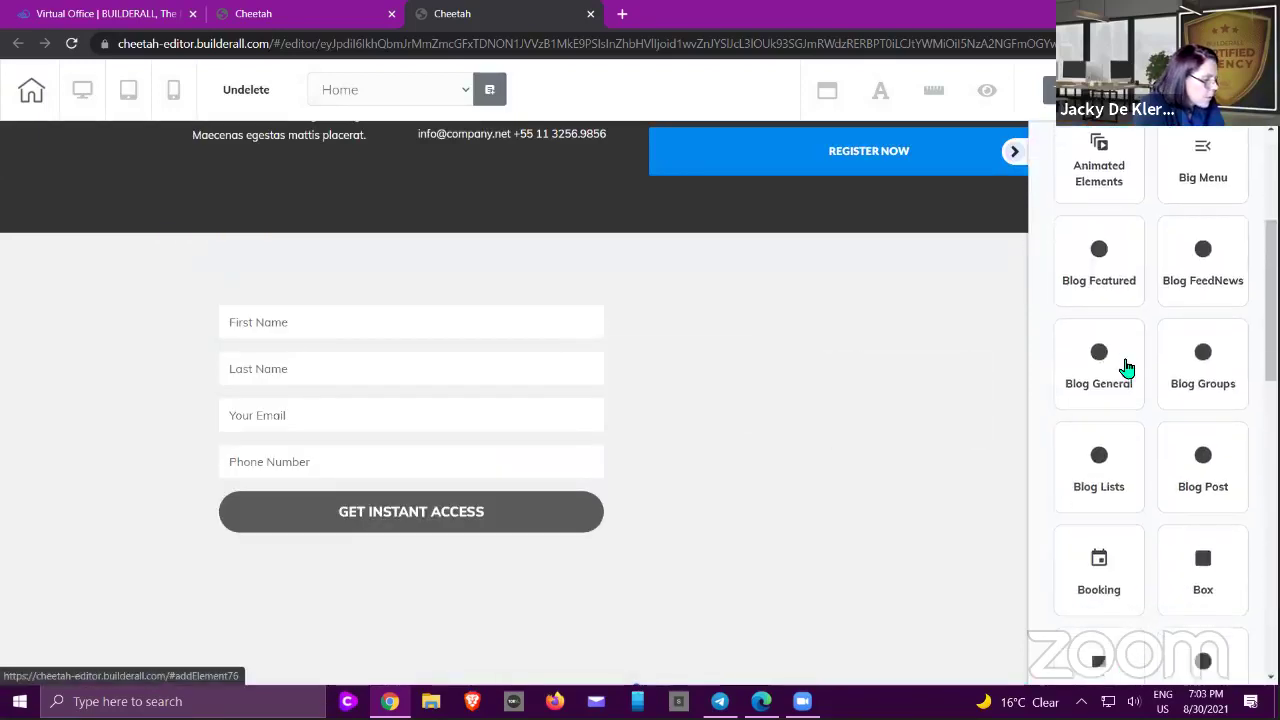
{"action": "scroll", "coordinate": [1128, 366], "scroll_direction": "down", "scroll_amount": 4}
{"action": "left_click", "coordinate": [1199, 354]}
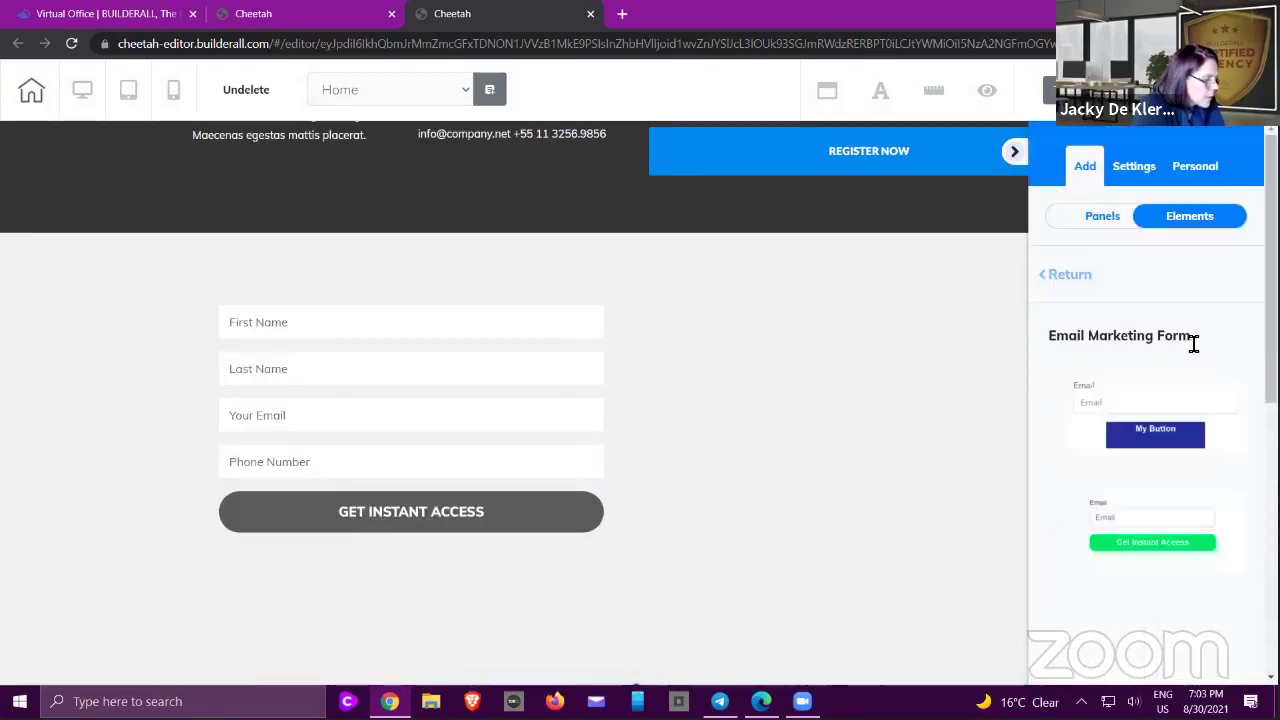
{"action": "left_click_drag", "start_coordinate": [1166, 389], "coordinate": [905, 272]}
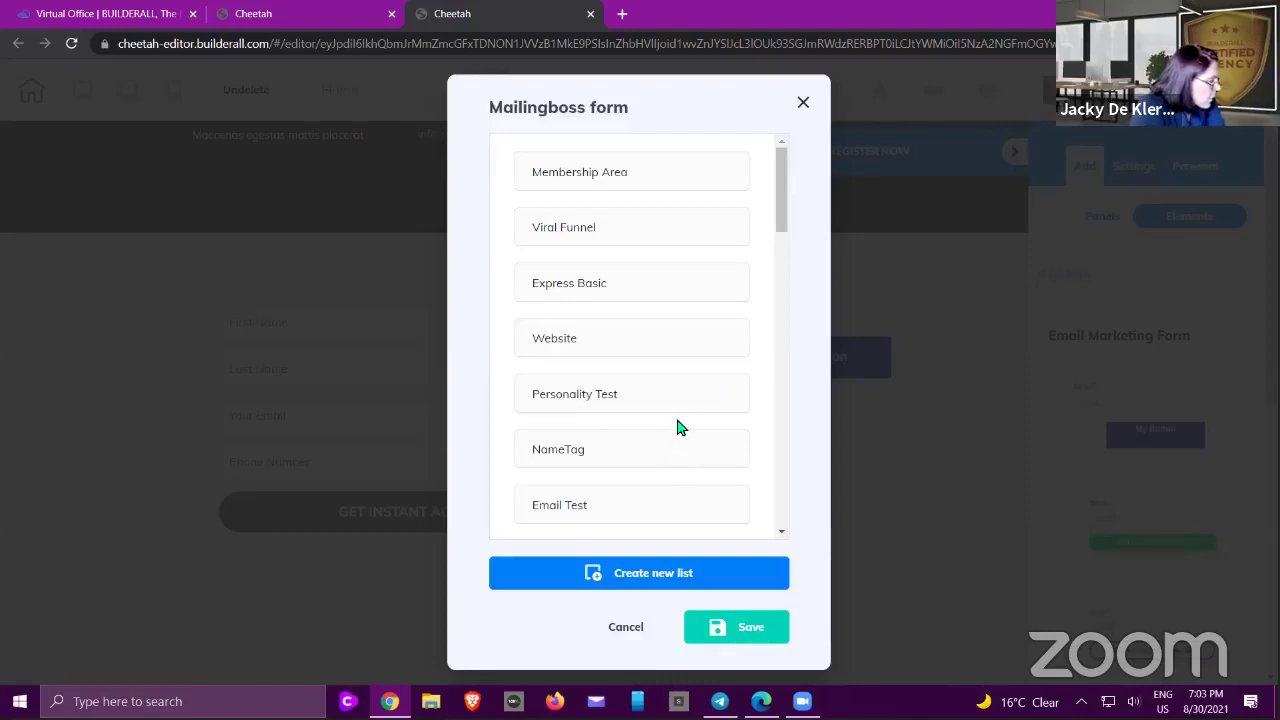
- Connect the email marketing form to the Email Test list and move the contact form closer to the panel's left edge
{"action": "scroll", "coordinate": [637, 183], "scroll_direction": "down", "scroll_amount": 4}
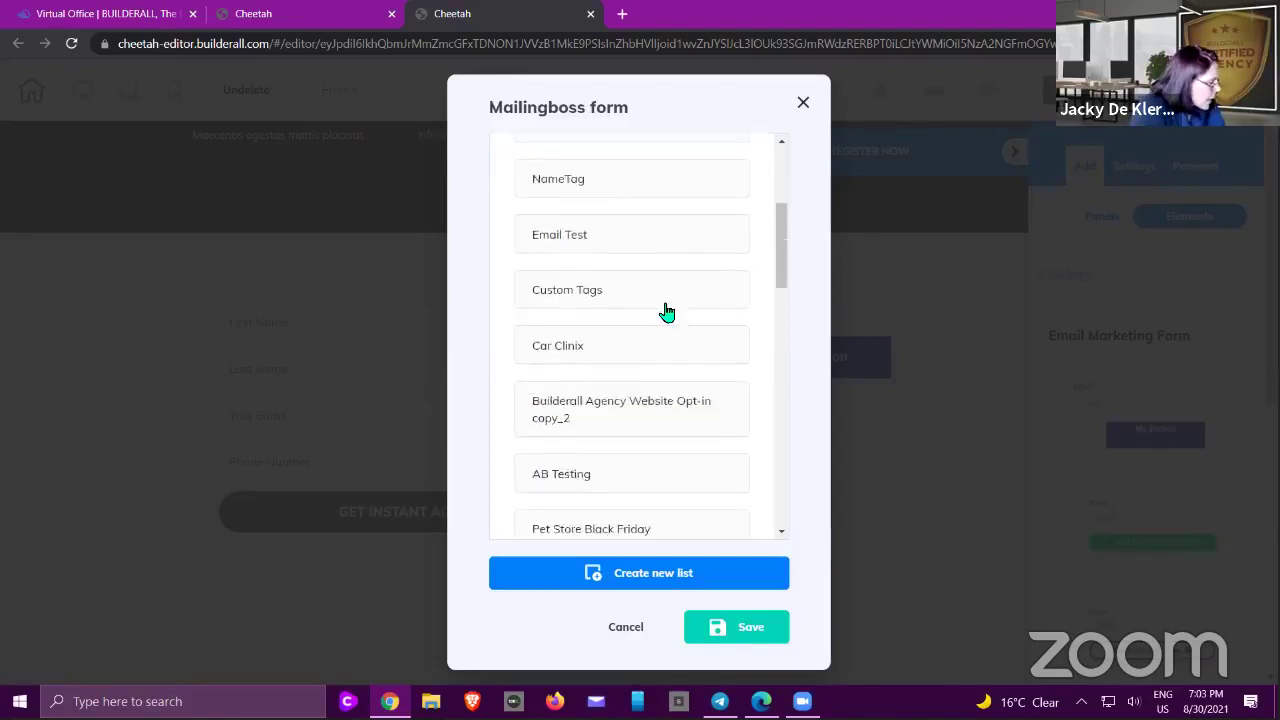
{"action": "scroll", "coordinate": [660, 400], "scroll_direction": "down", "scroll_amount": 5}
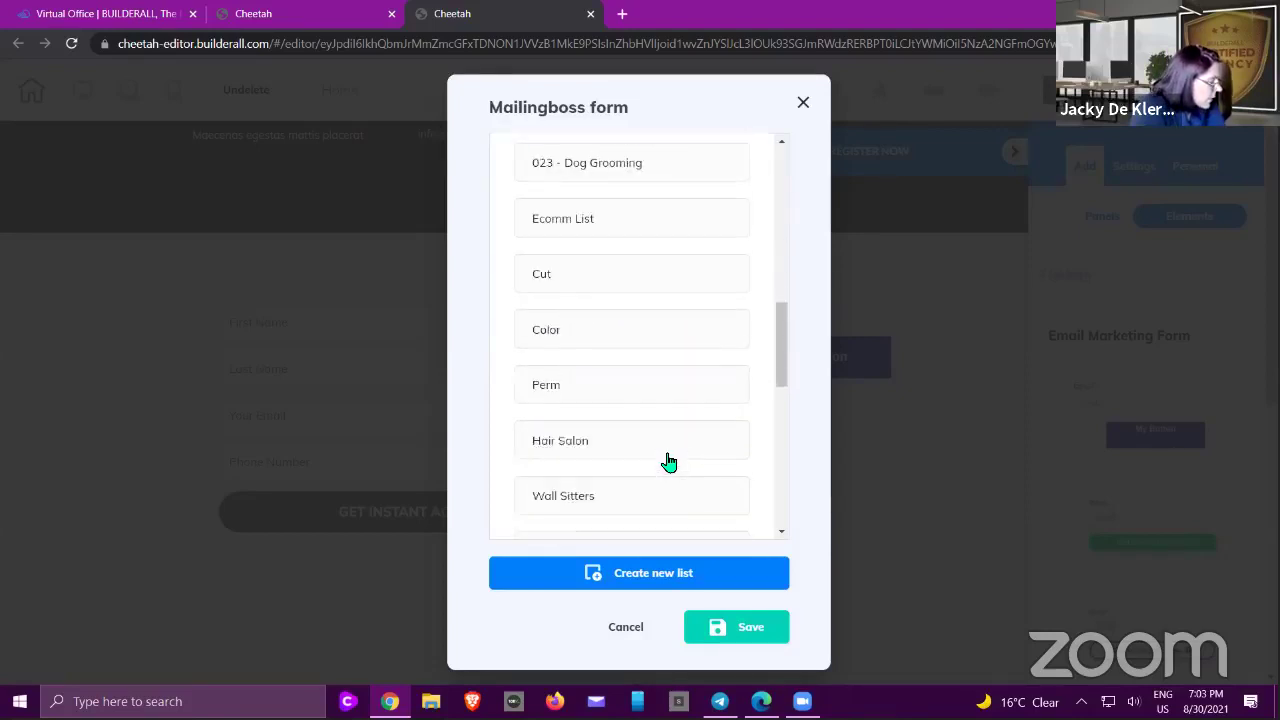
{"action": "scroll", "coordinate": [677, 428], "scroll_direction": "up", "scroll_amount": 7}
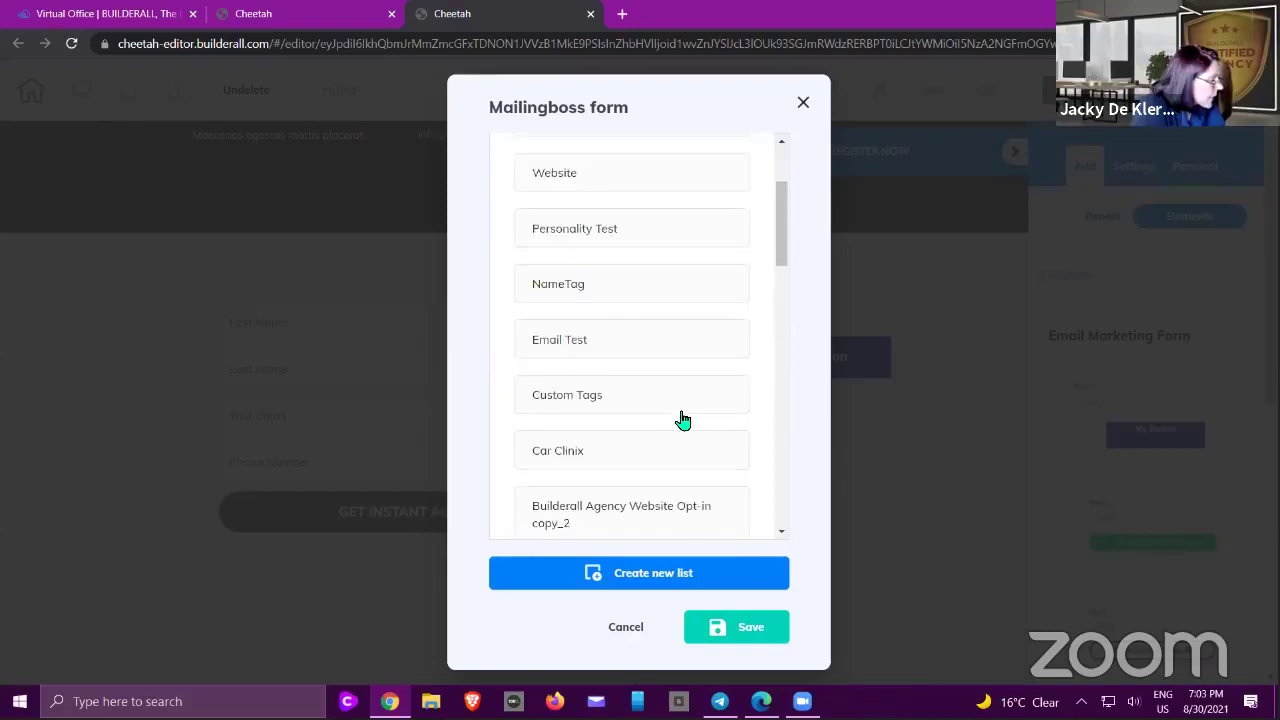
{"action": "left_click", "coordinate": [600, 343]}
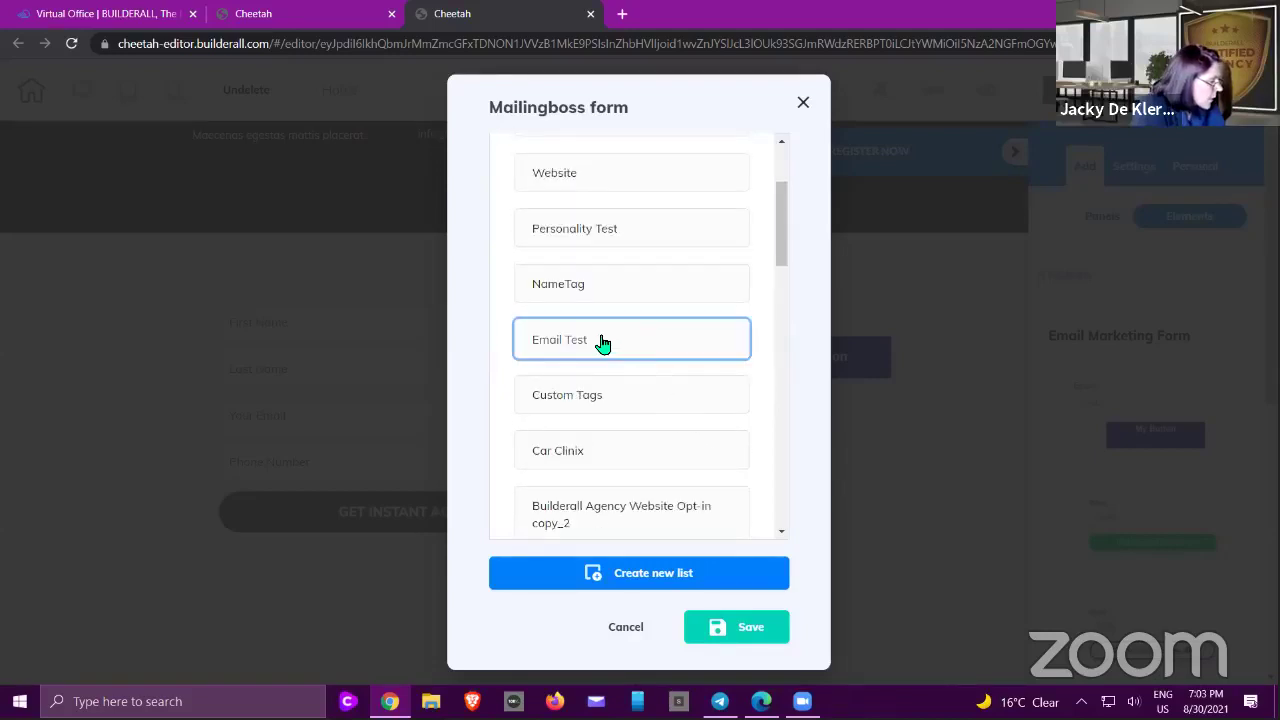
{"action": "left_click", "coordinate": [735, 624]}
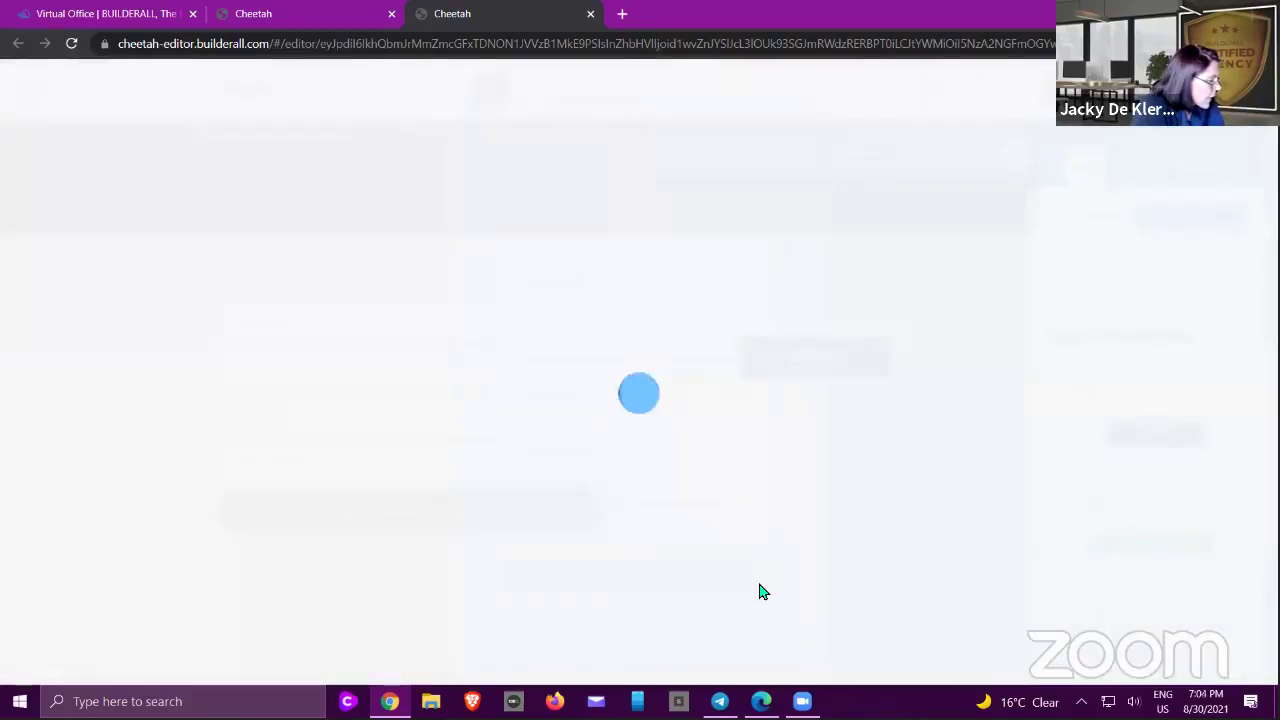
{"action": "left_click_drag", "start_coordinate": [449, 474], "coordinate": [412, 468]}
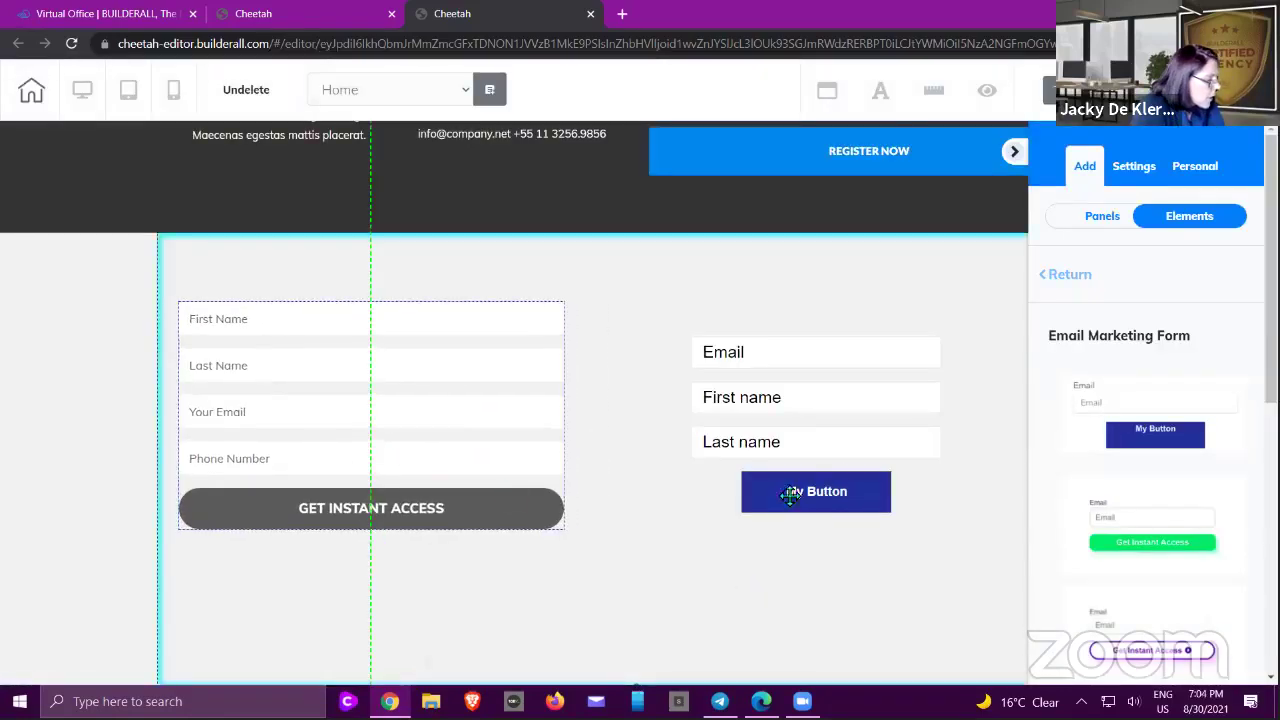
- Move the email marketing form up beside the contact form and widen it to nearly match the contact form's width
{"action": "left_click_drag", "start_coordinate": [780, 441], "coordinate": [760, 374]}
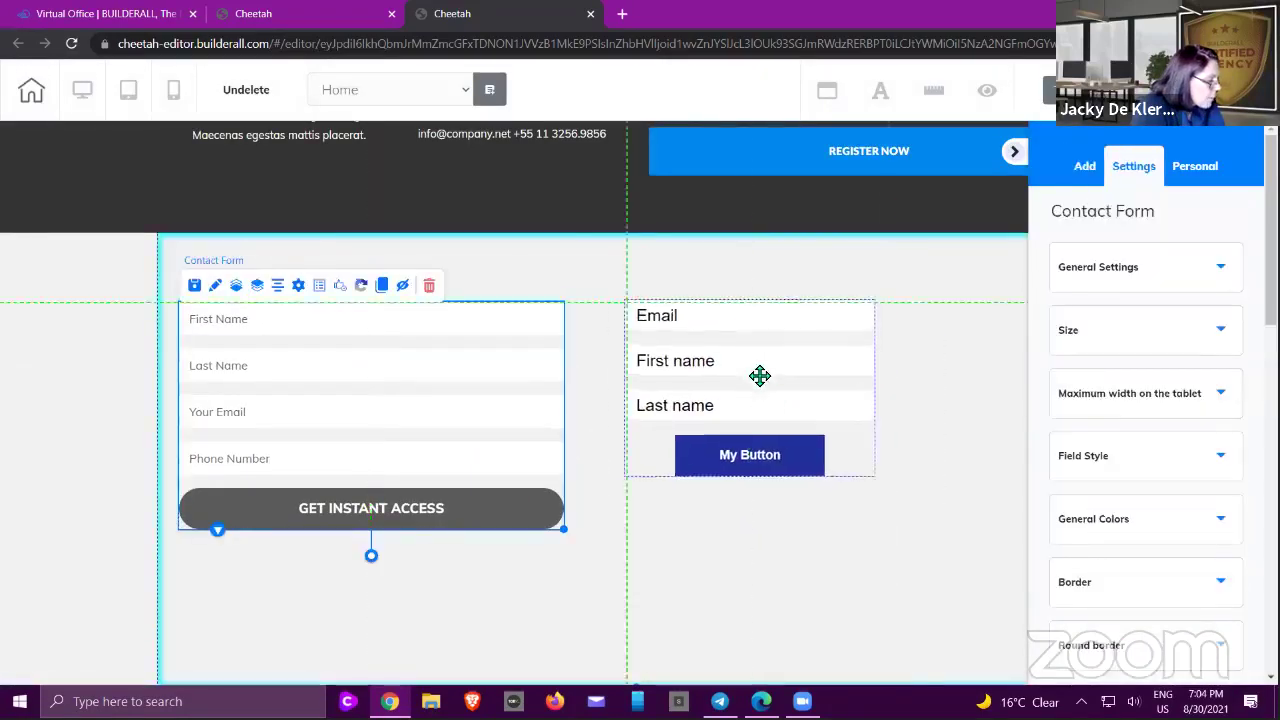
{"action": "left_click_drag", "start_coordinate": [870, 476], "coordinate": [923, 486]}
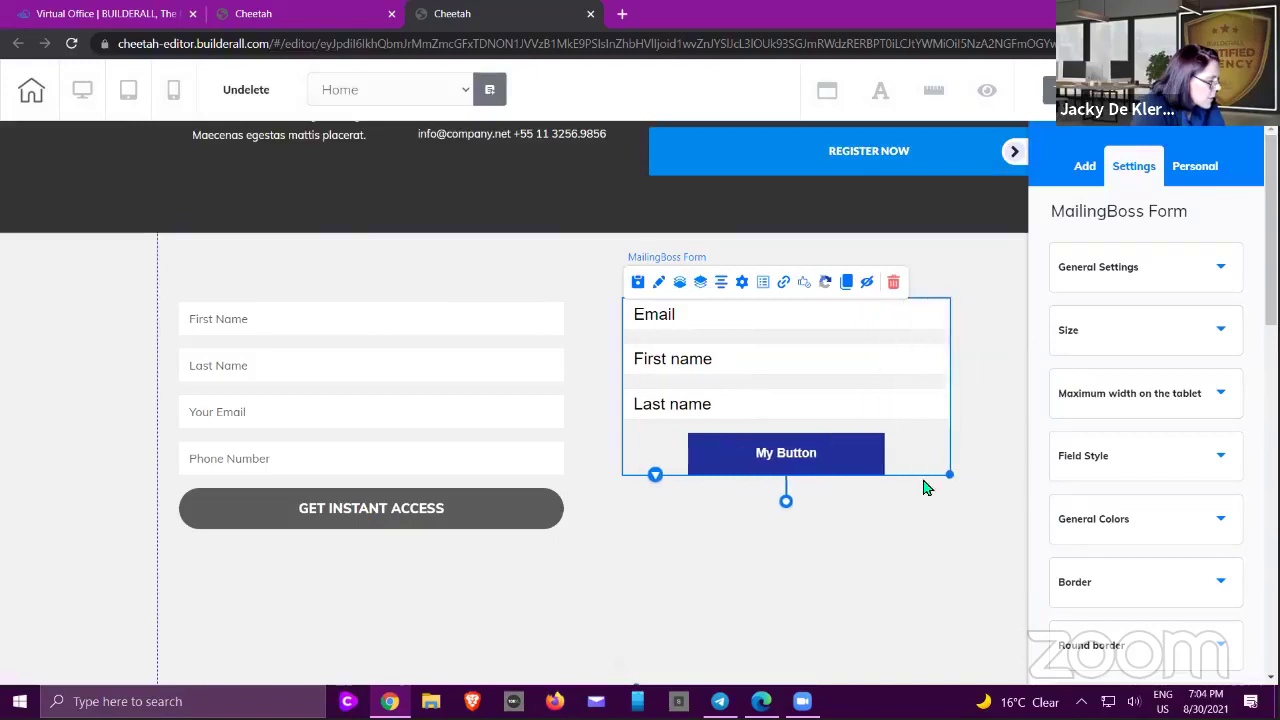
{"action": "mouse_move", "coordinate": [842, 432]}
{"action": "left_mouse_down"}
{"action": "mouse_move", "coordinate": [860, 440]}
{"action": "mouse_move", "coordinate": [857, 418]}
{"action": "left_mouse_up"}
{"action": "left_click", "coordinate": [810, 447]}
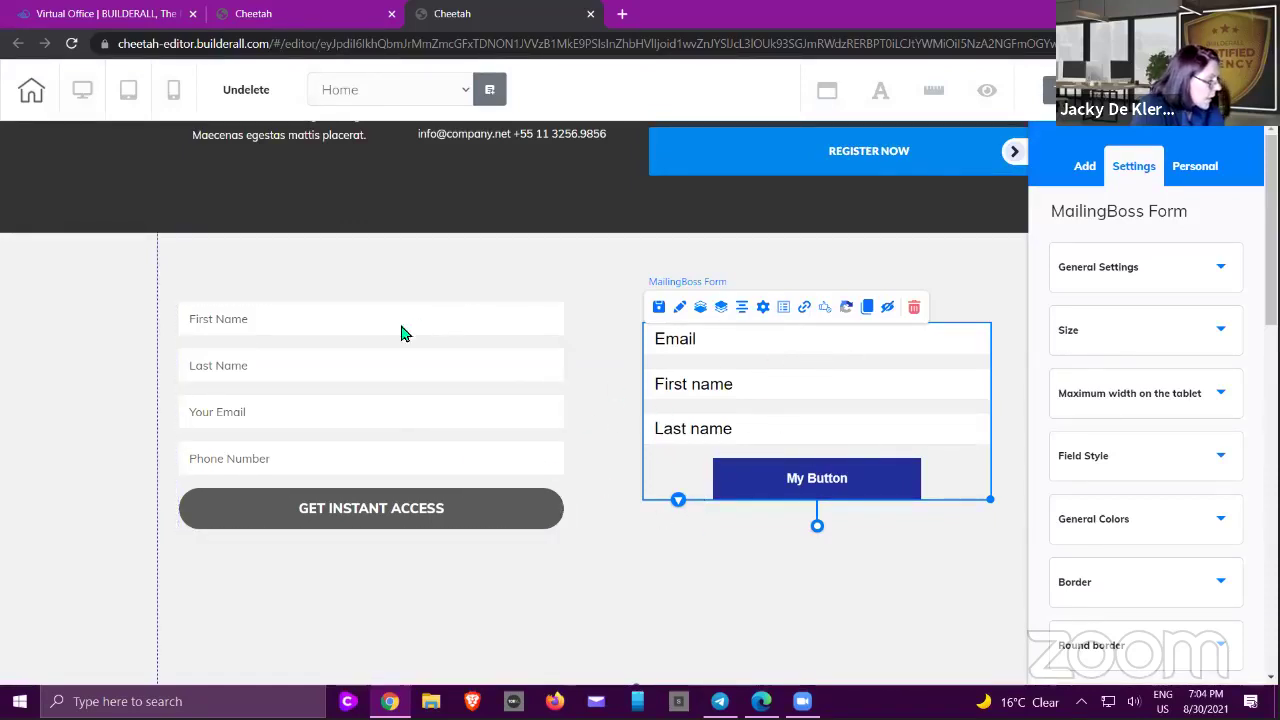
- Review the contact form's field list, the field types that can be added, and its email receiver, subject and redirect options
{"action": "left_click", "coordinate": [347, 348]}
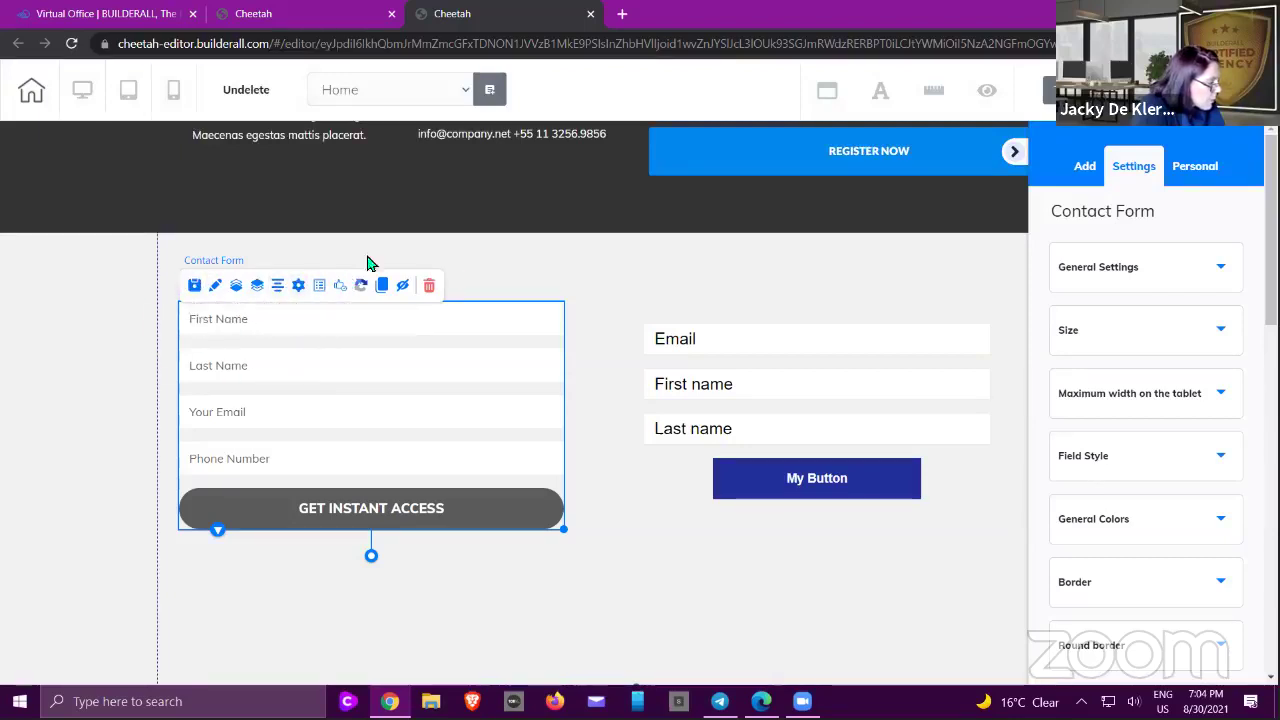
{"action": "left_click", "coordinate": [300, 287]}
{"action": "left_click", "coordinate": [440, 140]}
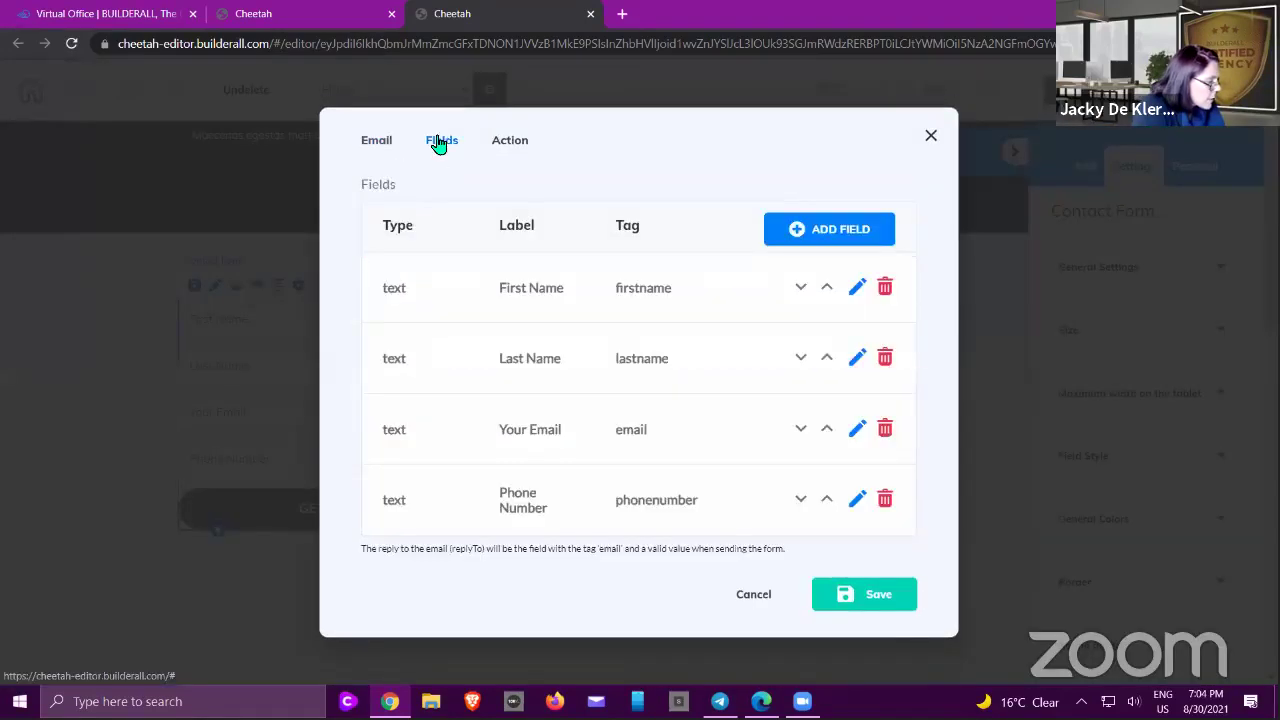
{"action": "left_click", "coordinate": [817, 231]}
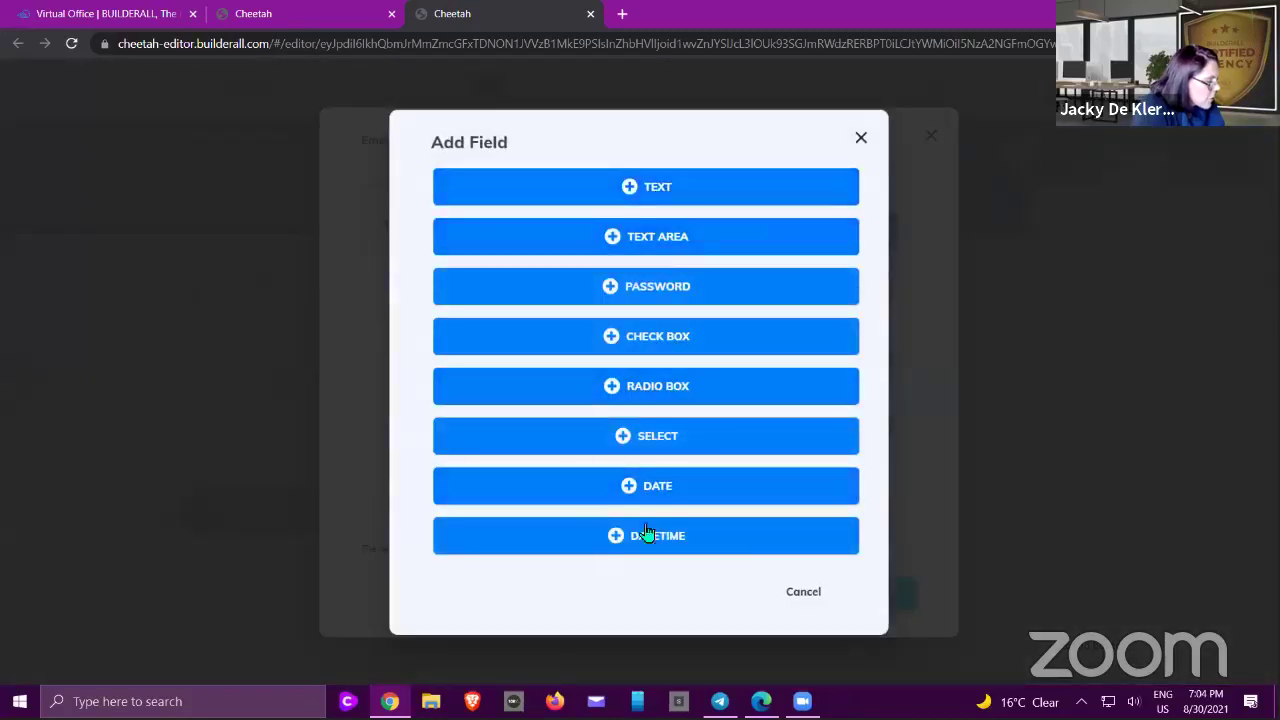
{"action": "left_click", "coordinate": [805, 600]}
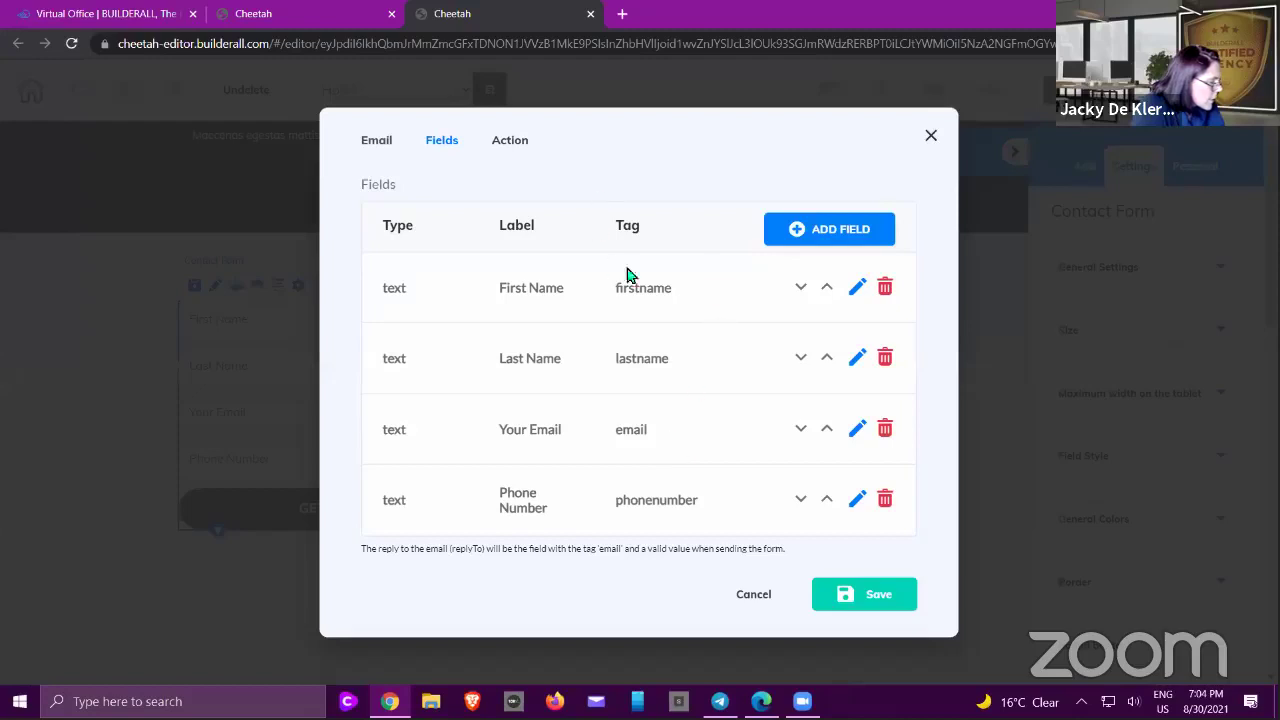
{"action": "left_click", "coordinate": [379, 142]}
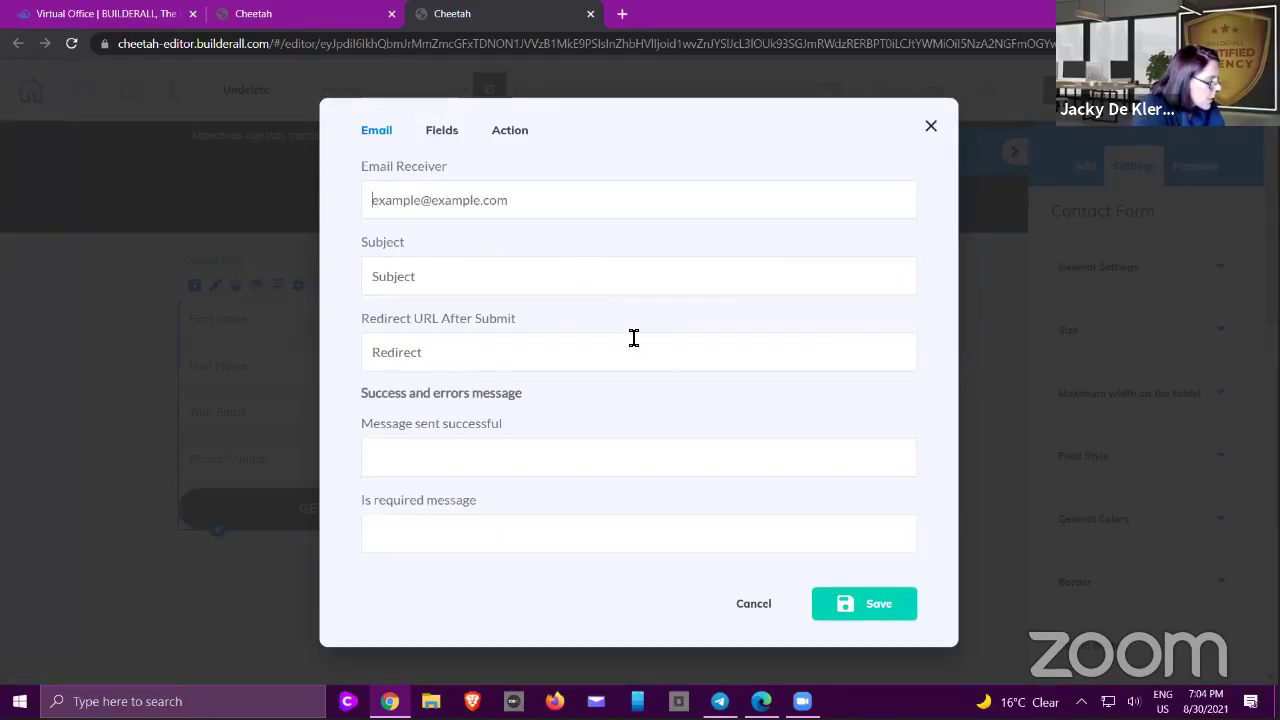
{"action": "left_click", "coordinate": [755, 605]}
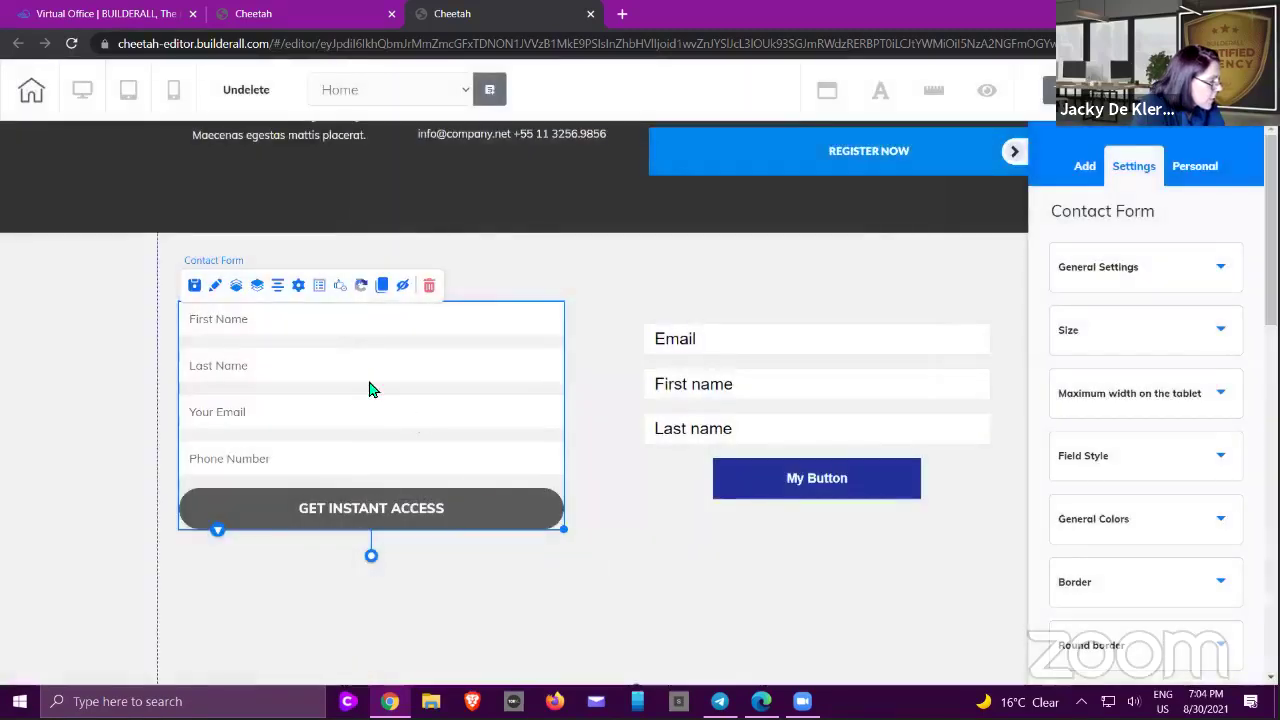
- Review the contact form's Action URL option, its Social Proof settings and its available styling options
{"action": "left_click", "coordinate": [250, 285]}
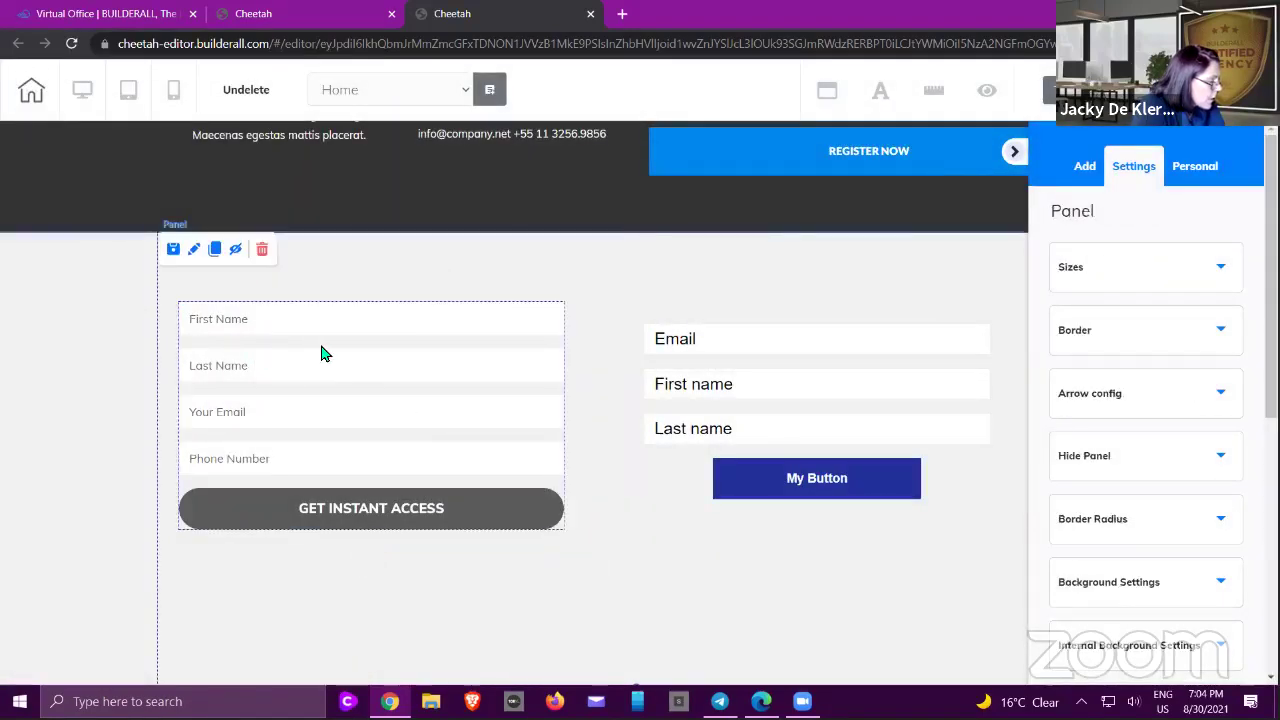
{"action": "left_click", "coordinate": [337, 377]}
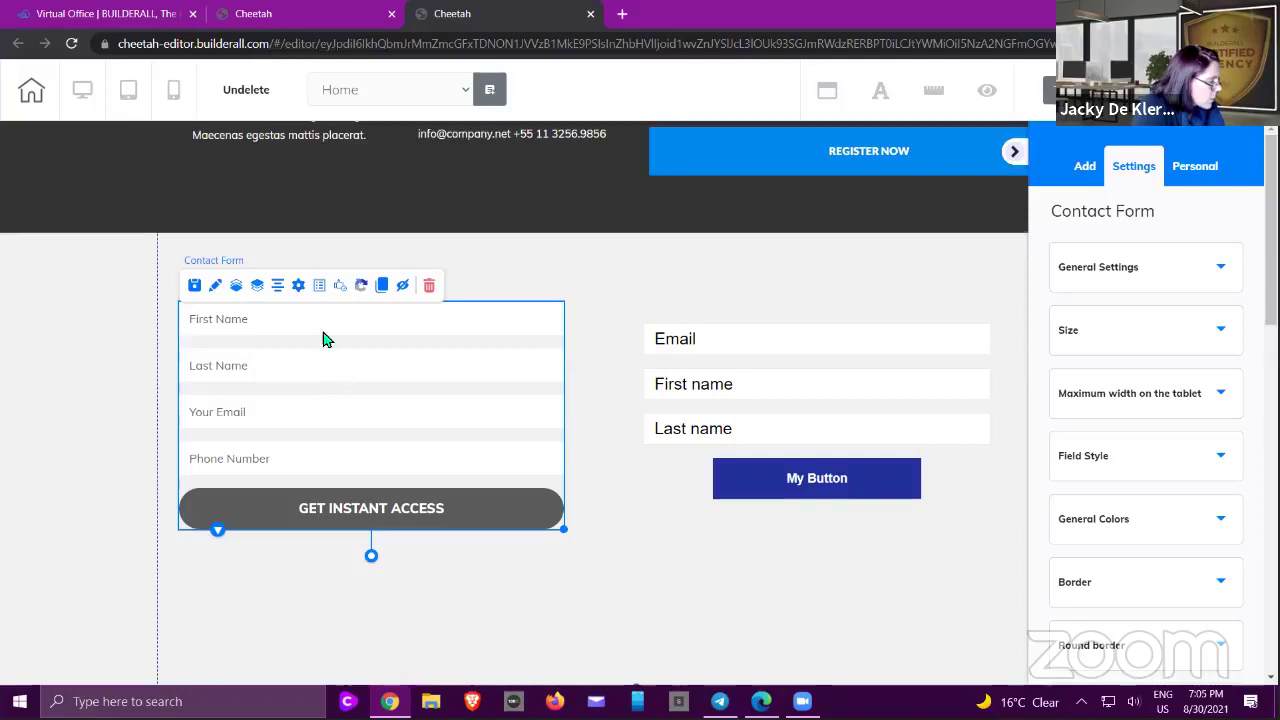
{"action": "left_click", "coordinate": [298, 286]}
{"action": "left_click", "coordinate": [515, 131]}
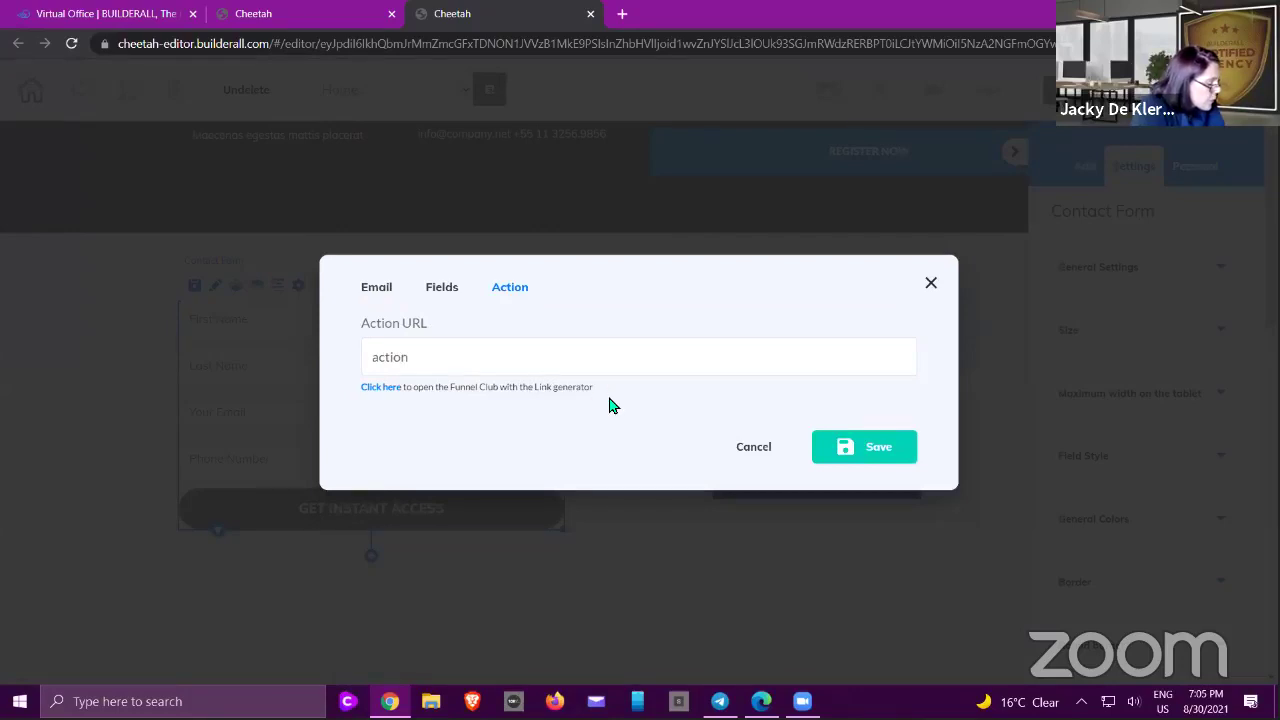
{"action": "left_click", "coordinate": [757, 451]}
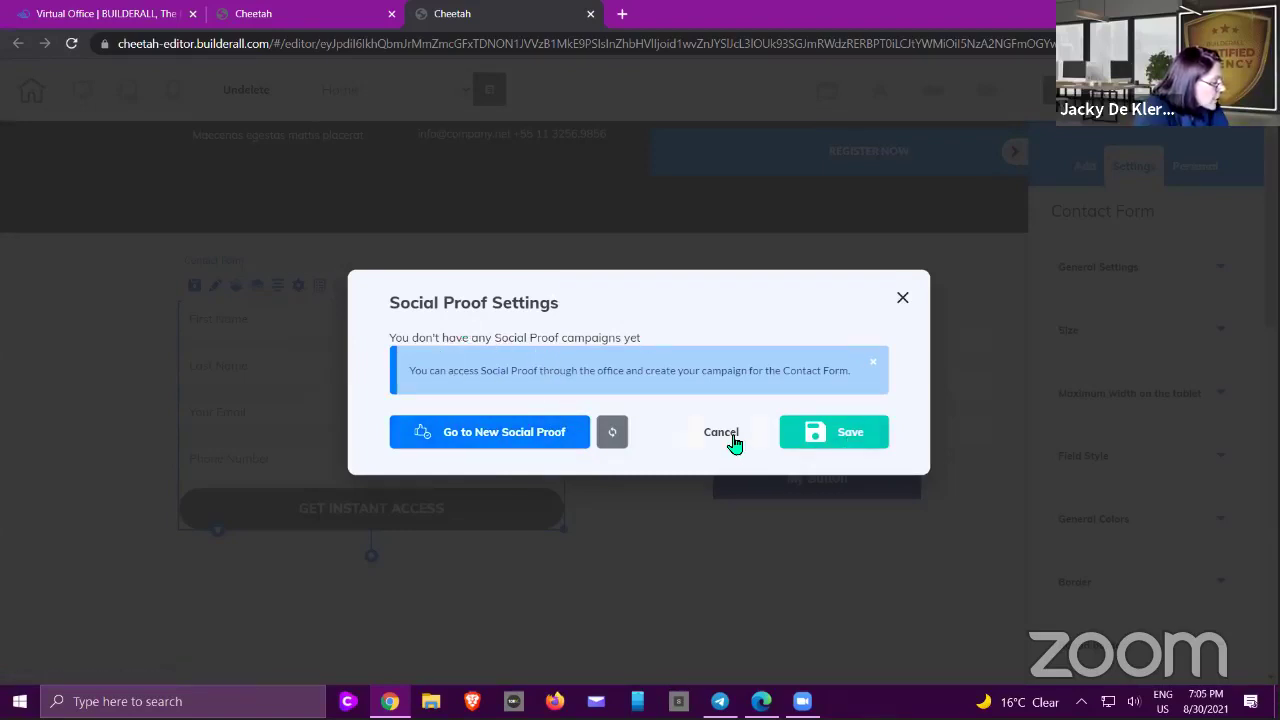
{"action": "key", "text": "Escape"}
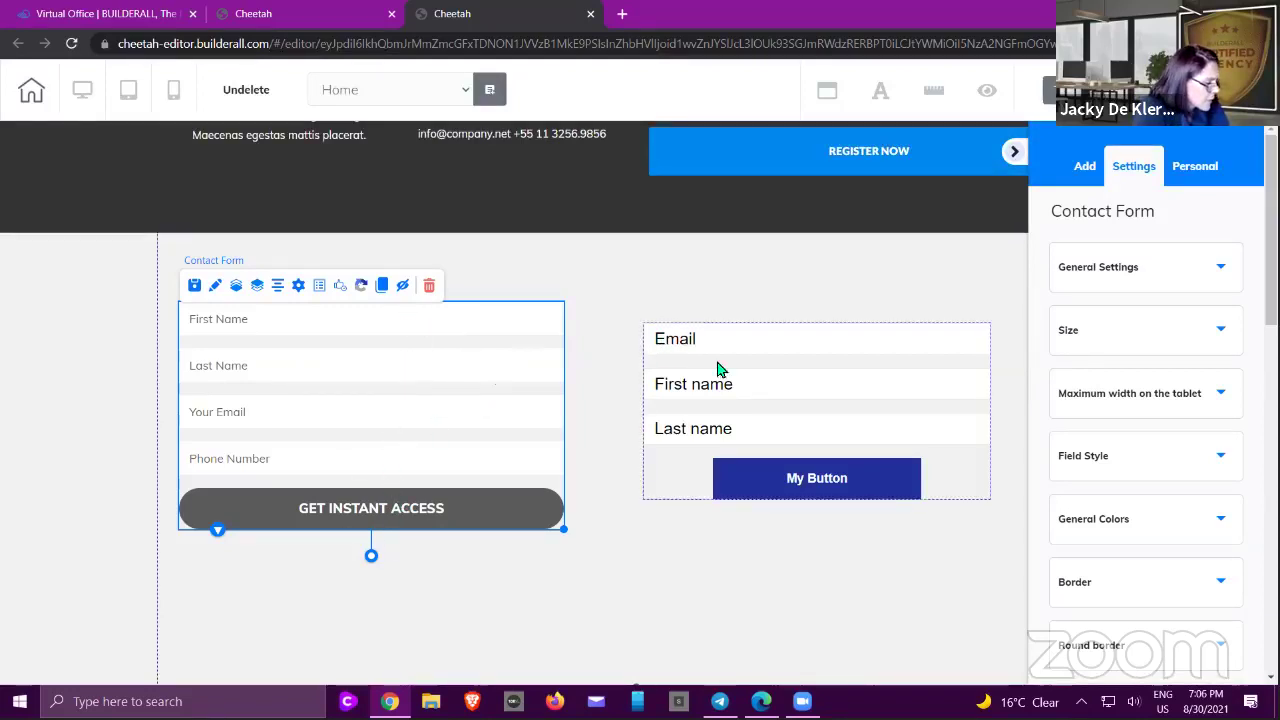
{"action": "scroll", "coordinate": [1172, 275], "scroll_direction": "down", "scroll_amount": 3}
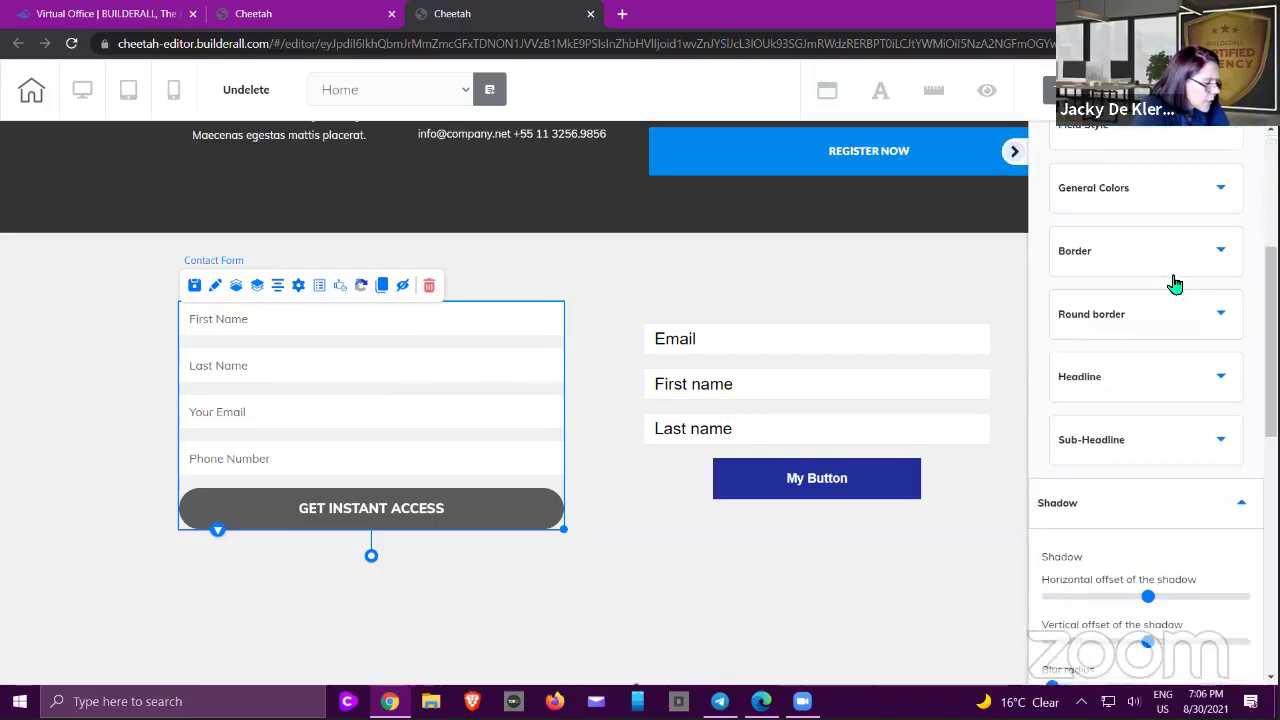
{"action": "scroll", "coordinate": [1168, 266], "scroll_direction": "up", "scroll_amount": 5}
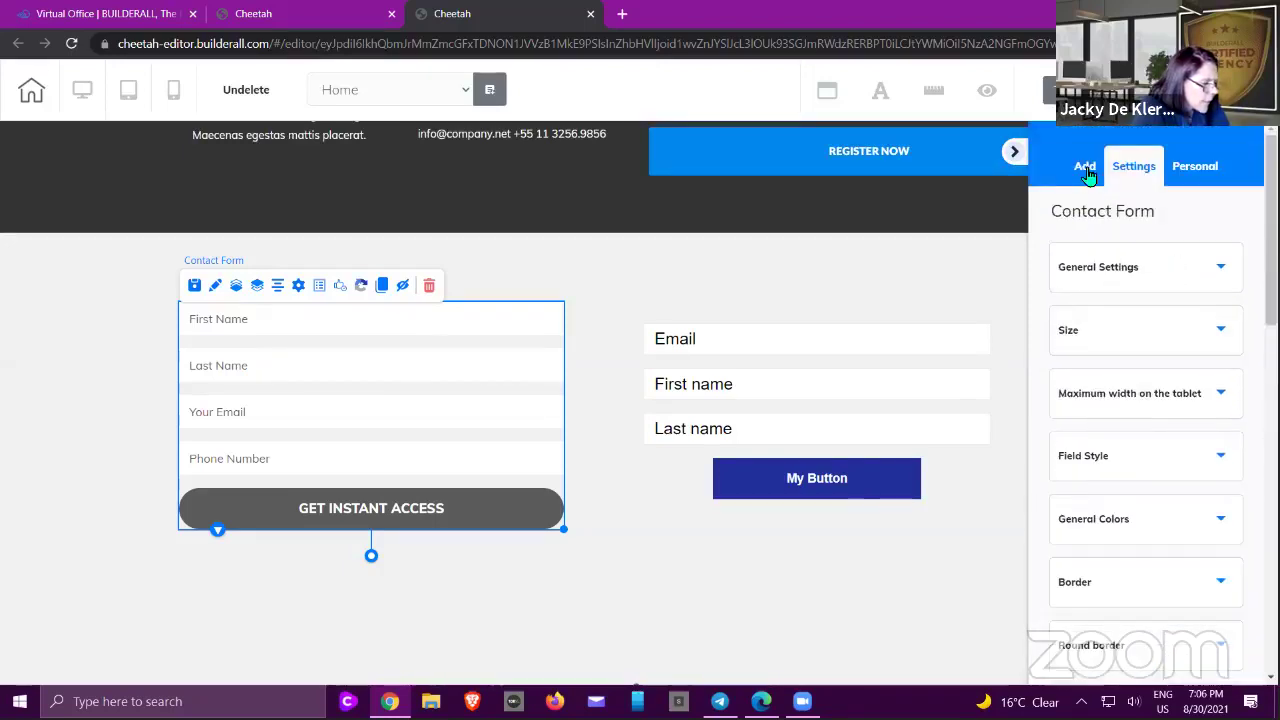
- Open the Galleries designs in the list of page elements
{"action": "left_click", "coordinate": [1090, 170]}
{"action": "left_click", "coordinate": [1200, 220]}
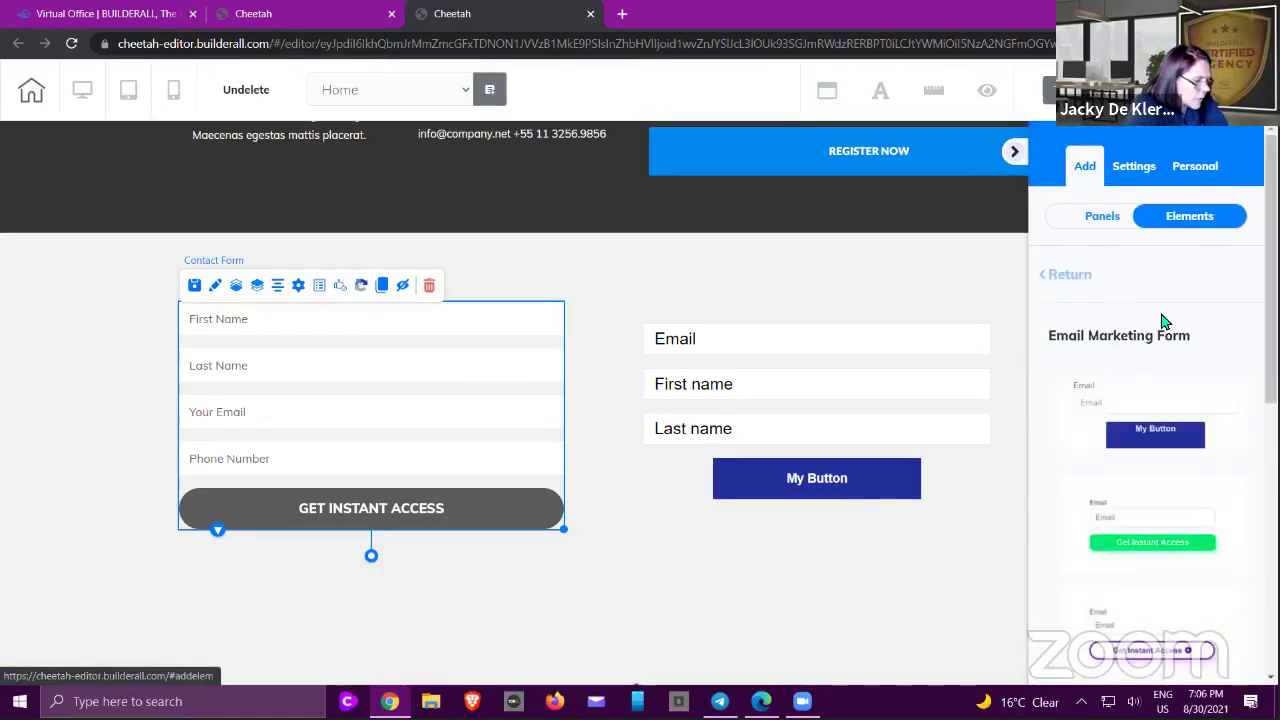
{"action": "left_click", "coordinate": [1085, 280]}
{"action": "scroll", "coordinate": [1110, 332], "scroll_direction": "down", "scroll_amount": 5}
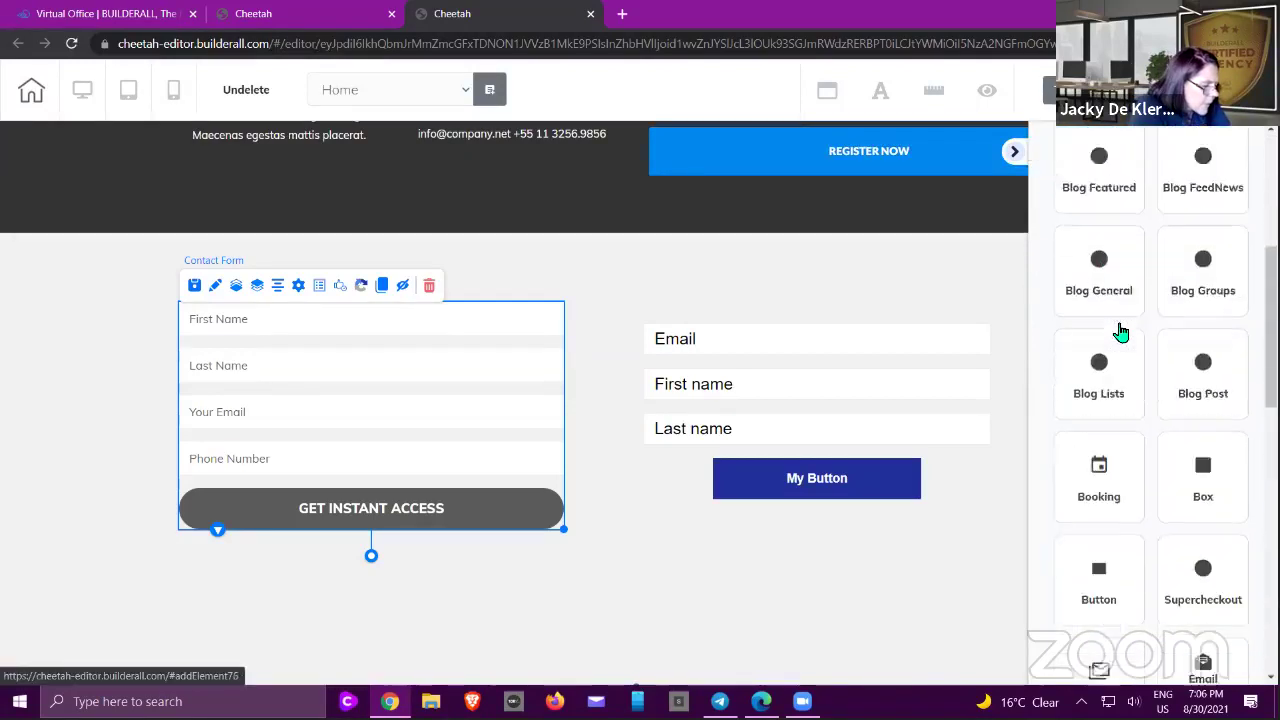
{"action": "scroll", "coordinate": [1122, 330], "scroll_direction": "down", "scroll_amount": 4}
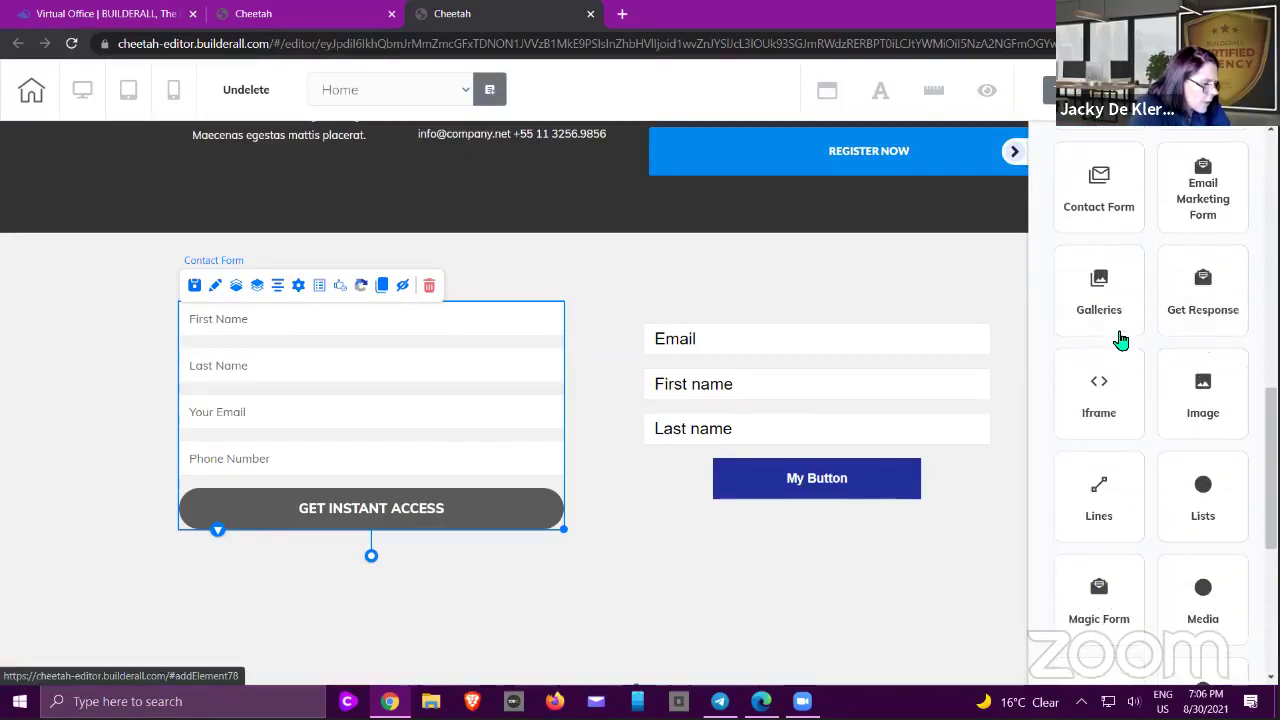
{"action": "left_click", "coordinate": [1100, 300]}
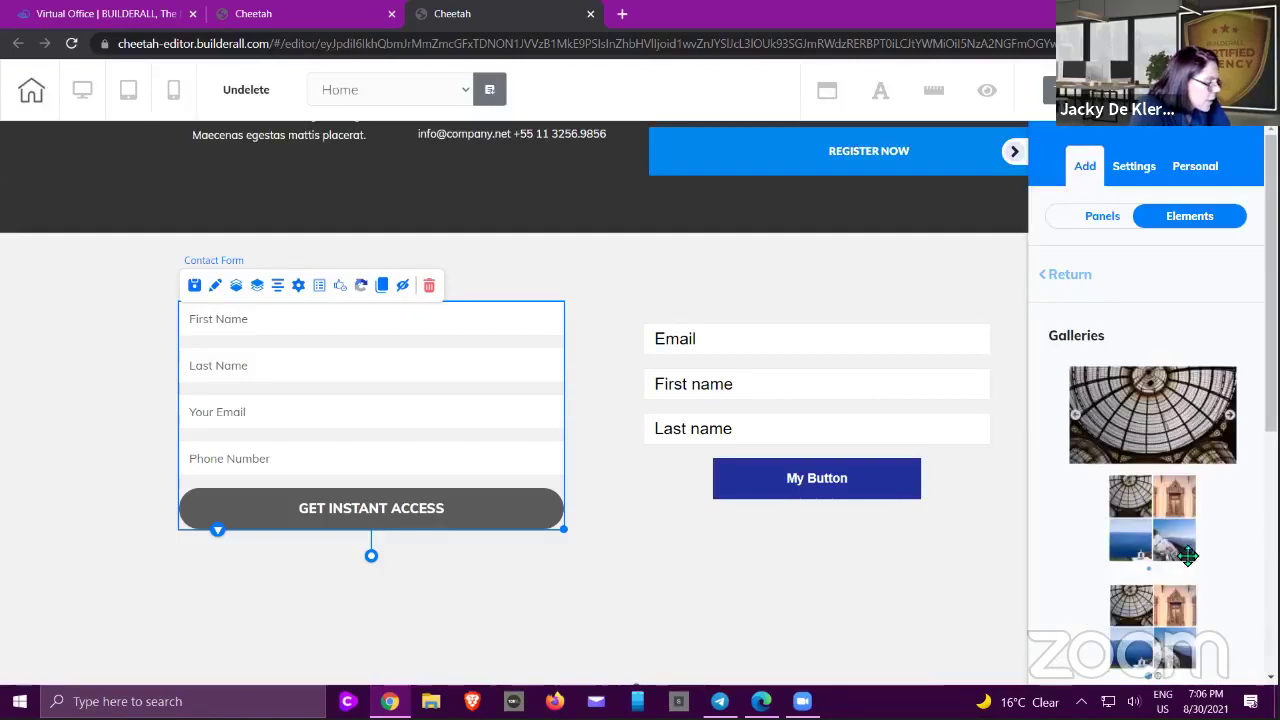
{"action": "scroll", "coordinate": [1172, 540], "scroll_direction": "down", "scroll_amount": 1}
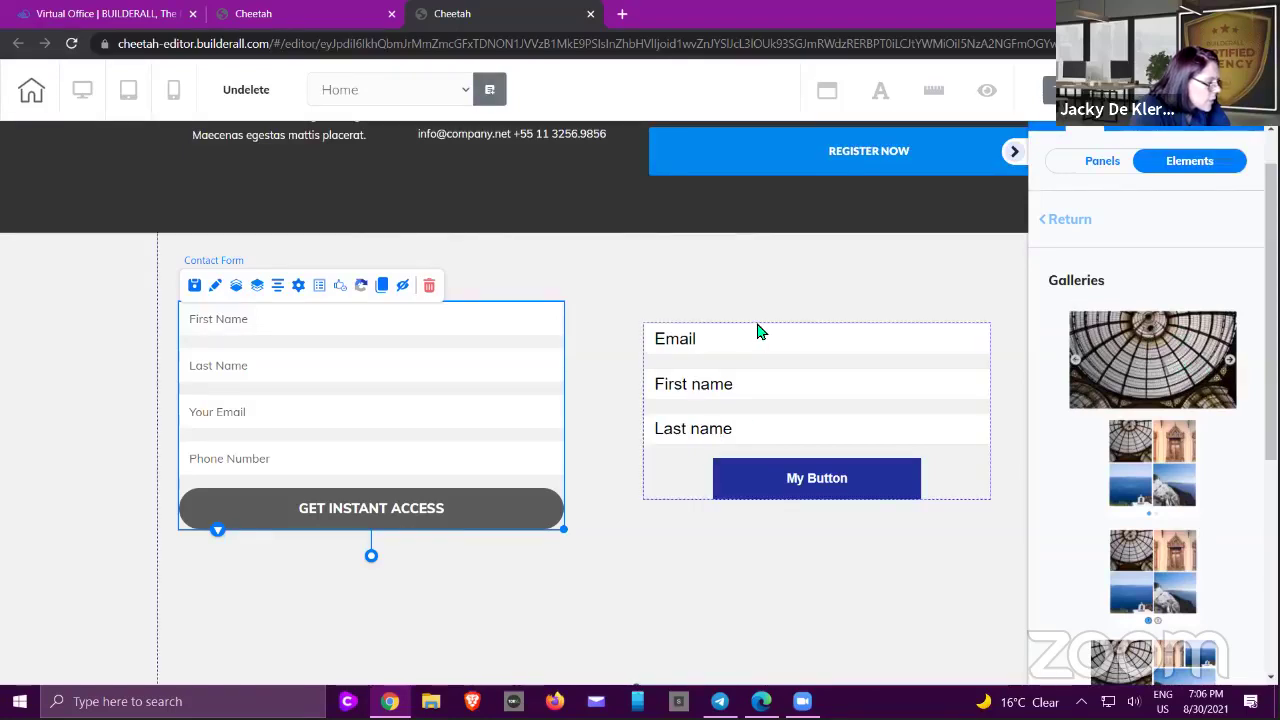
- Delete the email marketing form and the contact form from the panel
{"action": "left_click", "coordinate": [913, 328]}
{"action": "left_click", "coordinate": [913, 306]}
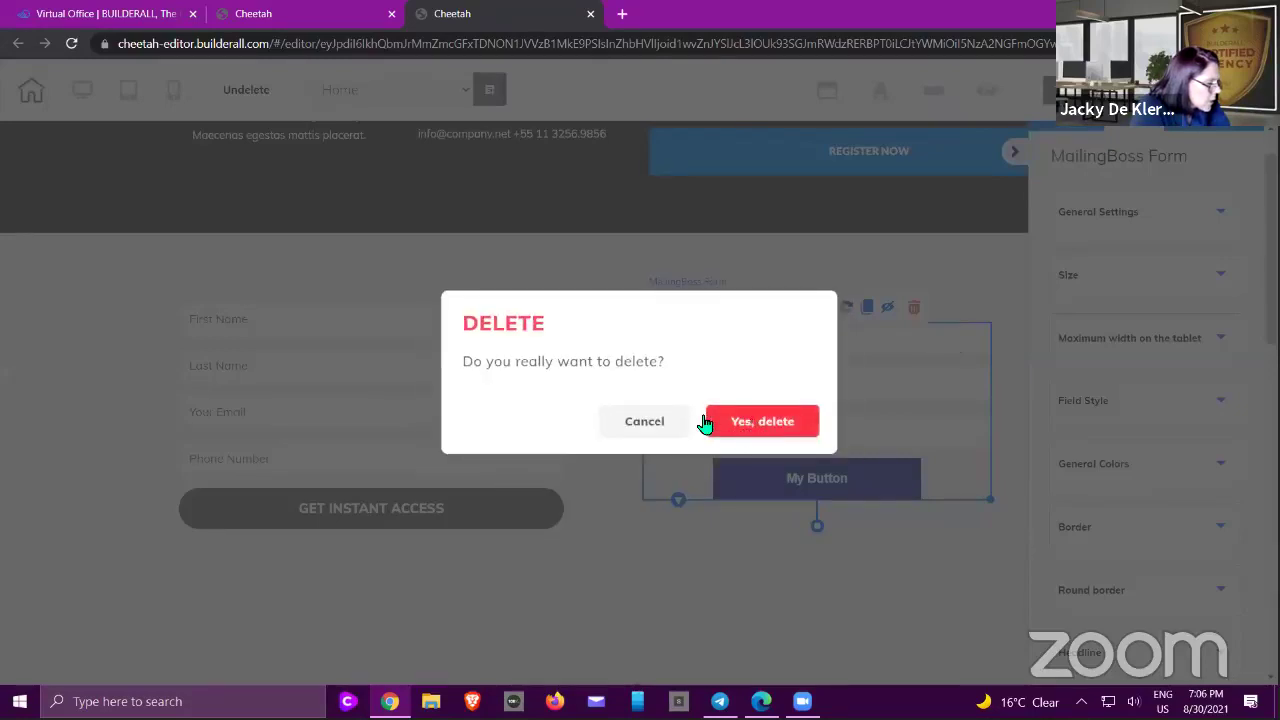
{"action": "left_click", "coordinate": [710, 421]}
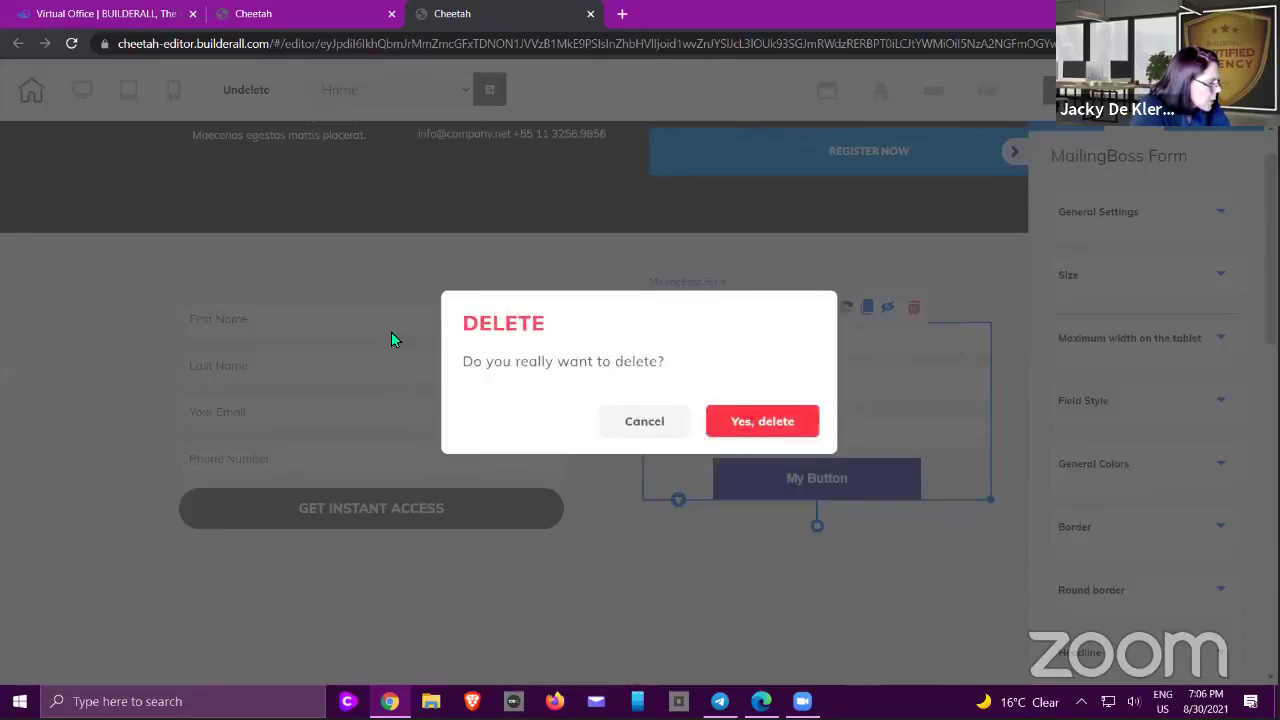
{"action": "left_click", "coordinate": [394, 337]}
{"action": "left_click", "coordinate": [429, 286]}
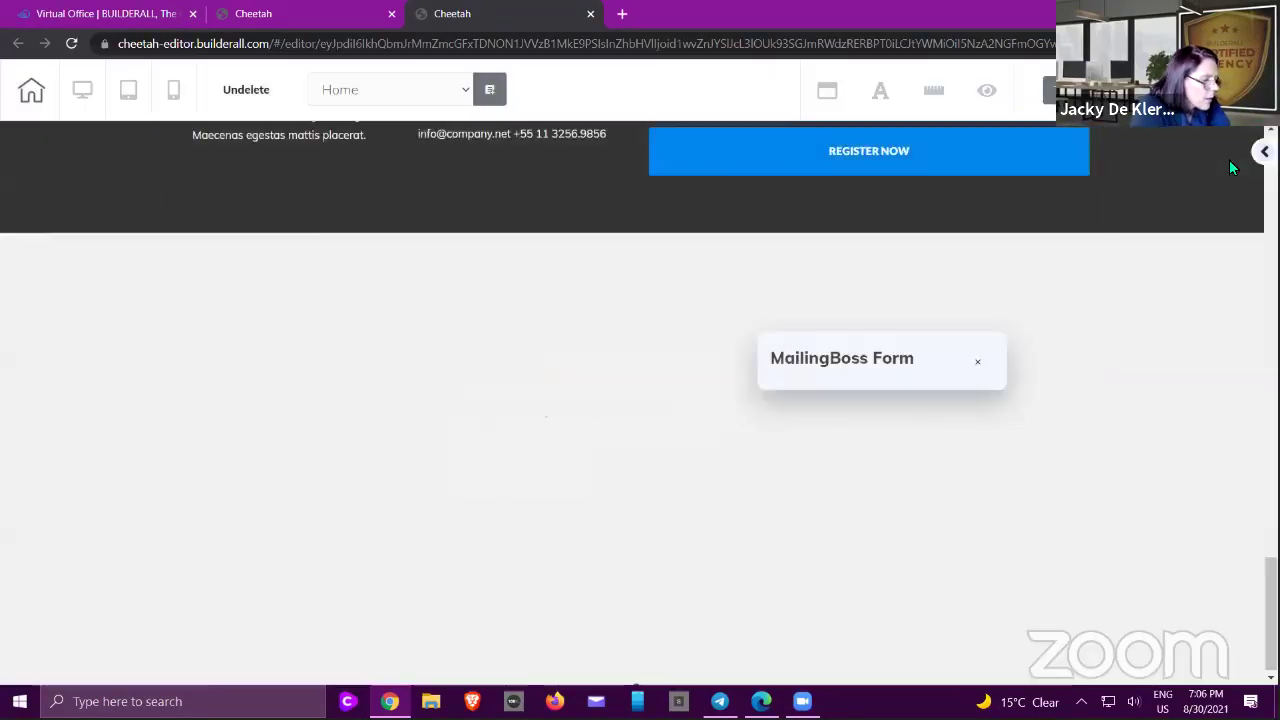
{"action": "left_click", "coordinate": [785, 421]}
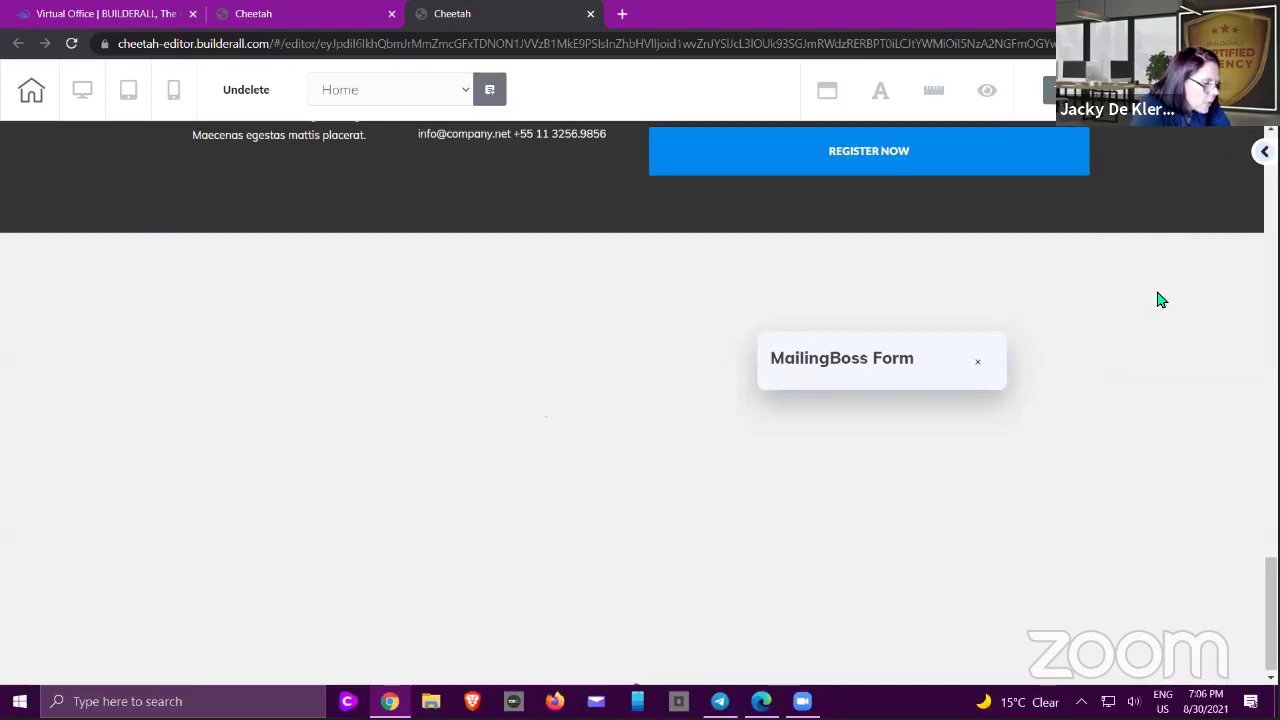
- Place the first Galleries design, the single-image slider with arrows, in the emptied panel and widen it across the panel
{"action": "left_click_drag", "start_coordinate": [623, 364], "coordinate": [851, 466]}
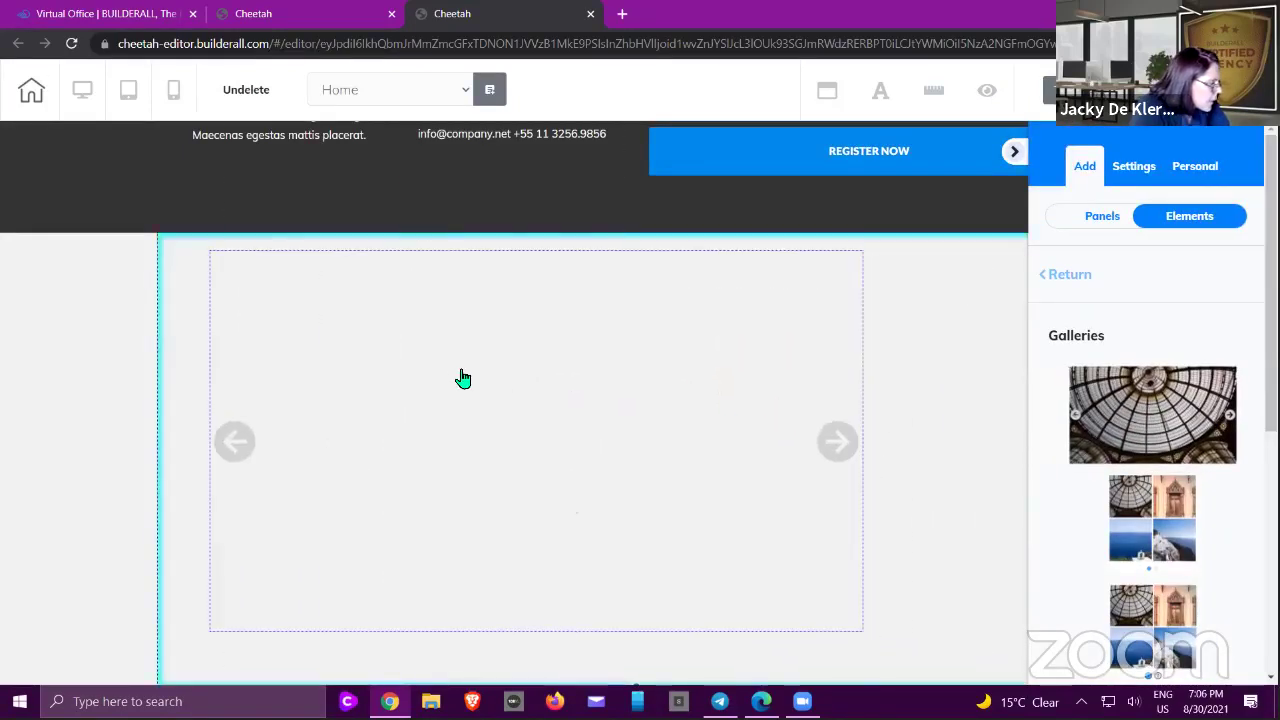
{"action": "left_click", "coordinate": [783, 520]}
{"action": "left_click_drag", "start_coordinate": [862, 634], "coordinate": [978, 627]}
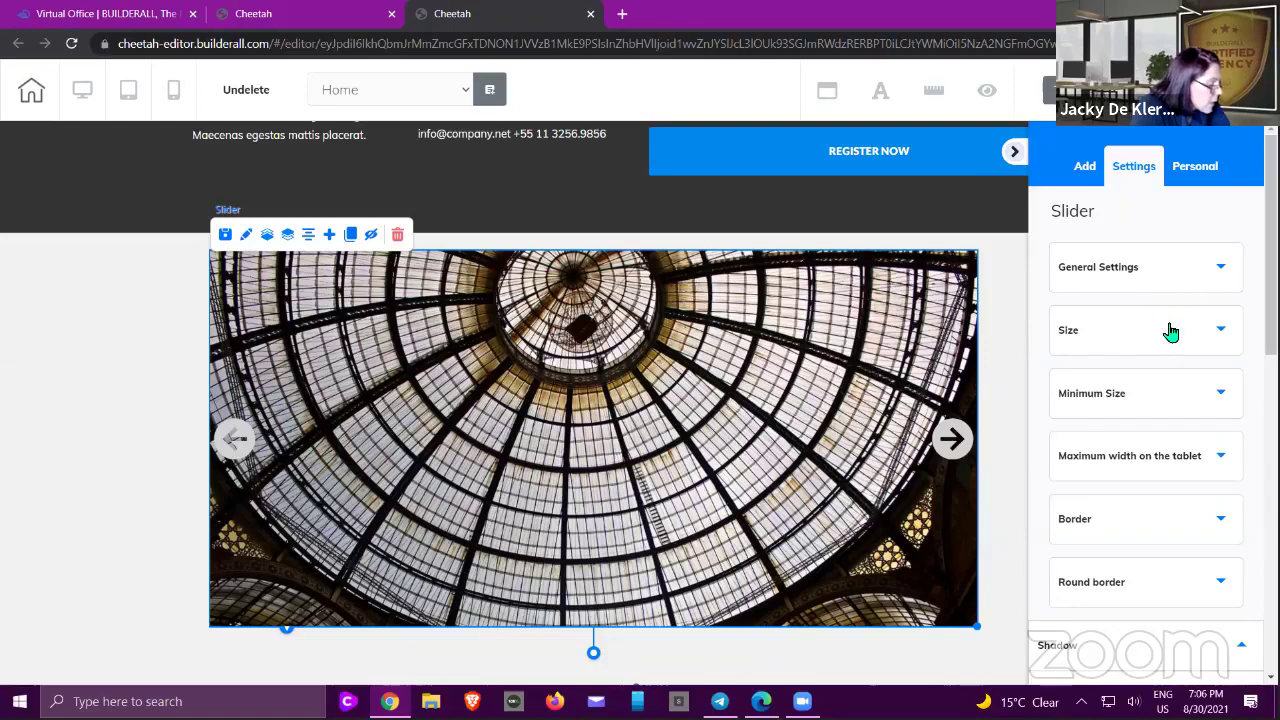
- Review the slider's settings, including its size, border, shadow and animation options, and collapse the Shadow section
{"action": "scroll", "coordinate": [1188, 393], "scroll_direction": "down", "scroll_amount": 1}
{"action": "scroll", "coordinate": [1188, 393], "scroll_direction": "down", "scroll_amount": 5}
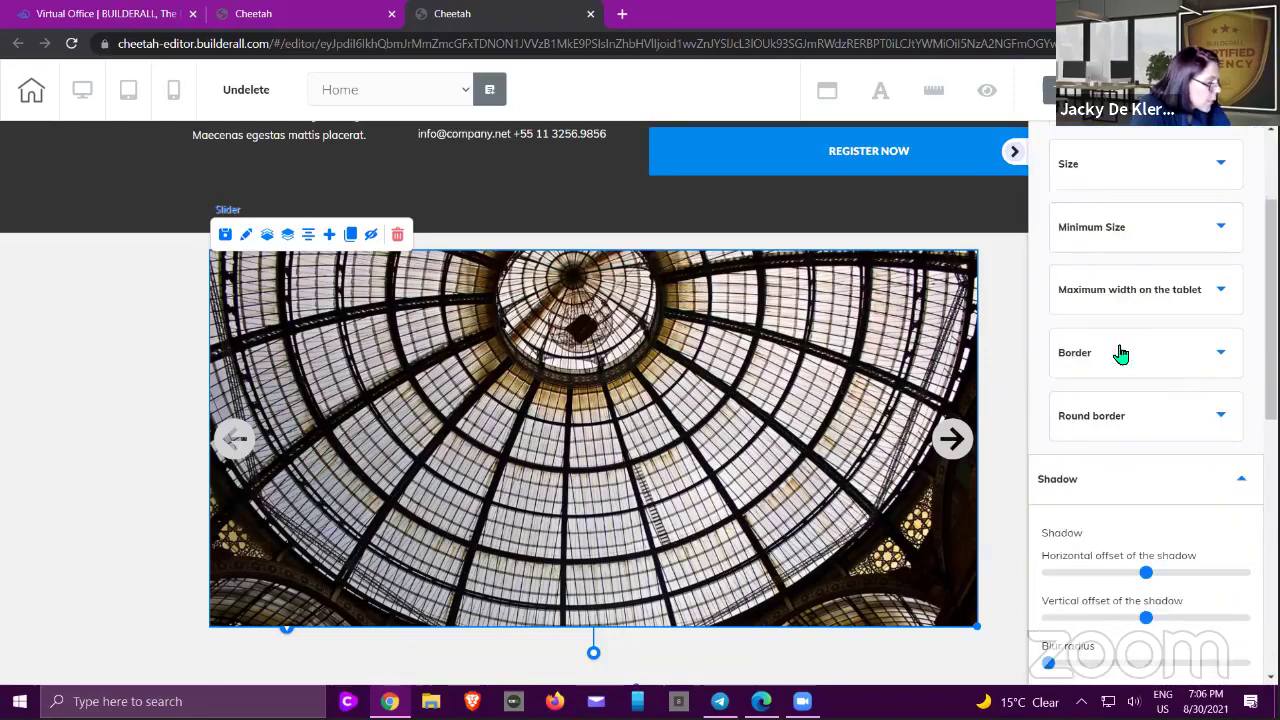
{"action": "scroll", "coordinate": [1140, 314], "scroll_direction": "down", "scroll_amount": 2}
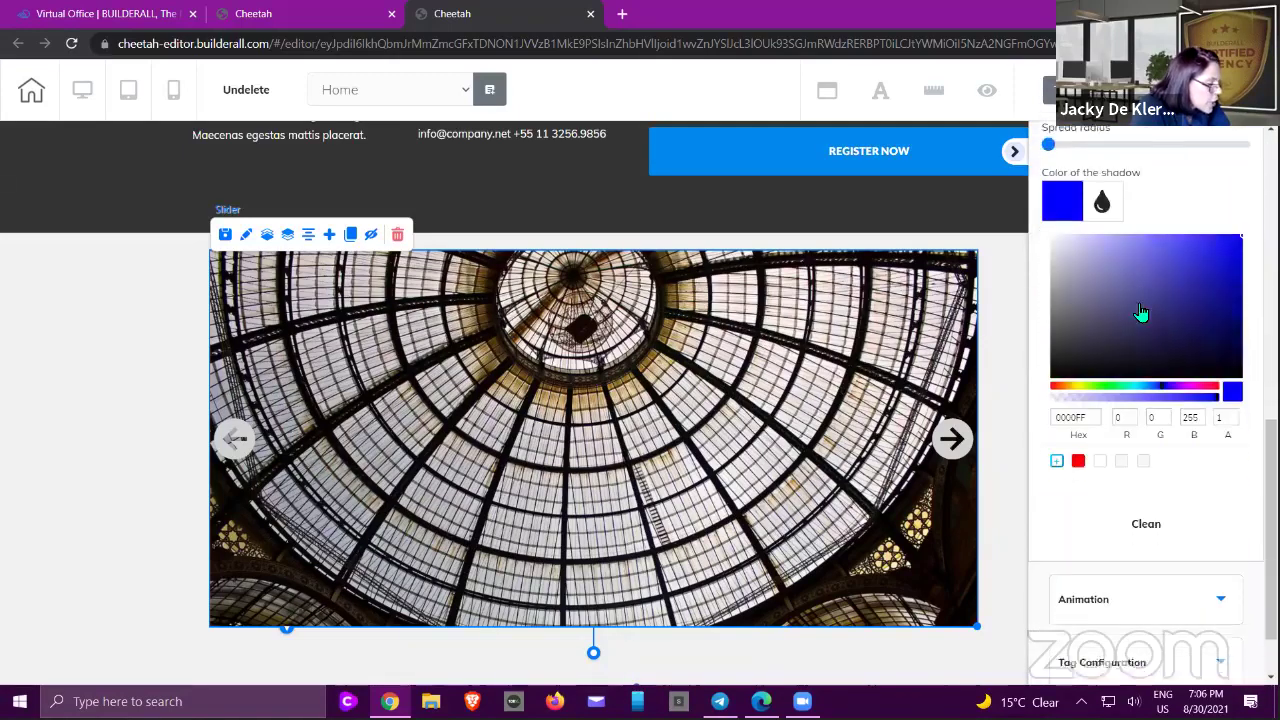
{"action": "scroll", "coordinate": [1157, 479], "scroll_direction": "up", "scroll_amount": 7}
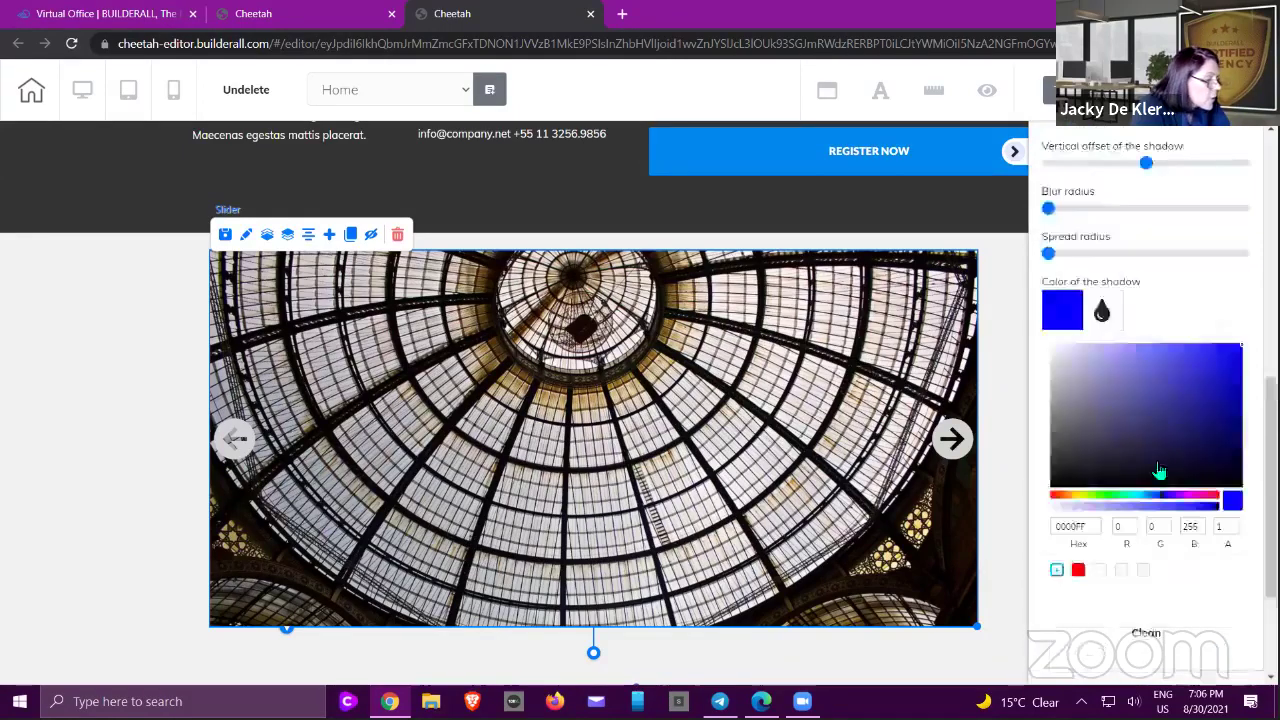
{"action": "left_click", "coordinate": [1124, 284]}
{"action": "scroll", "coordinate": [1126, 284], "scroll_direction": "up", "scroll_amount": 4}
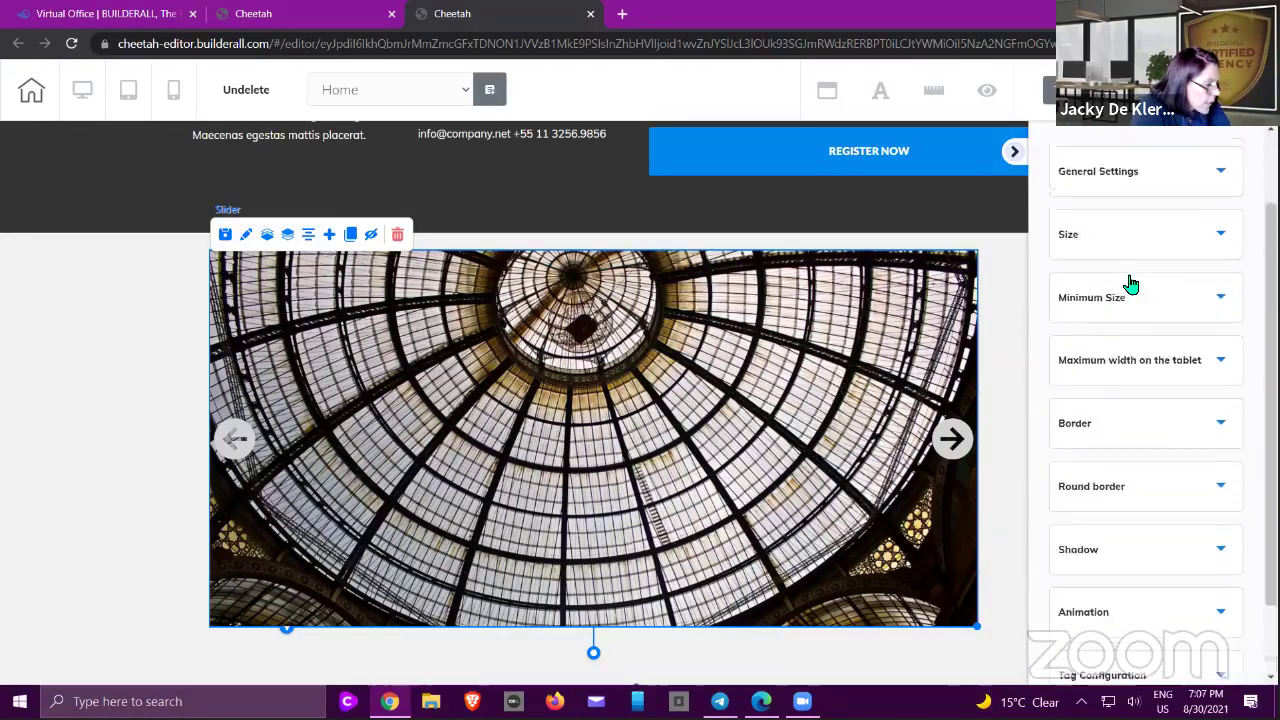
- Examine the remaining page elements beyond Galleries, such as Iframe, Lists, Media, Menu, Quiz and Timers
{"action": "left_click", "coordinate": [1091, 170]}
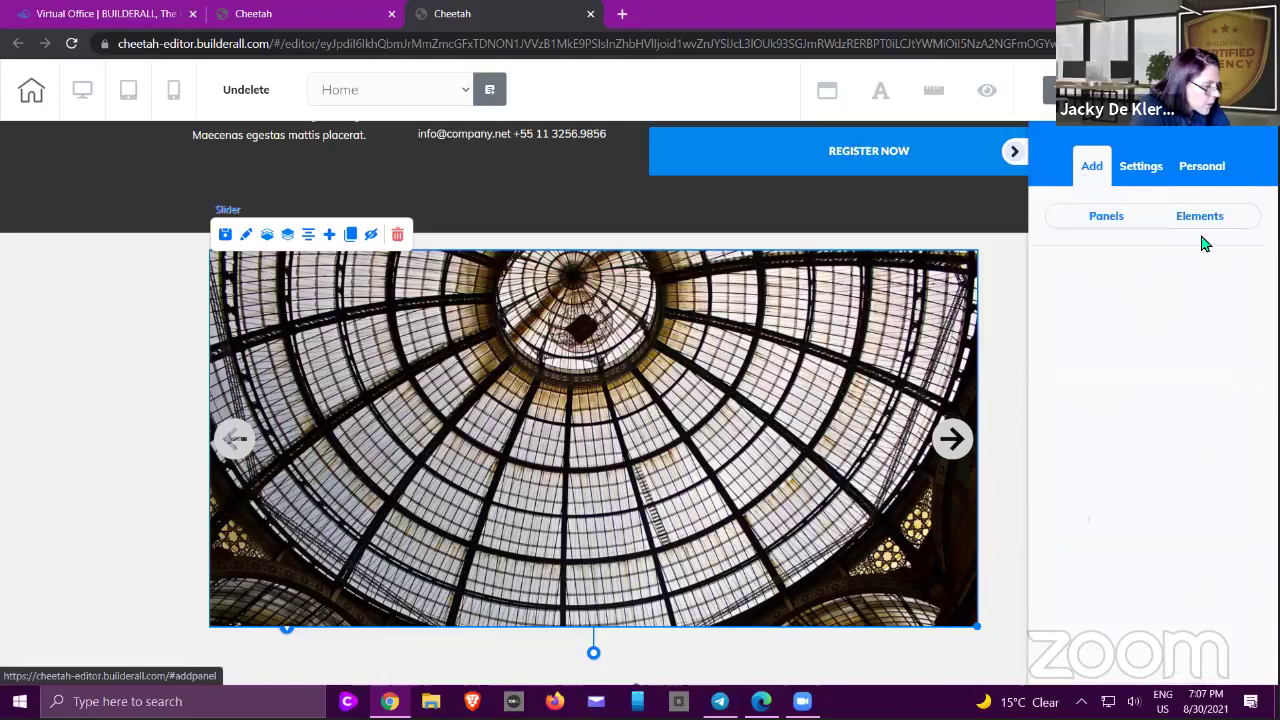
{"action": "left_click", "coordinate": [1205, 220]}
{"action": "scroll", "coordinate": [1166, 360], "scroll_direction": "down", "scroll_amount": 2}
{"action": "scroll", "coordinate": [1166, 360], "scroll_direction": "up", "scroll_amount": 2}
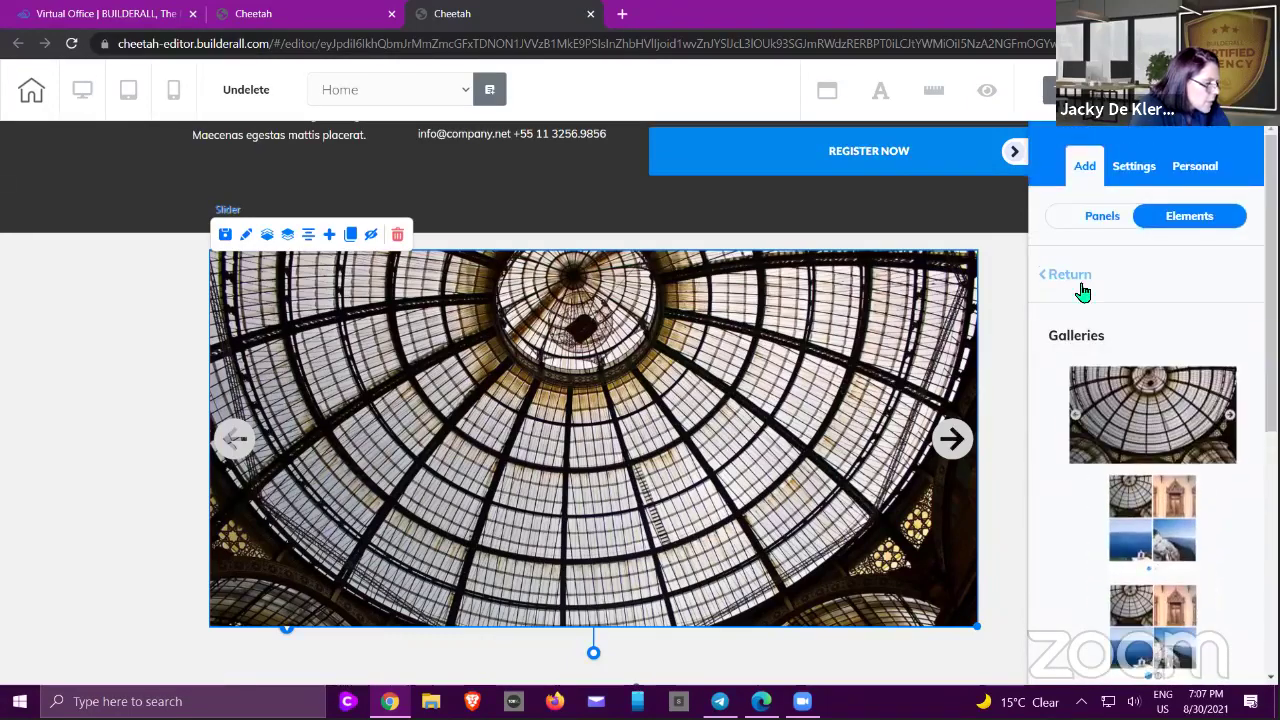
{"action": "left_click", "coordinate": [1074, 286]}
{"action": "scroll", "coordinate": [1134, 360], "scroll_direction": "down", "scroll_amount": 3}
{"action": "scroll", "coordinate": [1136, 362], "scroll_direction": "down", "scroll_amount": 7}
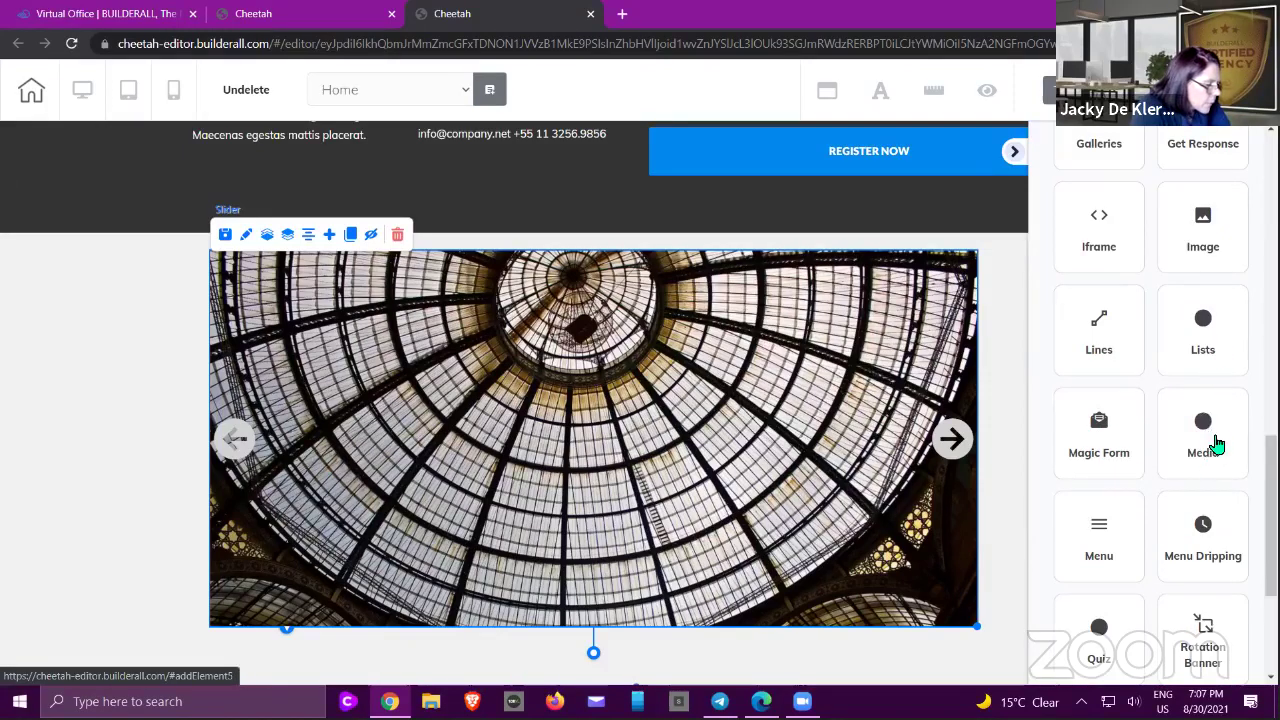
{"action": "scroll", "coordinate": [1220, 515], "scroll_direction": "down", "scroll_amount": 1}
{"action": "scroll", "coordinate": [1220, 518], "scroll_direction": "down", "scroll_amount": 1}
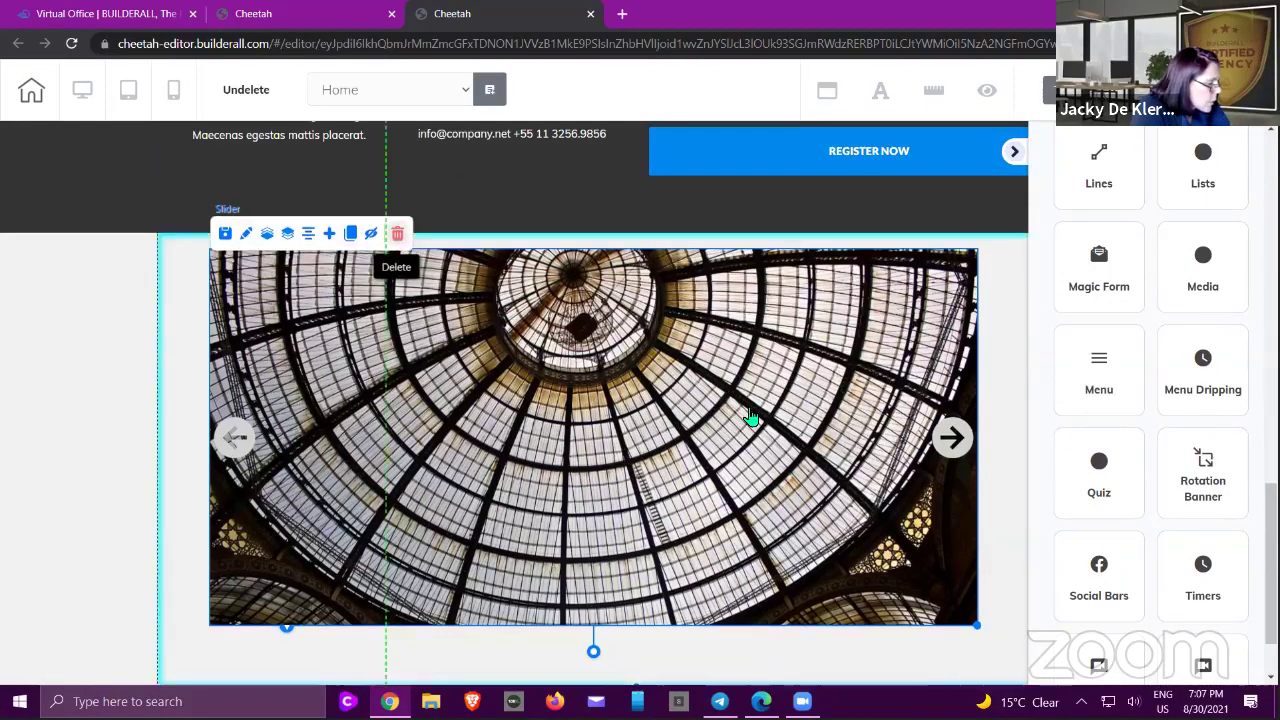
- Delete the image slider and place the Social Bars element with Facebook, Twitter, Instagram and LinkedIn icons in the emptied panel
{"action": "key", "text": "Delete"}
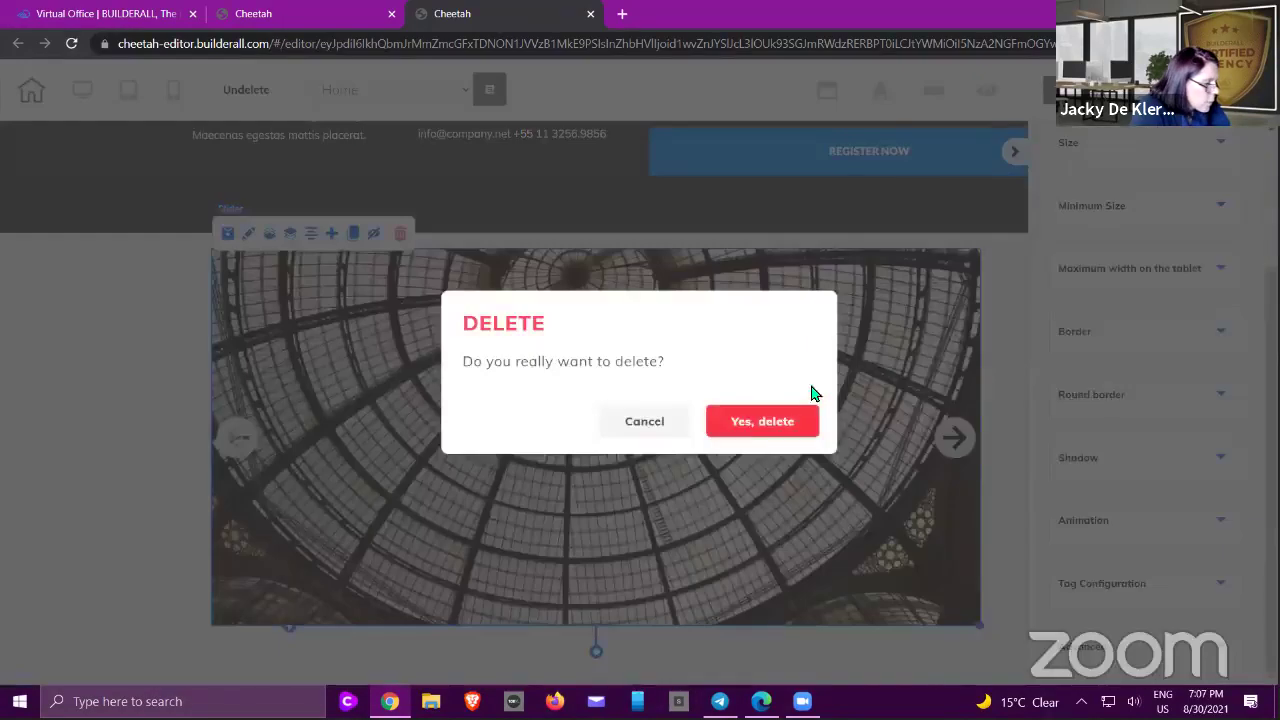
{"action": "left_click", "coordinate": [800, 420]}
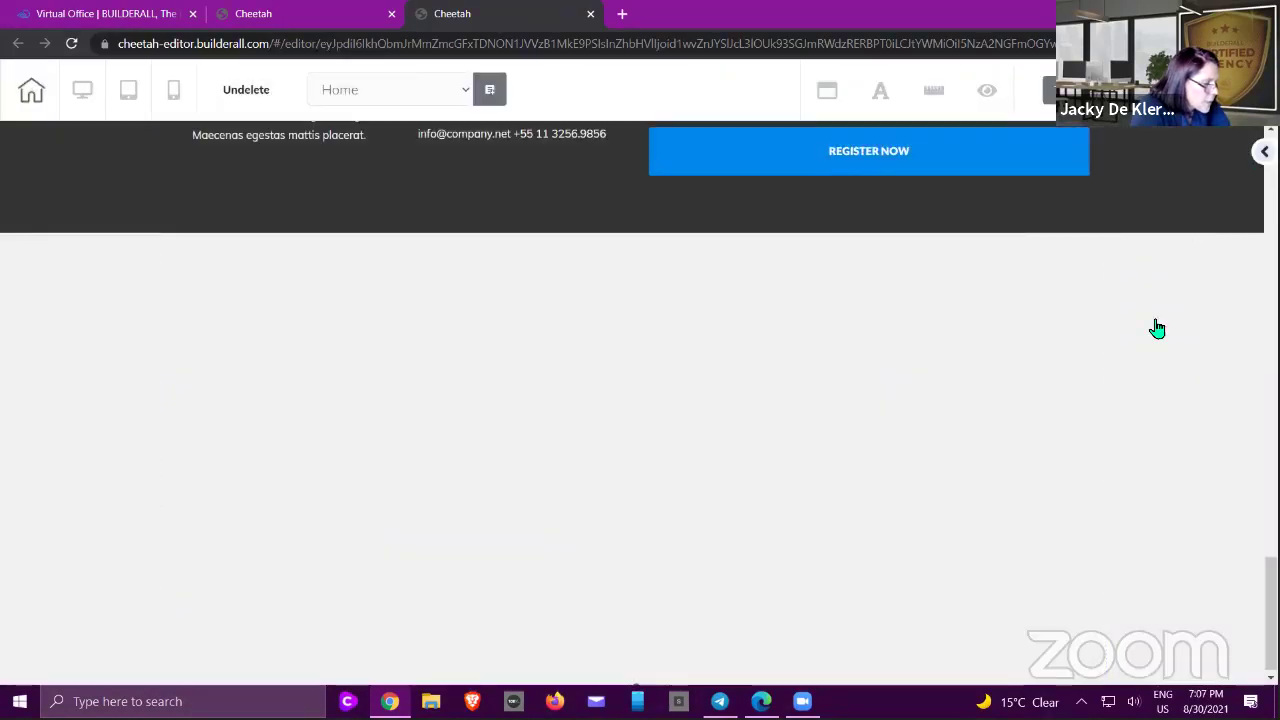
{"action": "scroll", "coordinate": [1192, 322], "scroll_direction": "down", "scroll_amount": 3}
{"action": "scroll", "coordinate": [1192, 322], "scroll_direction": "down", "scroll_amount": 7}
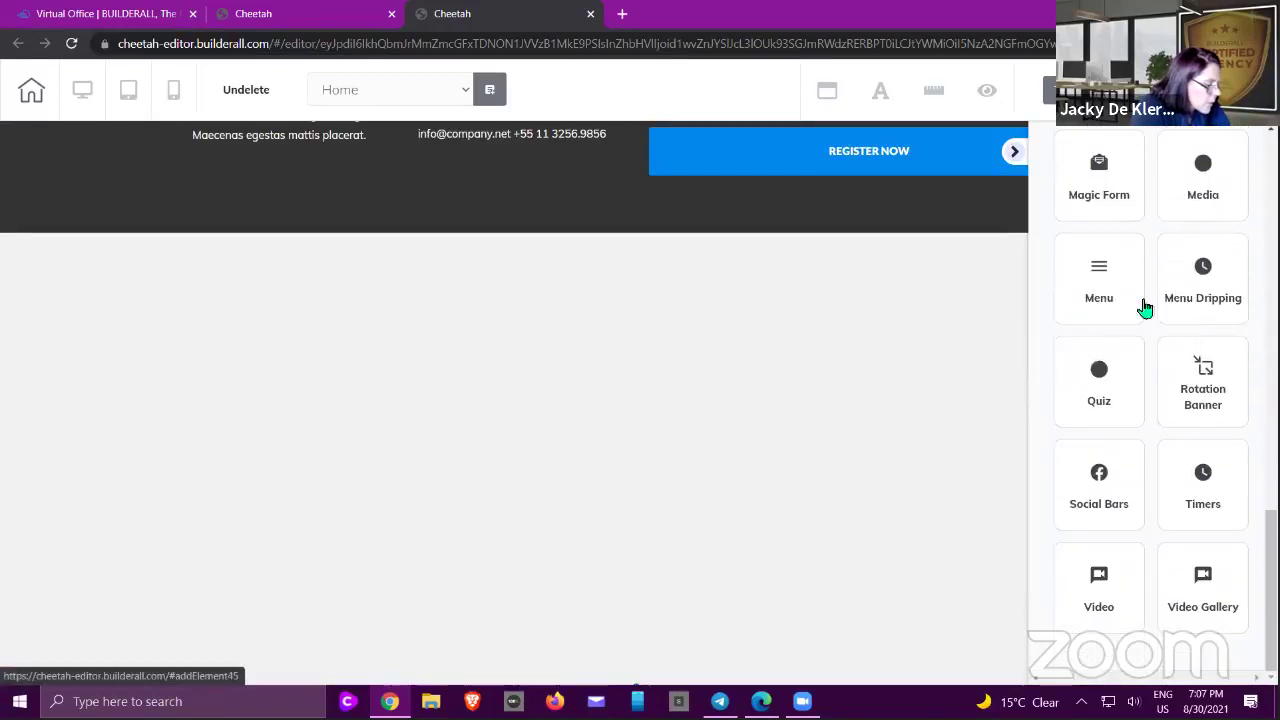
{"action": "left_click", "coordinate": [1098, 490]}
{"action": "left_click_drag", "start_coordinate": [793, 391], "coordinate": [623, 374]}
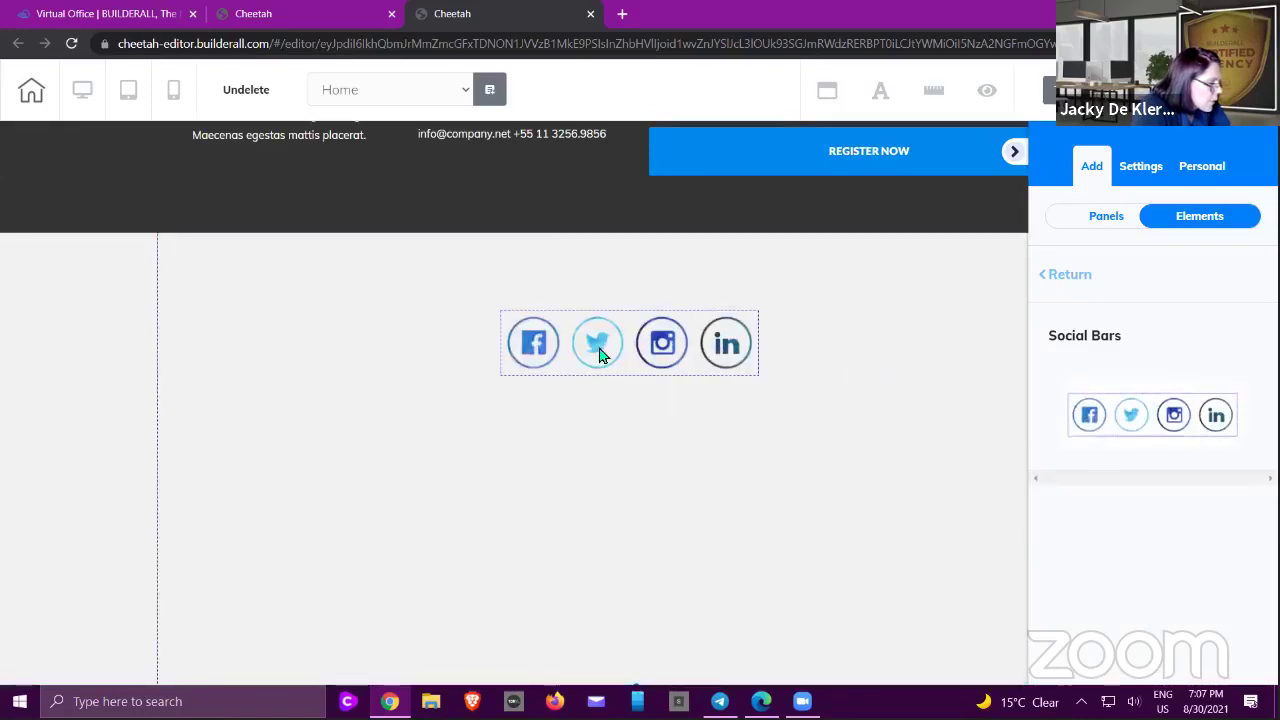
- Review the social bar's general settings, including the Show Facebook option, Facebook link field and icon image, and collapse the settings sidebar
{"action": "left_click", "coordinate": [648, 350]}
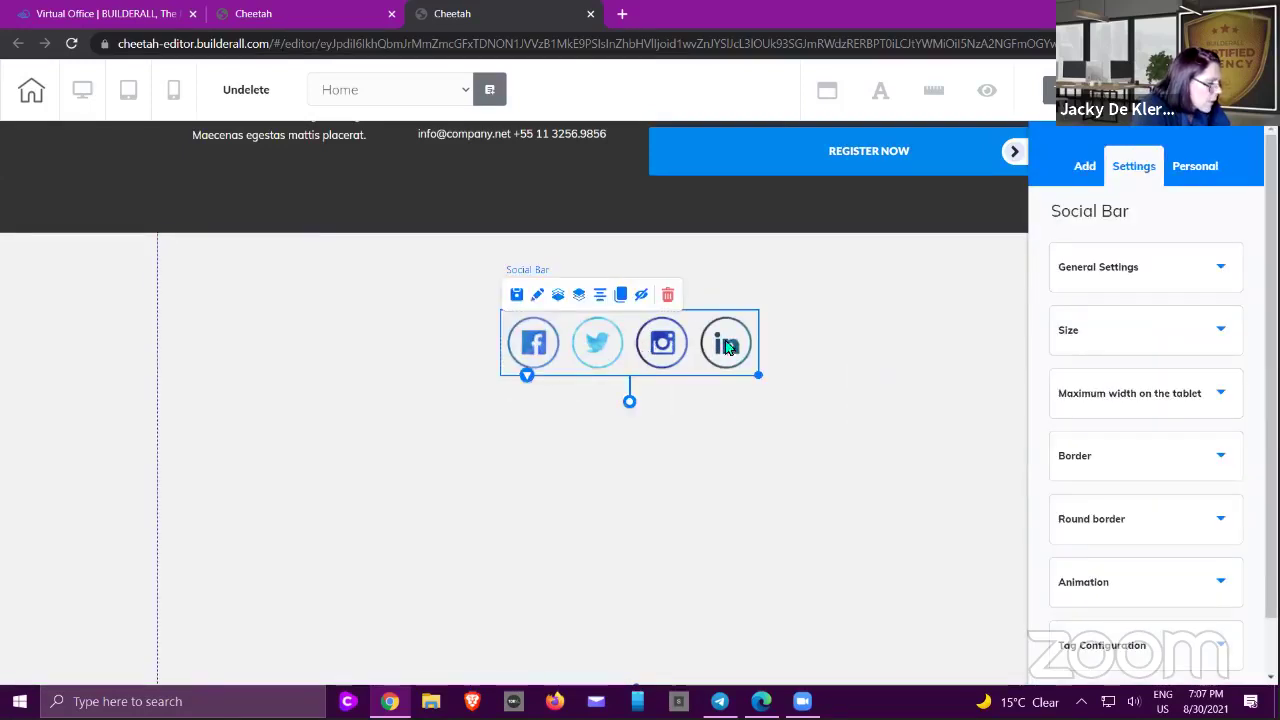
{"action": "left_click", "coordinate": [1143, 282]}
{"action": "scroll", "coordinate": [1100, 307], "scroll_direction": "down", "scroll_amount": 2}
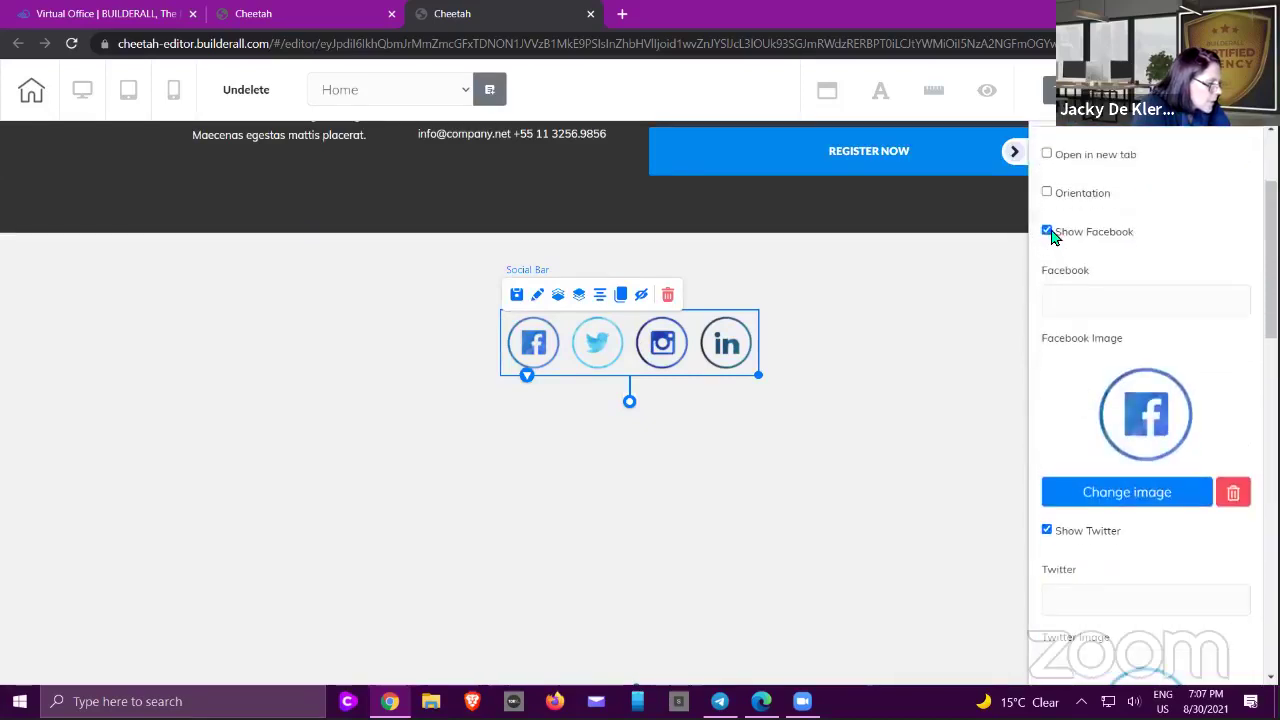
{"action": "left_click", "coordinate": [1047, 233]}
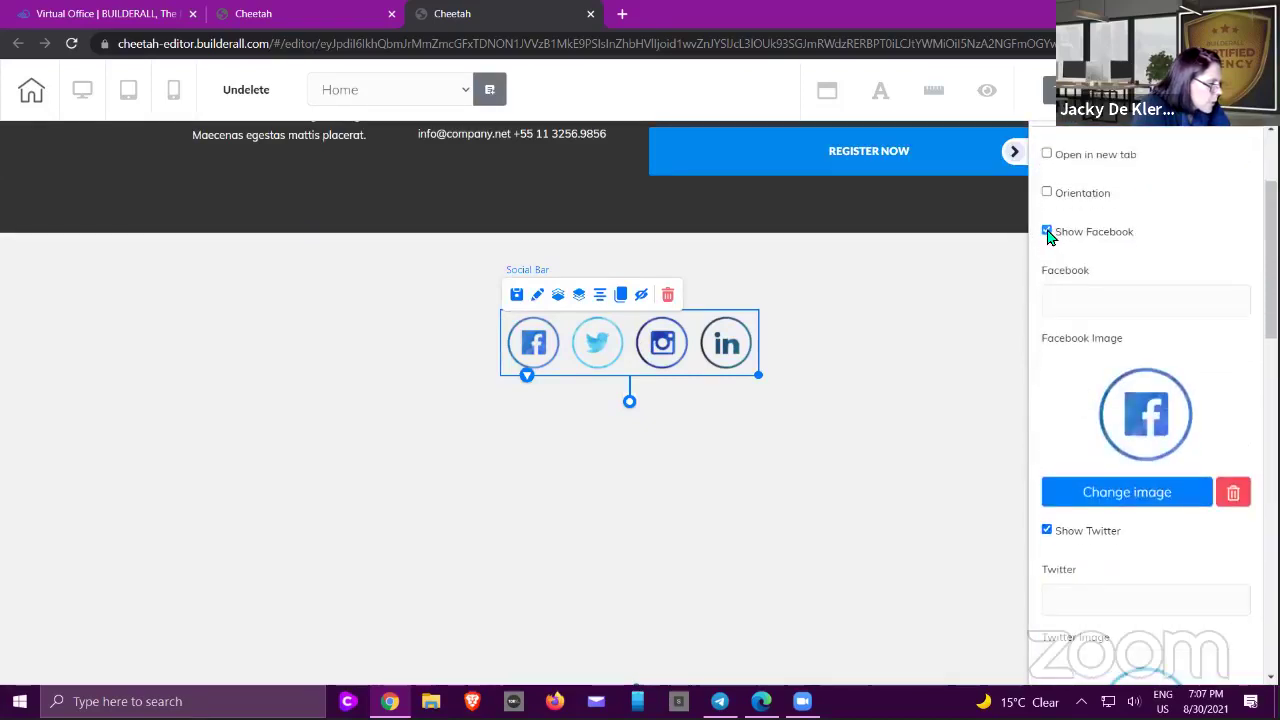
{"action": "left_click", "coordinate": [1047, 233]}
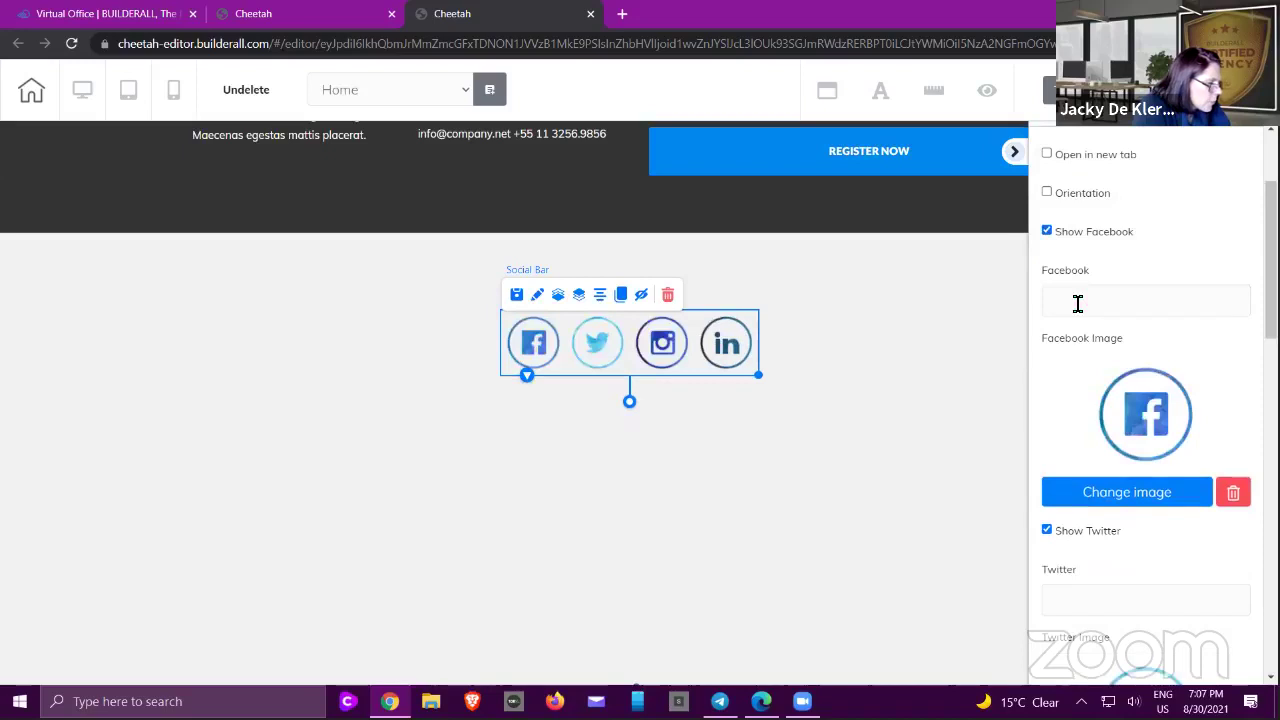
{"action": "left_click", "coordinate": [1077, 303]}
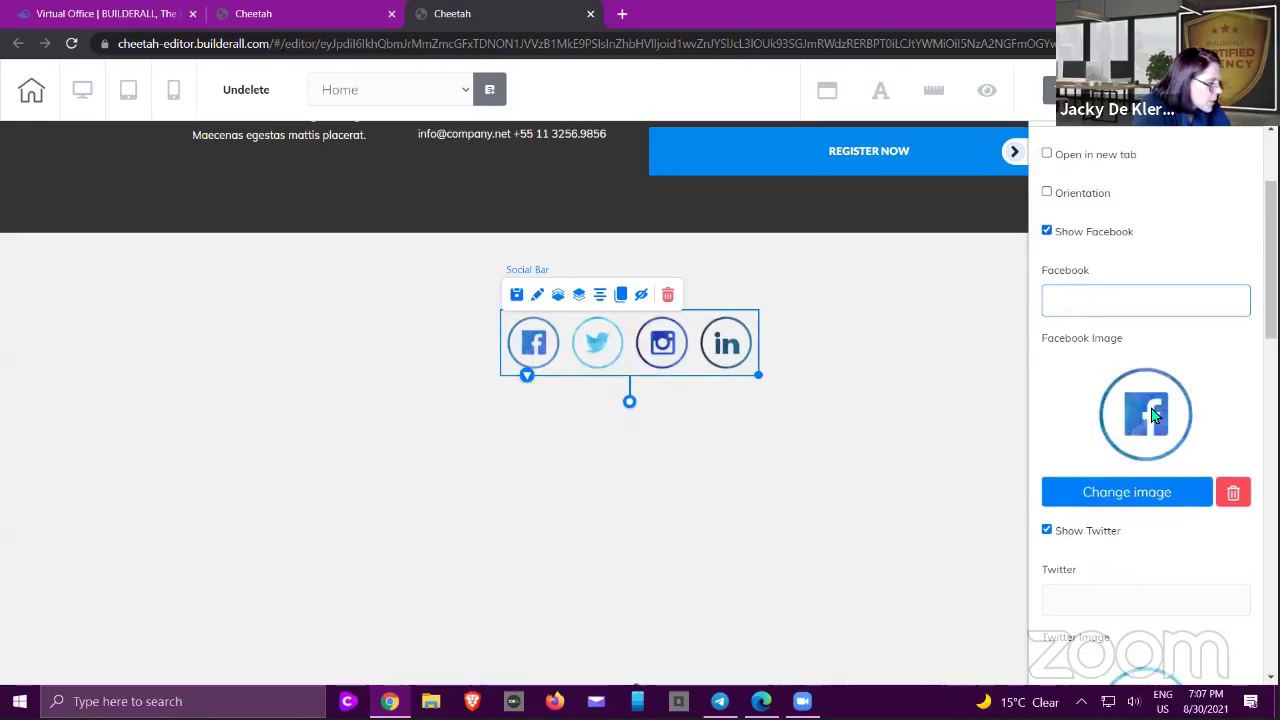
{"action": "scroll", "coordinate": [1153, 357], "scroll_direction": "up", "scroll_amount": 2}
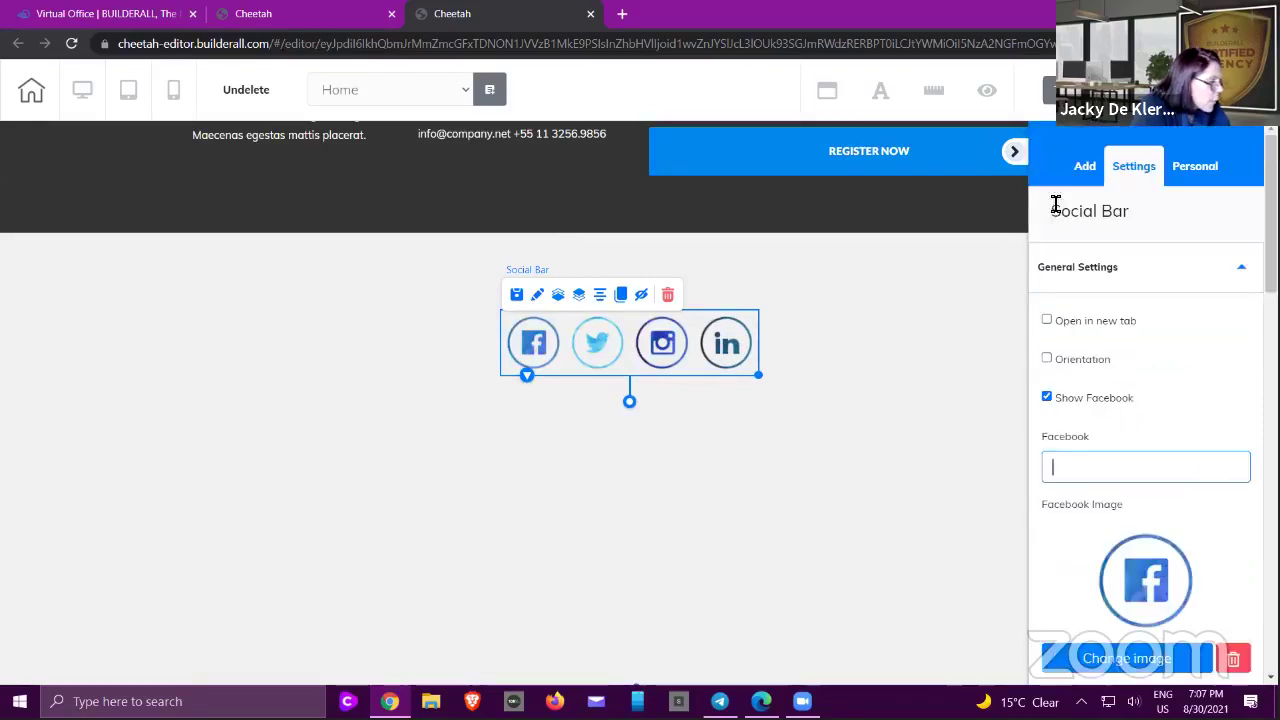
{"action": "left_click", "coordinate": [1014, 151]}
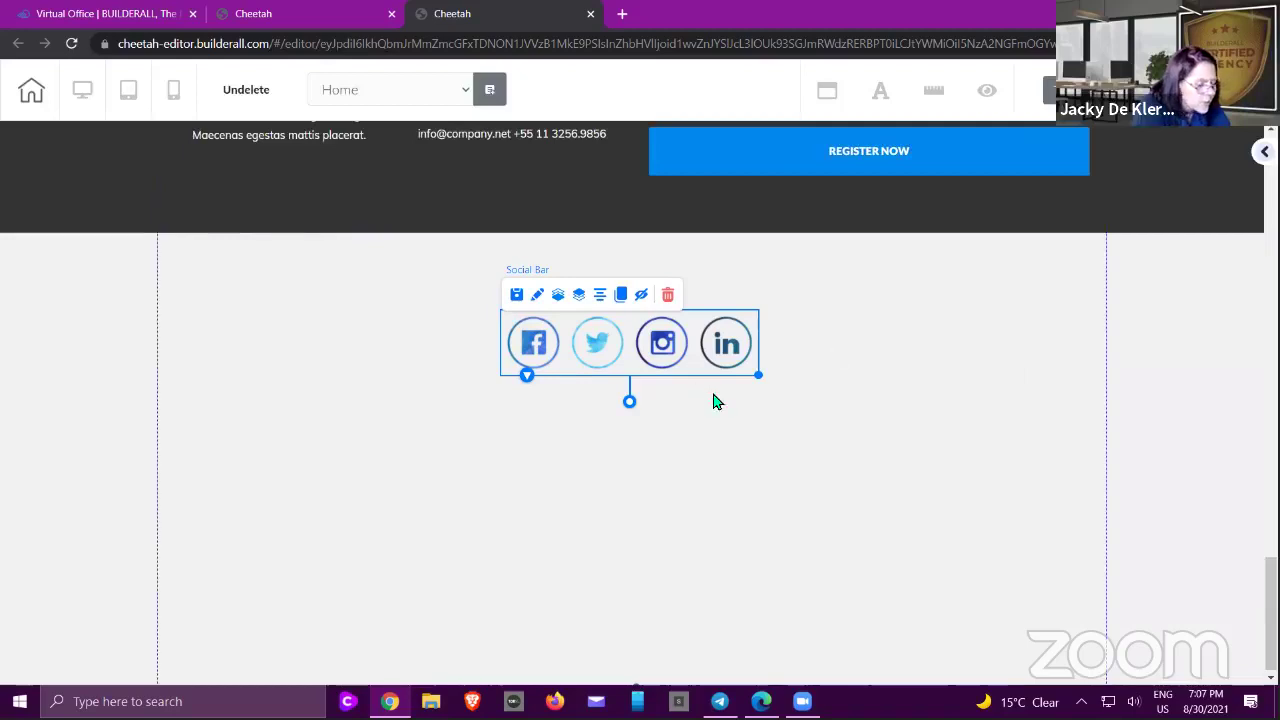
{"action": "left_click", "coordinate": [797, 352]}
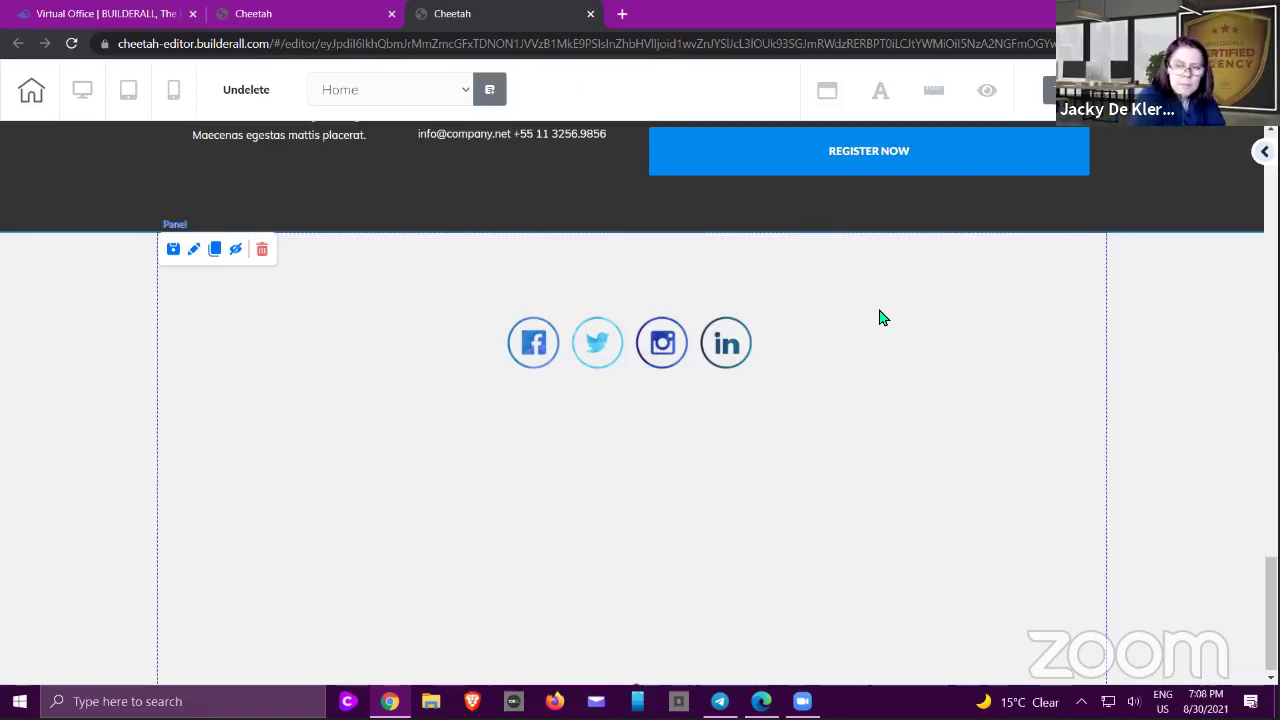
- Delete the whole panel that holds the social bar
{"action": "left_click", "coordinate": [731, 347]}
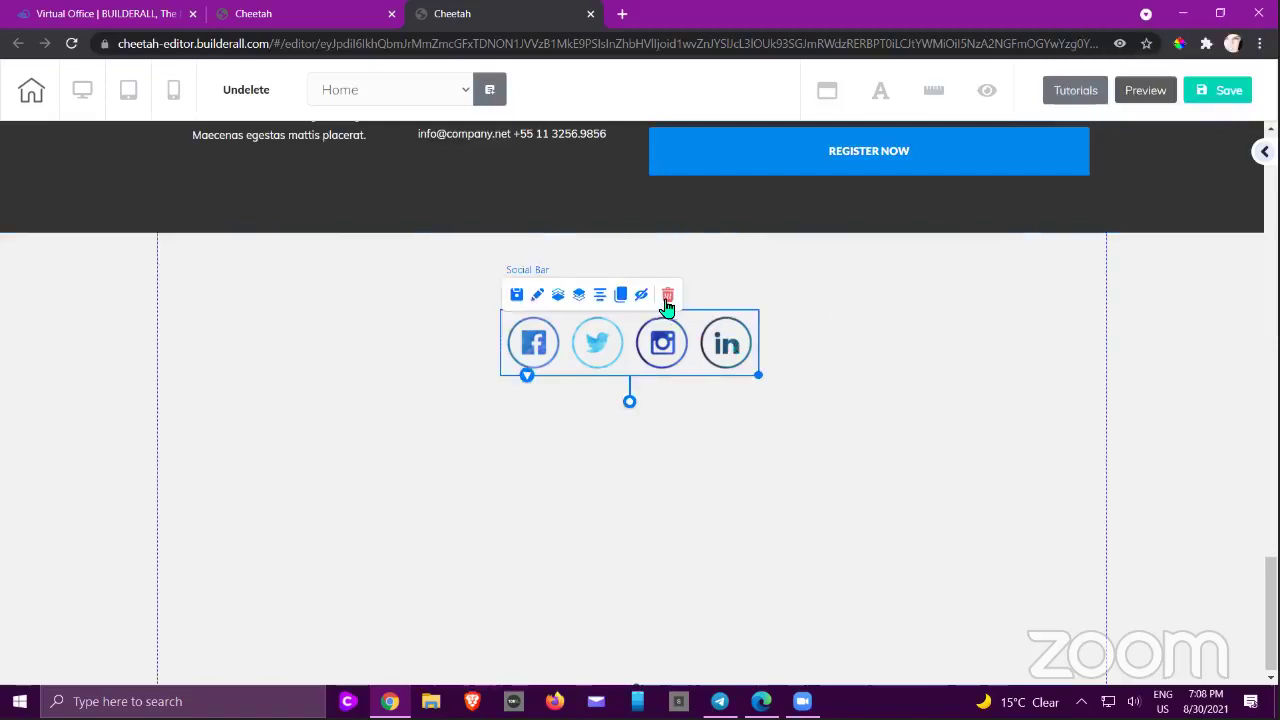
{"action": "left_click", "coordinate": [126, 303]}
{"action": "left_click", "coordinate": [262, 250]}
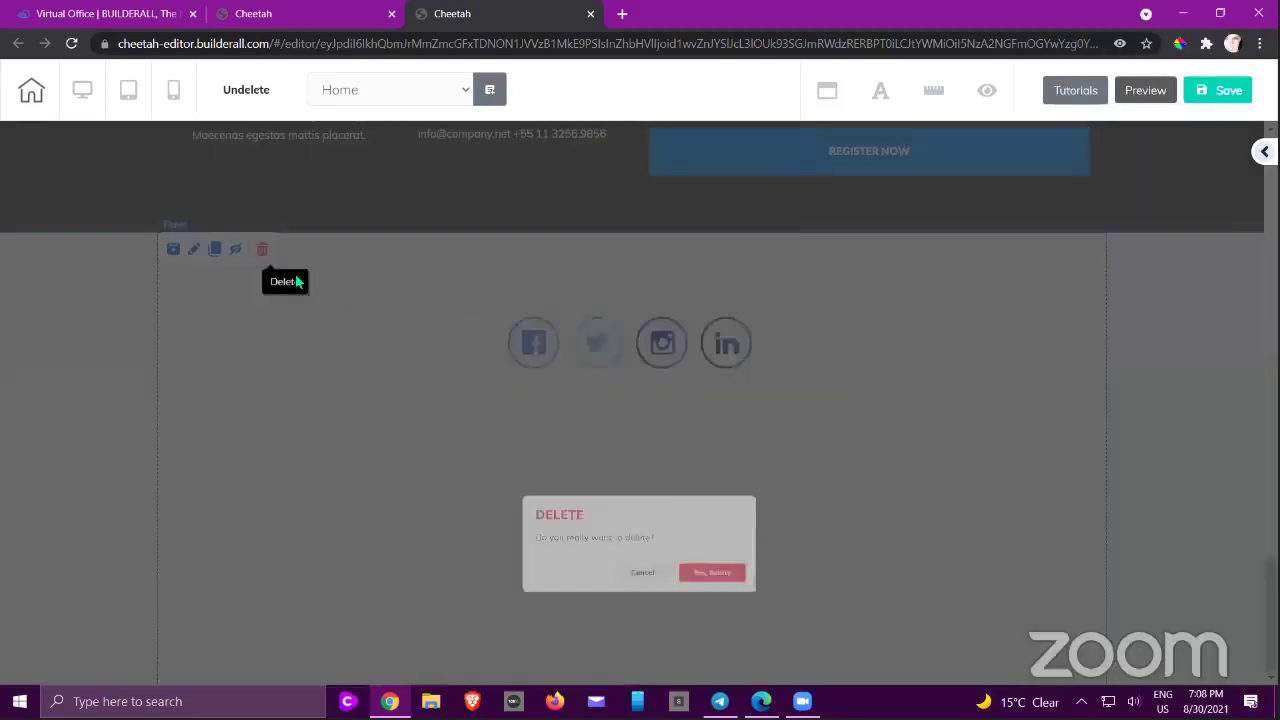
{"action": "left_click", "coordinate": [965, 368]}
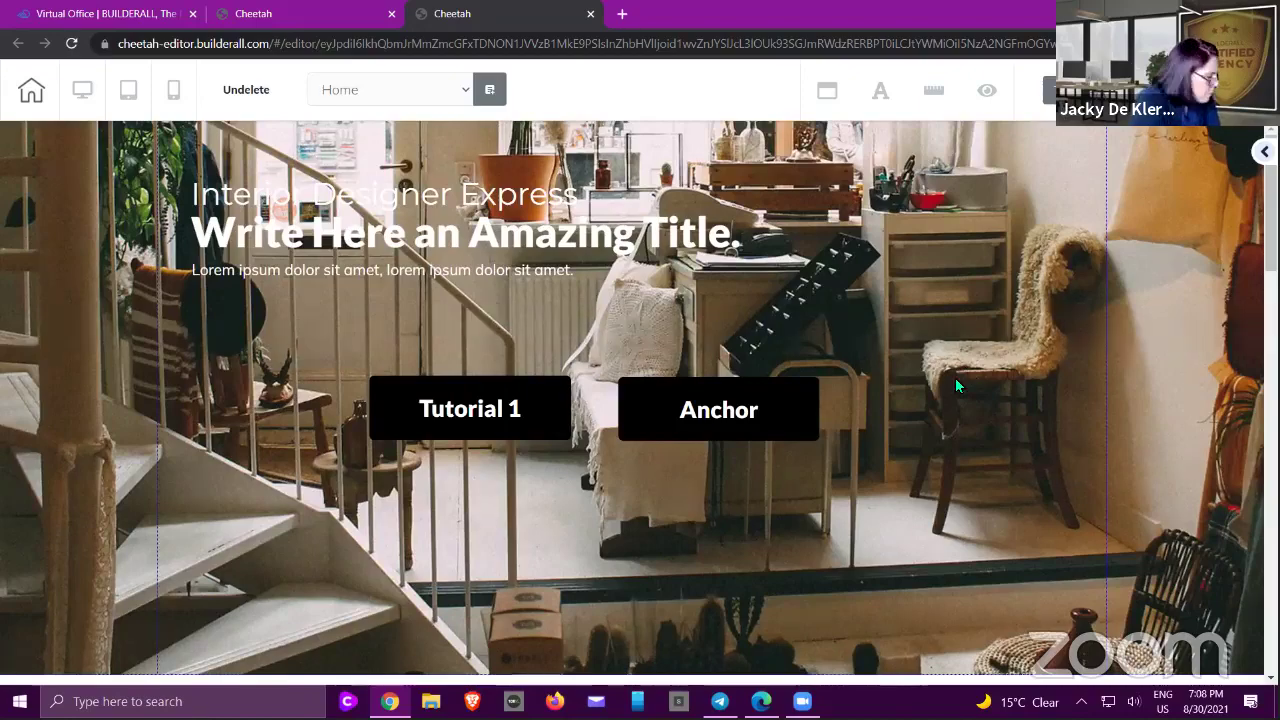
- Close the page editor and open the general settings of the site's HOME page
{"action": "left_click", "coordinate": [590, 14]}
{"action": "key", "text": "Return"}
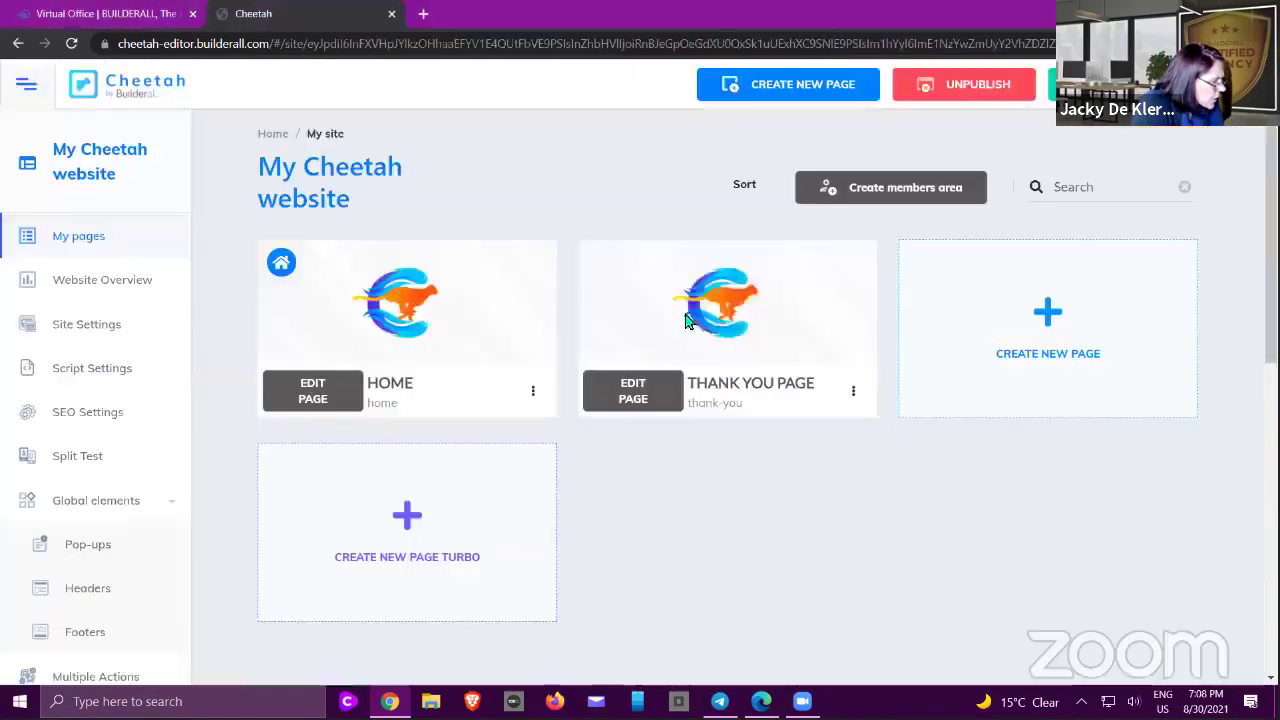
{"action": "left_click", "coordinate": [533, 395]}
{"action": "left_click", "coordinate": [461, 436]}
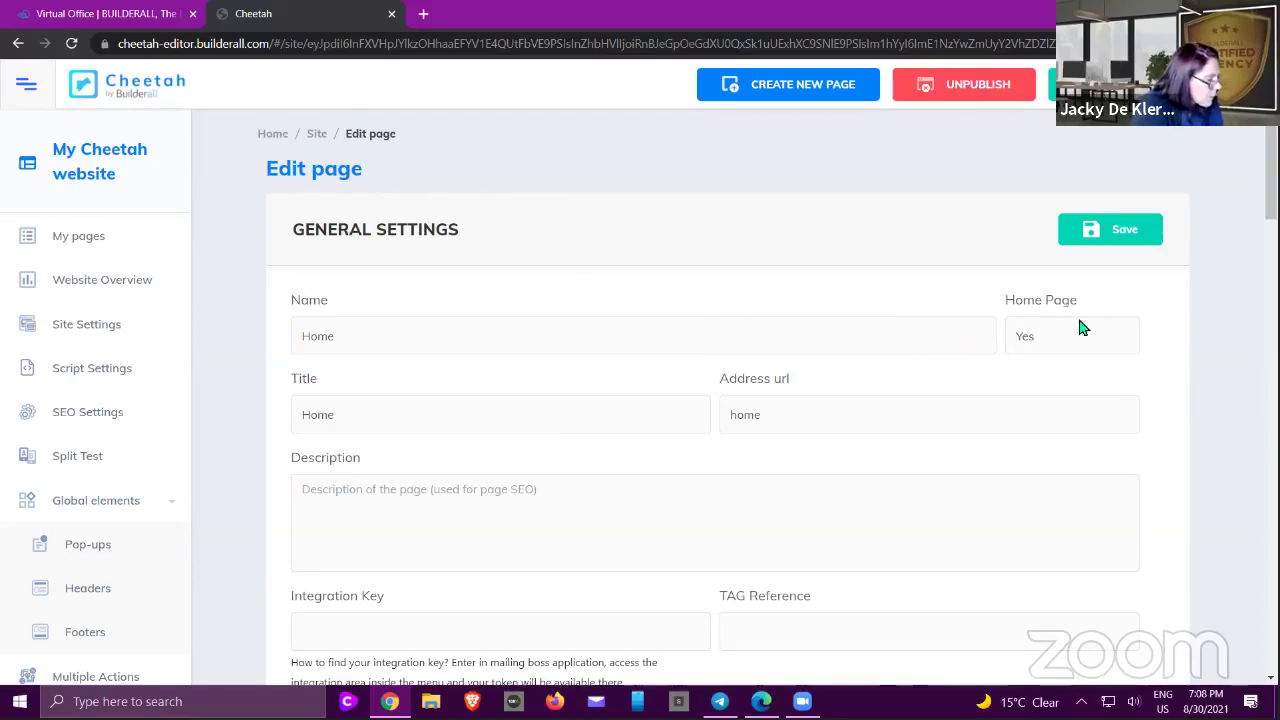
- Review the page's general settings, keeping Home Page at Yes and checking the Title, Address url and Description fields
{"action": "left_click", "coordinate": [1084, 342]}
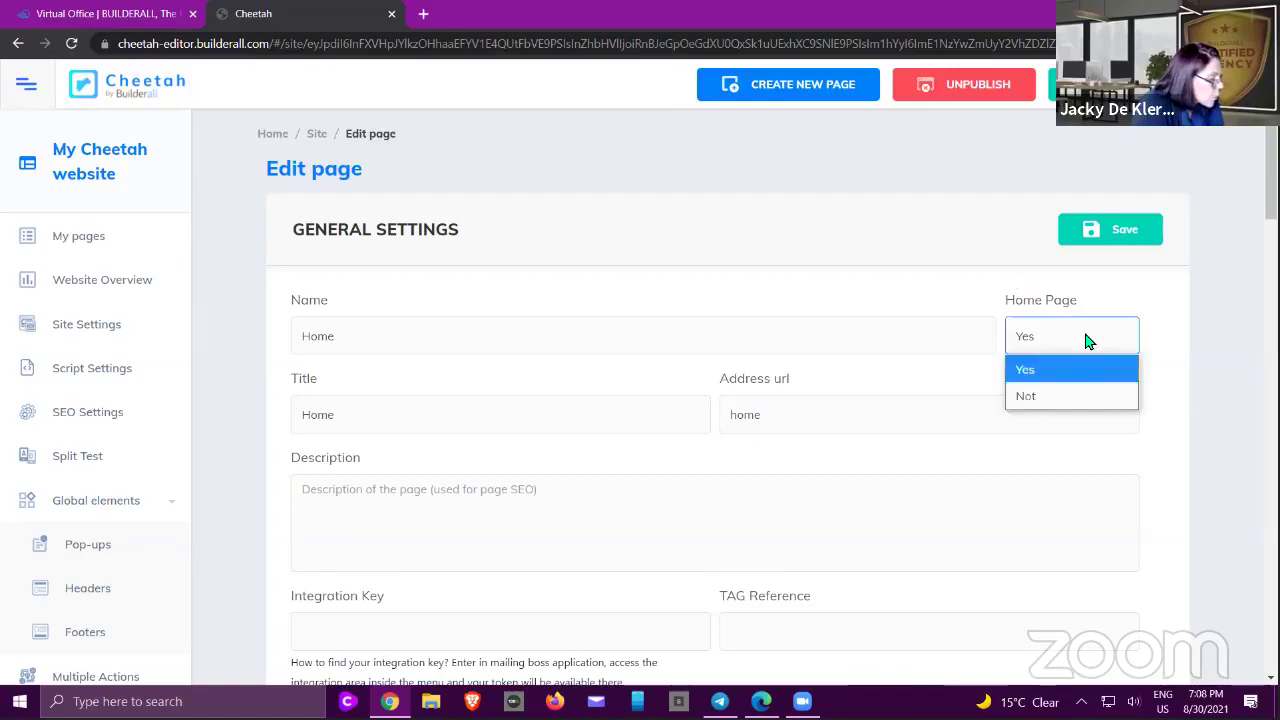
{"action": "left_click", "coordinate": [1038, 370]}
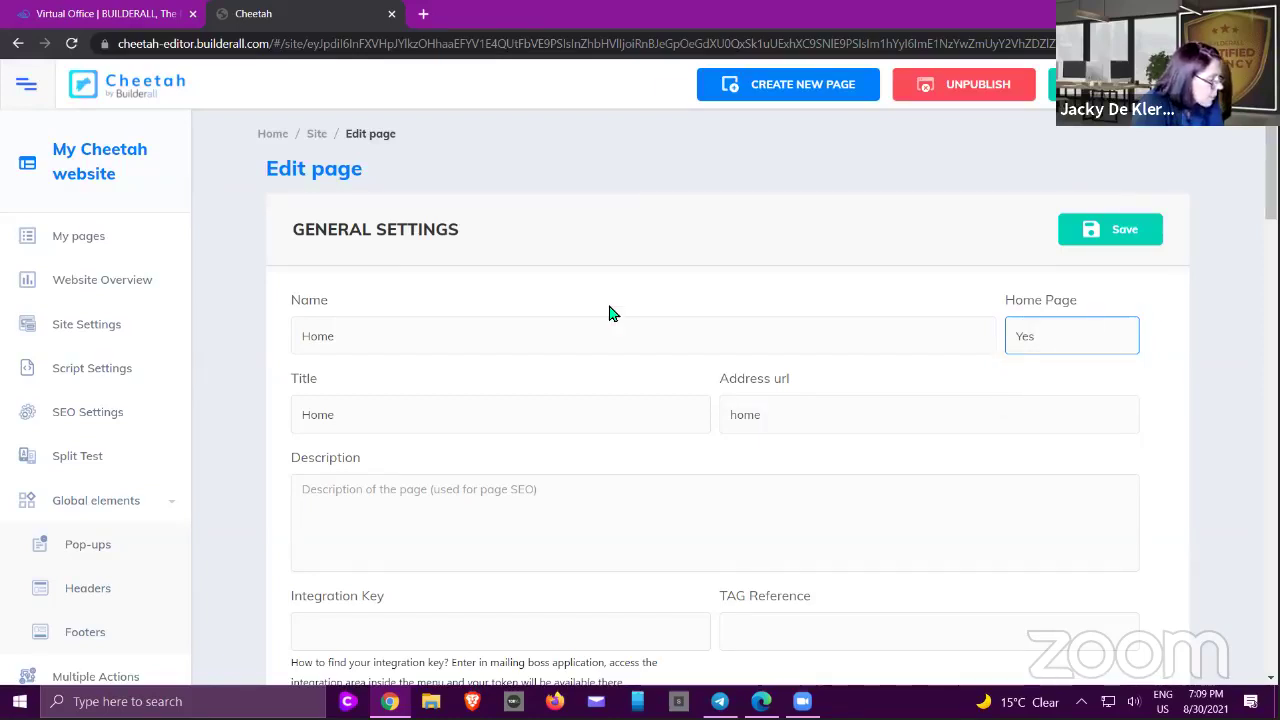
{"action": "scroll", "coordinate": [643, 256], "scroll_direction": "down", "scroll_amount": 1}
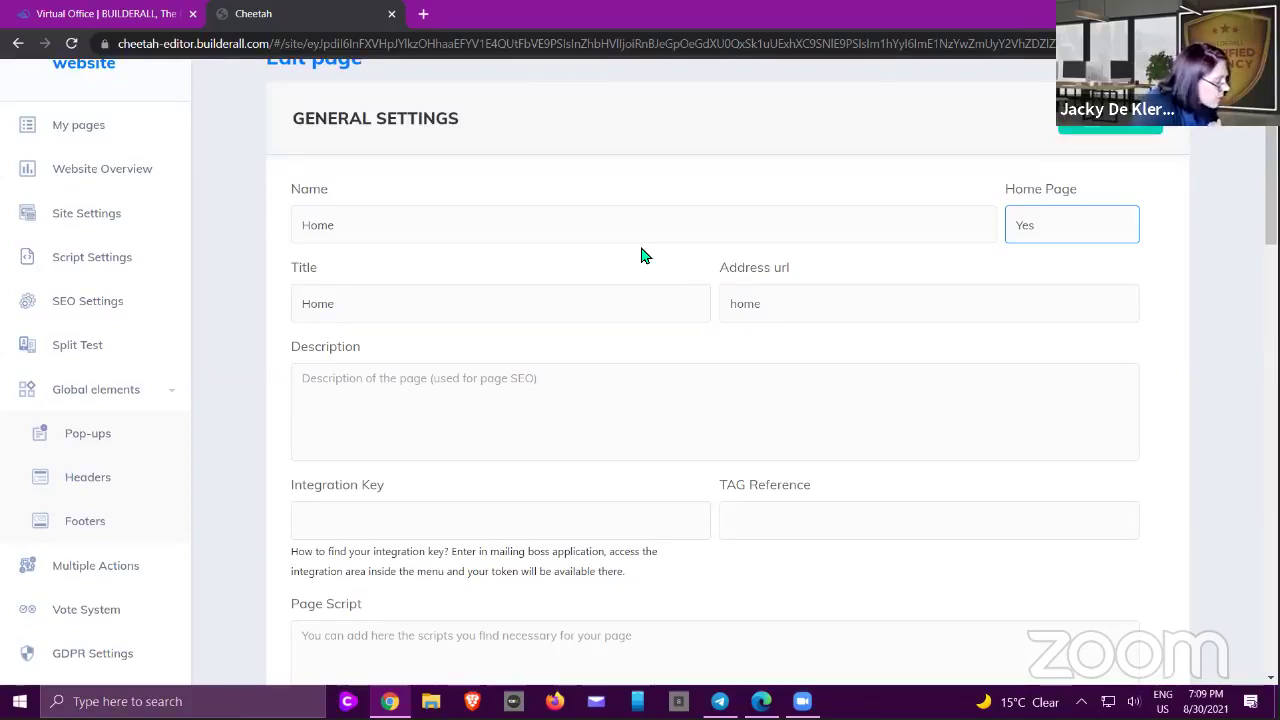
{"action": "left_click", "coordinate": [537, 303]}
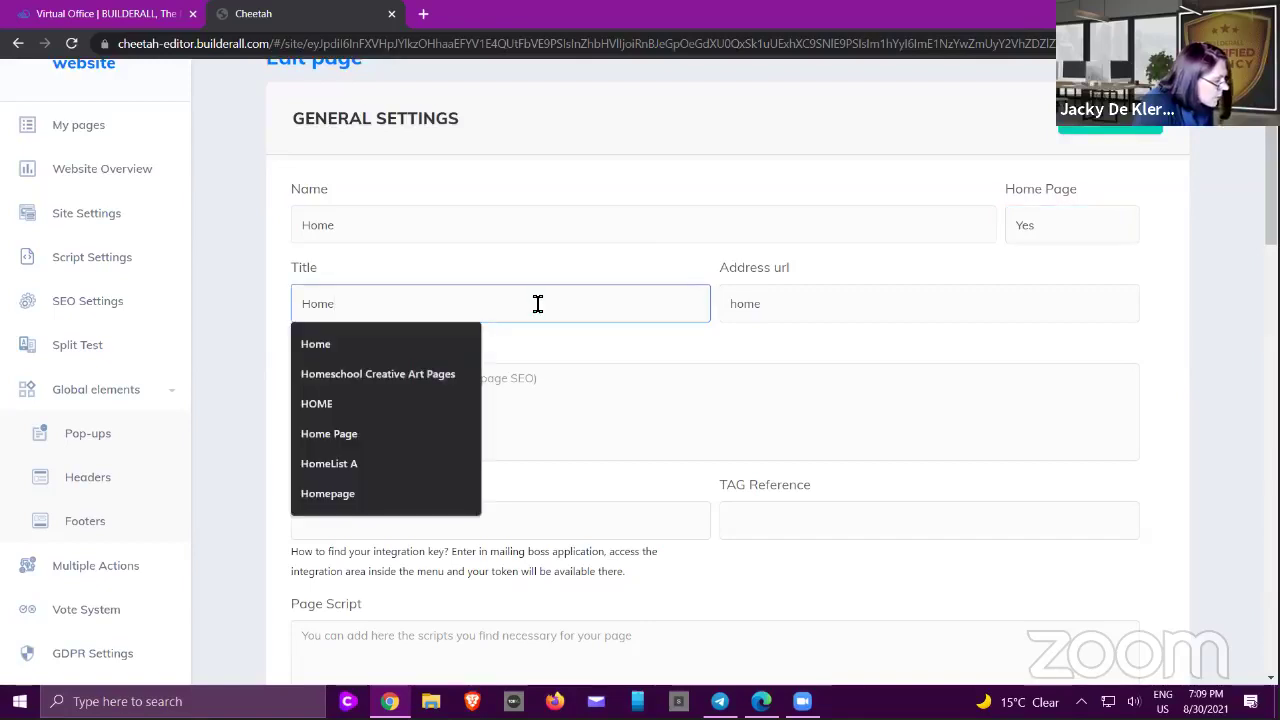
{"action": "left_click", "coordinate": [753, 303]}
{"action": "left_click", "coordinate": [480, 419]}
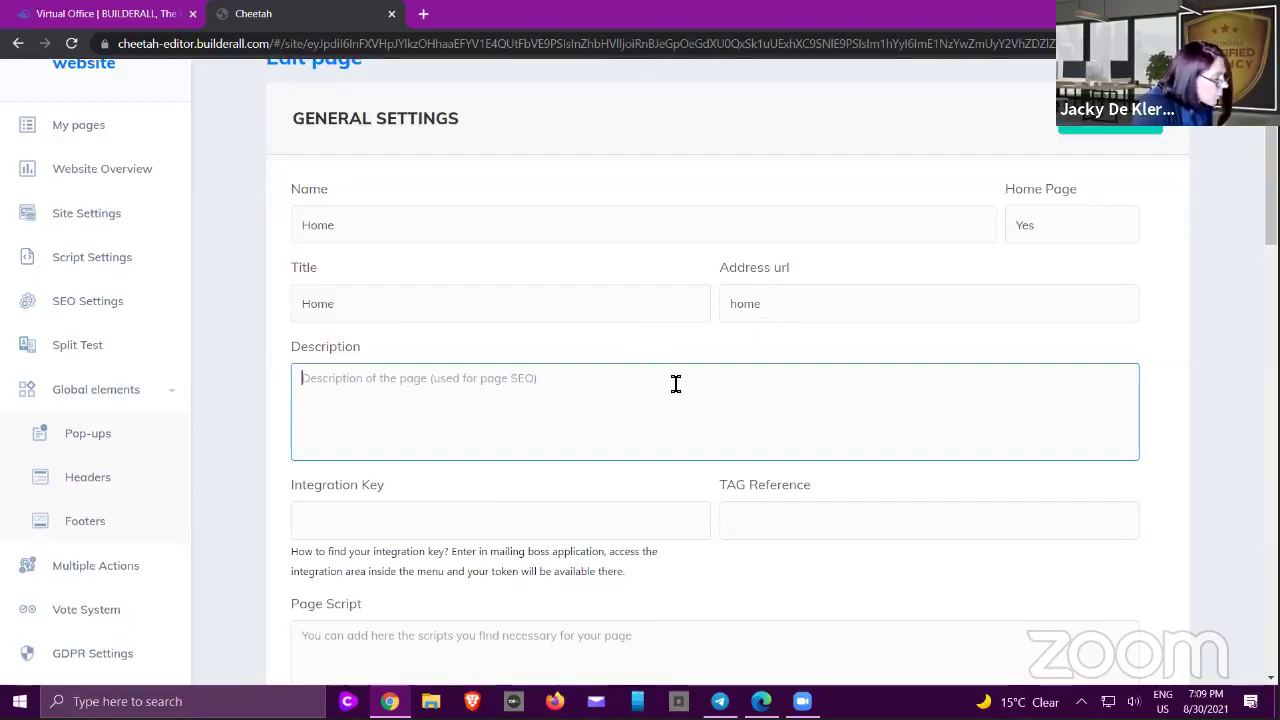
- Examine the page's SEO settings, including Key words, Metatag and Redirect to, and compare them with the general settings
{"action": "scroll", "coordinate": [676, 384], "scroll_direction": "down", "scroll_amount": 5}
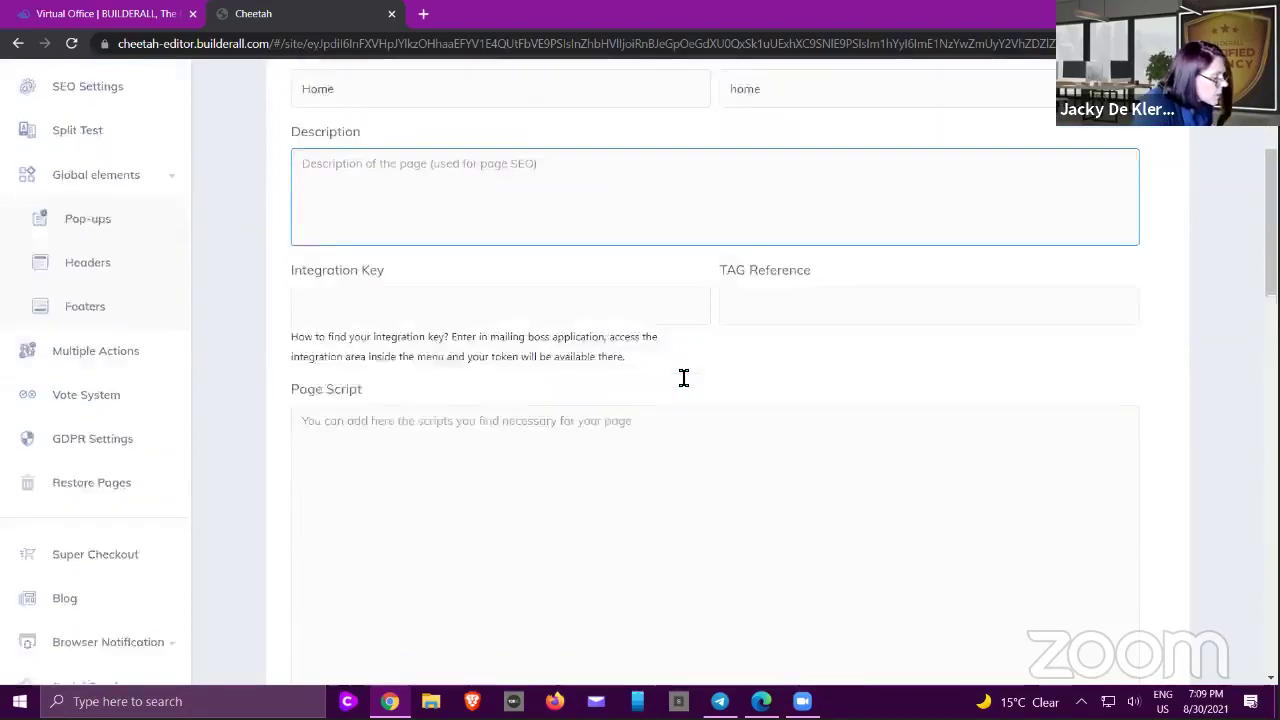
{"action": "scroll", "coordinate": [684, 377], "scroll_direction": "down", "scroll_amount": 4}
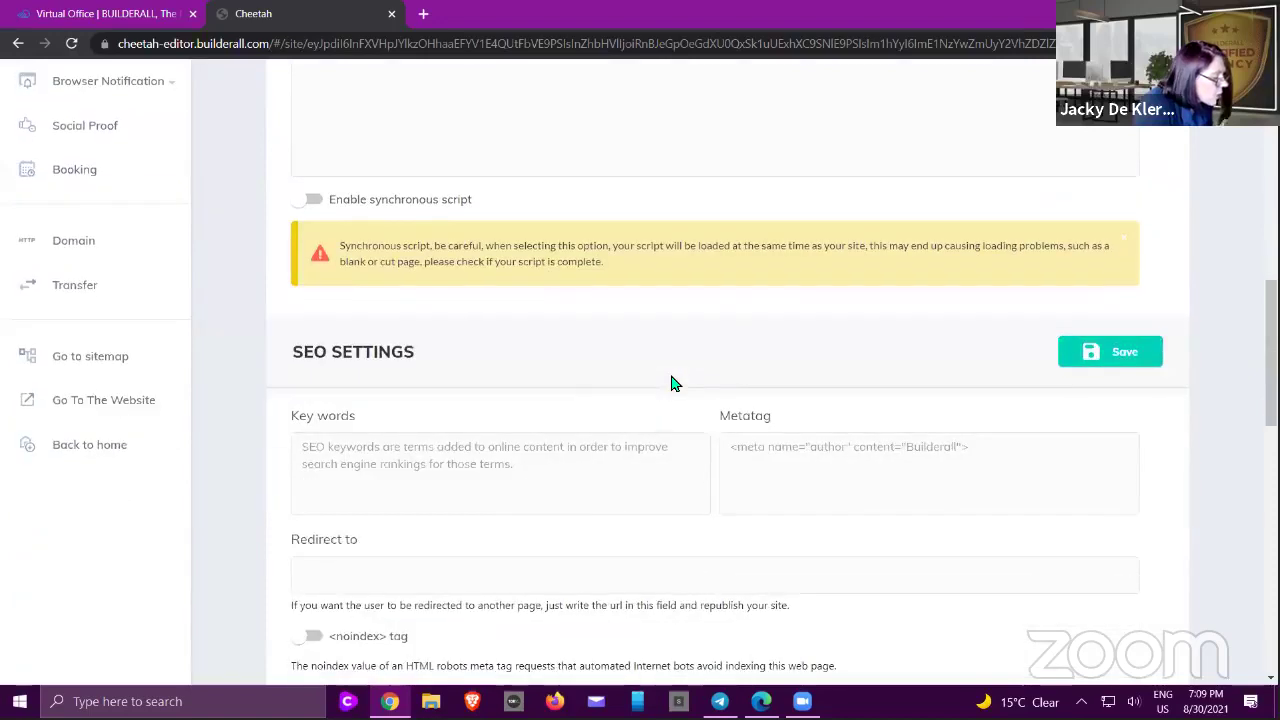
{"action": "scroll", "coordinate": [651, 335], "scroll_direction": "down", "scroll_amount": 1}
{"action": "left_click", "coordinate": [368, 380]}
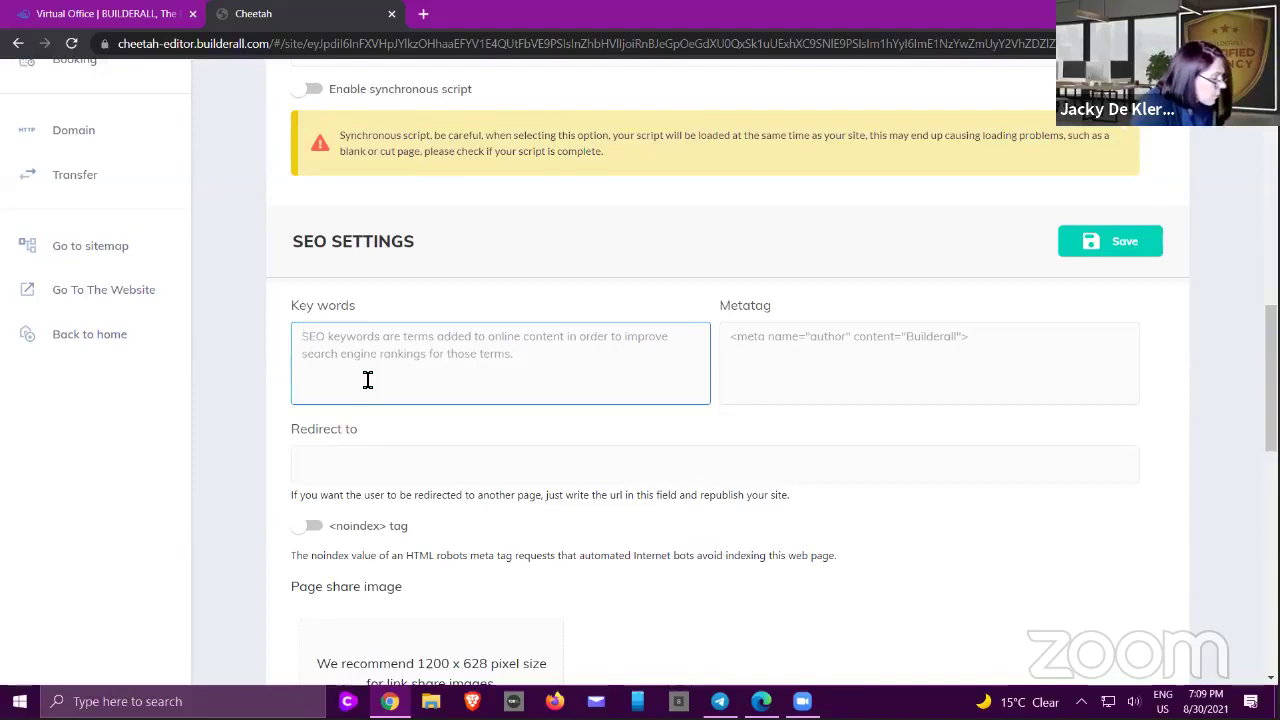
{"action": "left_click", "coordinate": [828, 368]}
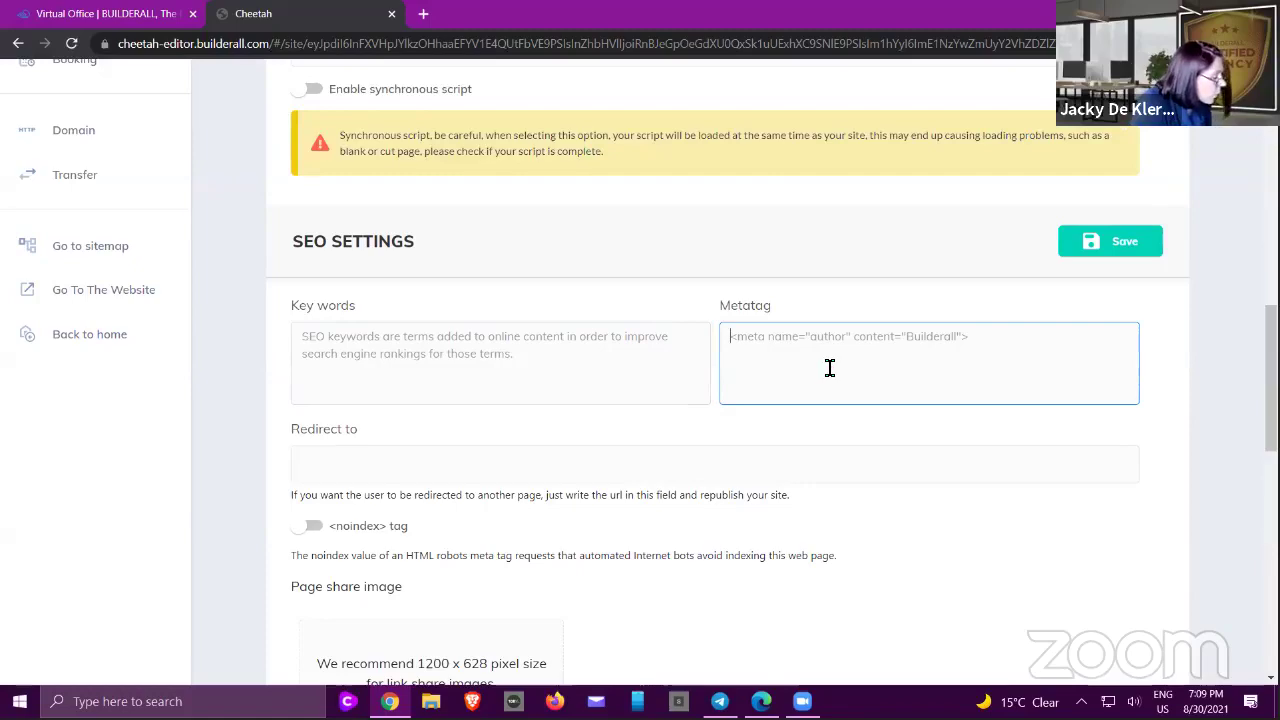
{"action": "scroll", "coordinate": [800, 380], "scroll_direction": "up", "scroll_amount": 1}
{"action": "left_click", "coordinate": [347, 459]}
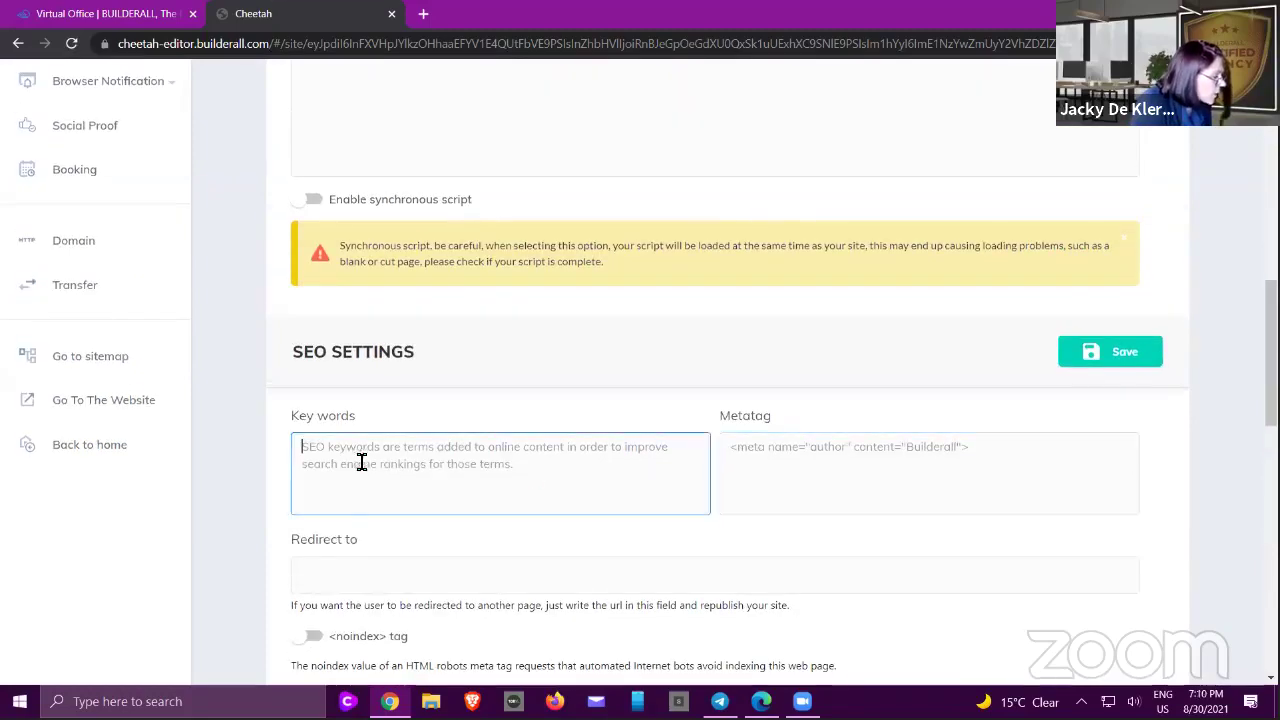
{"action": "scroll", "coordinate": [363, 460], "scroll_direction": "up", "scroll_amount": 6}
{"action": "scroll", "coordinate": [405, 428], "scroll_direction": "up", "scroll_amount": 3}
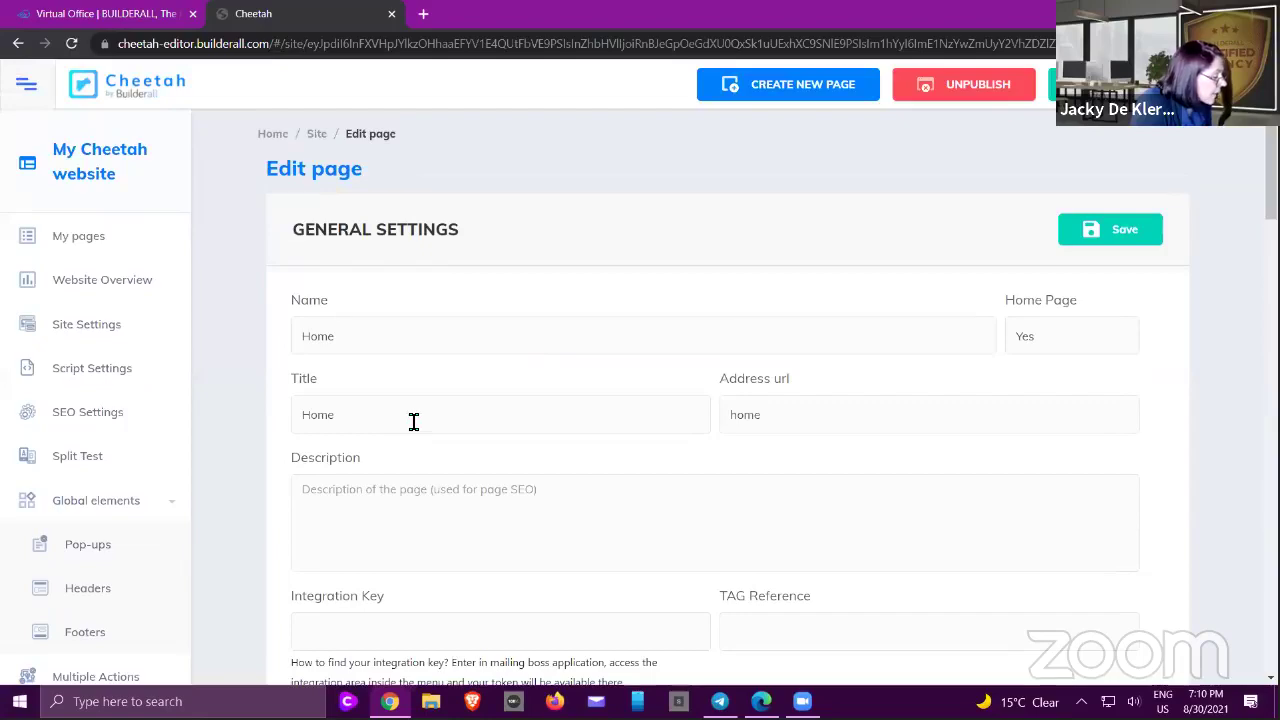
{"action": "scroll", "coordinate": [412, 422], "scroll_direction": "down", "scroll_amount": 2}
{"action": "scroll", "coordinate": [414, 423], "scroll_direction": "down", "scroll_amount": 9}
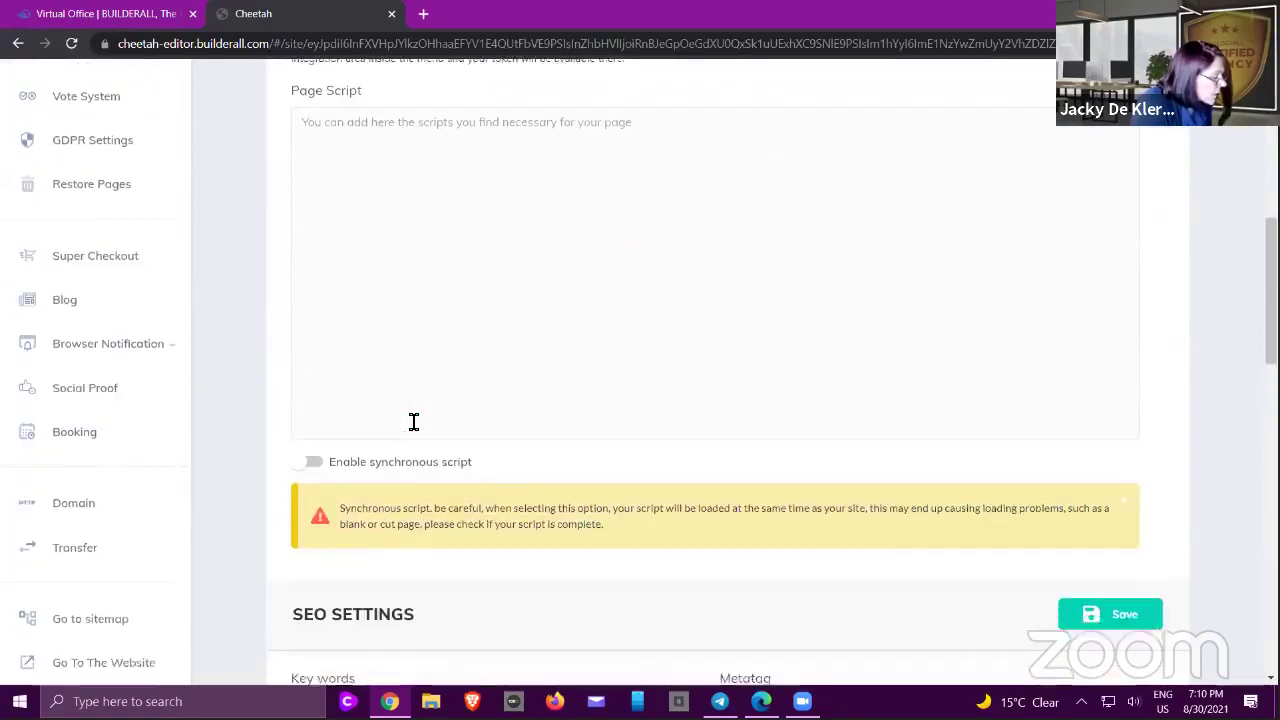
{"action": "scroll", "coordinate": [413, 423], "scroll_direction": "up", "scroll_amount": 1}
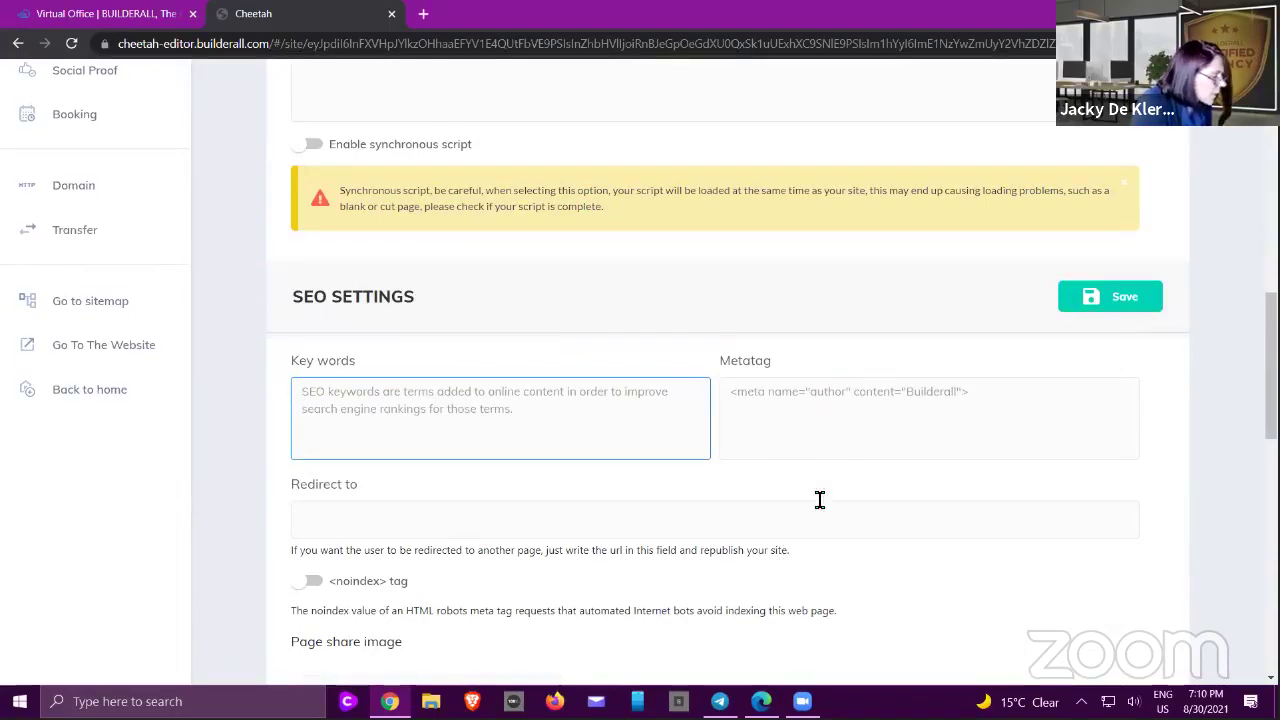
{"action": "scroll", "coordinate": [838, 483], "scroll_direction": "up", "scroll_amount": 15}
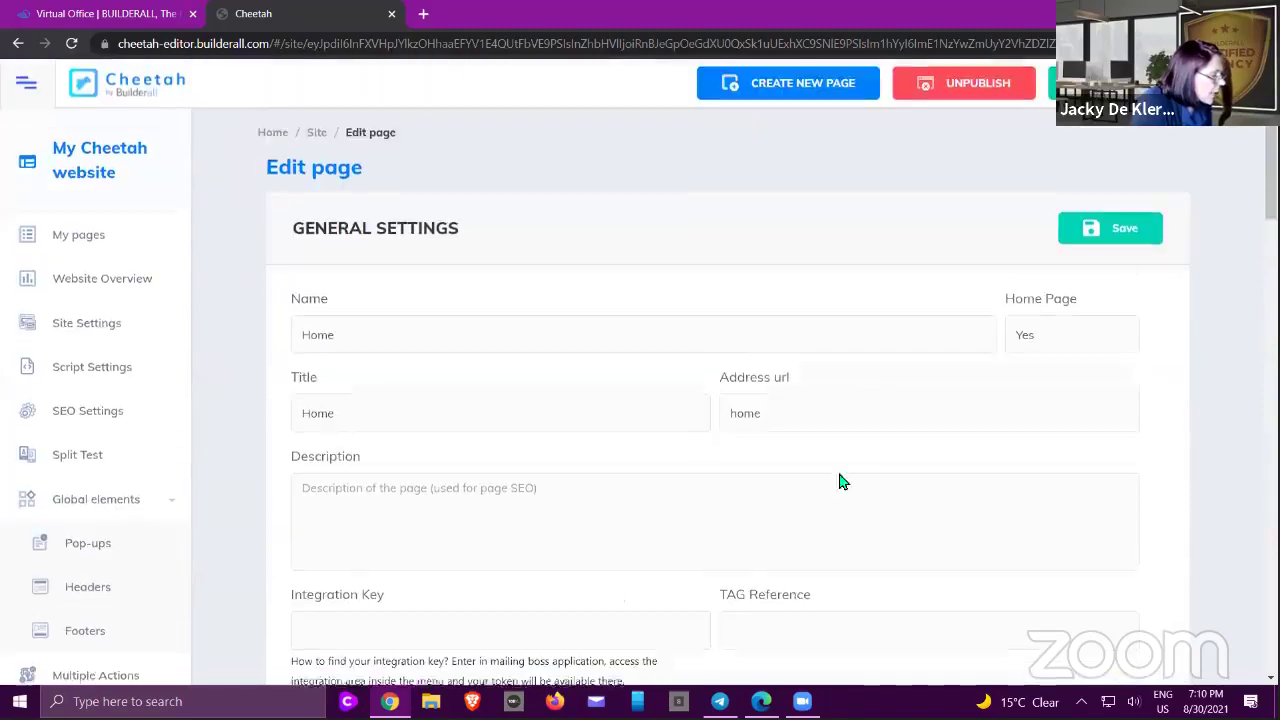
- Examine the page's Integration Key, TAG Reference and Page Script fields and the synchronous script option
{"action": "scroll", "coordinate": [586, 440], "scroll_direction": "down", "scroll_amount": 2}
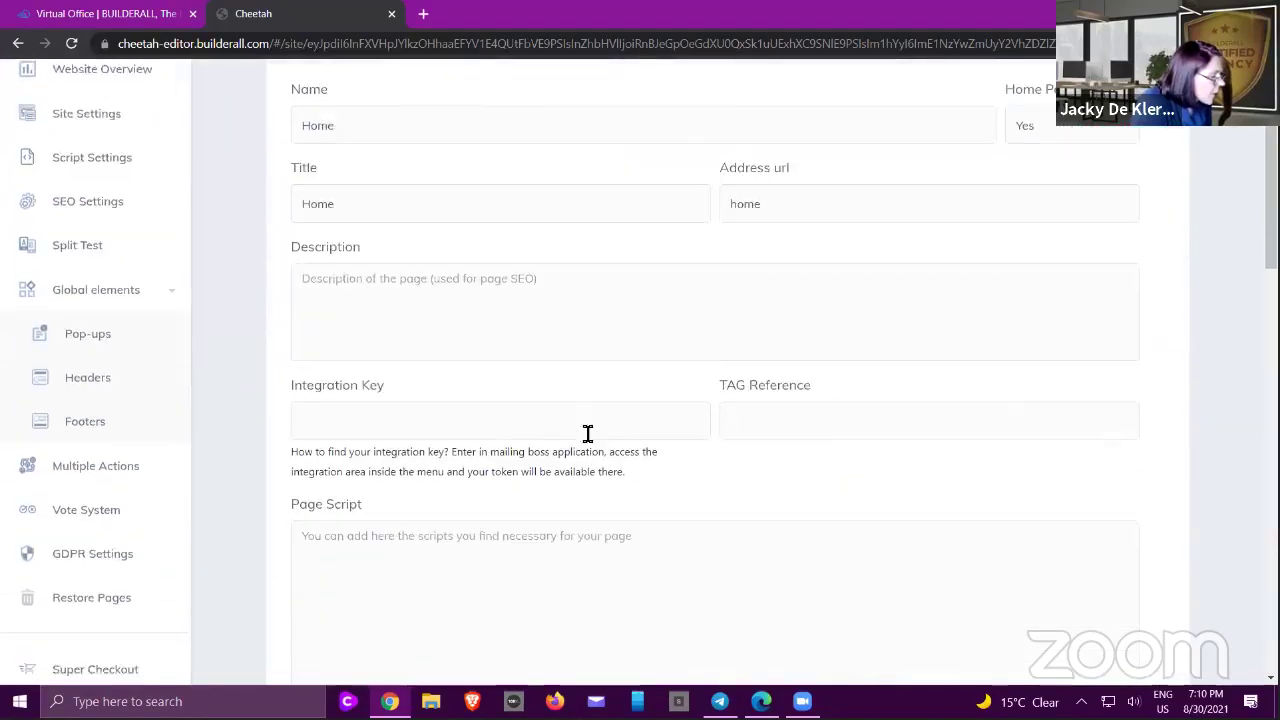
{"action": "scroll", "coordinate": [588, 433], "scroll_direction": "down", "scroll_amount": 1}
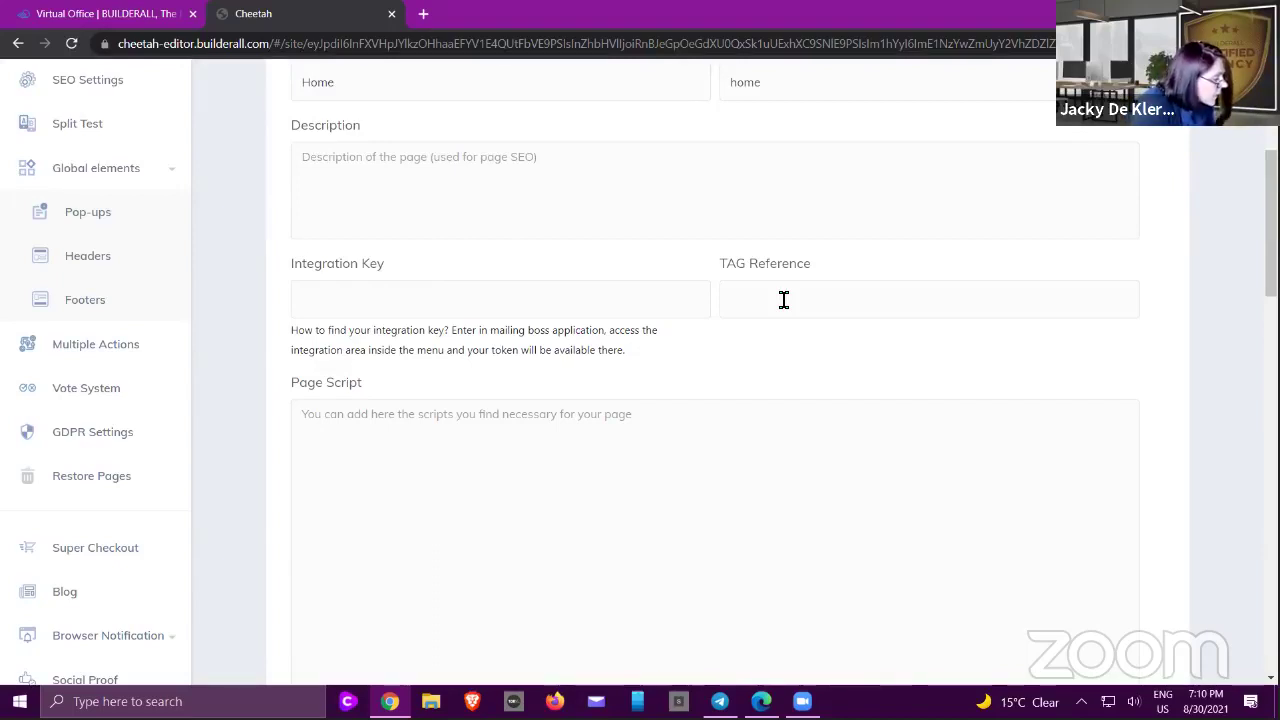
{"action": "scroll", "coordinate": [784, 300], "scroll_direction": "down", "scroll_amount": 2}
{"action": "left_click", "coordinate": [587, 316]}
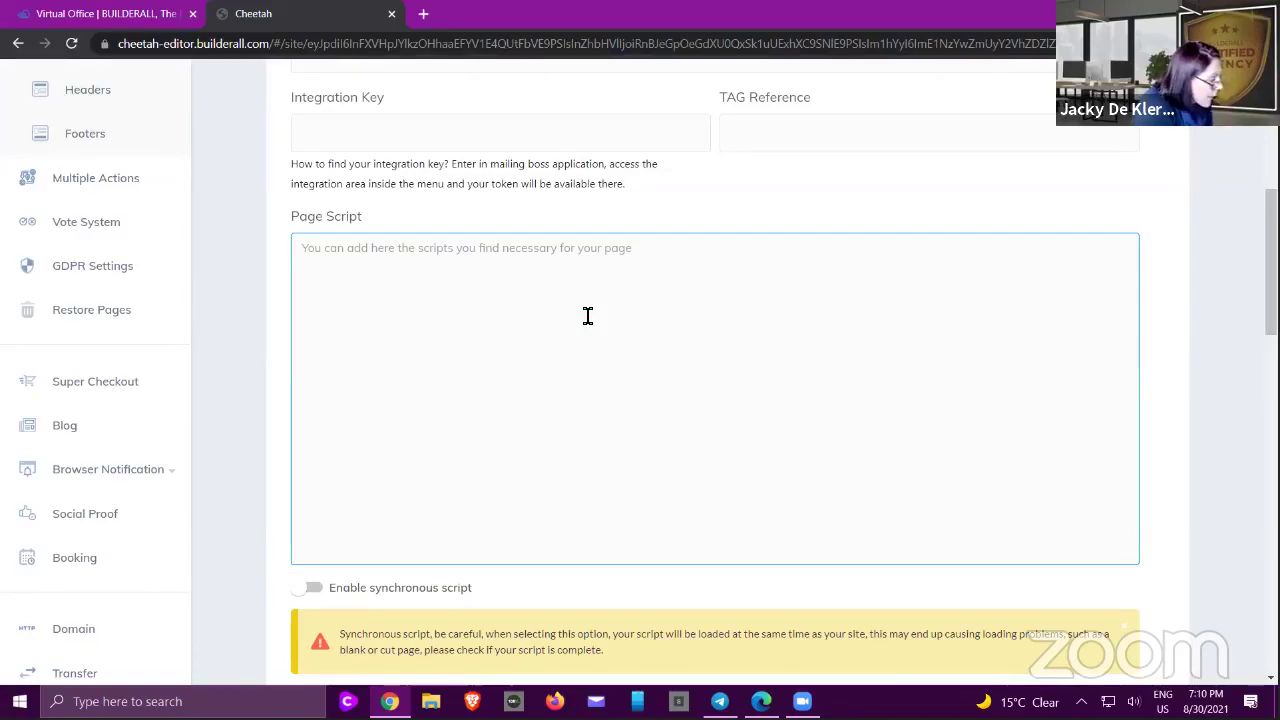
{"action": "scroll", "coordinate": [476, 298], "scroll_direction": "down", "scroll_amount": 1}
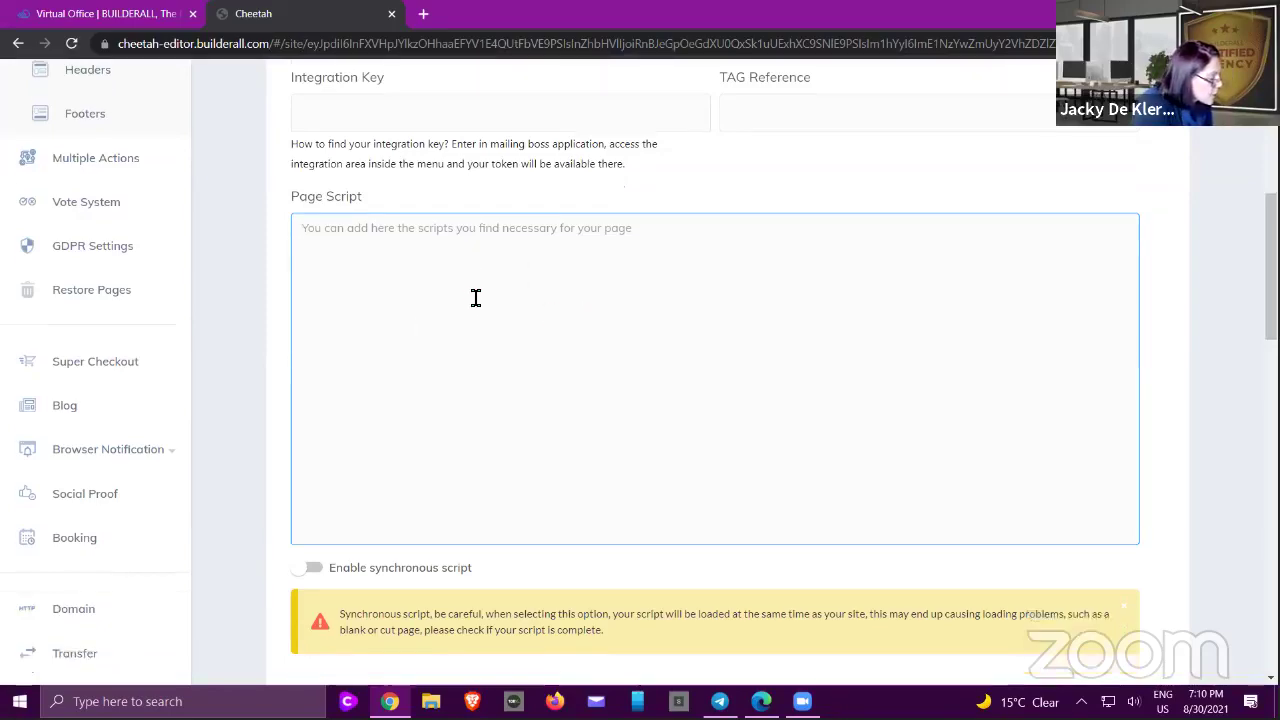
- Enable the page's synchronous script option and disable it again
{"action": "scroll", "coordinate": [476, 298], "scroll_direction": "down", "scroll_amount": 3}
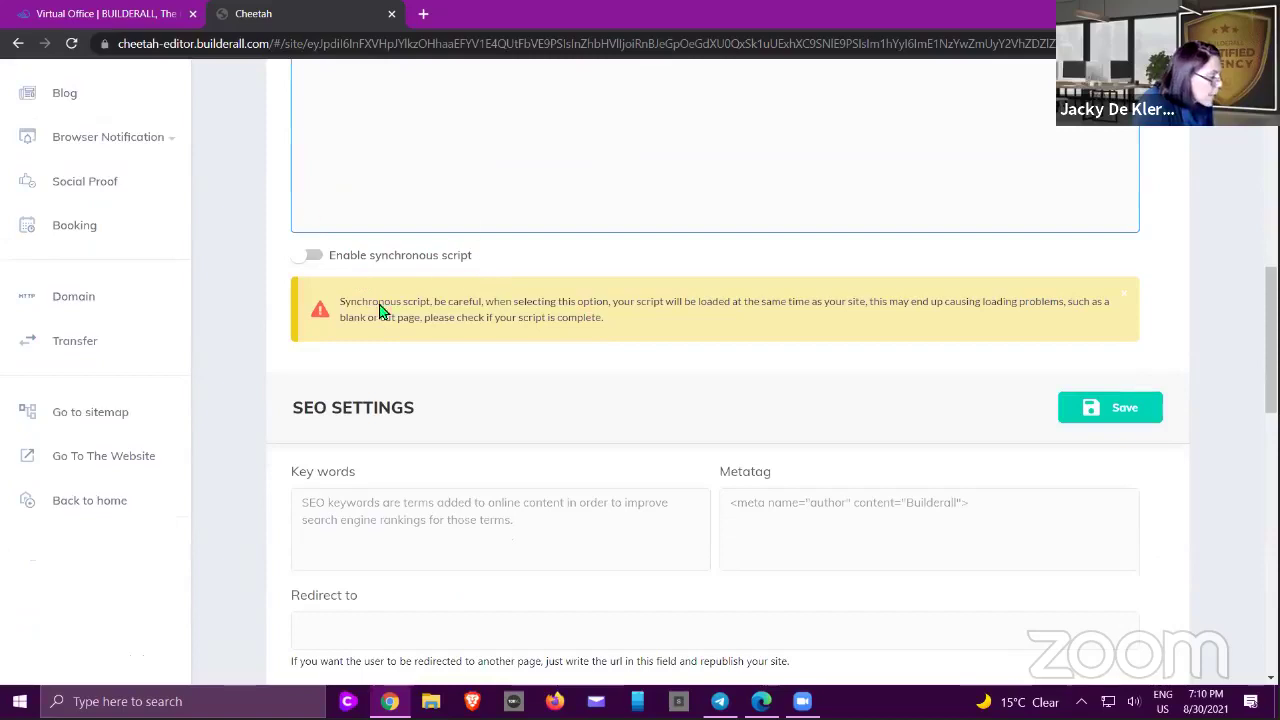
{"action": "left_click", "coordinate": [309, 258]}
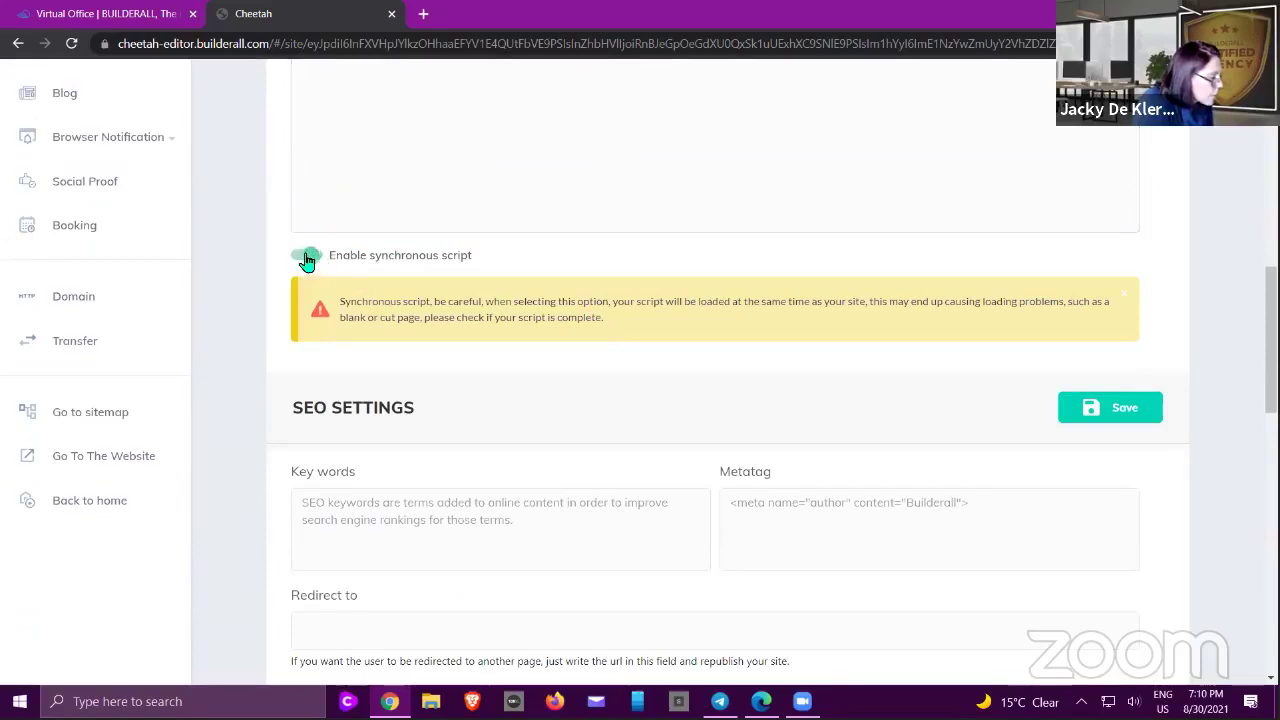
{"action": "left_click", "coordinate": [307, 259]}
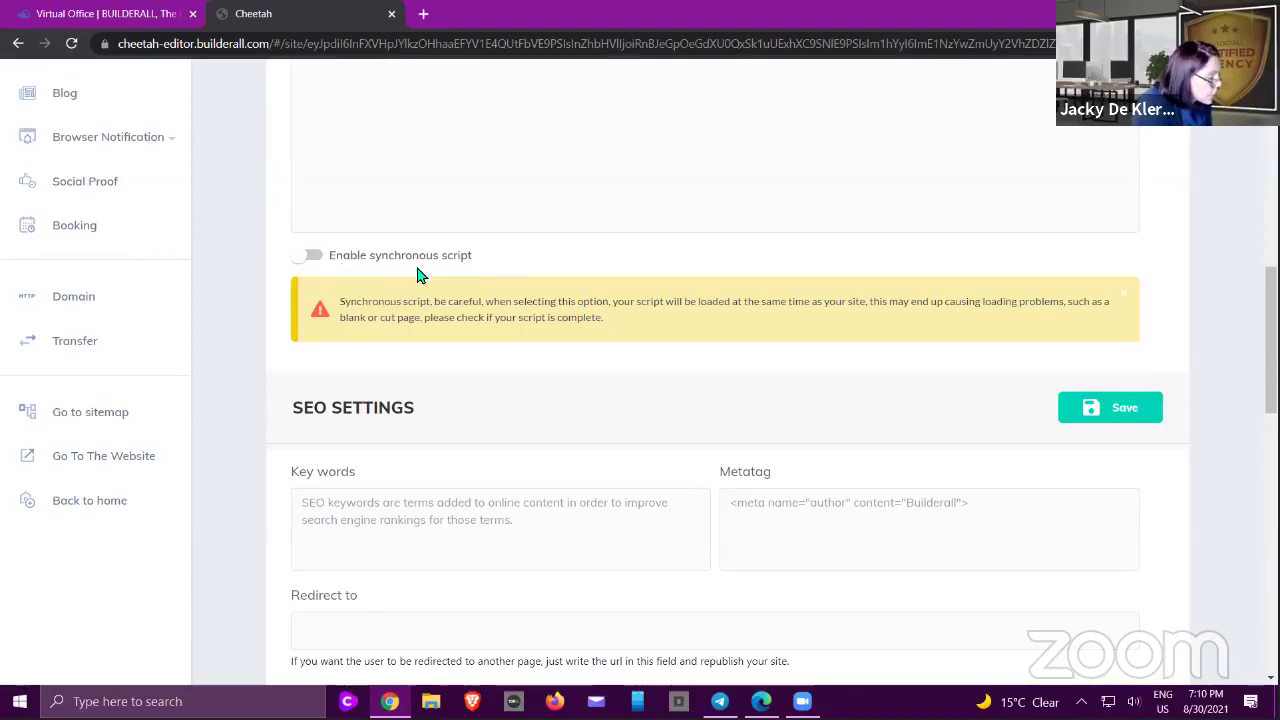
- Check the Redirect to field in the page's SEO settings, and switch the <noindex> tag on and back off
{"action": "scroll", "coordinate": [420, 275], "scroll_direction": "down", "scroll_amount": 3}
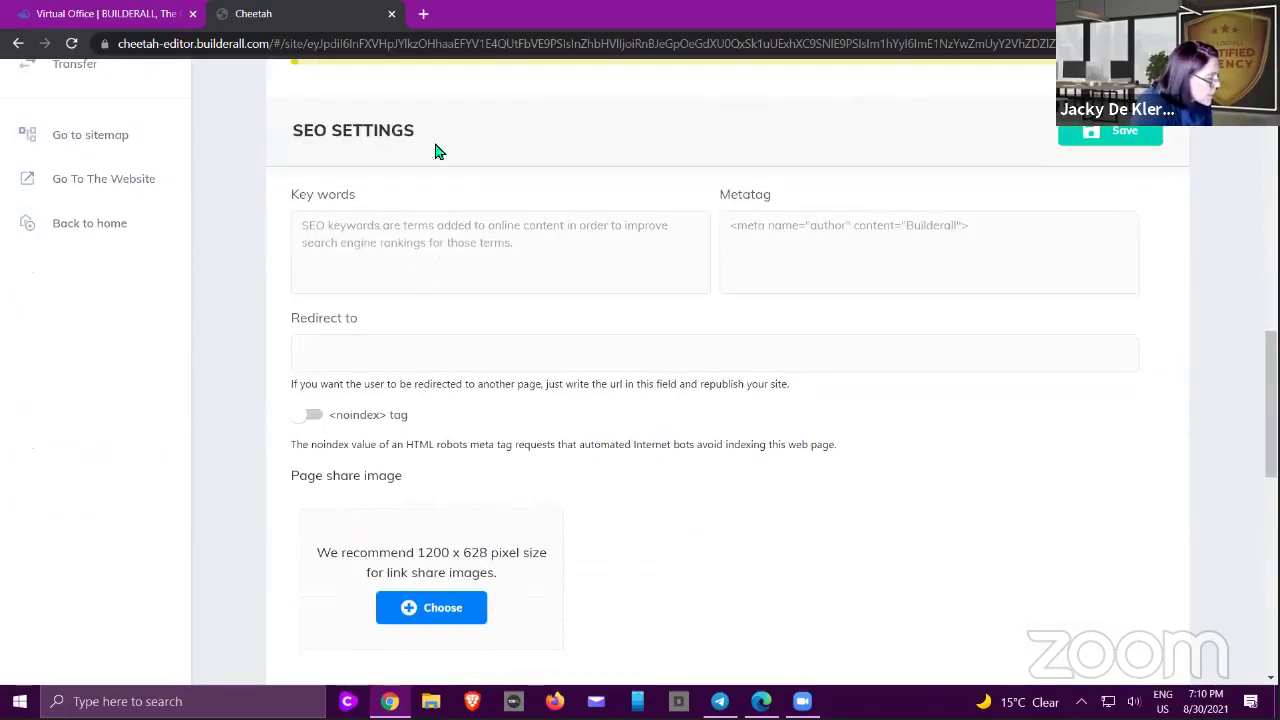
{"action": "left_click", "coordinate": [349, 348]}
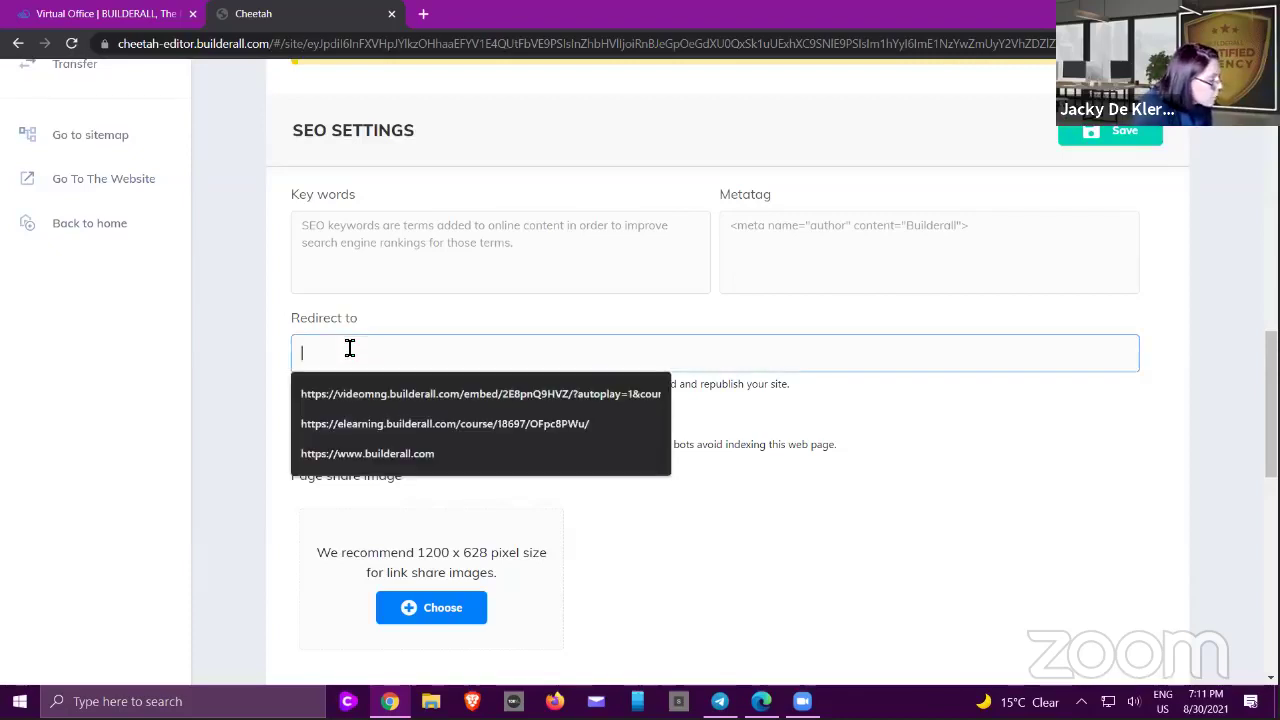
{"action": "left_click", "coordinate": [251, 343]}
{"action": "scroll", "coordinate": [251, 343], "scroll_direction": "down", "scroll_amount": 1}
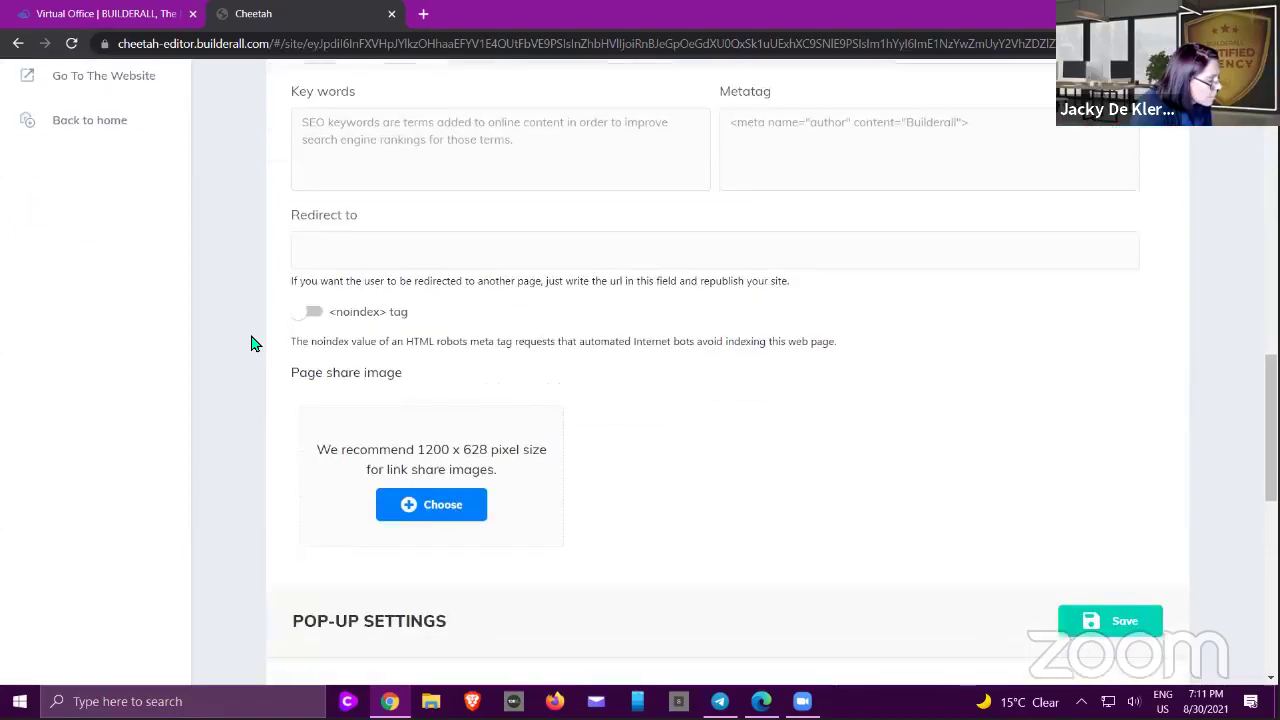
{"action": "left_click", "coordinate": [302, 312]}
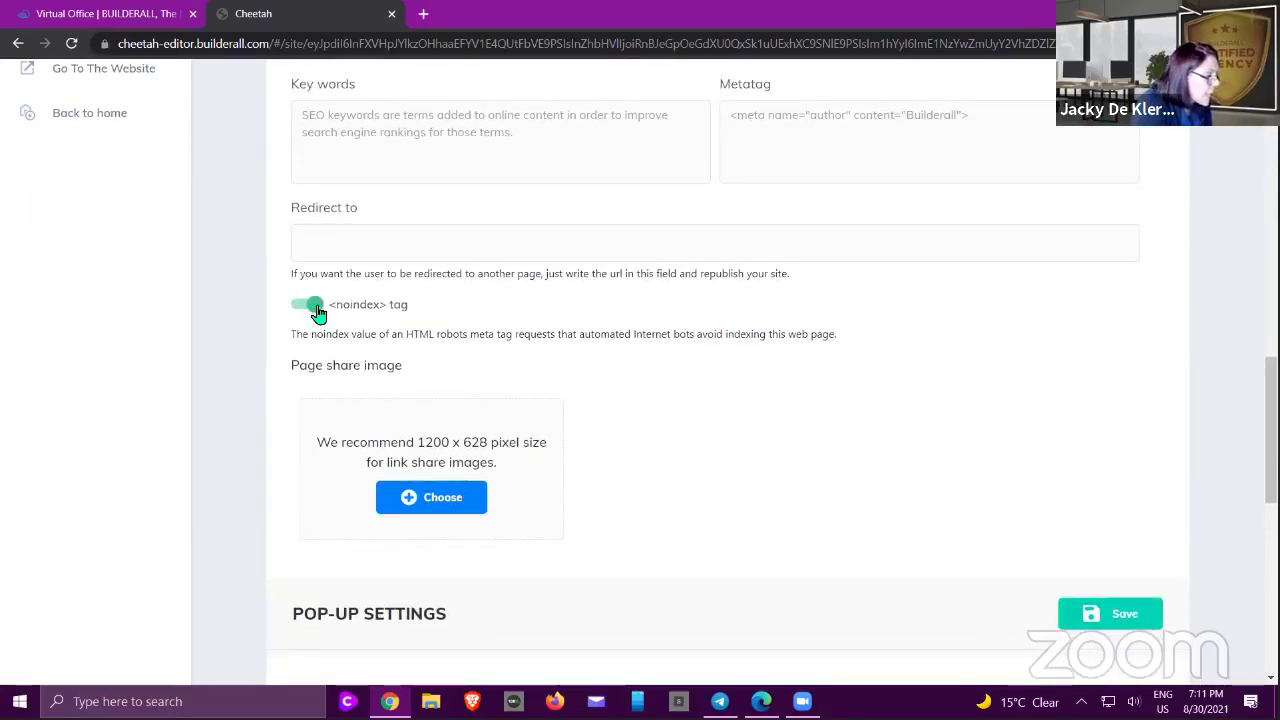
{"action": "left_click", "coordinate": [316, 312]}
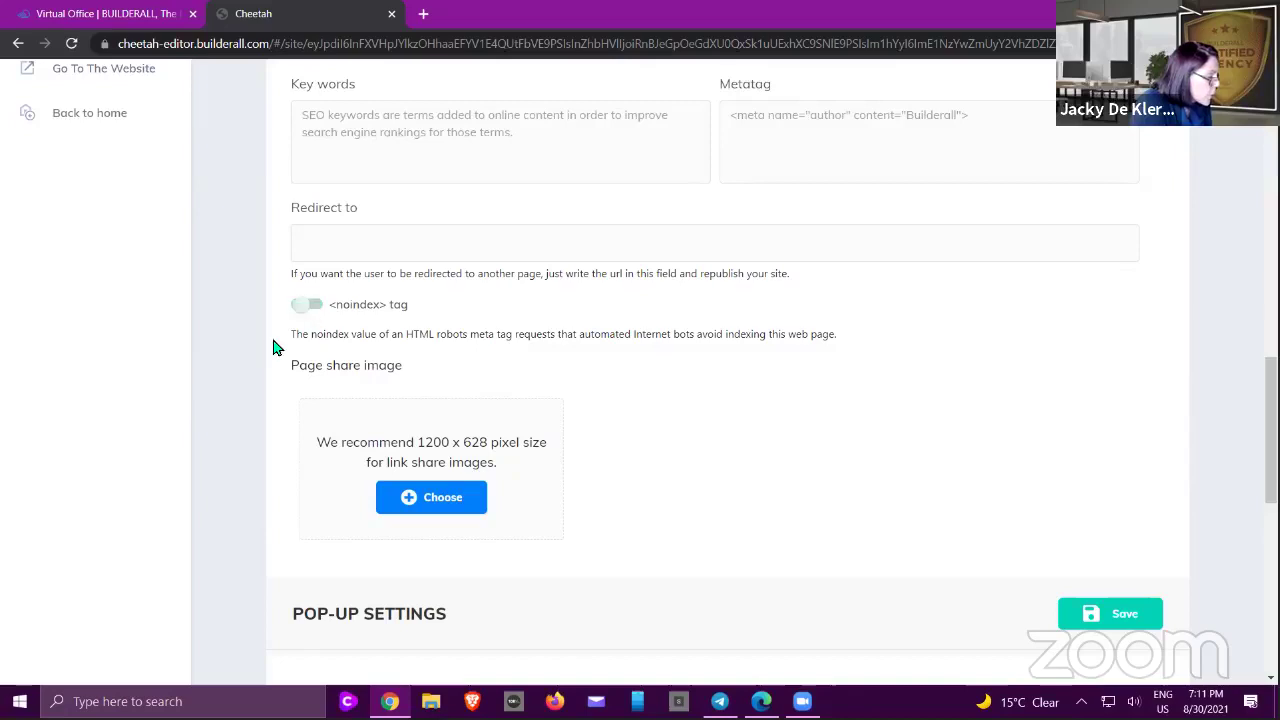
- Examine the page share image, pop-up, header and footer settings for desktop and mobile, comparing them with the site's global elements
{"action": "scroll", "coordinate": [243, 348], "scroll_direction": "down", "scroll_amount": 2}
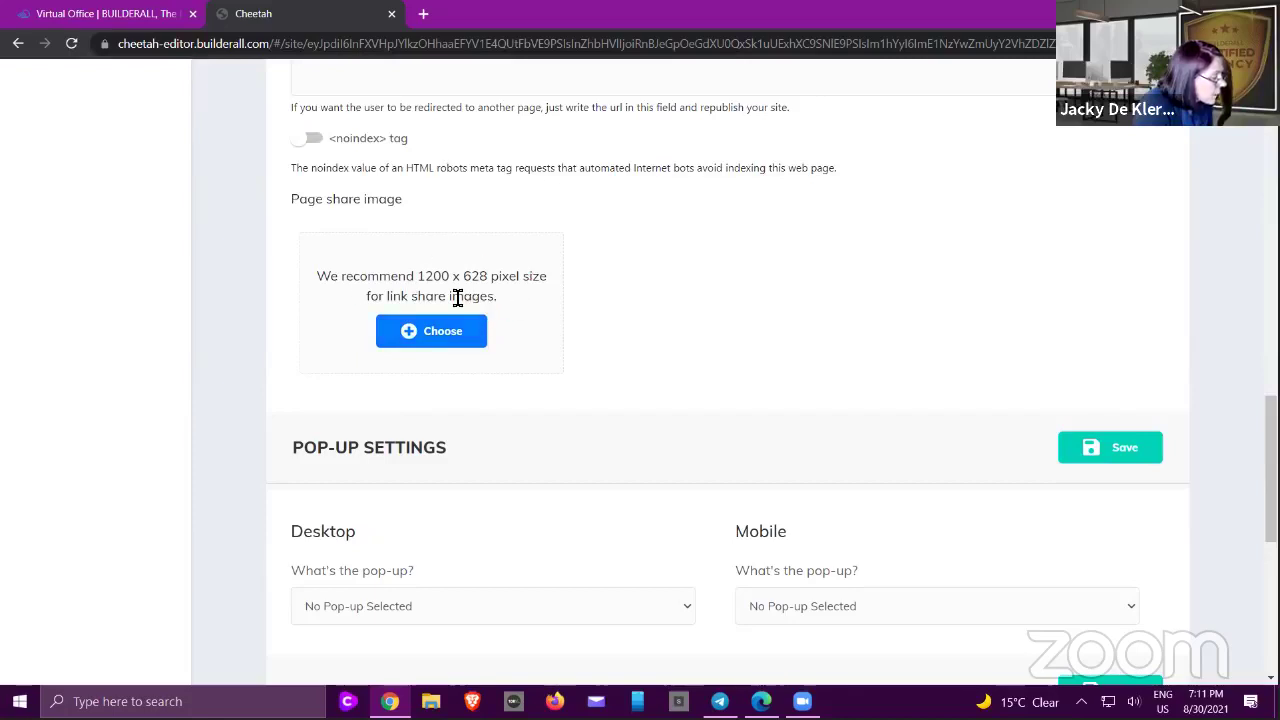
{"action": "scroll", "coordinate": [665, 306], "scroll_direction": "down", "scroll_amount": 1}
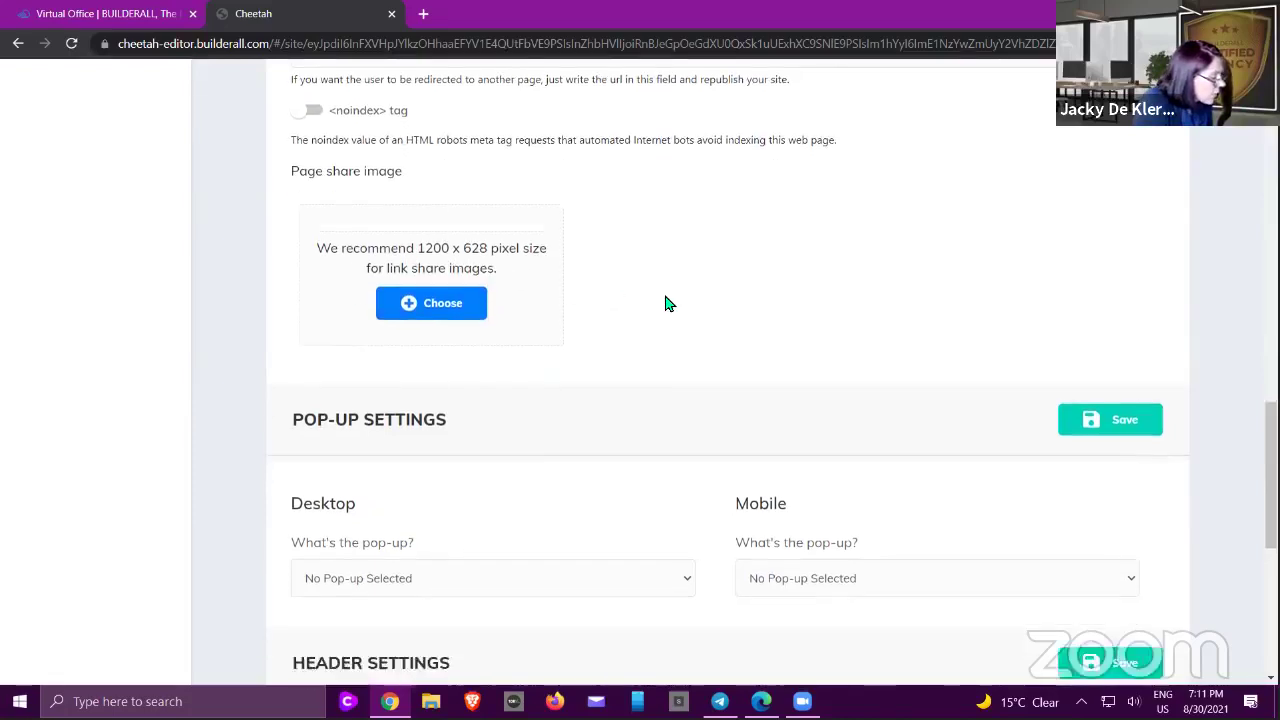
{"action": "scroll", "coordinate": [668, 304], "scroll_direction": "down", "scroll_amount": 3}
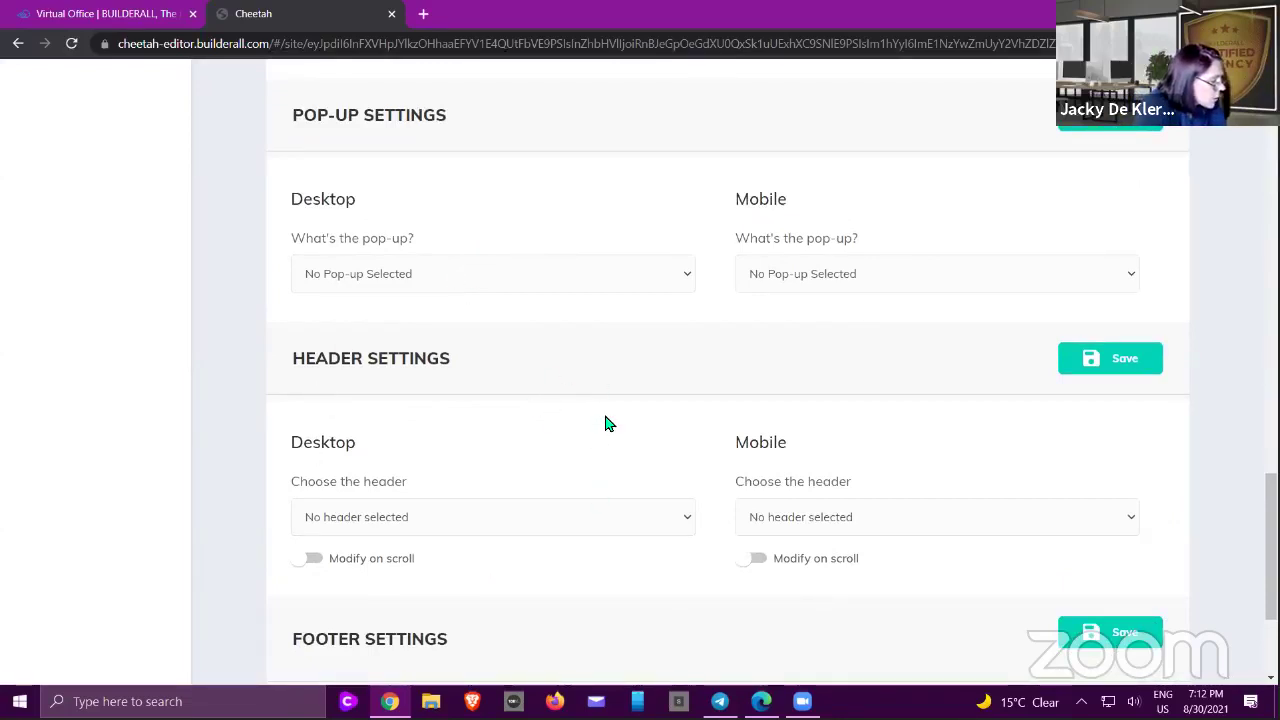
{"action": "scroll", "coordinate": [607, 423], "scroll_direction": "down", "scroll_amount": 2}
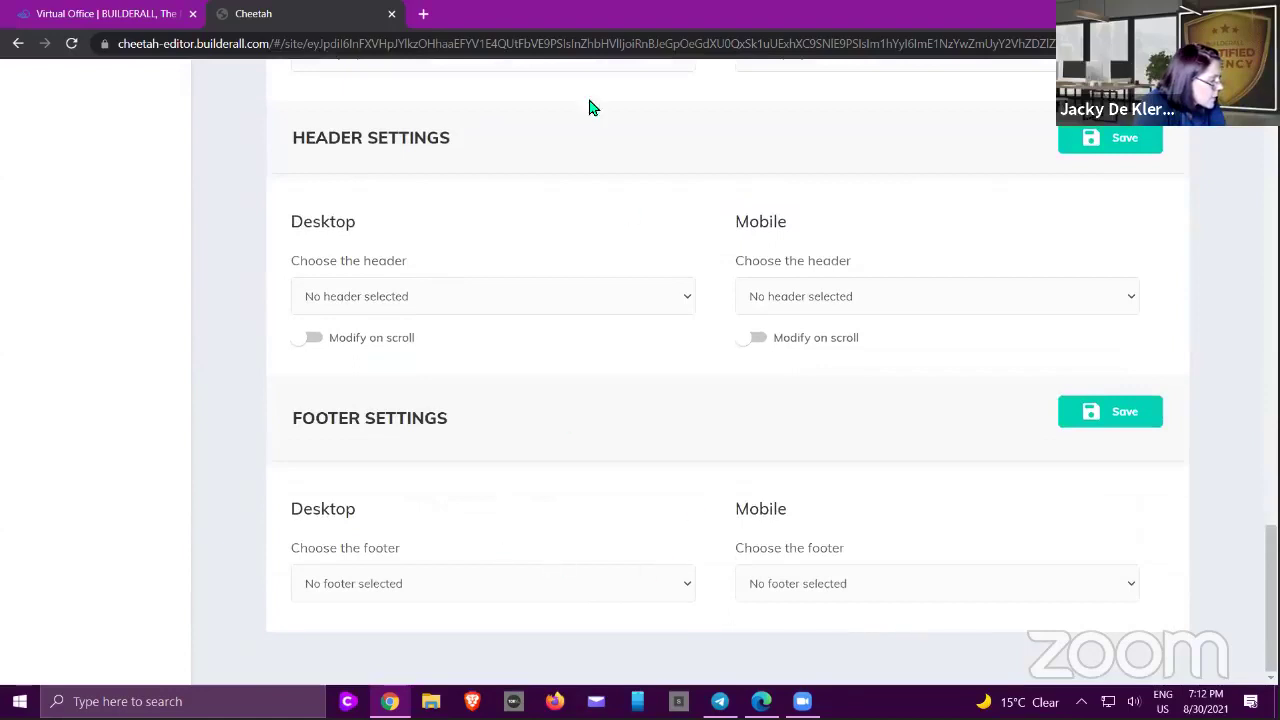
{"action": "scroll", "coordinate": [655, 495], "scroll_direction": "up", "scroll_amount": 2}
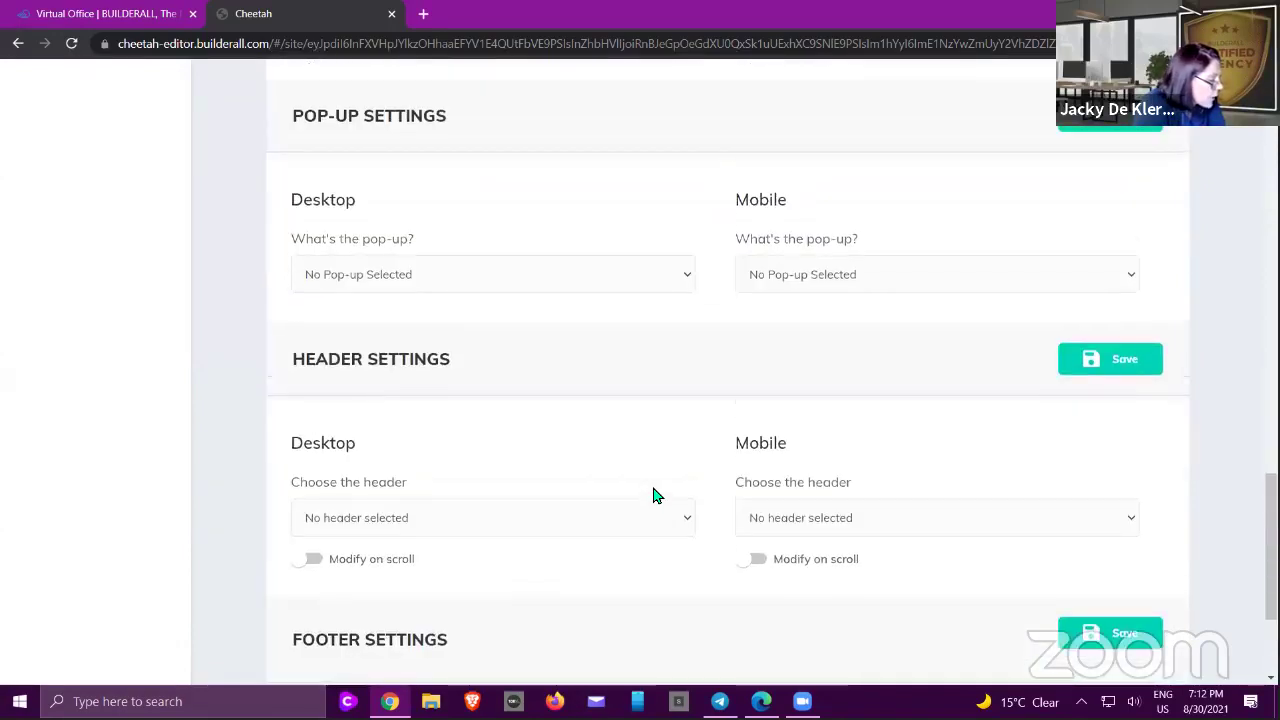
{"action": "scroll", "coordinate": [655, 495], "scroll_direction": "up", "scroll_amount": 1}
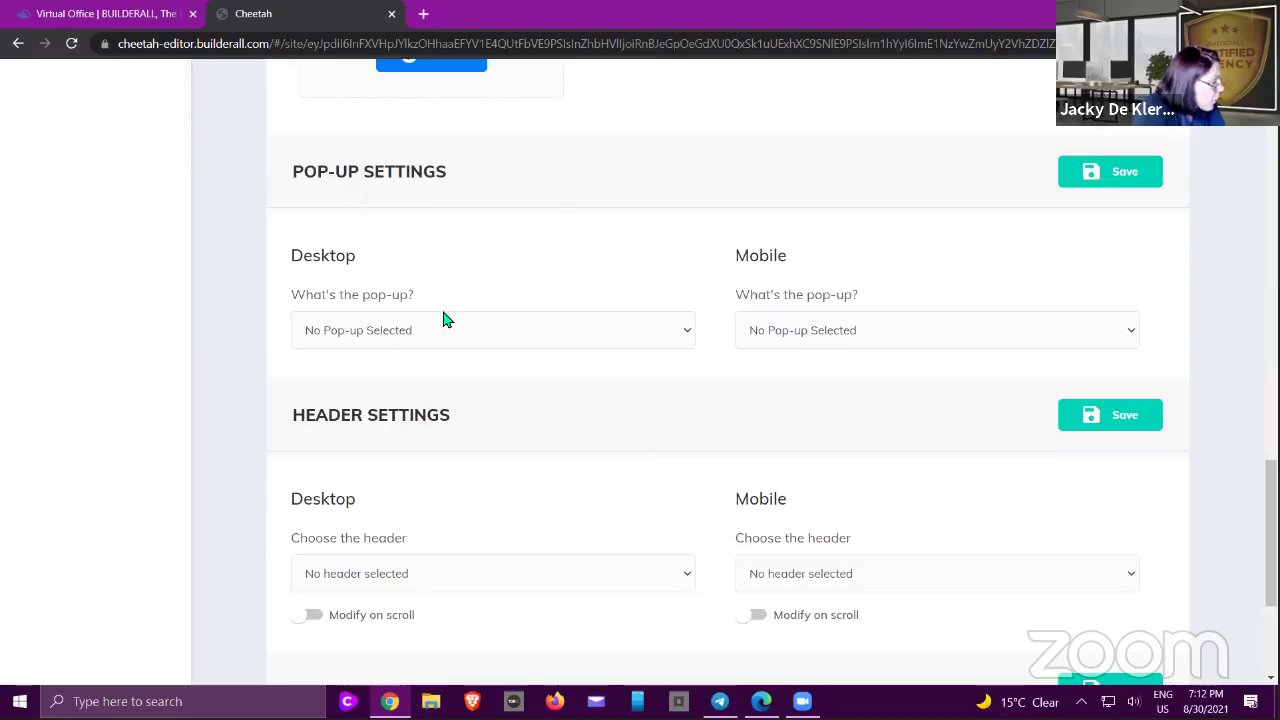
{"action": "scroll", "coordinate": [437, 449], "scroll_direction": "down", "scroll_amount": 3}
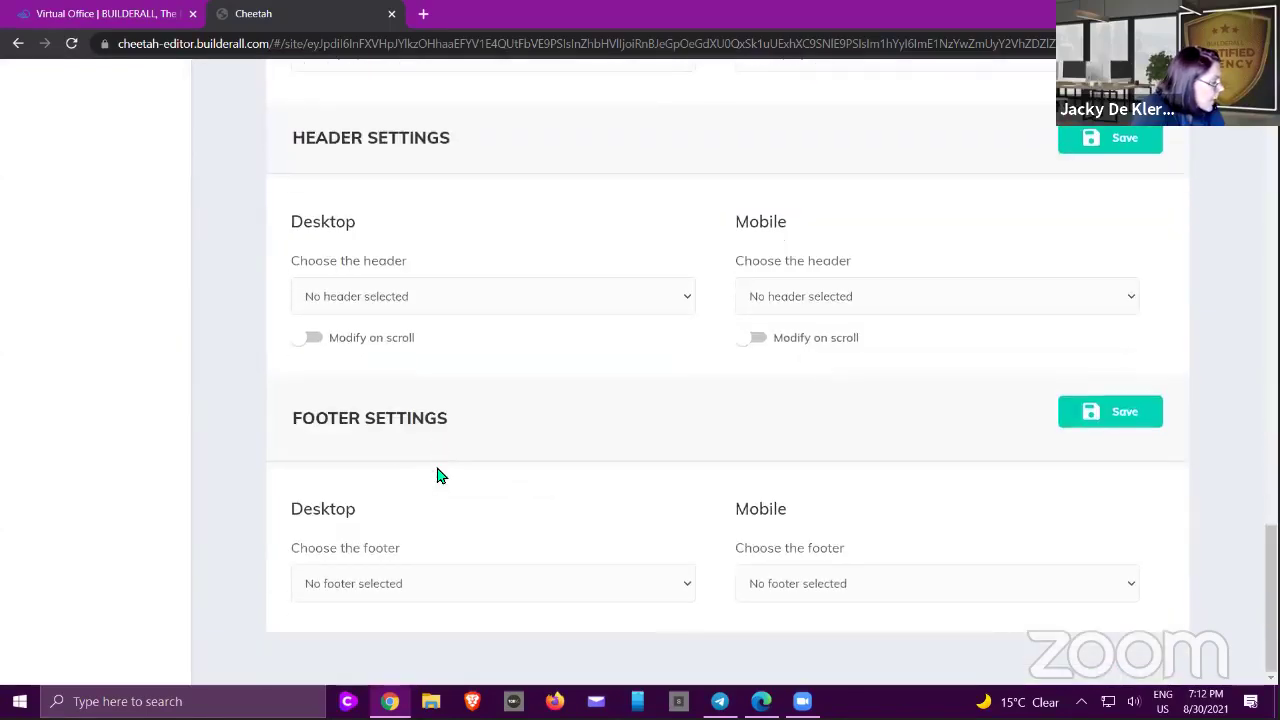
{"action": "scroll", "coordinate": [451, 434], "scroll_direction": "up", "scroll_amount": 4}
{"action": "scroll", "coordinate": [455, 428], "scroll_direction": "up", "scroll_amount": 10}
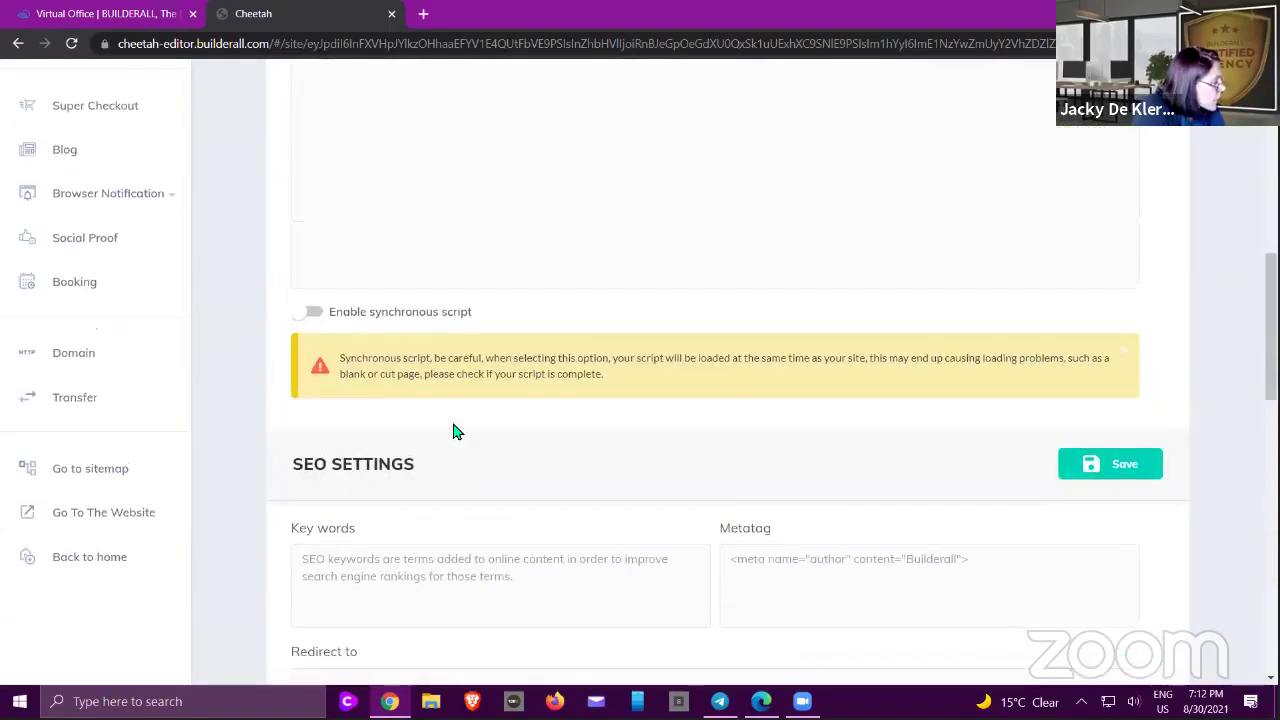
{"action": "scroll", "coordinate": [466, 420], "scroll_direction": "up", "scroll_amount": 4}
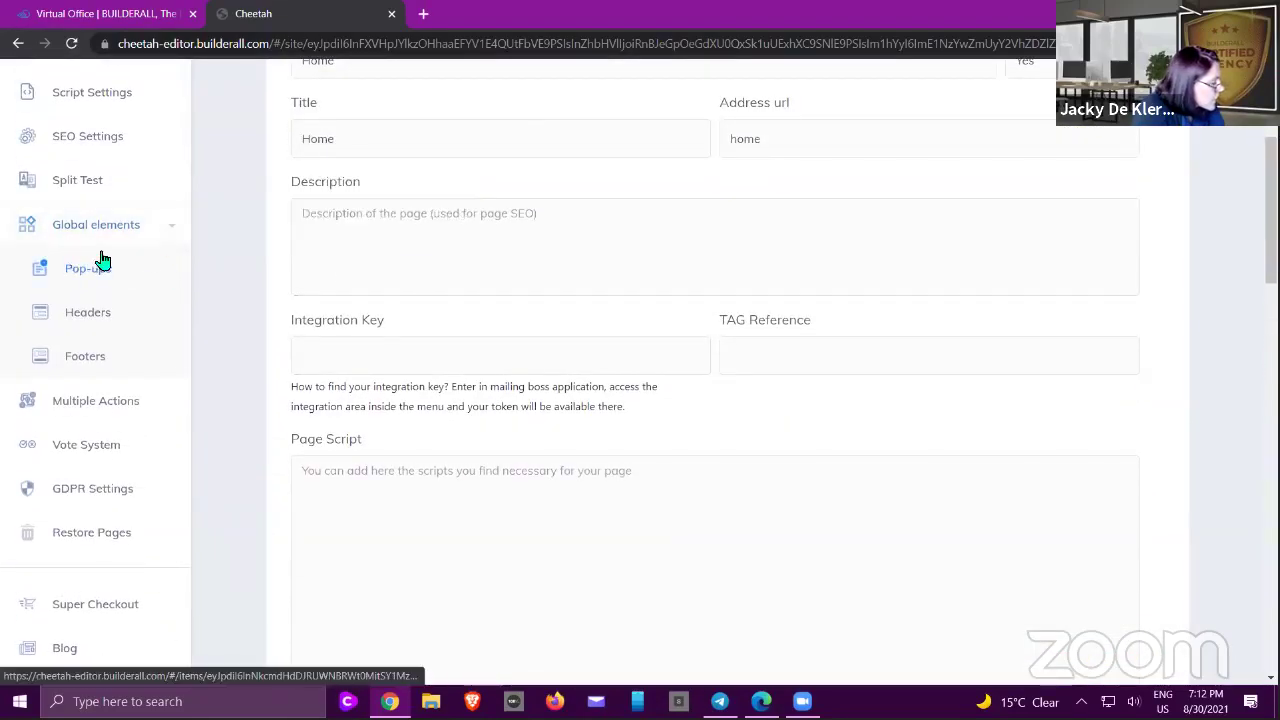
{"action": "scroll", "coordinate": [175, 265], "scroll_direction": "up", "scroll_amount": 3}
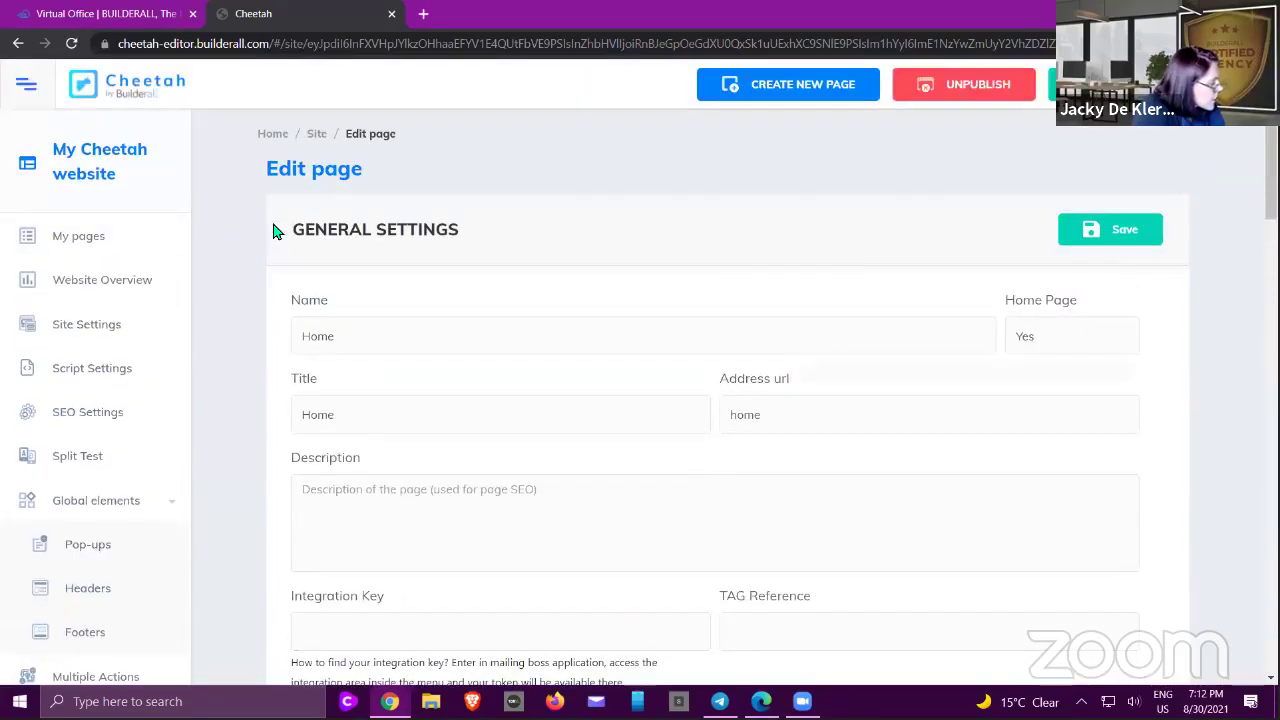
- Leave the page settings for the site's Site Settings and review its title, address, language, description, categories and affiliate button options
{"action": "left_click", "coordinate": [82, 240]}
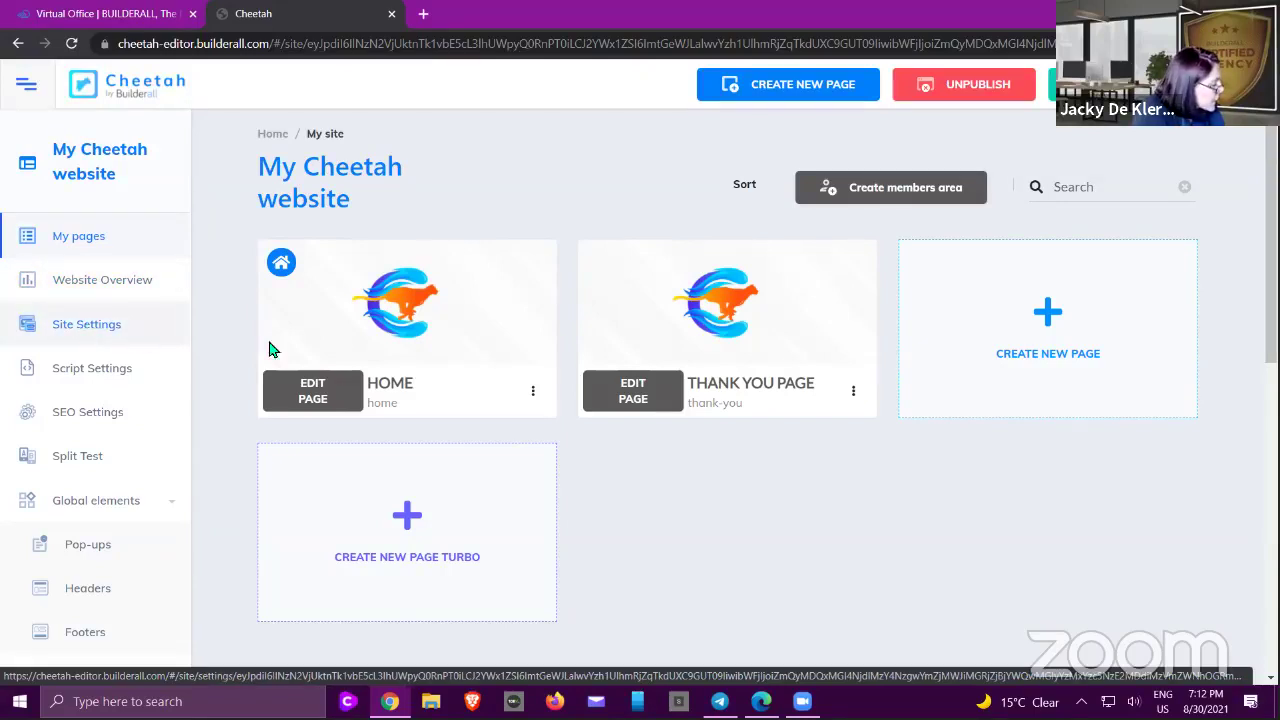
{"action": "left_click", "coordinate": [90, 331]}
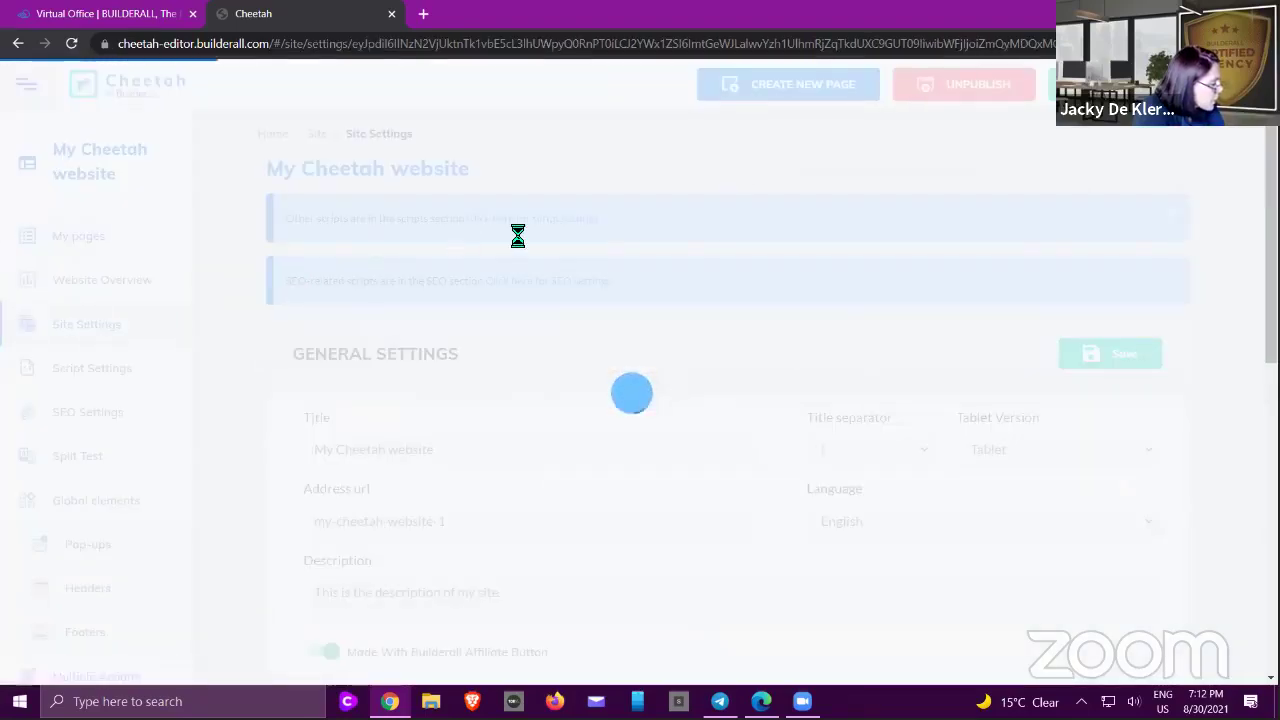
{"action": "scroll", "coordinate": [625, 384], "scroll_direction": "down", "scroll_amount": 2}
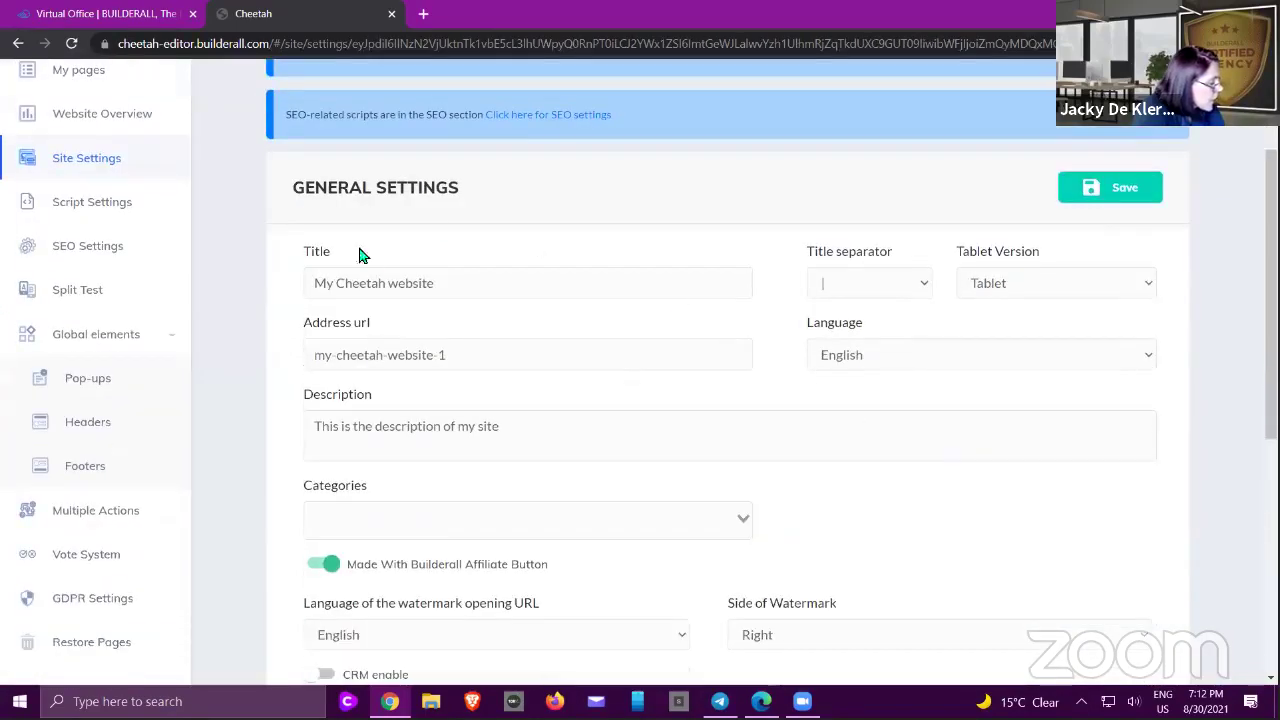
{"action": "scroll", "coordinate": [571, 452], "scroll_direction": "down", "scroll_amount": 1}
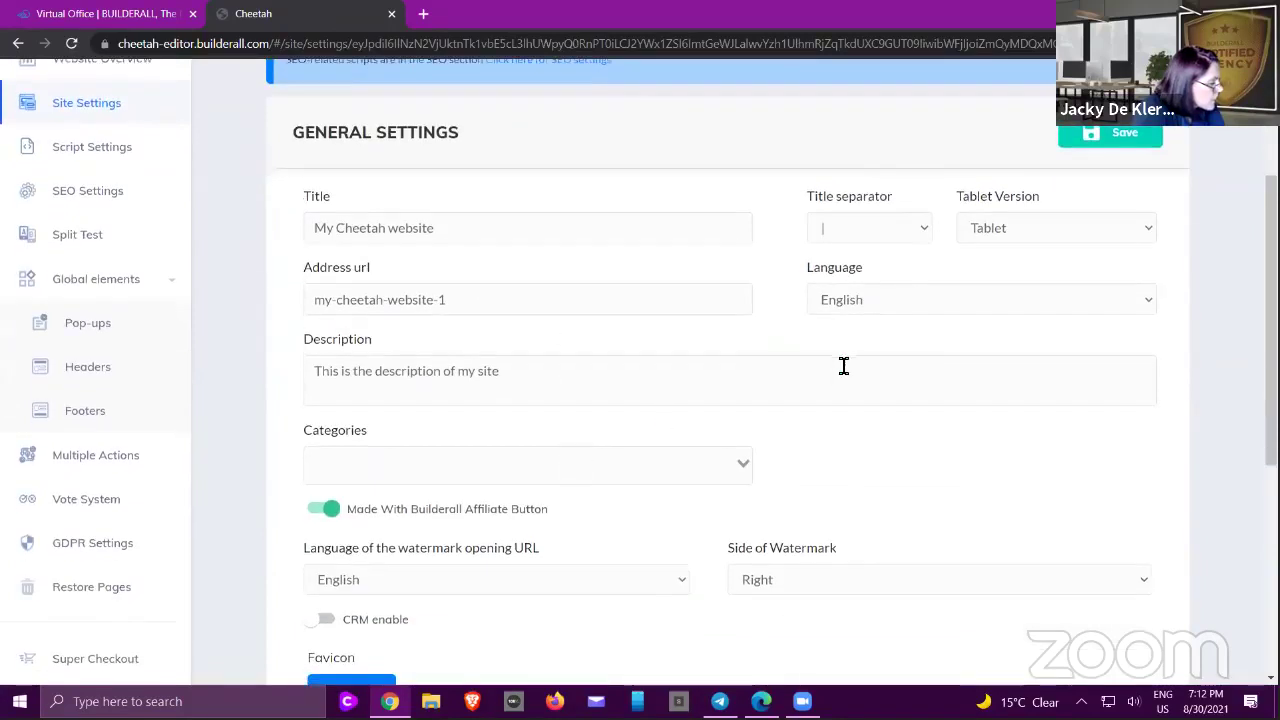
{"action": "scroll", "coordinate": [846, 364], "scroll_direction": "down", "scroll_amount": 2}
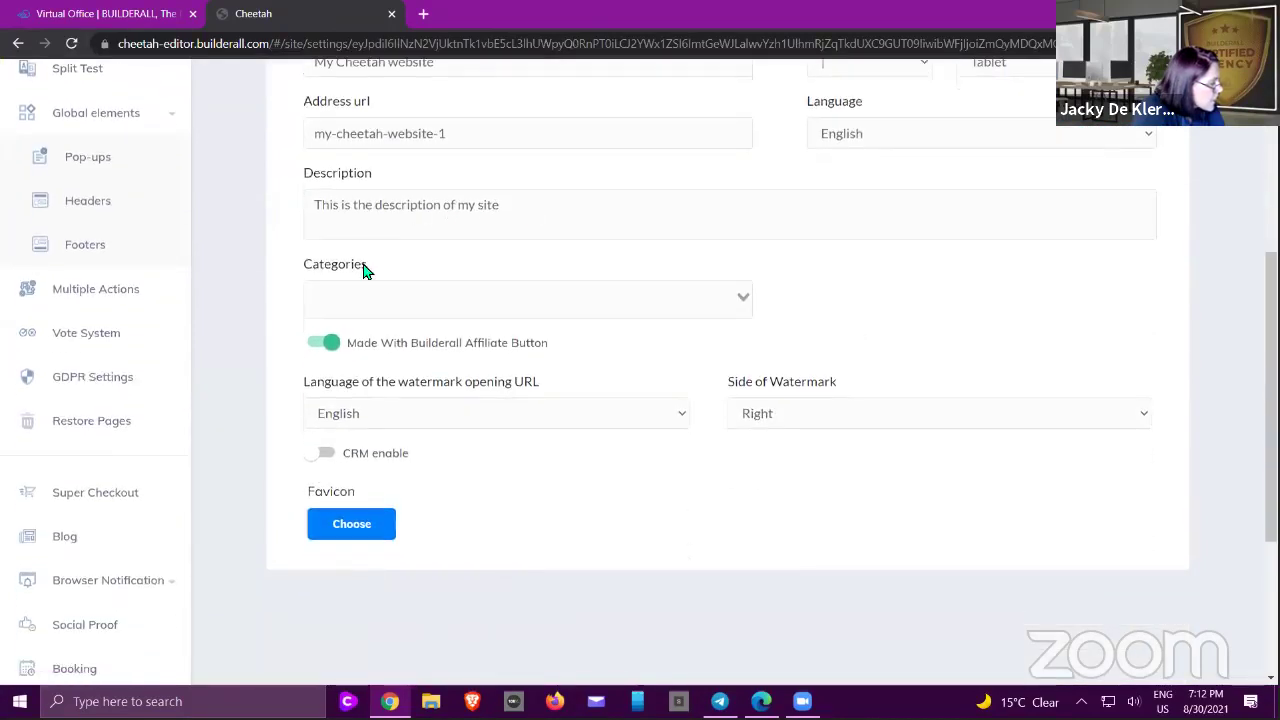
{"action": "scroll", "coordinate": [514, 289], "scroll_direction": "down", "scroll_amount": 2}
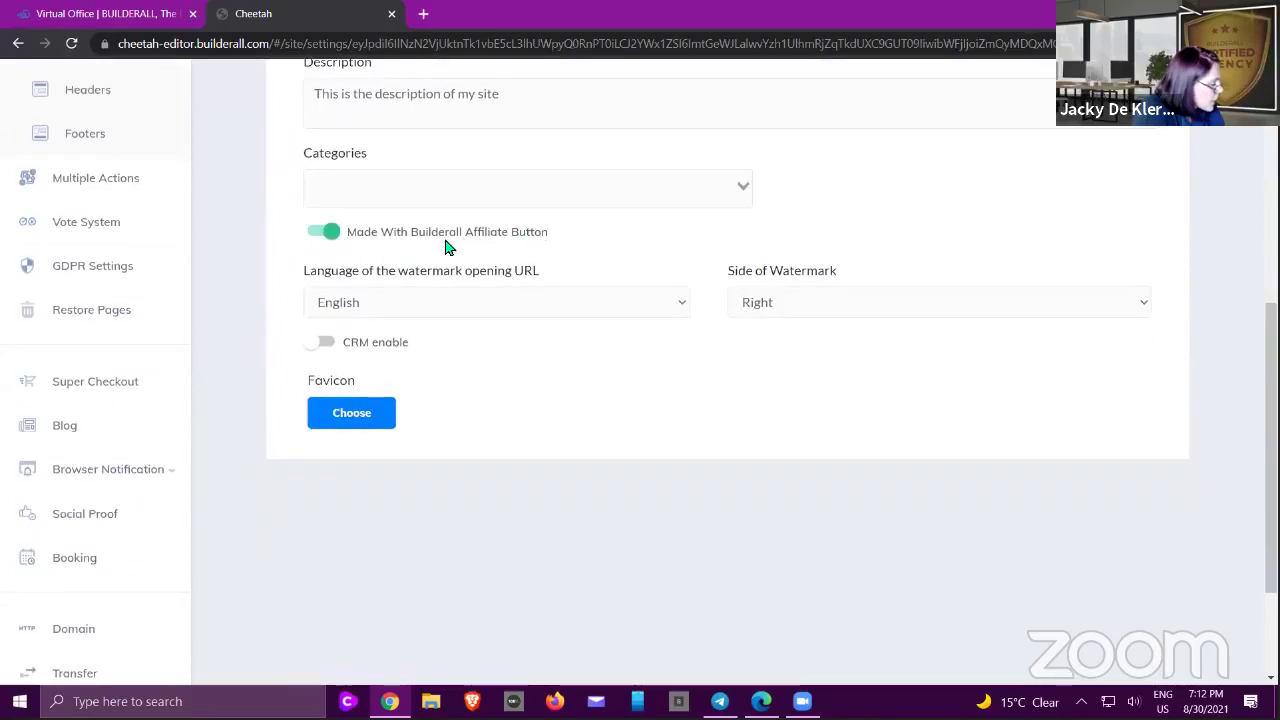
- Enable the CRM option in the site's general settings and try the favicon chooser
{"action": "scroll", "coordinate": [466, 251], "scroll_direction": "down", "scroll_amount": 1}
{"action": "scroll", "coordinate": [462, 400], "scroll_direction": "up", "scroll_amount": 2}
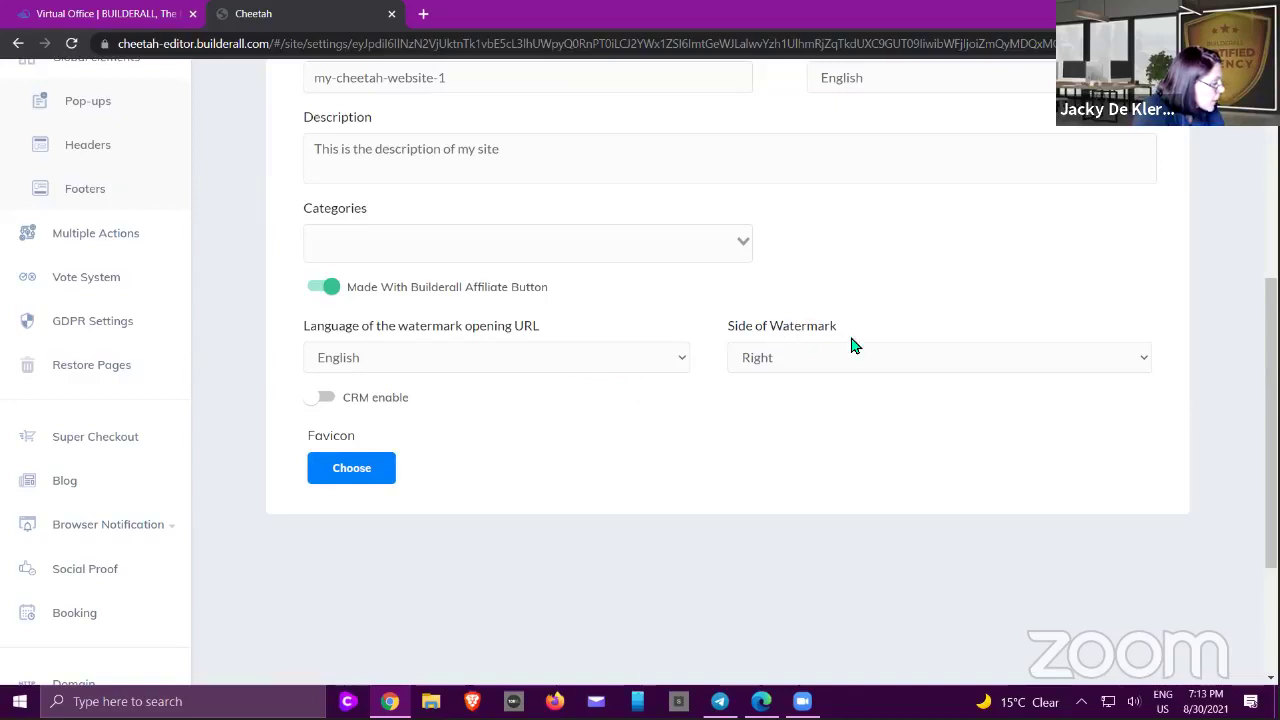
{"action": "left_click", "coordinate": [318, 400]}
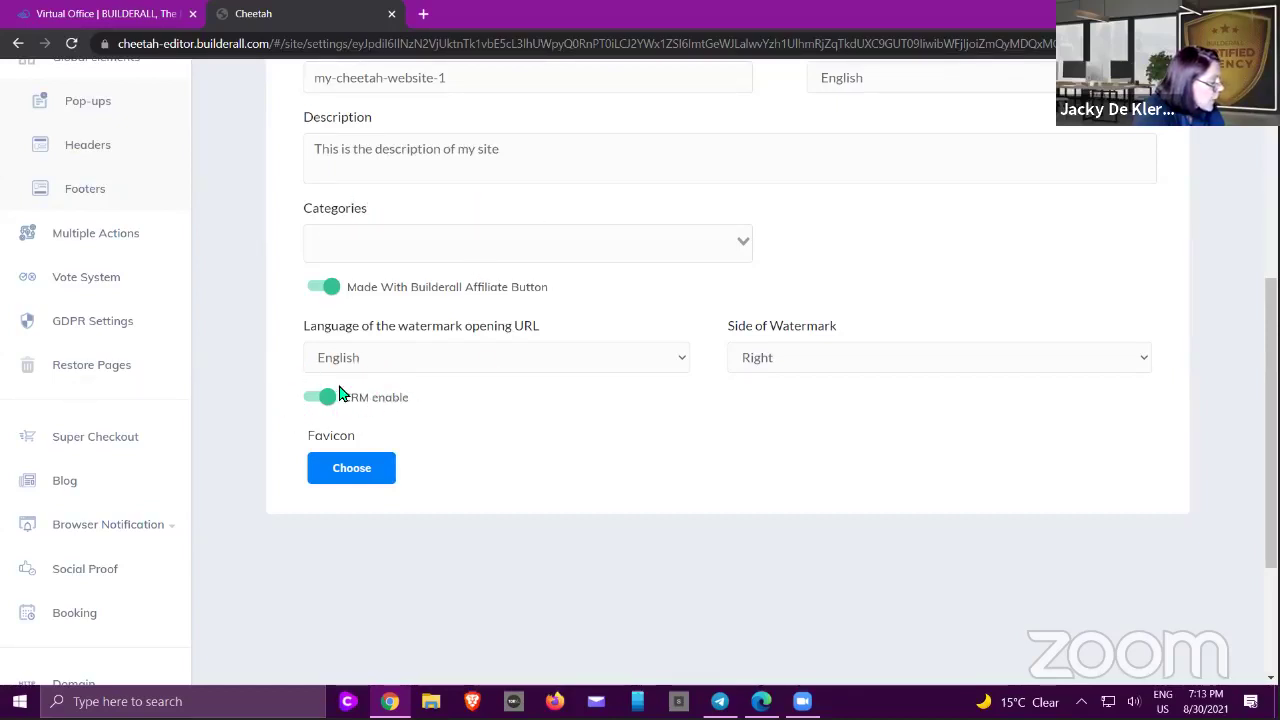
{"action": "left_click", "coordinate": [358, 480]}
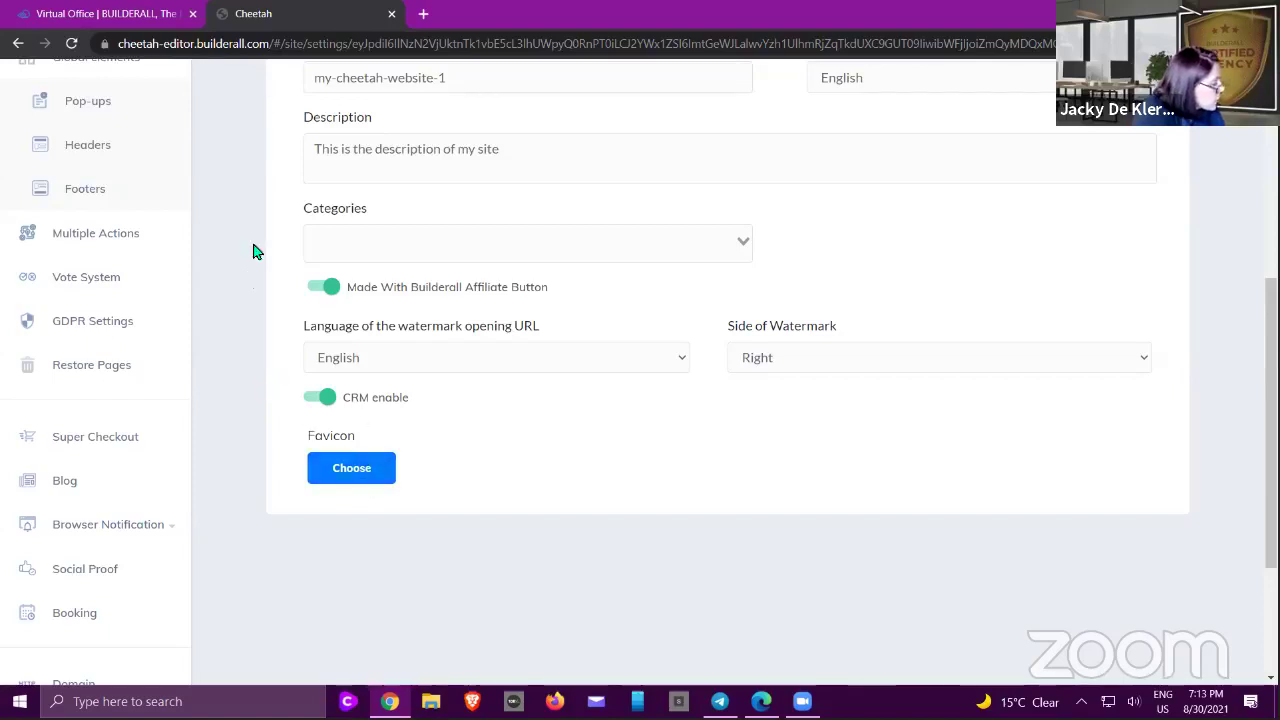
- Open the site's Script Settings and examine the script area, synchronous script option and the Facebook, Google Analytics and Google TAG Manager pixel fields
{"action": "scroll", "coordinate": [222, 178], "scroll_direction": "up", "scroll_amount": 2}
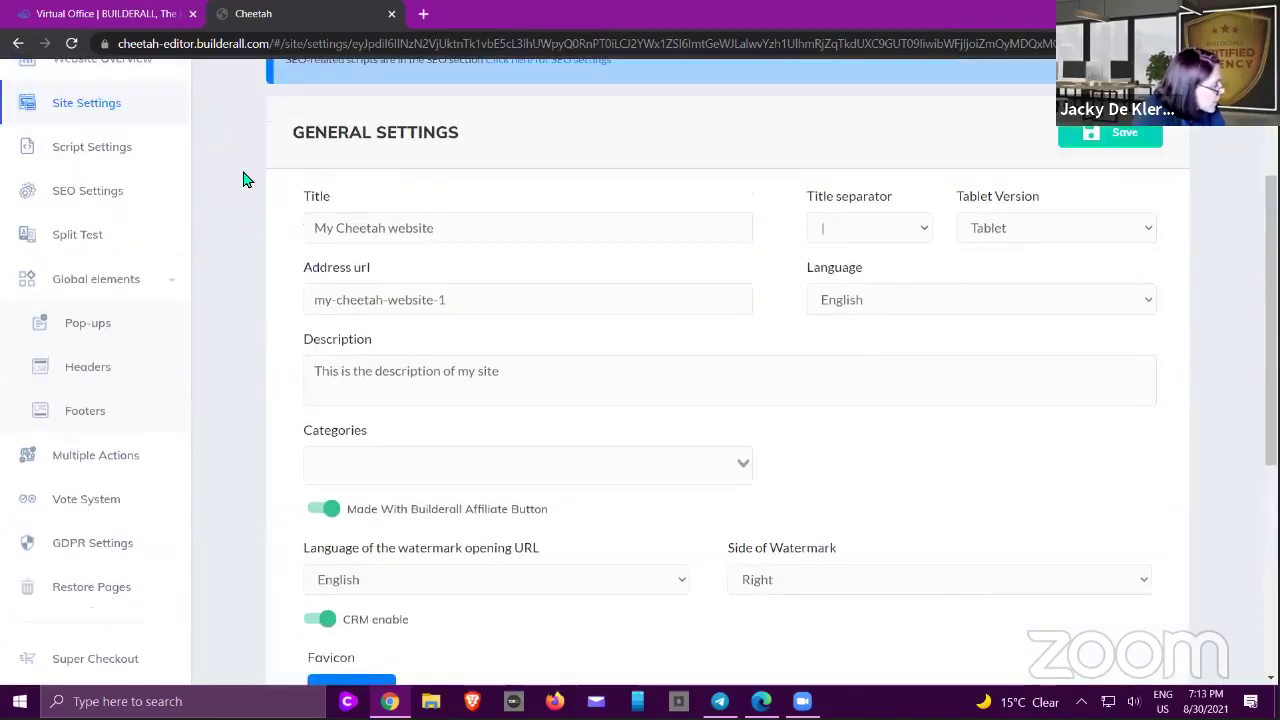
{"action": "scroll", "coordinate": [160, 177], "scroll_direction": "up", "scroll_amount": 1}
{"action": "left_click", "coordinate": [118, 201]}
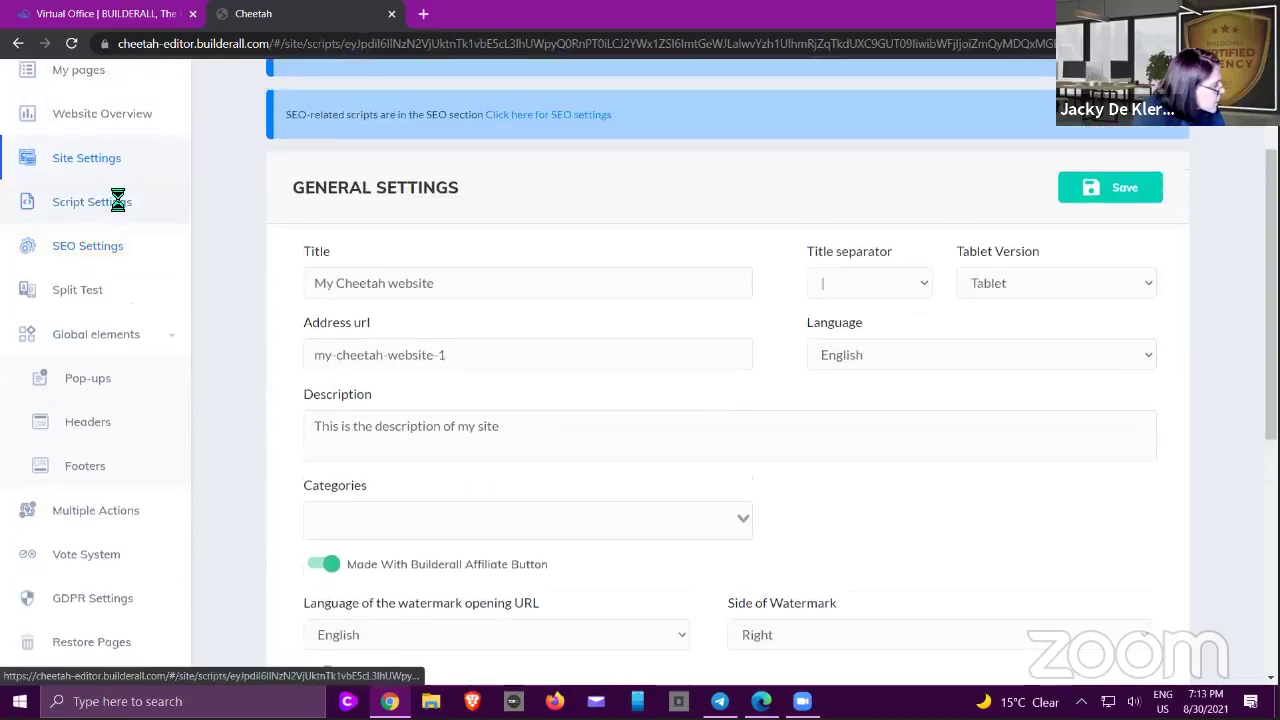
{"action": "scroll", "coordinate": [378, 288], "scroll_direction": "down", "scroll_amount": 2}
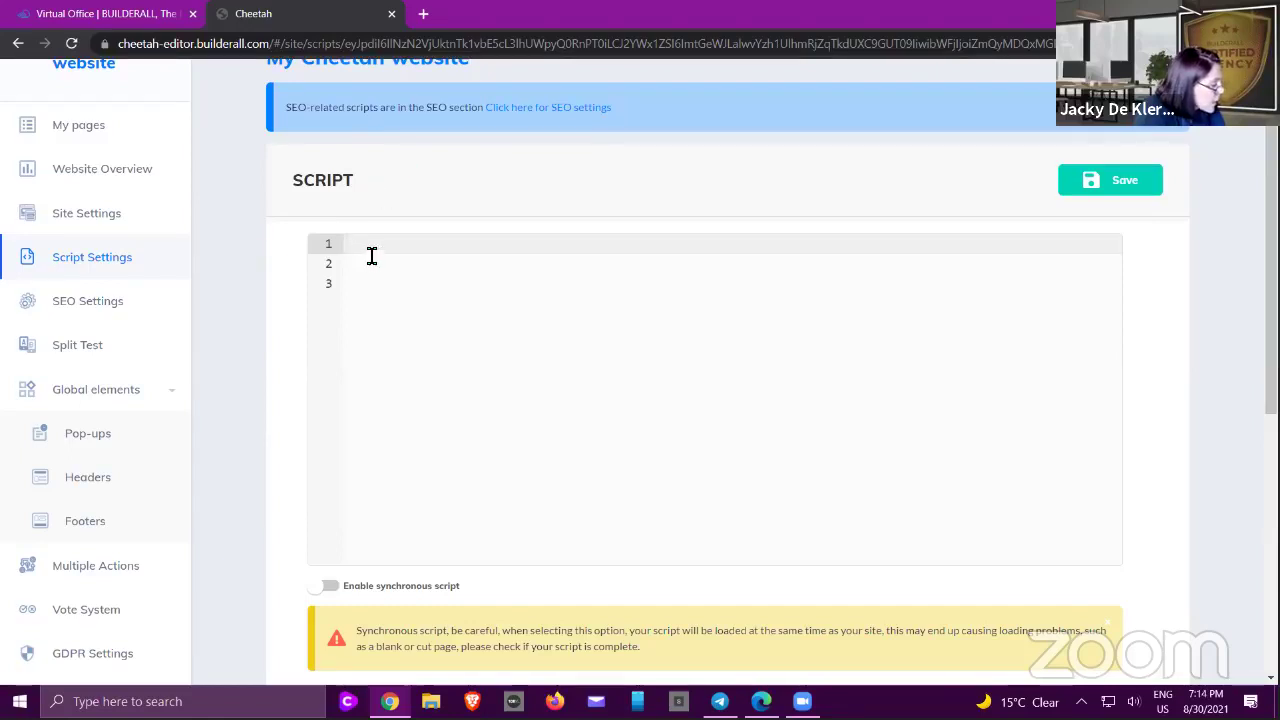
{"action": "scroll", "coordinate": [375, 258], "scroll_direction": "down", "scroll_amount": 5}
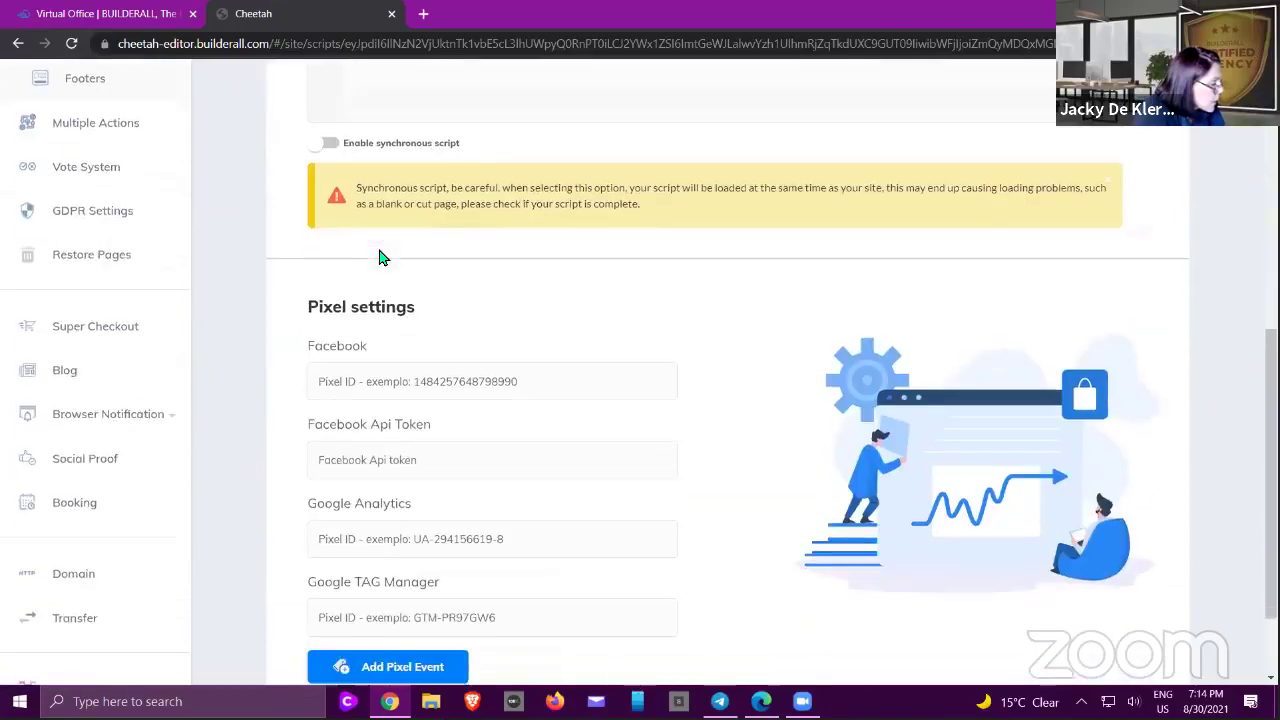
{"action": "scroll", "coordinate": [385, 250], "scroll_direction": "down", "scroll_amount": 1}
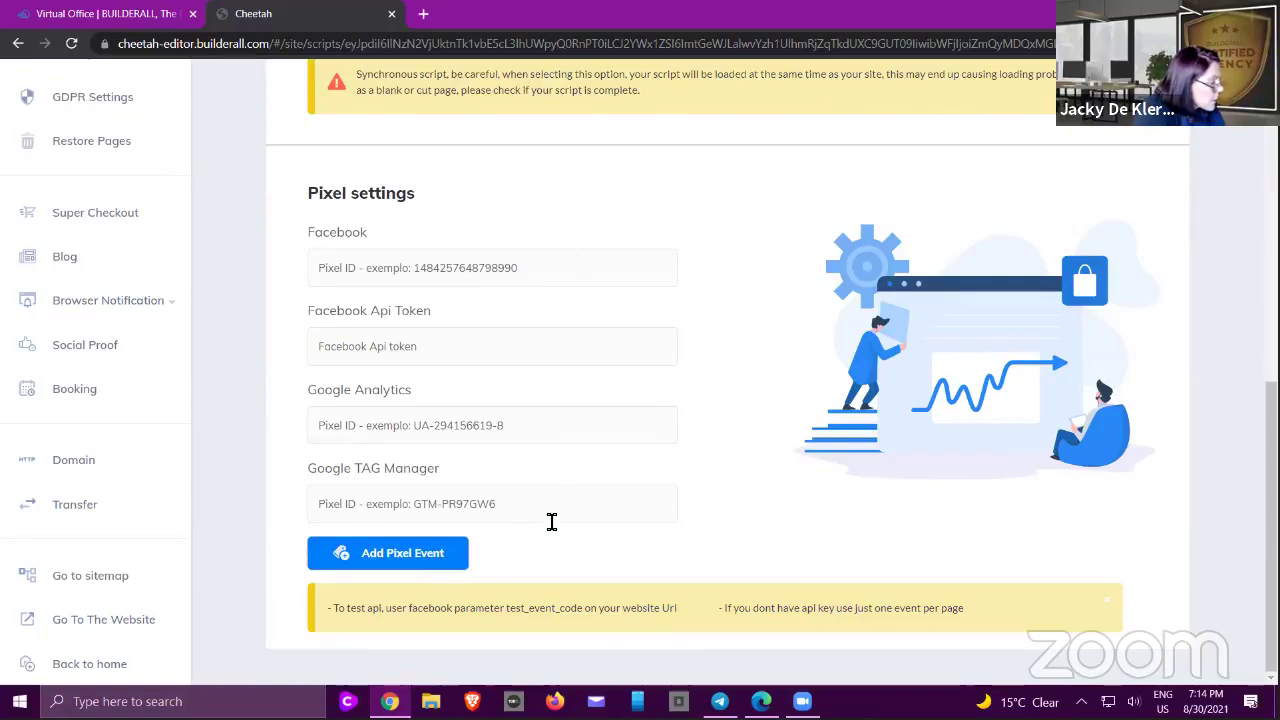
{"action": "scroll", "coordinate": [706, 389], "scroll_direction": "up", "scroll_amount": 3}
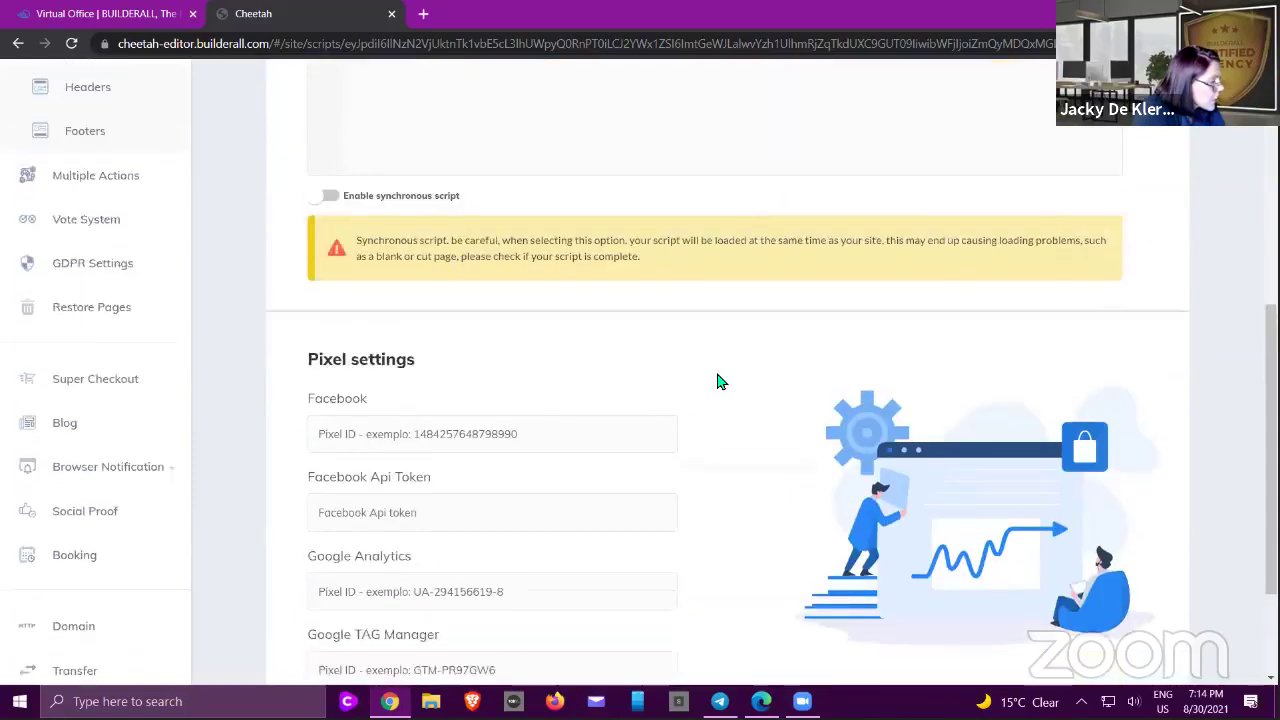
{"action": "scroll", "coordinate": [725, 373], "scroll_direction": "up", "scroll_amount": 2}
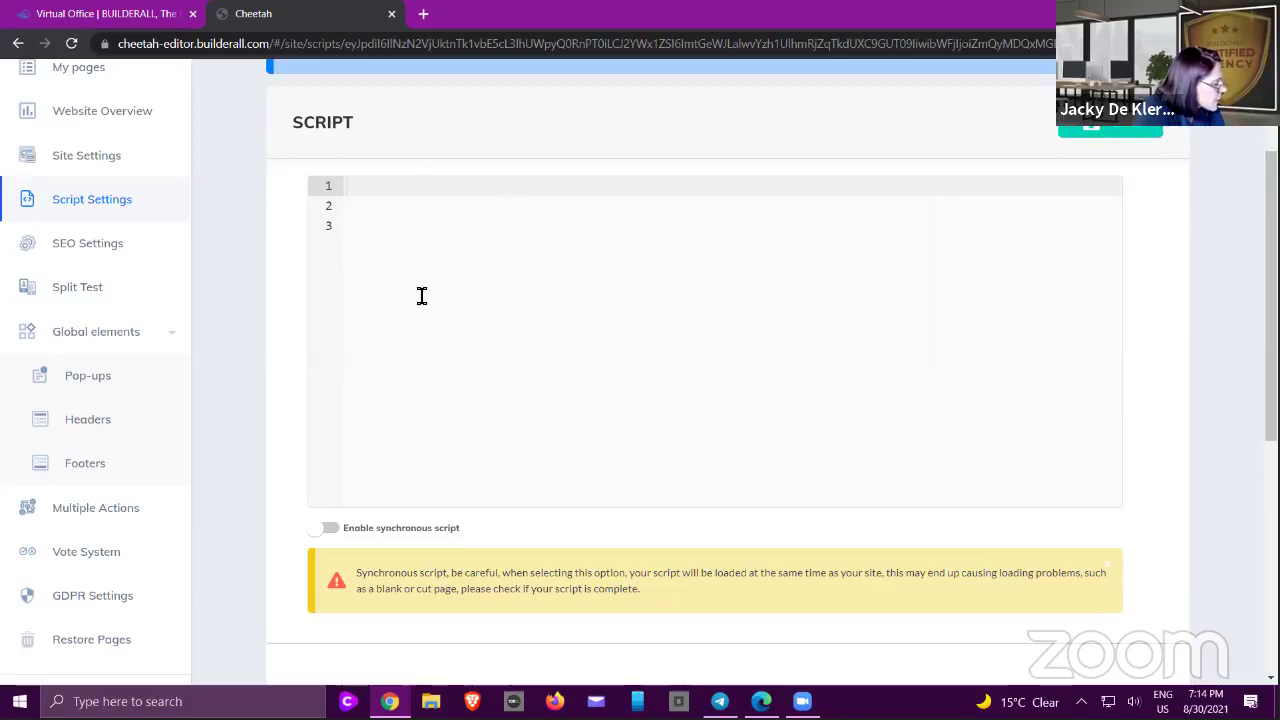
{"action": "scroll", "coordinate": [450, 290], "scroll_direction": "down", "scroll_amount": 5}
{"action": "scroll", "coordinate": [194, 246], "scroll_direction": "up", "scroll_amount": 3}
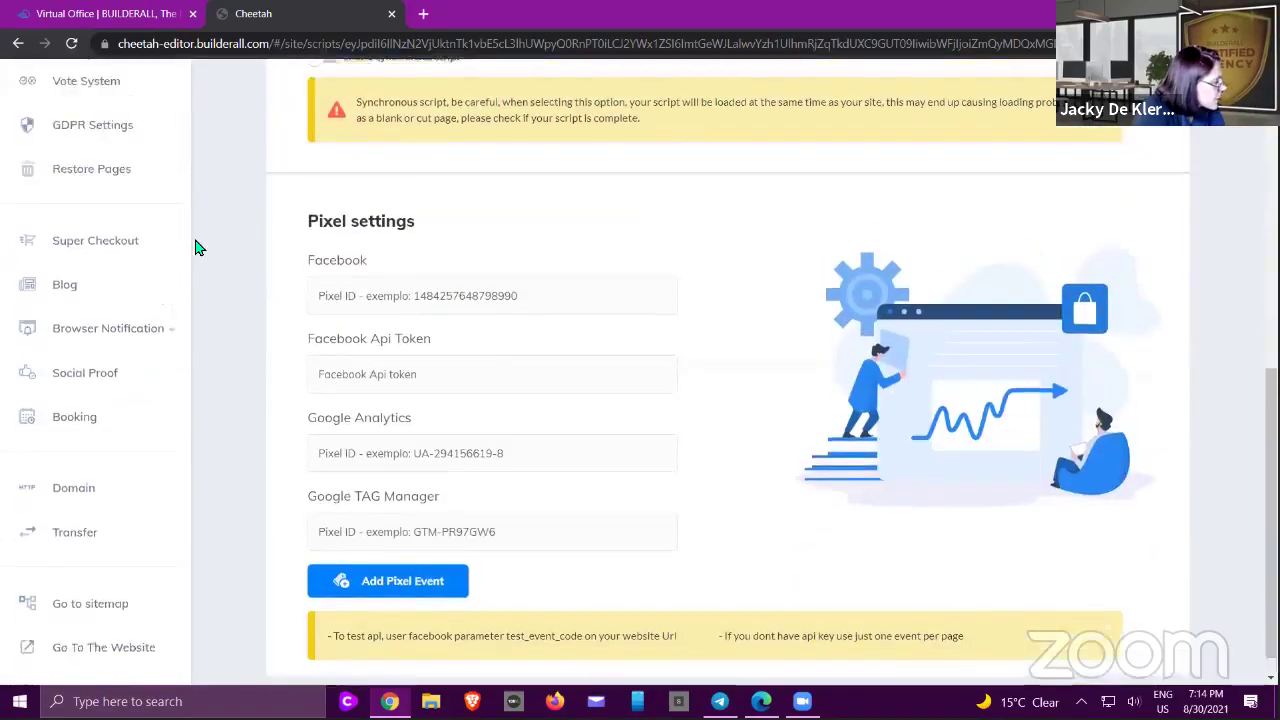
- Open the site's SEO Settings and examine the Key Word, Metatag, Robots and Ads fields
{"action": "scroll", "coordinate": [193, 236], "scroll_direction": "up", "scroll_amount": 1}
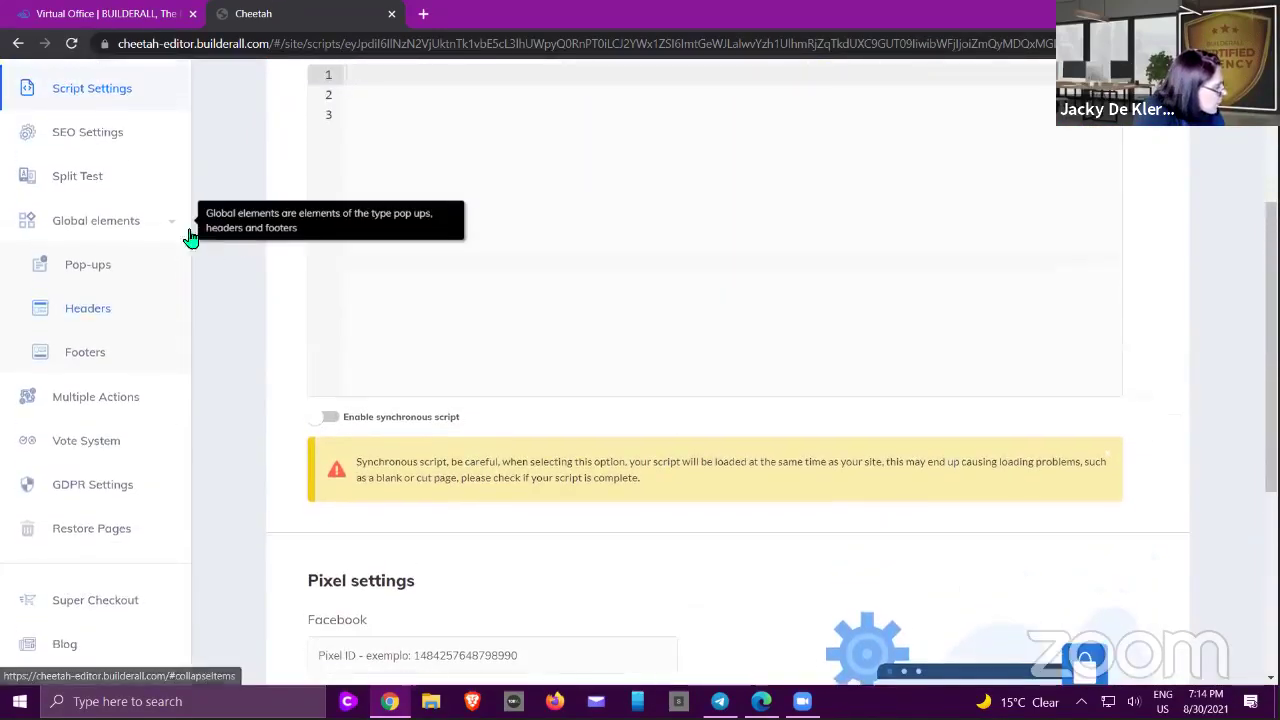
{"action": "scroll", "coordinate": [183, 191], "scroll_direction": "up", "scroll_amount": 2}
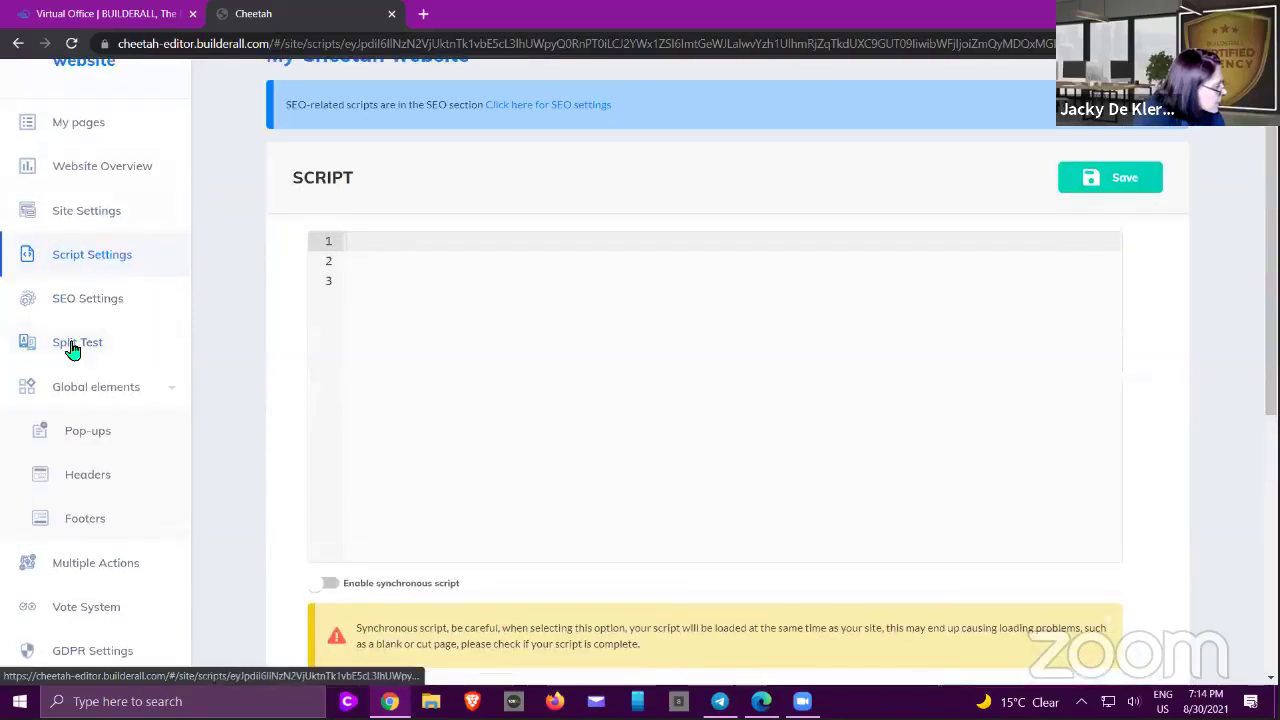
{"action": "left_click", "coordinate": [97, 298]}
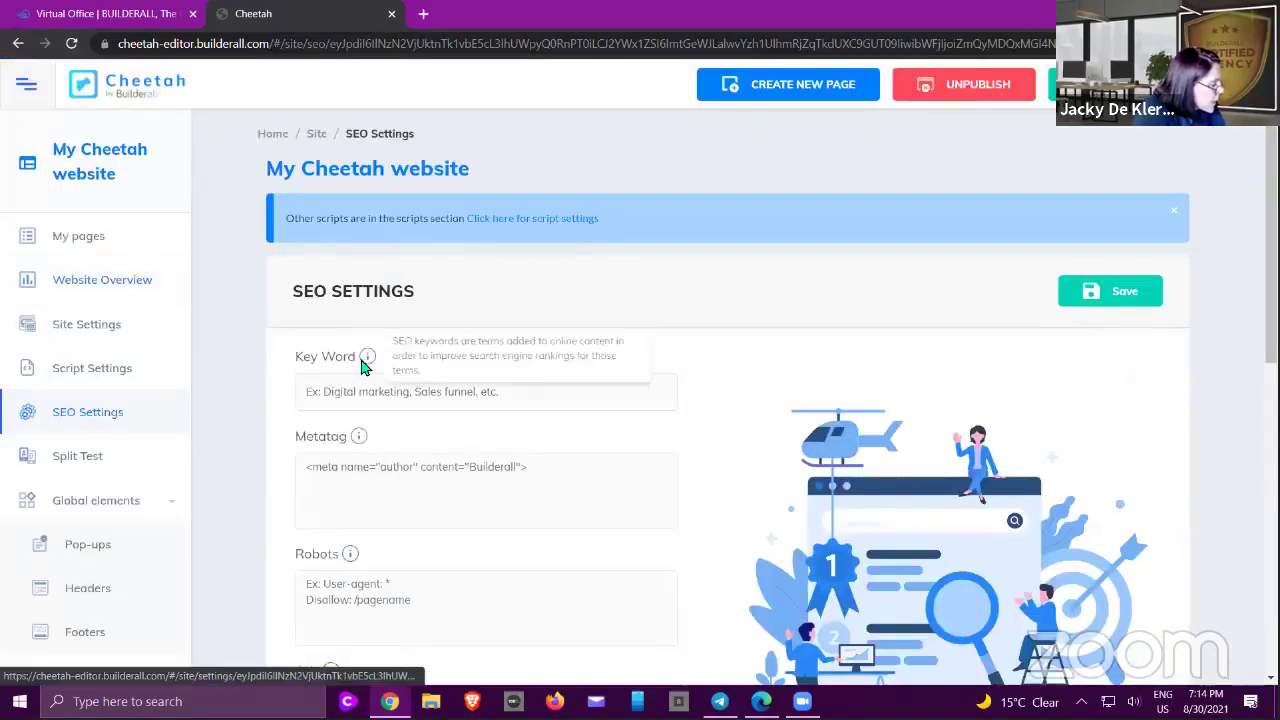
{"action": "scroll", "coordinate": [210, 237], "scroll_direction": "down", "scroll_amount": 2}
{"action": "scroll", "coordinate": [497, 286], "scroll_direction": "up", "scroll_amount": 1}
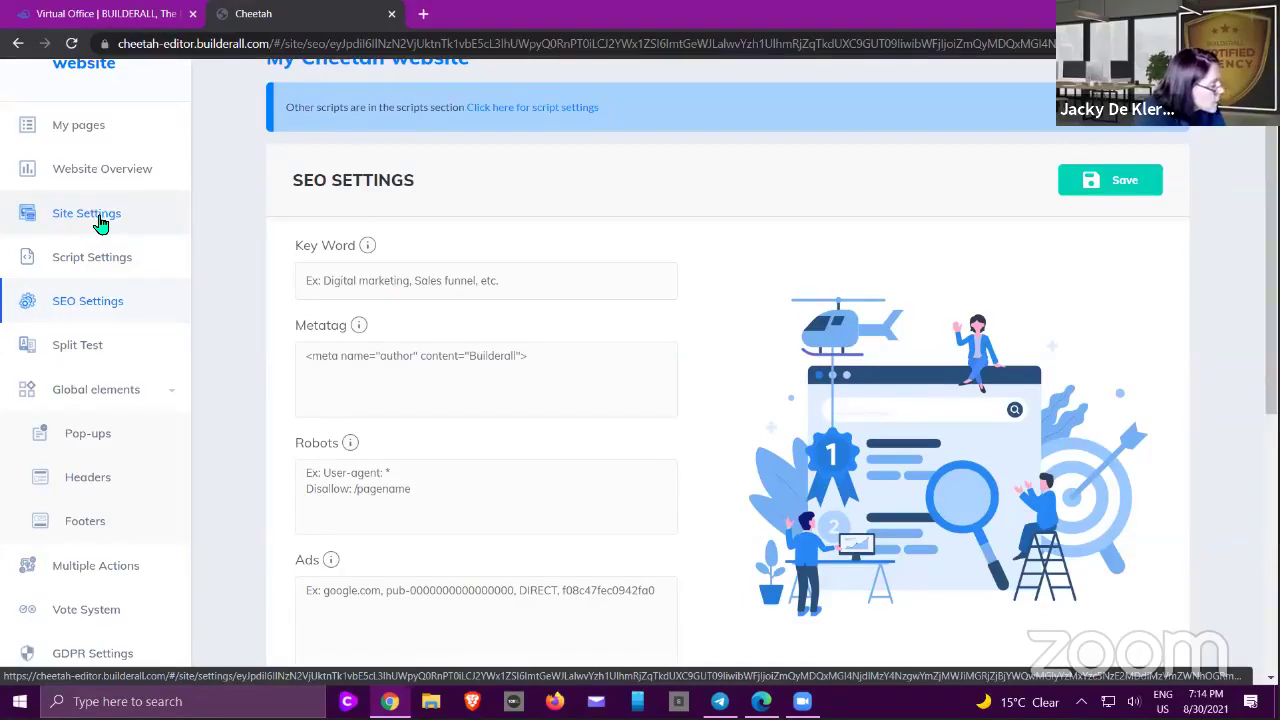
{"action": "left_click", "coordinate": [320, 280]}
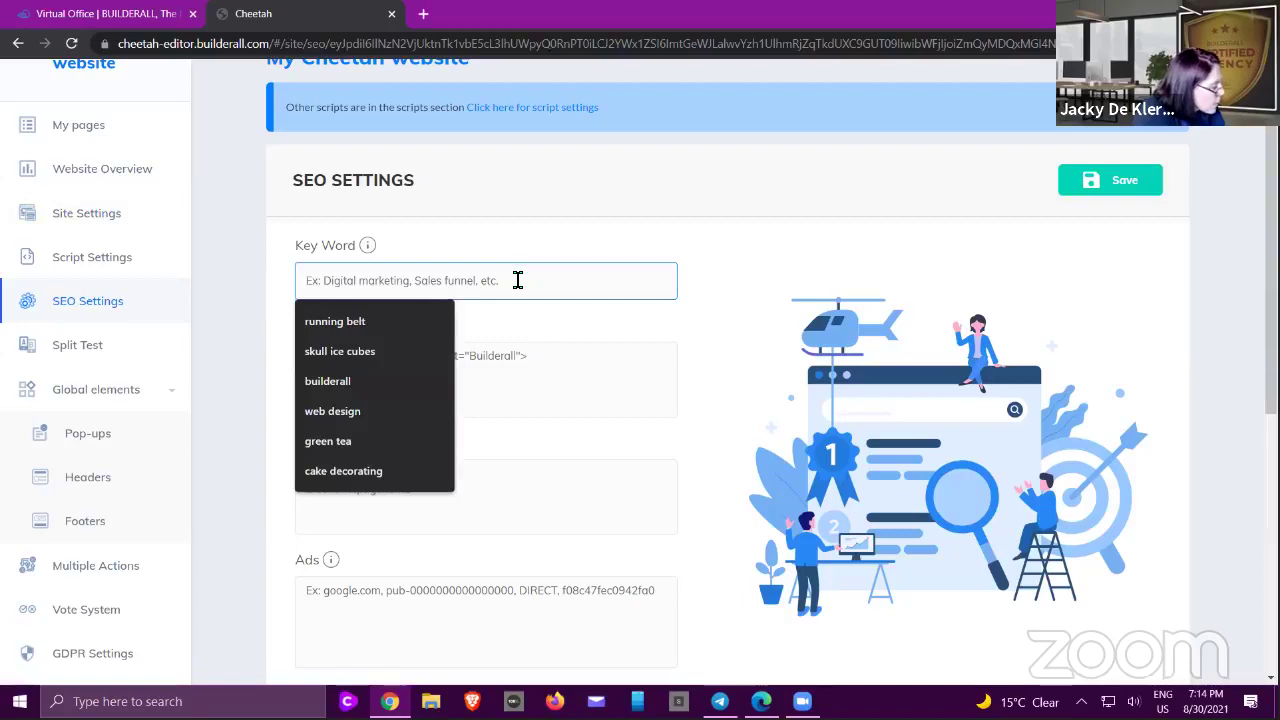
{"action": "left_click", "coordinate": [257, 235]}
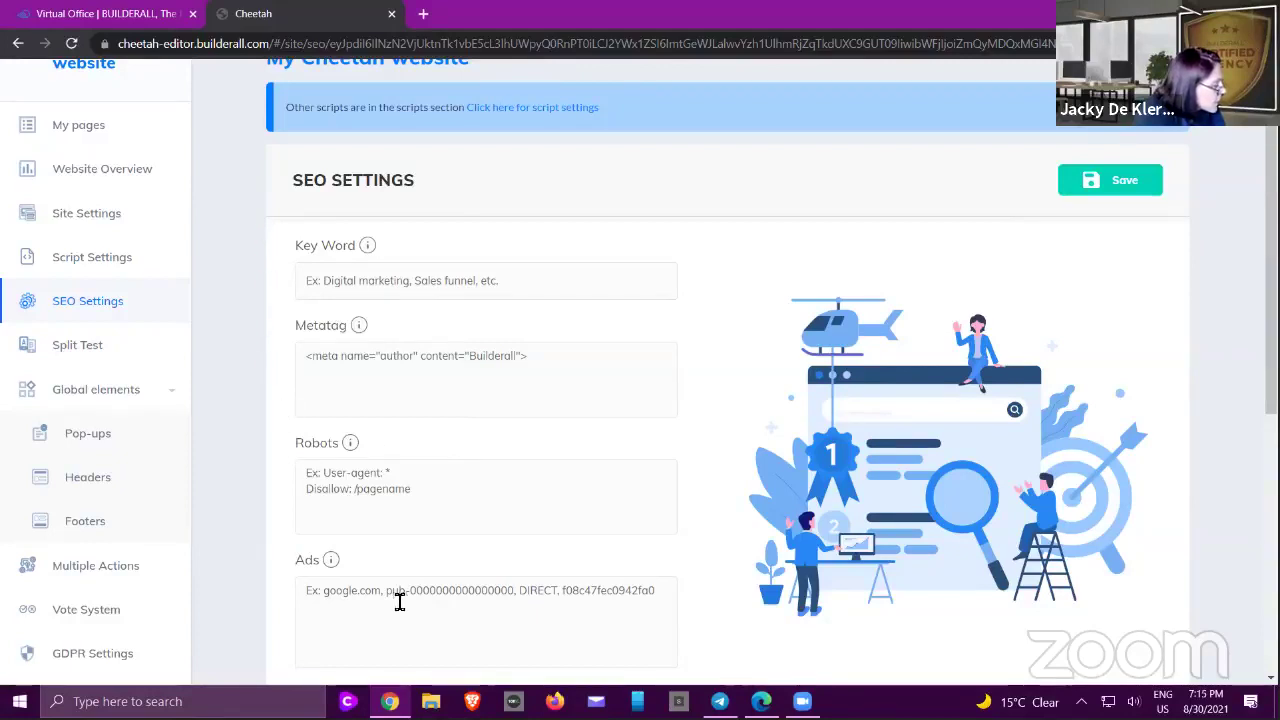
{"action": "scroll", "coordinate": [363, 600], "scroll_direction": "down", "scroll_amount": 1}
{"action": "scroll", "coordinate": [369, 589], "scroll_direction": "up", "scroll_amount": 2}
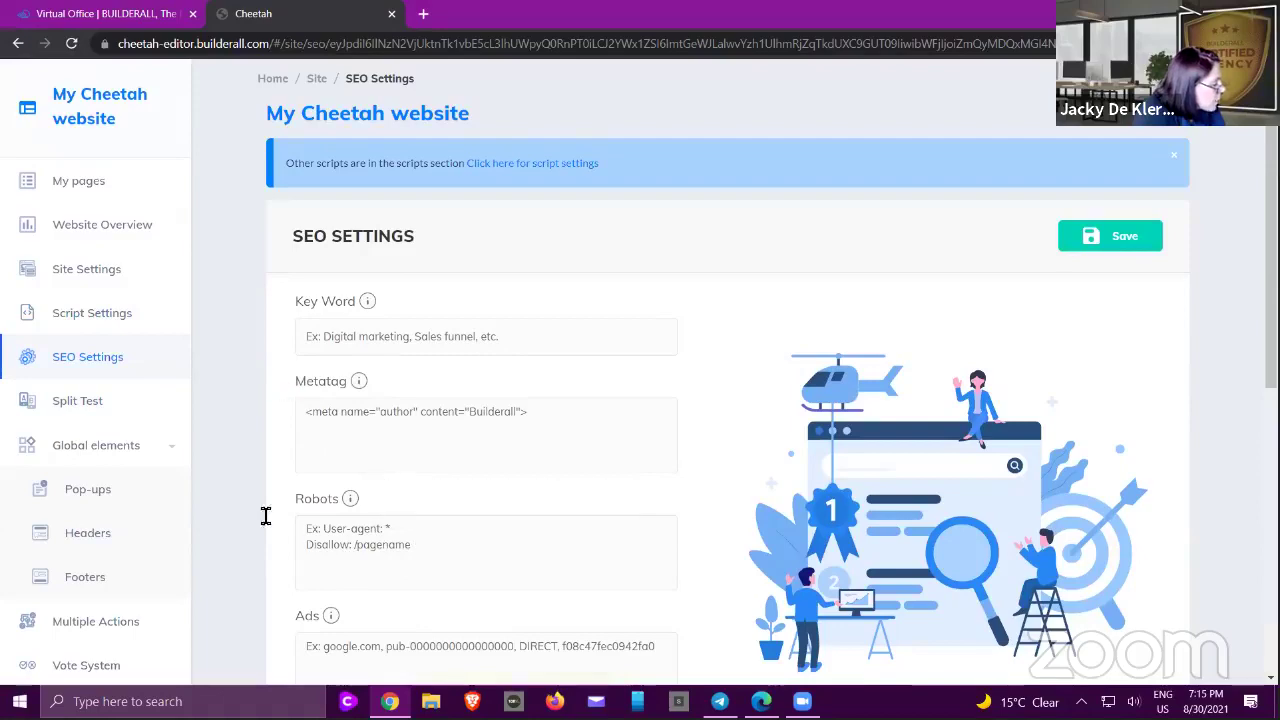
{"action": "scroll", "coordinate": [240, 355], "scroll_direction": "up", "scroll_amount": 1}
{"action": "scroll", "coordinate": [180, 310], "scroll_direction": "down", "scroll_amount": 2}
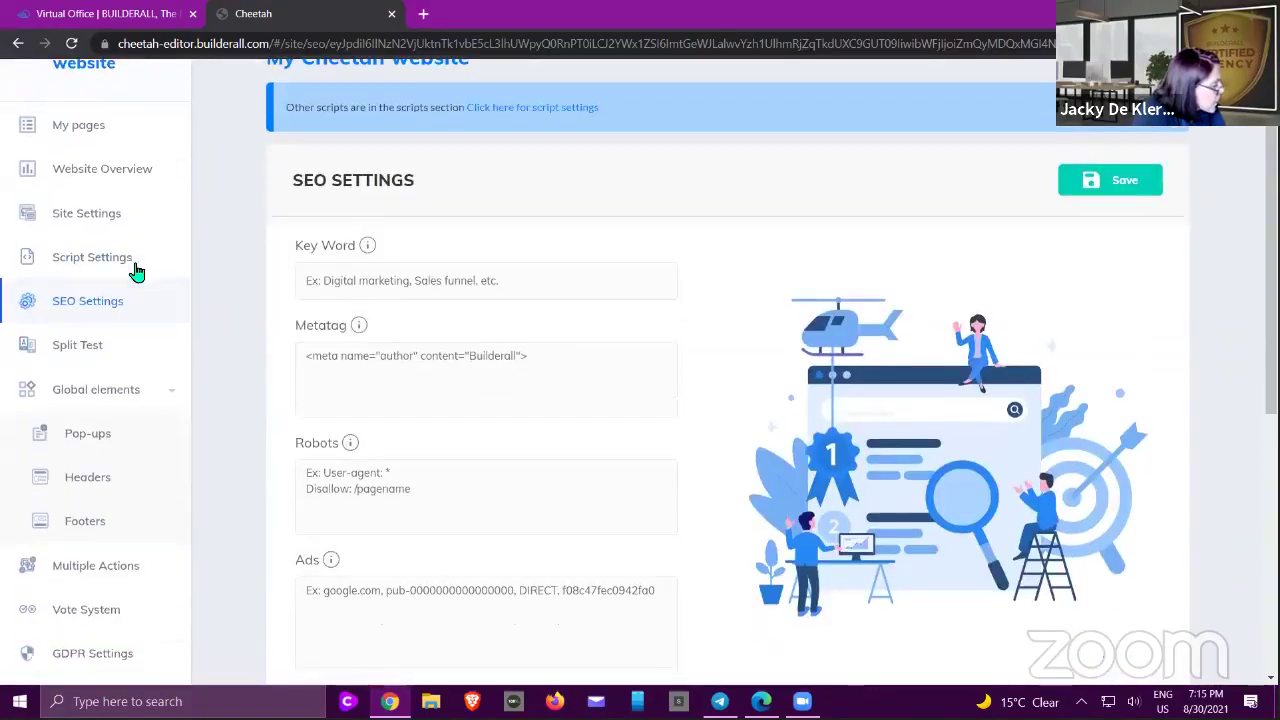
- Open the site's Split Test area, and launch Cheetah Website Builder again from the Builderall office to open the Monday Training site
{"action": "left_click", "coordinate": [78, 347]}
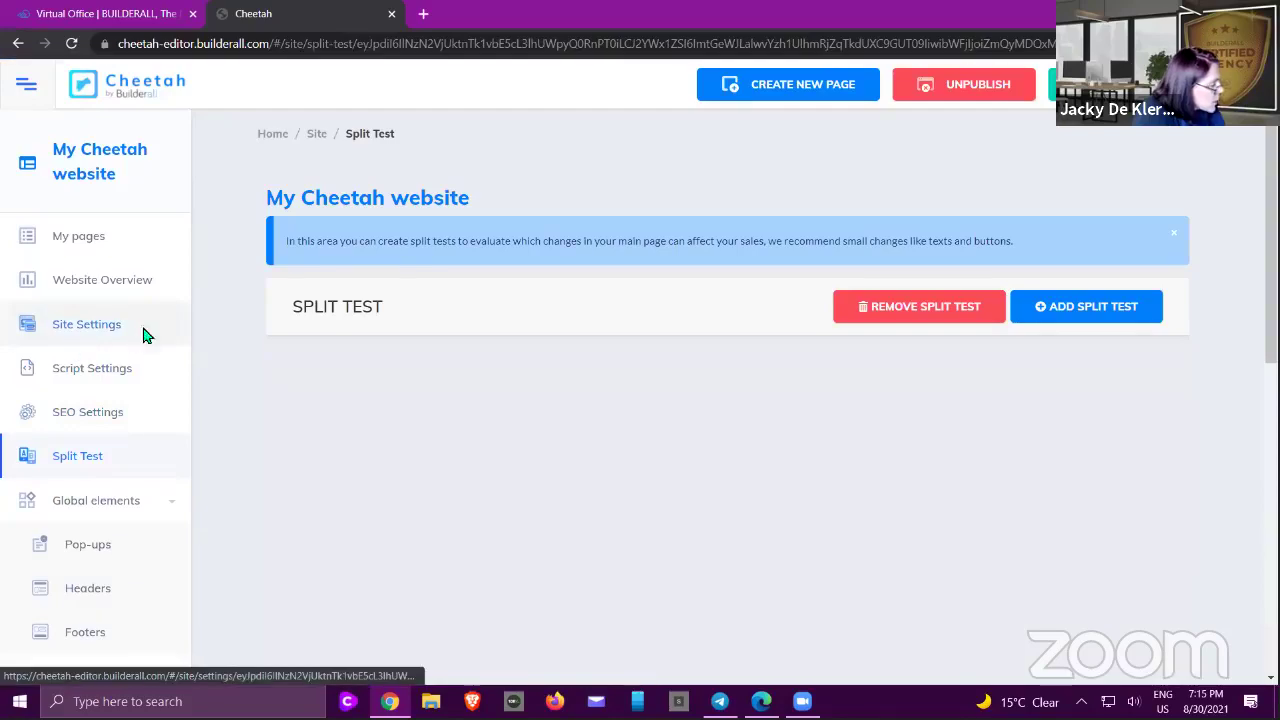
{"action": "left_click", "coordinate": [130, 20]}
{"action": "left_click", "coordinate": [674, 95]}
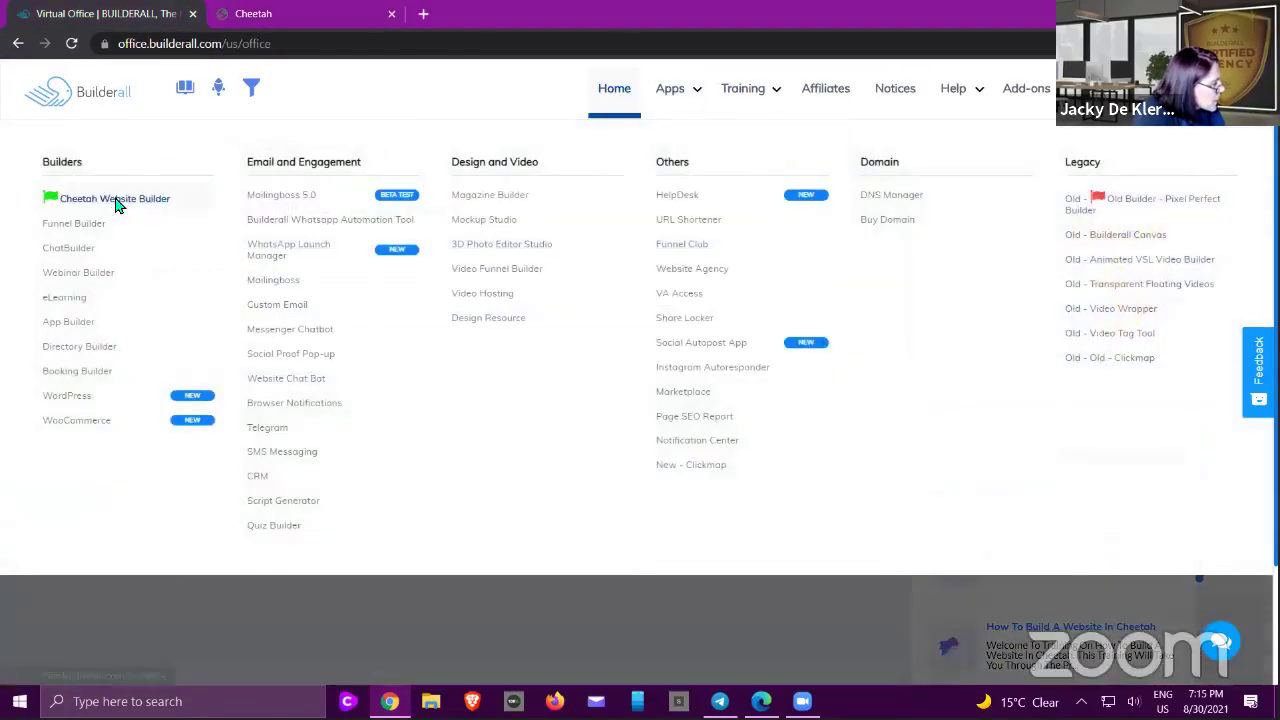
{"action": "left_click", "coordinate": [115, 199]}
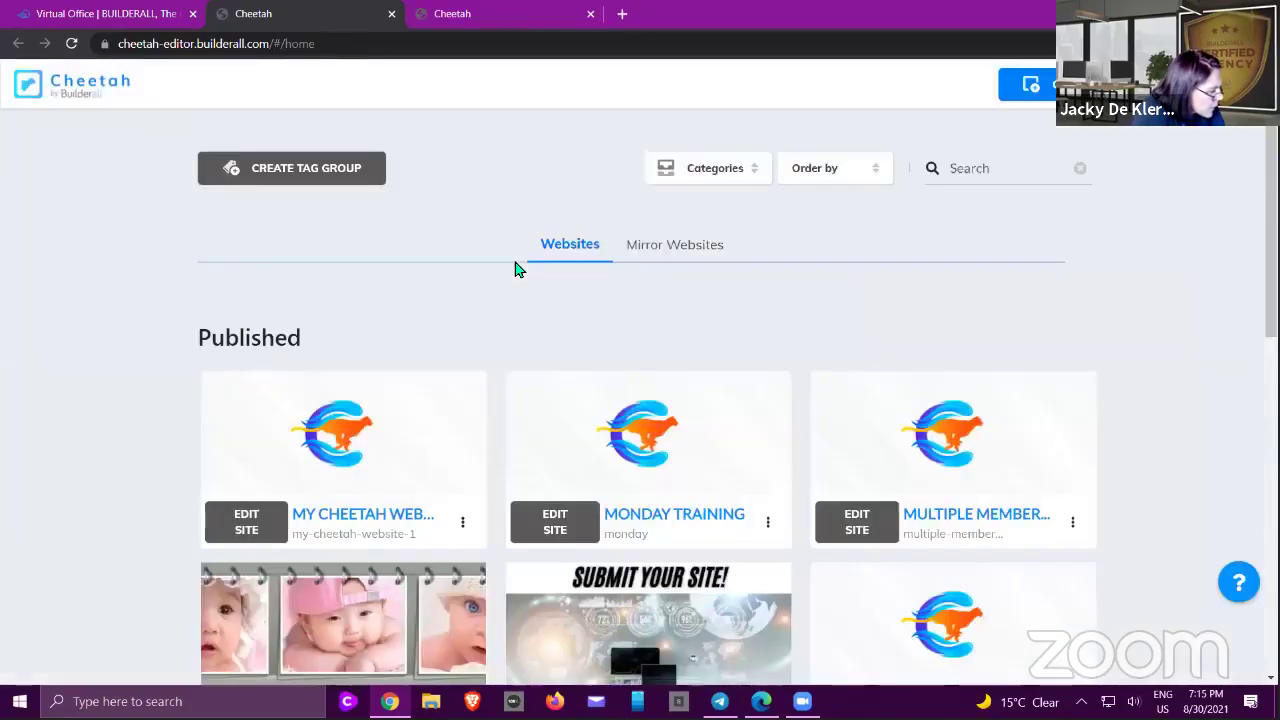
{"action": "scroll", "coordinate": [517, 268], "scroll_direction": "down", "scroll_amount": 2}
{"action": "left_click", "coordinate": [563, 362]}
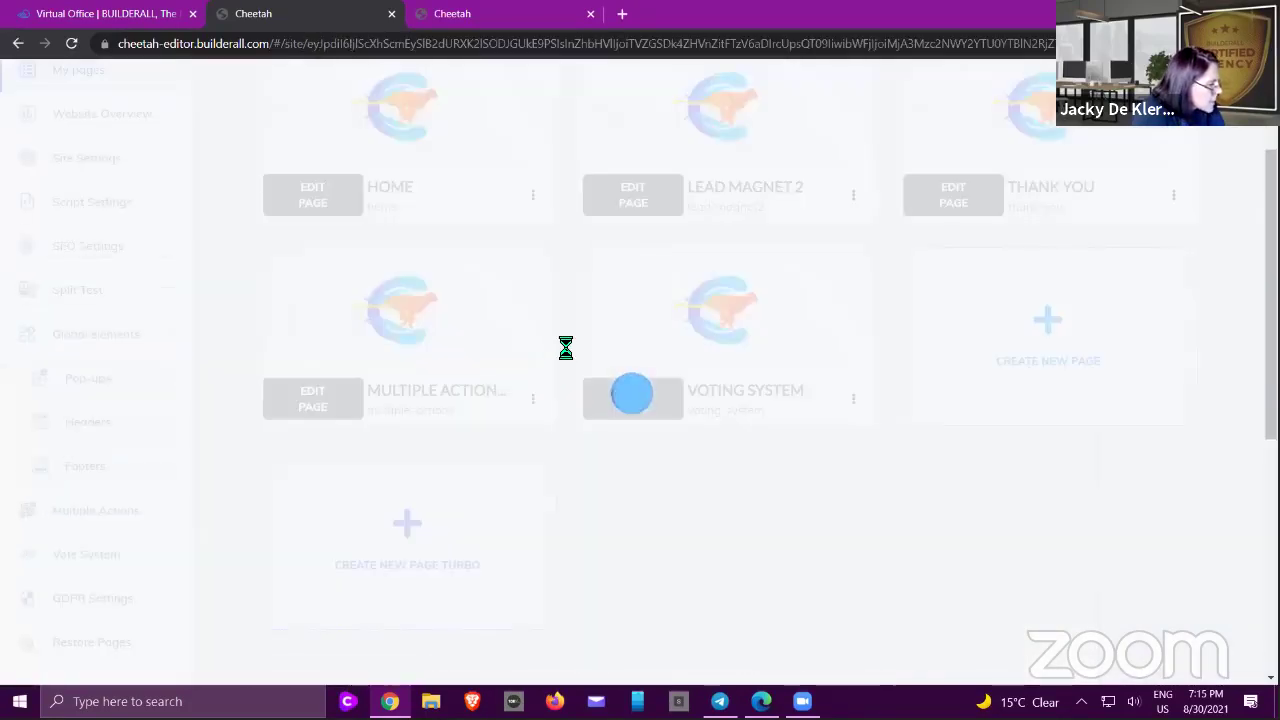
{"action": "scroll", "coordinate": [575, 338], "scroll_direction": "up", "scroll_amount": 1}
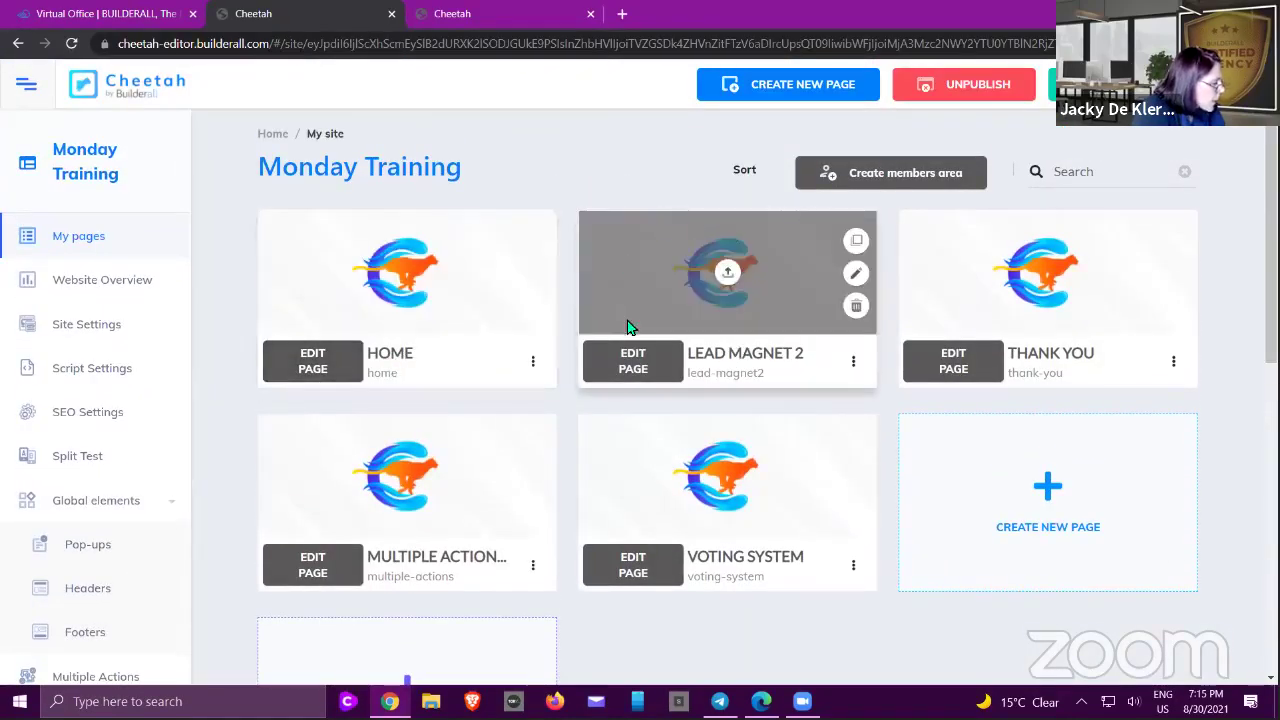
- View the live Home and Lead Magnet 2 pages of Monday Training to compare their headers, closing each one again
{"action": "left_click", "coordinate": [533, 361]}
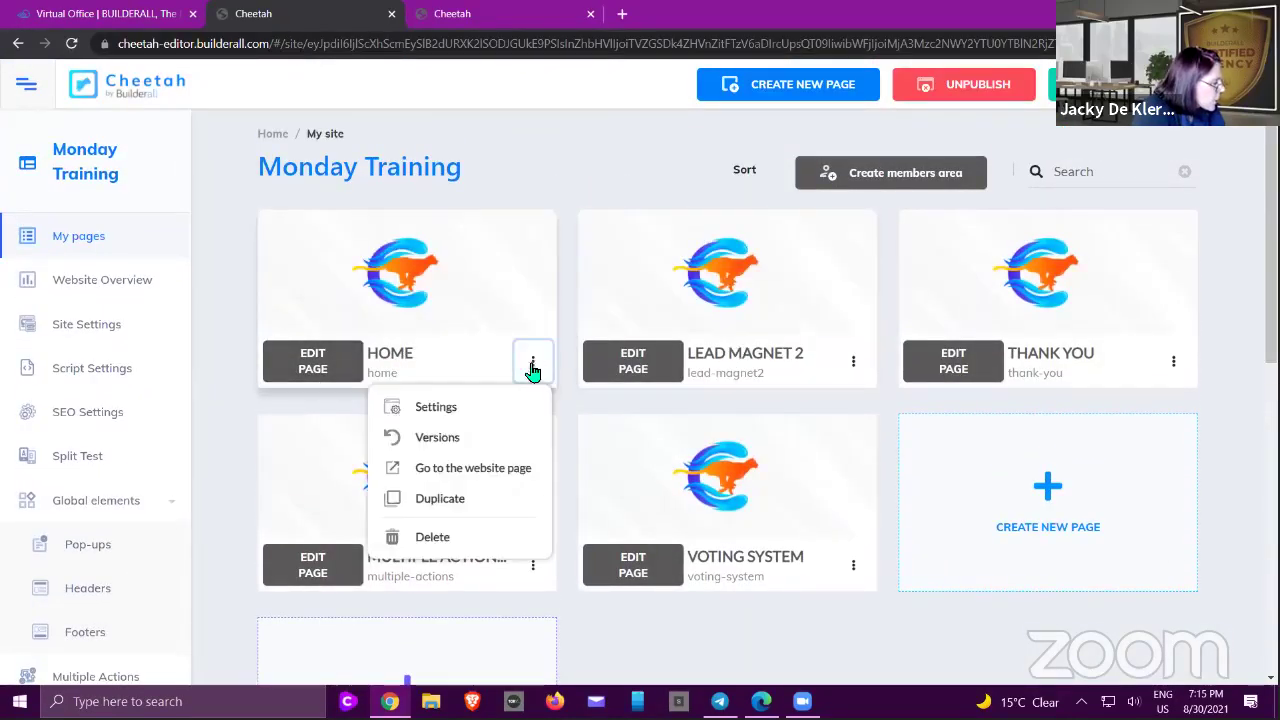
{"action": "left_click", "coordinate": [473, 470]}
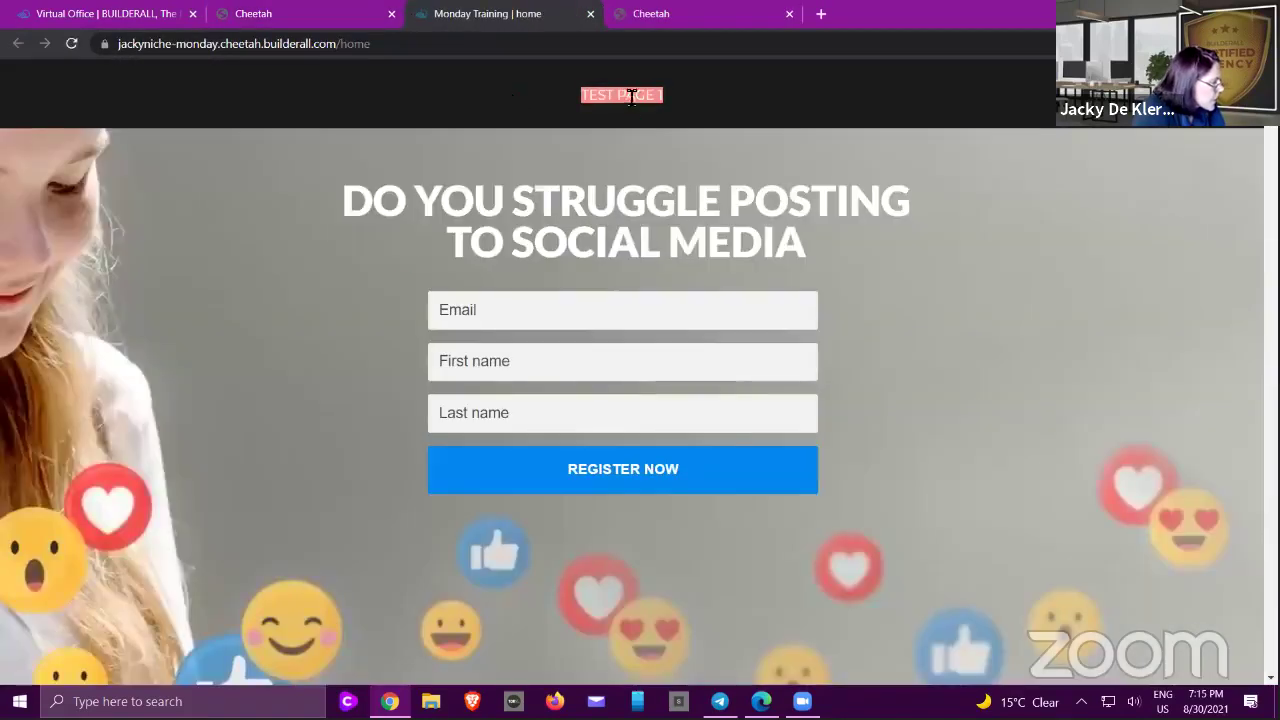
{"action": "left_click", "coordinate": [590, 13]}
{"action": "left_click", "coordinate": [853, 361]}
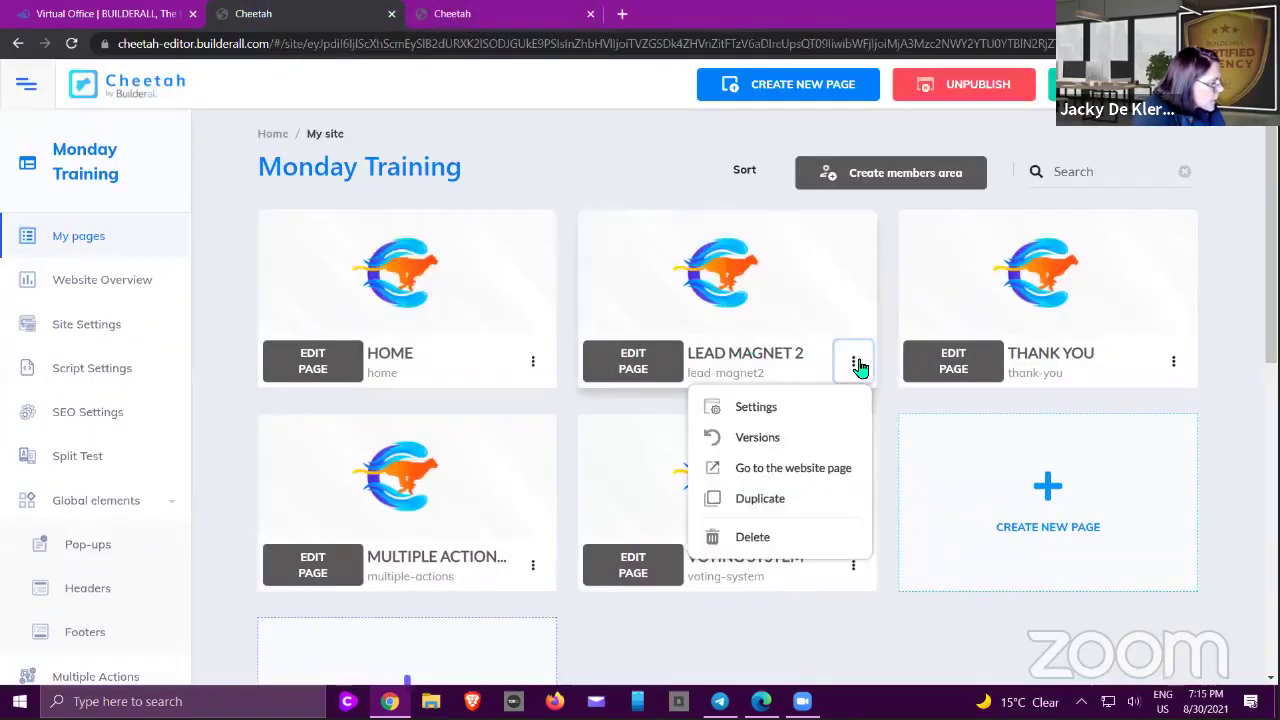
{"action": "left_click", "coordinate": [771, 467]}
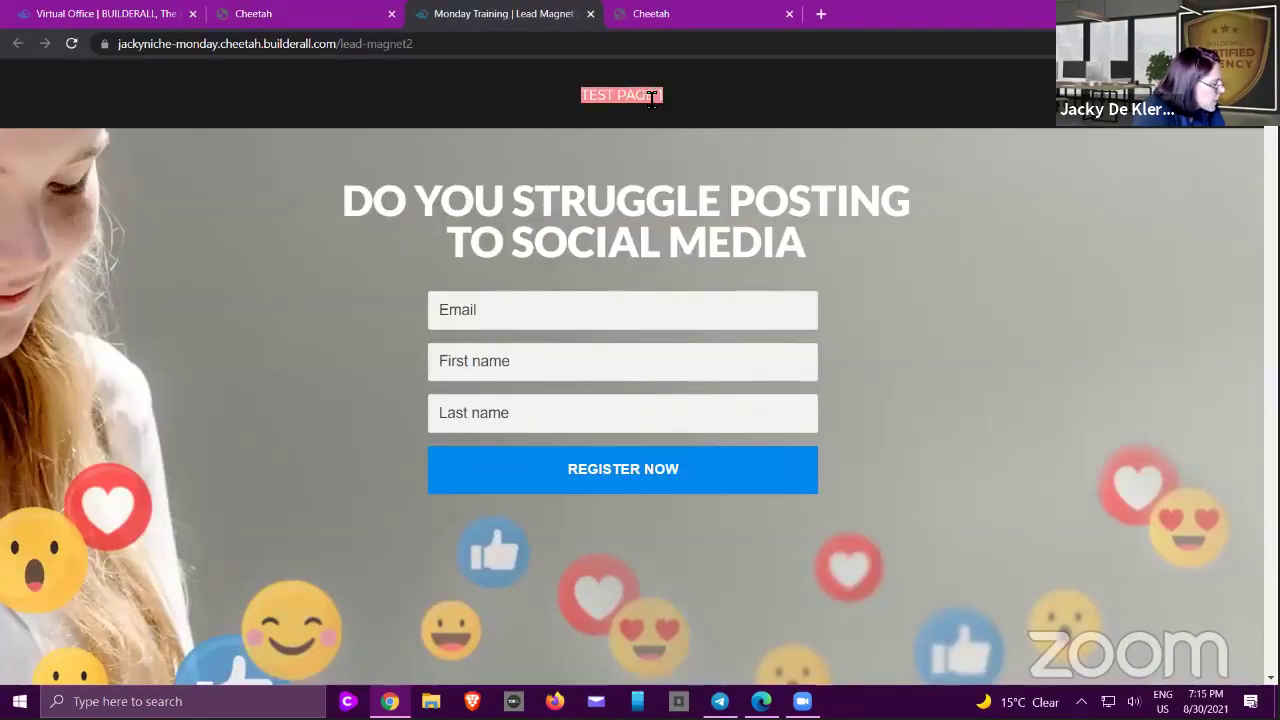
{"action": "left_click", "coordinate": [590, 14]}
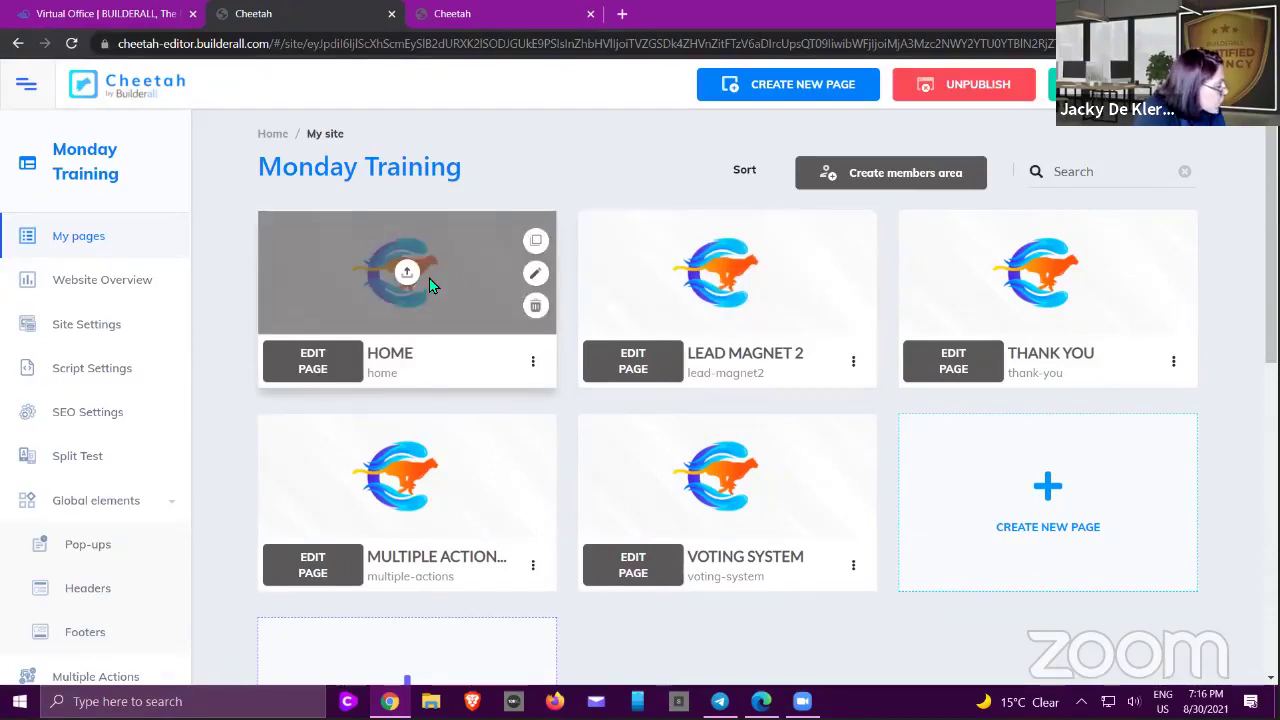
- Add a split test to Monday Training with home as the main page and Thank You as the target page
{"action": "left_click", "coordinate": [84, 458]}
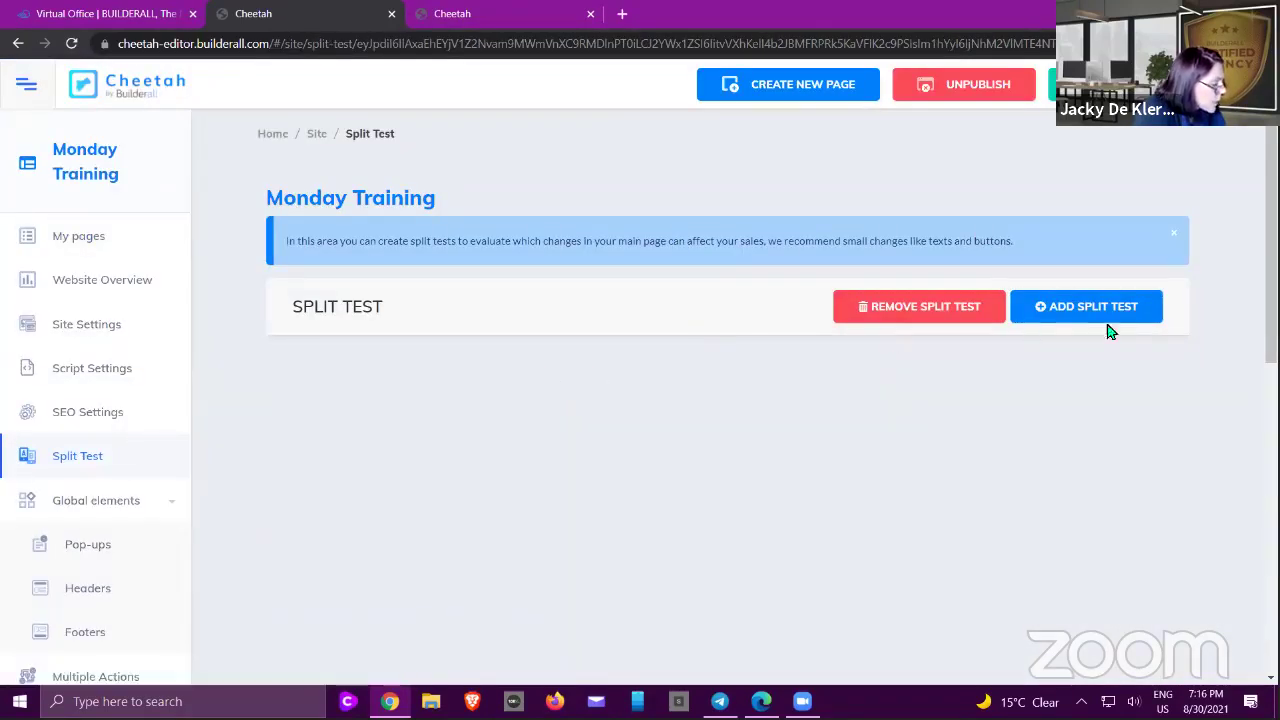
{"action": "left_click", "coordinate": [1062, 312]}
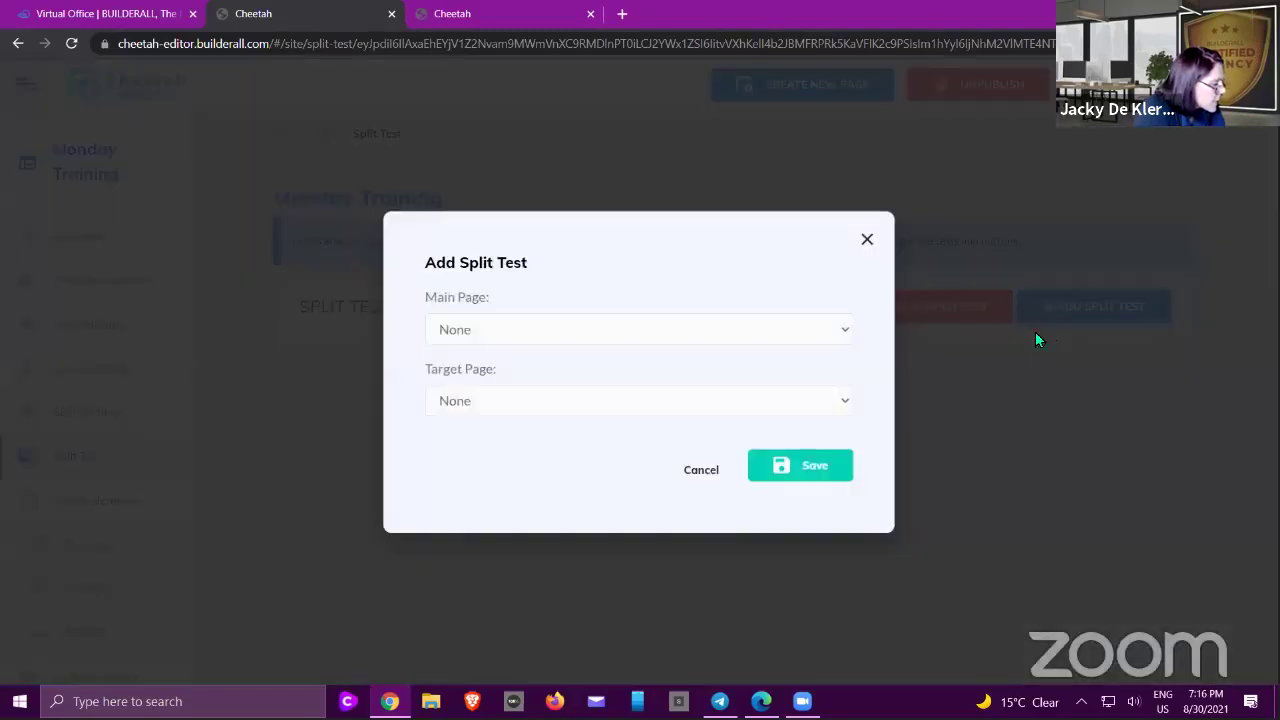
{"action": "left_click", "coordinate": [531, 330]}
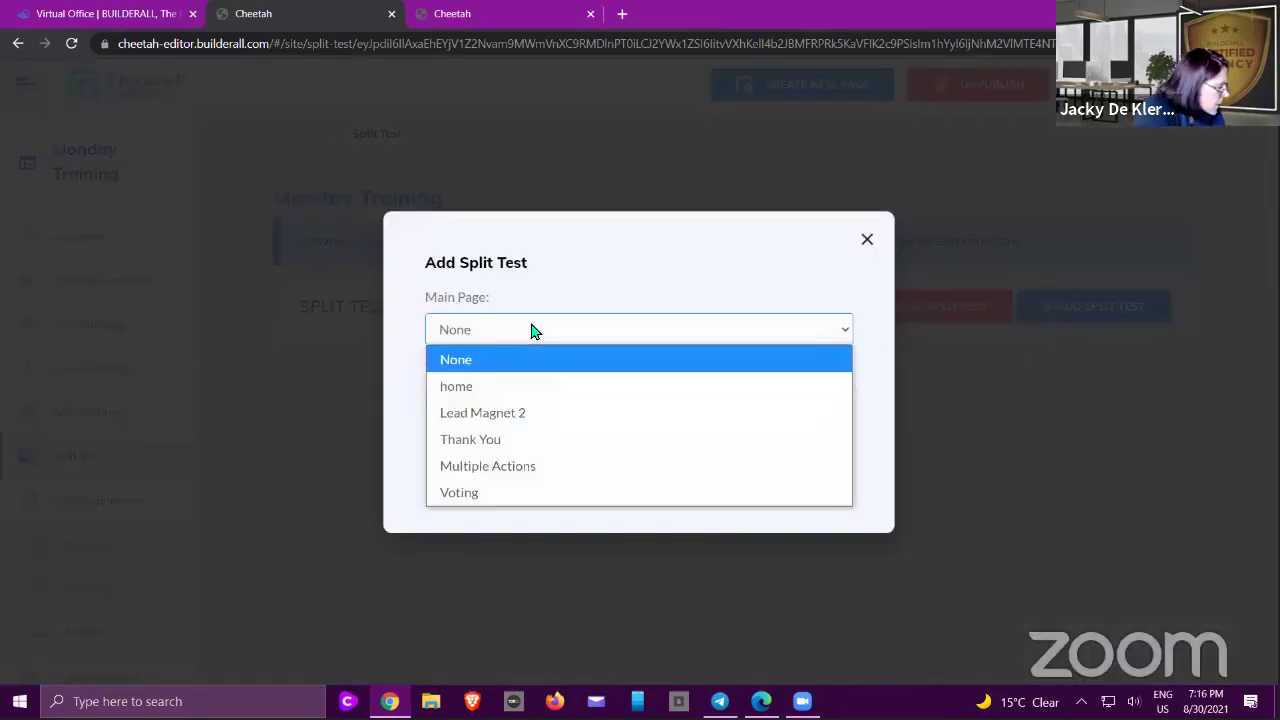
{"action": "left_click", "coordinate": [487, 386]}
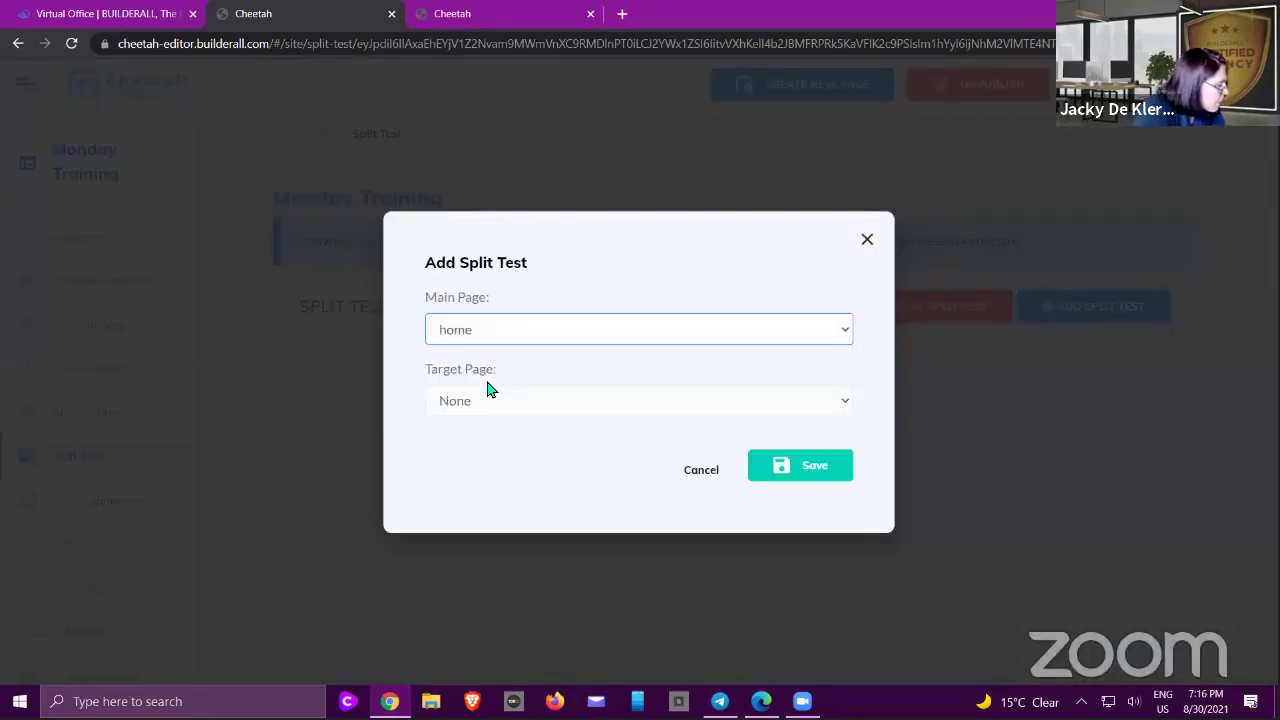
{"action": "left_click", "coordinate": [698, 402]}
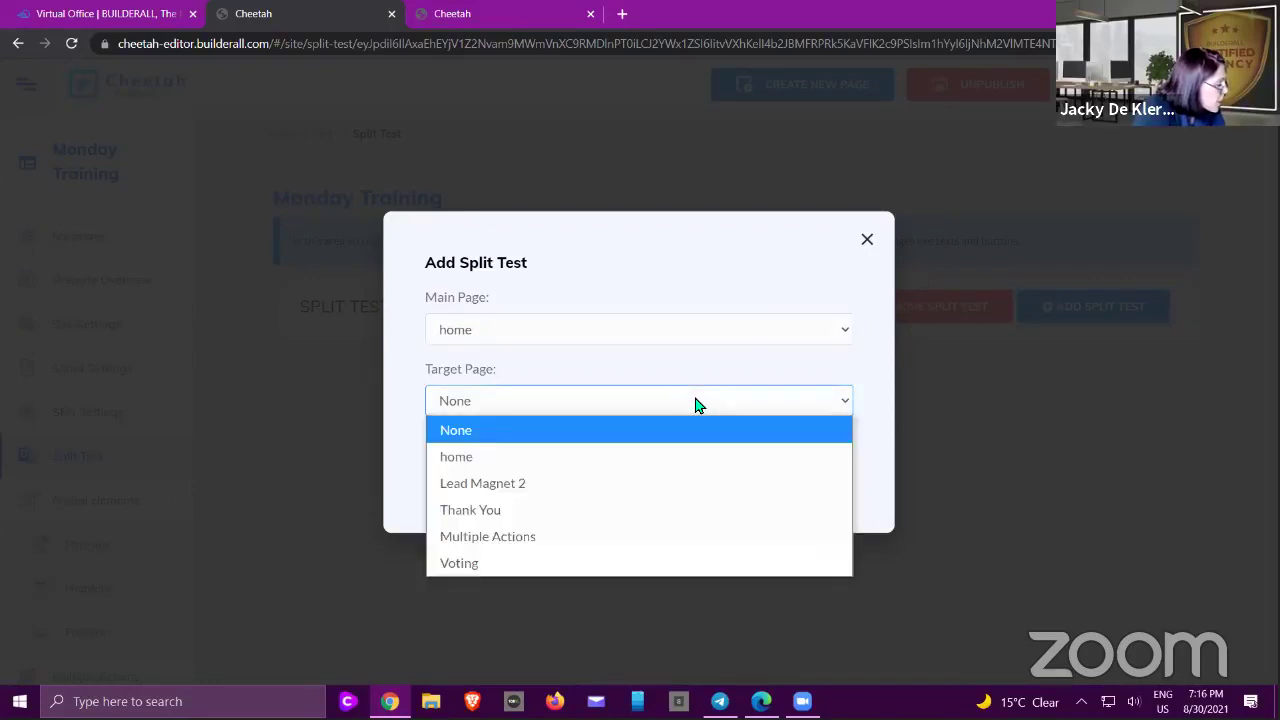
{"action": "left_click", "coordinate": [478, 510]}
{"action": "left_click", "coordinate": [804, 479]}
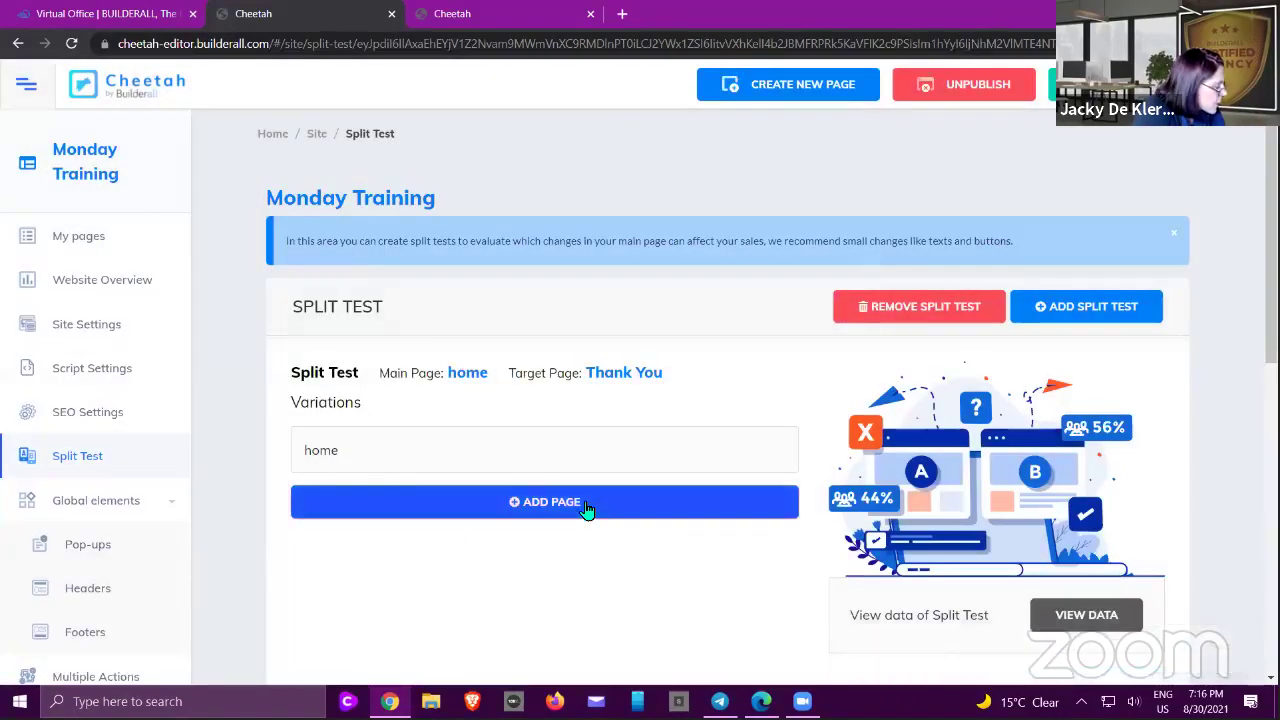
- Add the Lead Magnet 2 page as a new variation of the split test
{"action": "left_click", "coordinate": [583, 504]}
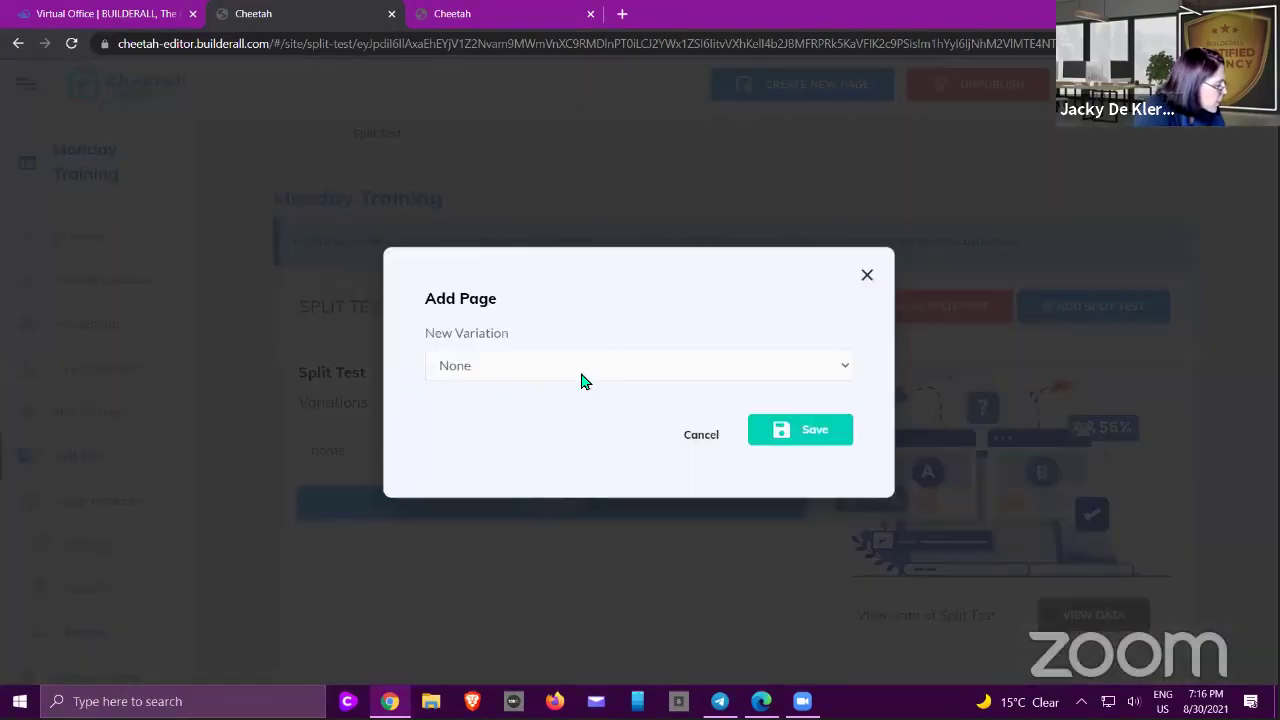
{"action": "left_click", "coordinate": [585, 372]}
{"action": "left_click", "coordinate": [519, 429]}
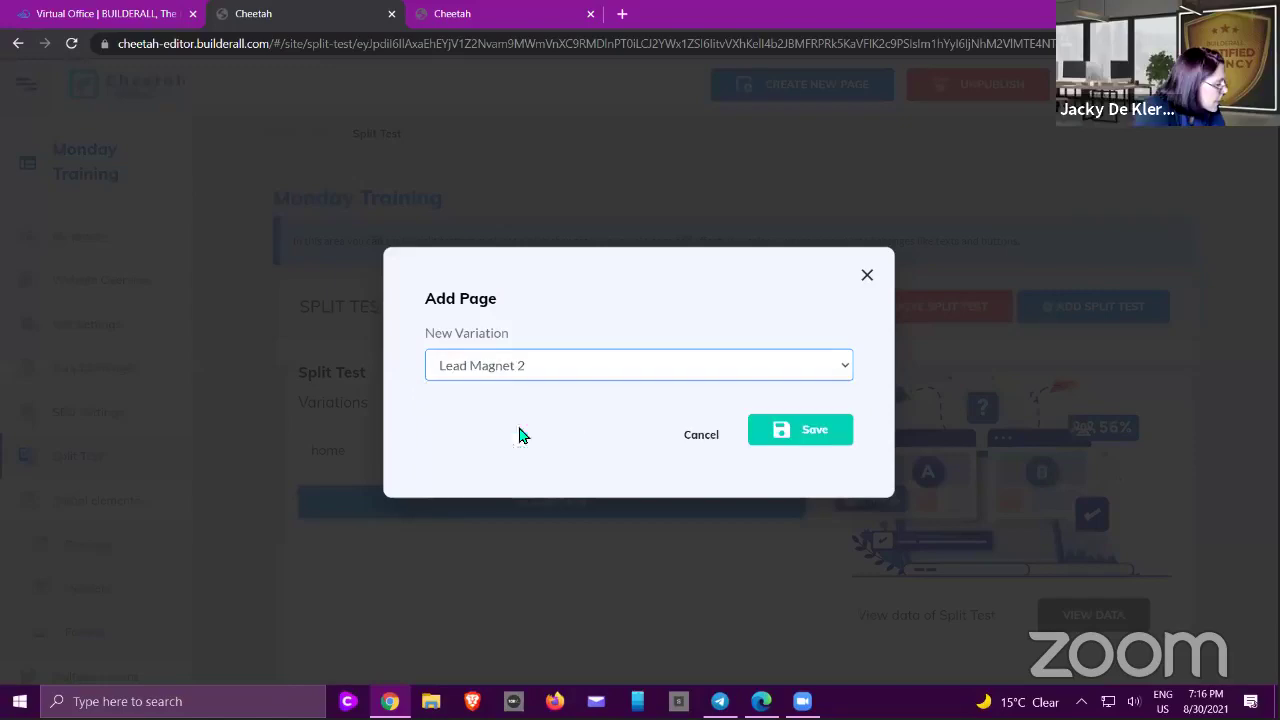
{"action": "left_click", "coordinate": [790, 438]}
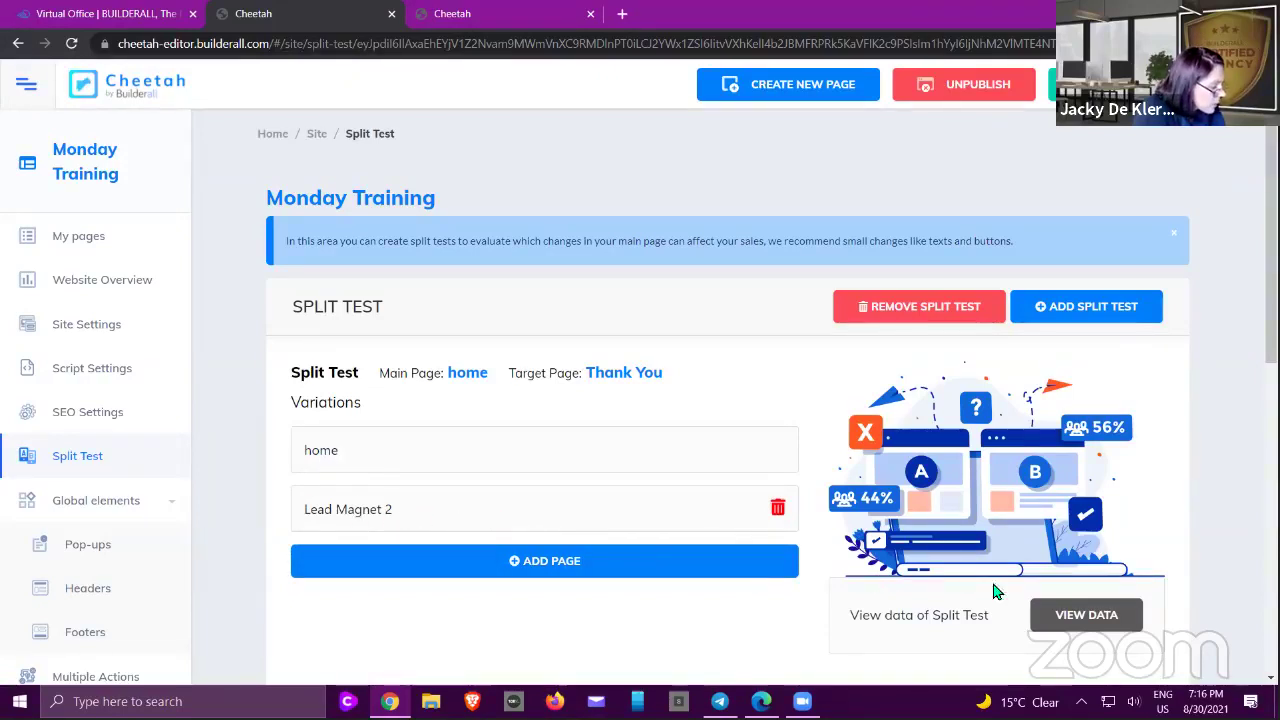
- Check the split test's data for its page variations, and close the Monday Training site to return to My Cheetah website
{"action": "left_click", "coordinate": [1082, 617]}
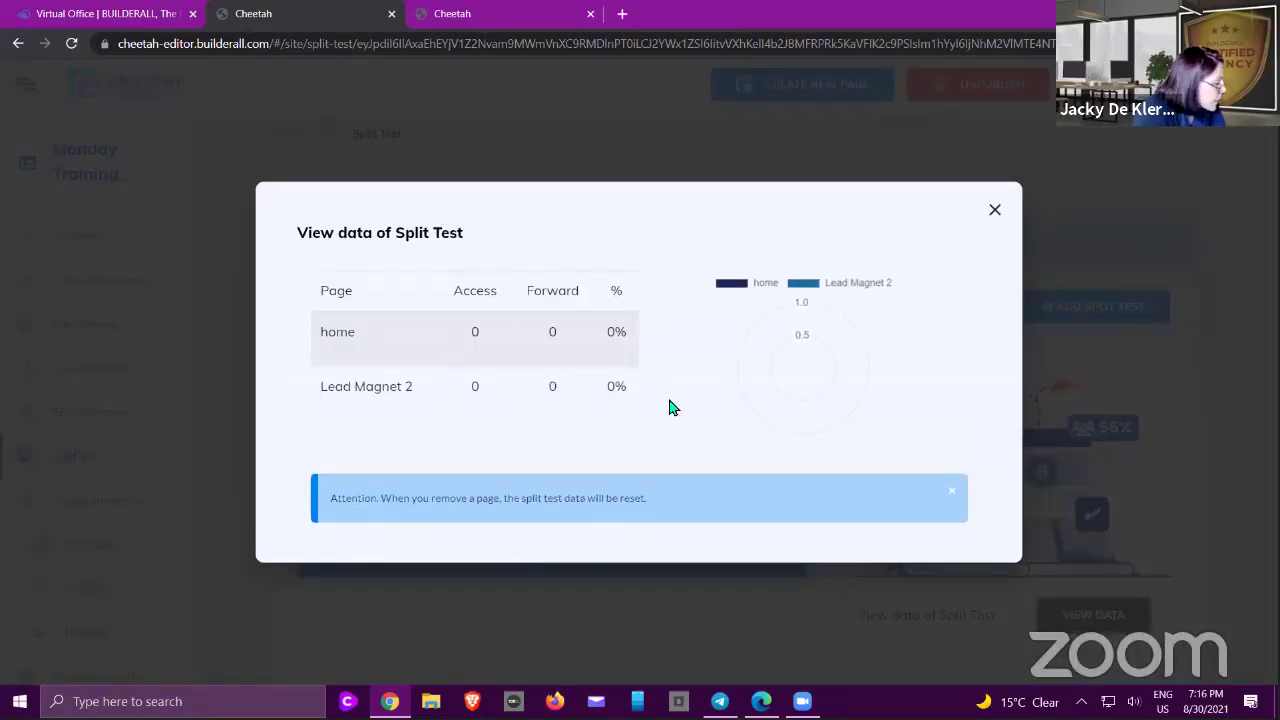
{"action": "left_click", "coordinate": [994, 211]}
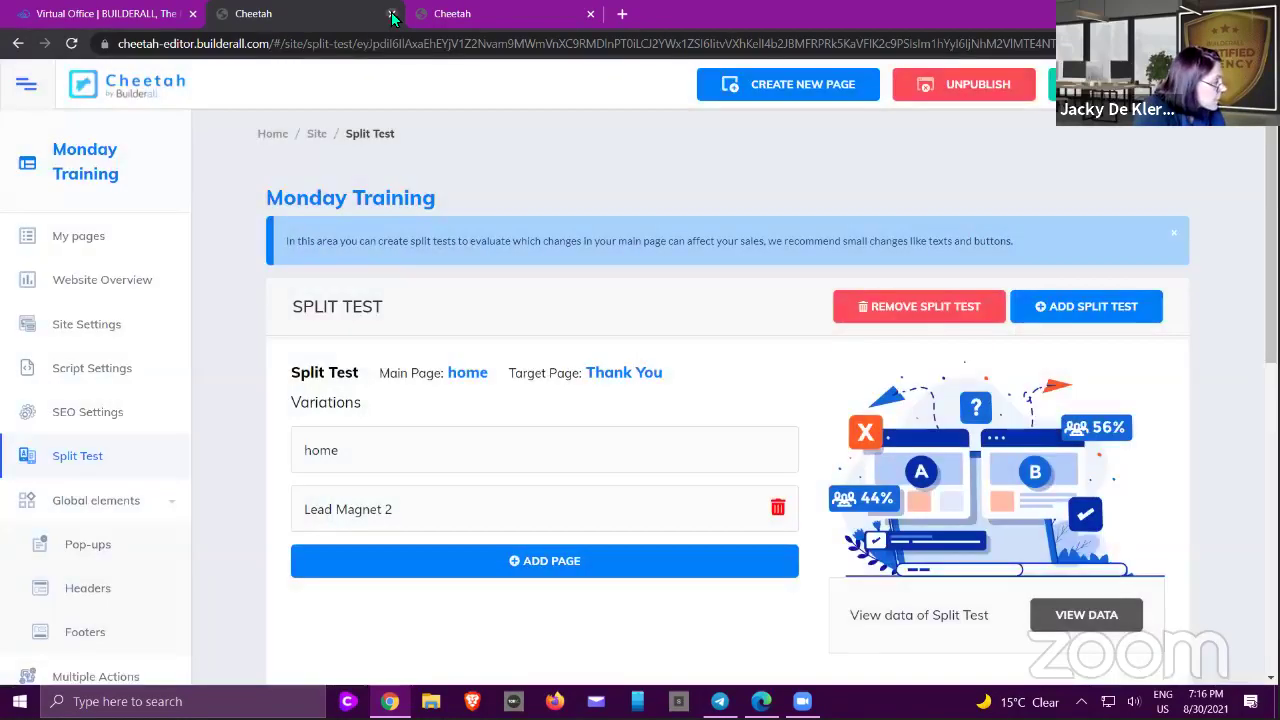
{"action": "left_click", "coordinate": [391, 14]}
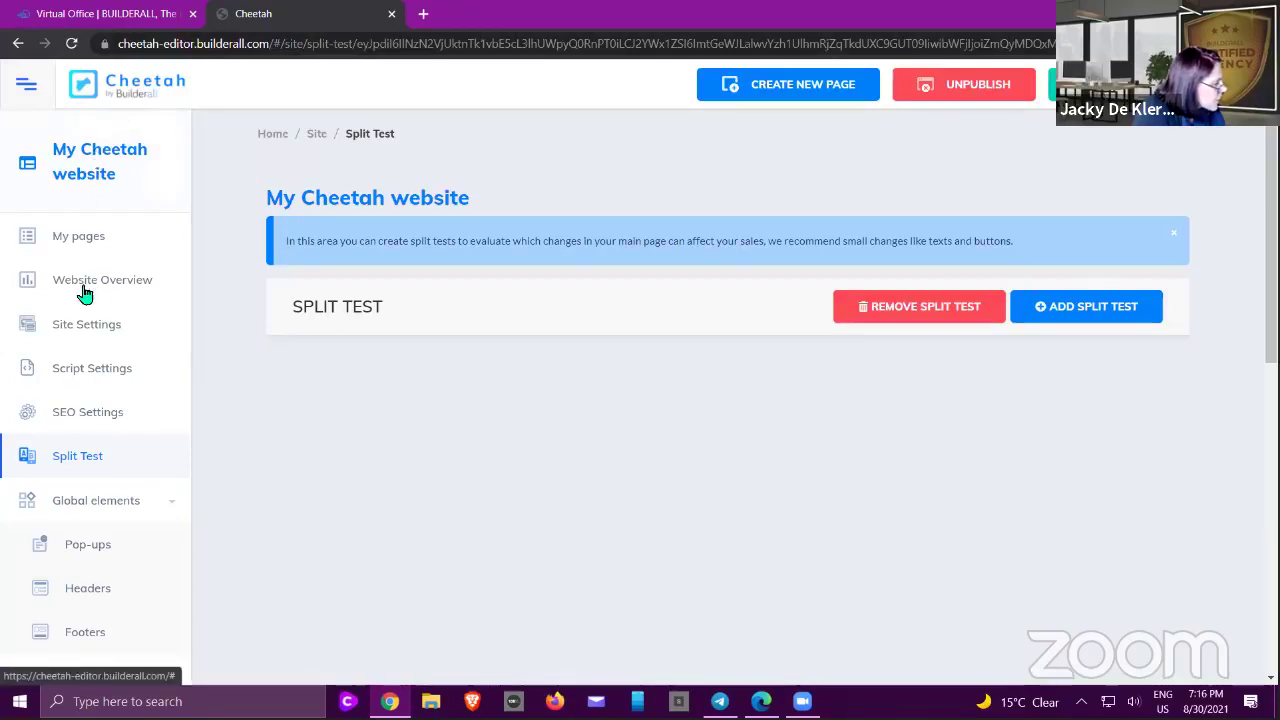
- Create a new global pop-up named test for My Cheetah website
{"action": "scroll", "coordinate": [143, 303], "scroll_direction": "down", "scroll_amount": 3}
{"action": "scroll", "coordinate": [123, 388], "scroll_direction": "up", "scroll_amount": 2}
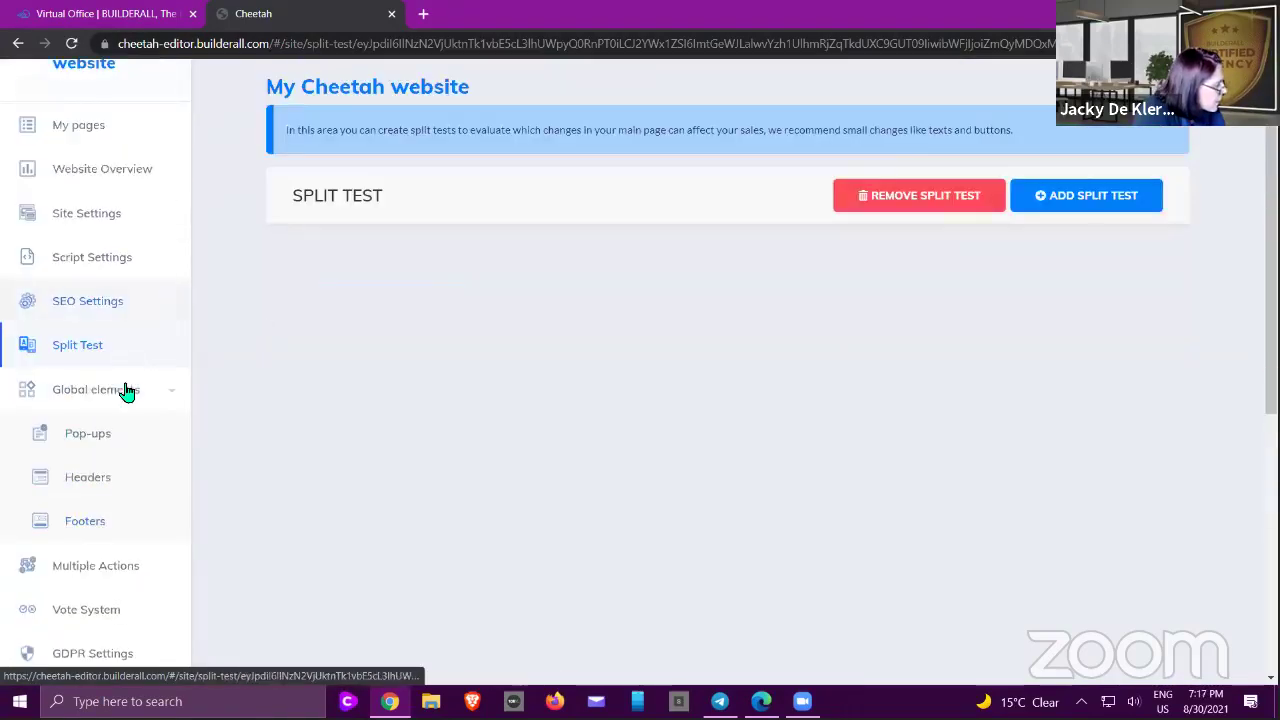
{"action": "left_click", "coordinate": [123, 390]}
{"action": "left_click", "coordinate": [125, 390]}
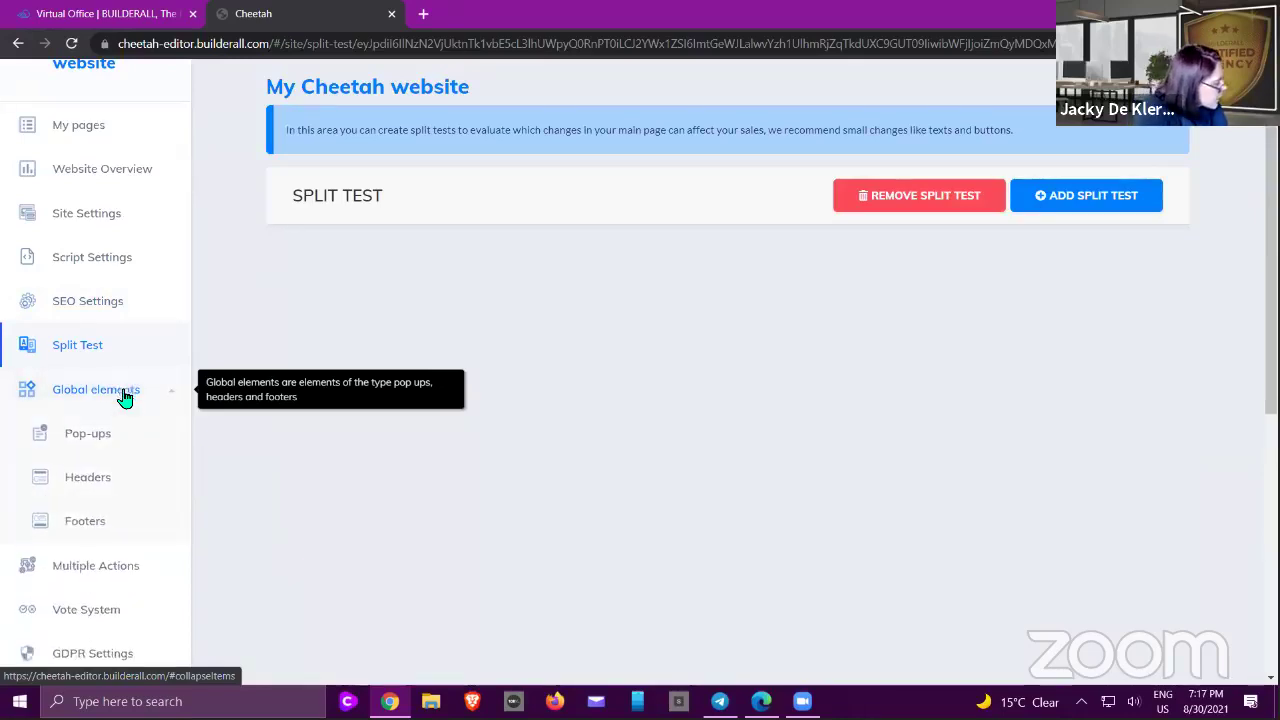
{"action": "left_click", "coordinate": [93, 435]}
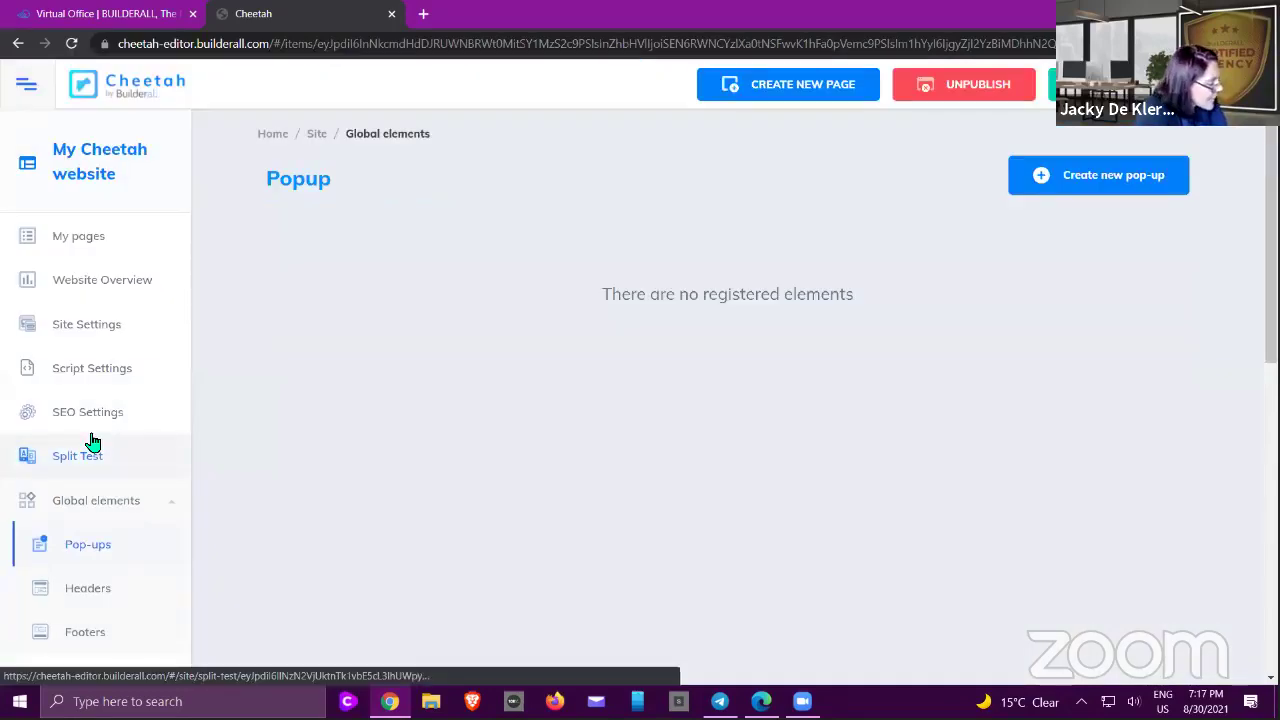
{"action": "left_click", "coordinate": [1057, 187]}
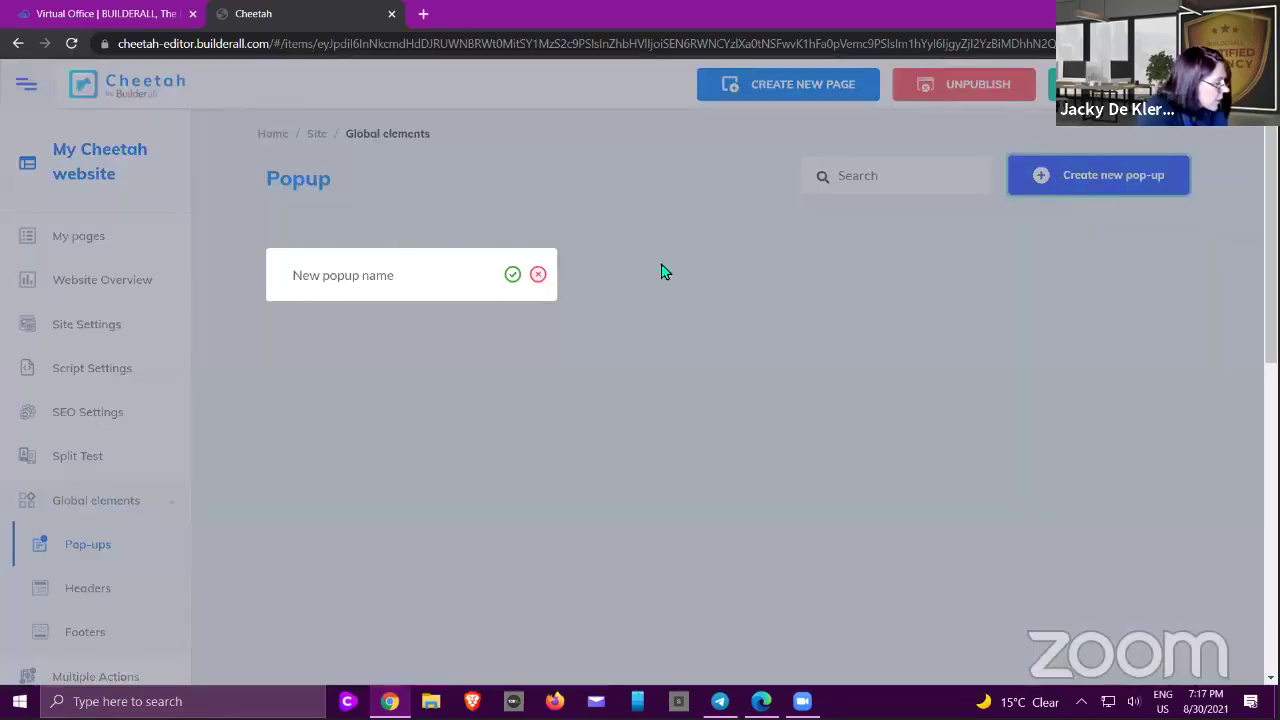
{"action": "left_click", "coordinate": [397, 286]}
{"action": "type", "text": "test"}
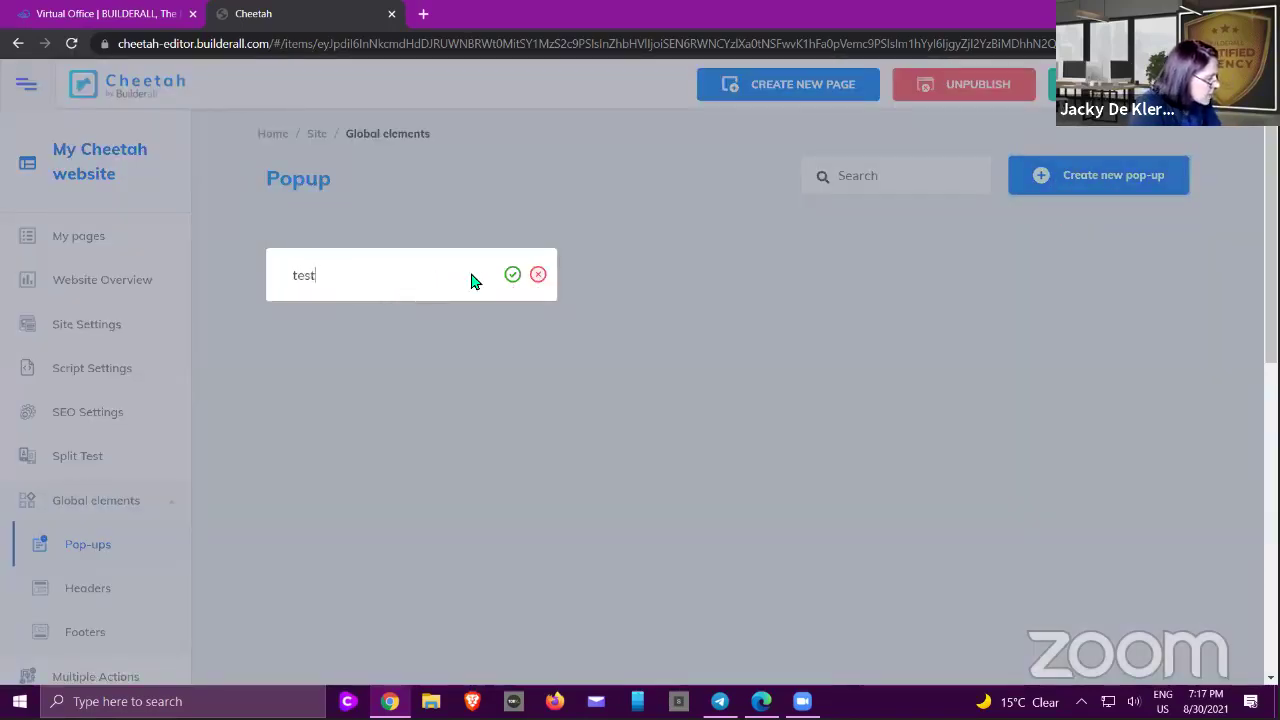
{"action": "left_click", "coordinate": [512, 275]}
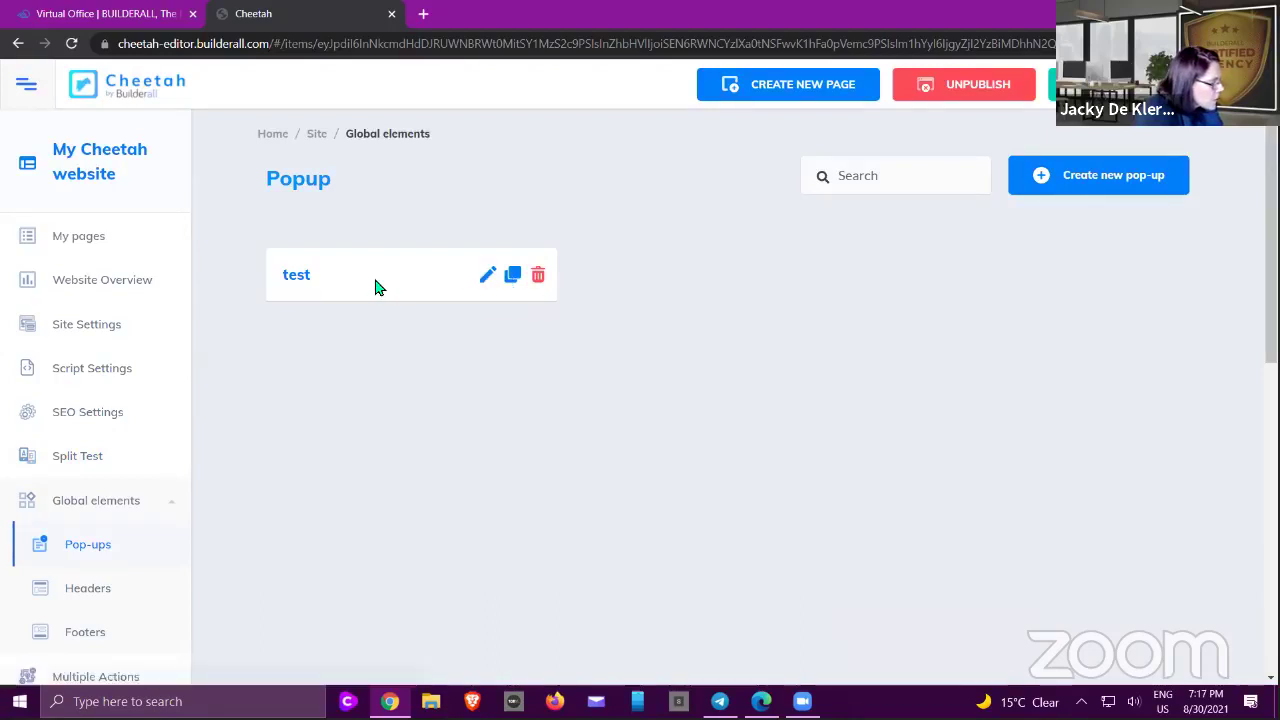
- Open the test pop-up for editing, add a blank panel and extend the panel's height downward
{"action": "left_click", "coordinate": [491, 276]}
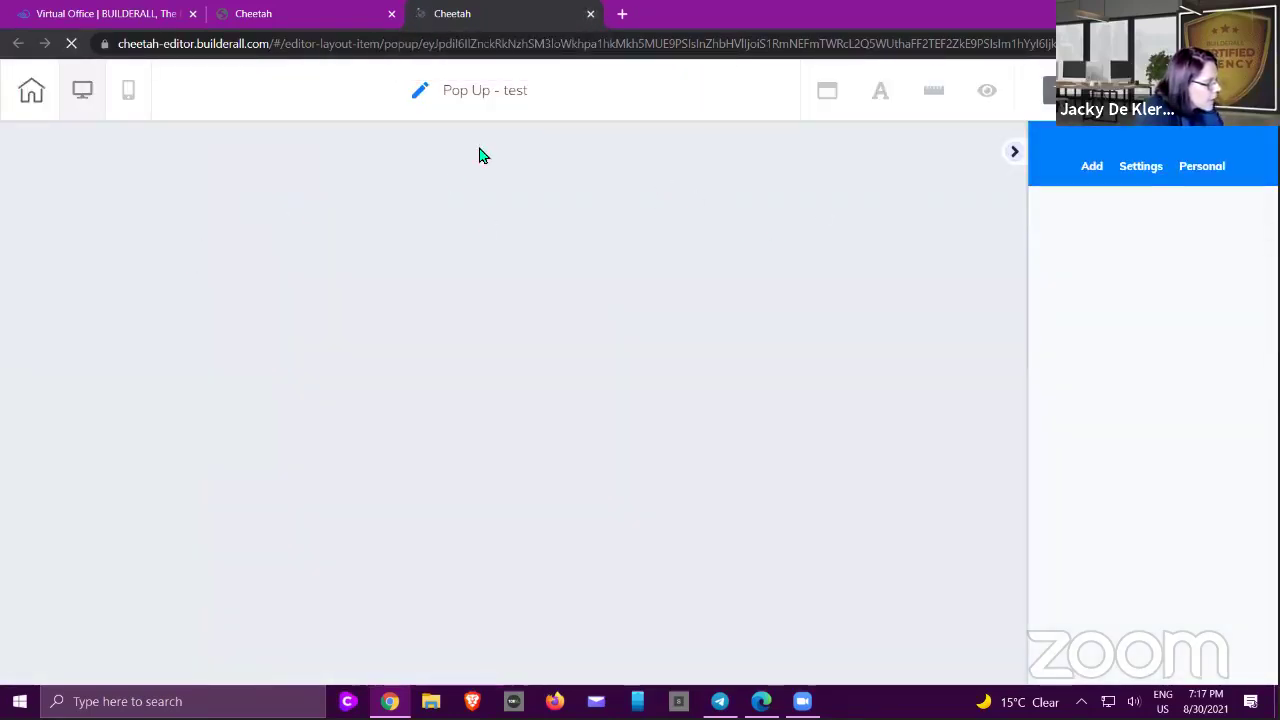
{"action": "left_click", "coordinate": [1093, 172]}
{"action": "left_click", "coordinate": [1100, 221]}
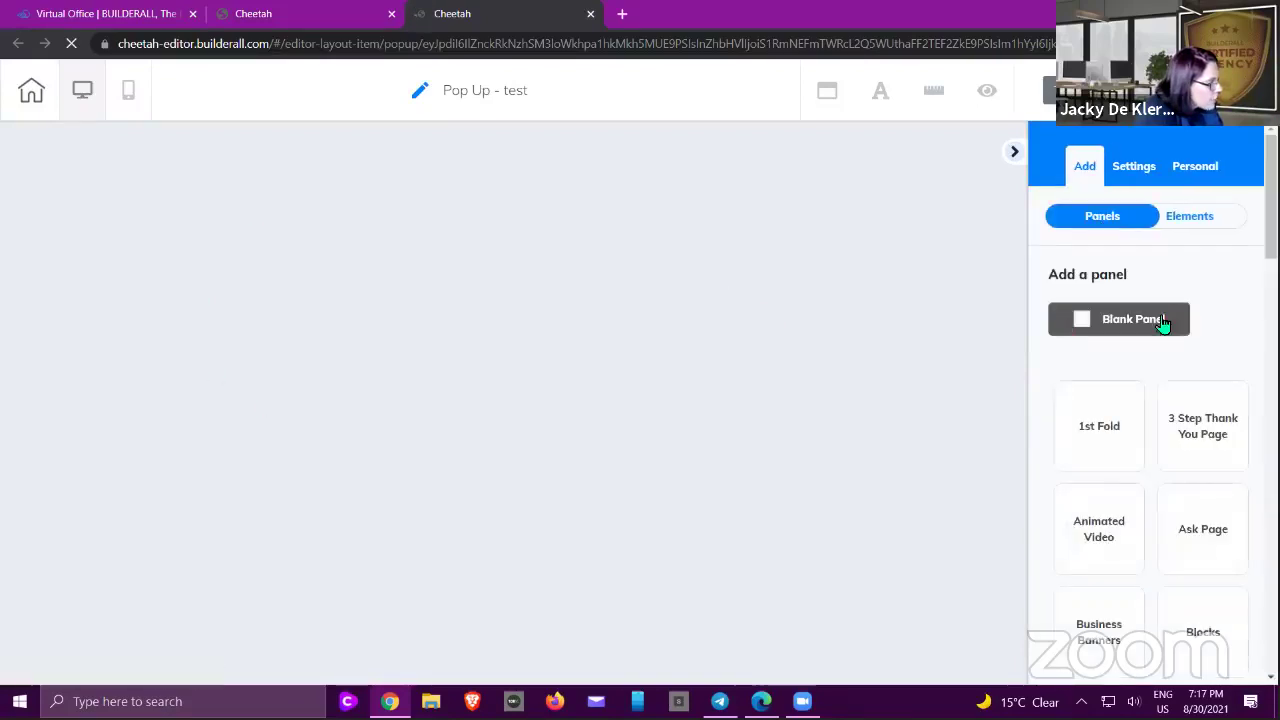
{"action": "left_click", "coordinate": [1160, 320]}
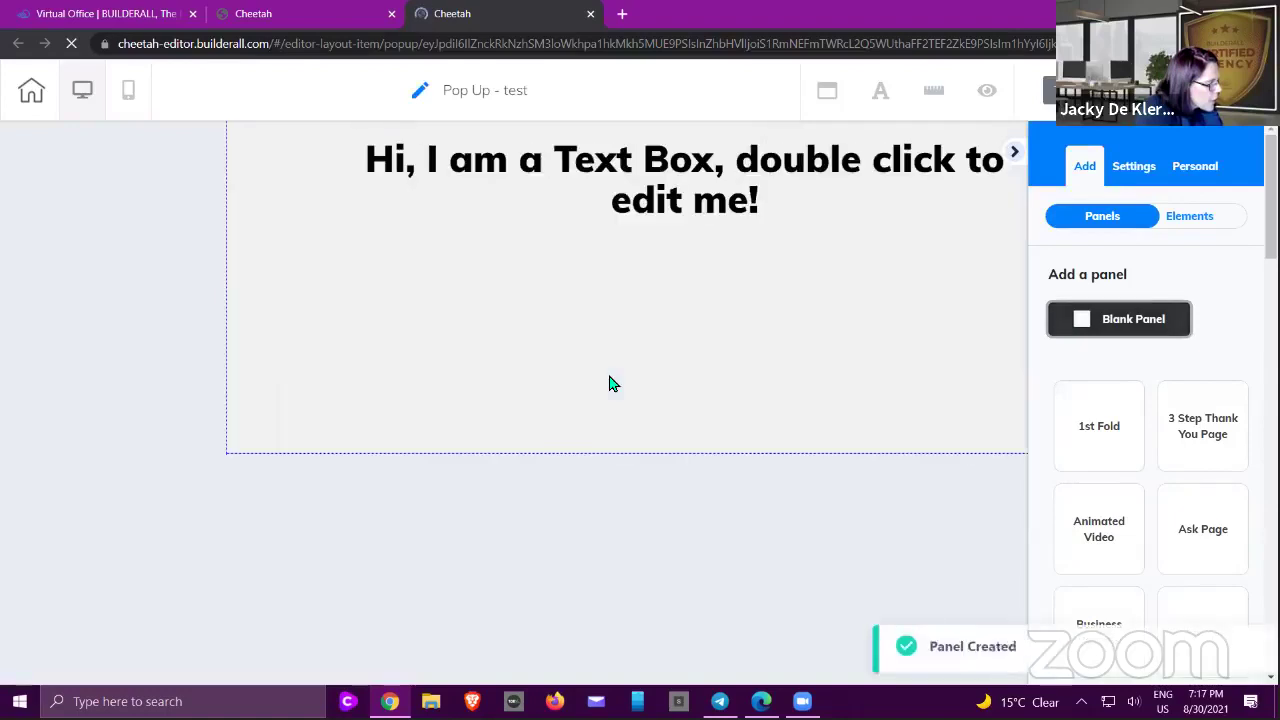
{"action": "left_click", "coordinate": [1014, 153]}
{"action": "left_click", "coordinate": [323, 183]}
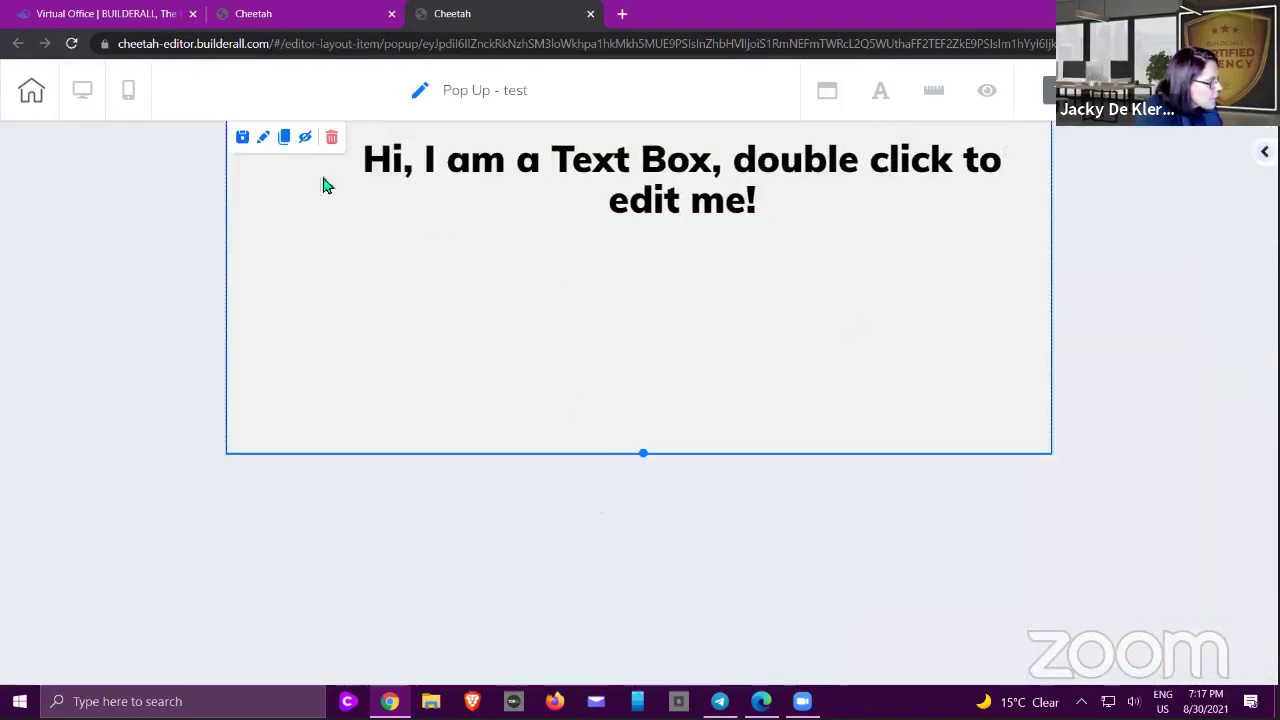
{"action": "left_click_drag", "start_coordinate": [643, 455], "coordinate": [640, 640]}
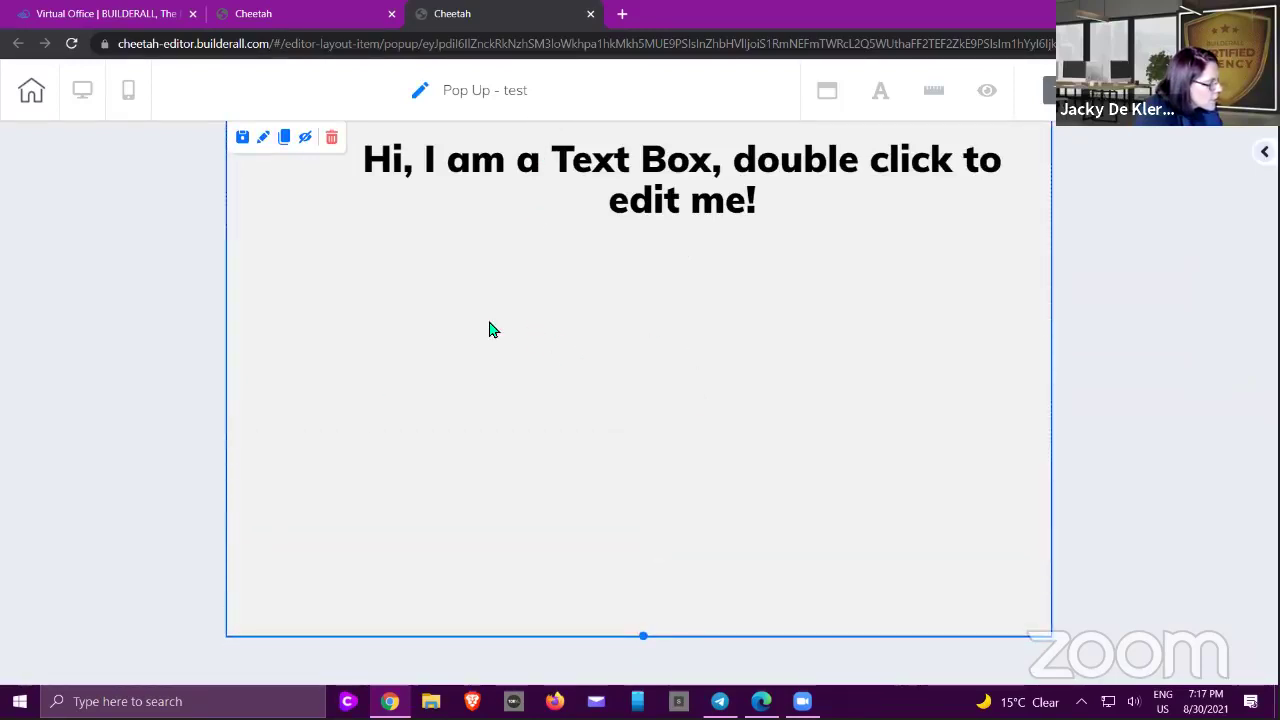
- Enable the overlay in the pop-up panel's overlay settings and close the panel settings
{"action": "left_click", "coordinate": [577, 302]}
{"action": "left_click", "coordinate": [848, 307]}
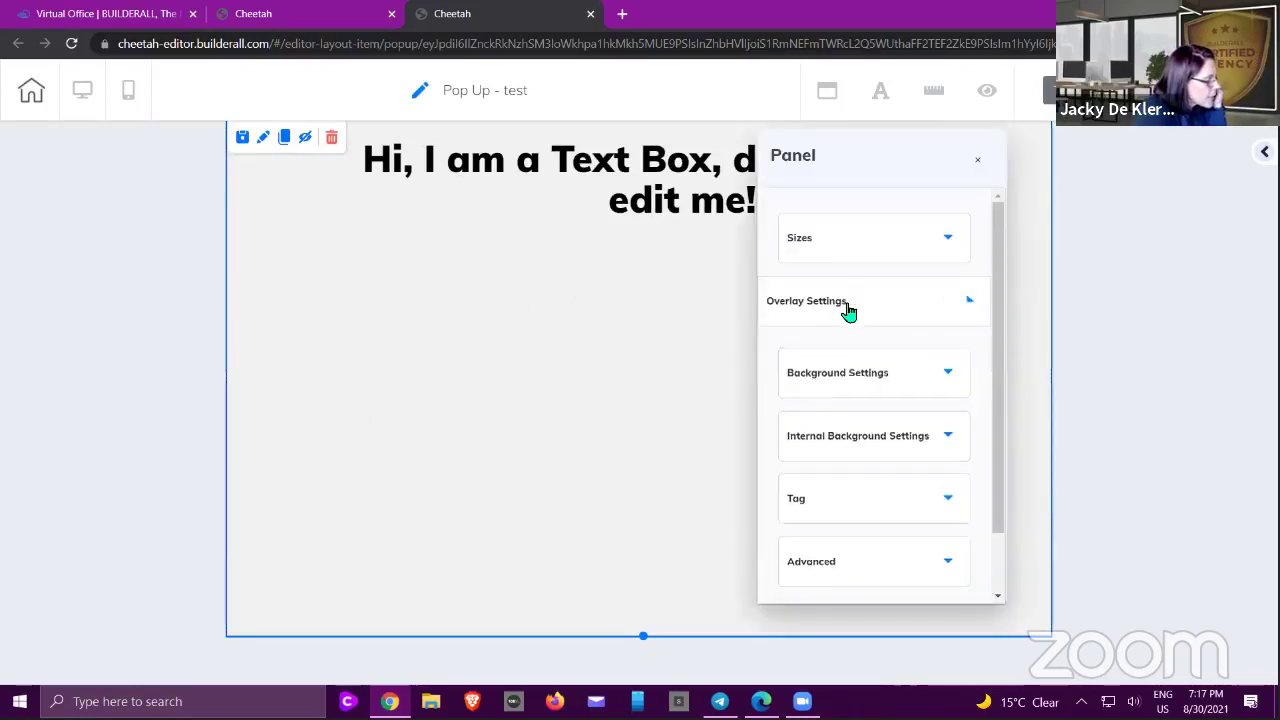
{"action": "left_click", "coordinate": [783, 356]}
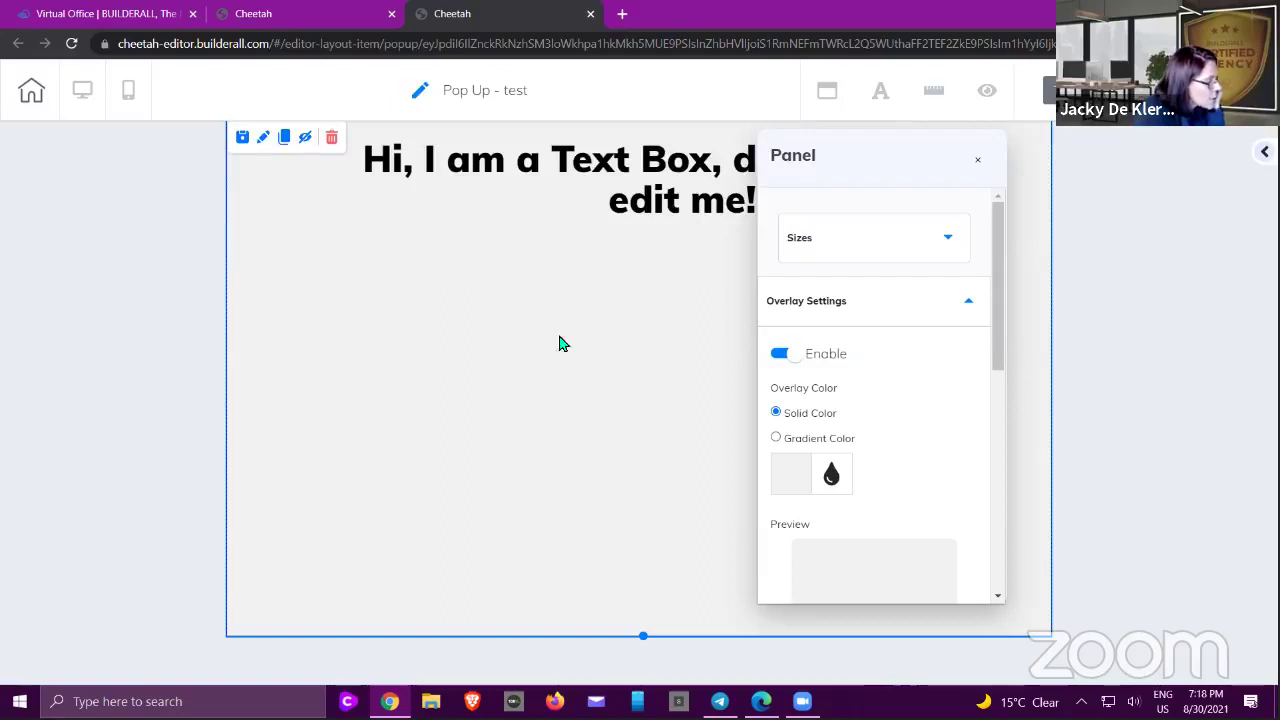
{"action": "left_click", "coordinate": [855, 300]}
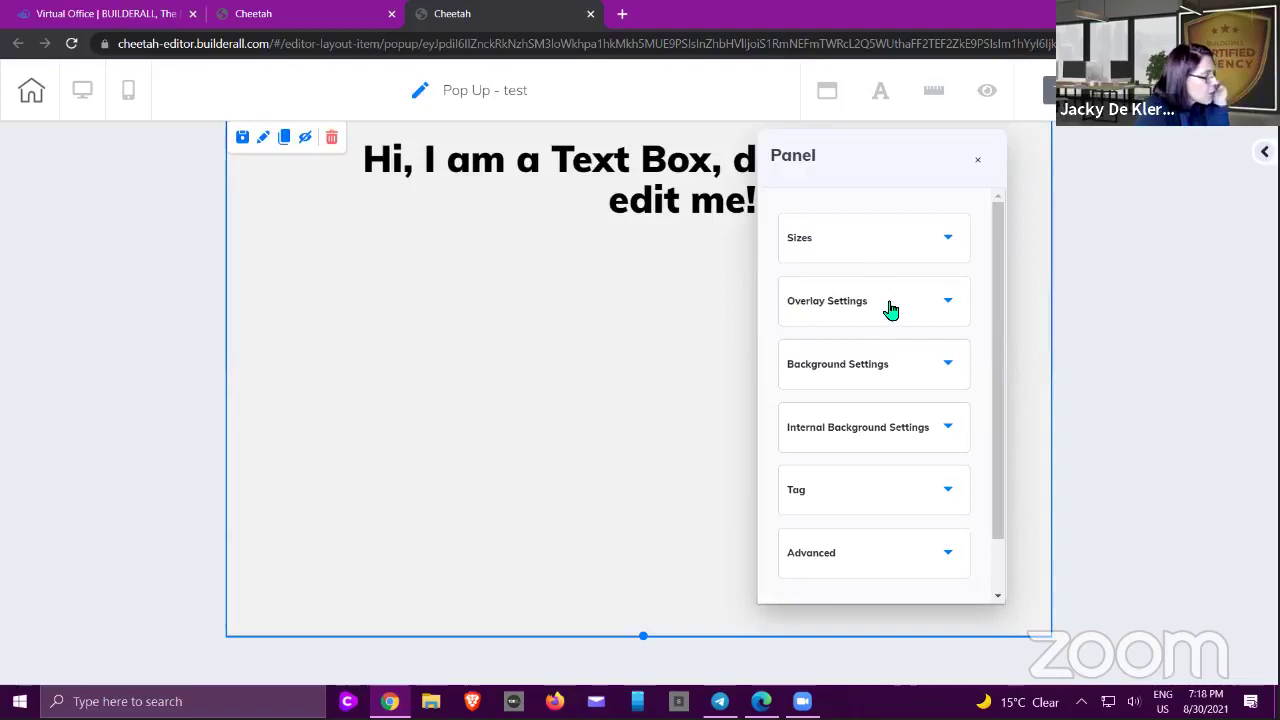
{"action": "left_click", "coordinate": [978, 163]}
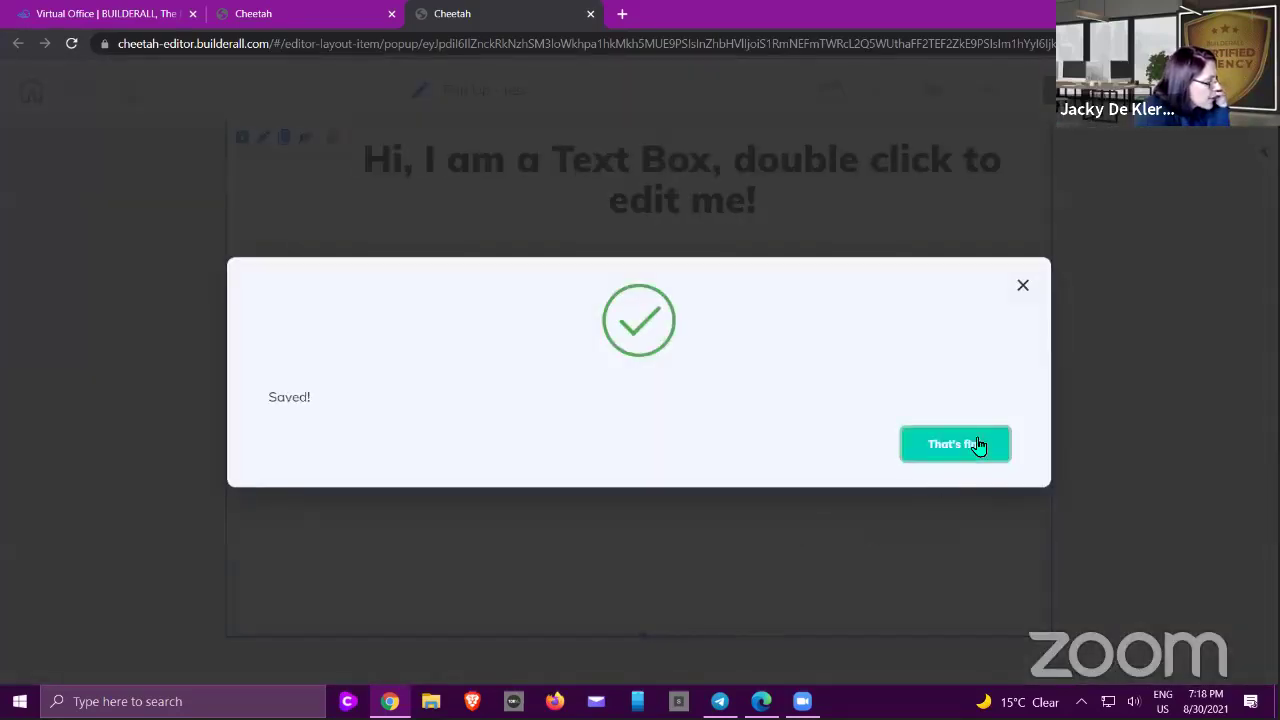
- Finish saving the test pop-up and leave its editor for My Cheetah website's page overview
{"action": "left_click", "coordinate": [978, 446]}
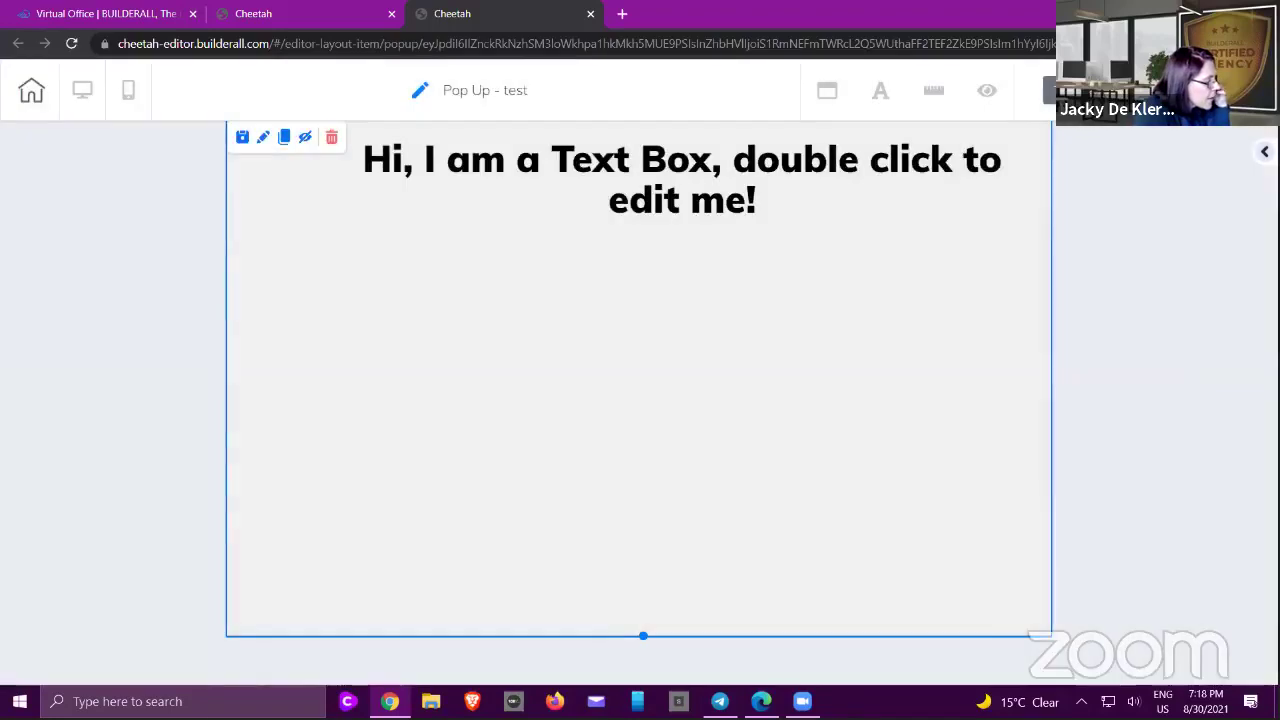
{"action": "left_click", "coordinate": [31, 100]}
{"action": "left_click", "coordinate": [578, 406]}
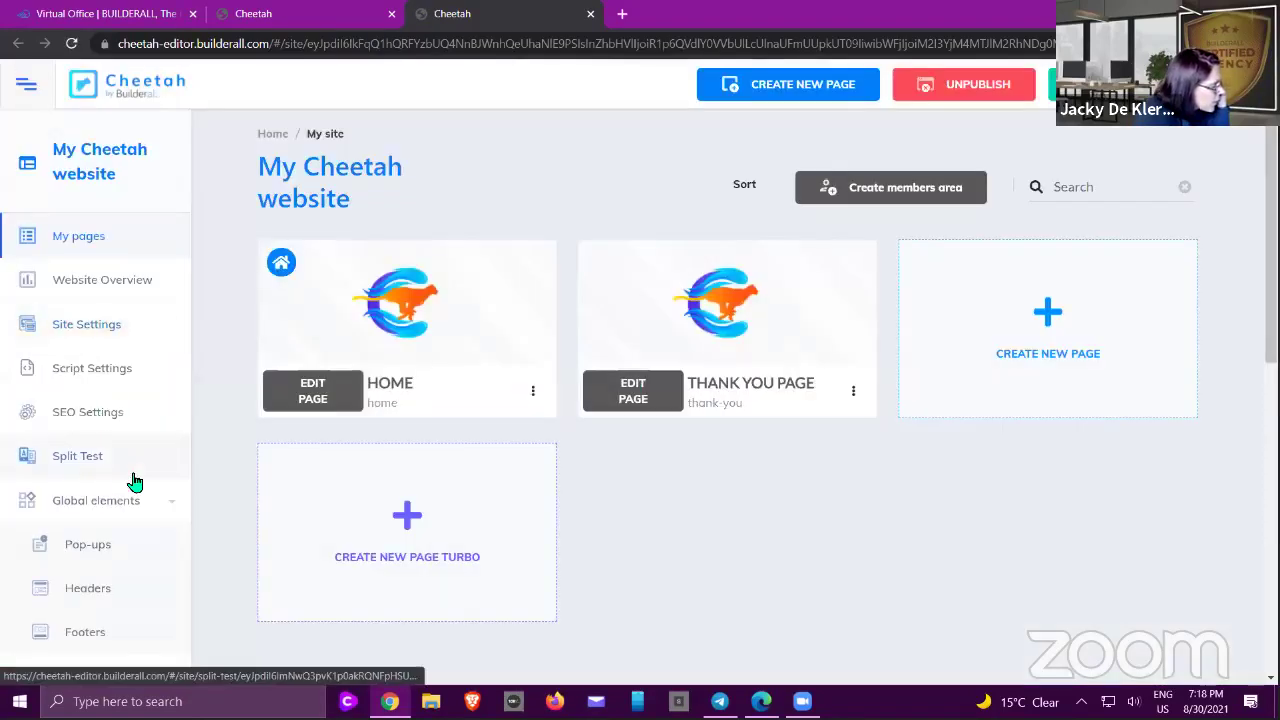
- Create a new global header named Global Header for My Cheetah website
{"action": "scroll", "coordinate": [91, 380], "scroll_direction": "down", "scroll_amount": 2}
{"action": "left_click", "coordinate": [88, 367]}
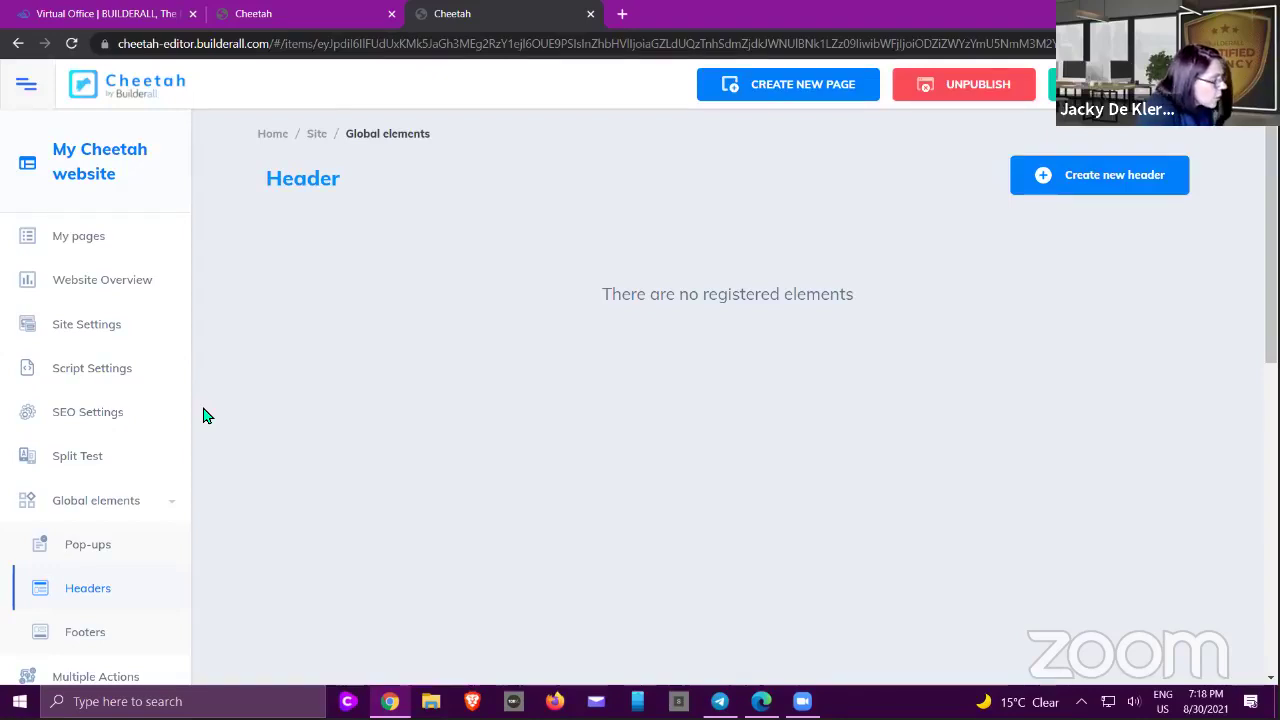
{"action": "left_click", "coordinate": [1069, 177]}
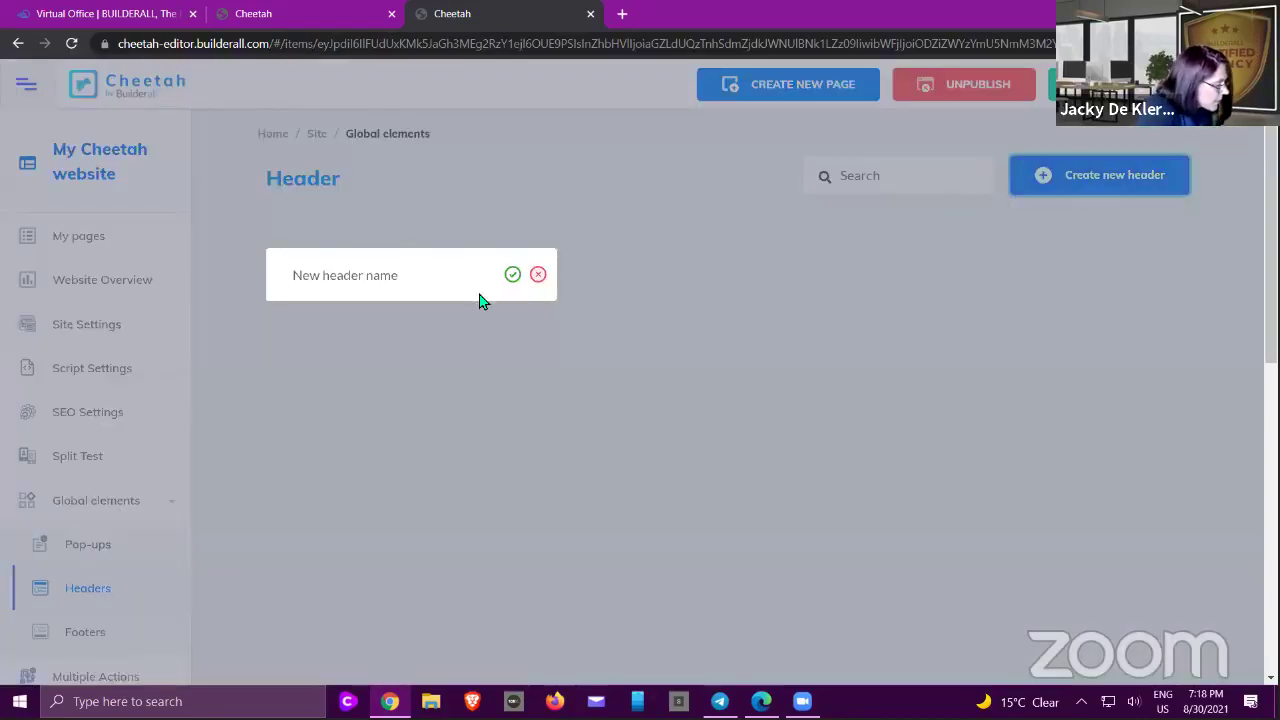
{"action": "left_click", "coordinate": [439, 279]}
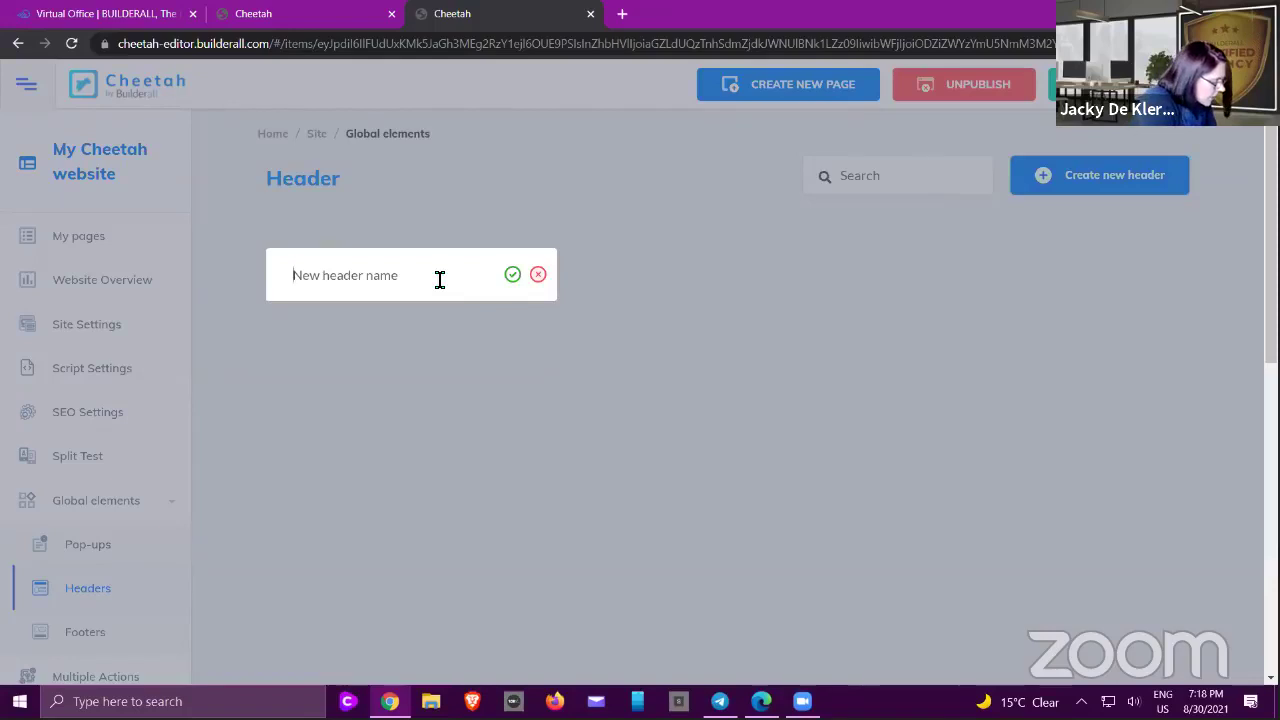
{"action": "type", "text": "Global Header"}
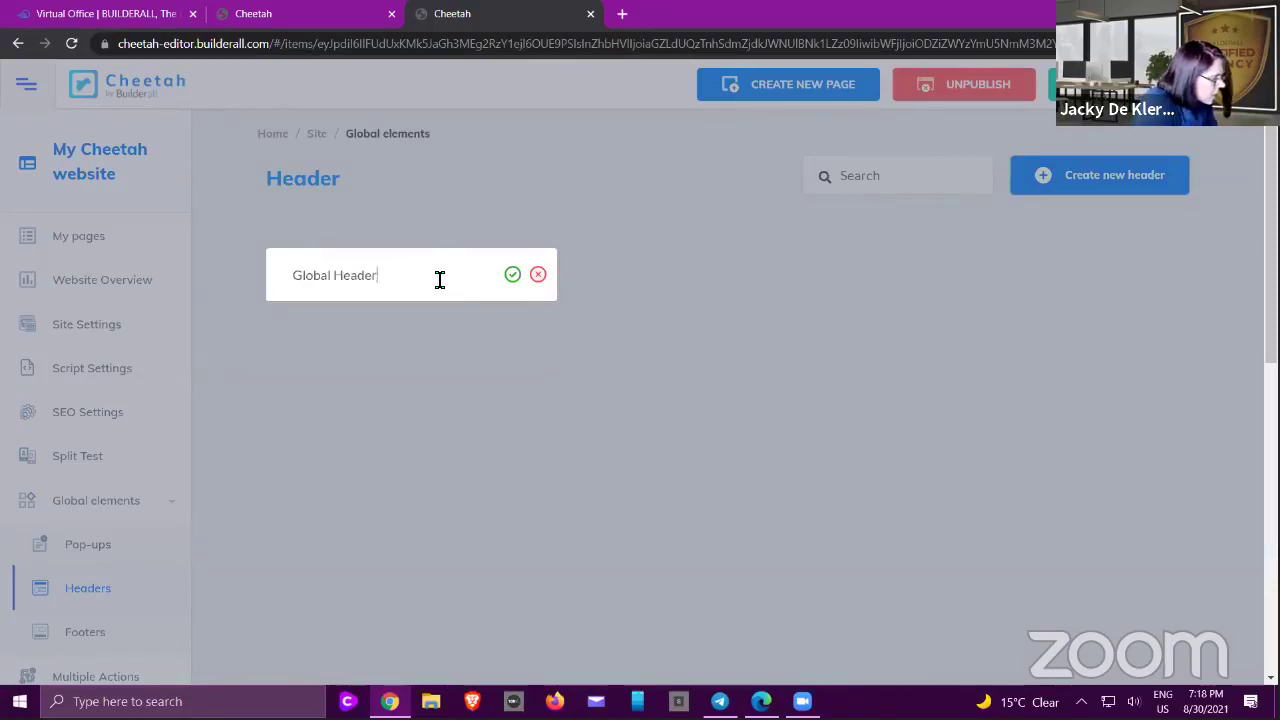
{"action": "left_click", "coordinate": [512, 274]}
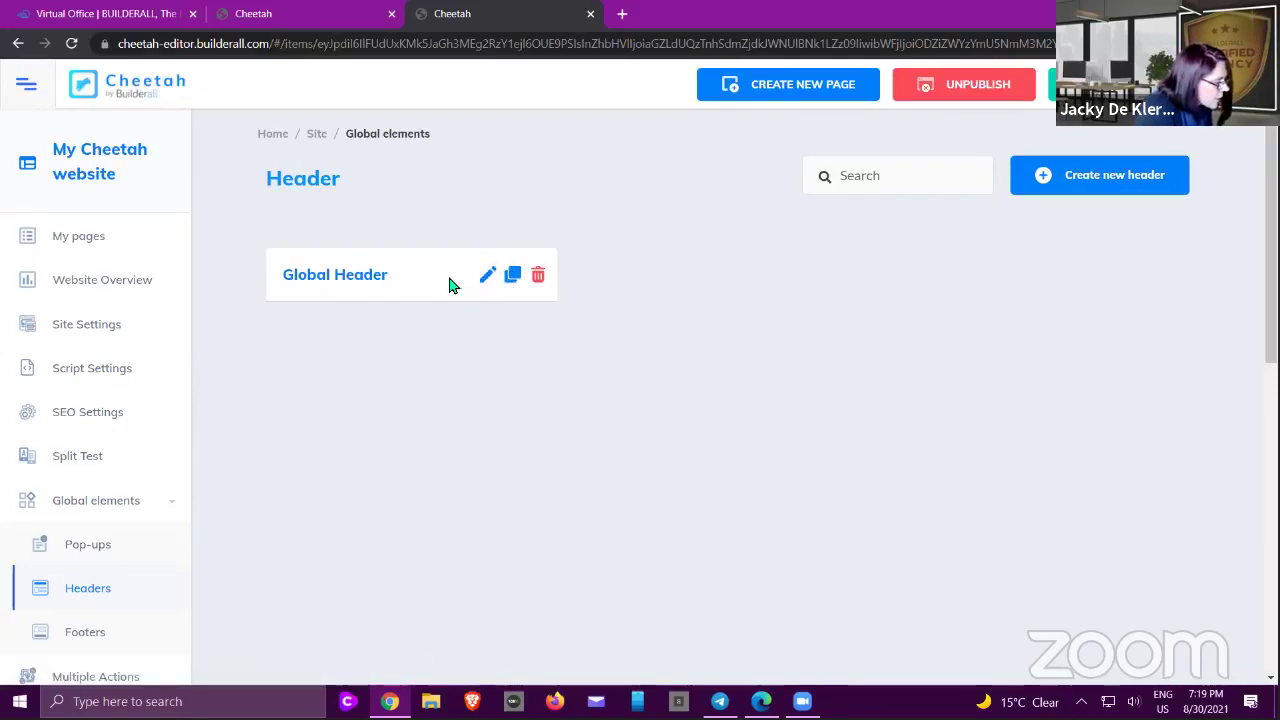
- Open the Home page's settings and choose test as its desktop pop-up
{"action": "left_click", "coordinate": [90, 240]}
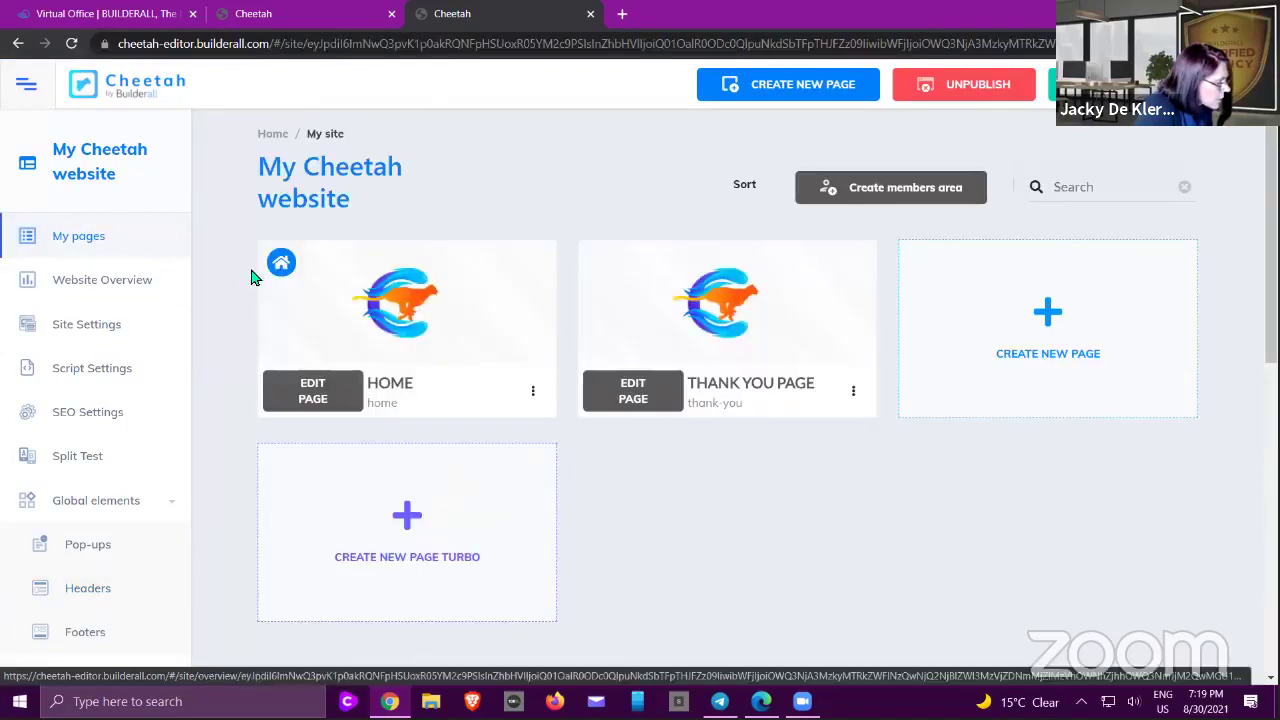
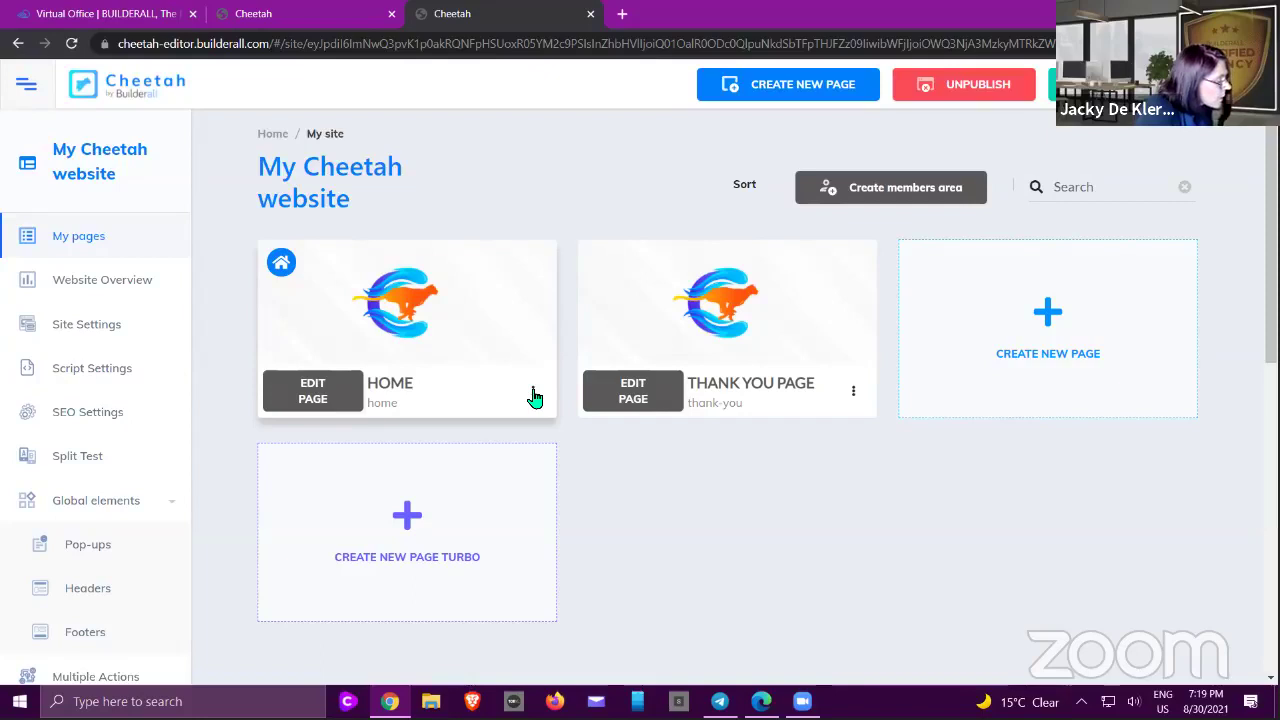
{"action": "left_click", "coordinate": [532, 392]}
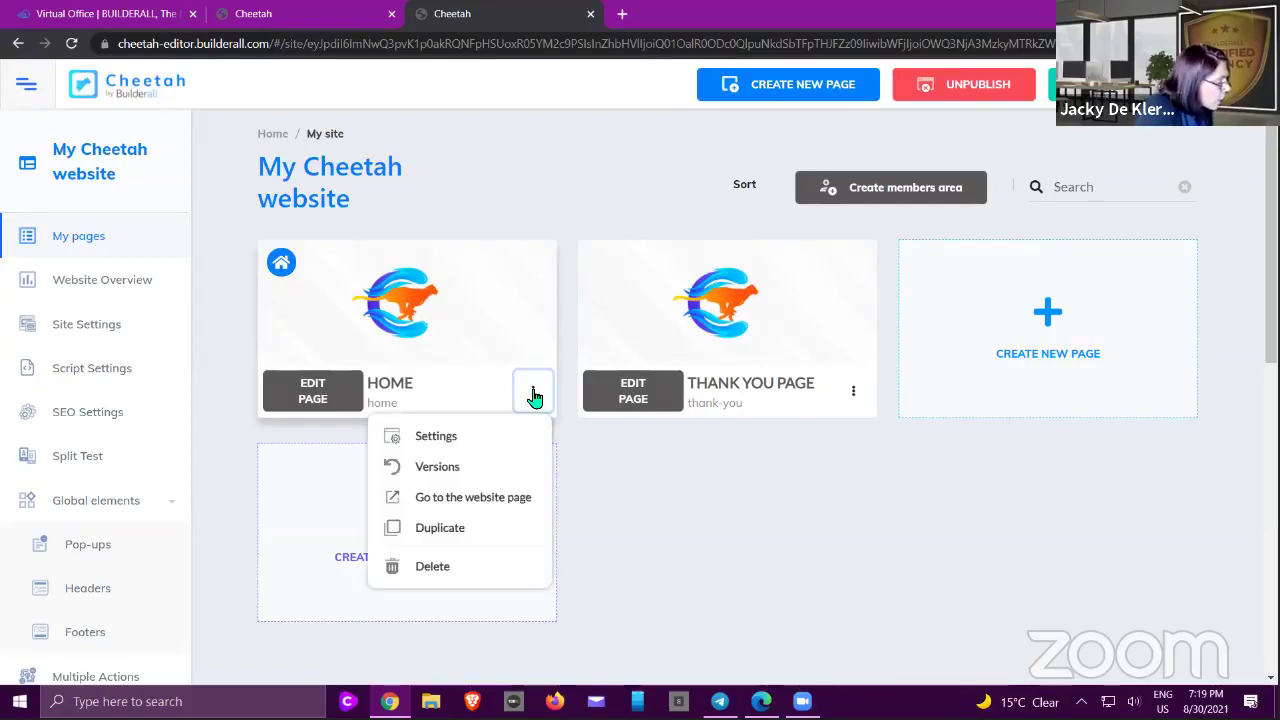
{"action": "left_click", "coordinate": [450, 440]}
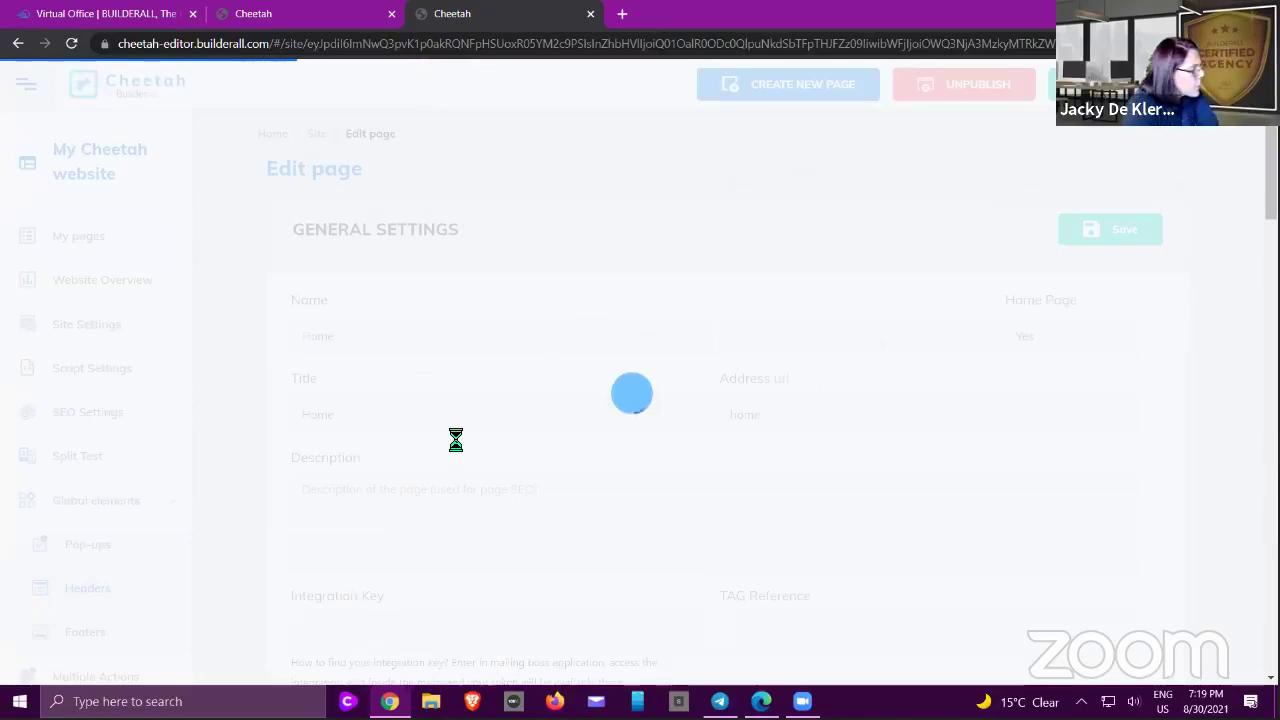
{"action": "scroll", "coordinate": [510, 395], "scroll_direction": "down", "scroll_amount": 10}
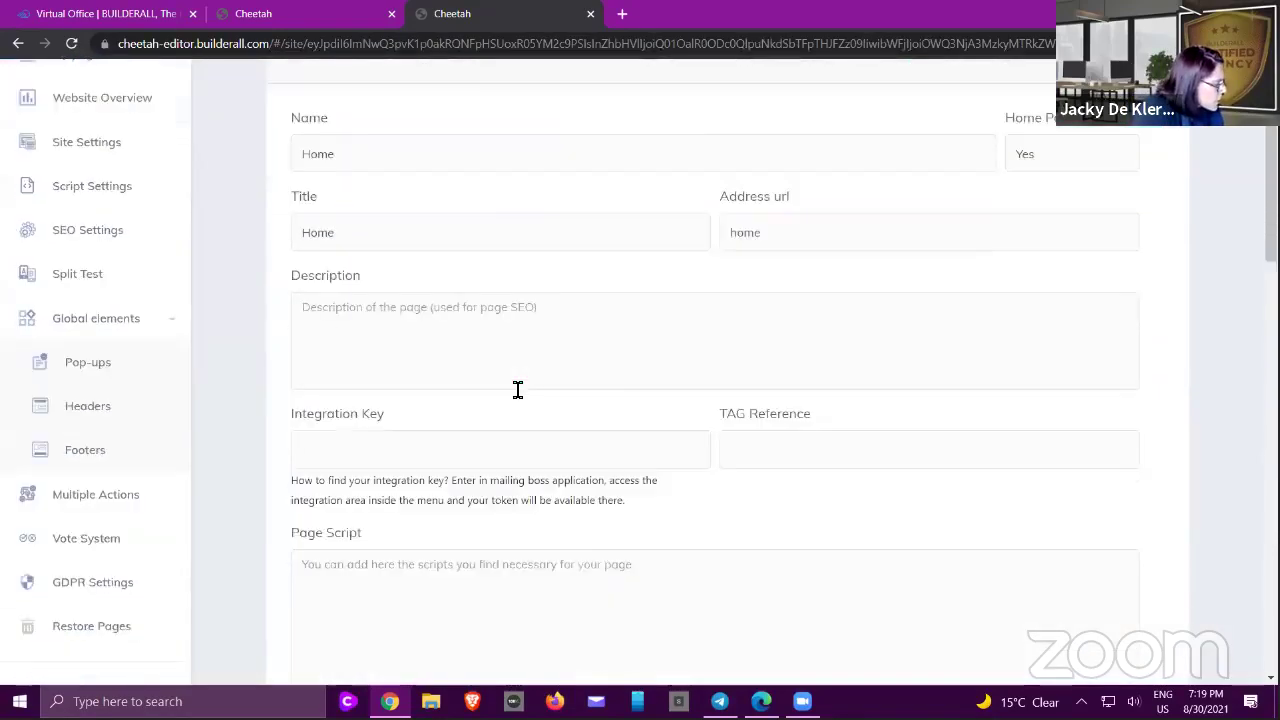
{"action": "scroll", "coordinate": [515, 390], "scroll_direction": "down", "scroll_amount": 8}
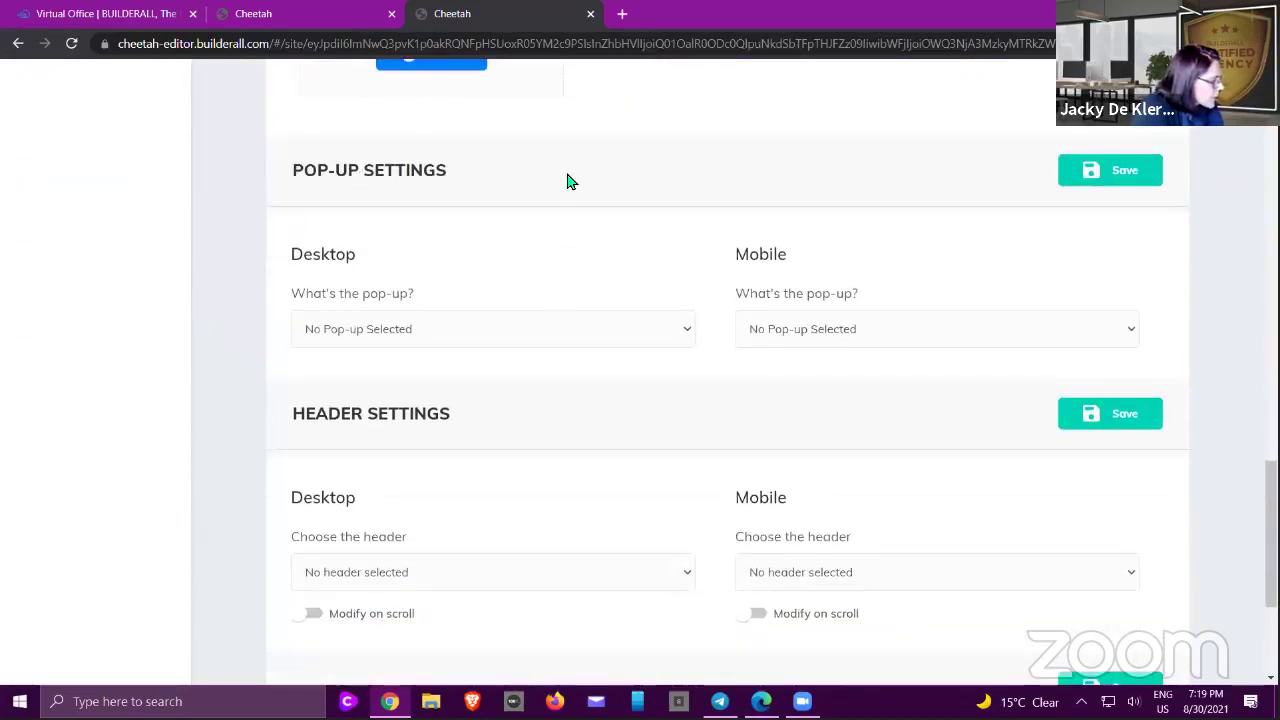
{"action": "left_click", "coordinate": [686, 337]}
{"action": "left_click", "coordinate": [316, 390]}
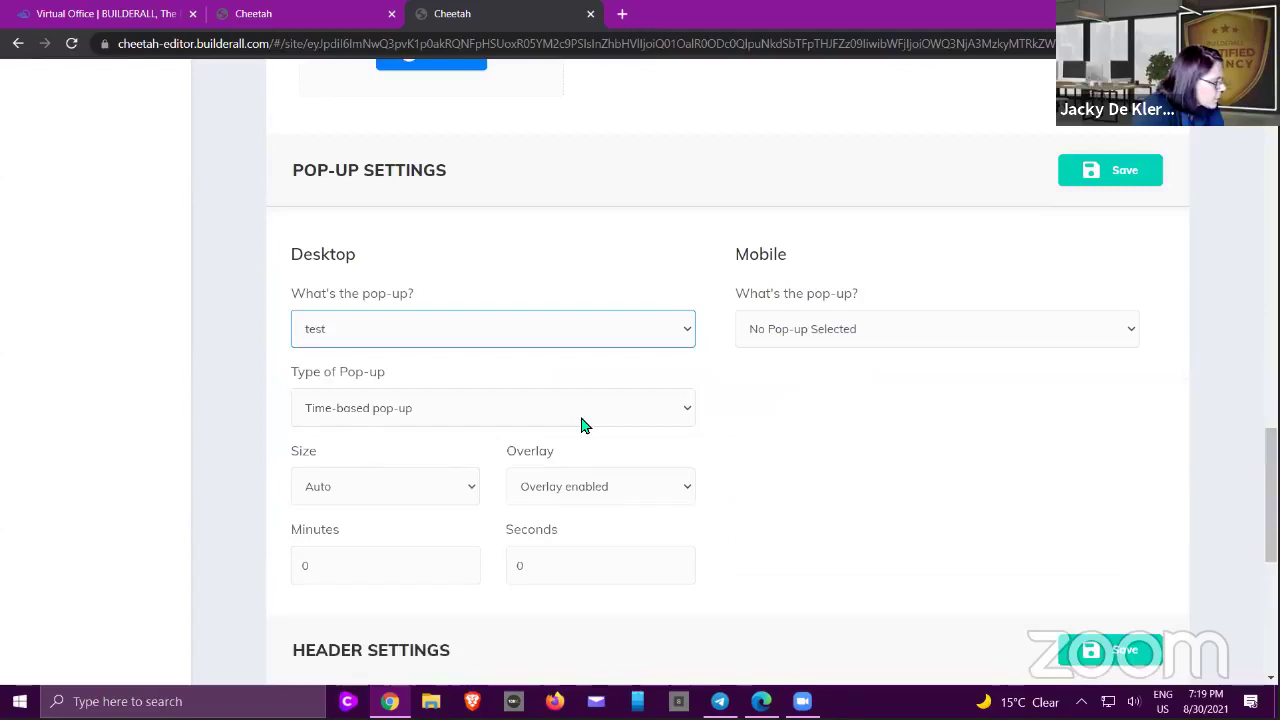
- Try test as the Home page's mobile pop-up and reset the choice to No Pop-up Selected
{"action": "left_click", "coordinate": [925, 336]}
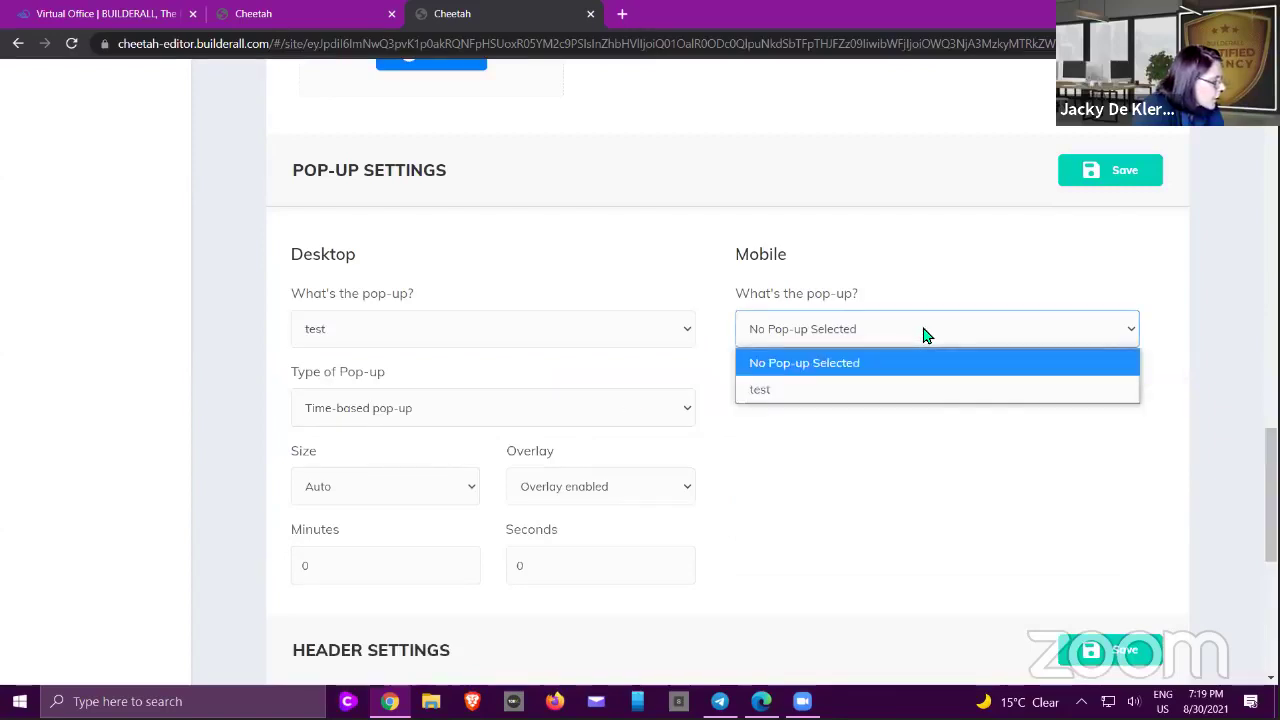
{"action": "left_click", "coordinate": [834, 390]}
{"action": "left_click", "coordinate": [872, 333]}
{"action": "left_click", "coordinate": [840, 364]}
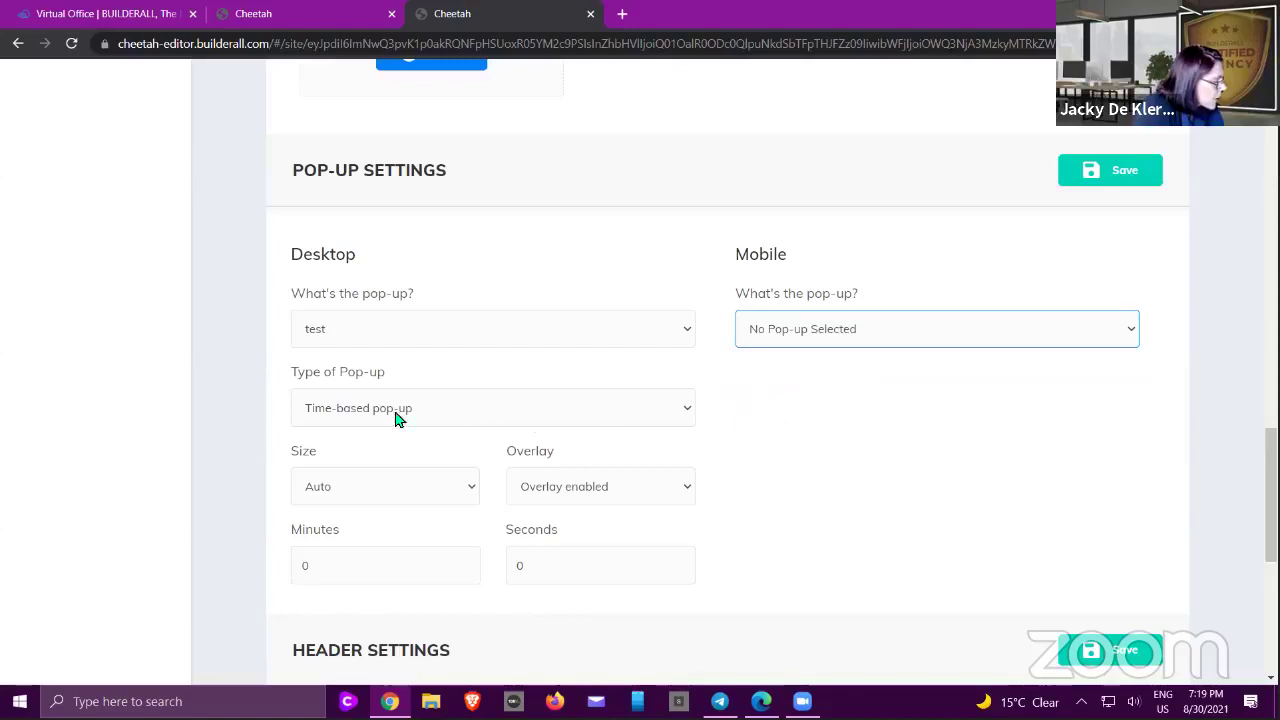
- Set the Home page's desktop pop-up type to Exit Pop-up and choose Global Header as its desktop header
{"action": "left_click", "coordinate": [461, 415]}
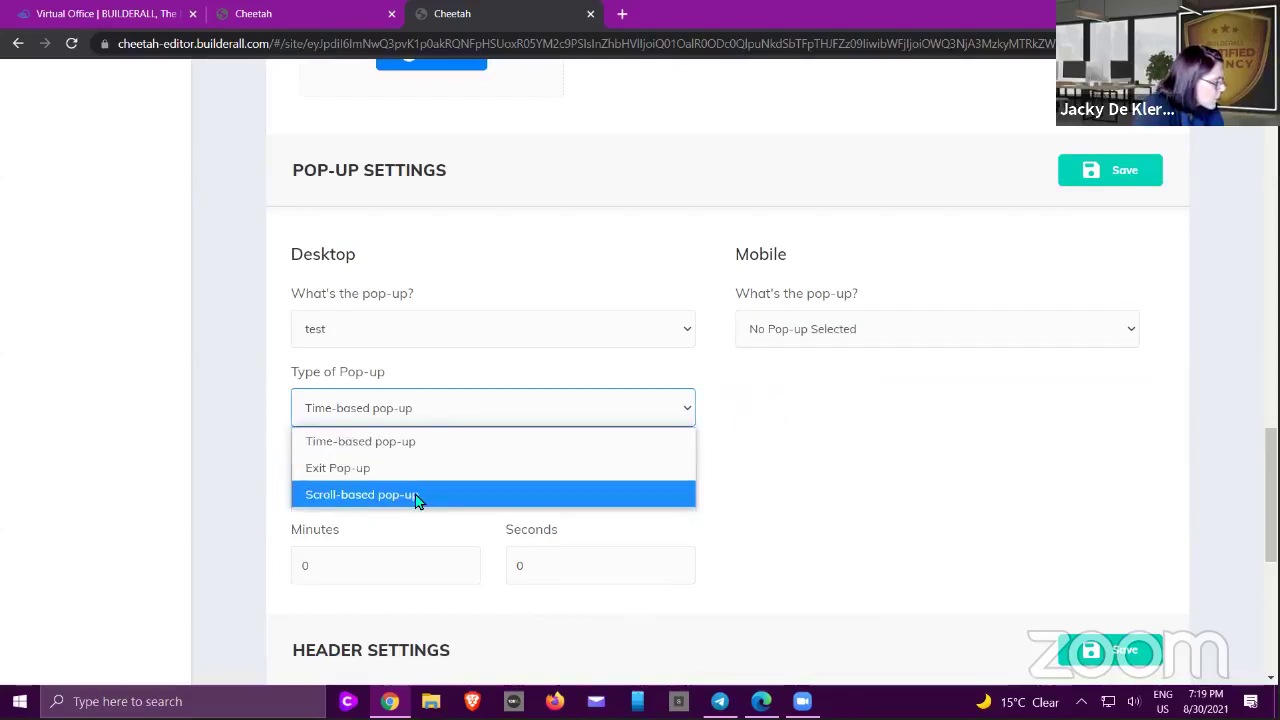
{"action": "left_click", "coordinate": [445, 468]}
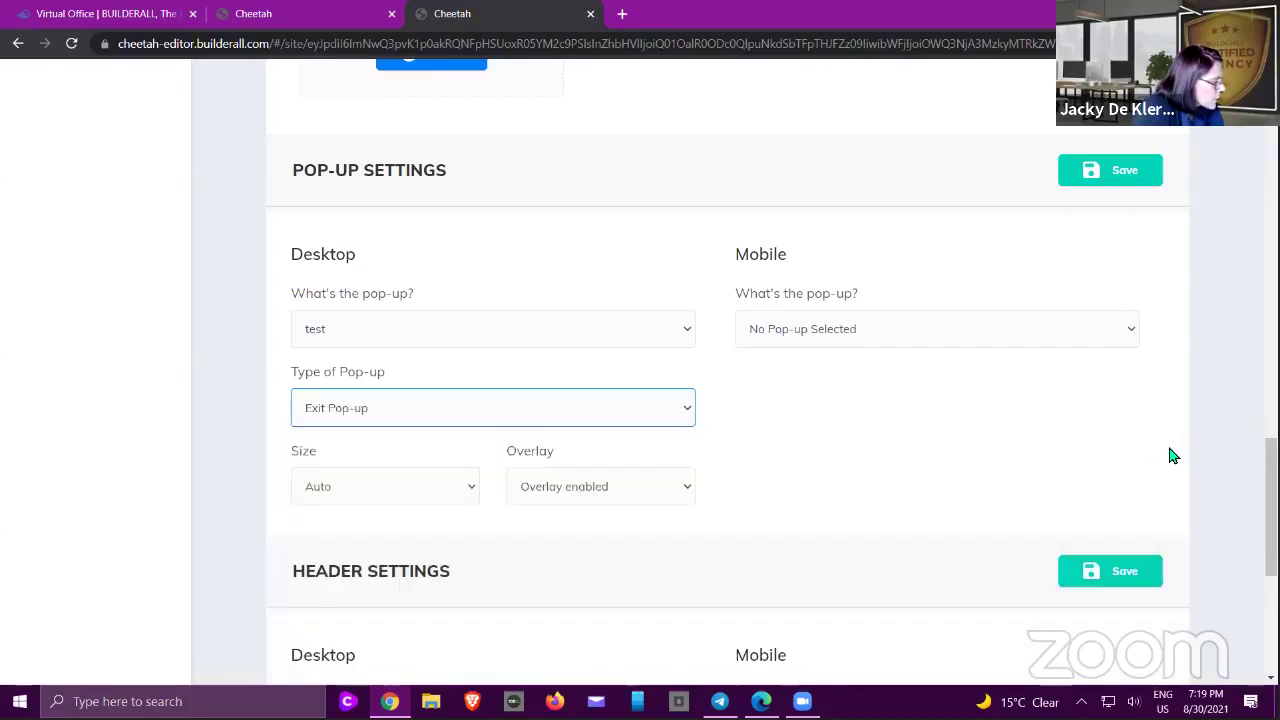
{"action": "scroll", "coordinate": [1168, 450], "scroll_direction": "down", "scroll_amount": 3}
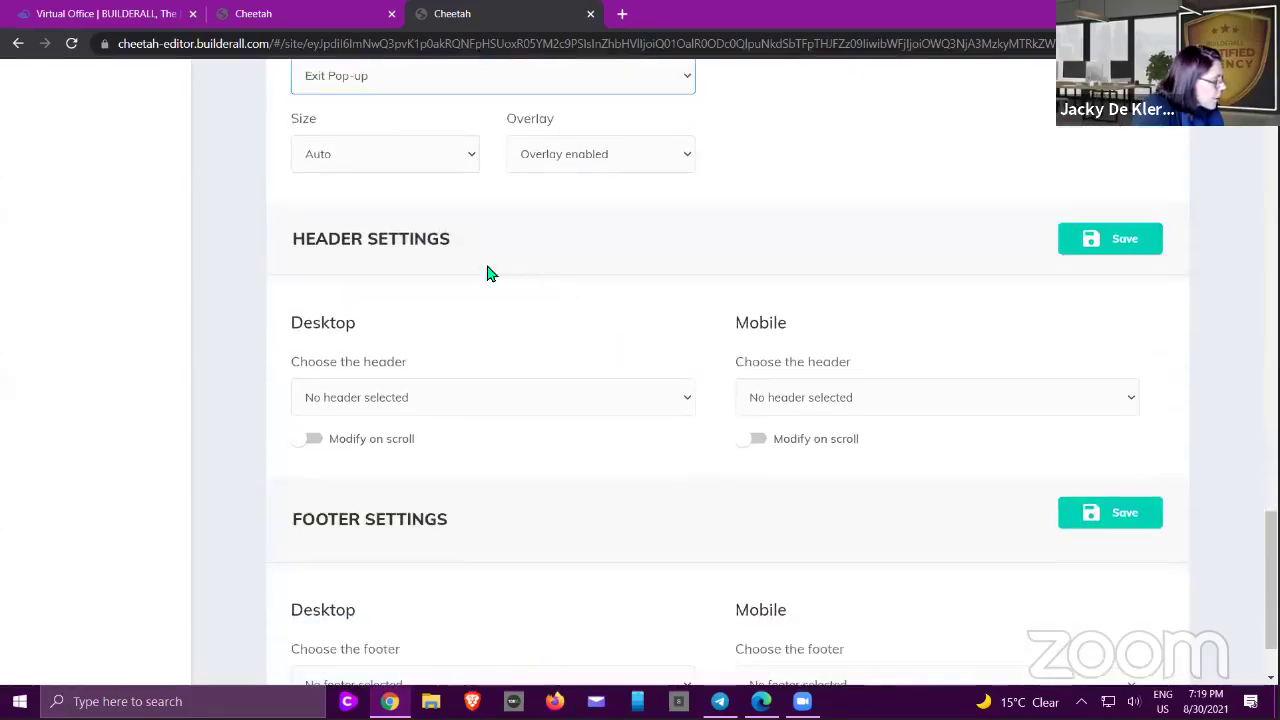
{"action": "left_click", "coordinate": [686, 399]}
{"action": "left_click", "coordinate": [397, 463]}
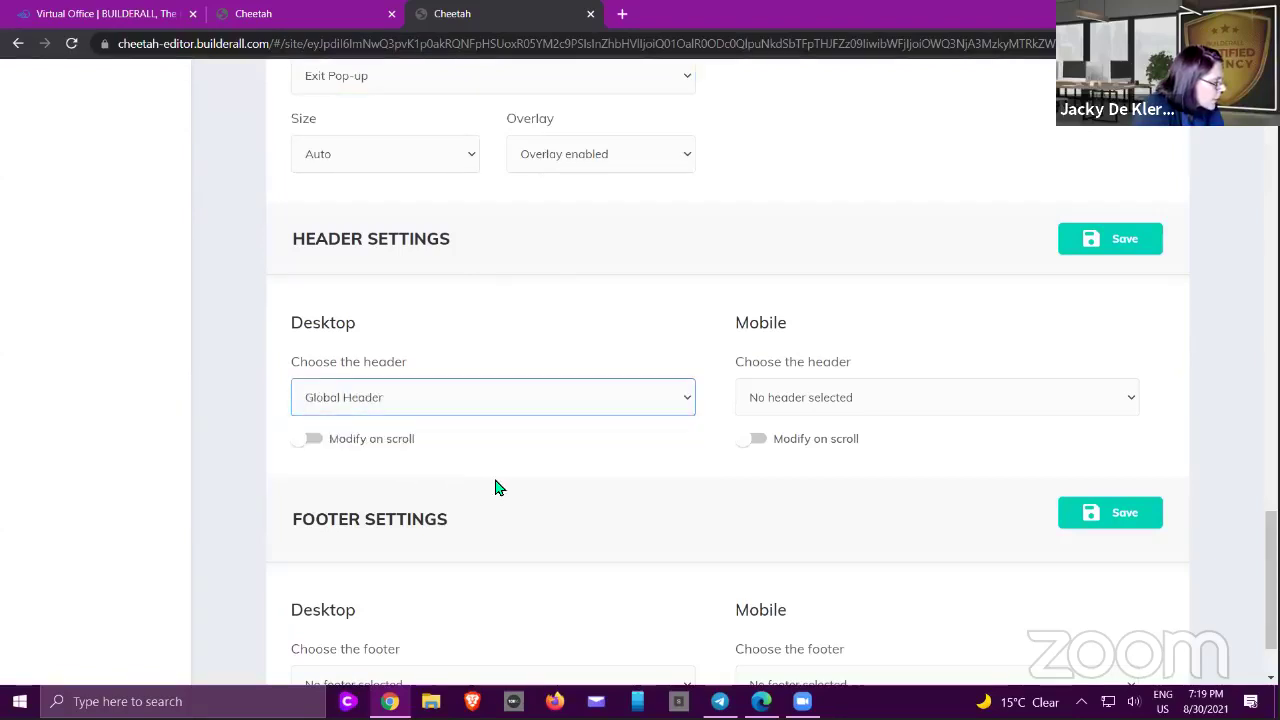
- Turn on Modify on scroll for the Home page's desktop header and check the secondary header choices
{"action": "left_click", "coordinate": [308, 442]}
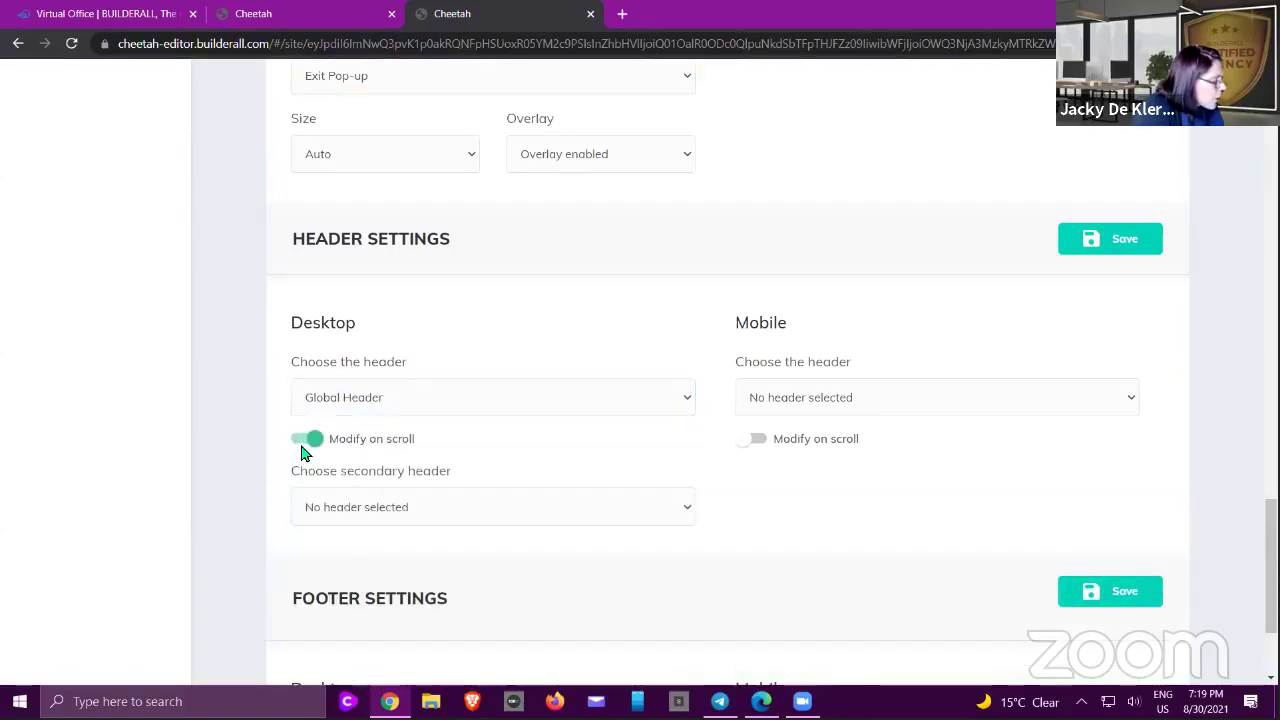
{"action": "left_click", "coordinate": [547, 511]}
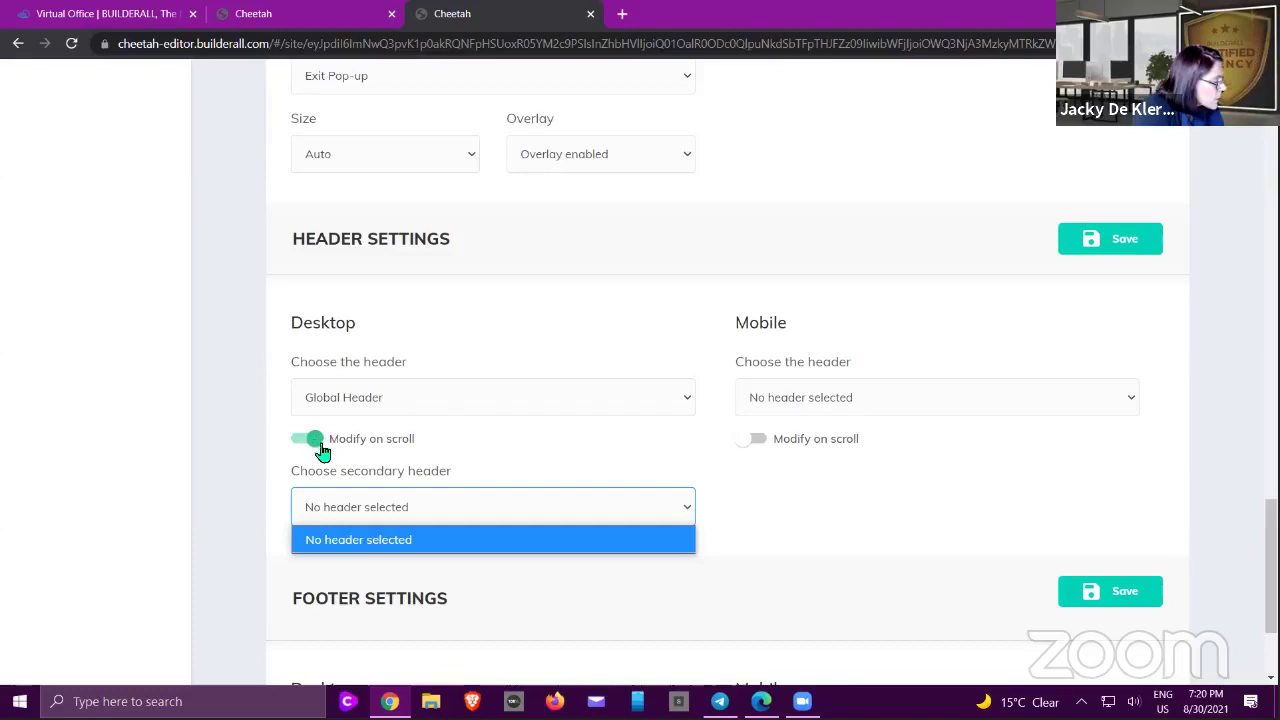
{"action": "scroll", "coordinate": [677, 470], "scroll_direction": "down", "scroll_amount": 2}
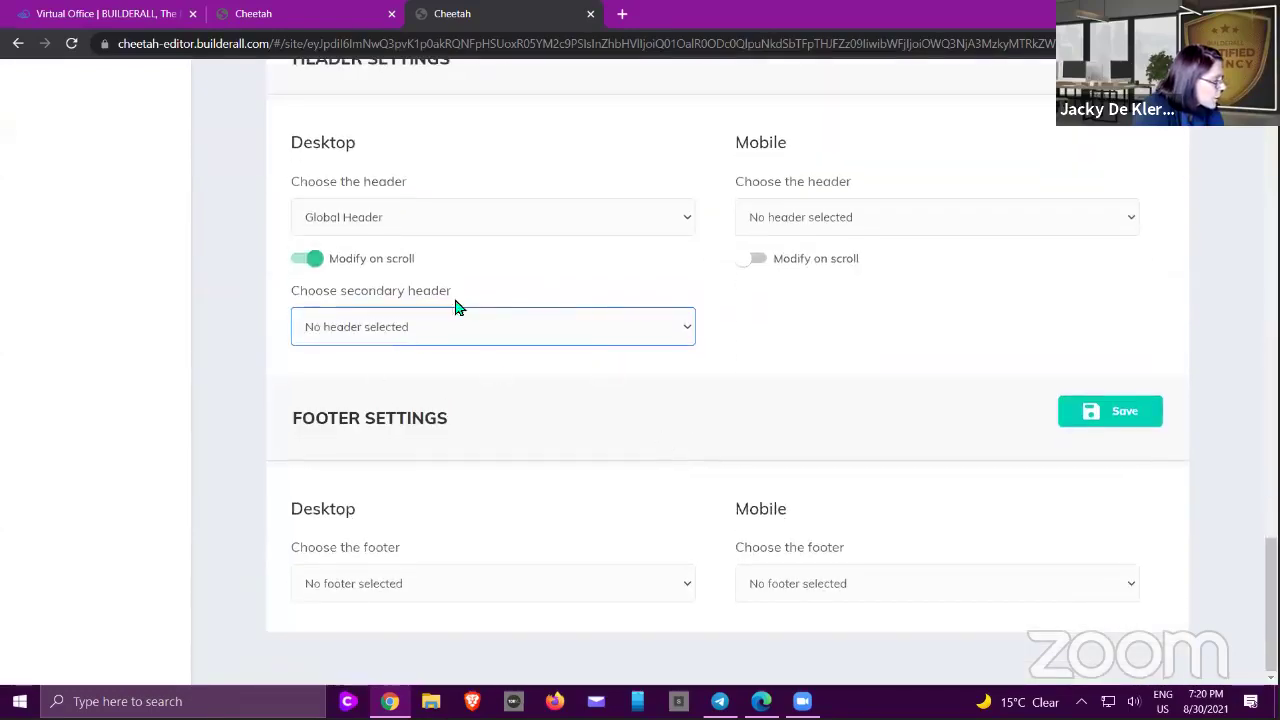
- Open the marketidesign.com website in a new browser tab
{"action": "left_click", "coordinate": [623, 15]}
{"action": "type", "text": "marek"}
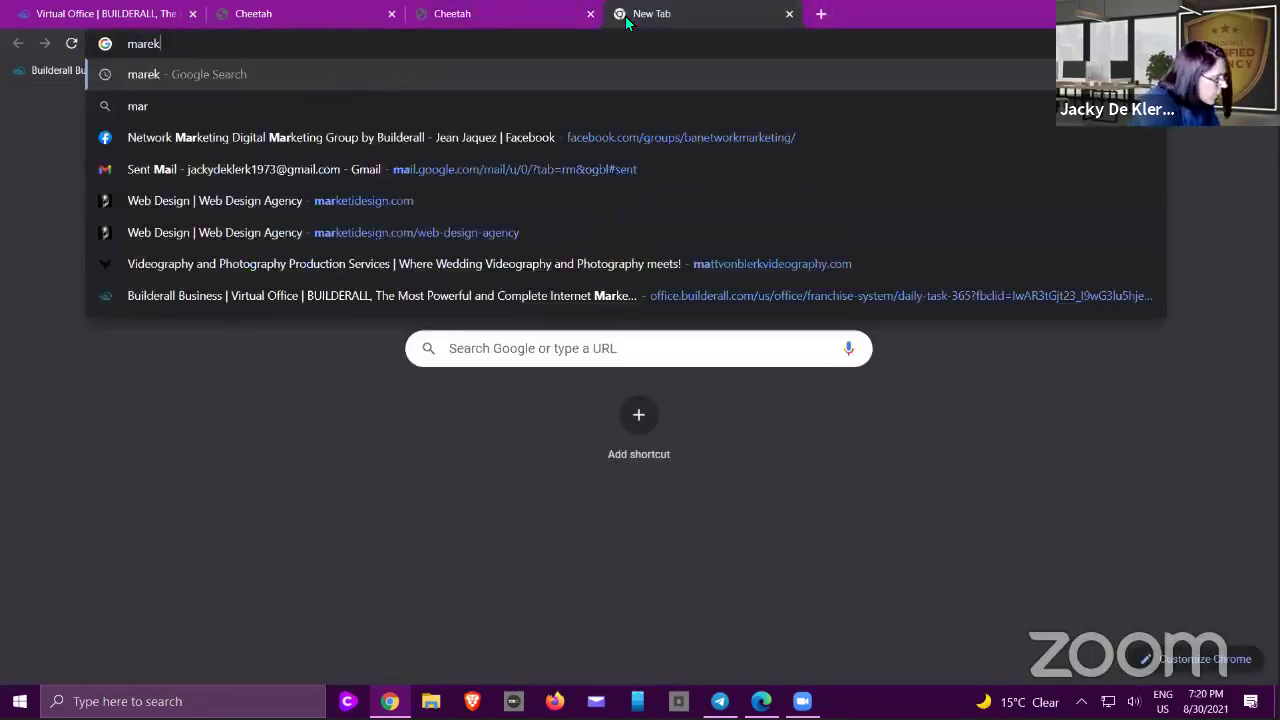
{"action": "key", "text": "Return"}
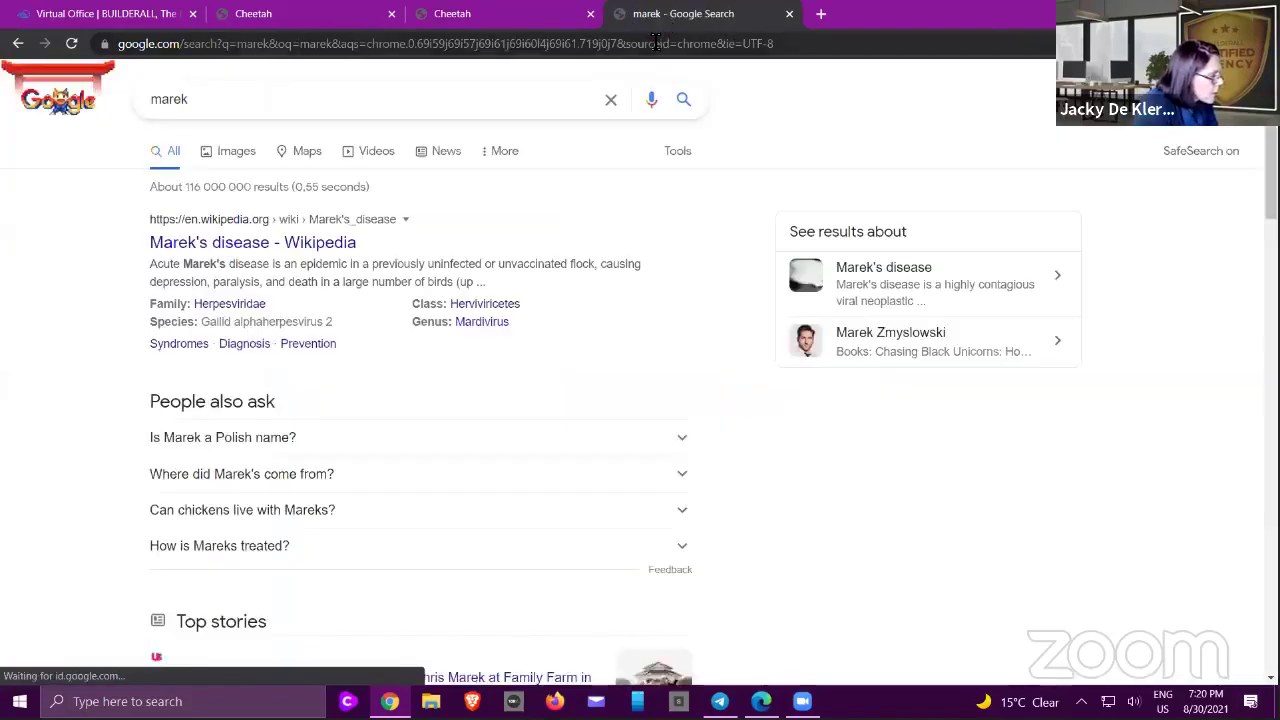
{"action": "type", "text": "mar"}
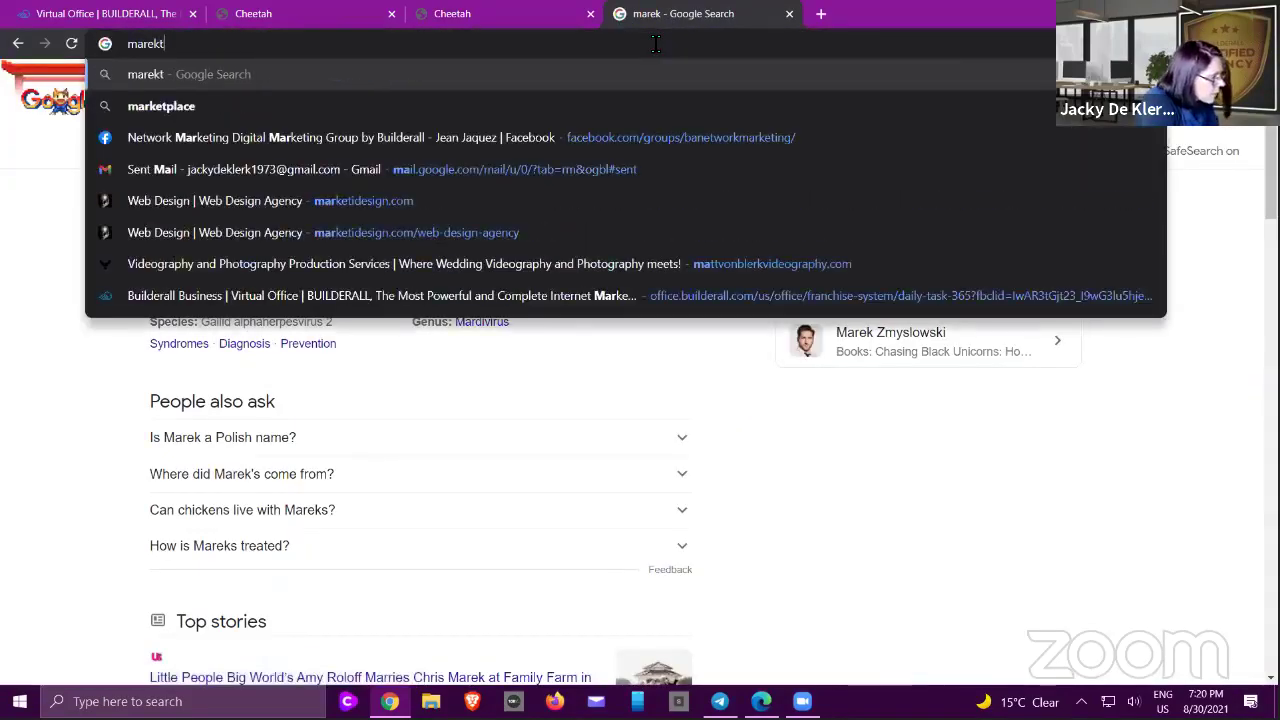
{"action": "type", "text": "ket"}
{"action": "key", "text": "Return"}
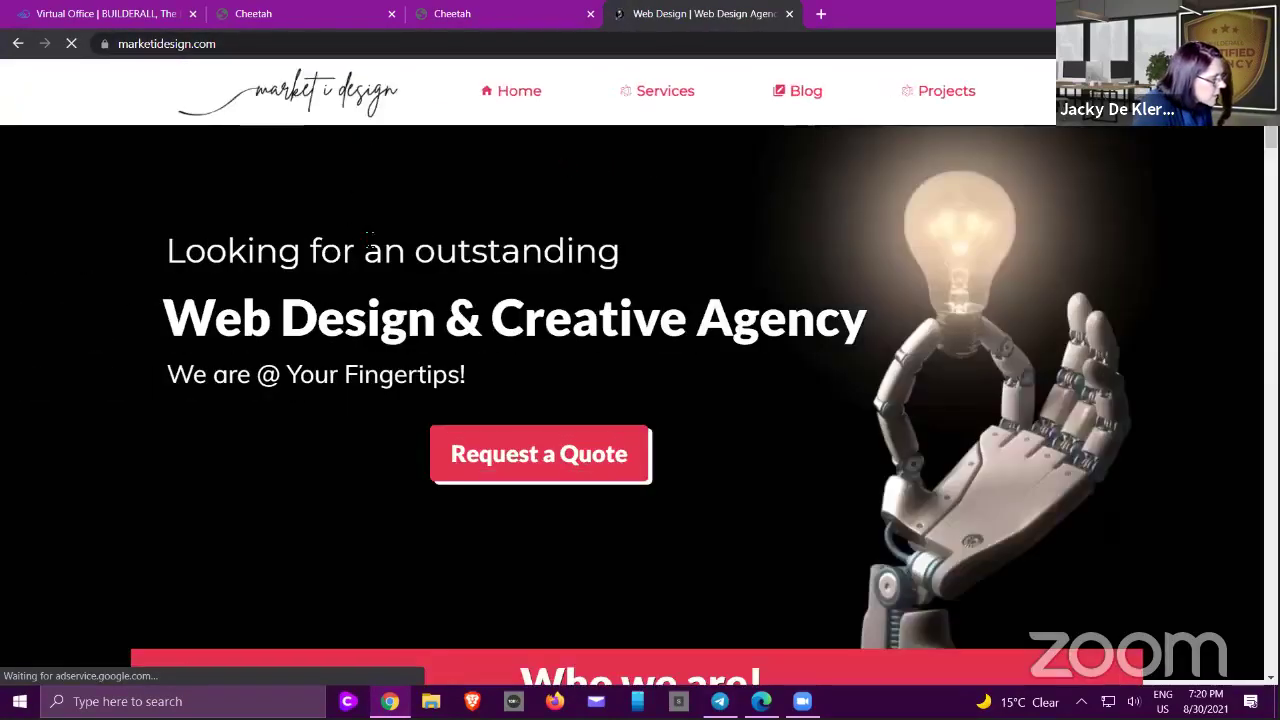
- Examine how the marketidesign.com header changes while moving through the page, and close that site
{"action": "scroll", "coordinate": [340, 180], "scroll_direction": "down", "scroll_amount": 2}
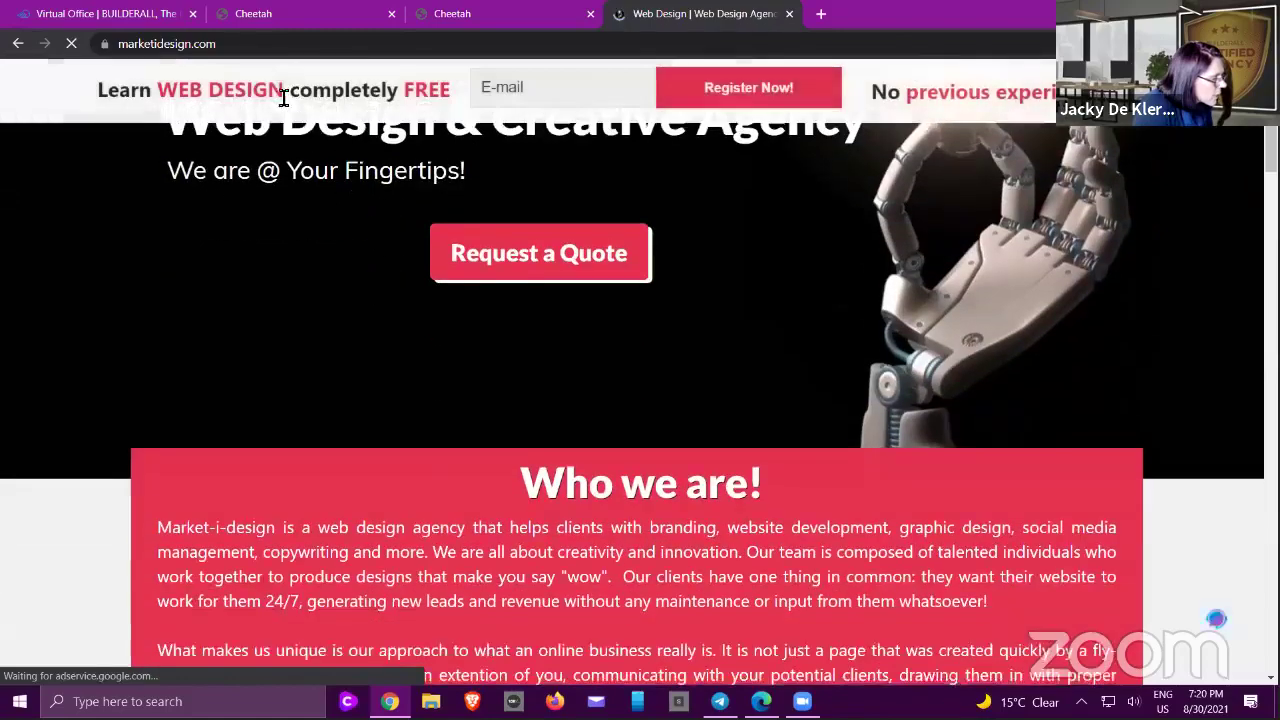
{"action": "scroll", "coordinate": [484, 118], "scroll_direction": "up", "scroll_amount": 3}
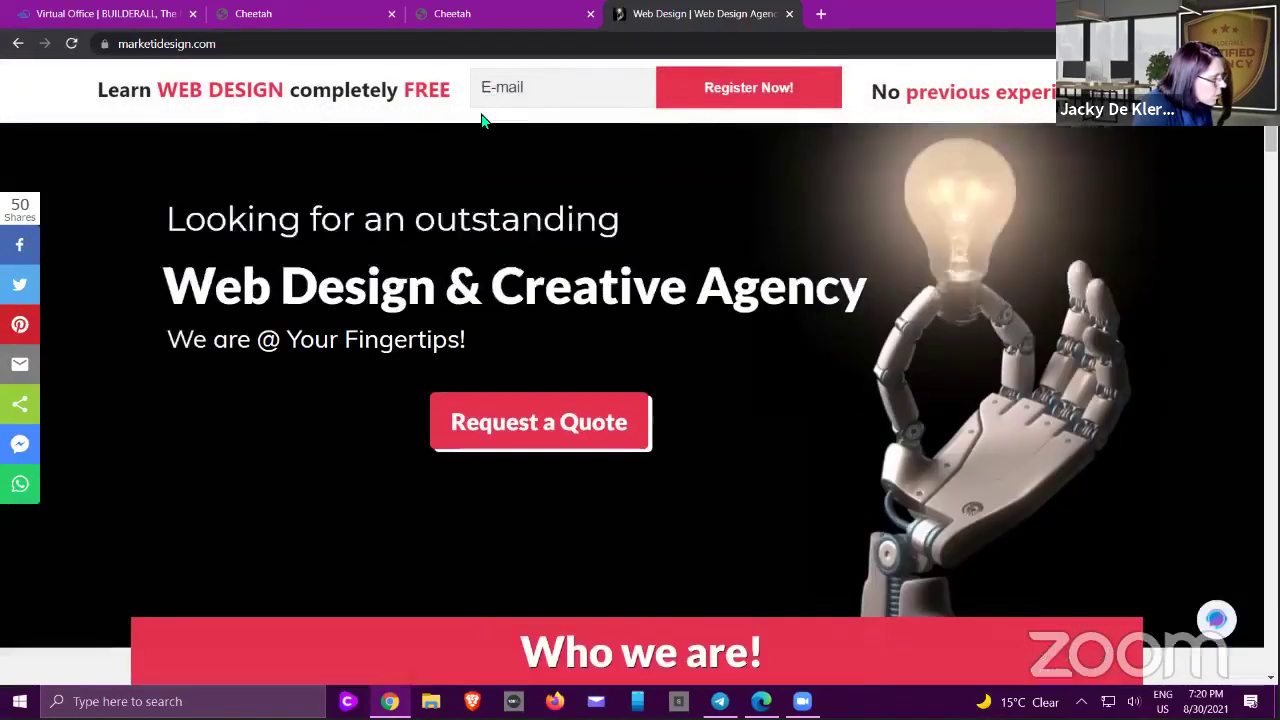
{"action": "scroll", "coordinate": [481, 123], "scroll_direction": "down", "scroll_amount": 2}
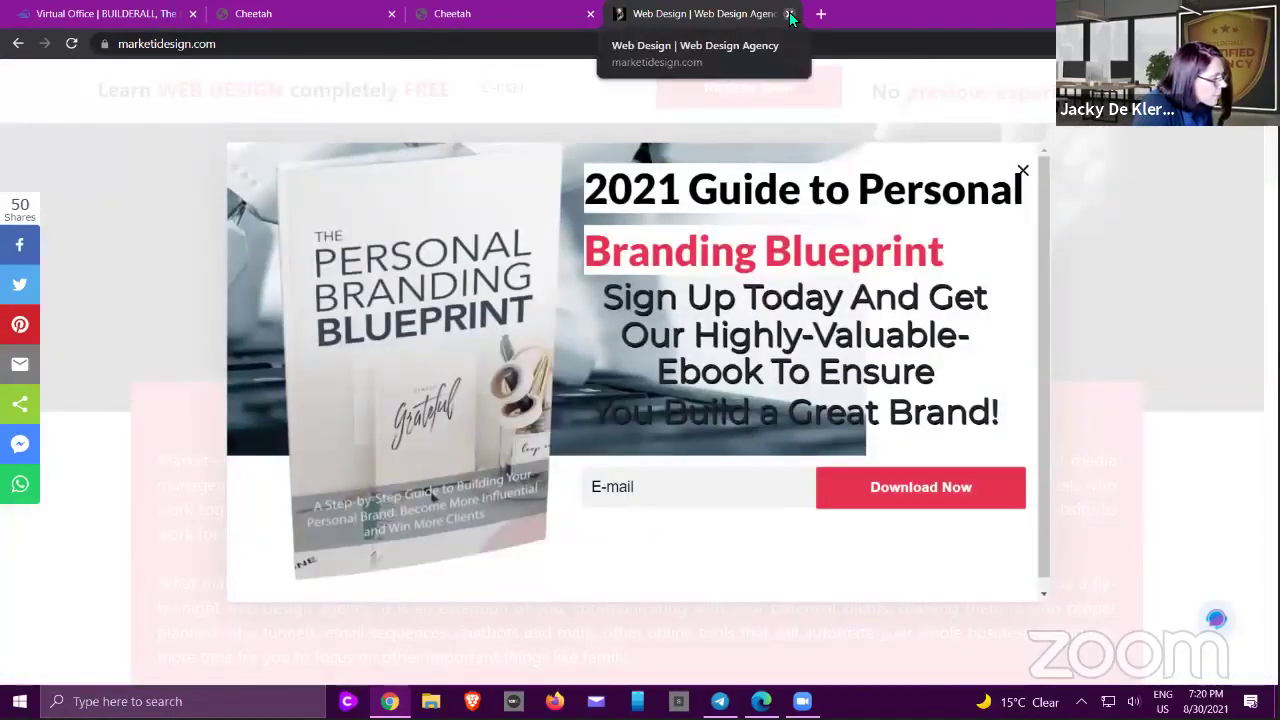
{"action": "left_click", "coordinate": [790, 14]}
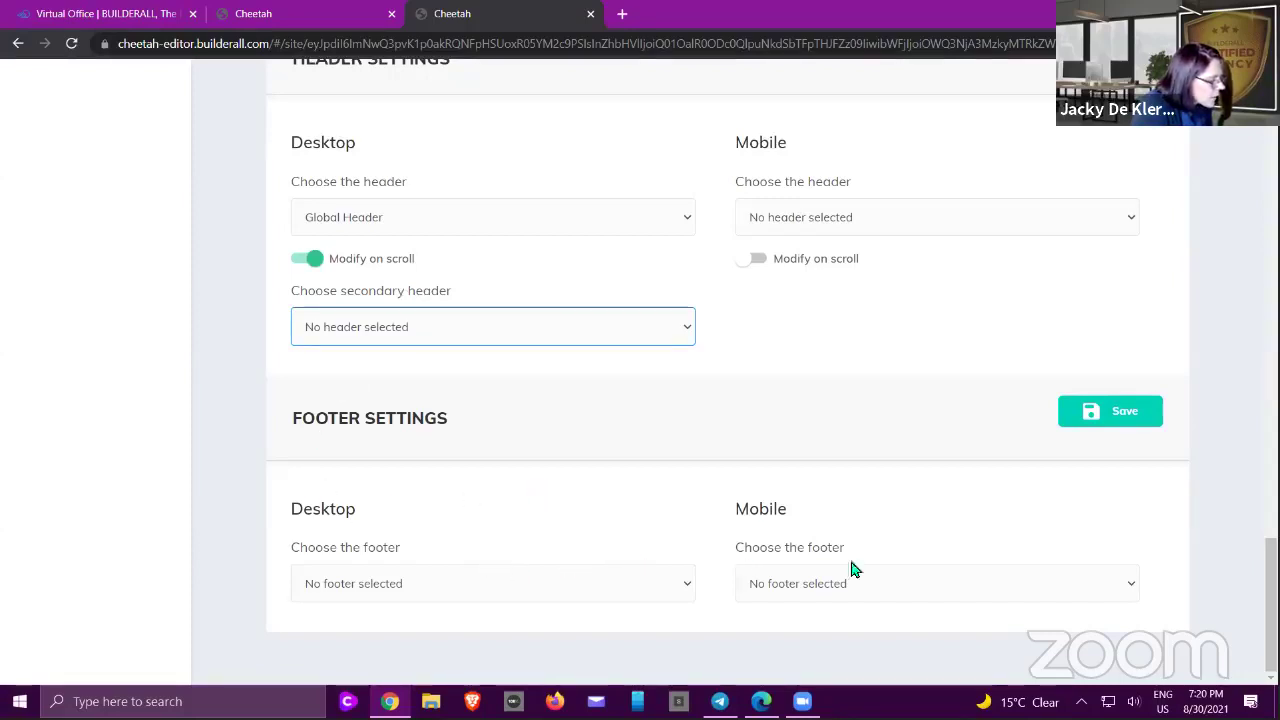
- Check the footer choices for the Home page's desktop version without selecting one
{"action": "left_click", "coordinate": [685, 584]}
{"action": "left_click", "coordinate": [685, 584]}
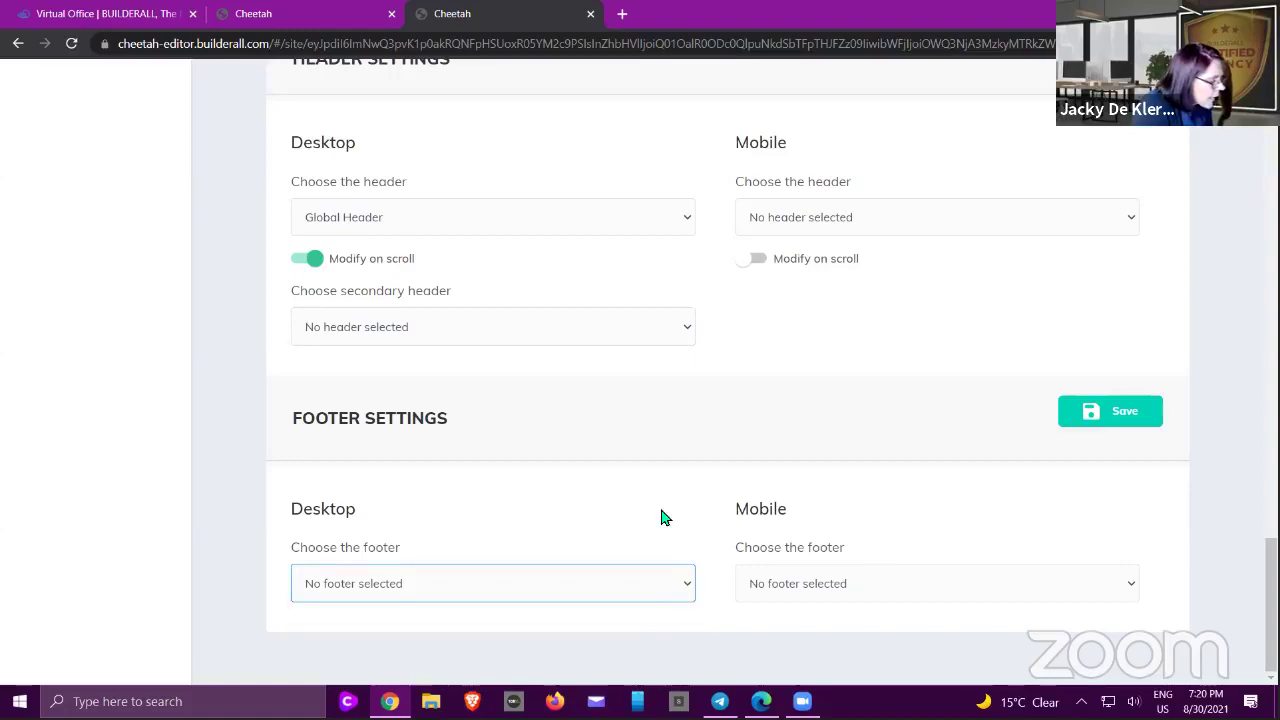
{"action": "left_click", "coordinate": [660, 506]}
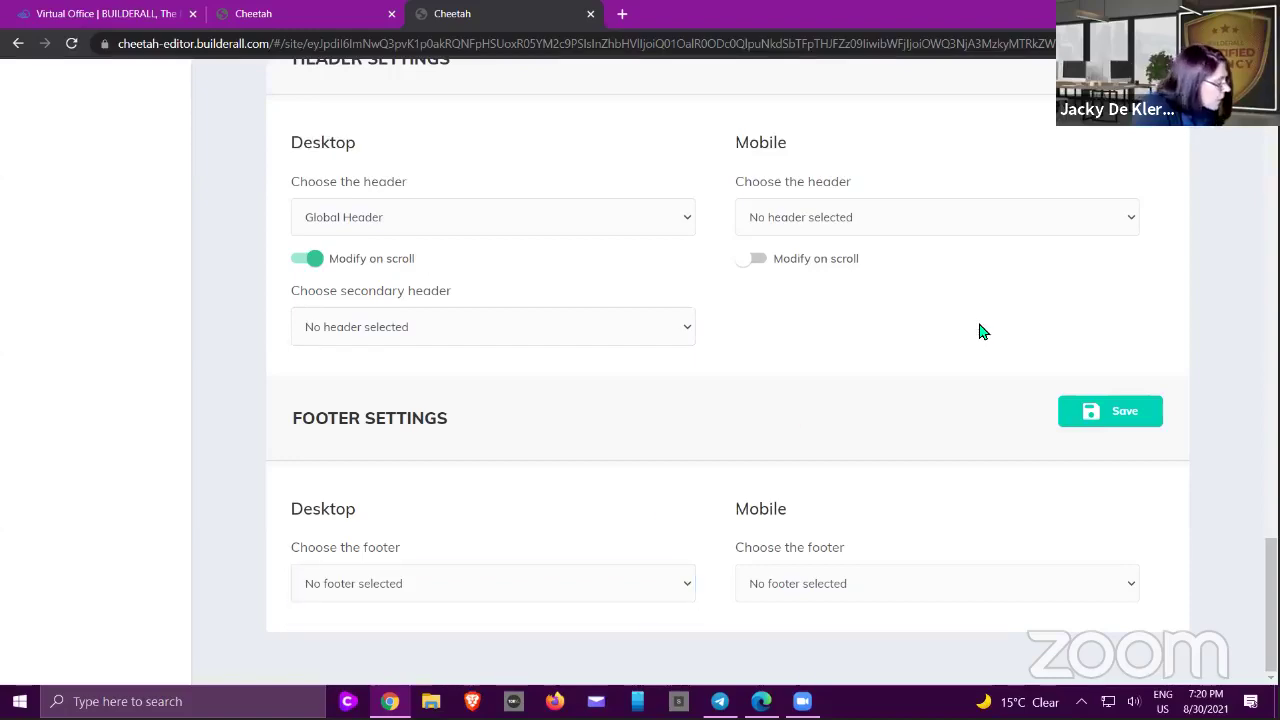
- Open the GDPR settings of My Cheetah website
{"action": "scroll", "coordinate": [980, 332], "scroll_direction": "up", "scroll_amount": 6}
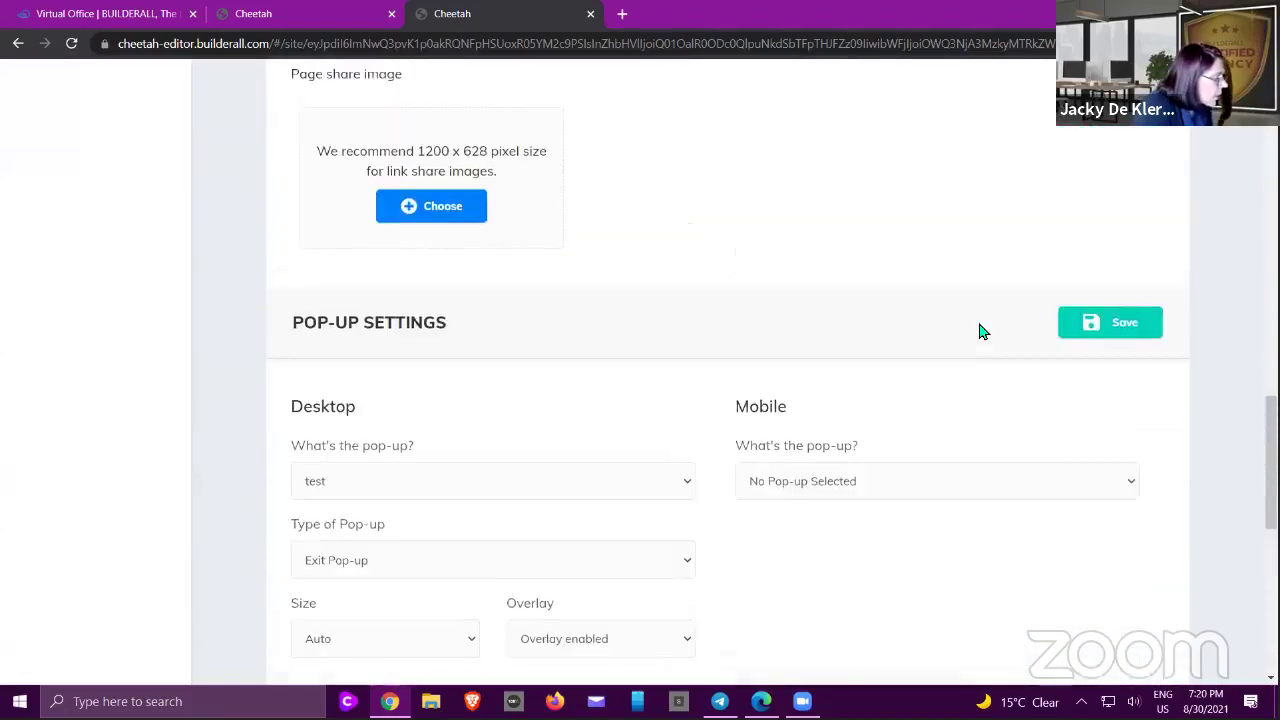
{"action": "scroll", "coordinate": [980, 332], "scroll_direction": "up", "scroll_amount": 4}
{"action": "scroll", "coordinate": [984, 328], "scroll_direction": "up", "scroll_amount": 5}
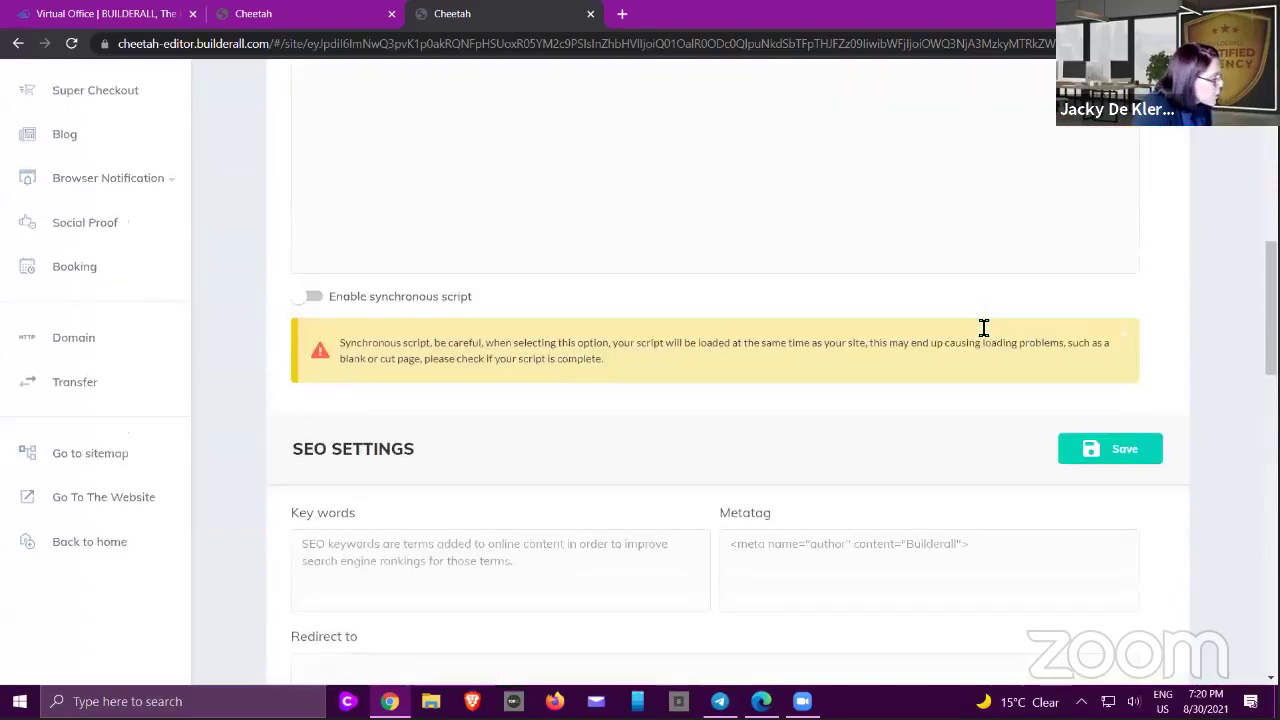
{"action": "scroll", "coordinate": [140, 279], "scroll_direction": "up", "scroll_amount": 2}
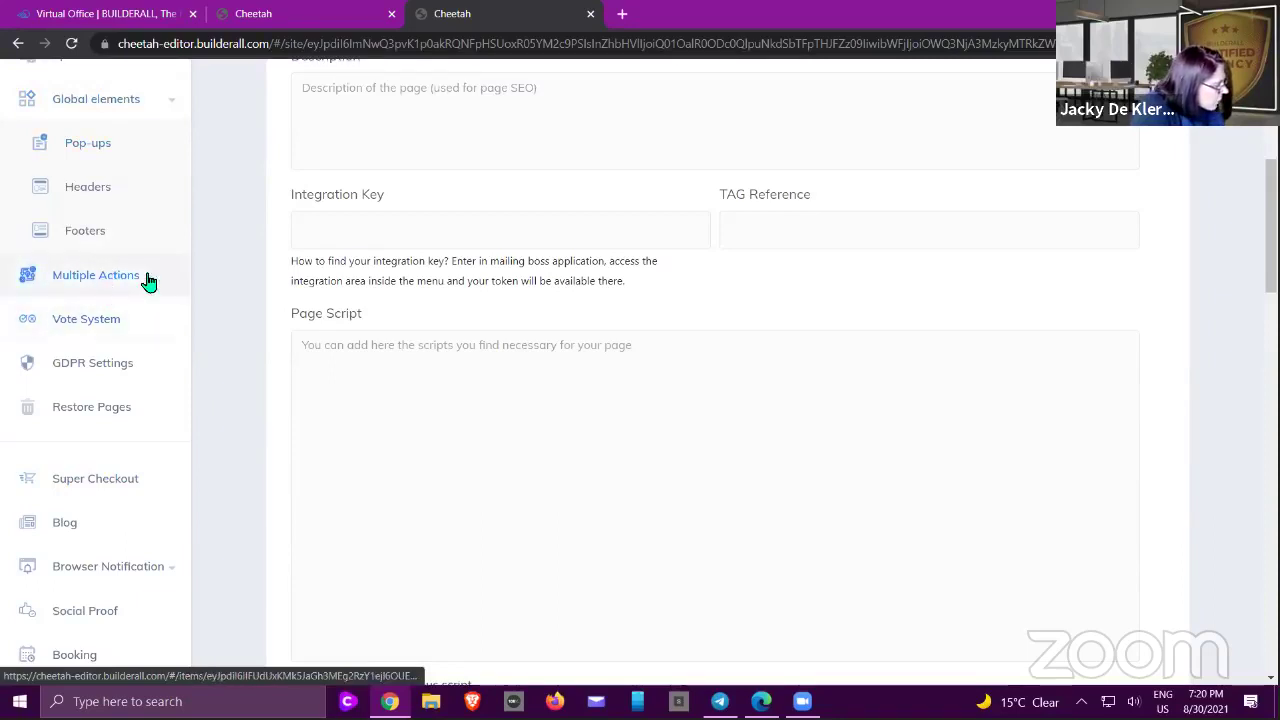
{"action": "scroll", "coordinate": [150, 315], "scroll_direction": "down", "scroll_amount": 1}
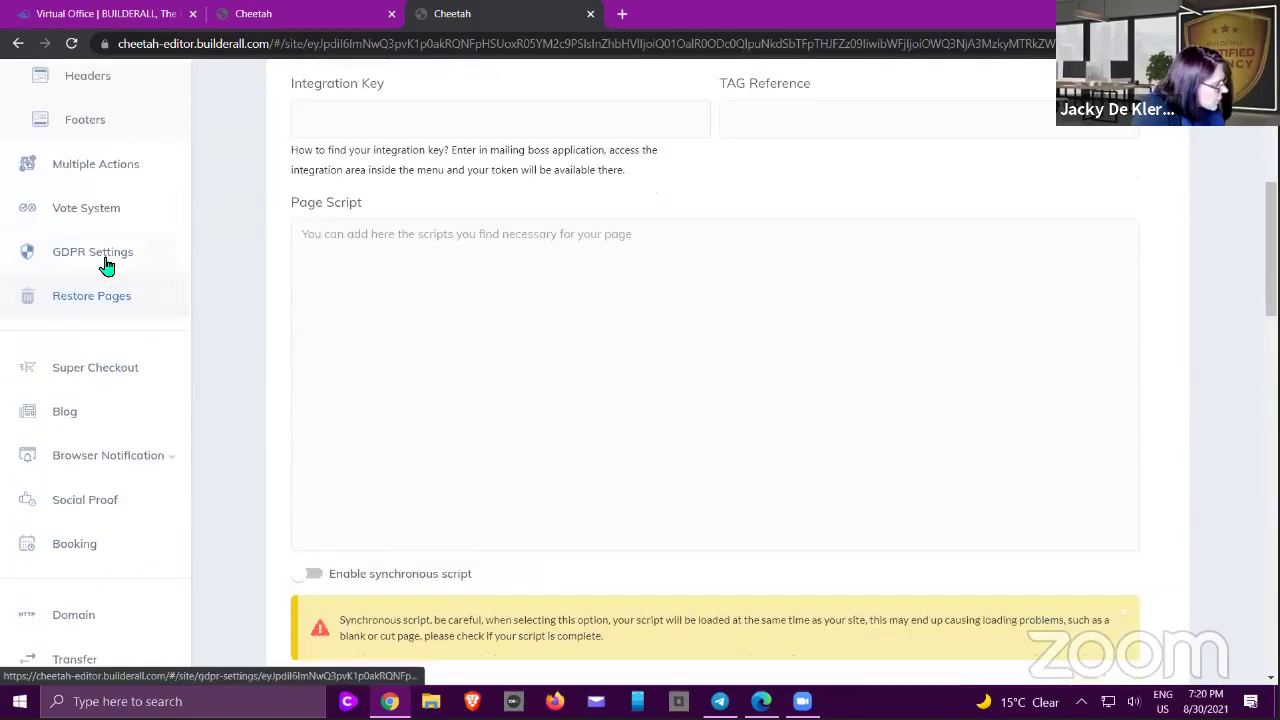
{"action": "left_click", "coordinate": [112, 258]}
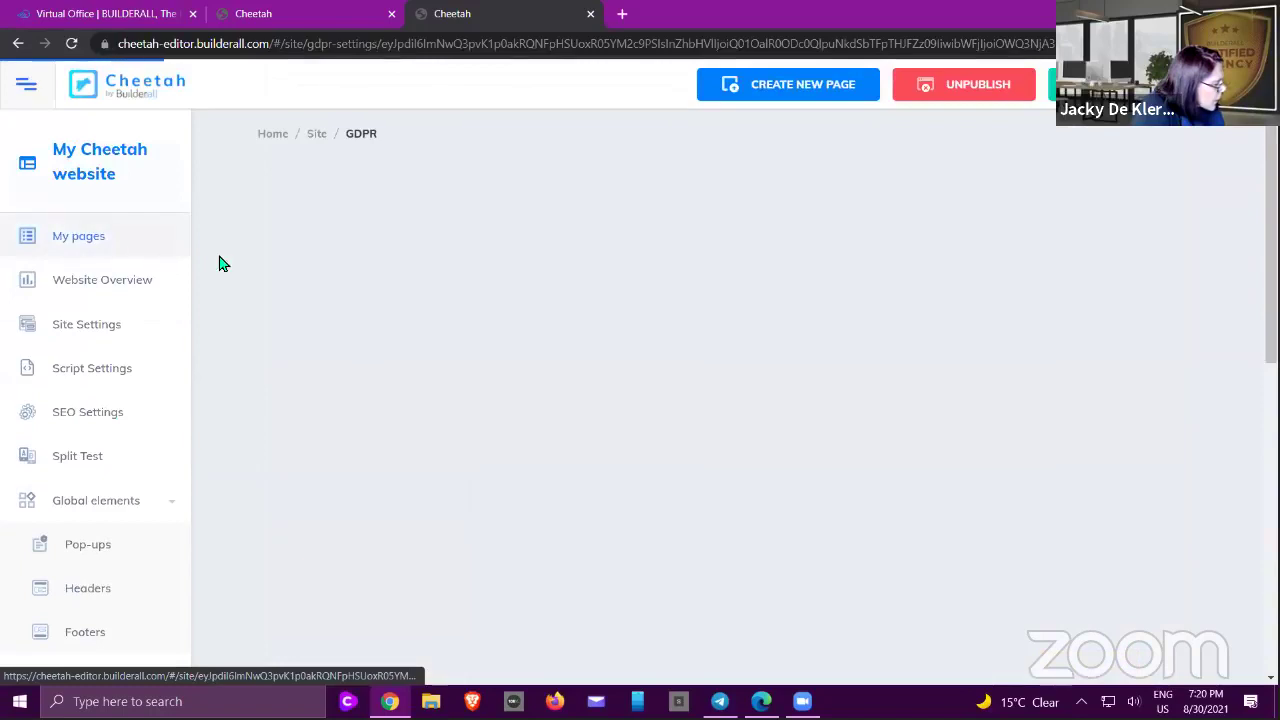
- Review the GDPR notice's activation, position, color, text and button options
{"action": "scroll", "coordinate": [220, 263], "scroll_direction": "down", "scroll_amount": 3}
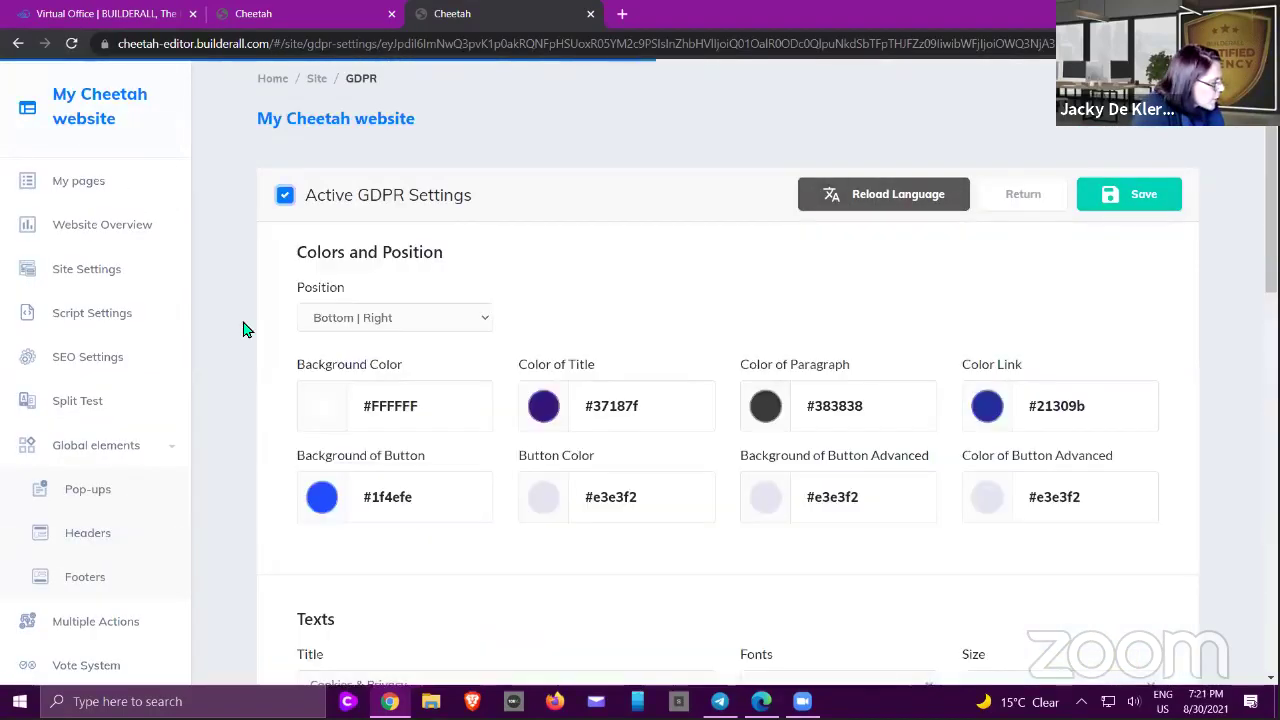
{"action": "scroll", "coordinate": [529, 476], "scroll_direction": "down", "scroll_amount": 3}
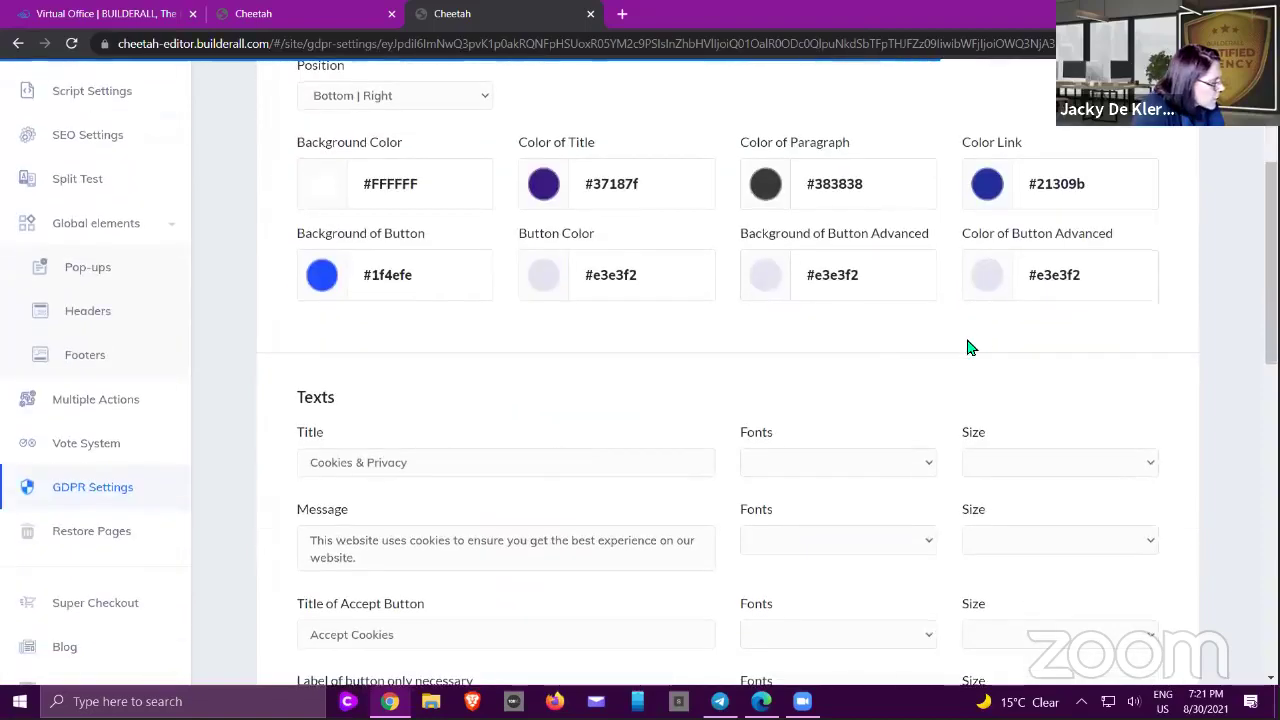
{"action": "scroll", "coordinate": [993, 335], "scroll_direction": "up", "scroll_amount": 4}
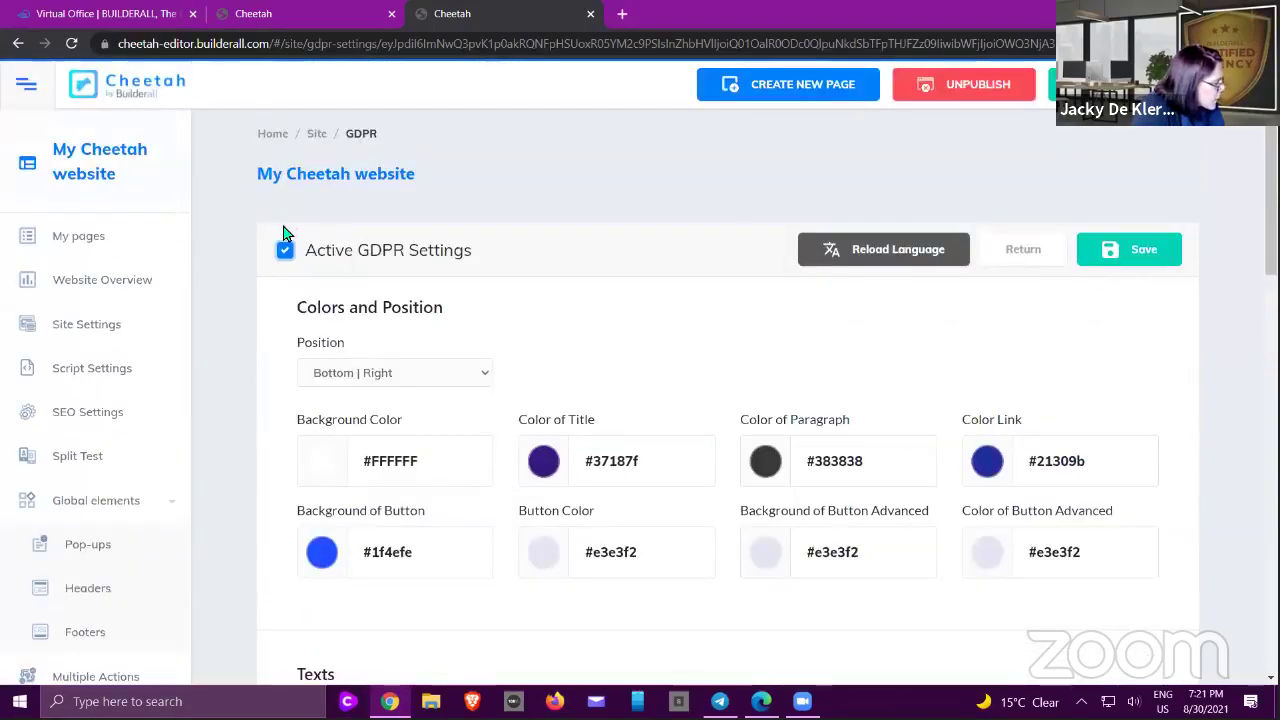
{"action": "scroll", "coordinate": [87, 330], "scroll_direction": "down", "scroll_amount": 3}
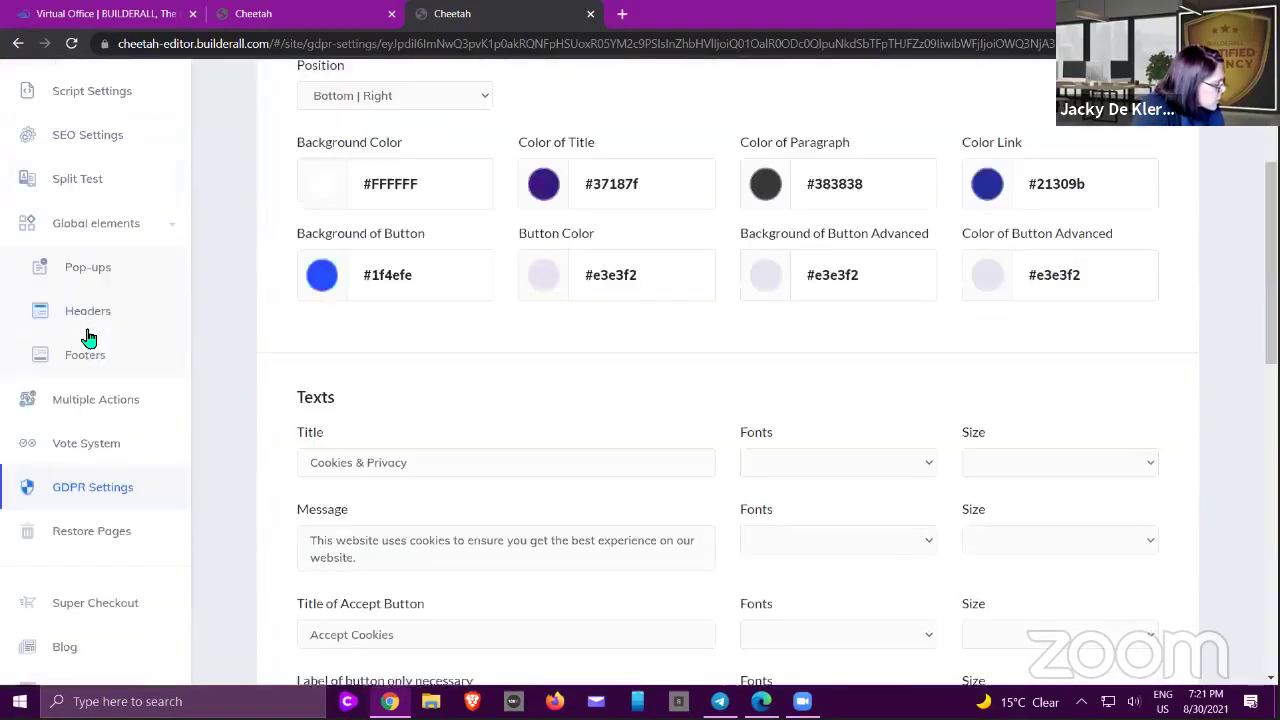
{"action": "scroll", "coordinate": [88, 338], "scroll_direction": "down", "scroll_amount": 2}
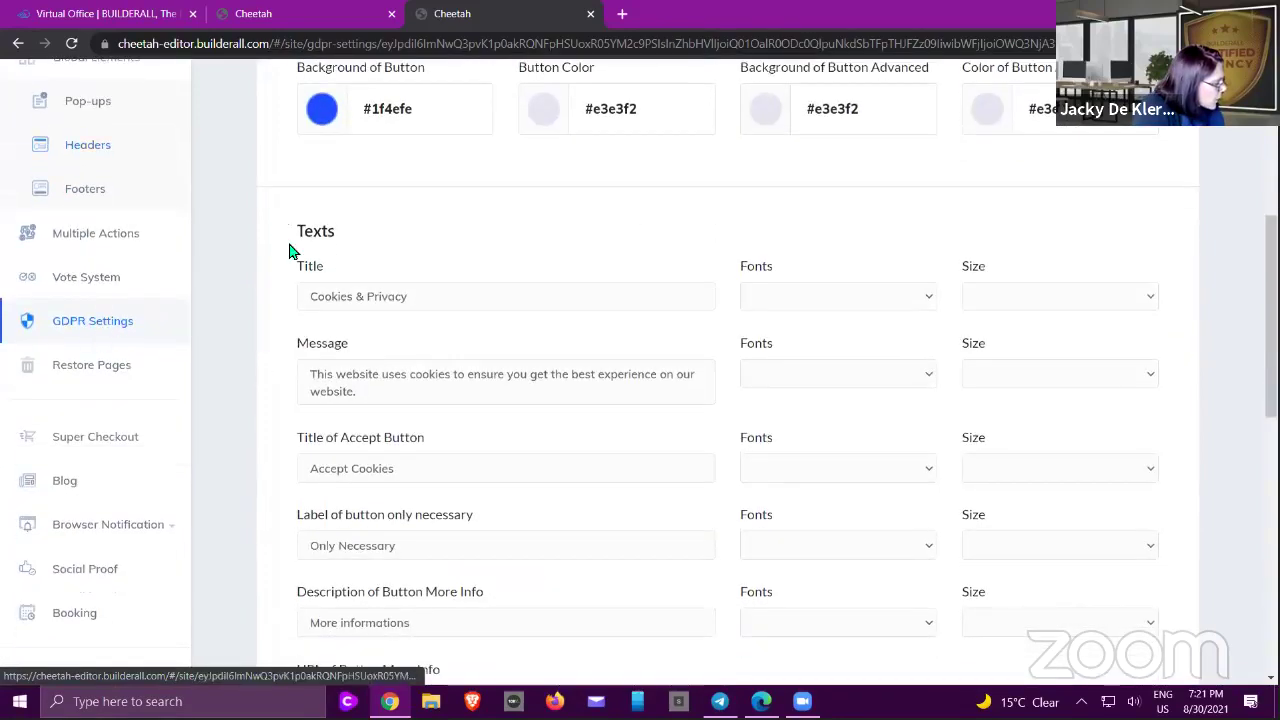
{"action": "scroll", "coordinate": [320, 280], "scroll_direction": "down", "scroll_amount": 3}
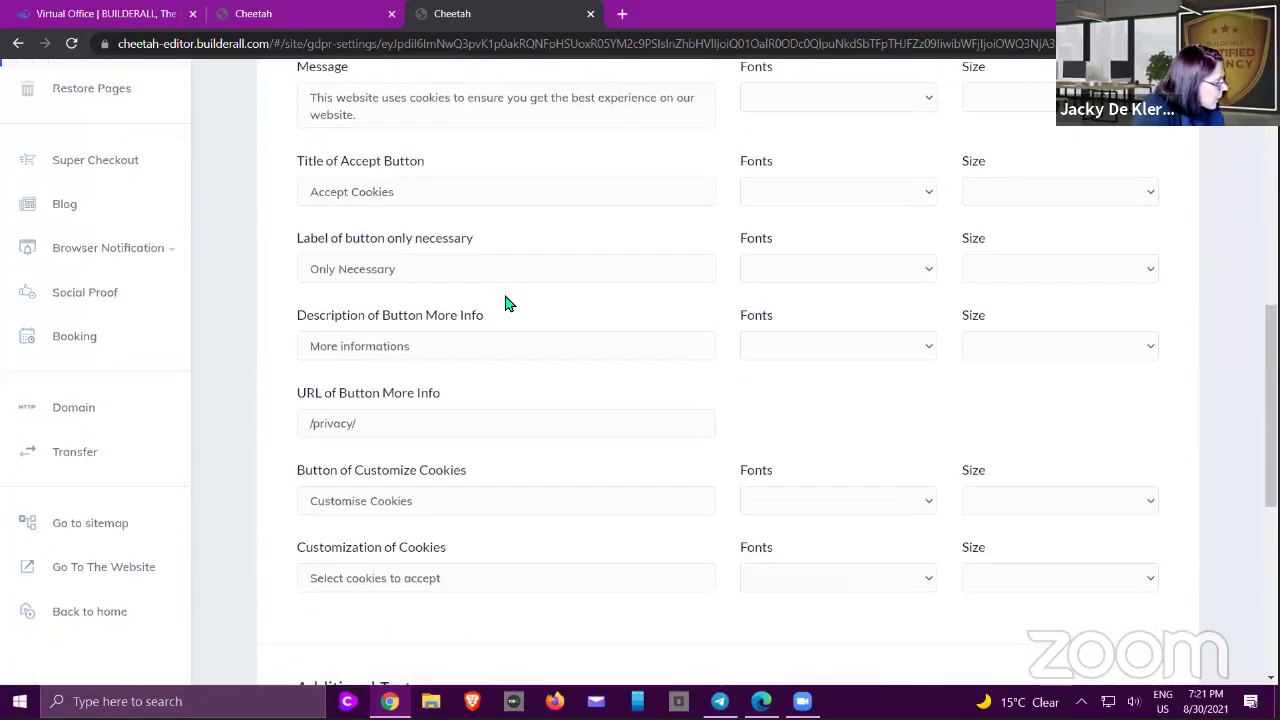
- Open the list of deleted pages that can be restored for My Cheetah website
{"action": "scroll", "coordinate": [505, 303], "scroll_direction": "up", "scroll_amount": 4}
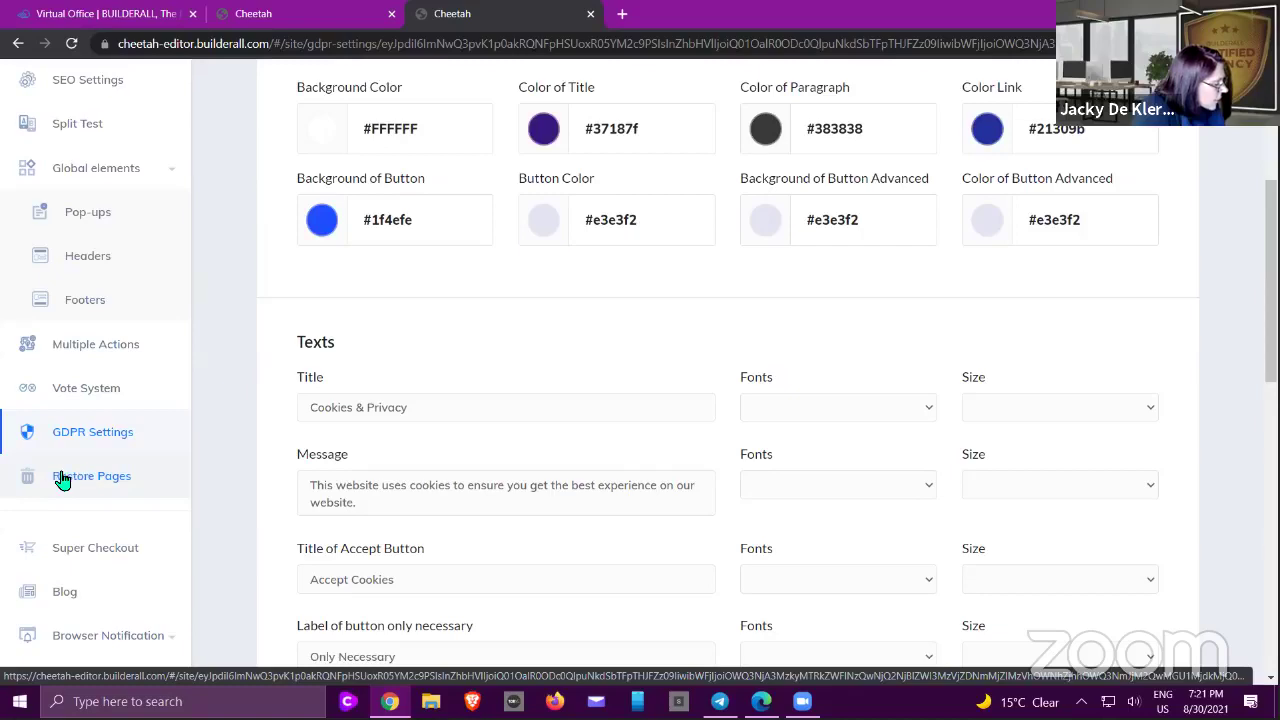
{"action": "scroll", "coordinate": [62, 480], "scroll_direction": "down", "scroll_amount": 2}
{"action": "scroll", "coordinate": [123, 257], "scroll_direction": "up", "scroll_amount": 1}
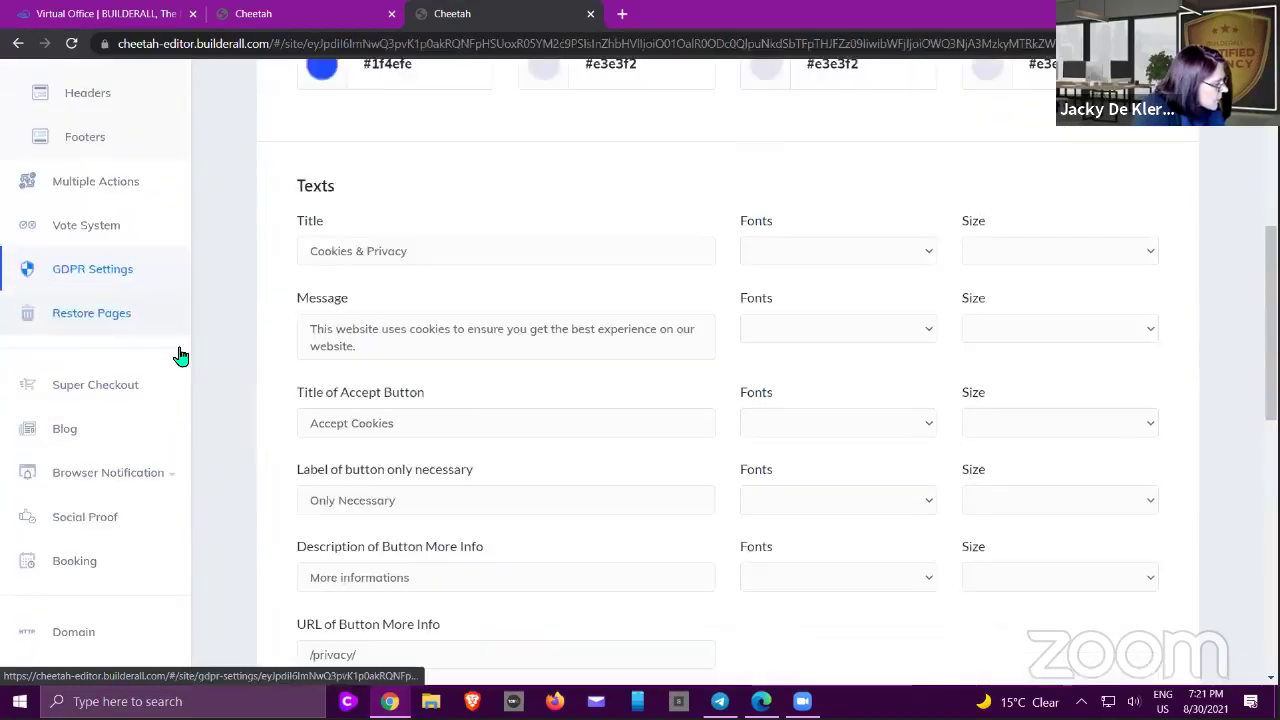
{"action": "left_click", "coordinate": [180, 356]}
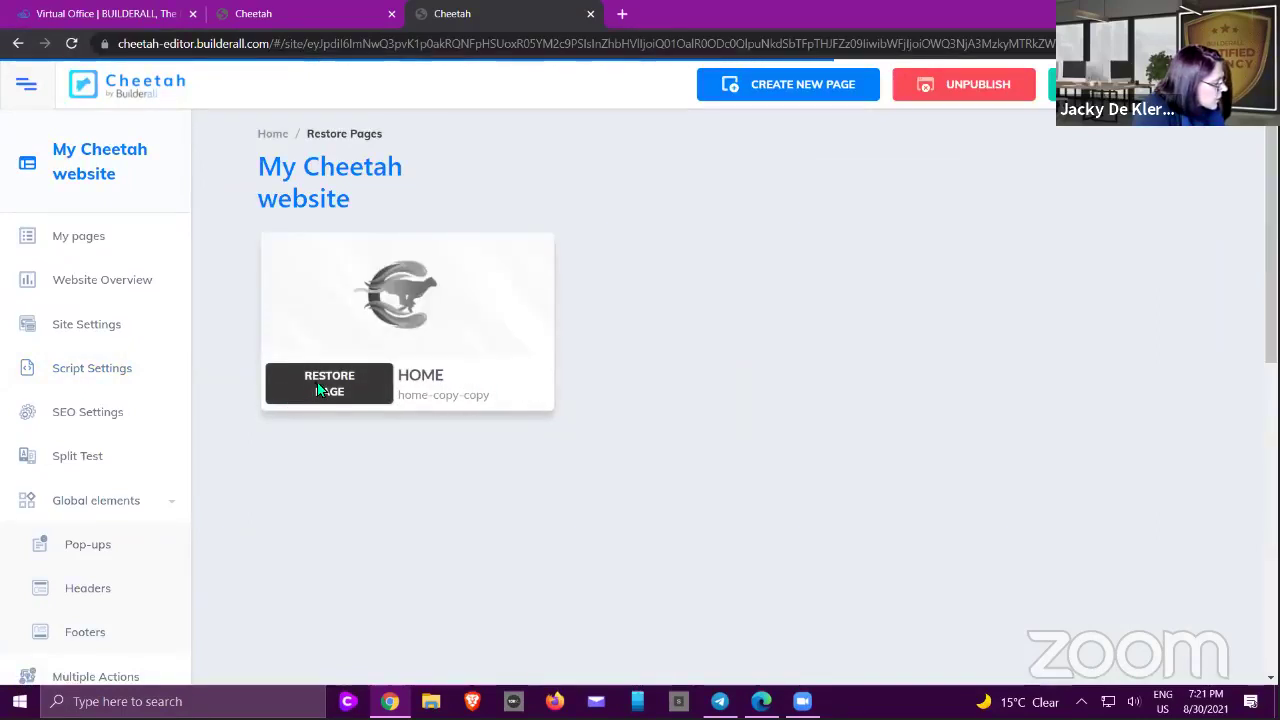
- Enable browser notifications for the website, with the notification pop-up opening when the site loads, and close the dialog
{"action": "scroll", "coordinate": [144, 328], "scroll_direction": "down", "scroll_amount": 2}
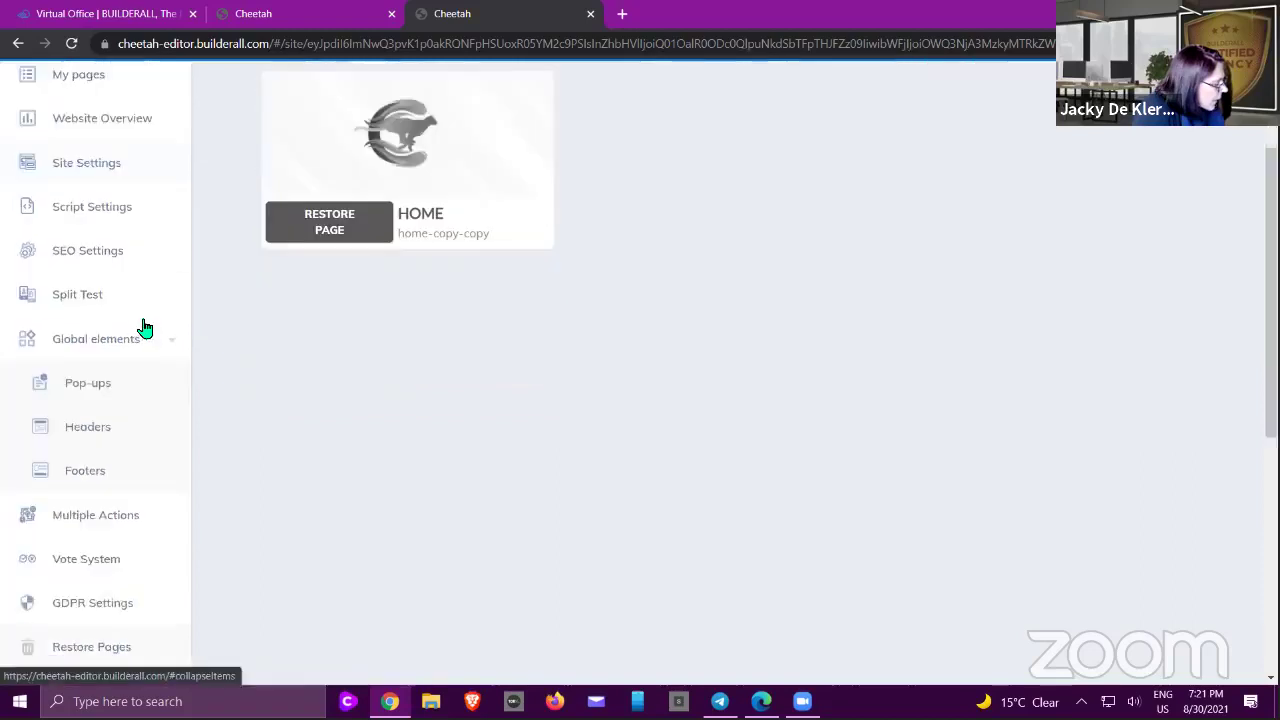
{"action": "scroll", "coordinate": [145, 318], "scroll_direction": "down", "scroll_amount": 5}
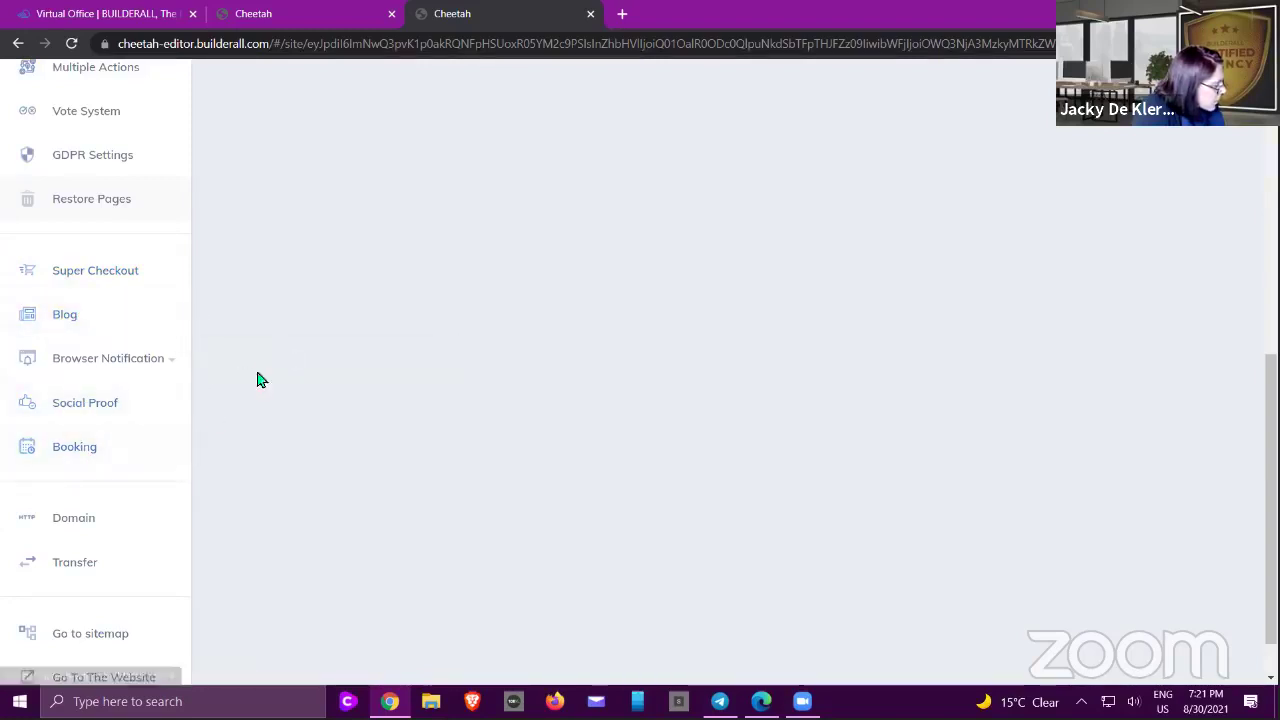
{"action": "scroll", "coordinate": [206, 431], "scroll_direction": "down", "scroll_amount": 1}
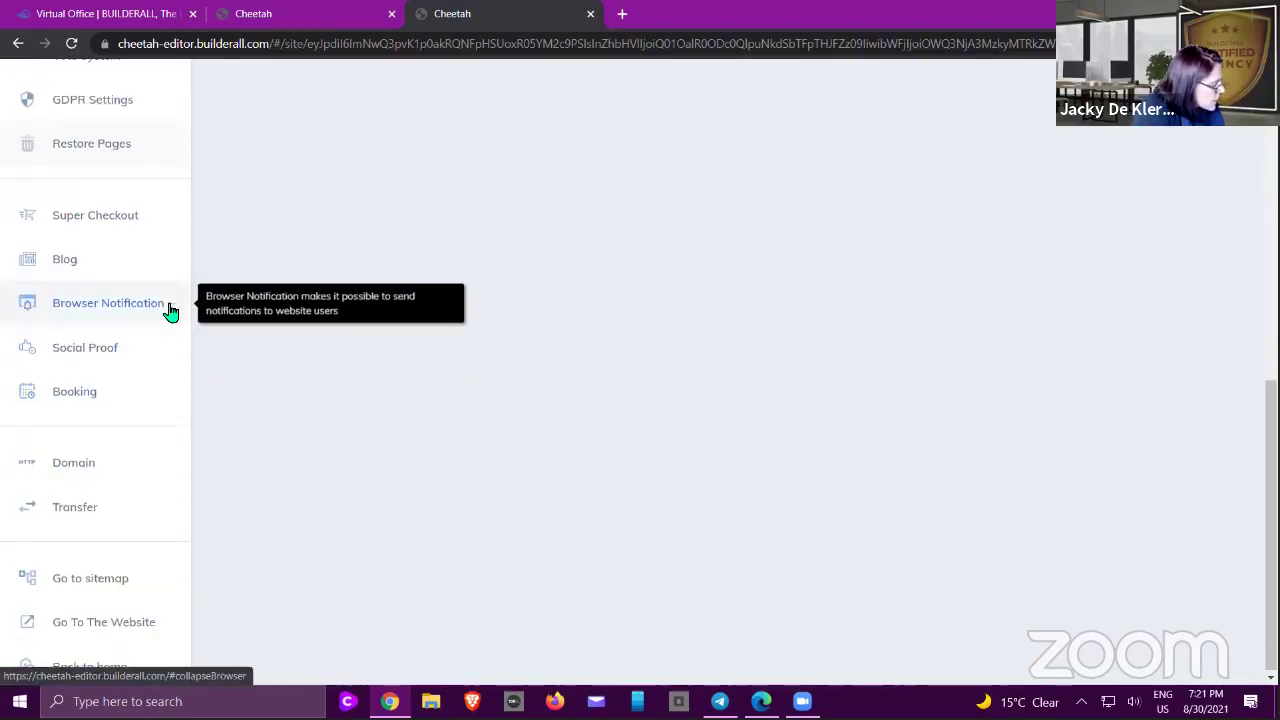
{"action": "left_click", "coordinate": [168, 309]}
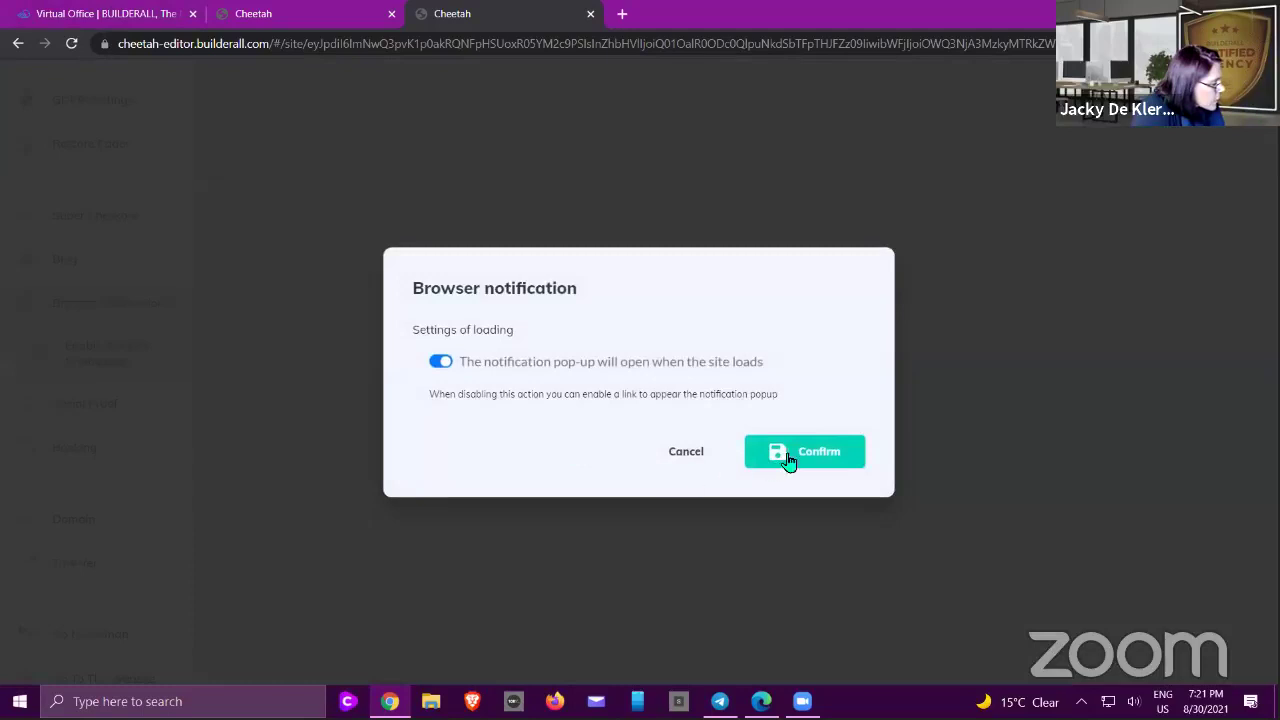
{"action": "left_click", "coordinate": [789, 459]}
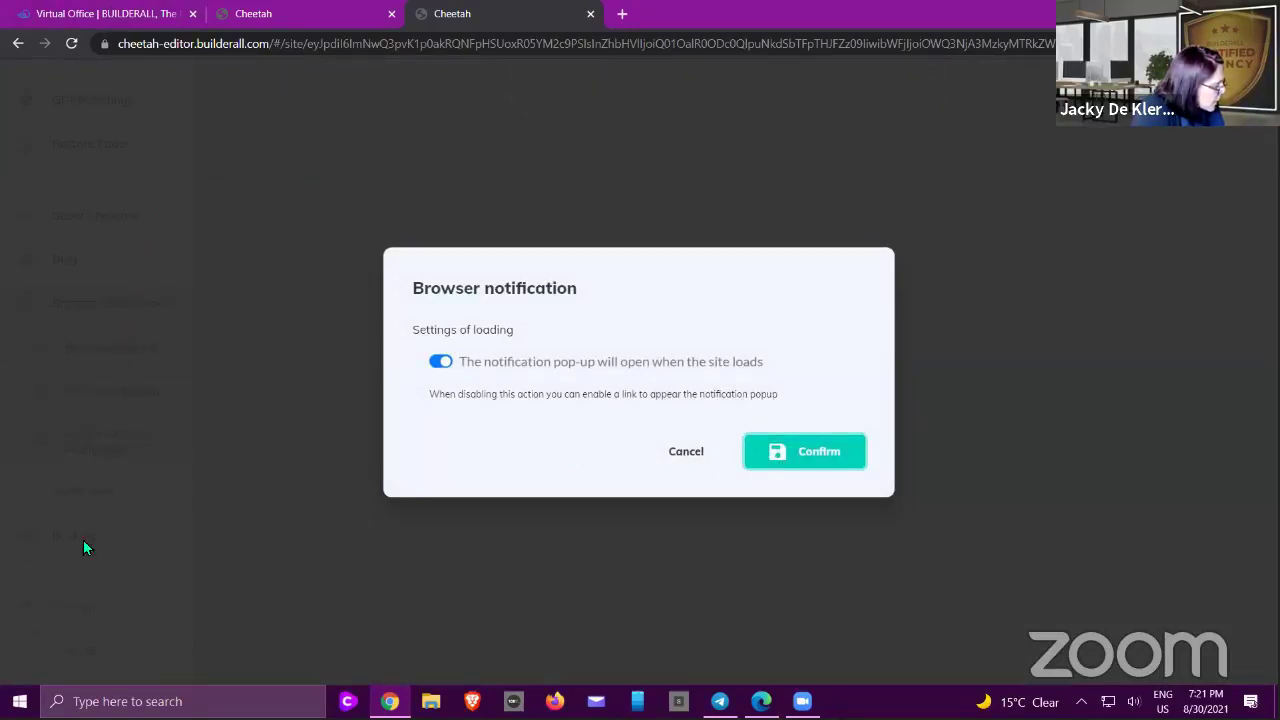
{"action": "left_click", "coordinate": [690, 451]}
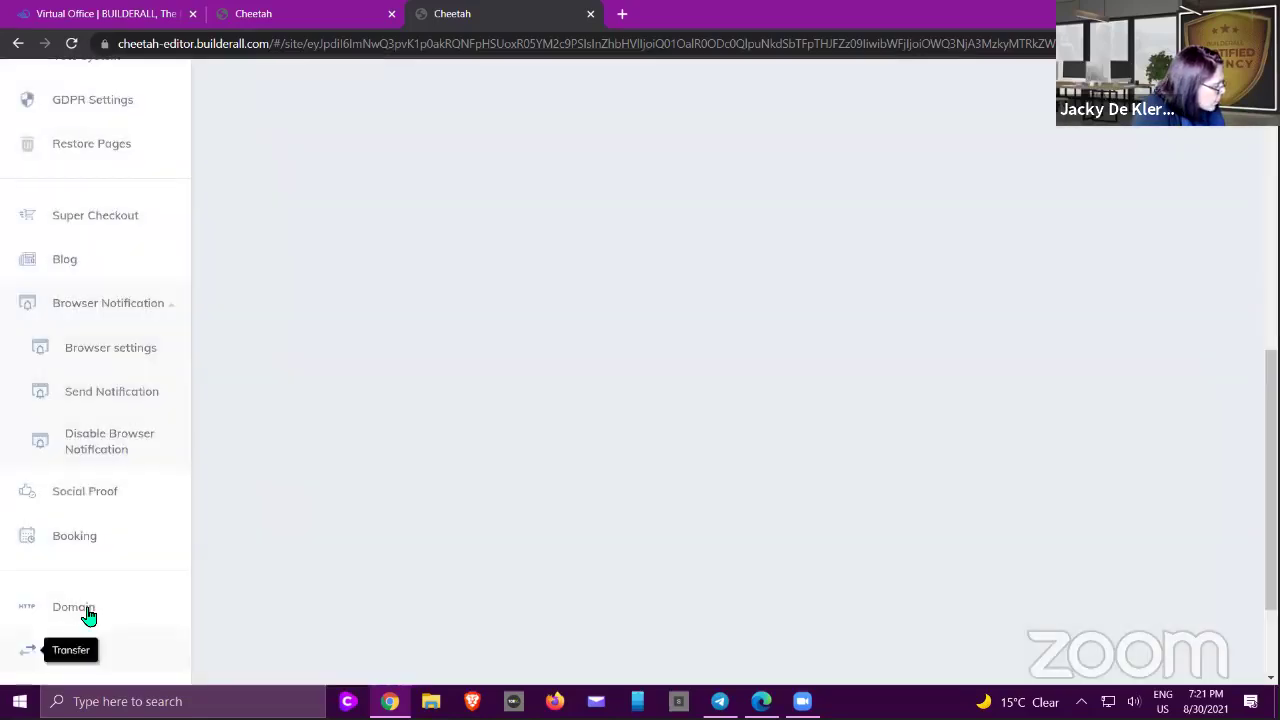
{"action": "scroll", "coordinate": [157, 583], "scroll_direction": "down", "scroll_amount": 2}
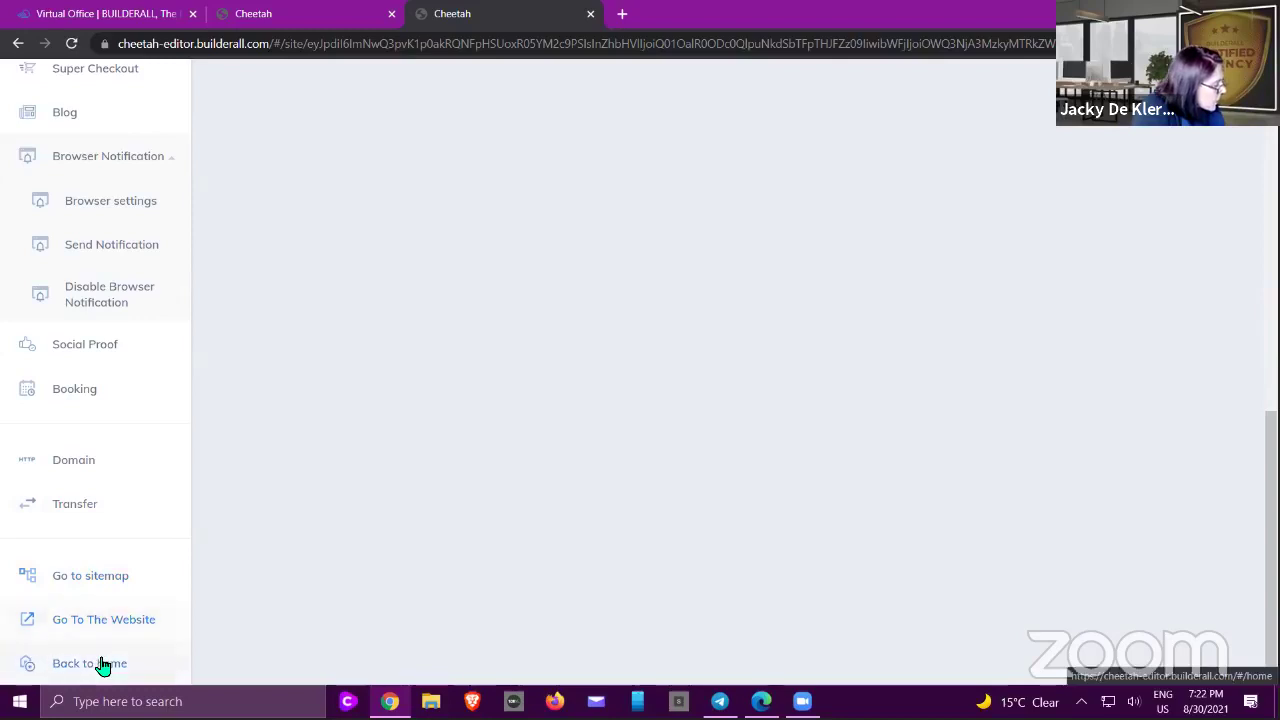
{"action": "scroll", "coordinate": [303, 520], "scroll_direction": "up", "scroll_amount": 3}
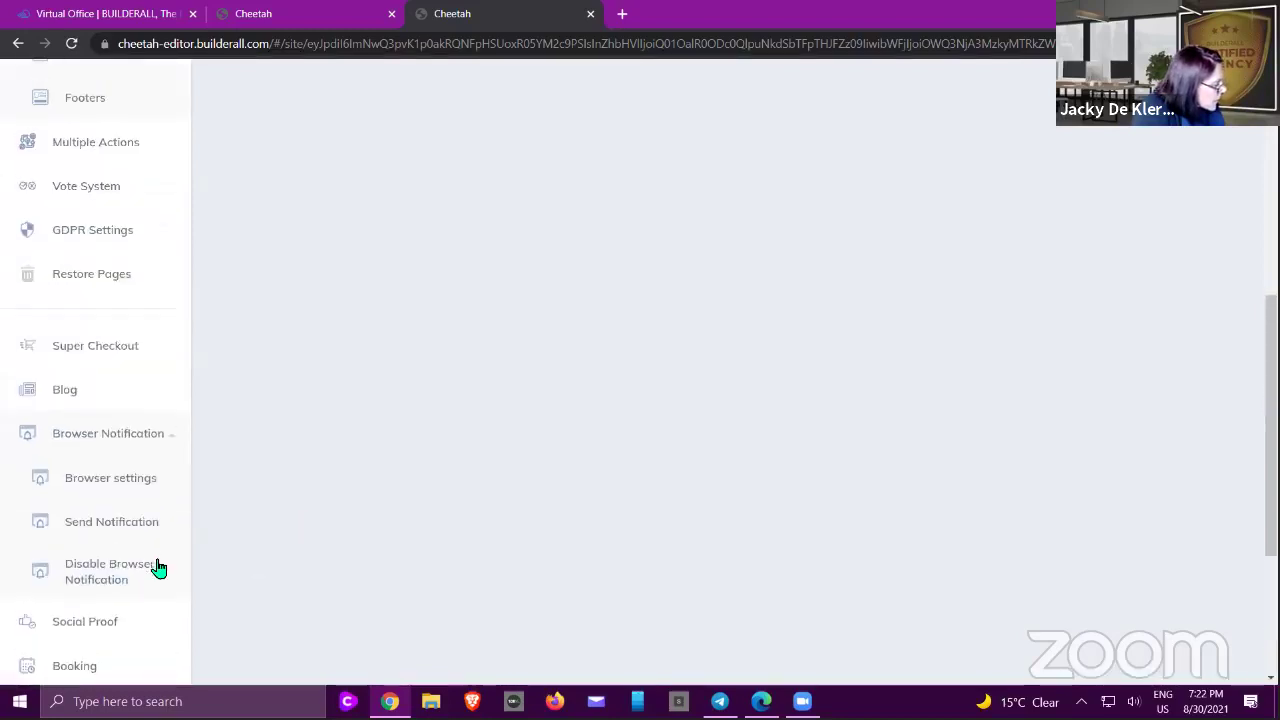
- Close the extra tab with My Cheetah website's settings and return to the overview of all websites
{"action": "scroll", "coordinate": [171, 566], "scroll_direction": "up", "scroll_amount": 2}
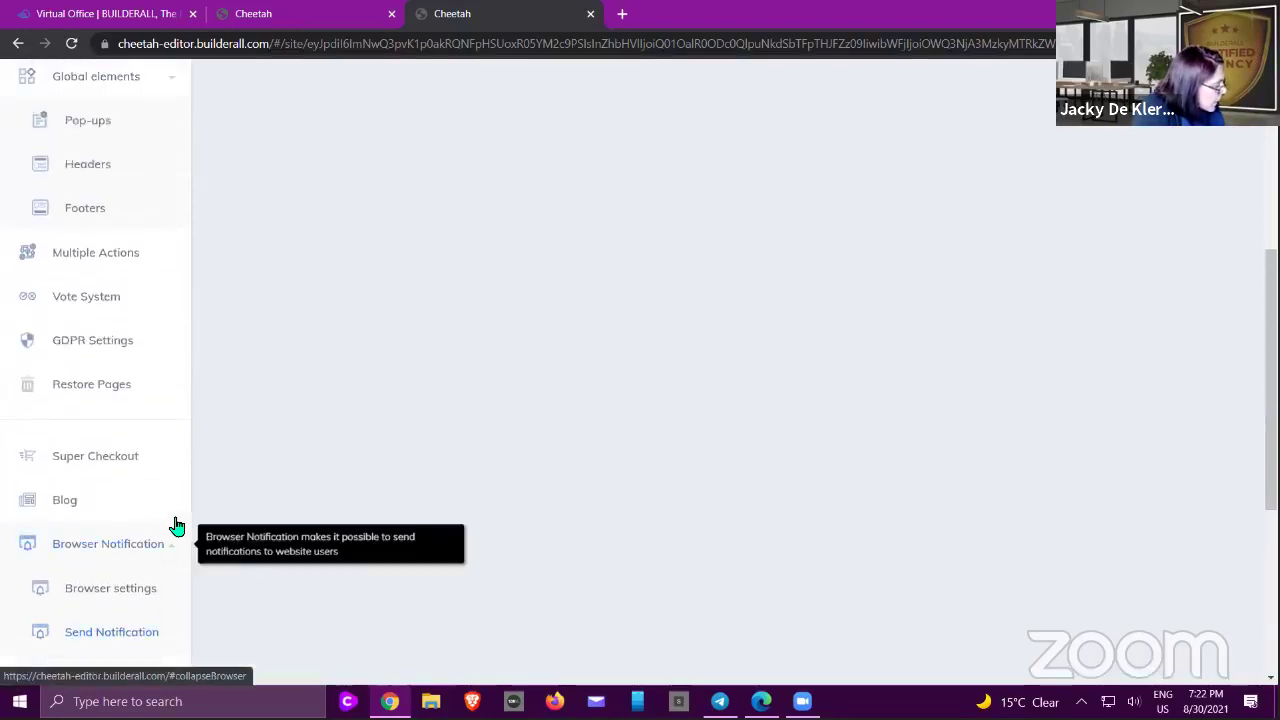
{"action": "scroll", "coordinate": [160, 340], "scroll_direction": "up", "scroll_amount": 1}
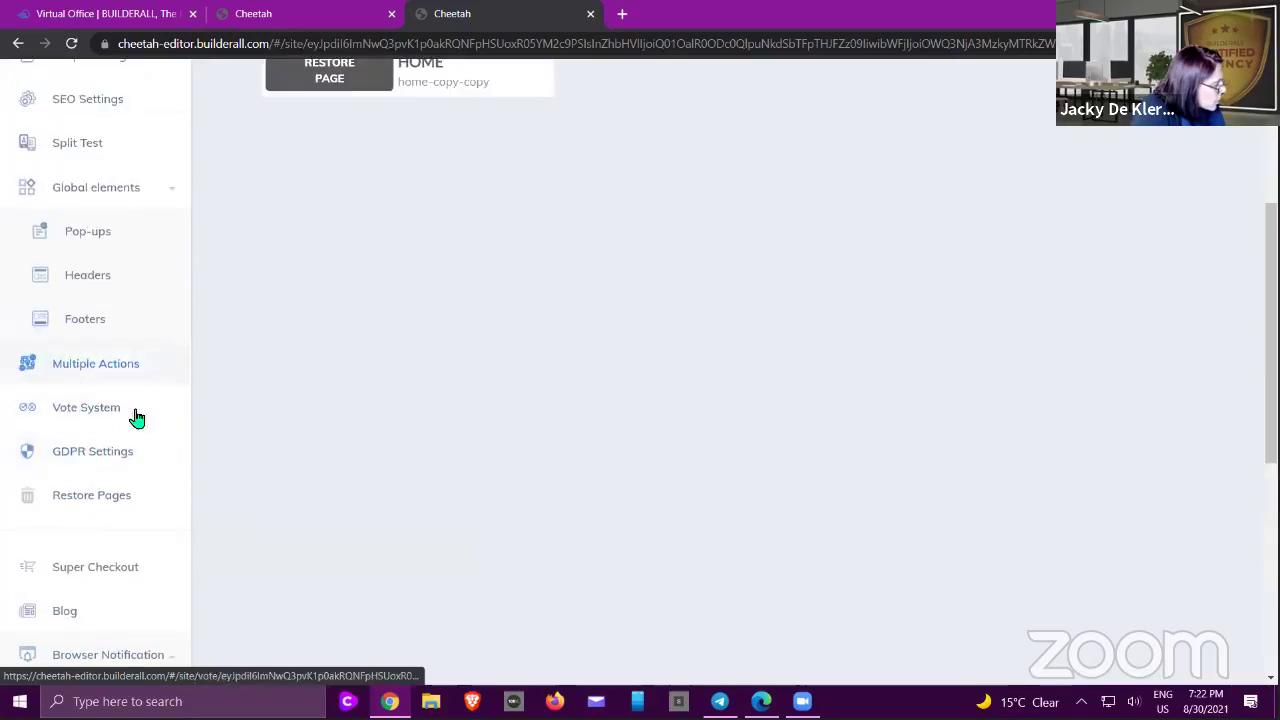
{"action": "left_click", "coordinate": [590, 14]}
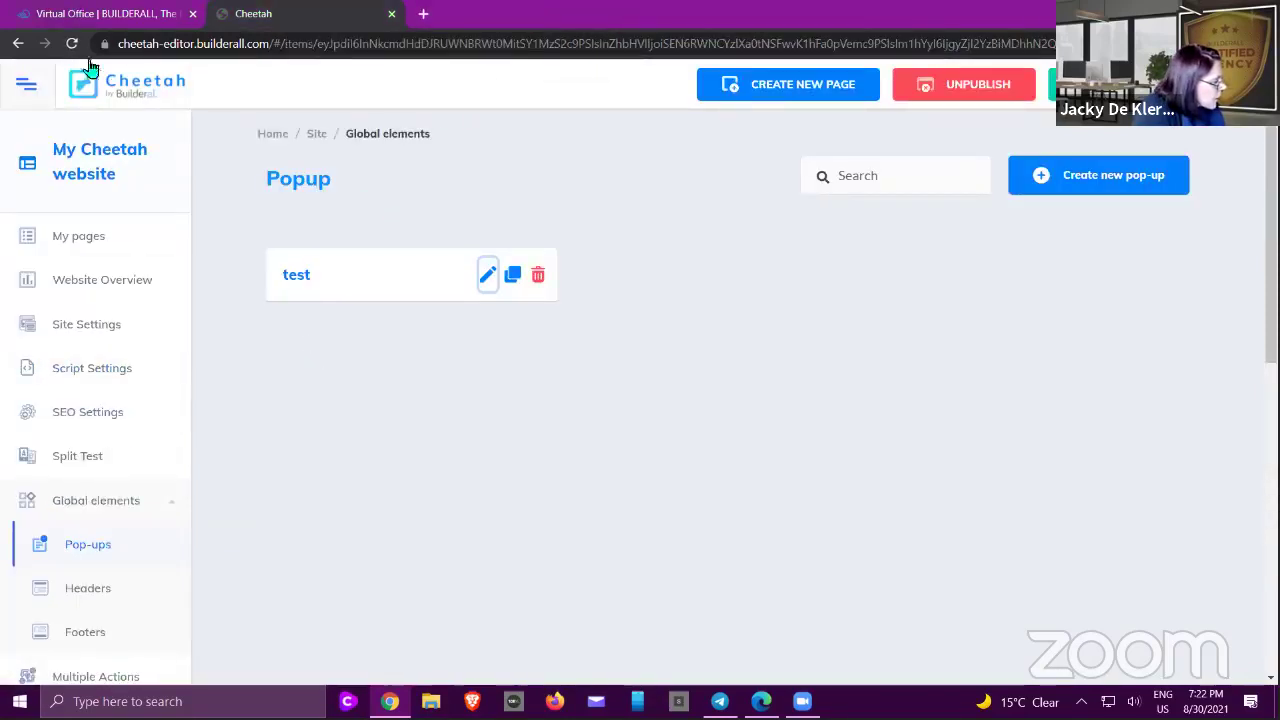
{"action": "left_click", "coordinate": [127, 88]}
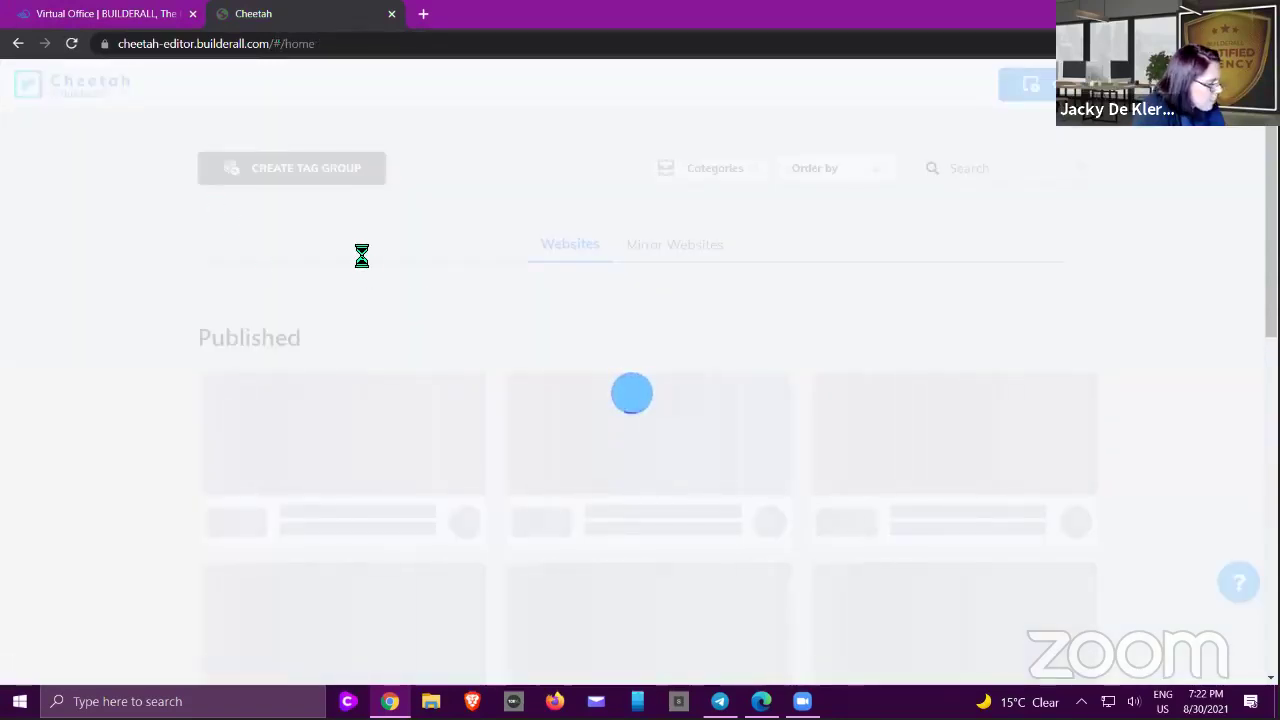
- Delete My Cheetah website from the published websites and confirm the deletion
{"action": "scroll", "coordinate": [371, 351], "scroll_direction": "down", "scroll_amount": 3}
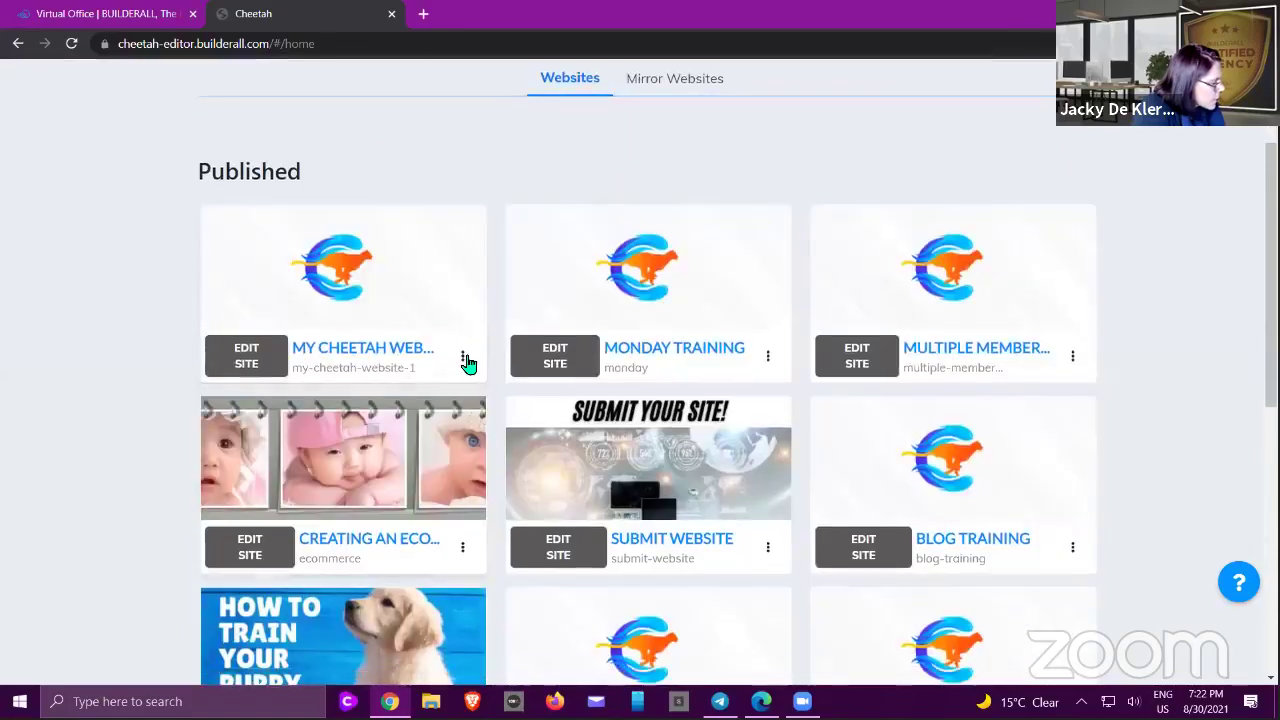
{"action": "left_click", "coordinate": [464, 358]}
{"action": "left_click", "coordinate": [400, 313]}
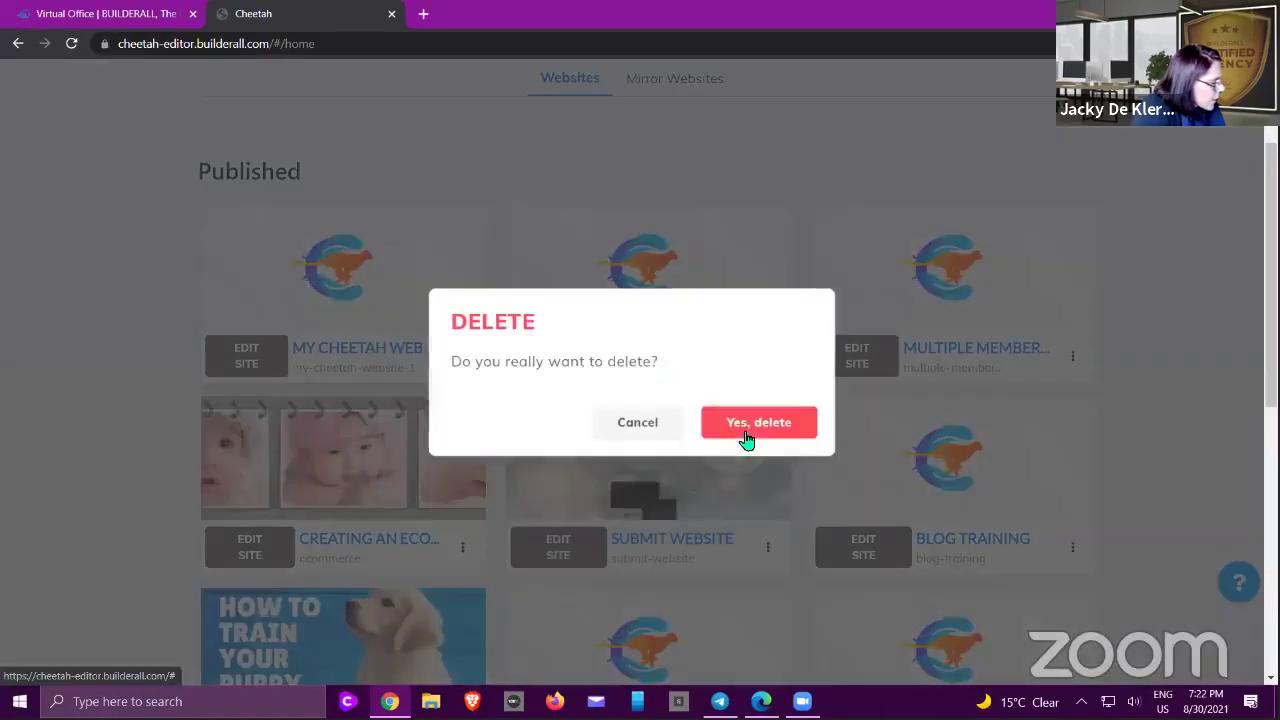
{"action": "left_click", "coordinate": [748, 423]}
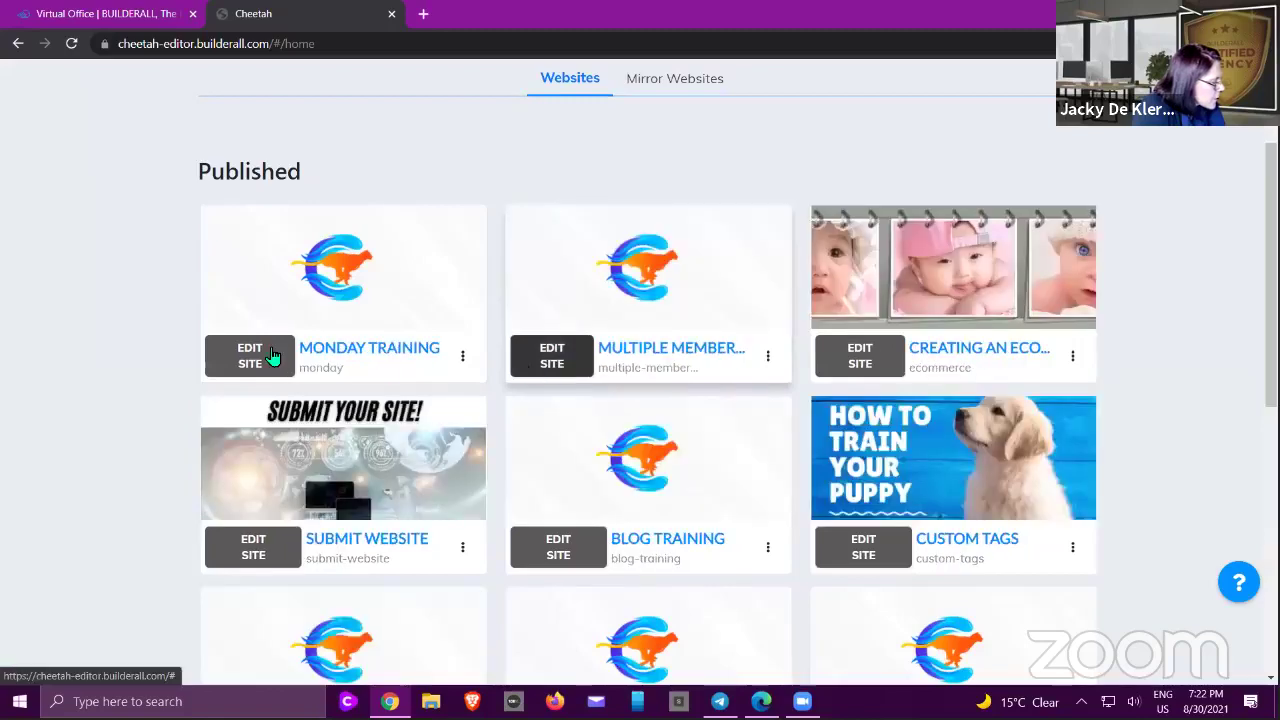
- Open the Monday Training website and go to its multiple actions
{"action": "left_click", "coordinate": [265, 352]}
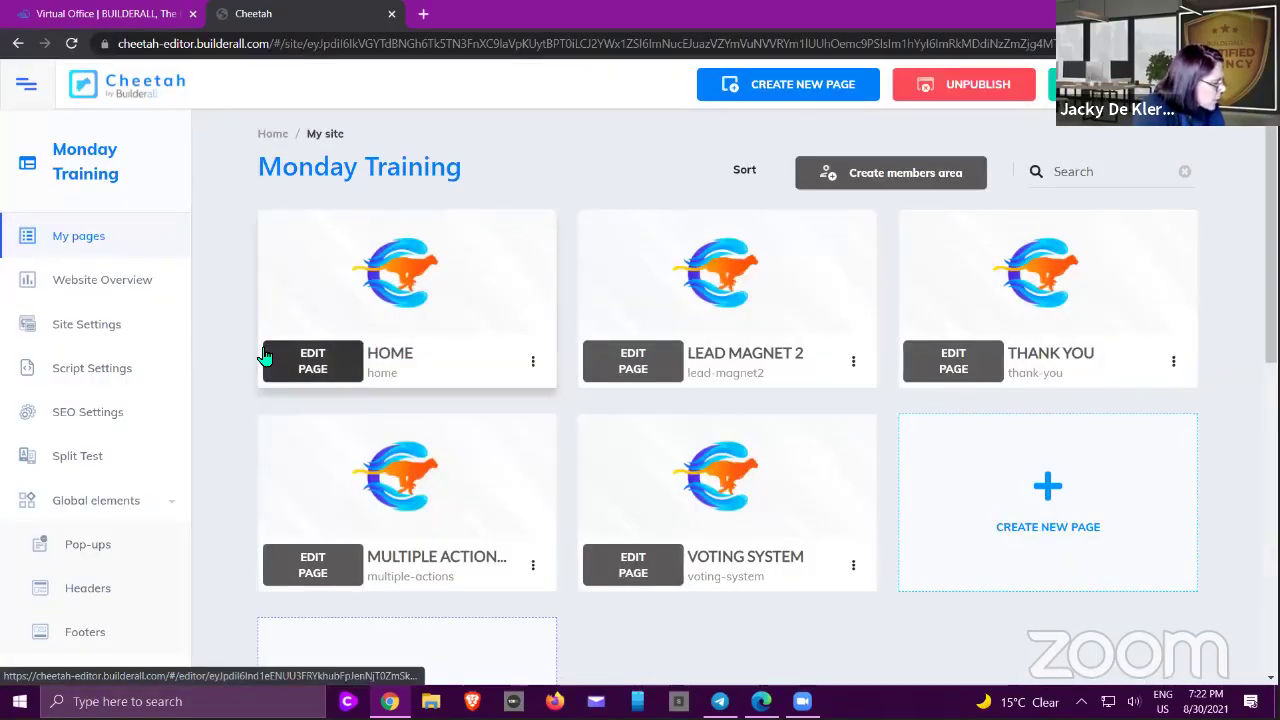
{"action": "scroll", "coordinate": [278, 350], "scroll_direction": "down", "scroll_amount": 2}
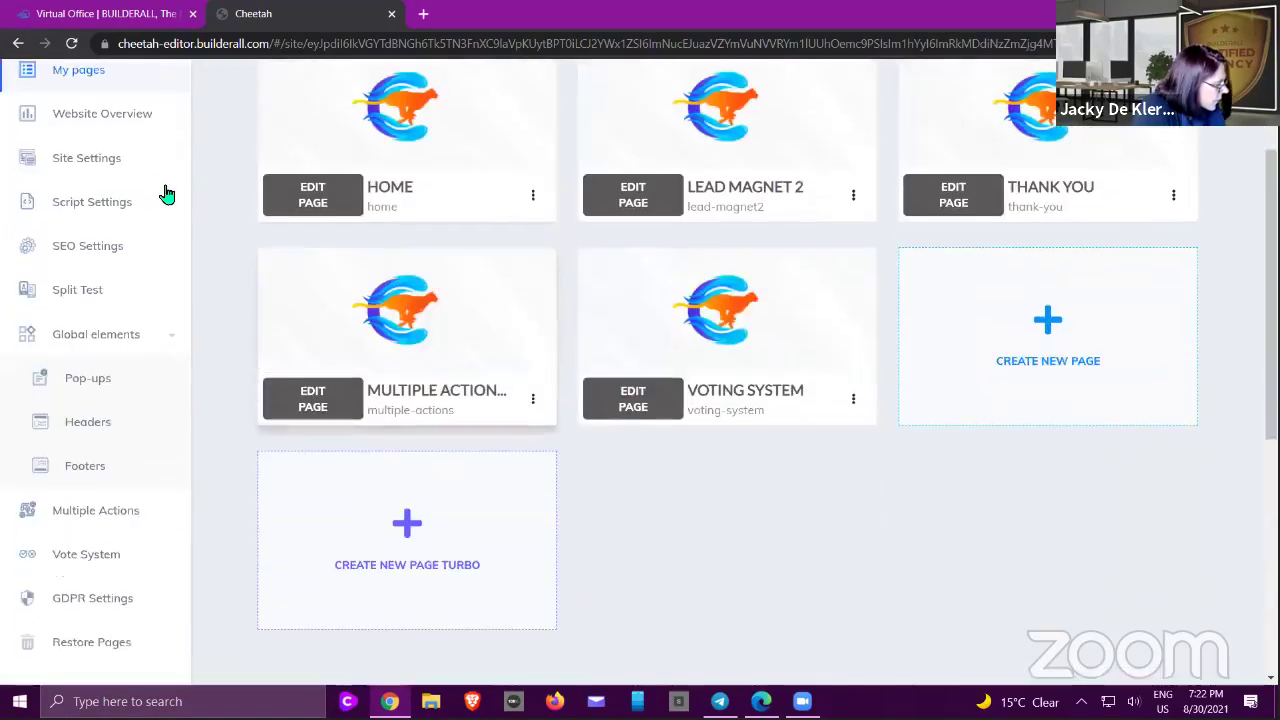
{"action": "scroll", "coordinate": [106, 400], "scroll_direction": "down", "scroll_amount": 2}
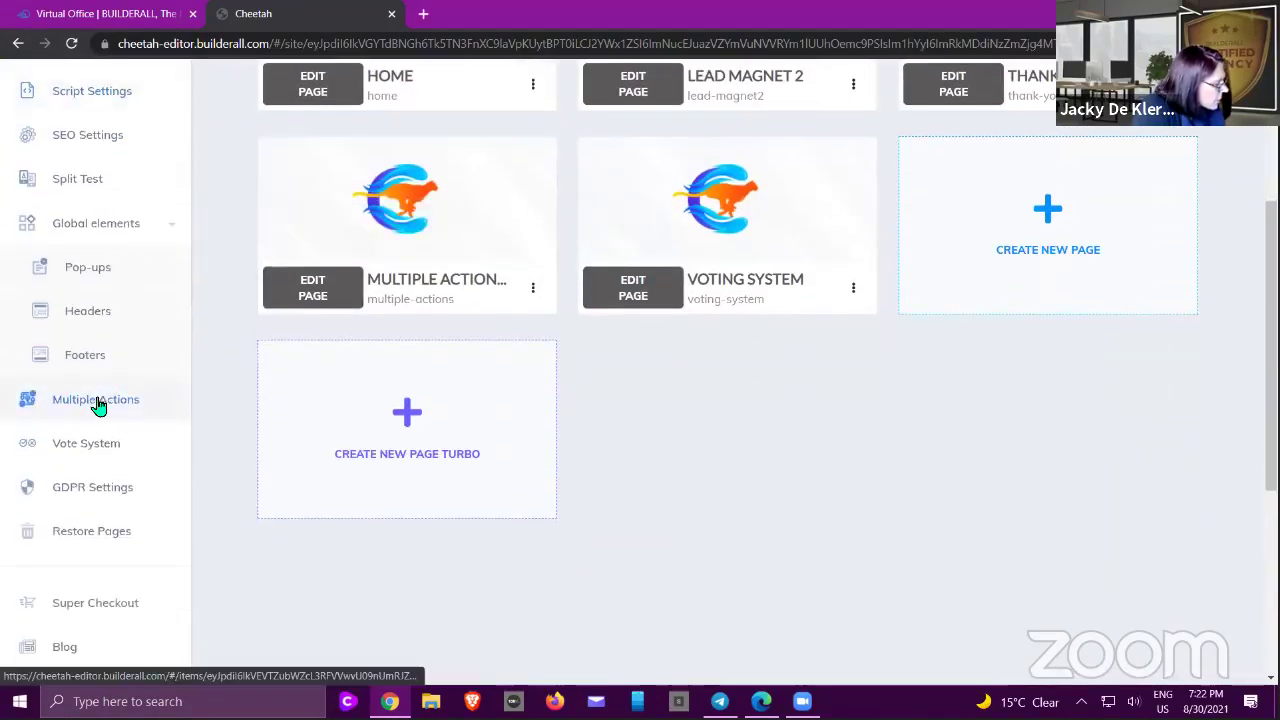
{"action": "left_click", "coordinate": [108, 400]}
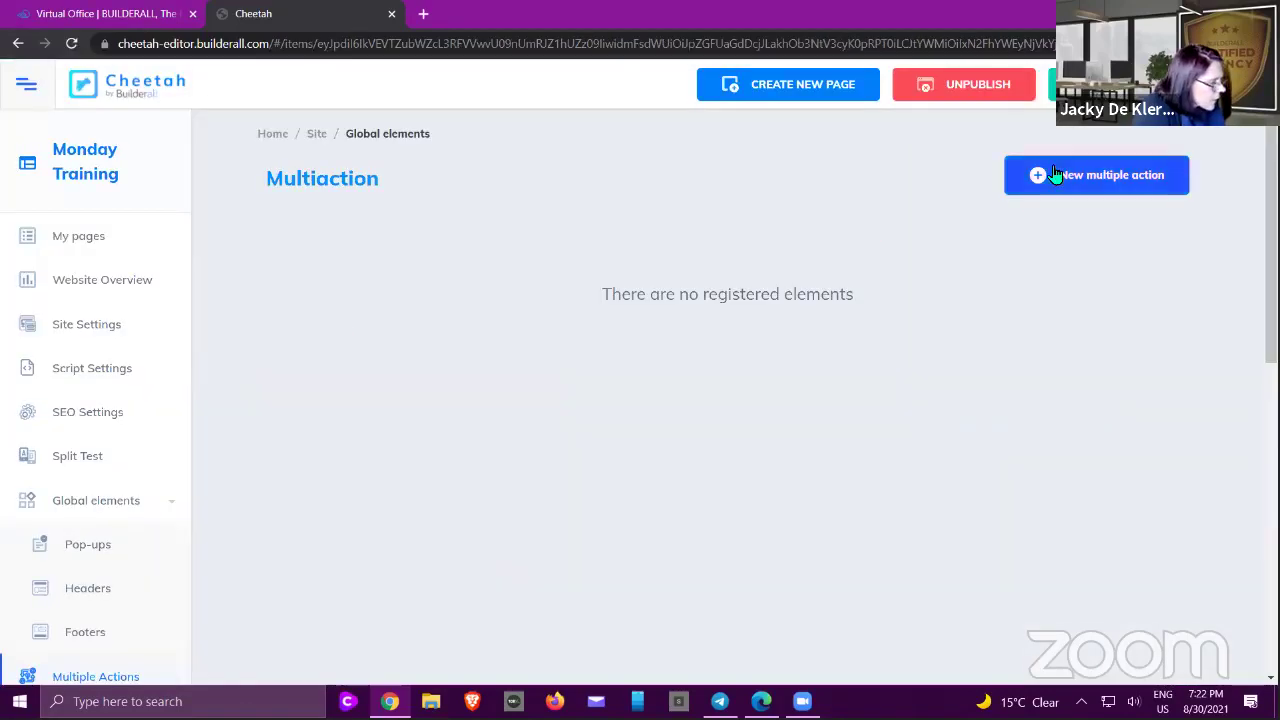
- Create a new multiple action named Training and confirm the name
{"action": "left_click", "coordinate": [1053, 175]}
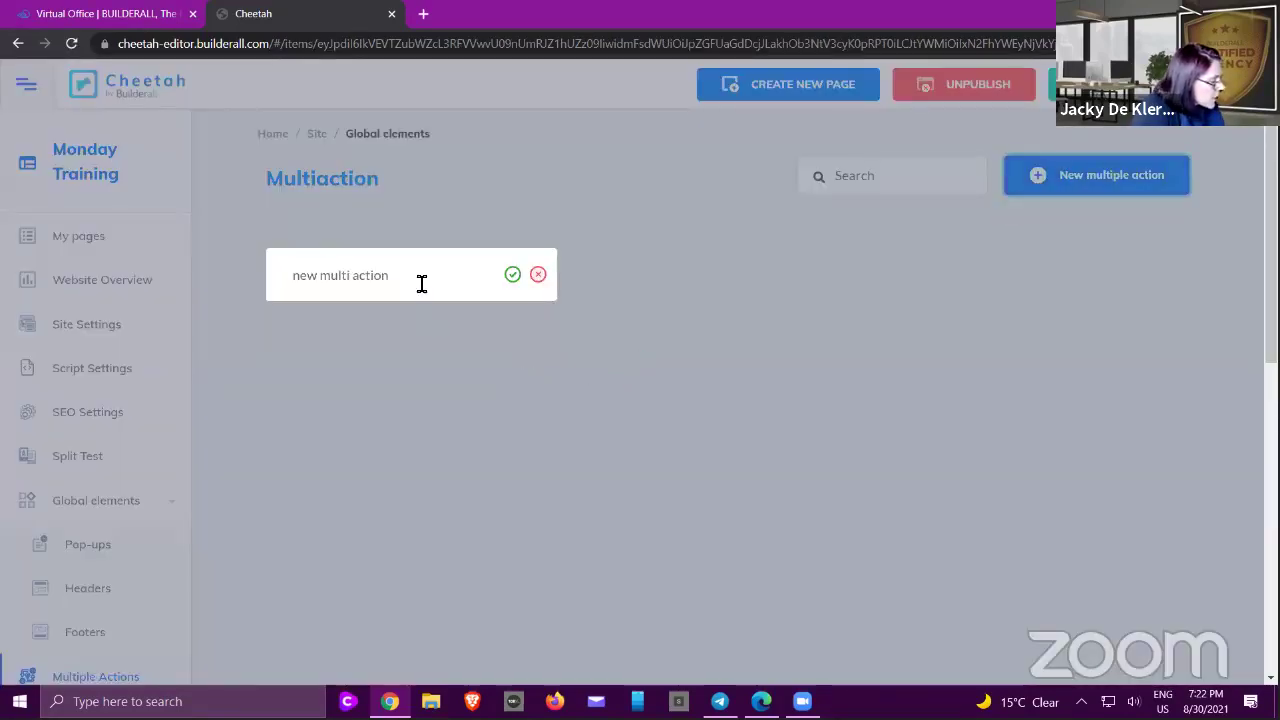
{"action": "type", "text": "Tes"}
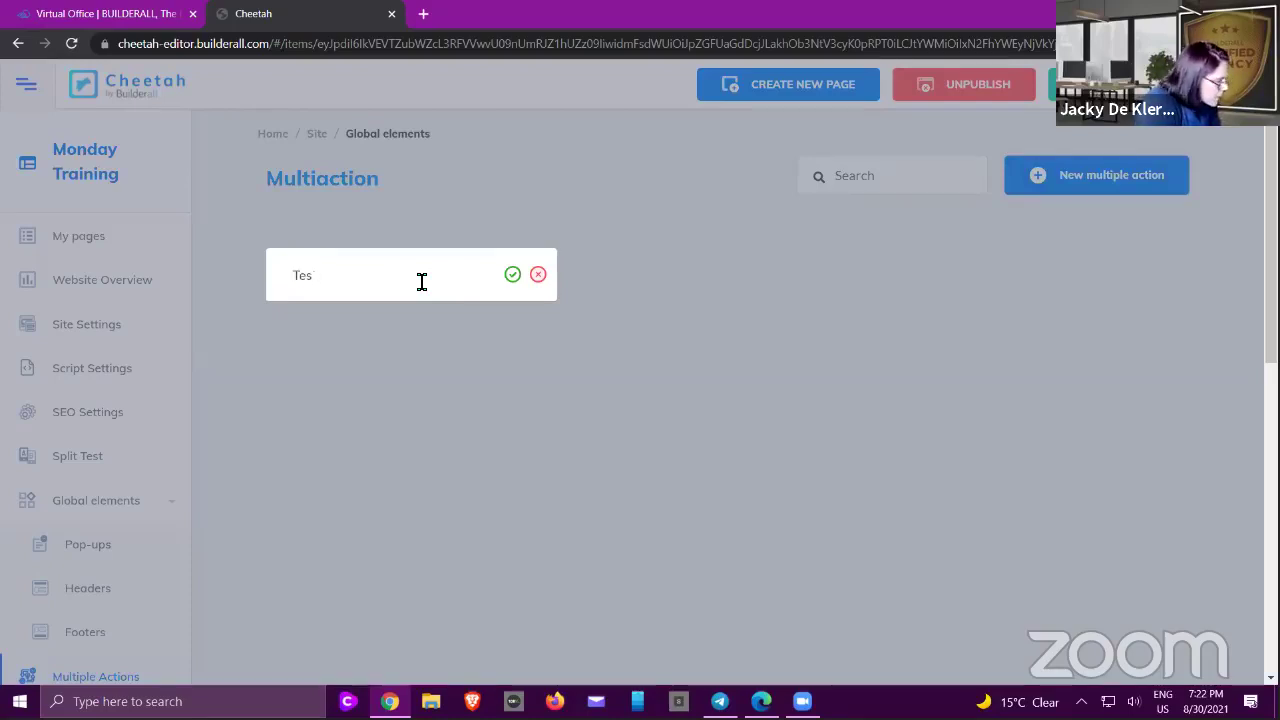
{"action": "key", "text": "BackSpace"}
{"action": "key", "text": "BackSpace"}
{"action": "type", "text": "Rai"}
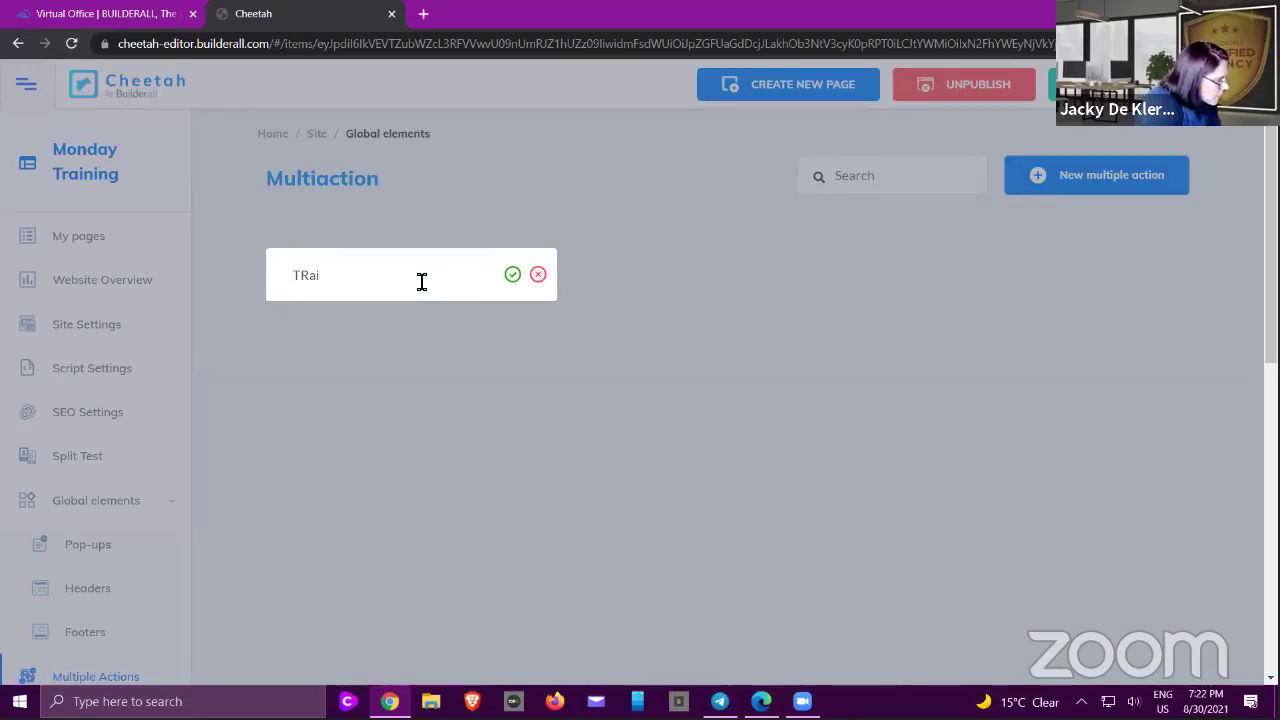
{"action": "key", "text": "BackSpace"}
{"action": "key", "text": "BackSpace"}
{"action": "key", "text": "BackSpace"}
{"action": "type", "text": "raining"}
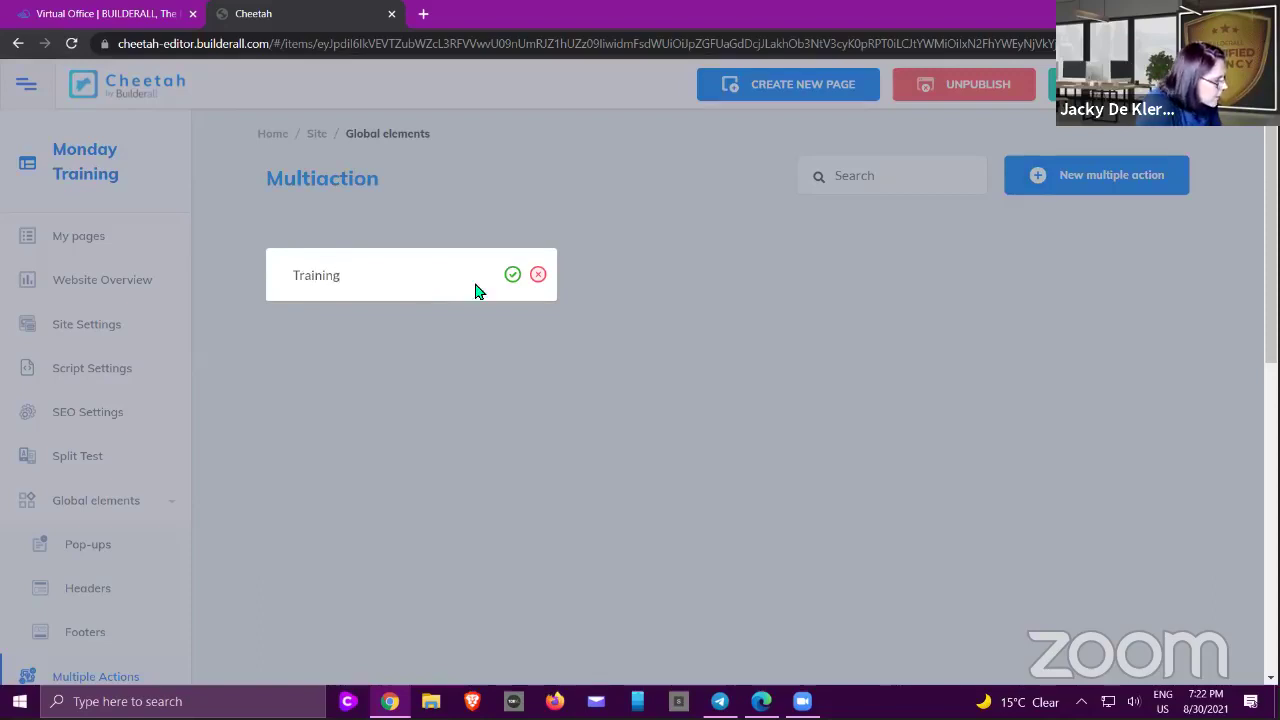
{"action": "left_click", "coordinate": [512, 274]}
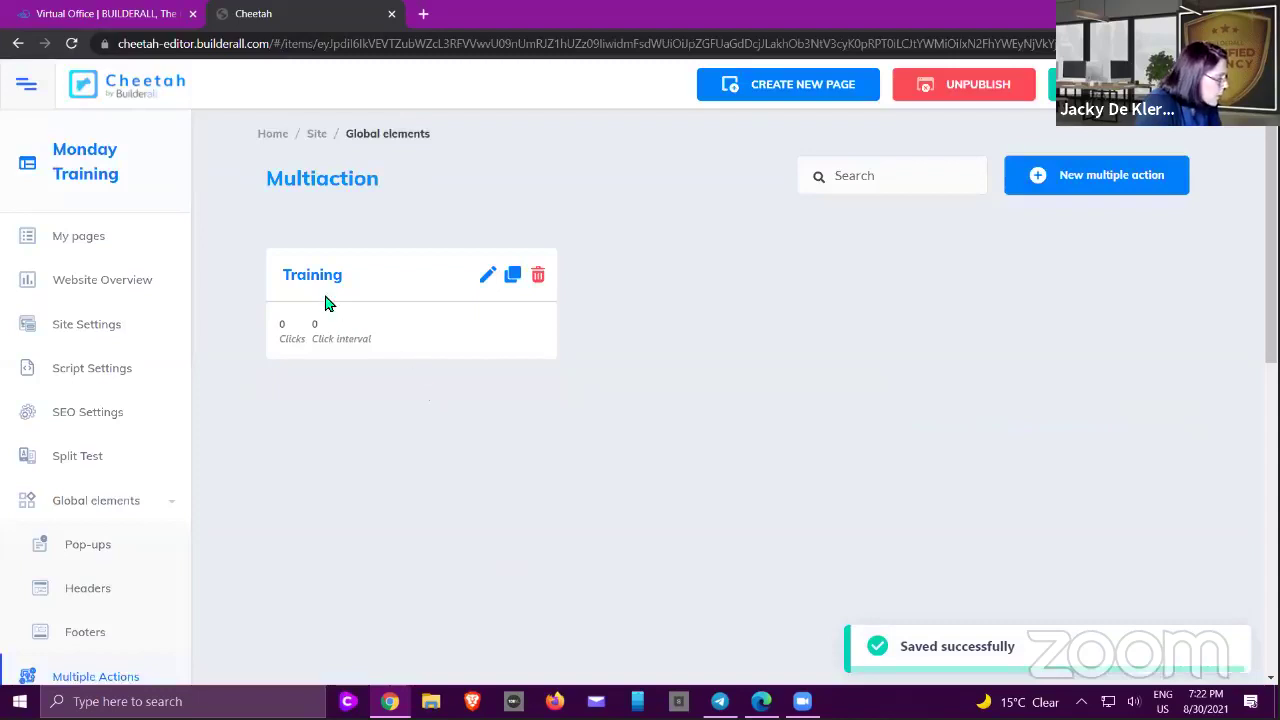
- Open the Training multiple action for editing and add three action entries to it
{"action": "left_click", "coordinate": [487, 274]}
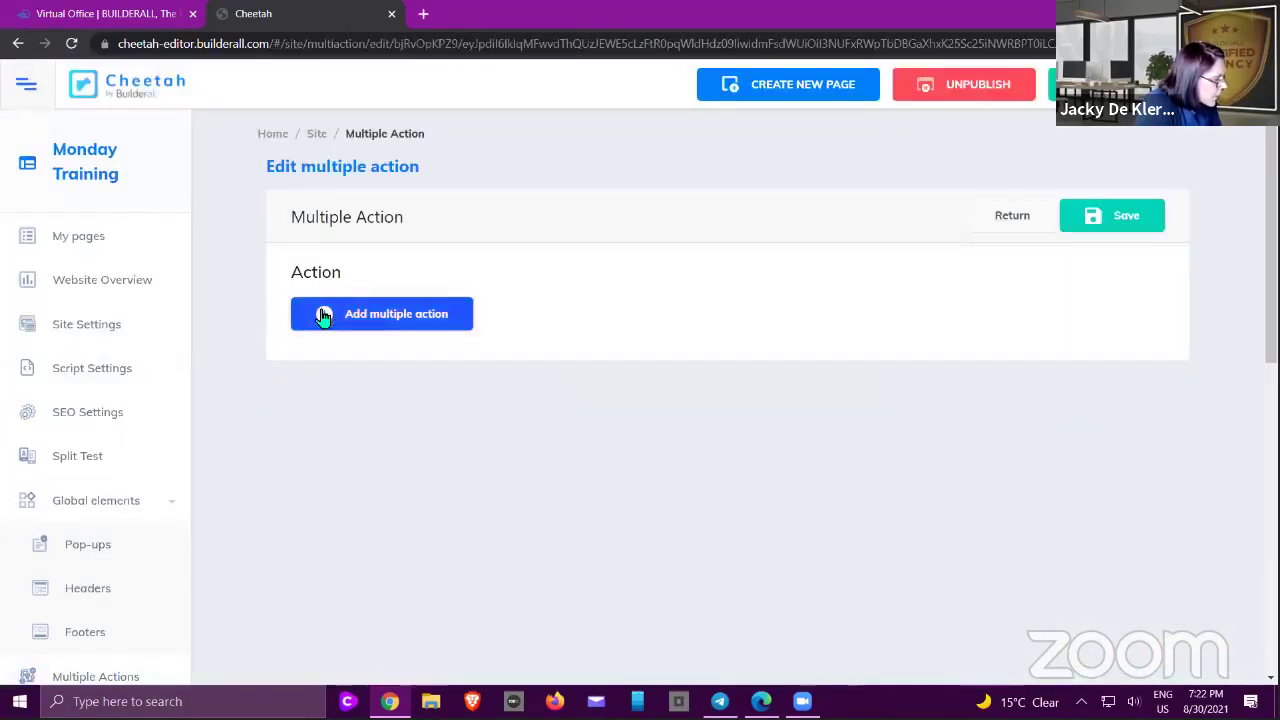
{"action": "left_click", "coordinate": [324, 316]}
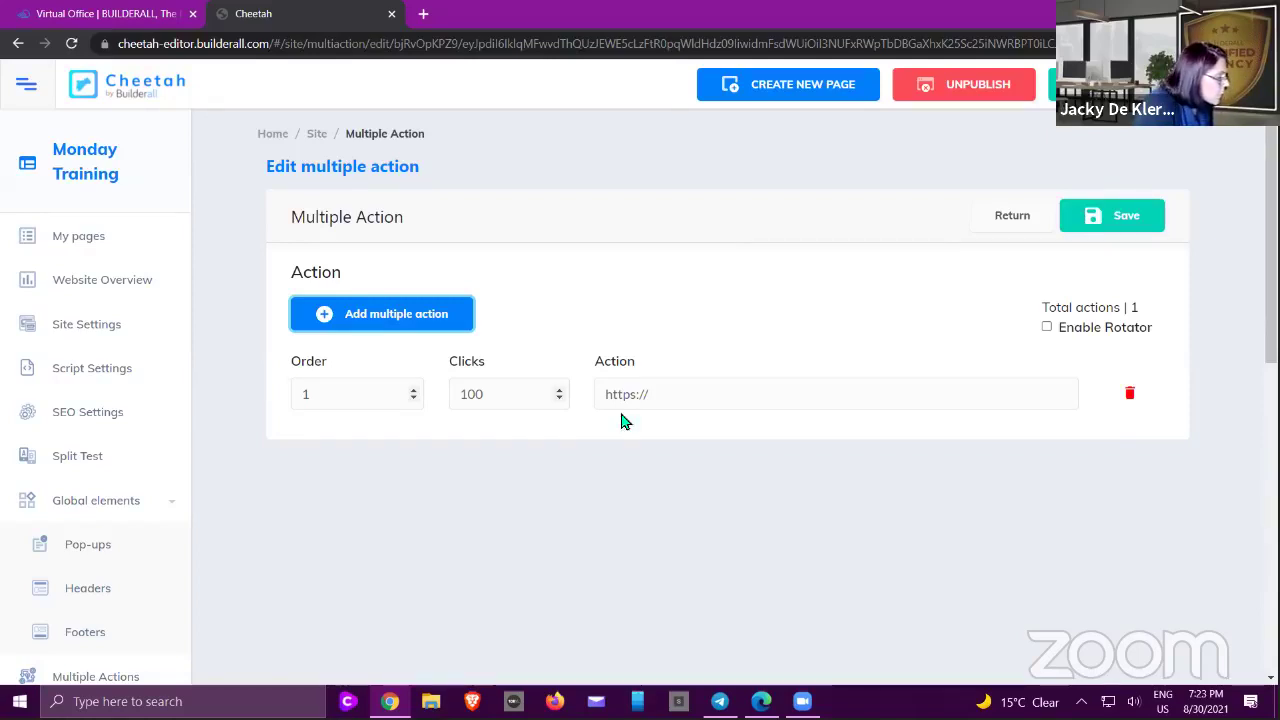
{"action": "left_click", "coordinate": [358, 328]}
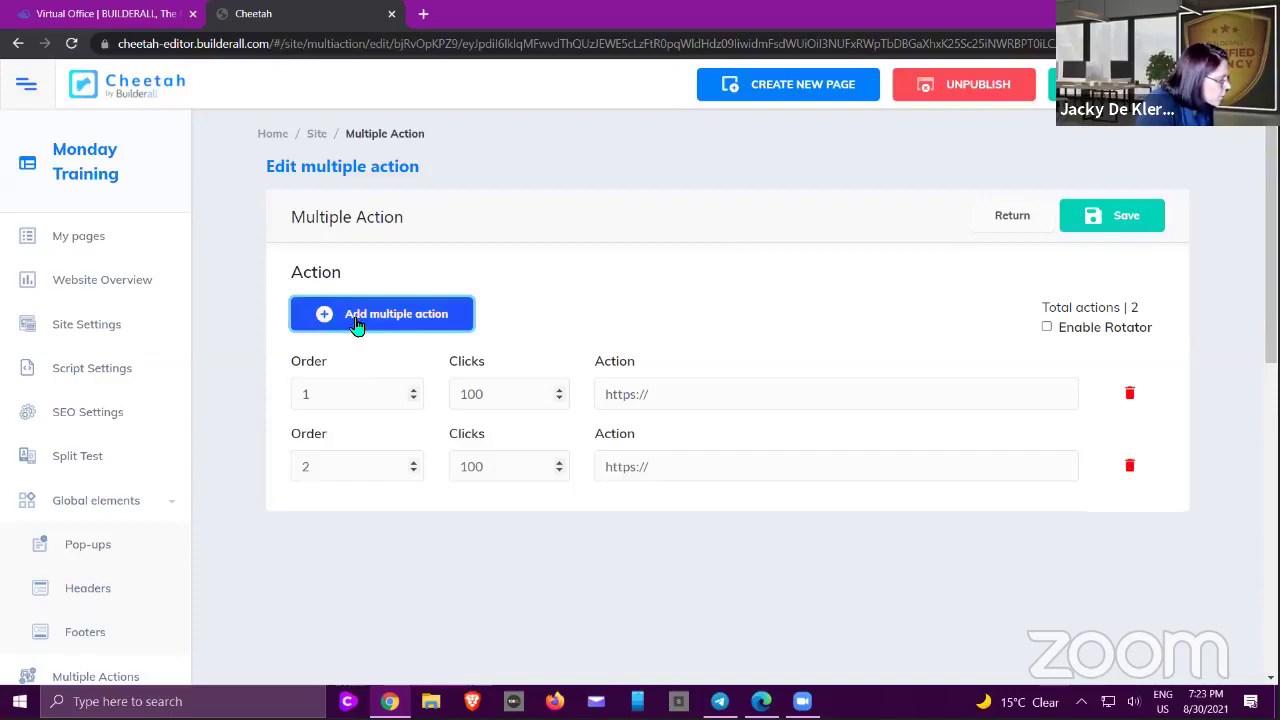
{"action": "left_click", "coordinate": [358, 328]}
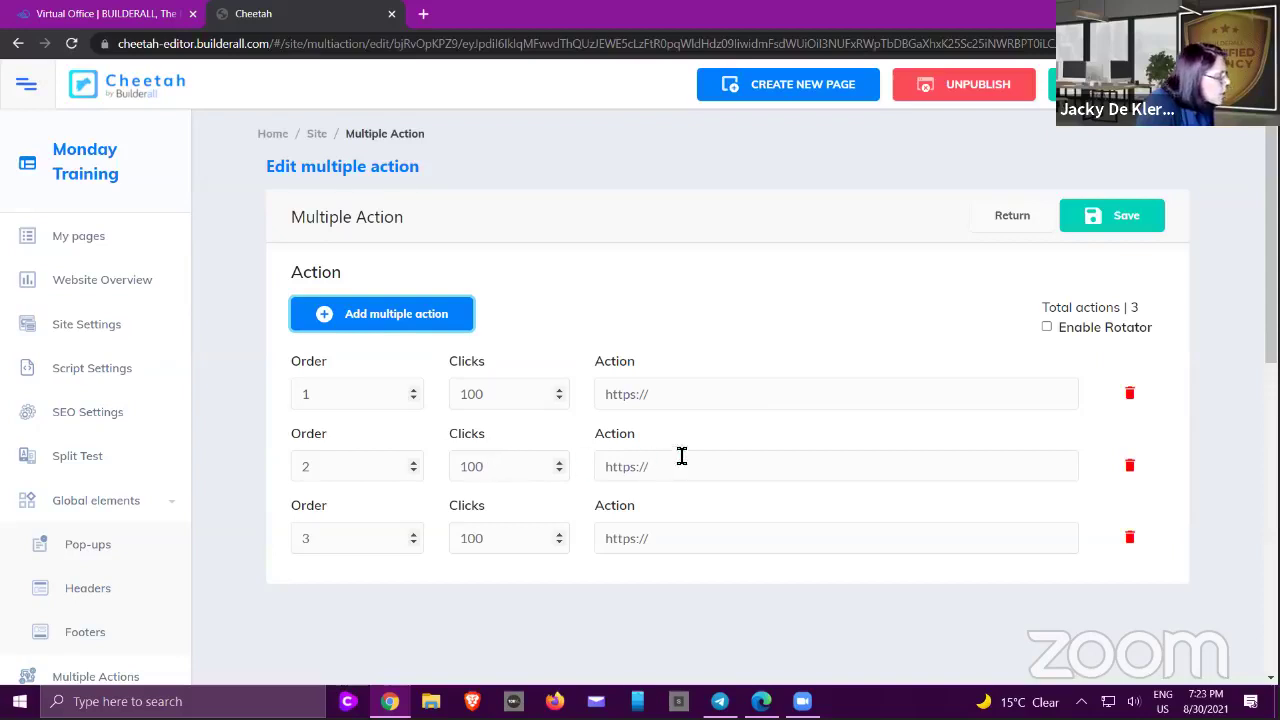
{"action": "left_click", "coordinate": [688, 394]}
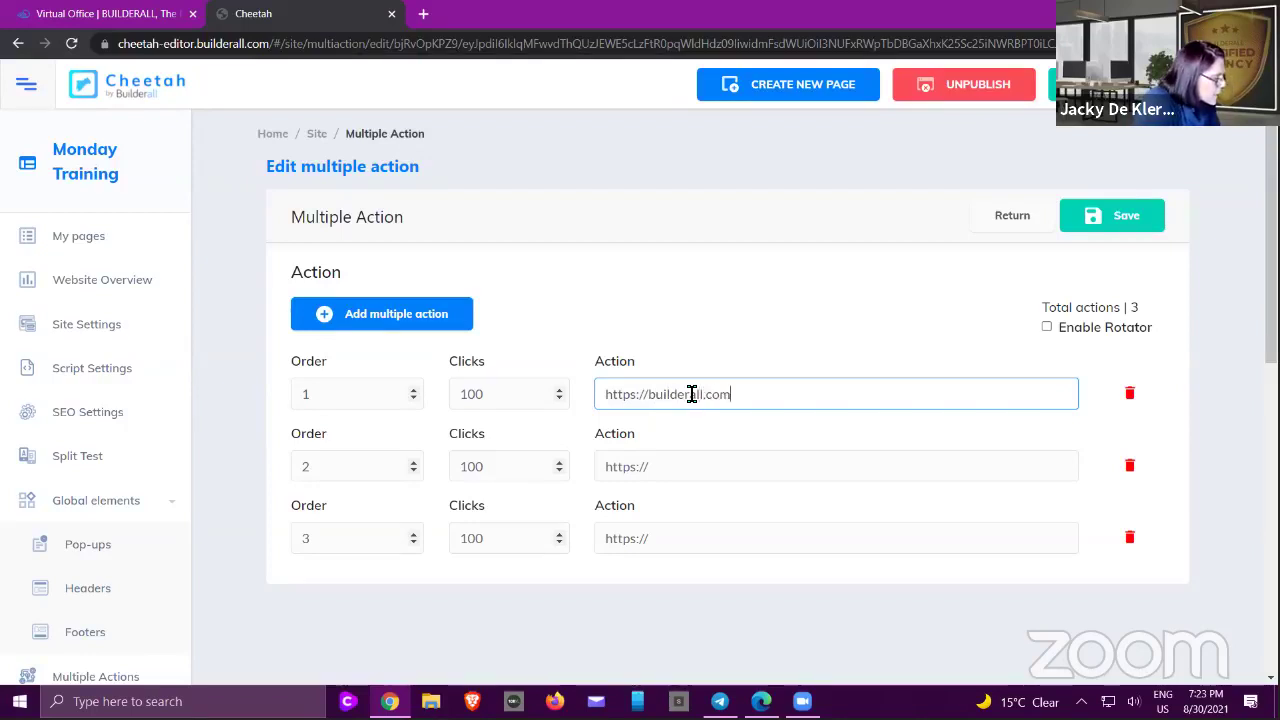
{"action": "left_click", "coordinate": [677, 467]}
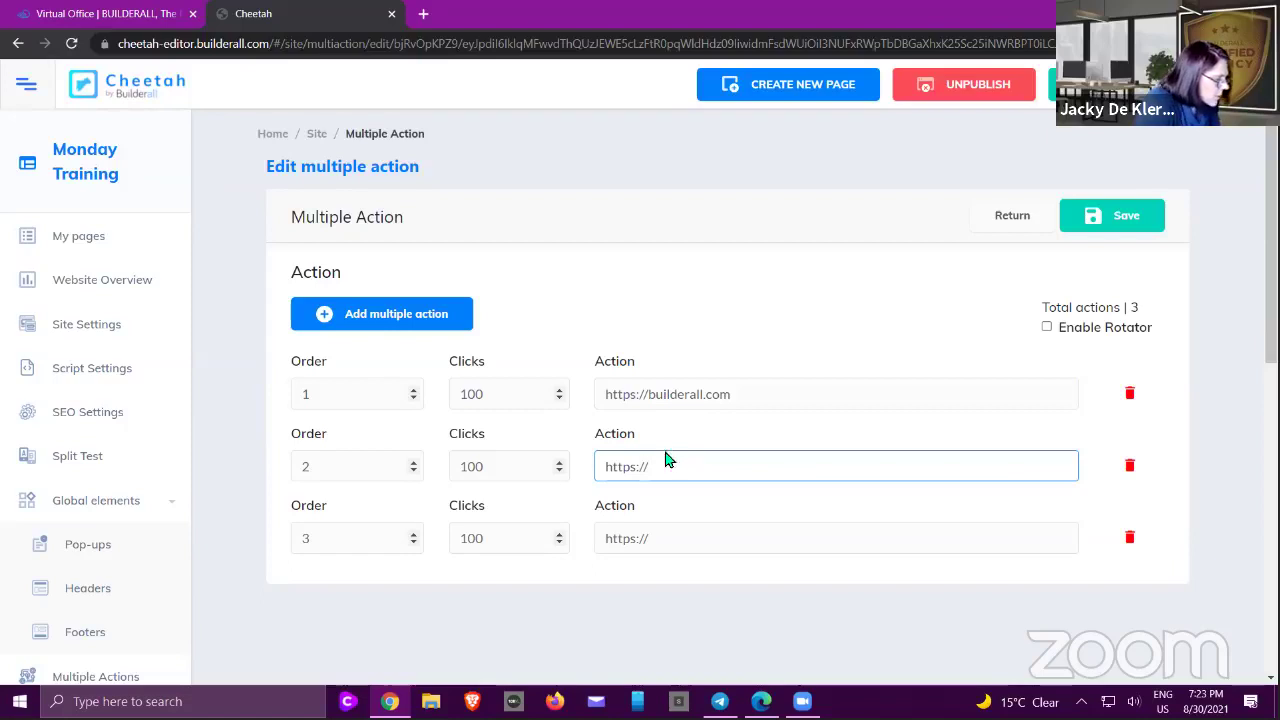
{"action": "left_click", "coordinate": [651, 400]}
{"action": "type", "text": "www."}
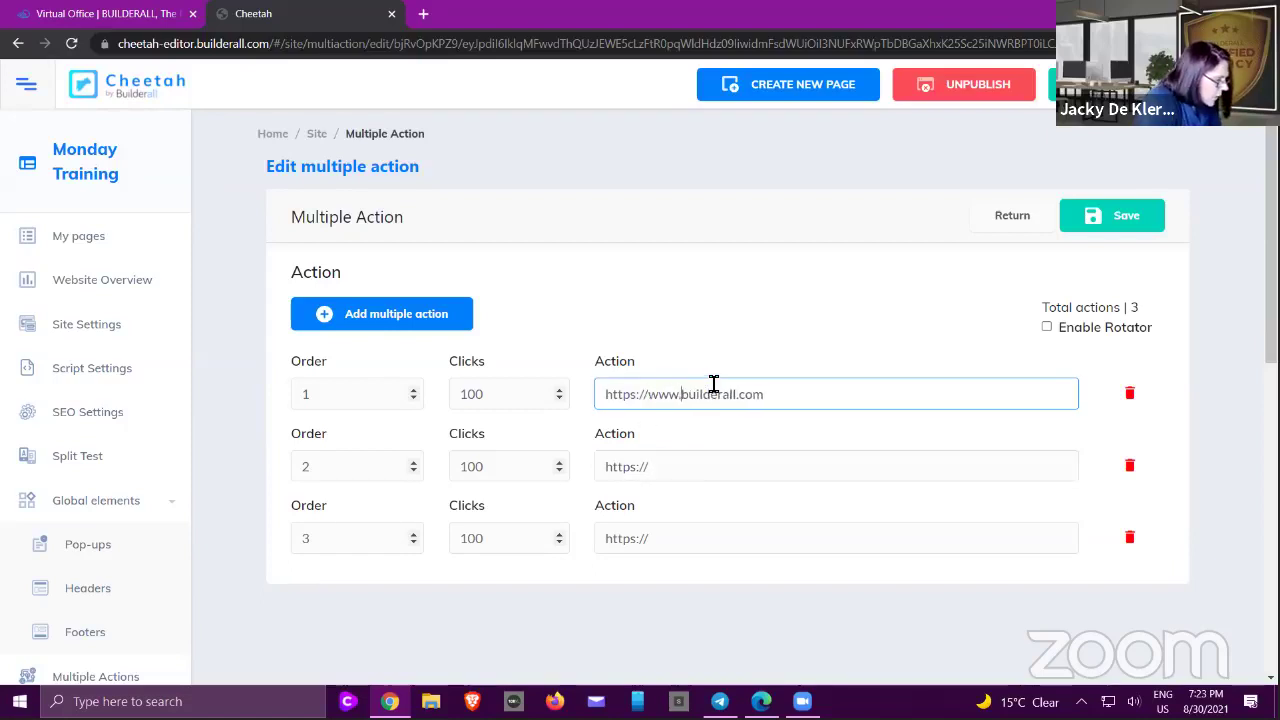
{"action": "key", "text": "BackSpace"}
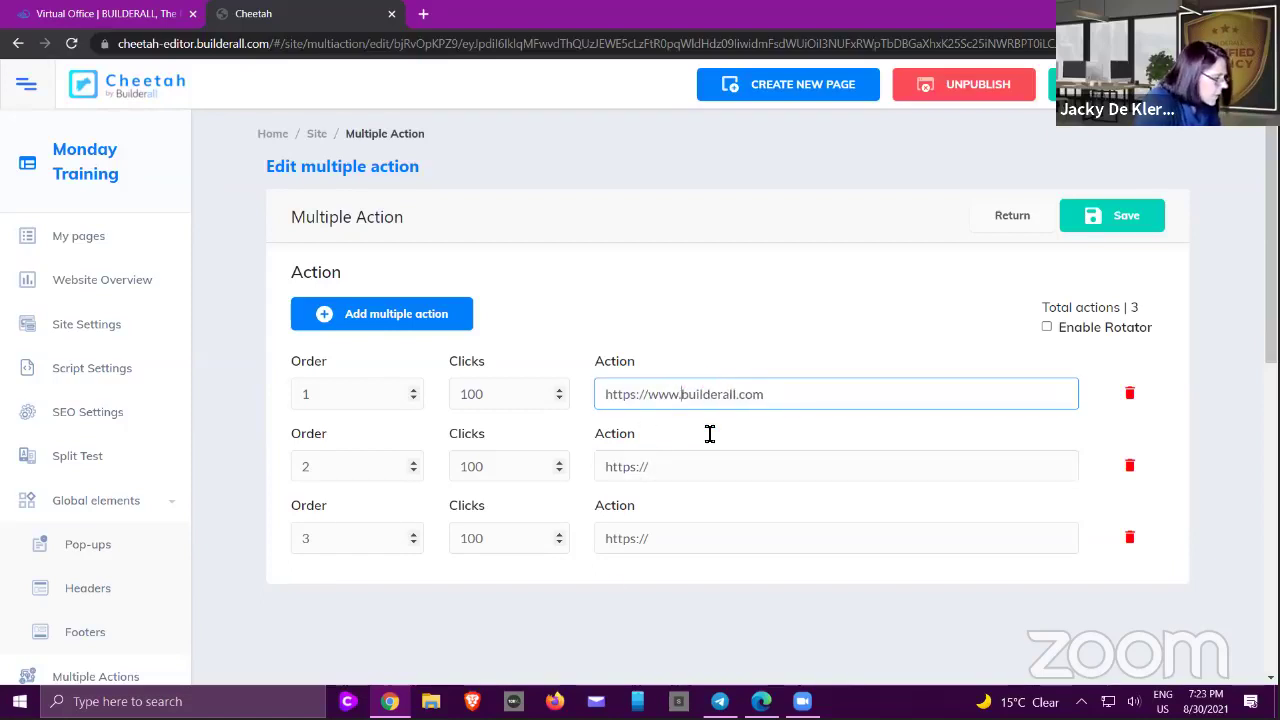
{"action": "left_click", "coordinate": [677, 464]}
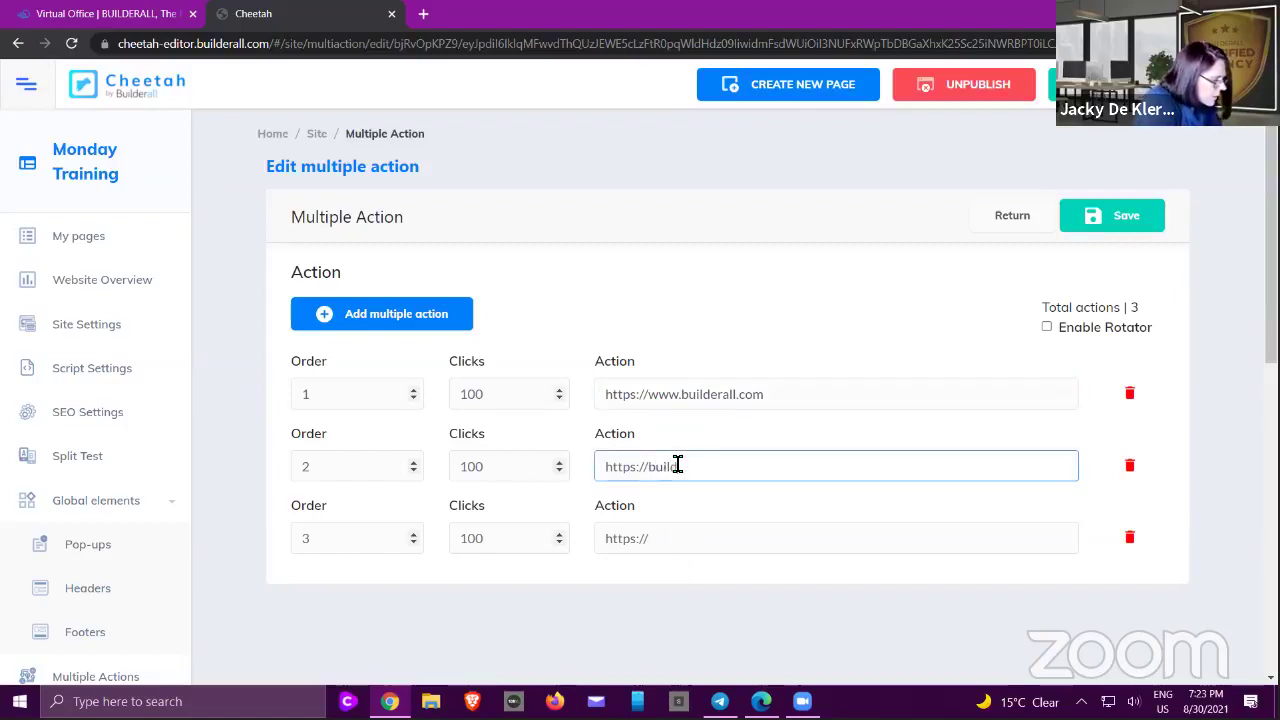
{"action": "key", "text": "BackSpace"}
{"action": "key", "text": "BackSpace"}
{"action": "key", "text": "BackSpace"}
{"action": "type", "text": "knowledgebase."}
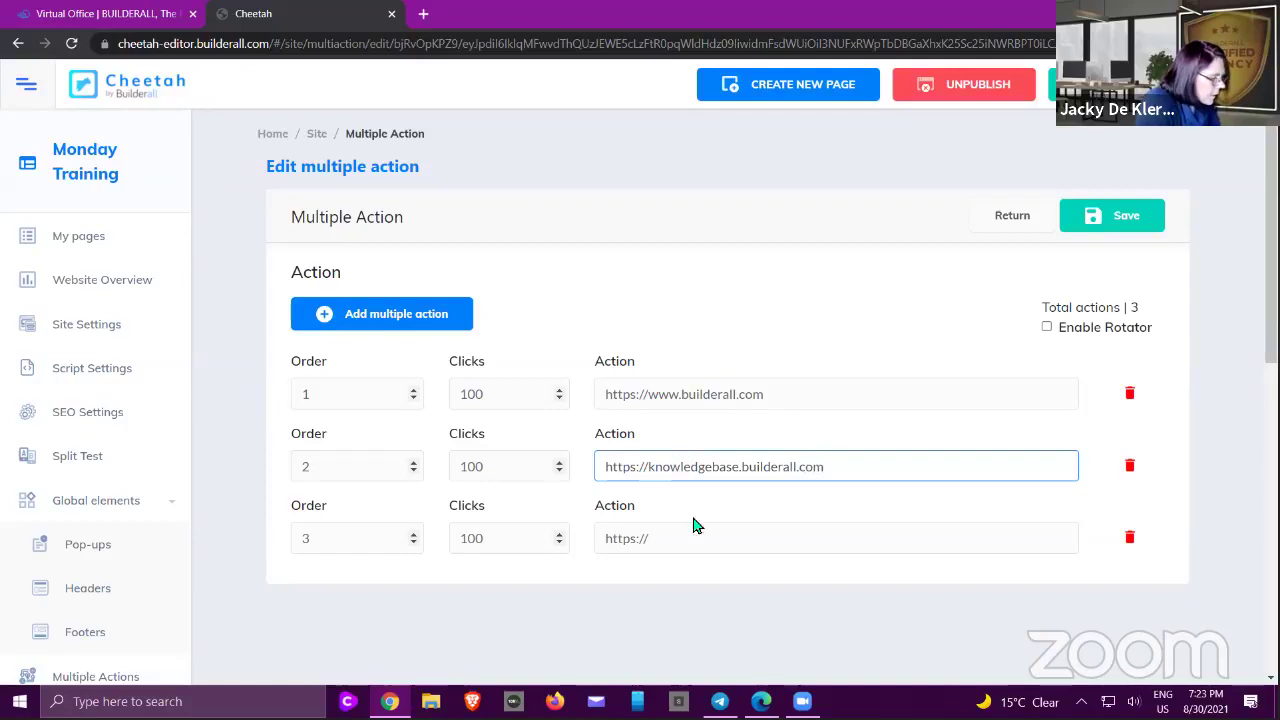
- Delete the empty third action and save the multiple action
{"action": "left_click", "coordinate": [1131, 537]}
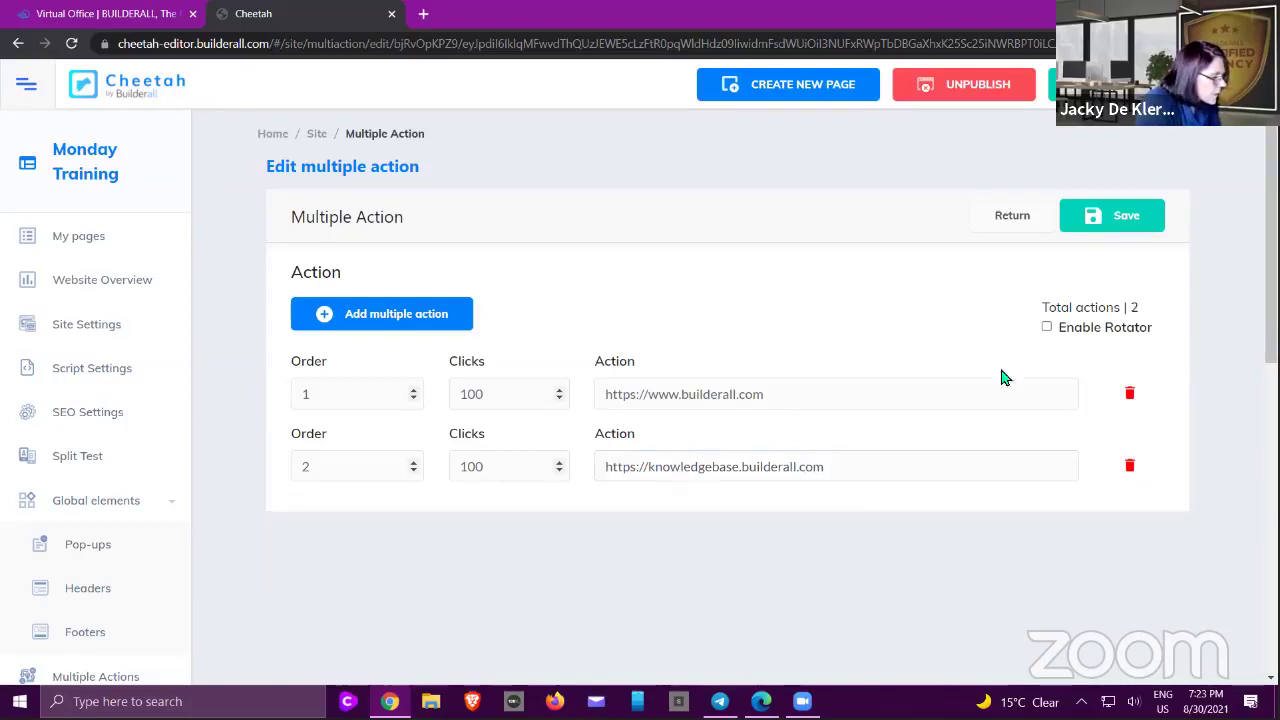
{"action": "left_click", "coordinate": [1100, 222]}
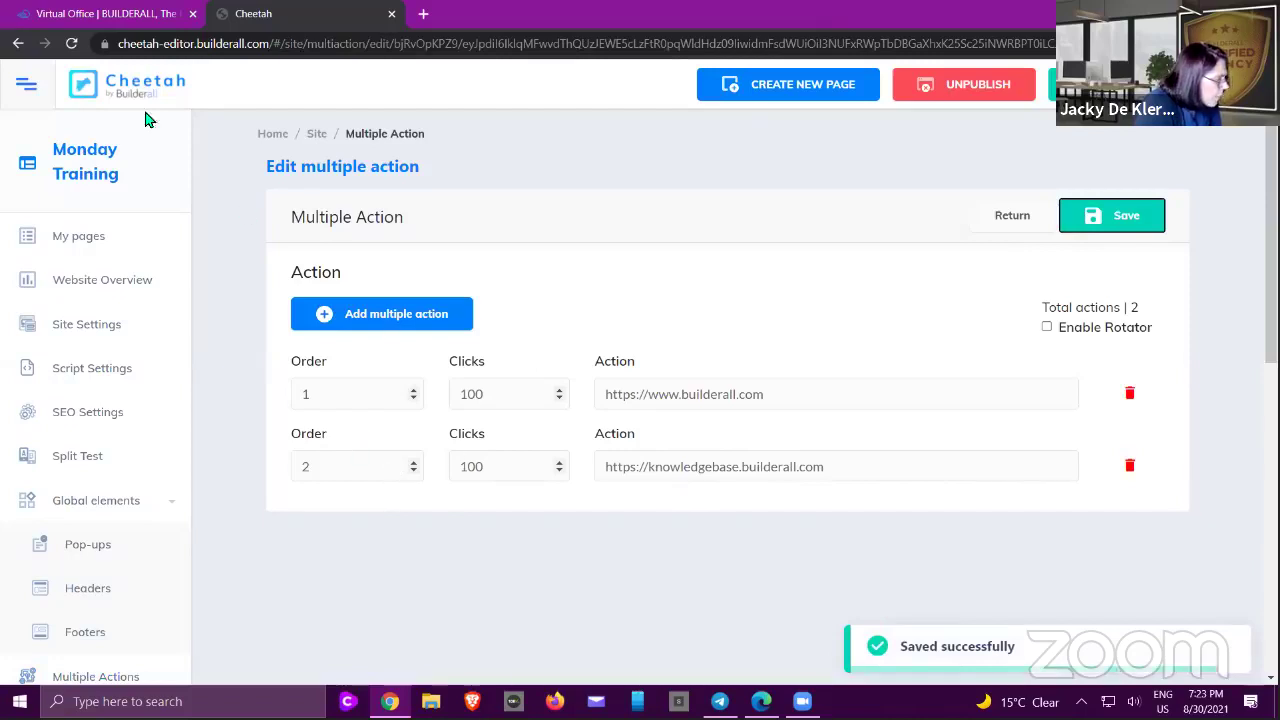
- Open Monday Training's Multiple Actions page in the page editor and collapse the editor's side panel
{"action": "left_click", "coordinate": [85, 237]}
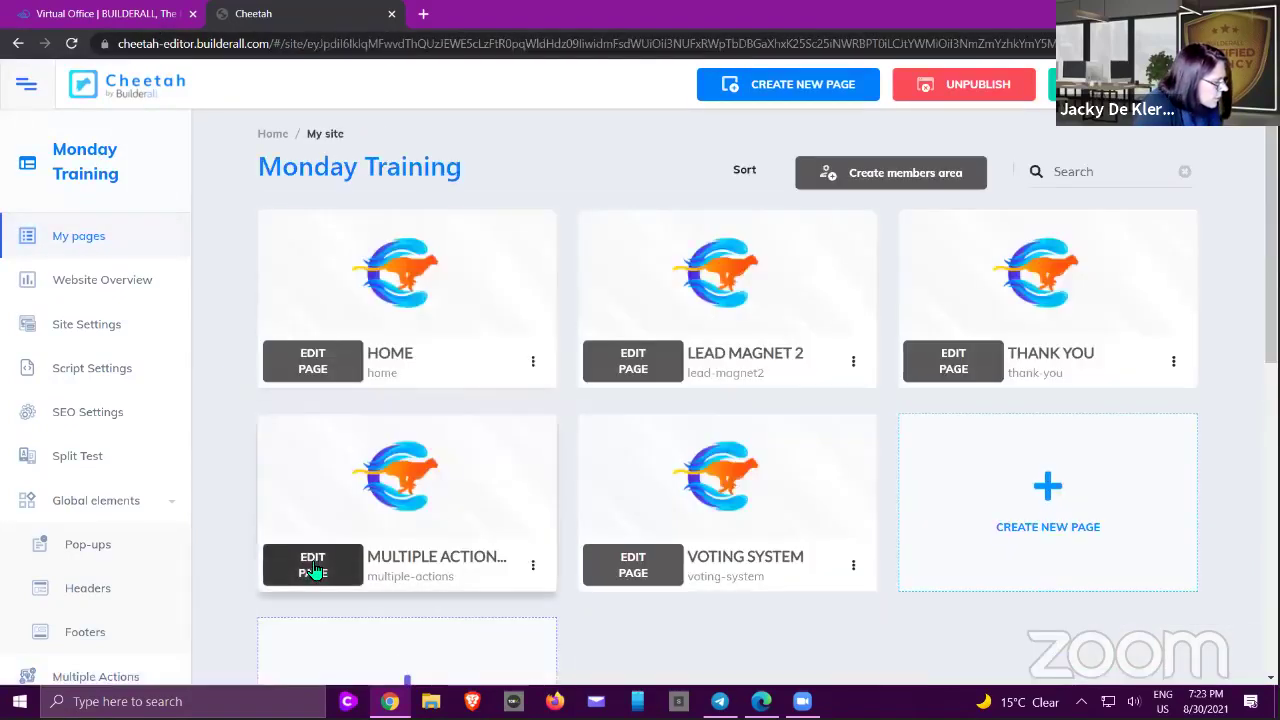
{"action": "left_click", "coordinate": [313, 565]}
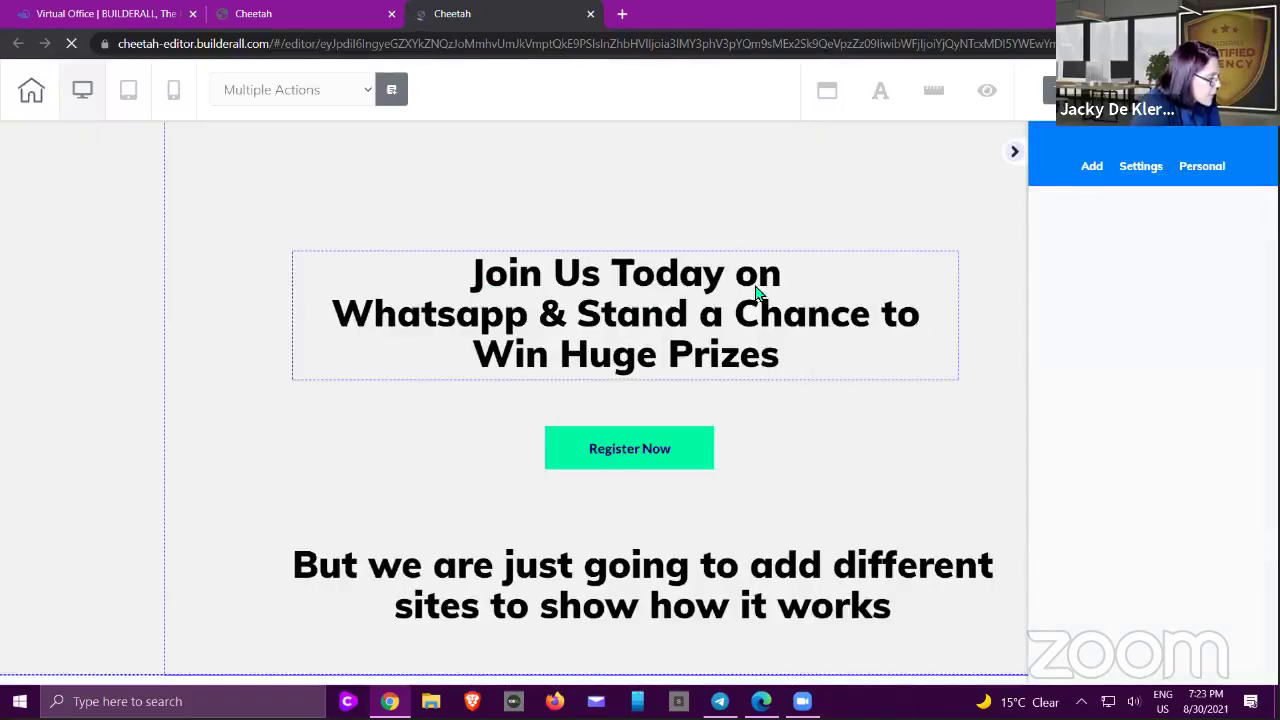
{"action": "left_click", "coordinate": [1013, 153]}
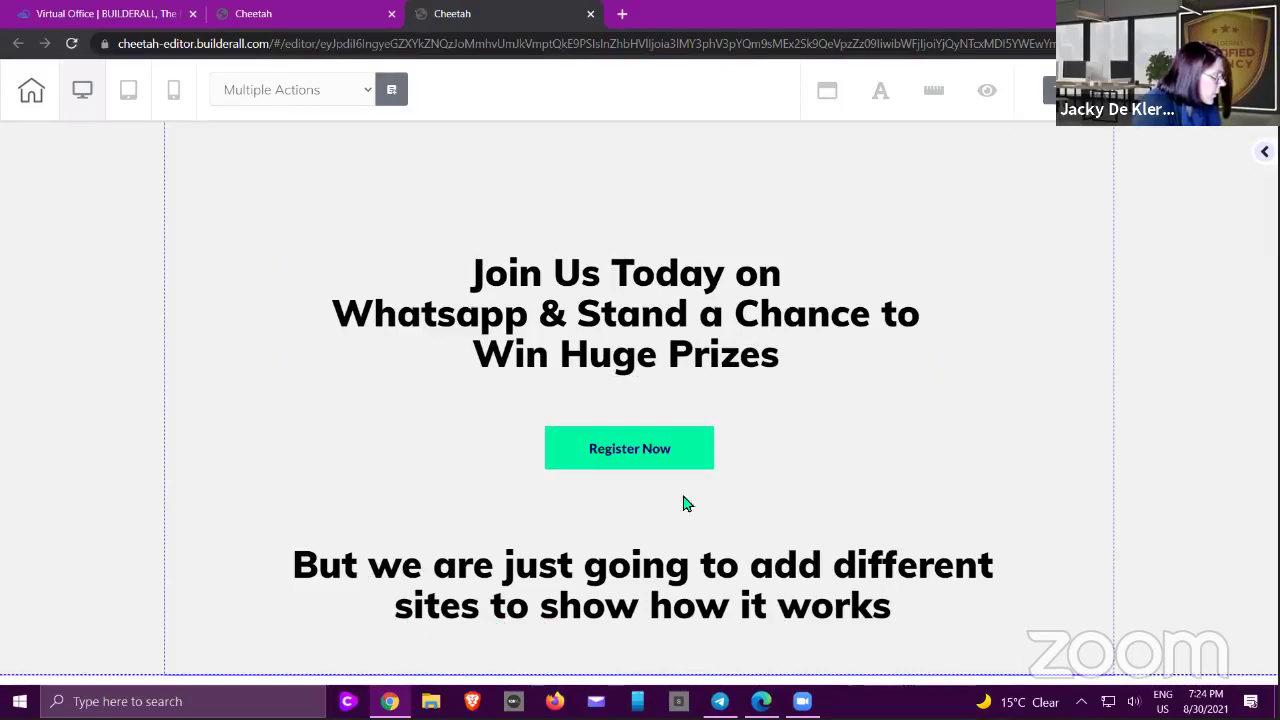
- Link the Register Now button to the Training multiple action
{"action": "left_click", "coordinate": [617, 467]}
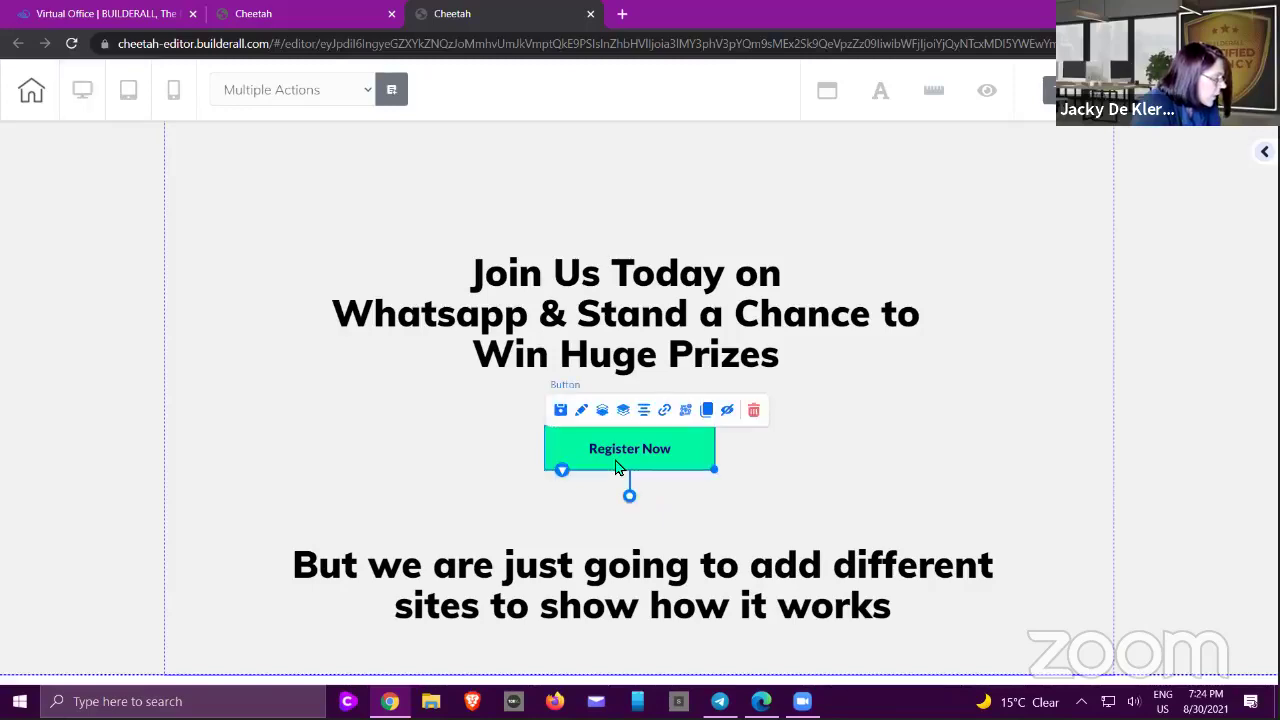
{"action": "left_click", "coordinate": [665, 412]}
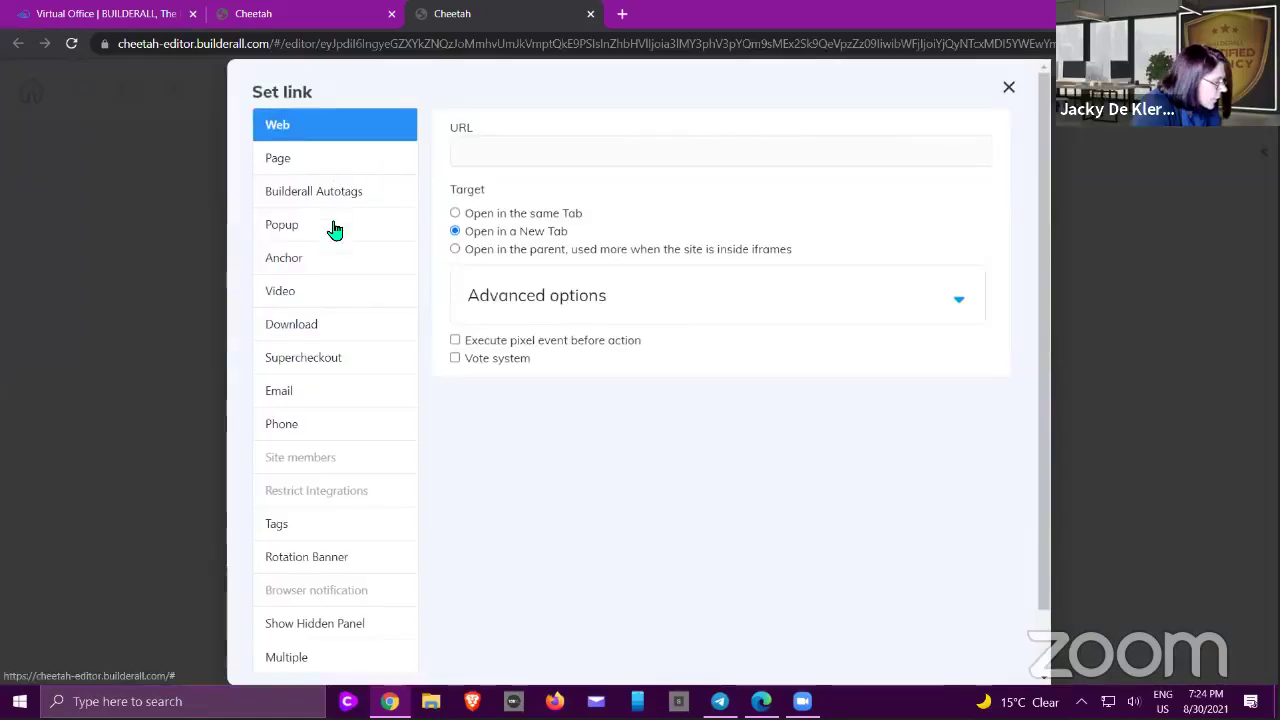
{"action": "scroll", "coordinate": [349, 298], "scroll_direction": "down", "scroll_amount": 1}
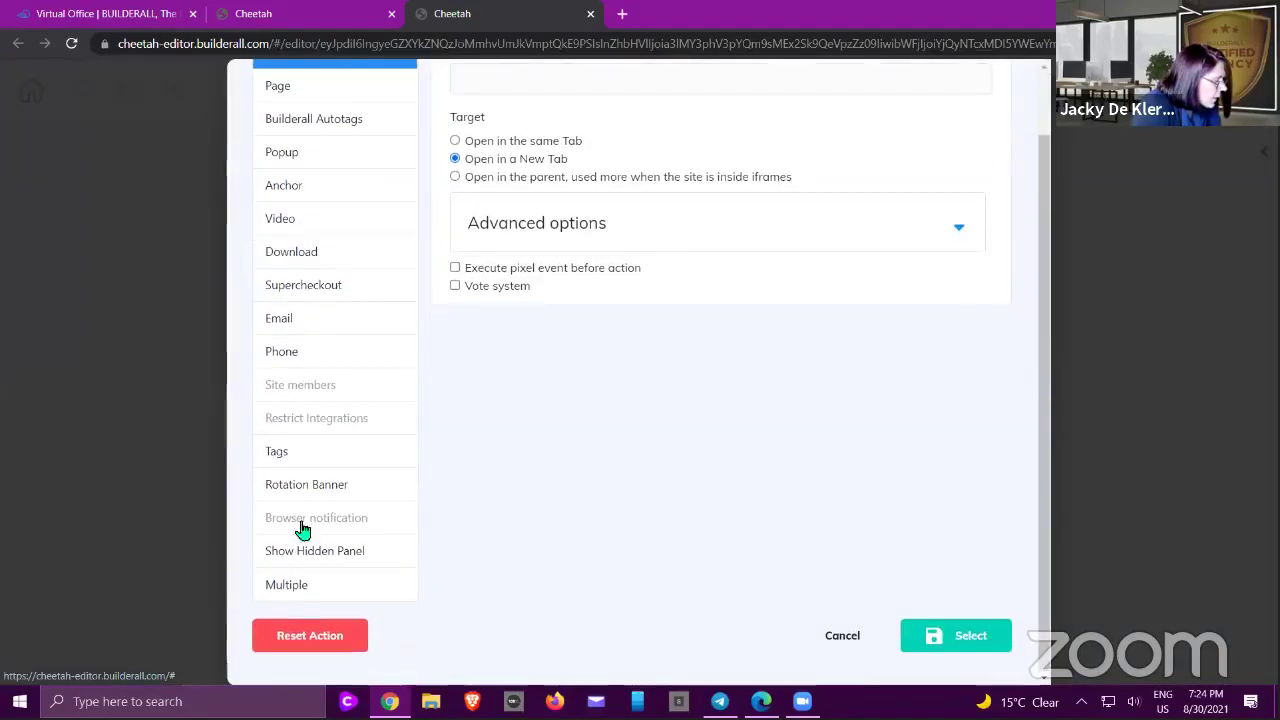
{"action": "left_click", "coordinate": [295, 594]}
{"action": "scroll", "coordinate": [472, 506], "scroll_direction": "up", "scroll_amount": 1}
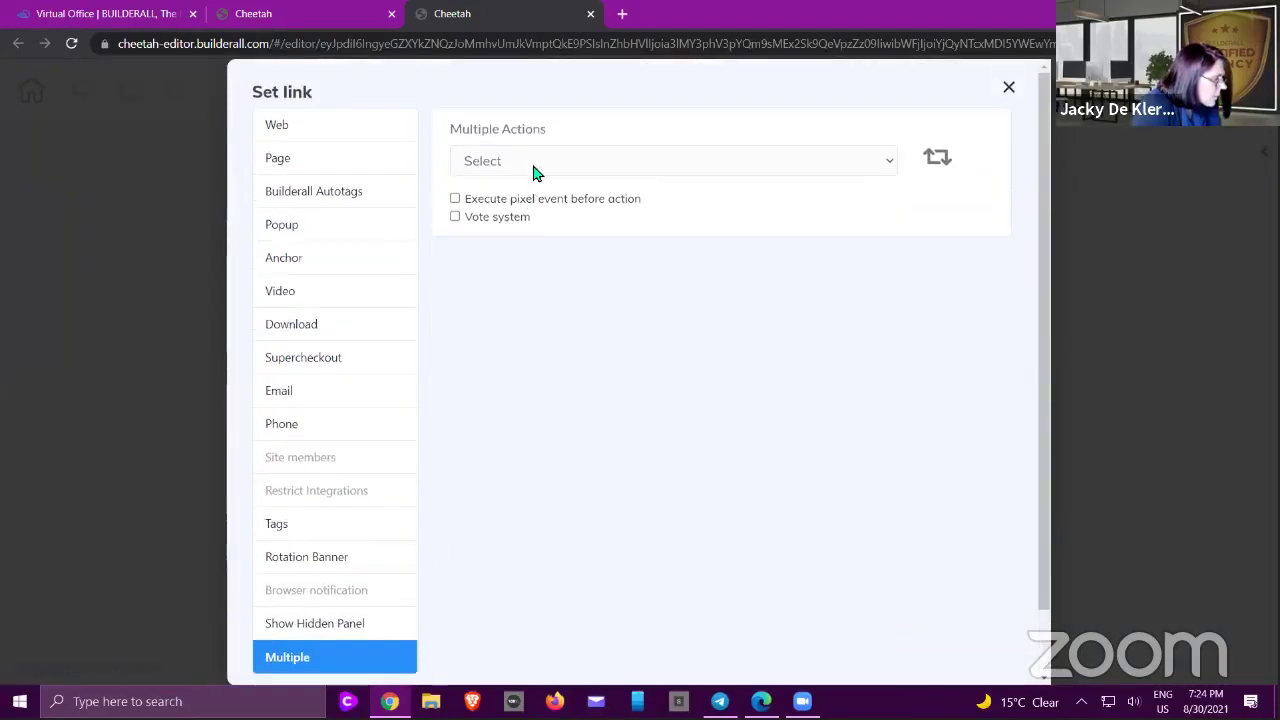
{"action": "left_click", "coordinate": [890, 165]}
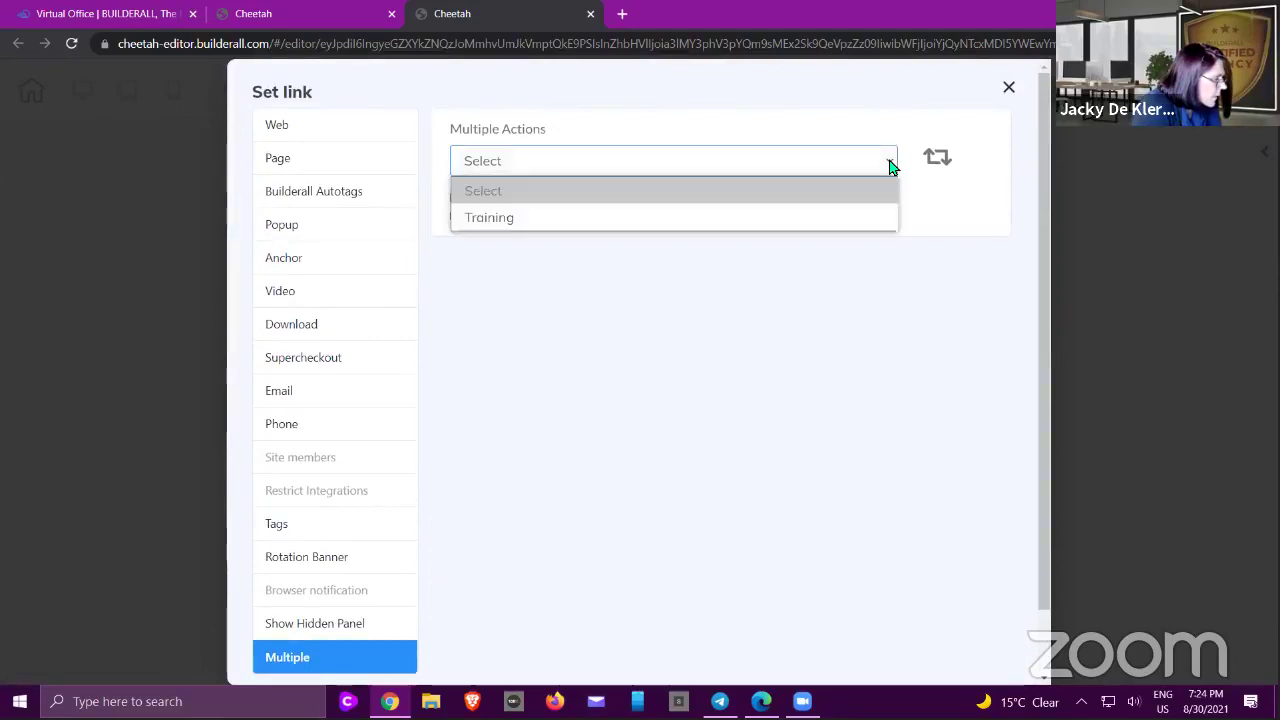
{"action": "left_click", "coordinate": [523, 216]}
{"action": "scroll", "coordinate": [845, 568], "scroll_direction": "down", "scroll_amount": 1}
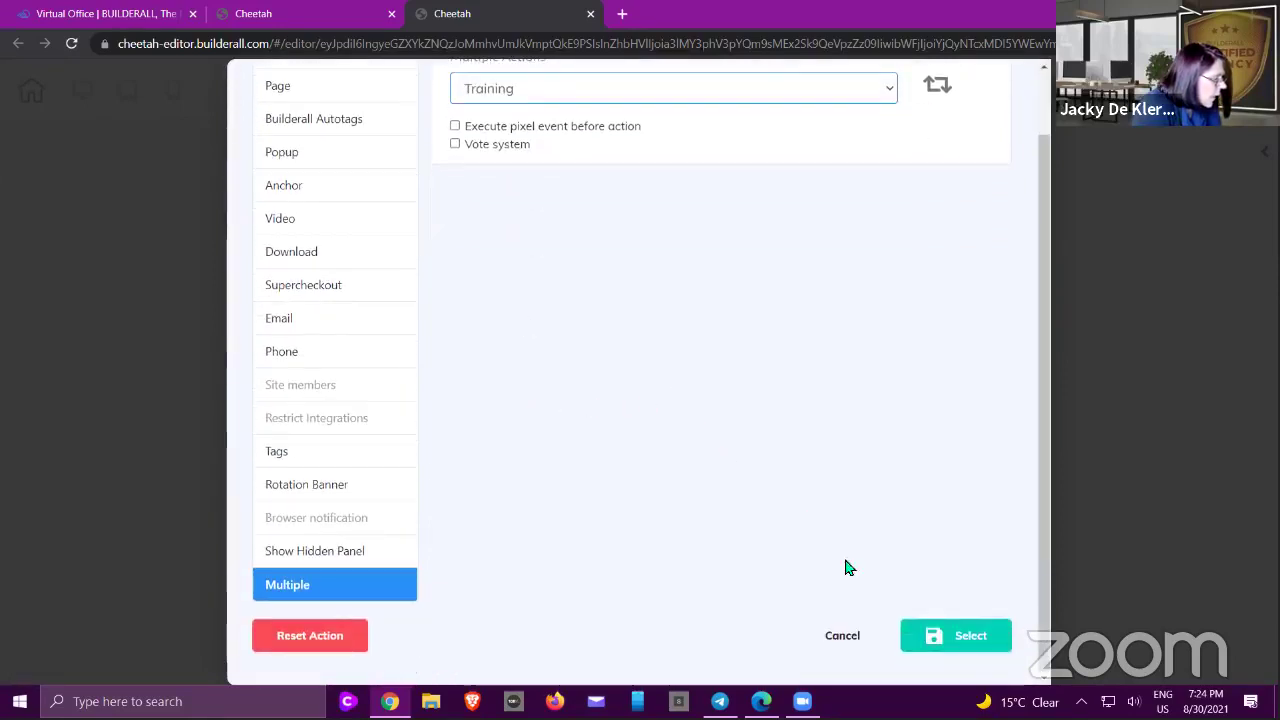
{"action": "left_click", "coordinate": [943, 634]}
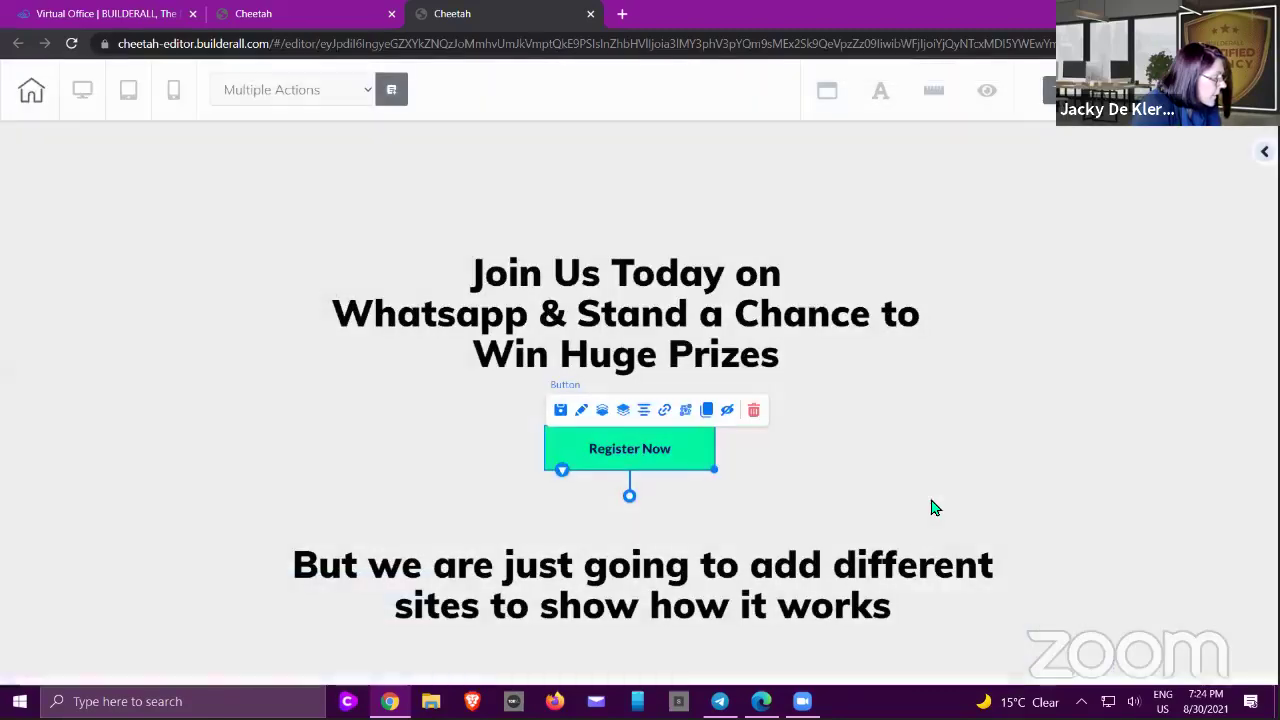
- Save the Multiple Actions page and publish the site, closing the publishing dialog
{"action": "left_click", "coordinate": [930, 507]}
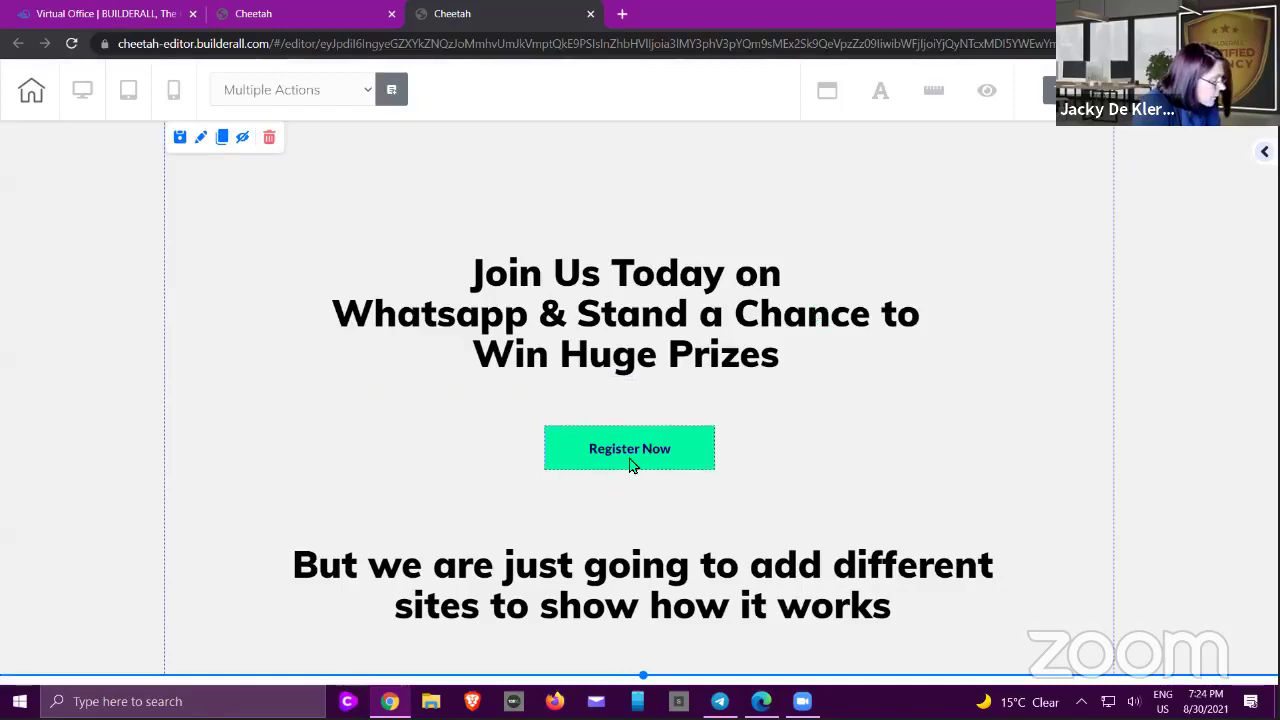
{"action": "key", "text": "ctrl+s"}
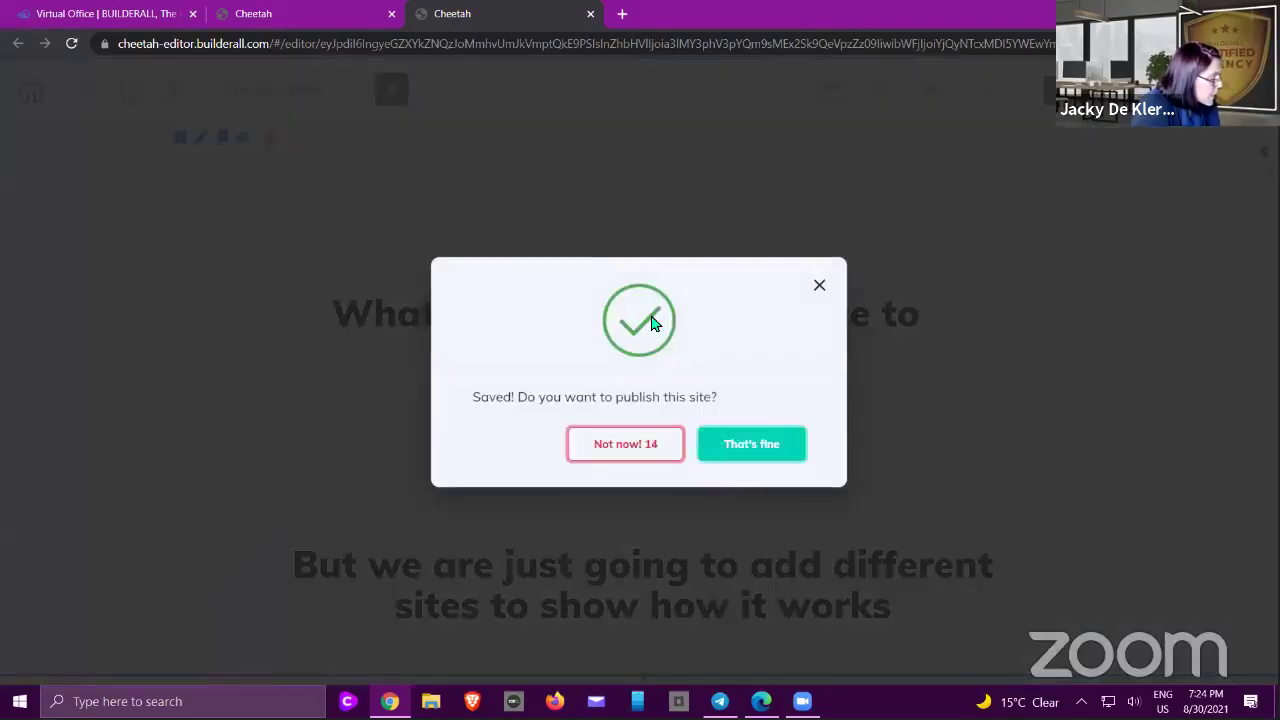
{"action": "left_click", "coordinate": [731, 446]}
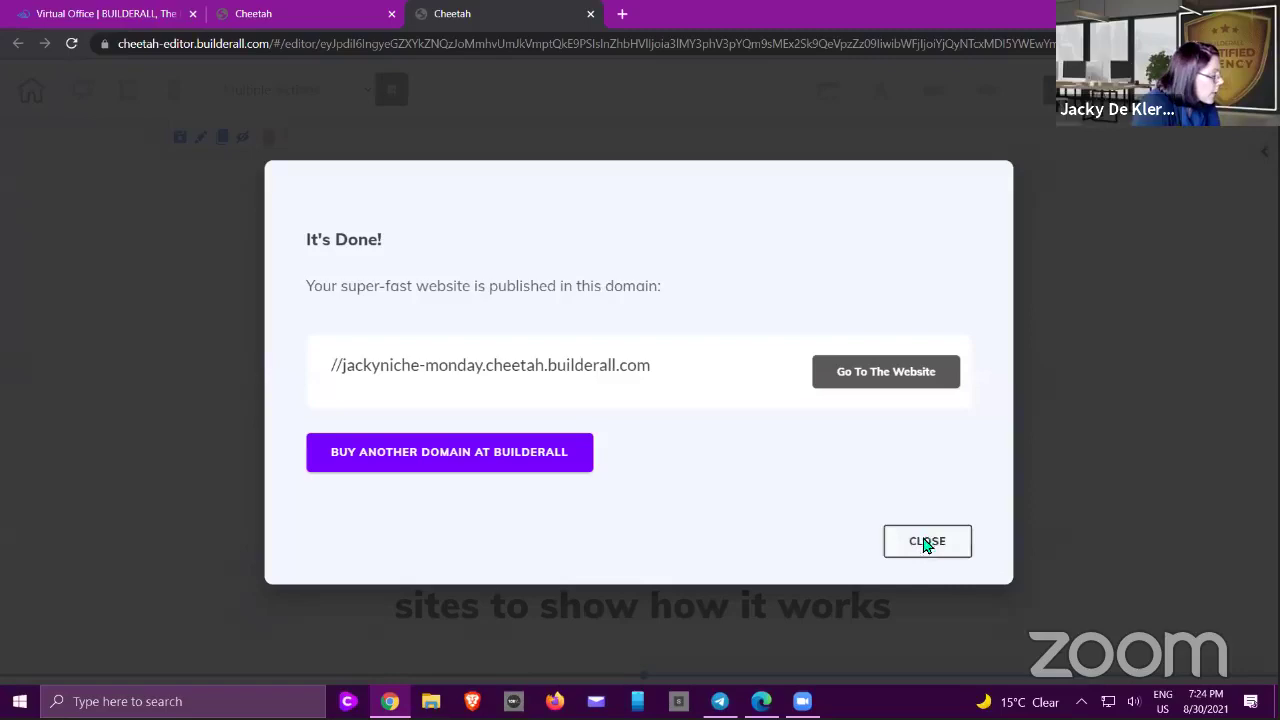
{"action": "left_click", "coordinate": [928, 542]}
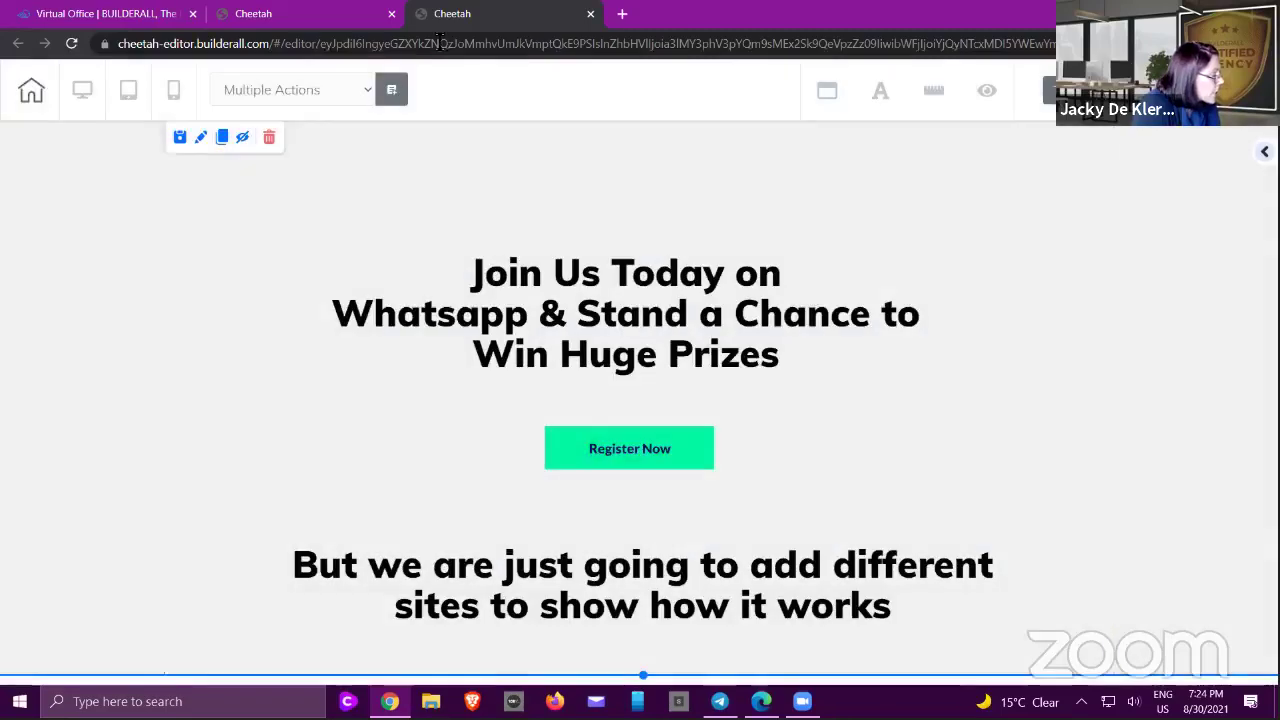
- Open the Training multiple action from Monday Training's site settings for editing and enable its rotator
{"action": "left_click", "coordinate": [366, 23]}
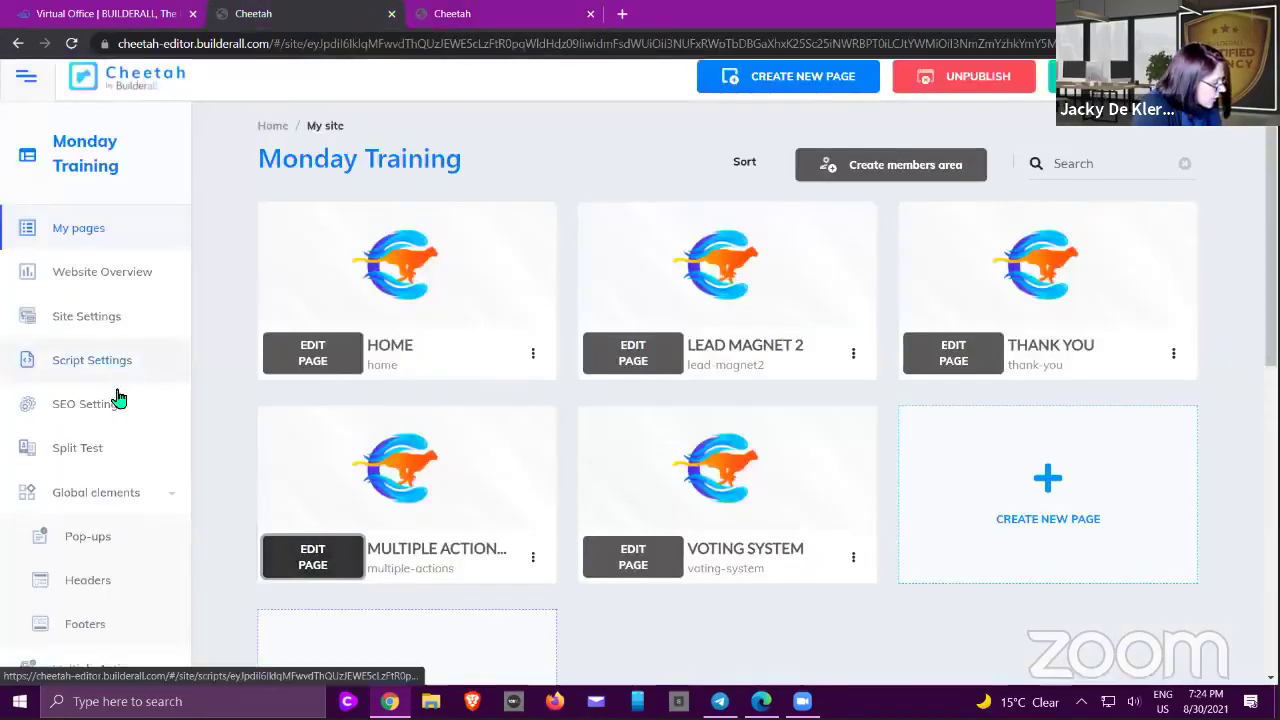
{"action": "scroll", "coordinate": [112, 460], "scroll_direction": "down", "scroll_amount": 2}
{"action": "left_click", "coordinate": [106, 514]}
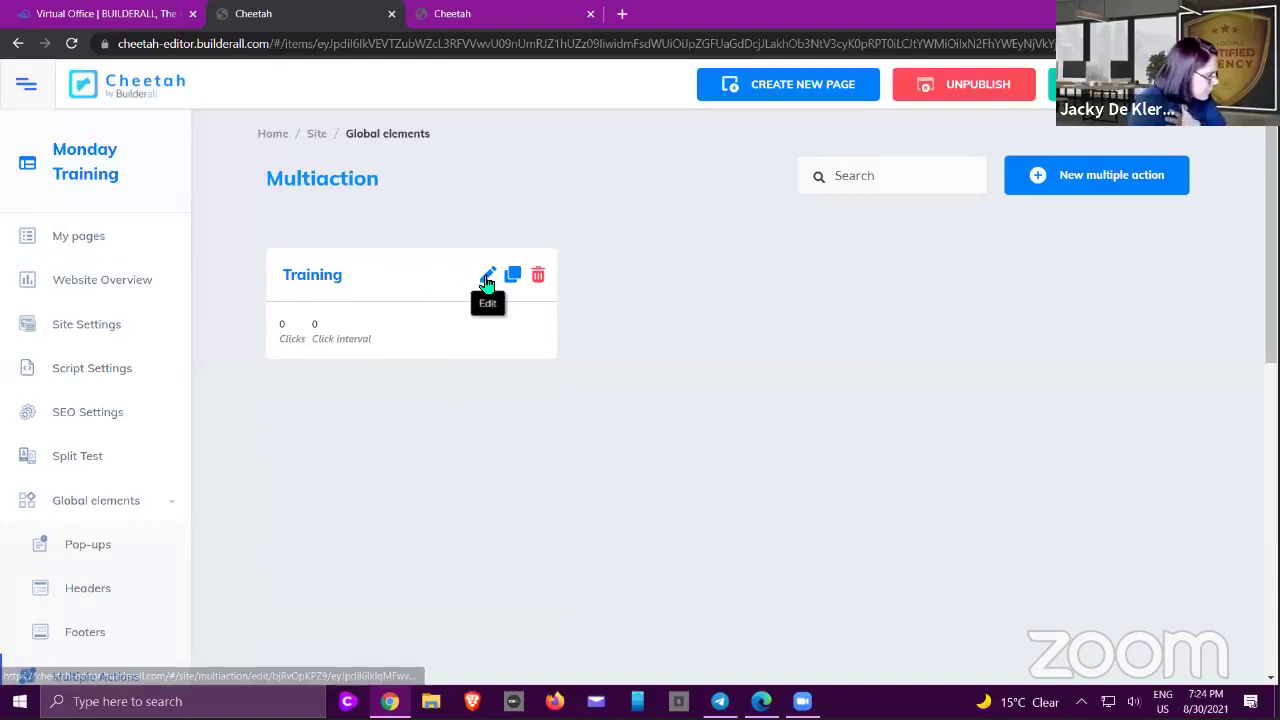
{"action": "left_click", "coordinate": [486, 276]}
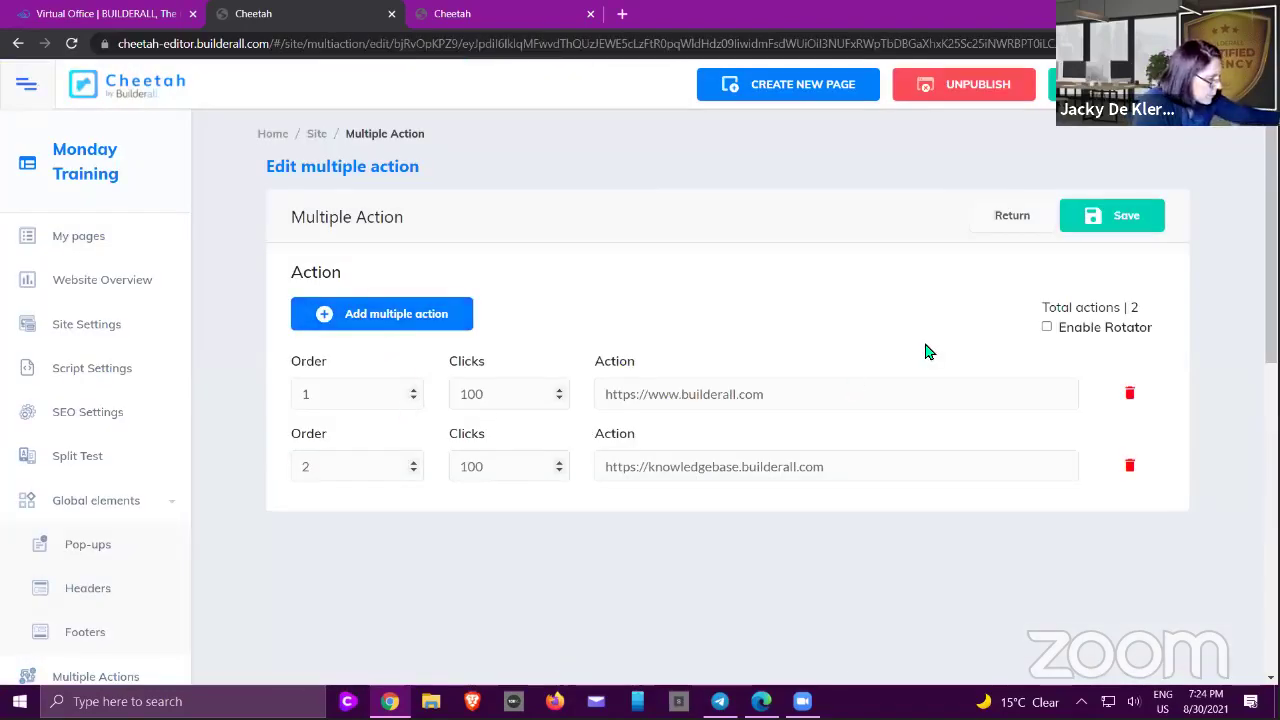
{"action": "left_click", "coordinate": [1047, 328]}
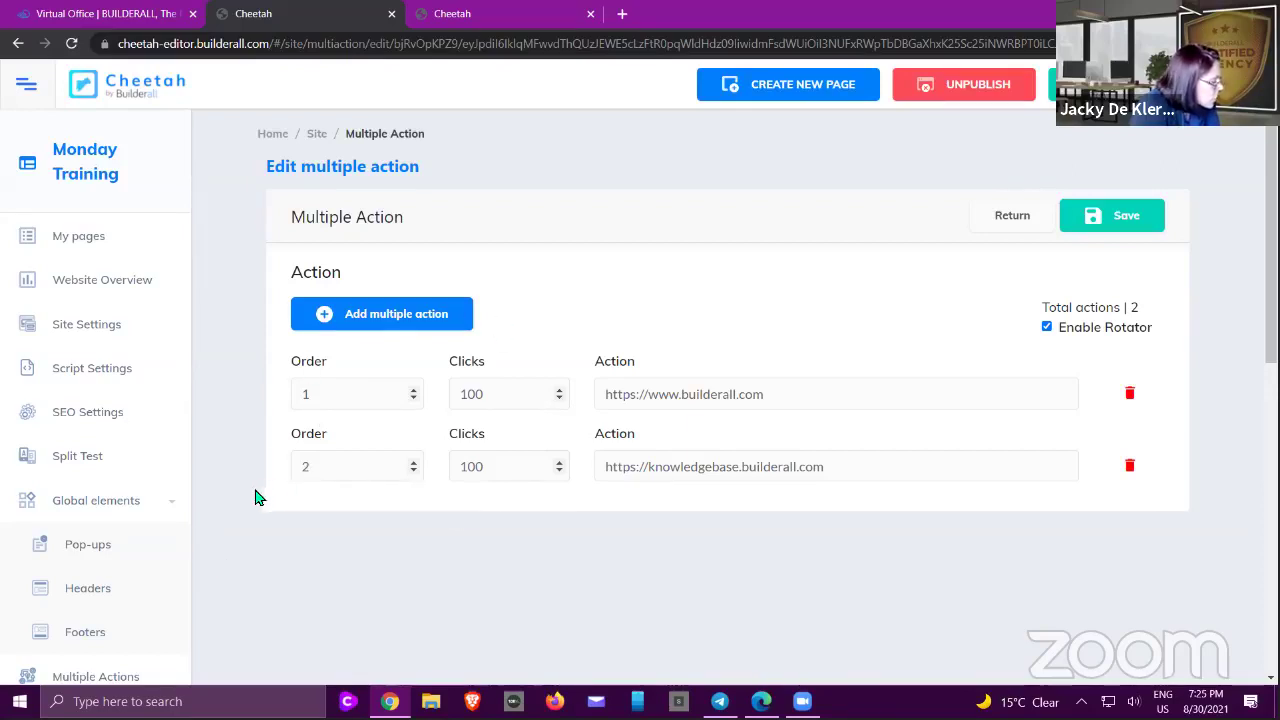
- Open Monday Training's Vote System settings
{"action": "scroll", "coordinate": [296, 460], "scroll_direction": "down", "scroll_amount": 2}
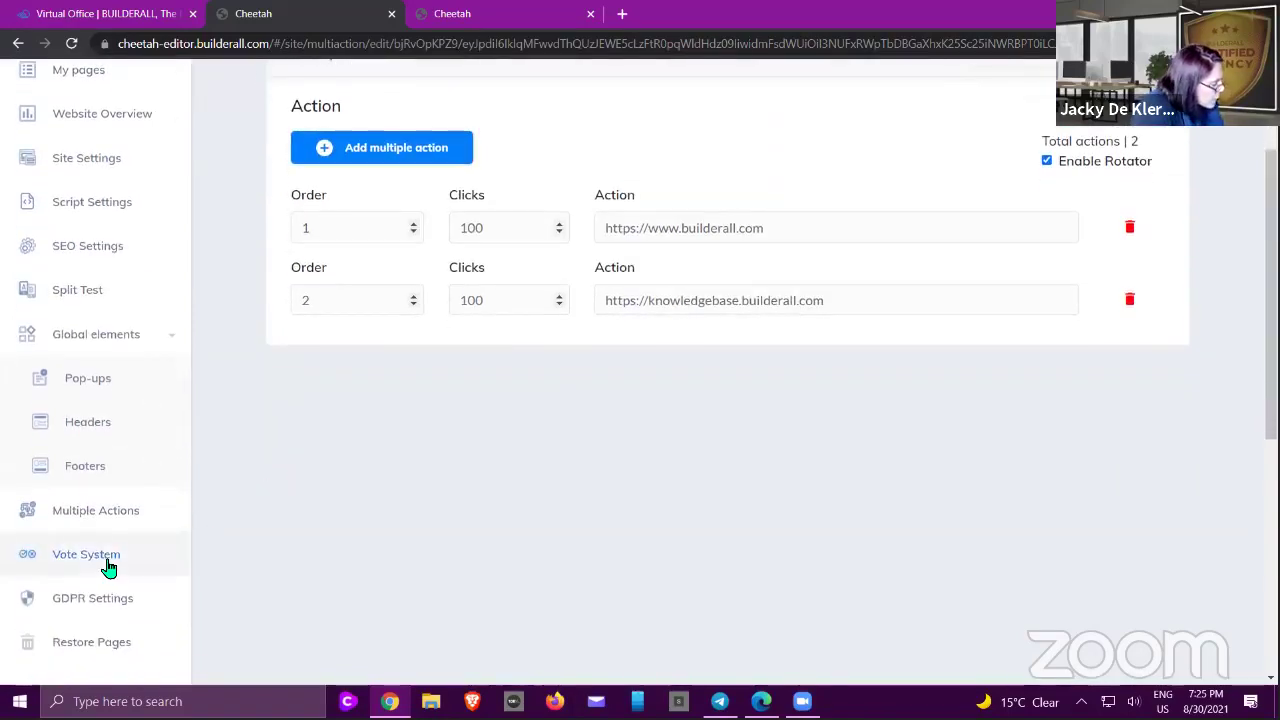
{"action": "left_click", "coordinate": [102, 566]}
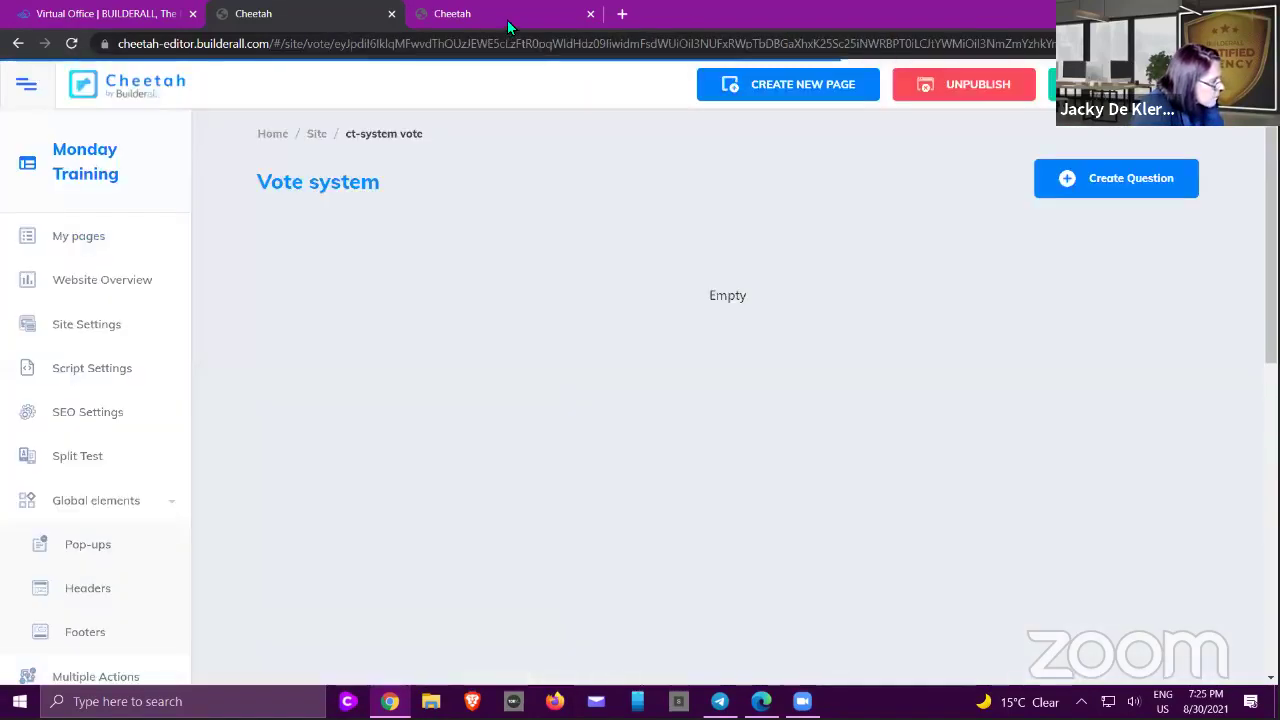
- Leave the Multiple Actions page editor without saving again and open the Voting System page for editing
{"action": "left_click", "coordinate": [507, 19]}
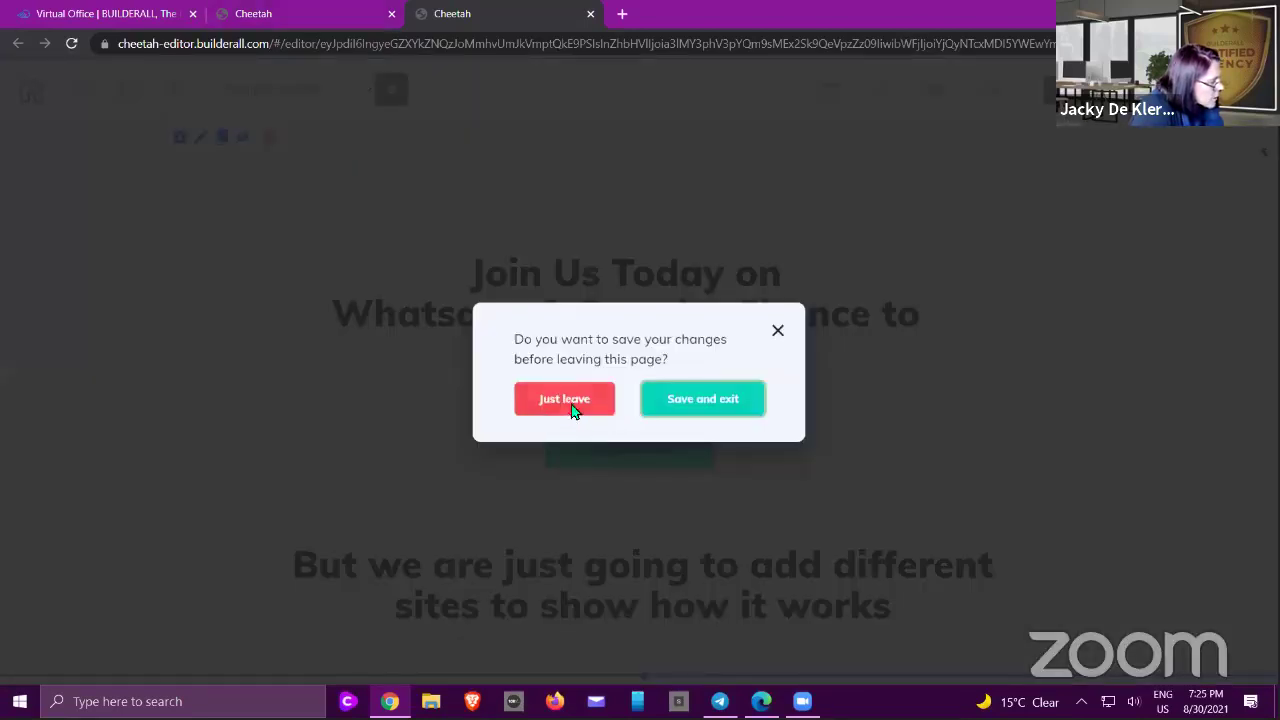
{"action": "left_click", "coordinate": [570, 403]}
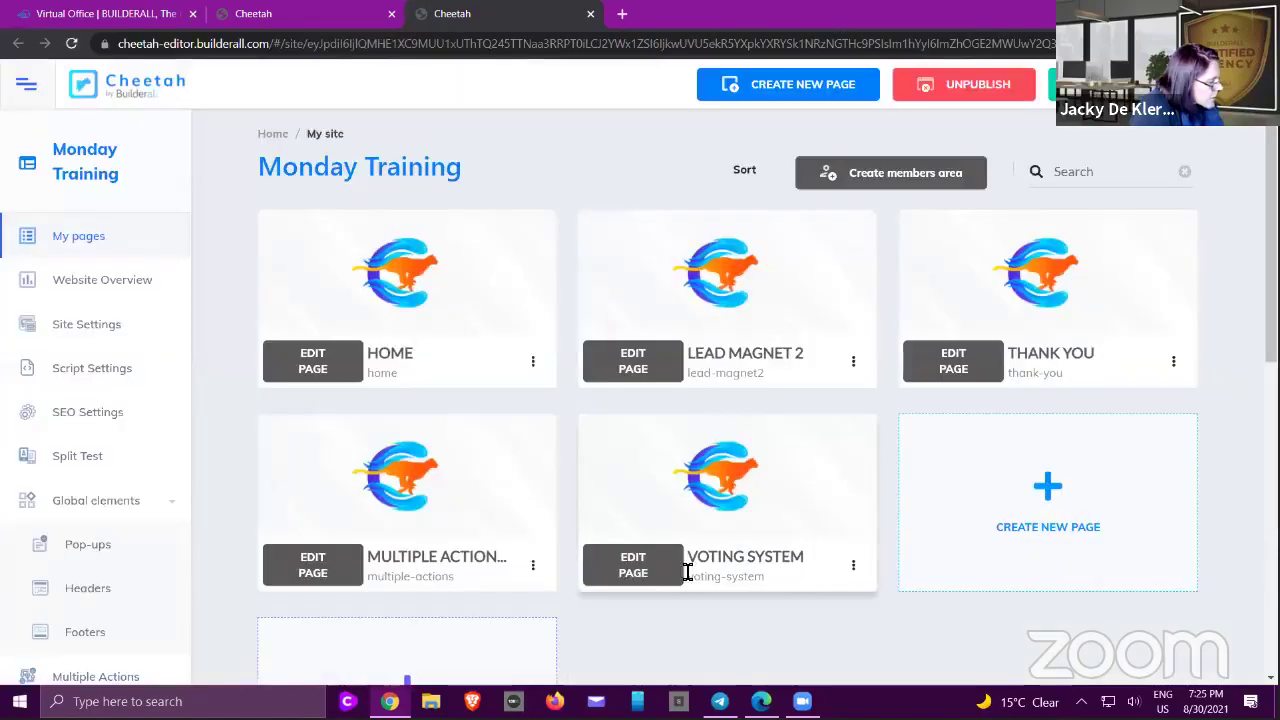
{"action": "left_click", "coordinate": [633, 566]}
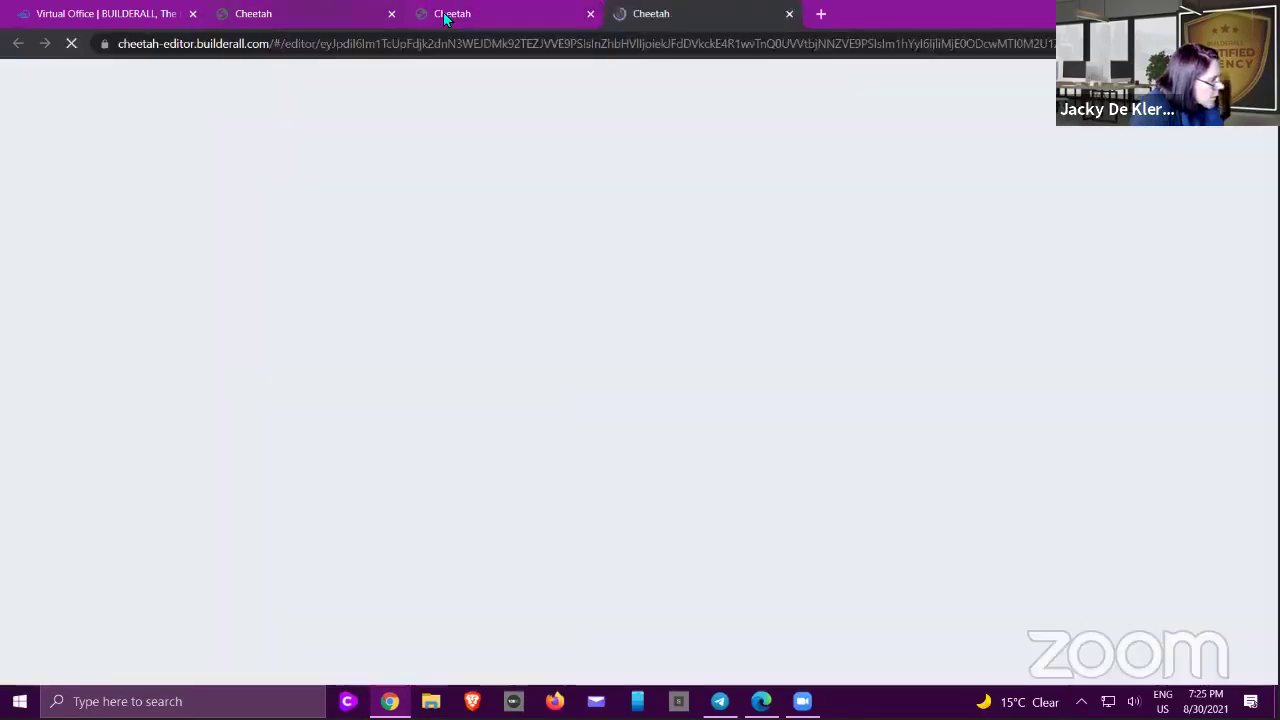
- Return to Monday Training's page overview and create a vote system question named Video
{"action": "left_click", "coordinate": [443, 14]}
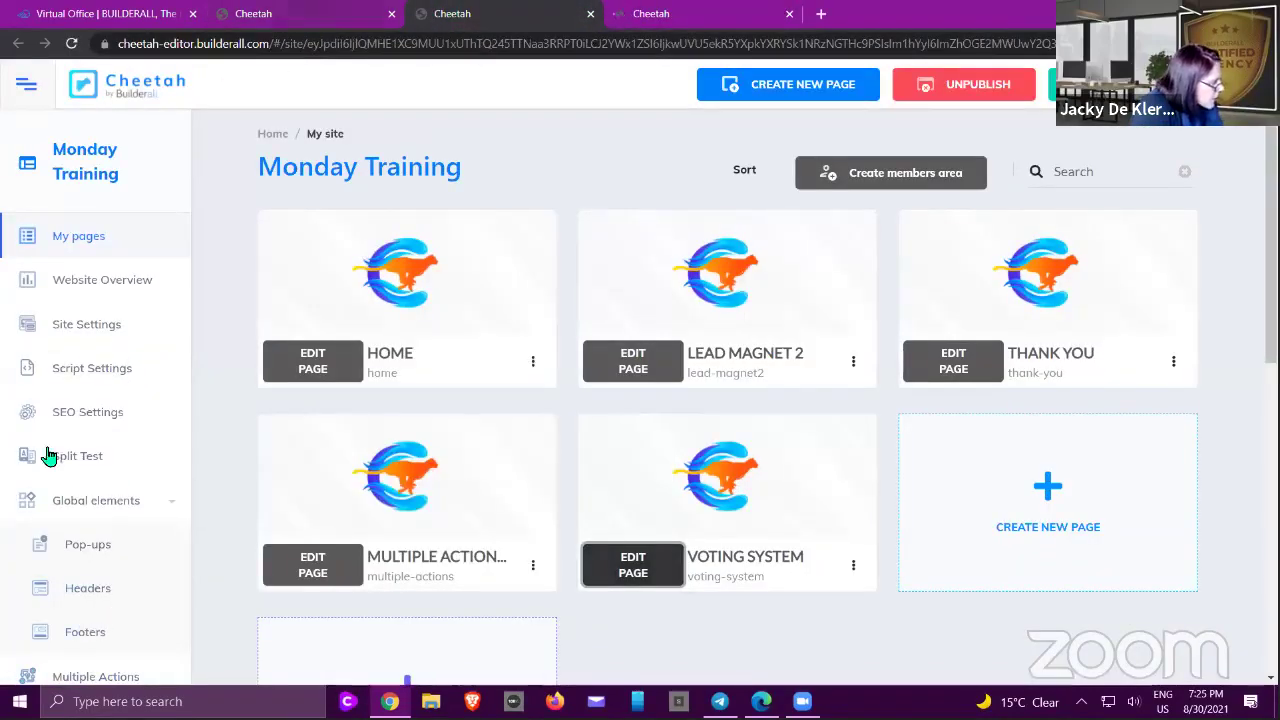
{"action": "scroll", "coordinate": [97, 582], "scroll_direction": "down", "scroll_amount": 3}
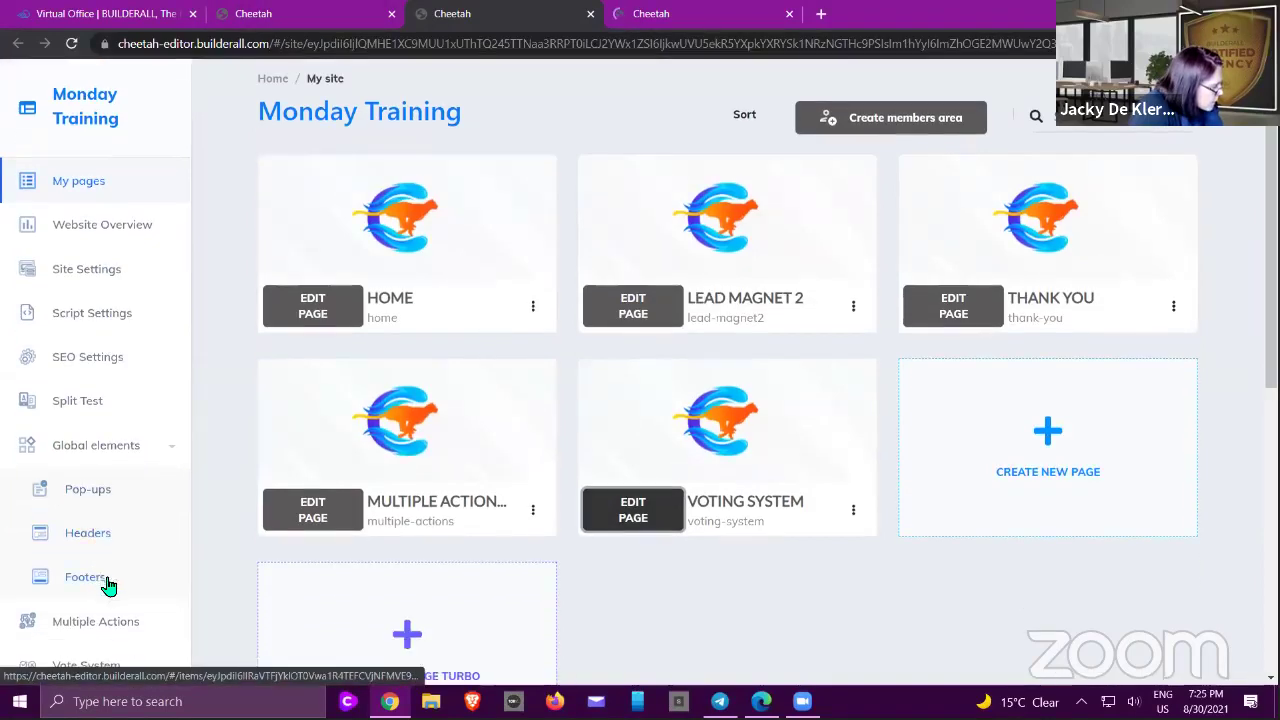
{"action": "left_click", "coordinate": [111, 562]}
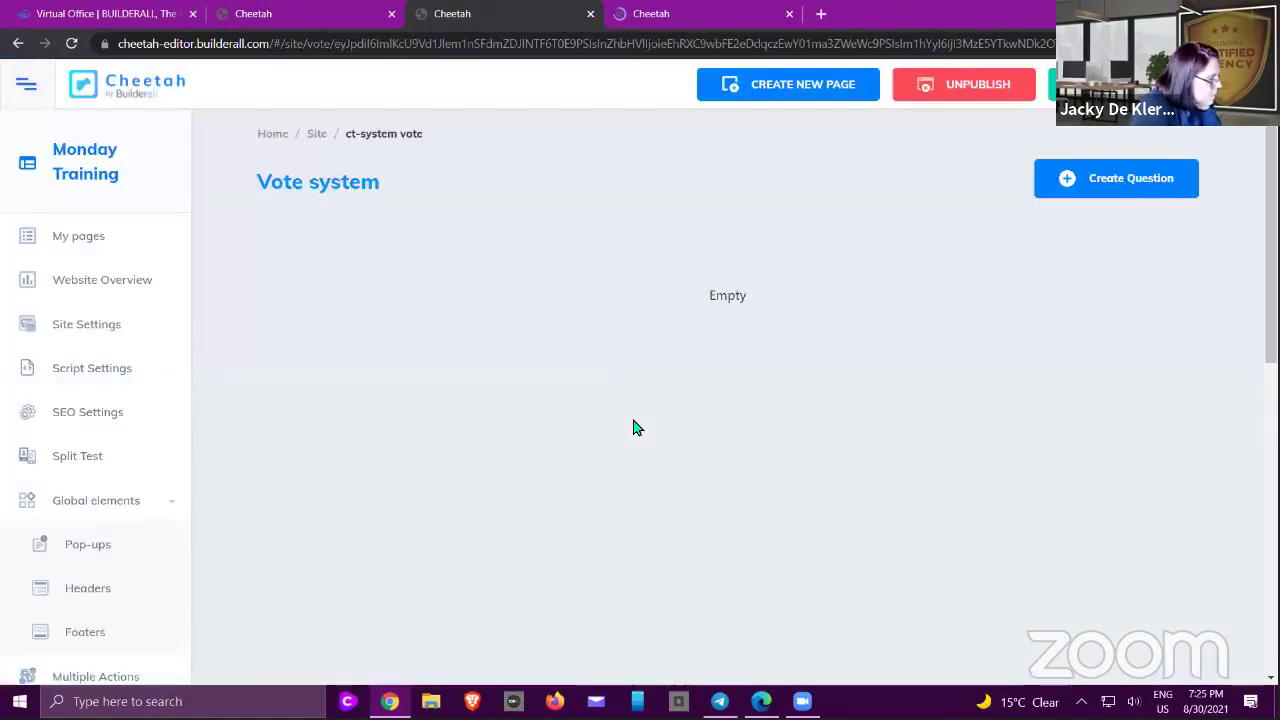
{"action": "left_click", "coordinate": [1141, 183]}
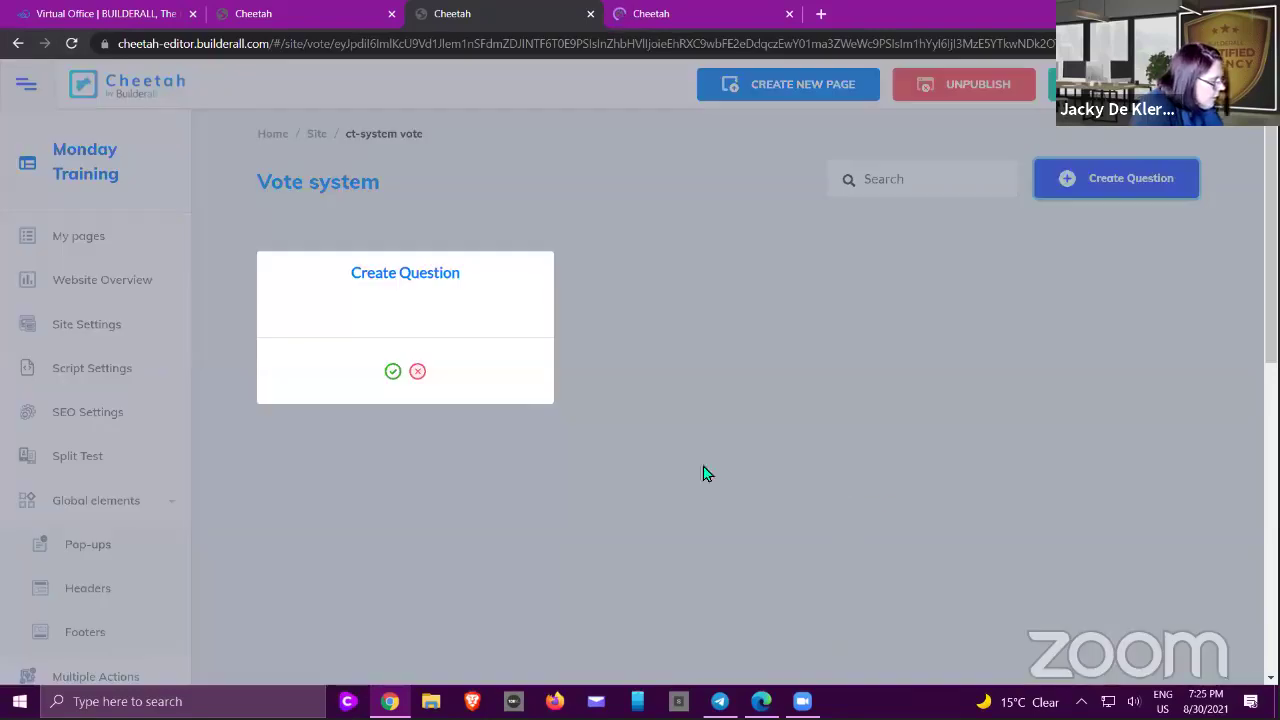
{"action": "left_click", "coordinate": [391, 372]}
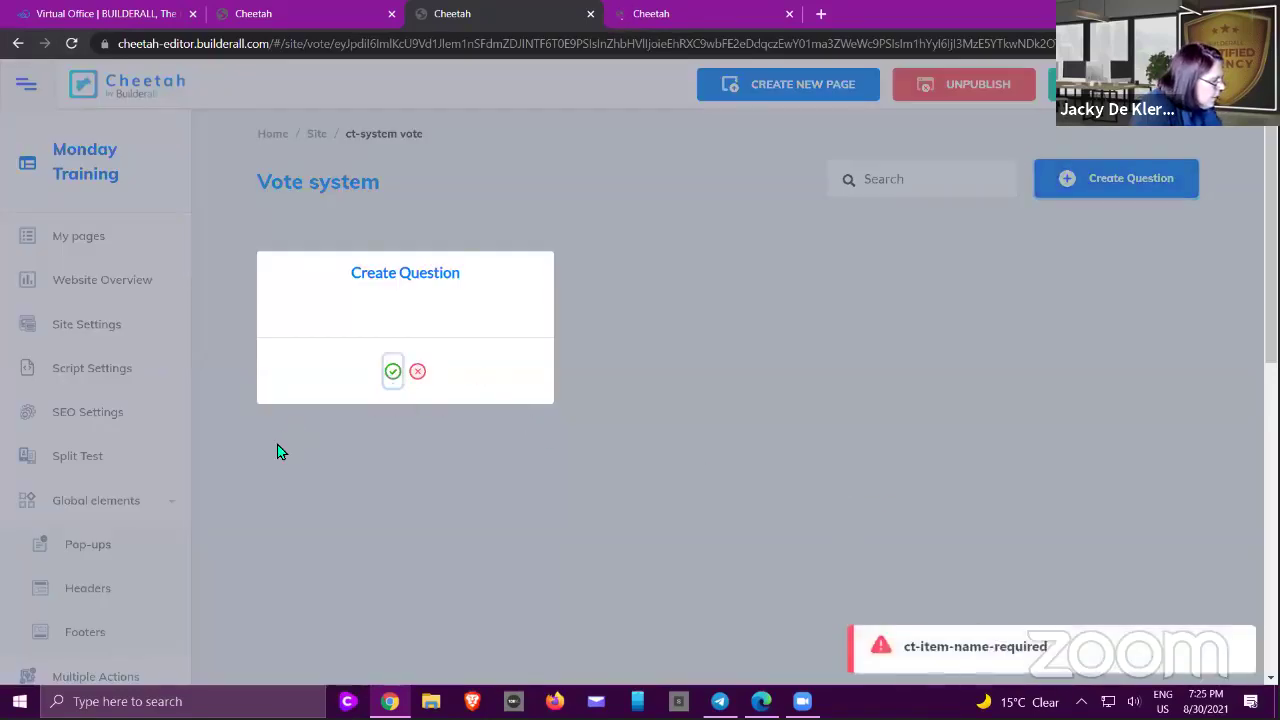
{"action": "left_click", "coordinate": [399, 328]}
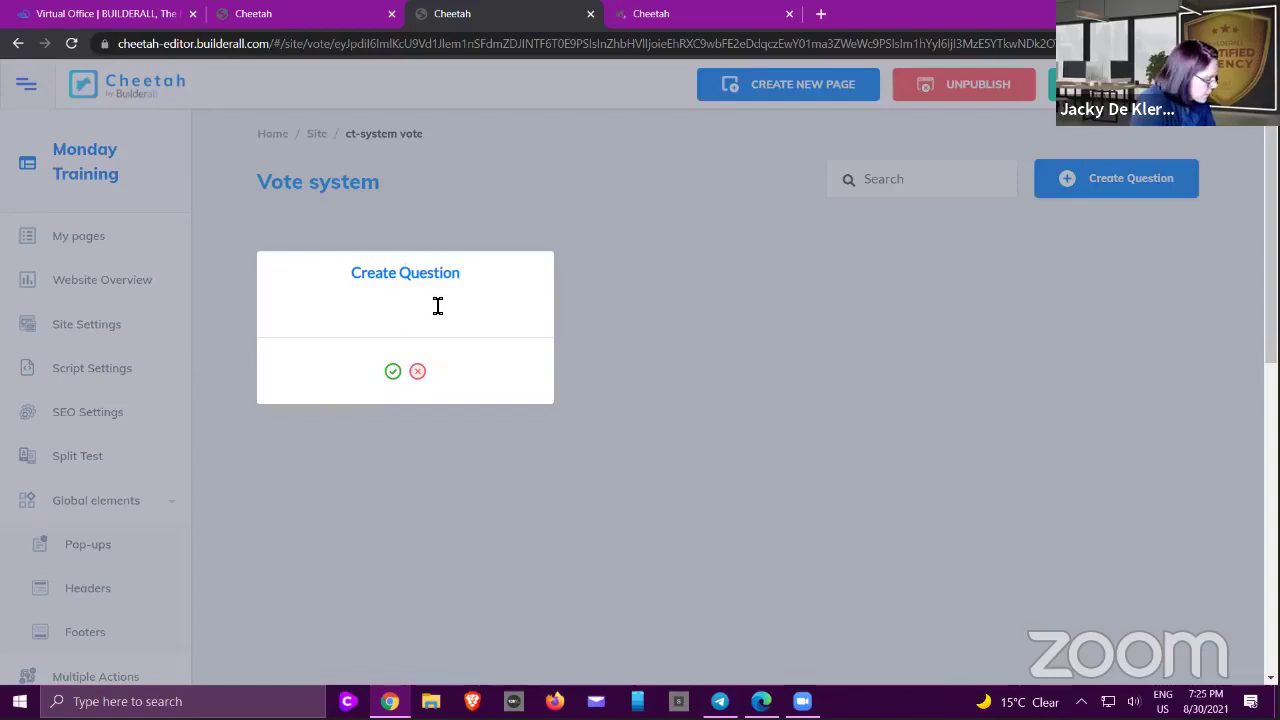
{"action": "type", "text": "Bic"}
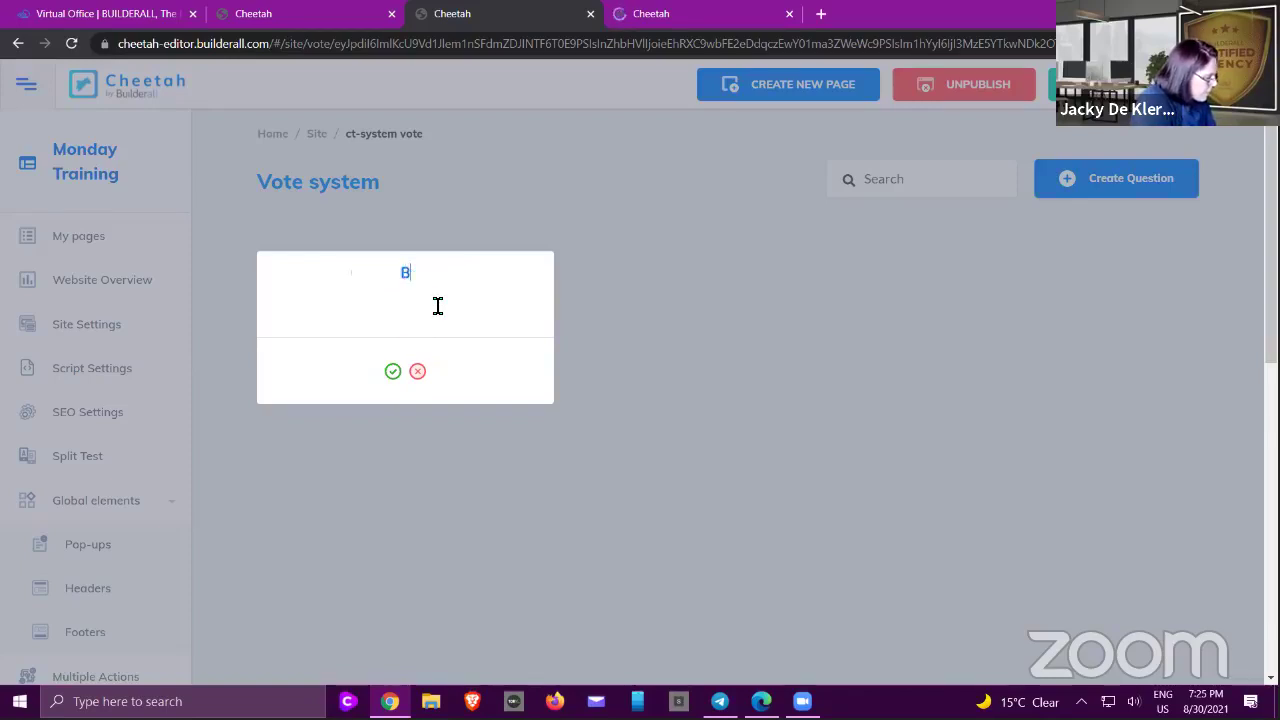
{"action": "key", "text": "BackSpace"}
{"action": "type", "text": "Video"}
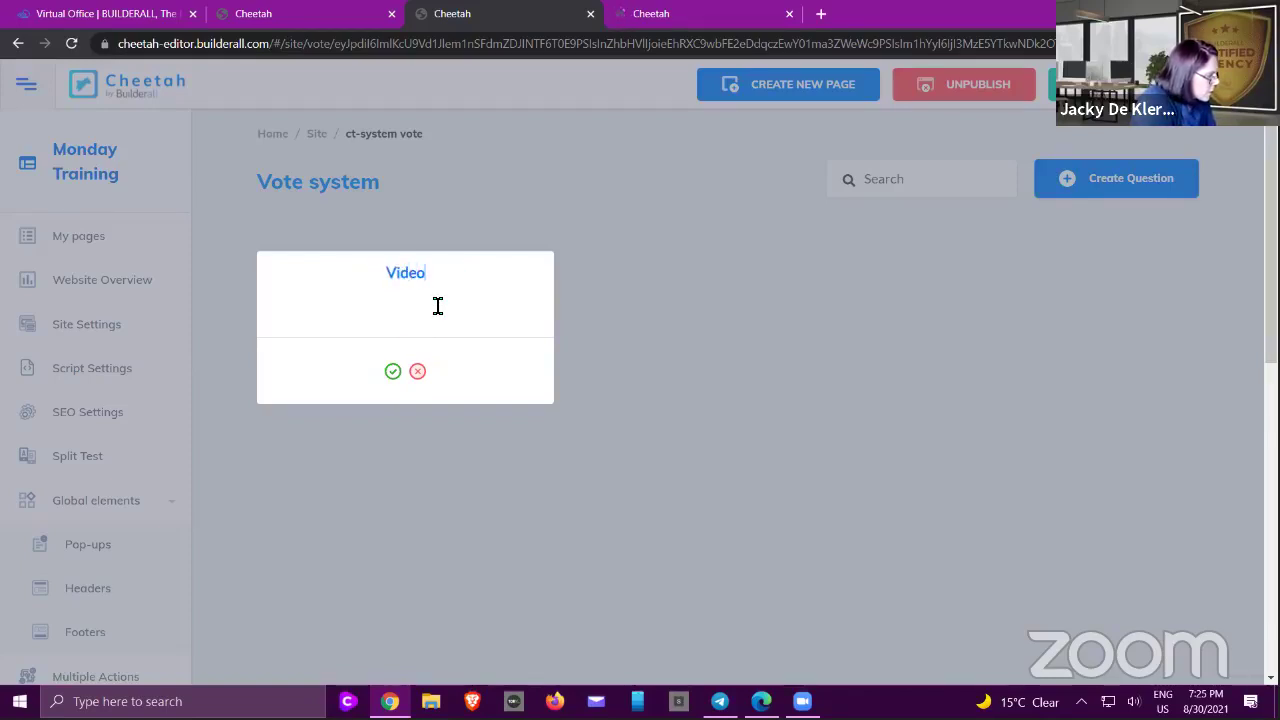
{"action": "left_click", "coordinate": [393, 371]}
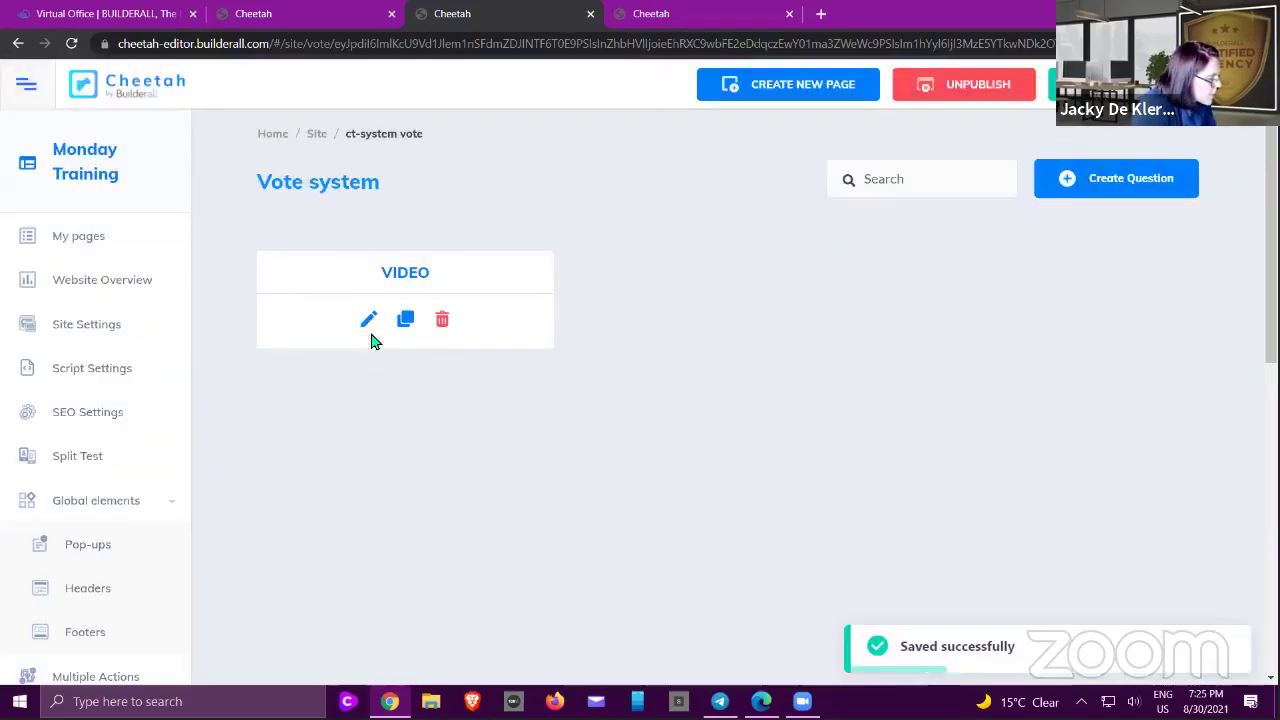
- Open the Video question for editing and add a first answer option reading "Which Video is the Best"
{"action": "left_click", "coordinate": [368, 322]}
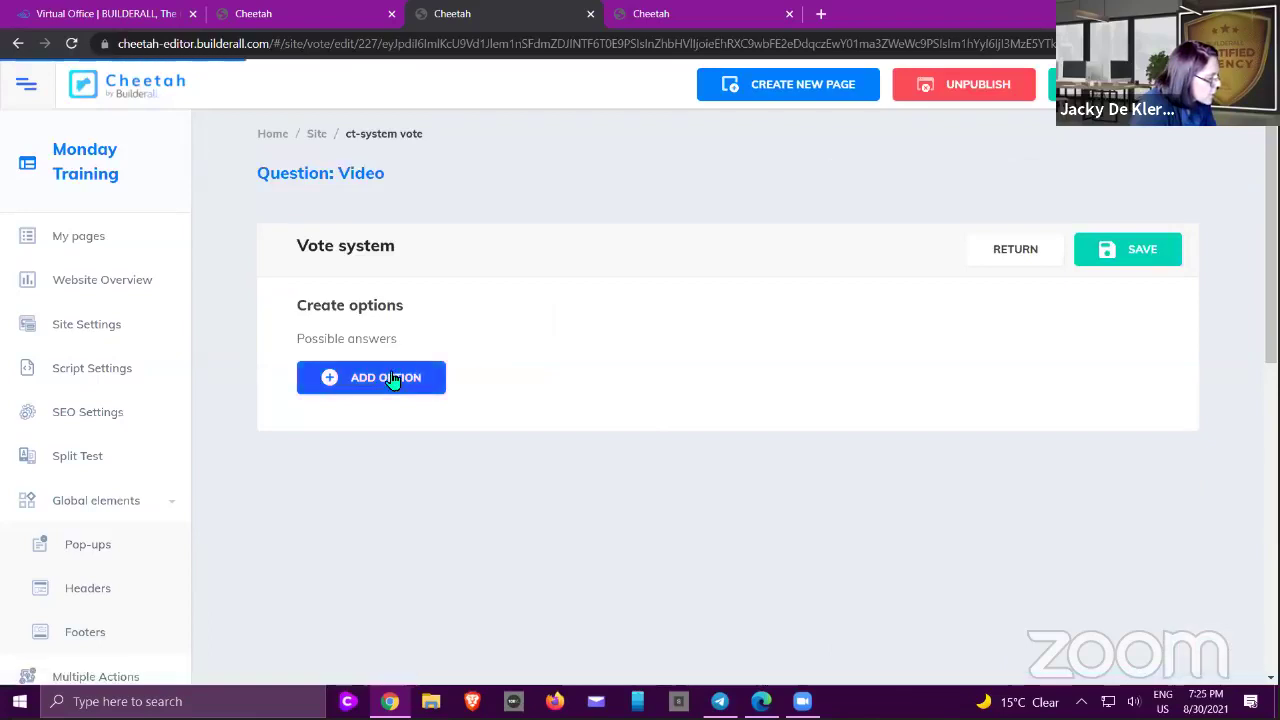
{"action": "left_click", "coordinate": [392, 377]}
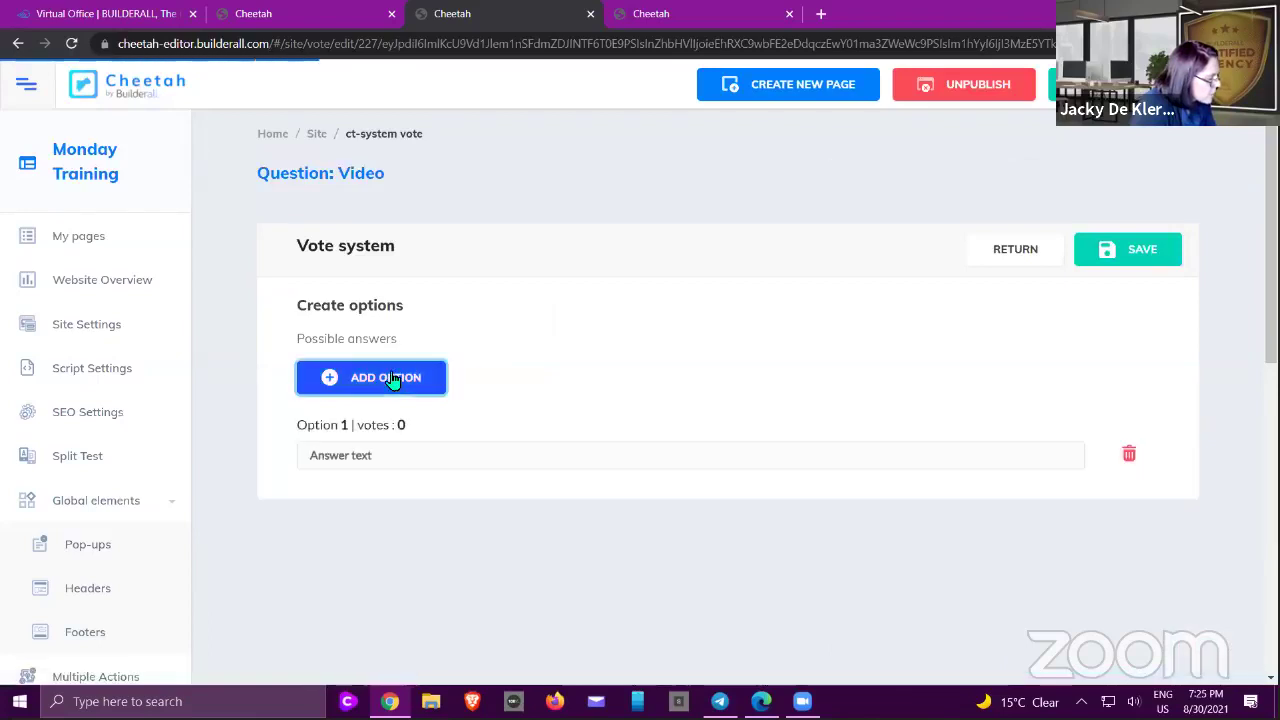
{"action": "left_click", "coordinate": [399, 458]}
{"action": "type", "text": "Whi"}
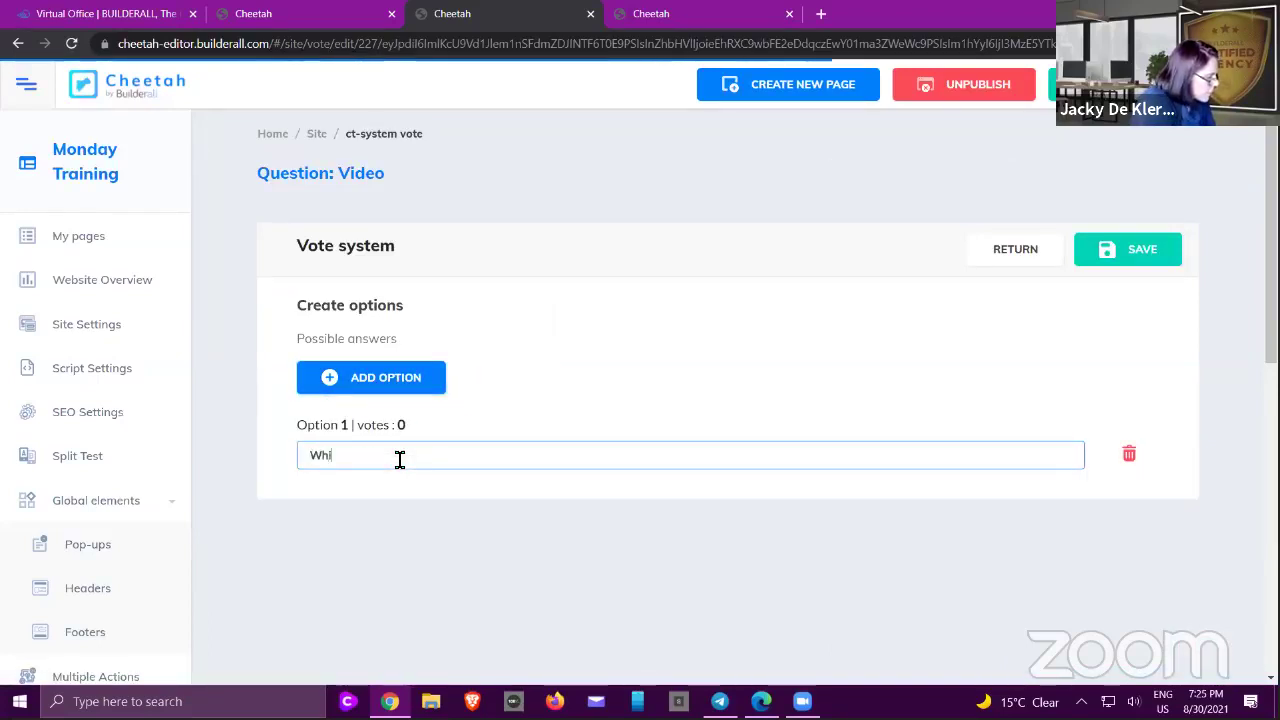
{"action": "type", "text": "at vi"}
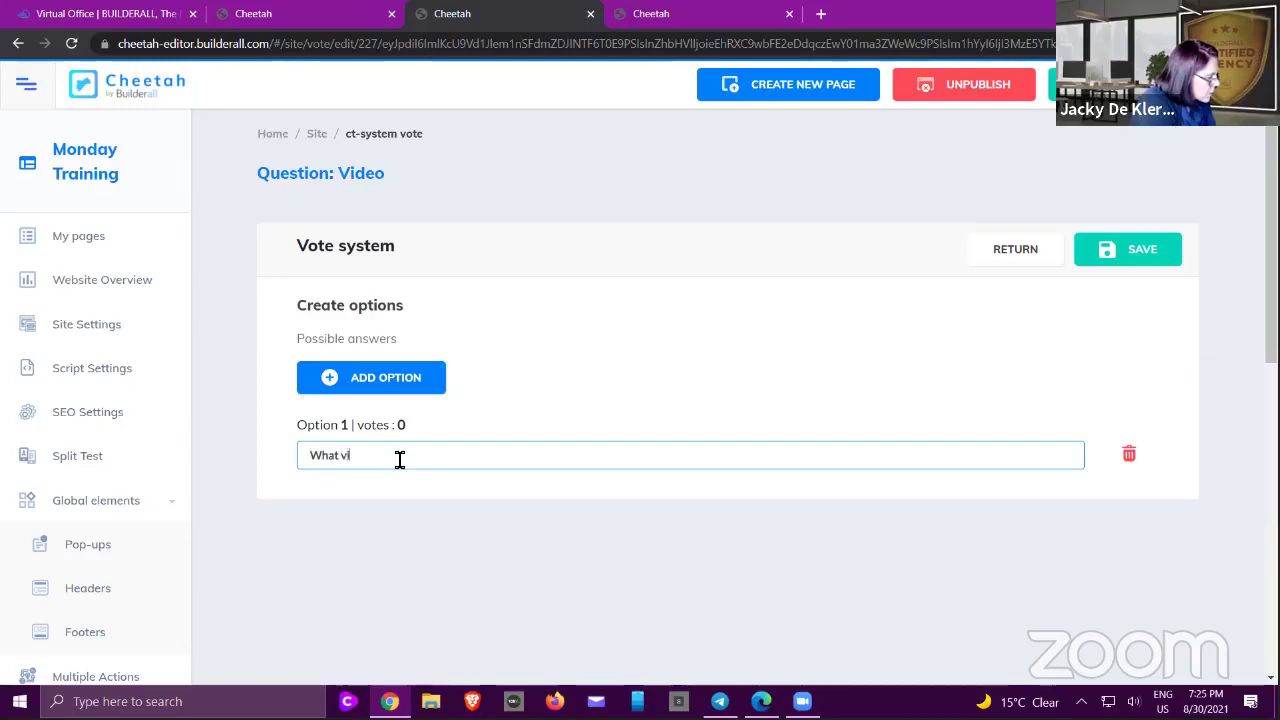
{"action": "key", "text": "BackSpace"}
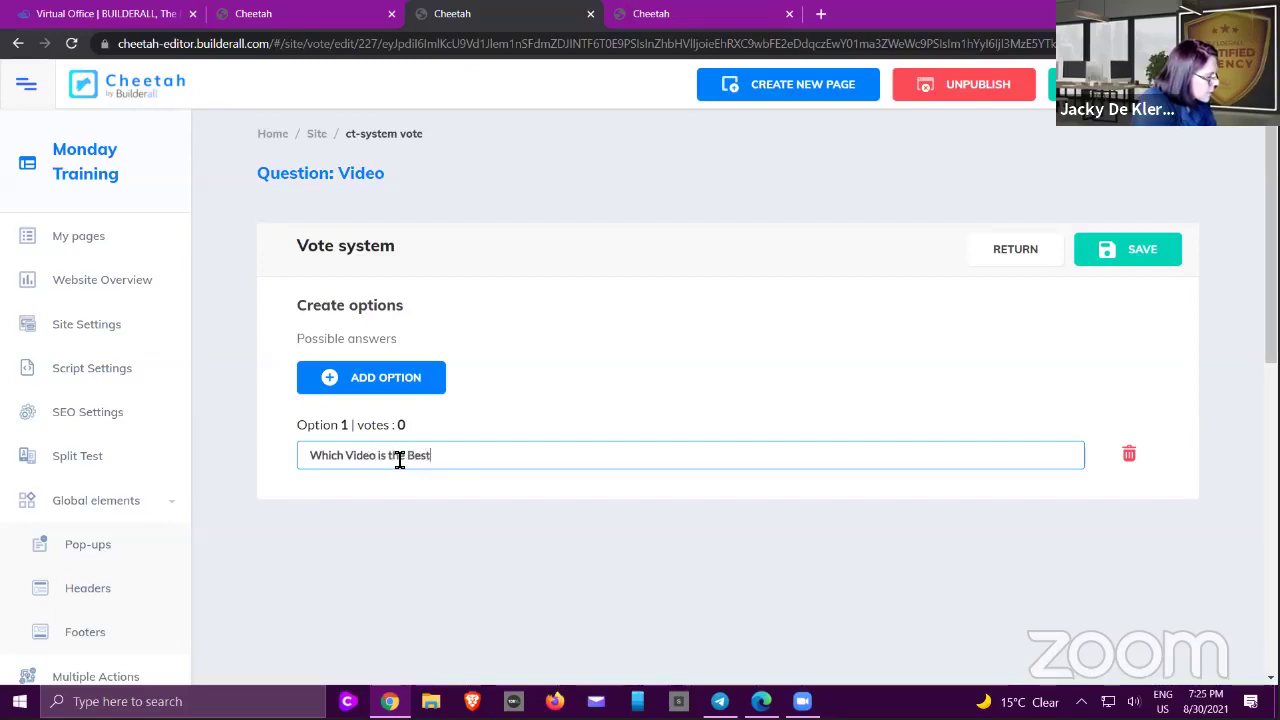
- Add a second answer option reading "Why do you choose his Video" to the Video question and save the question
{"action": "left_click", "coordinate": [386, 388]}
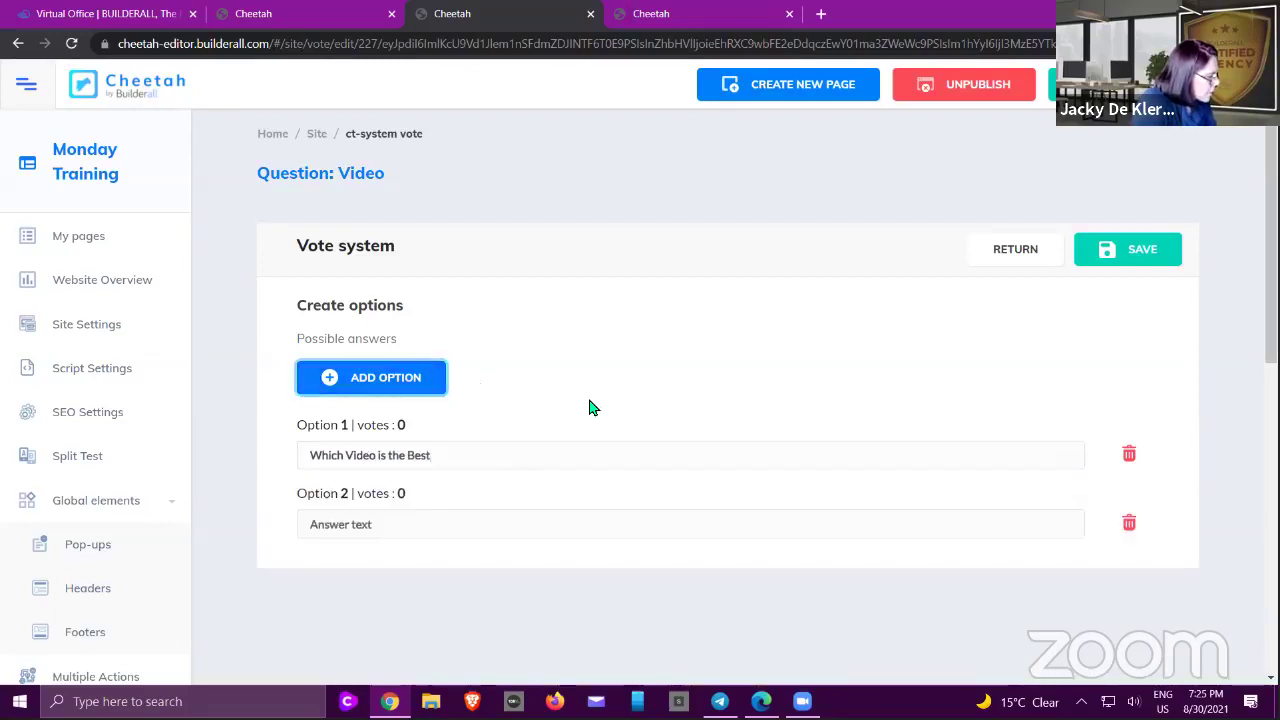
{"action": "left_click", "coordinate": [399, 523]}
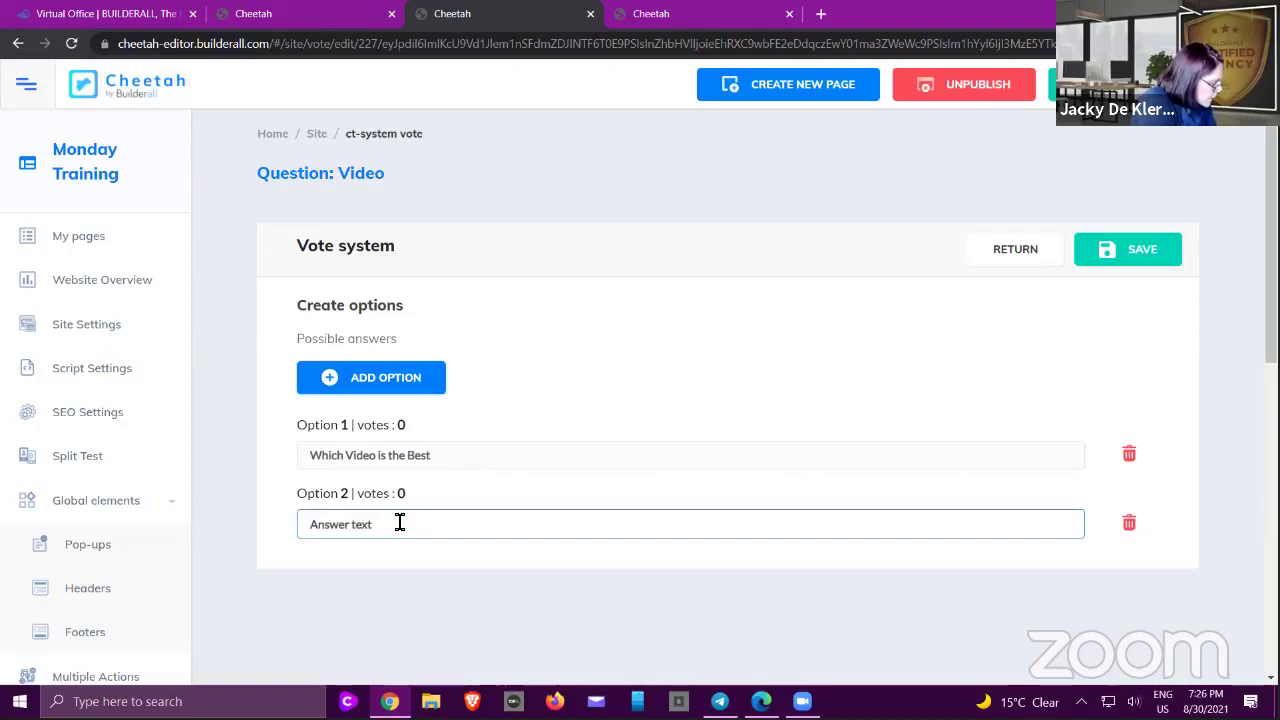
{"action": "type", "text": "Why do you choose his V"}
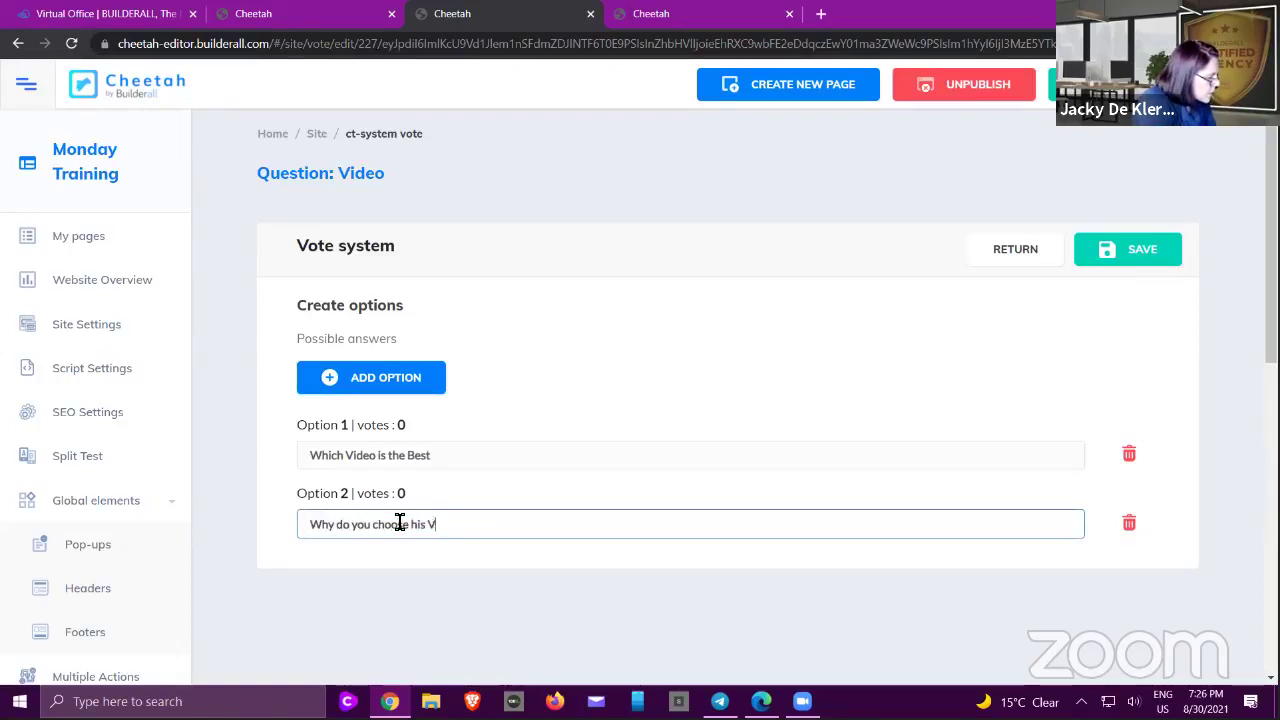
{"action": "type", "text": "ideo"}
{"action": "left_click", "coordinate": [610, 440]}
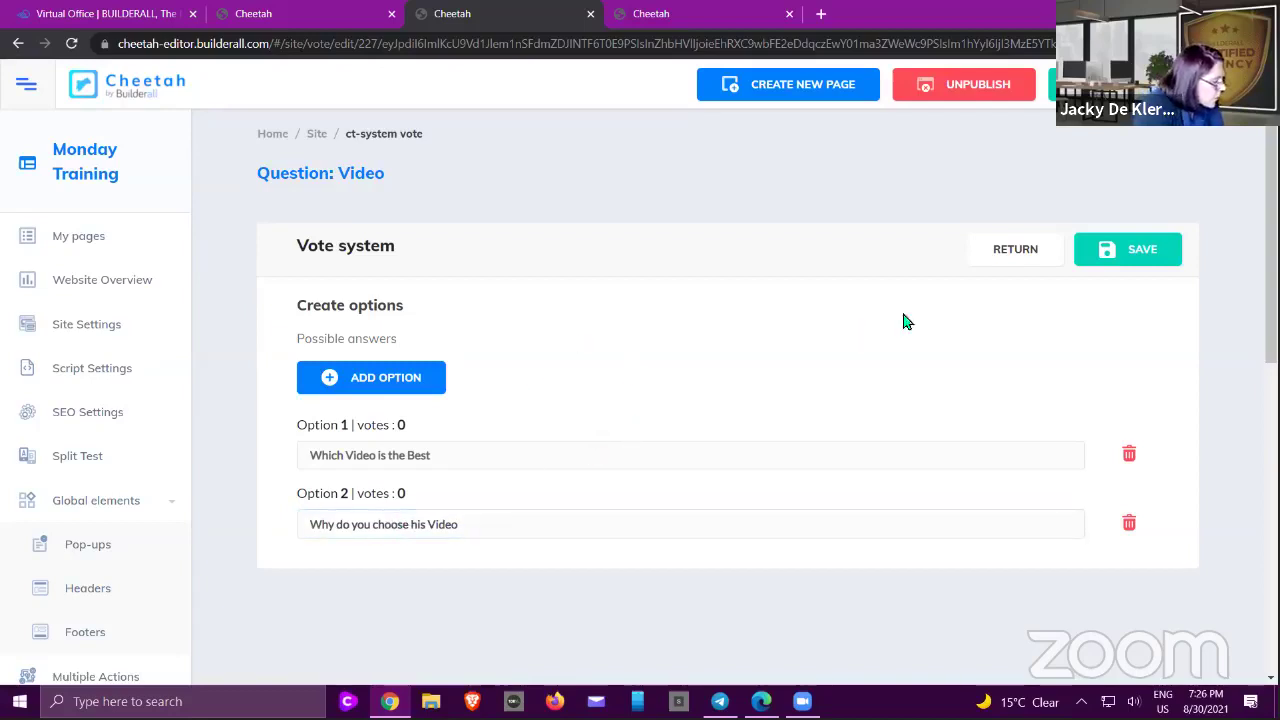
{"action": "left_click", "coordinate": [1112, 250]}
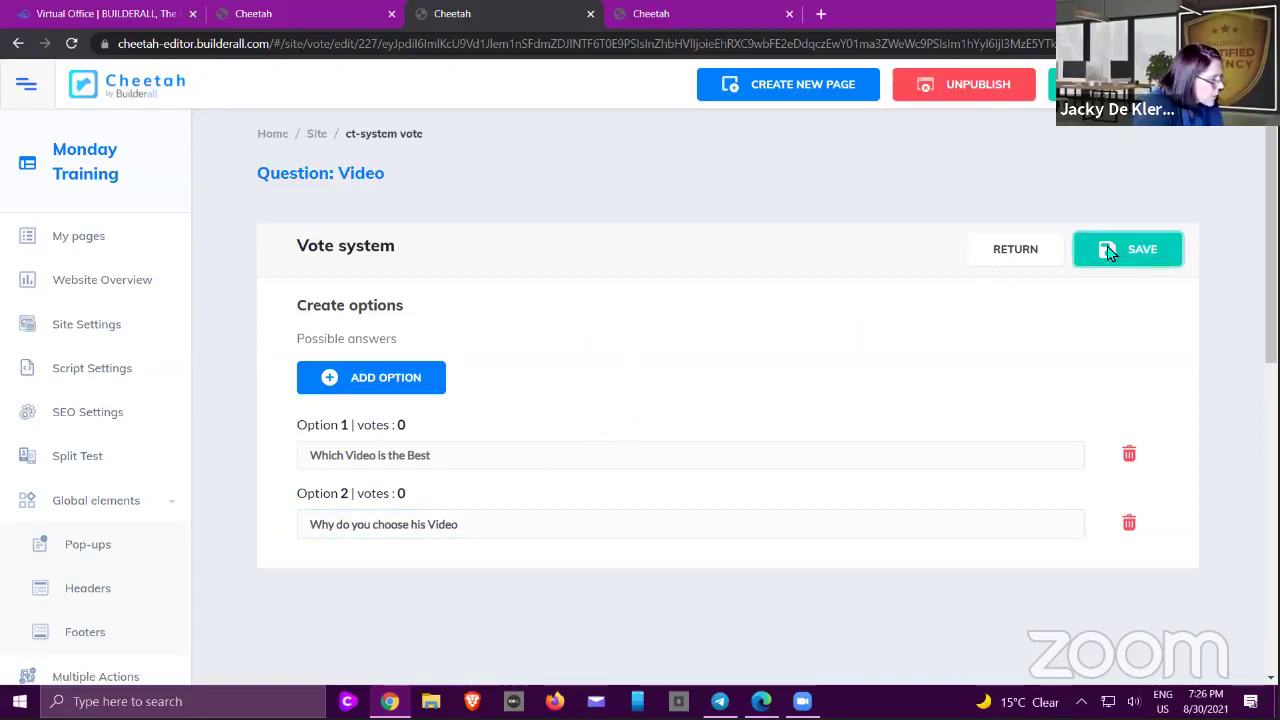
- Show the Voting System page in its editor with the side panel collapsed and examine the videos and vote buttons
{"action": "left_click", "coordinate": [712, 18]}
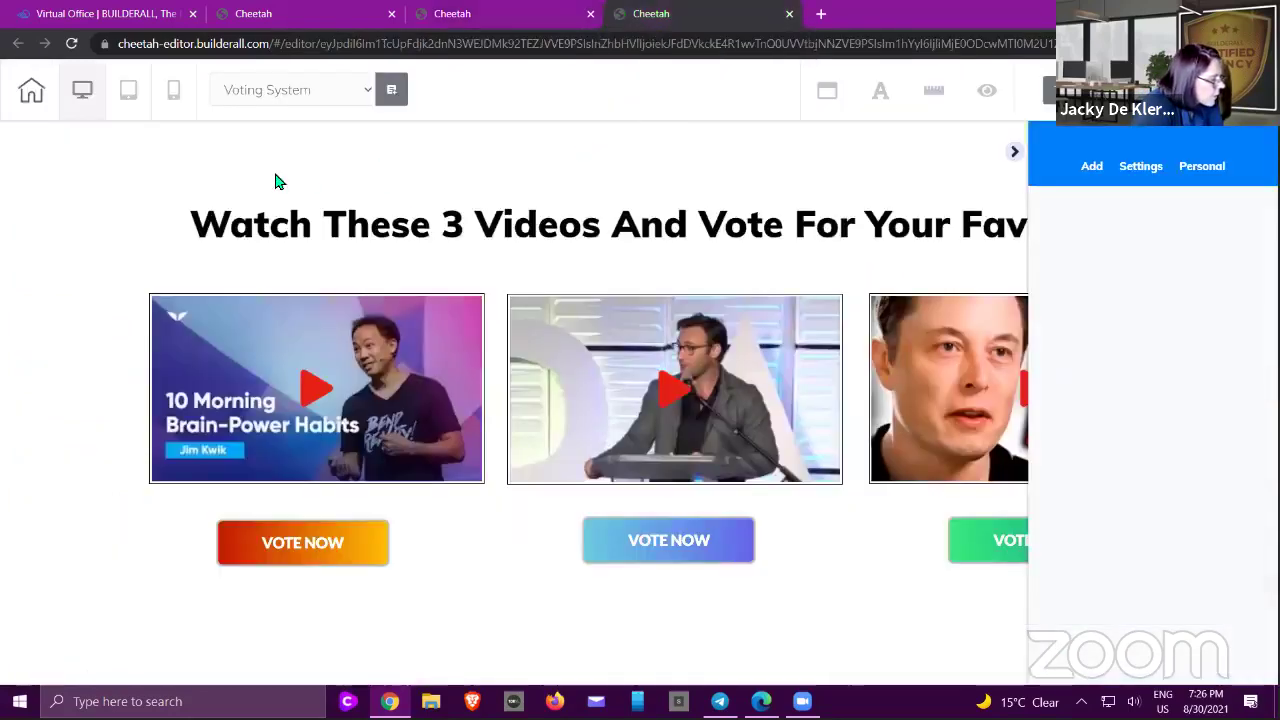
{"action": "left_click", "coordinate": [1014, 152]}
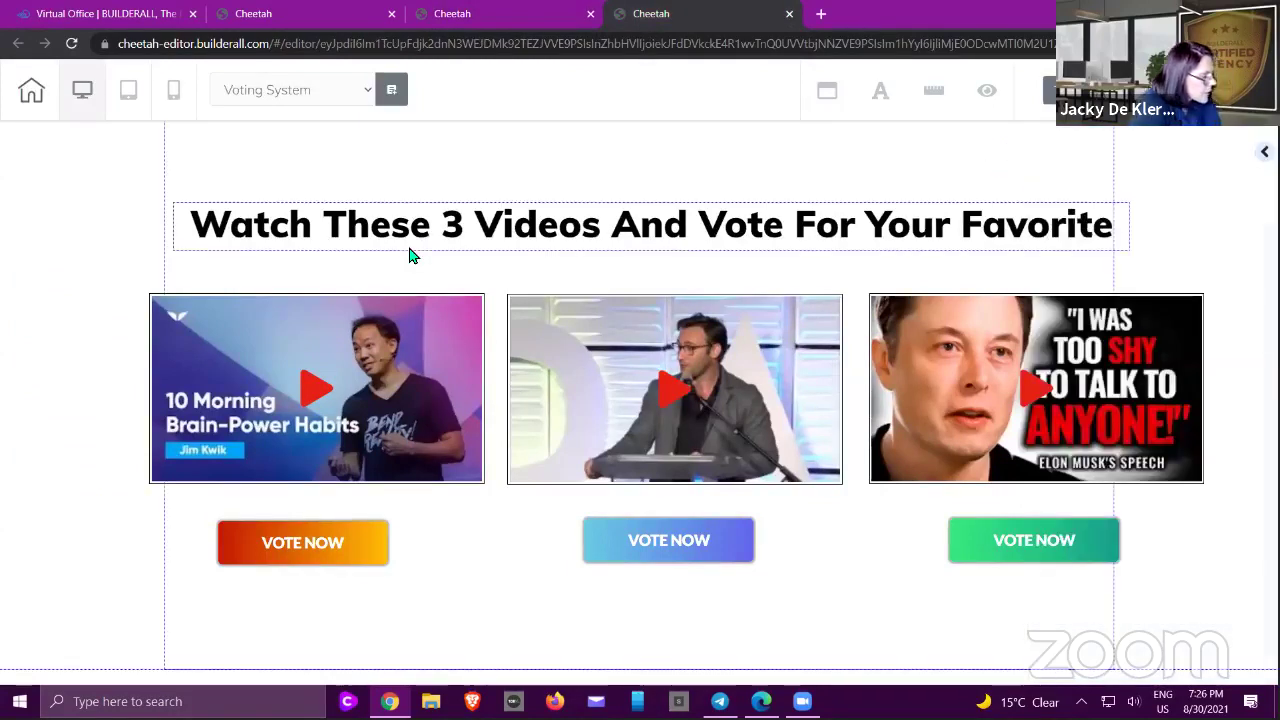
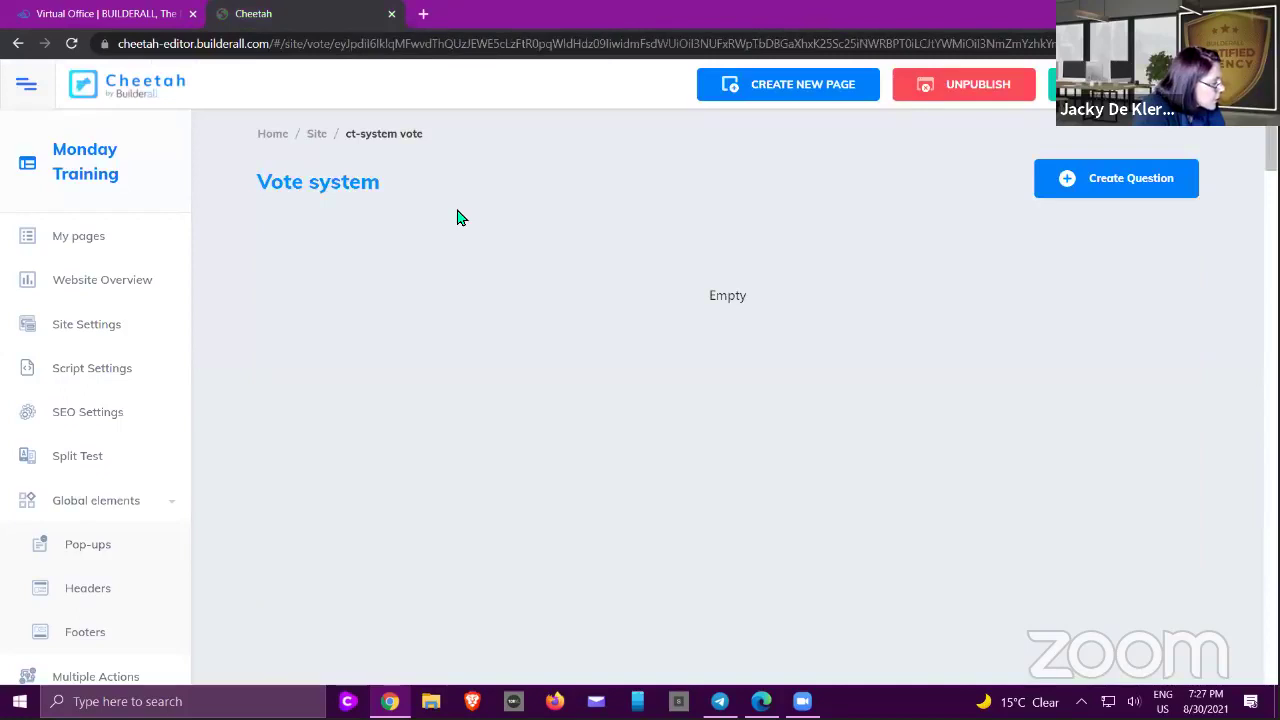
{"action": "scroll", "coordinate": [100, 320], "scroll_direction": "down", "scroll_amount": 2}
{"action": "scroll", "coordinate": [100, 320], "scroll_direction": "up", "scroll_amount": 2}
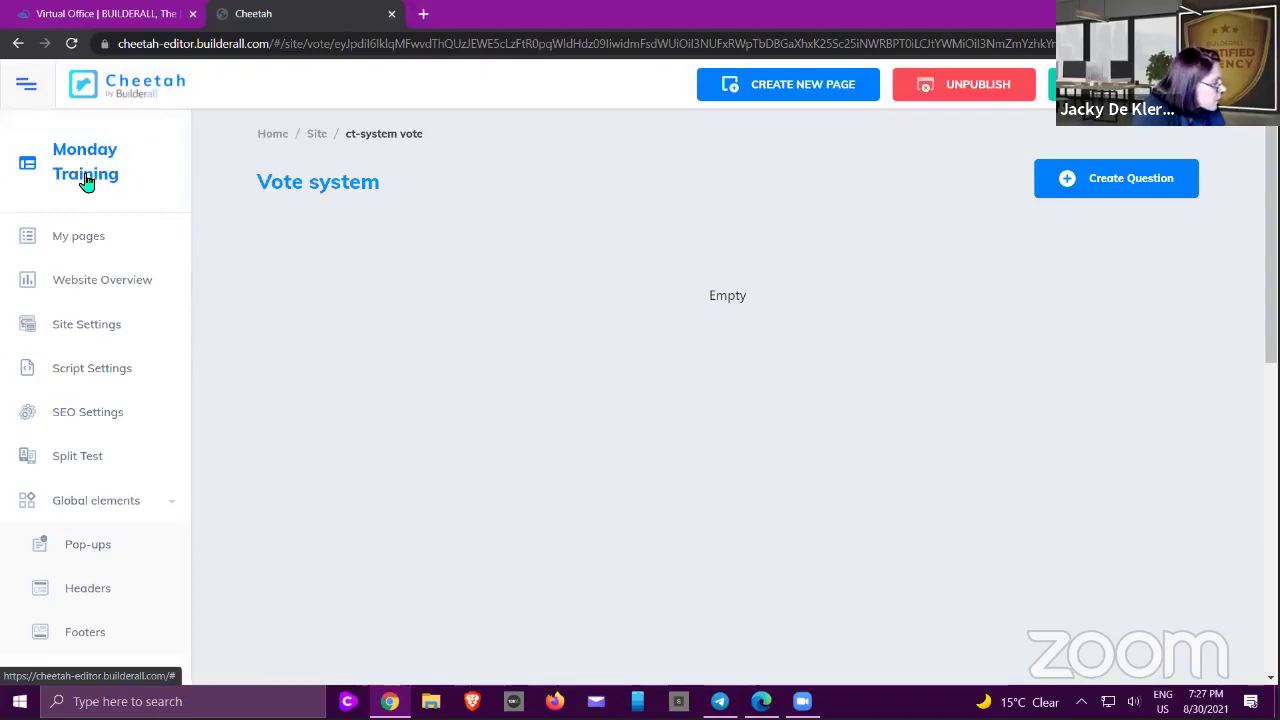
- Leave Monday Training for the website overview and open the Creating a Product site
{"action": "left_click", "coordinate": [158, 80]}
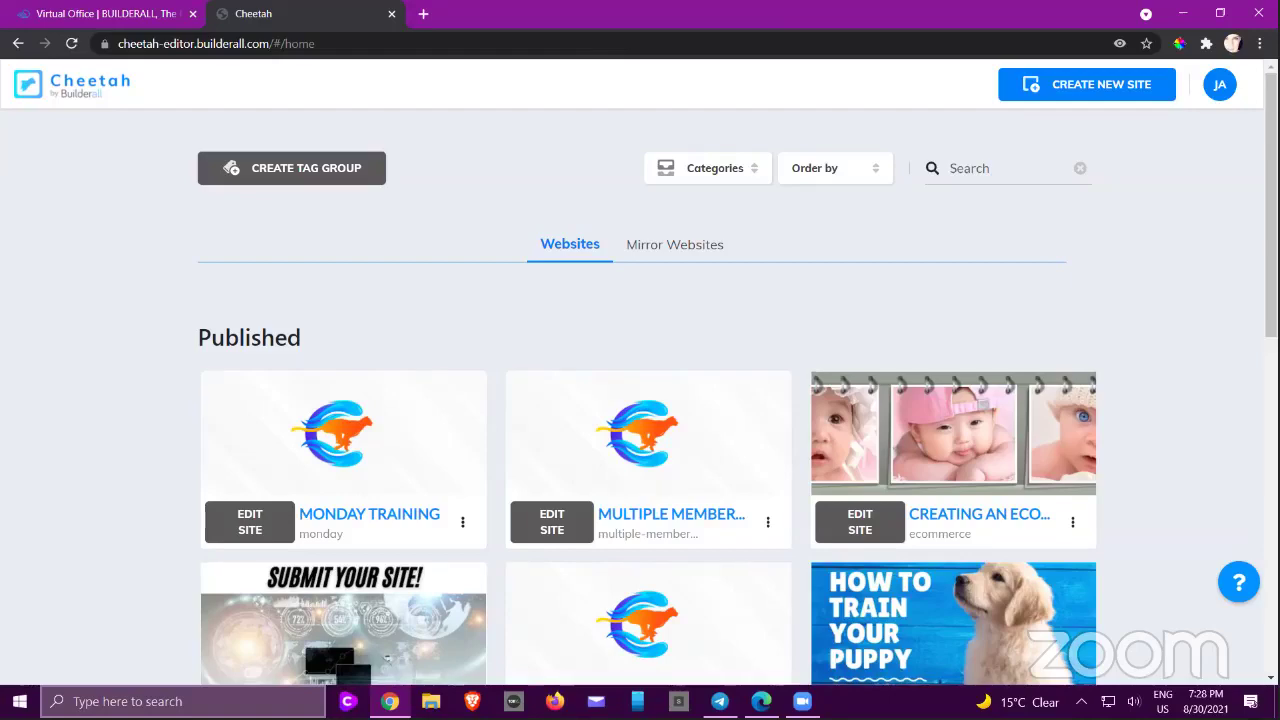
{"action": "scroll", "coordinate": [270, 475], "scroll_direction": "down", "scroll_amount": 2}
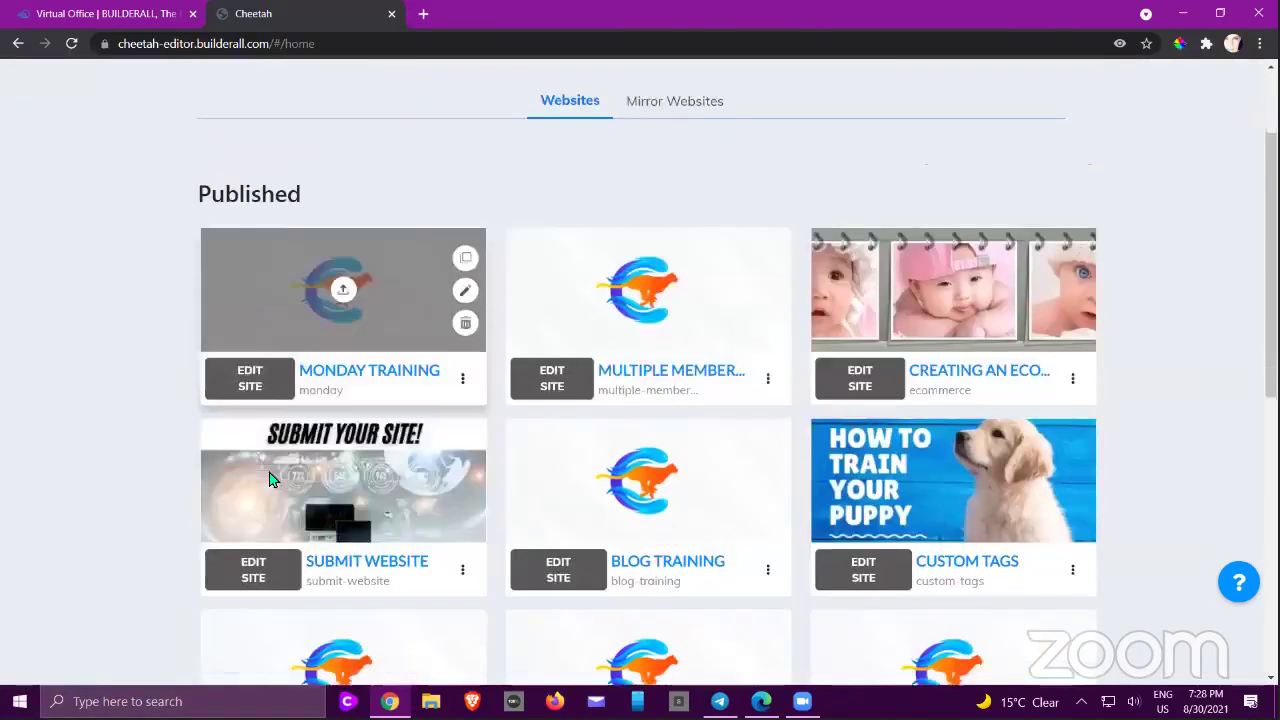
{"action": "scroll", "coordinate": [269, 472], "scroll_direction": "down", "scroll_amount": 3}
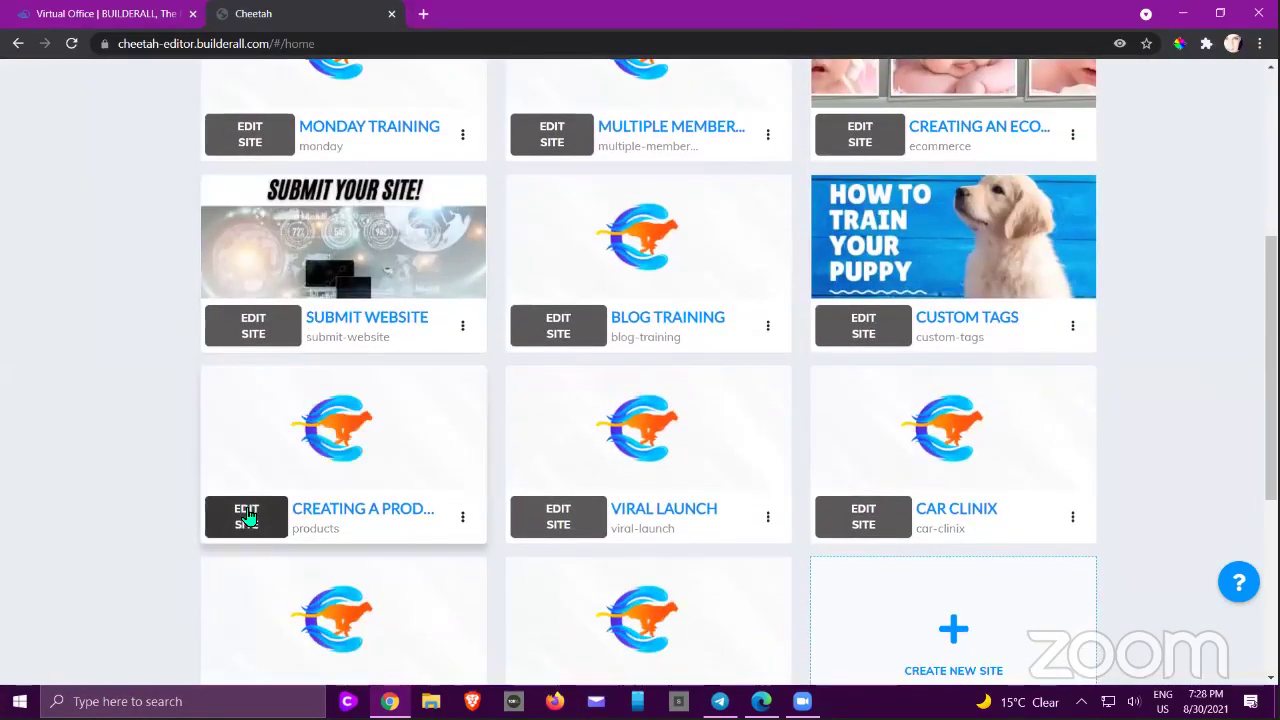
{"action": "left_click", "coordinate": [246, 516]}
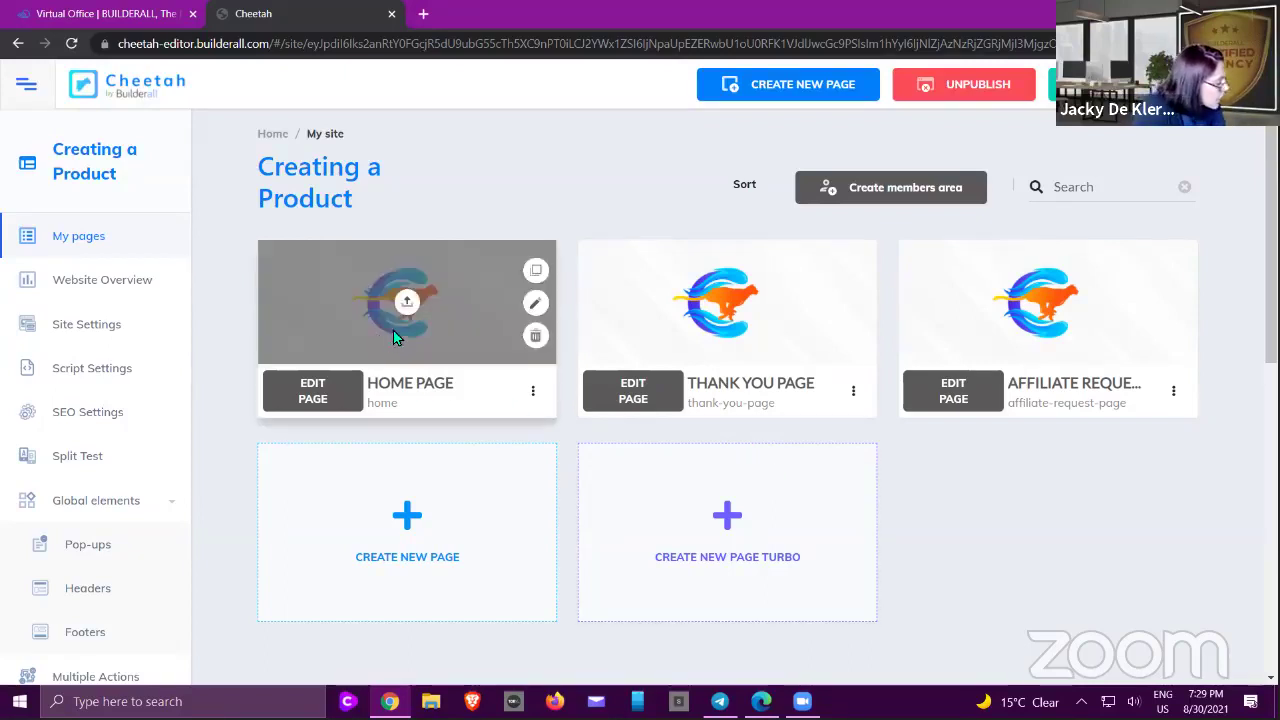
- Open Super Checkout from the Creating a Product site
{"action": "scroll", "coordinate": [219, 248], "scroll_direction": "down", "scroll_amount": 1}
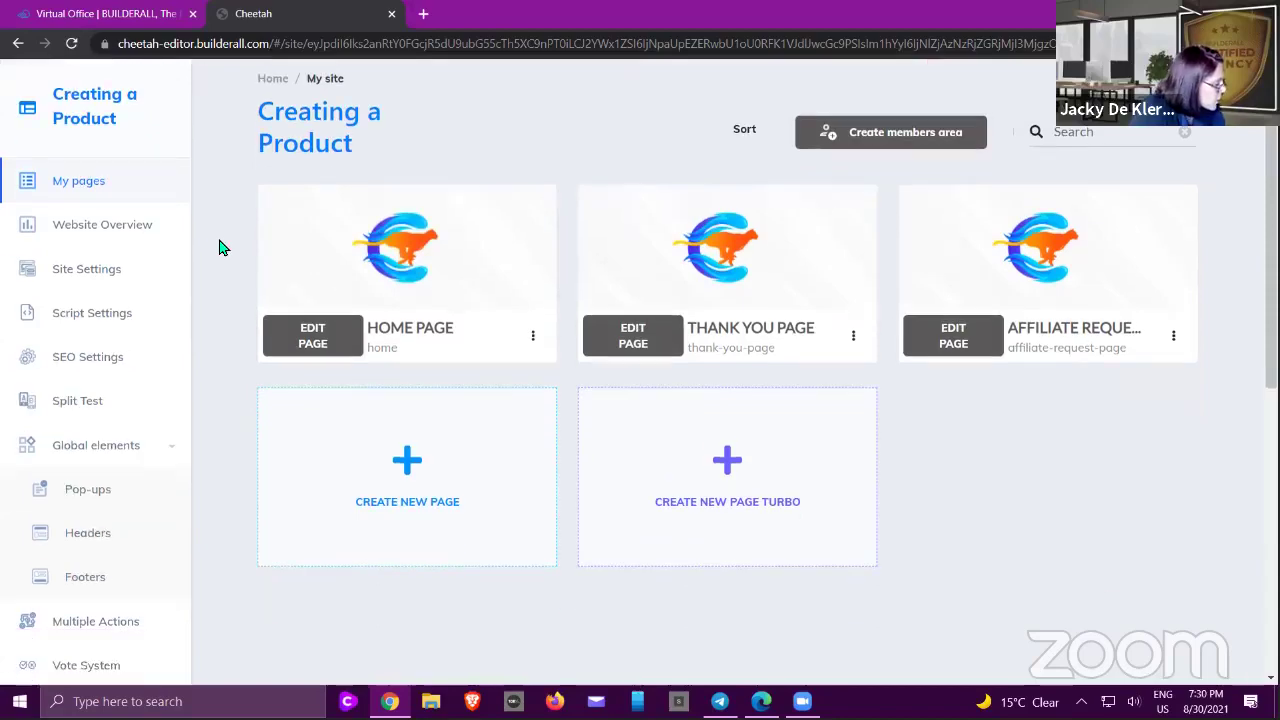
{"action": "scroll", "coordinate": [100, 260], "scroll_direction": "down", "scroll_amount": 3}
{"action": "scroll", "coordinate": [90, 330], "scroll_direction": "down", "scroll_amount": 1}
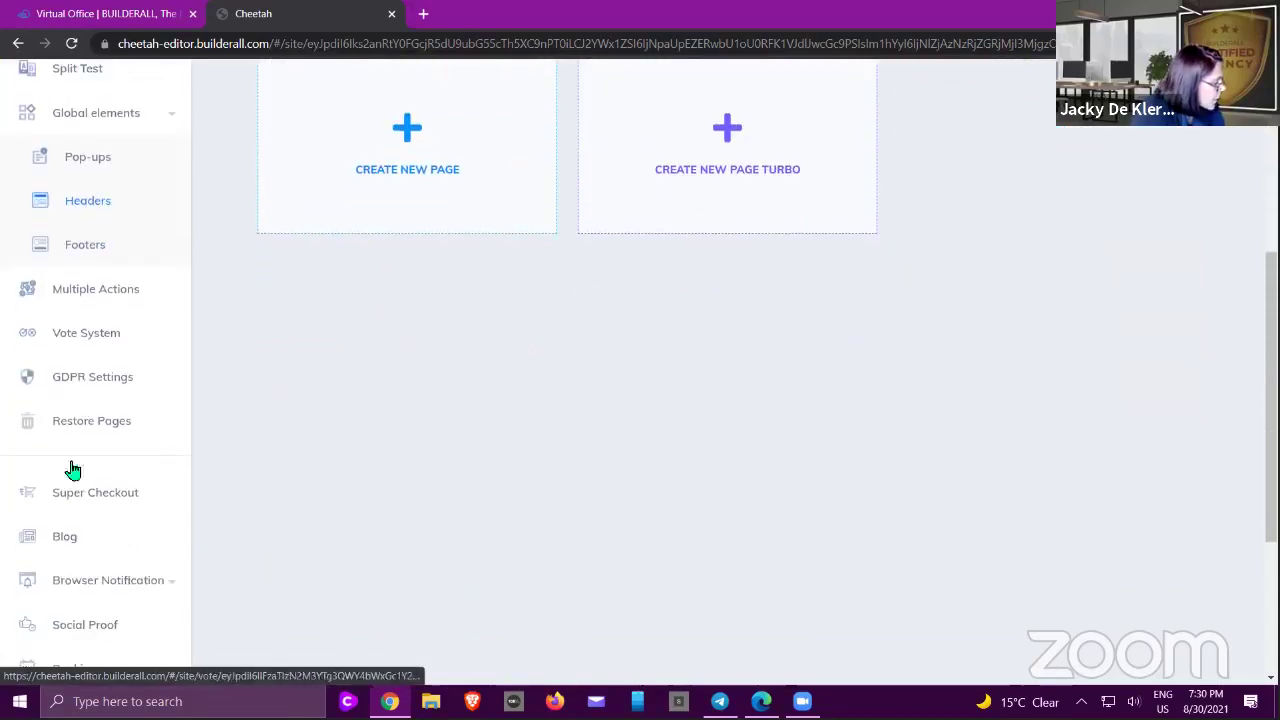
{"action": "left_click", "coordinate": [77, 500]}
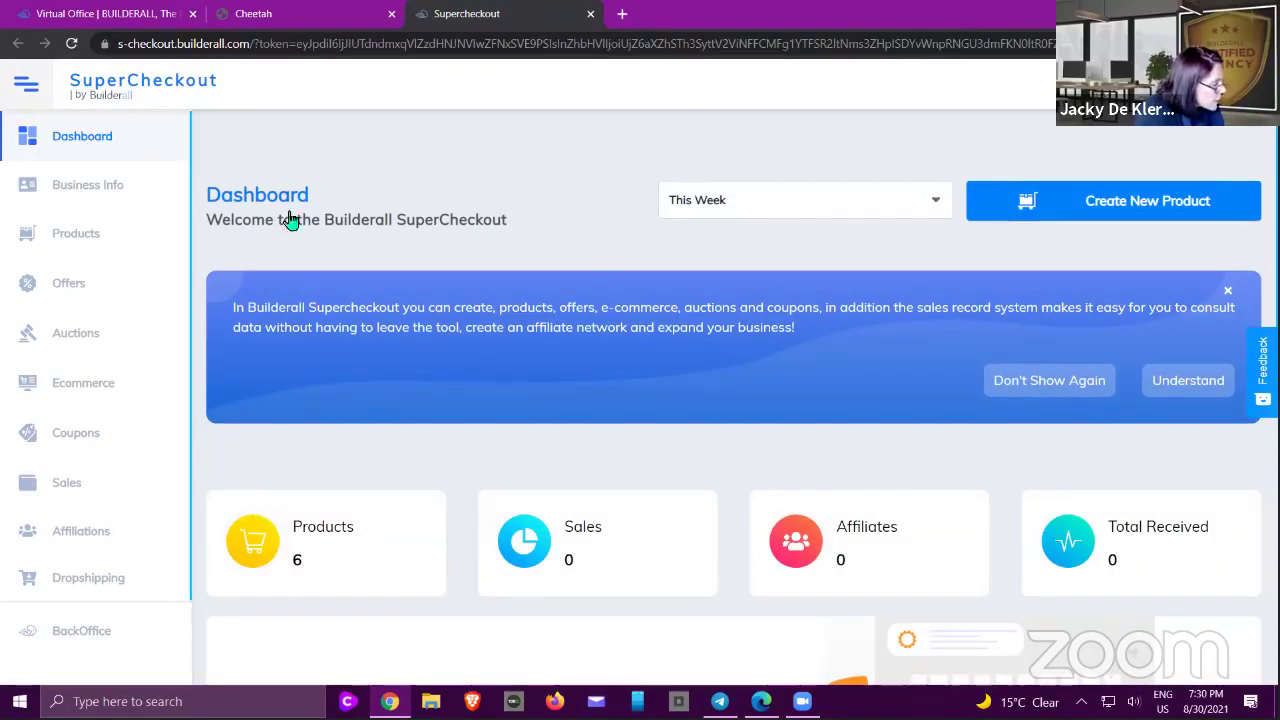
- Examine the contact information and additional configurations for the business in SuperCheckout, and return to the dashboard
{"action": "left_click", "coordinate": [94, 200]}
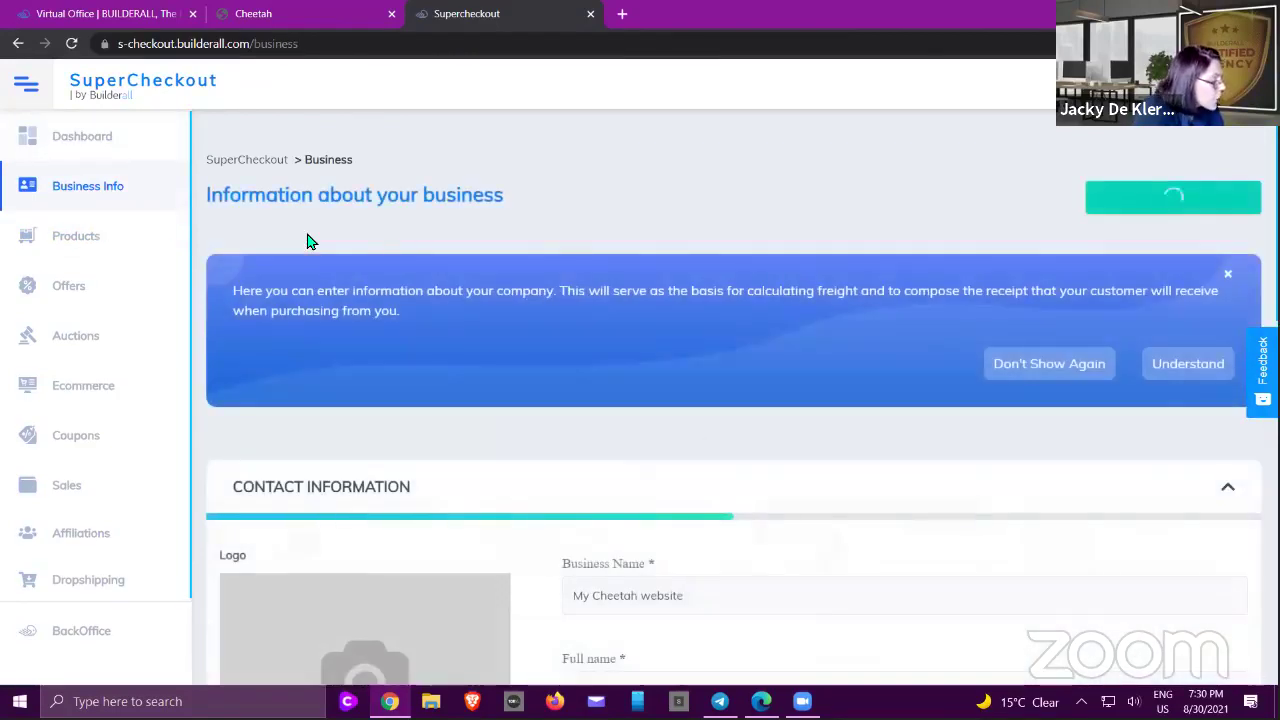
{"action": "scroll", "coordinate": [709, 209], "scroll_direction": "down", "scroll_amount": 2}
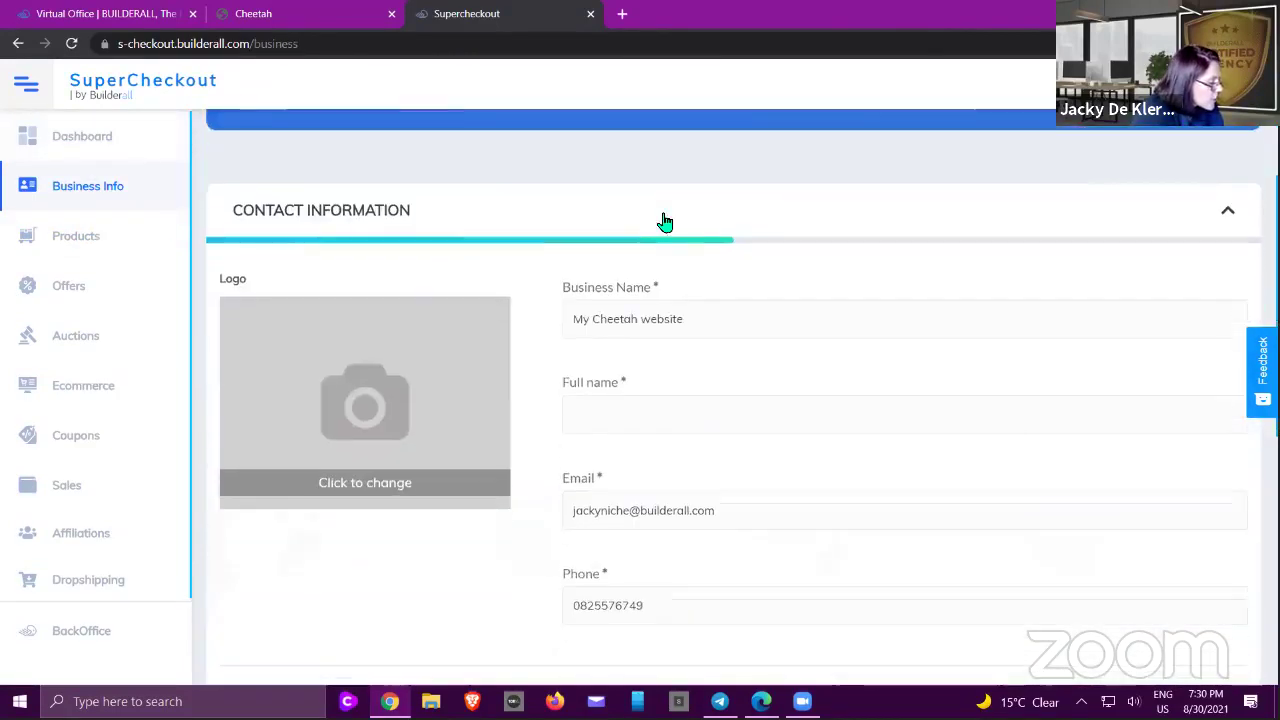
{"action": "scroll", "coordinate": [534, 277], "scroll_direction": "down", "scroll_amount": 2}
{"action": "scroll", "coordinate": [636, 485], "scroll_direction": "down", "scroll_amount": 4}
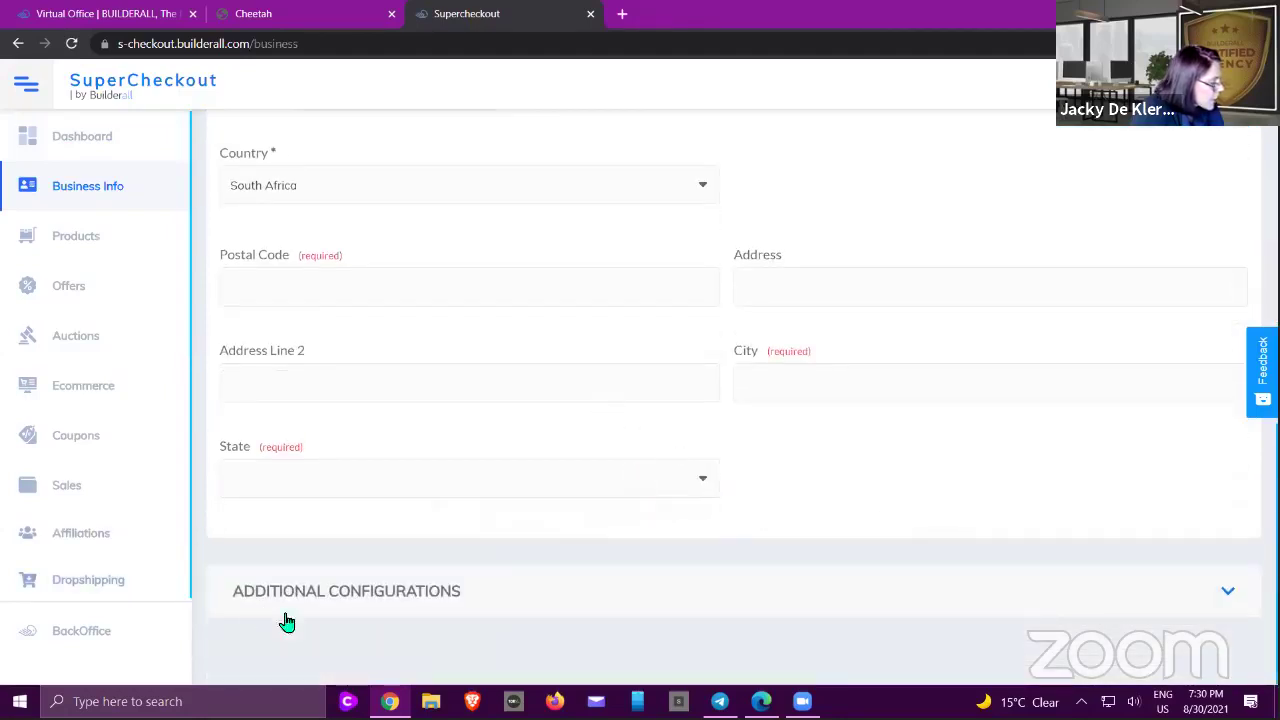
{"action": "left_click", "coordinate": [358, 602]}
{"action": "scroll", "coordinate": [560, 420], "scroll_direction": "down", "scroll_amount": 3}
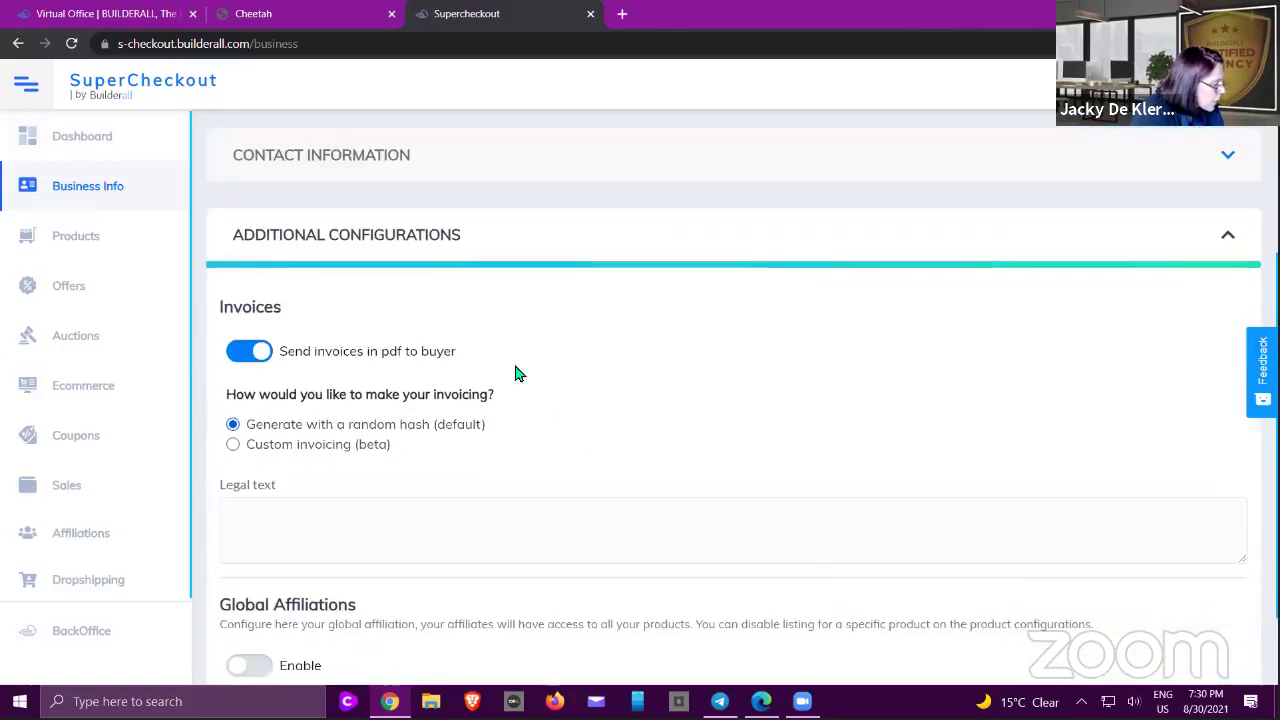
{"action": "scroll", "coordinate": [356, 345], "scroll_direction": "down", "scroll_amount": 1}
{"action": "scroll", "coordinate": [358, 342], "scroll_direction": "down", "scroll_amount": 1}
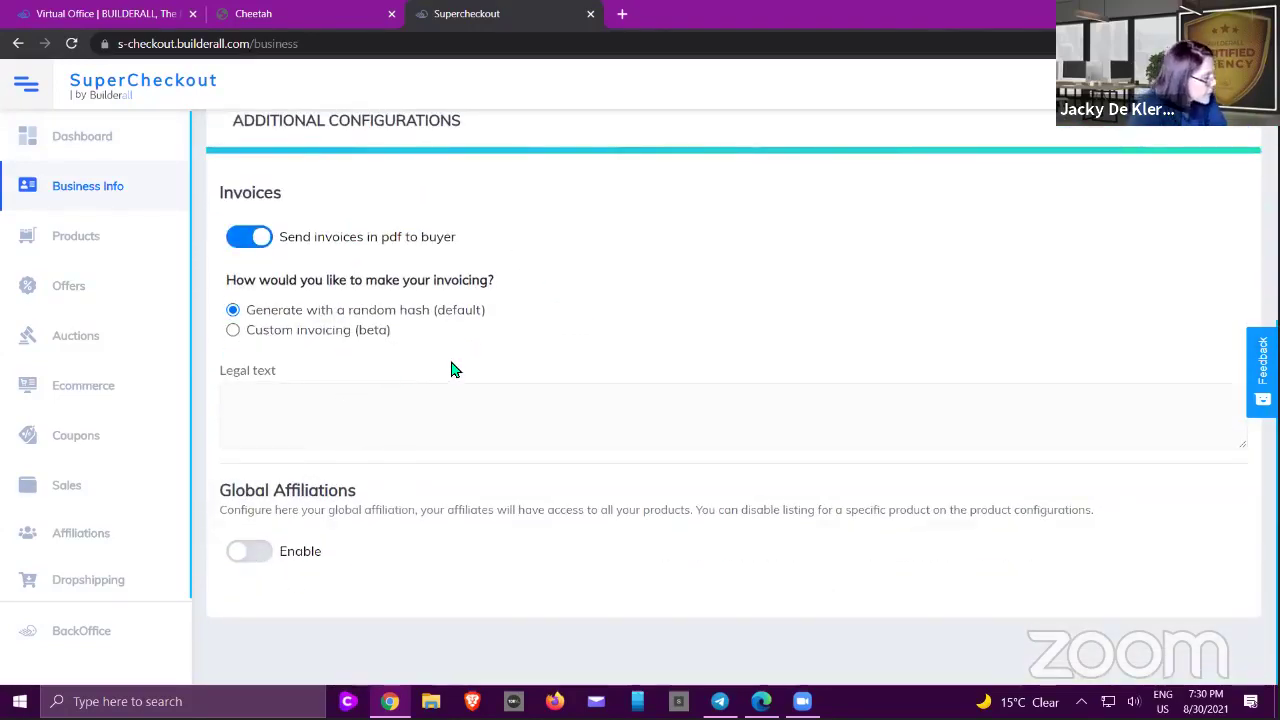
{"action": "scroll", "coordinate": [455, 369], "scroll_direction": "up", "scroll_amount": 5}
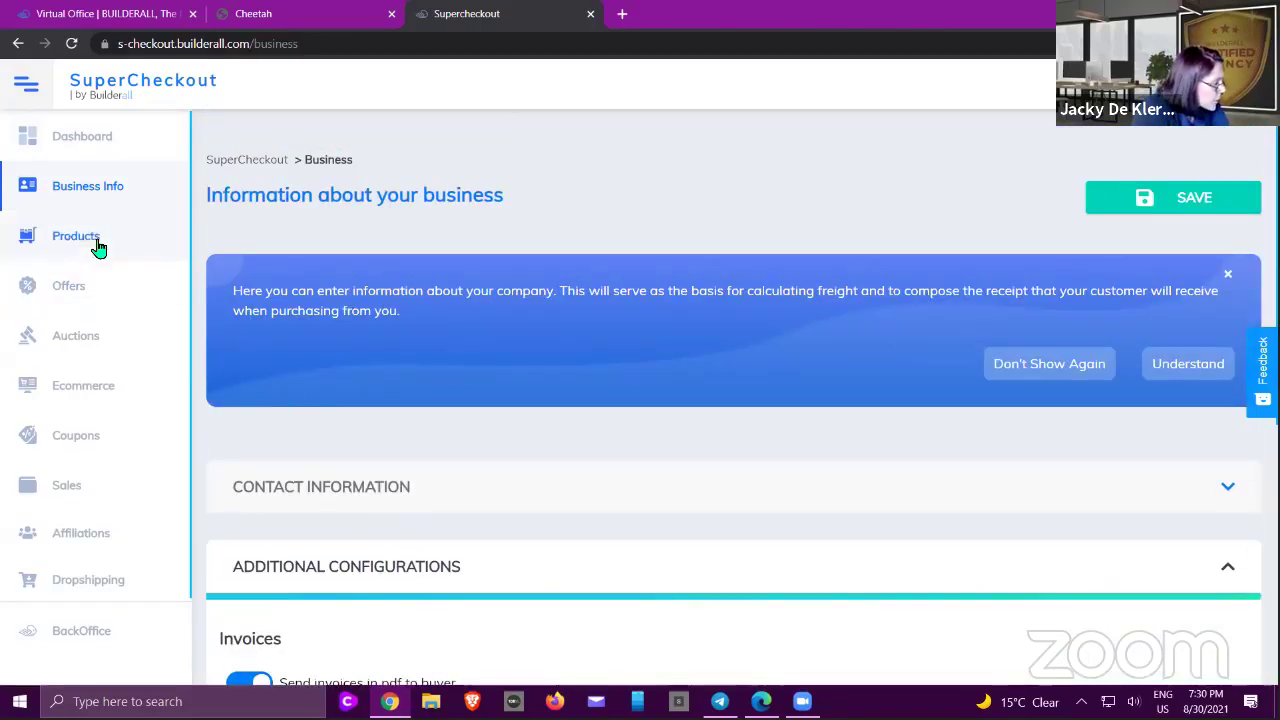
{"action": "left_click", "coordinate": [117, 147]}
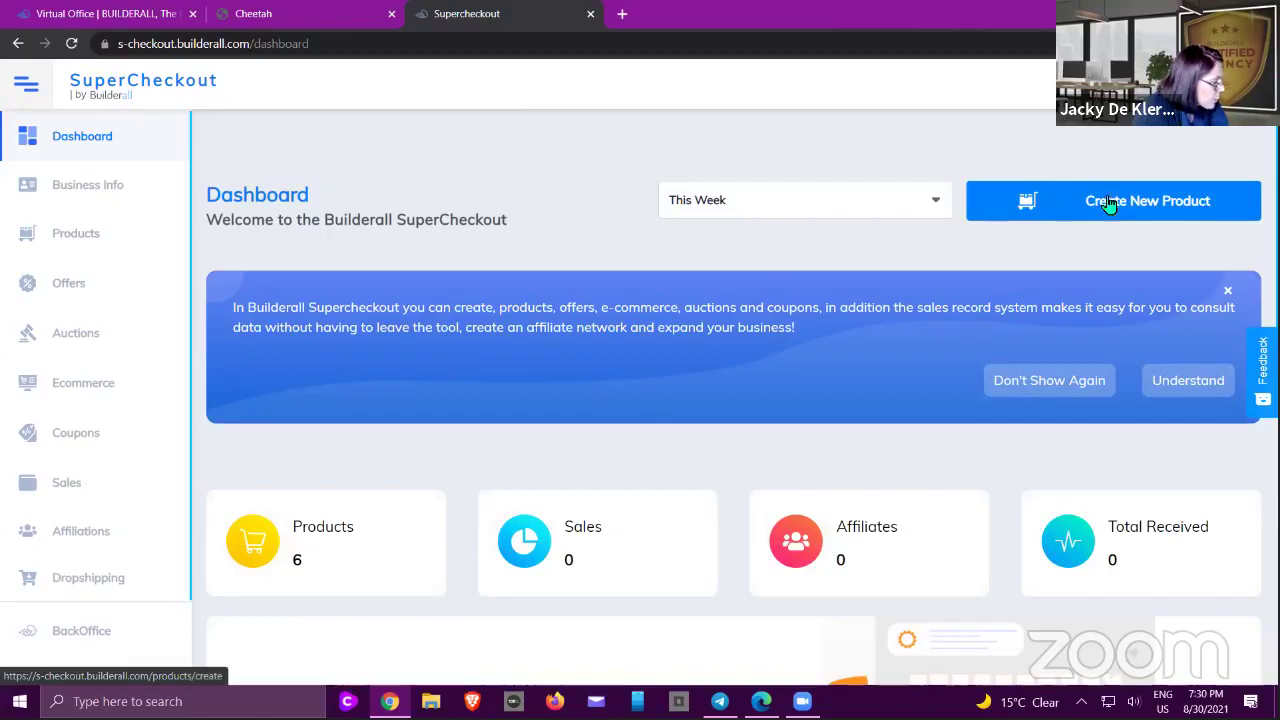
- Delete the 2021 Camping Hammock with Mosquito Net product from the SuperCheckout products
{"action": "left_click", "coordinate": [87, 238]}
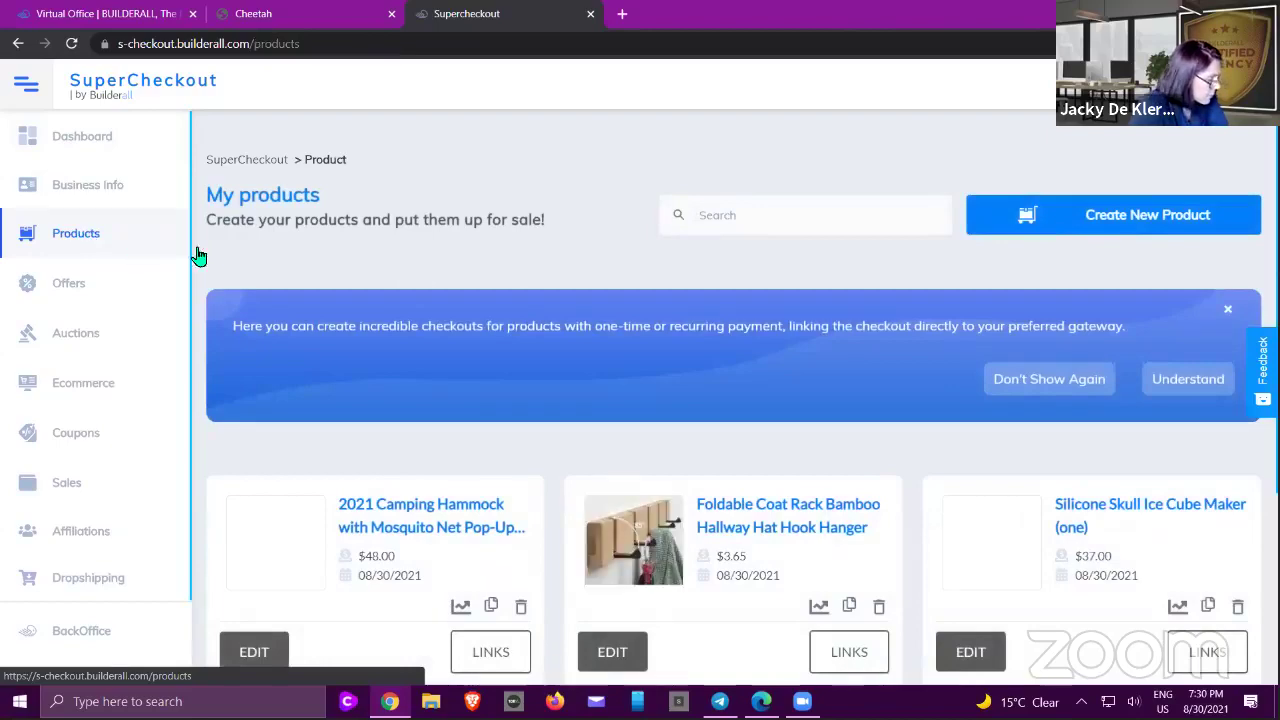
{"action": "scroll", "coordinate": [475, 267], "scroll_direction": "down", "scroll_amount": 3}
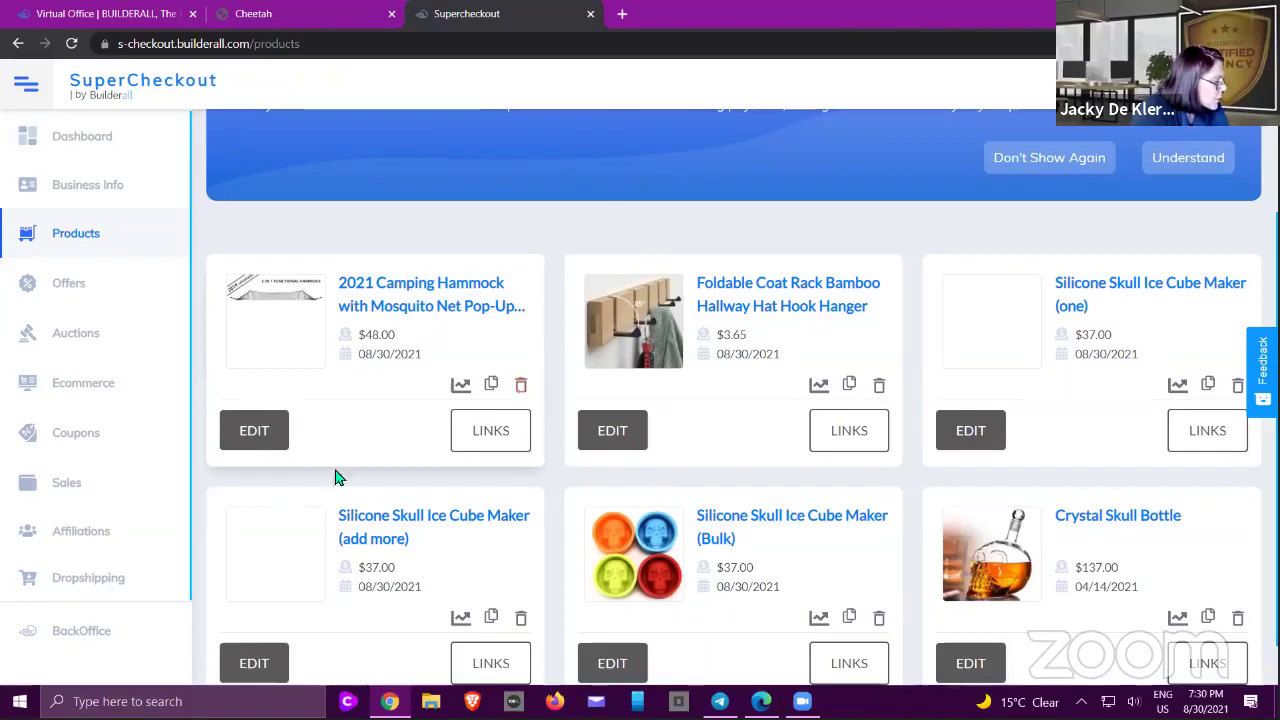
{"action": "left_click", "coordinate": [521, 386]}
{"action": "key", "text": "Return"}
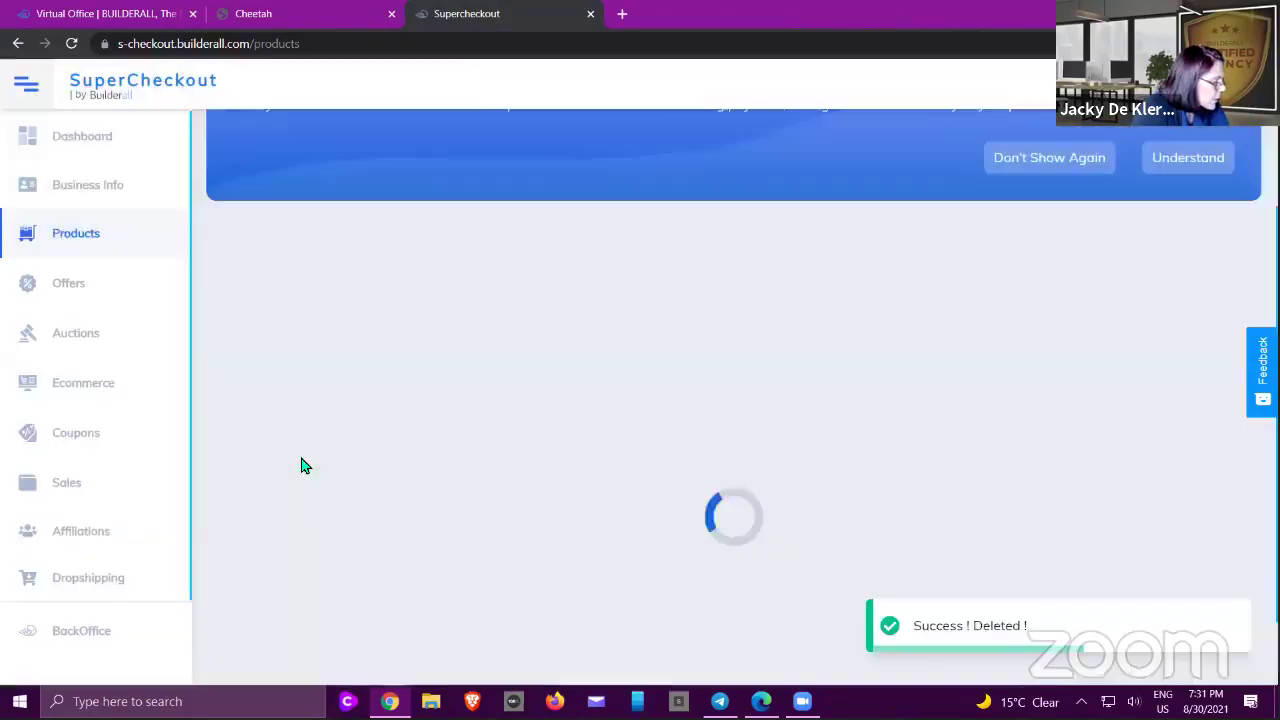
- Delete the Foldable Coat Rack Bamboo Hallway Hat Hook Hanger product
{"action": "left_click", "coordinate": [520, 390]}
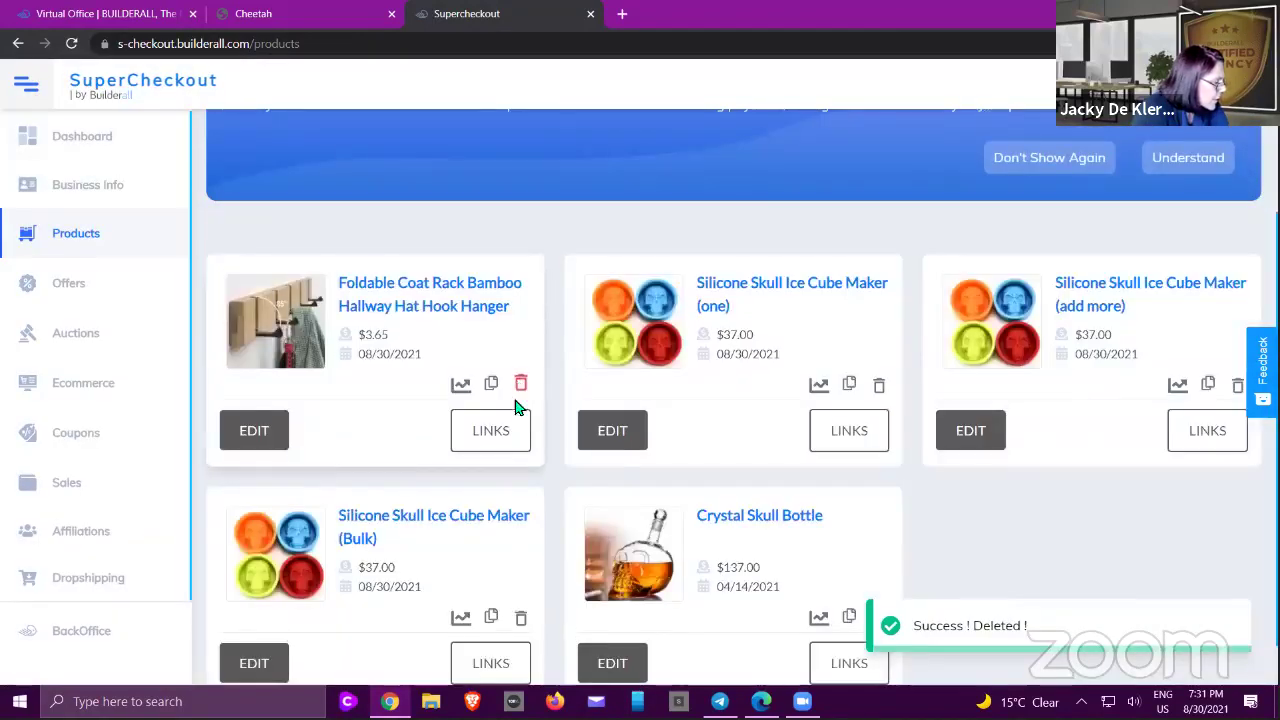
- Confirm deleting the Foldable Coat Rack product and open the Crystal Skull Bottle product for editing
{"action": "left_click", "coordinate": [716, 420]}
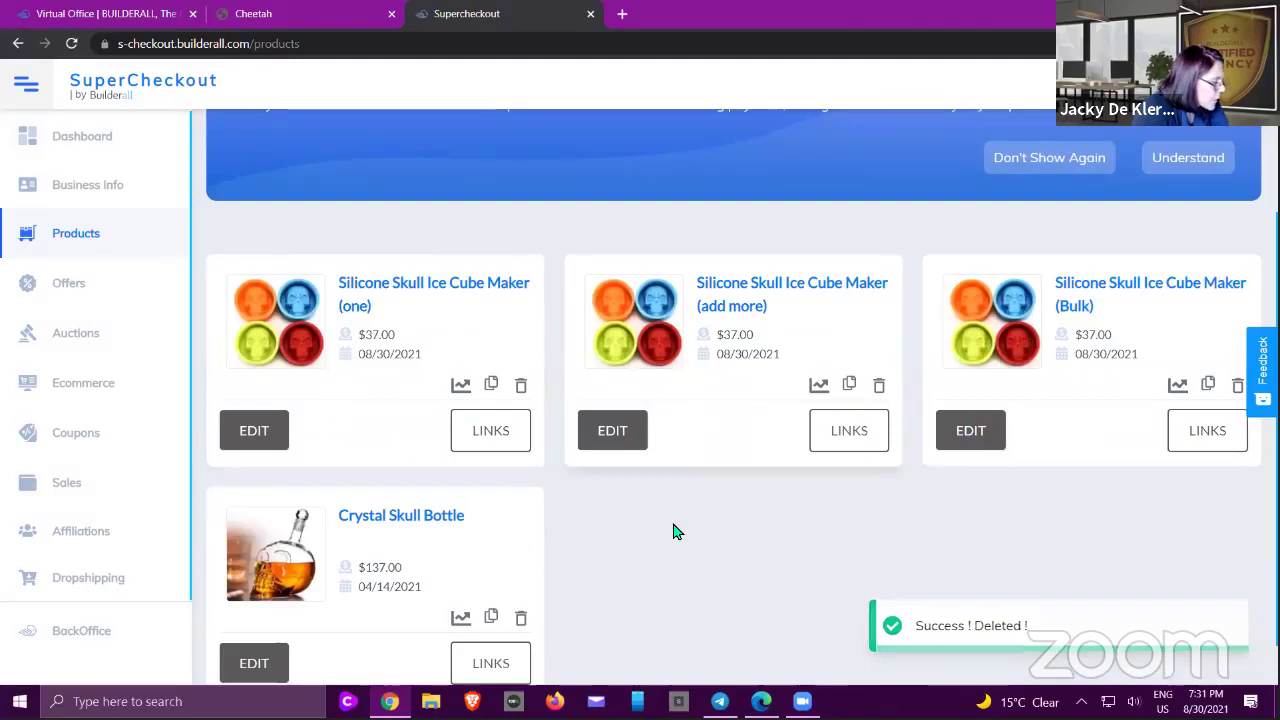
{"action": "scroll", "coordinate": [674, 531], "scroll_direction": "down", "scroll_amount": 1}
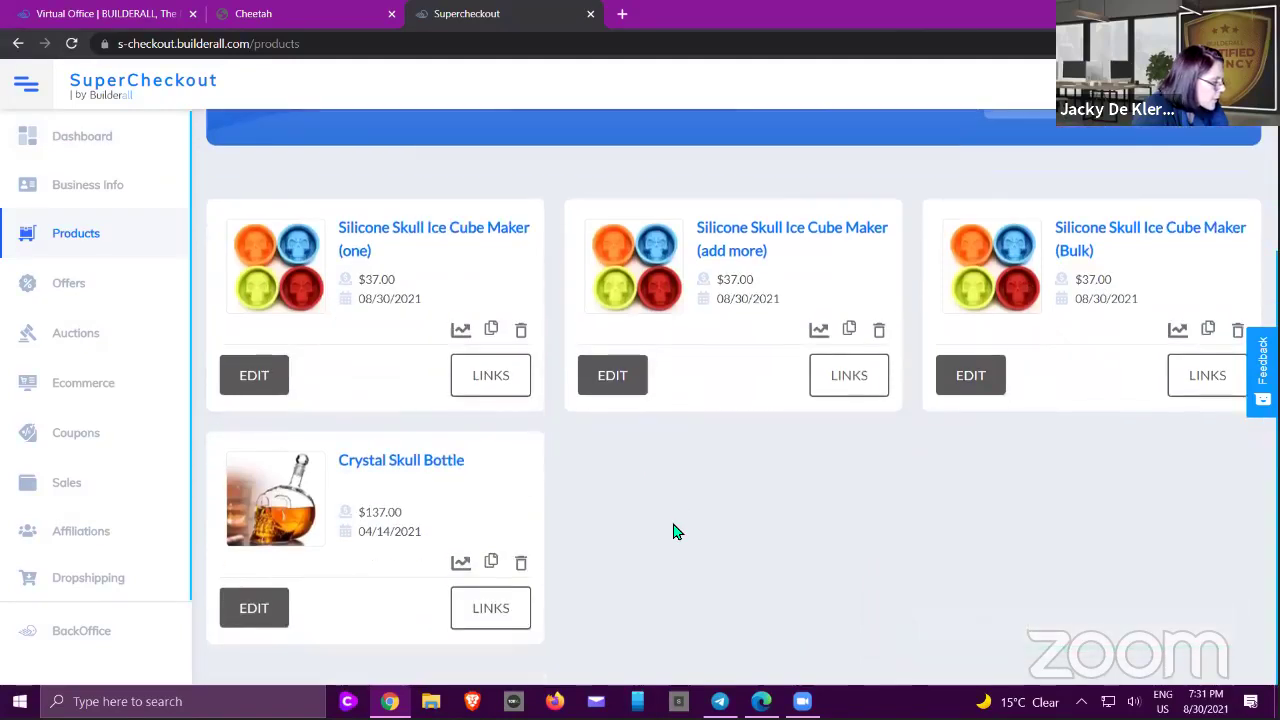
{"action": "left_click", "coordinate": [268, 604]}
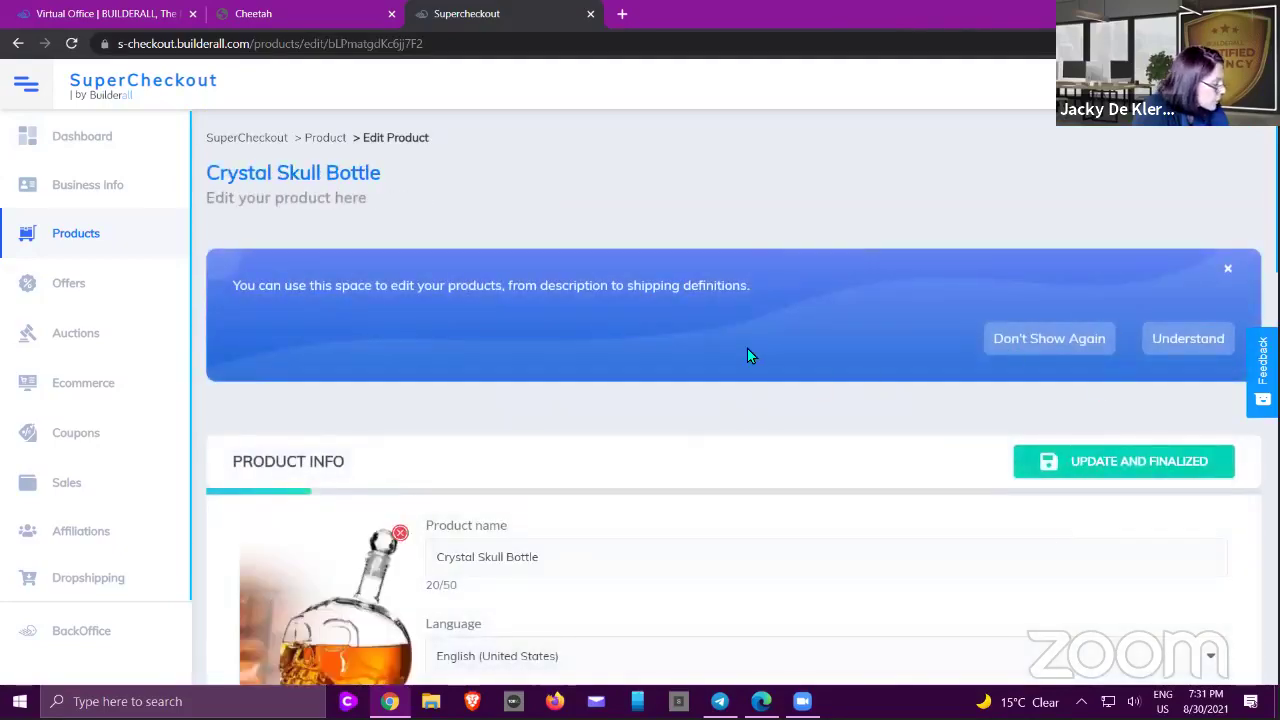
- Review the Crystal Skull Bottle's product info, including its name, language, address option and description
{"action": "scroll", "coordinate": [729, 365], "scroll_direction": "down", "scroll_amount": 3}
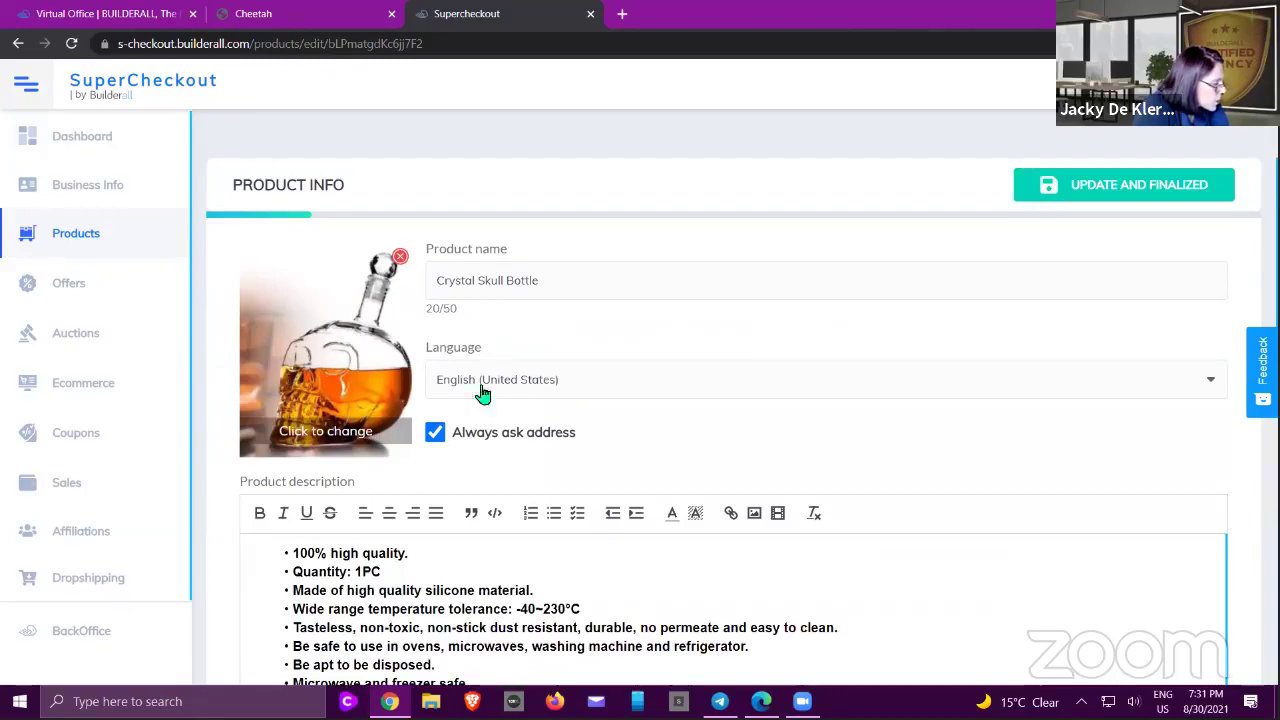
{"action": "scroll", "coordinate": [629, 369], "scroll_direction": "down", "scroll_amount": 2}
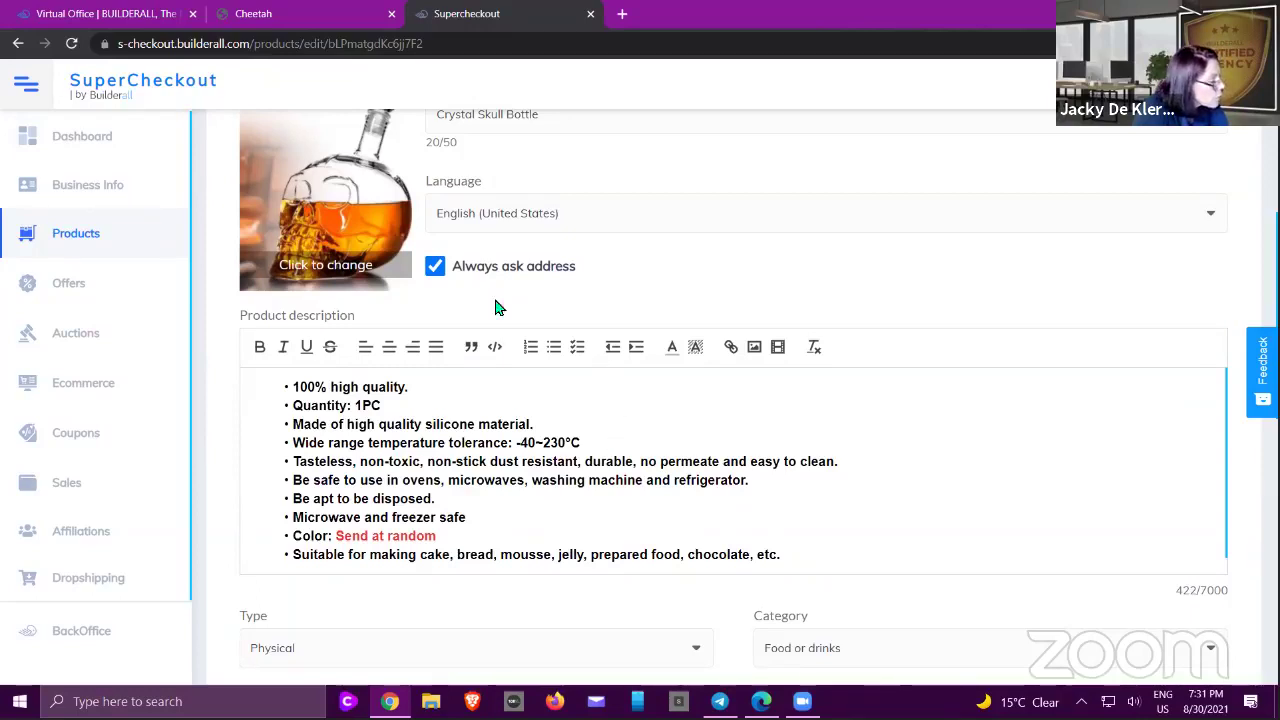
{"action": "scroll", "coordinate": [838, 388], "scroll_direction": "down", "scroll_amount": 1}
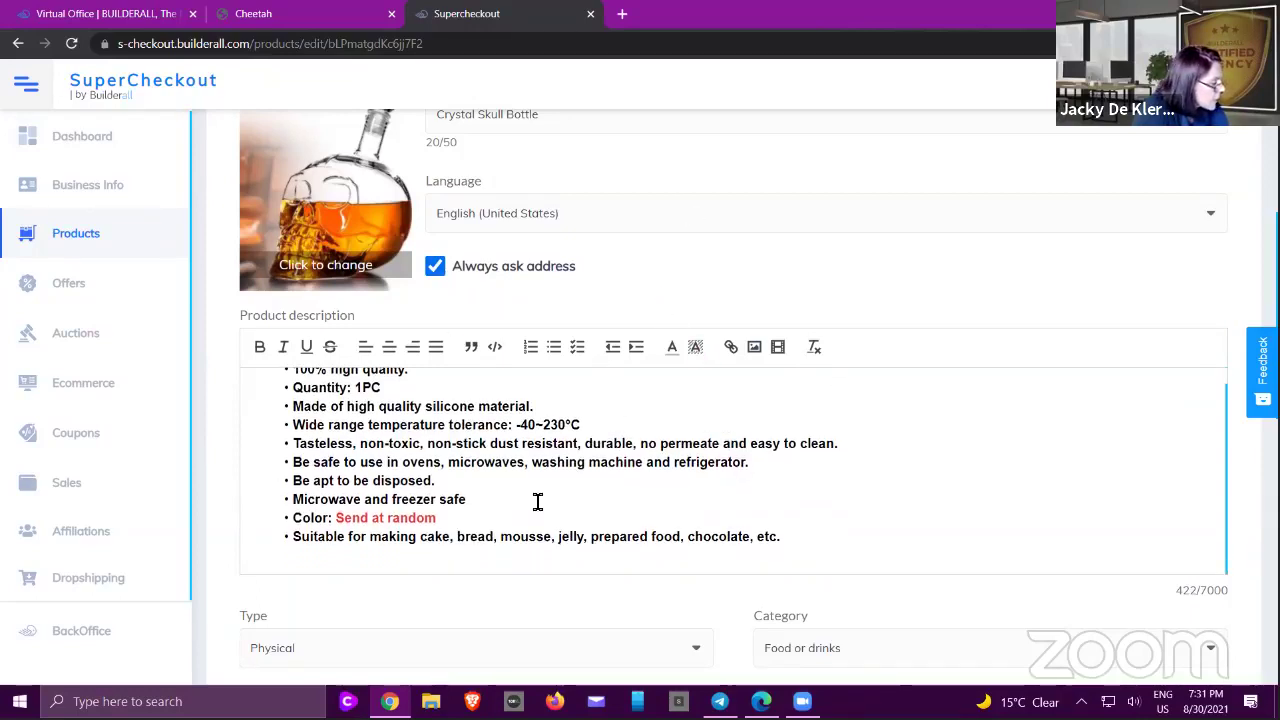
{"action": "scroll", "coordinate": [994, 480], "scroll_direction": "down", "scroll_amount": 3}
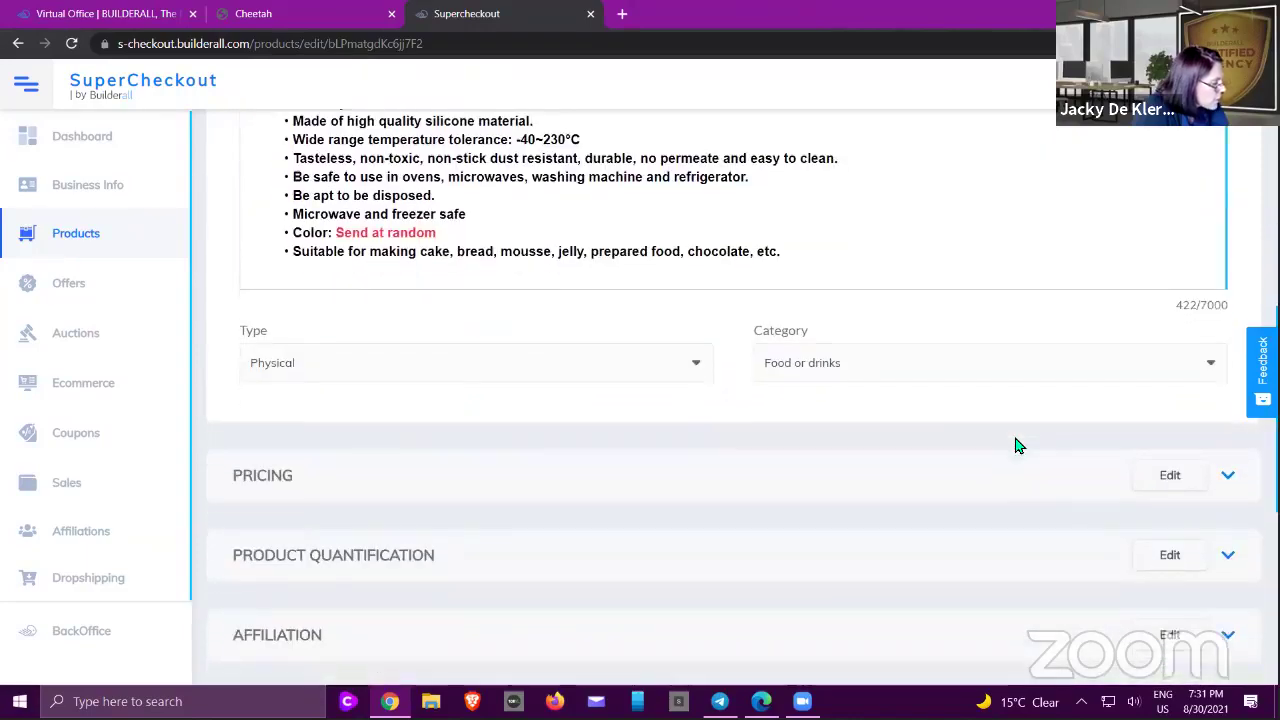
{"action": "scroll", "coordinate": [1017, 445], "scroll_direction": "down", "scroll_amount": 1}
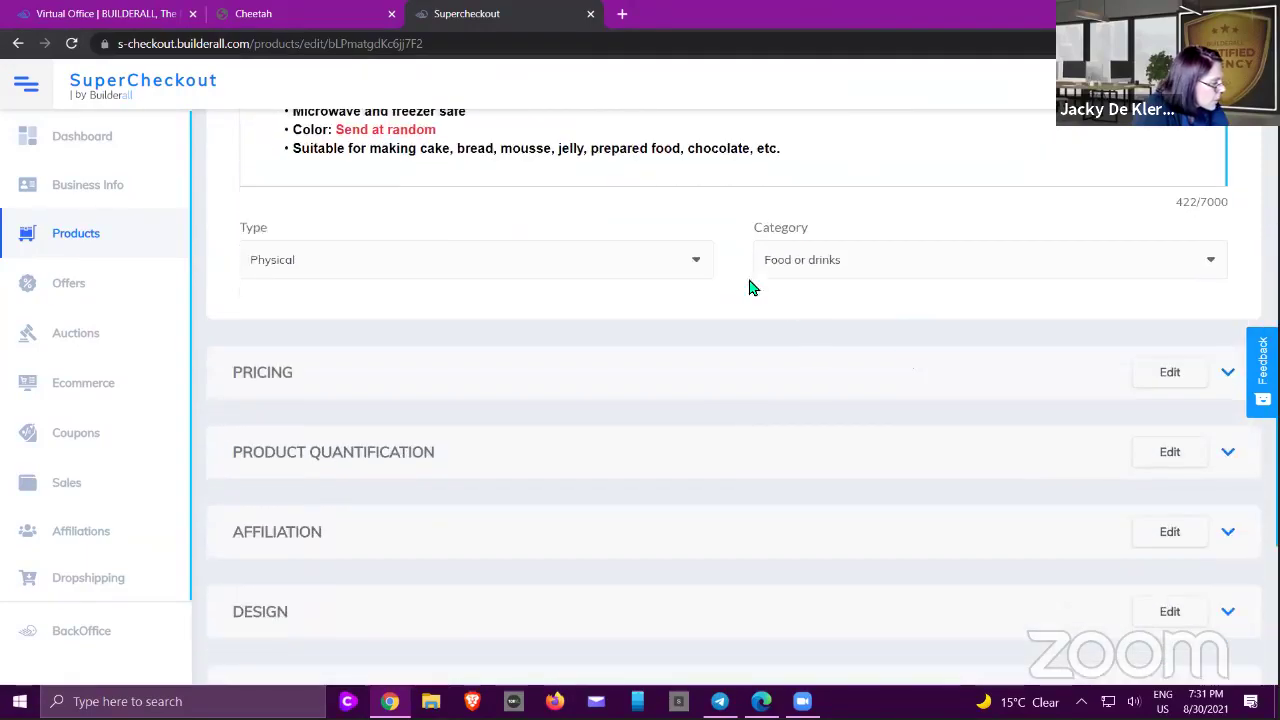
- Examine the available product type and category options without changing the selections
{"action": "left_click", "coordinate": [696, 268]}
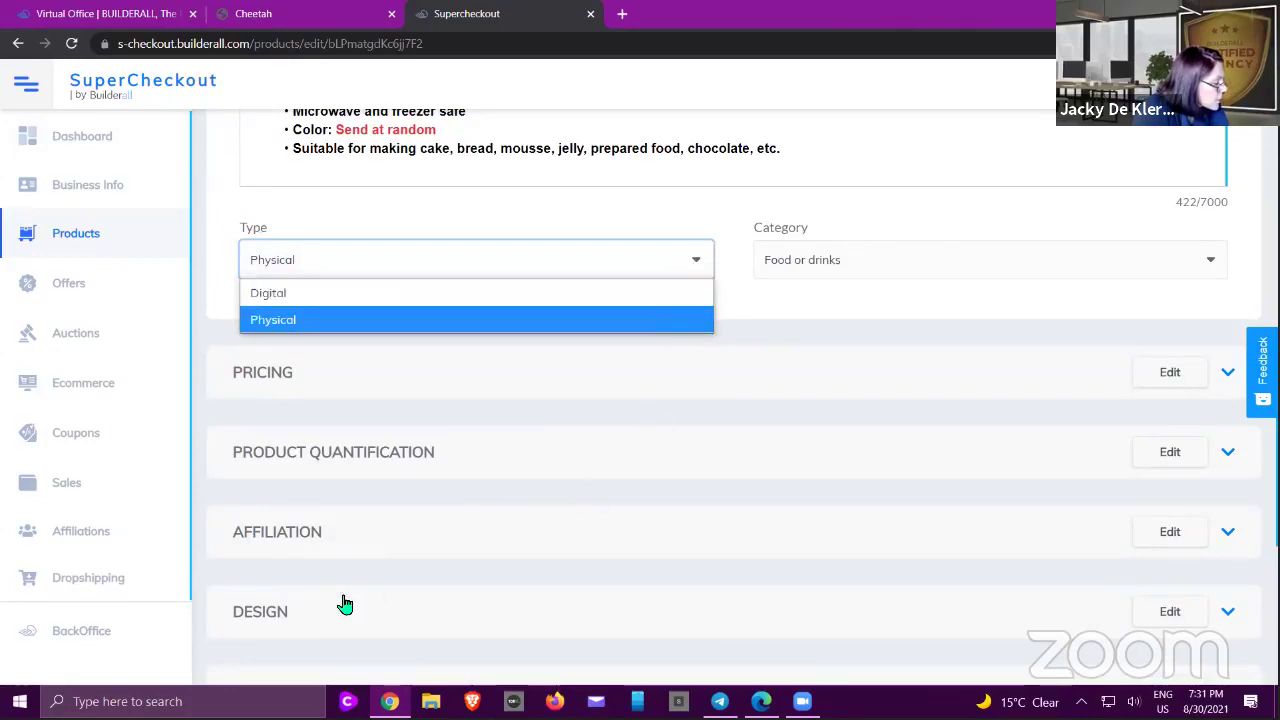
{"action": "scroll", "coordinate": [344, 603], "scroll_direction": "down", "scroll_amount": 3}
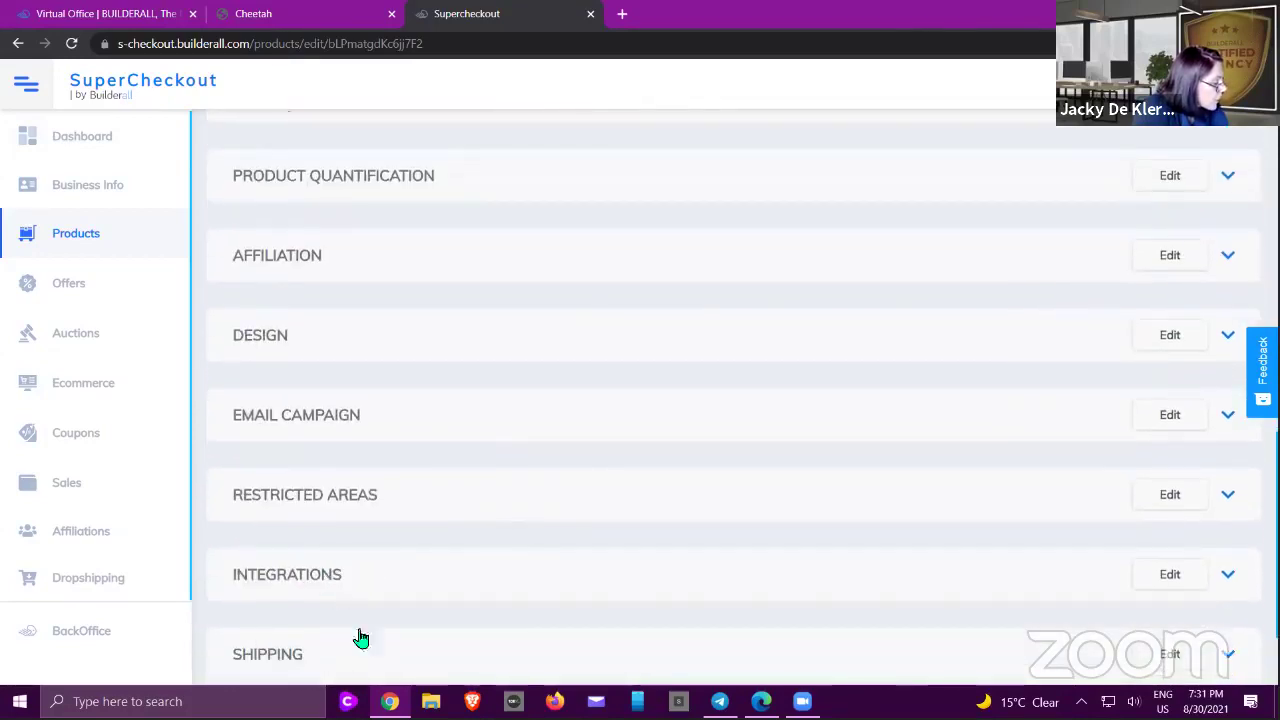
{"action": "scroll", "coordinate": [520, 475], "scroll_direction": "up", "scroll_amount": 4}
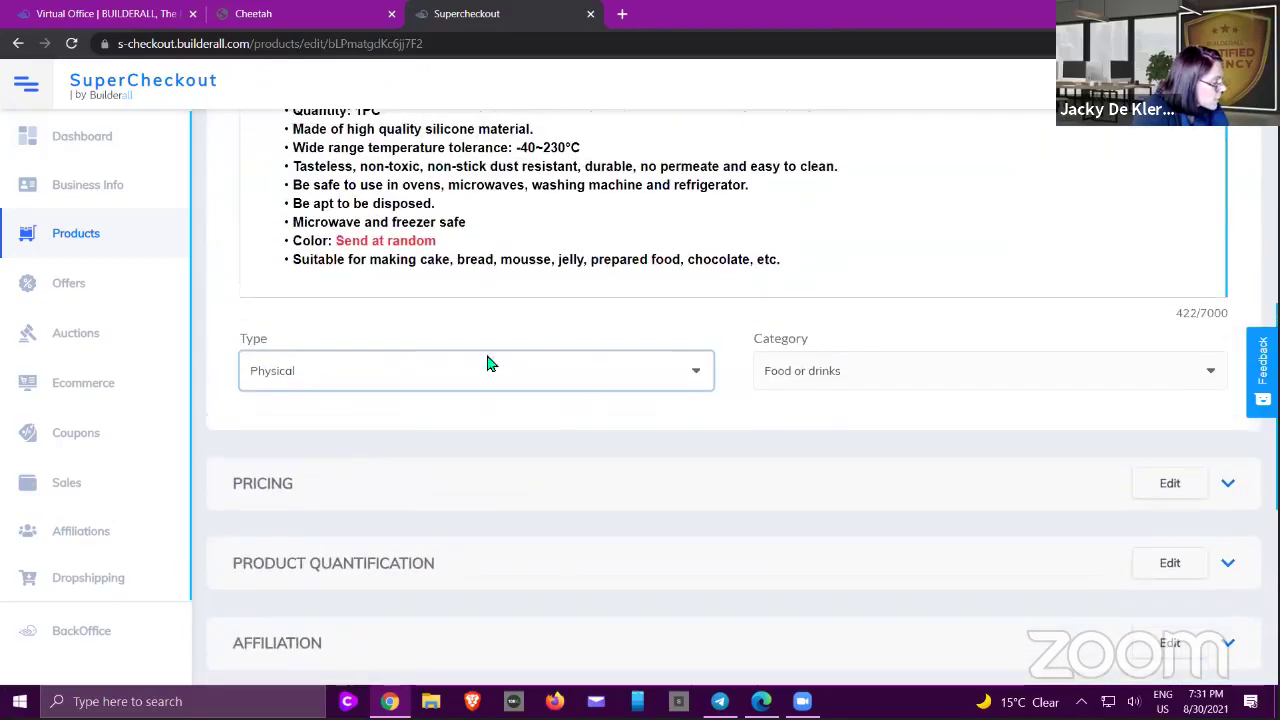
{"action": "left_click", "coordinate": [925, 375]}
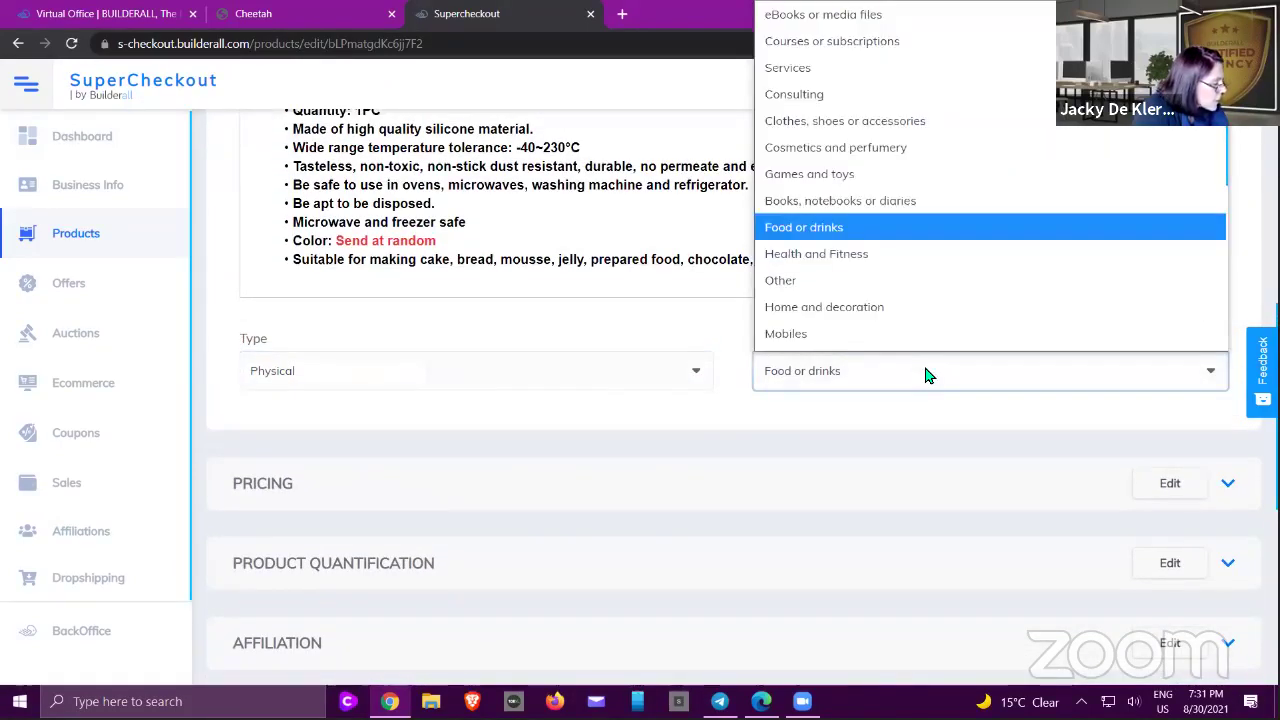
{"action": "left_click", "coordinate": [925, 375]}
- Open the product's Pricing section, examine the payment gateways that can be added, and close the payment settings
{"action": "scroll", "coordinate": [383, 371], "scroll_direction": "down", "scroll_amount": 2}
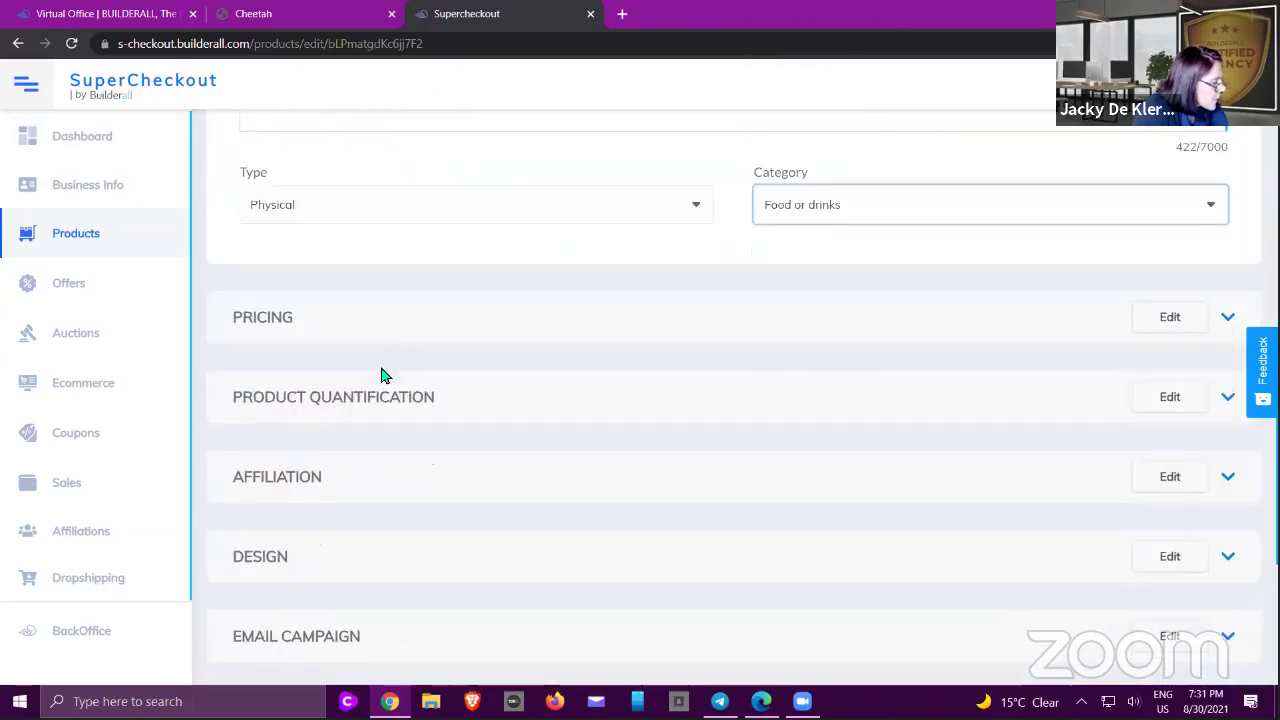
{"action": "left_click", "coordinate": [419, 332]}
{"action": "scroll", "coordinate": [419, 332], "scroll_direction": "down", "scroll_amount": 4}
{"action": "scroll", "coordinate": [669, 323], "scroll_direction": "up", "scroll_amount": 5}
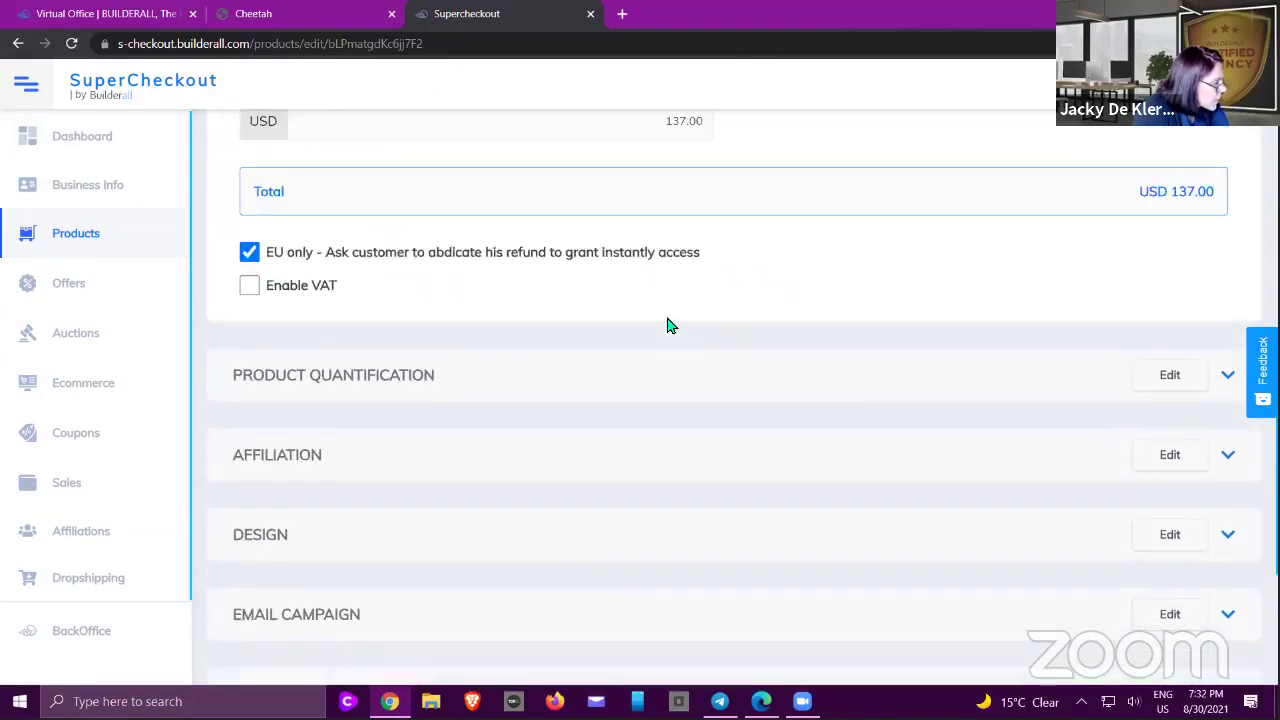
{"action": "scroll", "coordinate": [669, 323], "scroll_direction": "up", "scroll_amount": 5}
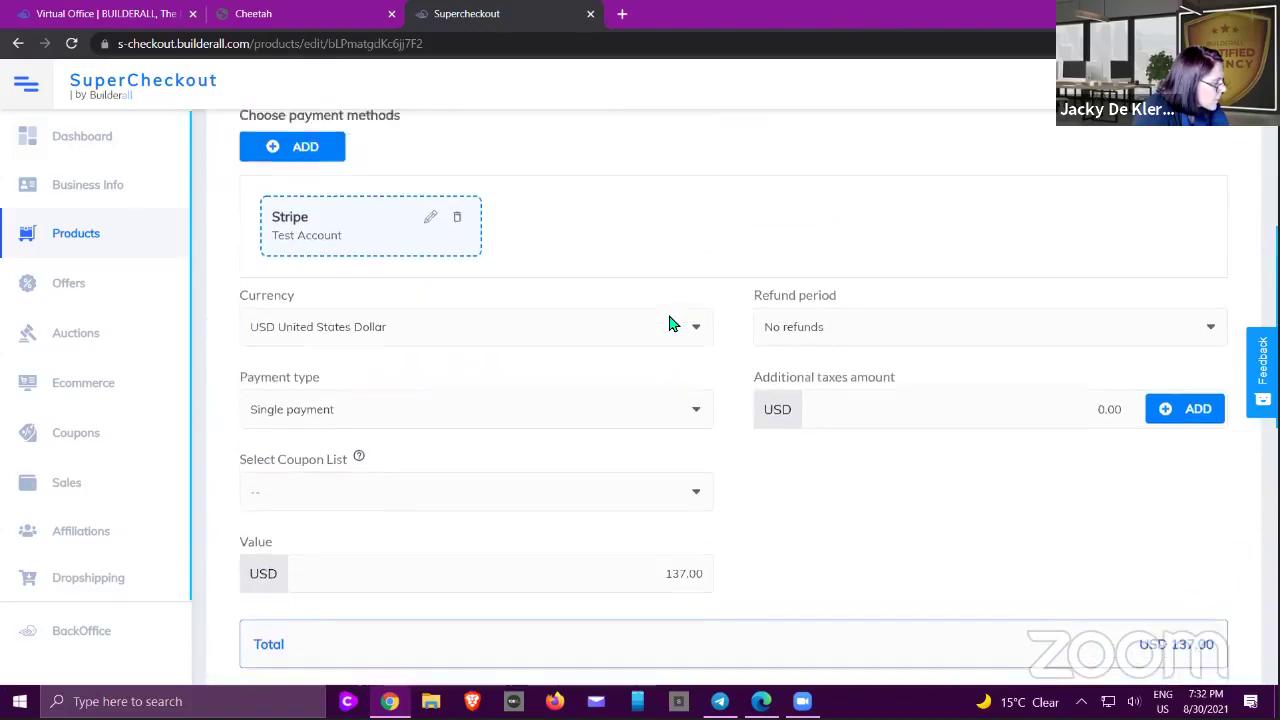
{"action": "left_click", "coordinate": [310, 253]}
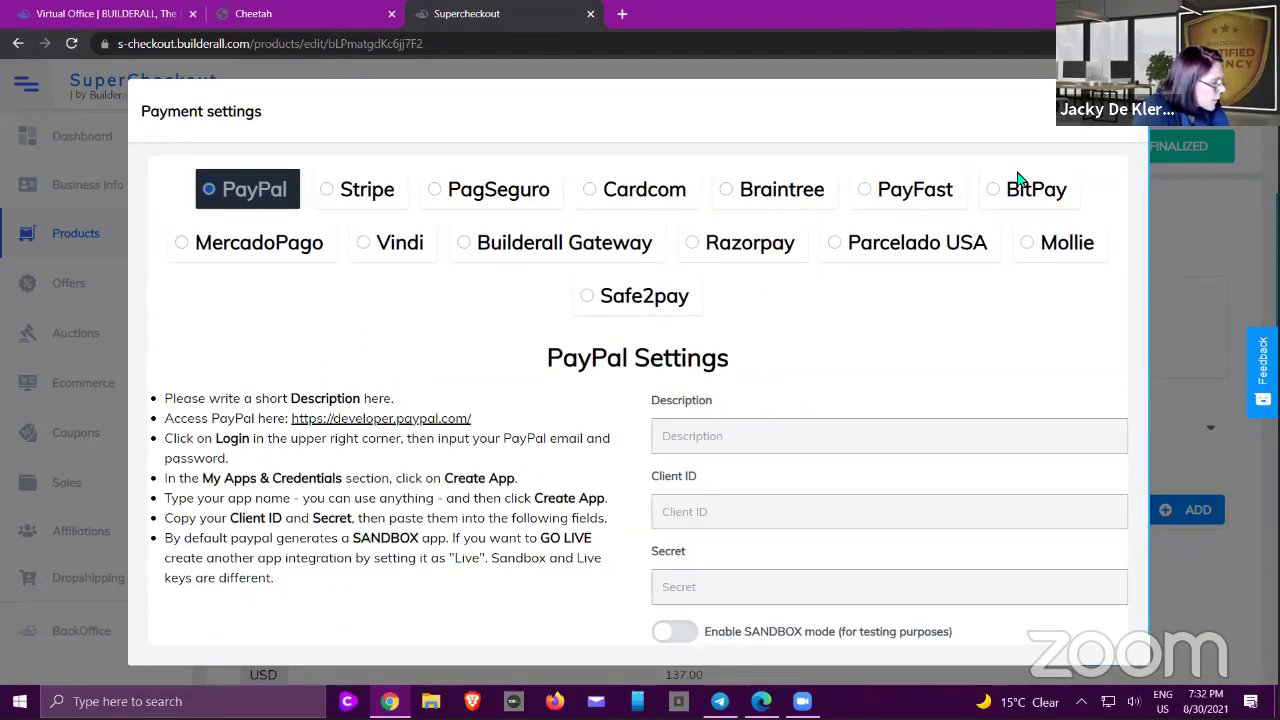
{"action": "key", "text": "Escape"}
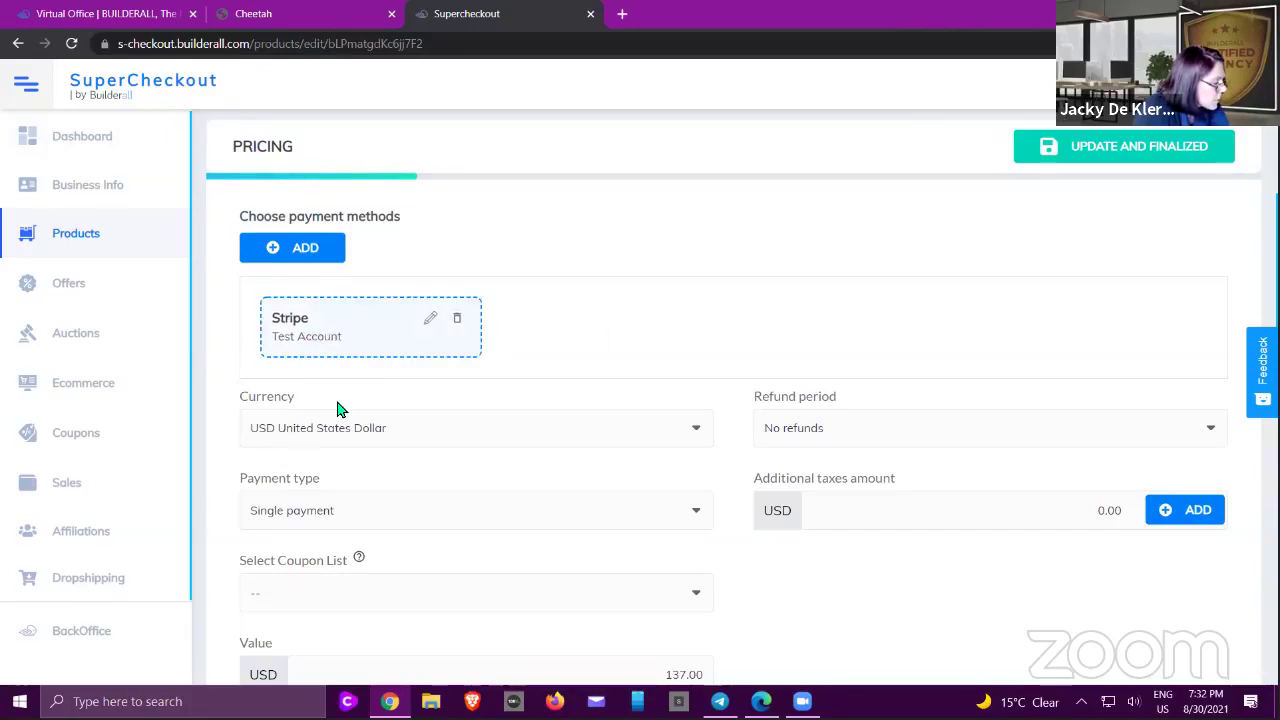
- Set the product's payment type to Recurring payment
{"action": "scroll", "coordinate": [360, 390], "scroll_direction": "down", "scroll_amount": 2}
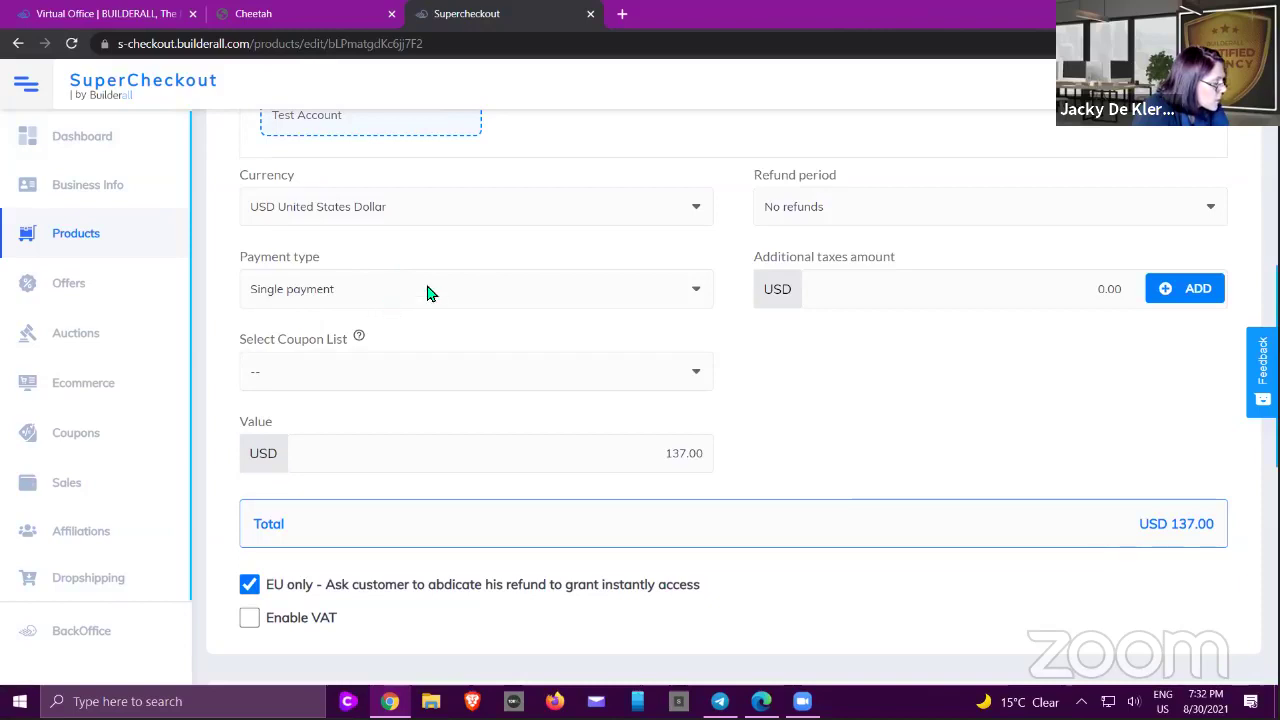
{"action": "left_click", "coordinate": [447, 294]}
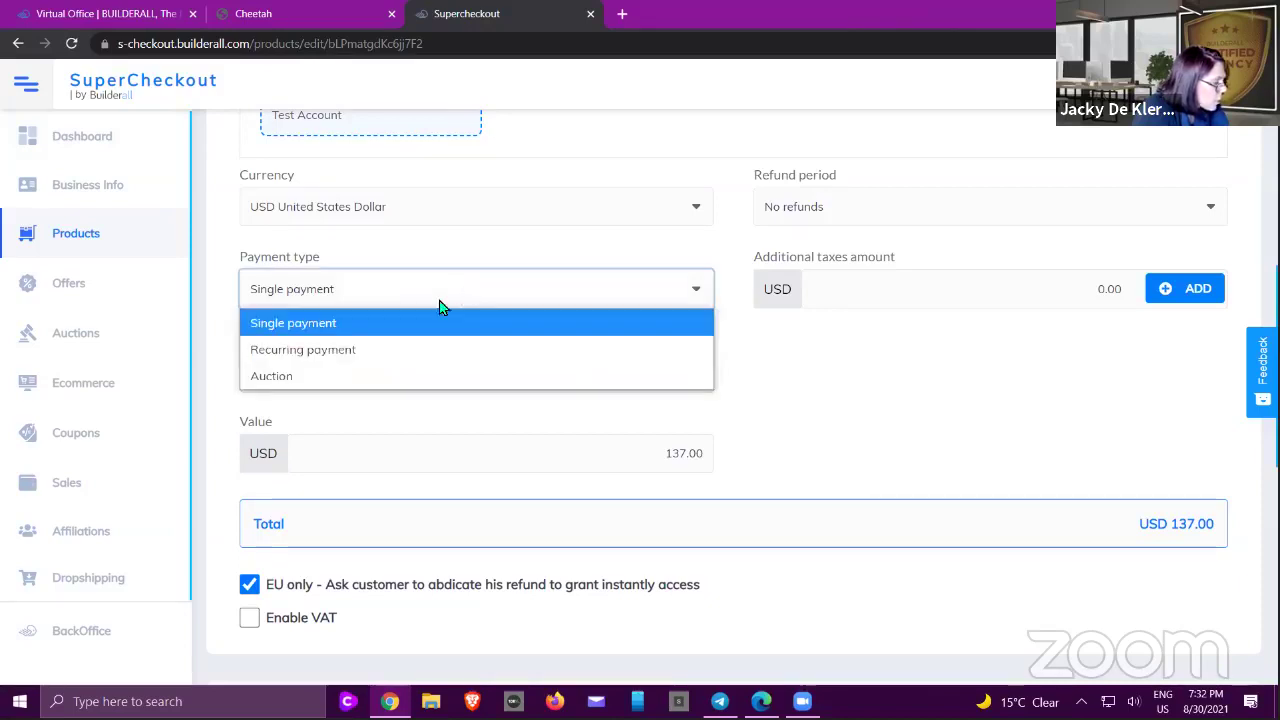
{"action": "left_click", "coordinate": [338, 352]}
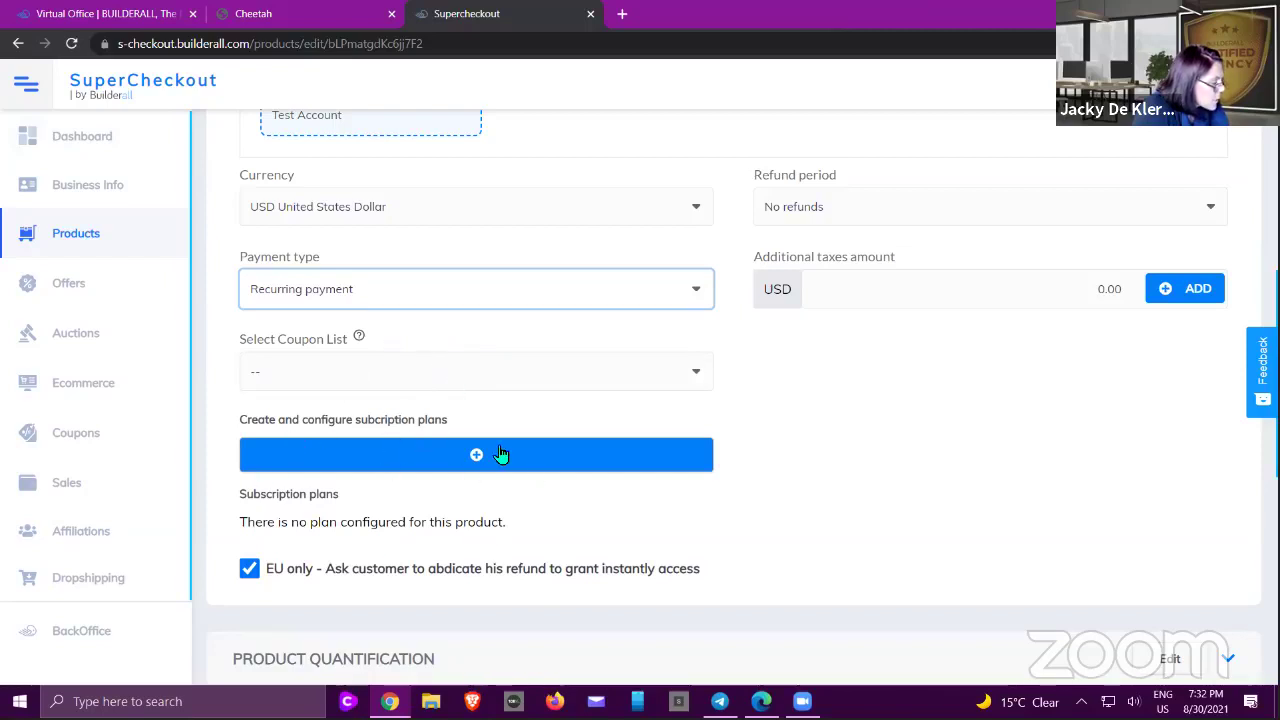
- Open a new subscription plan, review its fields, try to submit it blank and close the form
{"action": "scroll", "coordinate": [487, 454], "scroll_direction": "down", "scroll_amount": 1}
{"action": "left_click", "coordinate": [474, 345]}
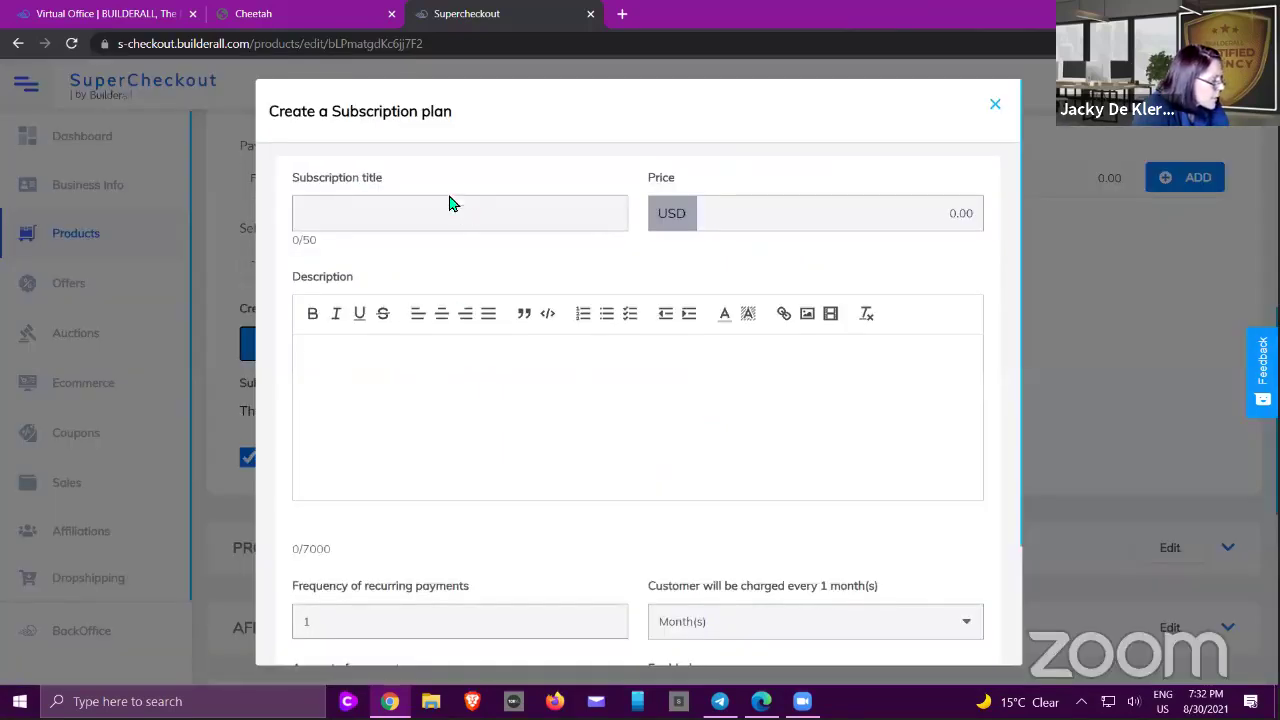
{"action": "scroll", "coordinate": [449, 351], "scroll_direction": "down", "scroll_amount": 2}
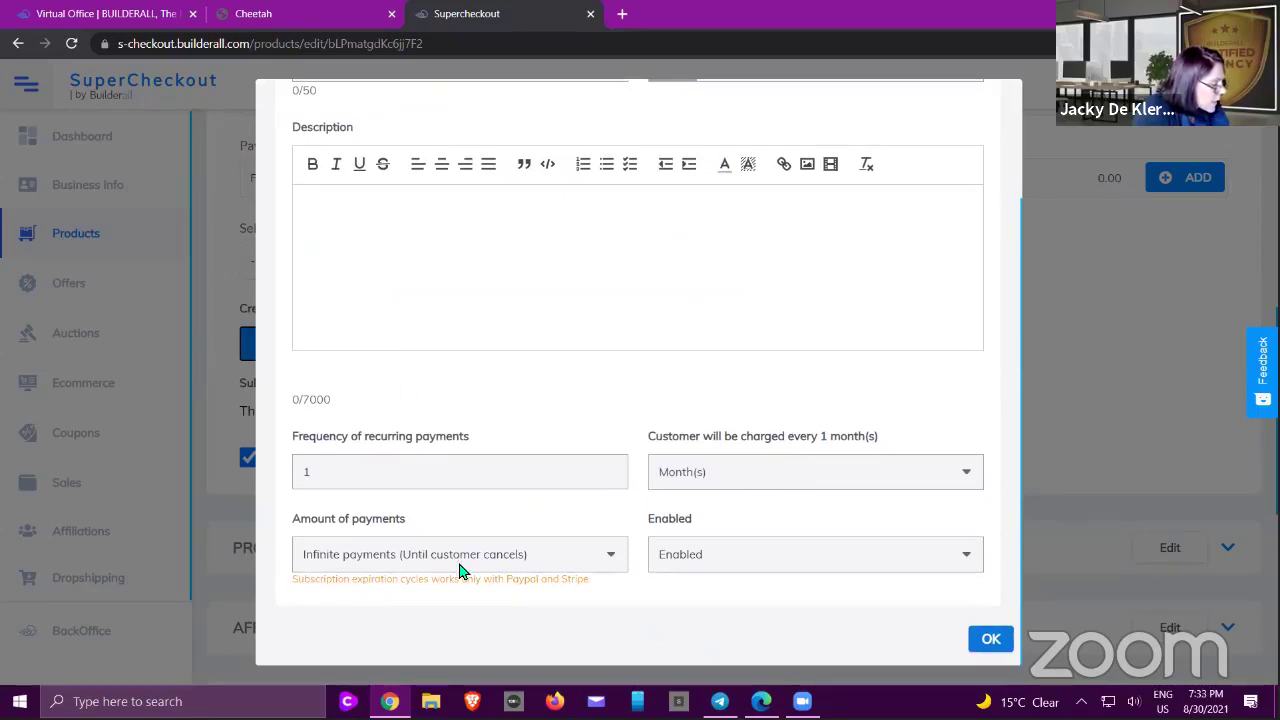
{"action": "left_click", "coordinate": [989, 638]}
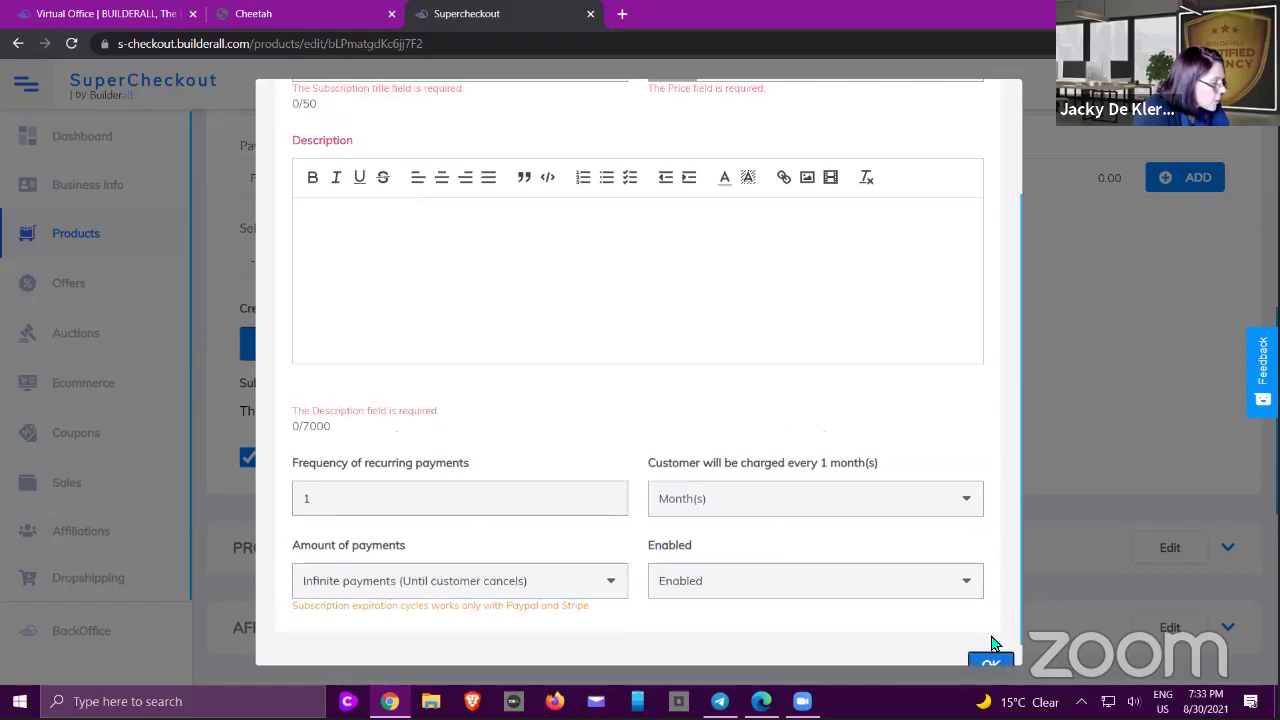
{"action": "left_click", "coordinate": [1067, 350]}
- Set the payment type back to Single payment
{"action": "scroll", "coordinate": [421, 371], "scroll_direction": "up", "scroll_amount": 2}
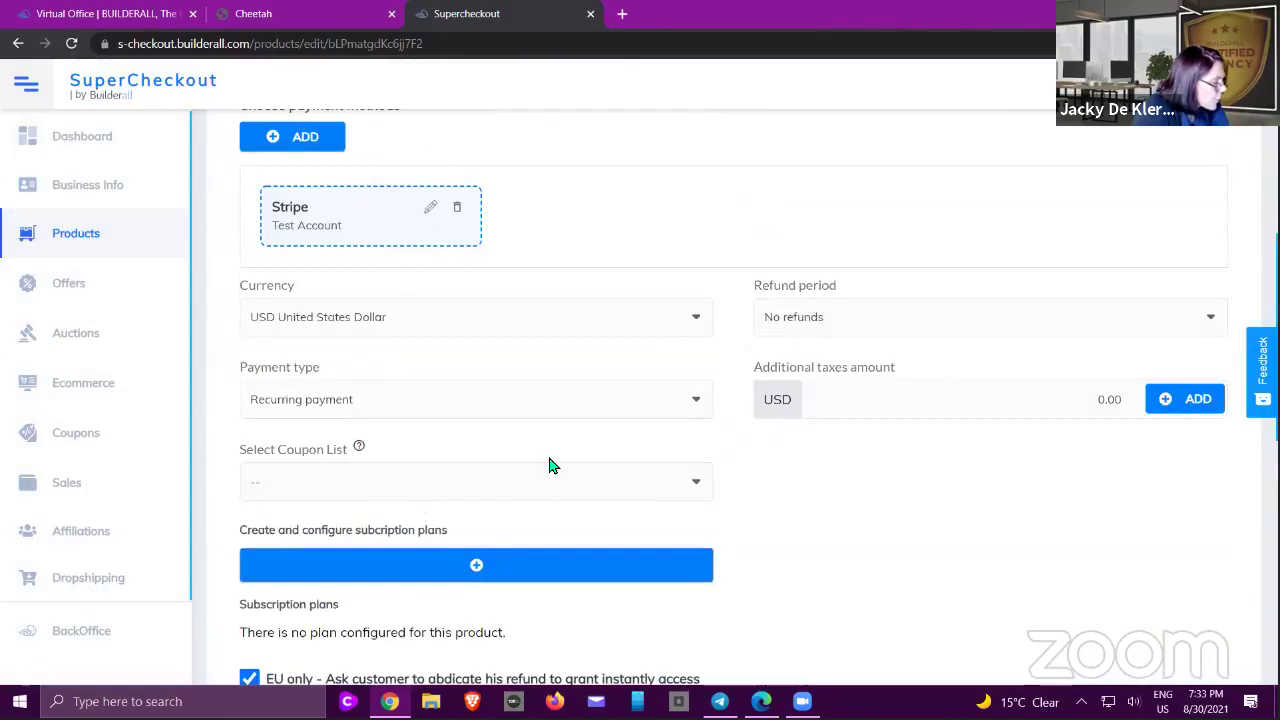
{"action": "left_click", "coordinate": [640, 391]}
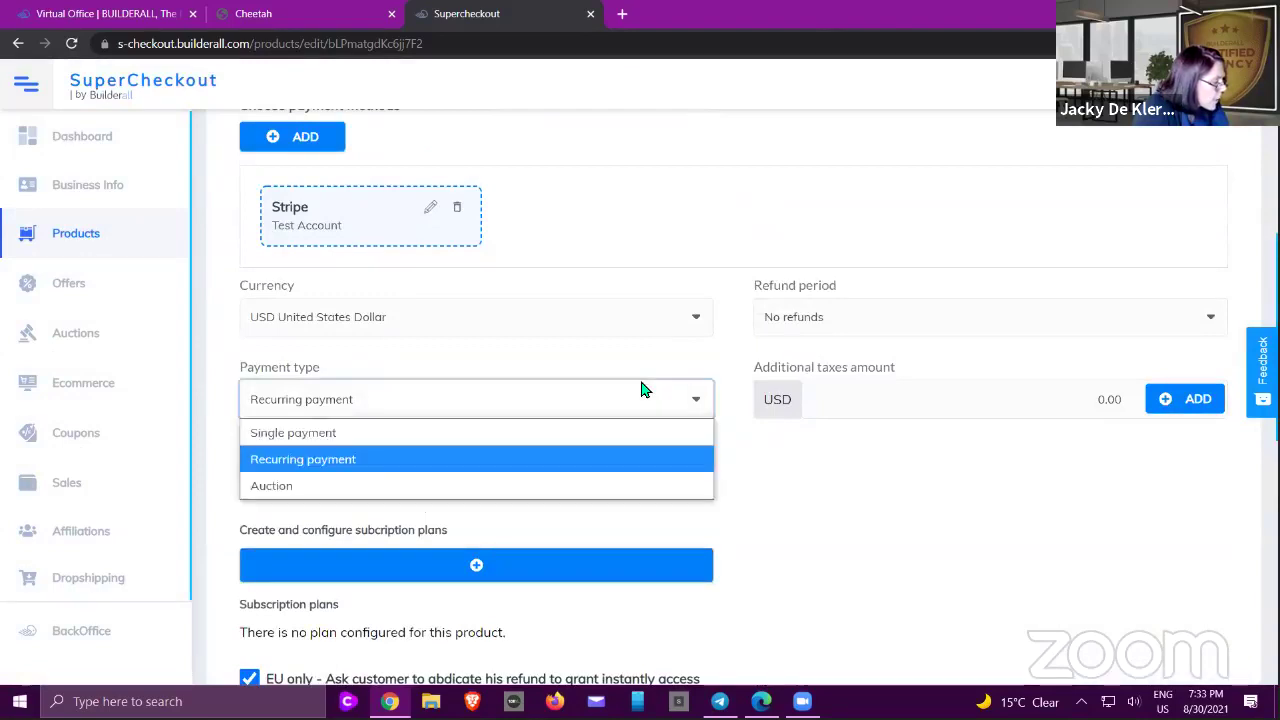
{"action": "left_click", "coordinate": [314, 433]}
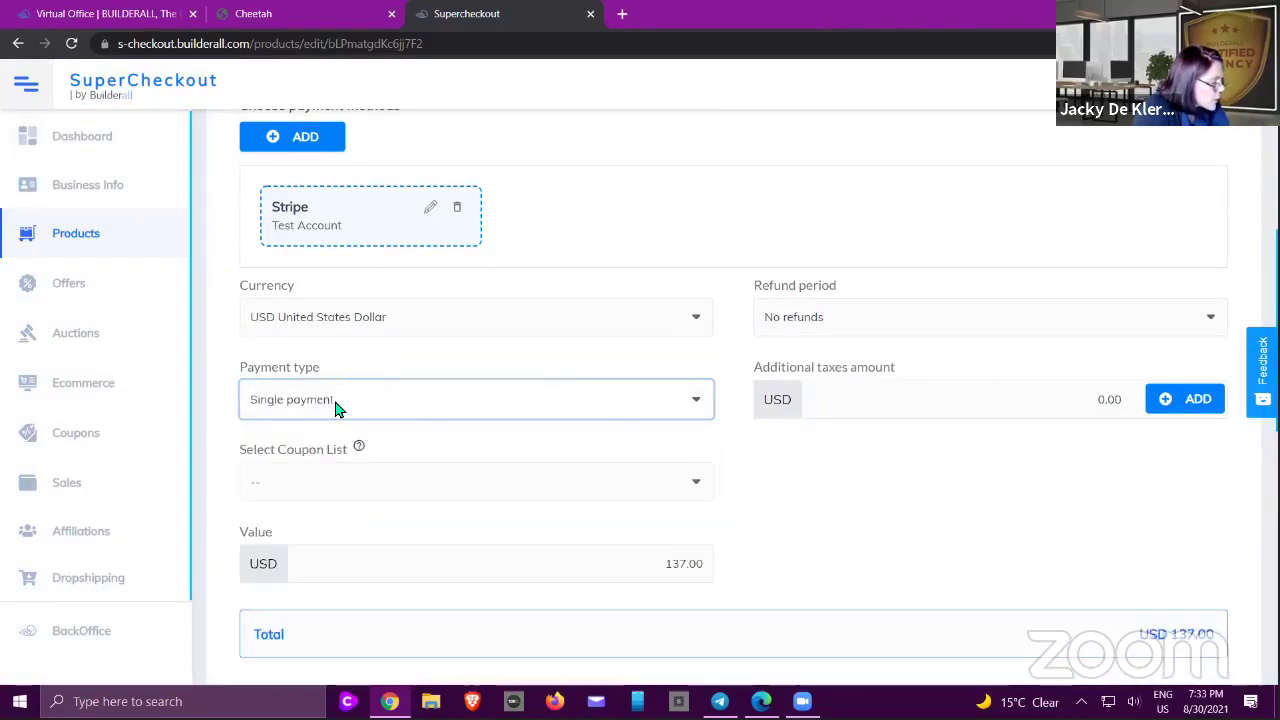
- Enable VAT for the product and examine the tax simulation by country
{"action": "scroll", "coordinate": [960, 470], "scroll_direction": "down", "scroll_amount": 1}
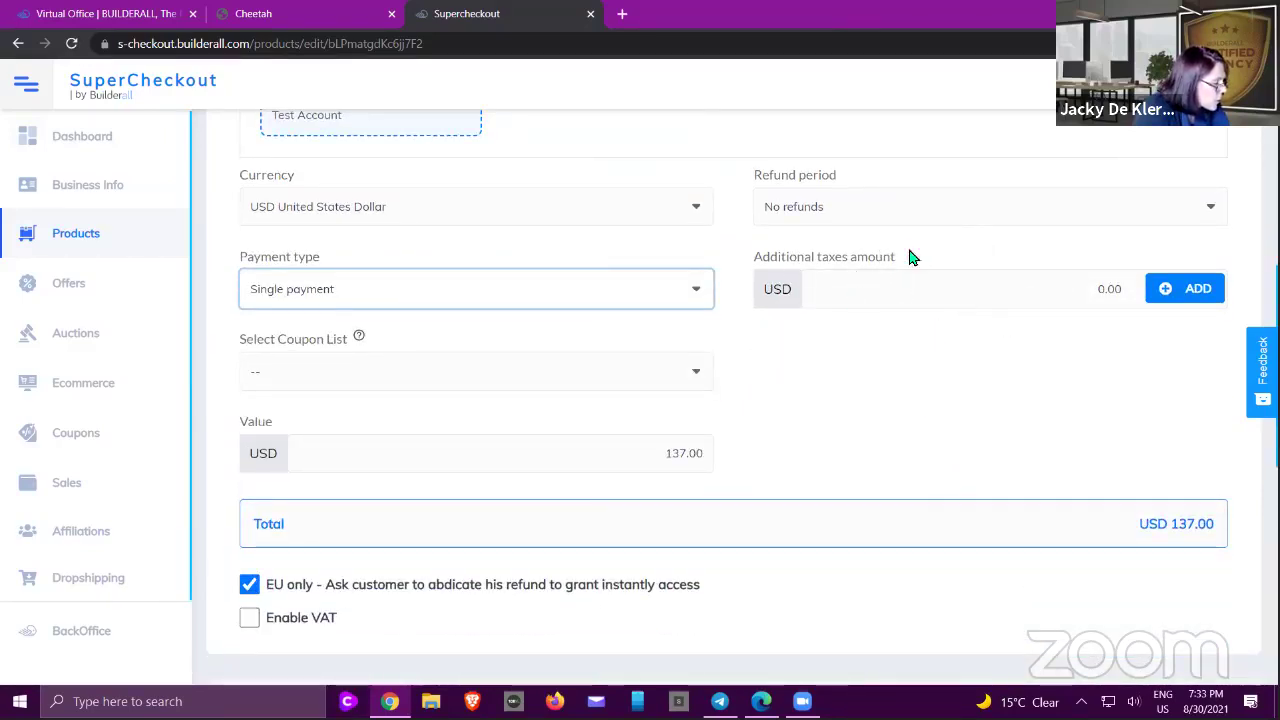
{"action": "scroll", "coordinate": [860, 296], "scroll_direction": "down", "scroll_amount": 1}
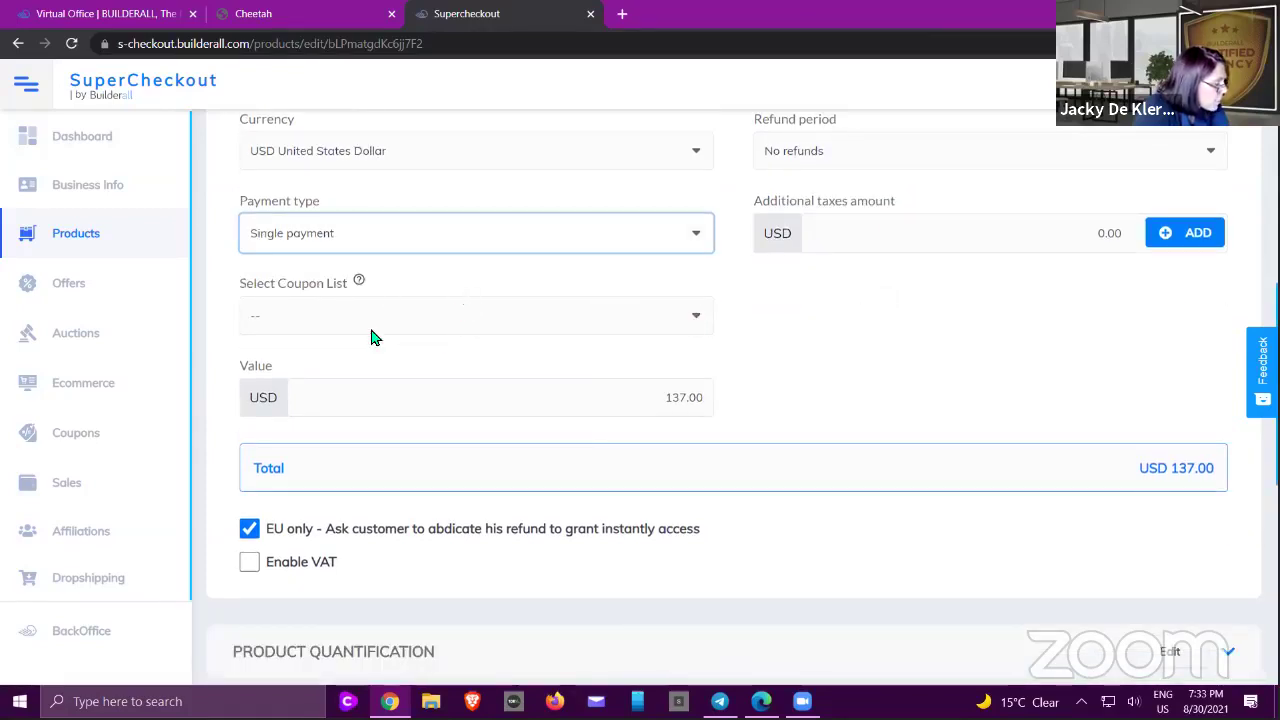
{"action": "scroll", "coordinate": [679, 310], "scroll_direction": "down", "scroll_amount": 2}
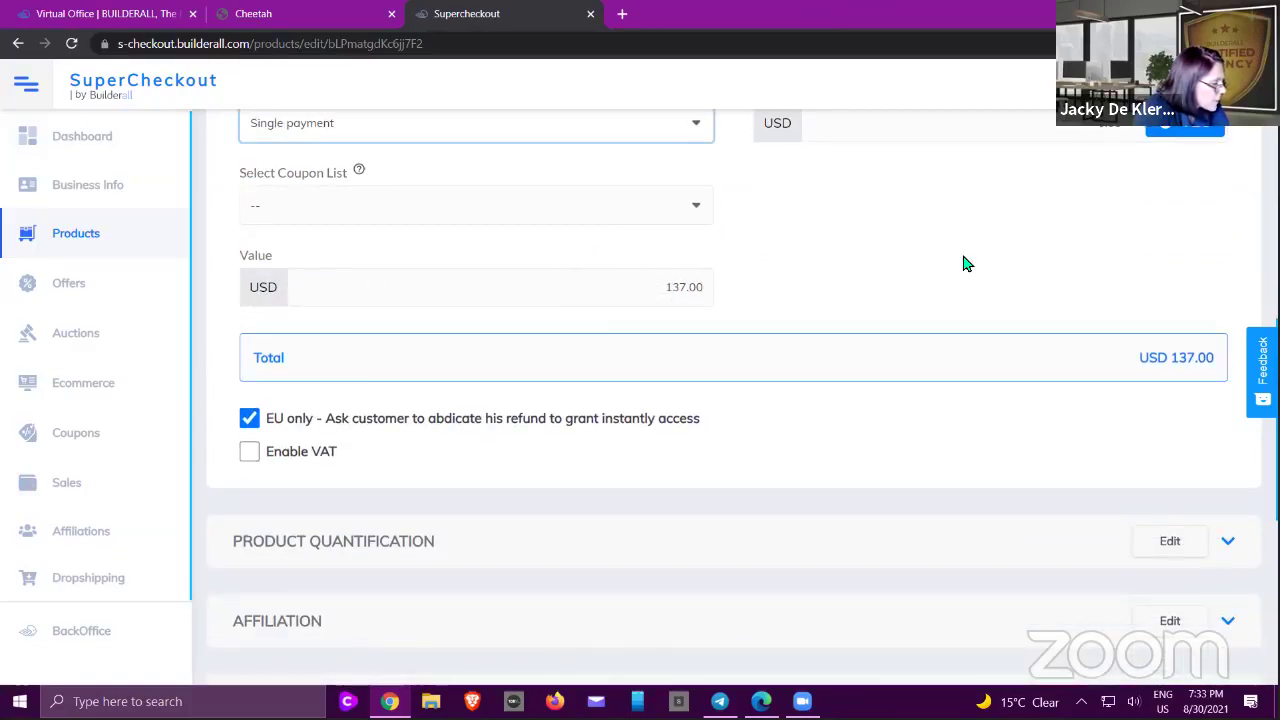
{"action": "scroll", "coordinate": [966, 263], "scroll_direction": "down", "scroll_amount": 4}
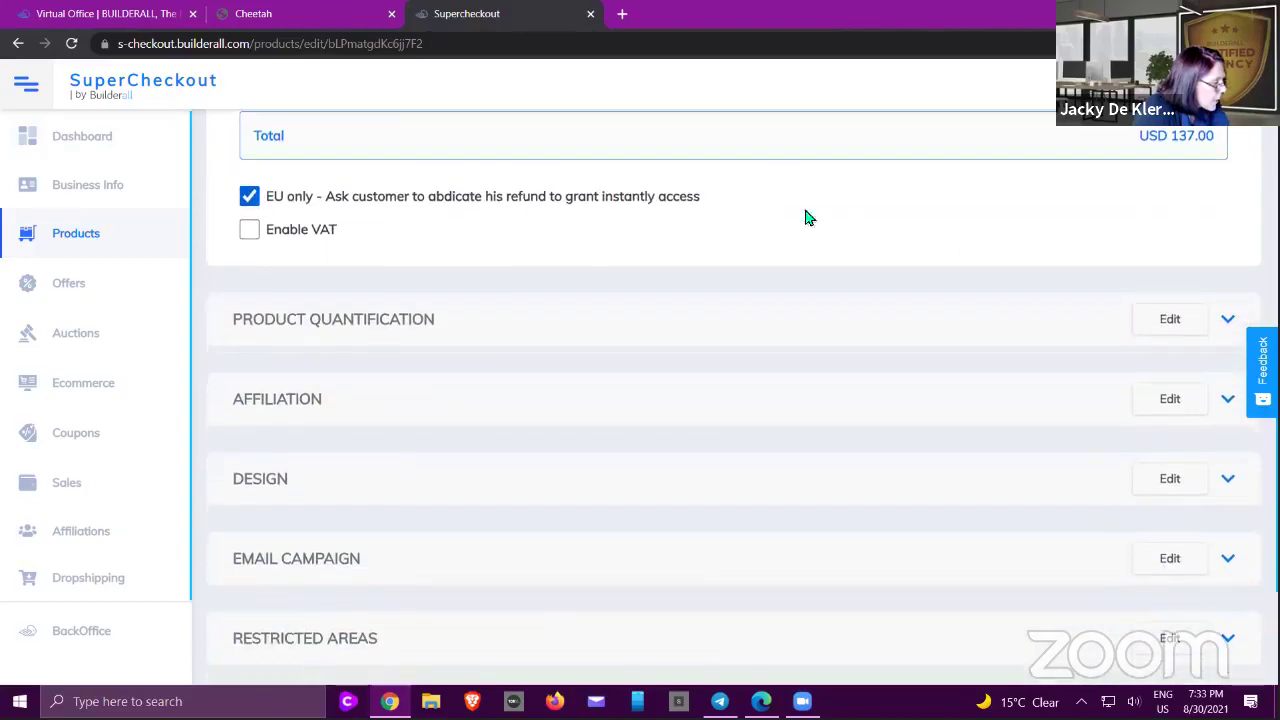
{"action": "left_click", "coordinate": [287, 234]}
{"action": "scroll", "coordinate": [495, 352], "scroll_direction": "down", "scroll_amount": 5}
{"action": "scroll", "coordinate": [495, 352], "scroll_direction": "up", "scroll_amount": 5}
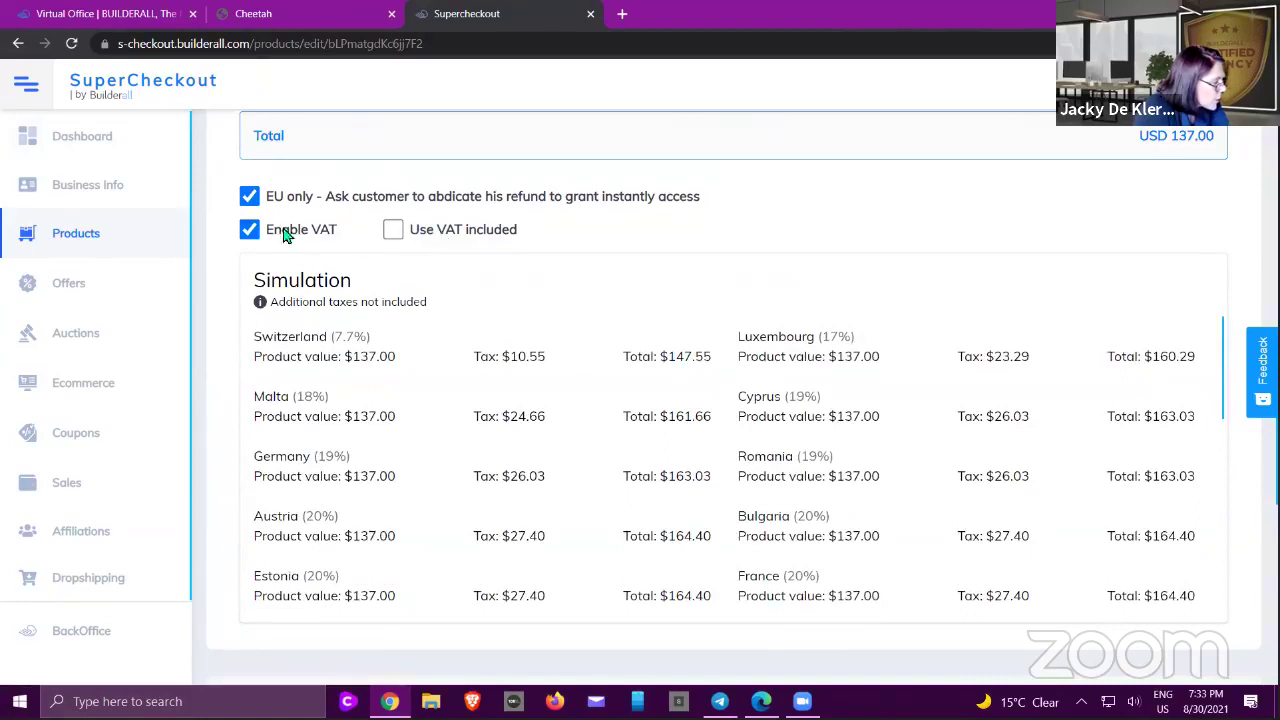
- Disable VAT and turn off the EU-only request for customers to abdicate their refund
{"action": "left_click", "coordinate": [249, 230]}
{"action": "left_click", "coordinate": [249, 197]}
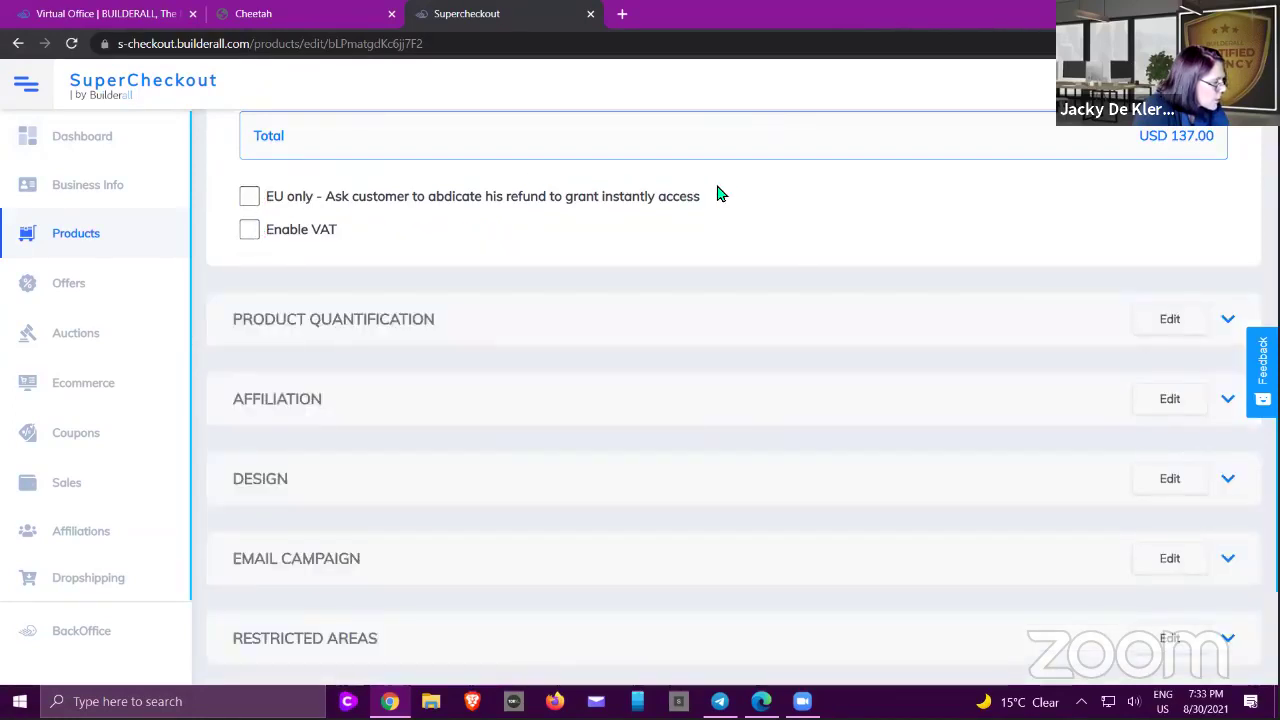
{"action": "scroll", "coordinate": [731, 194], "scroll_direction": "up", "scroll_amount": 1}
- Review the Product Quantification section and open the product's Affiliation settings
{"action": "scroll", "coordinate": [731, 194], "scroll_direction": "down", "scroll_amount": 3}
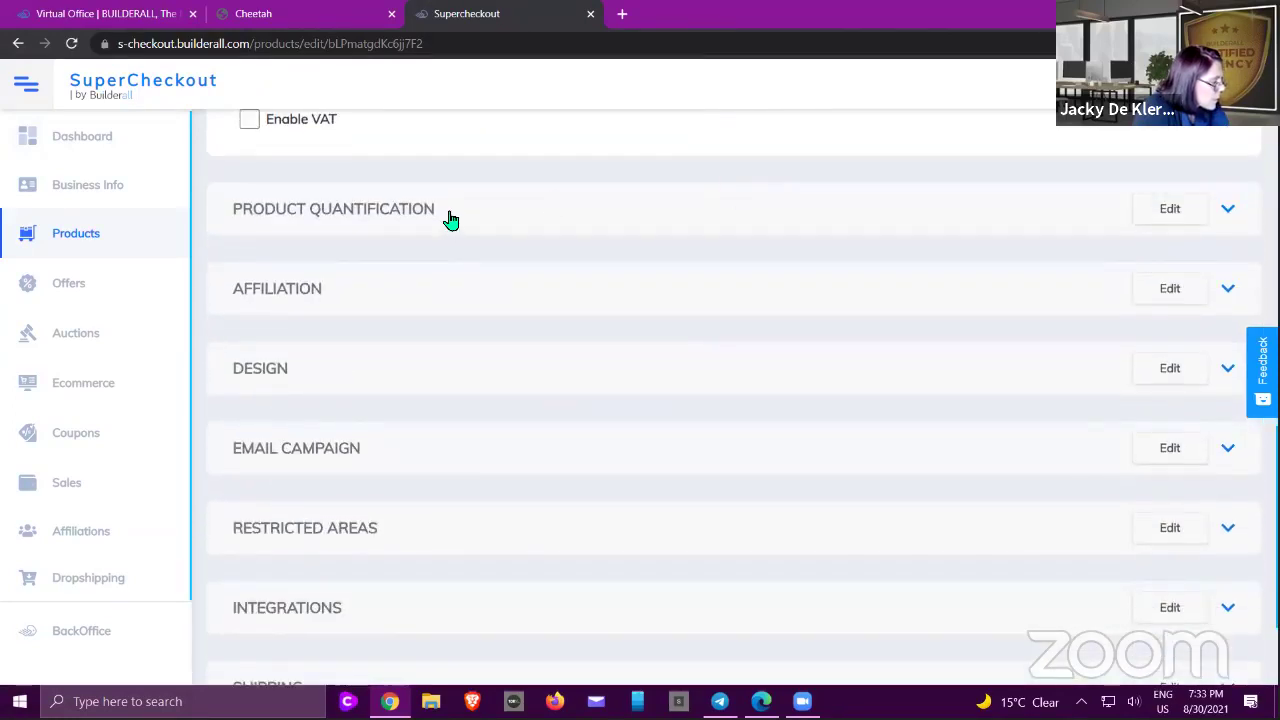
{"action": "left_click", "coordinate": [450, 215]}
{"action": "scroll", "coordinate": [640, 234], "scroll_direction": "up", "scroll_amount": 2}
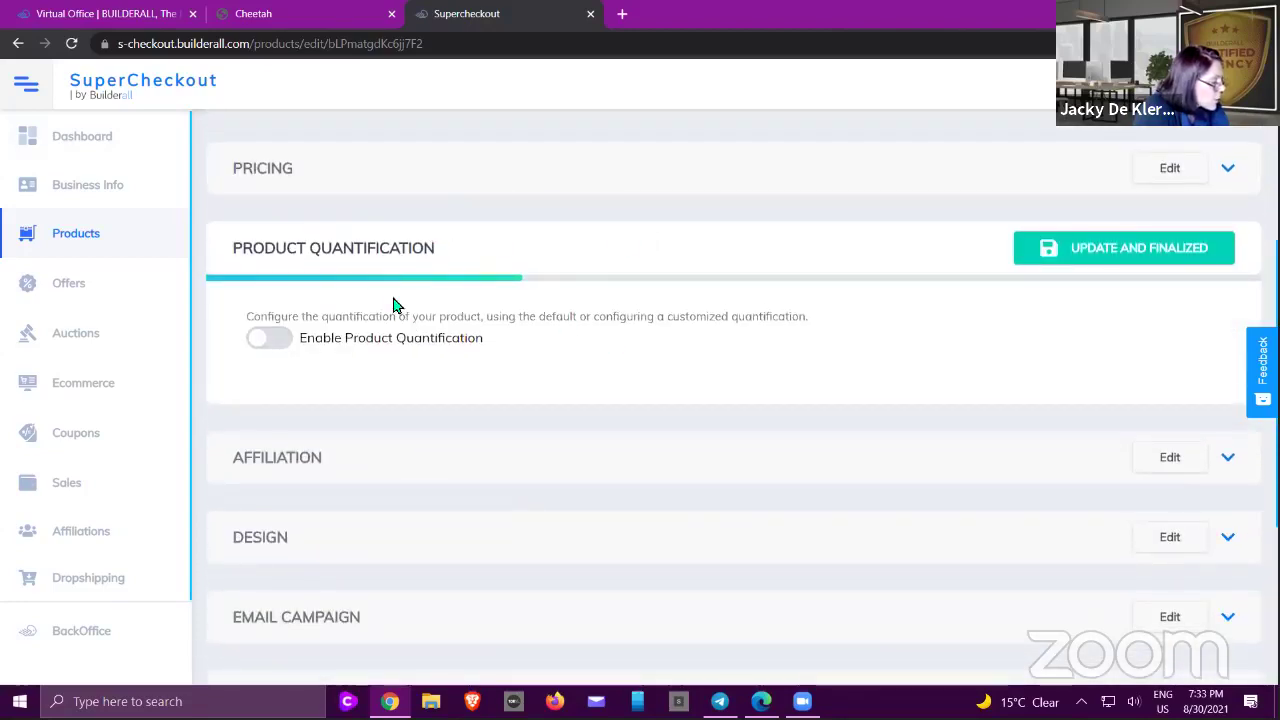
{"action": "left_click", "coordinate": [350, 463]}
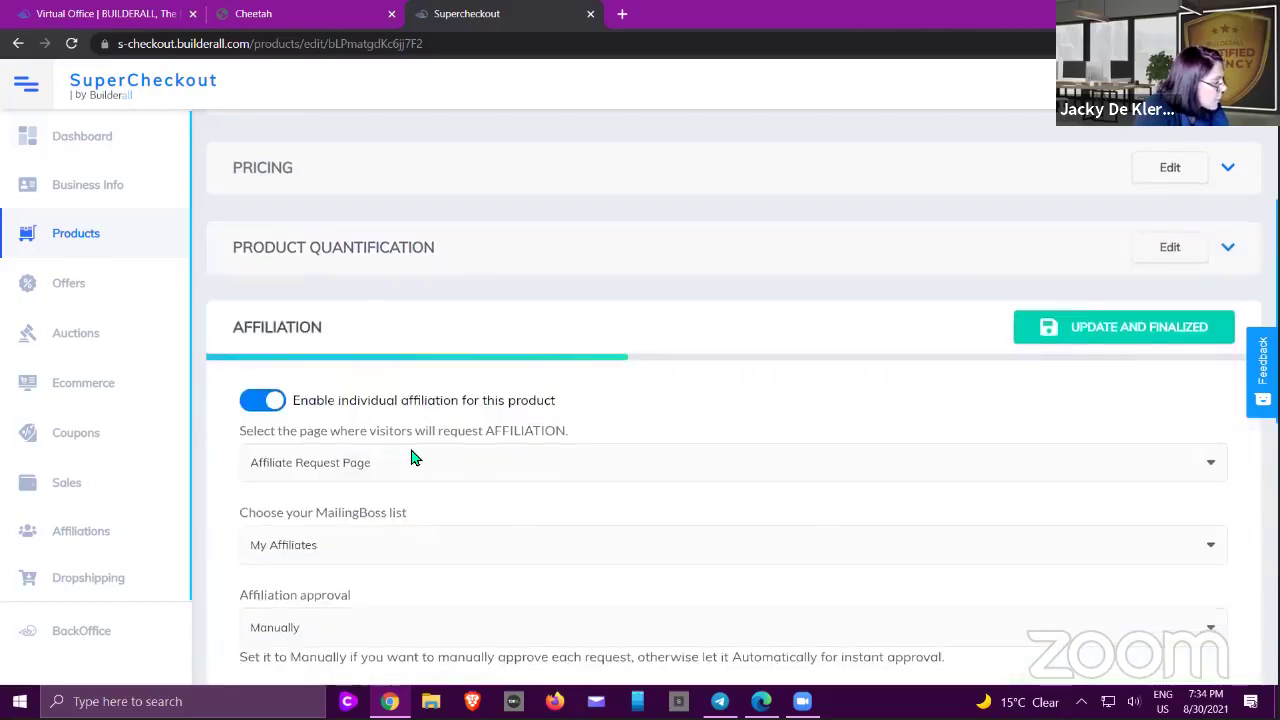
- Review the product's affiliation request page, MailingBoss list and affiliation approval options, keeping Affiliate Request Page, My Affiliates and Manually
{"action": "scroll", "coordinate": [414, 457], "scroll_direction": "down", "scroll_amount": 2}
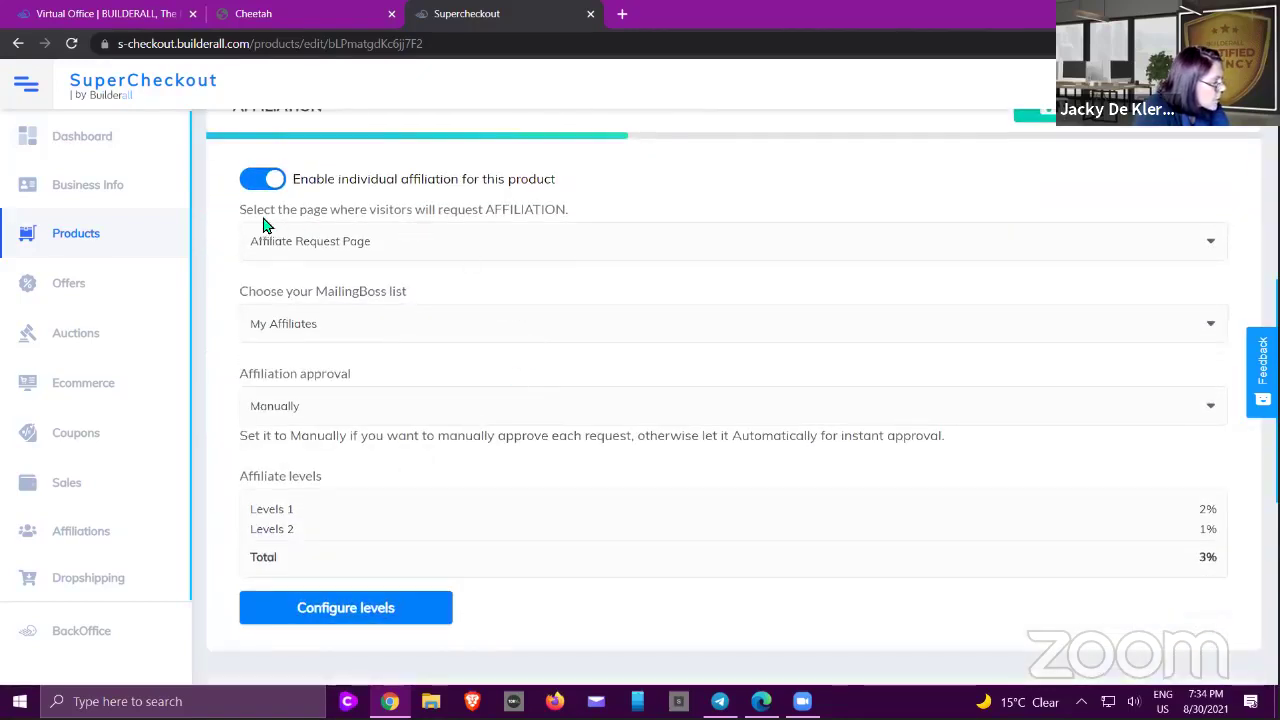
{"action": "left_click", "coordinate": [471, 244]}
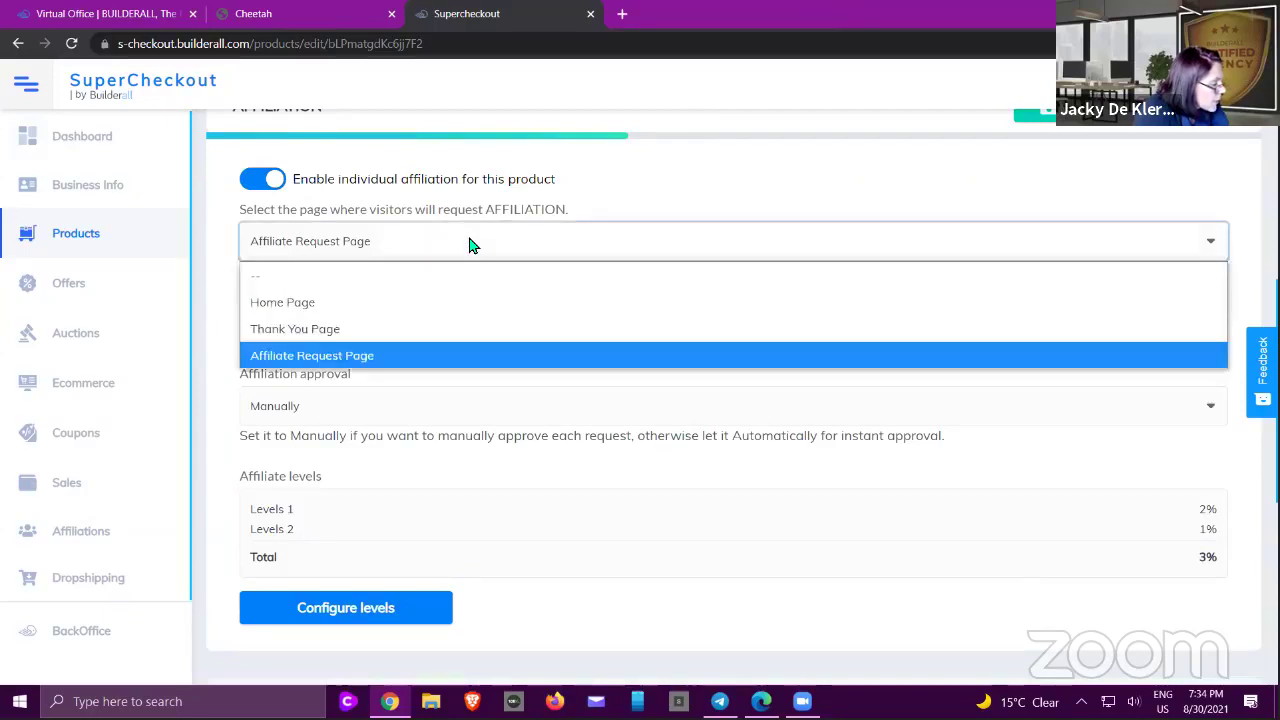
{"action": "left_click", "coordinate": [398, 362]}
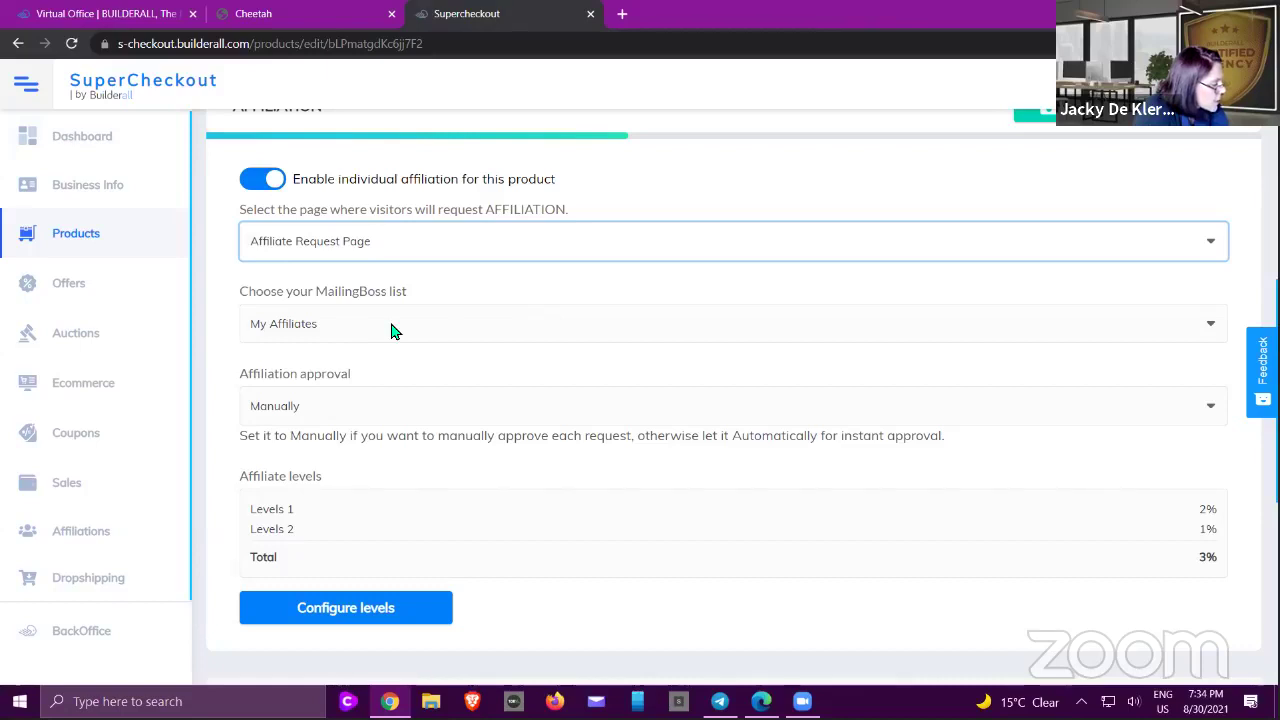
{"action": "scroll", "coordinate": [381, 378], "scroll_direction": "down", "scroll_amount": 1}
{"action": "left_click", "coordinate": [451, 217]}
{"action": "left_click", "coordinate": [451, 217]}
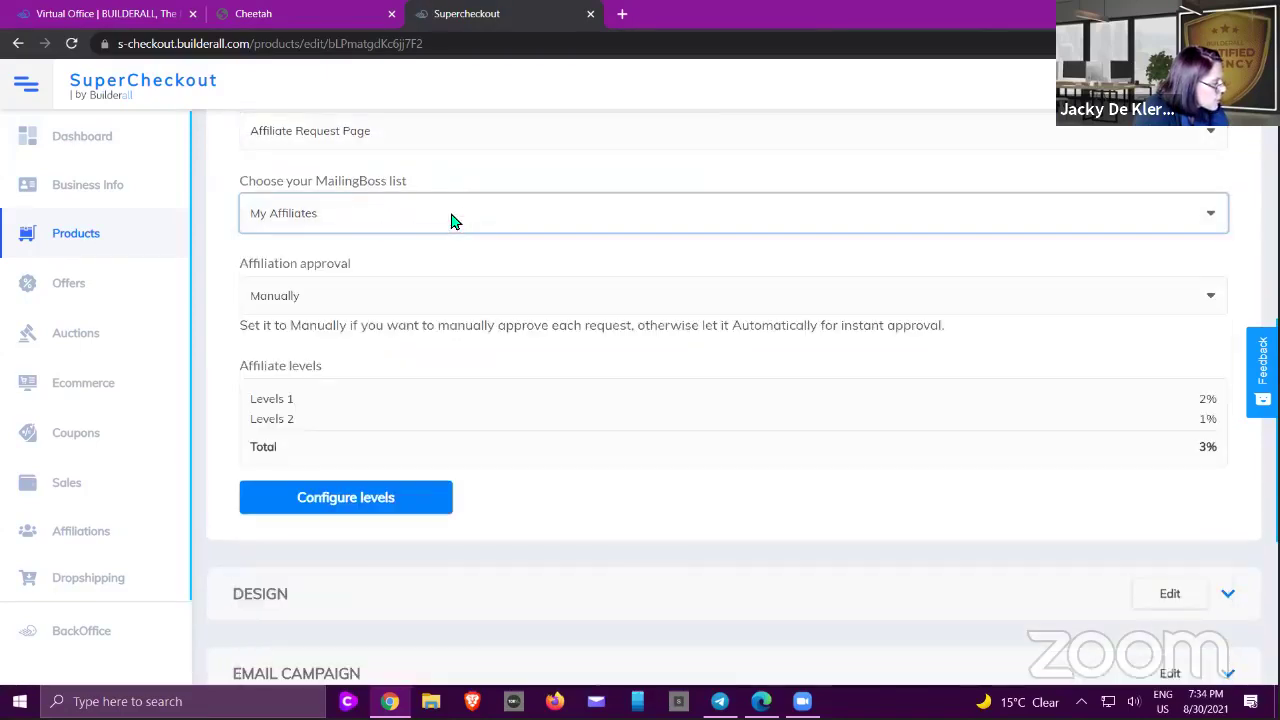
{"action": "scroll", "coordinate": [431, 311], "scroll_direction": "down", "scroll_amount": 1}
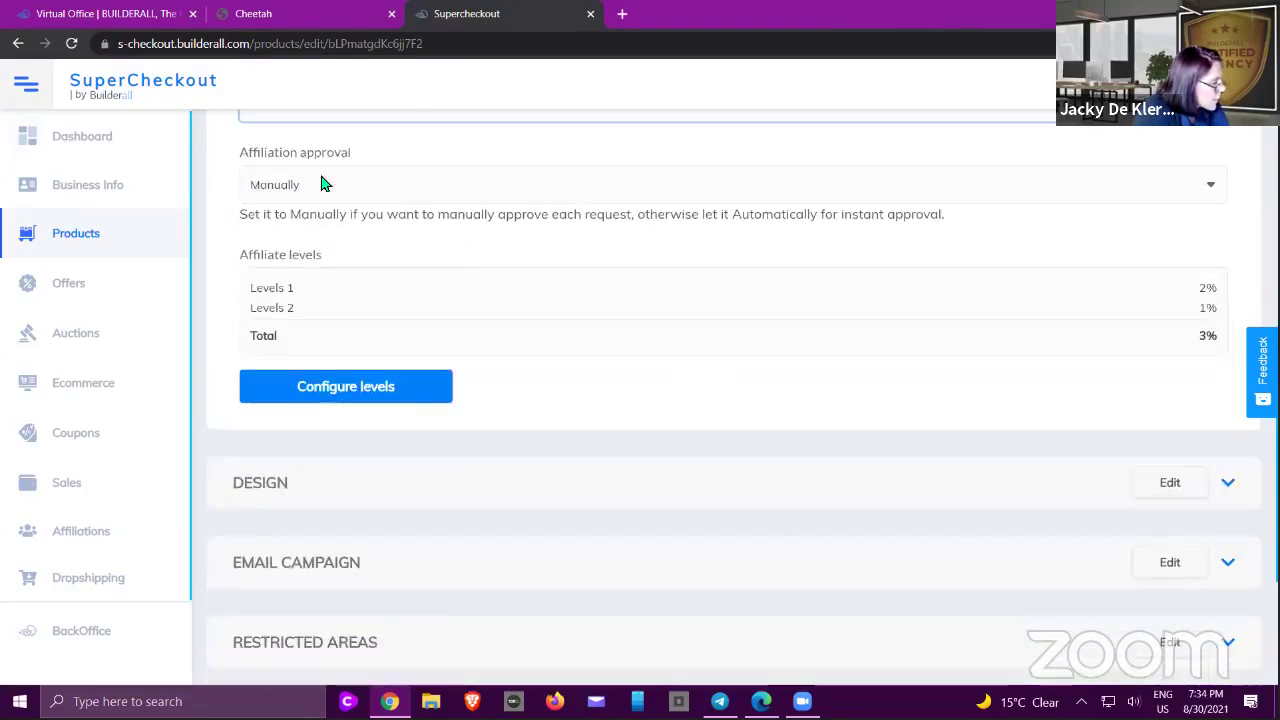
{"action": "left_click", "coordinate": [366, 191]}
{"action": "left_click", "coordinate": [366, 191]}
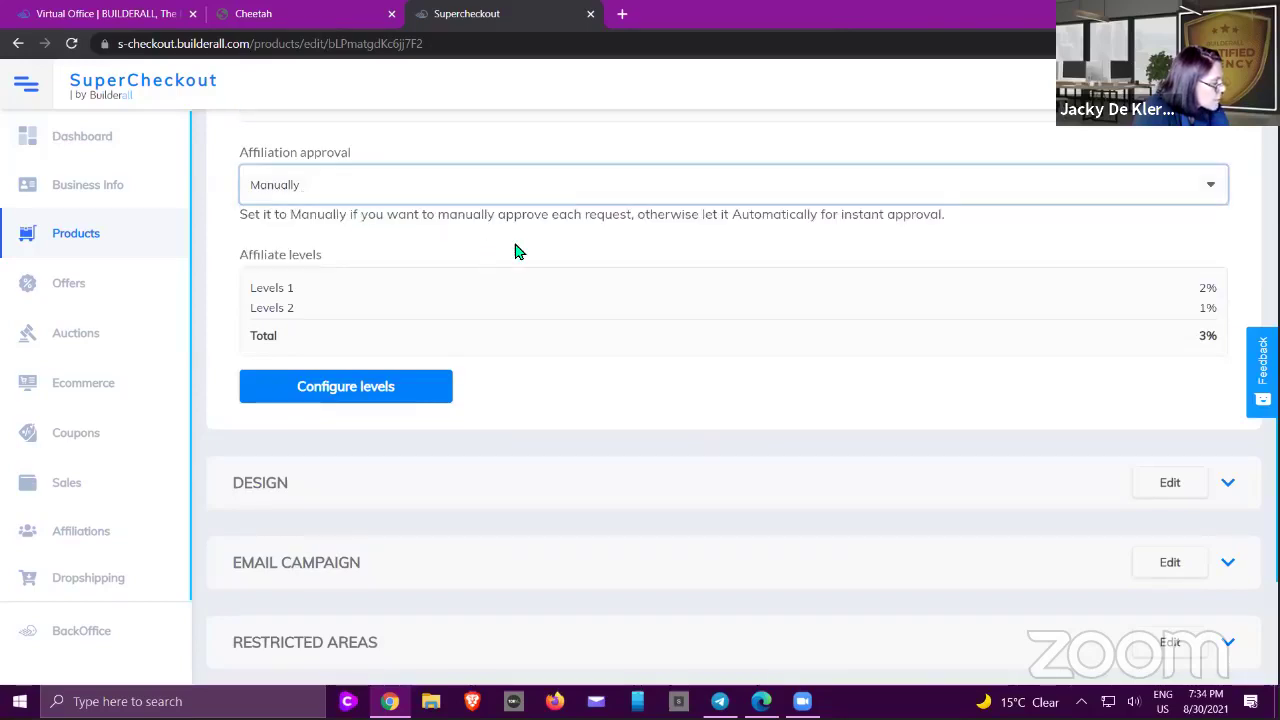
- Examine the affiliate level commission configuration for the product and close it without changes
{"action": "scroll", "coordinate": [517, 249], "scroll_direction": "down", "scroll_amount": 1}
{"action": "left_click", "coordinate": [343, 318]}
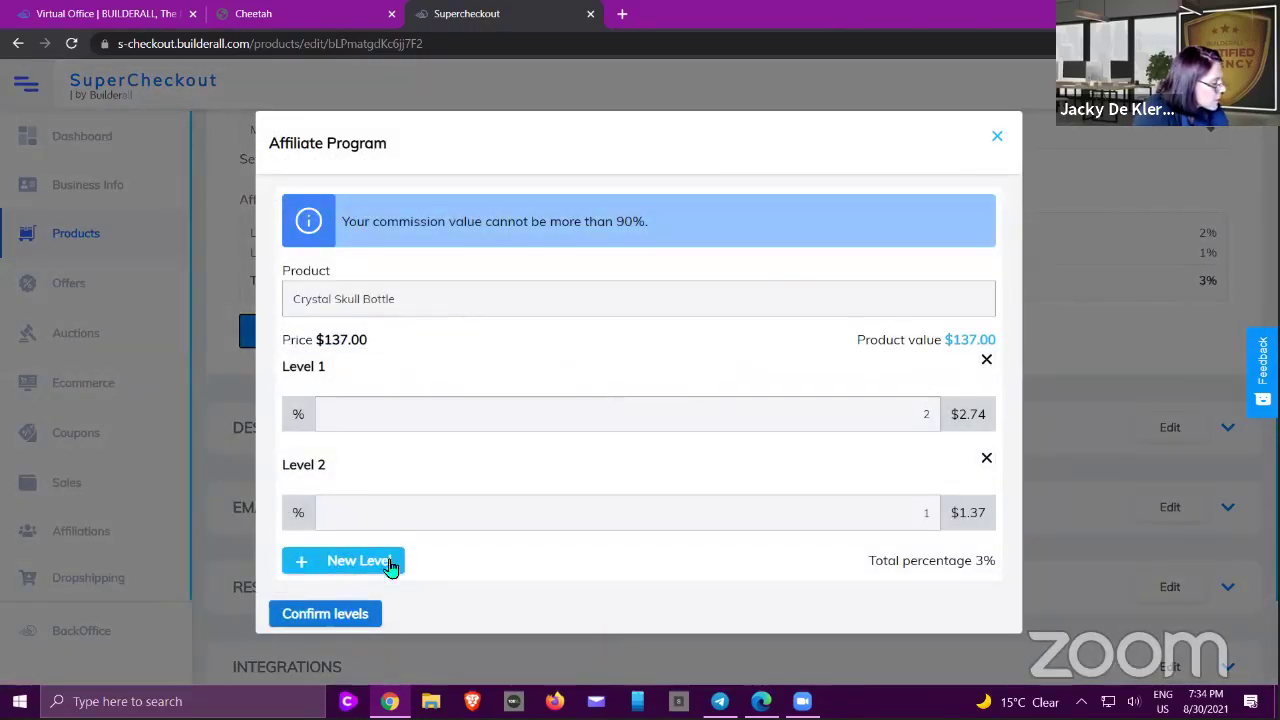
{"action": "left_click", "coordinate": [995, 140]}
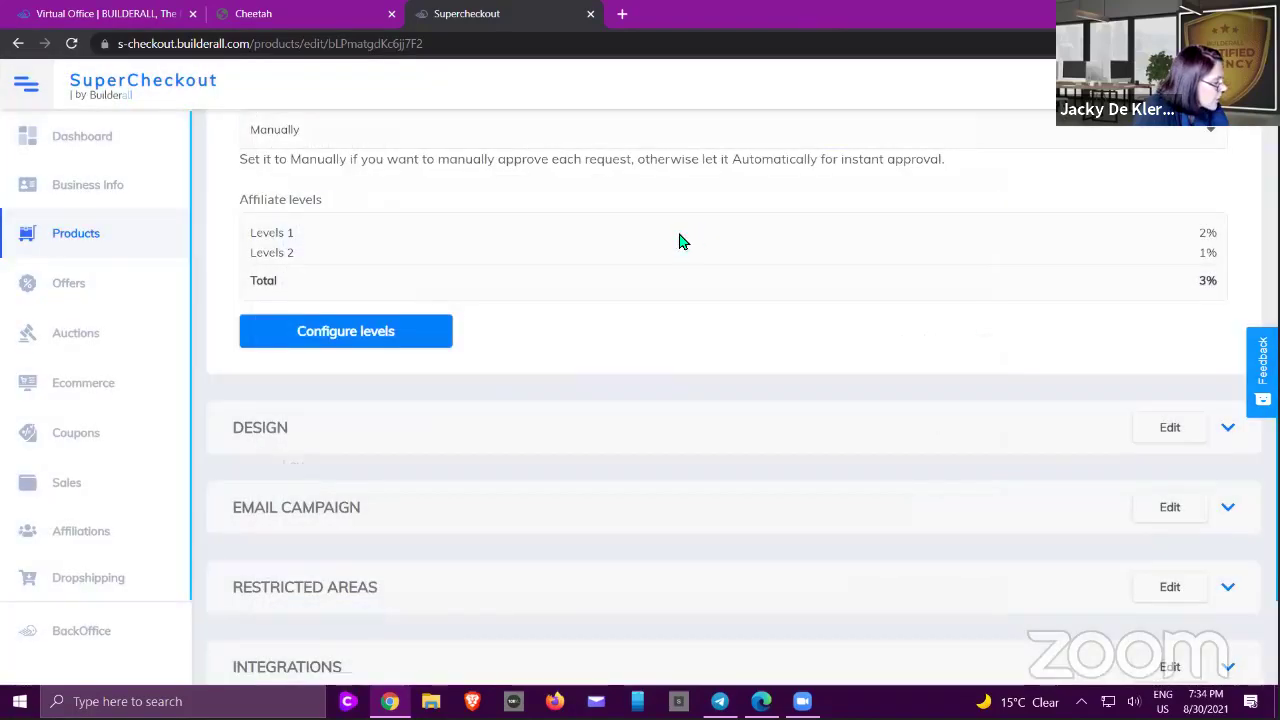
- Open the product's Design section and browse the available sales page designs
{"action": "scroll", "coordinate": [455, 318], "scroll_direction": "down", "scroll_amount": 1}
{"action": "left_click", "coordinate": [455, 318]}
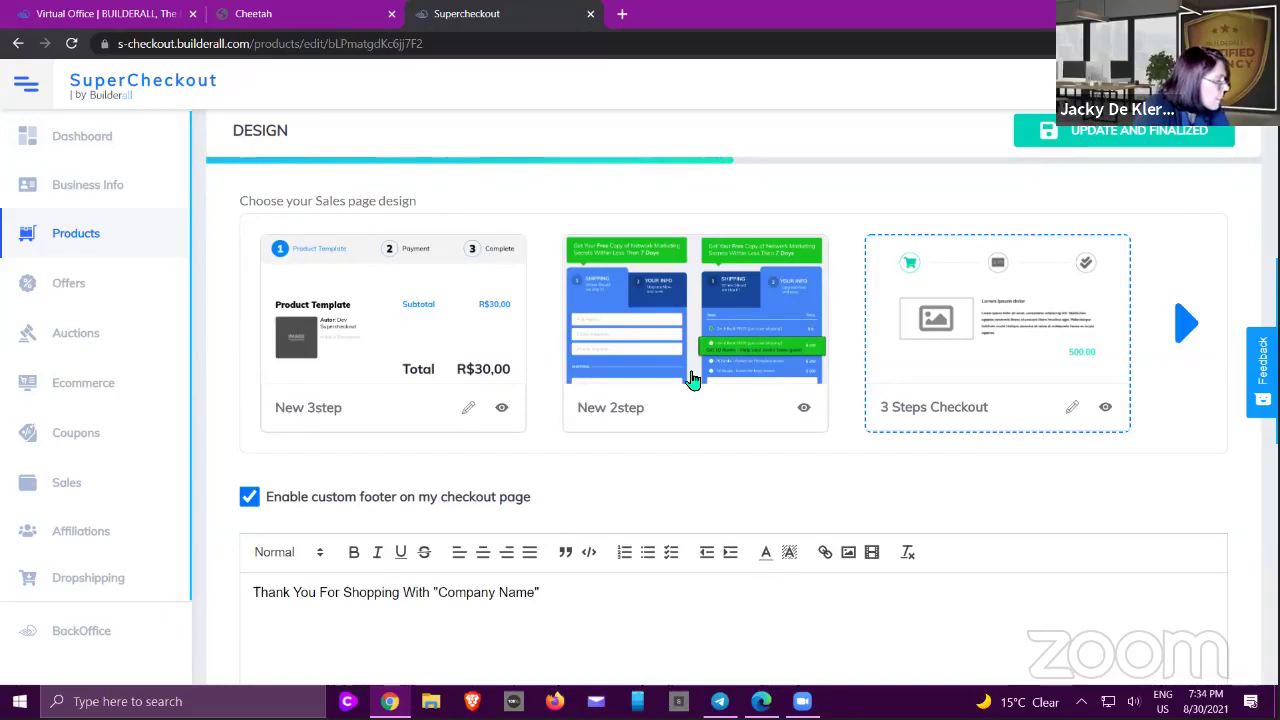
{"action": "left_click", "coordinate": [1183, 323]}
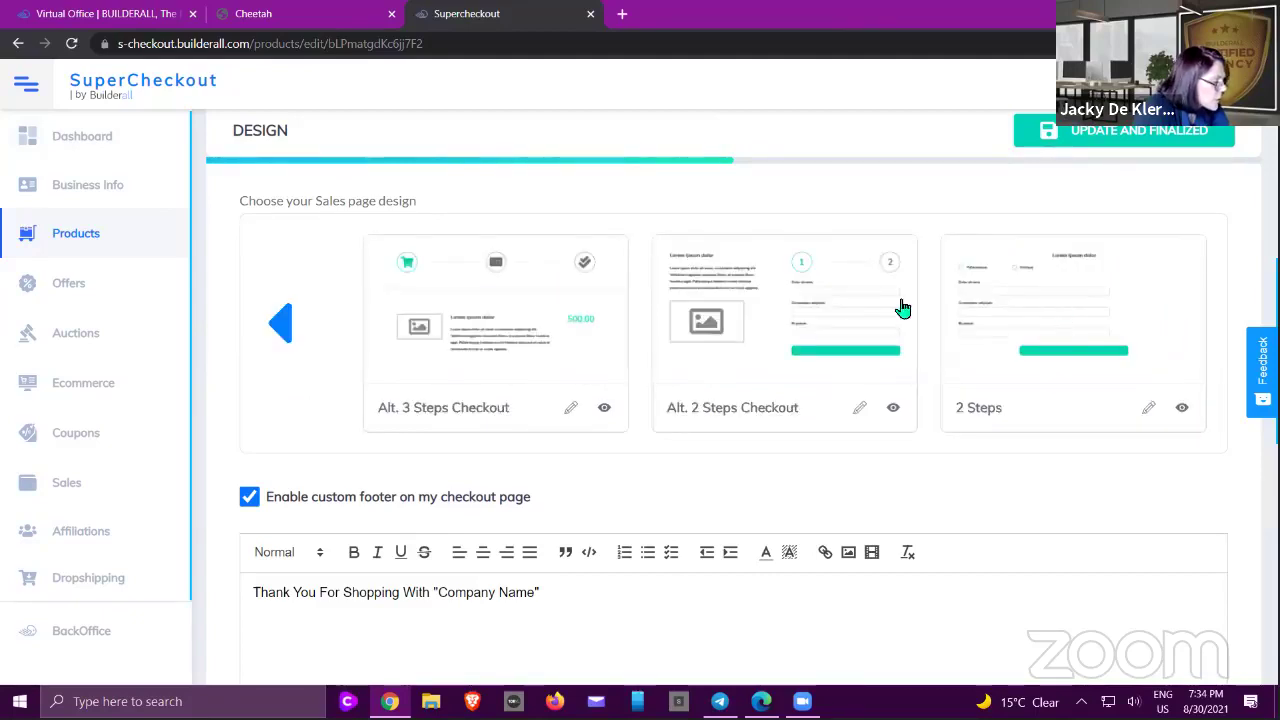
- Select the Alt. 2 Steps Checkout sales page design and examine the footer, Thank You URL and step 2 page settings
{"action": "left_click", "coordinate": [820, 292]}
{"action": "scroll", "coordinate": [820, 292], "scroll_direction": "down", "scroll_amount": 4}
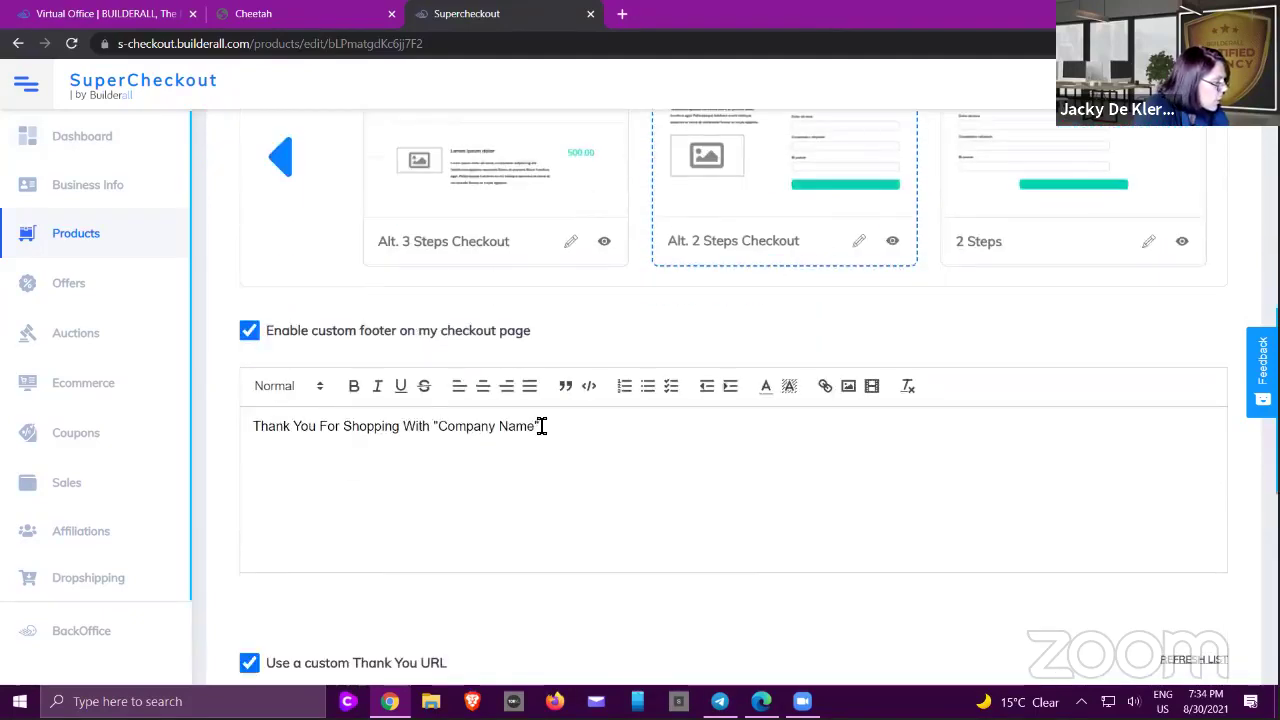
{"action": "scroll", "coordinate": [818, 434], "scroll_direction": "down", "scroll_amount": 1}
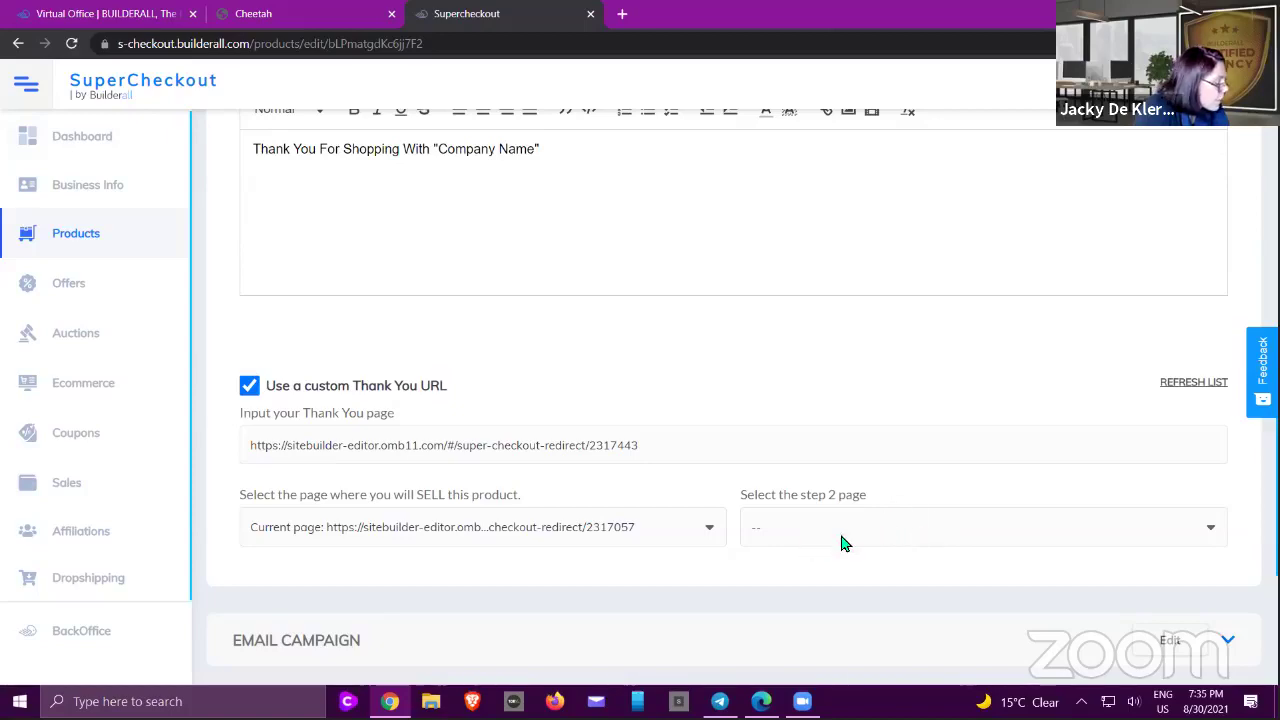
- Switch back to the 3 Steps Checkout design and examine its Product, Fields Style and Step/Price/Button customization options without saving
{"action": "scroll", "coordinate": [899, 380], "scroll_direction": "up", "scroll_amount": 4}
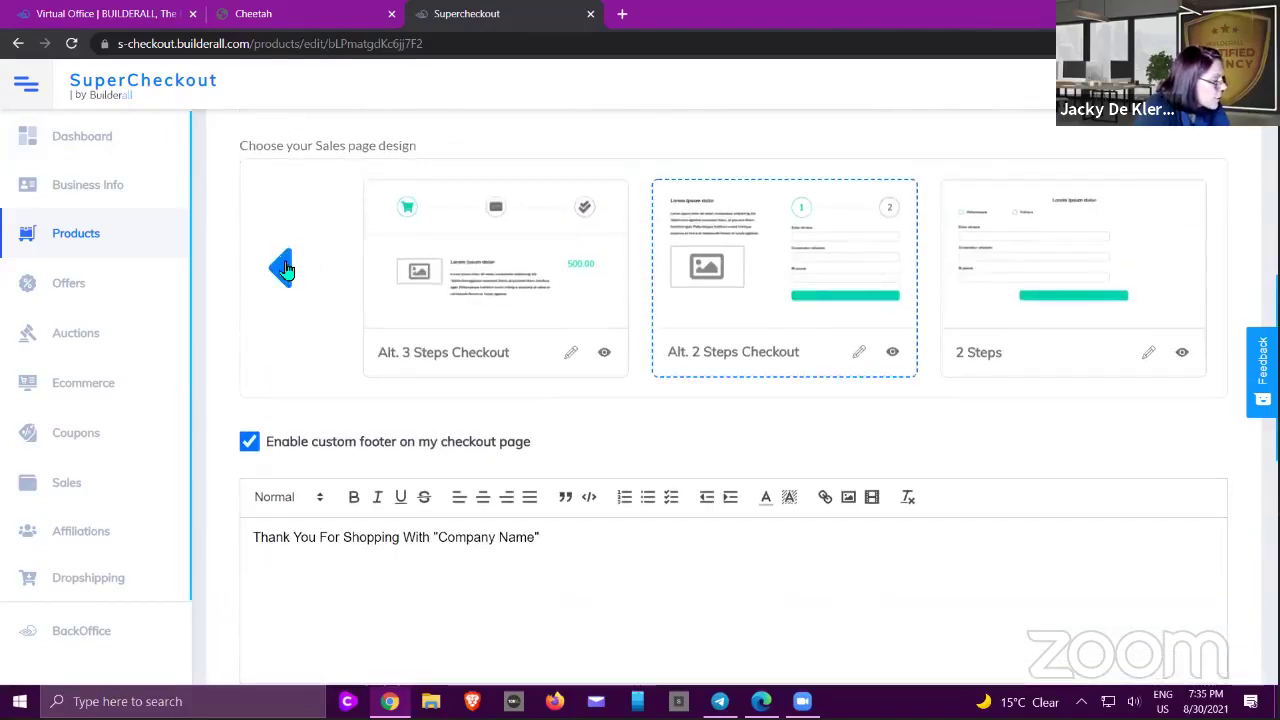
{"action": "left_click", "coordinate": [283, 268]}
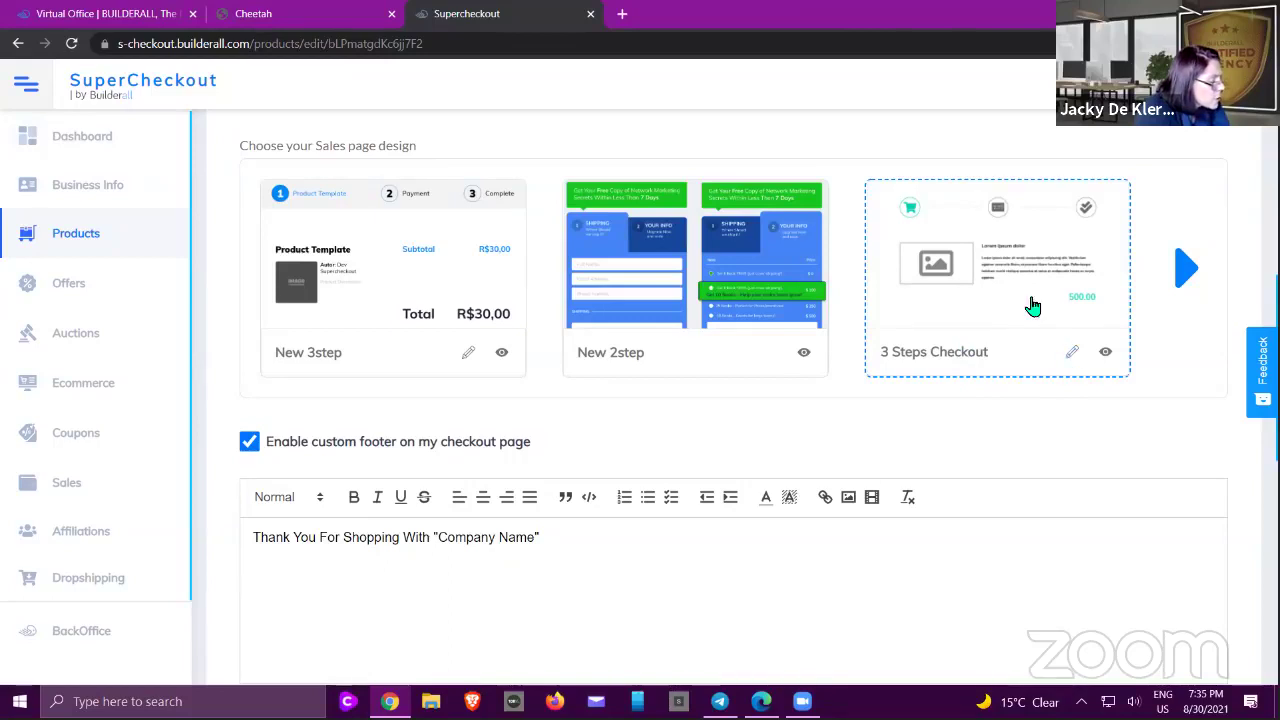
{"action": "left_click", "coordinate": [1073, 356]}
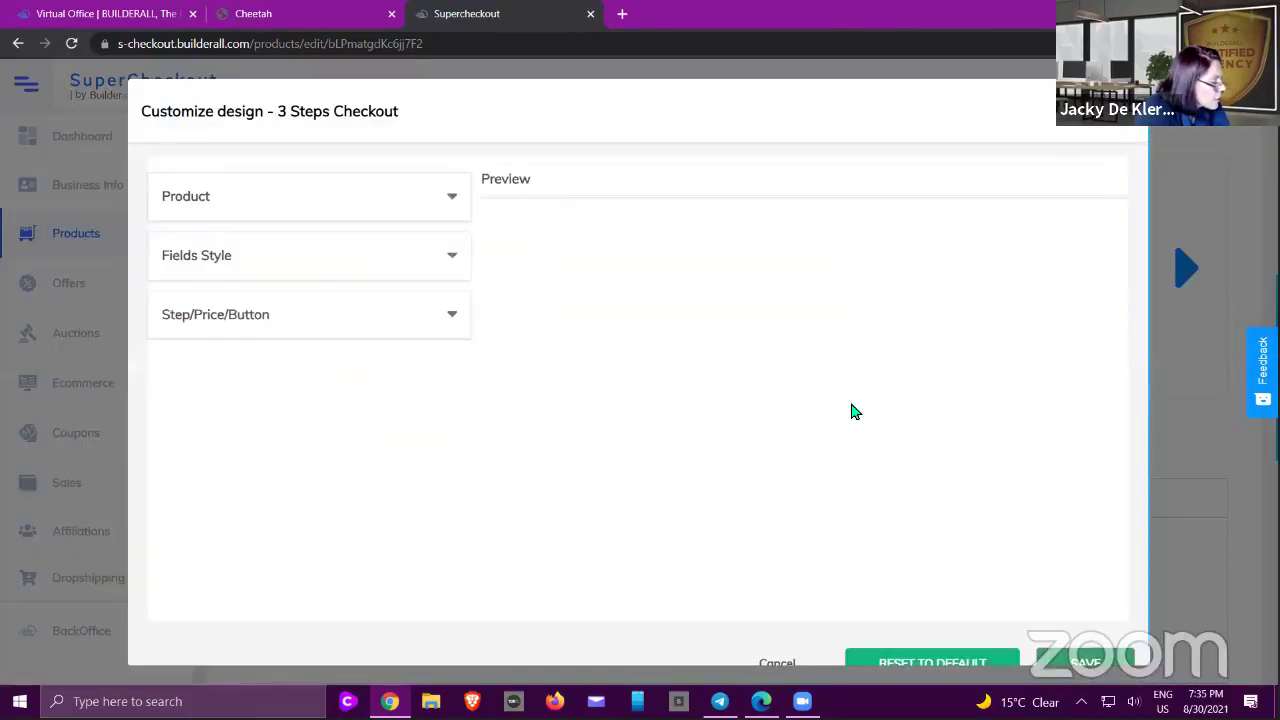
{"action": "left_click", "coordinate": [420, 204]}
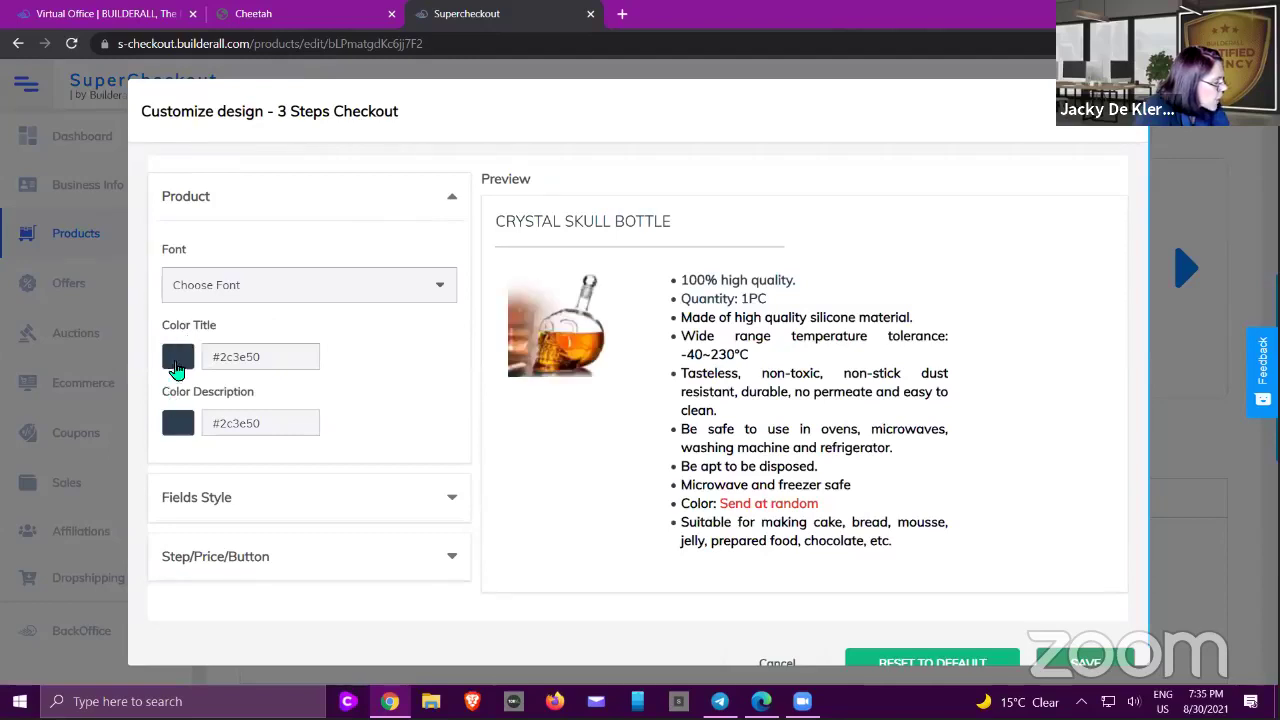
{"action": "left_click", "coordinate": [295, 507]}
{"action": "scroll", "coordinate": [434, 430], "scroll_direction": "down", "scroll_amount": 6}
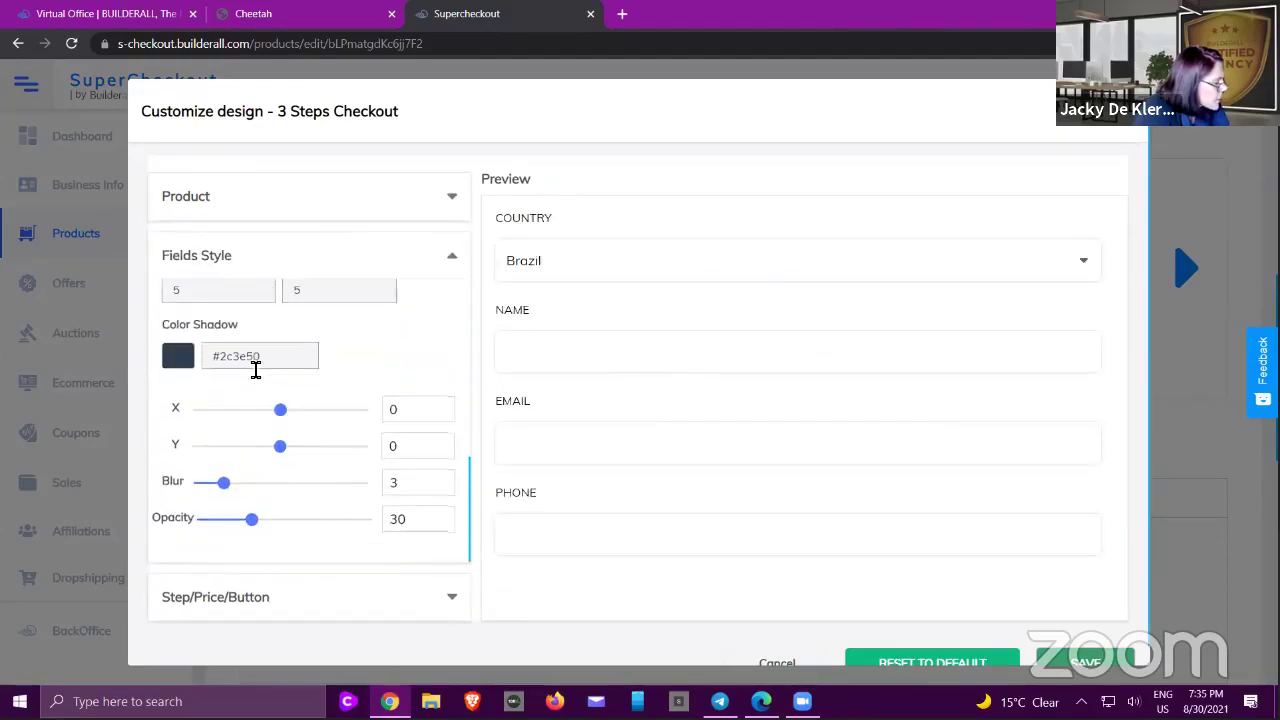
{"action": "left_click", "coordinate": [314, 597]}
{"action": "scroll", "coordinate": [355, 510], "scroll_direction": "down", "scroll_amount": 1}
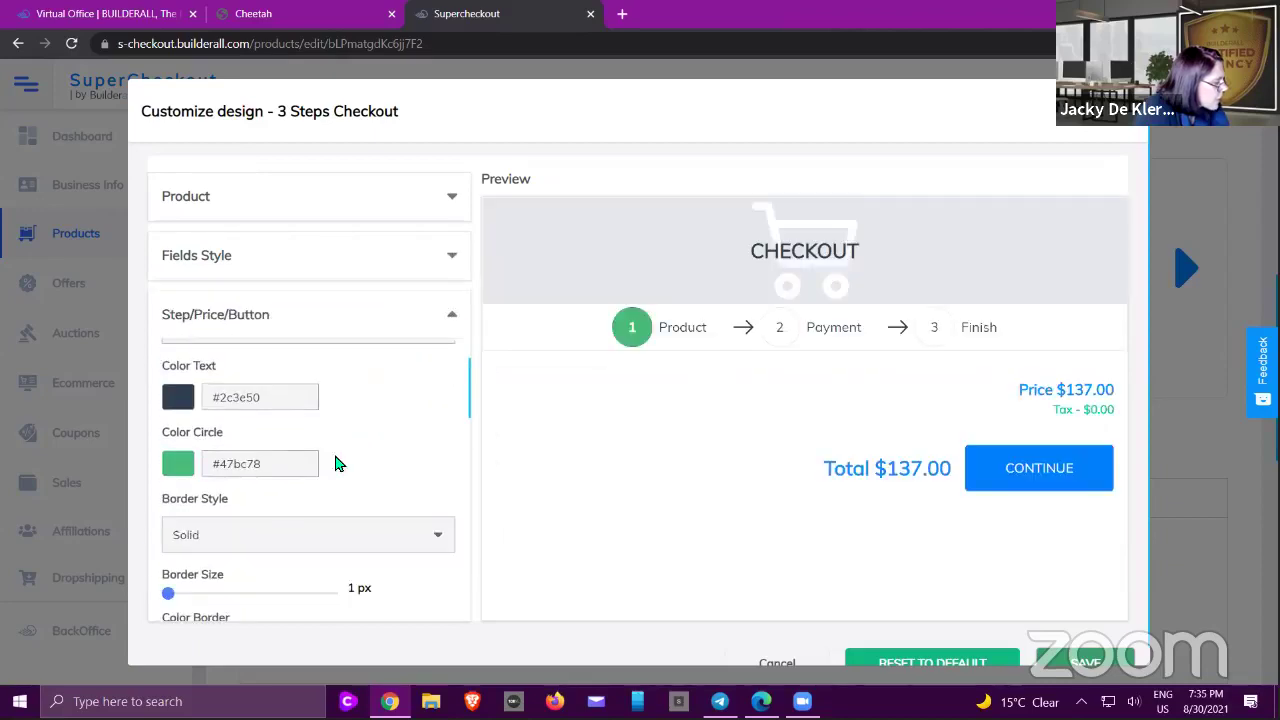
{"action": "scroll", "coordinate": [200, 470], "scroll_direction": "down", "scroll_amount": 2}
{"action": "scroll", "coordinate": [203, 470], "scroll_direction": "down", "scroll_amount": 2}
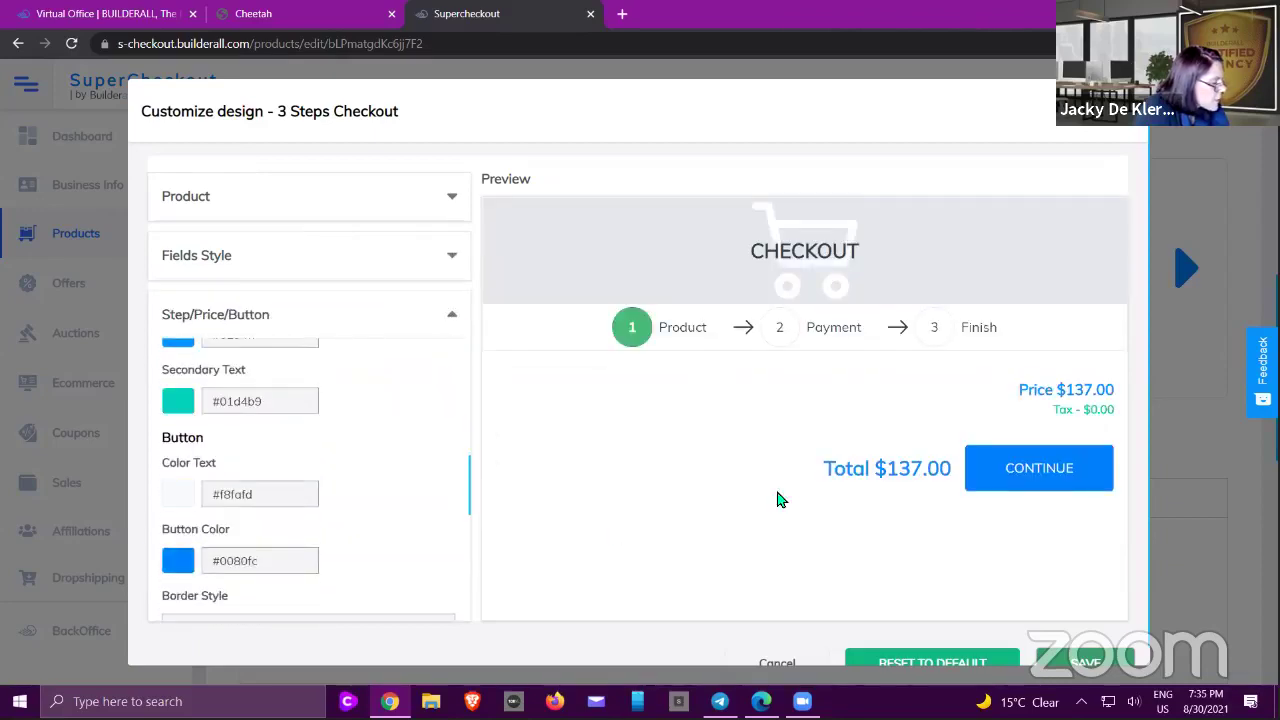
{"action": "scroll", "coordinate": [790, 490], "scroll_direction": "down", "scroll_amount": 1}
{"action": "left_click", "coordinate": [777, 643]}
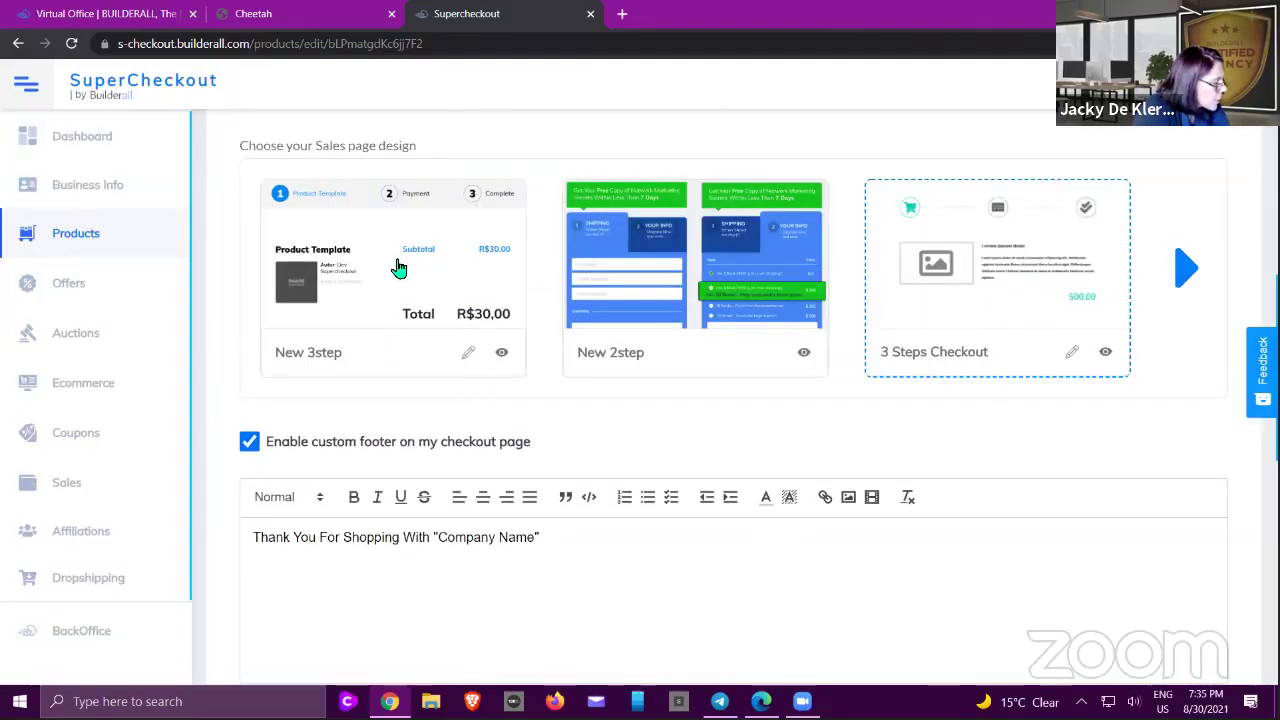
- Turn the custom footer on the checkout page off and back on
{"action": "scroll", "coordinate": [473, 285], "scroll_direction": "down", "scroll_amount": 2}
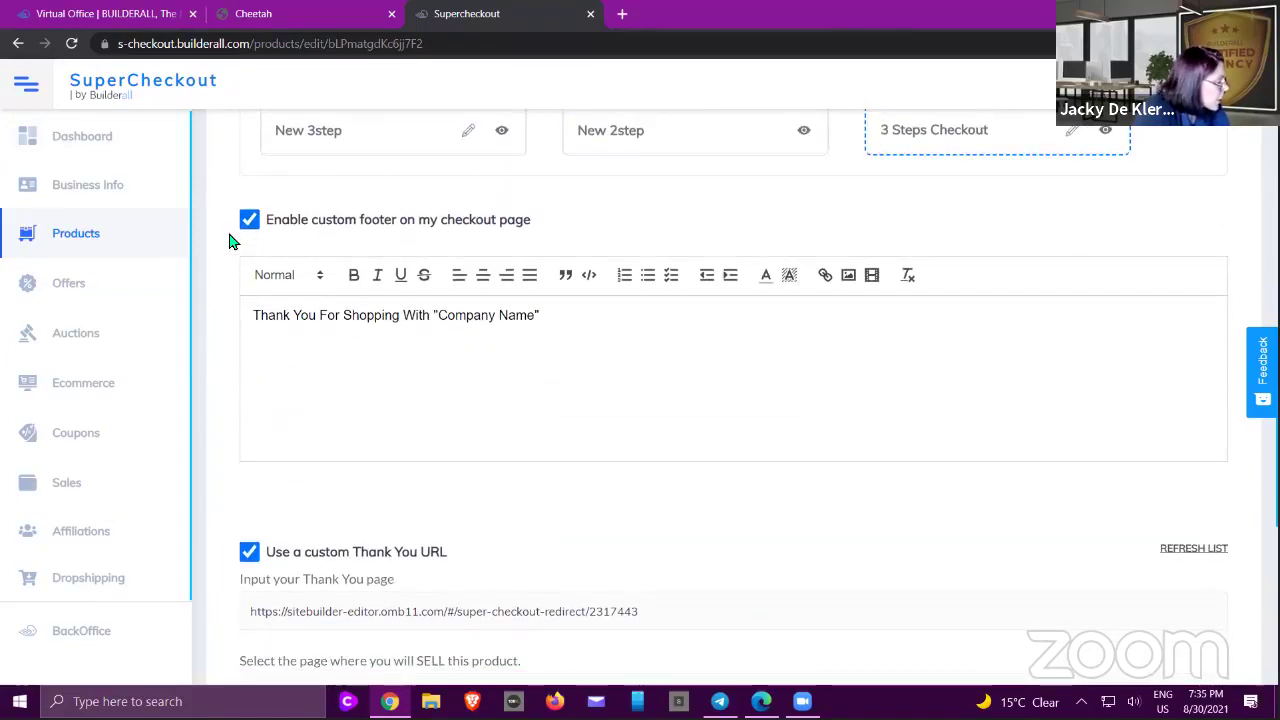
{"action": "left_click", "coordinate": [250, 224]}
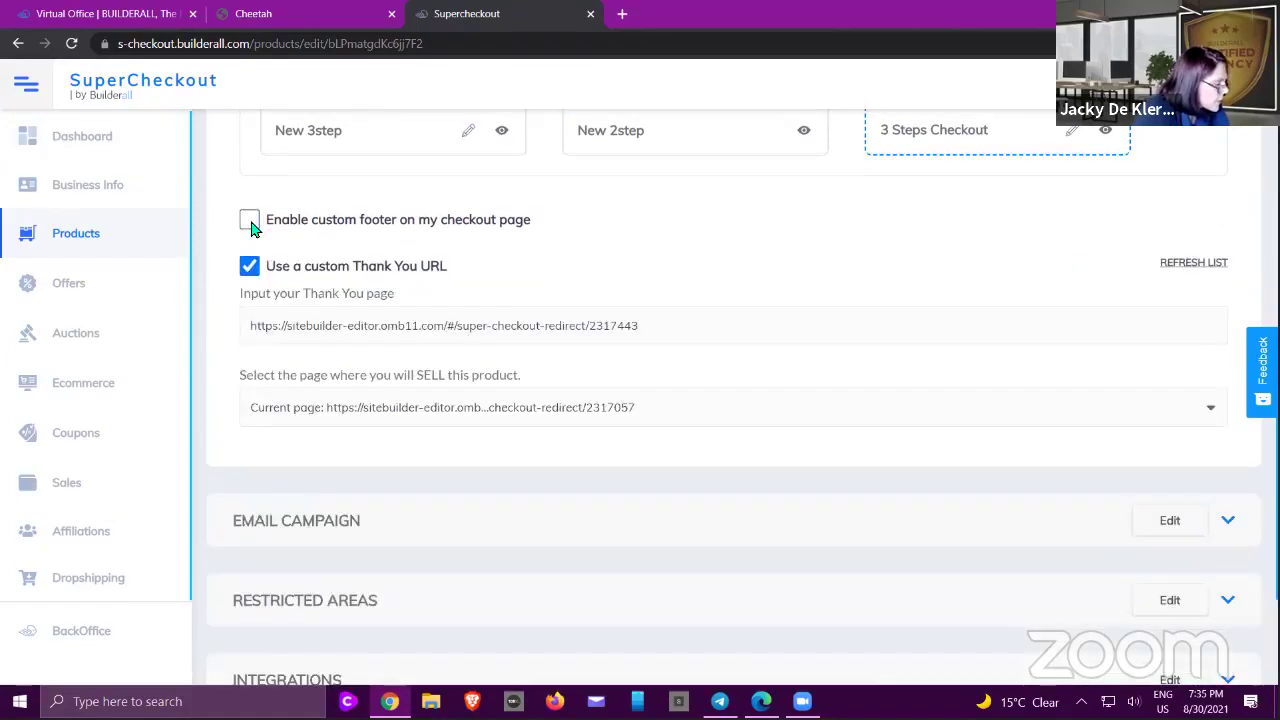
{"action": "left_click", "coordinate": [250, 224]}
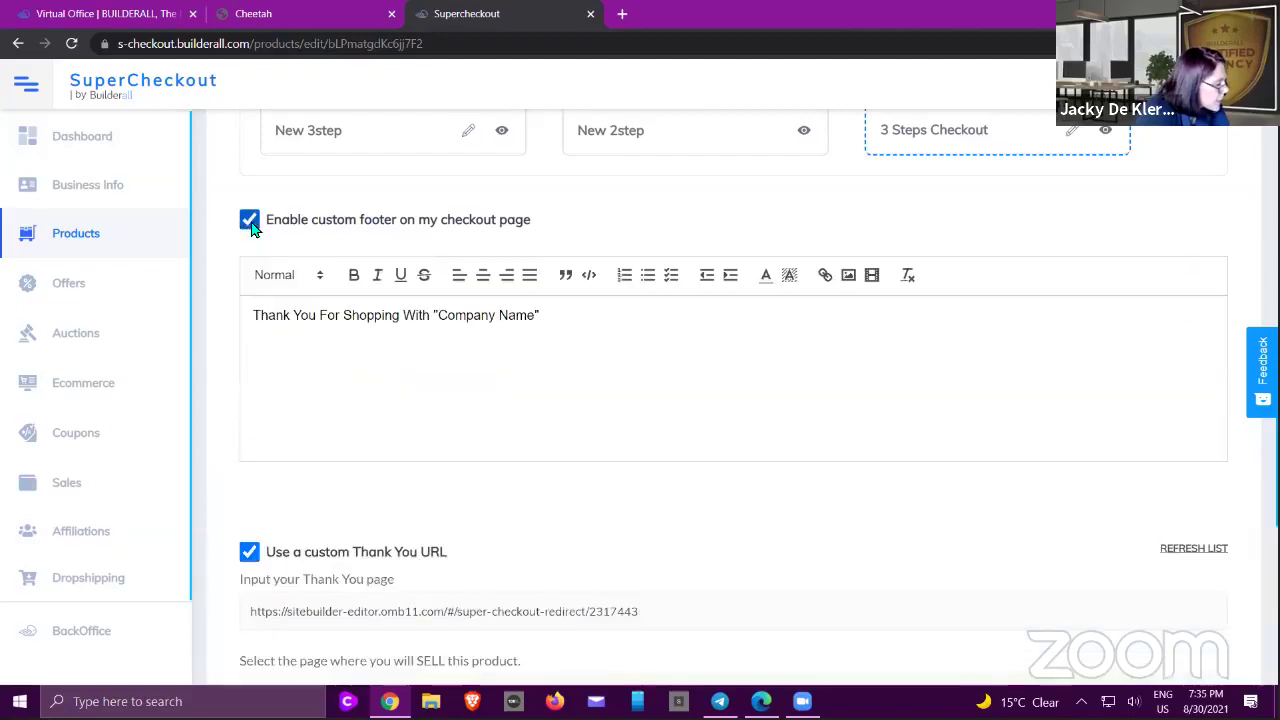
- Center the custom footer text "Thank You For Shopping With "Company Name""
{"action": "left_click_drag", "start_coordinate": [541, 316], "coordinate": [246, 323]}
{"action": "left_click", "coordinate": [485, 287]}
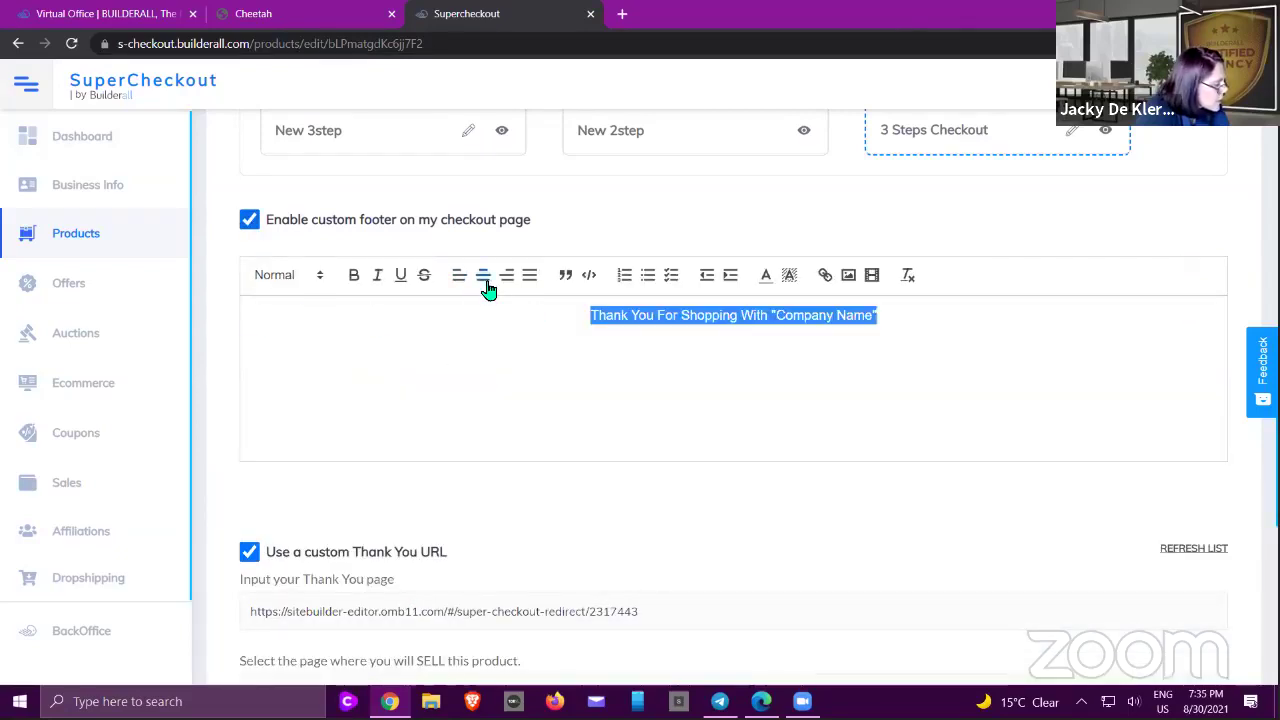
{"action": "left_click", "coordinate": [594, 380]}
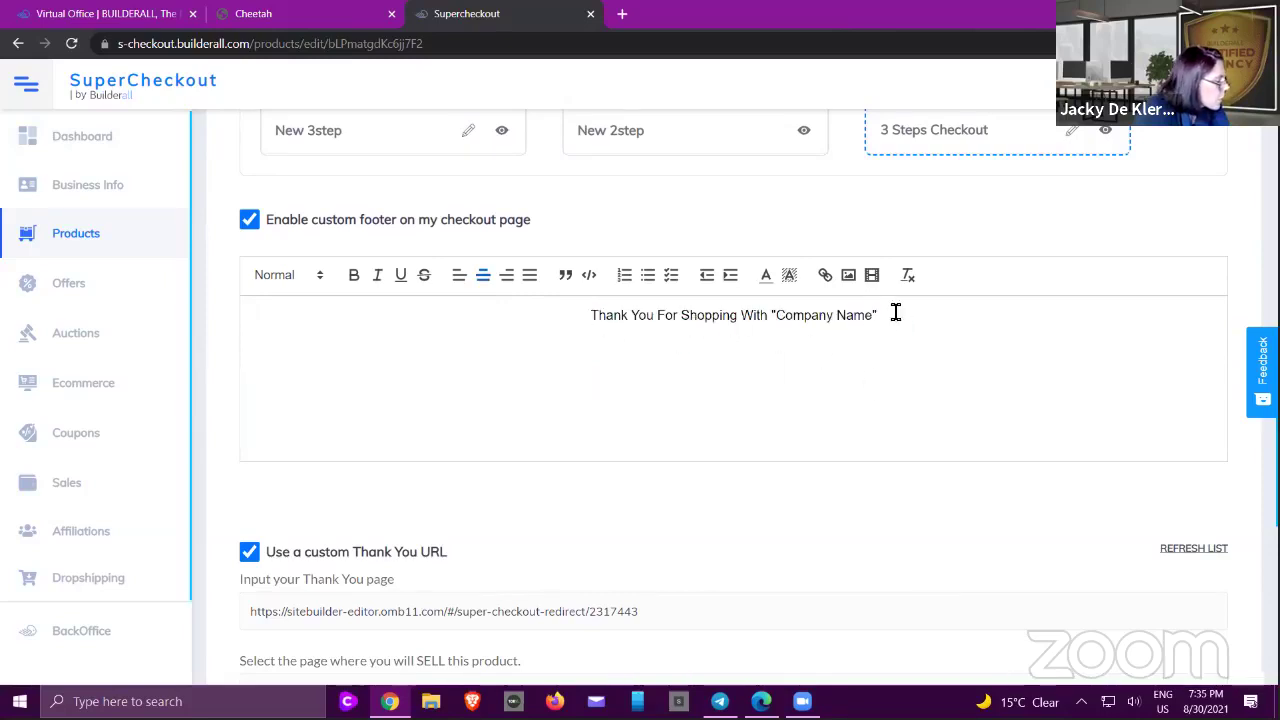
- Disable and re-enable the custom checkout footer, and review the custom Thank You URL and selling page settings
{"action": "left_click", "coordinate": [250, 221]}
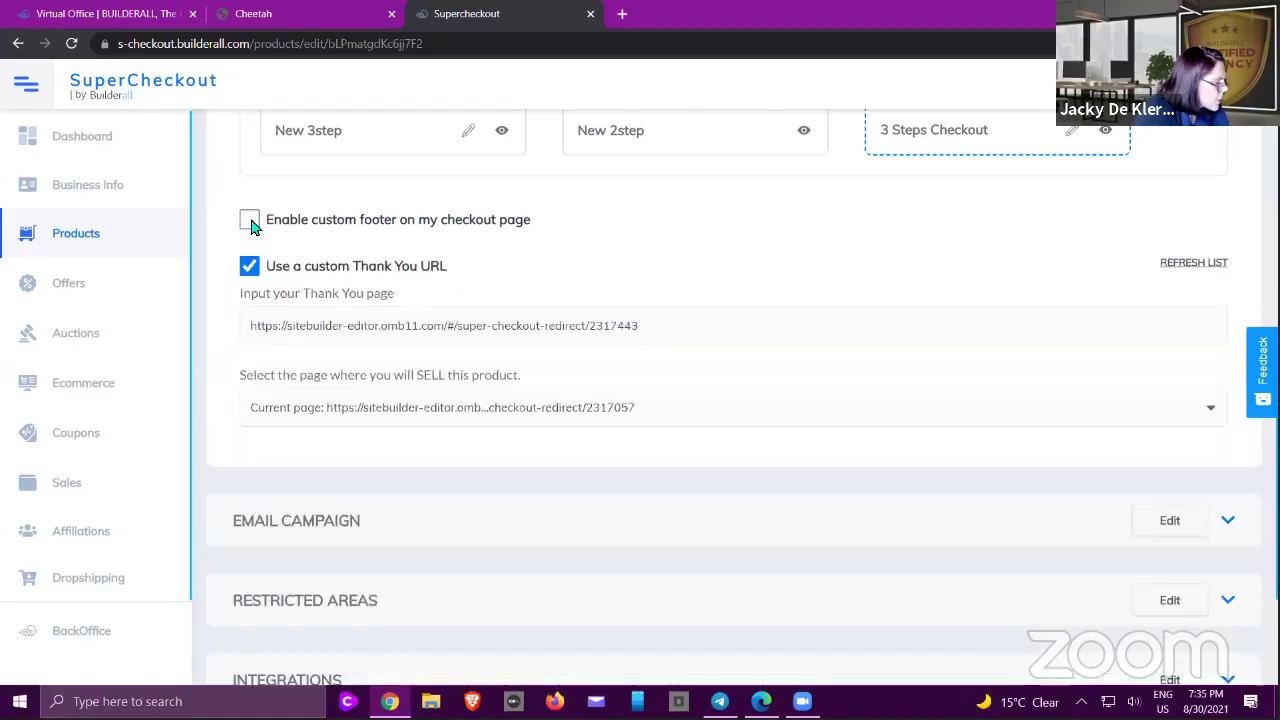
{"action": "left_click", "coordinate": [250, 222]}
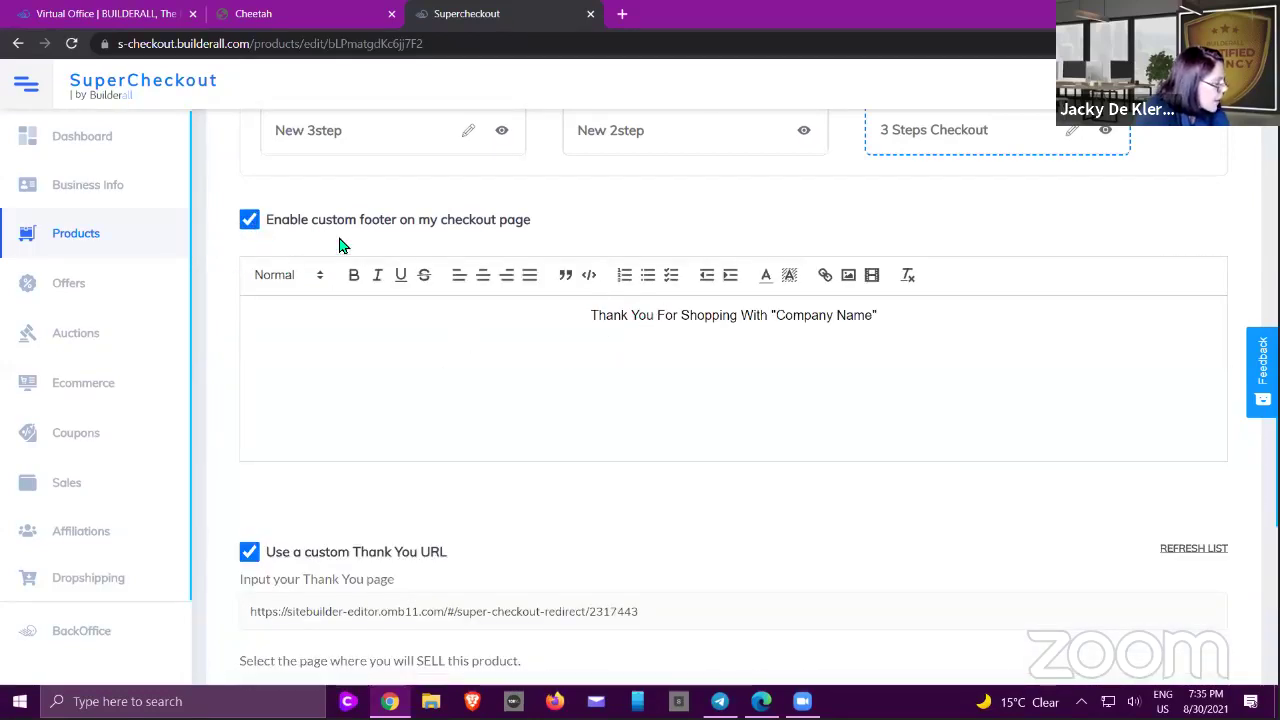
{"action": "scroll", "coordinate": [335, 247], "scroll_direction": "down", "scroll_amount": 3}
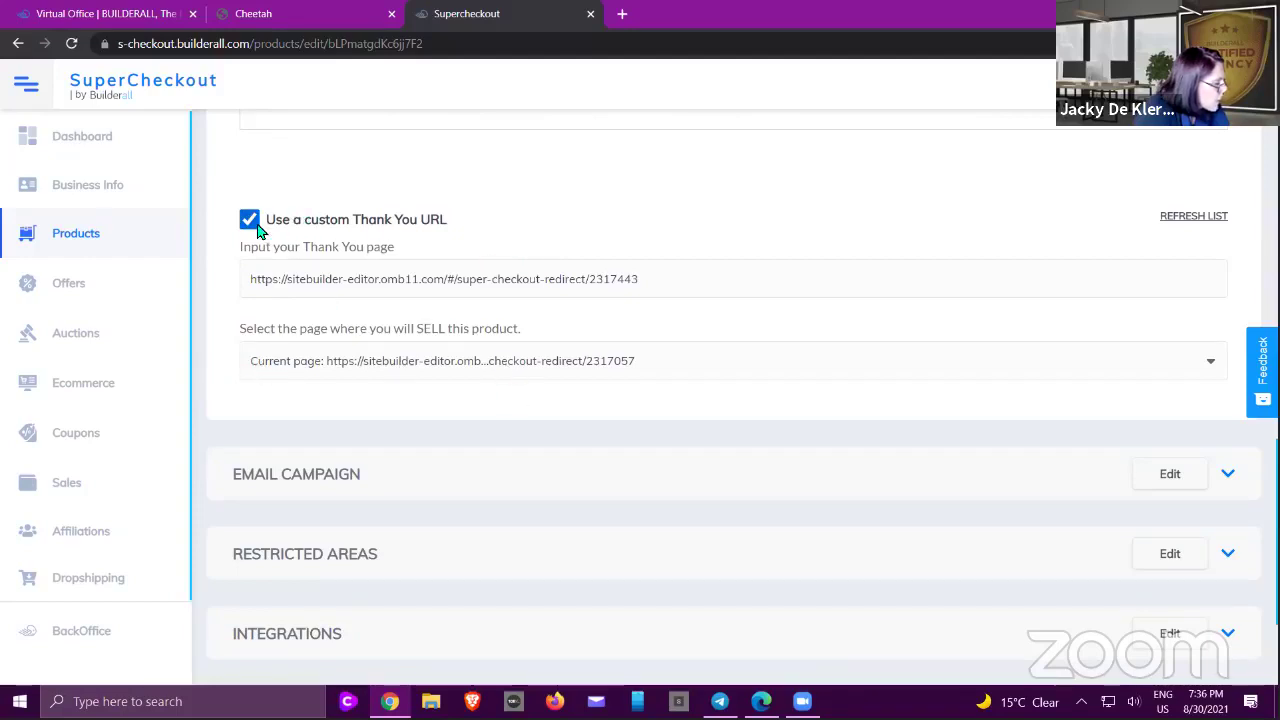
- Open the product's Email Campaign section and review its MailingBoss list setting
{"action": "scroll", "coordinate": [430, 218], "scroll_direction": "down", "scroll_amount": 1}
{"action": "scroll", "coordinate": [430, 218], "scroll_direction": "down", "scroll_amount": 2}
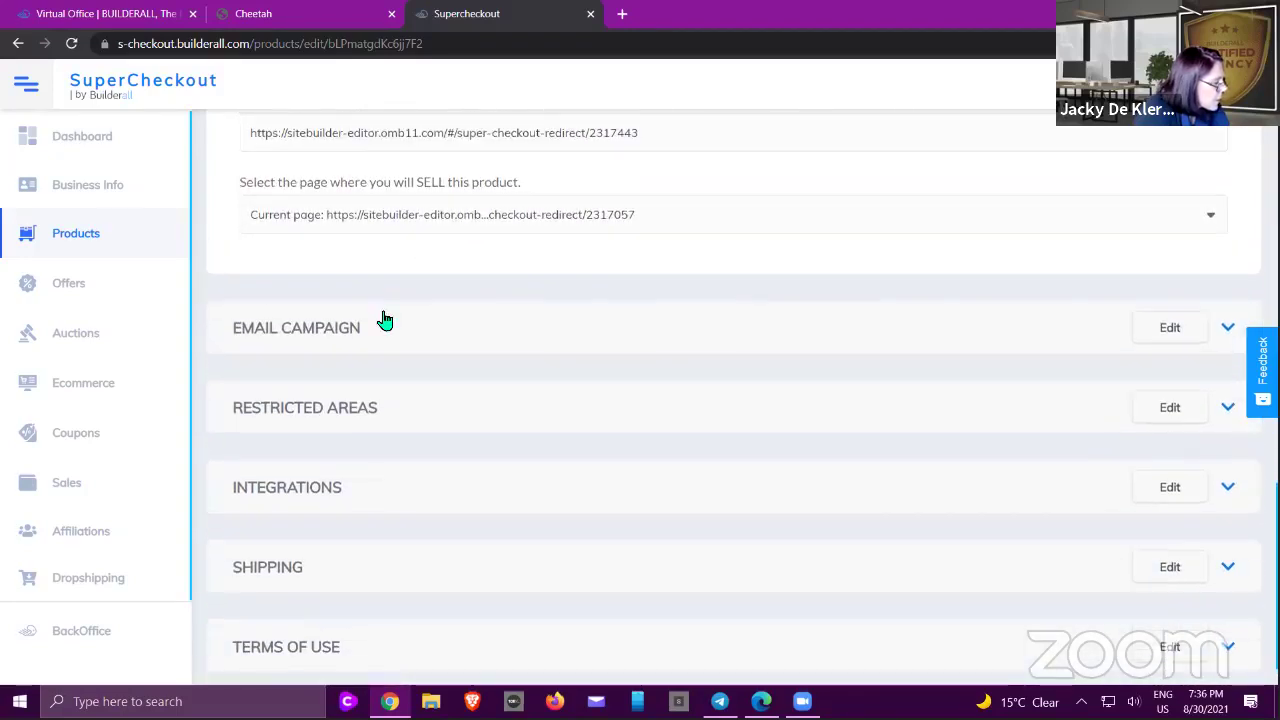
{"action": "left_click", "coordinate": [383, 331]}
{"action": "scroll", "coordinate": [437, 277], "scroll_direction": "down", "scroll_amount": 2}
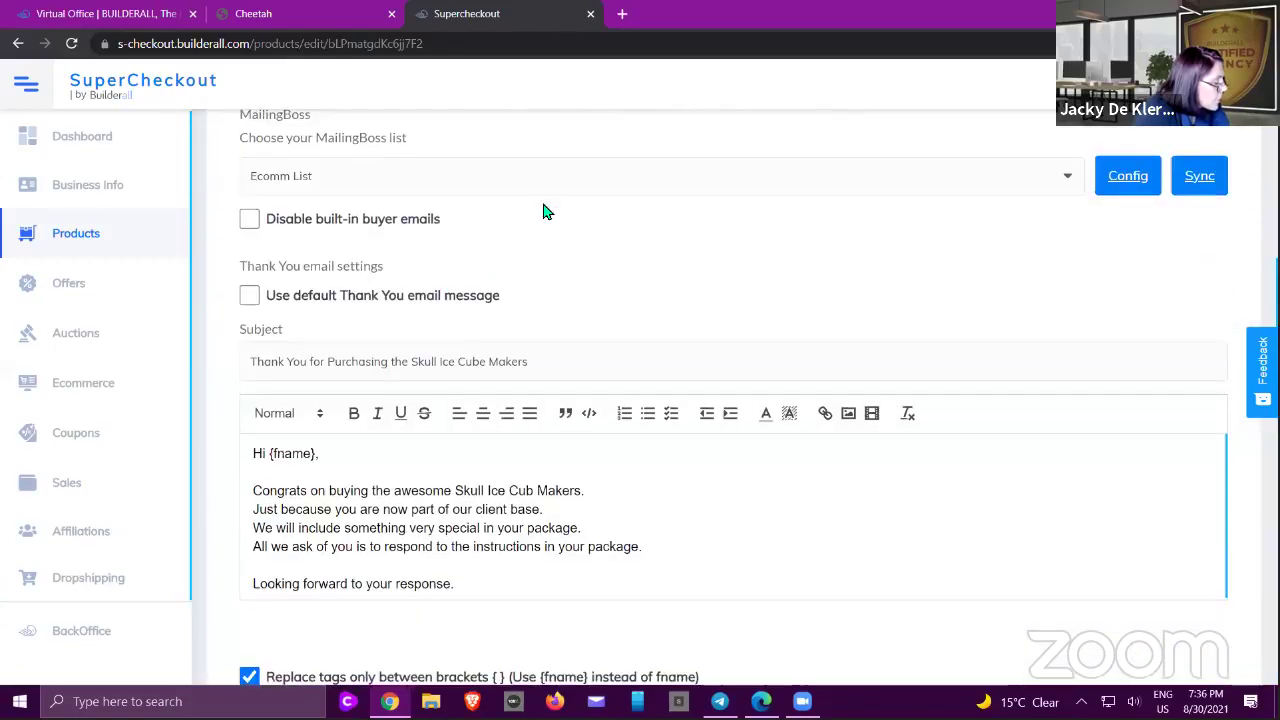
{"action": "scroll", "coordinate": [548, 200], "scroll_direction": "up", "scroll_amount": 1}
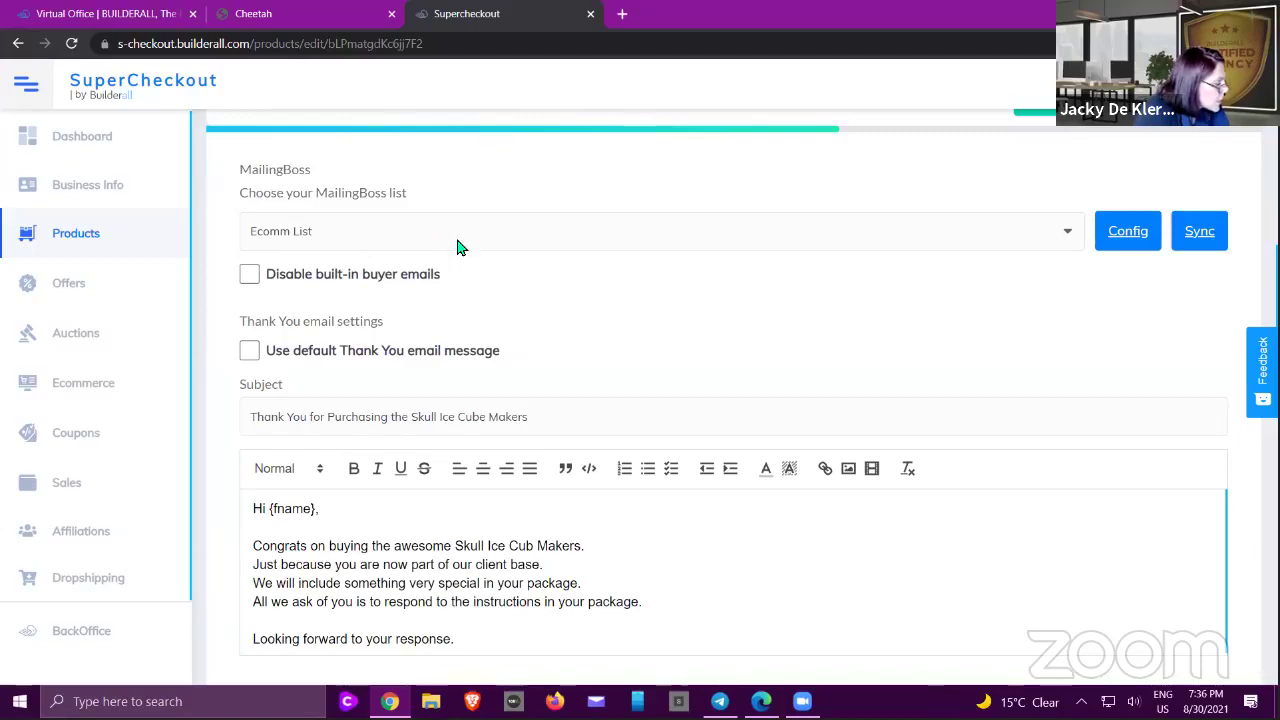
- Check and uncheck the option to disable built-in buyer emails, and examine the Thank You email's subject and message
{"action": "left_click", "coordinate": [250, 276]}
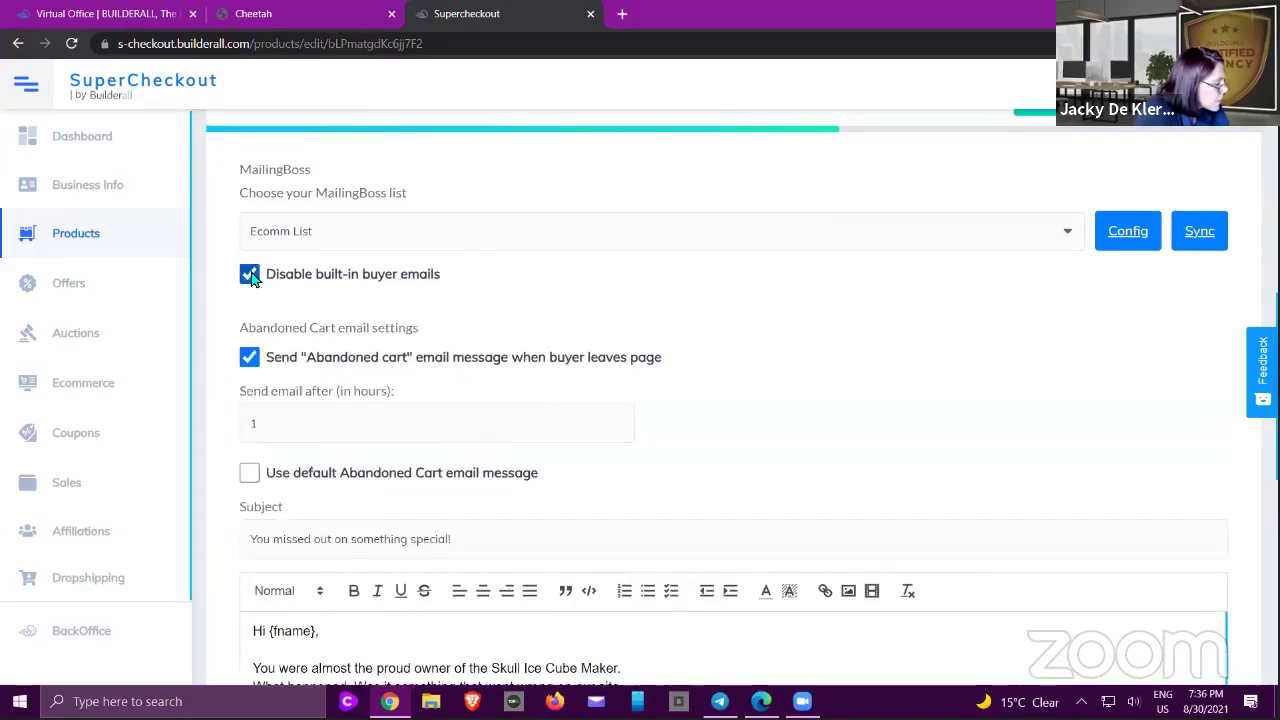
{"action": "left_click", "coordinate": [250, 276]}
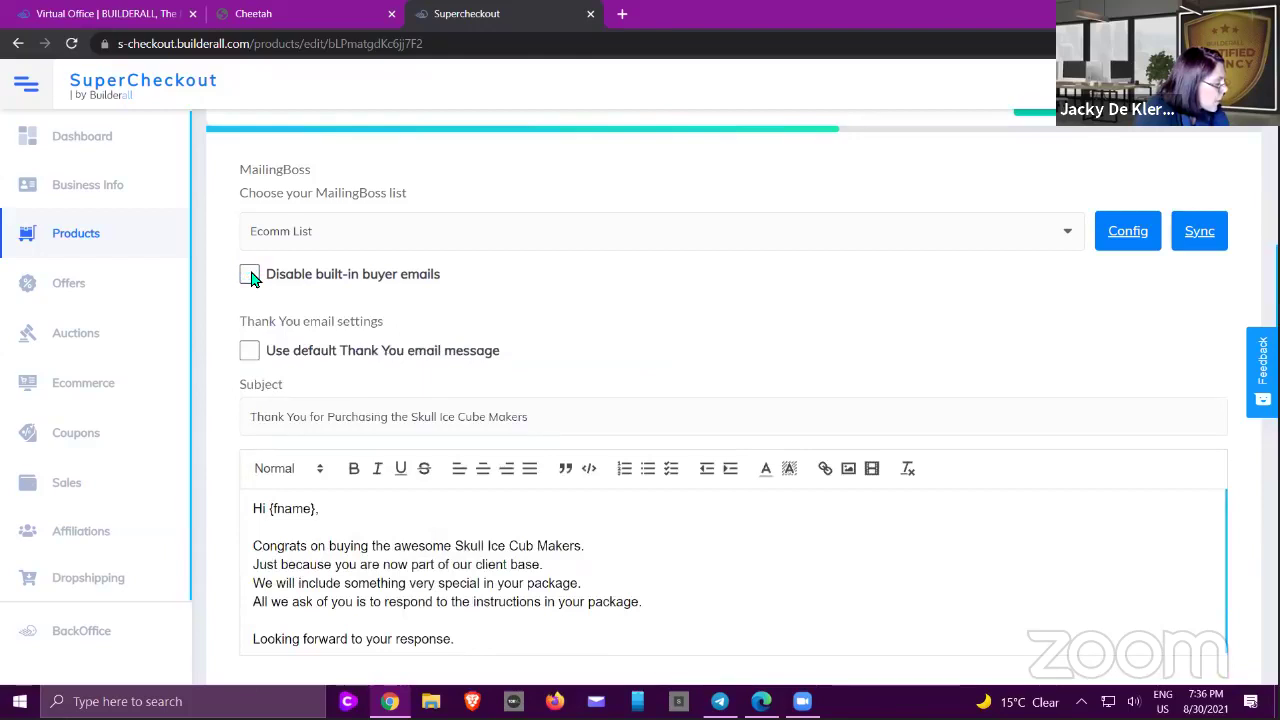
{"action": "scroll", "coordinate": [263, 283], "scroll_direction": "down", "scroll_amount": 1}
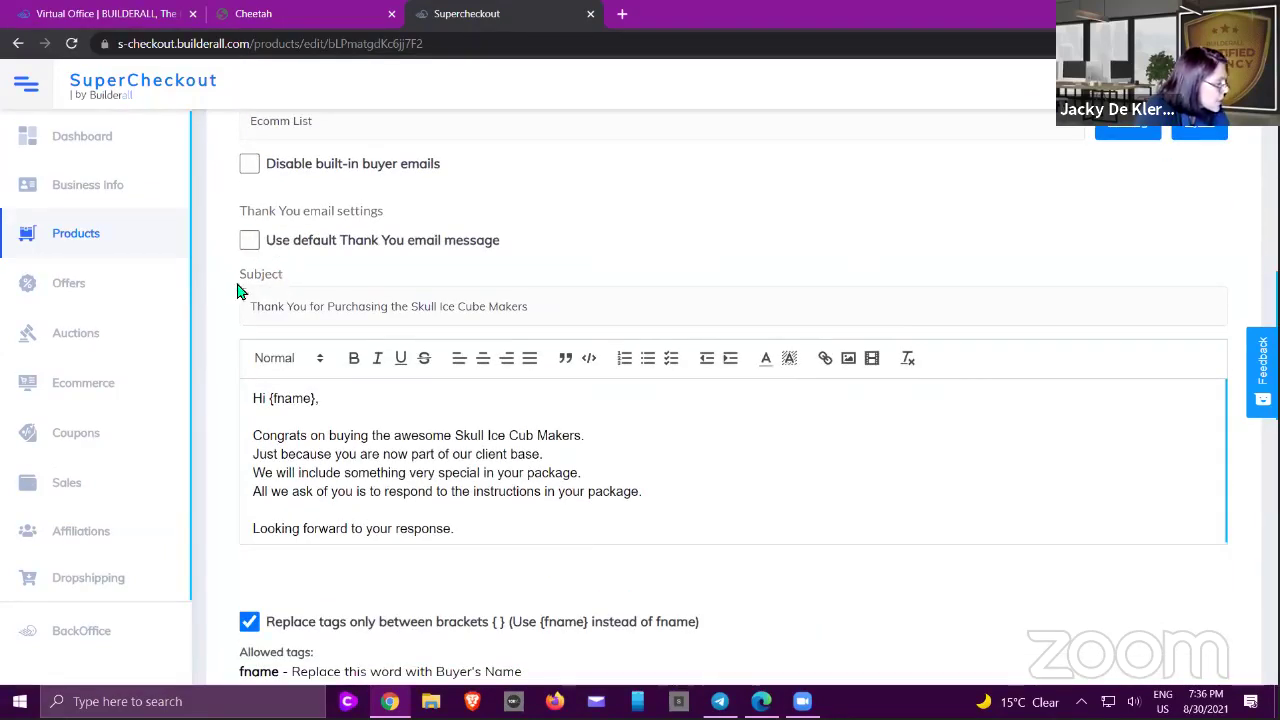
{"action": "scroll", "coordinate": [249, 300], "scroll_direction": "down", "scroll_amount": 1}
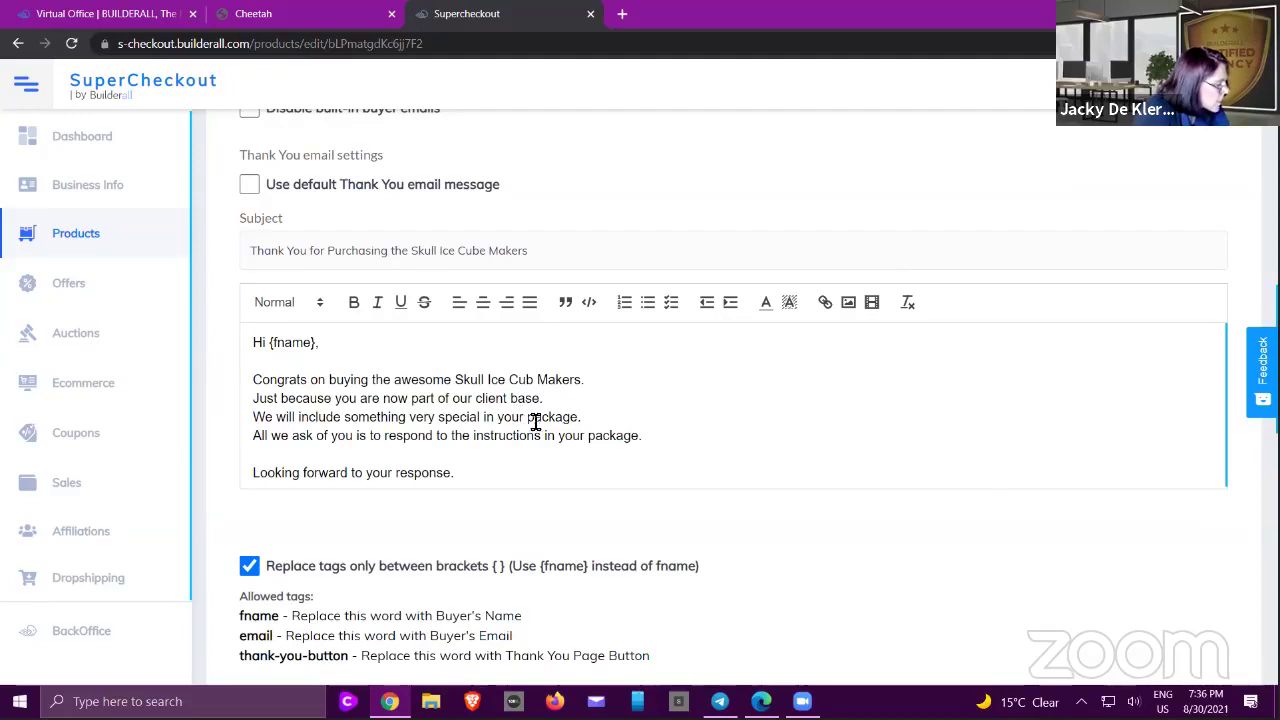
- Review the Thank You email message and the tags allowed in it
{"action": "scroll", "coordinate": [629, 390], "scroll_direction": "down", "scroll_amount": 1}
{"action": "scroll", "coordinate": [635, 390], "scroll_direction": "up", "scroll_amount": 1}
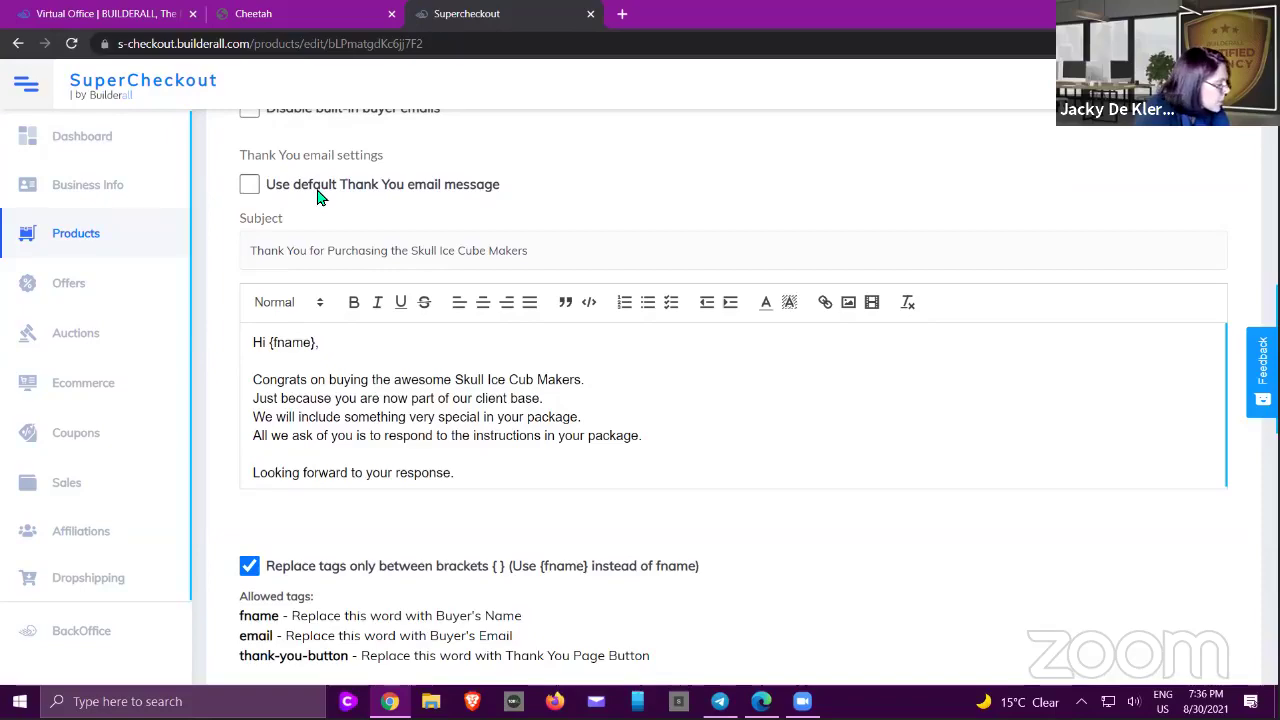
{"action": "scroll", "coordinate": [340, 188], "scroll_direction": "down", "scroll_amount": 2}
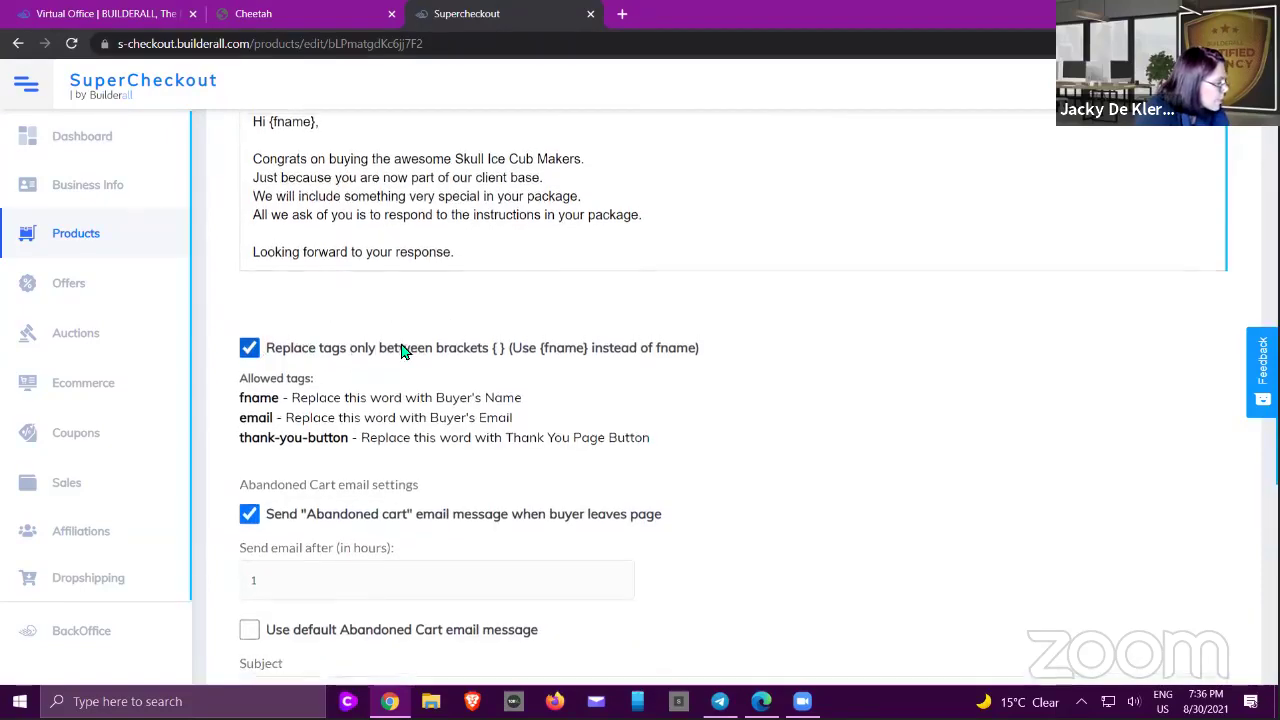
{"action": "scroll", "coordinate": [480, 385], "scroll_direction": "up", "scroll_amount": 1}
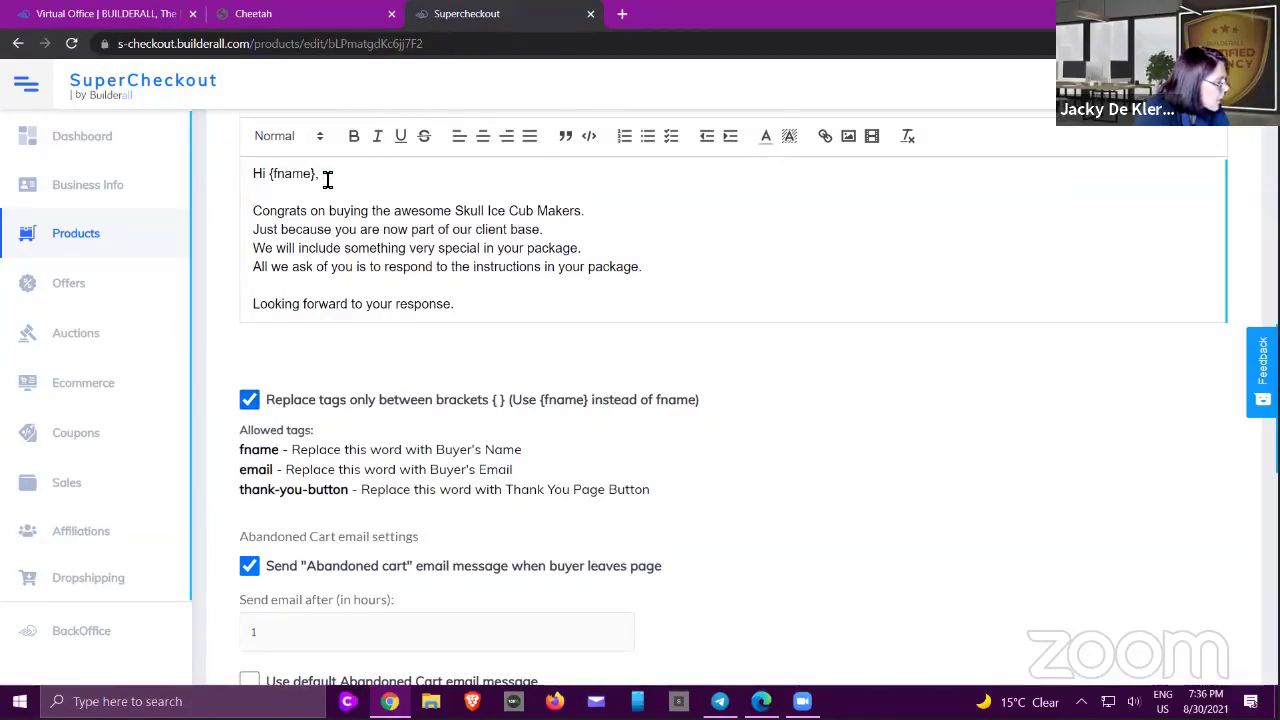
- Review the Abandoned Cart email's send delay, subject, message and allowed tags
{"action": "scroll", "coordinate": [334, 210], "scroll_direction": "down", "scroll_amount": 5}
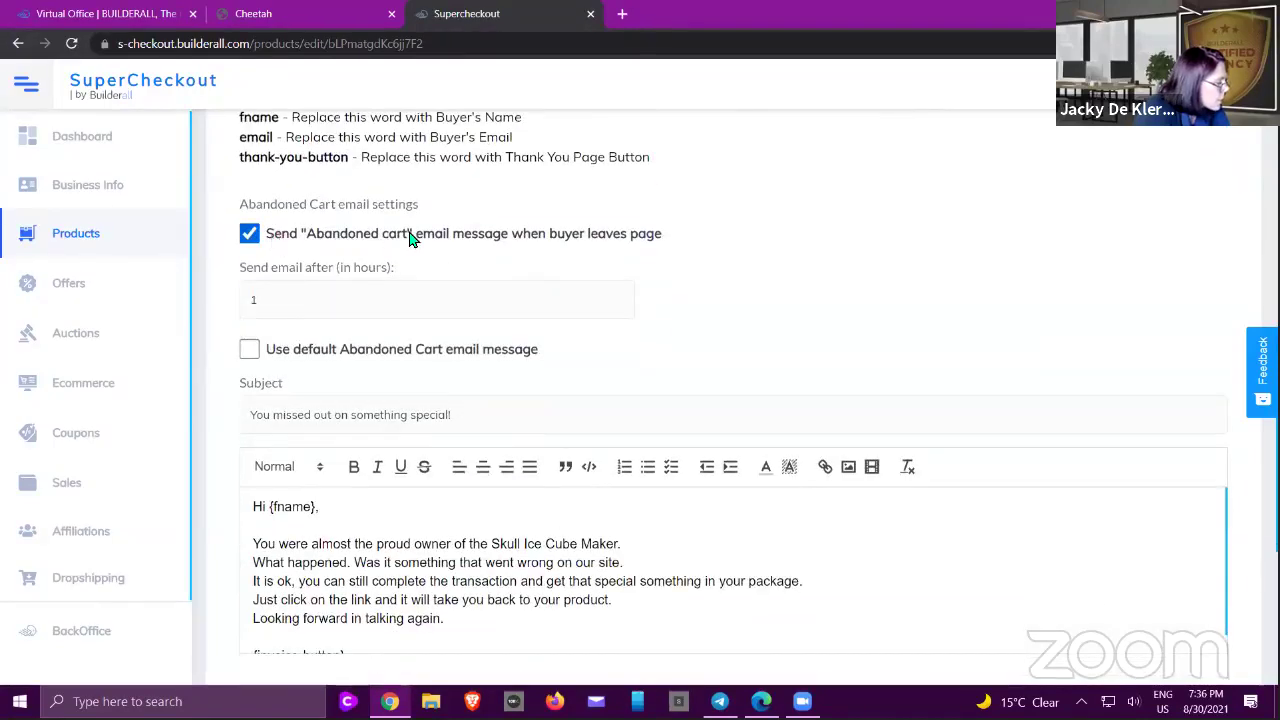
{"action": "scroll", "coordinate": [410, 240], "scroll_direction": "down", "scroll_amount": 1}
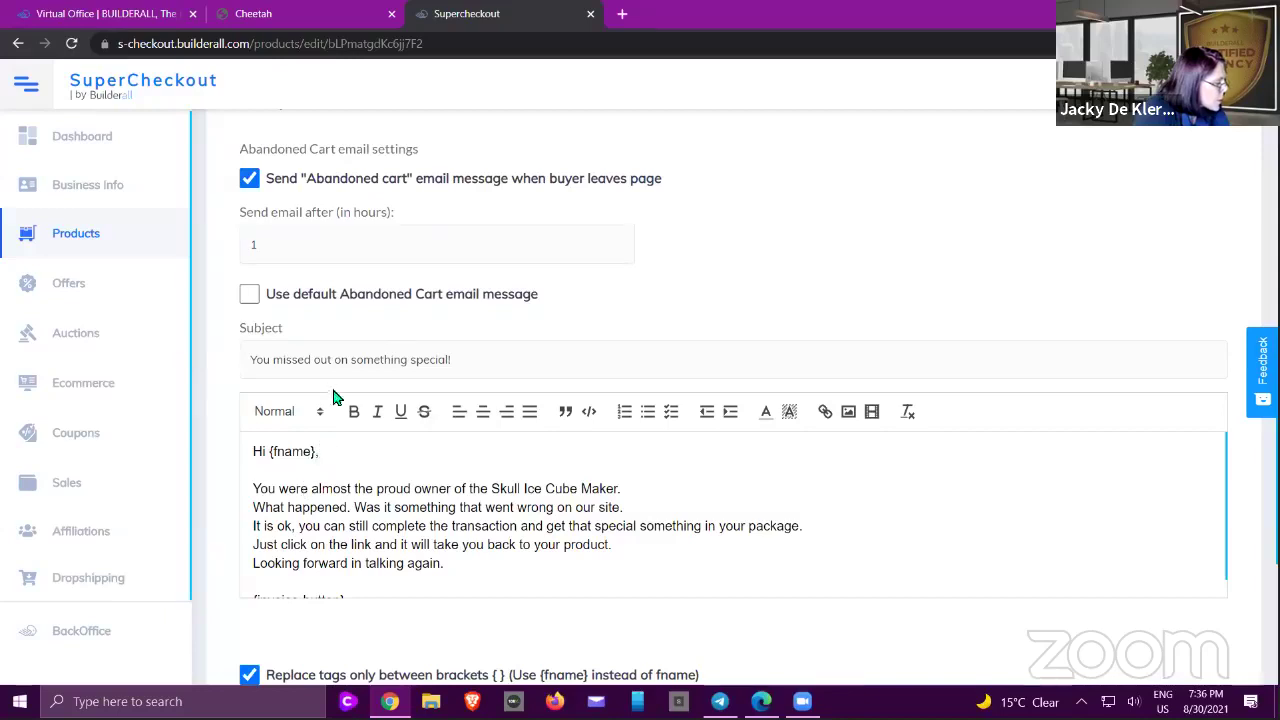
{"action": "scroll", "coordinate": [329, 440], "scroll_direction": "down", "scroll_amount": 1}
{"action": "scroll", "coordinate": [383, 512], "scroll_direction": "down", "scroll_amount": 4}
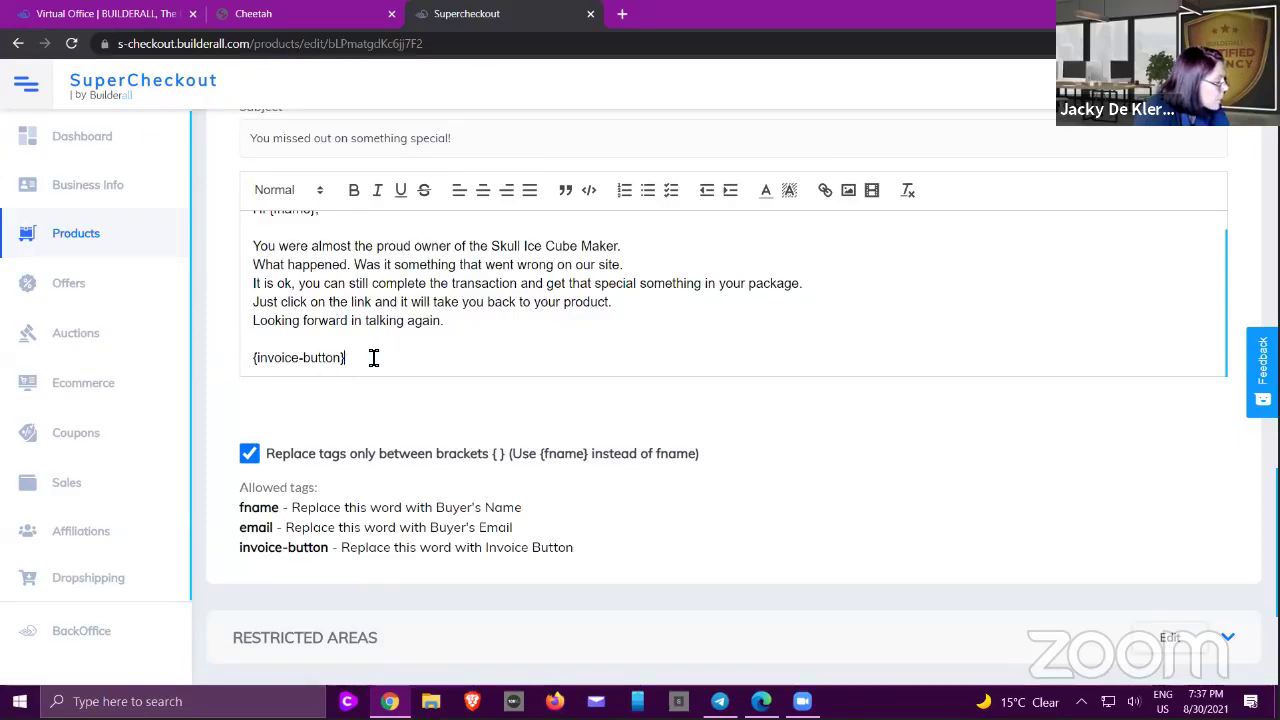
{"action": "left_click", "coordinate": [577, 288]}
{"action": "scroll", "coordinate": [586, 288], "scroll_direction": "down", "scroll_amount": 3}
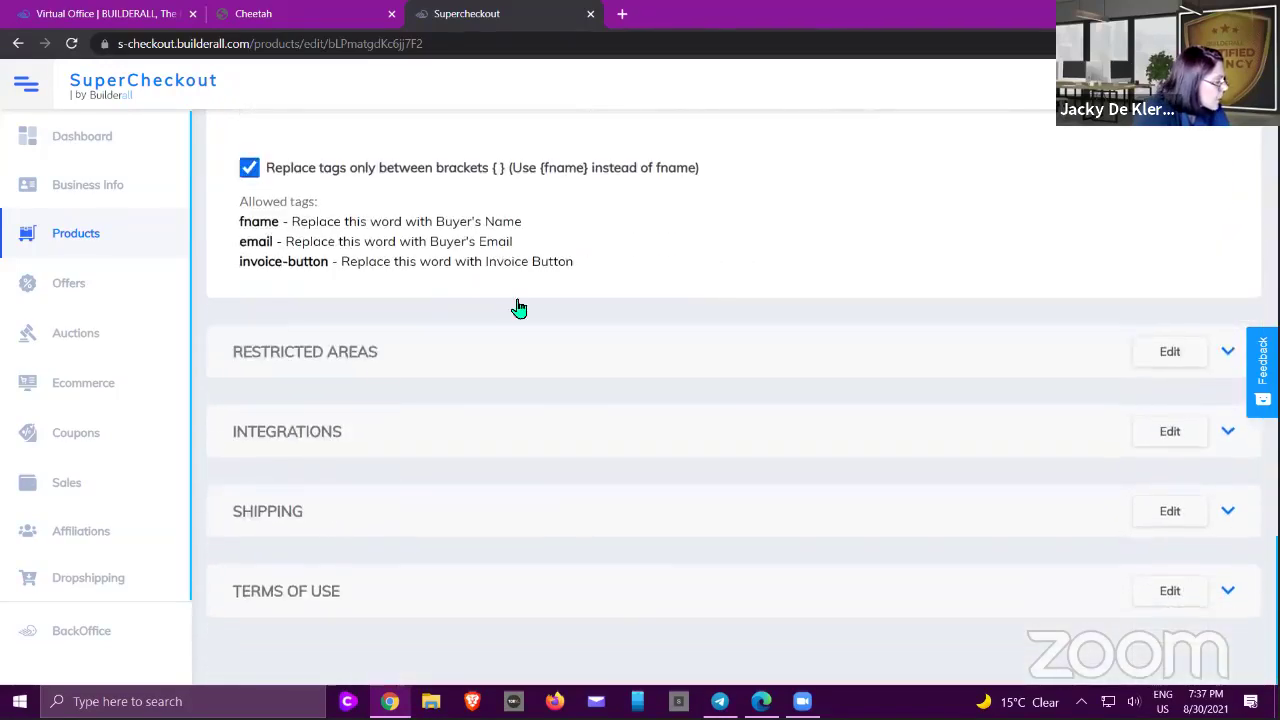
- Open the product's Restricted Areas section and review the areas that can be released after payment
{"action": "left_click", "coordinate": [375, 360]}
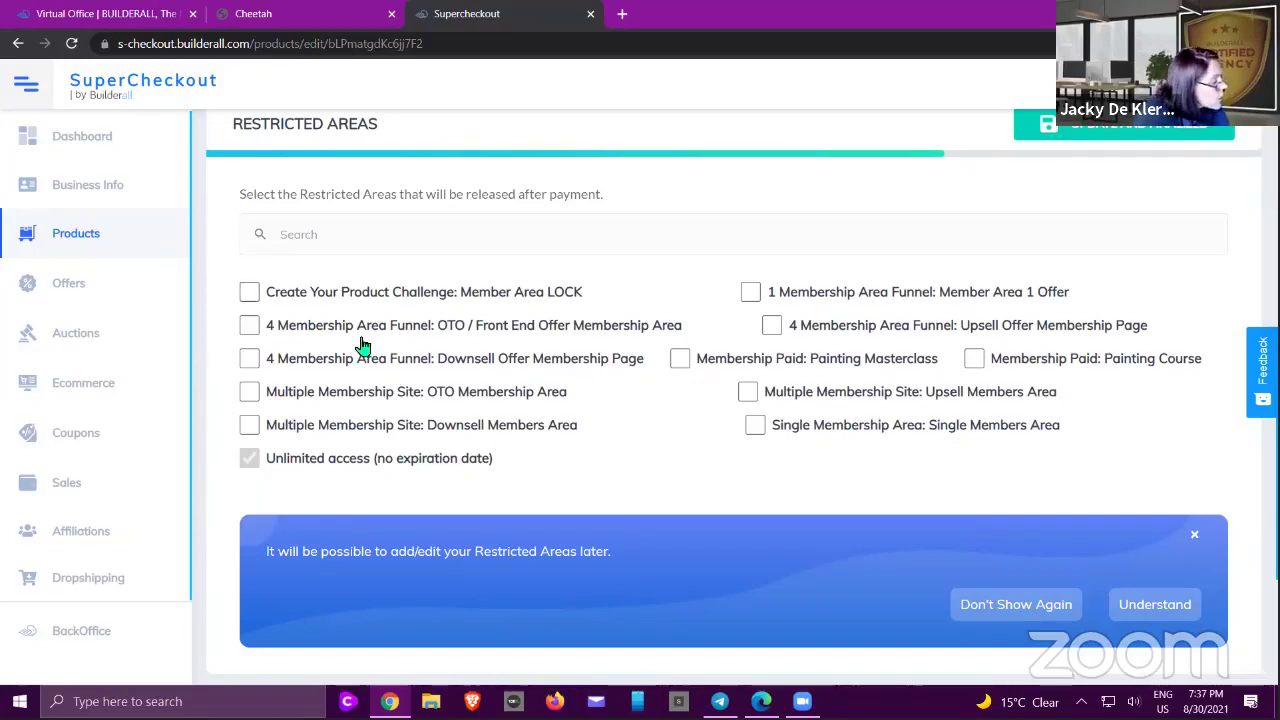
{"action": "scroll", "coordinate": [529, 290], "scroll_direction": "down", "scroll_amount": 1}
{"action": "scroll", "coordinate": [527, 290], "scroll_direction": "down", "scroll_amount": 3}
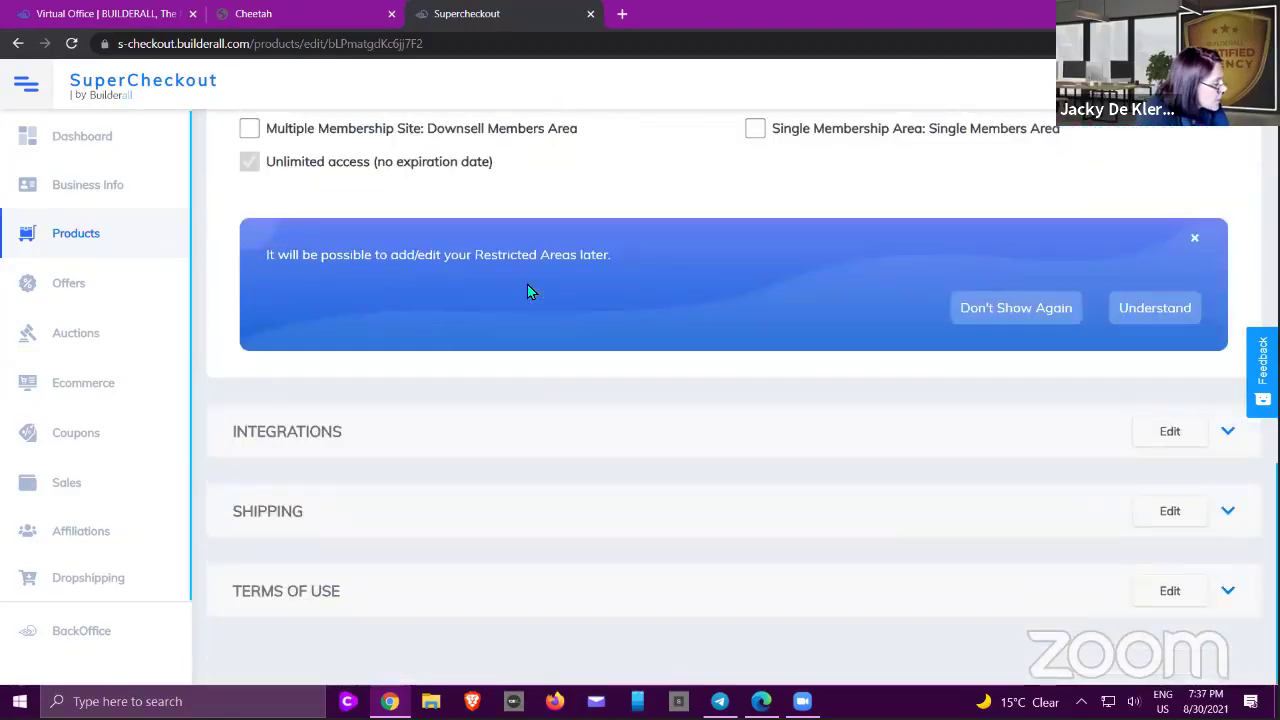
- Open the Integrations section, and enable and disable external scripts in product pages
{"action": "left_click", "coordinate": [423, 440]}
{"action": "scroll", "coordinate": [566, 360], "scroll_direction": "down", "scroll_amount": 5}
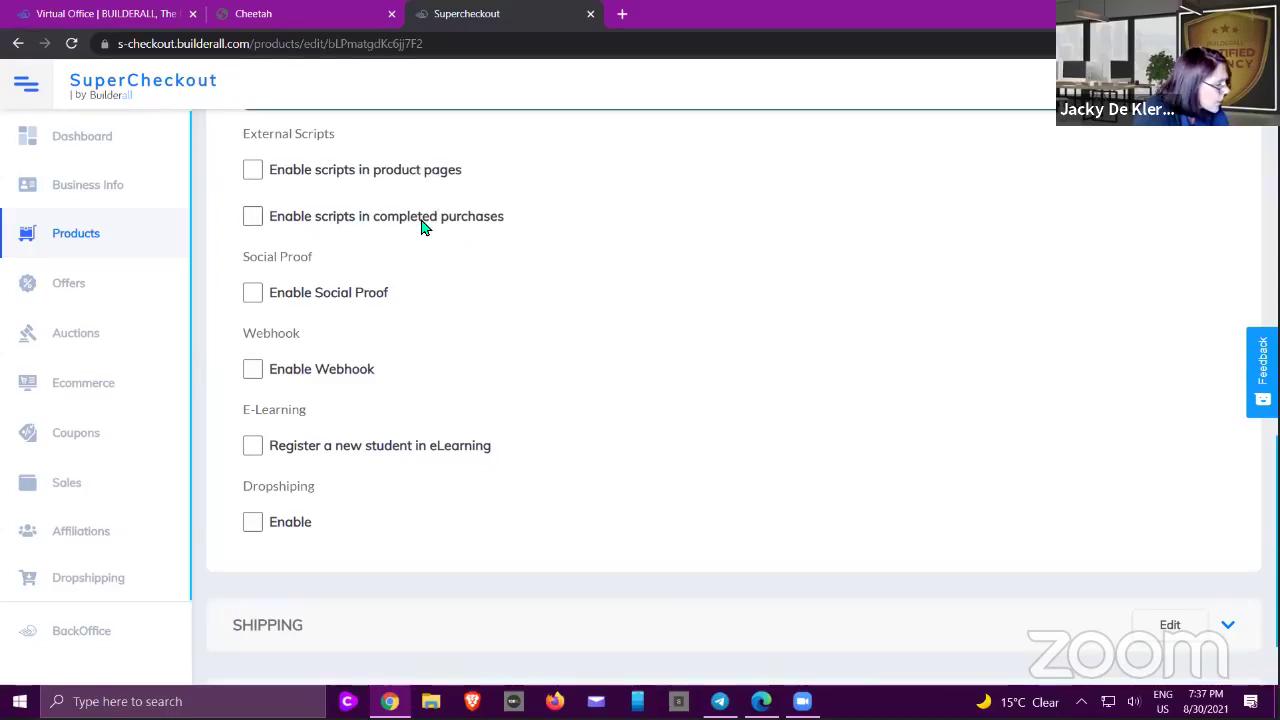
{"action": "left_click", "coordinate": [255, 170]}
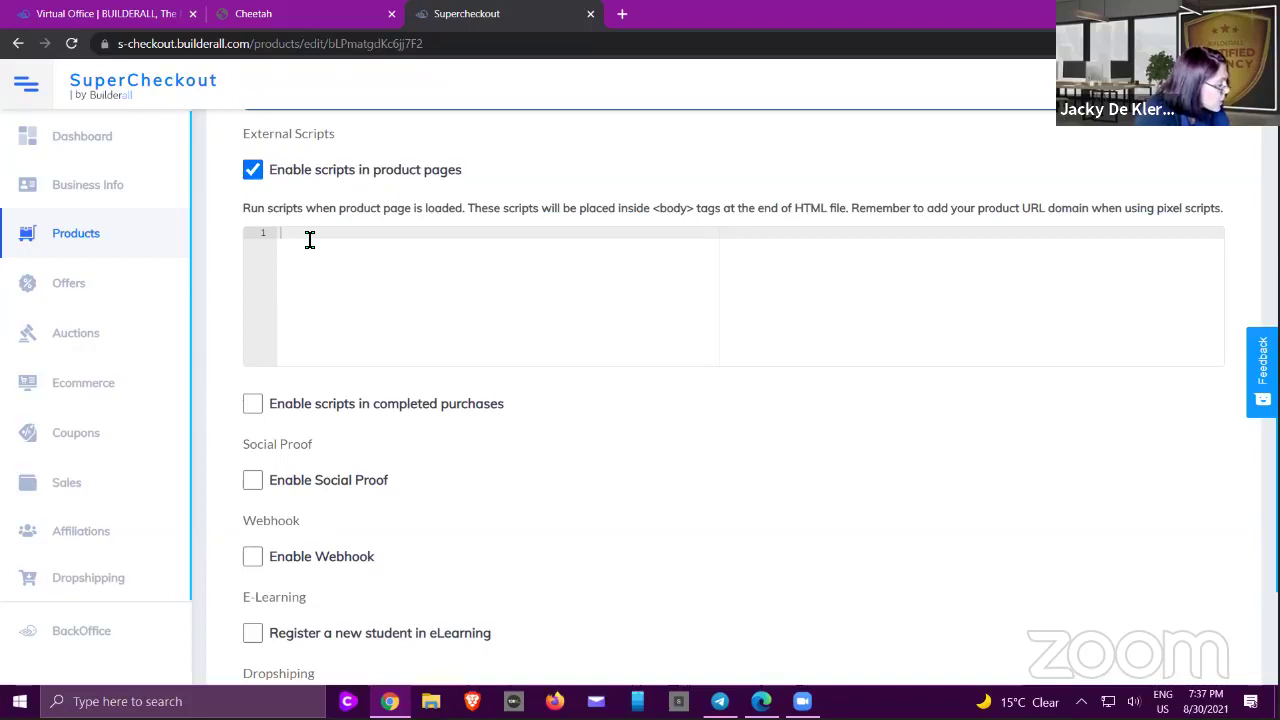
{"action": "left_click", "coordinate": [252, 172]}
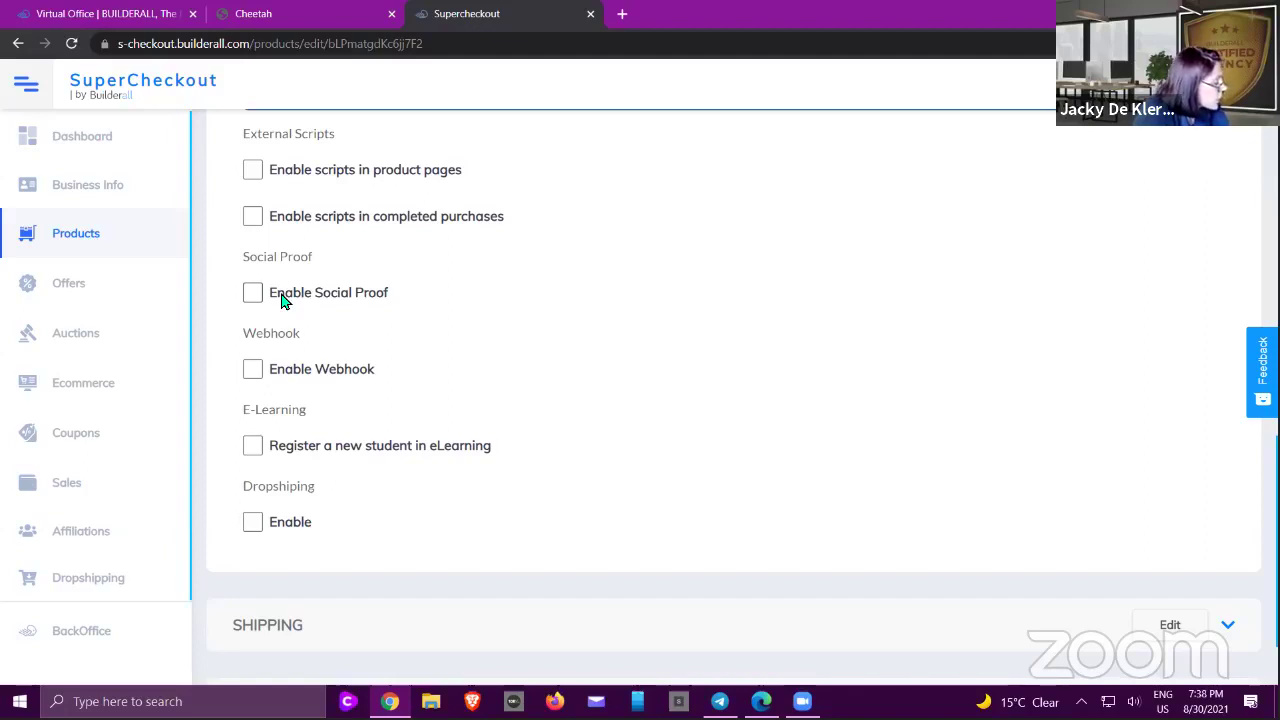
- Enable the Webhook integration to view its URL field, and disable it again
{"action": "scroll", "coordinate": [391, 343], "scroll_direction": "down", "scroll_amount": 1}
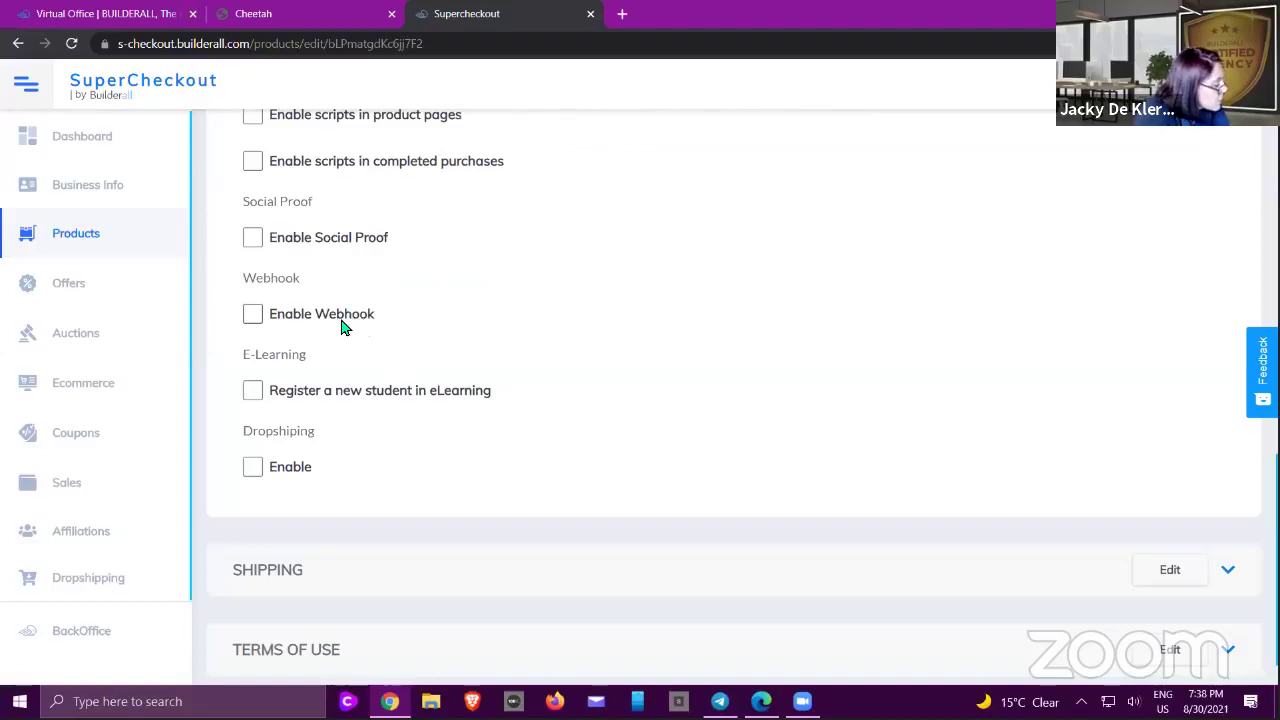
{"action": "left_click", "coordinate": [255, 316]}
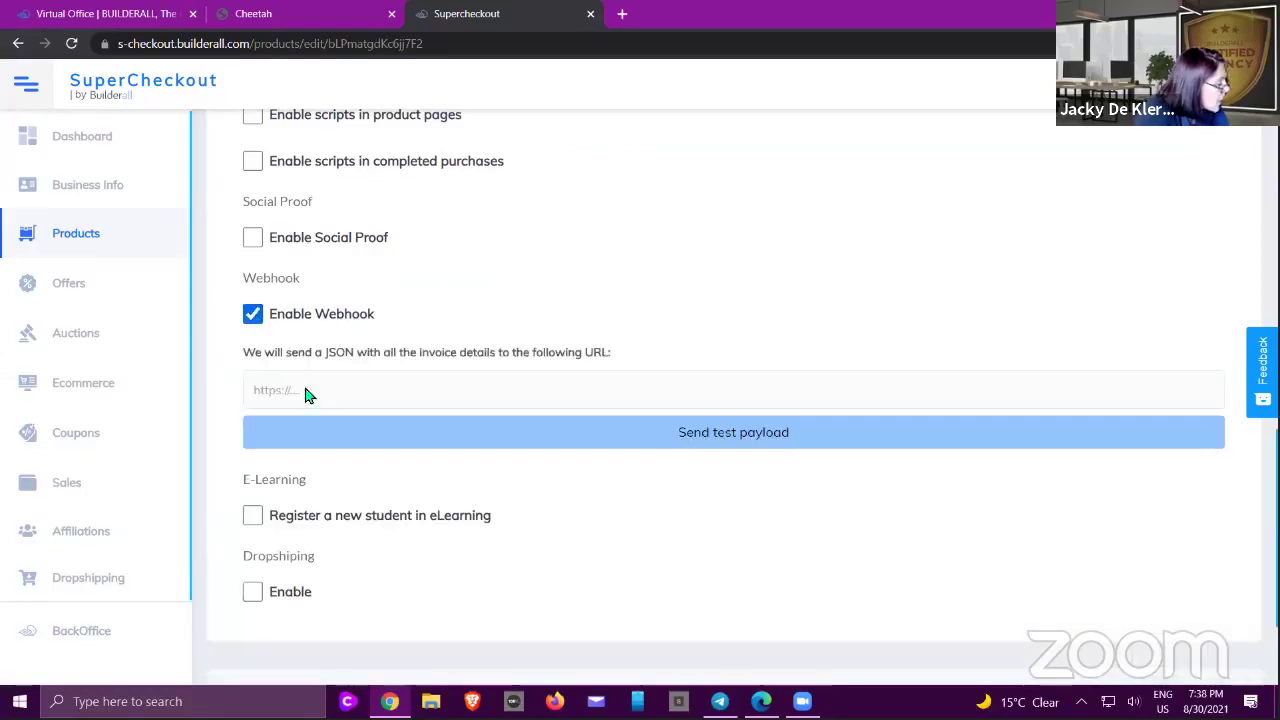
{"action": "left_click", "coordinate": [254, 316]}
{"action": "scroll", "coordinate": [415, 353], "scroll_direction": "down", "scroll_amount": 1}
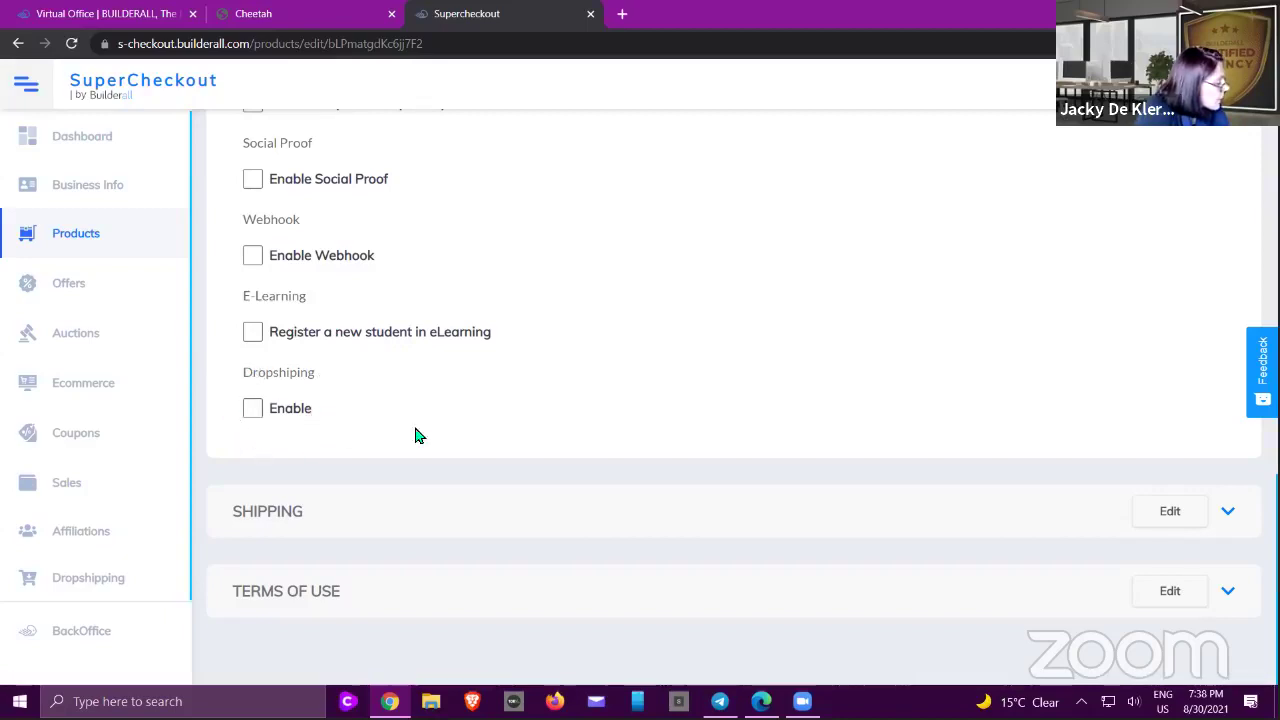
- Open the product's Shipping section
{"action": "left_click", "coordinate": [288, 512]}
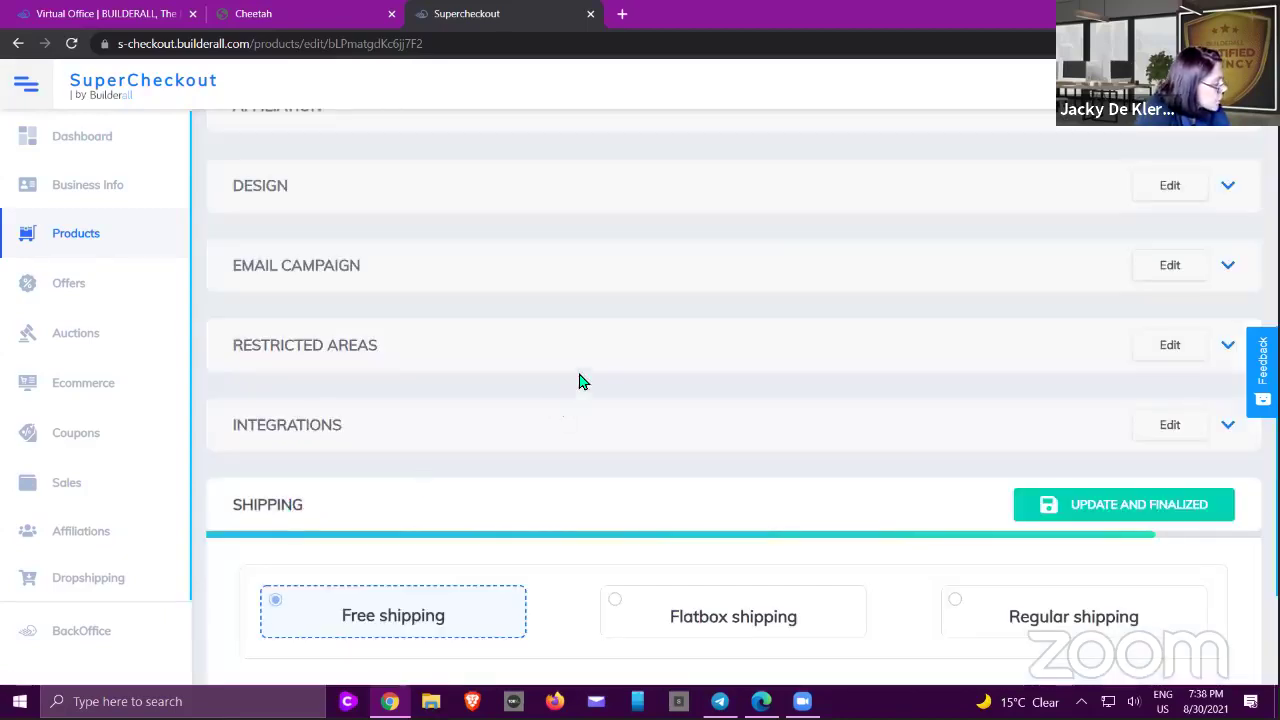
{"action": "scroll", "coordinate": [577, 380], "scroll_direction": "down", "scroll_amount": 2}
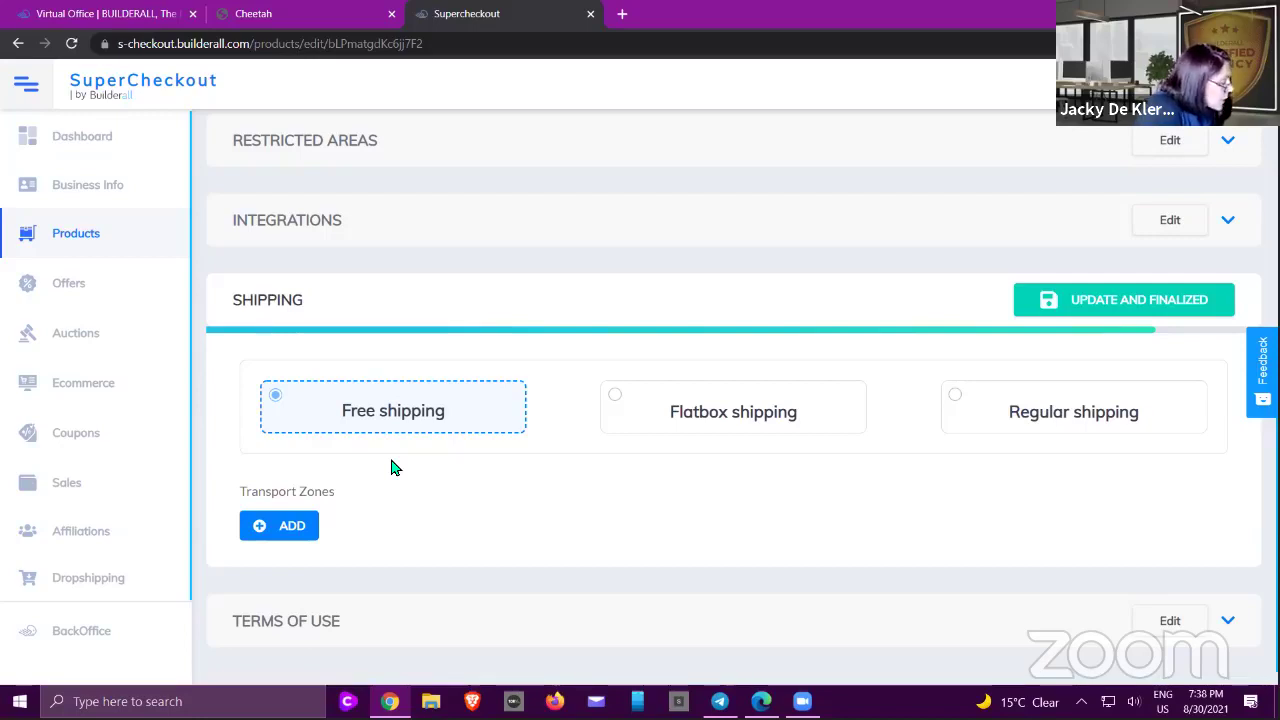
- Select Flatbox shipping and review its shipping price and transport zone options
{"action": "left_click", "coordinate": [608, 400]}
{"action": "scroll", "coordinate": [600, 476], "scroll_direction": "down", "scroll_amount": 1}
{"action": "scroll", "coordinate": [600, 476], "scroll_direction": "down", "scroll_amount": 1}
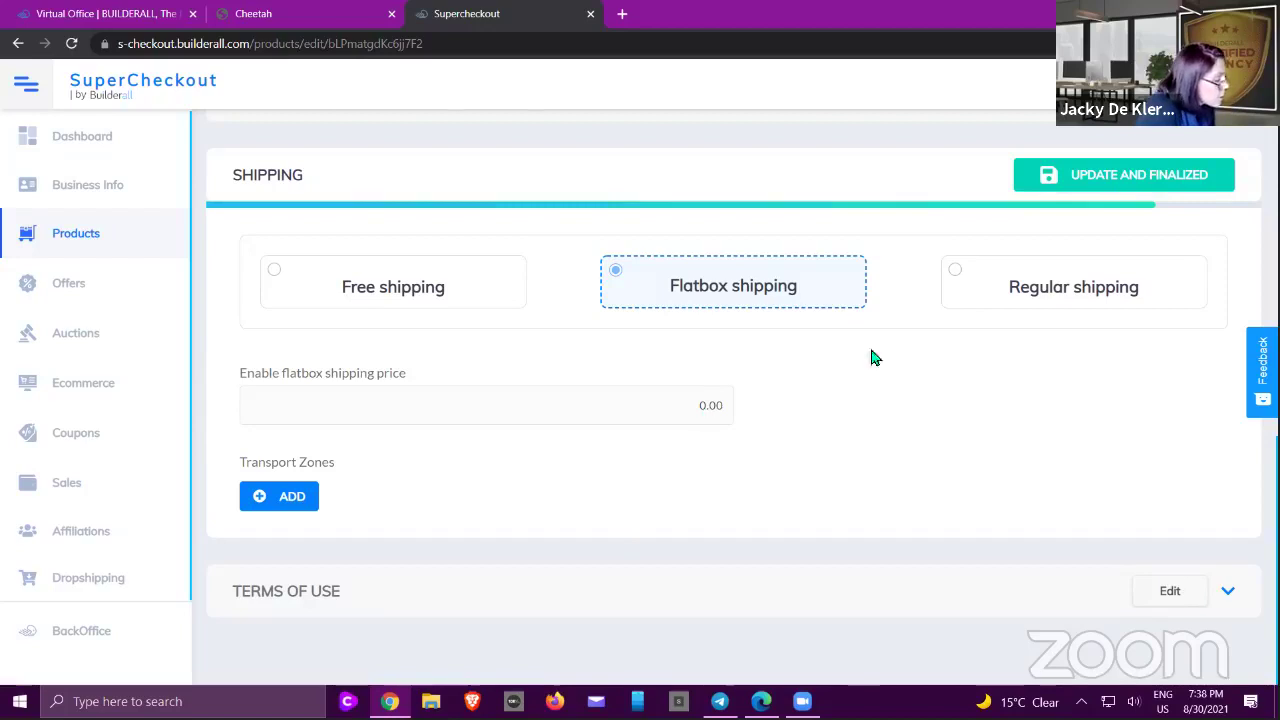
- Select Regular shipping with the Easyship automation method, and review the weight, dimension and transport zone fields
{"action": "left_click", "coordinate": [956, 272]}
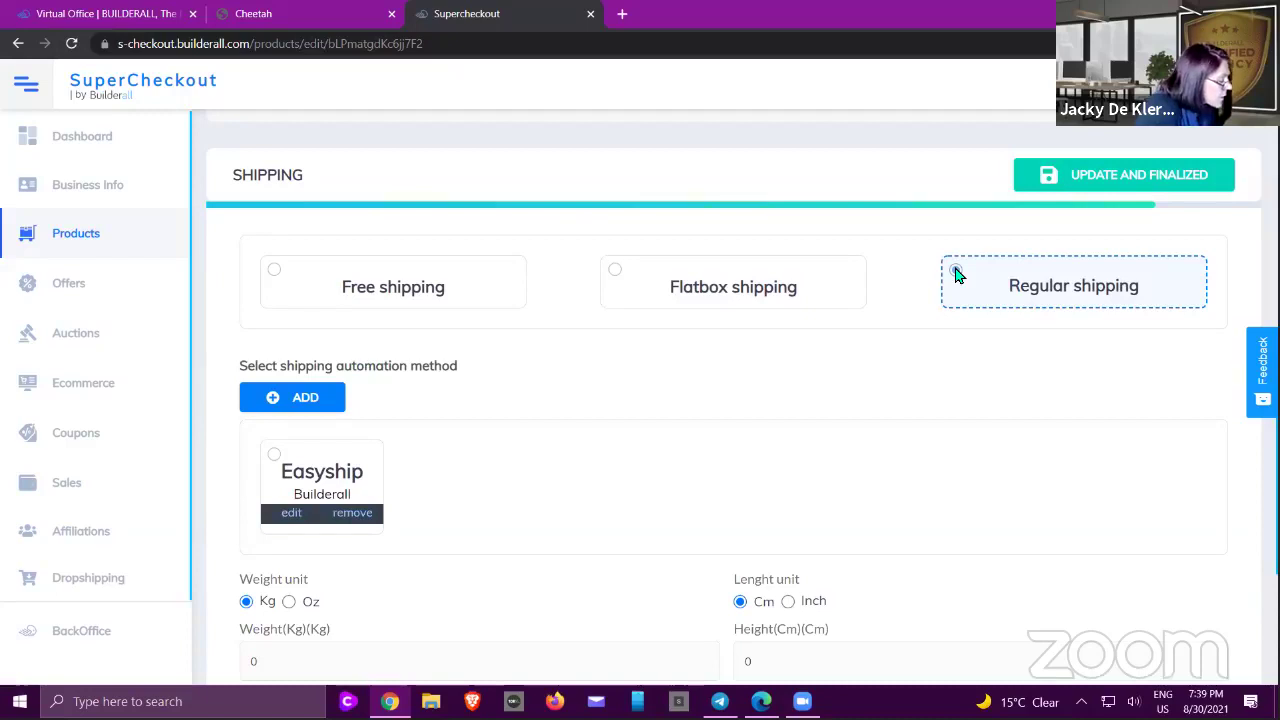
{"action": "left_click", "coordinate": [312, 484]}
{"action": "scroll", "coordinate": [517, 450], "scroll_direction": "down", "scroll_amount": 1}
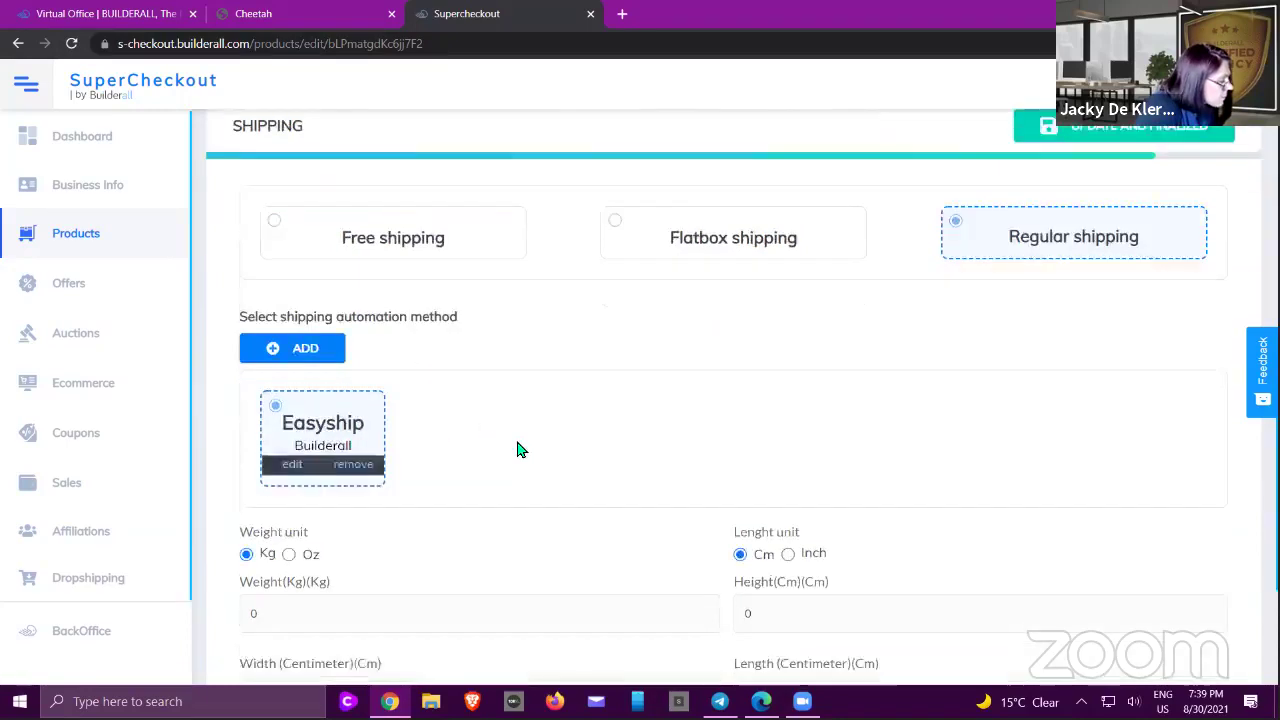
{"action": "scroll", "coordinate": [540, 420], "scroll_direction": "down", "scroll_amount": 1}
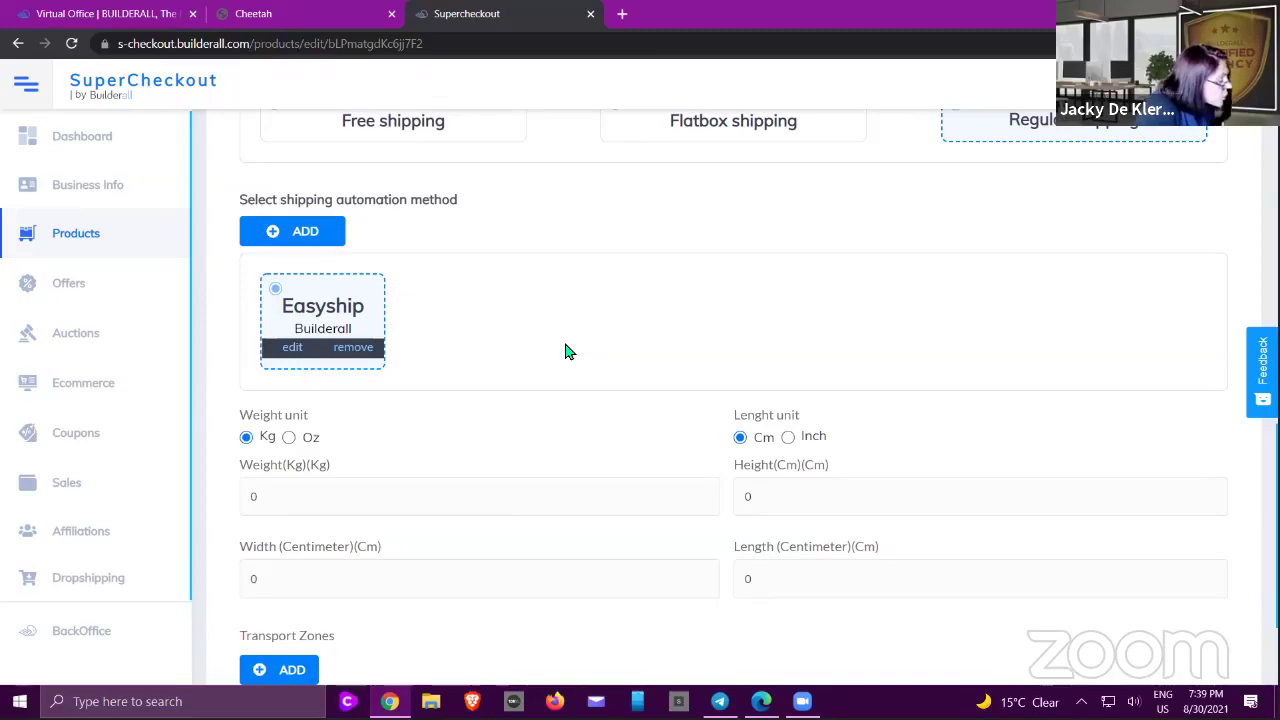
{"action": "scroll", "coordinate": [565, 350], "scroll_direction": "down", "scroll_amount": 1}
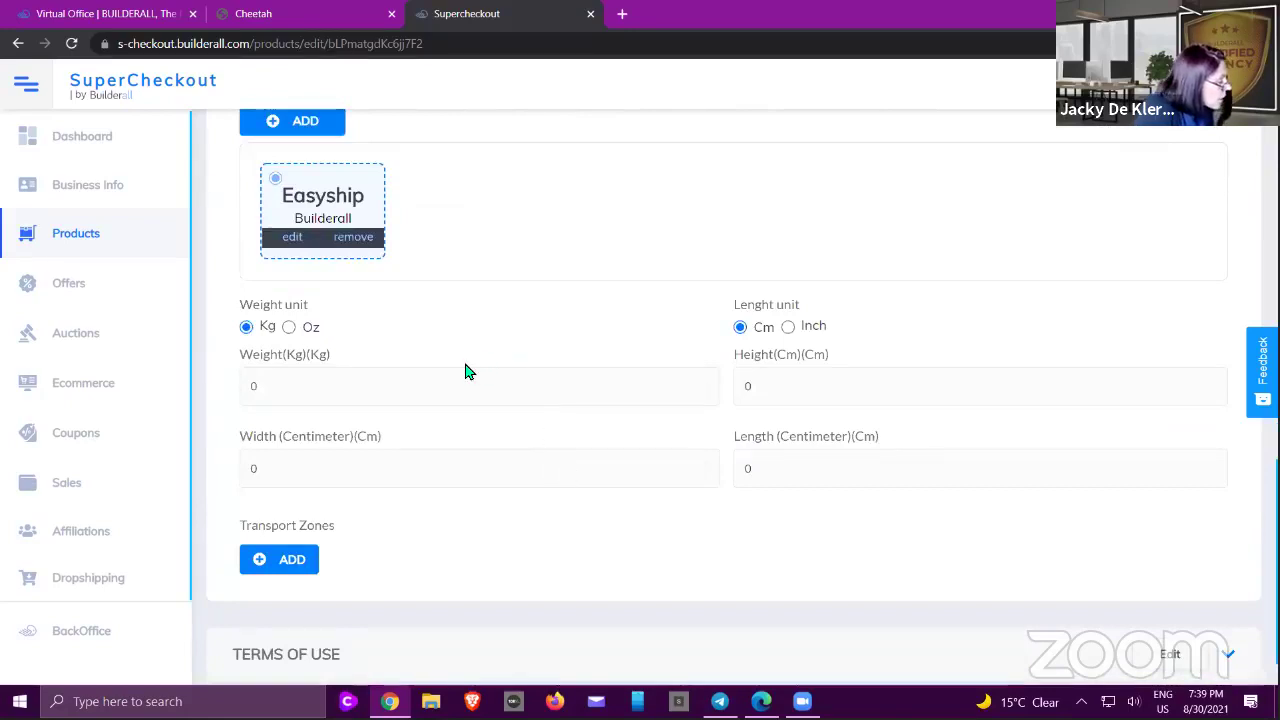
{"action": "scroll", "coordinate": [486, 337], "scroll_direction": "up", "scroll_amount": 1}
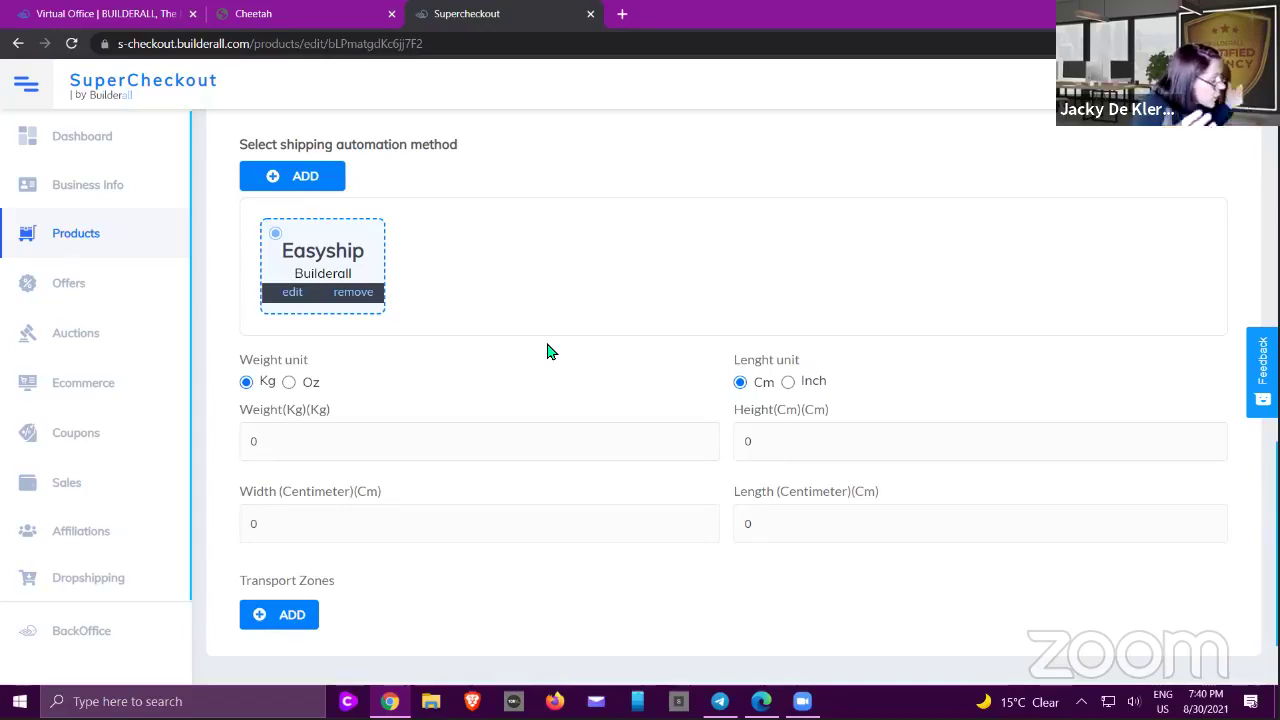
{"action": "scroll", "coordinate": [549, 349], "scroll_direction": "down", "scroll_amount": 2}
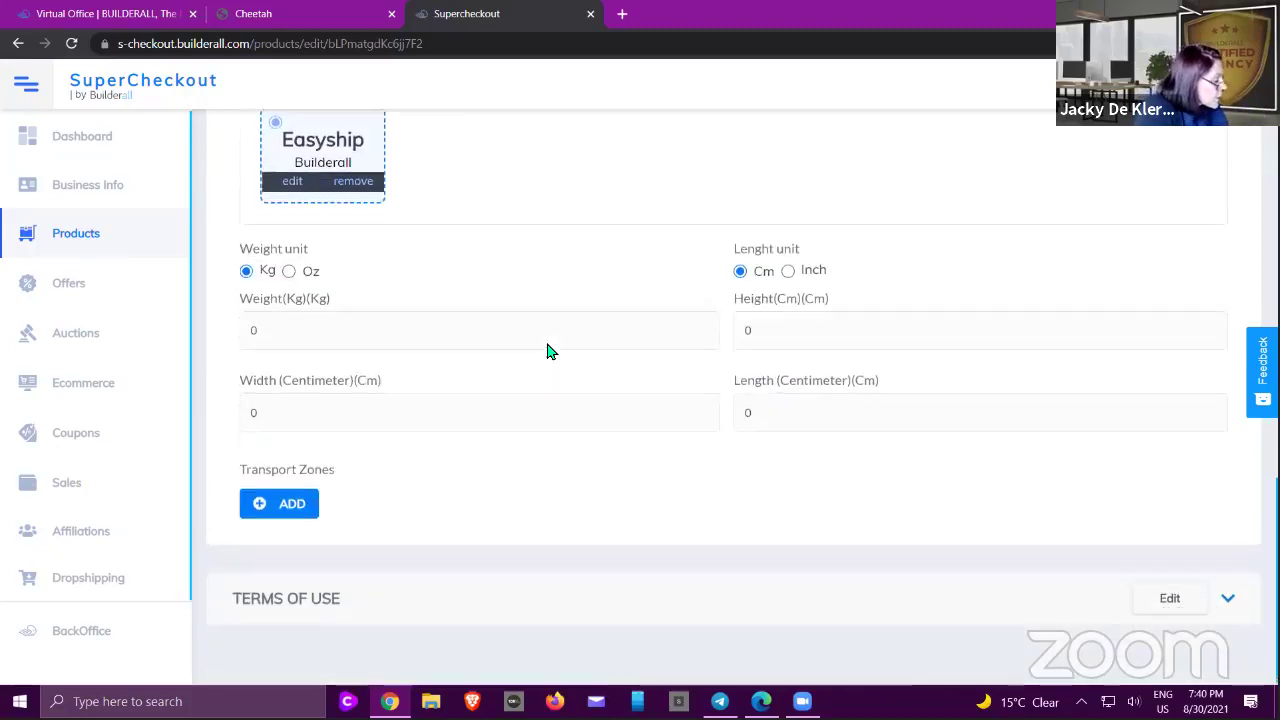
{"action": "scroll", "coordinate": [551, 349], "scroll_direction": "up", "scroll_amount": 2}
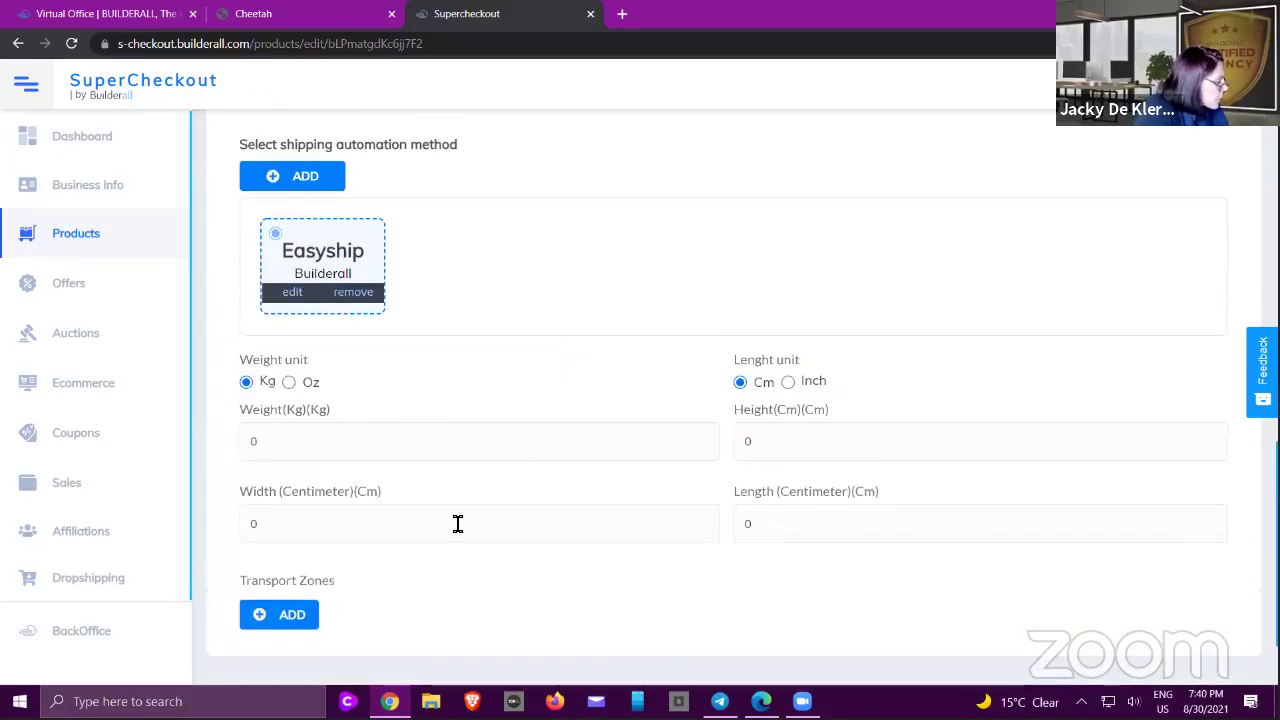
- Switch back to Free shipping and start a transport zone named "Outside US" with all countries selected
{"action": "scroll", "coordinate": [457, 523], "scroll_direction": "up", "scroll_amount": 2}
{"action": "left_click", "coordinate": [306, 233]}
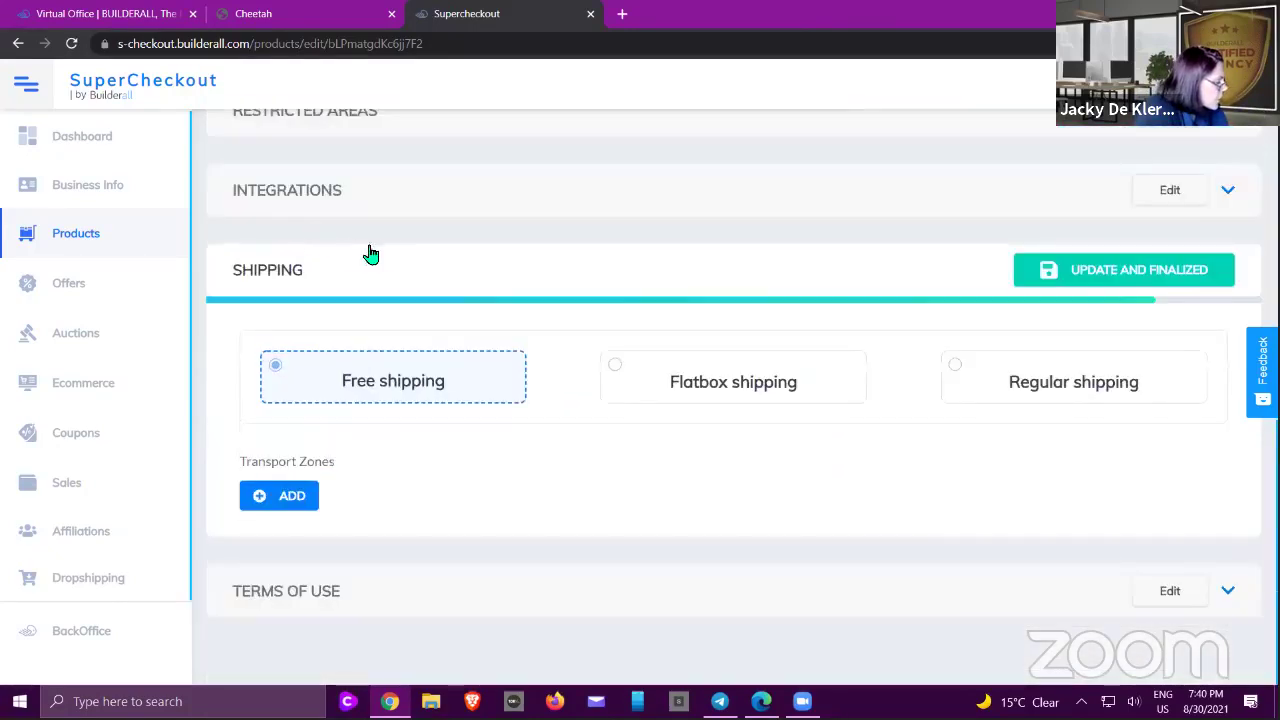
{"action": "left_click", "coordinate": [267, 498]}
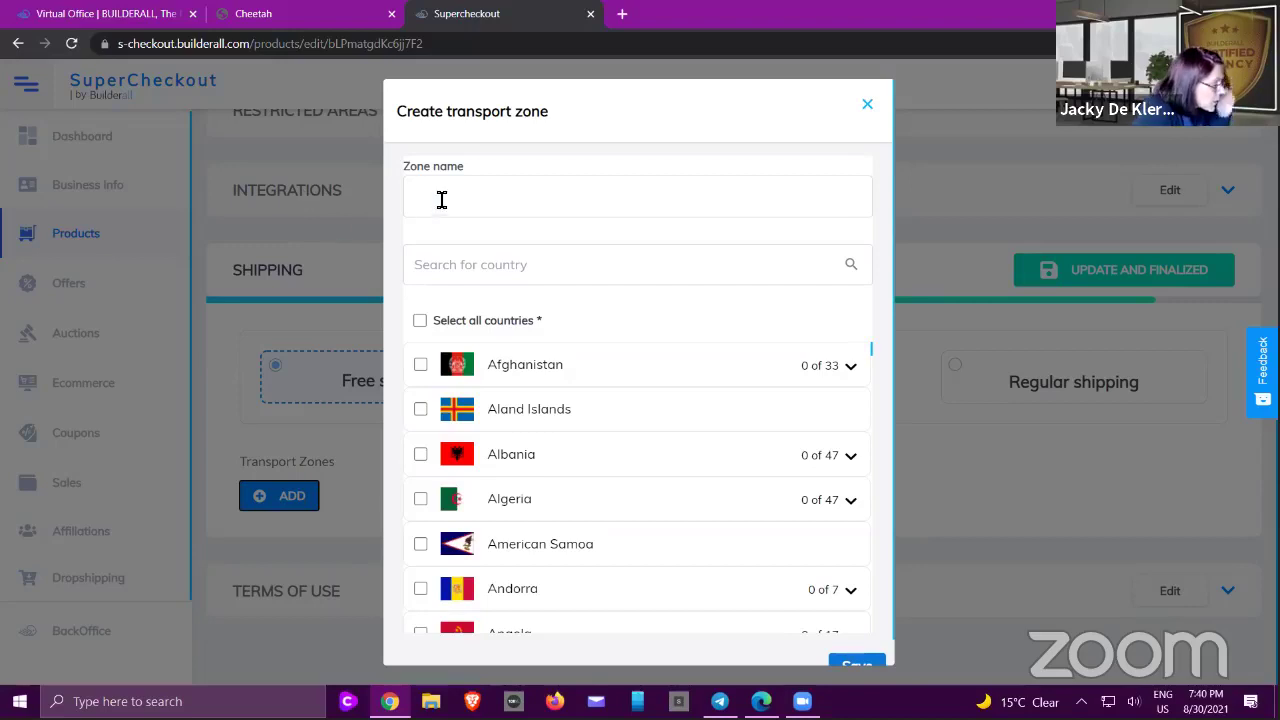
{"action": "left_click", "coordinate": [477, 199]}
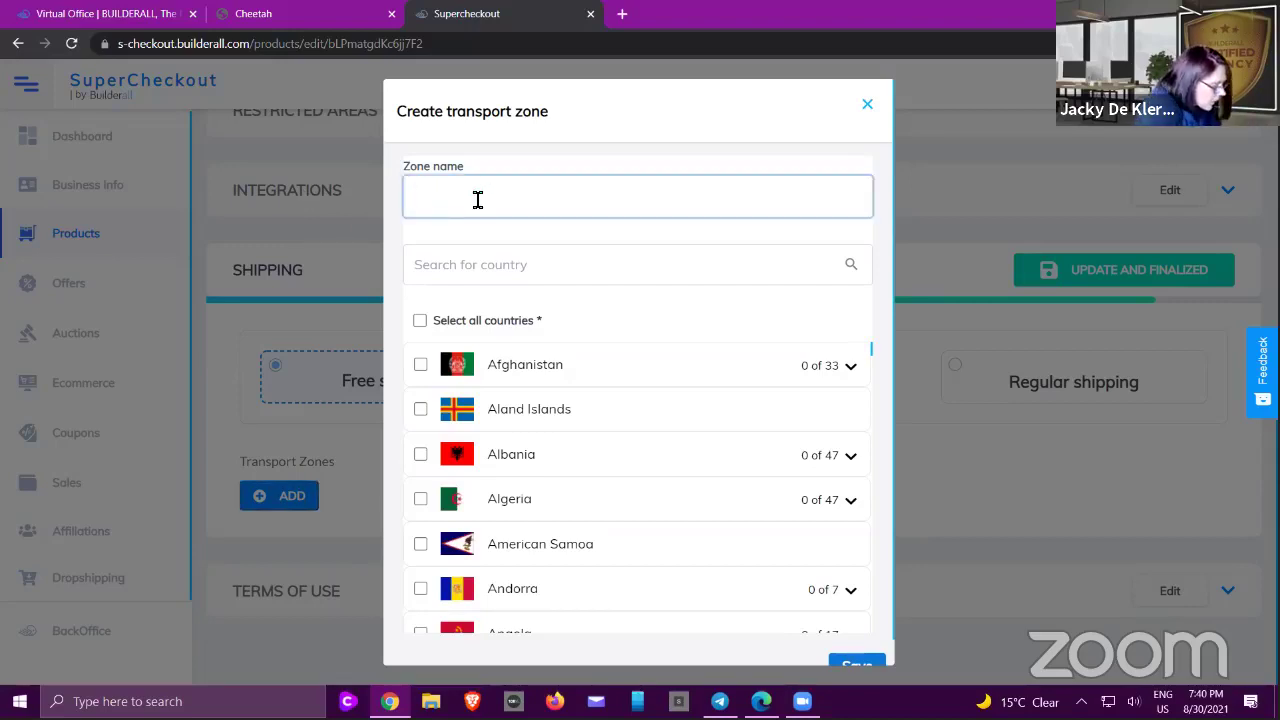
{"action": "type", "text": "Outside US"}
{"action": "left_click", "coordinate": [420, 321]}
- Filter the zone's country list by "u", deselect the United States, and save the transport zone
{"action": "scroll", "coordinate": [567, 406], "scroll_direction": "down", "scroll_amount": 3}
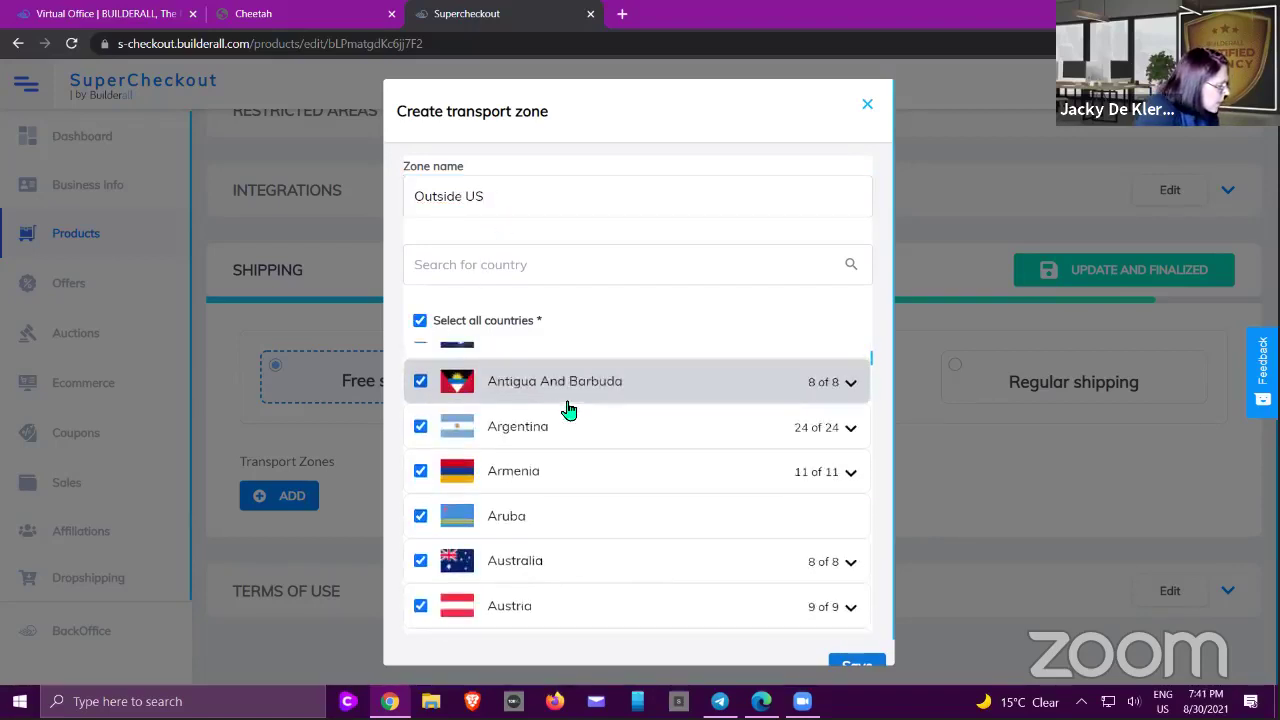
{"action": "scroll", "coordinate": [570, 420], "scroll_direction": "down", "scroll_amount": 20}
{"action": "scroll", "coordinate": [575, 437], "scroll_direction": "down", "scroll_amount": 8}
{"action": "left_click_drag", "start_coordinate": [871, 440], "coordinate": [872, 576]}
{"action": "scroll", "coordinate": [720, 538], "scroll_direction": "down", "scroll_amount": 14}
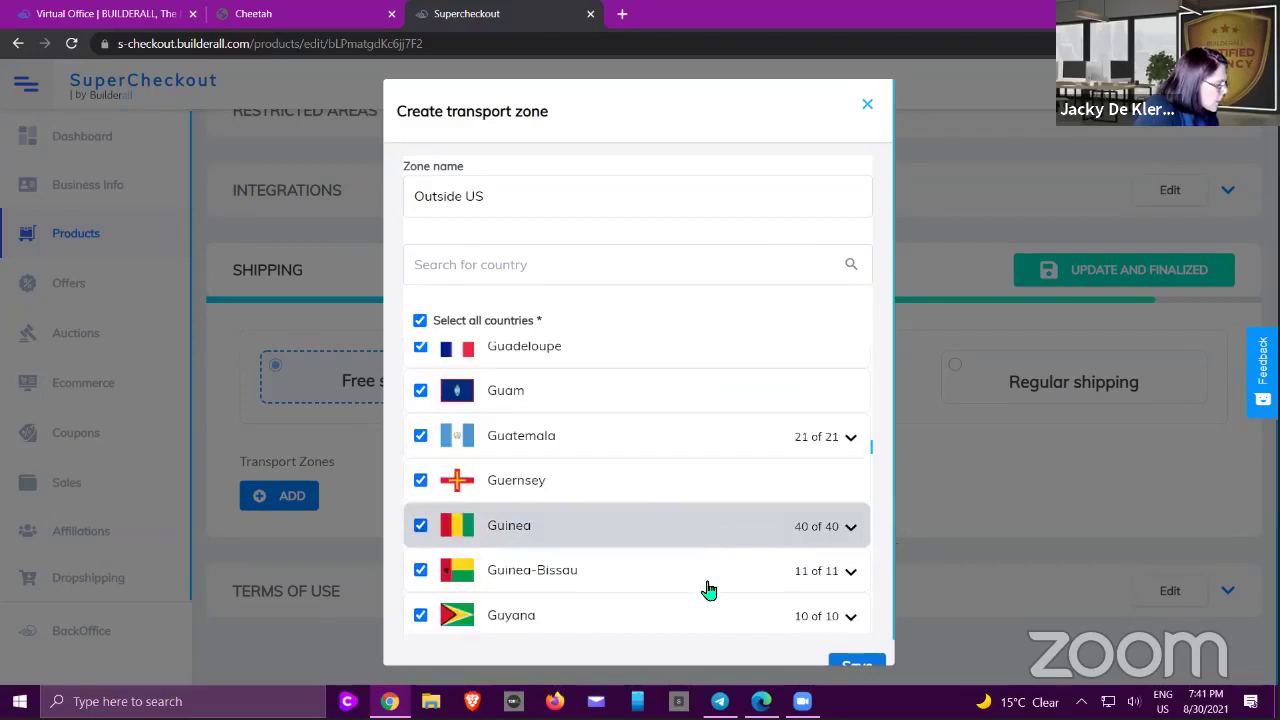
{"action": "left_click", "coordinate": [543, 280]}
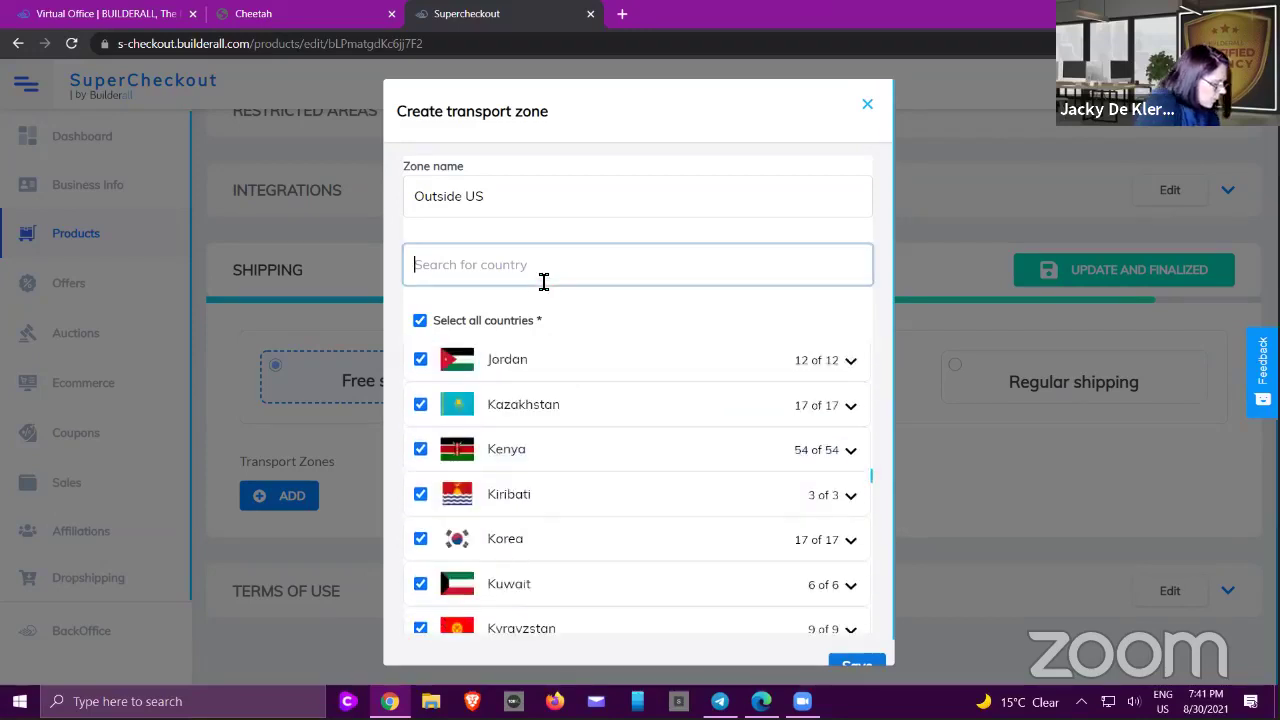
{"action": "type", "text": "u"}
{"action": "scroll", "coordinate": [503, 535], "scroll_direction": "down", "scroll_amount": 3}
{"action": "scroll", "coordinate": [503, 535], "scroll_direction": "down", "scroll_amount": 8}
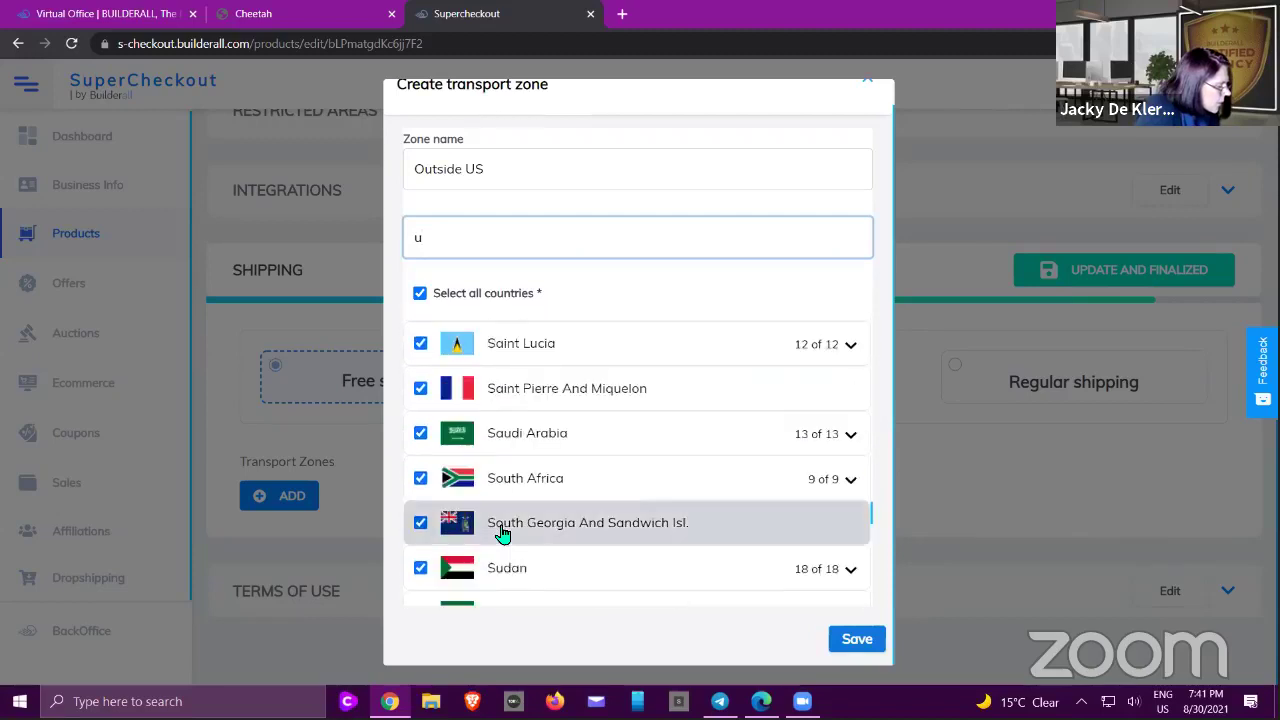
{"action": "scroll", "coordinate": [503, 535], "scroll_direction": "down", "scroll_amount": 6}
{"action": "scroll", "coordinate": [503, 535], "scroll_direction": "down", "scroll_amount": 5}
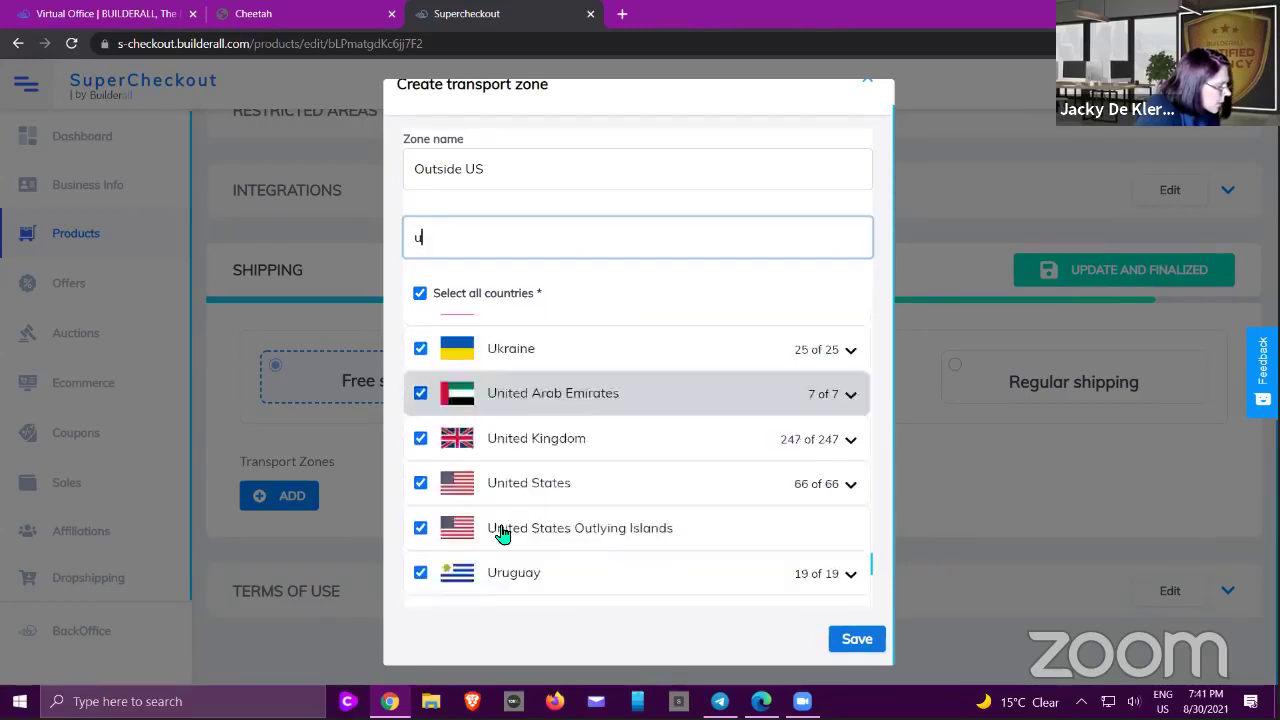
{"action": "scroll", "coordinate": [466, 491], "scroll_direction": "up", "scroll_amount": 2}
{"action": "left_click", "coordinate": [418, 431]}
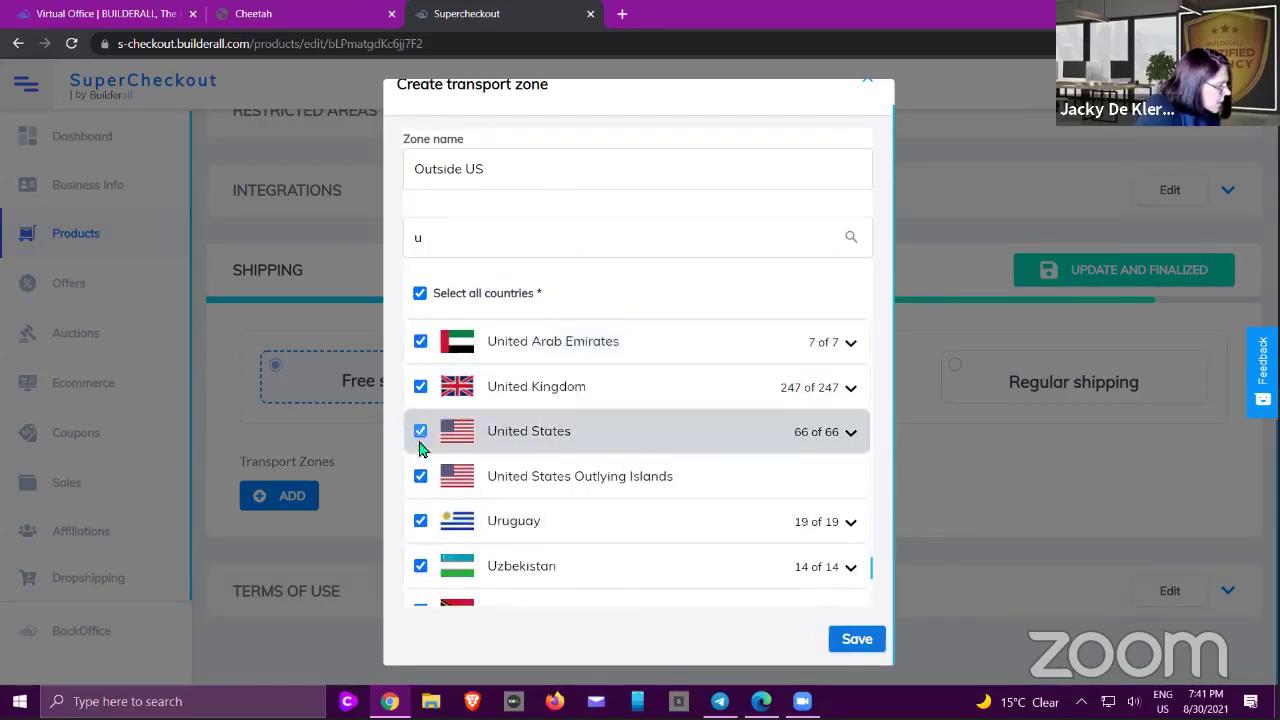
{"action": "left_click", "coordinate": [858, 644]}
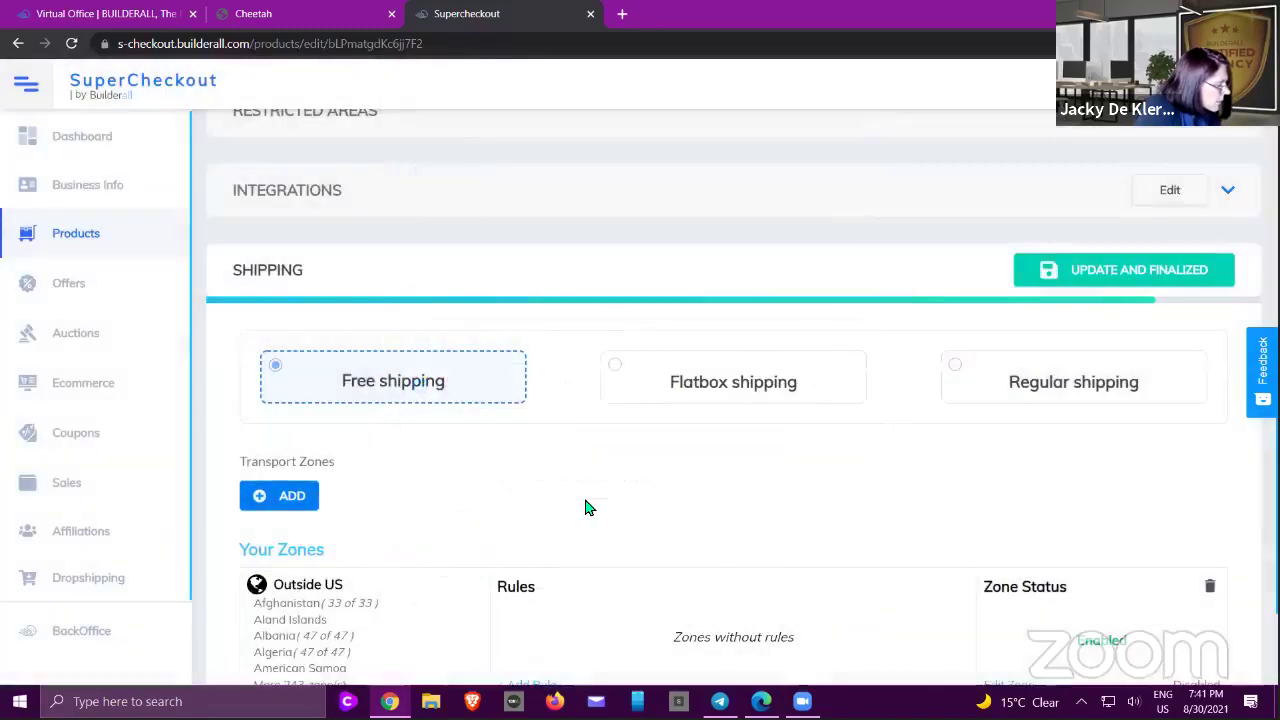
- Add a rule to the Outside US zone with a fixed rate of 100.00
{"action": "scroll", "coordinate": [570, 470], "scroll_direction": "down", "scroll_amount": 2}
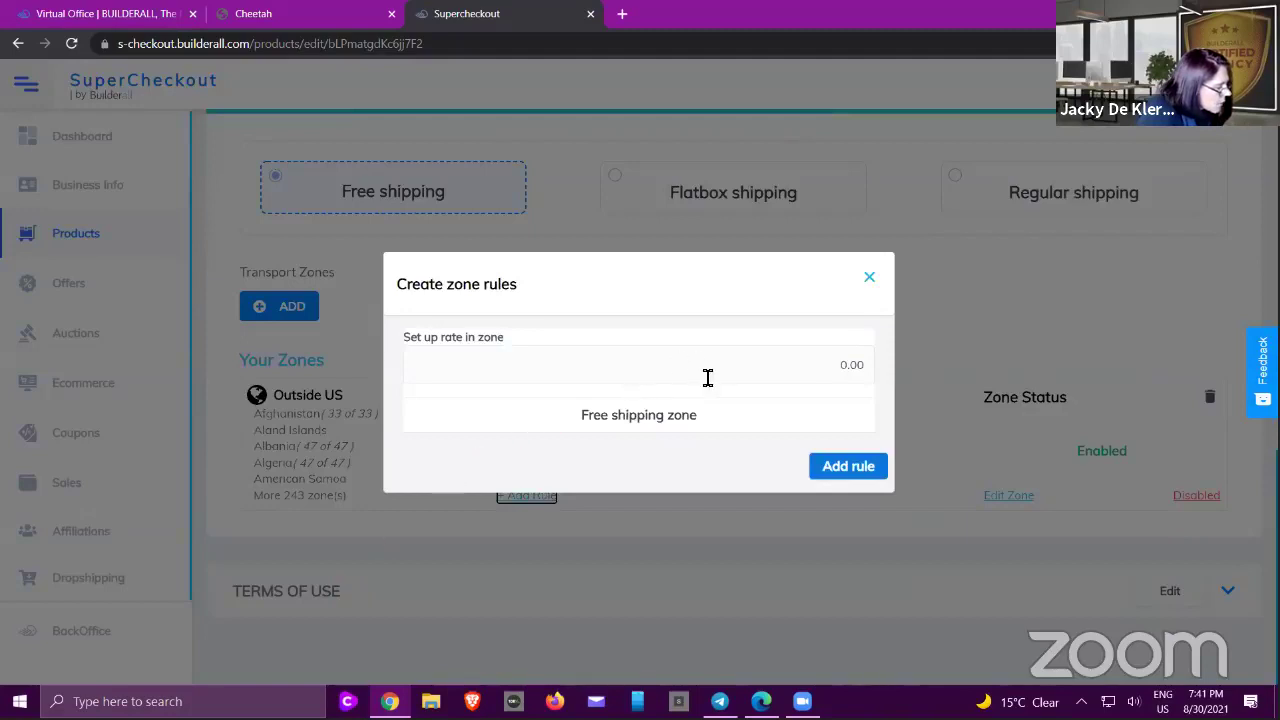
{"action": "left_click", "coordinate": [849, 368]}
{"action": "type", "text": "100"}
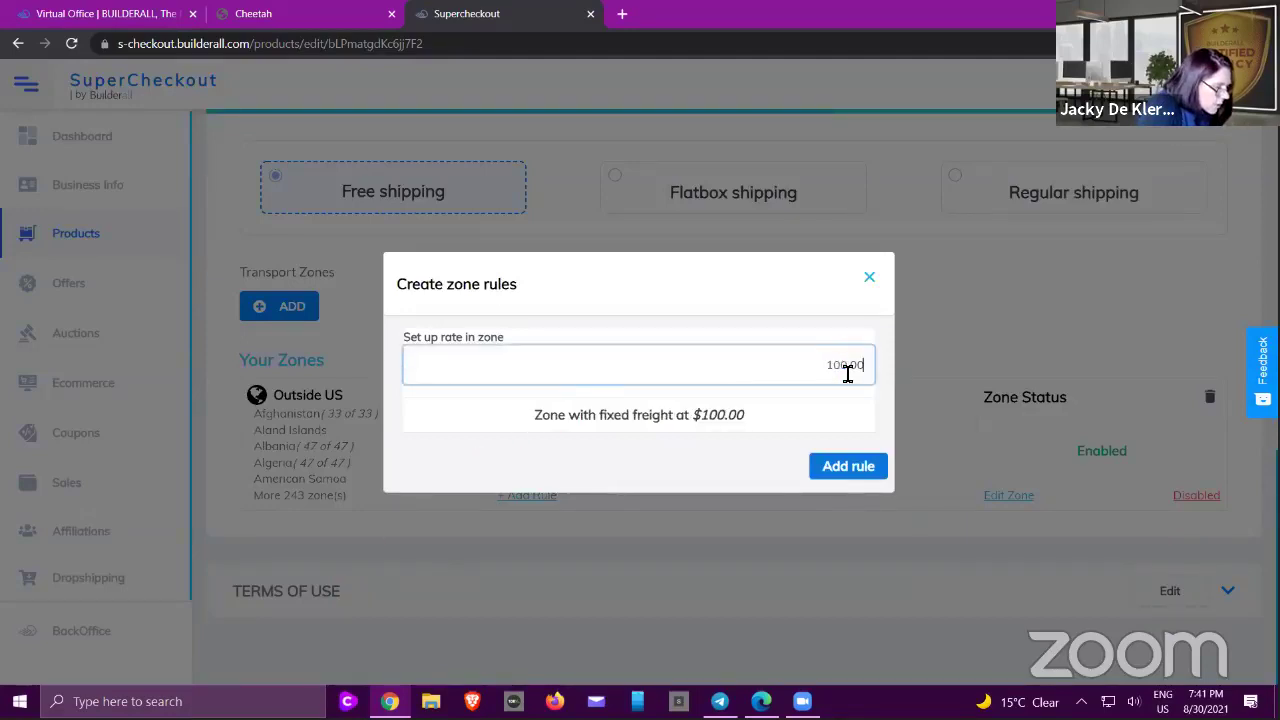
{"action": "left_click", "coordinate": [851, 474]}
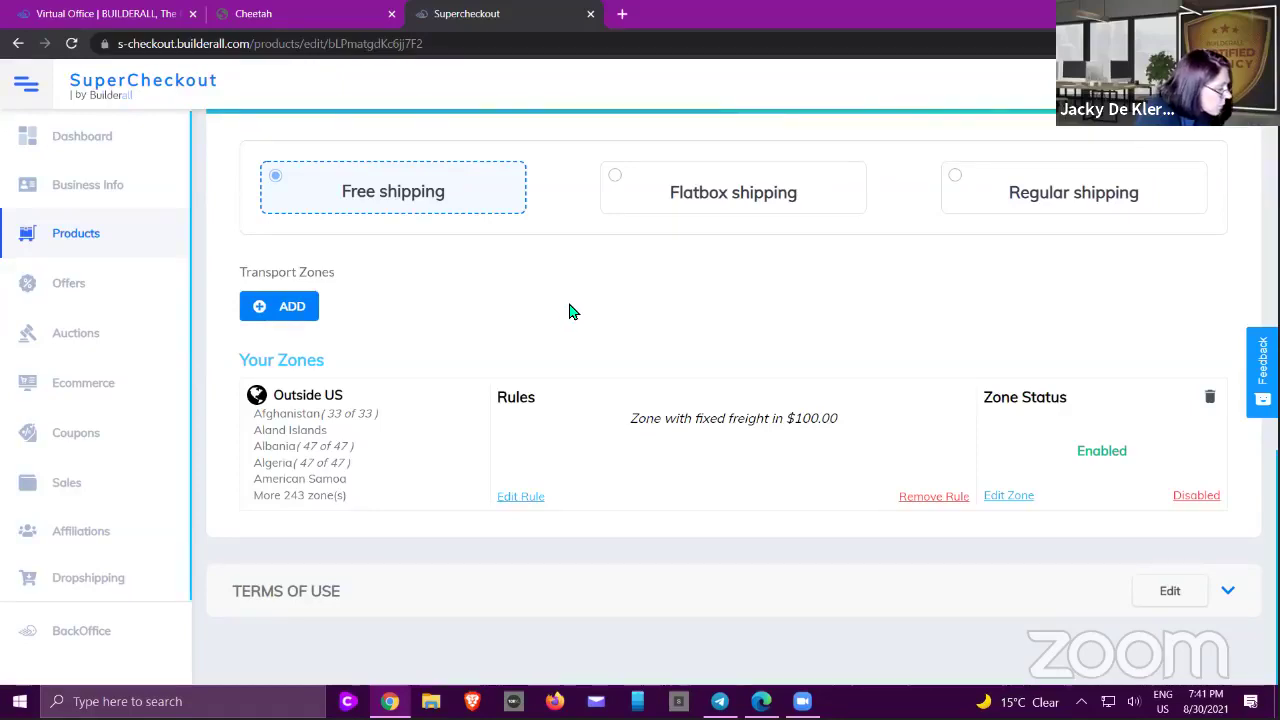
- Review the product's terms of use down to the acceptance checkbox, and update and finalize the product
{"action": "left_click", "coordinate": [363, 591]}
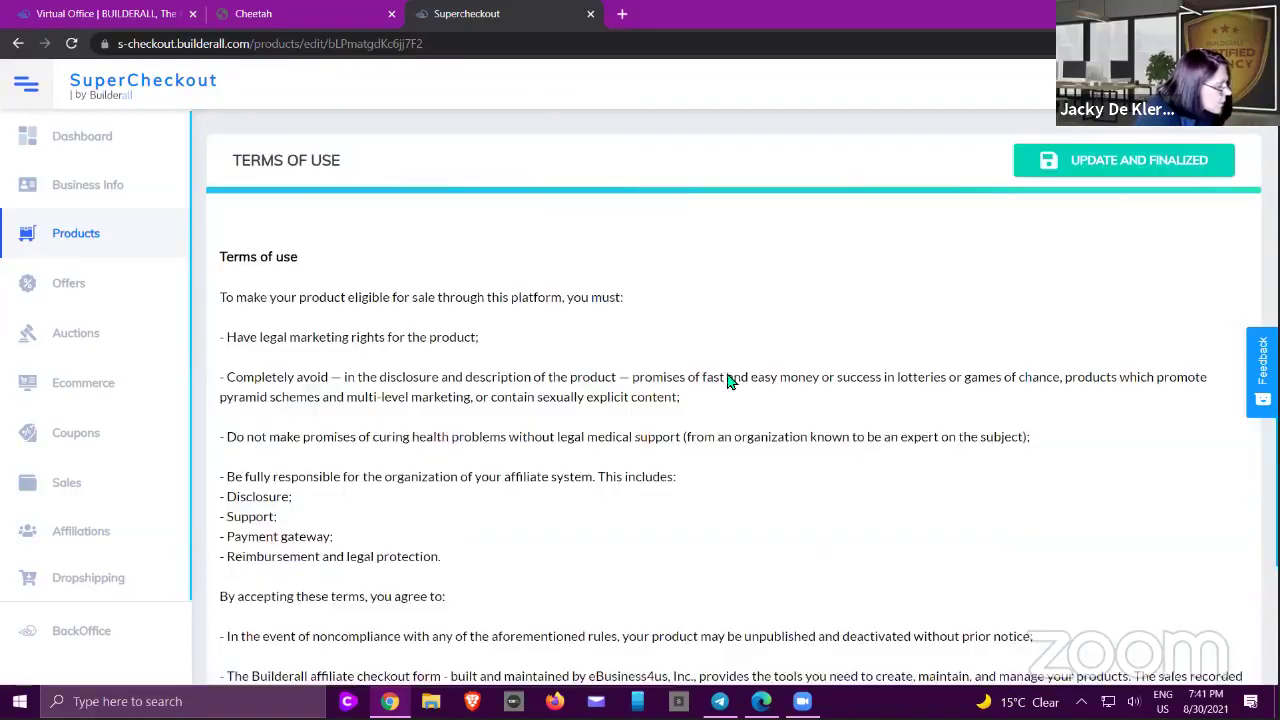
{"action": "scroll", "coordinate": [730, 375], "scroll_direction": "down", "scroll_amount": 4}
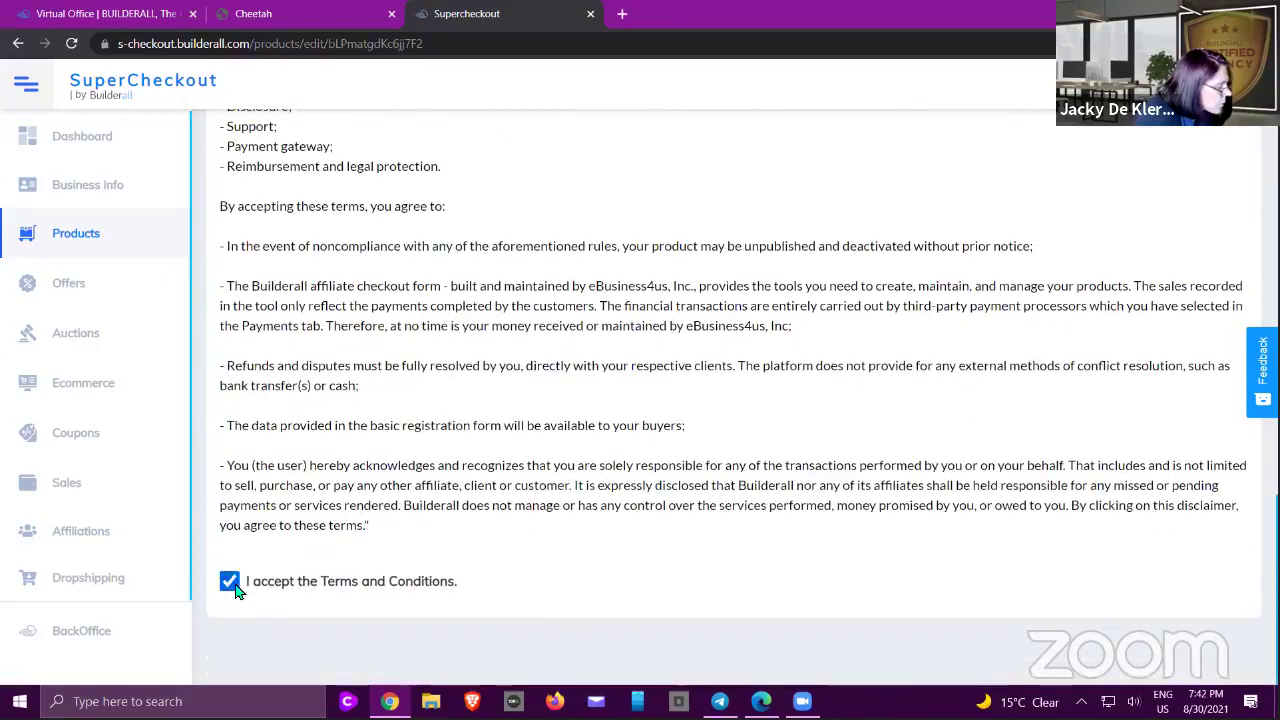
{"action": "scroll", "coordinate": [906, 440], "scroll_direction": "up", "scroll_amount": 5}
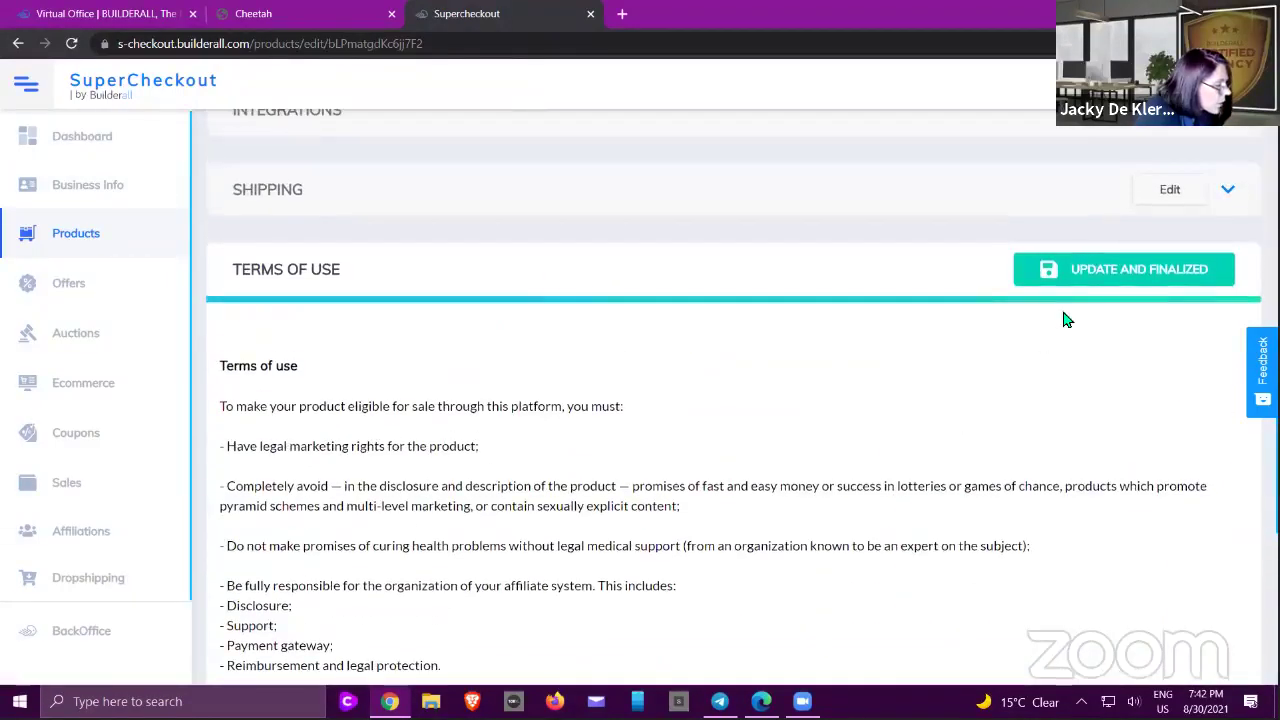
{"action": "left_click", "coordinate": [1086, 268]}
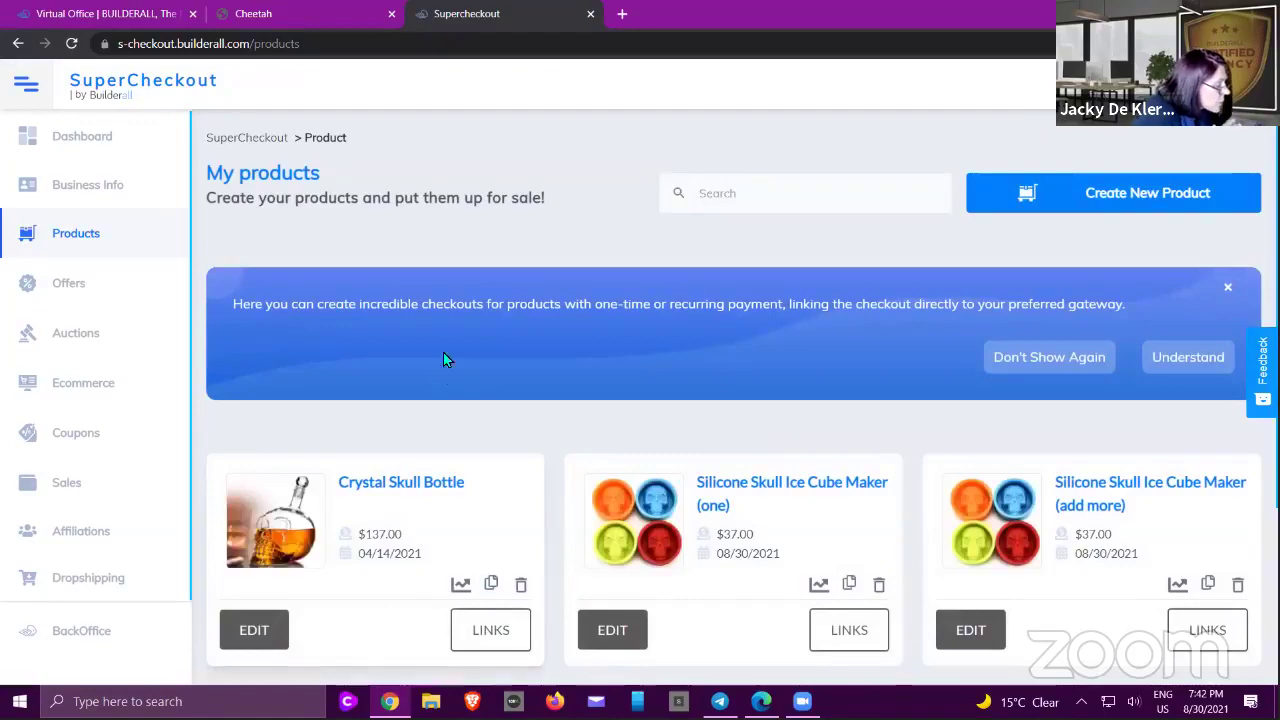
- Show the Crystal Skull Bottle's links and copy its Checkout URL
{"action": "scroll", "coordinate": [465, 400], "scroll_direction": "down", "scroll_amount": 2}
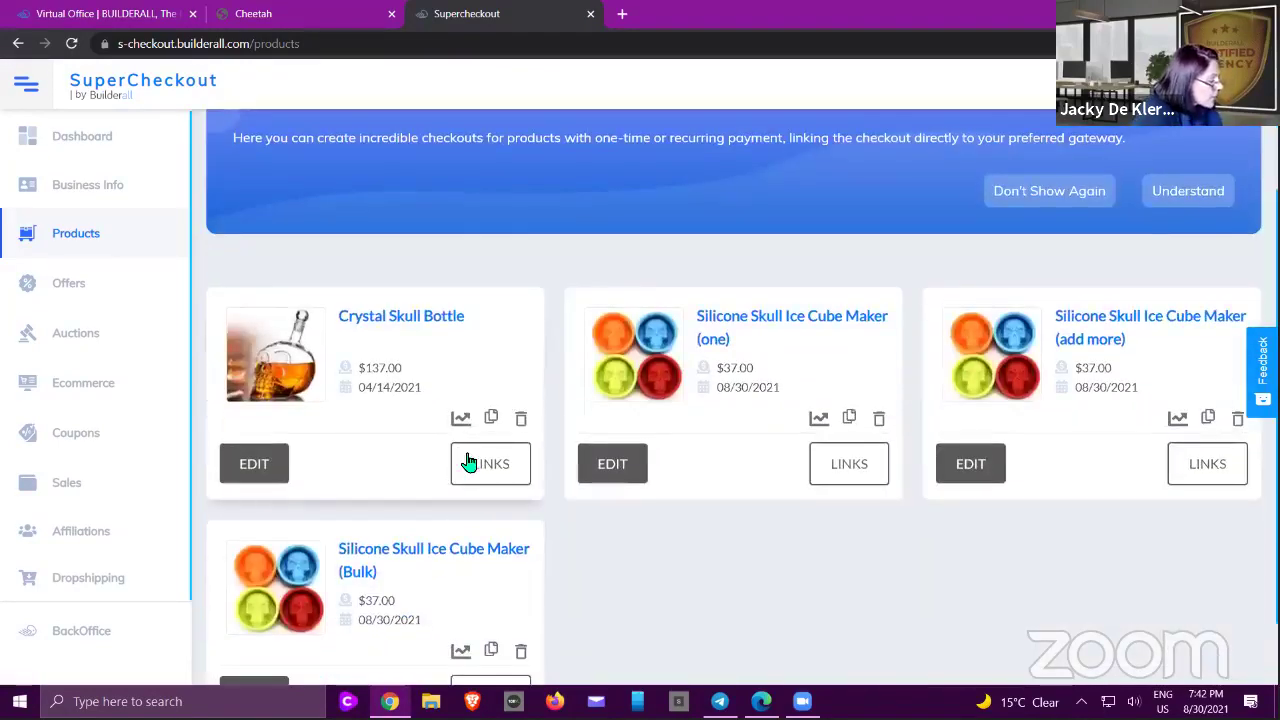
{"action": "left_click", "coordinate": [491, 466]}
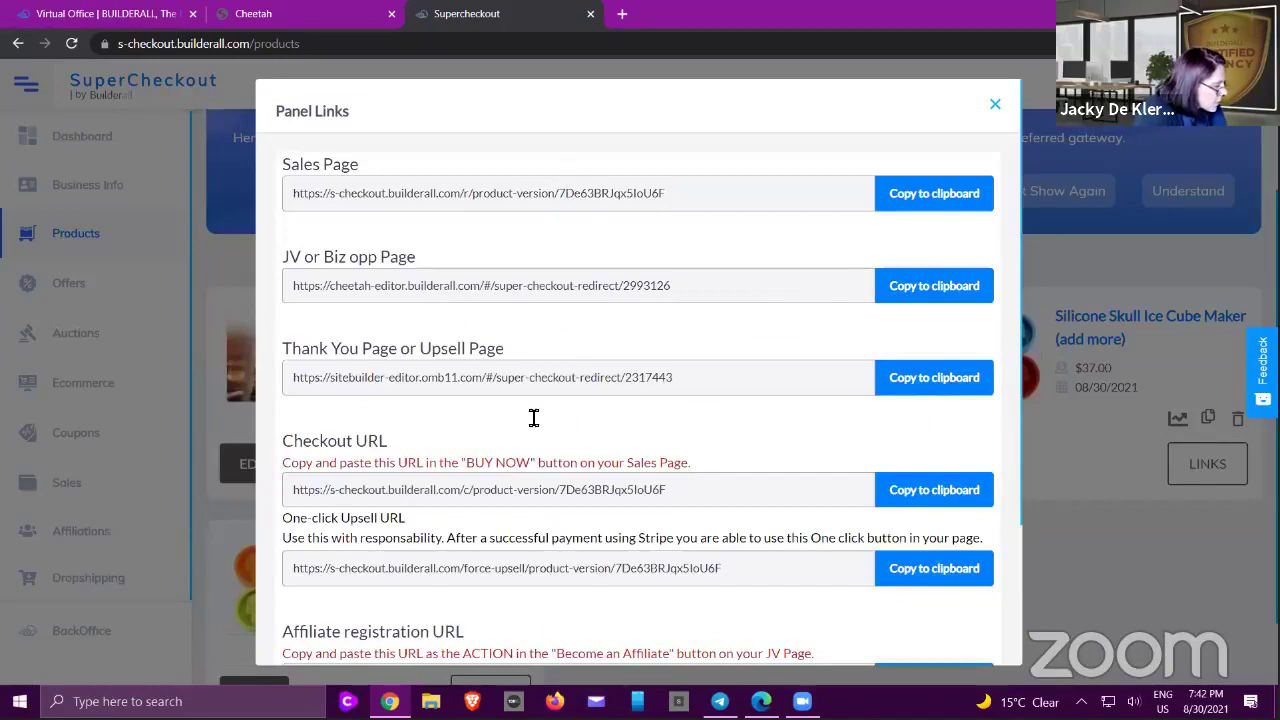
{"action": "scroll", "coordinate": [577, 437], "scroll_direction": "down", "scroll_amount": 1}
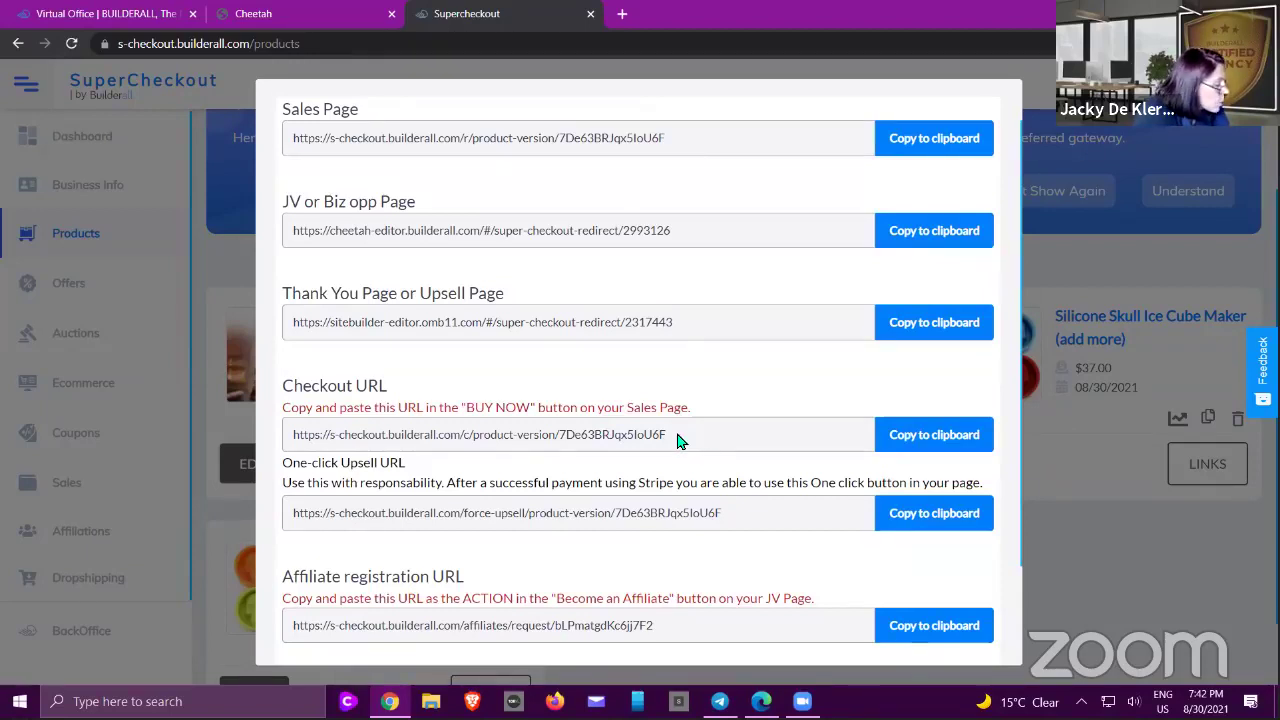
{"action": "left_click", "coordinate": [899, 437]}
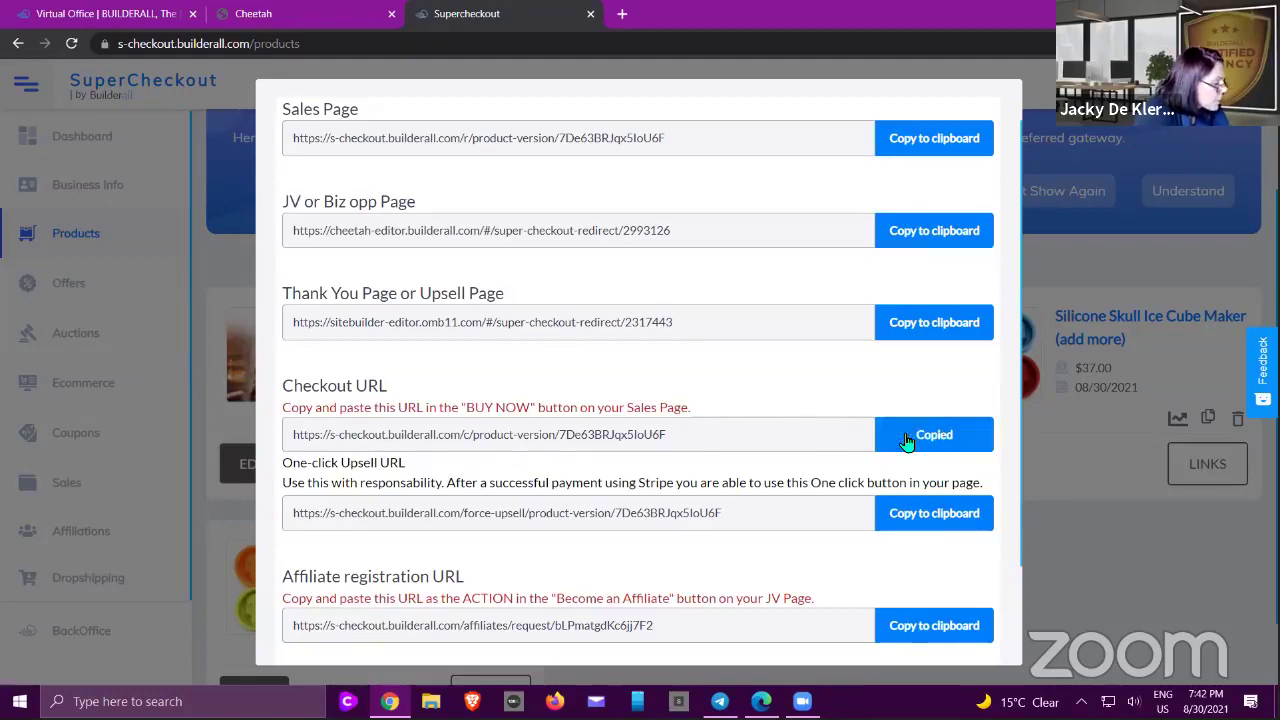
- Switch to the Cheetah site and edit its Home Page, bringing the empty checkout form box into view
{"action": "left_click", "coordinate": [341, 13]}
{"action": "scroll", "coordinate": [370, 160], "scroll_direction": "up", "scroll_amount": 3}
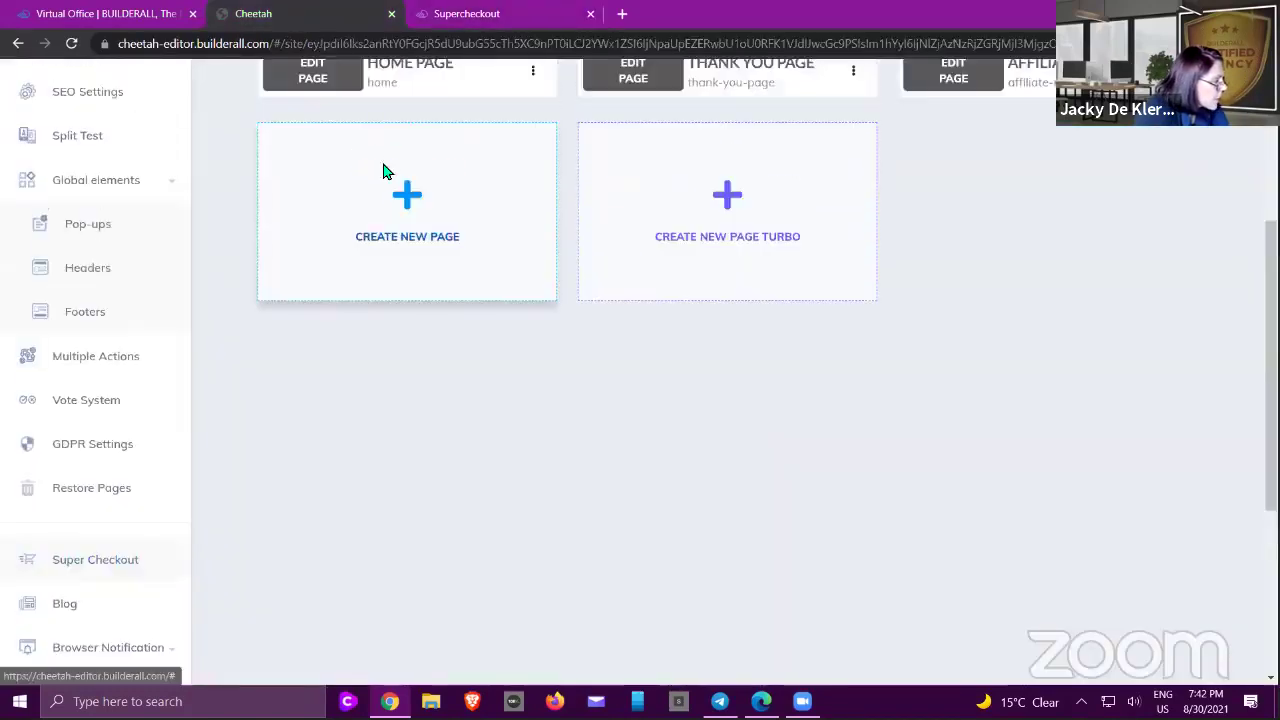
{"action": "left_click", "coordinate": [318, 340]}
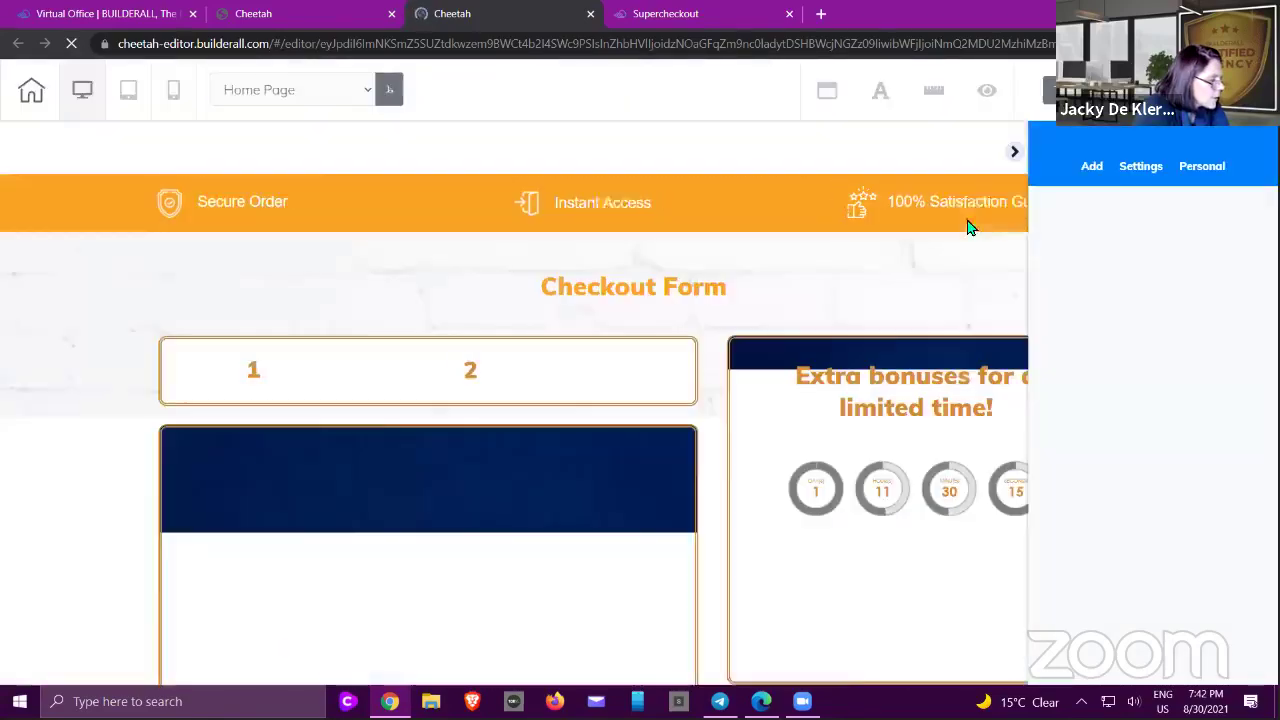
{"action": "scroll", "coordinate": [505, 450], "scroll_direction": "down", "scroll_amount": 1}
{"action": "scroll", "coordinate": [505, 450], "scroll_direction": "down", "scroll_amount": 2}
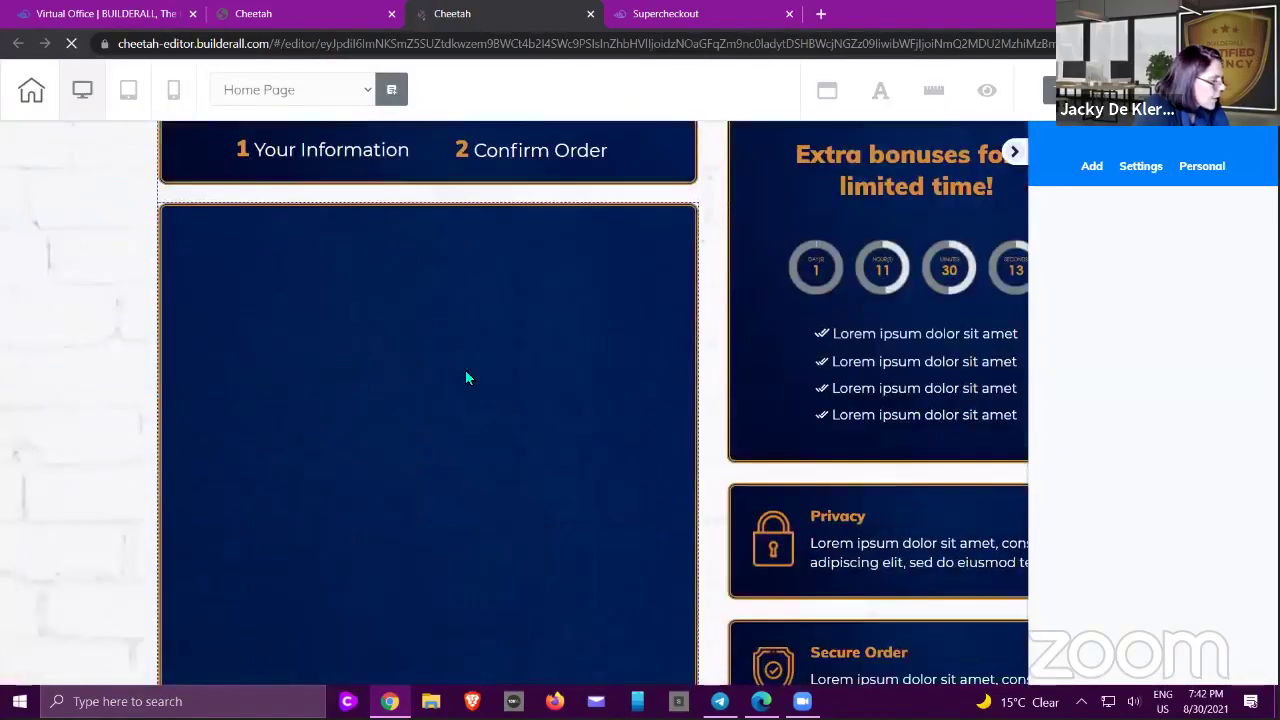
{"action": "scroll", "coordinate": [501, 357], "scroll_direction": "up", "scroll_amount": 1}
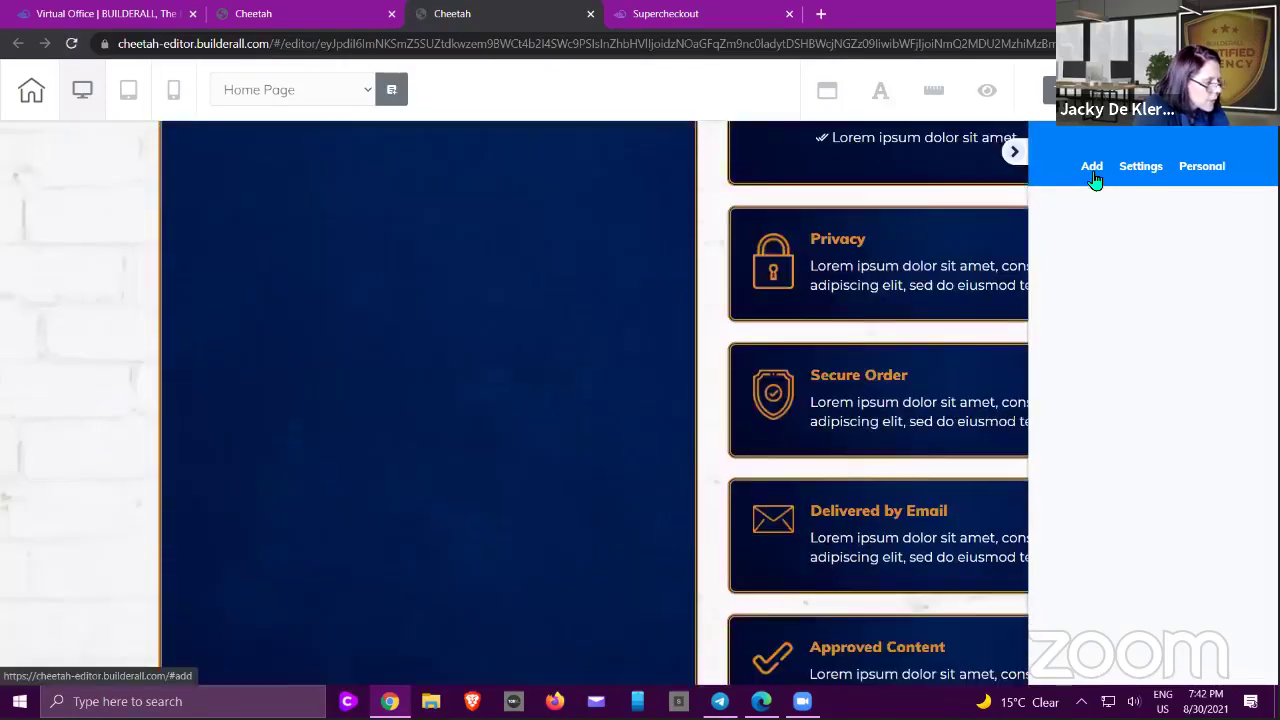
- Add a green rectangular Register Now button to the empty dark blue checkout form box
{"action": "left_click", "coordinate": [1094, 178]}
{"action": "left_click", "coordinate": [1190, 218]}
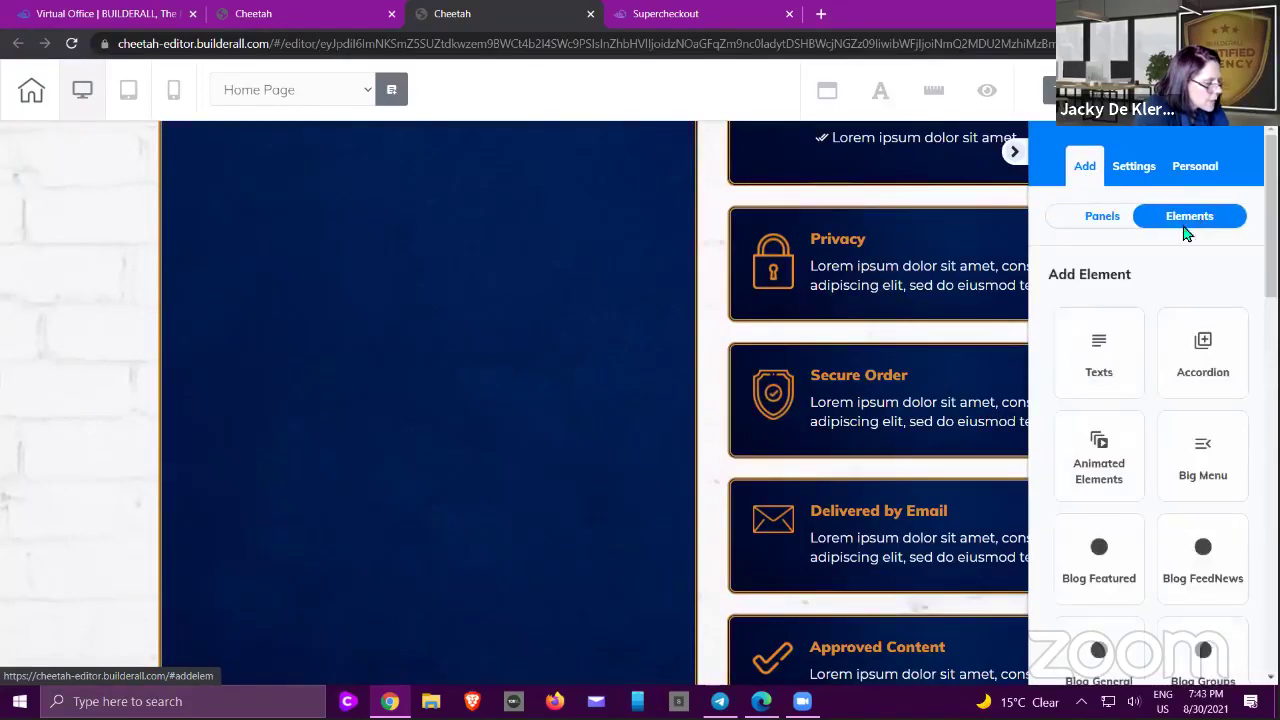
{"action": "scroll", "coordinate": [1186, 233], "scroll_direction": "down", "scroll_amount": 4}
{"action": "scroll", "coordinate": [1186, 233], "scroll_direction": "down", "scroll_amount": 1}
{"action": "left_click", "coordinate": [1100, 480]}
{"action": "left_click_drag", "start_coordinate": [1106, 457], "coordinate": [420, 365]}
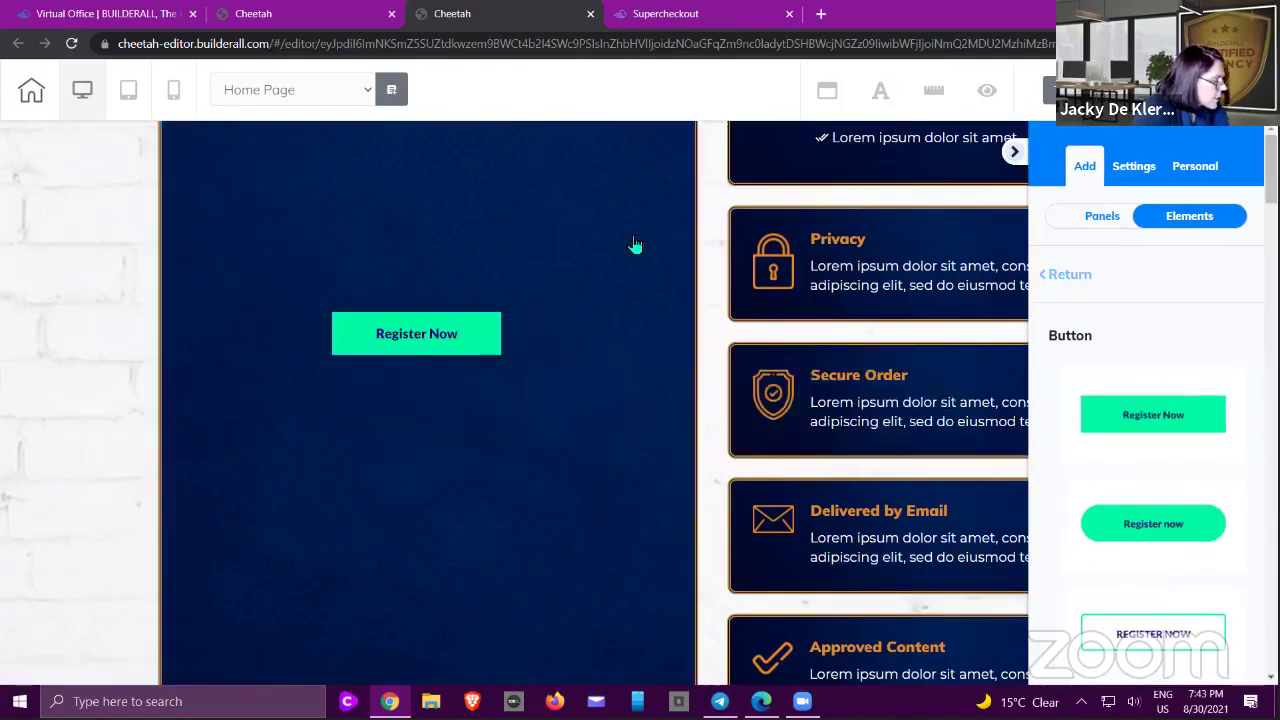
- Link the Register Now button to the copied checkout URL as a web link
{"action": "left_click", "coordinate": [420, 340]}
{"action": "left_click", "coordinate": [420, 340]}
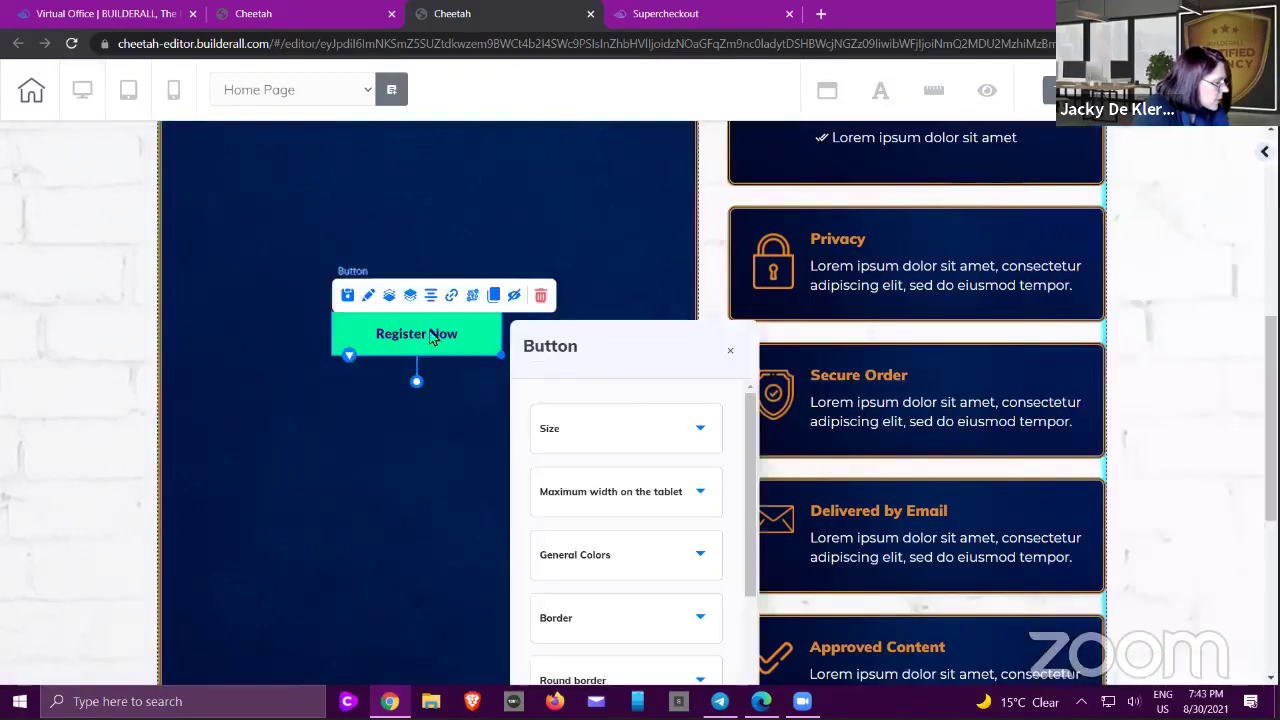
{"action": "left_click", "coordinate": [455, 296]}
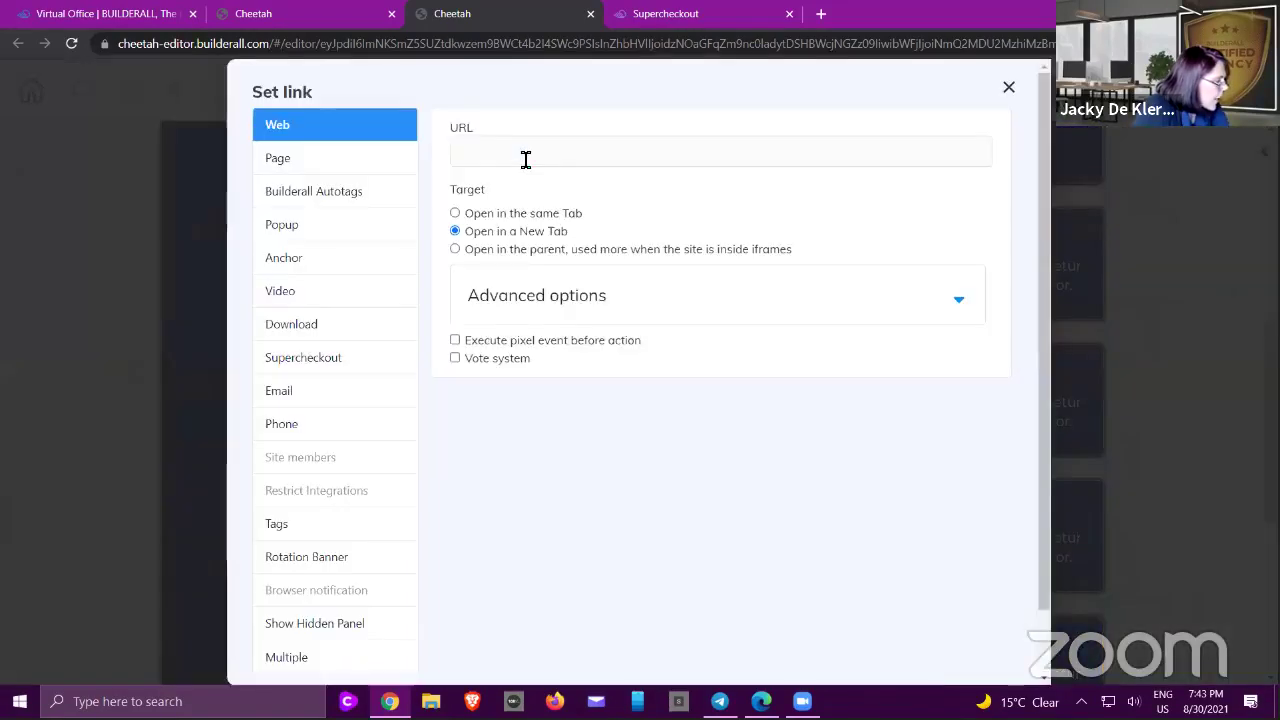
{"action": "right_click", "coordinate": [524, 152]}
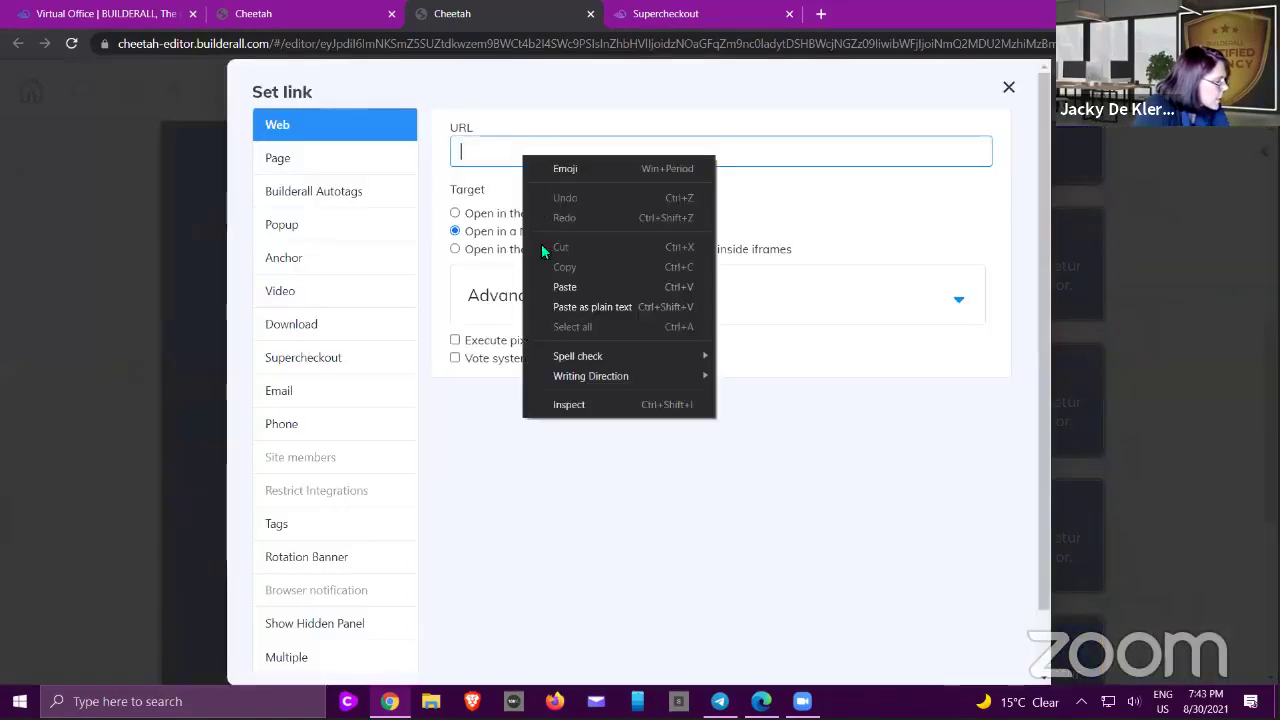
{"action": "left_click", "coordinate": [558, 286]}
{"action": "scroll", "coordinate": [565, 290], "scroll_direction": "down", "scroll_amount": 1}
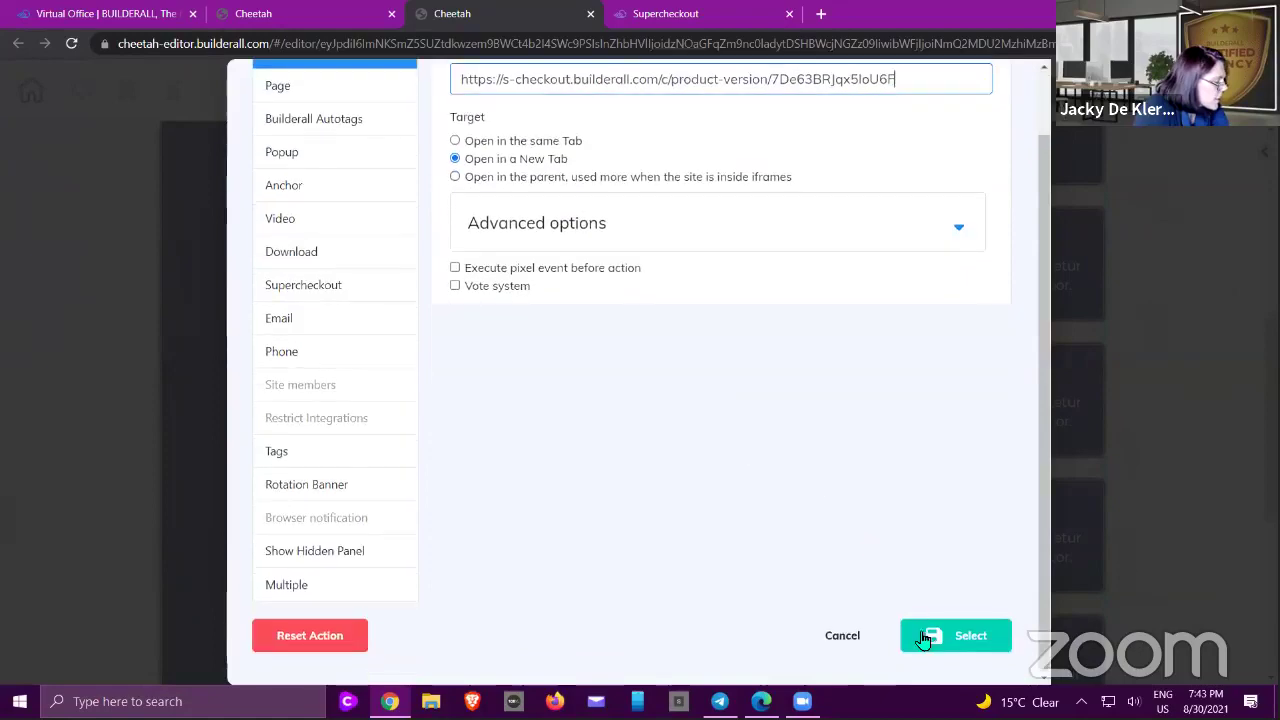
{"action": "key", "text": "Escape"}
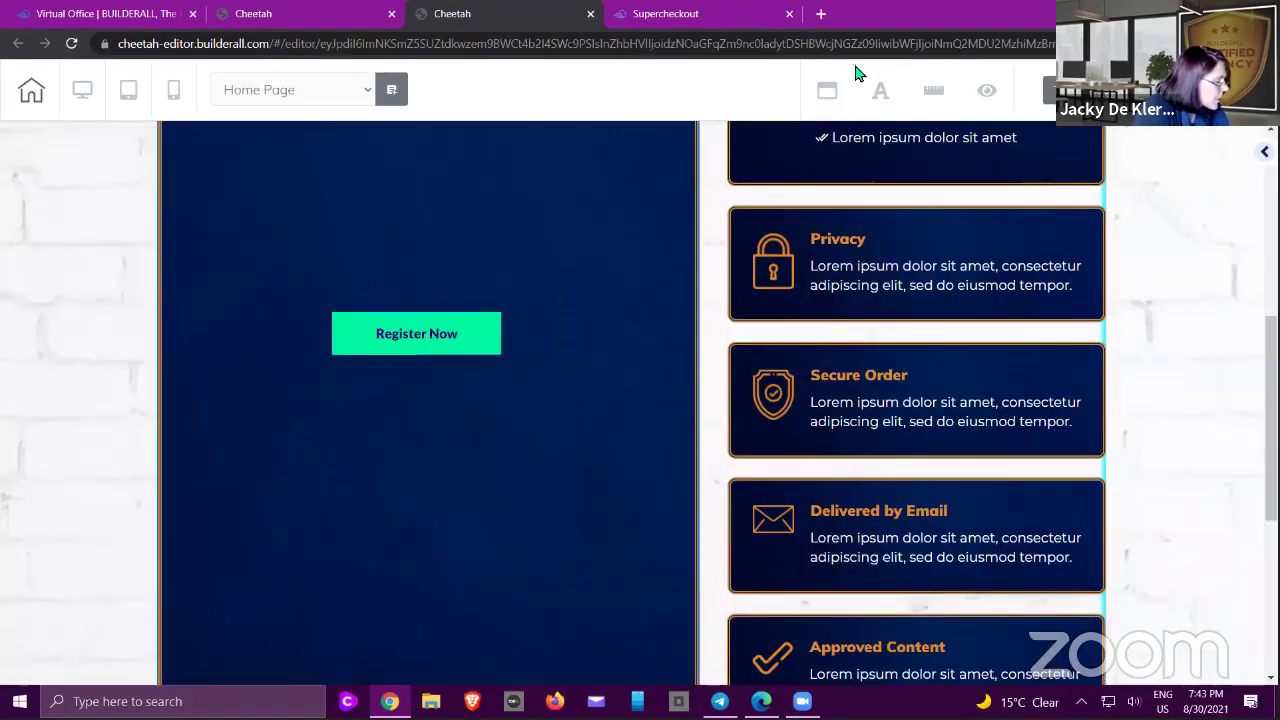
- Delete the Register Now button from the checkout form box
{"action": "left_click", "coordinate": [407, 343]}
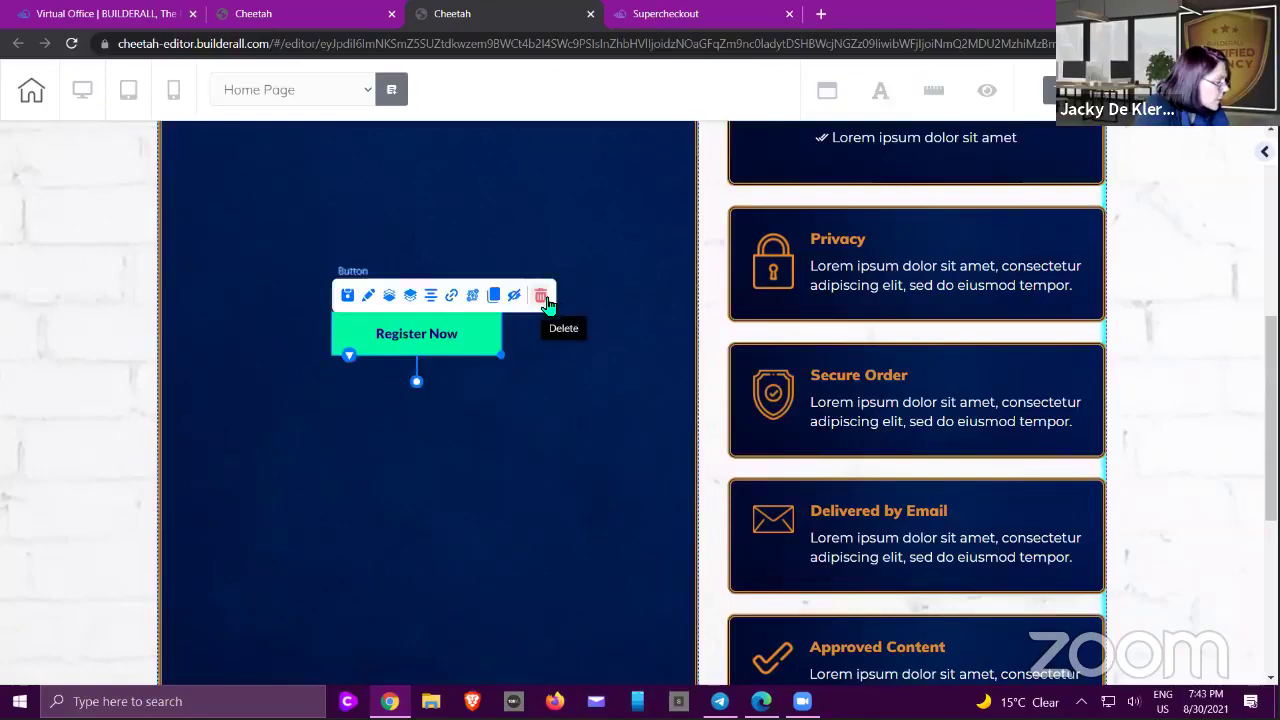
{"action": "left_click", "coordinate": [543, 295]}
{"action": "left_click", "coordinate": [739, 427]}
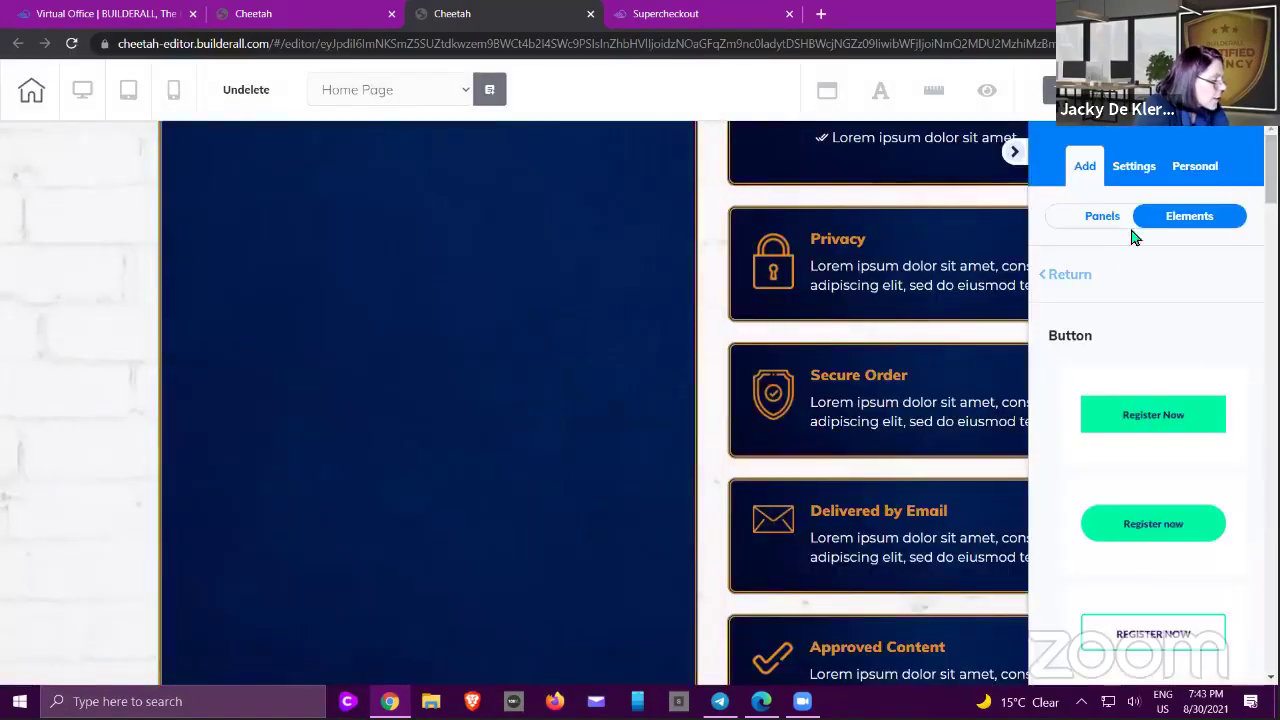
- Add an Iframe element inside the empty dark blue checkout form box
{"action": "left_click", "coordinate": [1075, 278]}
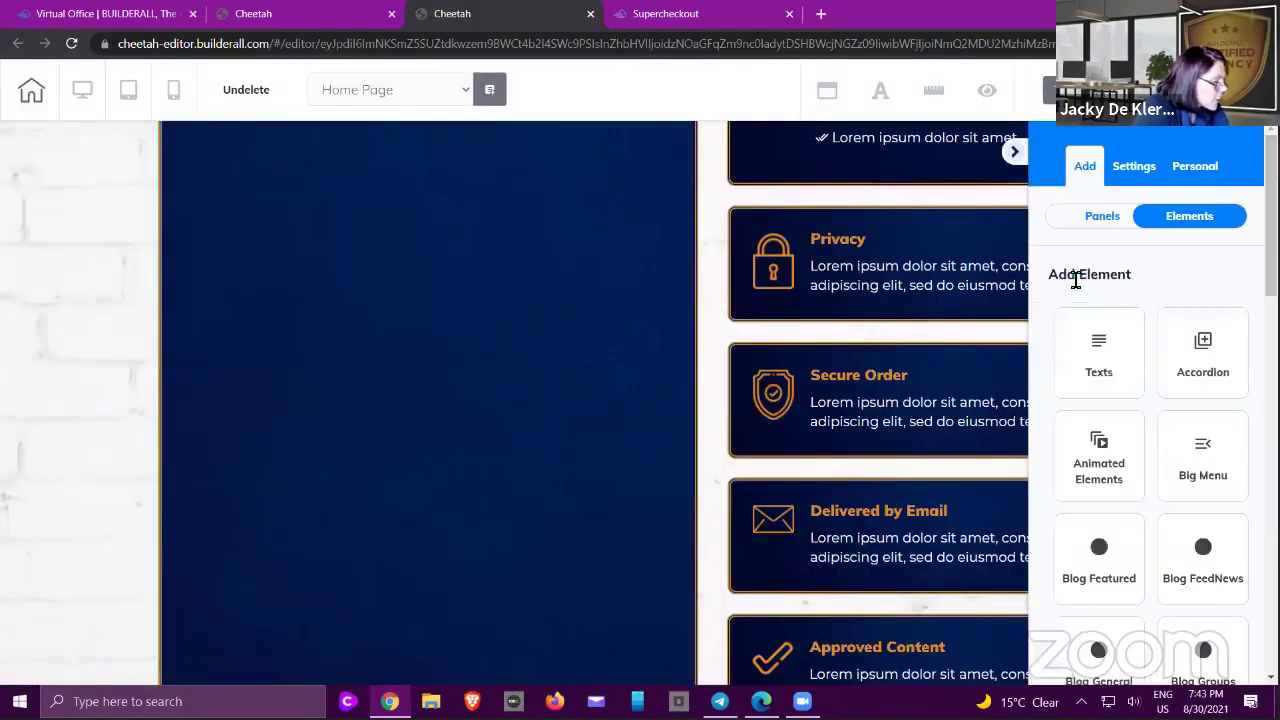
{"action": "scroll", "coordinate": [1112, 296], "scroll_direction": "down", "scroll_amount": 3}
{"action": "scroll", "coordinate": [1115, 295], "scroll_direction": "down", "scroll_amount": 6}
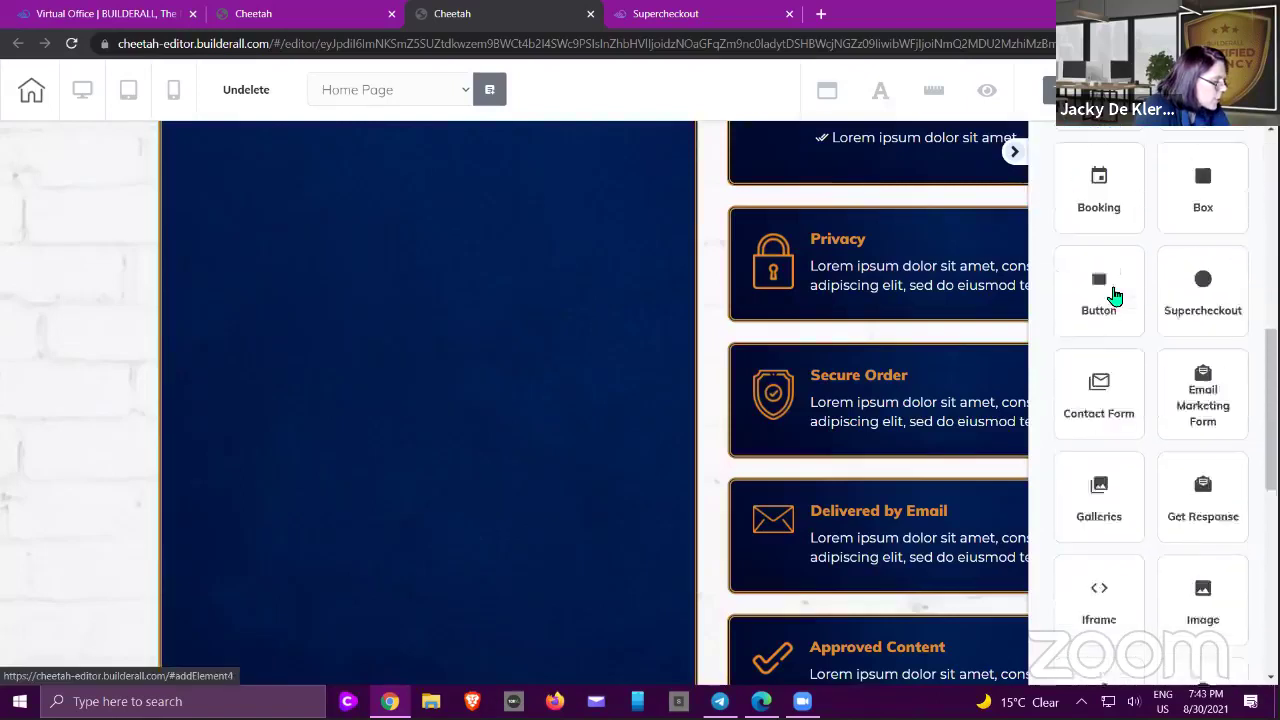
{"action": "left_click", "coordinate": [1099, 380]}
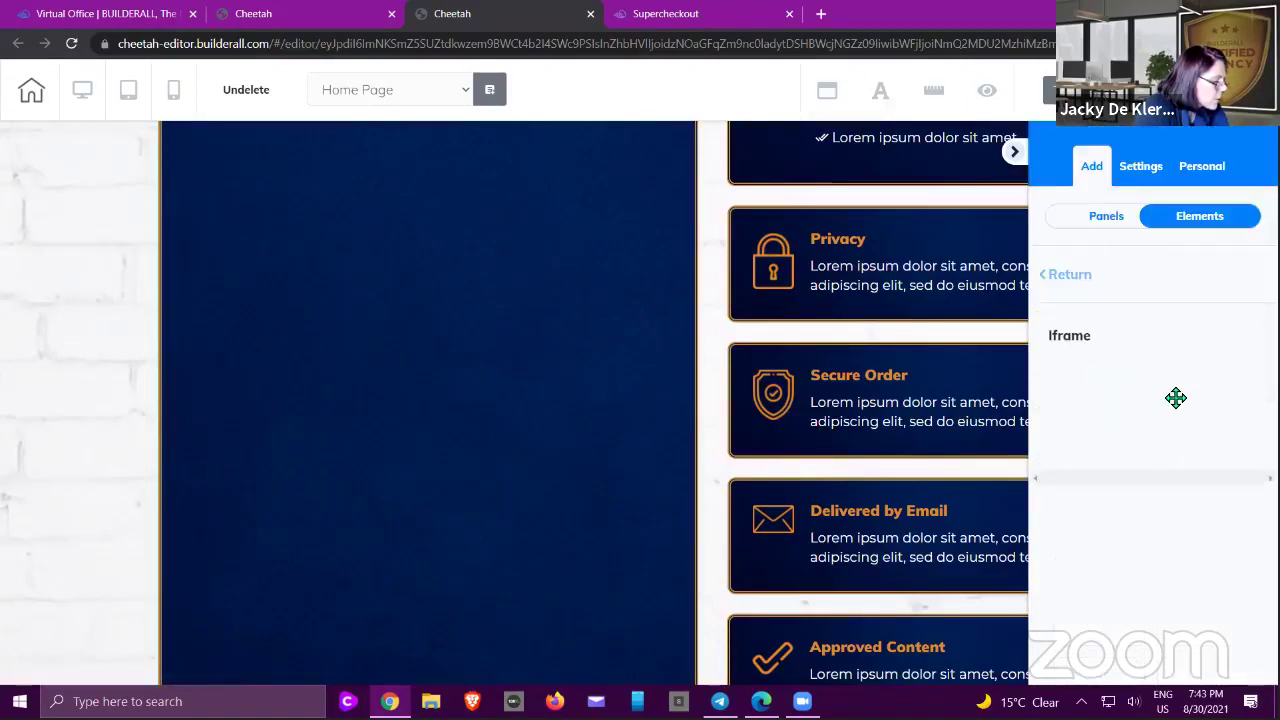
{"action": "left_click_drag", "start_coordinate": [1147, 384], "coordinate": [490, 336]}
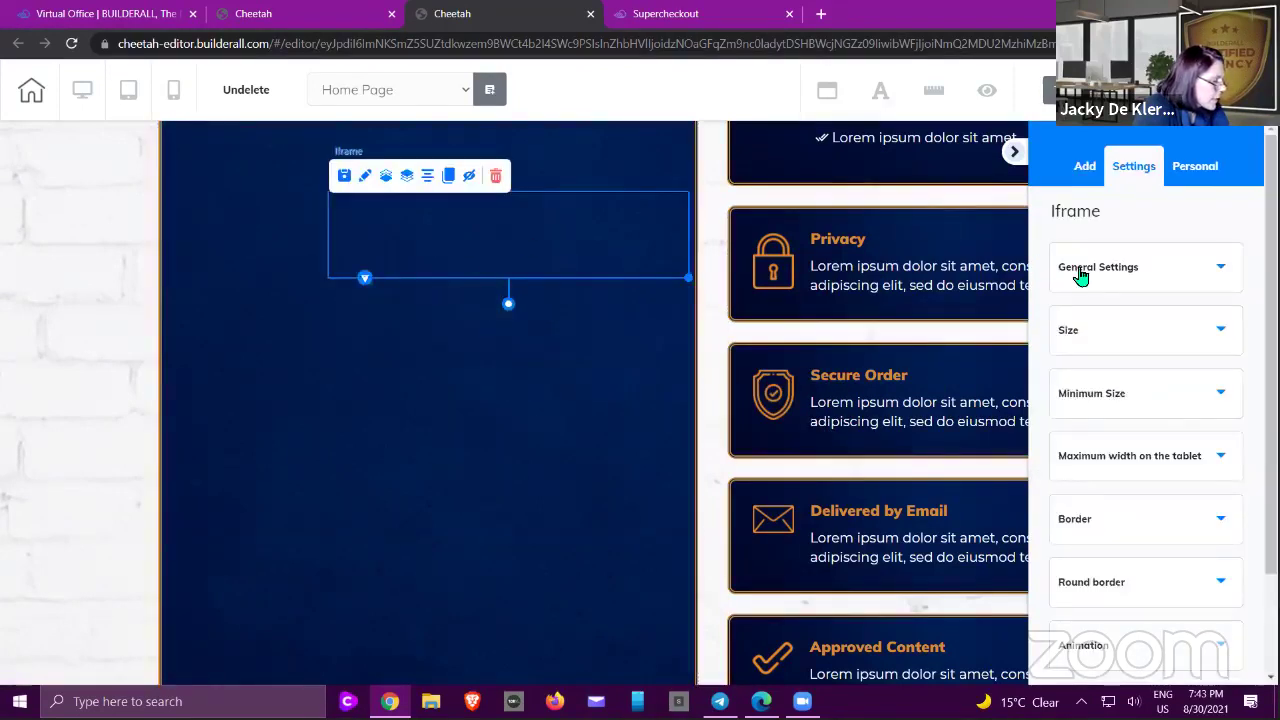
- Set the iframe's Embed URL to the copied checkout URL and apply it
{"action": "left_click", "coordinate": [1080, 276]}
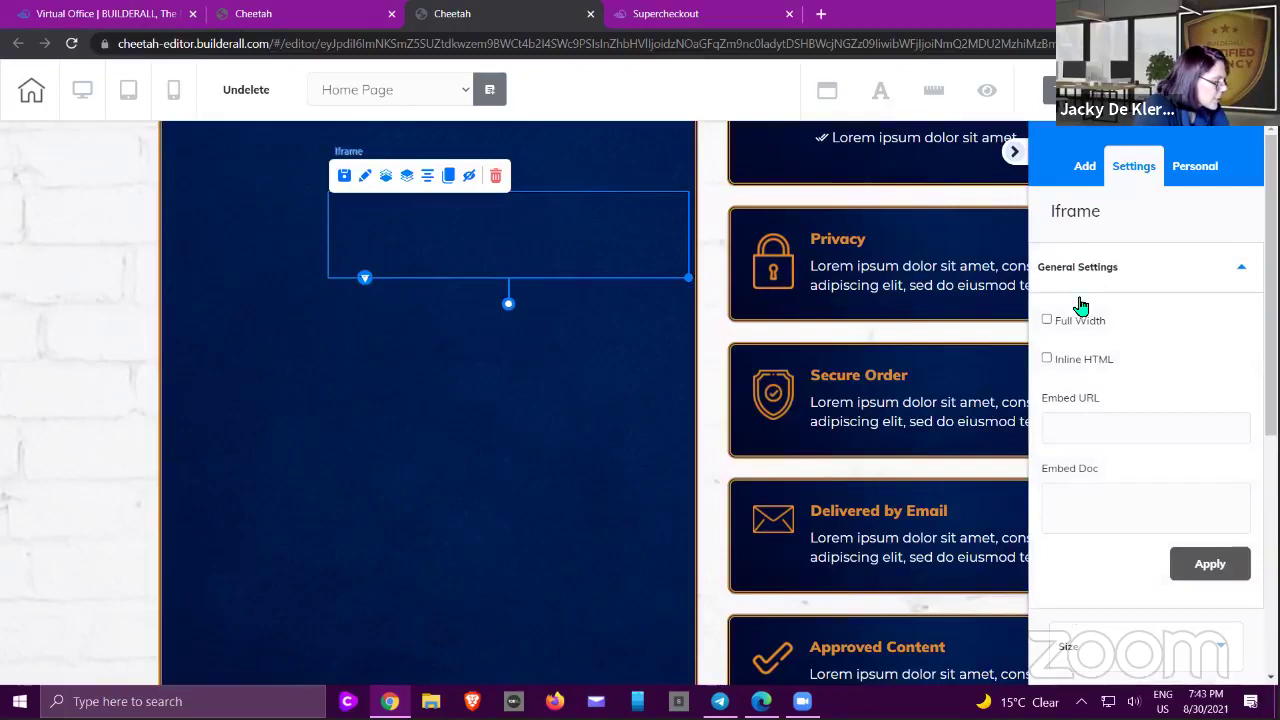
{"action": "left_click", "coordinate": [1059, 491]}
{"action": "right_click", "coordinate": [1062, 495]}
{"action": "left_click", "coordinate": [1049, 423]}
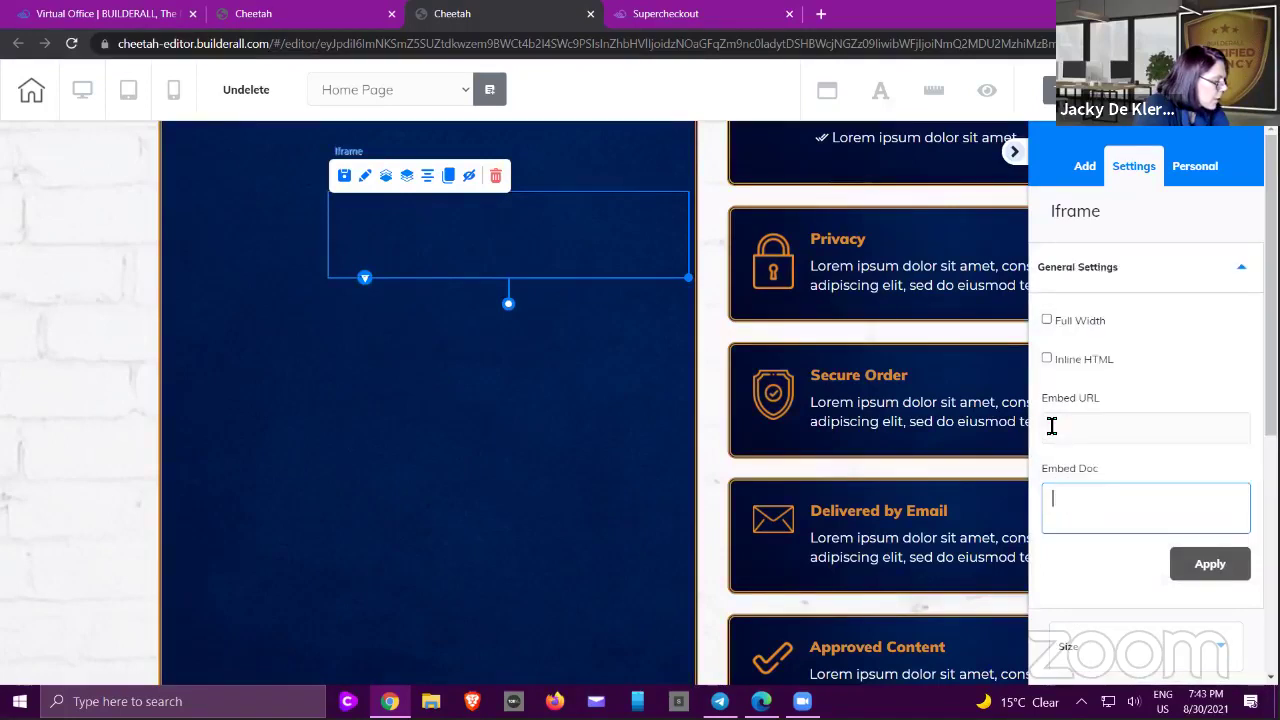
{"action": "right_click", "coordinate": [1049, 430]}
{"action": "left_click", "coordinate": [1092, 292]}
{"action": "left_click", "coordinate": [1205, 566]}
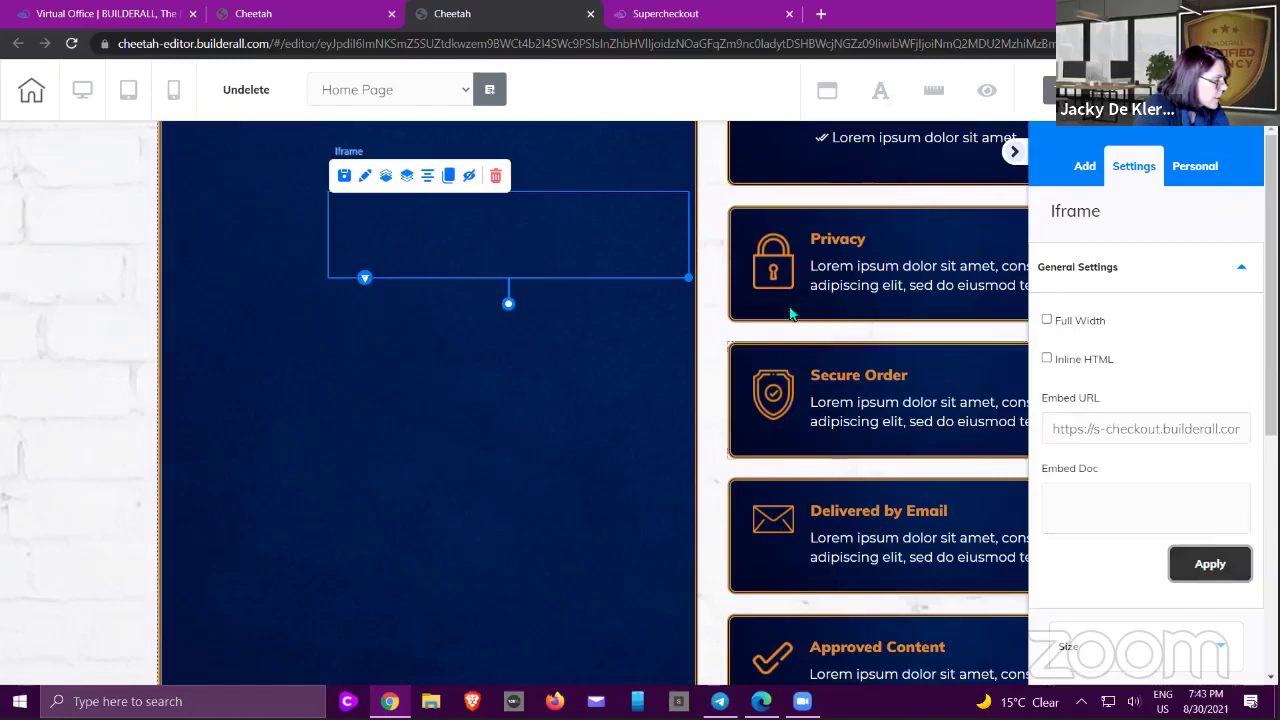
- Enlarge the checkout iframe to nearly fill the dark blue box, and move it aside over the neighbouring column
{"action": "left_click_drag", "start_coordinate": [628, 243], "coordinate": [551, 234]}
{"action": "left_click_drag", "start_coordinate": [605, 327], "coordinate": [674, 670]}
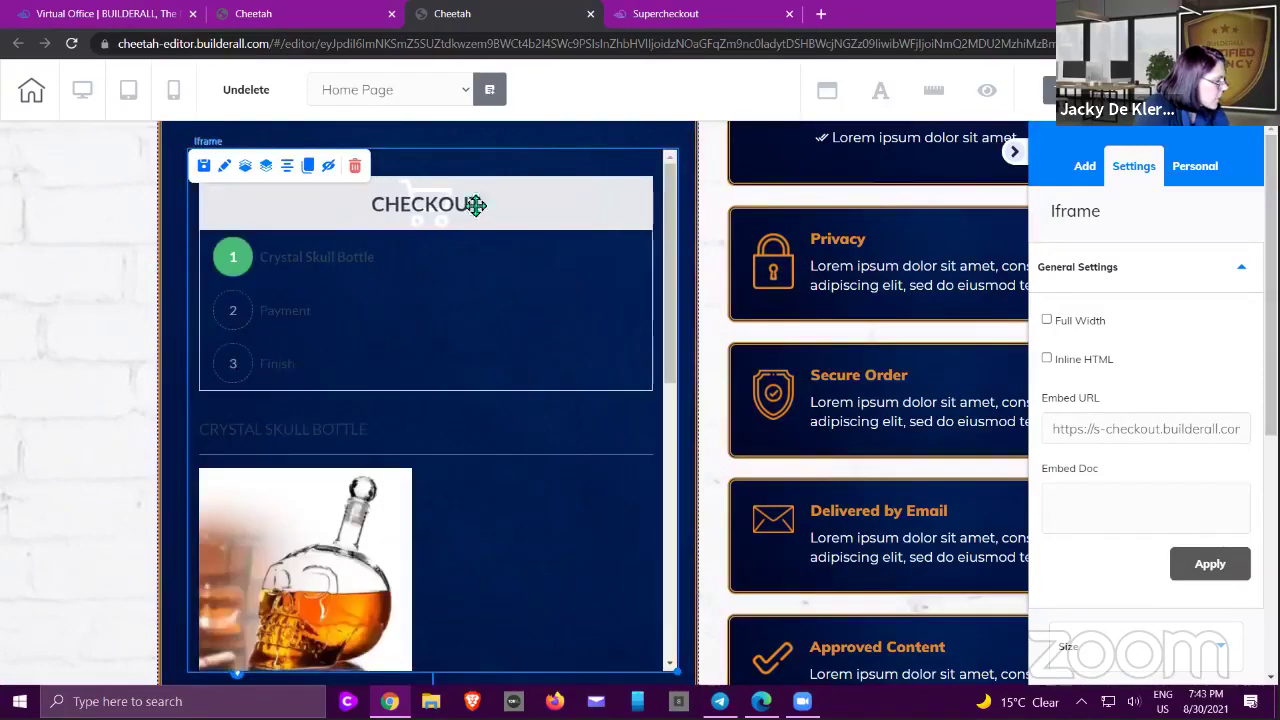
{"action": "left_click_drag", "start_coordinate": [475, 208], "coordinate": [469, 262]}
{"action": "left_click_drag", "start_coordinate": [323, 266], "coordinate": [600, 236]}
- Delete the empty dark blue box below the Your Information and Confirm Order header
{"action": "scroll", "coordinate": [560, 243], "scroll_direction": "up", "scroll_amount": 3}
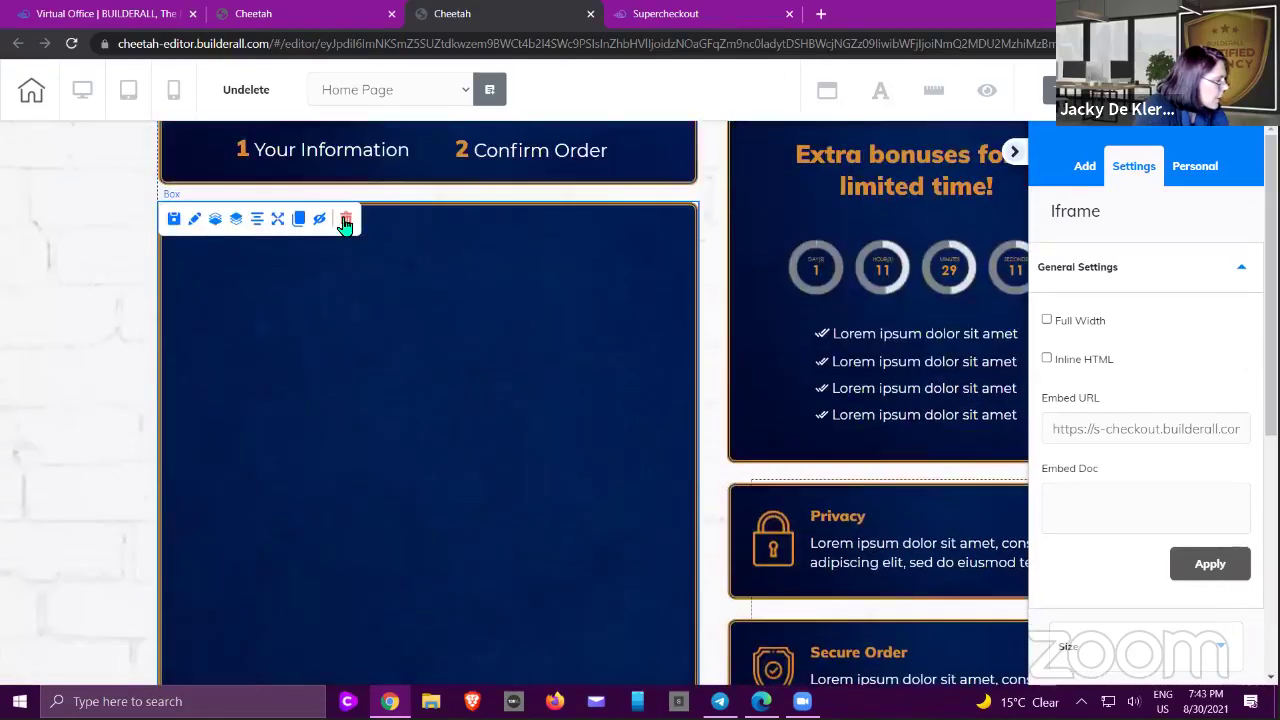
{"action": "left_click", "coordinate": [345, 185]}
{"action": "left_click", "coordinate": [775, 421]}
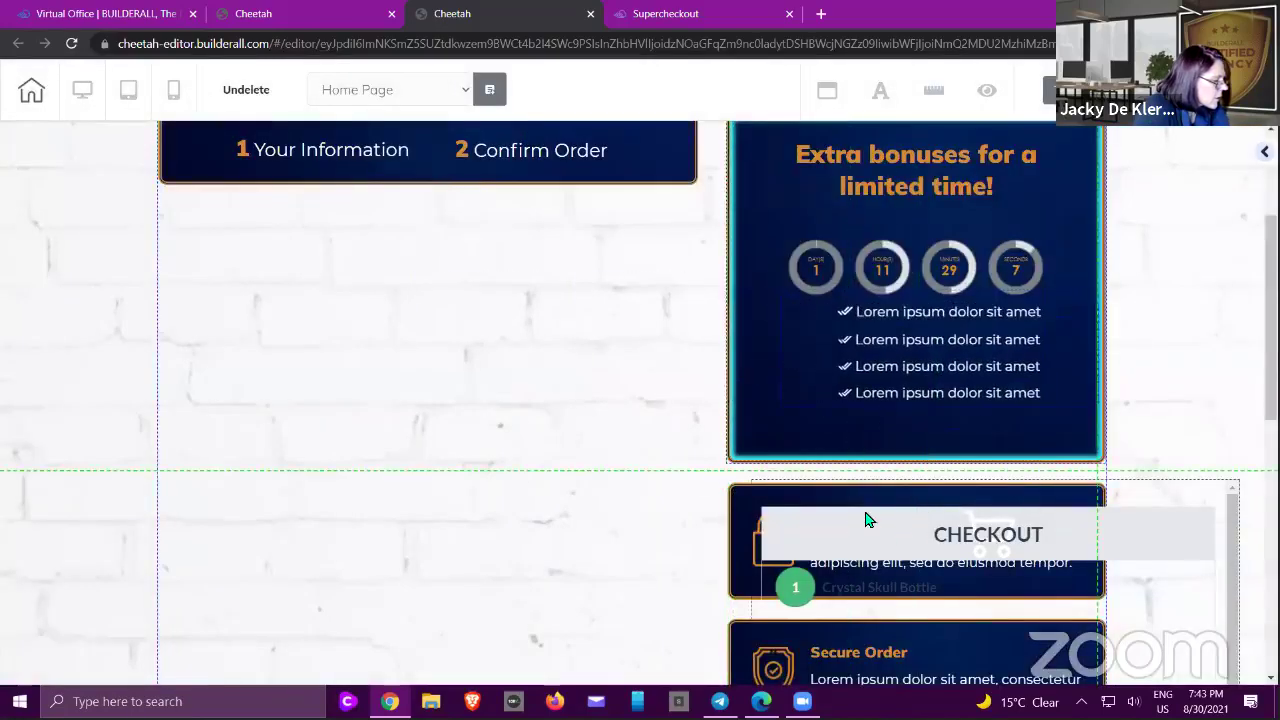
- Move the checkout iframe below the Your Information and Confirm Order header, and lengthen it until the whole form down to its thank-you footer fits
{"action": "left_click", "coordinate": [910, 380]}
{"action": "left_click_drag", "start_coordinate": [298, 233], "coordinate": [311, 234]}
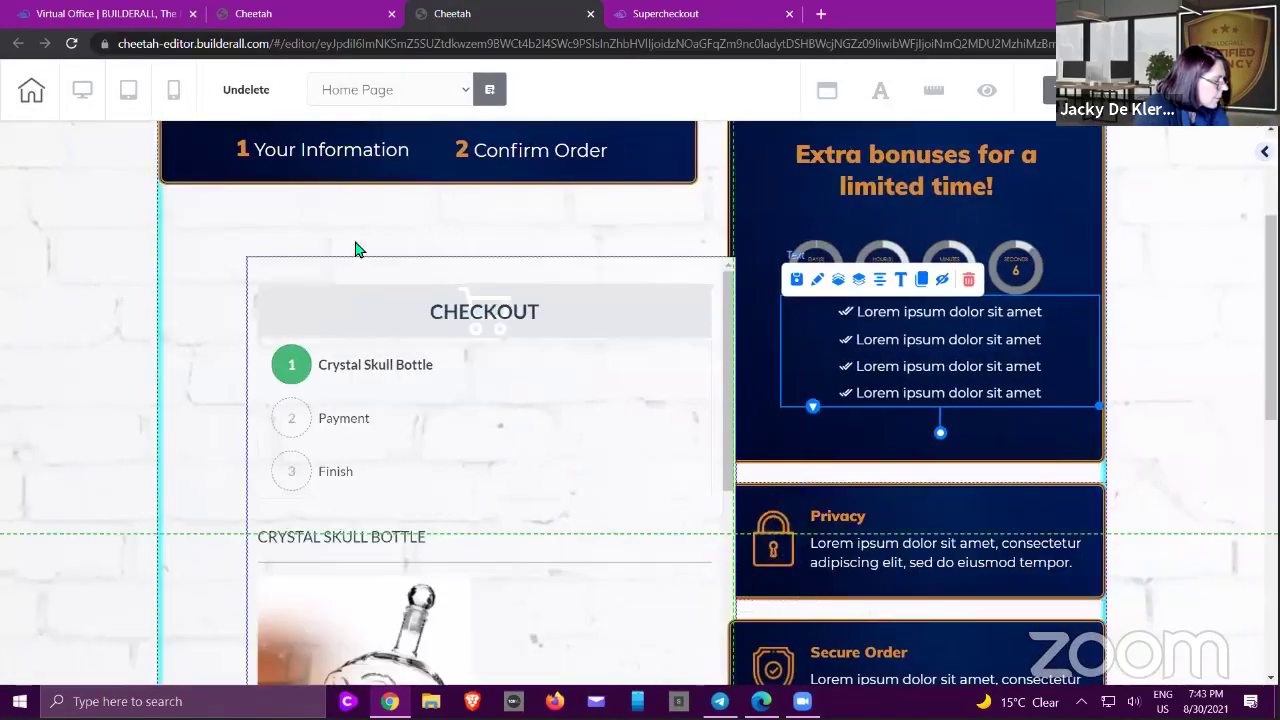
{"action": "scroll", "coordinate": [677, 389], "scroll_direction": "down", "scroll_amount": 3}
{"action": "left_click_drag", "start_coordinate": [680, 400], "coordinate": [684, 666]}
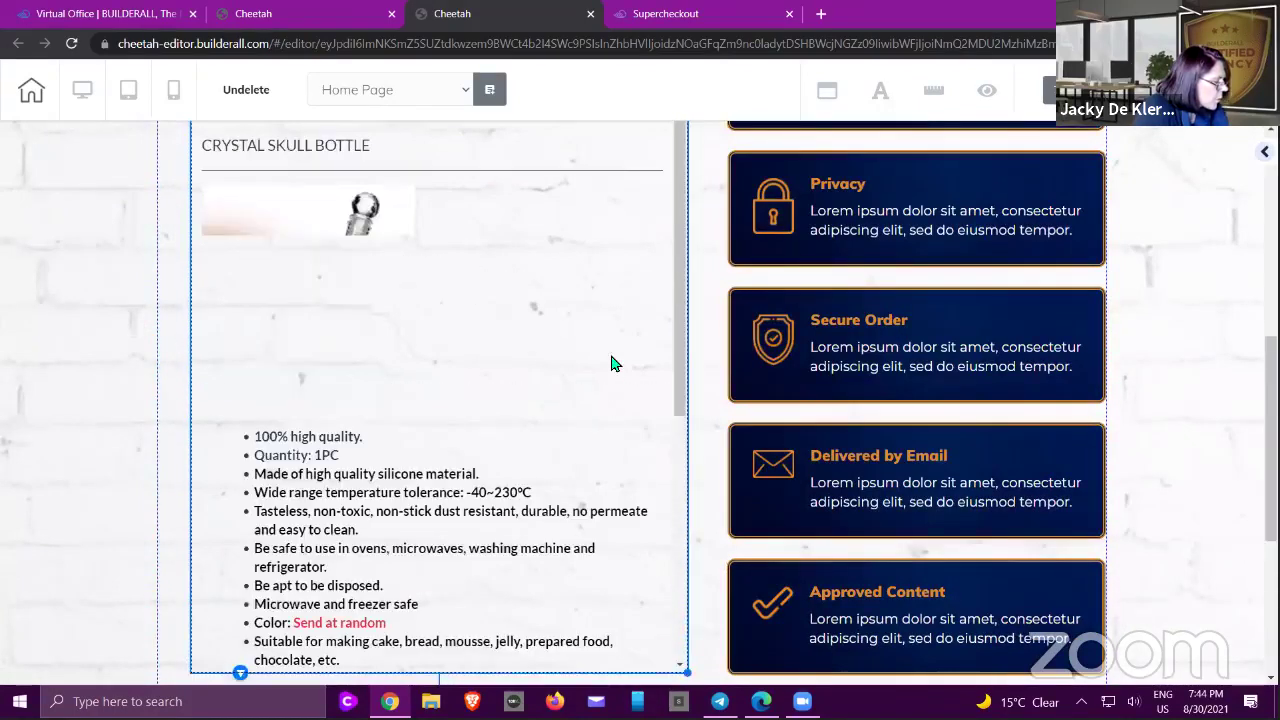
{"action": "scroll", "coordinate": [660, 334], "scroll_direction": "down", "scroll_amount": 3}
{"action": "left_click_drag", "start_coordinate": [695, 503], "coordinate": [686, 672]}
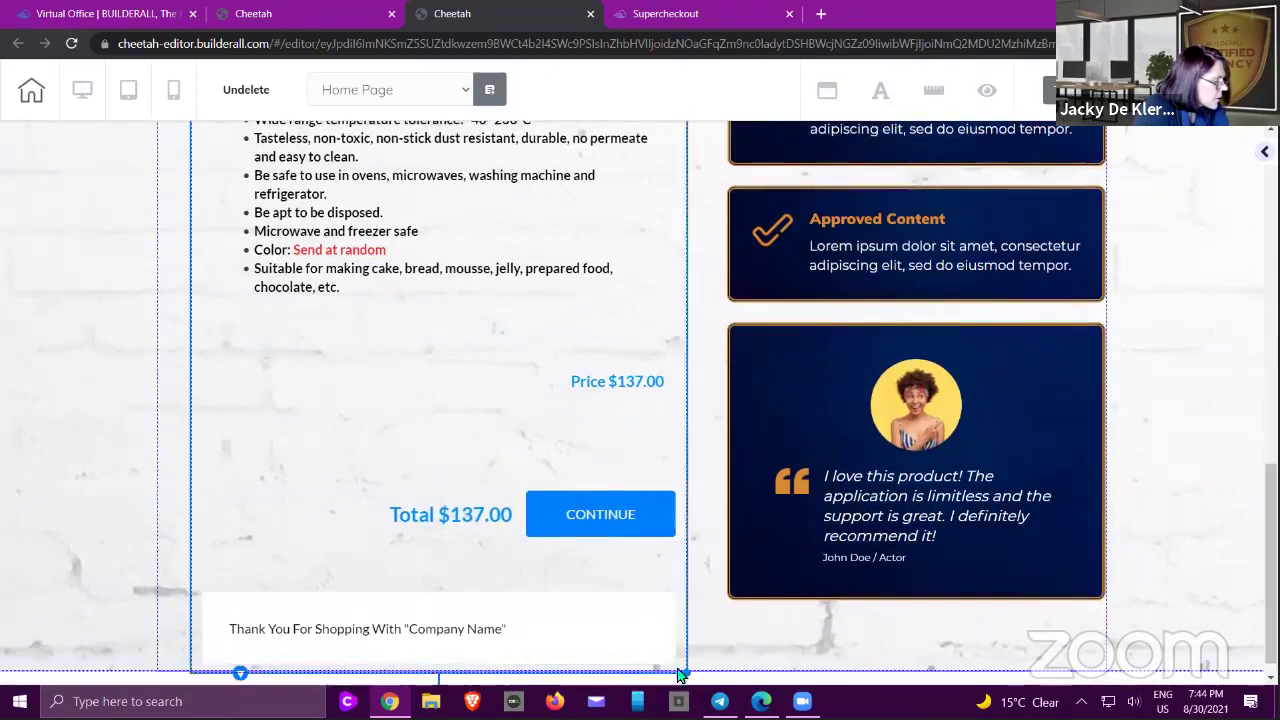
{"action": "scroll", "coordinate": [643, 328], "scroll_direction": "up", "scroll_amount": 10}
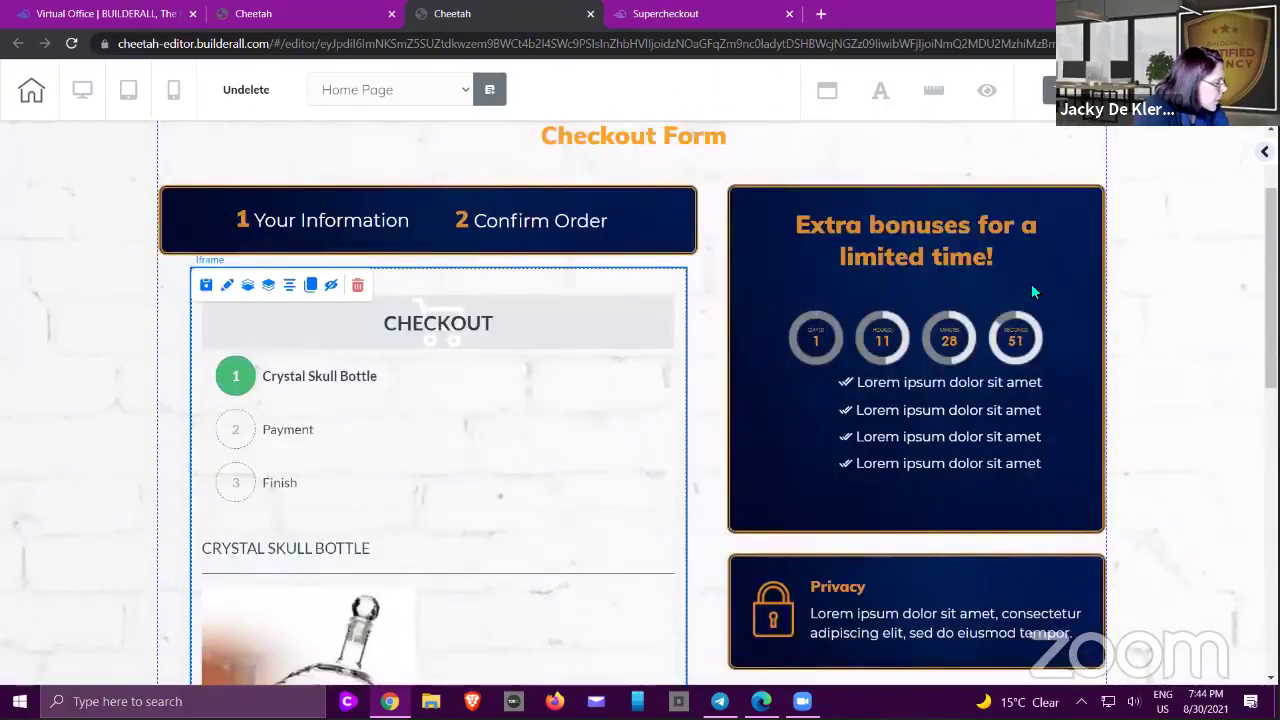
{"action": "scroll", "coordinate": [1053, 279], "scroll_direction": "down", "scroll_amount": 4}
{"action": "scroll", "coordinate": [1058, 287], "scroll_direction": "down", "scroll_amount": 3}
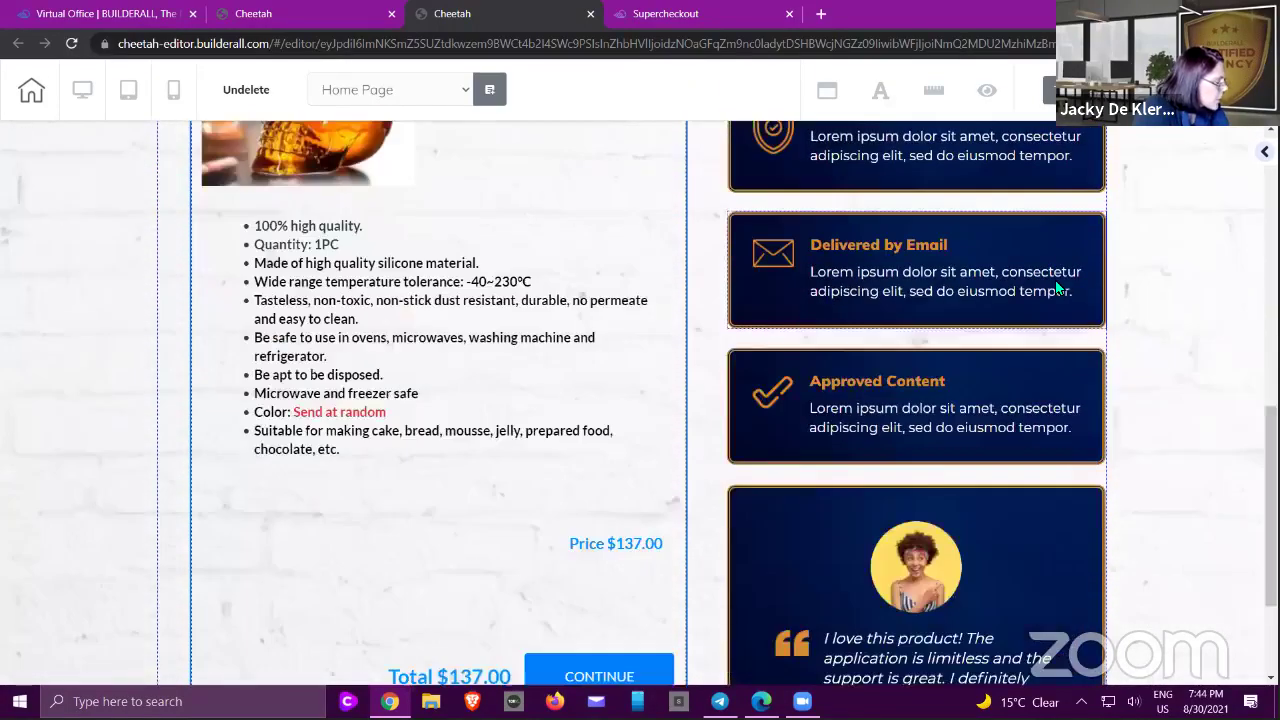
{"action": "scroll", "coordinate": [1072, 275], "scroll_direction": "up", "scroll_amount": 5}
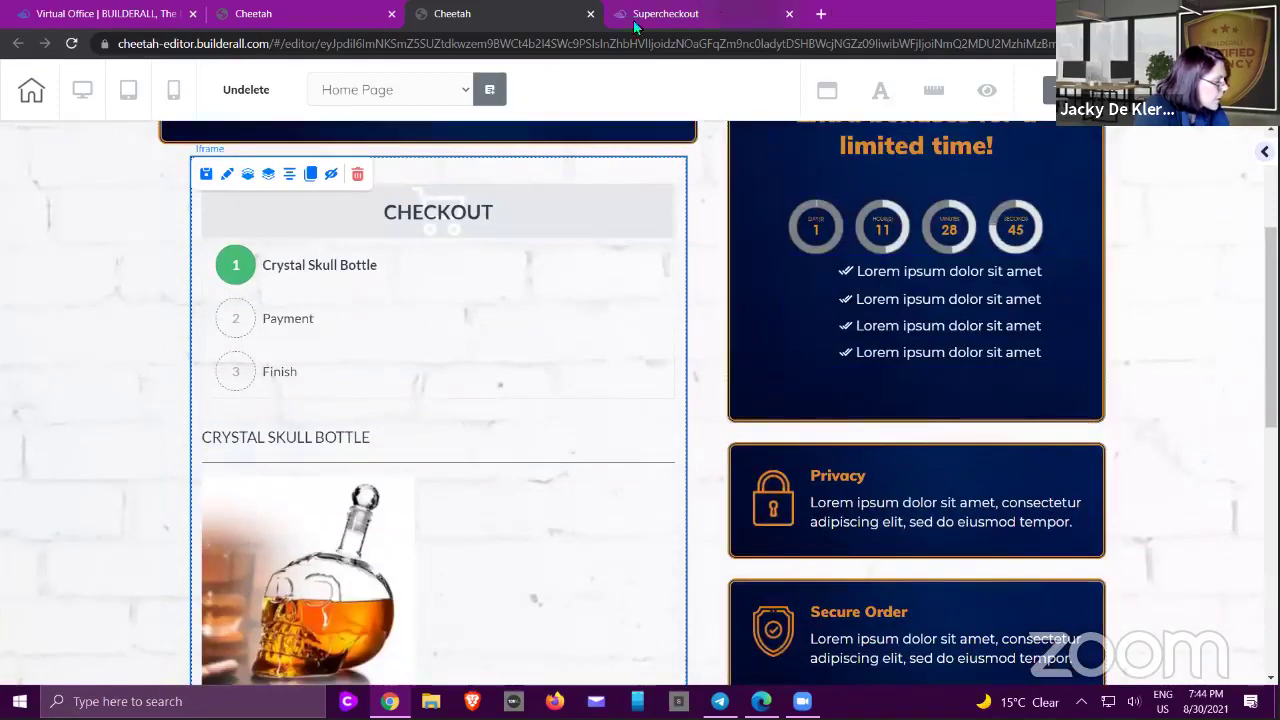
- Switch to SuperCheckout and examine the One-click Upsell URL in the Crystal Skull Bottle's links, then close them
{"action": "left_click", "coordinate": [712, 12]}
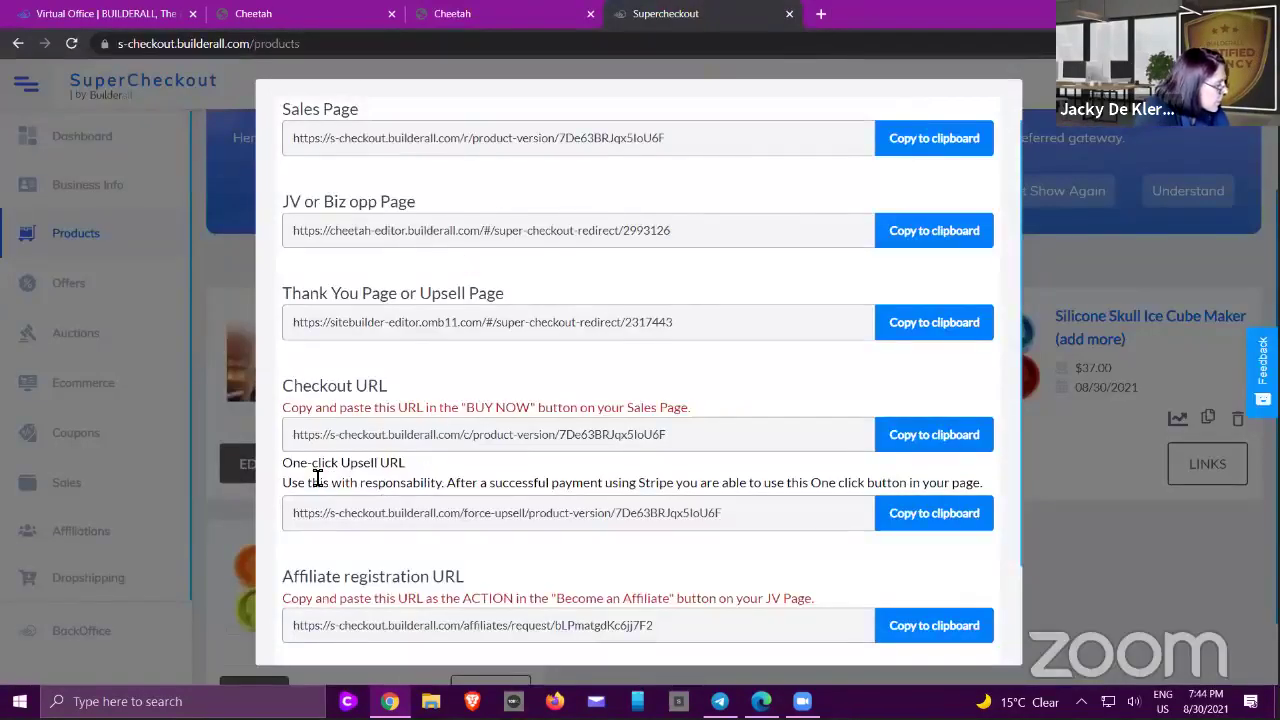
{"action": "left_click_drag", "start_coordinate": [291, 468], "coordinate": [764, 527]}
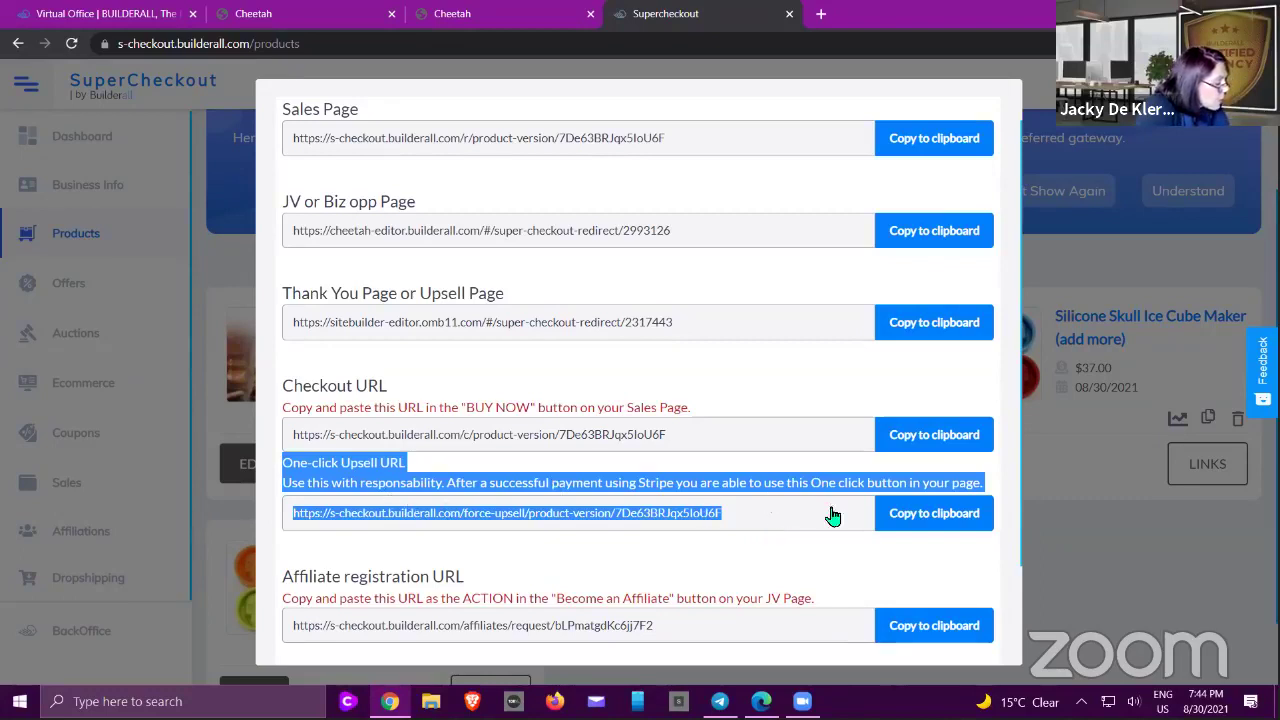
{"action": "left_click", "coordinate": [938, 525]}
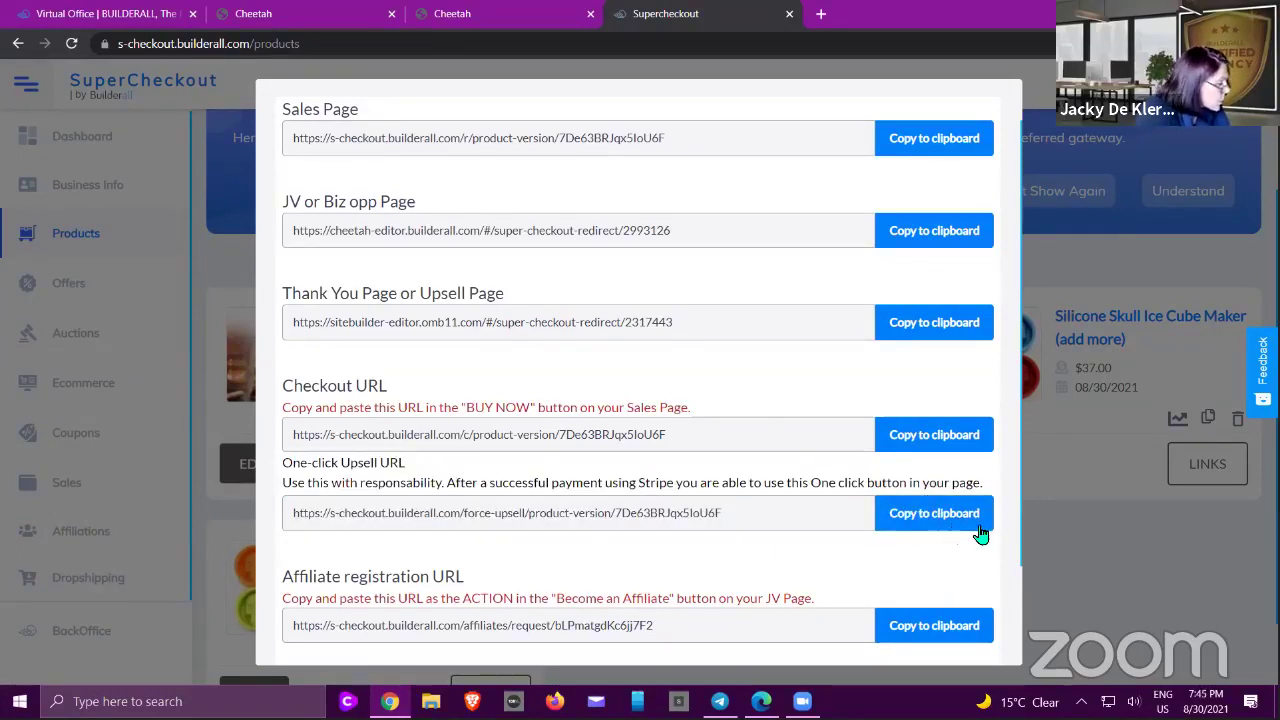
{"action": "left_click", "coordinate": [1050, 566]}
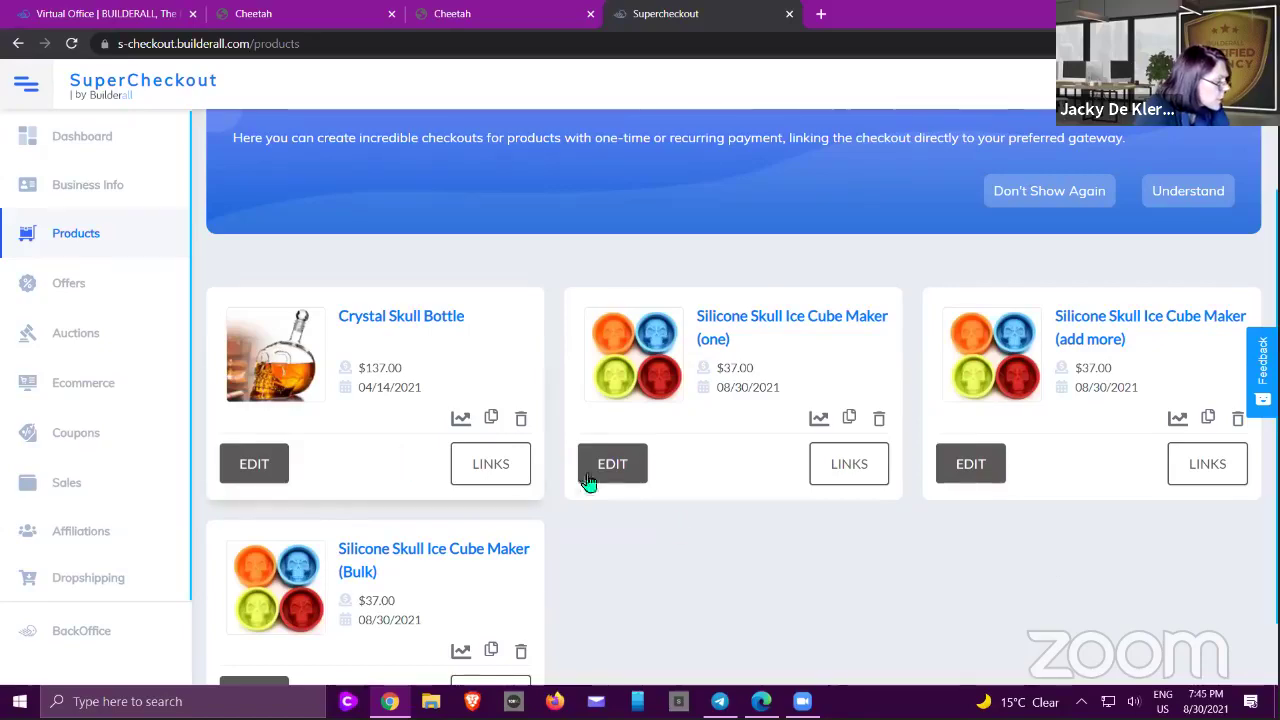
- Reopen the Crystal Skull Bottle's links, examine the affiliate registration and affiliate panel login URLs, and close them
{"action": "left_click", "coordinate": [492, 464]}
{"action": "scroll", "coordinate": [470, 332], "scroll_direction": "down", "scroll_amount": 2}
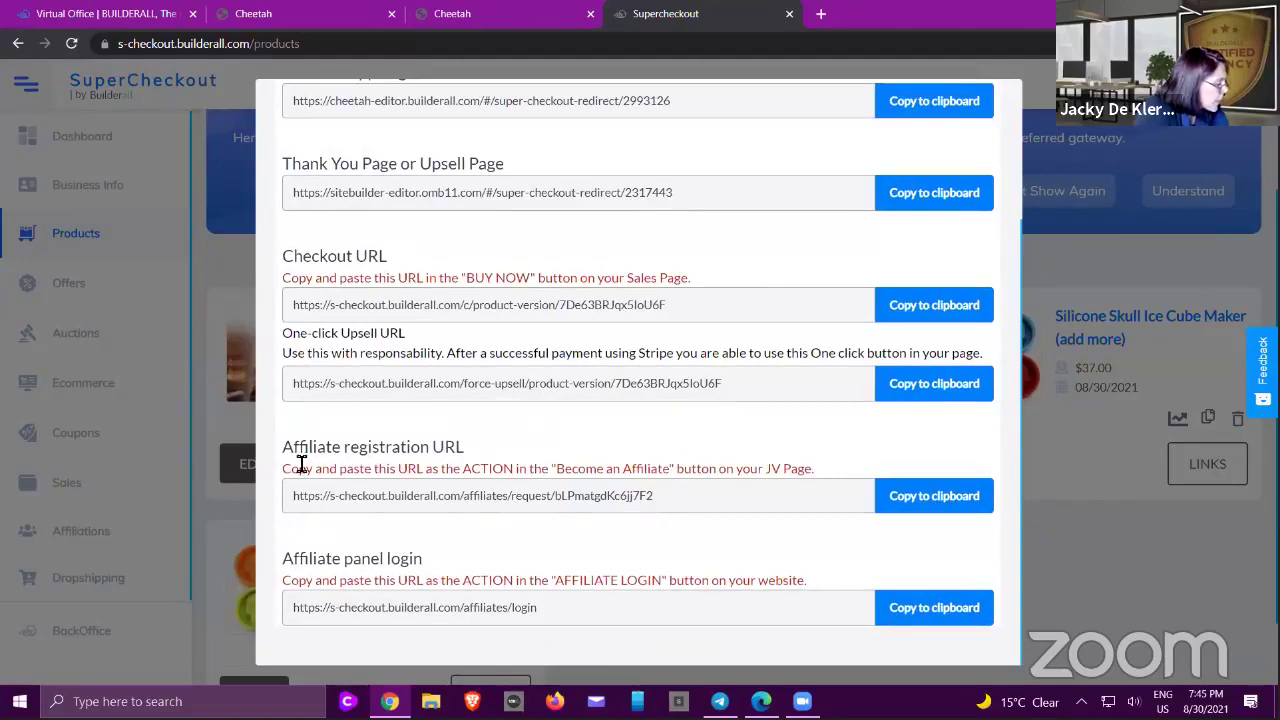
{"action": "left_click_drag", "start_coordinate": [284, 447], "coordinate": [779, 629]}
{"action": "left_click", "coordinate": [790, 648]}
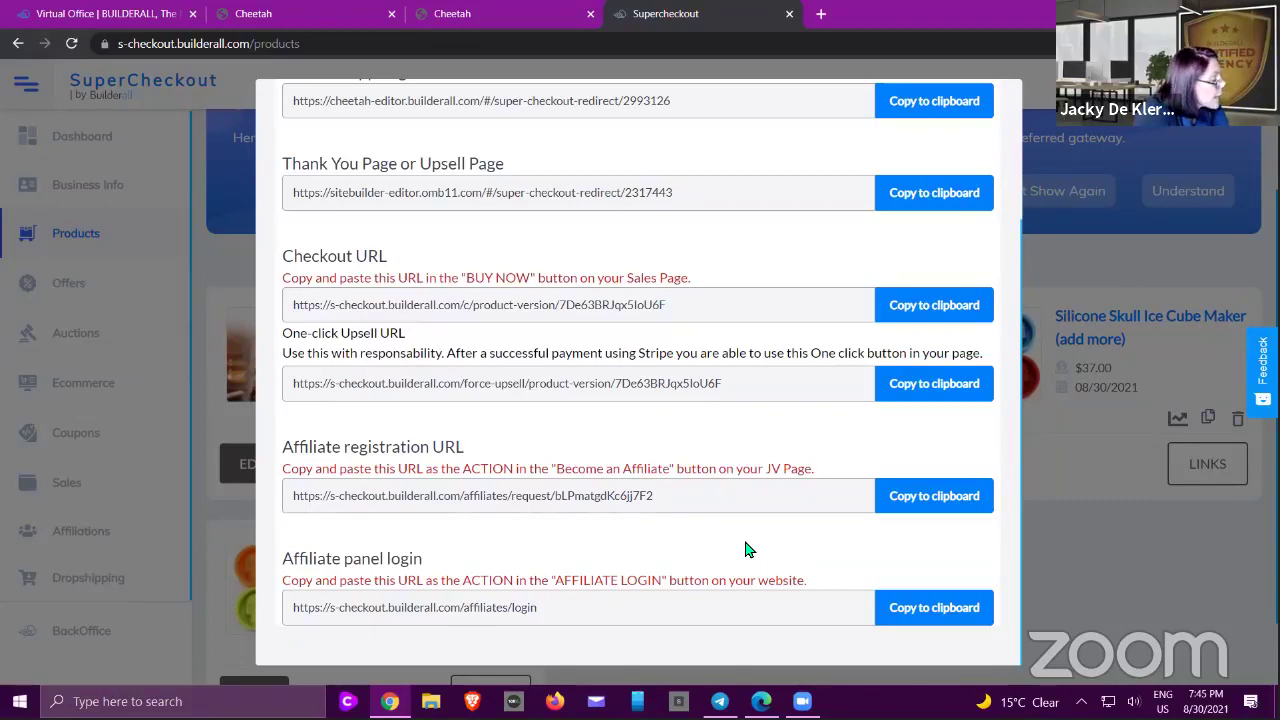
{"action": "scroll", "coordinate": [748, 550], "scroll_direction": "up", "scroll_amount": 1}
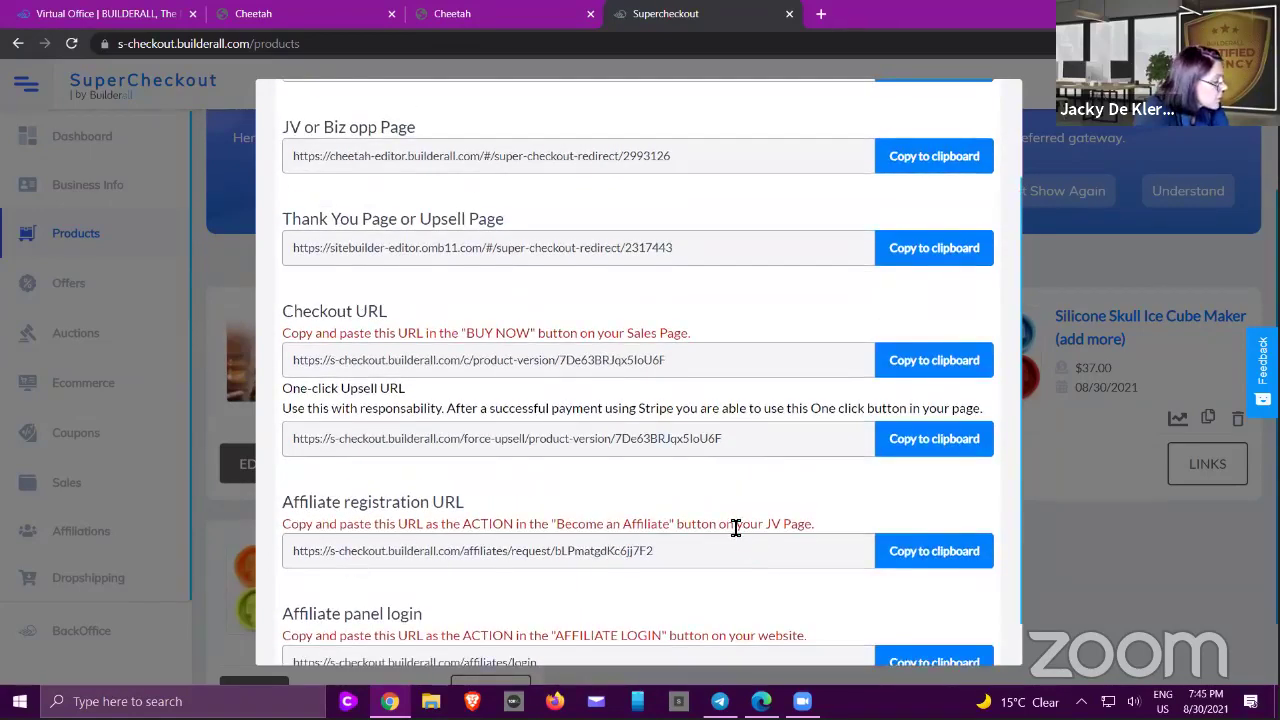
{"action": "scroll", "coordinate": [716, 530], "scroll_direction": "up", "scroll_amount": 3}
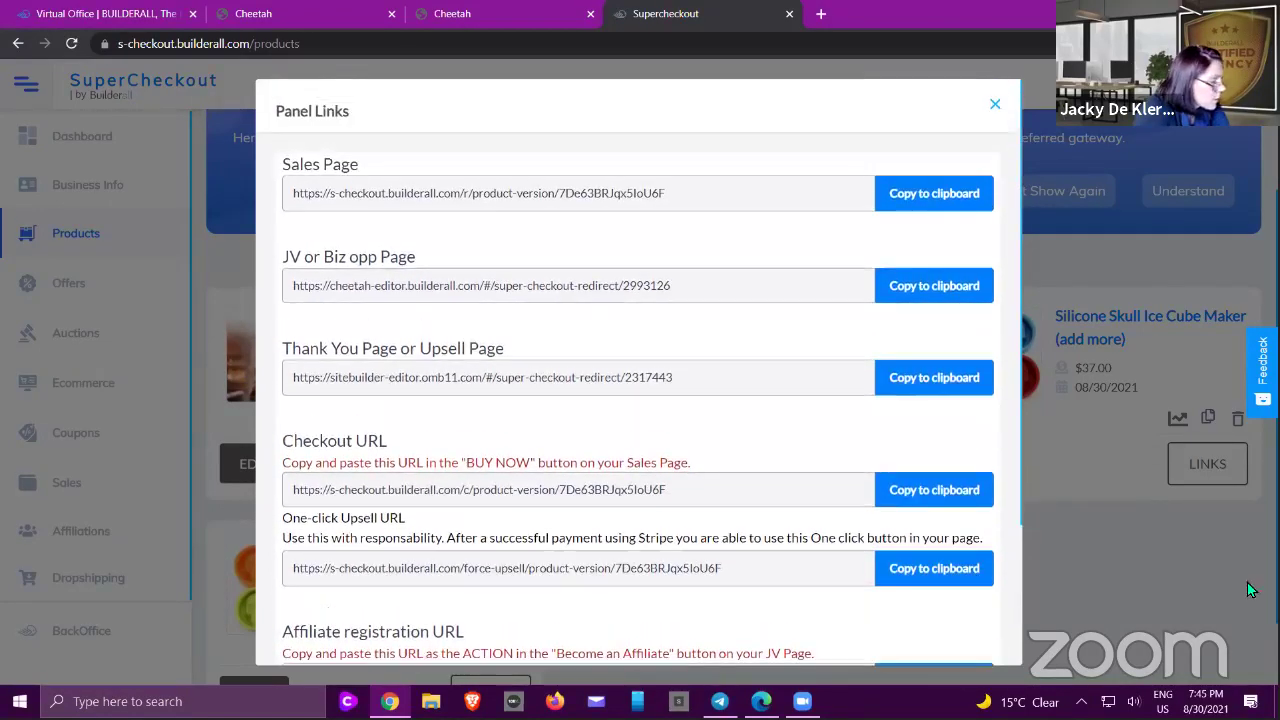
{"action": "left_click", "coordinate": [1153, 558]}
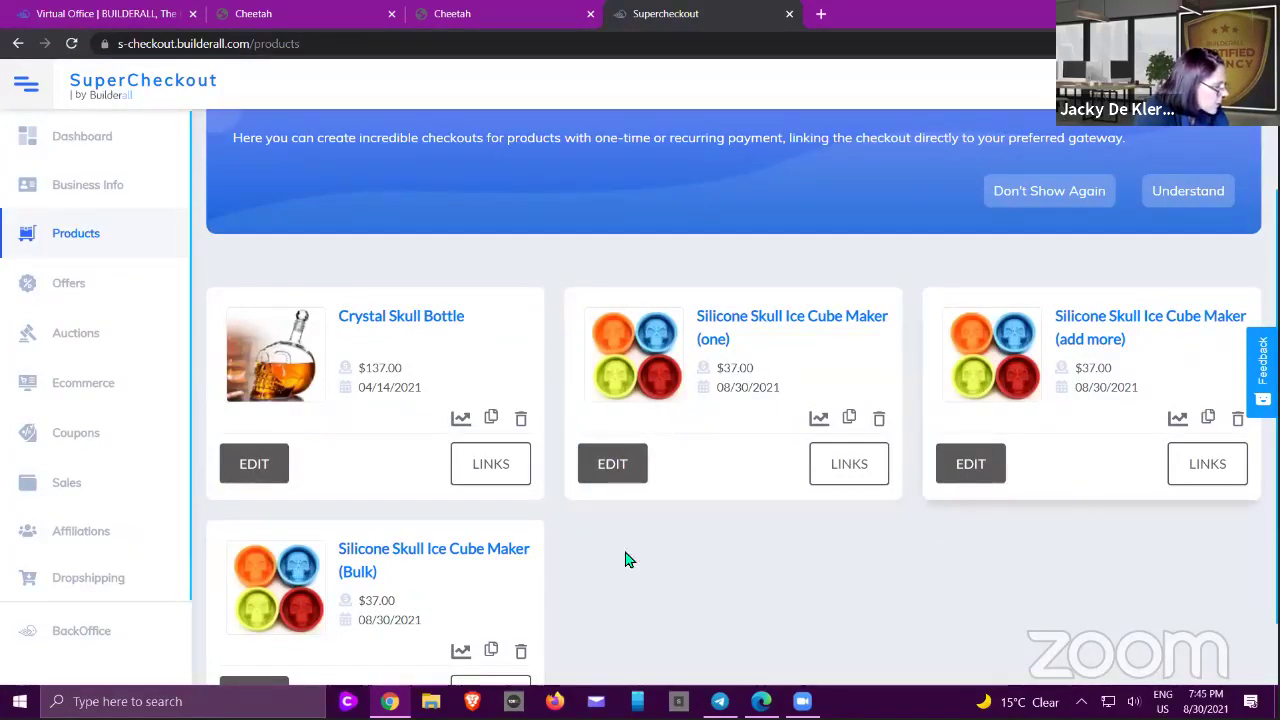
- Open the Silicone Skull Ice Cube Maker (one) product for editing and examine its product info and pricing settings
{"action": "scroll", "coordinate": [480, 571], "scroll_direction": "down", "scroll_amount": 1}
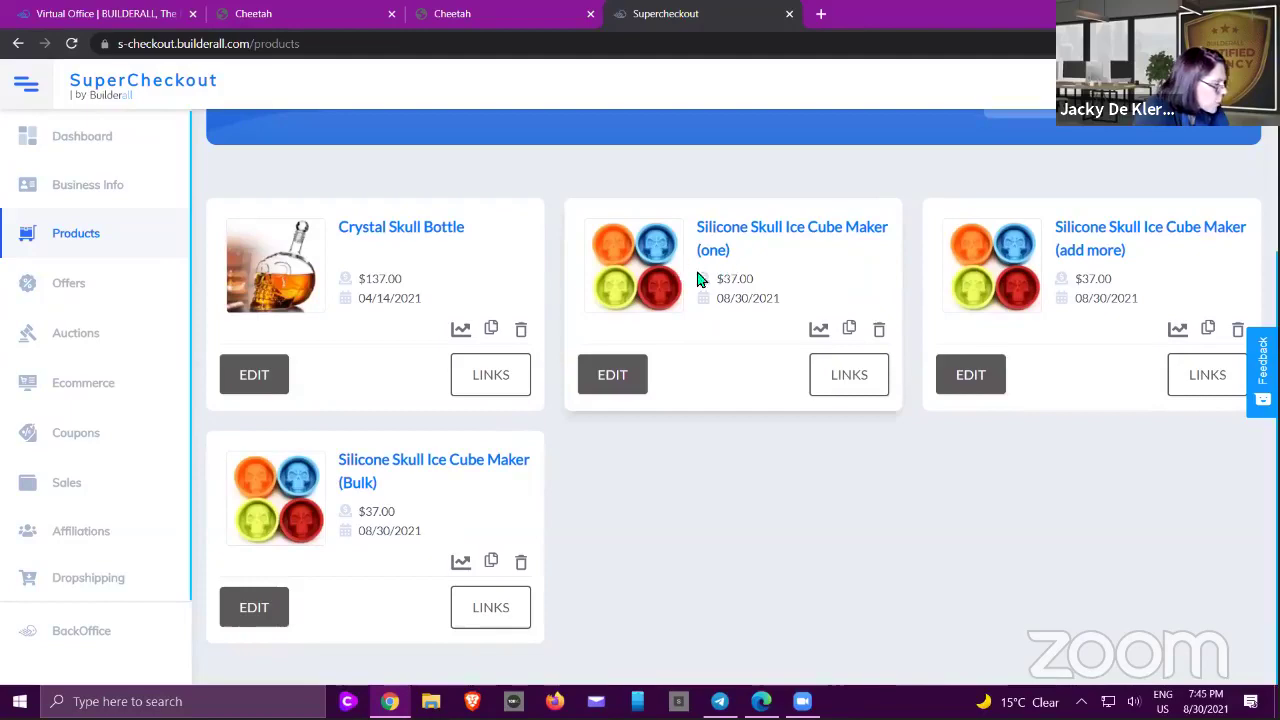
{"action": "left_click", "coordinate": [617, 385]}
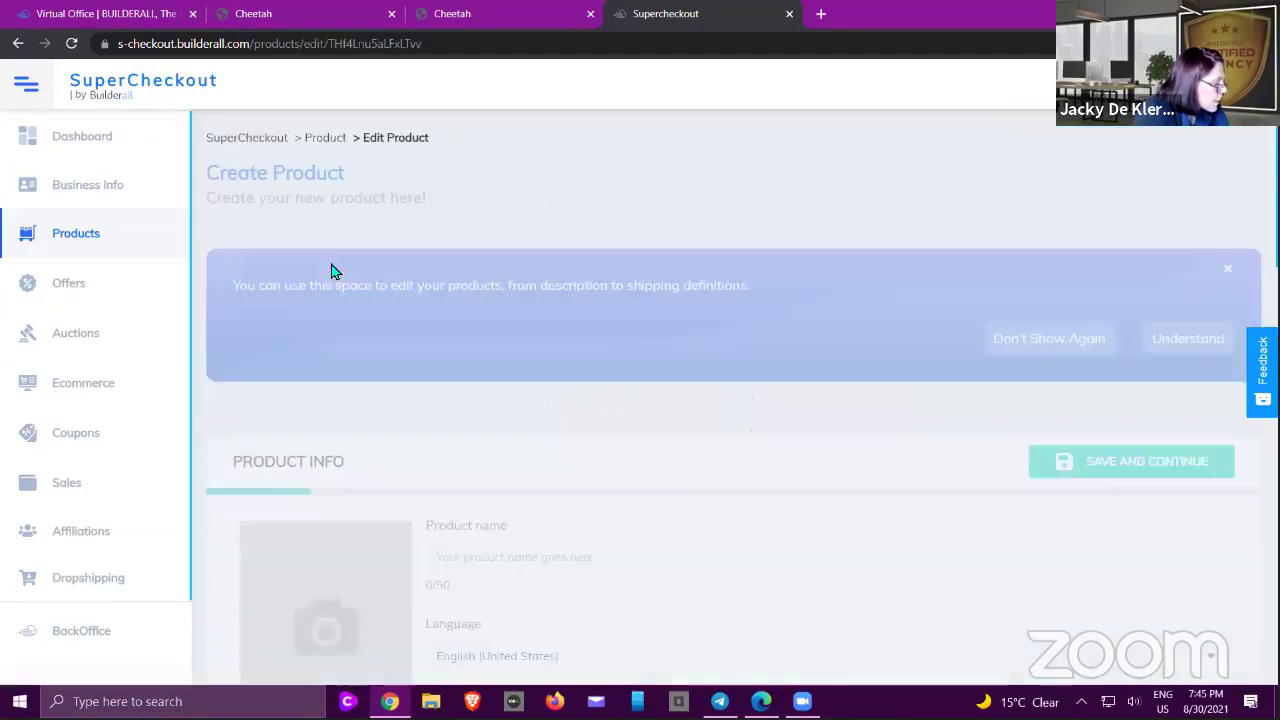
{"action": "scroll", "coordinate": [520, 420], "scroll_direction": "down", "scroll_amount": 4}
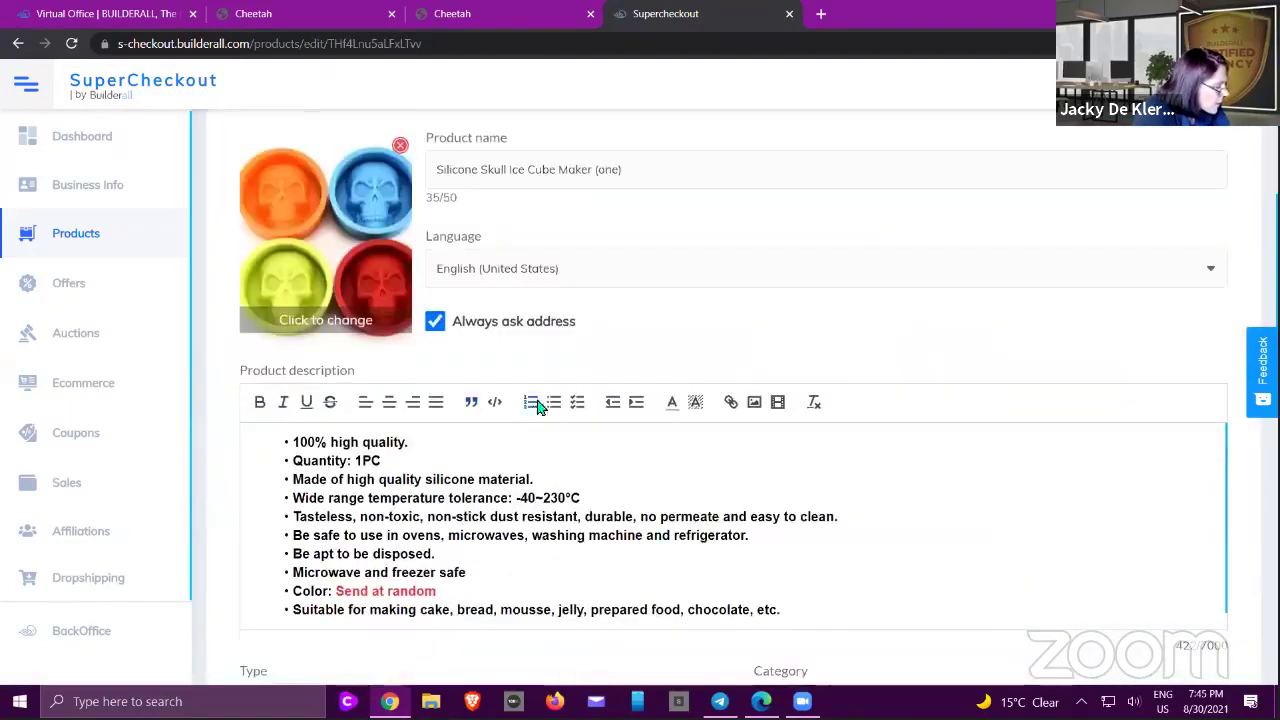
{"action": "scroll", "coordinate": [537, 405], "scroll_direction": "down", "scroll_amount": 5}
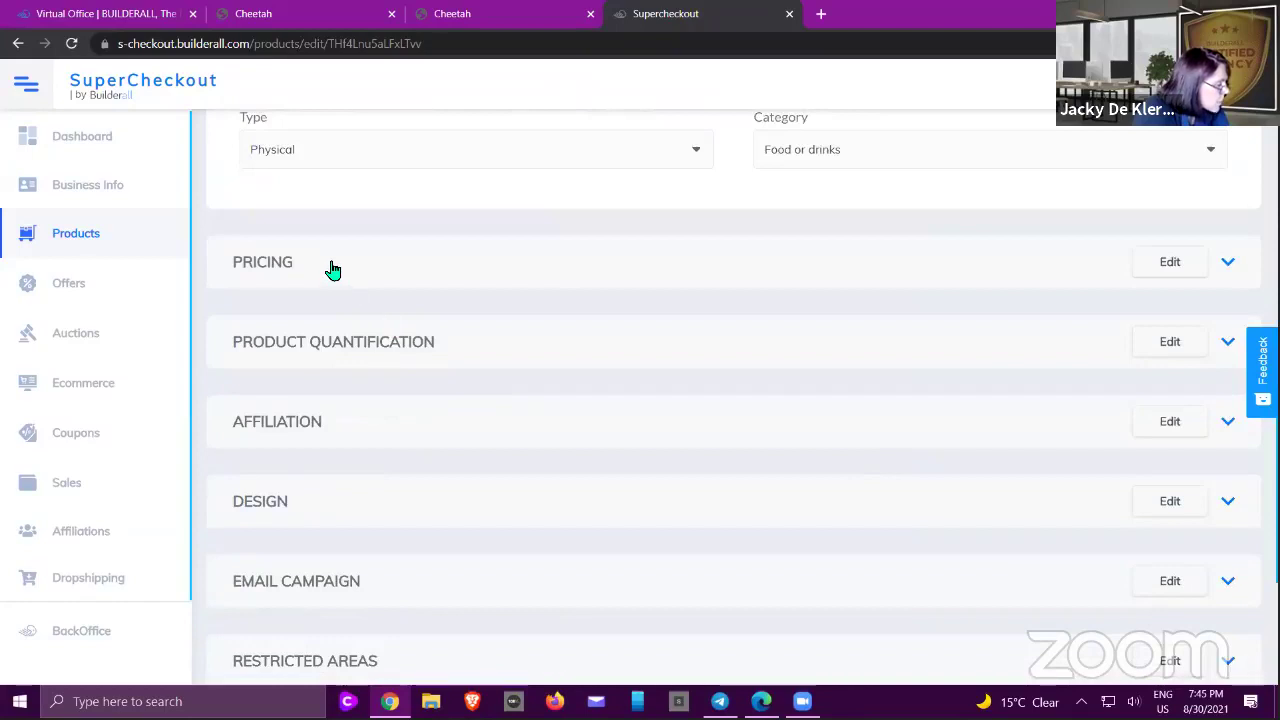
{"action": "left_click", "coordinate": [333, 270]}
{"action": "scroll", "coordinate": [333, 270], "scroll_direction": "down", "scroll_amount": 5}
{"action": "scroll", "coordinate": [537, 263], "scroll_direction": "up", "scroll_amount": 3}
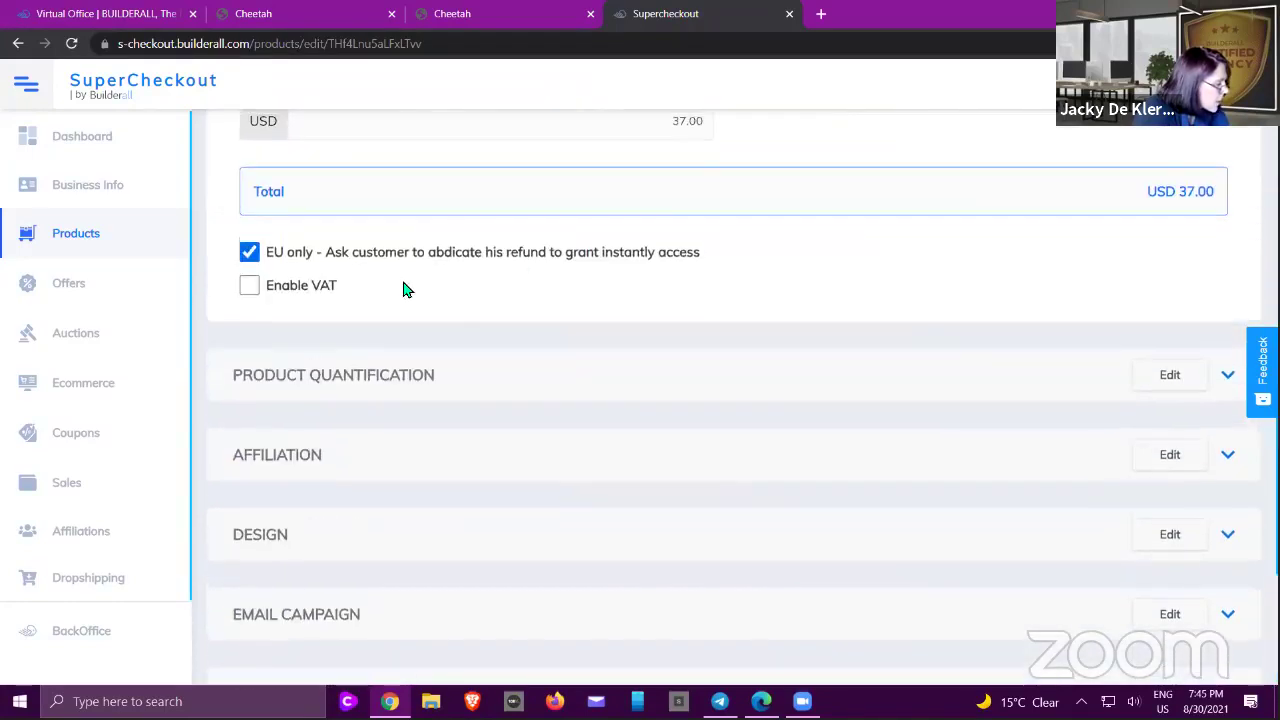
{"action": "scroll", "coordinate": [405, 288], "scroll_direction": "up", "scroll_amount": 4}
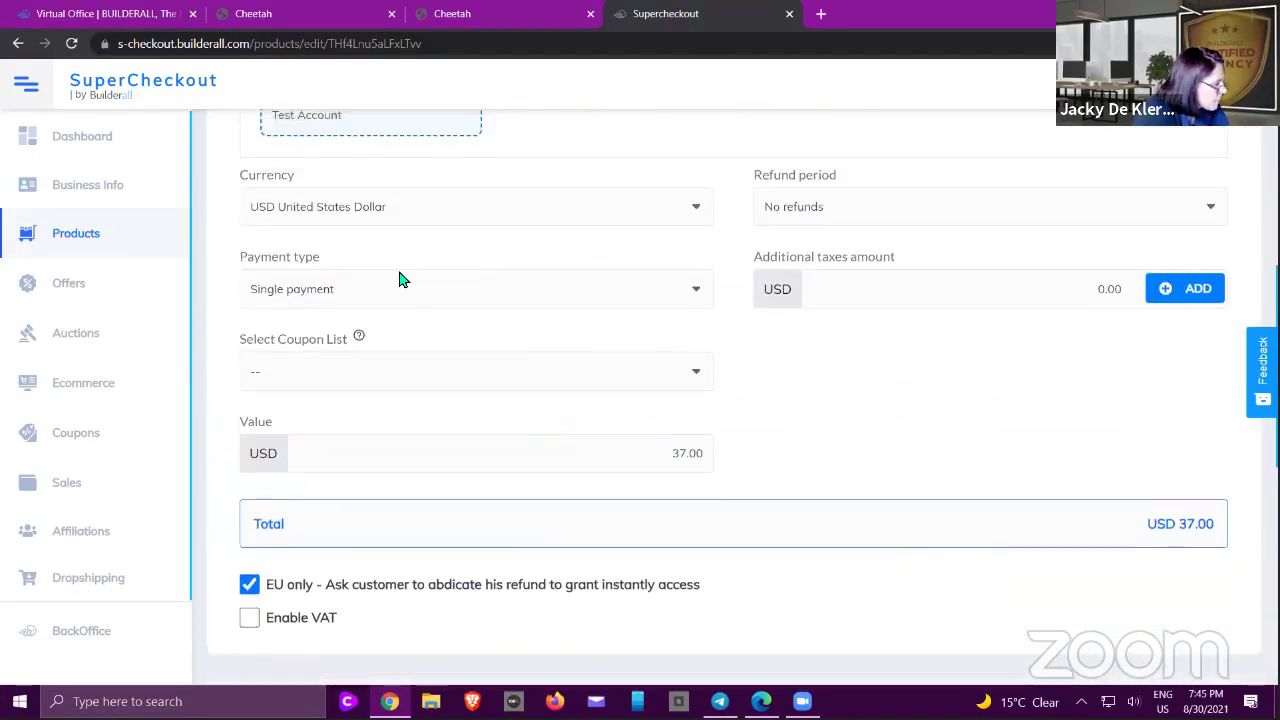
{"action": "scroll", "coordinate": [400, 280], "scroll_direction": "up", "scroll_amount": 2}
{"action": "scroll", "coordinate": [400, 280], "scroll_direction": "down", "scroll_amount": 3}
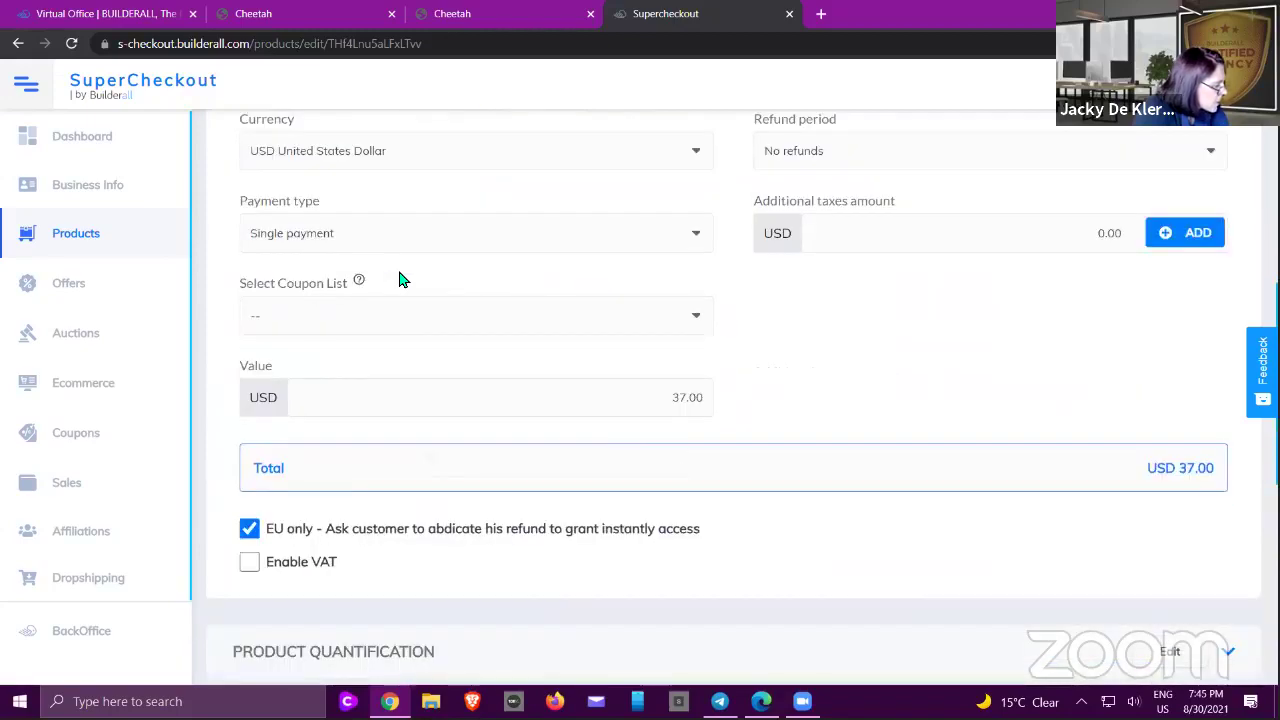
{"action": "scroll", "coordinate": [400, 280], "scroll_direction": "down", "scroll_amount": 3}
- Check the product quantification settings of the Silicone Skull Ice Cube Maker (one), and update and finalize the product
{"action": "left_click", "coordinate": [380, 377]}
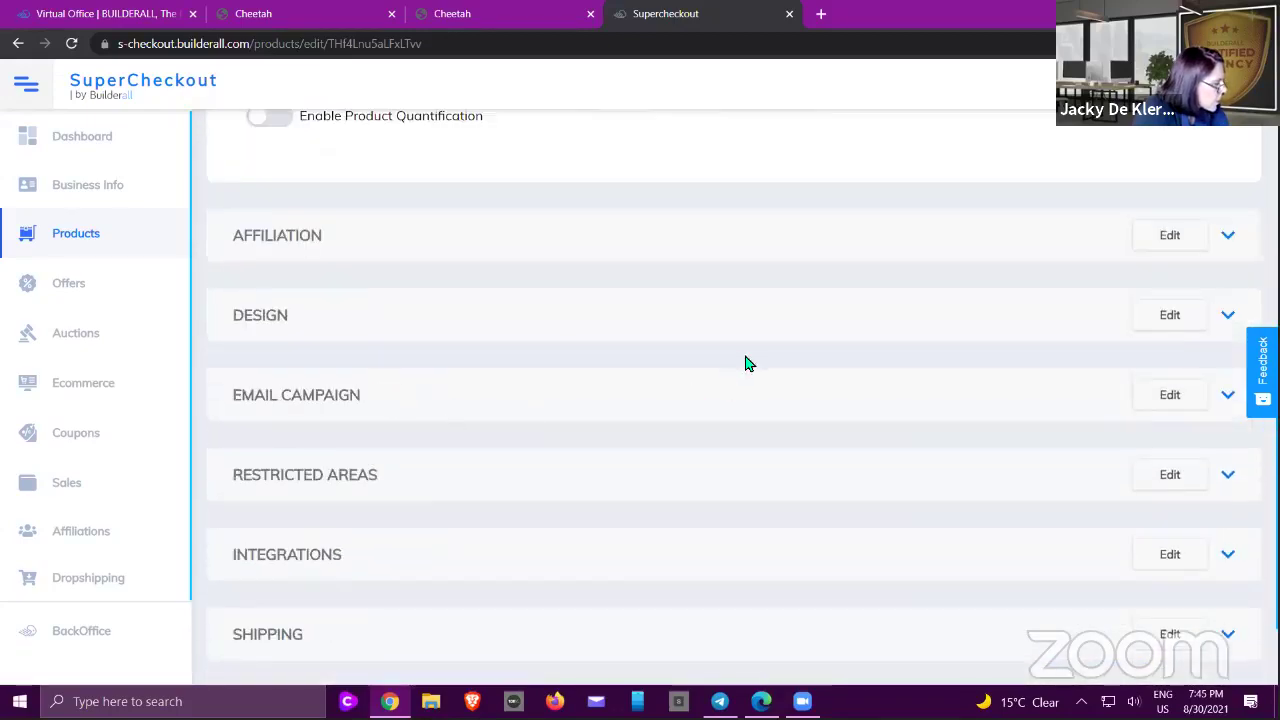
{"action": "scroll", "coordinate": [745, 363], "scroll_direction": "up", "scroll_amount": 3}
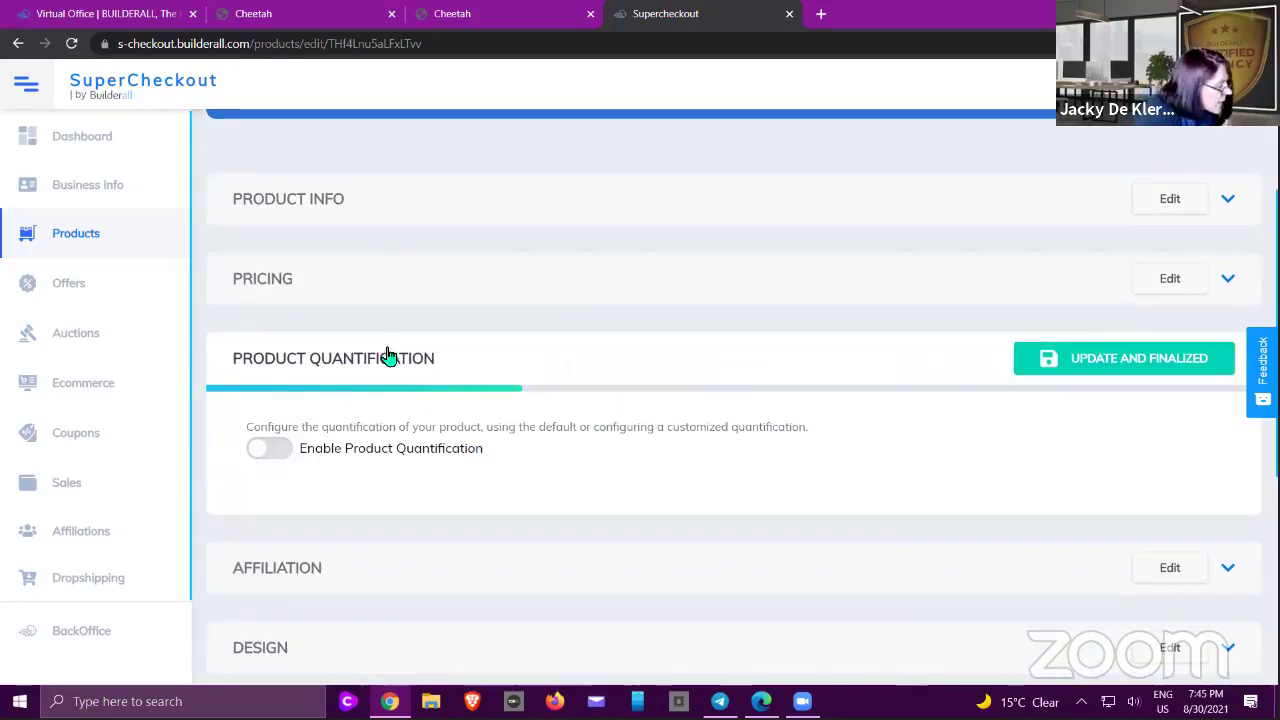
{"action": "scroll", "coordinate": [441, 340], "scroll_direction": "up", "scroll_amount": 3}
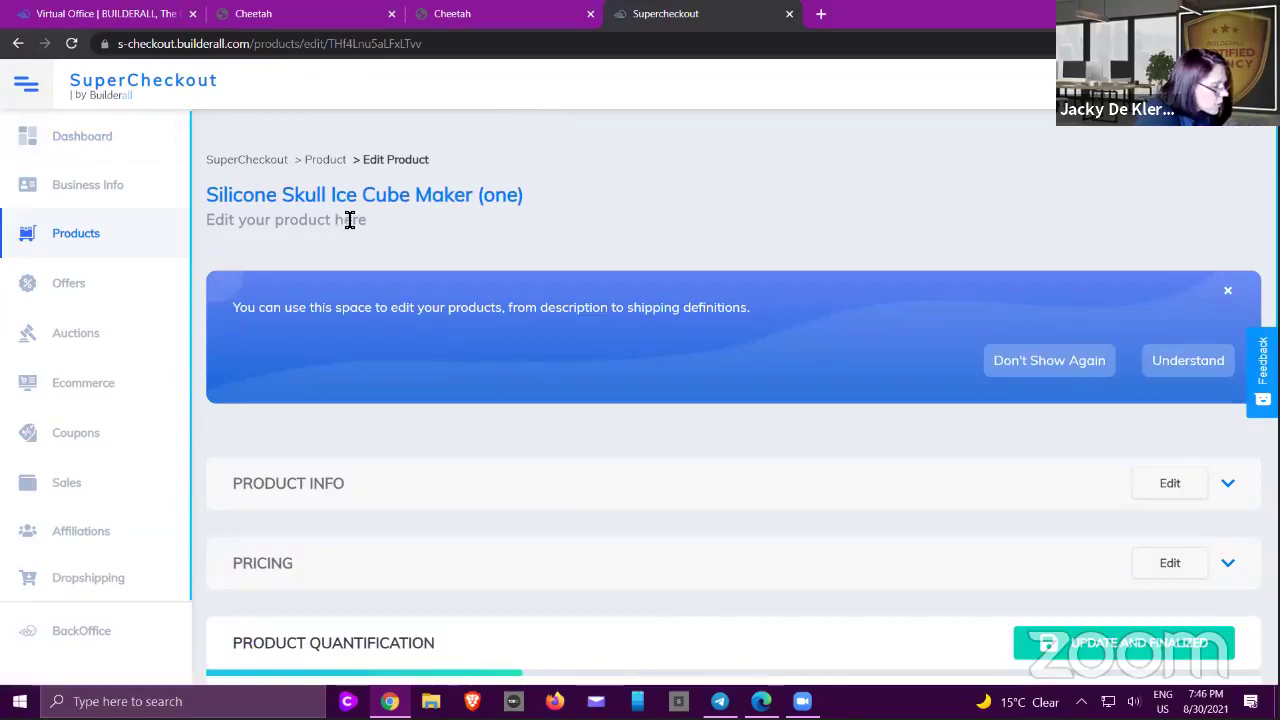
{"action": "scroll", "coordinate": [350, 230], "scroll_direction": "down", "scroll_amount": 3}
{"action": "scroll", "coordinate": [900, 450], "scroll_direction": "up", "scroll_amount": 3}
{"action": "left_click", "coordinate": [1091, 645]}
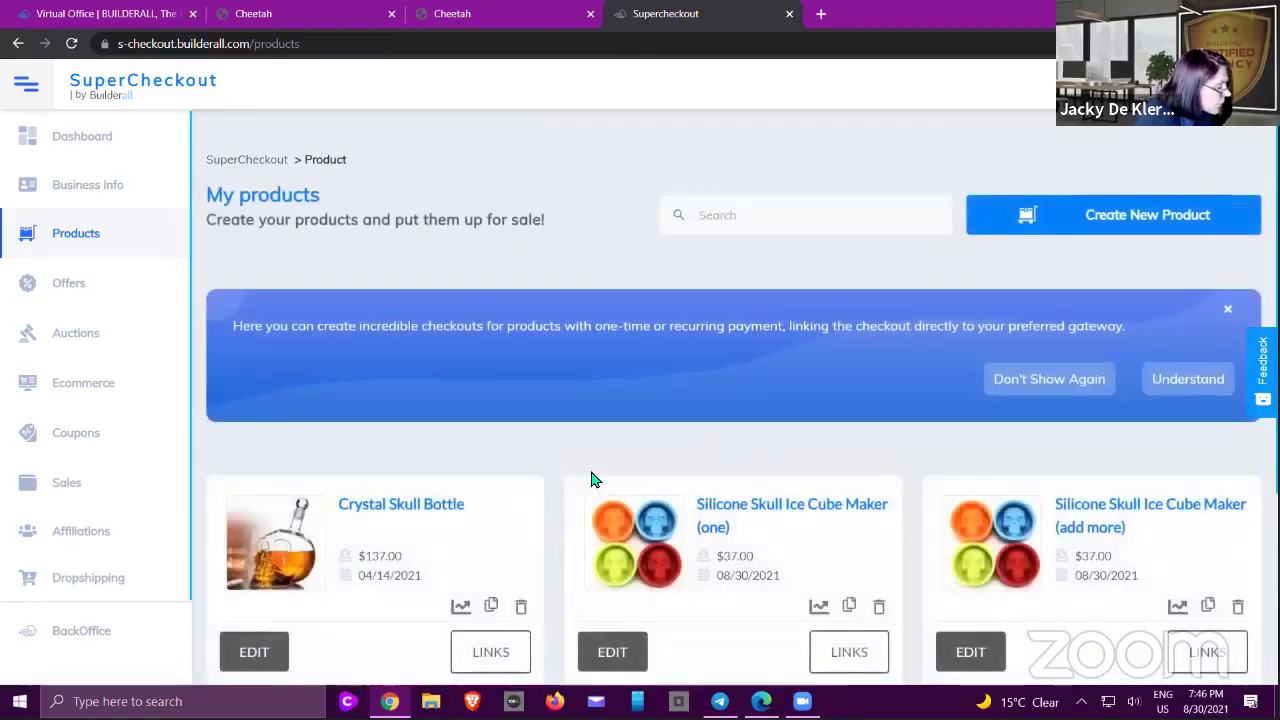
- Copy the Checkout URL of the Silicone Skull Ice Cube Maker (one) and open it in a new browser tab
{"action": "scroll", "coordinate": [600, 480], "scroll_direction": "down", "scroll_amount": 2}
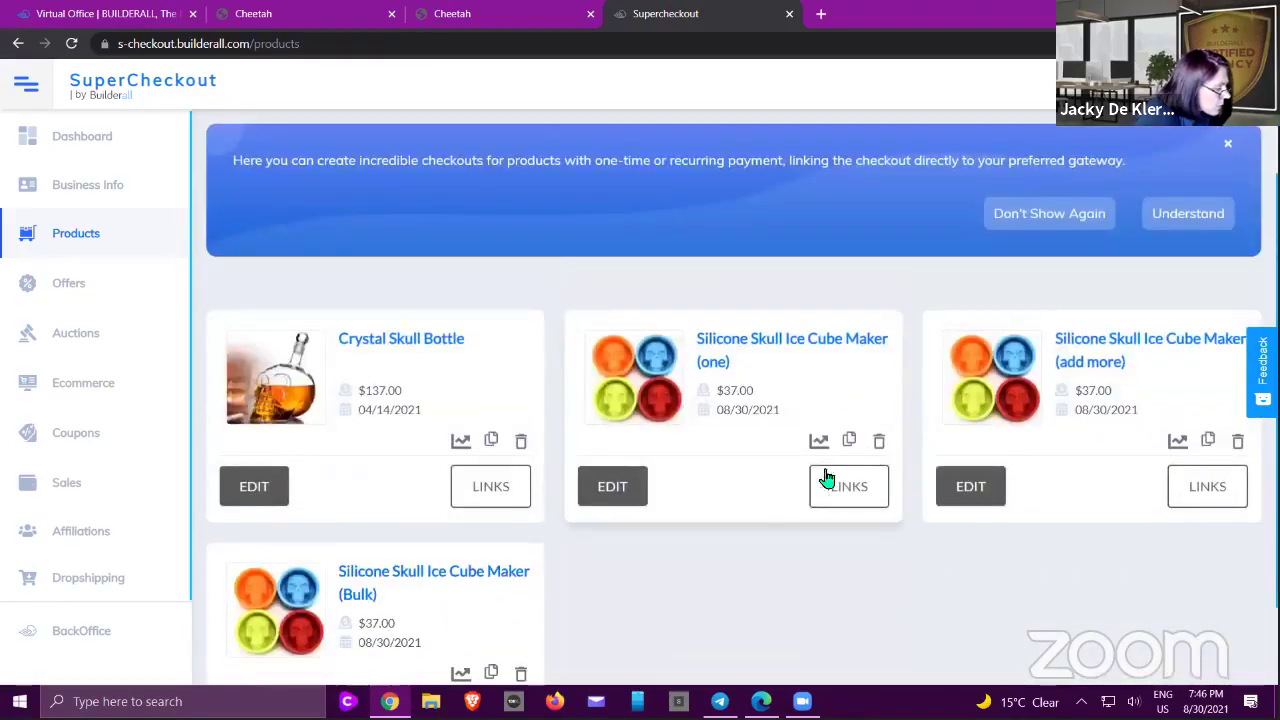
{"action": "left_click", "coordinate": [849, 441]}
{"action": "left_click", "coordinate": [846, 486]}
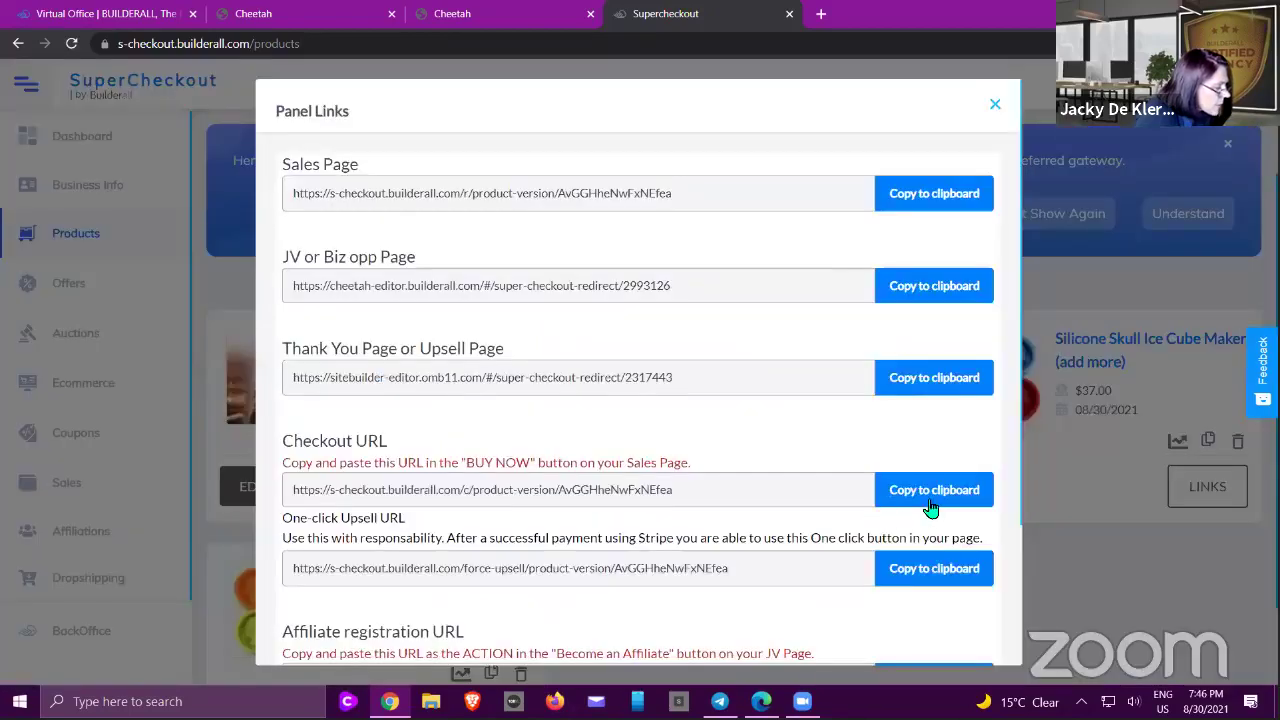
{"action": "left_click", "coordinate": [940, 490]}
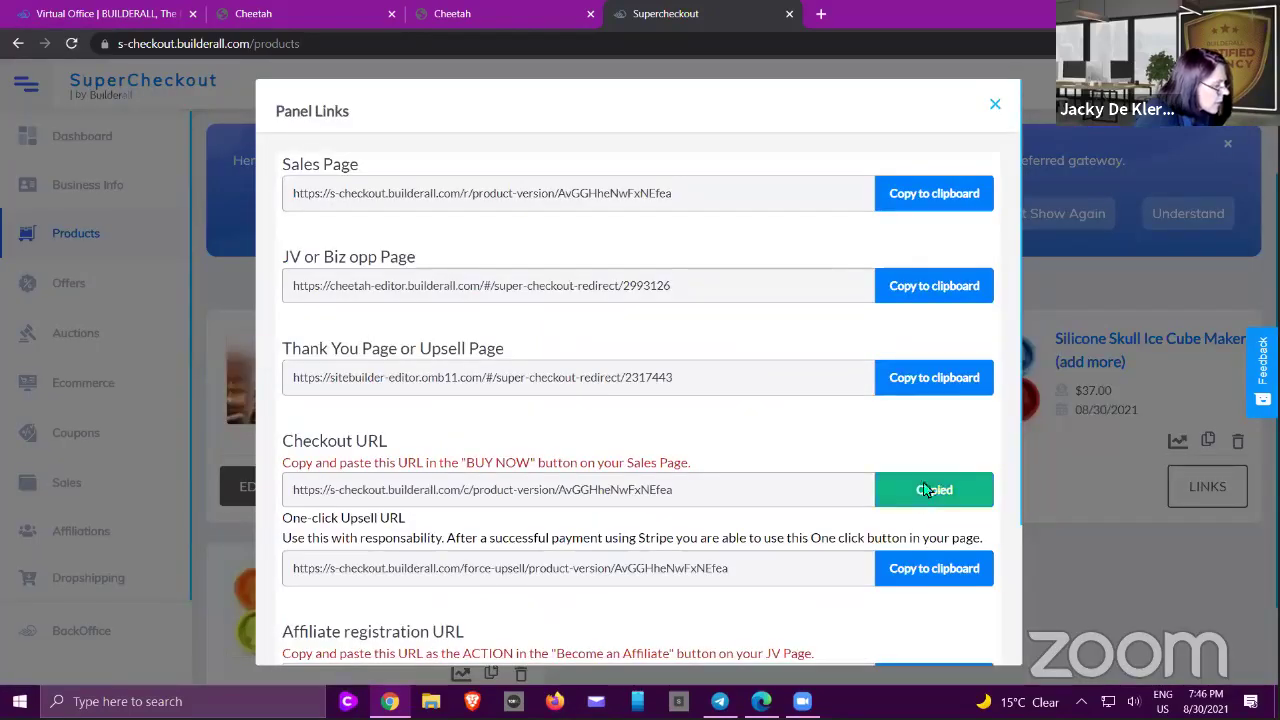
{"action": "left_click", "coordinate": [821, 14]}
{"action": "right_click", "coordinate": [807, 44]}
{"action": "left_click", "coordinate": [883, 180]}
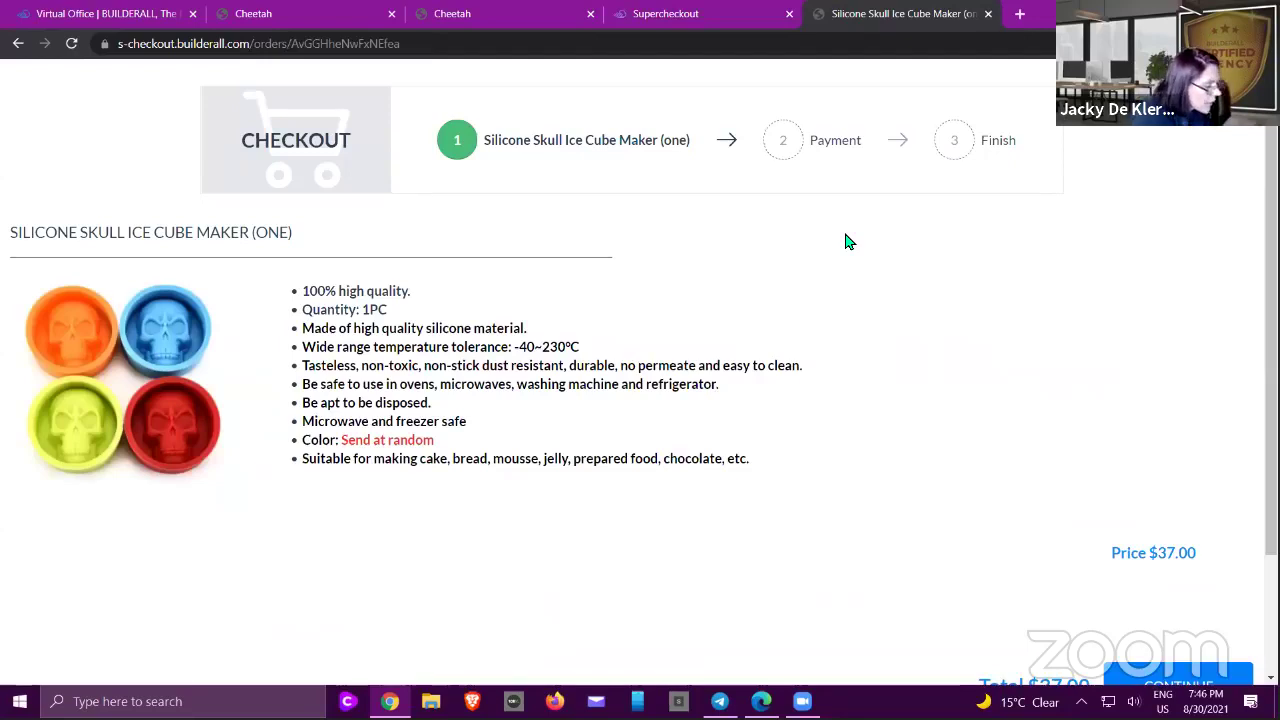
- Continue to the checkout's payment stage, examine the buyer, shipping, order and payment sections, and return to the products list
{"action": "scroll", "coordinate": [926, 311], "scroll_direction": "down", "scroll_amount": 1}
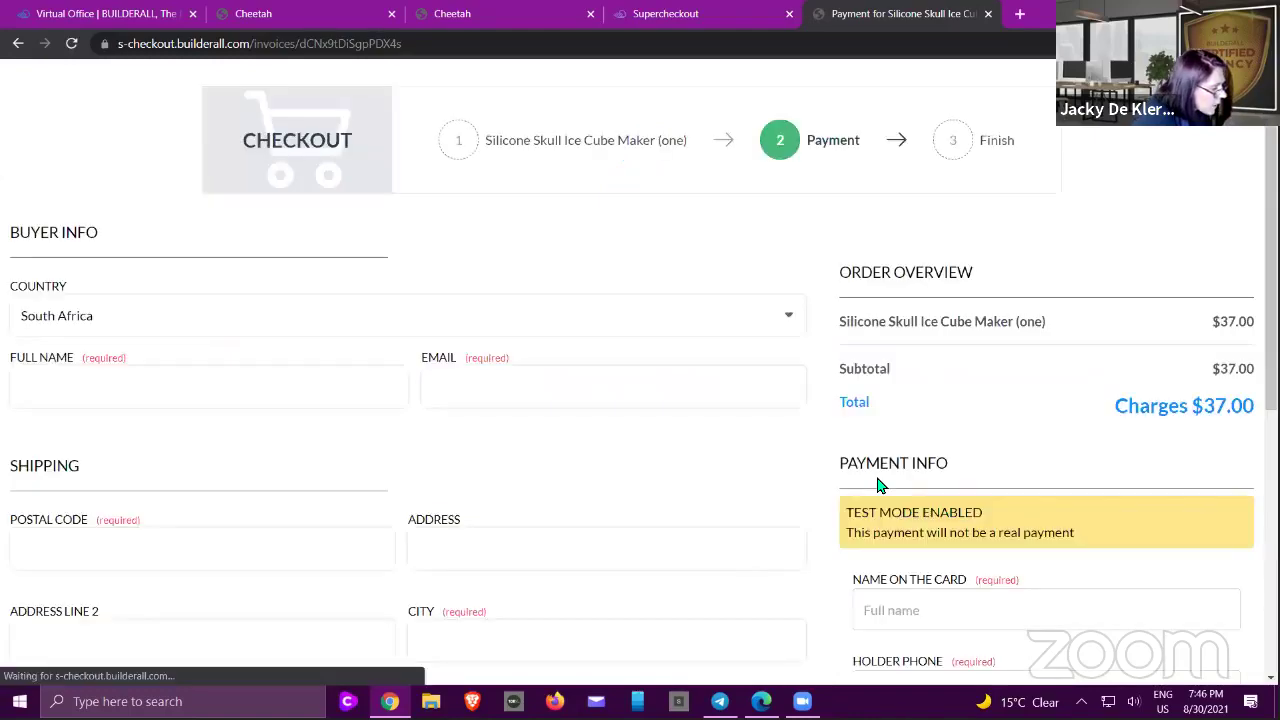
{"action": "scroll", "coordinate": [950, 390], "scroll_direction": "down", "scroll_amount": 2}
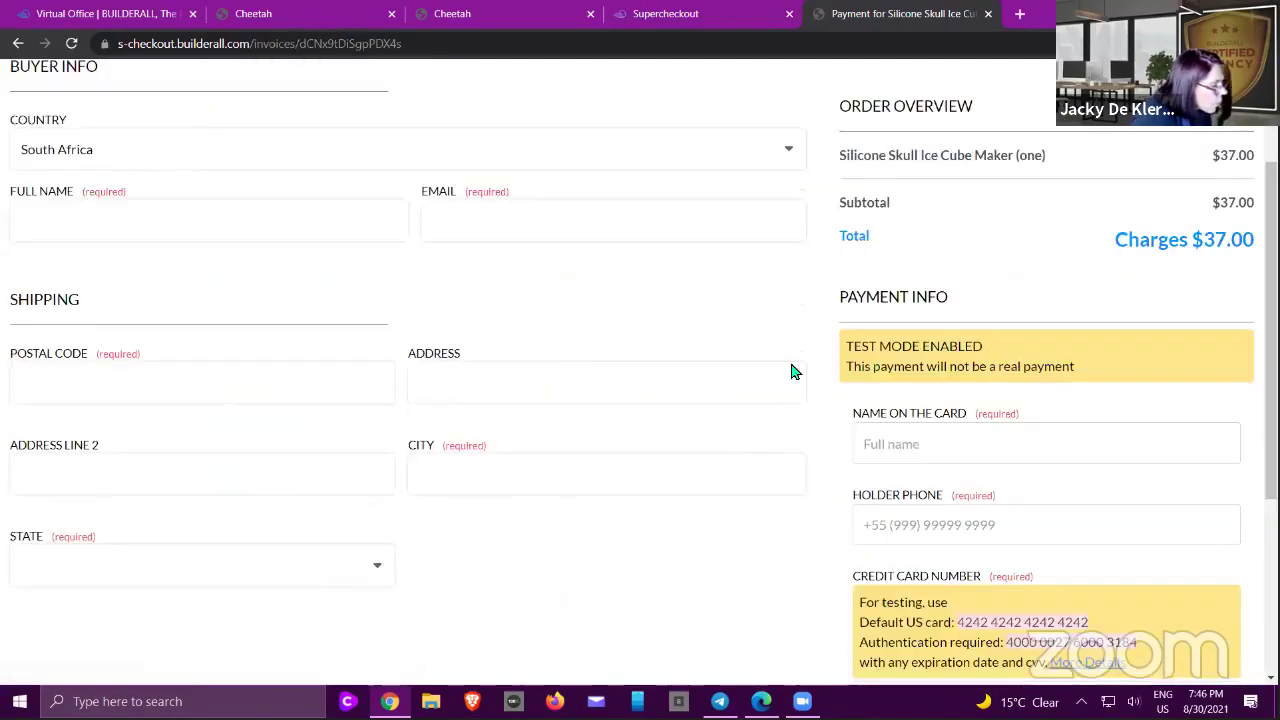
{"action": "scroll", "coordinate": [950, 300], "scroll_direction": "up", "scroll_amount": 2}
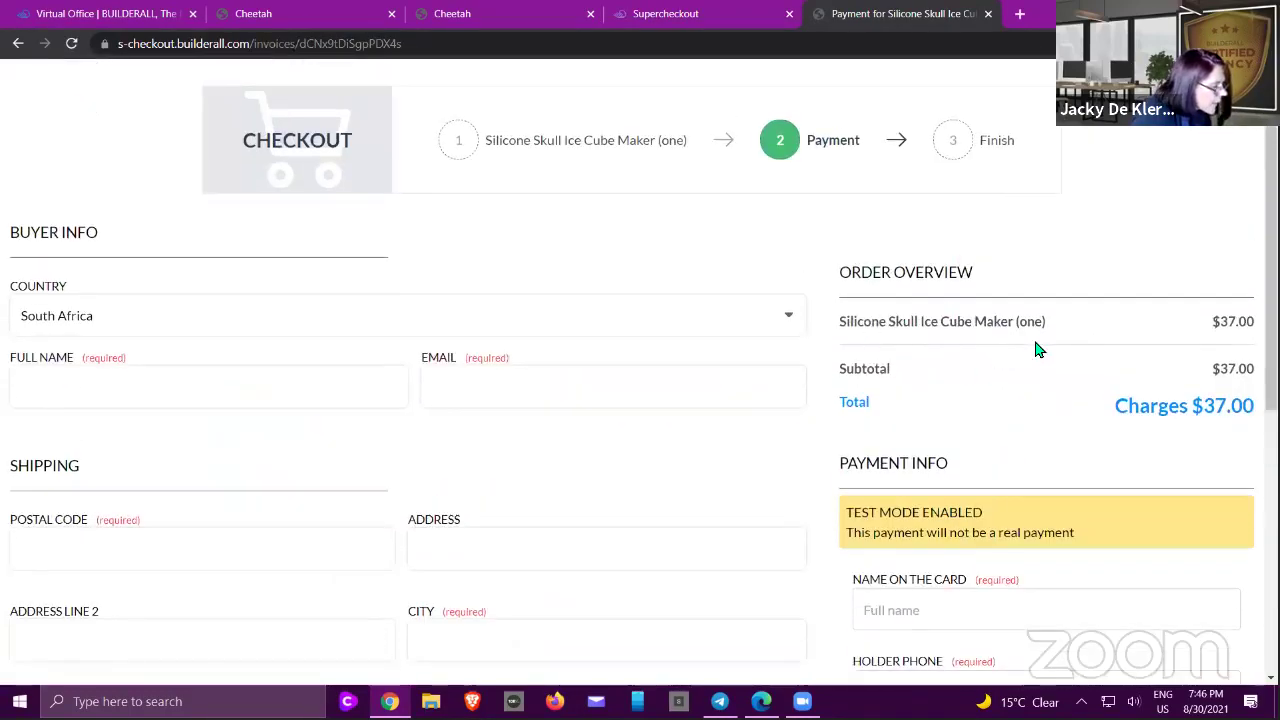
{"action": "left_click", "coordinate": [987, 14]}
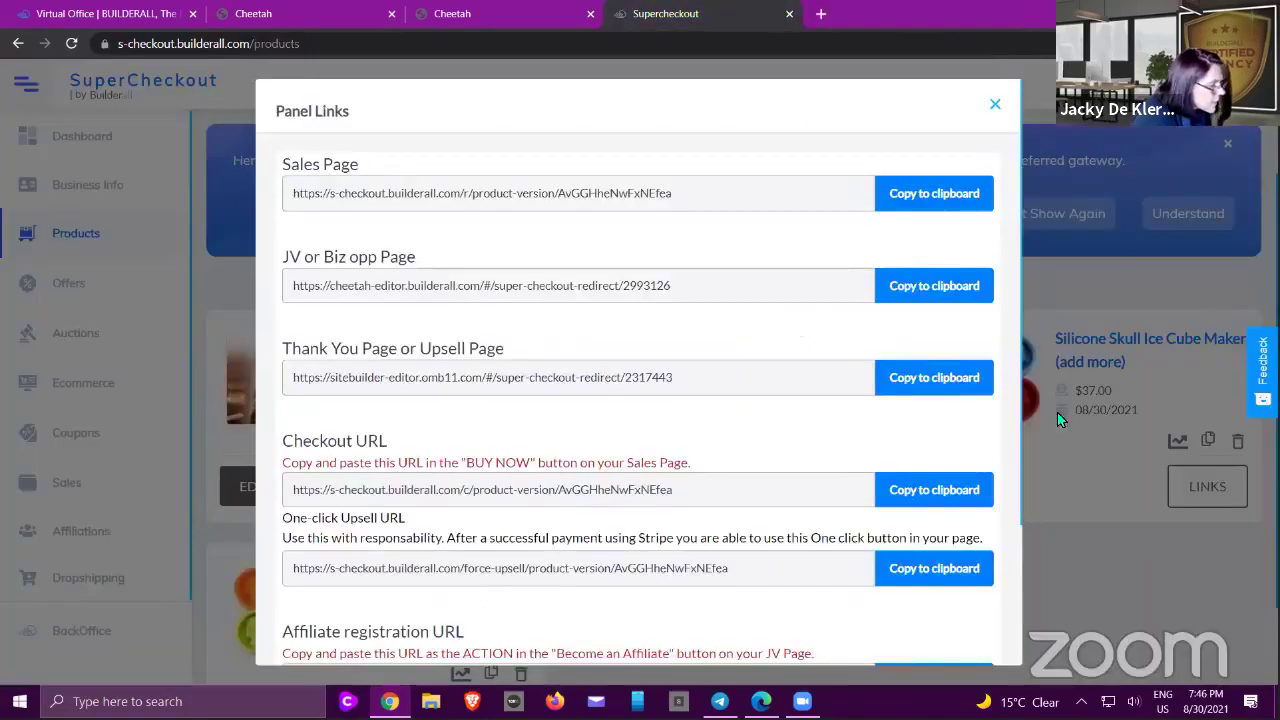
{"action": "left_click", "coordinate": [1073, 502]}
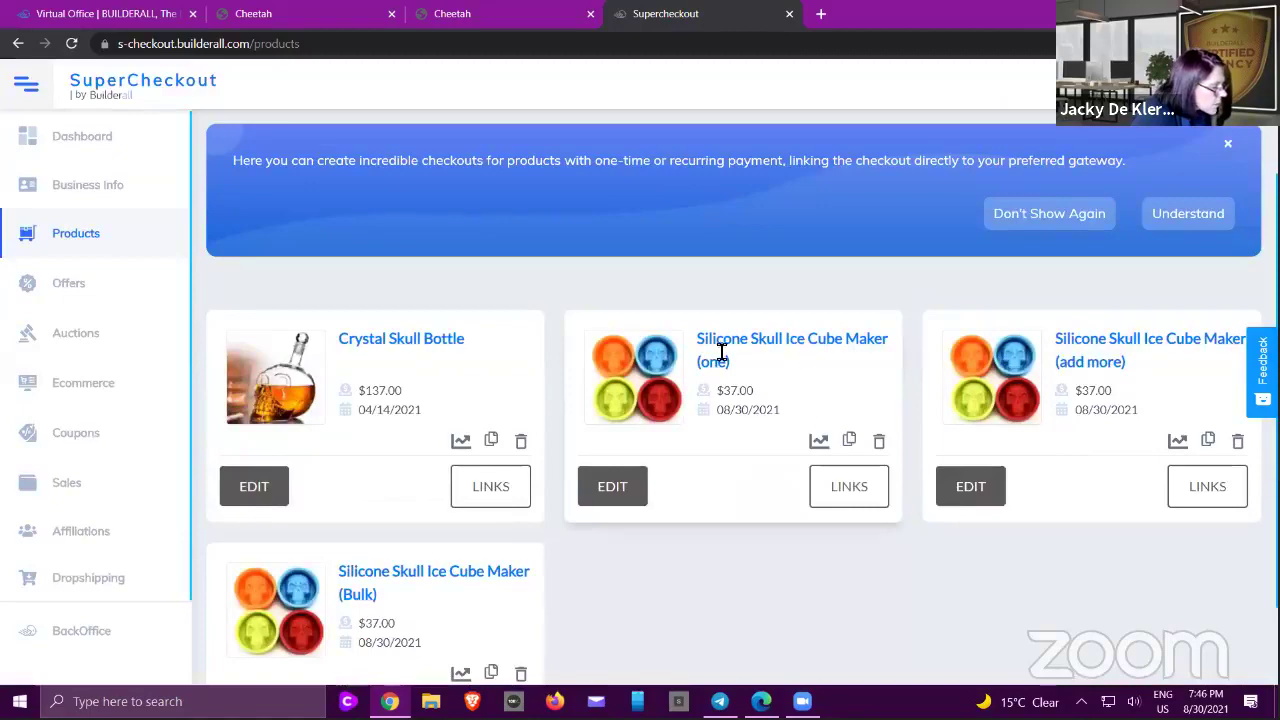
- Open the Silicone Skull Ice Cube Maker (one) product for editing, check its product quantification settings, and return to the products list
{"action": "left_click", "coordinate": [610, 495]}
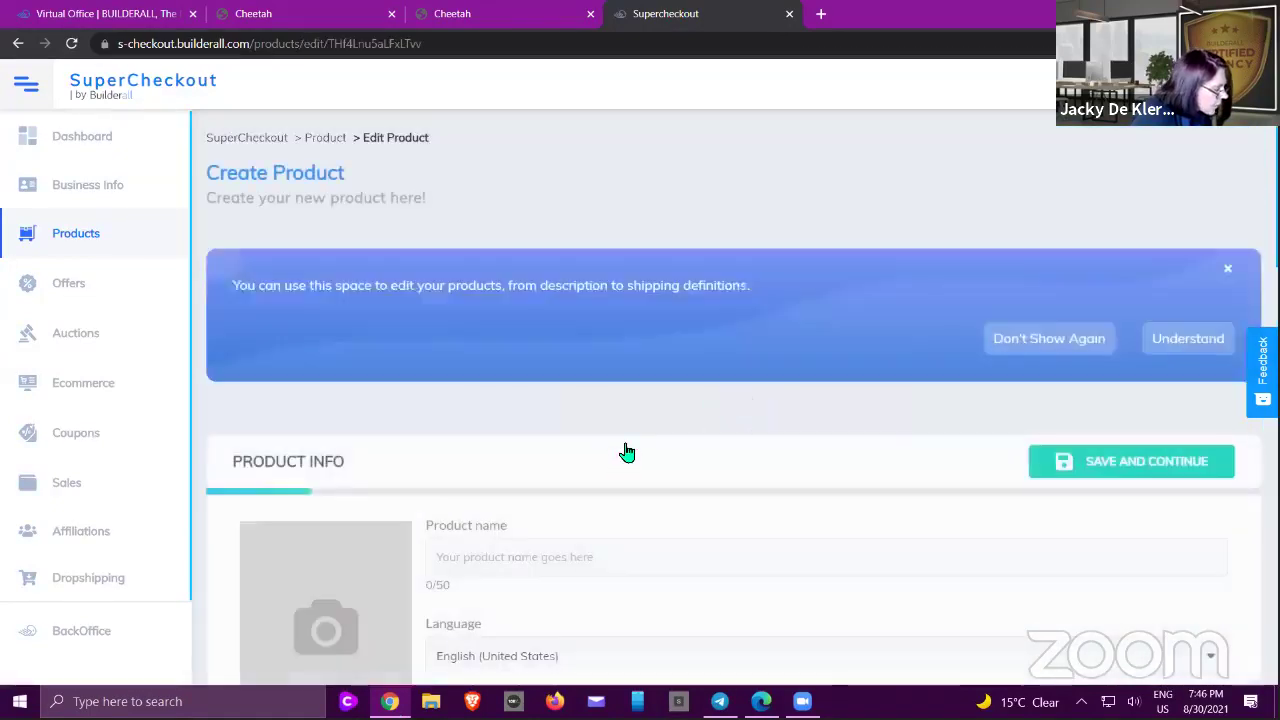
{"action": "scroll", "coordinate": [664, 396], "scroll_direction": "down", "scroll_amount": 8}
{"action": "scroll", "coordinate": [560, 366], "scroll_direction": "down", "scroll_amount": 3}
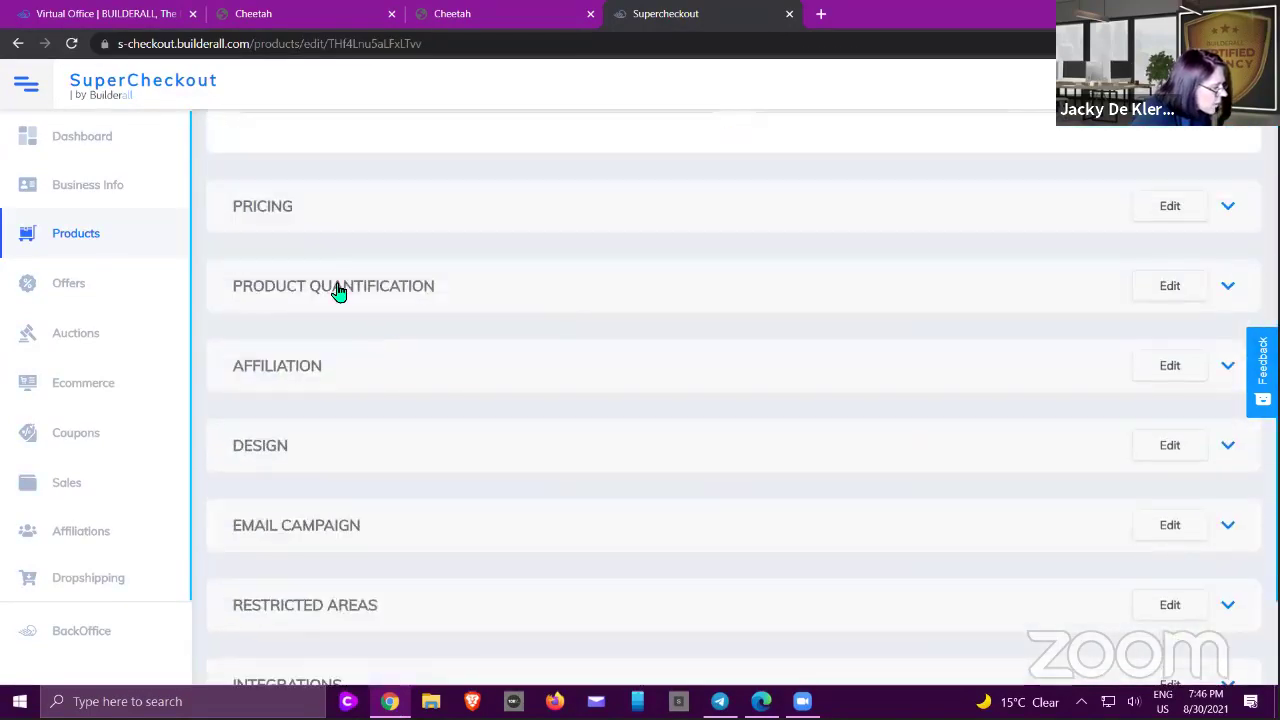
{"action": "left_click", "coordinate": [337, 289]}
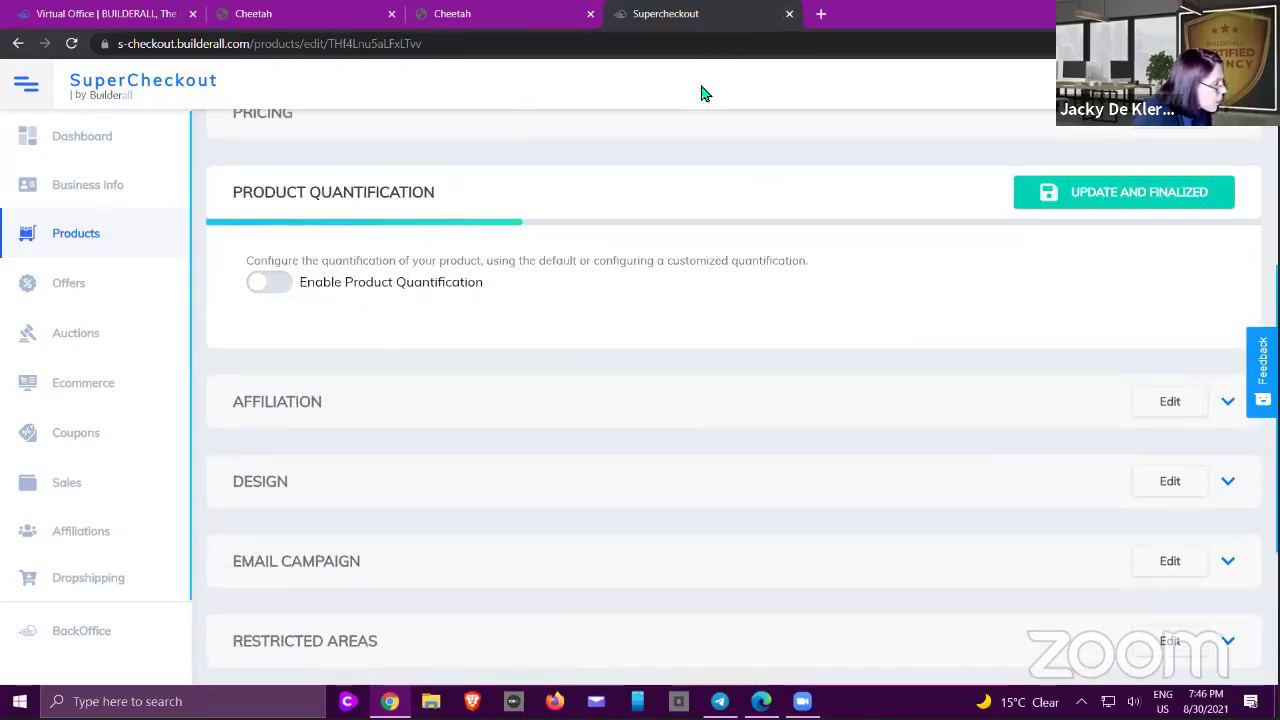
{"action": "scroll", "coordinate": [494, 150], "scroll_direction": "up", "scroll_amount": 3}
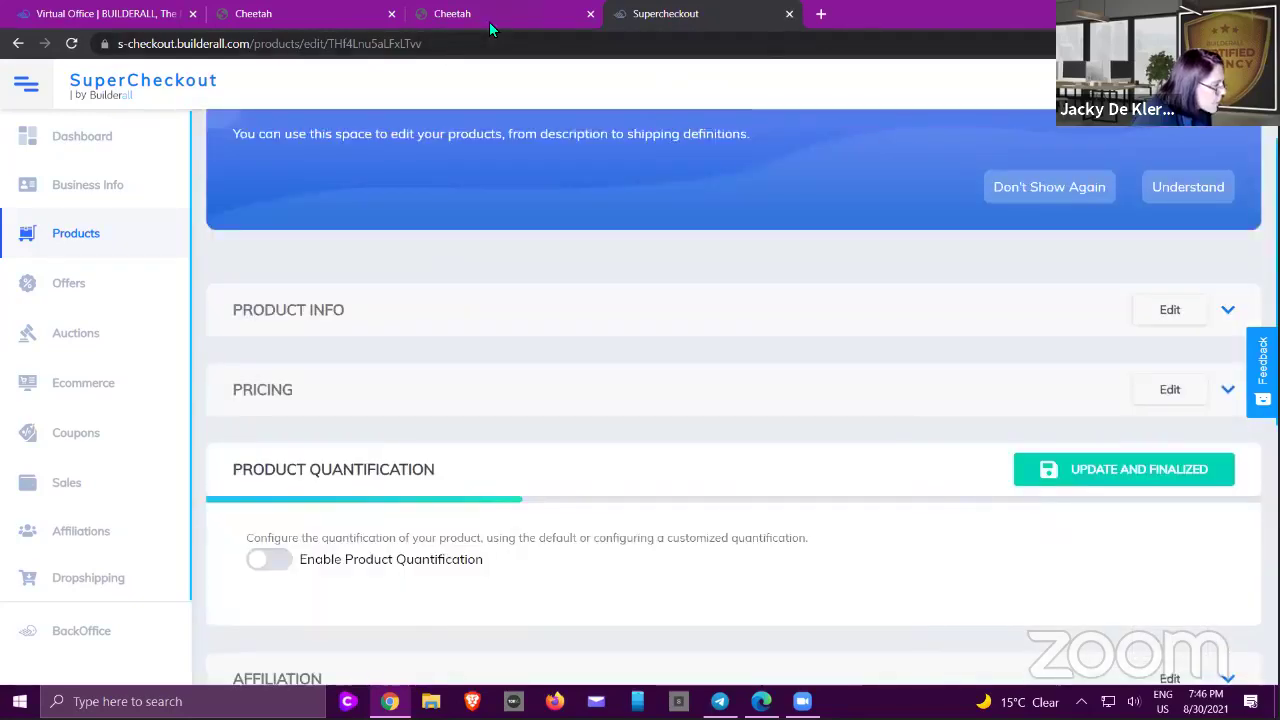
{"action": "left_click", "coordinate": [489, 21]}
{"action": "left_click", "coordinate": [775, 15]}
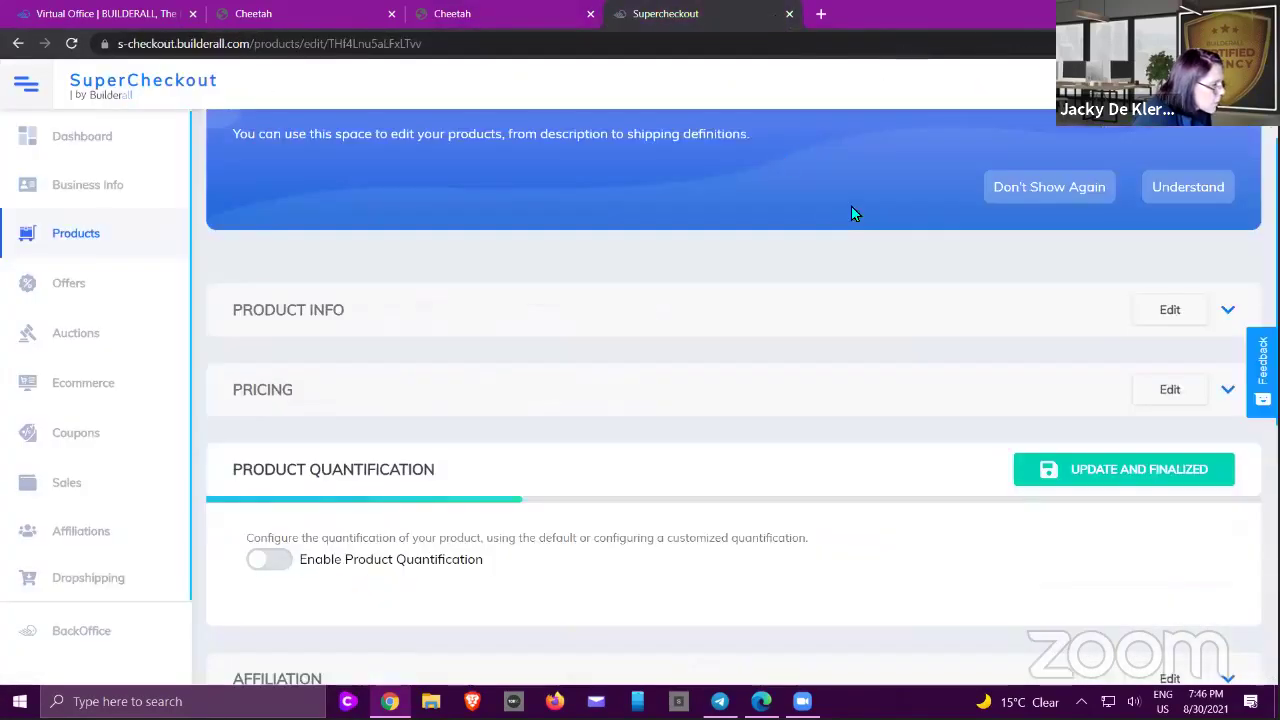
{"action": "scroll", "coordinate": [1000, 218], "scroll_direction": "up", "scroll_amount": 2}
{"action": "left_click", "coordinate": [107, 240]}
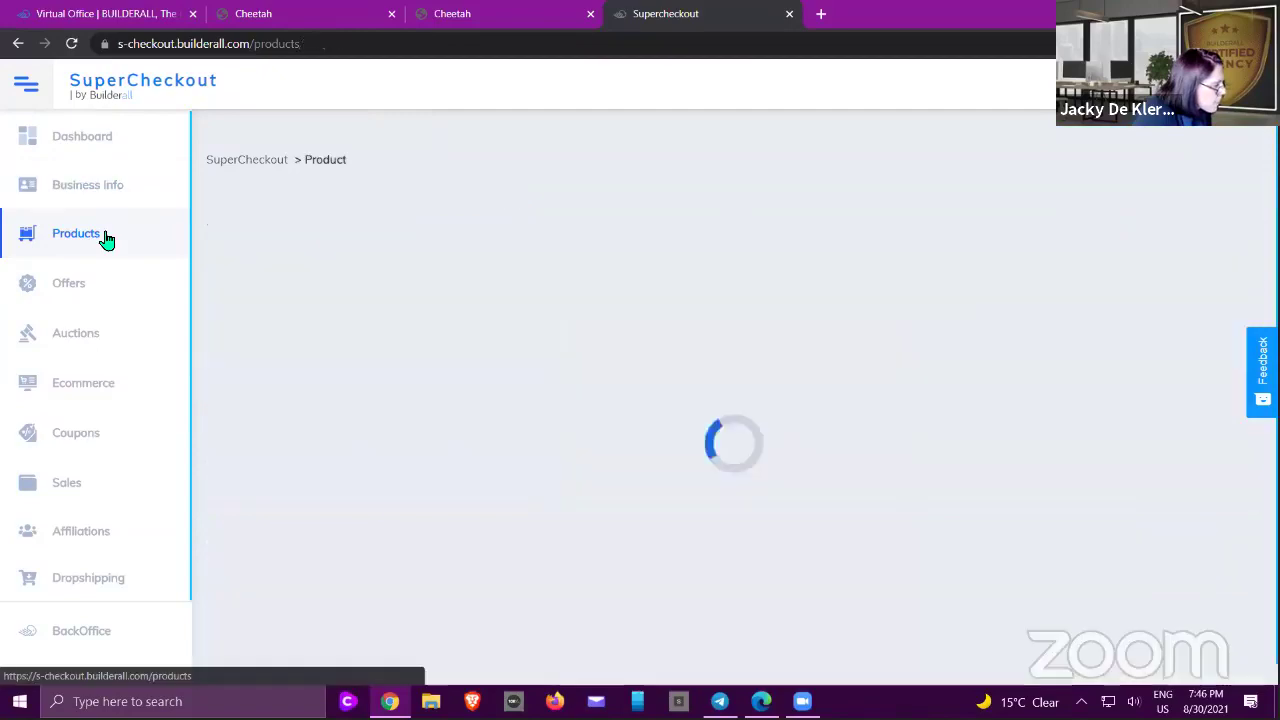
- Open the Silicone Skull Ice Cube Maker (add more) product for editing, check its product quantification settings, and return to the products list
{"action": "scroll", "coordinate": [741, 348], "scroll_direction": "down", "scroll_amount": 1}
{"action": "scroll", "coordinate": [741, 348], "scroll_direction": "down", "scroll_amount": 1}
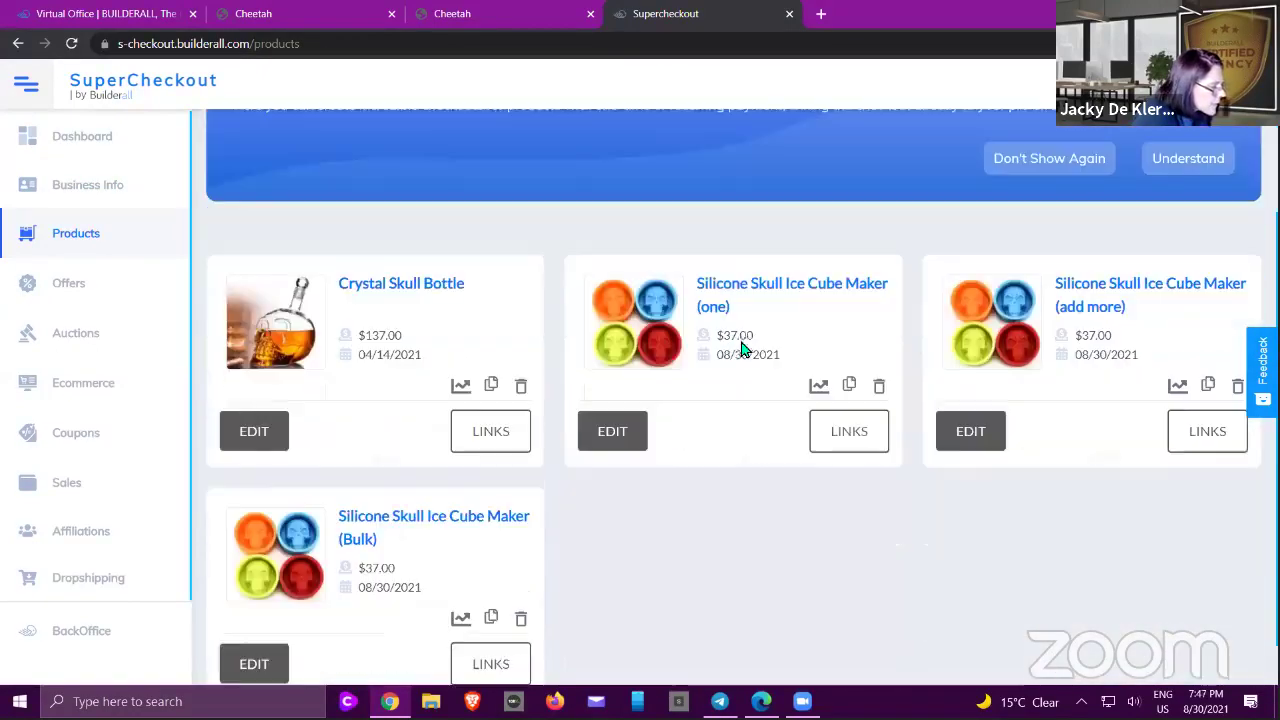
{"action": "left_click", "coordinate": [971, 430]}
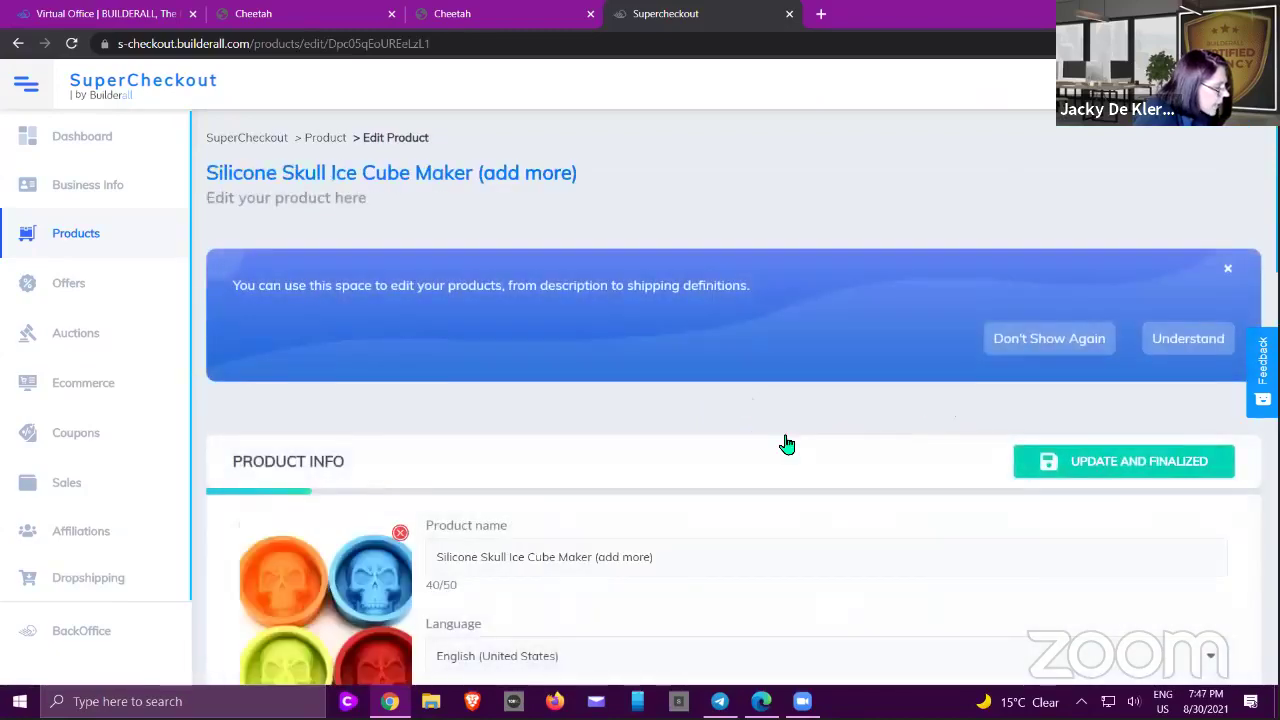
{"action": "scroll", "coordinate": [778, 440], "scroll_direction": "down", "scroll_amount": 6}
{"action": "scroll", "coordinate": [782, 440], "scroll_direction": "down", "scroll_amount": 2}
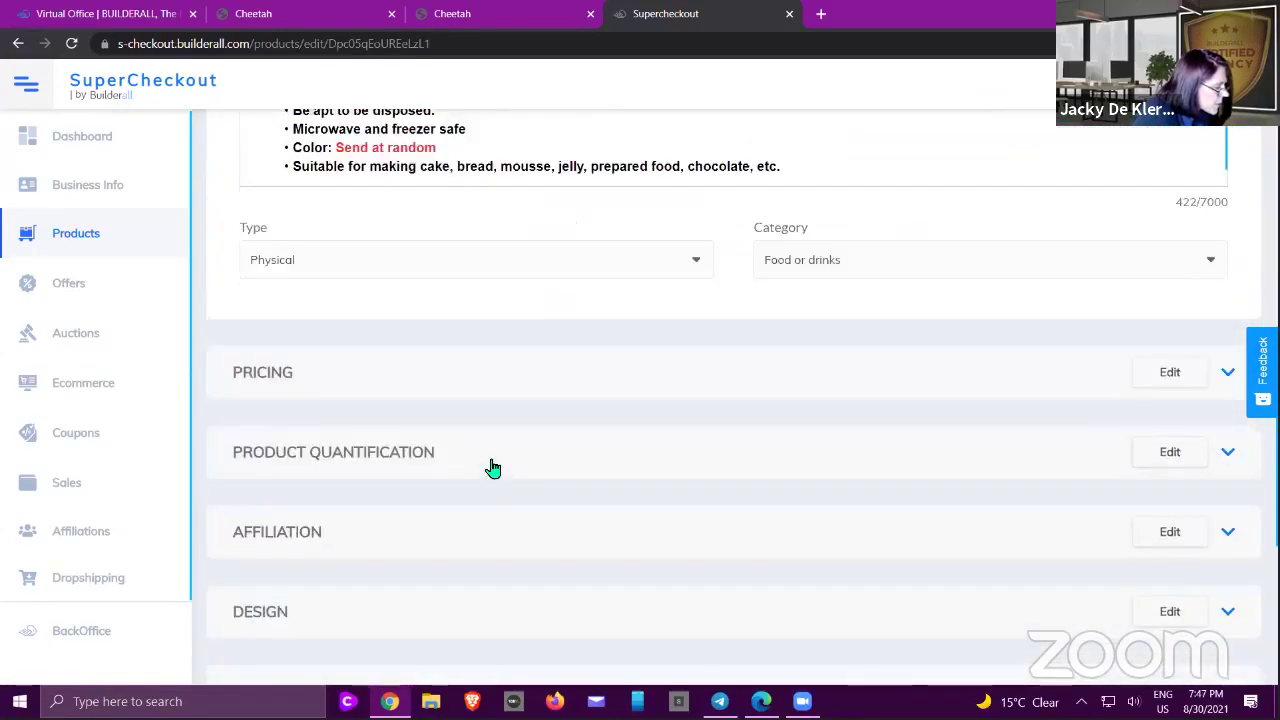
{"action": "left_click", "coordinate": [491, 463]}
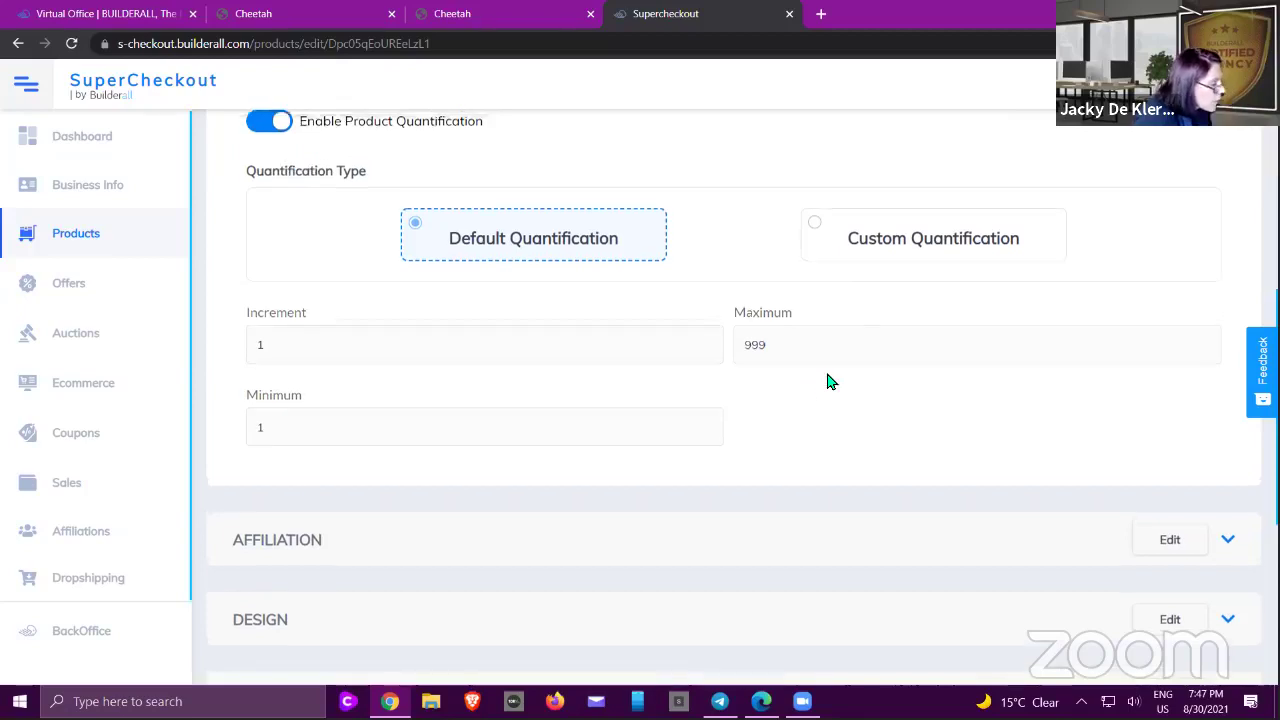
{"action": "scroll", "coordinate": [828, 380], "scroll_direction": "up", "scroll_amount": 2}
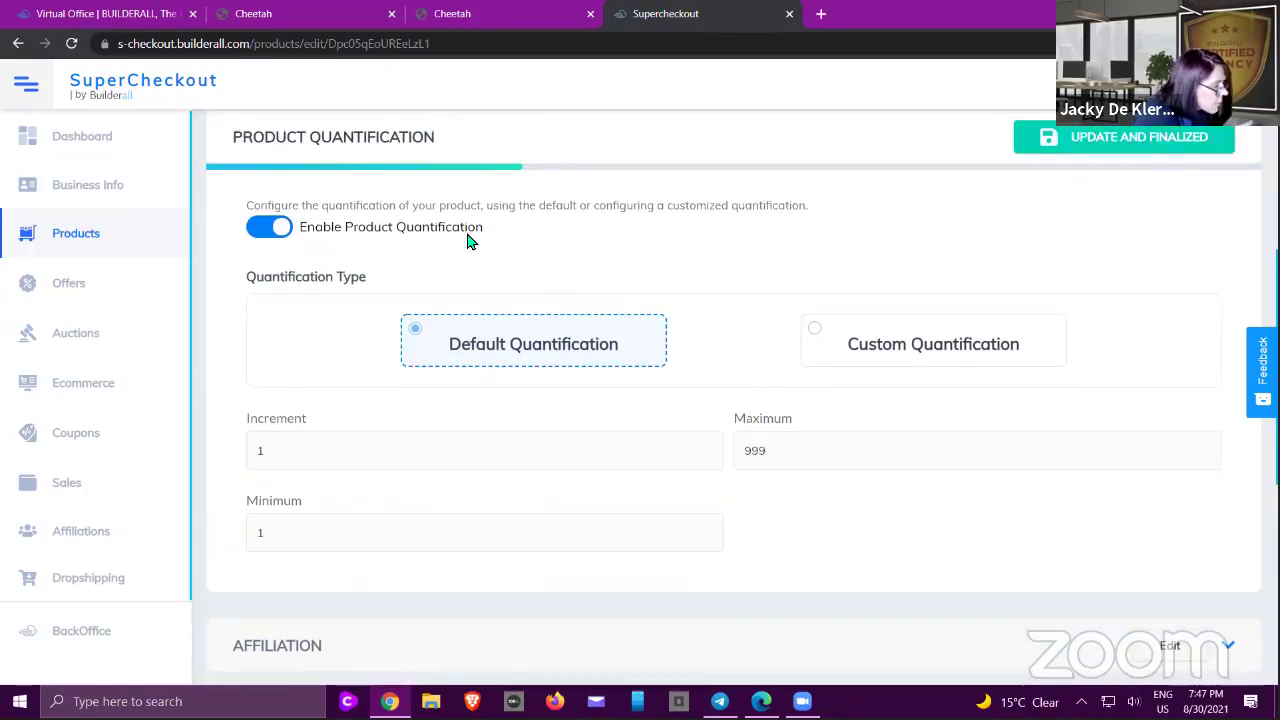
{"action": "scroll", "coordinate": [951, 414], "scroll_direction": "up", "scroll_amount": 3}
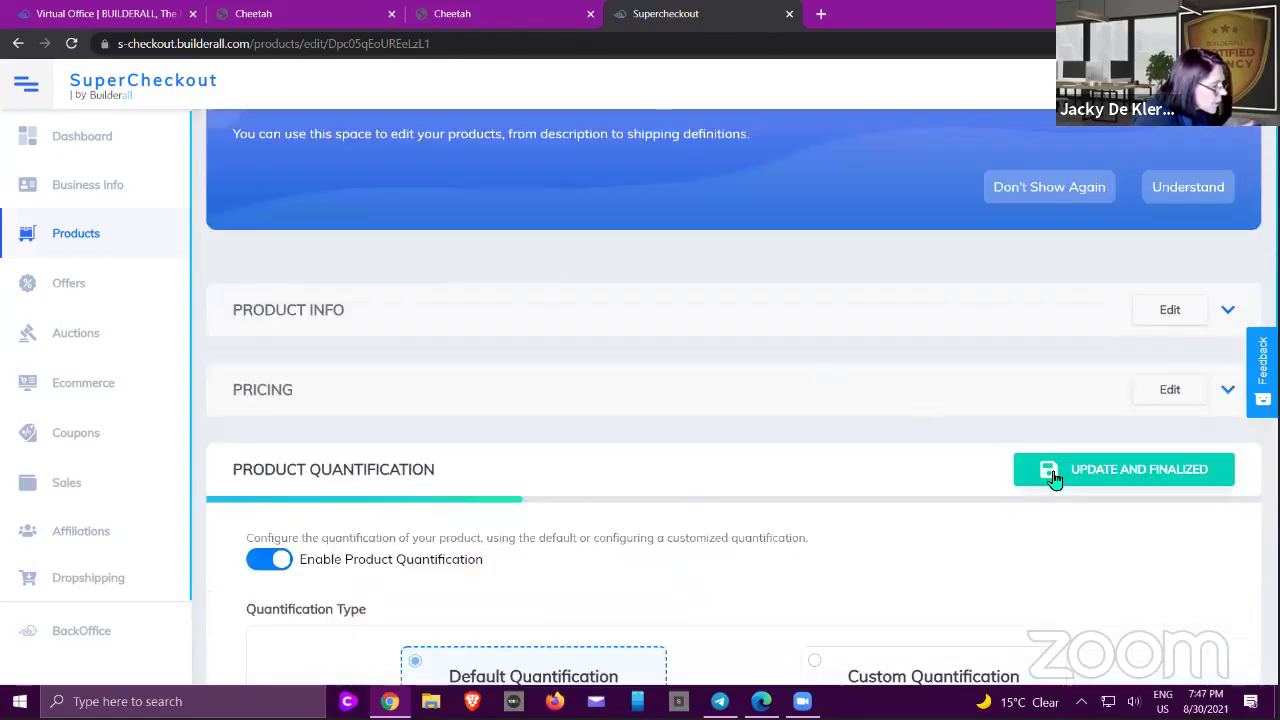
{"action": "left_click", "coordinate": [92, 232]}
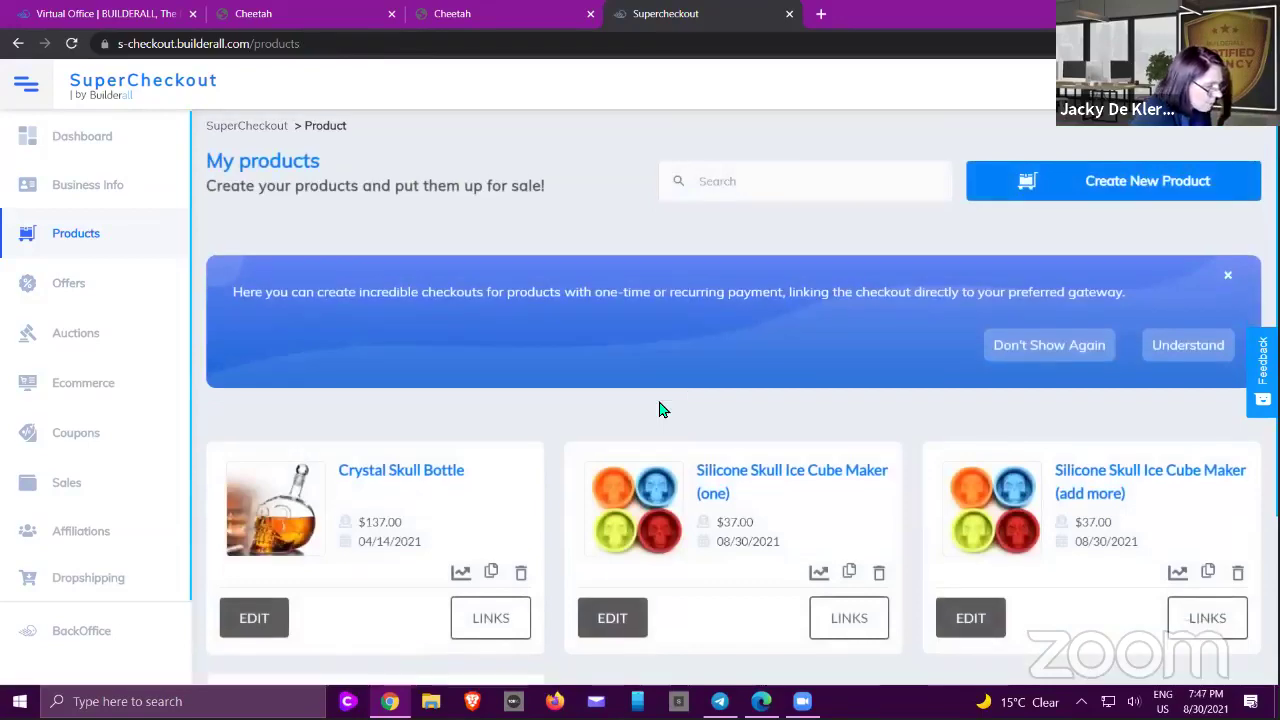
- Copy the Checkout URL of the Silicone Skull Ice Cube Maker (add more) and open it in a new browser tab
{"action": "scroll", "coordinate": [1182, 420], "scroll_direction": "down", "scroll_amount": 2}
{"action": "left_click", "coordinate": [1208, 415]}
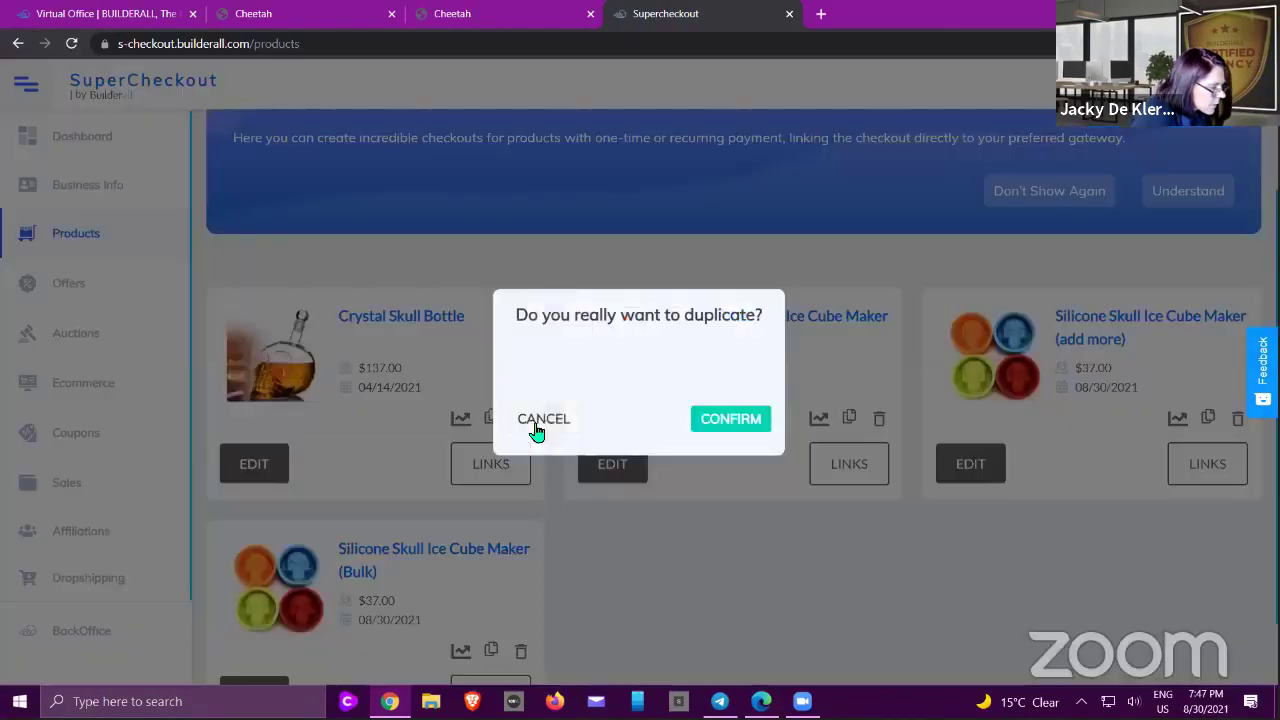
{"action": "left_click", "coordinate": [537, 420]}
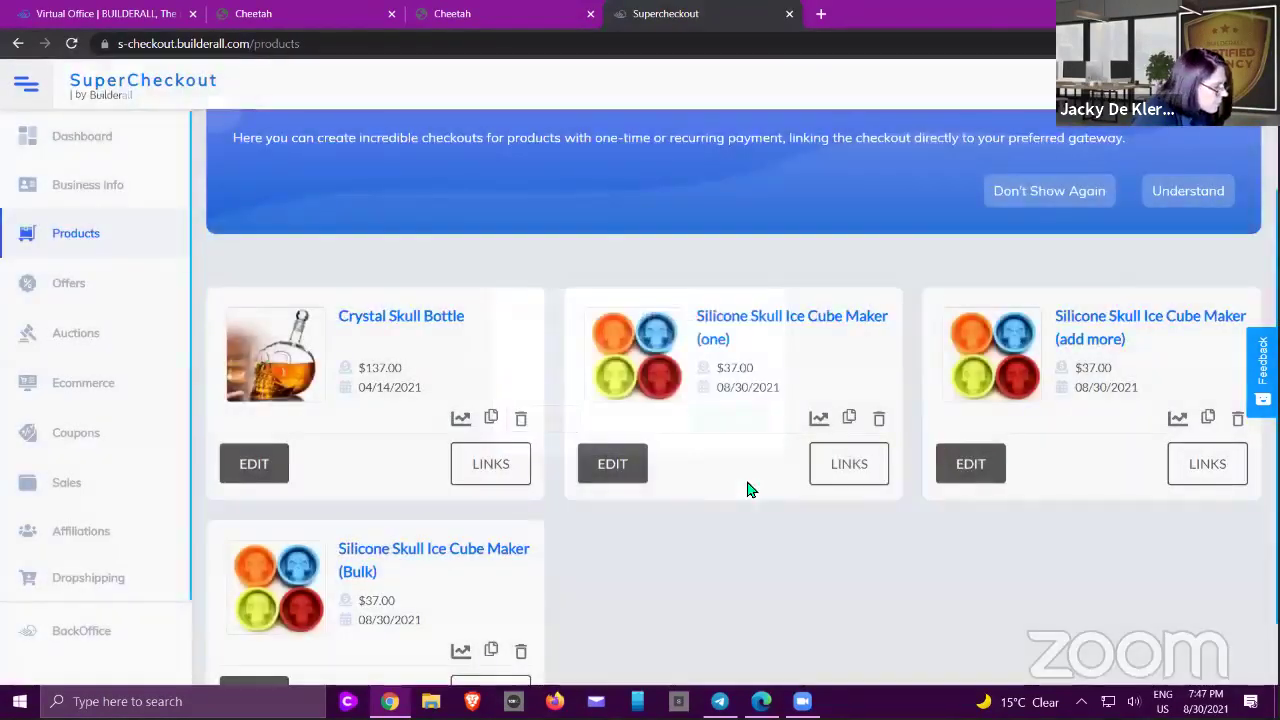
{"action": "left_click", "coordinate": [848, 463]}
{"action": "left_click", "coordinate": [908, 490]}
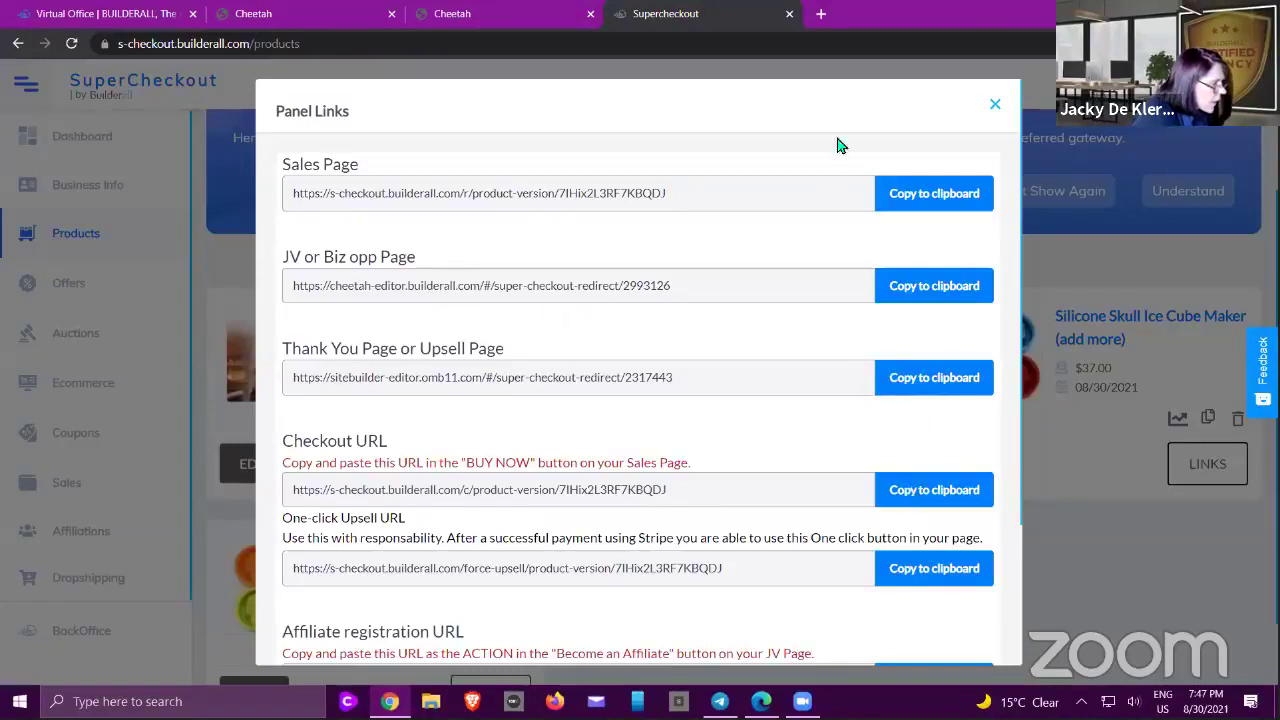
{"action": "left_click", "coordinate": [820, 14]}
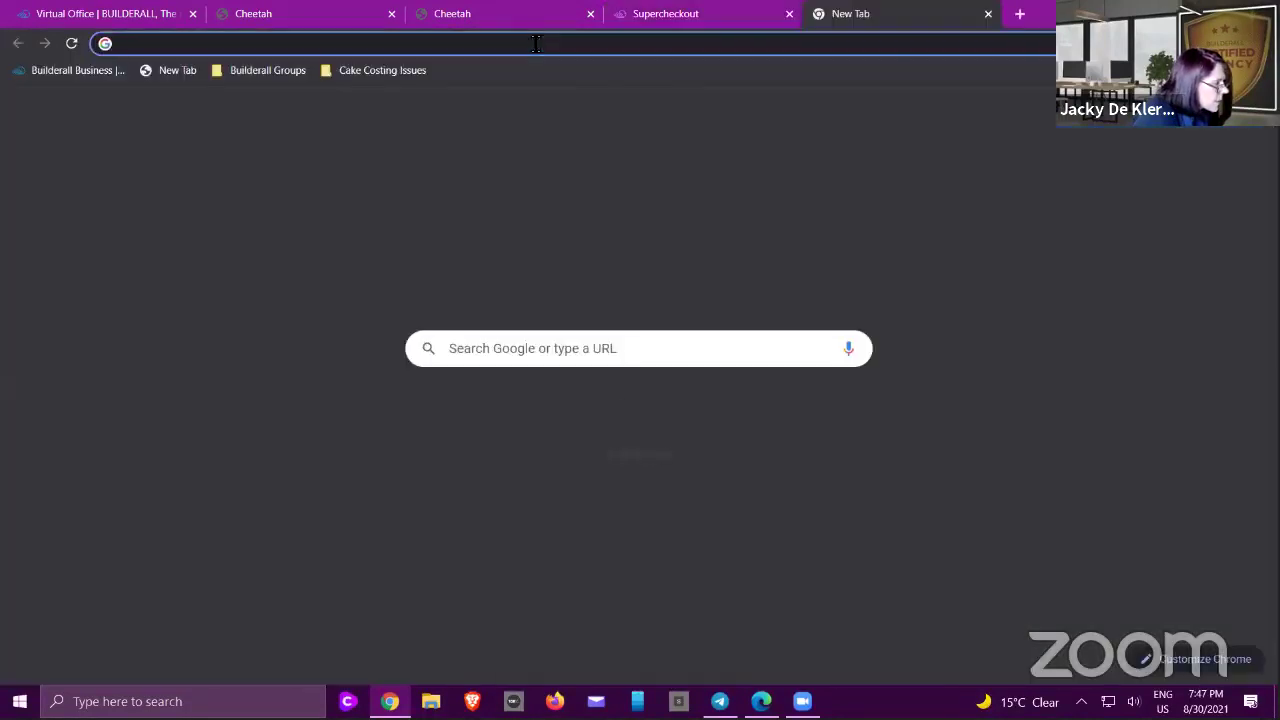
{"action": "right_click", "coordinate": [529, 43]}
{"action": "left_click", "coordinate": [589, 177]}
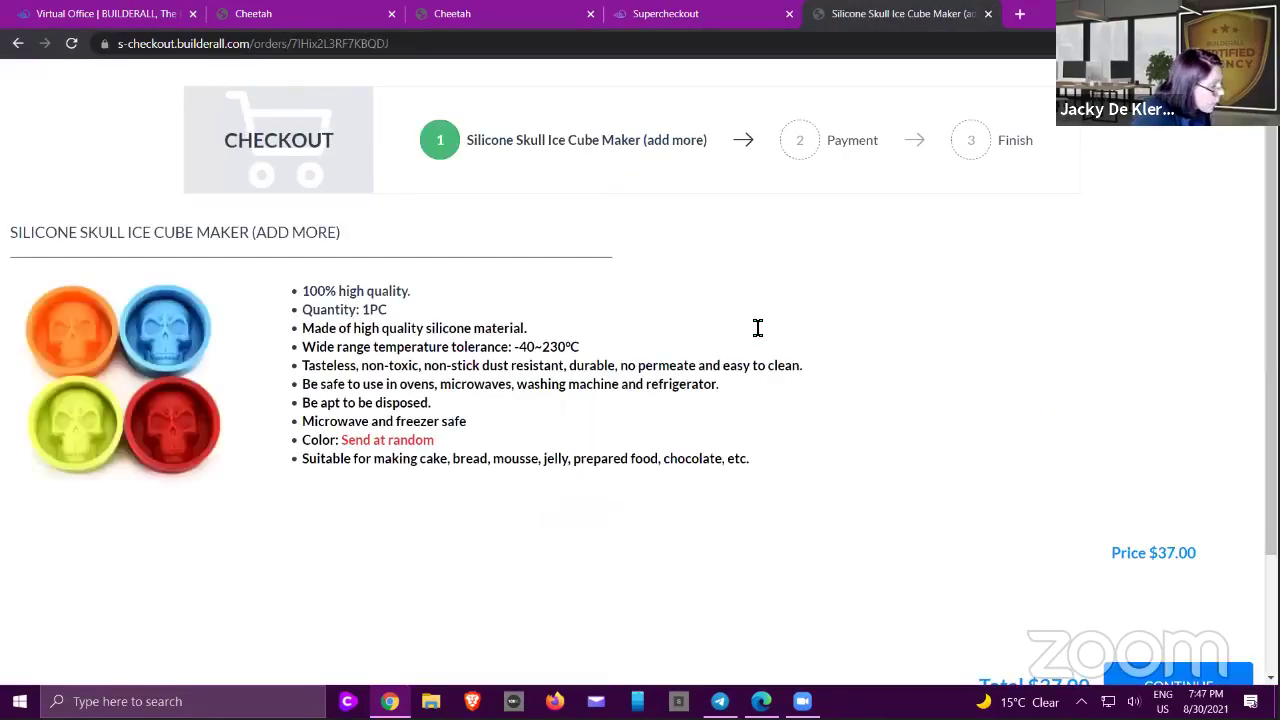
- Continue to the payment stage, test the order quantity selector by raising it and returning it to 1, and close the checkout and product links
{"action": "scroll", "coordinate": [819, 466], "scroll_direction": "down", "scroll_amount": 1}
{"action": "left_click", "coordinate": [1155, 574]}
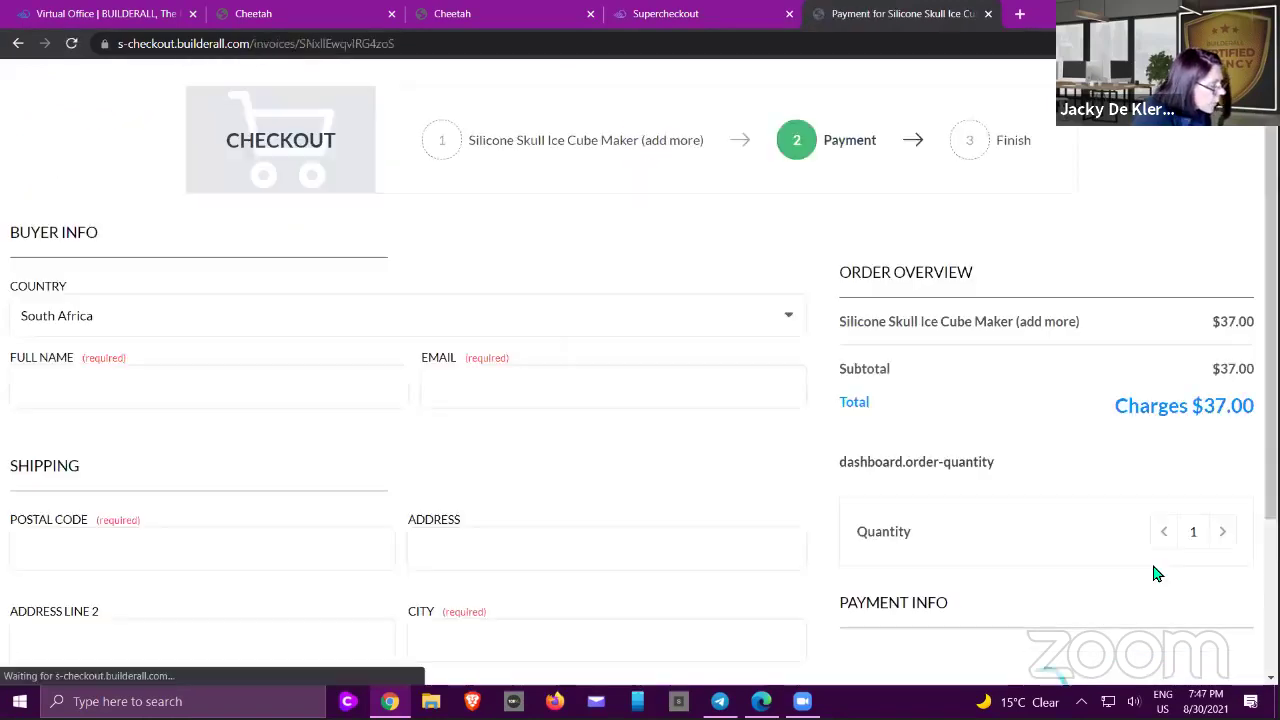
{"action": "left_click", "coordinate": [1220, 533]}
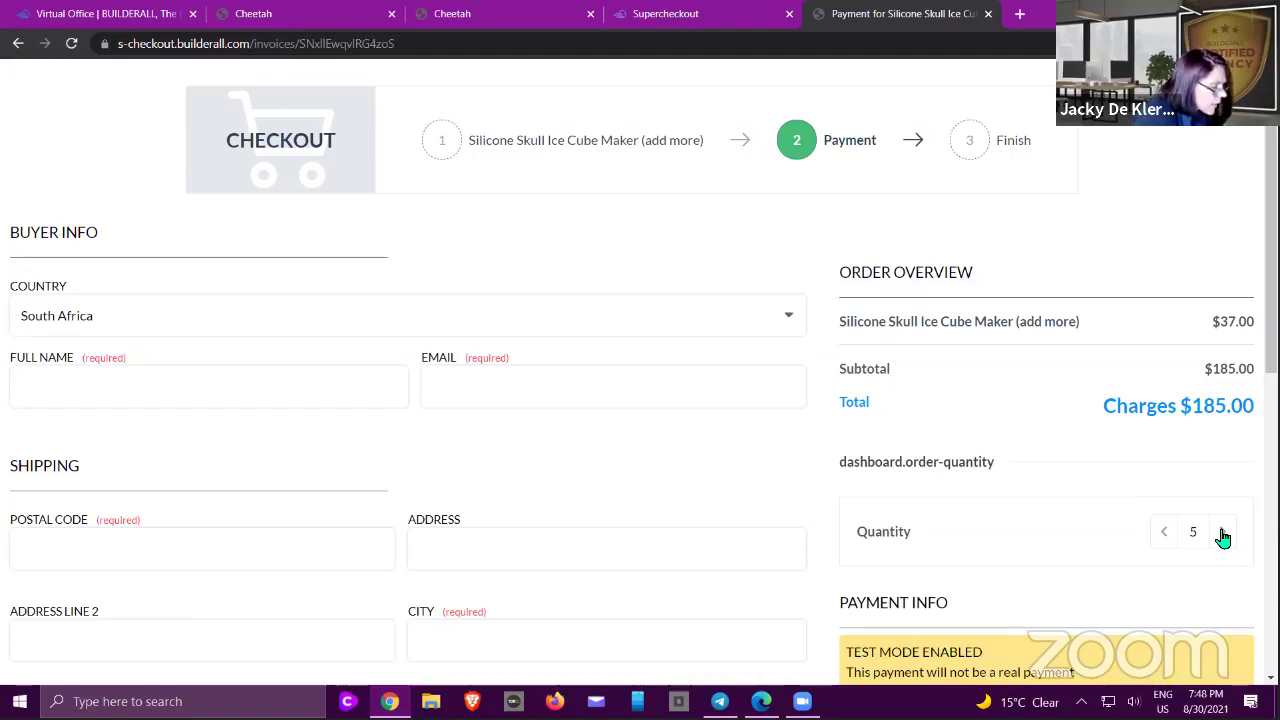
{"action": "left_click", "coordinate": [1222, 537]}
{"action": "left_click", "coordinate": [1218, 540]}
{"action": "left_click", "coordinate": [1161, 545]}
{"action": "left_click", "coordinate": [1161, 545]}
{"action": "left_click", "coordinate": [1161, 545]}
{"action": "left_click", "coordinate": [1161, 545]}
{"action": "left_click", "coordinate": [1161, 545]}
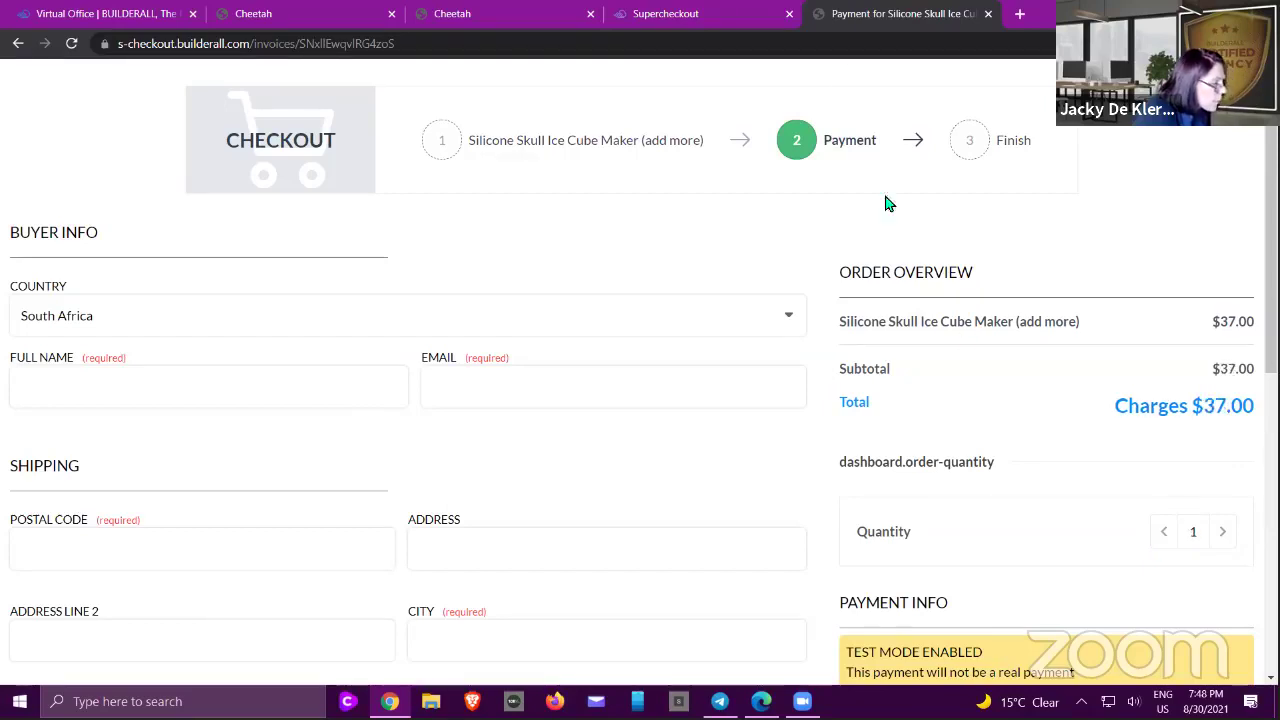
{"action": "left_click", "coordinate": [987, 14]}
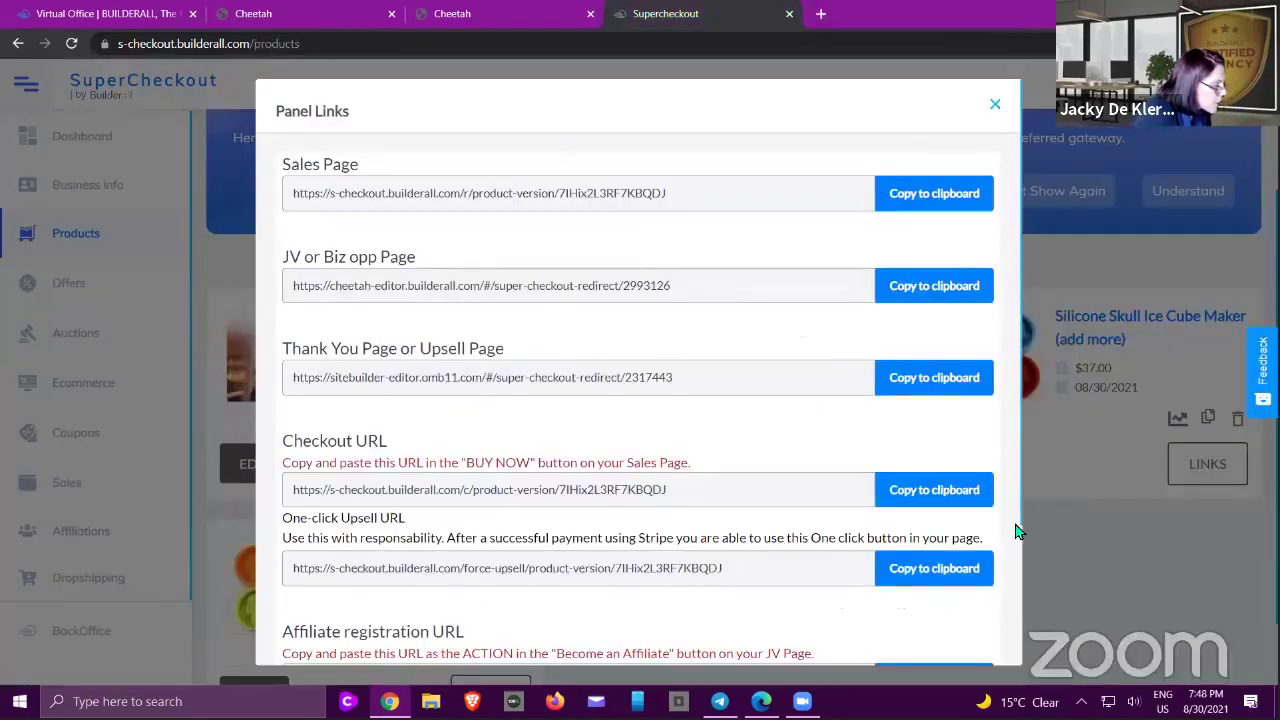
{"action": "left_click", "coordinate": [1069, 538]}
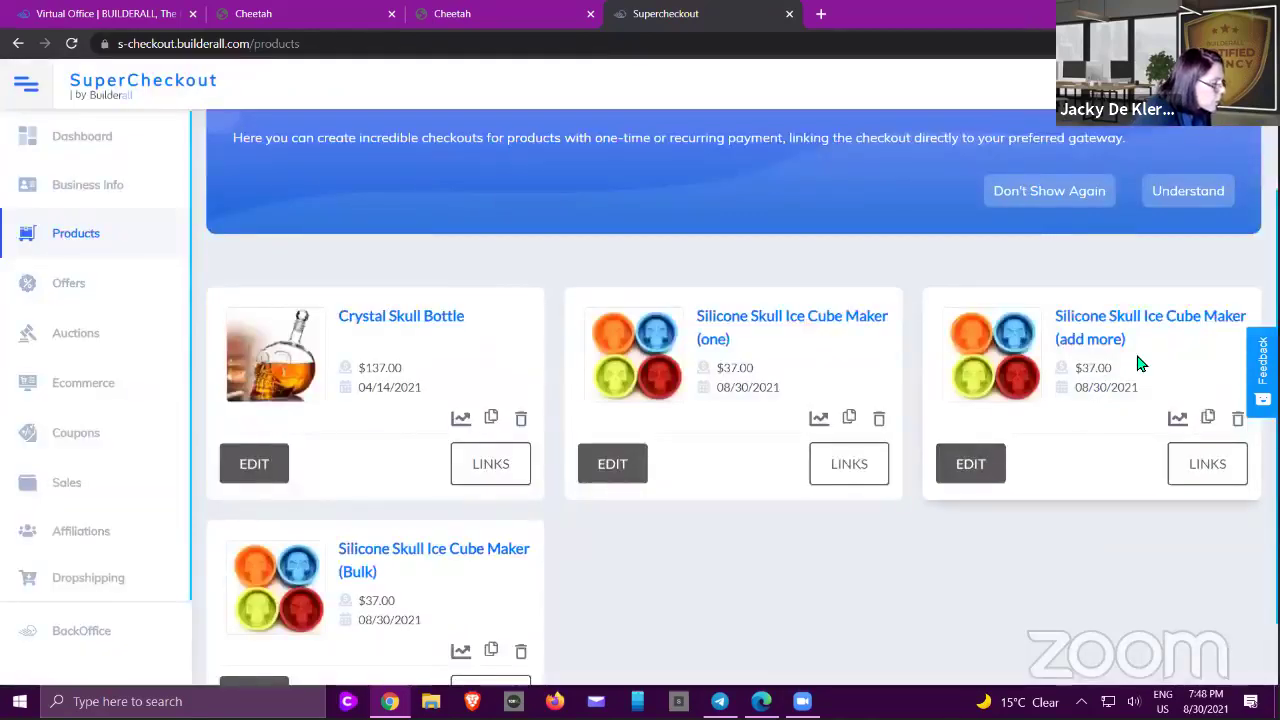
- Open the Silicone Skull Ice Cube Maker (Bulk) product for editing and examine its product info
{"action": "scroll", "coordinate": [1105, 364], "scroll_direction": "down", "scroll_amount": 1}
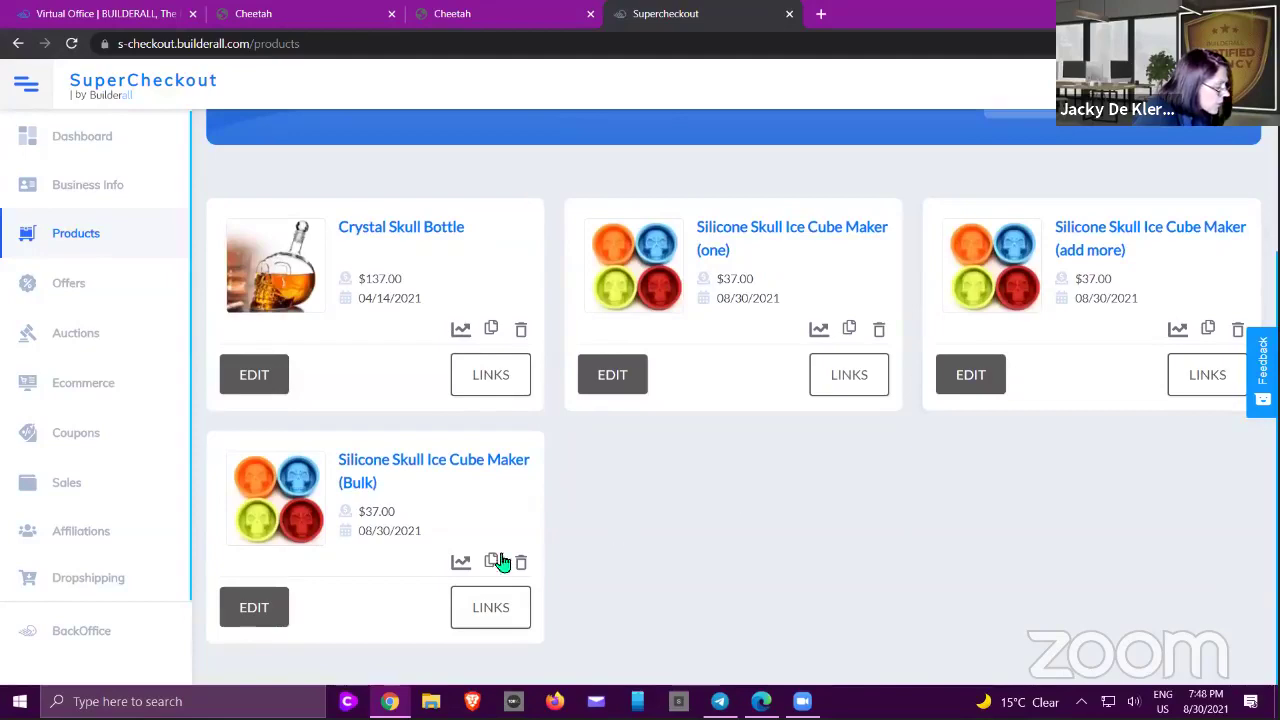
{"action": "left_click", "coordinate": [252, 610]}
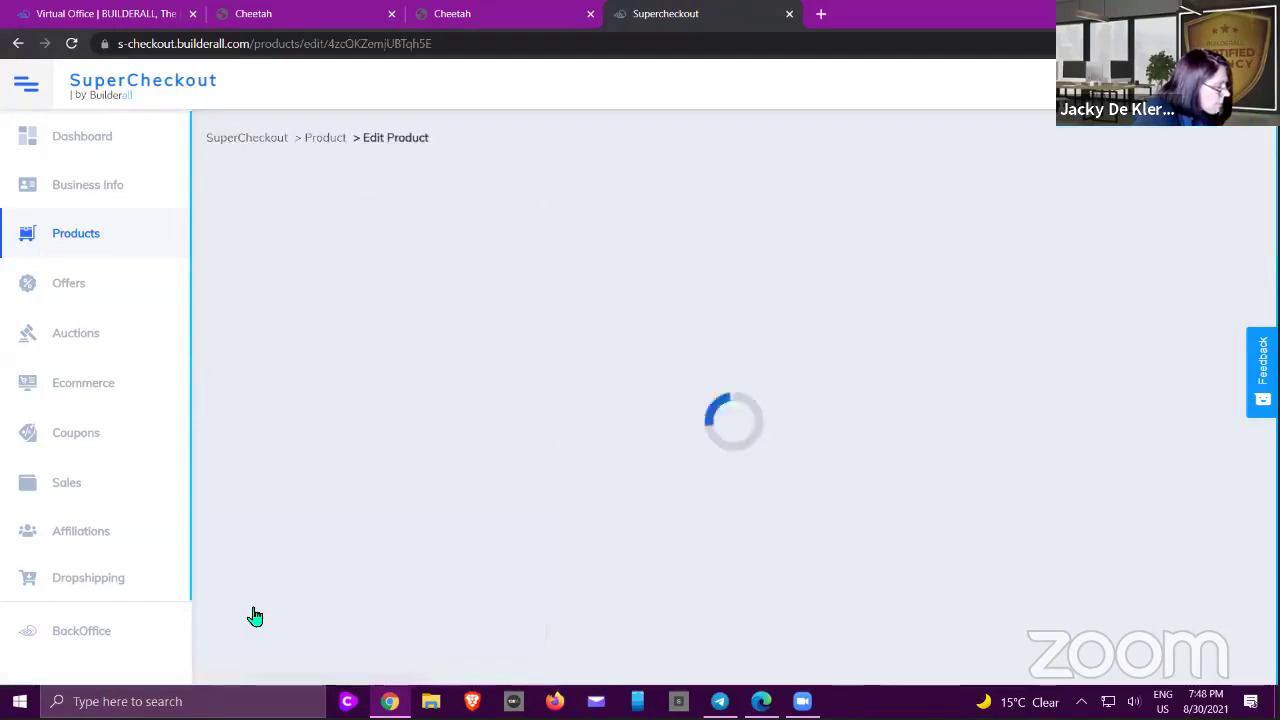
{"action": "scroll", "coordinate": [471, 437], "scroll_direction": "down", "scroll_amount": 1}
{"action": "scroll", "coordinate": [477, 434], "scroll_direction": "down", "scroll_amount": 3}
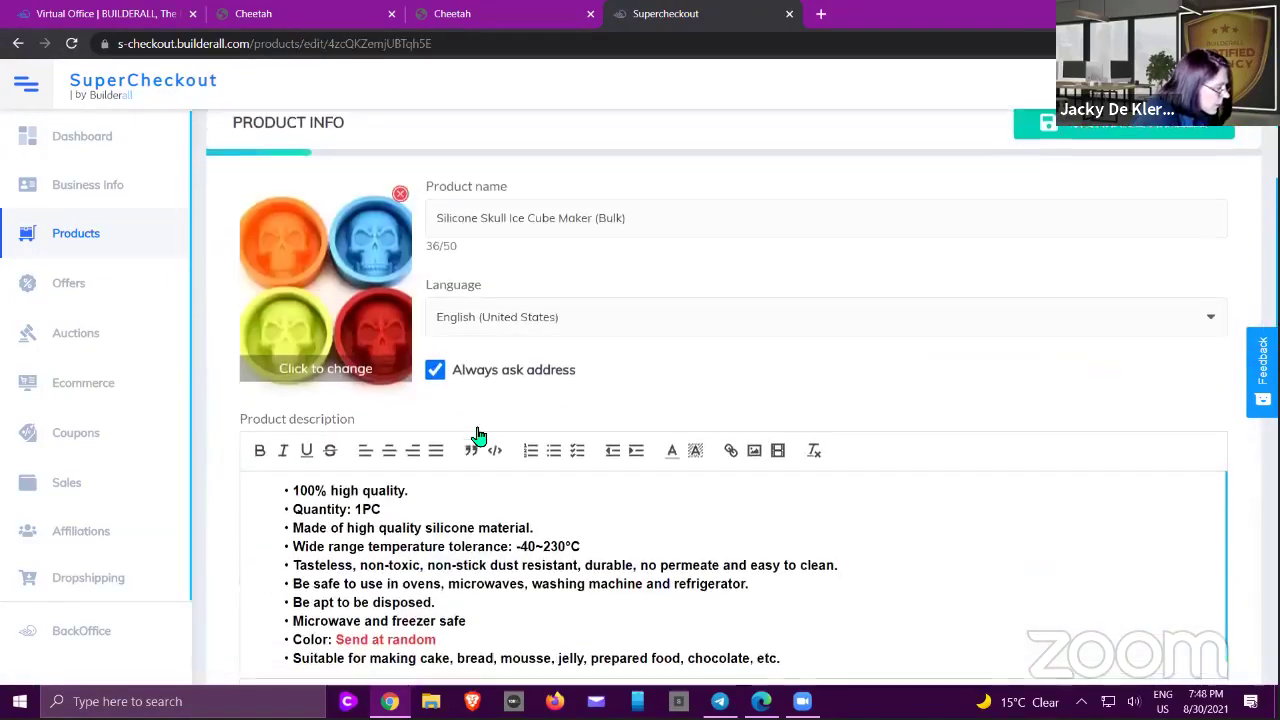
{"action": "scroll", "coordinate": [977, 600], "scroll_direction": "down", "scroll_amount": 2}
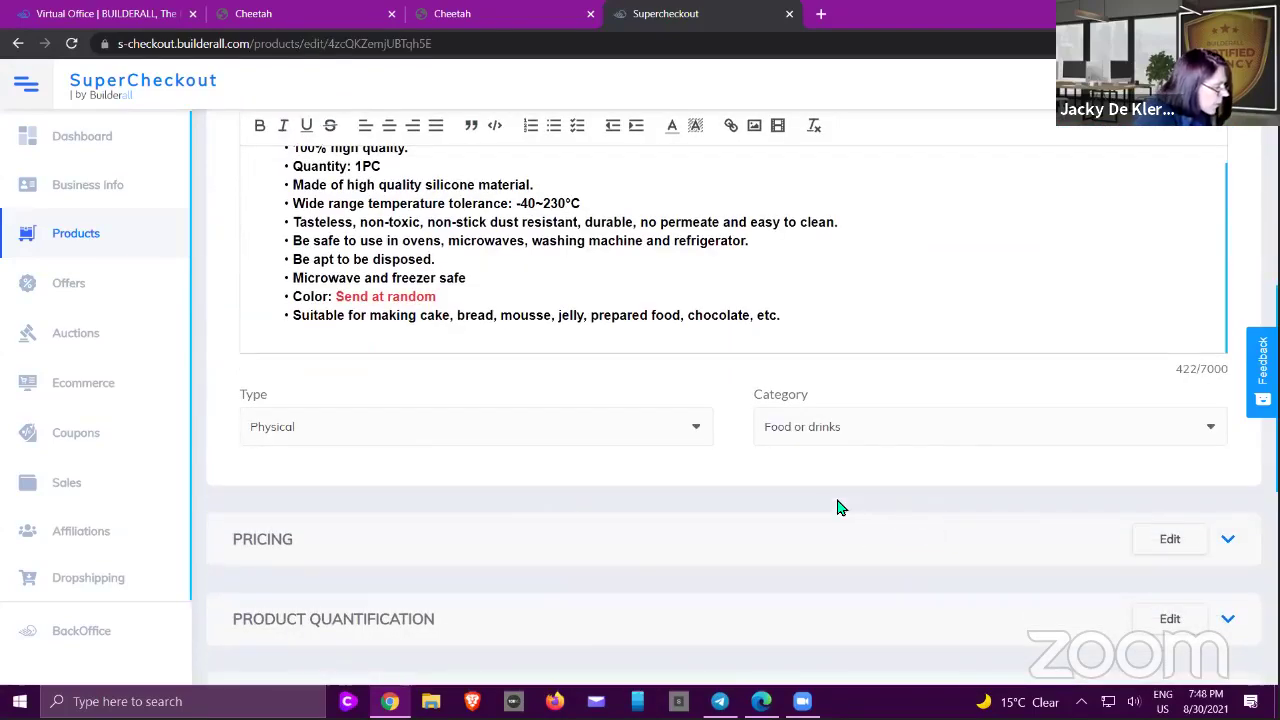
{"action": "scroll", "coordinate": [835, 507], "scroll_direction": "down", "scroll_amount": 2}
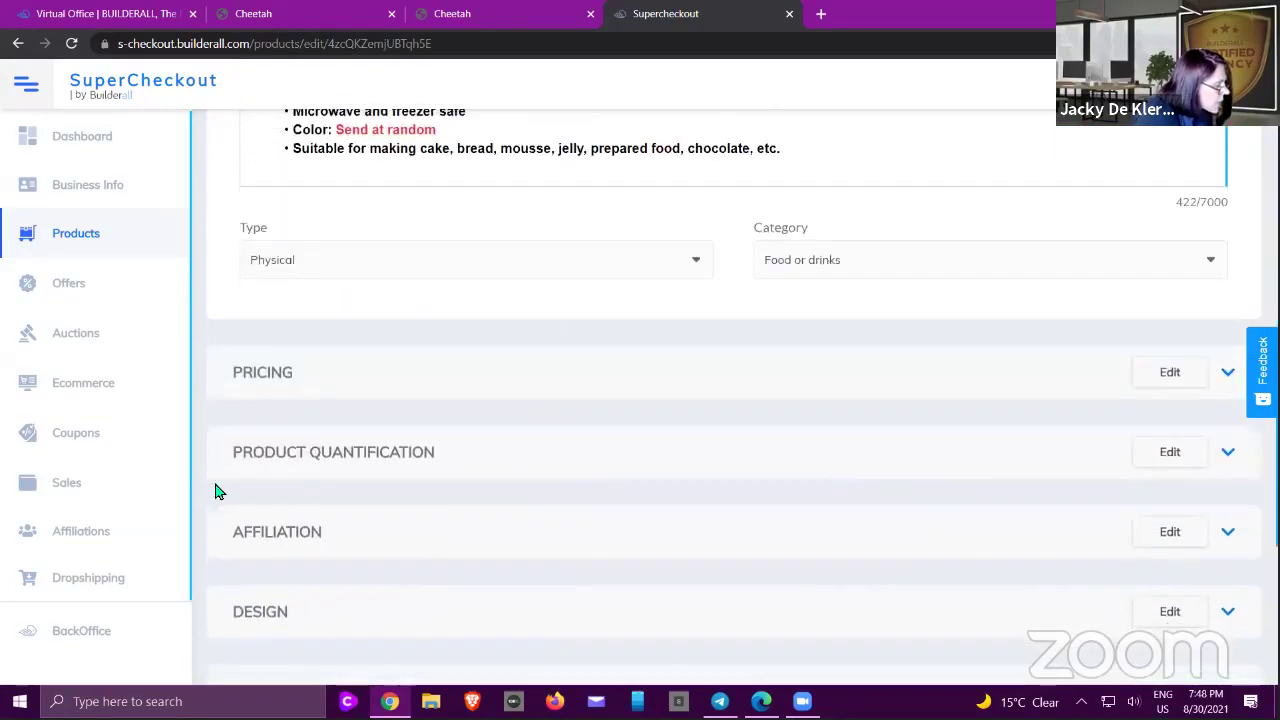
- Check the Bulk Offer entry in the product's custom quantification settings, and update and finalize the product
{"action": "left_click", "coordinate": [303, 462]}
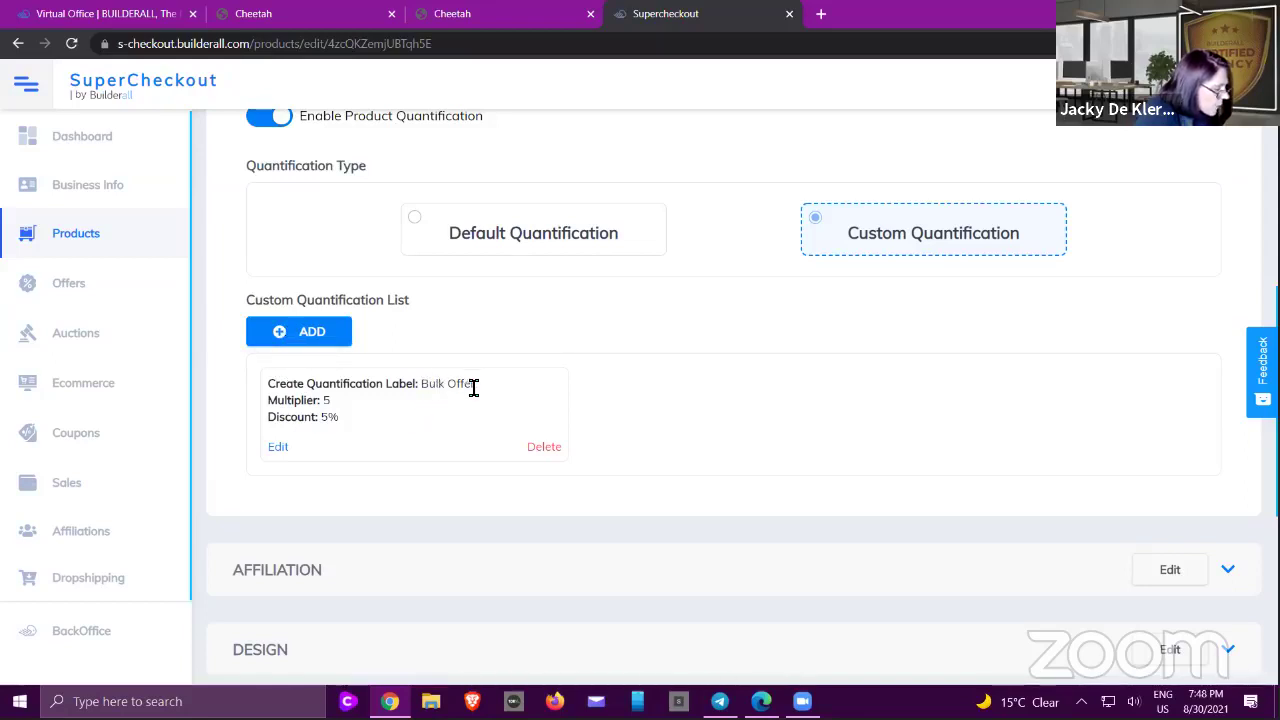
{"action": "double_click", "coordinate": [324, 401]}
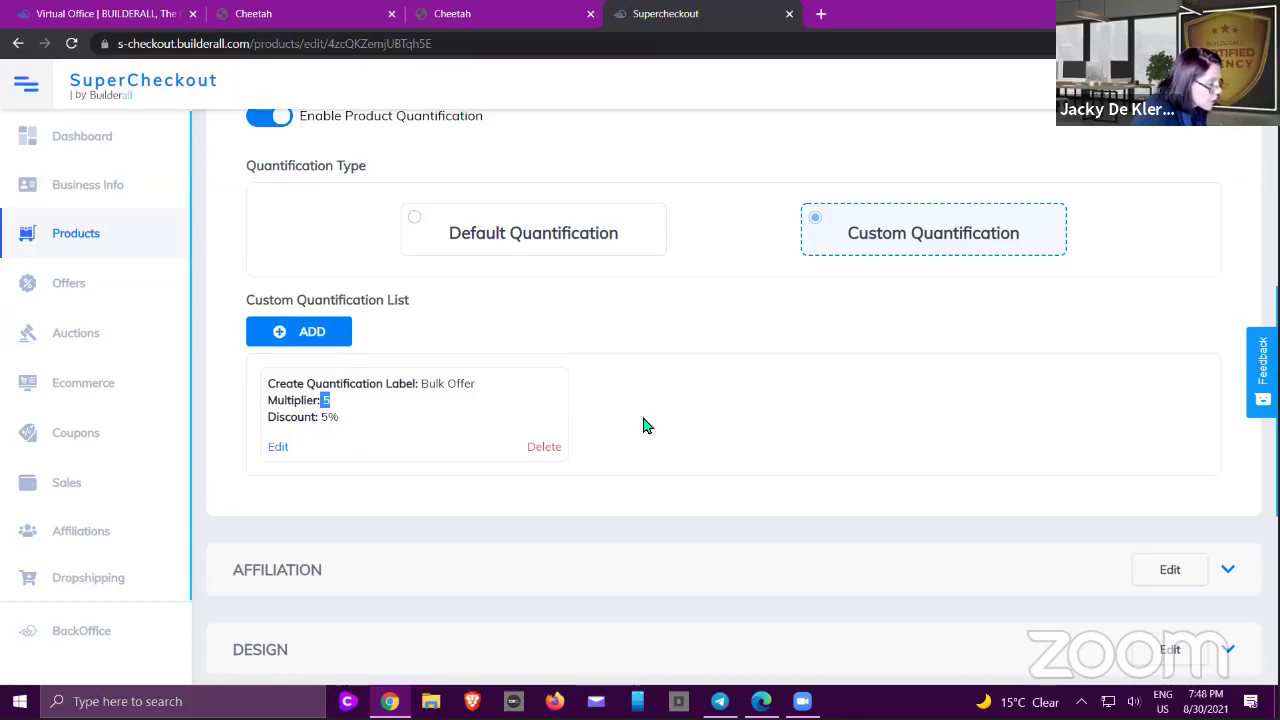
{"action": "scroll", "coordinate": [749, 403], "scroll_direction": "up", "scroll_amount": 3}
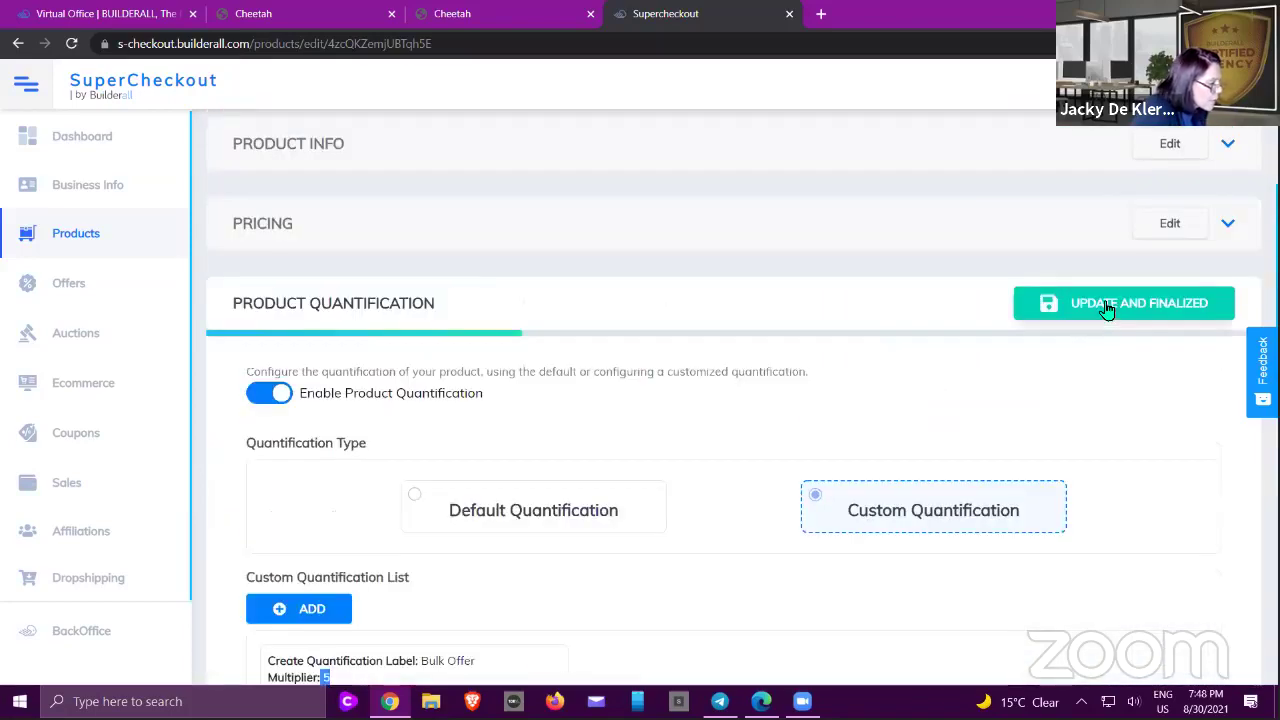
{"action": "left_click", "coordinate": [1107, 310]}
{"action": "left_click", "coordinate": [100, 238]}
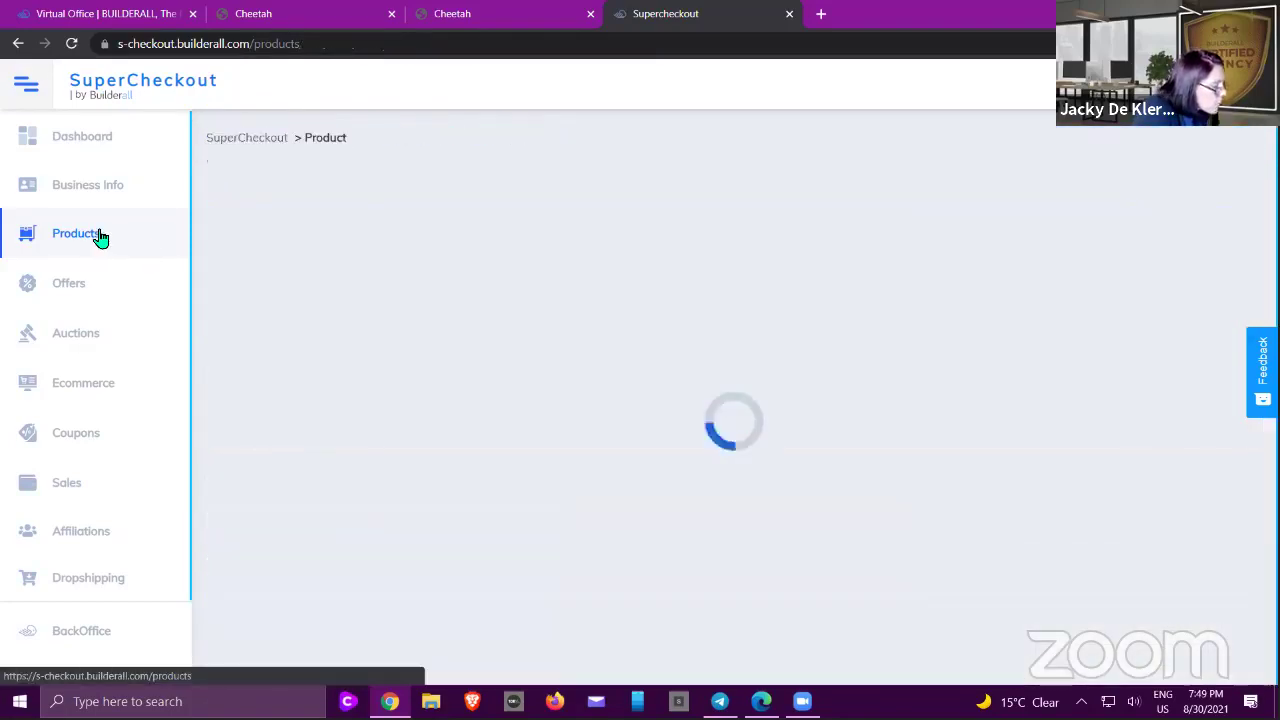
- Copy the Checkout URL of the Silicone Skull Ice Cube Maker (Bulk) and open it in a new browser tab
{"action": "scroll", "coordinate": [437, 312], "scroll_direction": "down", "scroll_amount": 3}
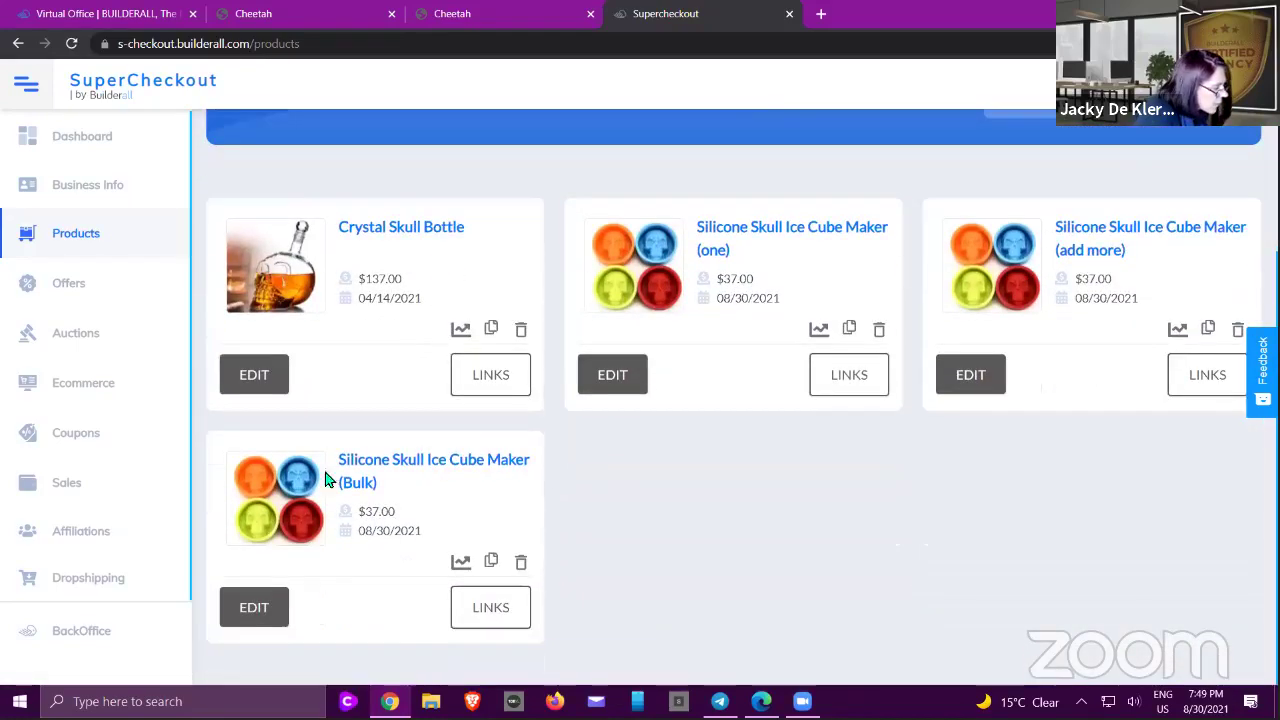
{"action": "left_click", "coordinate": [477, 613]}
{"action": "left_click", "coordinate": [908, 492]}
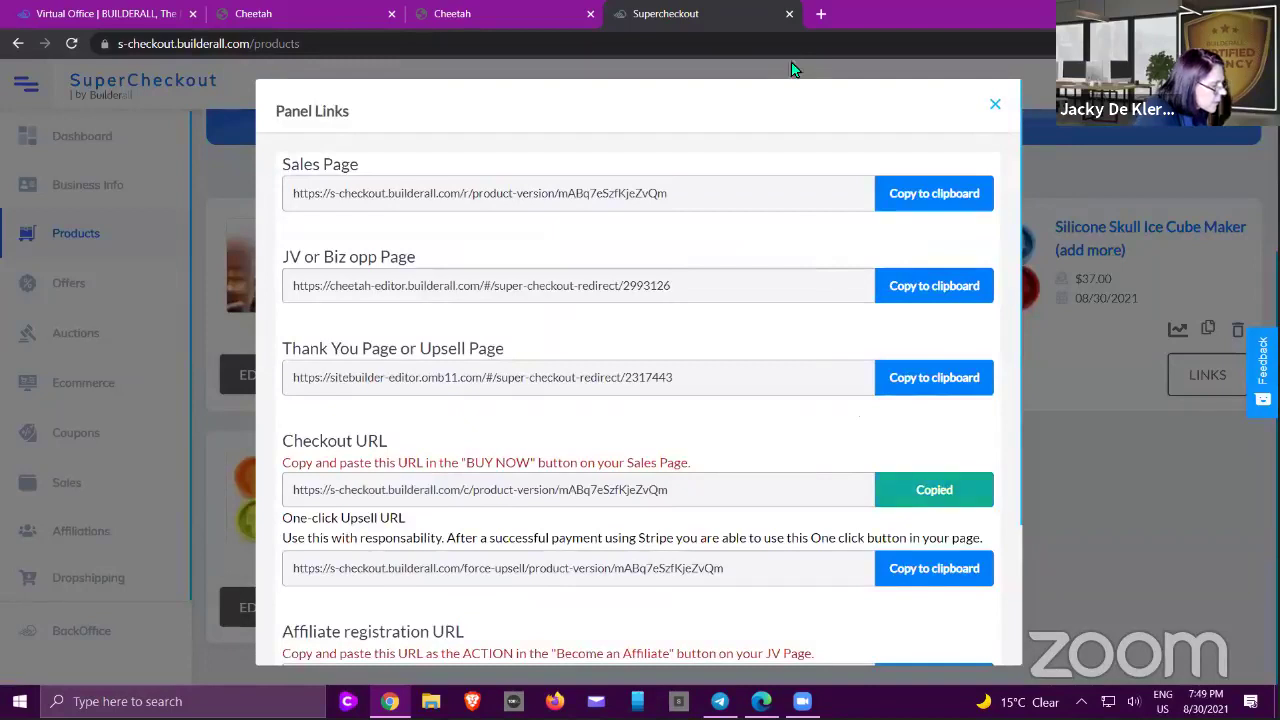
{"action": "left_click", "coordinate": [821, 14]}
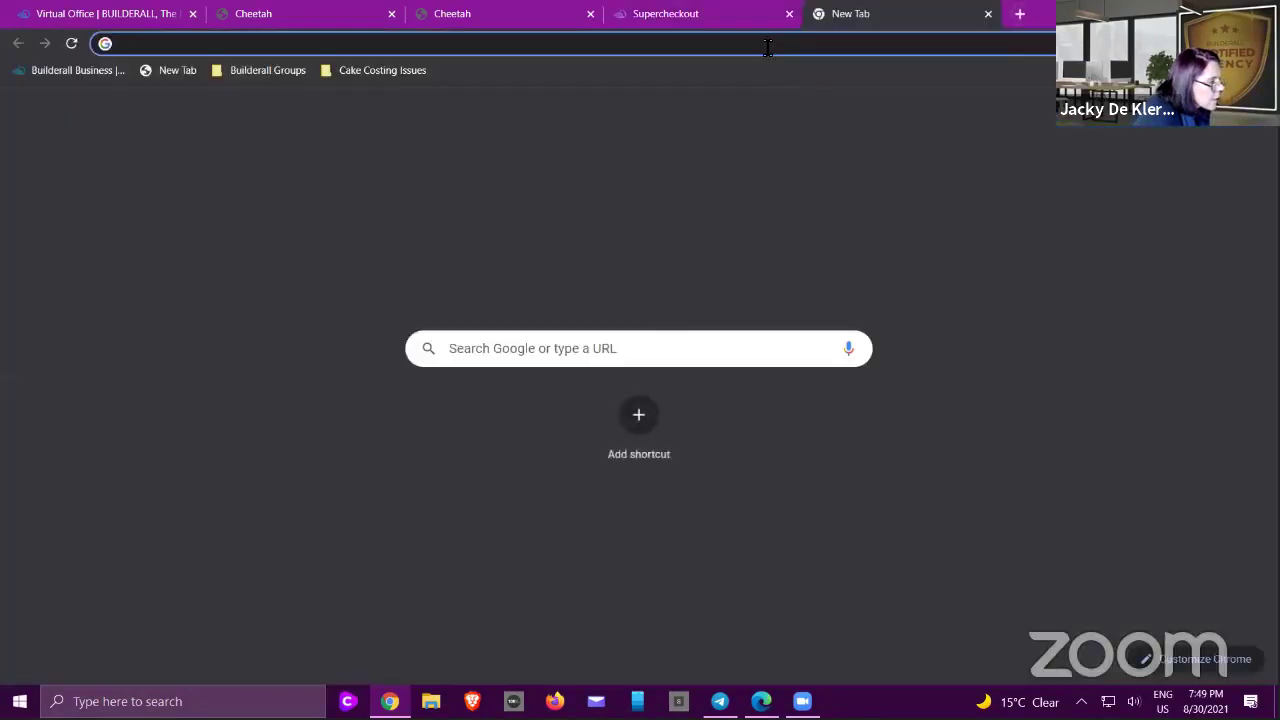
{"action": "right_click", "coordinate": [767, 43]}
{"action": "left_click", "coordinate": [805, 175]}
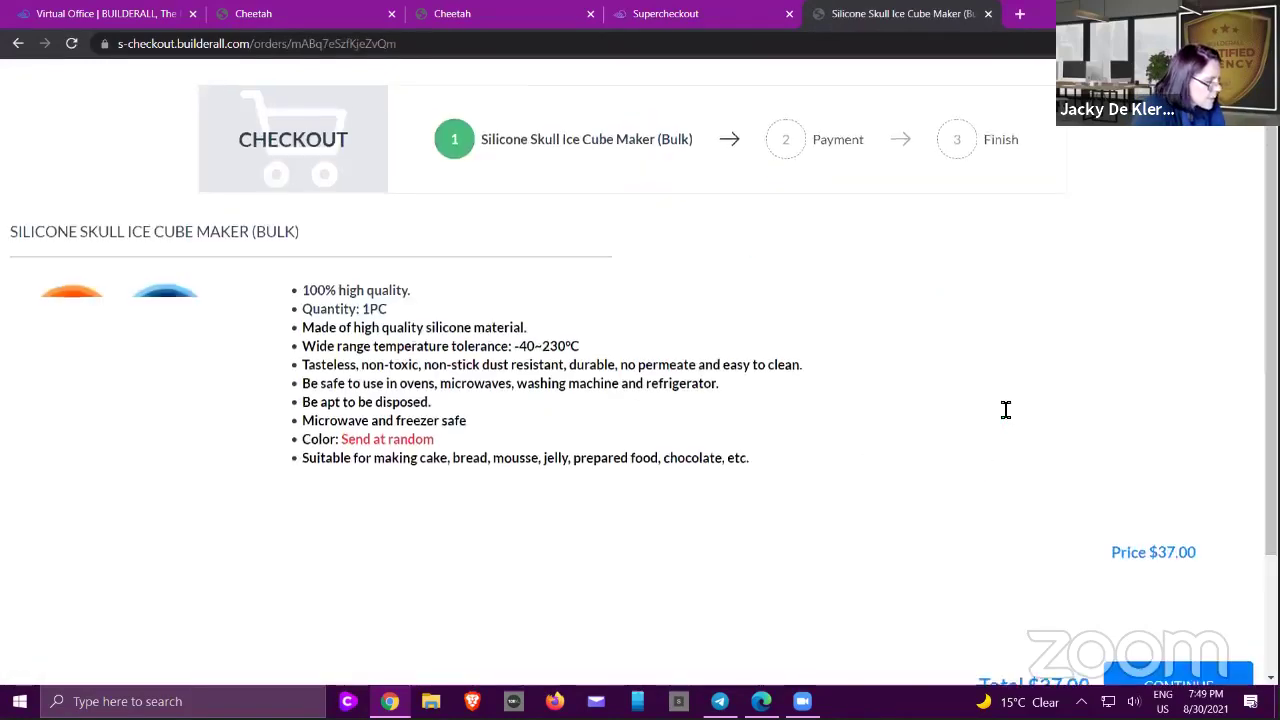
- Continue to the payment stage, examine the order overview's quantity discount and charges, and close the checkout and product links
{"action": "scroll", "coordinate": [1100, 390], "scroll_direction": "down", "scroll_amount": 3}
{"action": "left_click", "coordinate": [1157, 524]}
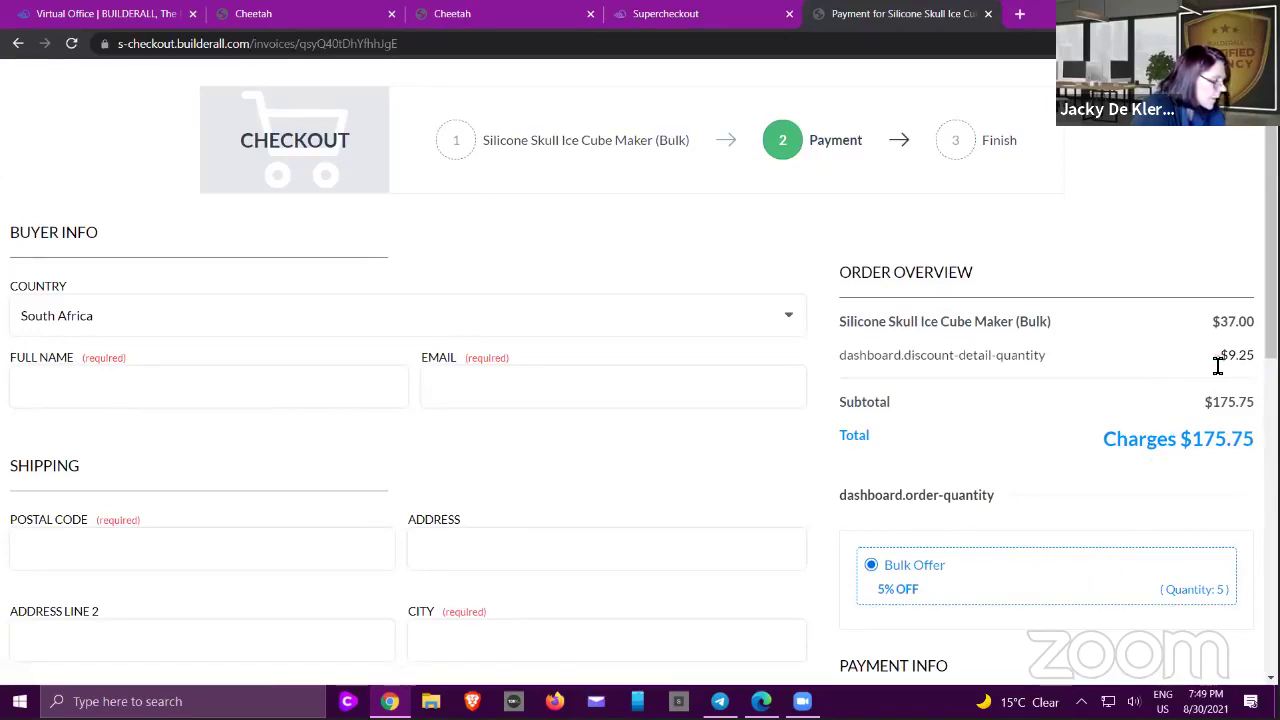
{"action": "left_click_drag", "start_coordinate": [1243, 363], "coordinate": [1136, 432]}
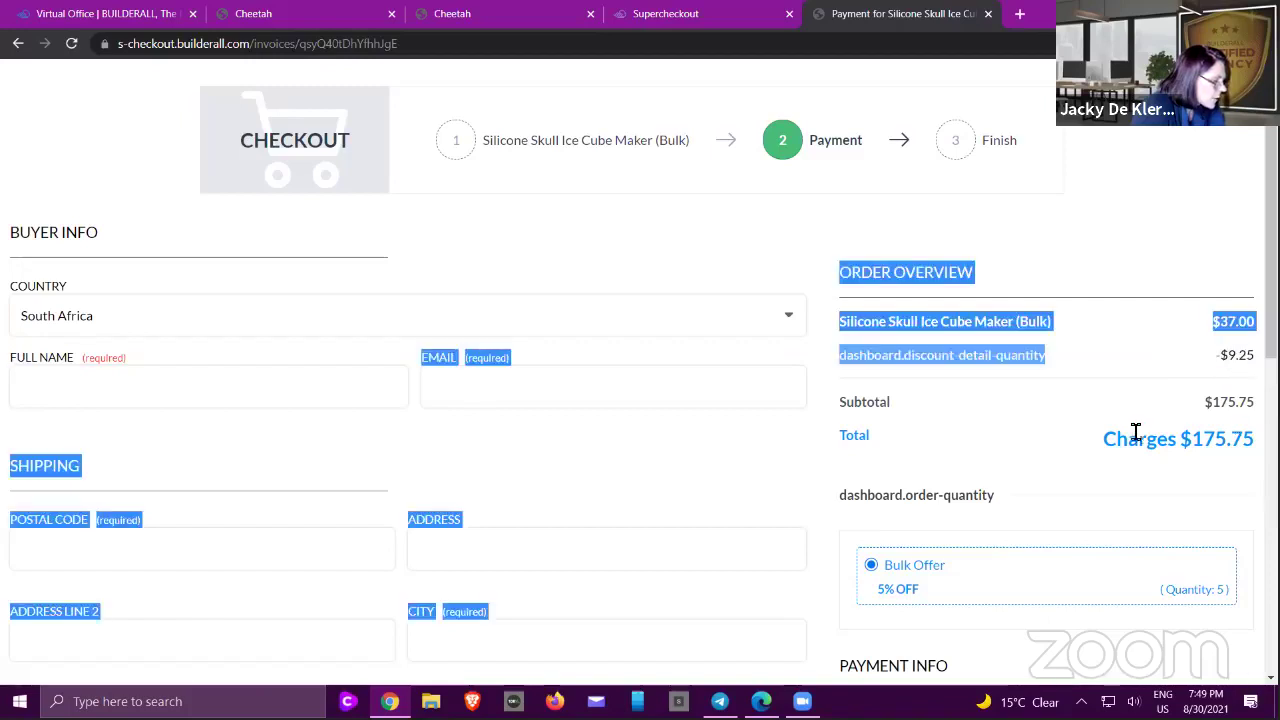
{"action": "left_click", "coordinate": [1132, 432]}
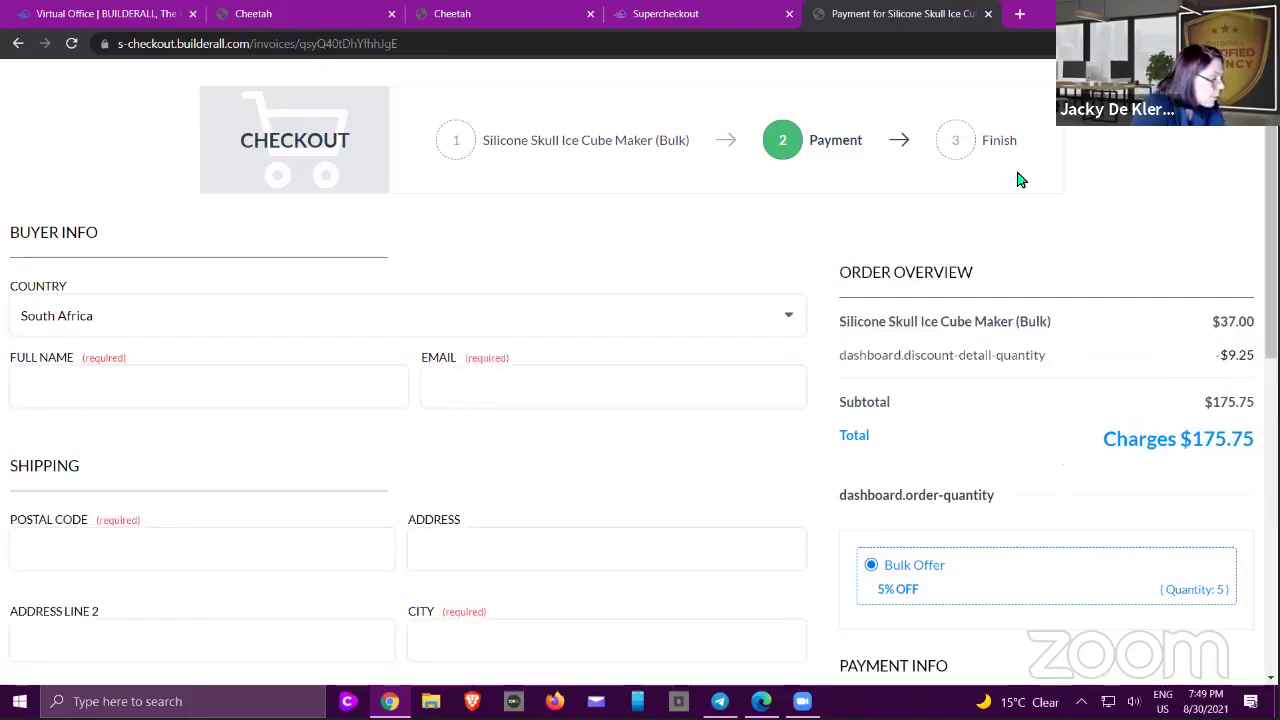
{"action": "left_click", "coordinate": [988, 14]}
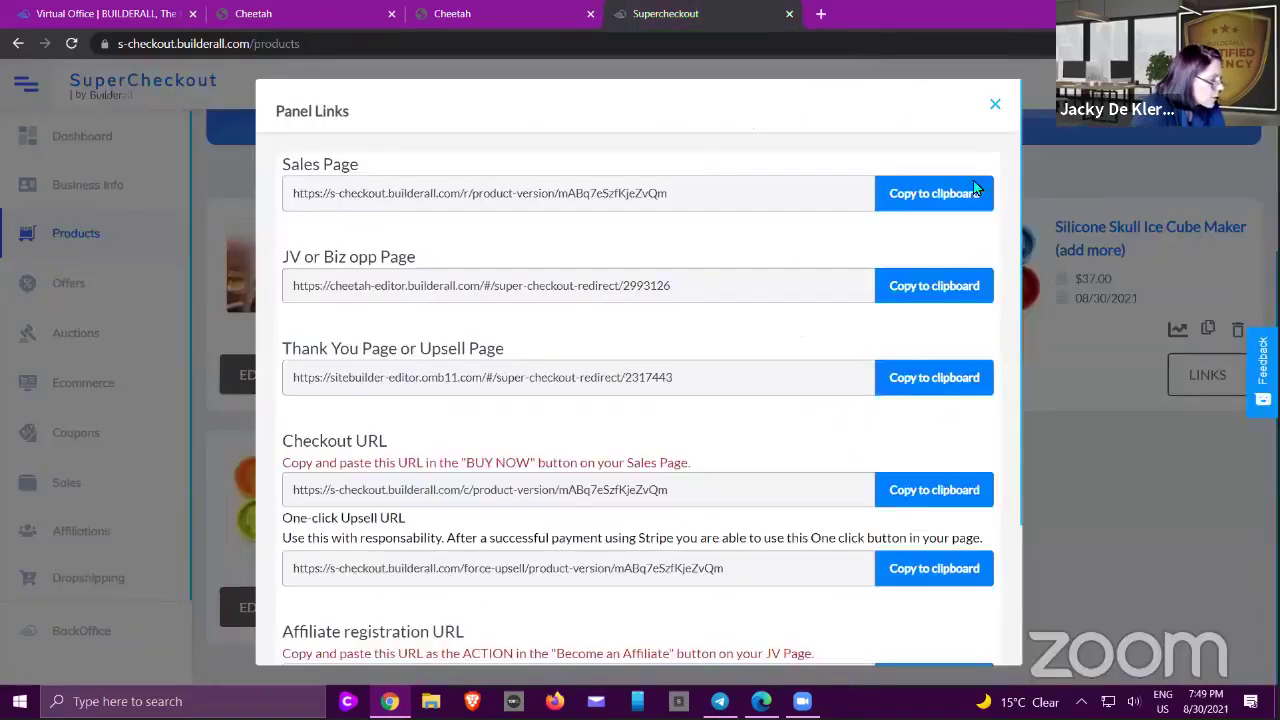
{"action": "left_click", "coordinate": [995, 108]}
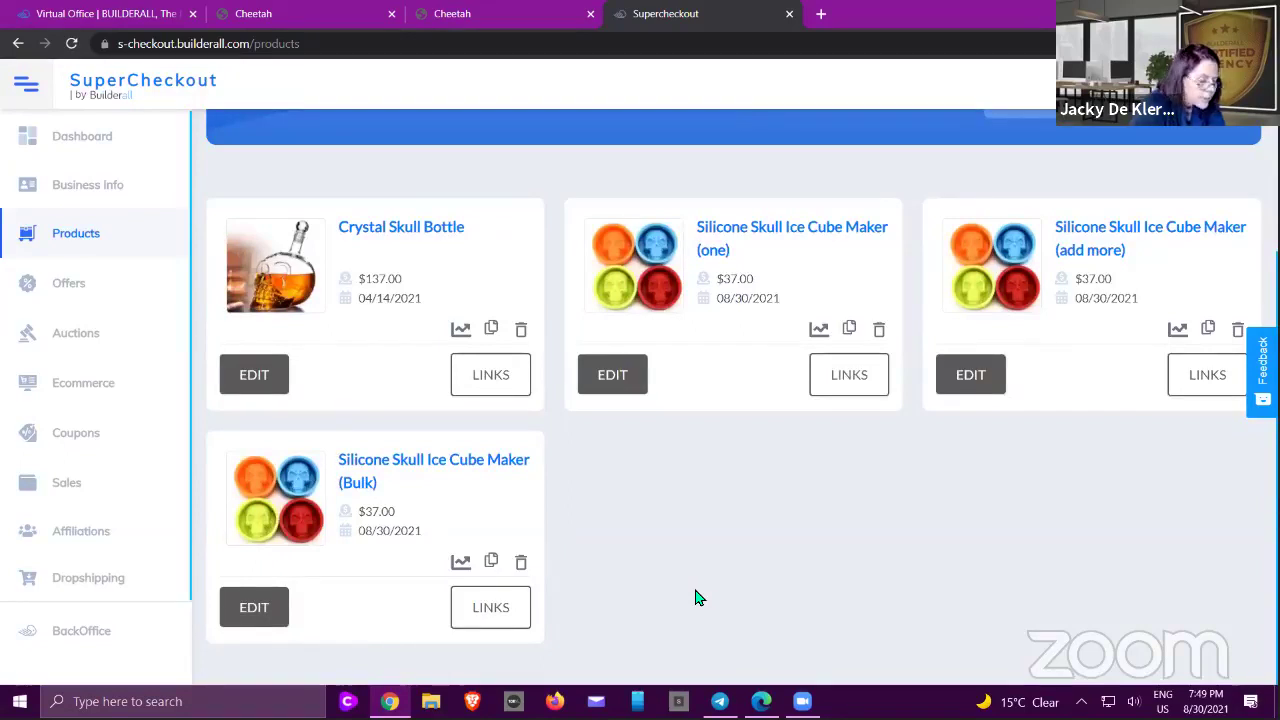
- Start a new coupon list and name it Valentines
{"action": "left_click", "coordinate": [100, 437]}
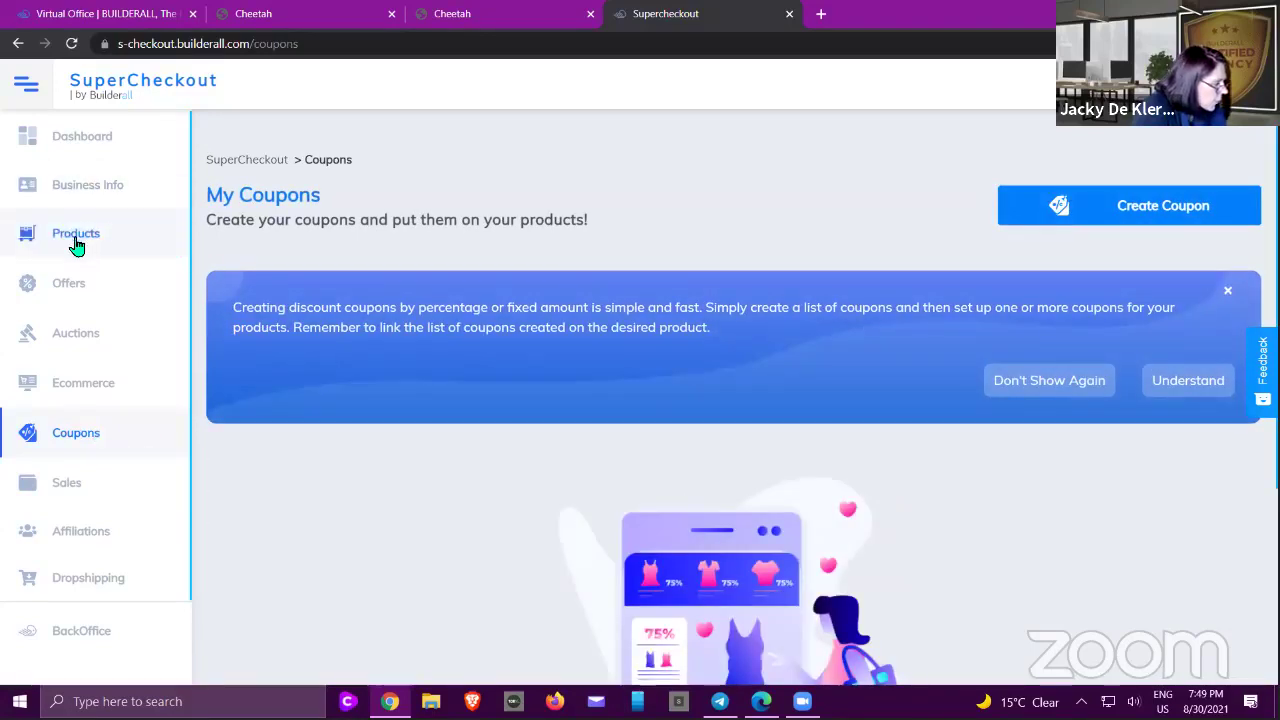
{"action": "scroll", "coordinate": [770, 380], "scroll_direction": "down", "scroll_amount": 1}
{"action": "scroll", "coordinate": [423, 294], "scroll_direction": "down", "scroll_amount": 1}
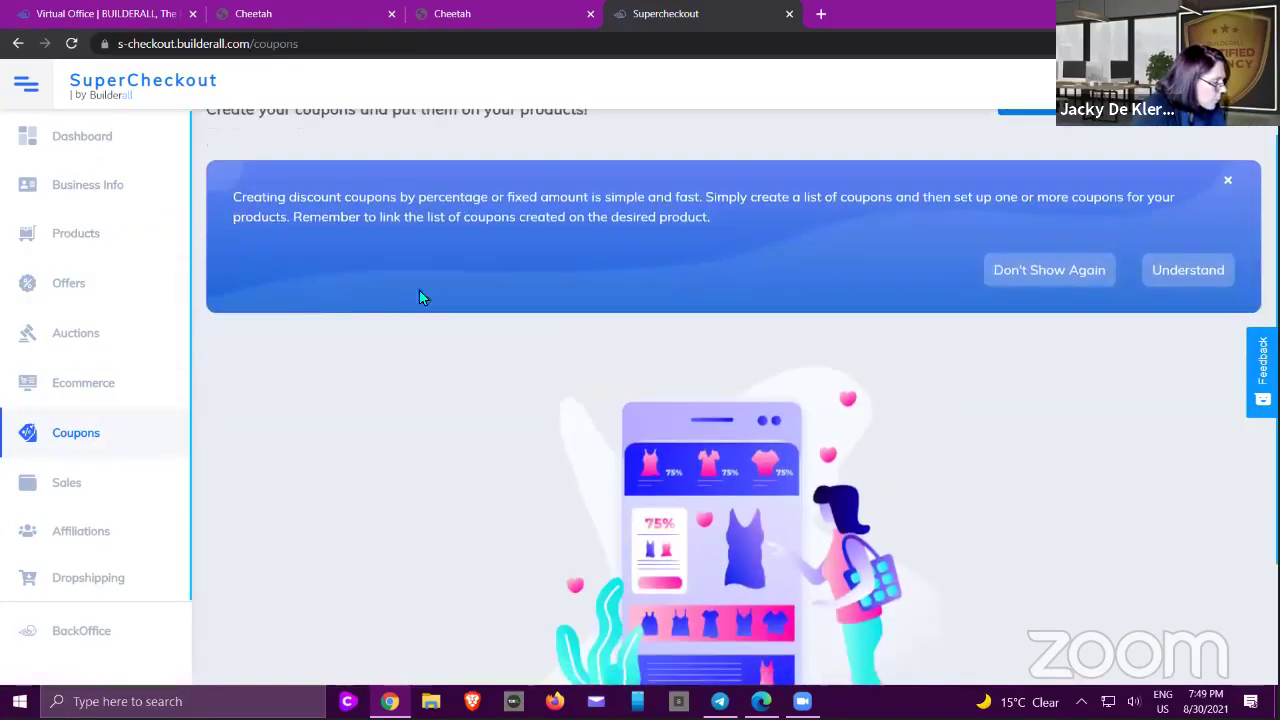
{"action": "scroll", "coordinate": [783, 306], "scroll_direction": "up", "scroll_amount": 2}
{"action": "left_click", "coordinate": [1152, 210]}
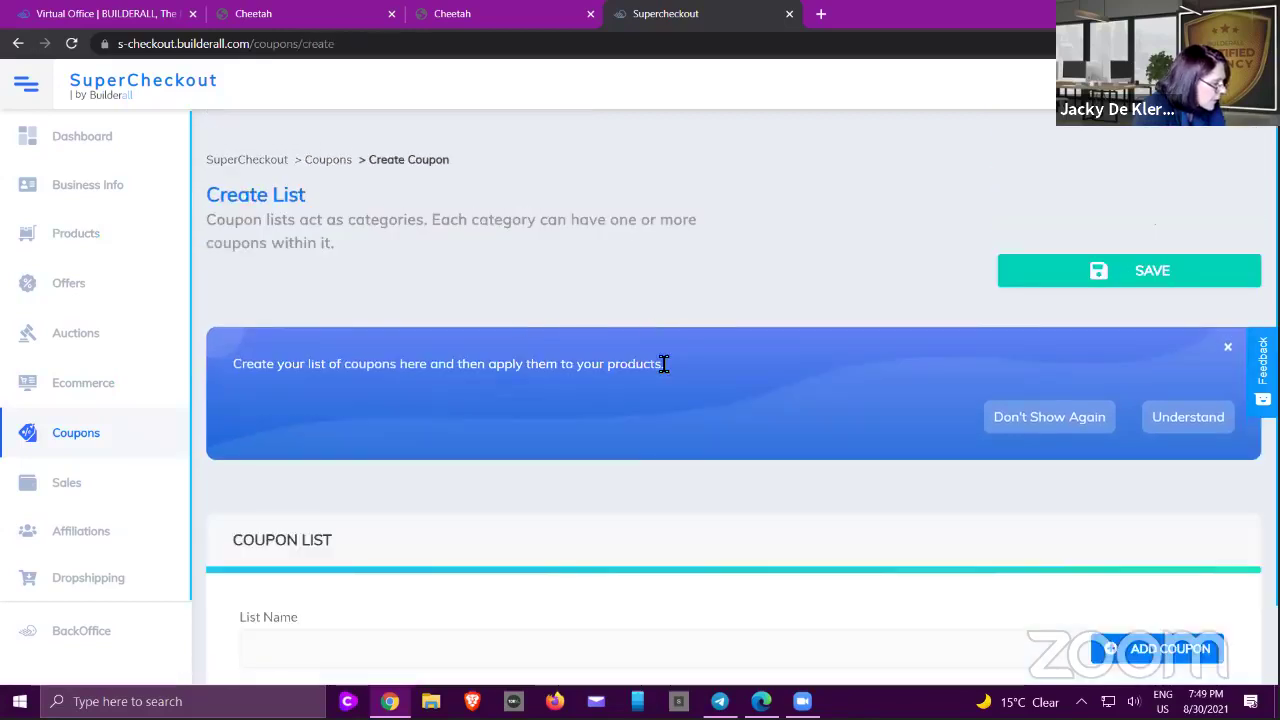
{"action": "scroll", "coordinate": [663, 365], "scroll_direction": "down", "scroll_amount": 2}
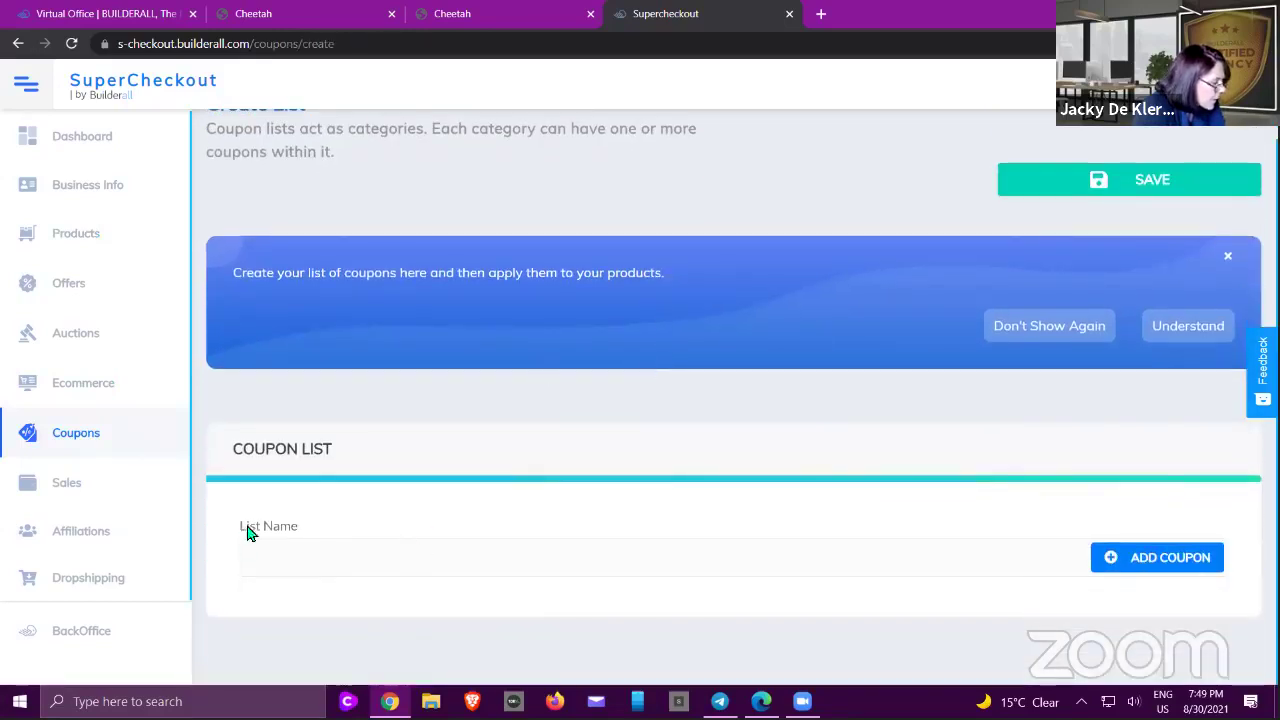
{"action": "left_click", "coordinate": [287, 556]}
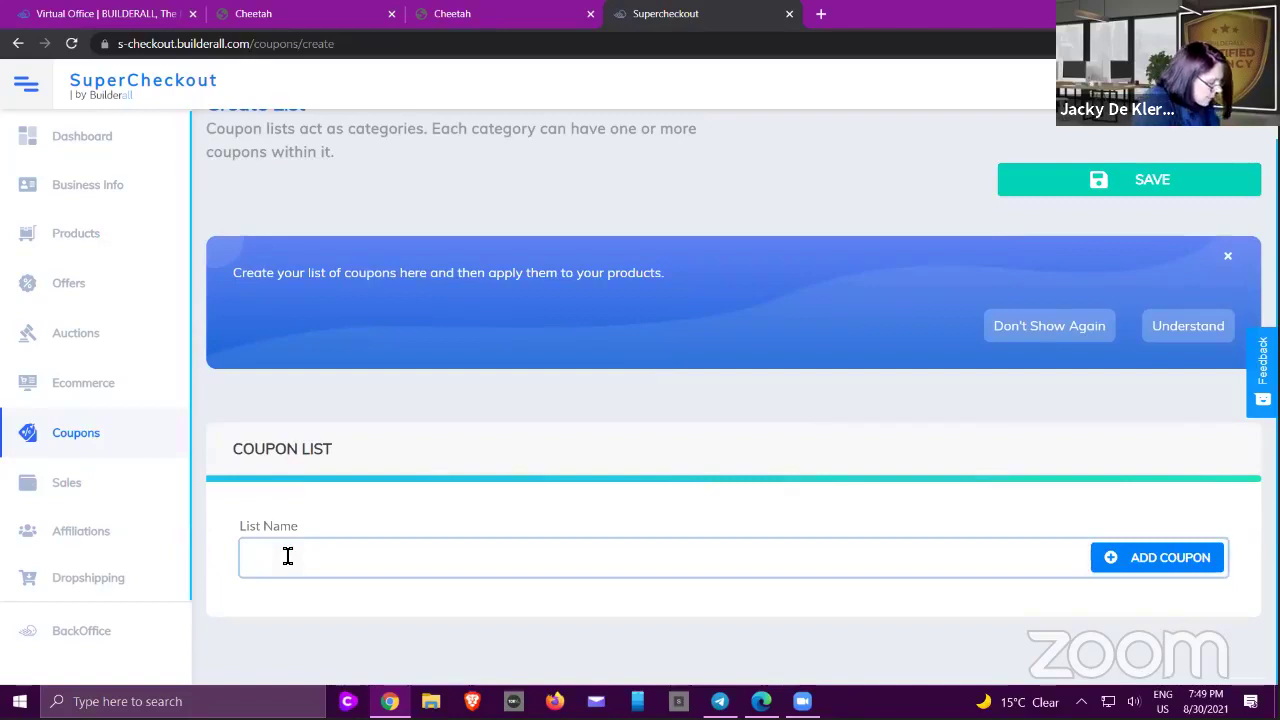
{"action": "key", "text": "ctrl+a"}
{"action": "key", "text": "BackSpace"}
{"action": "type", "text": "B"}
{"action": "key", "text": "BackSpace"}
{"action": "type", "text": "Valen"}
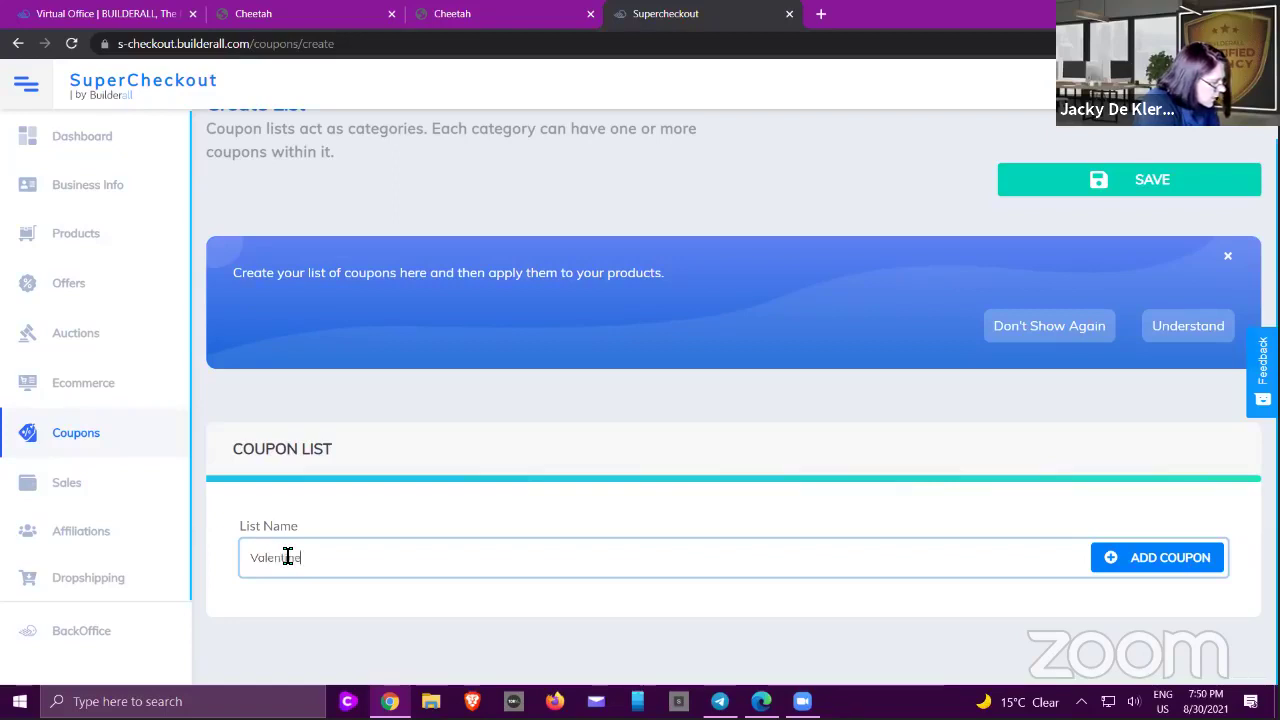
- Add a coupon to the Valentines list, try a randomly generated name, and replace it with OFFER1
{"action": "left_click", "coordinate": [1131, 561]}
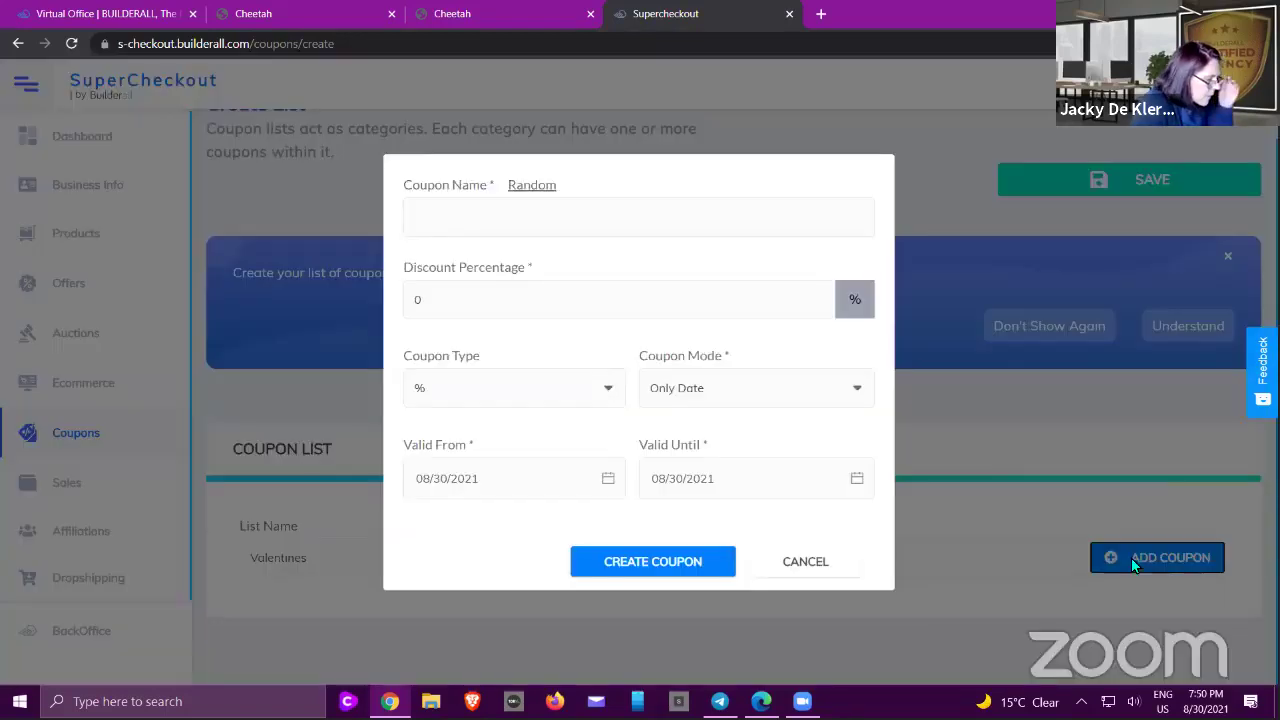
{"action": "left_click", "coordinate": [539, 219]}
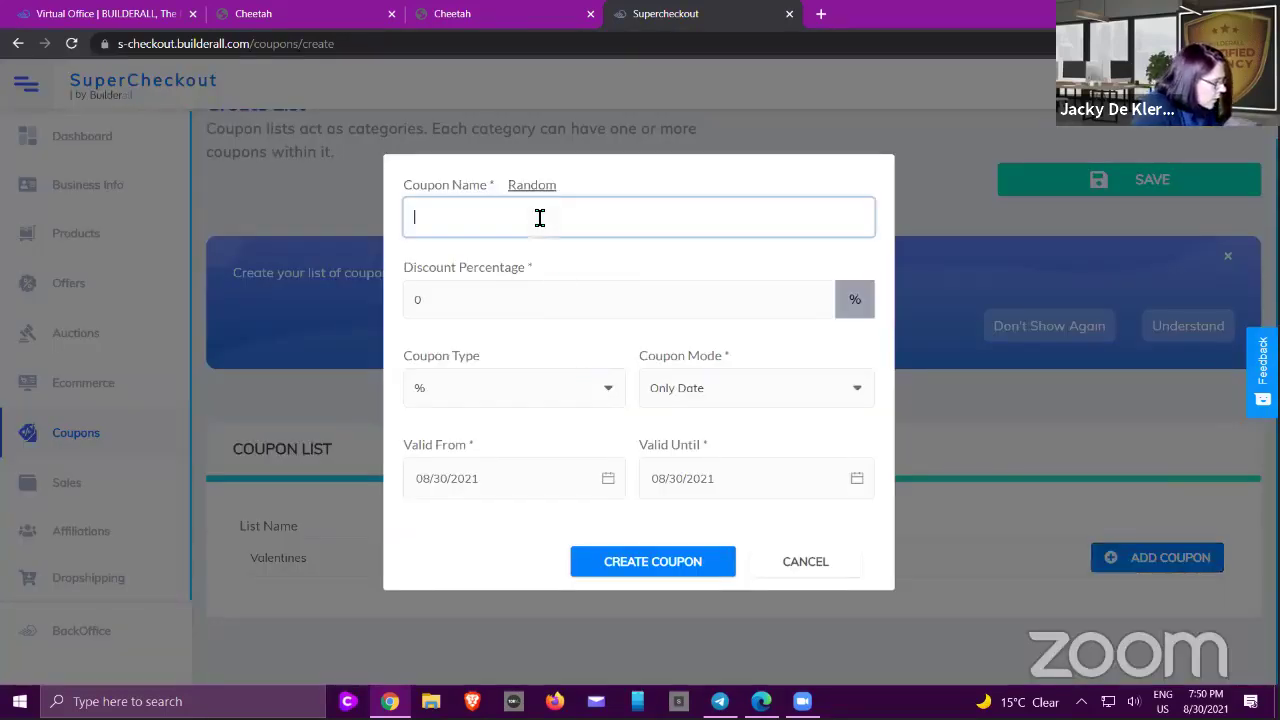
{"action": "left_click", "coordinate": [531, 186]}
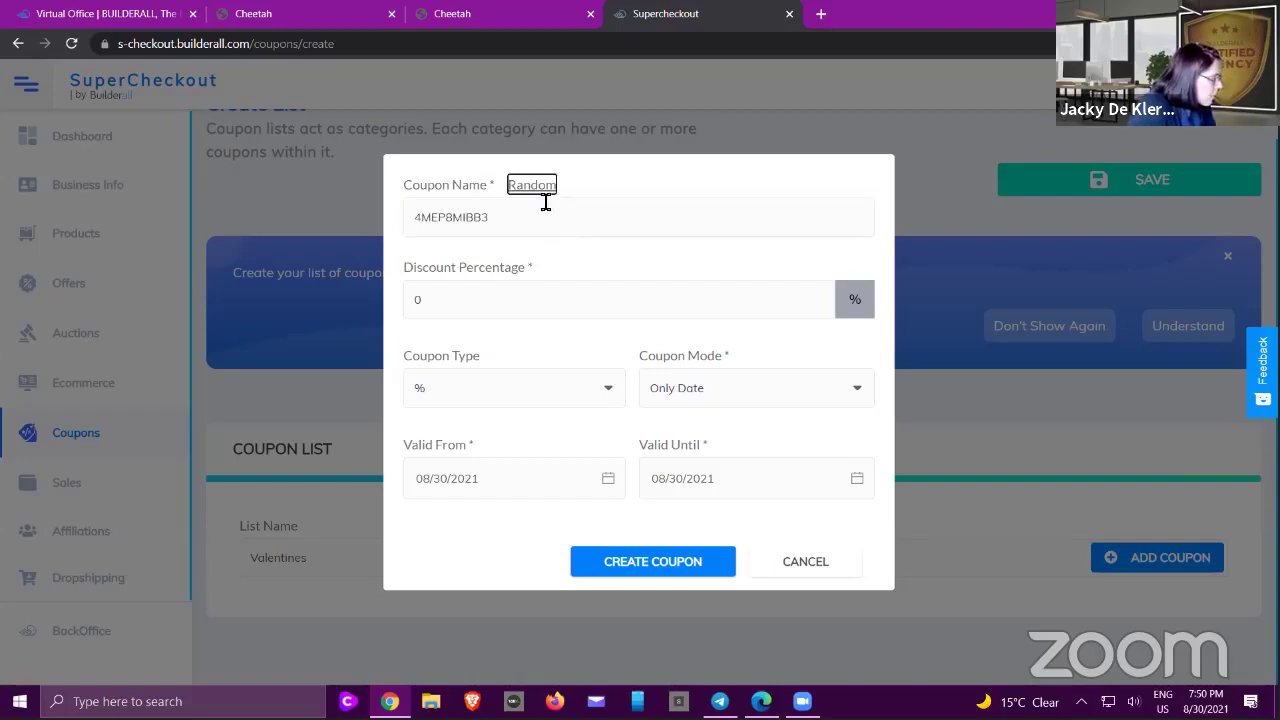
{"action": "left_click_drag", "start_coordinate": [515, 220], "coordinate": [411, 213]}
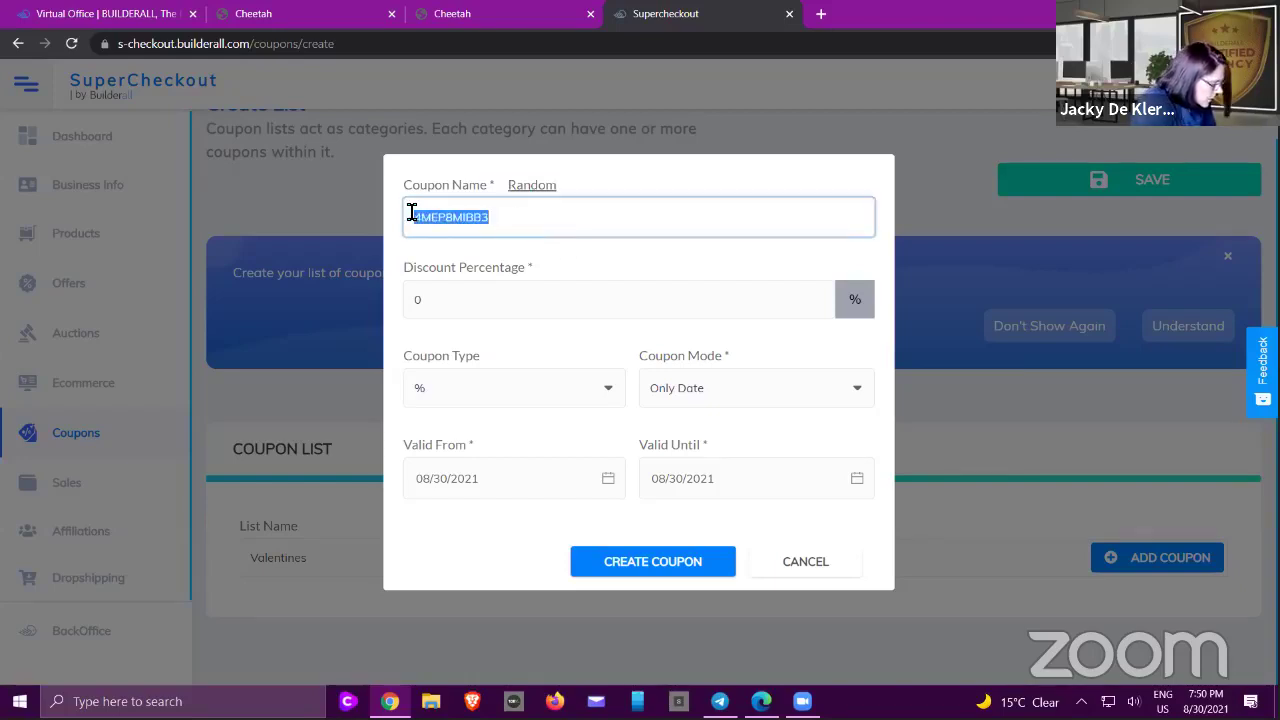
{"action": "type", "text": "o"}
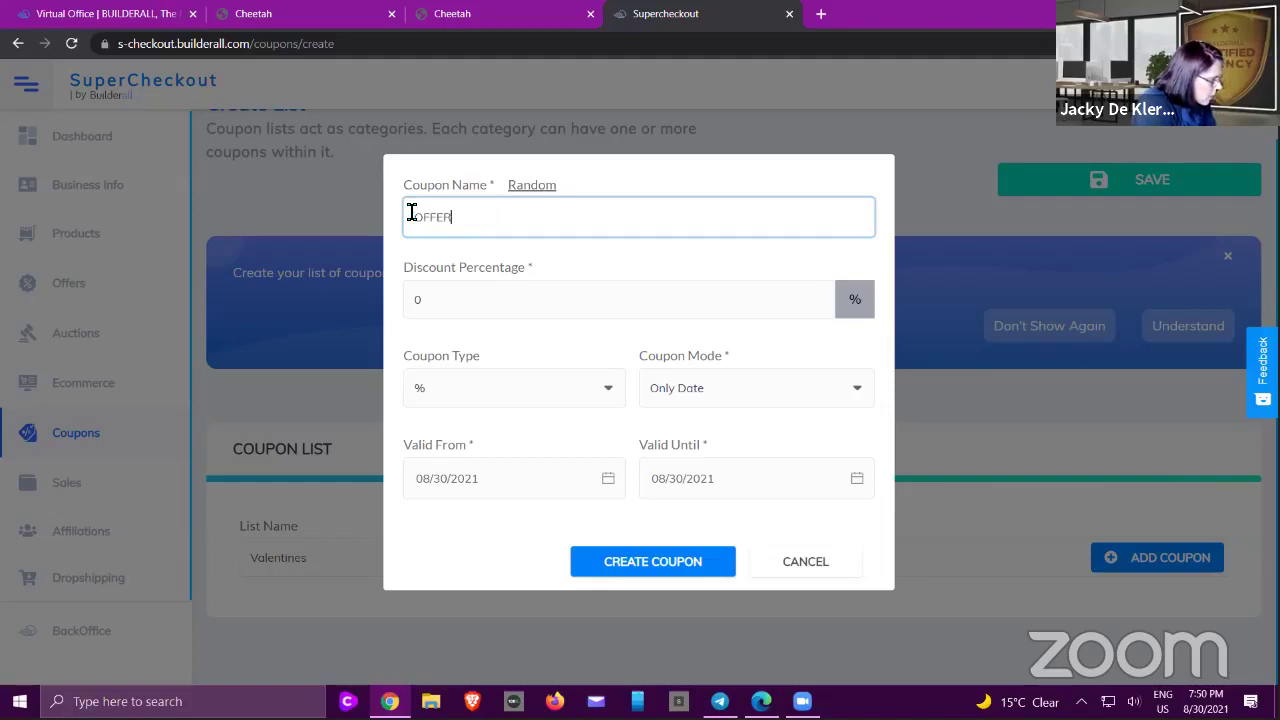
- Compare the percentage and fixed coupon types, choose Fixed, and set the fixed value to 50.00
{"action": "left_click", "coordinate": [689, 303]}
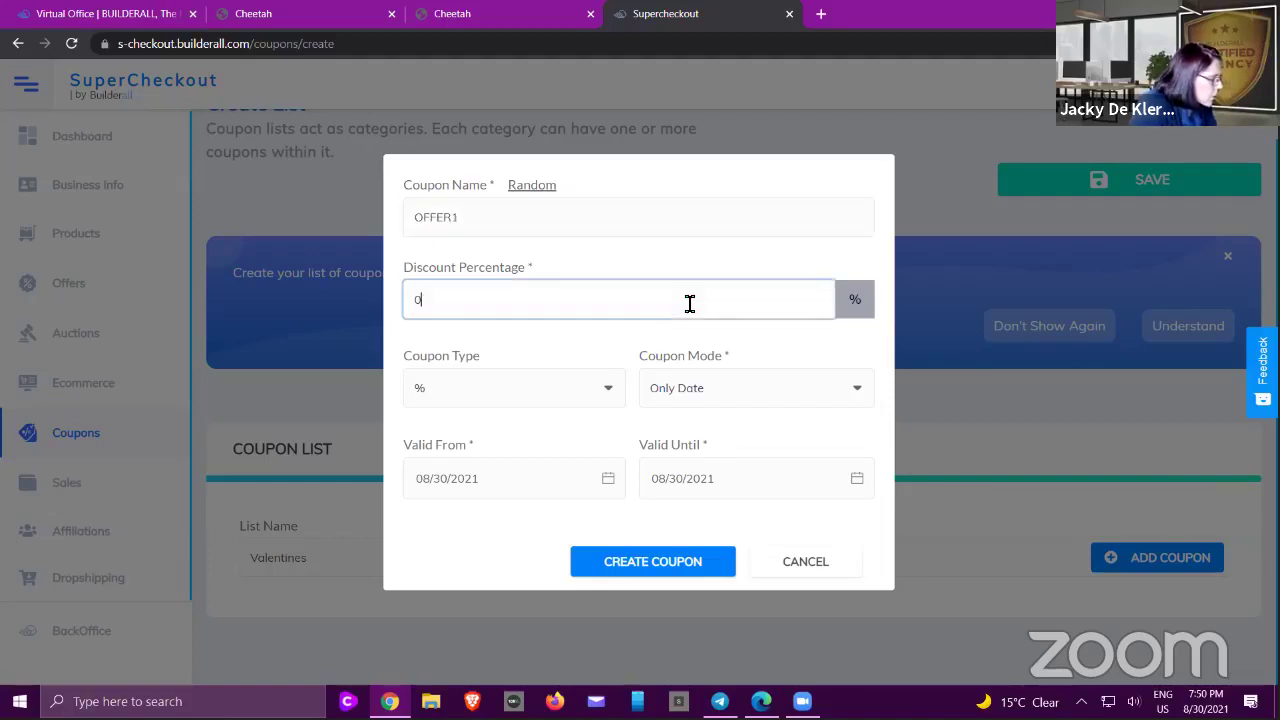
{"action": "left_click", "coordinate": [604, 388]}
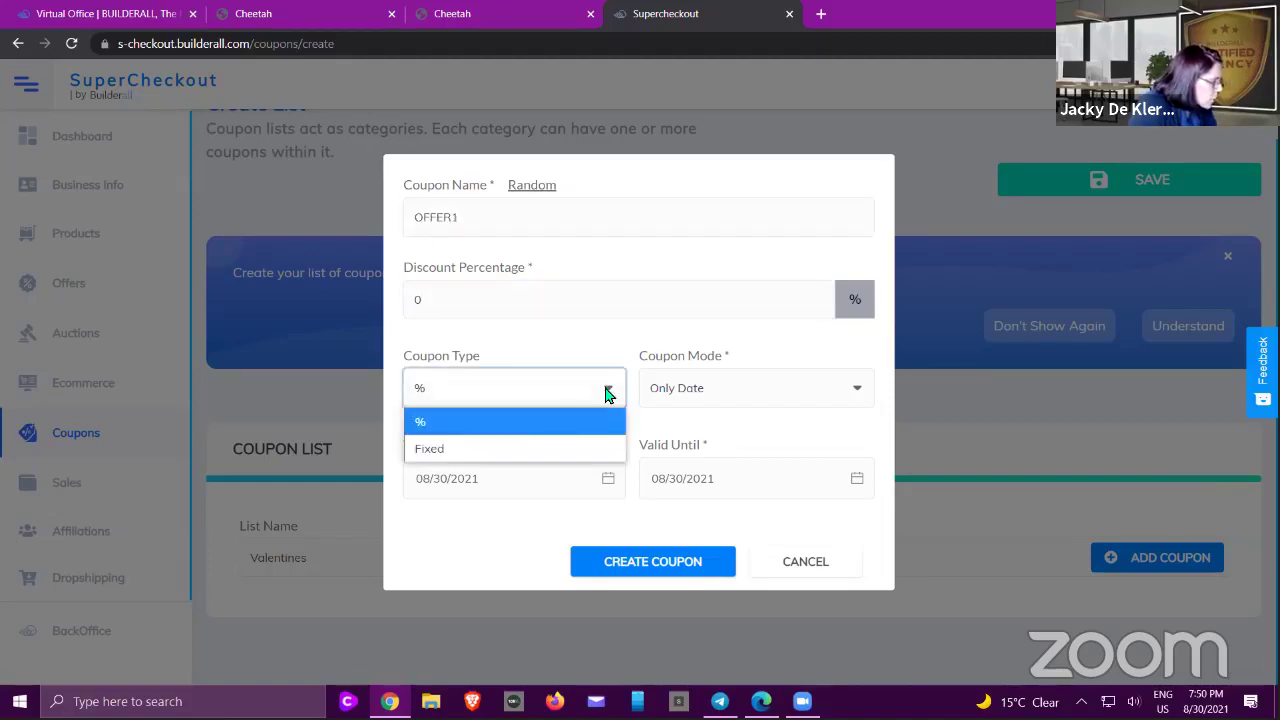
{"action": "left_click", "coordinate": [487, 446]}
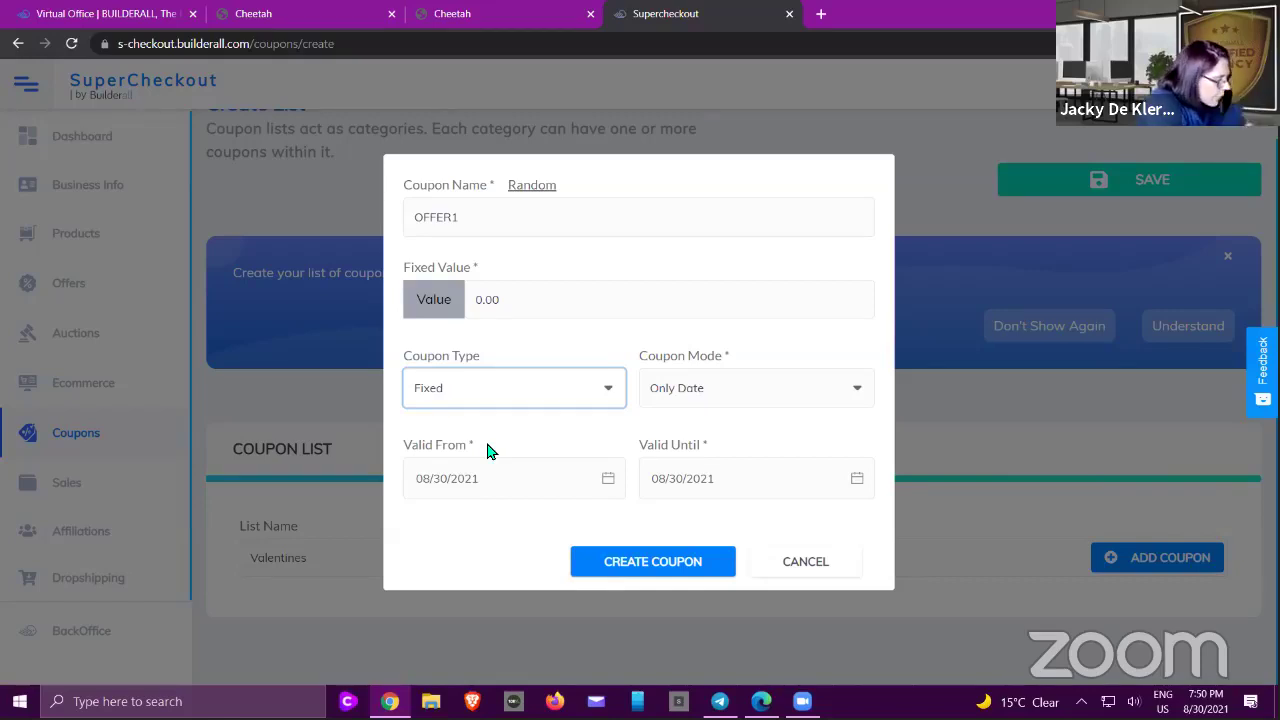
{"action": "left_click", "coordinate": [604, 390]}
{"action": "left_click", "coordinate": [527, 428]}
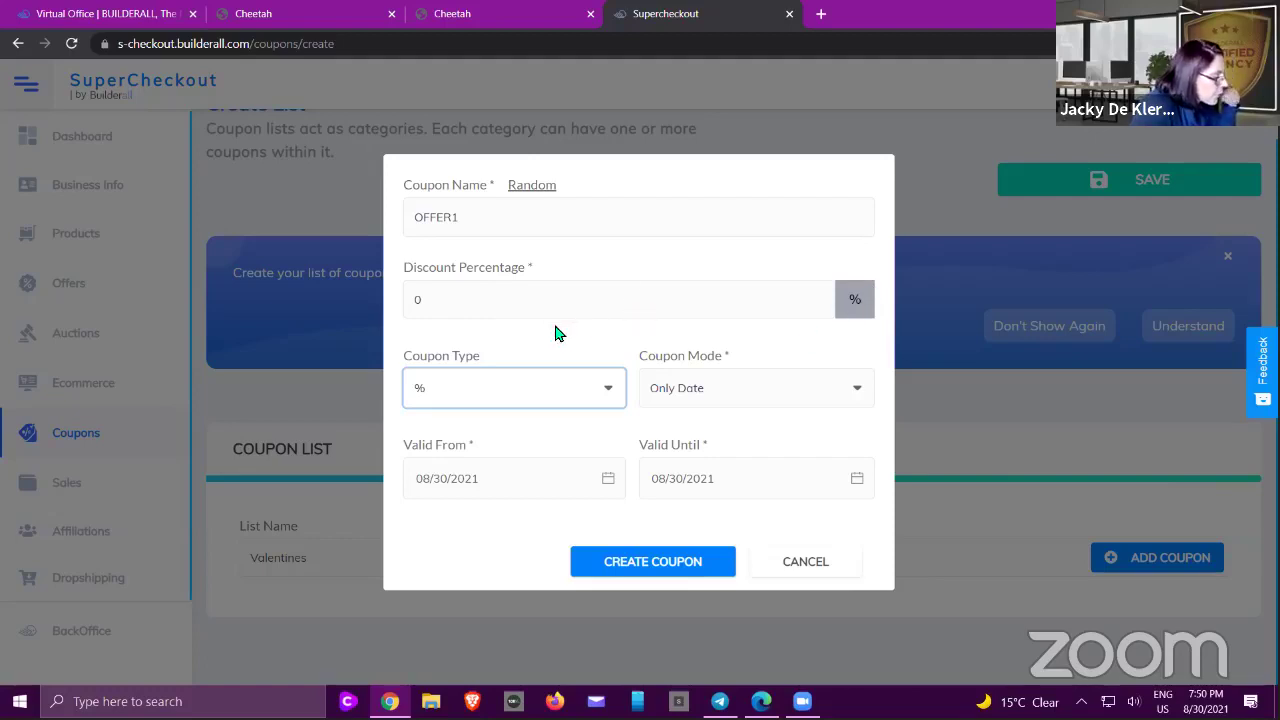
{"action": "left_click", "coordinate": [603, 397]}
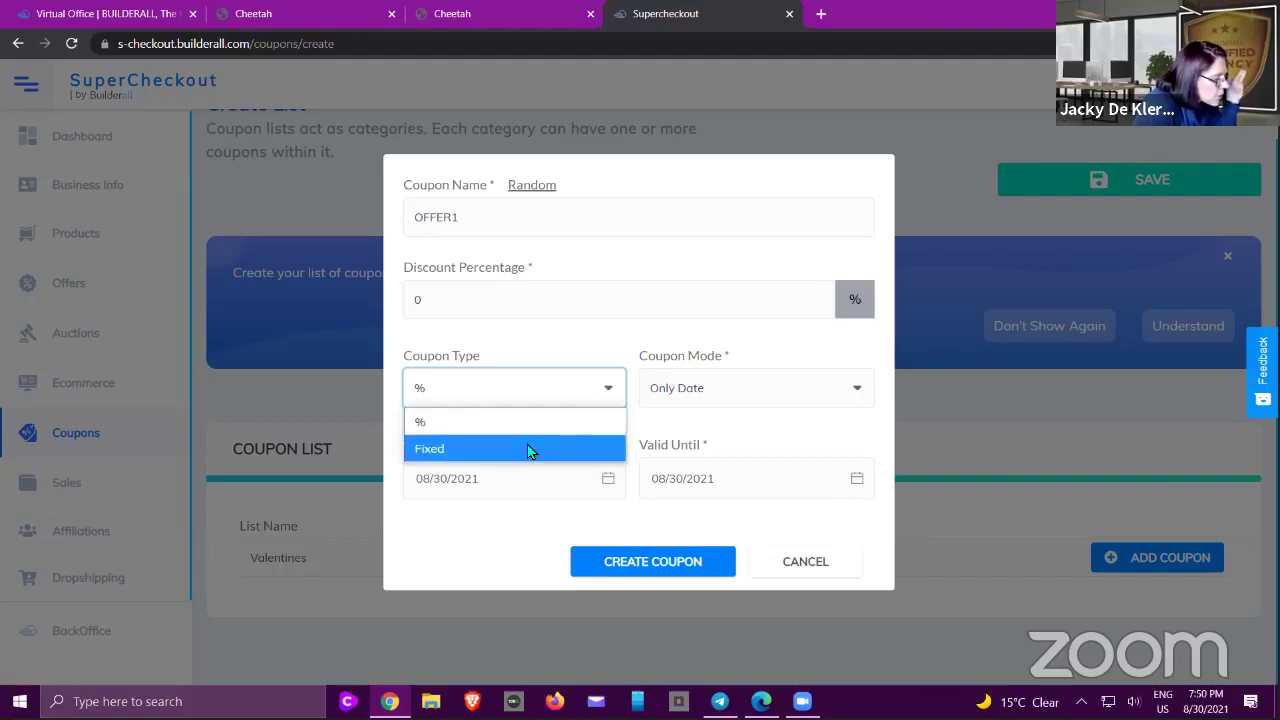
{"action": "left_click", "coordinate": [528, 449]}
{"action": "left_click_drag", "start_coordinate": [534, 309], "coordinate": [450, 312]}
{"action": "type", "text": "0.50"}
{"action": "left_click", "coordinate": [466, 322]}
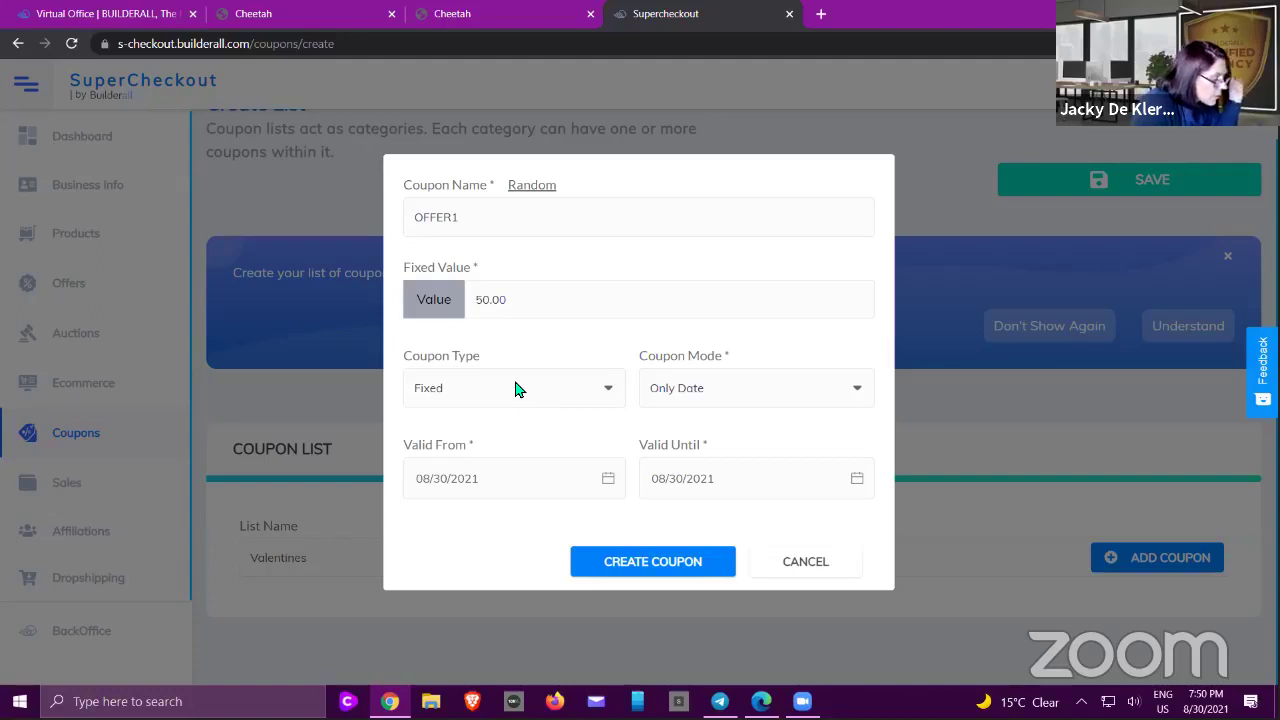
- Set the coupon mode to Only Limit with a limit of 10, enable using it when generating a ticket, and cancel the coupon
{"action": "left_click", "coordinate": [815, 397]}
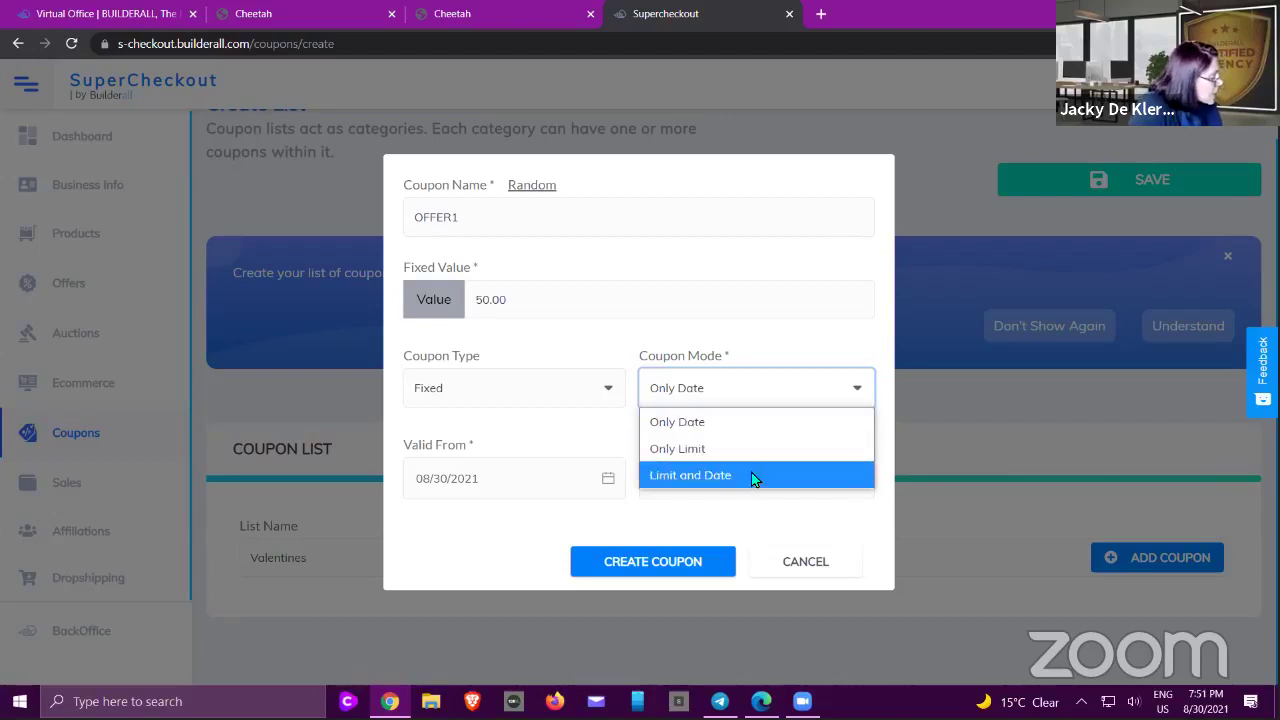
{"action": "left_click", "coordinate": [704, 452]}
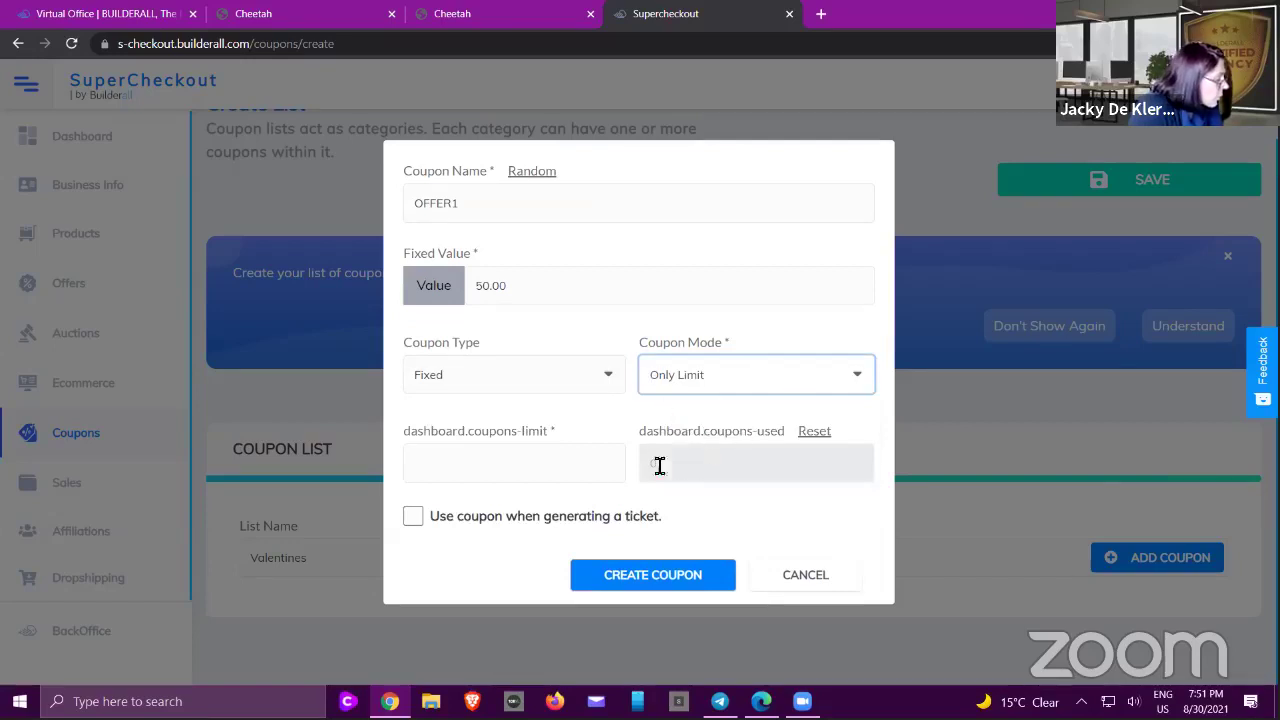
{"action": "left_click", "coordinate": [607, 466]}
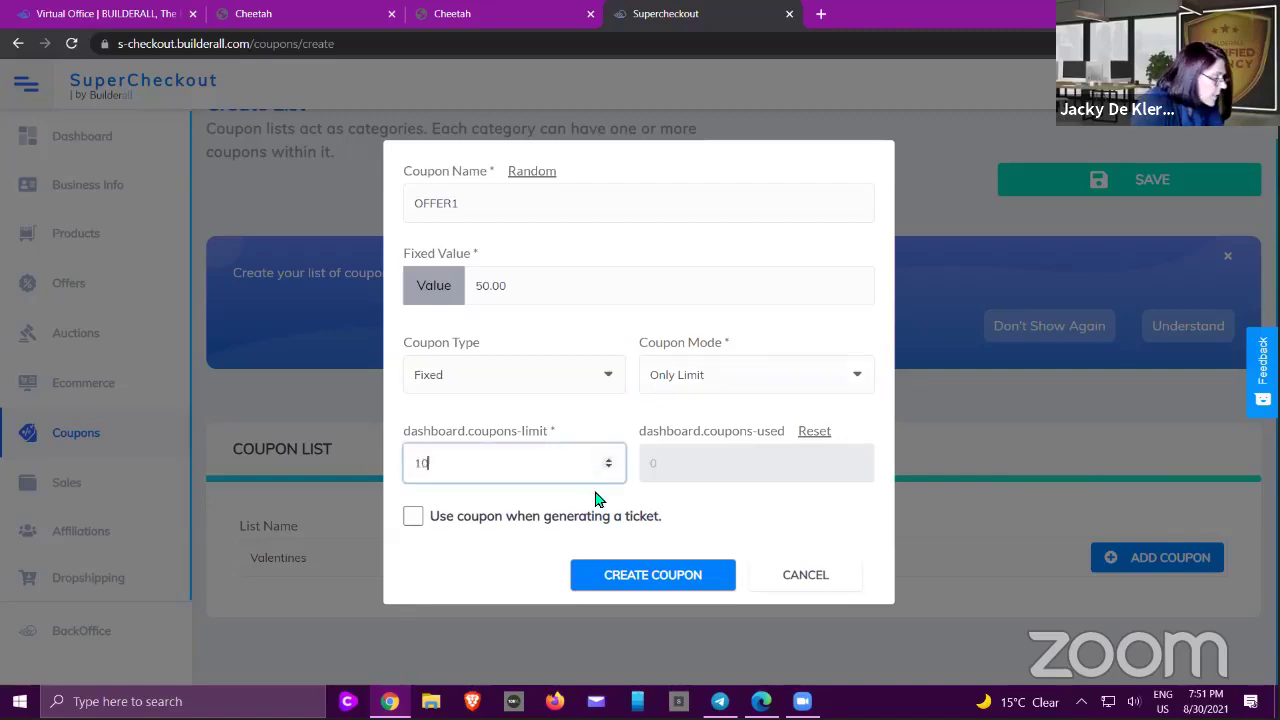
{"action": "left_click", "coordinate": [617, 410]}
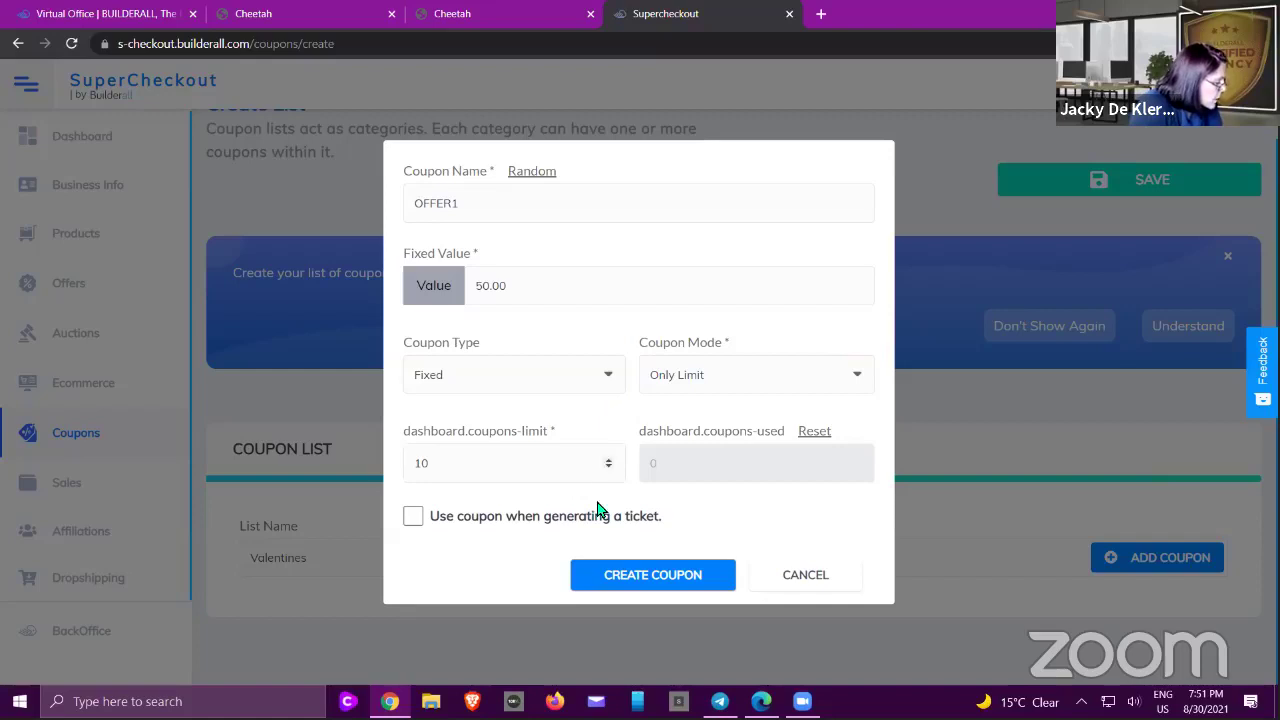
{"action": "left_click", "coordinate": [413, 516]}
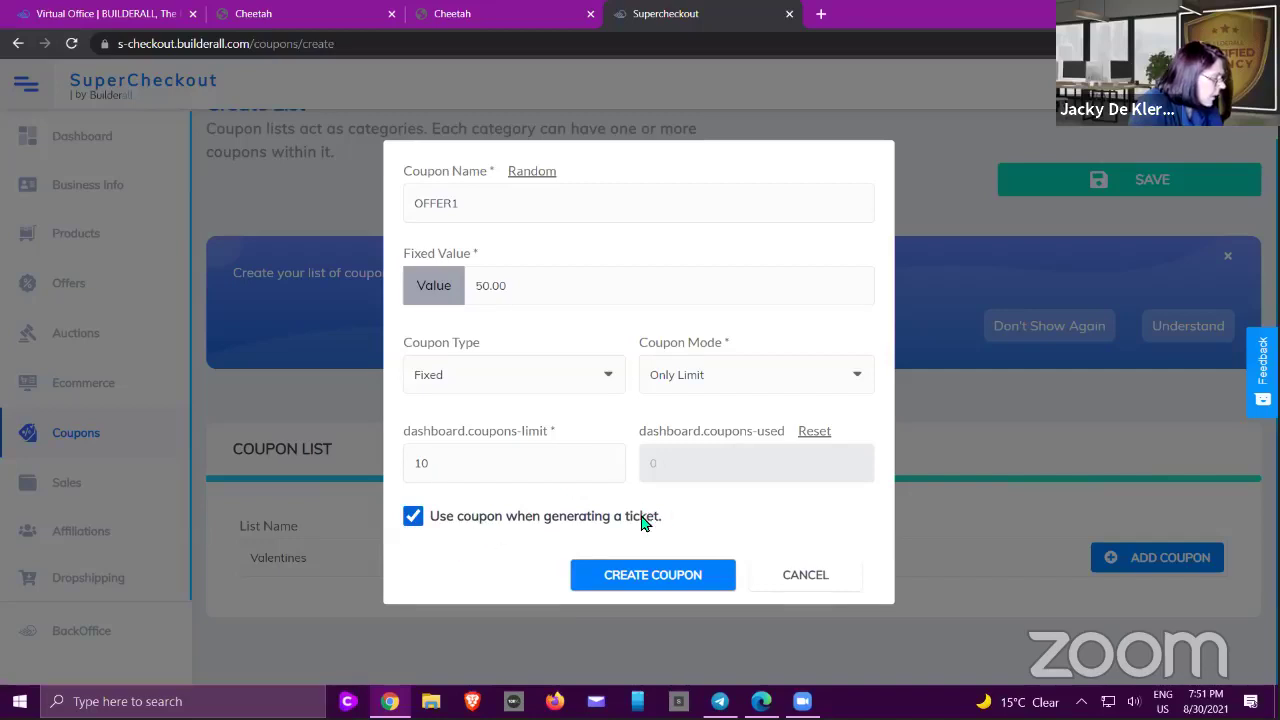
{"action": "left_click", "coordinate": [805, 576]}
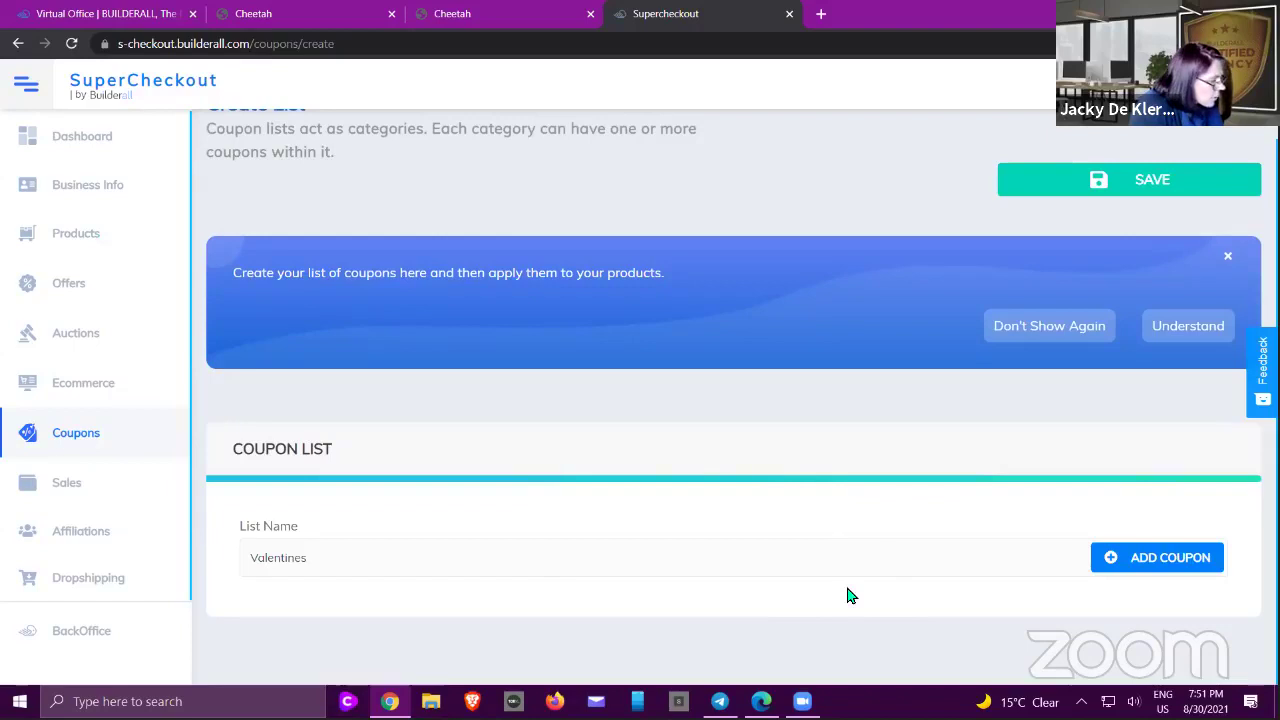
- Examine the blank form for a new coupon, dismiss it, and return to the product list
{"action": "left_click", "coordinate": [1094, 546]}
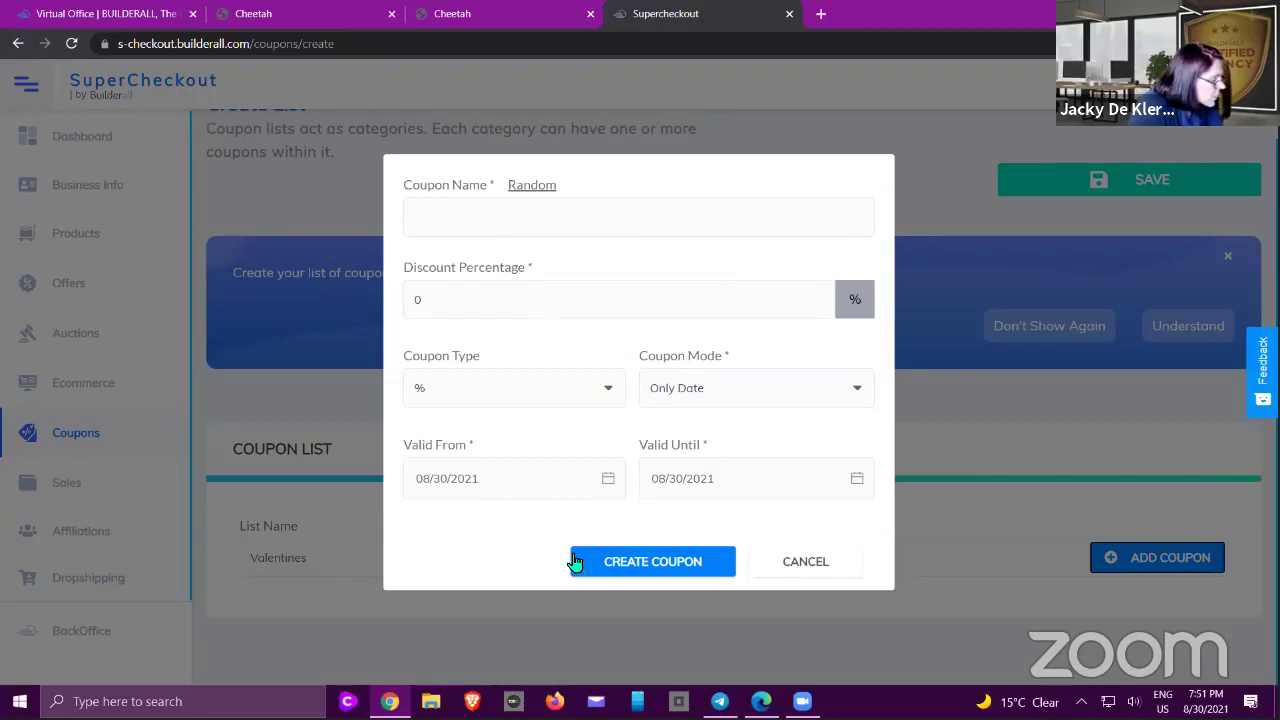
{"action": "left_click", "coordinate": [795, 564]}
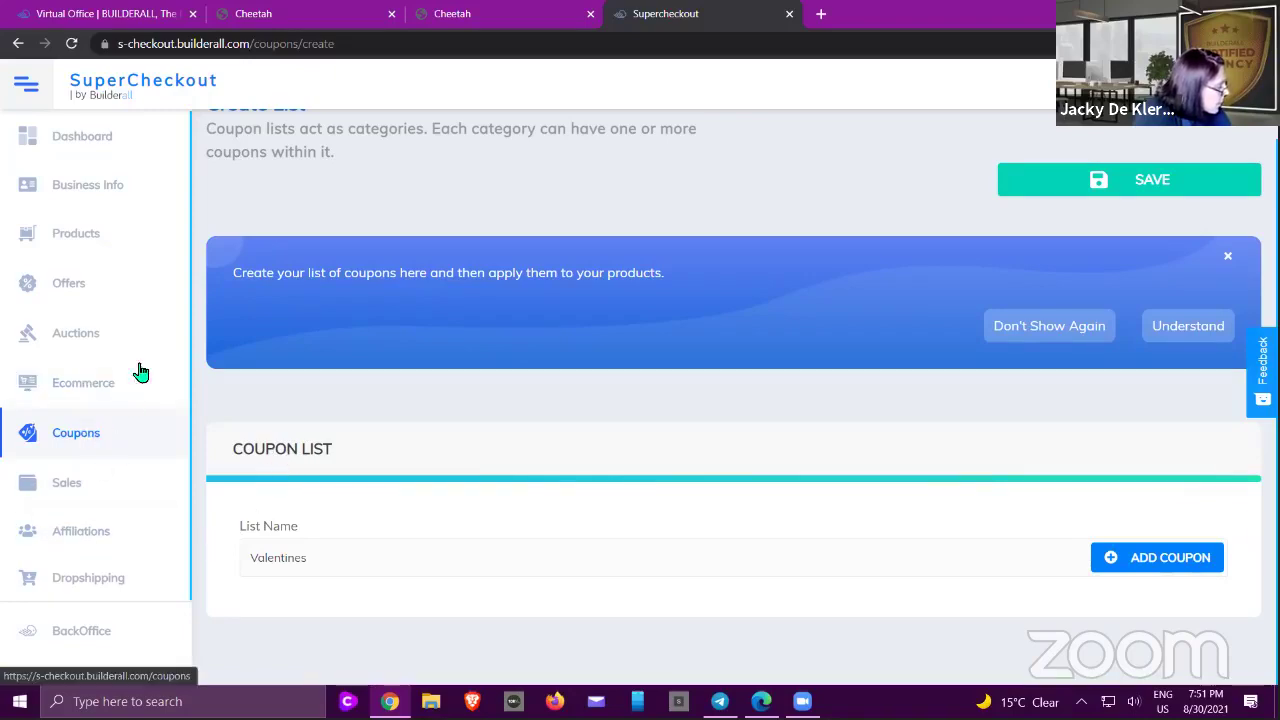
{"action": "left_click", "coordinate": [93, 238]}
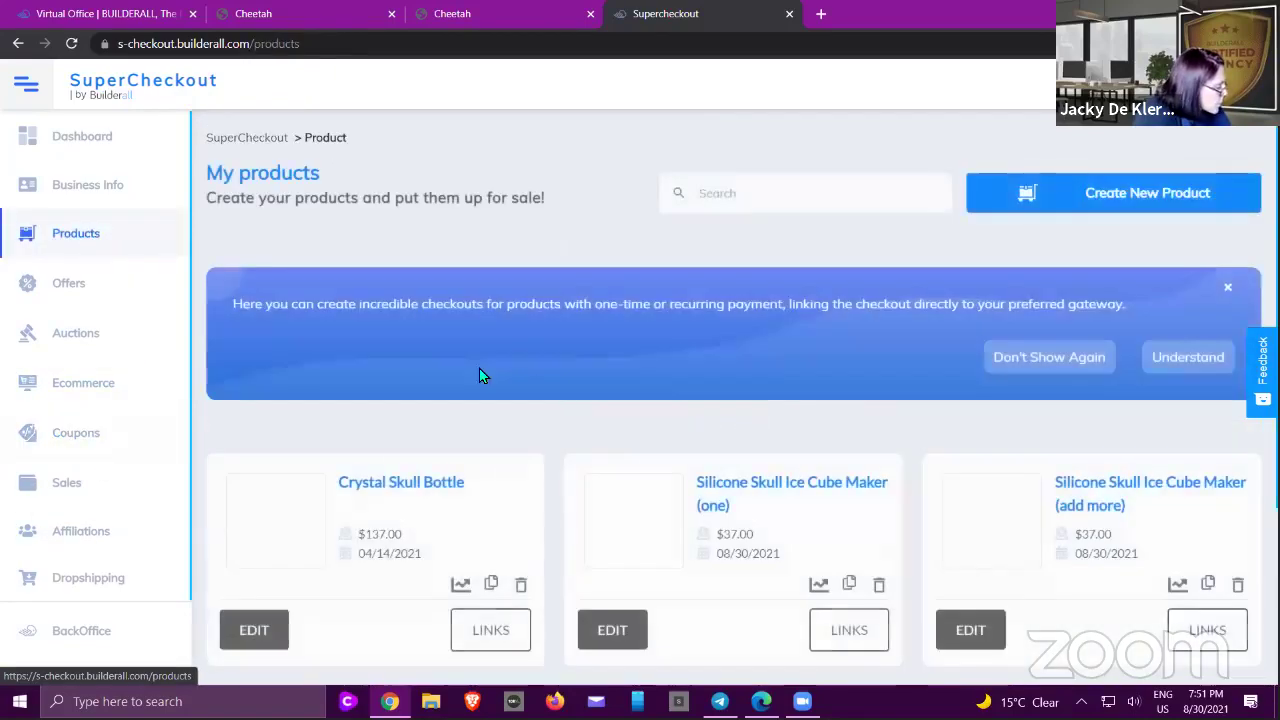
- Open the Crystal Skull Bottle product for editing and check which coupon lists its pricing settings offer
{"action": "scroll", "coordinate": [497, 369], "scroll_direction": "down", "scroll_amount": 2}
{"action": "left_click", "coordinate": [262, 408]}
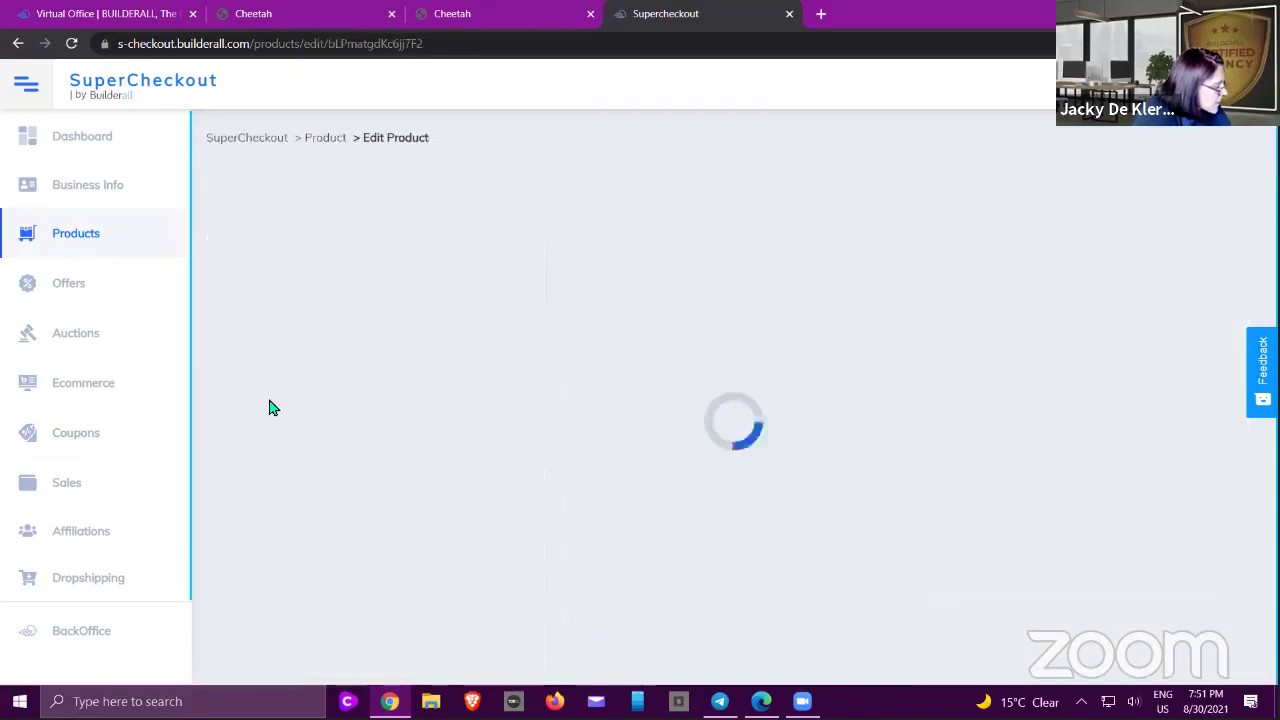
{"action": "scroll", "coordinate": [519, 459], "scroll_direction": "down", "scroll_amount": 3}
{"action": "scroll", "coordinate": [519, 459], "scroll_direction": "down", "scroll_amount": 5}
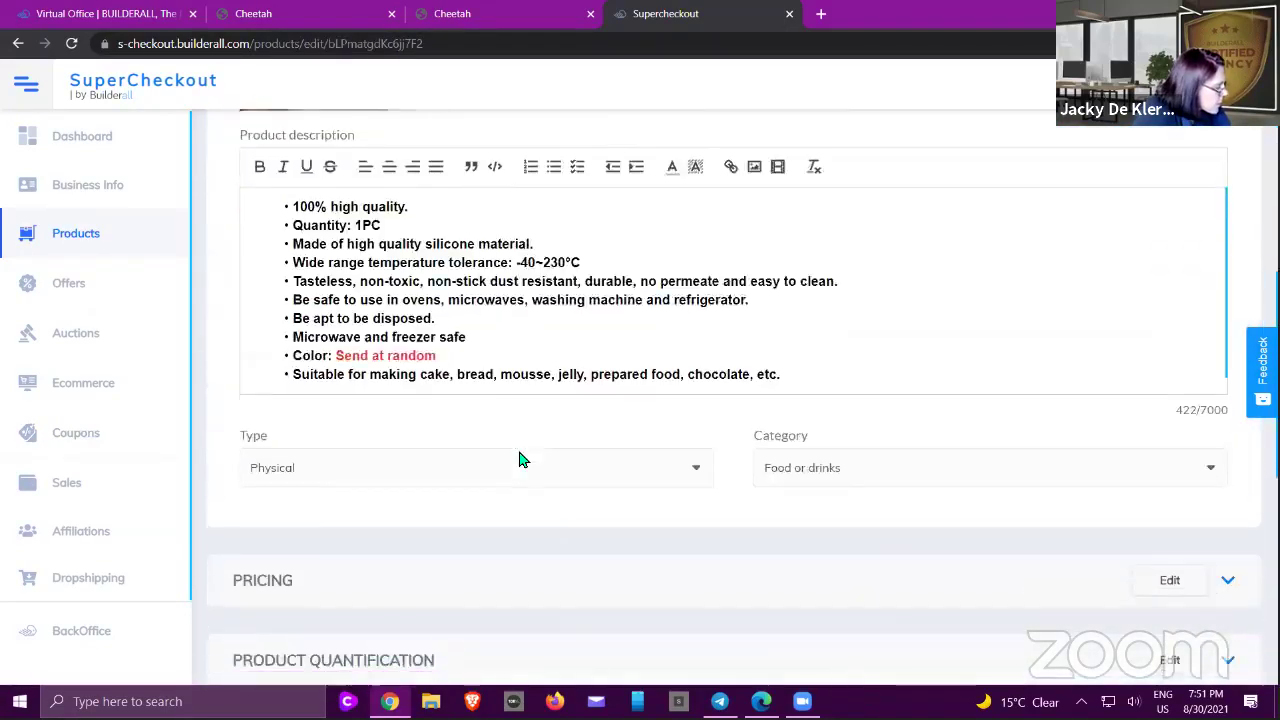
{"action": "scroll", "coordinate": [287, 330], "scroll_direction": "down", "scroll_amount": 4}
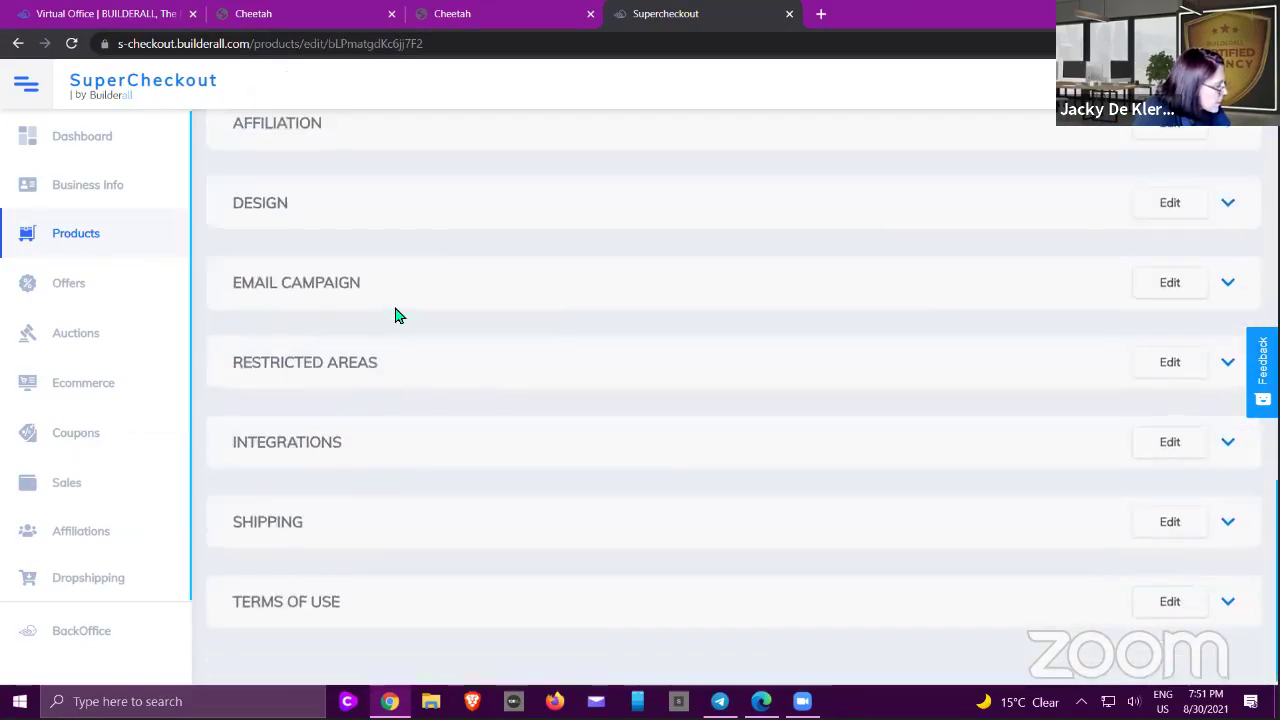
{"action": "scroll", "coordinate": [423, 320], "scroll_direction": "up", "scroll_amount": 6}
{"action": "scroll", "coordinate": [423, 320], "scroll_direction": "up", "scroll_amount": 1}
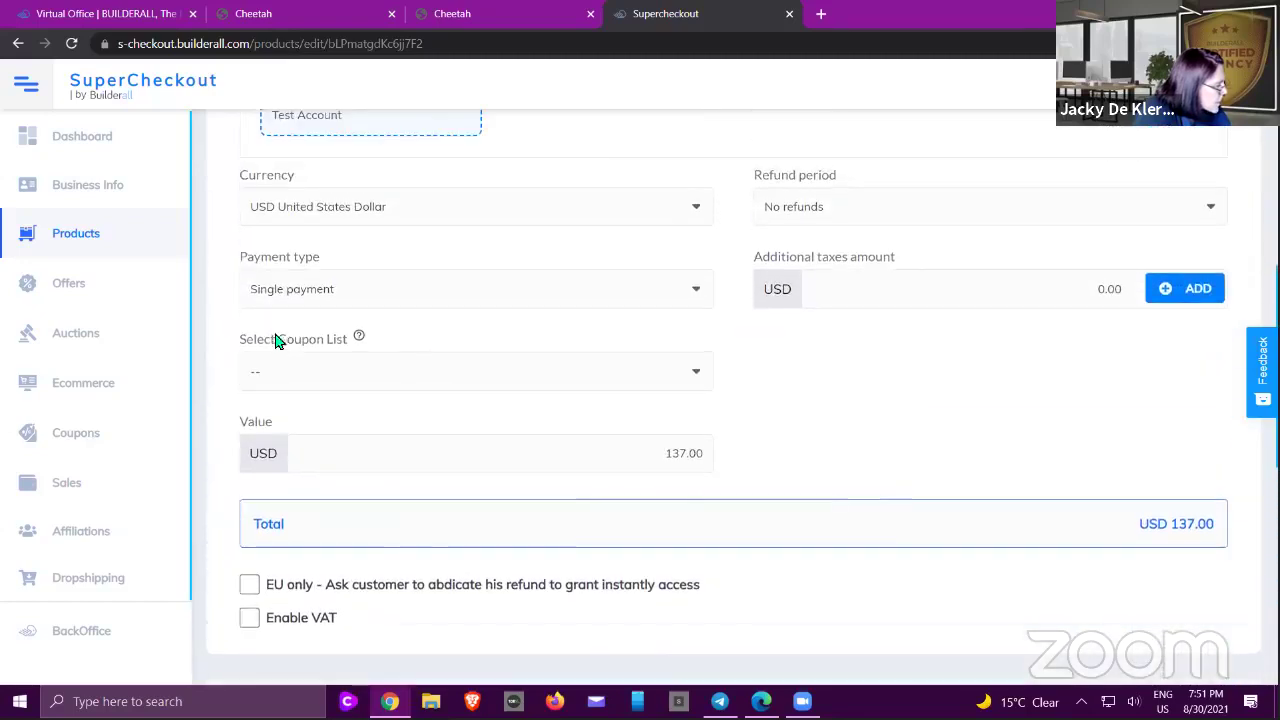
{"action": "left_click", "coordinate": [388, 366]}
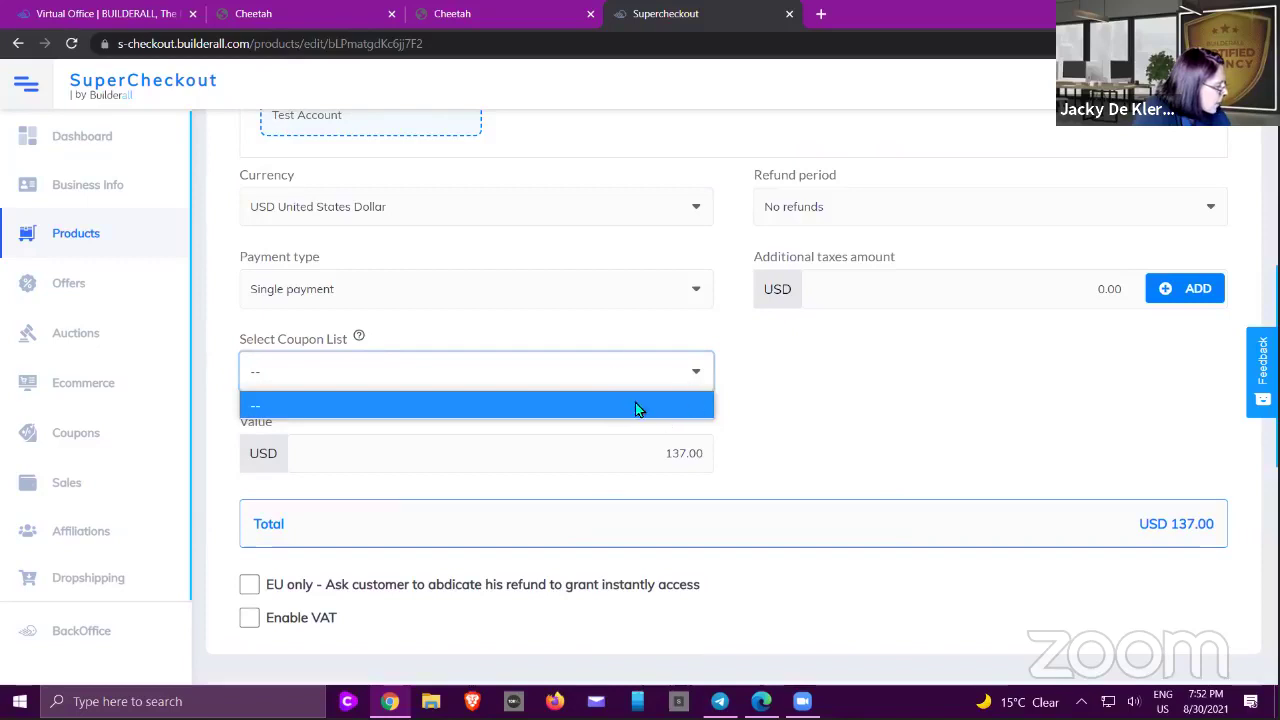
{"action": "left_click", "coordinate": [545, 407]}
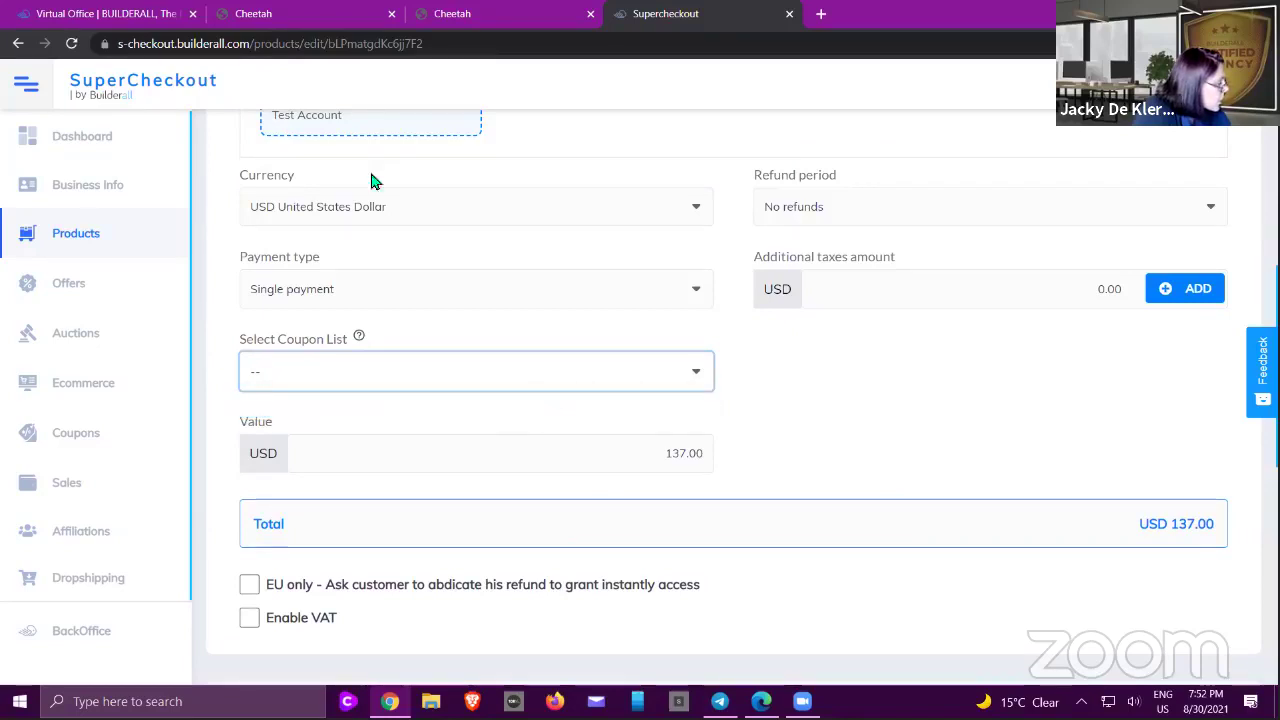
{"action": "left_click", "coordinate": [394, 370]}
{"action": "left_click", "coordinate": [396, 373]}
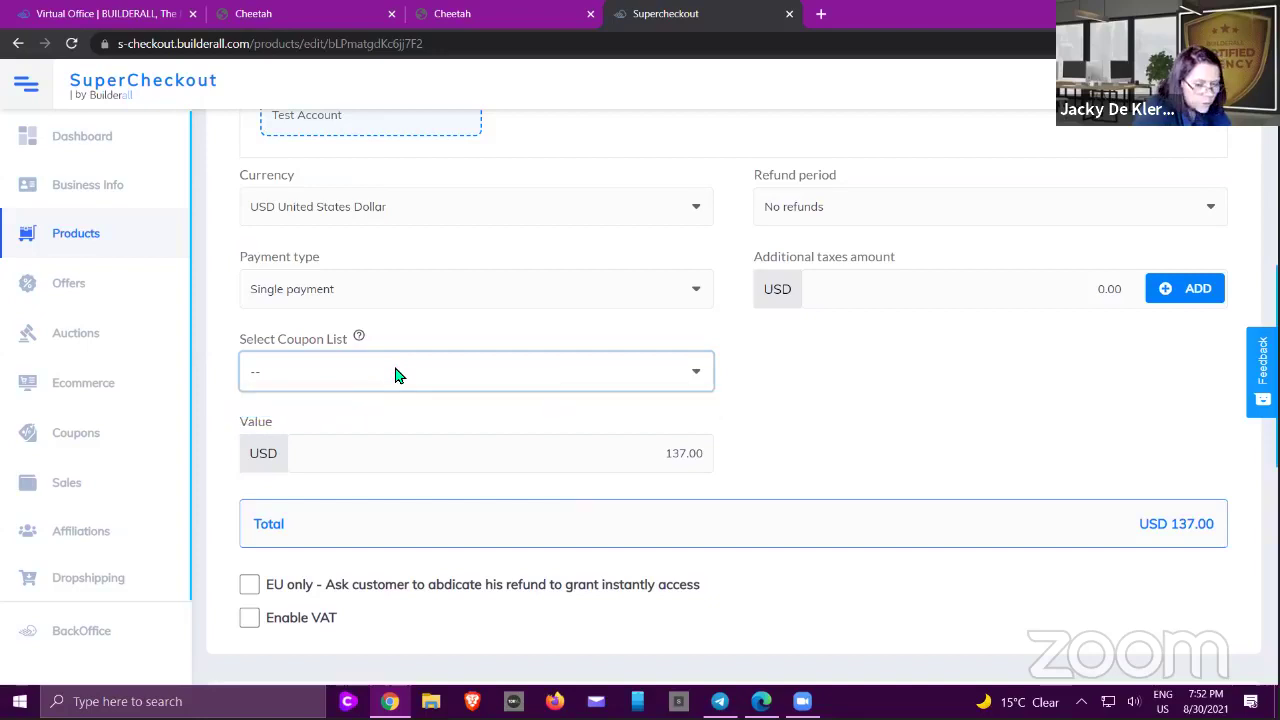
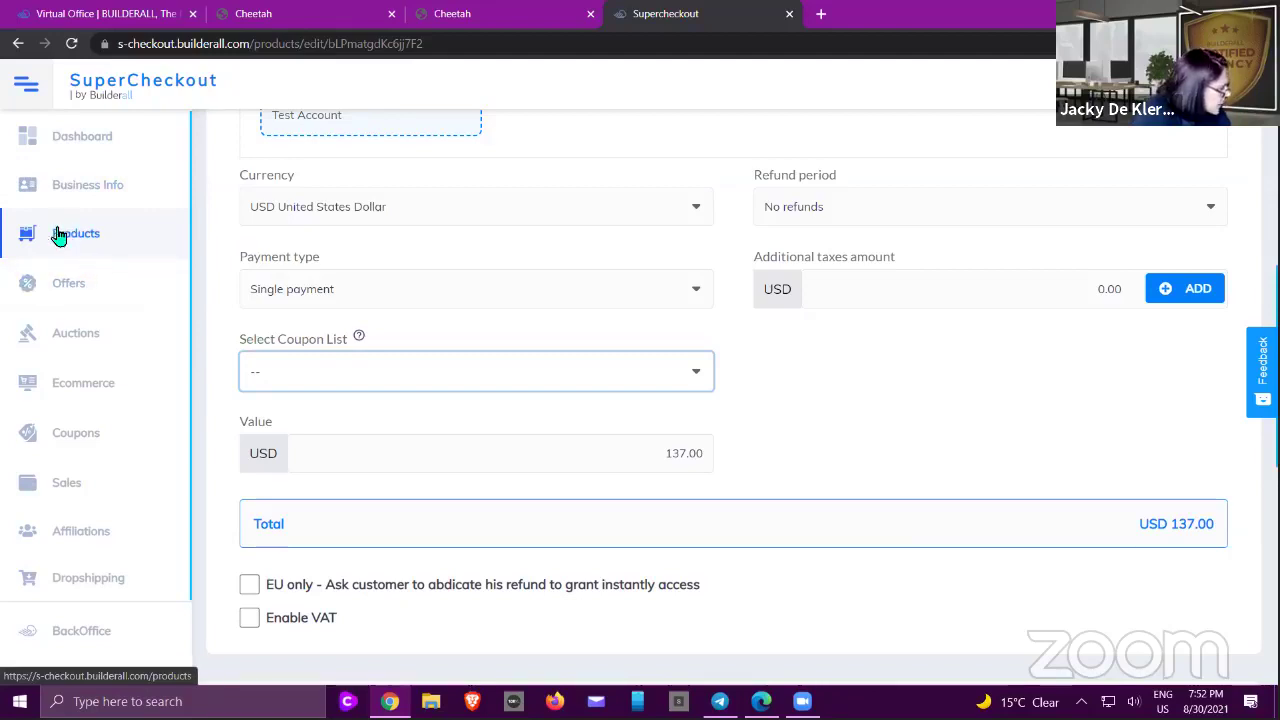
- Create an offer named Fathers Day Special with Crystal Skull Bottle as its main product
{"action": "left_click", "coordinate": [60, 290]}
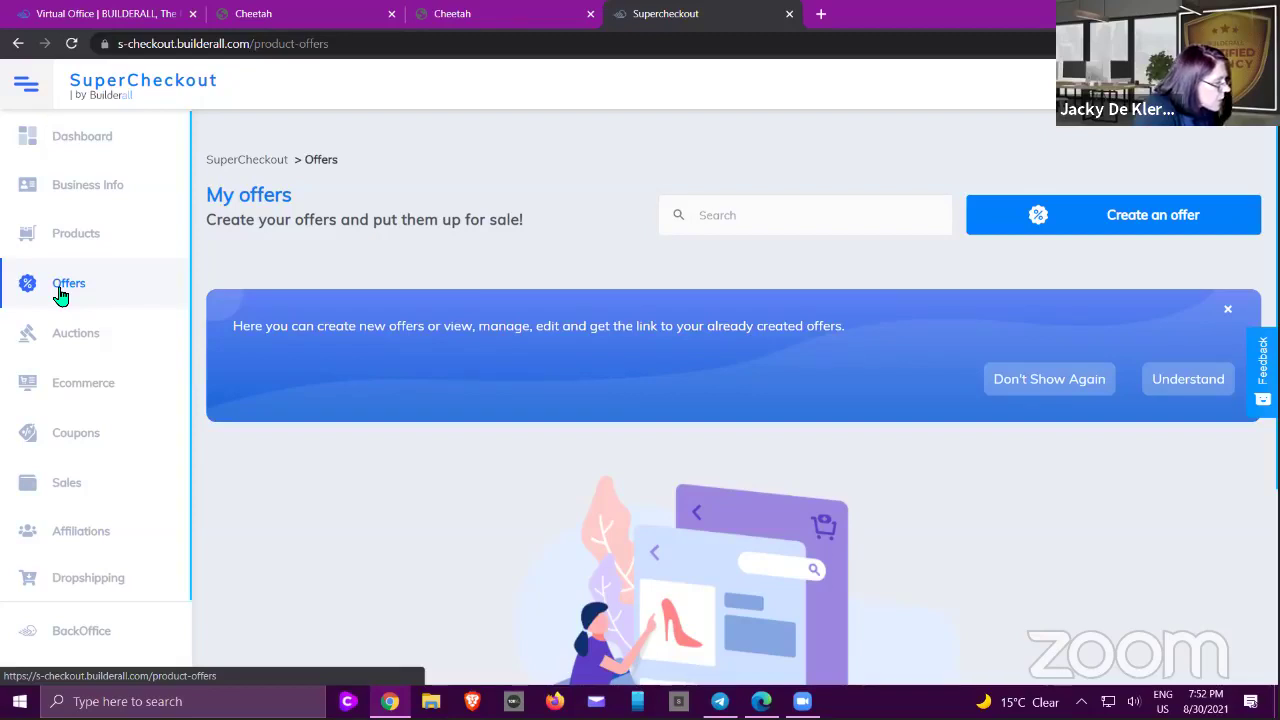
{"action": "left_click", "coordinate": [1065, 216]}
{"action": "scroll", "coordinate": [1045, 248], "scroll_direction": "down", "scroll_amount": 3}
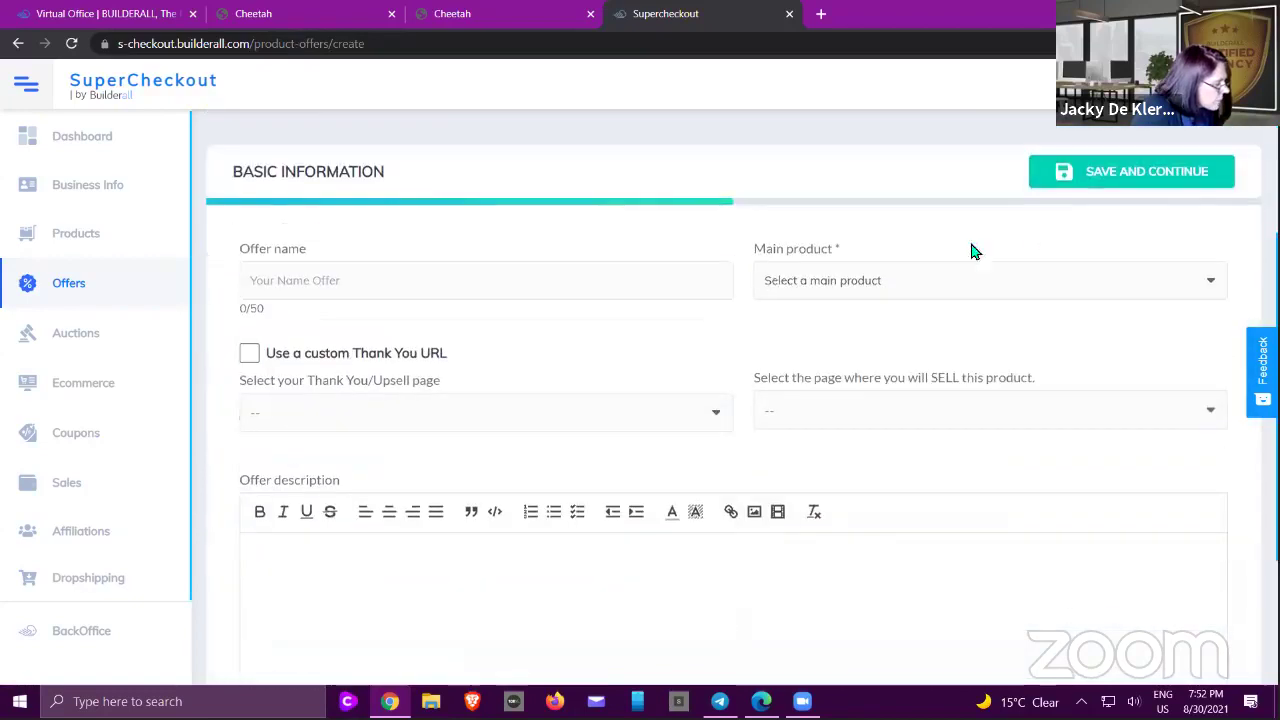
{"action": "left_click", "coordinate": [446, 278]}
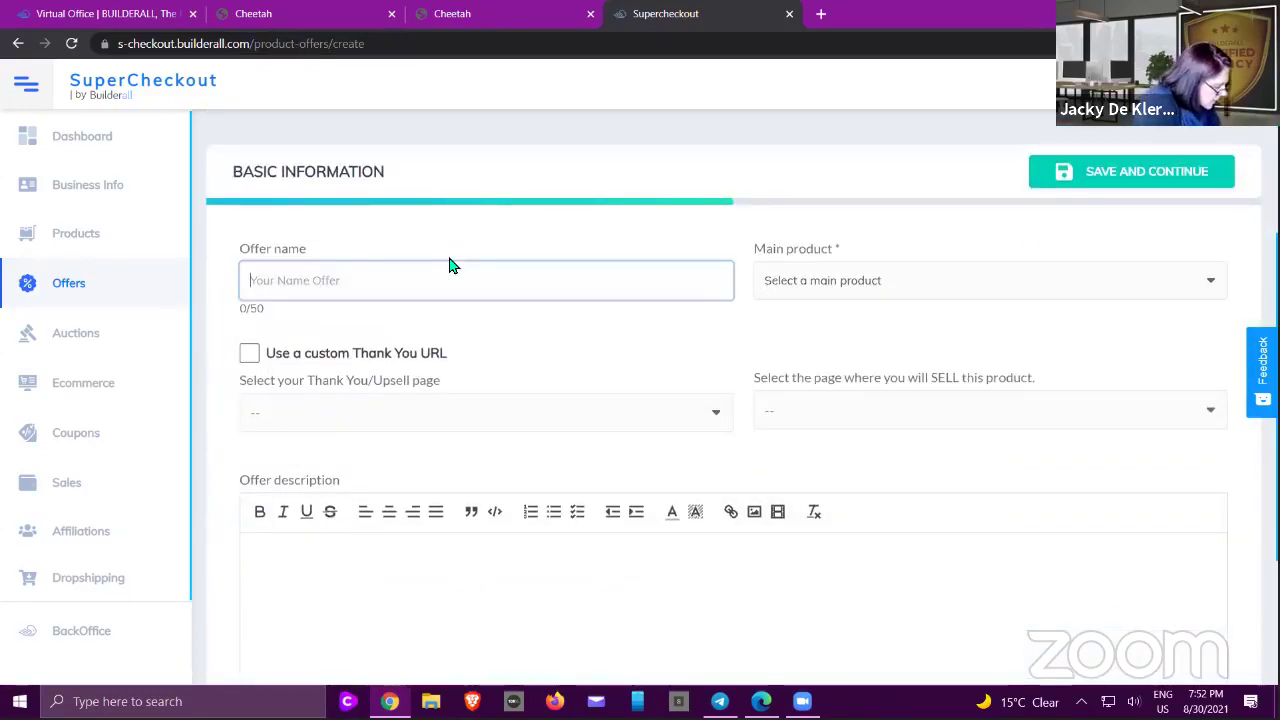
{"action": "type", "text": "Fathers Day Special"}
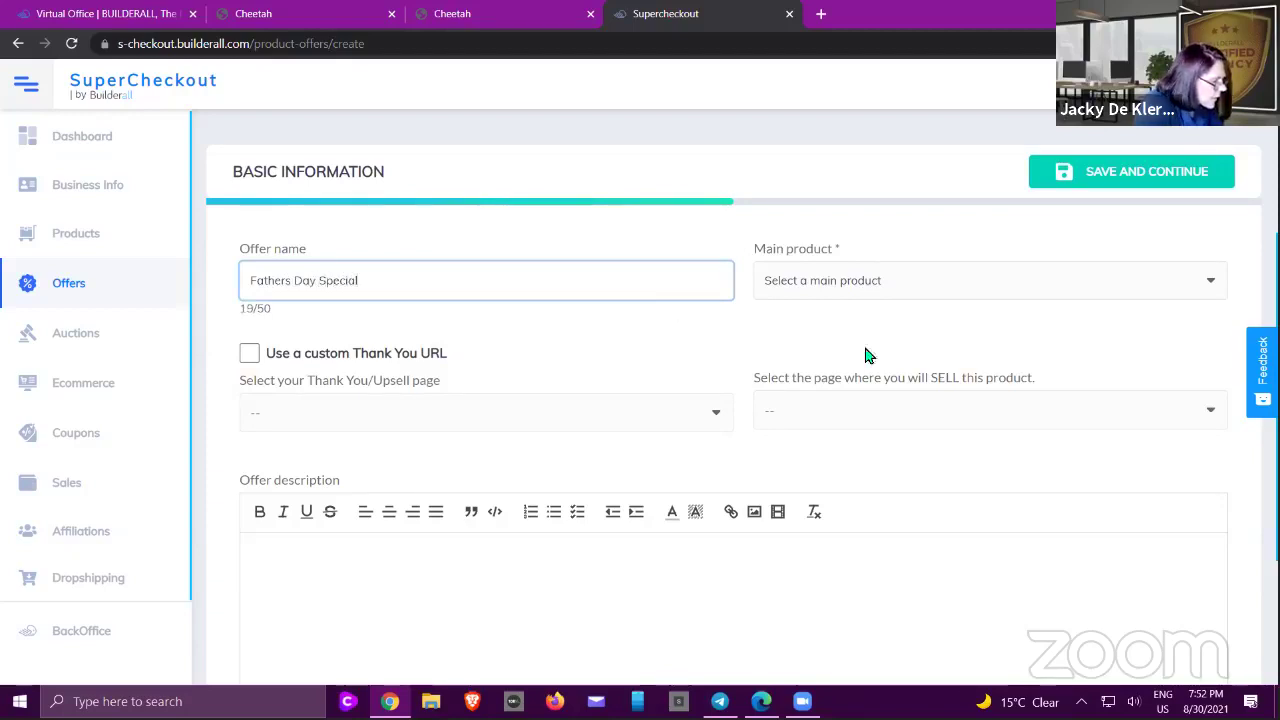
{"action": "left_click", "coordinate": [910, 282]}
{"action": "left_click", "coordinate": [866, 338]}
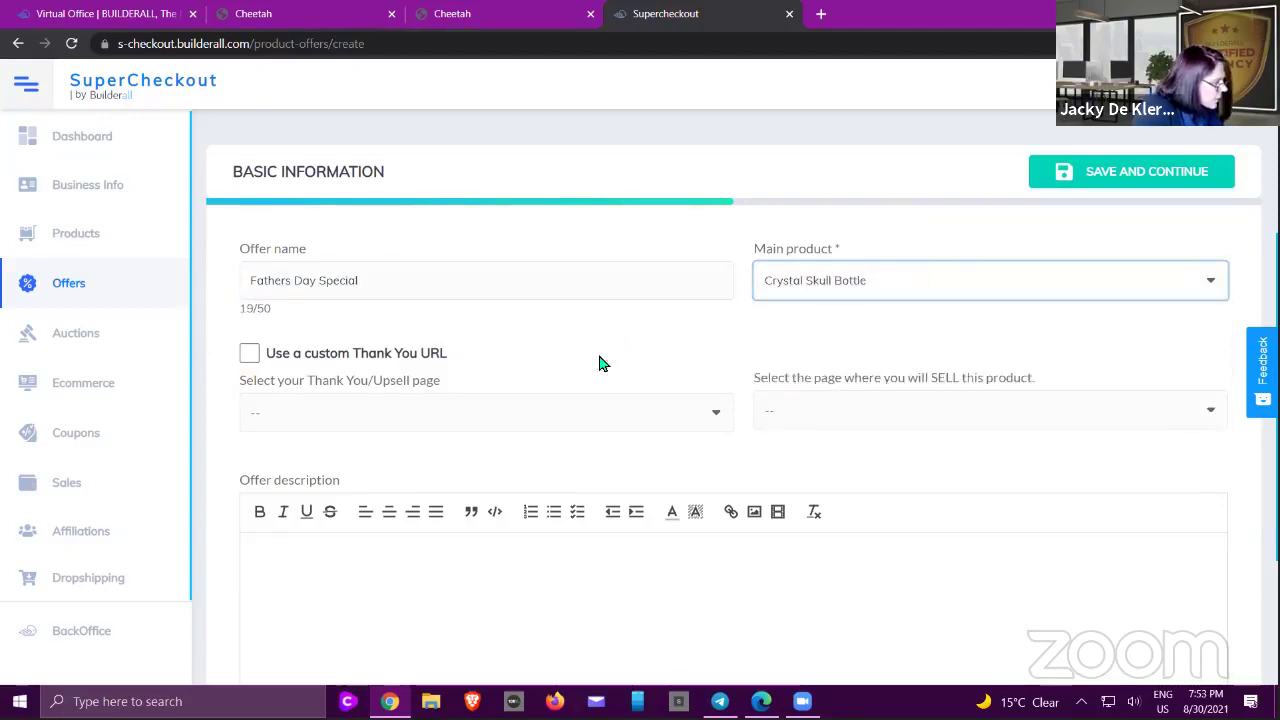
- Set the offer's upsell page to Thank You Page and selling page to Home Page, describe it as Product, and save the basic information
{"action": "left_click", "coordinate": [563, 414]}
{"action": "left_click", "coordinate": [300, 526]}
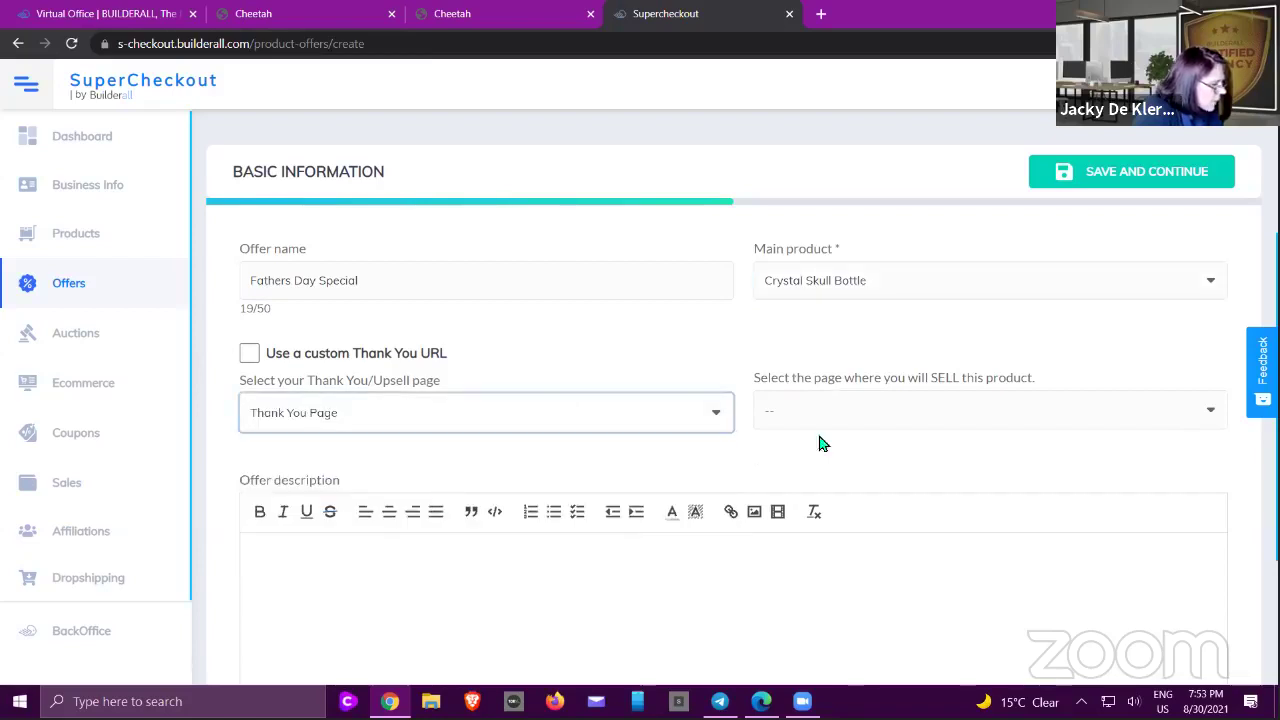
{"action": "left_click", "coordinate": [866, 420]}
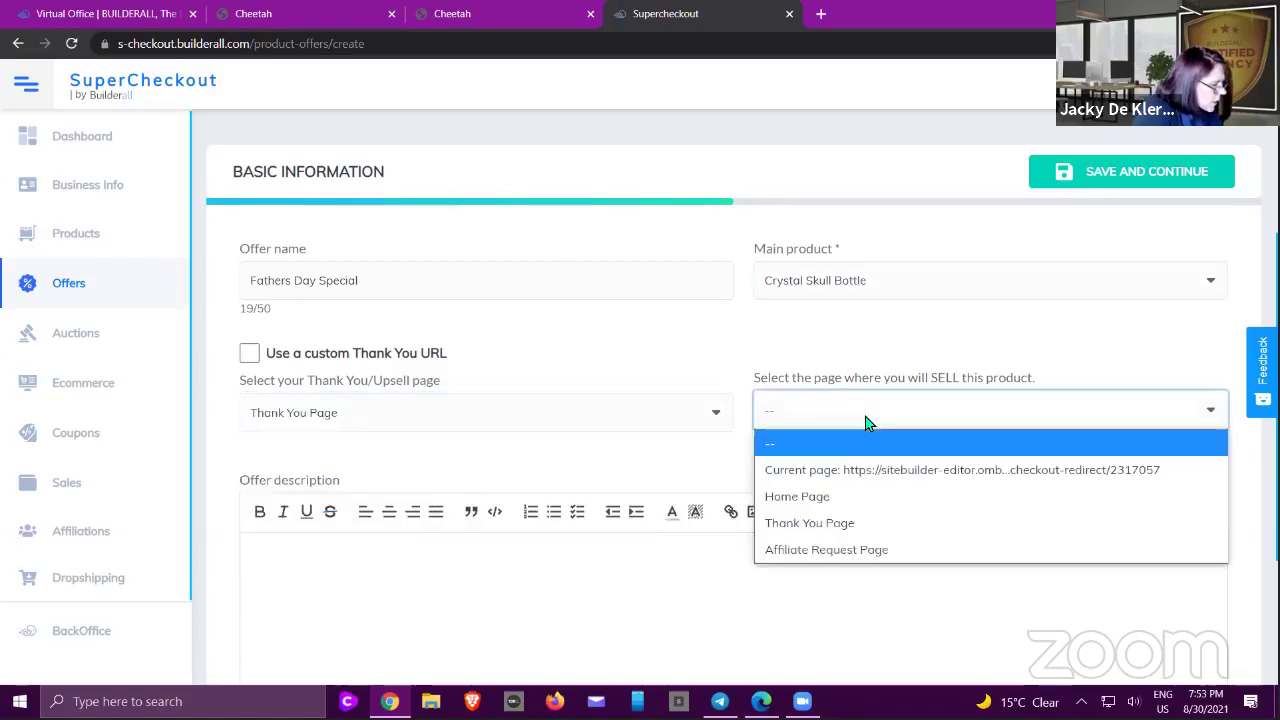
{"action": "left_click", "coordinate": [826, 497]}
{"action": "scroll", "coordinate": [690, 400], "scroll_direction": "down", "scroll_amount": 2}
{"action": "left_click", "coordinate": [513, 409]}
{"action": "type", "text": "Product"}
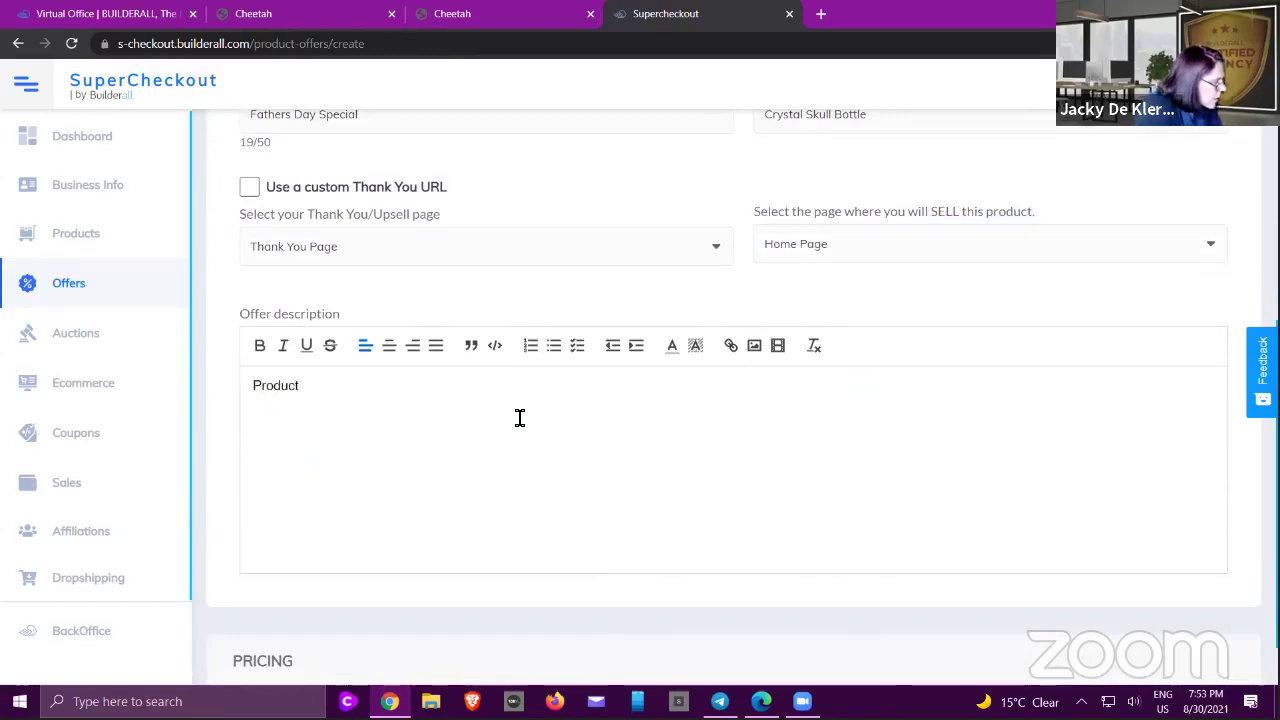
{"action": "scroll", "coordinate": [519, 418], "scroll_direction": "down", "scroll_amount": 1}
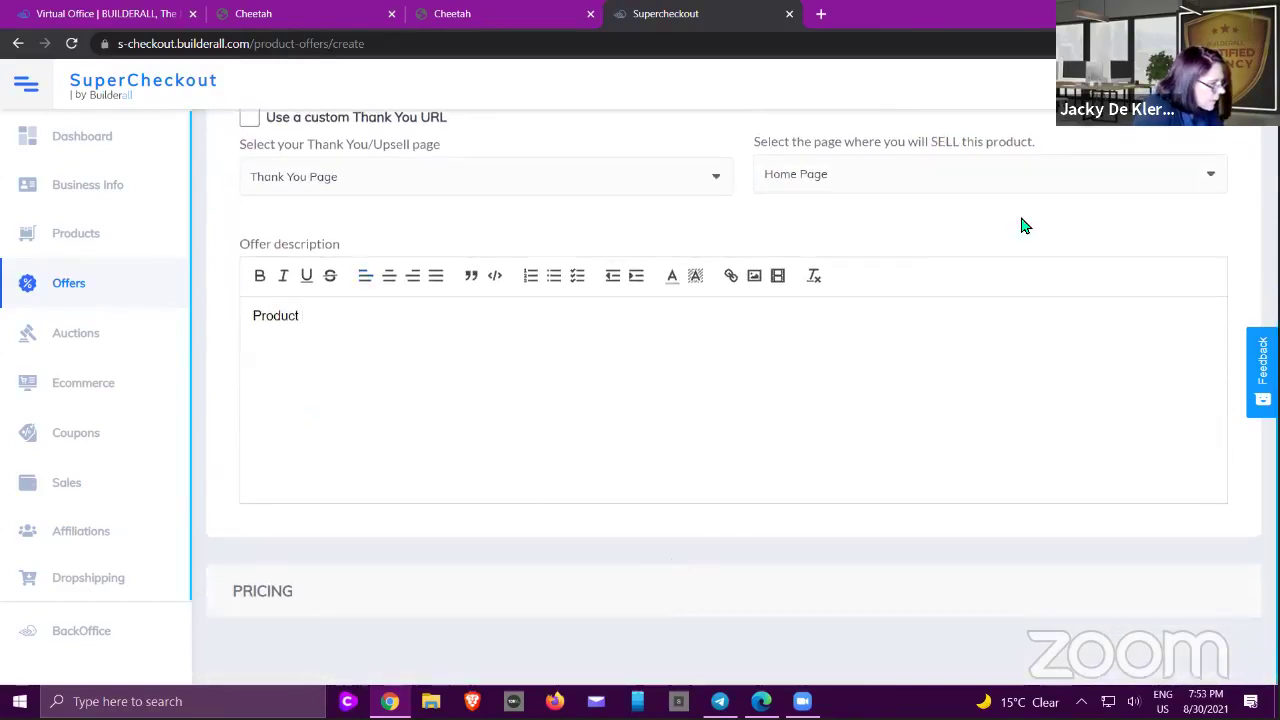
{"action": "scroll", "coordinate": [1023, 220], "scroll_direction": "up", "scroll_amount": 4}
{"action": "left_click", "coordinate": [1086, 274]}
- Check the offer's available coupon lists and set its discount to 10%
{"action": "scroll", "coordinate": [470, 317], "scroll_direction": "down", "scroll_amount": 5}
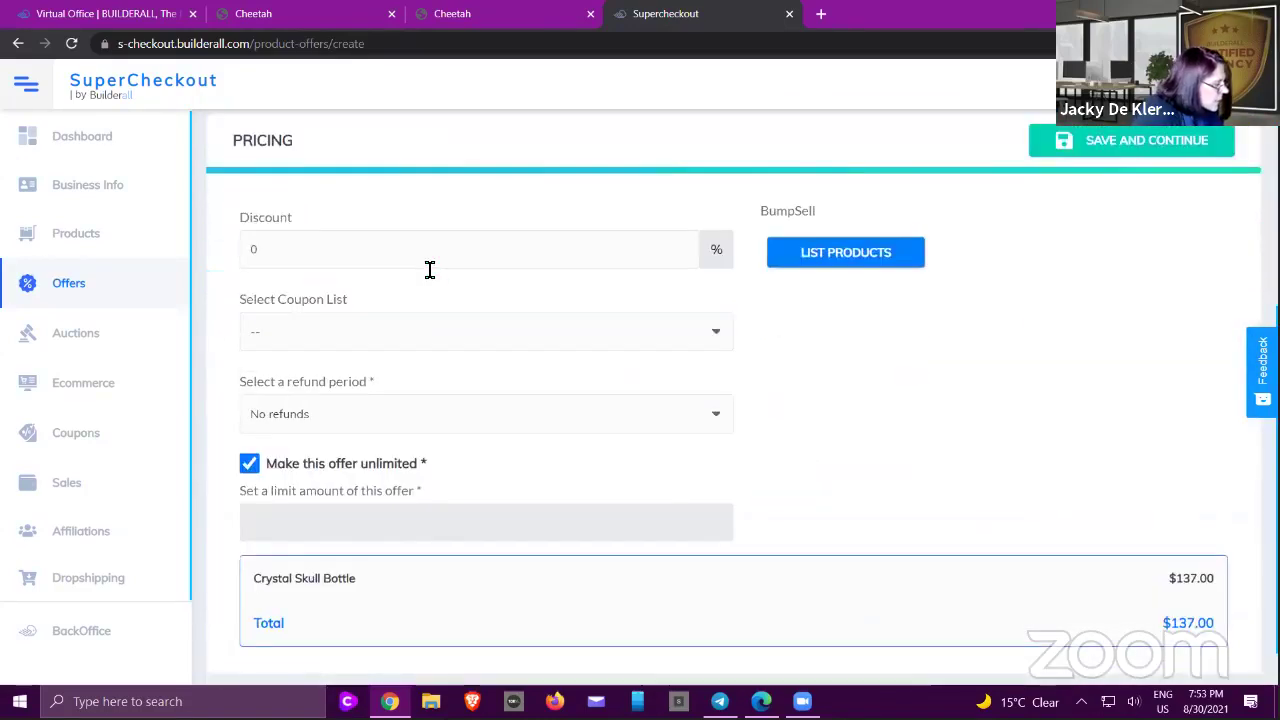
{"action": "left_click", "coordinate": [427, 253]}
{"action": "left_click", "coordinate": [443, 337]}
{"action": "left_click", "coordinate": [443, 337]}
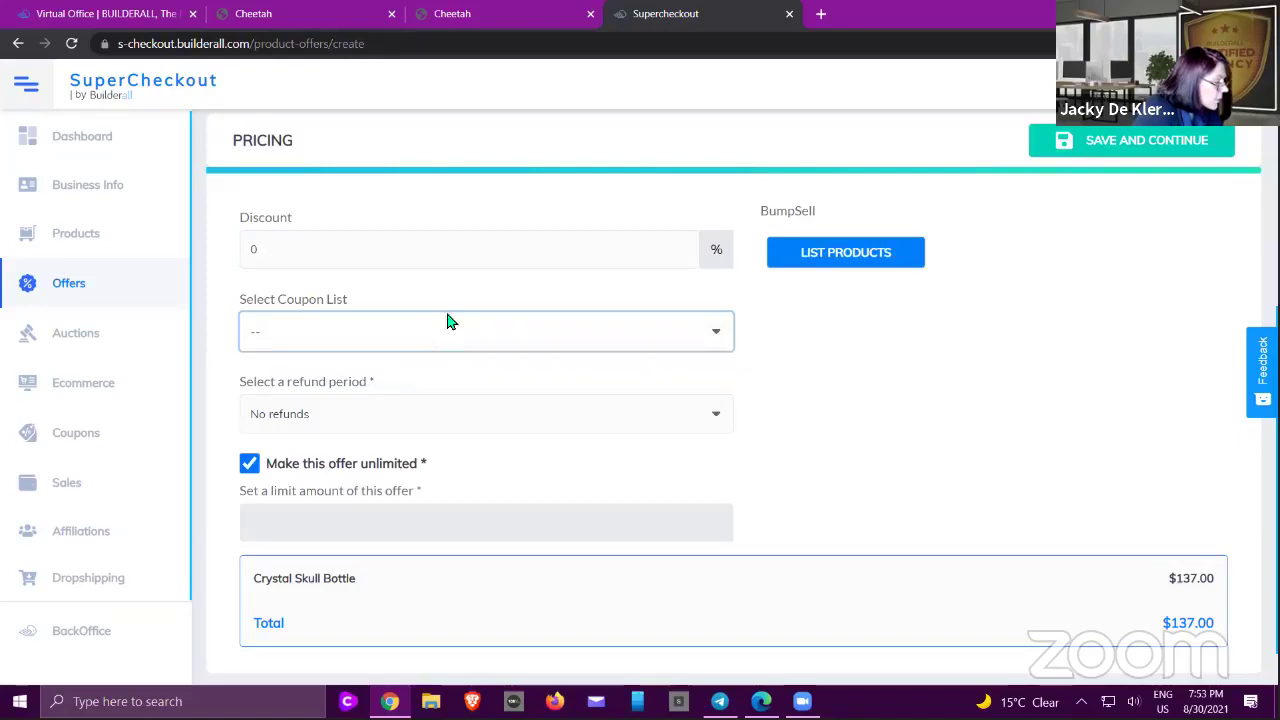
{"action": "left_click", "coordinate": [437, 244]}
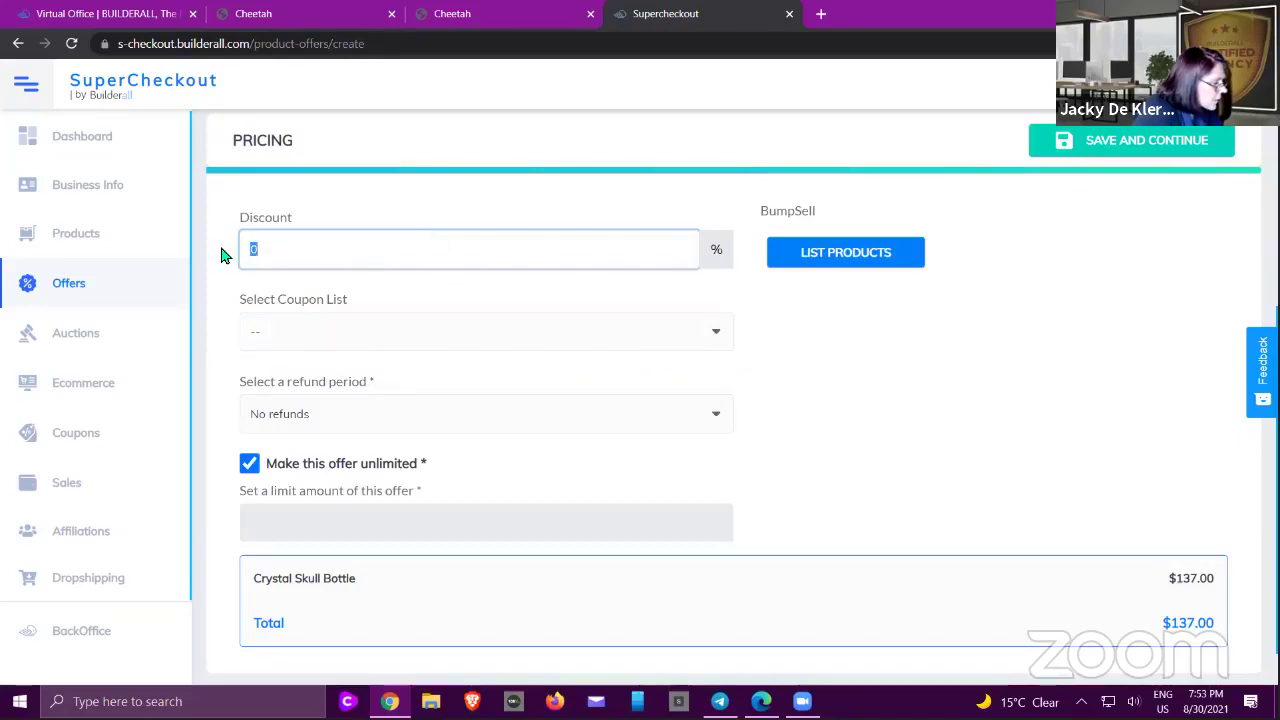
{"action": "type", "text": "10"}
{"action": "left_click", "coordinate": [787, 398]}
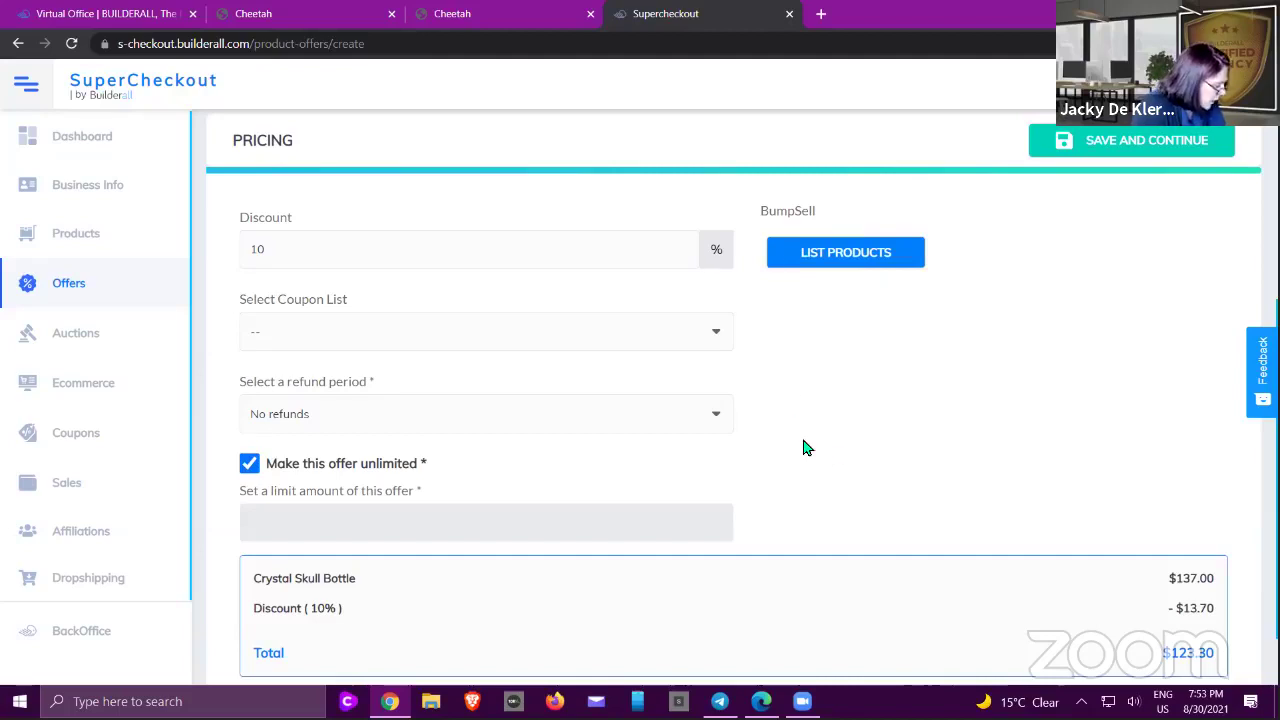
- Try replacing the unlimited offer setting with a limit amount, and make the offer unlimited again
{"action": "scroll", "coordinate": [806, 447], "scroll_direction": "down", "scroll_amount": 1}
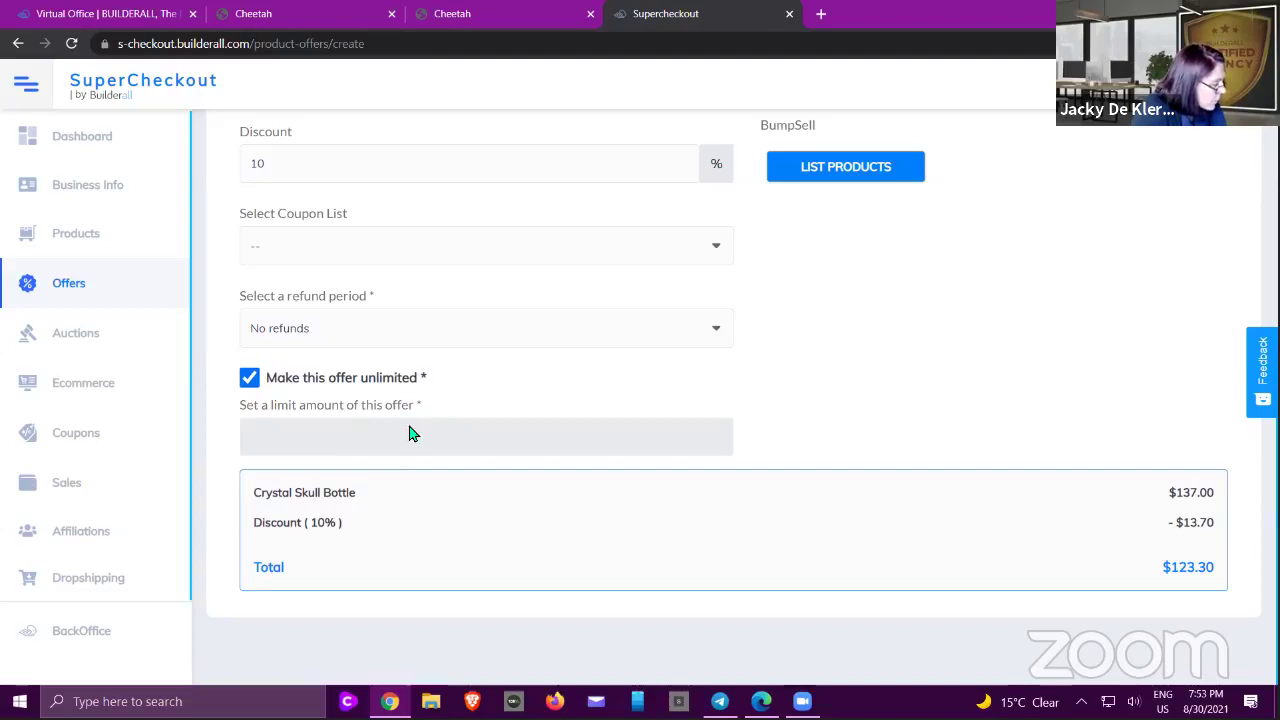
{"action": "left_click", "coordinate": [252, 386]}
{"action": "left_click", "coordinate": [300, 440]}
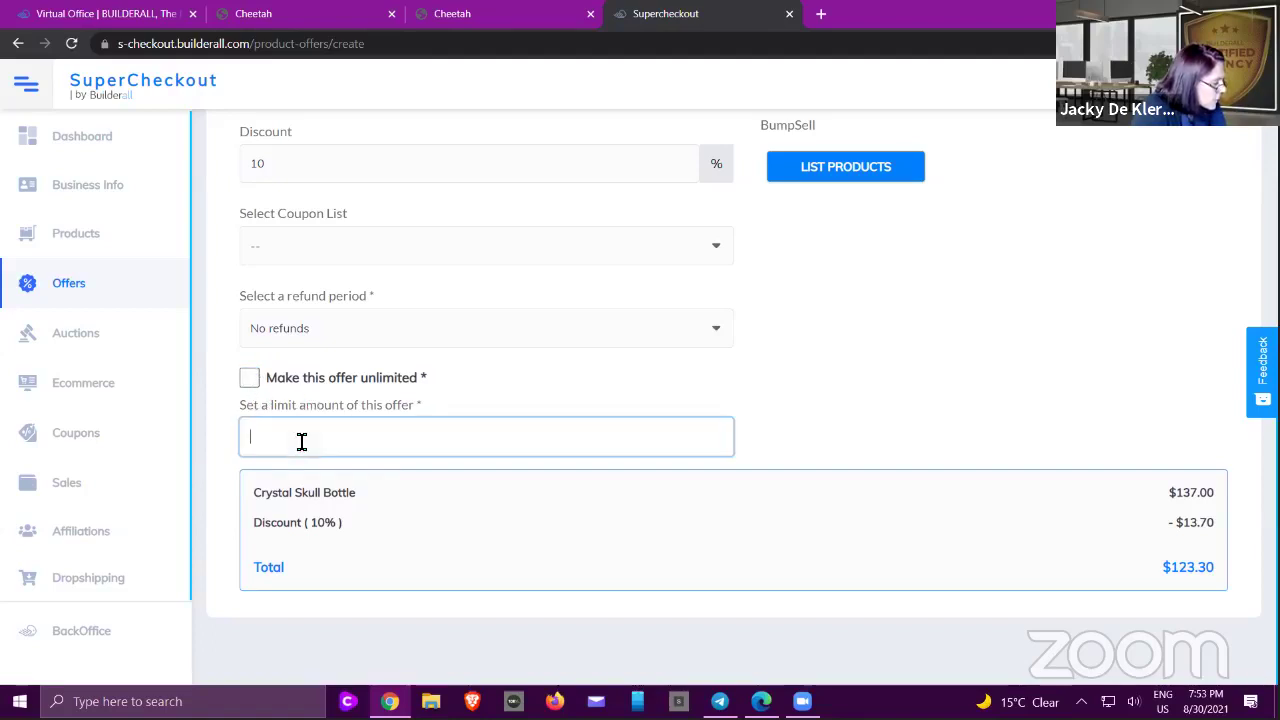
{"action": "left_click", "coordinate": [250, 386]}
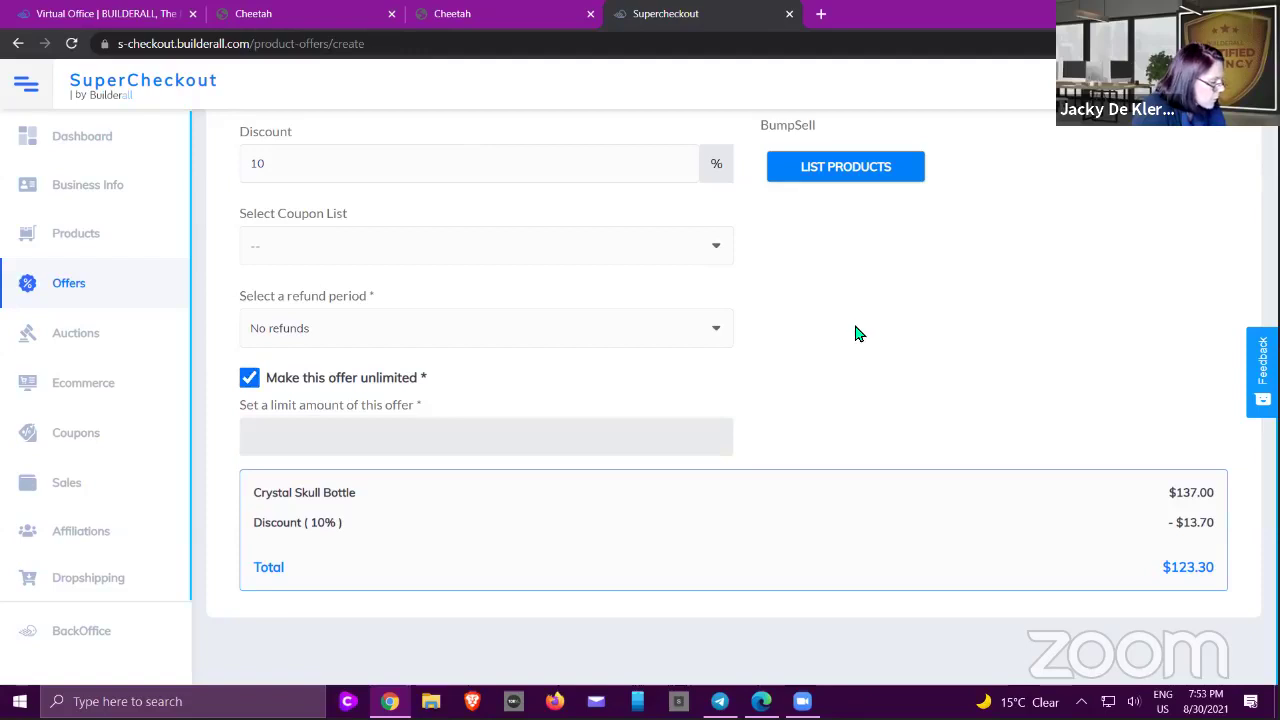
- Review the offer's pricing summary and save the pricing to finish the offer
{"action": "scroll", "coordinate": [1051, 597], "scroll_direction": "up", "scroll_amount": 2}
{"action": "scroll", "coordinate": [1129, 549], "scroll_direction": "down", "scroll_amount": 2}
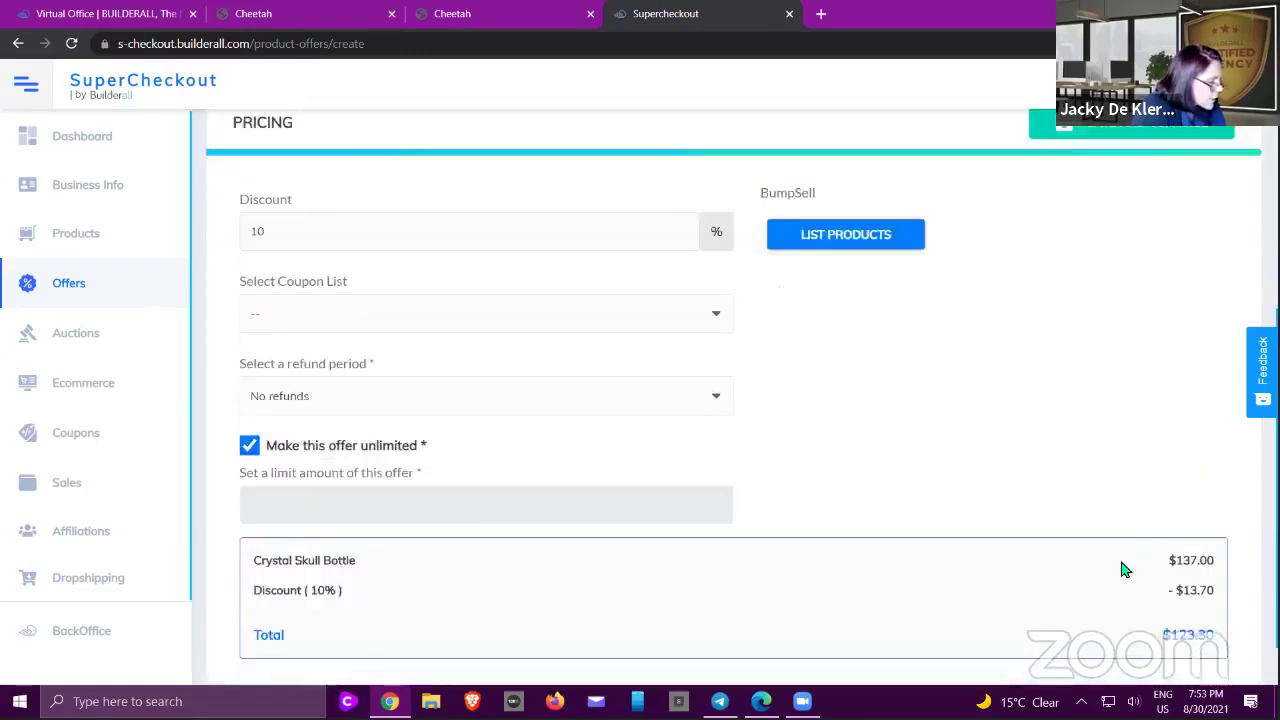
{"action": "scroll", "coordinate": [1129, 464], "scroll_direction": "up", "scroll_amount": 3}
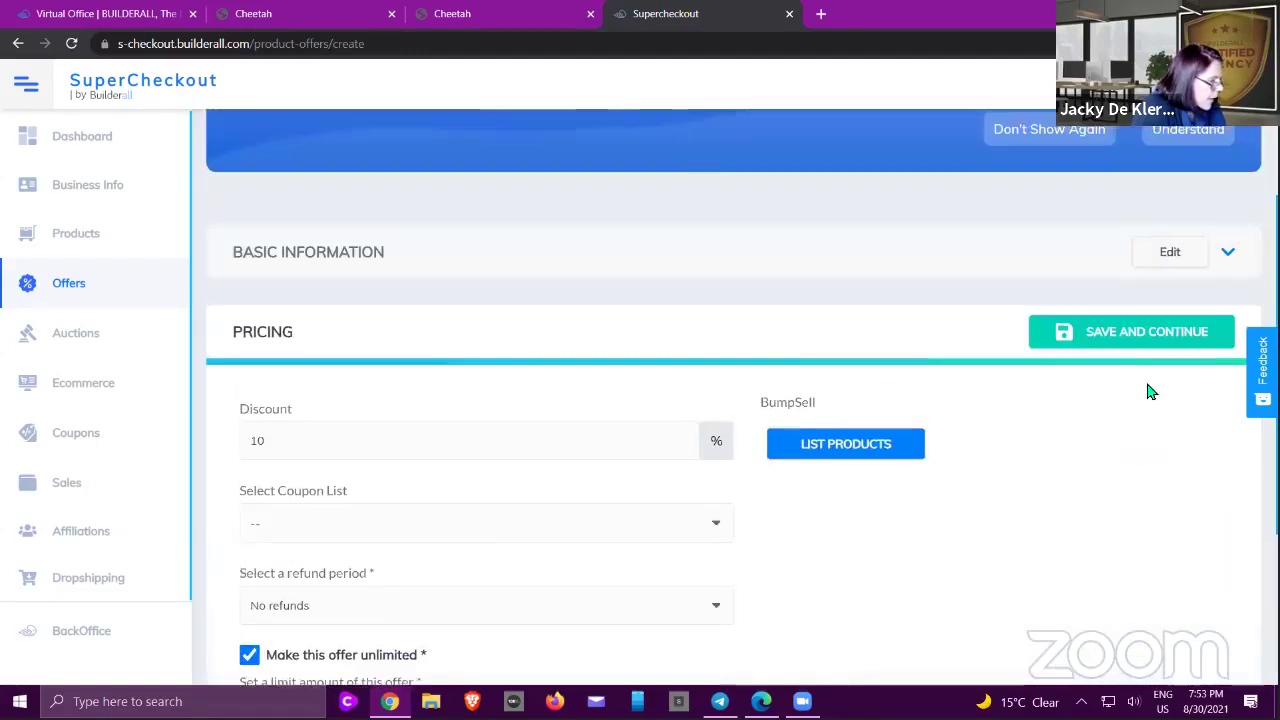
{"action": "left_click", "coordinate": [1122, 343]}
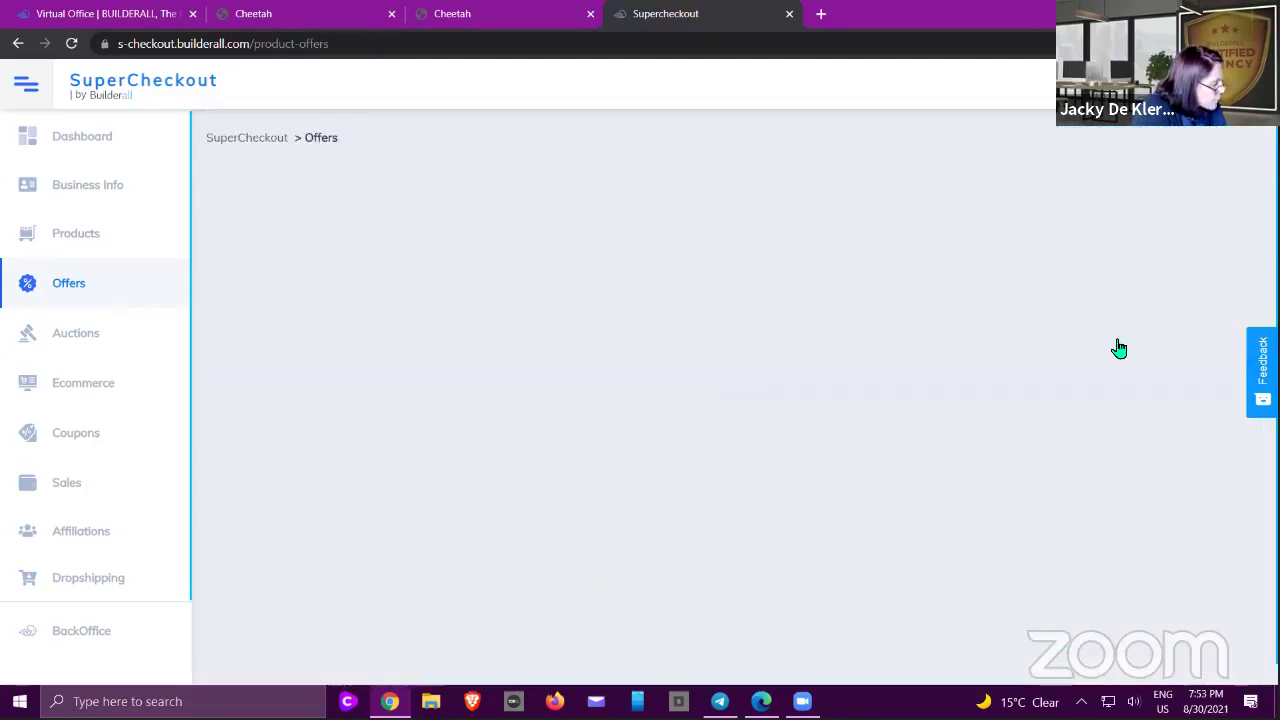
- Display the Fathers Day Special offer's links and copy its Checkout URL
{"action": "scroll", "coordinate": [587, 378], "scroll_direction": "down", "scroll_amount": 1}
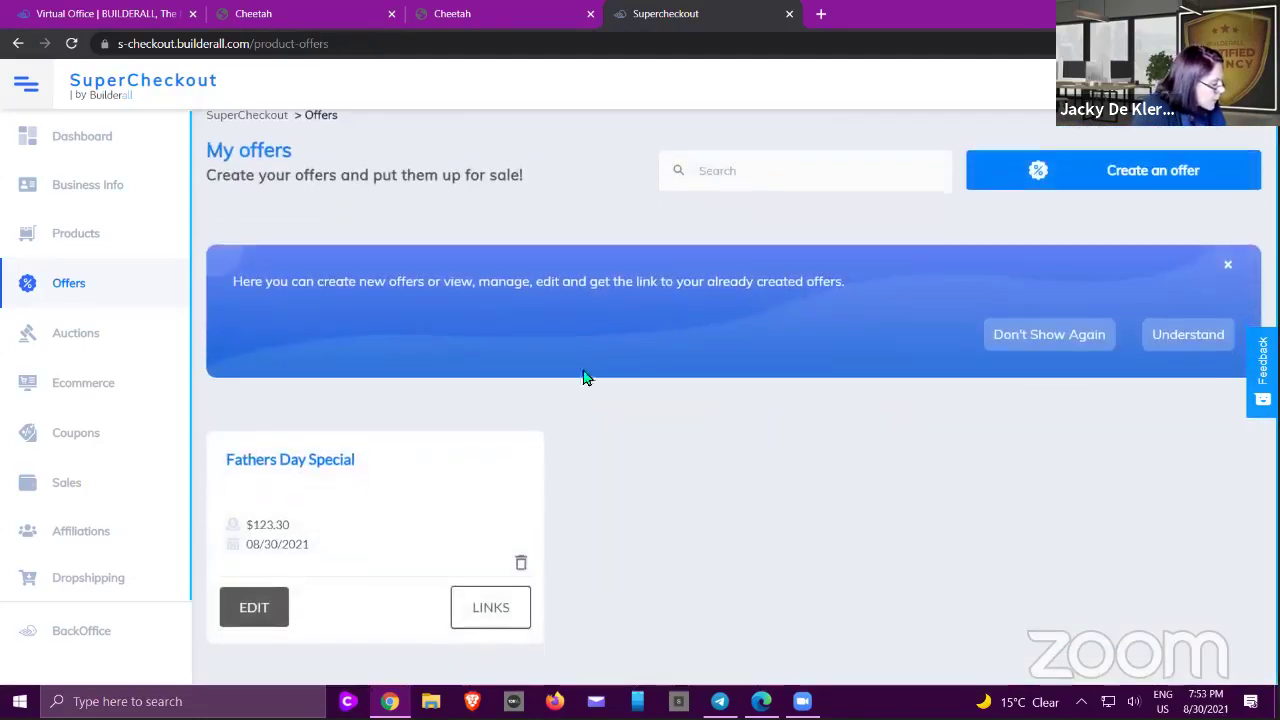
{"action": "left_click", "coordinate": [478, 607]}
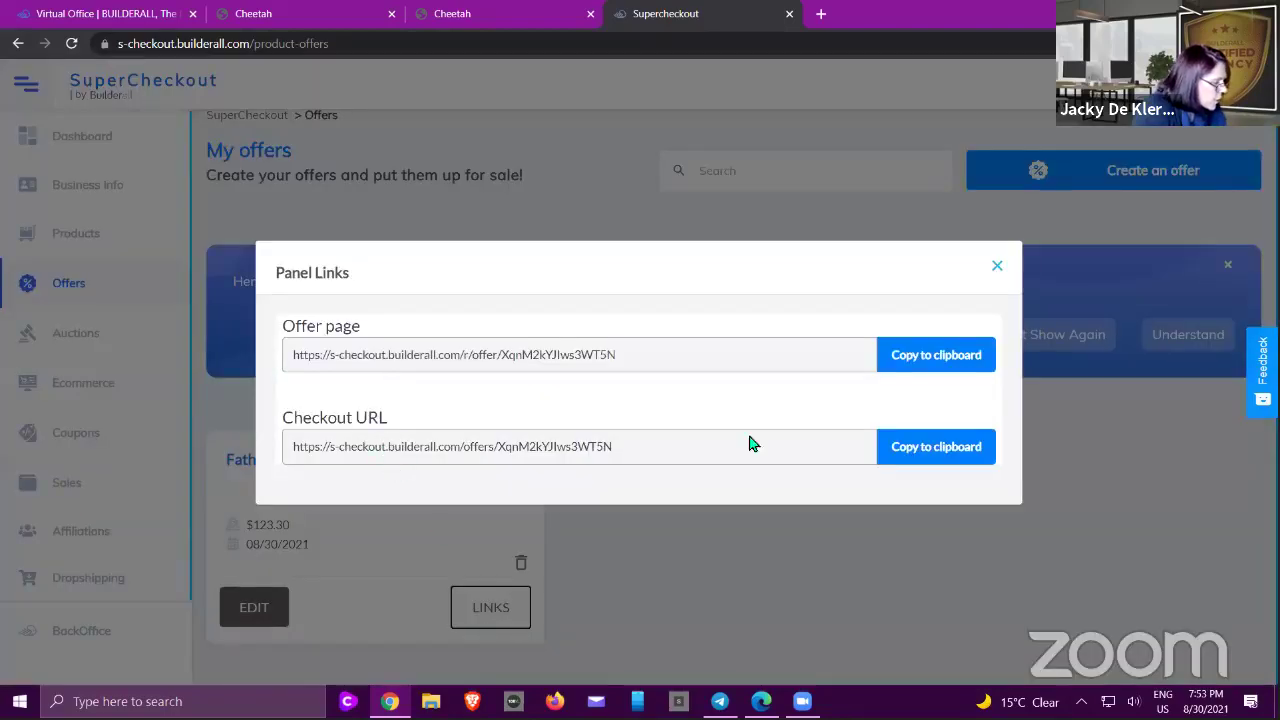
{"action": "left_click", "coordinate": [966, 447]}
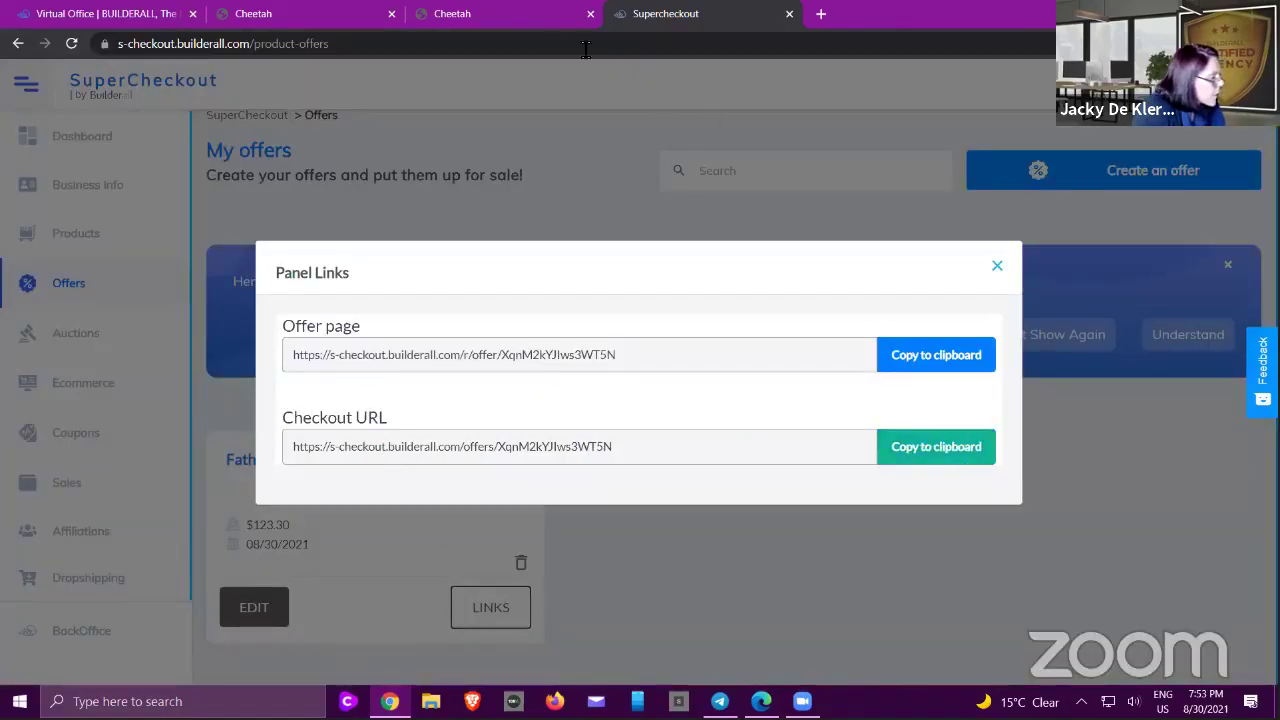
- Close the Cheetah Home Page editor without saving, close SuperCheckout, and return to Cheetah's website list
{"action": "left_click", "coordinate": [527, 9]}
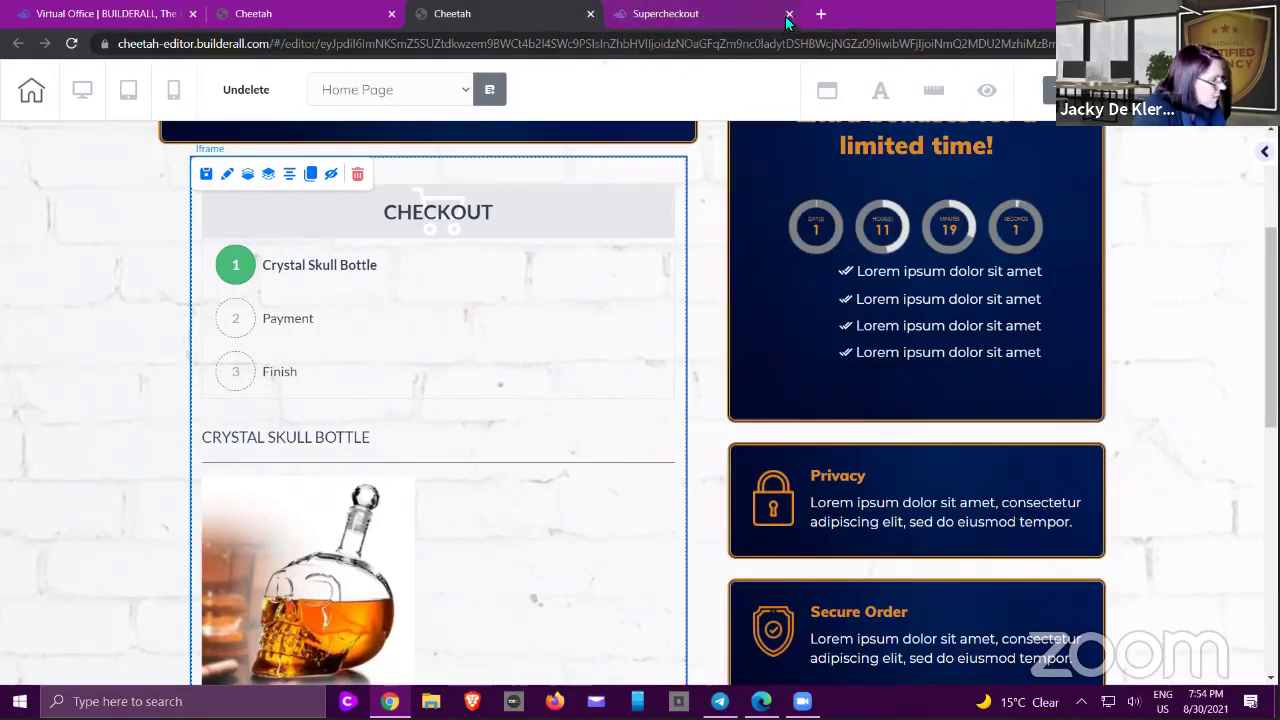
{"action": "left_click", "coordinate": [590, 17]}
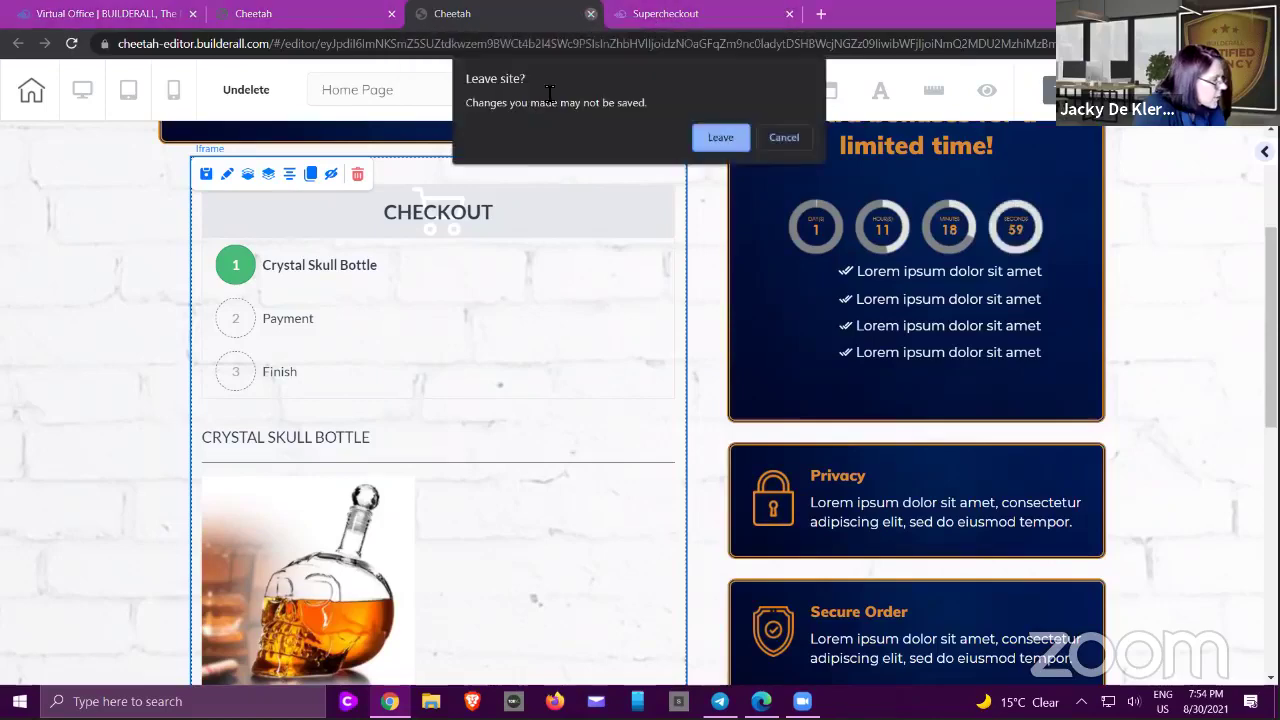
{"action": "left_click", "coordinate": [720, 138]}
{"action": "left_click", "coordinate": [605, 158]}
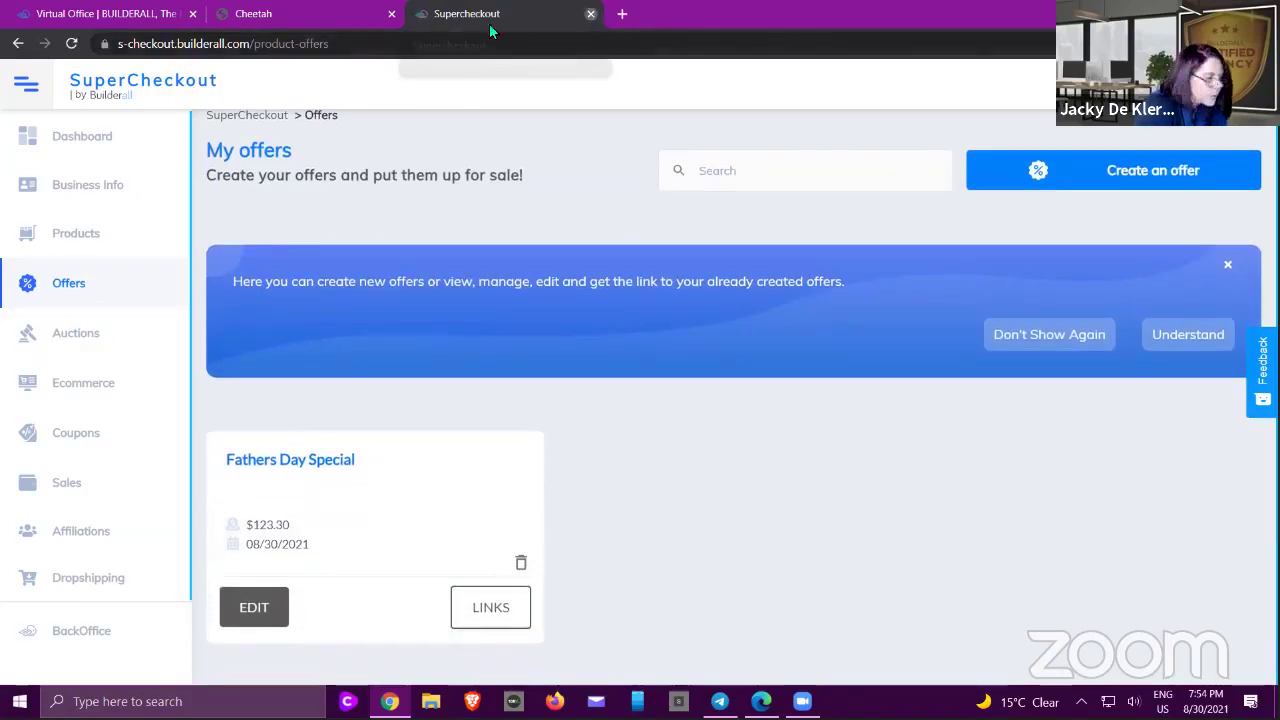
{"action": "left_click", "coordinate": [591, 14]}
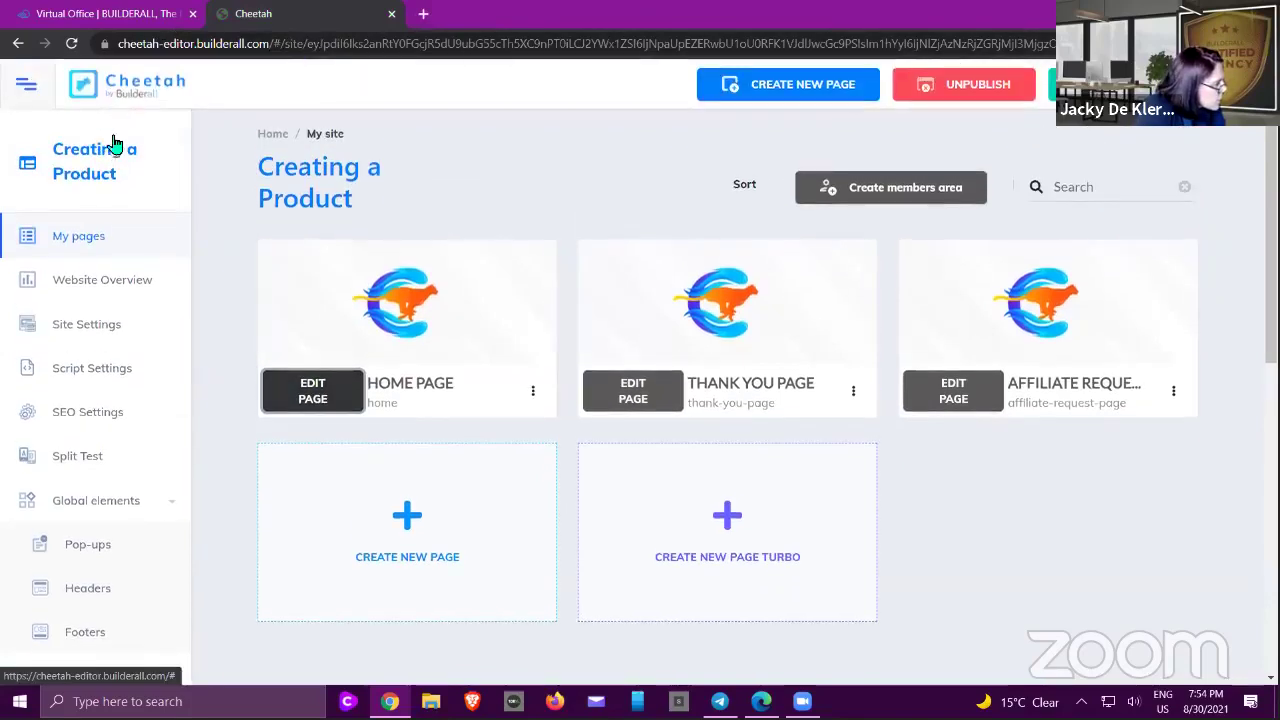
{"action": "left_click", "coordinate": [155, 90]}
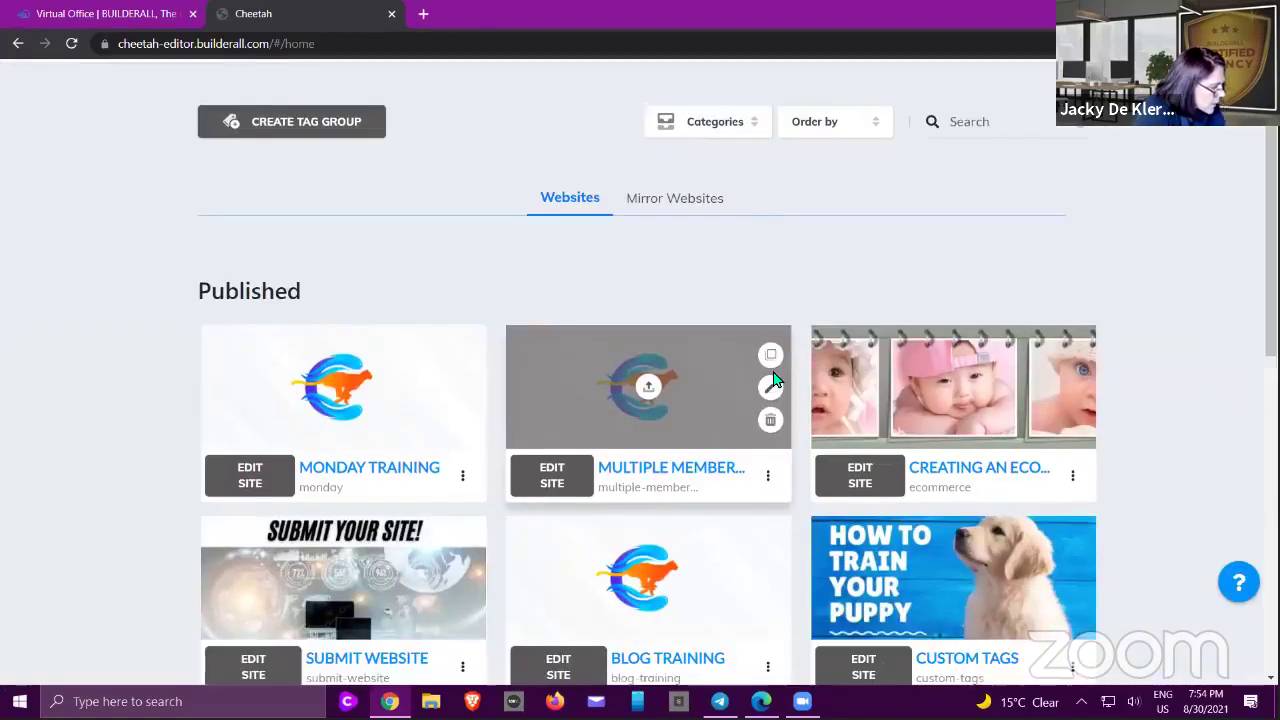
- Find the Creating a Bumpsell site on the third page of published websites and open it for editing
{"action": "scroll", "coordinate": [772, 378], "scroll_direction": "down", "scroll_amount": 7}
{"action": "left_click", "coordinate": [604, 433]}
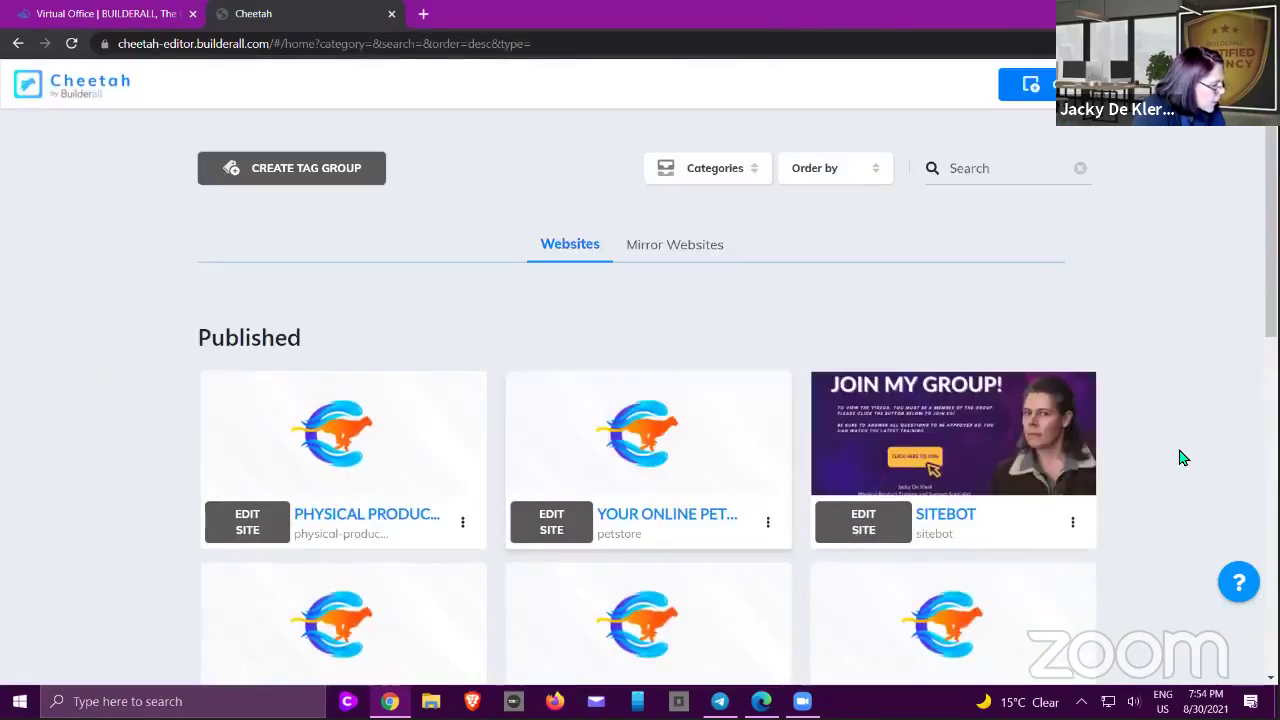
{"action": "scroll", "coordinate": [1176, 403], "scroll_direction": "down", "scroll_amount": 3}
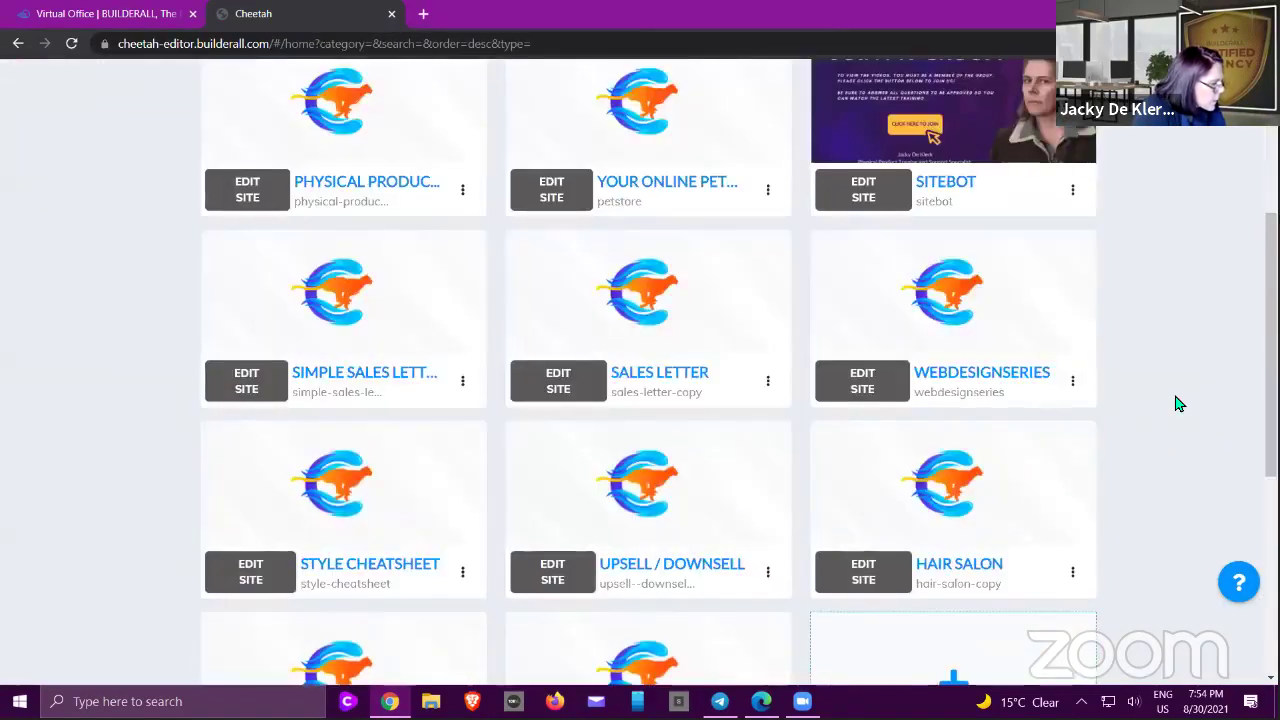
{"action": "scroll", "coordinate": [1176, 403], "scroll_direction": "down", "scroll_amount": 2}
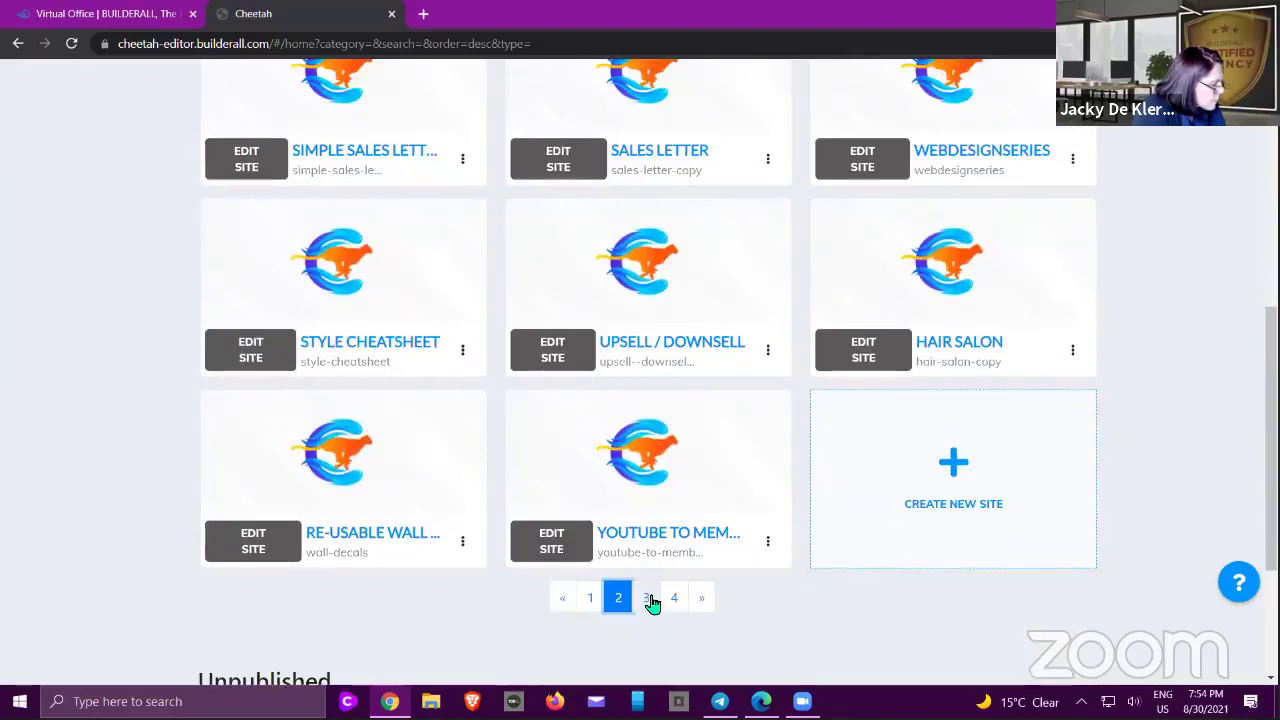
{"action": "left_click", "coordinate": [648, 598]}
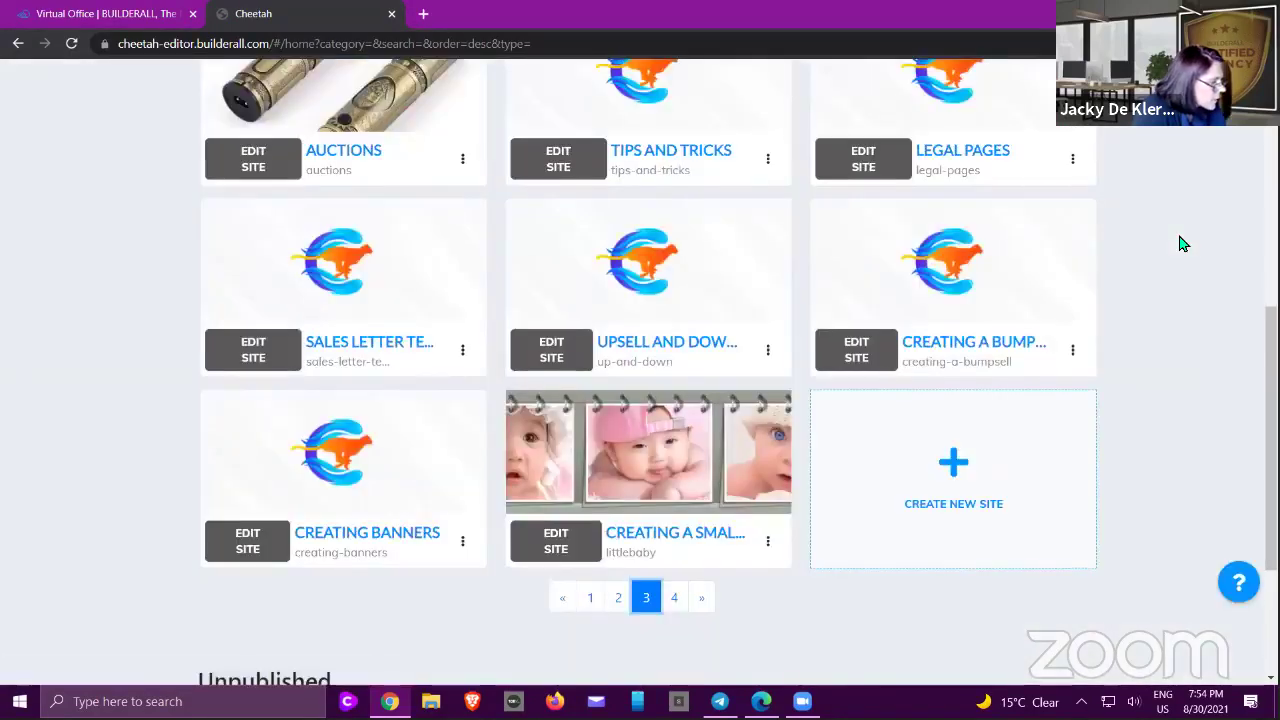
{"action": "scroll", "coordinate": [1178, 244], "scroll_direction": "down", "scroll_amount": 2}
{"action": "scroll", "coordinate": [923, 414], "scroll_direction": "up", "scroll_amount": 2}
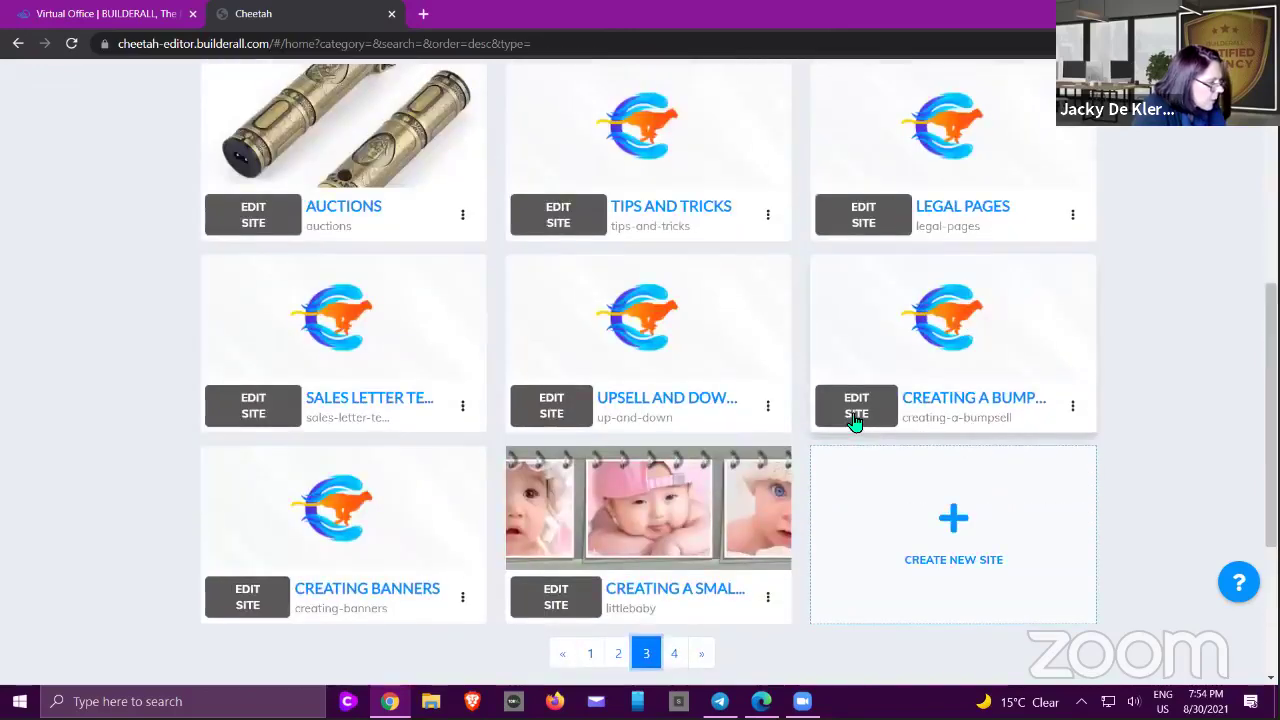
{"action": "left_click", "coordinate": [856, 418]}
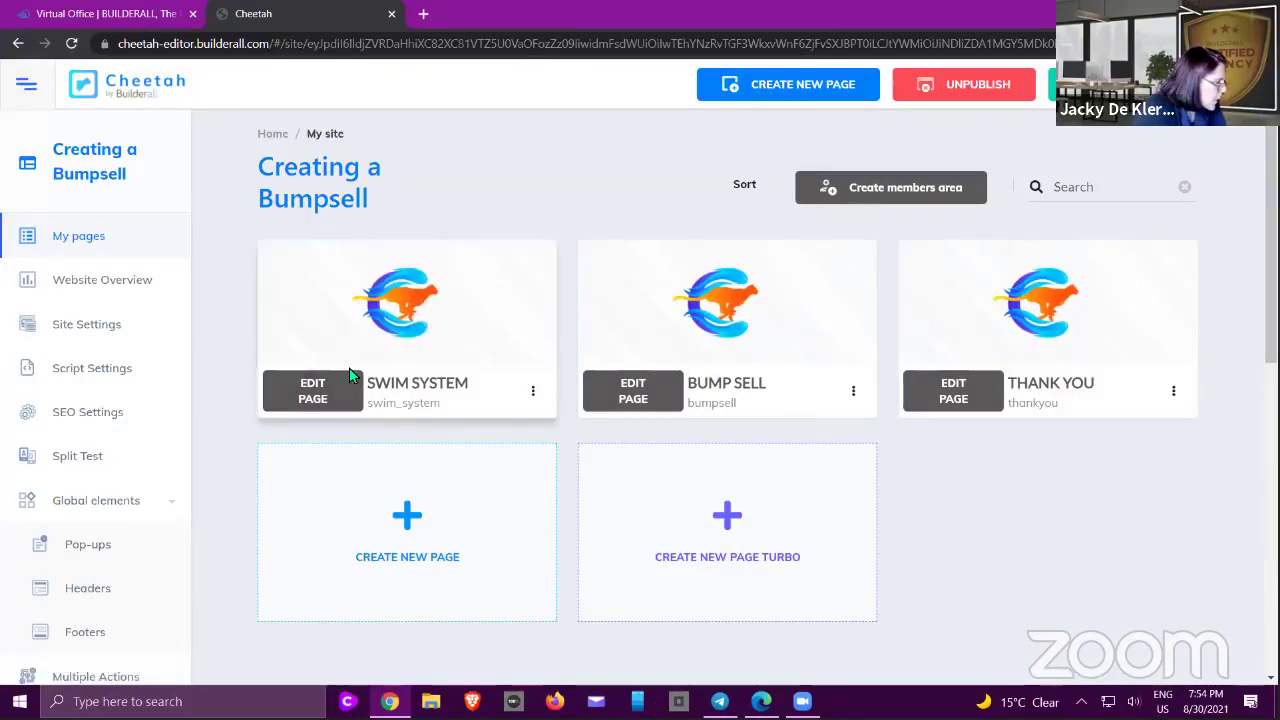
- Open the live Swim System and Bump Sell pages from the site, and bring up the Swim System sales page
{"action": "left_click", "coordinate": [533, 391]}
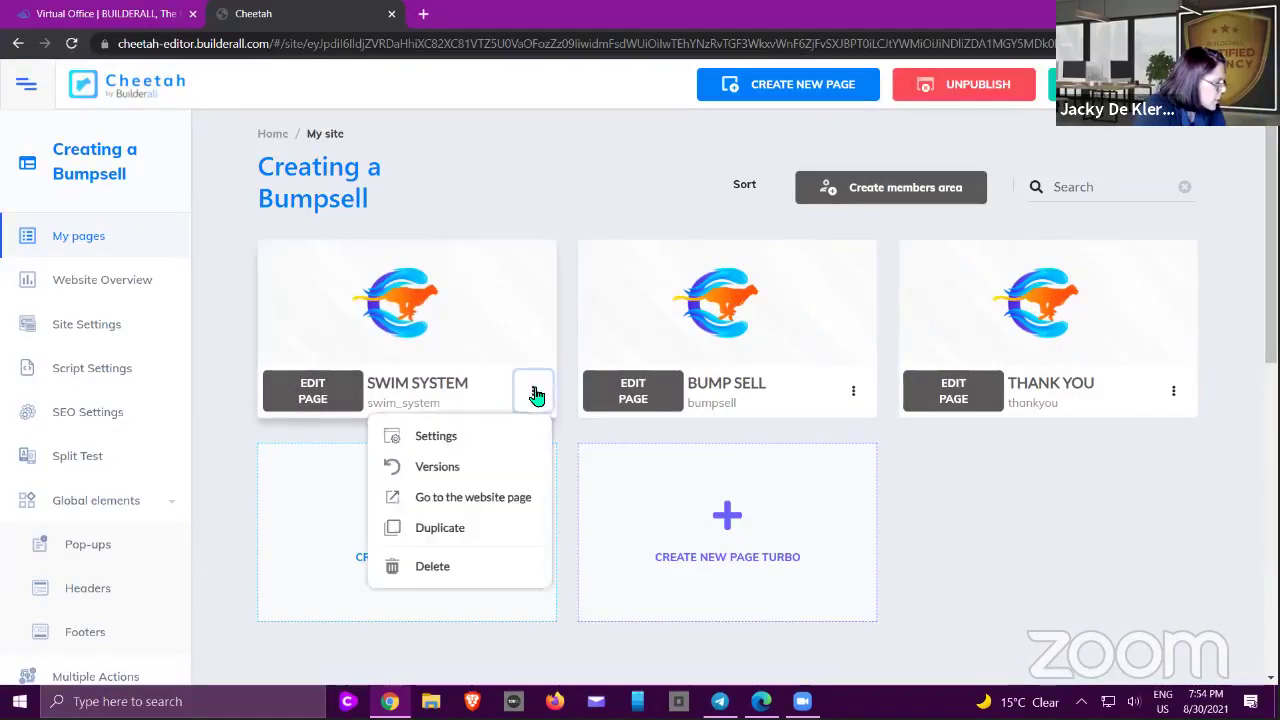
{"action": "left_click", "coordinate": [451, 500]}
{"action": "left_click", "coordinate": [330, 16]}
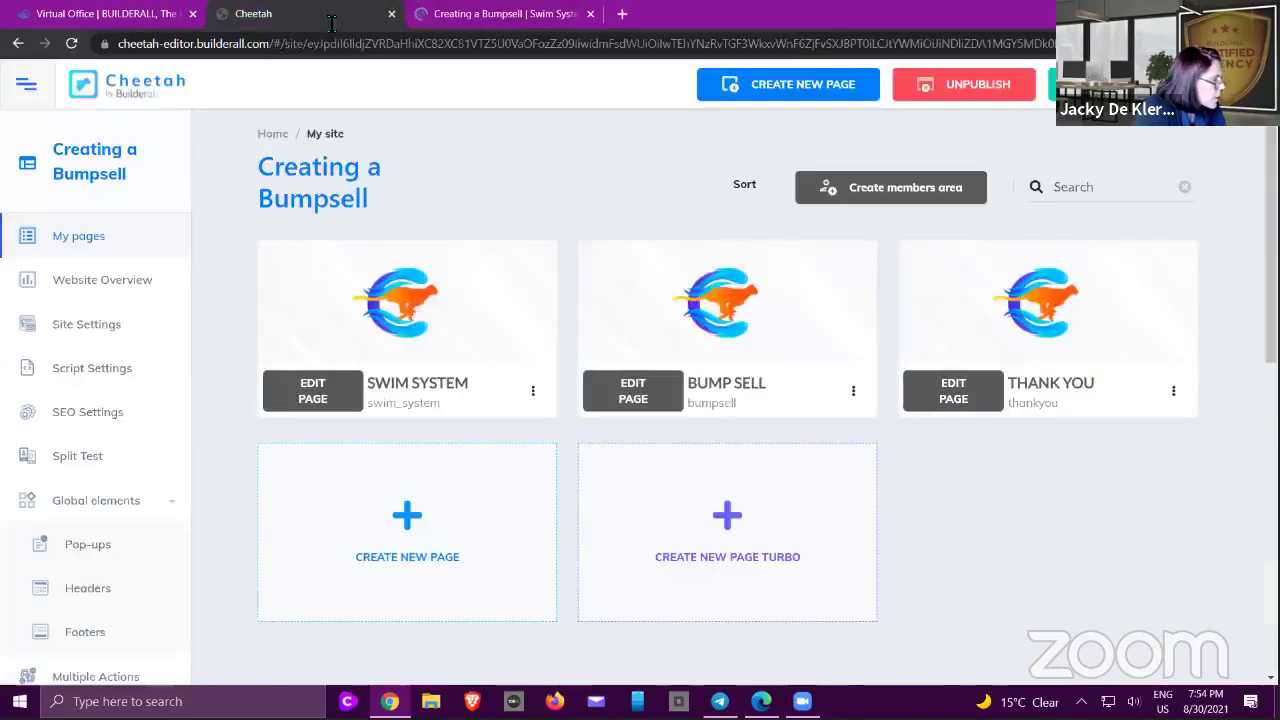
{"action": "left_click", "coordinate": [853, 391]}
{"action": "left_click", "coordinate": [757, 504]}
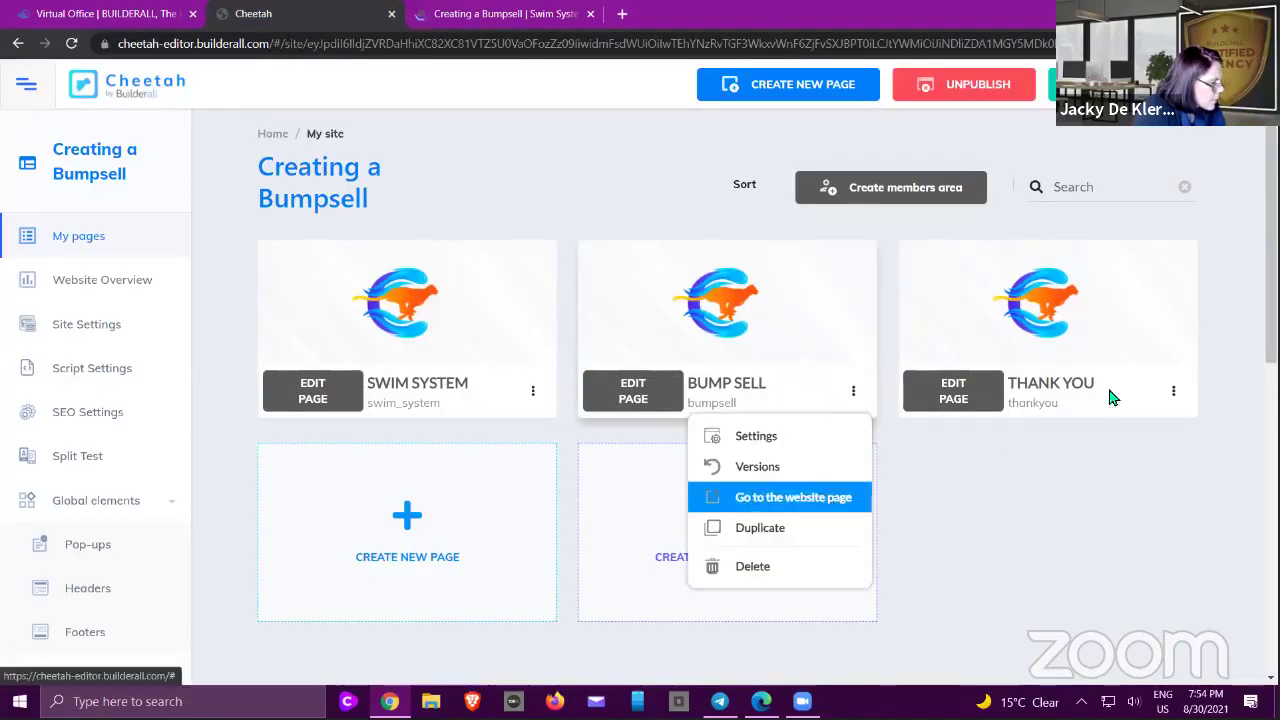
{"action": "left_click", "coordinate": [690, 24]}
{"action": "left_click_drag", "start_coordinate": [685, 31], "coordinate": [481, 29]}
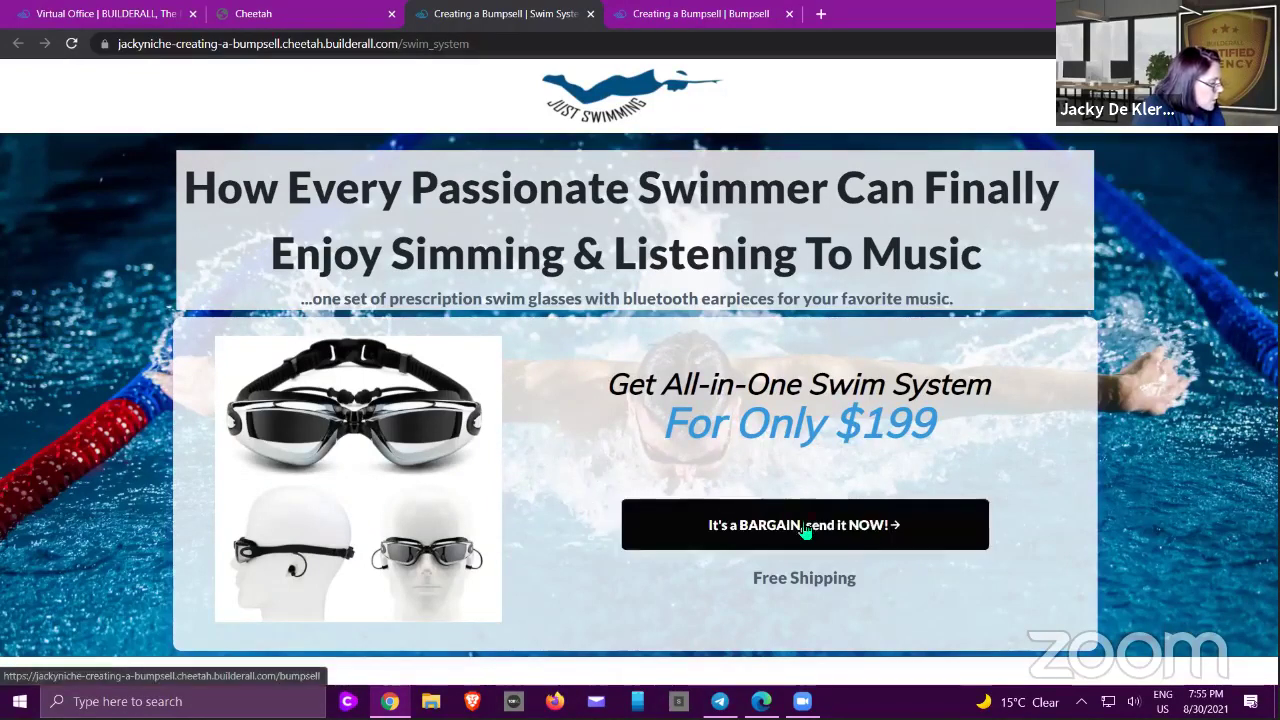
- Examine the Bump Sell order form alongside the Swim System sales page, and close both live pages
{"action": "left_click", "coordinate": [690, 14]}
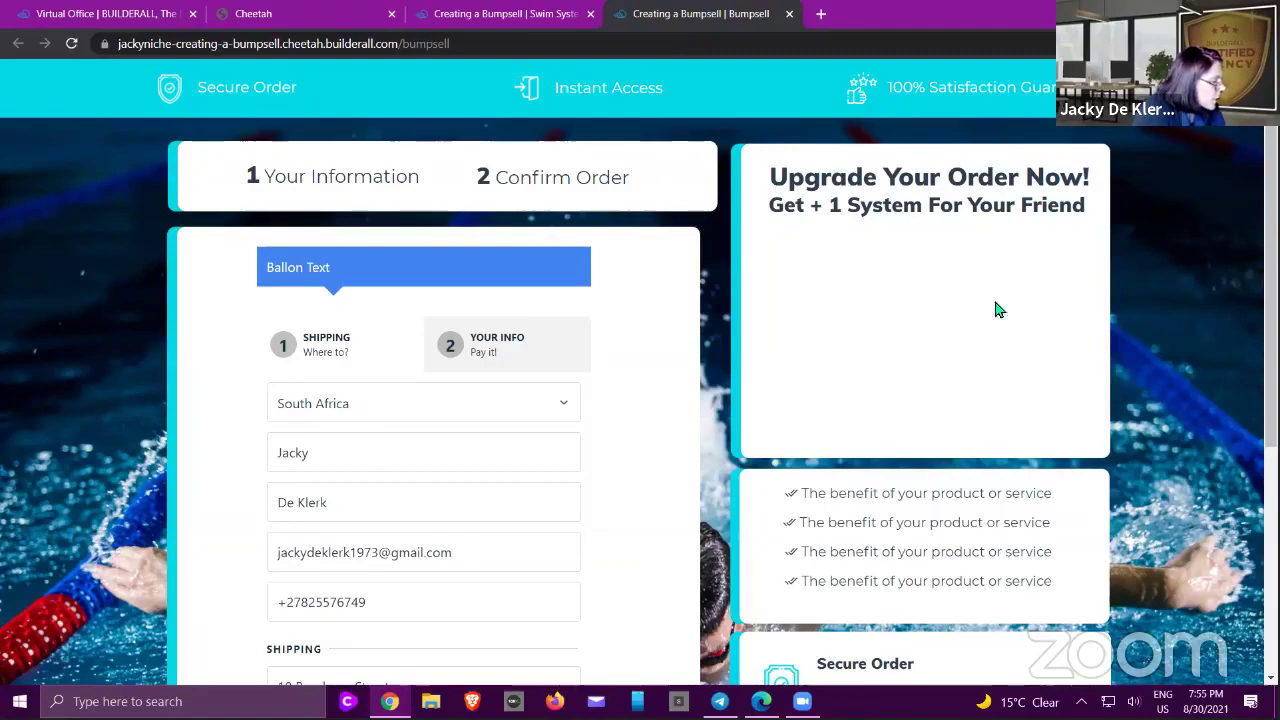
{"action": "scroll", "coordinate": [964, 290], "scroll_direction": "down", "scroll_amount": 3}
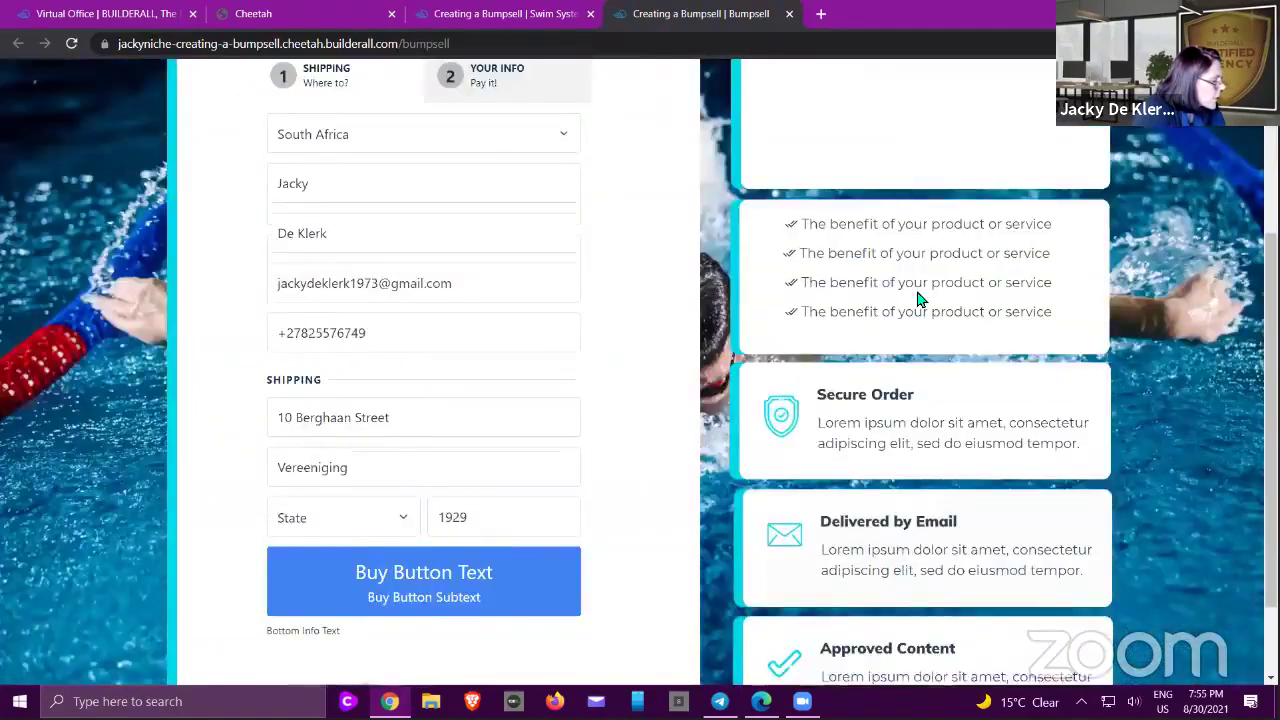
{"action": "scroll", "coordinate": [951, 445], "scroll_direction": "up", "scroll_amount": 4}
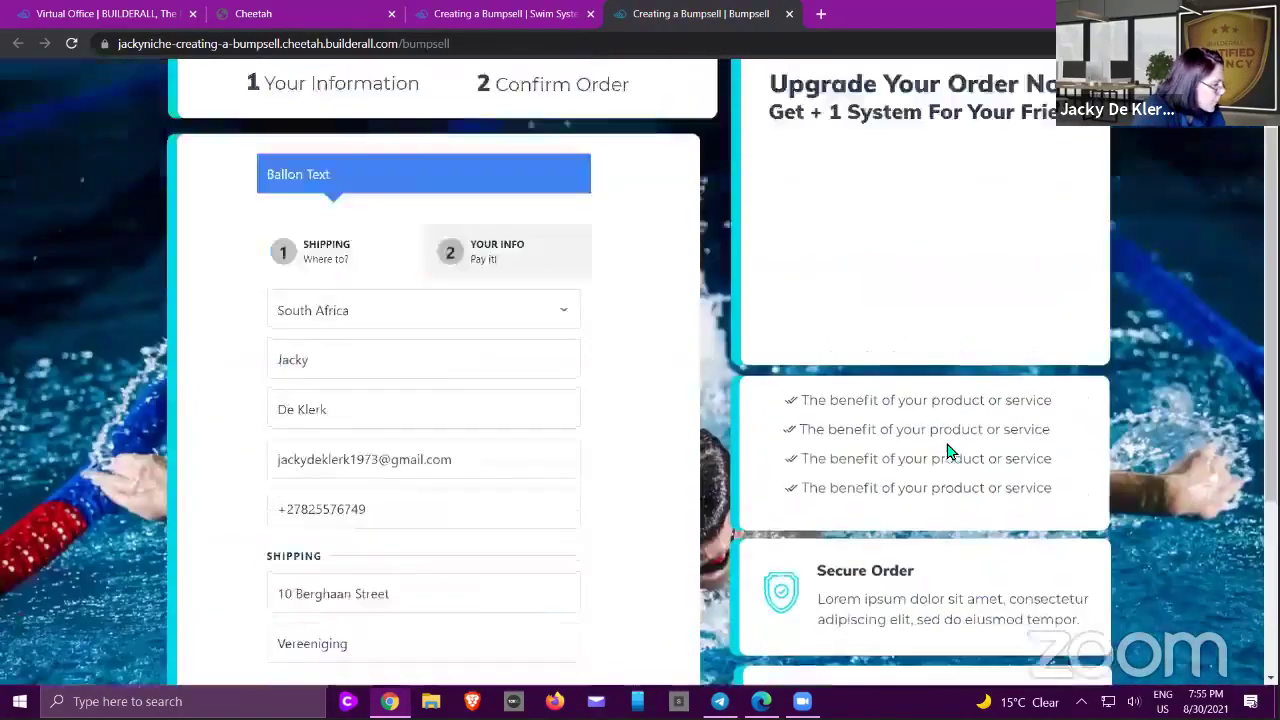
{"action": "scroll", "coordinate": [1003, 357], "scroll_direction": "down", "scroll_amount": 2}
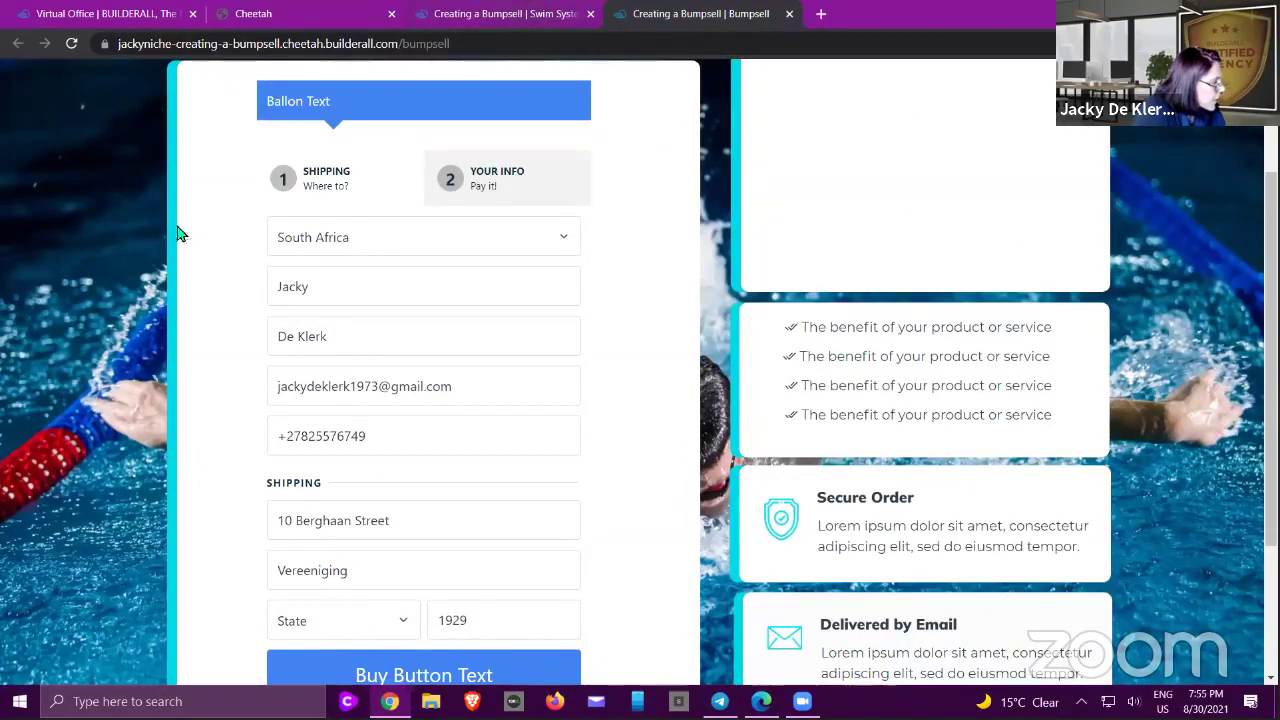
{"action": "key", "text": "ctrl+shift+Tab"}
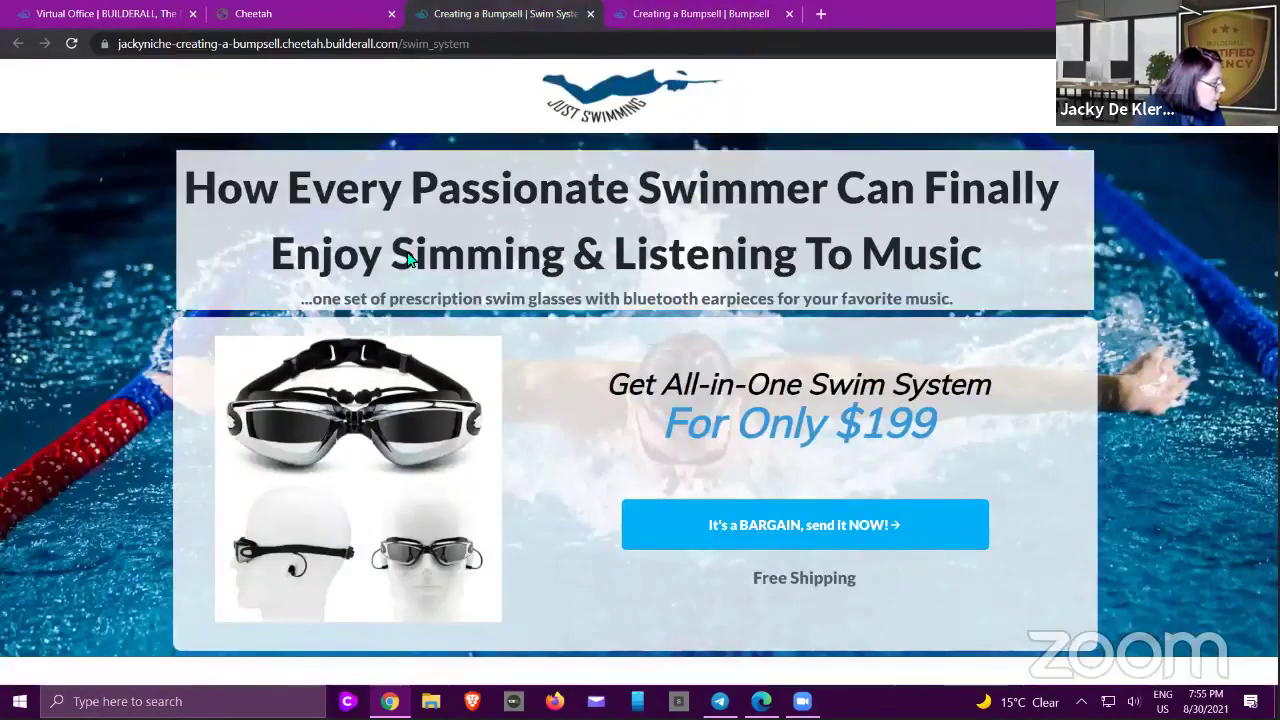
{"action": "left_click", "coordinate": [688, 25]}
{"action": "scroll", "coordinate": [725, 289], "scroll_direction": "up", "scroll_amount": 2}
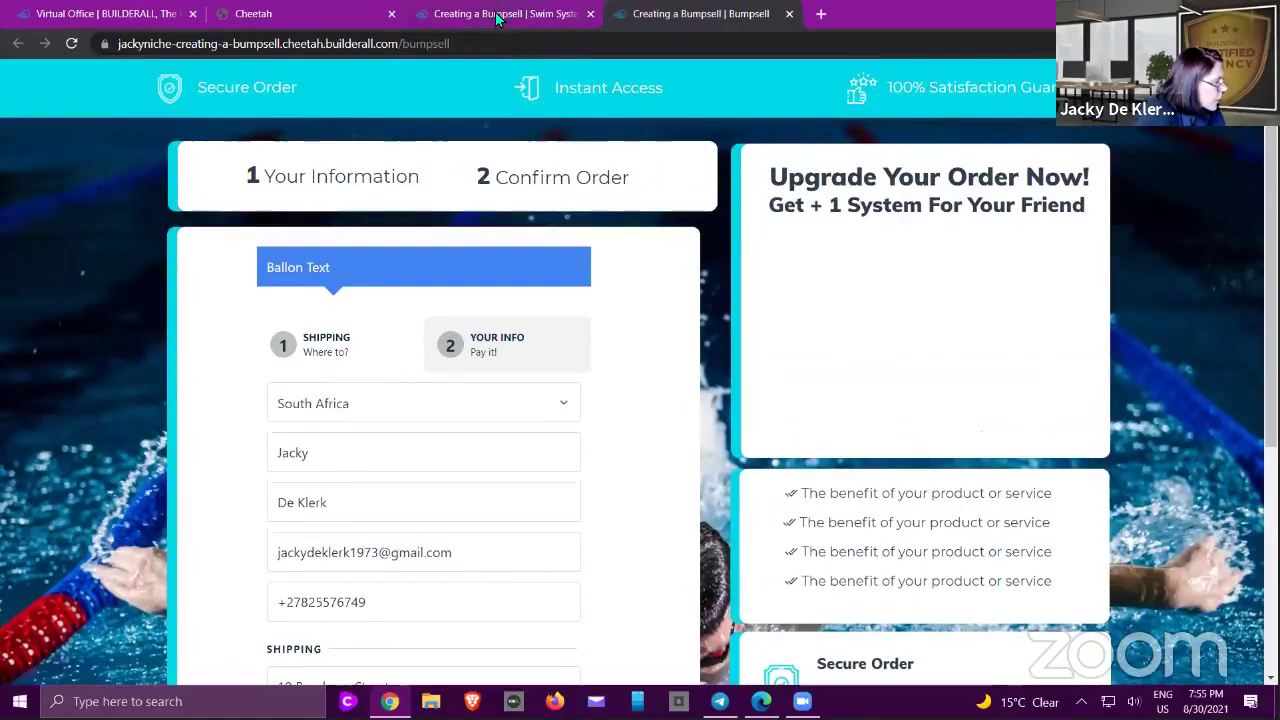
{"action": "left_click", "coordinate": [495, 15]}
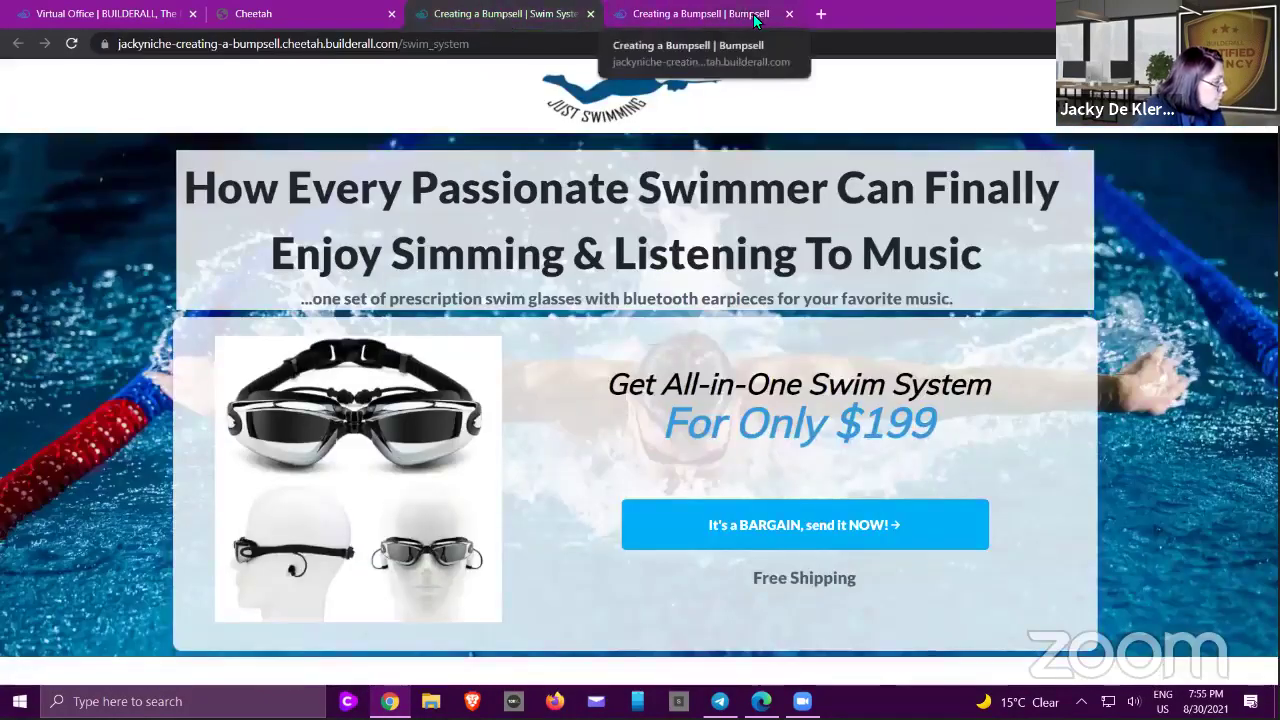
{"action": "left_click", "coordinate": [752, 17]}
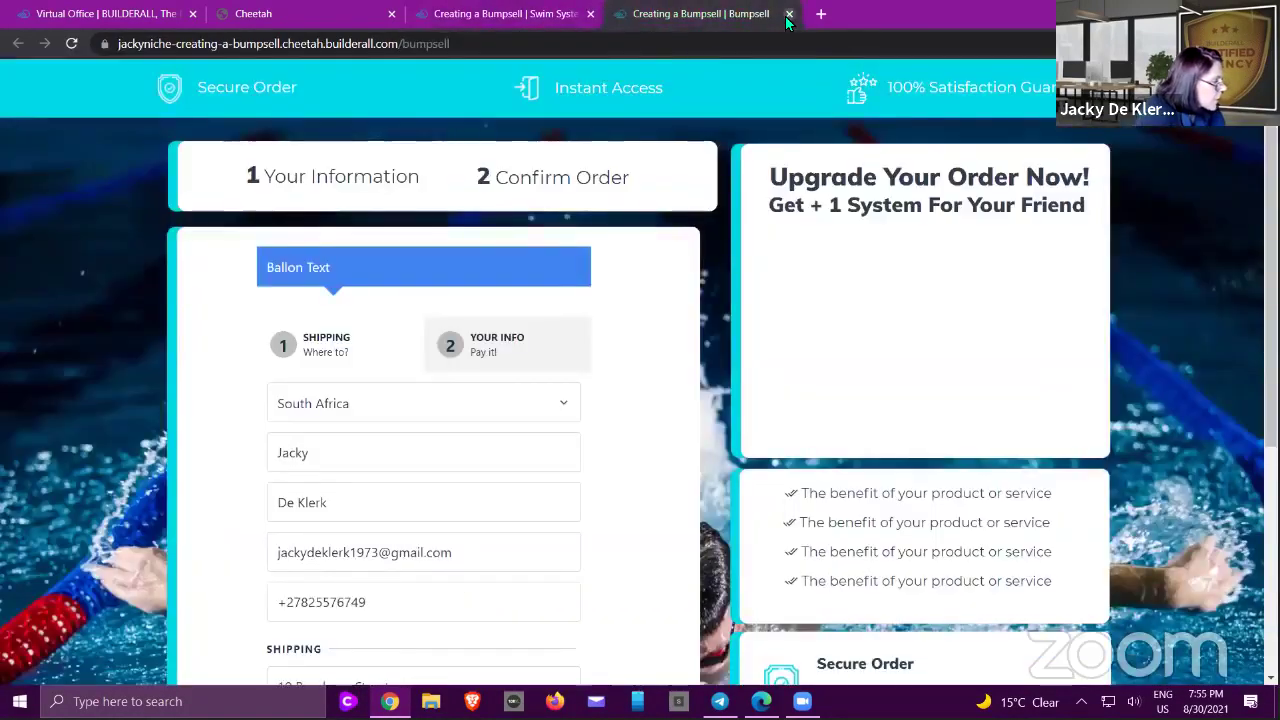
{"action": "left_click", "coordinate": [789, 14]}
{"action": "middle_click", "coordinate": [516, 8]}
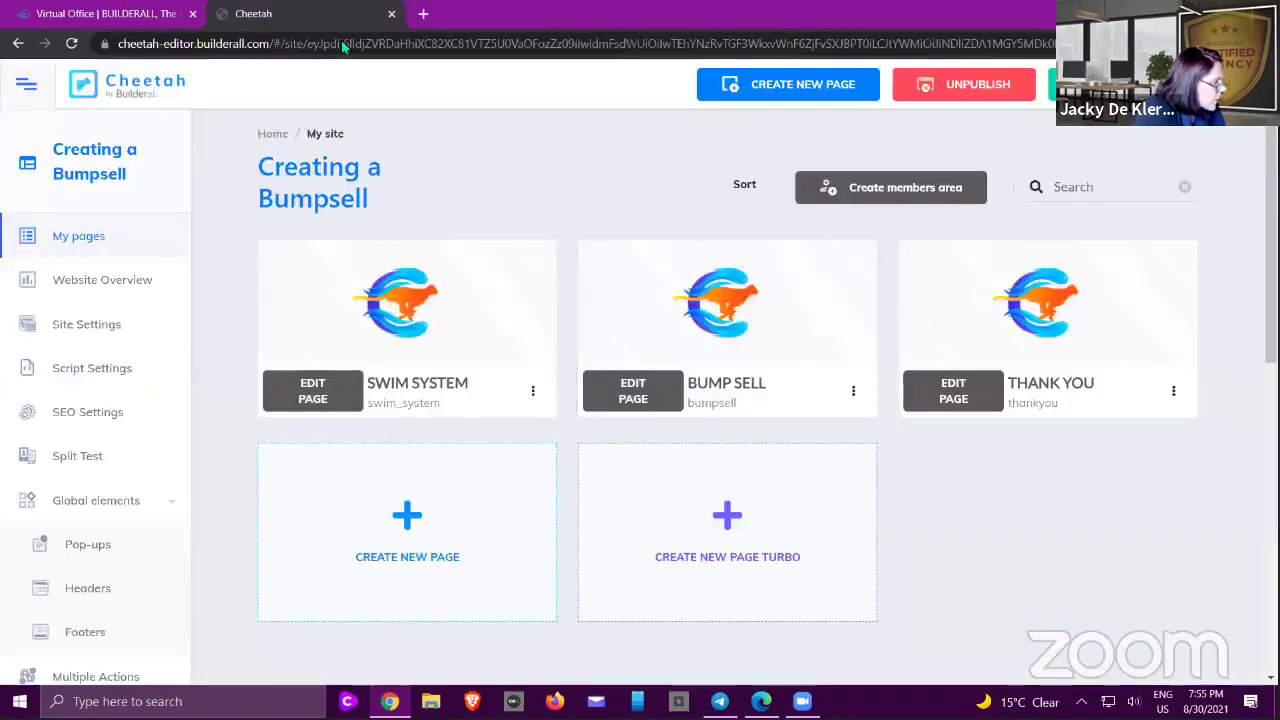
- Launch Super Checkout for the Creating a Bumpsell site and review its swim set products
{"action": "scroll", "coordinate": [127, 247], "scroll_direction": "down", "scroll_amount": 3}
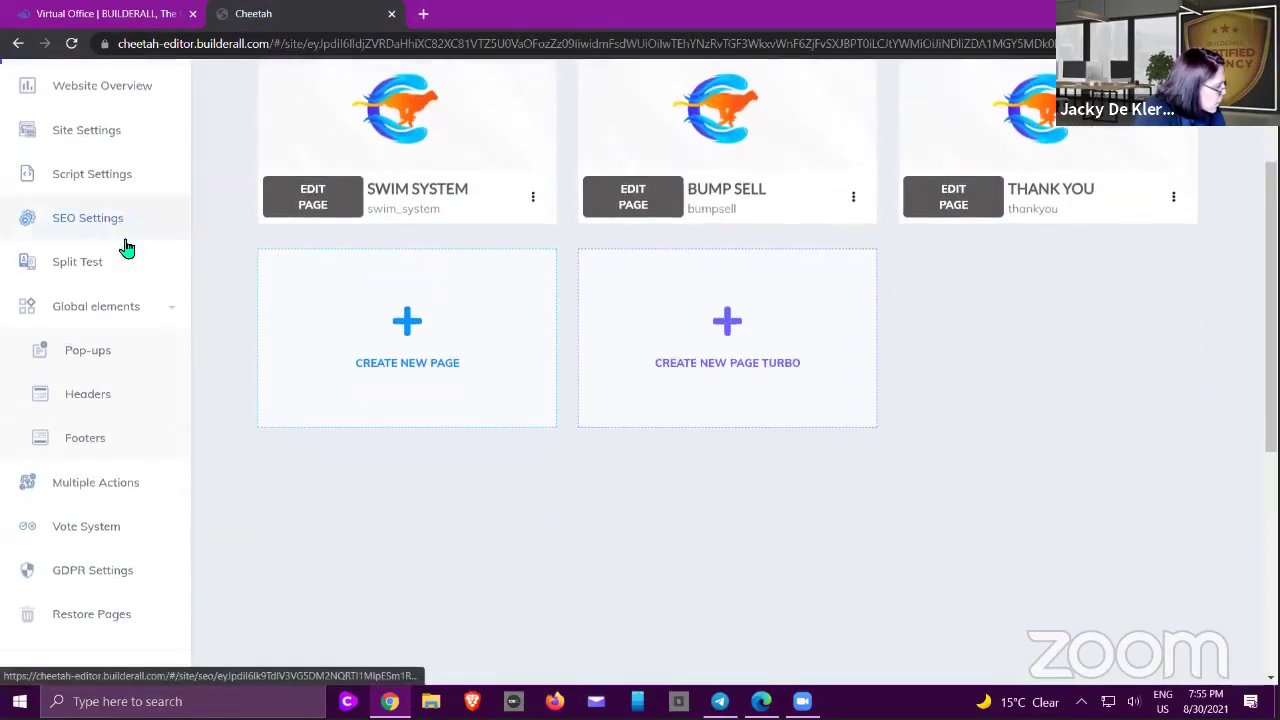
{"action": "scroll", "coordinate": [138, 145], "scroll_direction": "up", "scroll_amount": 3}
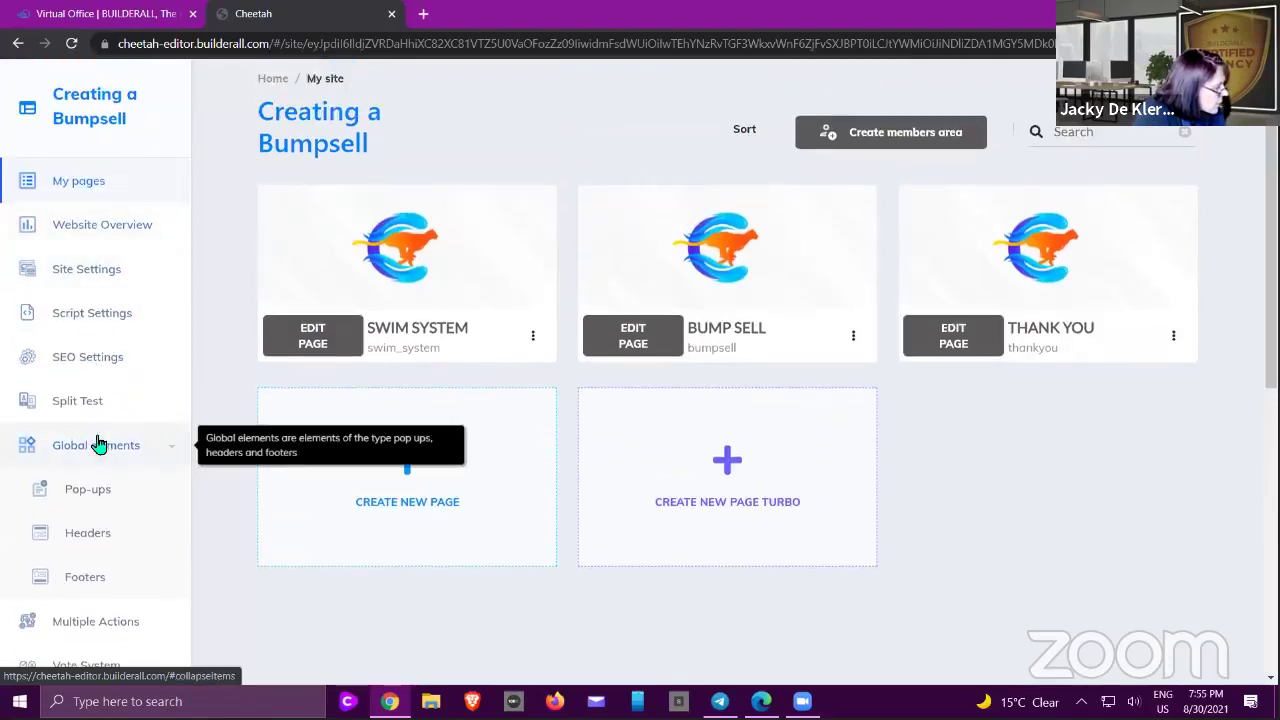
{"action": "scroll", "coordinate": [98, 445], "scroll_direction": "down", "scroll_amount": 3}
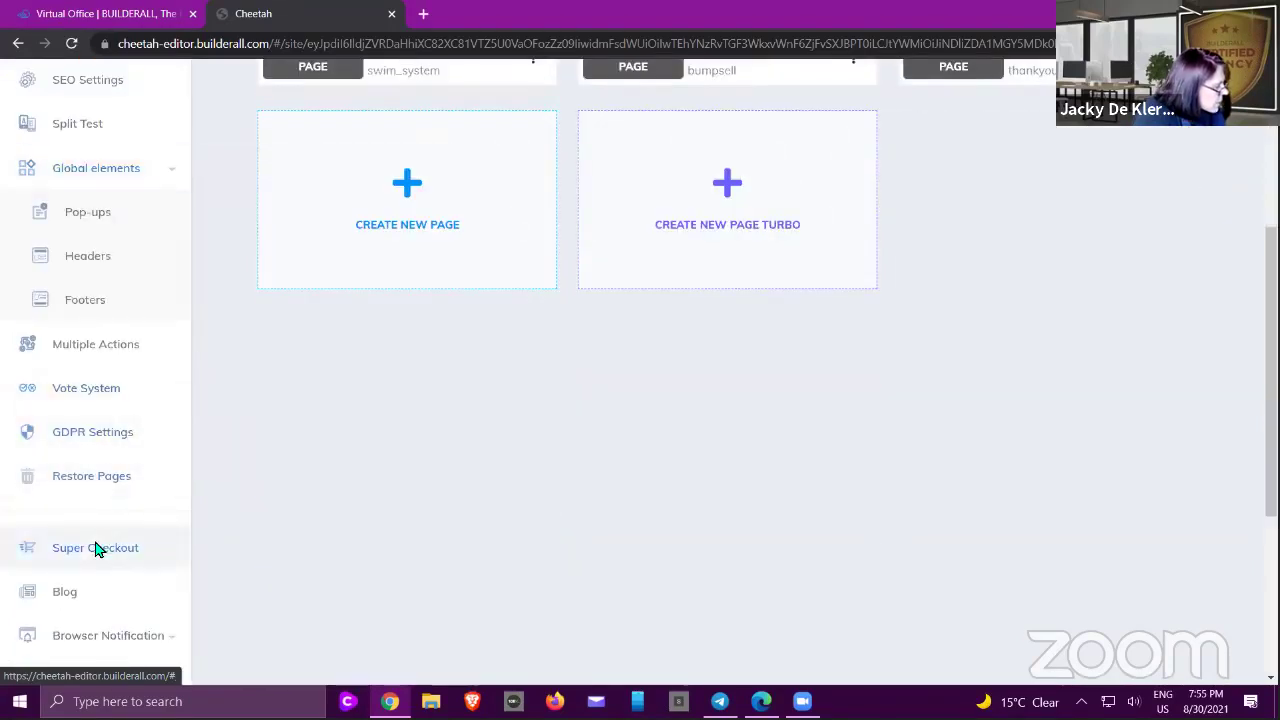
{"action": "left_click", "coordinate": [96, 548]}
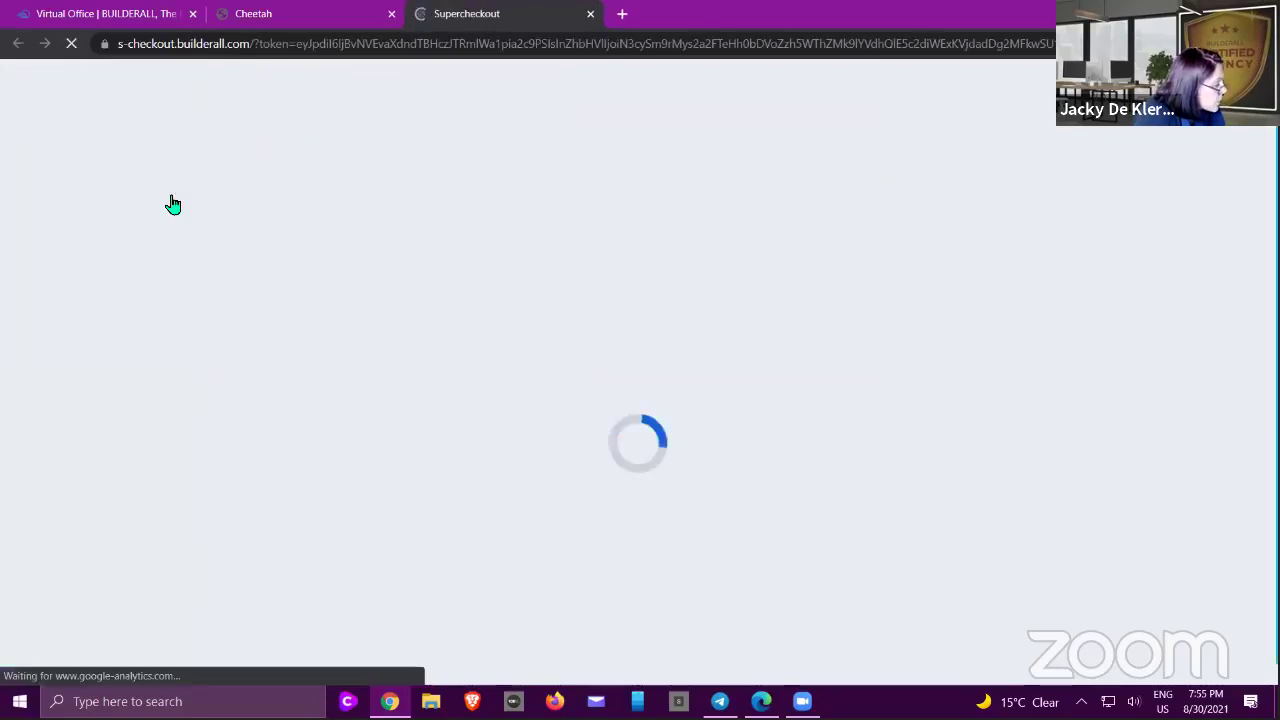
{"action": "left_click", "coordinate": [91, 237]}
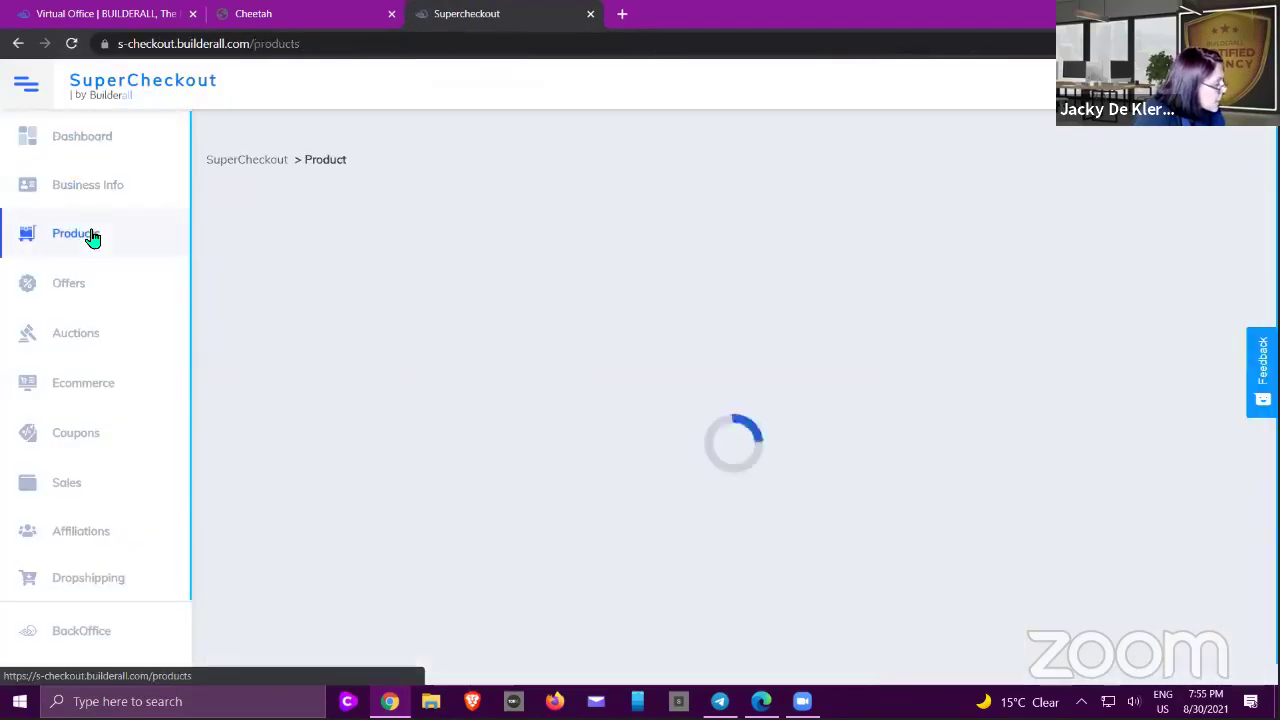
{"action": "scroll", "coordinate": [1137, 366], "scroll_direction": "down", "scroll_amount": 2}
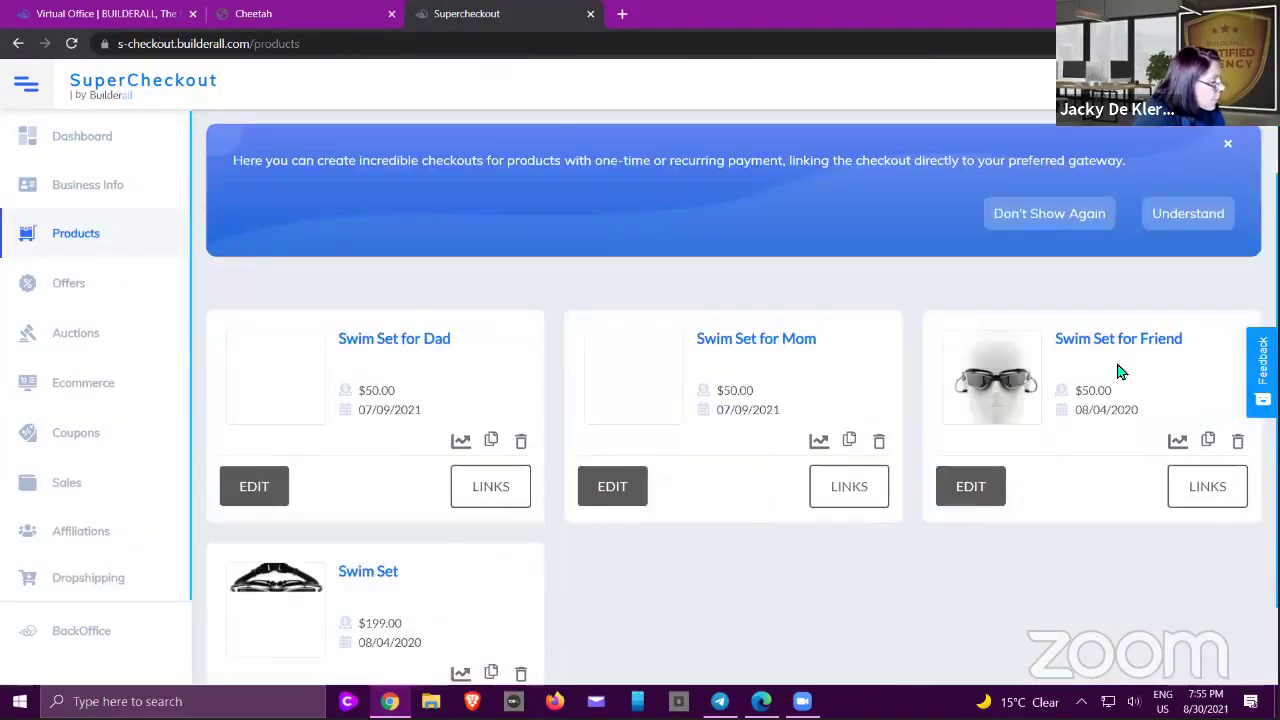
{"action": "scroll", "coordinate": [652, 493], "scroll_direction": "down", "scroll_amount": 1}
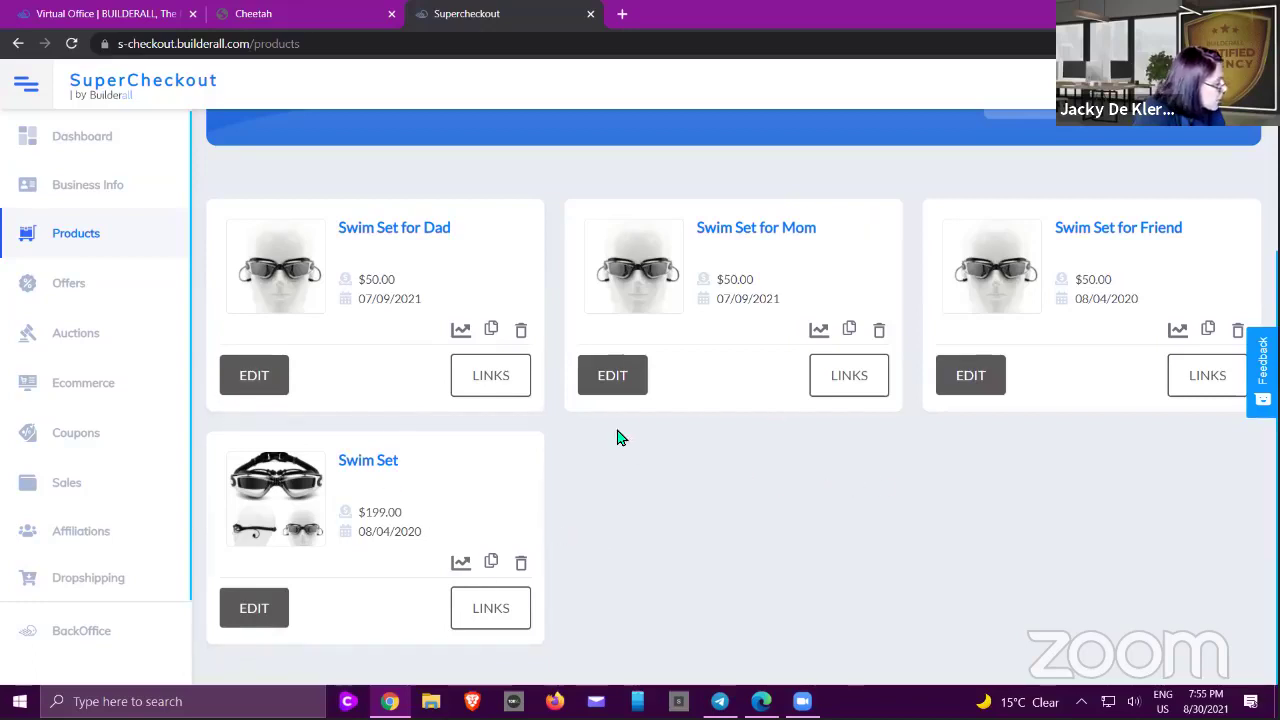
- Open the Swim Offer for editing and review its main product, Thank You page, selling page and description
{"action": "left_click", "coordinate": [88, 284]}
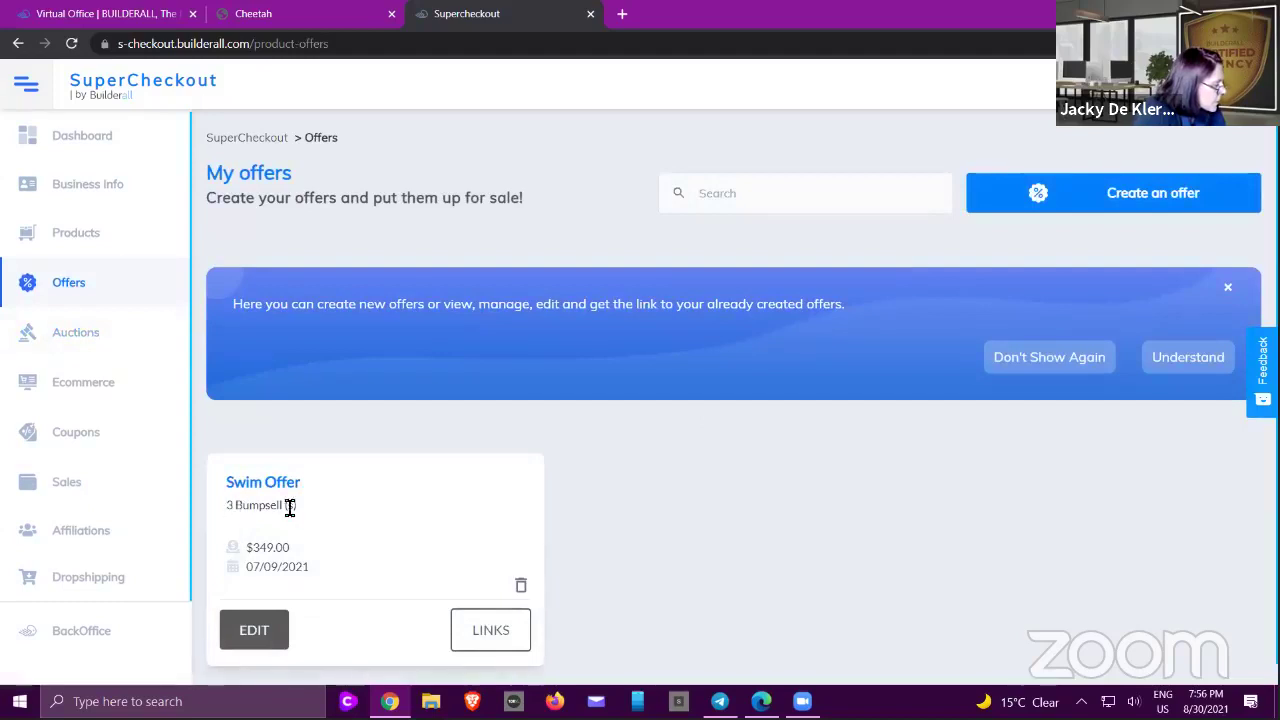
{"action": "left_click", "coordinate": [254, 630]}
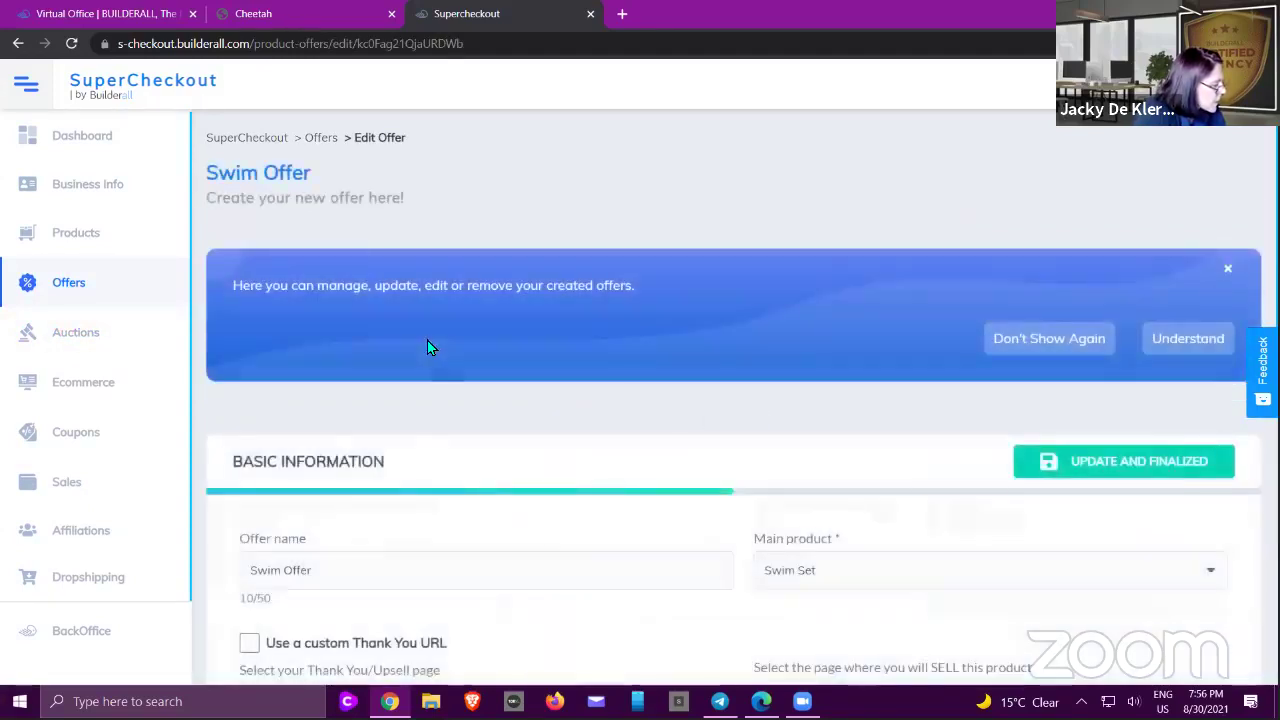
{"action": "scroll", "coordinate": [427, 347], "scroll_direction": "down", "scroll_amount": 3}
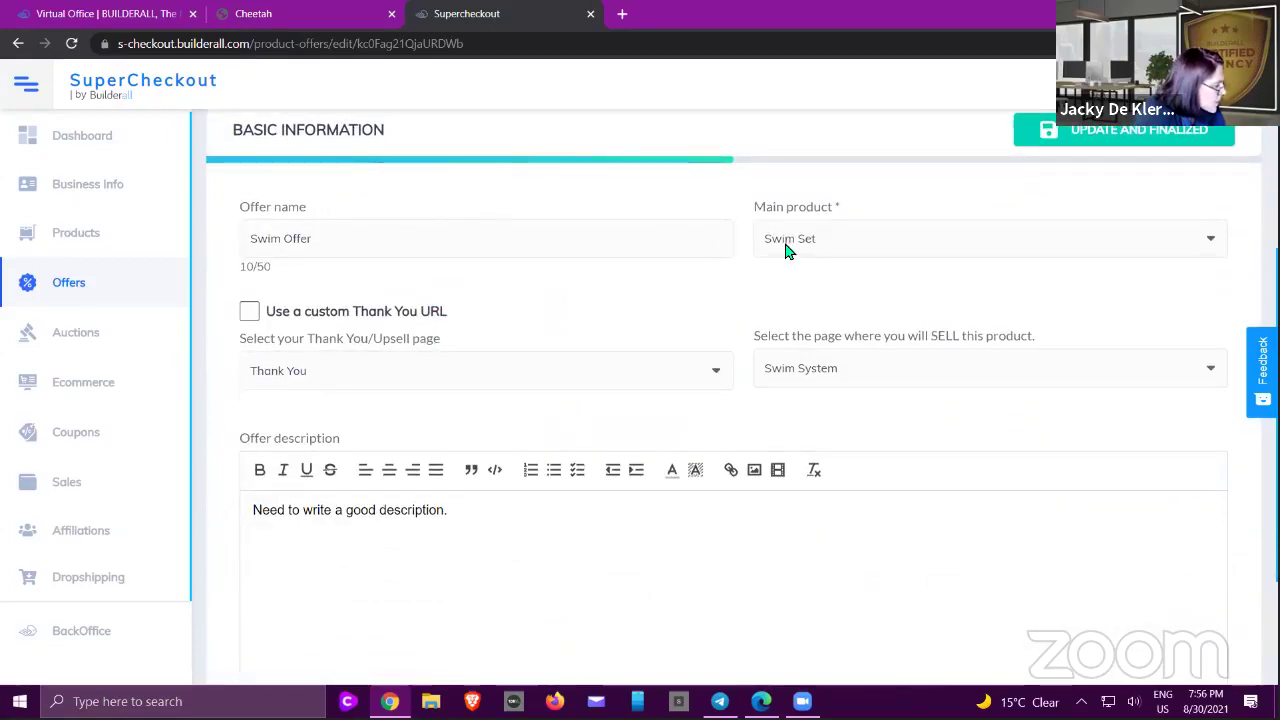
{"action": "scroll", "coordinate": [700, 280], "scroll_direction": "down", "scroll_amount": 1}
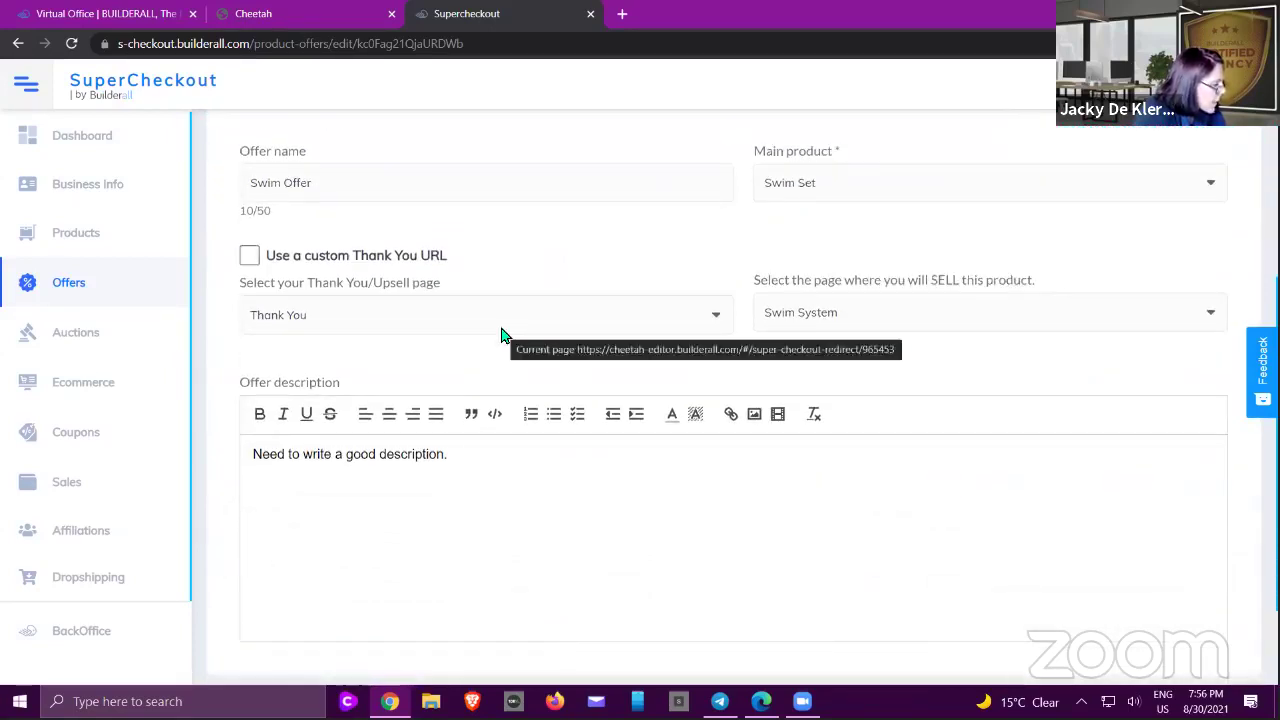
{"action": "scroll", "coordinate": [505, 333], "scroll_direction": "down", "scroll_amount": 3}
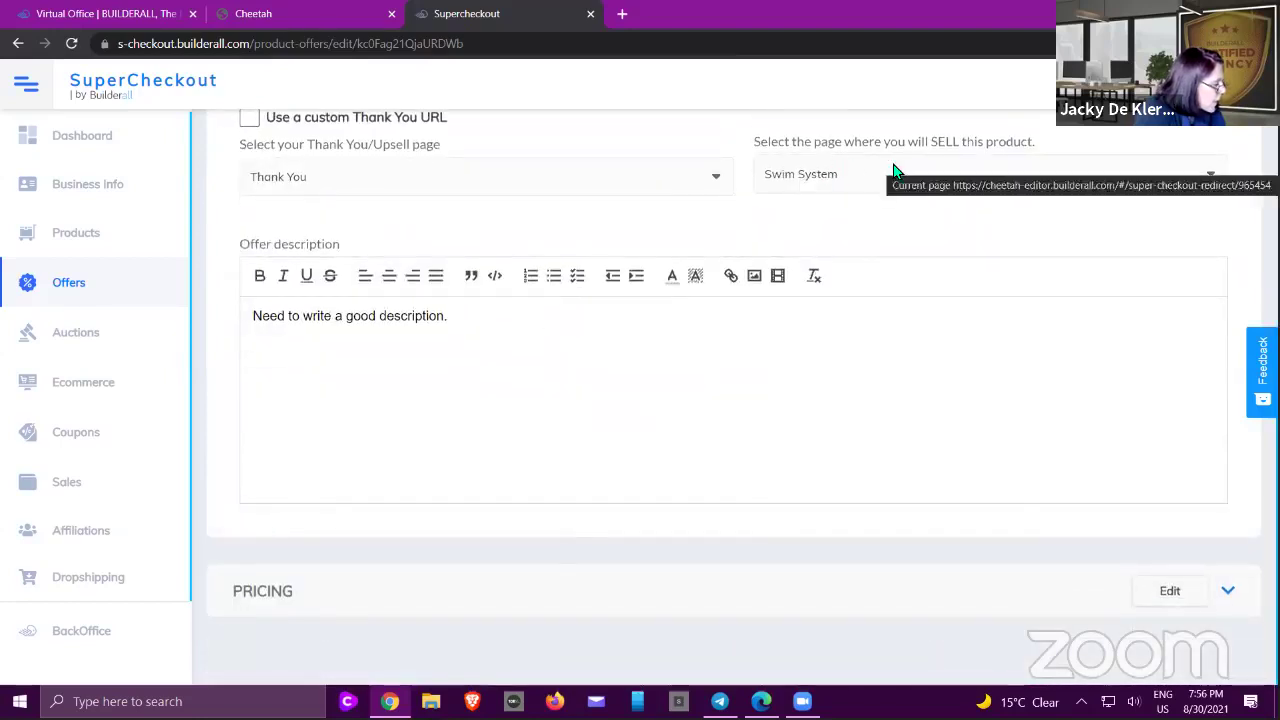
- Expand the Swim Offer's pricing, save its existing BumpSell product selection, and review the price breakdown
{"action": "left_click", "coordinate": [477, 588]}
{"action": "scroll", "coordinate": [586, 417], "scroll_direction": "down", "scroll_amount": 5}
{"action": "scroll", "coordinate": [586, 371], "scroll_direction": "down", "scroll_amount": 1}
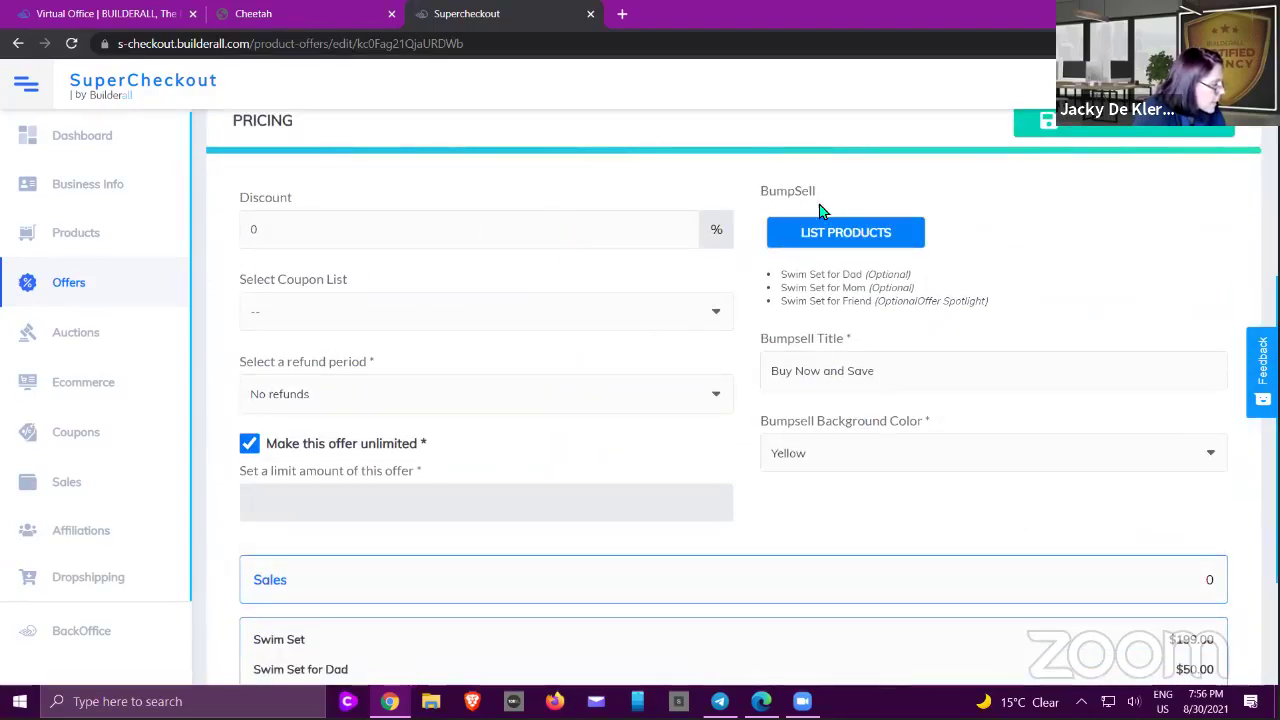
{"action": "left_click", "coordinate": [842, 234]}
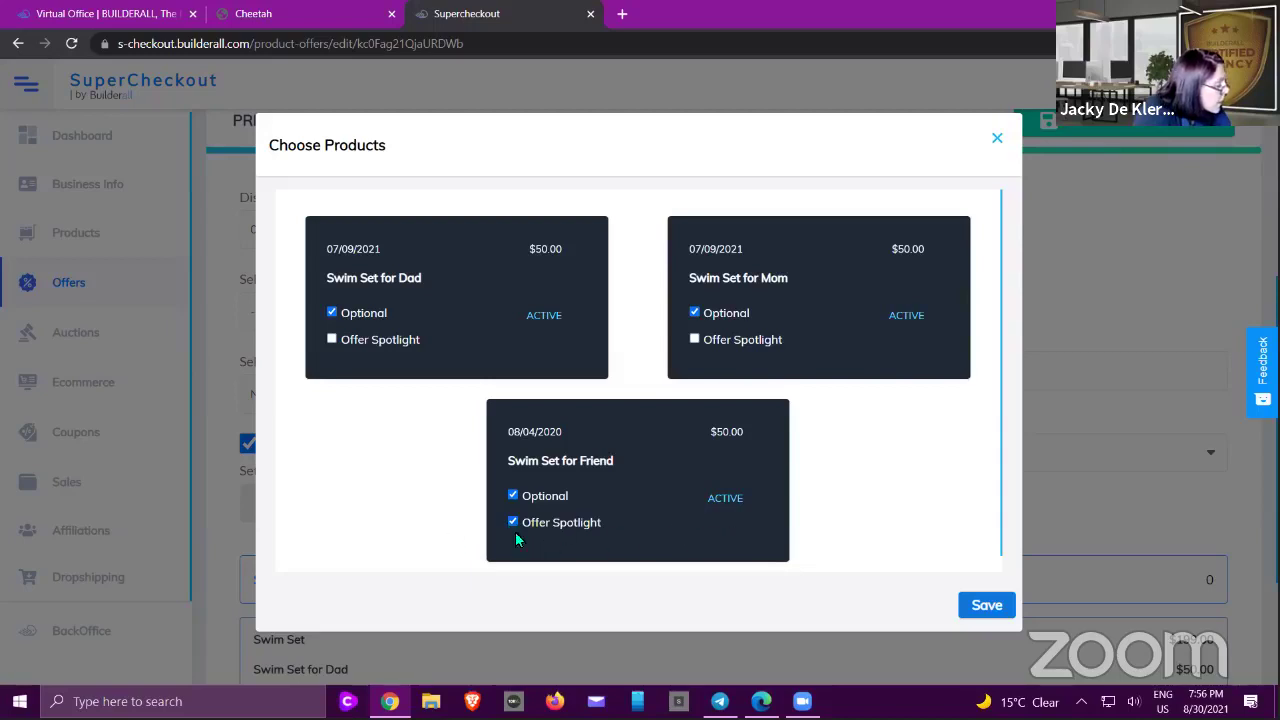
{"action": "left_click", "coordinate": [986, 607]}
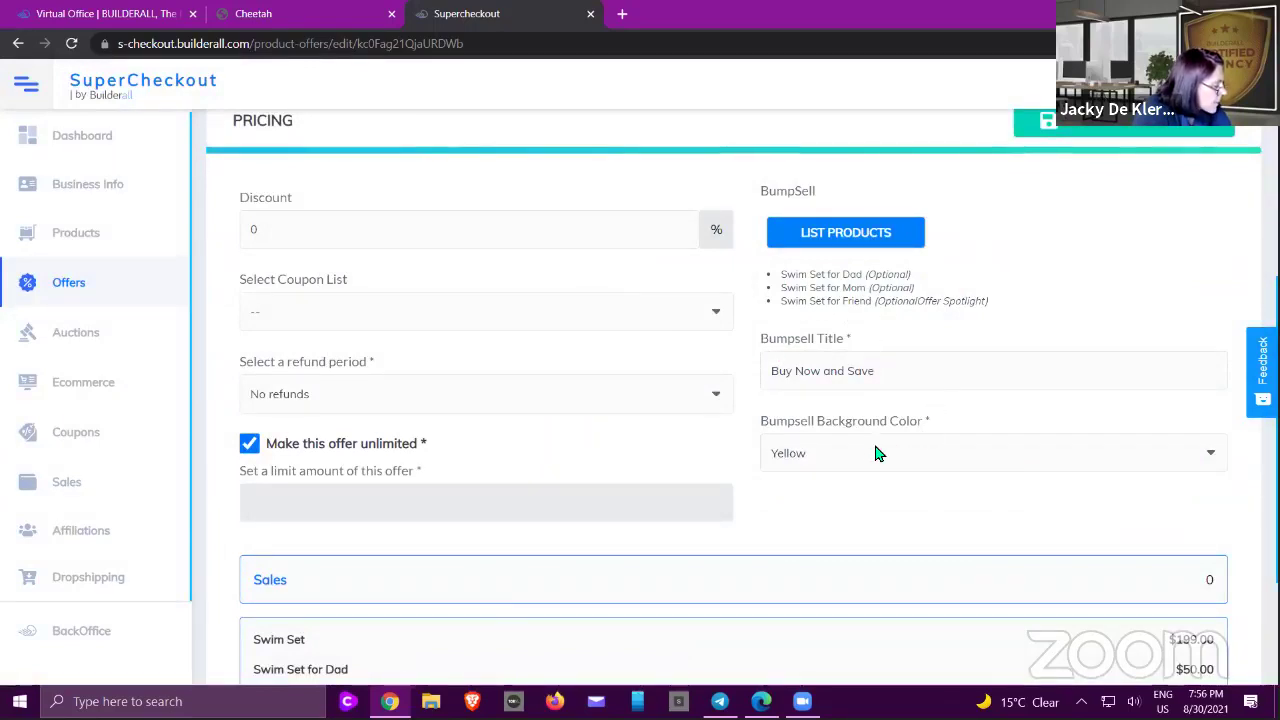
{"action": "scroll", "coordinate": [874, 455], "scroll_direction": "down", "scroll_amount": 3}
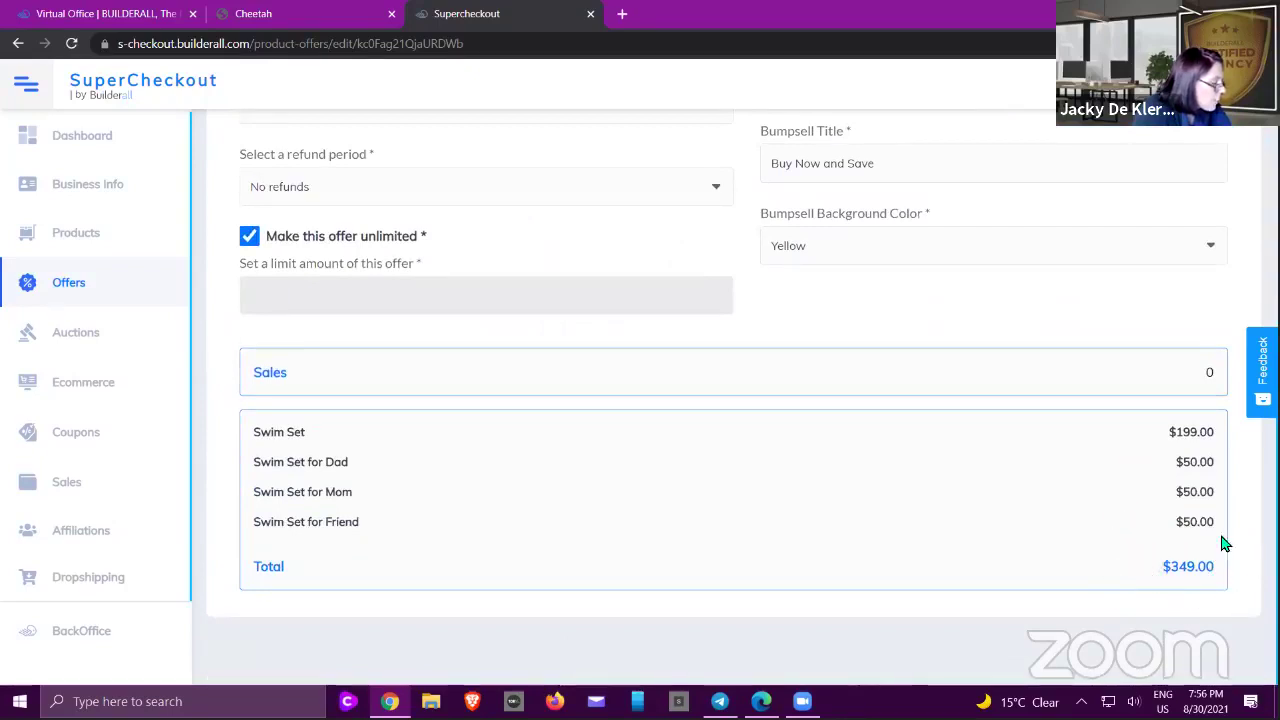
- Return to the offers list and copy the Swim Offer's checkout URL from its links
{"action": "scroll", "coordinate": [694, 491], "scroll_direction": "up", "scroll_amount": 3}
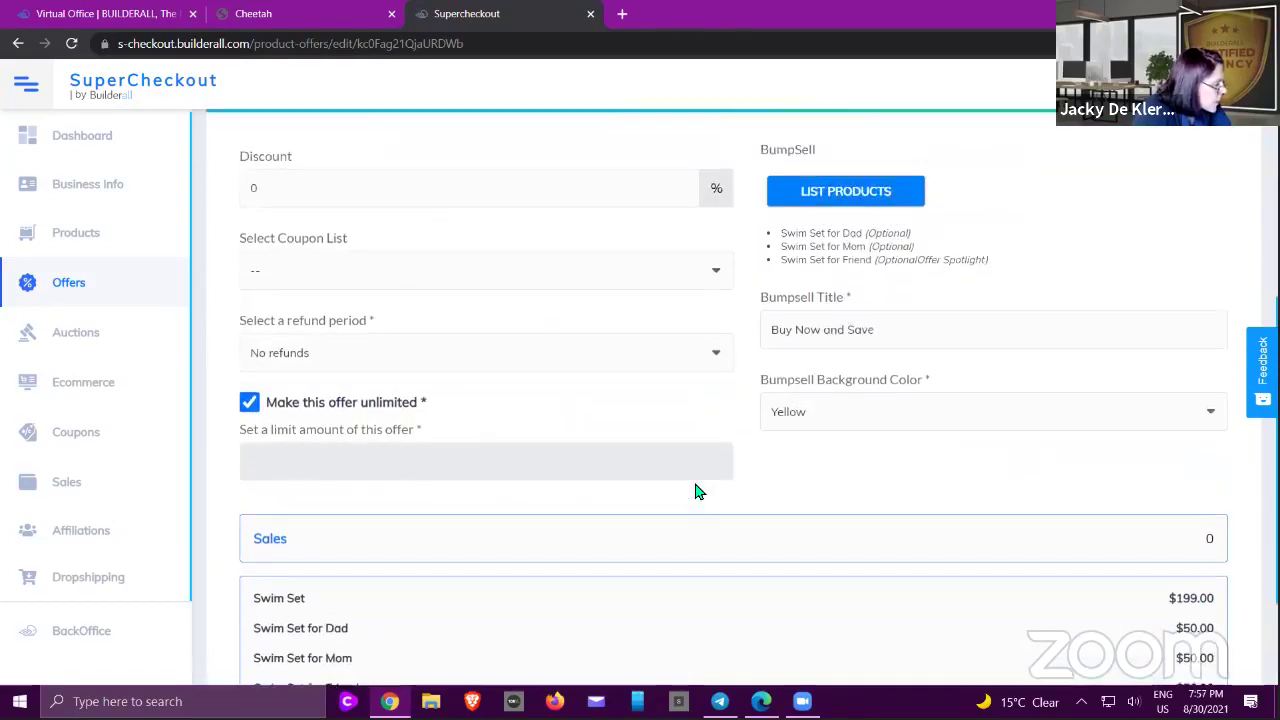
{"action": "left_click", "coordinate": [1115, 197]}
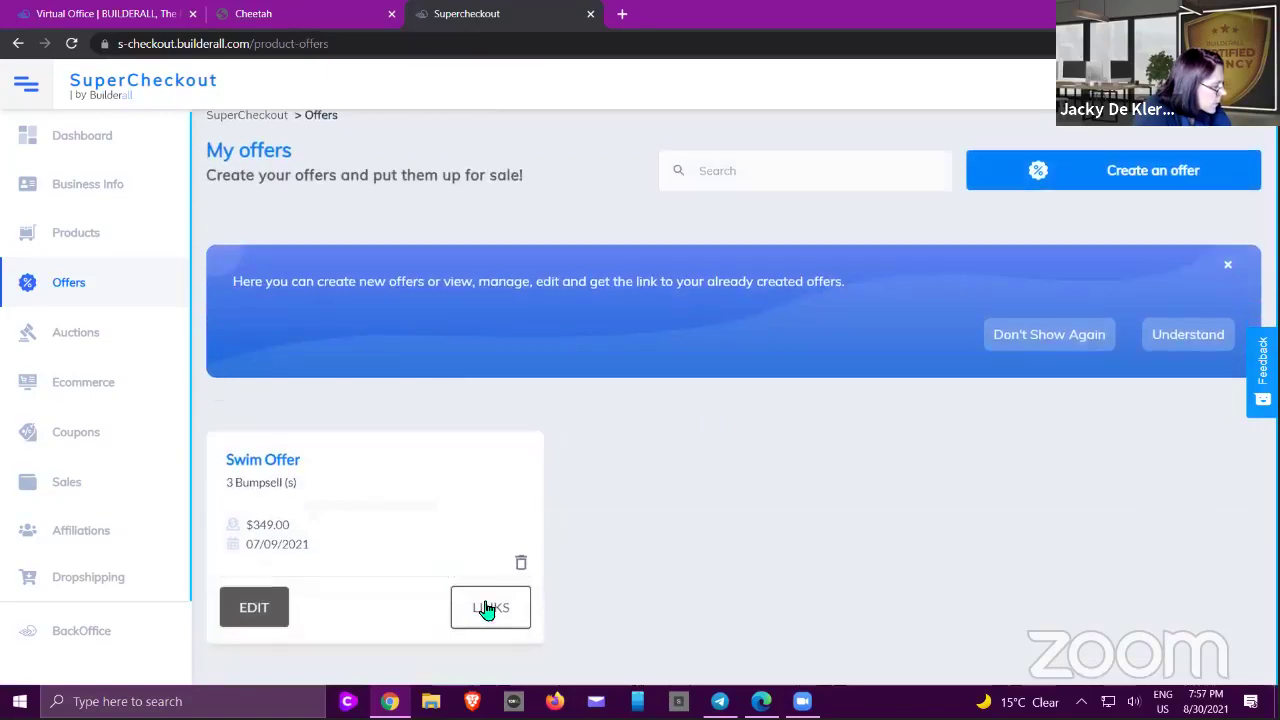
{"action": "left_click", "coordinate": [486, 610]}
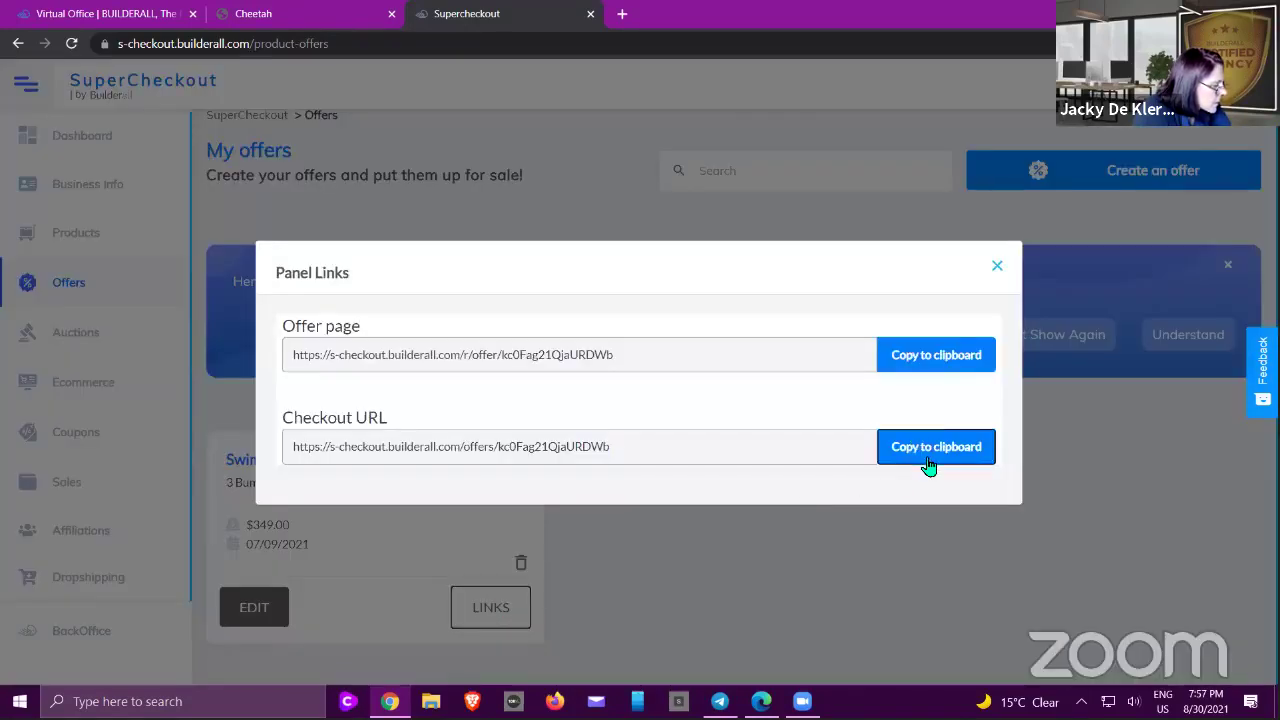
{"action": "left_click", "coordinate": [925, 461]}
- Switch to the Cheetah site's page list and open the Bump Sell page for editing with an unobstructed canvas
{"action": "left_click", "coordinate": [322, 22]}
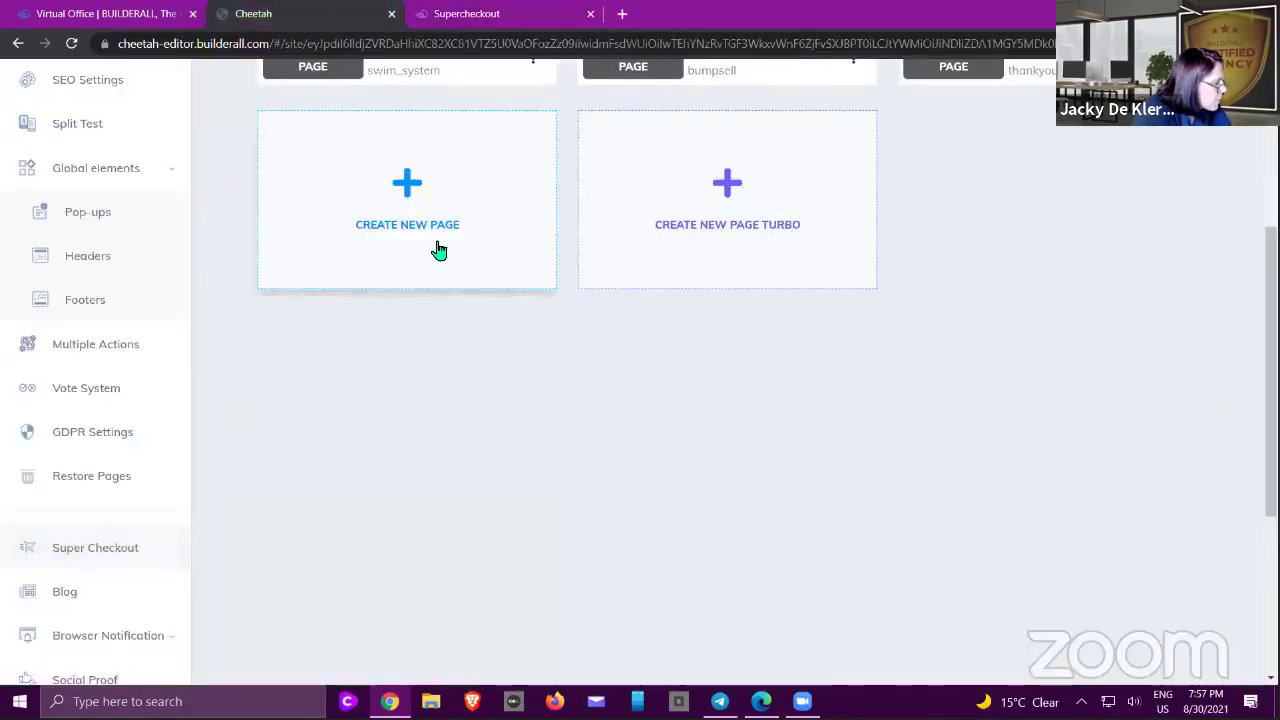
{"action": "scroll", "coordinate": [323, 394], "scroll_direction": "up", "scroll_amount": 3}
{"action": "left_click", "coordinate": [323, 395]}
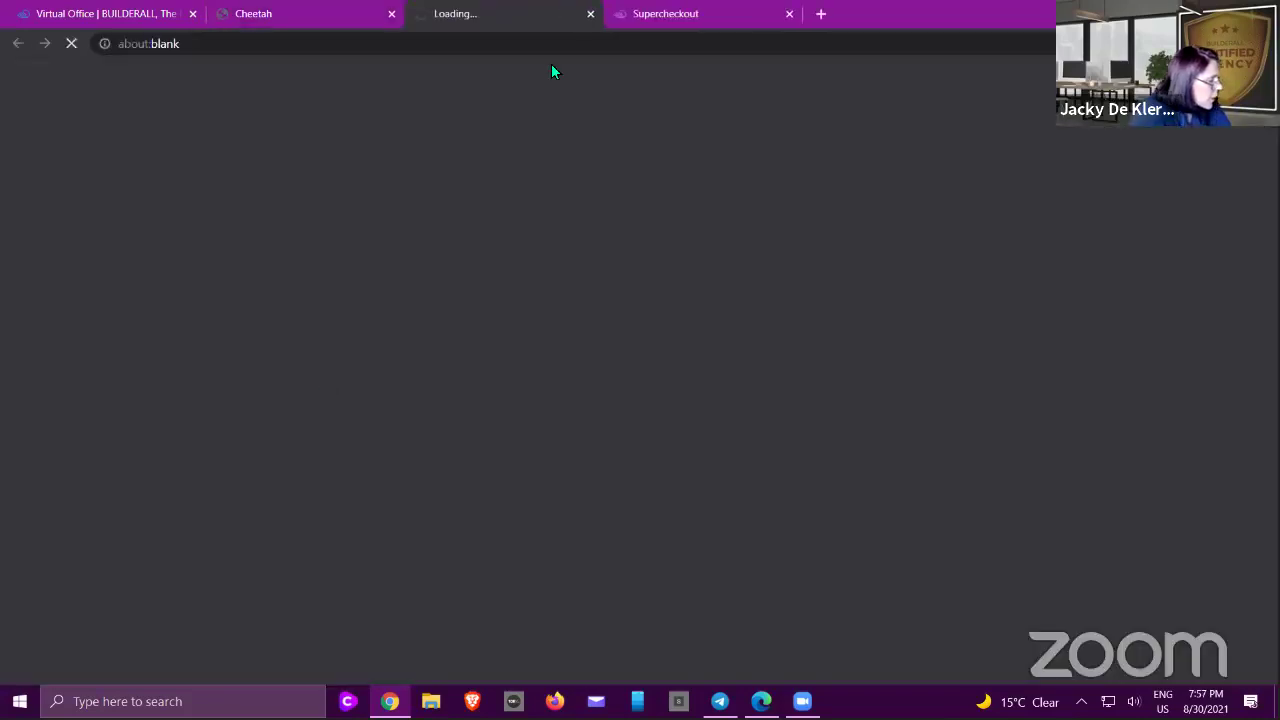
{"action": "left_click", "coordinate": [590, 14]}
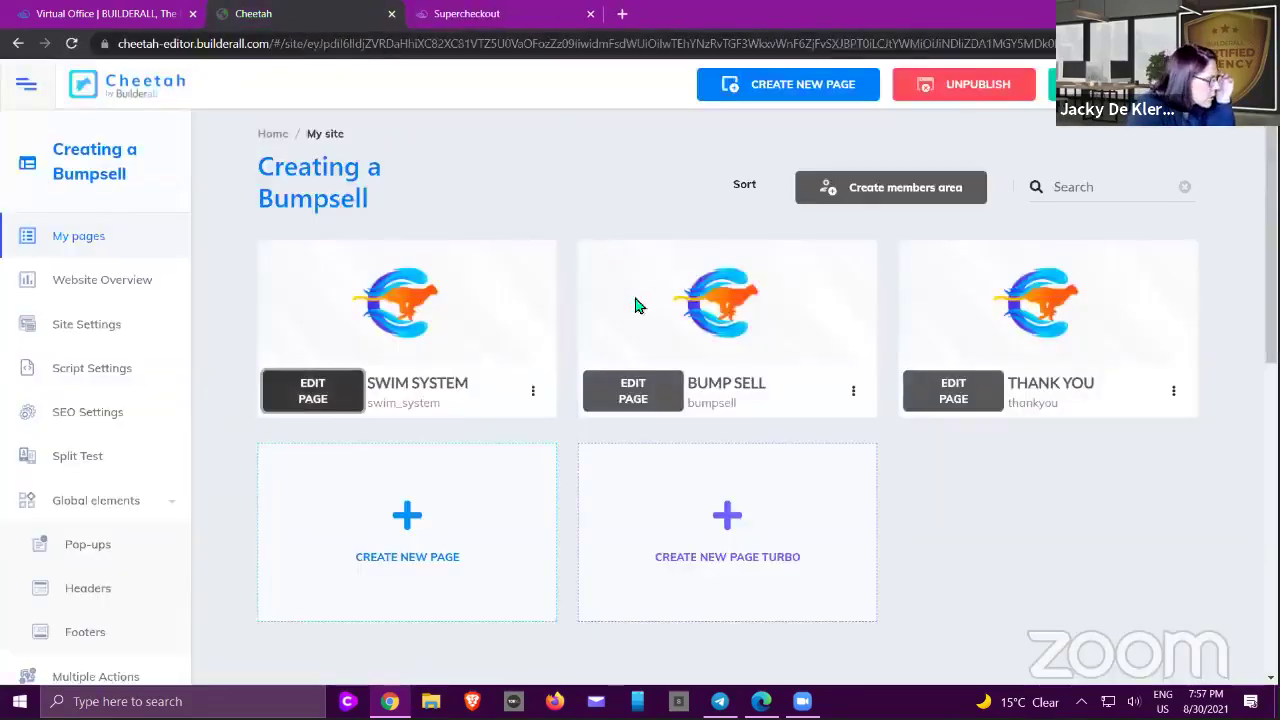
{"action": "left_click", "coordinate": [621, 389]}
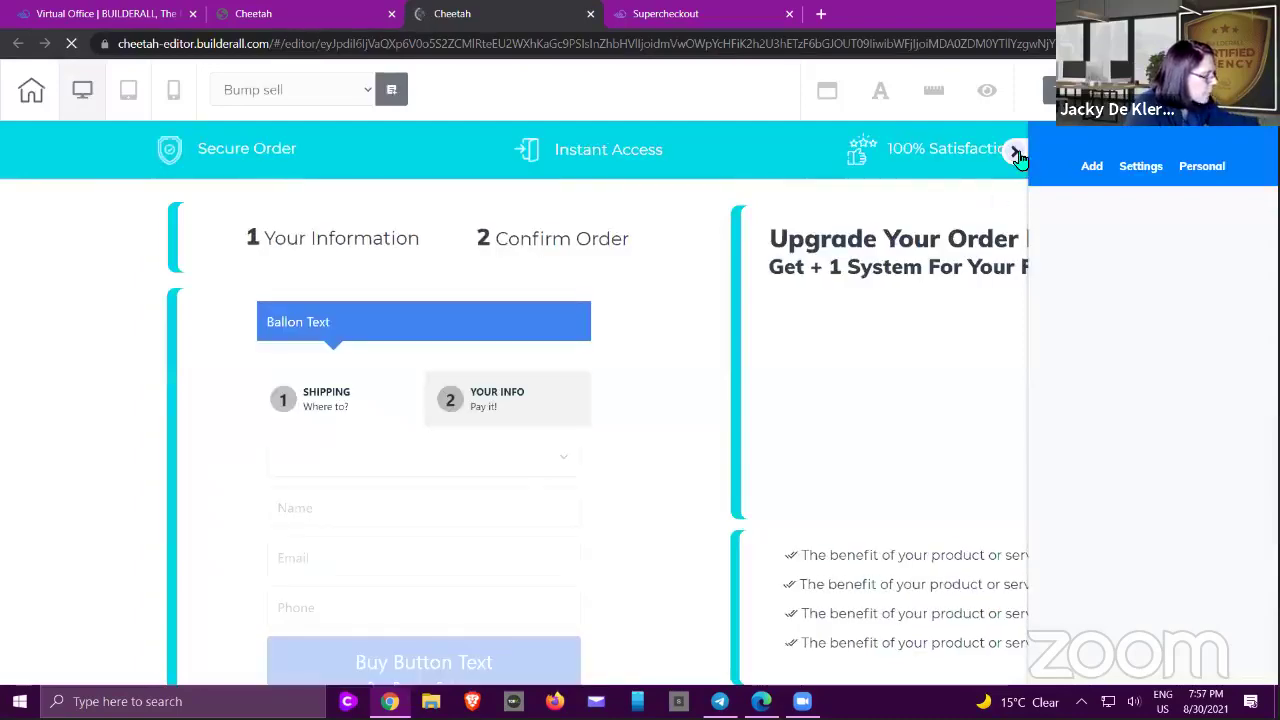
{"action": "left_click", "coordinate": [1016, 153]}
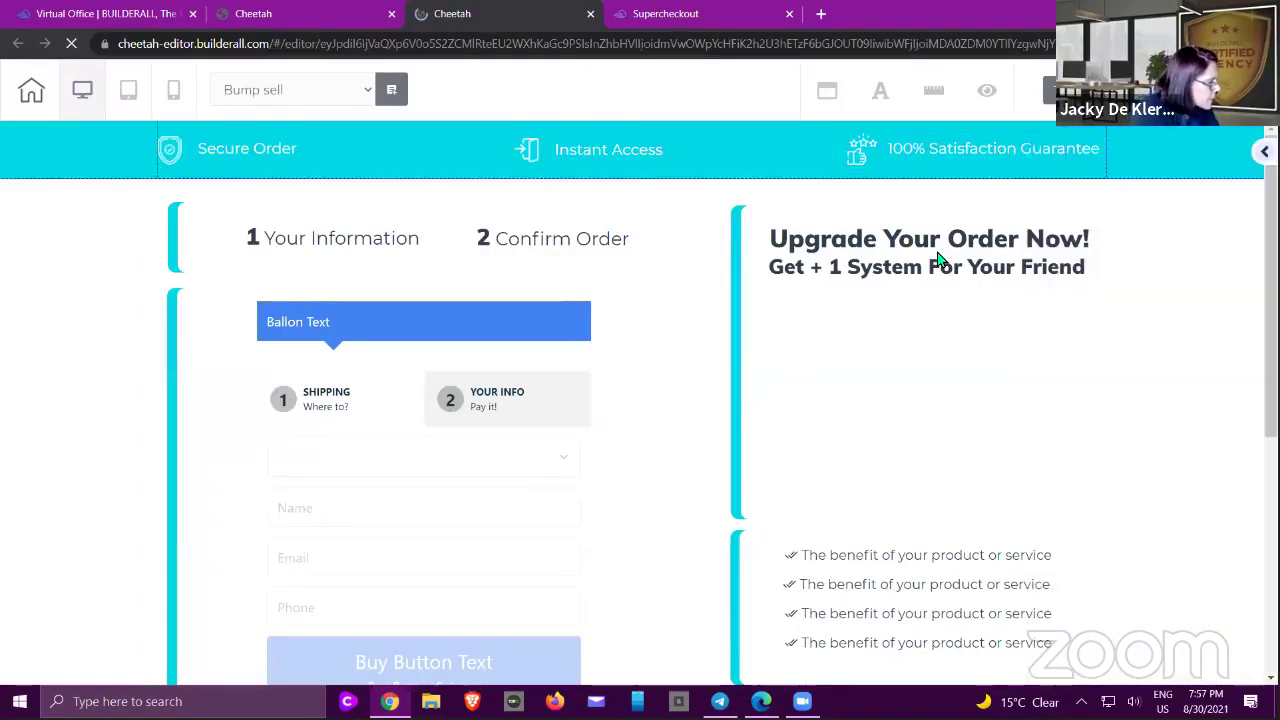
- Delete the existing Super Checkout form from the Bump Sell page's order box
{"action": "scroll", "coordinate": [703, 405], "scroll_direction": "down", "scroll_amount": 1}
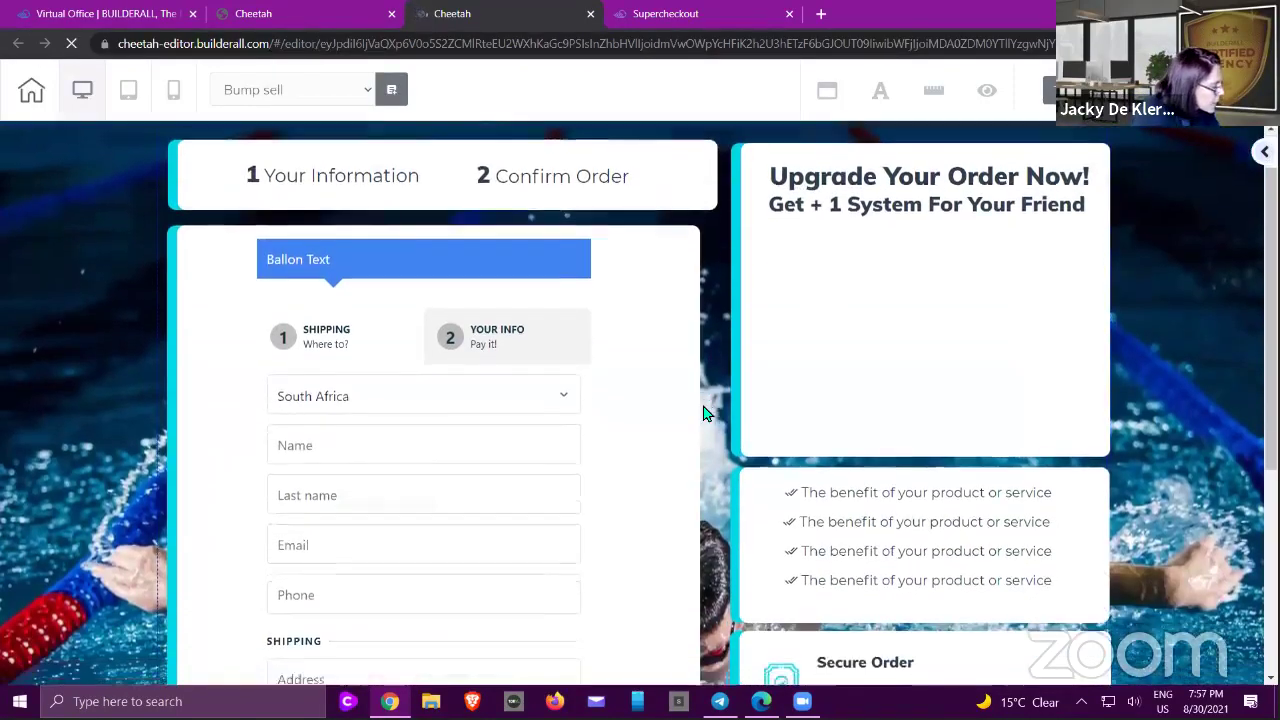
{"action": "scroll", "coordinate": [703, 413], "scroll_direction": "down", "scroll_amount": 2}
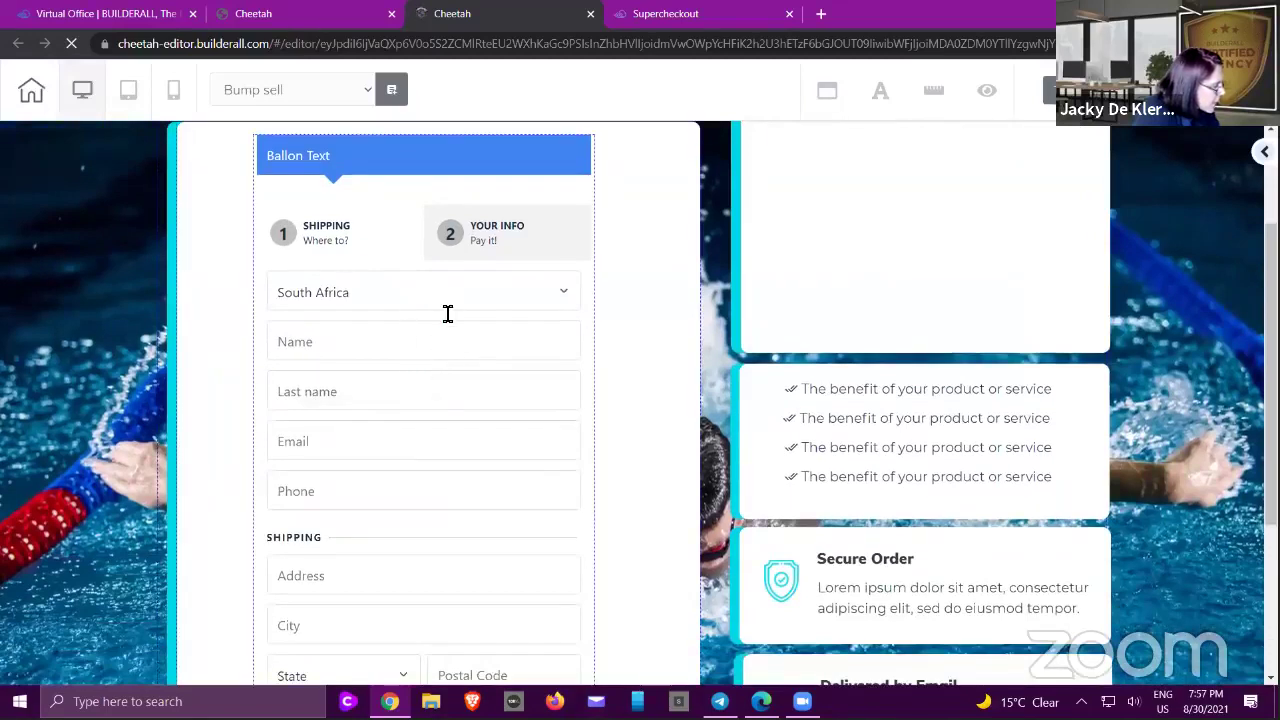
{"action": "left_click", "coordinate": [408, 217]}
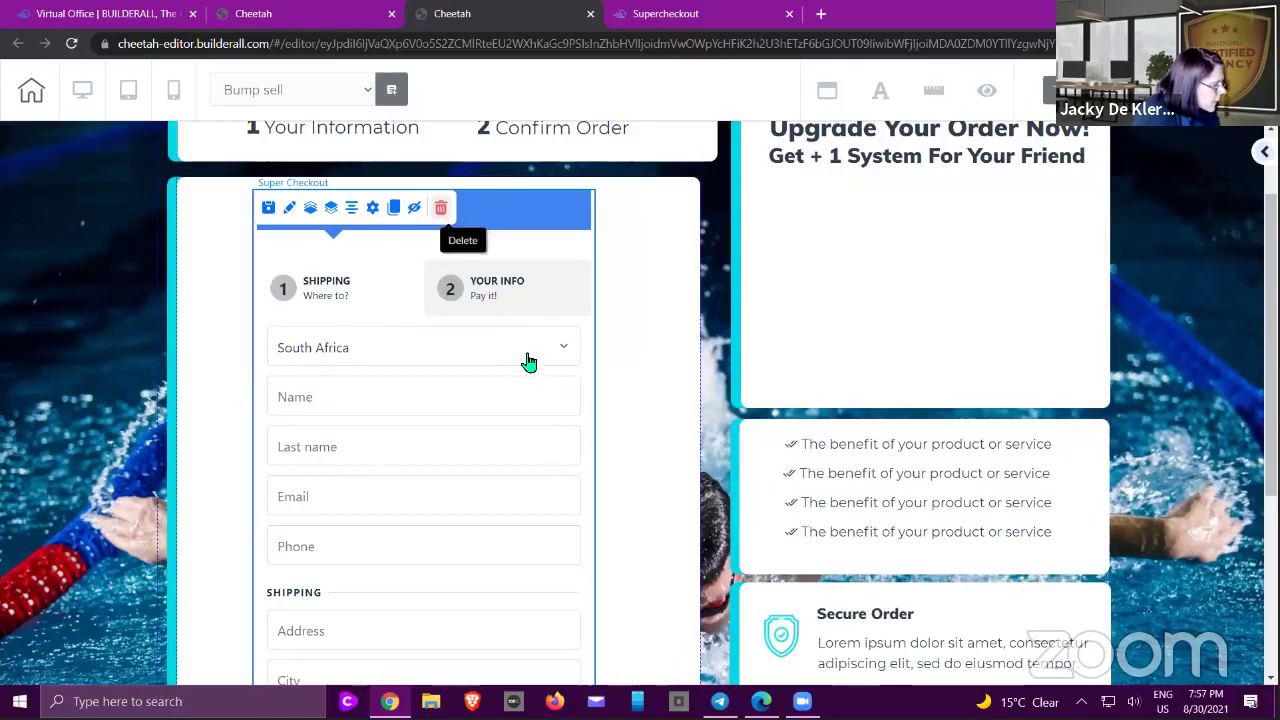
{"action": "key", "text": "Delete"}
{"action": "left_click", "coordinate": [742, 424]}
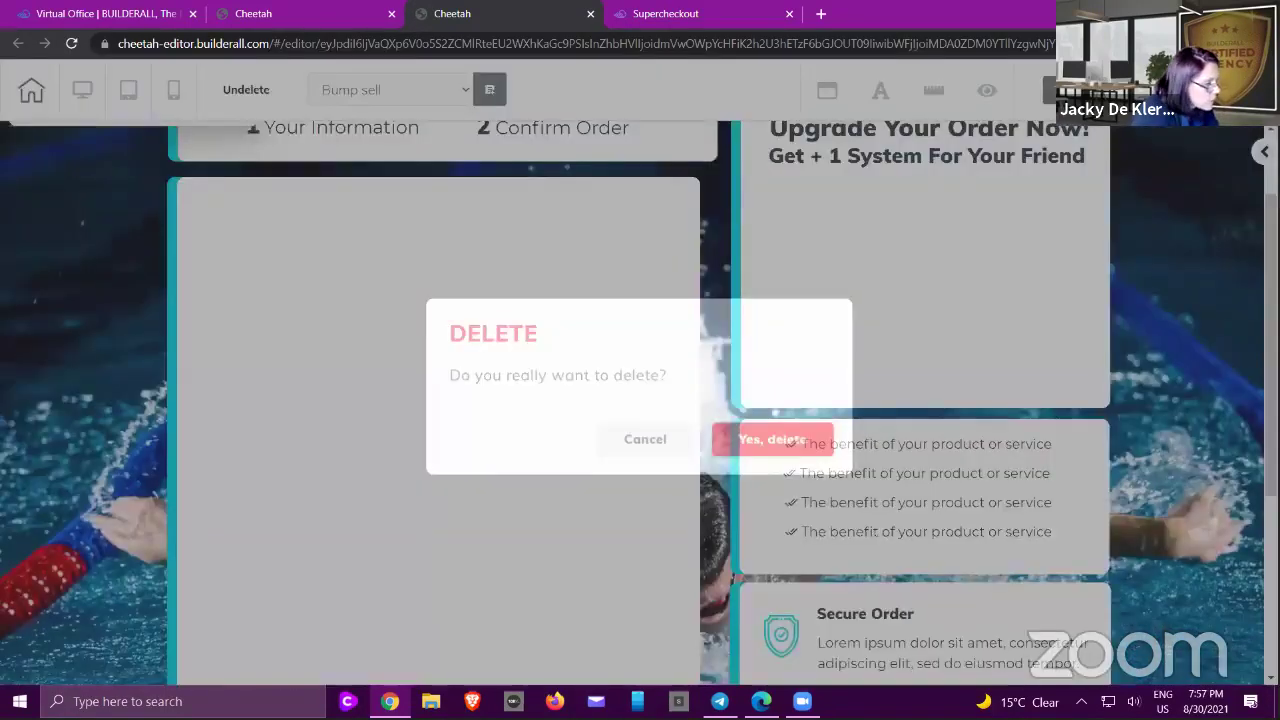
- Add a Supercheckout element to the empty order box and assign it the Swim Offer
{"action": "left_click", "coordinate": [1264, 151]}
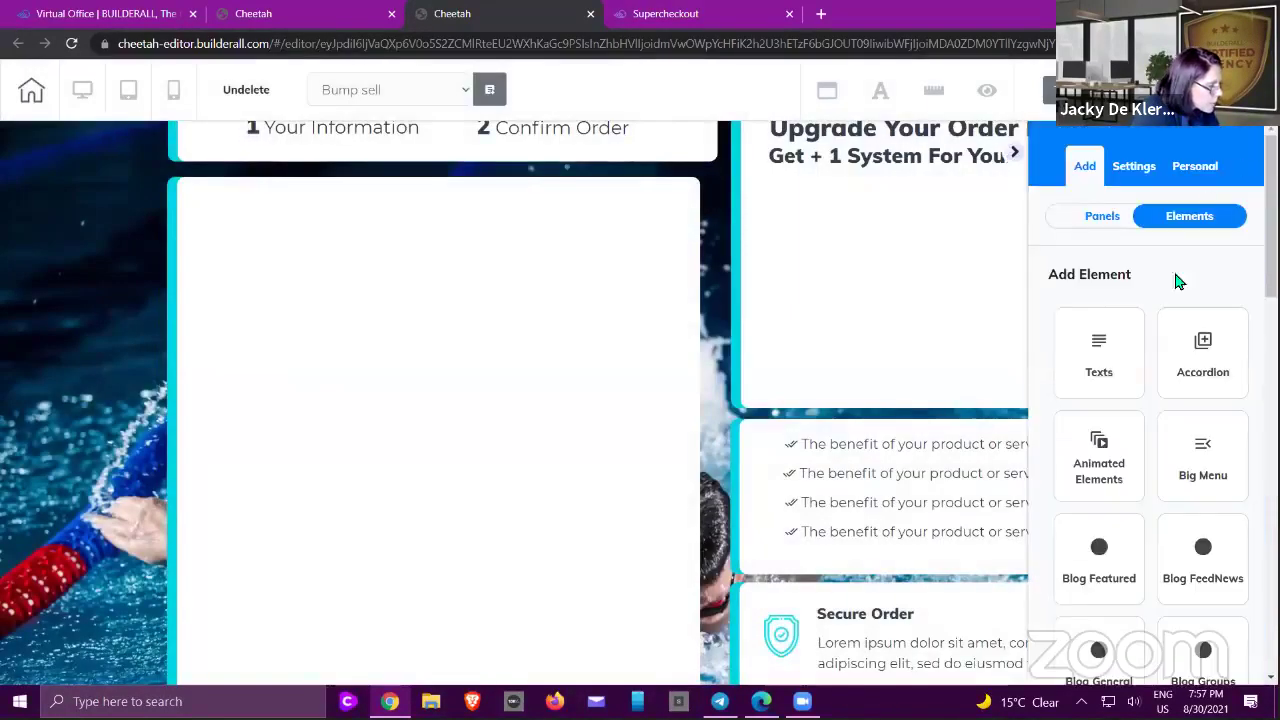
{"action": "scroll", "coordinate": [1180, 320], "scroll_direction": "down", "scroll_amount": 4}
{"action": "scroll", "coordinate": [1189, 366], "scroll_direction": "down", "scroll_amount": 1}
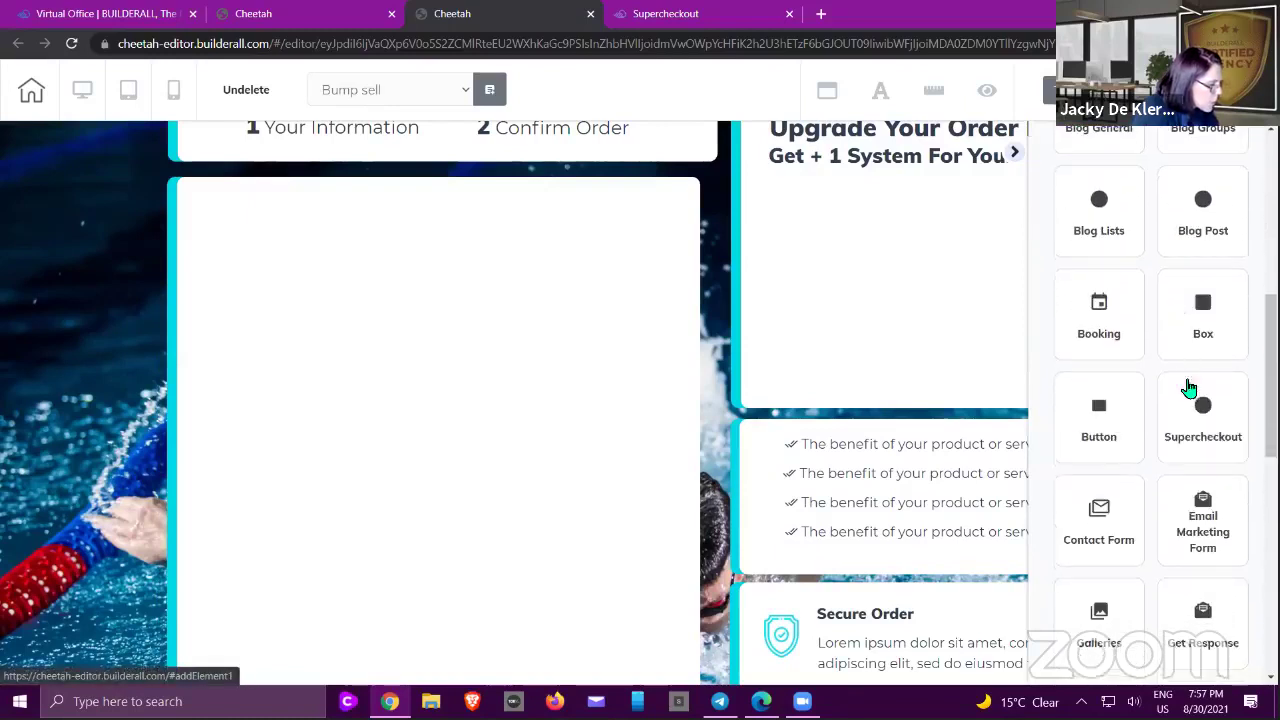
{"action": "left_click", "coordinate": [1203, 410]}
{"action": "left_click_drag", "start_coordinate": [1164, 431], "coordinate": [358, 352]}
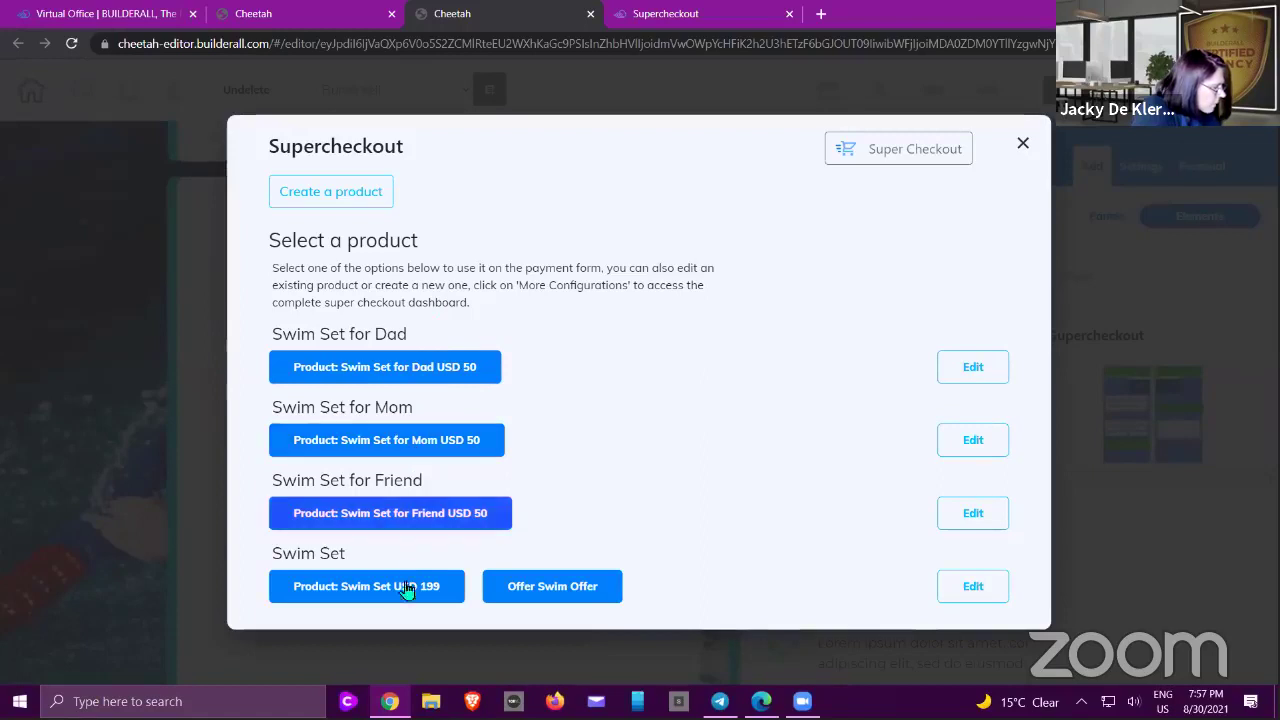
{"action": "left_click", "coordinate": [537, 590]}
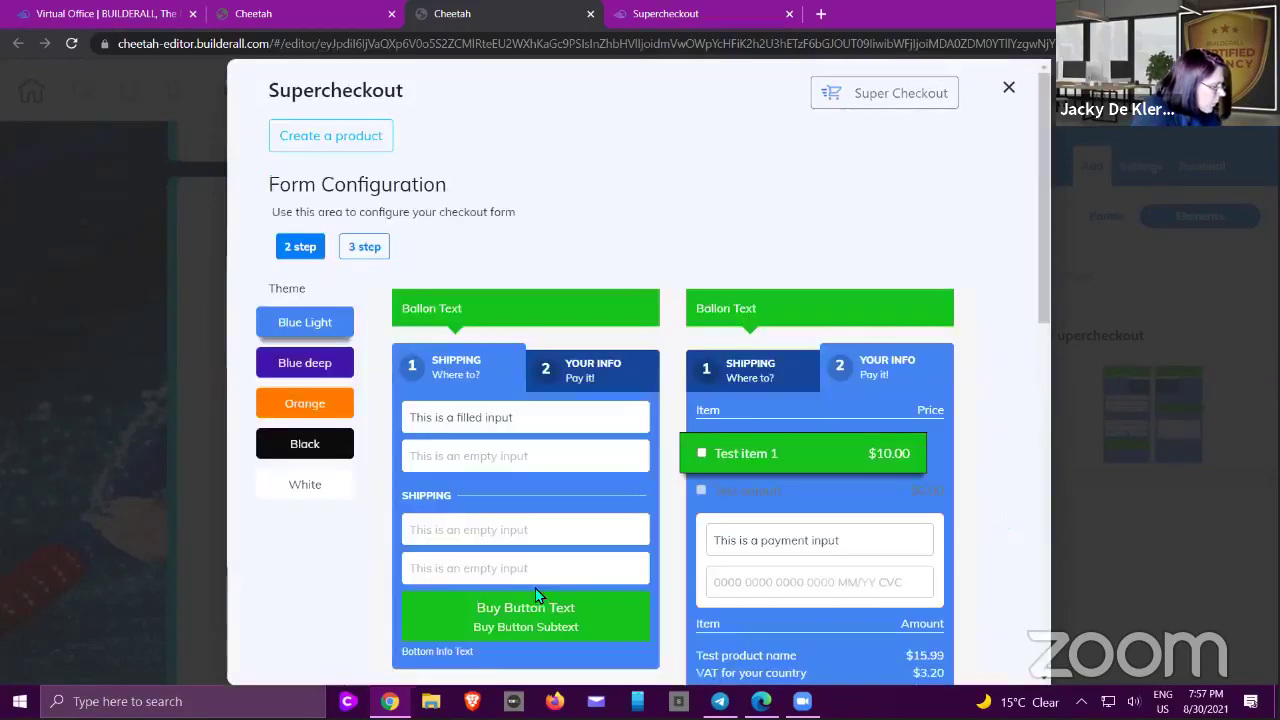
- Compare the Blue Light and White themes, apply White to the two-step checkout form, and save its configuration
{"action": "scroll", "coordinate": [721, 406], "scroll_direction": "down", "scroll_amount": 1}
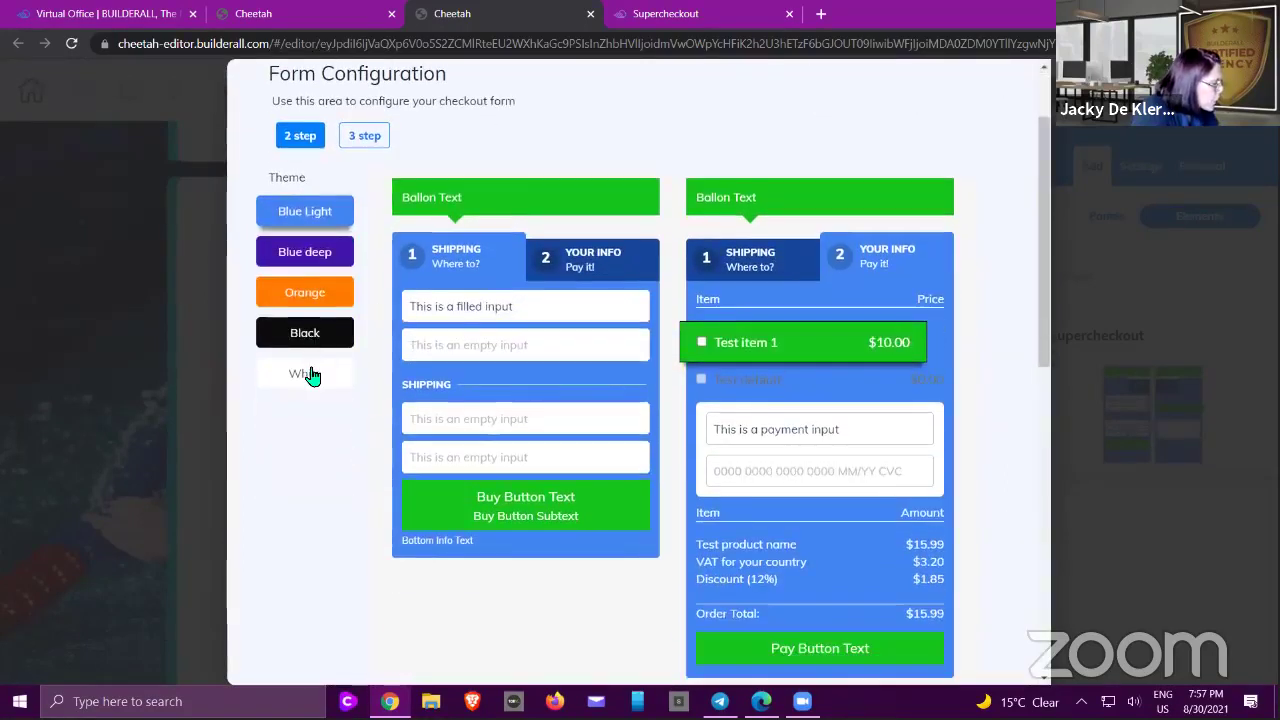
{"action": "left_click", "coordinate": [313, 348]}
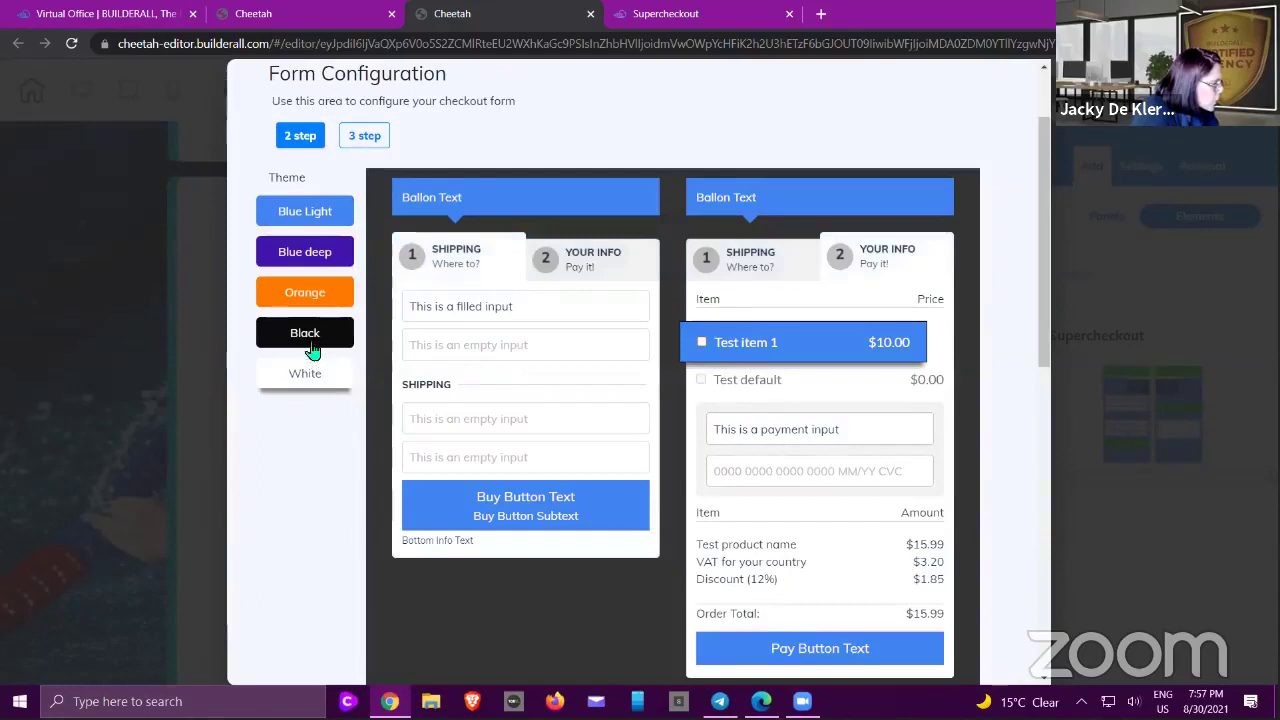
{"action": "left_click", "coordinate": [302, 214]}
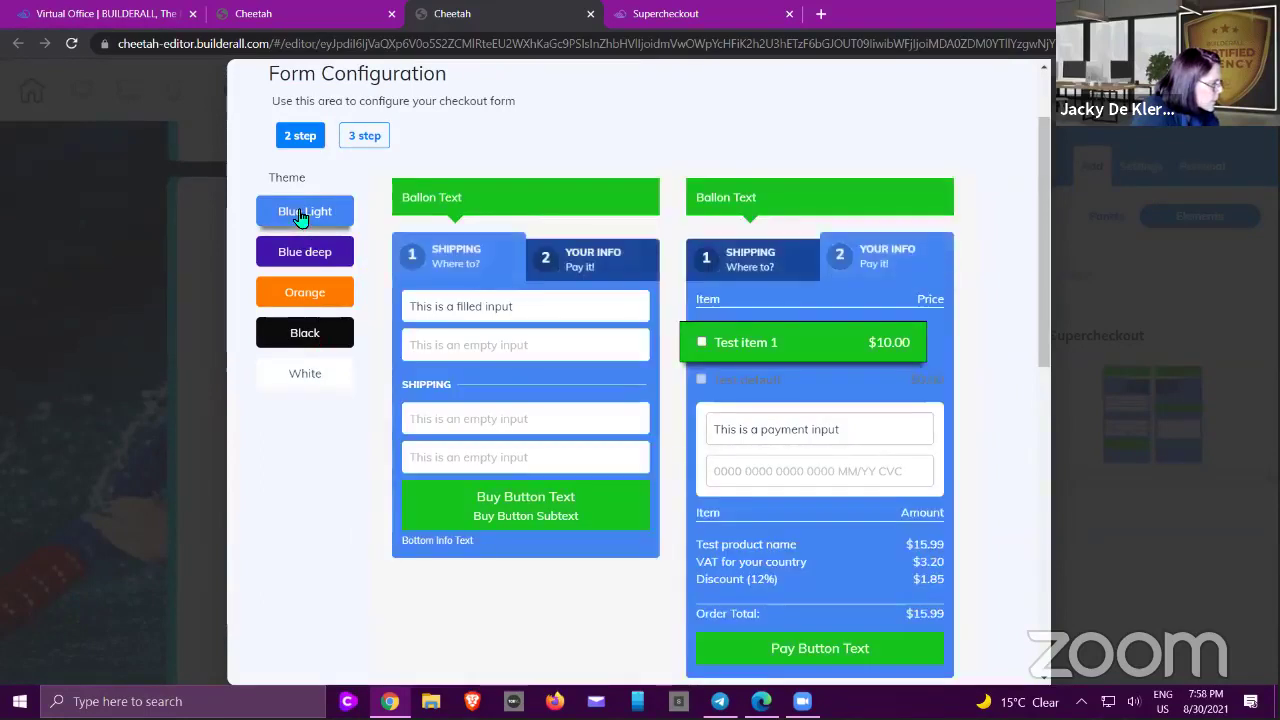
{"action": "left_click", "coordinate": [298, 375]}
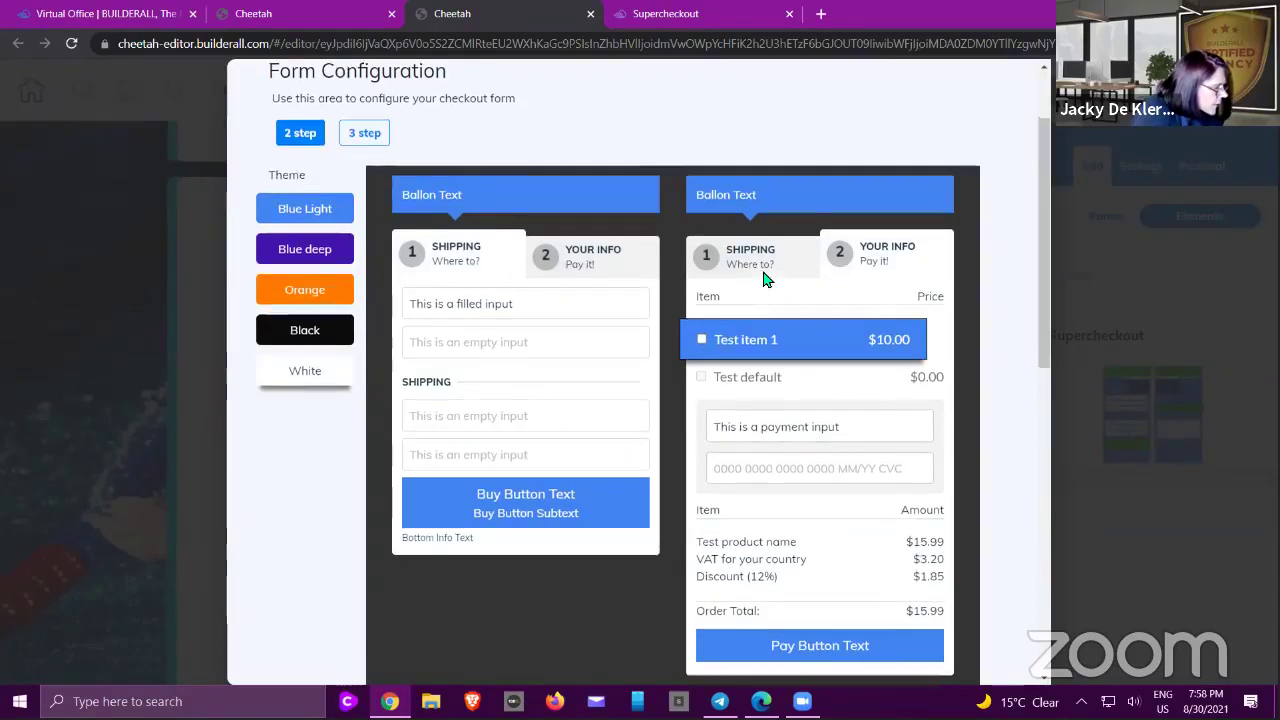
{"action": "scroll", "coordinate": [766, 277], "scroll_direction": "down", "scroll_amount": 6}
{"action": "scroll", "coordinate": [536, 300], "scroll_direction": "down", "scroll_amount": 3}
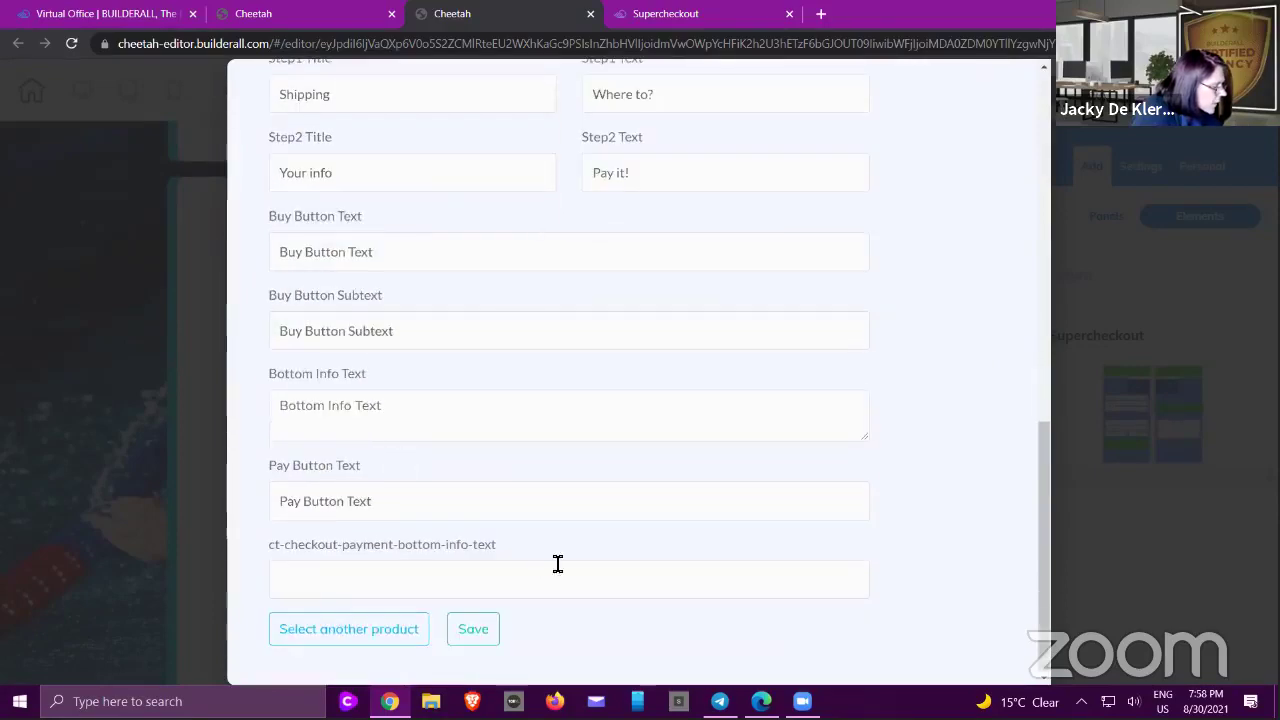
{"action": "left_click", "coordinate": [474, 630]}
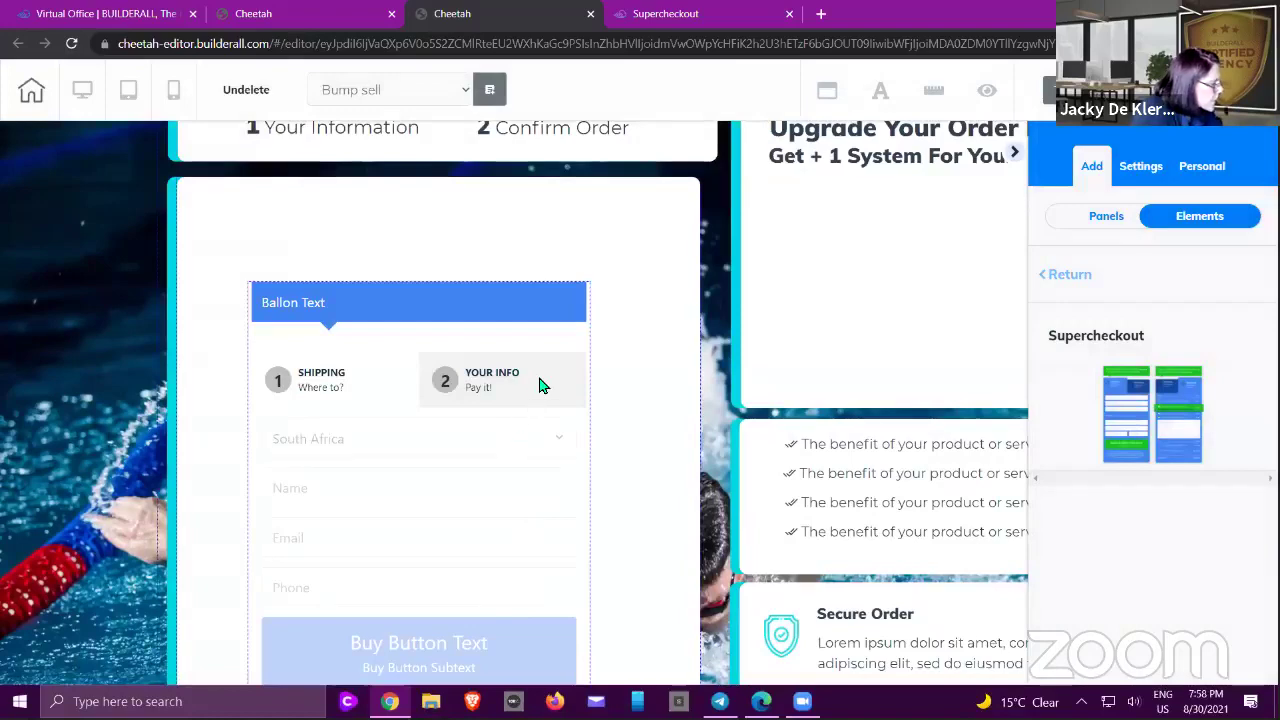
- Move the new checkout form up within the order box and widen it slightly, keeping it above the payment badges
{"action": "left_click_drag", "start_coordinate": [523, 323], "coordinate": [1014, 160]}
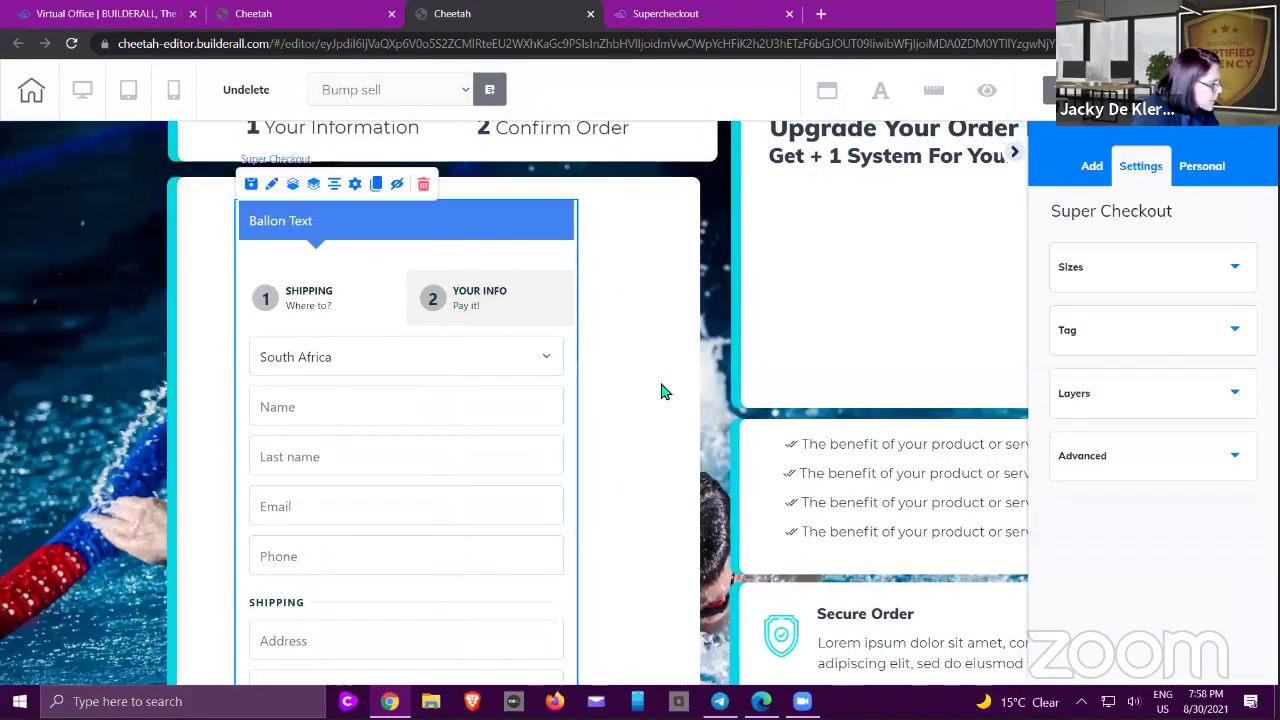
{"action": "scroll", "coordinate": [606, 503], "scroll_direction": "down", "scroll_amount": 3}
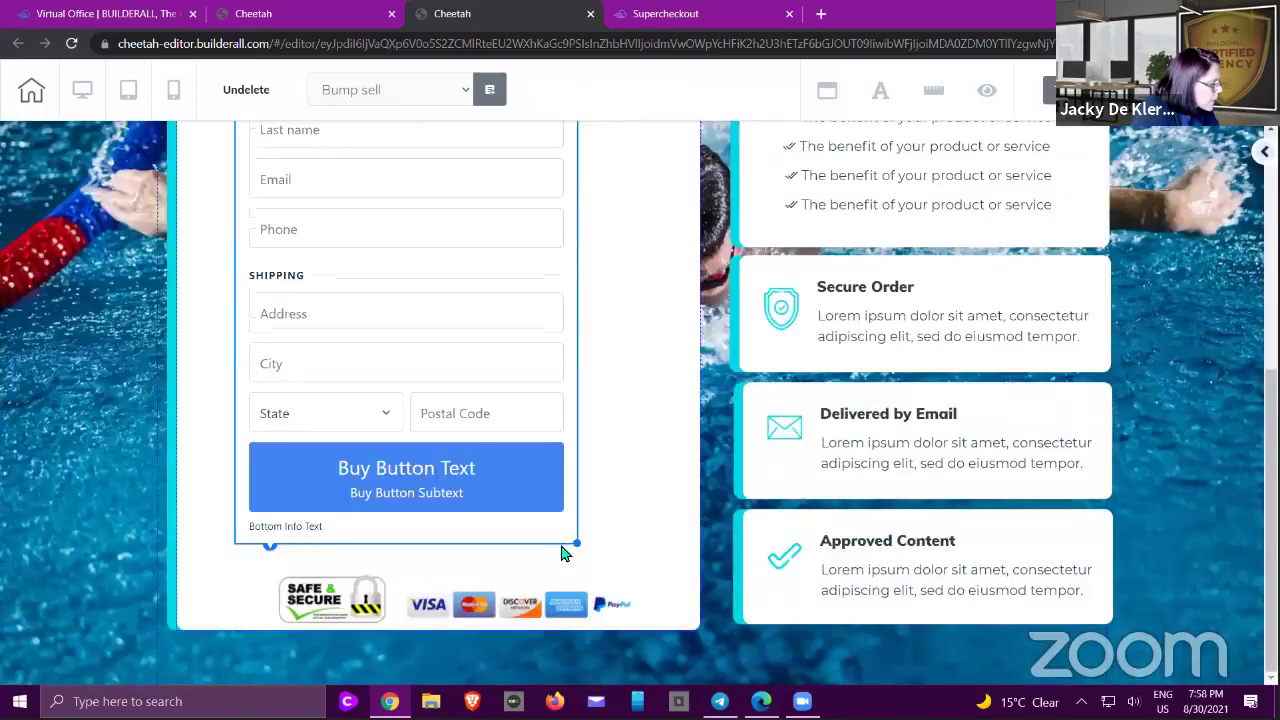
{"action": "left_click", "coordinate": [670, 559]}
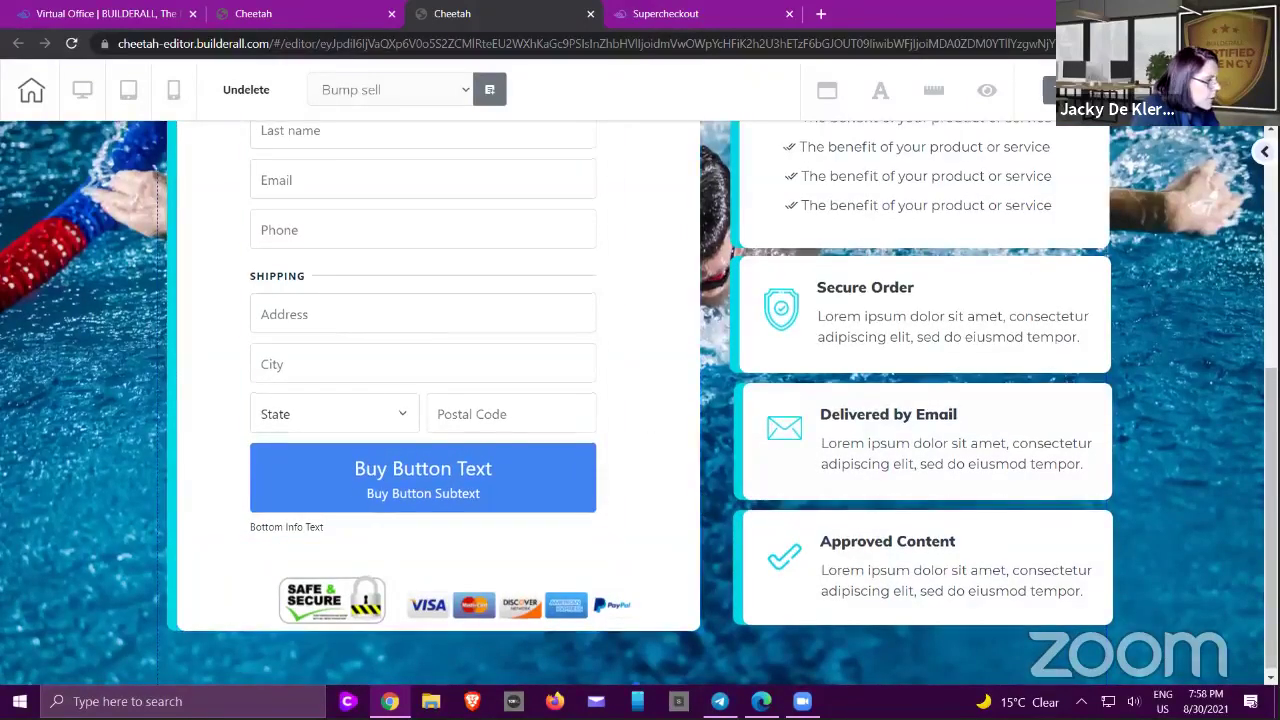
- Save the Bump Sell page without publishing the site, and close its editor
{"action": "scroll", "coordinate": [700, 400], "scroll_direction": "up", "scroll_amount": 6}
{"action": "left_click", "coordinate": [987, 91]}
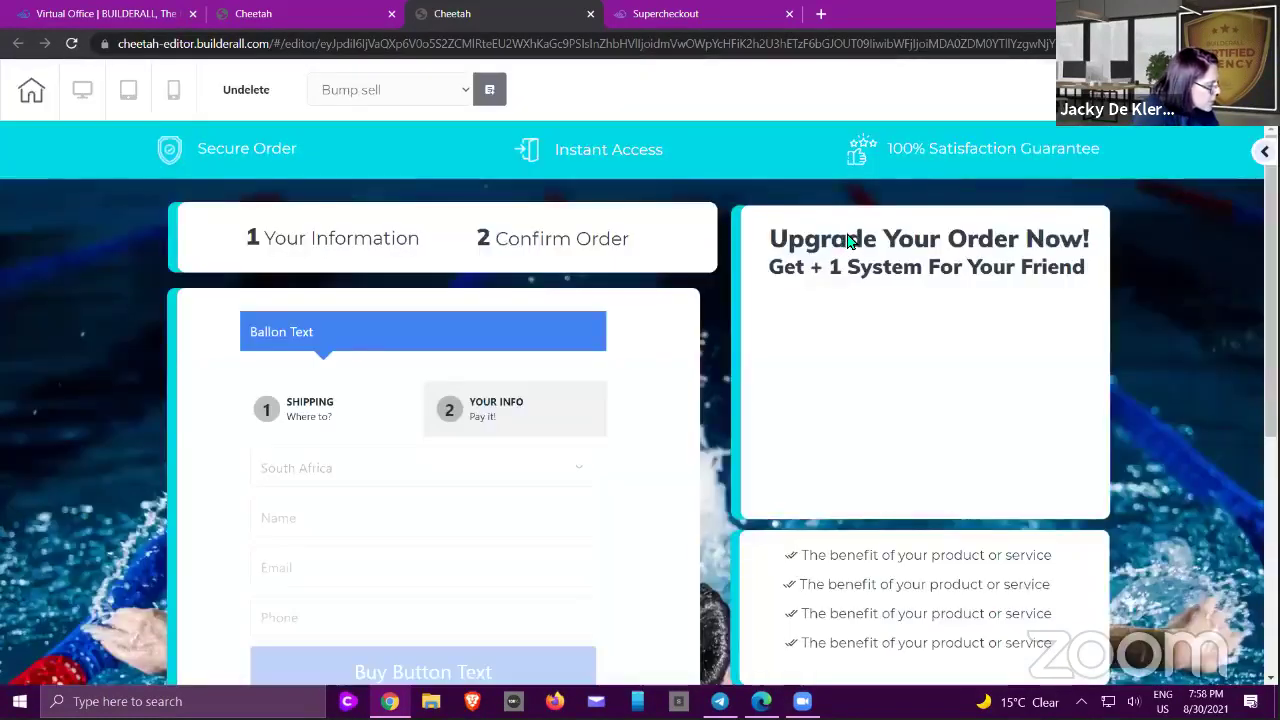
{"action": "scroll", "coordinate": [860, 230], "scroll_direction": "down", "scroll_amount": 2}
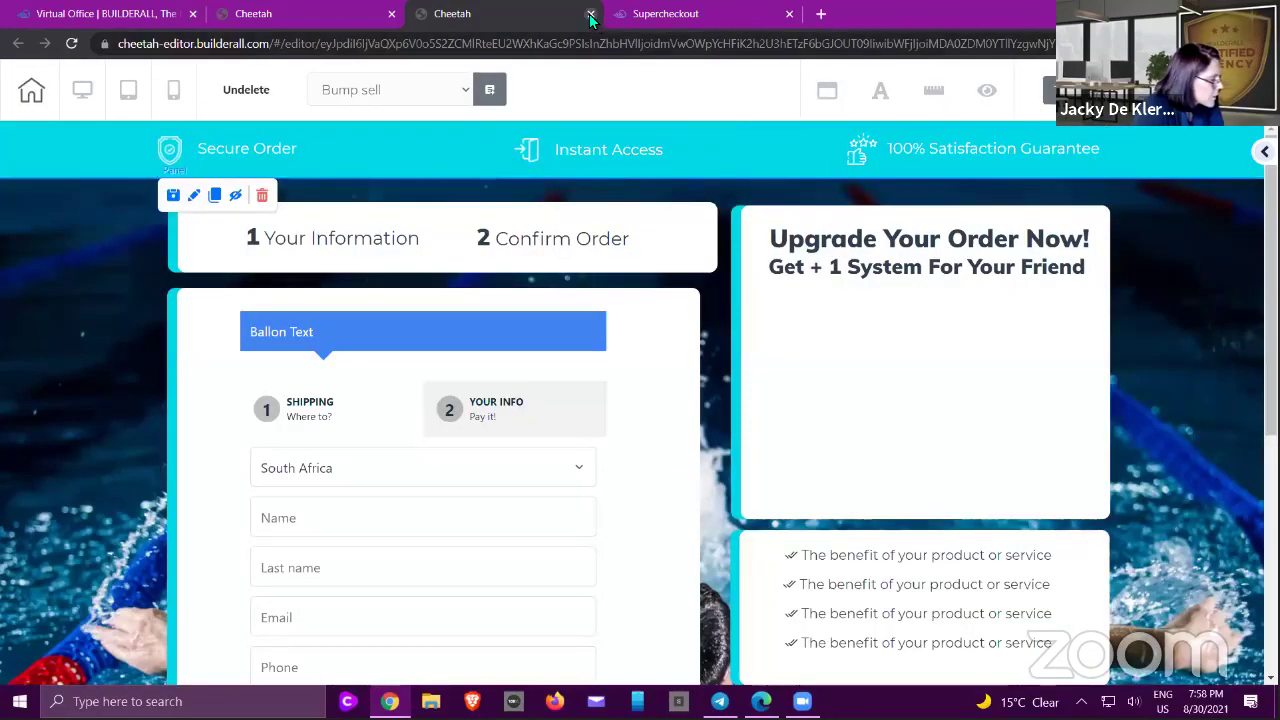
{"action": "key", "text": "ctrl+s"}
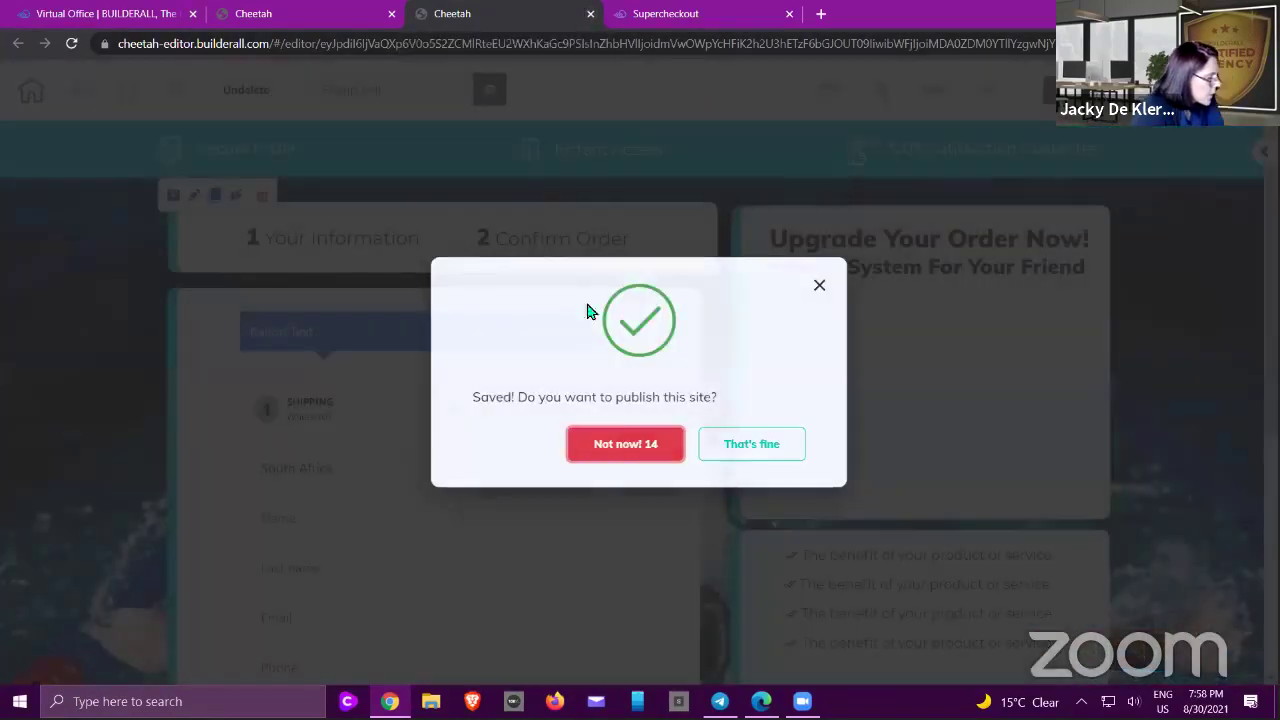
{"action": "key", "text": "Escape"}
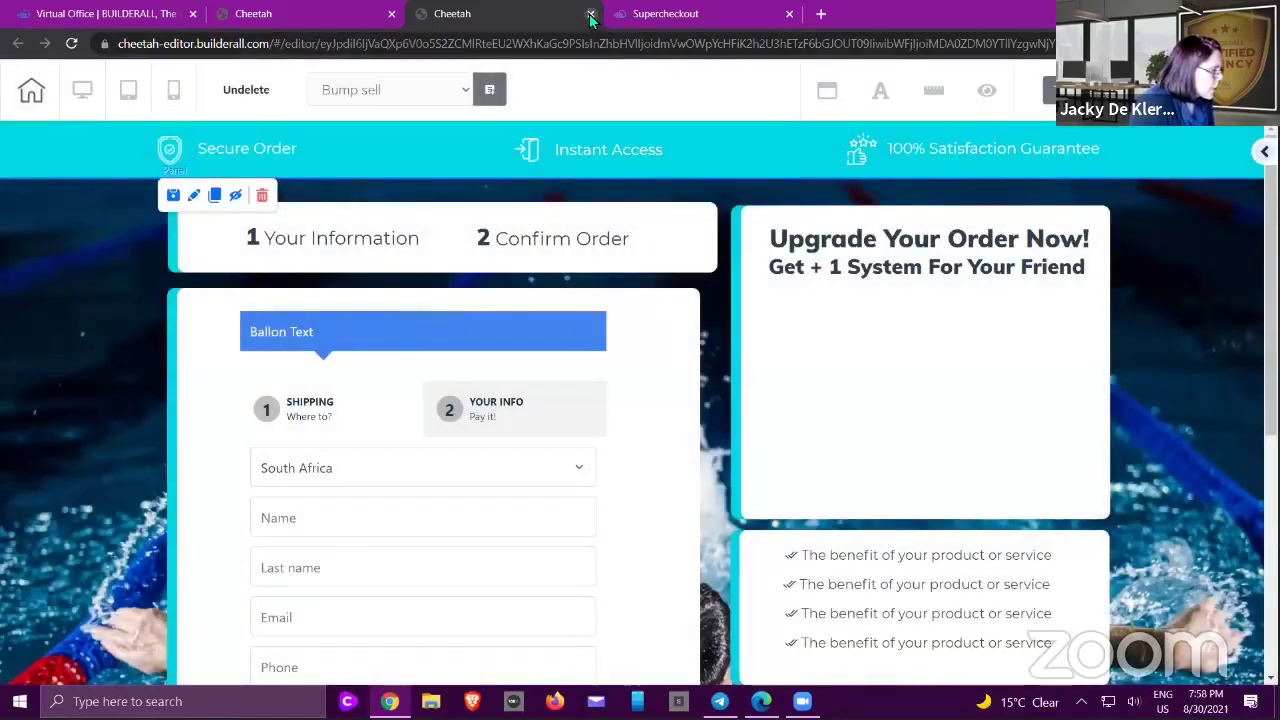
{"action": "left_click", "coordinate": [590, 14]}
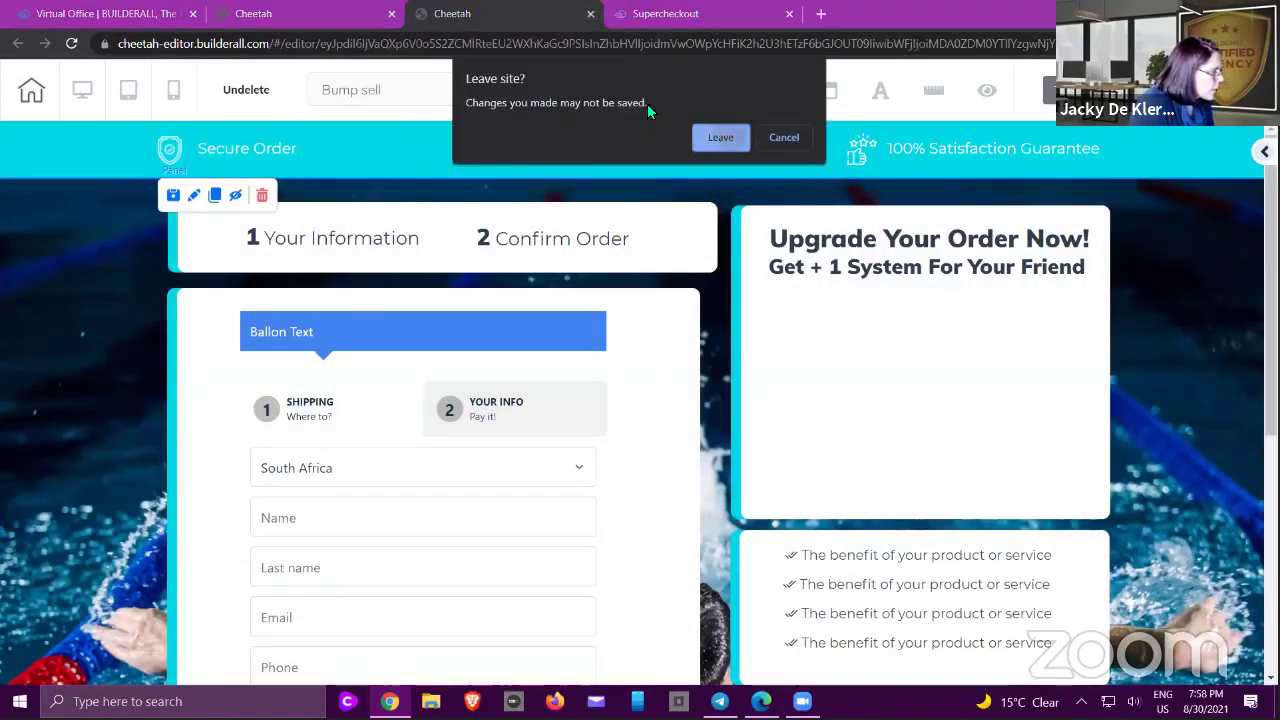
{"action": "key", "text": "Return"}
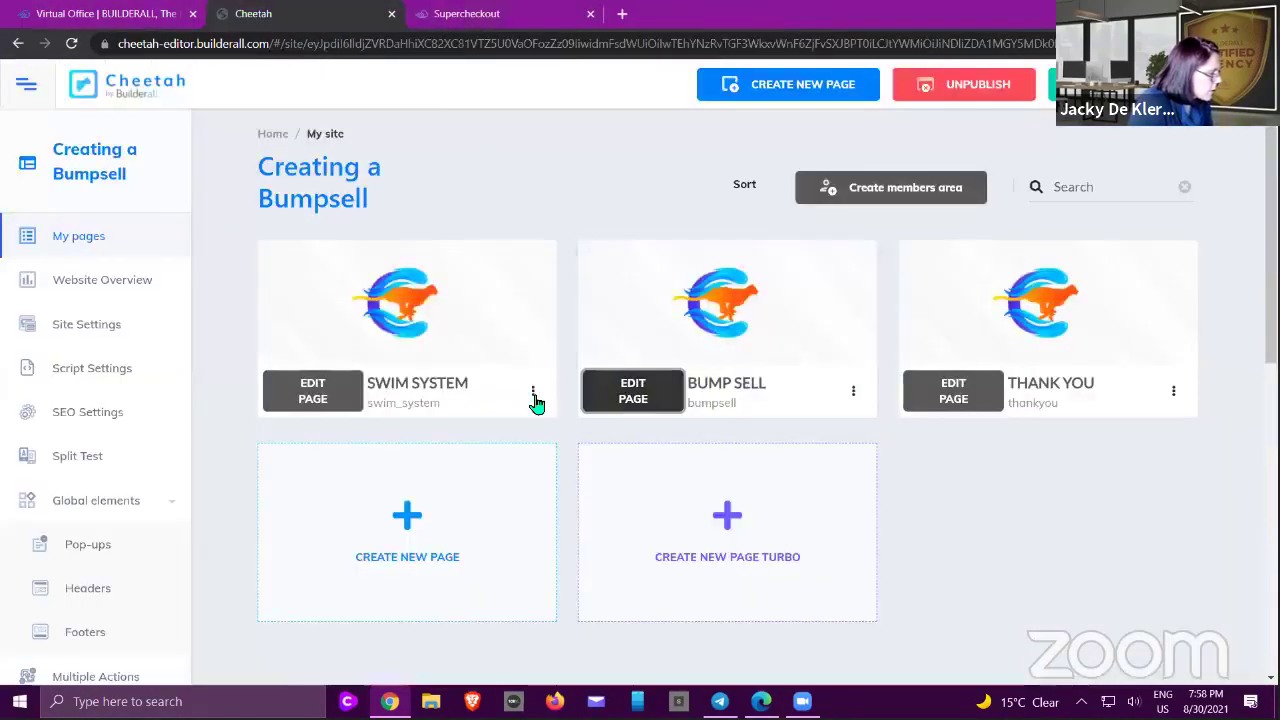
- Open the live Bump Sell page, select the shipping state, and proceed to the checkout's payment step
{"action": "left_click", "coordinate": [850, 398]}
{"action": "left_click", "coordinate": [780, 497]}
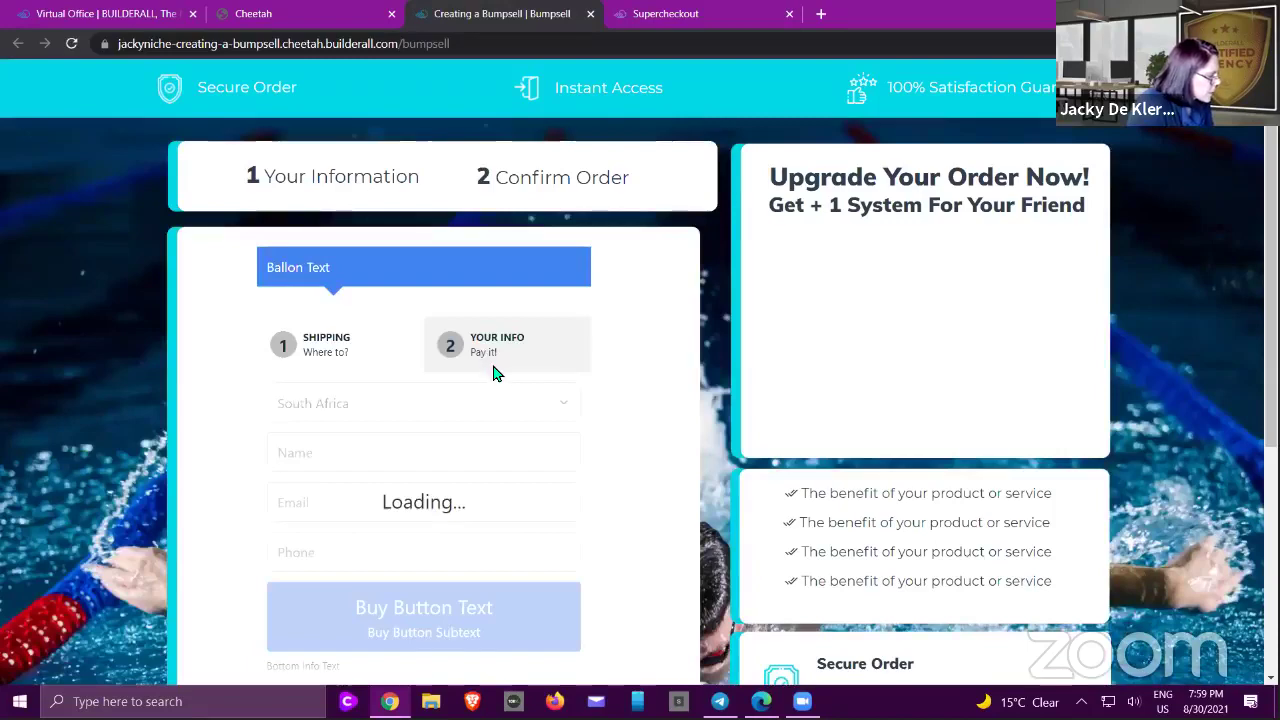
{"action": "scroll", "coordinate": [605, 393], "scroll_direction": "down", "scroll_amount": 2}
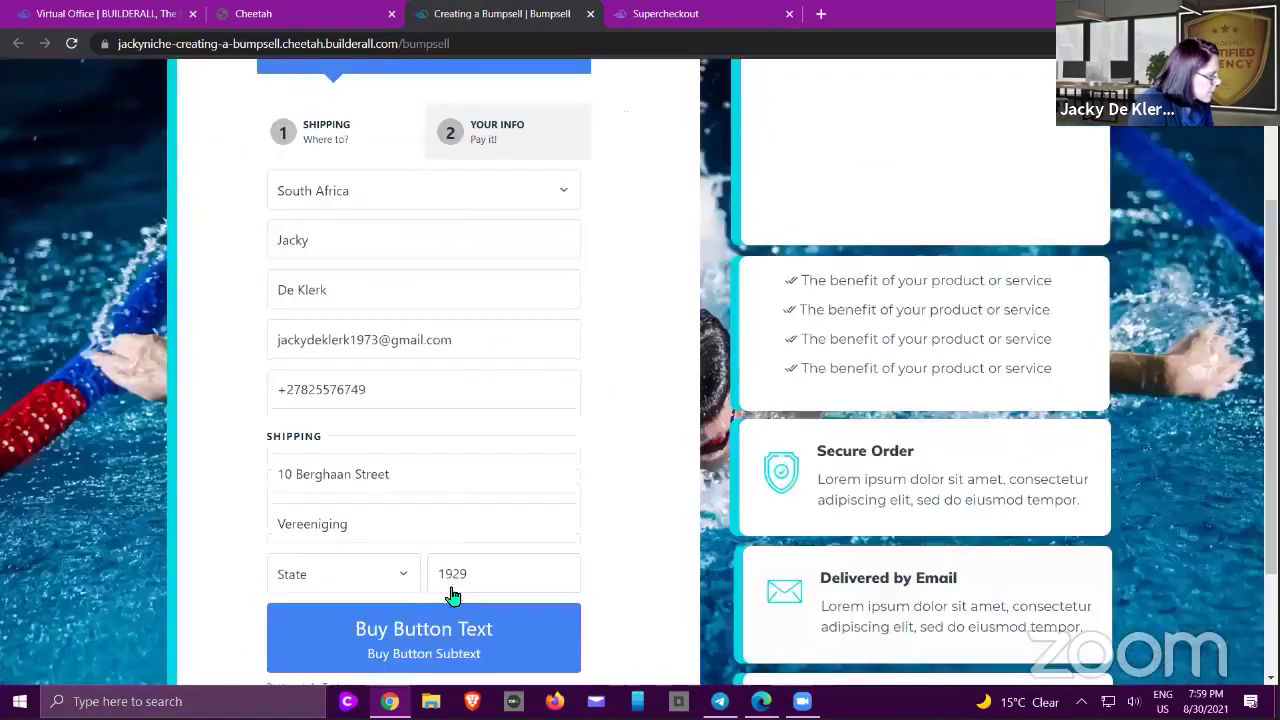
{"action": "left_click", "coordinate": [417, 631]}
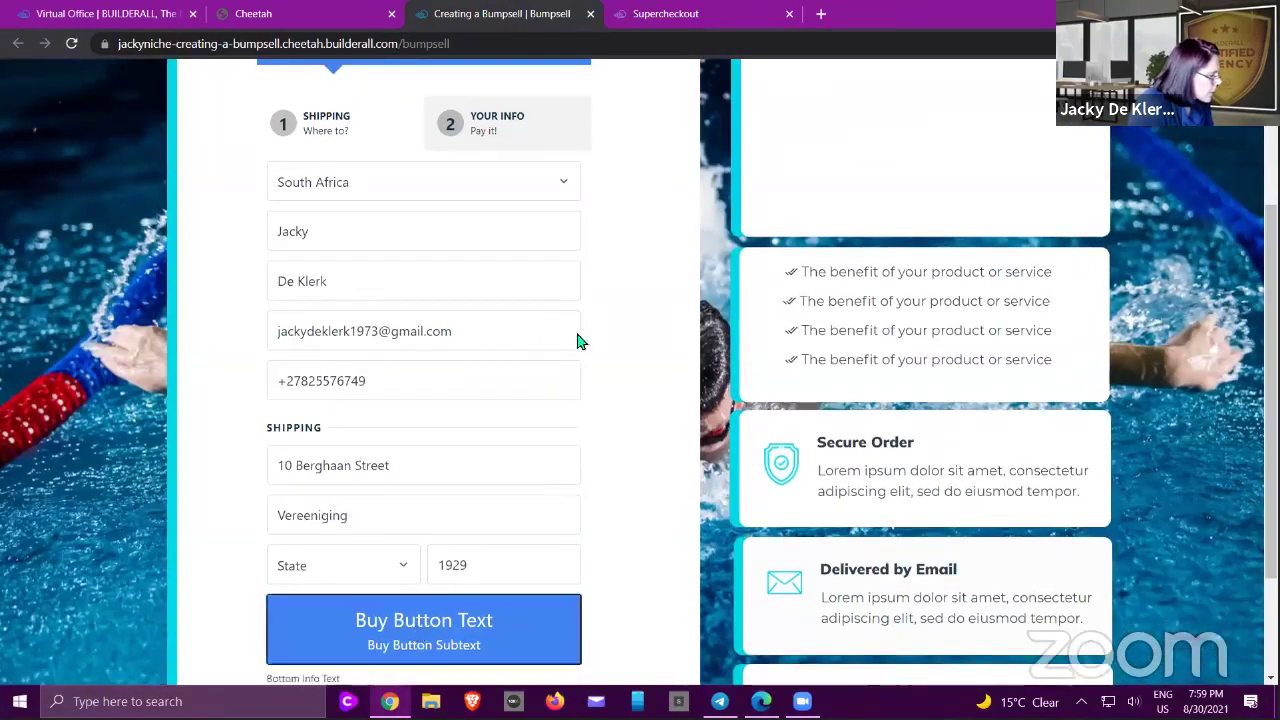
{"action": "left_click", "coordinate": [405, 575]}
{"action": "left_click", "coordinate": [366, 531]}
{"action": "left_click", "coordinate": [430, 634]}
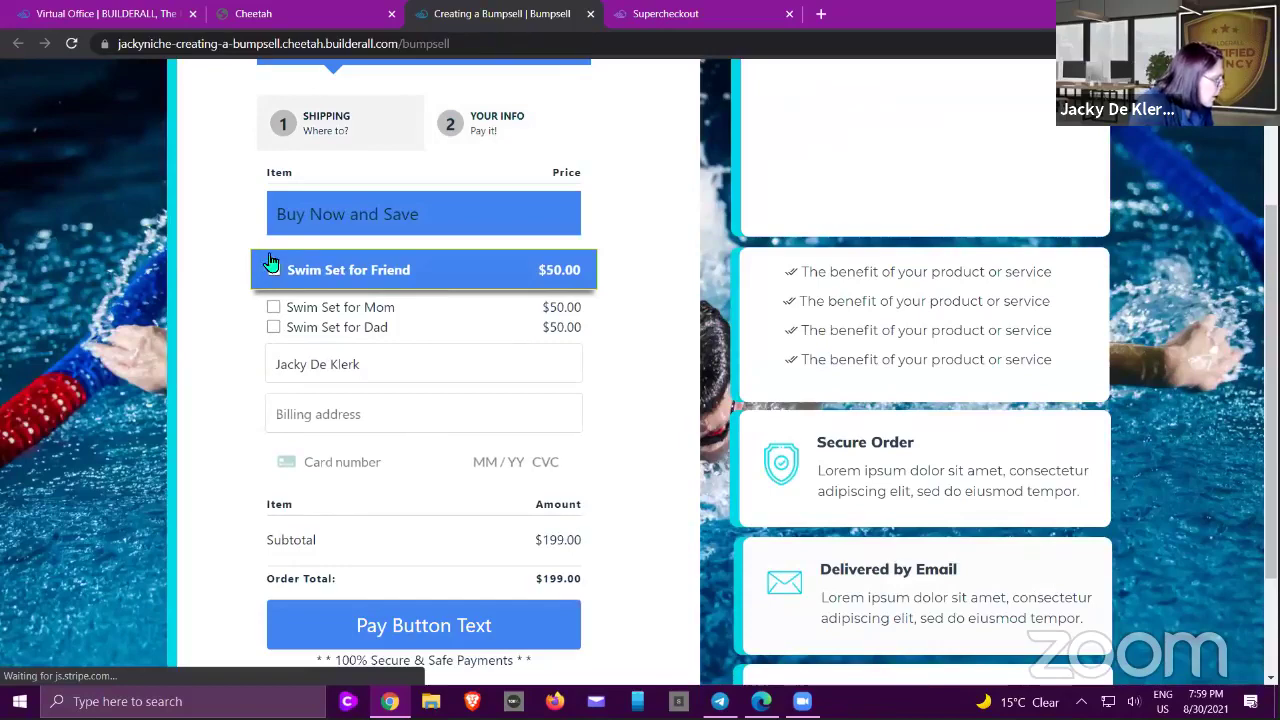
- Test the Swim Set bumpsells on the live checkout's payment step by adding them to the order and clearing the selections
{"action": "left_click", "coordinate": [274, 308]}
{"action": "left_click", "coordinate": [274, 327]}
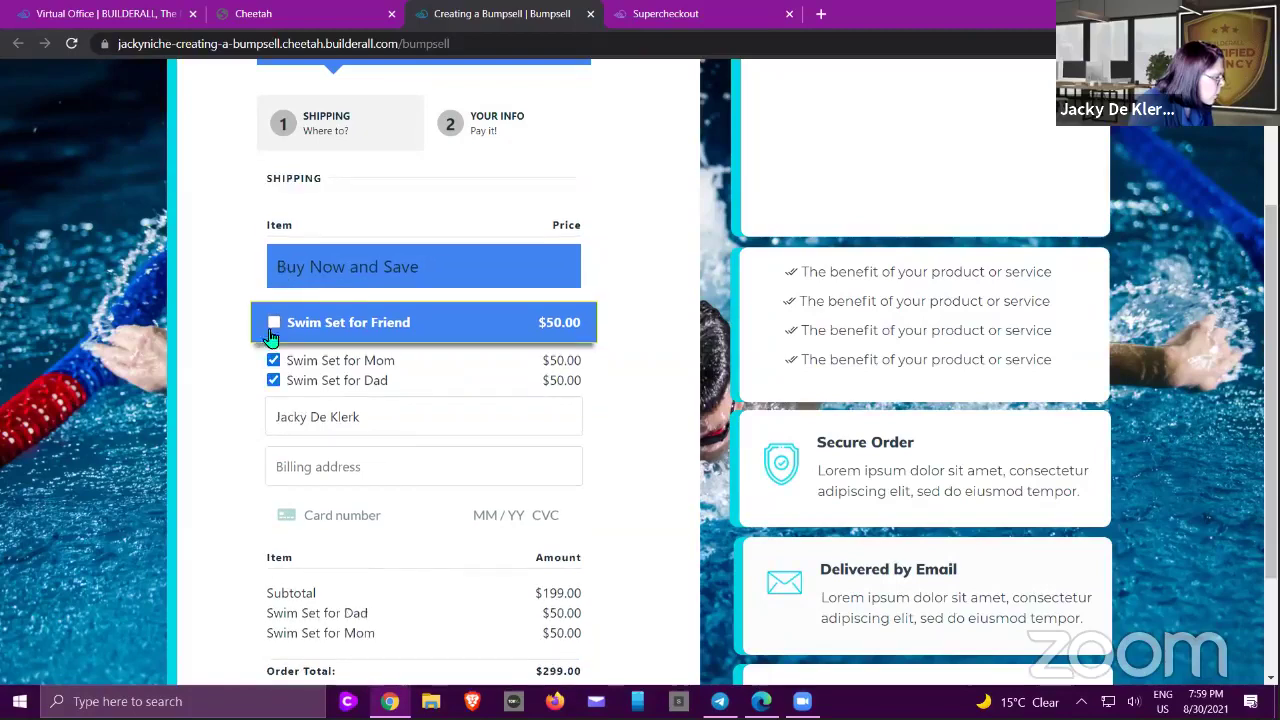
{"action": "left_click", "coordinate": [274, 323]}
{"action": "left_click", "coordinate": [273, 360]}
{"action": "left_click", "coordinate": [274, 381]}
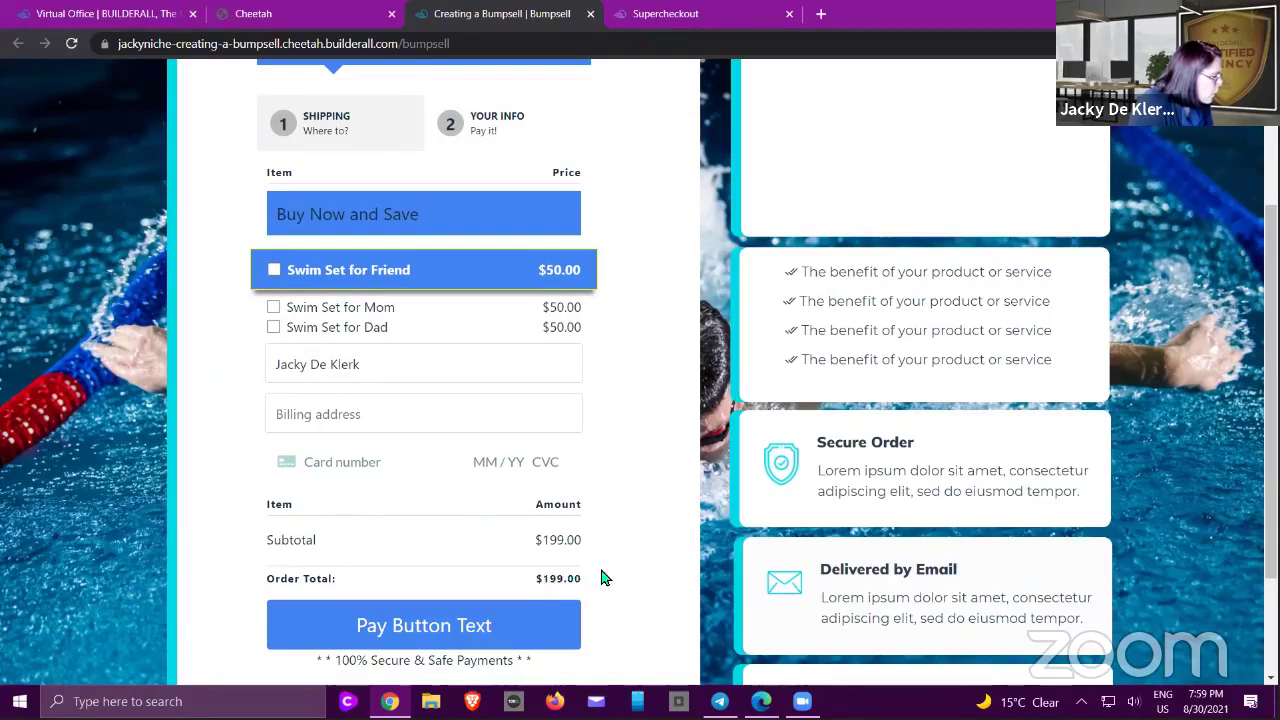
{"action": "scroll", "coordinate": [629, 567], "scroll_direction": "up", "scroll_amount": 1}
{"action": "scroll", "coordinate": [659, 589], "scroll_direction": "up", "scroll_amount": 3}
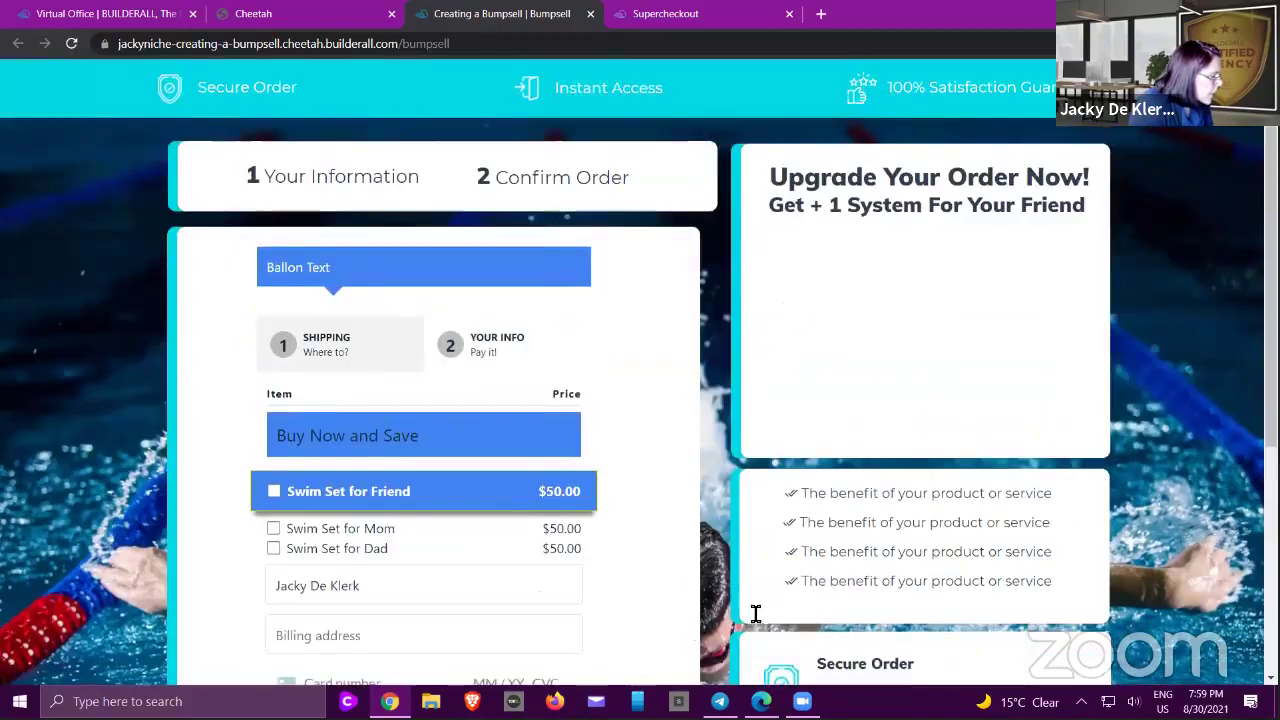
- Close the live Bump Sell page and the SuperCheckout offers page, and return to the Cheetah website list
{"action": "left_click", "coordinate": [590, 14]}
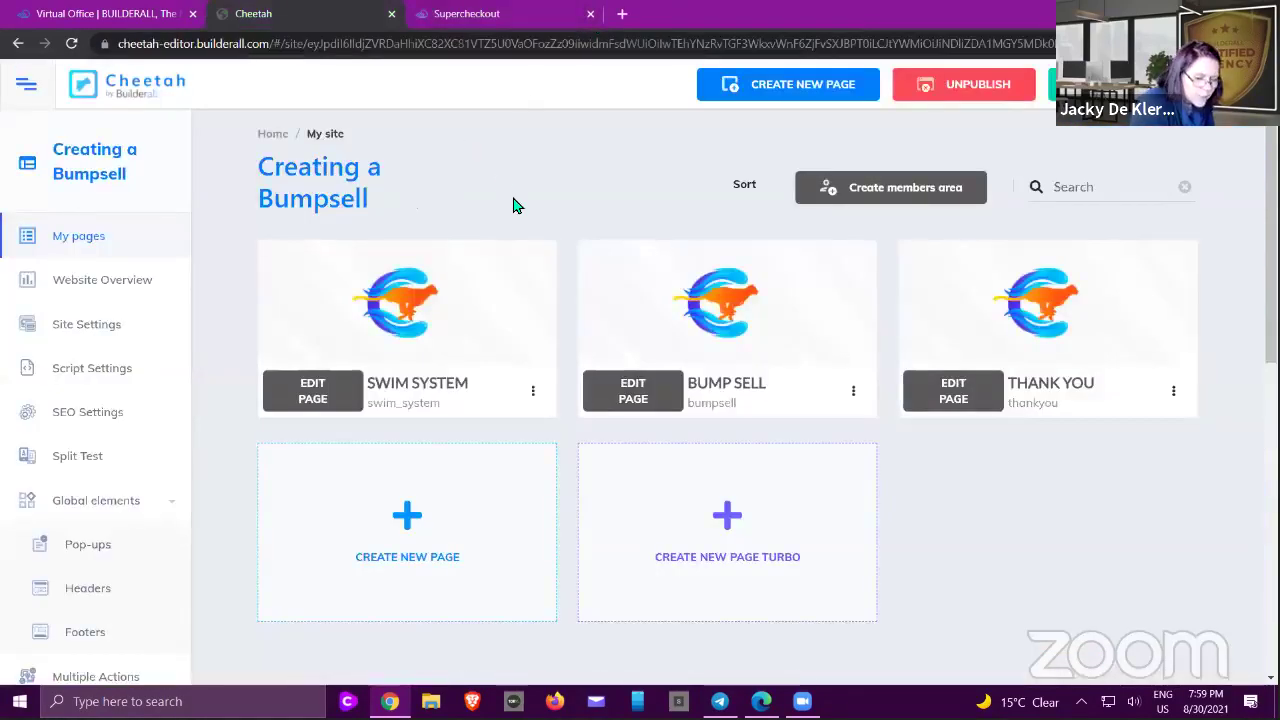
{"action": "left_click", "coordinate": [577, 21]}
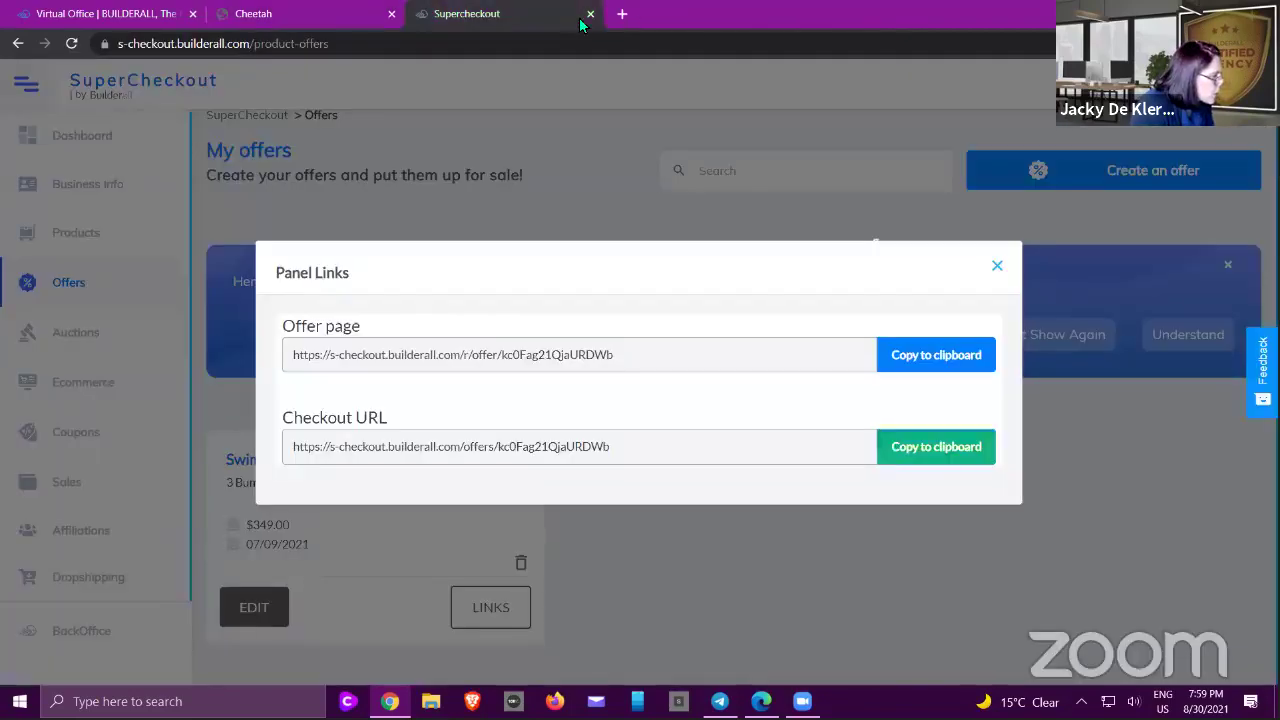
{"action": "left_click", "coordinate": [590, 14]}
{"action": "left_click", "coordinate": [125, 98]}
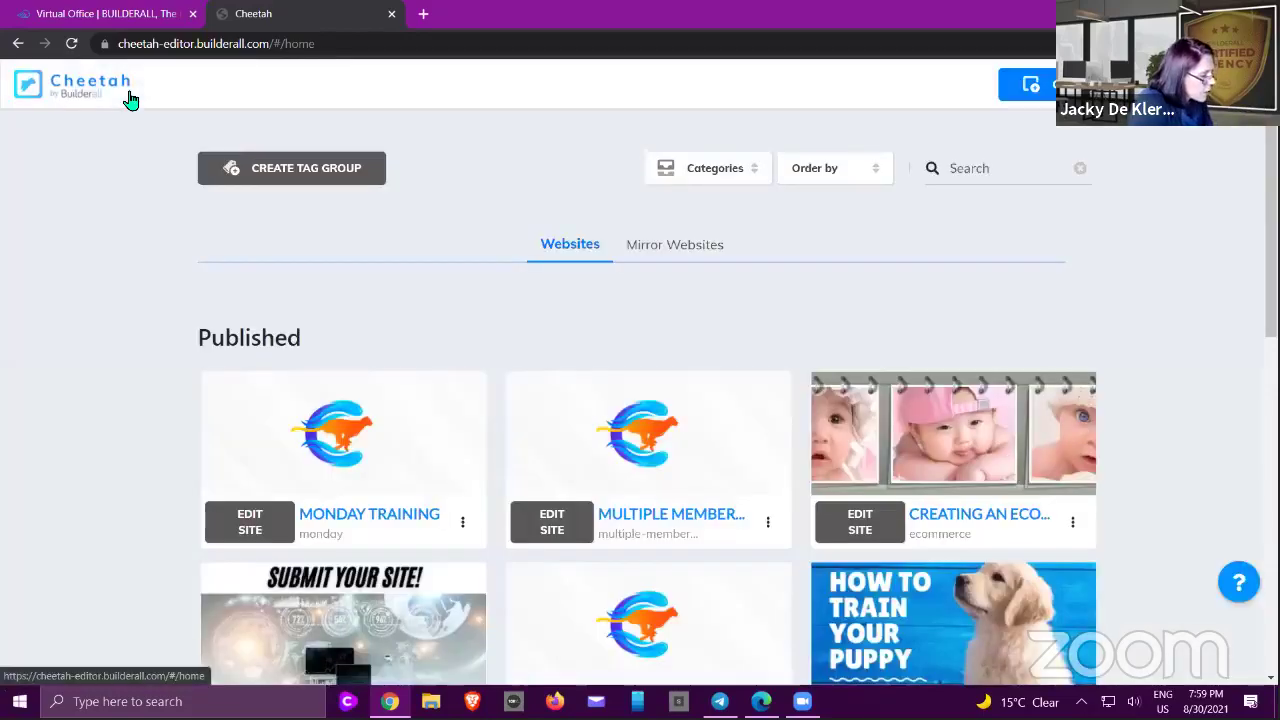
- Find the Auctions site on page 3 of the published websites and open it for editing
{"action": "scroll", "coordinate": [600, 345], "scroll_direction": "down", "scroll_amount": 4}
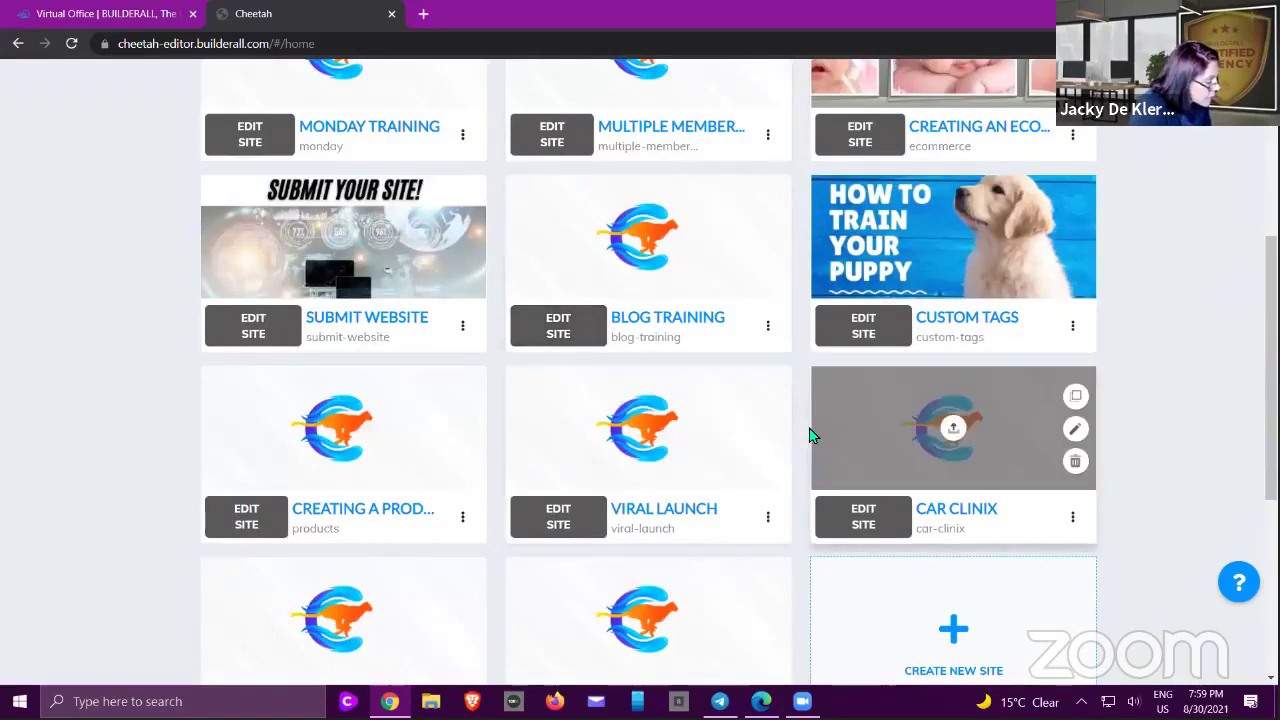
{"action": "scroll", "coordinate": [812, 436], "scroll_direction": "down", "scroll_amount": 2}
{"action": "mouse_move", "coordinate": [765, 449]}
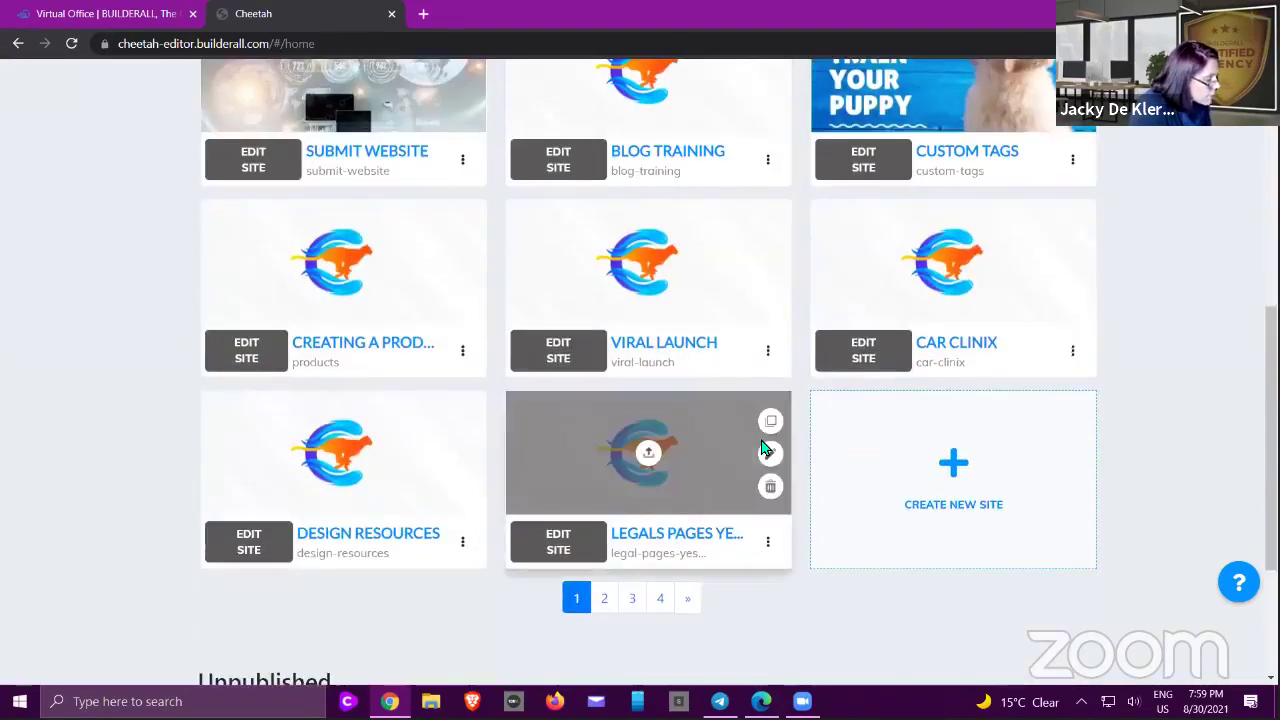
{"action": "left_click", "coordinate": [604, 600]}
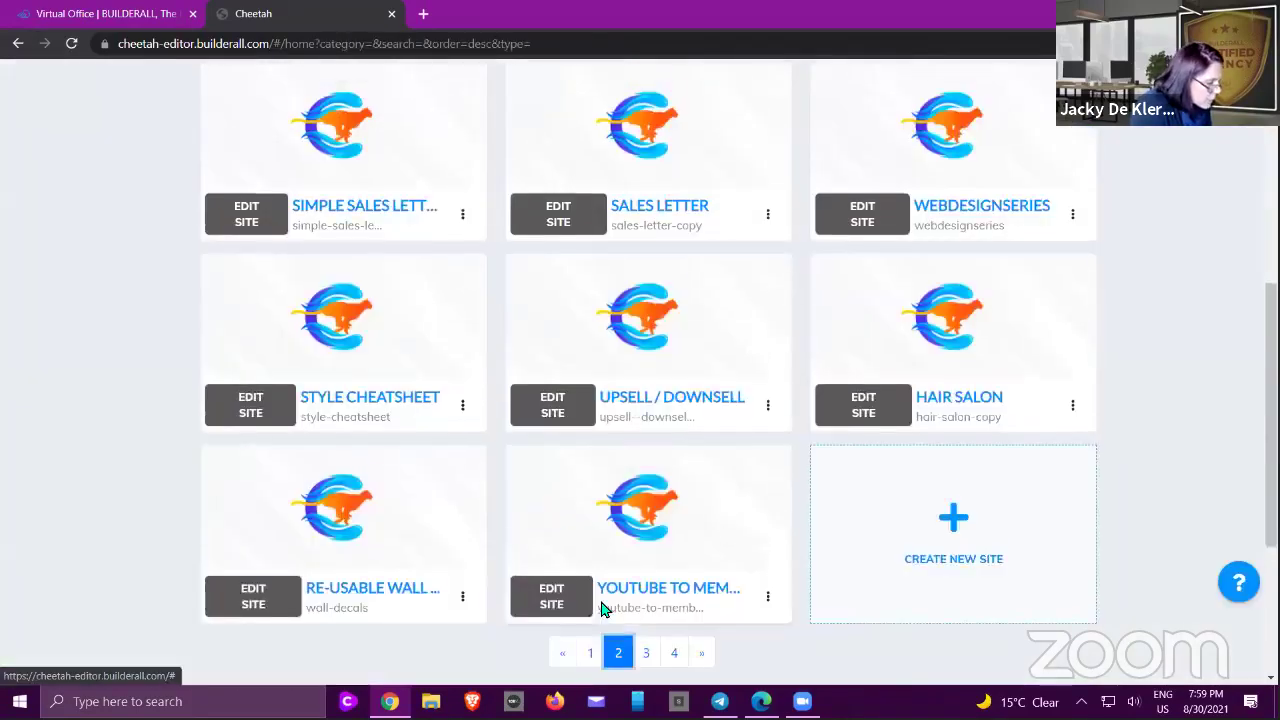
{"action": "scroll", "coordinate": [601, 606], "scroll_direction": "up", "scroll_amount": 5}
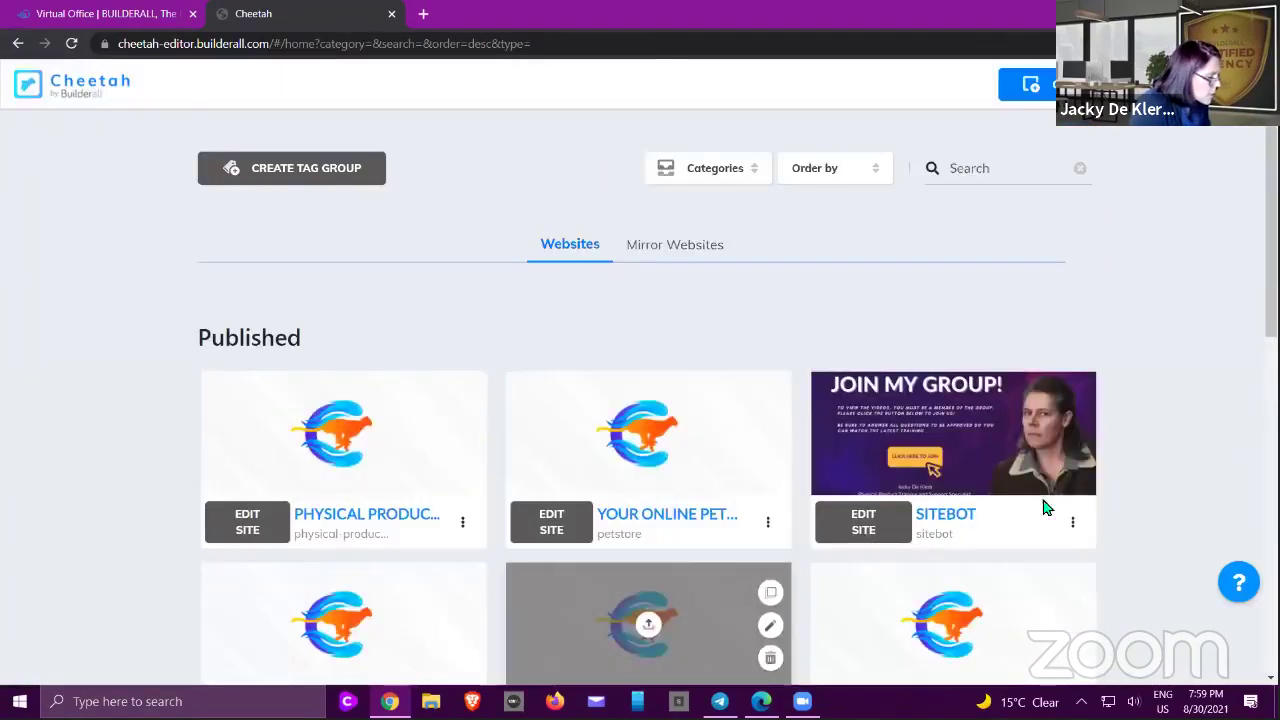
{"action": "scroll", "coordinate": [1043, 506], "scroll_direction": "down", "scroll_amount": 1}
{"action": "scroll", "coordinate": [1240, 440], "scroll_direction": "down", "scroll_amount": 4}
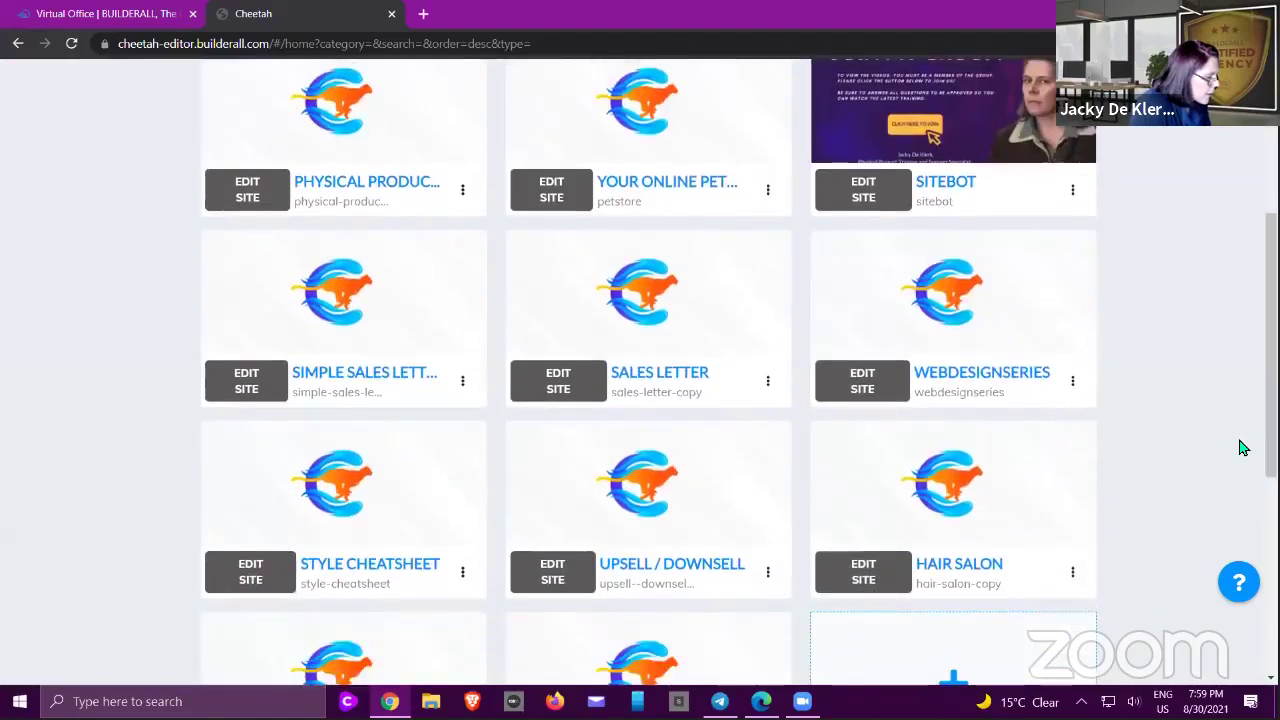
{"action": "scroll", "coordinate": [1240, 448], "scroll_direction": "down", "scroll_amount": 3}
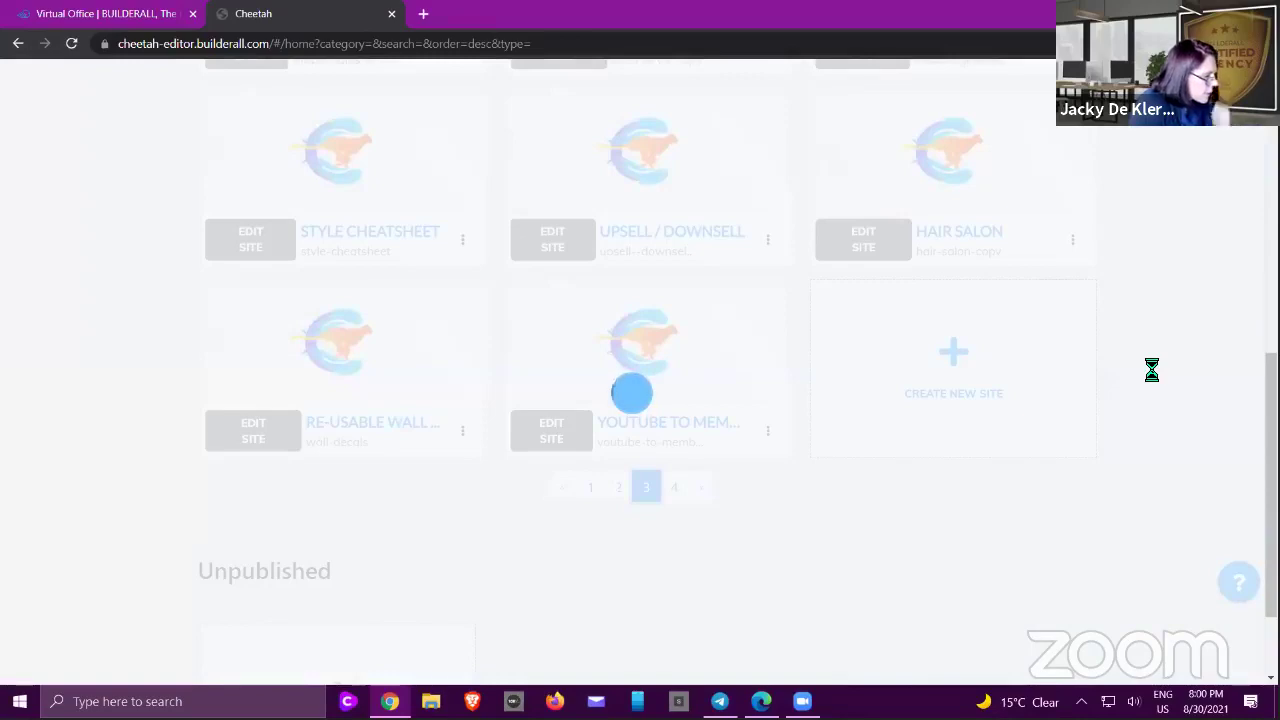
{"action": "scroll", "coordinate": [1150, 376], "scroll_direction": "up", "scroll_amount": 2}
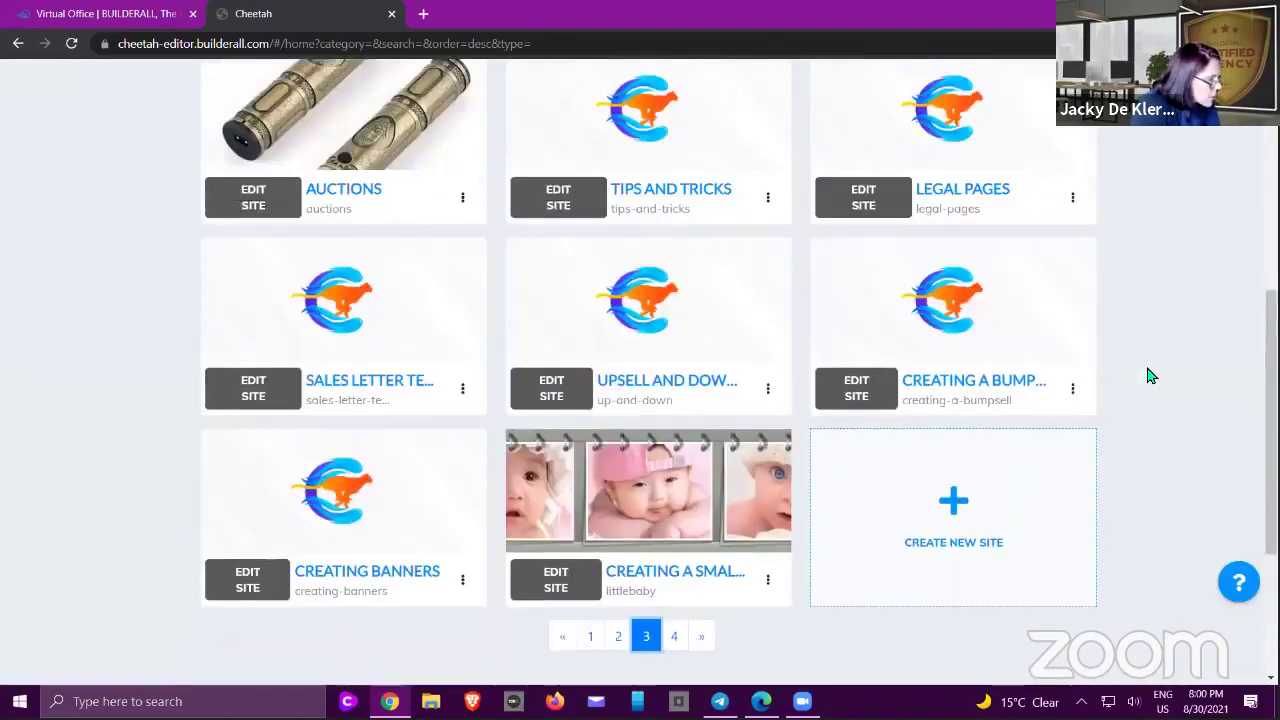
{"action": "scroll", "coordinate": [289, 349], "scroll_direction": "up", "scroll_amount": 2}
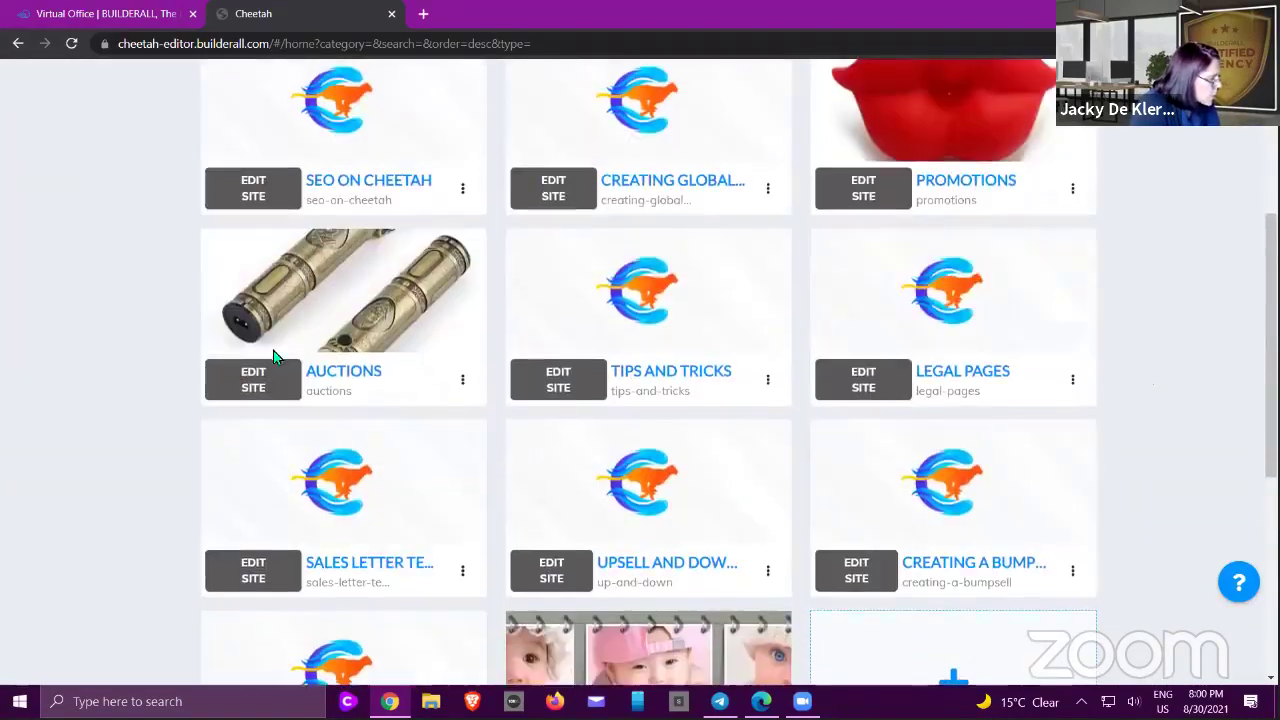
{"action": "left_click", "coordinate": [226, 380]}
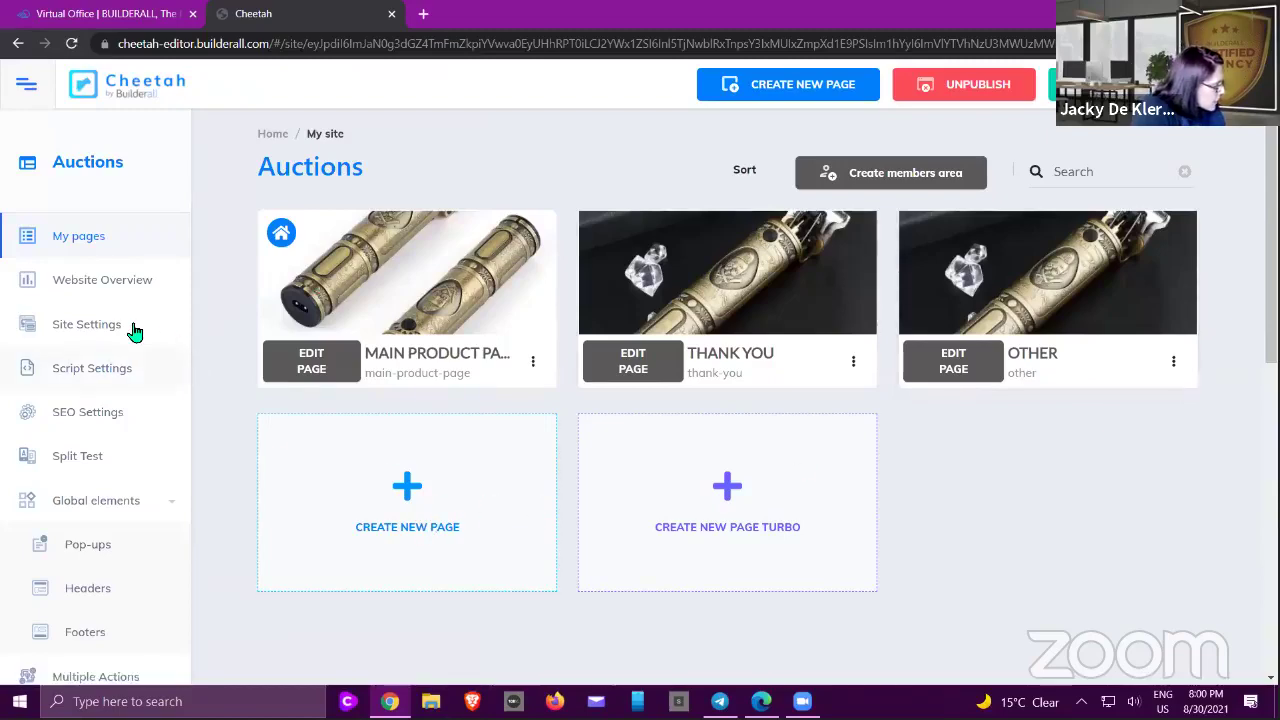
- Open SuperCheckout for the Auctions site and view its auctions list and its products list
{"action": "scroll", "coordinate": [131, 331], "scroll_direction": "down", "scroll_amount": 3}
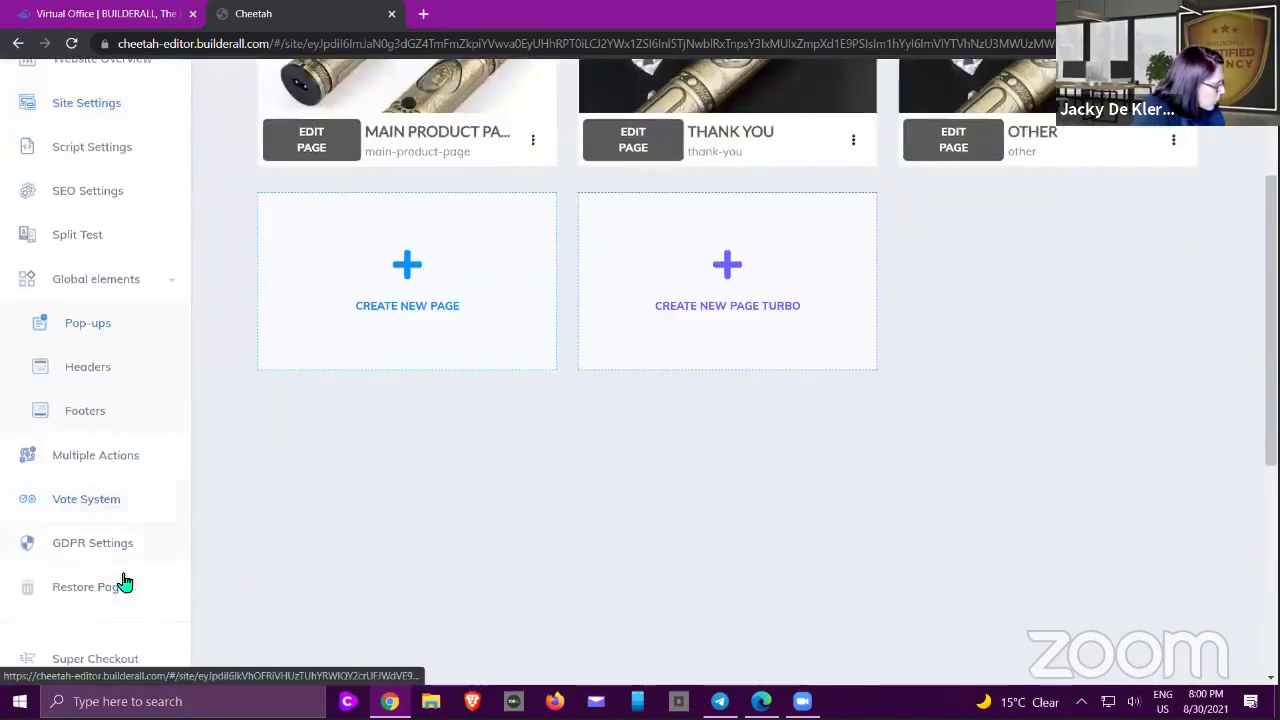
{"action": "scroll", "coordinate": [114, 470], "scroll_direction": "down", "scroll_amount": 2}
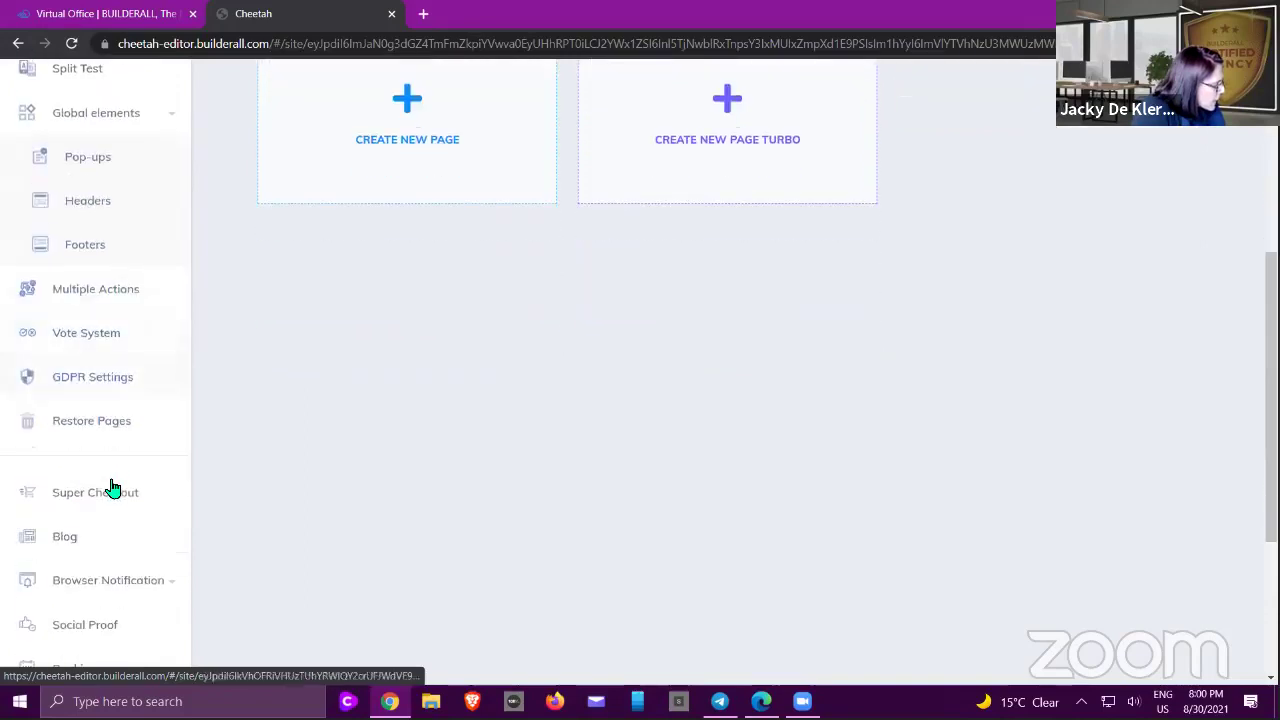
{"action": "left_click", "coordinate": [98, 494]}
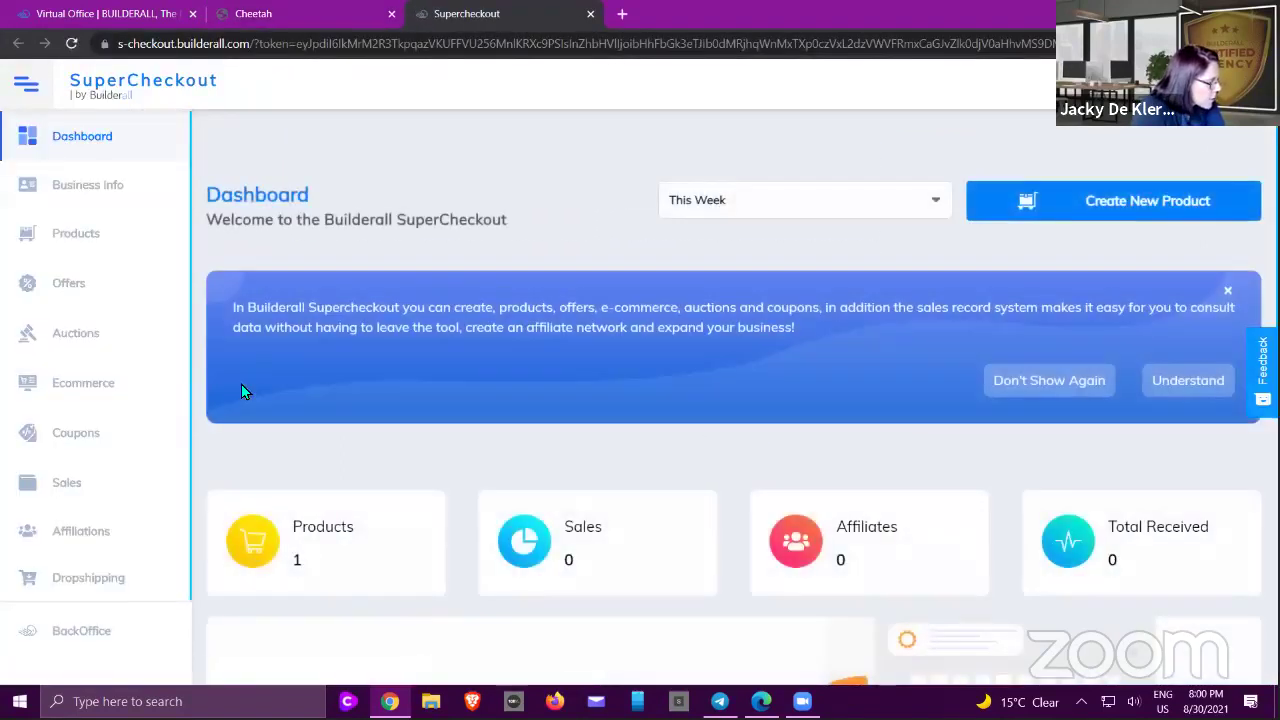
{"action": "left_click", "coordinate": [80, 334]}
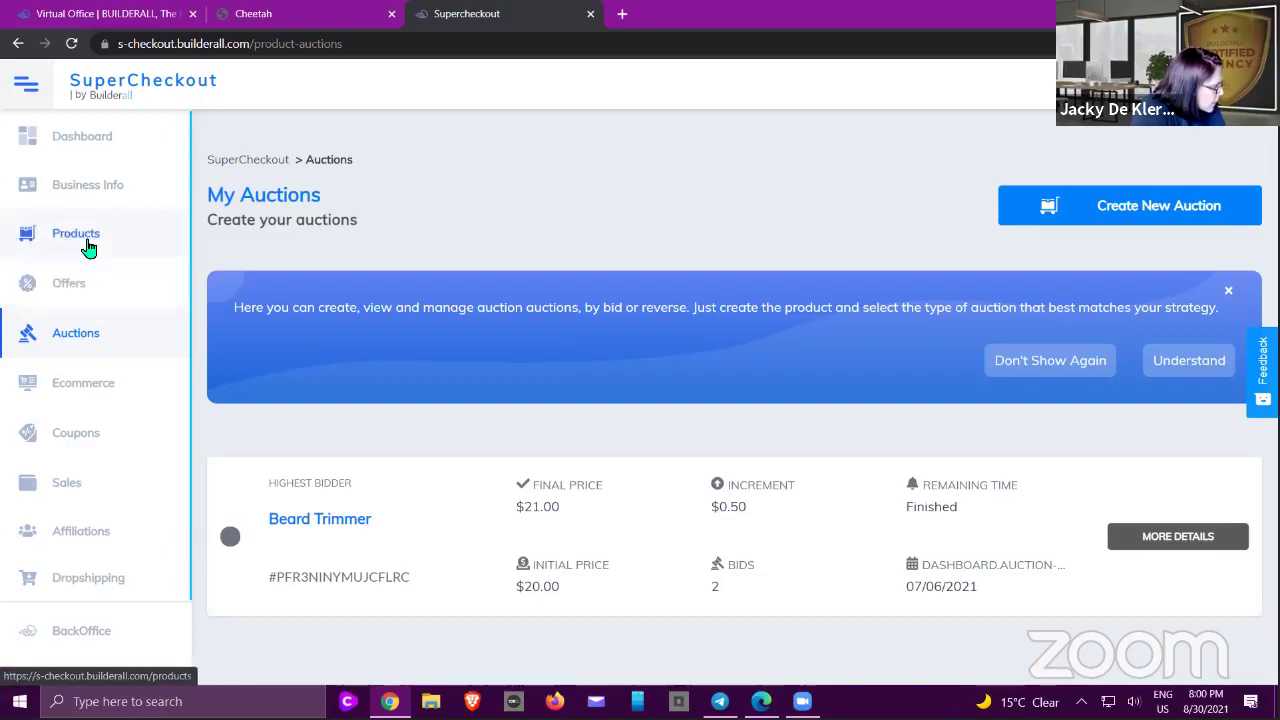
{"action": "left_click", "coordinate": [85, 238]}
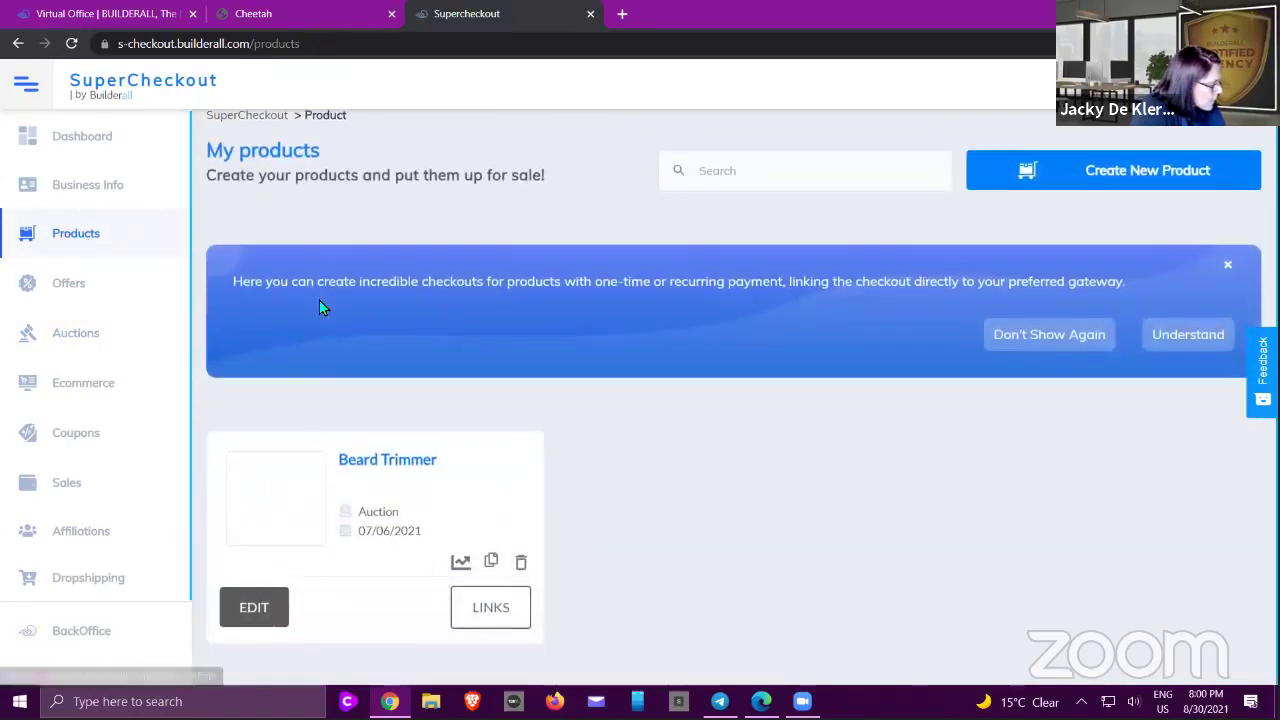
- Open the Beard Trimmer product for editing and expand its Pricing section
{"action": "left_click", "coordinate": [255, 612]}
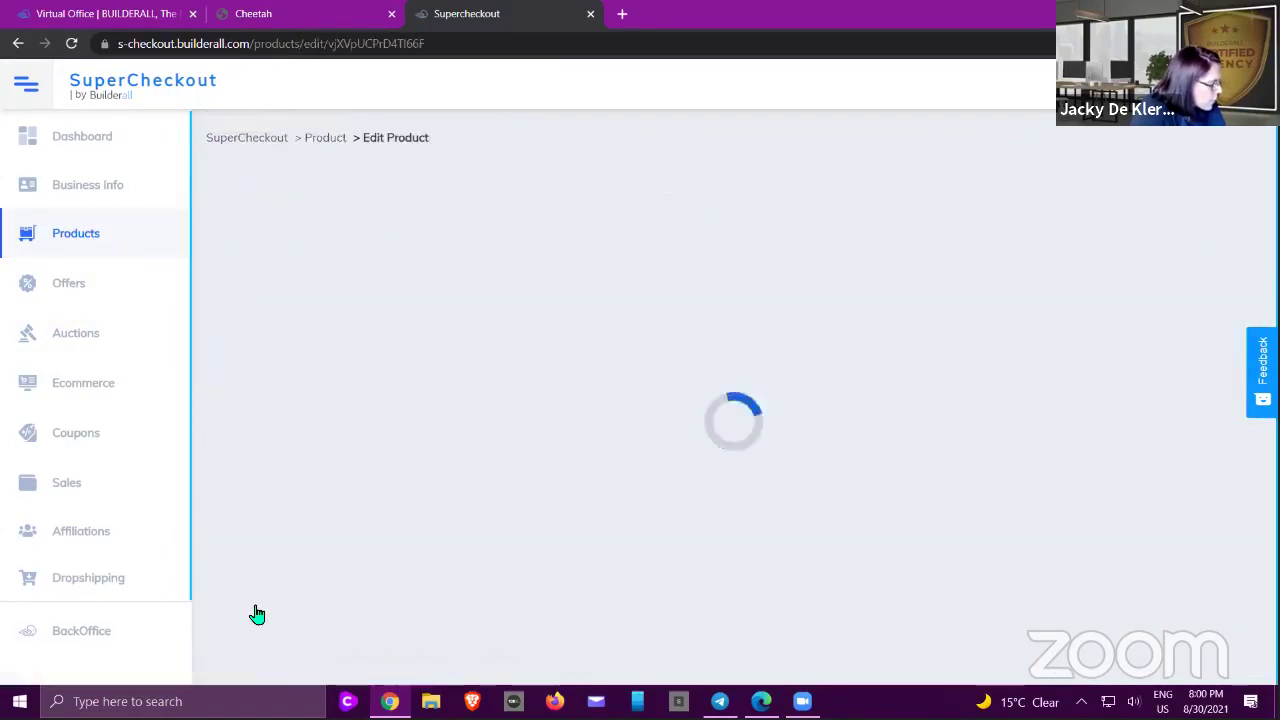
{"action": "scroll", "coordinate": [415, 490], "scroll_direction": "down", "scroll_amount": 4}
{"action": "scroll", "coordinate": [427, 460], "scroll_direction": "down", "scroll_amount": 5}
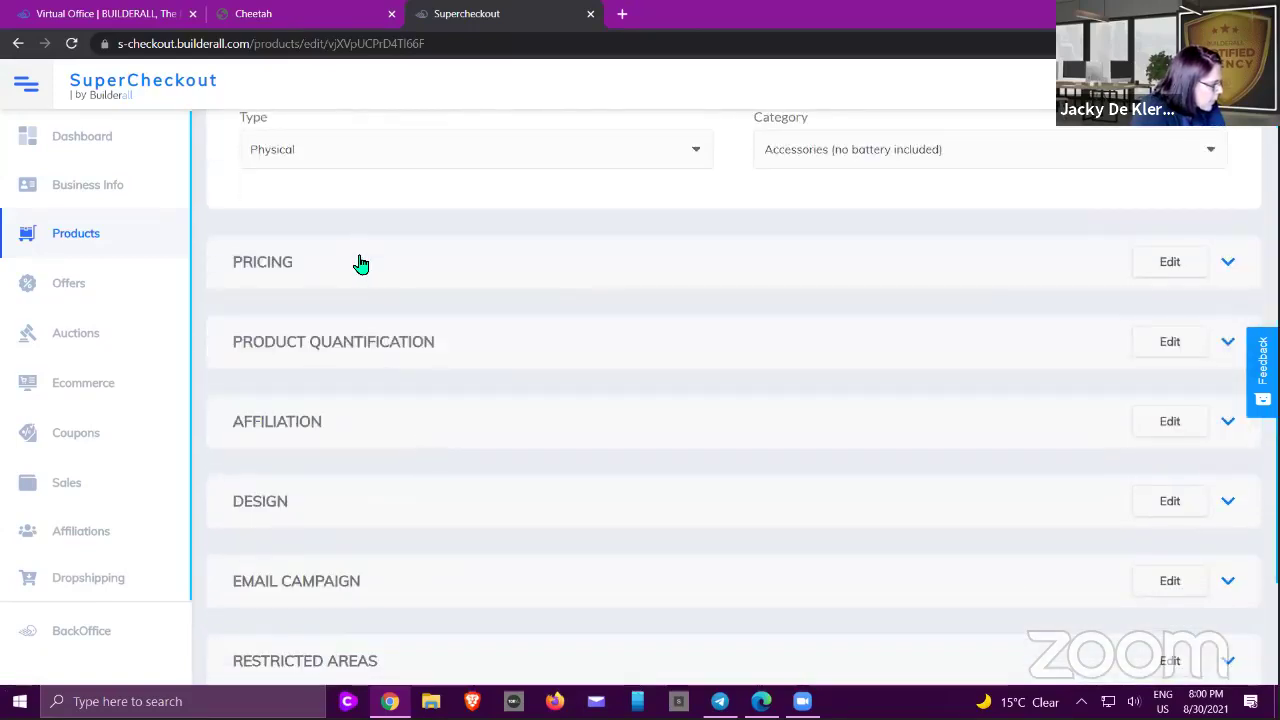
{"action": "left_click", "coordinate": [361, 263]}
{"action": "scroll", "coordinate": [560, 320], "scroll_direction": "down", "scroll_amount": 3}
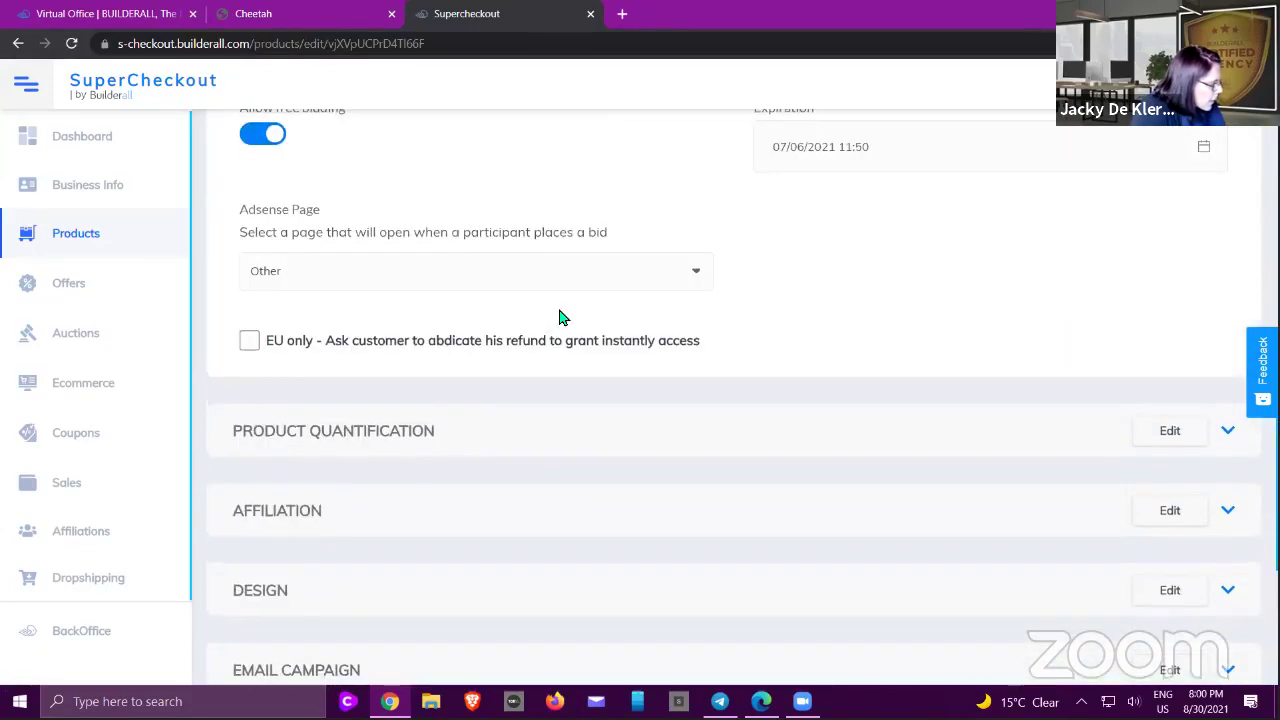
- Review the product's payment type options and keep Auction selected
{"action": "scroll", "coordinate": [560, 318], "scroll_direction": "up", "scroll_amount": 2}
{"action": "scroll", "coordinate": [560, 318], "scroll_direction": "up", "scroll_amount": 1}
{"action": "scroll", "coordinate": [650, 280], "scroll_direction": "up", "scroll_amount": 1}
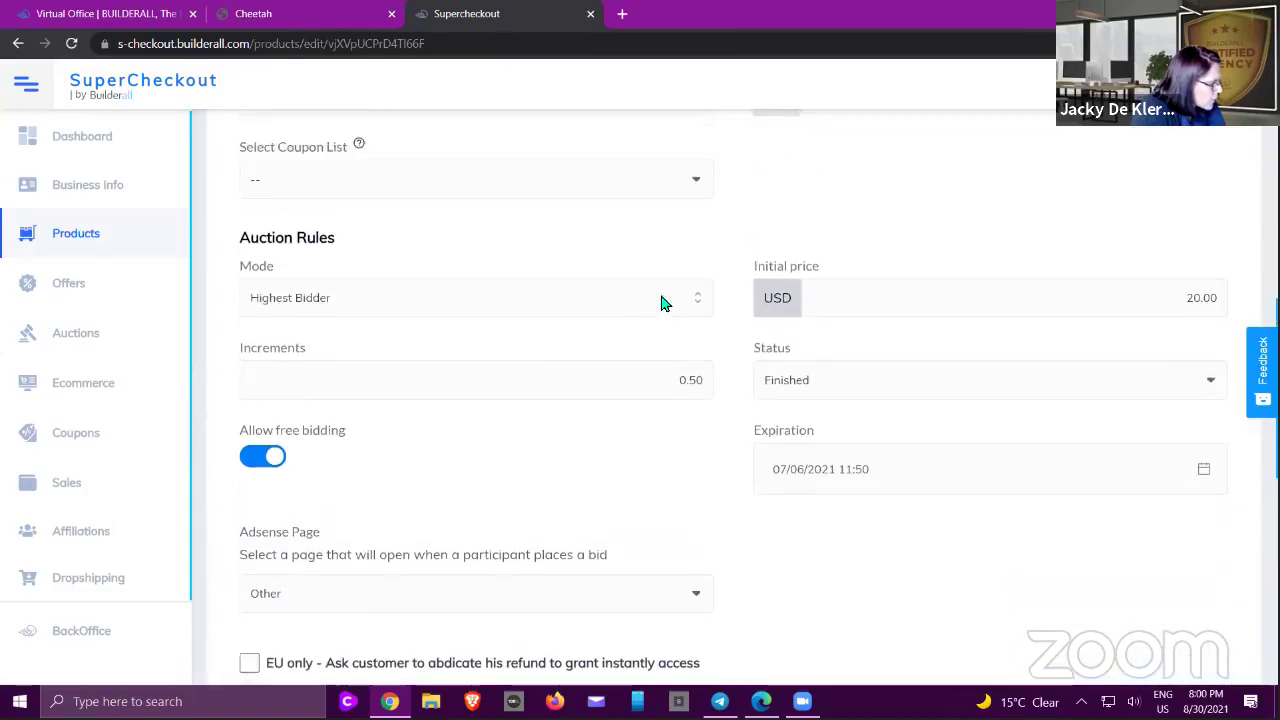
{"action": "scroll", "coordinate": [651, 304], "scroll_direction": "up", "scroll_amount": 1}
{"action": "left_click", "coordinate": [695, 219]}
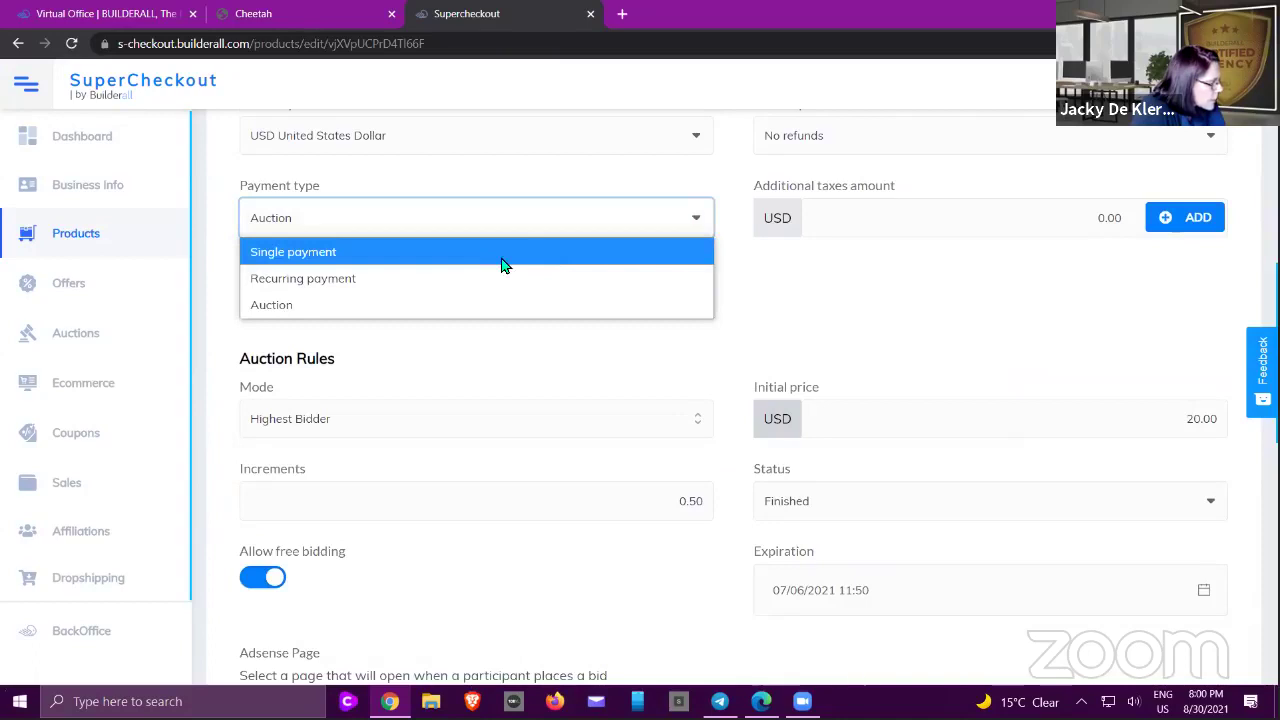
{"action": "left_click", "coordinate": [335, 313]}
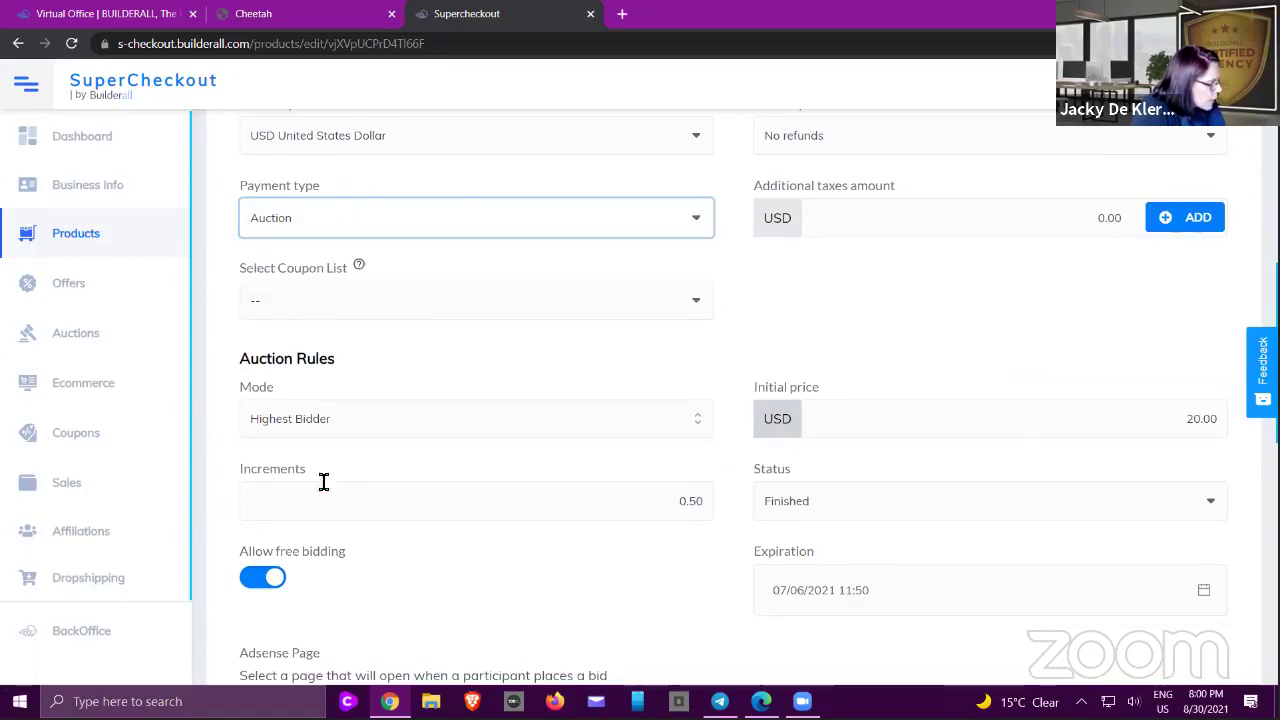
{"action": "scroll", "coordinate": [689, 613], "scroll_direction": "down", "scroll_amount": 1}
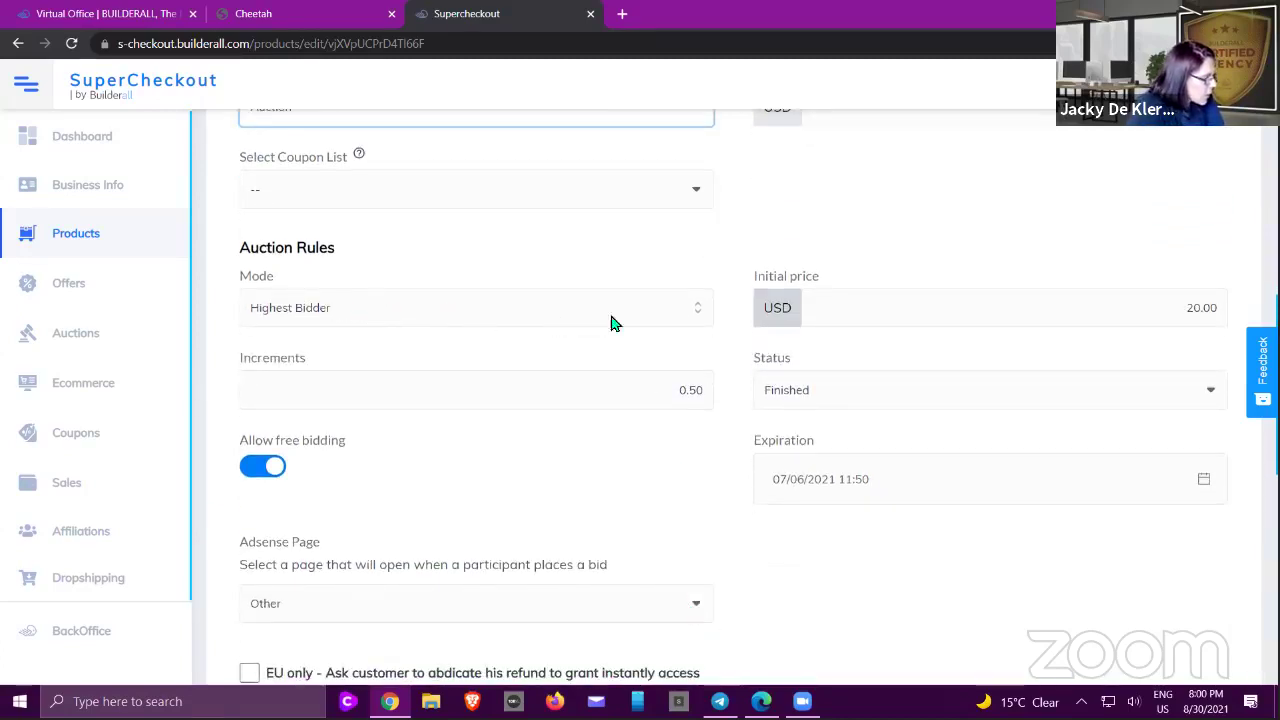
- Check the available auction modes, keep Highest Bidder, and turn on free bidding in the auction rules
{"action": "left_click", "coordinate": [697, 316]}
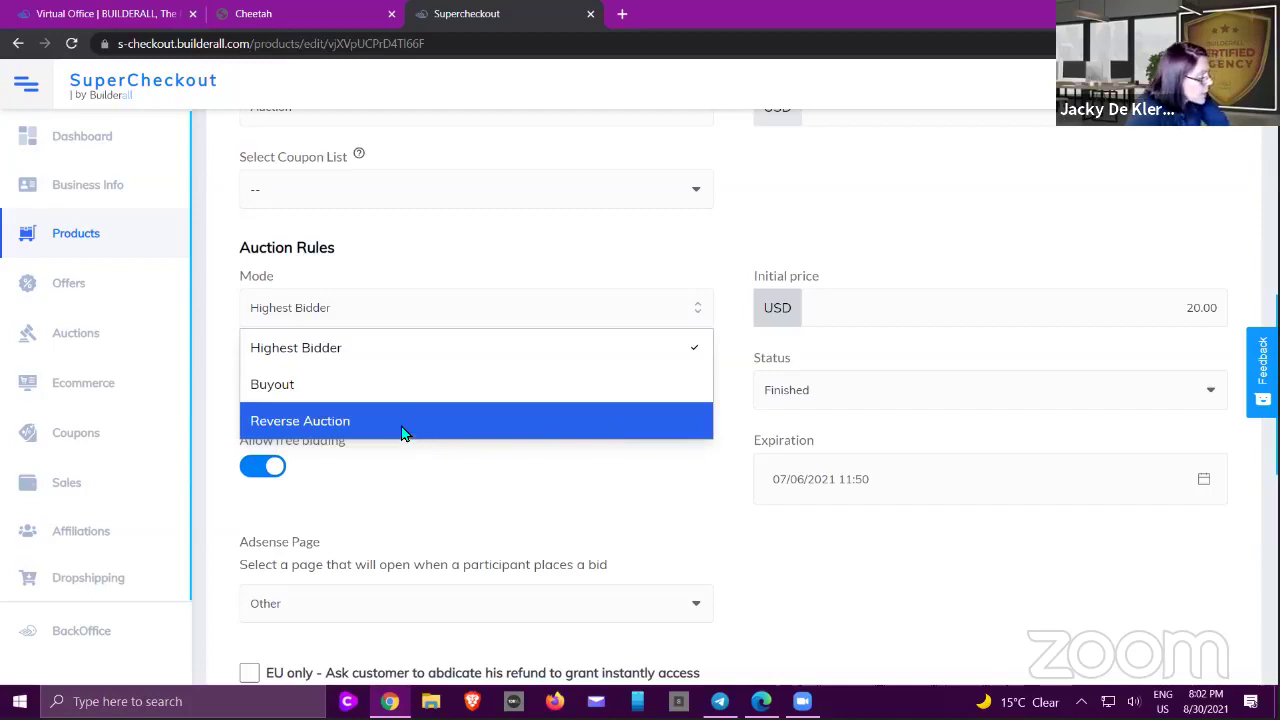
{"action": "left_click", "coordinate": [542, 484]}
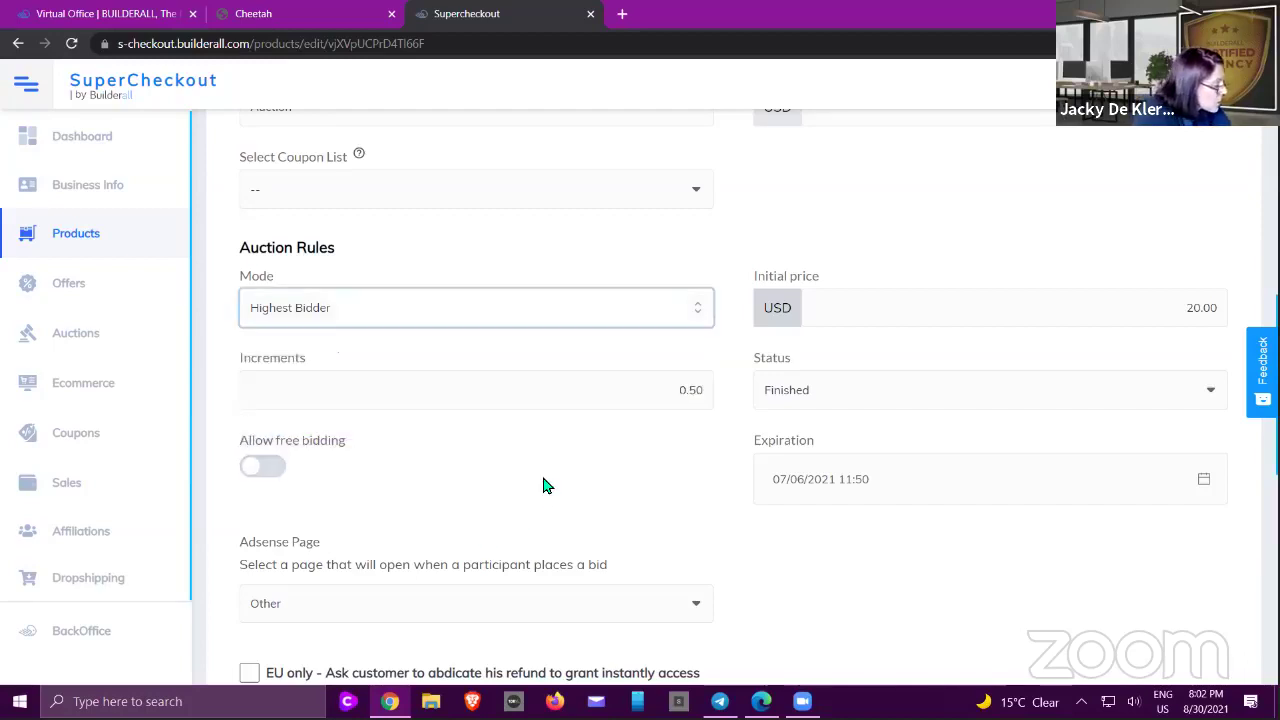
{"action": "scroll", "coordinate": [380, 462], "scroll_direction": "down", "scroll_amount": 1}
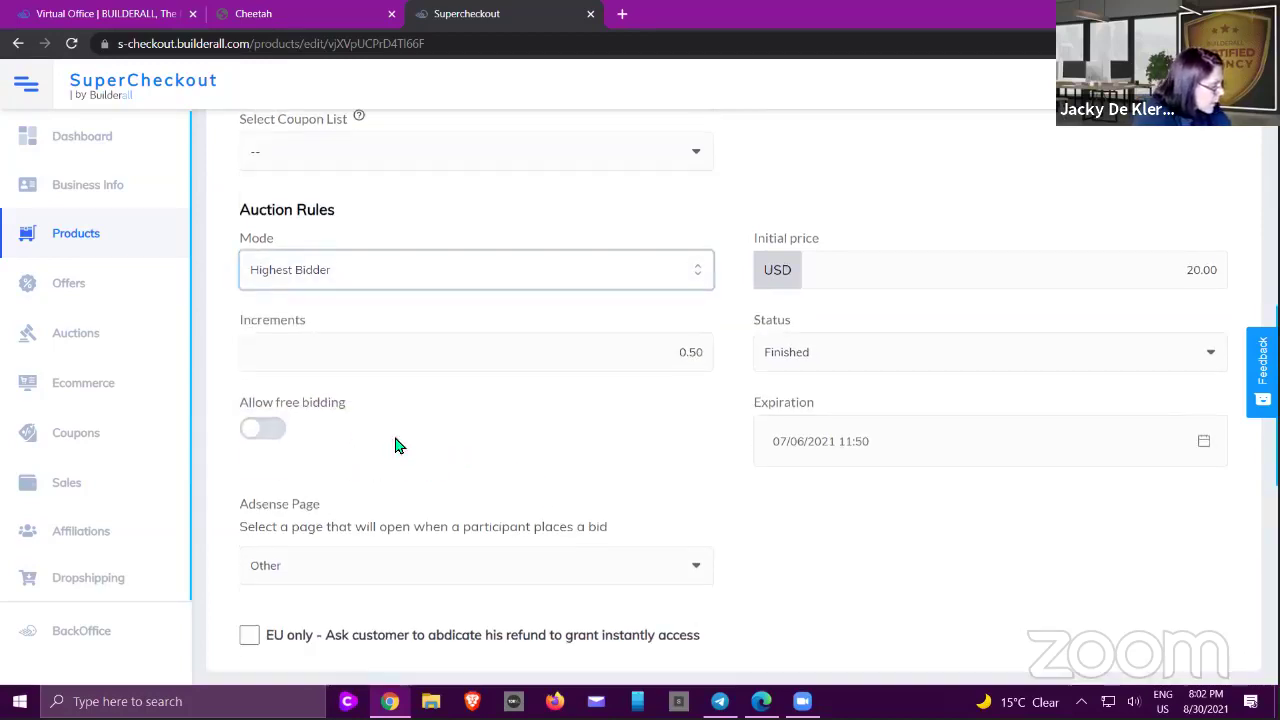
{"action": "left_click", "coordinate": [245, 358]}
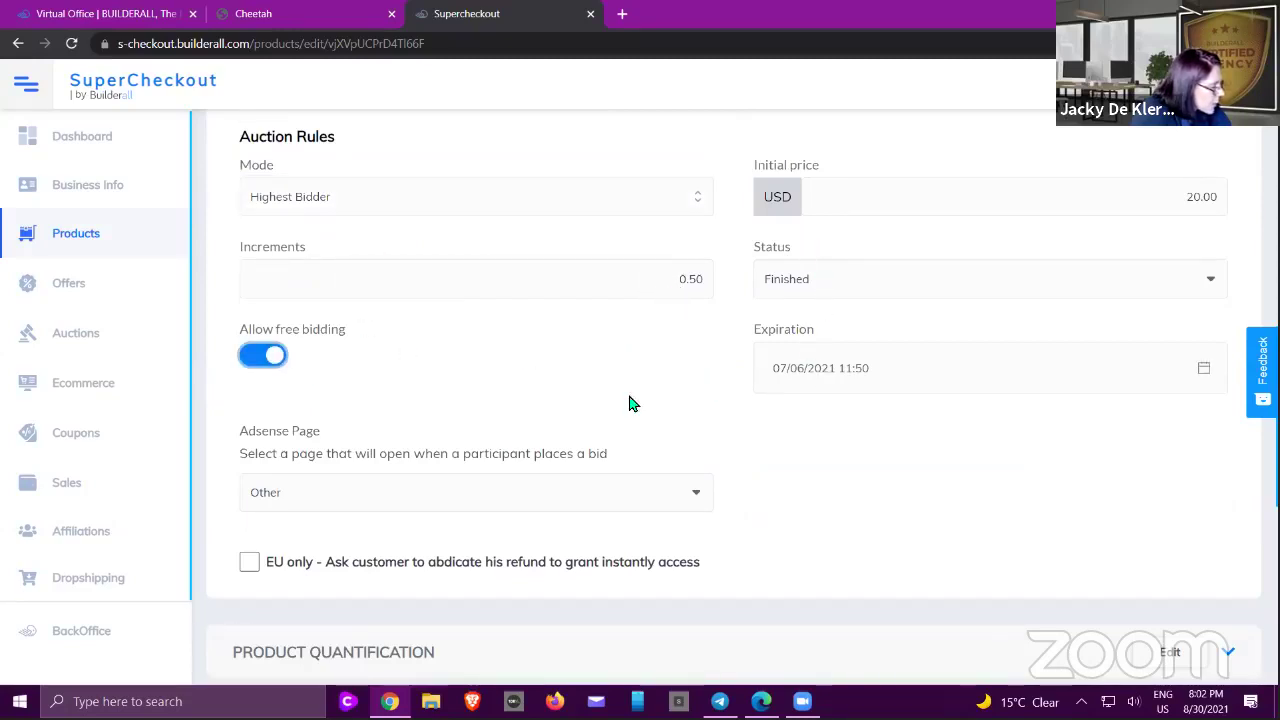
{"action": "scroll", "coordinate": [590, 400], "scroll_direction": "down", "scroll_amount": 1}
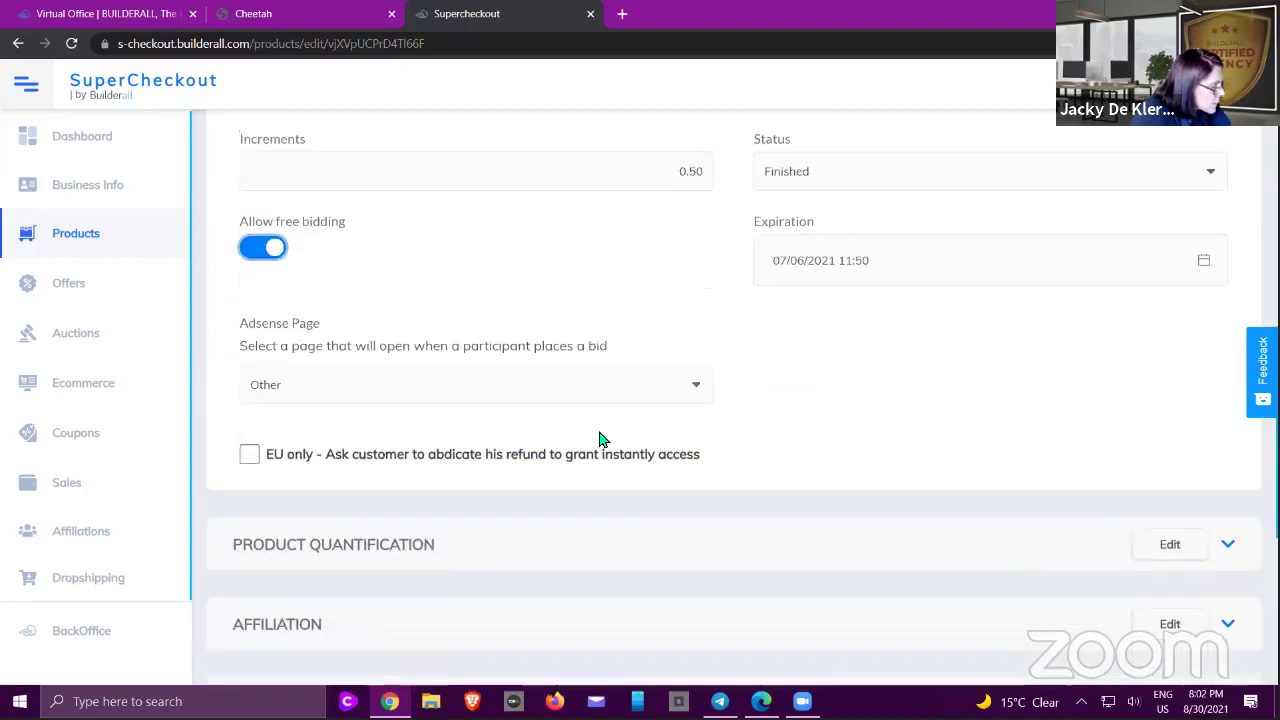
- Try the Buyout and Reverse Auction modes to compare their fields, and close the product editor without saving
{"action": "scroll", "coordinate": [603, 271], "scroll_direction": "up", "scroll_amount": 2}
{"action": "left_click", "coordinate": [640, 252]}
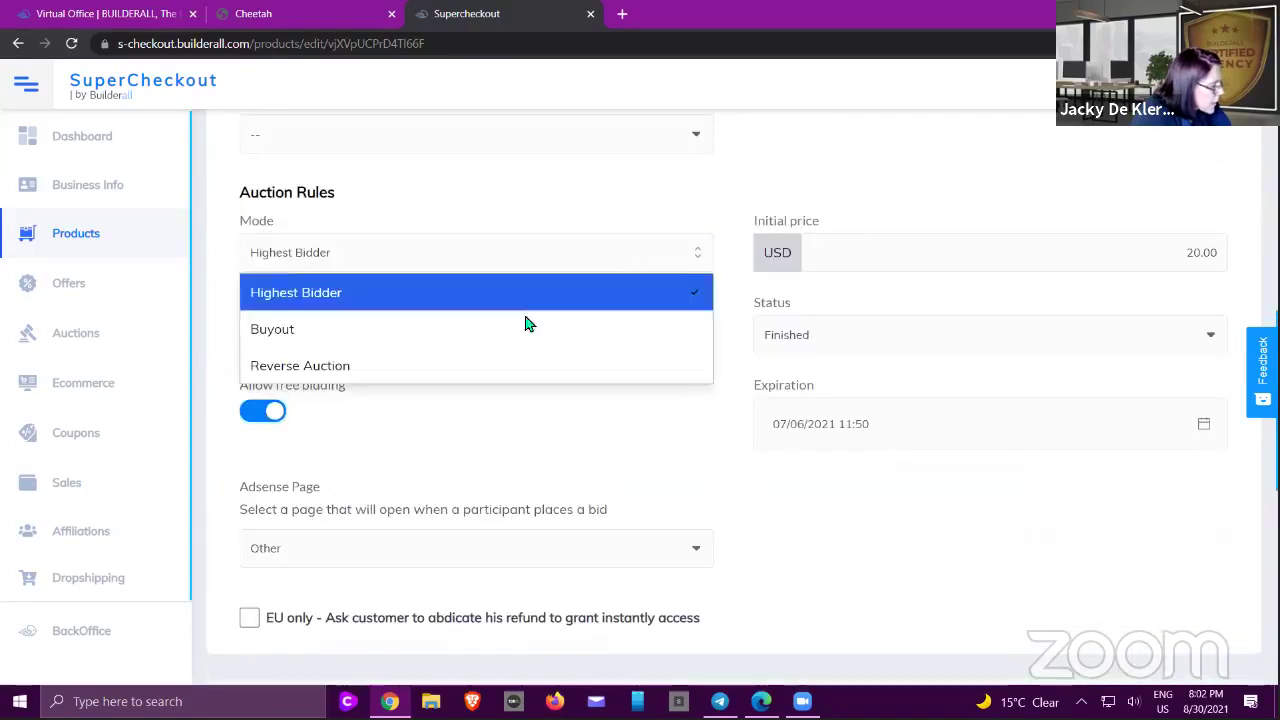
{"action": "left_click", "coordinate": [487, 331]}
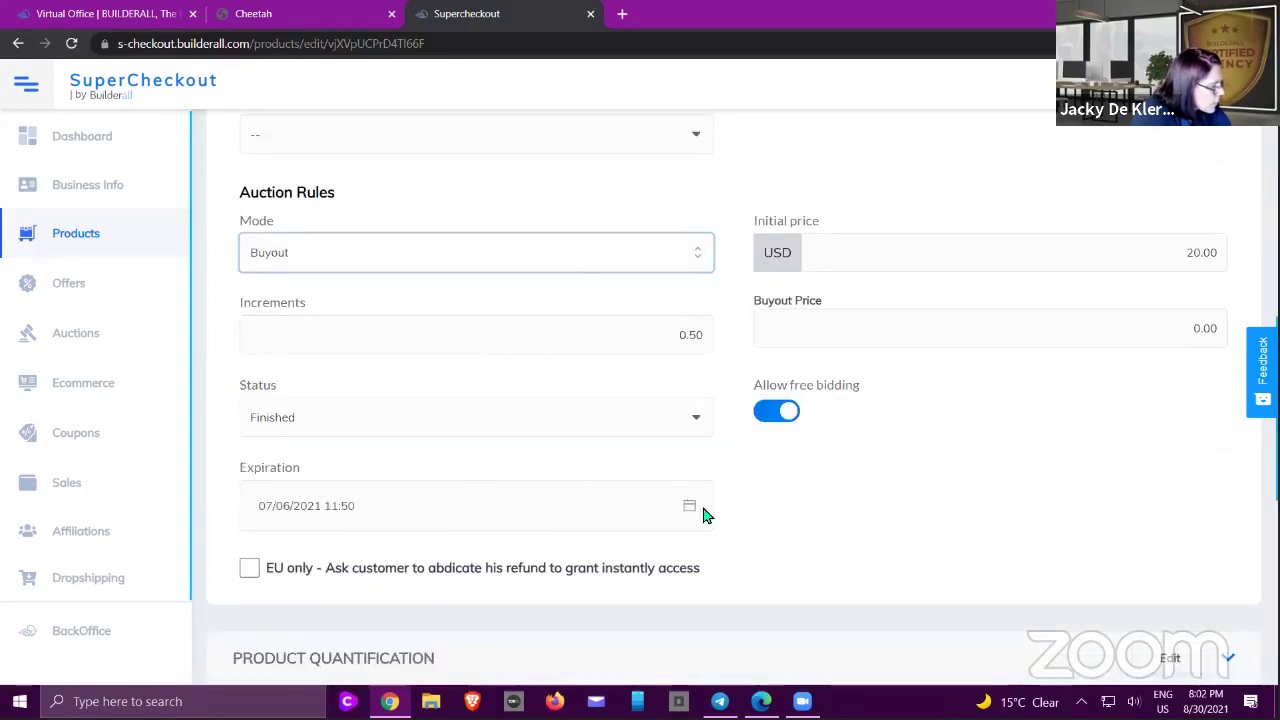
{"action": "left_click", "coordinate": [658, 256]}
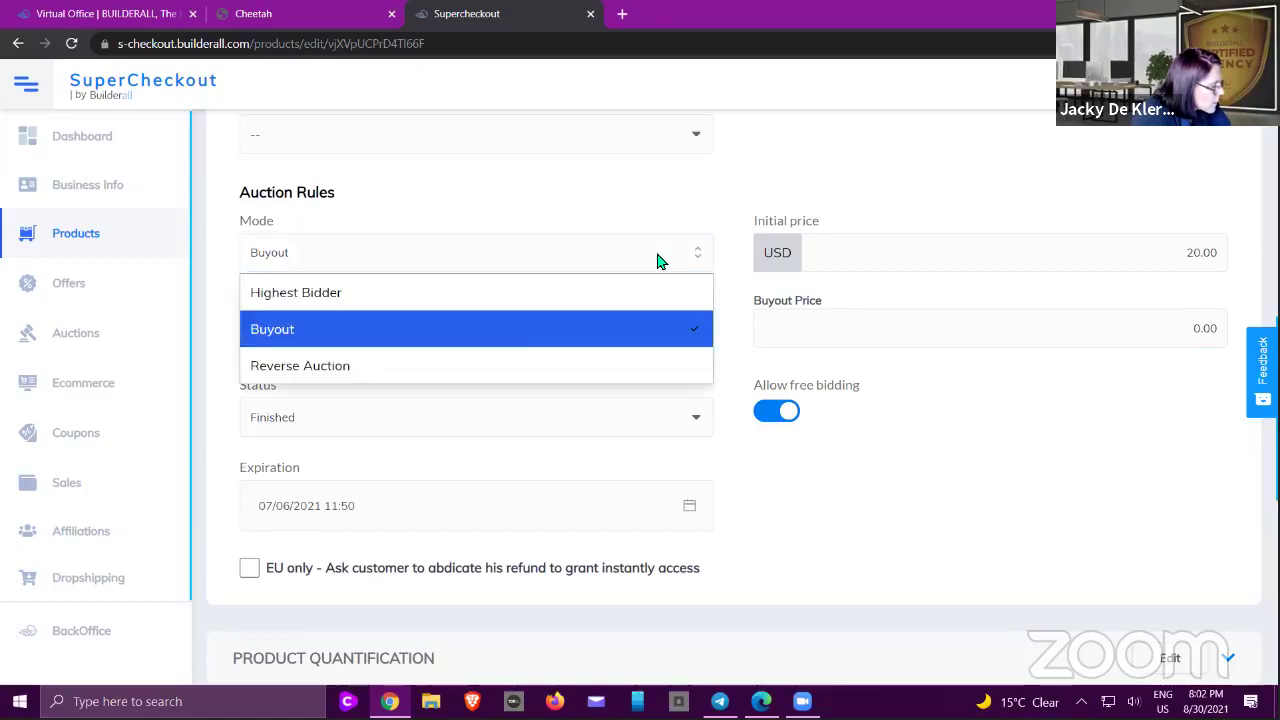
{"action": "left_click", "coordinate": [503, 362]}
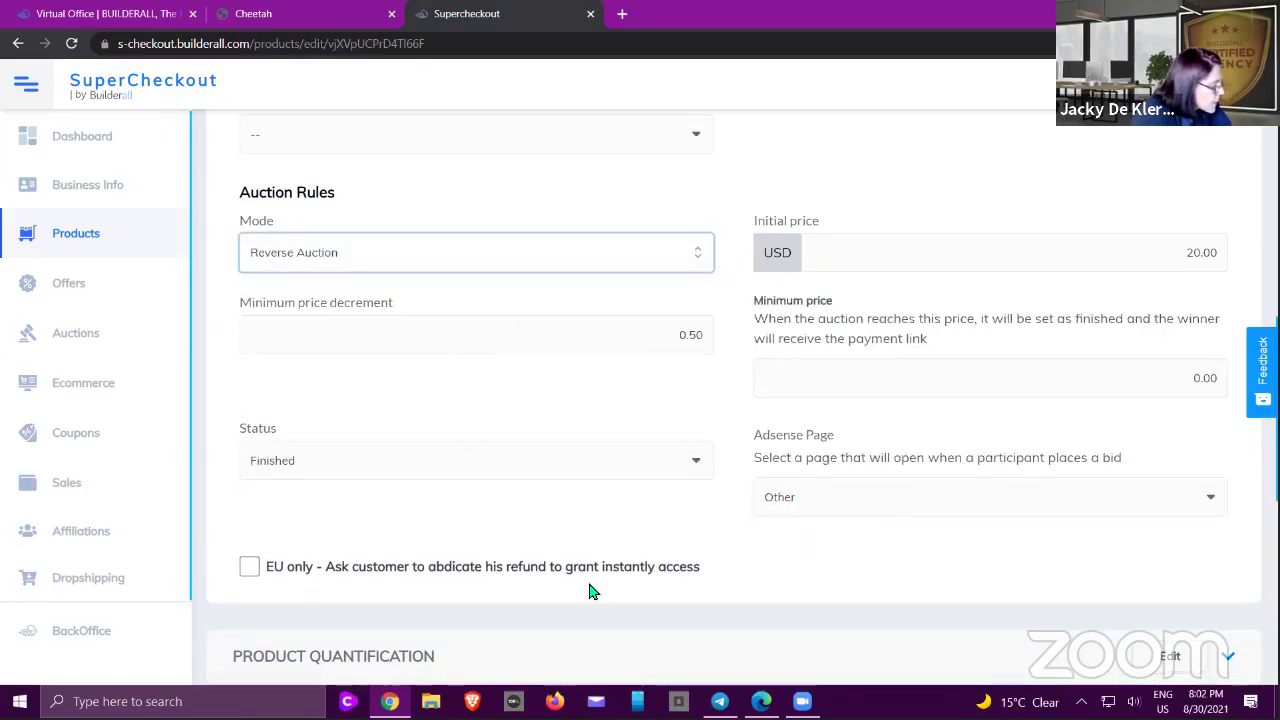
{"action": "scroll", "coordinate": [631, 563], "scroll_direction": "up", "scroll_amount": 3}
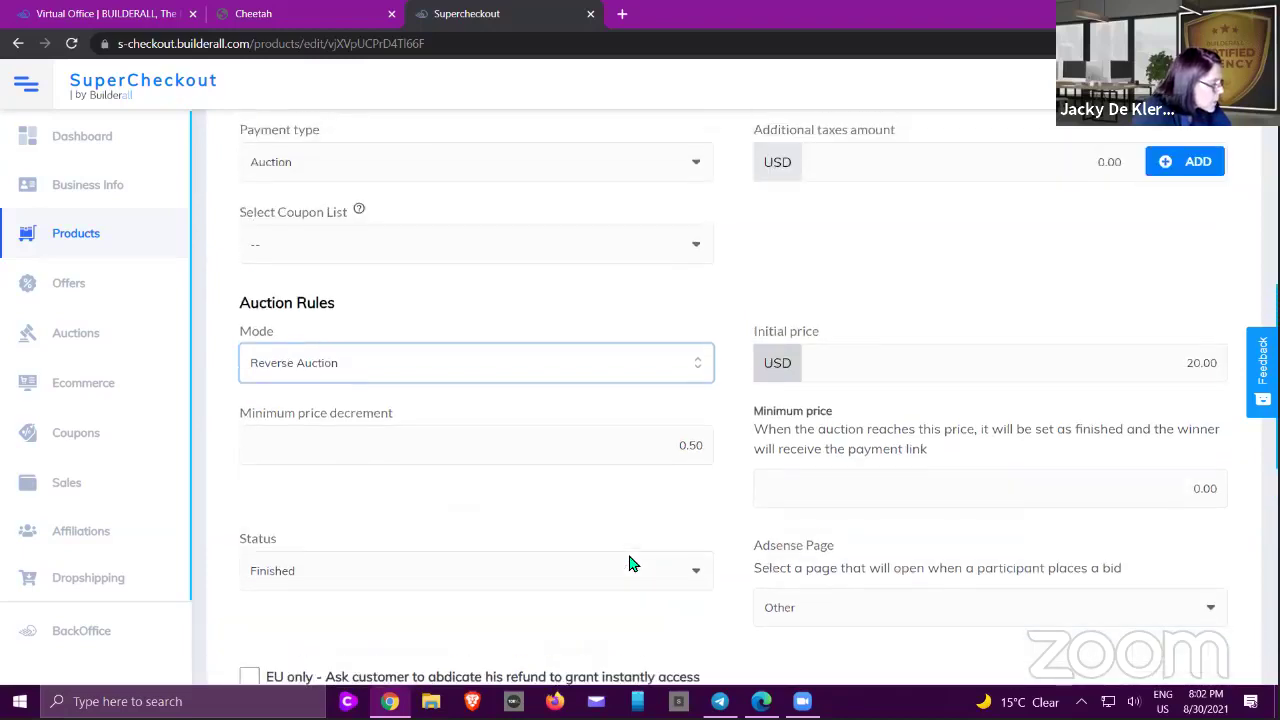
{"action": "scroll", "coordinate": [631, 563], "scroll_direction": "up", "scroll_amount": 3}
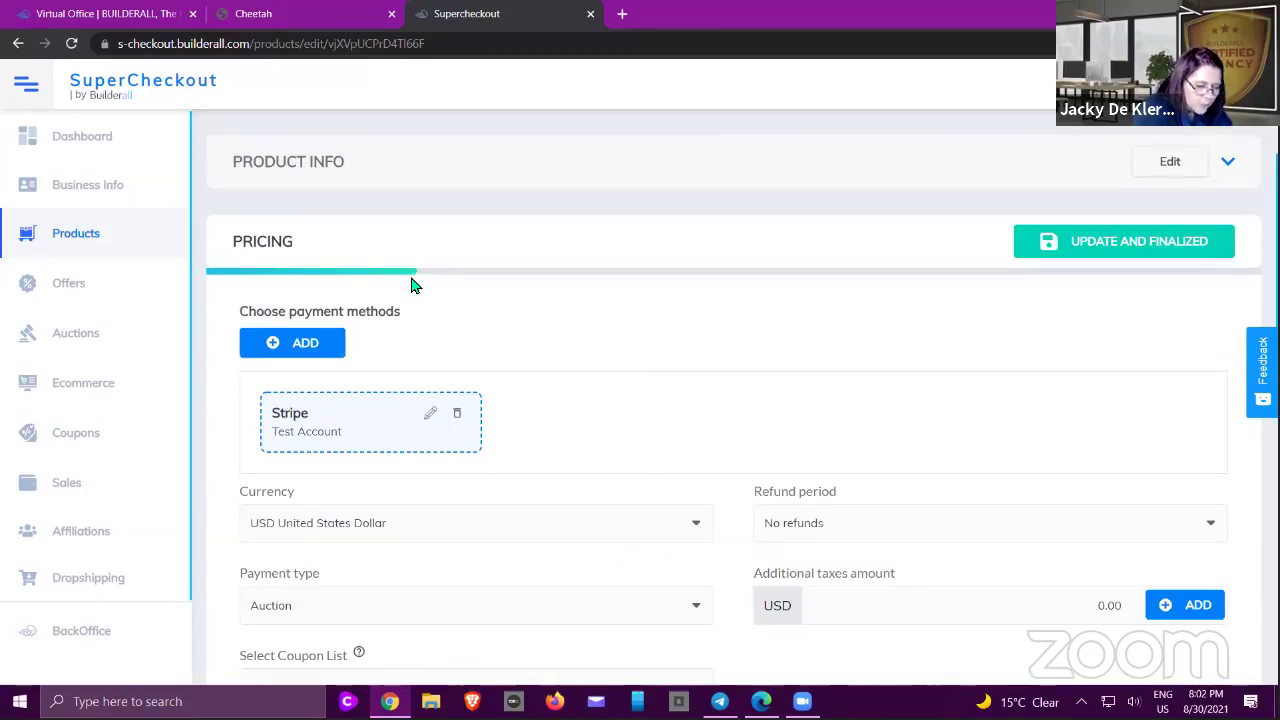
{"action": "scroll", "coordinate": [415, 282], "scroll_direction": "up", "scroll_amount": 3}
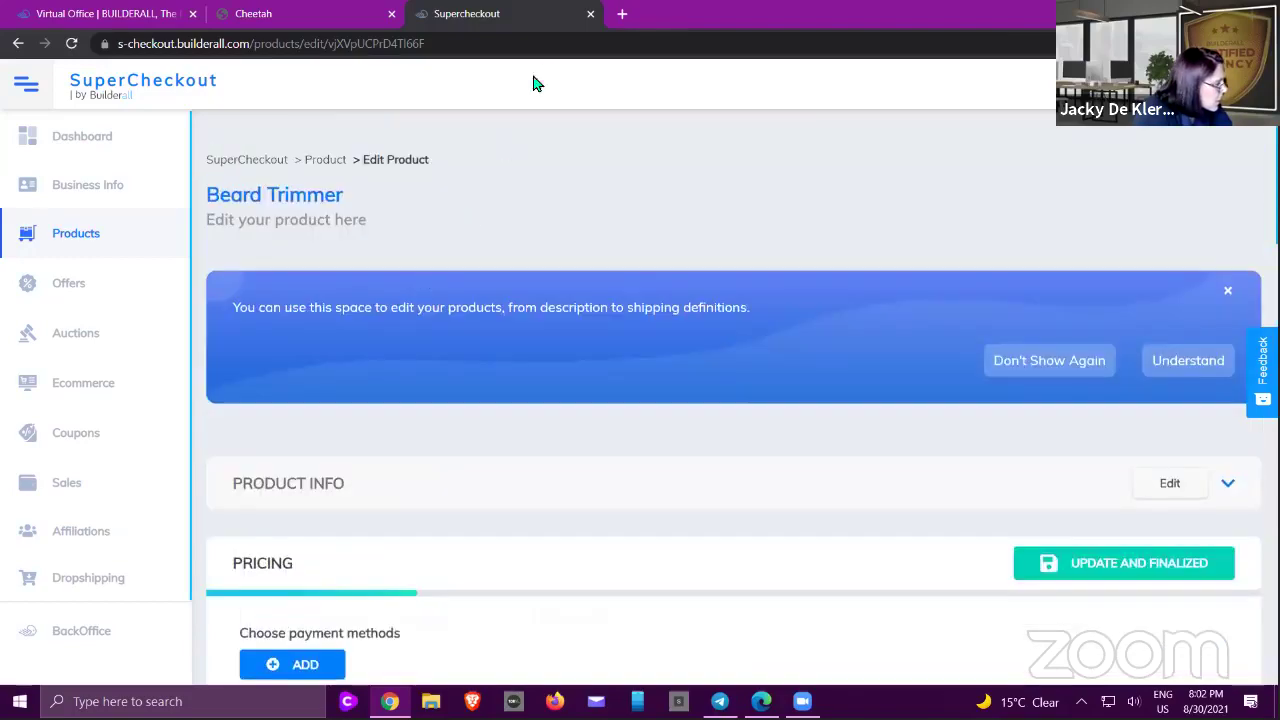
{"action": "left_click", "coordinate": [590, 14]}
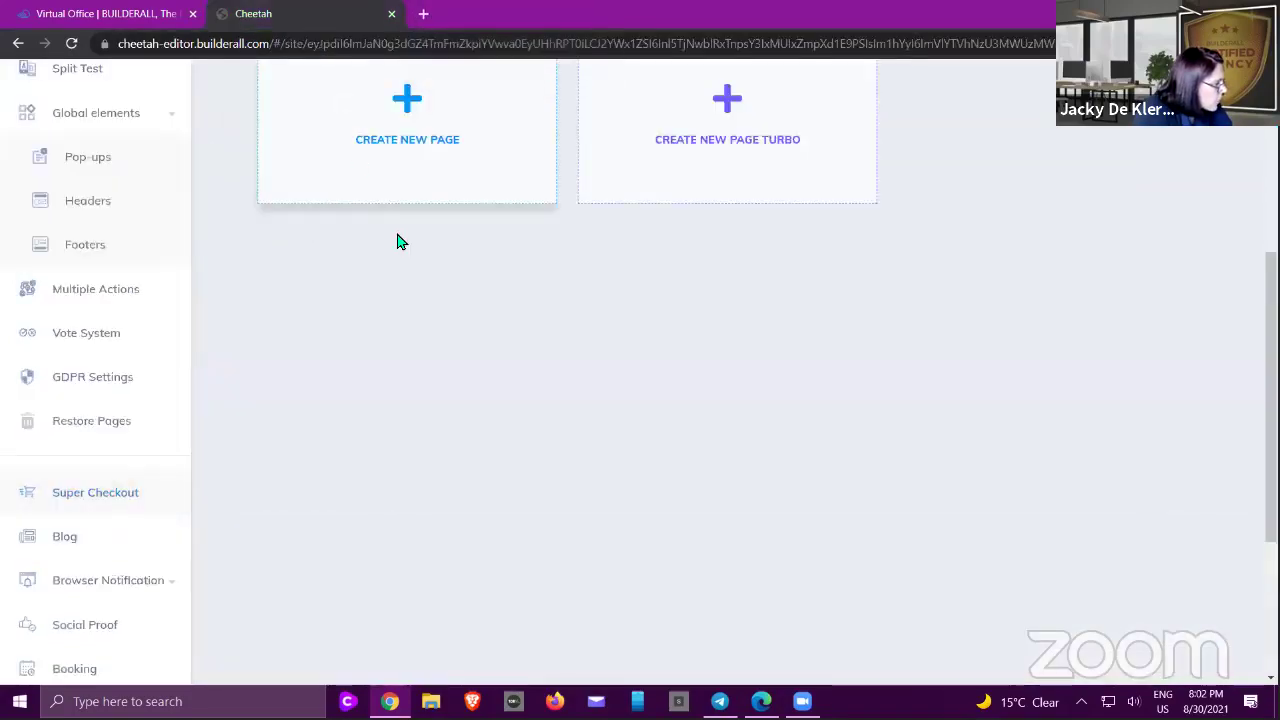
- Return to the Cheetah website list and open the Creating an Ecommerce Store site
{"action": "scroll", "coordinate": [397, 240], "scroll_direction": "up", "scroll_amount": 3}
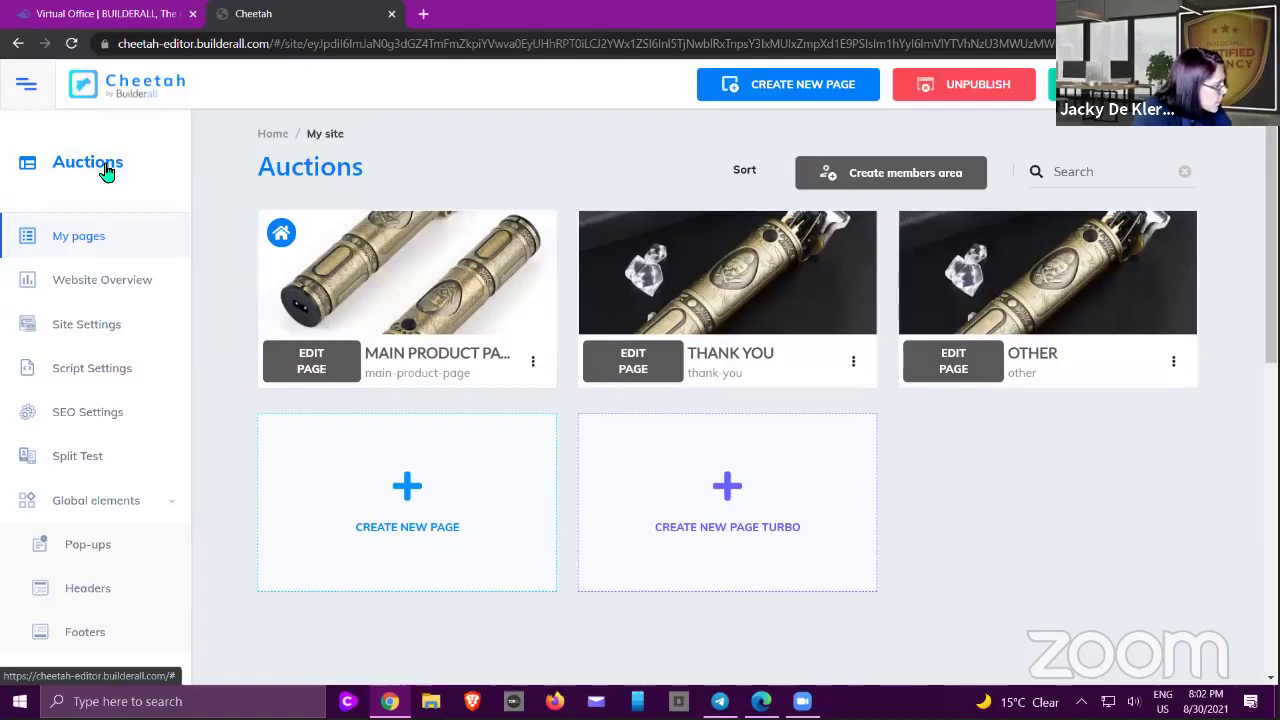
{"action": "left_click", "coordinate": [145, 84]}
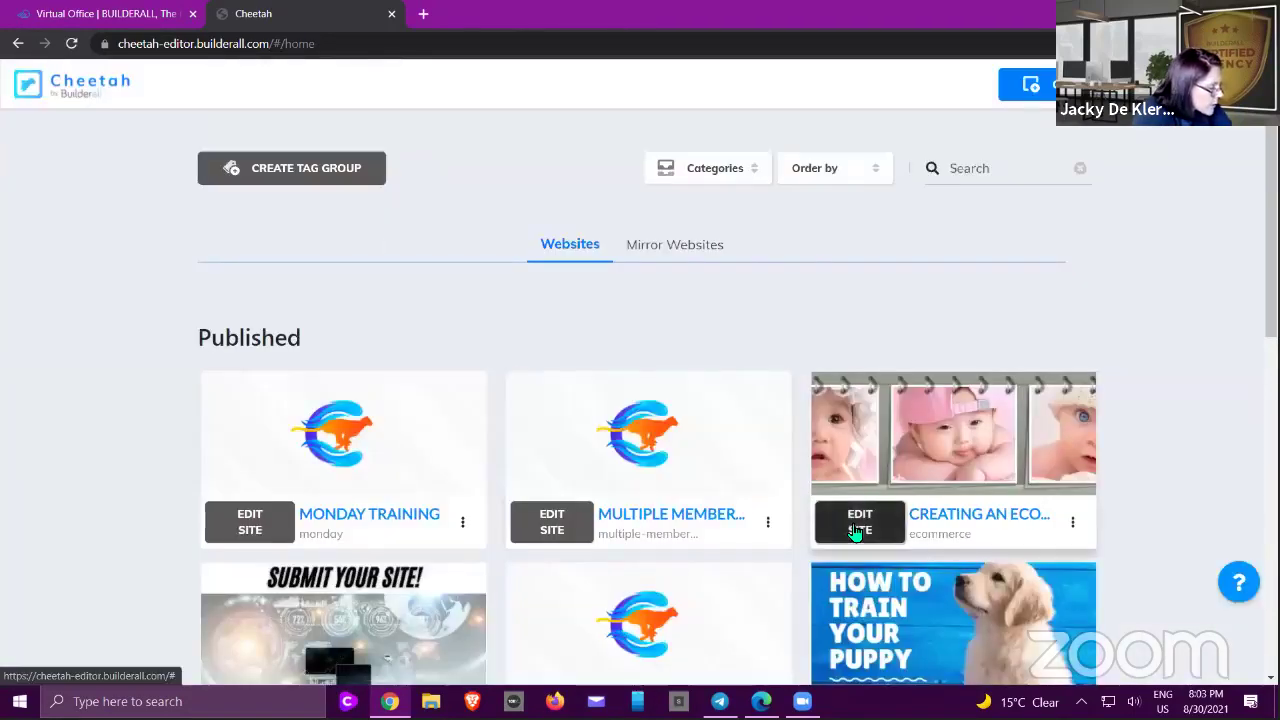
{"action": "left_click", "coordinate": [853, 524]}
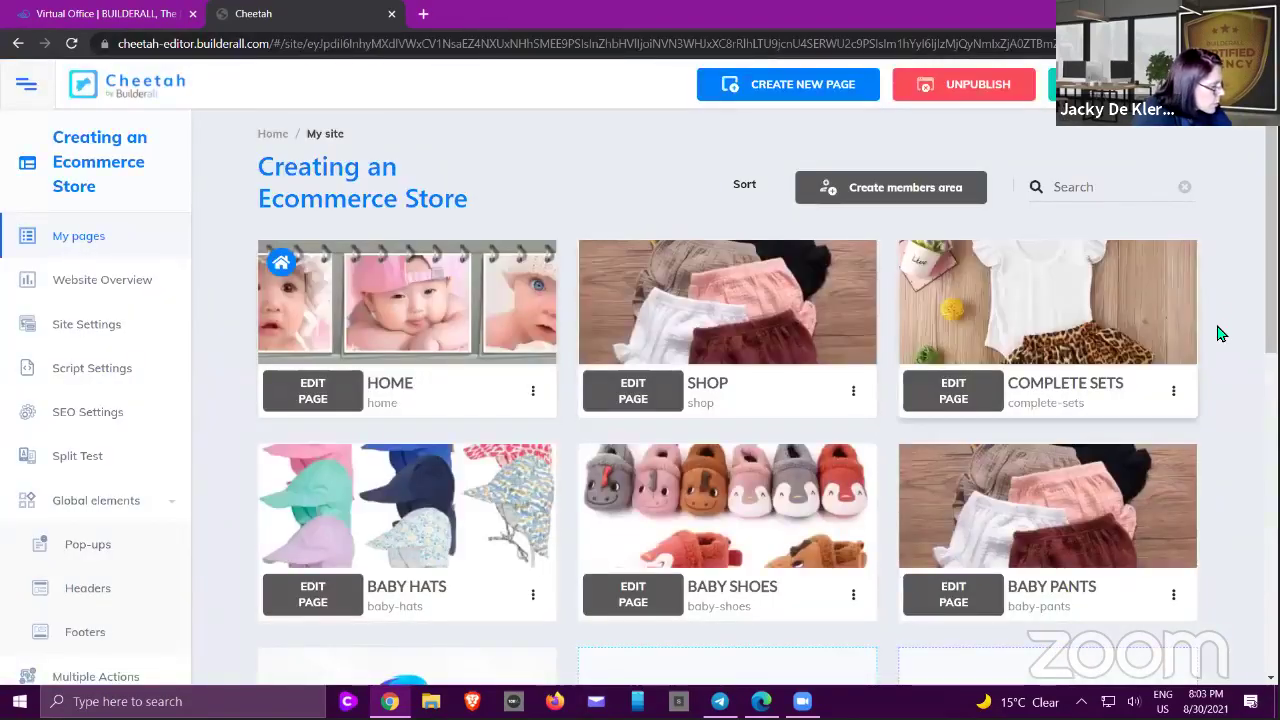
- Open the live website version of the store's Home page
{"action": "scroll", "coordinate": [1218, 333], "scroll_direction": "down", "scroll_amount": 1}
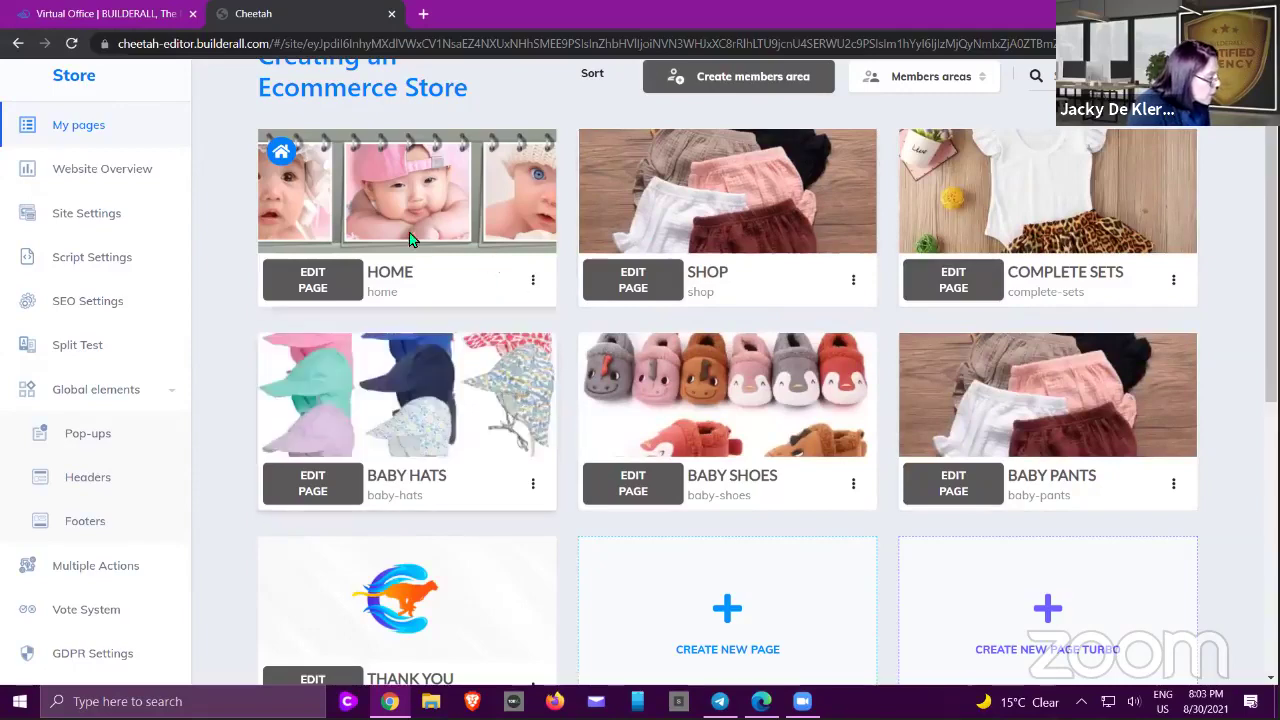
{"action": "left_click", "coordinate": [532, 282]}
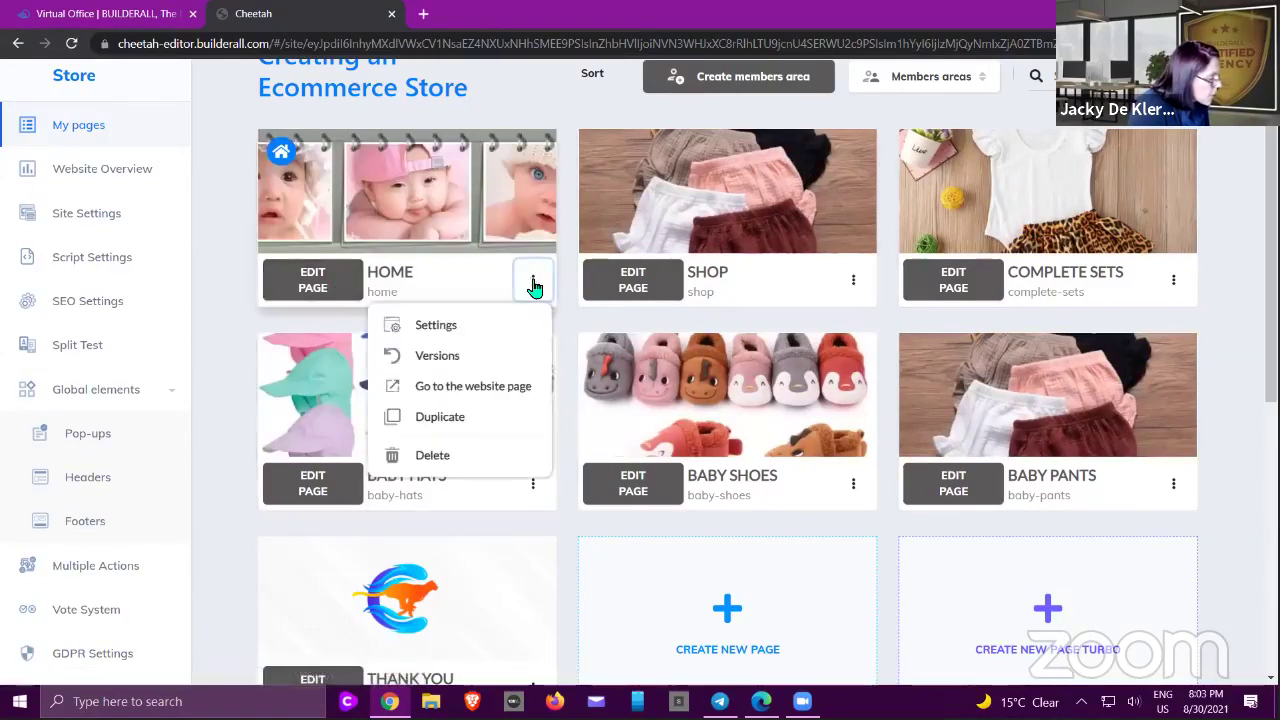
{"action": "left_click", "coordinate": [460, 388]}
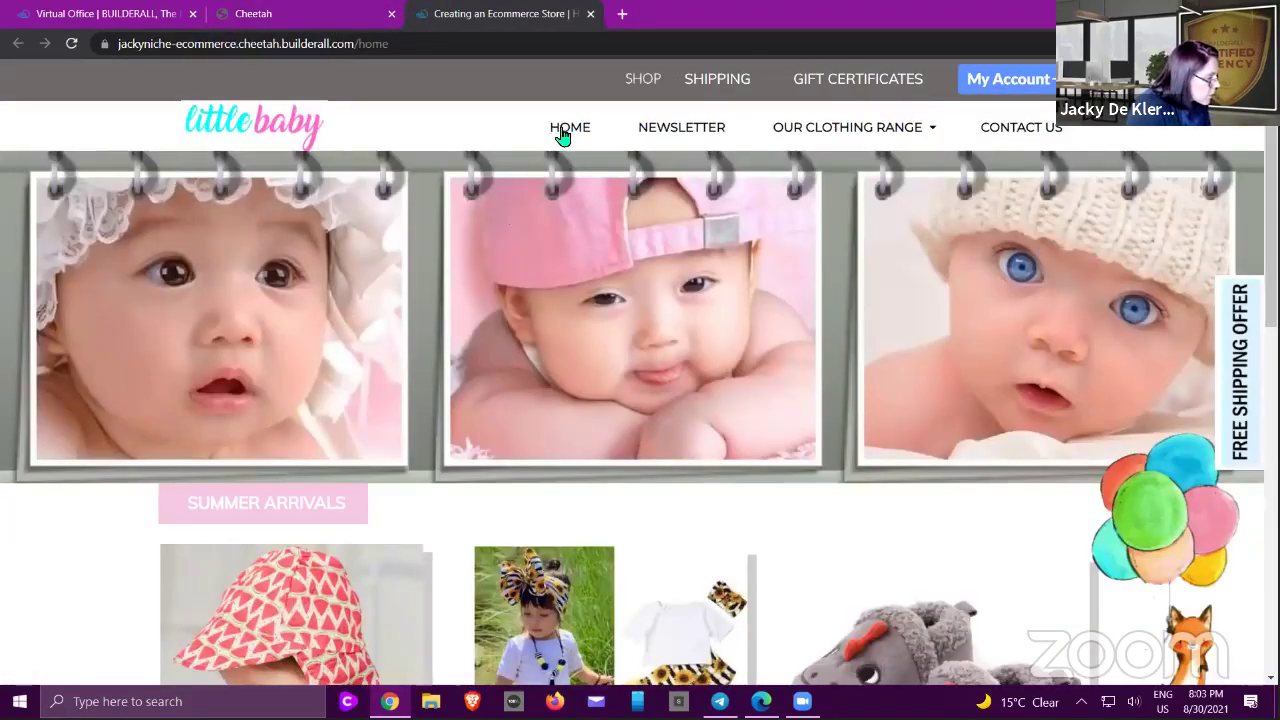
- Examine the live home page's navigation, summer arrivals and welcome section, and close the page
{"action": "mouse_move", "coordinate": [812, 132]}
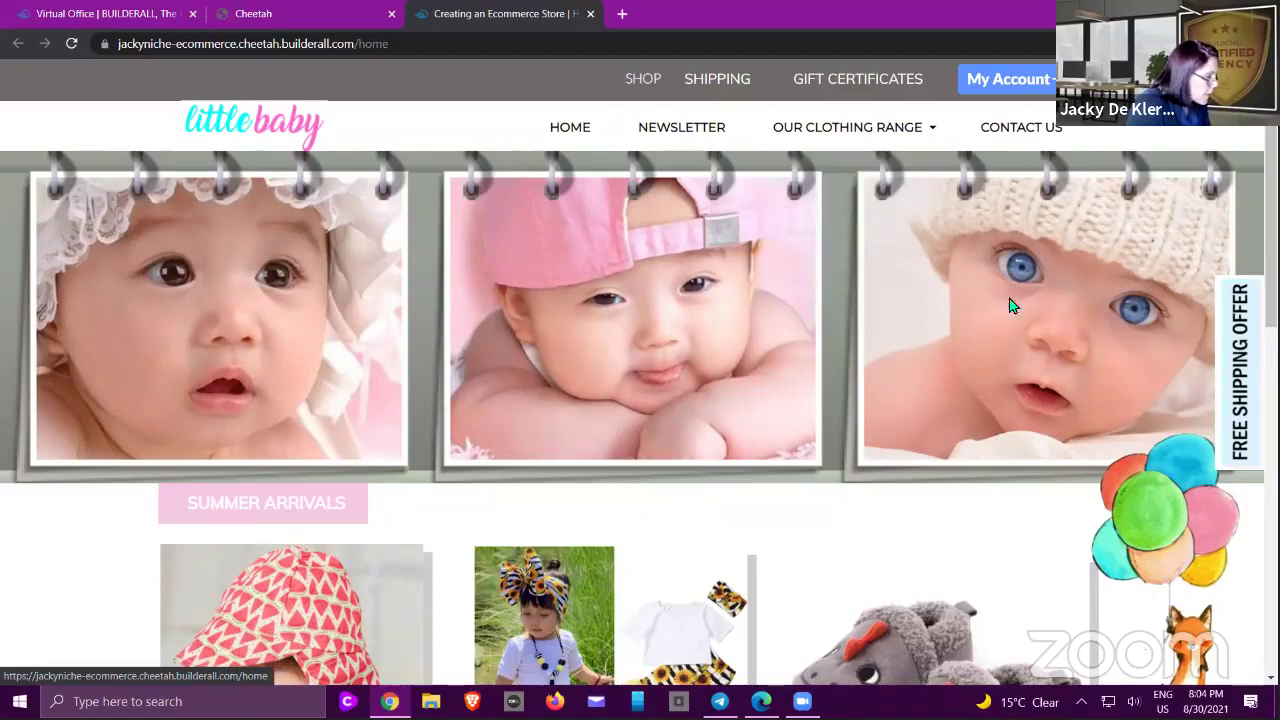
{"action": "scroll", "coordinate": [991, 330], "scroll_direction": "down", "scroll_amount": 1}
{"action": "scroll", "coordinate": [996, 300], "scroll_direction": "down", "scroll_amount": 4}
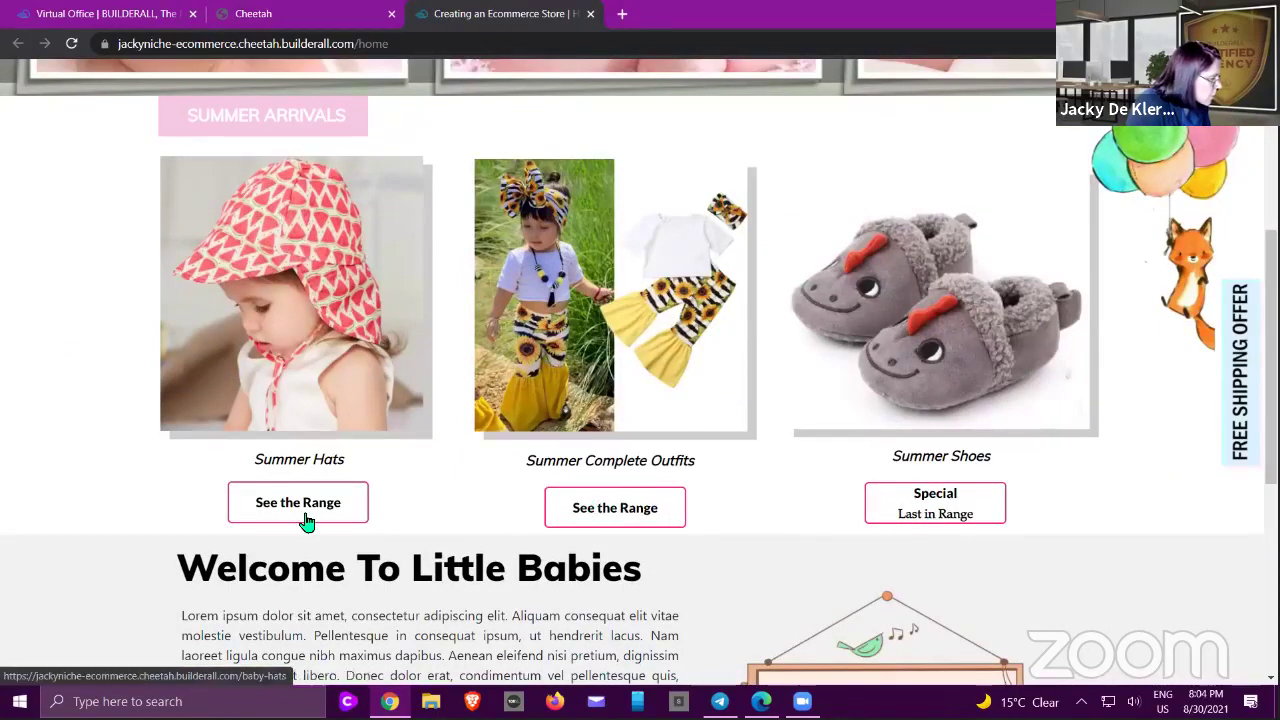
{"action": "scroll", "coordinate": [366, 414], "scroll_direction": "down", "scroll_amount": 5}
{"action": "scroll", "coordinate": [514, 357], "scroll_direction": "up", "scroll_amount": 7}
{"action": "scroll", "coordinate": [514, 352], "scroll_direction": "up", "scroll_amount": 3}
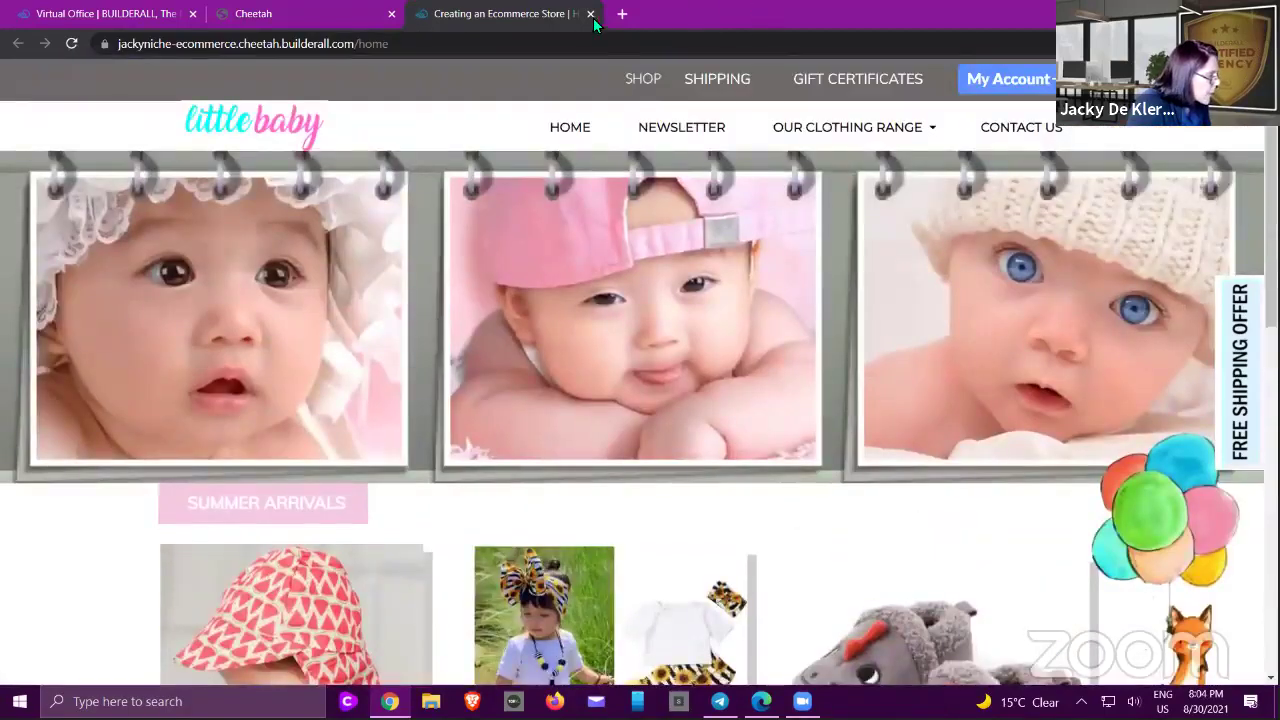
{"action": "left_click", "coordinate": [642, 80]}
{"action": "key", "text": "ctrl+w"}
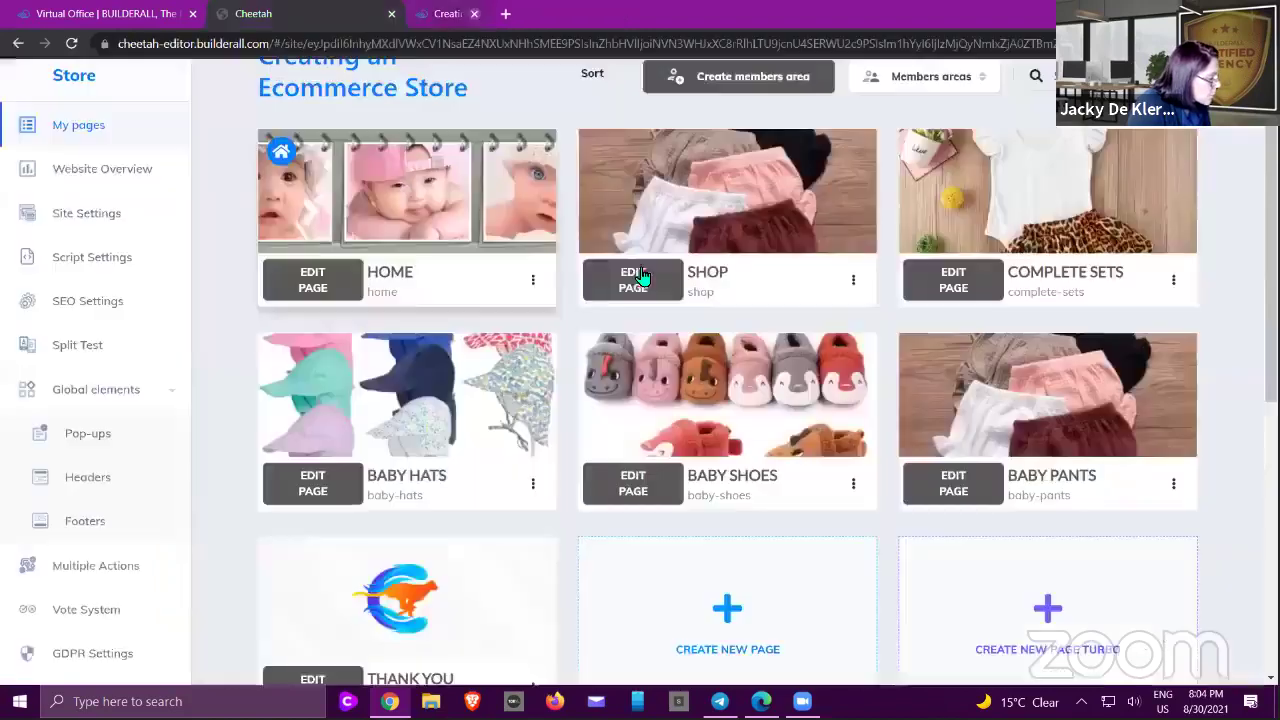
- View the live version of the store's Shop page, and close it to return to the site's page list
{"action": "left_click", "coordinate": [853, 282]}
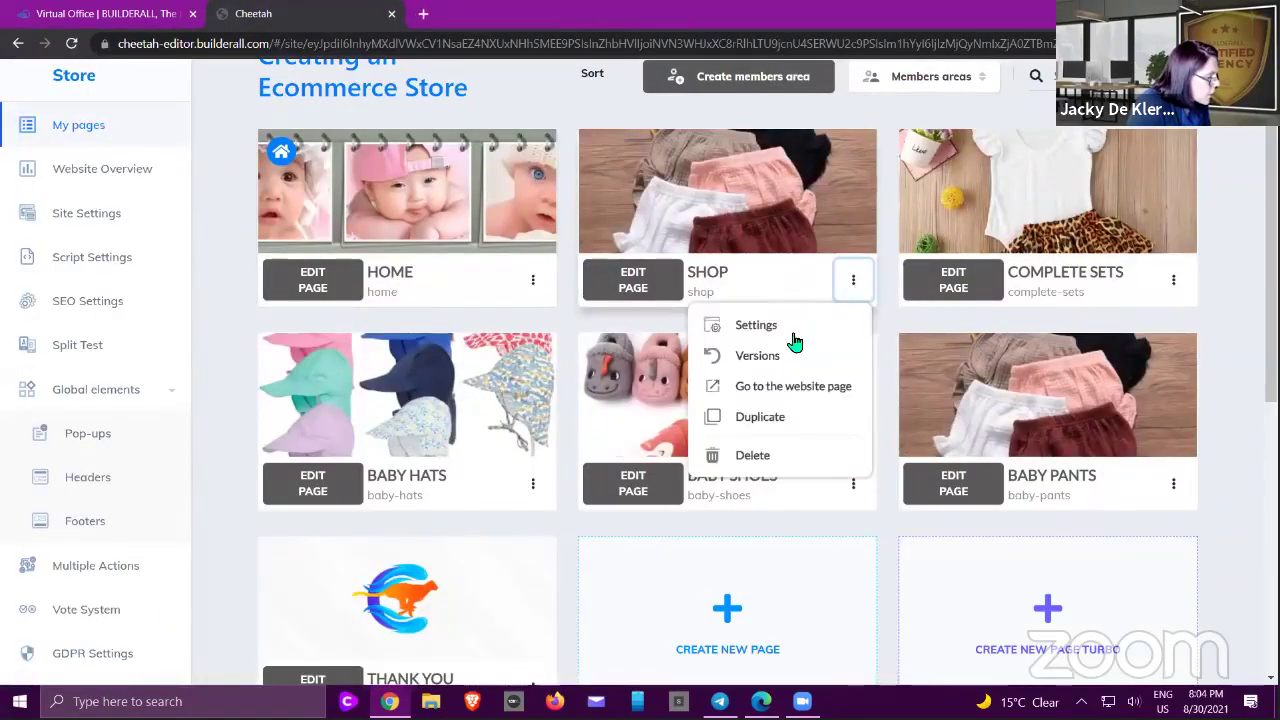
{"action": "left_click", "coordinate": [777, 390]}
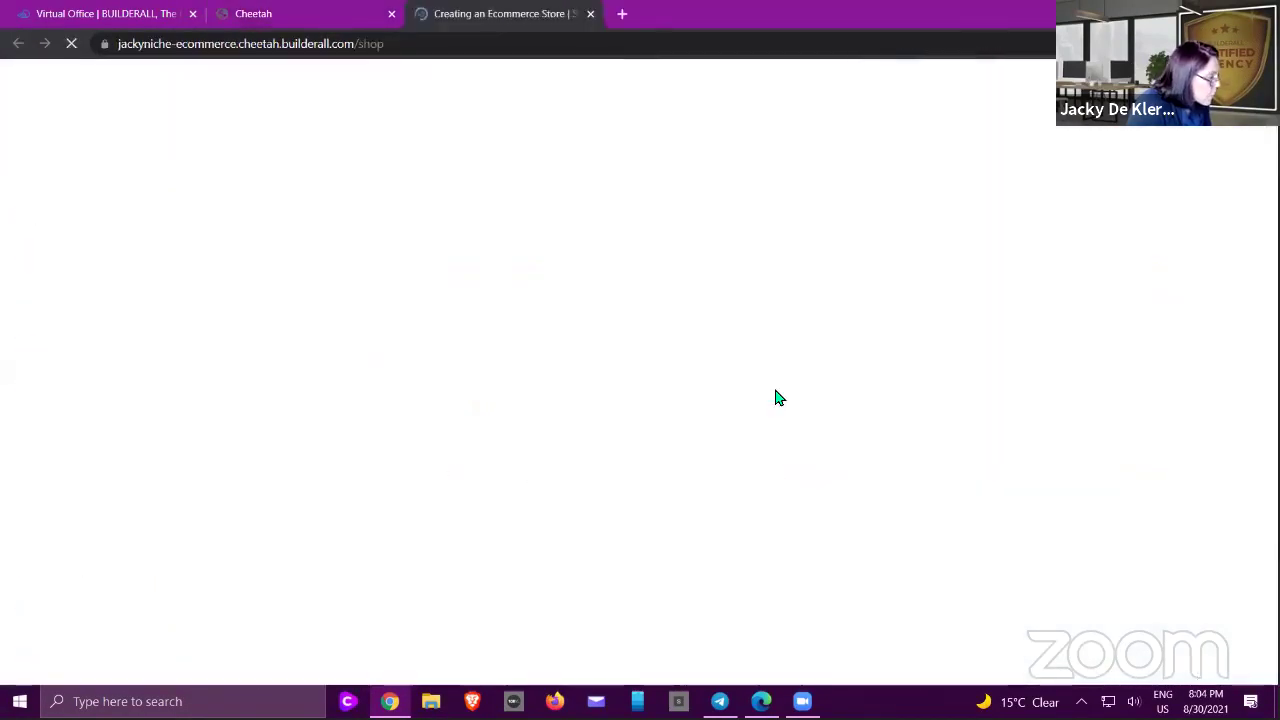
{"action": "scroll", "coordinate": [333, 256], "scroll_direction": "down", "scroll_amount": 3}
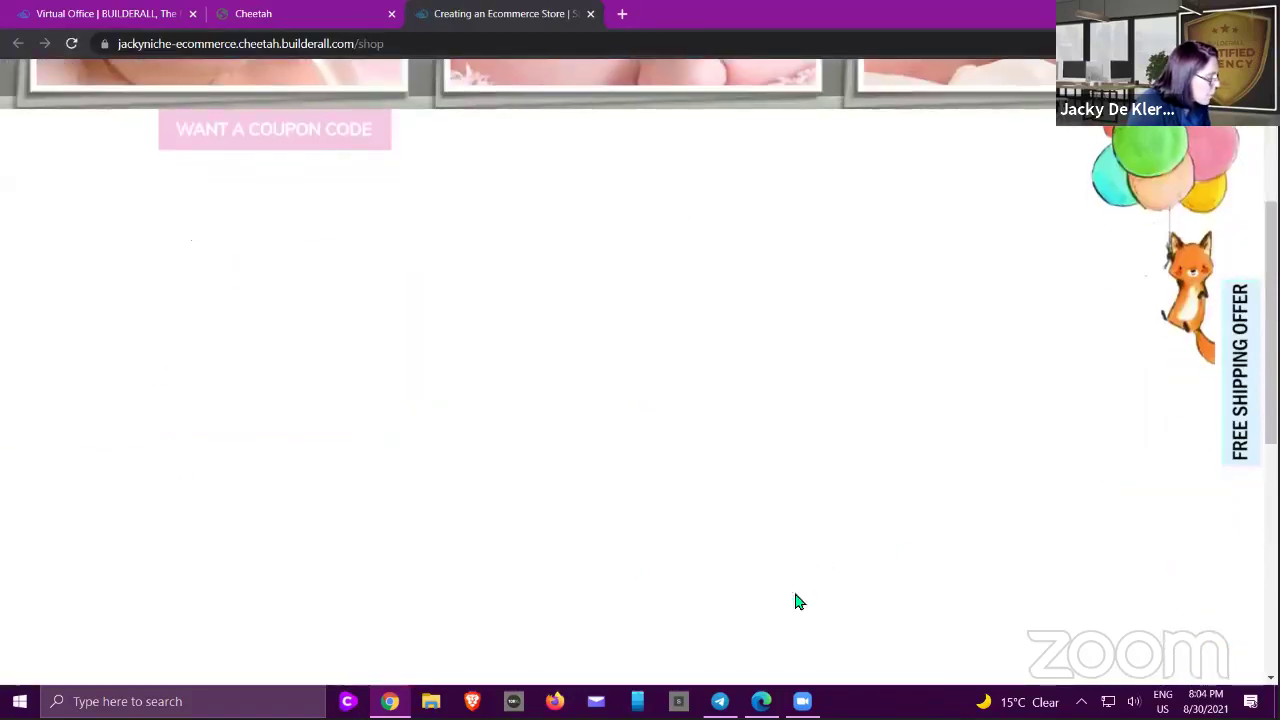
{"action": "scroll", "coordinate": [709, 123], "scroll_direction": "up", "scroll_amount": 4}
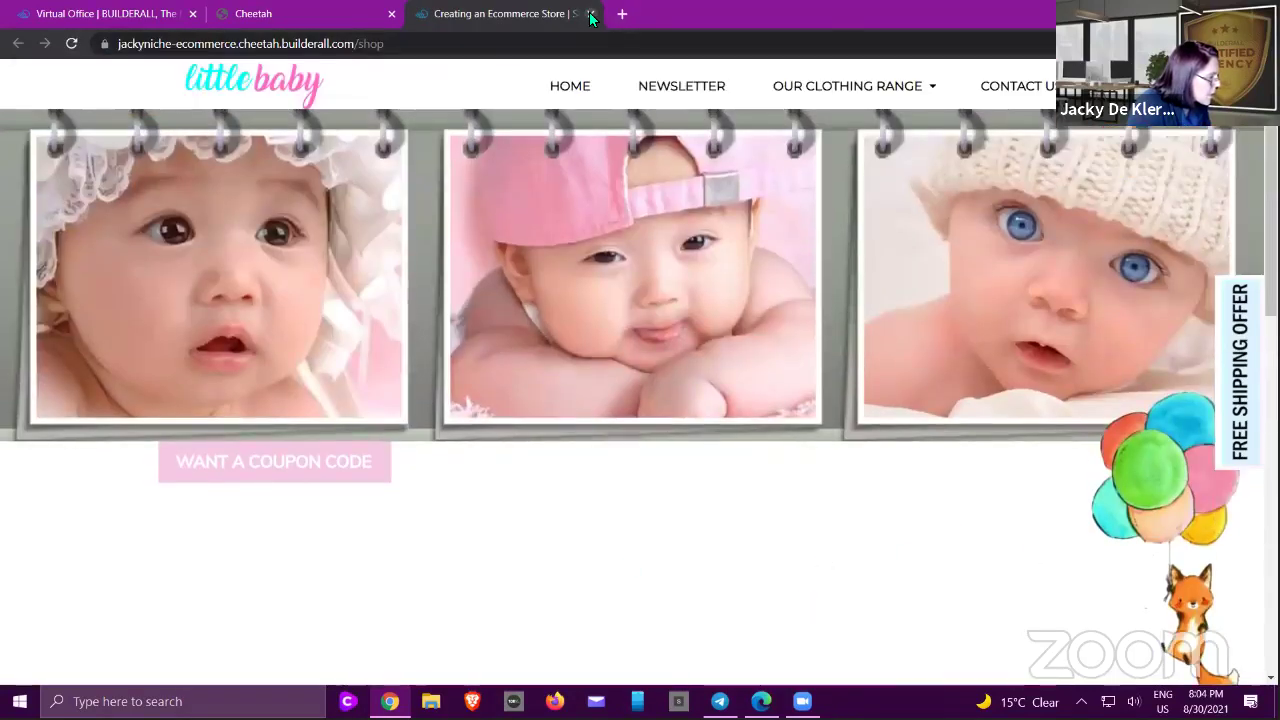
{"action": "left_click", "coordinate": [590, 14]}
{"action": "scroll", "coordinate": [1022, 290], "scroll_direction": "up", "scroll_amount": 1}
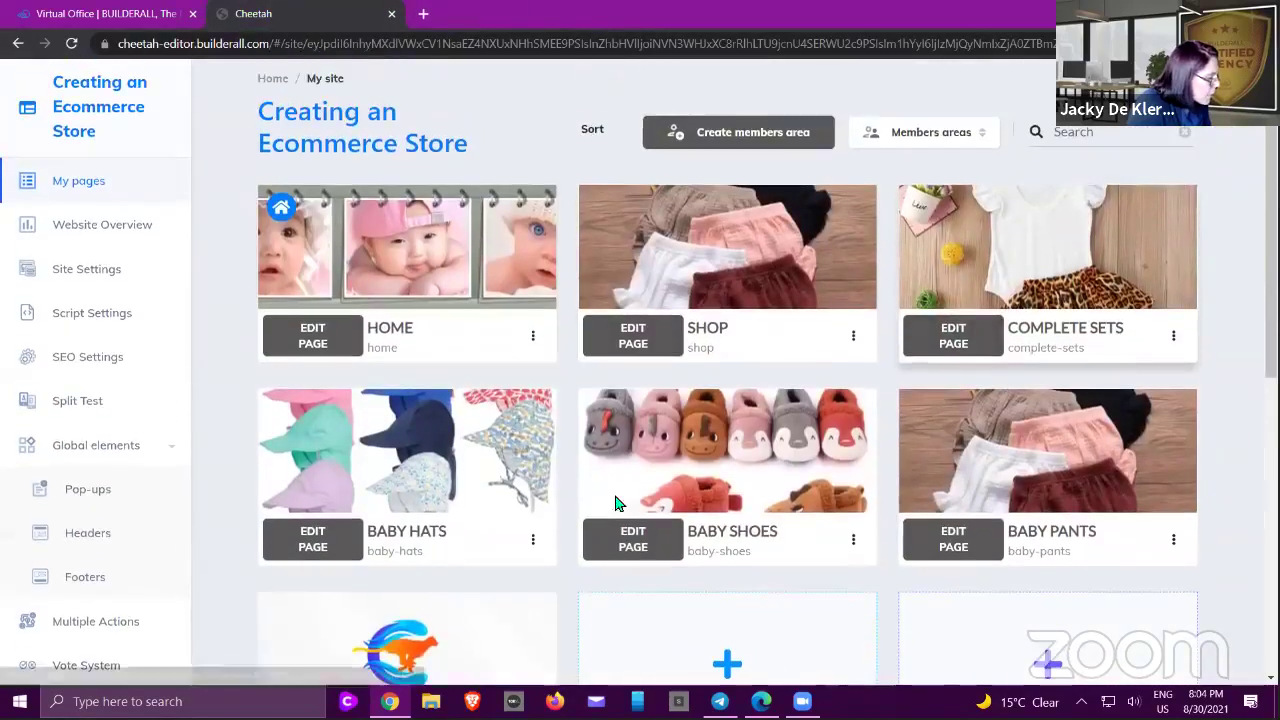
- View the live version of the store's Baby Hats page down to its product listing, and close it
{"action": "left_click", "coordinate": [532, 540]}
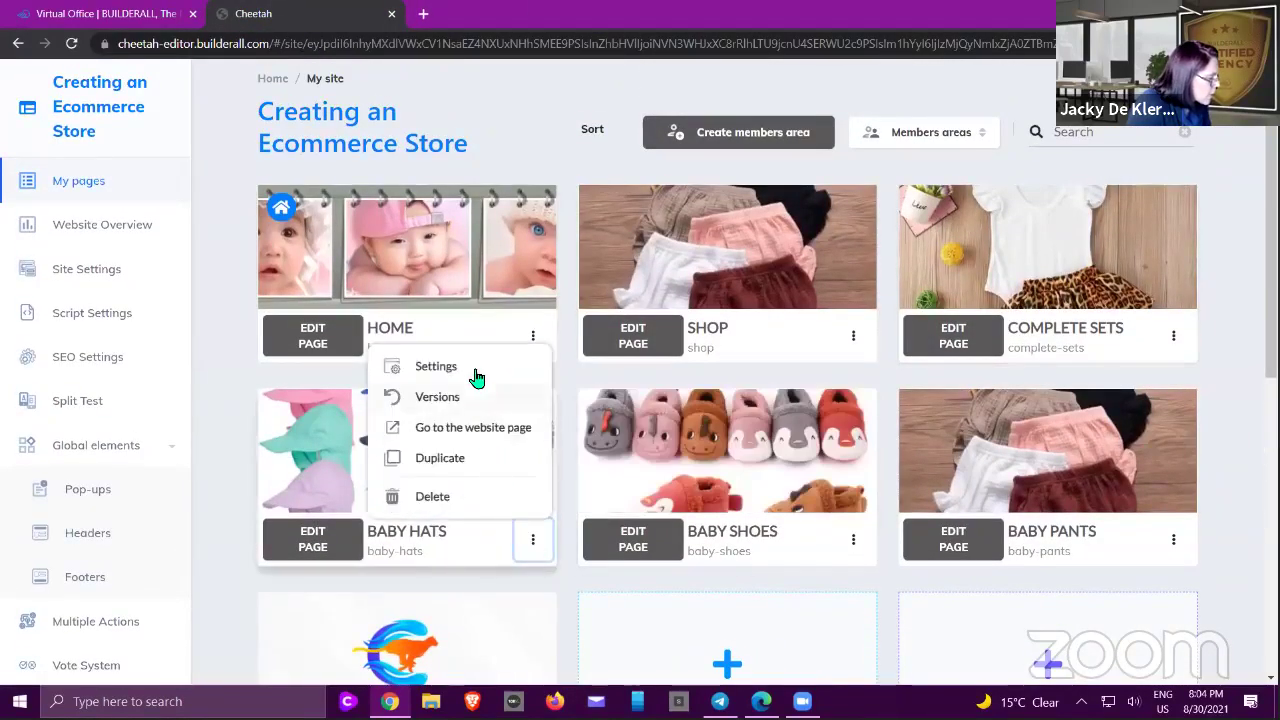
{"action": "left_click", "coordinate": [490, 430]}
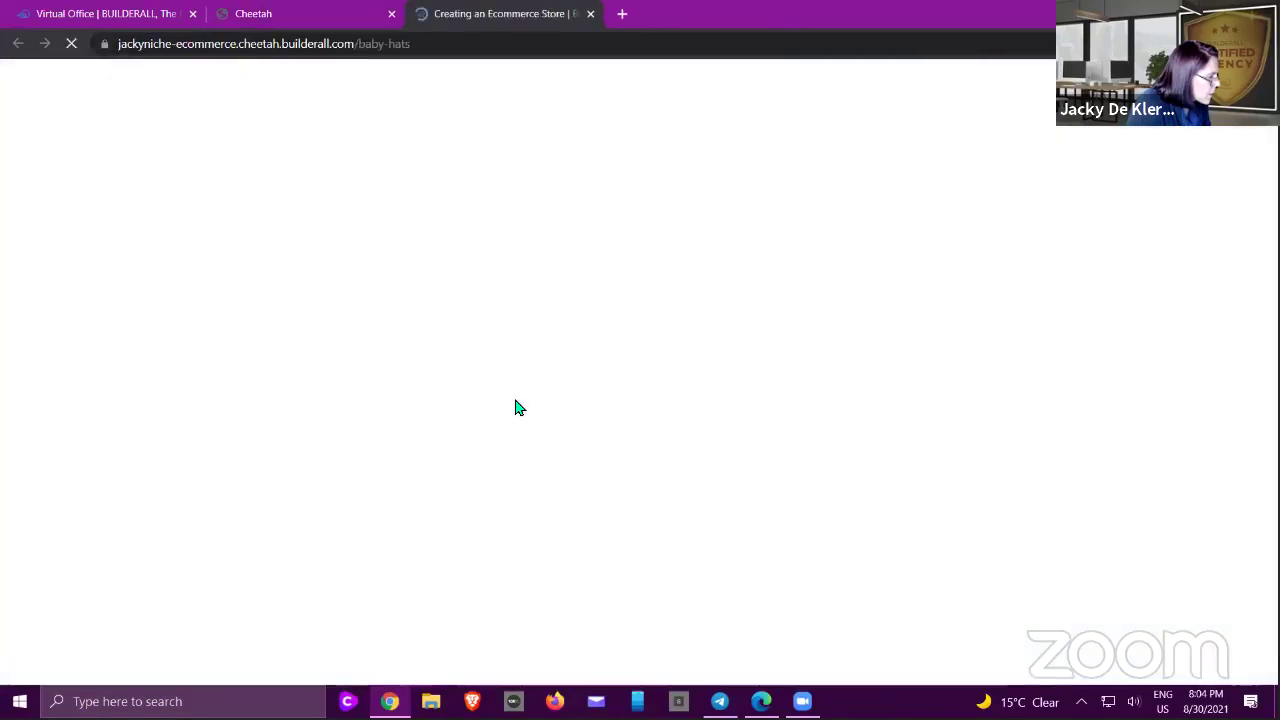
{"action": "scroll", "coordinate": [390, 308], "scroll_direction": "down", "scroll_amount": 2}
{"action": "scroll", "coordinate": [390, 308], "scroll_direction": "down", "scroll_amount": 1}
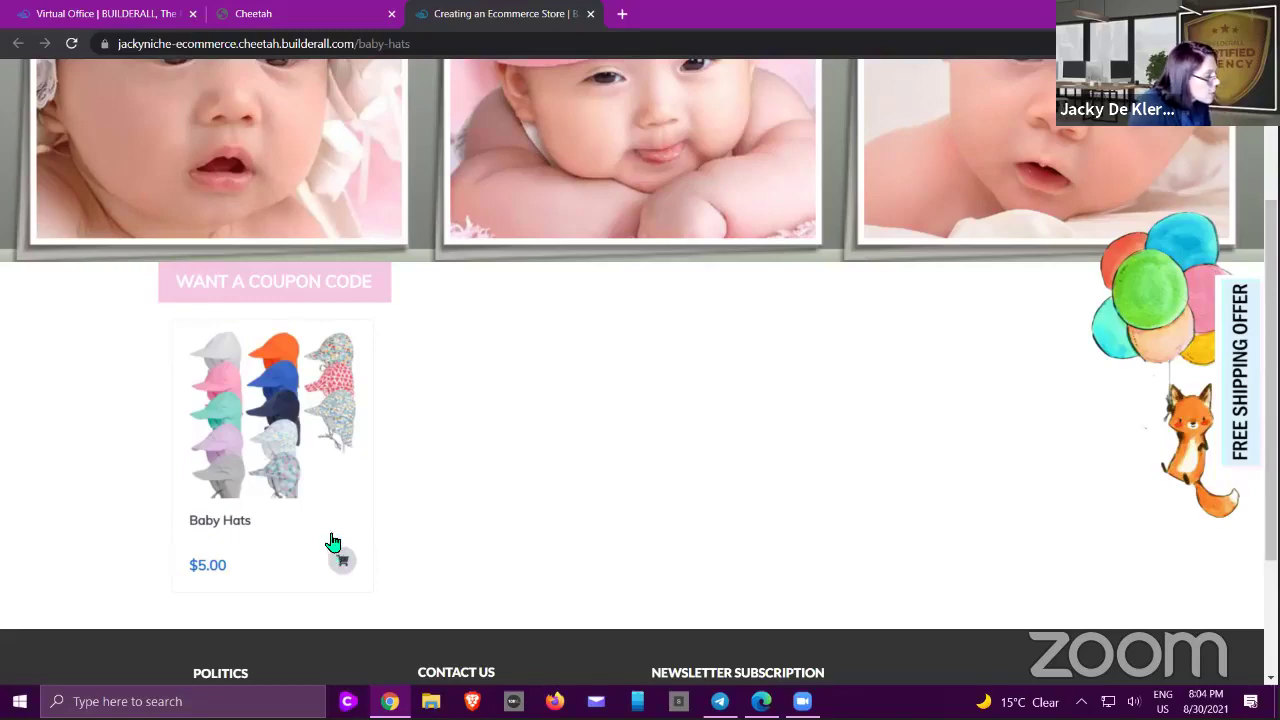
{"action": "left_click", "coordinate": [589, 14]}
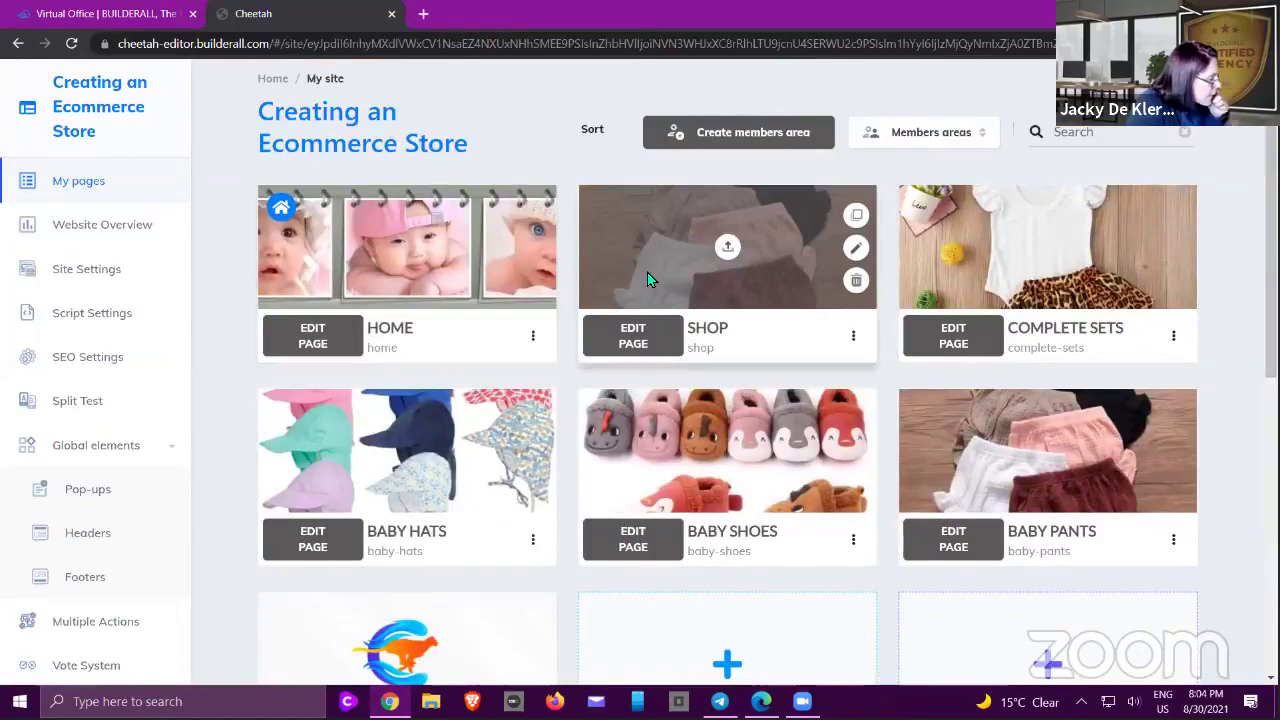
- Open SuperCheckout from the store site's page list and show its list of products
{"action": "scroll", "coordinate": [122, 370], "scroll_direction": "down", "scroll_amount": 3}
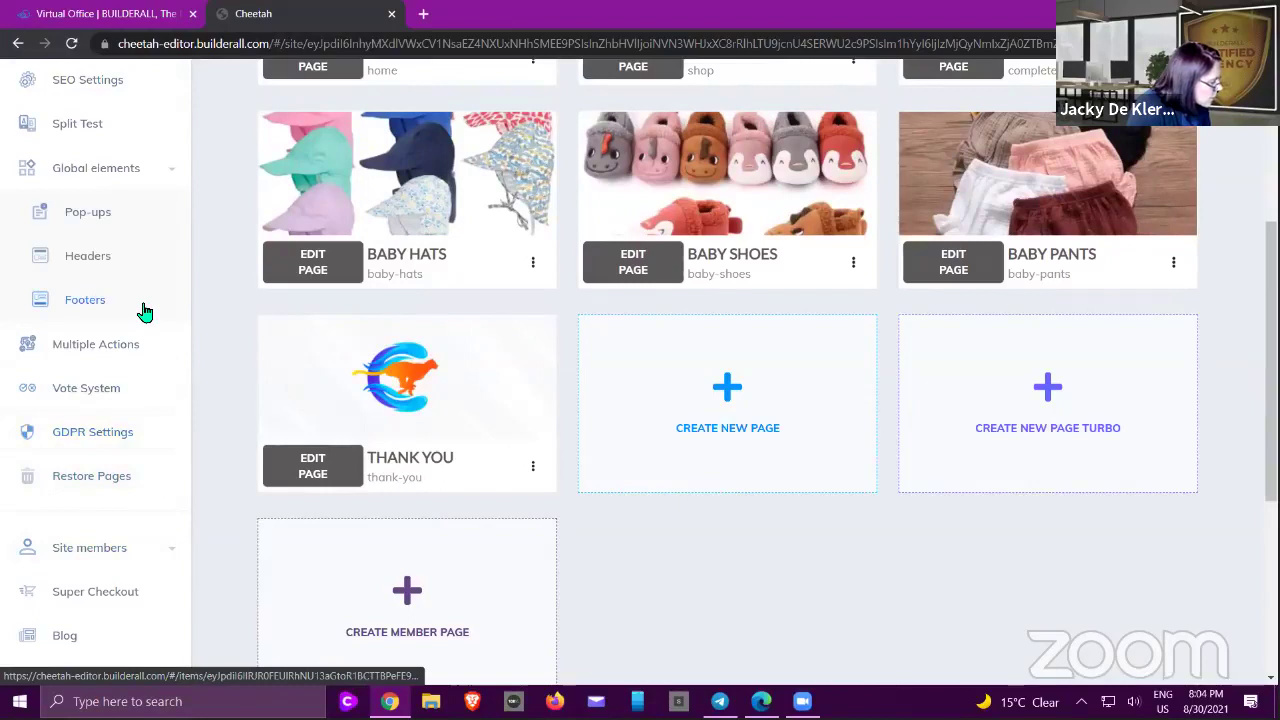
{"action": "scroll", "coordinate": [120, 400], "scroll_direction": "down", "scroll_amount": 2}
{"action": "left_click", "coordinate": [116, 435]}
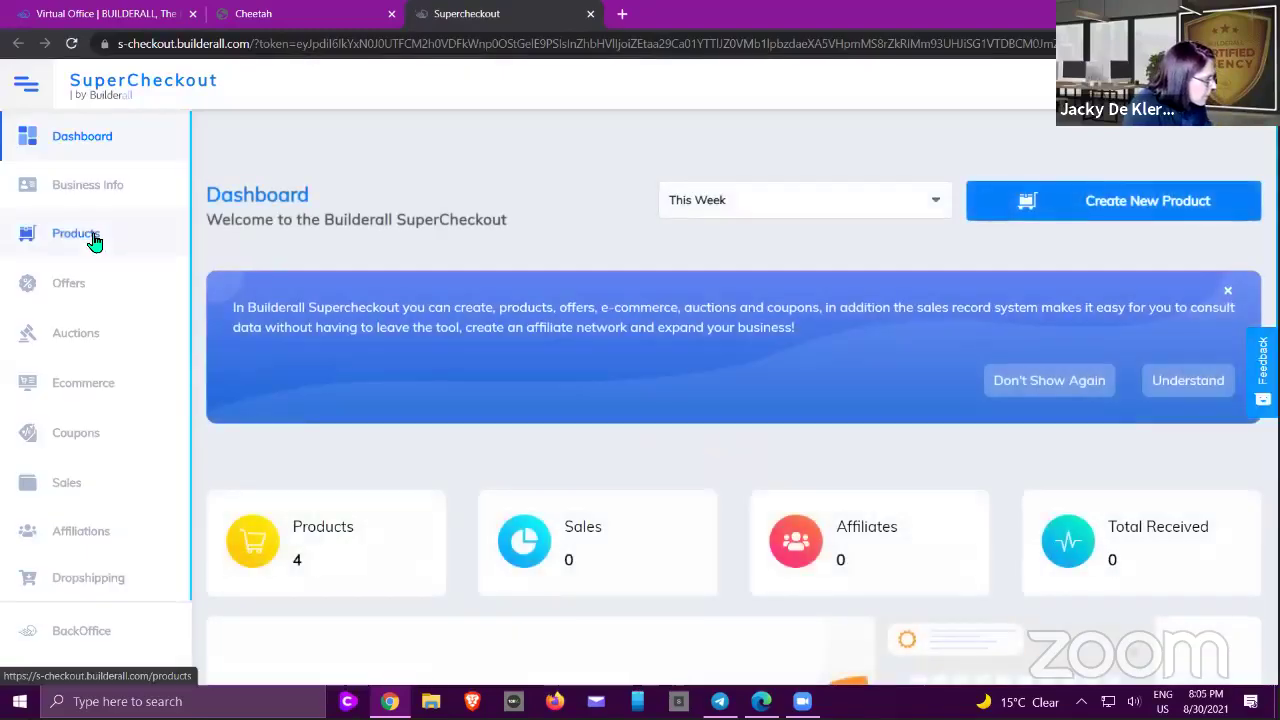
{"action": "left_click", "coordinate": [90, 237]}
{"action": "scroll", "coordinate": [465, 292], "scroll_direction": "down", "scroll_amount": 2}
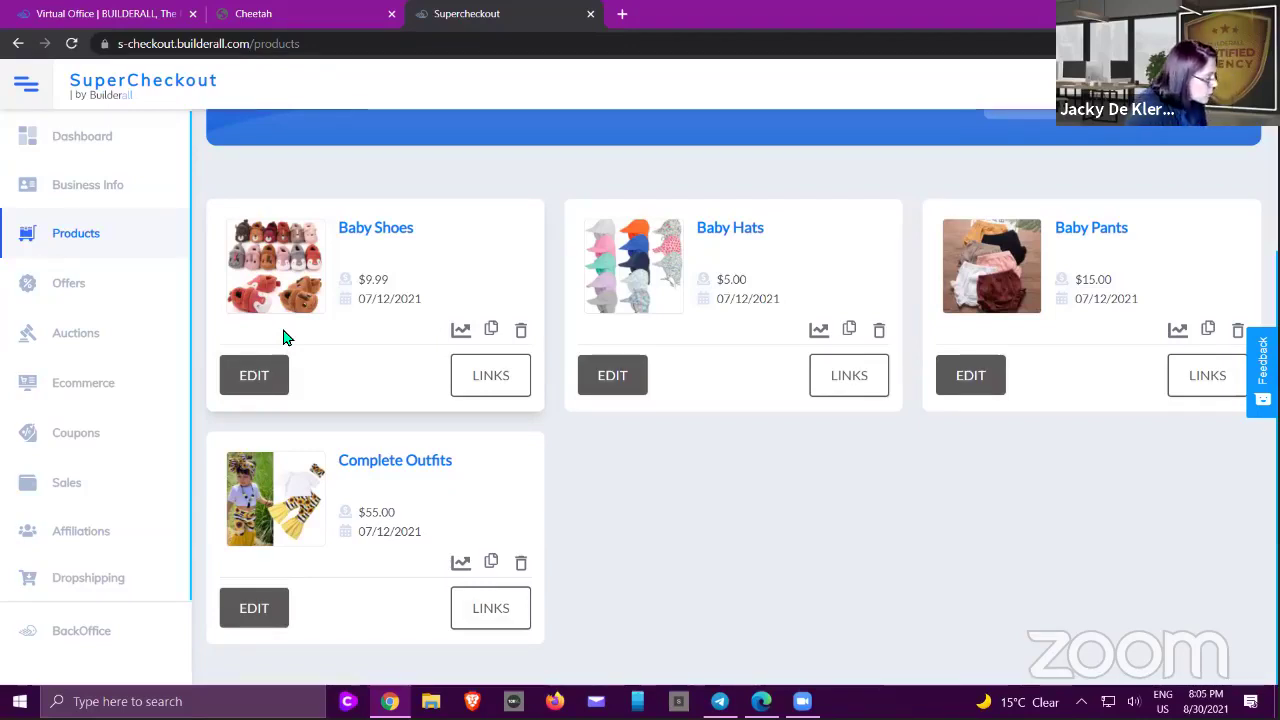
- Open the Baby Shoes product for editing and look through its description, type, category and settings sections
{"action": "left_click", "coordinate": [263, 383]}
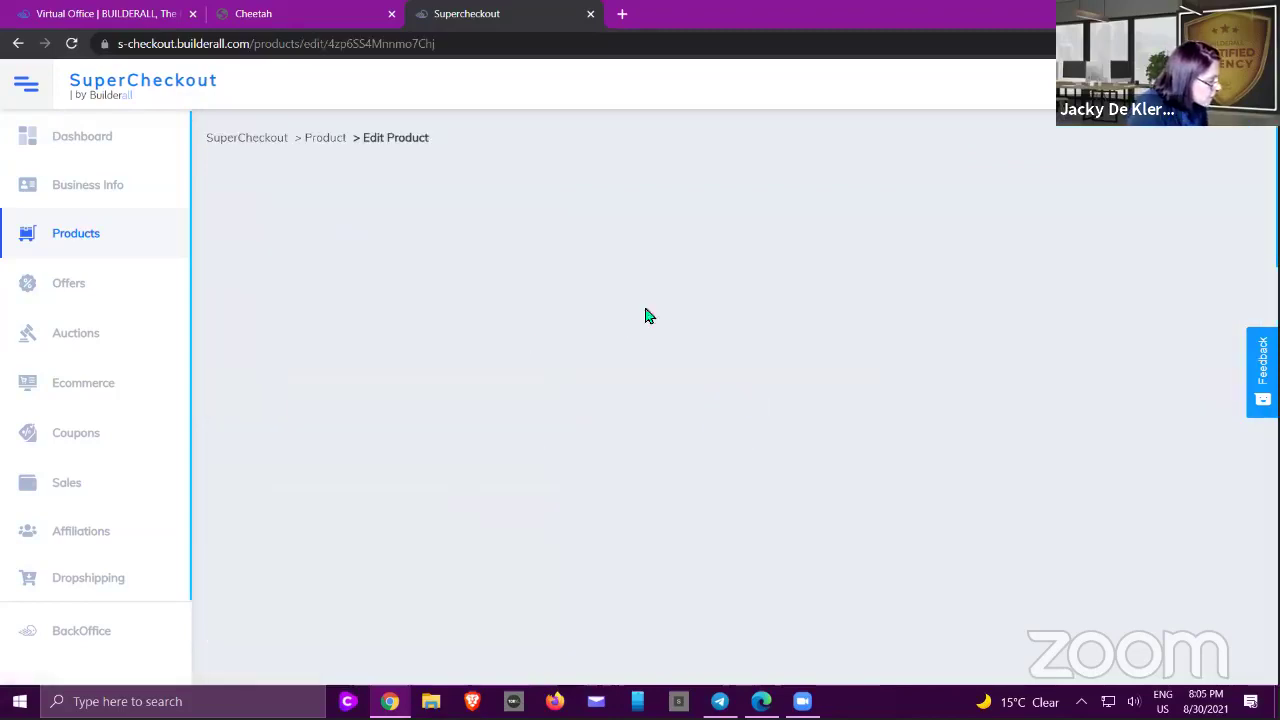
{"action": "scroll", "coordinate": [686, 306], "scroll_direction": "down", "scroll_amount": 6}
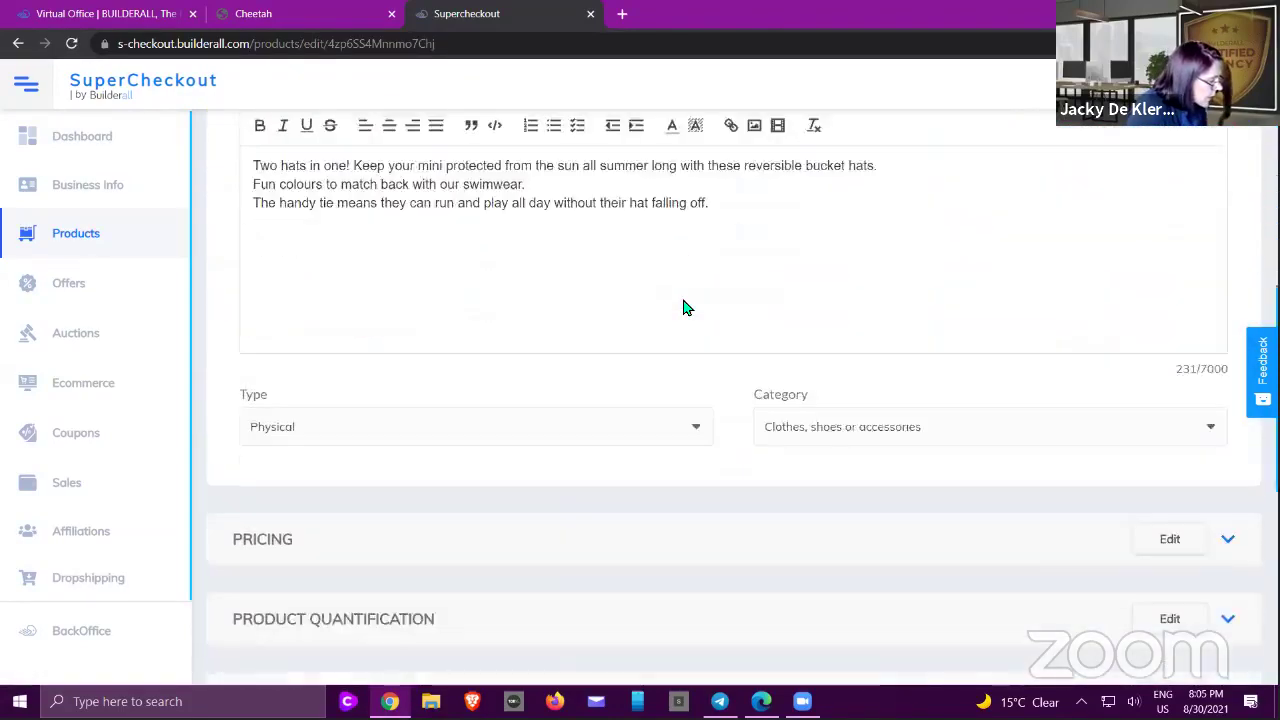
{"action": "scroll", "coordinate": [686, 306], "scroll_direction": "down", "scroll_amount": 4}
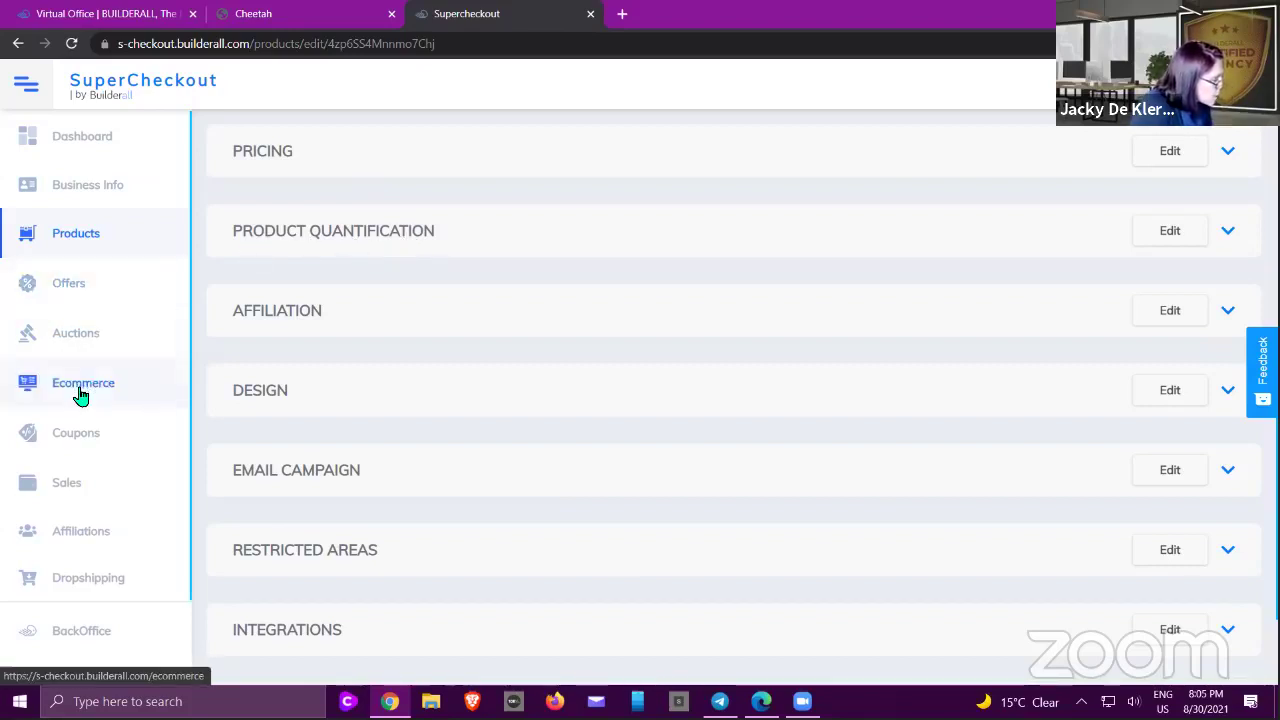
- Return to the product list, reopen Baby Shoes for editing, and review its sections from Pricing to Terms of Use
{"action": "left_click", "coordinate": [100, 242]}
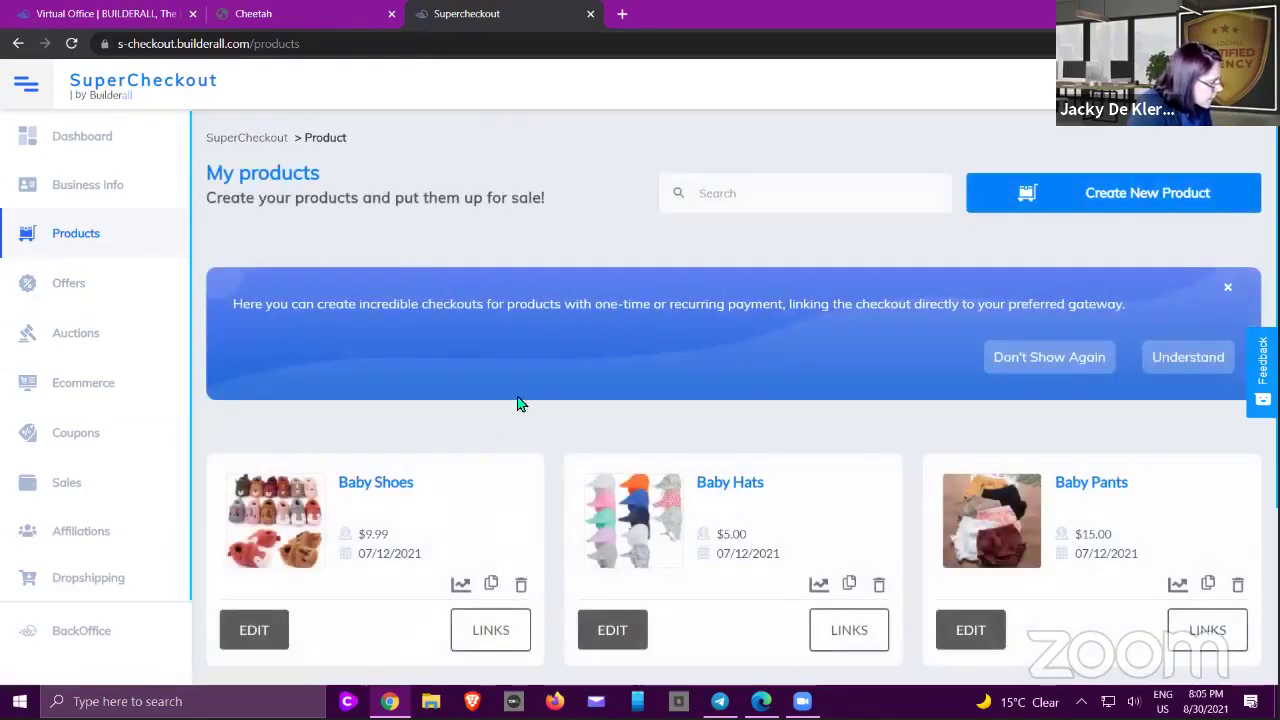
{"action": "scroll", "coordinate": [500, 437], "scroll_direction": "down", "scroll_amount": 1}
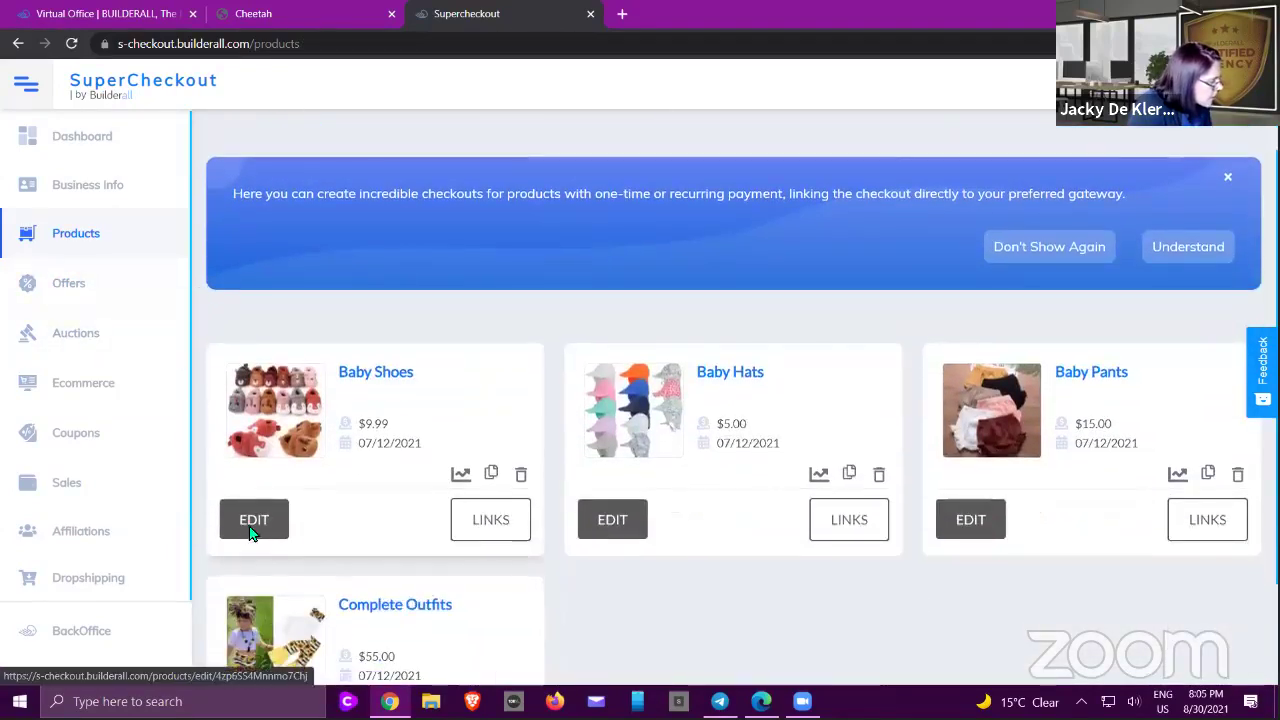
{"action": "left_click", "coordinate": [252, 530]}
{"action": "scroll", "coordinate": [415, 400], "scroll_direction": "down", "scroll_amount": 3}
{"action": "scroll", "coordinate": [415, 378], "scroll_direction": "down", "scroll_amount": 7}
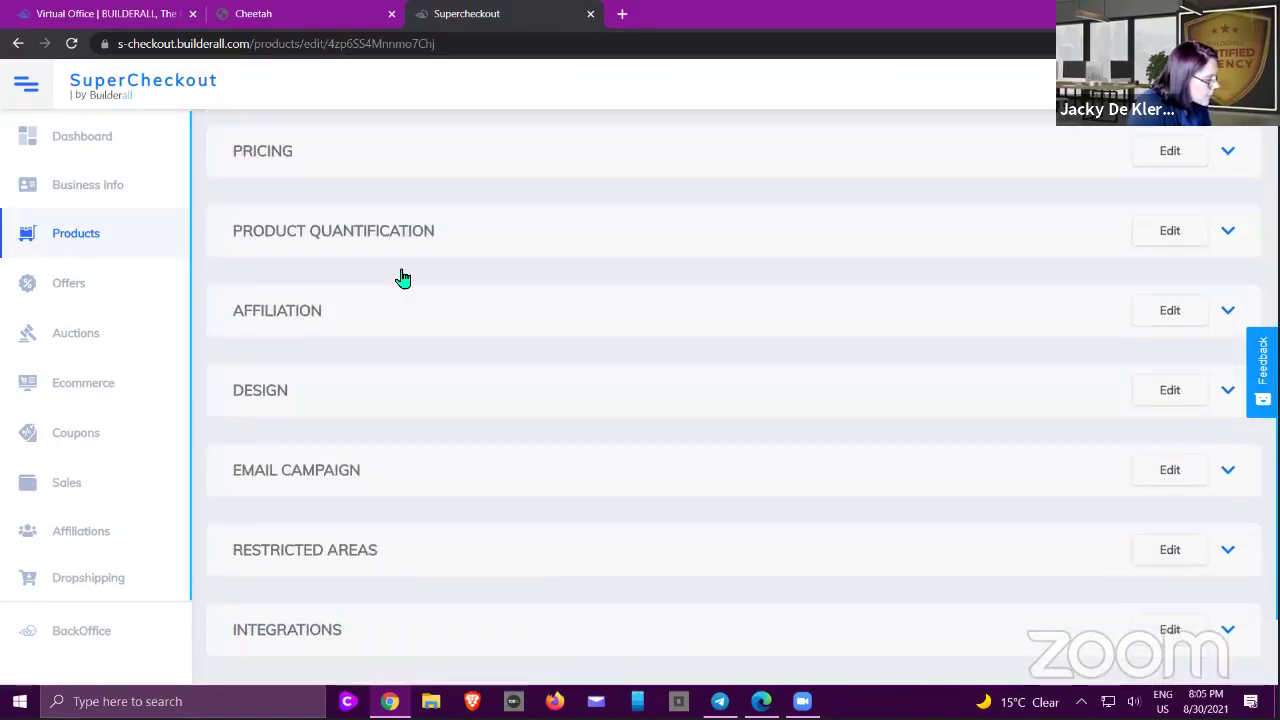
{"action": "scroll", "coordinate": [517, 354], "scroll_direction": "down", "scroll_amount": 2}
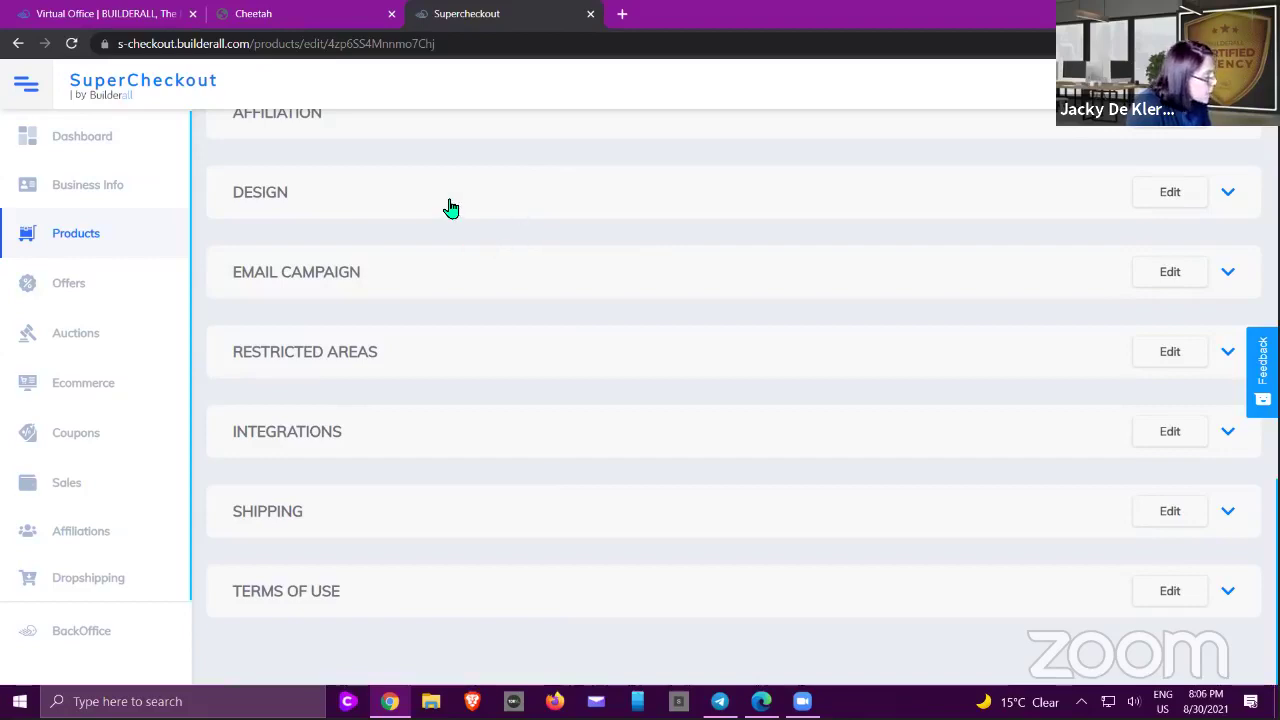
- Open the Ecommerce settings and examine the store links, currency, payment method, sales page, coupon list and VAT options
{"action": "left_click", "coordinate": [95, 391]}
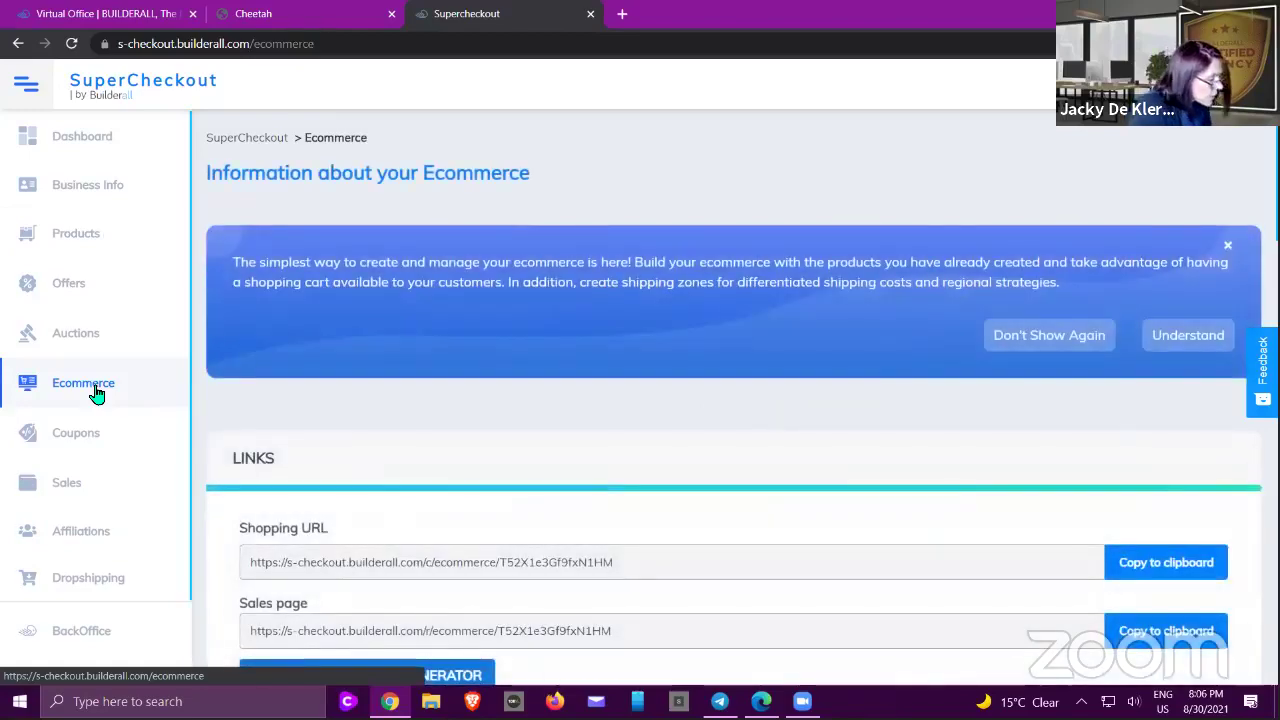
{"action": "scroll", "coordinate": [283, 340], "scroll_direction": "down", "scroll_amount": 3}
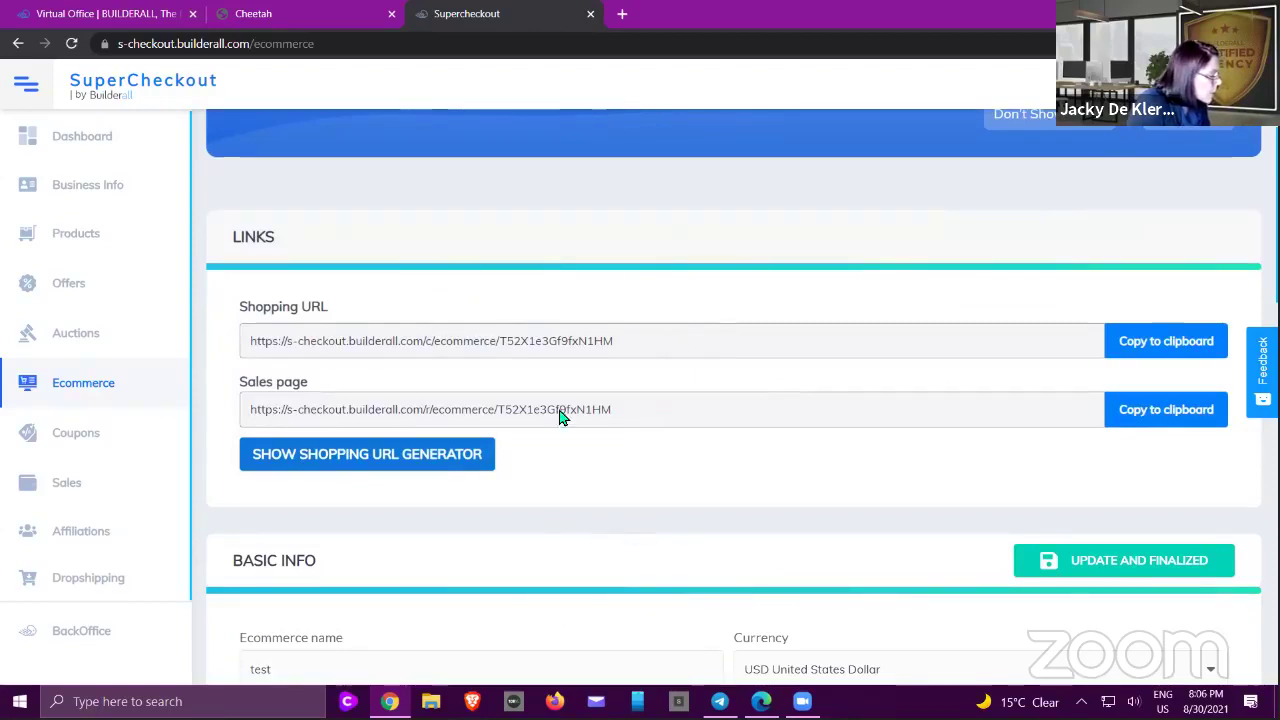
{"action": "scroll", "coordinate": [355, 257], "scroll_direction": "down", "scroll_amount": 3}
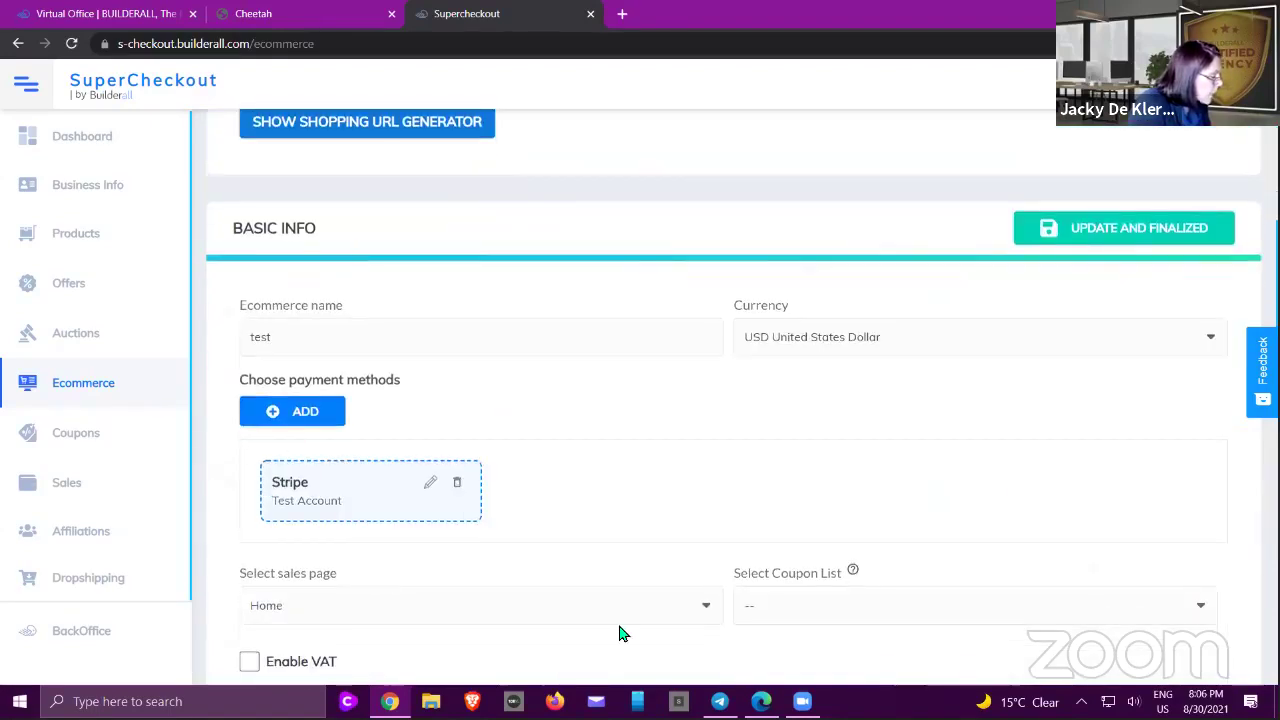
{"action": "scroll", "coordinate": [466, 349], "scroll_direction": "up", "scroll_amount": 2}
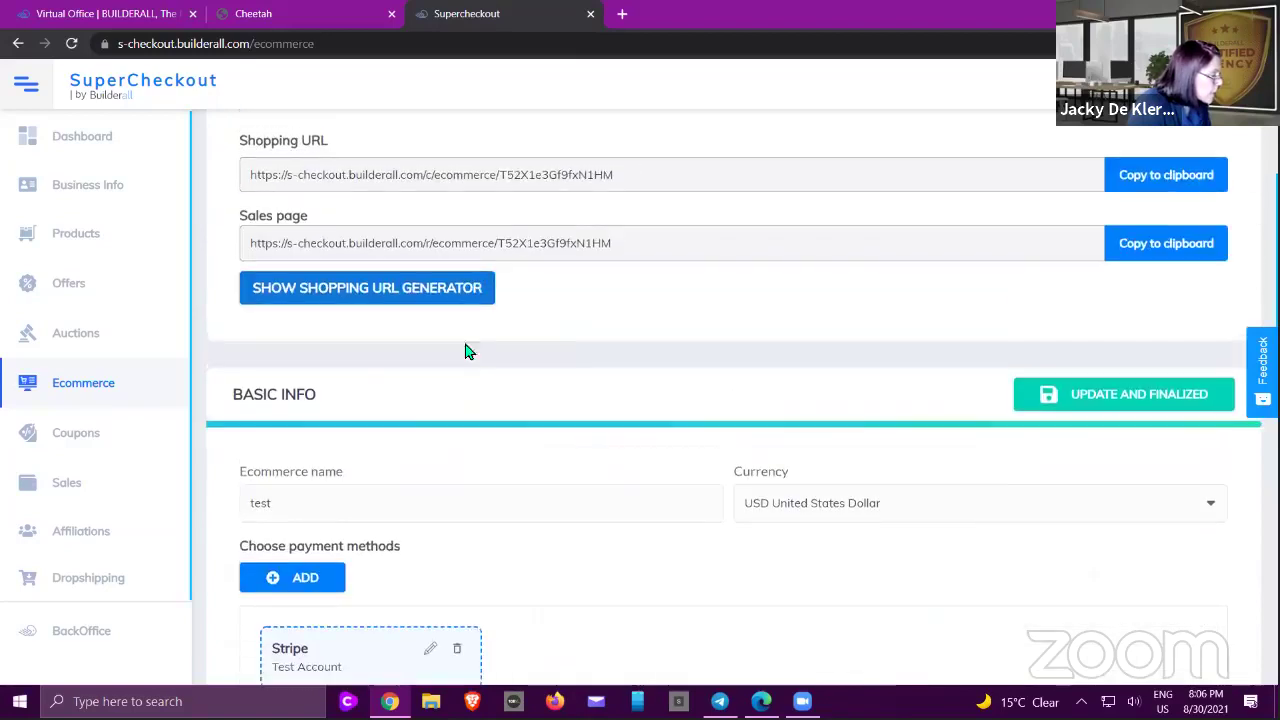
{"action": "scroll", "coordinate": [586, 186], "scroll_direction": "down", "scroll_amount": 2}
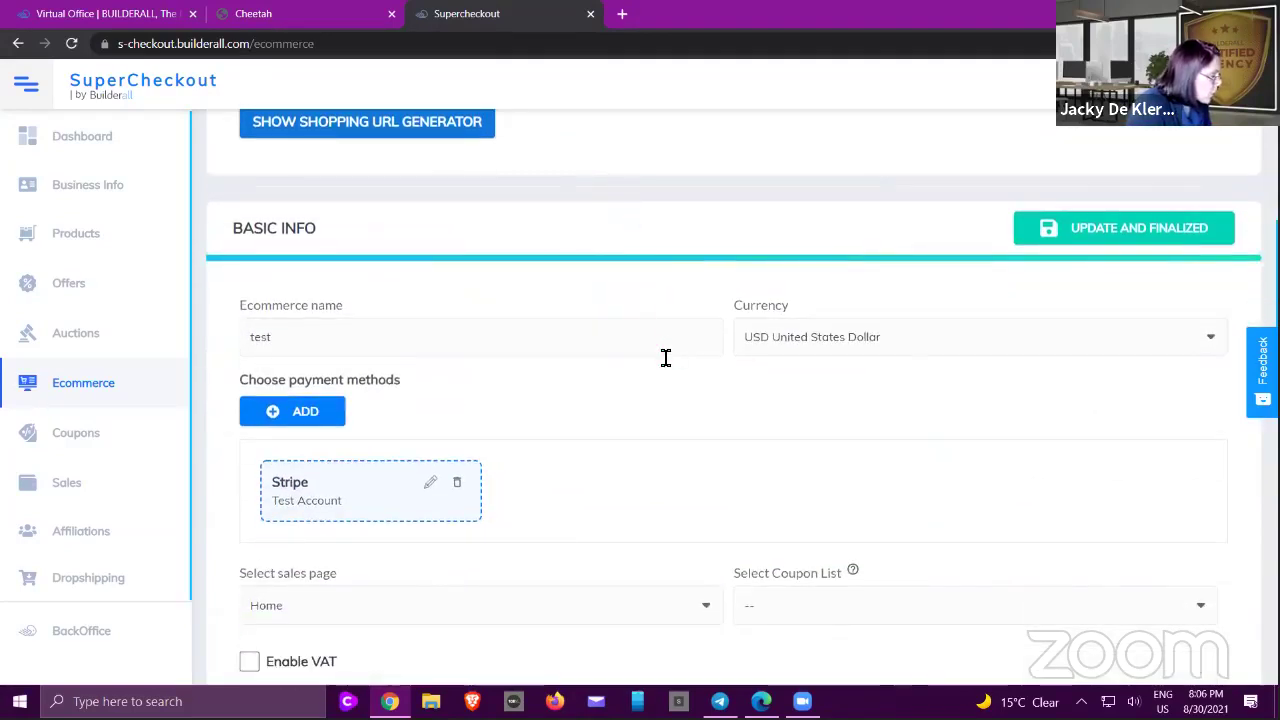
{"action": "scroll", "coordinate": [665, 357], "scroll_direction": "down", "scroll_amount": 1}
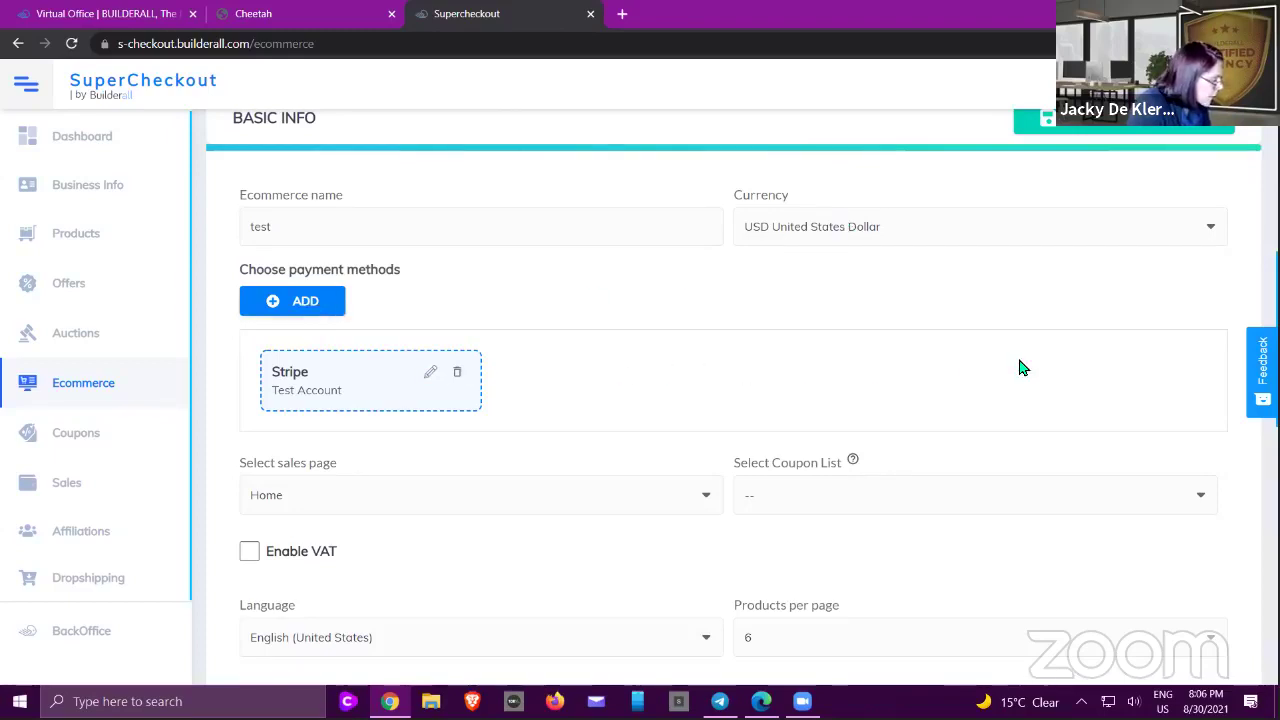
{"action": "scroll", "coordinate": [1024, 362], "scroll_direction": "down", "scroll_amount": 2}
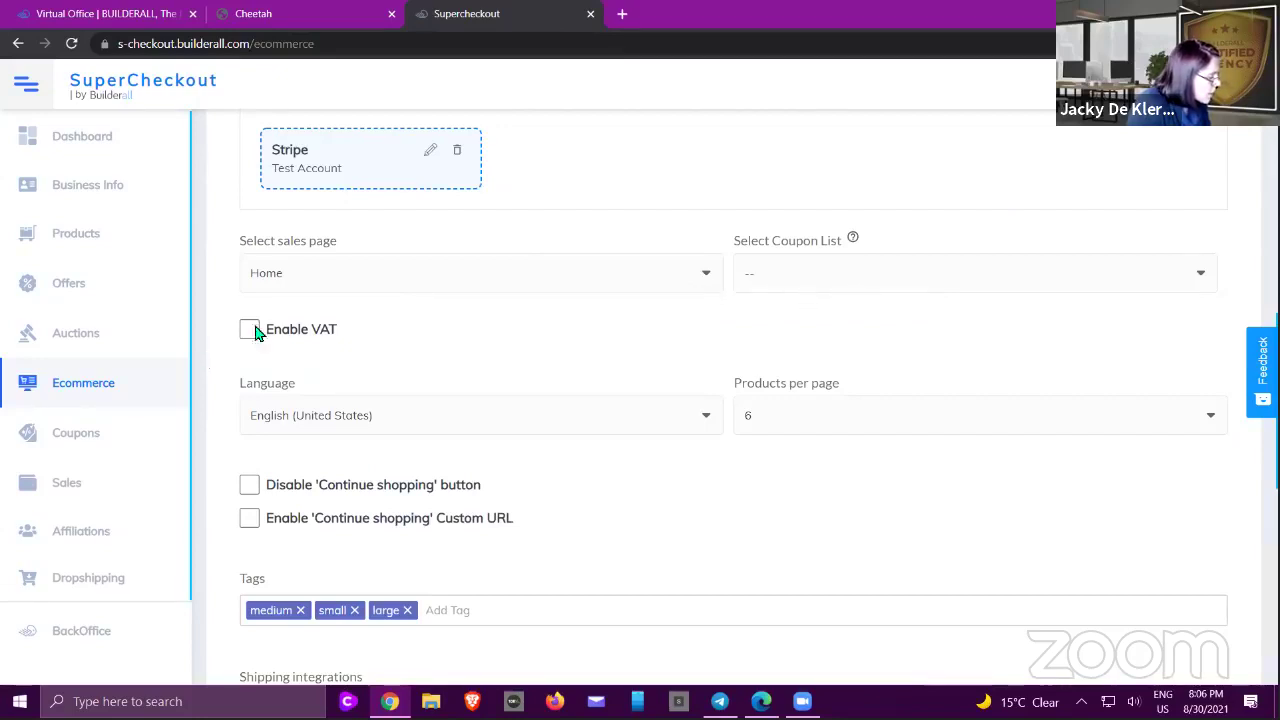
- Check the available Products per page choices in the store's Basic Info without changing the setting
{"action": "scroll", "coordinate": [335, 331], "scroll_direction": "down", "scroll_amount": 2}
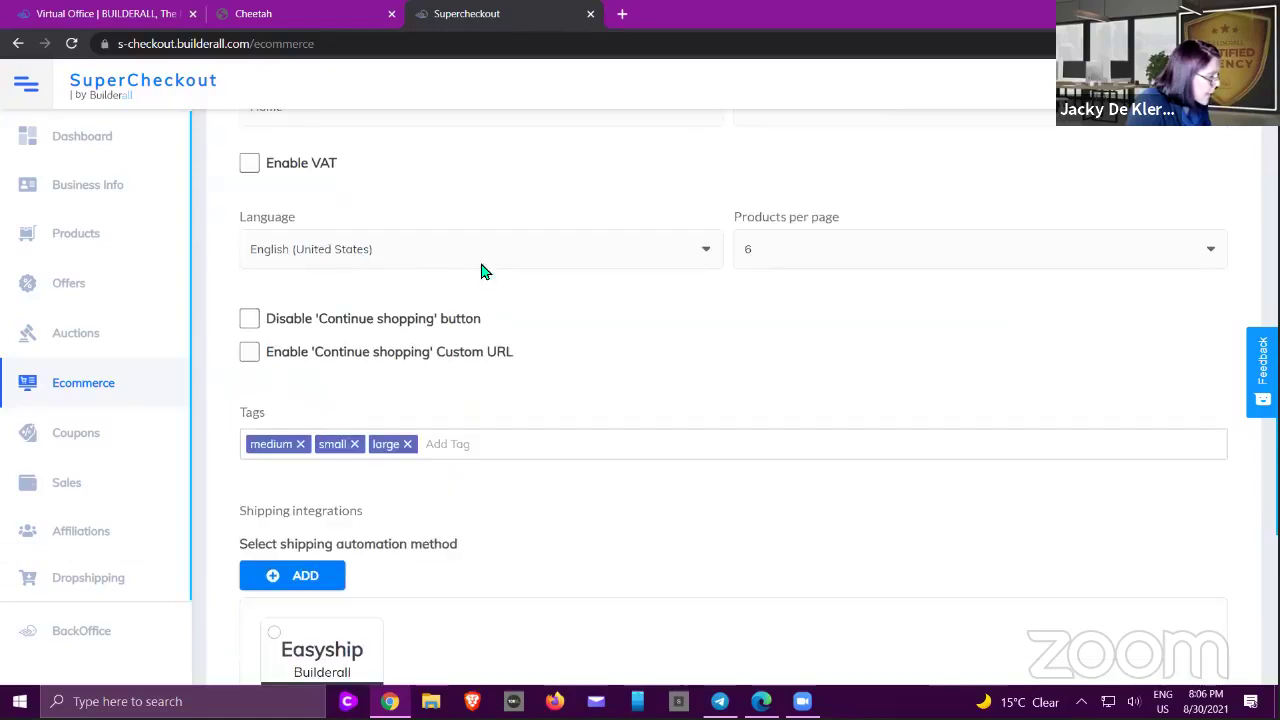
{"action": "left_click", "coordinate": [831, 260]}
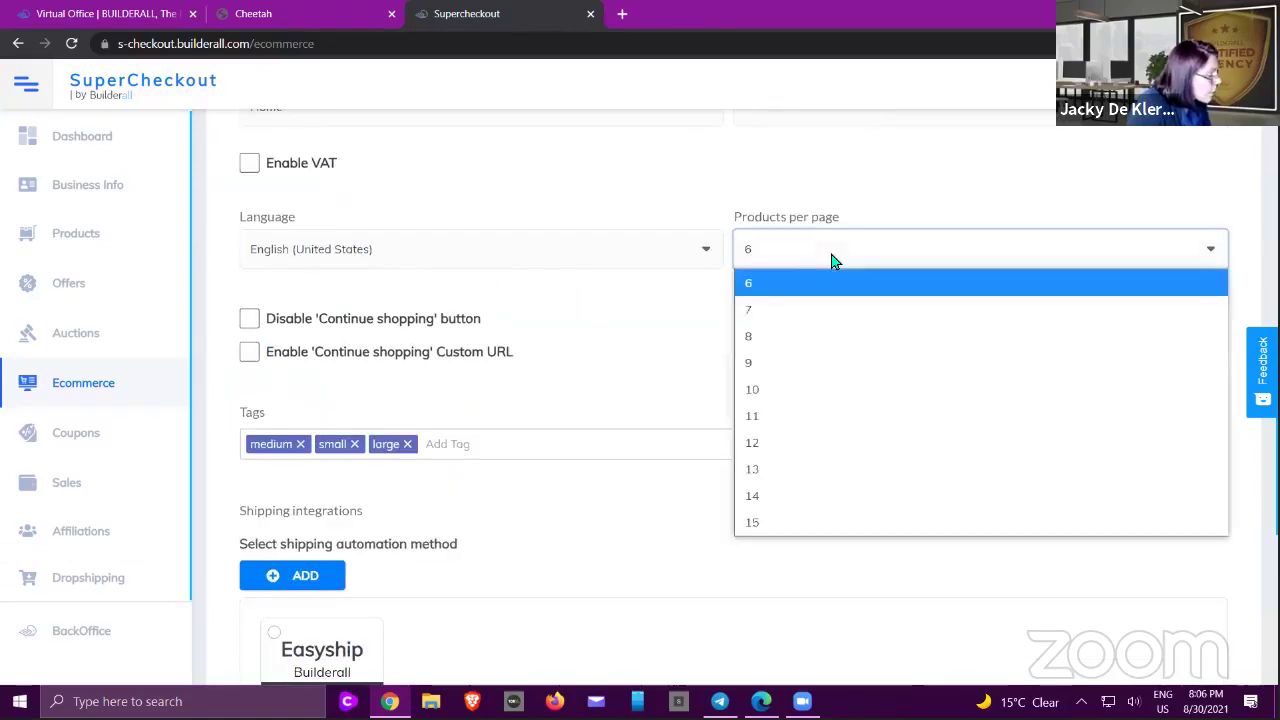
{"action": "left_click", "coordinate": [831, 260]}
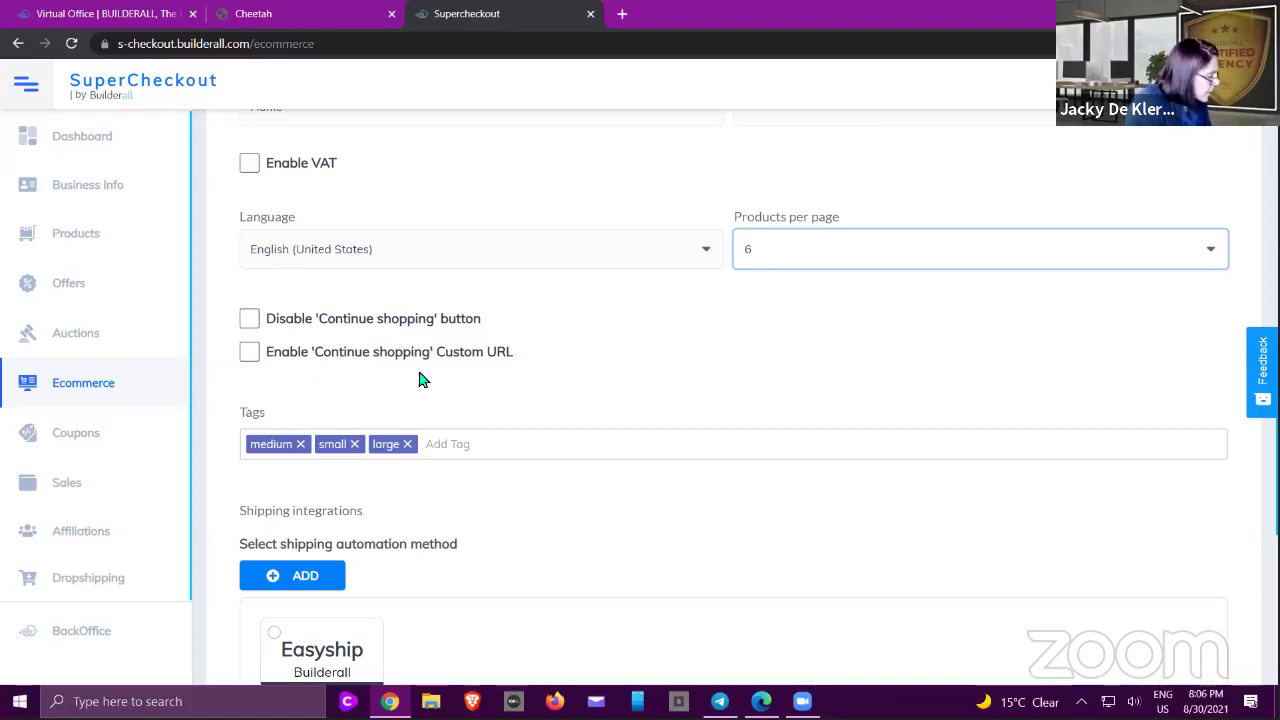
- View the Shipping API integration form for adding a shipping automation method, and close it without adding one
{"action": "scroll", "coordinate": [471, 357], "scroll_direction": "down", "scroll_amount": 1}
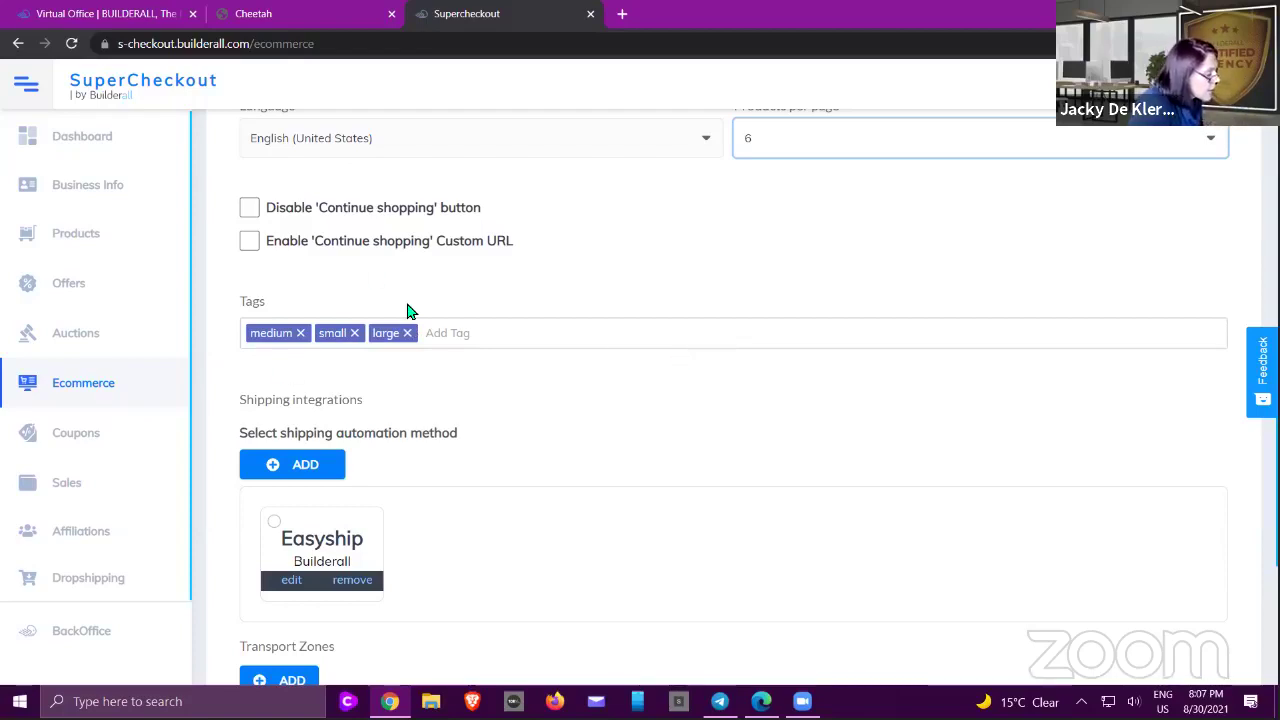
{"action": "left_click", "coordinate": [303, 465]}
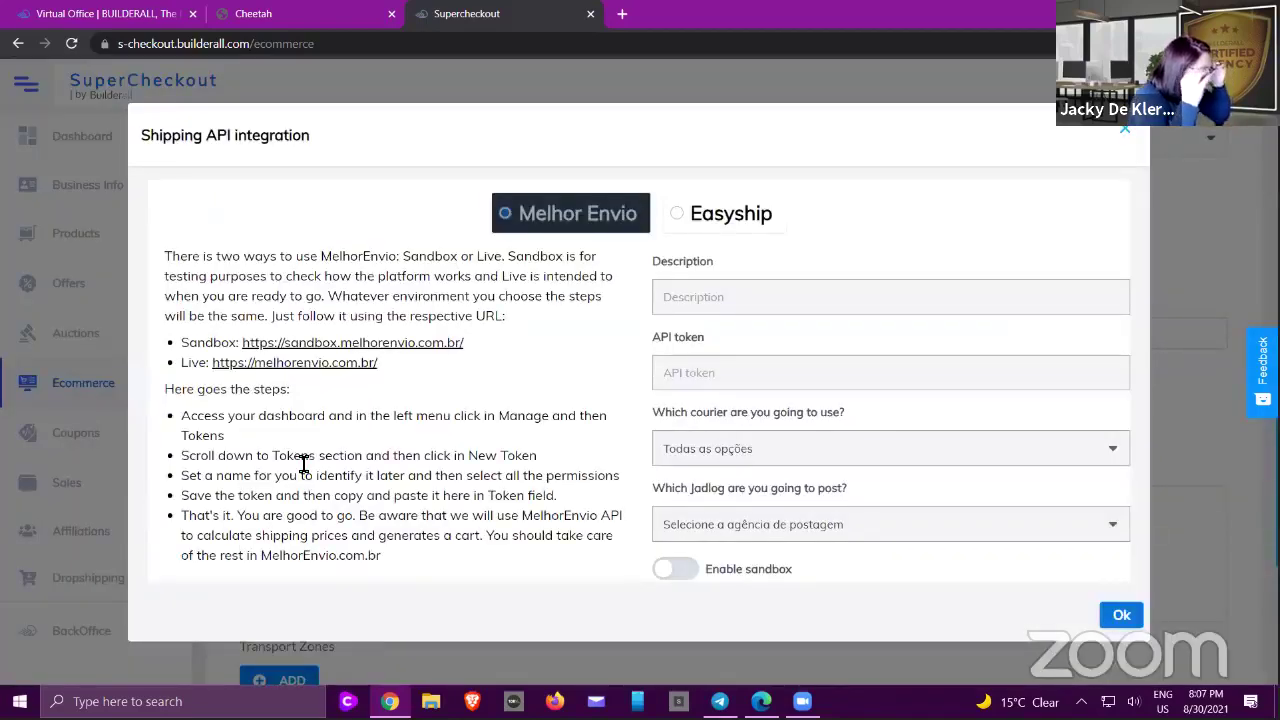
{"action": "left_click", "coordinate": [1106, 140]}
{"action": "scroll", "coordinate": [420, 430], "scroll_direction": "down", "scroll_amount": 2}
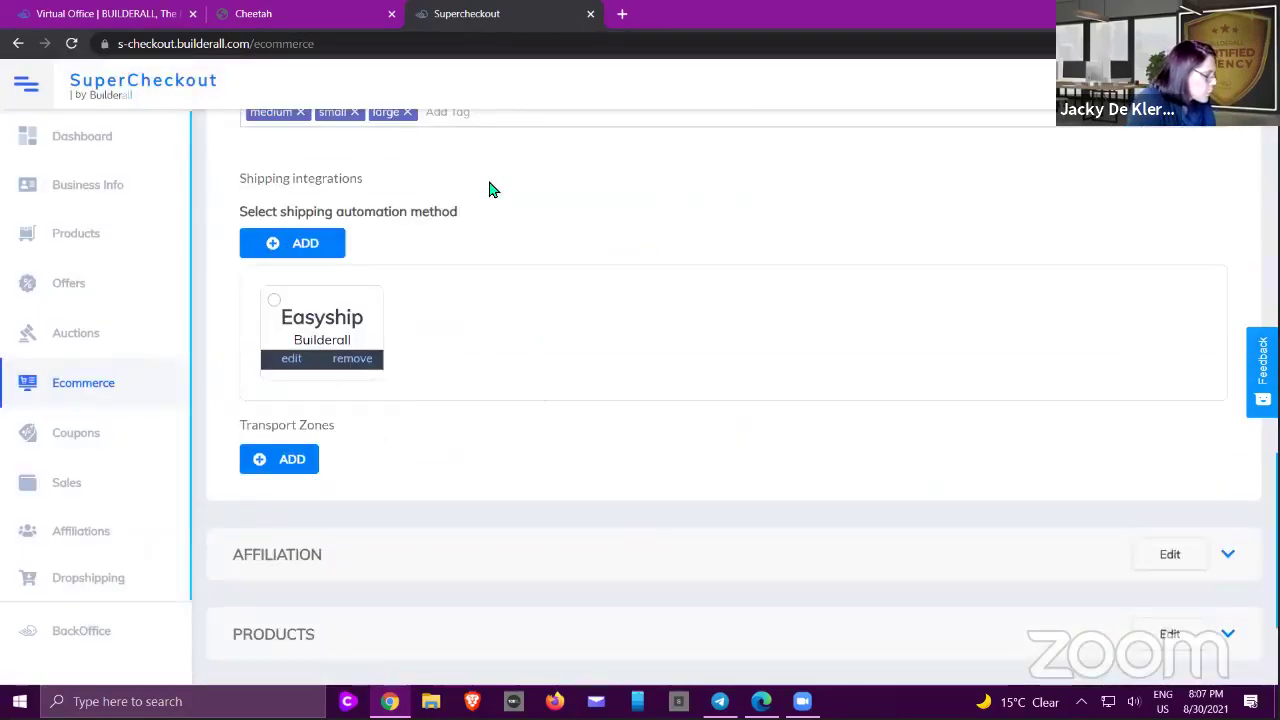
- Expand the store's Affiliation section, then its Products section, and review the listed products with their prices and stock
{"action": "scroll", "coordinate": [540, 251], "scroll_direction": "down", "scroll_amount": 2}
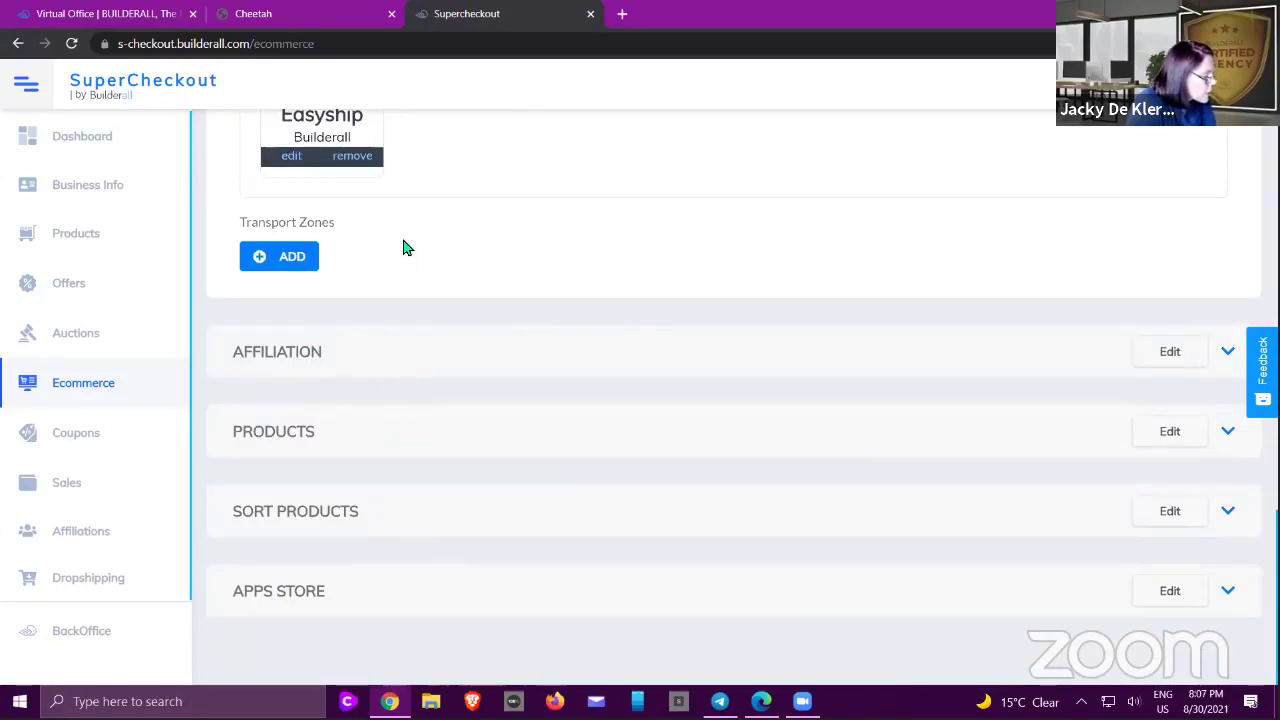
{"action": "left_click", "coordinate": [312, 362]}
{"action": "scroll", "coordinate": [360, 437], "scroll_direction": "down", "scroll_amount": 1}
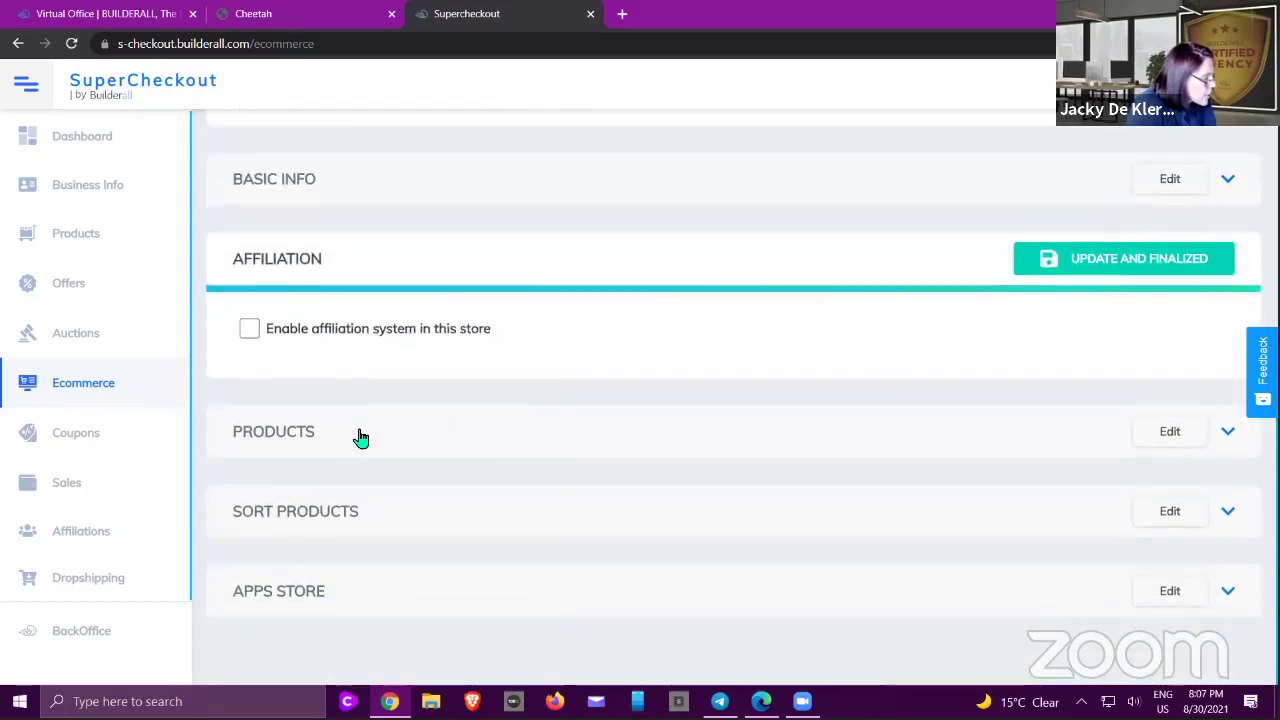
{"action": "left_click", "coordinate": [361, 437]}
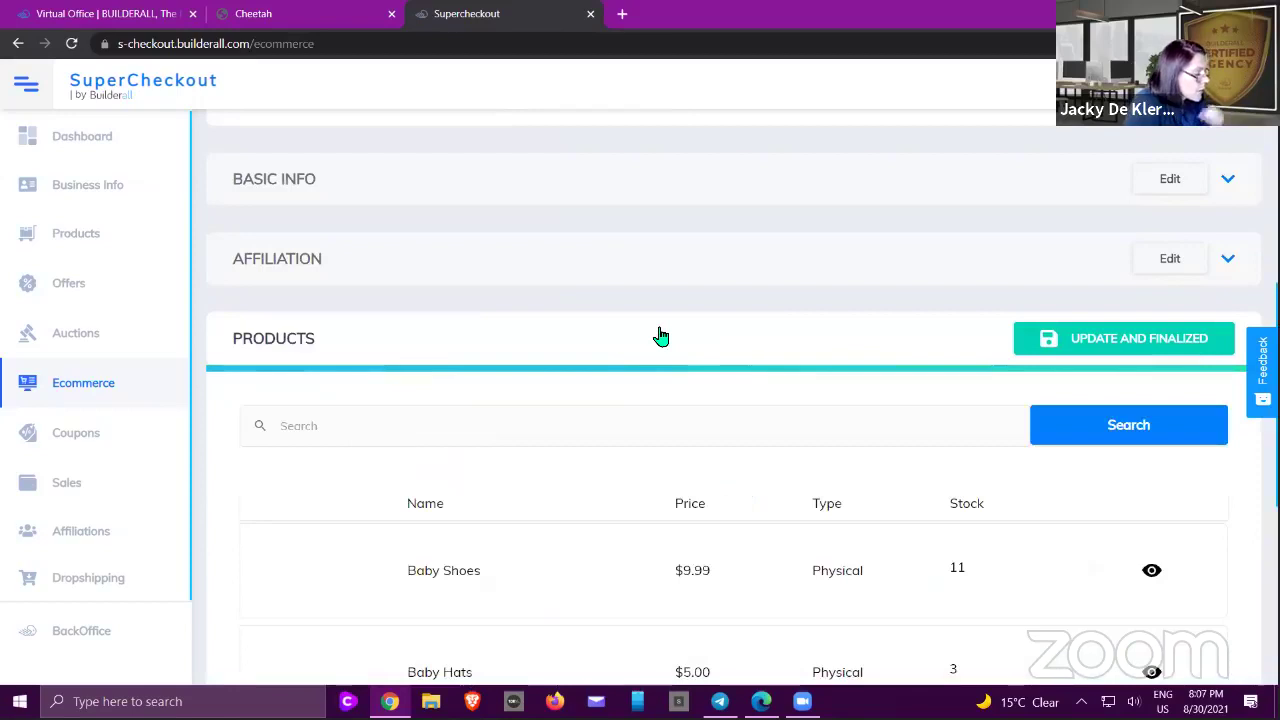
{"action": "scroll", "coordinate": [659, 340], "scroll_direction": "down", "scroll_amount": 1}
{"action": "scroll", "coordinate": [659, 336], "scroll_direction": "down", "scroll_amount": 1}
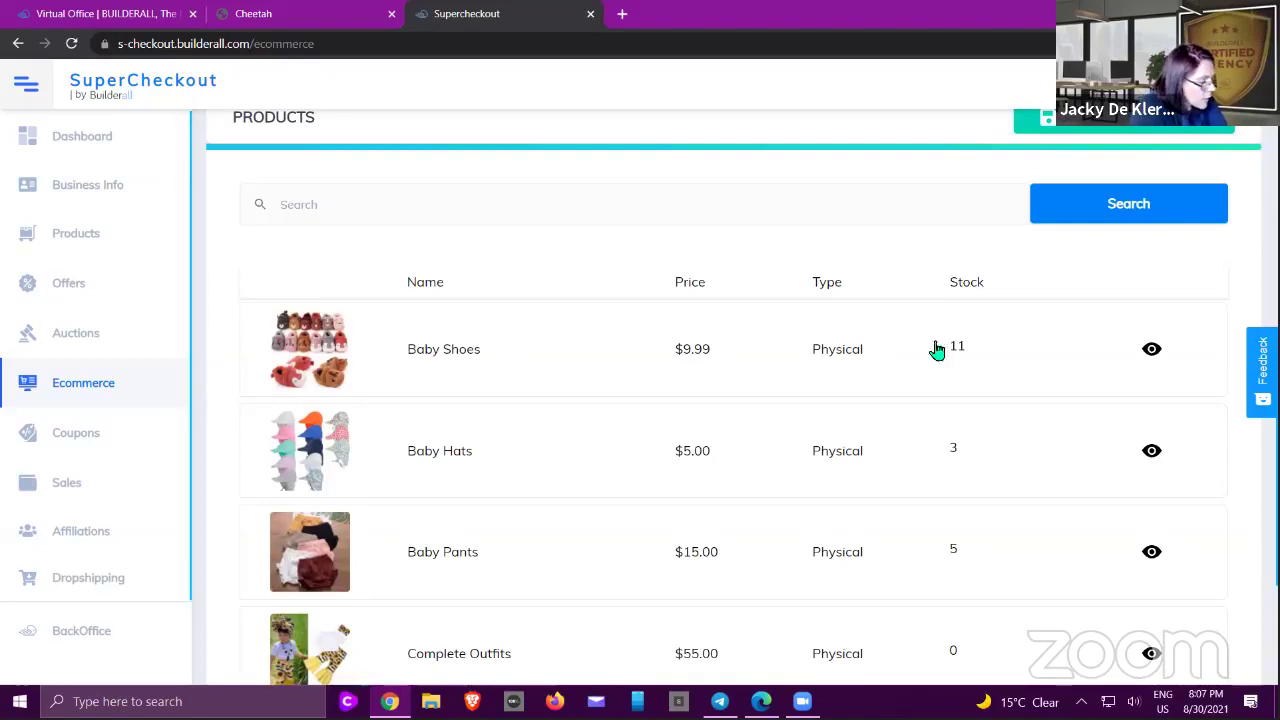
- Open the product options of Baby Shoes from the store's product list and preview its second and third images
{"action": "left_click", "coordinate": [1152, 352]}
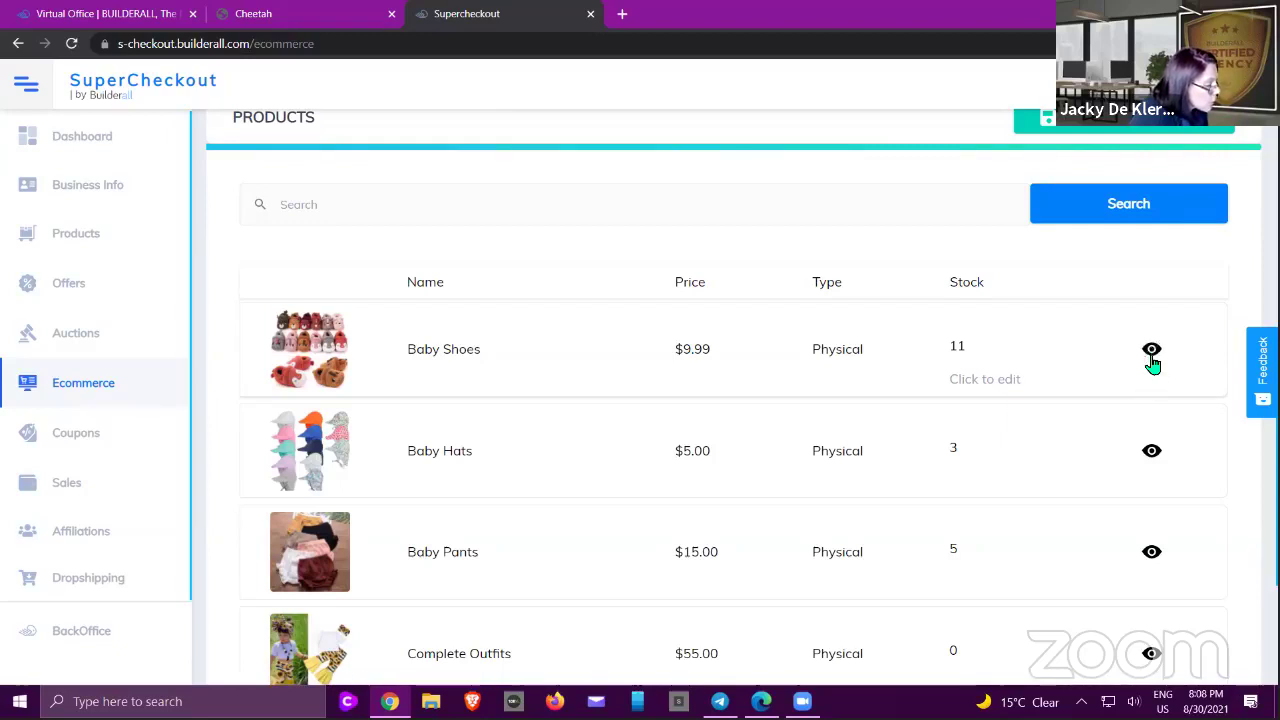
{"action": "scroll", "coordinate": [1152, 362], "scroll_direction": "down", "scroll_amount": 3}
{"action": "scroll", "coordinate": [1152, 362], "scroll_direction": "up", "scroll_amount": 2}
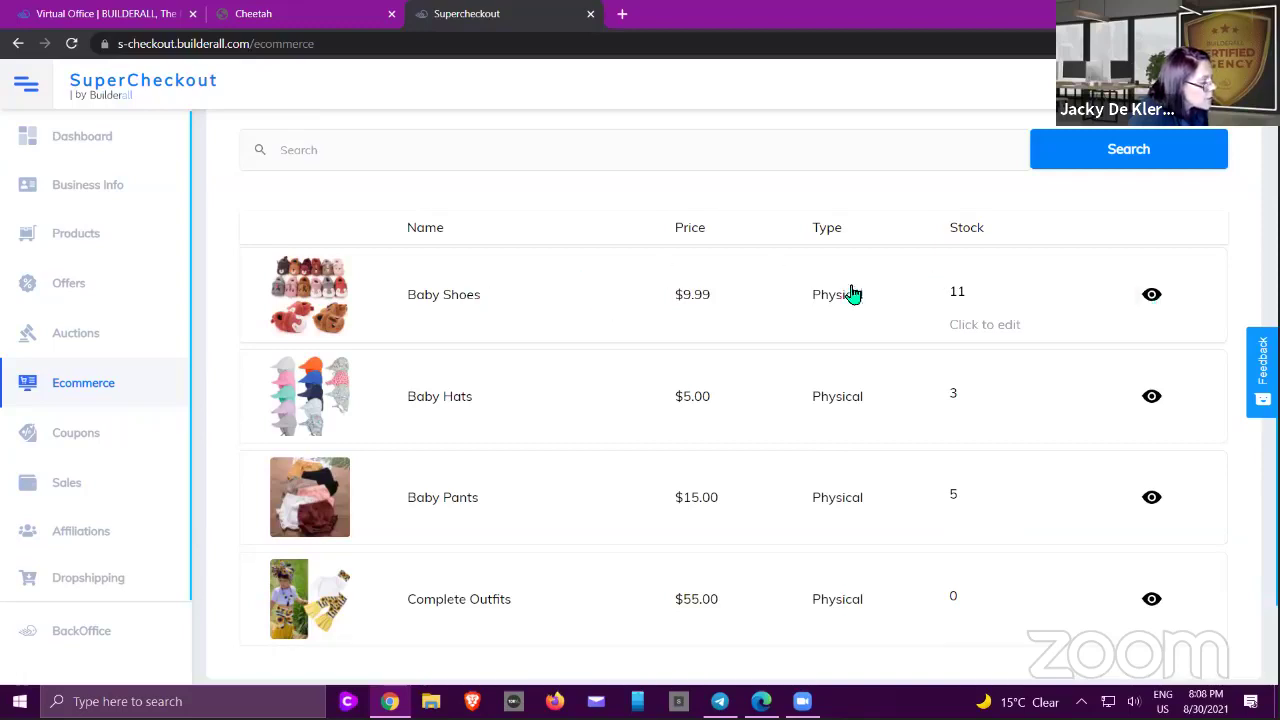
{"action": "left_click", "coordinate": [965, 335]}
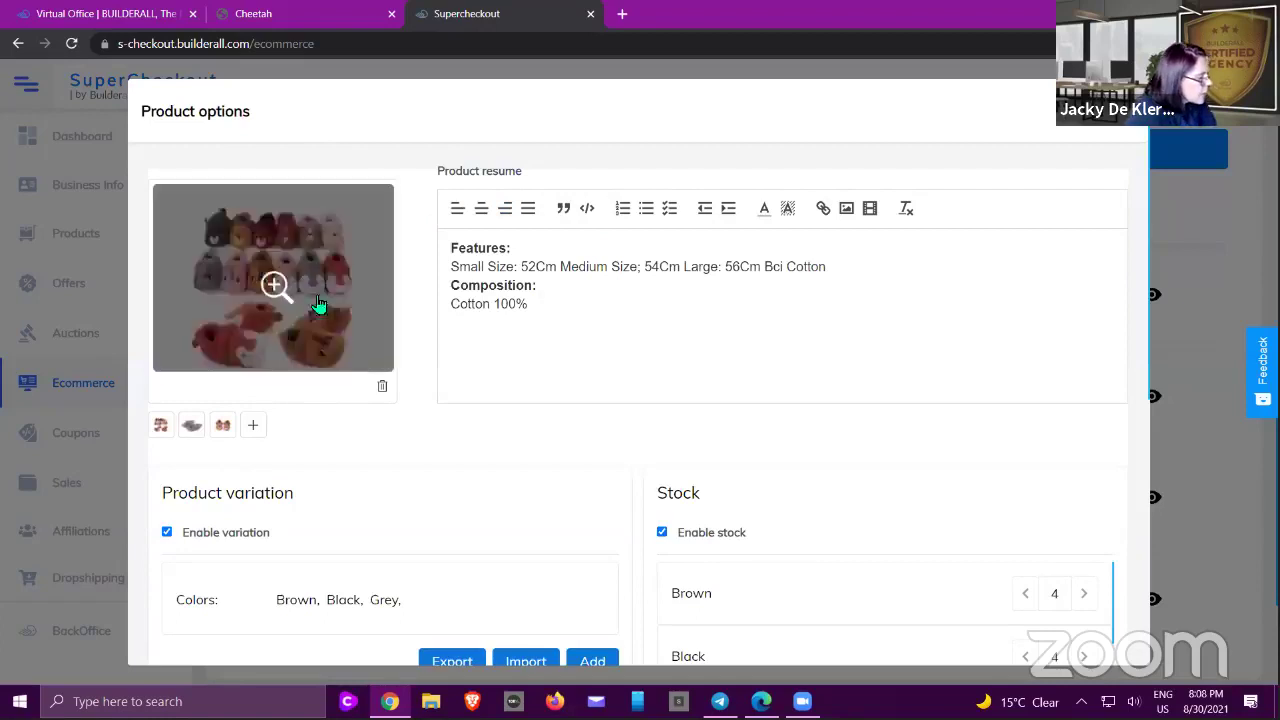
{"action": "left_click", "coordinate": [192, 430]}
{"action": "left_click", "coordinate": [221, 428]}
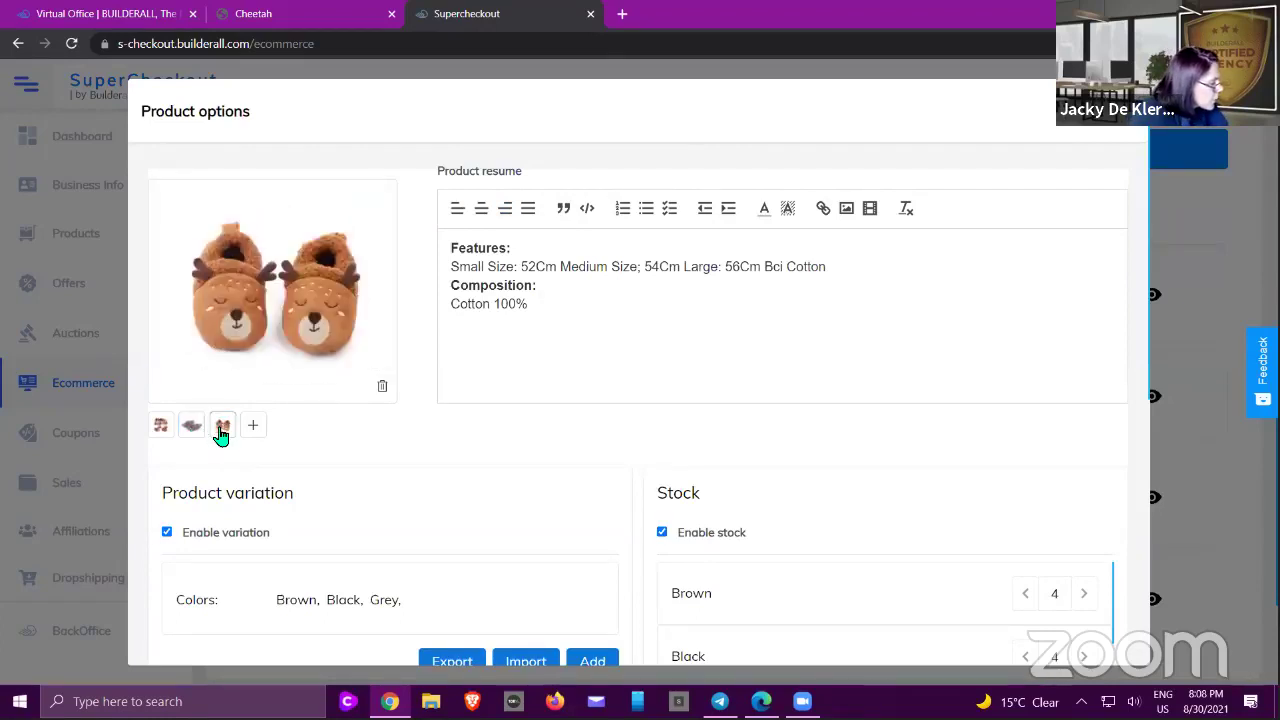
- Preview the Baby Shoes product images in turn, ending on the third image
{"action": "left_click", "coordinate": [195, 428]}
{"action": "left_click", "coordinate": [163, 430]}
{"action": "left_click", "coordinate": [191, 431]}
{"action": "left_click", "coordinate": [223, 428]}
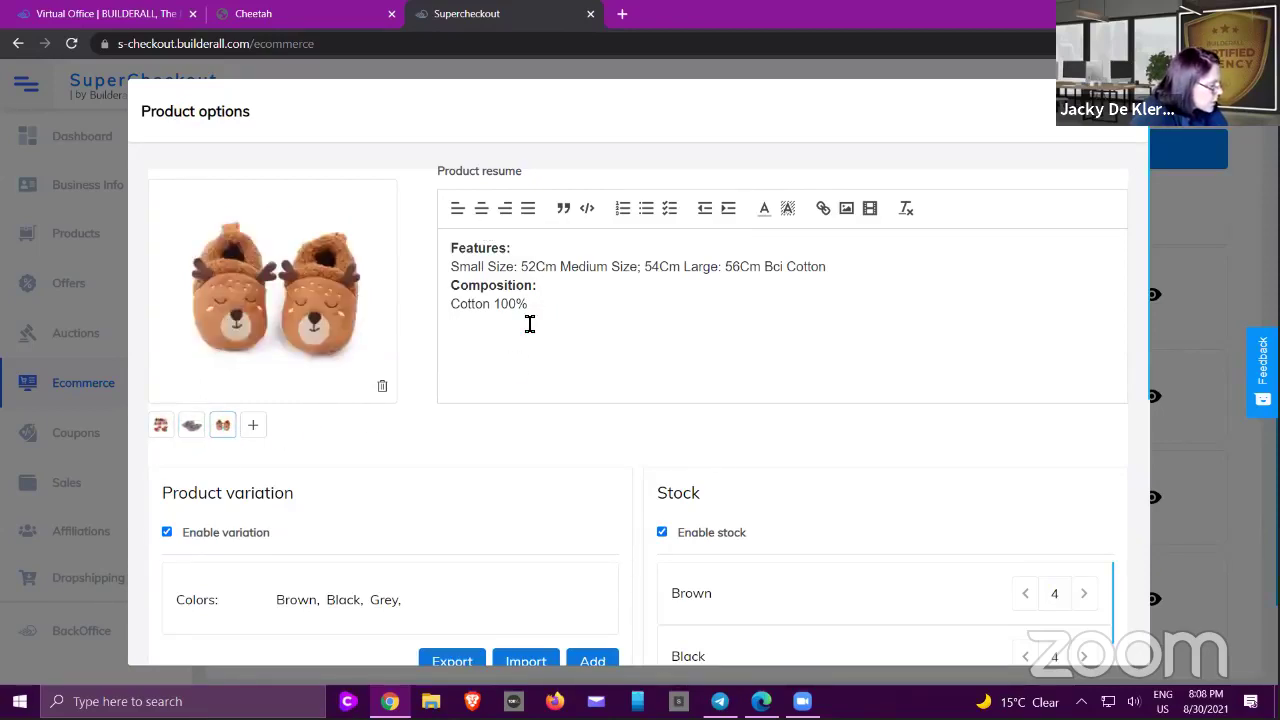
- Review the Baby Shoes color variations and the stock set for each color
{"action": "scroll", "coordinate": [528, 326], "scroll_direction": "down", "scroll_amount": 1}
{"action": "scroll", "coordinate": [530, 325], "scroll_direction": "down", "scroll_amount": 3}
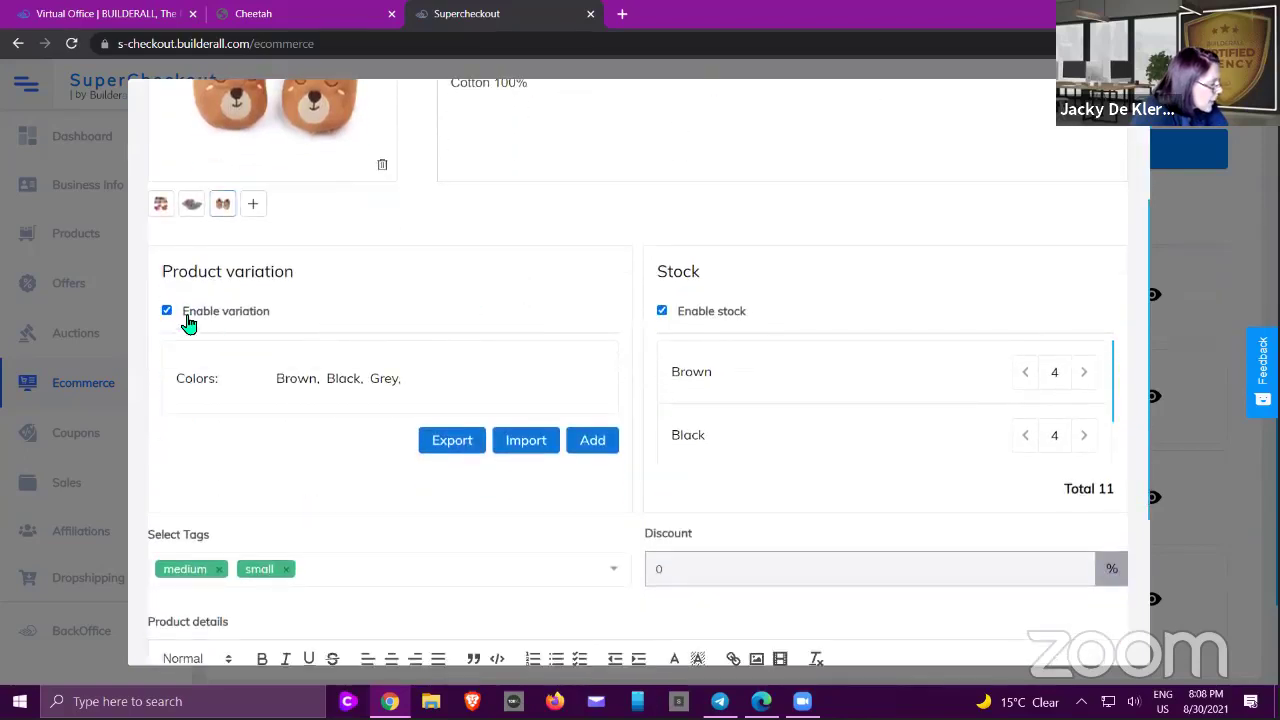
{"action": "mouse_move", "coordinate": [309, 397]}
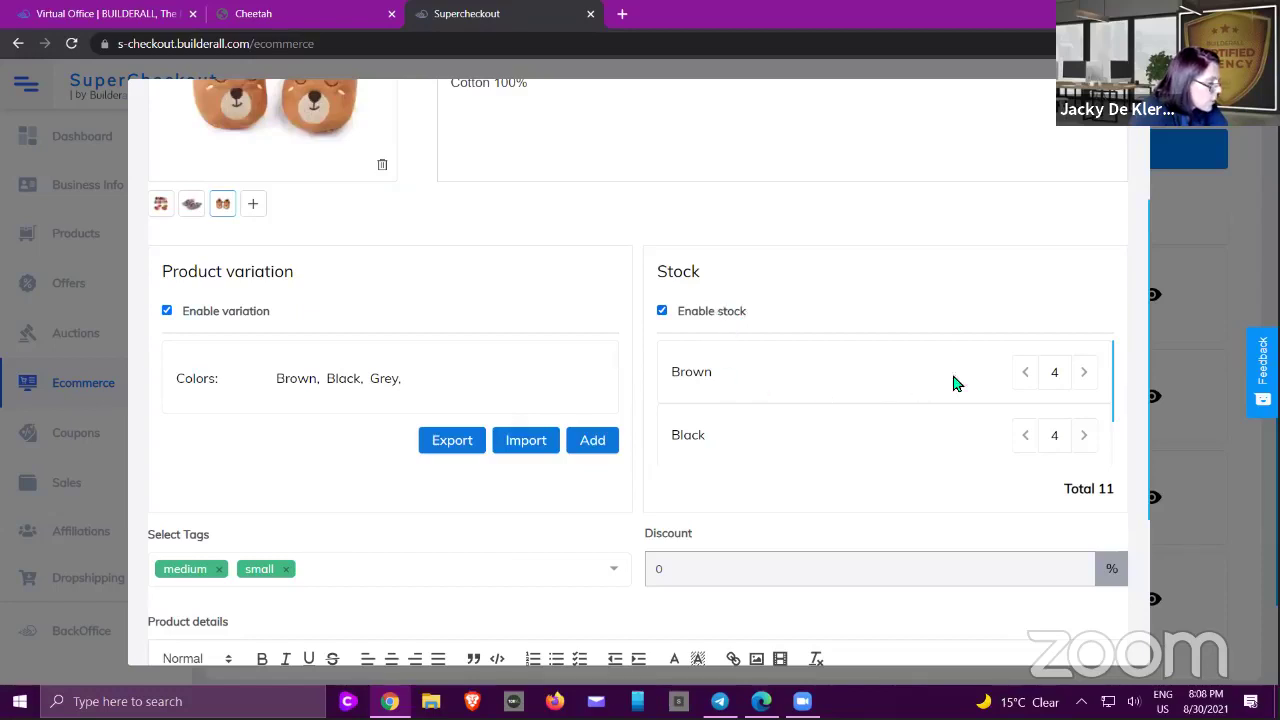
{"action": "scroll", "coordinate": [885, 437], "scroll_direction": "down", "scroll_amount": 1}
{"action": "scroll", "coordinate": [929, 433], "scroll_direction": "up", "scroll_amount": 1}
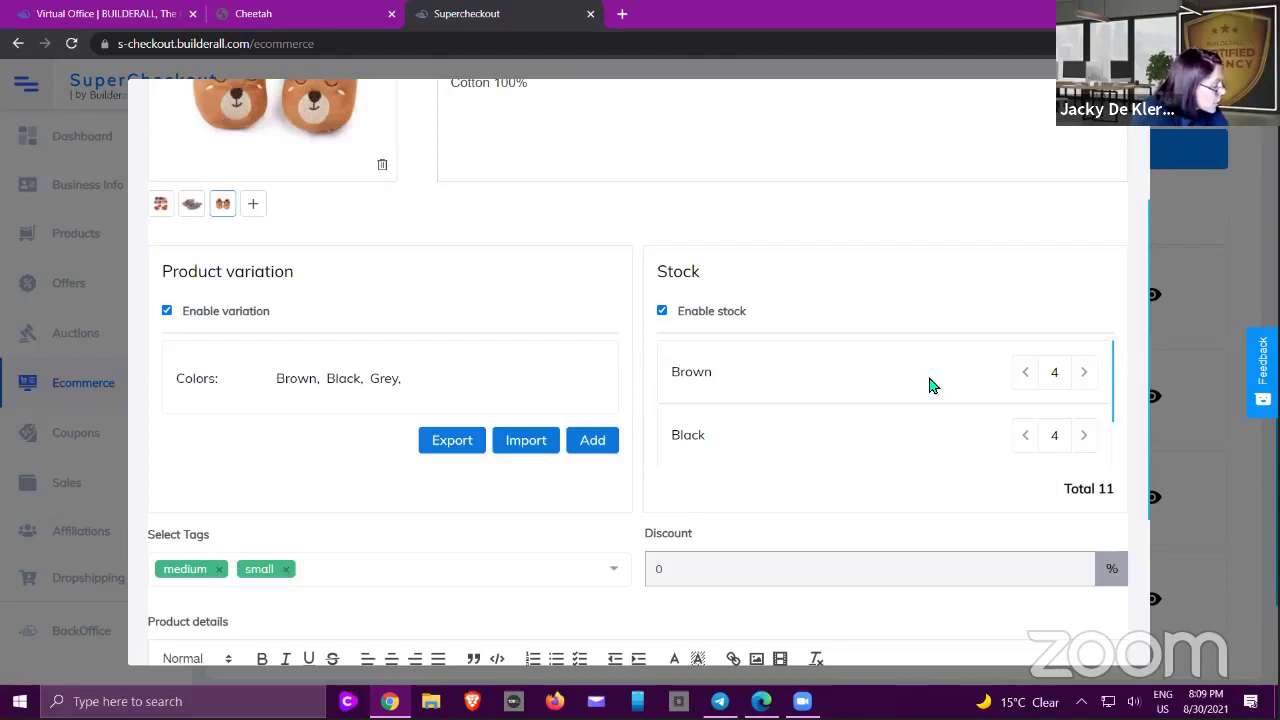
{"action": "scroll", "coordinate": [803, 406], "scroll_direction": "down", "scroll_amount": 2}
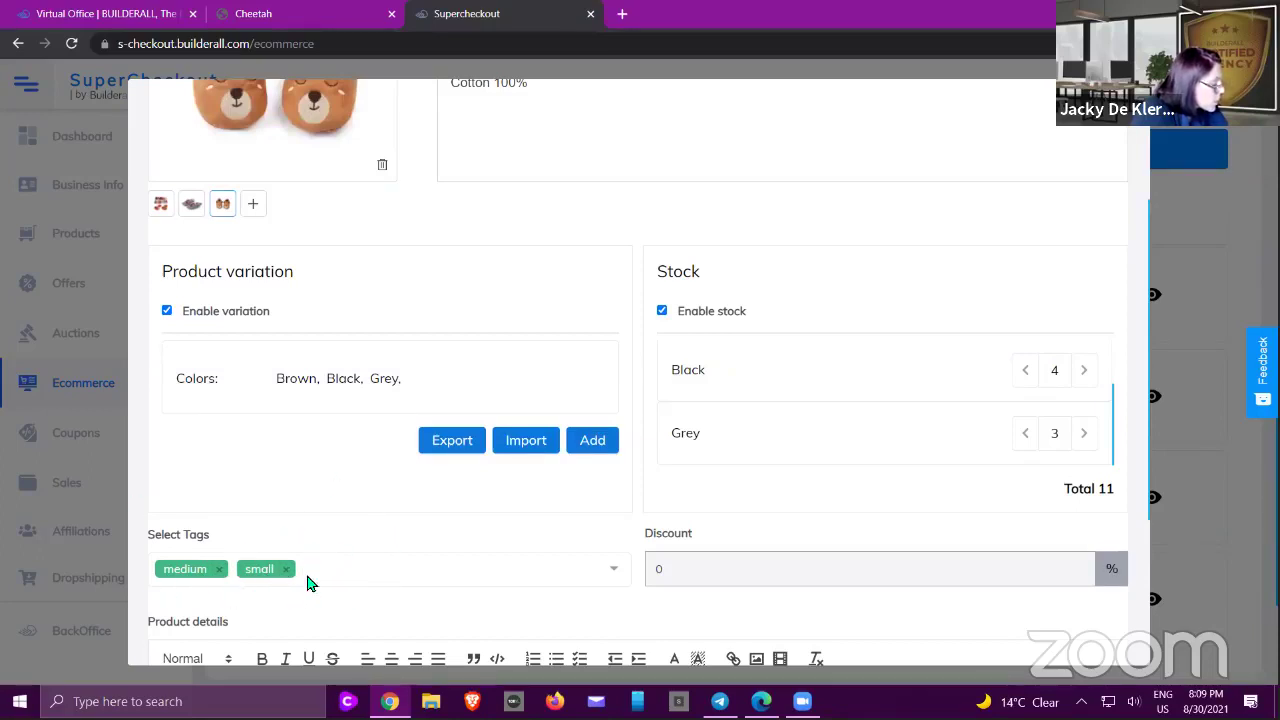
- Review the tags, discount, resume and product details of Baby Shoes, and save the product options
{"action": "scroll", "coordinate": [362, 519], "scroll_direction": "down", "scroll_amount": 2}
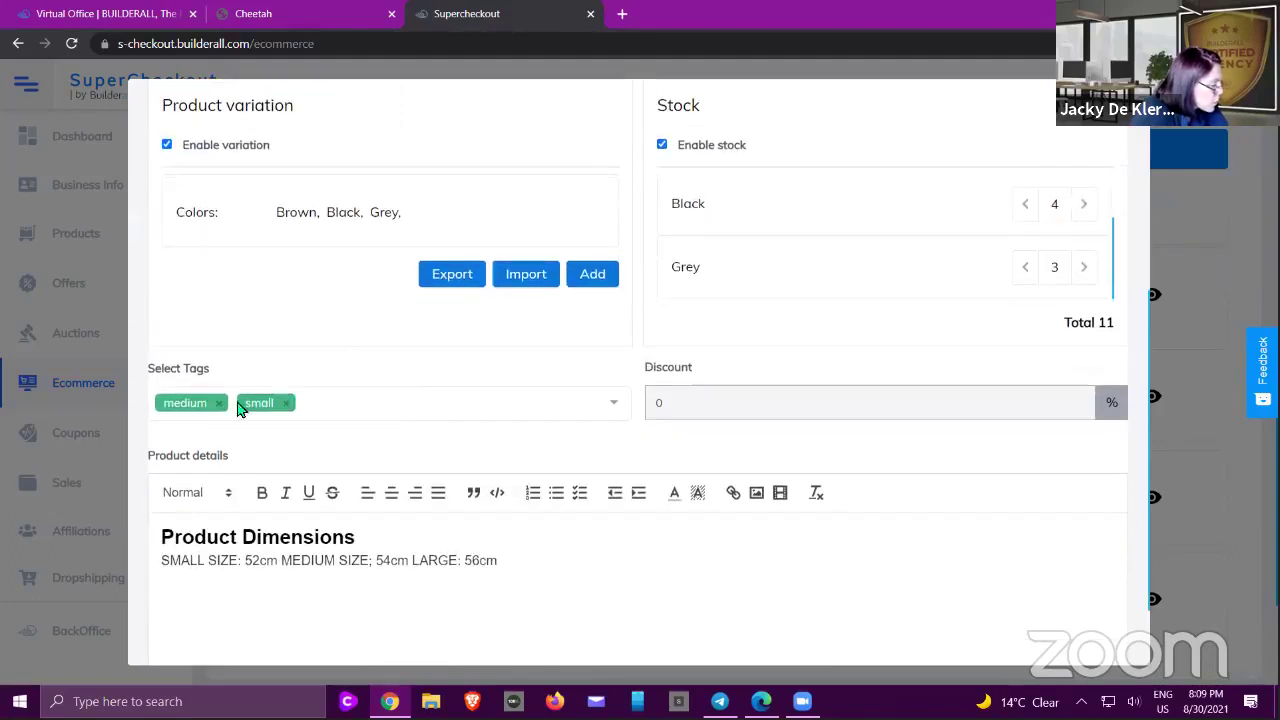
{"action": "scroll", "coordinate": [533, 398], "scroll_direction": "down", "scroll_amount": 1}
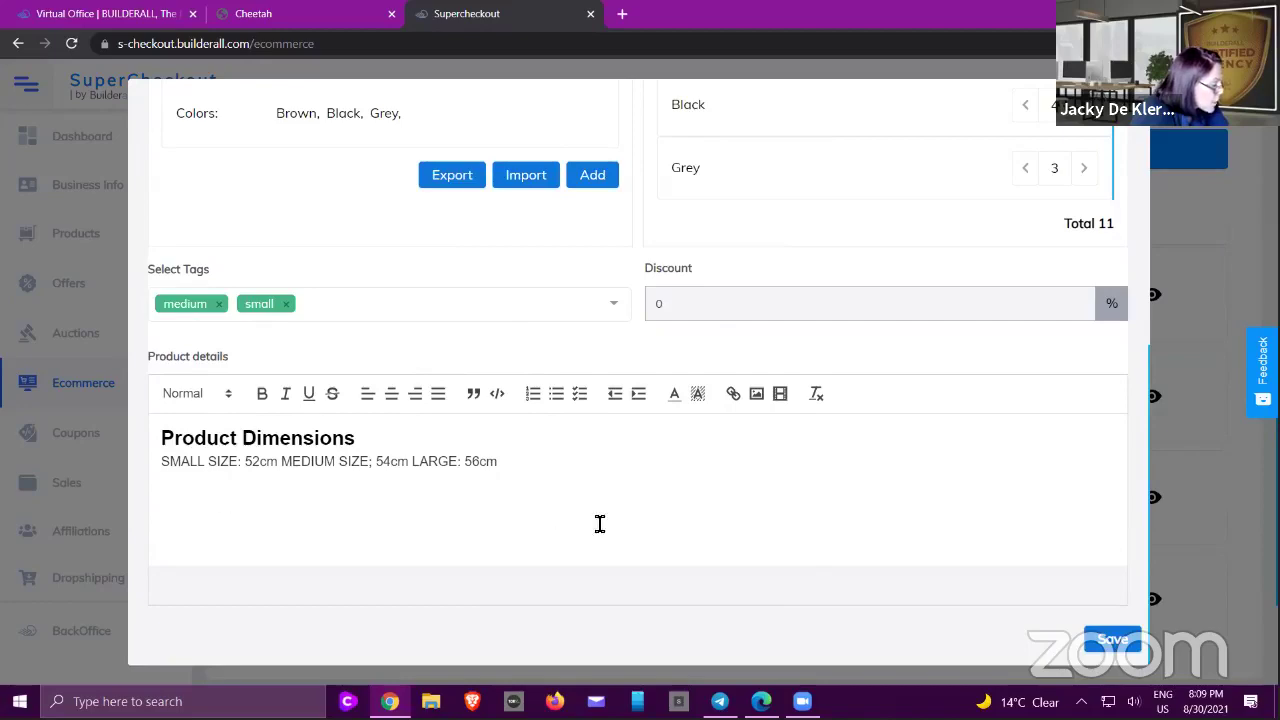
{"action": "scroll", "coordinate": [597, 461], "scroll_direction": "up", "scroll_amount": 5}
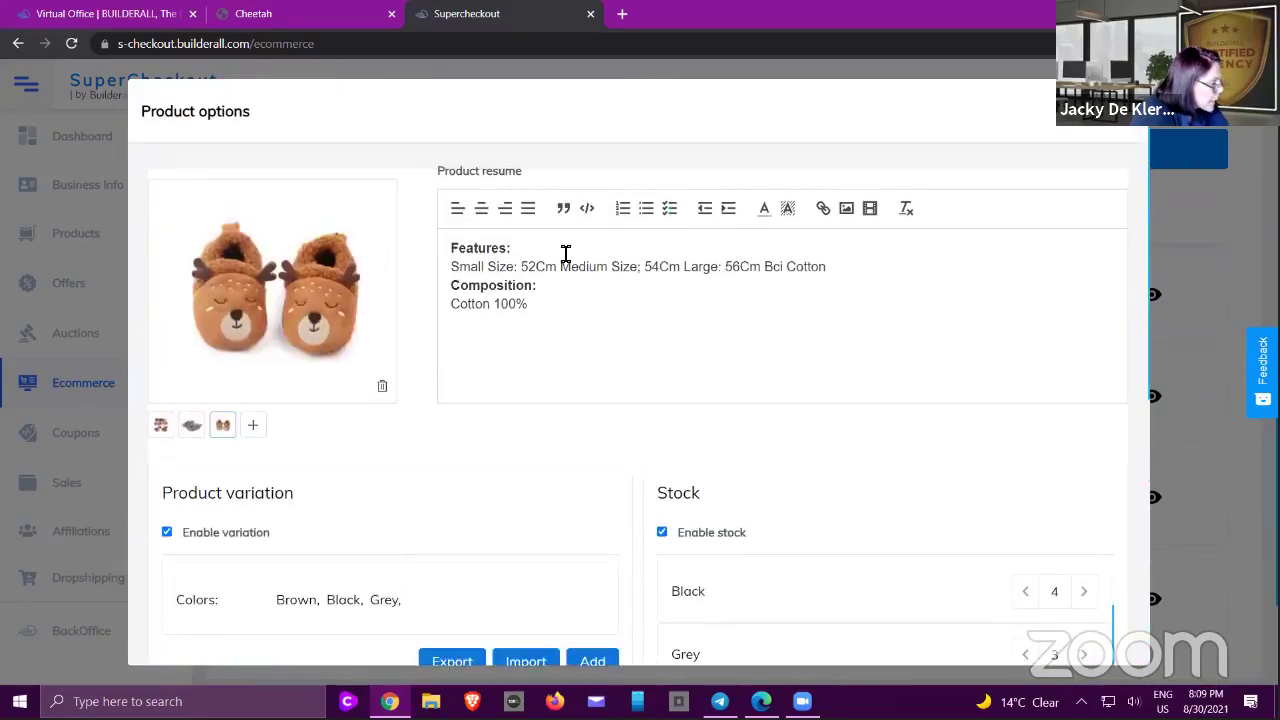
{"action": "scroll", "coordinate": [314, 383], "scroll_direction": "down", "scroll_amount": 5}
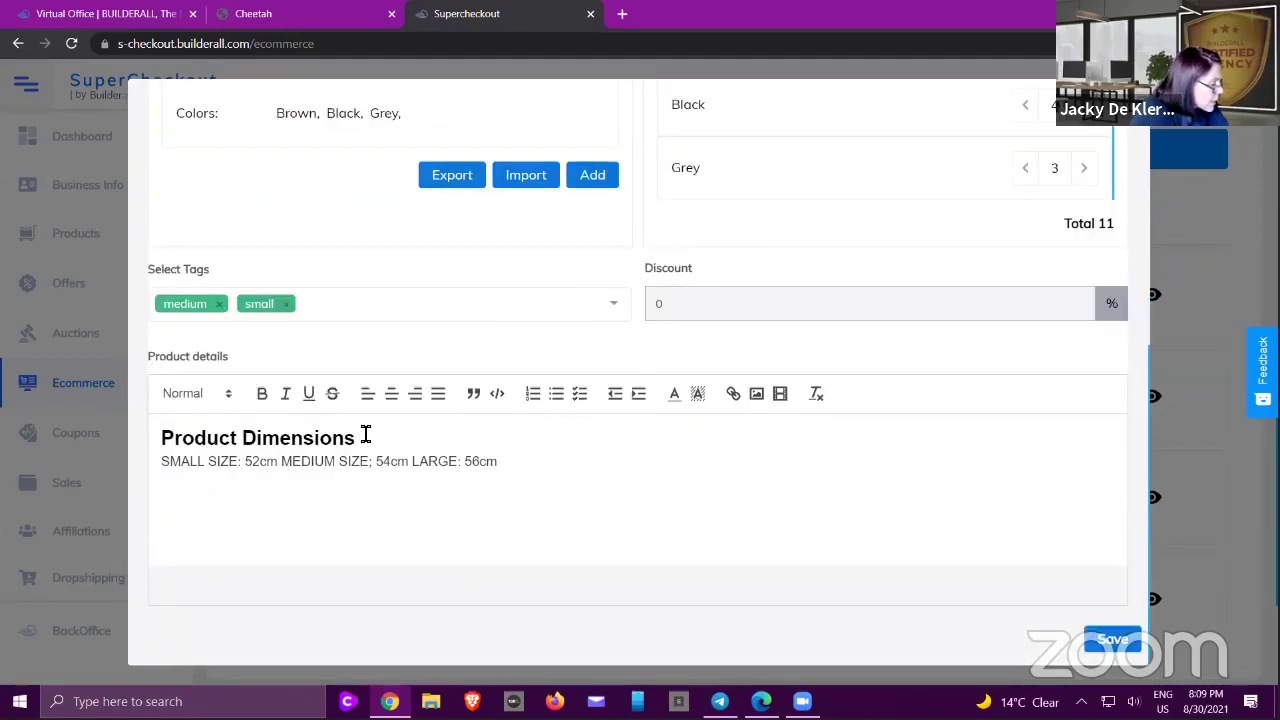
{"action": "left_click", "coordinate": [1113, 646]}
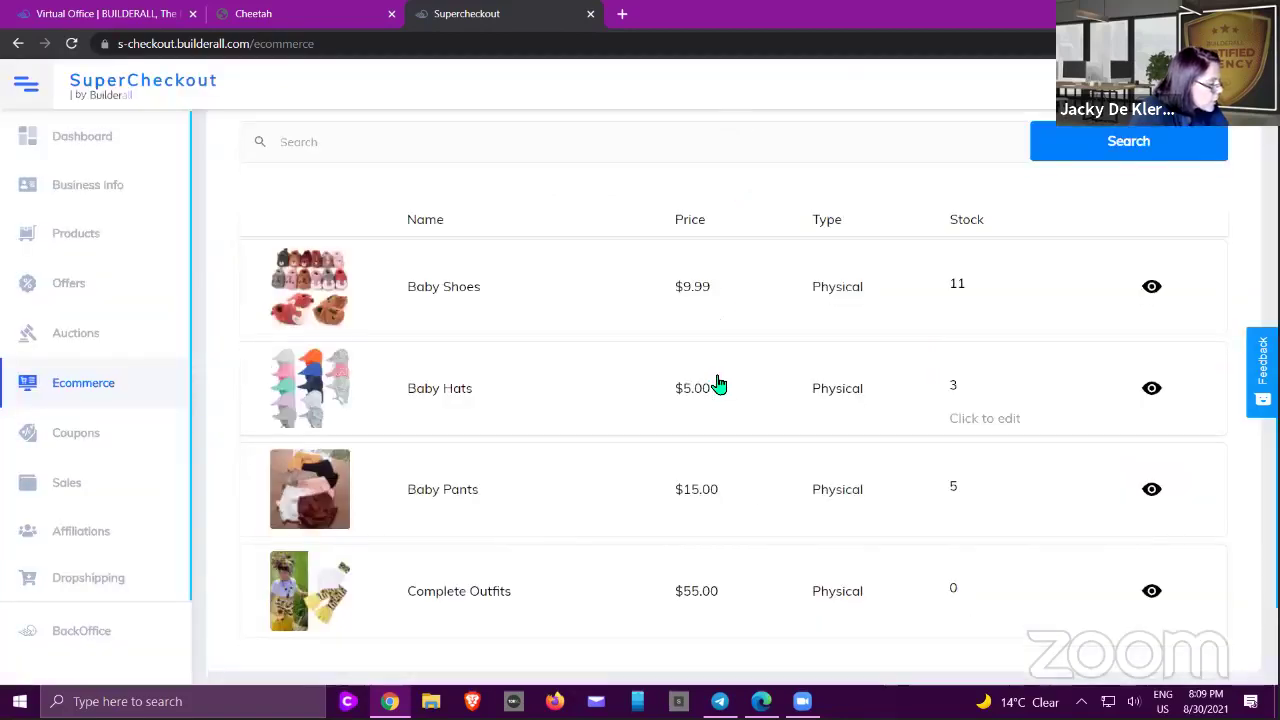
- View the store's Sort Products and Apps Store sections, and update and finalize the store
{"action": "scroll", "coordinate": [718, 385], "scroll_direction": "down", "scroll_amount": 2}
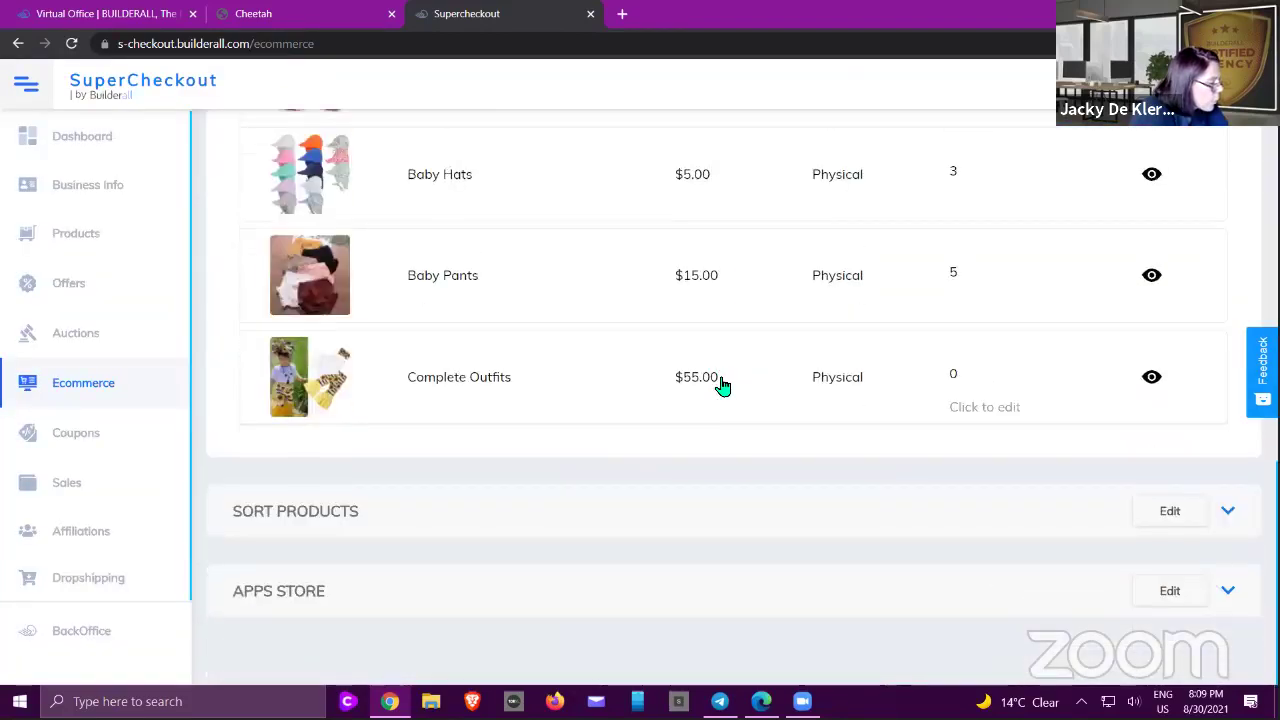
{"action": "left_click", "coordinate": [352, 516]}
{"action": "scroll", "coordinate": [569, 429], "scroll_direction": "down", "scroll_amount": 2}
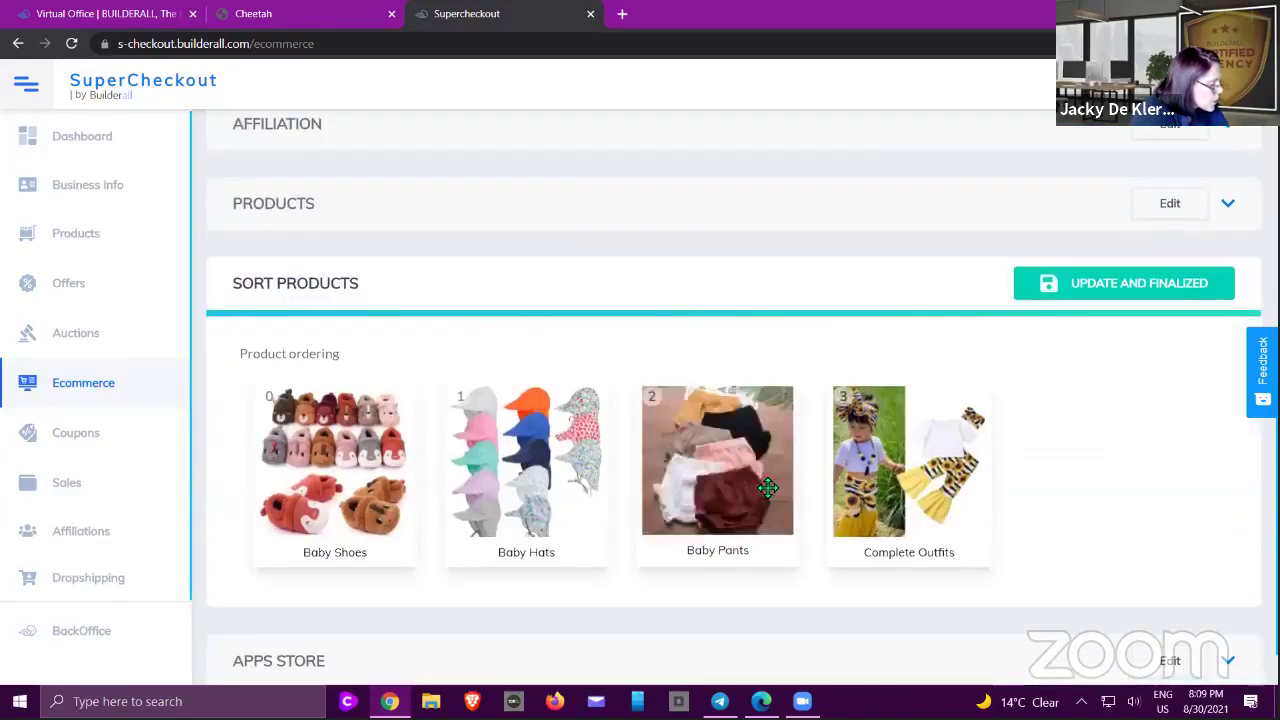
{"action": "scroll", "coordinate": [1108, 473], "scroll_direction": "down", "scroll_amount": 1}
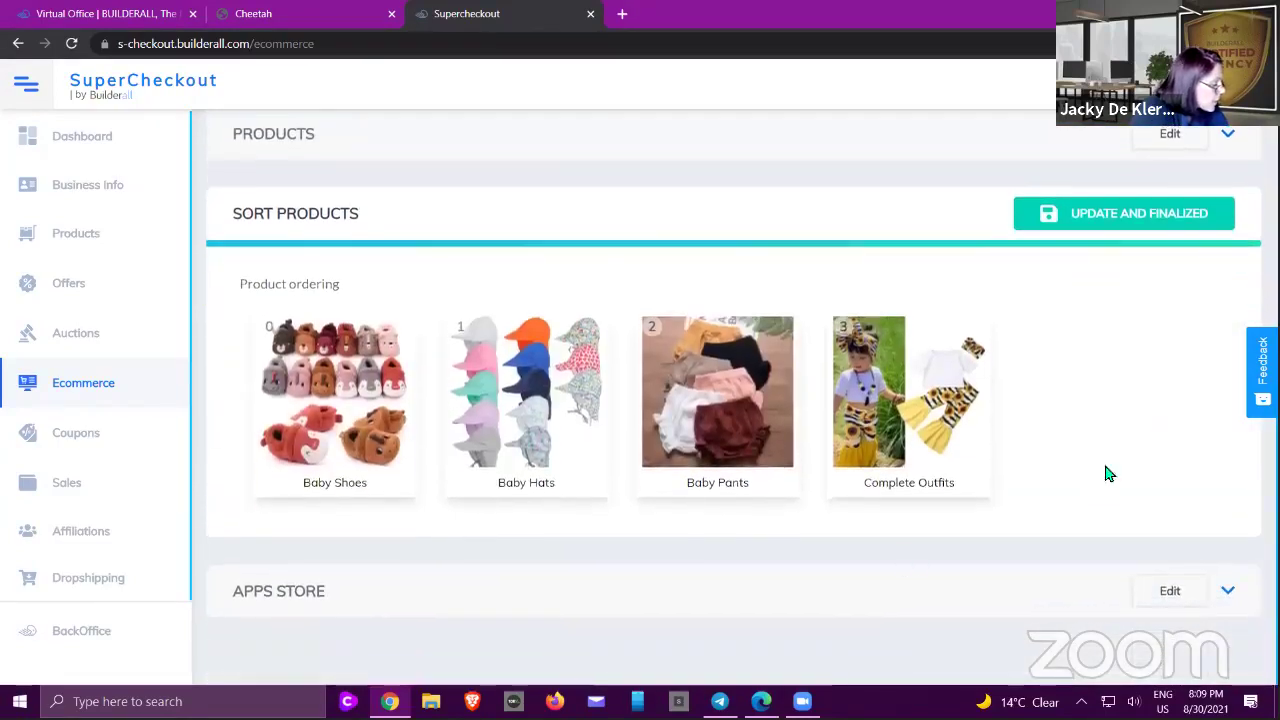
{"action": "left_click", "coordinate": [540, 600]}
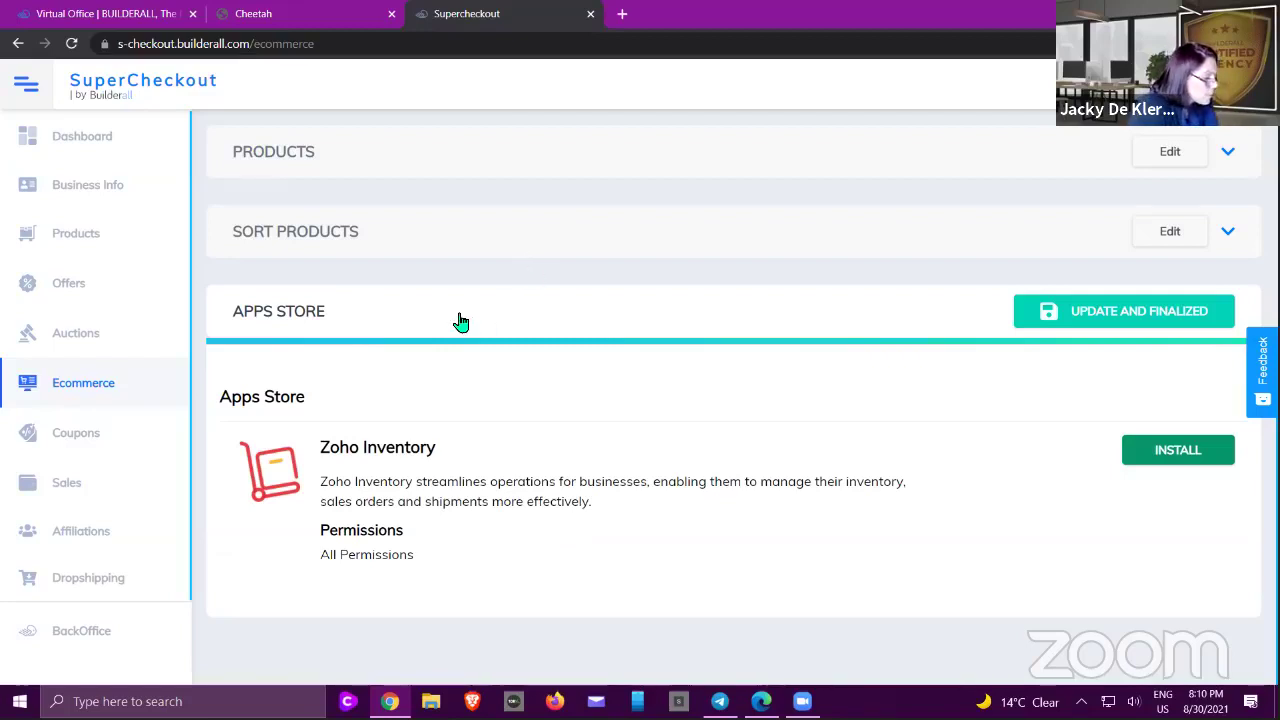
{"action": "left_click", "coordinate": [1043, 318]}
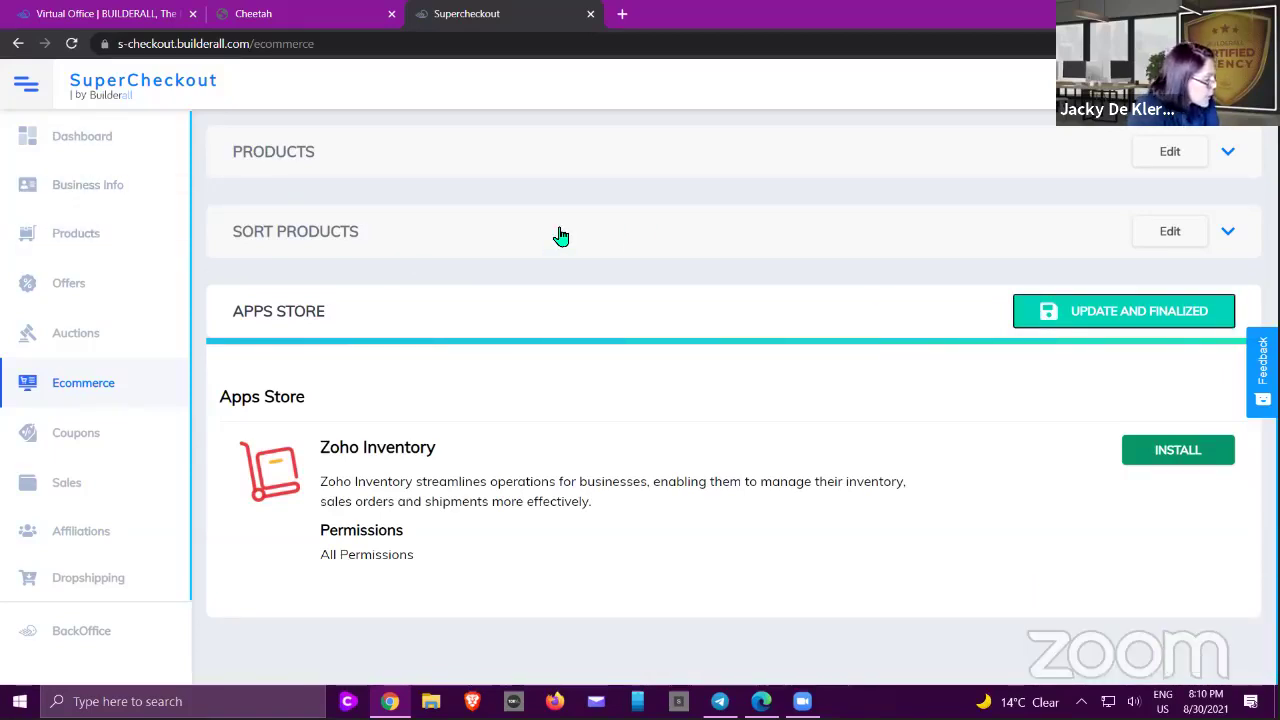
- Copy the store's Shopping URL from its Links section to the clipboard
{"action": "scroll", "coordinate": [545, 298], "scroll_direction": "up", "scroll_amount": 5}
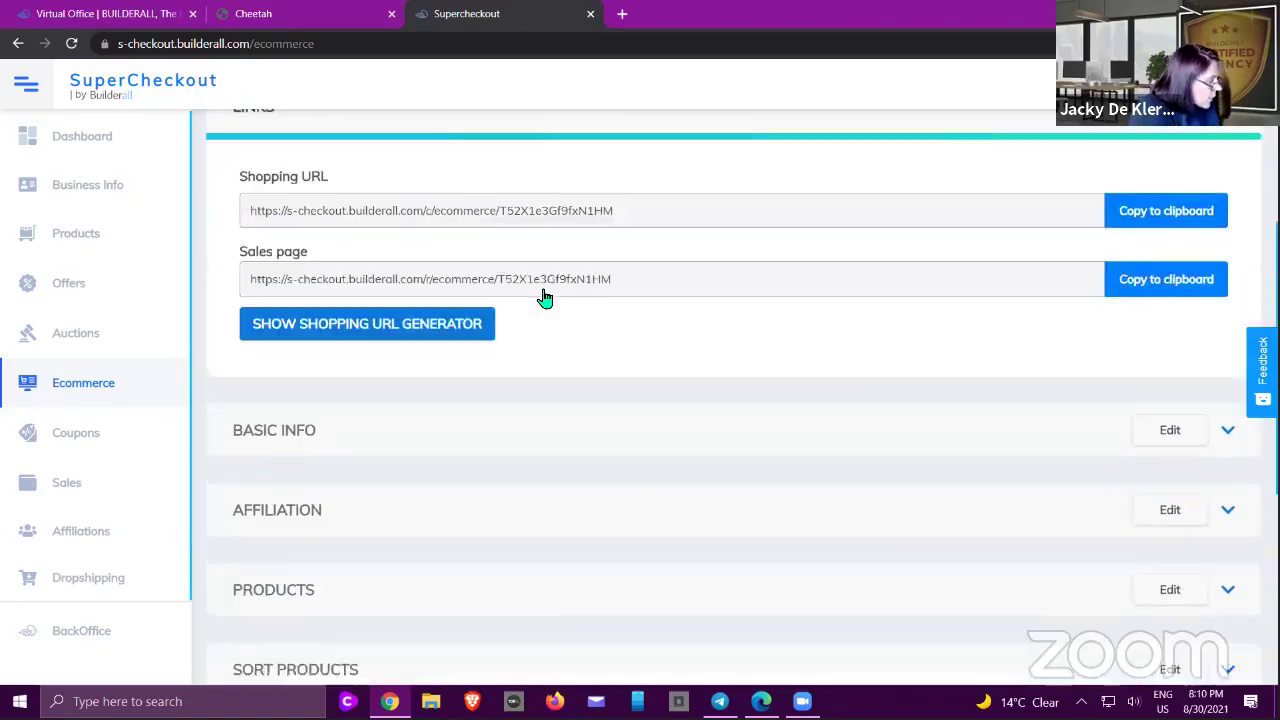
{"action": "scroll", "coordinate": [545, 298], "scroll_direction": "up", "scroll_amount": 1}
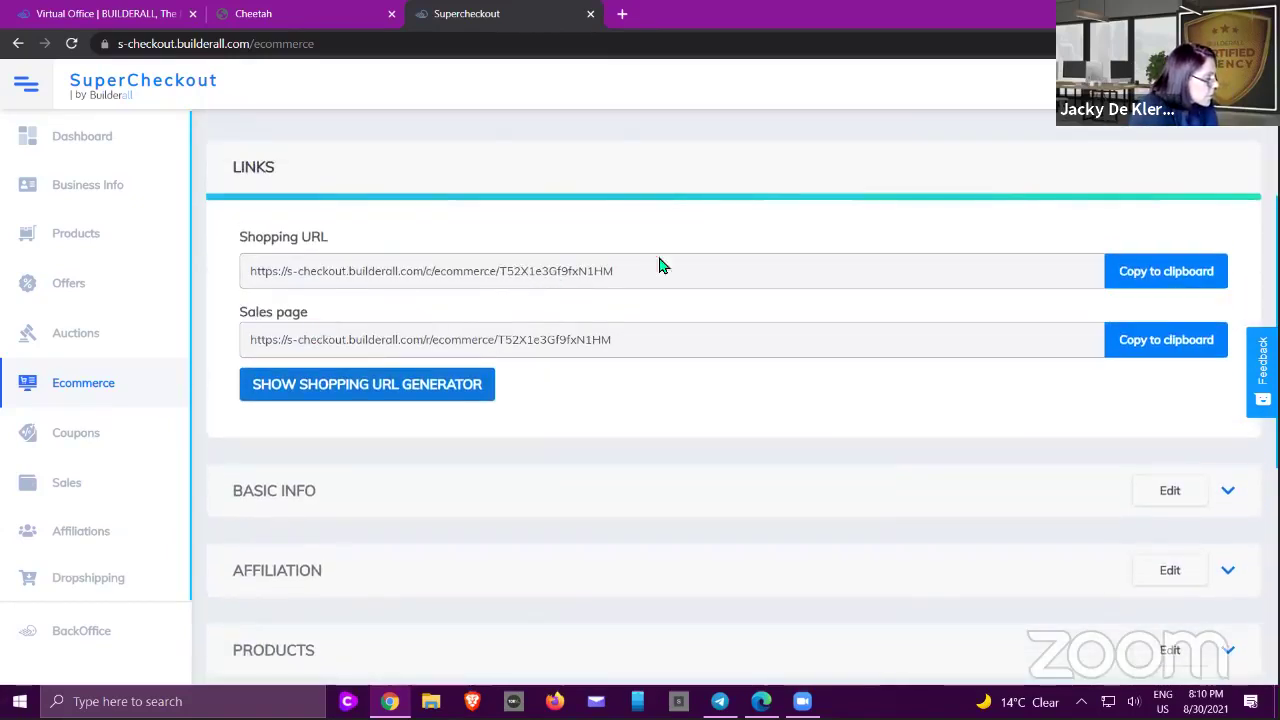
{"action": "left_click", "coordinate": [1148, 280]}
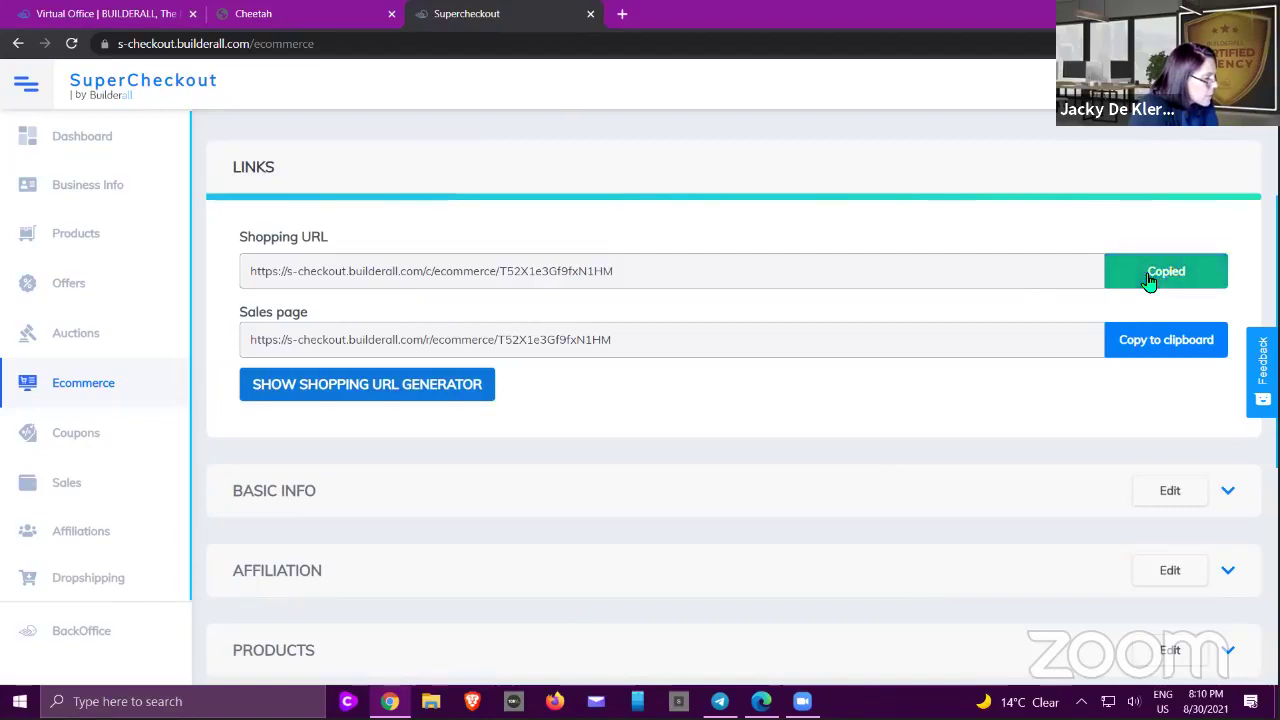
- Switch to Cheetah and open the Shop page of the Creating an Ecommerce Store site for editing
{"action": "left_click", "coordinate": [345, 12]}
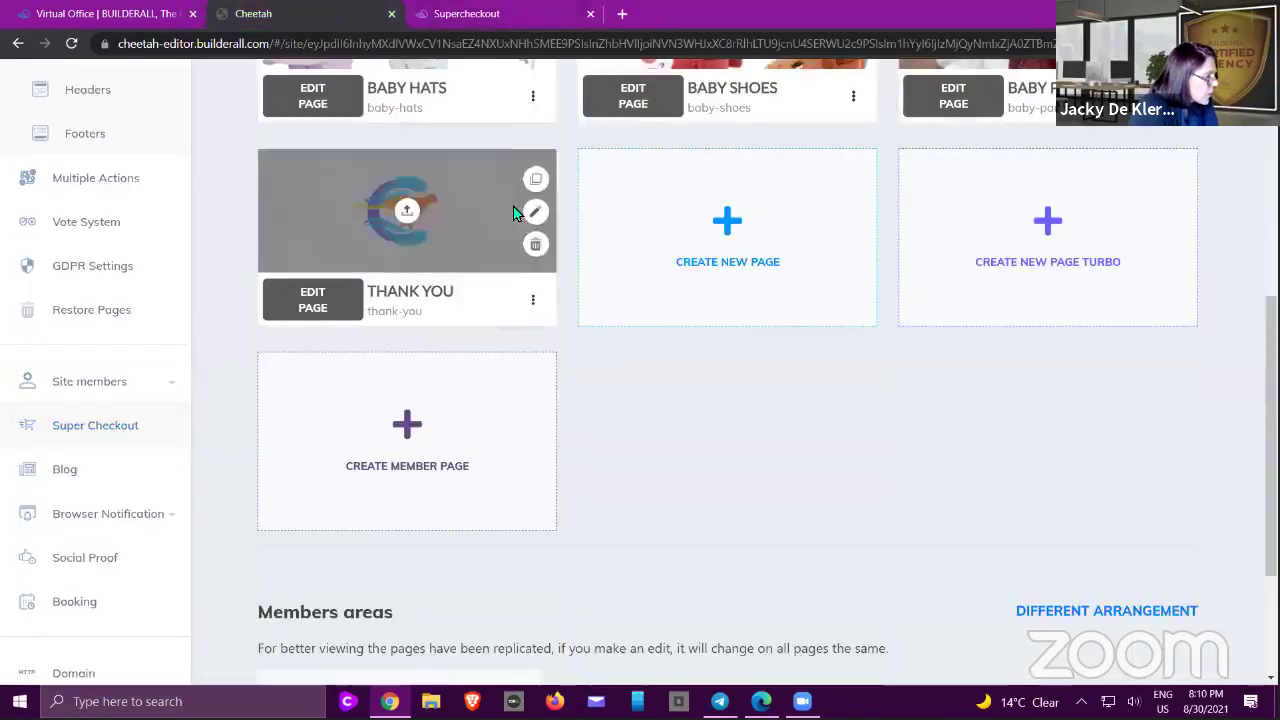
{"action": "scroll", "coordinate": [513, 213], "scroll_direction": "up", "scroll_amount": 5}
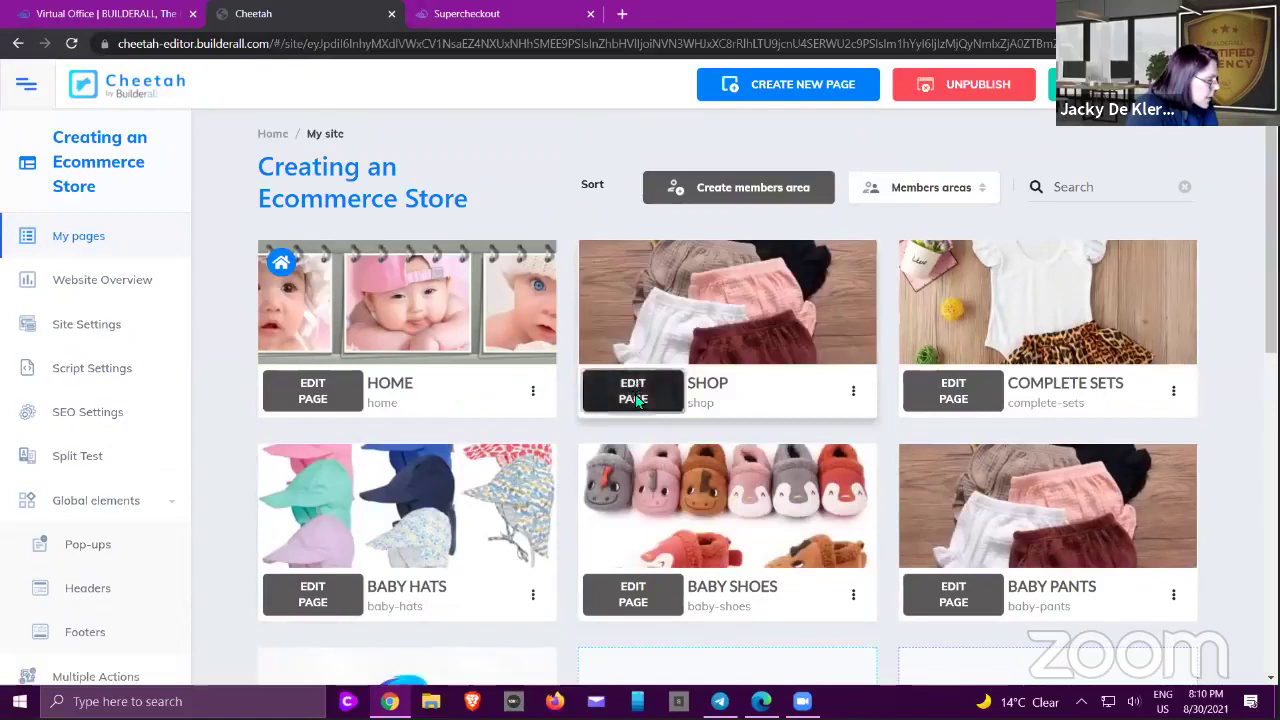
{"action": "left_click", "coordinate": [634, 397]}
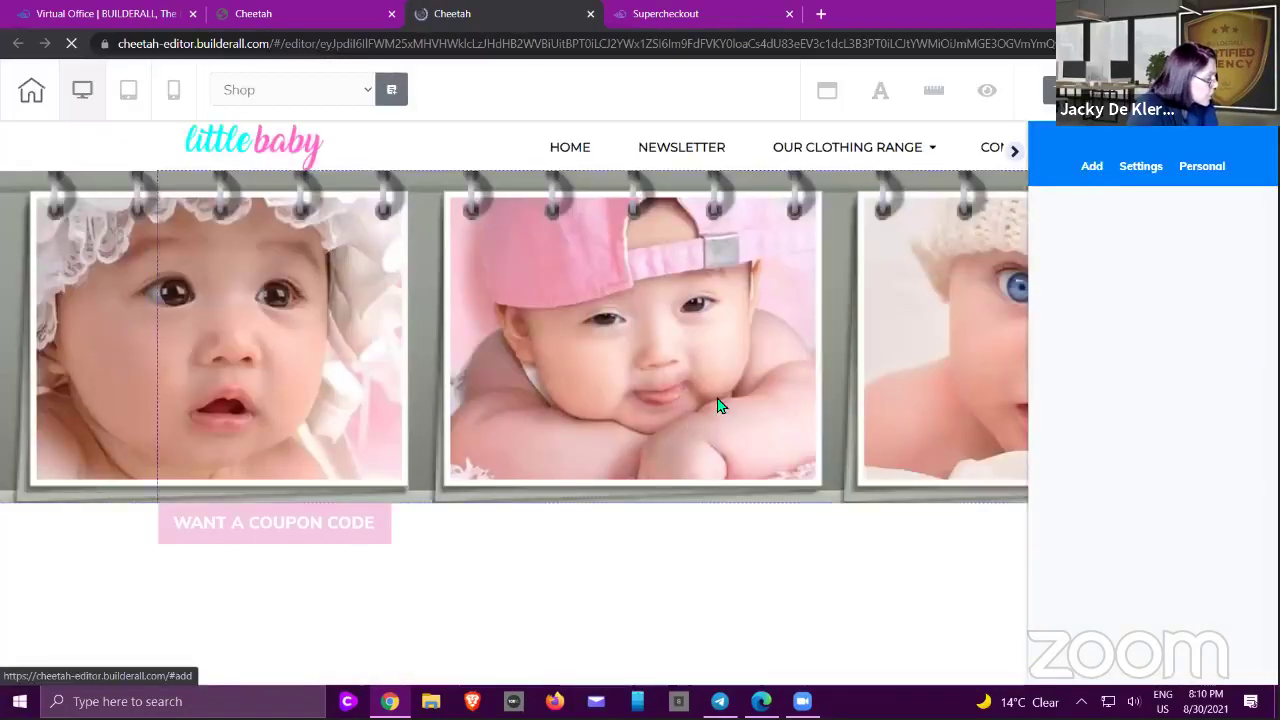
- Check which panels and elements can be added to the Shop page in the editor
{"action": "scroll", "coordinate": [680, 403], "scroll_direction": "down", "scroll_amount": 2}
{"action": "left_click", "coordinate": [1091, 167]}
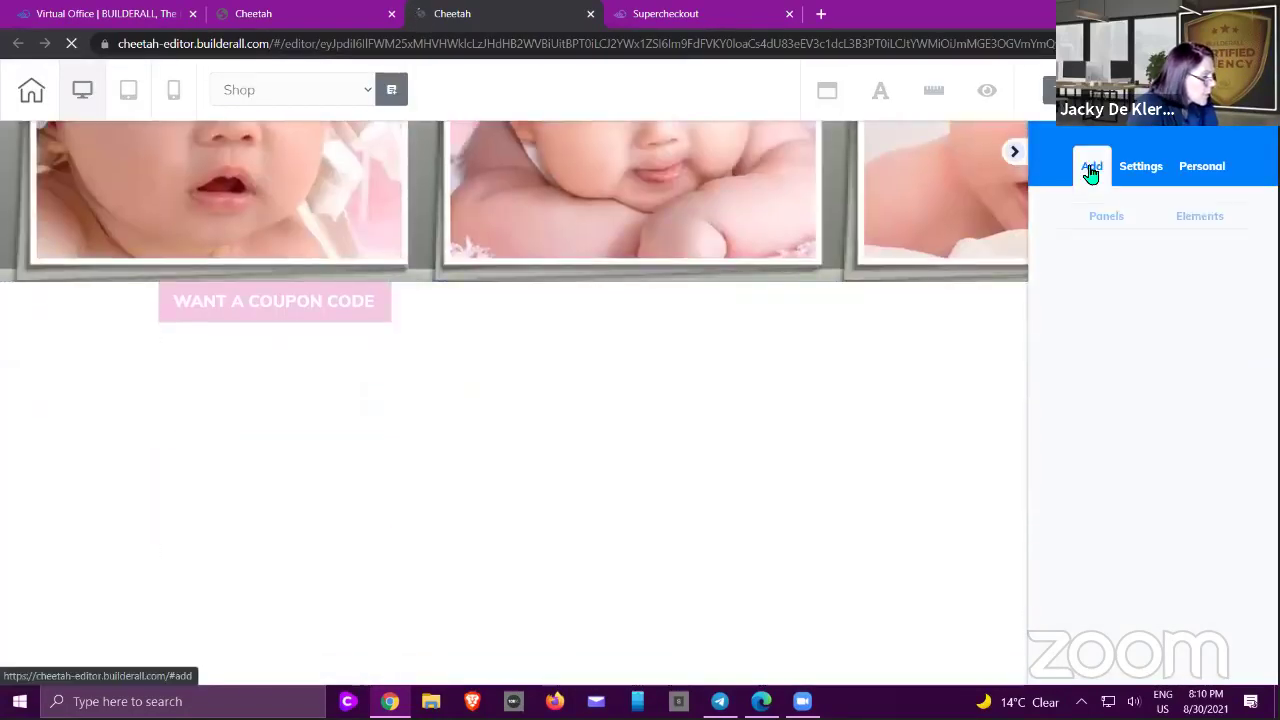
{"action": "left_click", "coordinate": [1196, 216]}
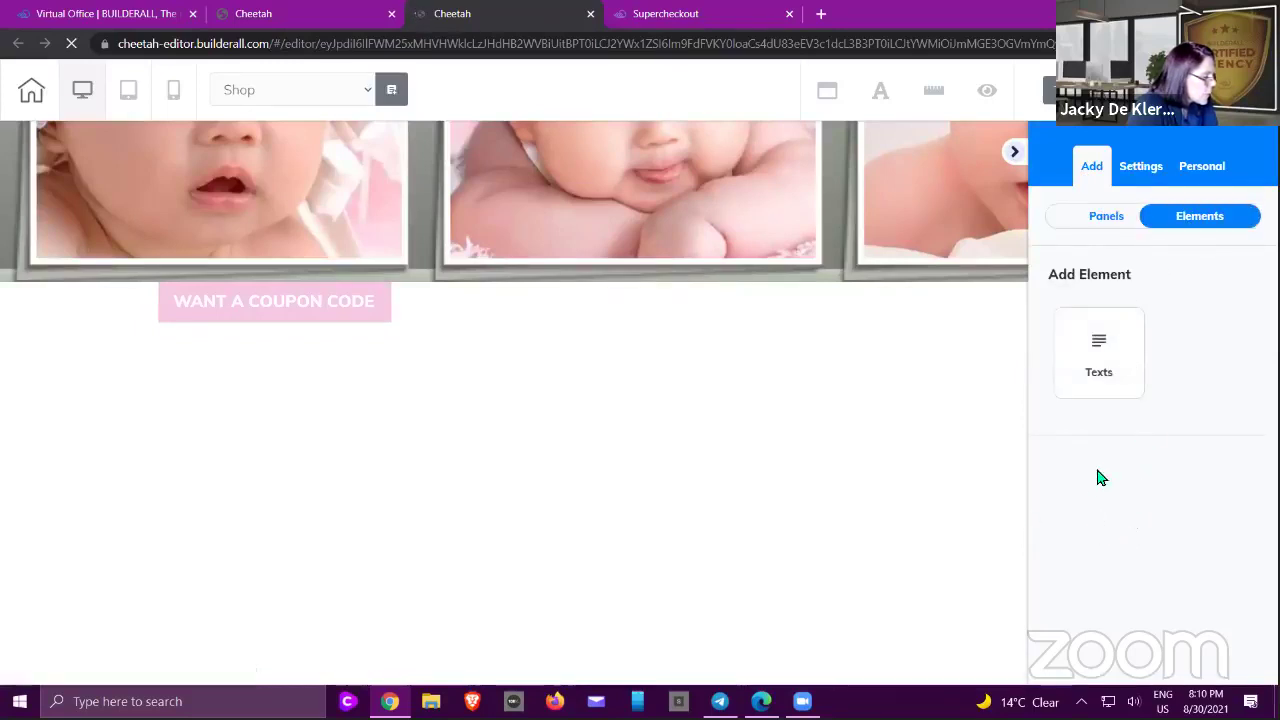
{"action": "left_click", "coordinate": [1106, 220]}
{"action": "left_click", "coordinate": [1200, 218]}
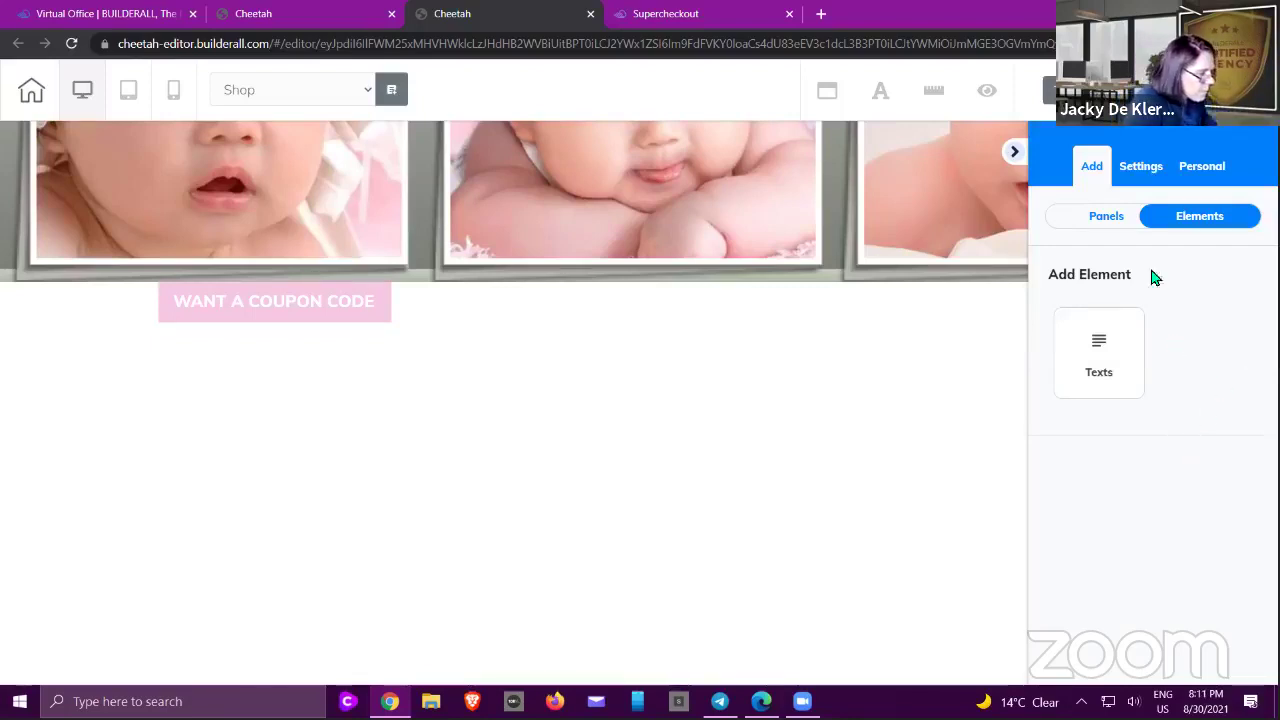
{"action": "left_click", "coordinate": [1106, 222]}
{"action": "left_click", "coordinate": [1200, 224]}
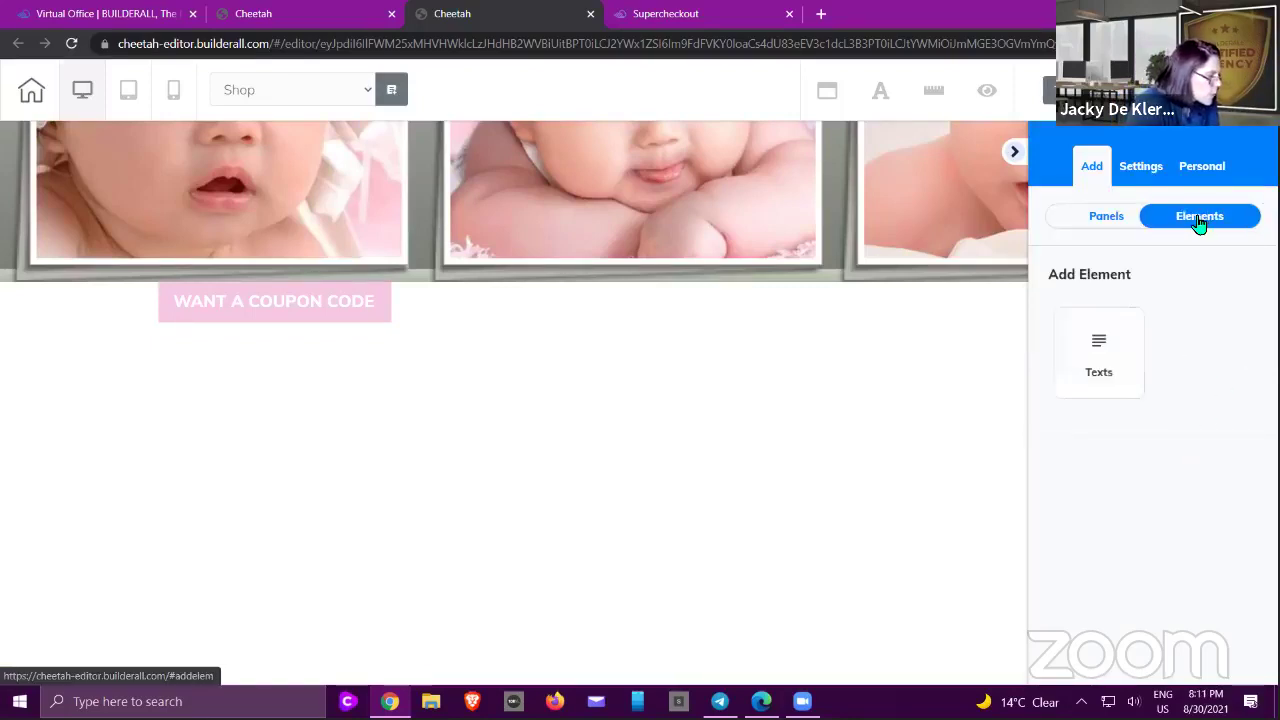
{"action": "left_click", "coordinate": [1152, 180]}
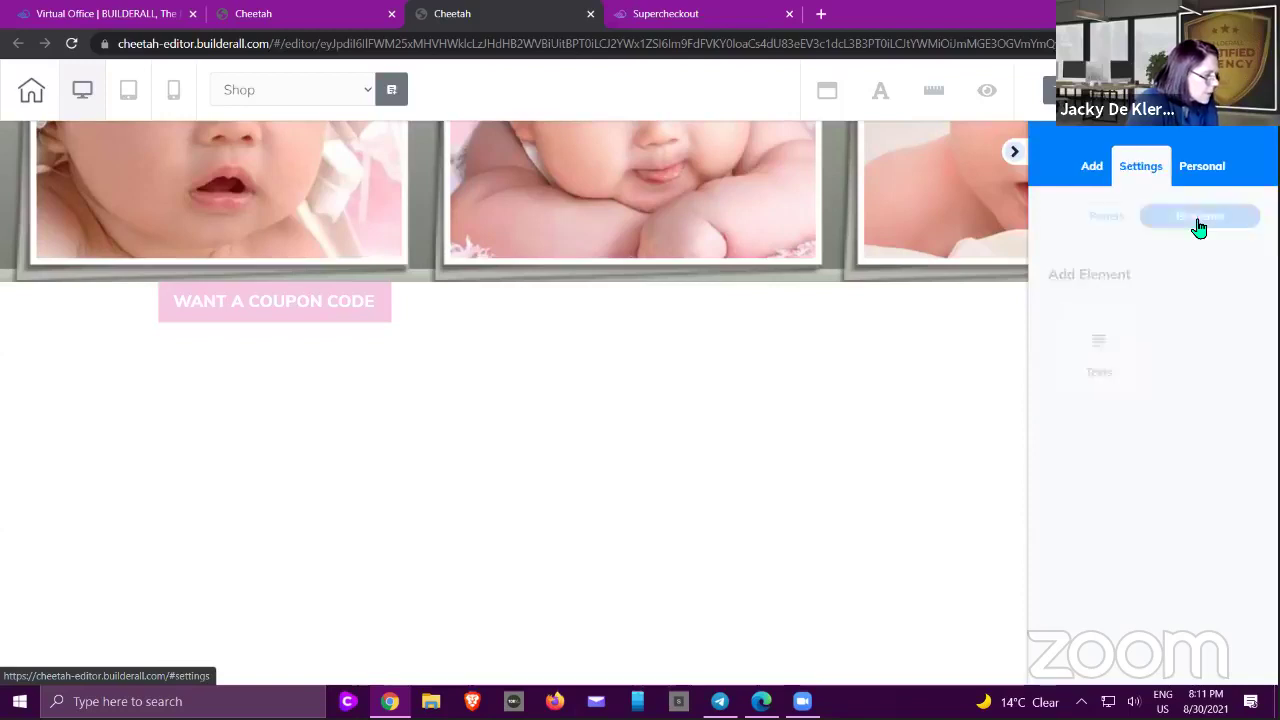
{"action": "left_click", "coordinate": [1089, 170]}
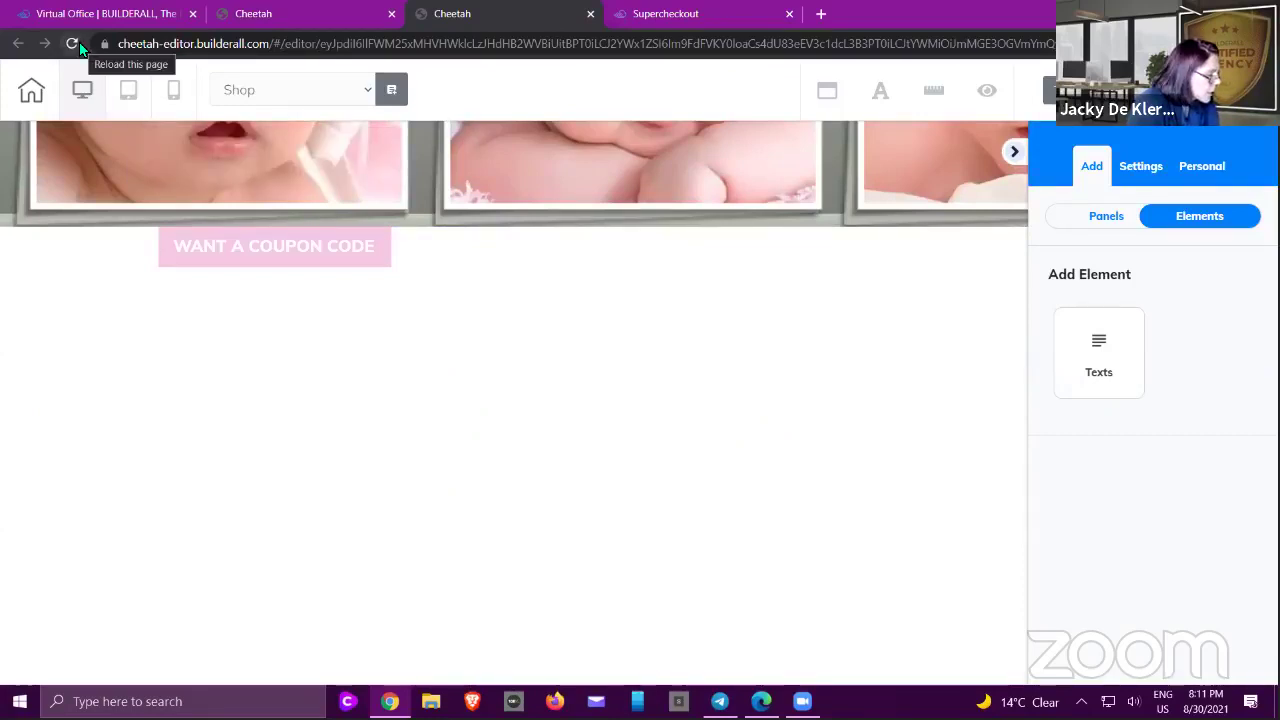
- Check the store's links in SuperCheckout and open the copied Shopping URL in a new browser tab
{"action": "left_click", "coordinate": [660, 15]}
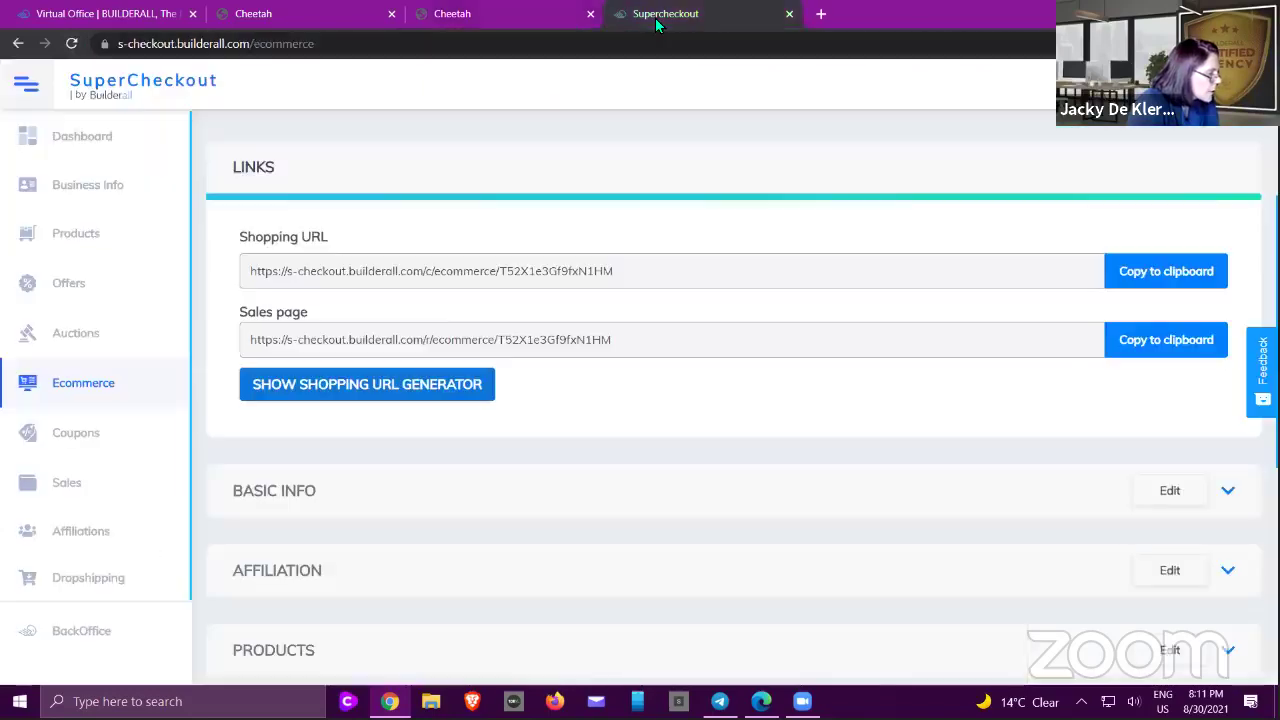
{"action": "left_click", "coordinate": [466, 14]}
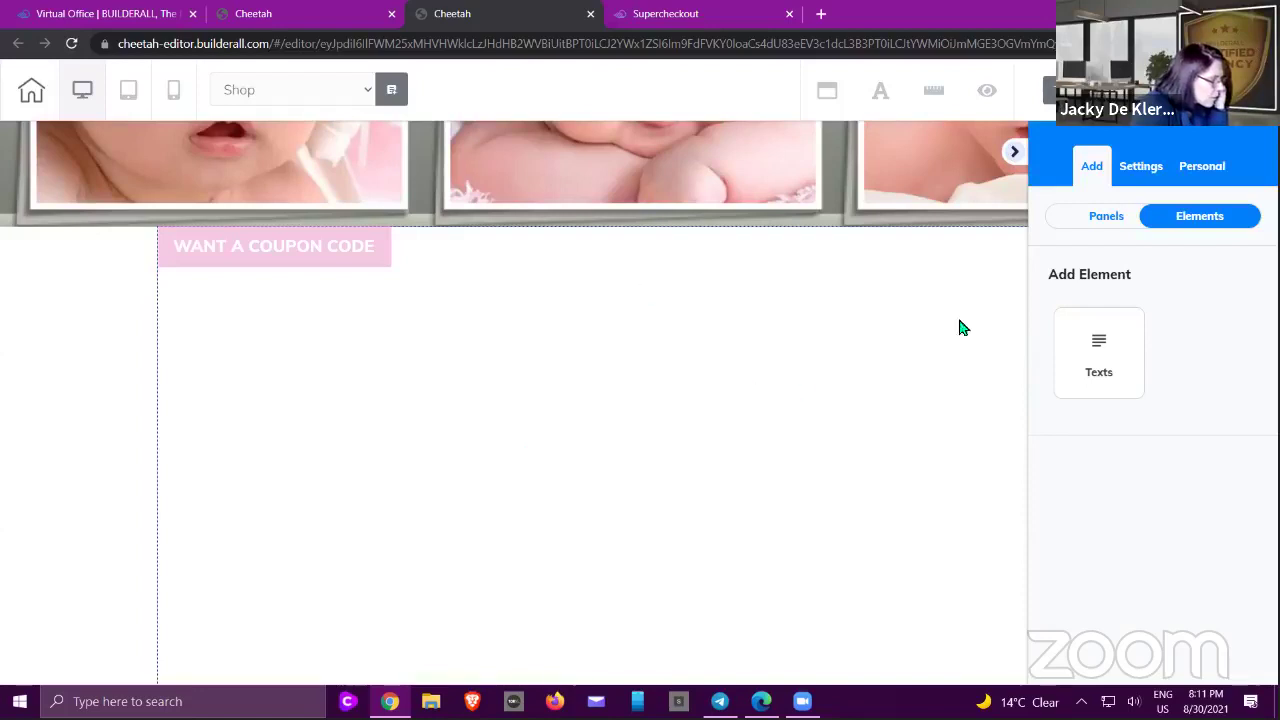
{"action": "left_click", "coordinate": [818, 24]}
{"action": "right_click", "coordinate": [778, 44]}
{"action": "left_click", "coordinate": [835, 175]}
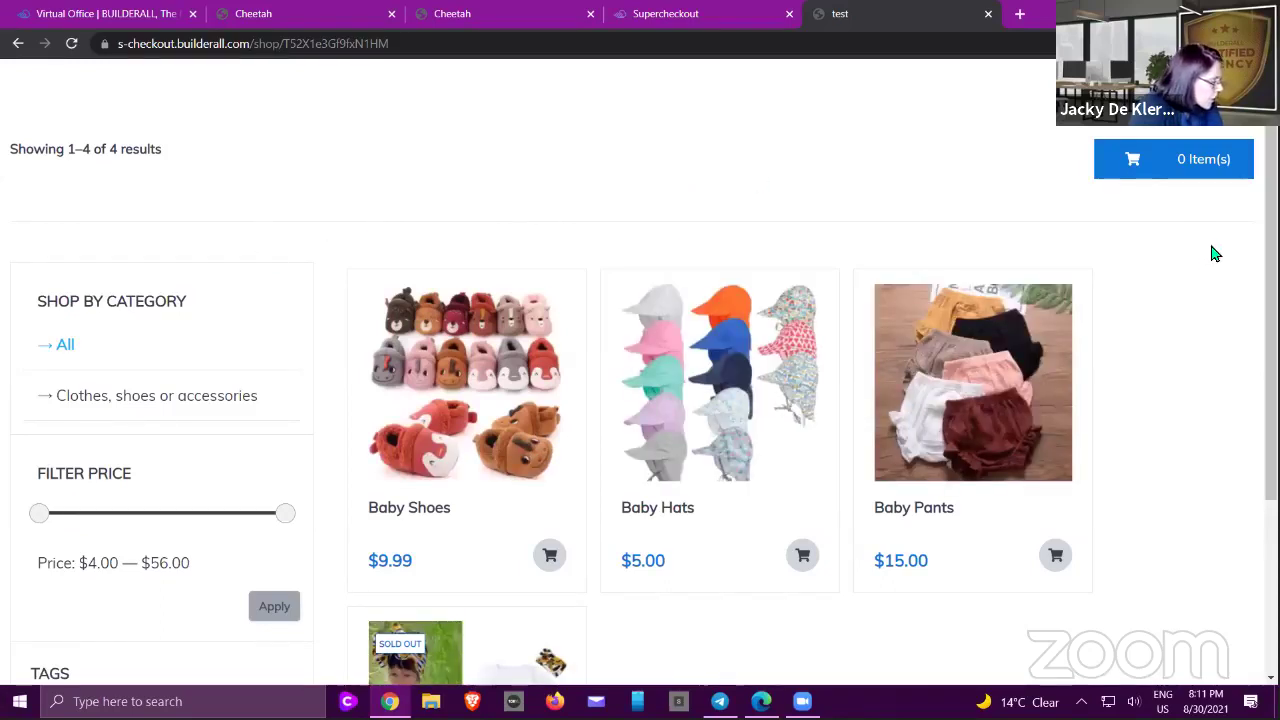
- Look over the storefront's product listing and filter it by the Small tag, then by the Medium tag instead
{"action": "scroll", "coordinate": [1212, 253], "scroll_direction": "down", "scroll_amount": 2}
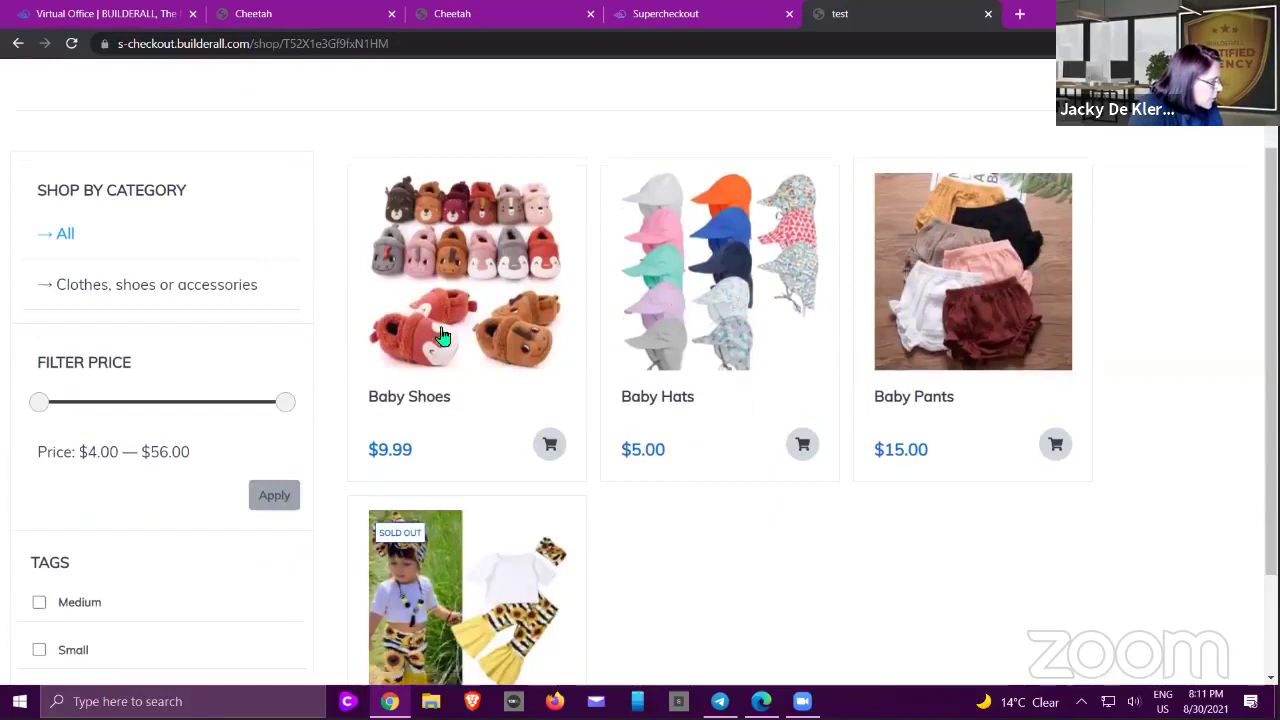
{"action": "scroll", "coordinate": [234, 391], "scroll_direction": "down", "scroll_amount": 2}
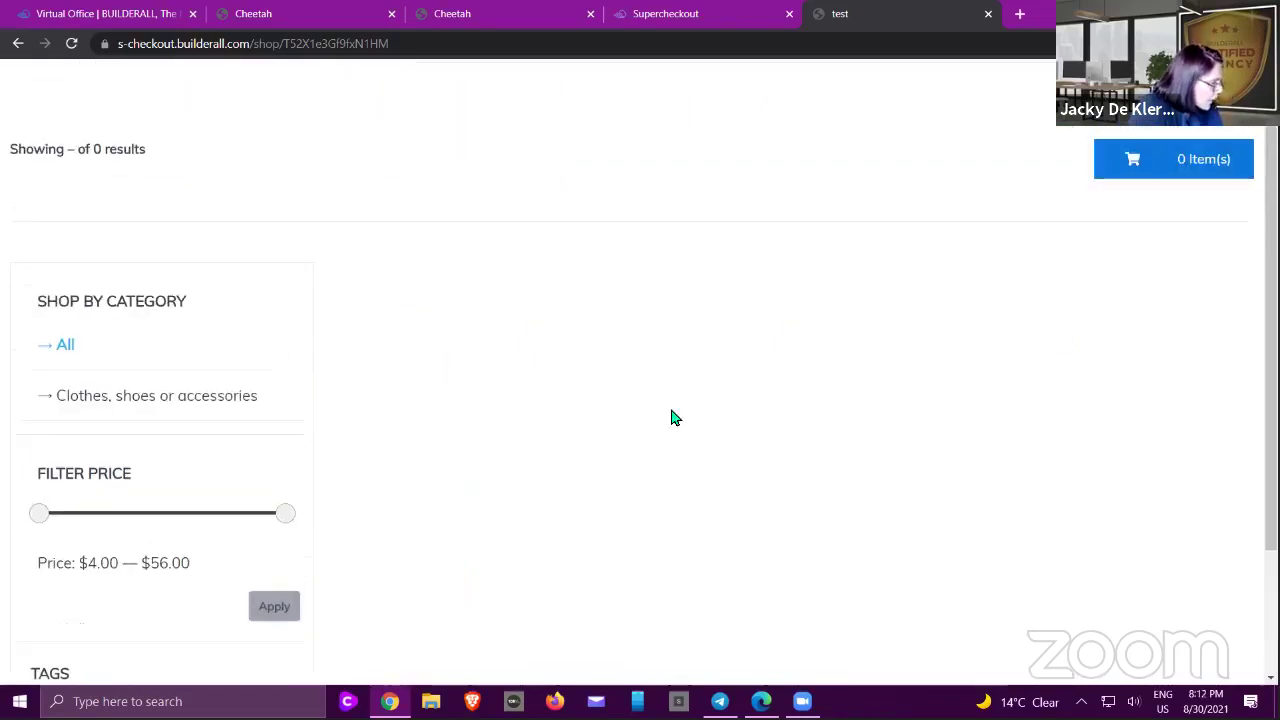
{"action": "left_click", "coordinate": [38, 650]}
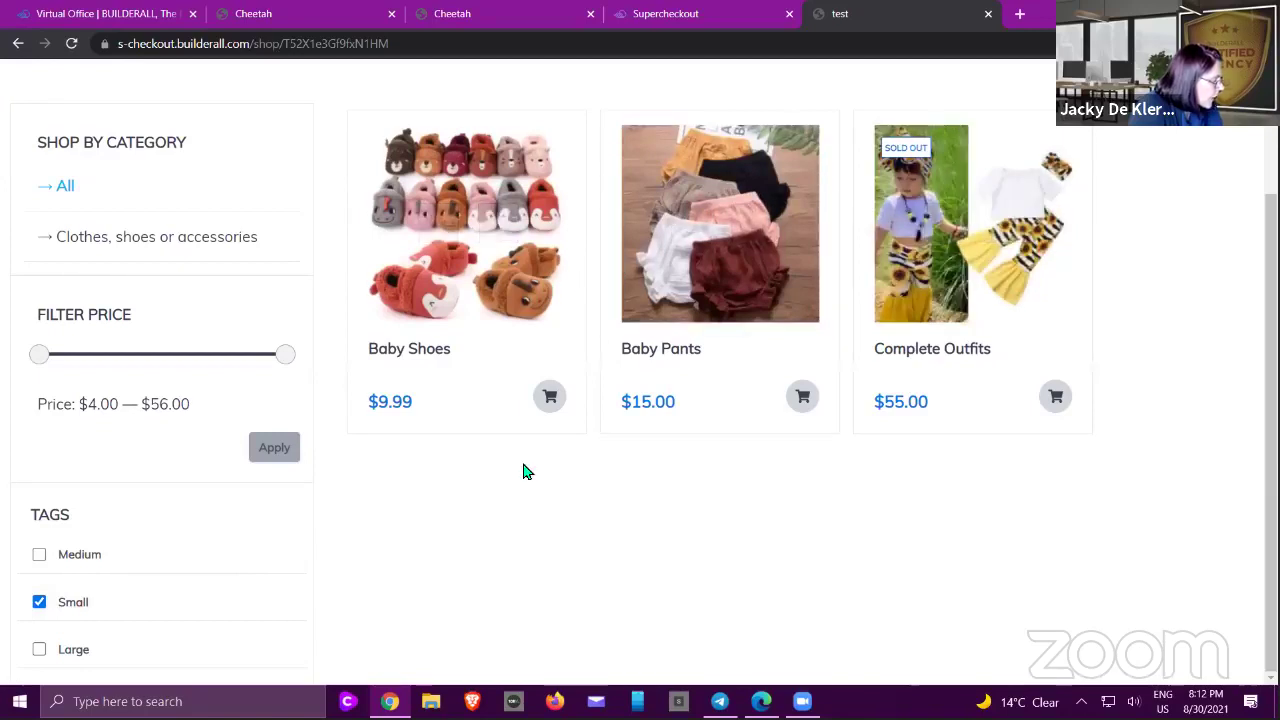
{"action": "left_click", "coordinate": [39, 554]}
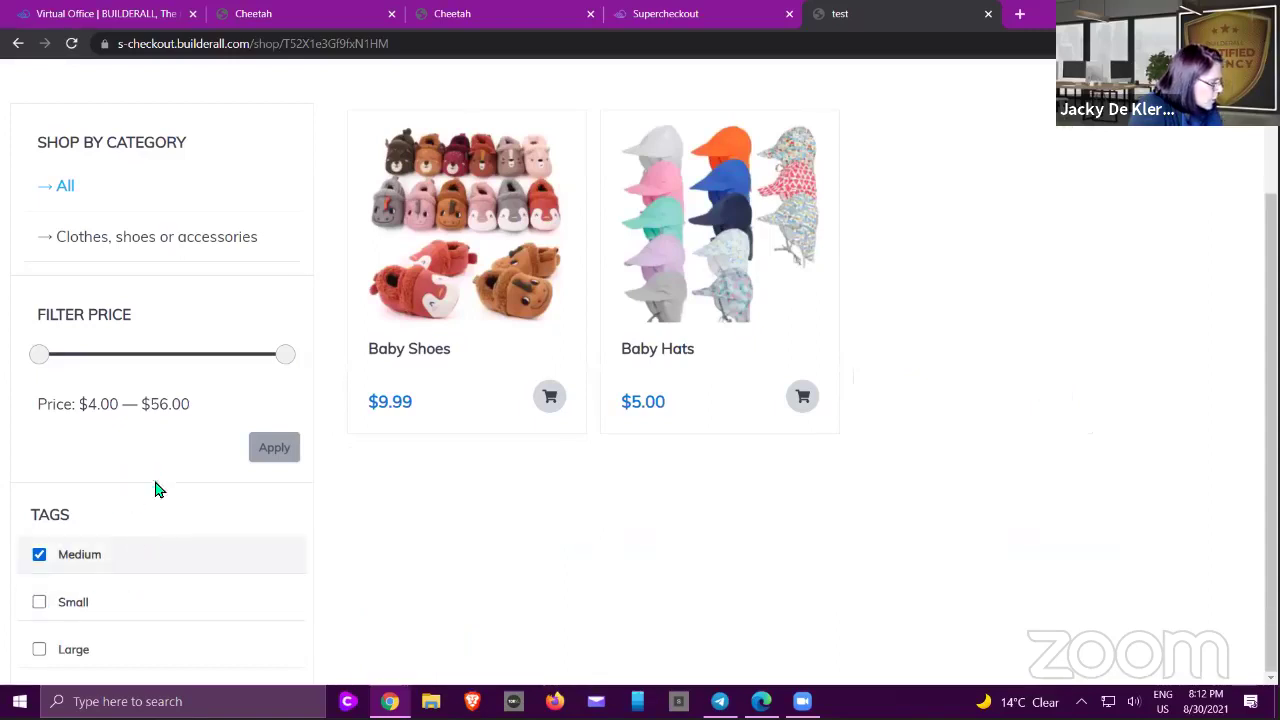
{"action": "scroll", "coordinate": [549, 506], "scroll_direction": "up", "scroll_amount": 3}
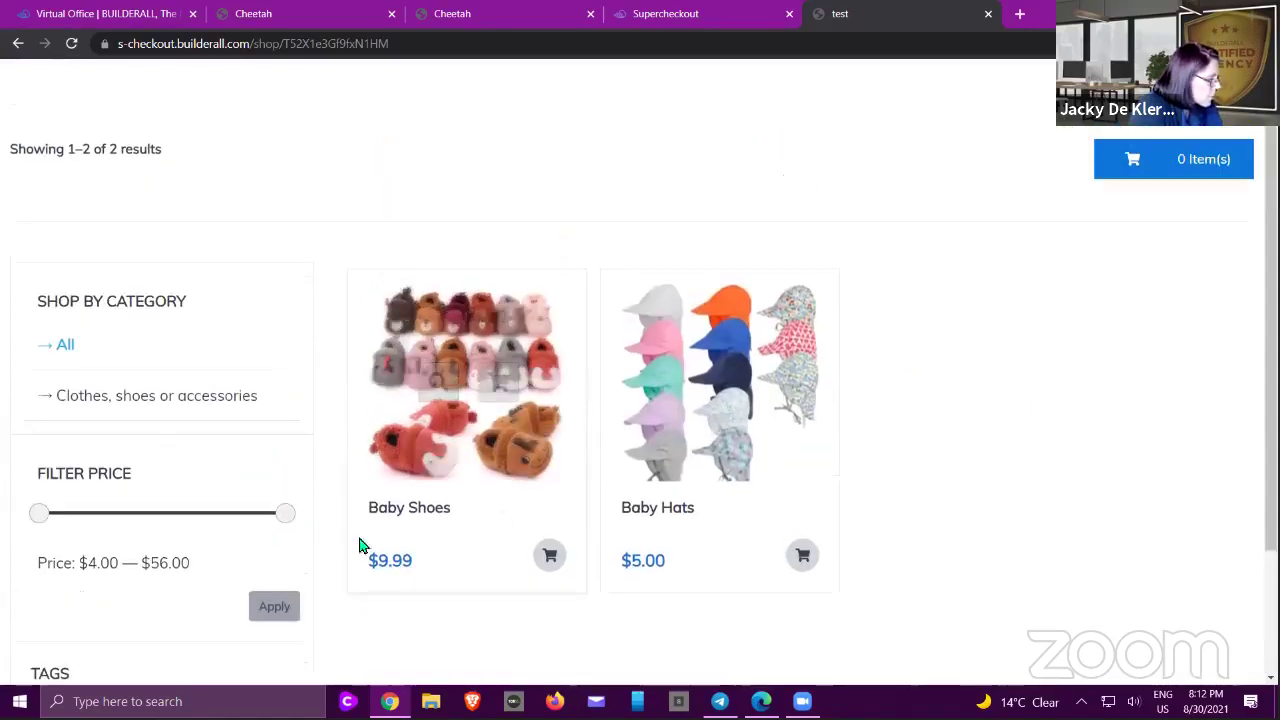
- Close the storefront and the Shop page editor without saving, and return to the Creating an Ecommerce Store page list
{"action": "left_click", "coordinate": [988, 14]}
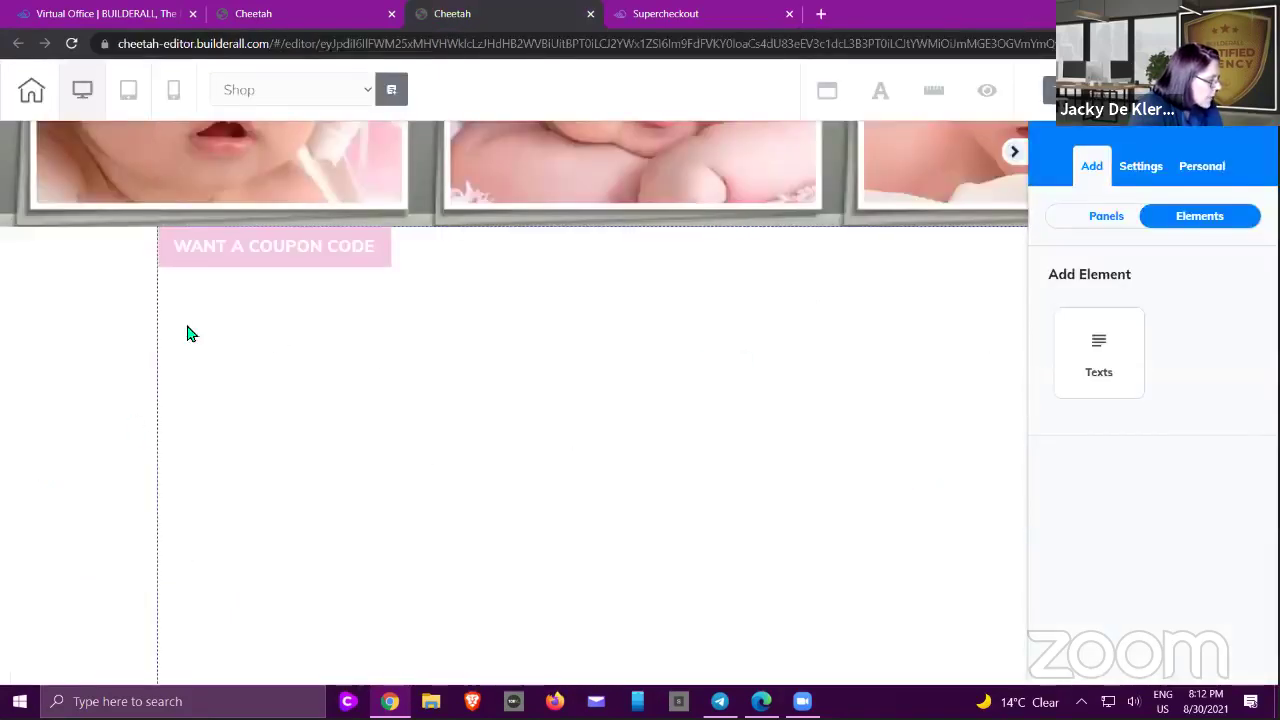
{"action": "left_click", "coordinate": [591, 15]}
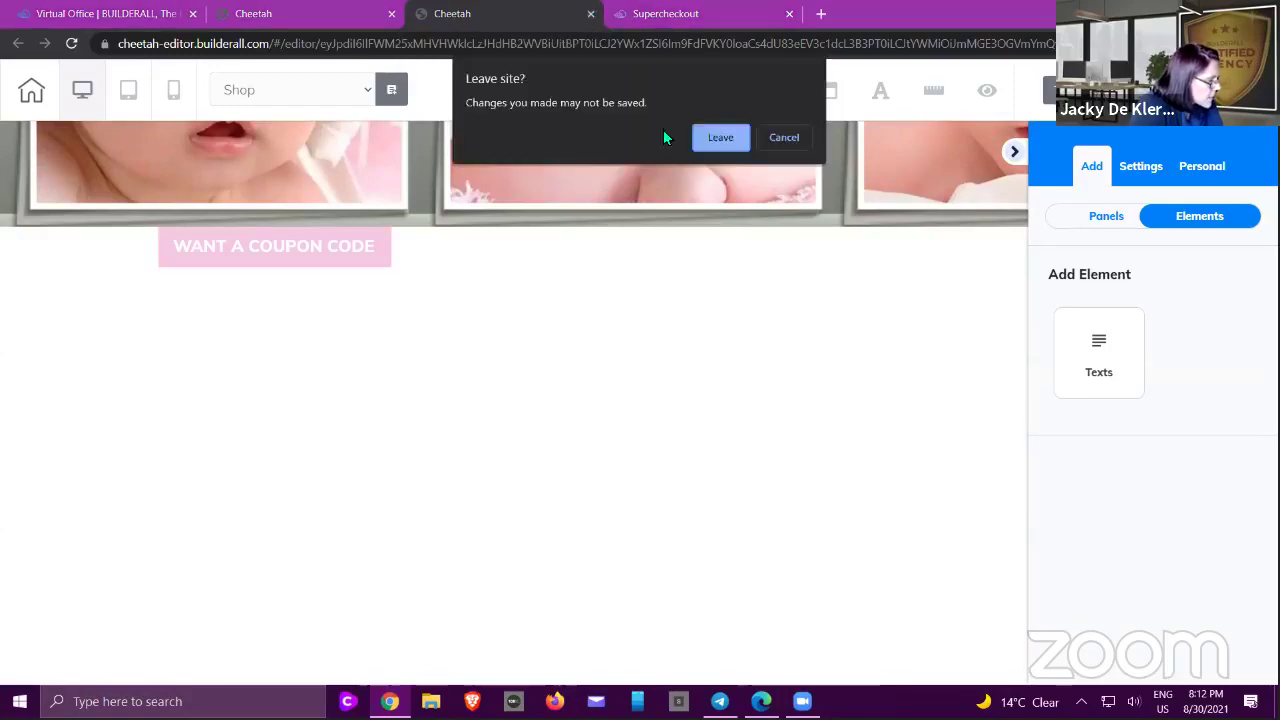
{"action": "left_click", "coordinate": [716, 138]}
{"action": "left_click", "coordinate": [327, 17]}
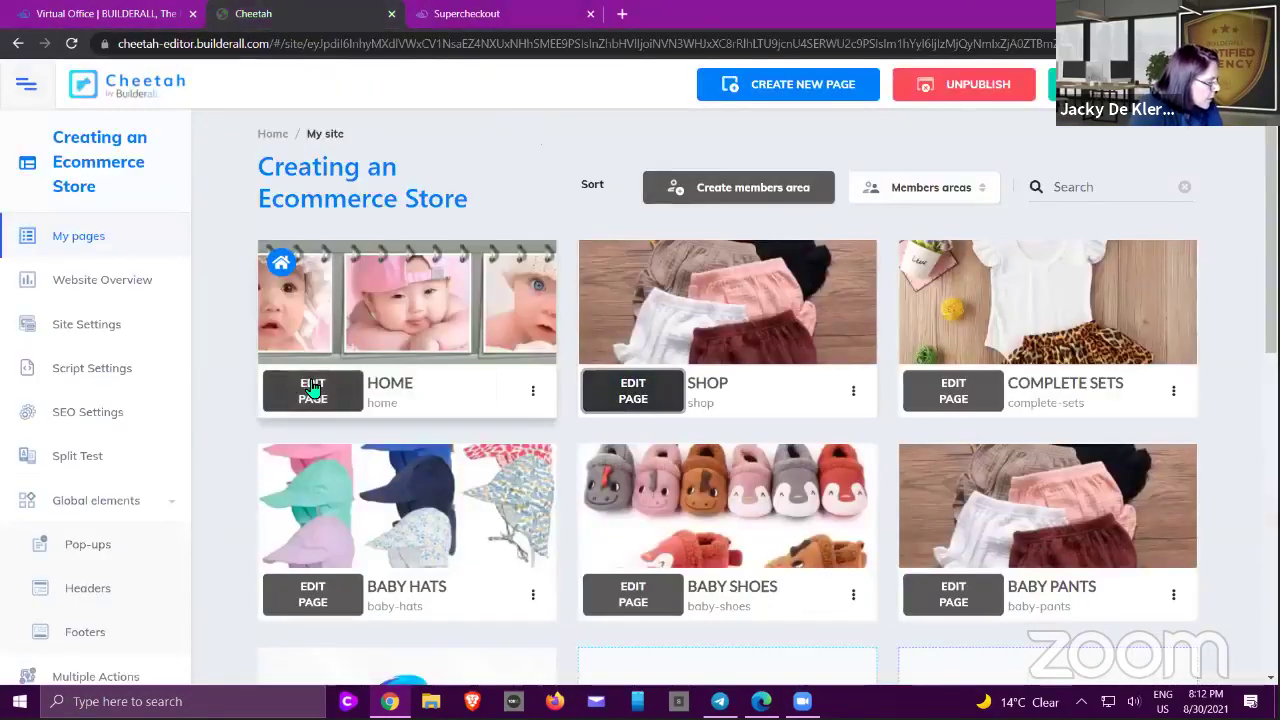
- Open the Baby Shoes page of the Creating an Ecommerce Store site for editing
{"action": "left_click", "coordinate": [323, 398]}
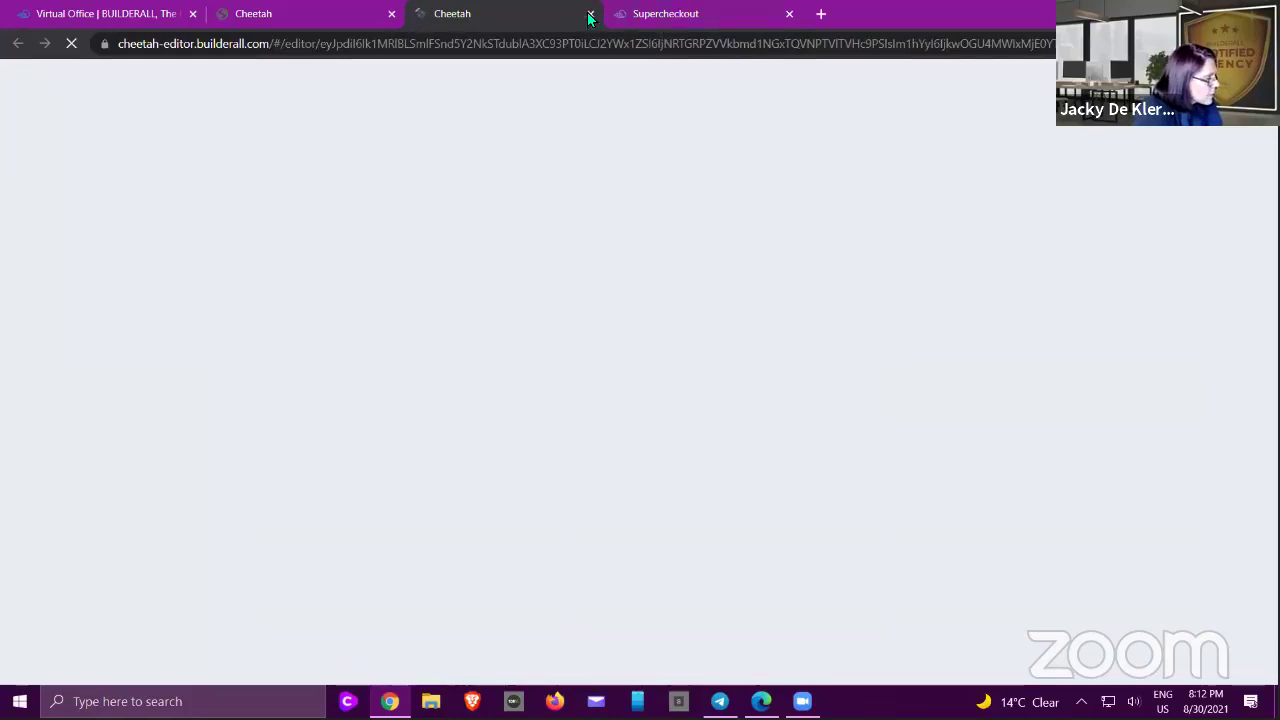
{"action": "left_click", "coordinate": [311, 21]}
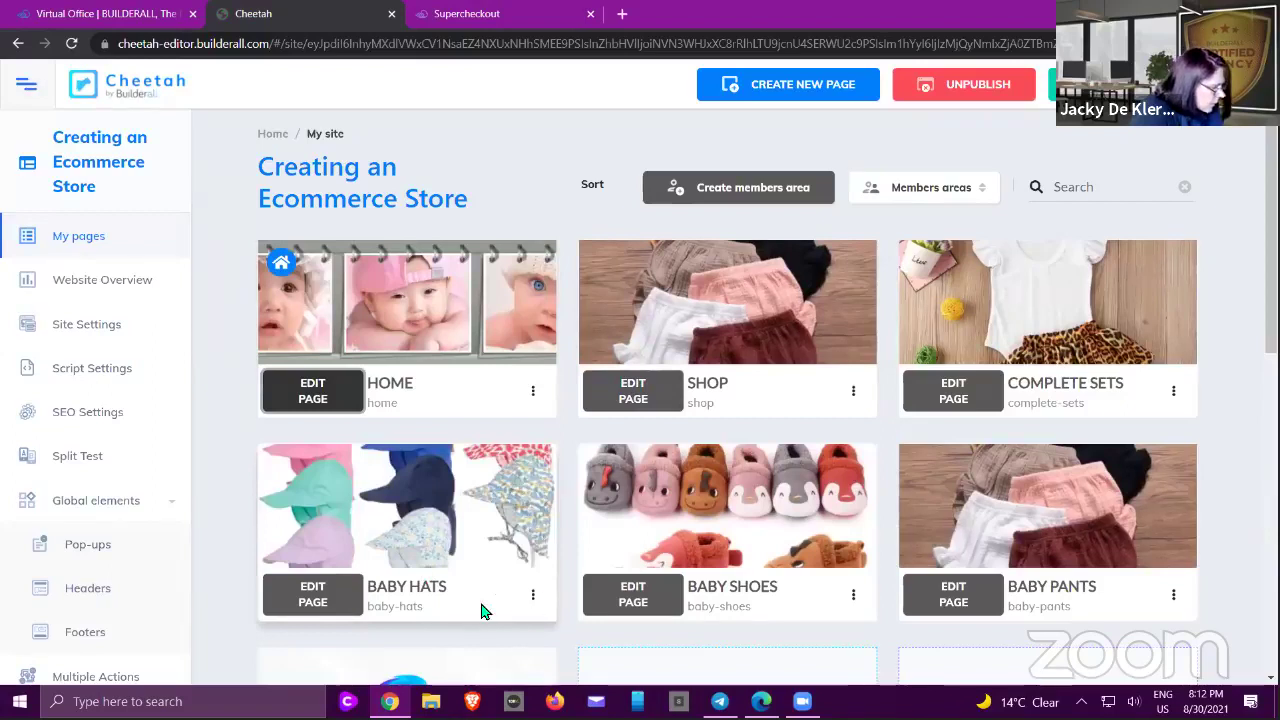
{"action": "left_click", "coordinate": [652, 598]}
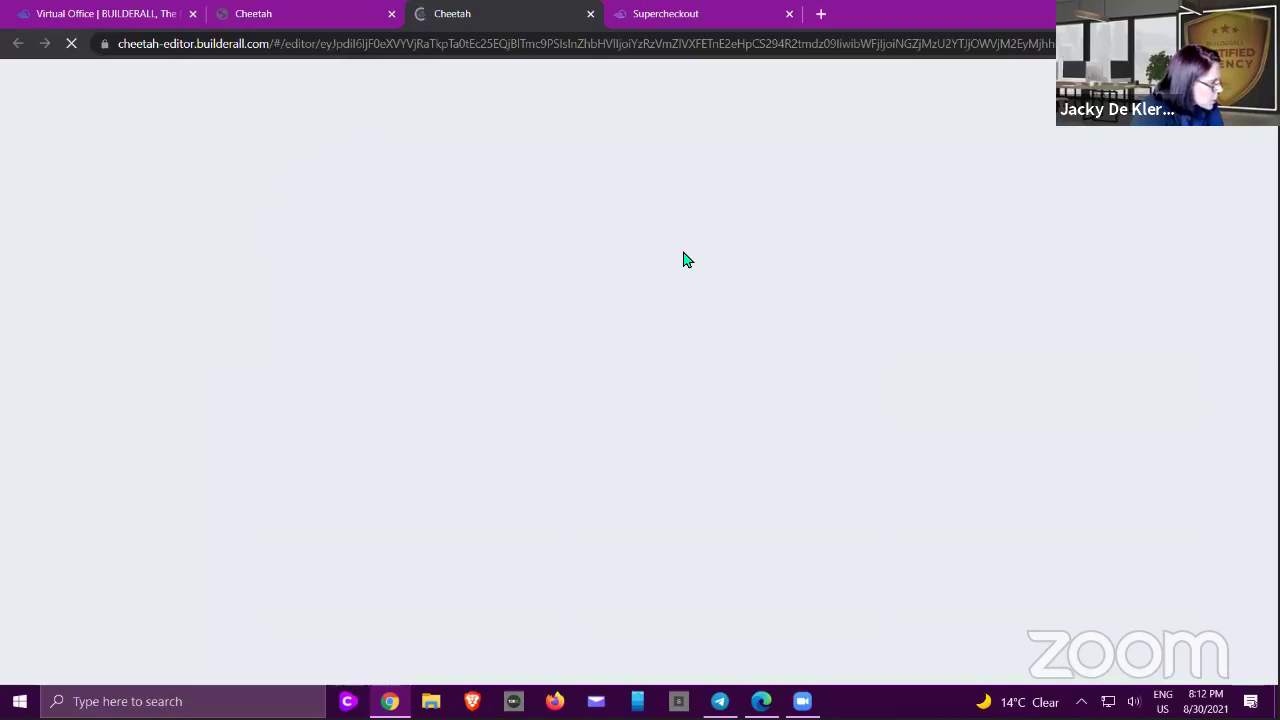
- Open the copied Shopping URL in a new browser tab, capture a screen snip of the Baby Shoes product card, and close the storefront
{"action": "left_click", "coordinate": [820, 14]}
{"action": "right_click", "coordinate": [792, 43]}
{"action": "left_click", "coordinate": [829, 176]}
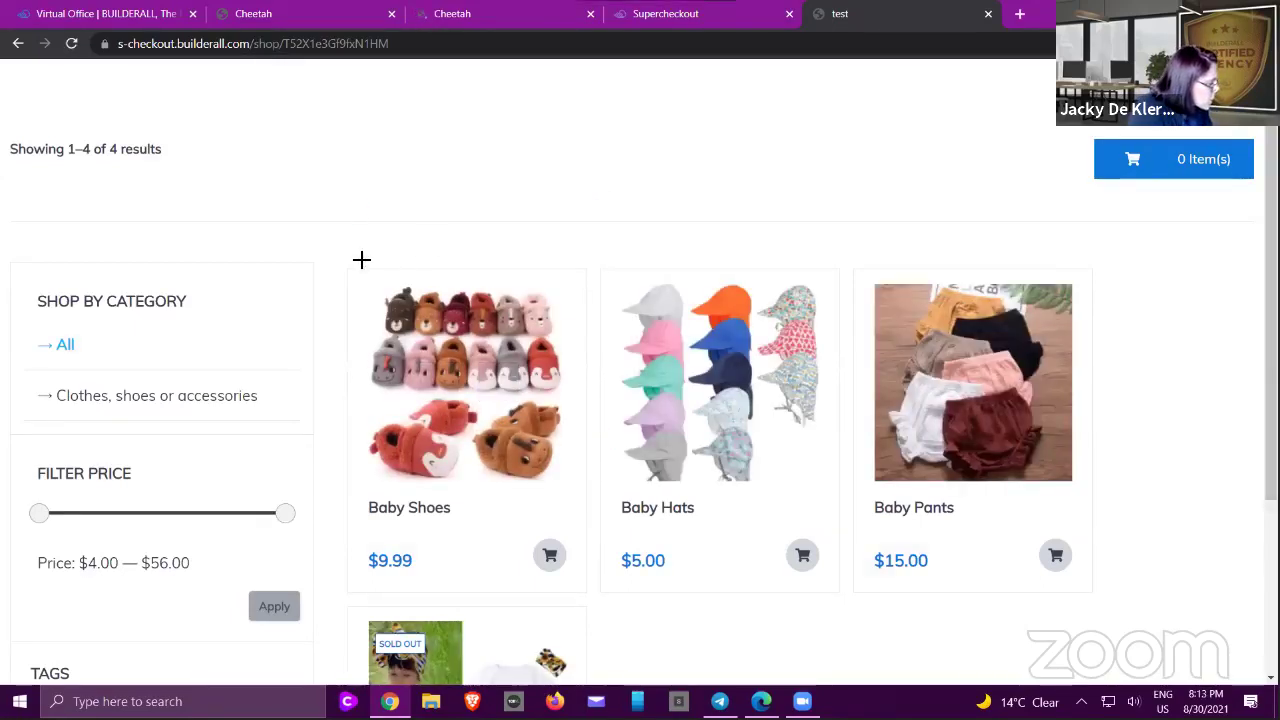
{"action": "key", "text": "super+shift+s"}
{"action": "left_click_drag", "start_coordinate": [337, 254], "coordinate": [595, 601]}
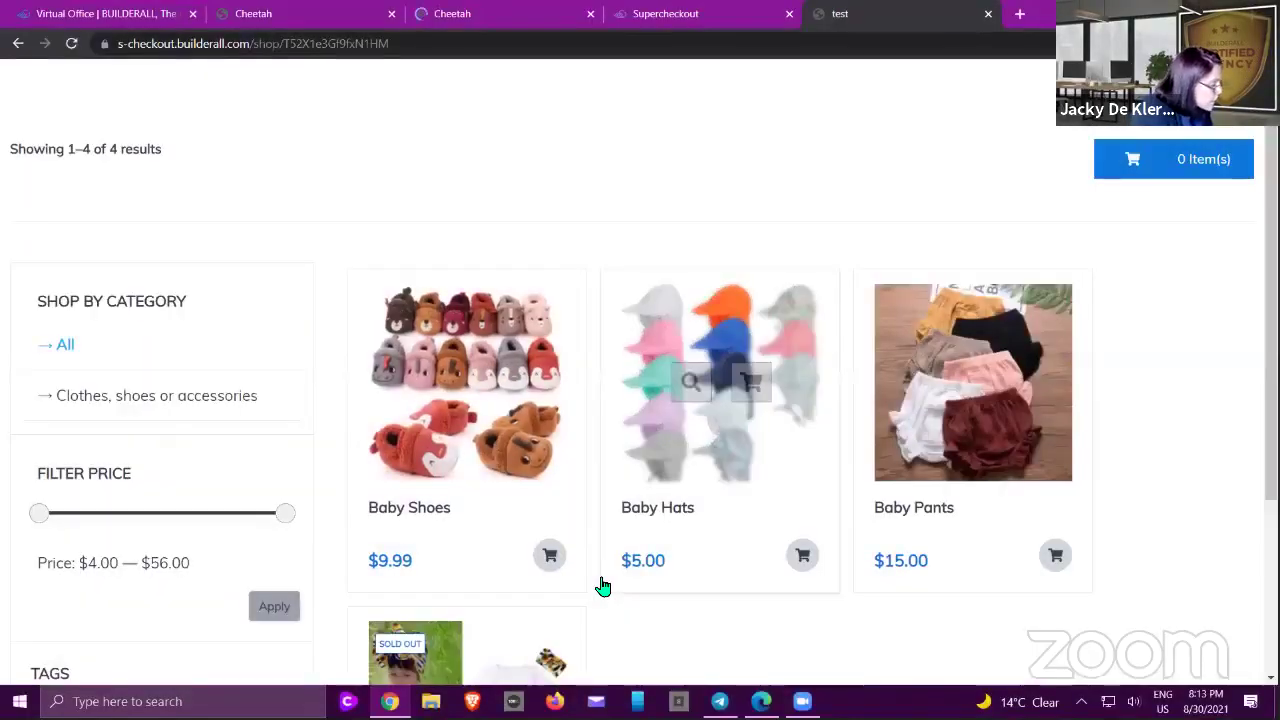
{"action": "left_click", "coordinate": [988, 13]}
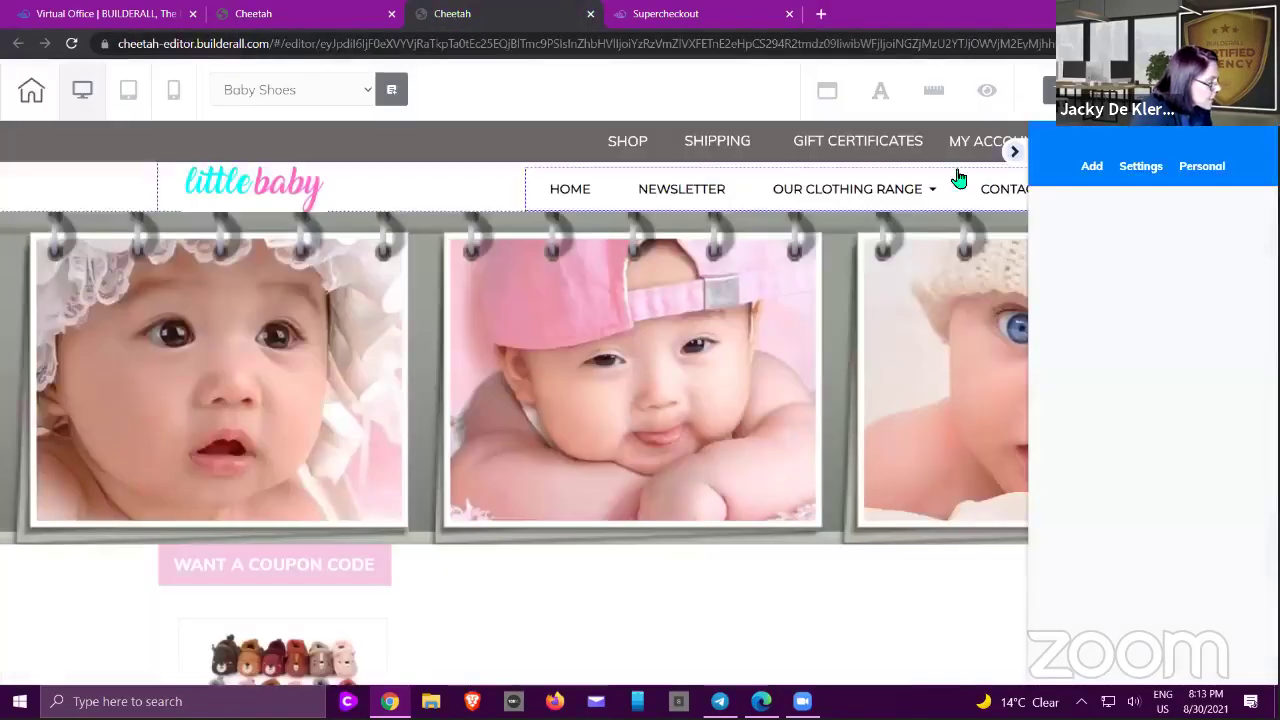
- Collapse the editor's side panel and select the Baby Shoes product image below the coupon code banner
{"action": "left_click", "coordinate": [1014, 151]}
{"action": "scroll", "coordinate": [695, 285], "scroll_direction": "down", "scroll_amount": 3}
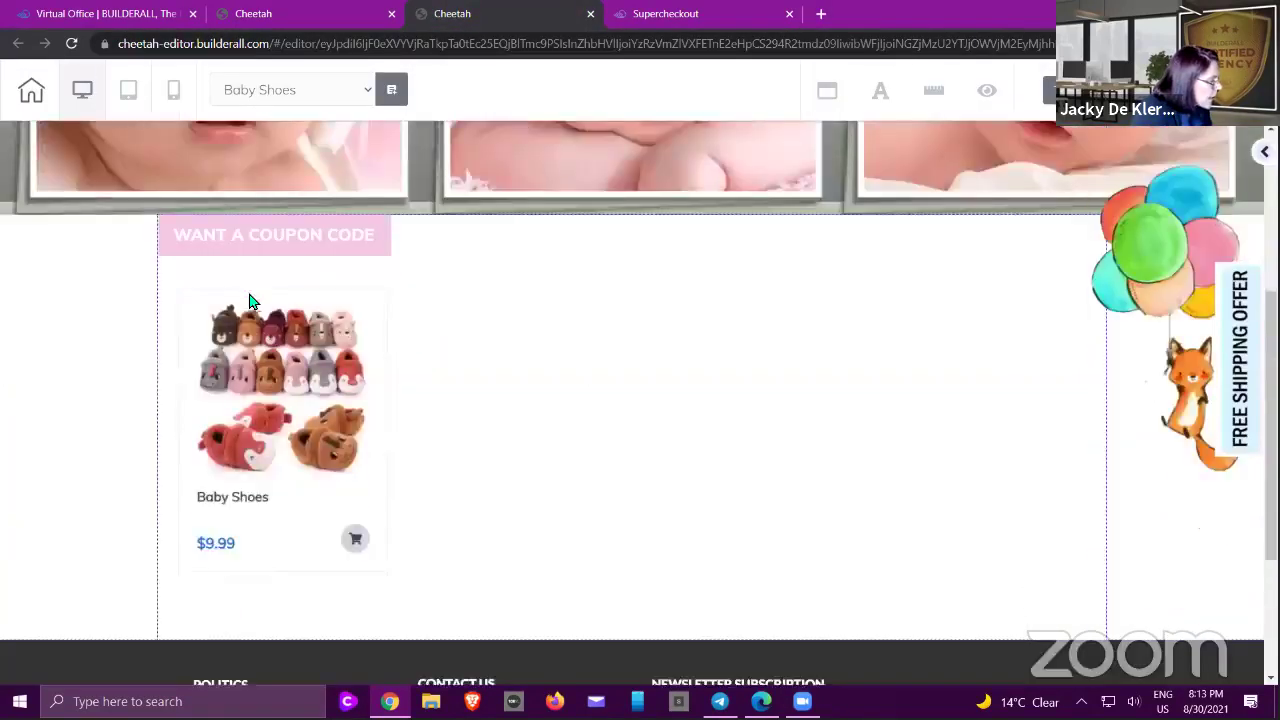
{"action": "scroll", "coordinate": [249, 300], "scroll_direction": "down", "scroll_amount": 1}
{"action": "left_click", "coordinate": [251, 301]}
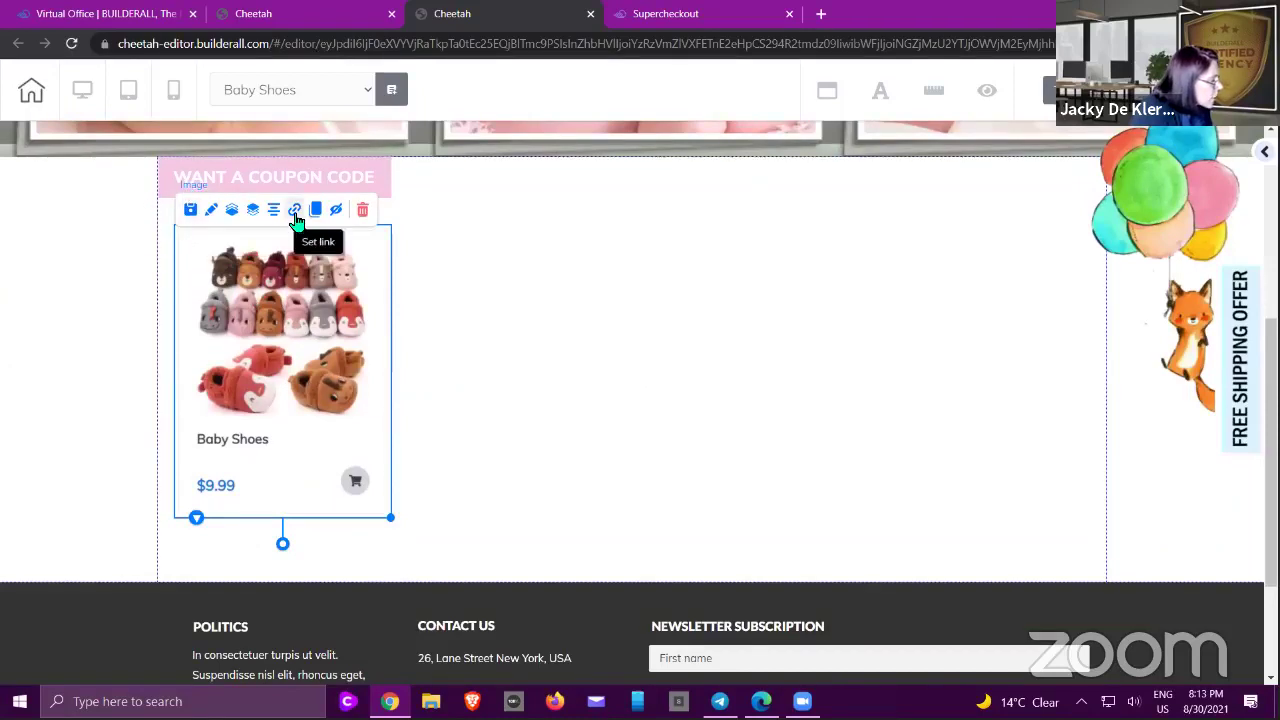
- Copy the store's Shopping URL in SuperCheckout and open the storefront with it in a new browser tab
{"action": "left_click", "coordinate": [688, 16]}
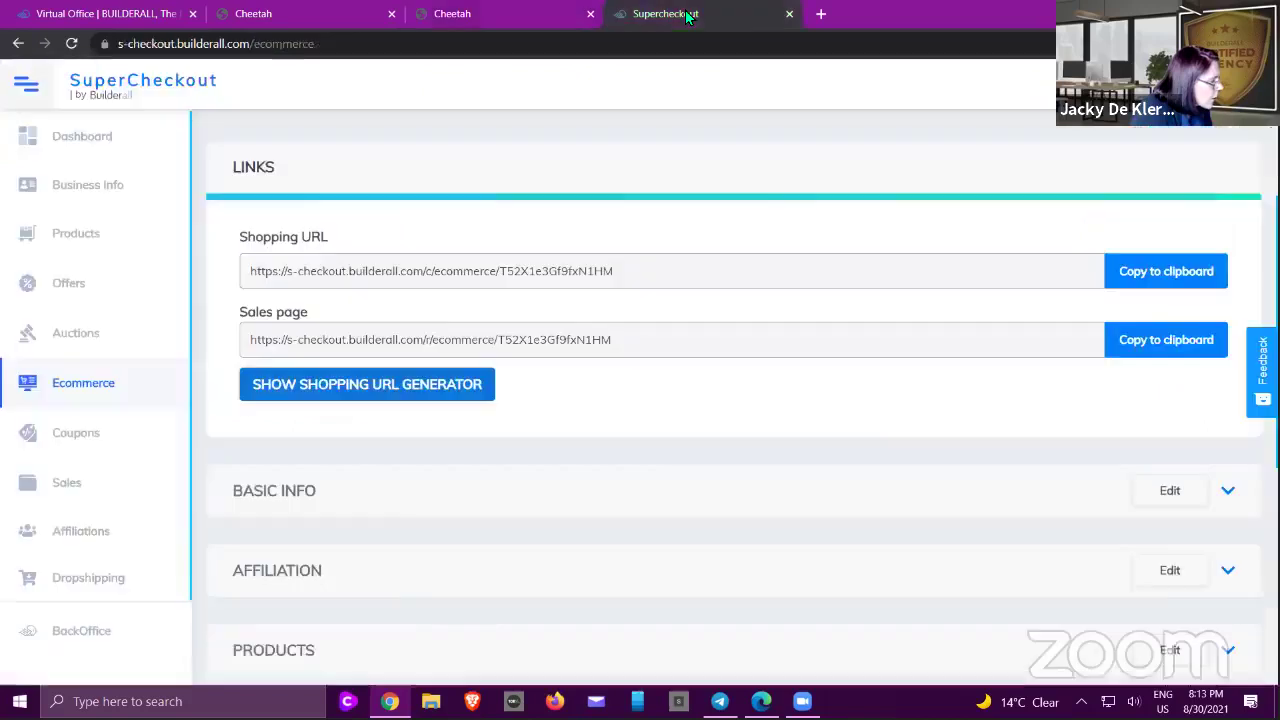
{"action": "left_click", "coordinate": [822, 14]}
{"action": "right_click", "coordinate": [789, 43]}
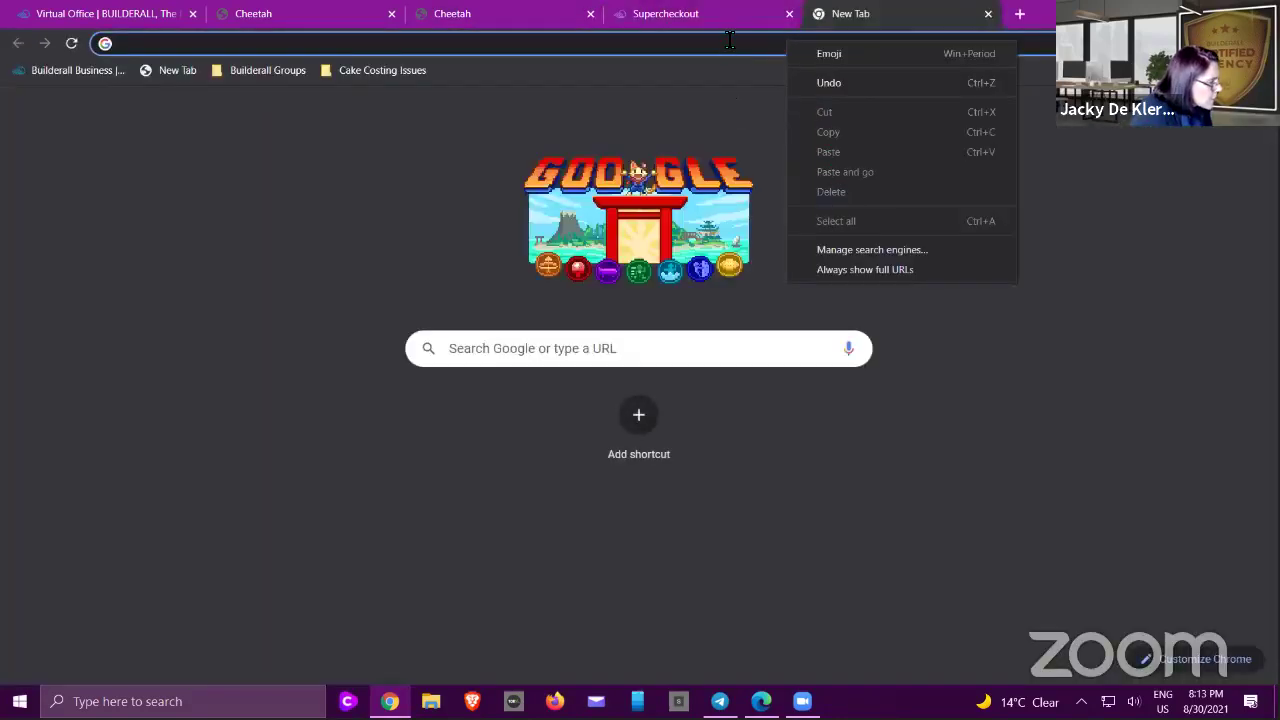
{"action": "left_click", "coordinate": [728, 42]}
{"action": "right_click", "coordinate": [725, 45]}
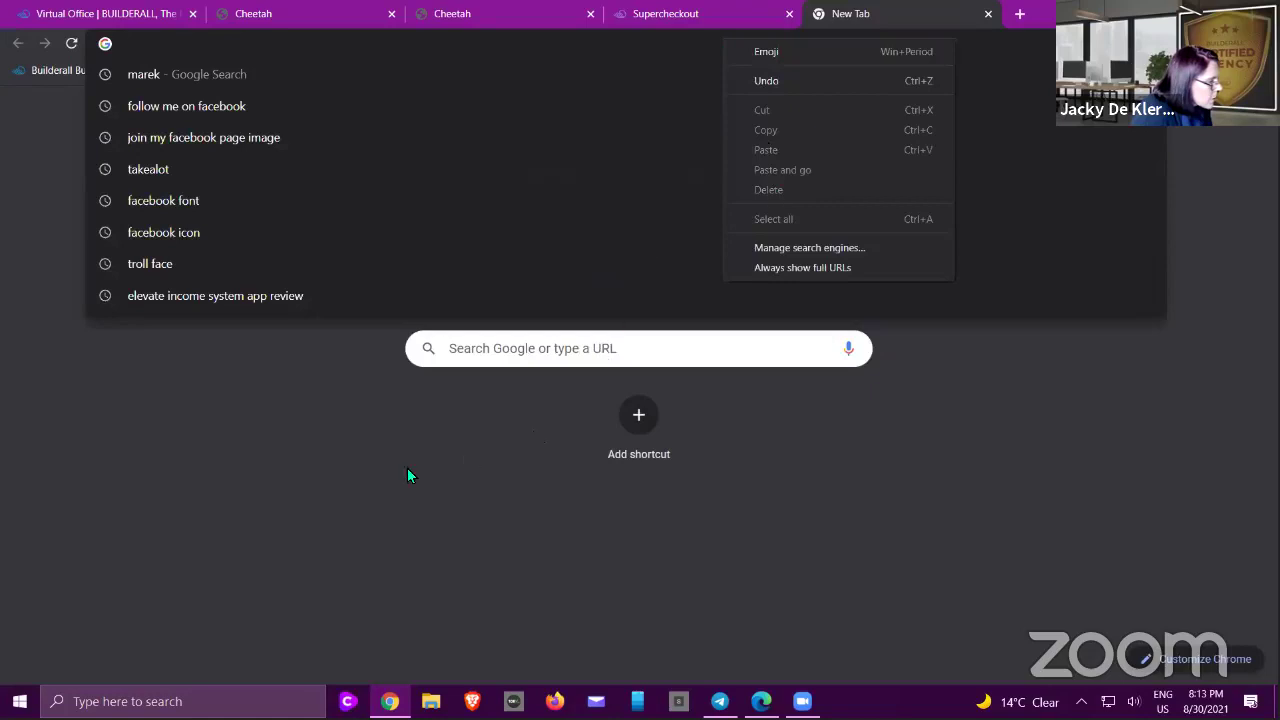
{"action": "left_click", "coordinate": [467, 460]}
{"action": "left_click", "coordinate": [650, 15]}
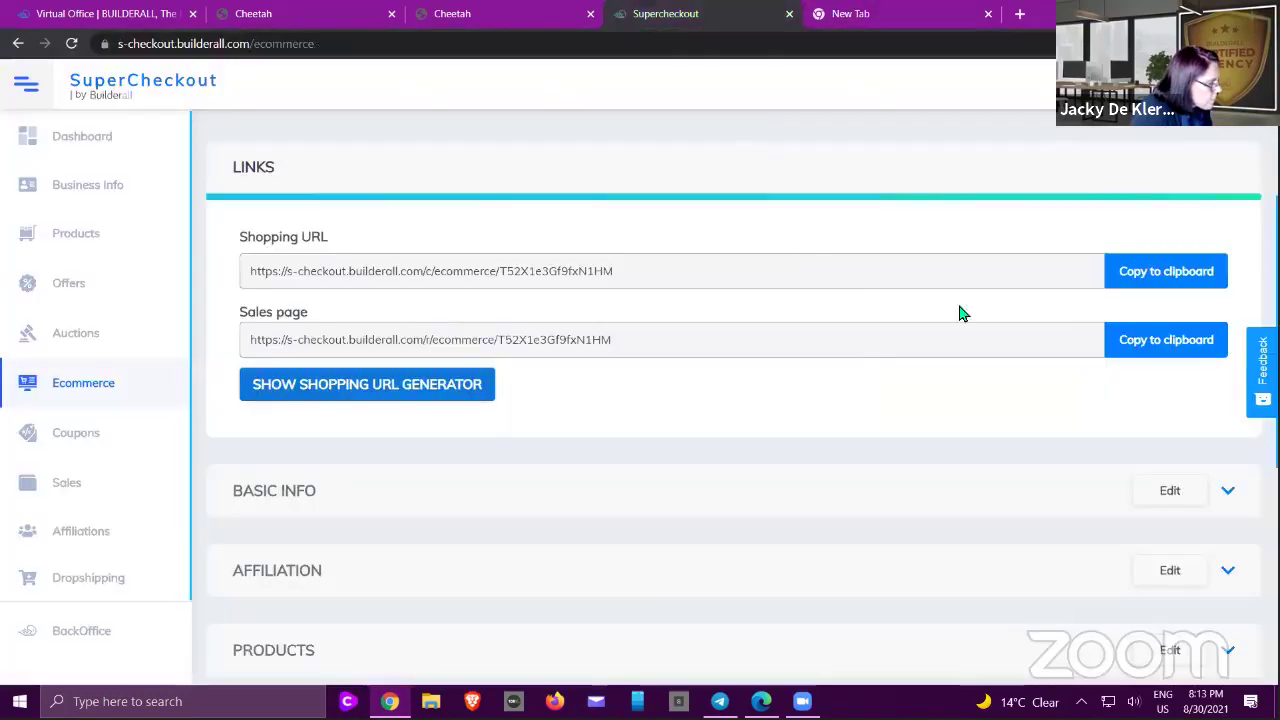
{"action": "left_click", "coordinate": [1157, 271]}
{"action": "left_click", "coordinate": [843, 16]}
{"action": "right_click", "coordinate": [771, 41]}
{"action": "left_click", "coordinate": [831, 173]}
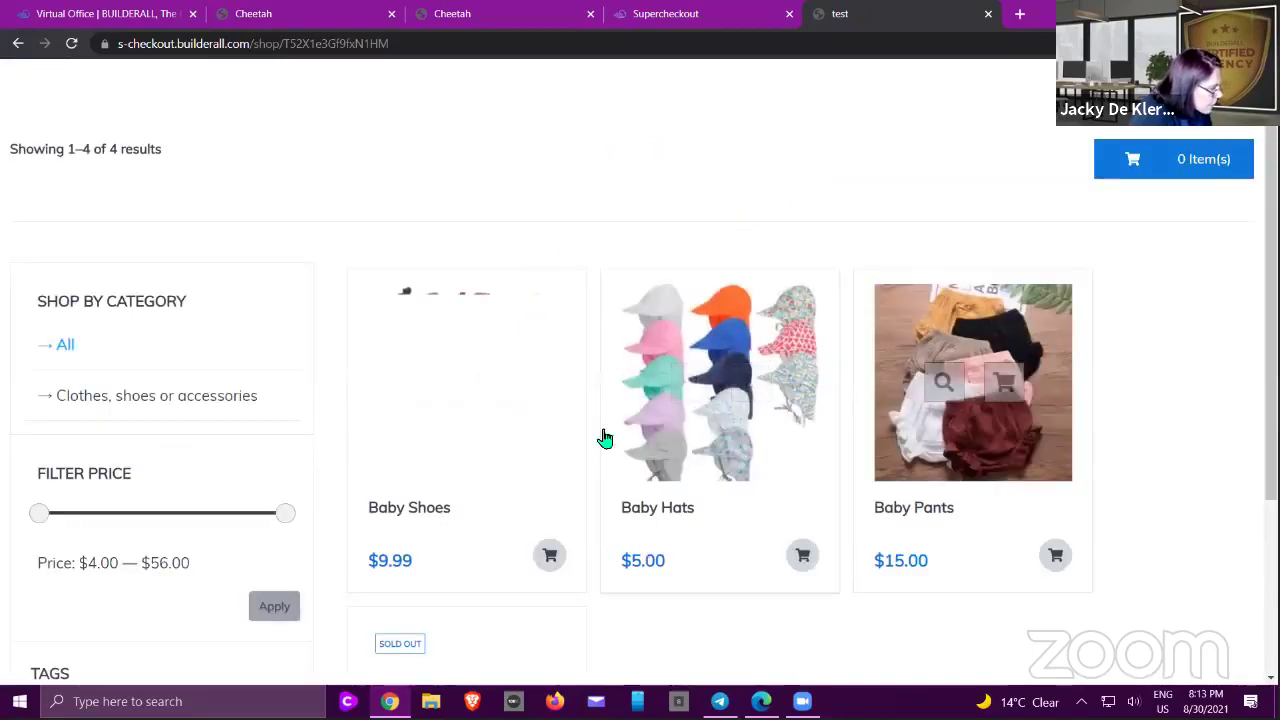
- Open the Baby Shoes product in the storefront and copy the web address of its product page
{"action": "left_click", "coordinate": [450, 457]}
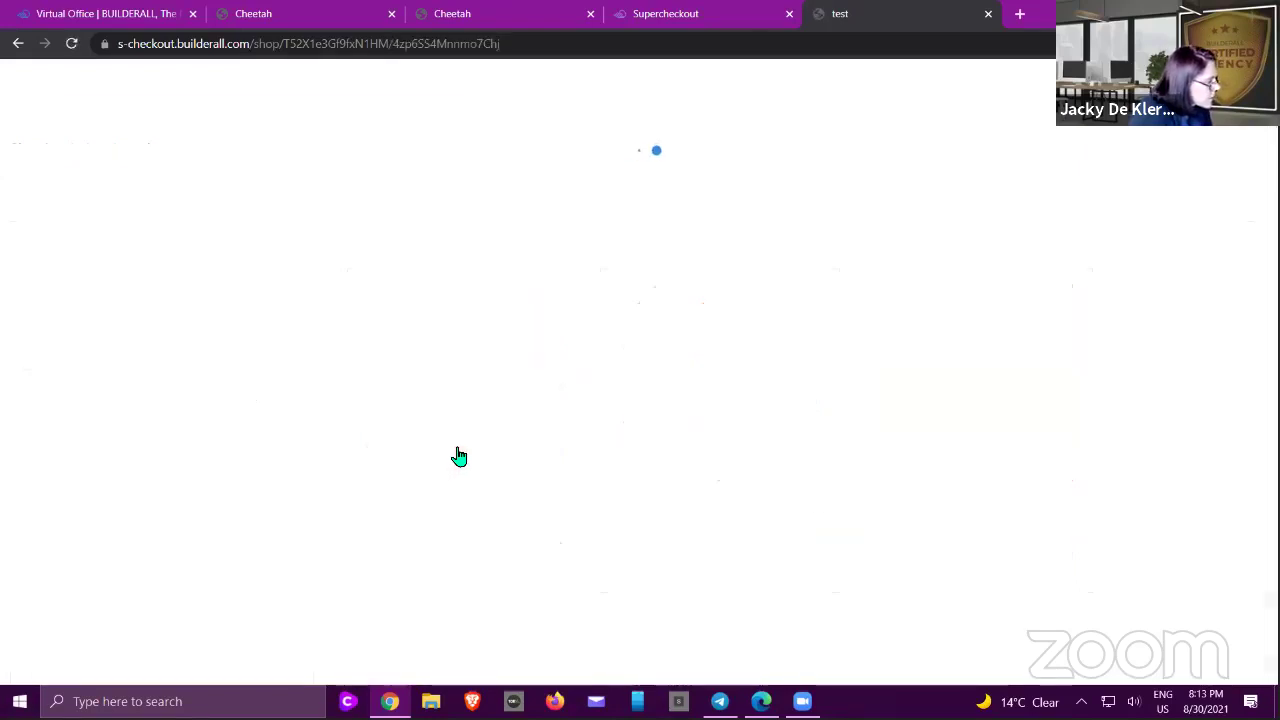
{"action": "left_click_drag", "start_coordinate": [520, 43], "coordinate": [119, 60]}
{"action": "right_click", "coordinate": [152, 53]}
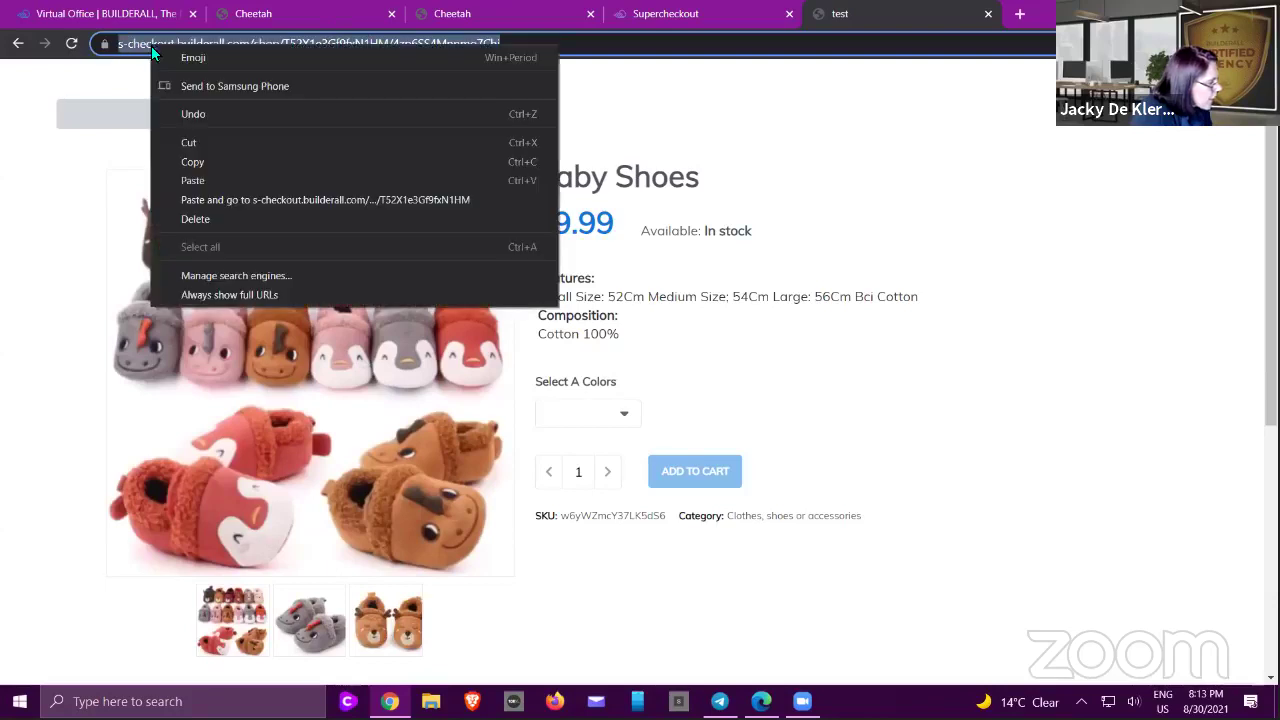
{"action": "left_click", "coordinate": [181, 160]}
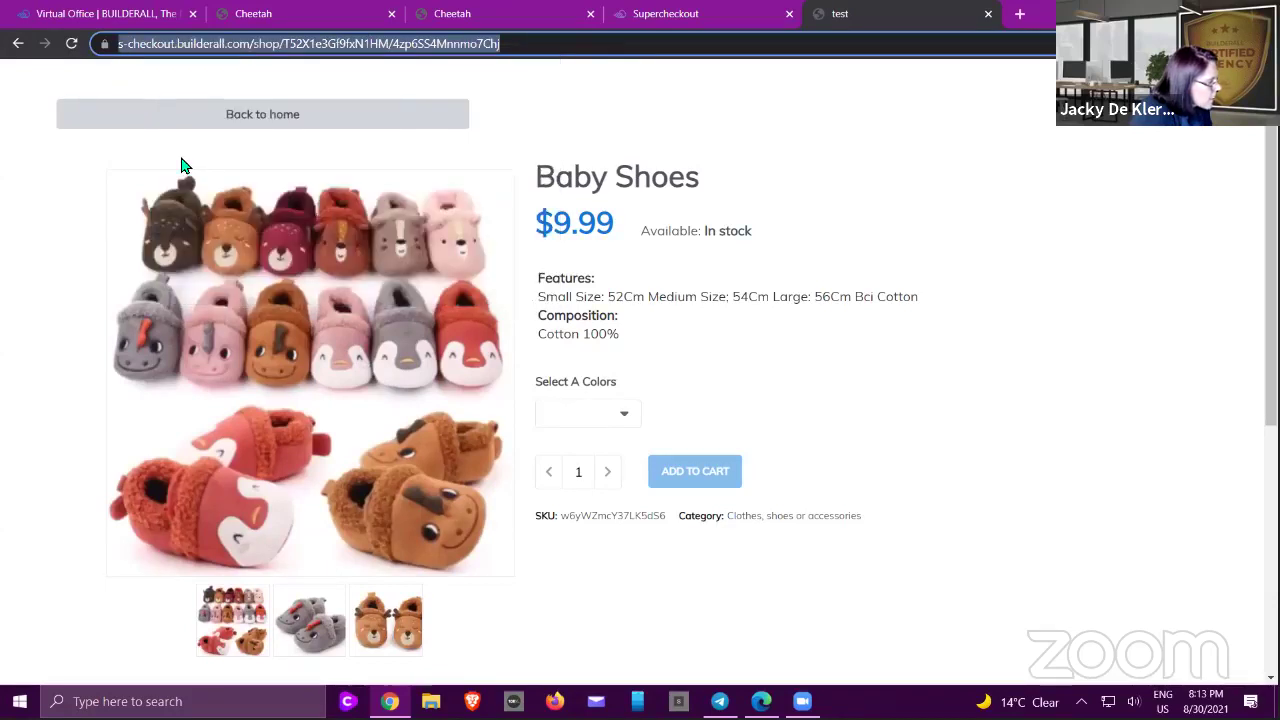
- Return to the Baby Shoes page in Cheetah and check the web URL and target in the product image's link settings
{"action": "left_click", "coordinate": [555, 15]}
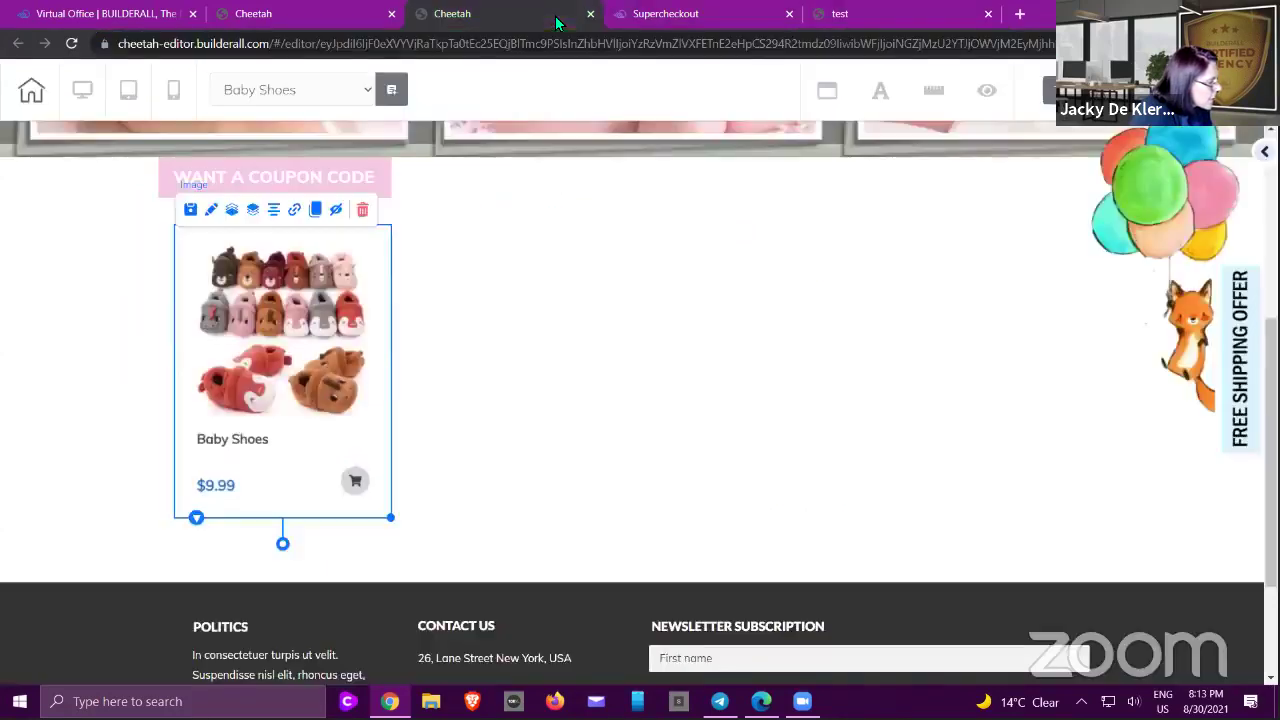
{"action": "left_click", "coordinate": [296, 216]}
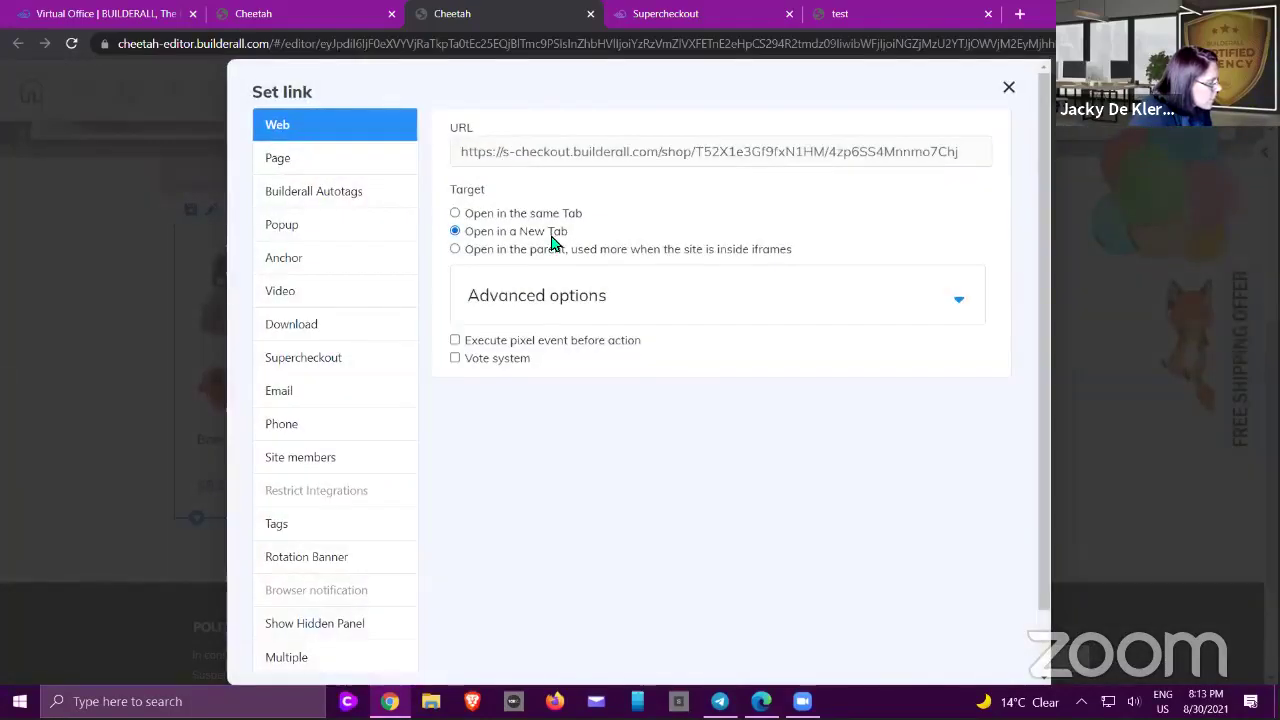
{"action": "scroll", "coordinate": [820, 217], "scroll_direction": "down", "scroll_amount": 2}
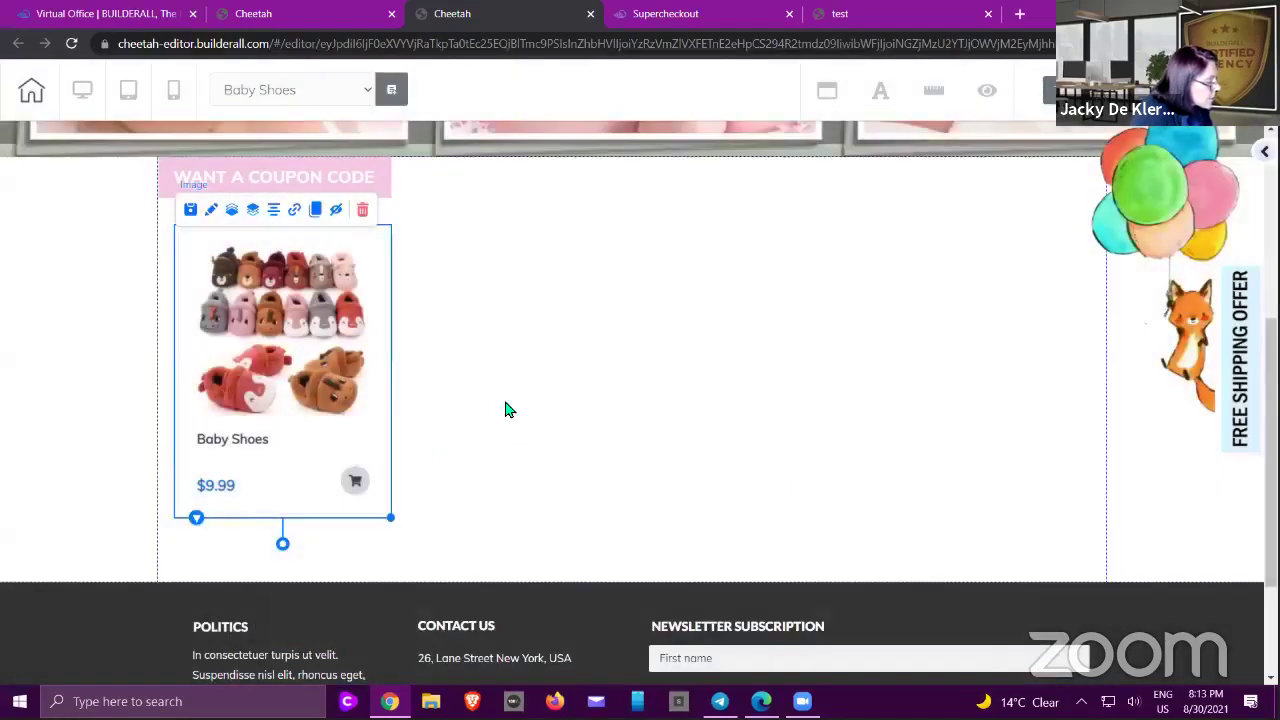
{"action": "left_click", "coordinate": [507, 409]}
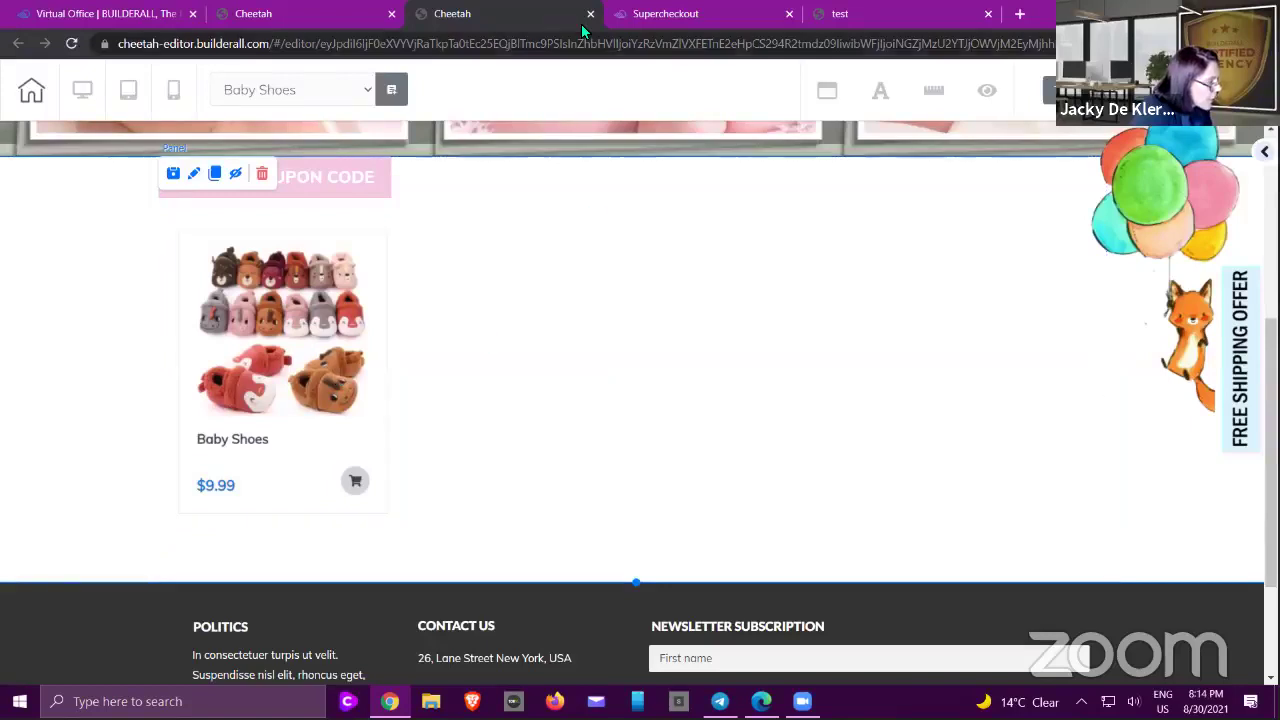
- Close the SuperCheckout and storefront browser tabs
{"action": "left_click", "coordinate": [633, 17]}
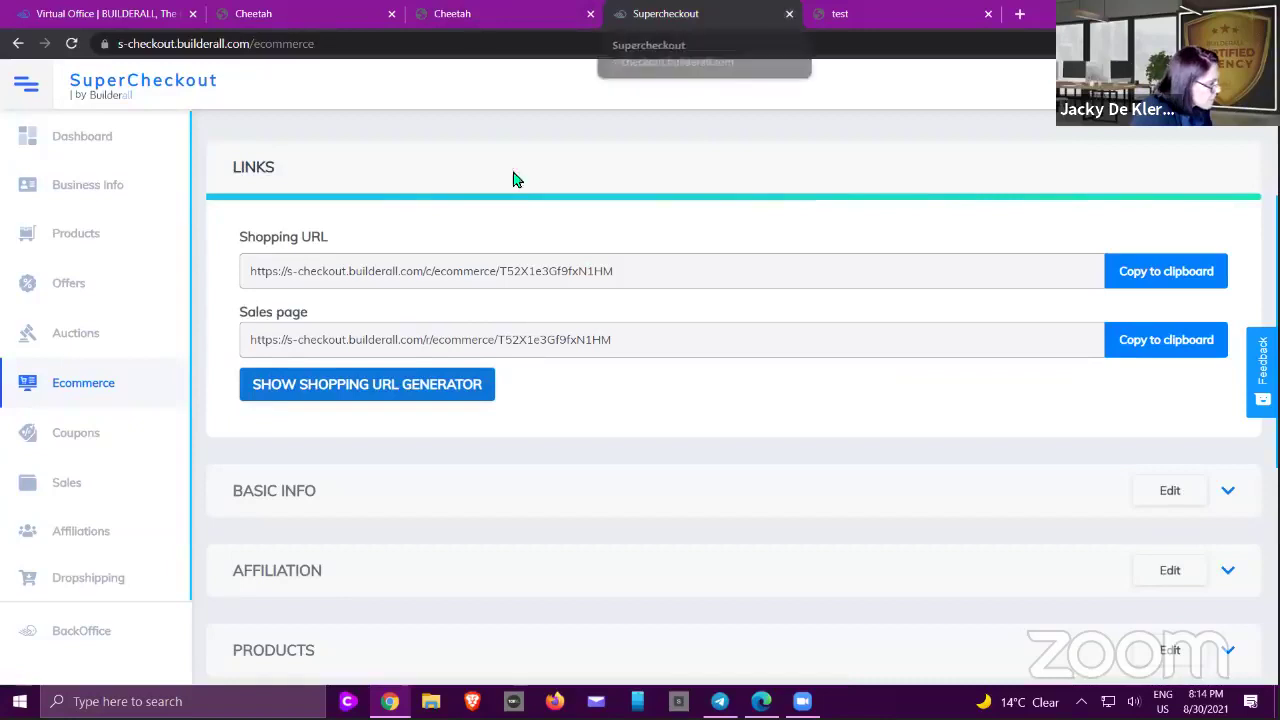
{"action": "left_click", "coordinate": [789, 18]}
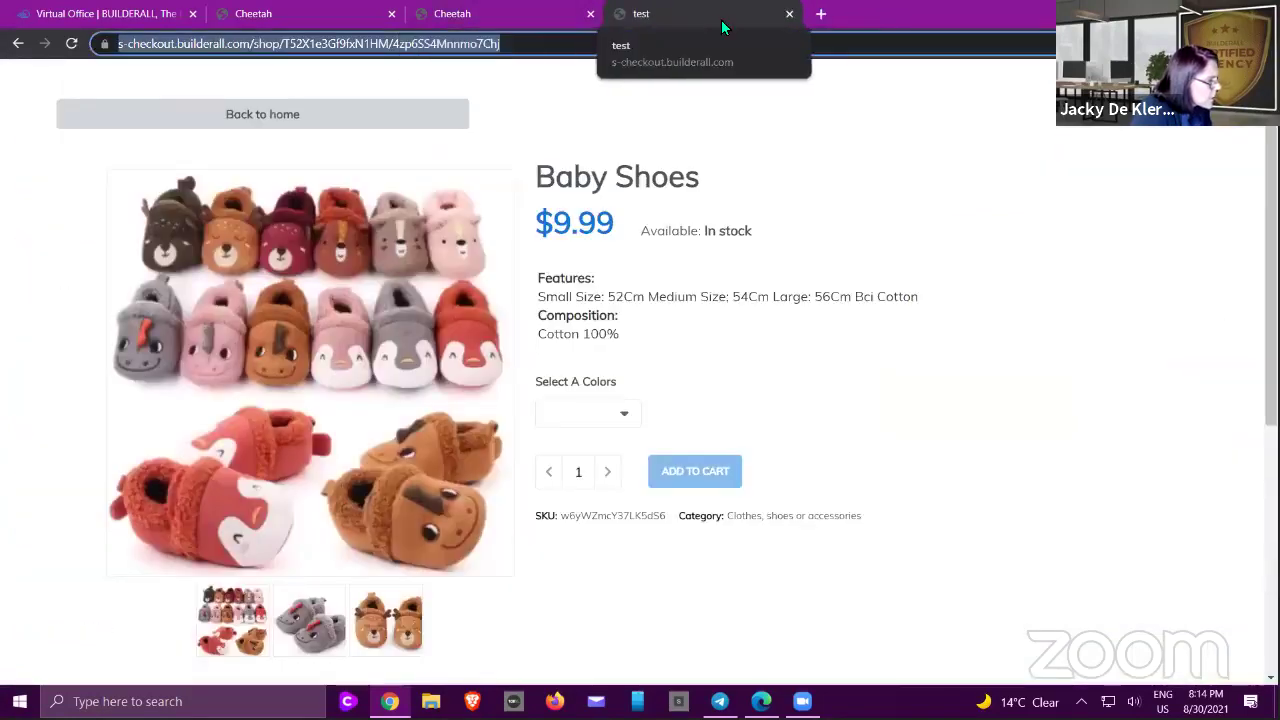
{"action": "left_click", "coordinate": [787, 14]}
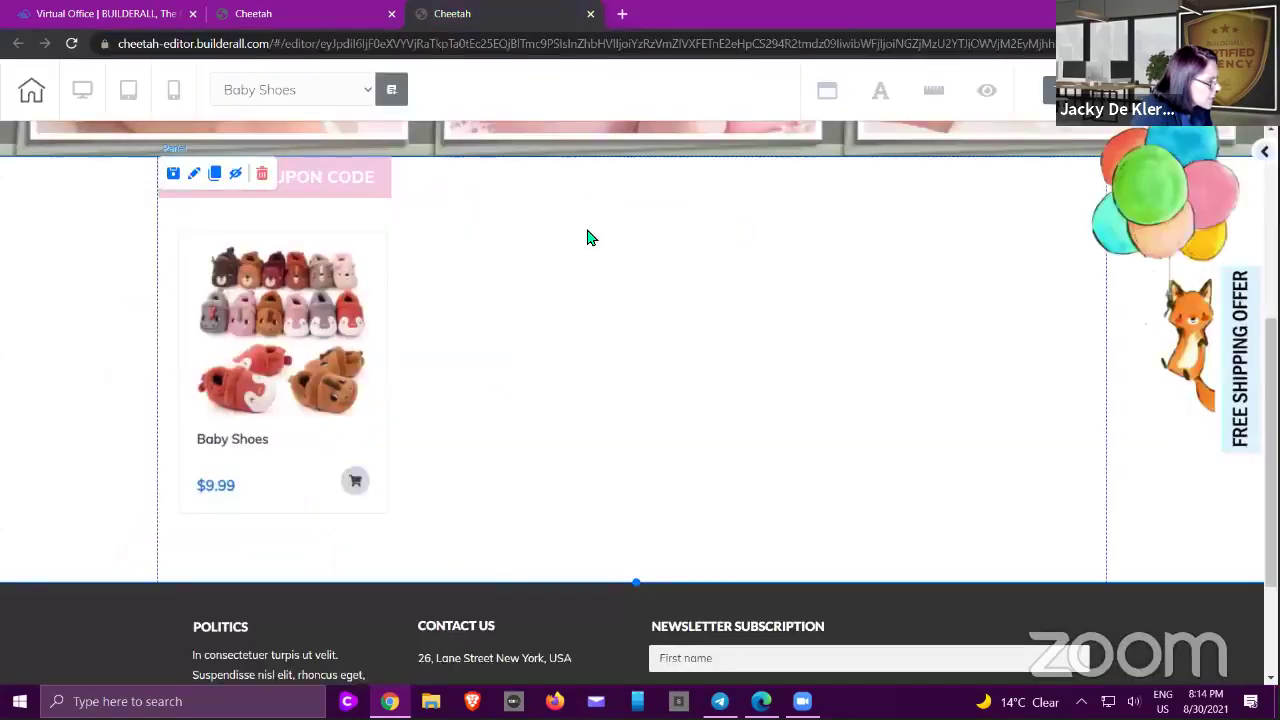
- Leave the Baby Shoes page editor for the site's page list and open the Home page for editing
{"action": "scroll", "coordinate": [586, 243], "scroll_direction": "up", "scroll_amount": 3}
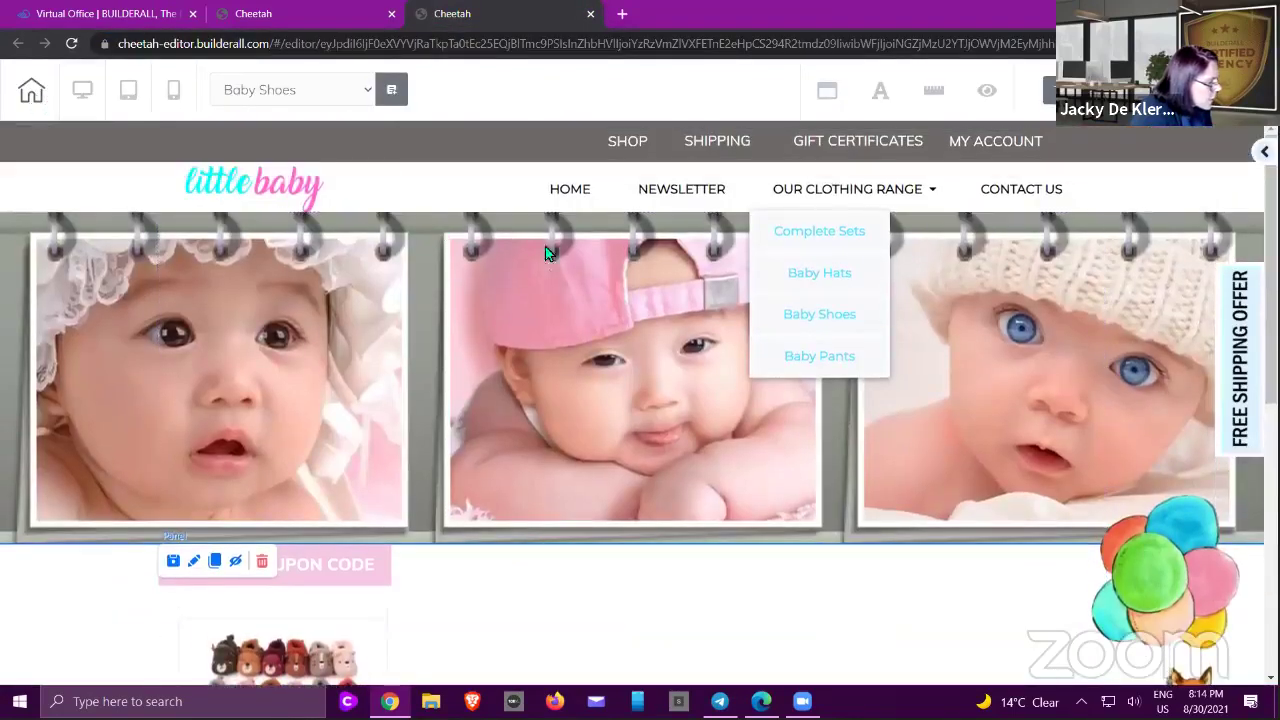
{"action": "left_click", "coordinate": [31, 90]}
{"action": "left_click", "coordinate": [604, 411]}
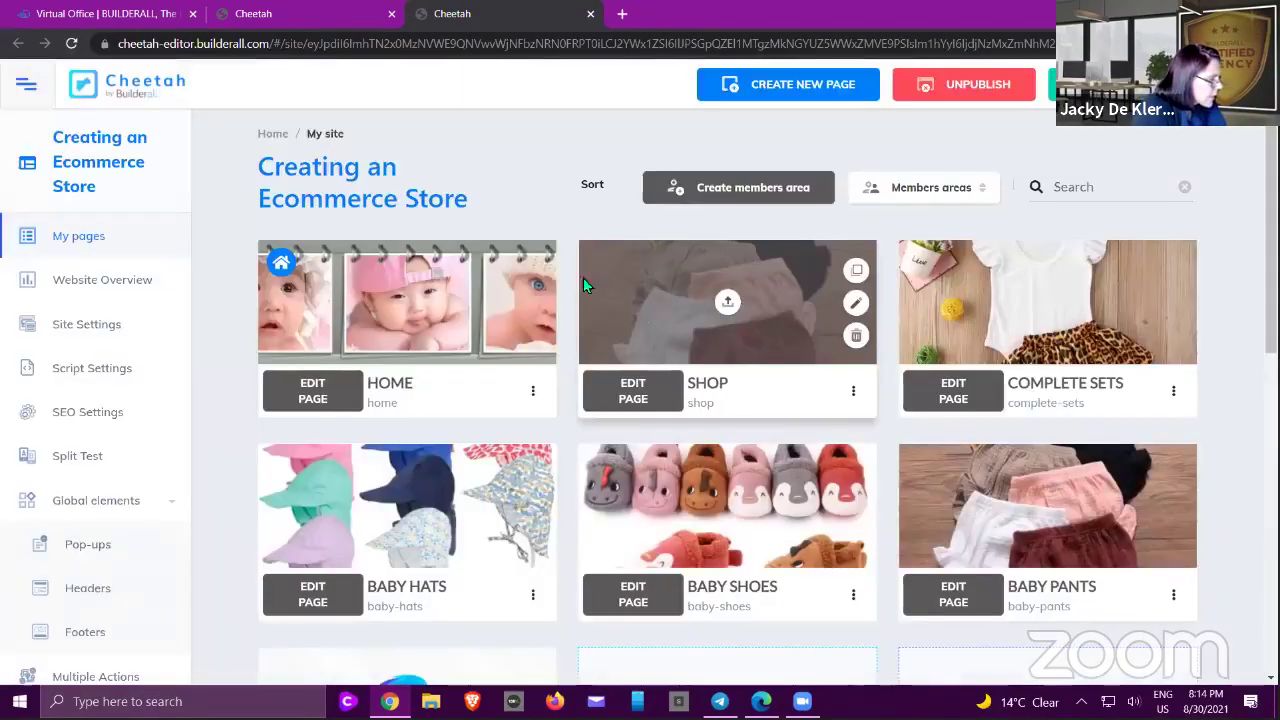
{"action": "left_click", "coordinate": [309, 398]}
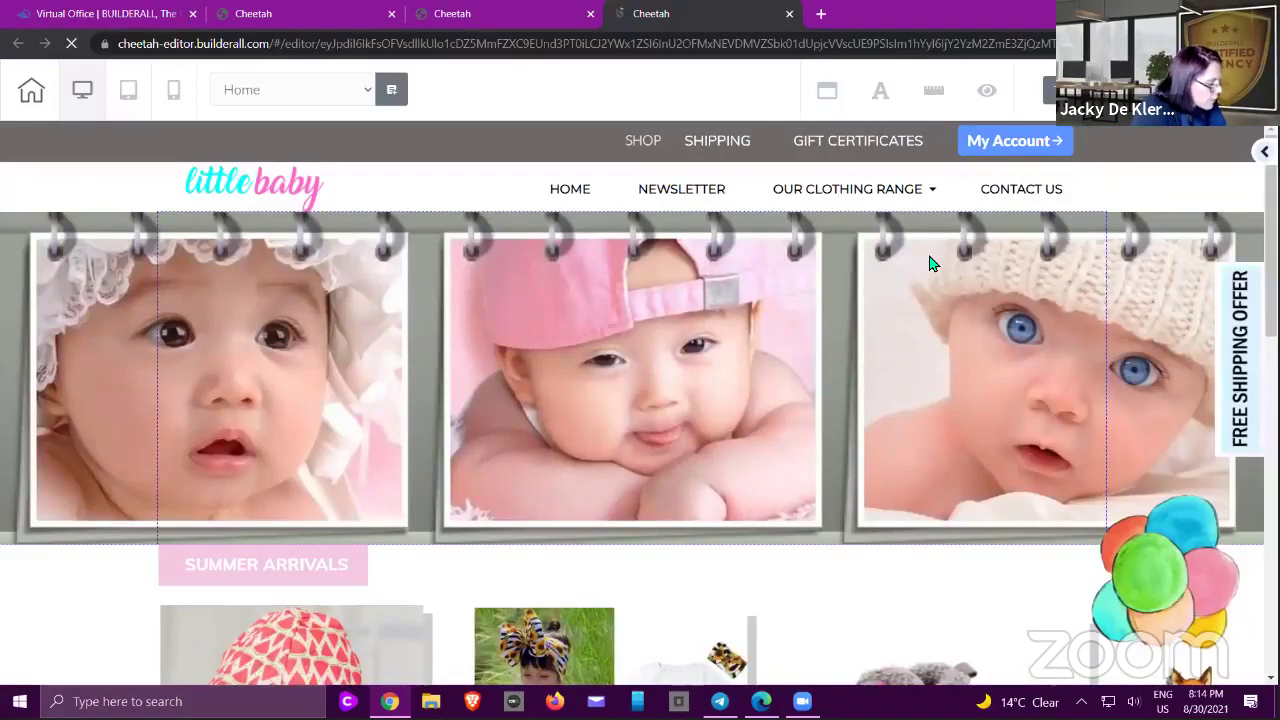
{"action": "left_click", "coordinate": [998, 150]}
{"action": "mouse_move", "coordinate": [918, 205]}
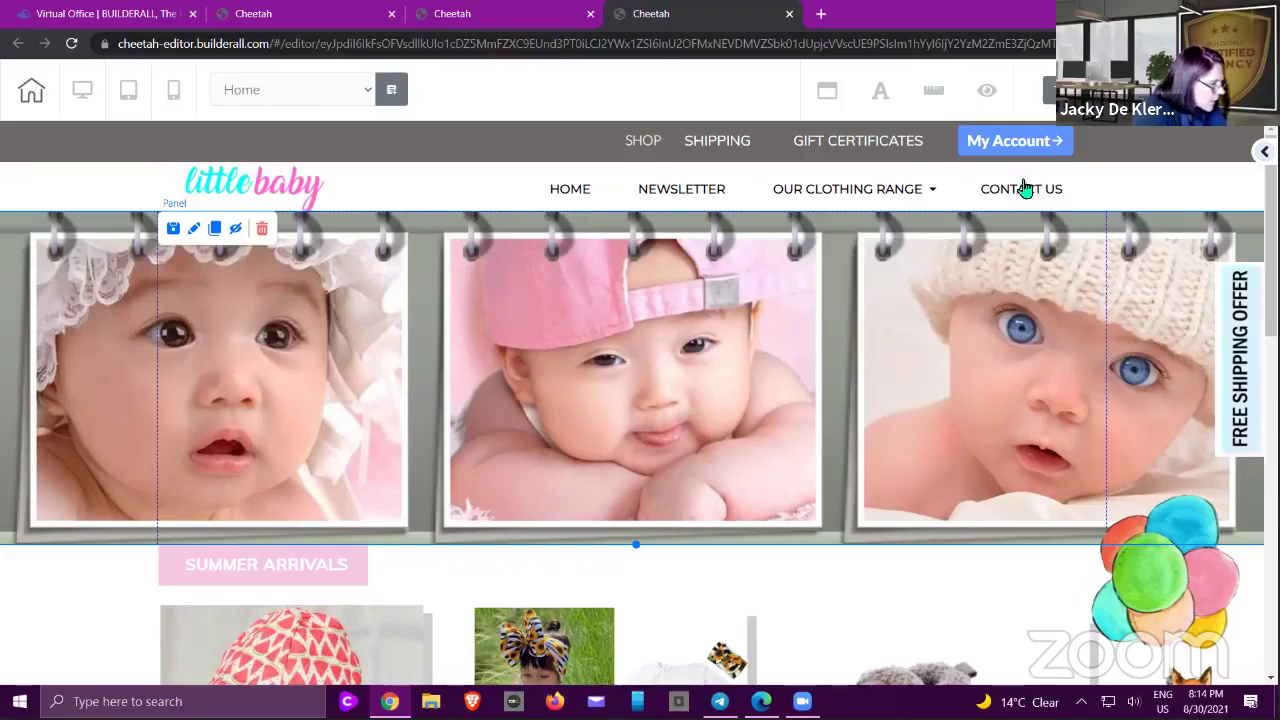
{"action": "left_click", "coordinate": [1007, 150]}
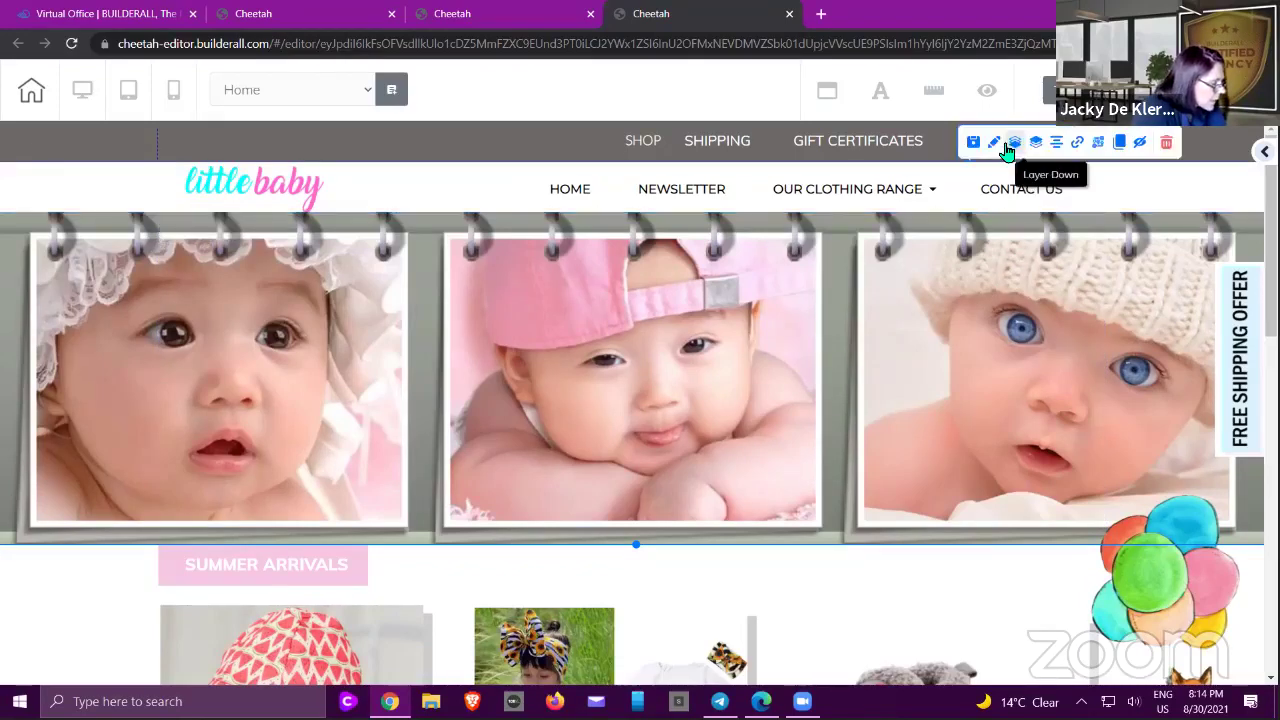
{"action": "left_click", "coordinate": [1080, 145]}
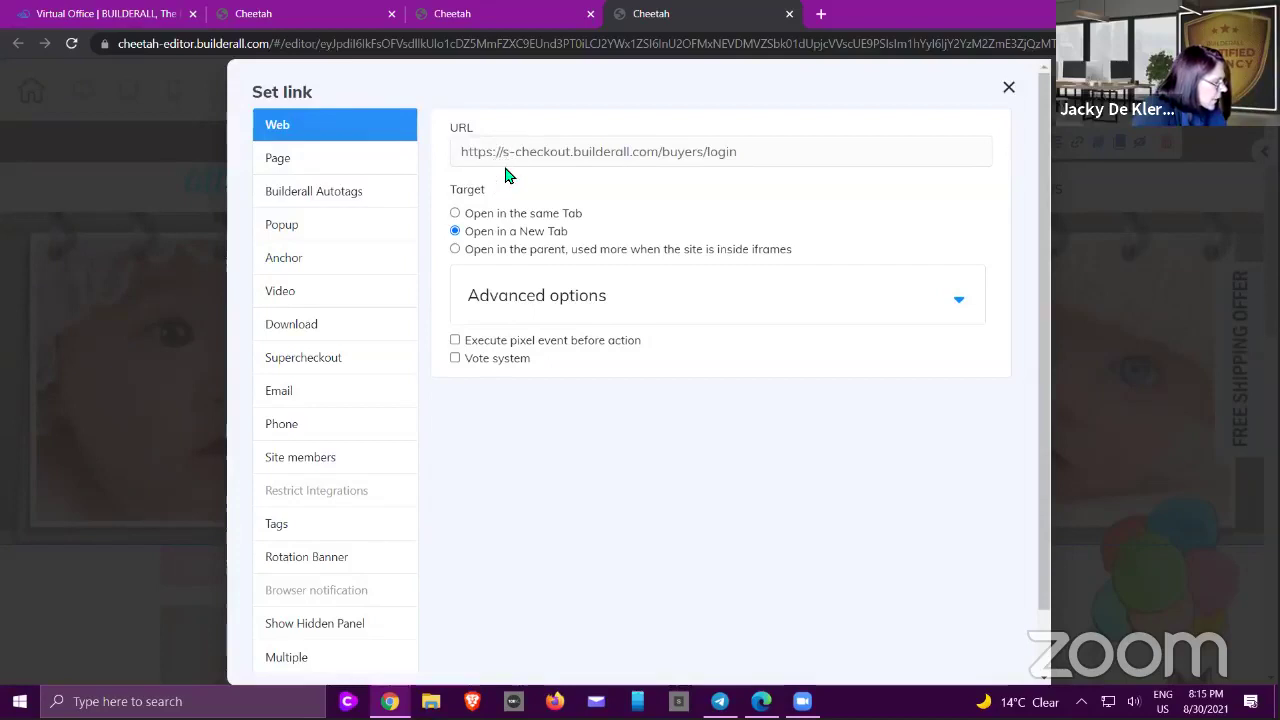
{"action": "left_click_drag", "start_coordinate": [745, 158], "coordinate": [457, 166]}
{"action": "right_click", "coordinate": [541, 157]}
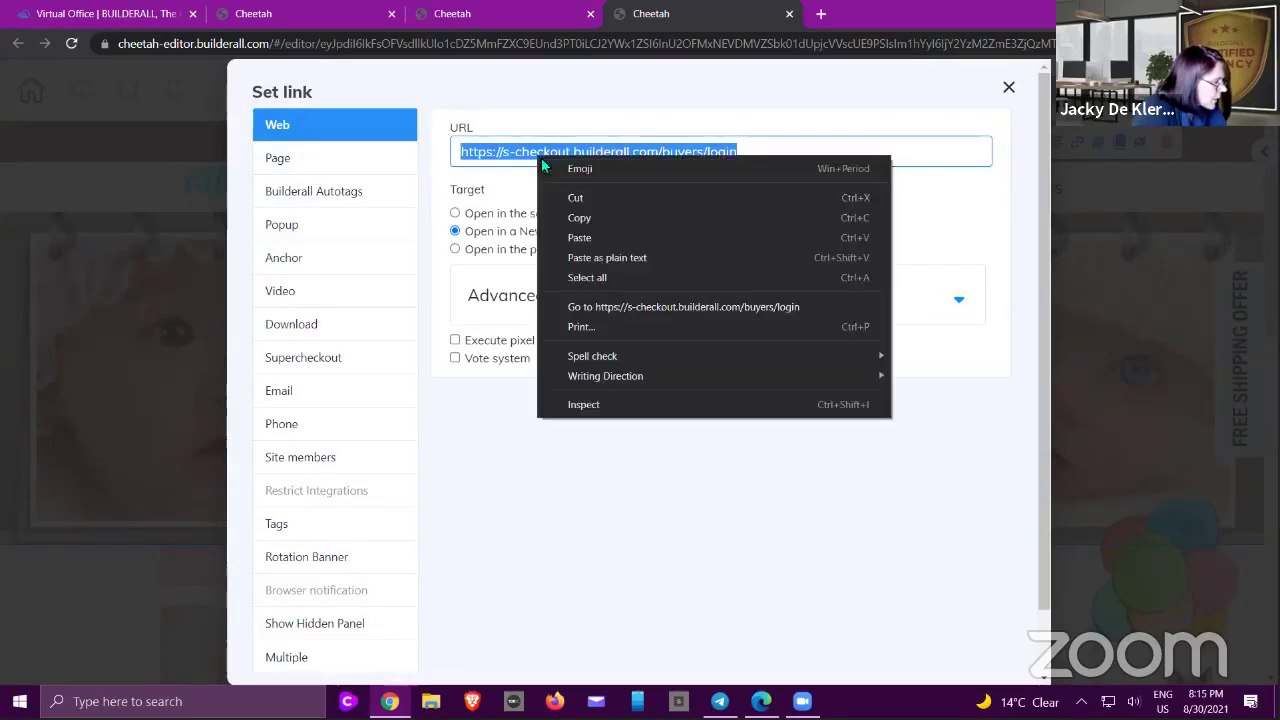
{"action": "left_click", "coordinate": [576, 217]}
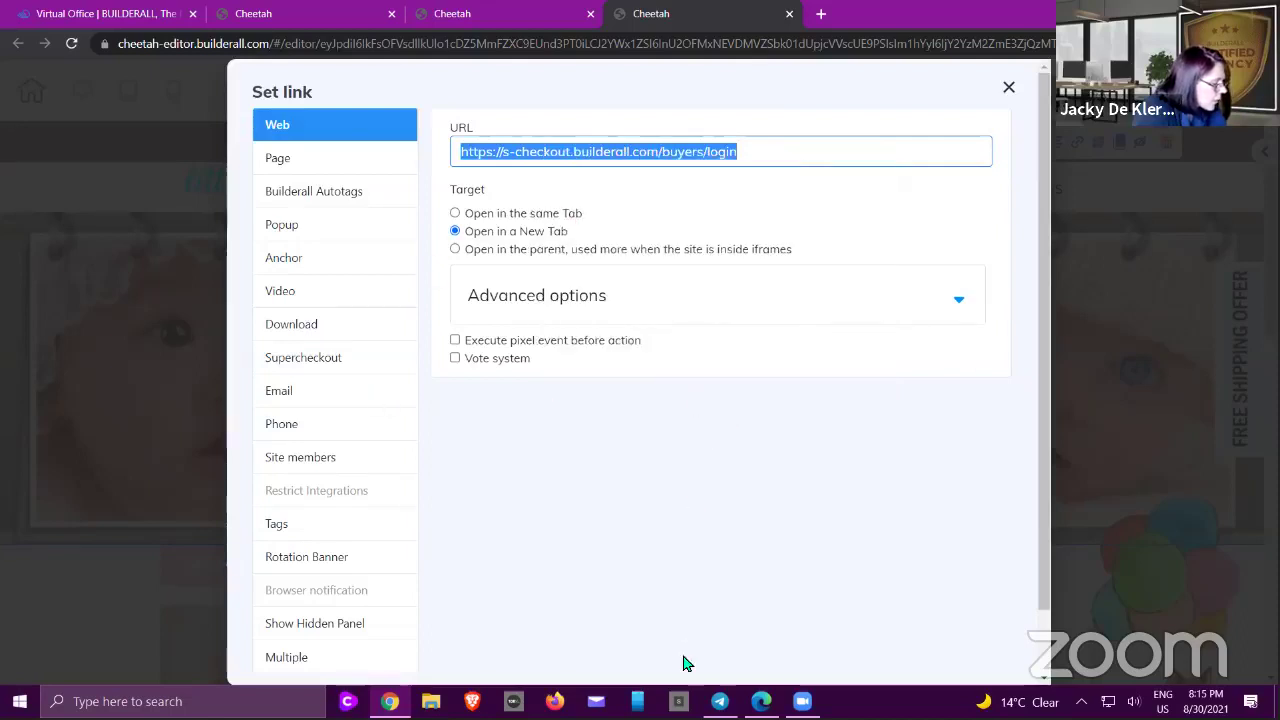
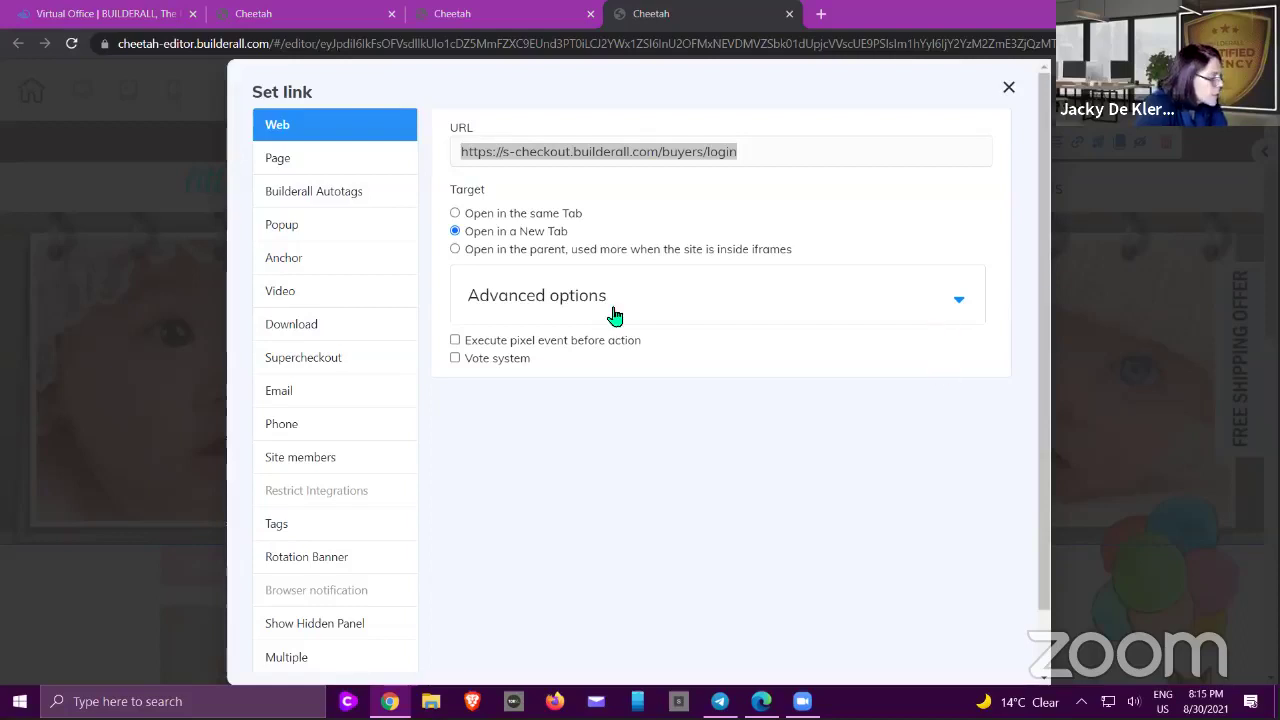
- Open the copied buyer login URL in a new browser tab, sign in with the prefilled account and view My orders
{"action": "left_click", "coordinate": [1010, 88]}
{"action": "left_click", "coordinate": [821, 20]}
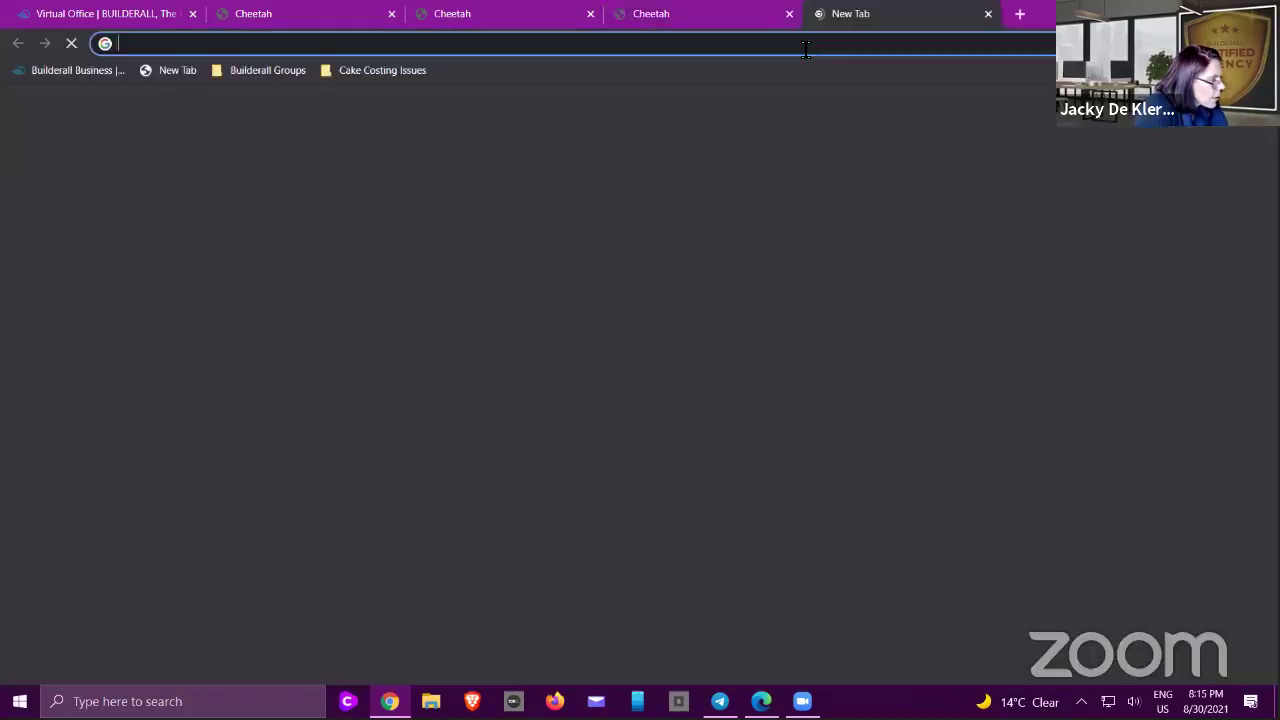
{"action": "right_click", "coordinate": [806, 44]}
{"action": "left_click", "coordinate": [853, 178]}
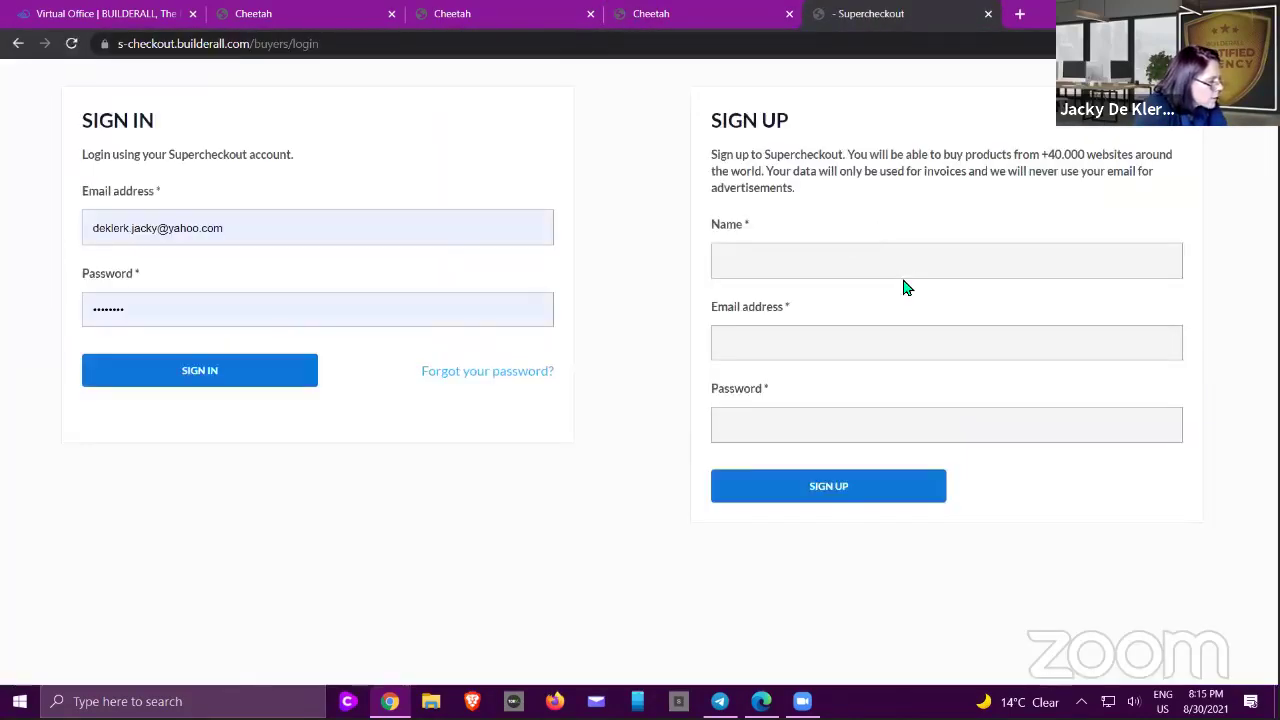
{"action": "left_click", "coordinate": [200, 371]}
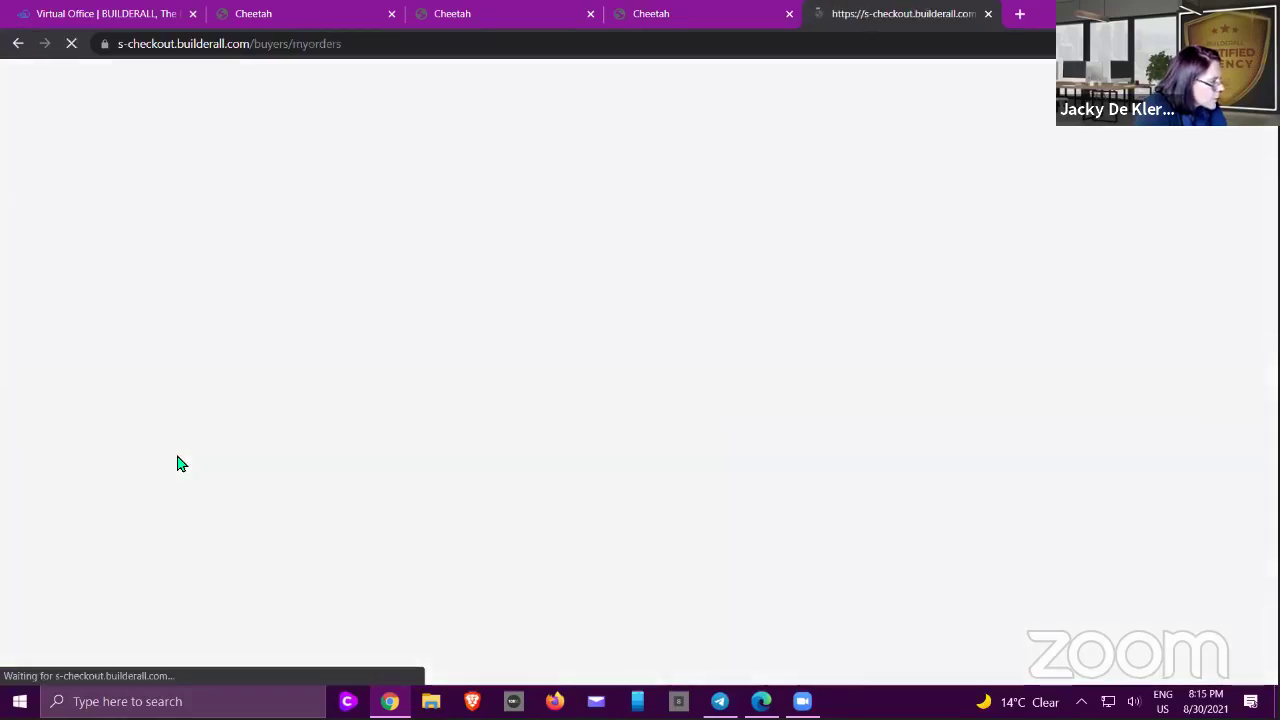
{"action": "scroll", "coordinate": [500, 364], "scroll_direction": "down", "scroll_amount": 2}
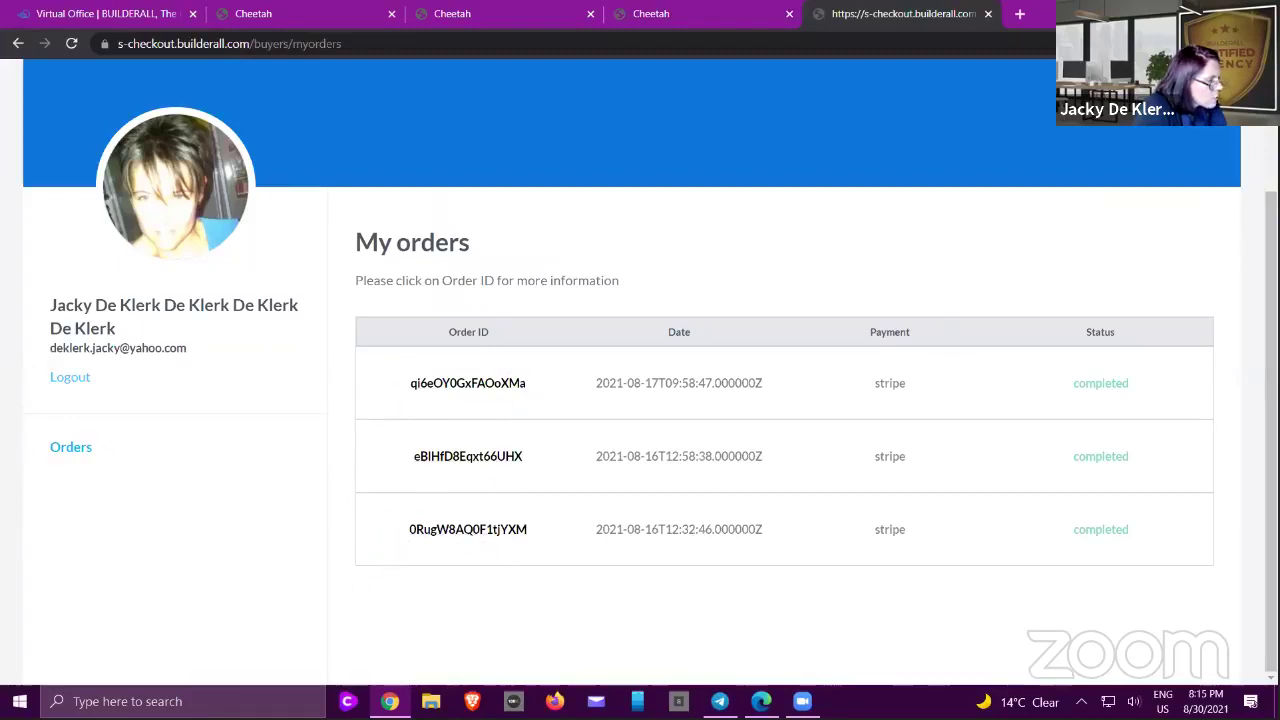
- Close the buyer orders, Home page editor and duplicate site page list tabs, and return to Cheetah's websites overview
{"action": "left_click", "coordinate": [987, 14]}
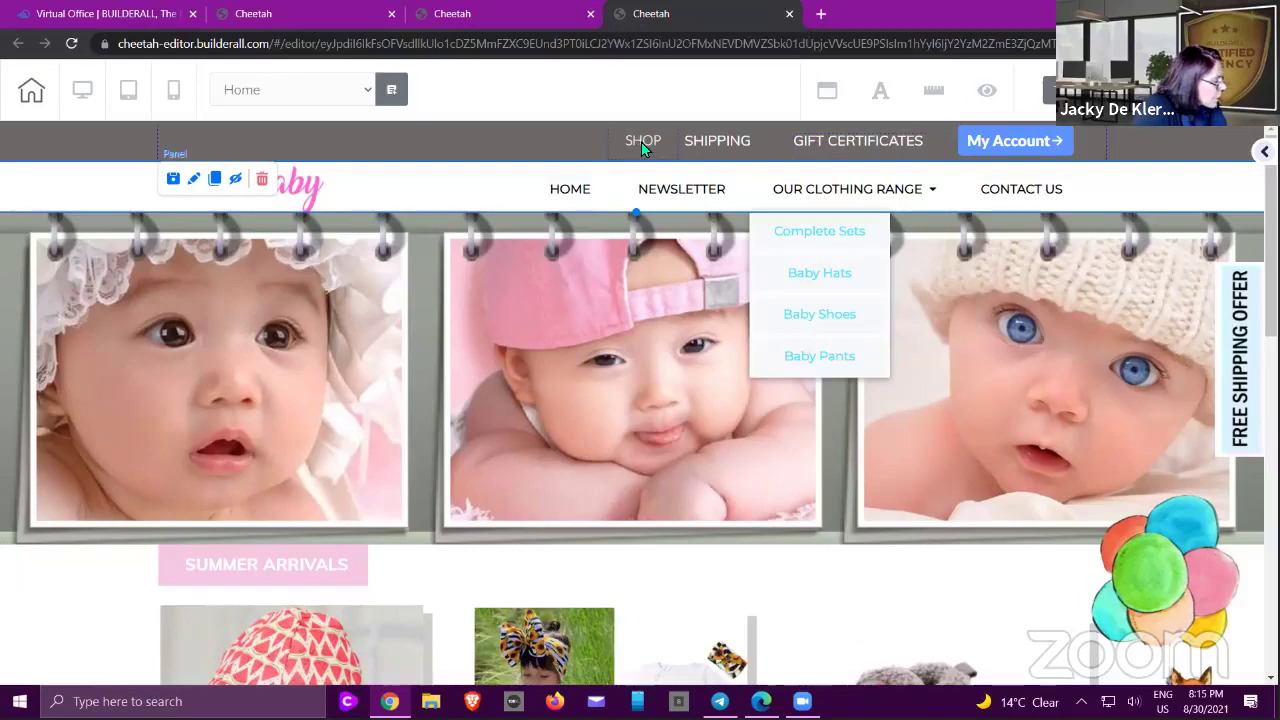
{"action": "left_click", "coordinate": [789, 14]}
{"action": "left_click", "coordinate": [722, 140]}
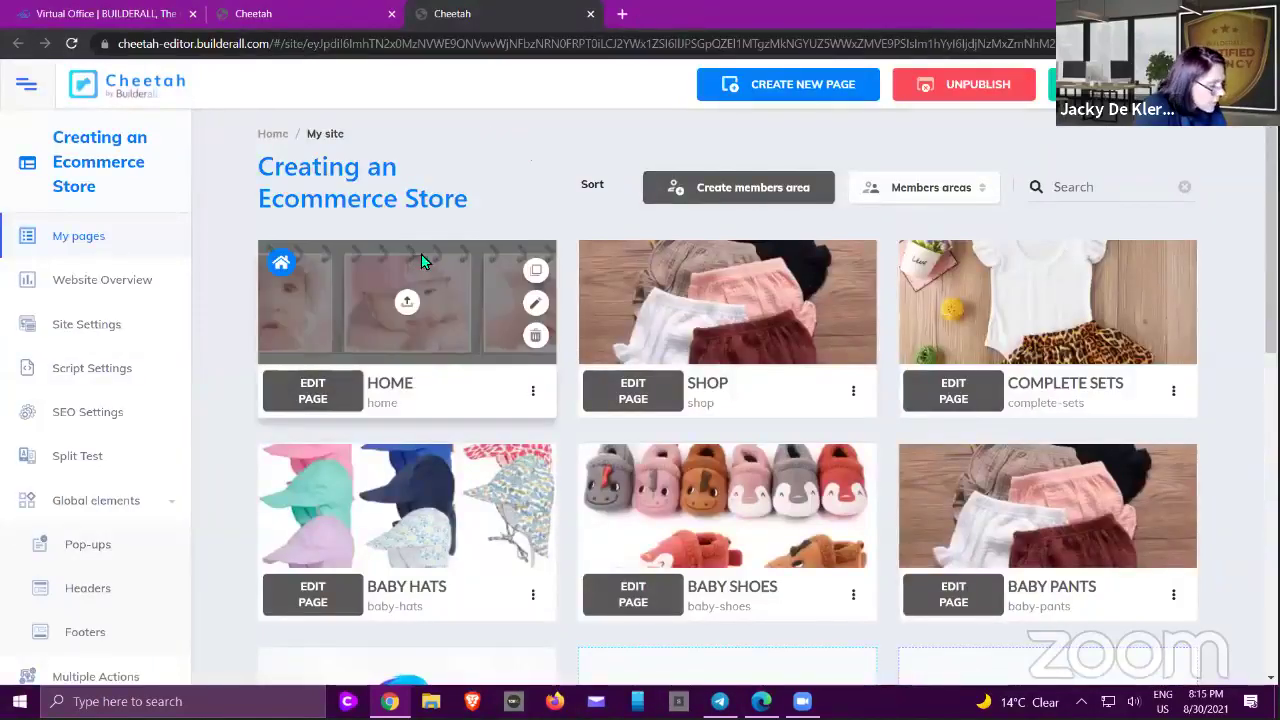
{"action": "scroll", "coordinate": [439, 278], "scroll_direction": "down", "scroll_amount": 2}
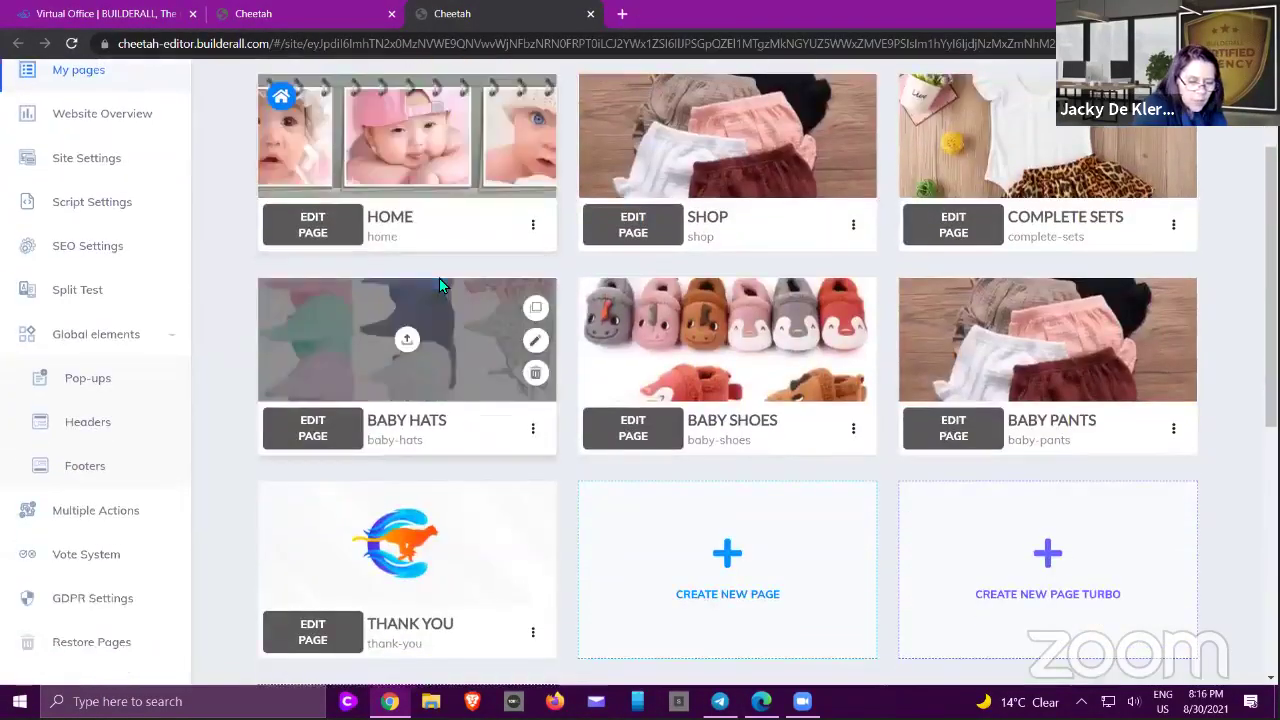
{"action": "scroll", "coordinate": [435, 265], "scroll_direction": "up", "scroll_amount": 2}
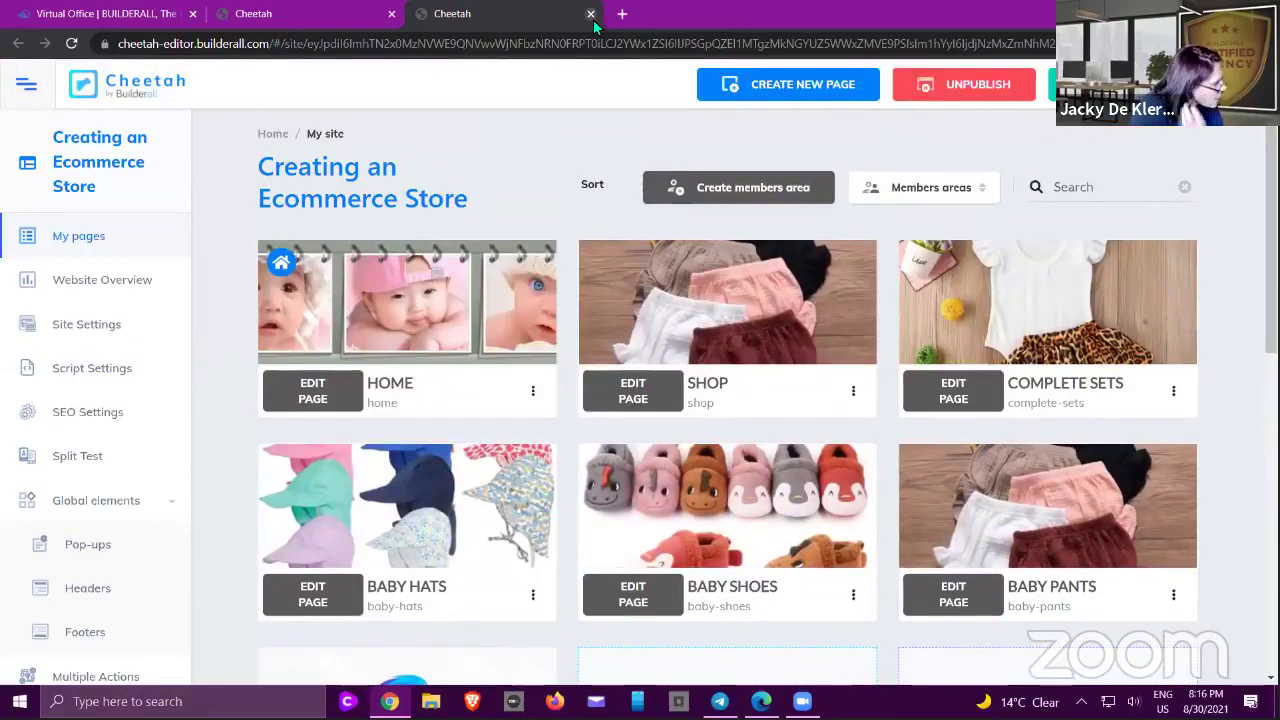
{"action": "left_click", "coordinate": [591, 14]}
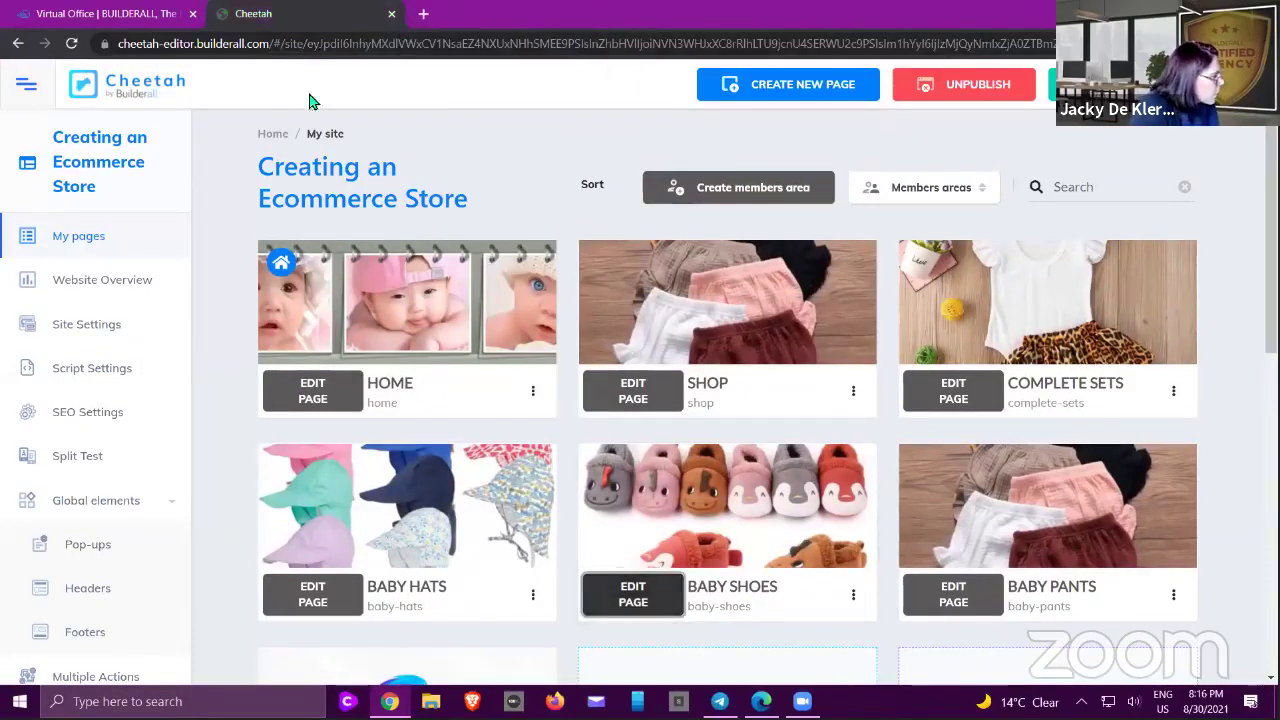
{"action": "left_click", "coordinate": [175, 86]}
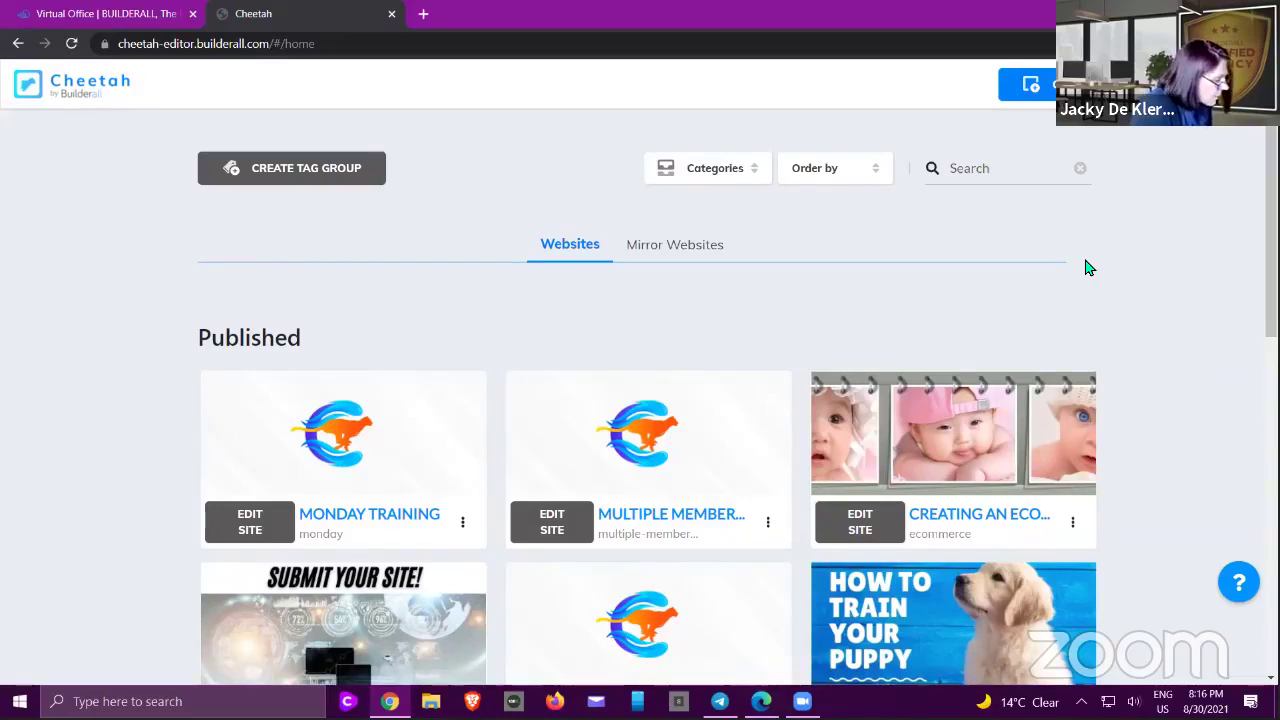
- Switch to the Builderall dashboard, launch the Wizard and start creating a physical store
{"action": "left_click", "coordinate": [125, 18]}
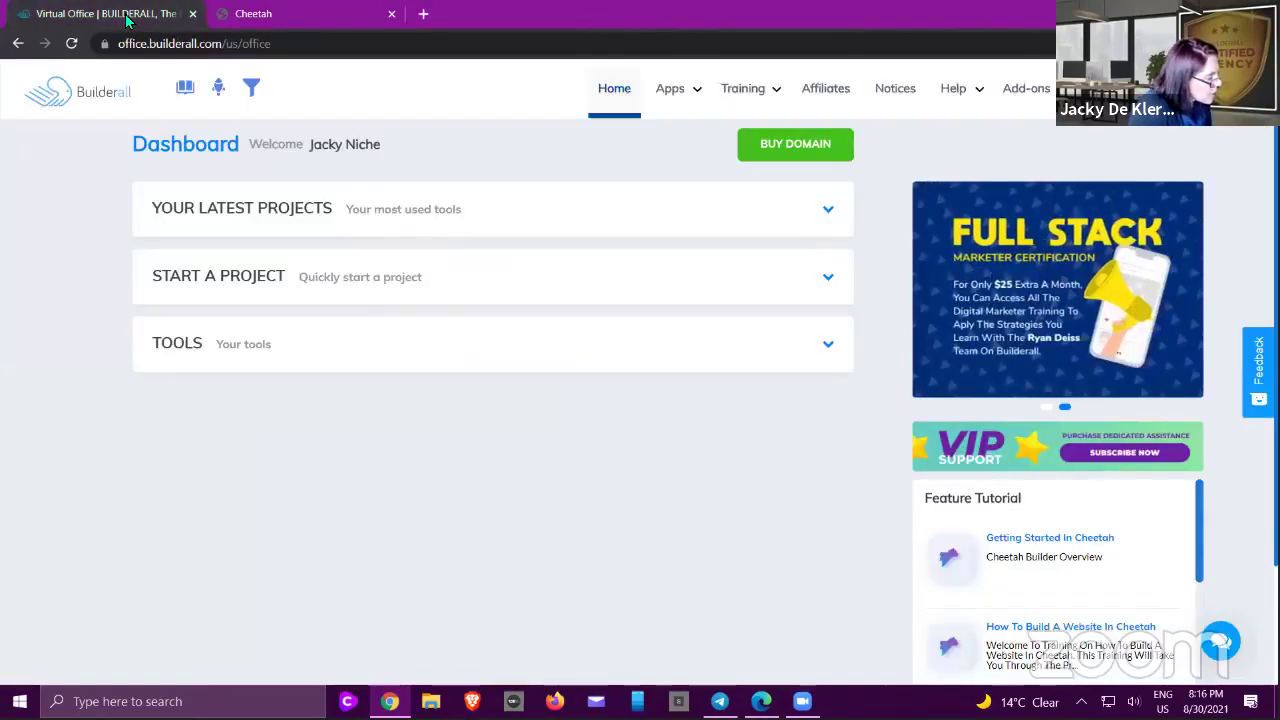
{"action": "left_click", "coordinate": [217, 92]}
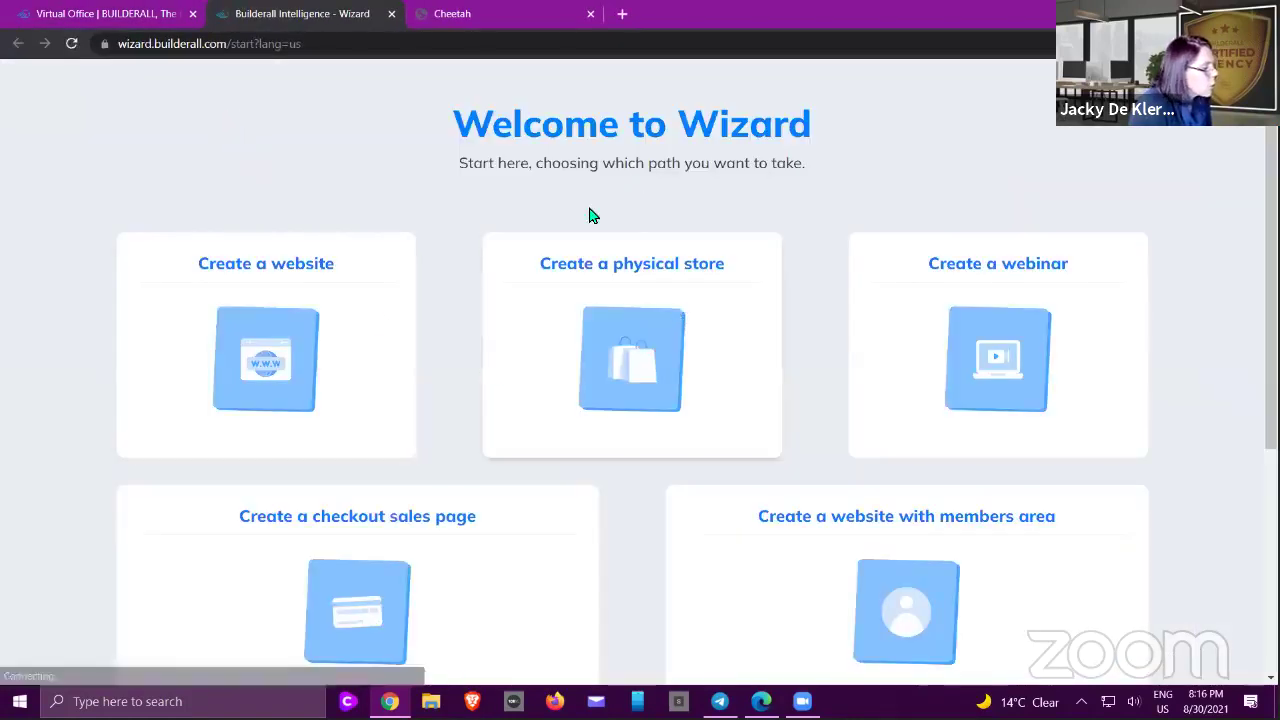
{"action": "left_click", "coordinate": [641, 370]}
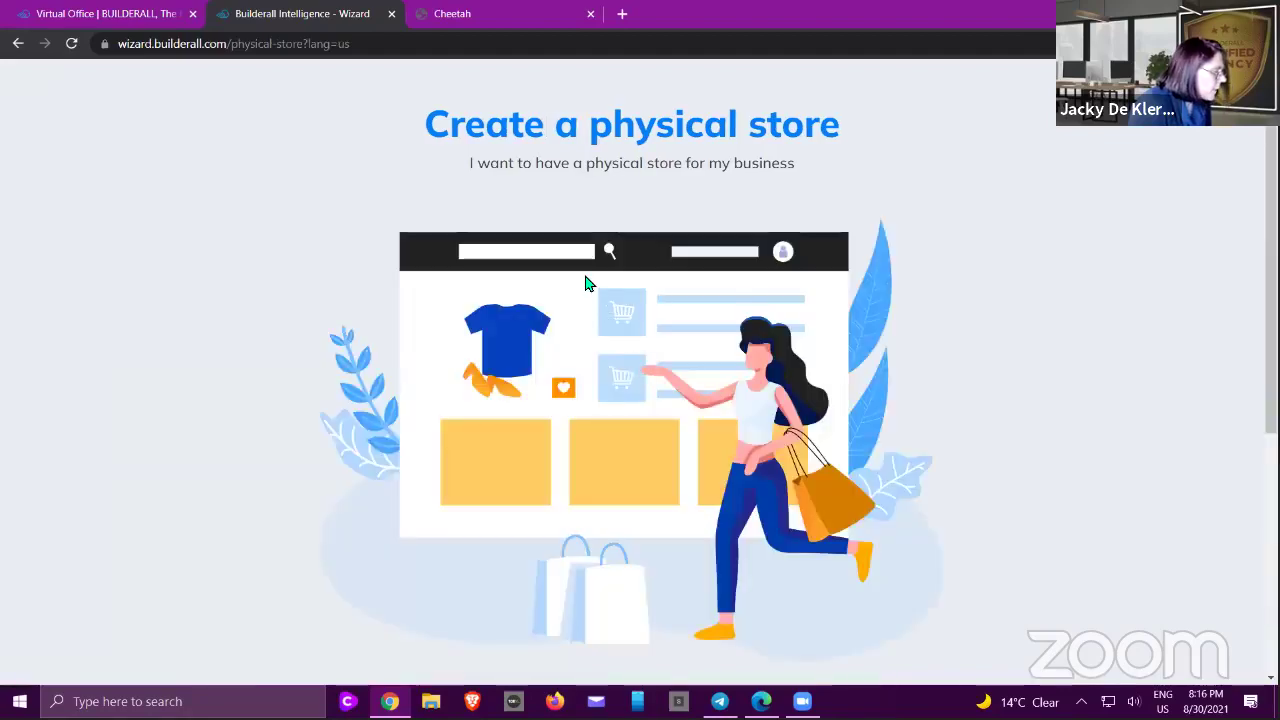
{"action": "scroll", "coordinate": [587, 286], "scroll_direction": "down", "scroll_amount": 3}
{"action": "left_click", "coordinate": [615, 401]}
- Look through the Ecommerce Smart Templates offered for the physical store website
{"action": "scroll", "coordinate": [677, 392], "scroll_direction": "up", "scroll_amount": 1}
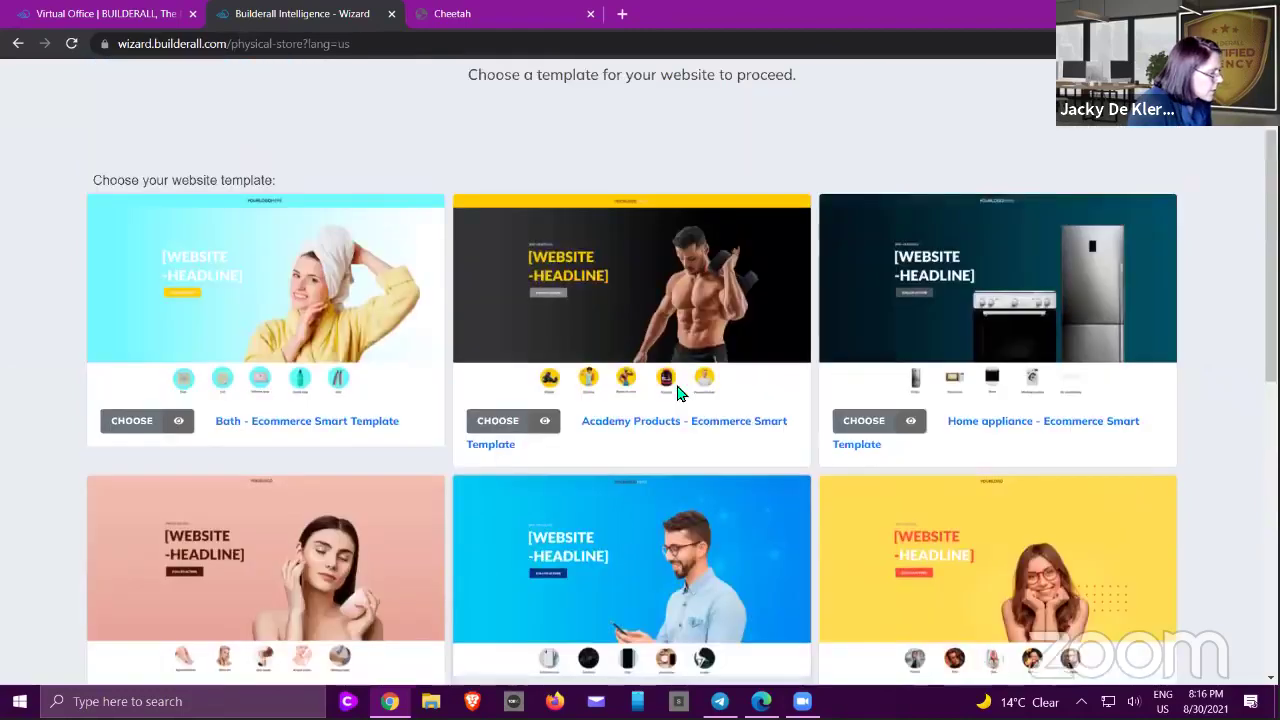
{"action": "scroll", "coordinate": [679, 392], "scroll_direction": "down", "scroll_amount": 3}
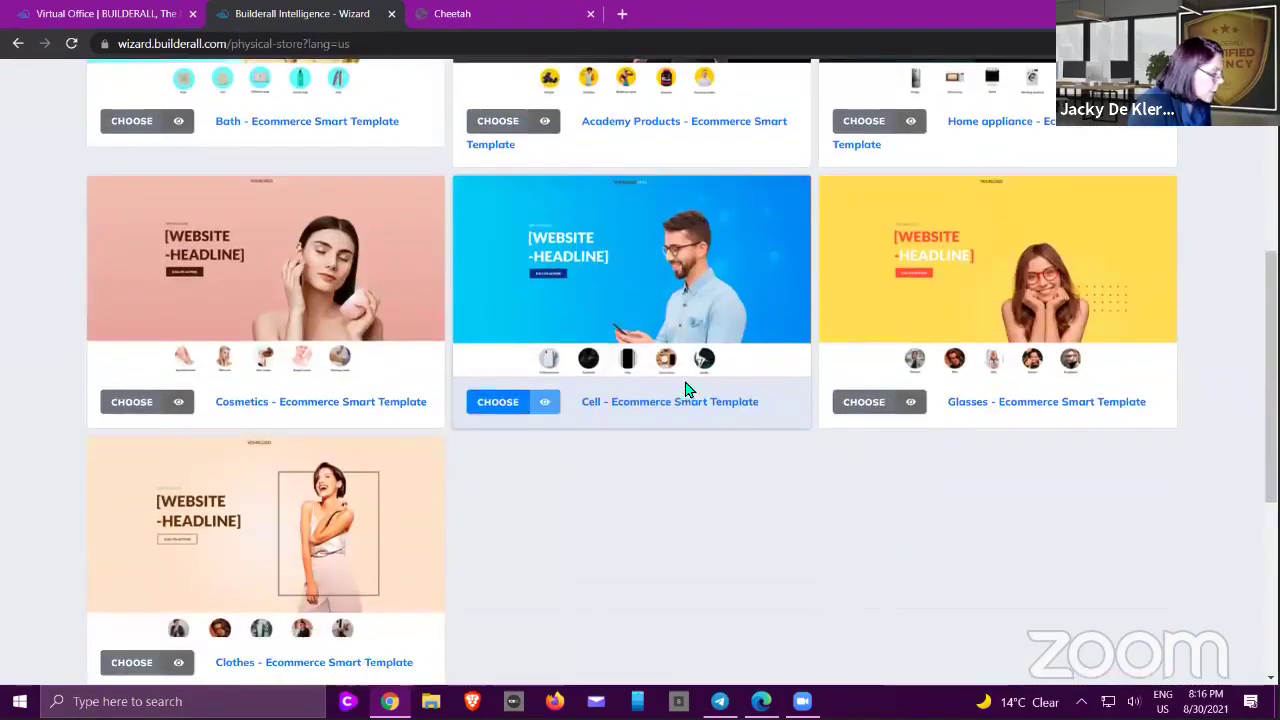
{"action": "scroll", "coordinate": [685, 385], "scroll_direction": "up", "scroll_amount": 2}
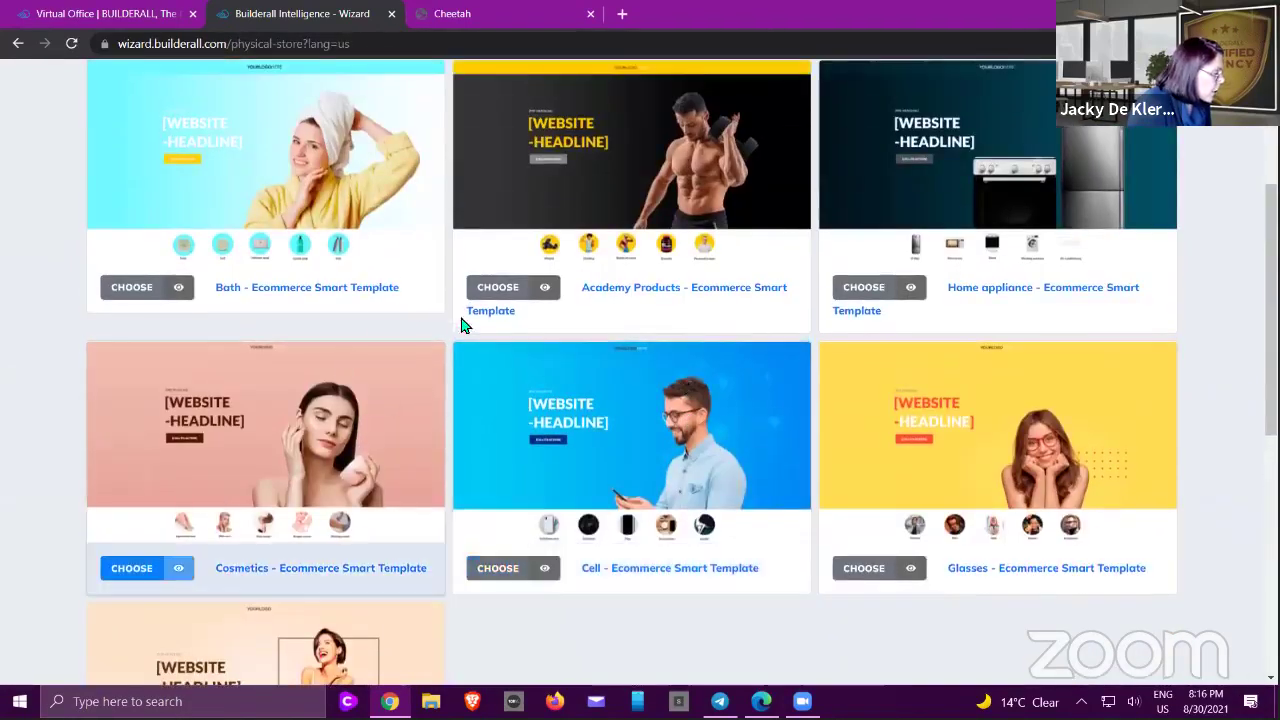
{"action": "scroll", "coordinate": [455, 325], "scroll_direction": "down", "scroll_amount": 2}
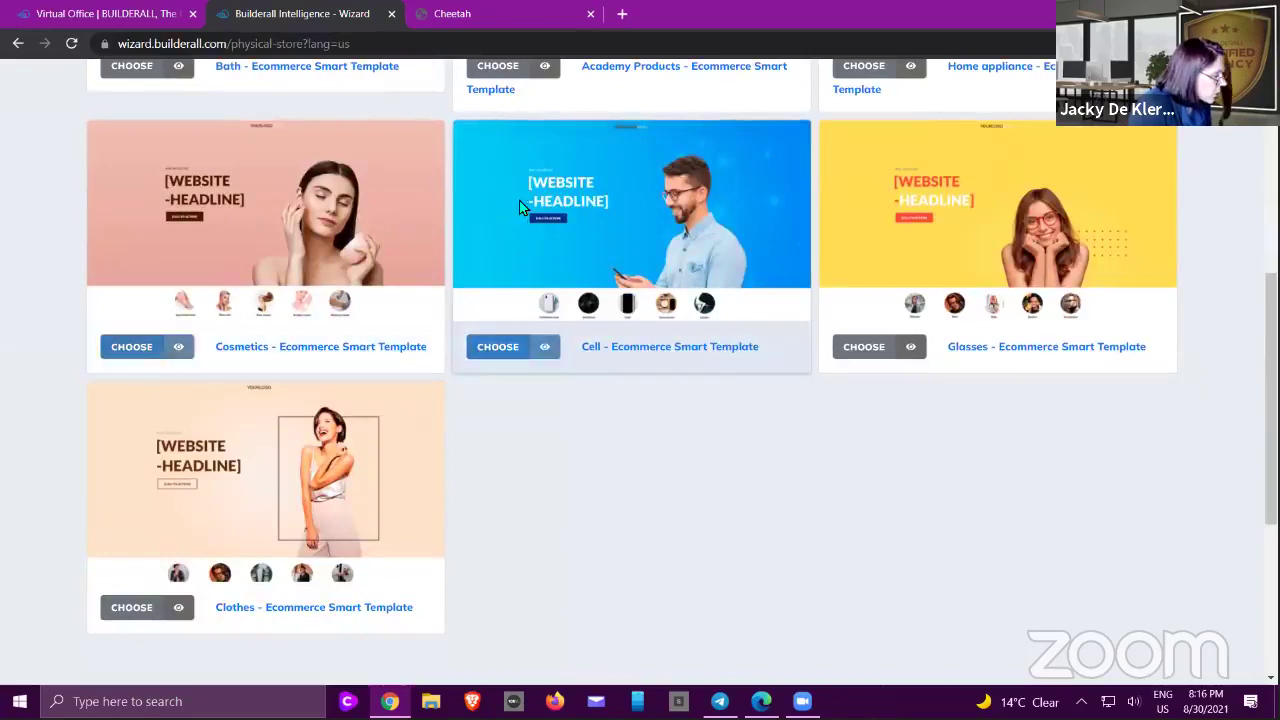
{"action": "scroll", "coordinate": [386, 220], "scroll_direction": "up", "scroll_amount": 3}
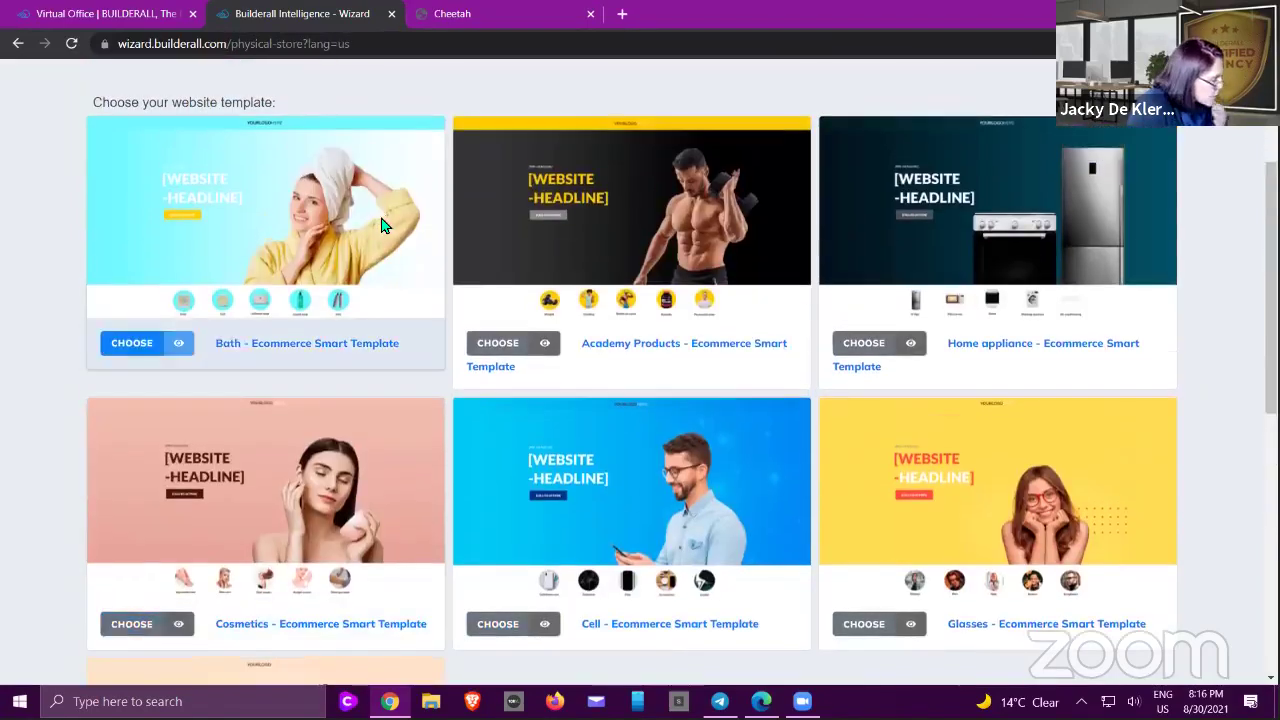
{"action": "scroll", "coordinate": [381, 226], "scroll_direction": "down", "scroll_amount": 2}
{"action": "scroll", "coordinate": [420, 238], "scroll_direction": "down", "scroll_amount": 1}
{"action": "scroll", "coordinate": [461, 244], "scroll_direction": "up", "scroll_amount": 3}
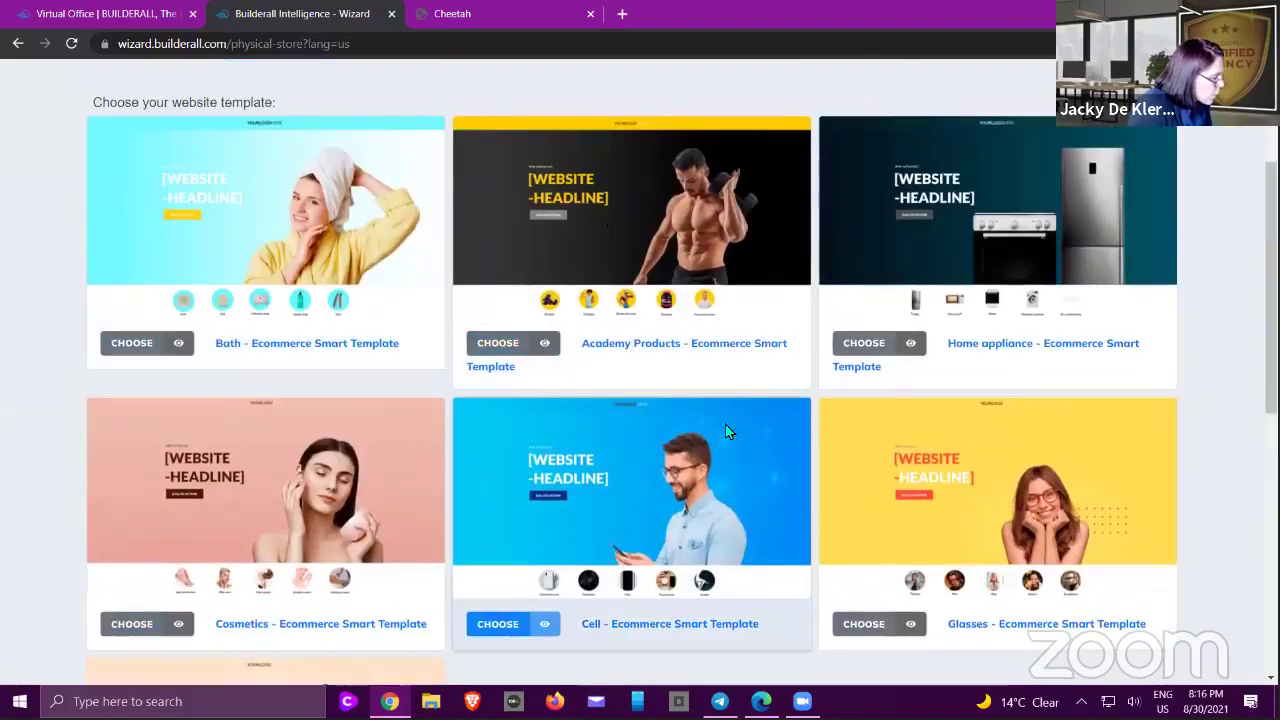
{"action": "scroll", "coordinate": [685, 488], "scroll_direction": "down", "scroll_amount": 1}
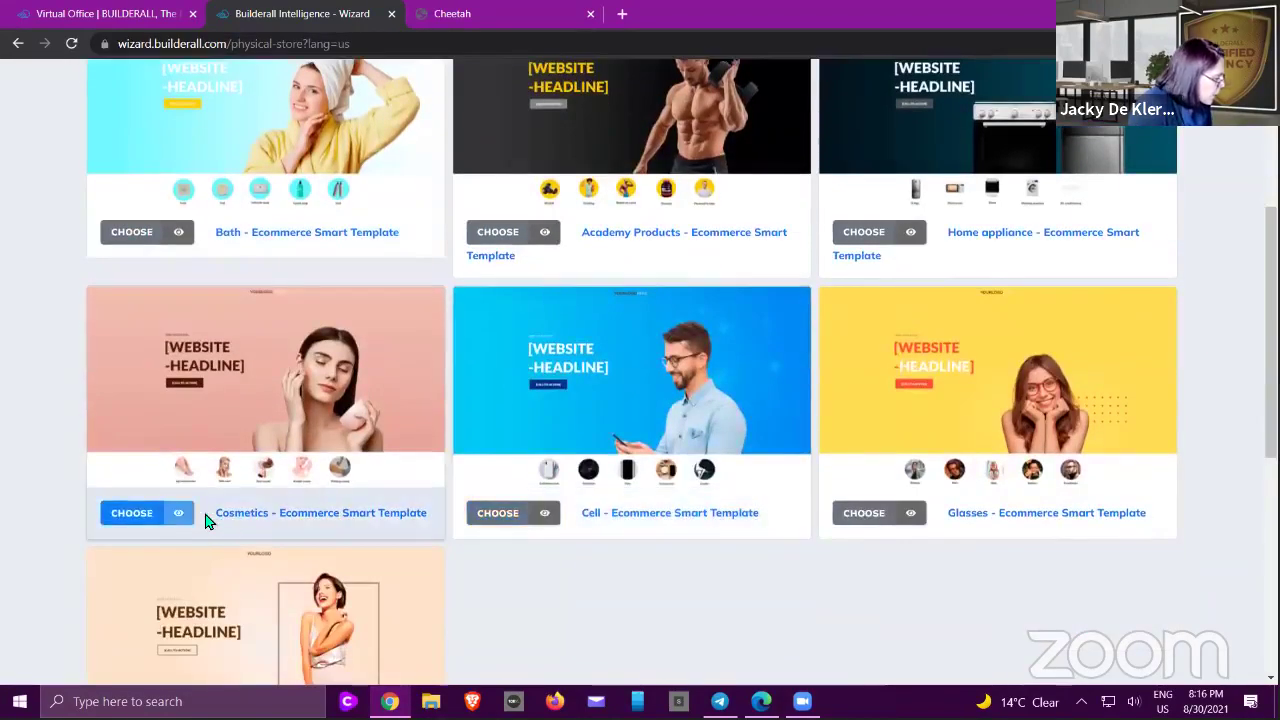
- Choose the Cosmetics - Ecommerce Smart Template, check its preview and continue to the website name step
{"action": "scroll", "coordinate": [195, 515], "scroll_direction": "down", "scroll_amount": 1}
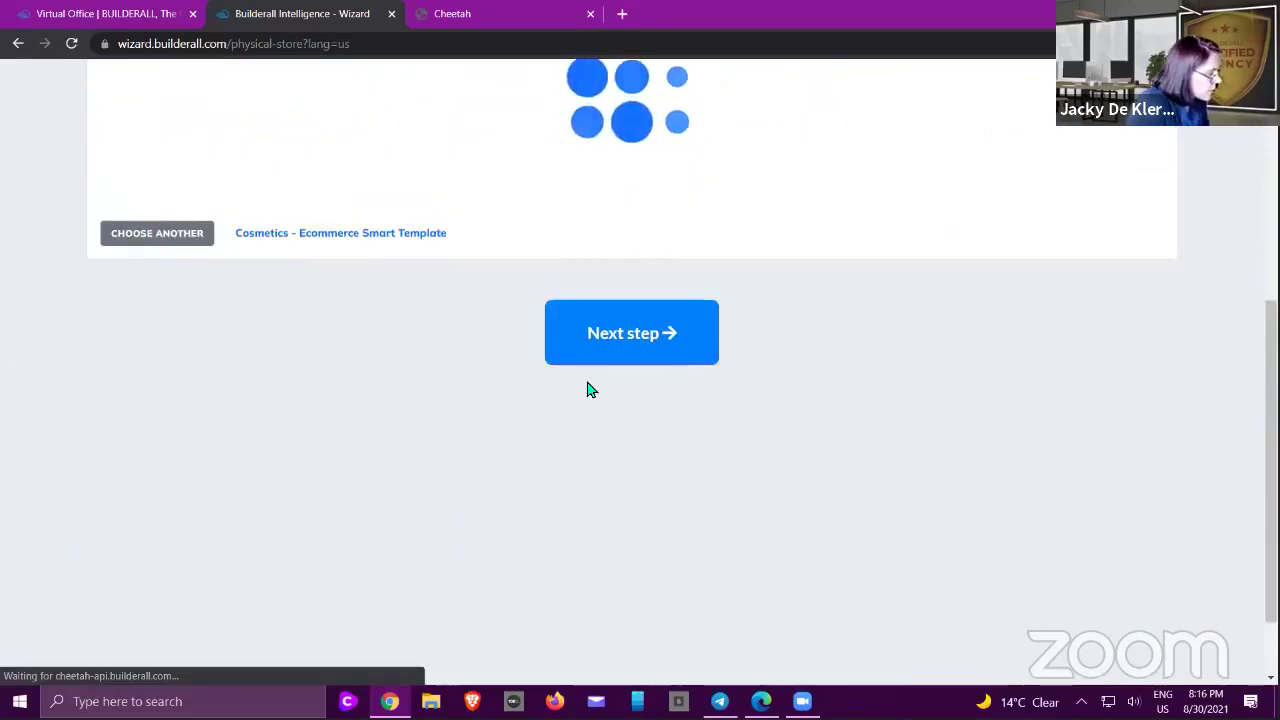
{"action": "scroll", "coordinate": [603, 366], "scroll_direction": "up", "scroll_amount": 2}
{"action": "scroll", "coordinate": [607, 363], "scroll_direction": "up", "scroll_amount": 2}
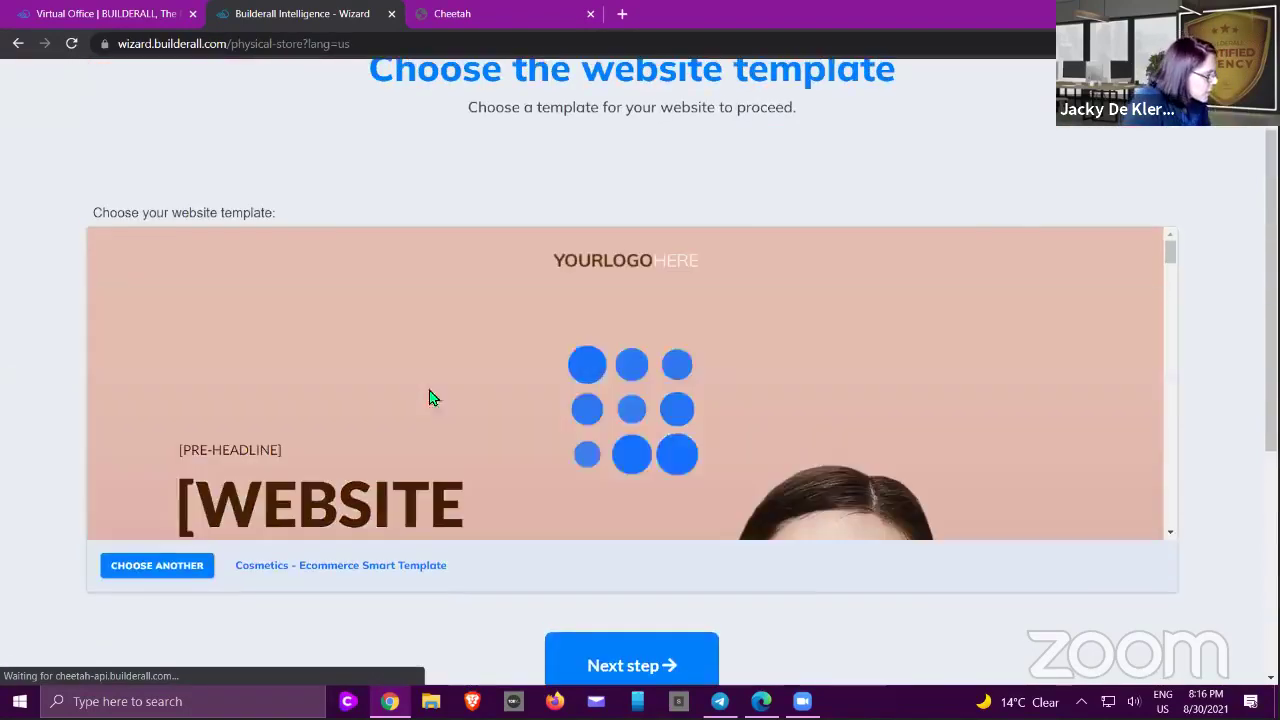
{"action": "scroll", "coordinate": [580, 337], "scroll_direction": "down", "scroll_amount": 3}
{"action": "scroll", "coordinate": [580, 339], "scroll_direction": "down", "scroll_amount": 10}
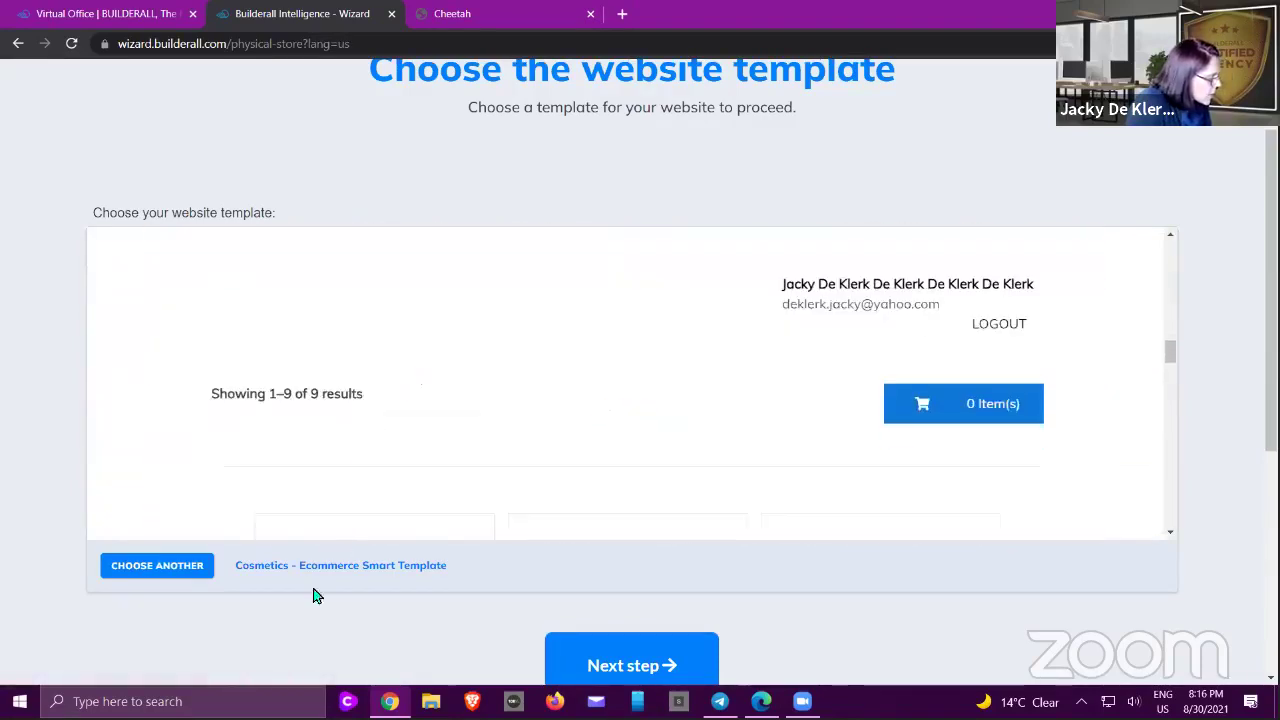
{"action": "scroll", "coordinate": [209, 590], "scroll_direction": "down", "scroll_amount": 2}
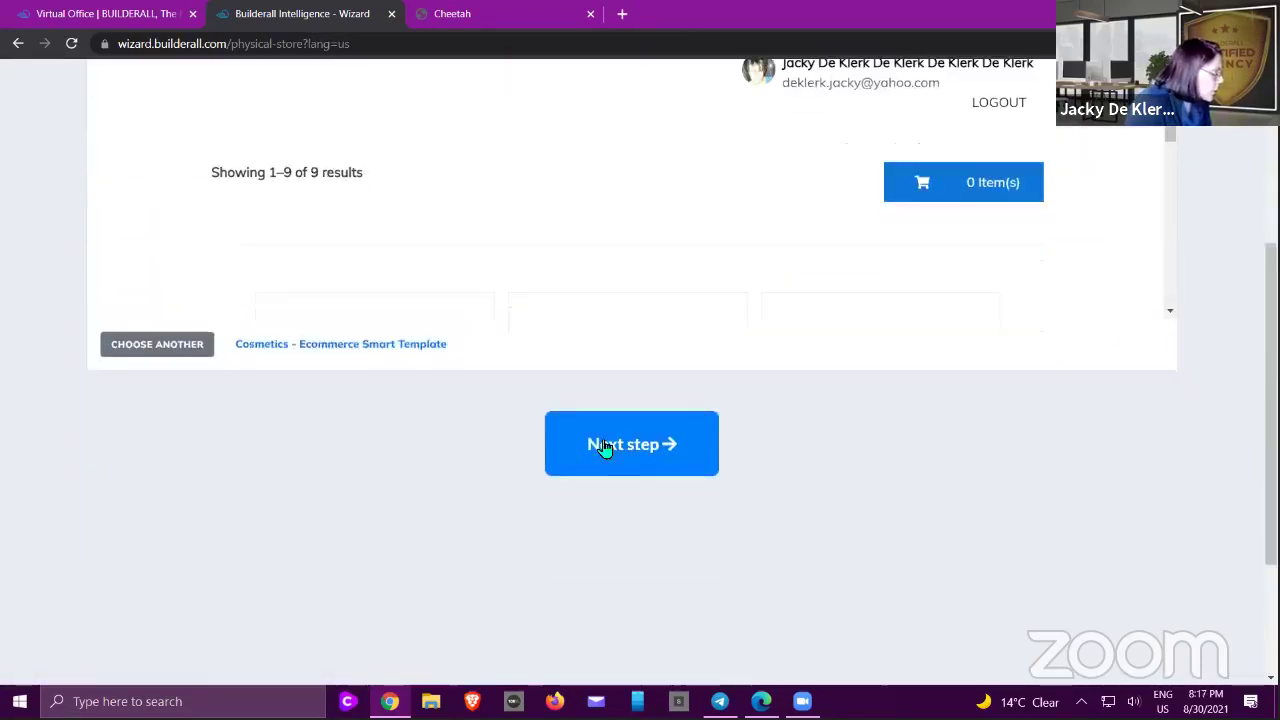
{"action": "left_click", "coordinate": [603, 445]}
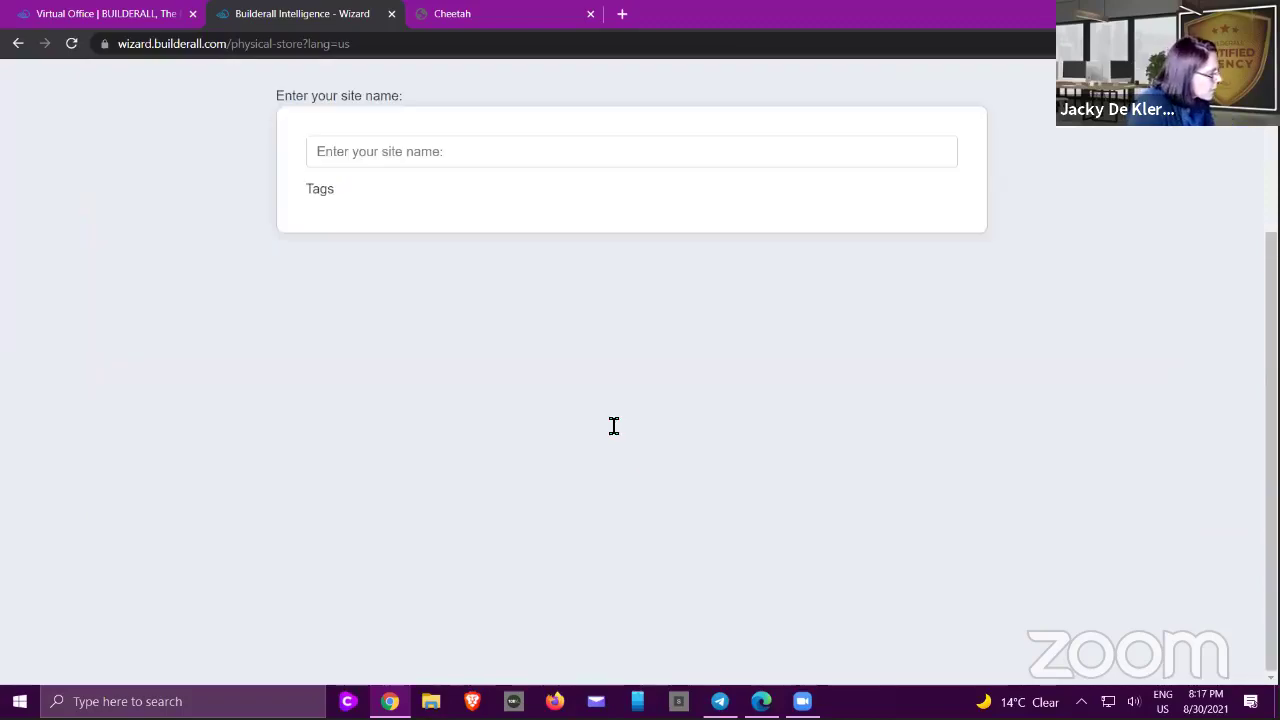
- Name the site Beauty Shop, leave the optional business details empty and continue to the product registration
{"action": "scroll", "coordinate": [600, 432], "scroll_direction": "up", "scroll_amount": 3}
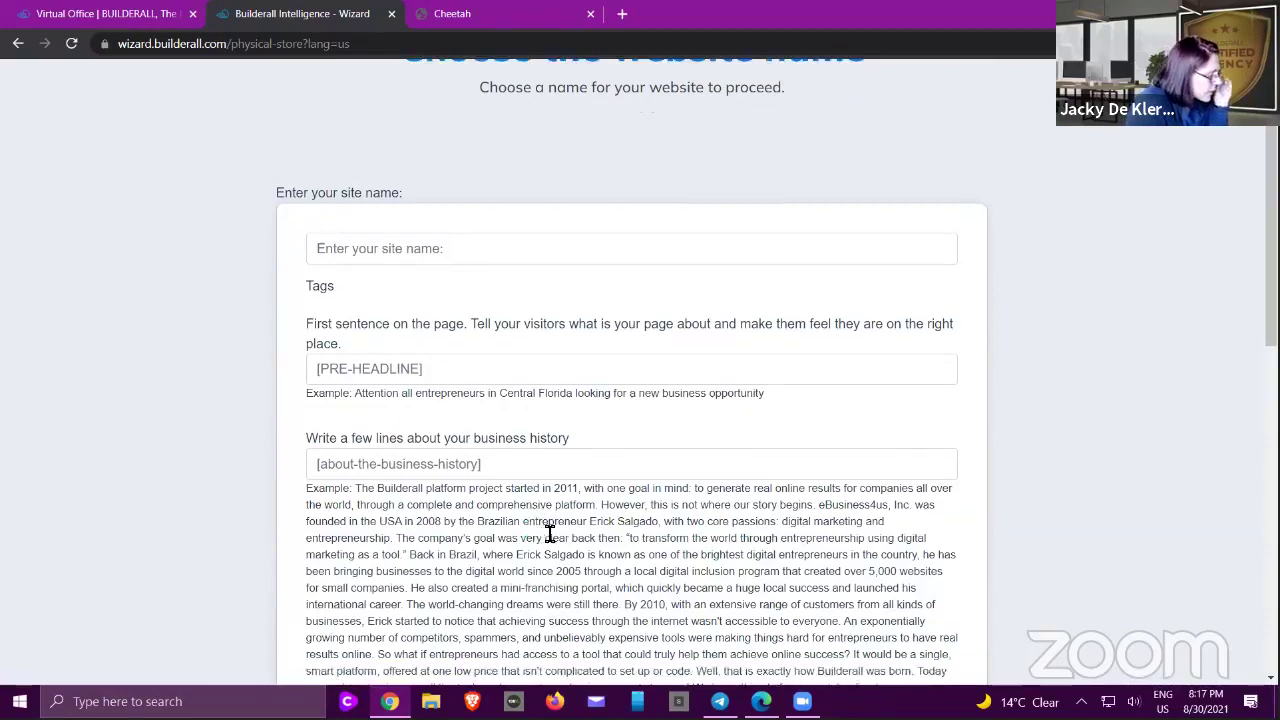
{"action": "scroll", "coordinate": [548, 530], "scroll_direction": "down", "scroll_amount": 3}
{"action": "scroll", "coordinate": [440, 521], "scroll_direction": "down", "scroll_amount": 3}
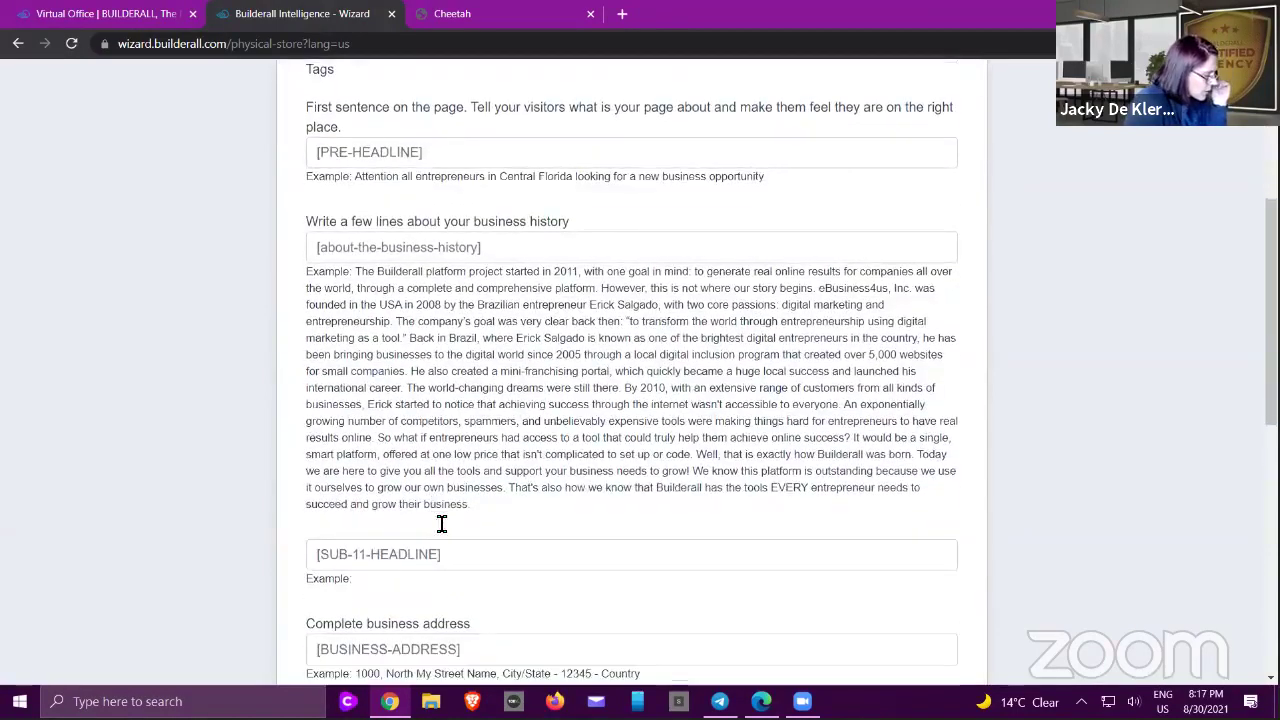
{"action": "scroll", "coordinate": [447, 524], "scroll_direction": "up", "scroll_amount": 1}
{"action": "scroll", "coordinate": [447, 524], "scroll_direction": "down", "scroll_amount": 3}
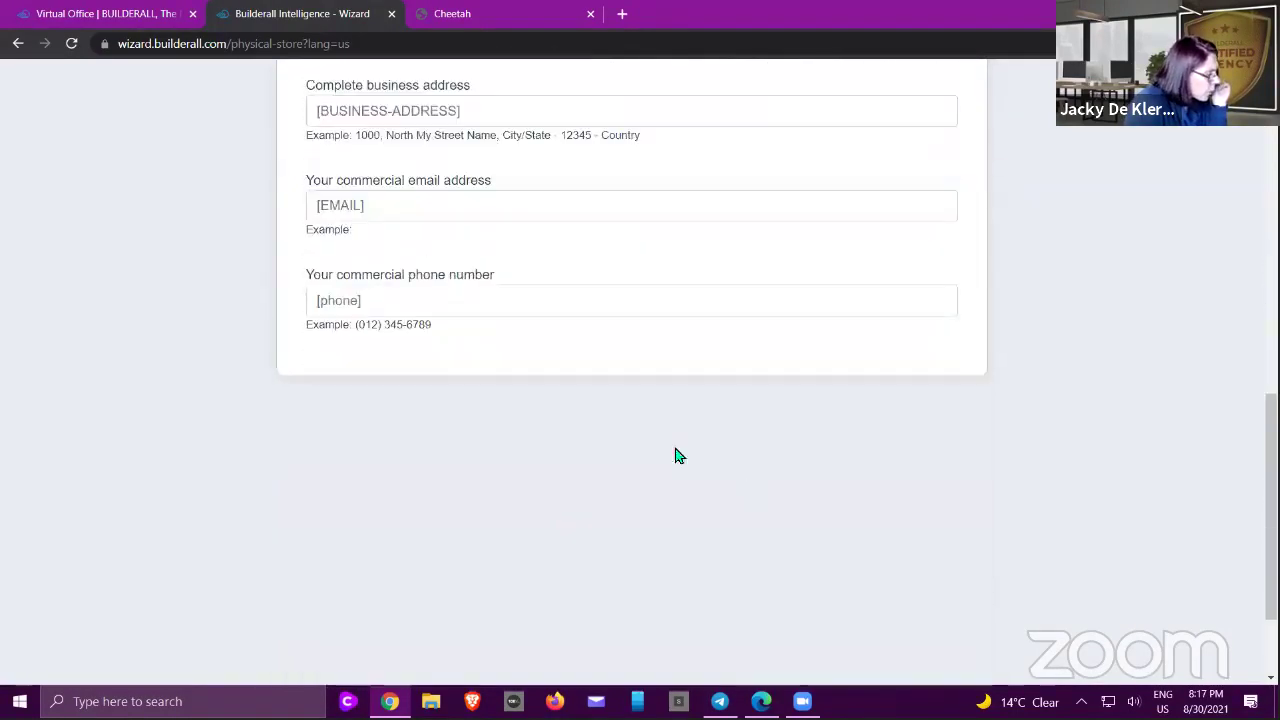
{"action": "scroll", "coordinate": [471, 166], "scroll_direction": "up", "scroll_amount": 6}
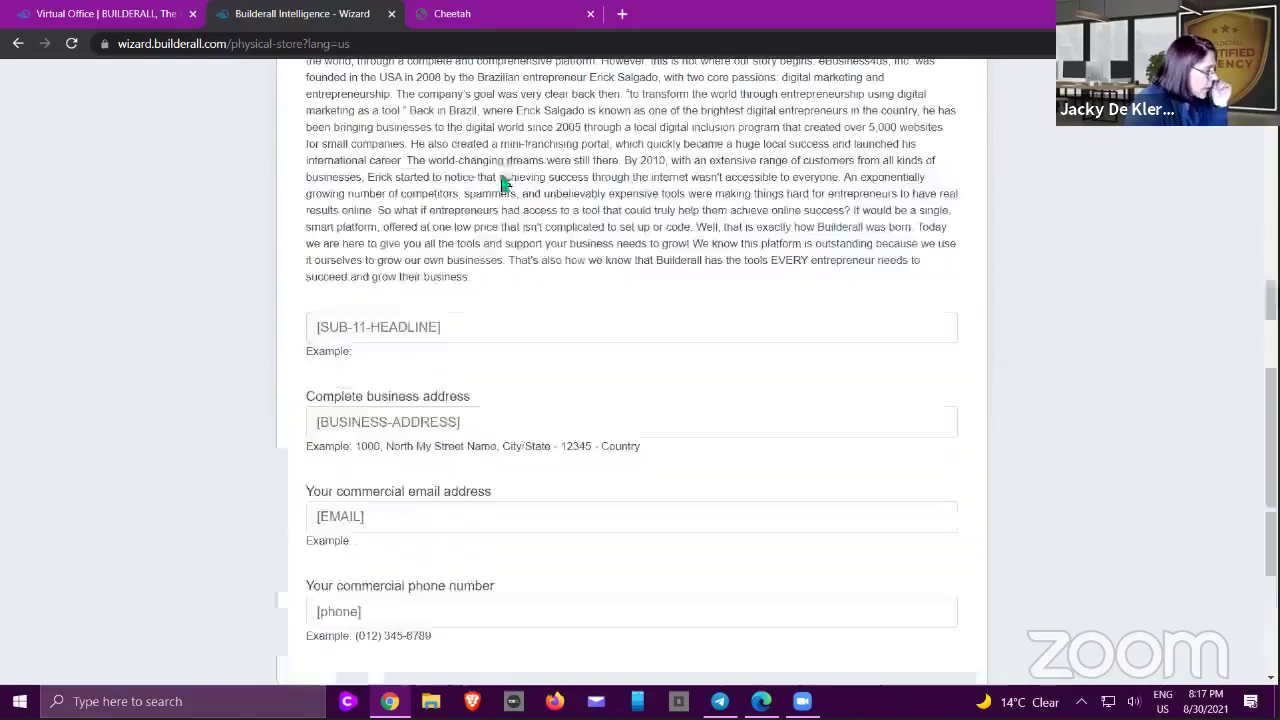
{"action": "left_click", "coordinate": [474, 165]}
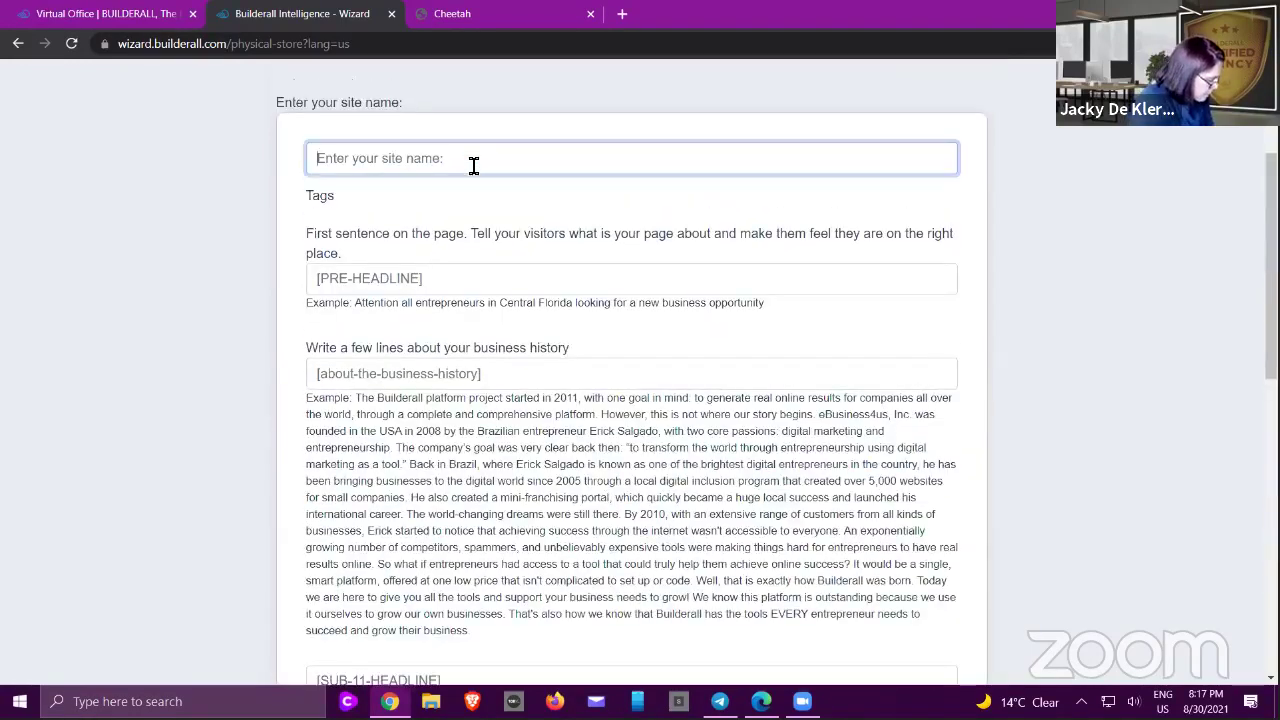
{"action": "type", "text": "Beauty Shop"}
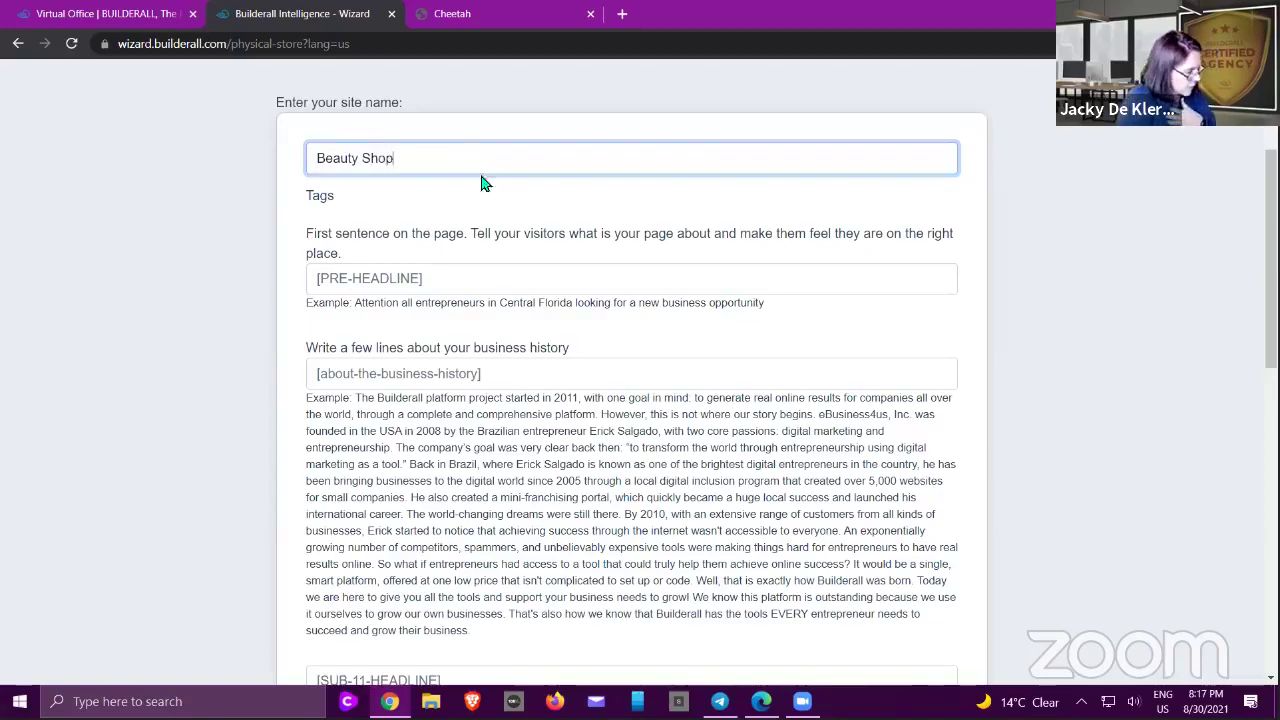
{"action": "scroll", "coordinate": [483, 183], "scroll_direction": "down", "scroll_amount": 8}
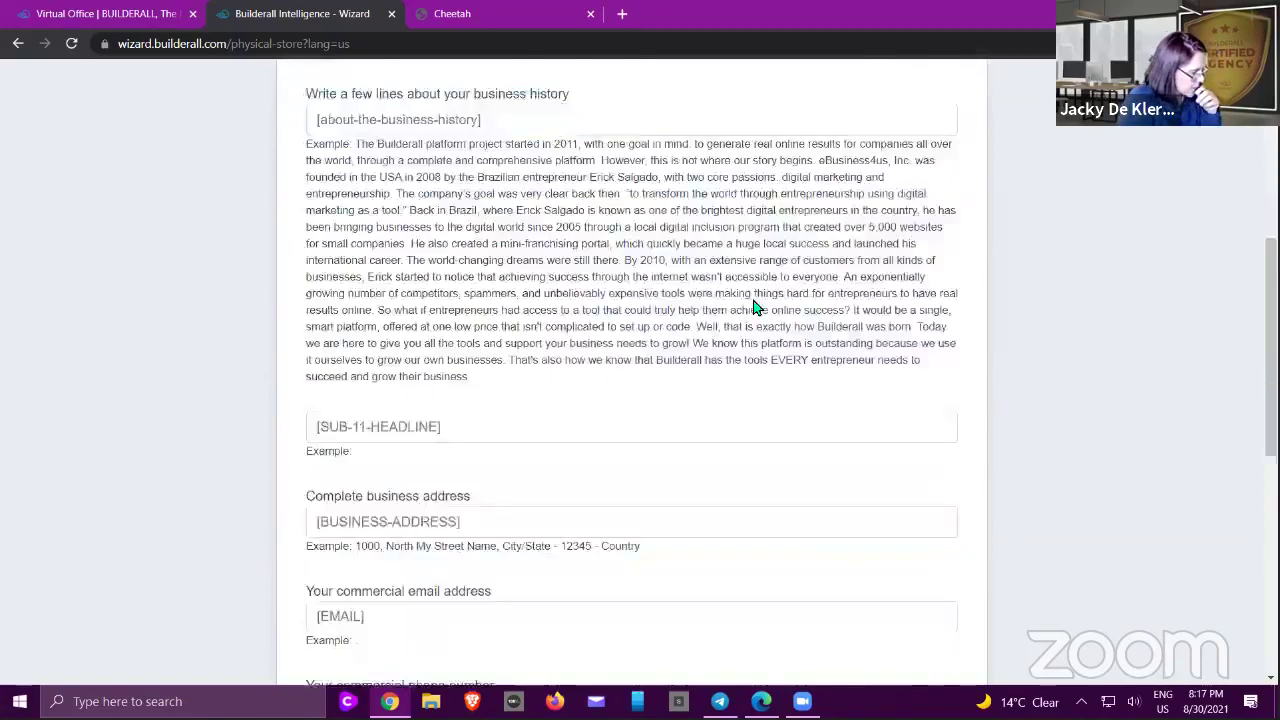
{"action": "left_click", "coordinate": [652, 480]}
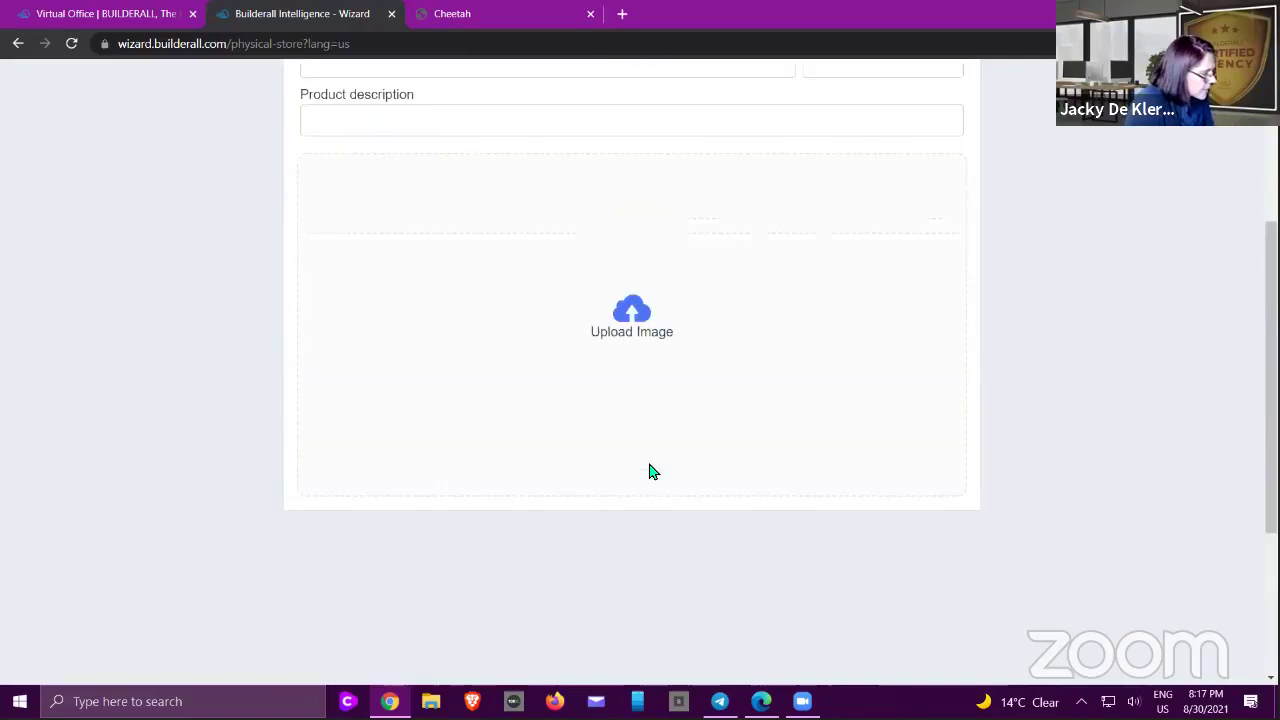
- Register a product named Test without price, description or image, and create the physical store
{"action": "scroll", "coordinate": [649, 472], "scroll_direction": "up", "scroll_amount": 2}
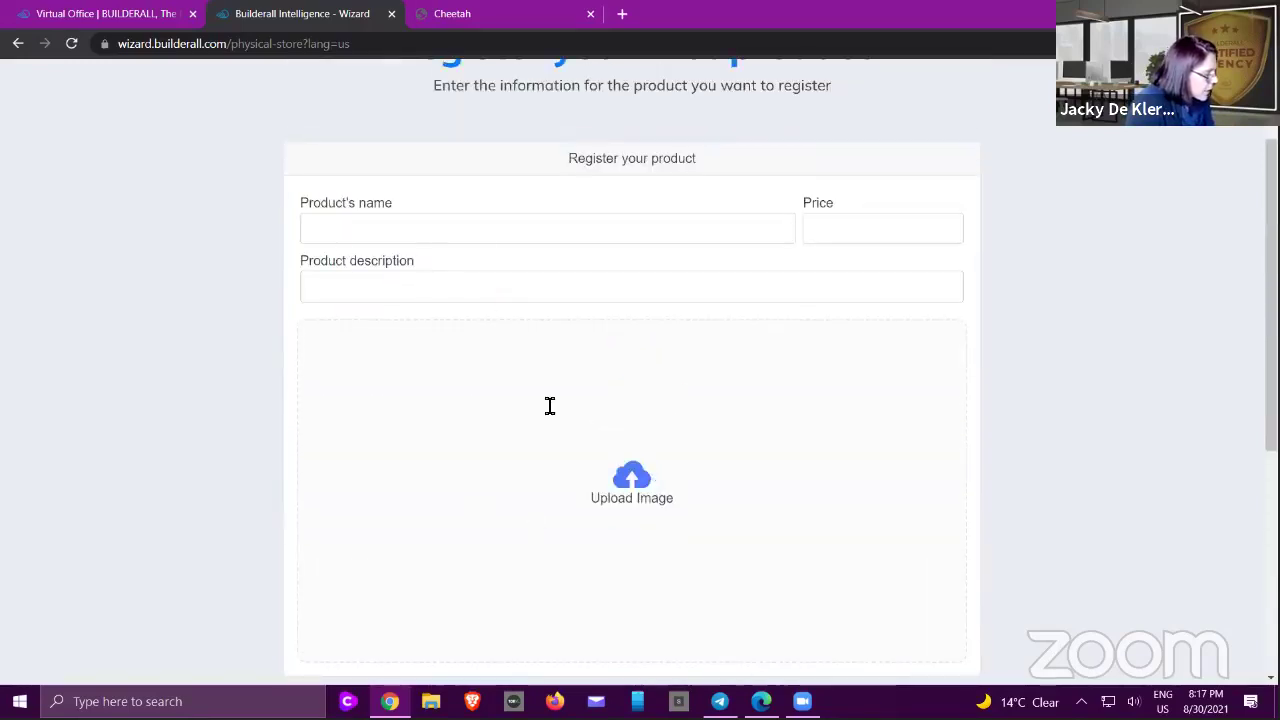
{"action": "left_click", "coordinate": [477, 227]}
{"action": "type", "text": "Testtest"}
{"action": "left_click", "coordinate": [652, 430]}
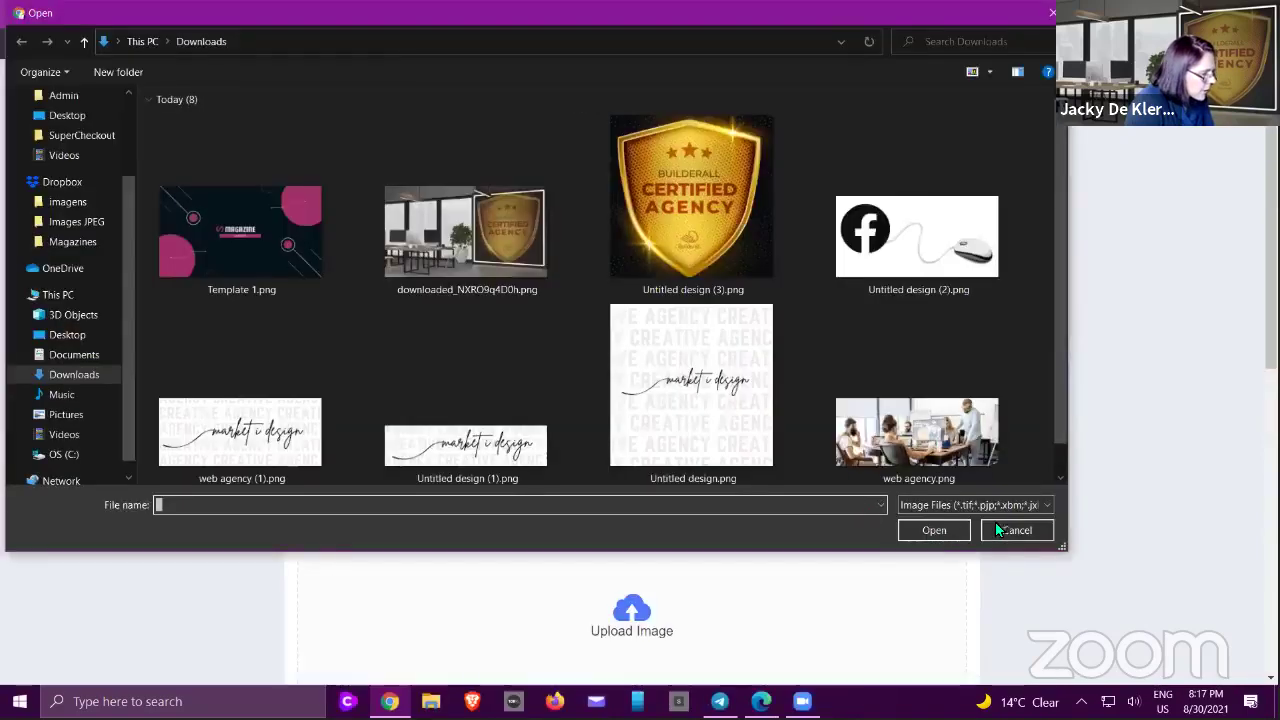
{"action": "left_click", "coordinate": [1017, 530]}
{"action": "scroll", "coordinate": [640, 570], "scroll_direction": "down", "scroll_amount": 3}
{"action": "left_click", "coordinate": [609, 537]}
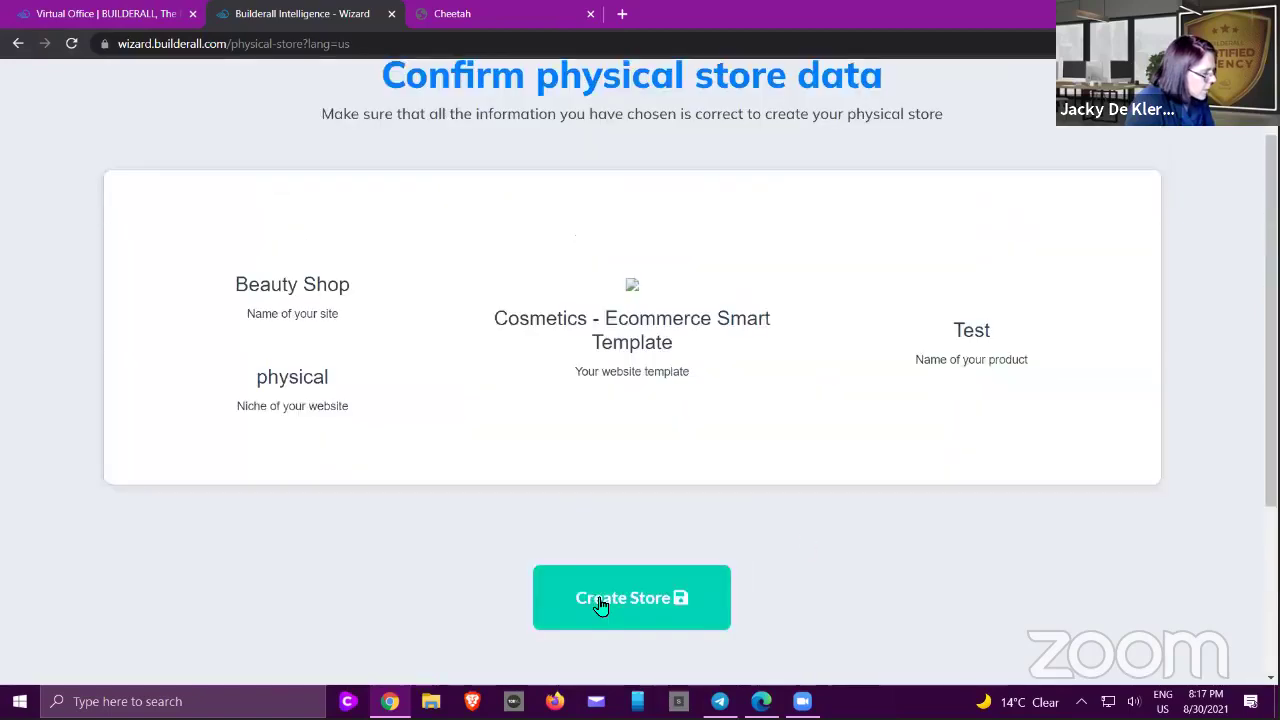
{"action": "left_click", "coordinate": [603, 608]}
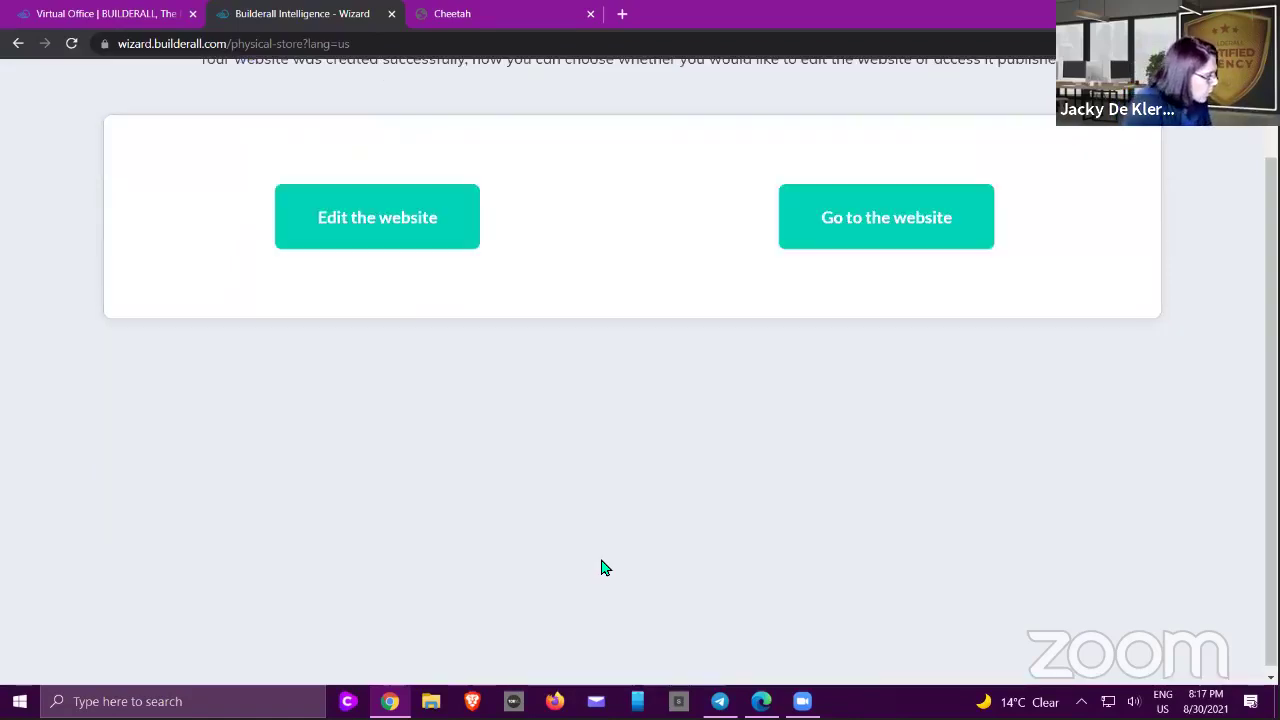
- View the published Beauty Shop website, look through its home page sections and close it
{"action": "scroll", "coordinate": [601, 567], "scroll_direction": "up", "scroll_amount": 1}
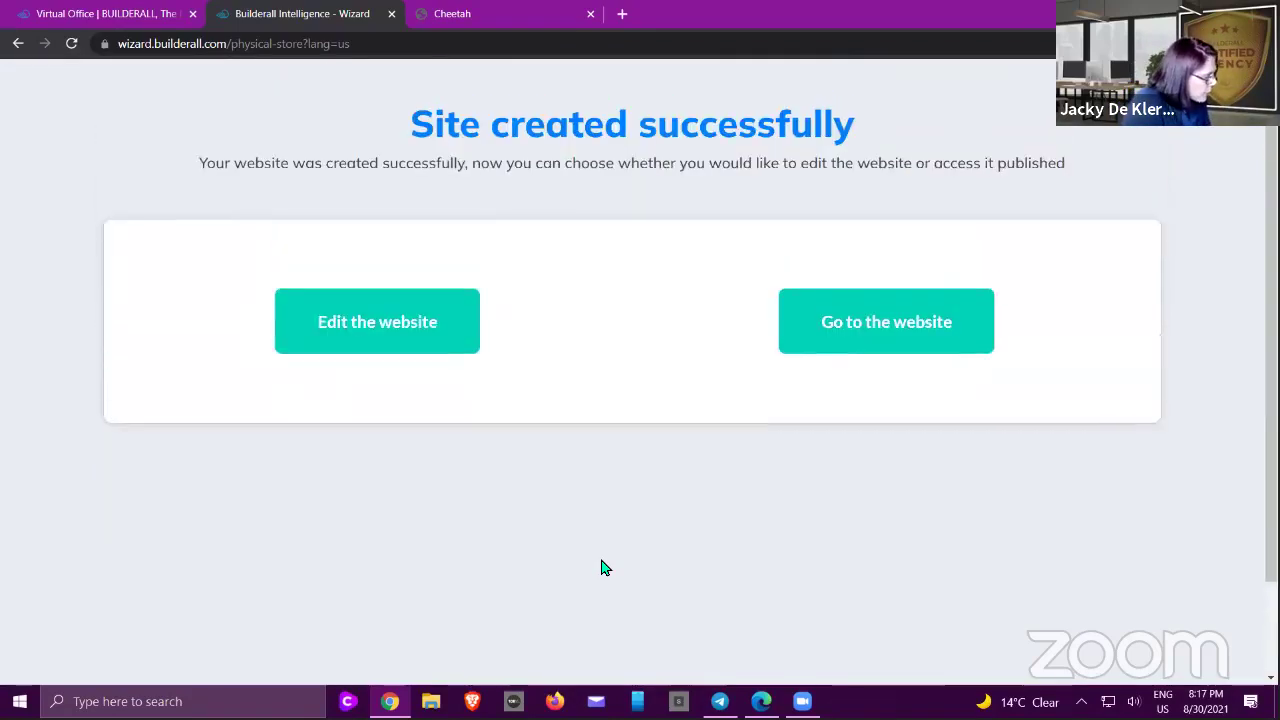
{"action": "left_click", "coordinate": [866, 331]}
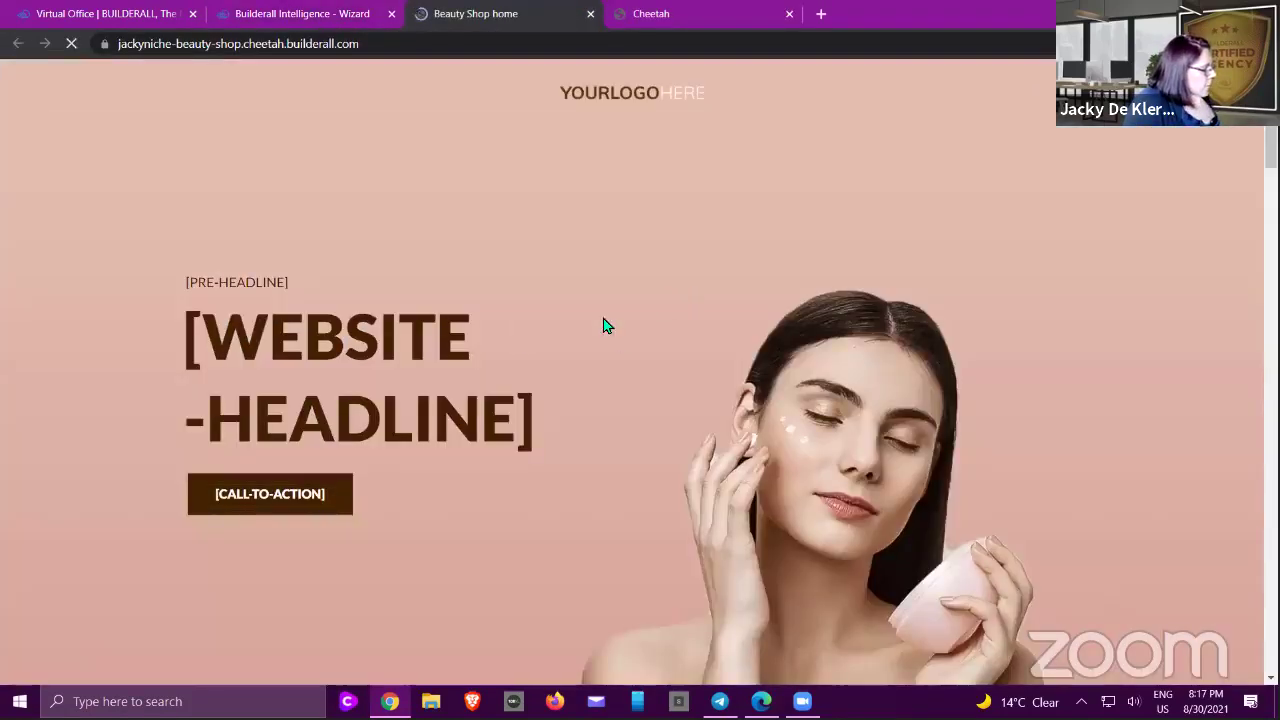
{"action": "scroll", "coordinate": [414, 323], "scroll_direction": "down", "scroll_amount": 6}
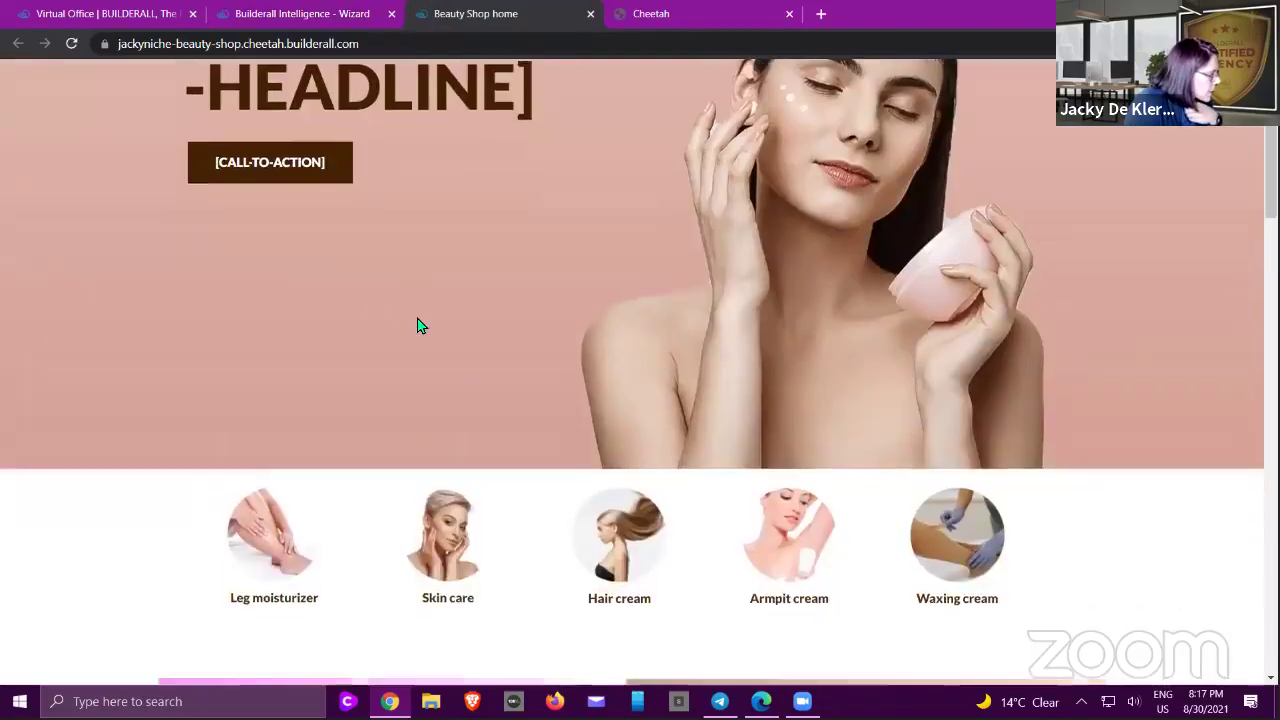
{"action": "scroll", "coordinate": [285, 385], "scroll_direction": "down", "scroll_amount": 2}
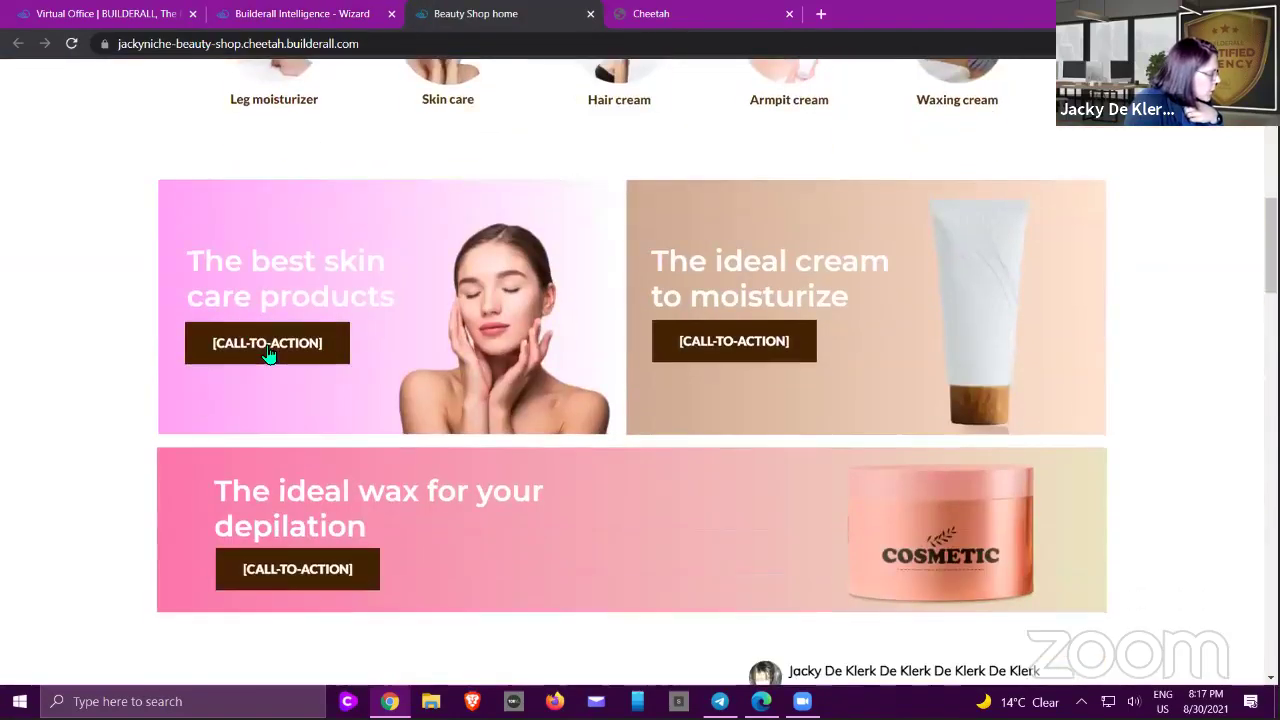
{"action": "left_click", "coordinate": [589, 14]}
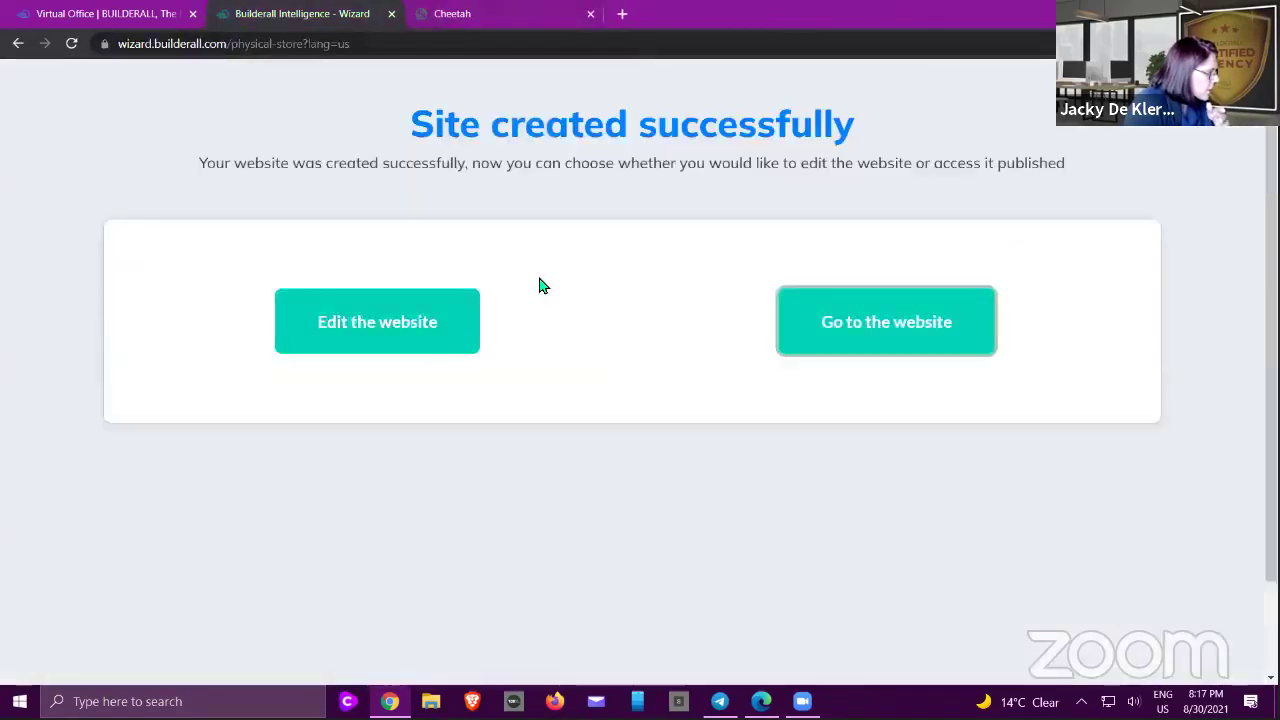
- Open the new Beauty Shop website for editing in Cheetah and close the older Cheetah page listing all sites
{"action": "left_click", "coordinate": [390, 322]}
{"action": "left_click", "coordinate": [697, 22]}
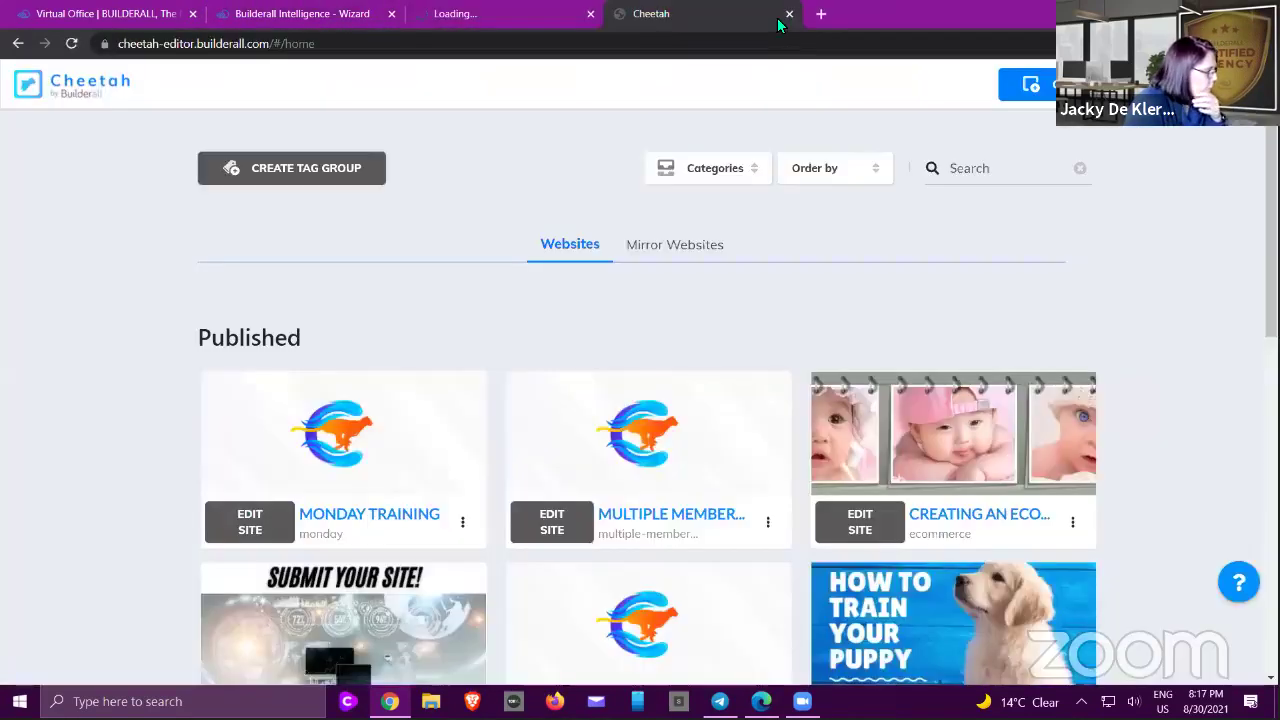
{"action": "left_click", "coordinate": [491, 13]}
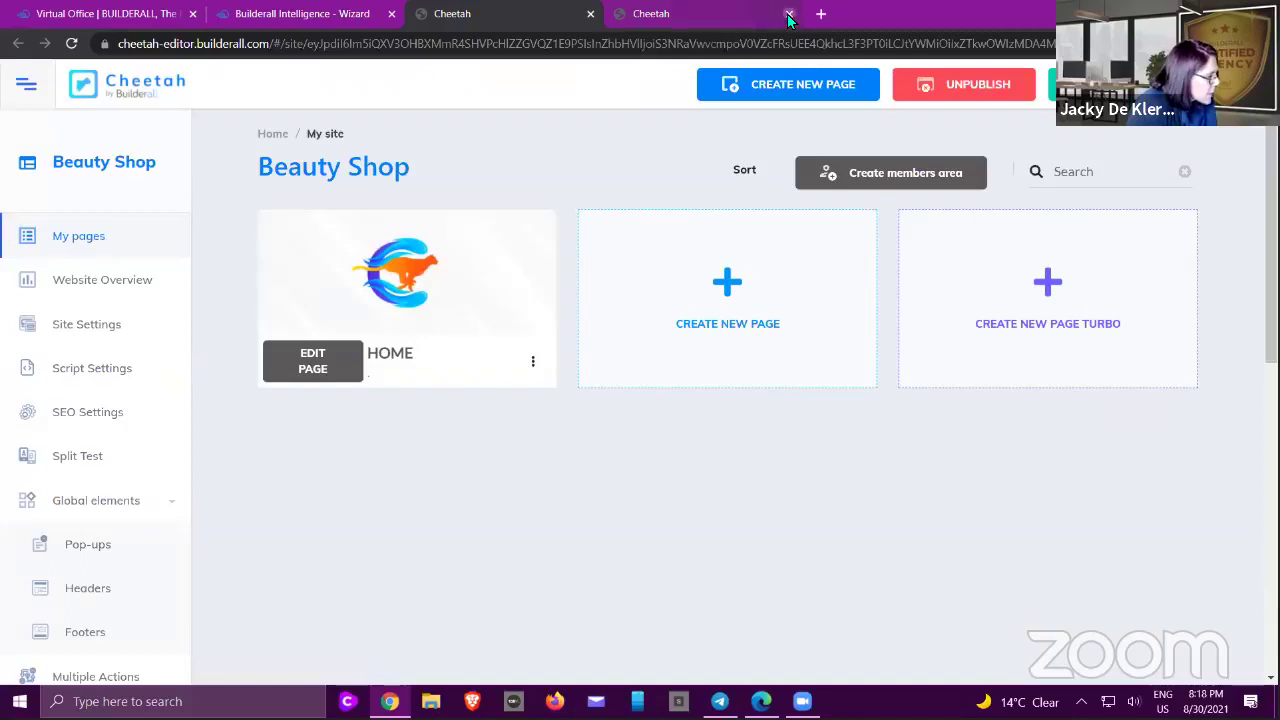
{"action": "left_click", "coordinate": [789, 13]}
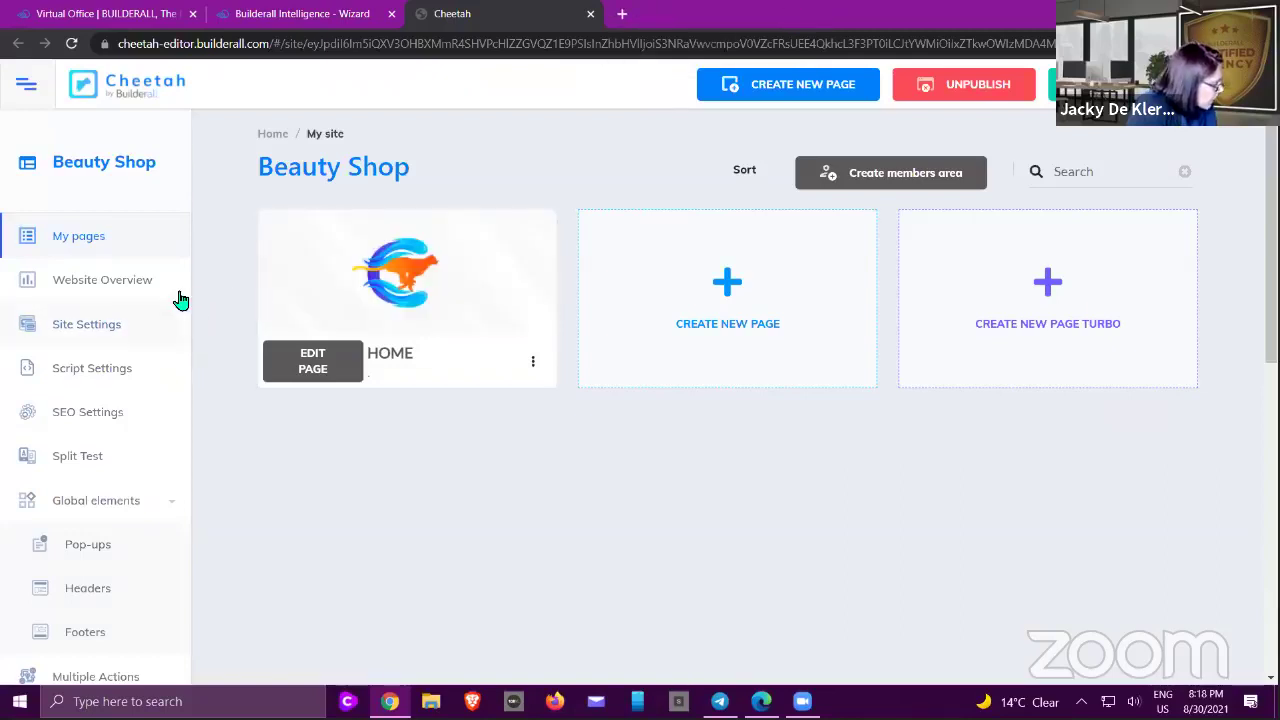
- Open Super Checkout from the Beauty Shop site's management options
{"action": "scroll", "coordinate": [129, 300], "scroll_direction": "down", "scroll_amount": 1}
{"action": "scroll", "coordinate": [129, 300], "scroll_direction": "down", "scroll_amount": 4}
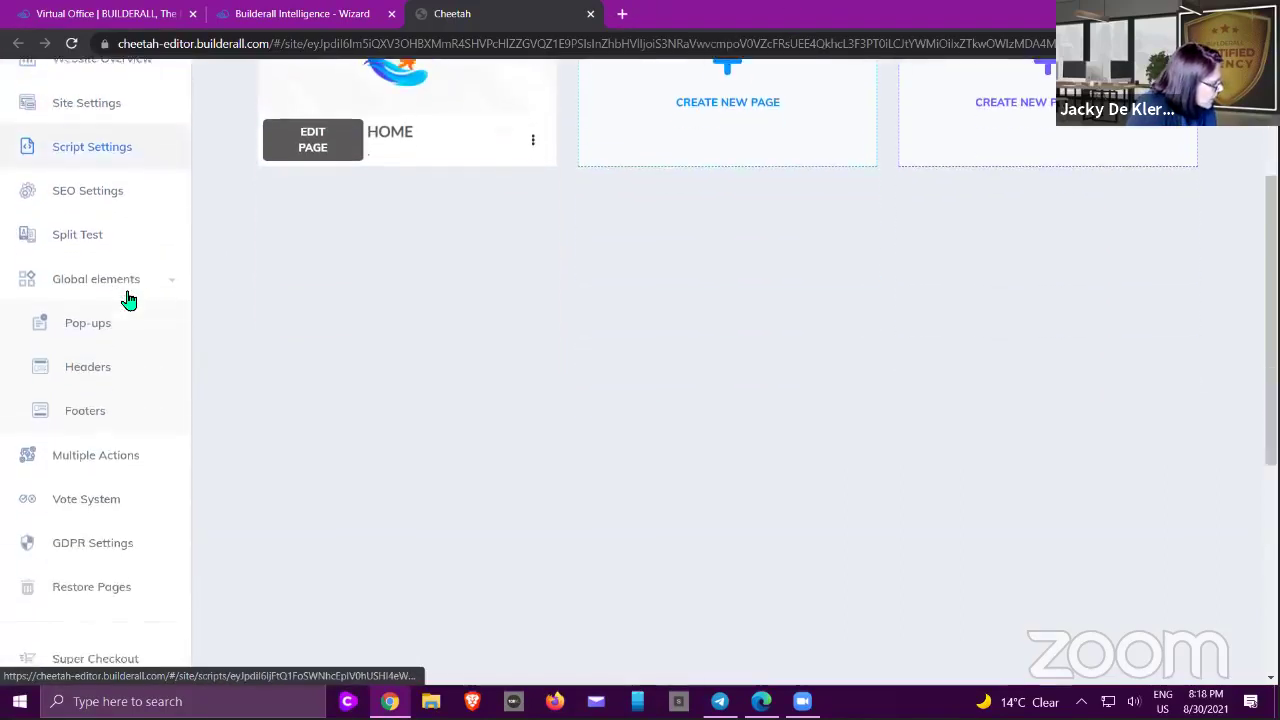
{"action": "left_click", "coordinate": [112, 441]}
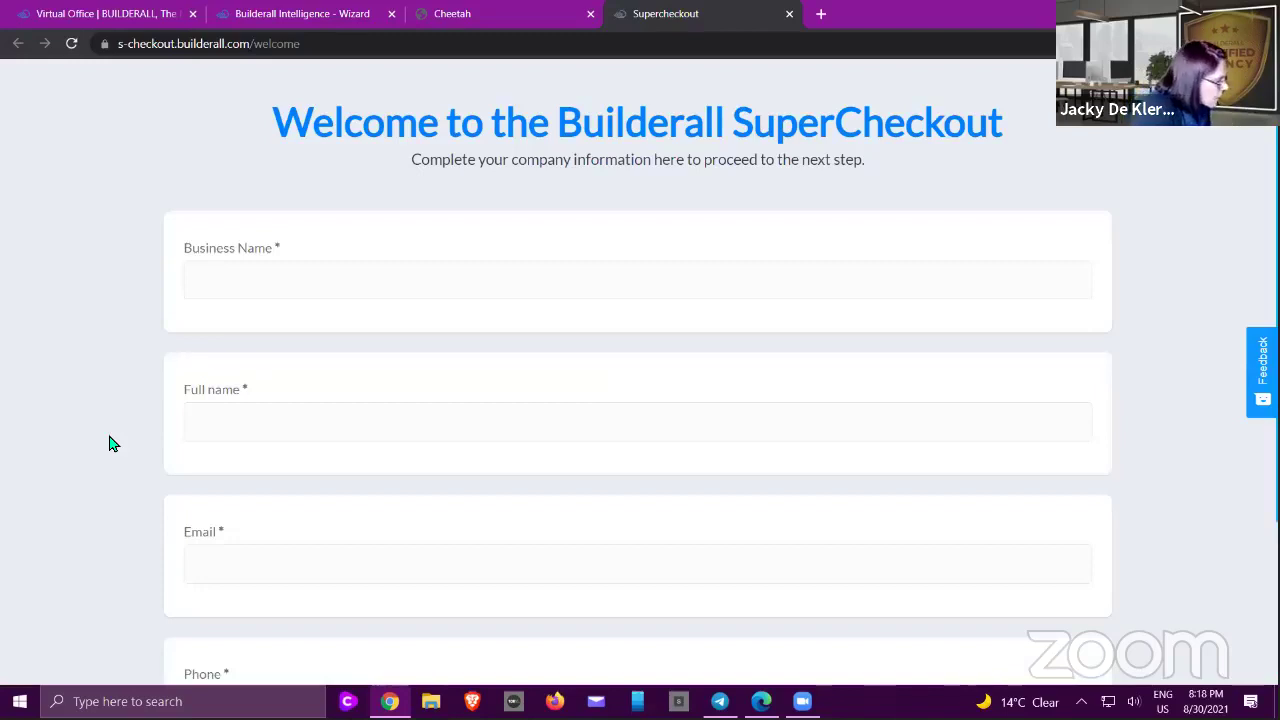
- Fill in the SuperCheckout company form with the business name MarketIDesign and the saved contact details, and continue
{"action": "scroll", "coordinate": [294, 403], "scroll_direction": "down", "scroll_amount": 1}
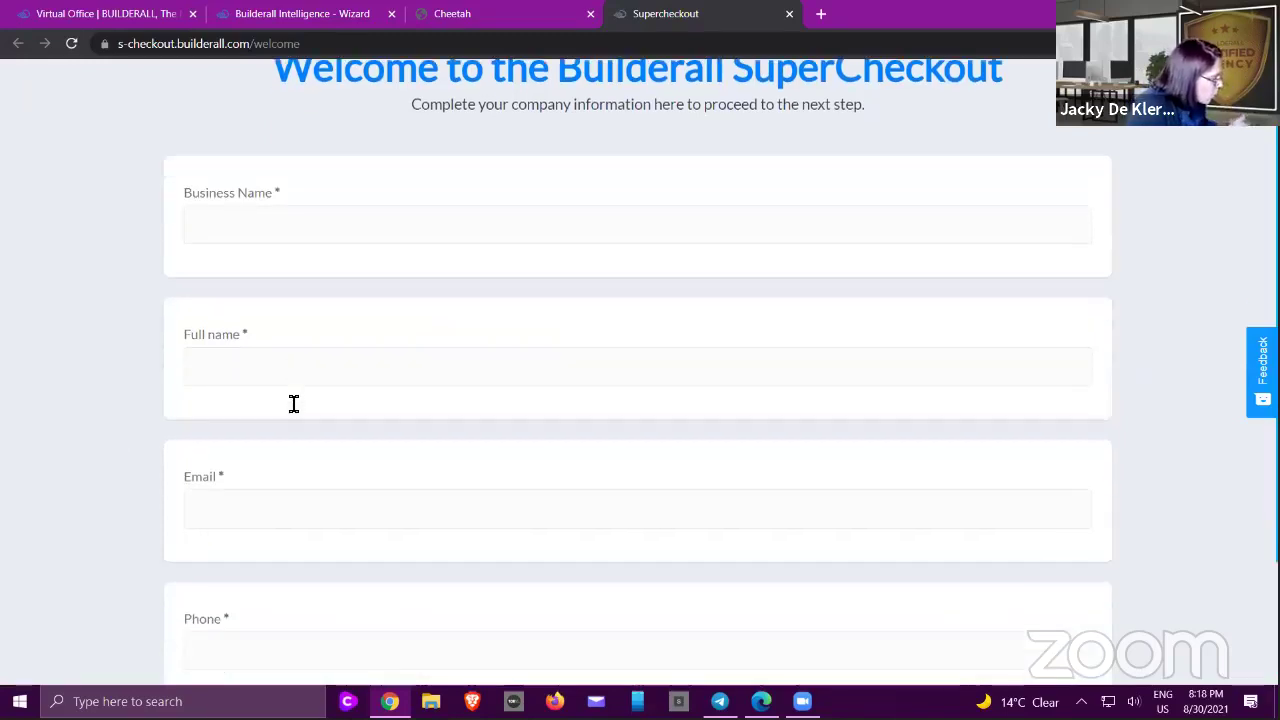
{"action": "left_click", "coordinate": [310, 222]}
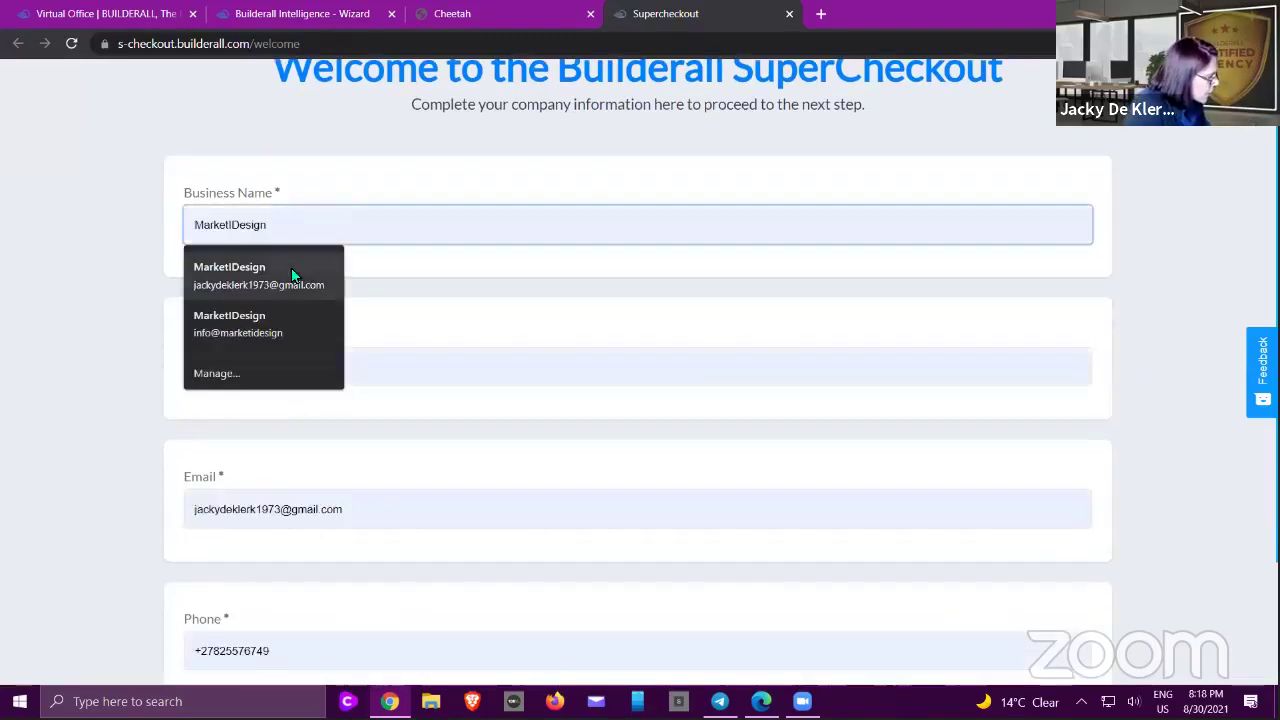
{"action": "left_click", "coordinate": [300, 272]}
{"action": "scroll", "coordinate": [360, 340], "scroll_direction": "down", "scroll_amount": 3}
{"action": "left_click", "coordinate": [596, 598]}
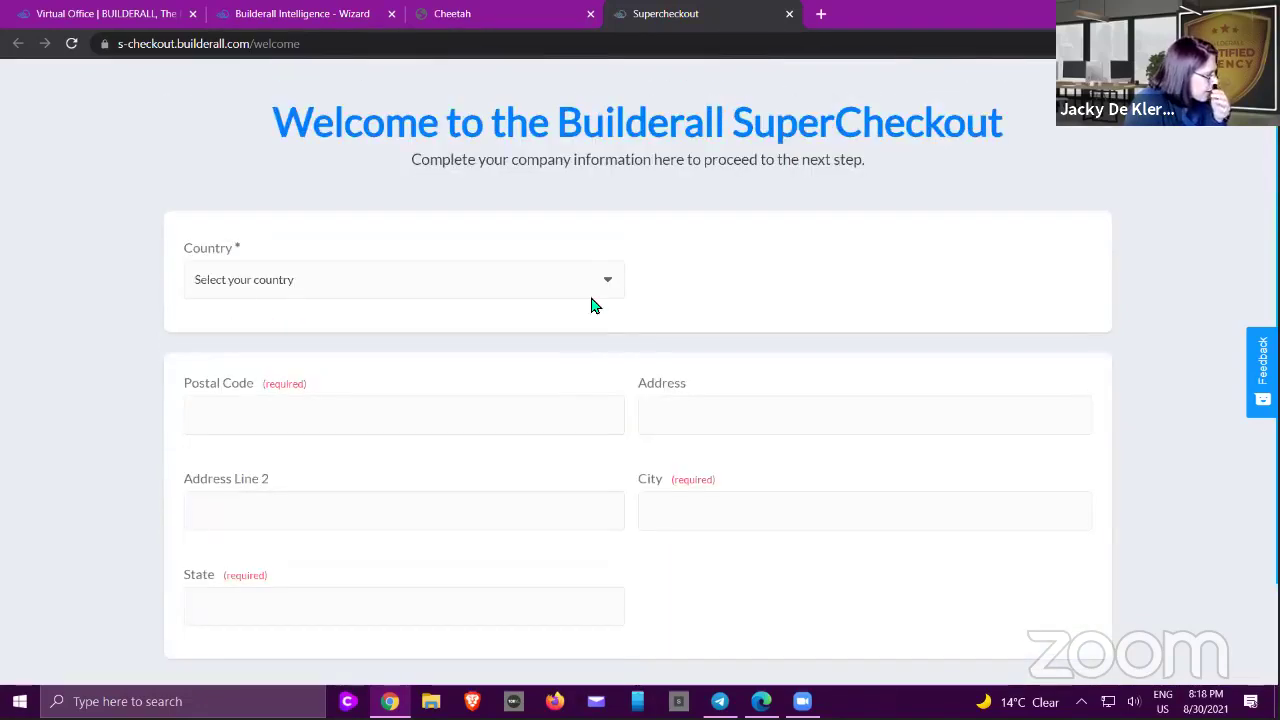
- Choose the company's country, fill in its address from a saved entry and finish the SuperCheckout registration
{"action": "left_click", "coordinate": [598, 291]}
{"action": "key", "text": "u"}
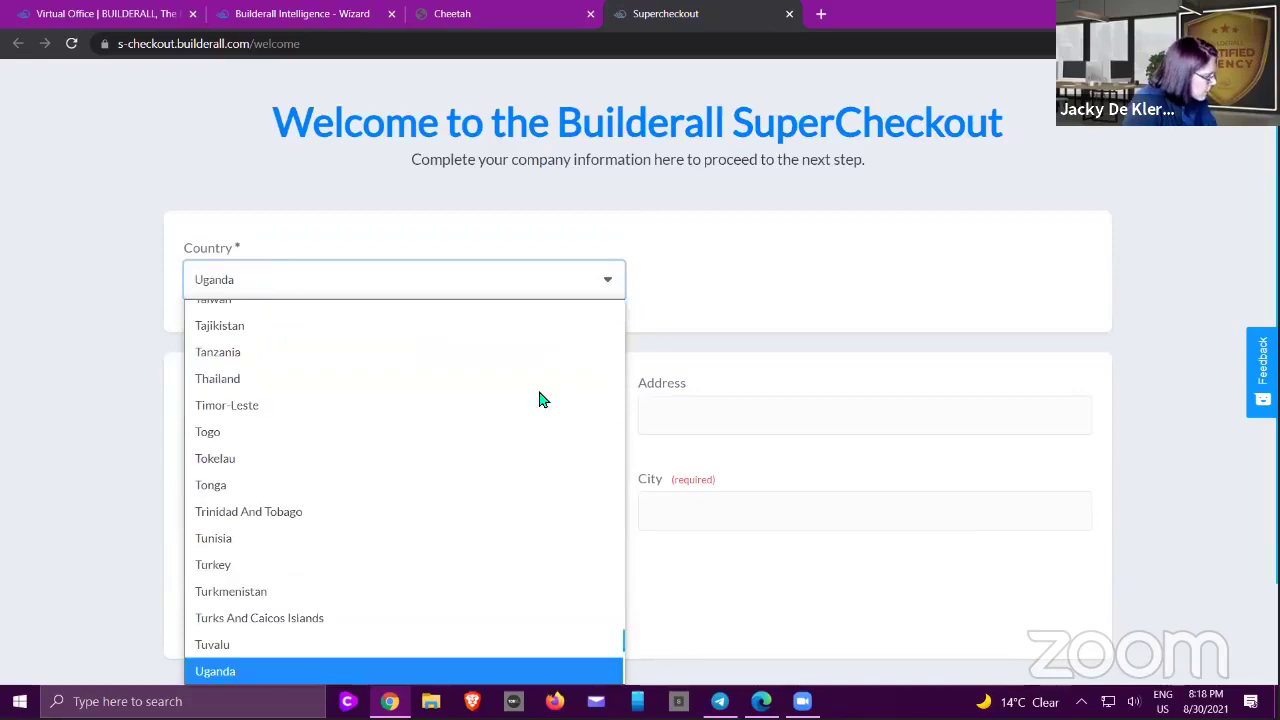
{"action": "scroll", "coordinate": [421, 455], "scroll_direction": "down", "scroll_amount": 5}
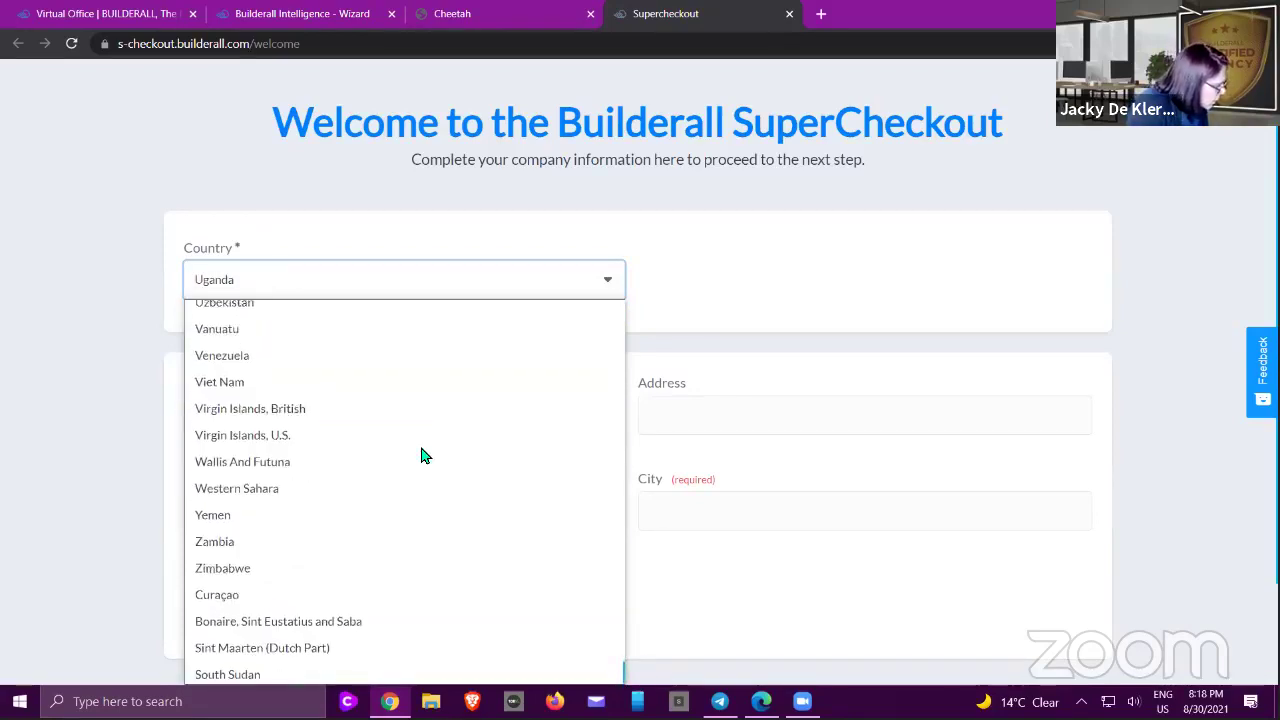
{"action": "scroll", "coordinate": [420, 452], "scroll_direction": "up", "scroll_amount": 3}
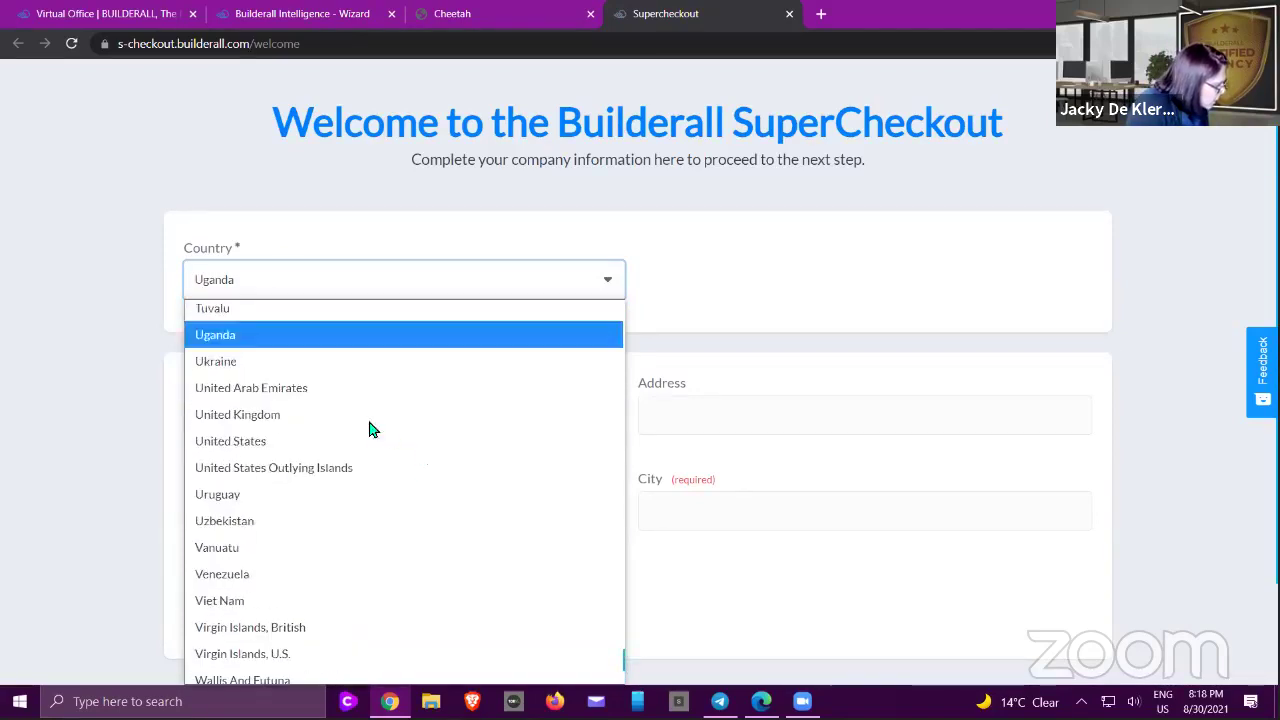
{"action": "left_click", "coordinate": [309, 441]}
{"action": "left_click", "coordinate": [523, 420]}
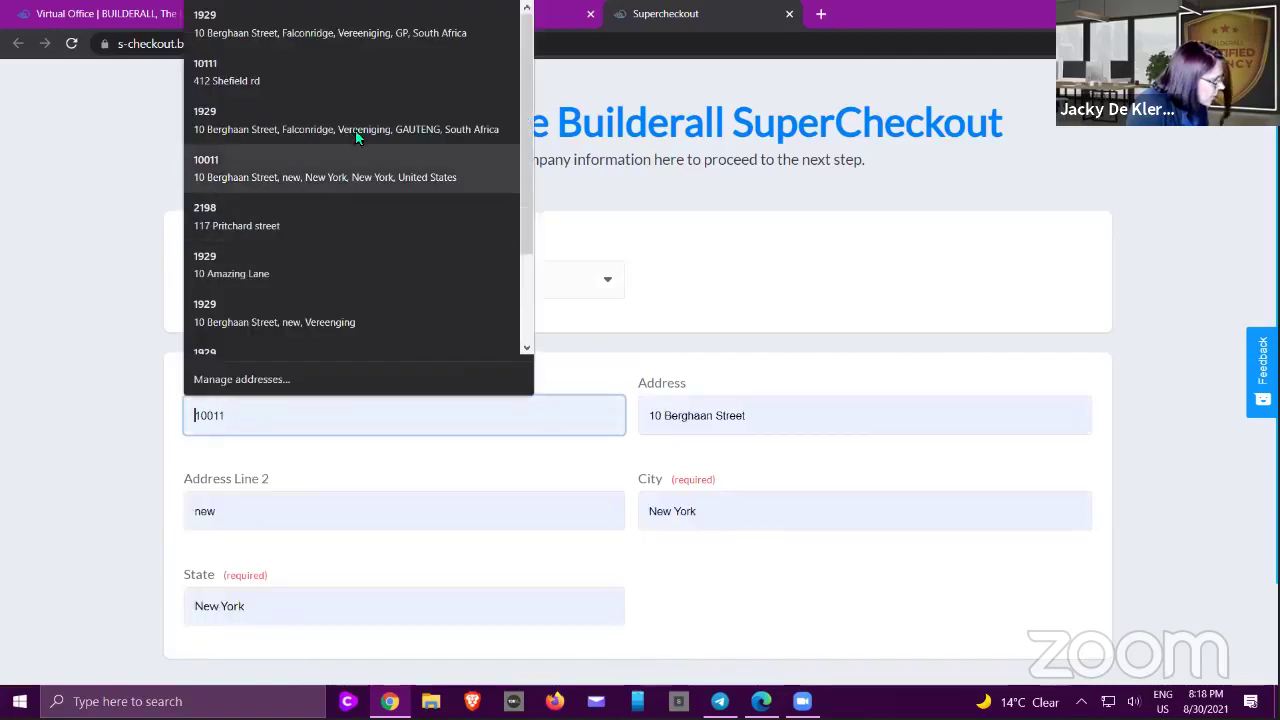
{"action": "left_click", "coordinate": [288, 65]}
{"action": "scroll", "coordinate": [560, 540], "scroll_direction": "down", "scroll_amount": 1}
{"action": "left_click", "coordinate": [620, 602]}
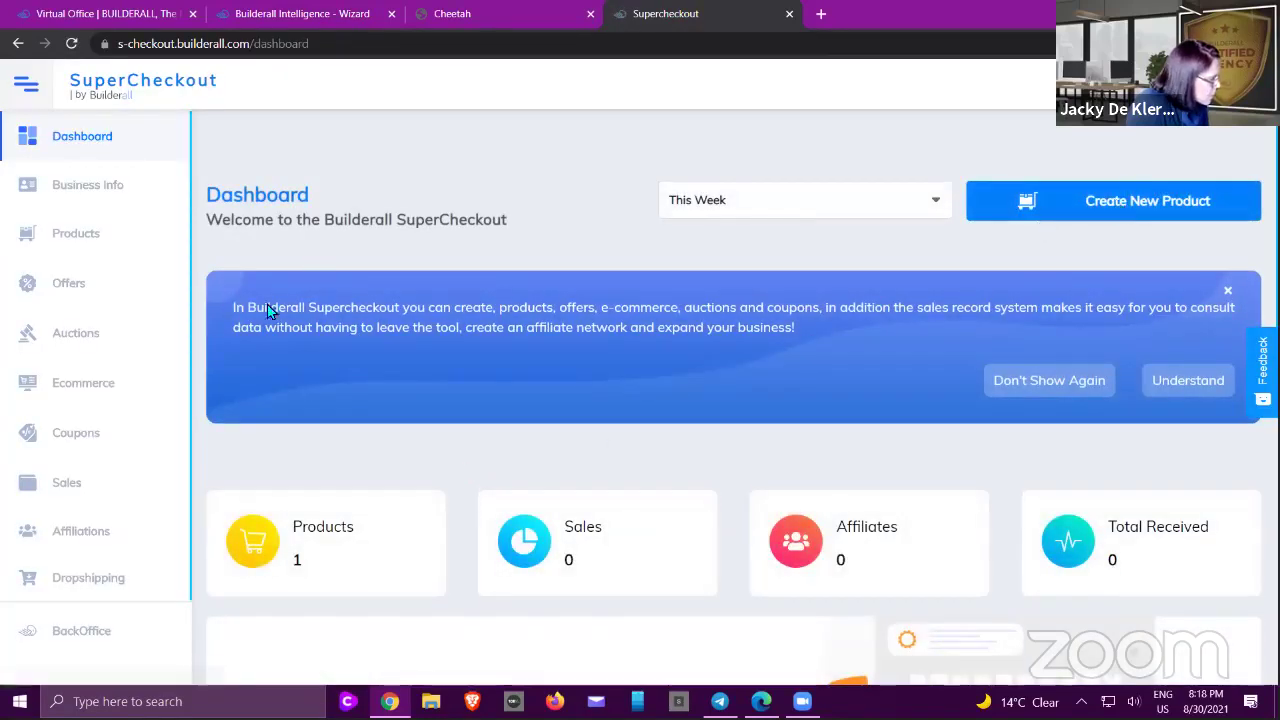
- Open the AliExpress import catalog in the dropshipping area and show the Jewelry & Accessories category
{"action": "left_click", "coordinate": [87, 590]}
{"action": "scroll", "coordinate": [770, 362], "scroll_direction": "down", "scroll_amount": 3}
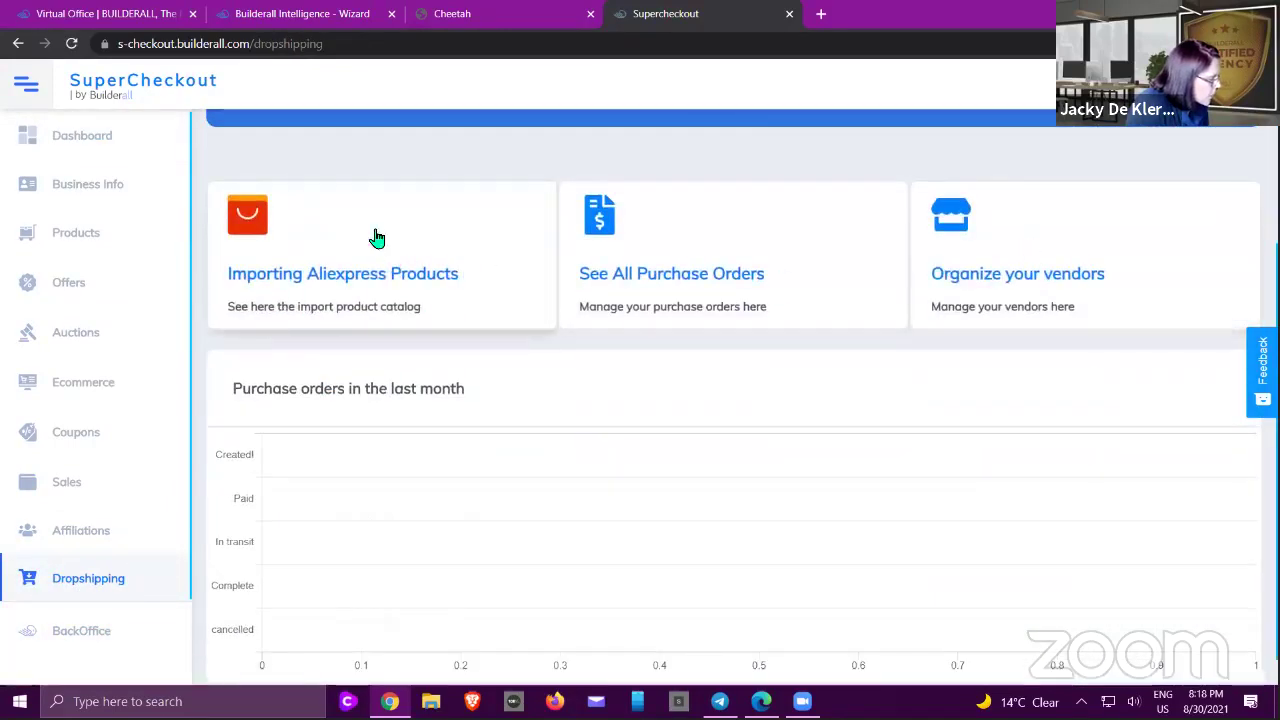
{"action": "left_click", "coordinate": [358, 266]}
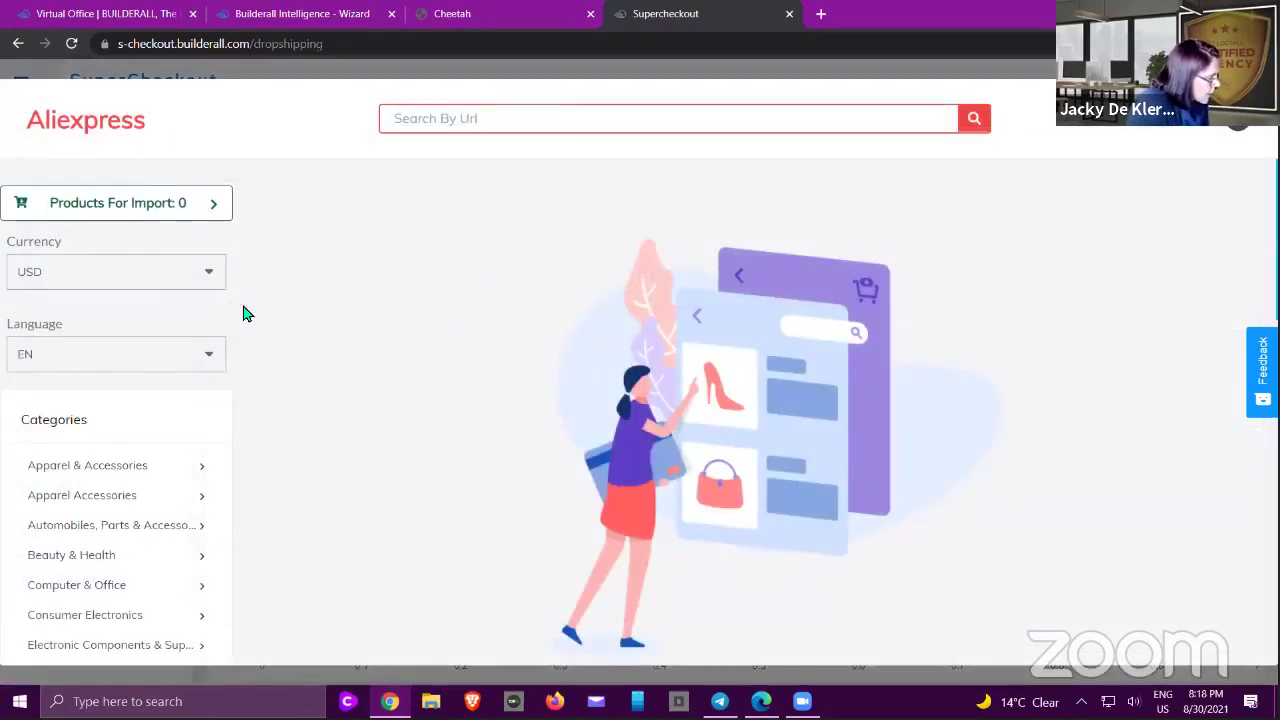
{"action": "scroll", "coordinate": [186, 437], "scroll_direction": "down", "scroll_amount": 2}
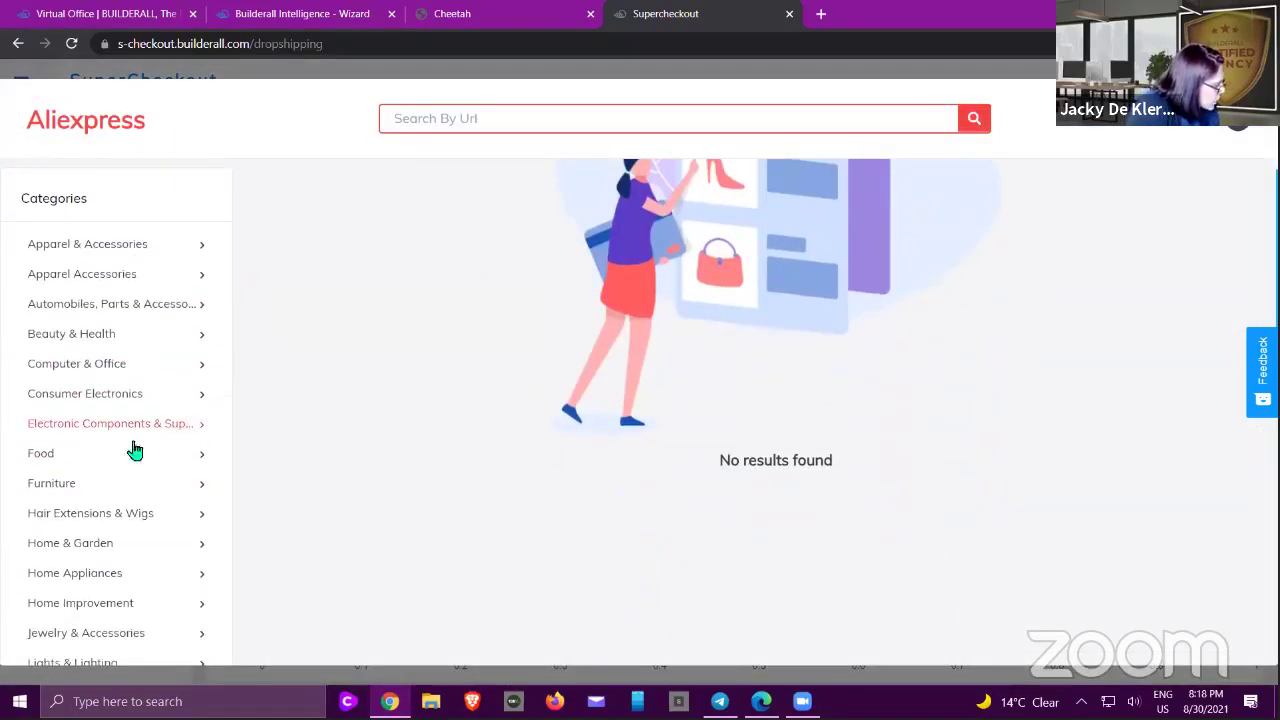
{"action": "scroll", "coordinate": [131, 523], "scroll_direction": "down", "scroll_amount": 1}
{"action": "left_click", "coordinate": [127, 524]}
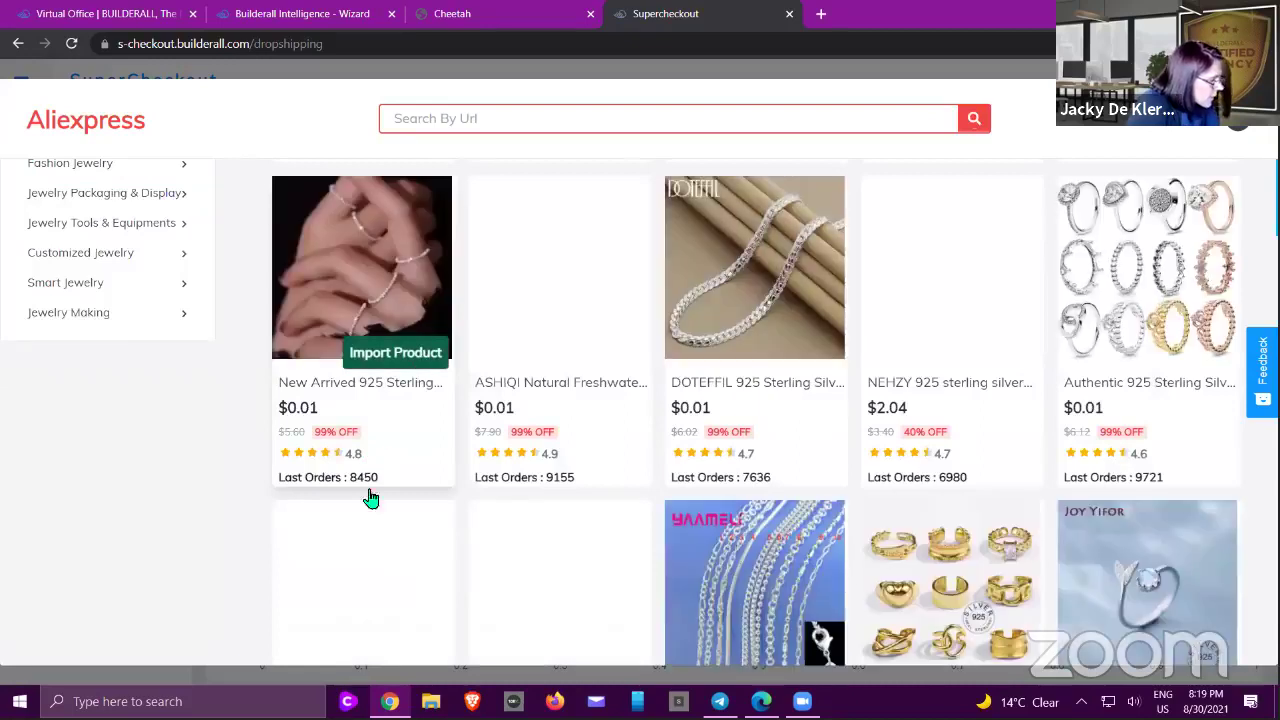
- Mark the New Arrived 925 Sterling ring and the ASHIQI, DOTEFFIL and NEHZY jewelry products for import
{"action": "left_click", "coordinate": [403, 356]}
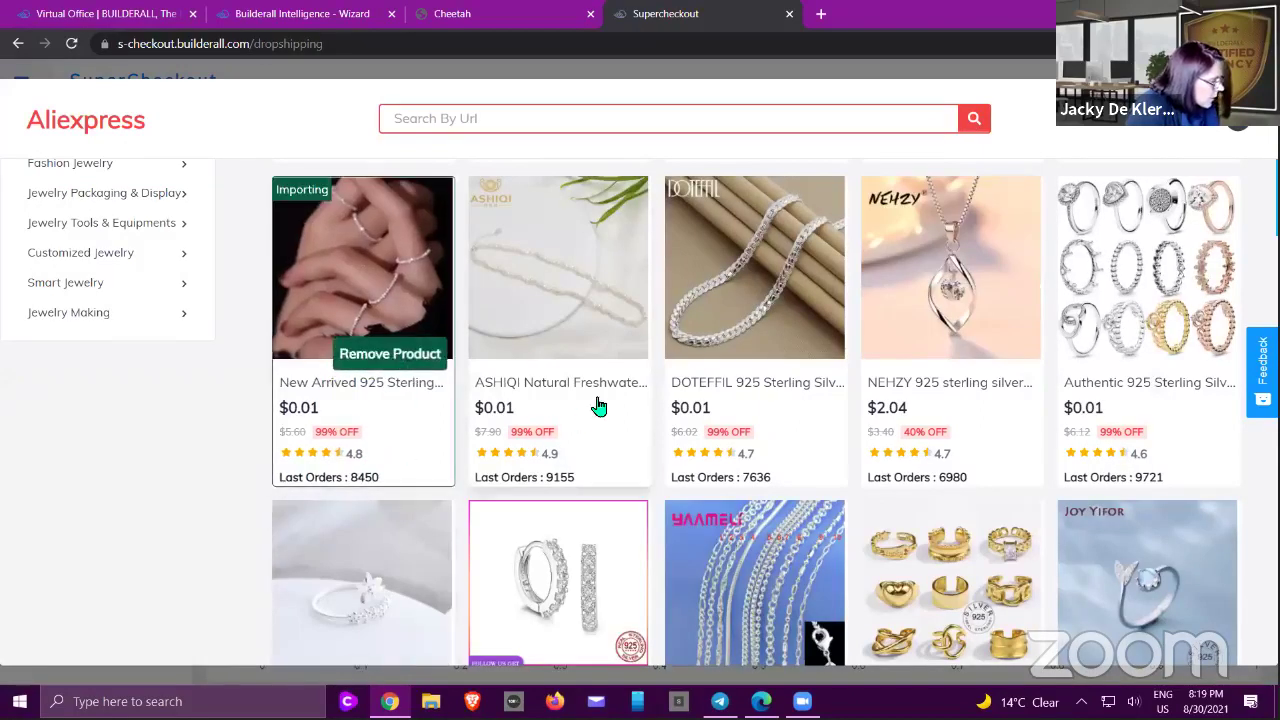
{"action": "left_click", "coordinate": [605, 358]}
{"action": "left_click", "coordinate": [790, 353]}
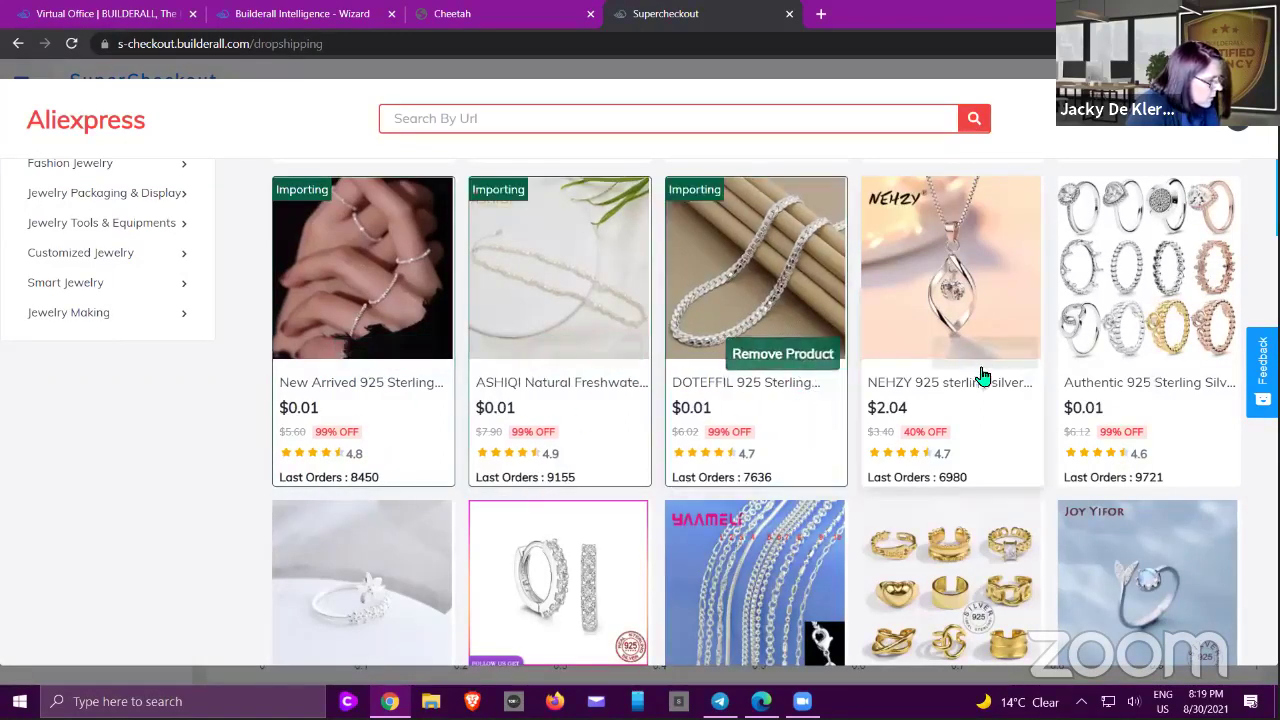
{"action": "left_click", "coordinate": [985, 353]}
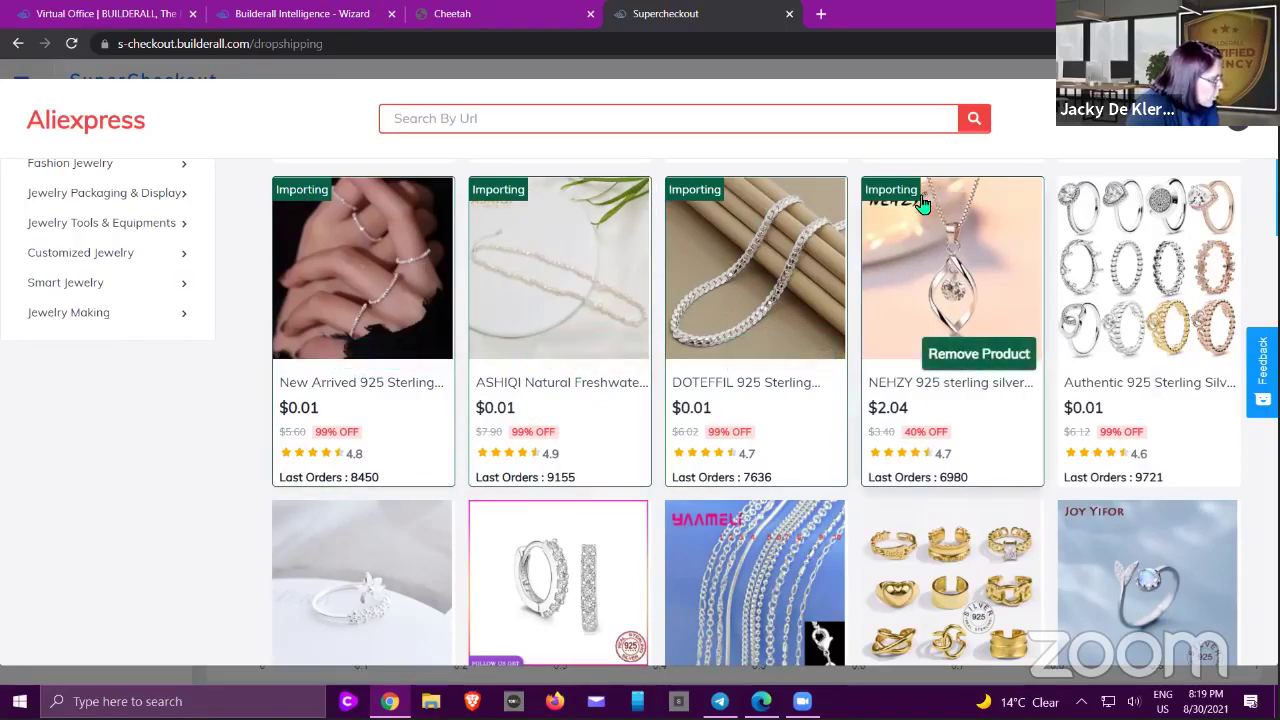
- Open the list of products marked for import and dismiss the AliExpress integration notice
{"action": "scroll", "coordinate": [200, 200], "scroll_direction": "up", "scroll_amount": 4}
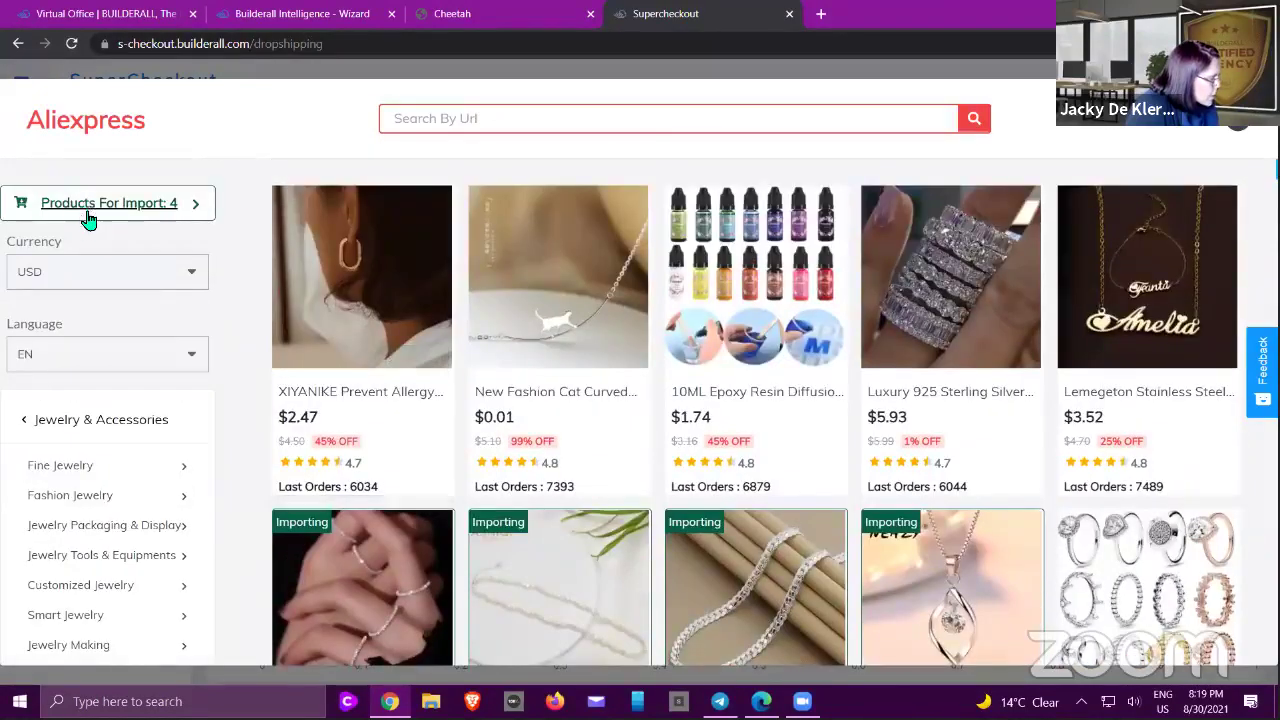
{"action": "left_click", "coordinate": [97, 206]}
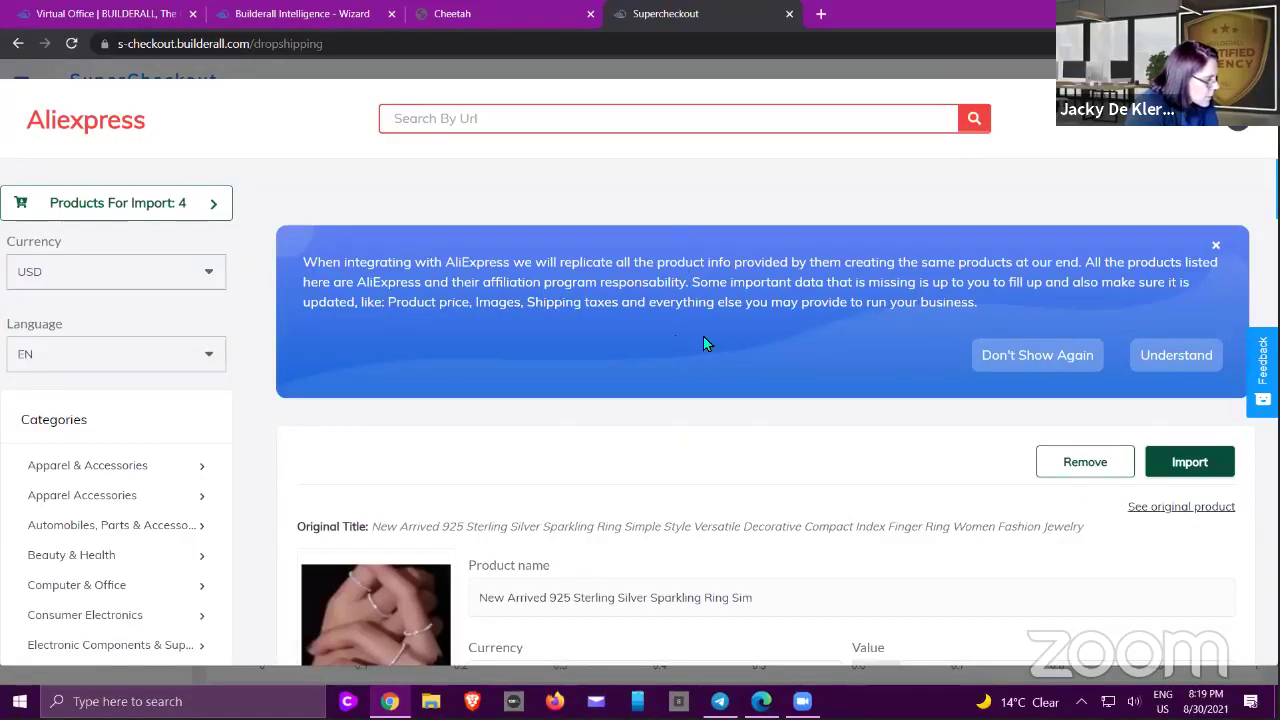
{"action": "left_click", "coordinate": [1213, 245]}
- Set the selling value of the New Arrived 925 Sterling ring to 10.00 USD
{"action": "scroll", "coordinate": [561, 267], "scroll_direction": "down", "scroll_amount": 1}
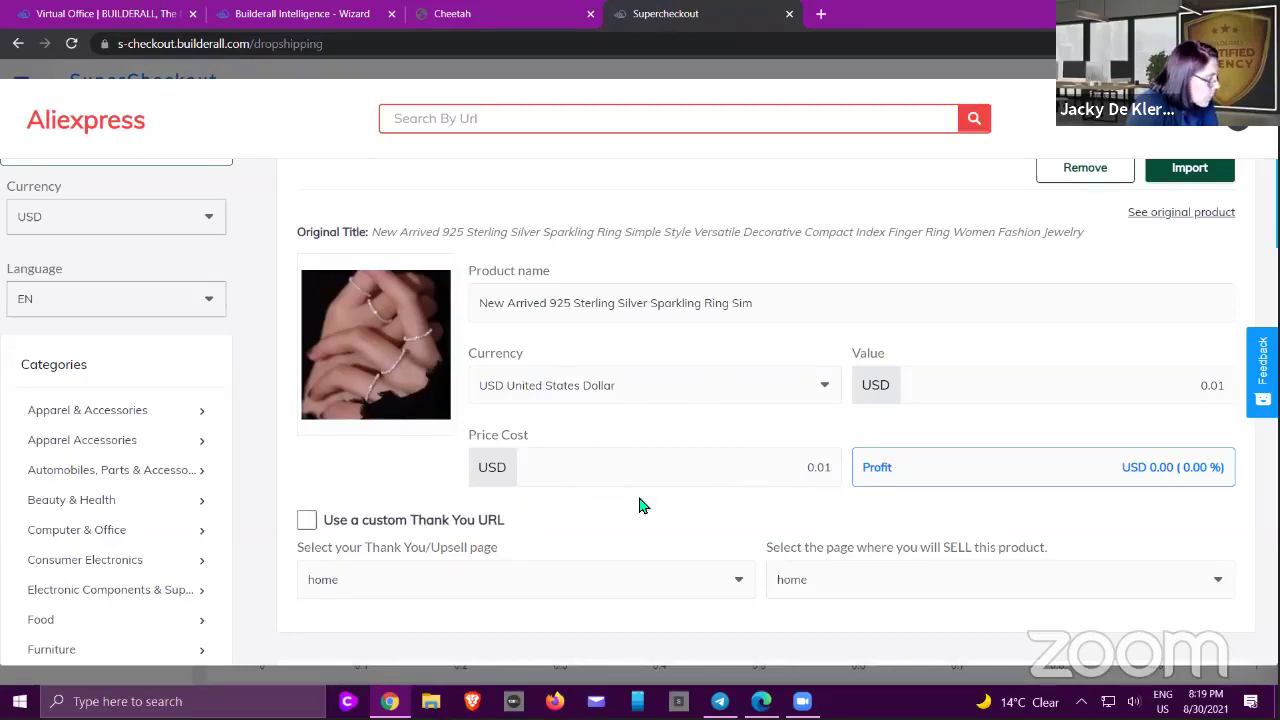
{"action": "scroll", "coordinate": [640, 505], "scroll_direction": "down", "scroll_amount": 1}
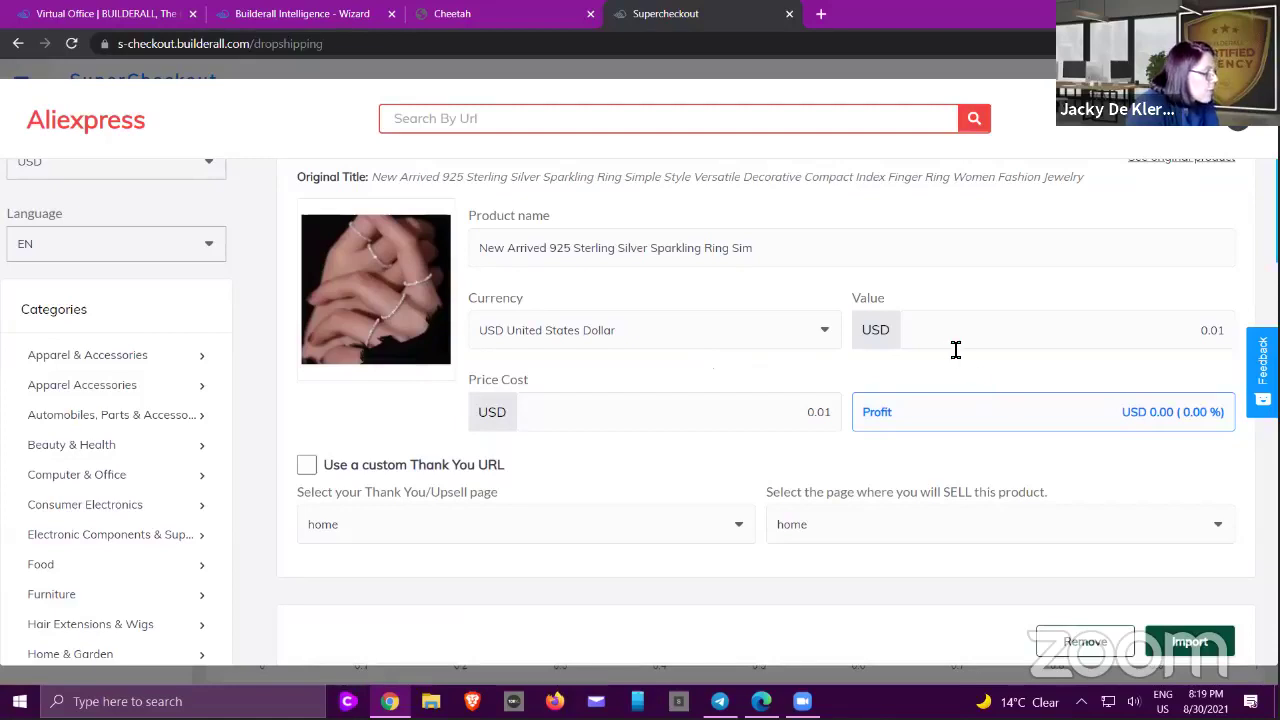
{"action": "left_click_drag", "start_coordinate": [1172, 343], "coordinate": [1236, 336]}
{"action": "type", "text": "00"}
{"action": "left_click", "coordinate": [1076, 480]}
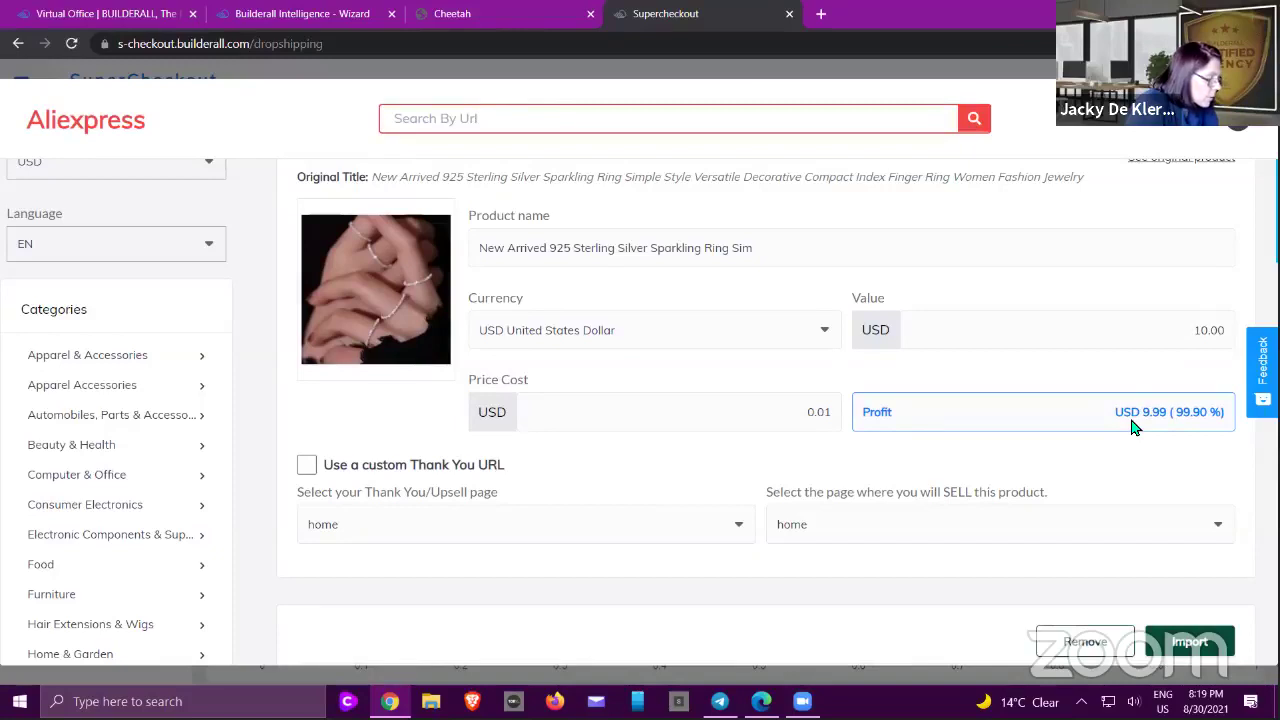
- Enable a custom Thank You URL for the ring and look through the other products marked for import
{"action": "left_click", "coordinate": [537, 530]}
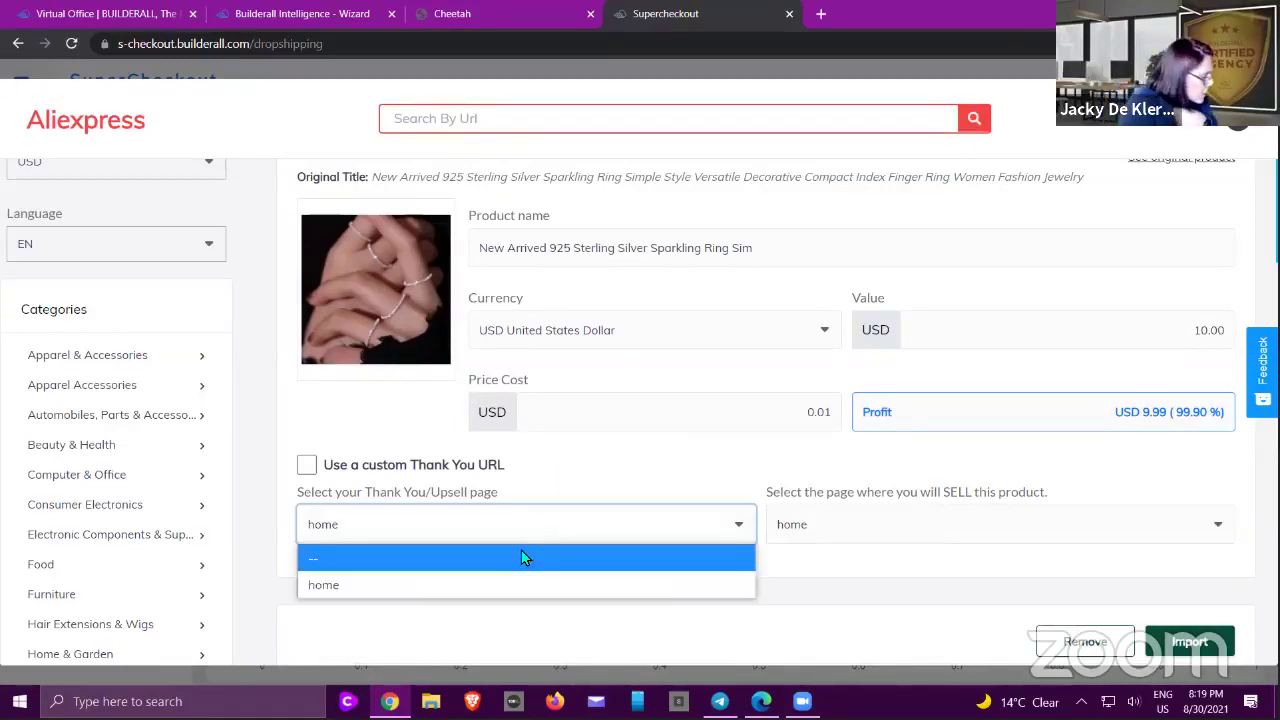
{"action": "left_click", "coordinate": [563, 477]}
{"action": "left_click", "coordinate": [563, 477]}
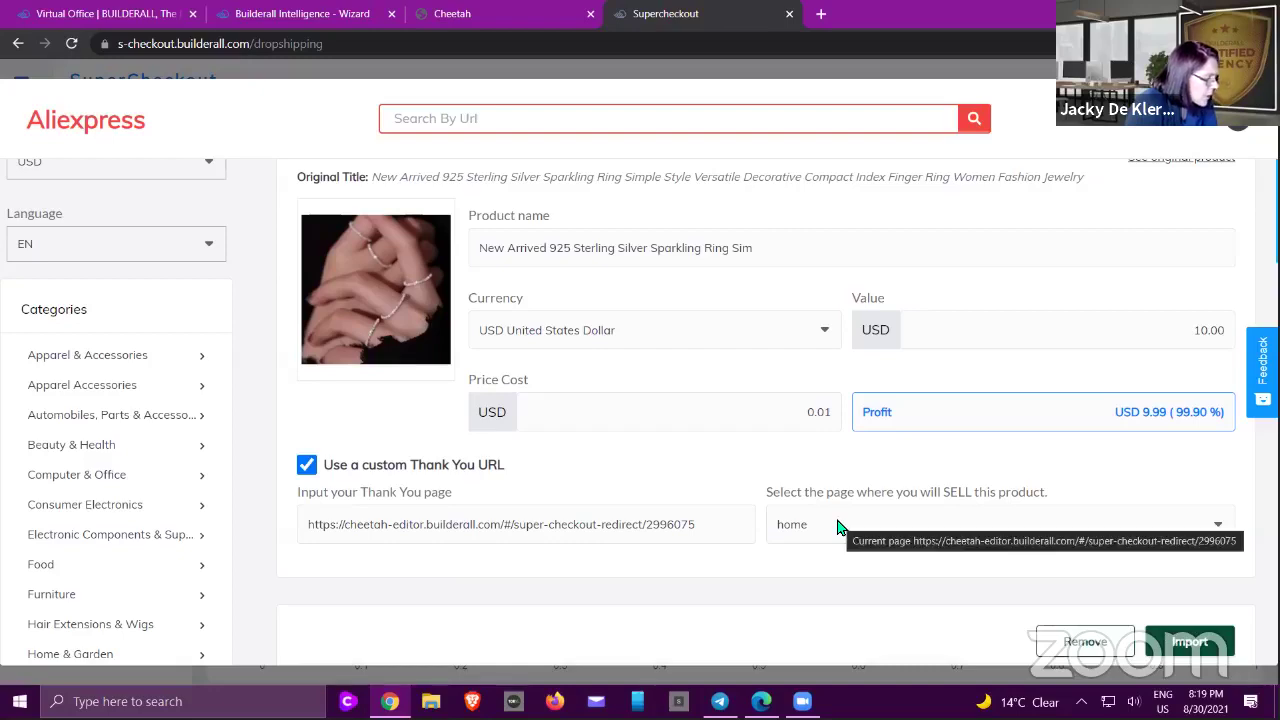
{"action": "scroll", "coordinate": [705, 560], "scroll_direction": "down", "scroll_amount": 3}
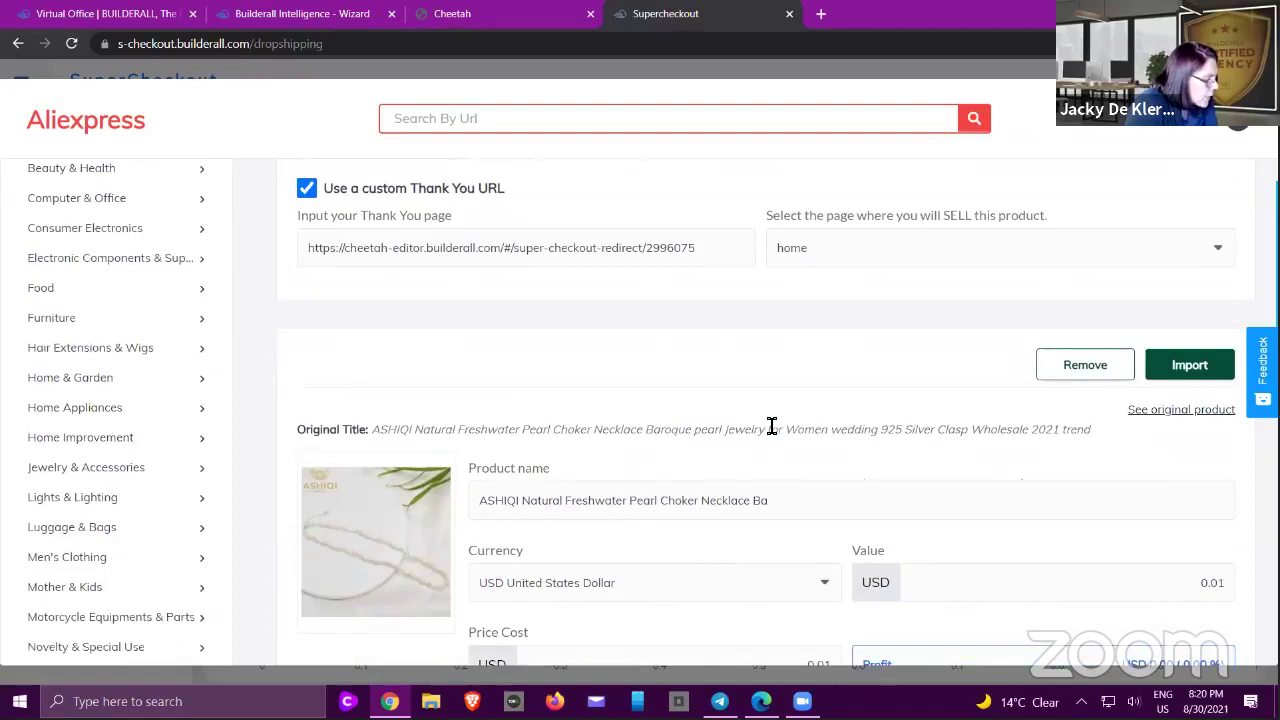
{"action": "scroll", "coordinate": [768, 430], "scroll_direction": "down", "scroll_amount": 6}
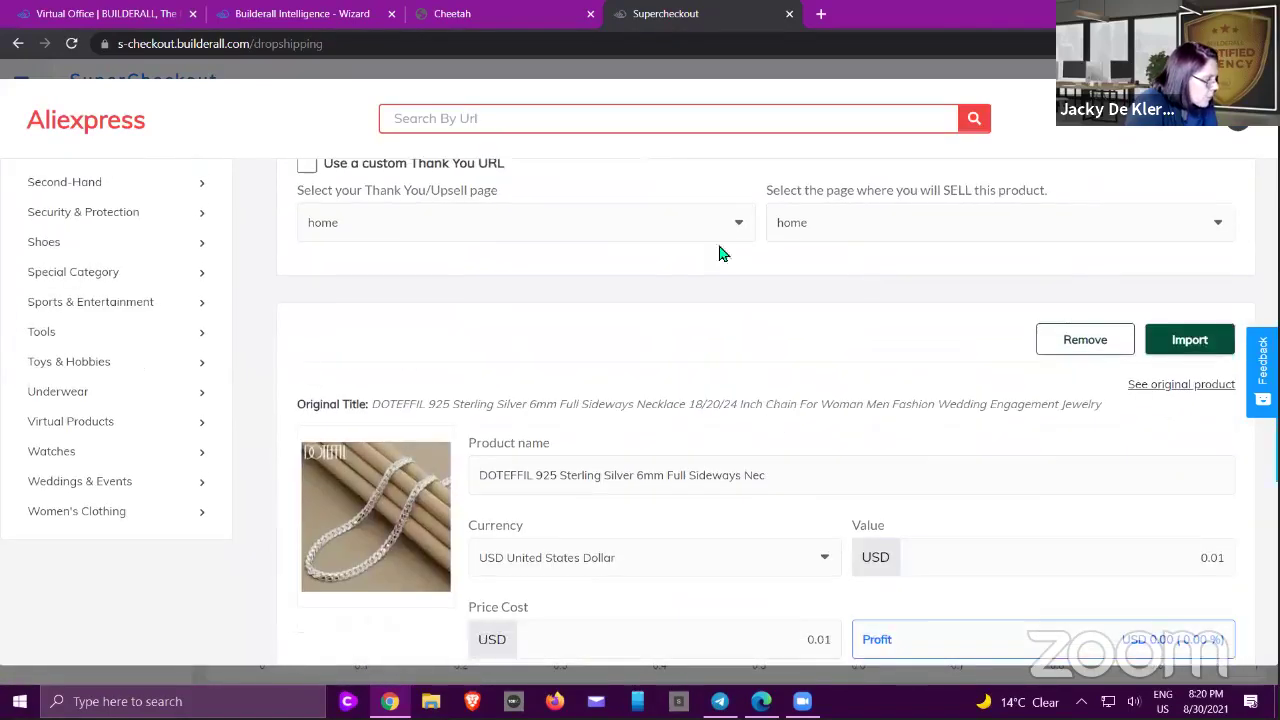
{"action": "scroll", "coordinate": [651, 374], "scroll_direction": "down", "scroll_amount": 2}
{"action": "scroll", "coordinate": [670, 380], "scroll_direction": "up", "scroll_amount": 5}
{"action": "scroll", "coordinate": [674, 378], "scroll_direction": "up", "scroll_amount": 7}
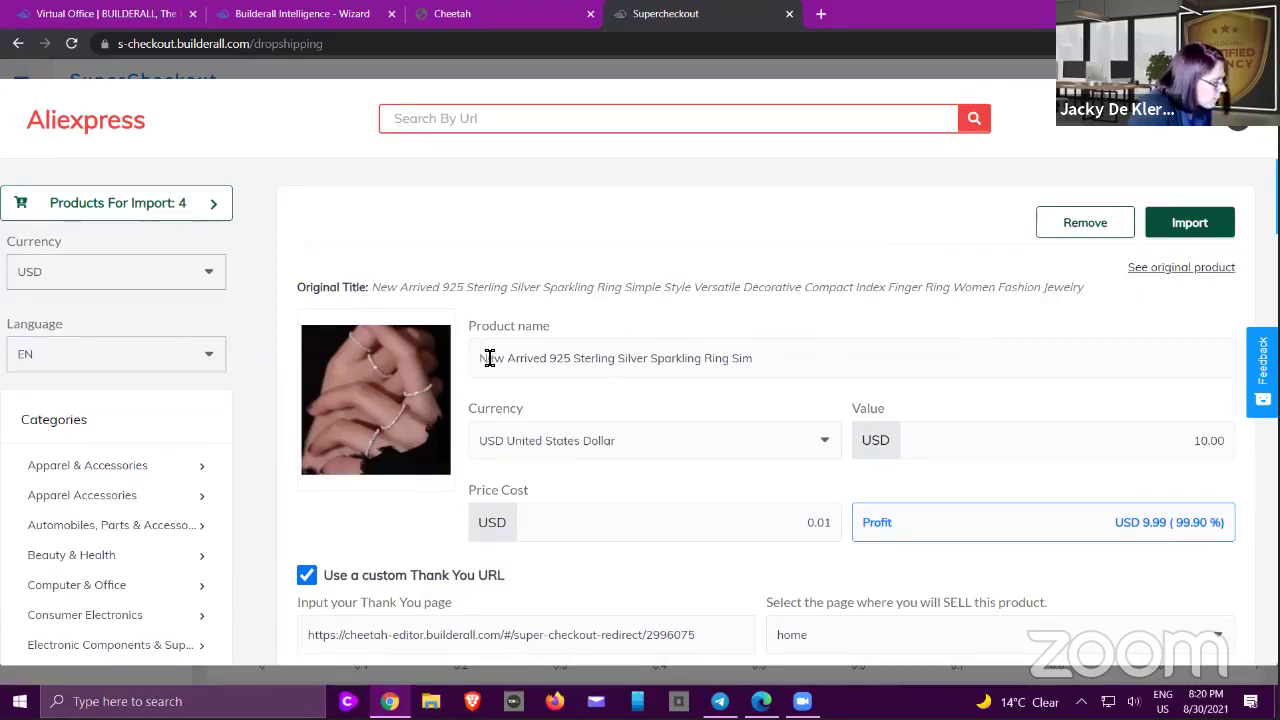
- Open the ring's original AliExpress listing and examine its price, options, shipping and seller details
{"action": "left_click", "coordinate": [1156, 270]}
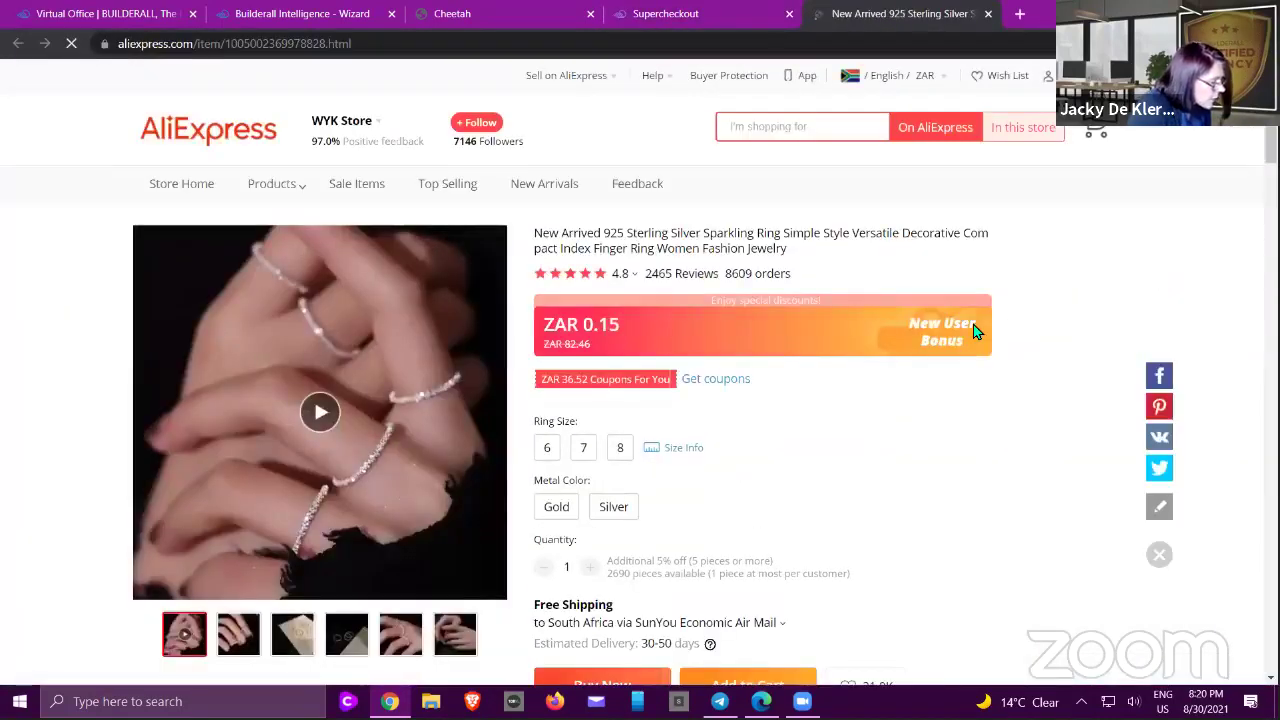
{"action": "scroll", "coordinate": [900, 326], "scroll_direction": "down", "scroll_amount": 2}
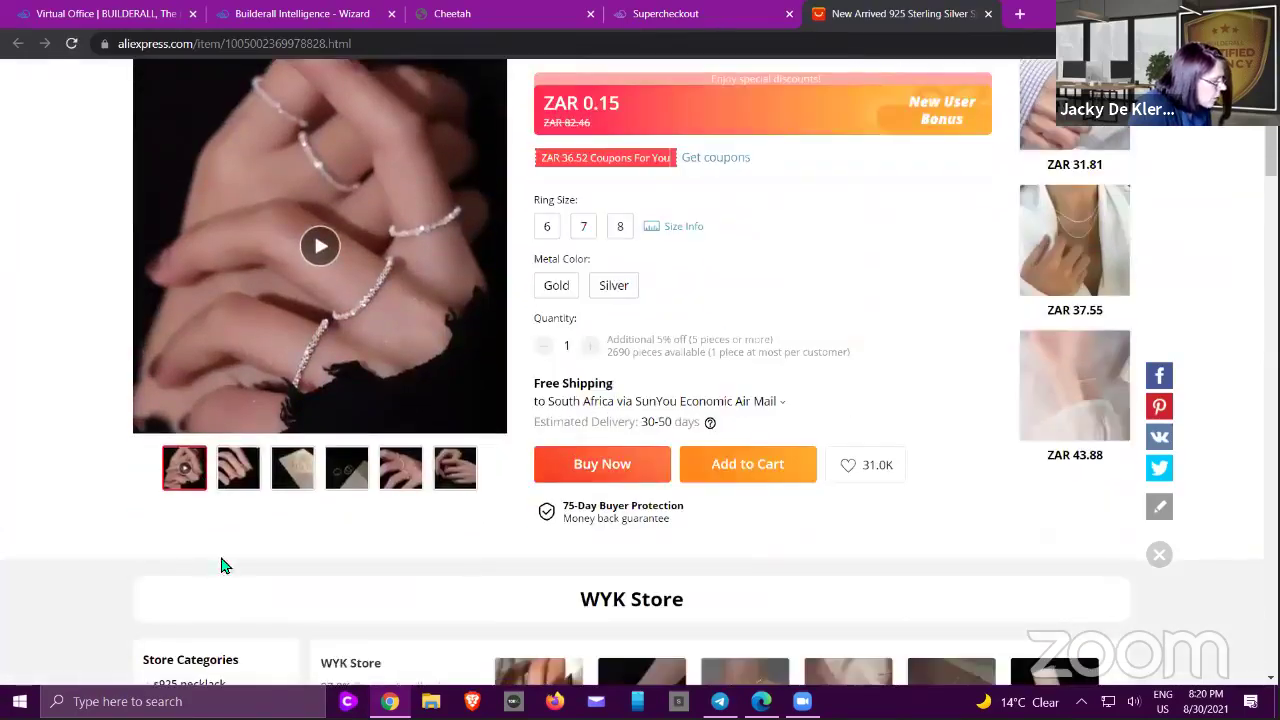
{"action": "scroll", "coordinate": [300, 500], "scroll_direction": "down", "scroll_amount": 2}
{"action": "scroll", "coordinate": [400, 420], "scroll_direction": "down", "scroll_amount": 1}
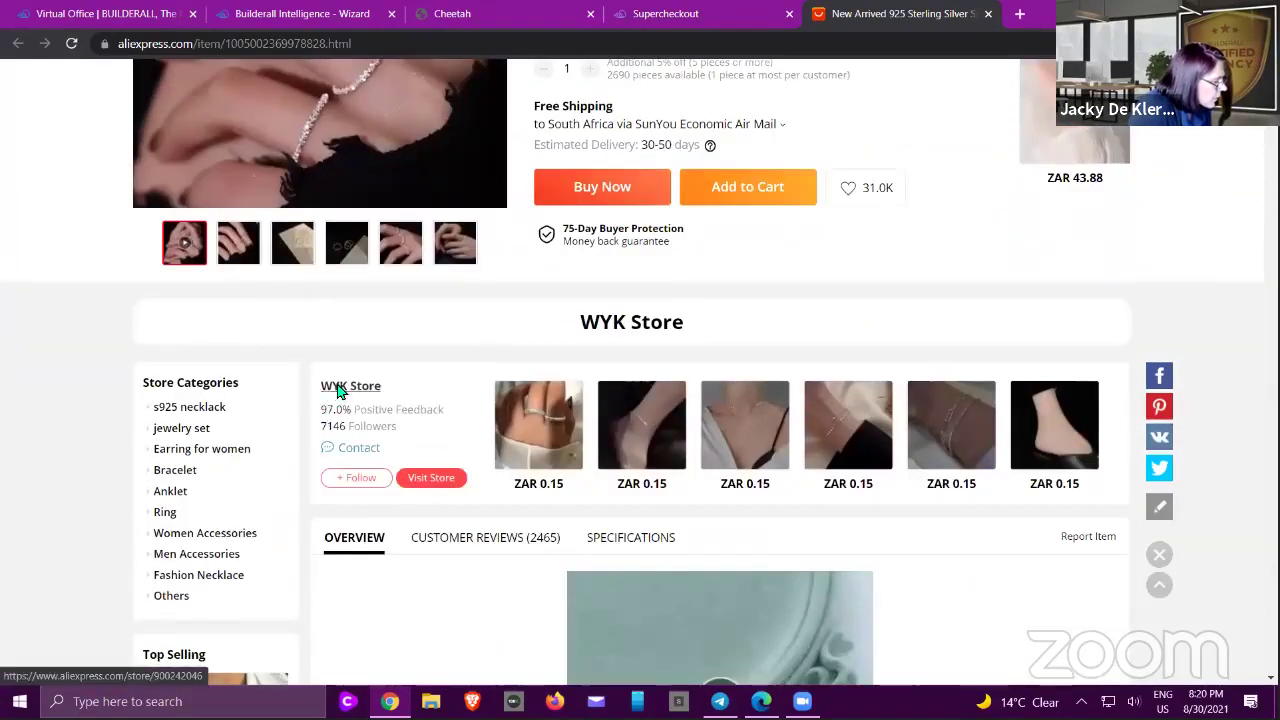
- Open the WYK Store page, browse its jewelry range, and return to the import list with both AliExpress pages closed
{"action": "left_click", "coordinate": [338, 389]}
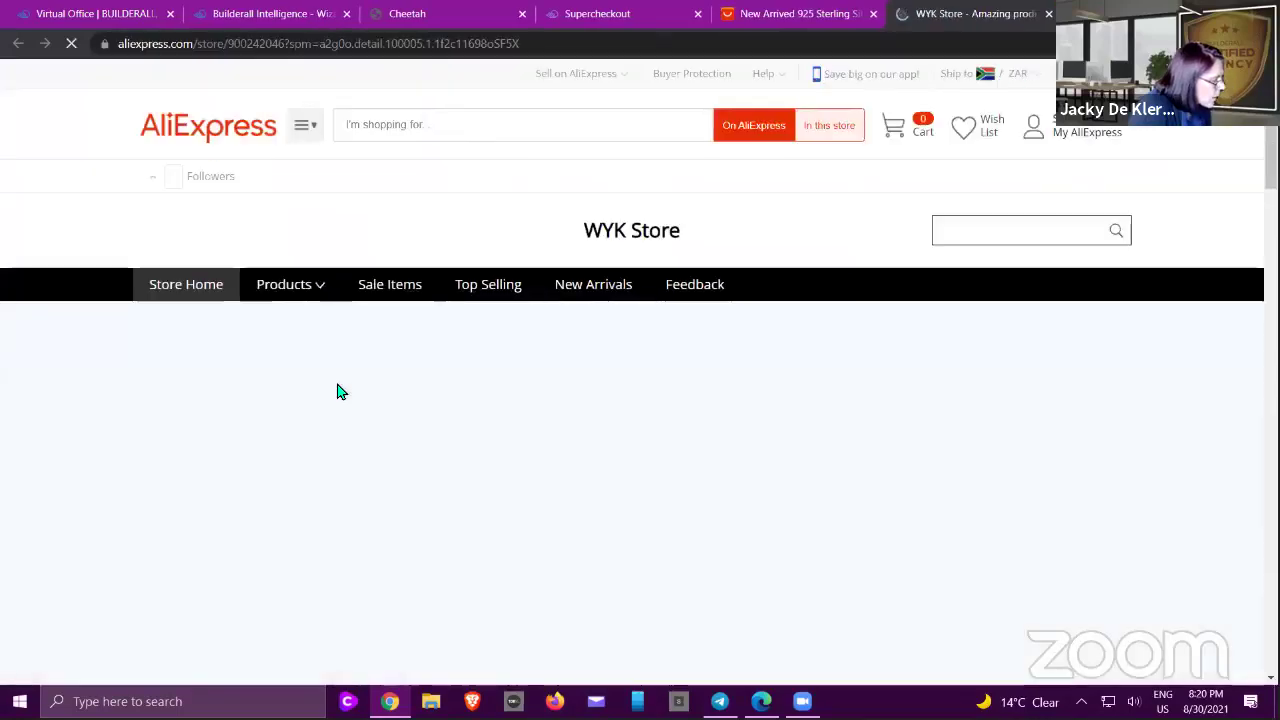
{"action": "scroll", "coordinate": [345, 385], "scroll_direction": "down", "scroll_amount": 5}
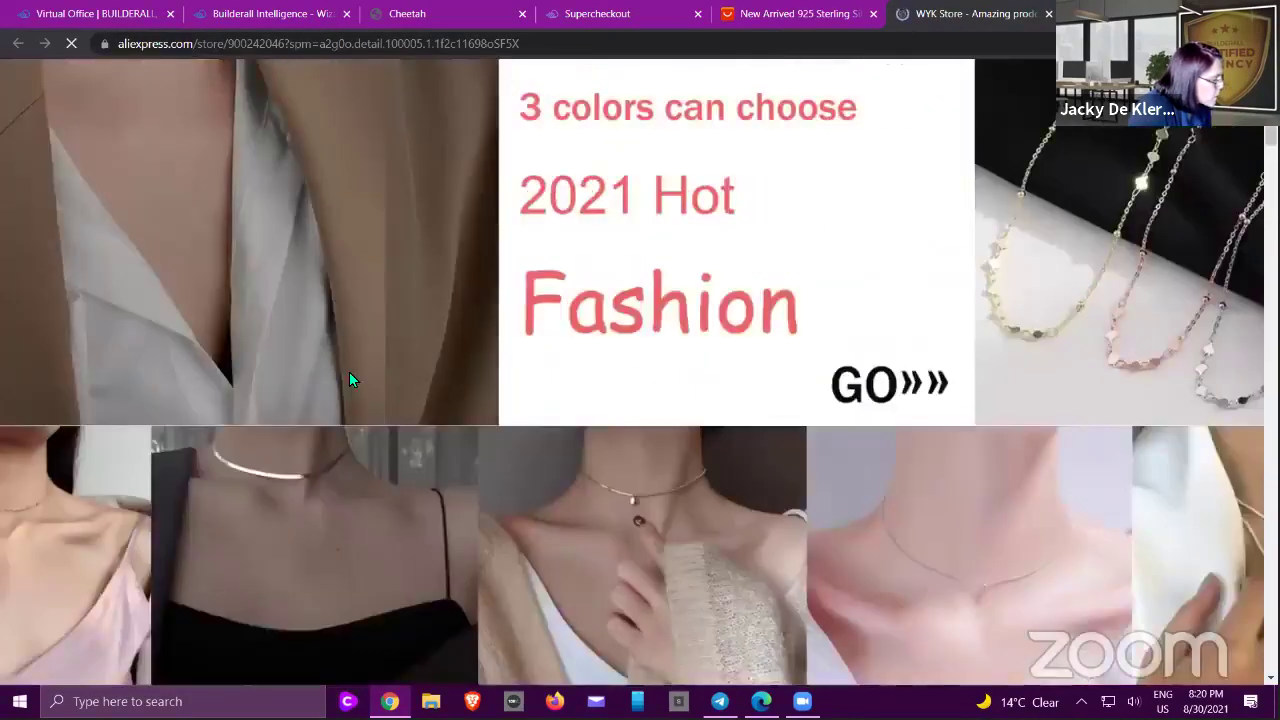
{"action": "scroll", "coordinate": [352, 378], "scroll_direction": "down", "scroll_amount": 8}
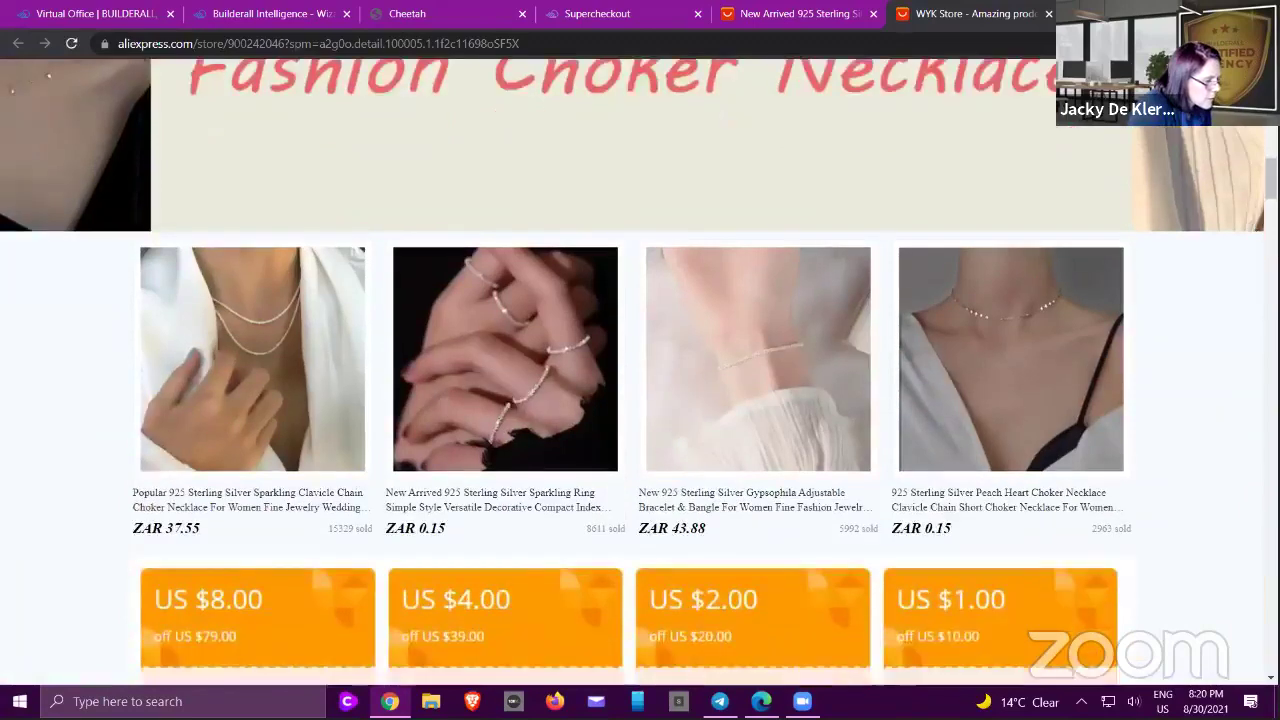
{"action": "scroll", "coordinate": [640, 372], "scroll_direction": "down", "scroll_amount": 12}
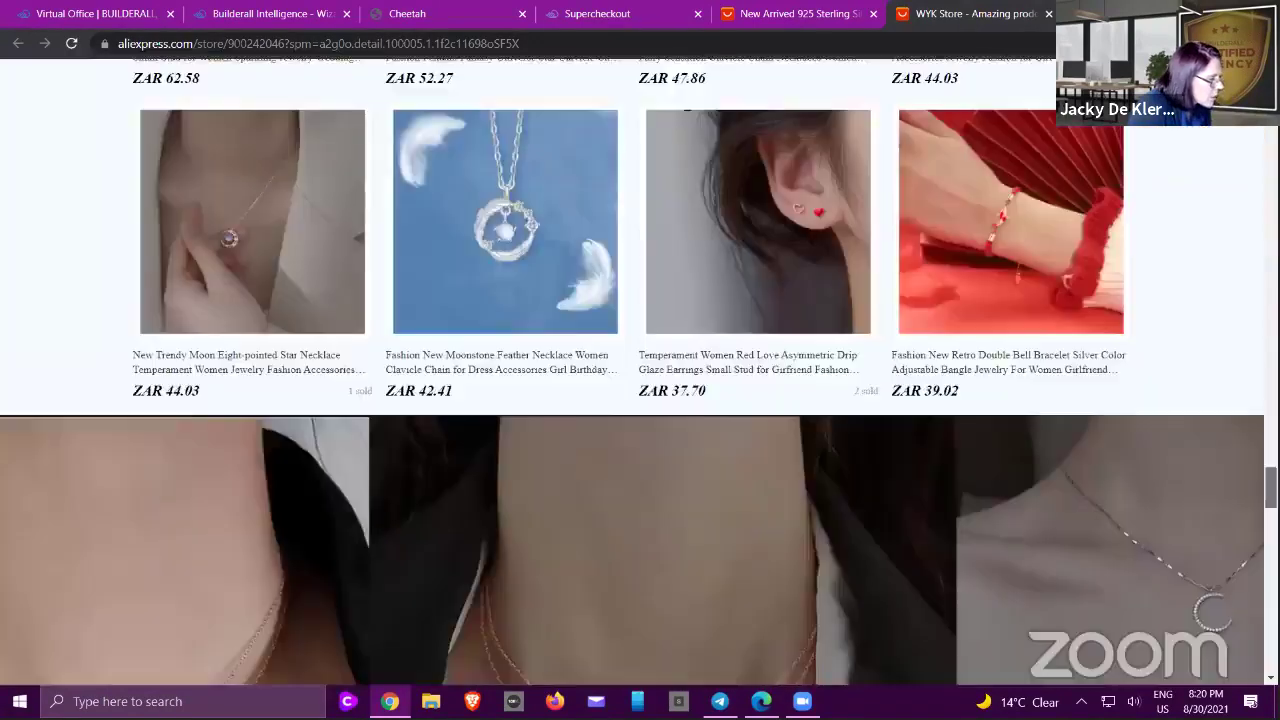
{"action": "key", "text": "Home"}
{"action": "mouse_move", "coordinate": [160, 186]}
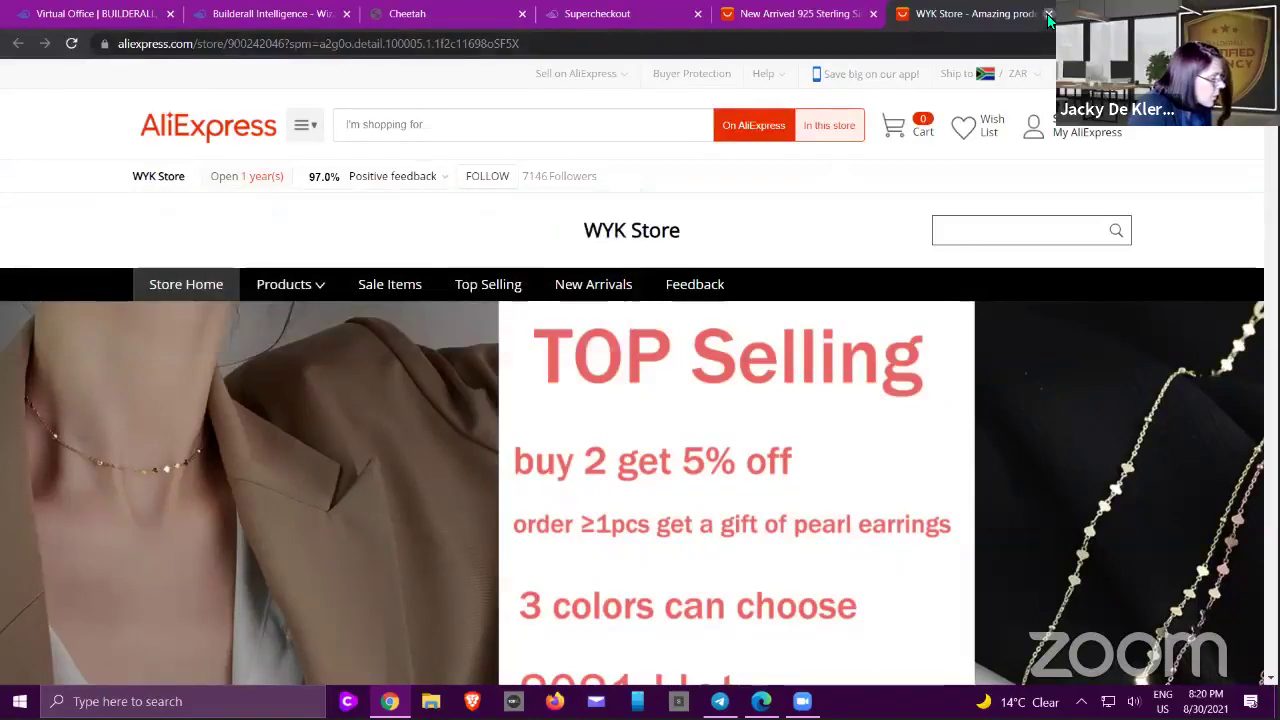
{"action": "left_click", "coordinate": [1048, 14]}
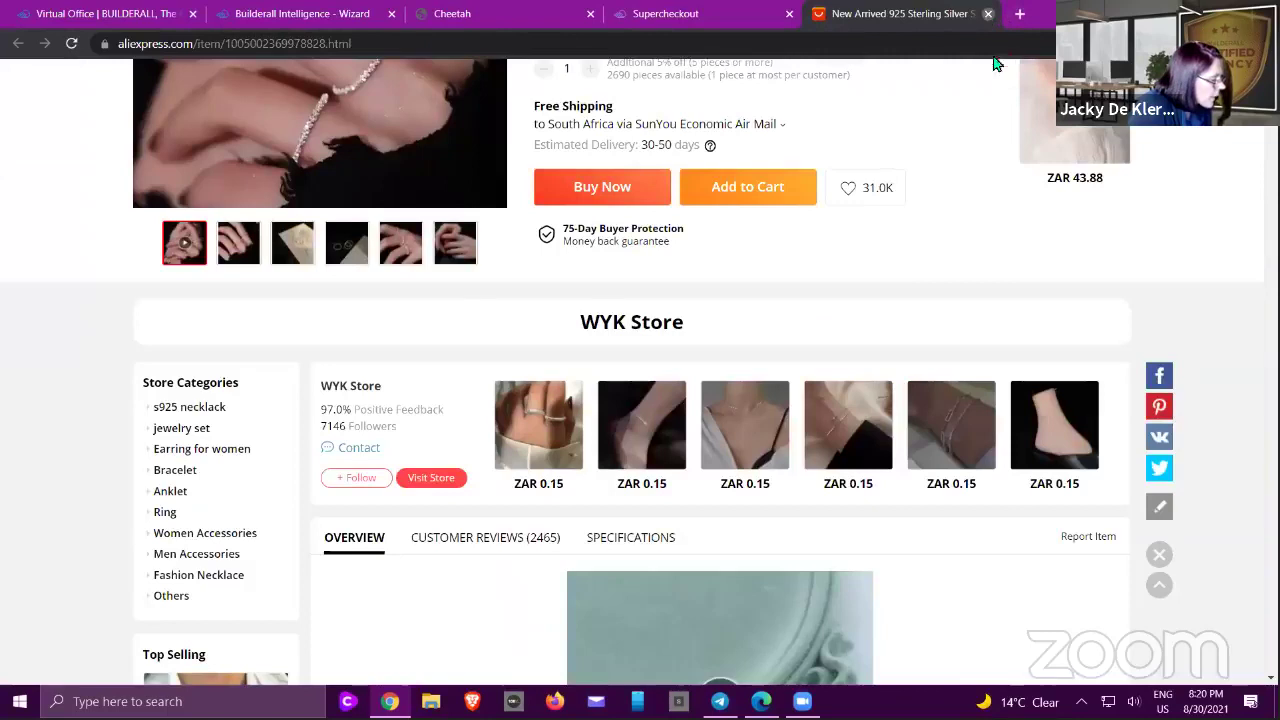
{"action": "left_click", "coordinate": [988, 14]}
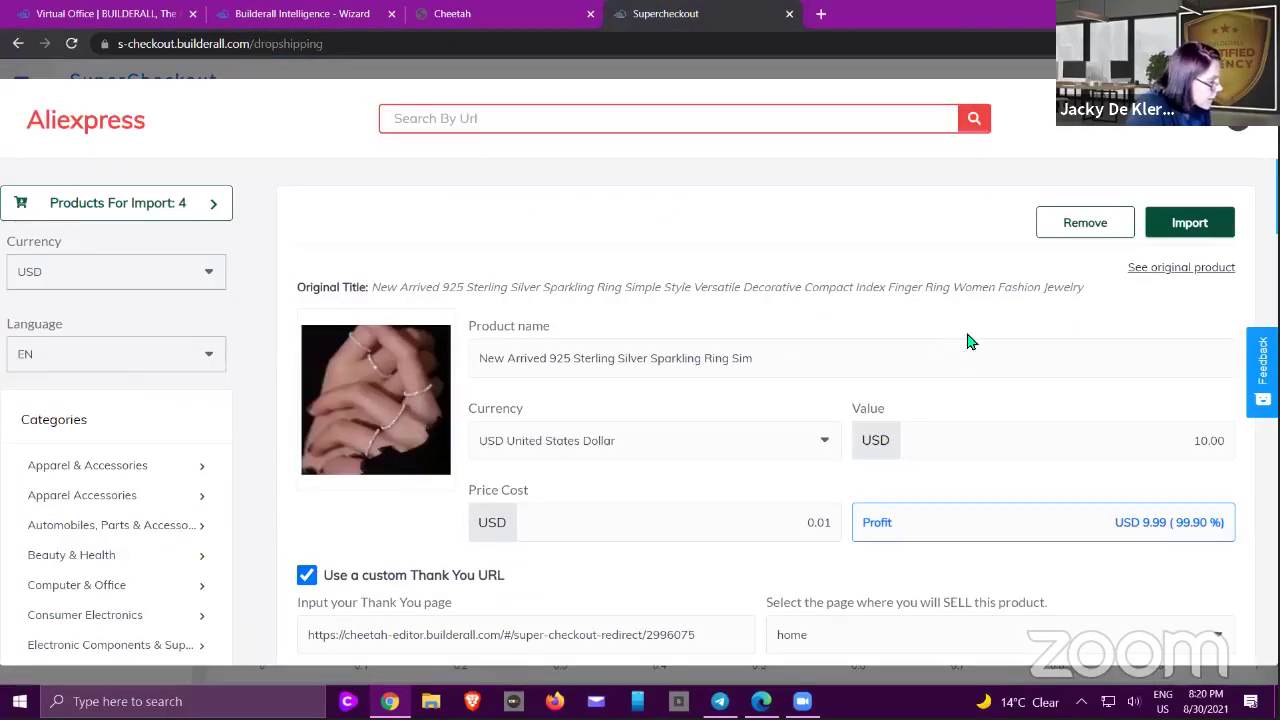
- Import the ring and the ASHIQI, DOTEFFIL and NEHZY products, then close the AliExpress catalog
{"action": "left_click", "coordinate": [1187, 226]}
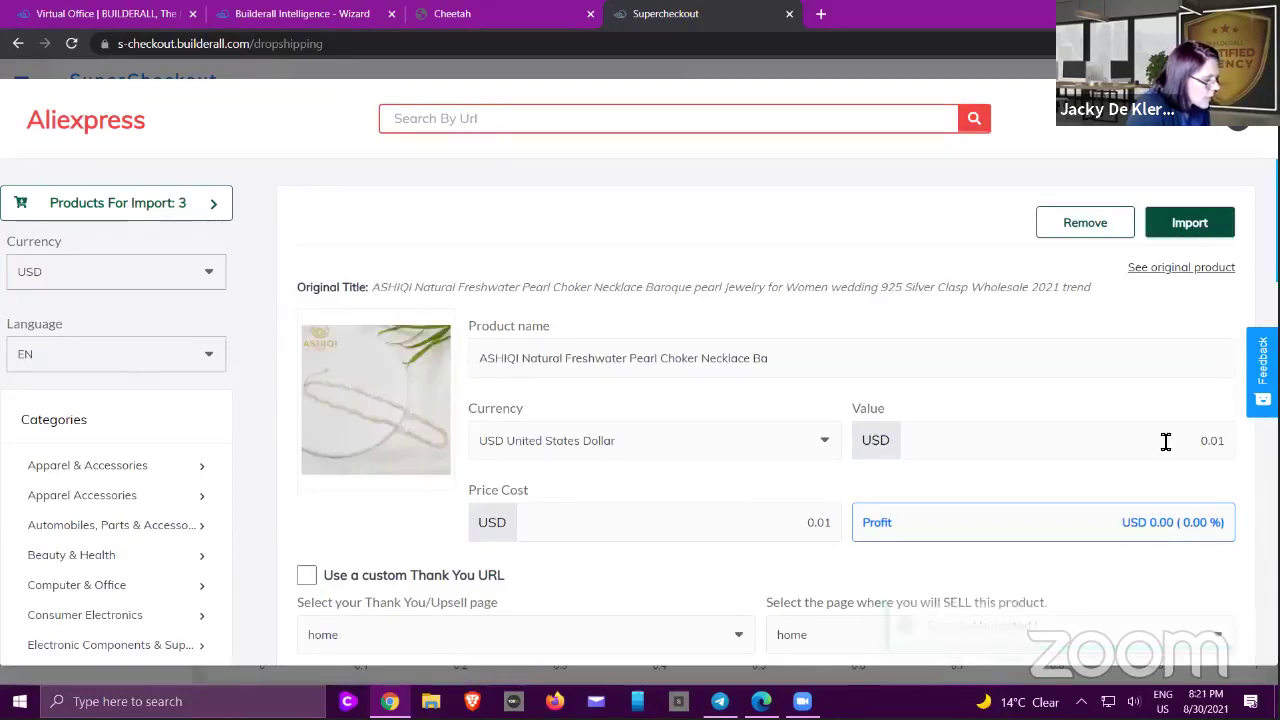
{"action": "left_click", "coordinate": [1183, 237]}
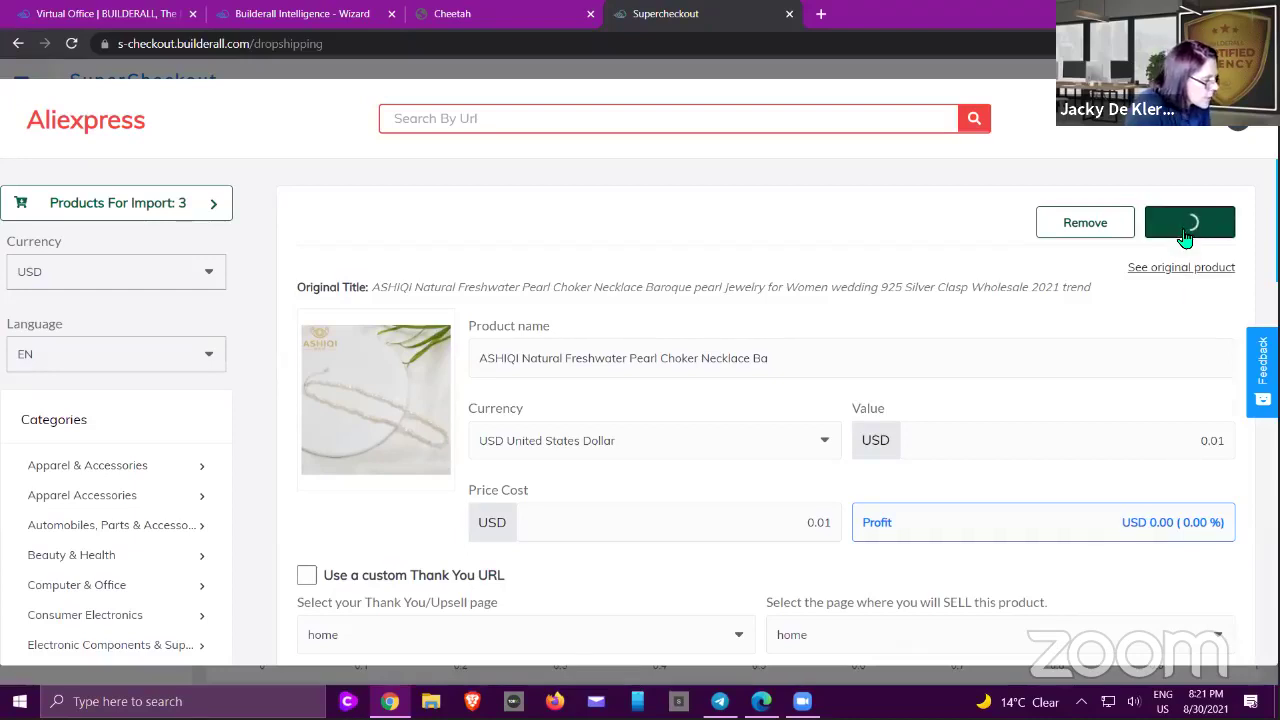
{"action": "left_click", "coordinate": [1183, 237]}
{"action": "left_click", "coordinate": [1185, 237]}
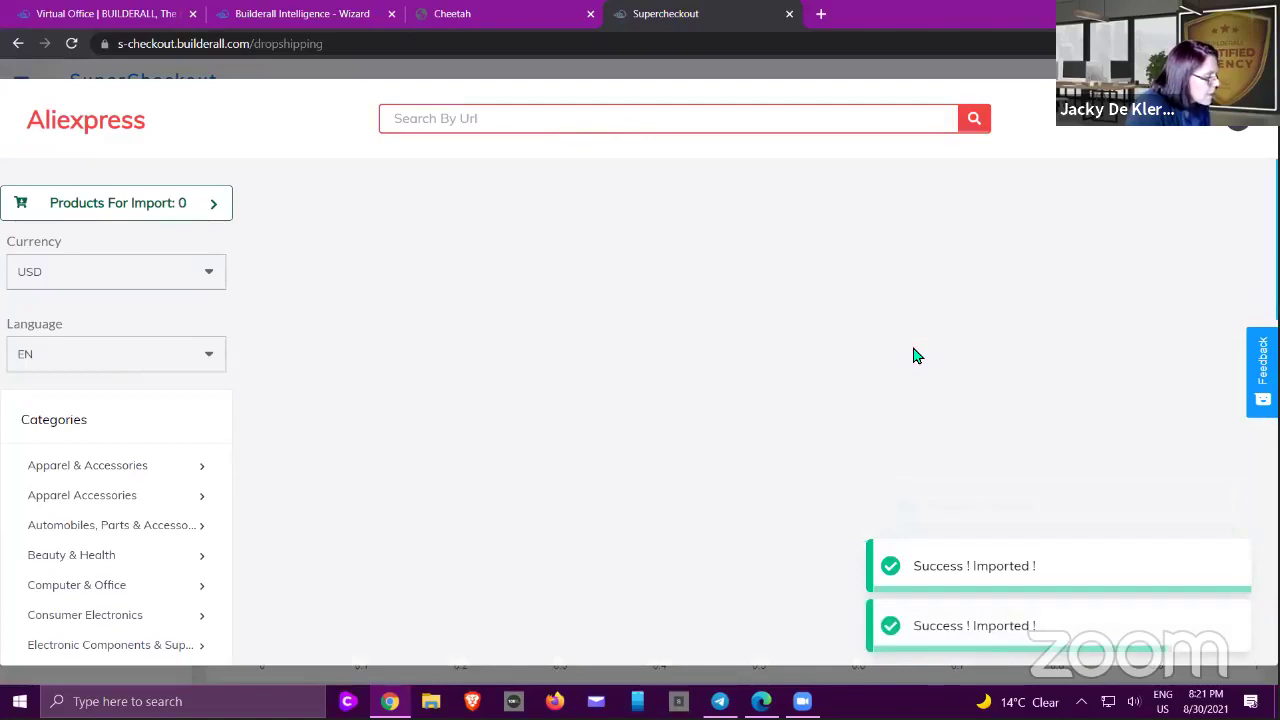
{"action": "scroll", "coordinate": [900, 300], "scroll_direction": "down", "scroll_amount": 2}
{"action": "left_click", "coordinate": [1240, 128]}
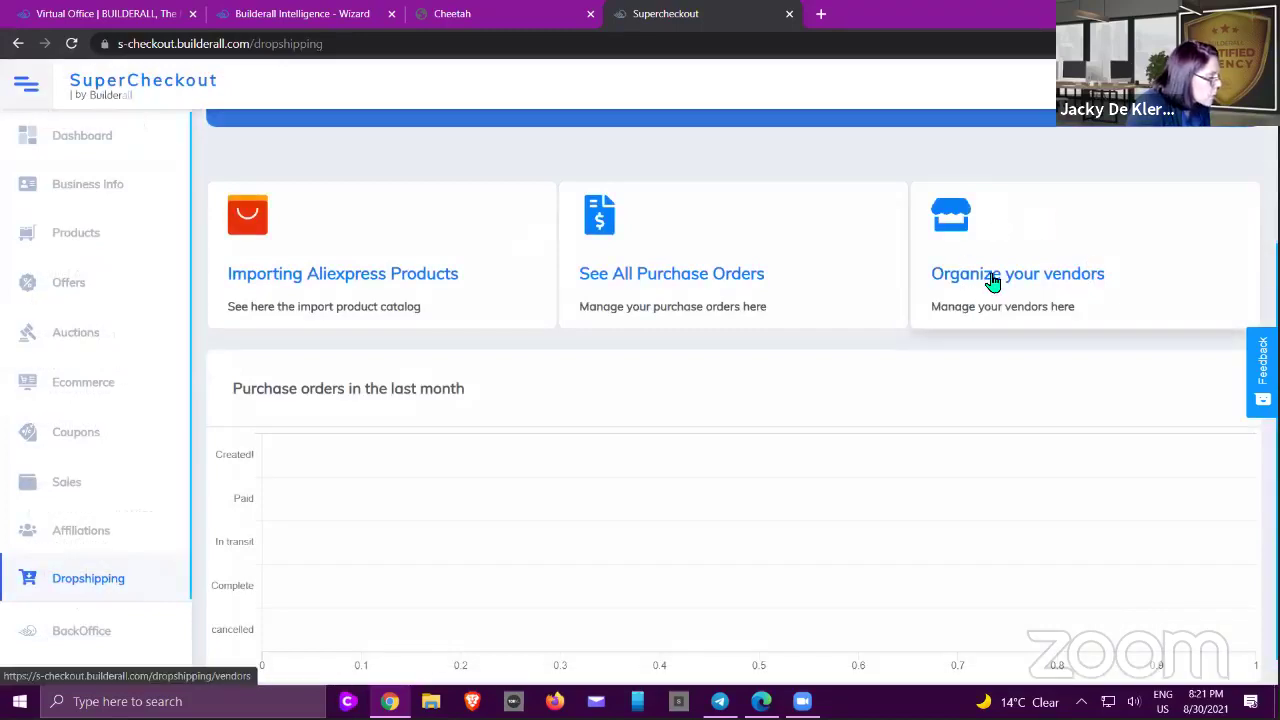
- Register MarketIDesign as a dropshipping vendor, filling in its contact and address details from a saved entry, and save it
{"action": "left_click", "coordinate": [993, 283]}
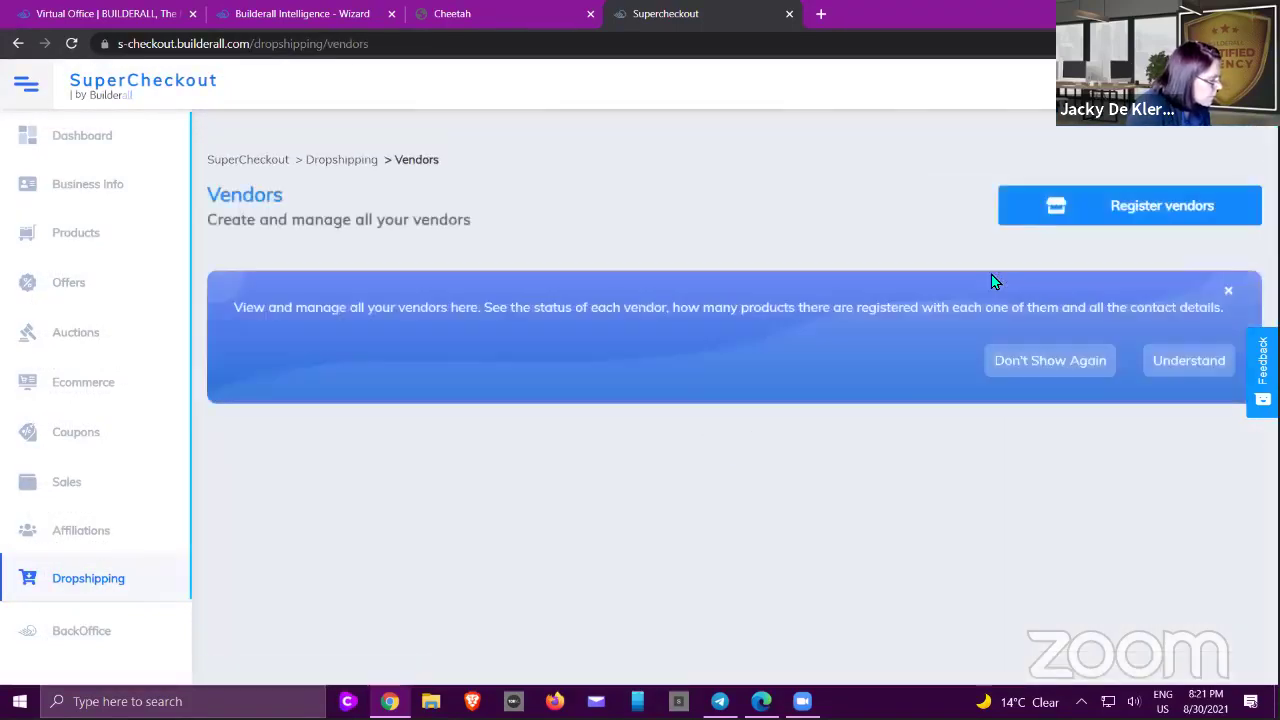
{"action": "left_click", "coordinate": [1127, 207]}
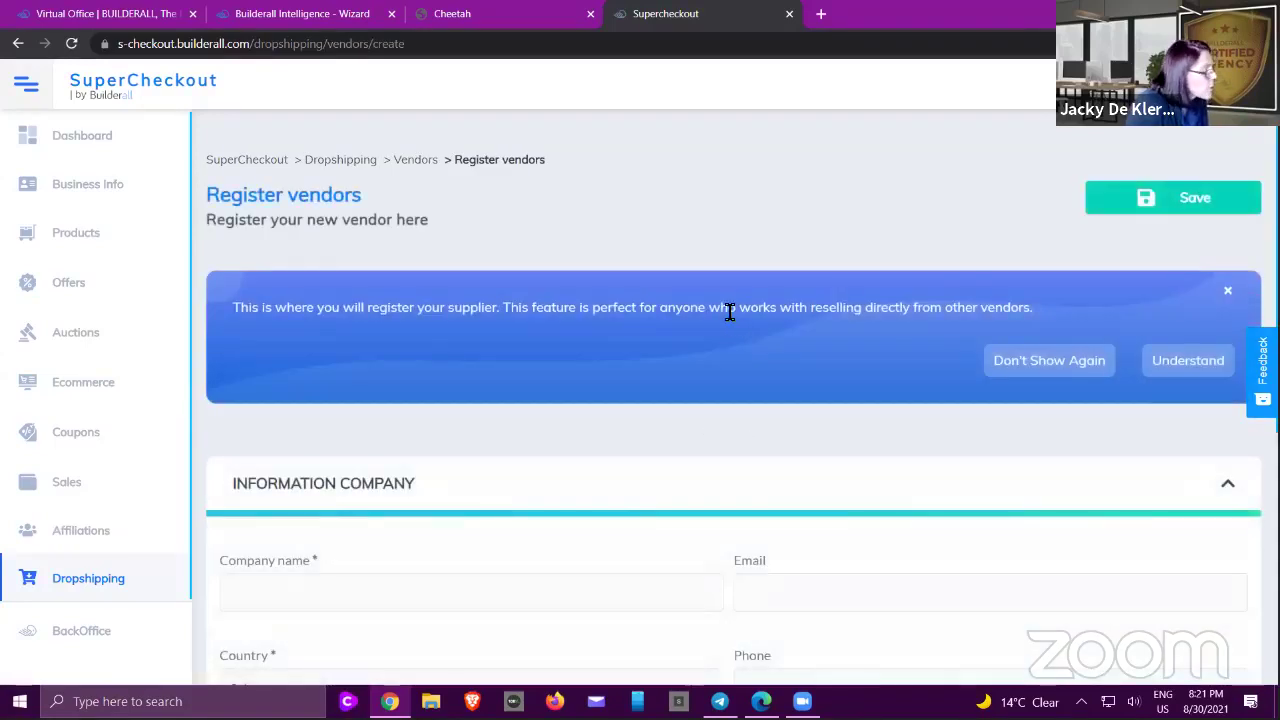
{"action": "scroll", "coordinate": [729, 311], "scroll_direction": "down", "scroll_amount": 2}
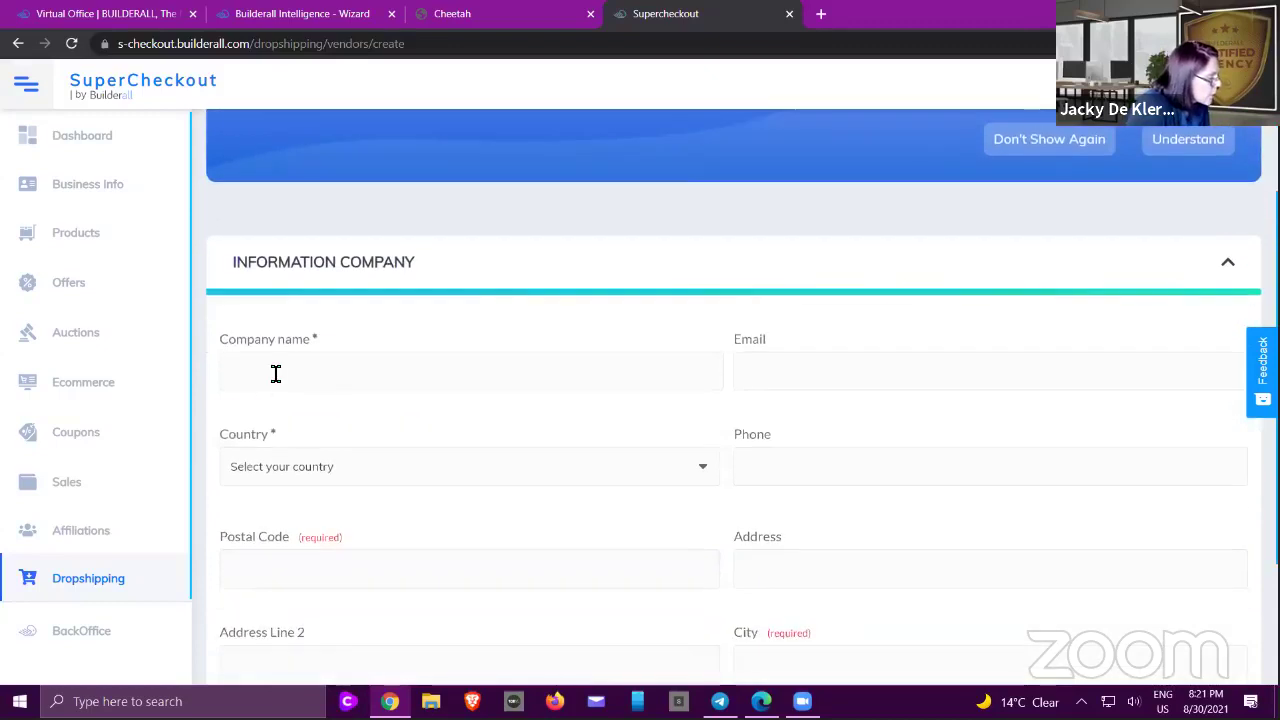
{"action": "left_click", "coordinate": [276, 373]}
{"action": "left_click", "coordinate": [286, 418]}
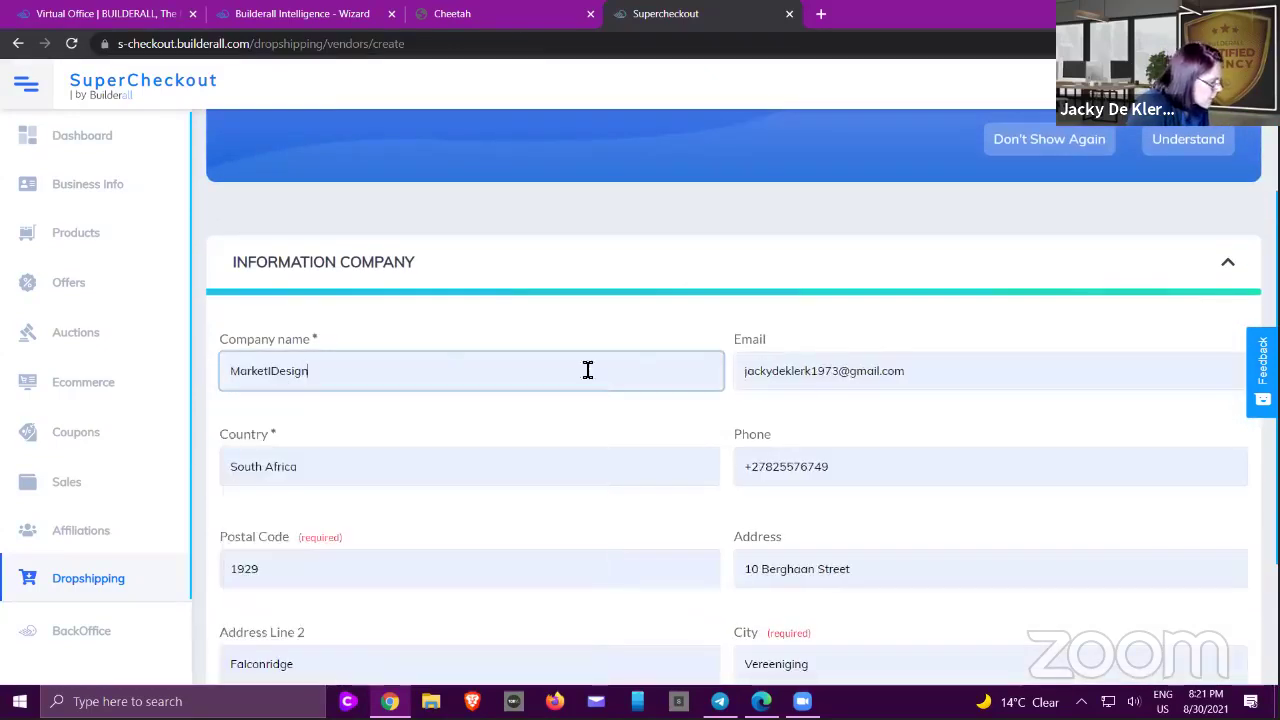
{"action": "scroll", "coordinate": [614, 380], "scroll_direction": "down", "scroll_amount": 2}
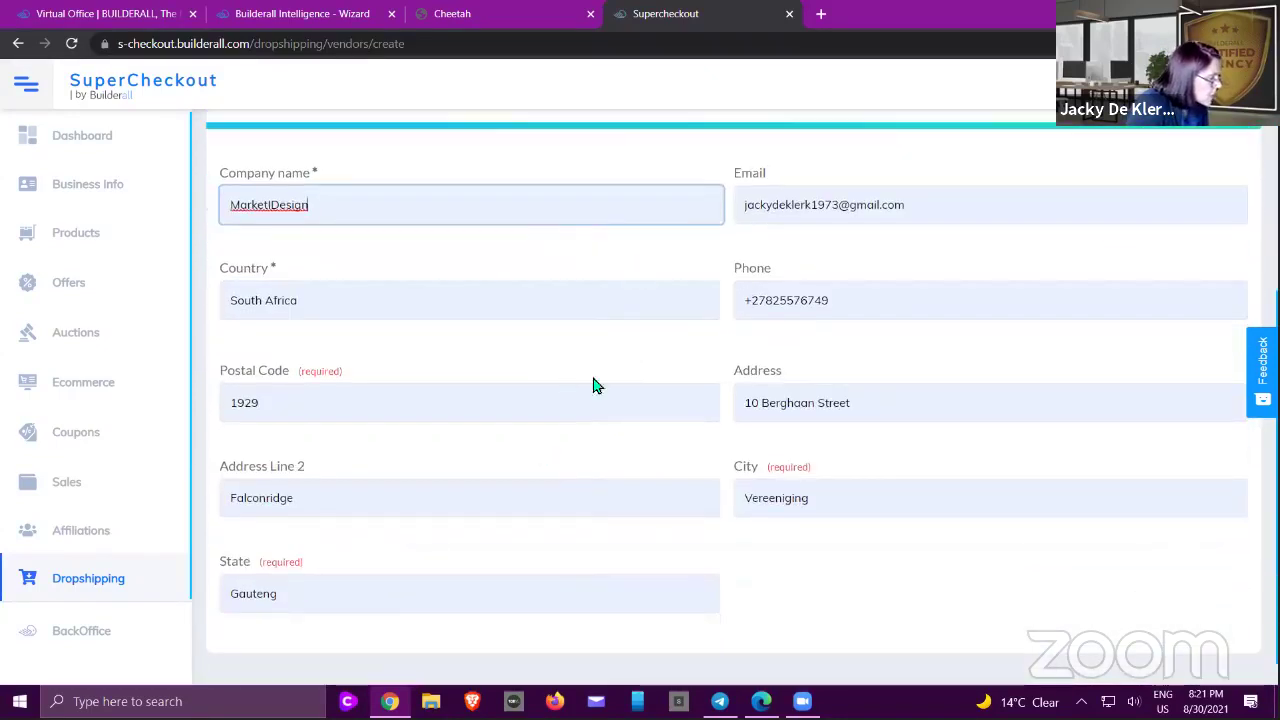
{"action": "scroll", "coordinate": [563, 386], "scroll_direction": "down", "scroll_amount": 1}
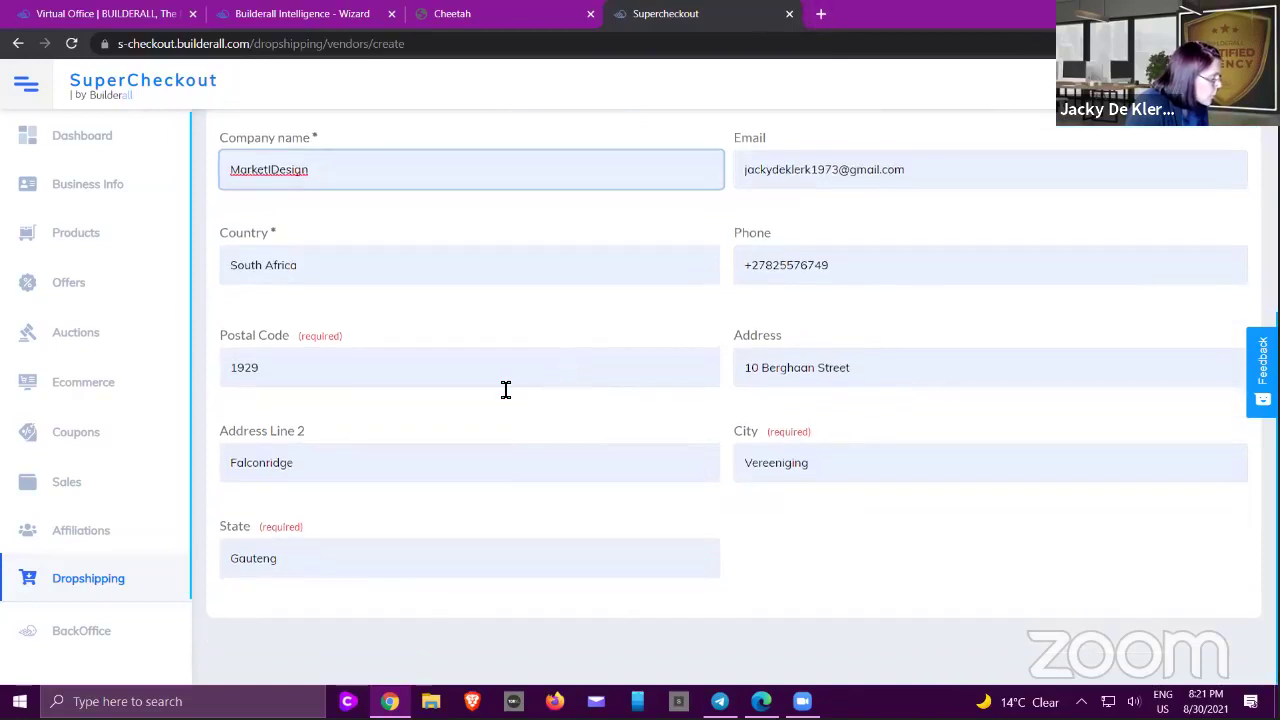
{"action": "scroll", "coordinate": [712, 263], "scroll_direction": "up", "scroll_amount": 3}
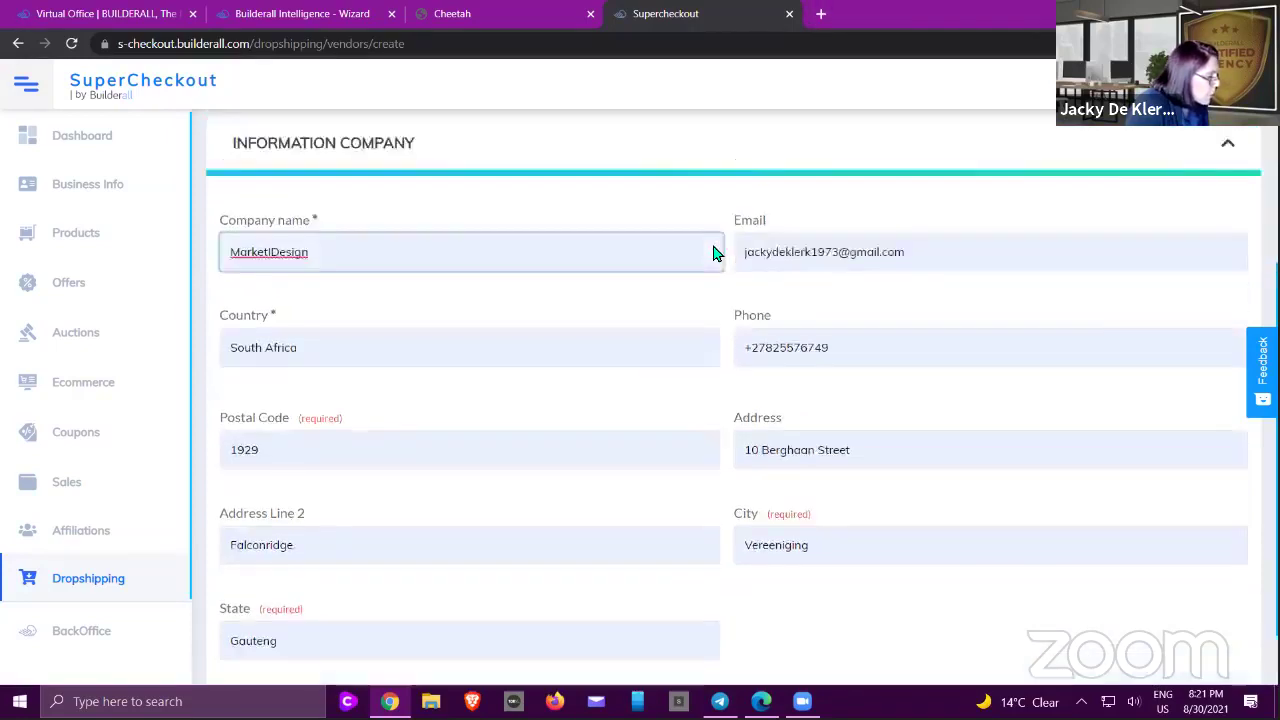
{"action": "scroll", "coordinate": [1150, 268], "scroll_direction": "up", "scroll_amount": 2}
{"action": "left_click", "coordinate": [1176, 197]}
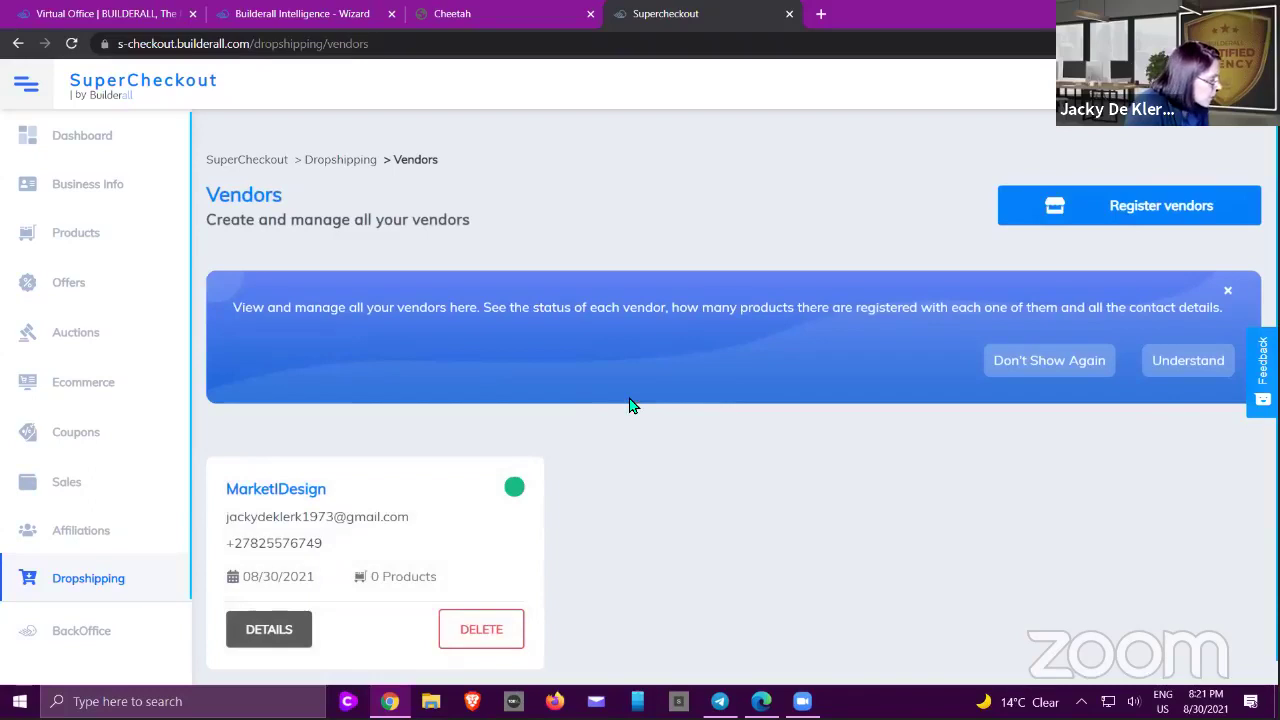
{"action": "scroll", "coordinate": [630, 405], "scroll_direction": "down", "scroll_amount": 1}
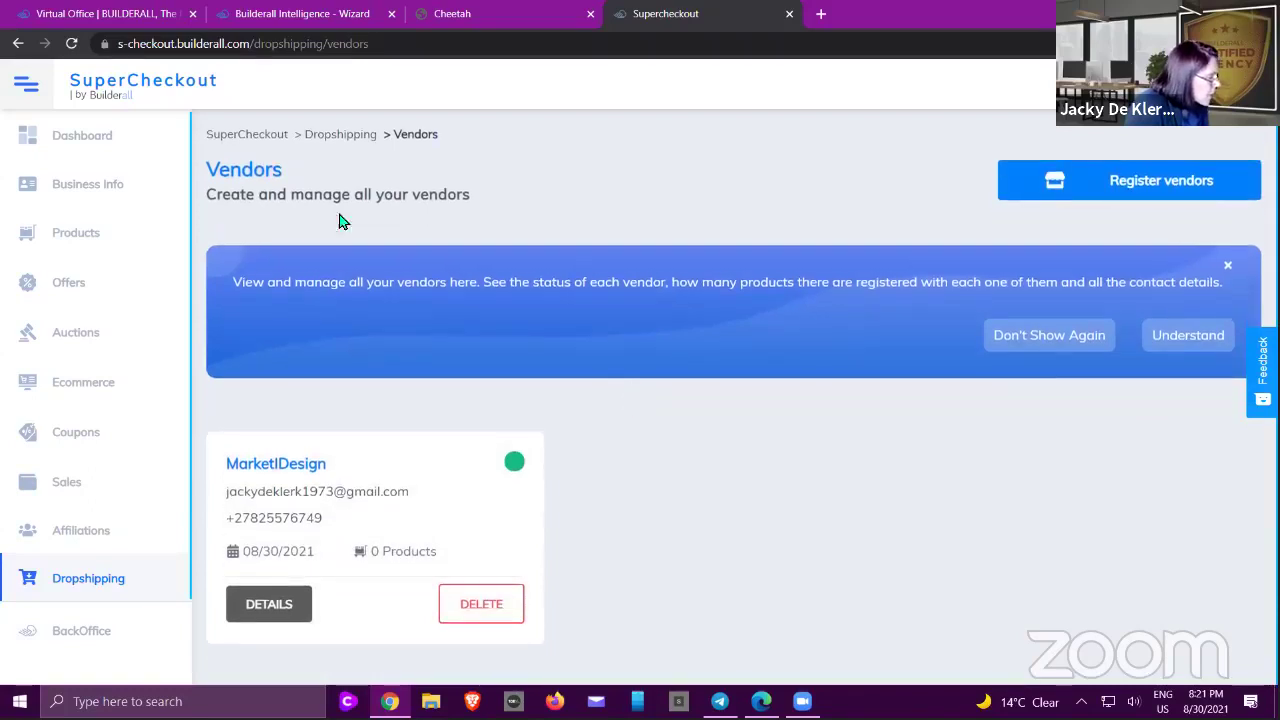
- Open the imported NEHZY 925 sterling silver product from the product list for editing and show its product info
{"action": "left_click", "coordinate": [86, 243]}
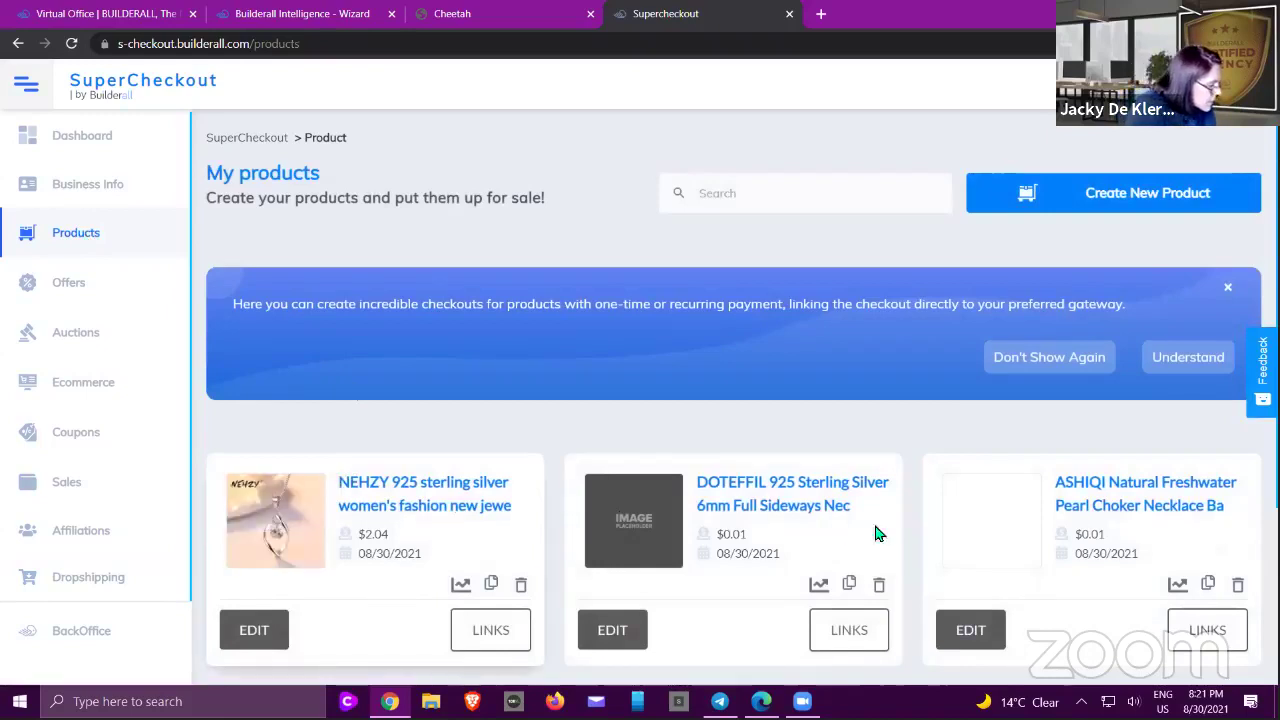
{"action": "scroll", "coordinate": [391, 555], "scroll_direction": "down", "scroll_amount": 2}
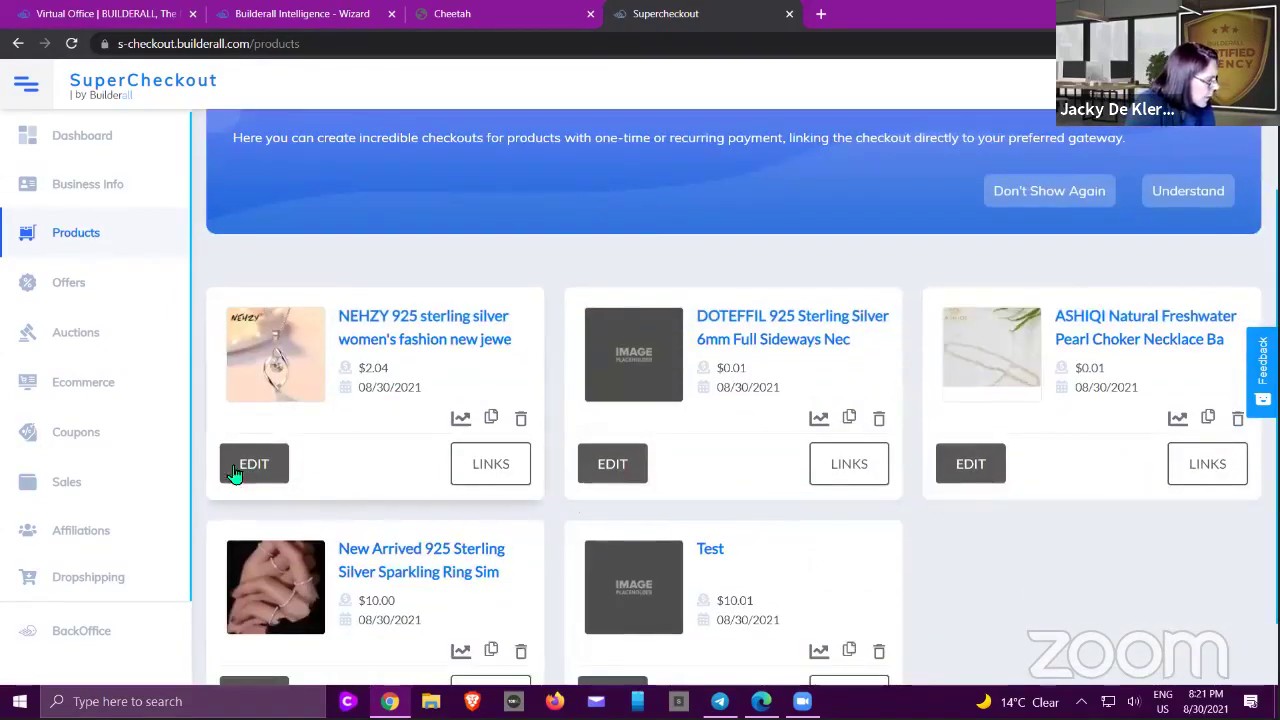
{"action": "left_click", "coordinate": [251, 462]}
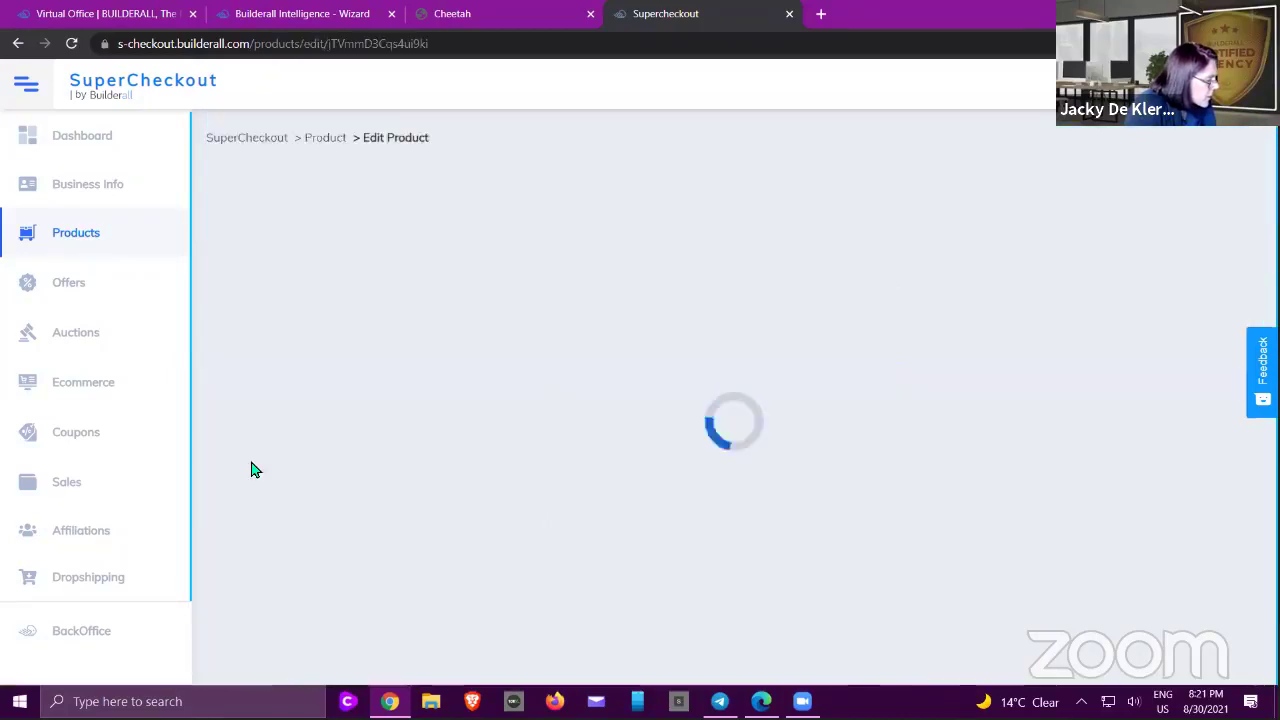
{"action": "scroll", "coordinate": [391, 427], "scroll_direction": "down", "scroll_amount": 1}
{"action": "scroll", "coordinate": [391, 425], "scroll_direction": "down", "scroll_amount": 6}
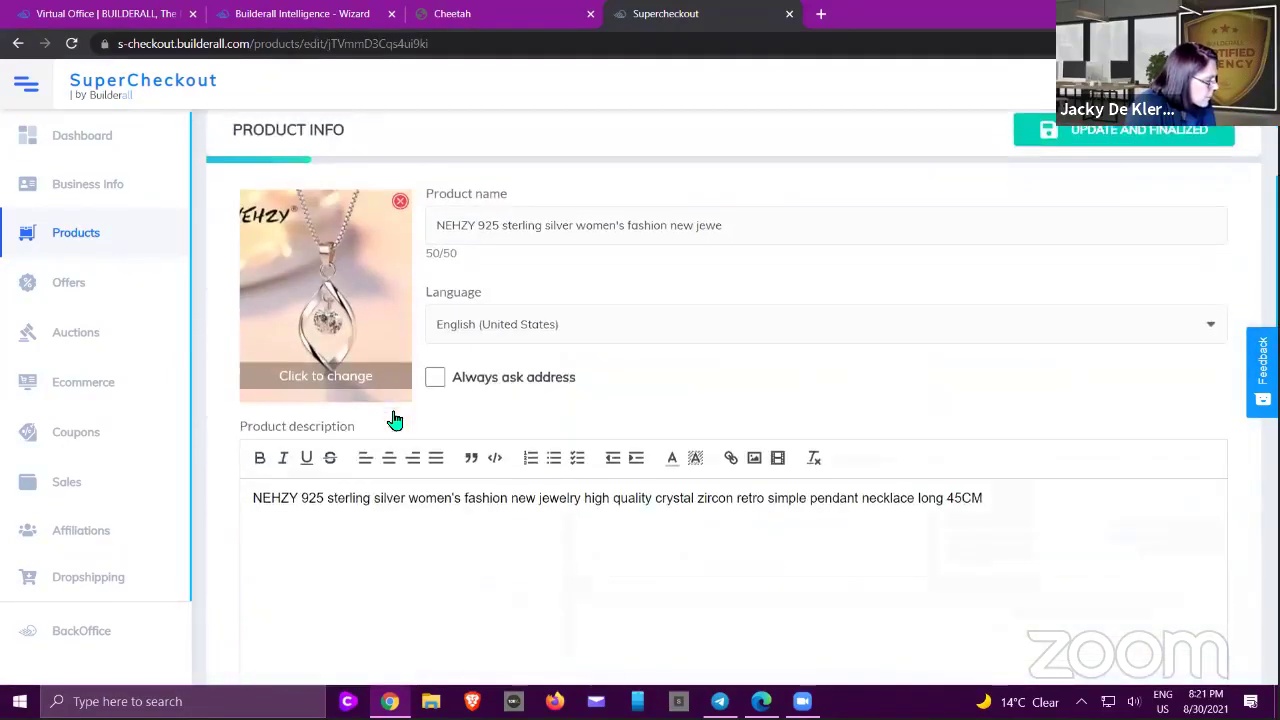
- Open the NEHZY product's Pricing section and review its payment method, currency, refund, tax and value settings
{"action": "scroll", "coordinate": [396, 416], "scroll_direction": "down", "scroll_amount": 6}
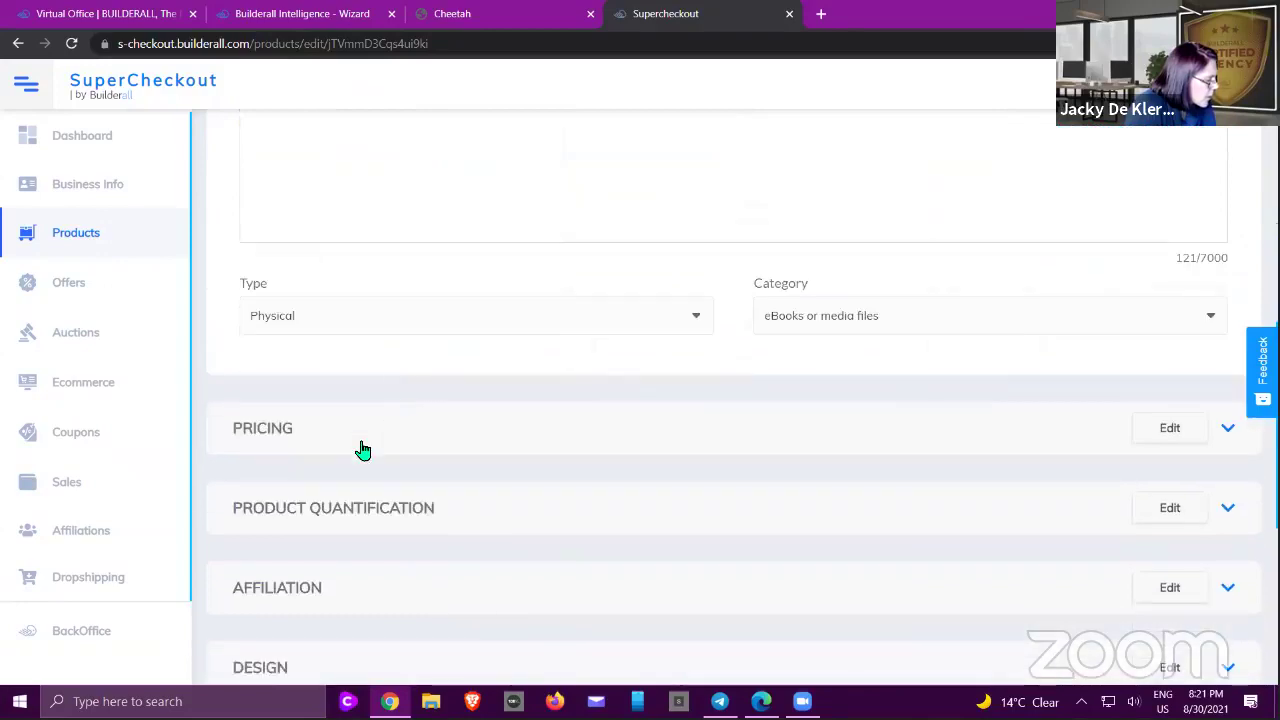
{"action": "scroll", "coordinate": [744, 283], "scroll_direction": "up", "scroll_amount": 7}
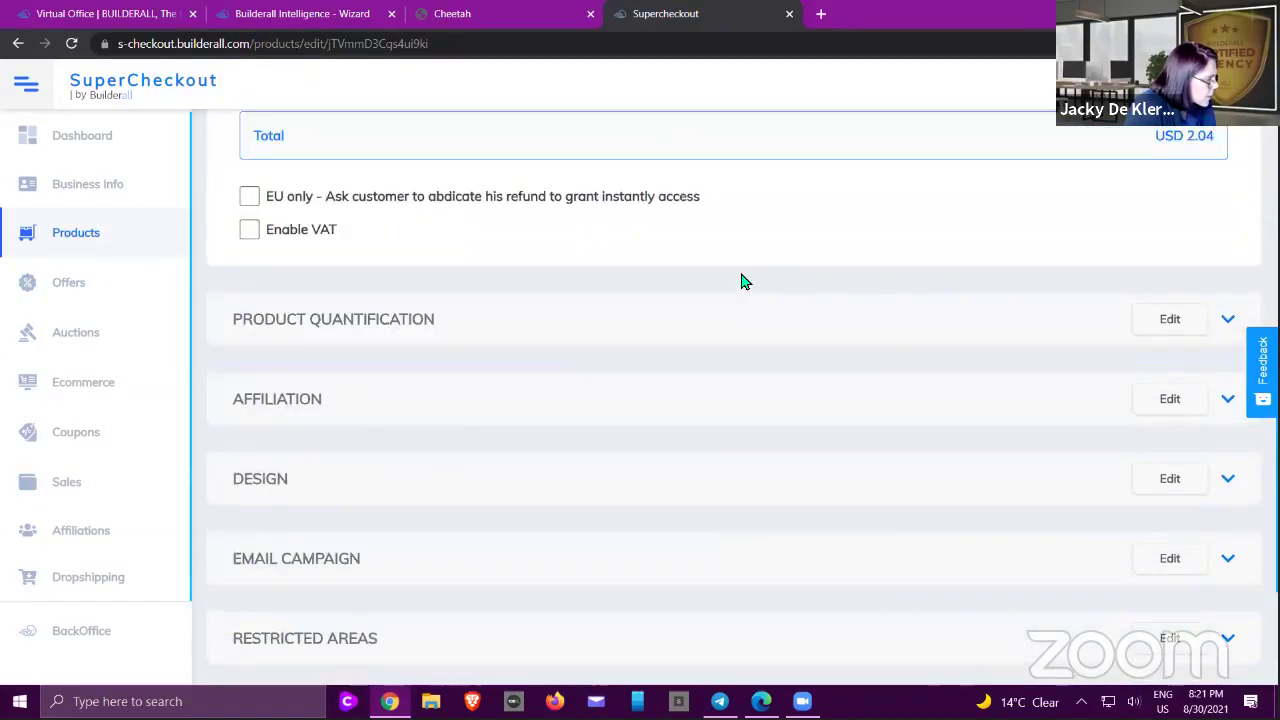
{"action": "scroll", "coordinate": [742, 280], "scroll_direction": "up", "scroll_amount": 2}
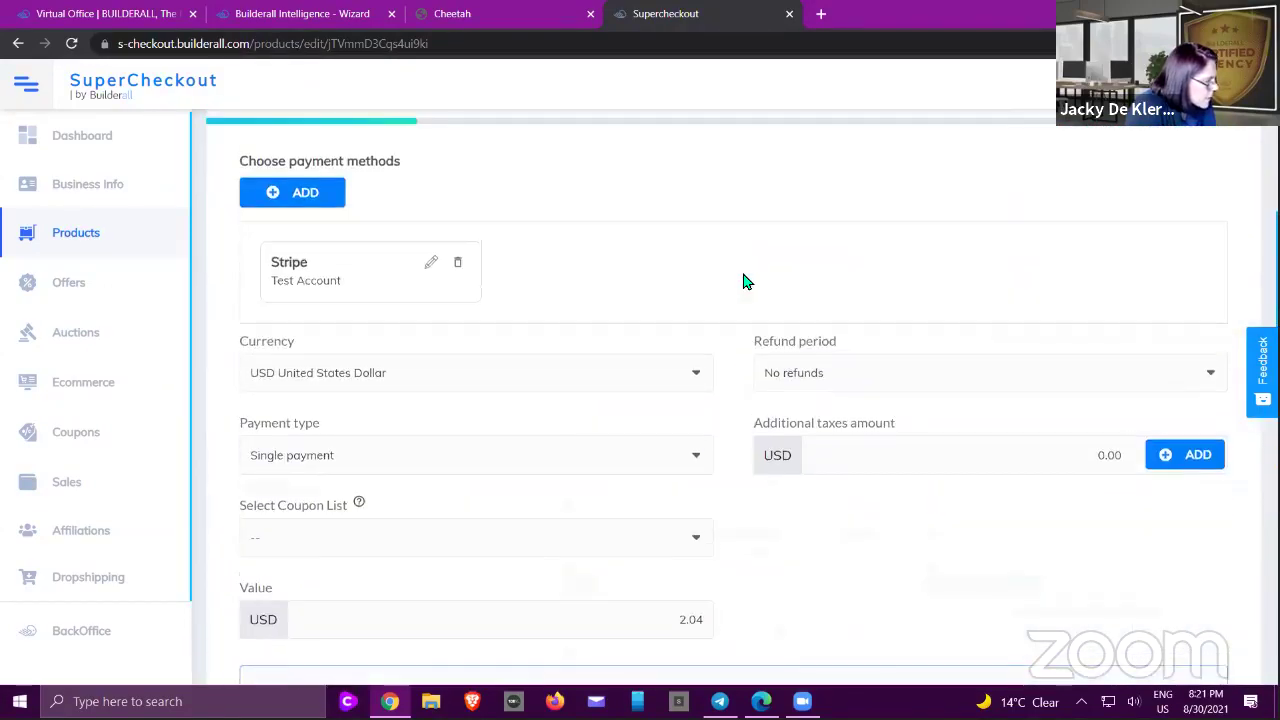
{"action": "scroll", "coordinate": [742, 280], "scroll_direction": "down", "scroll_amount": 7}
{"action": "scroll", "coordinate": [740, 285], "scroll_direction": "down", "scroll_amount": 2}
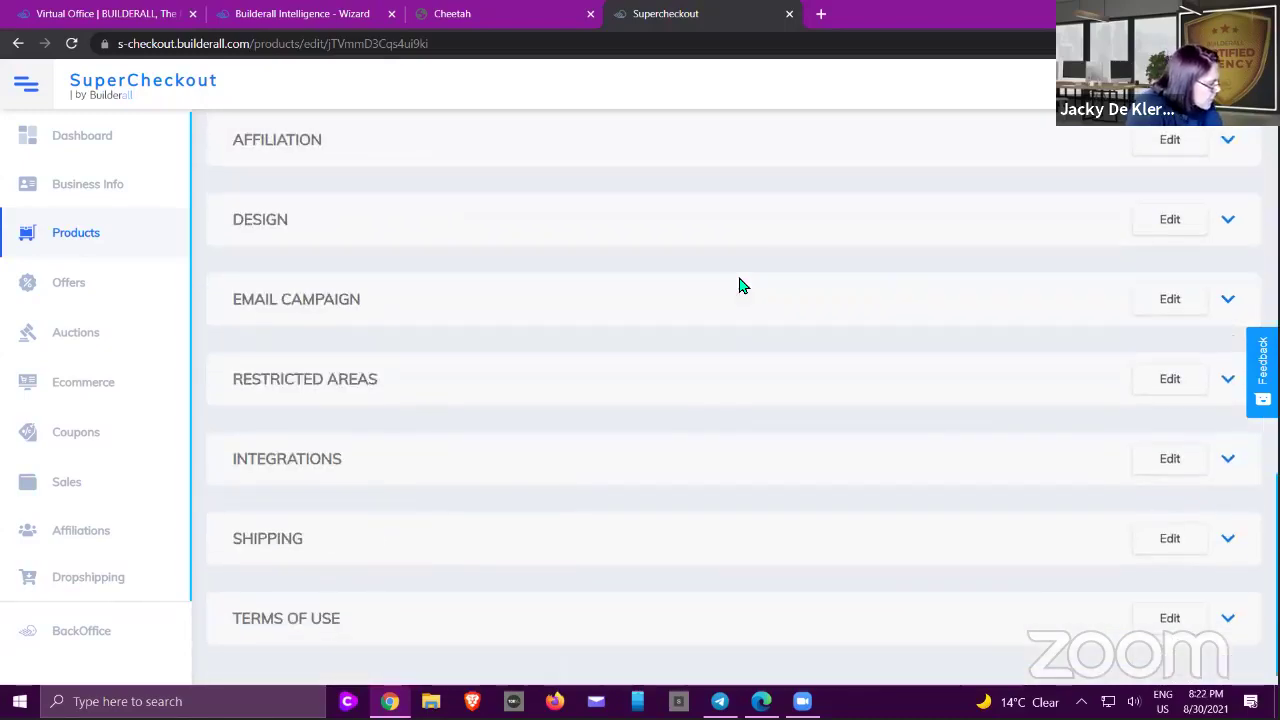
- Try to open the product's Integrations section and to update and finalize its pricing
{"action": "left_click", "coordinate": [315, 437]}
{"action": "scroll", "coordinate": [467, 328], "scroll_direction": "down", "scroll_amount": 2}
{"action": "scroll", "coordinate": [467, 328], "scroll_direction": "down", "scroll_amount": 6}
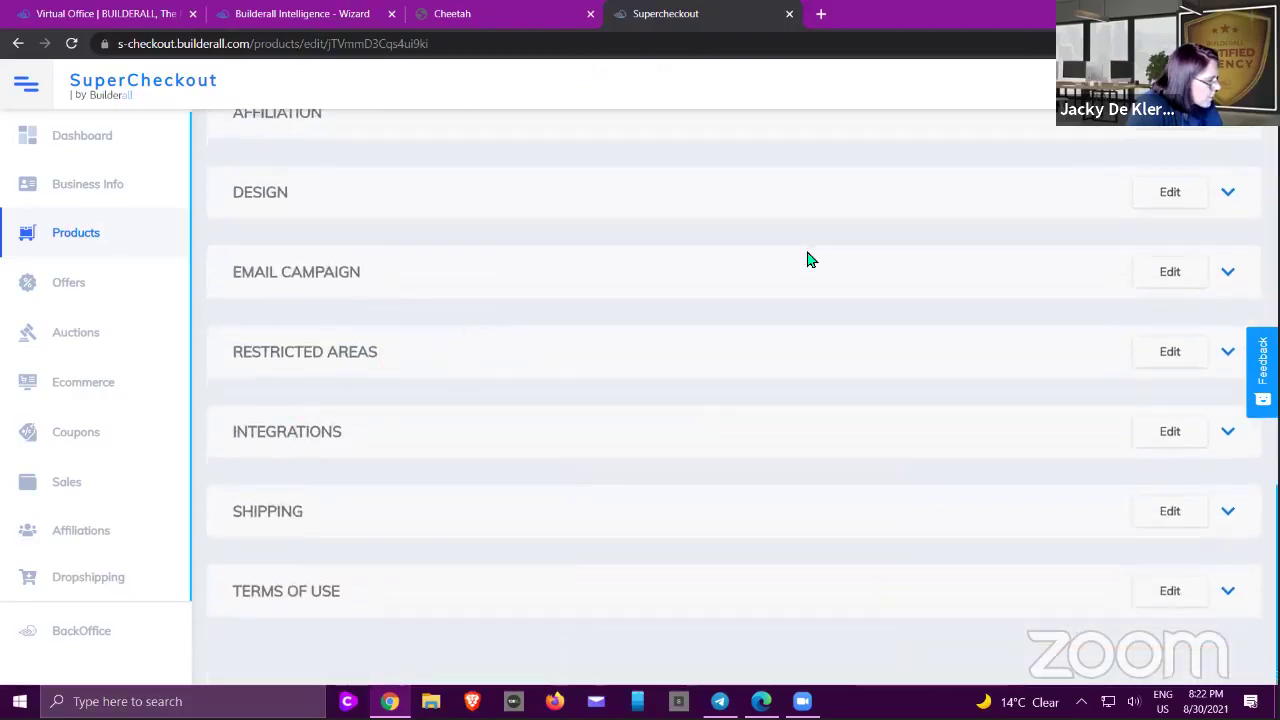
{"action": "scroll", "coordinate": [874, 226], "scroll_direction": "up", "scroll_amount": 10}
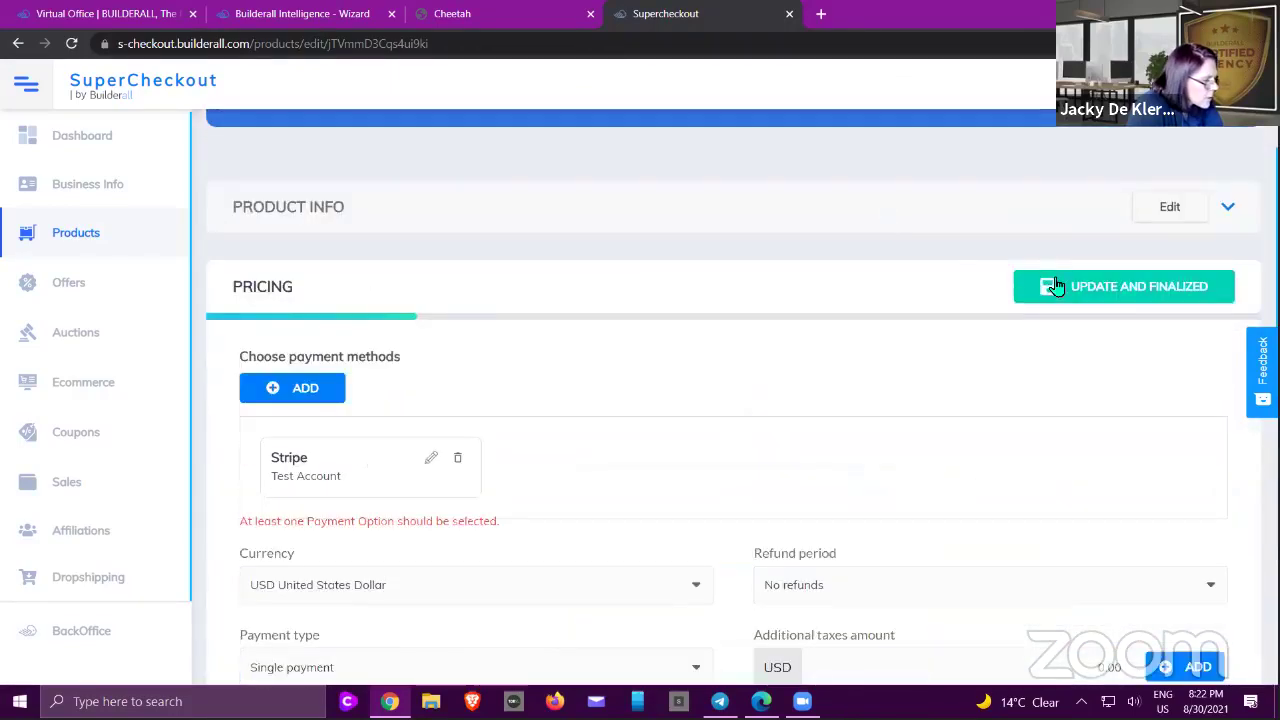
{"action": "left_click", "coordinate": [1055, 286]}
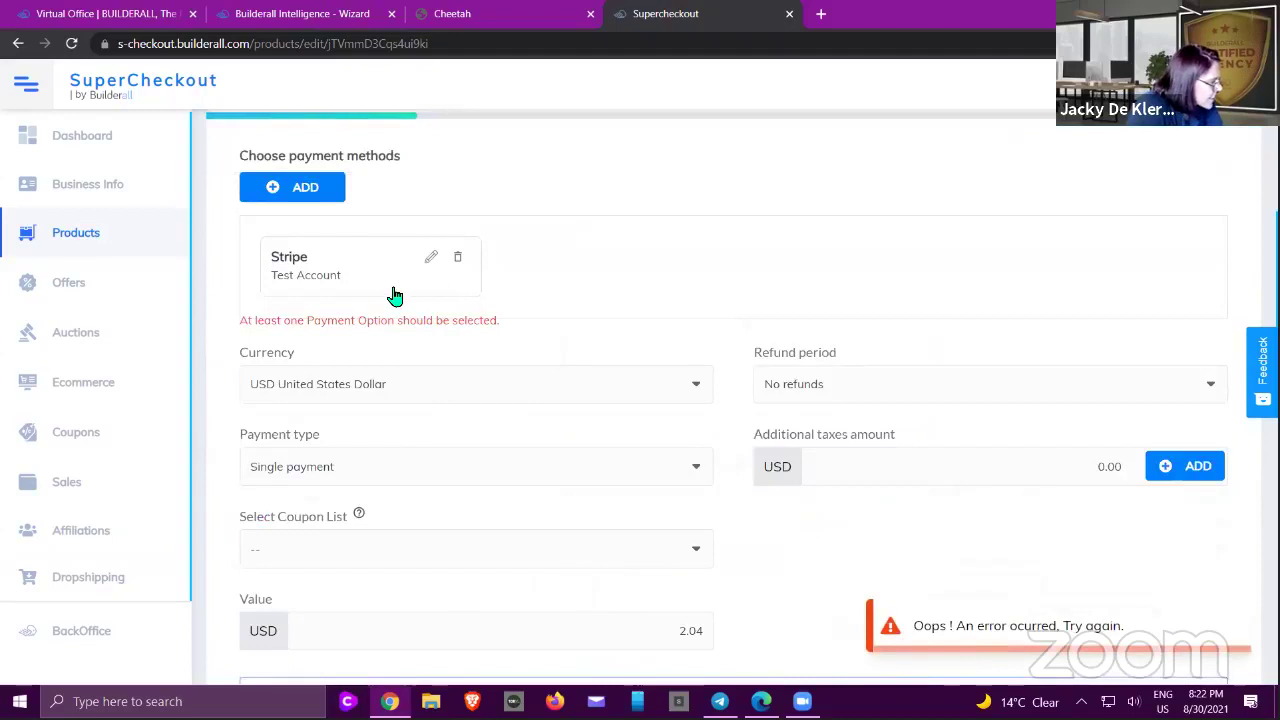
- Open the product's Integrations section and bring up its dropshipping settings
{"action": "scroll", "coordinate": [364, 340], "scroll_direction": "down", "scroll_amount": 5}
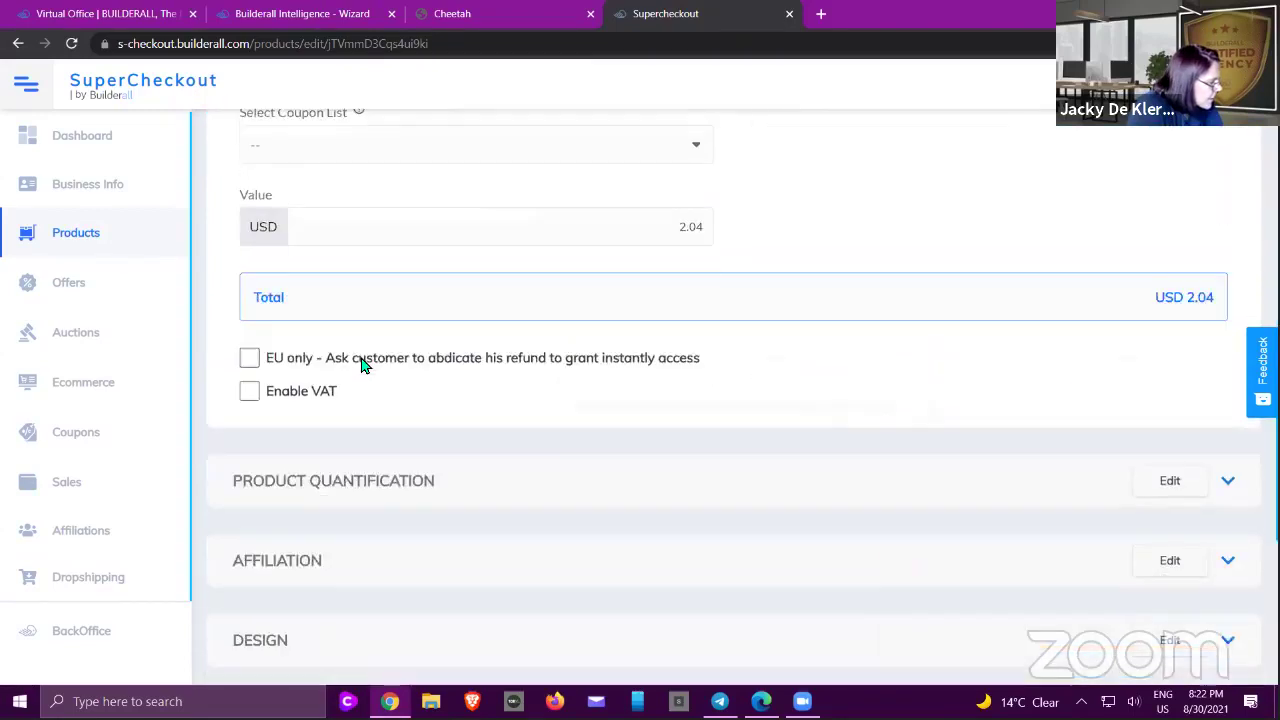
{"action": "scroll", "coordinate": [345, 447], "scroll_direction": "down", "scroll_amount": 3}
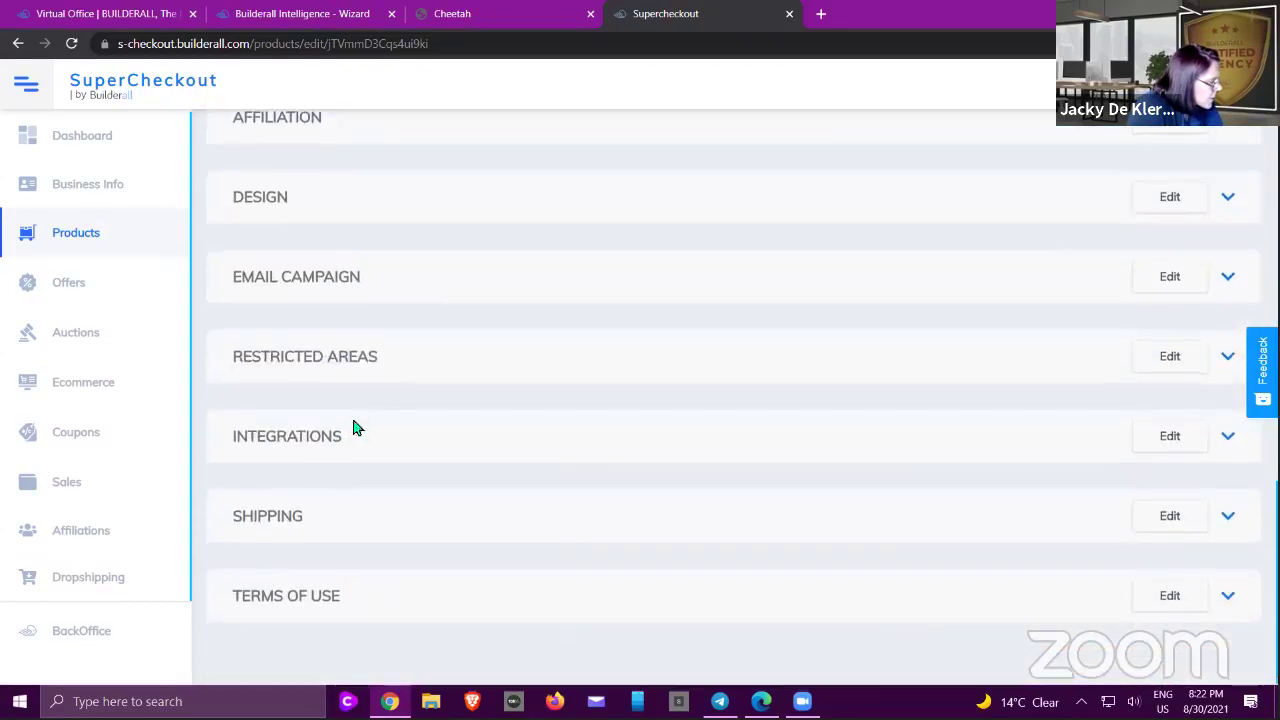
{"action": "left_click", "coordinate": [283, 452]}
{"action": "scroll", "coordinate": [426, 346], "scroll_direction": "down", "scroll_amount": 5}
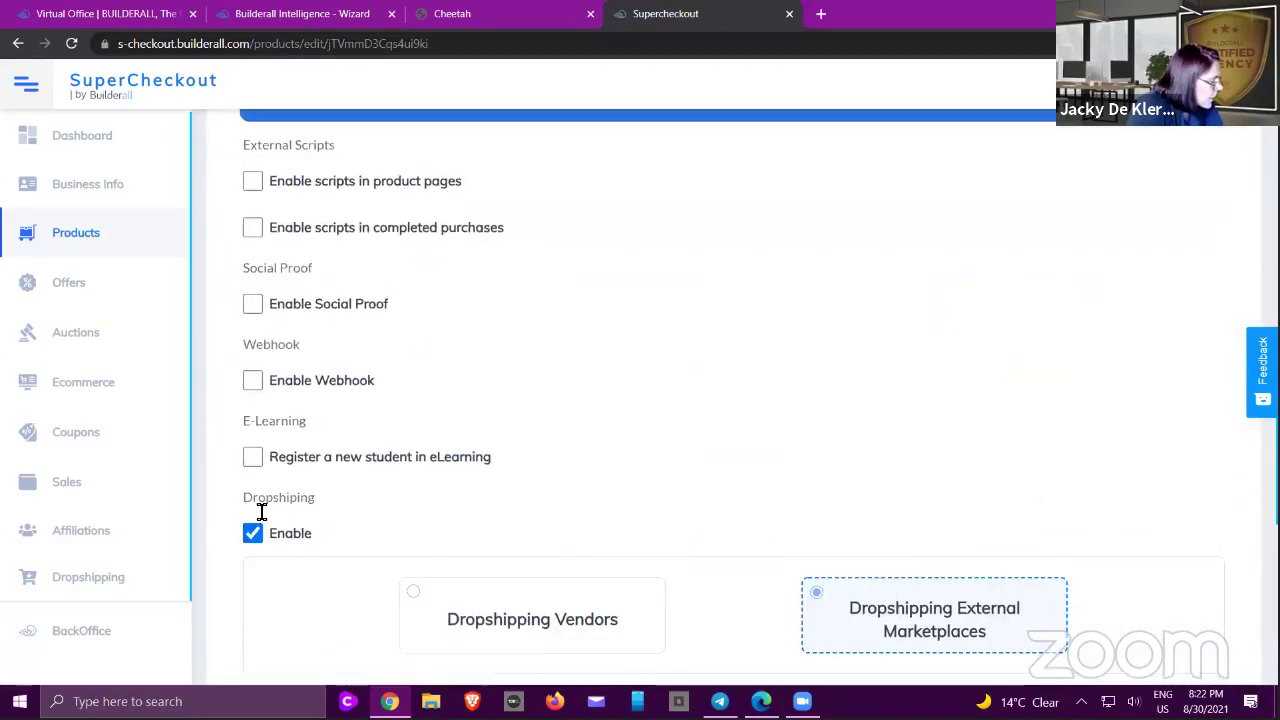
{"action": "scroll", "coordinate": [400, 489], "scroll_direction": "down", "scroll_amount": 3}
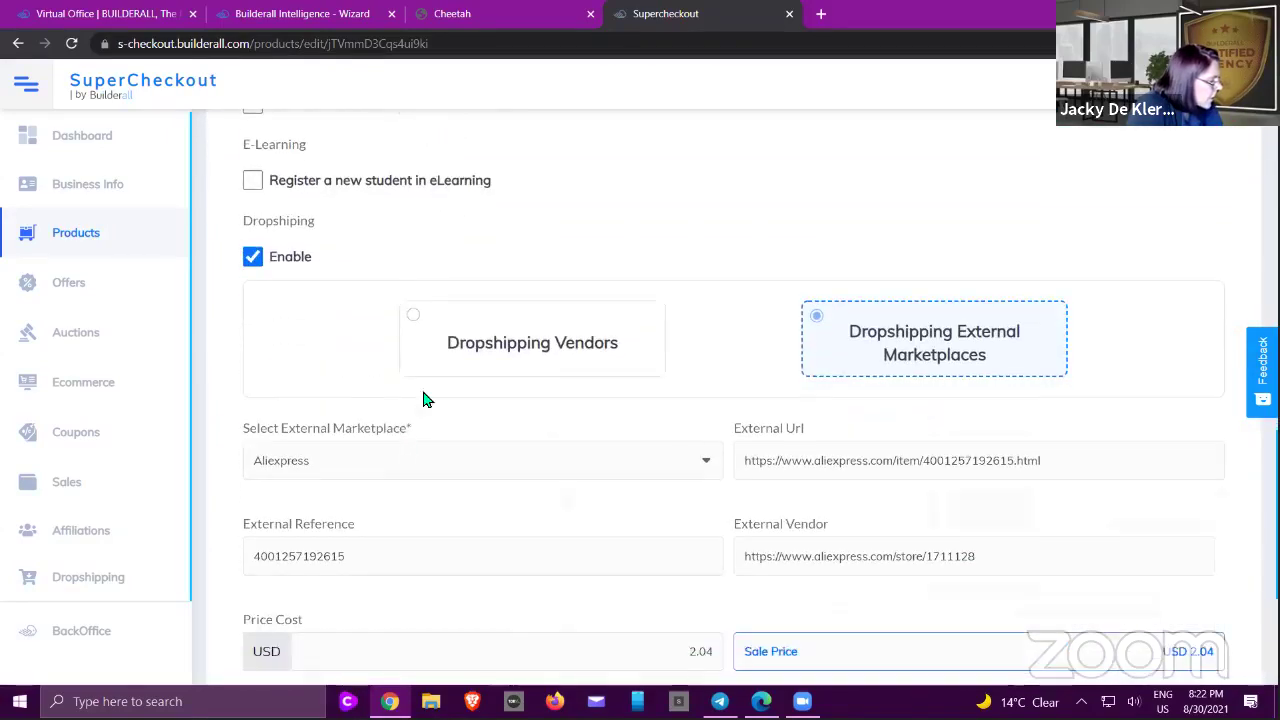
- Change the product's dropshipping source to Dropshipping Vendors and select MarketIDesign as the vendor
{"action": "left_click", "coordinate": [452, 330]}
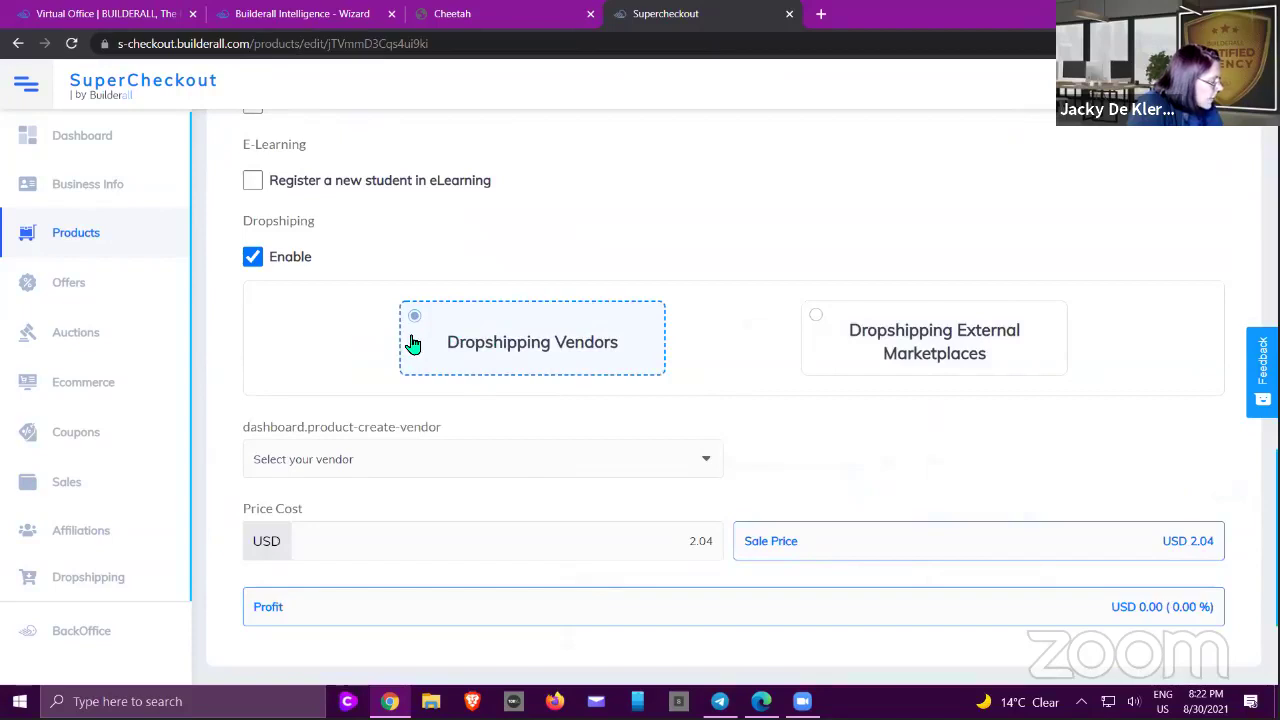
{"action": "scroll", "coordinate": [715, 400], "scroll_direction": "down", "scroll_amount": 1}
{"action": "left_click", "coordinate": [708, 404]}
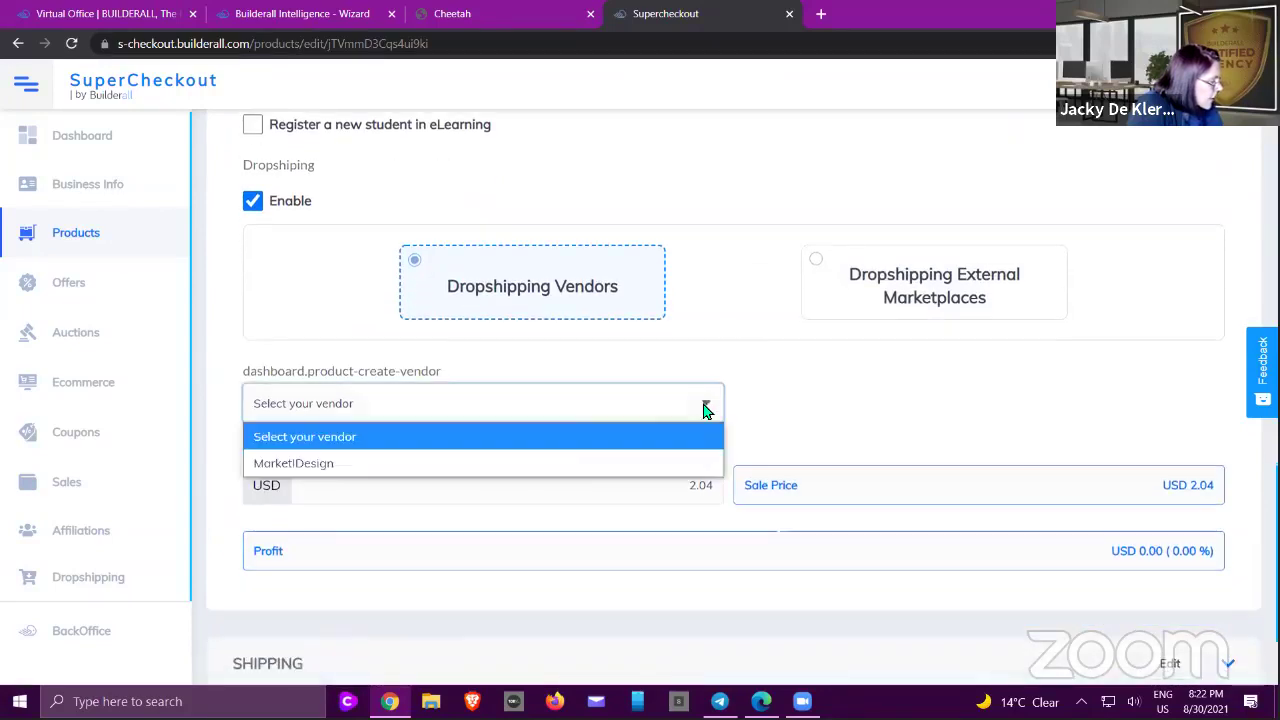
{"action": "left_click", "coordinate": [322, 465]}
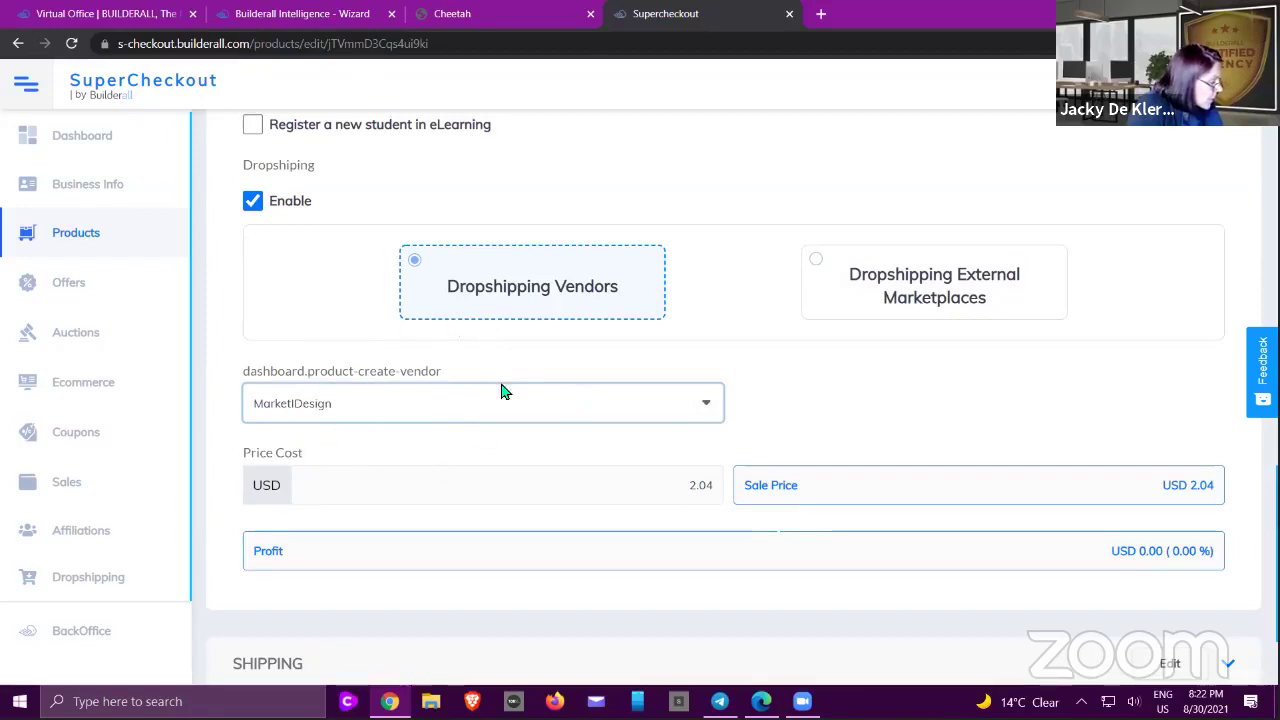
- Switch the source to Dropshipping External Marketplaces and back to Dropshipping Vendors, reselecting MarketIDesign as the vendor
{"action": "left_click", "coordinate": [851, 277]}
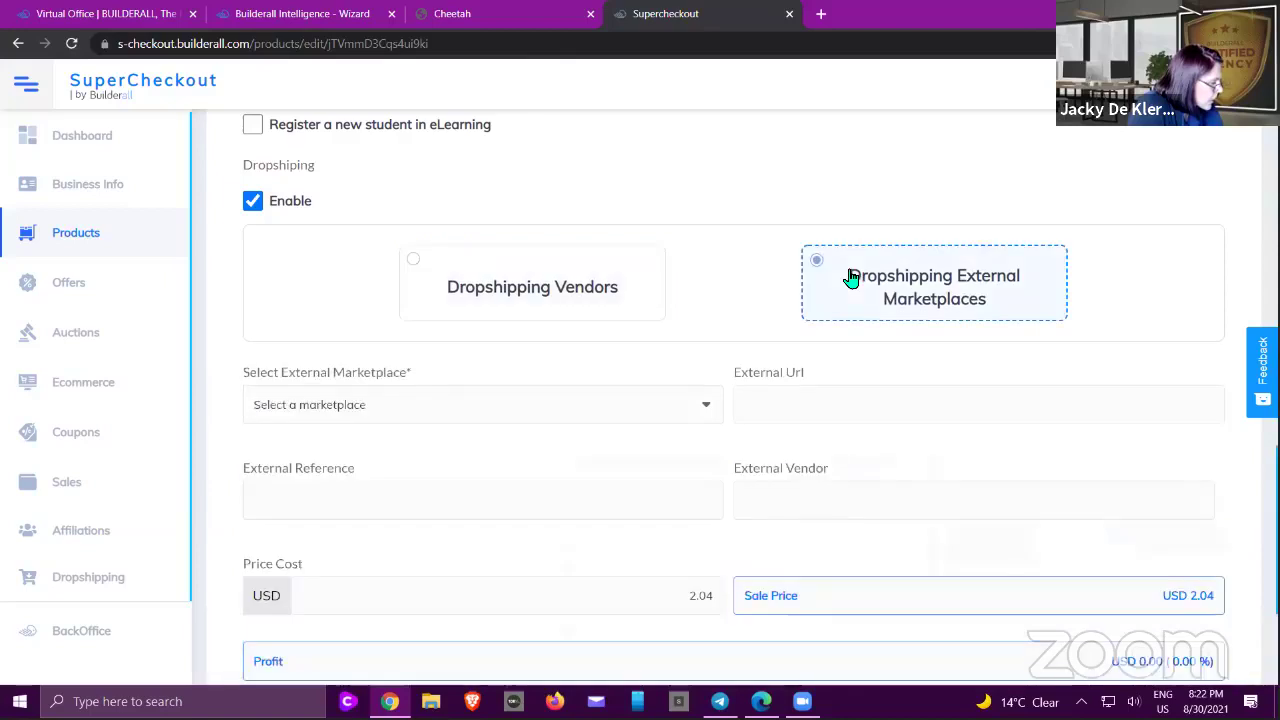
{"action": "left_click", "coordinate": [447, 287]}
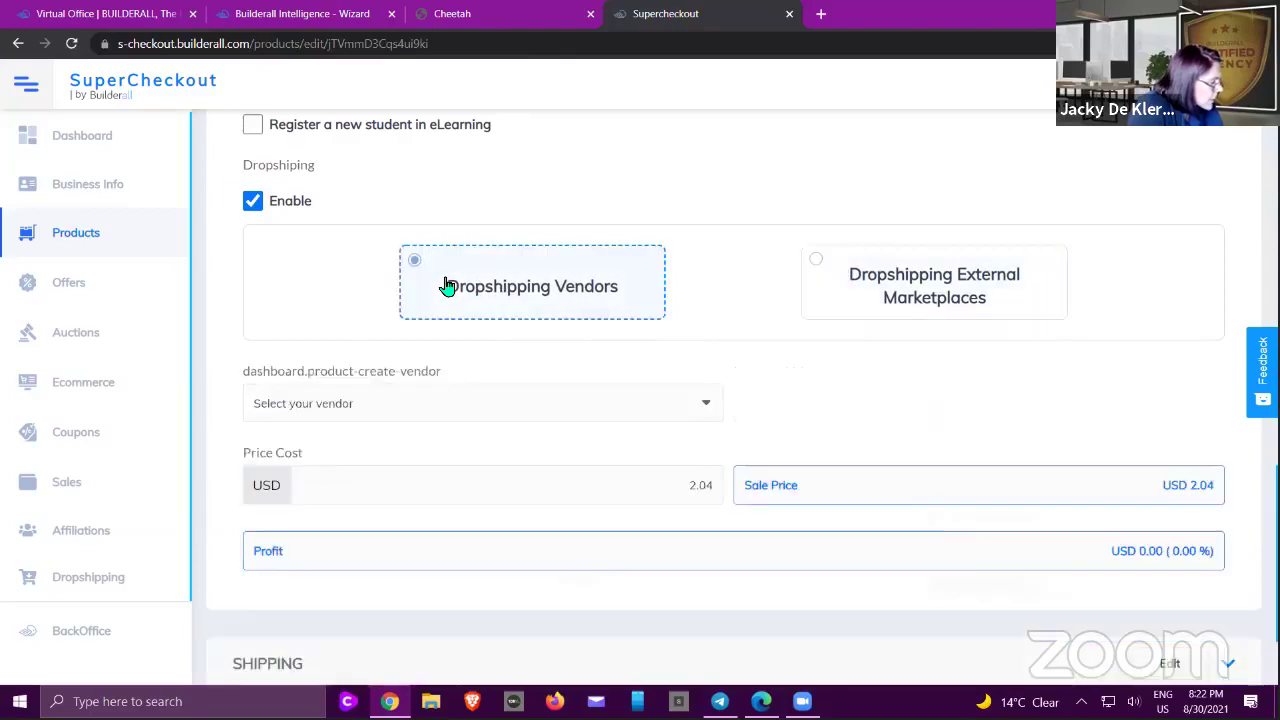
{"action": "left_click", "coordinate": [490, 403]}
{"action": "left_click", "coordinate": [391, 458]}
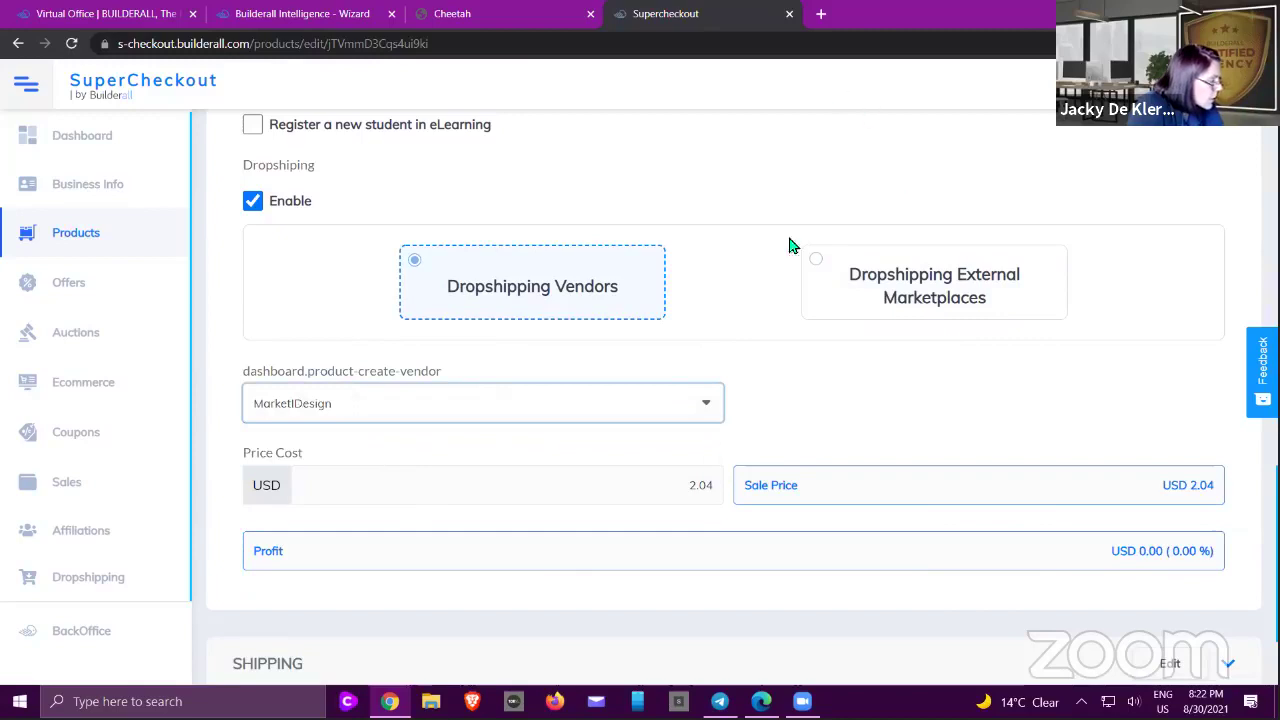
- Update and finalize the NEHZY product with its vendor integration
{"action": "scroll", "coordinate": [652, 298], "scroll_direction": "down", "scroll_amount": 1}
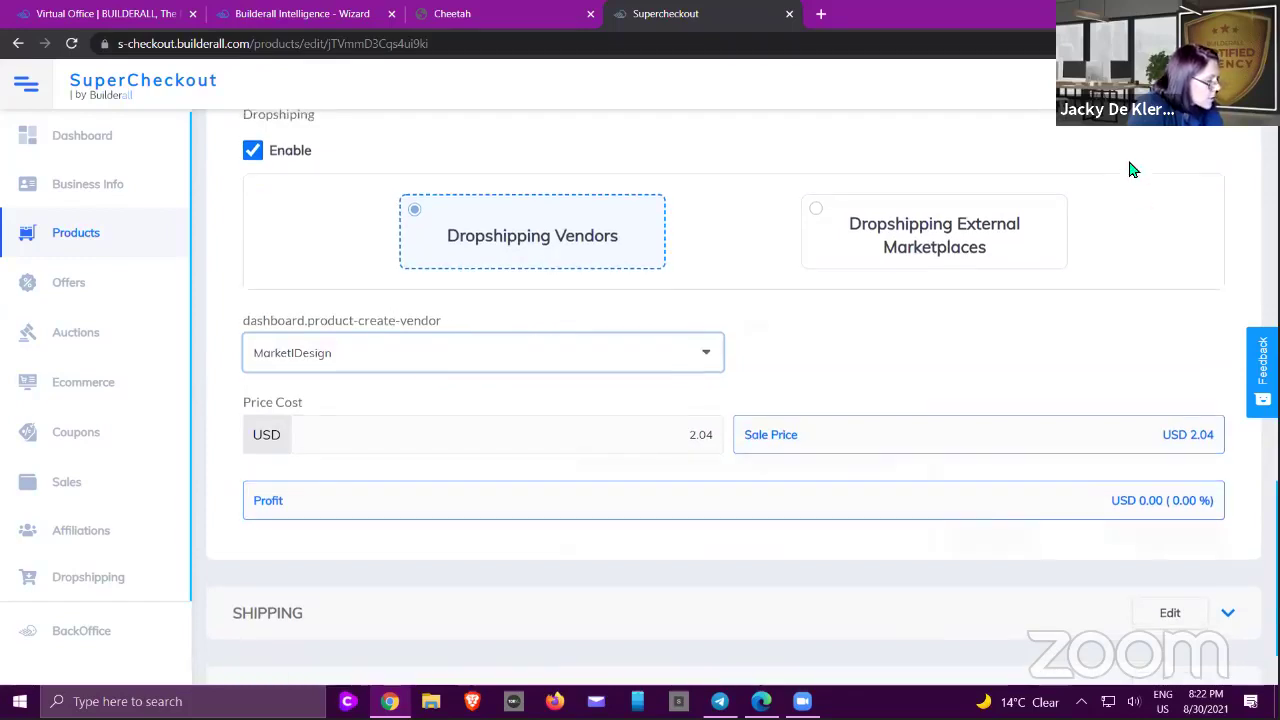
{"action": "scroll", "coordinate": [1135, 167], "scroll_direction": "up", "scroll_amount": 8}
{"action": "left_click", "coordinate": [1113, 272]}
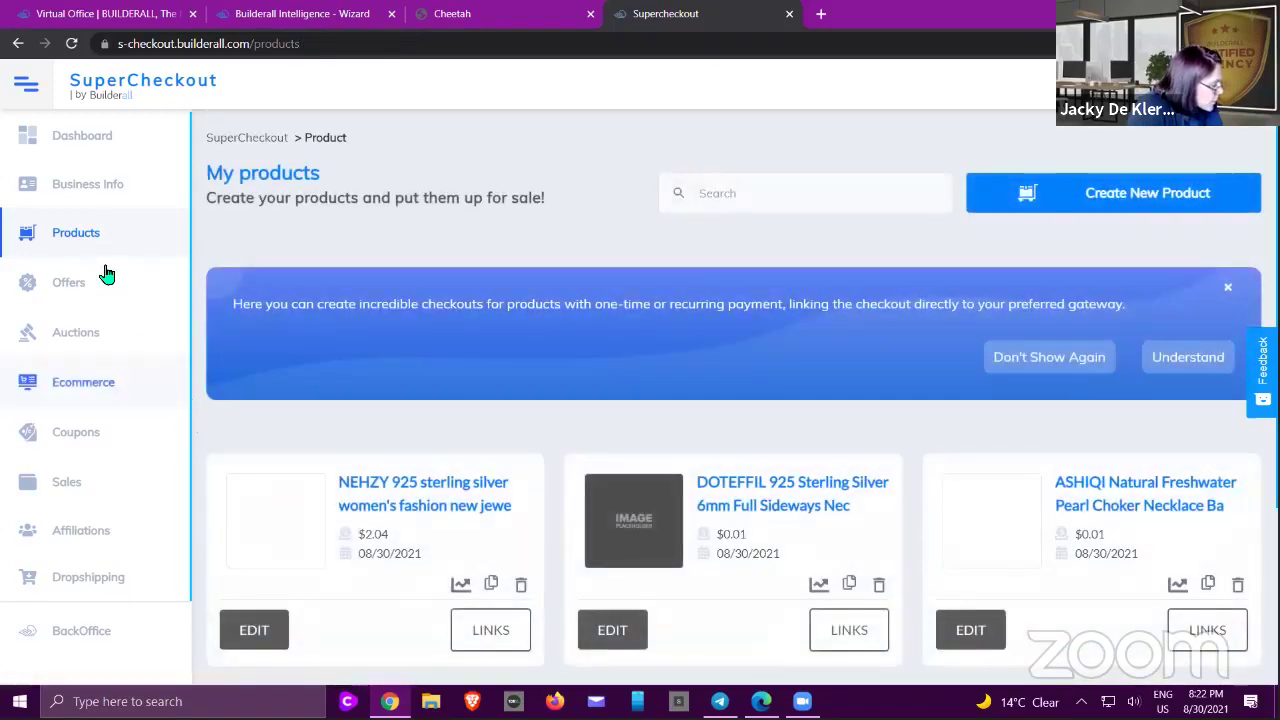
- Open the Dropshipping area and view its purchase orders page
{"action": "left_click", "coordinate": [72, 583]}
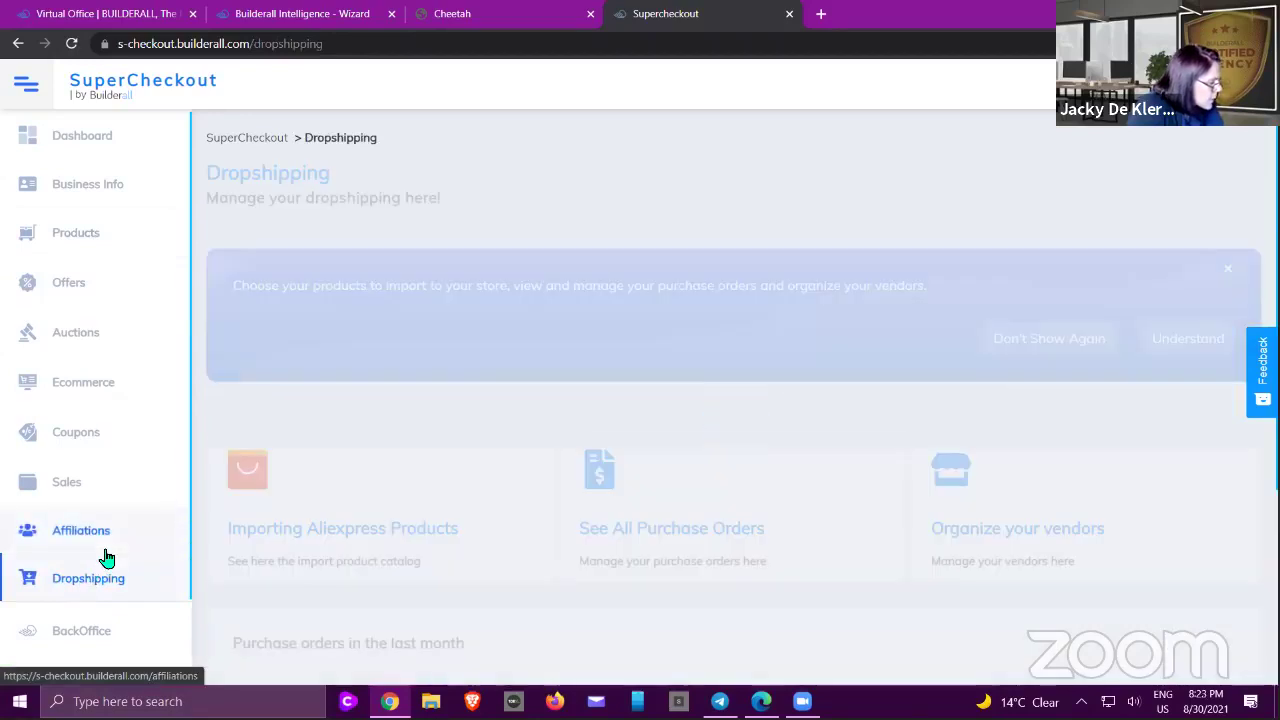
{"action": "scroll", "coordinate": [502, 459], "scroll_direction": "down", "scroll_amount": 2}
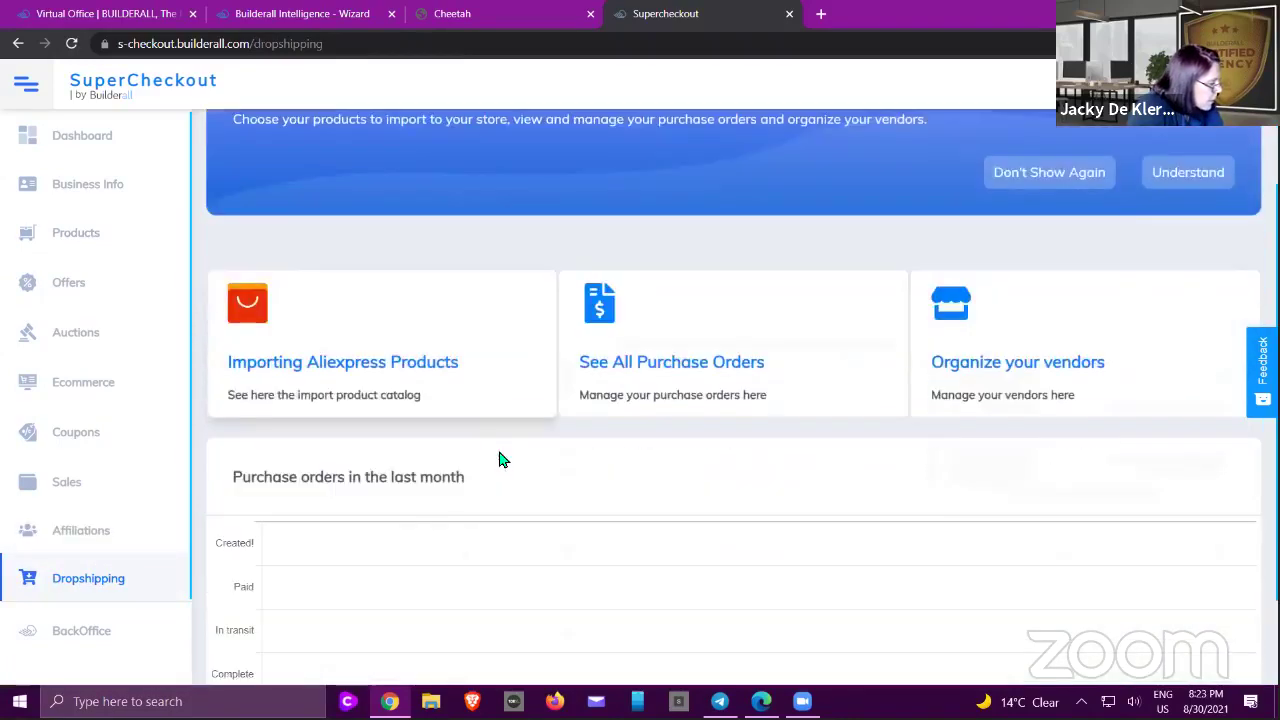
{"action": "scroll", "coordinate": [502, 459], "scroll_direction": "down", "scroll_amount": 2}
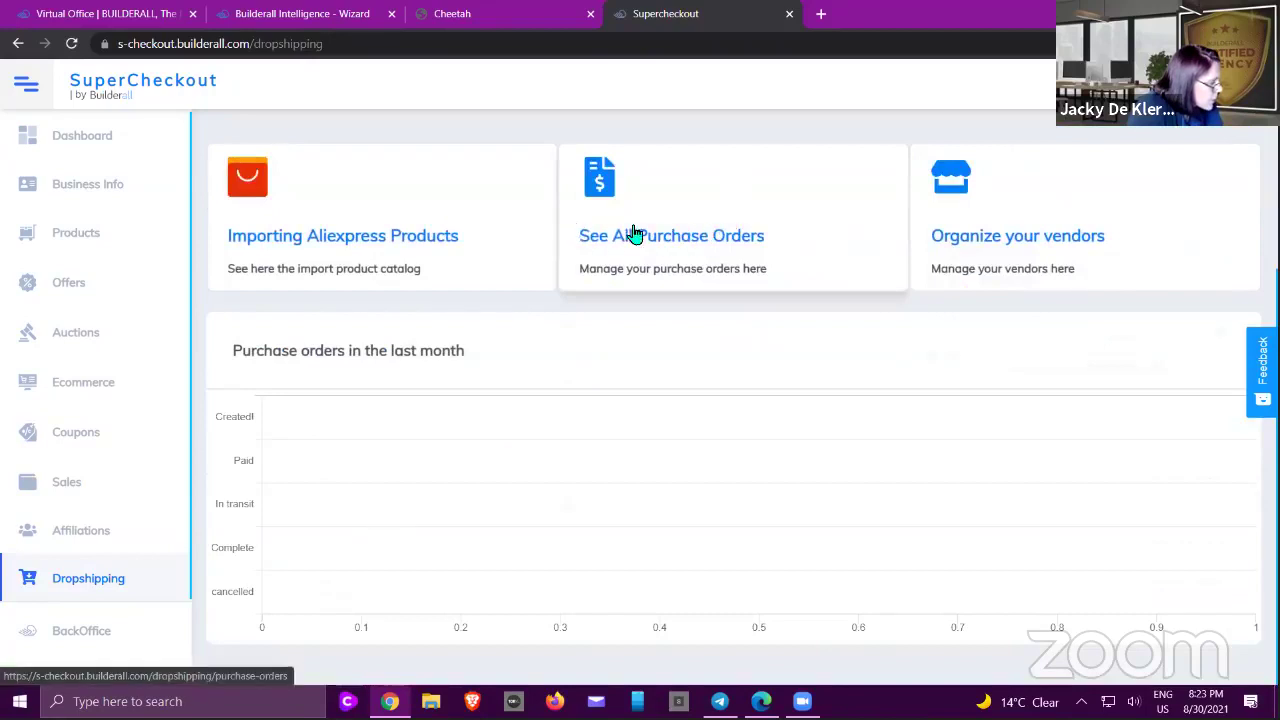
{"action": "left_click", "coordinate": [566, 250]}
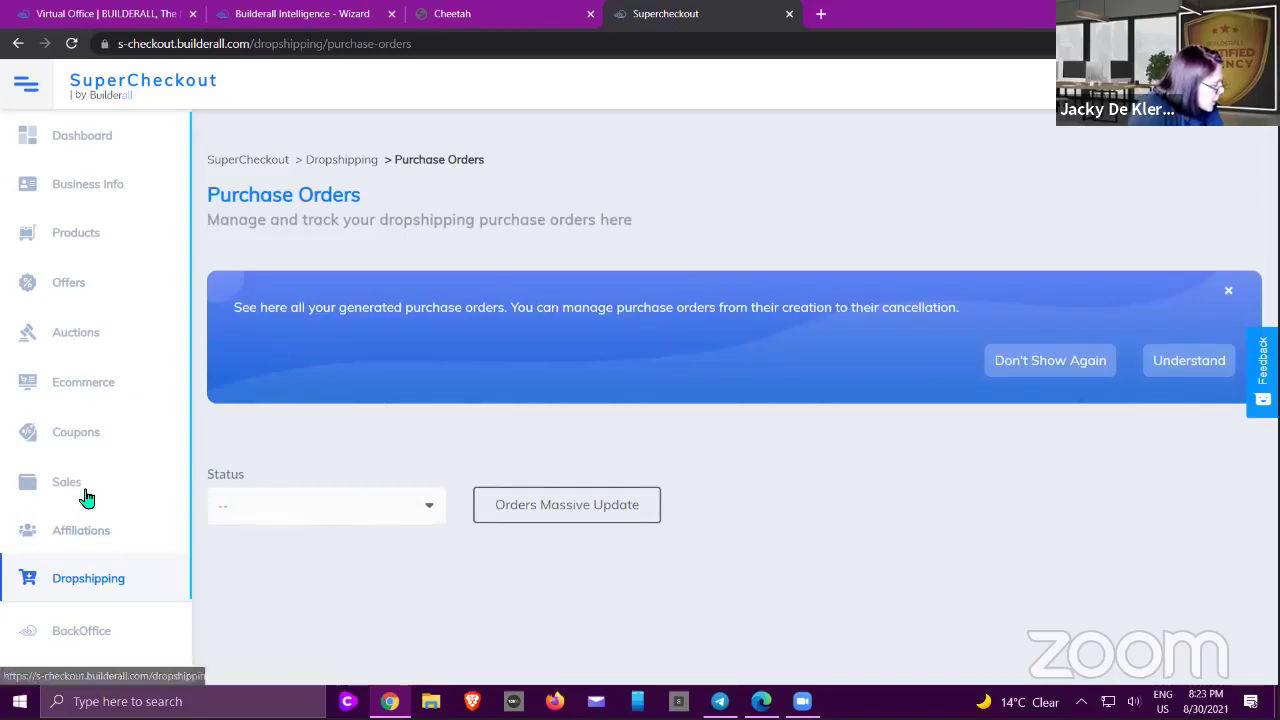
- Return to the product list and look over the imported jewelry products
{"action": "left_click", "coordinate": [75, 233]}
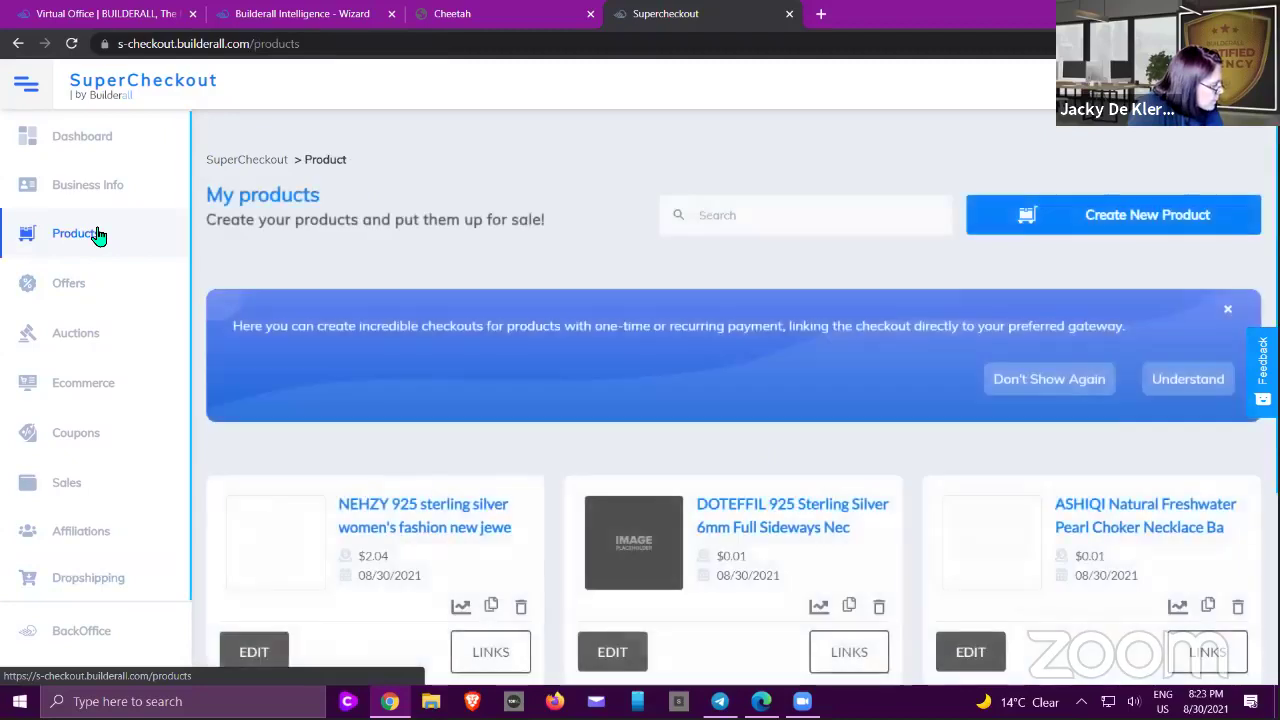
{"action": "scroll", "coordinate": [235, 320], "scroll_direction": "down", "scroll_amount": 1}
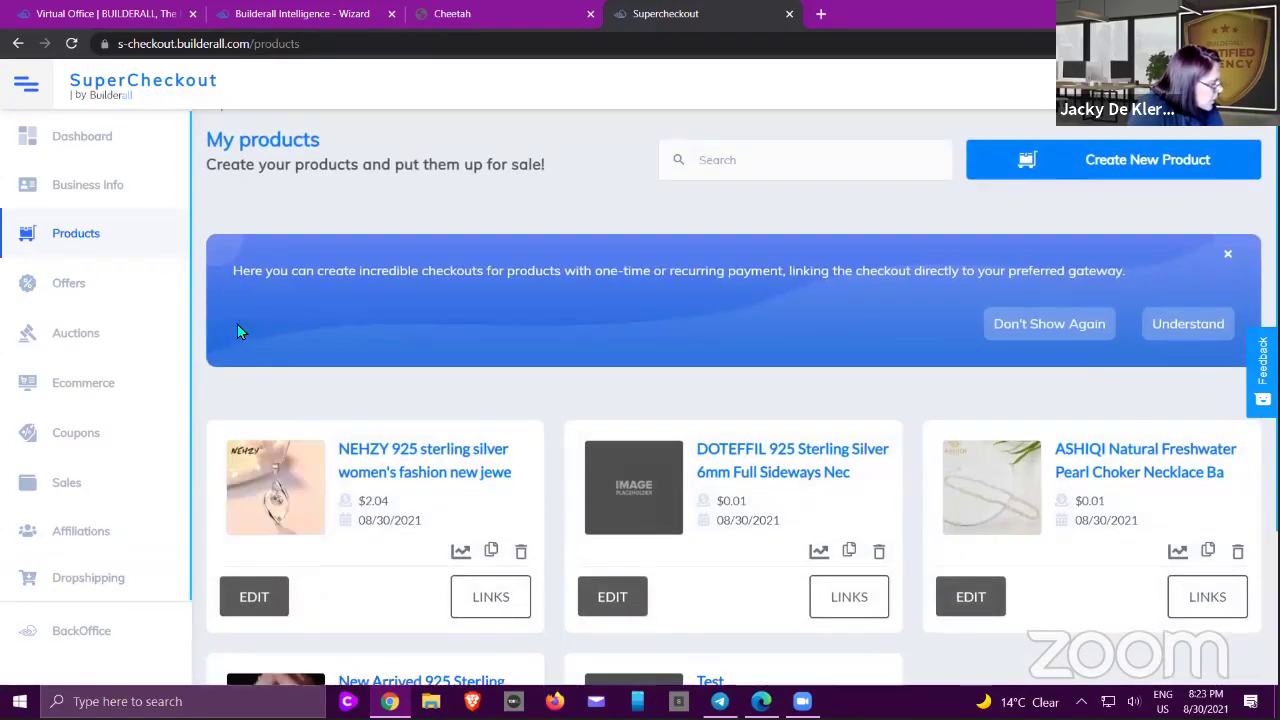
{"action": "scroll", "coordinate": [253, 320], "scroll_direction": "down", "scroll_amount": 2}
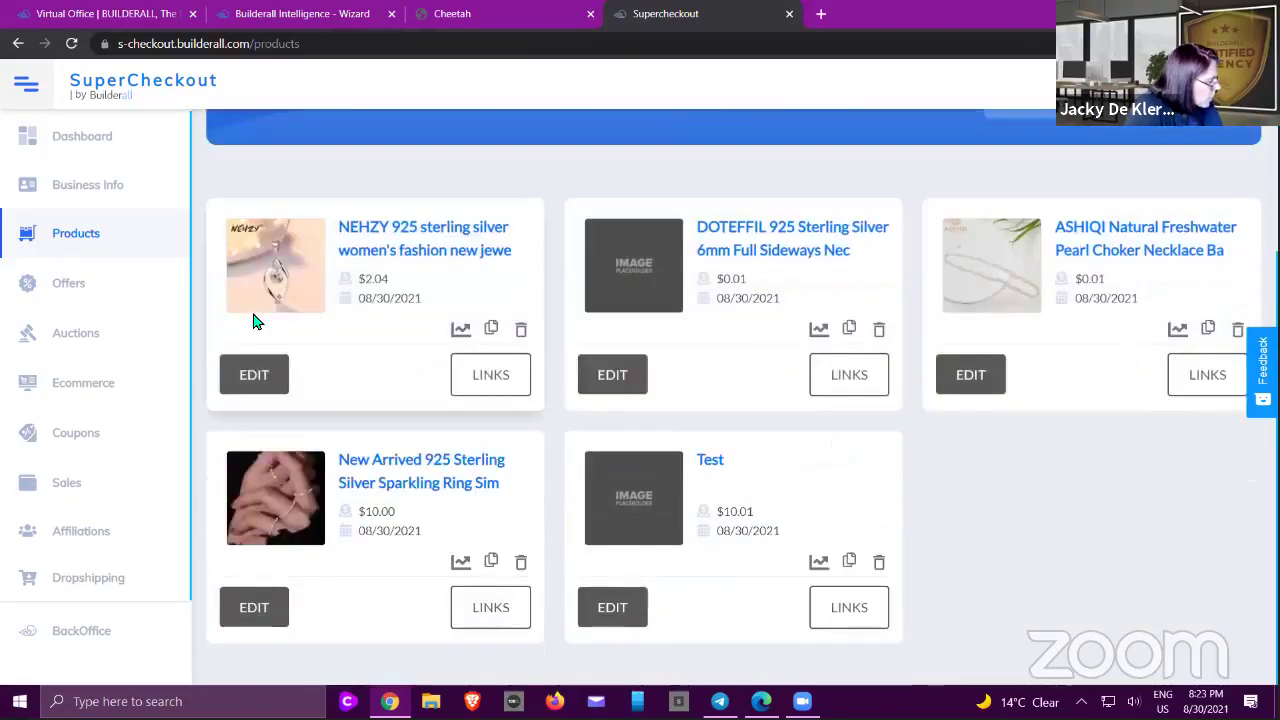
- Return to the Dropshipping area, briefly view the AliExpress import catalog, and open the vendors page
{"action": "left_click", "coordinate": [83, 538]}
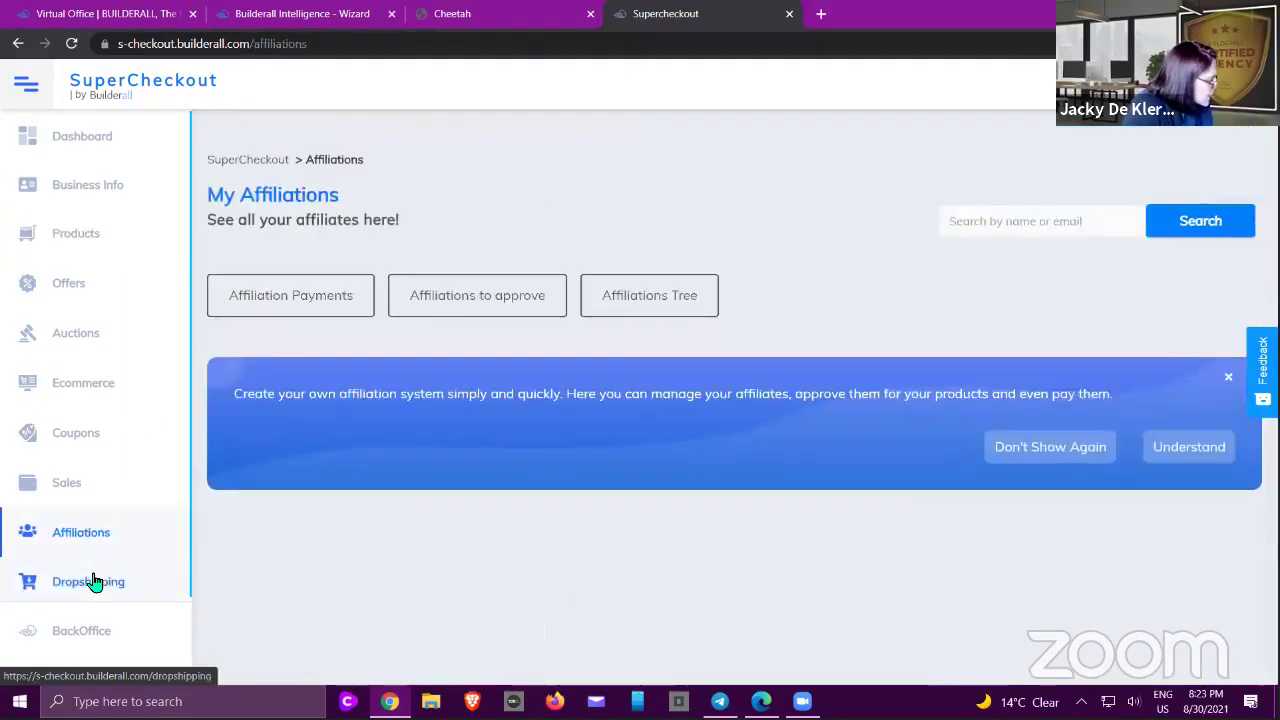
{"action": "left_click", "coordinate": [91, 580]}
{"action": "scroll", "coordinate": [500, 327], "scroll_direction": "down", "scroll_amount": 3}
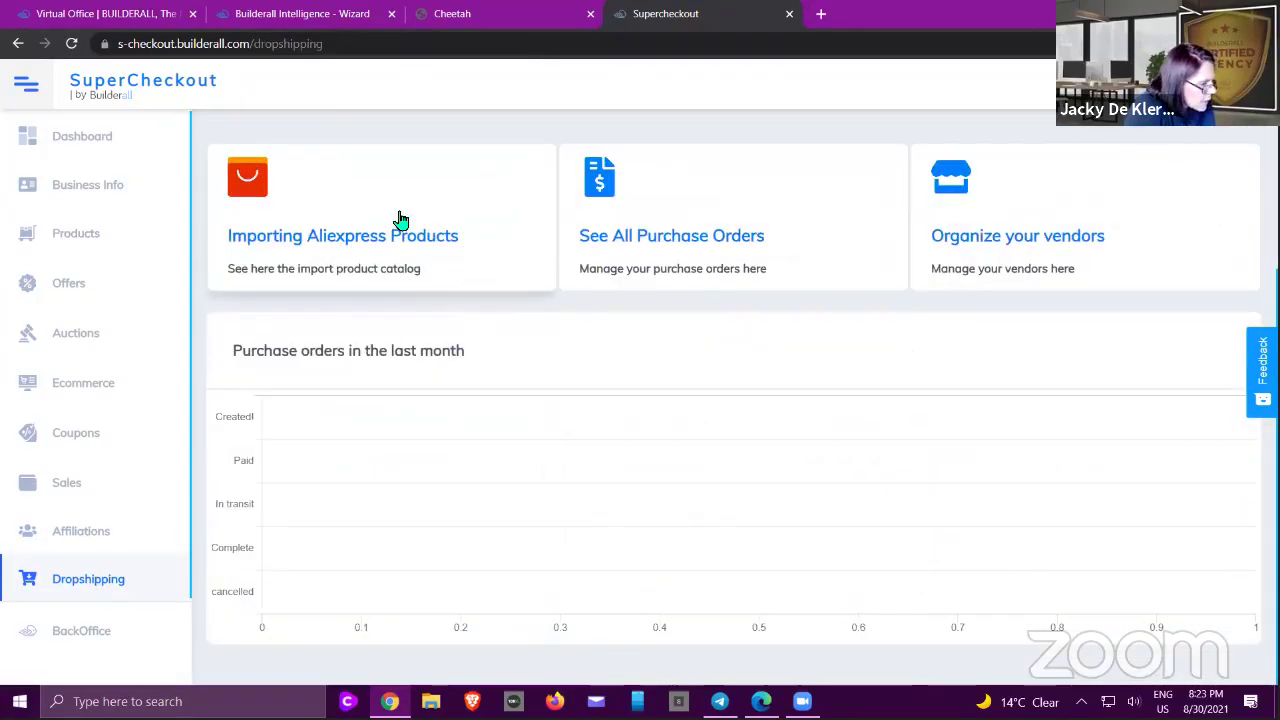
{"action": "left_click", "coordinate": [314, 225]}
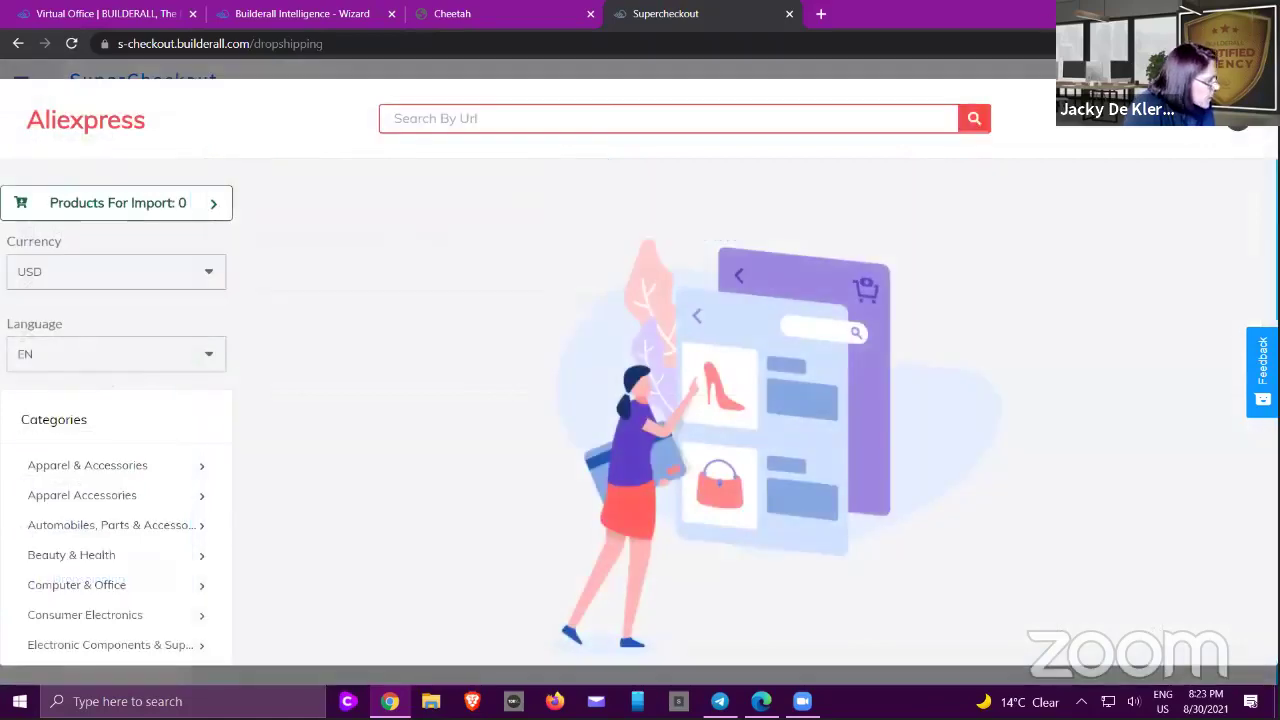
{"action": "left_click", "coordinate": [1228, 122]}
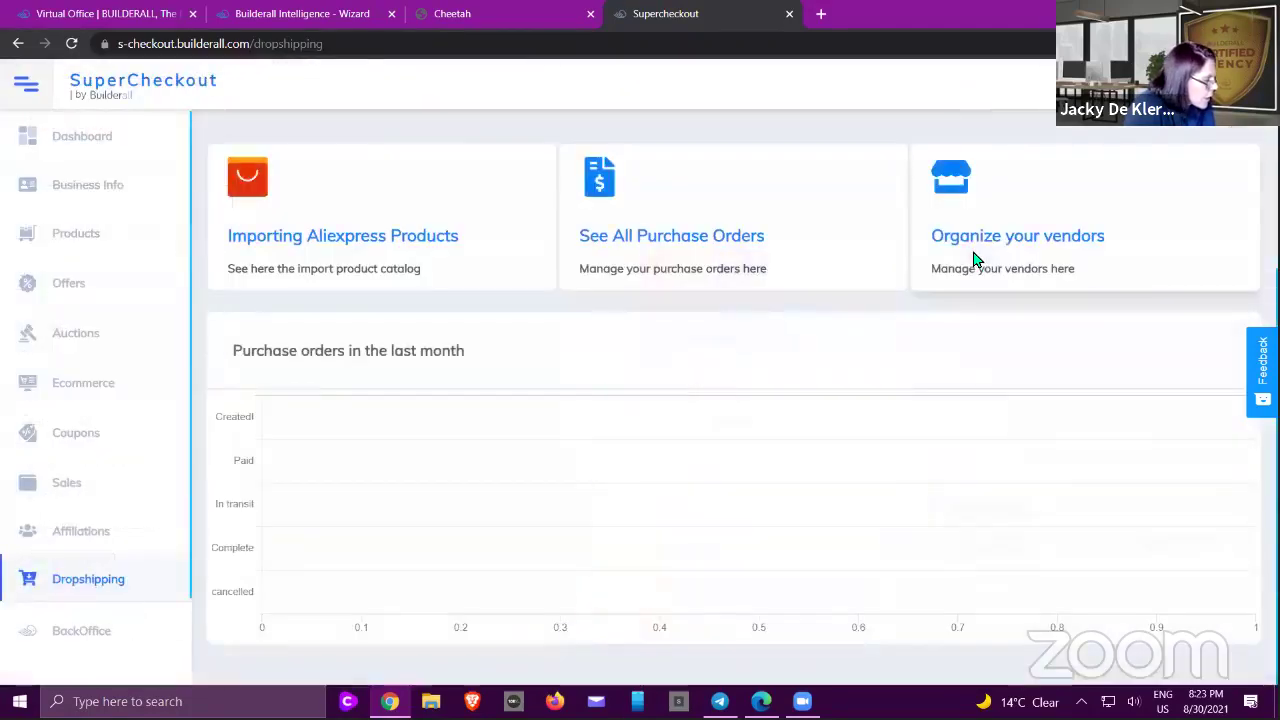
{"action": "left_click", "coordinate": [974, 260]}
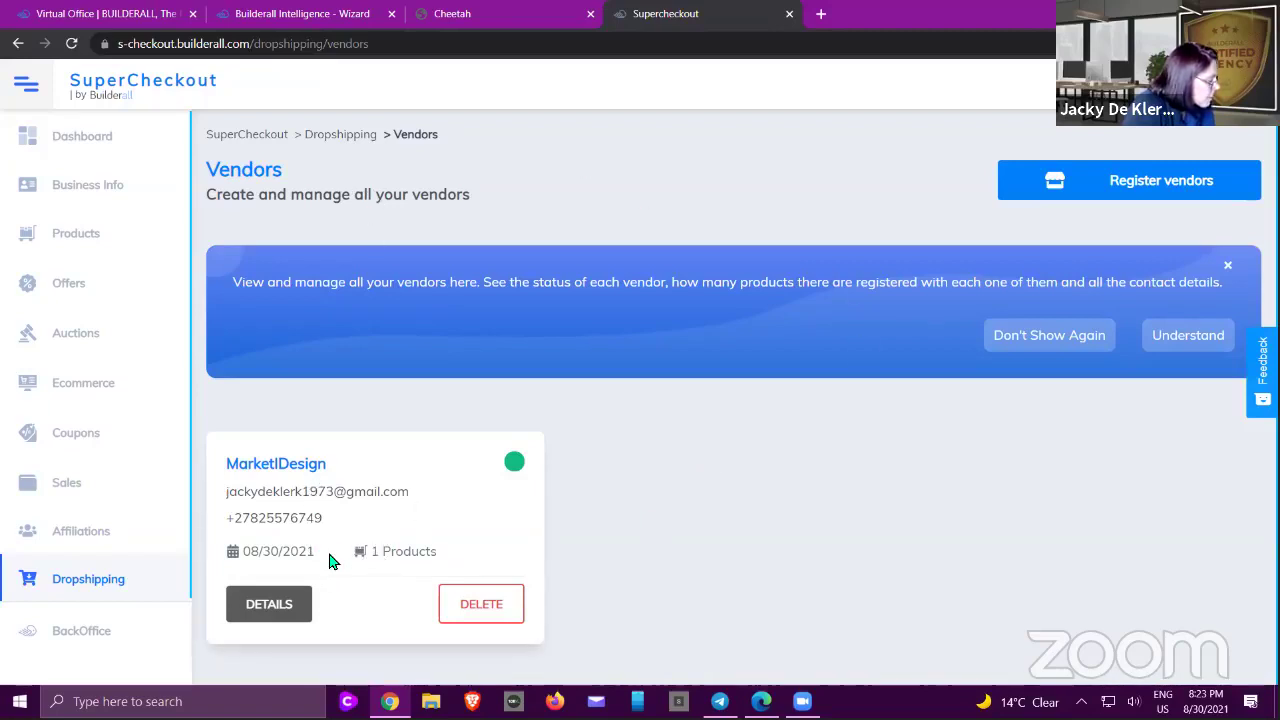
- Open the Ecommerce settings and look through the basic info, shipping and remaining sections
{"action": "left_click", "coordinate": [115, 395]}
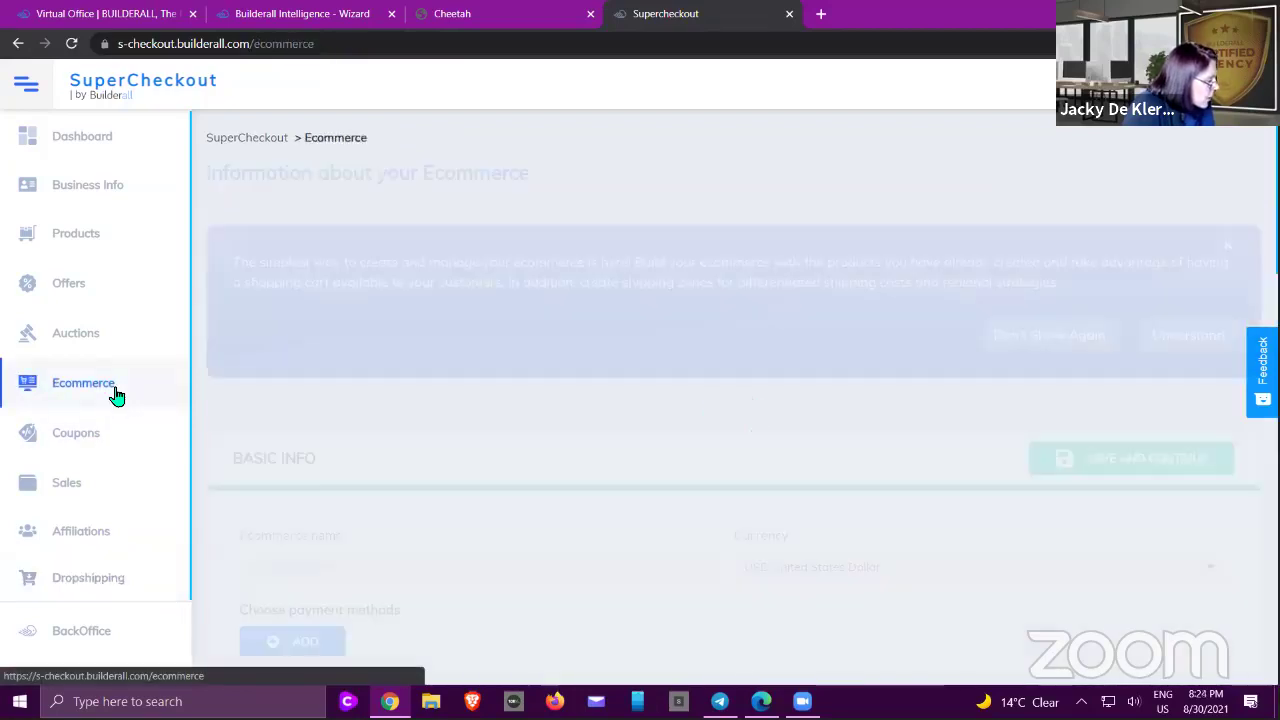
{"action": "scroll", "coordinate": [508, 365], "scroll_direction": "down", "scroll_amount": 6}
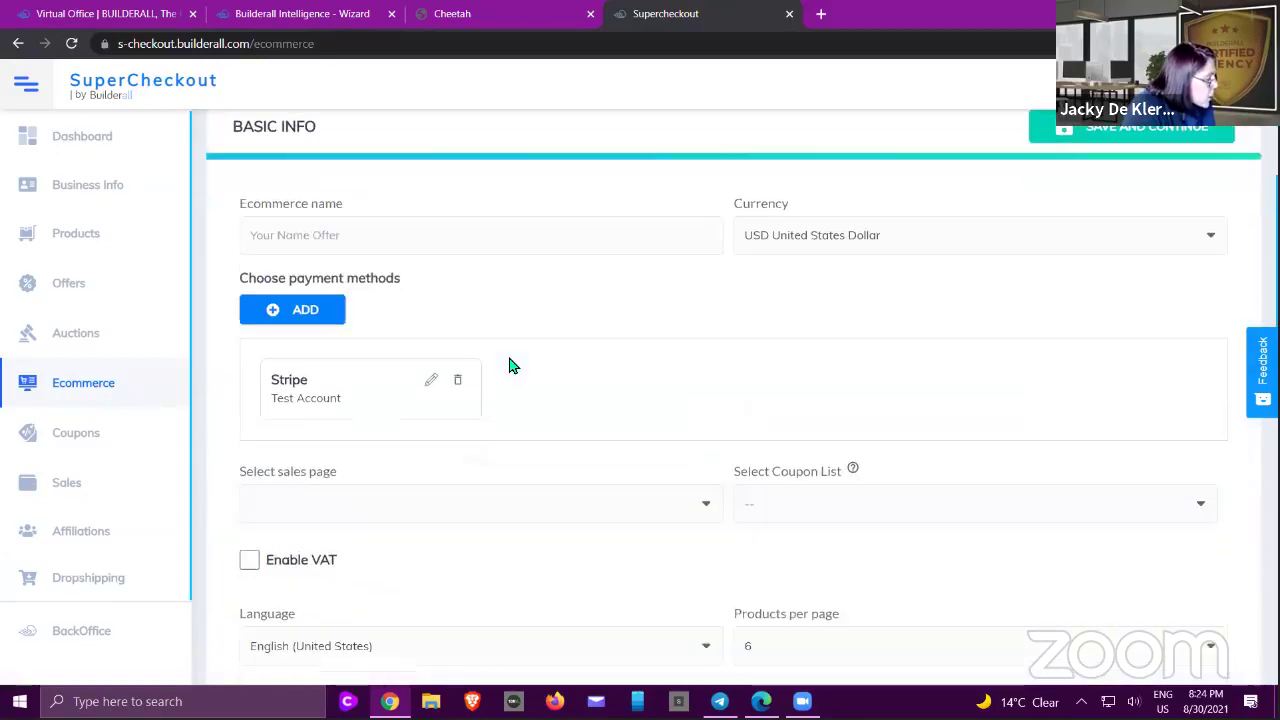
{"action": "scroll", "coordinate": [518, 370], "scroll_direction": "down", "scroll_amount": 7}
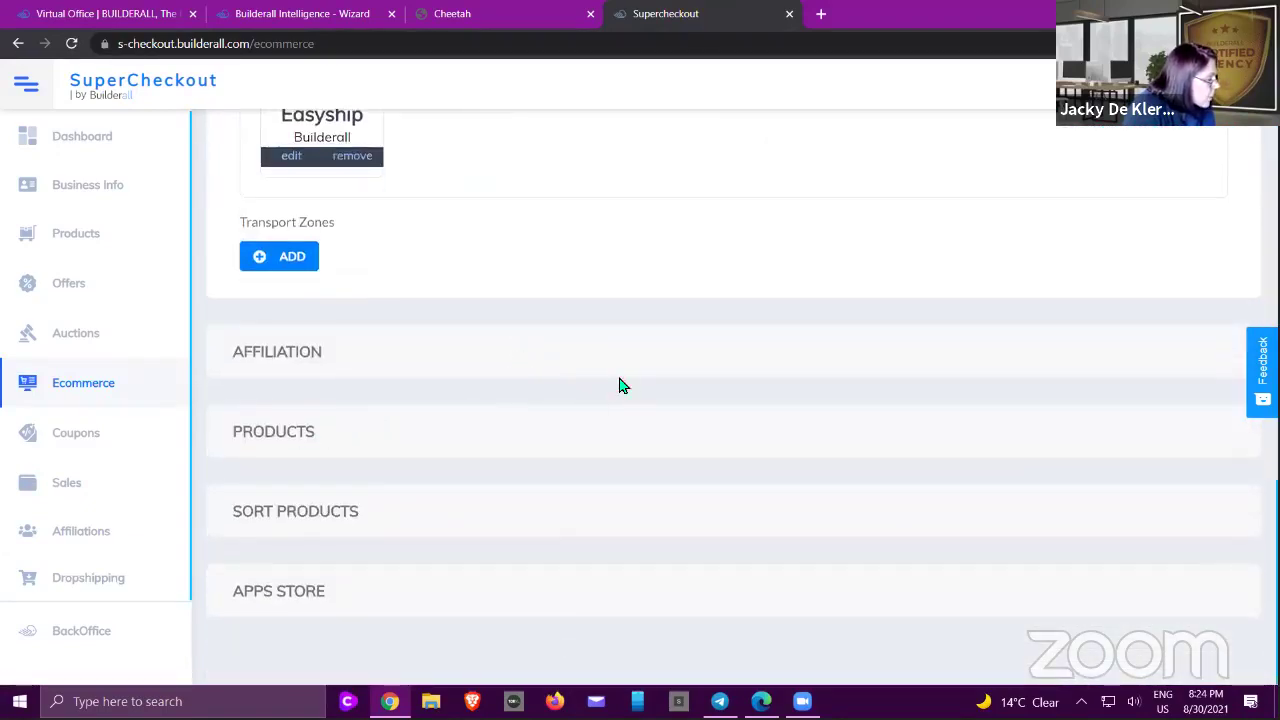
{"action": "scroll", "coordinate": [620, 388], "scroll_direction": "up", "scroll_amount": 12}
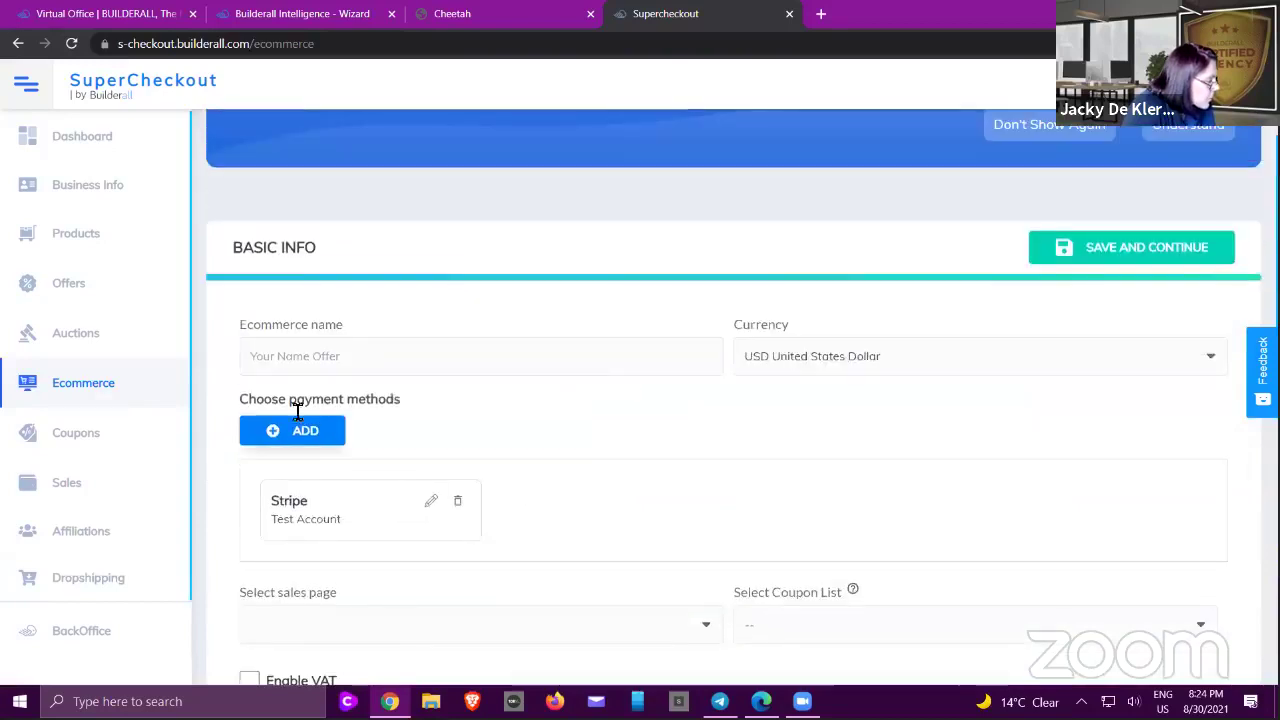
- Name the ecommerce Dropship, select the Stripe test account as payment method, and choose home as the sales page
{"action": "left_click", "coordinate": [375, 357]}
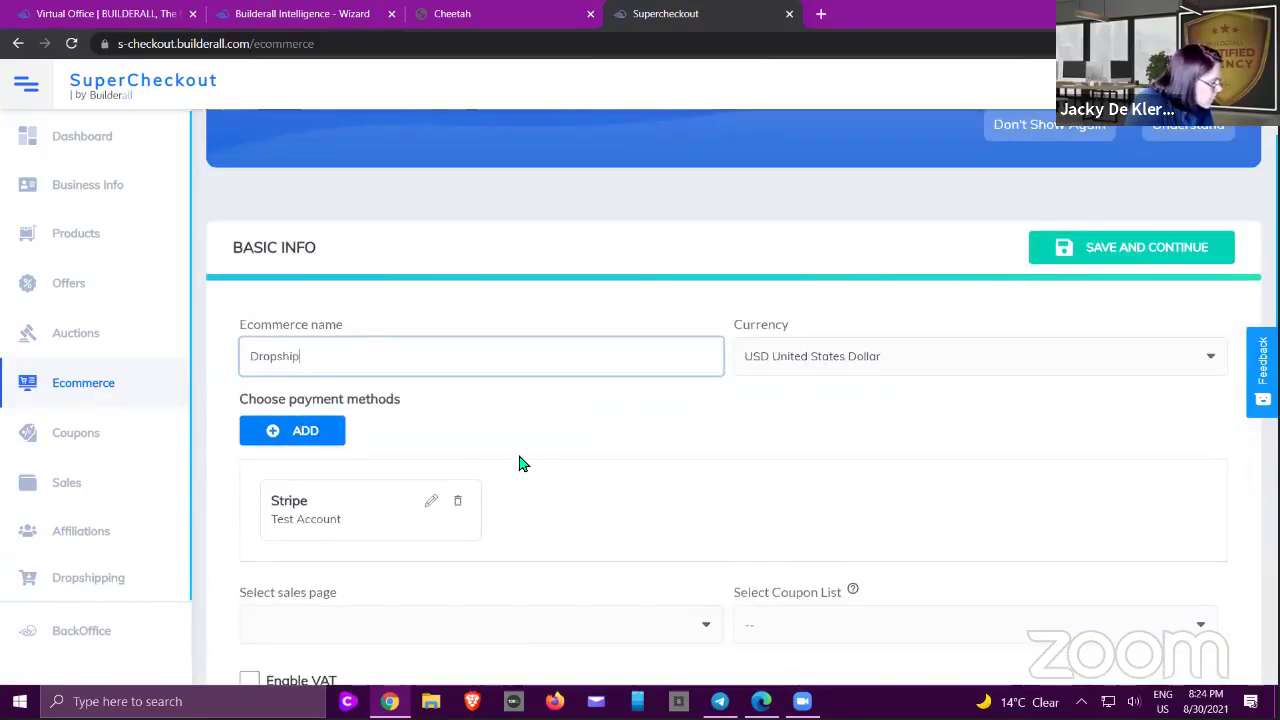
{"action": "scroll", "coordinate": [519, 464], "scroll_direction": "down", "scroll_amount": 3}
{"action": "left_click", "coordinate": [503, 347]}
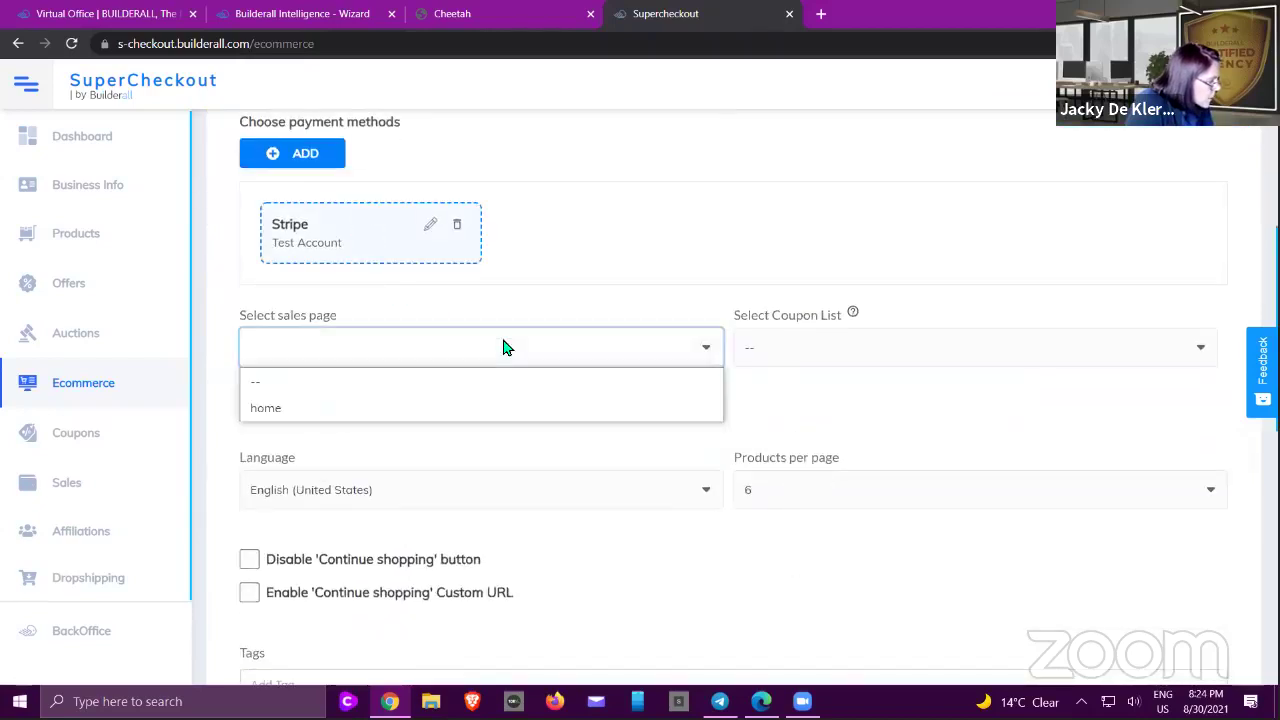
{"action": "left_click", "coordinate": [418, 406]}
- Look over the remaining basic info and shipping settings, and save the ecommerce's basic info
{"action": "scroll", "coordinate": [694, 374], "scroll_direction": "down", "scroll_amount": 2}
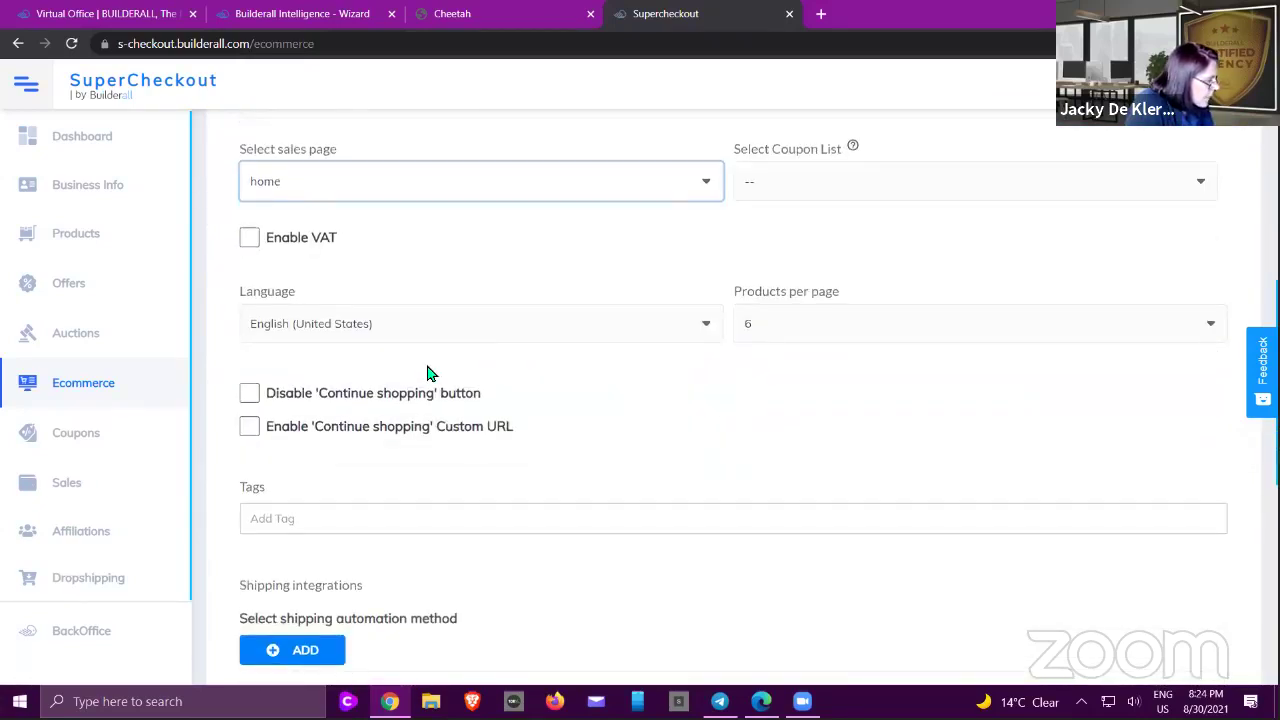
{"action": "scroll", "coordinate": [377, 340], "scroll_direction": "down", "scroll_amount": 3}
{"action": "scroll", "coordinate": [312, 450], "scroll_direction": "down", "scroll_amount": 2}
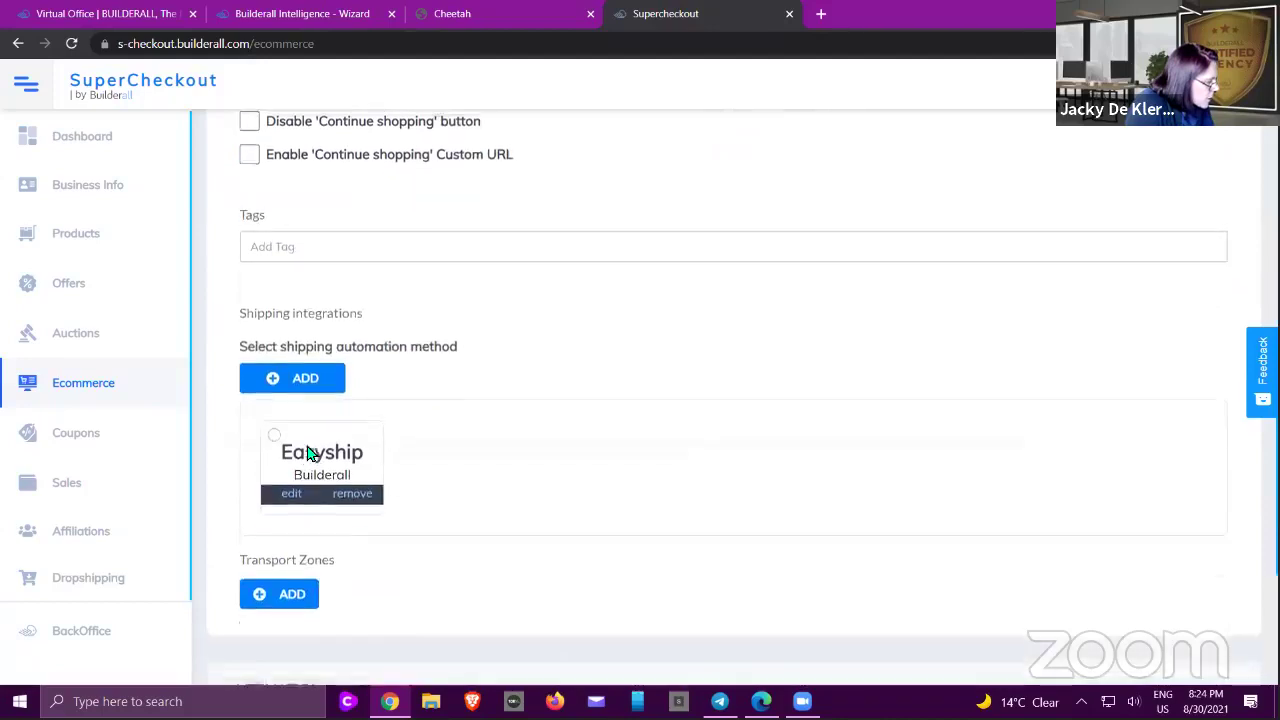
{"action": "scroll", "coordinate": [446, 409], "scroll_direction": "down", "scroll_amount": 2}
{"action": "scroll", "coordinate": [440, 414], "scroll_direction": "up", "scroll_amount": 6}
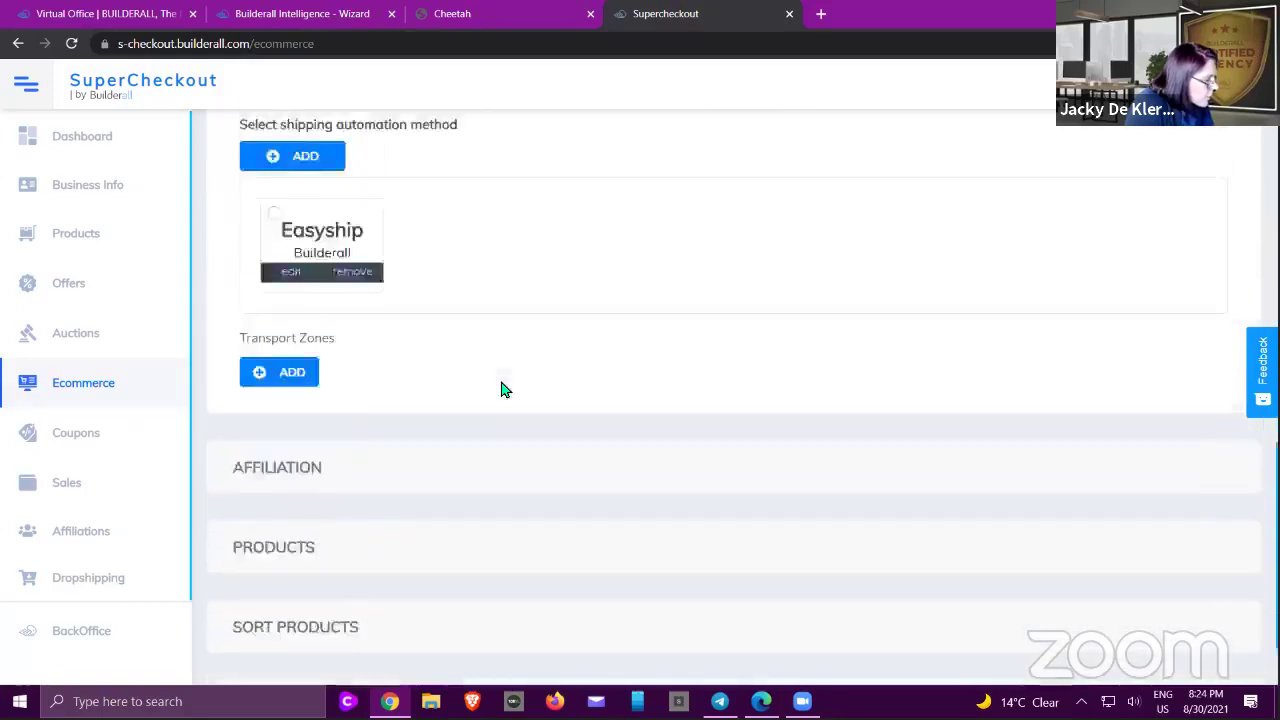
{"action": "scroll", "coordinate": [527, 379], "scroll_direction": "up", "scroll_amount": 3}
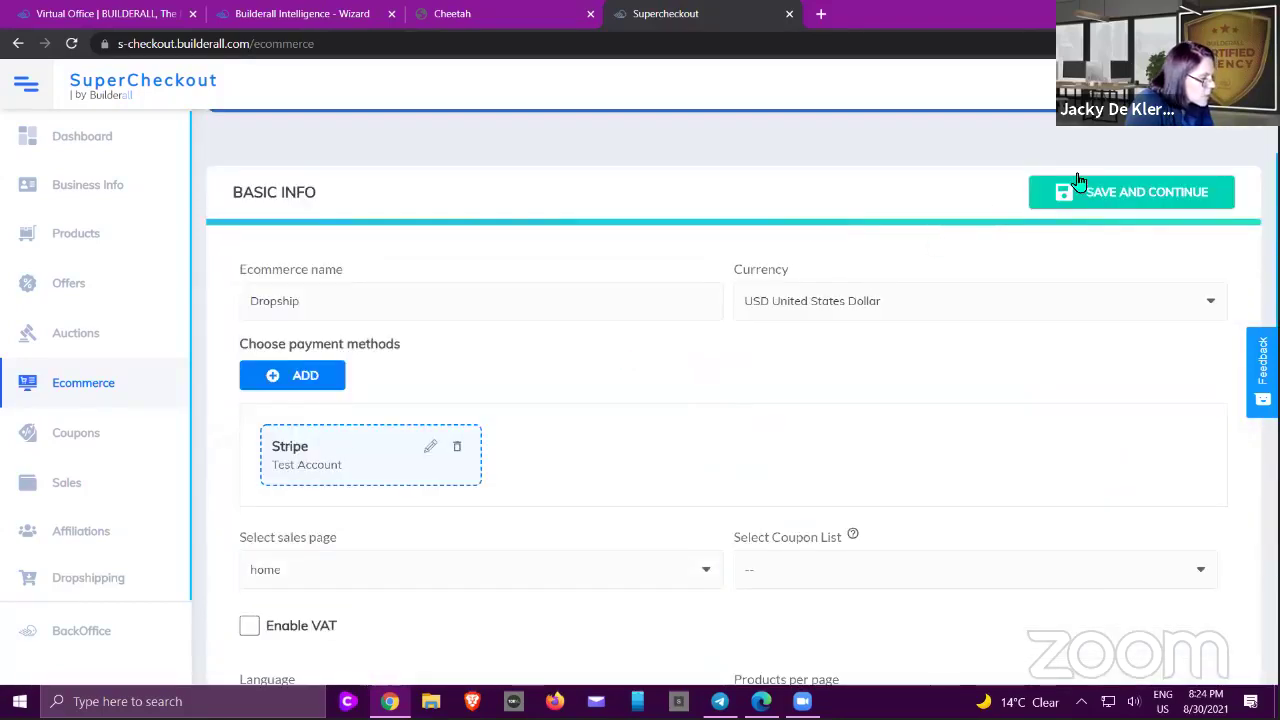
{"action": "left_click", "coordinate": [1048, 205]}
- Copy the ecommerce's shopping URL and open the Beauty Shop's home page in the Cheetah page editor
{"action": "scroll", "coordinate": [344, 414], "scroll_direction": "down", "scroll_amount": 3}
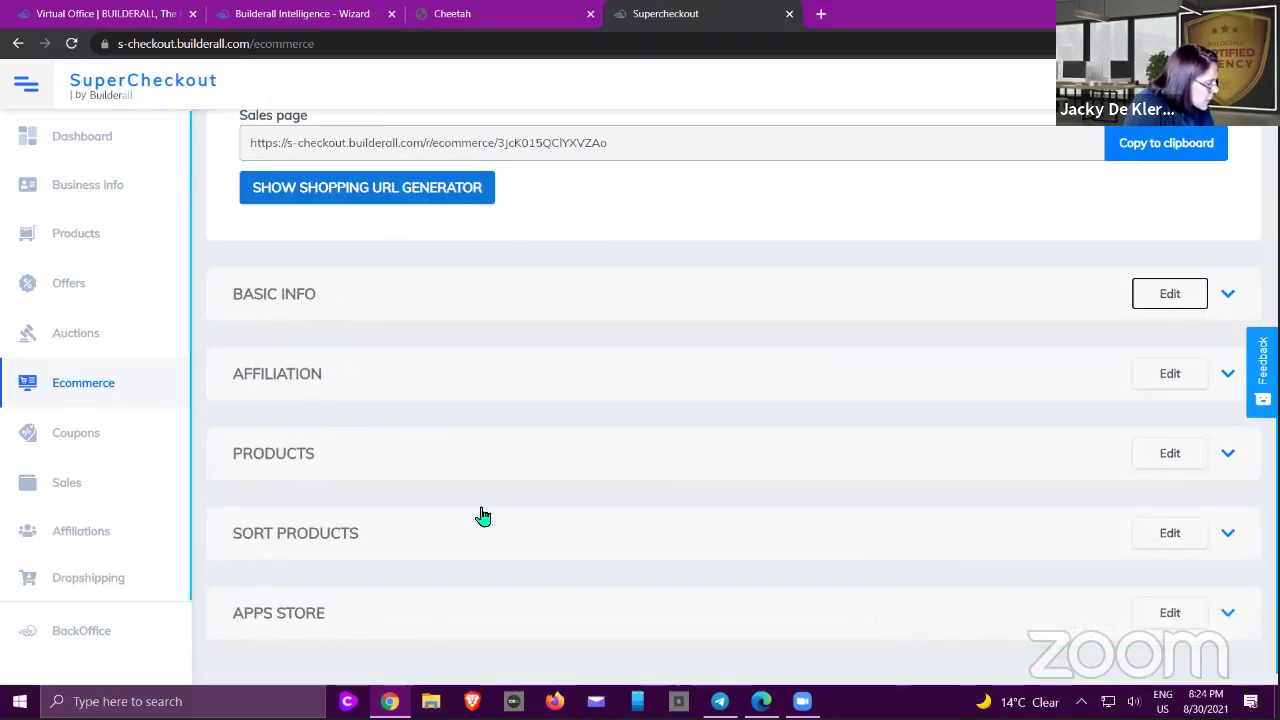
{"action": "scroll", "coordinate": [486, 514], "scroll_direction": "up", "scroll_amount": 2}
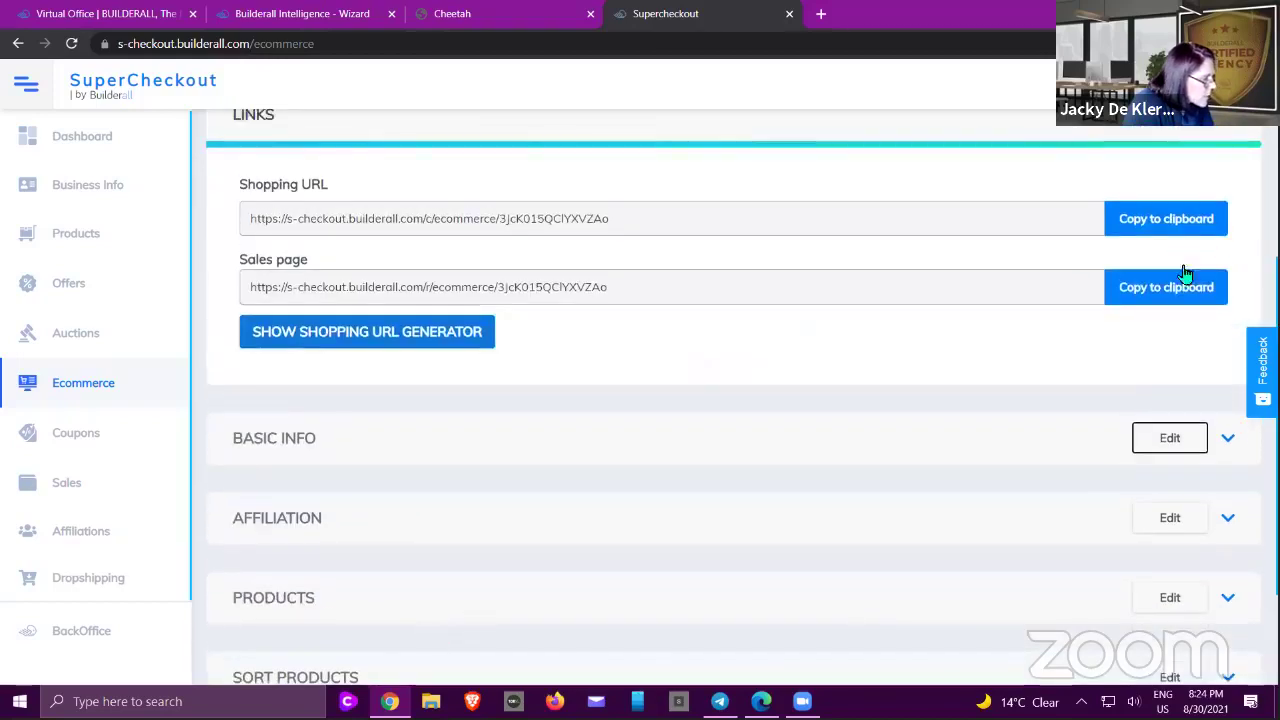
{"action": "left_click", "coordinate": [1178, 217]}
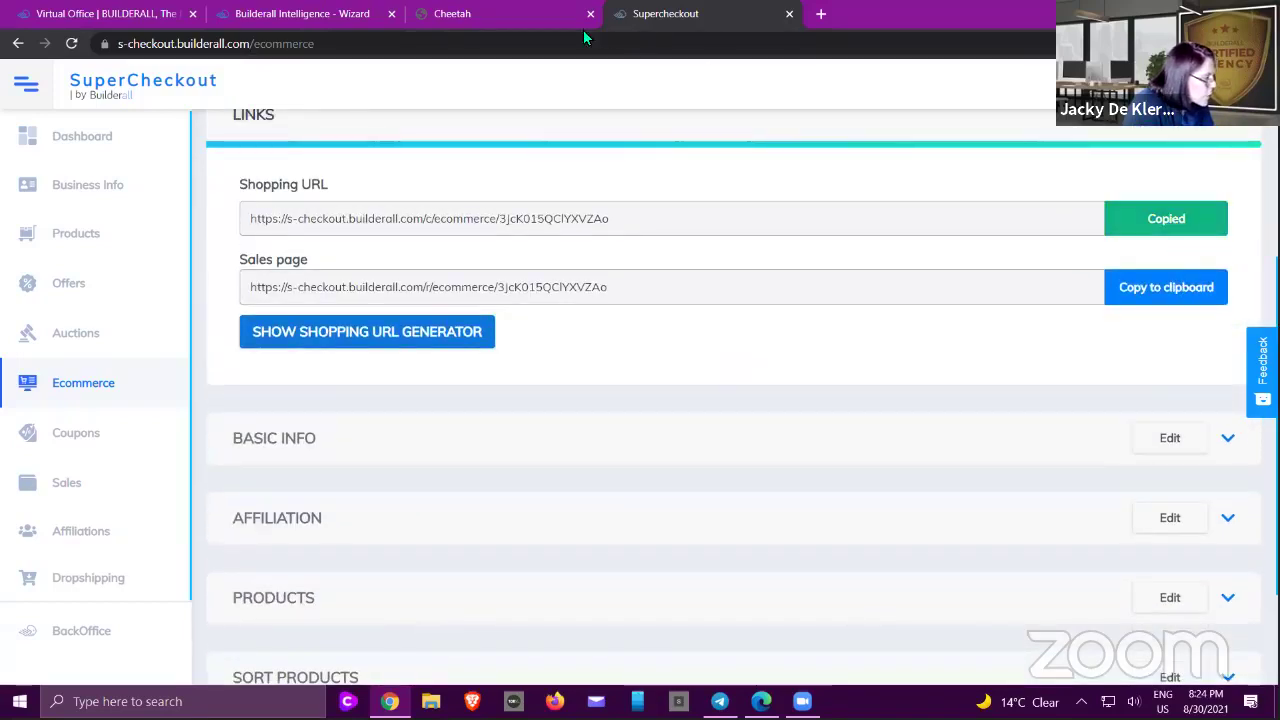
{"action": "left_click", "coordinate": [513, 15]}
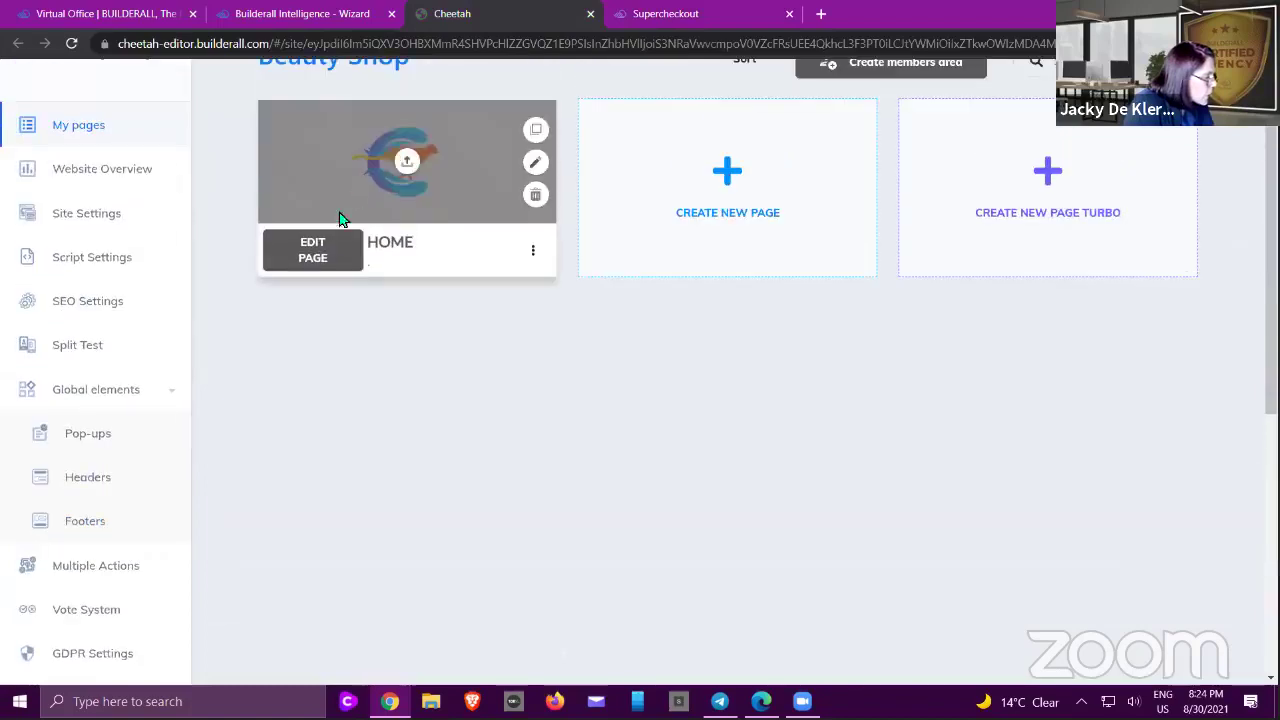
{"action": "left_click", "coordinate": [314, 252]}
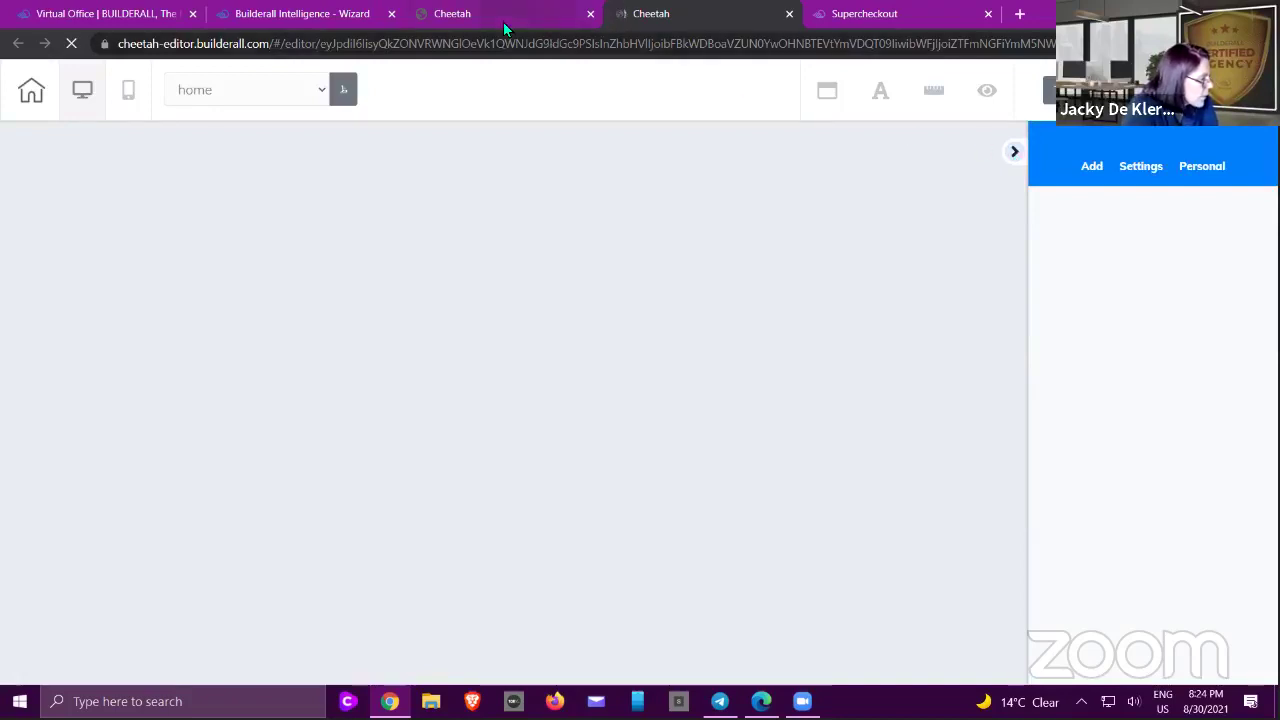
- Switch back to SuperCheckout and look over the Dropshipping area
{"action": "left_click", "coordinate": [843, 12]}
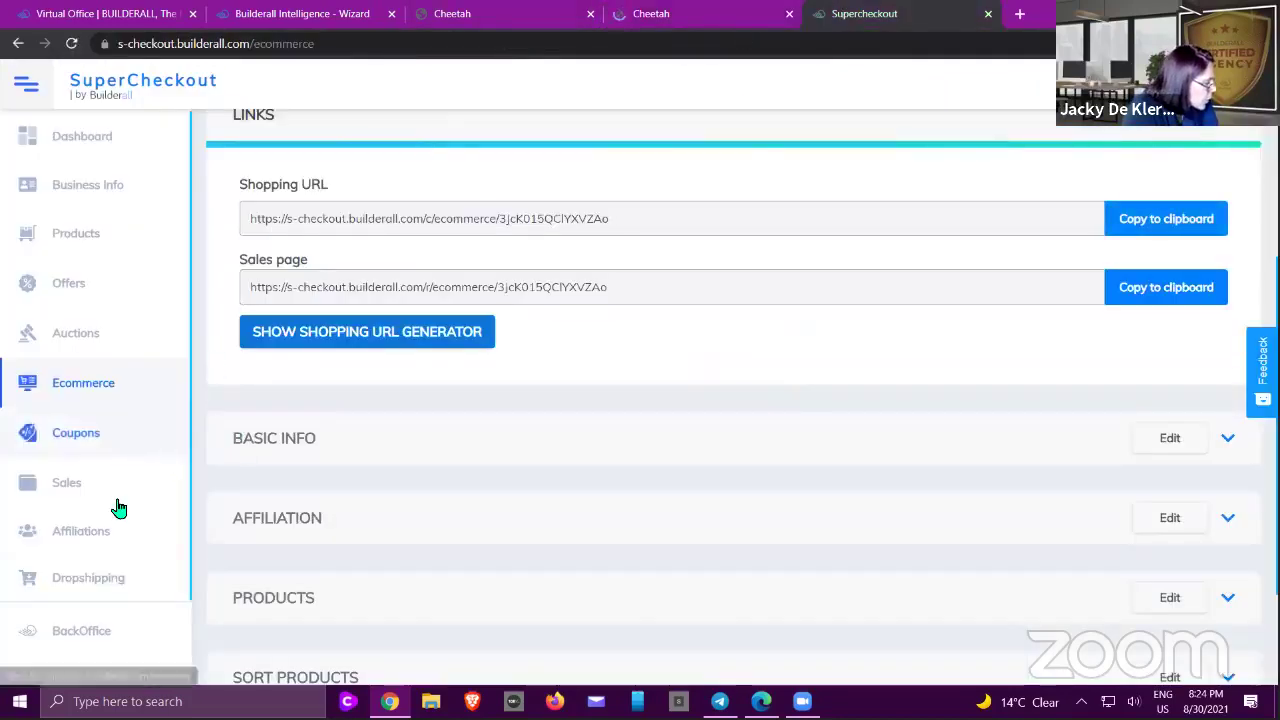
{"action": "left_click", "coordinate": [88, 579]}
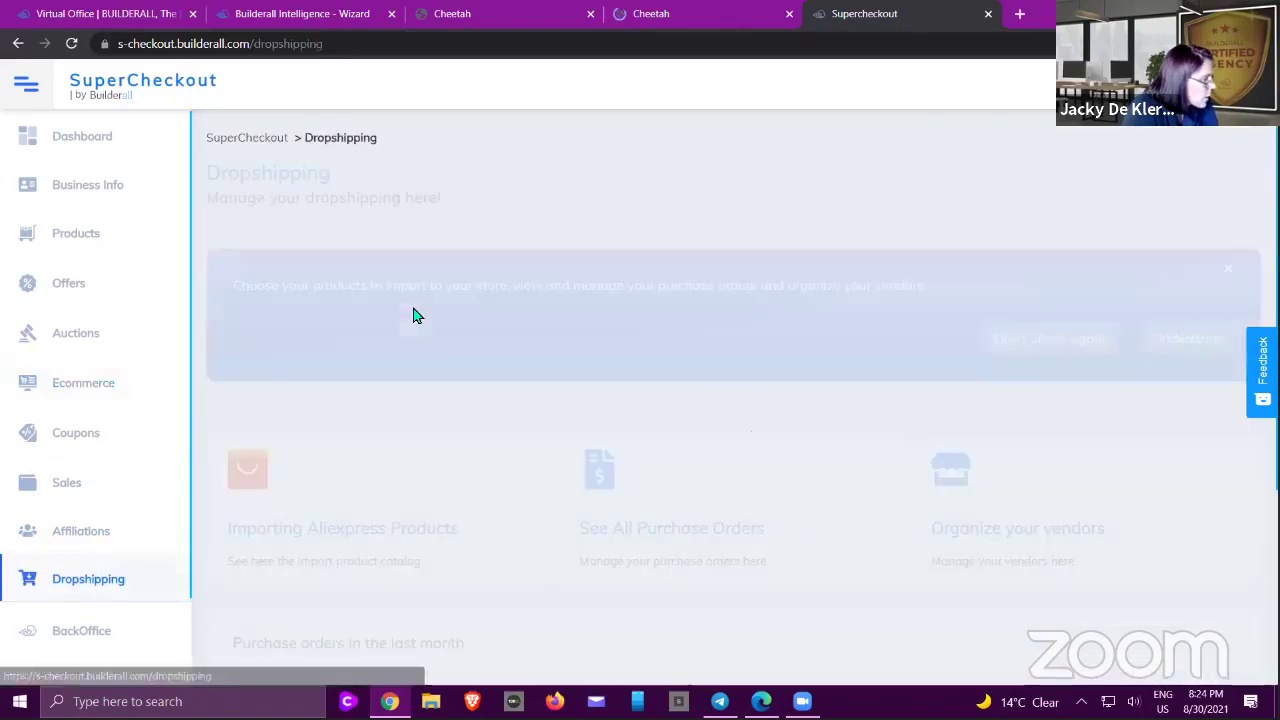
{"action": "scroll", "coordinate": [415, 312], "scroll_direction": "down", "scroll_amount": 2}
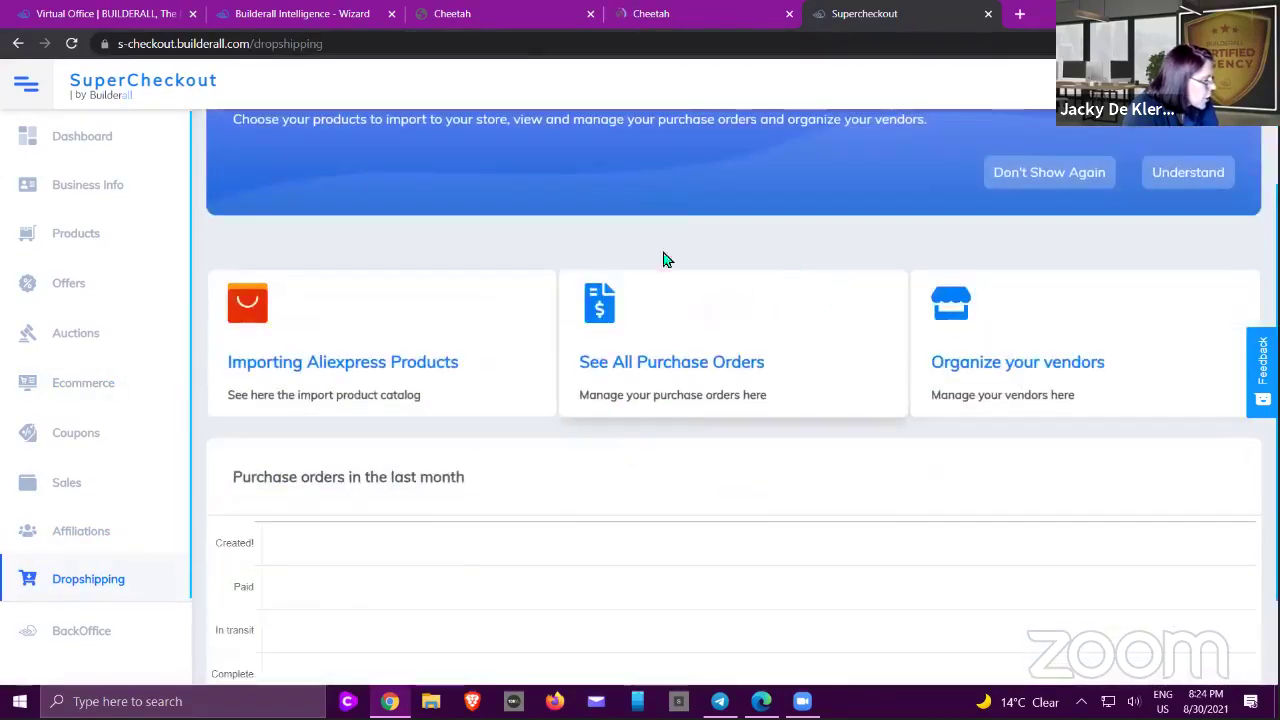
- Return to the Cheetah page editor and delete the product store iframe from the home page
{"action": "left_click", "coordinate": [683, 5]}
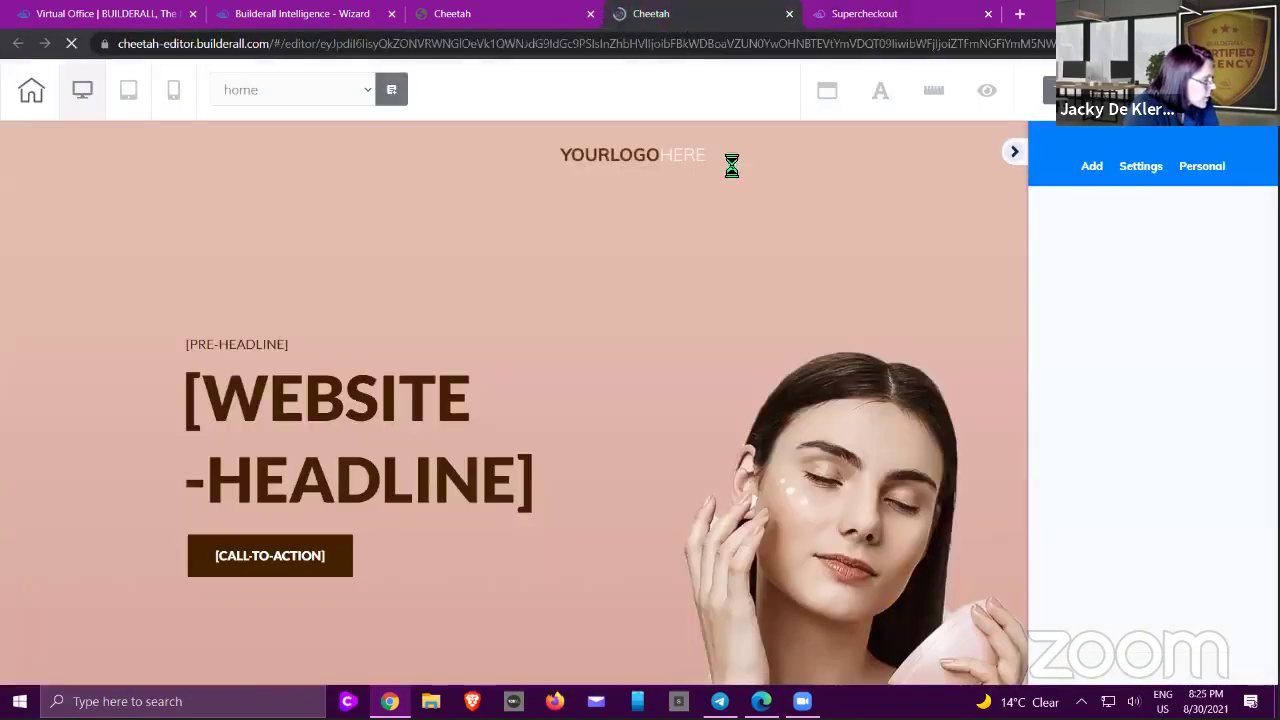
{"action": "scroll", "coordinate": [915, 190], "scroll_direction": "down", "scroll_amount": 15}
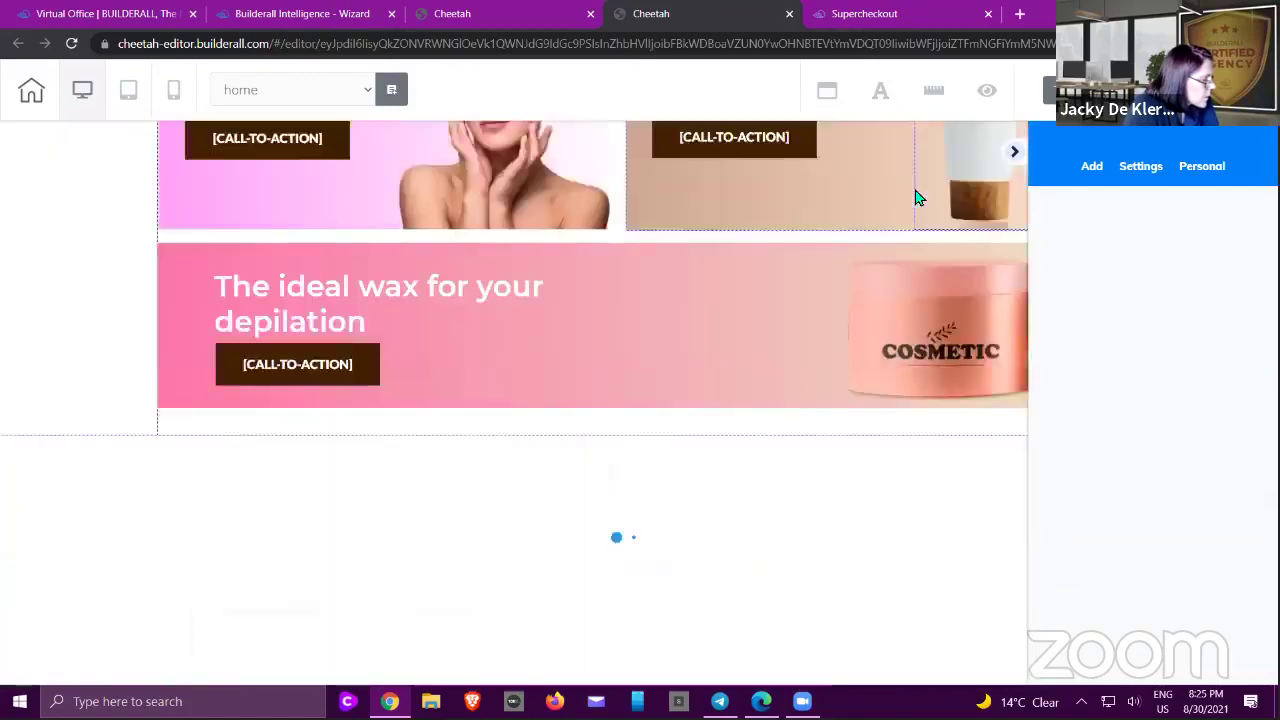
{"action": "scroll", "coordinate": [915, 197], "scroll_direction": "down", "scroll_amount": 2}
{"action": "scroll", "coordinate": [643, 340], "scroll_direction": "up", "scroll_amount": 1}
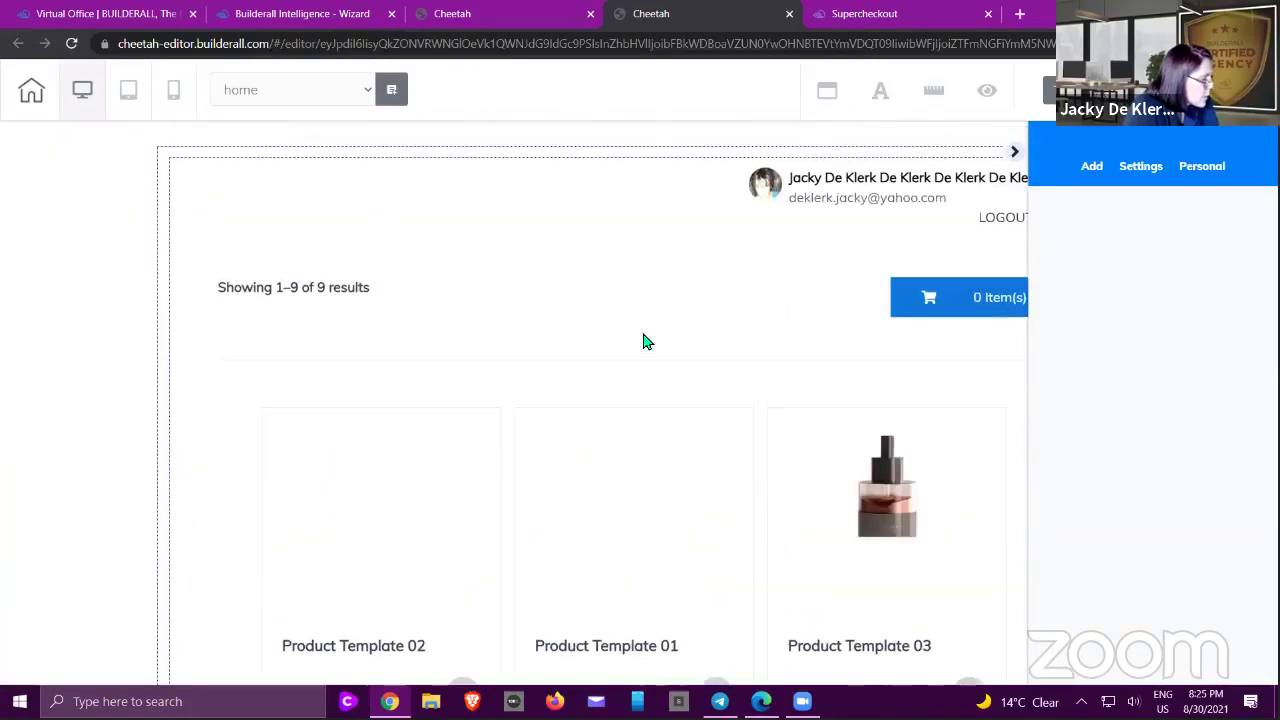
{"action": "left_click", "coordinate": [1017, 157]}
{"action": "double_click", "coordinate": [537, 454]}
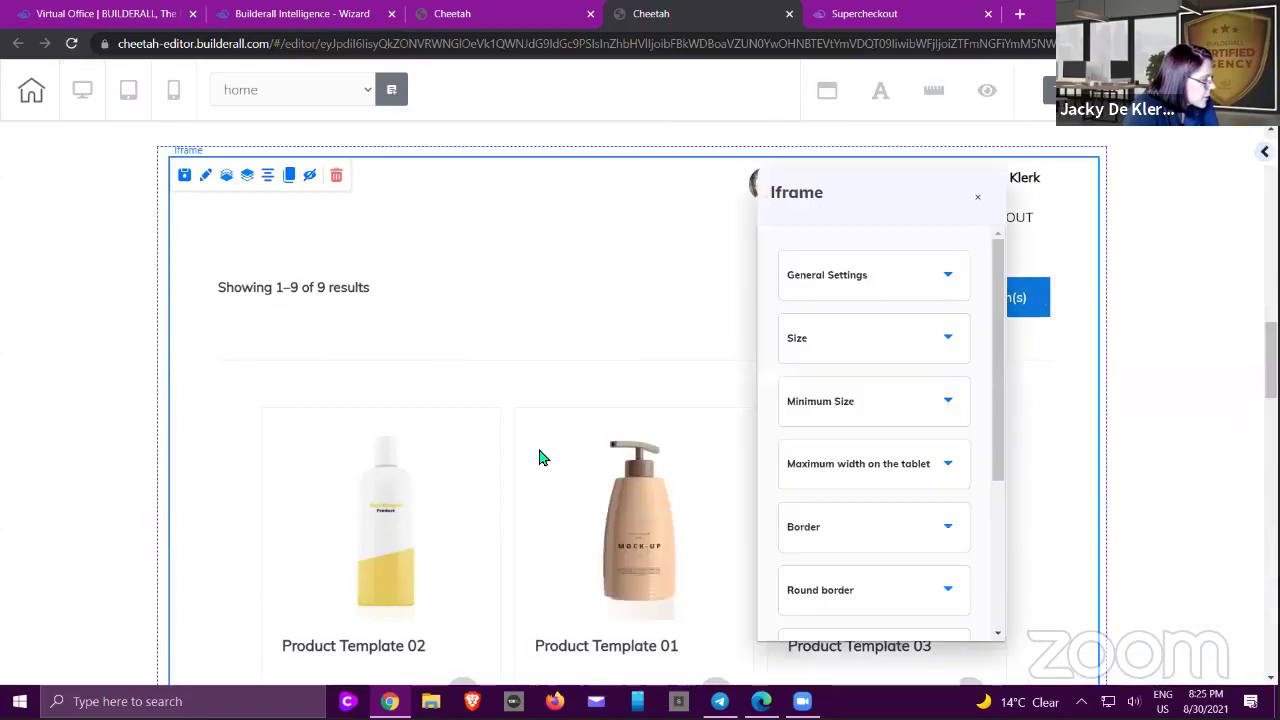
{"action": "left_click", "coordinate": [519, 441]}
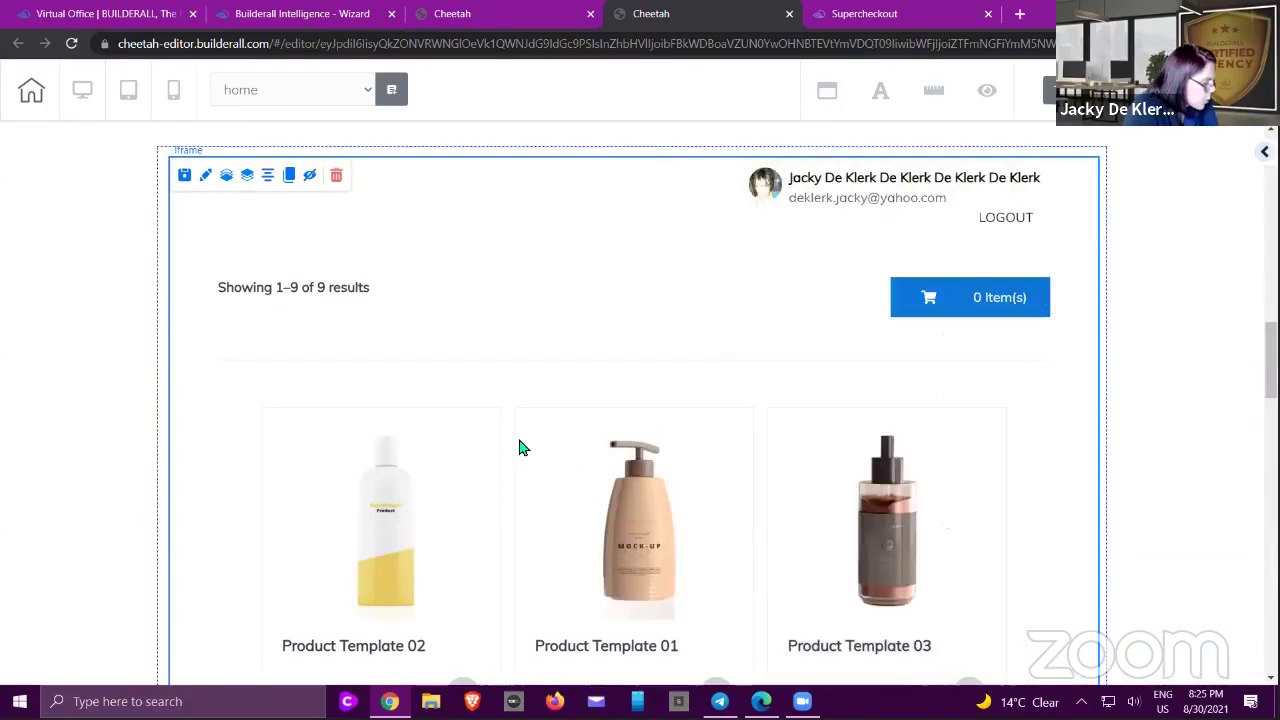
{"action": "key", "text": "Delete"}
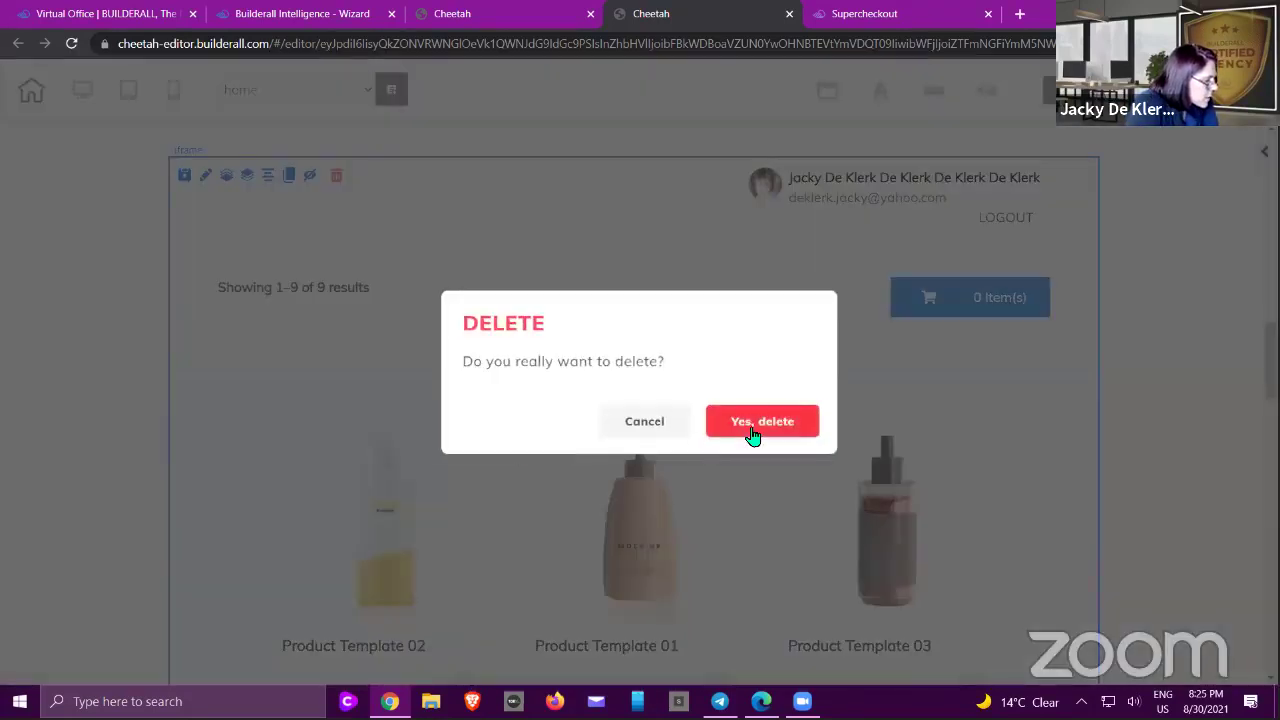
{"action": "left_click", "coordinate": [751, 432]}
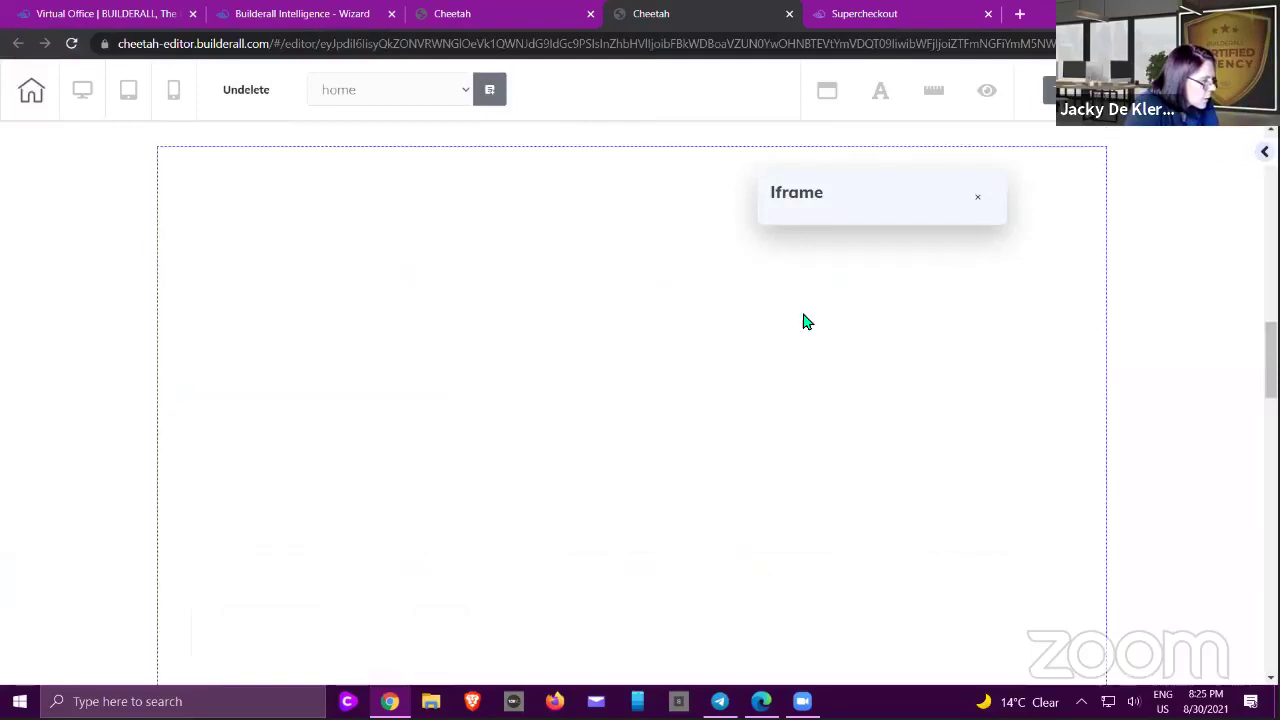
- Look through the panels and elements available to add, and reload the page editor without saving
{"action": "left_click", "coordinate": [1263, 151]}
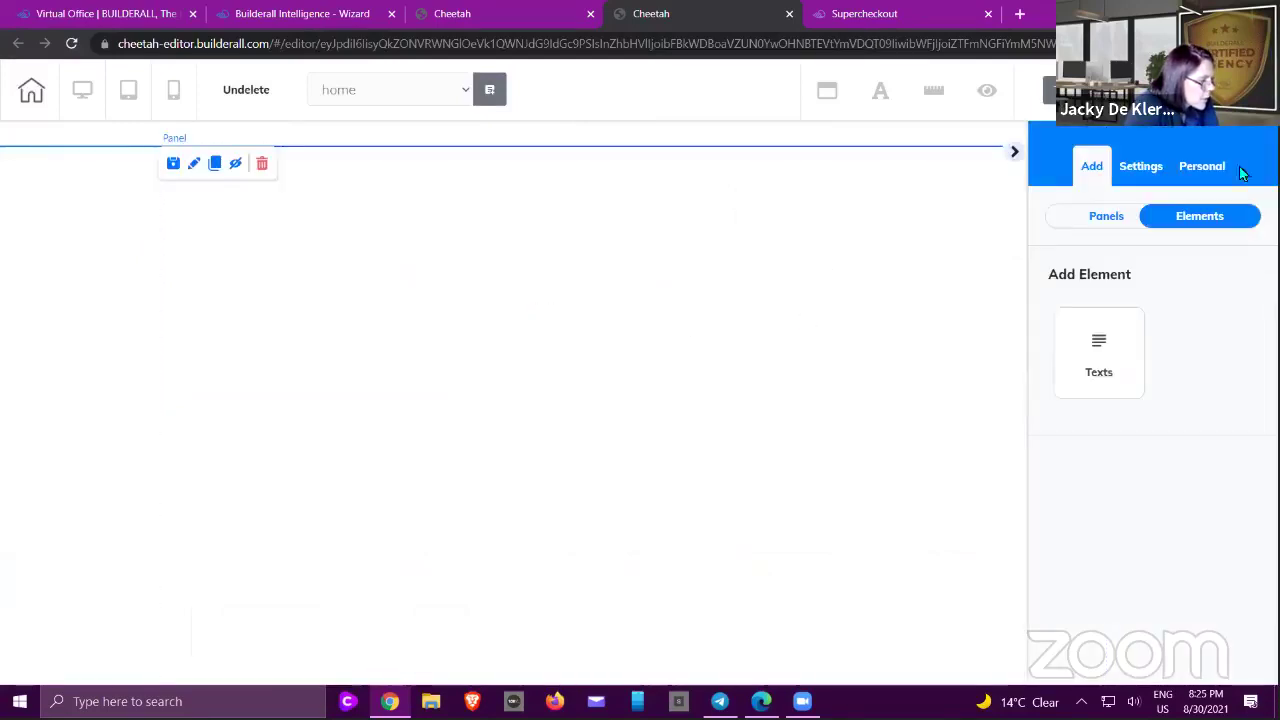
{"action": "left_click", "coordinate": [1104, 216]}
{"action": "left_click", "coordinate": [1196, 217]}
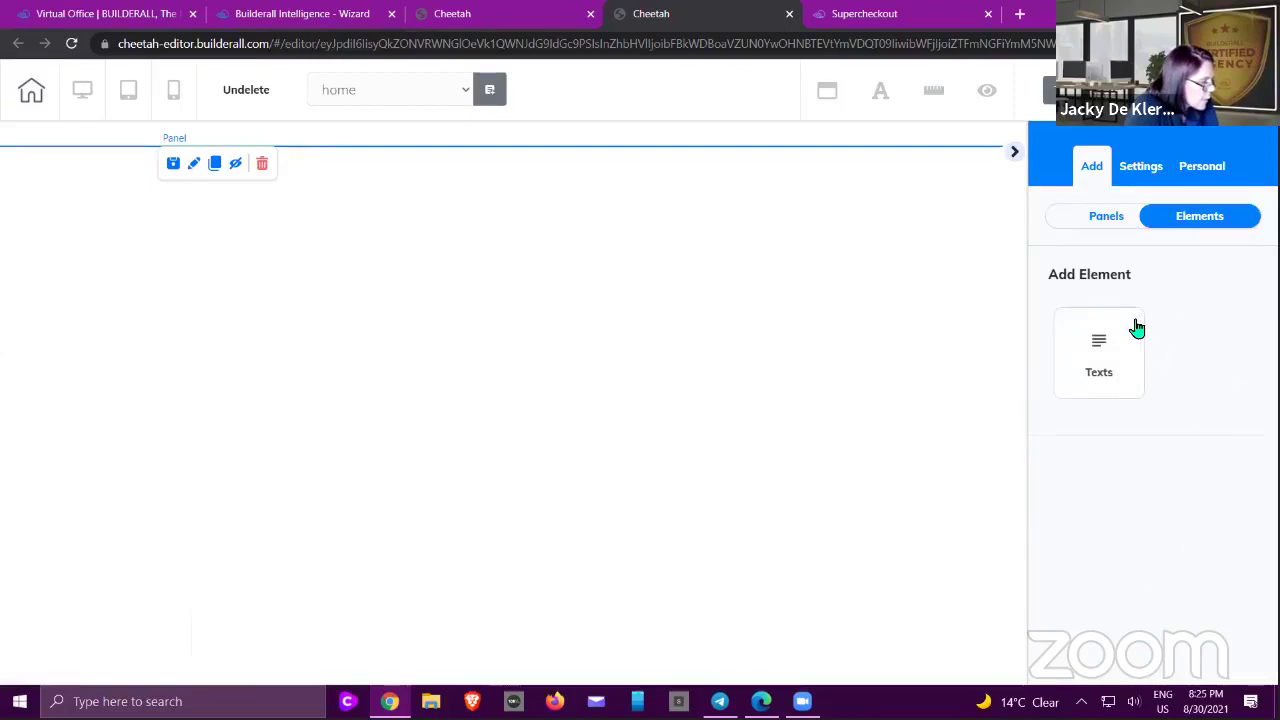
{"action": "left_click", "coordinate": [1100, 220]}
{"action": "left_click", "coordinate": [1204, 220]}
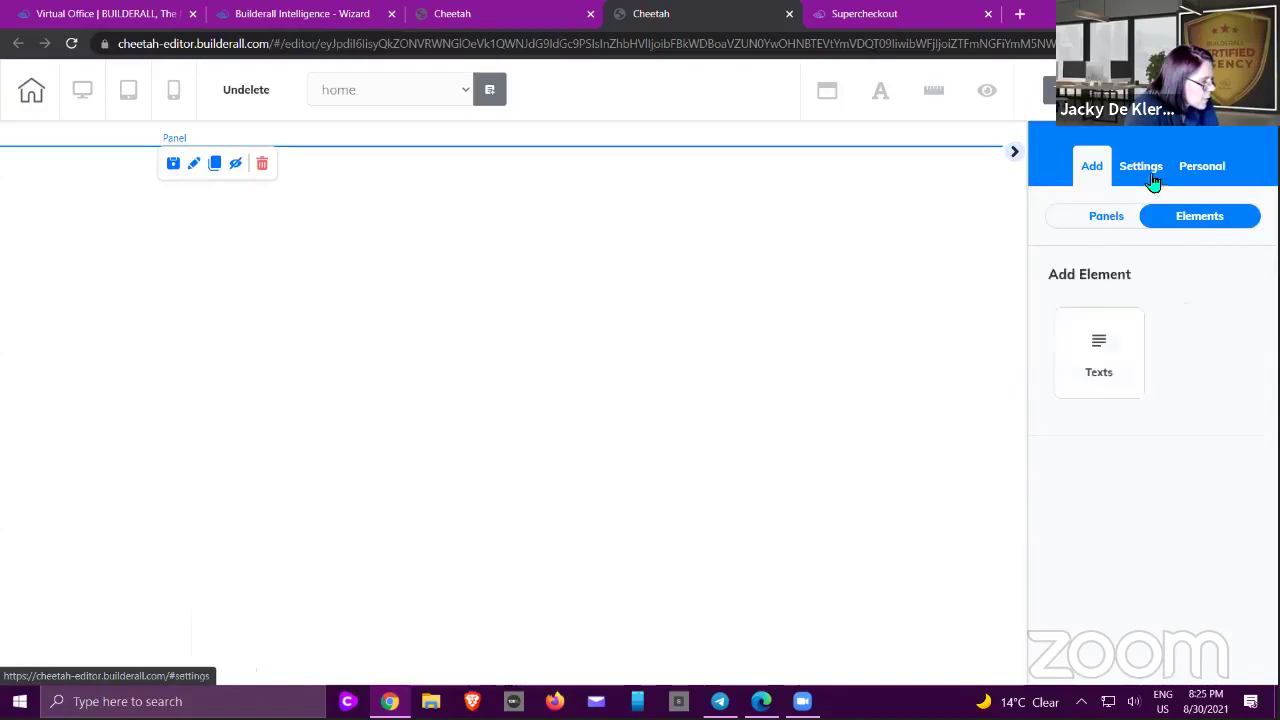
{"action": "left_click", "coordinate": [1150, 175]}
{"action": "left_click", "coordinate": [1085, 172]}
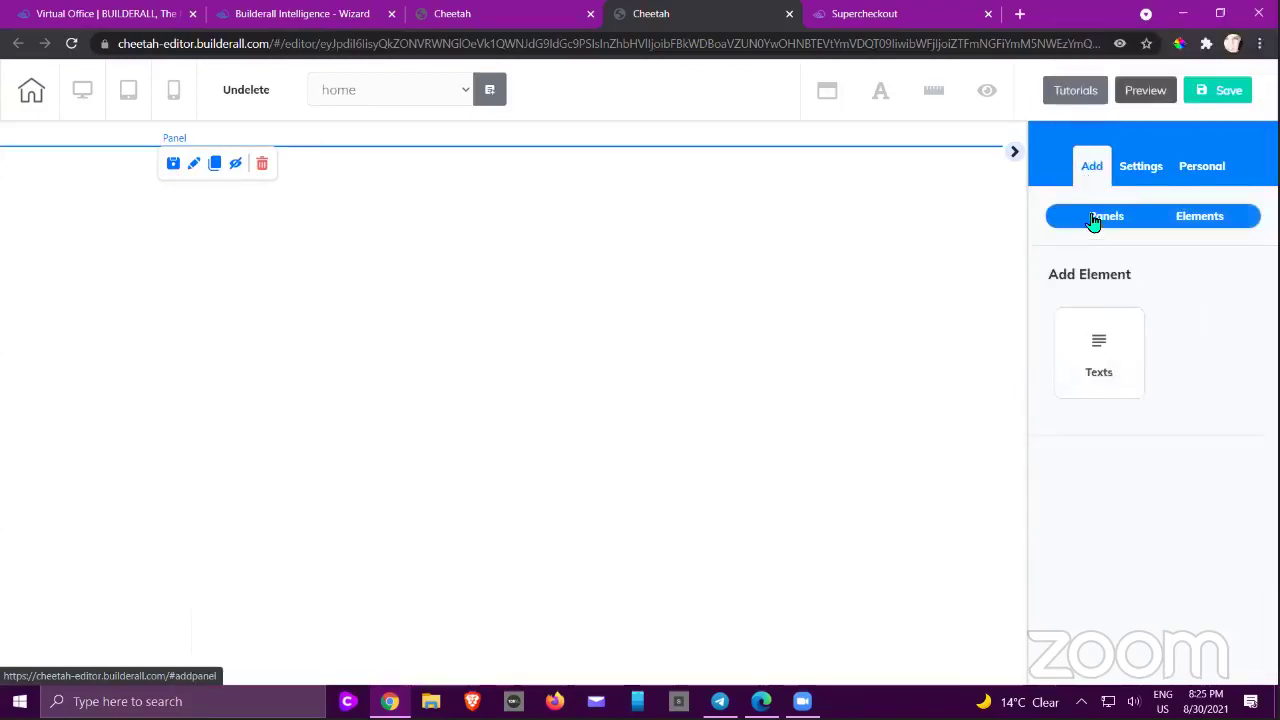
{"action": "left_click", "coordinate": [1093, 221]}
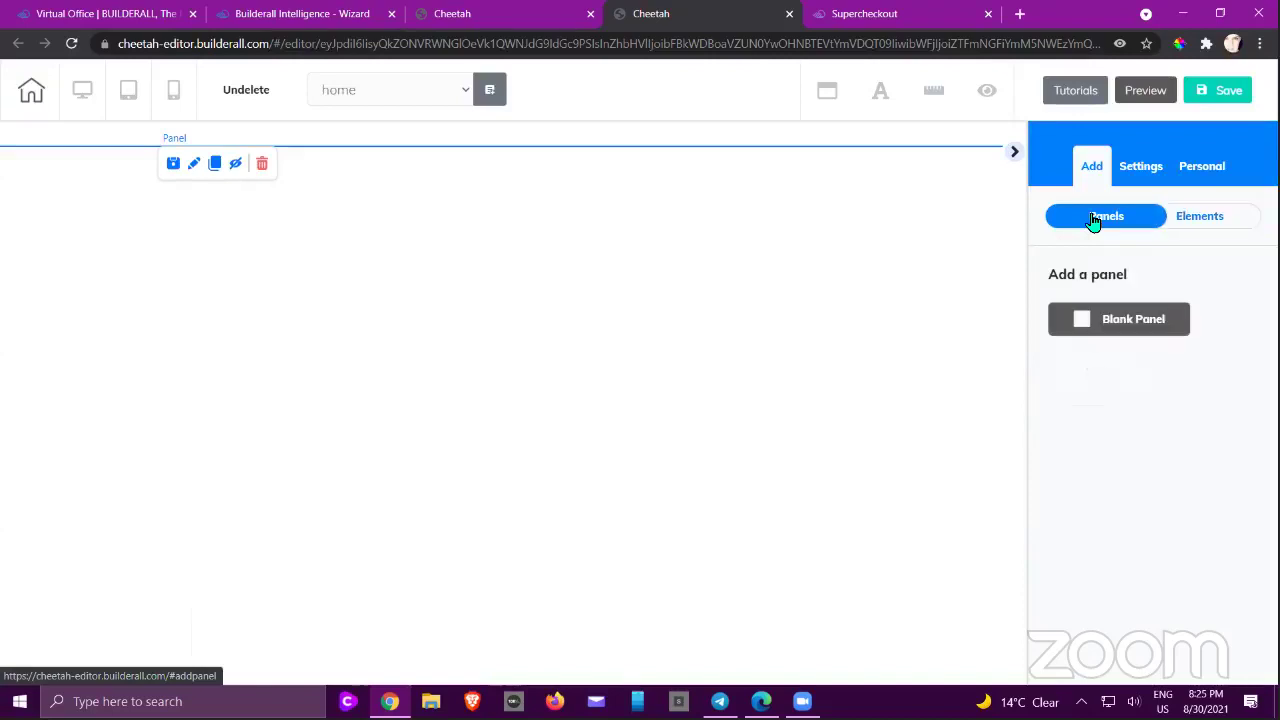
{"action": "left_click", "coordinate": [1237, 221]}
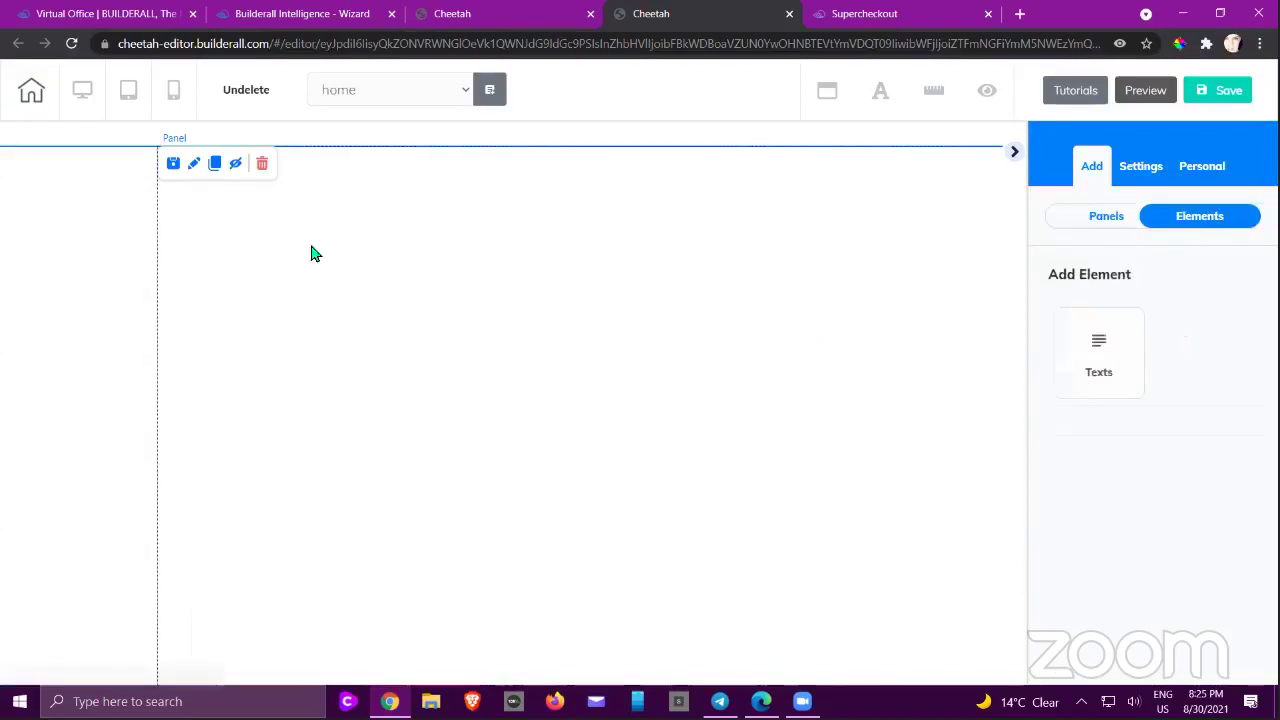
{"action": "left_click", "coordinate": [71, 43]}
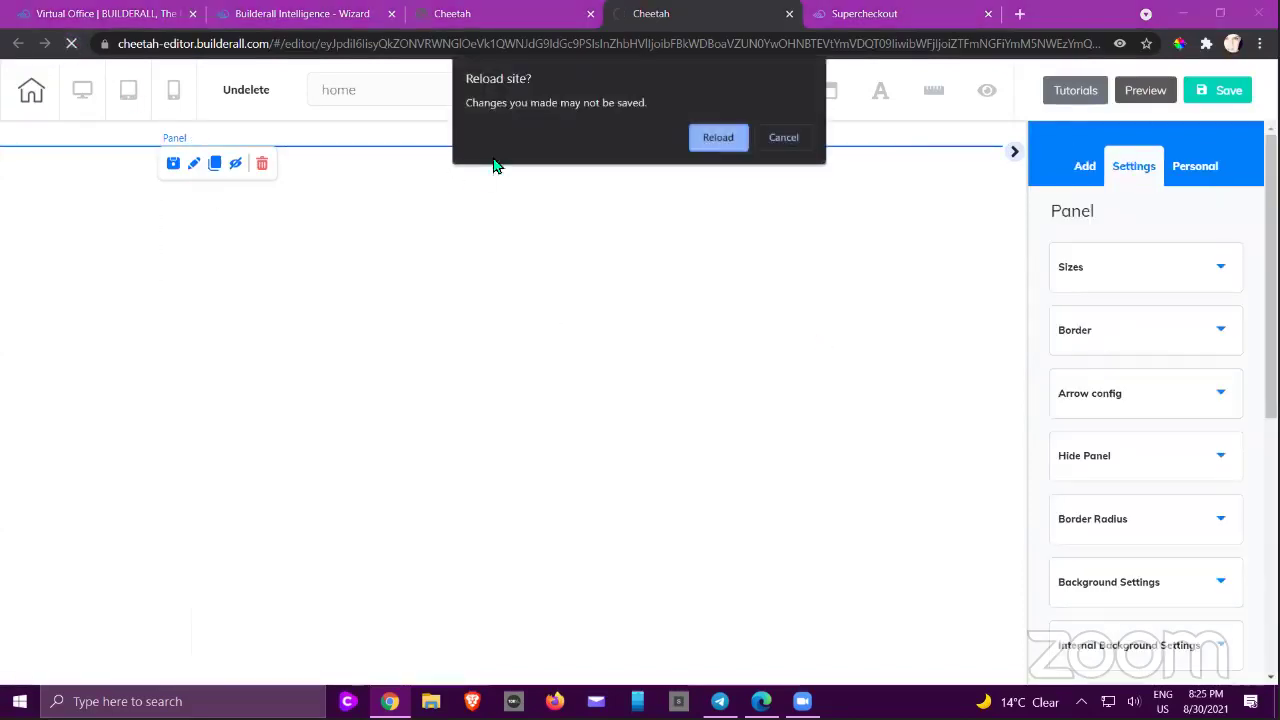
{"action": "left_click", "coordinate": [697, 138]}
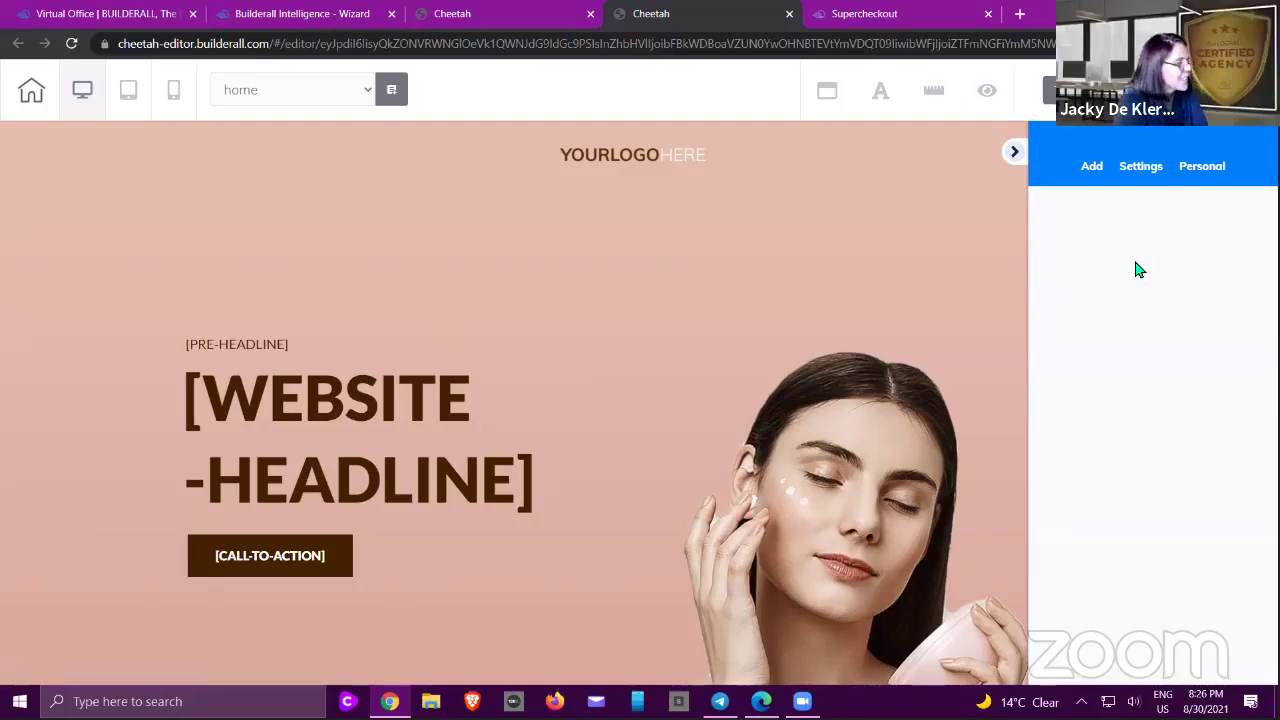
- Switch to SuperCheckout and open the dropshipping purchase orders page
{"action": "left_click", "coordinate": [943, 15]}
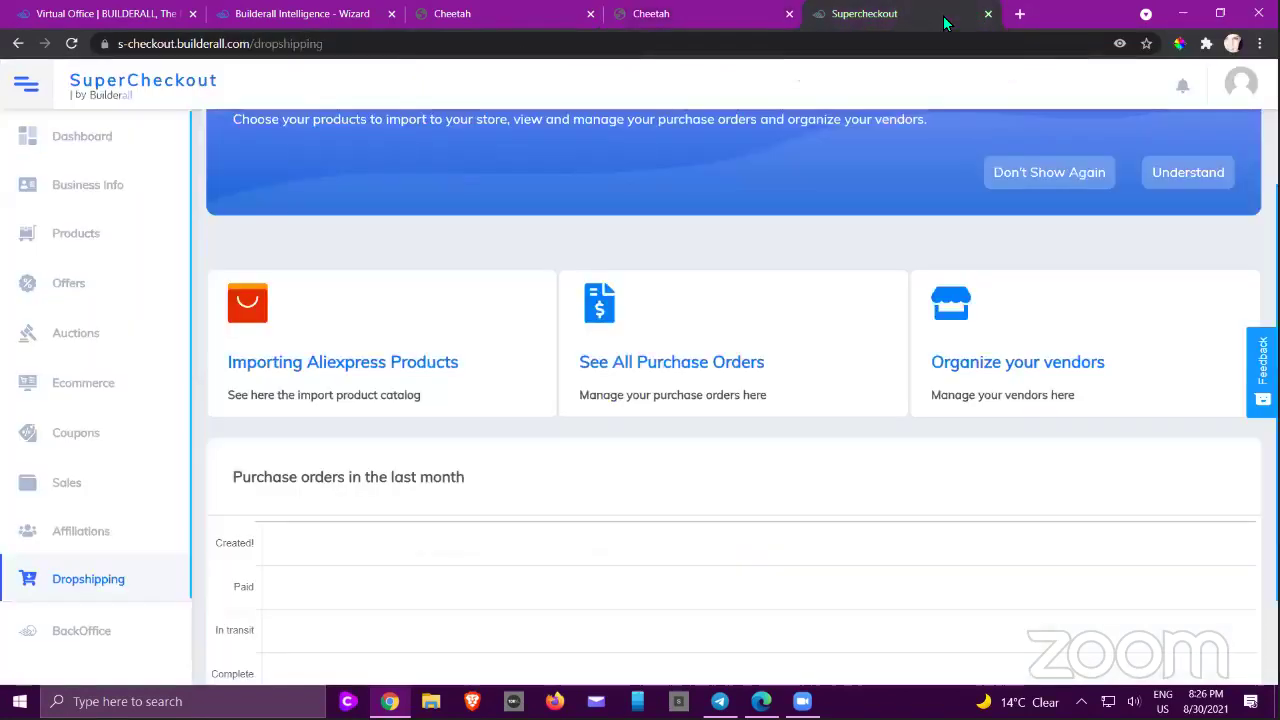
{"action": "left_click", "coordinate": [714, 368]}
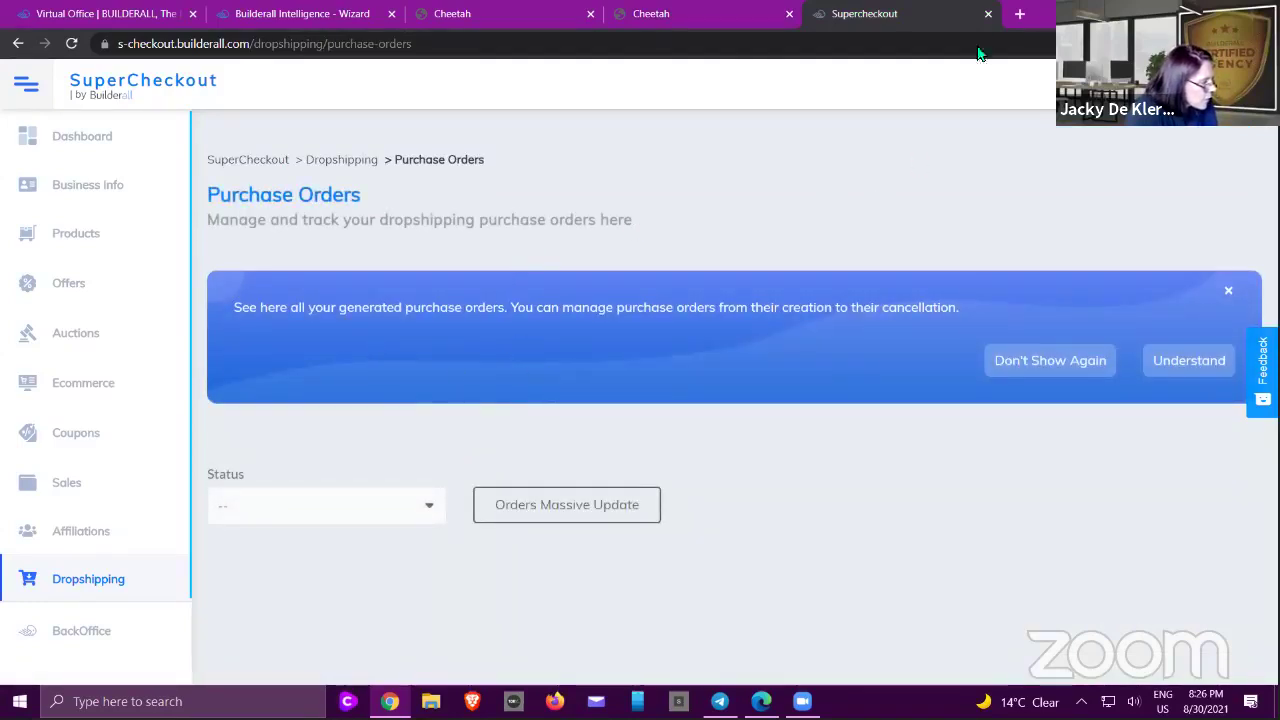
- Open a new browser tab and close the Cheetah page editor for the home page
{"action": "left_click", "coordinate": [1017, 16]}
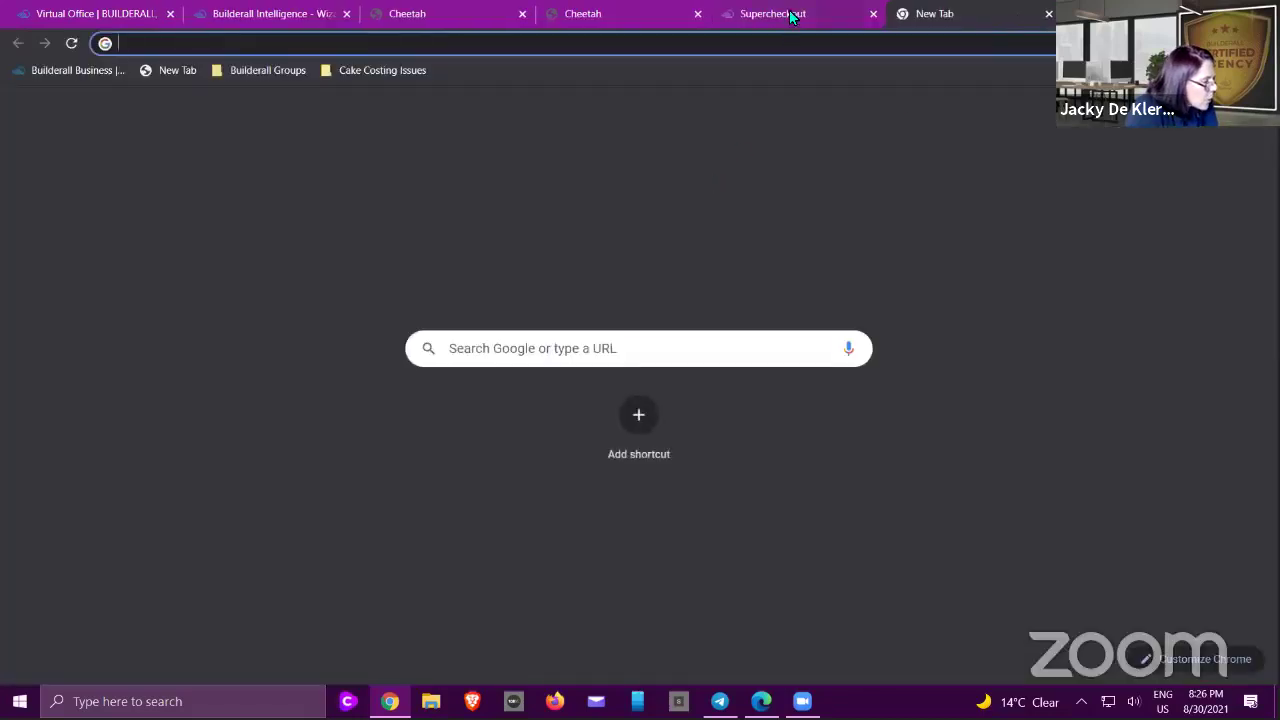
{"action": "left_click", "coordinate": [795, 14]}
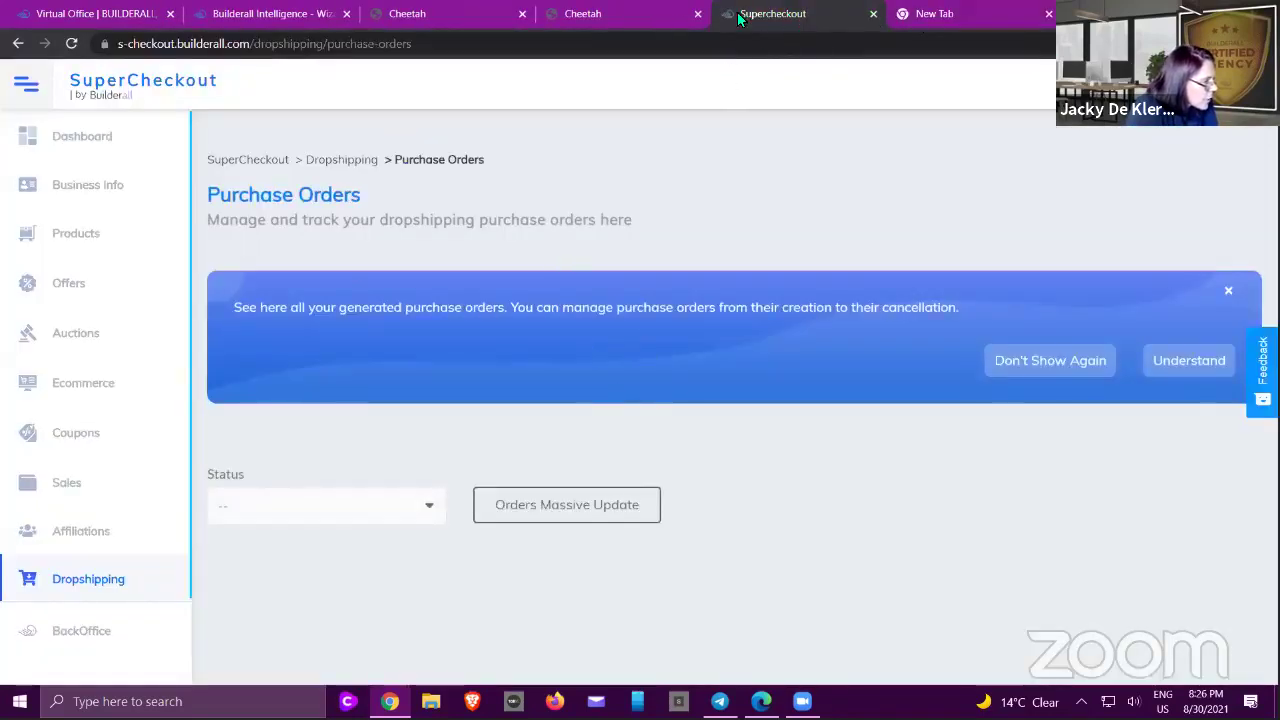
{"action": "left_click", "coordinate": [651, 13]}
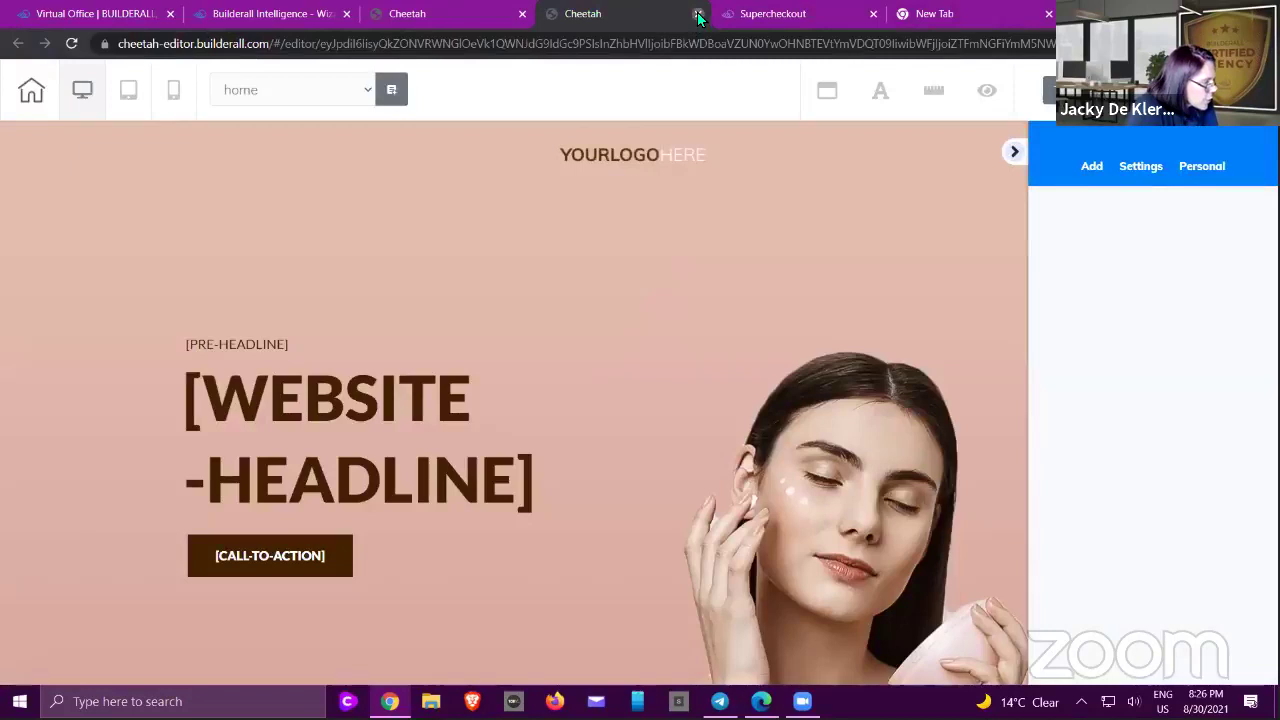
{"action": "left_click", "coordinate": [698, 14]}
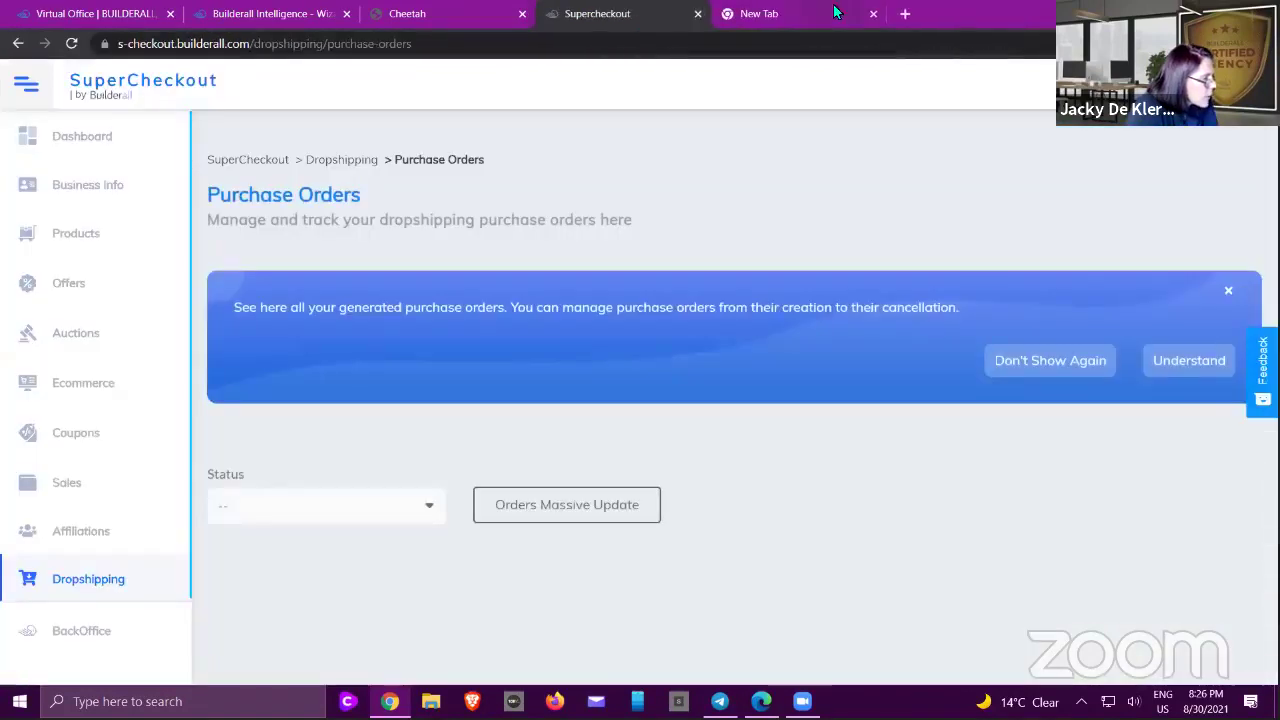
- Open the copied Dropship shop link in a new browser tab and check which products it lists
{"action": "left_click", "coordinate": [903, 15]}
{"action": "right_click", "coordinate": [880, 40]}
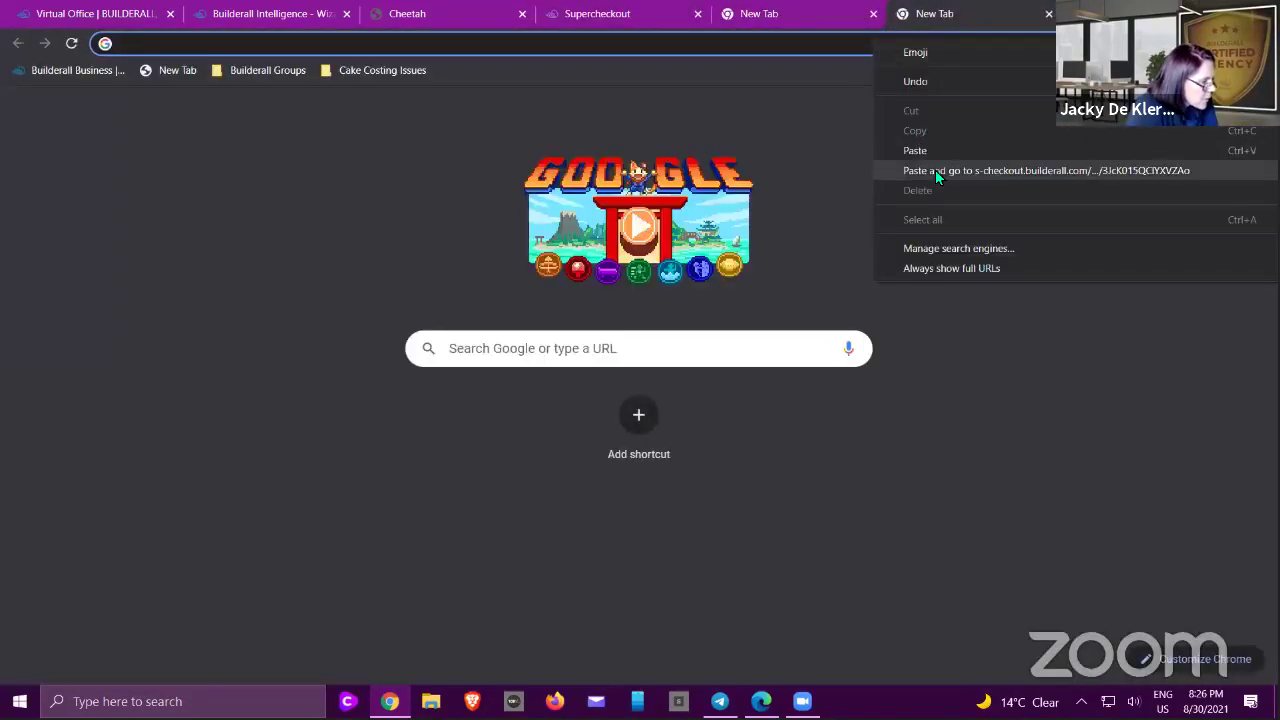
{"action": "left_click", "coordinate": [935, 170]}
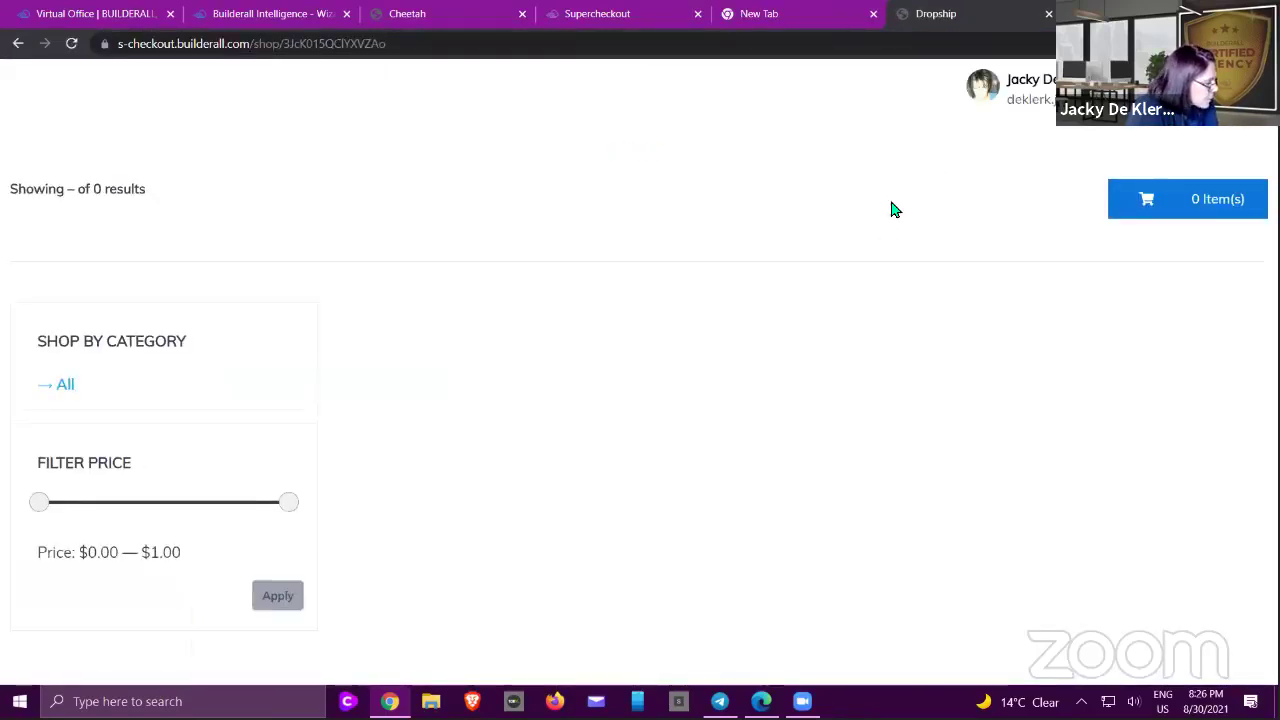
{"action": "scroll", "coordinate": [730, 225], "scroll_direction": "down", "scroll_amount": 1}
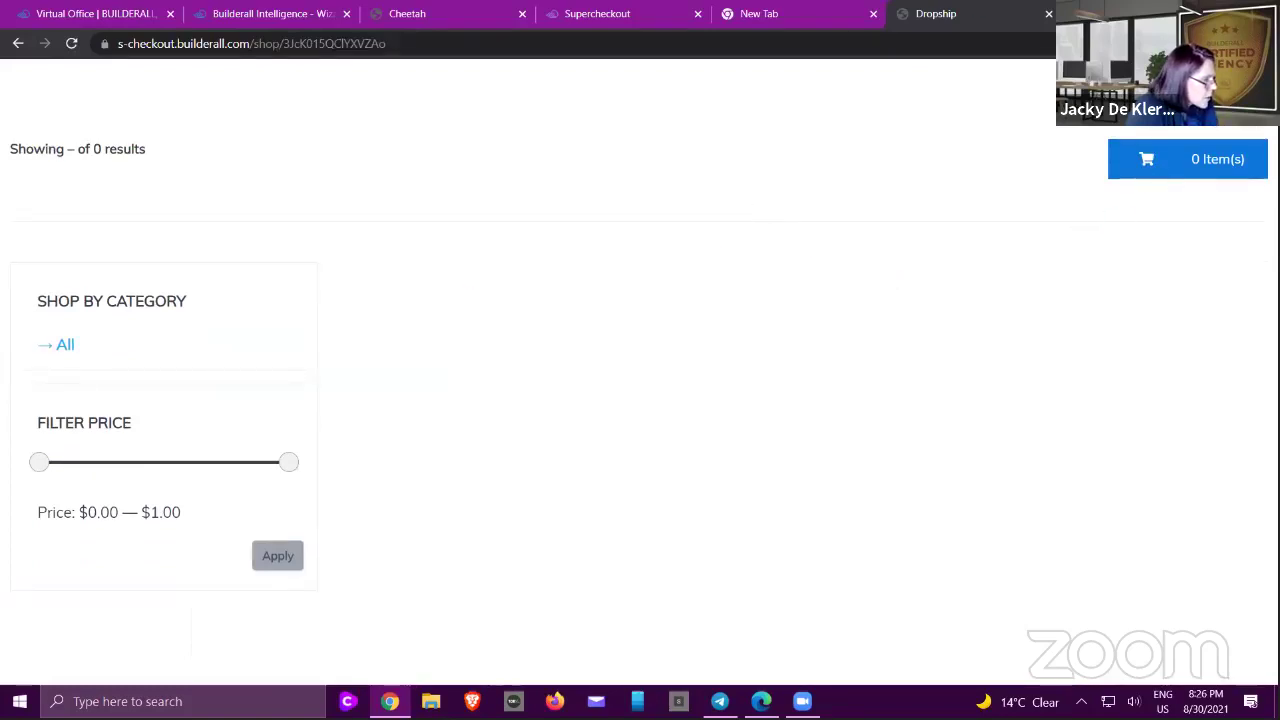
{"action": "left_click", "coordinate": [1048, 14]}
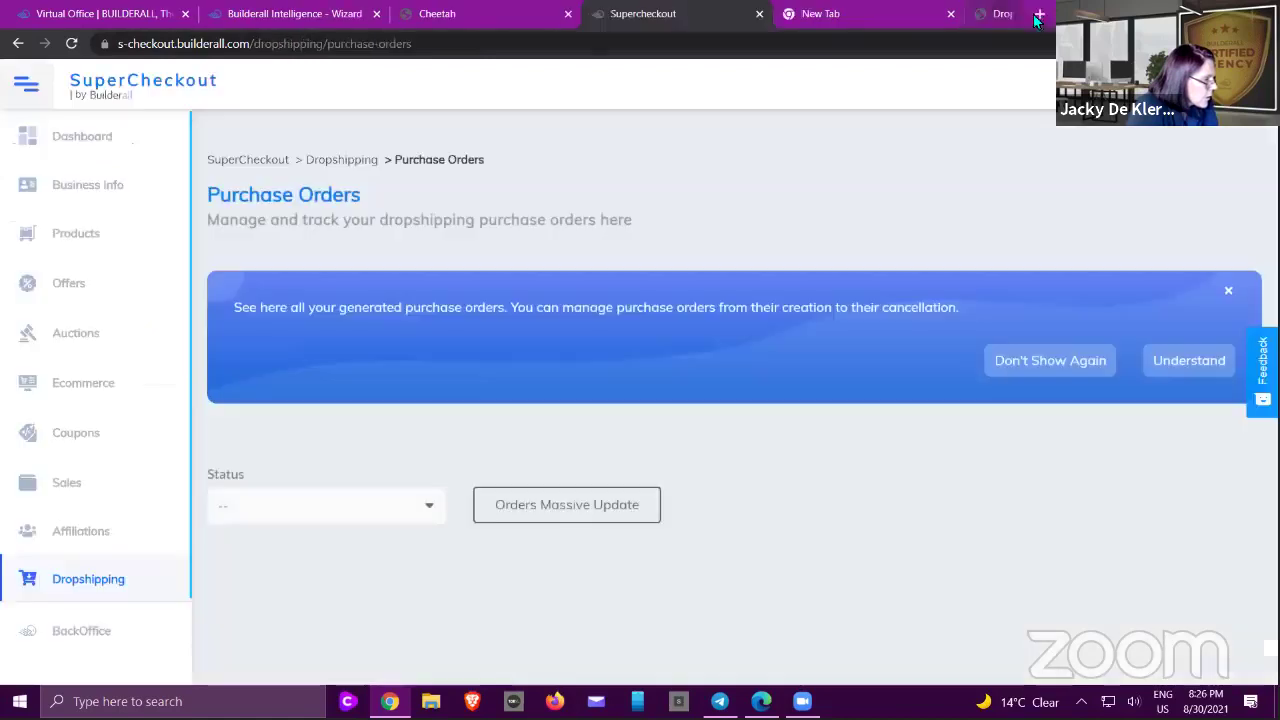
{"action": "left_click", "coordinate": [1021, 14]}
{"action": "right_click", "coordinate": [1001, 37]}
{"action": "left_click", "coordinate": [1025, 165]}
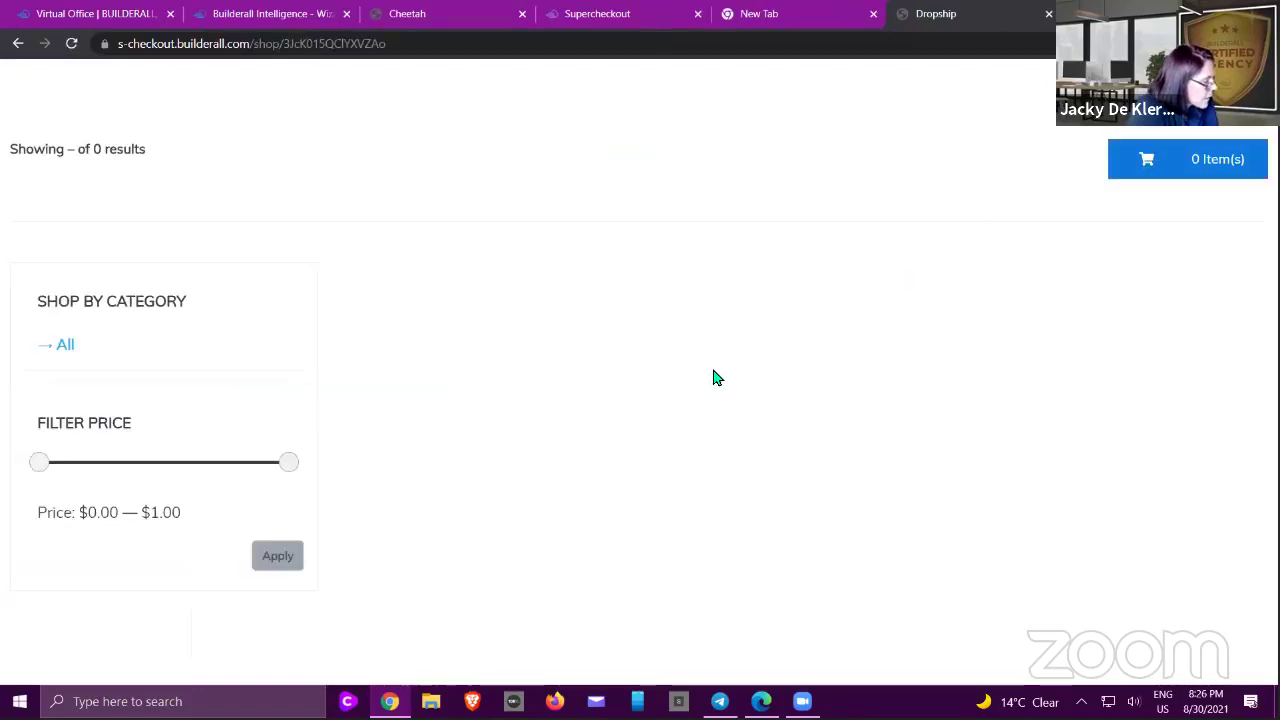
- Return to SuperCheckout, open the ecommerce's Products section and make the NEHZY 925 sterling silver product visible in the shop
{"action": "left_click", "coordinate": [668, 14]}
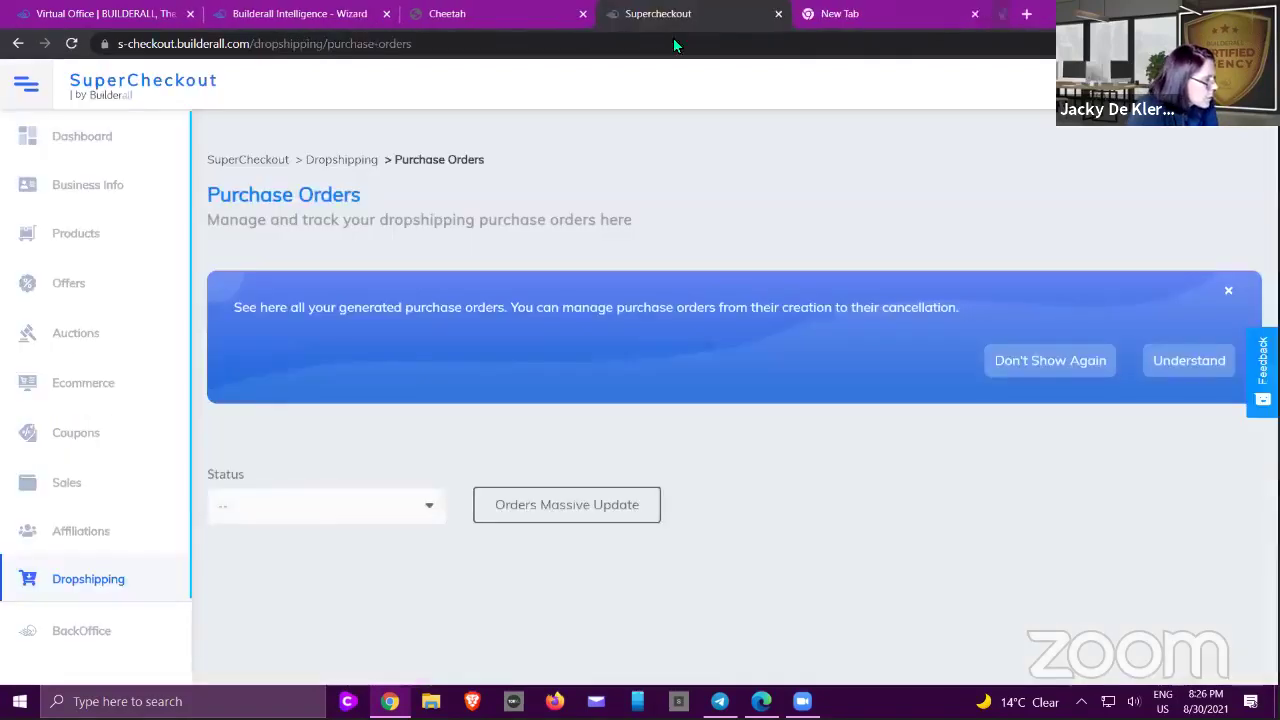
{"action": "left_click", "coordinate": [110, 389]}
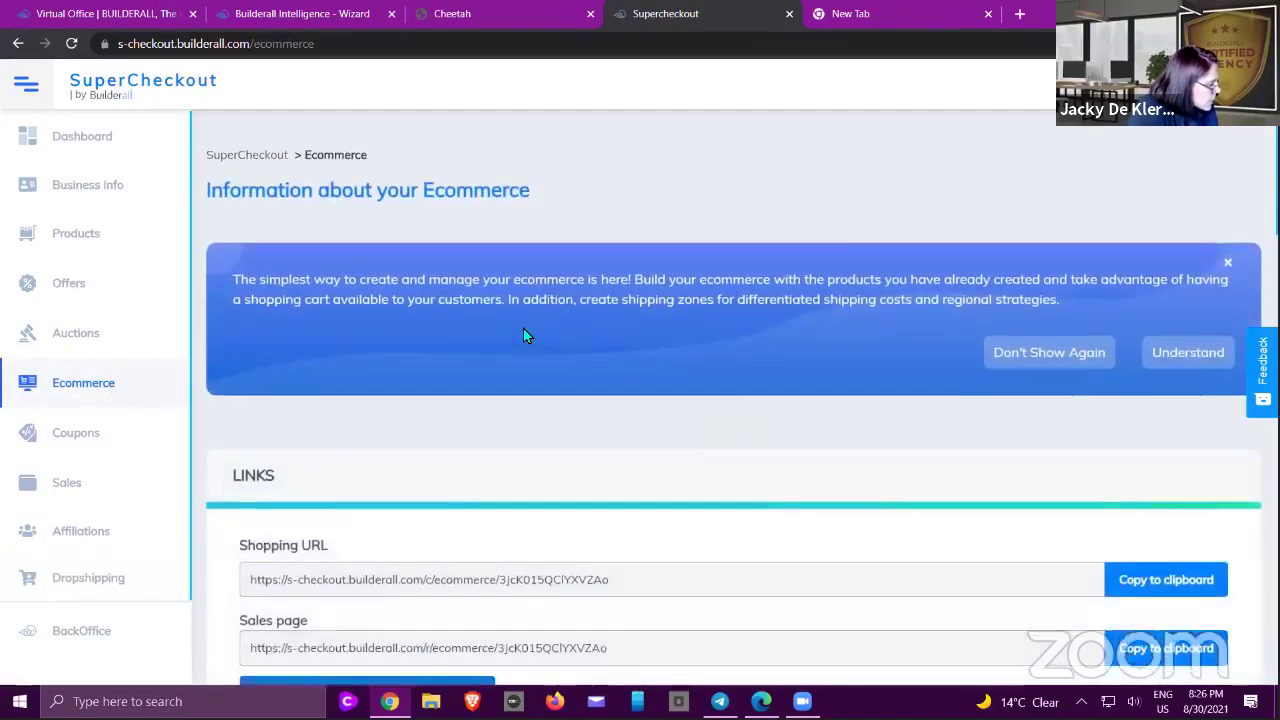
{"action": "scroll", "coordinate": [525, 330], "scroll_direction": "down", "scroll_amount": 11}
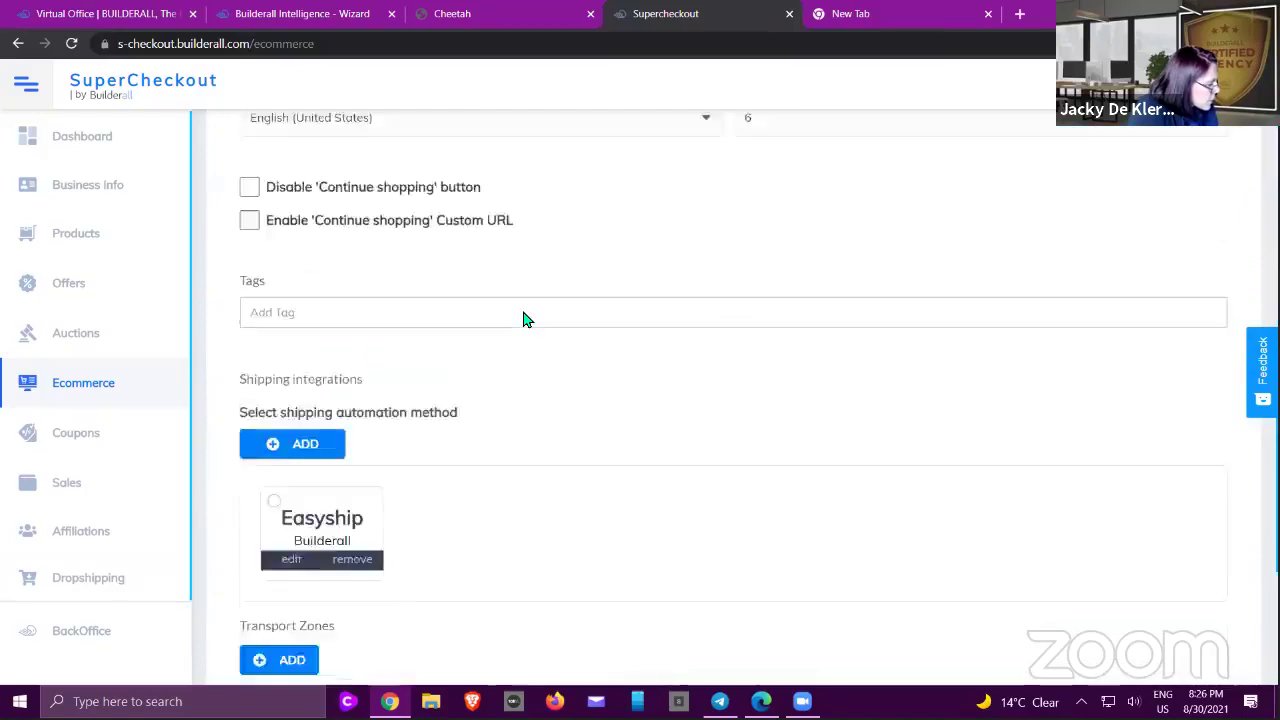
{"action": "scroll", "coordinate": [525, 318], "scroll_direction": "down", "scroll_amount": 5}
{"action": "left_click", "coordinate": [371, 436]}
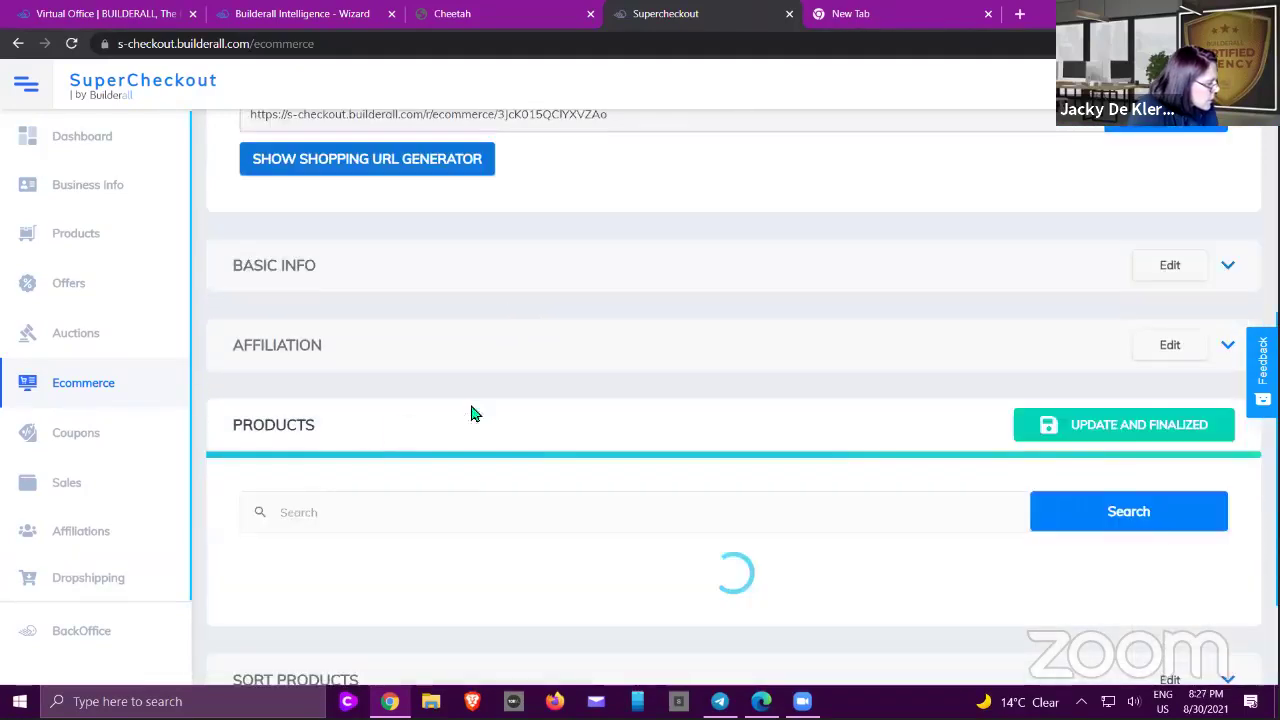
{"action": "scroll", "coordinate": [583, 346], "scroll_direction": "down", "scroll_amount": 4}
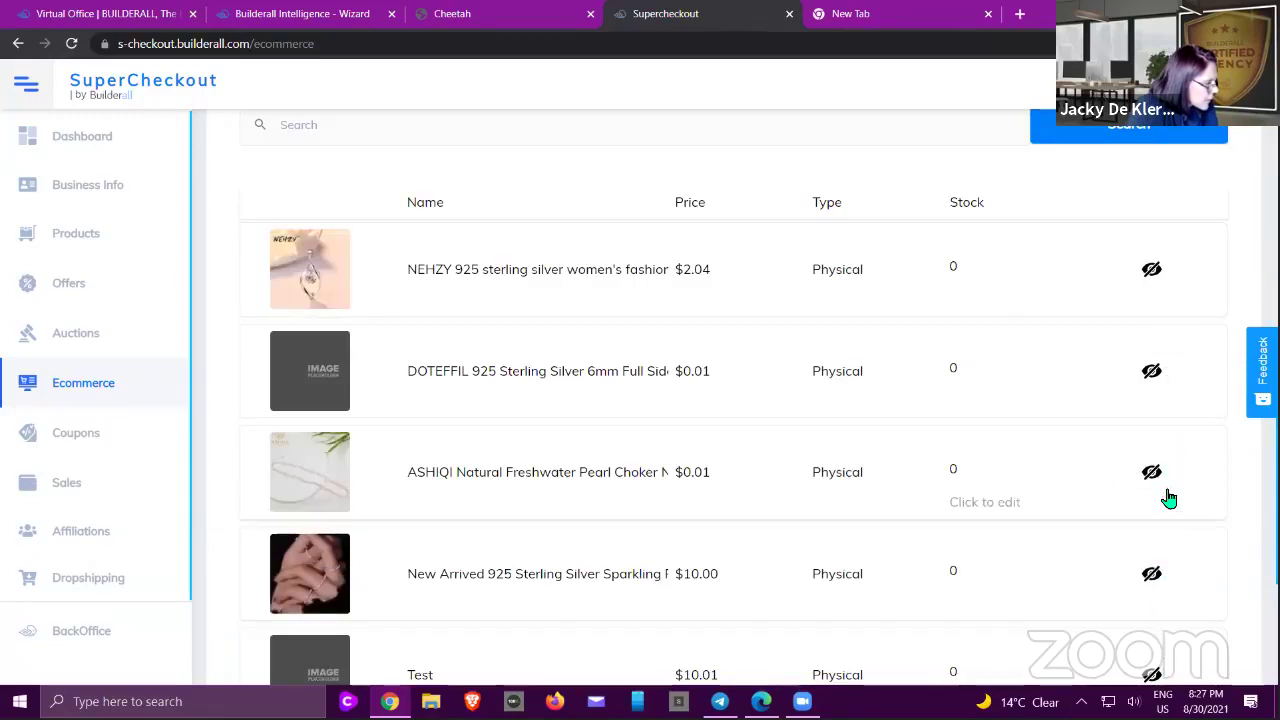
{"action": "left_click", "coordinate": [1151, 272]}
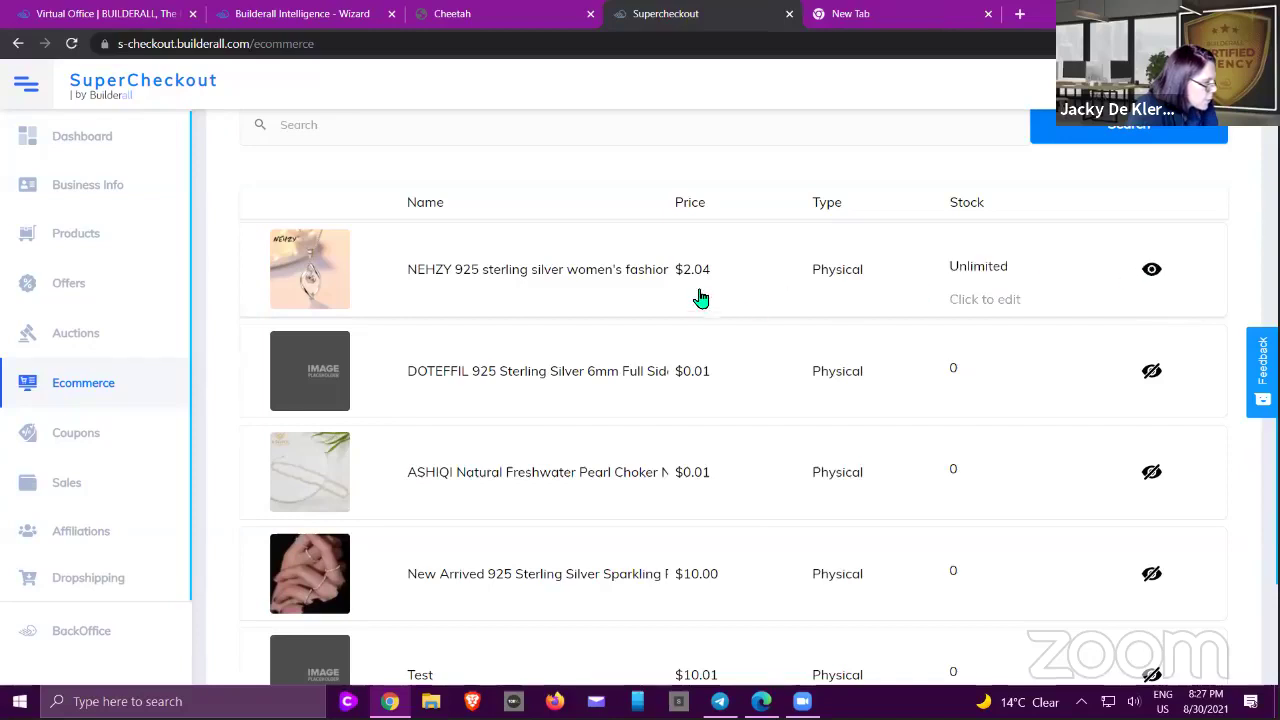
- Add the image downloaded_NXRO9q4D0h.png to the NEHZY product's options and save them
{"action": "left_click", "coordinate": [970, 309]}
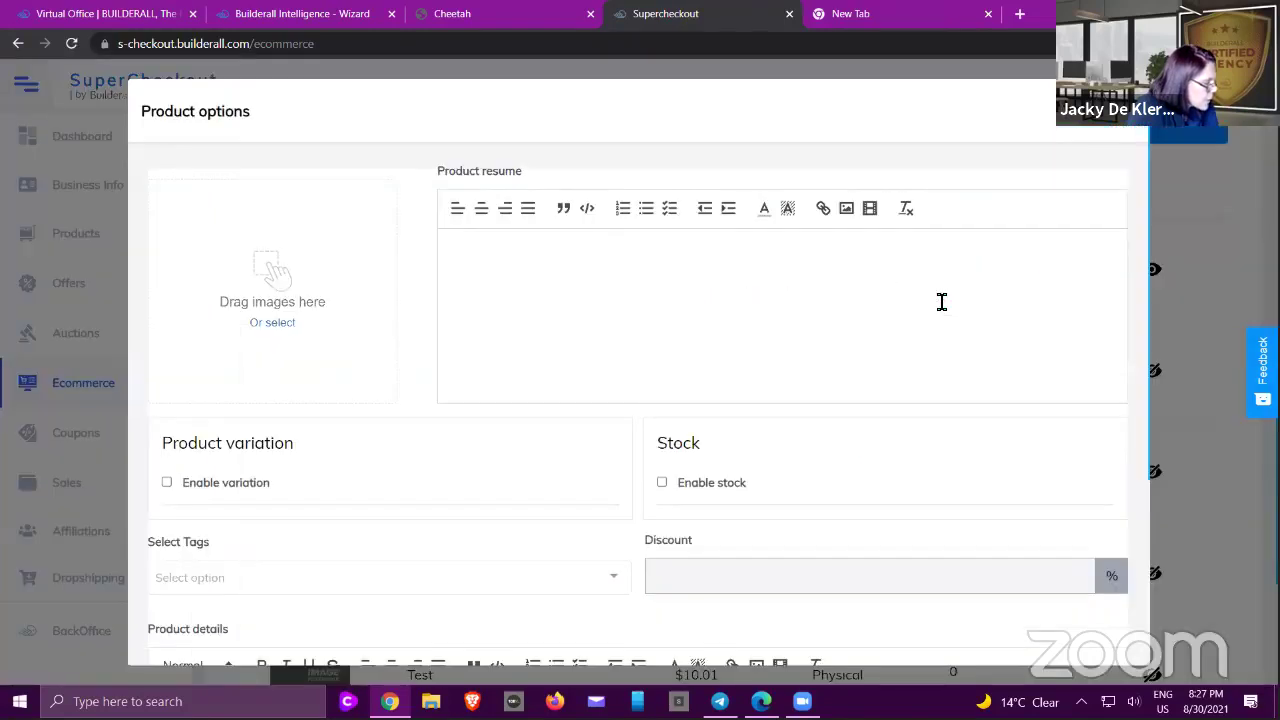
{"action": "scroll", "coordinate": [957, 306], "scroll_direction": "down", "scroll_amount": 3}
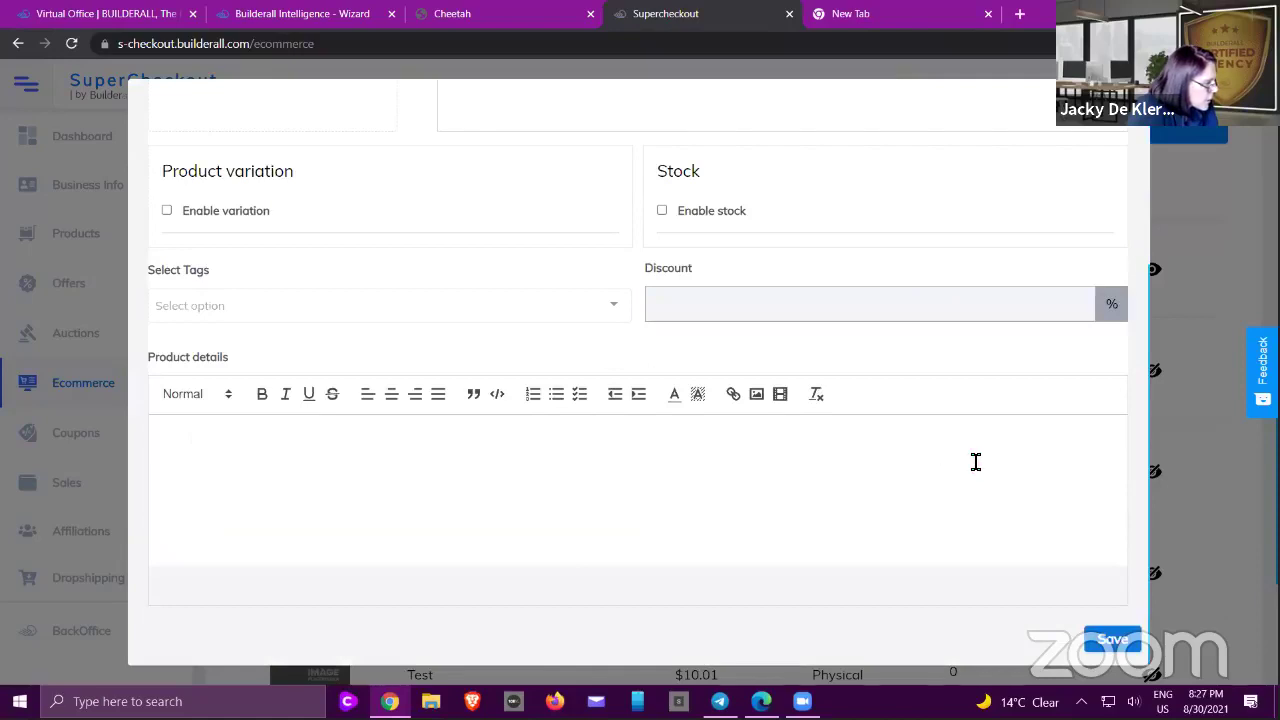
{"action": "scroll", "coordinate": [1000, 461], "scroll_direction": "up", "scroll_amount": 3}
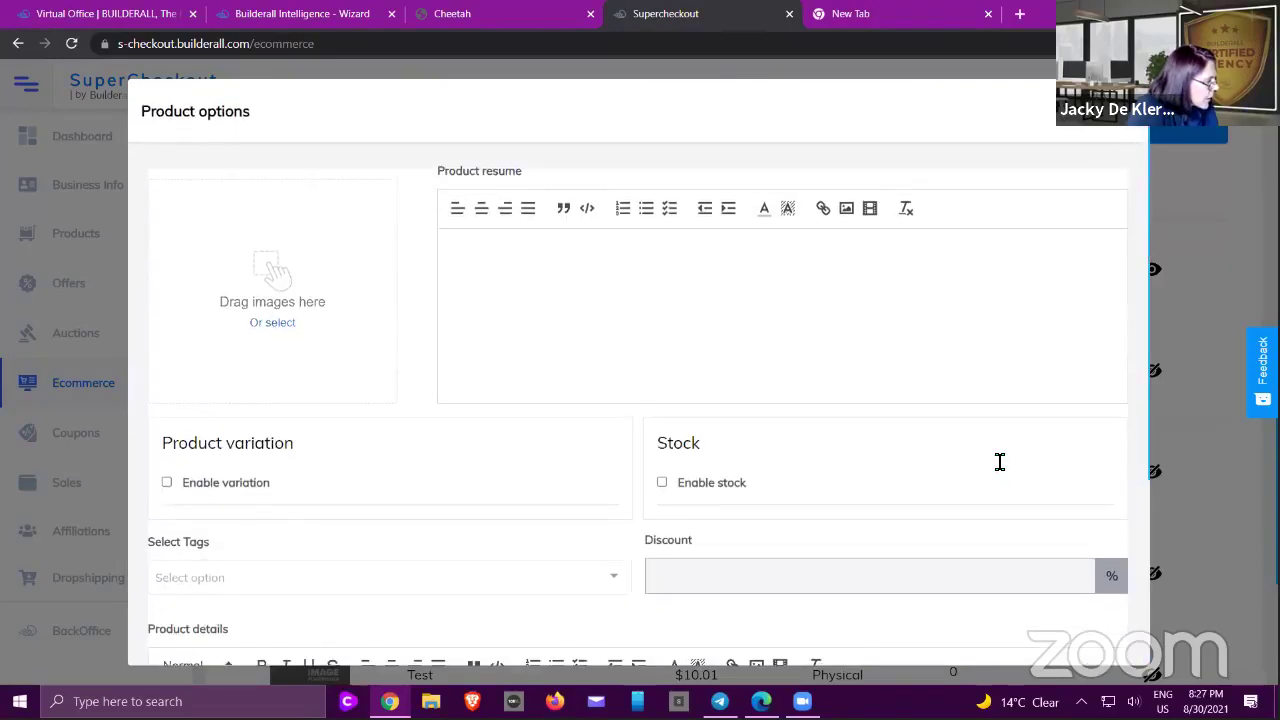
{"action": "scroll", "coordinate": [1000, 461], "scroll_direction": "down", "scroll_amount": 3}
{"action": "scroll", "coordinate": [1009, 451], "scroll_direction": "up", "scroll_amount": 1}
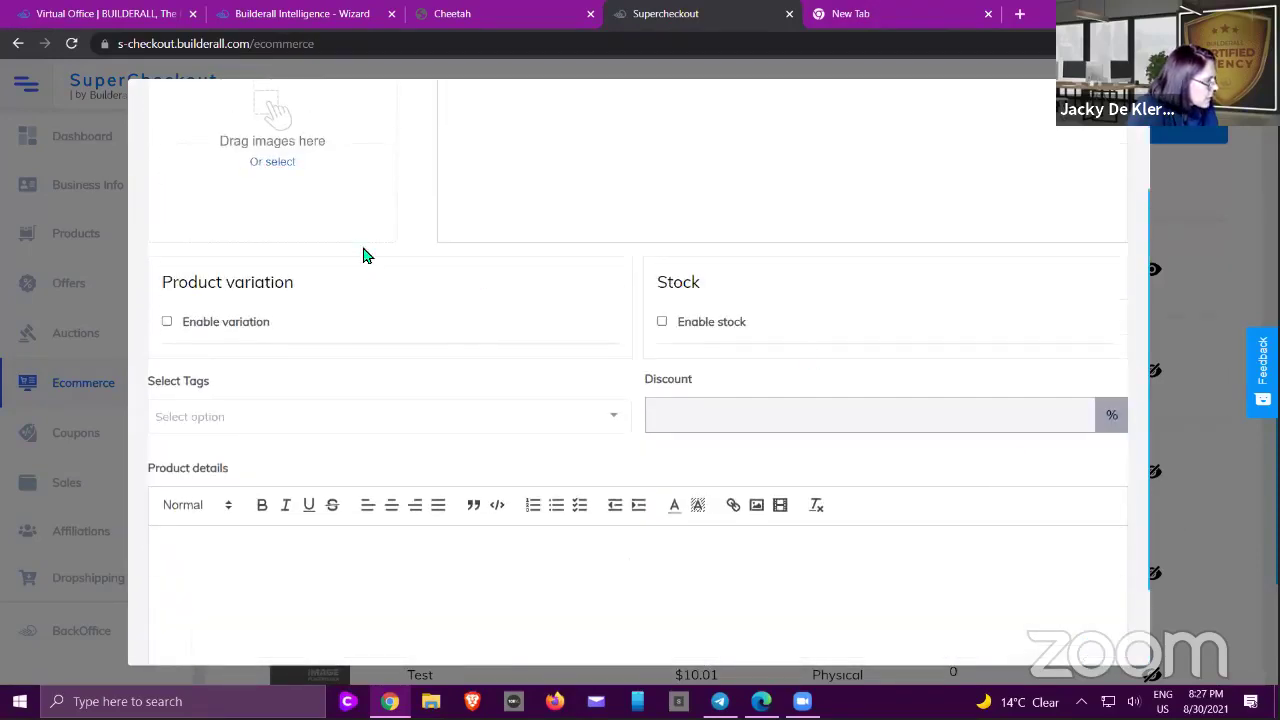
{"action": "left_click", "coordinate": [337, 234]}
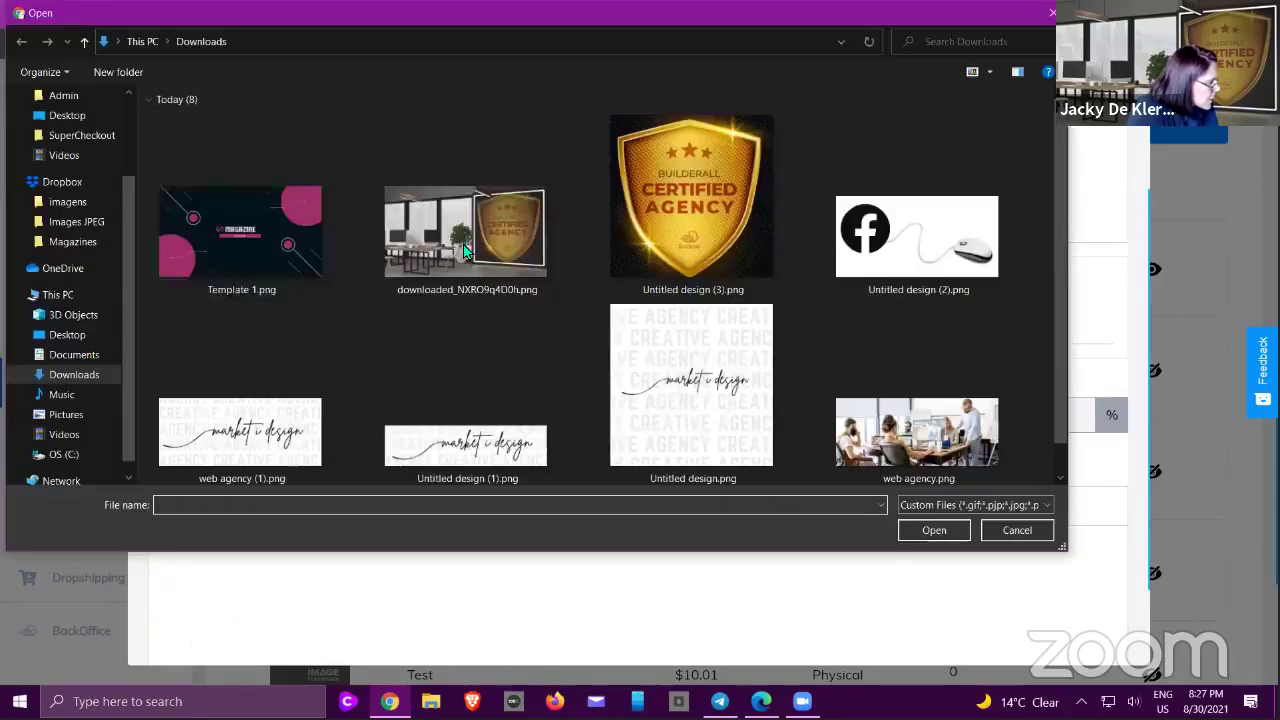
{"action": "left_click", "coordinate": [467, 250]}
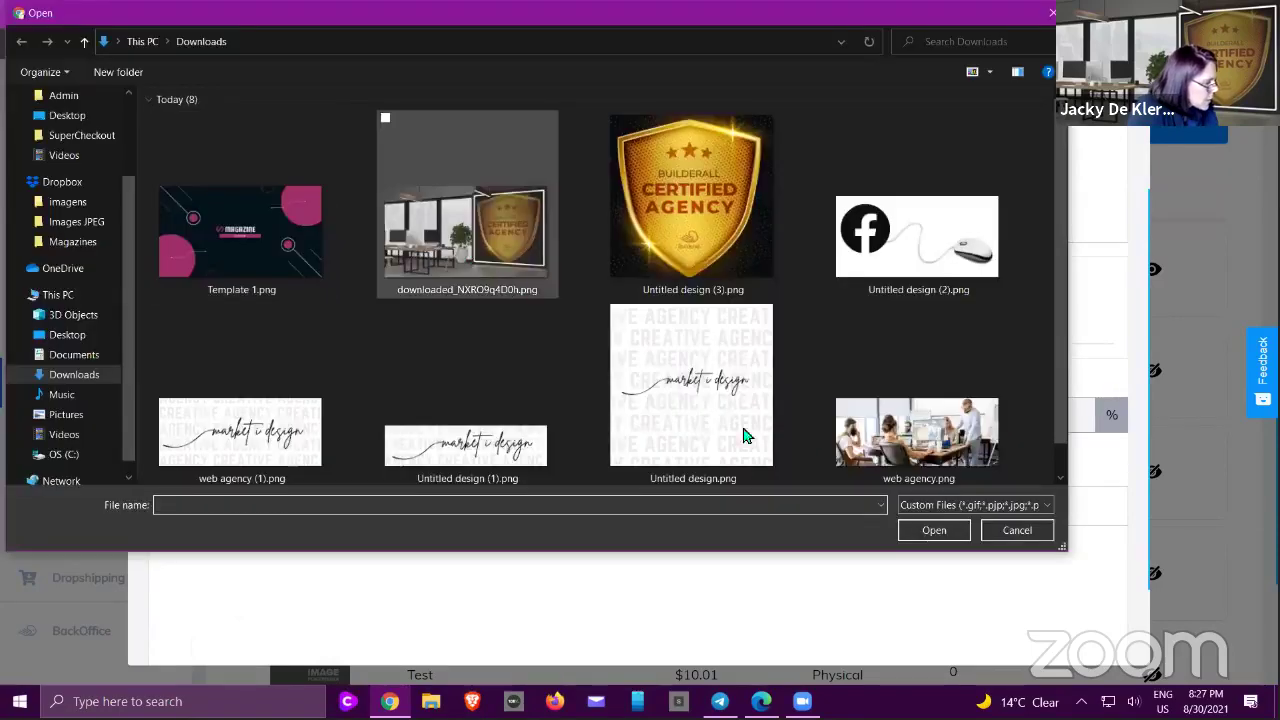
{"action": "left_click", "coordinate": [936, 530]}
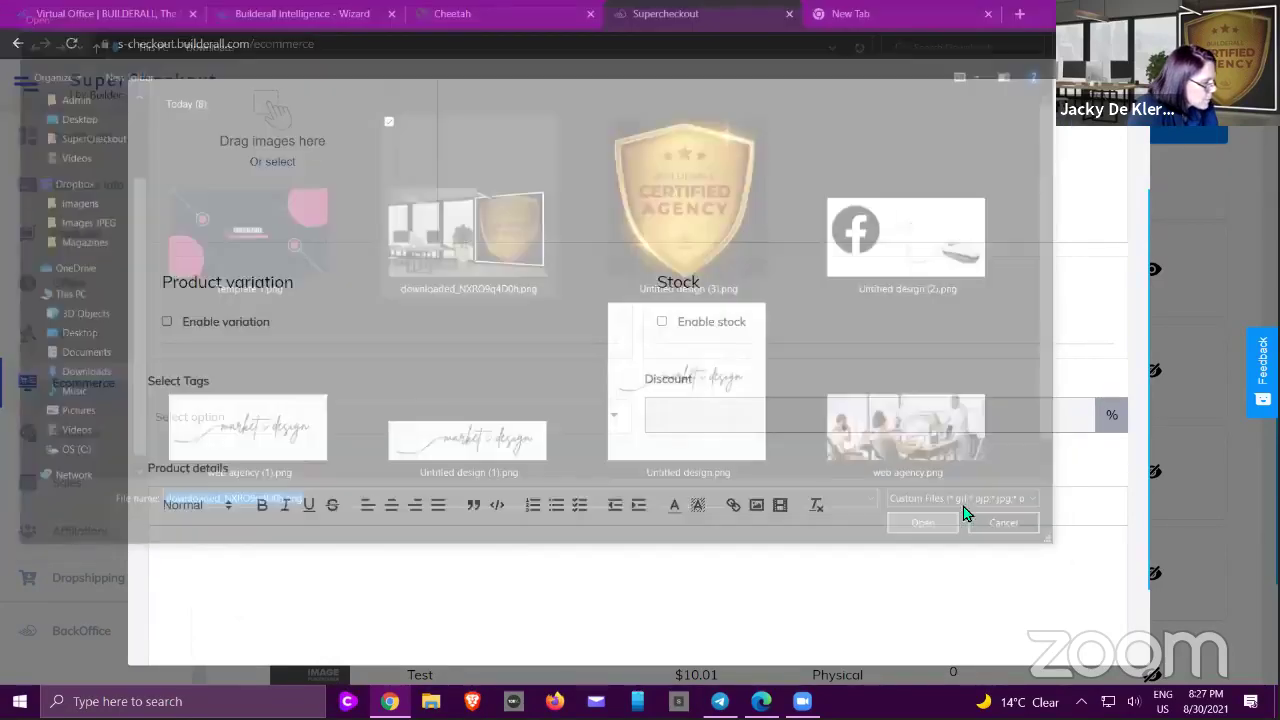
{"action": "scroll", "coordinate": [1060, 570], "scroll_direction": "down", "scroll_amount": 2}
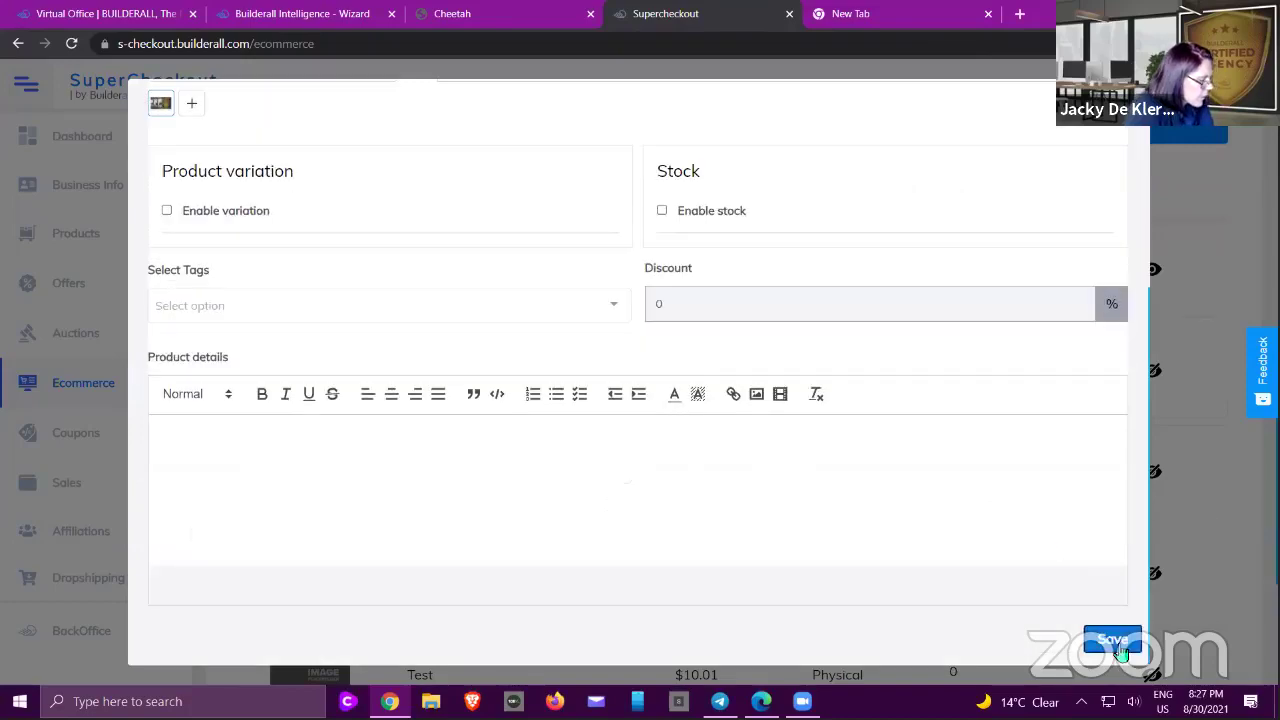
{"action": "left_click", "coordinate": [1120, 645]}
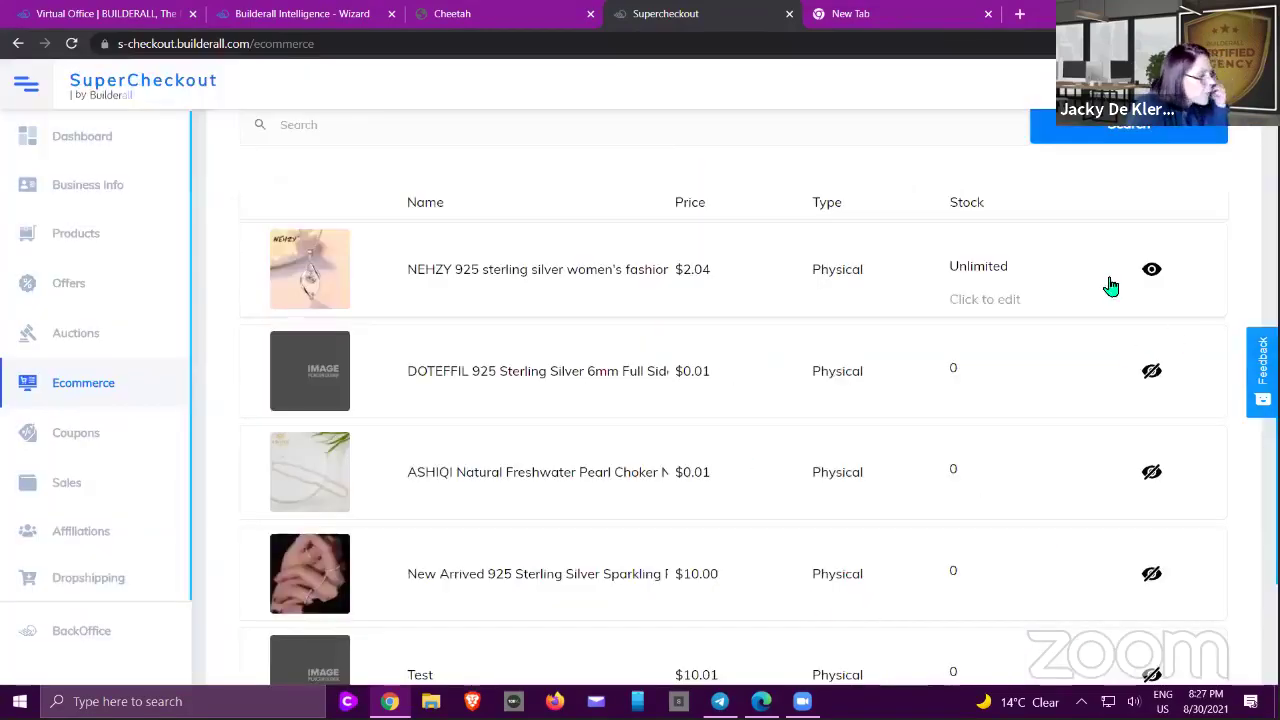
- Review the ecommerce's product list, then update and finalize the Products section
{"action": "scroll", "coordinate": [1138, 212], "scroll_direction": "up", "scroll_amount": 6}
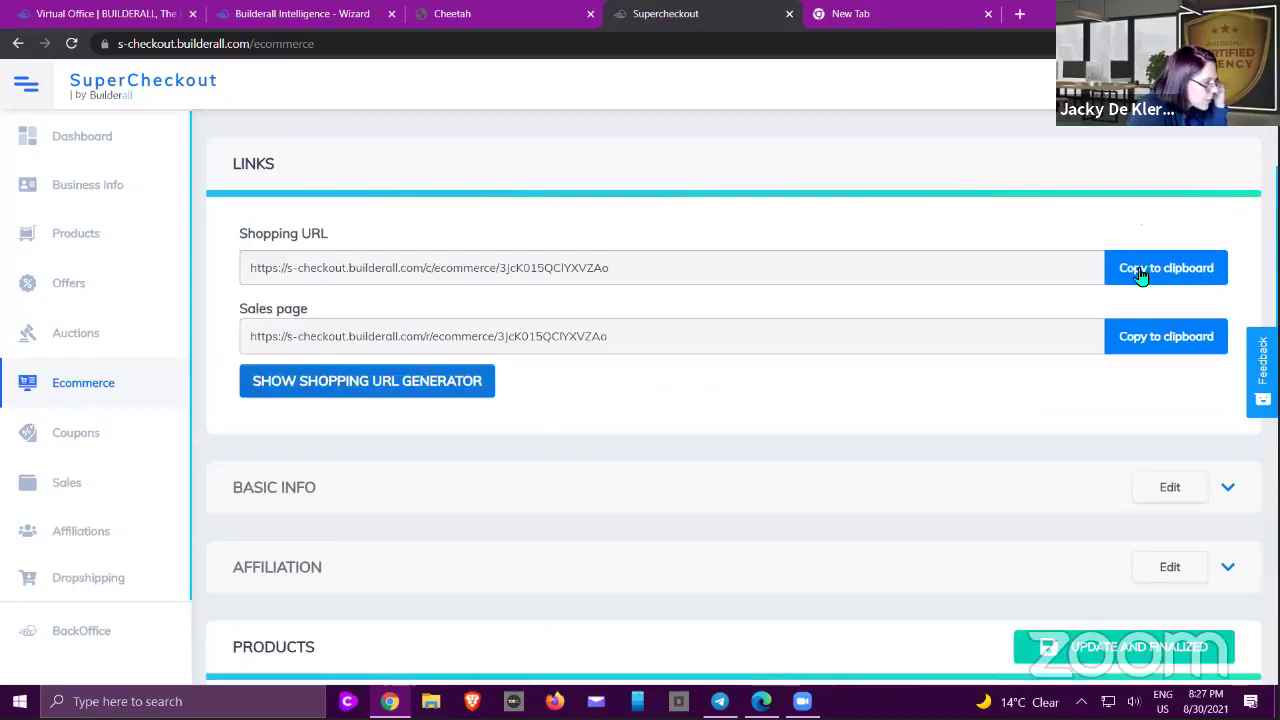
{"action": "scroll", "coordinate": [426, 414], "scroll_direction": "down", "scroll_amount": 6}
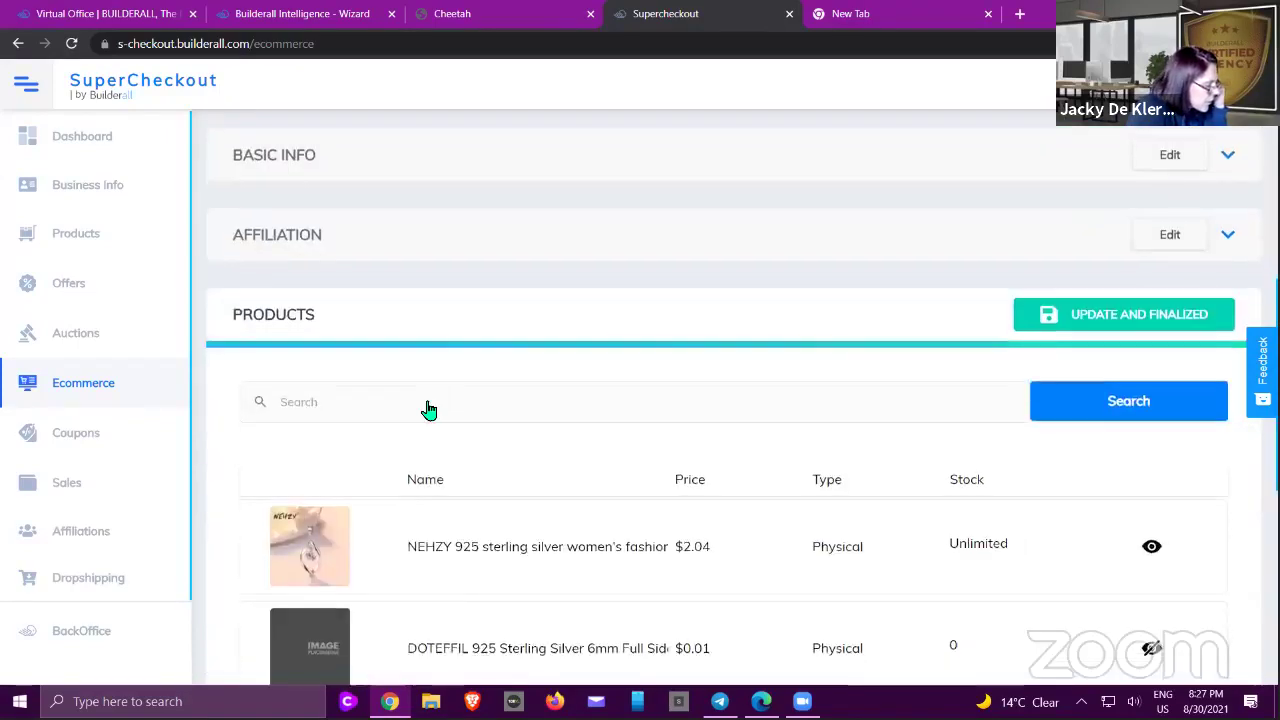
{"action": "scroll", "coordinate": [714, 500], "scroll_direction": "down", "scroll_amount": 2}
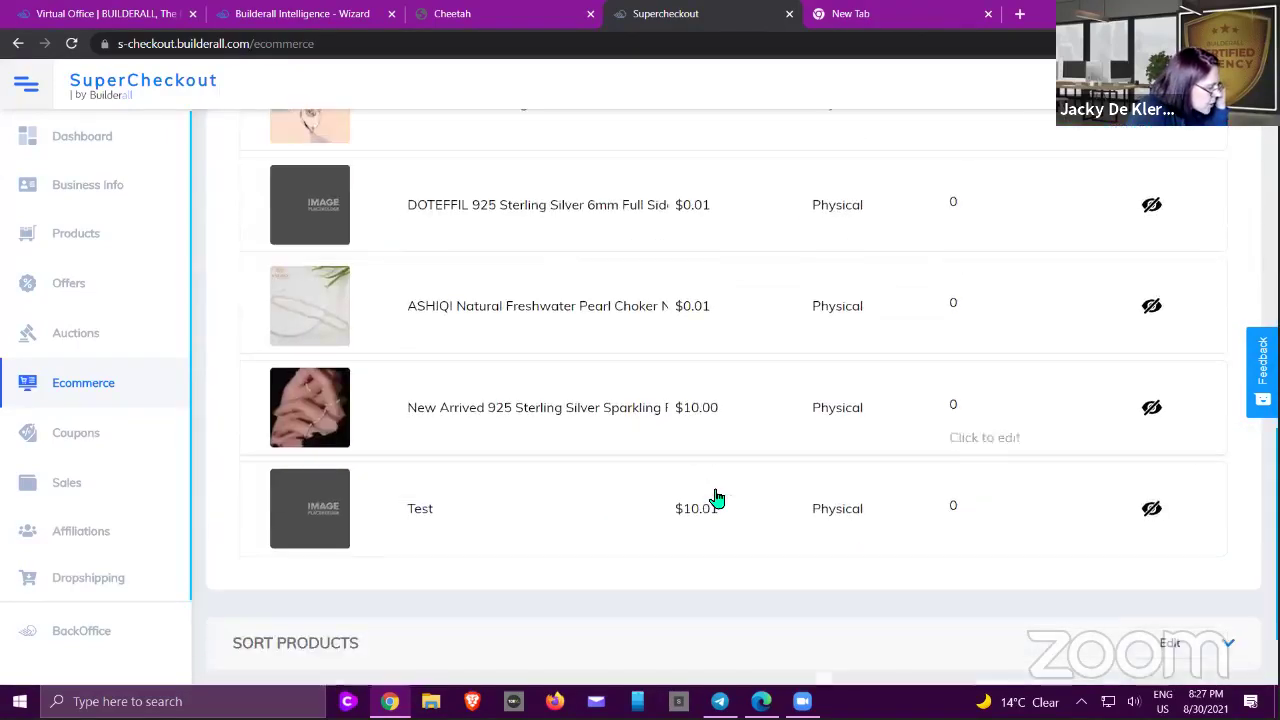
{"action": "scroll", "coordinate": [740, 468], "scroll_direction": "up", "scroll_amount": 1}
{"action": "scroll", "coordinate": [746, 459], "scroll_direction": "up", "scroll_amount": 8}
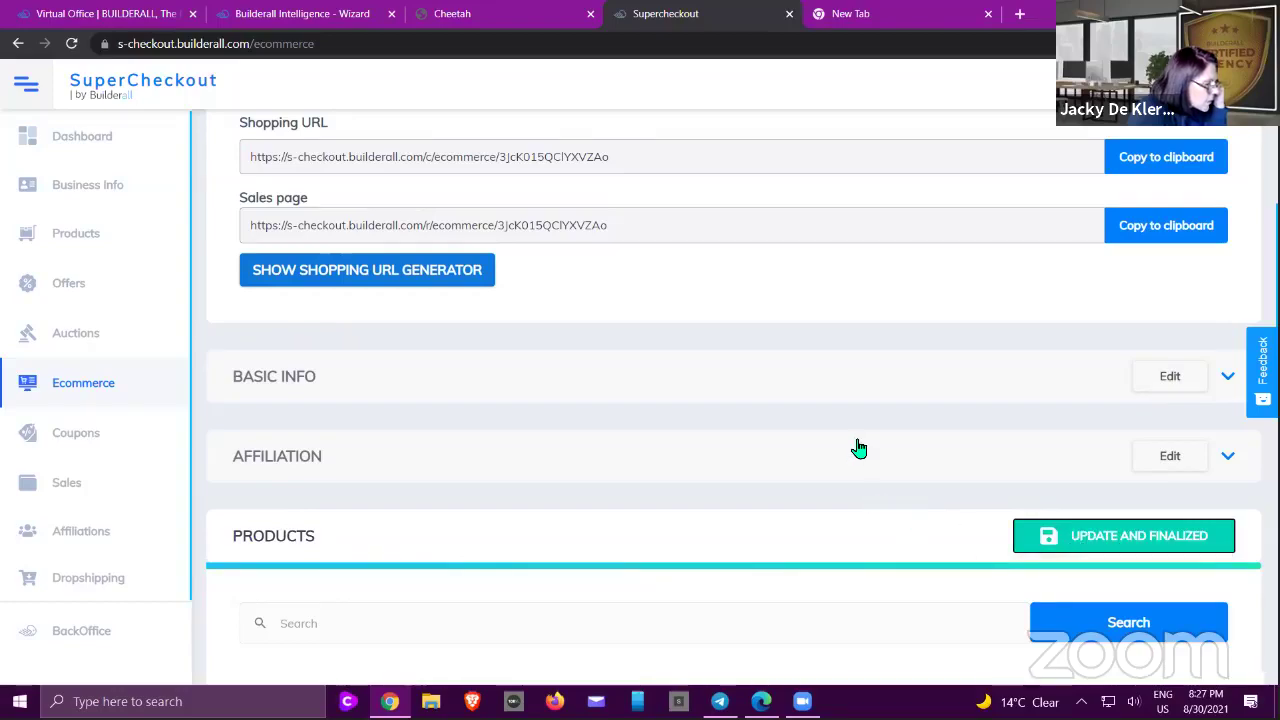
{"action": "scroll", "coordinate": [856, 447], "scroll_direction": "up", "scroll_amount": 4}
{"action": "scroll", "coordinate": [1180, 415], "scroll_direction": "down", "scroll_amount": 4}
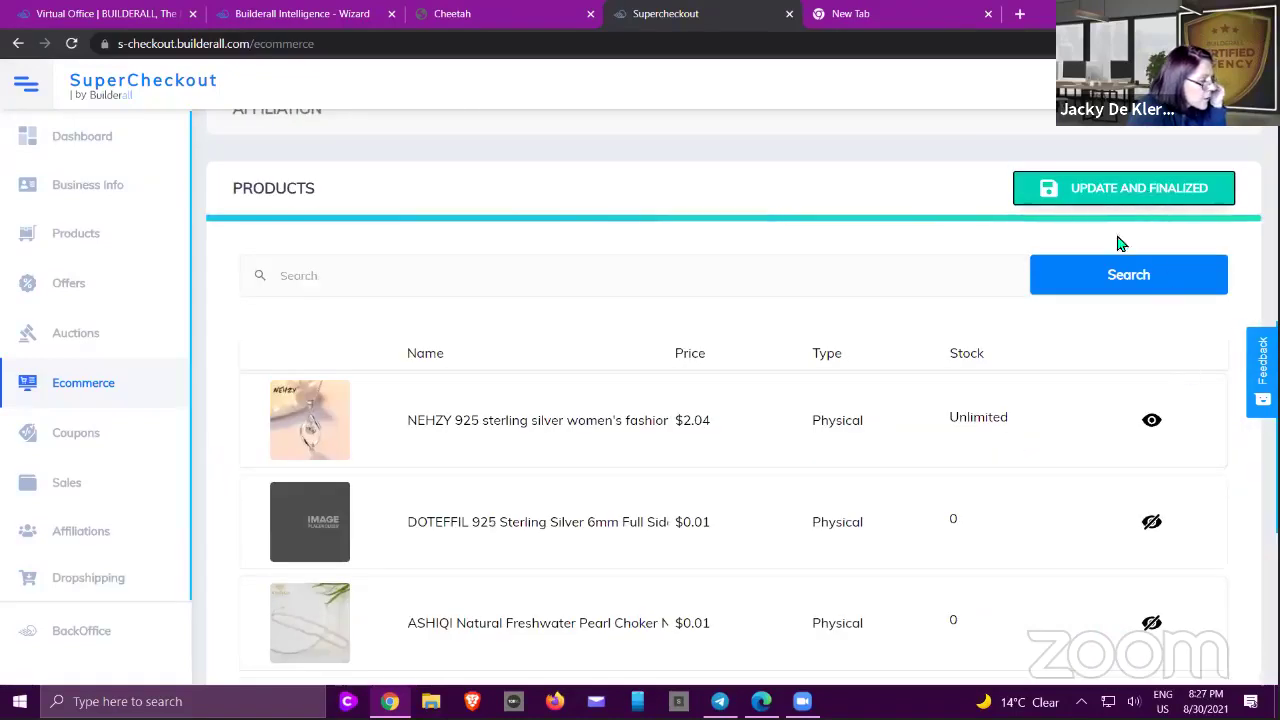
- Copy the Sales page link, open it in a browser tab to check the Beauty Shop home page, and close it
{"action": "scroll", "coordinate": [1115, 297], "scroll_direction": "up", "scroll_amount": 5}
{"action": "left_click", "coordinate": [1130, 318]}
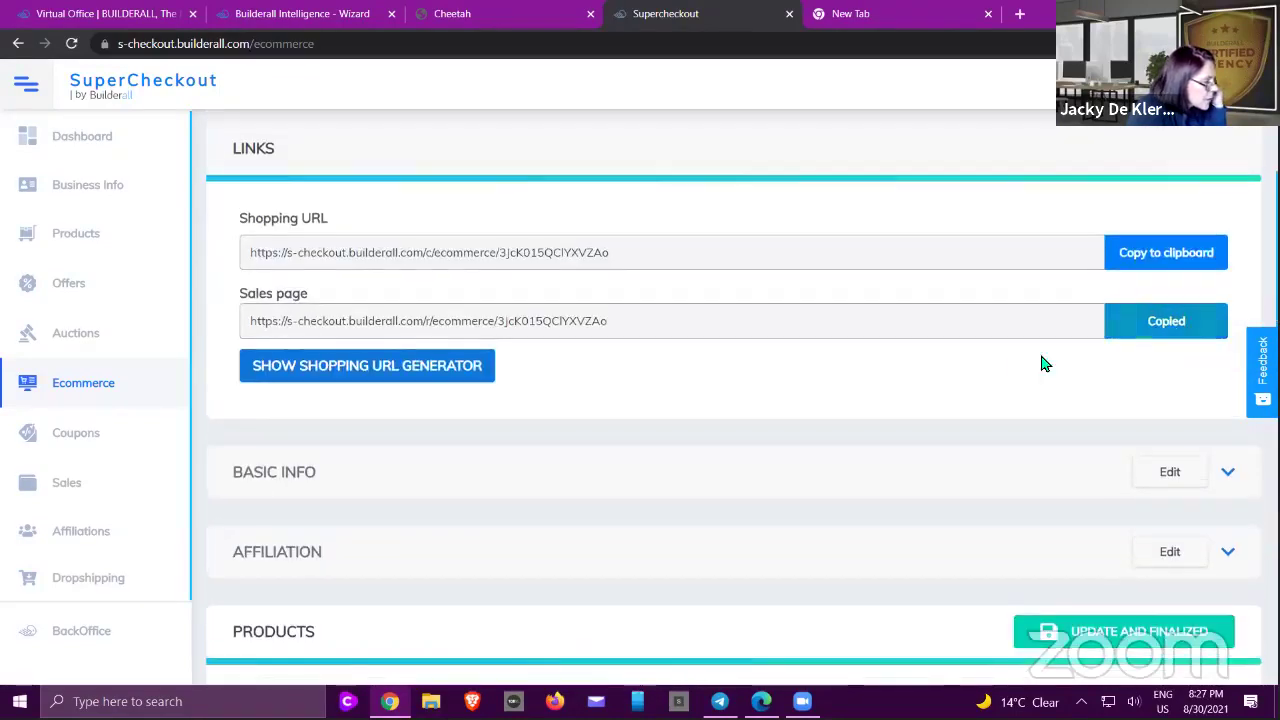
{"action": "left_click", "coordinate": [923, 15]}
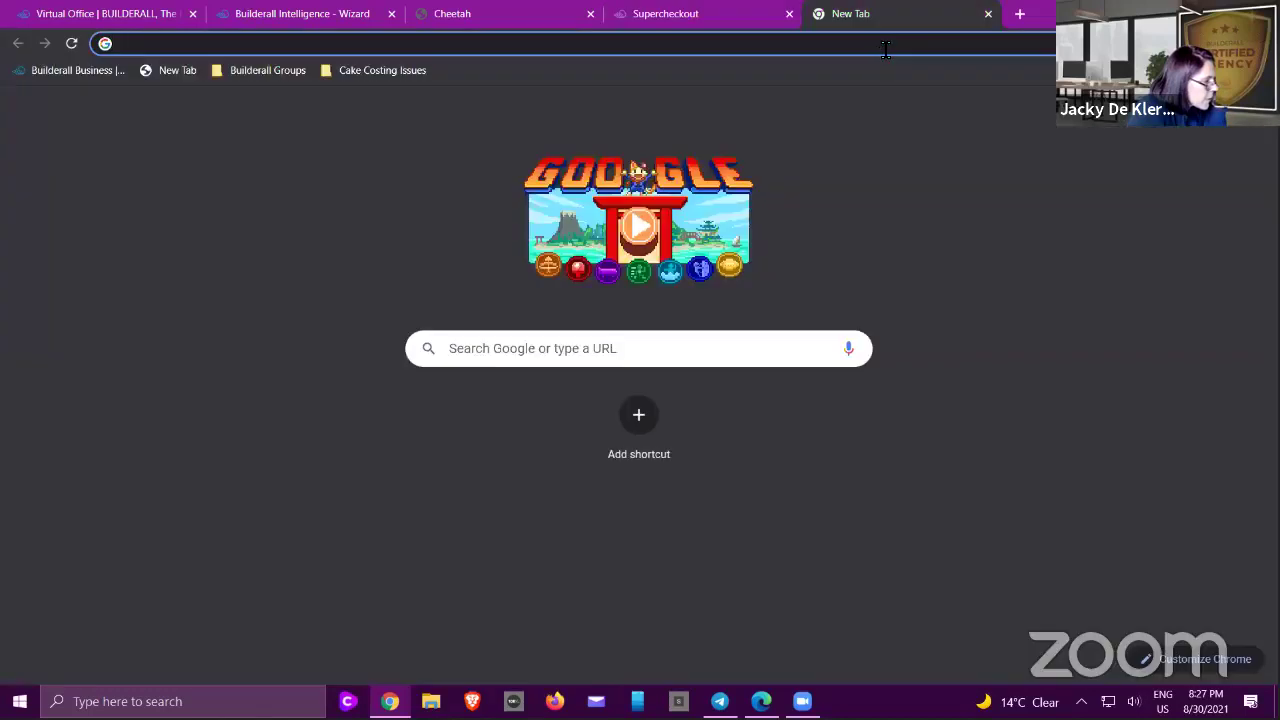
{"action": "left_click", "coordinate": [881, 44]}
{"action": "right_click", "coordinate": [877, 45]}
{"action": "left_click", "coordinate": [913, 176]}
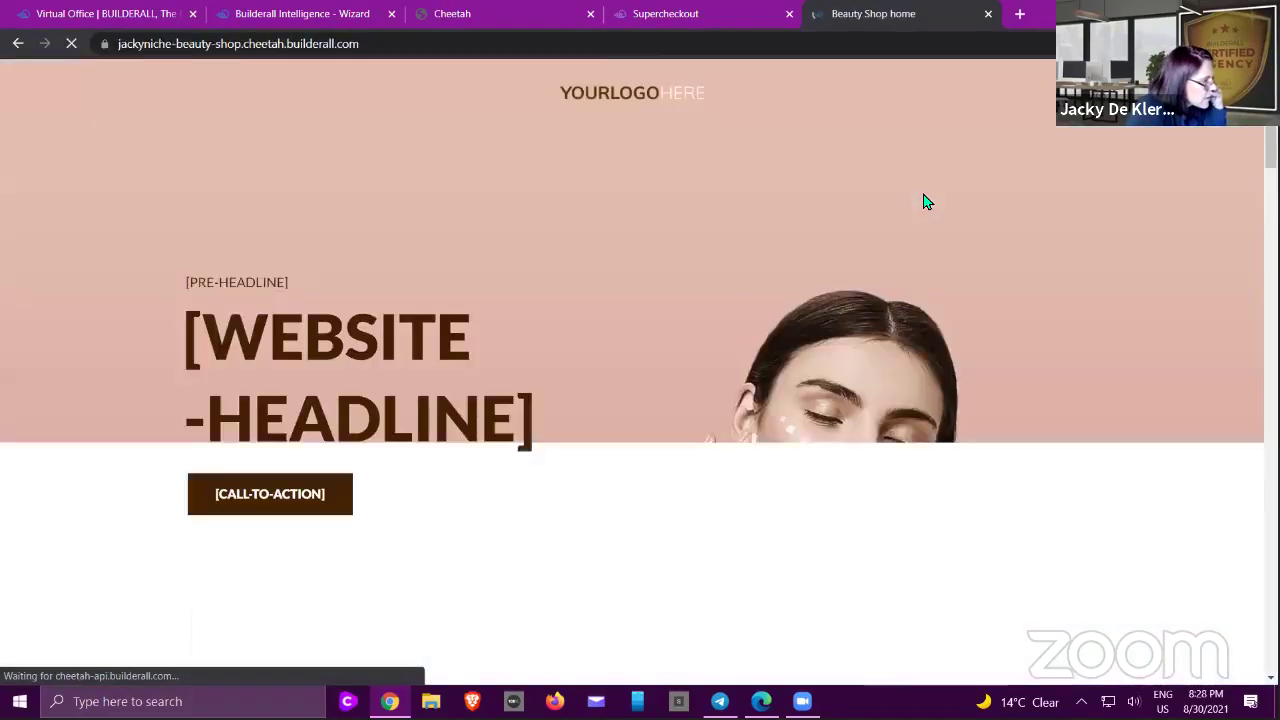
{"action": "scroll", "coordinate": [925, 205], "scroll_direction": "down", "scroll_amount": 8}
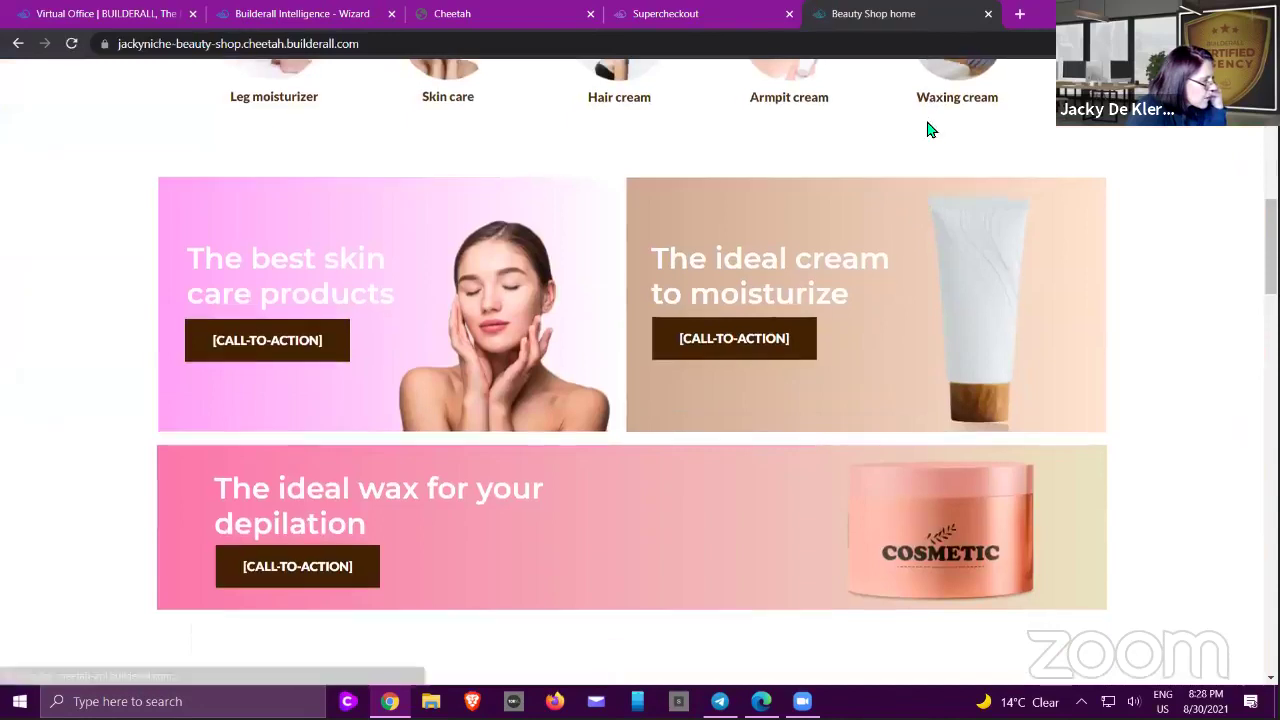
{"action": "scroll", "coordinate": [929, 126], "scroll_direction": "down", "scroll_amount": 3}
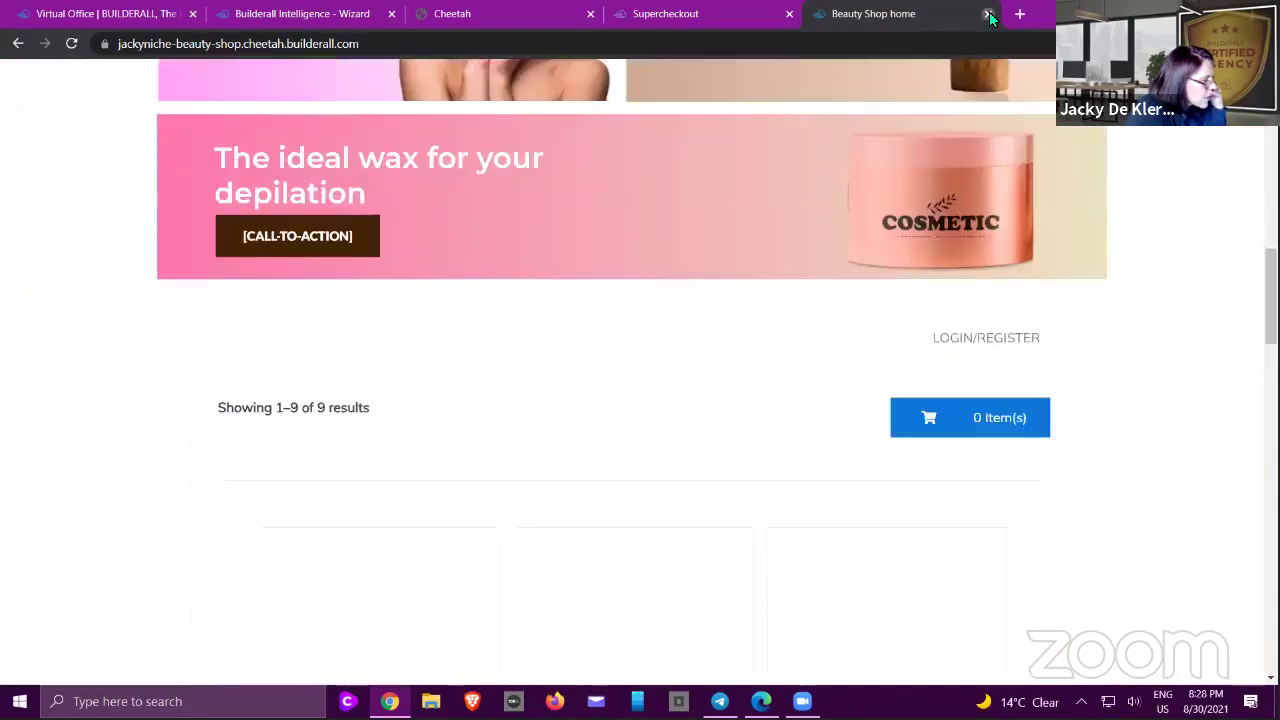
{"action": "left_click", "coordinate": [988, 15]}
- Copy the ecommerce's Shopping URL and open it in a new browser tab
{"action": "left_click", "coordinate": [1135, 252]}
{"action": "left_click", "coordinate": [820, 14]}
{"action": "right_click", "coordinate": [823, 47]}
{"action": "left_click", "coordinate": [871, 171]}
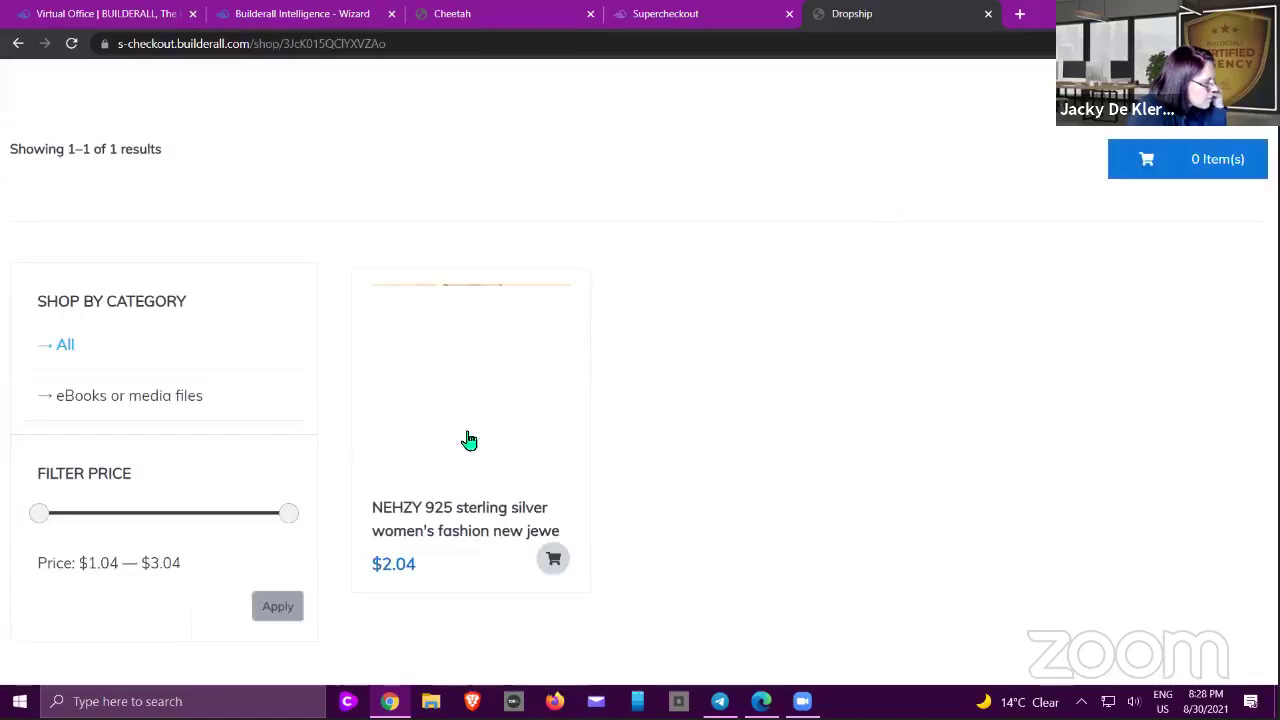
- Add one NEHZY 925 sterling silver product to the cart and proceed to finish and pay
{"action": "left_click", "coordinate": [555, 558]}
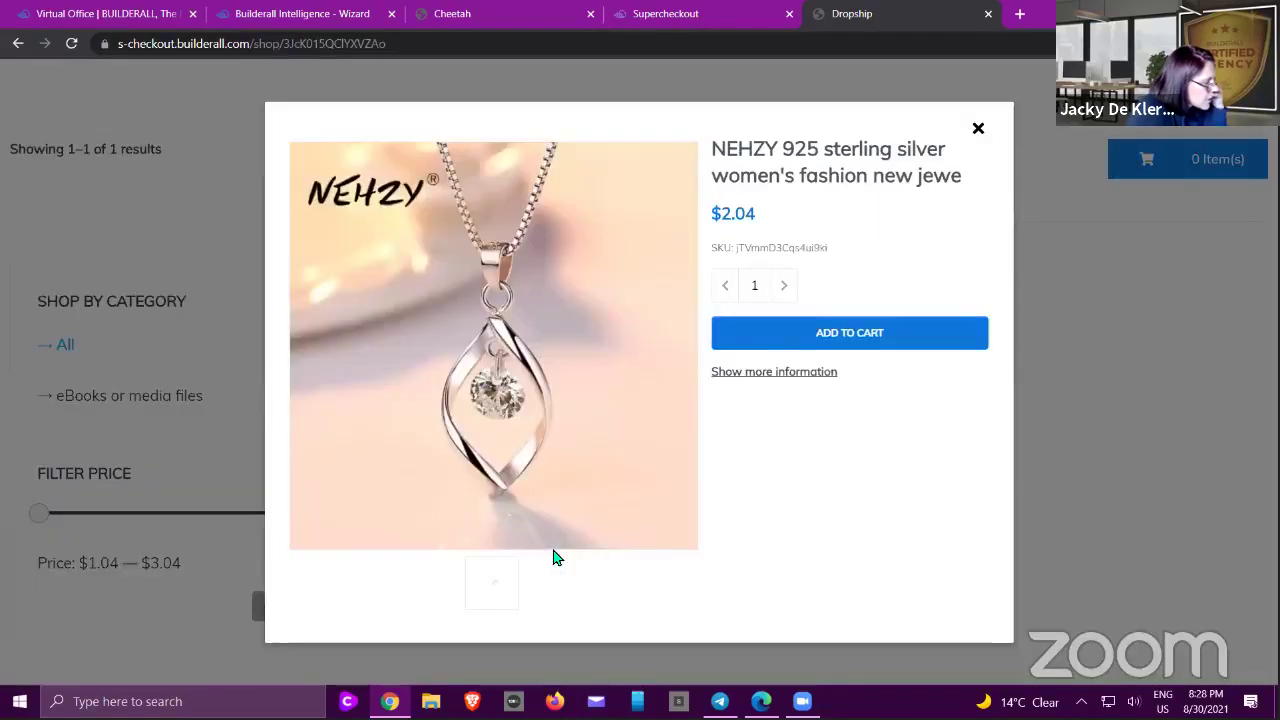
{"action": "left_click", "coordinate": [826, 342]}
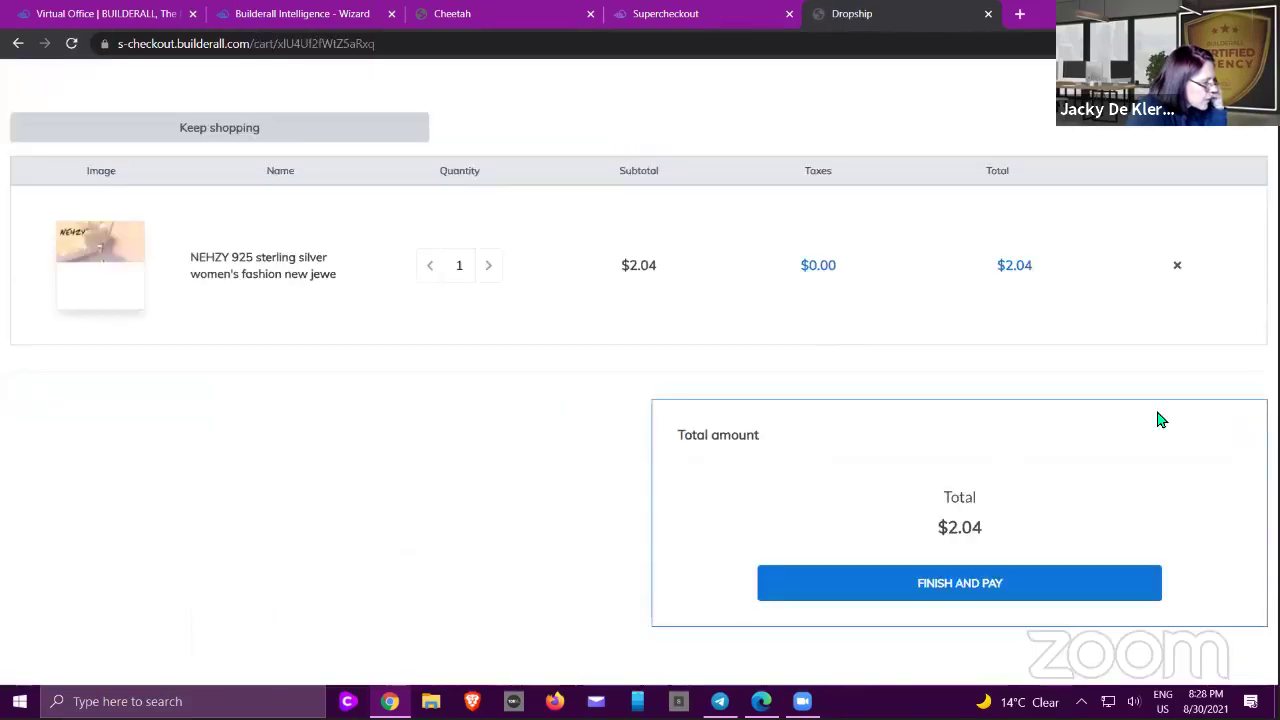
{"action": "left_click", "coordinate": [935, 585]}
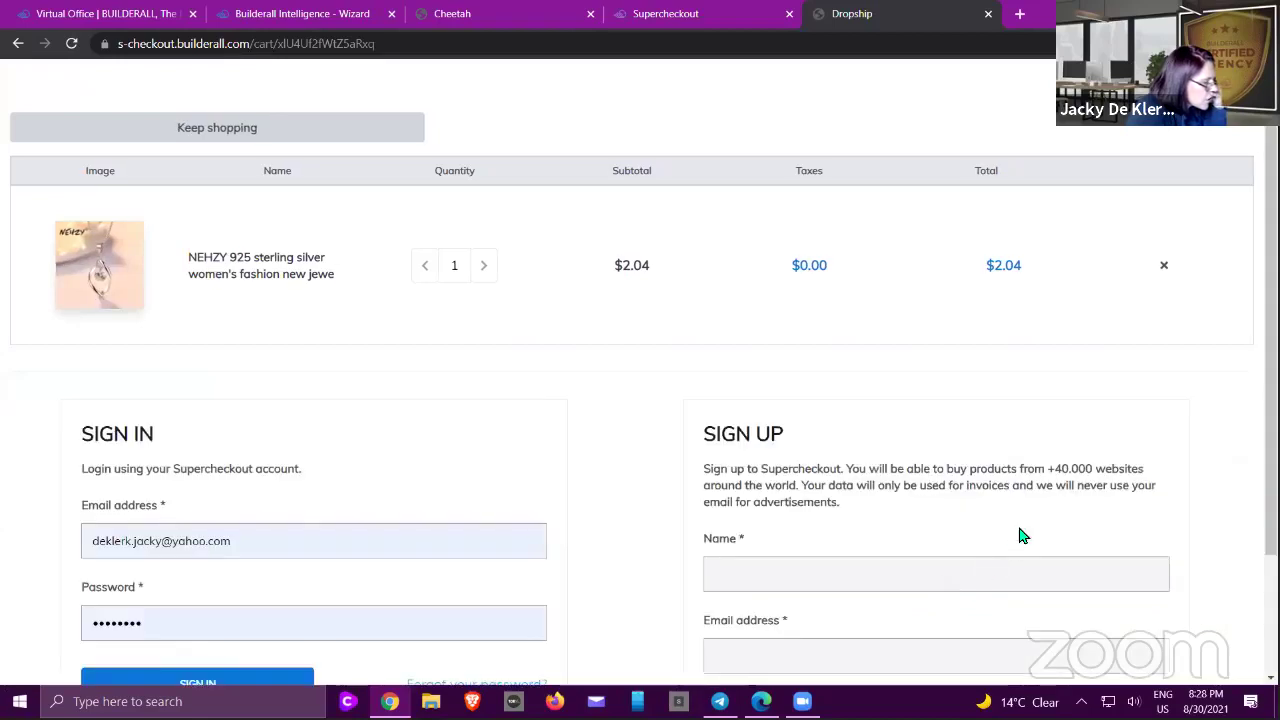
{"action": "scroll", "coordinate": [1020, 531], "scroll_direction": "down", "scroll_amount": 2}
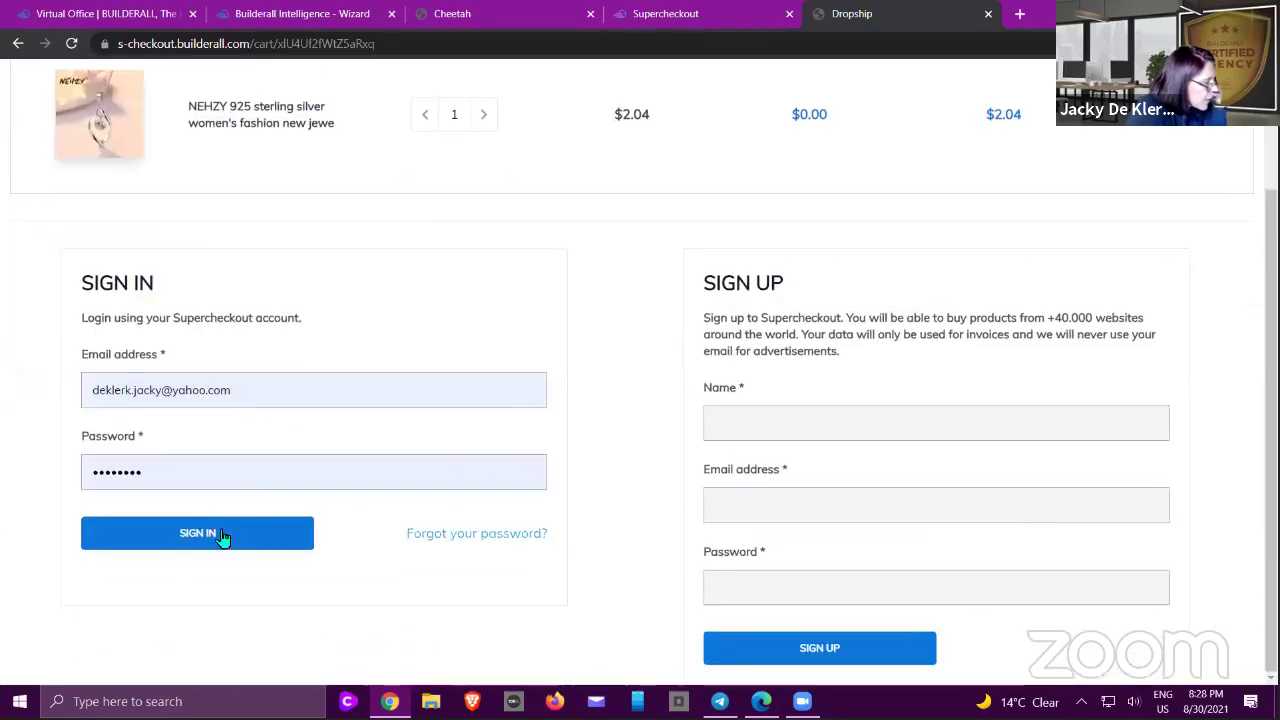
- Sign in to the checkout with the prefilled Supercheckout account and pay $2.04 through Stripe with the saved Visa card
{"action": "left_click", "coordinate": [245, 532]}
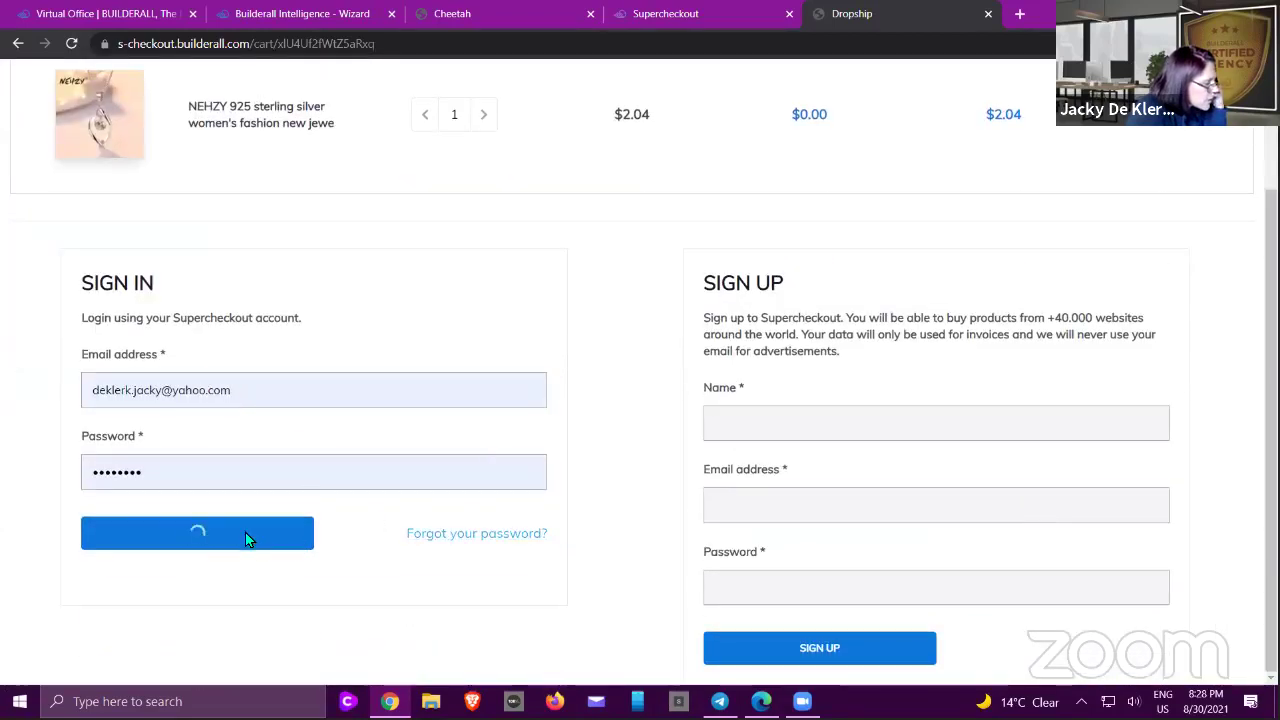
{"action": "scroll", "coordinate": [590, 470], "scroll_direction": "down", "scroll_amount": 2}
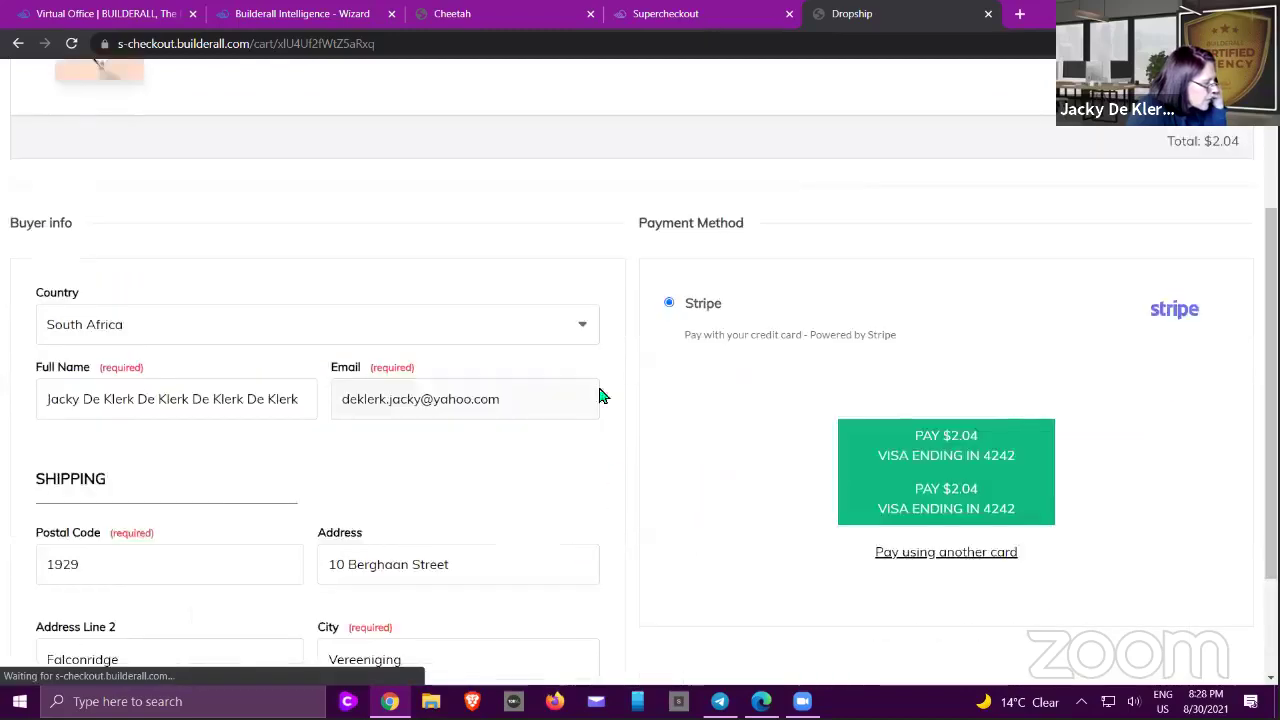
{"action": "scroll", "coordinate": [695, 437], "scroll_direction": "up", "scroll_amount": 1}
{"action": "left_click", "coordinate": [911, 427]}
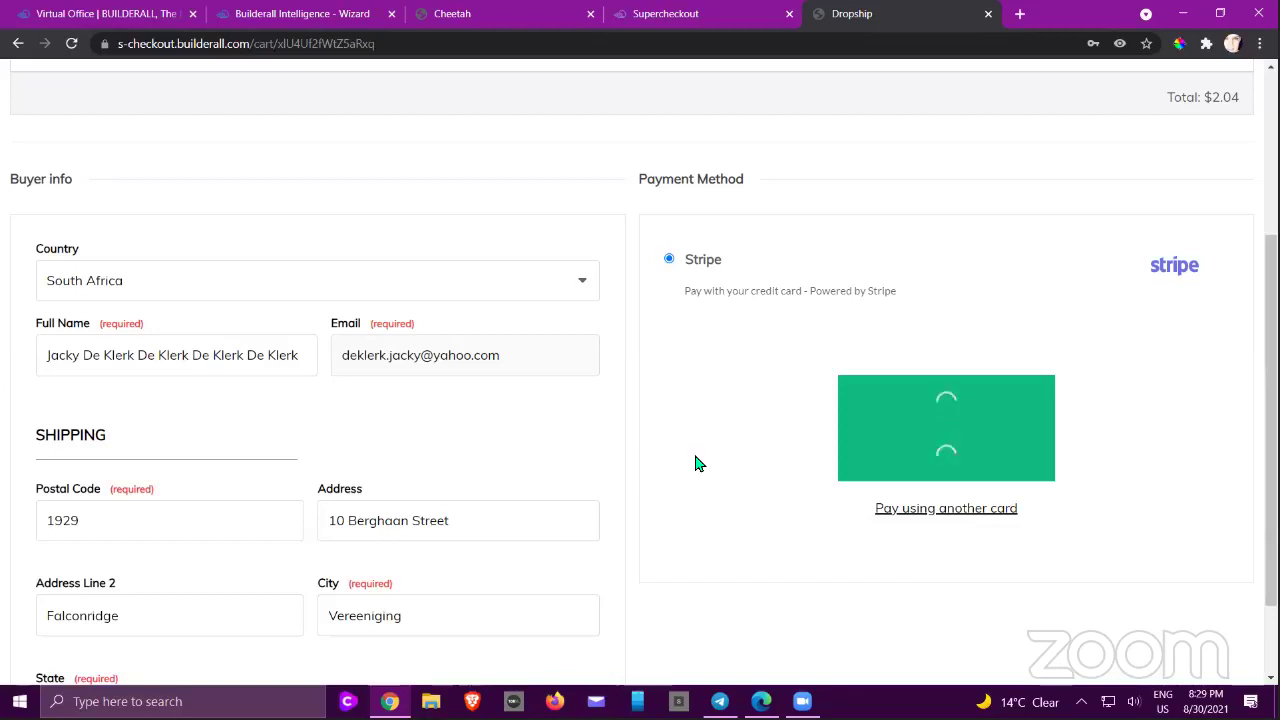
{"action": "scroll", "coordinate": [700, 462], "scroll_direction": "down", "scroll_amount": 1}
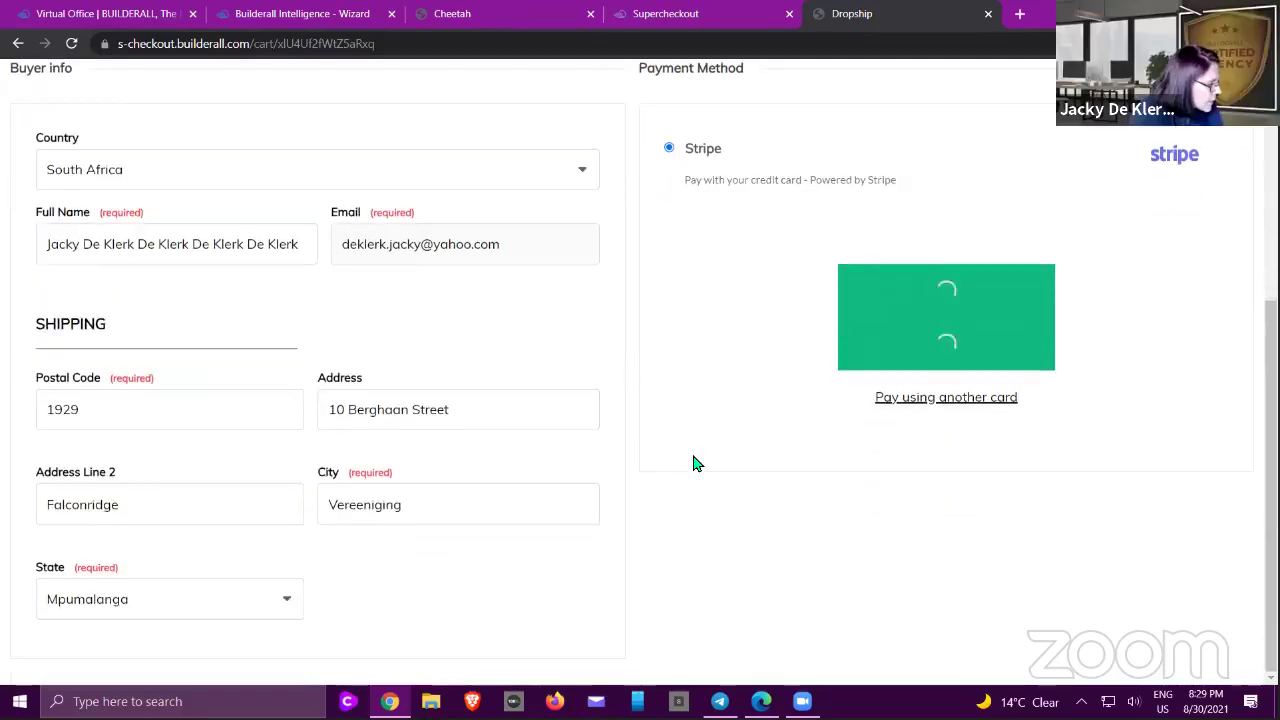
{"action": "scroll", "coordinate": [731, 443], "scroll_direction": "up", "scroll_amount": 1}
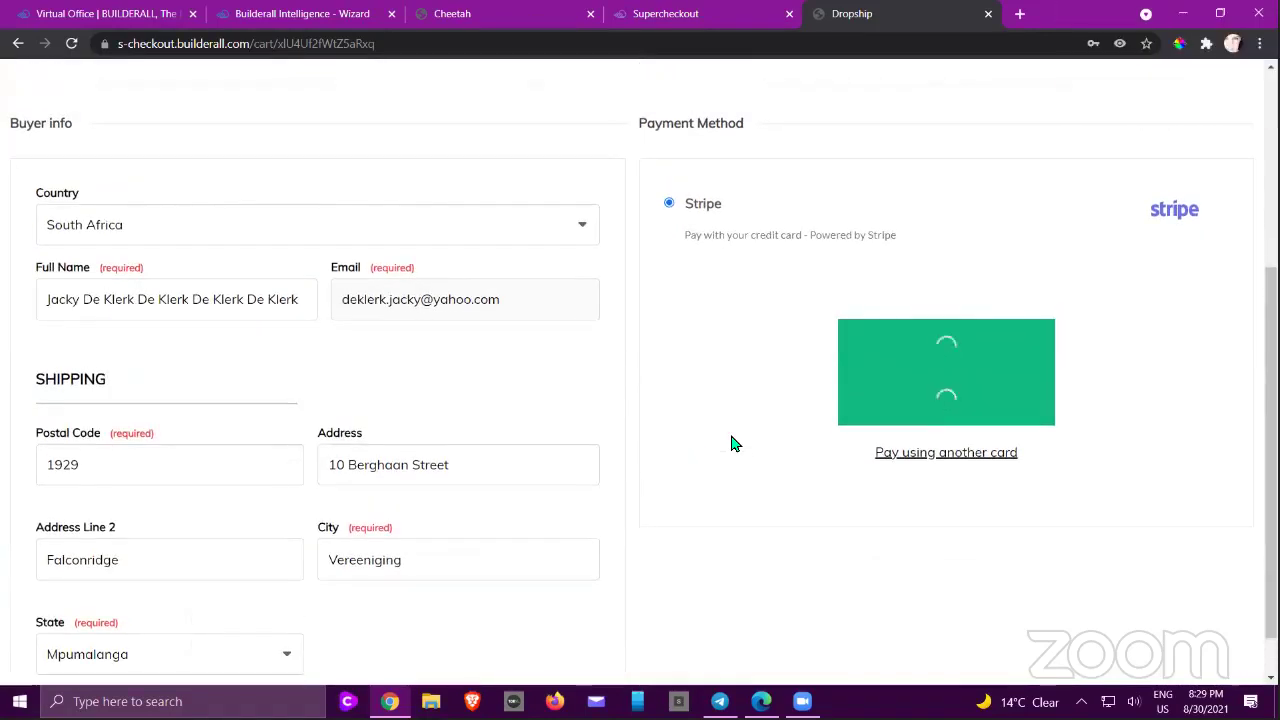
{"action": "scroll", "coordinate": [731, 443], "scroll_direction": "up", "scroll_amount": 1}
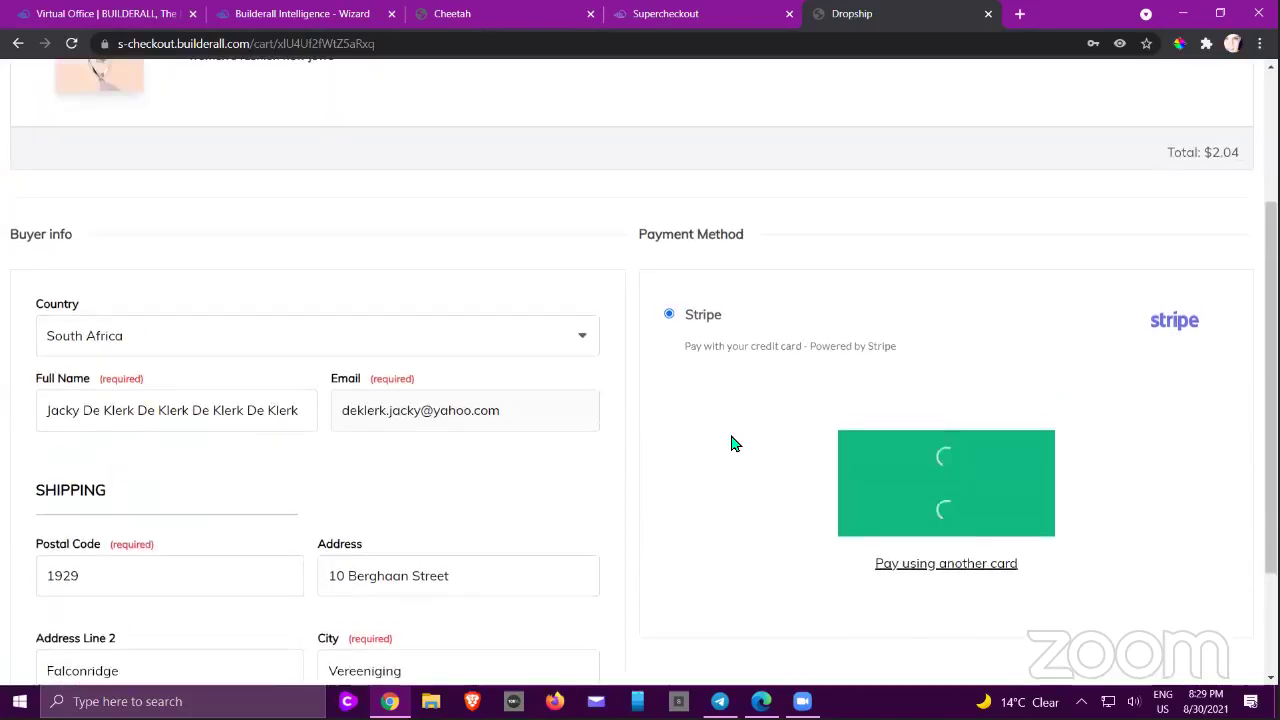
{"action": "scroll", "coordinate": [731, 443], "scroll_direction": "down", "scroll_amount": 1}
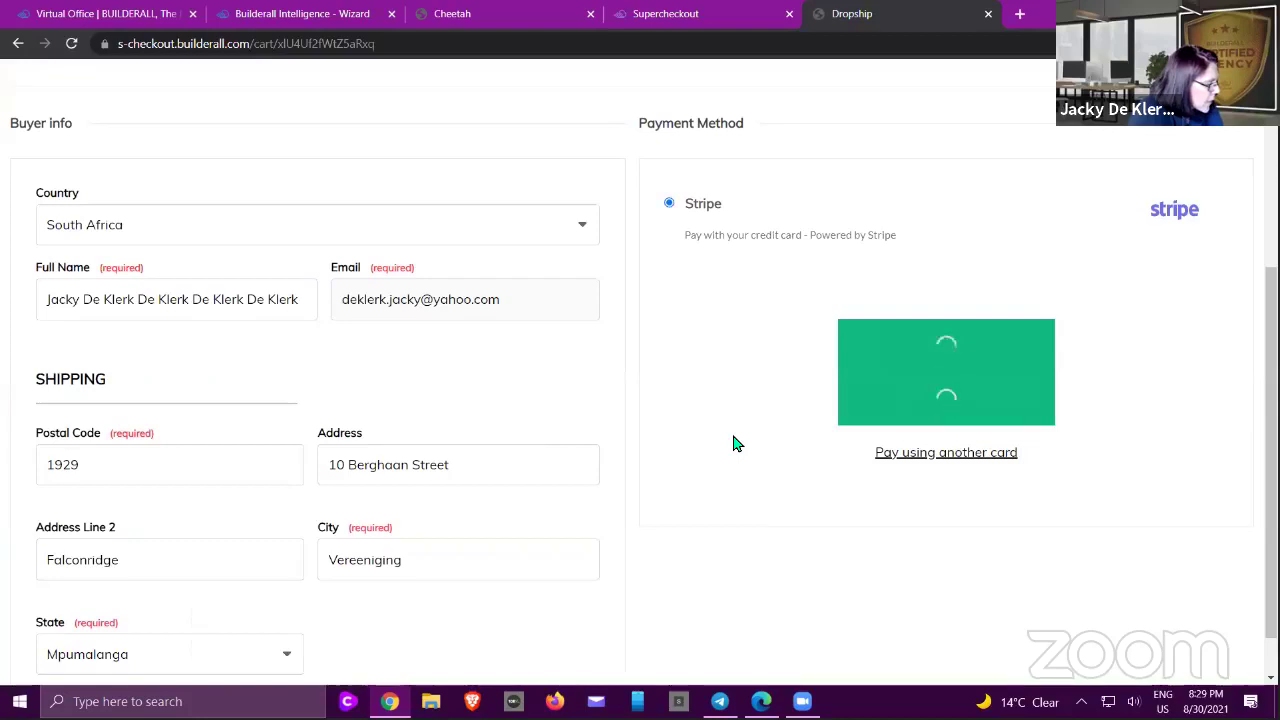
{"action": "scroll", "coordinate": [733, 443], "scroll_direction": "down", "scroll_amount": 1}
{"action": "scroll", "coordinate": [733, 443], "scroll_direction": "up", "scroll_amount": 1}
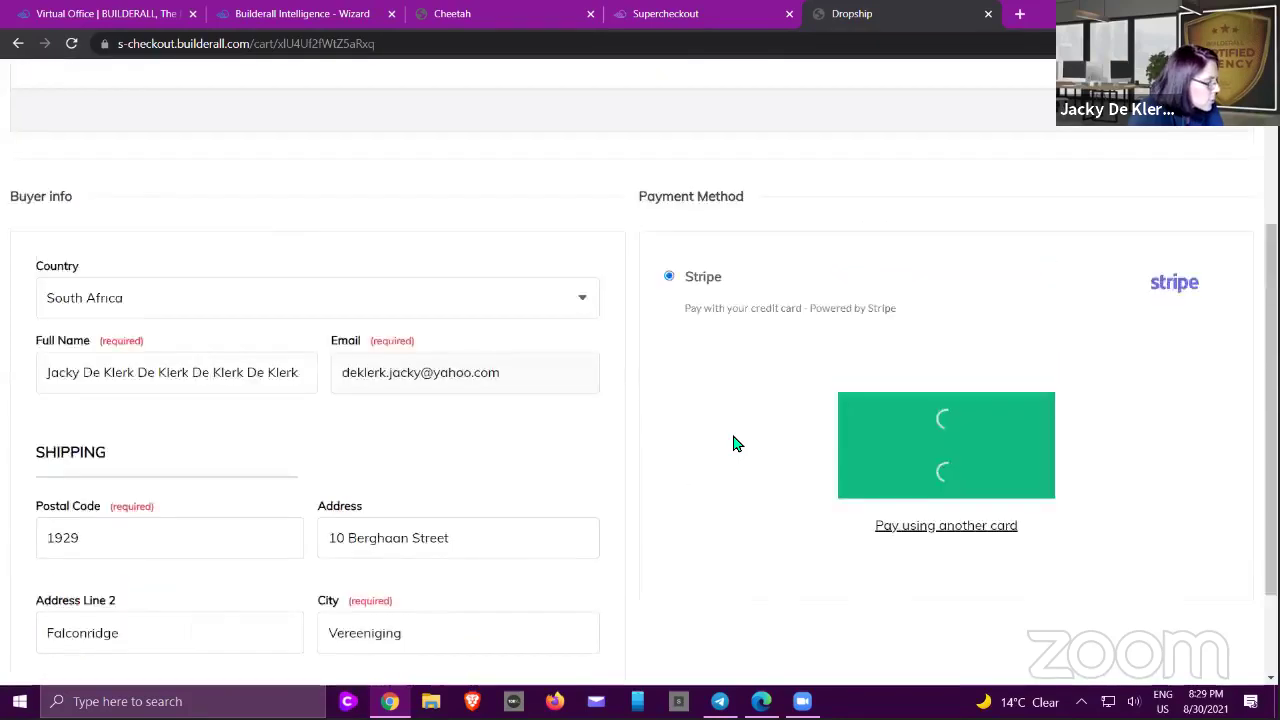
{"action": "scroll", "coordinate": [733, 443], "scroll_direction": "up", "scroll_amount": 2}
{"action": "scroll", "coordinate": [733, 443], "scroll_direction": "down", "scroll_amount": 2}
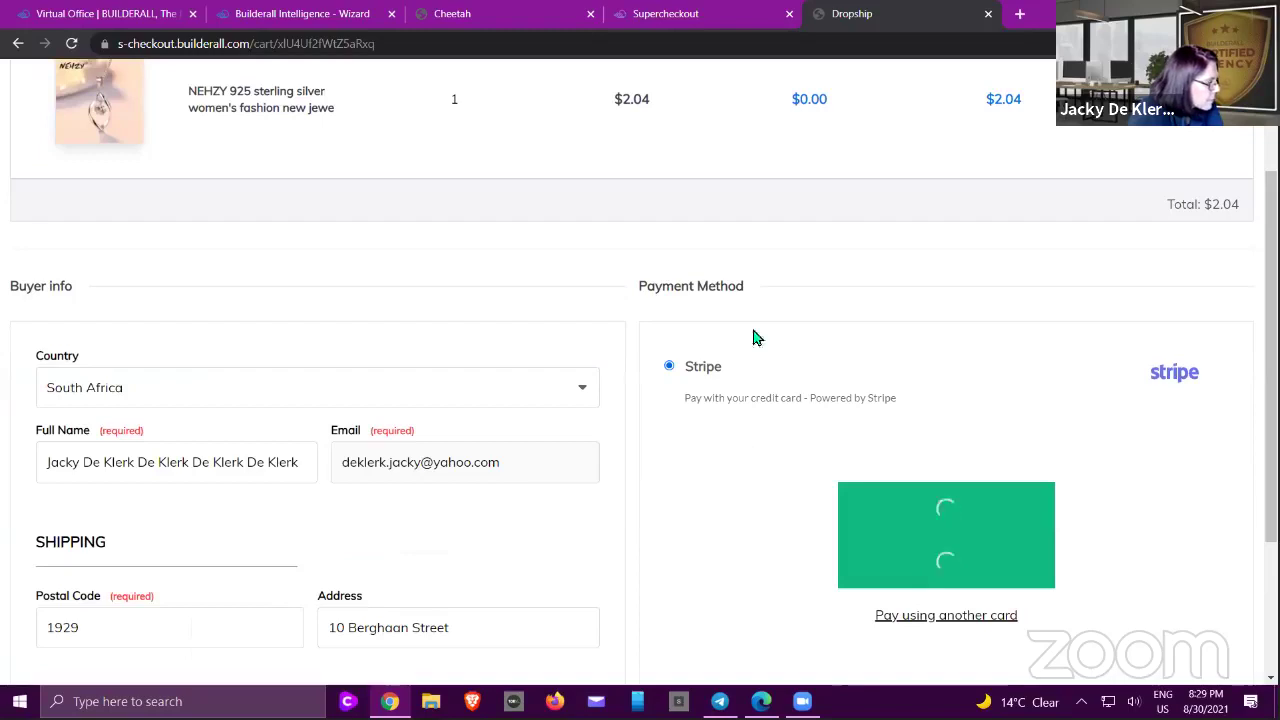
- Return to SuperCheckout, open the Dropshipping purchase orders, and check the checkout page's payment along the way
{"action": "left_click", "coordinate": [540, 14]}
{"action": "left_click", "coordinate": [655, 14]}
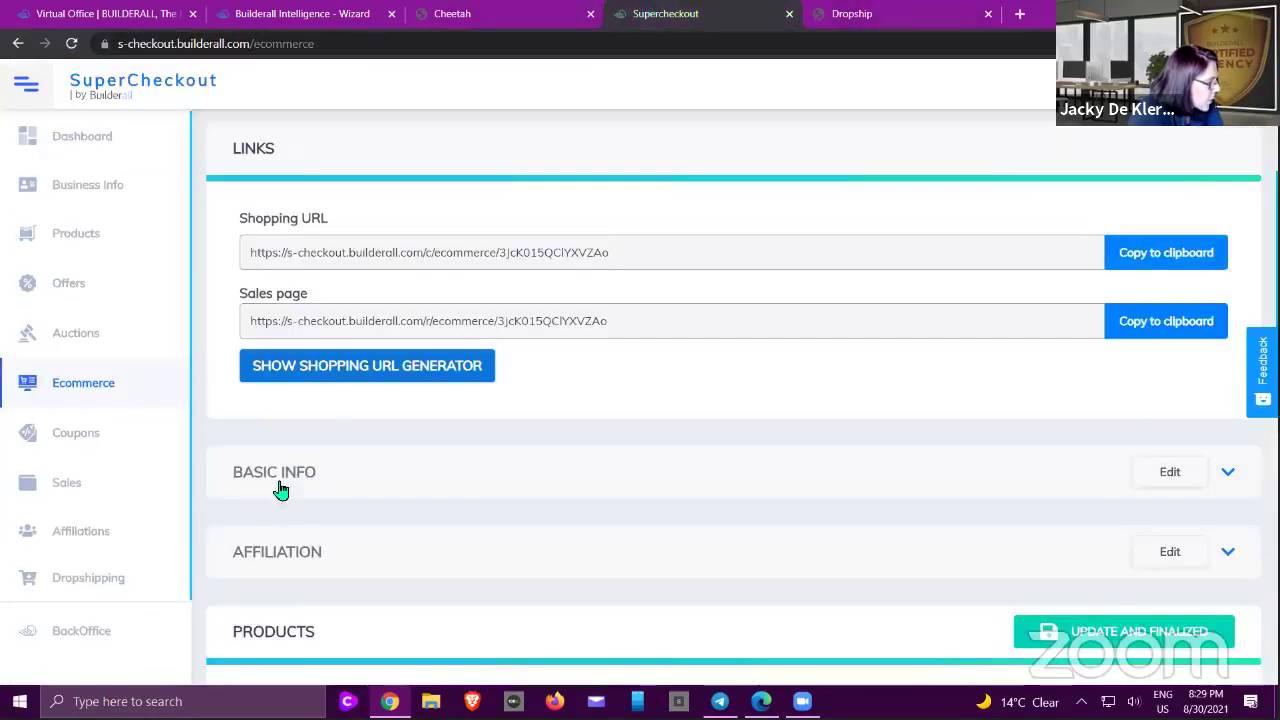
{"action": "left_click", "coordinate": [96, 582]}
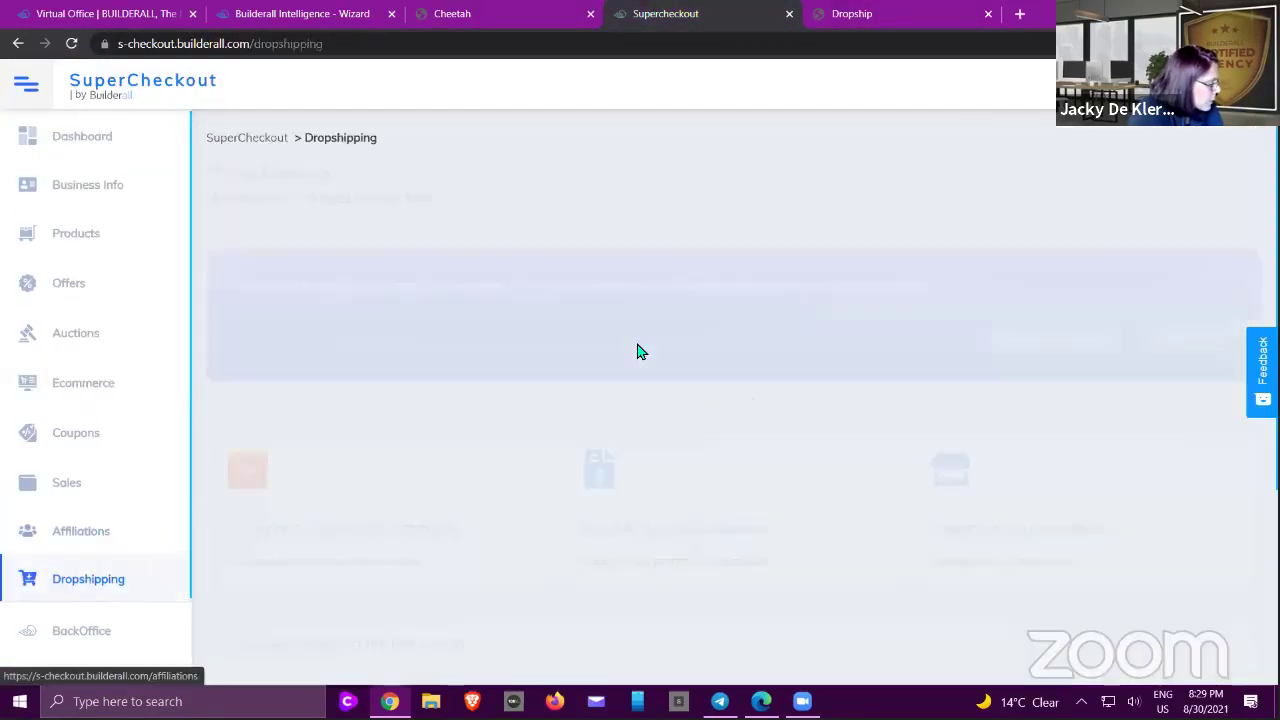
{"action": "scroll", "coordinate": [791, 363], "scroll_direction": "down", "scroll_amount": 3}
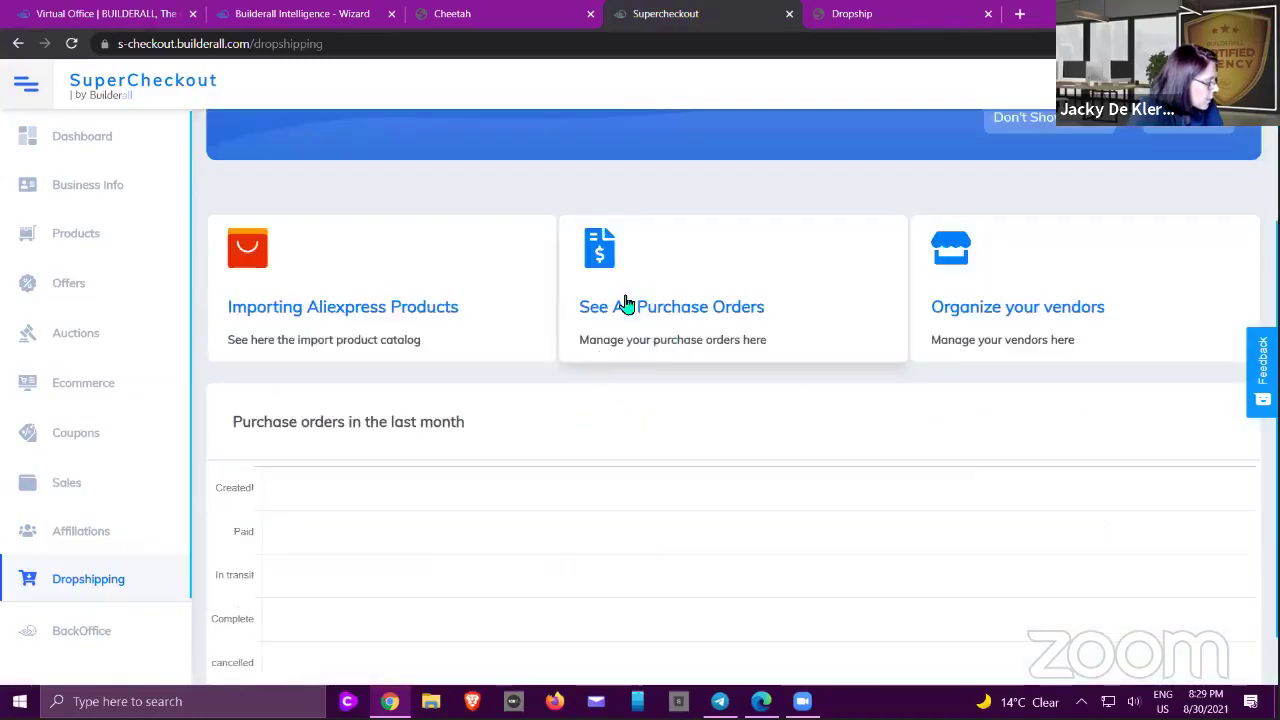
{"action": "left_click", "coordinate": [883, 17]}
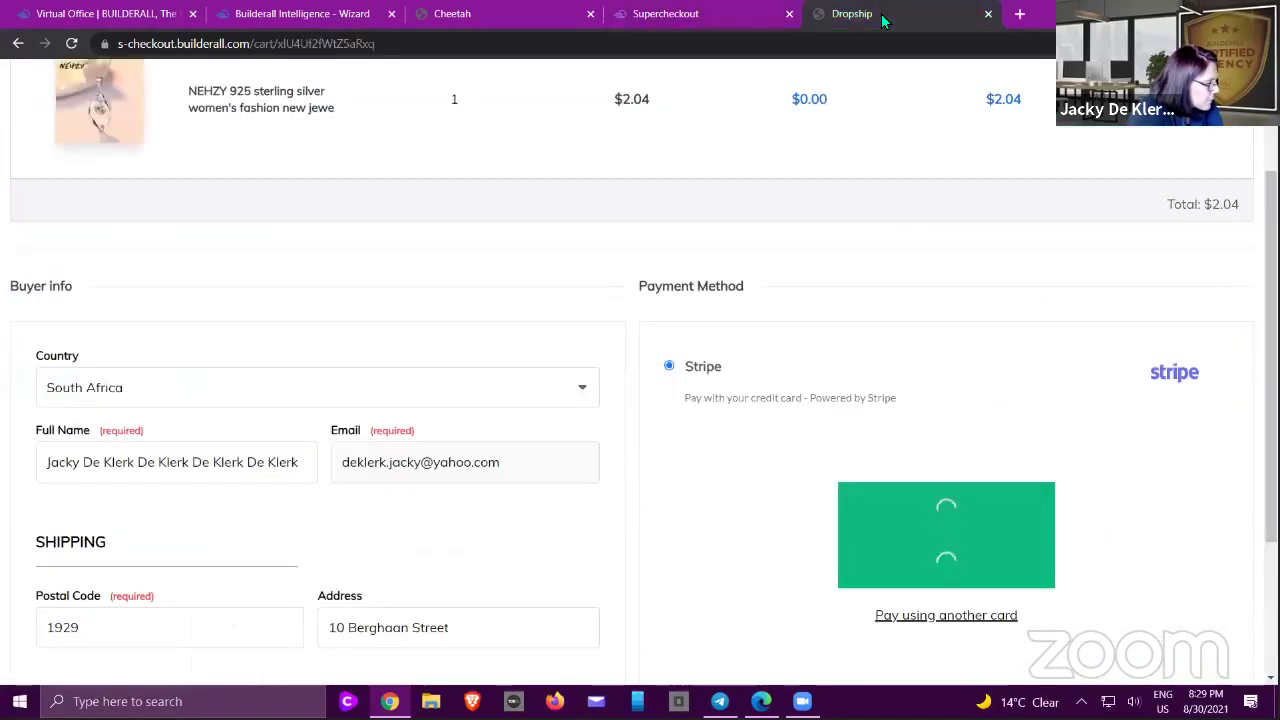
{"action": "left_click", "coordinate": [729, 14]}
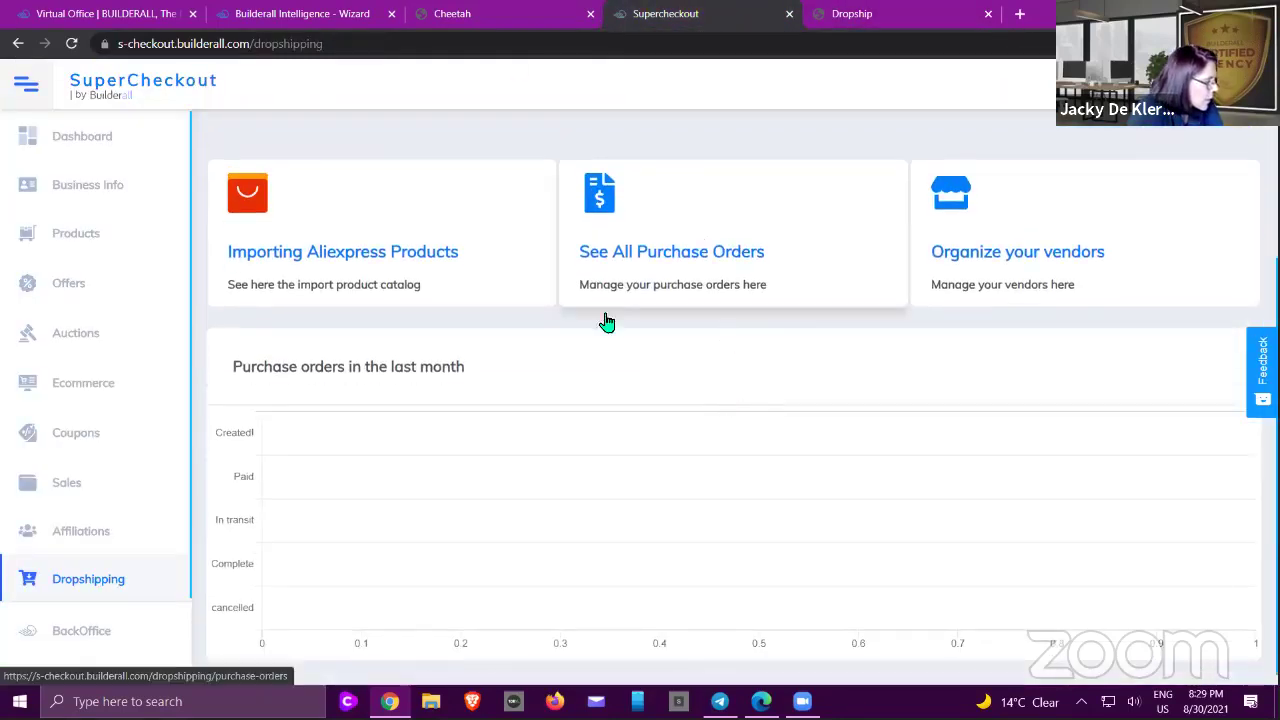
{"action": "left_click", "coordinate": [706, 240]}
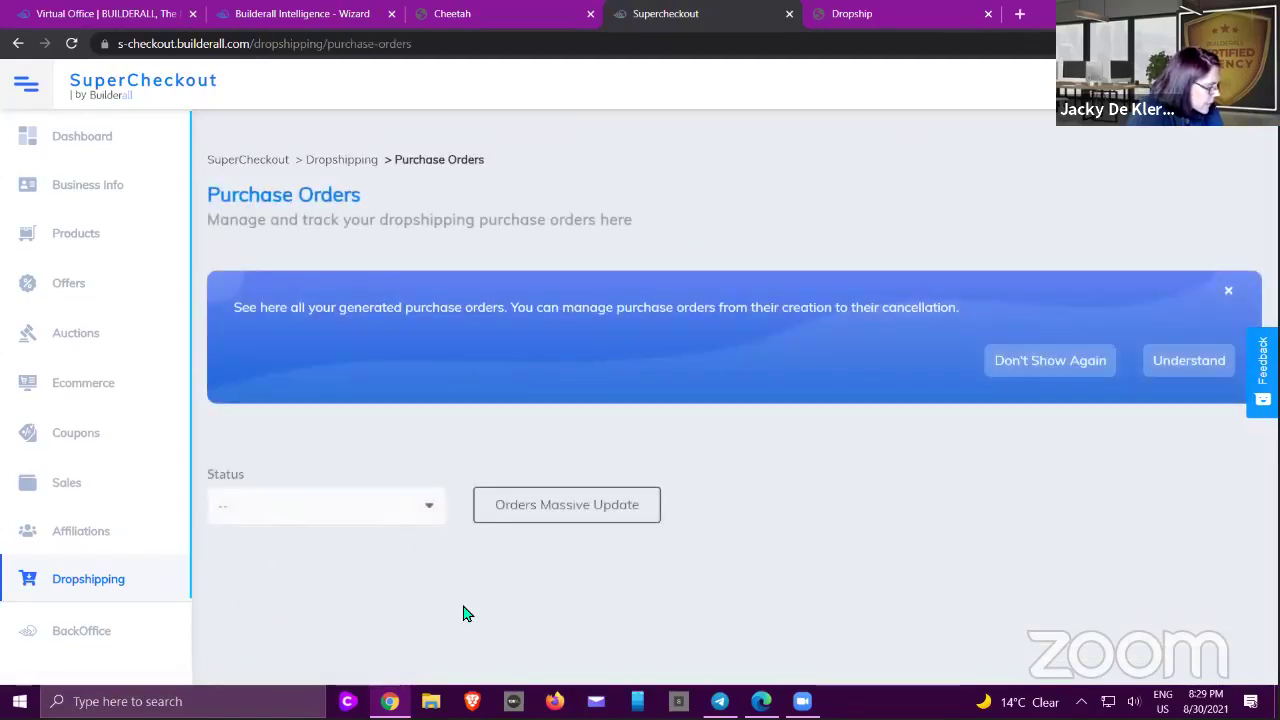
- Look through the purchase order status options, selecting Paid and switching the Status to In transit
{"action": "left_click", "coordinate": [430, 510]}
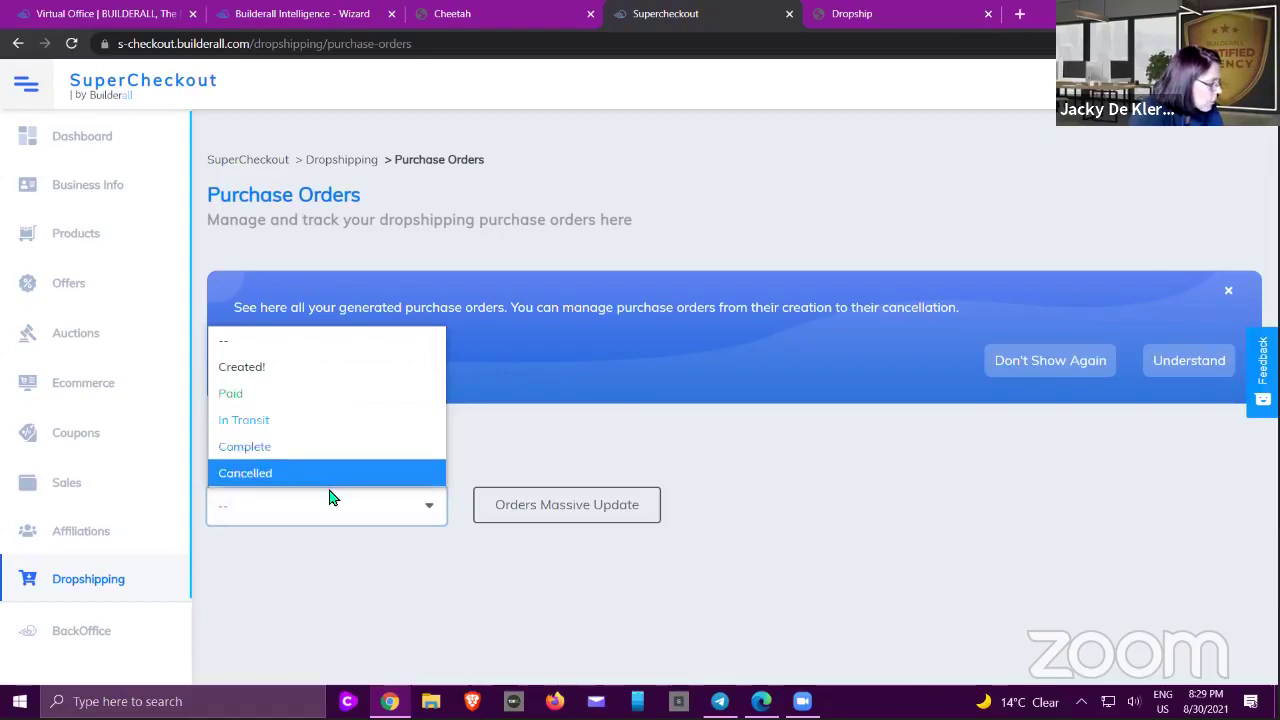
{"action": "left_click", "coordinate": [770, 501]}
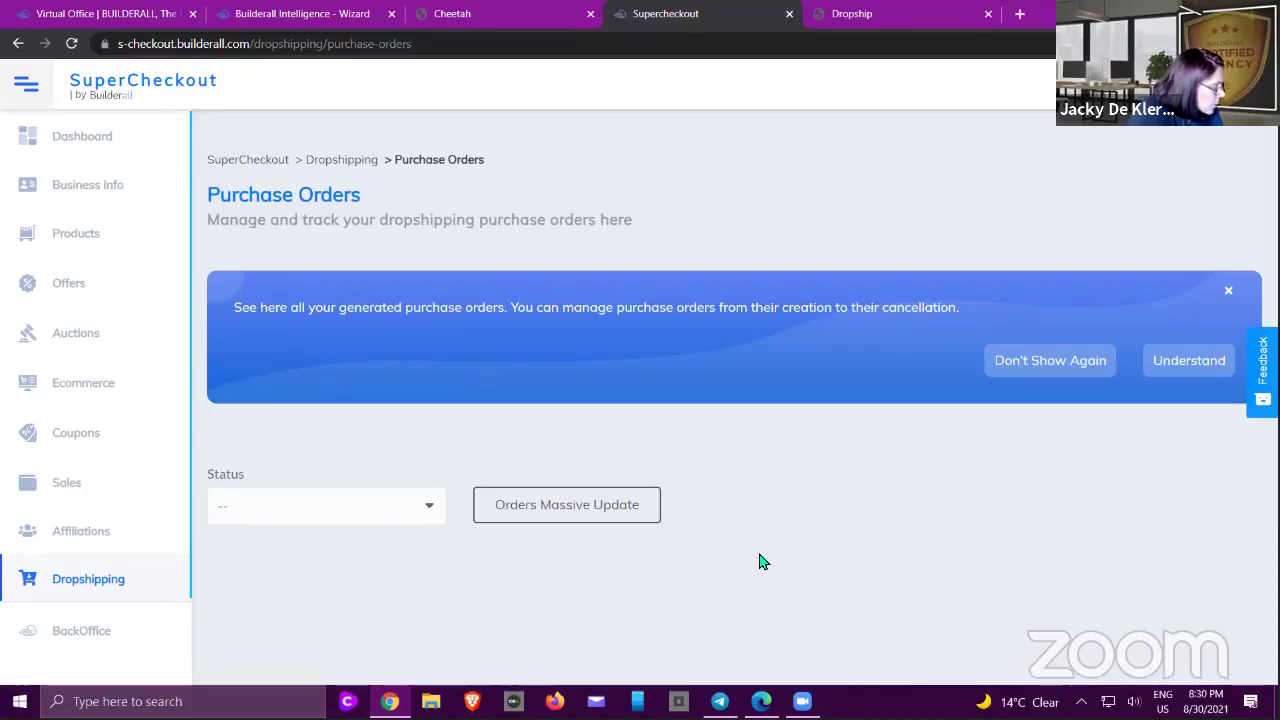
{"action": "left_click", "coordinate": [430, 510]}
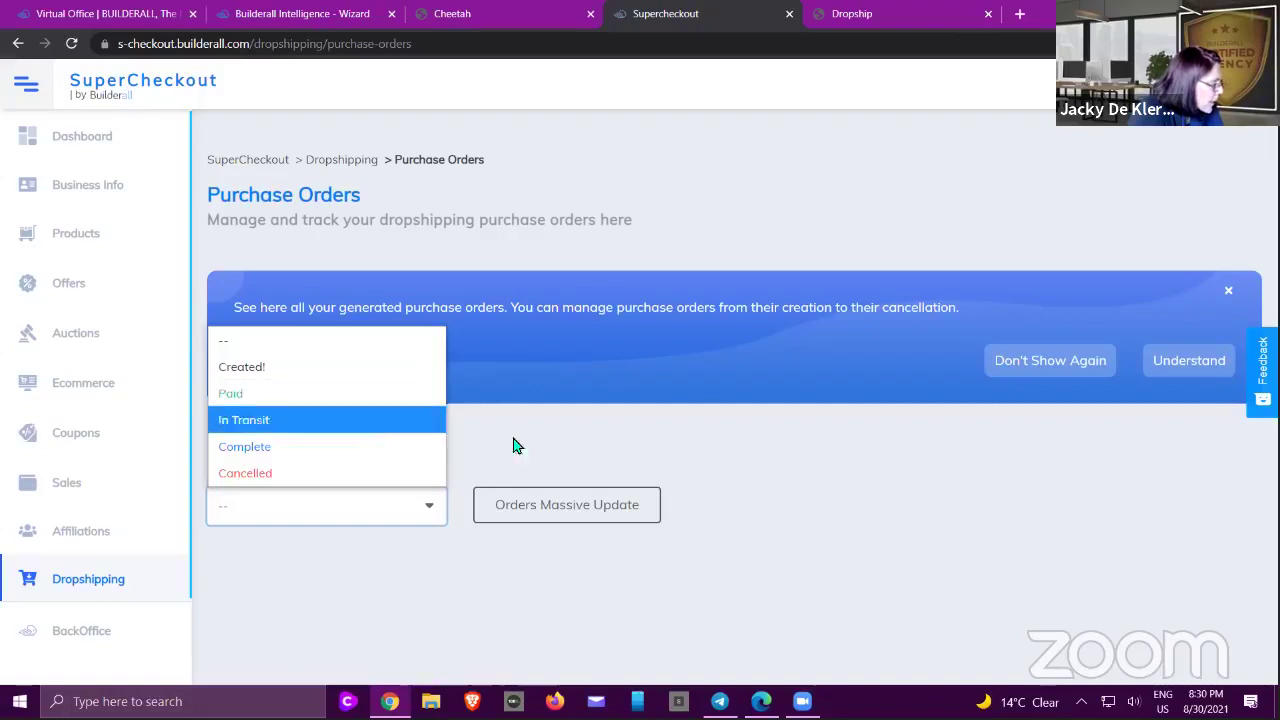
{"action": "left_click", "coordinate": [302, 397]}
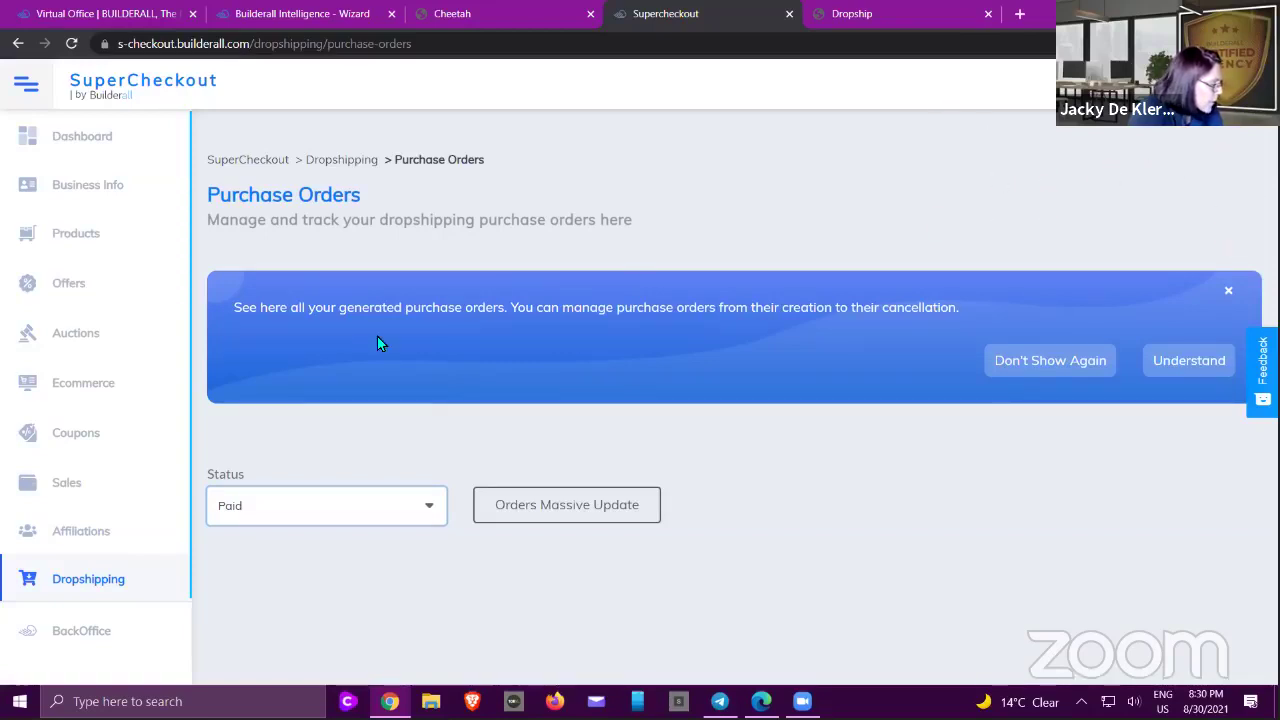
{"action": "left_click", "coordinate": [430, 507]}
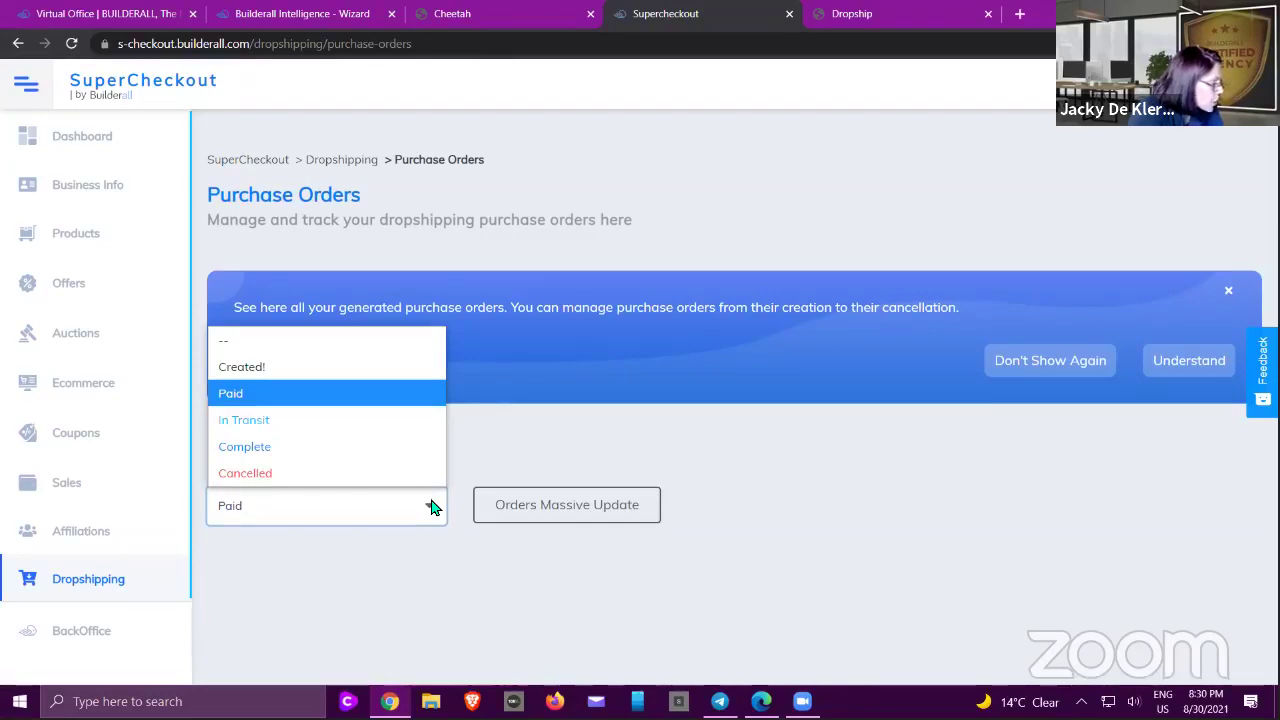
{"action": "left_click", "coordinate": [321, 428]}
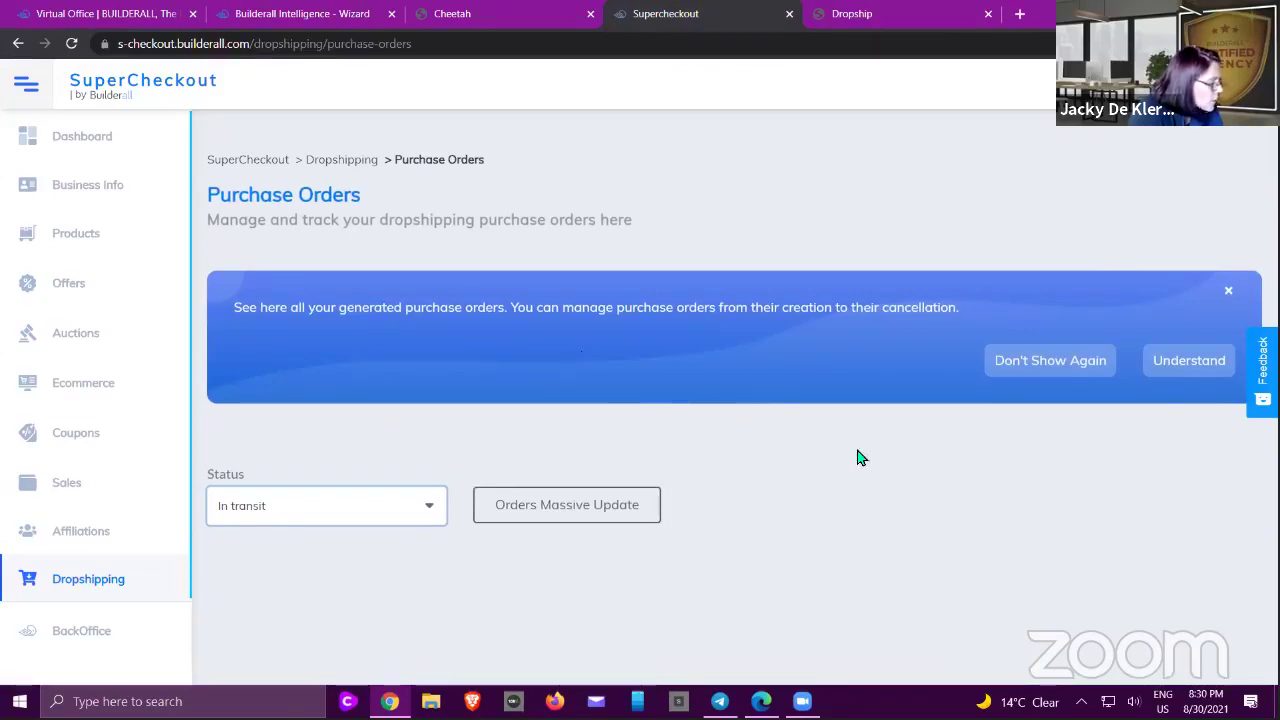
- Go back to the Dropship checkout page and close it
{"action": "left_click", "coordinate": [901, 15]}
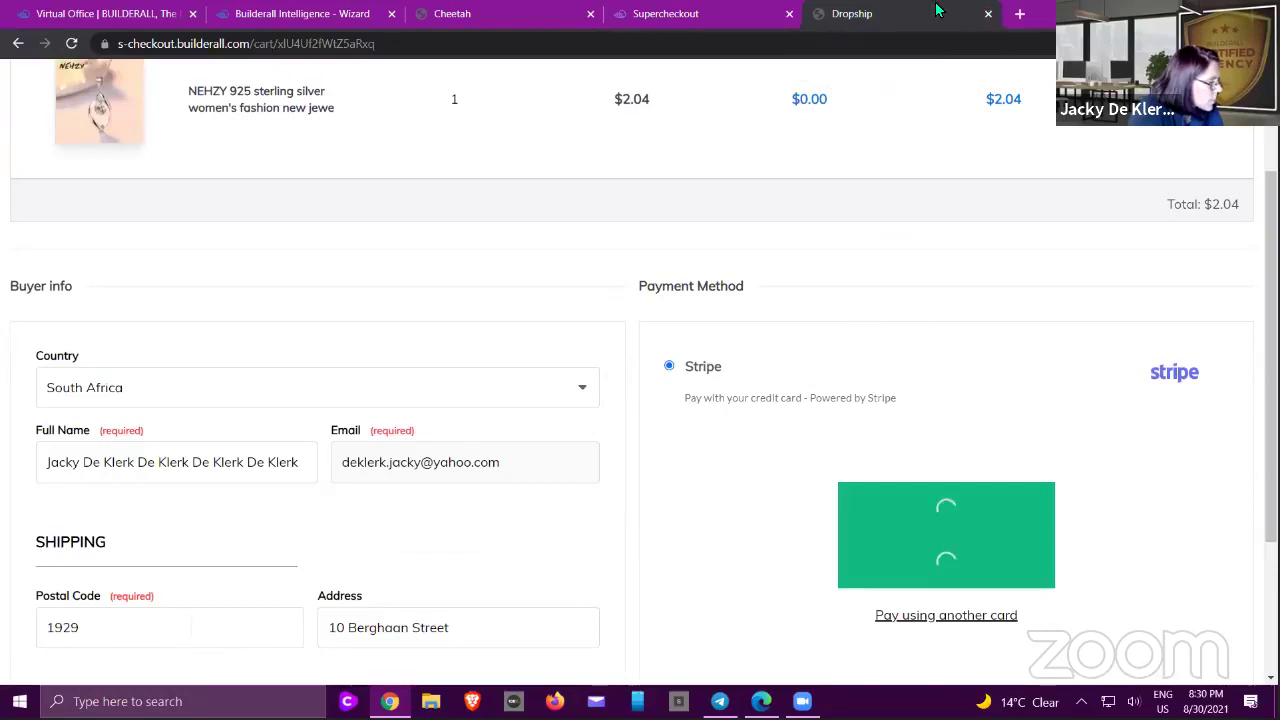
{"action": "left_click", "coordinate": [988, 13]}
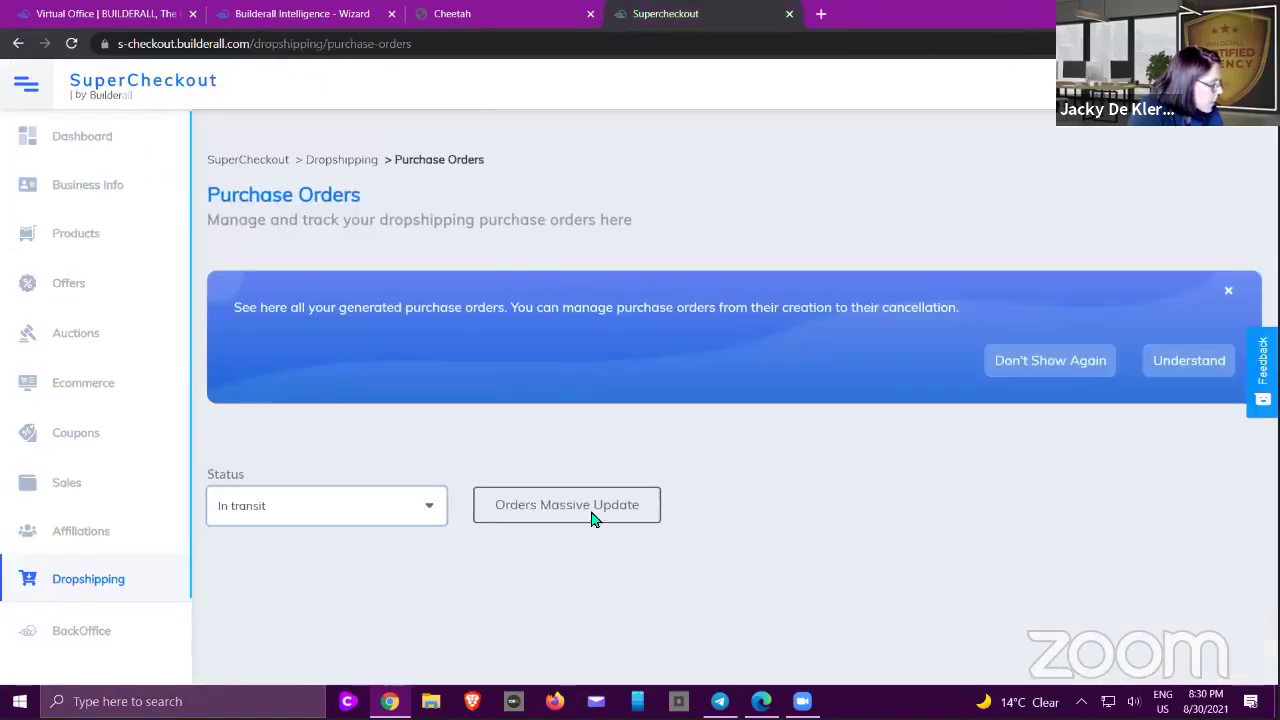